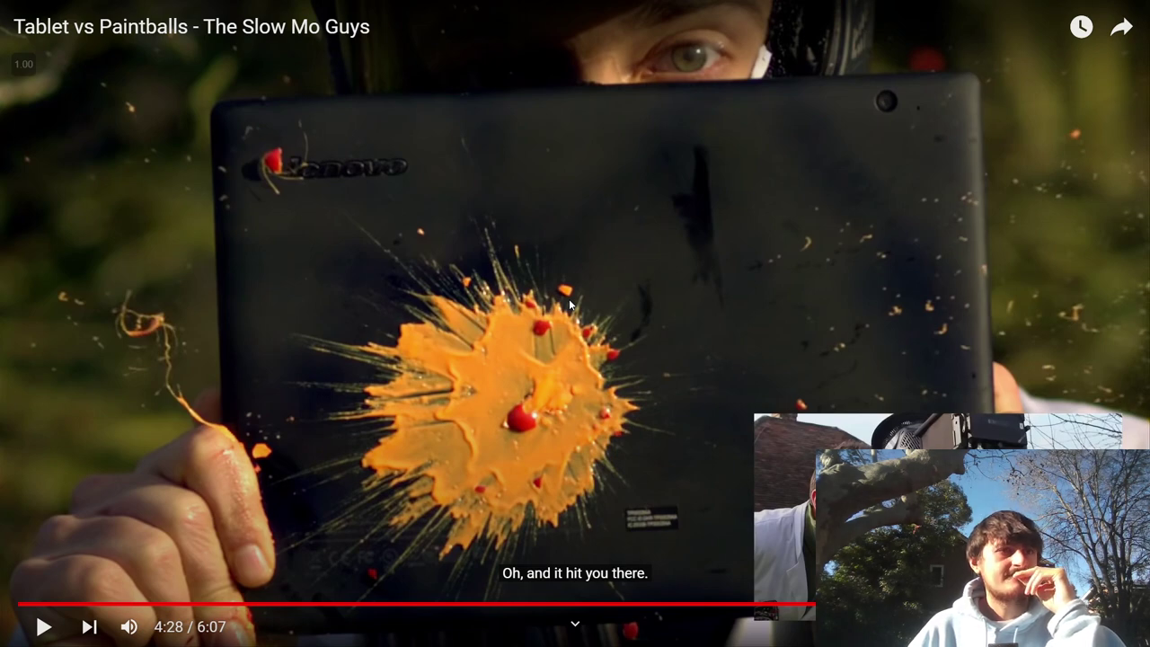
Play the tablet-versus-paintballs video and skip ahead through its slow-motion impact shots.
key(space)
key(Right)
key(Right)
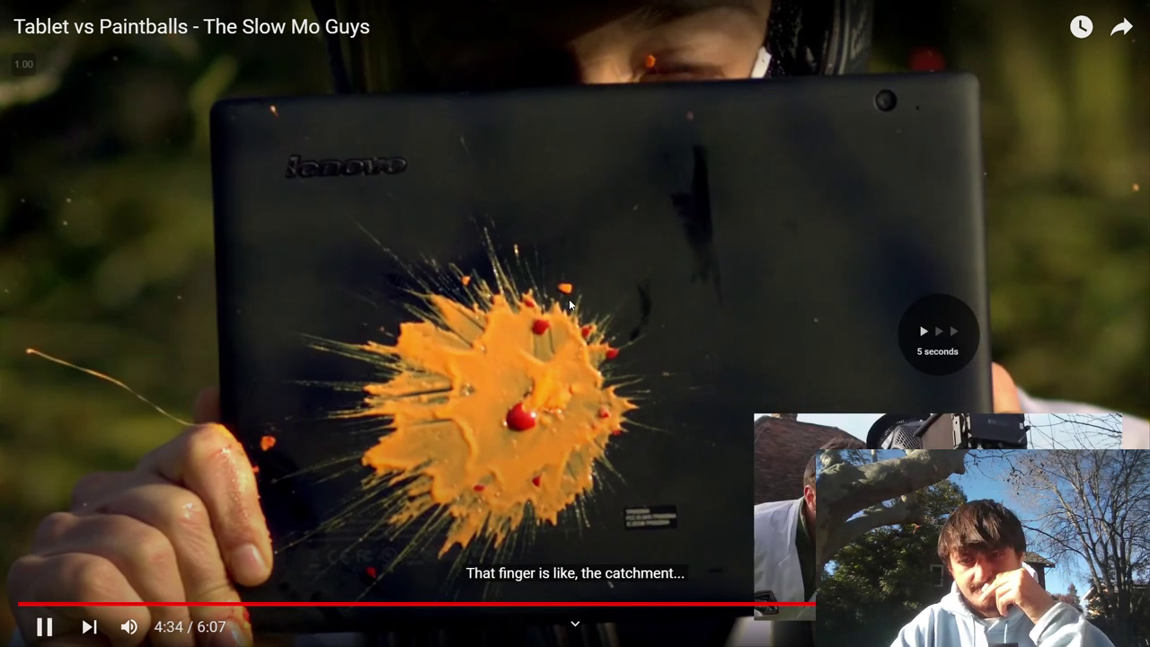
key(Right)
key(Right)
key(Right)
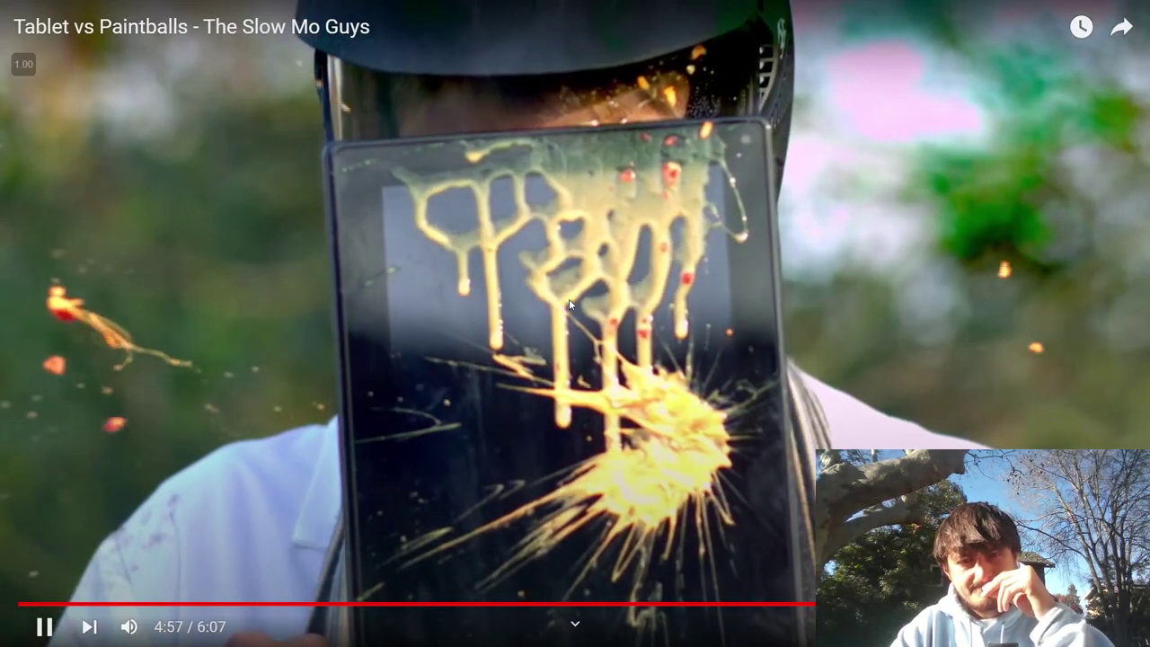
key(Left)
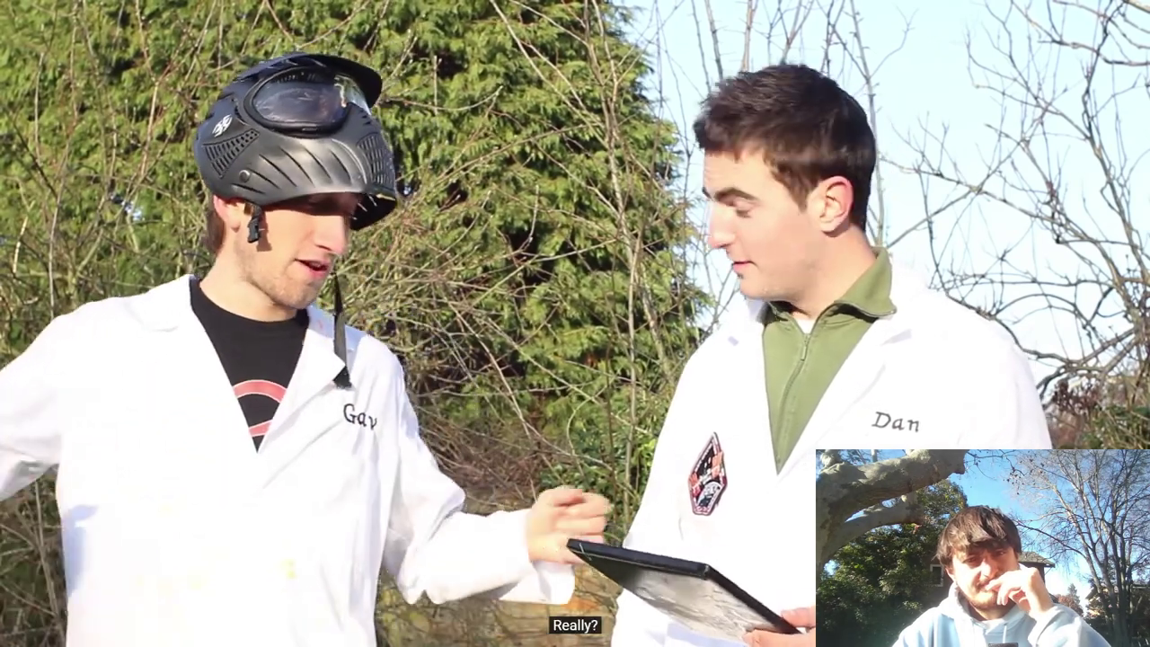
Pause the video, leave full screen, and close its tab together with the paint search tab.
click(569, 298)
key(Escape)
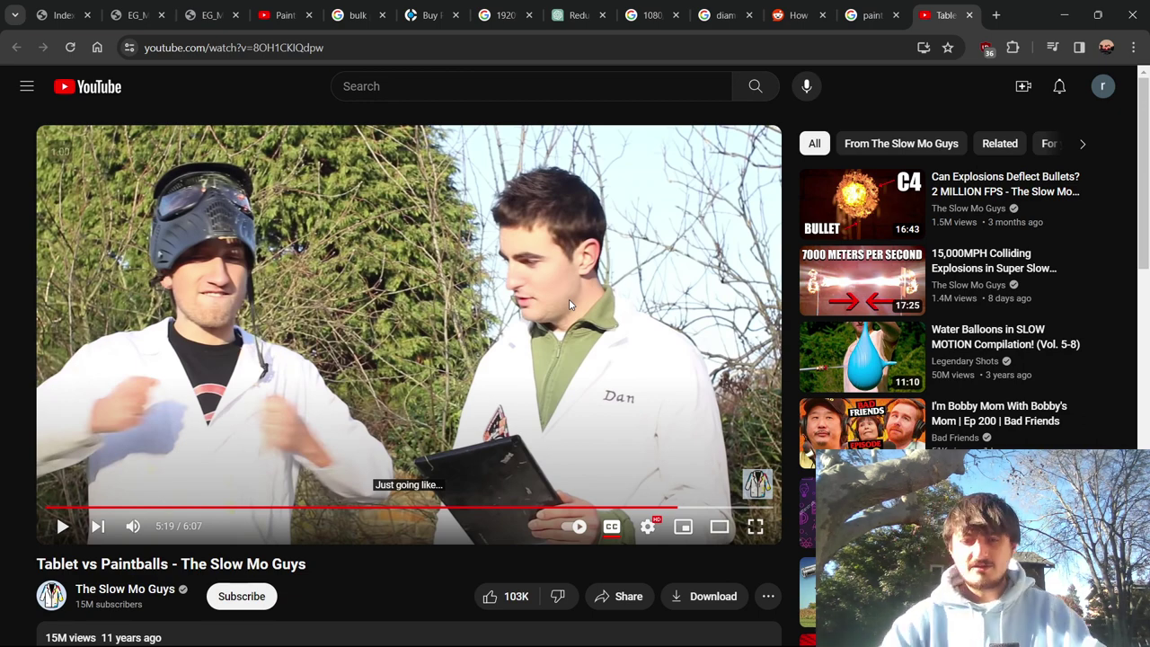
key(ctrl+w)
key(ctrl+w)
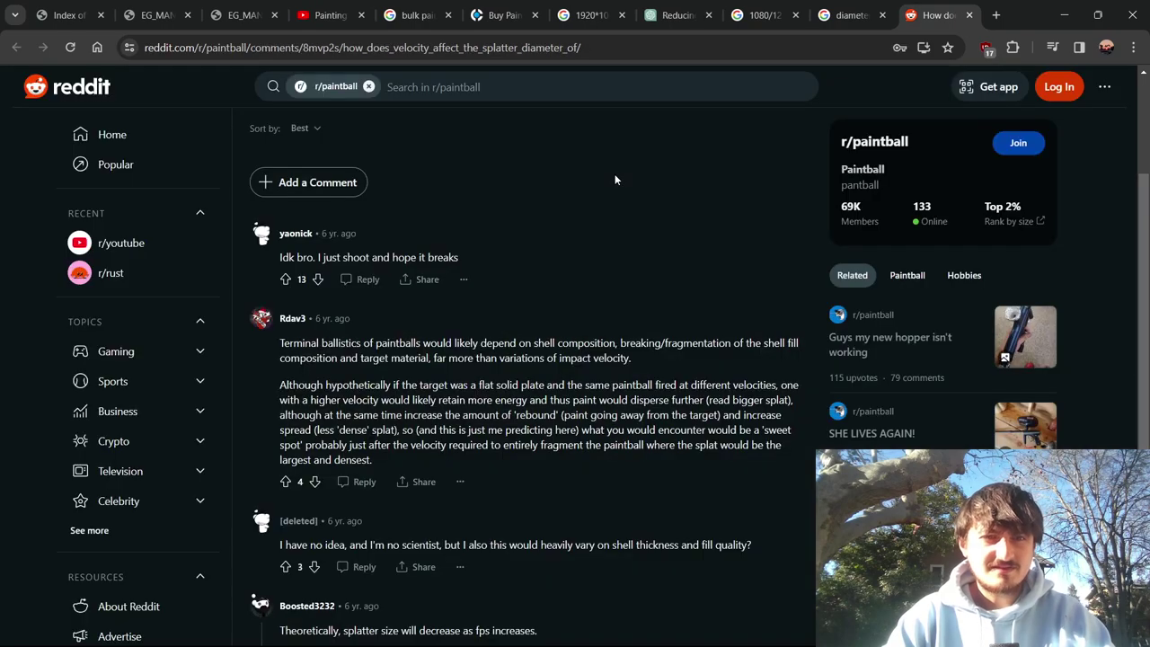
Read the Reddit comments on how velocity affects paintball splatter, expanding the hidden reply under the fps comment.
scroll(614, 173, down, 2)
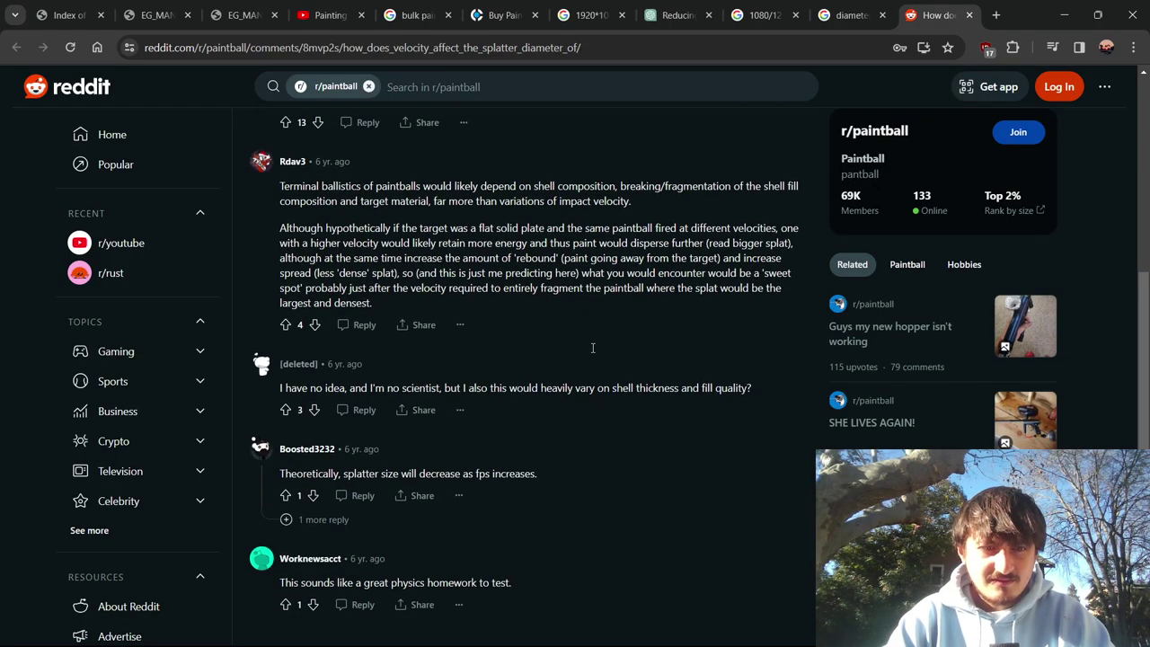
ctrl+scroll(591, 352, up, 3)
ctrl+scroll(591, 350, down, 3)
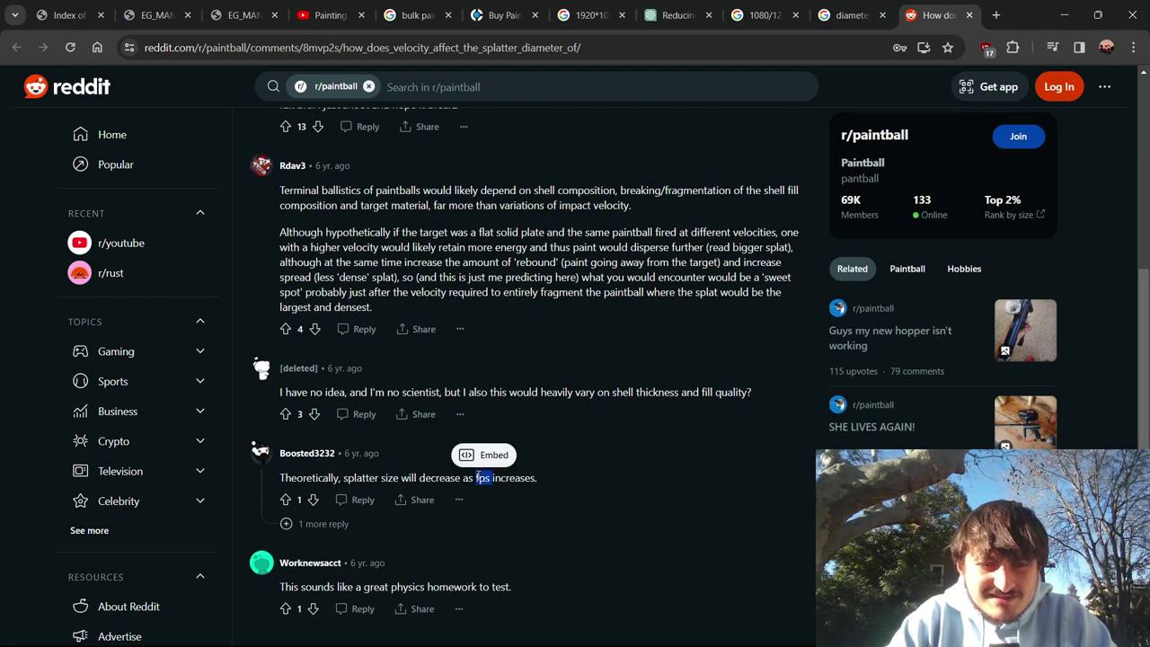
triple_click(483, 477)
click(331, 524)
scroll(331, 521, down, 1)
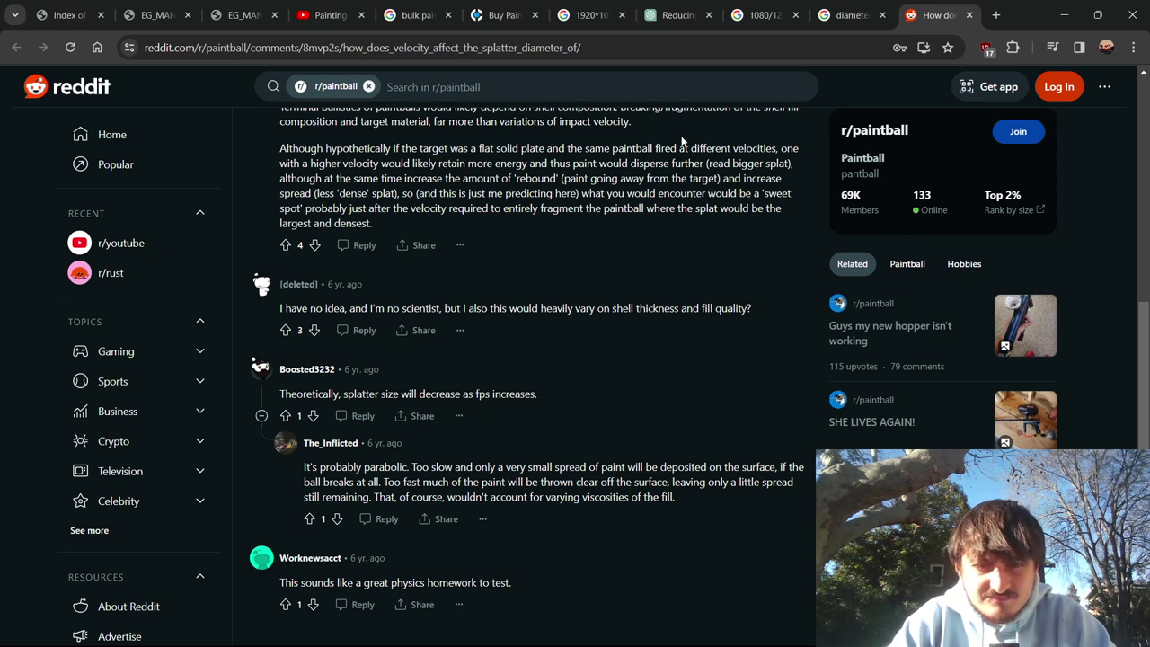
drag(366, 470, 355, 519)
click(381, 519)
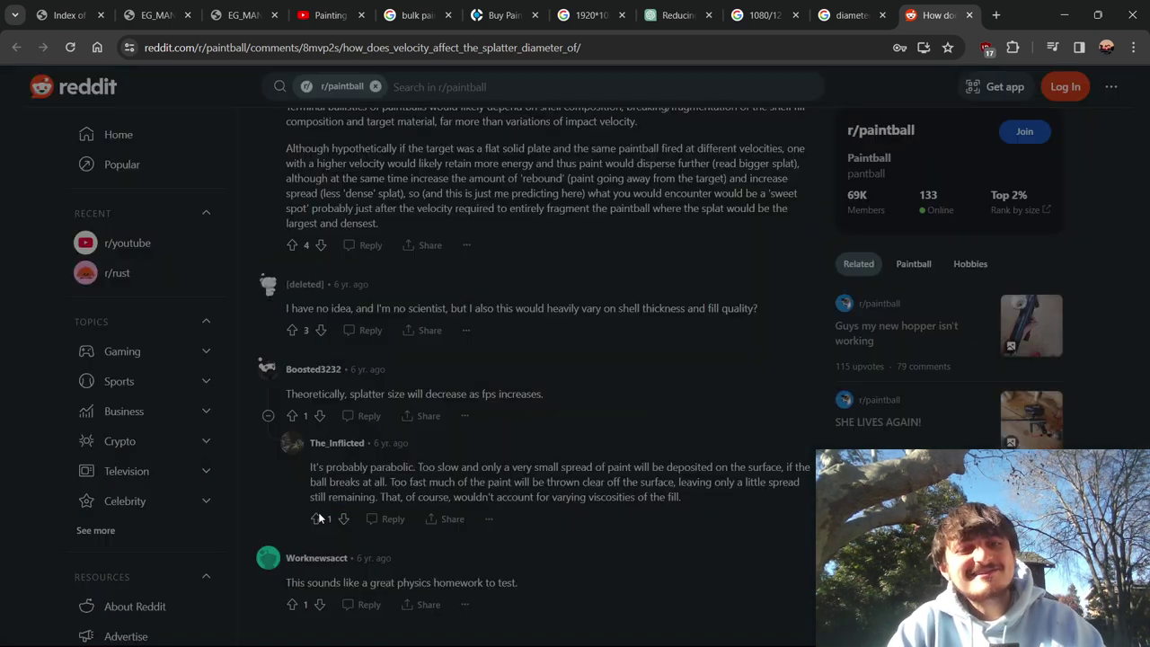
key(Escape)
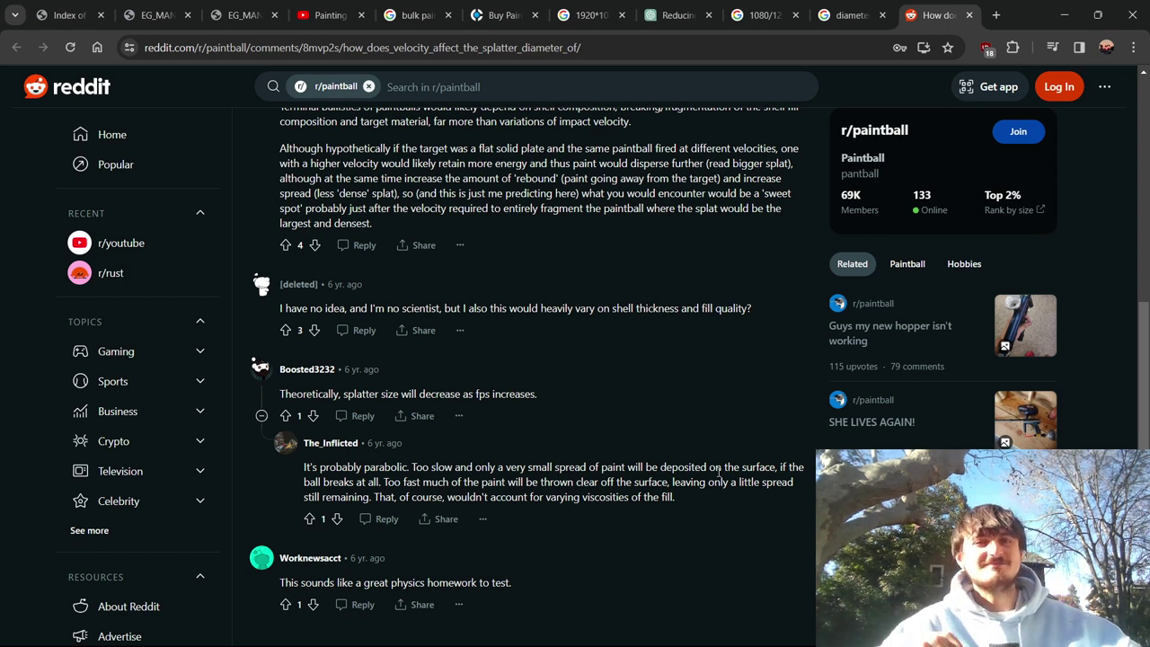
Close the Reddit thread and the Google search tabs for splatter diameter and 1080/12.
key(ctrl+w)
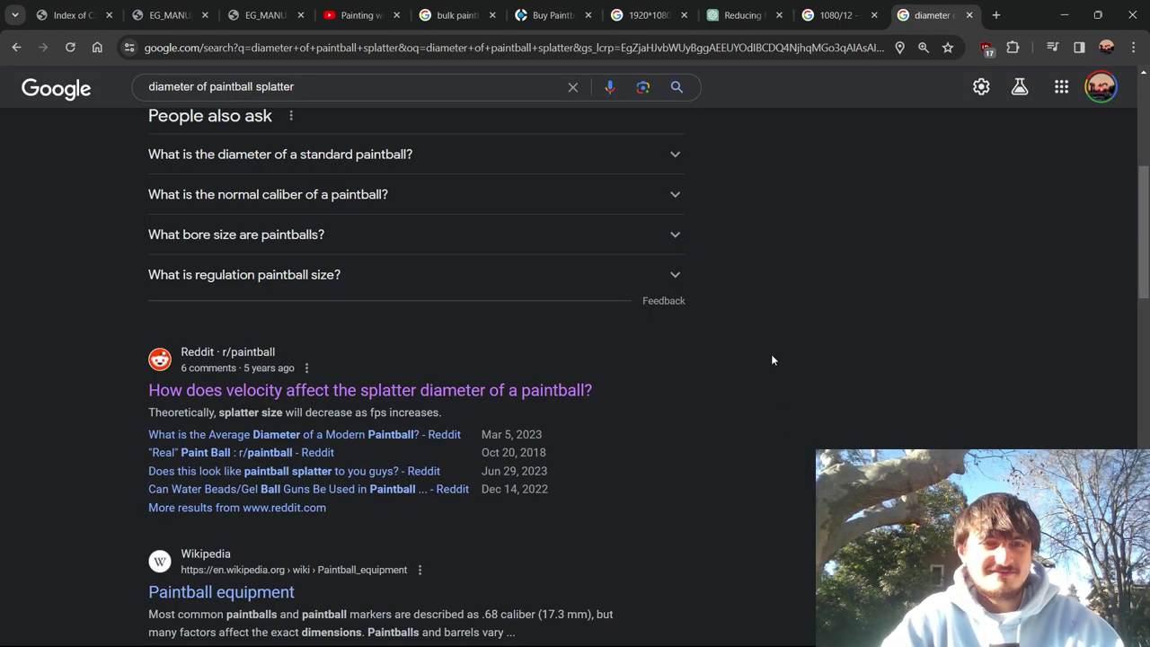
key(ctrl+w)
key(ctrl+w)
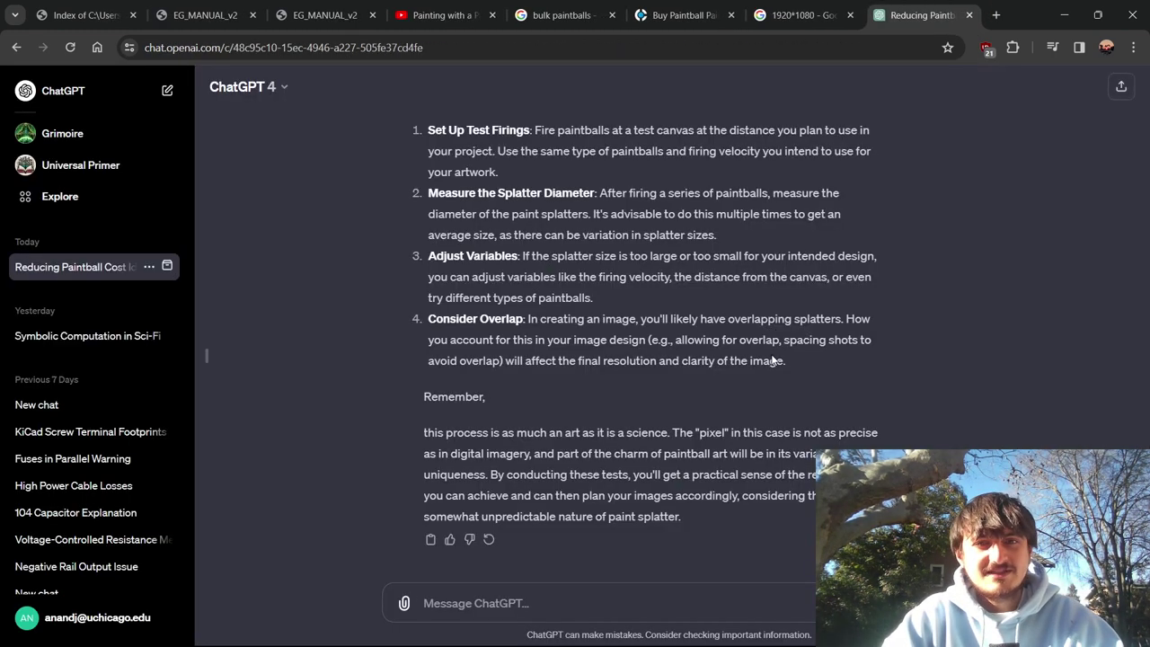
Switch to the earlier EG_MANUAL_v2 tab and examine the full envelope schematic on page 2.
key(alt+Tab)
key(Escape)
click(325, 15)
scroll(433, 391, down, 5)
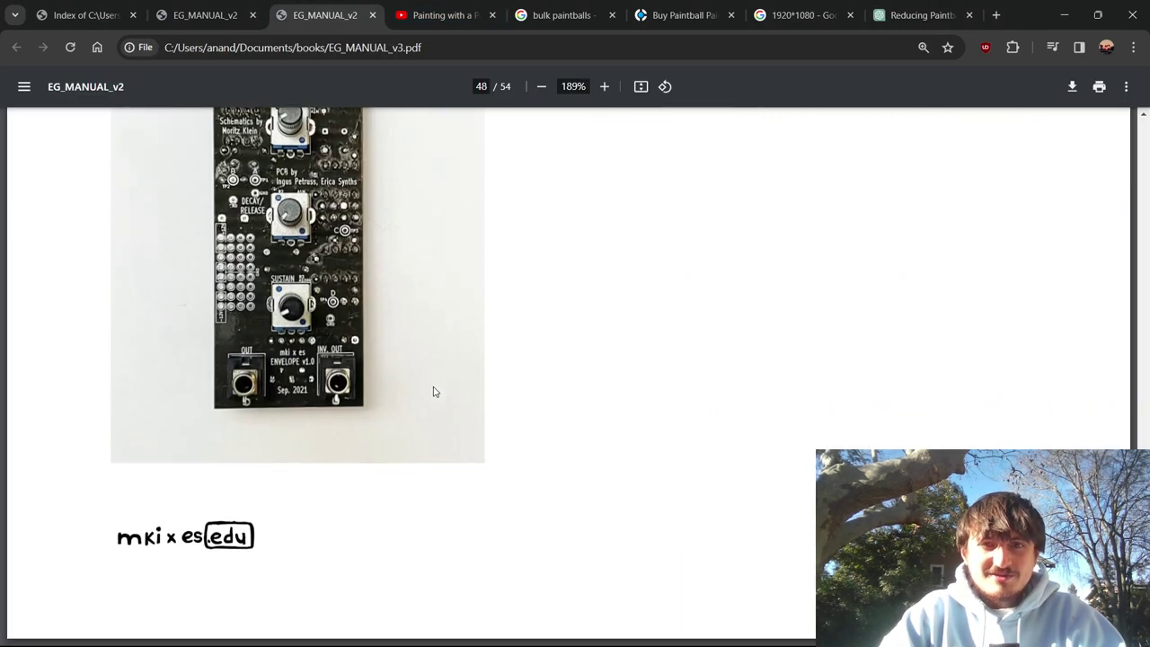
key(ctrl+shift+Tab)
scroll(521, 431, up, 3)
scroll(611, 471, down, 5)
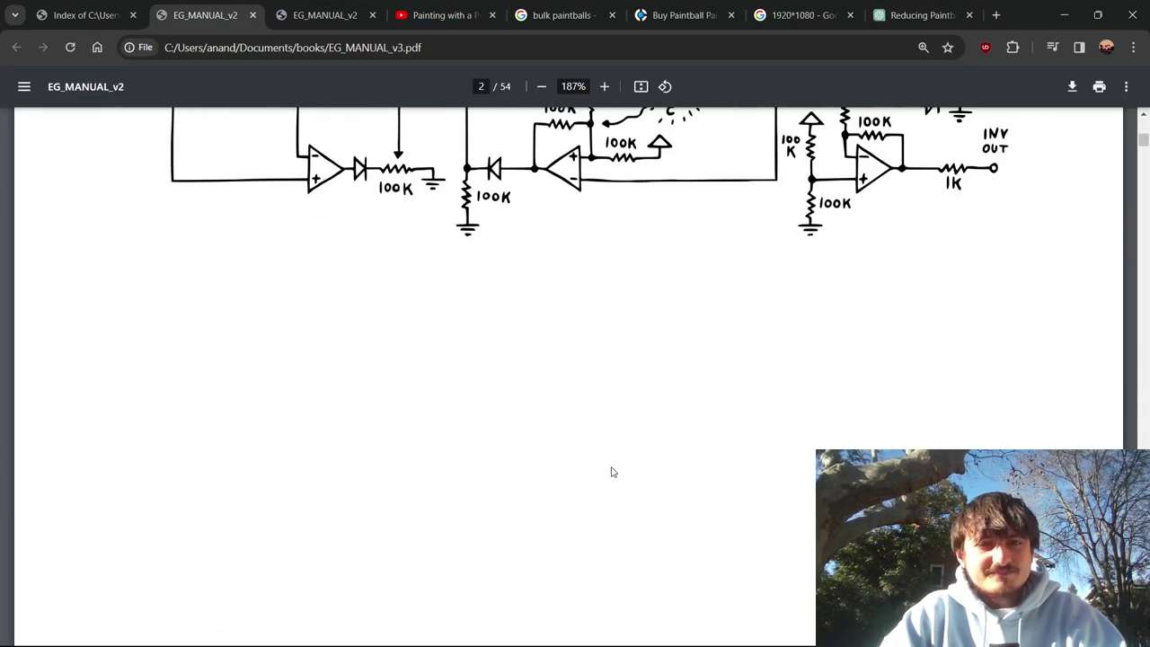
scroll(610, 472, down, 10)
ctrl+scroll(611, 471, down, 3)
scroll(611, 471, up, 5)
scroll(610, 470, up, 1)
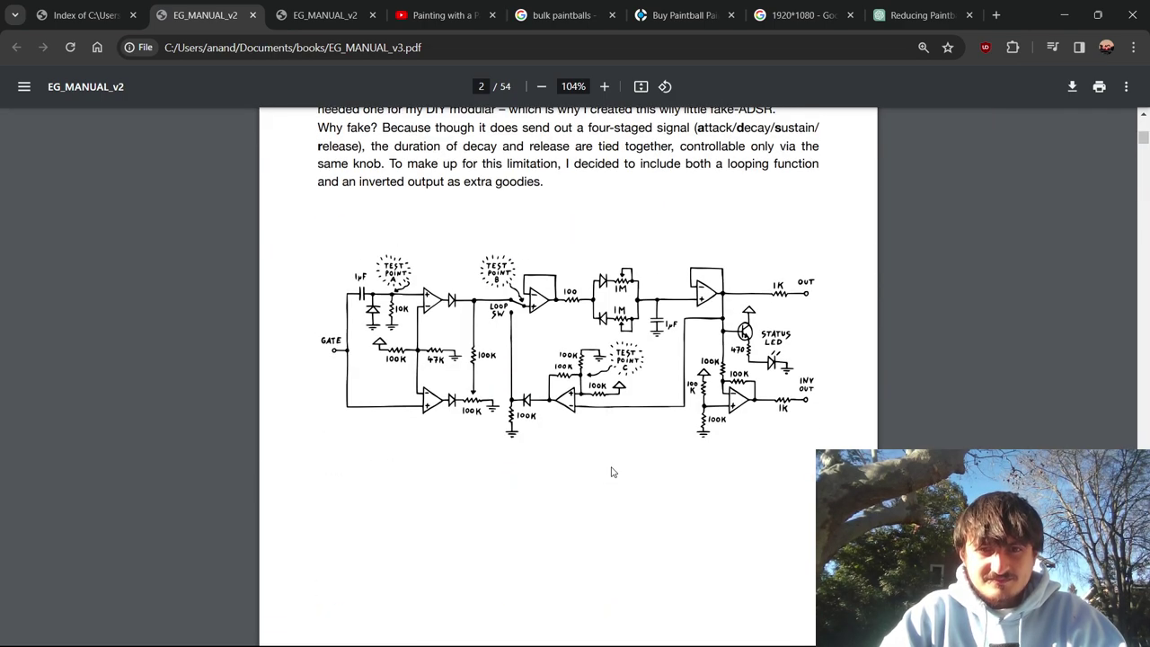
ctrl+scroll(571, 329, up, 5)
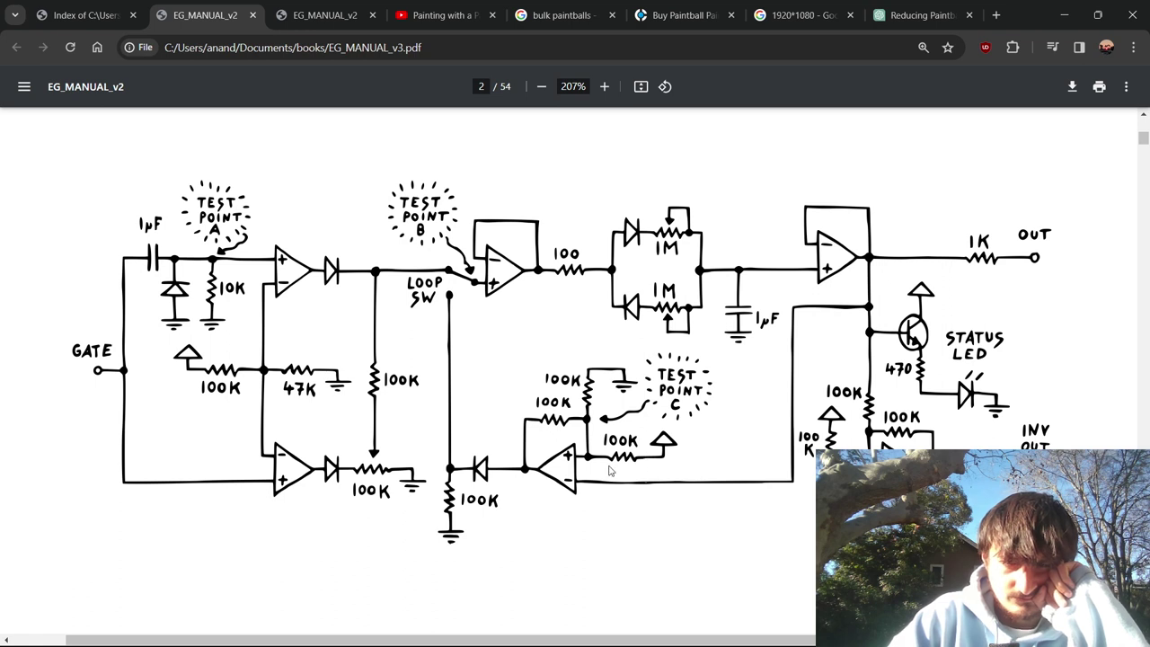
Duplicate the envelope manual's tab open at page 2, close the old copy open at page 48, and show the duplicate.
scroll(609, 470, down, 6)
scroll(609, 470, down, 5)
right_click(199, 14)
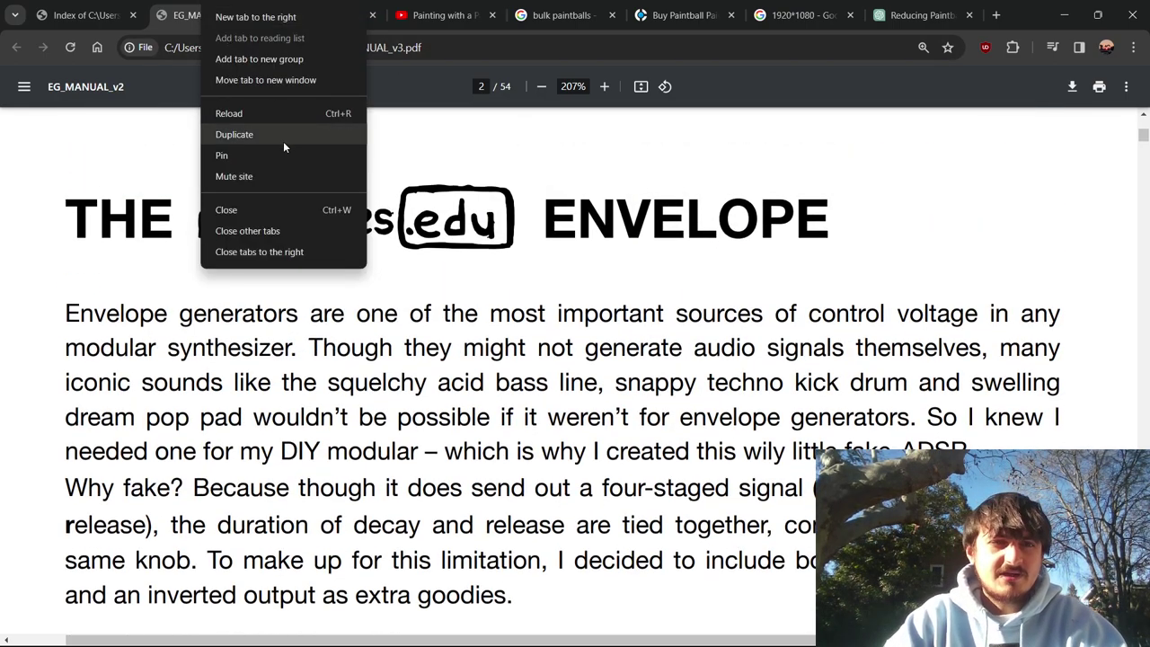
click(283, 140)
click(385, 14)
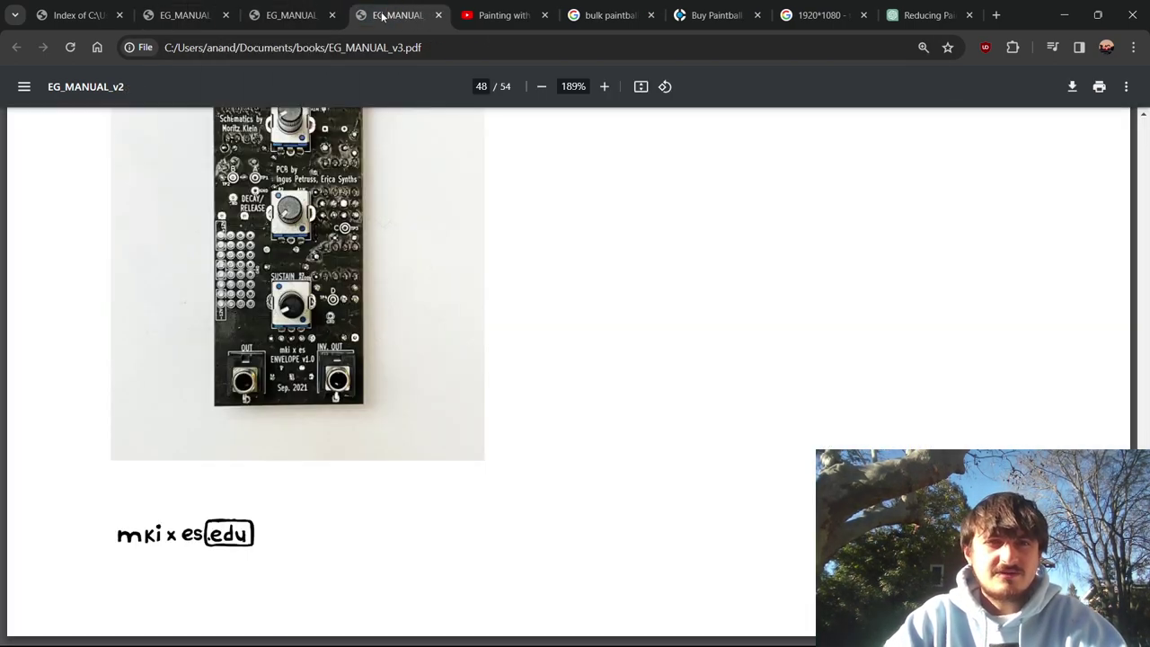
middle_click(384, 14)
click(381, 17)
Search the duplicated manual for "loop" and go to the "Looping the Envelope" section on page 22.
scroll(361, 342, down, 15)
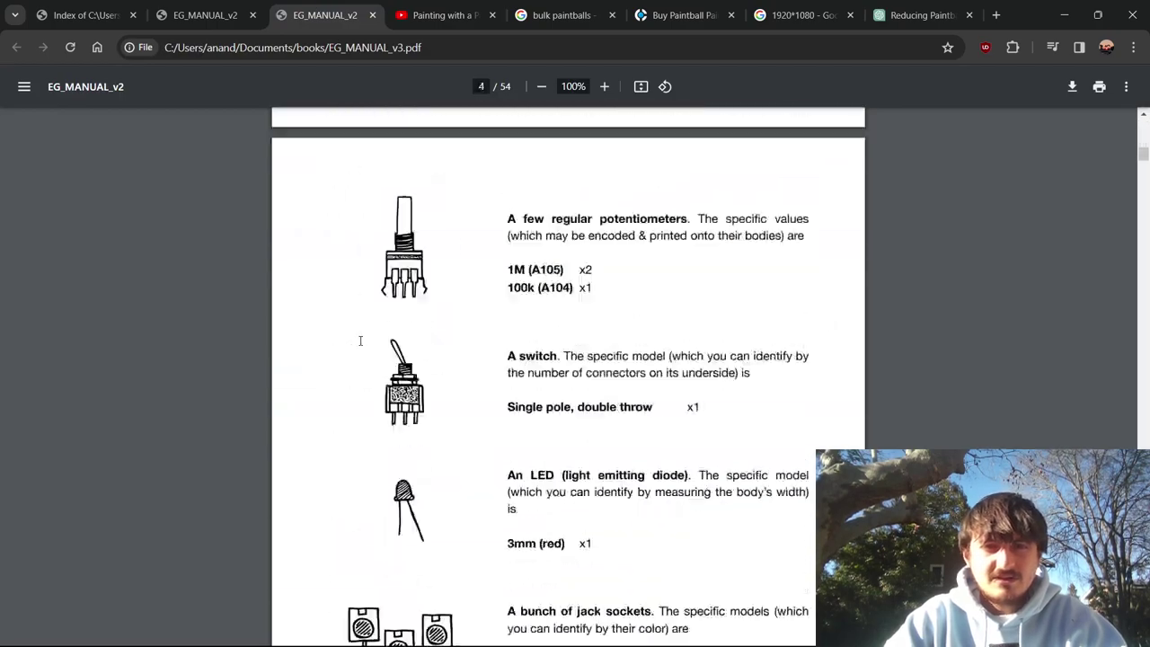
scroll(361, 341, down, 20)
scroll(361, 339, down, 6)
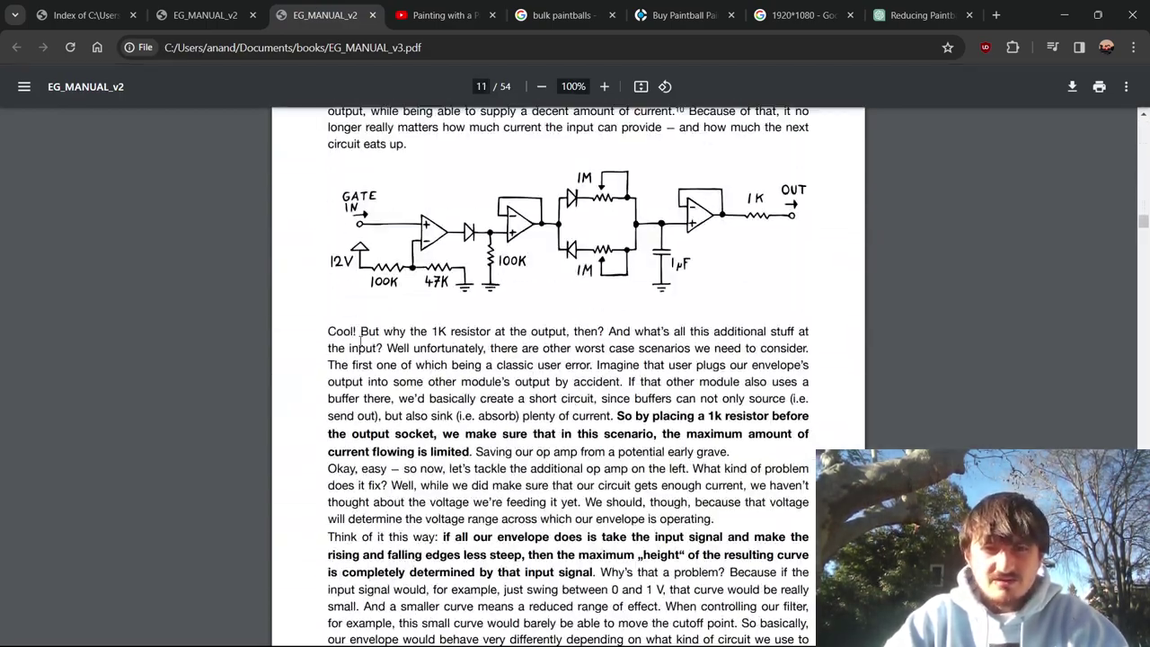
key(ctrl+f)
text(loop)
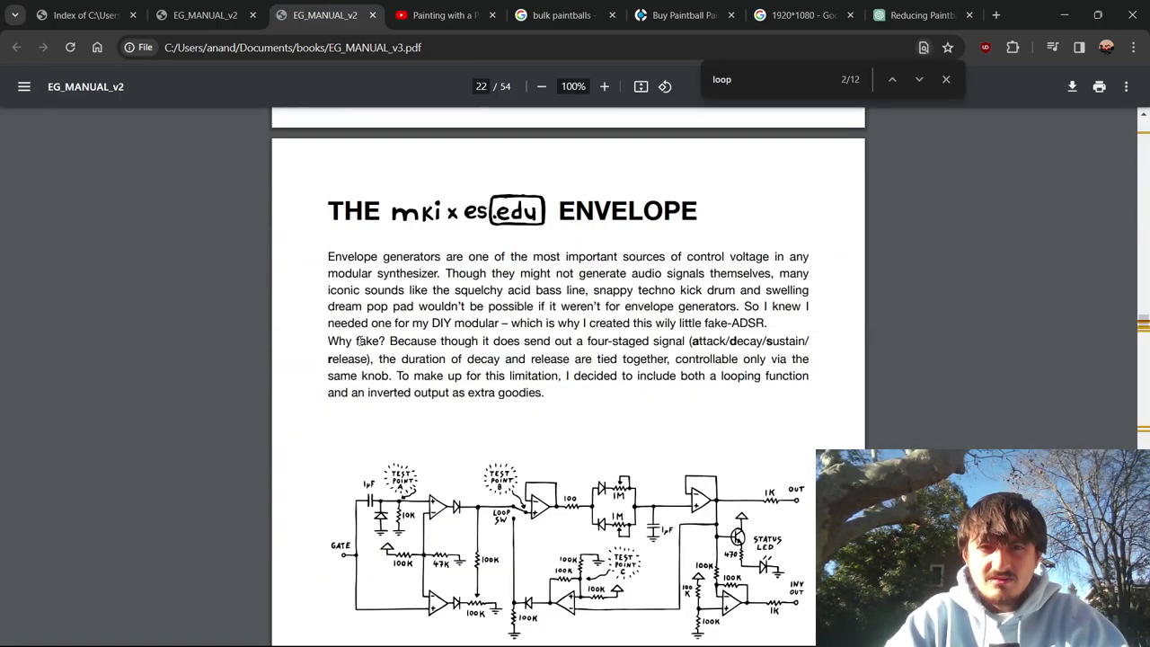
key(Return)
scroll(360, 341, down, 5)
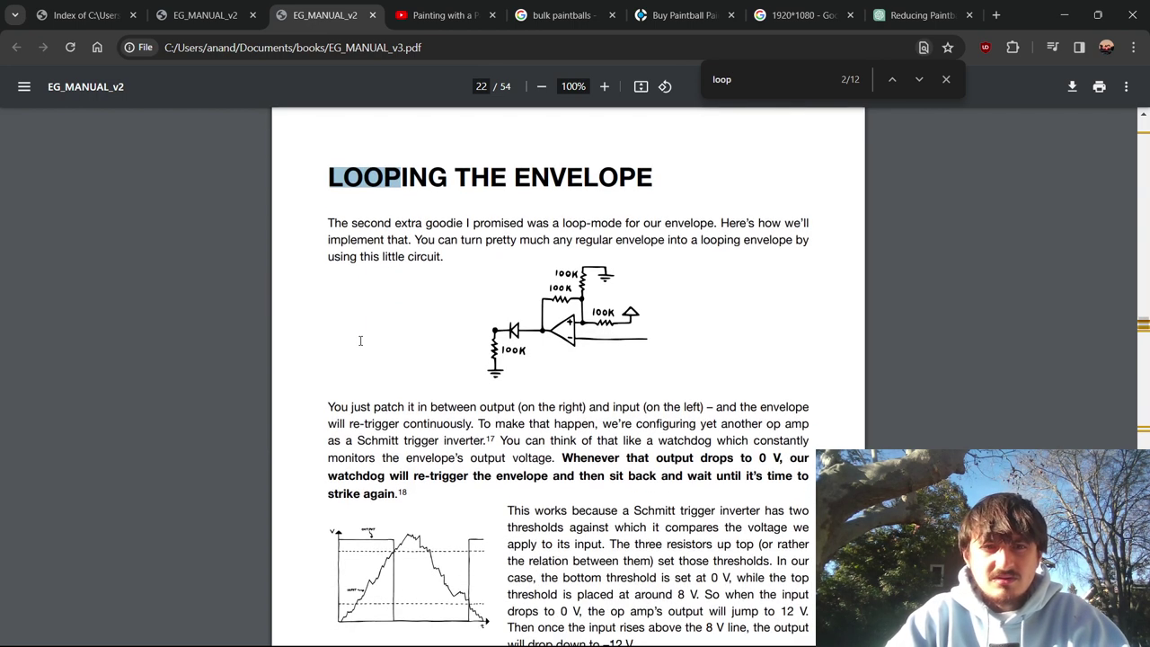
Read the explanation of the loop circuit, its Schmitt trigger inverter thresholds, and the page's footnotes.
drag(415, 225, 428, 261)
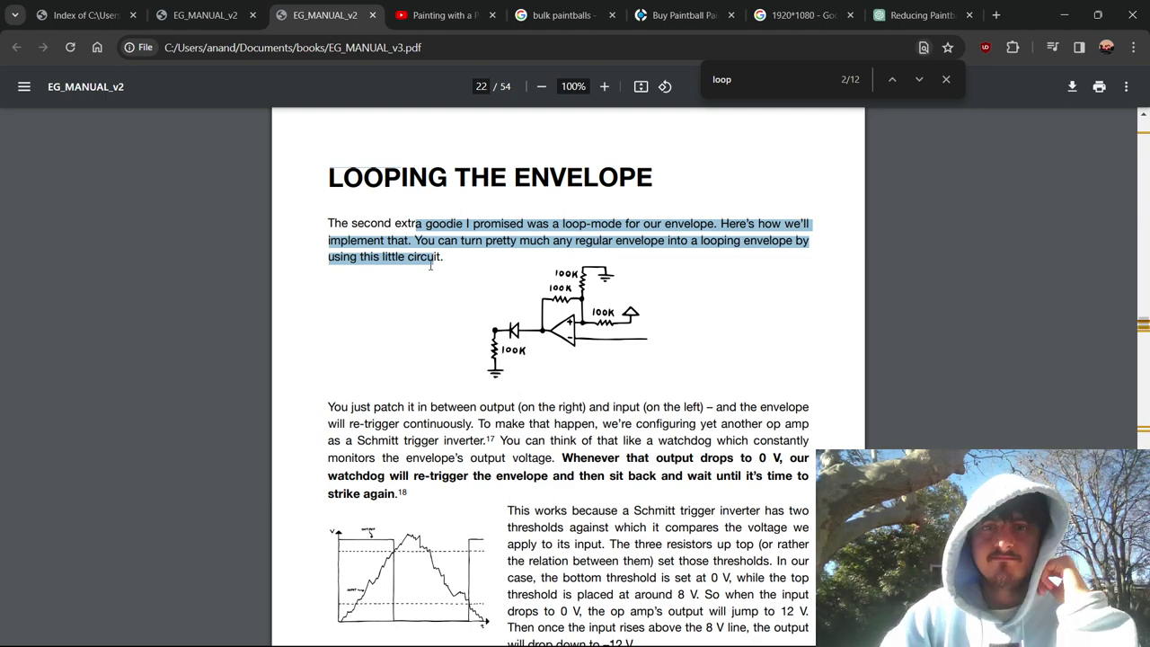
scroll(430, 265, down, 3)
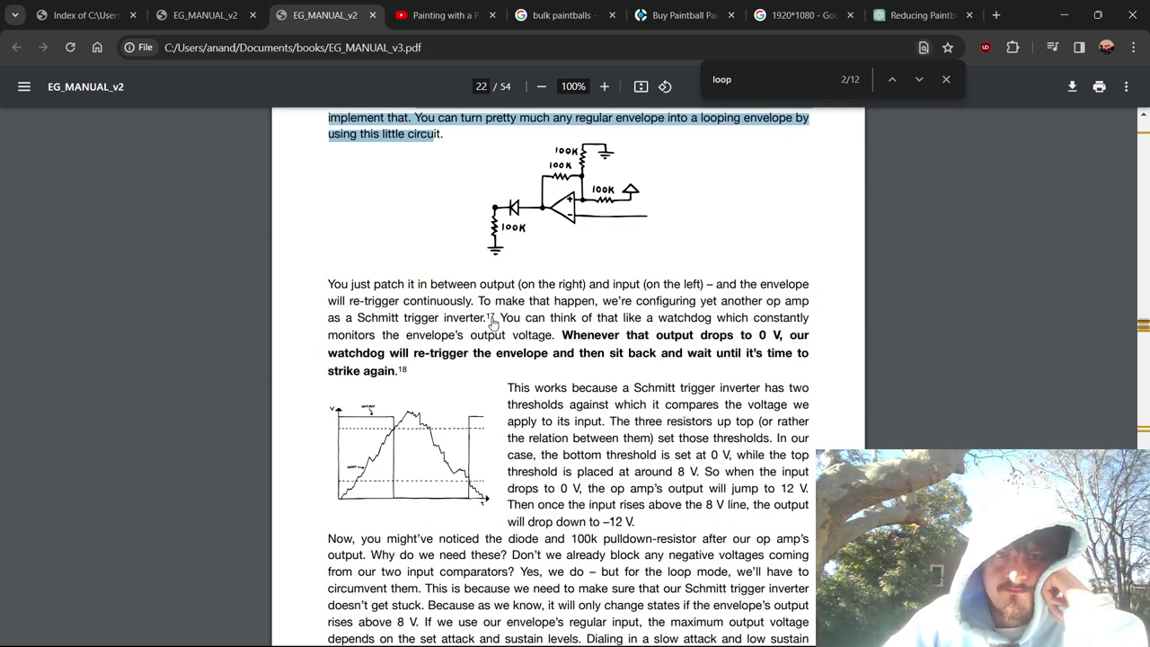
scroll(494, 324, down, 8)
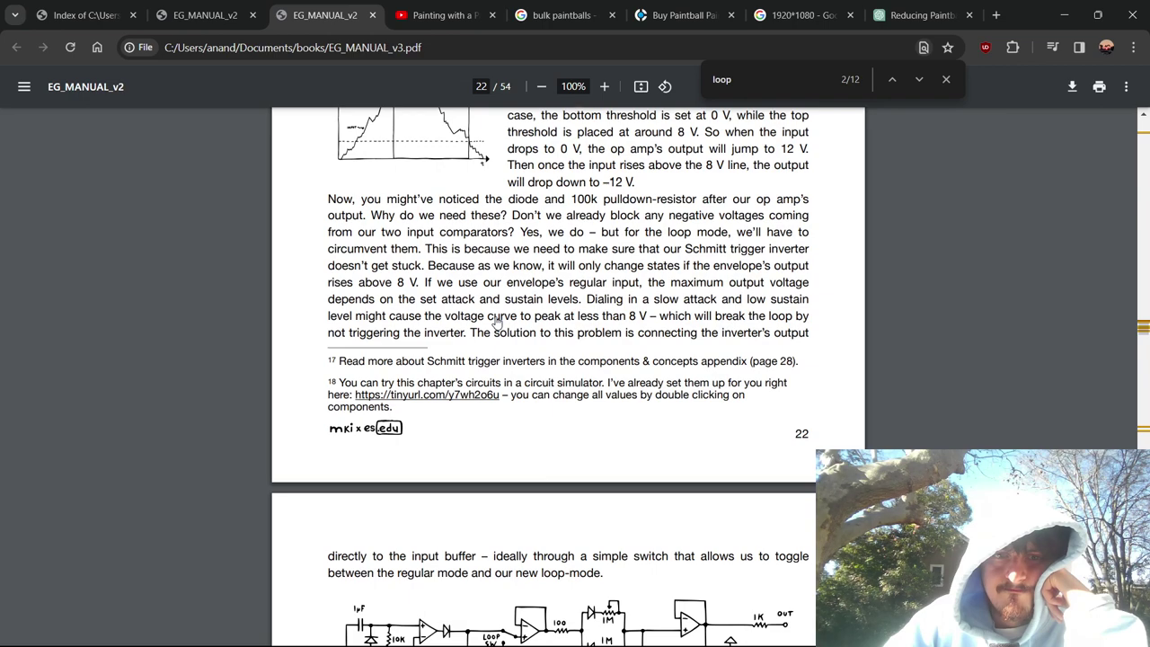
scroll(494, 323, up, 5)
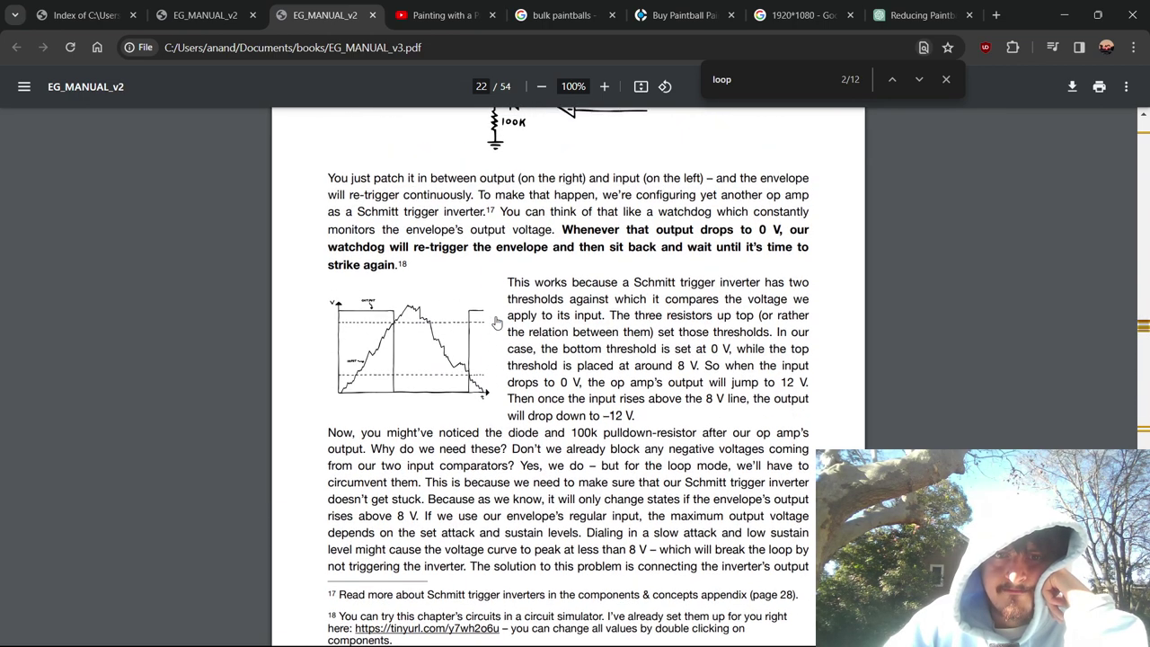
scroll(496, 321, up, 1)
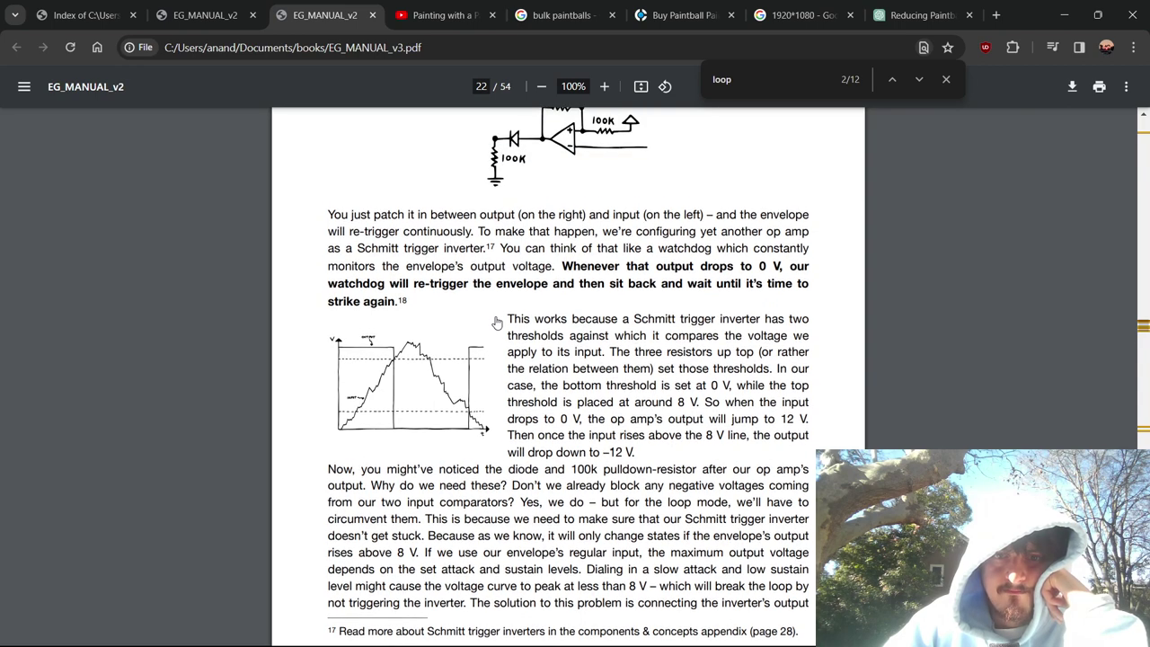
scroll(496, 322, up, 2)
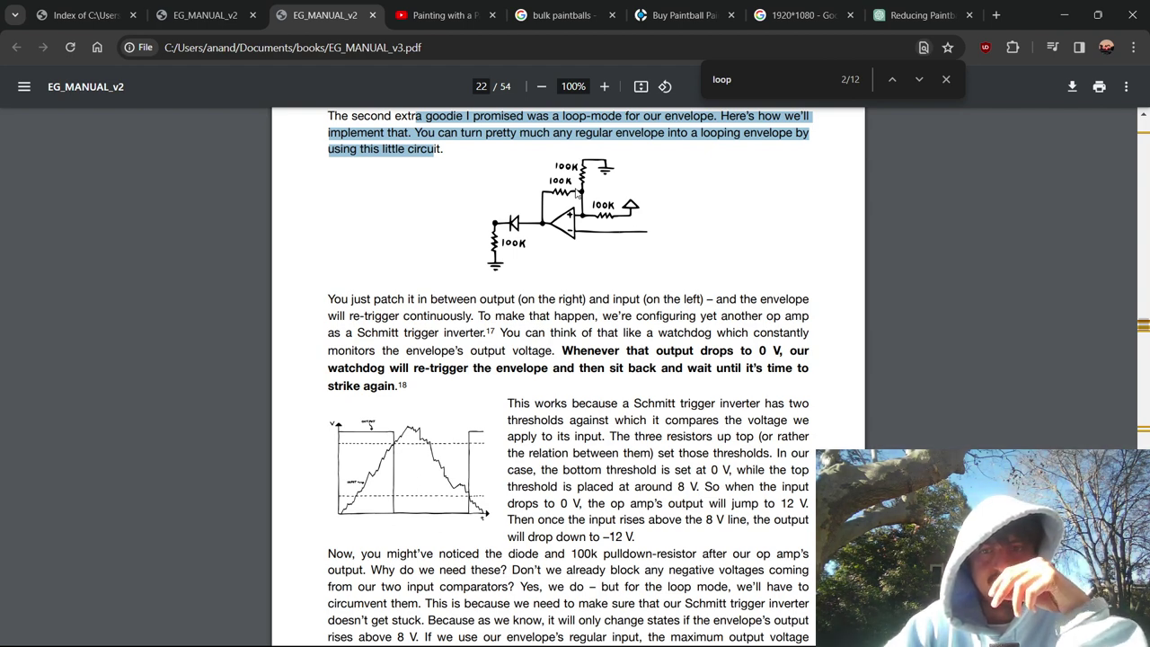
scroll(577, 191, down, 3)
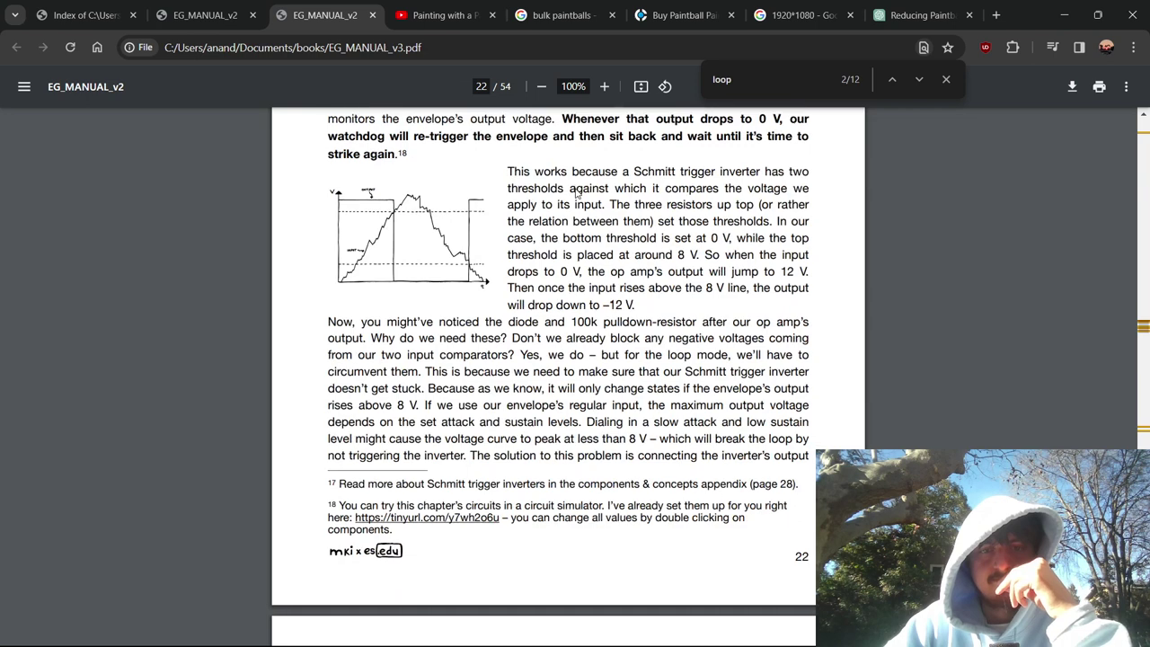
Open the tinyurl.com/y7wh2o6u simulator link from footnote 18 in a new tab and examine the inverter's input waveform.
right_click(438, 523)
click(495, 278)
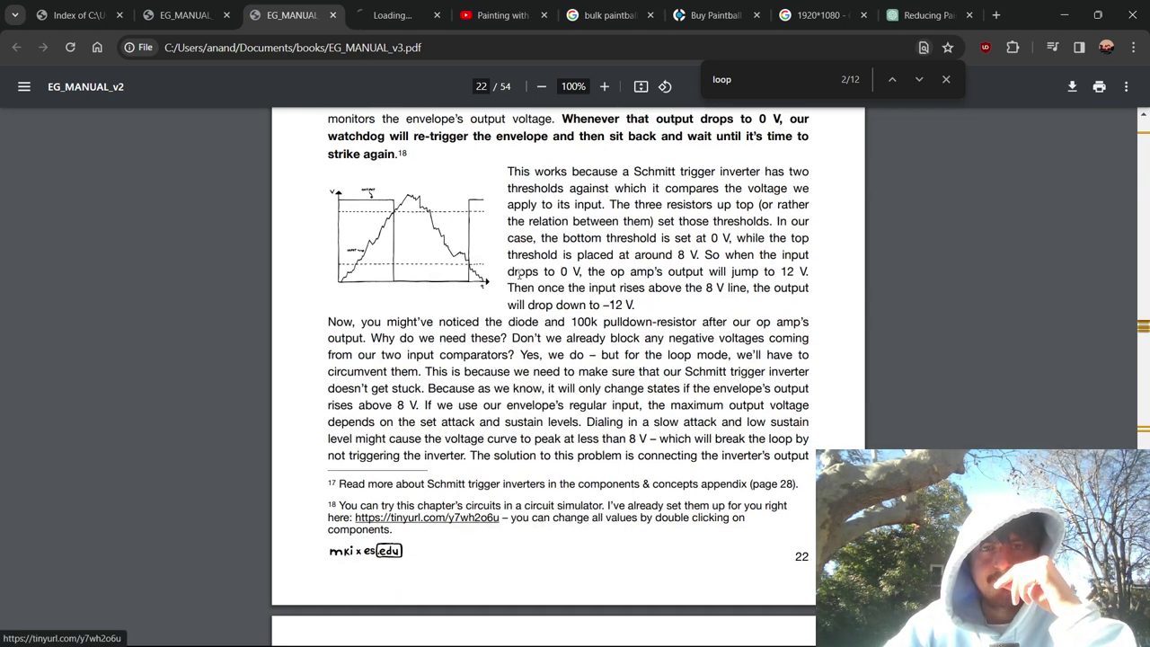
click(393, 14)
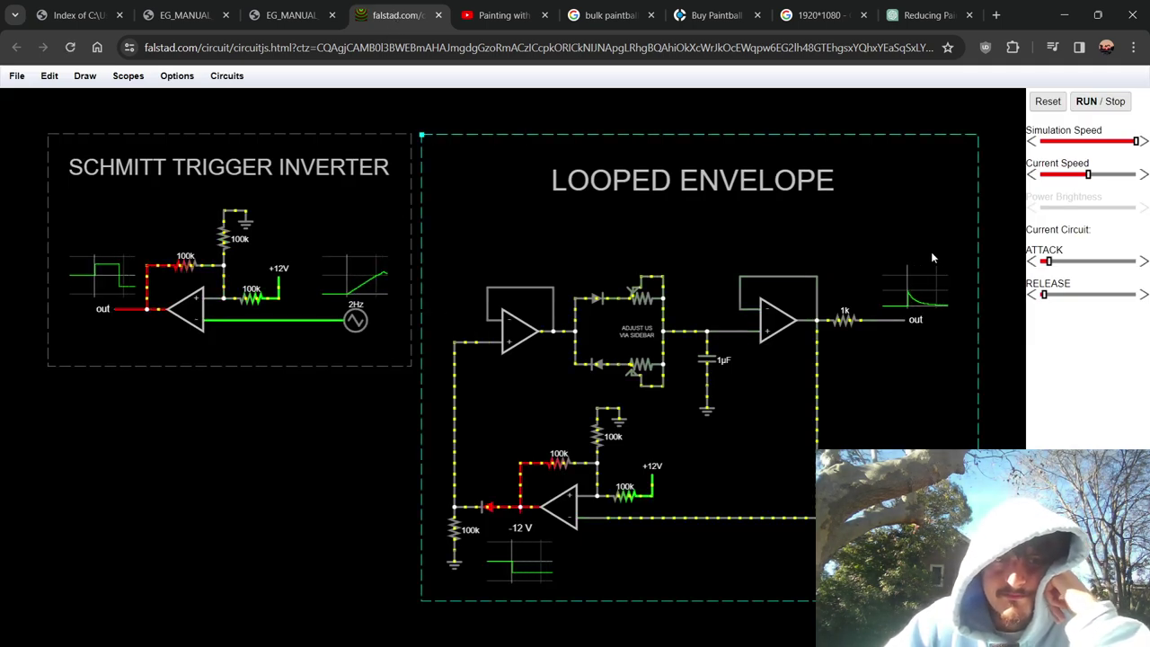
mouse_move(332, 286)
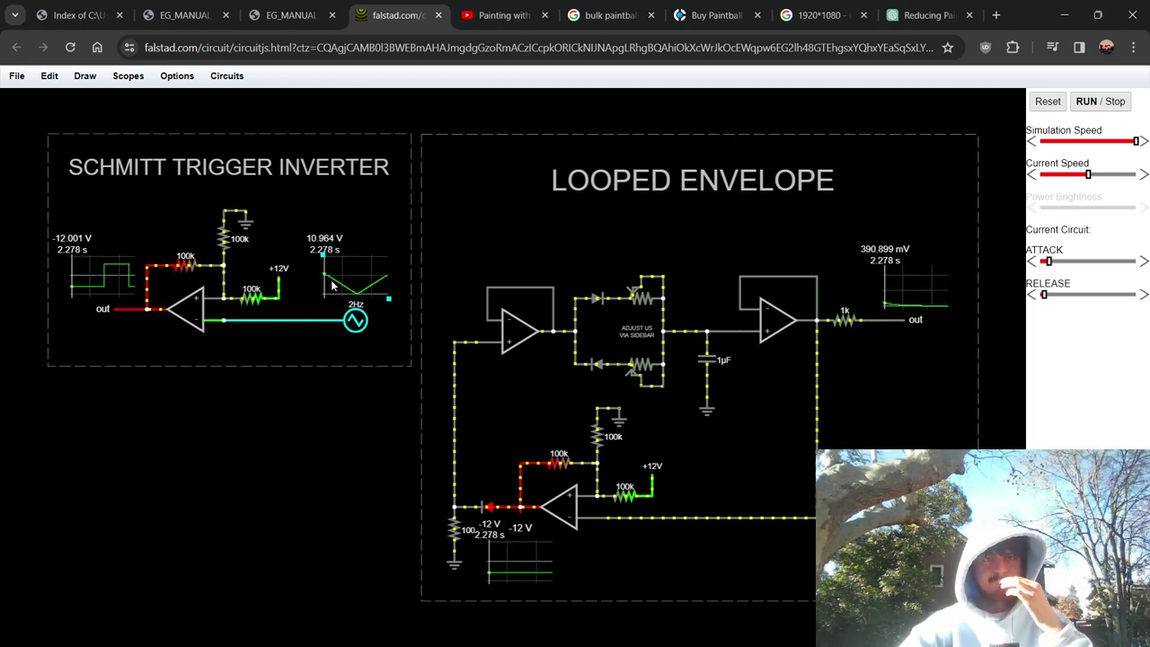
Return to the manual's looping section and review the circuit diagram against the Schmitt trigger threshold explanation.
click(291, 15)
scroll(331, 159, up, 4)
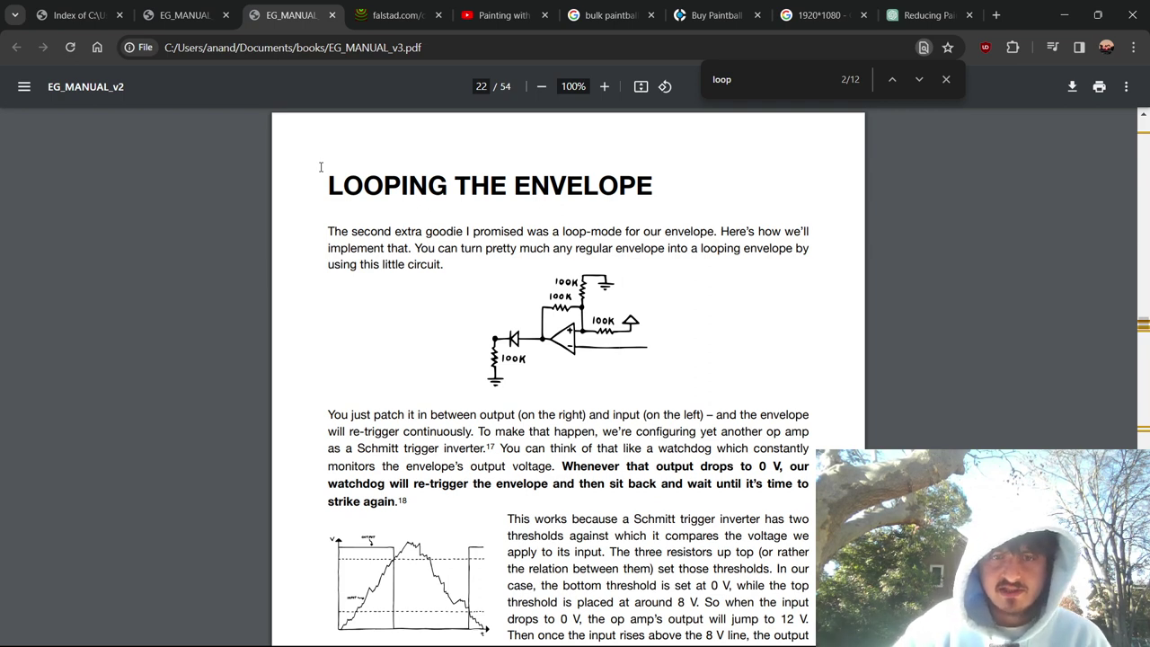
scroll(320, 167, down, 2)
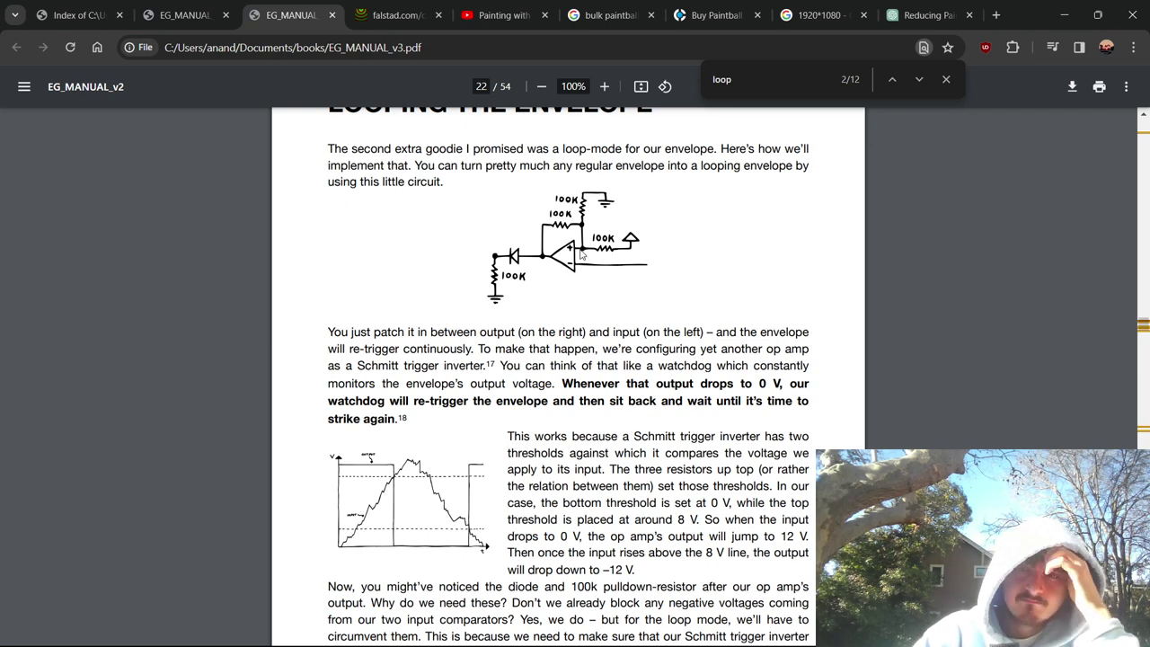
scroll(689, 395, down, 2)
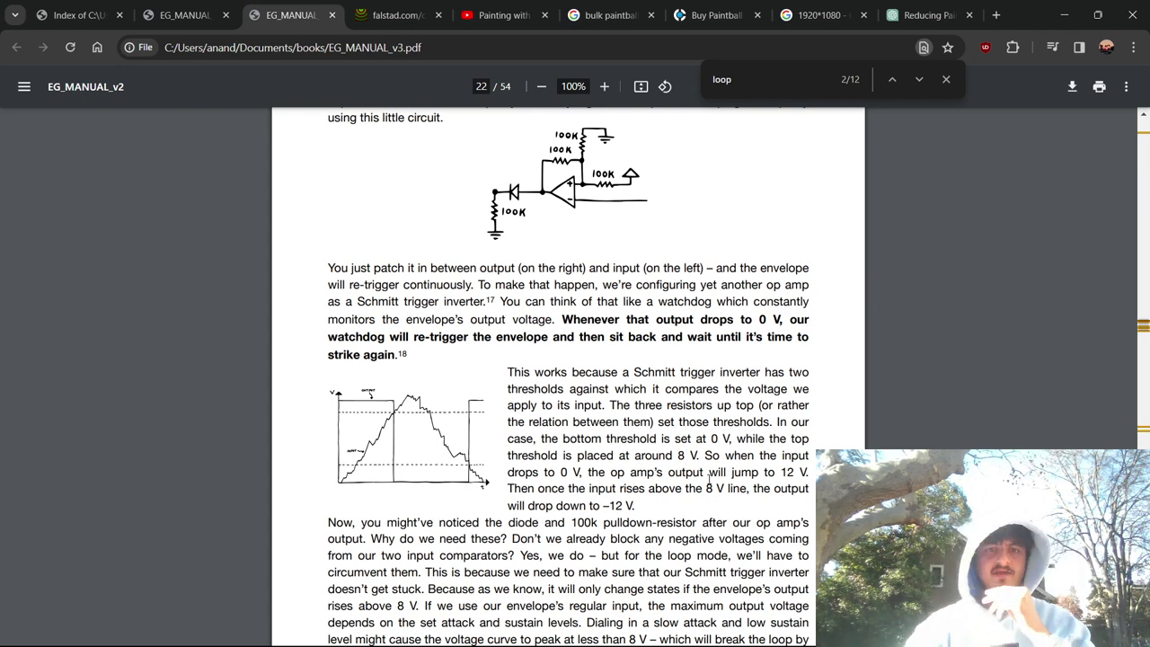
Read the manual's explanation of the diode, pulldown resistor and loop switch on pages 22 and 23, including the full loop-mode circuit.
scroll(709, 478, down, 3)
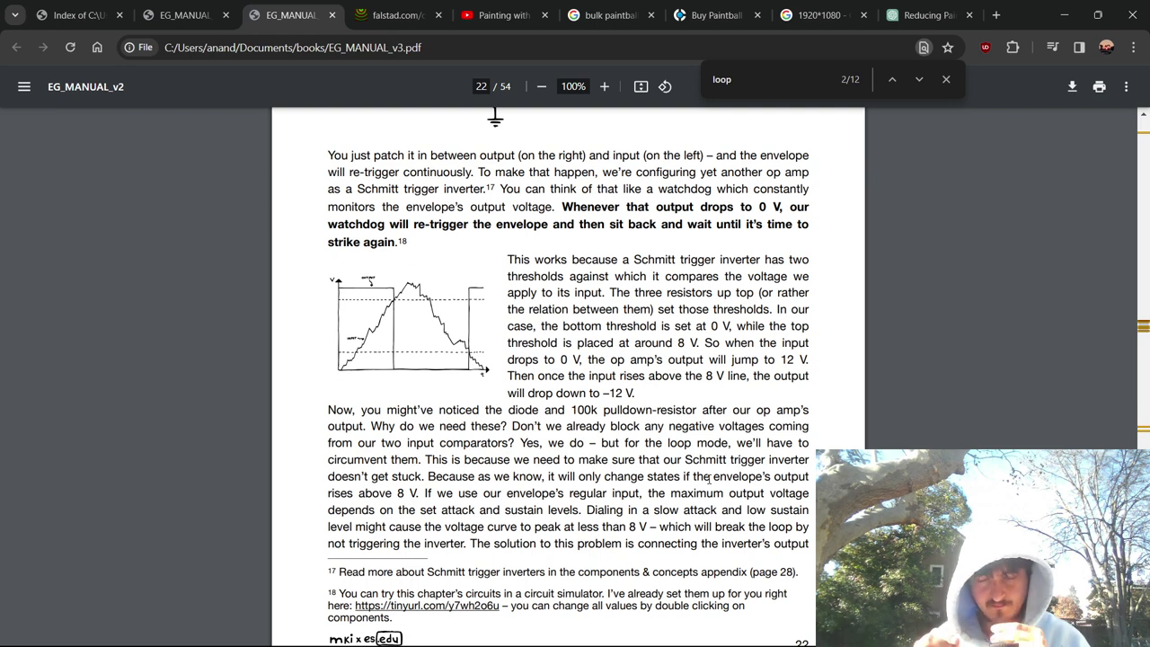
scroll(708, 479, down, 3)
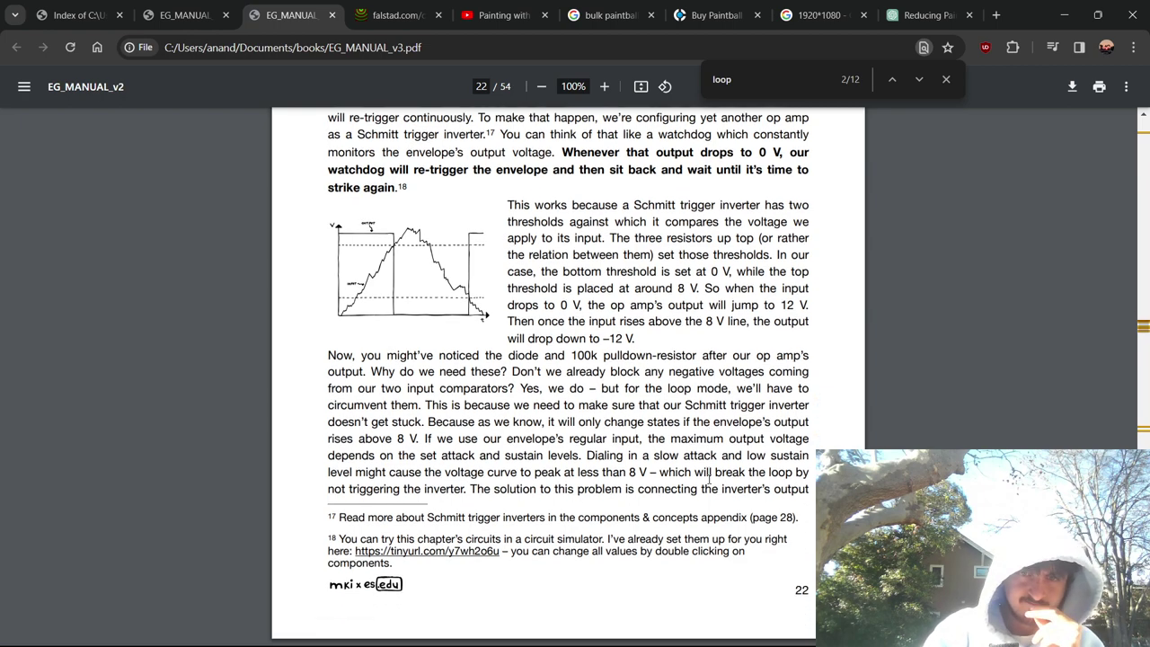
scroll(680, 579, down, 4)
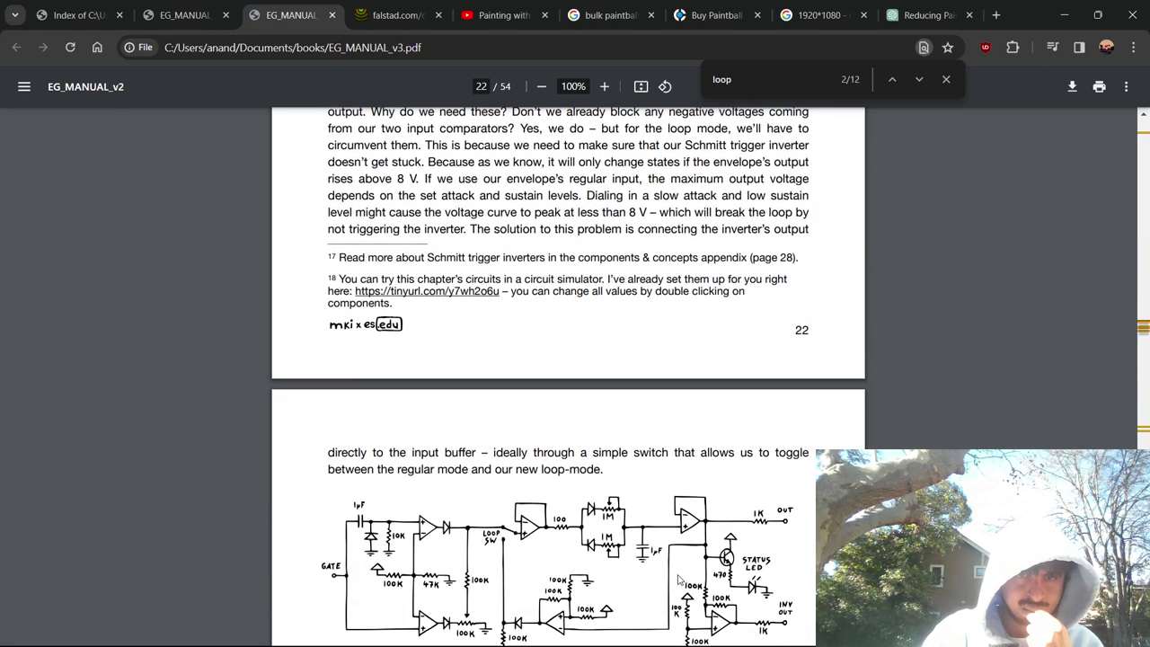
scroll(678, 579, down, 5)
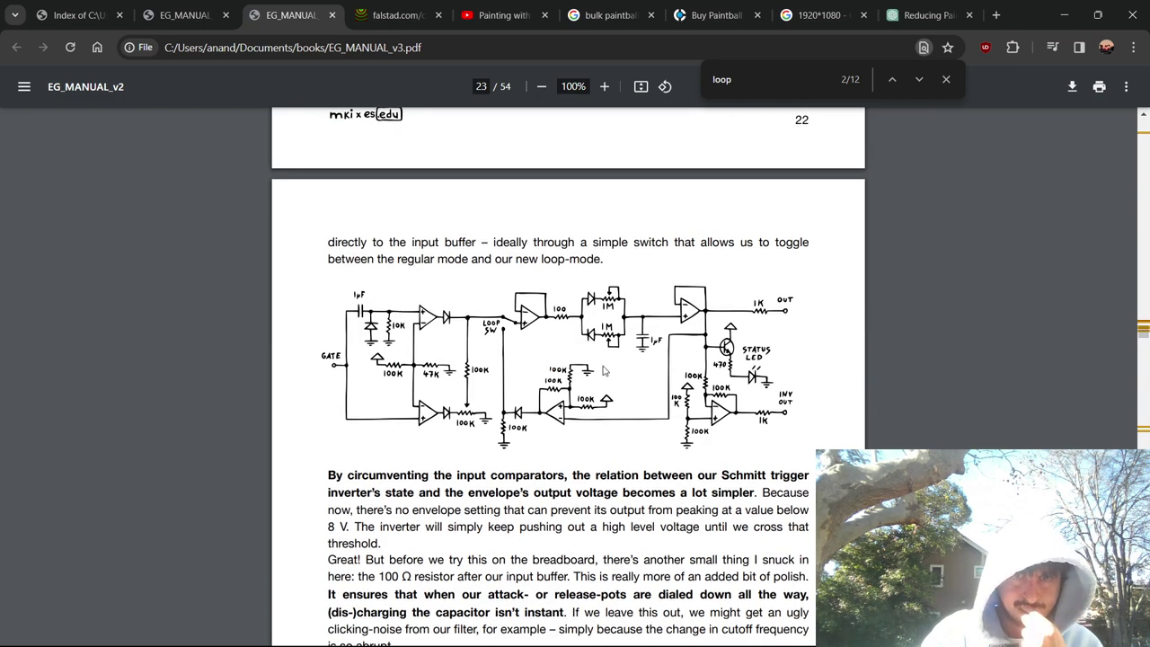
scroll(603, 371, down, 2)
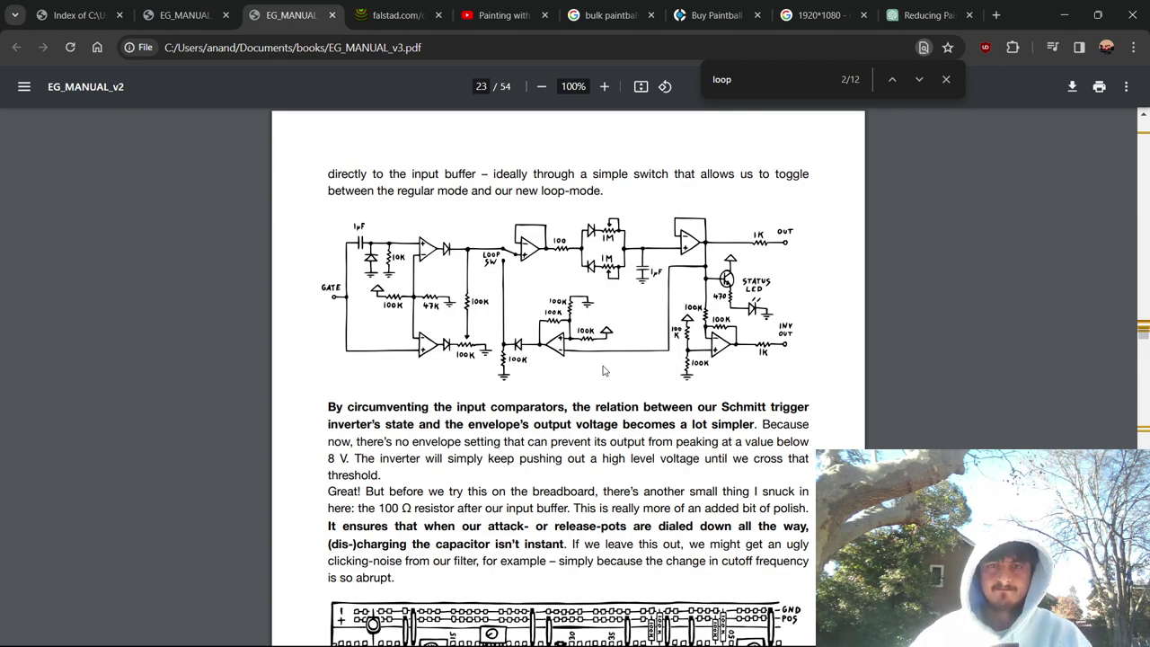
scroll(603, 370, down, 3)
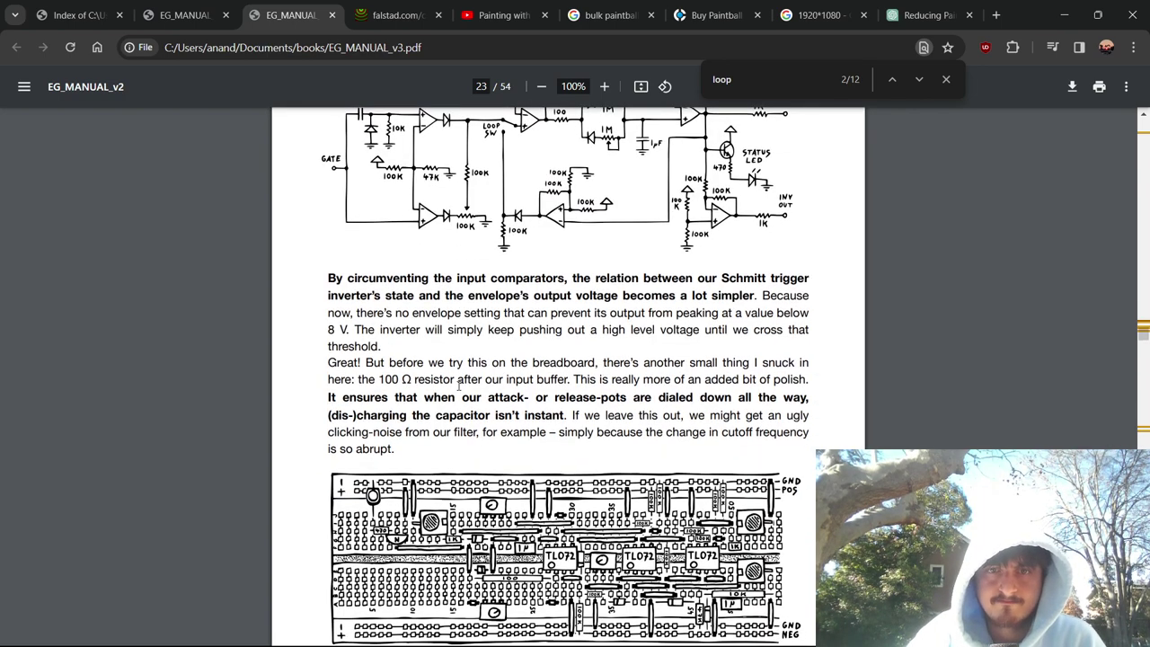
scroll(458, 384, down, 1)
scroll(458, 384, up, 2)
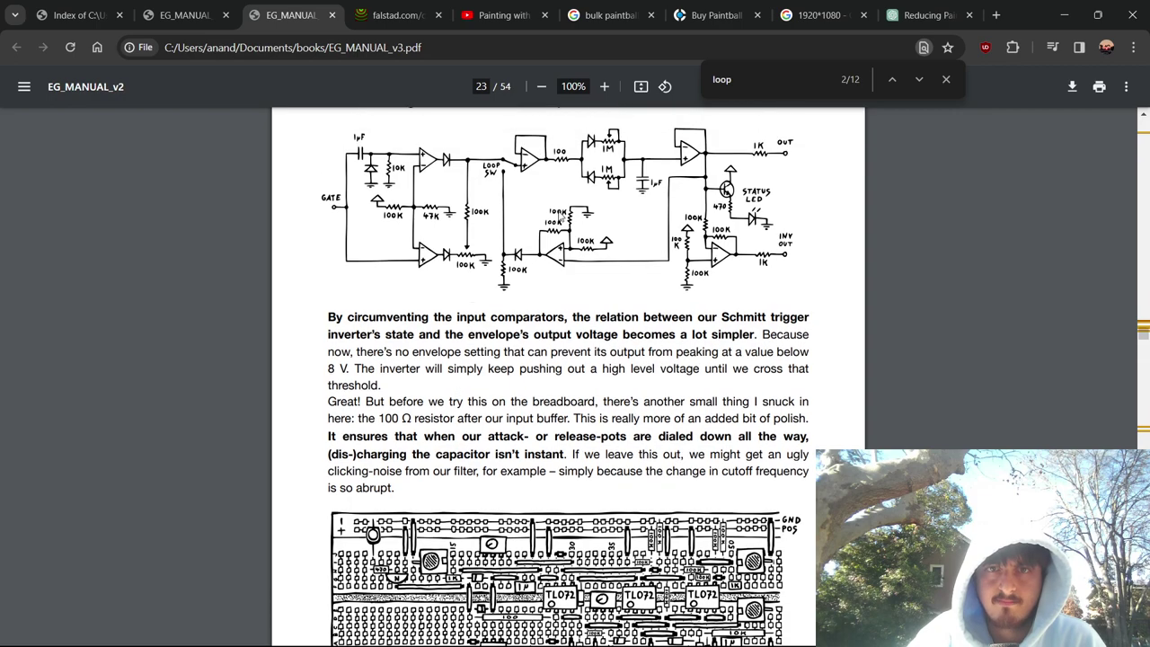
Examine the 100 Ω resistor after the input buffer in the page 23 circuit and read the passage explaining its purpose.
ctrl+scroll(546, 158, up, 5)
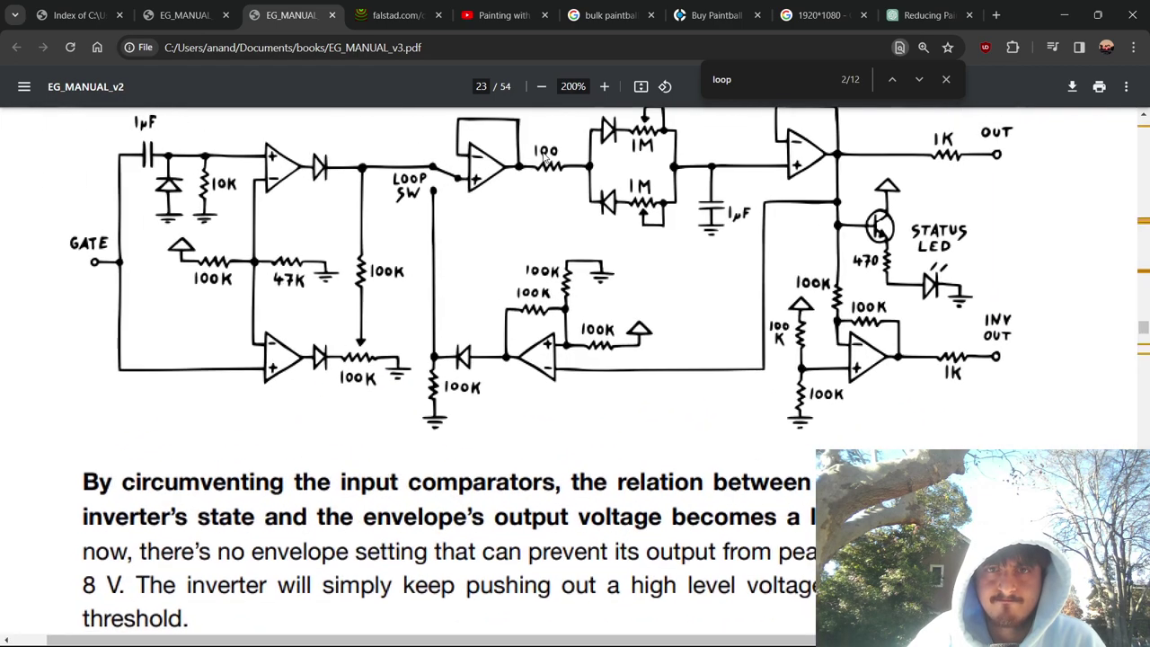
ctrl+scroll(545, 156, down, 1)
scroll(571, 435, down, 3)
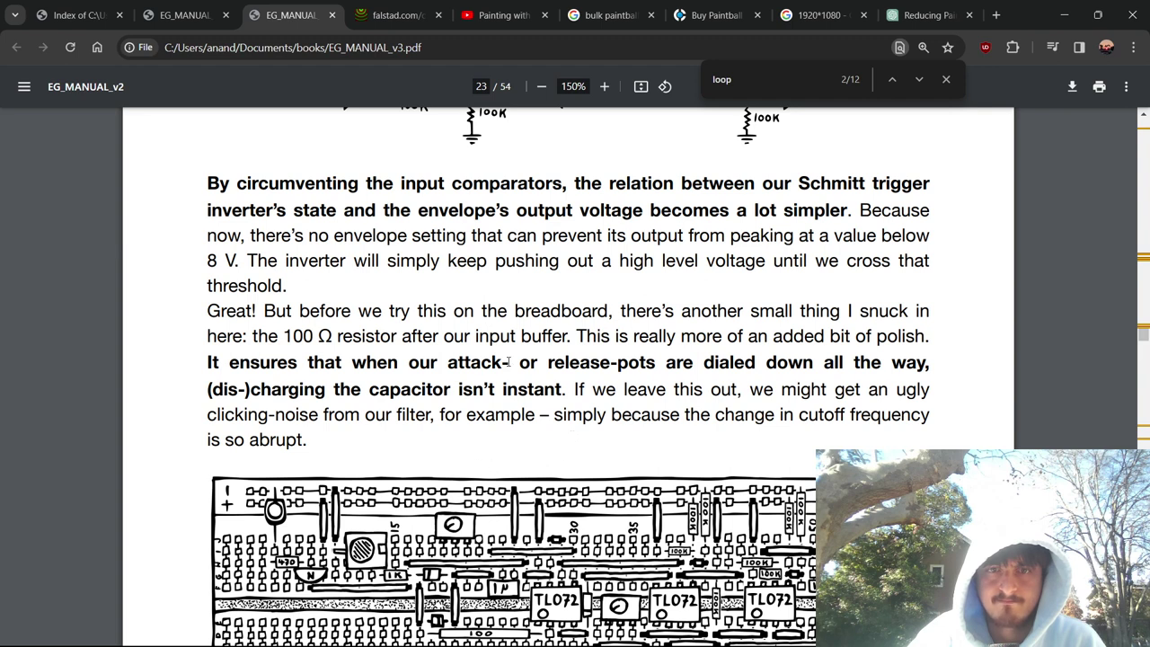
mouse_move(667, 368)
mouse_down()
mouse_move(636, 337)
mouse_move(680, 366)
mouse_move(651, 383)
mouse_up()
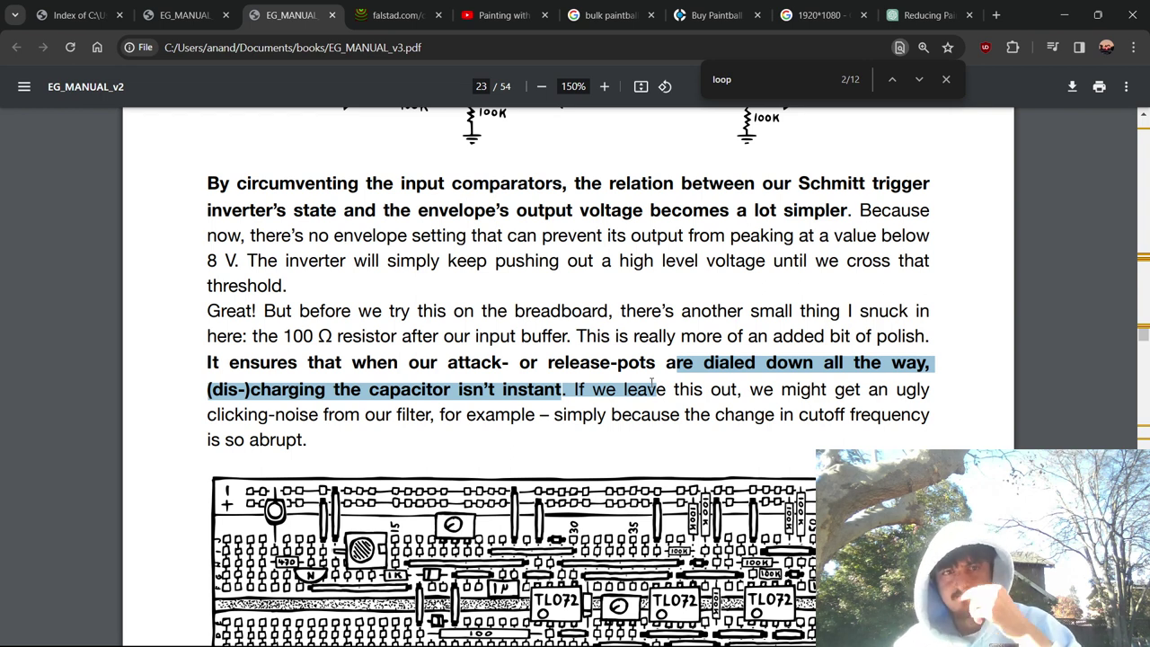
drag(434, 414, 418, 311)
click(418, 456)
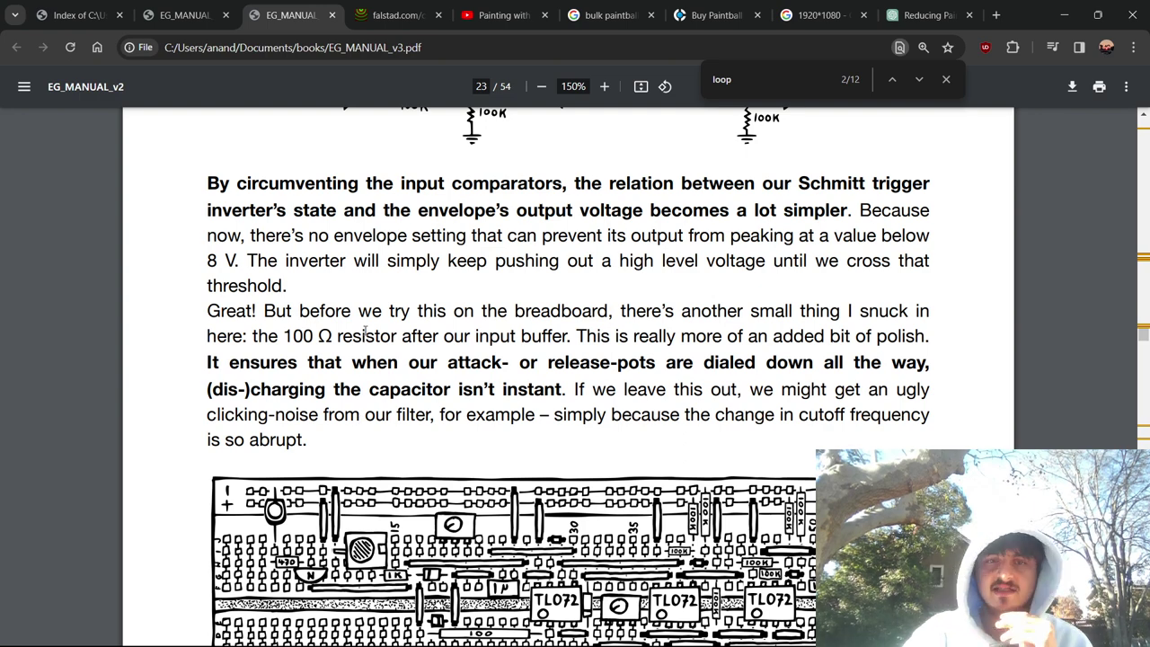
drag(363, 336, 387, 414)
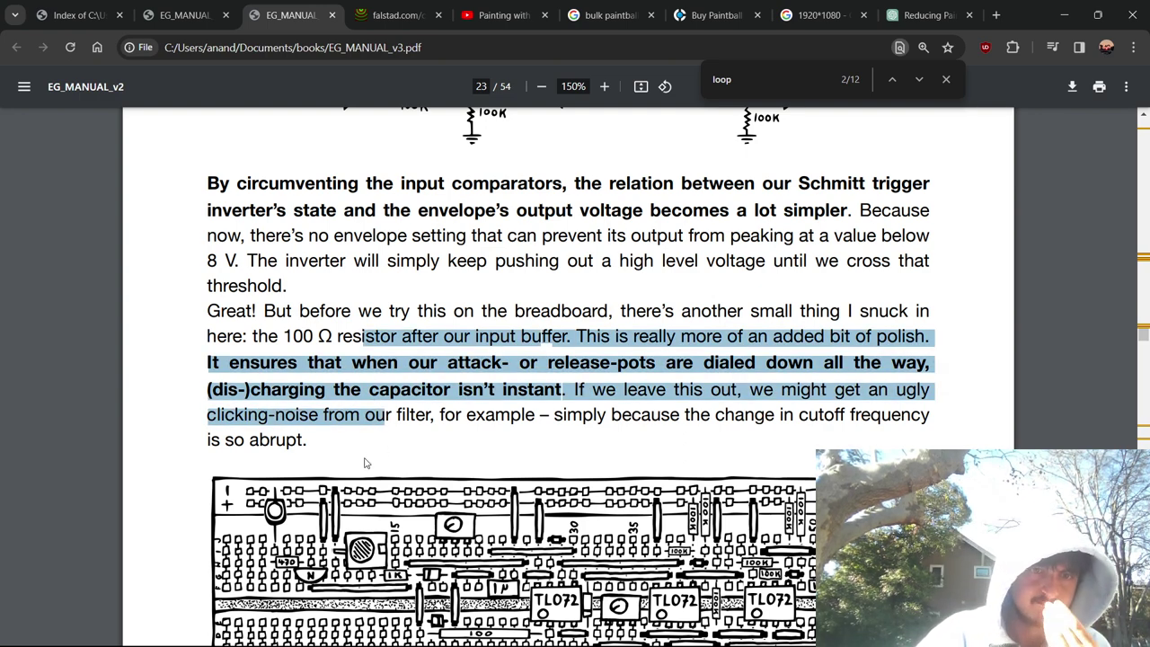
Look over the breadboard layout below the text and go back to the loop-mode circuit diagram on page 23.
scroll(364, 463, down, 2)
scroll(363, 462, down, 2)
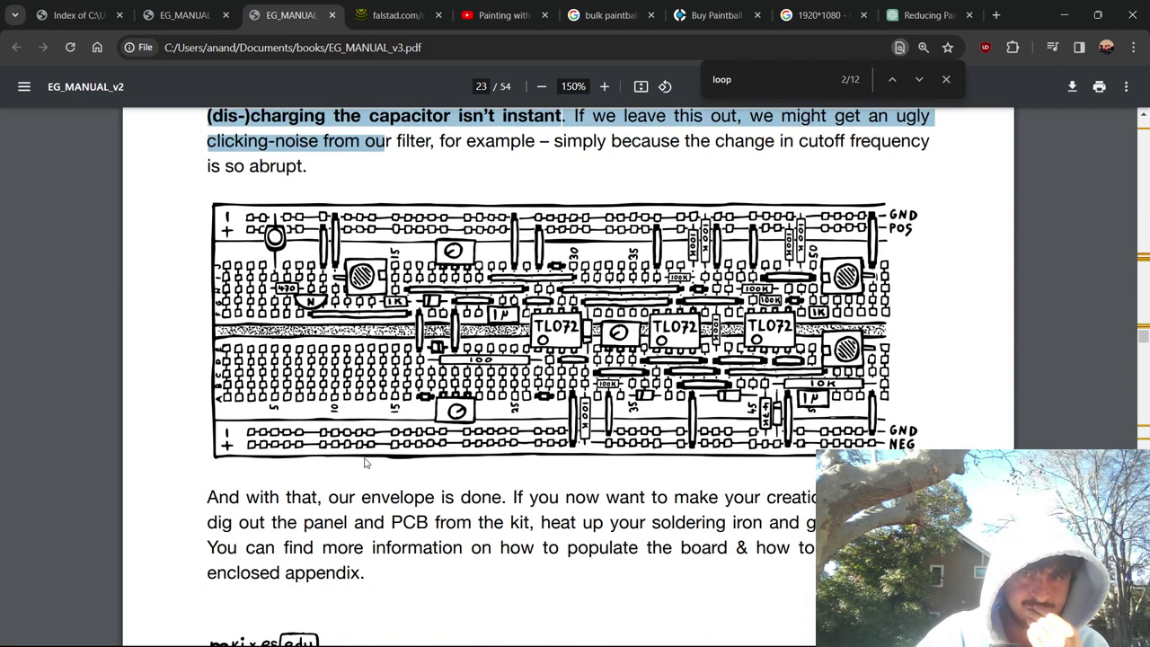
scroll(364, 463, down, 3)
scroll(363, 462, down, 6)
scroll(368, 460, up, 15)
scroll(373, 458, up, 10)
scroll(371, 467, down, 8)
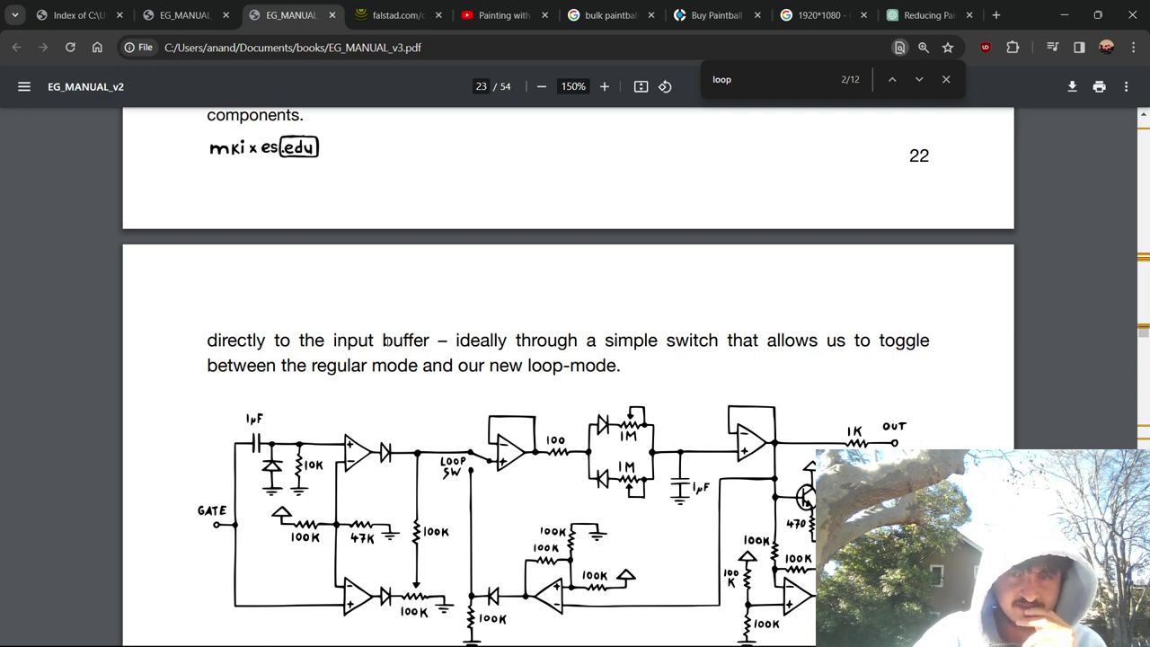
Switch to the env schematic in KiCad's Schematic Editor.
key(super+Tab)
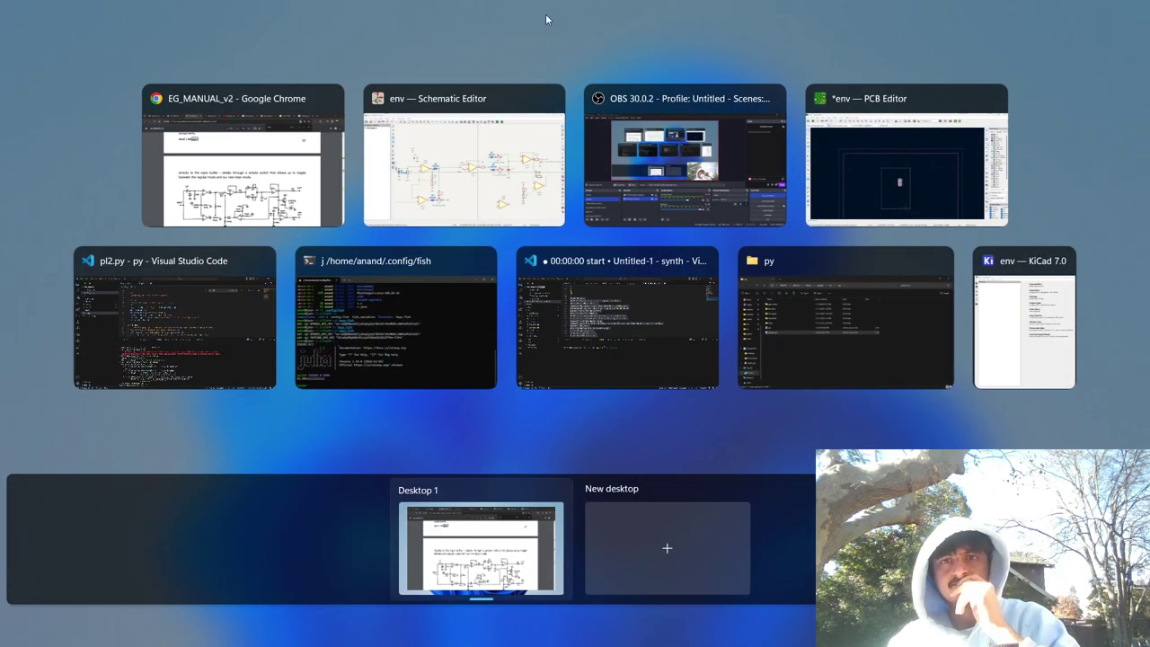
click(648, 195)
key(super+Tab)
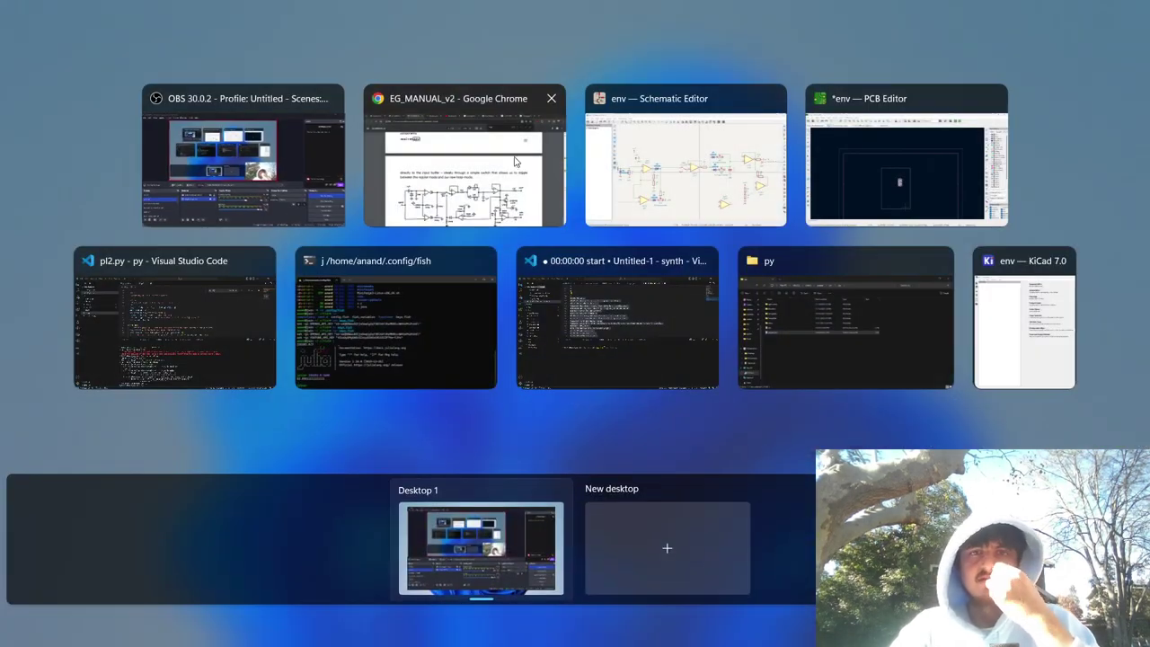
click(649, 211)
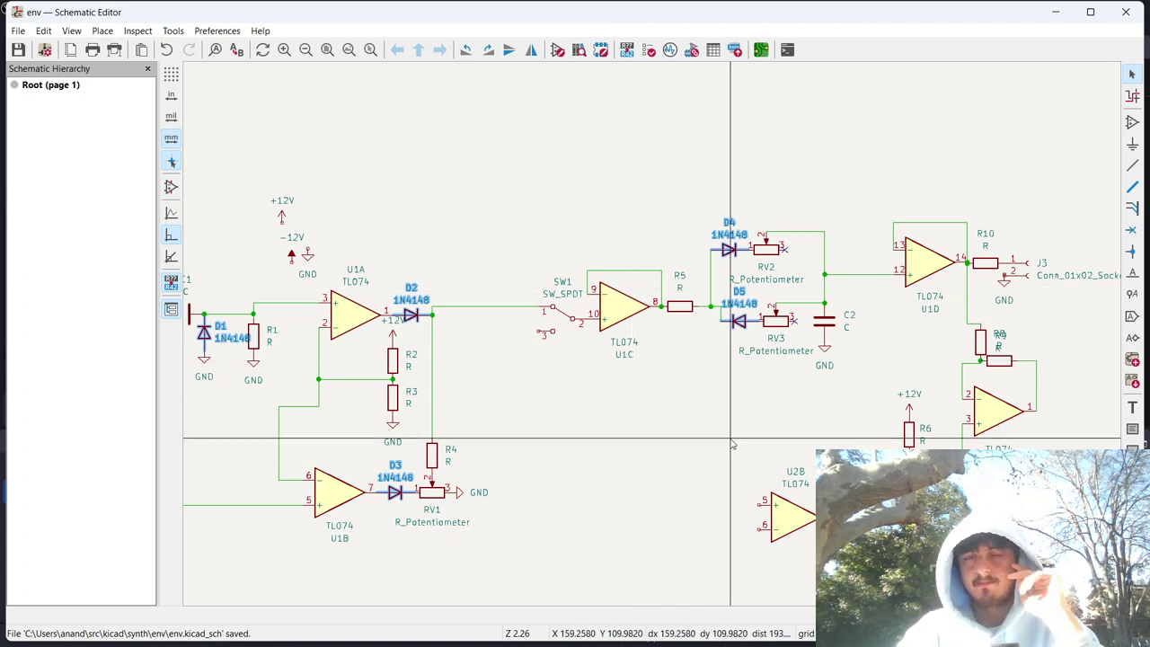
Return to the first copy of the manual in Chrome and enlarge the complete circuit diagram with test points on page 2 to about 200%.
key(alt+Tab)
key(alt+Tab)
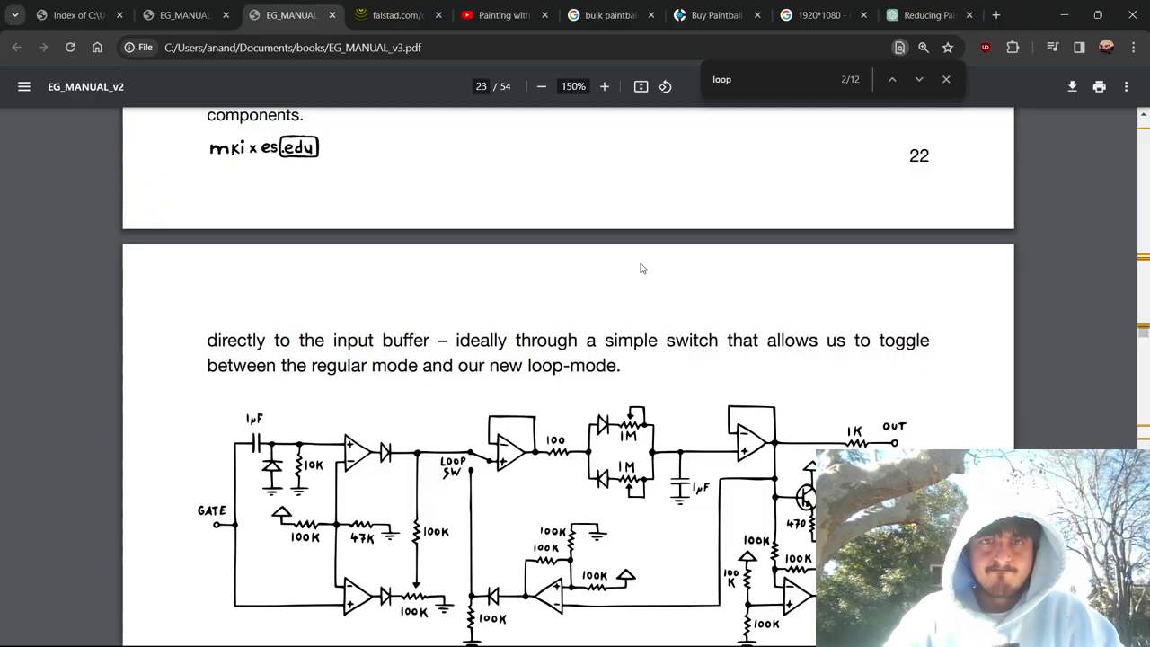
key(ctrl+shift+Tab)
scroll(603, 274, down, 5)
ctrl+scroll(603, 274, down, 3)
scroll(603, 274, up, 3)
scroll(603, 274, up, 6)
scroll(603, 274, down, 6)
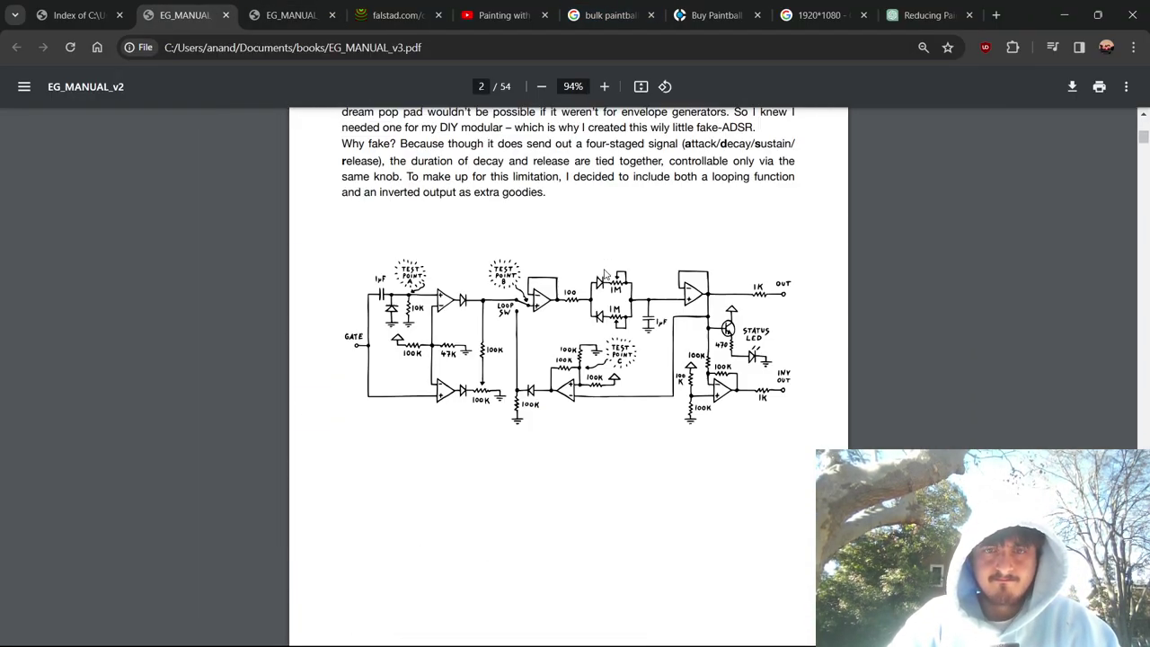
ctrl+scroll(590, 355, up, 6)
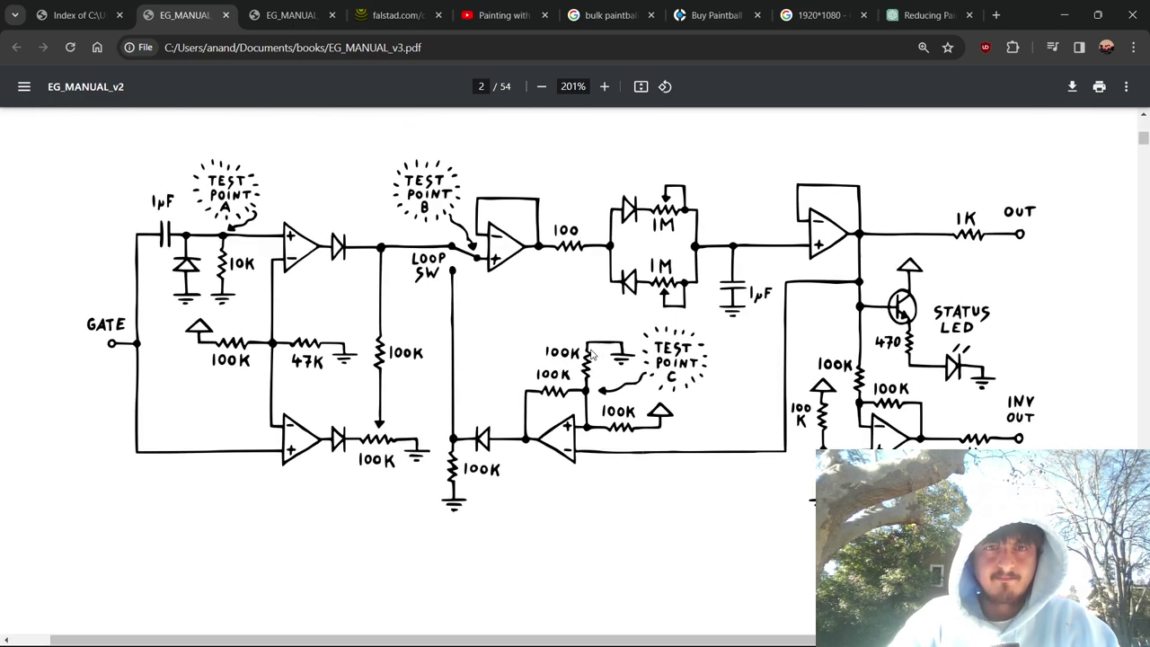
scroll(591, 355, down, 1)
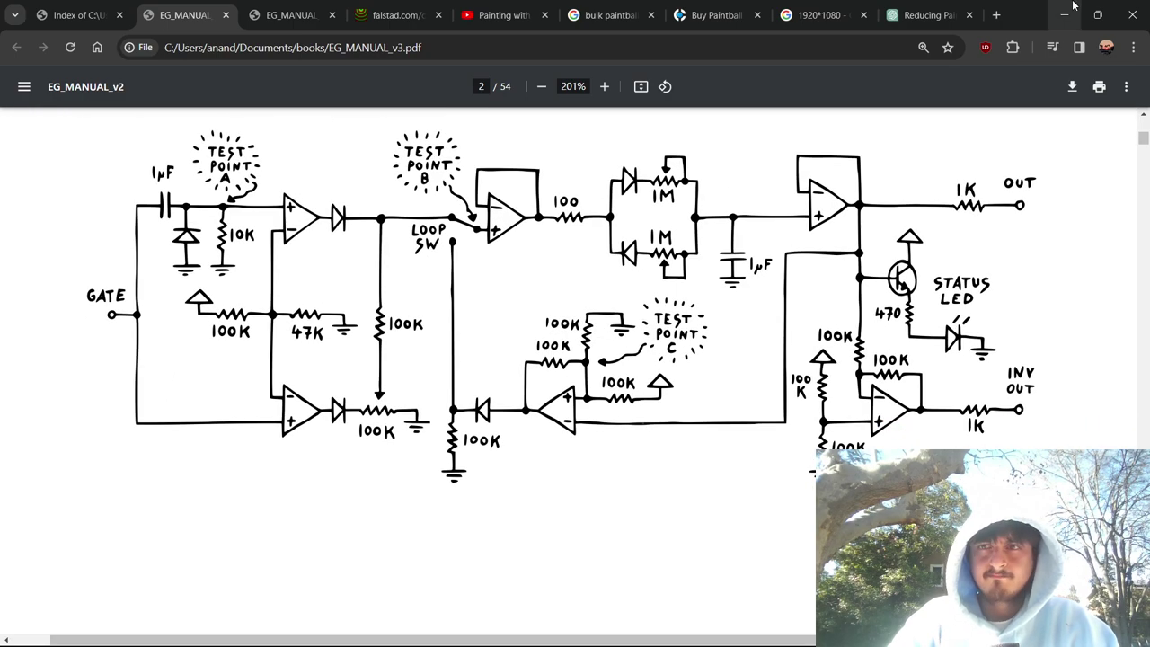
Dock the manual to the right half of the screen and close both VS Code windows, the terminal and the py folder window.
key(super+Right)
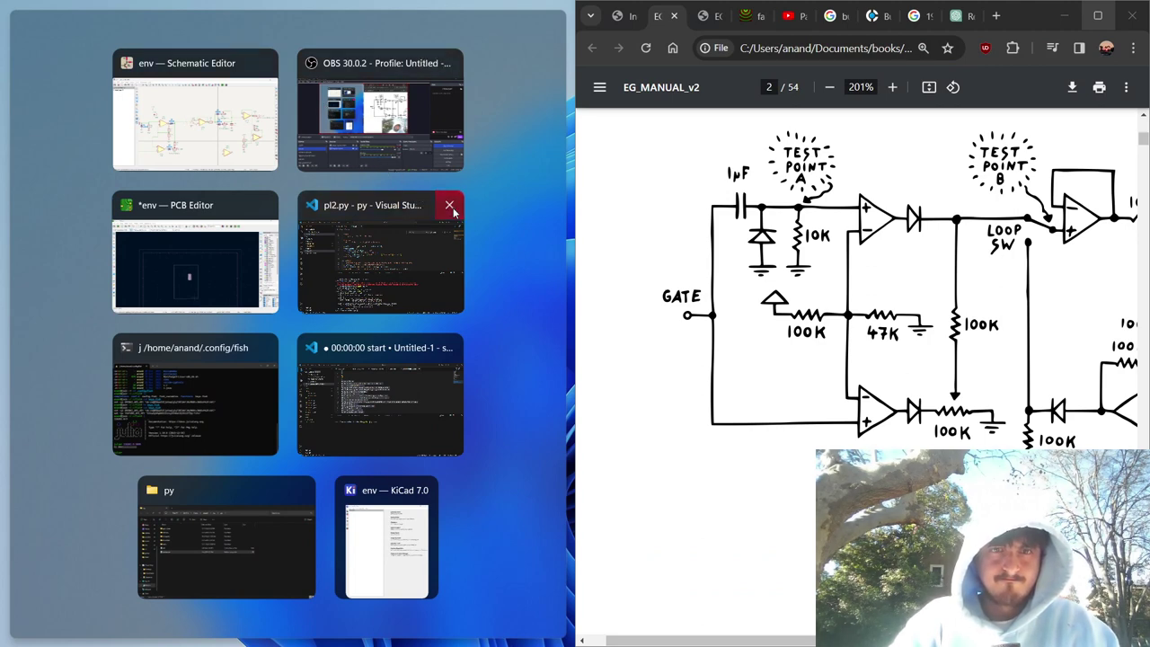
click(449, 205)
click(265, 348)
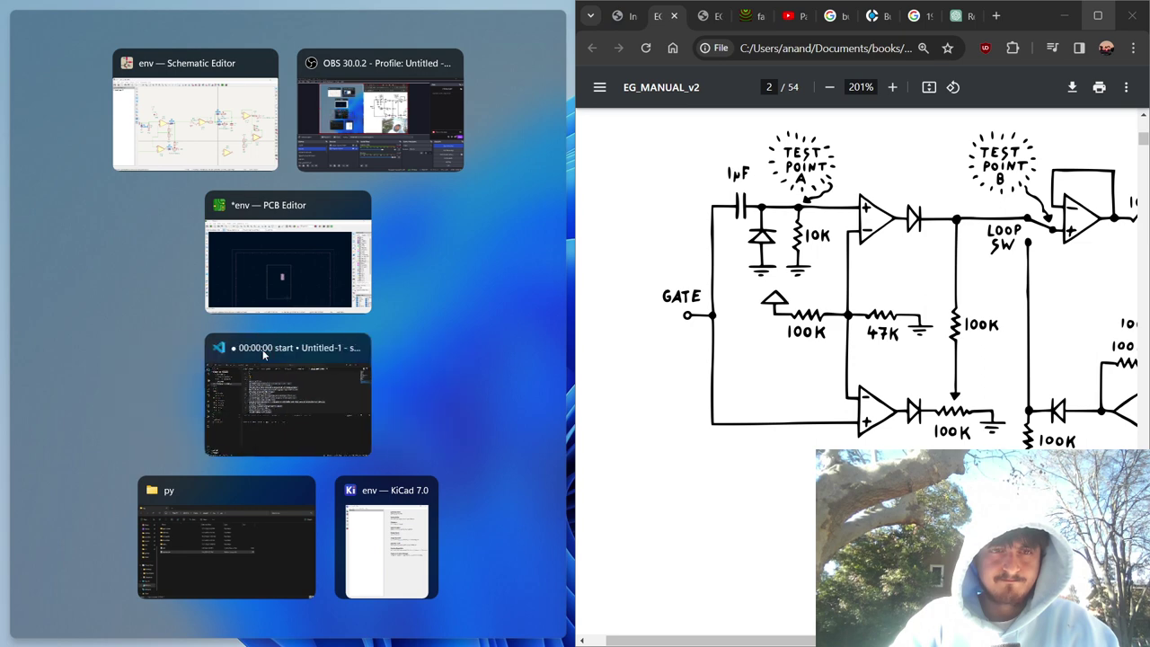
click(356, 348)
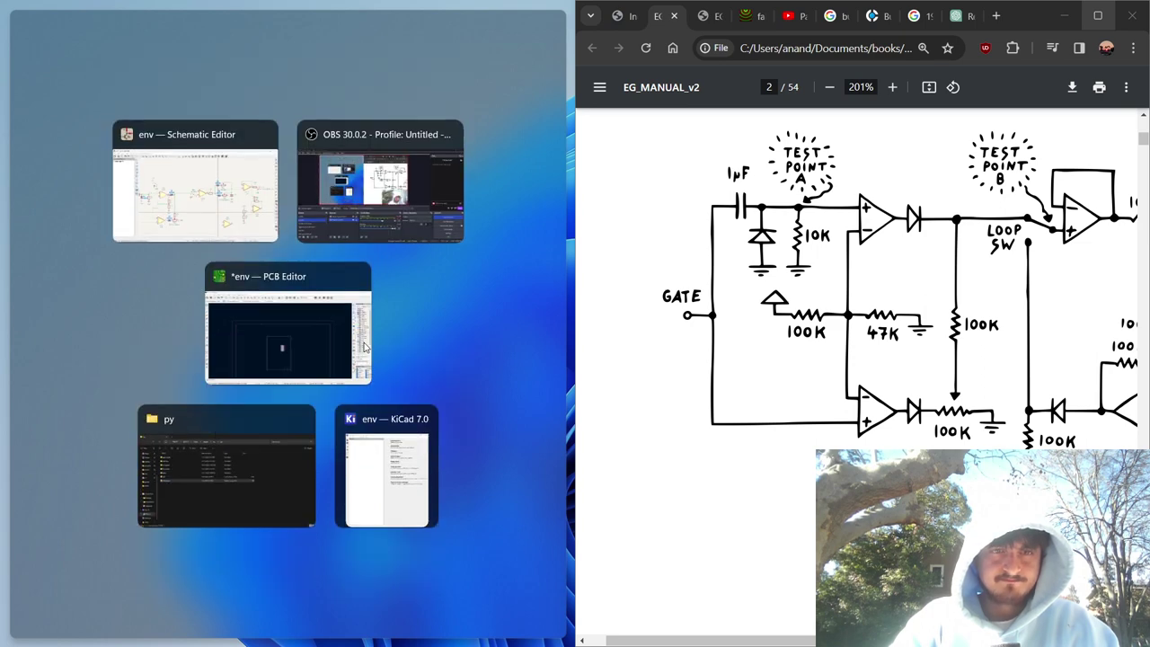
click(300, 421)
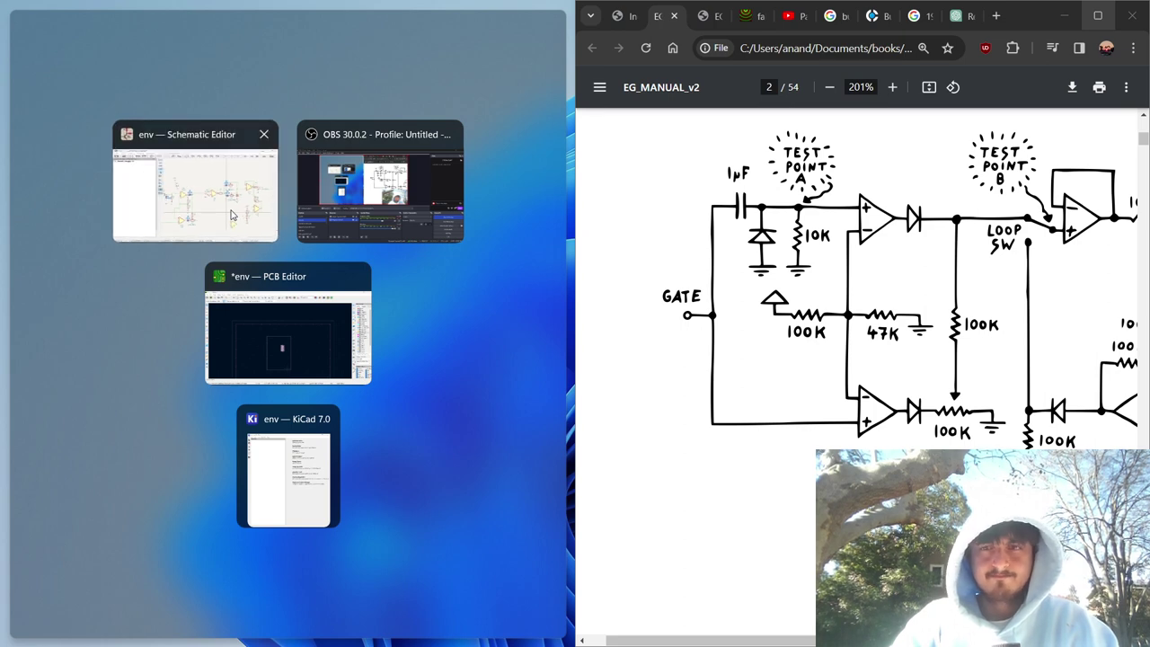
Show the env schematic beside the manual and hide its Schematic Hierarchy panel.
click(230, 214)
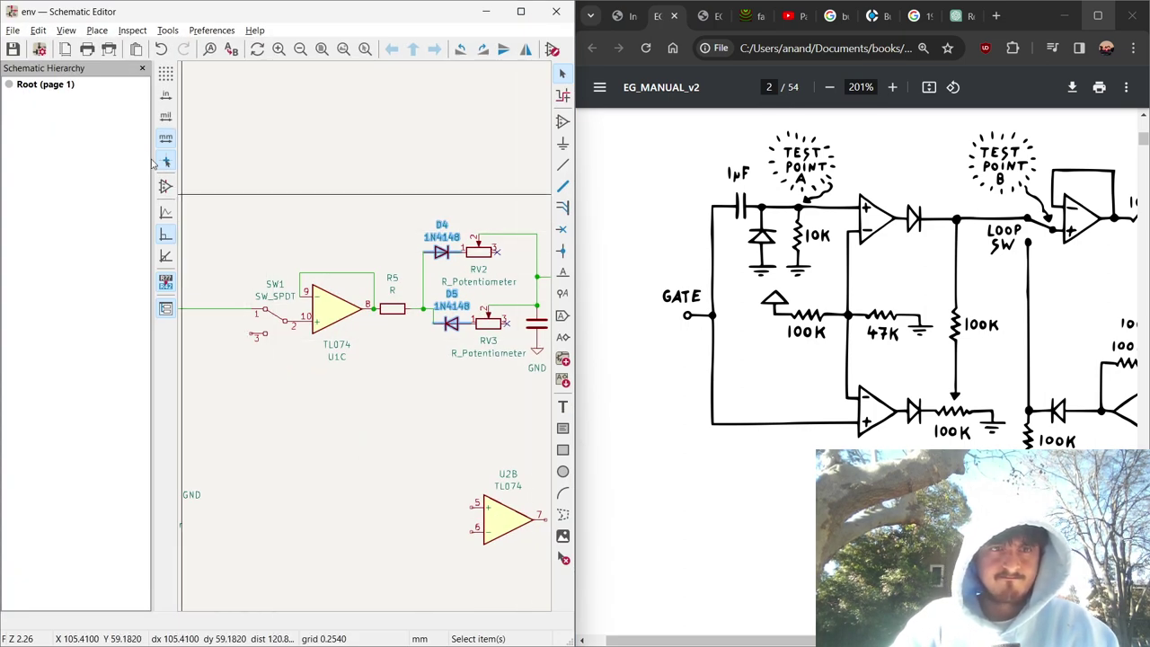
click(142, 67)
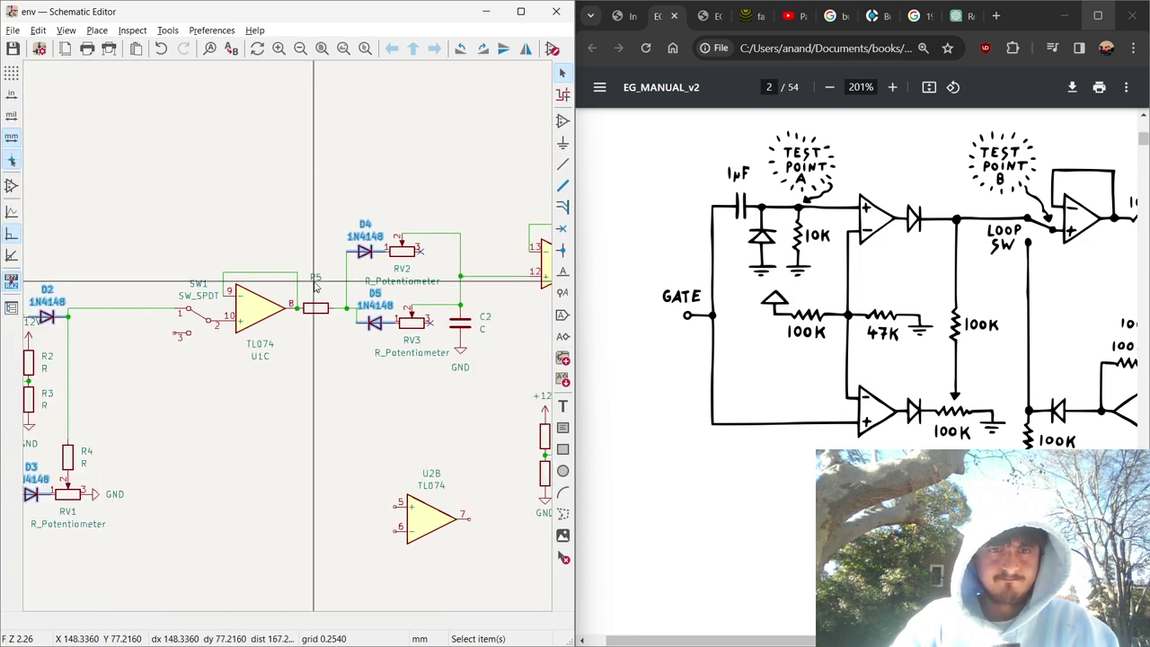
scroll(315, 285, down, 3)
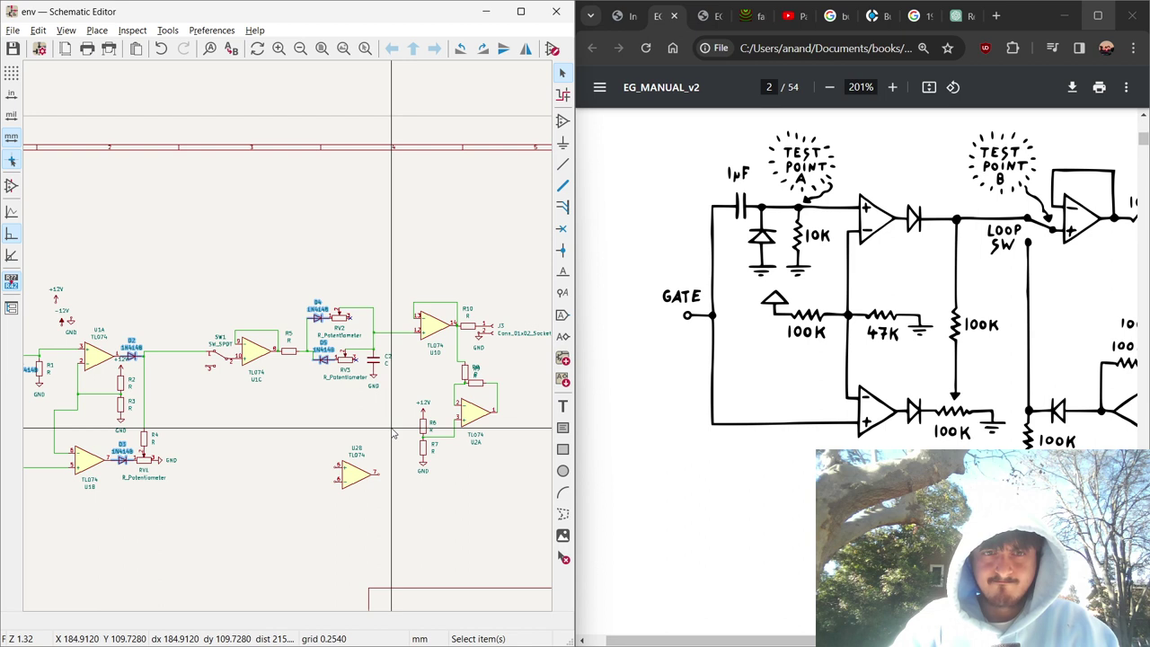
Flip op amp U2B horizontally and place it below the potentiometers, matching the Schmitt trigger inverter in the manual's circuit.
scroll(981, 320, down, 1)
scroll(980, 320, right, 3)
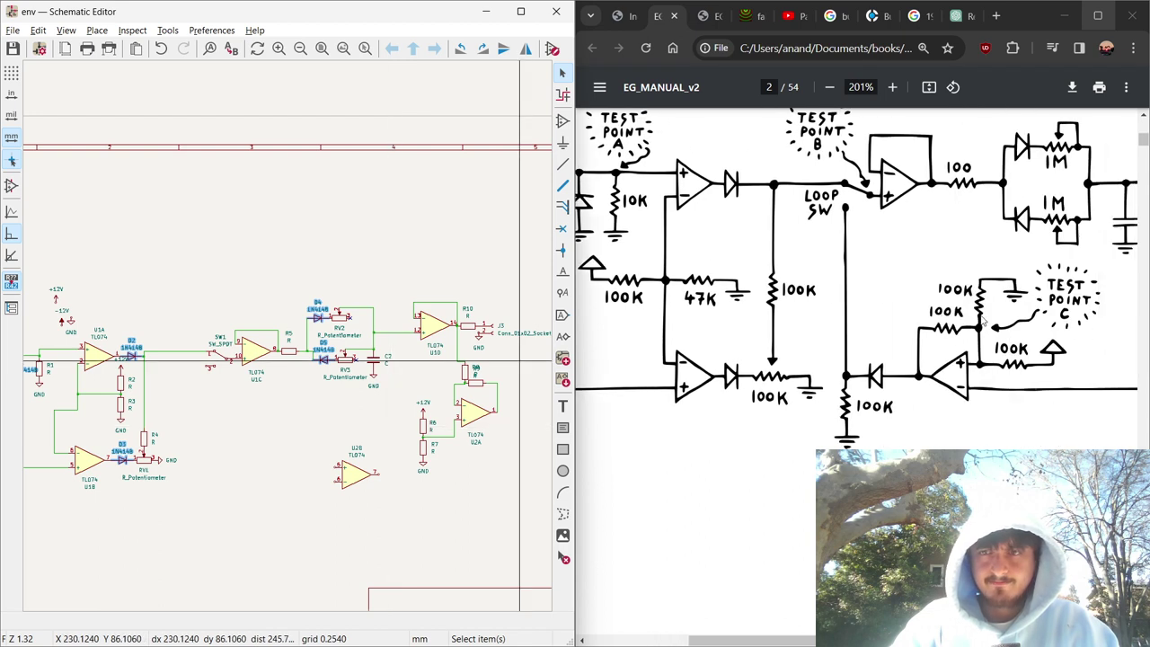
scroll(982, 321, right, 5)
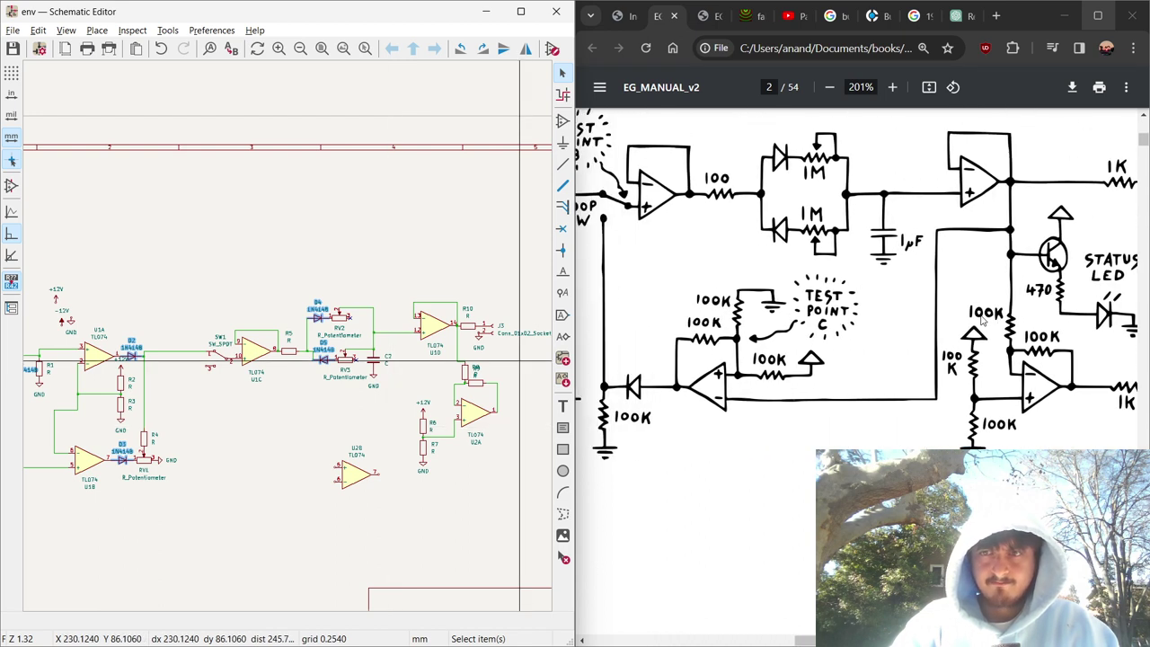
scroll(981, 320, right, 1)
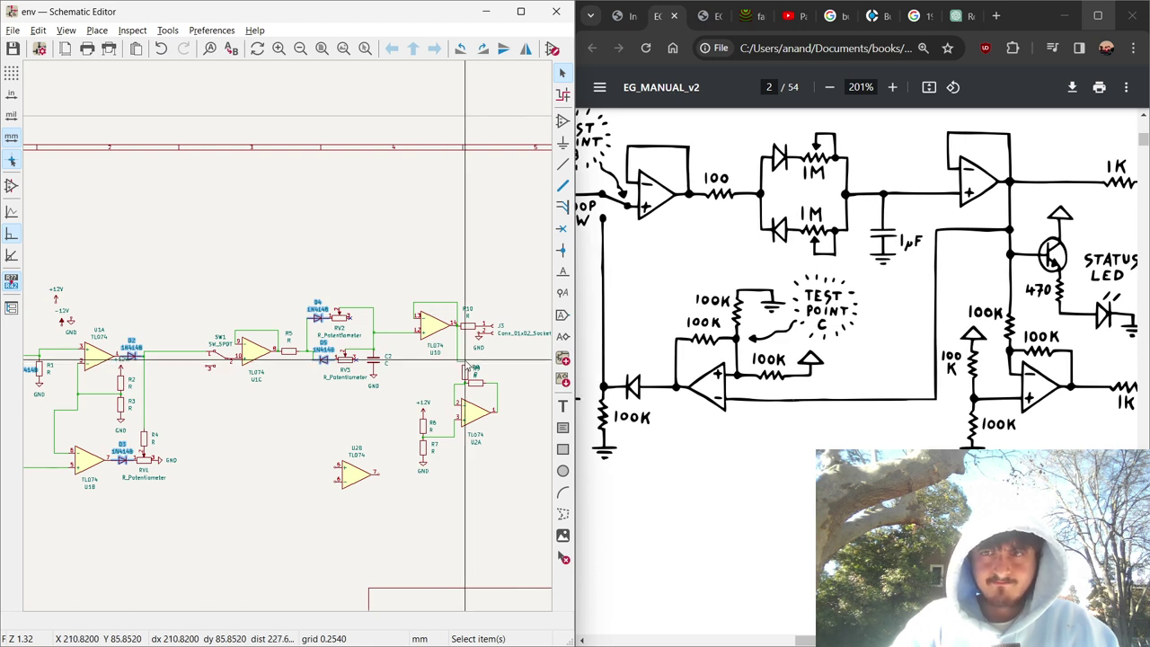
click(356, 471)
key(m)
key(y)
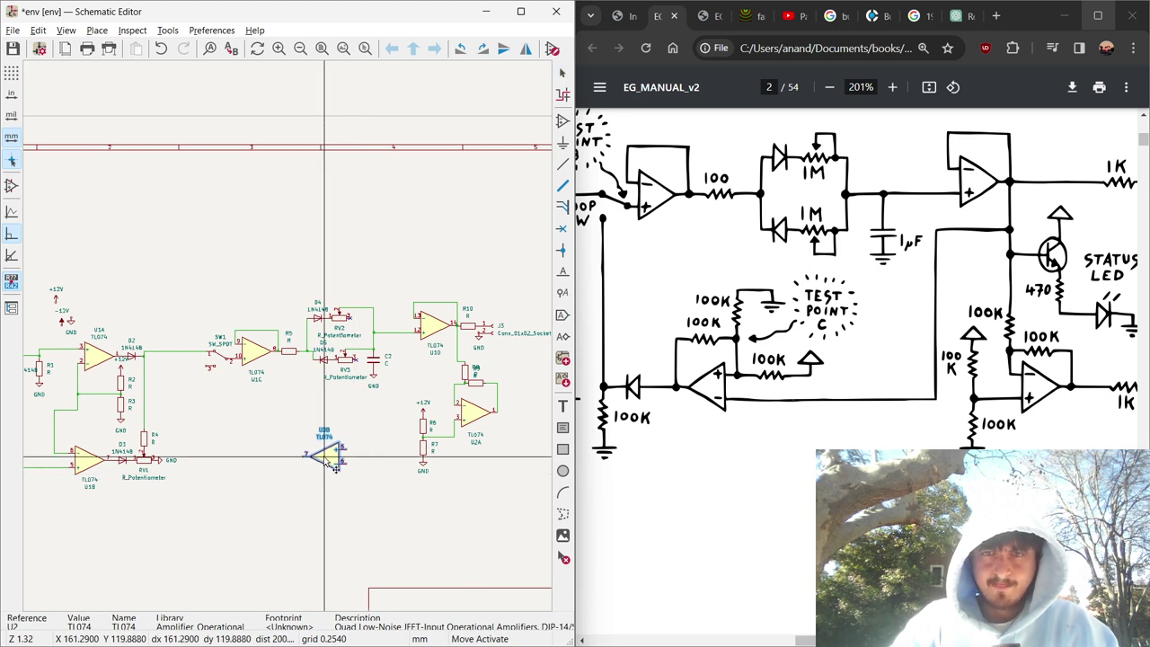
click(316, 458)
Duplicate resistor R6 twice for the inverter, placing one copy horizontally at U2B's pin 5 and the other vertically above that pin.
click(422, 427)
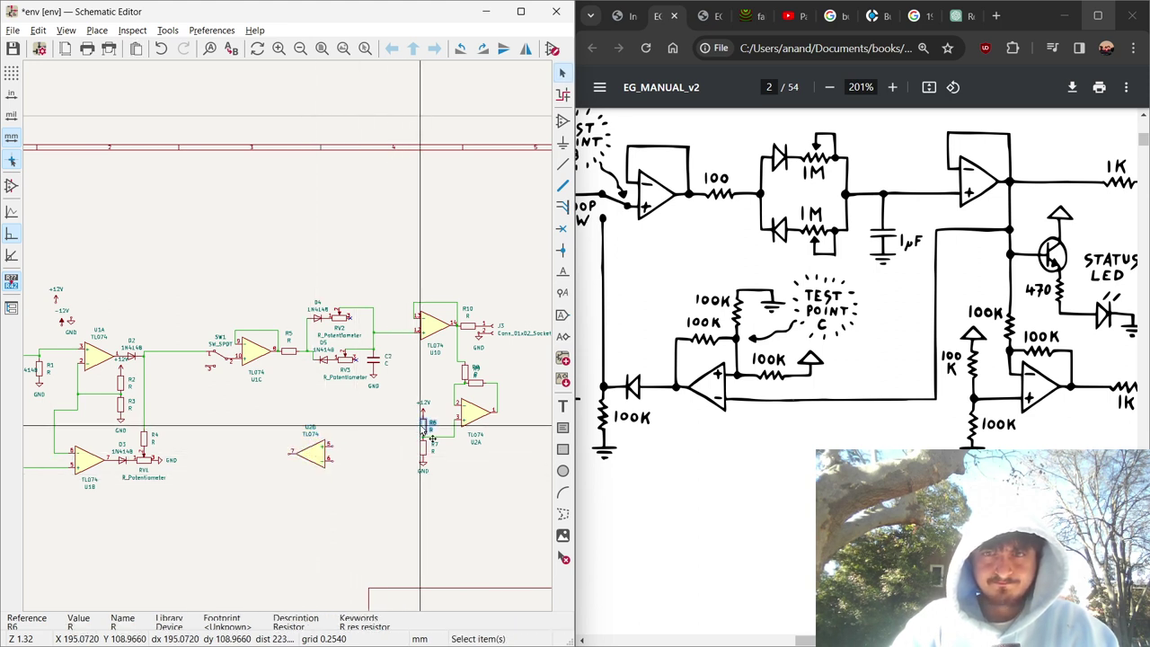
key(ctrl+d)
key(r)
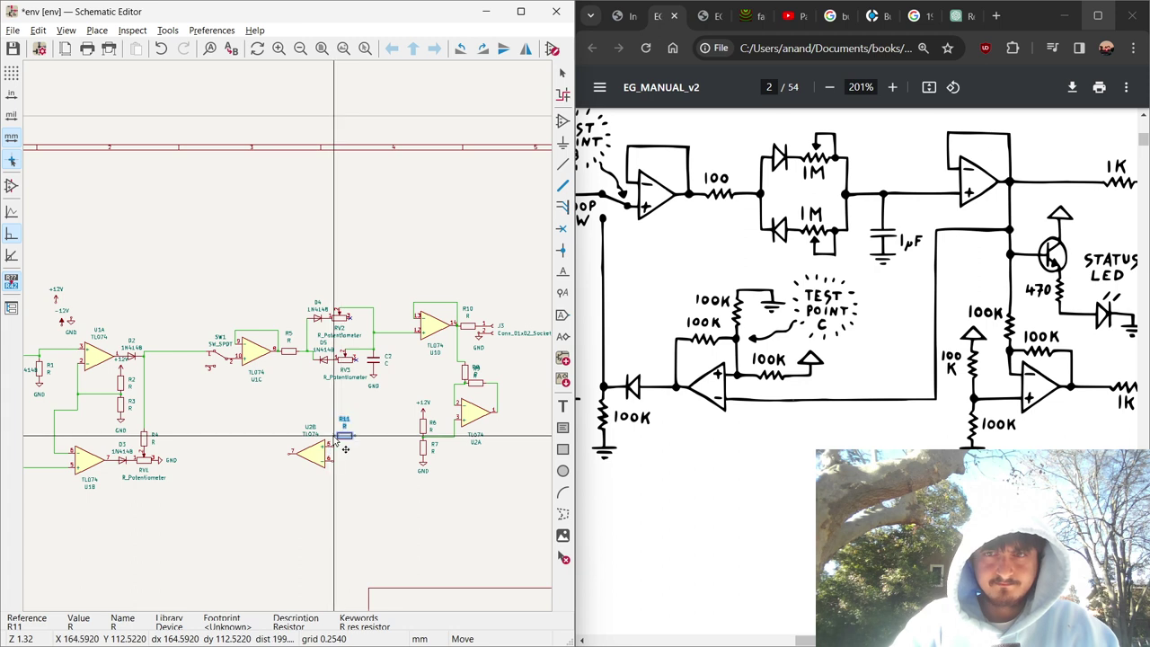
click(333, 446)
key(ctrl+d)
key(r)
click(340, 440)
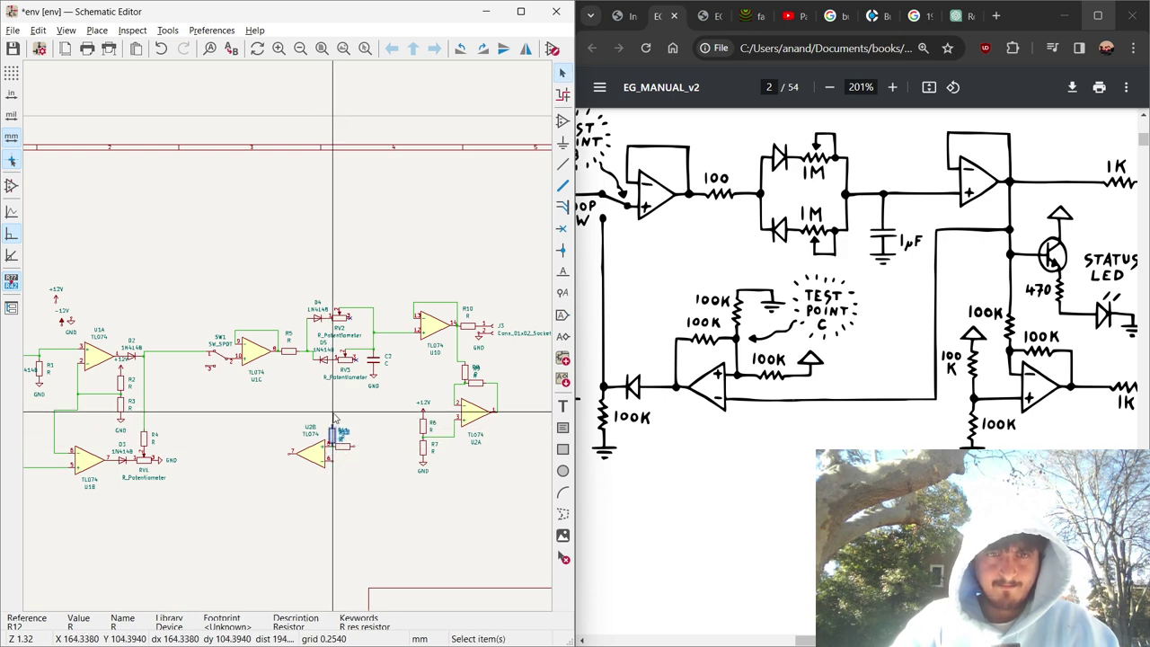
Move resistor R12 higher above U2B's pin 5 and attach a horizontal duplicate of it to the wire between them.
scroll(333, 415, up, 8)
drag(288, 340, 304, 174)
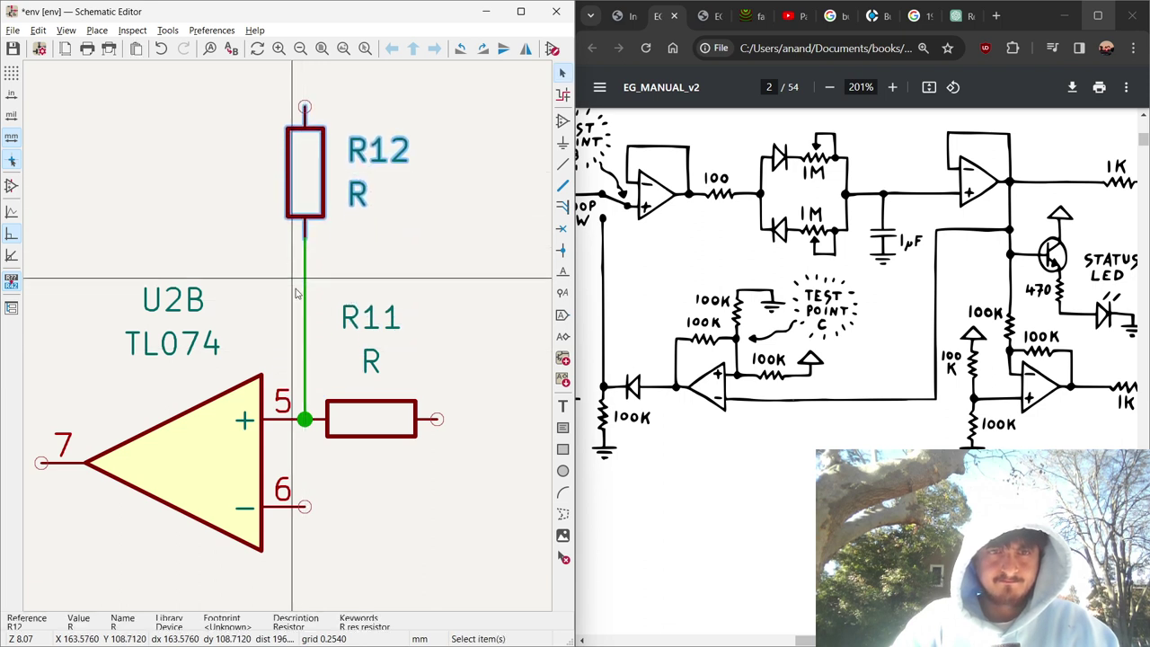
click(303, 184)
key(ctrl+d)
key(r)
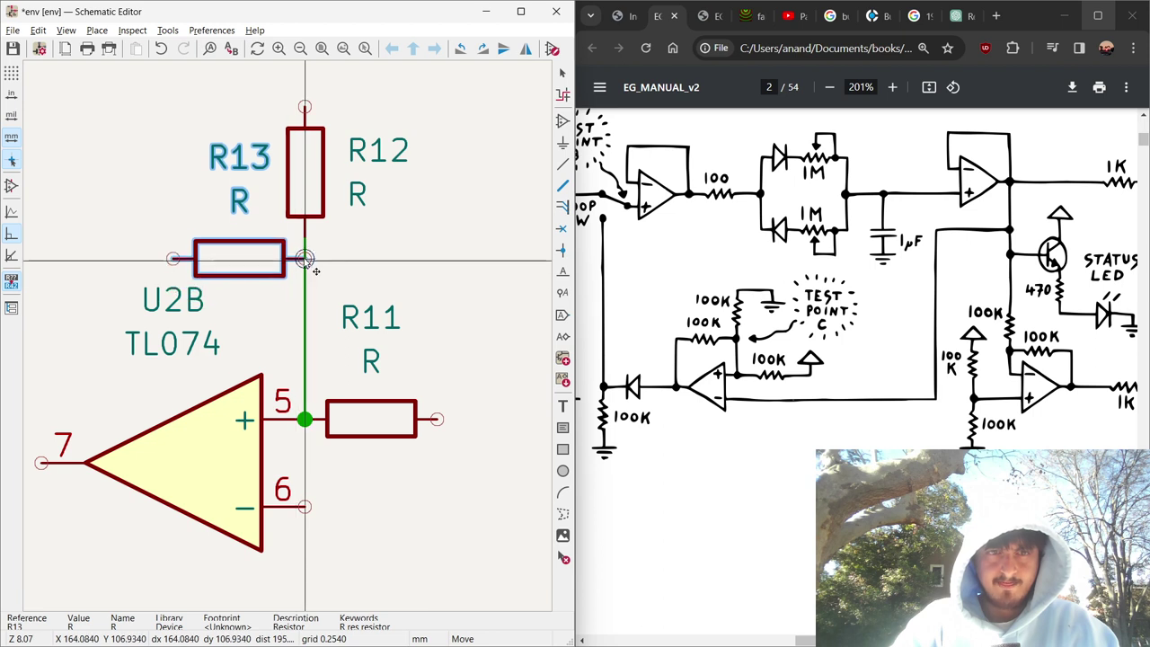
click(304, 258)
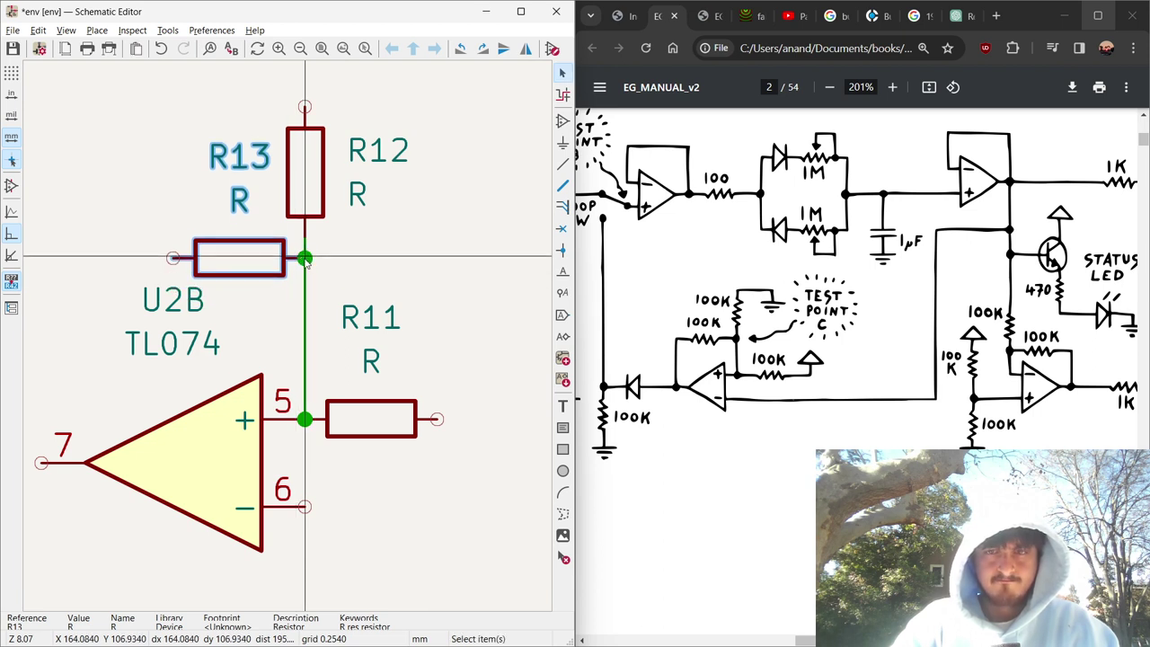
Duplicate the GND symbol below capacitor C2 and attach it, pointing up, to the upper end of R12.
scroll(307, 261, down, 3)
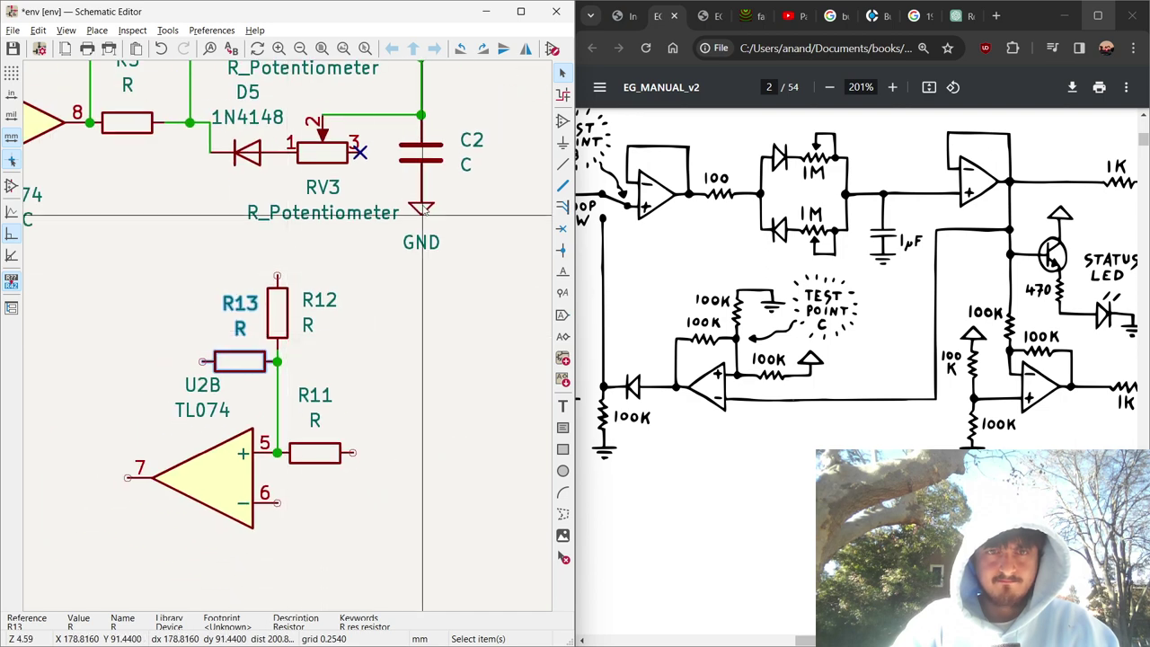
key(ctrl+d)
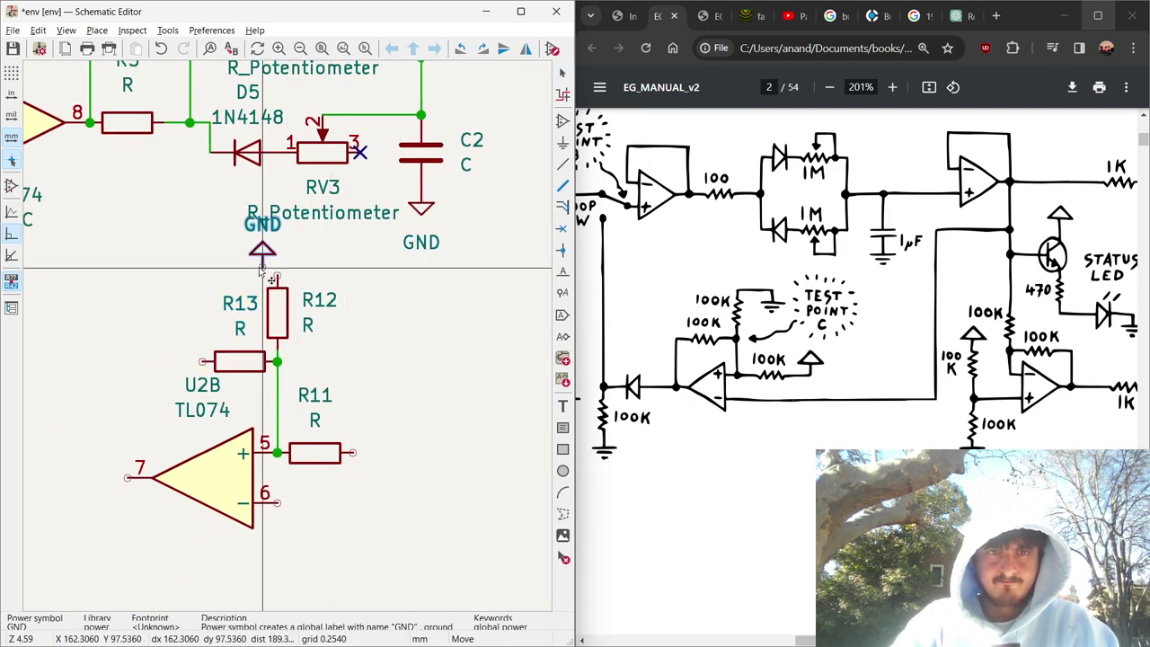
click(277, 269)
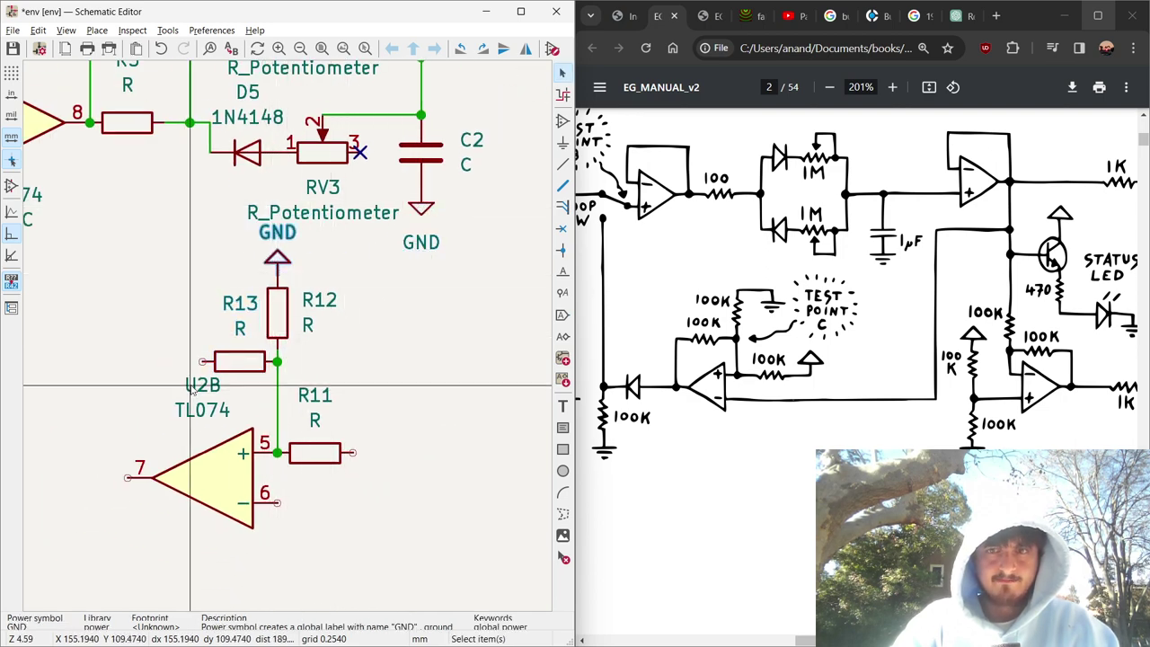
Duplicate diode D5 and place the copy at output pin 7 of op amp U2B.
scroll(193, 388, down, 1)
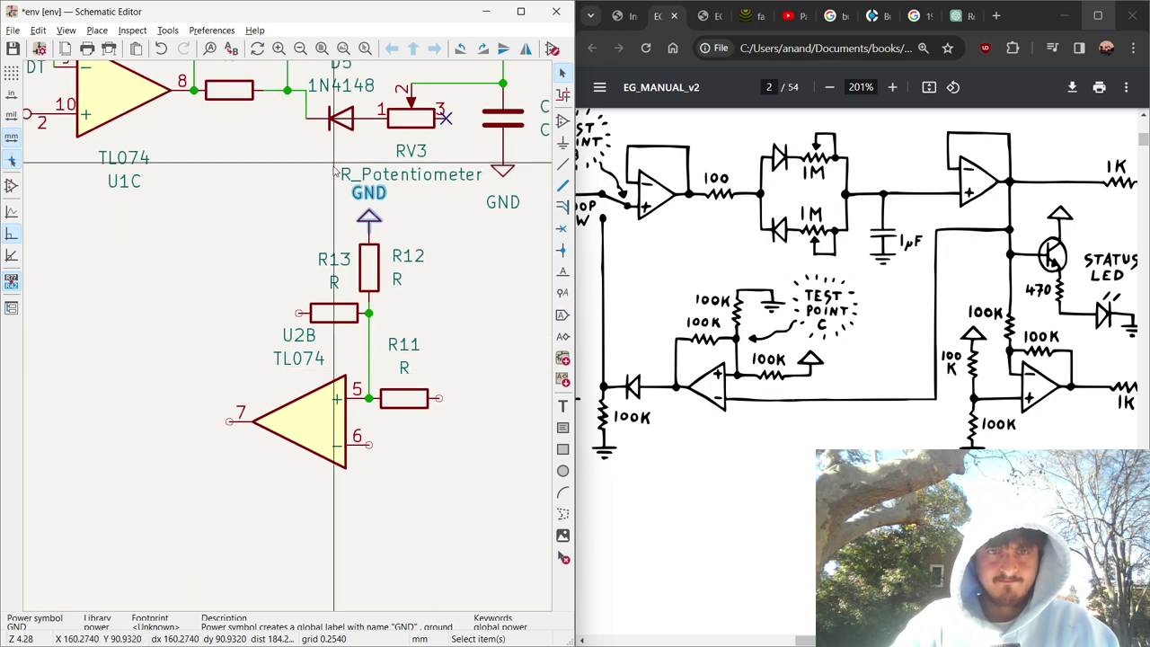
click(352, 120)
key(ctrl+d)
click(228, 425)
Duplicate resistor R13 vertically below the free end of diode D6 and ground its lower end with a copied GND symbol.
scroll(228, 425, down, 3)
click(367, 267)
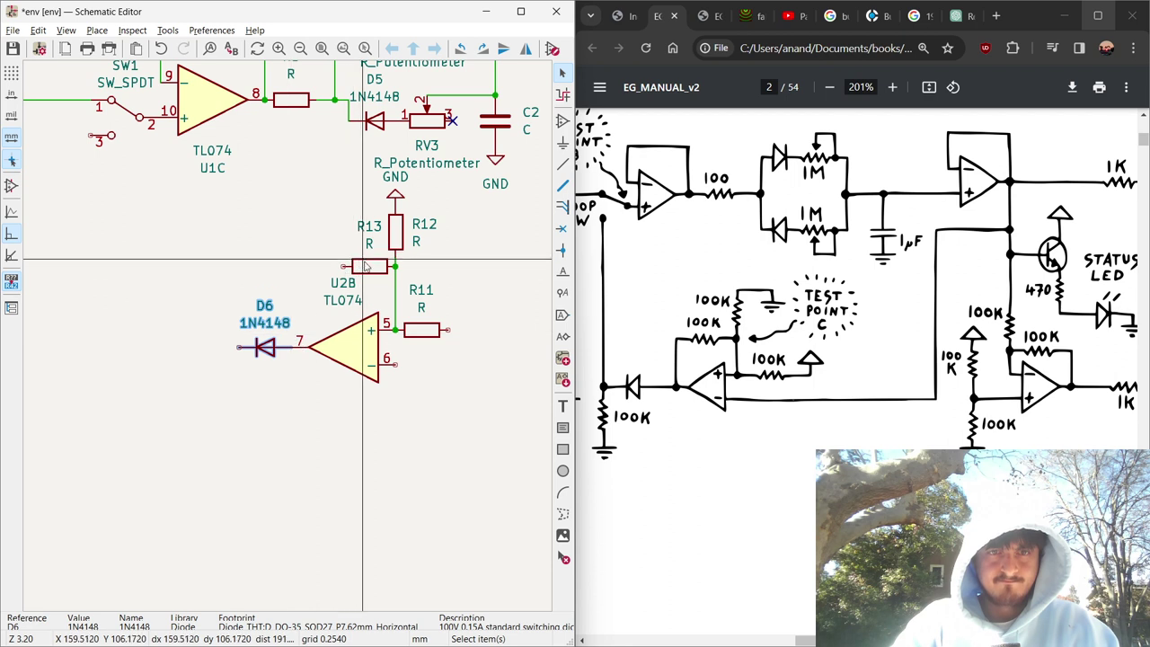
key(ctrl+d)
key(r)
click(237, 379)
click(395, 190)
key(ctrl+d)
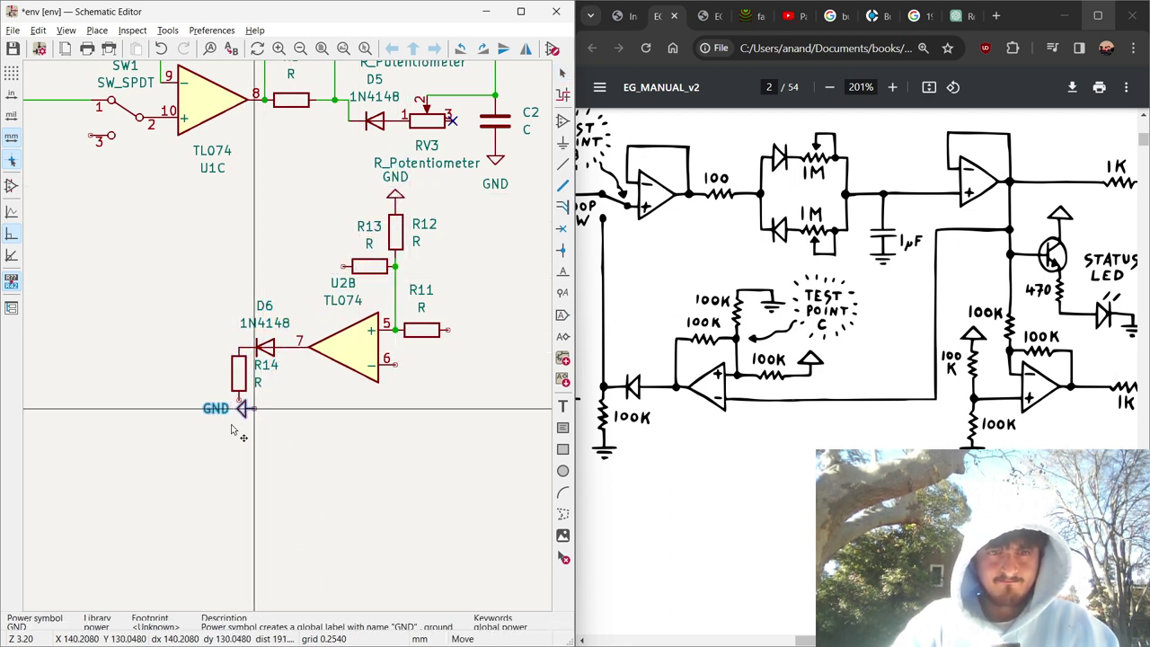
click(238, 407)
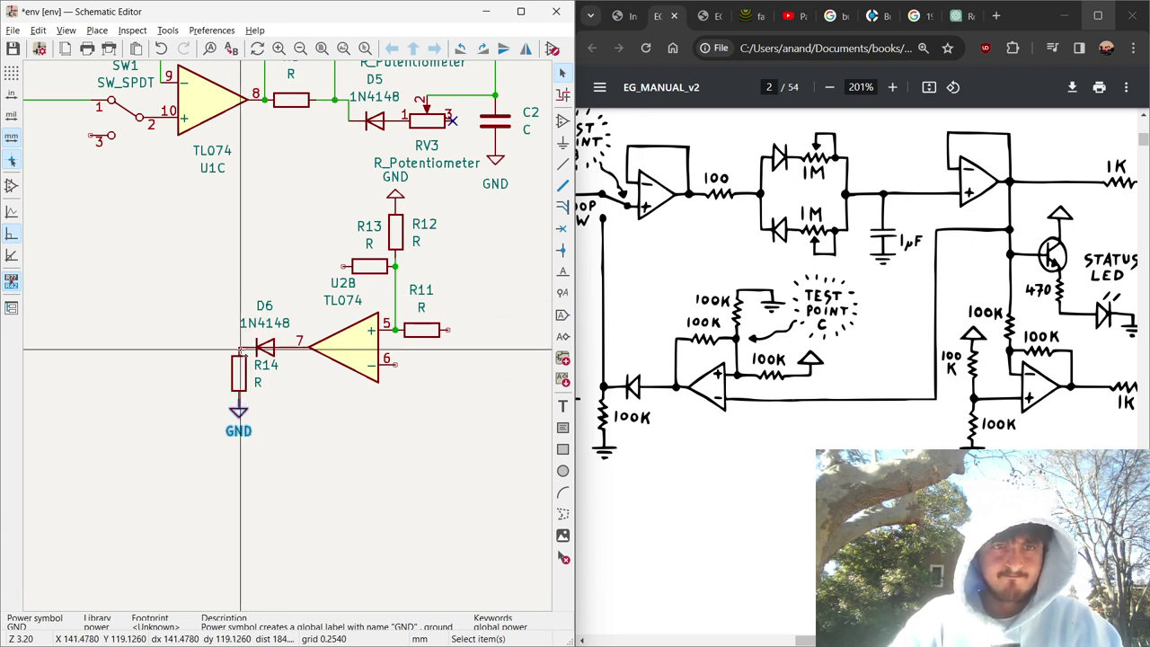
Wire the free end of R13 to U2B's output at pin 7.
key(w)
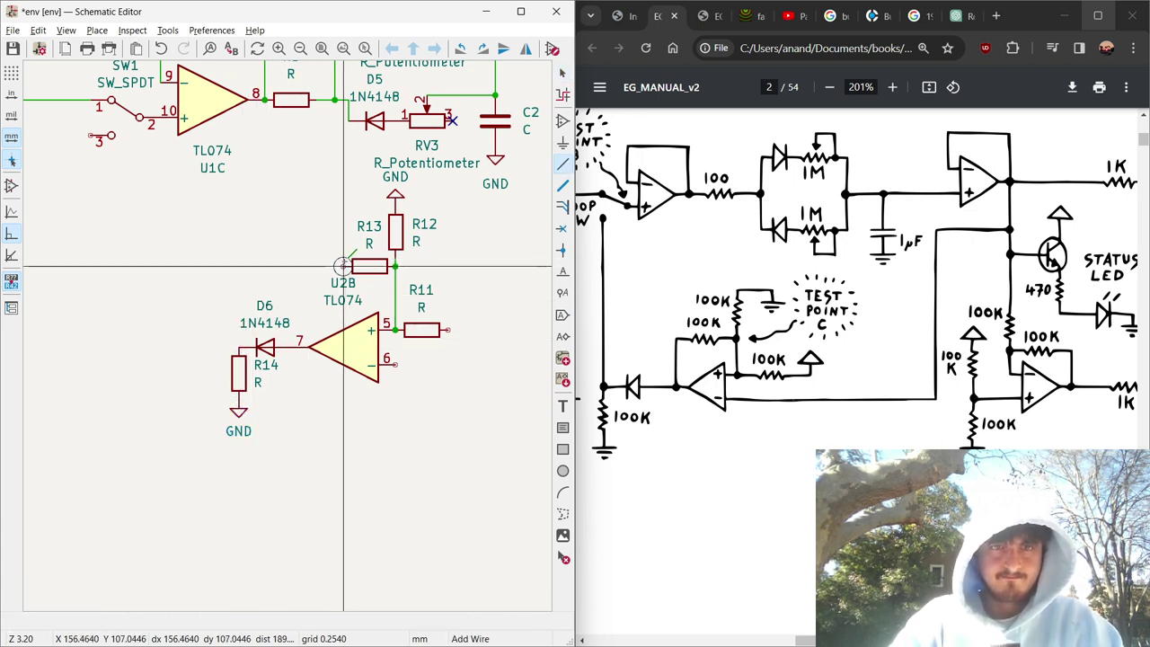
click(343, 266)
click(290, 346)
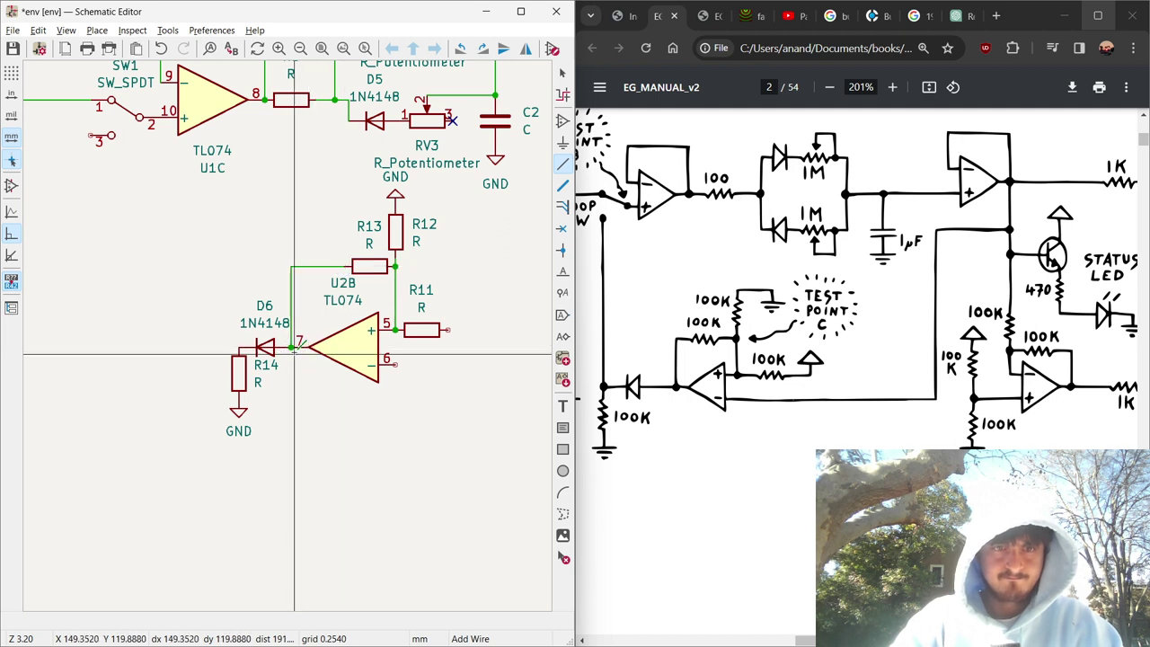
click(238, 345)
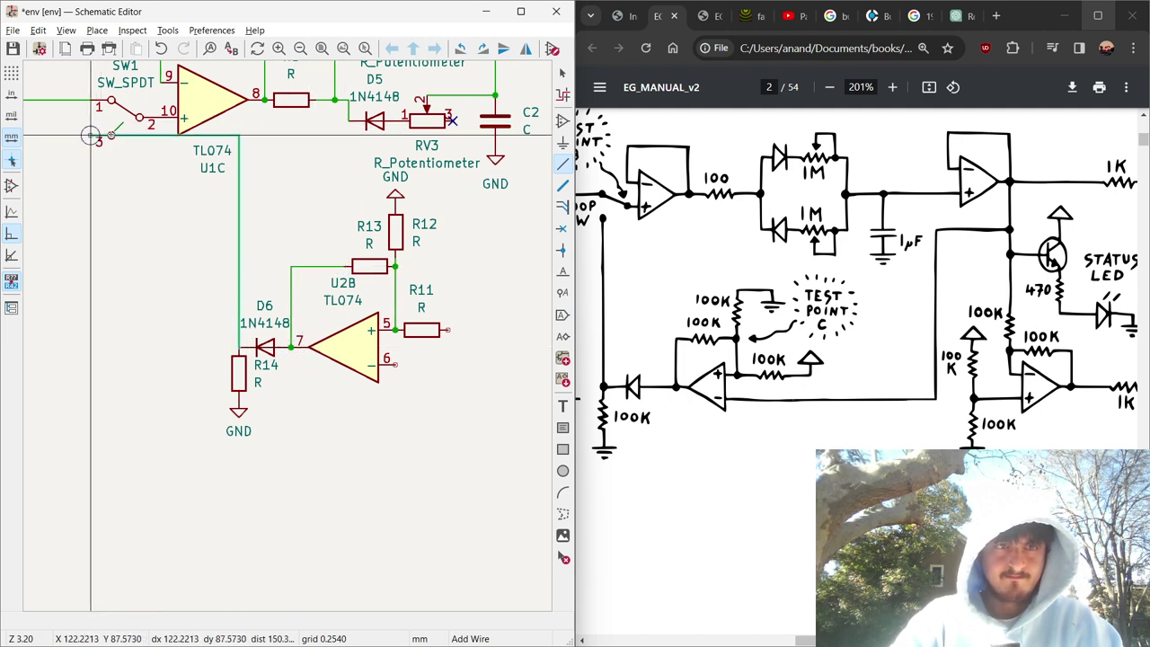
click(110, 135)
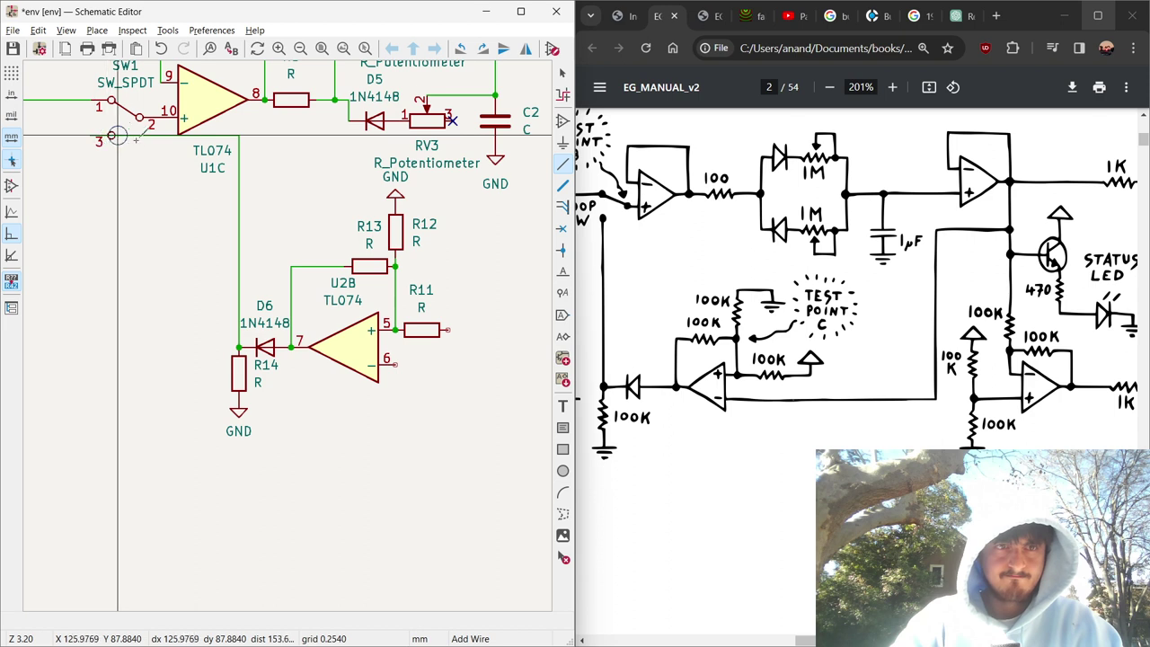
key(Escape)
key(ctrl+z)
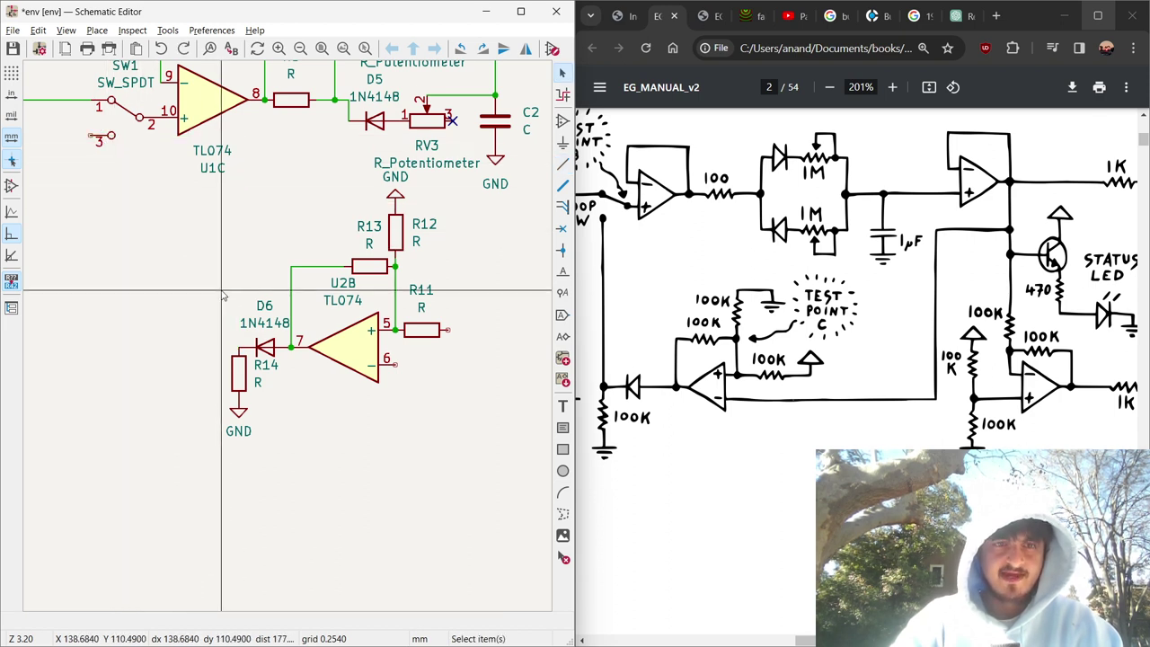
Wire the junction of D6 and R14 to pin 3 of switch SW1, routing around the outer side of the switch.
key(w)
click(240, 347)
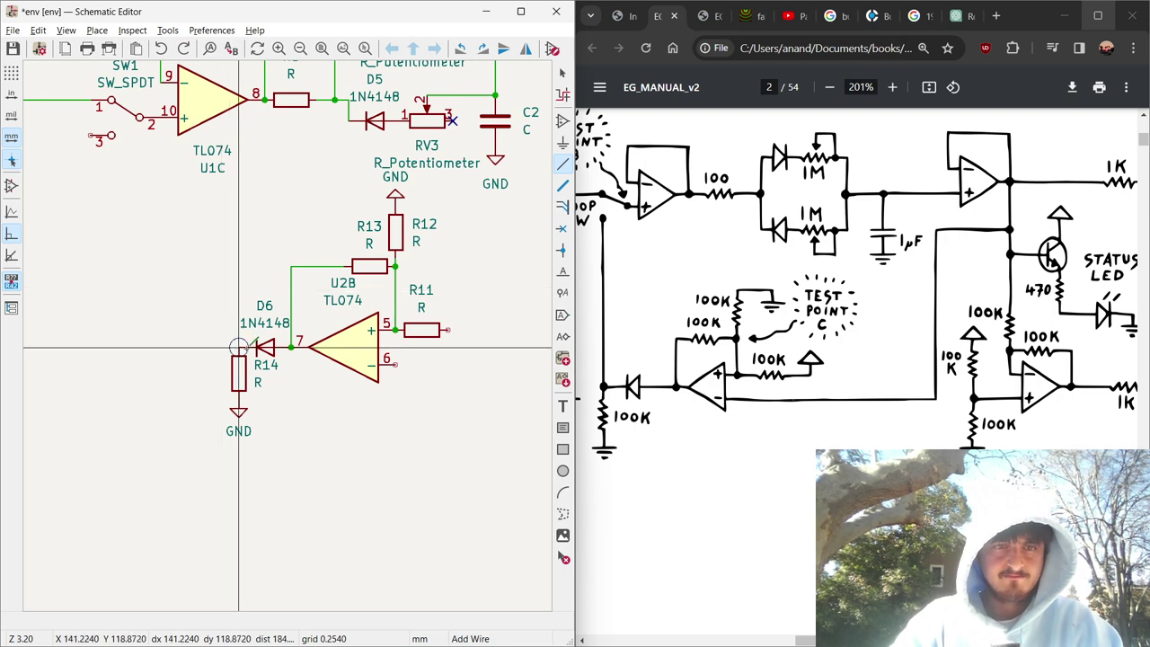
click(99, 135)
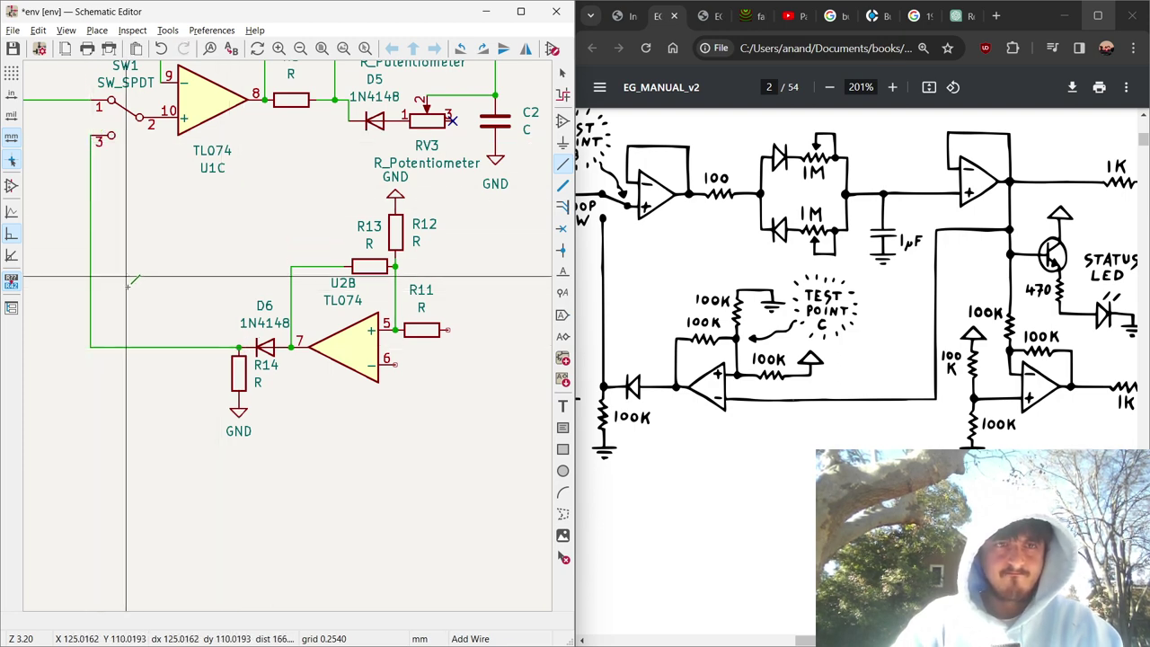
scroll(286, 332, down, 3)
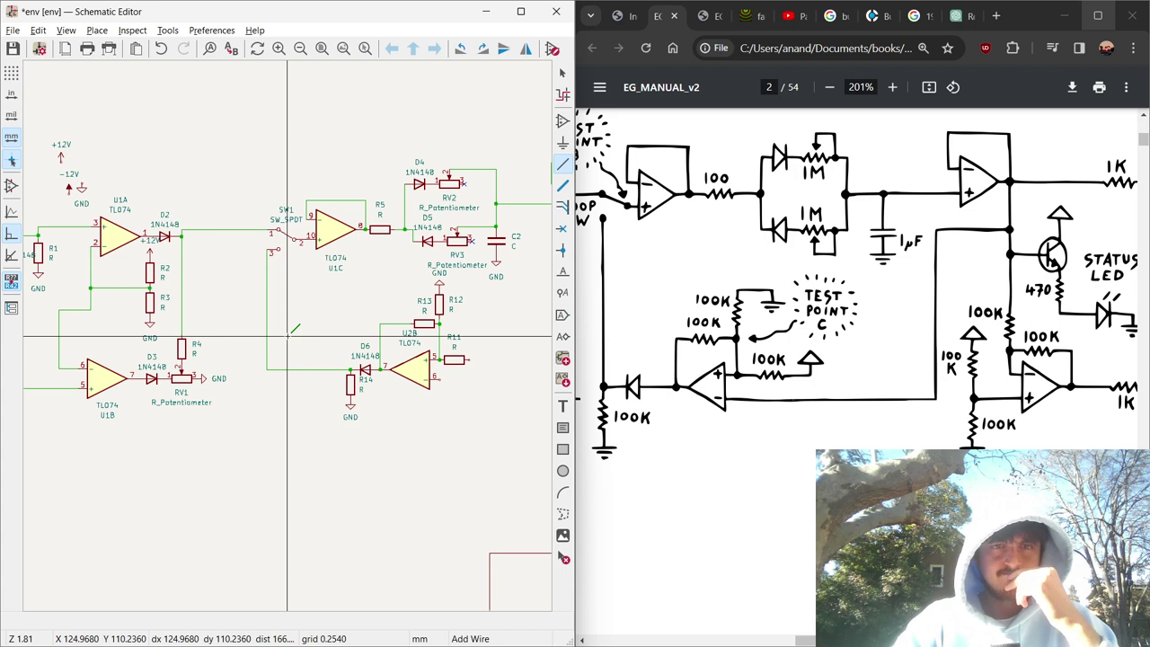
Switch to the browser, search the web for "alco mst115d" in a new tab, and look through the results.
scroll(885, 249, left, 4)
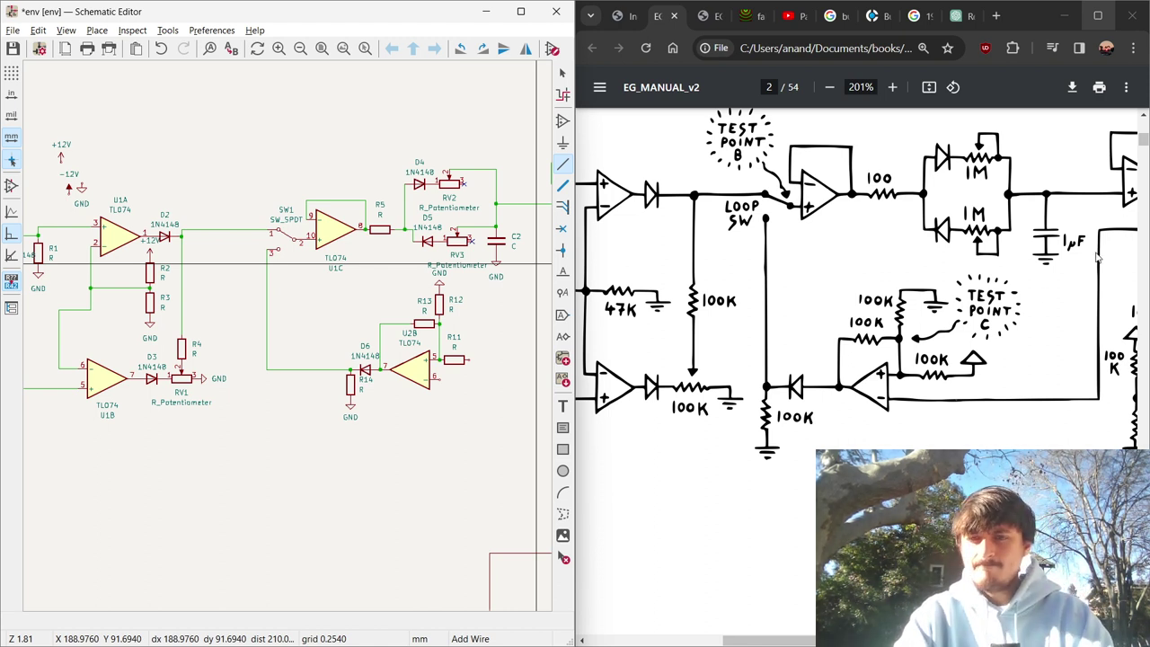
click(991, 300)
key(ctrl+t)
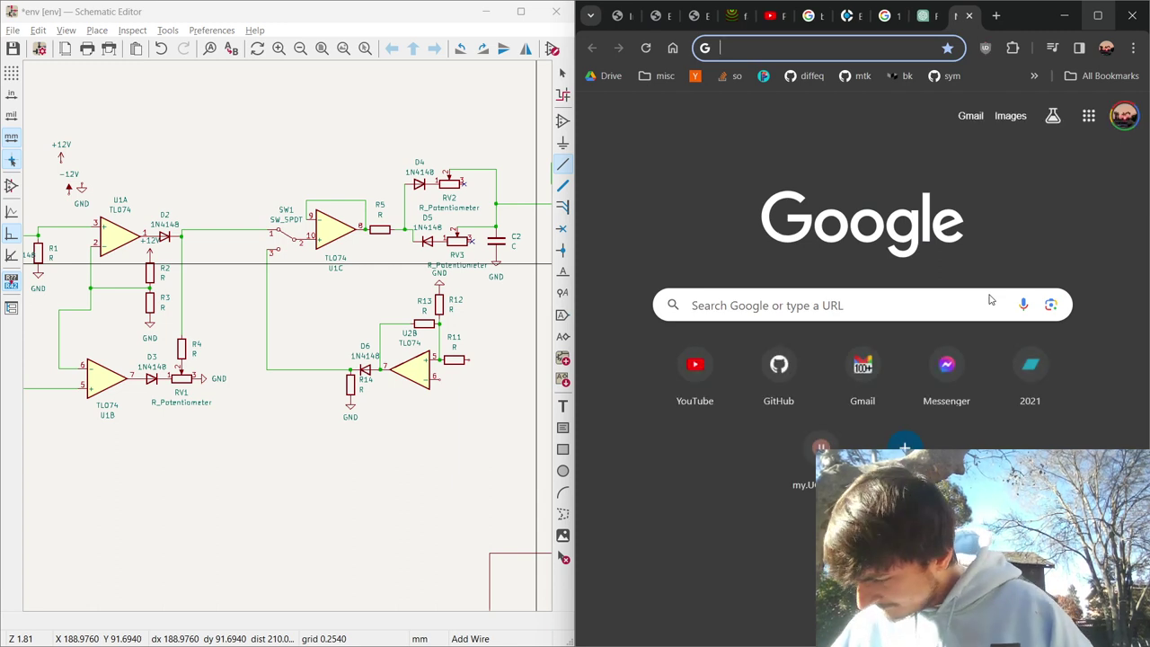
text(al)
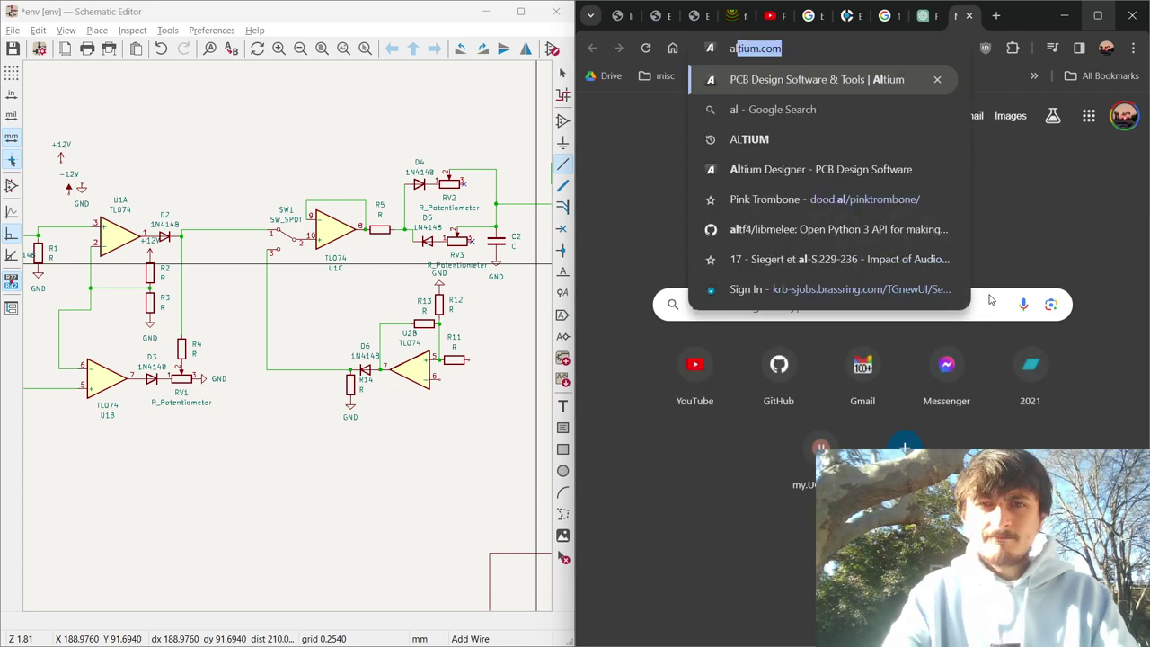
text(co ms)
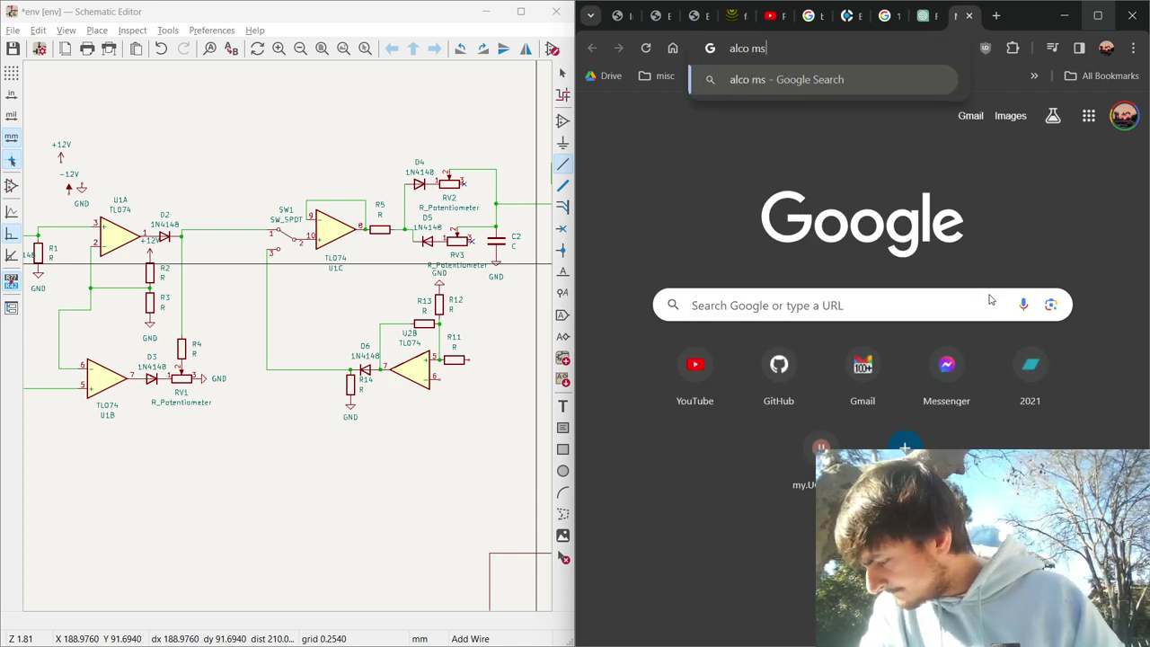
text(t115d)
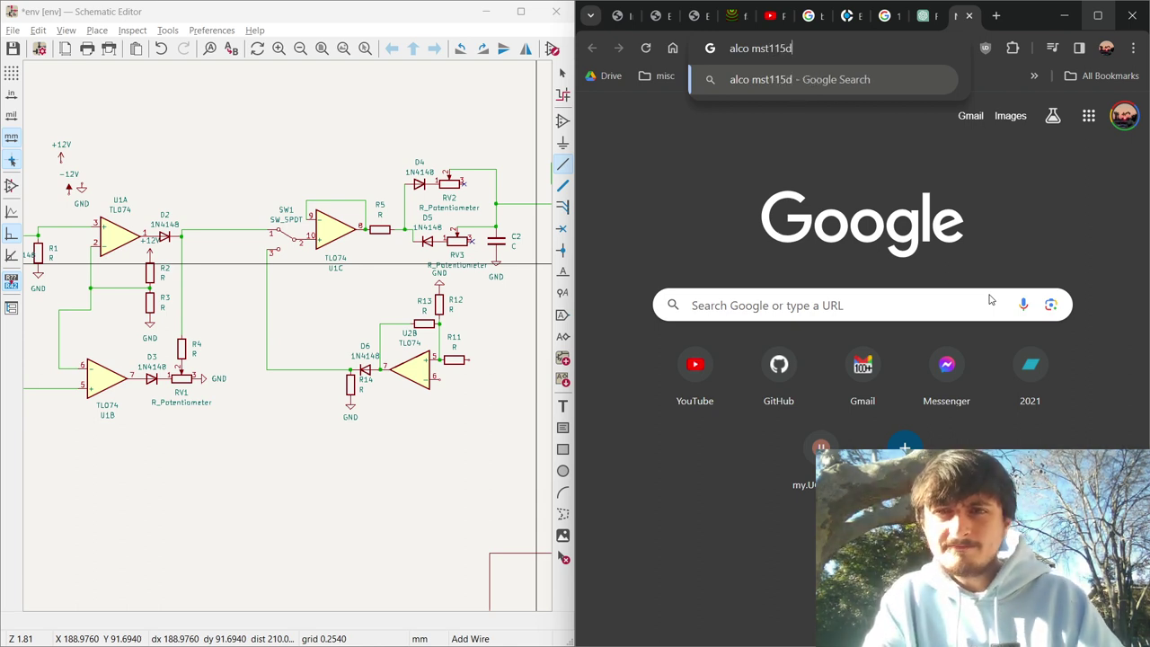
key(Return)
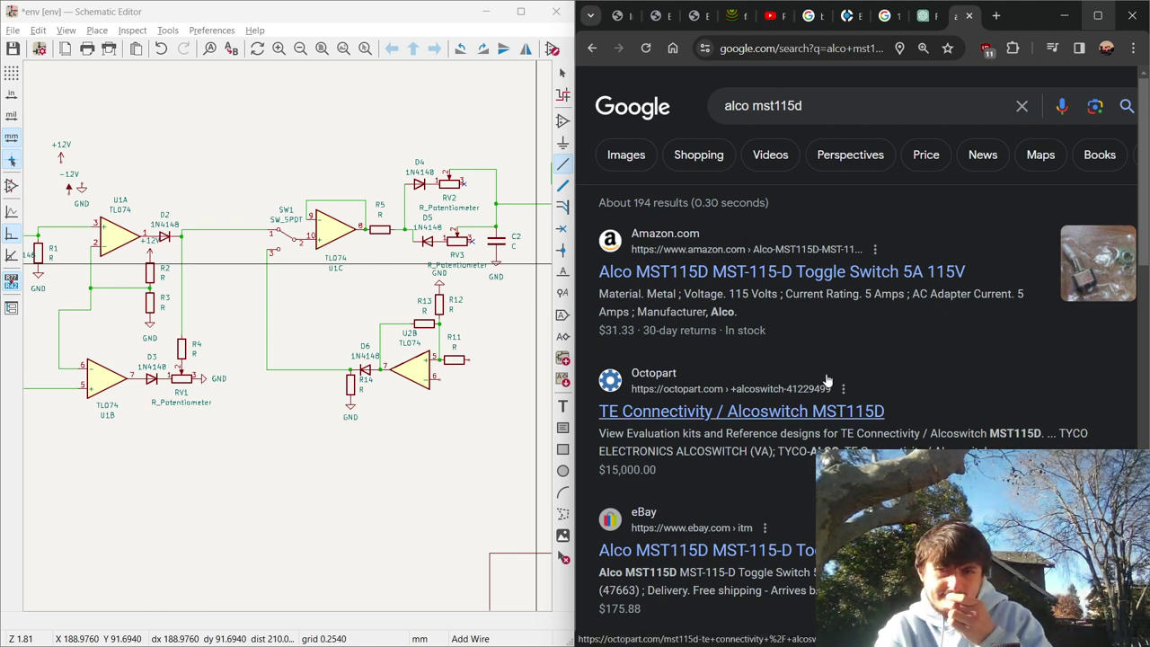
scroll(818, 349, down, 2)
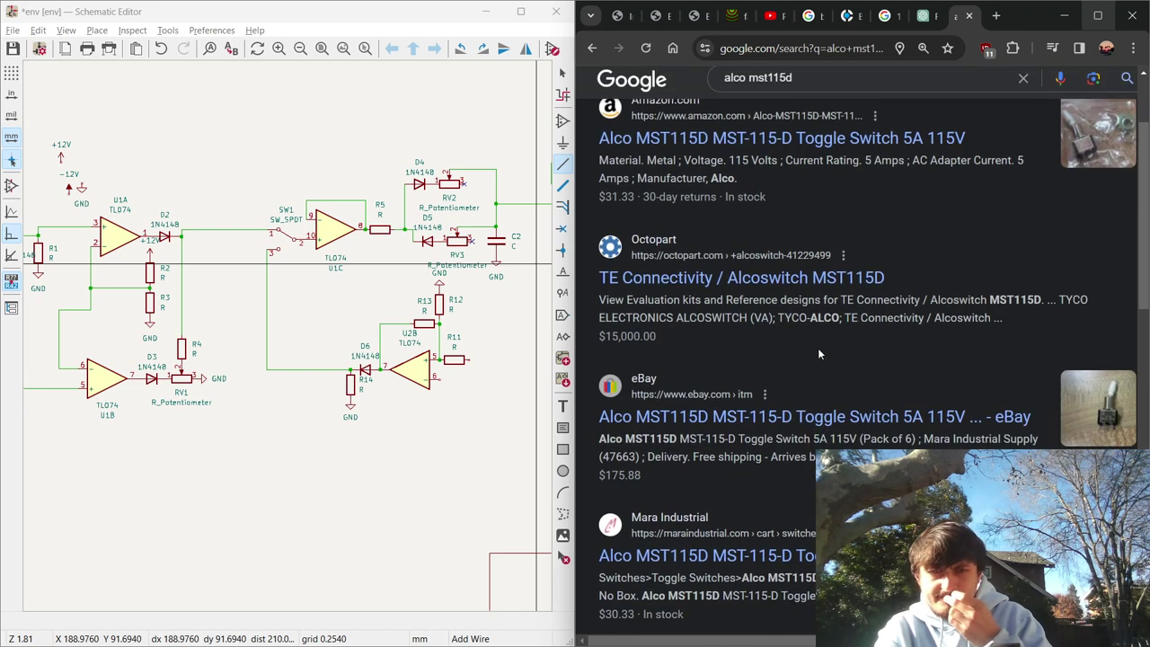
scroll(817, 353, down, 2)
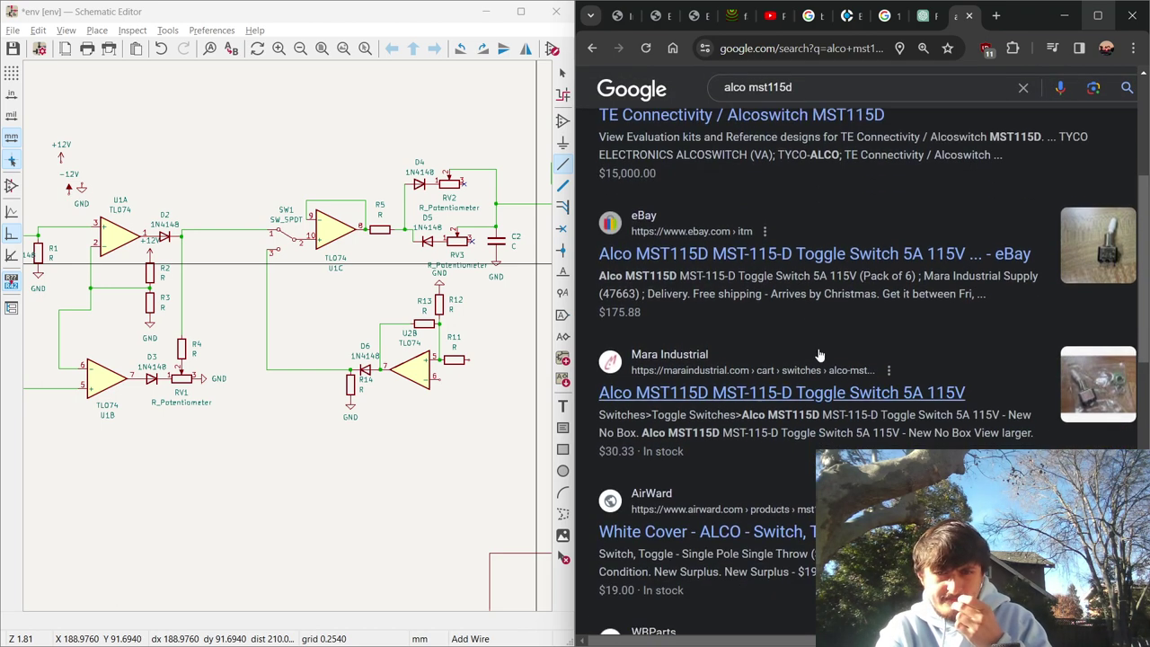
scroll(818, 354, down, 1)
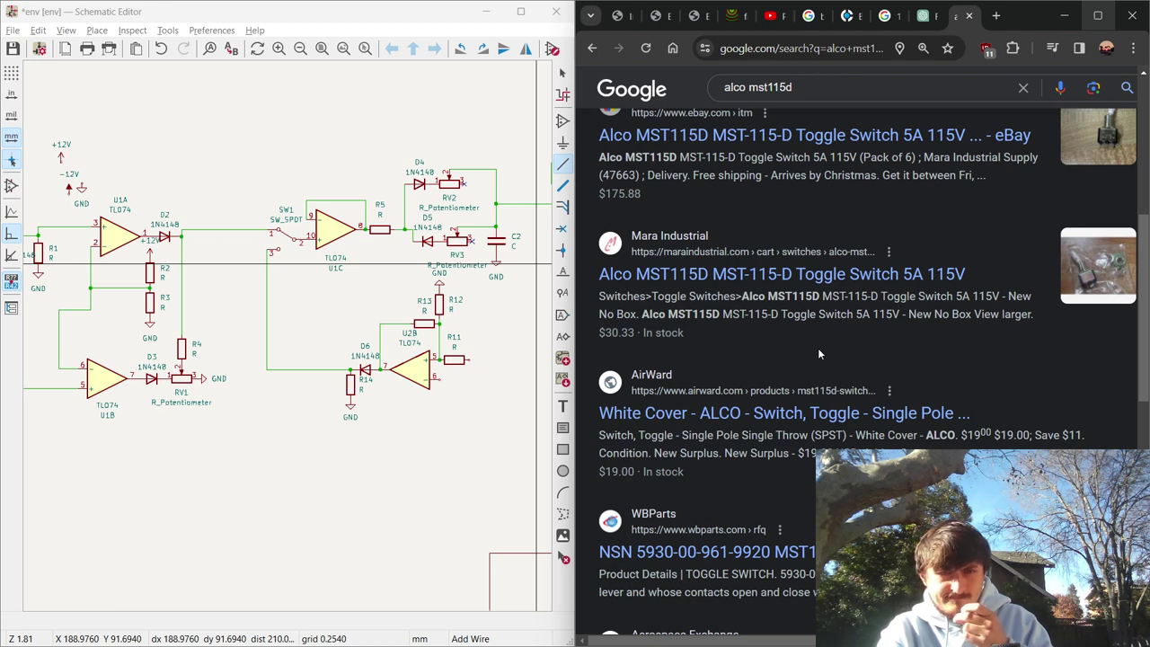
scroll(818, 354, up, 5)
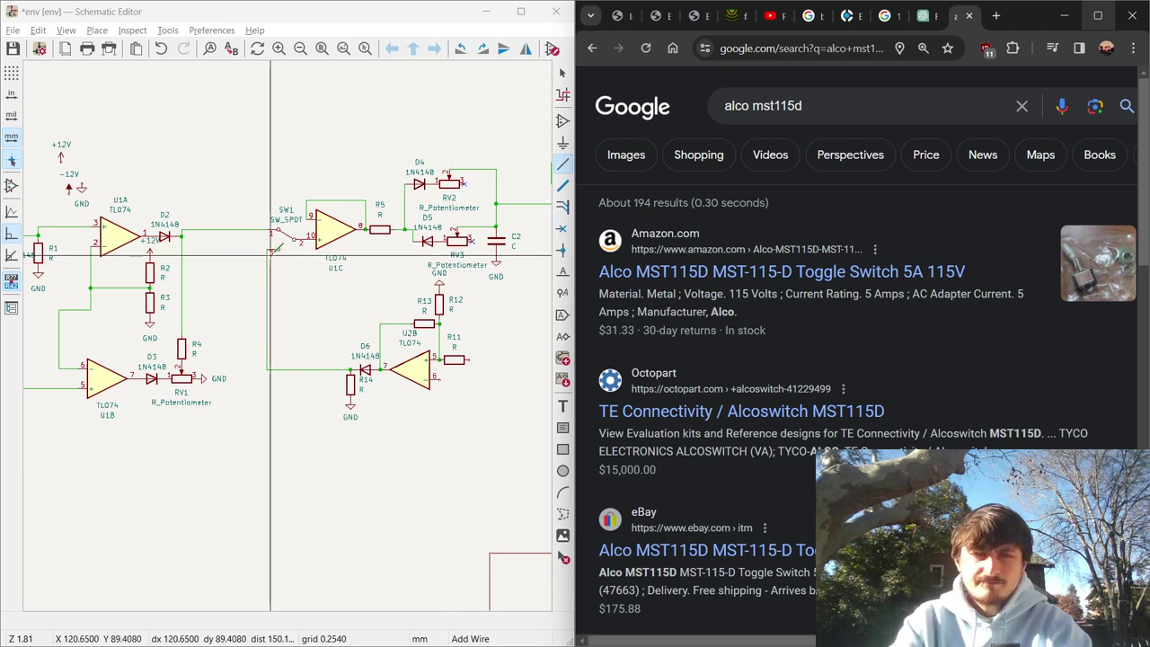
Refine the search to "alco mst115d datasheet" and open Mouser's "Miniature Switches Direct Panel Mount" PDF.
click(853, 105)
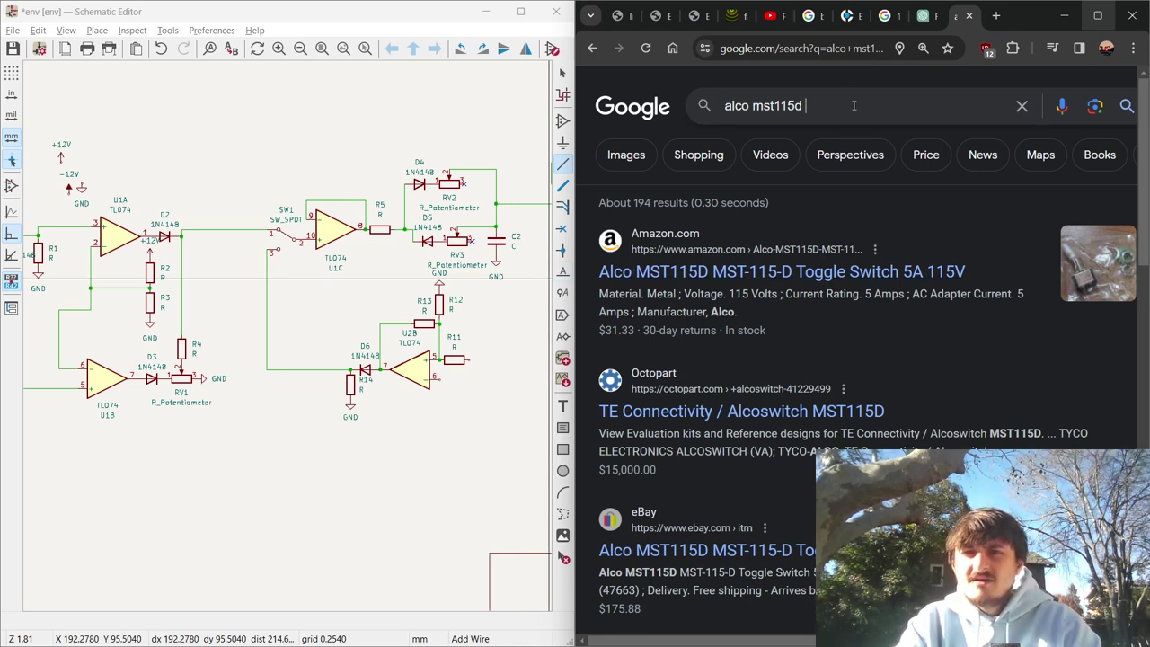
text(datasheet)
key(Return)
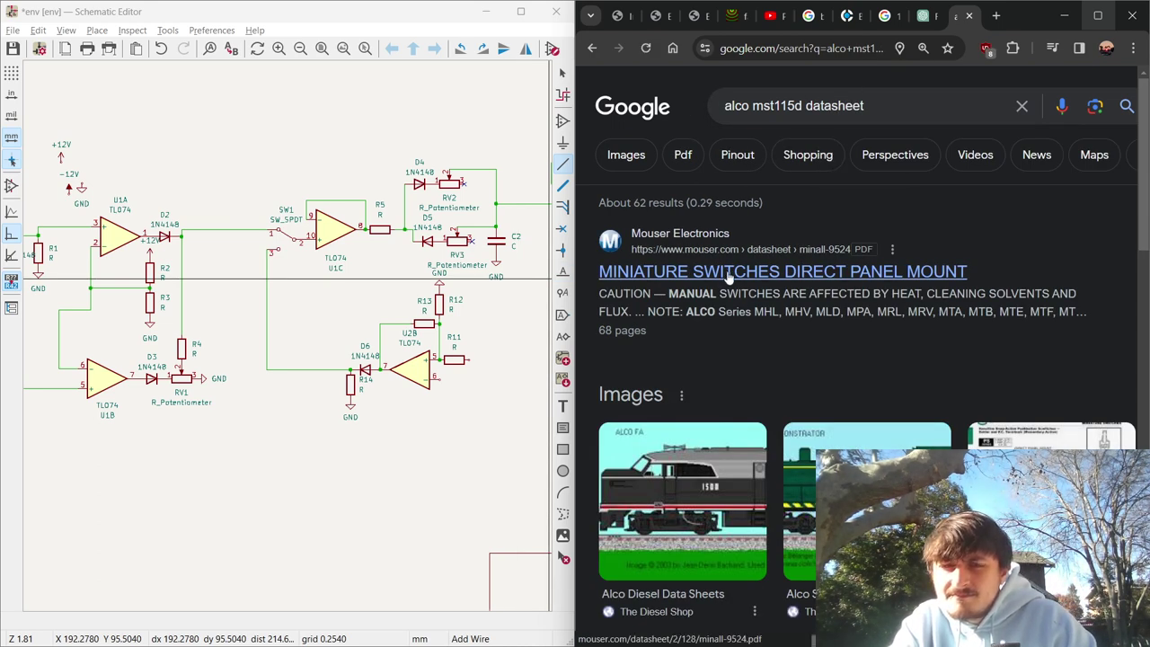
scroll(727, 276, down, 2)
scroll(727, 276, down, 3)
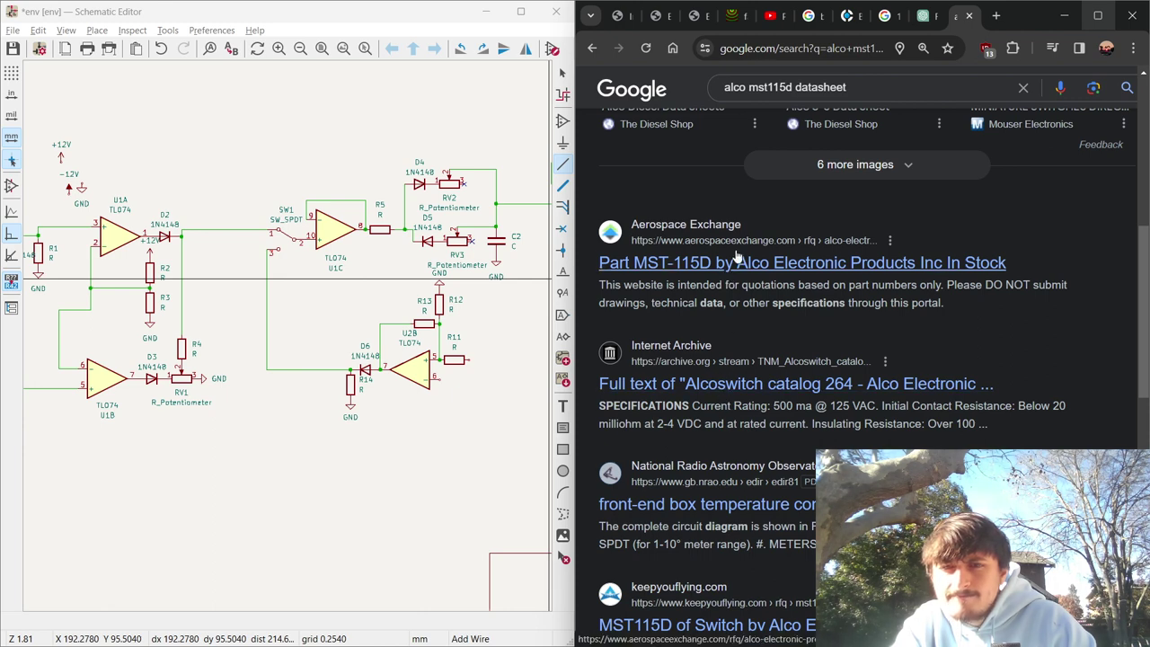
scroll(735, 255, up, 5)
click(727, 259)
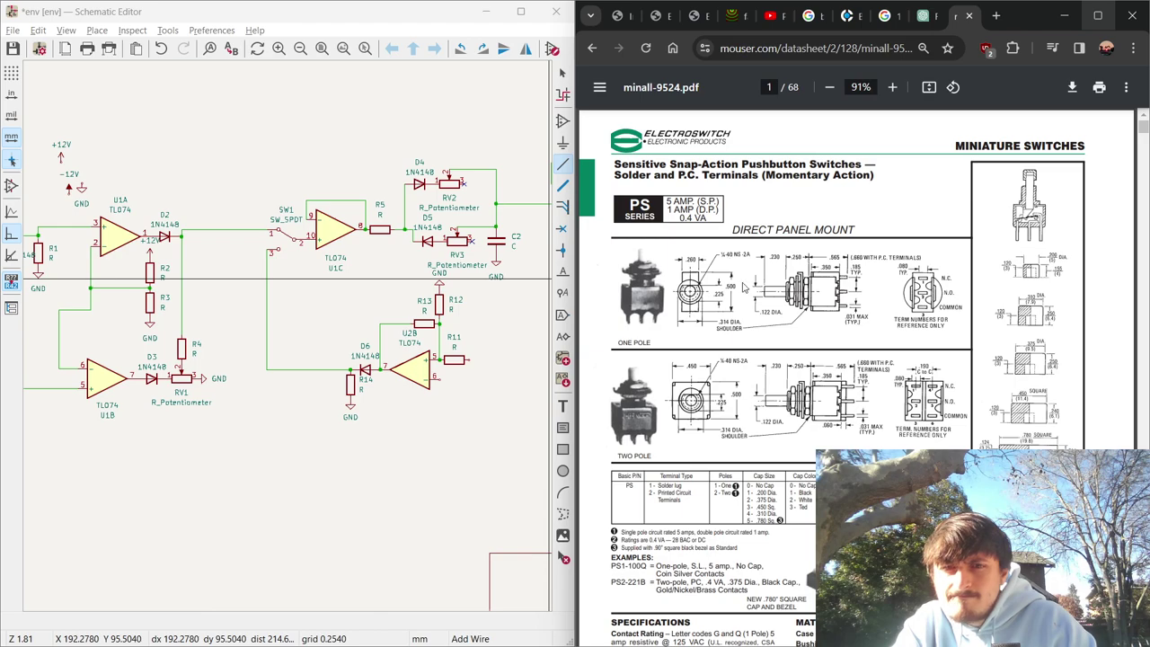
Look through the pushbutton switch drawings and part tables on the first two pages of the Electroswitch PDF.
scroll(743, 285, down, 4)
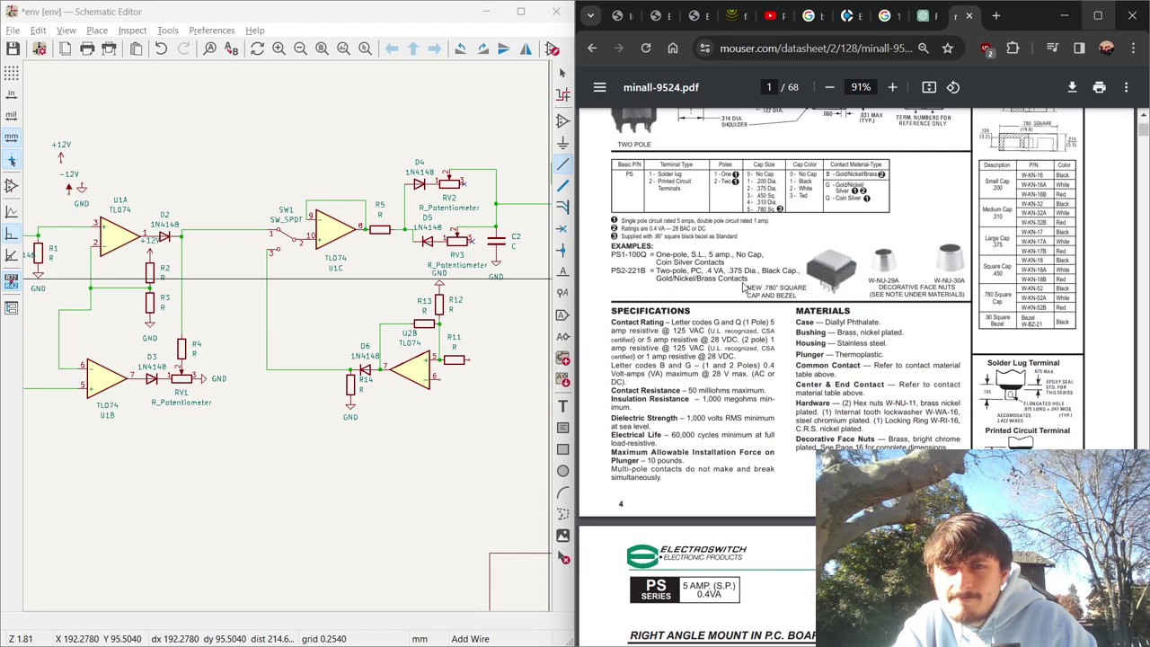
scroll(742, 285, up, 3)
ctrl+scroll(670, 281, up, 4)
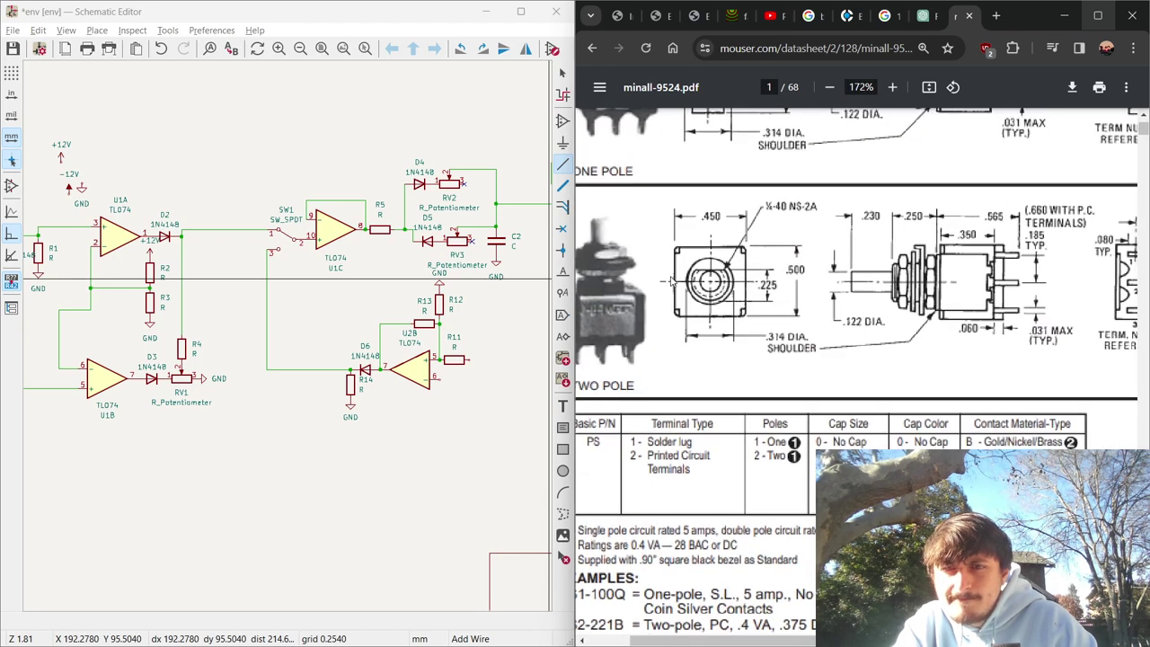
ctrl+scroll(670, 281, down, 4)
scroll(672, 314, down, 5)
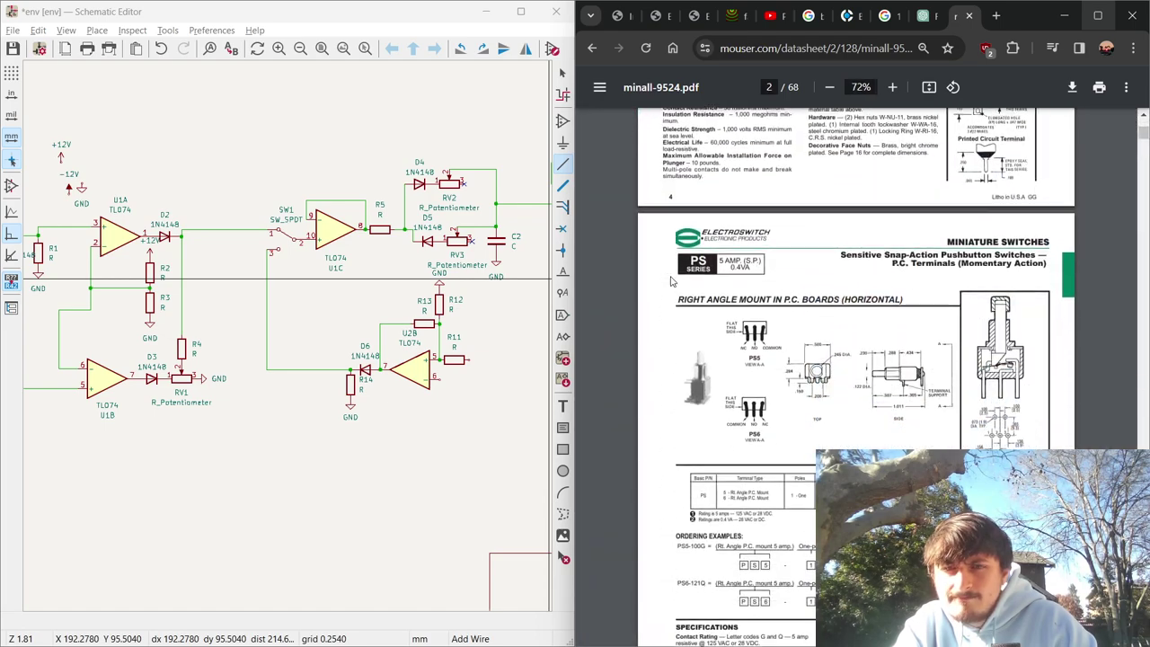
ctrl+scroll(671, 341, up, 4)
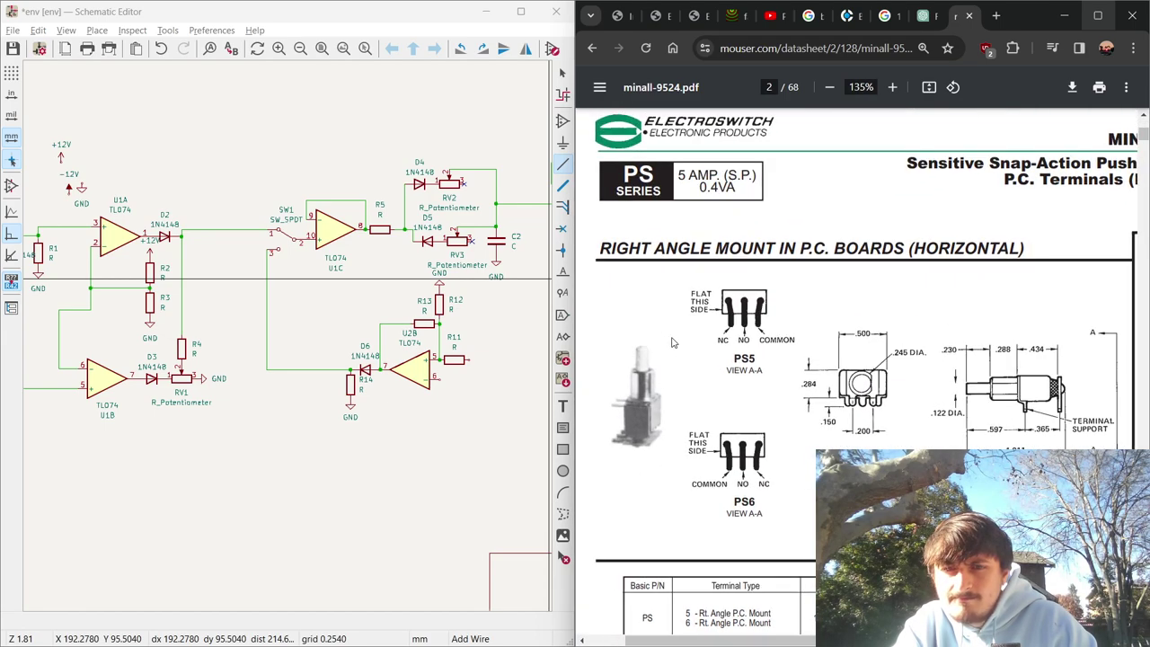
scroll(672, 341, down, 10)
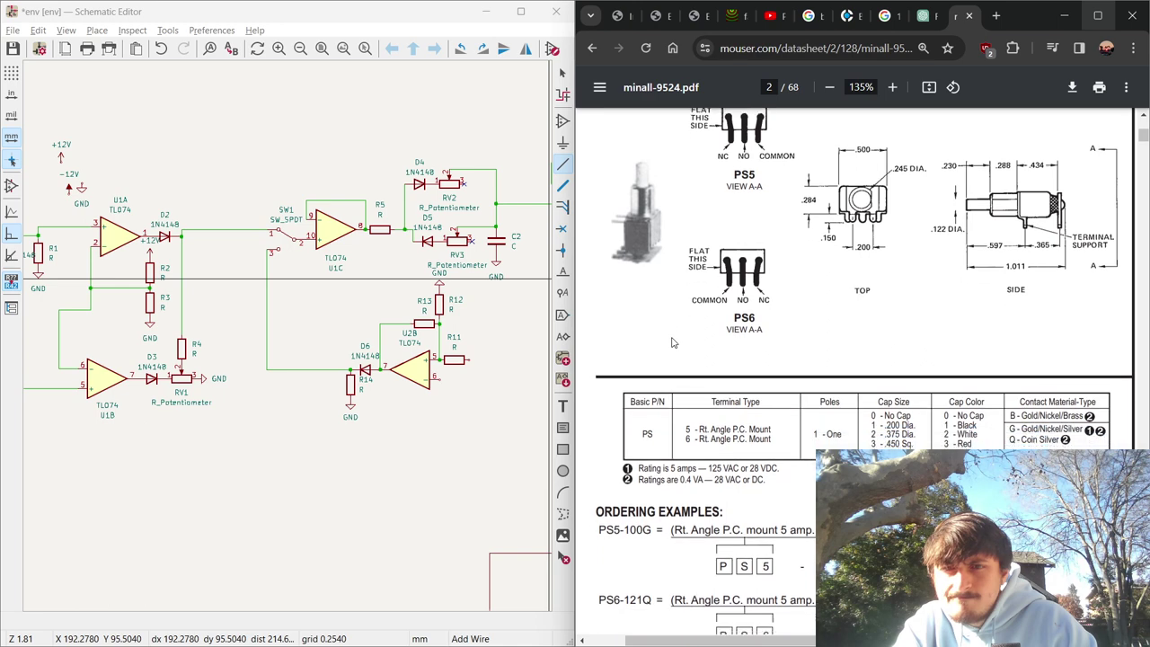
Search the PDF for "mst" and browse to the "Circuit Diagrams for Washable Miniature Switches" page.
key(ctrl+f)
text(mst11)
key(BackSpace)
key(BackSpace)
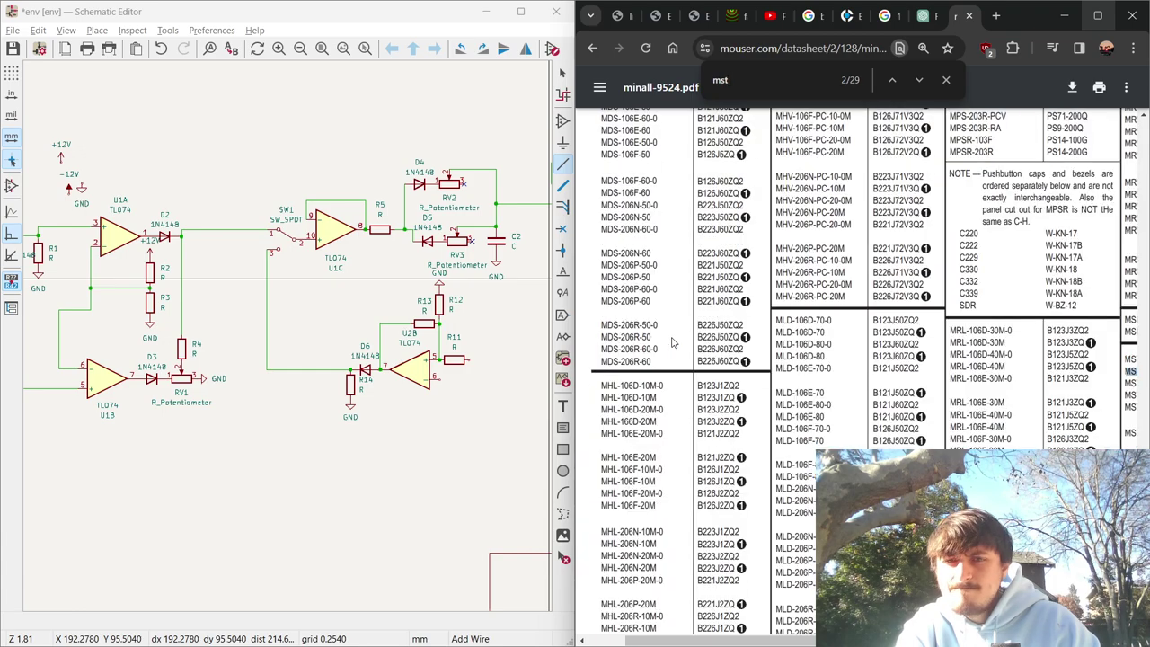
key(Return)
ctrl+scroll(672, 341, down, 3)
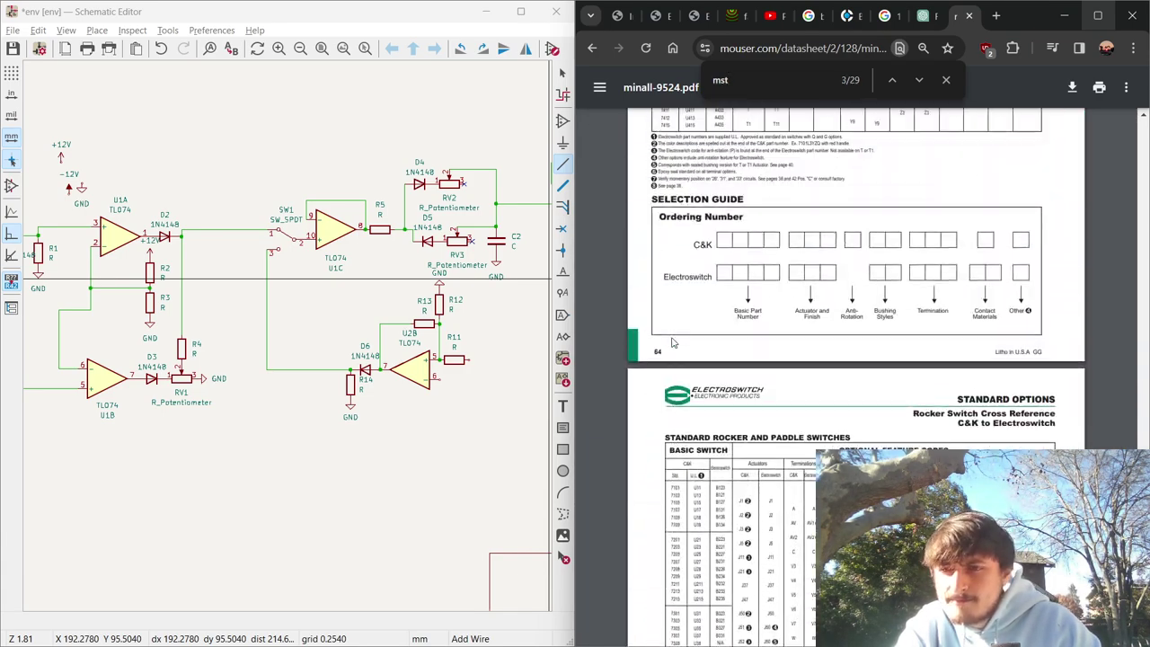
scroll(671, 341, down, 5)
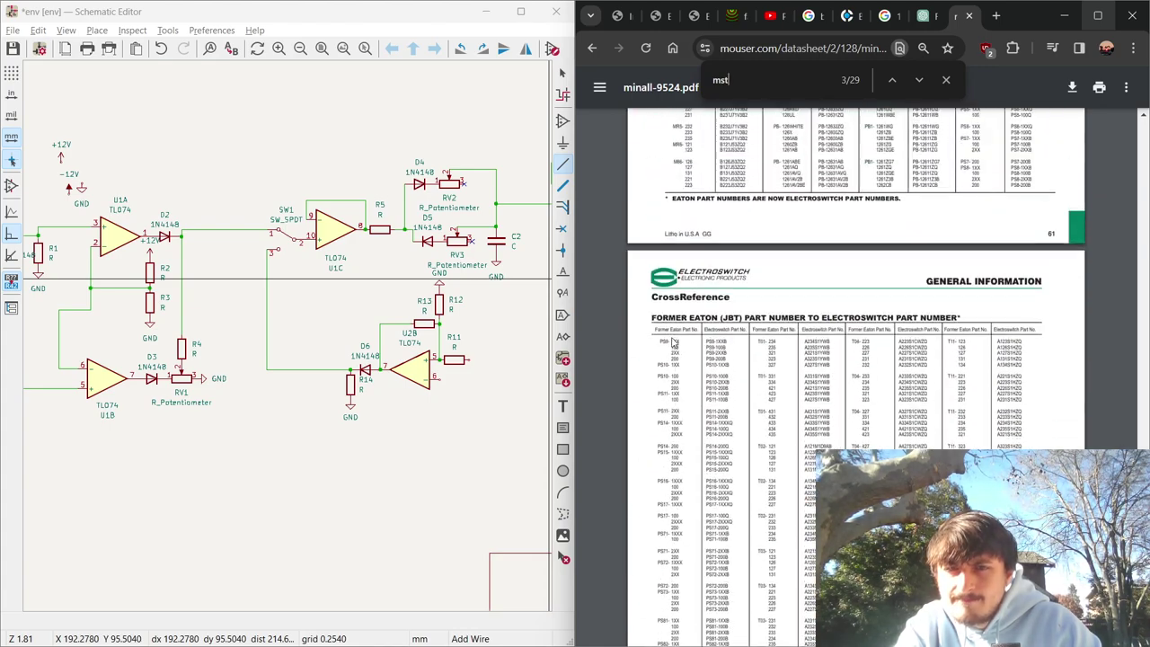
scroll(672, 341, down, 10)
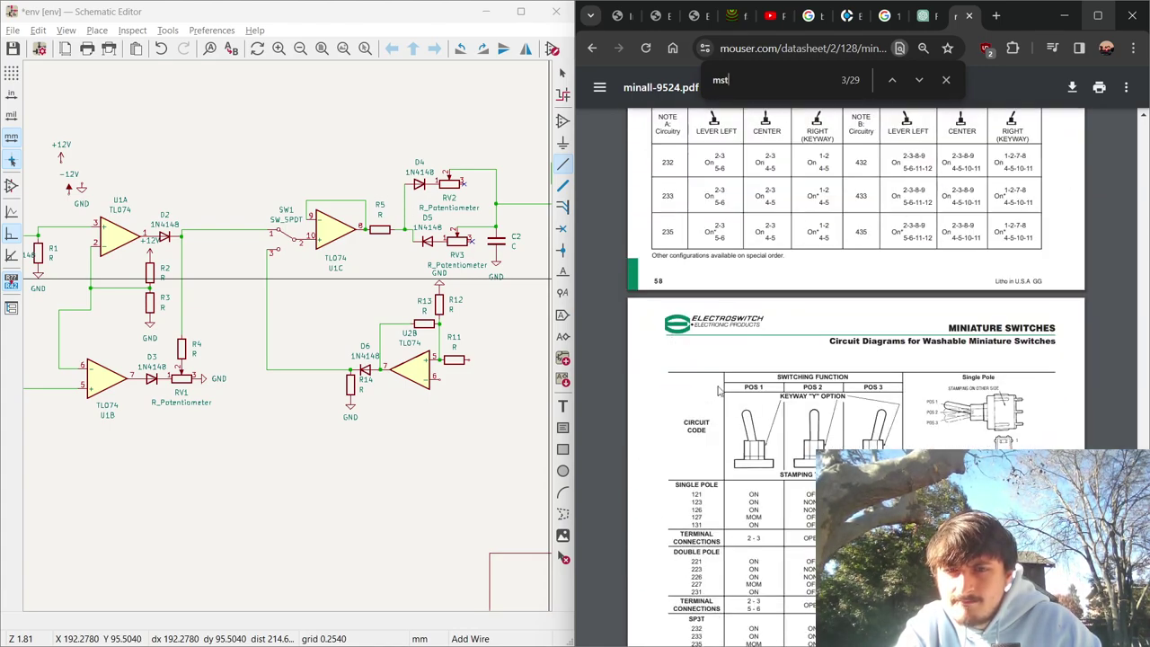
Examine the single-pole switching functions, terminal connections and S.P. schematic on the circuit diagrams page, and close the text search.
ctrl+scroll(759, 299, up, 3)
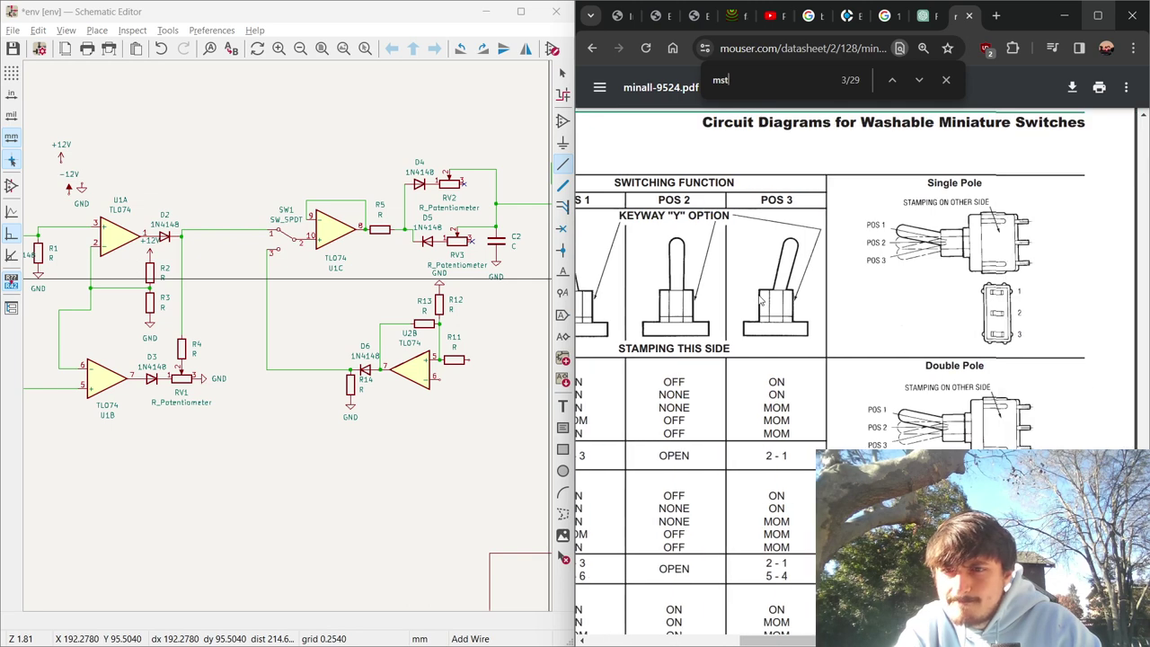
scroll(759, 299, left, 3)
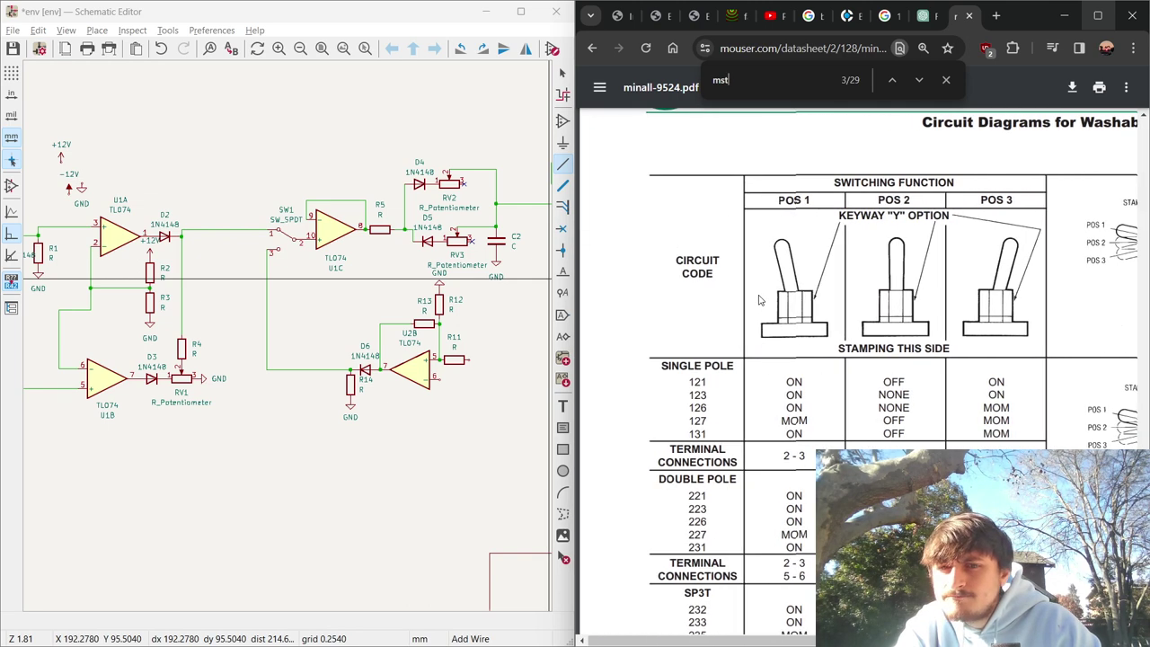
scroll(759, 299, down, 2)
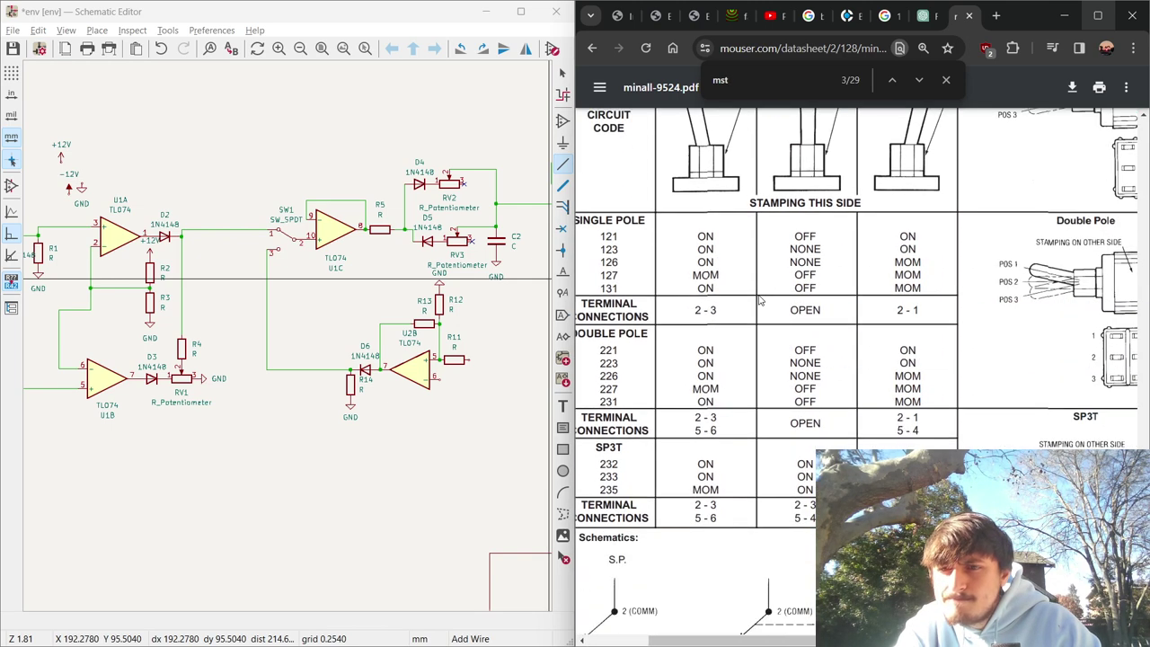
scroll(759, 299, up, 2)
scroll(759, 299, down, 2)
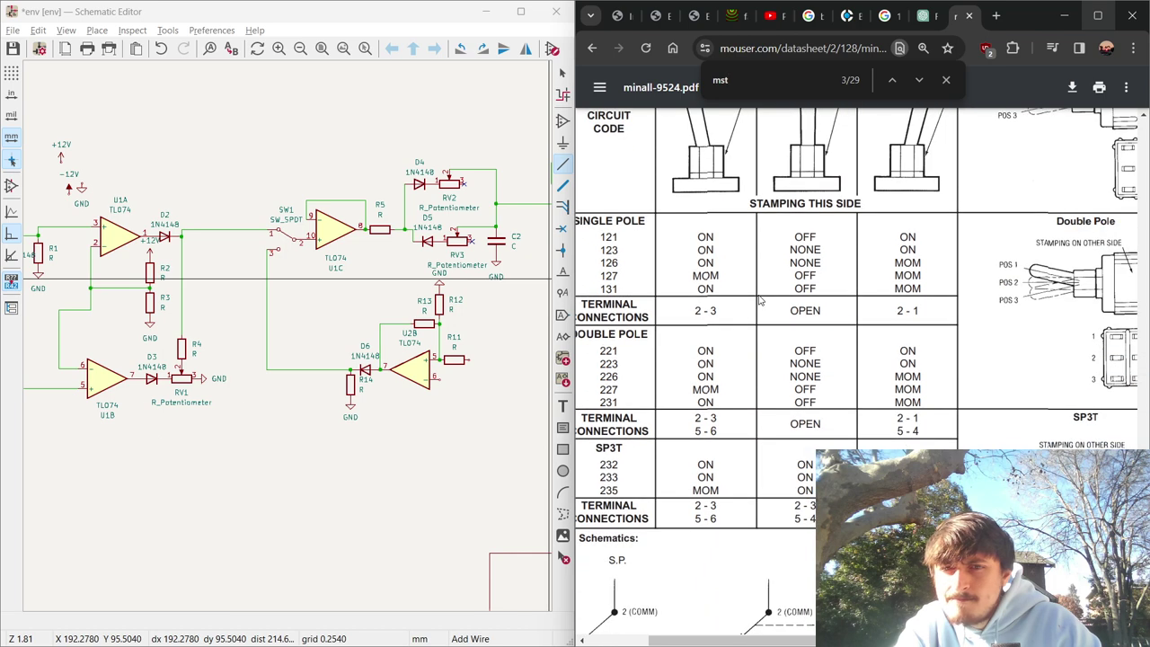
scroll(759, 299, down, 4)
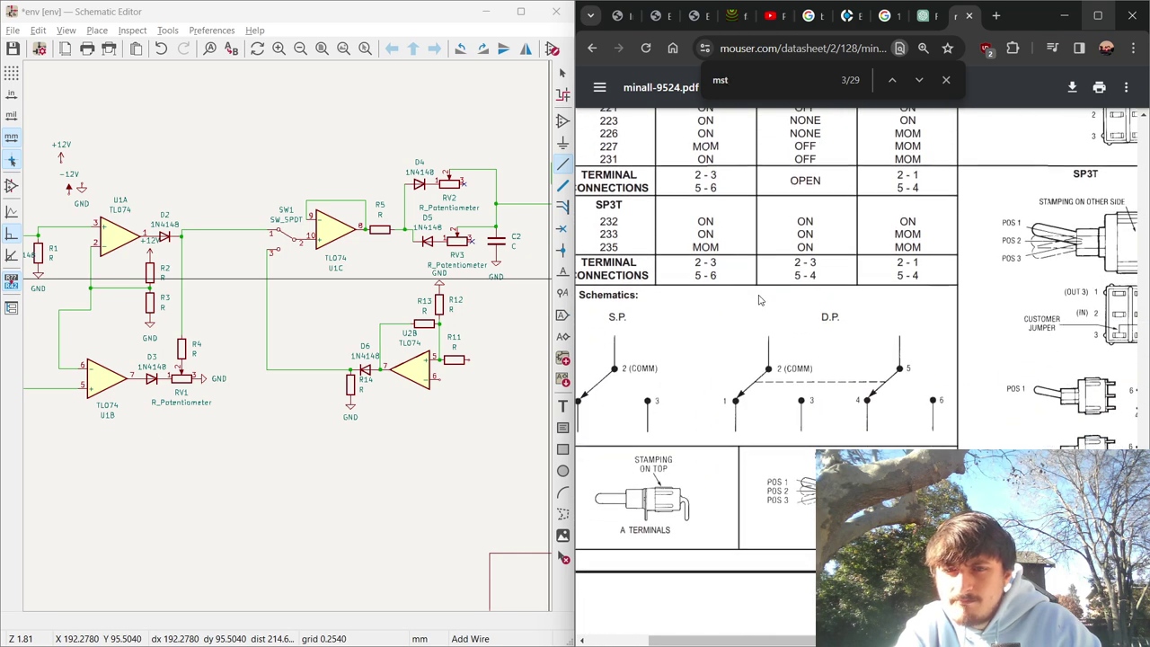
scroll(759, 300, left, 2)
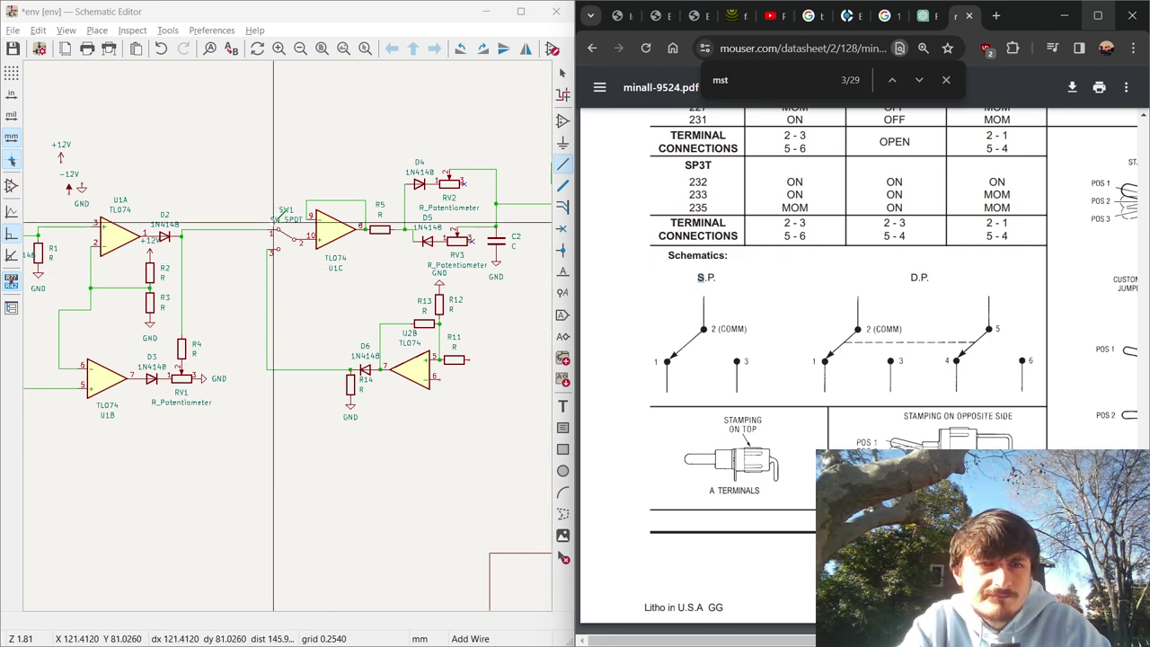
key(Escape)
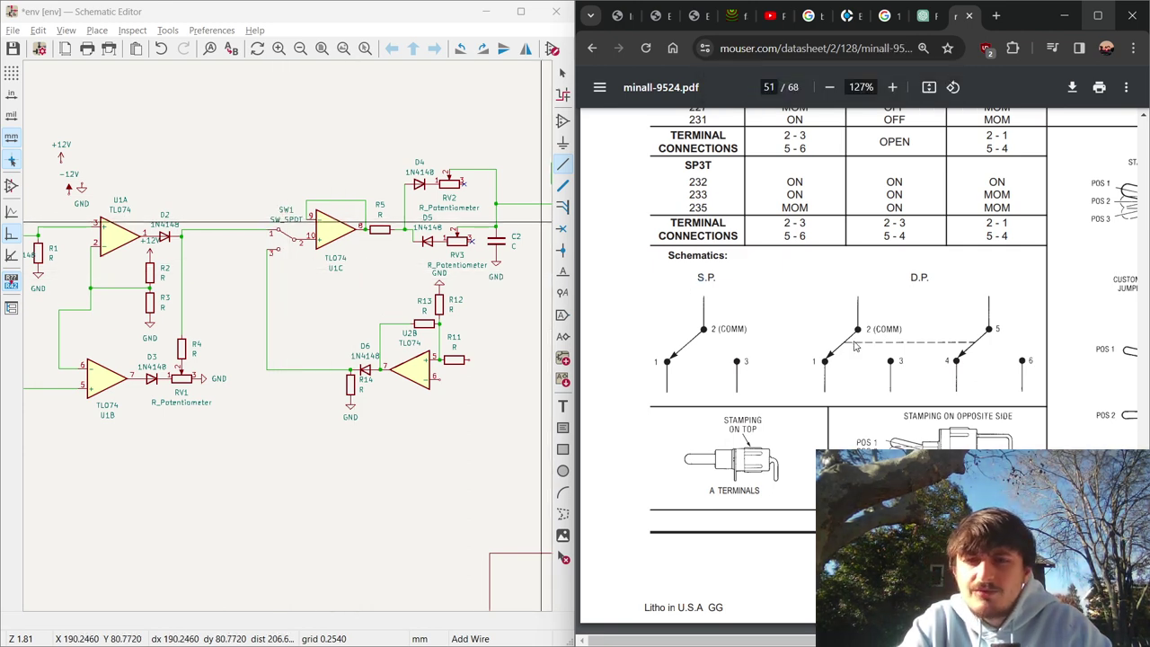
Open a new browser tab, leave wire drawing in the schematic, and inspect the value field in switch SW1's symbol properties.
key(ctrl+t)
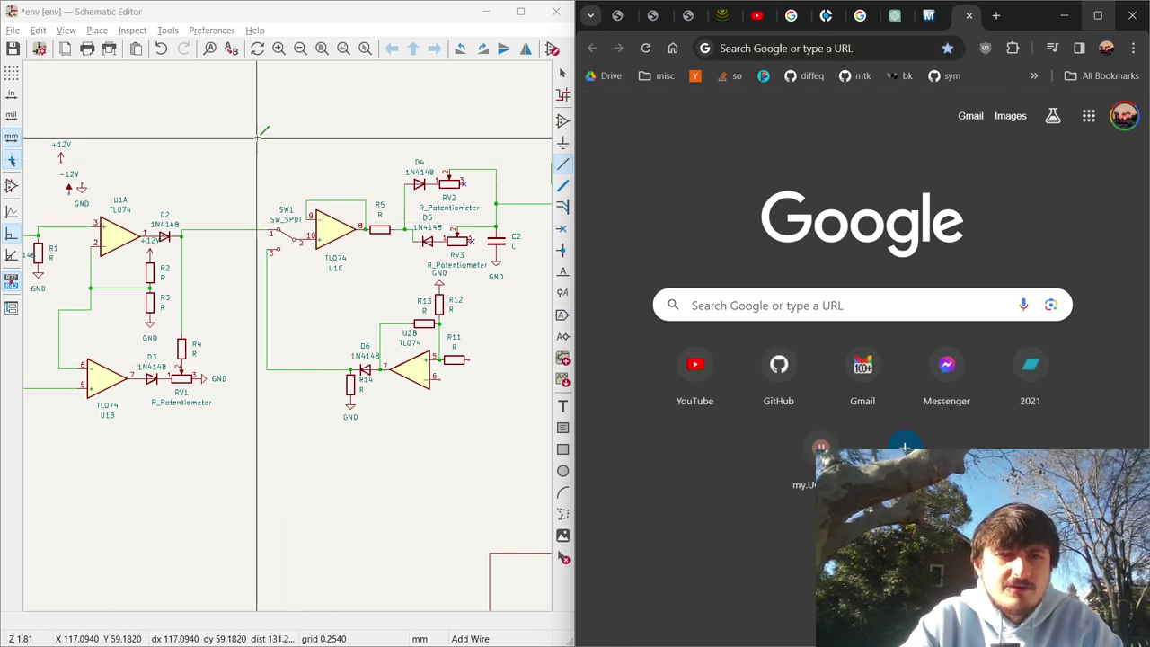
key(Escape)
double_click(293, 222)
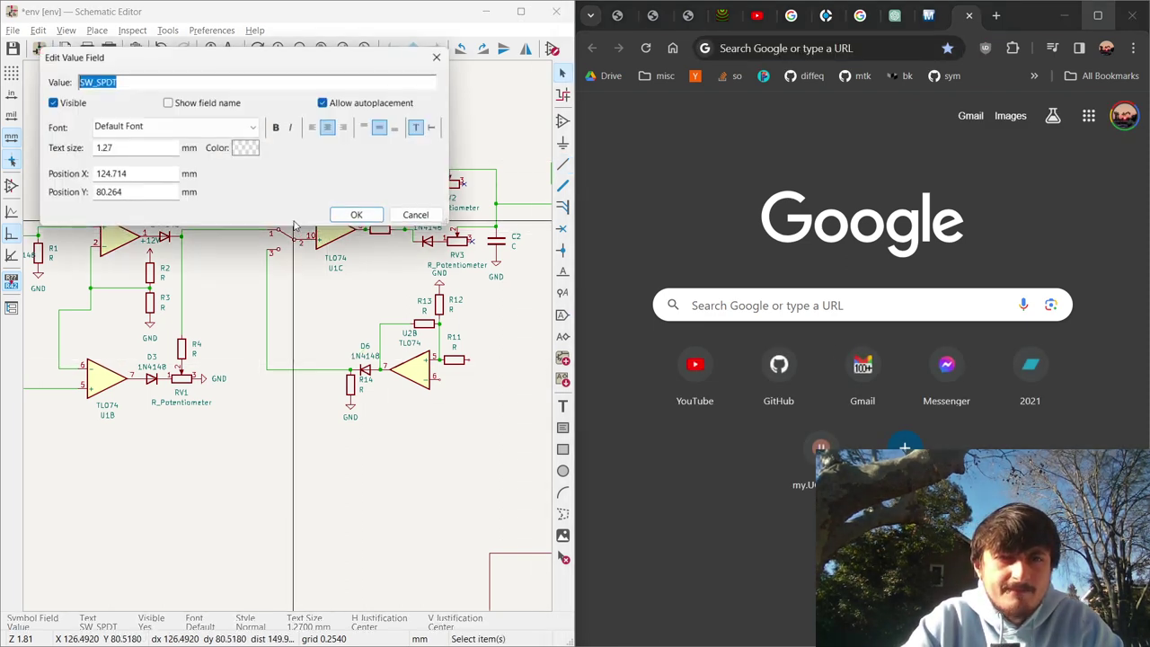
key(Escape)
double_click(287, 235)
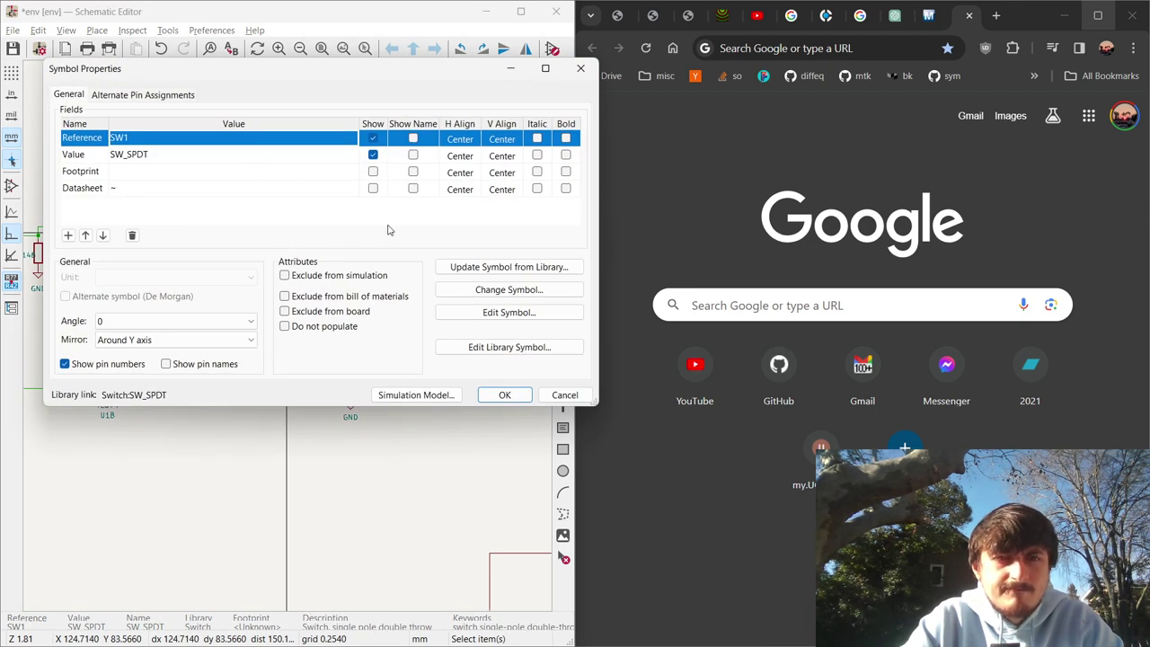
click(305, 157)
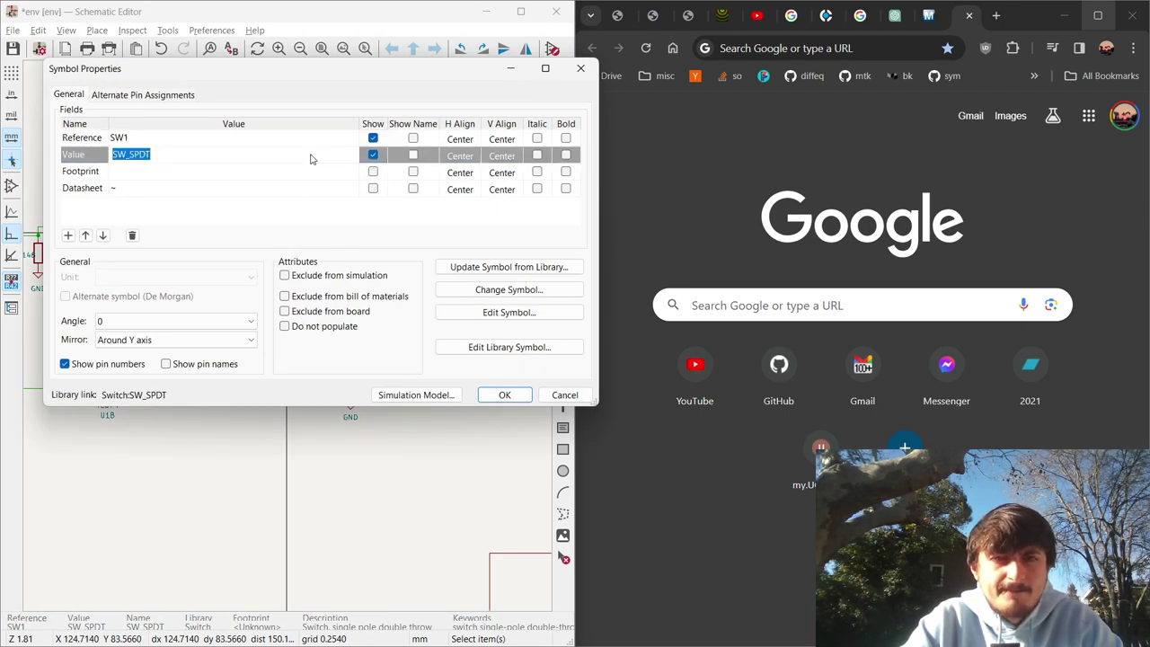
Ask ChatGPT "what does SW_SPDT mean" in a new chat, read the answer, and close SW1's symbol properties.
click(848, 139)
click(895, 15)
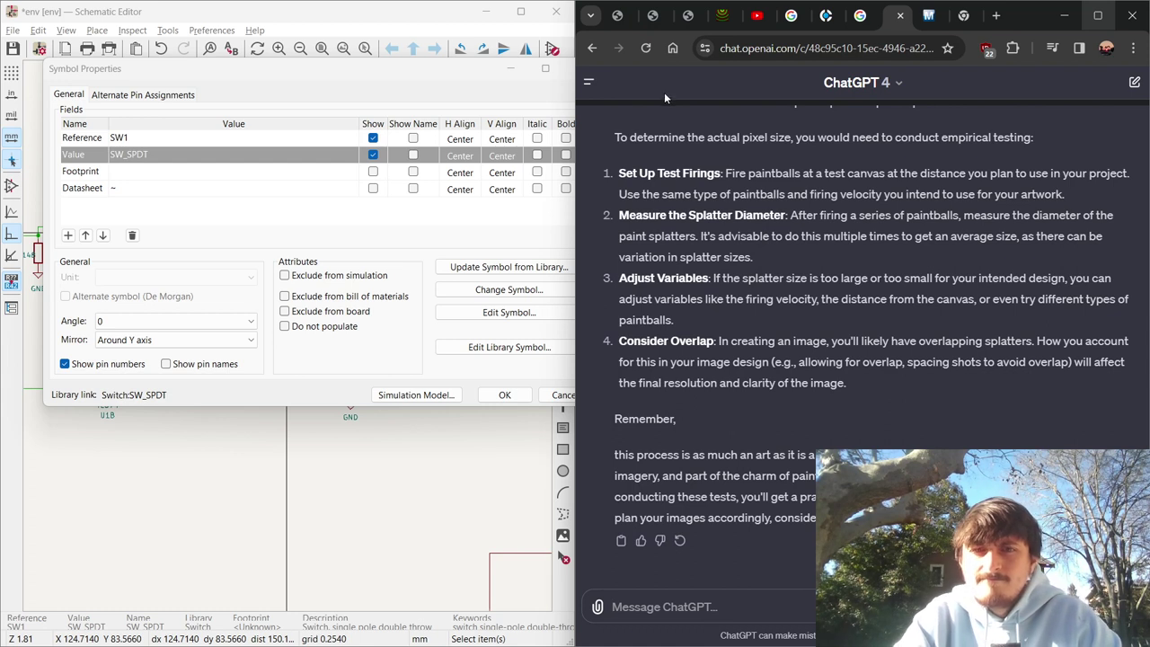
click(1134, 82)
text(what does SW_SPDT mean)
key(shift+Return)
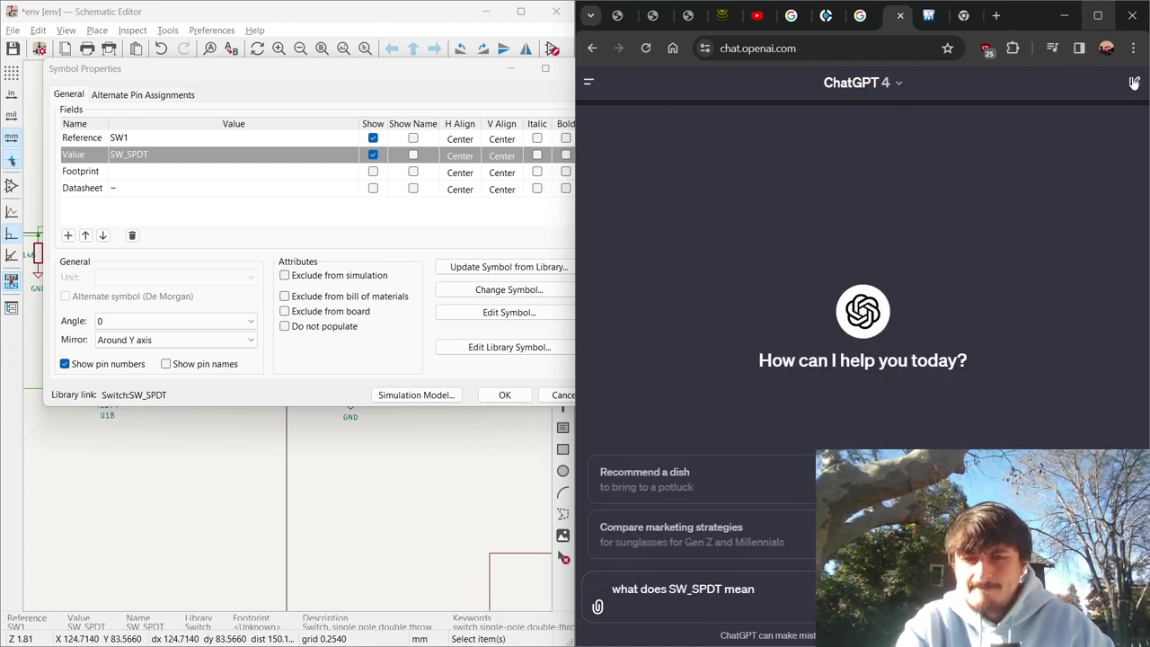
key(shift+Return)
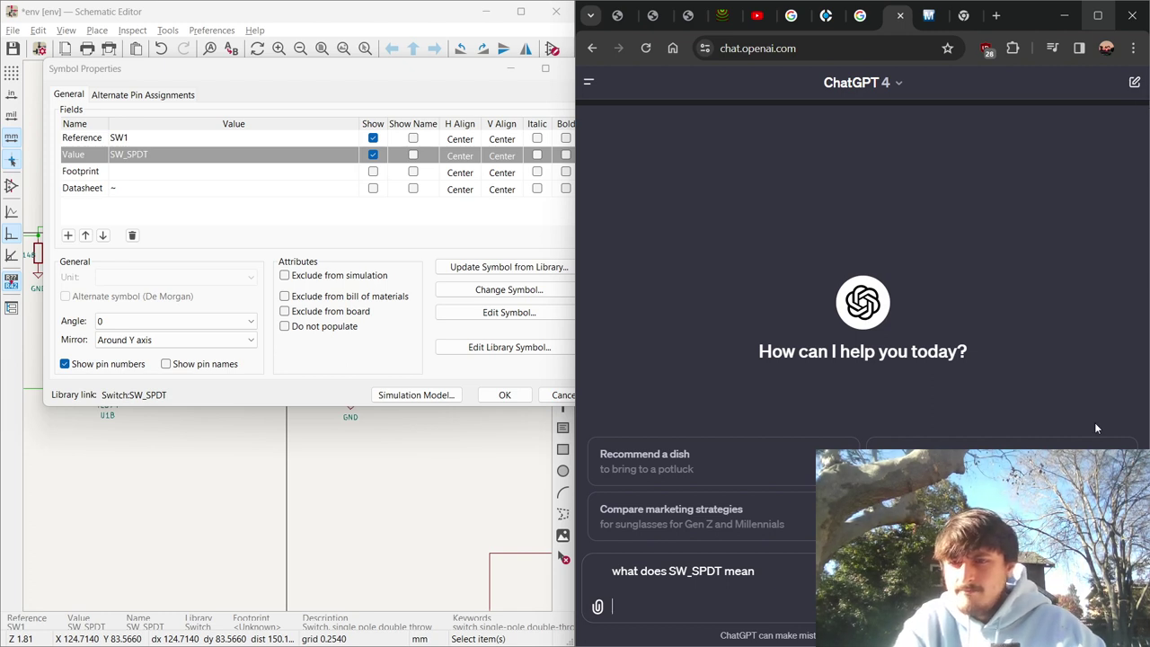
key(Return)
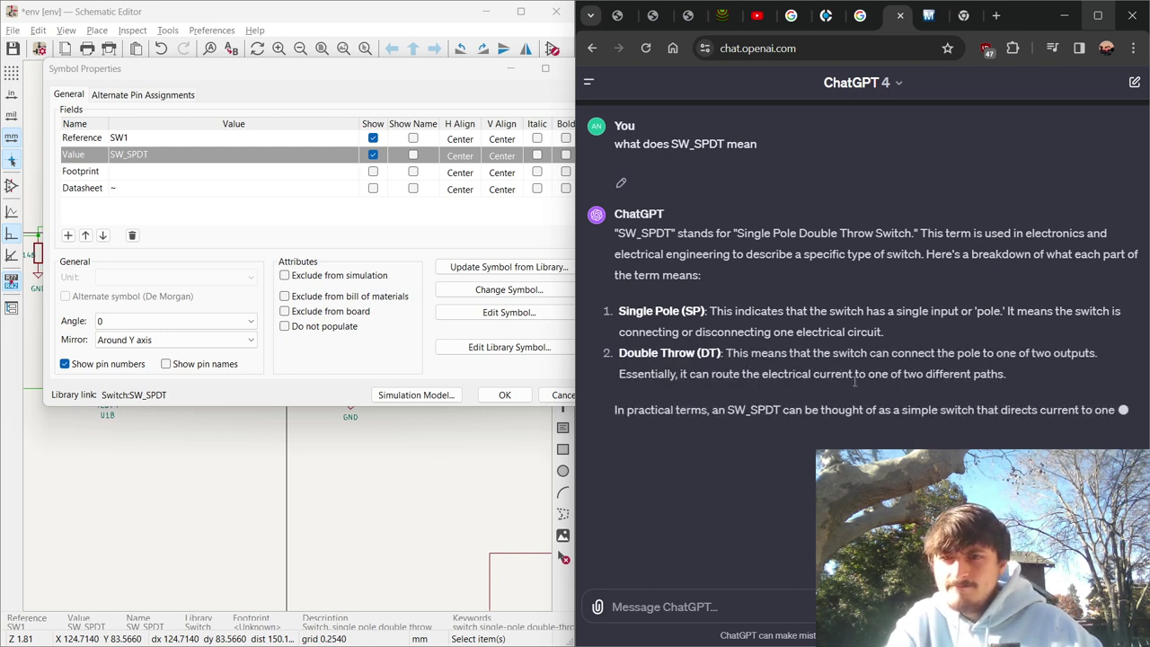
drag(854, 377, 813, 354)
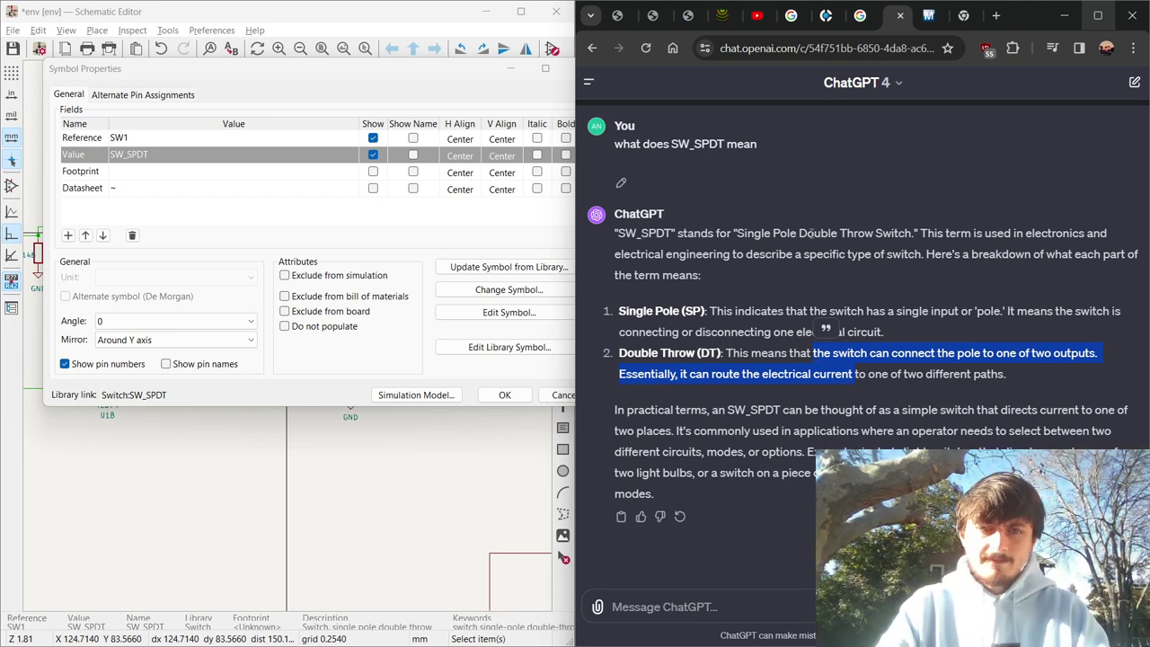
click(499, 394)
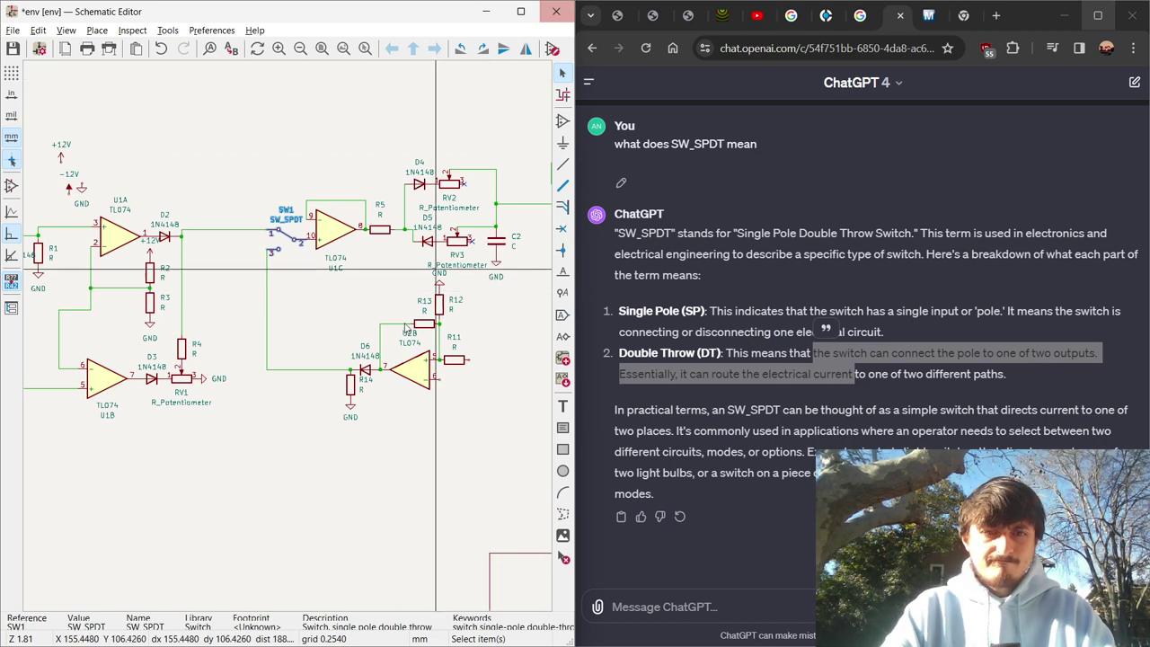
Switch to the EG_MANUAL_v2 PDF in the browser and examine the full schematic on page 2, from the loop switch to the outputs.
key(alt+Tab)
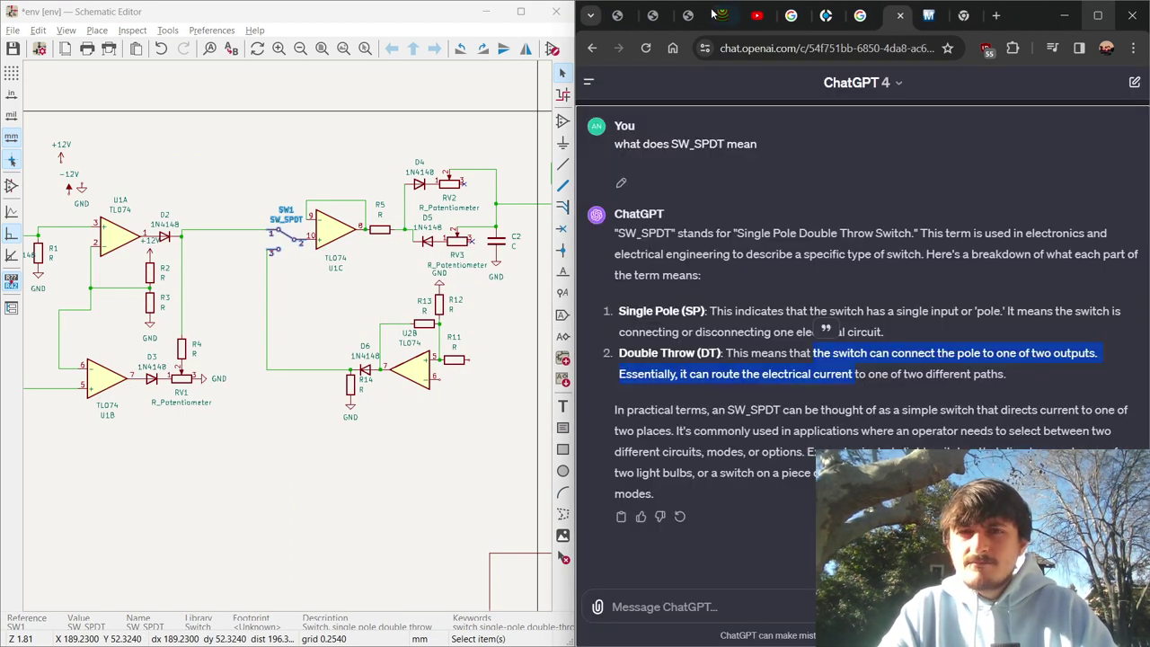
click(718, 14)
click(688, 14)
scroll(757, 317, down, 3)
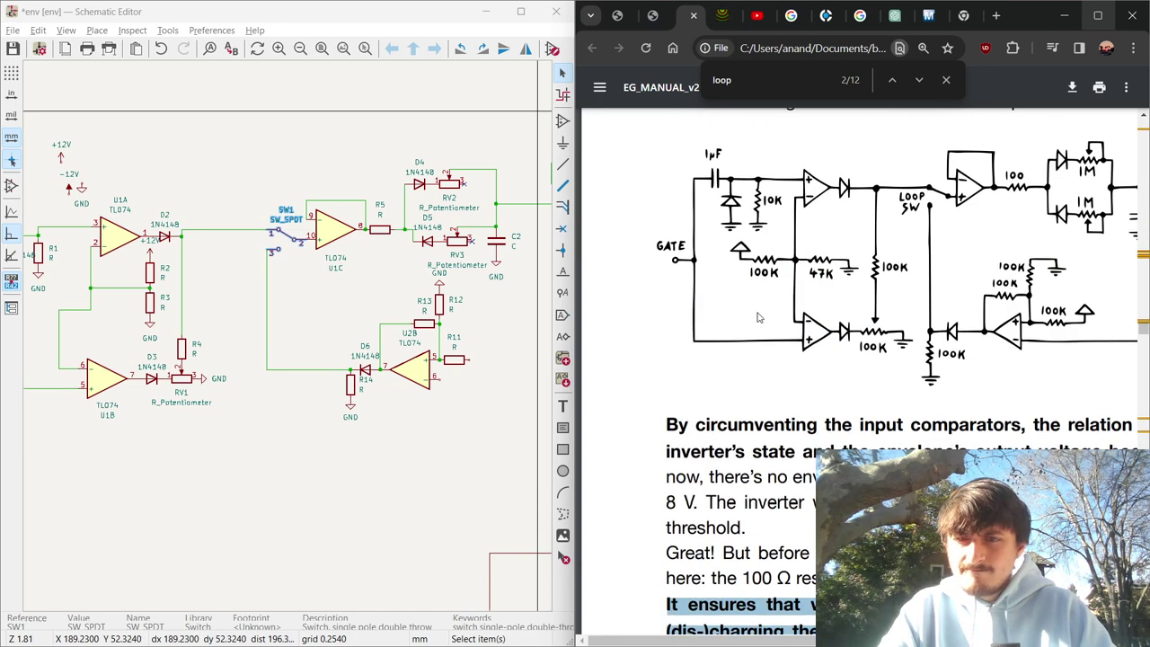
key(Escape)
ctrl+scroll(757, 317, up, 4)
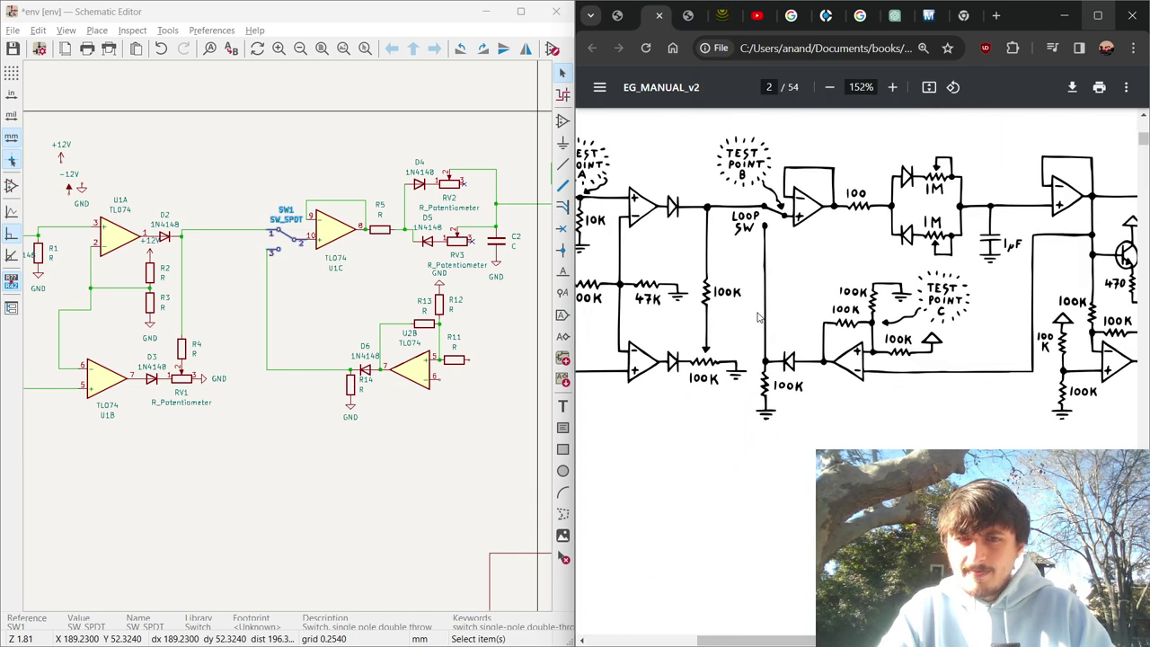
ctrl+scroll(757, 317, down, 1)
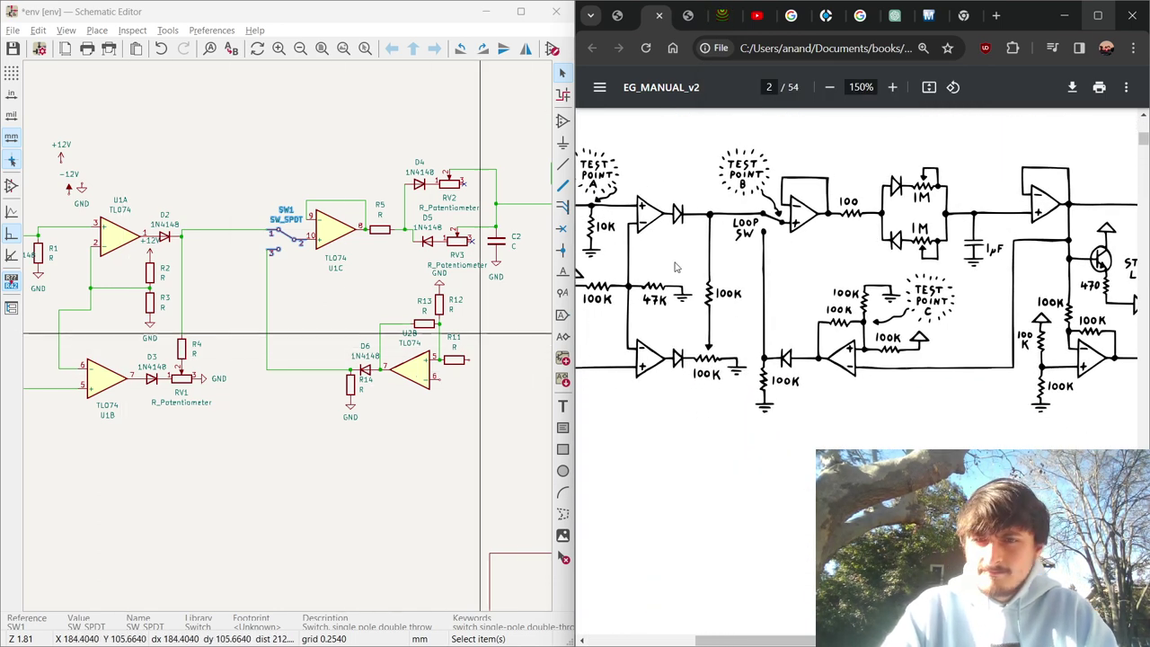
scroll(871, 251, right, 4)
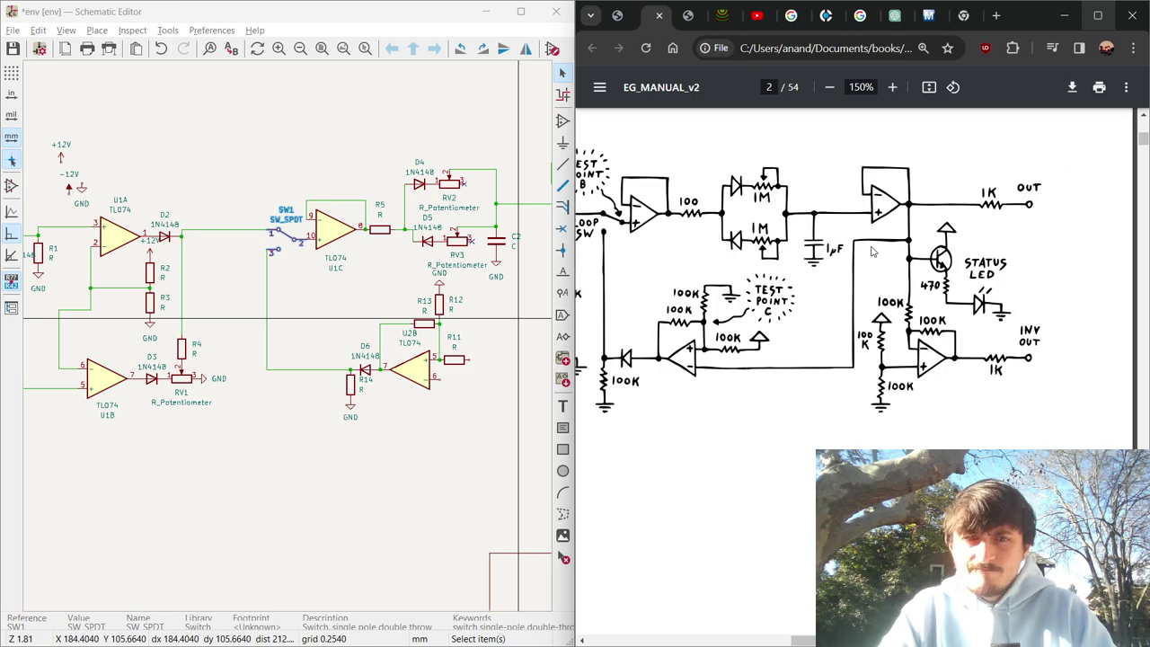
Move the GND symbol beside connector J3 so that it connects exactly to pin 2.
scroll(367, 358, down, 4)
scroll(366, 358, up, 6)
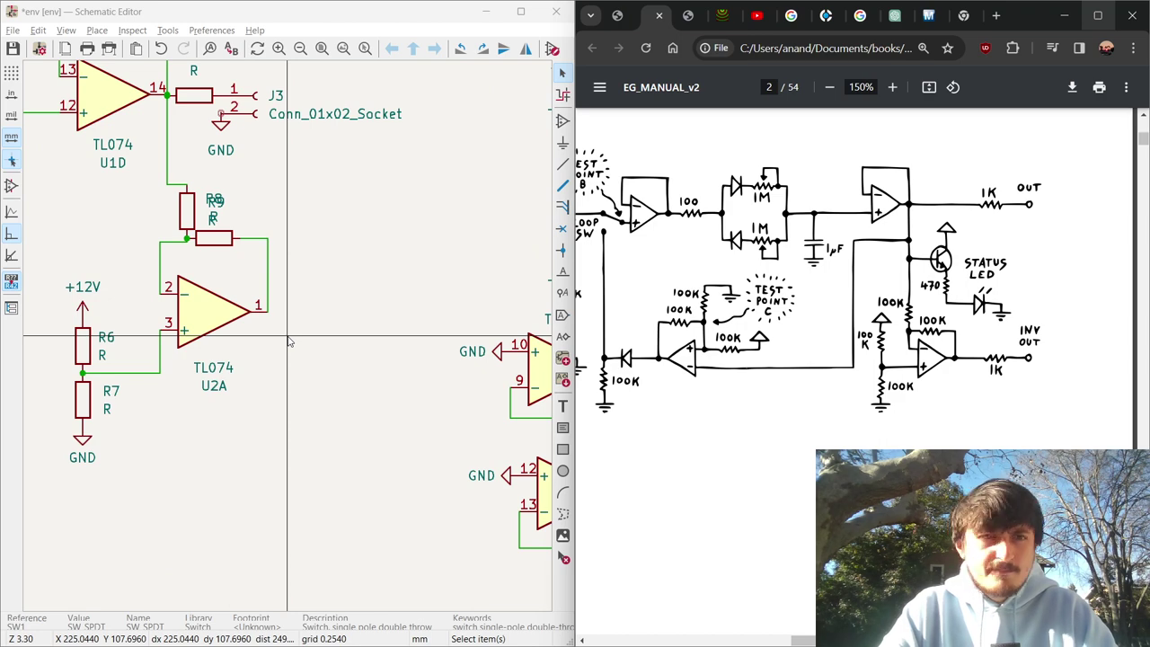
scroll(224, 127, up, 7)
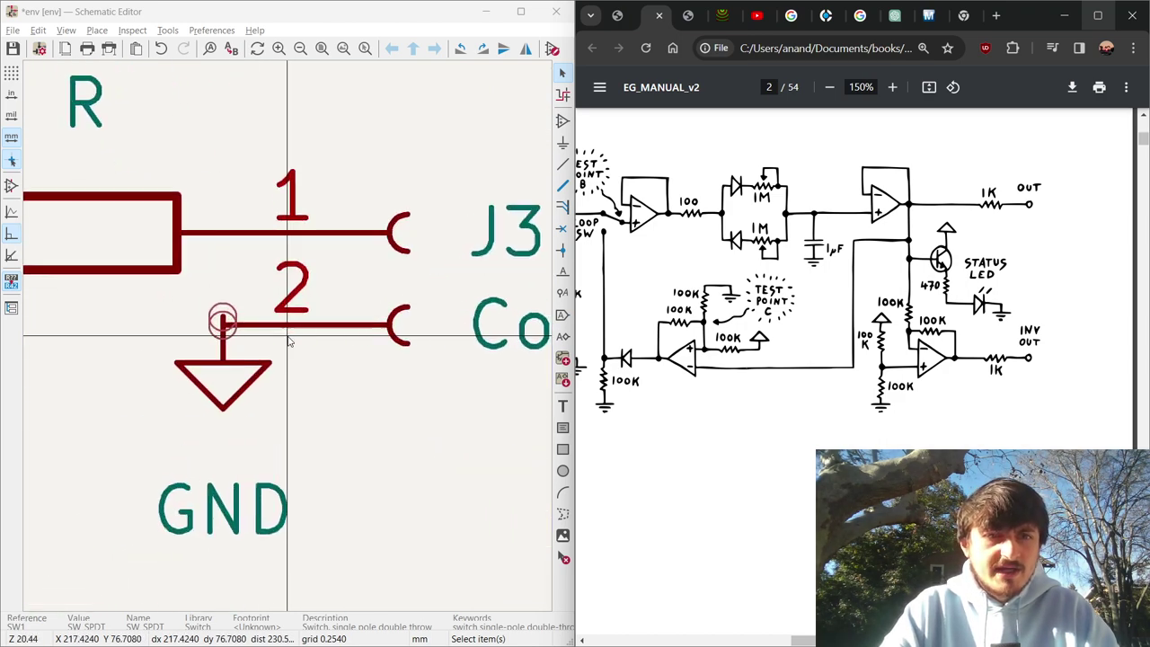
key(m)
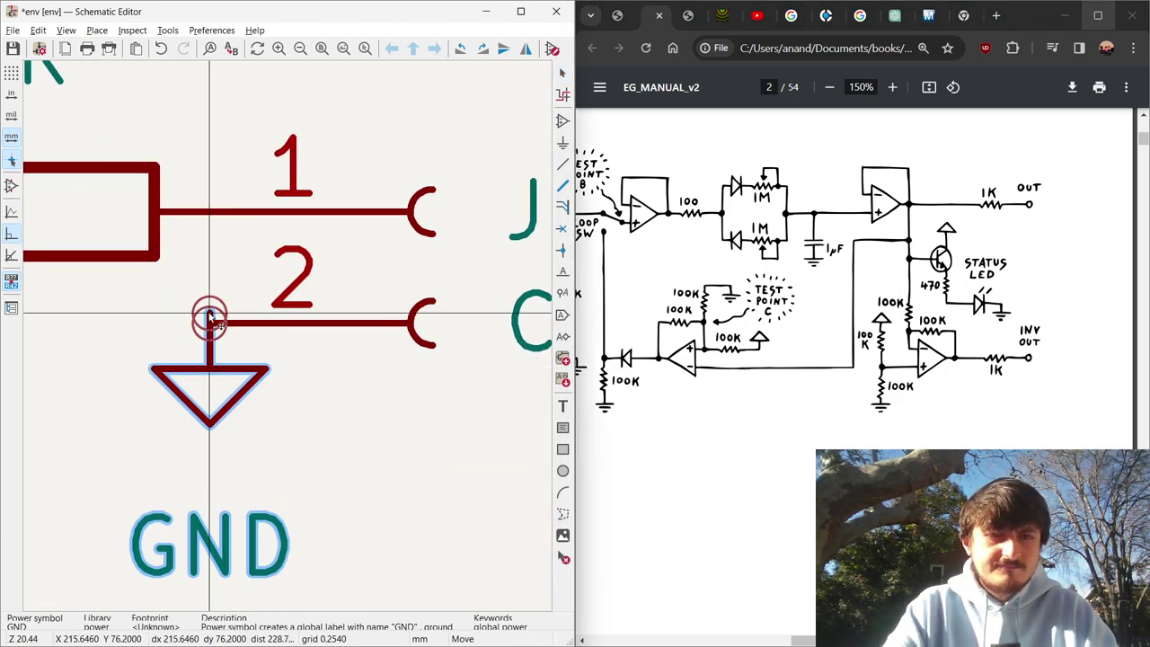
click(218, 345)
scroll(287, 337, down, 8)
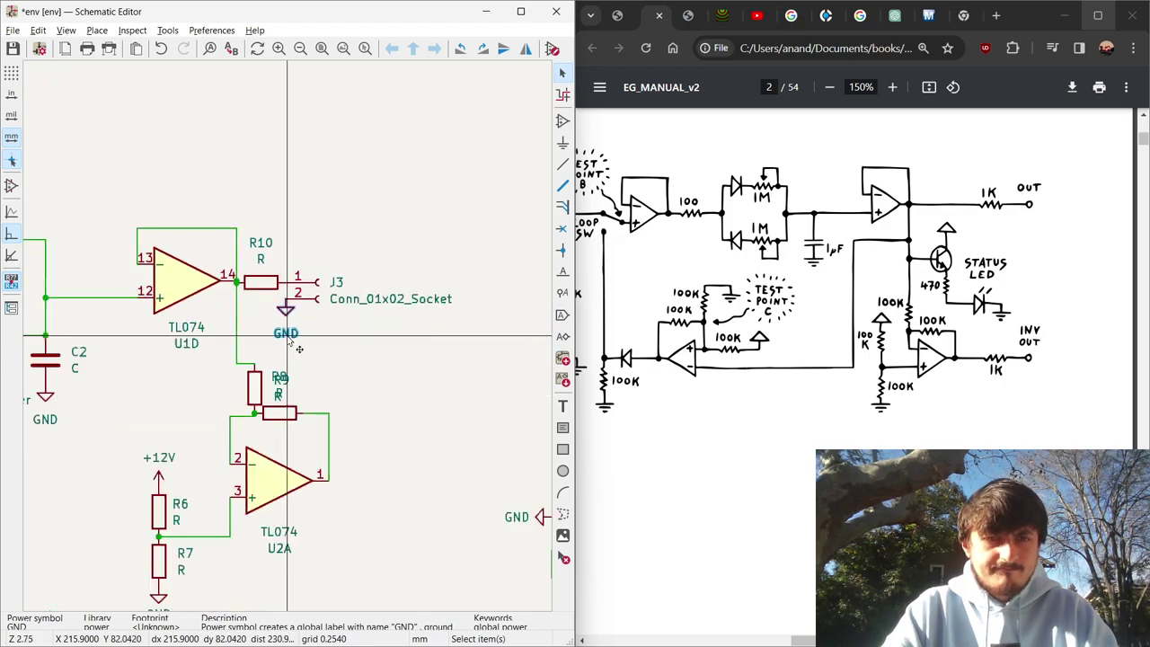
Start adding a symbol to the schematic and search the symbol library for bc548.
scroll(293, 343, down, 3)
scroll(290, 340, up, 6)
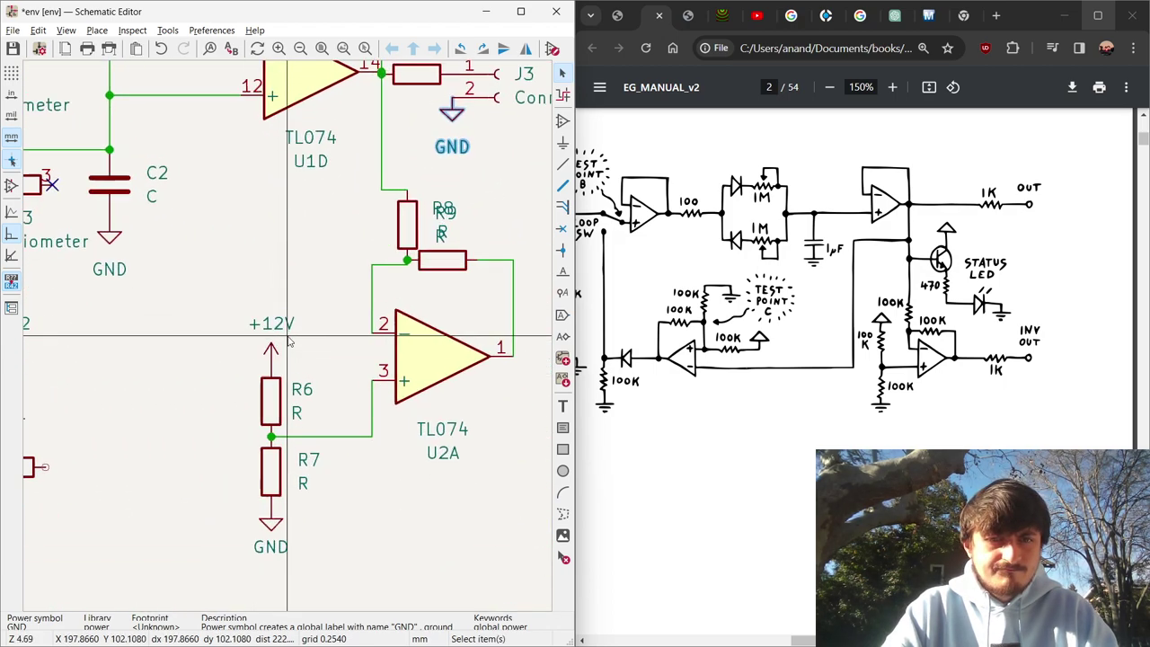
scroll(289, 340, down, 2)
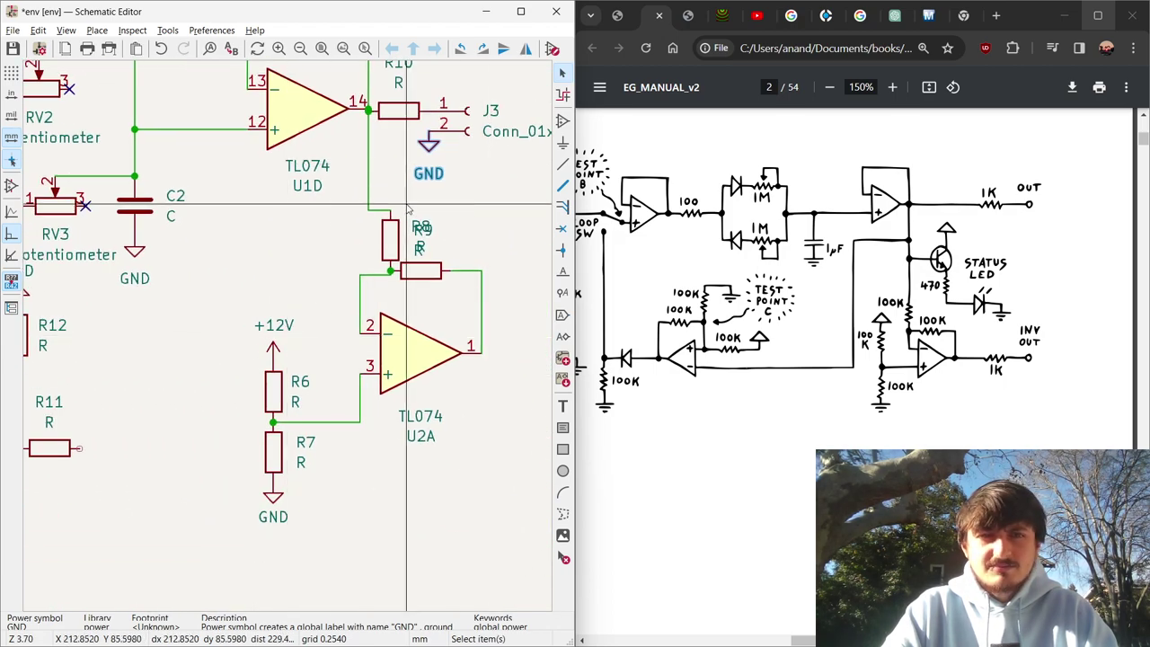
scroll(400, 209, down, 2)
key(a)
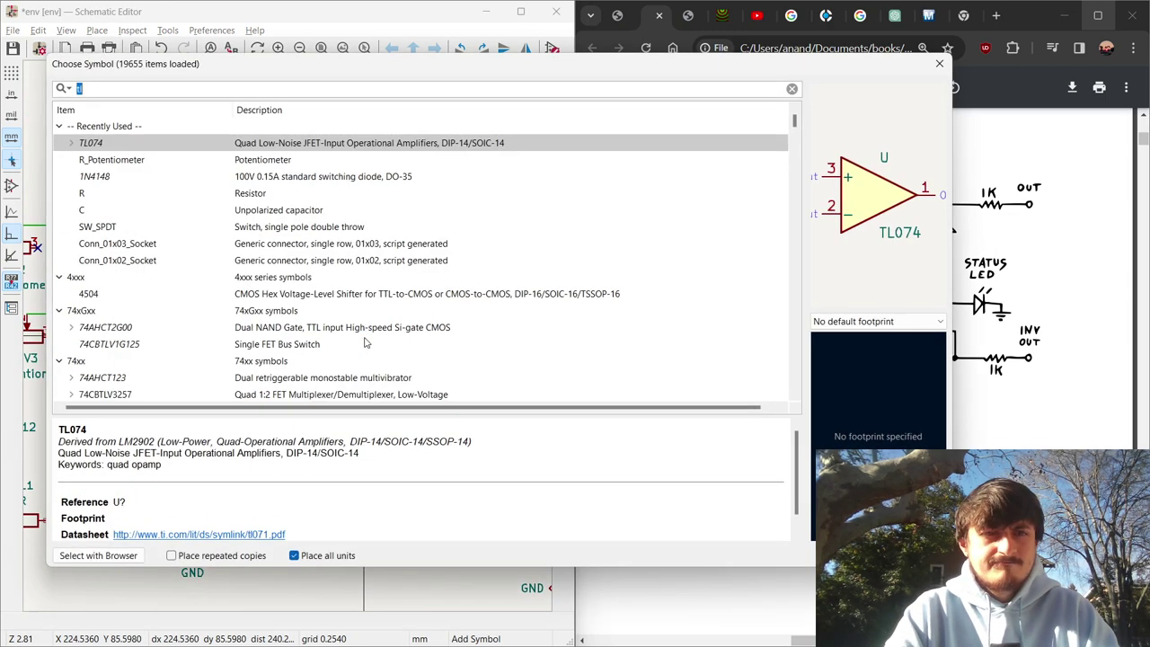
text(bc548)
click(368, 354)
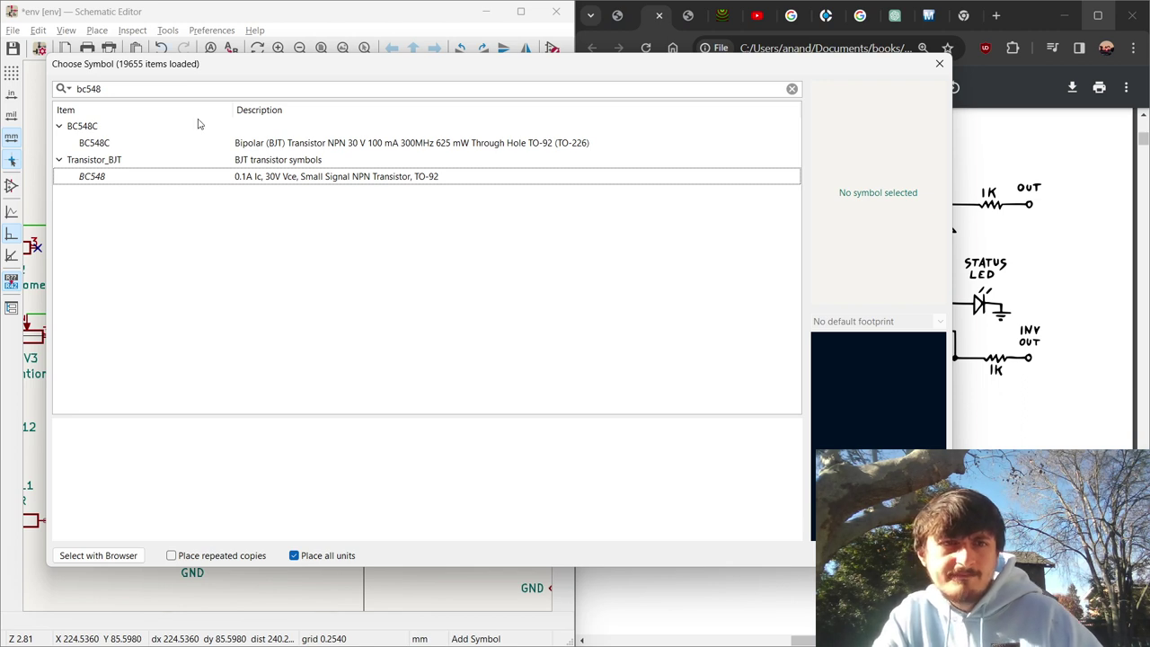
Compare the BC548C and BC548 symbols, and place the BC548C transistor below connector J3, beside op-amp U2A.
click(224, 146)
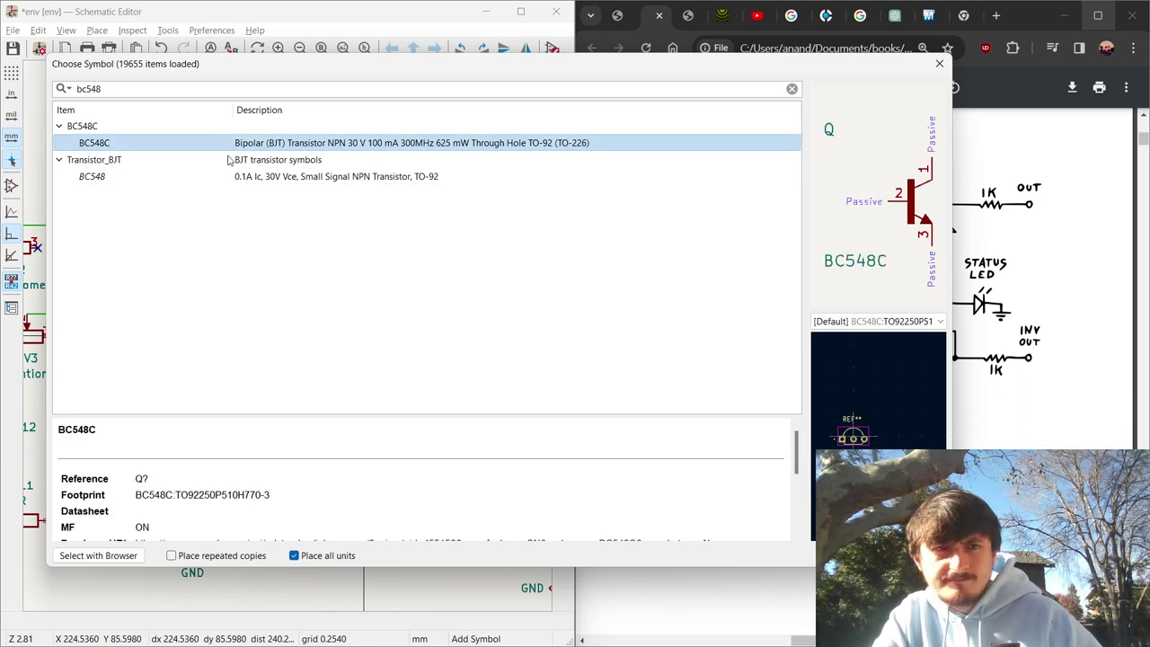
click(232, 181)
click(233, 145)
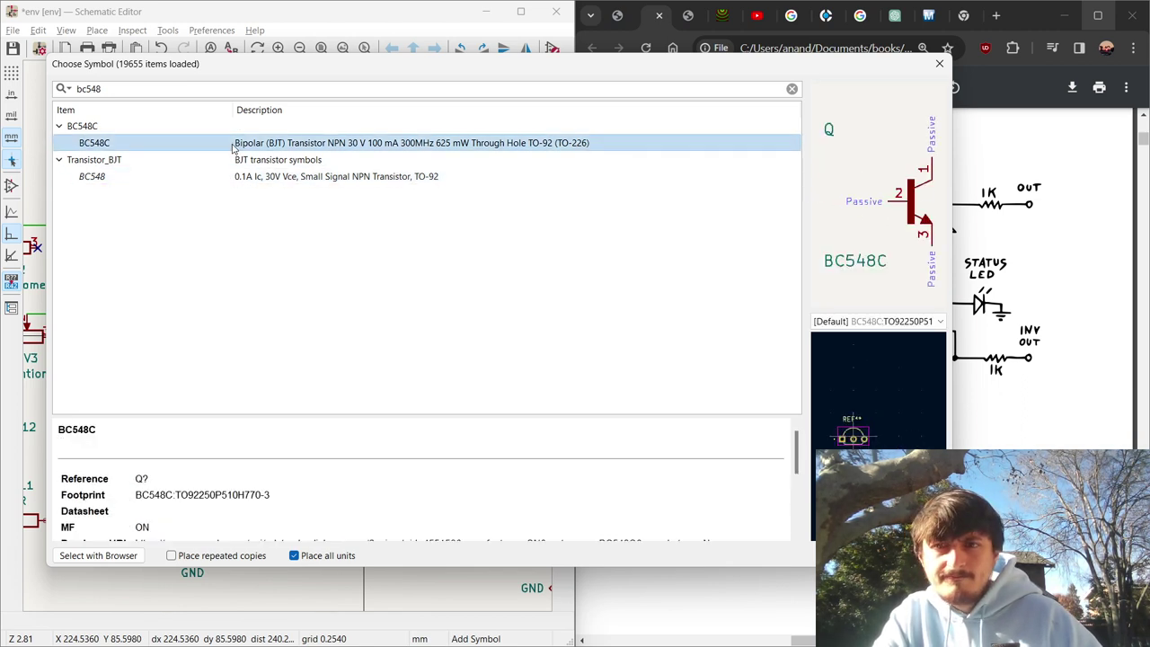
click(229, 179)
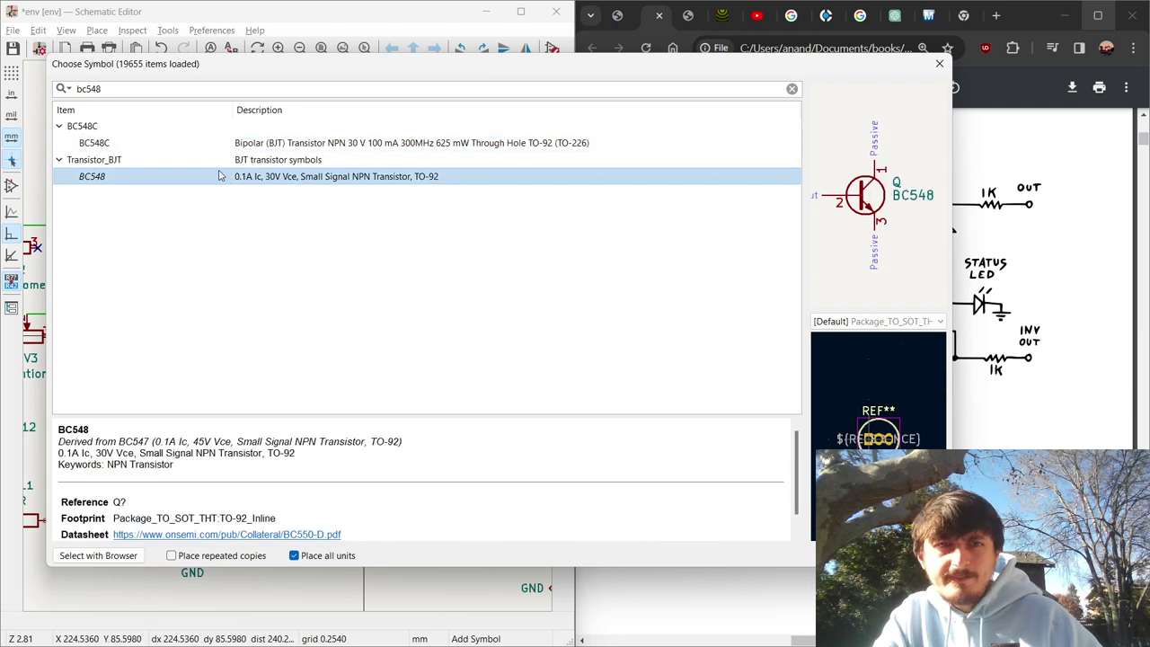
click(209, 145)
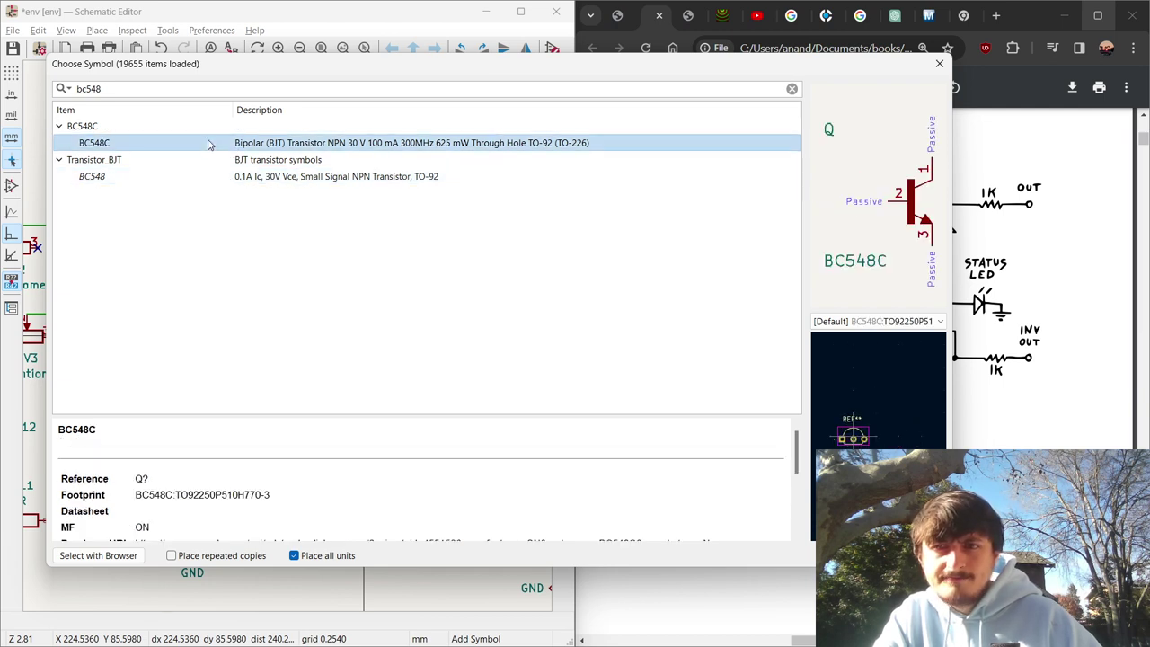
click(212, 175)
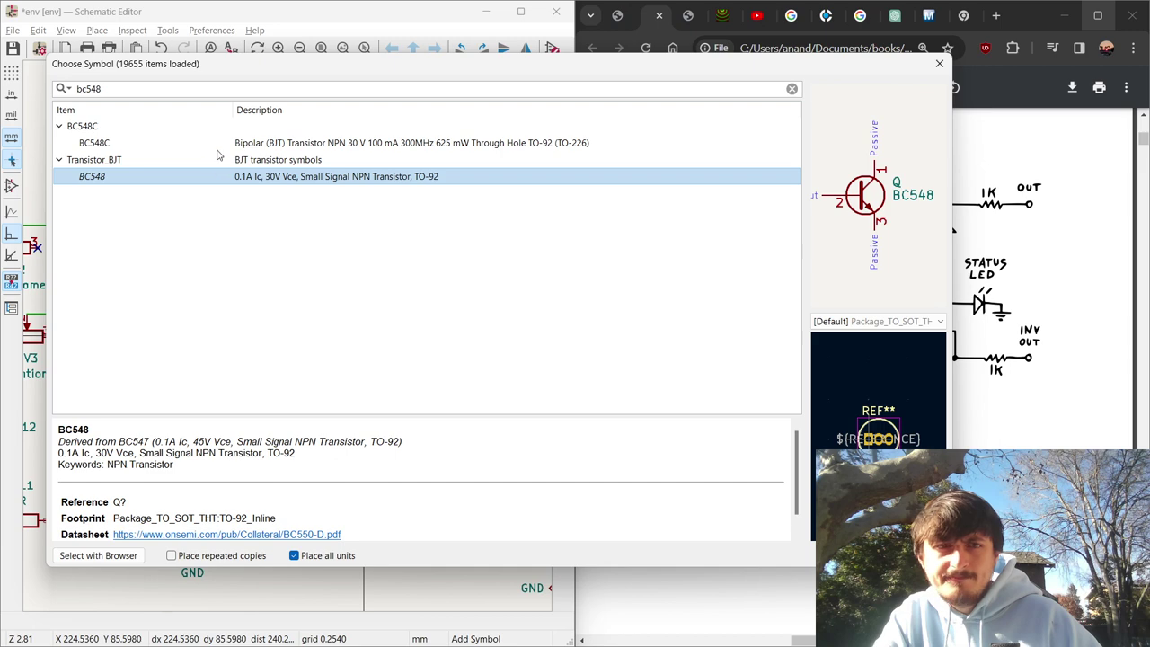
click(219, 145)
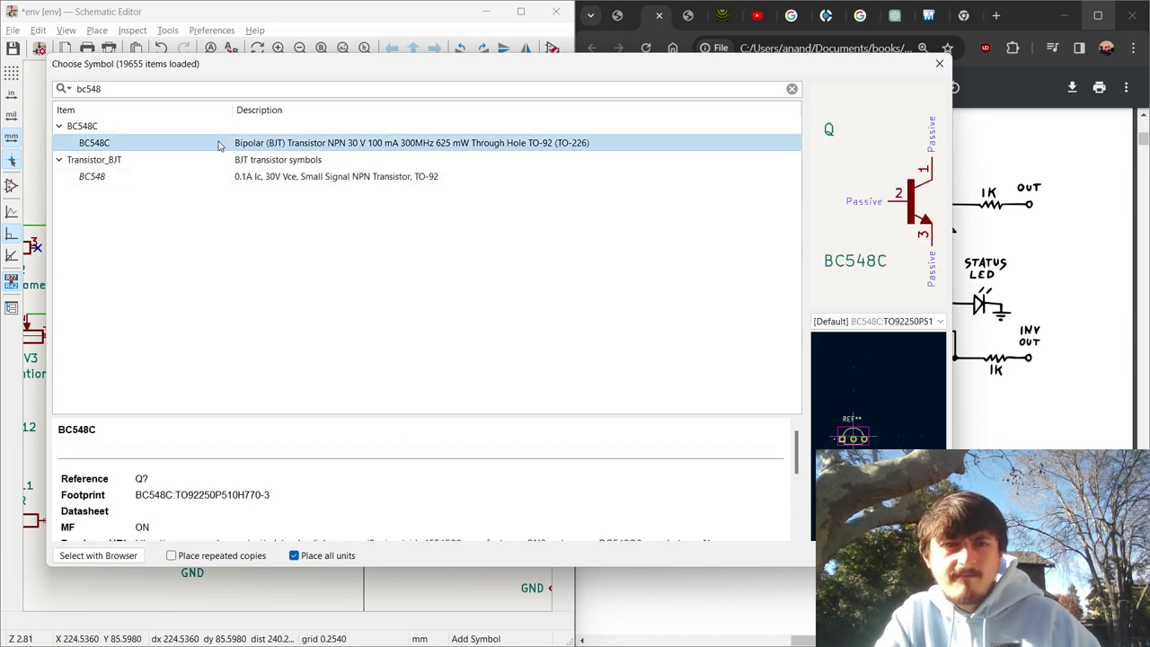
double_click(218, 146)
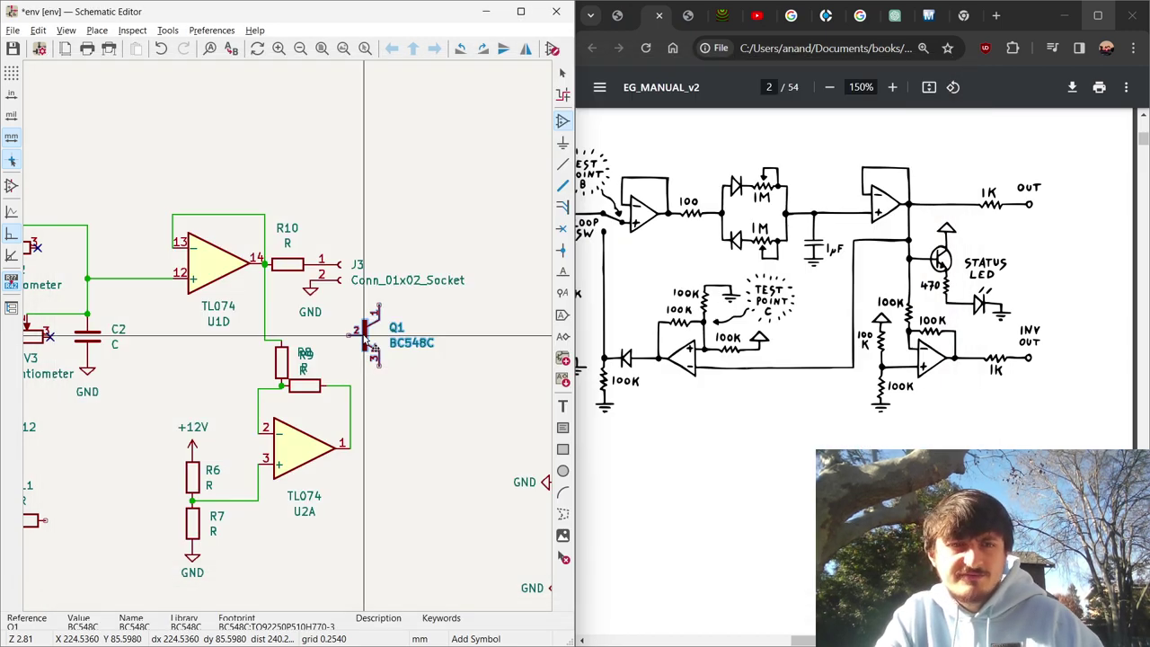
click(411, 365)
scroll(357, 341, down, 1)
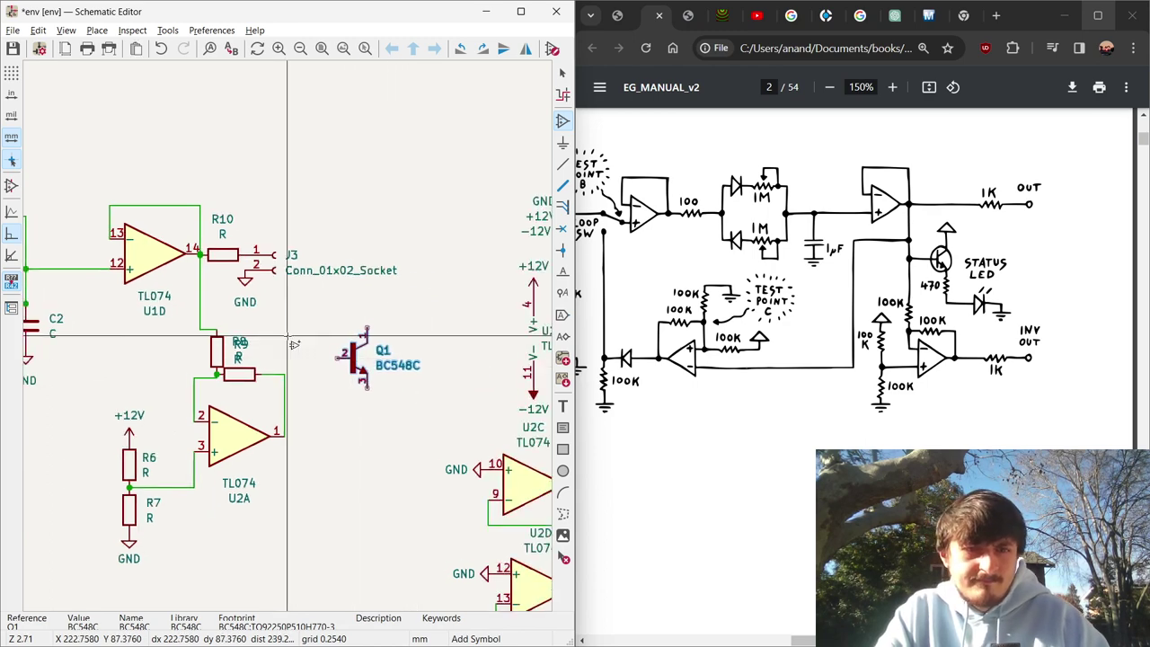
Duplicate the +12V power symbol above R6 and place the copy on pin 1 of transistor Q1.
click(133, 435)
key(ctrl+d)
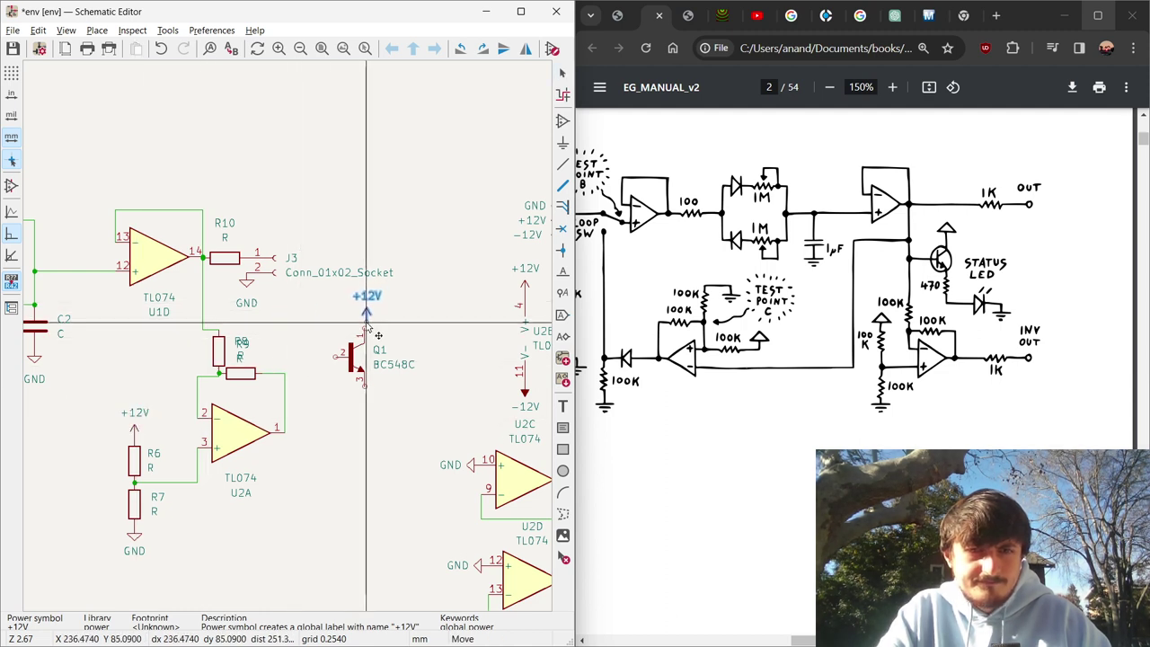
click(364, 333)
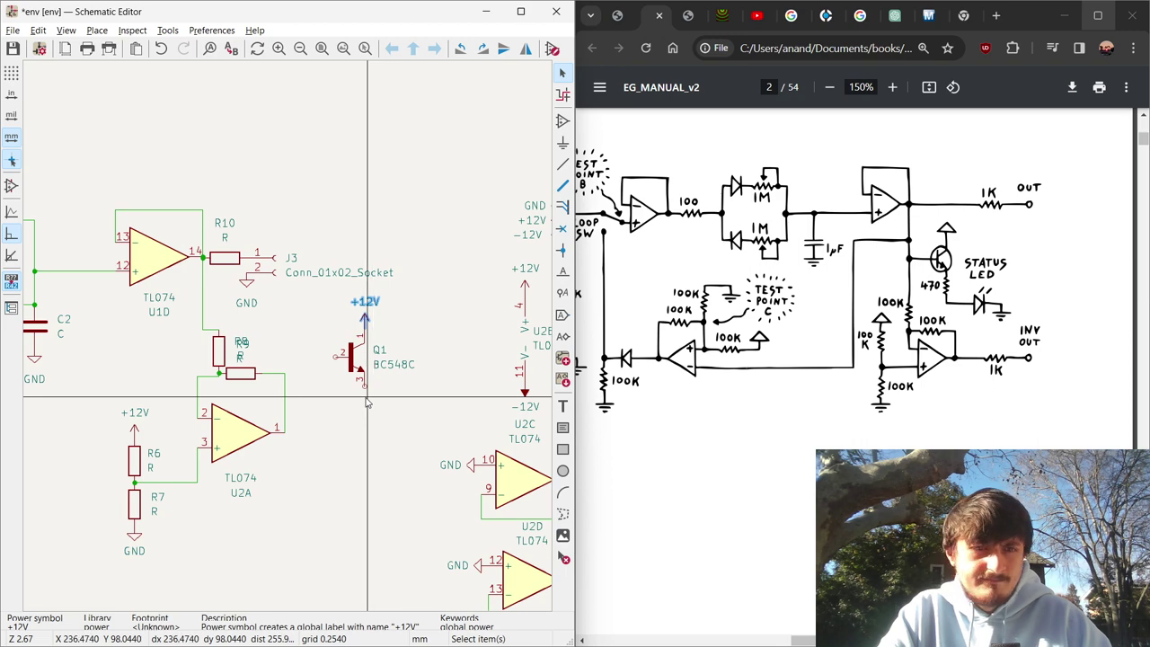
Start adding another symbol, search the library for led, and look through the footprint options for the LED symbol.
key(a)
click(389, 432)
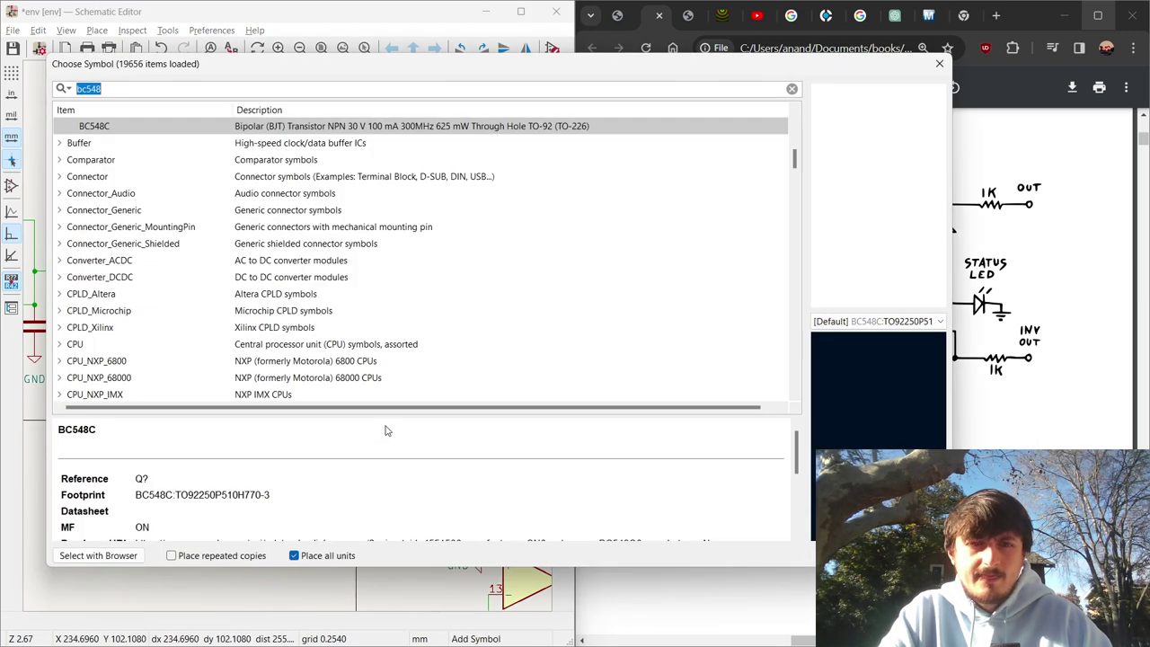
text(led)
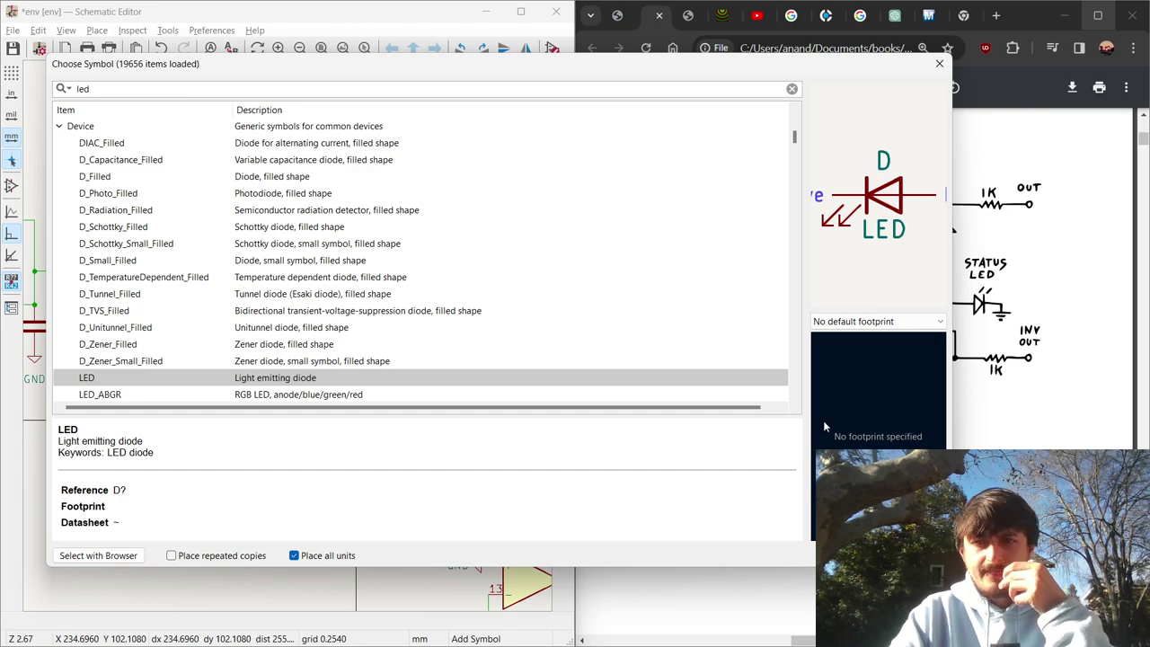
click(896, 322)
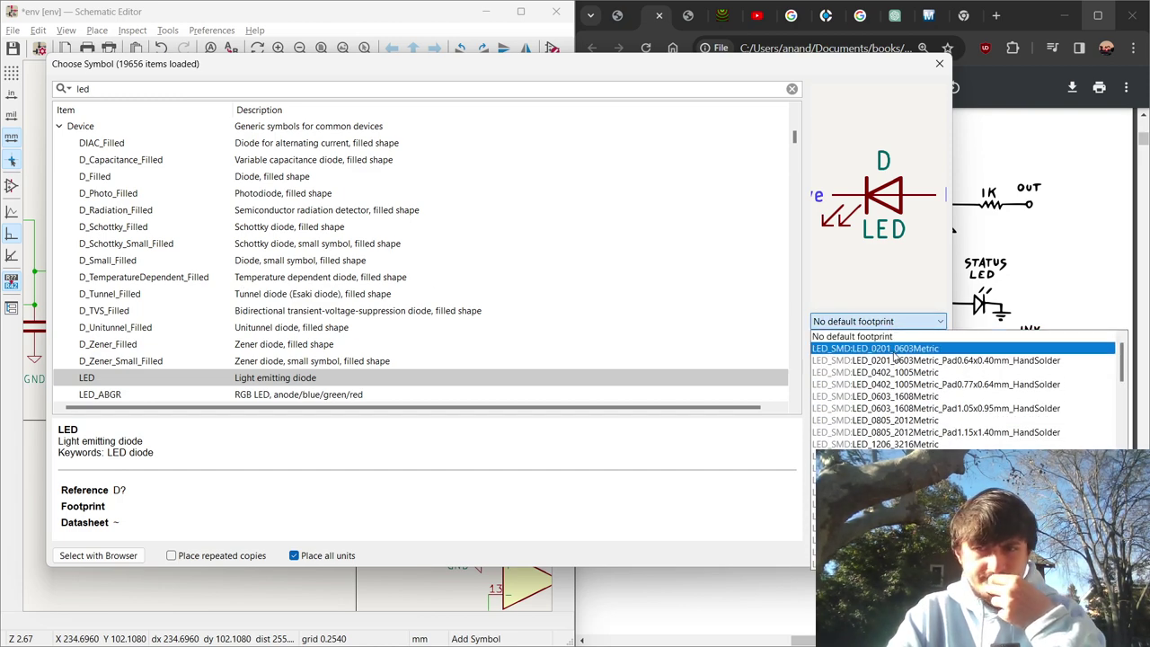
scroll(895, 354, down, 15)
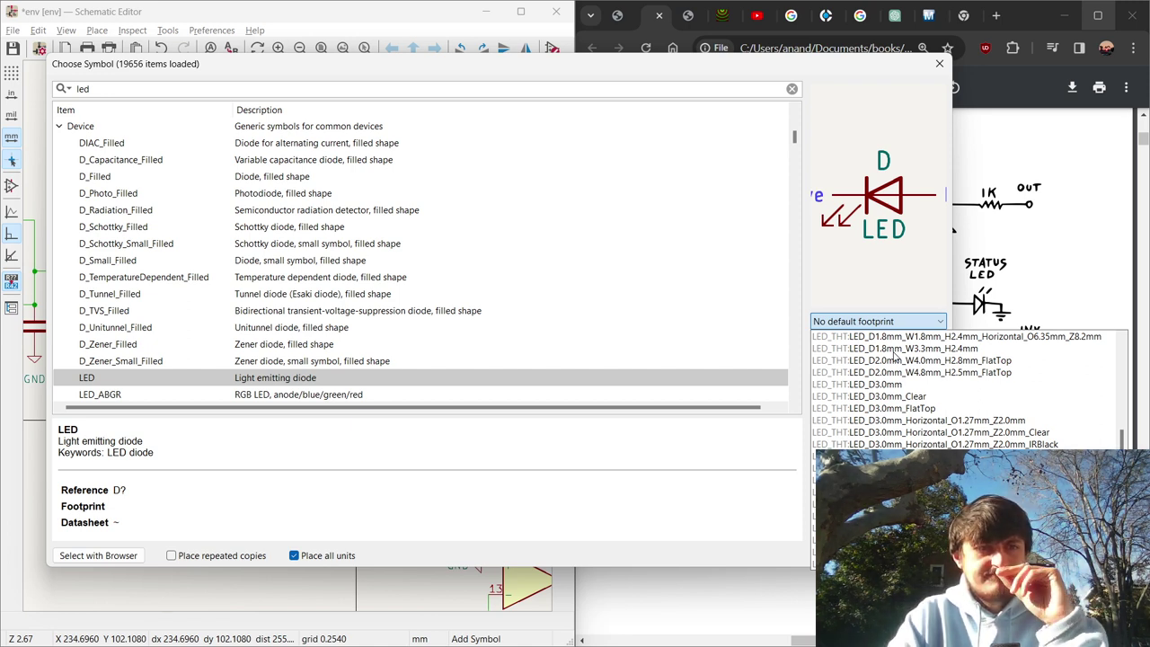
click(649, 397)
Open a second KiCad project window, load the recent 3led project, and open its schematic.
key(alt+Tab)
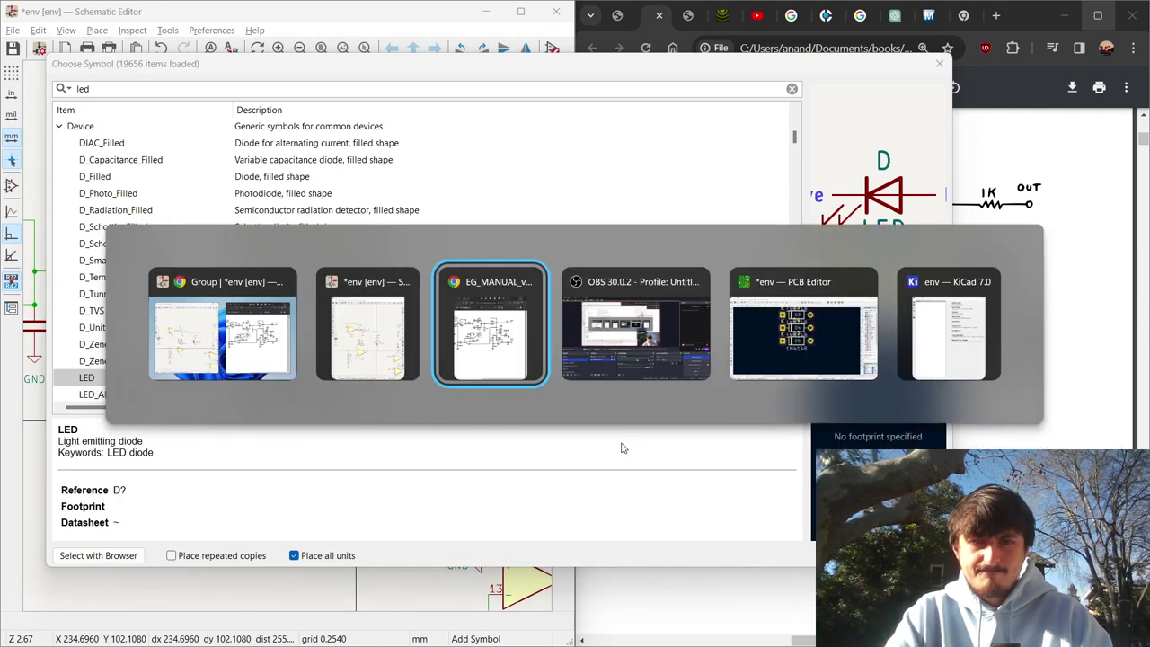
mouse_move(805, 627)
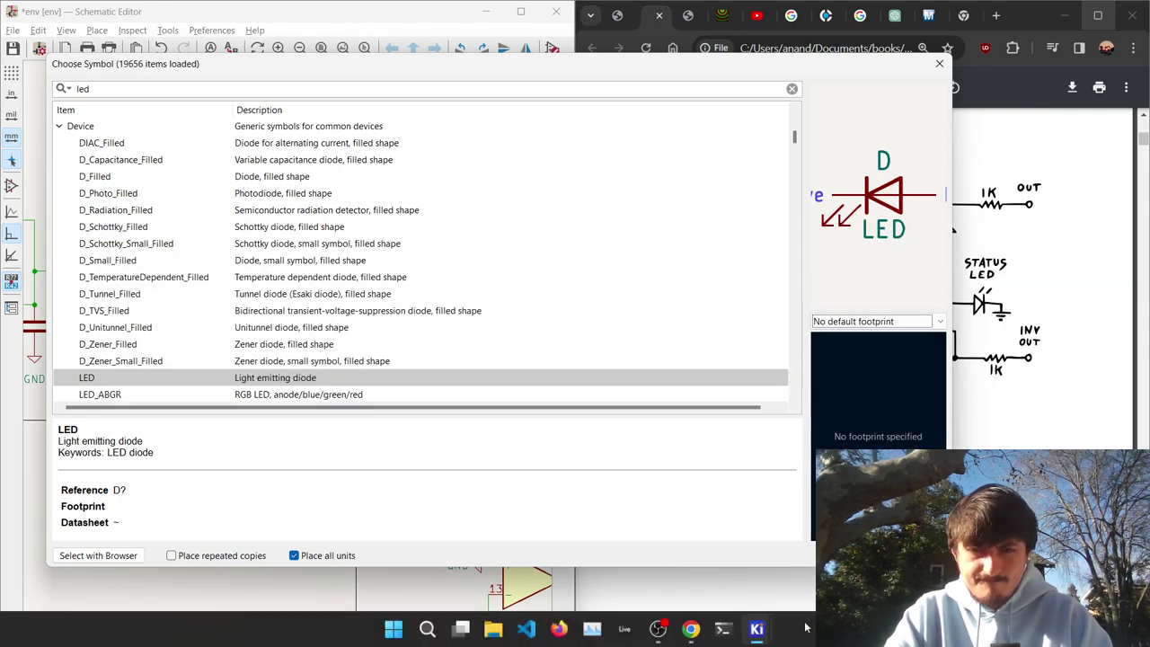
right_click(759, 627)
click(749, 539)
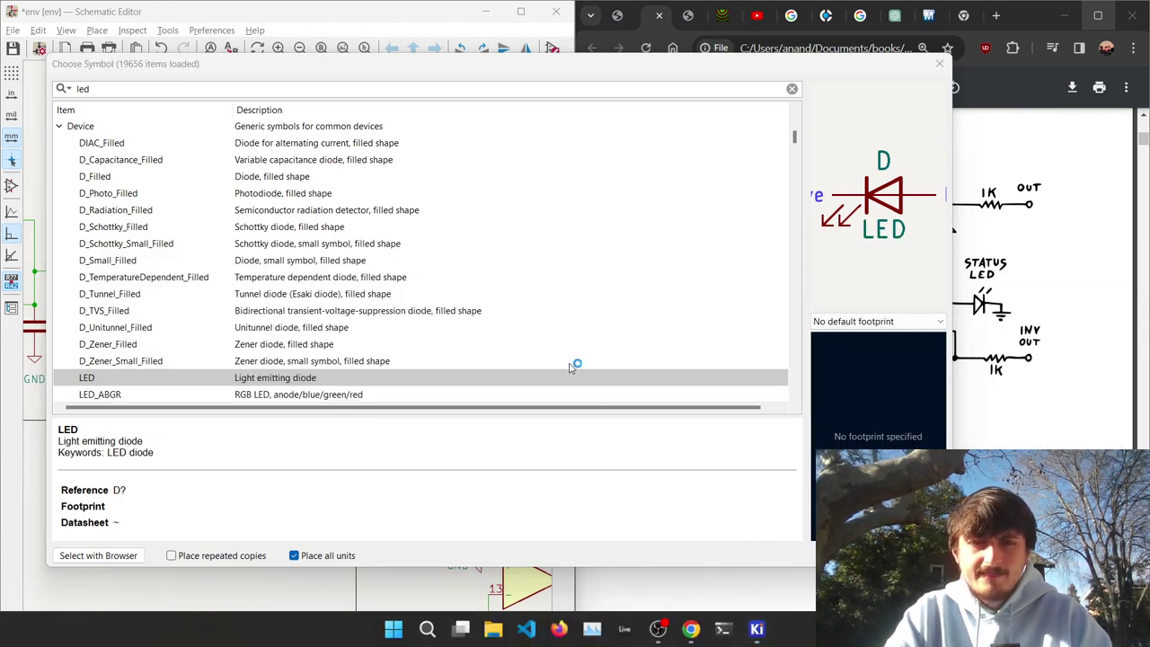
click(6, 19)
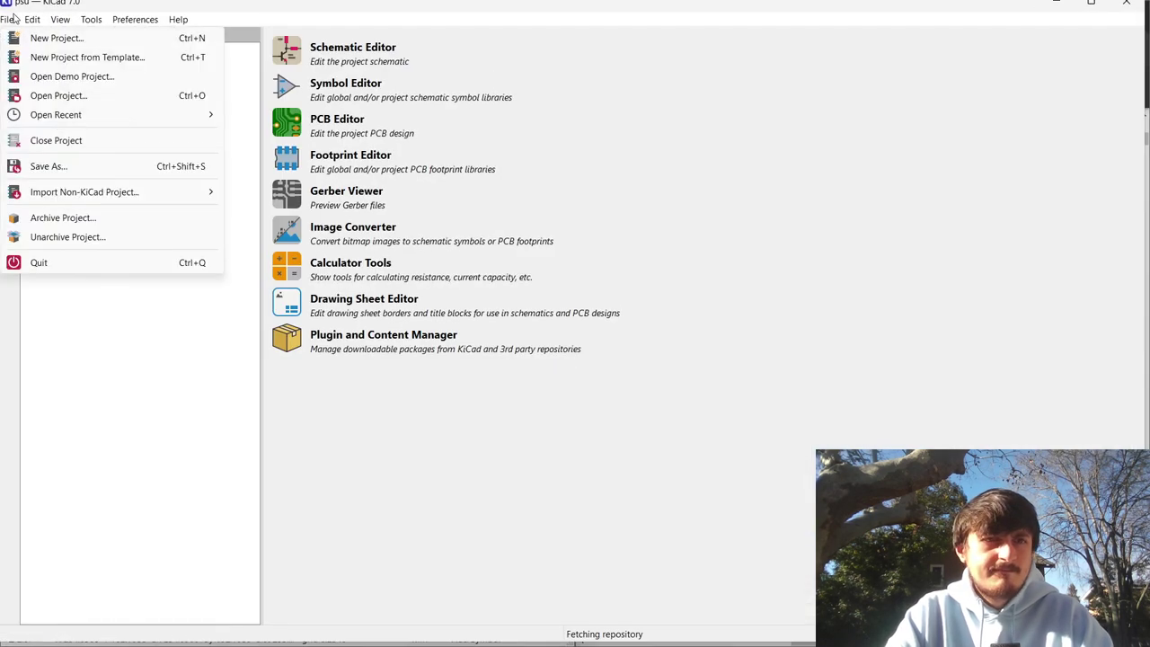
mouse_move(81, 114)
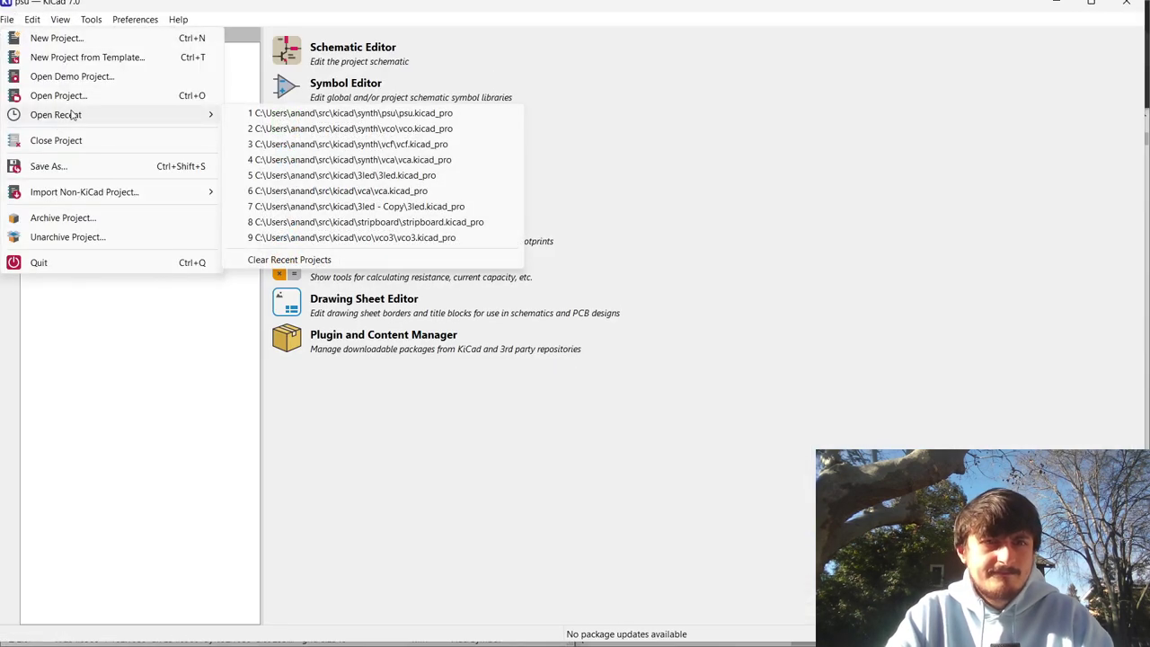
click(368, 177)
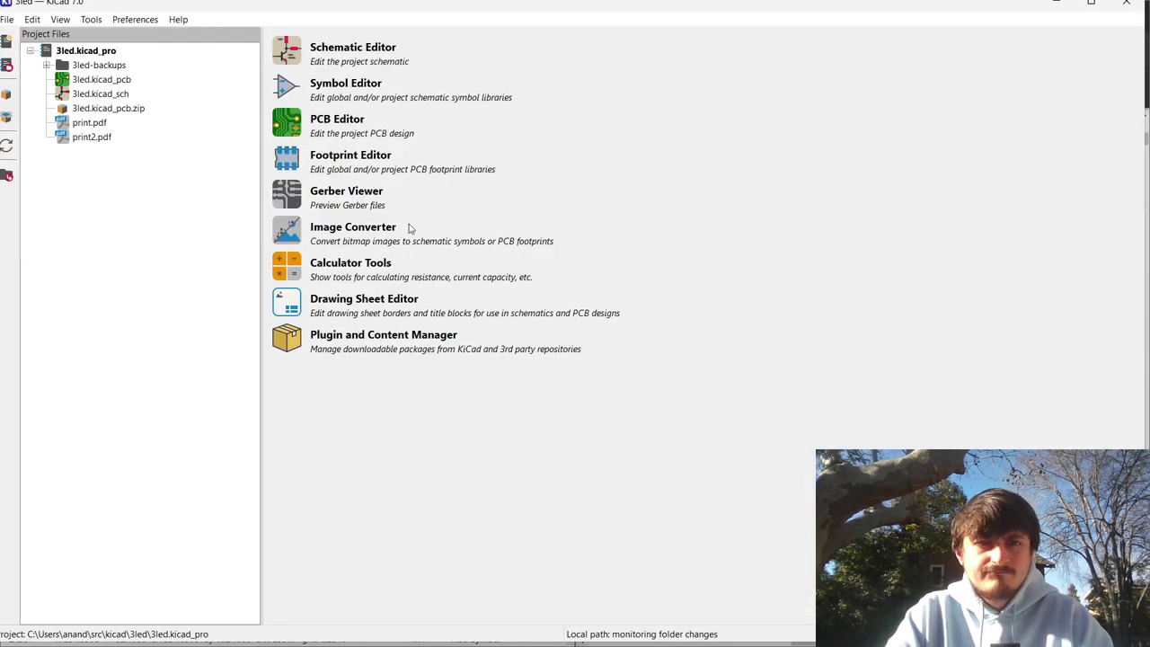
double_click(122, 96)
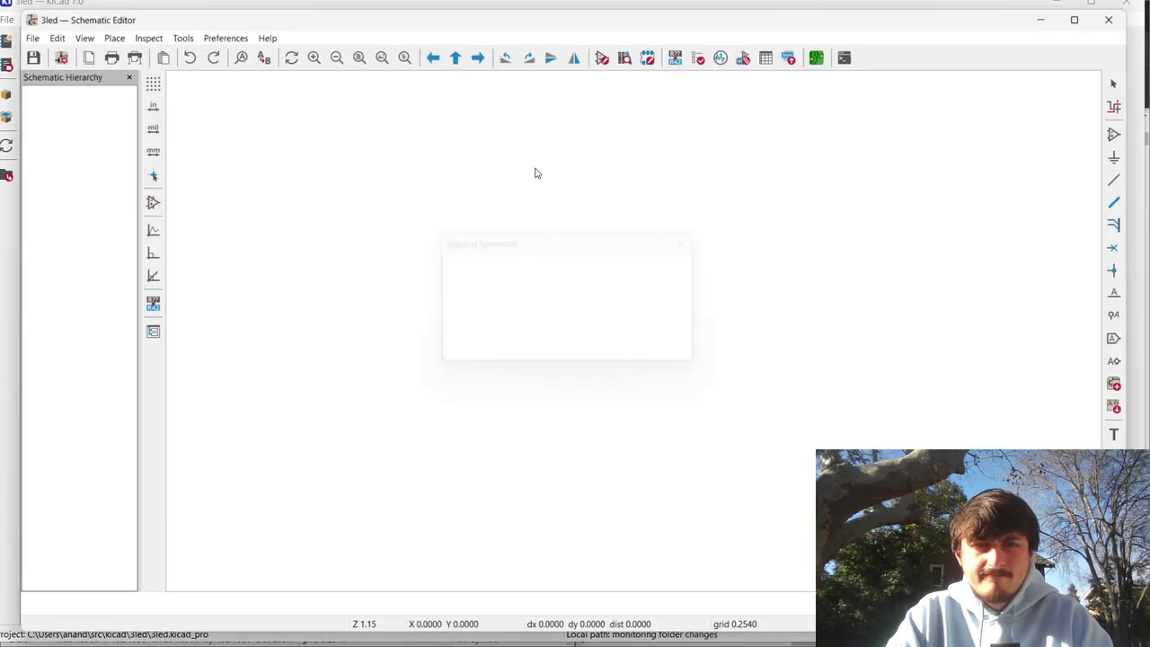
Check which footprint is assigned in the symbol properties of LED D2 in the 3led schematic.
scroll(635, 291, up, 10)
scroll(637, 333, down, 4)
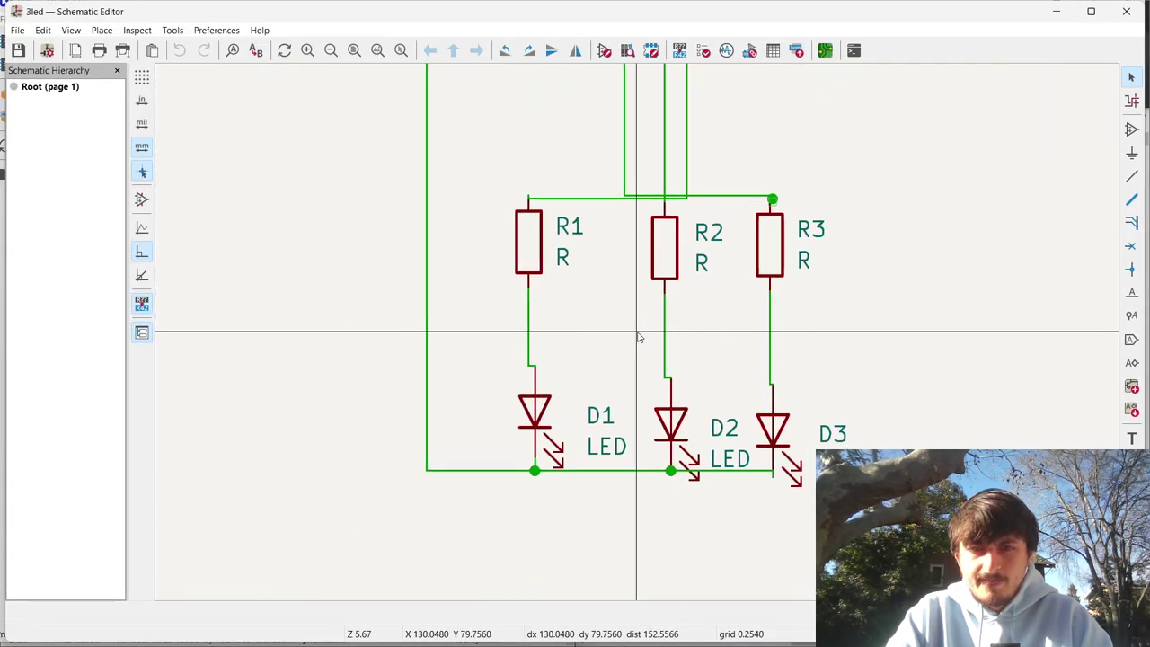
double_click(669, 424)
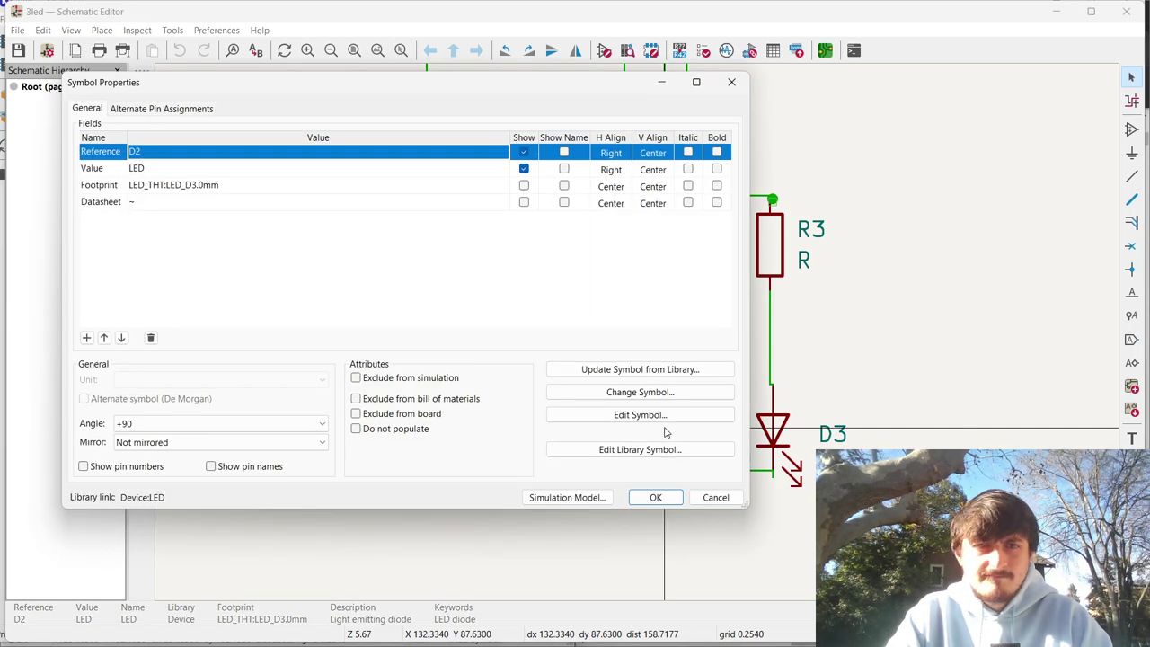
click(249, 185)
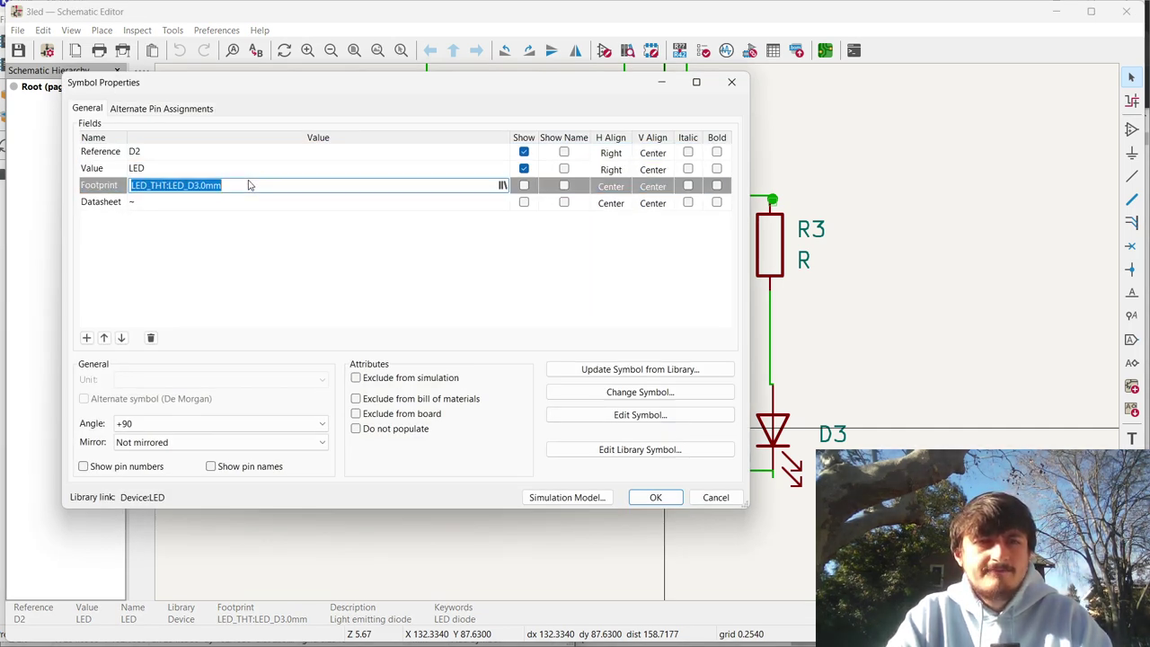
Return to the env schematic's symbol chooser and set the LED's footprint to LED_THT:LED_D3.0mm.
key(alt+Tab)
key(alt+shift+Tab)
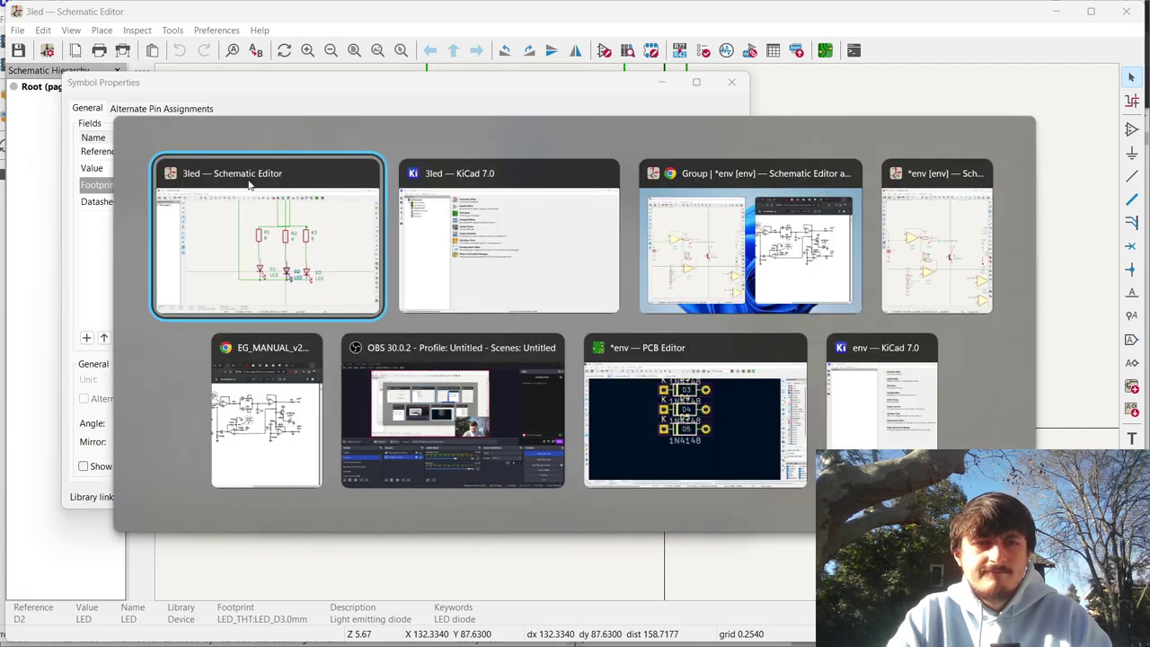
key(alt+Tab)
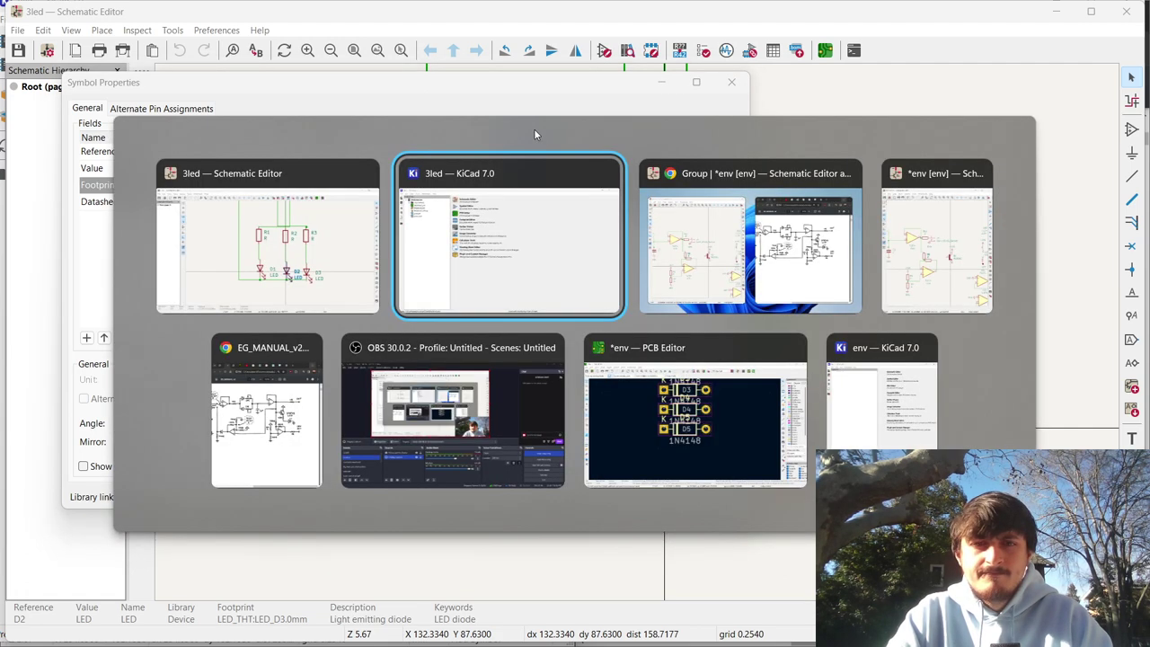
key(alt+Tab)
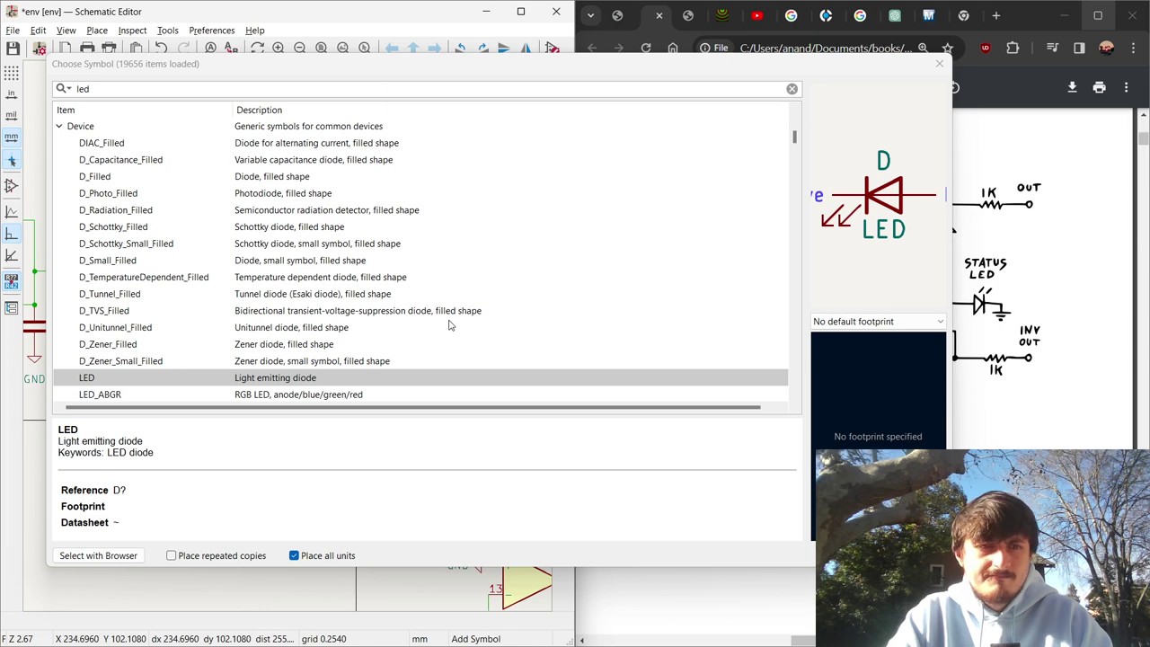
click(876, 321)
scroll(898, 395, down, 5)
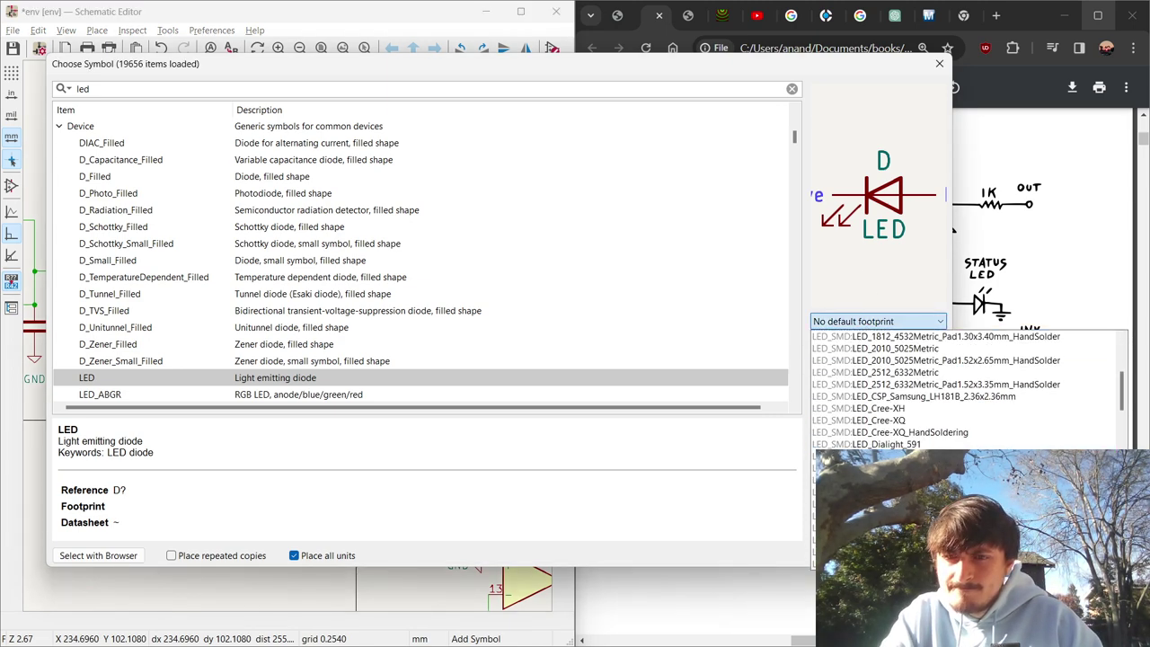
scroll(898, 386, up, 5)
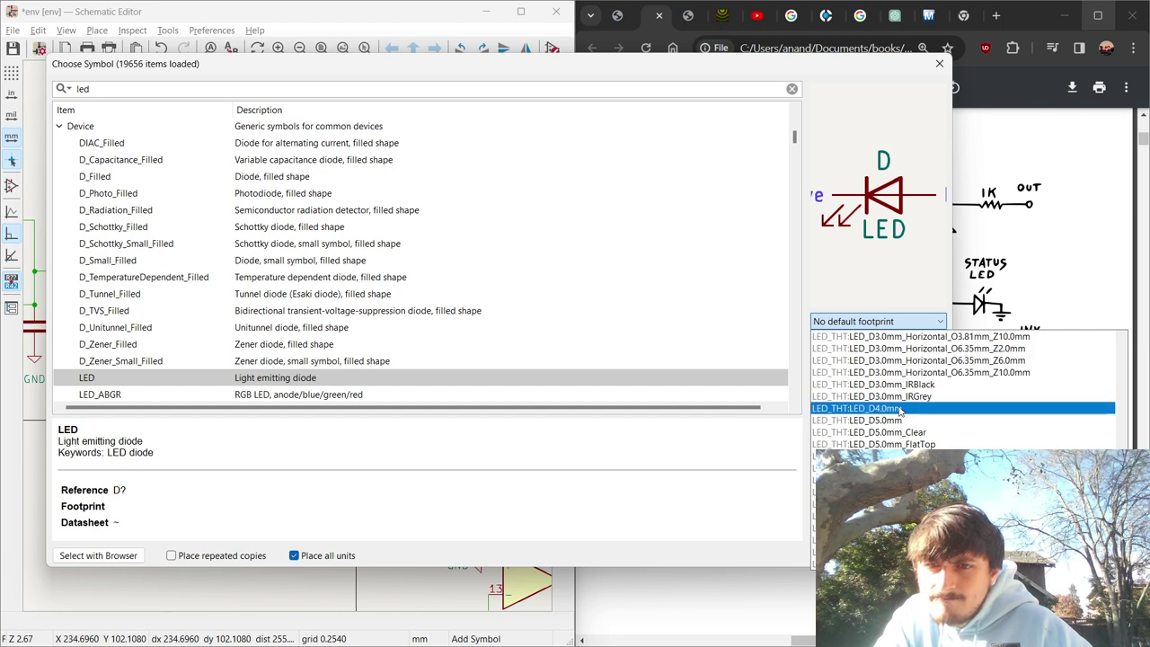
click(898, 408)
click(886, 322)
scroll(882, 386, up, 5)
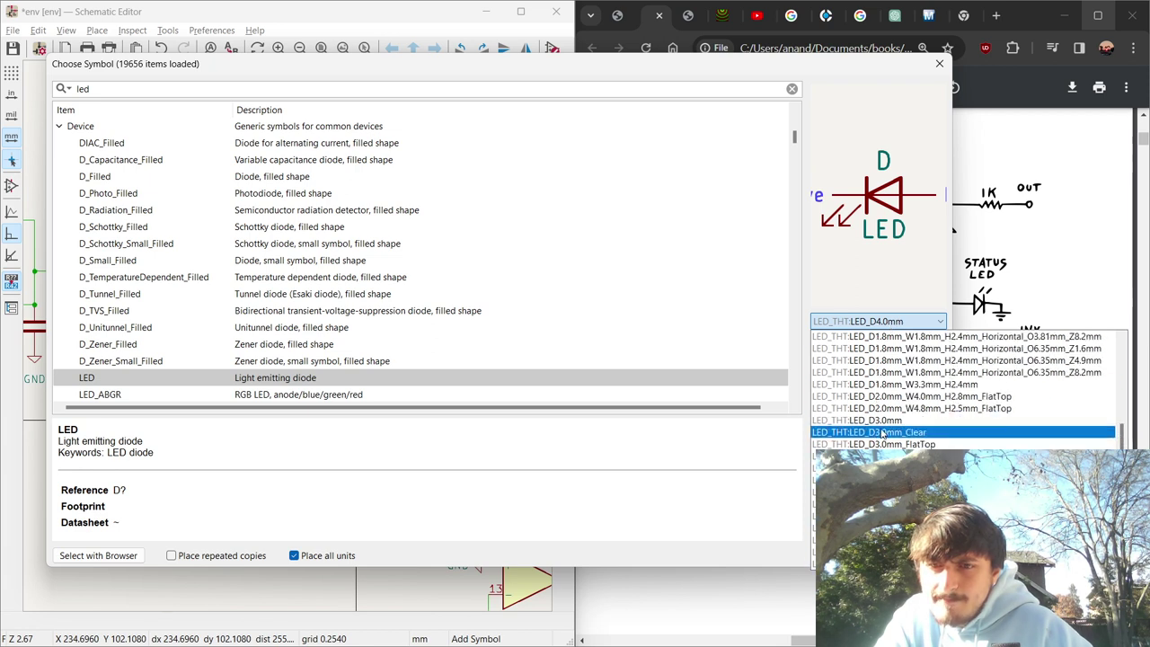
click(882, 428)
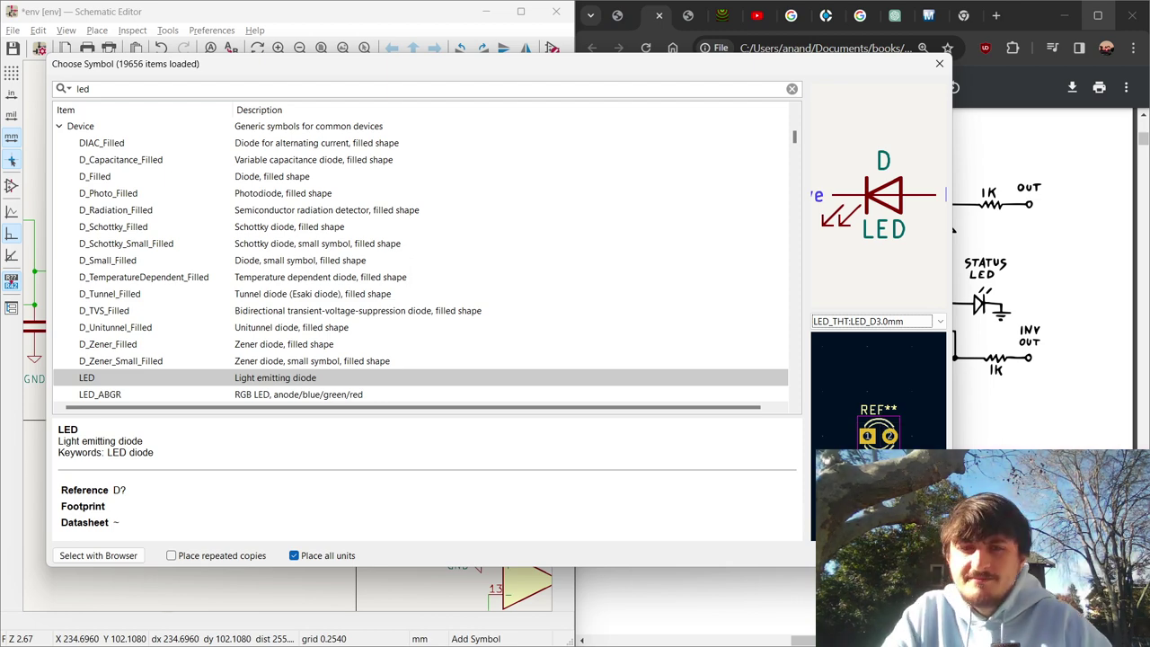
Place the LED vertically on Q1's emitter pin and attach a copied GND symbol to its lower pin.
key(Return)
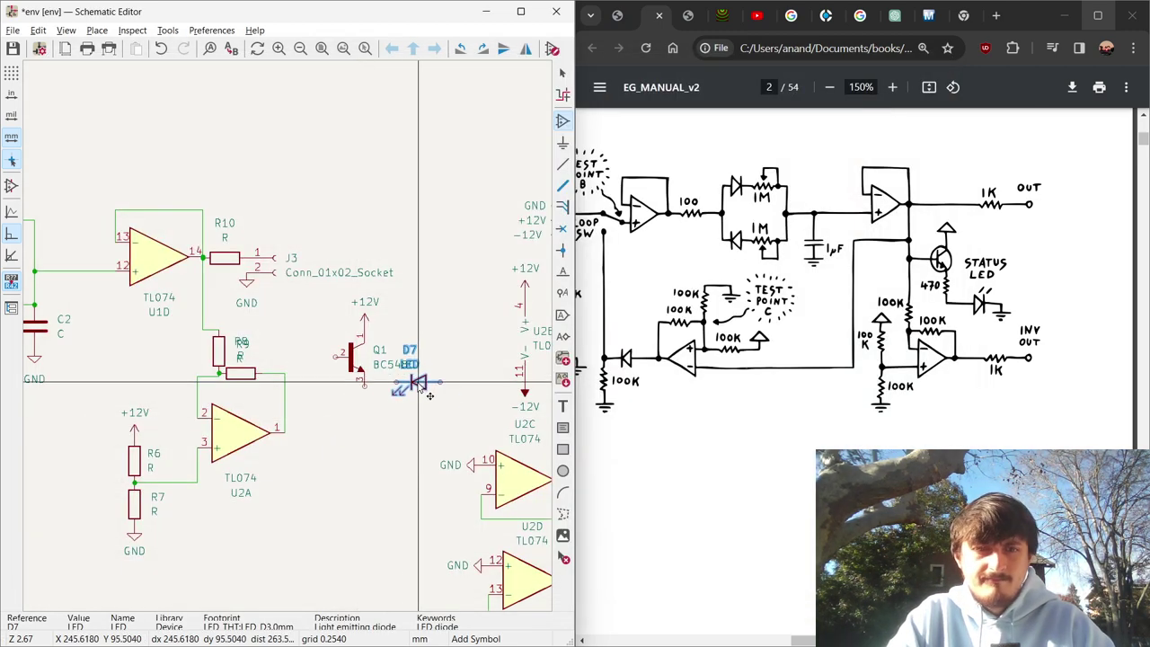
click(359, 415)
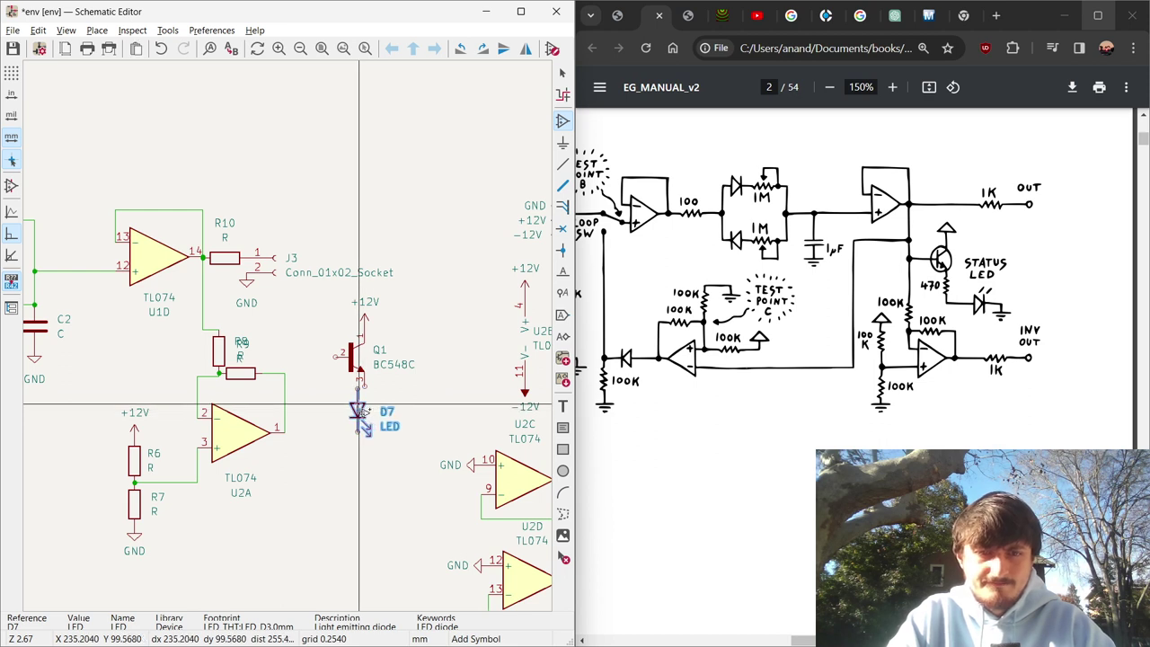
key(m)
click(365, 392)
key(ctrl+d)
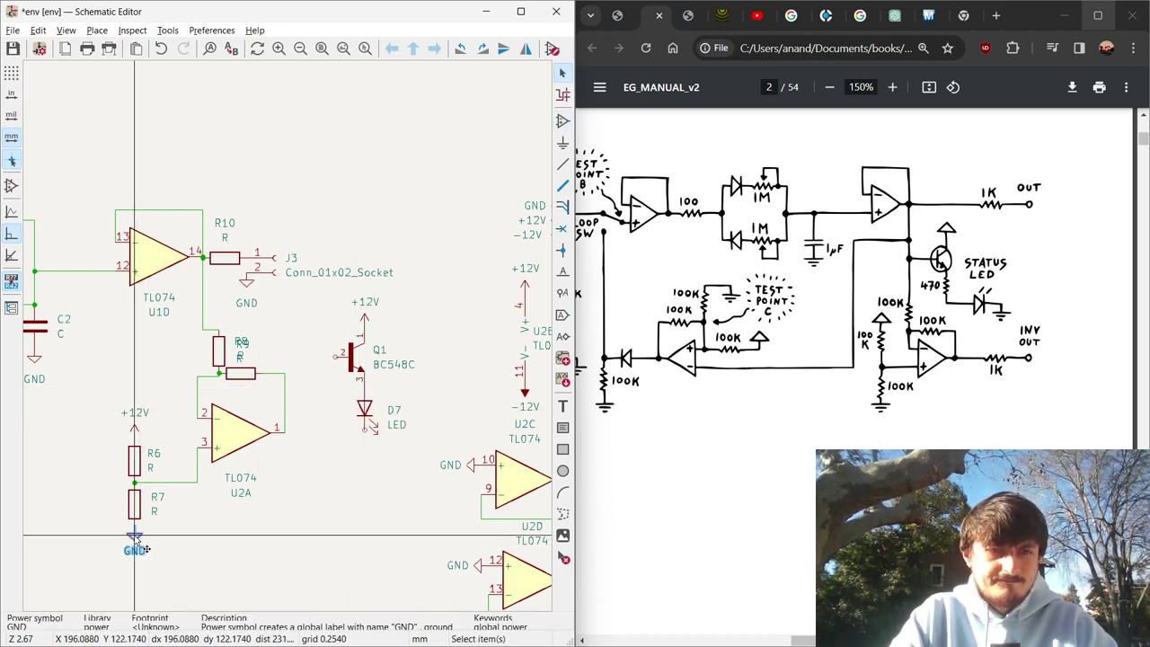
click(368, 435)
Wire the base of transistor Q1 to the vertical line running down from U1D's output.
key(w)
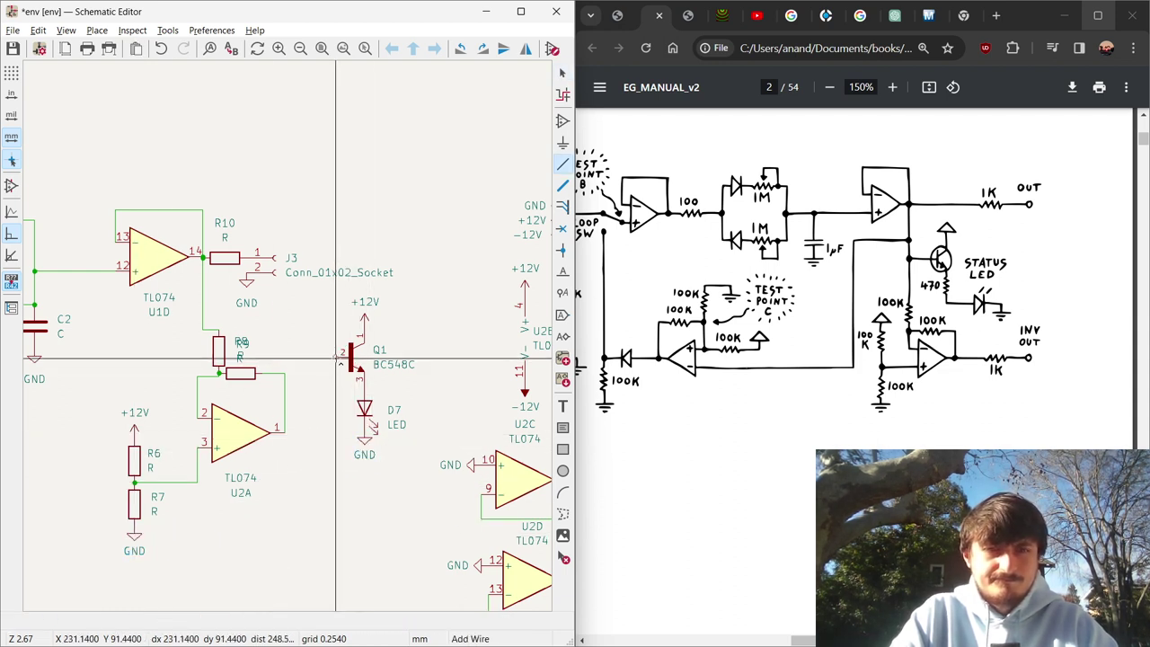
click(335, 357)
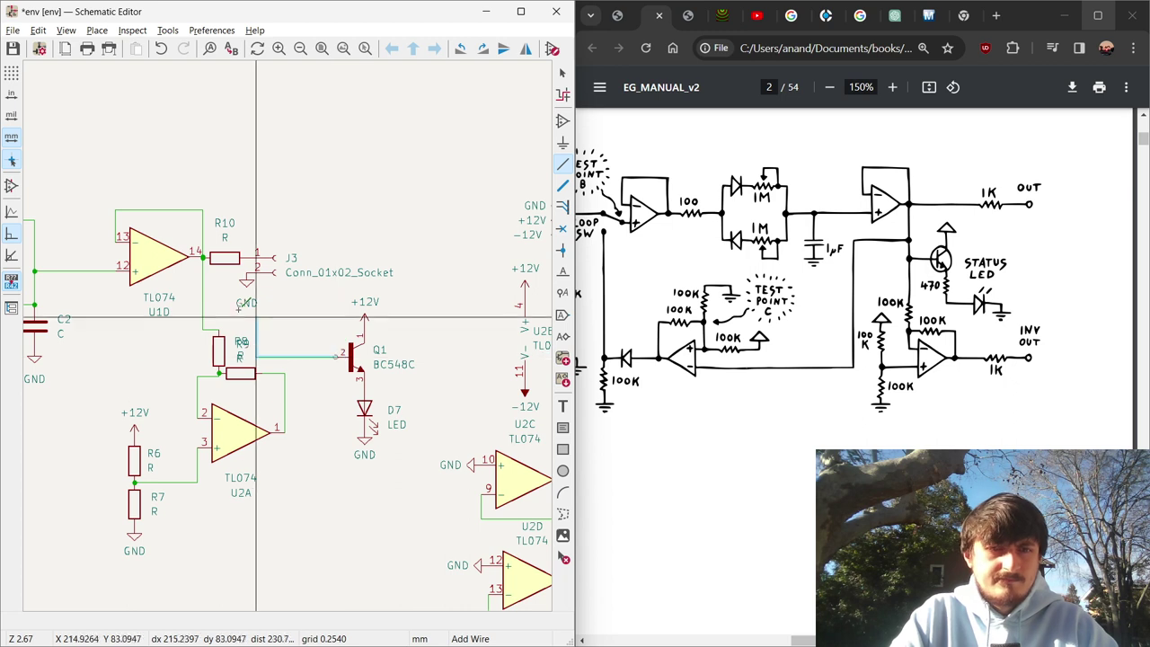
click(292, 357)
click(203, 315)
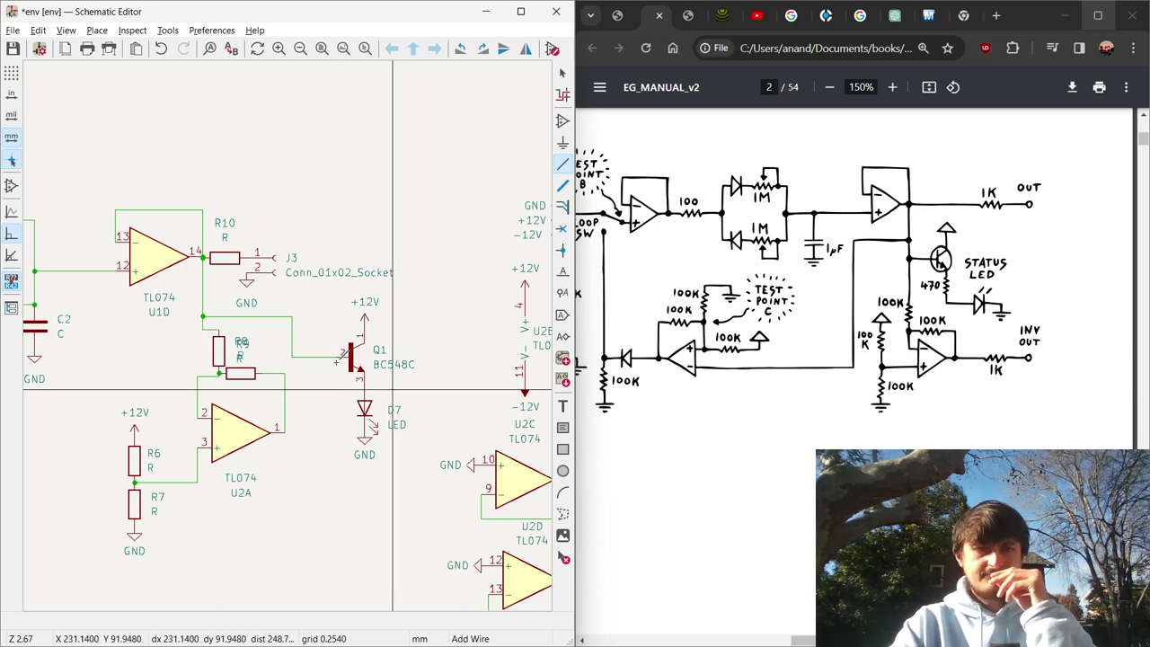
key(Escape)
Copy resistor R10 onto U2A's output and place a copy of connector J3 with its GND symbol below the LED.
click(227, 258)
key(m)
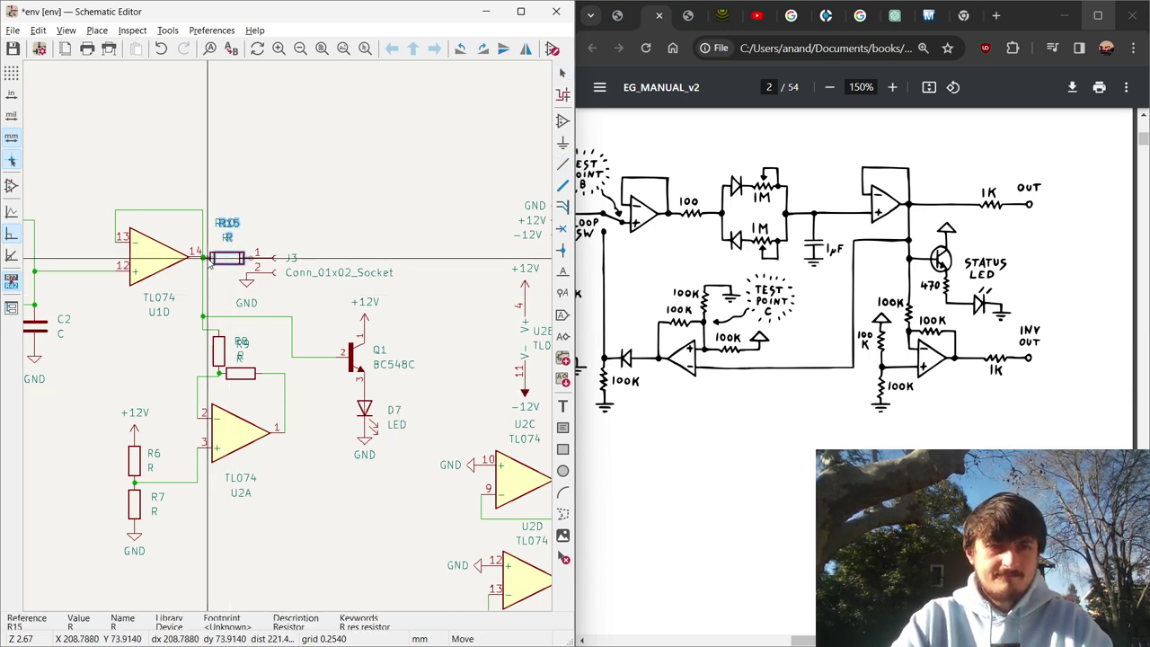
click(311, 436)
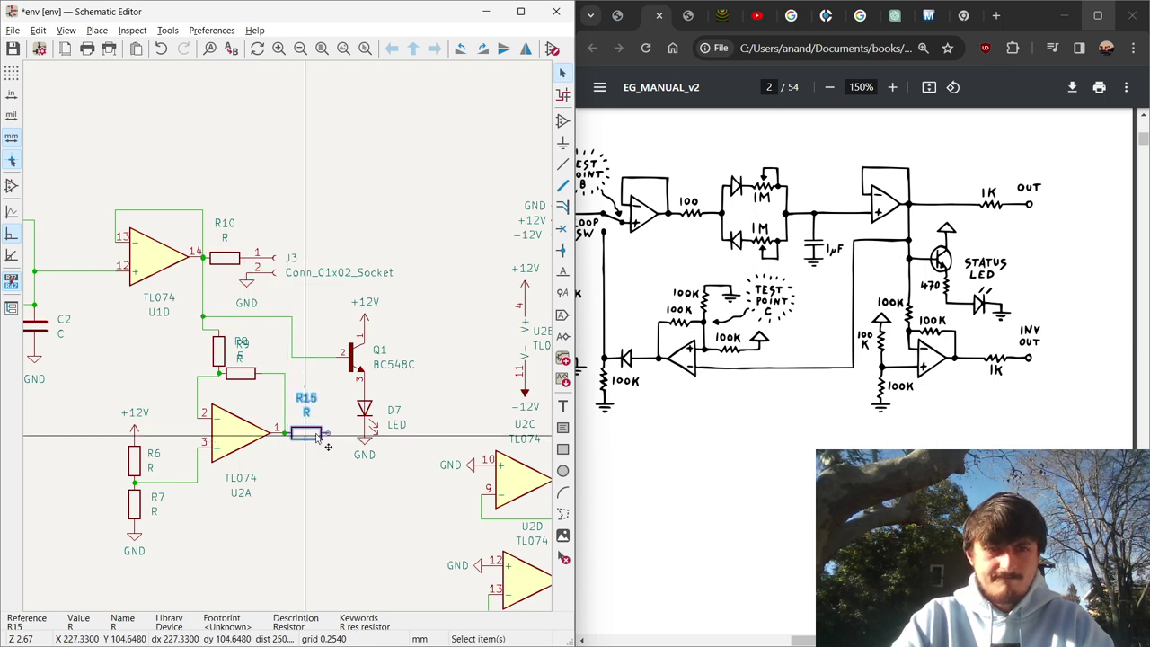
click(257, 279)
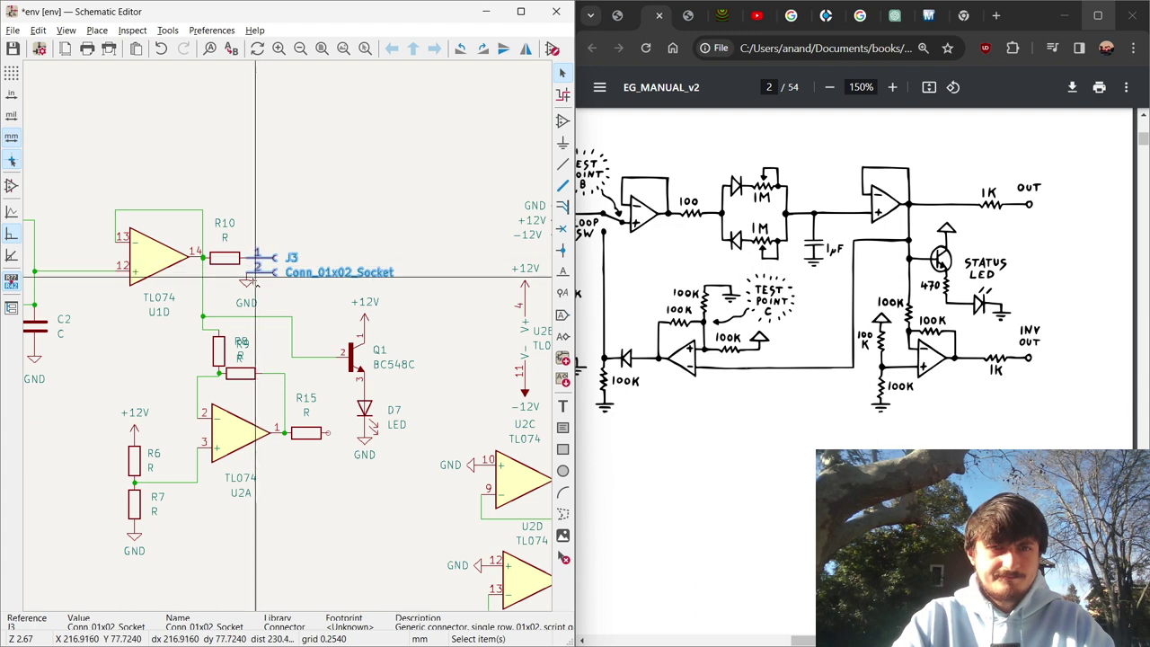
key(ctrl+d)
click(374, 515)
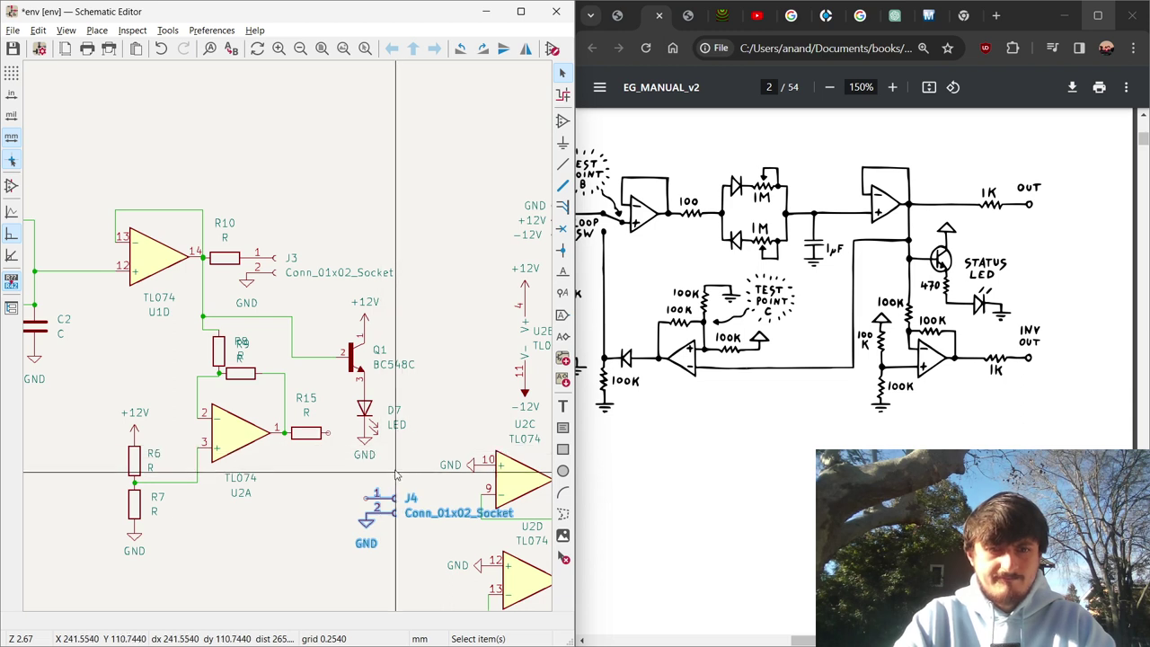
click(395, 476)
Move LED D7 with its GND symbol to the right of Q1, keeping it wired to the emitter.
drag(399, 438, 361, 410)
key(g)
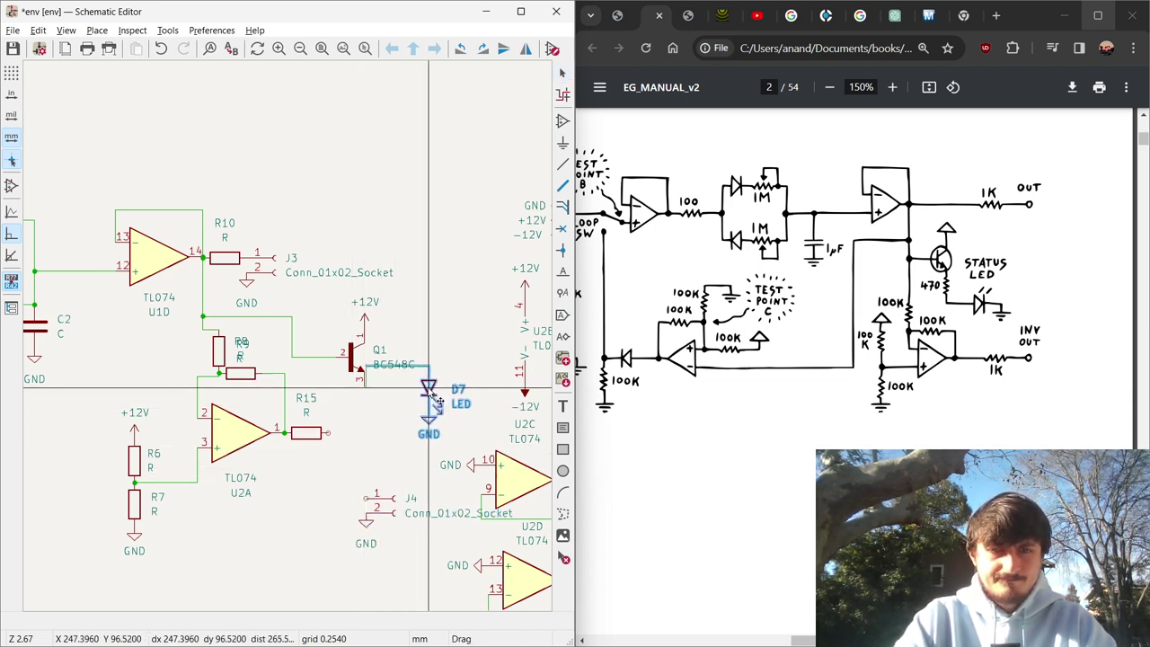
click(432, 371)
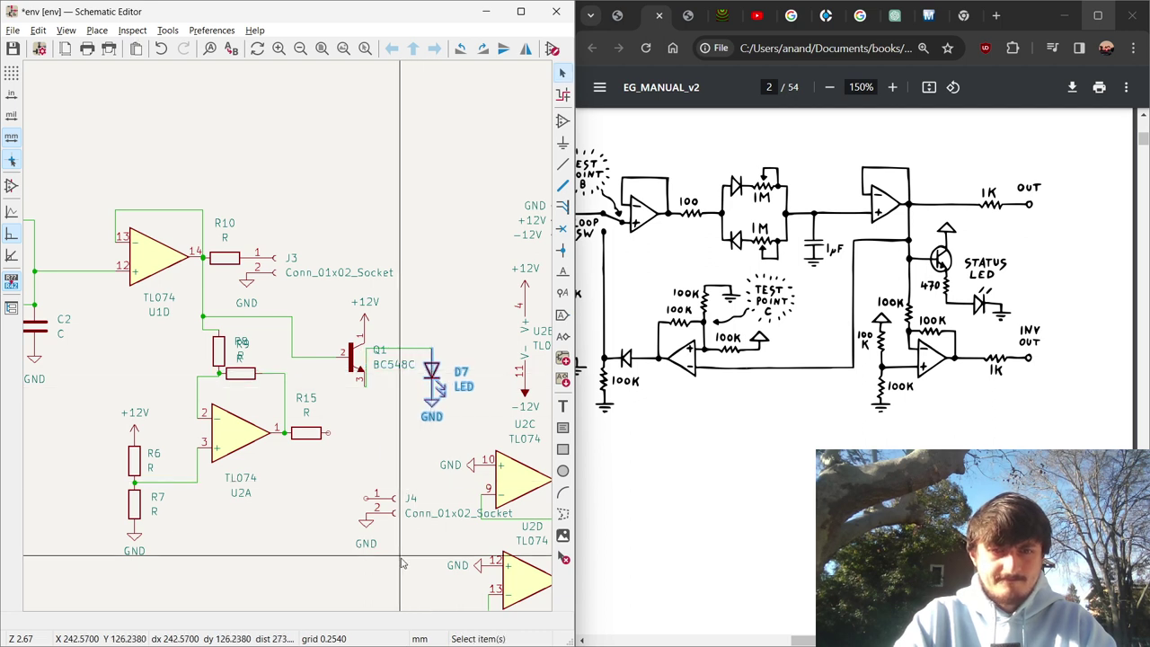
Attach connector J4 with its GND symbol to the free end of R15 and save the schematic.
drag(427, 561, 360, 489)
key(m)
click(329, 439)
key(ctrl+s)
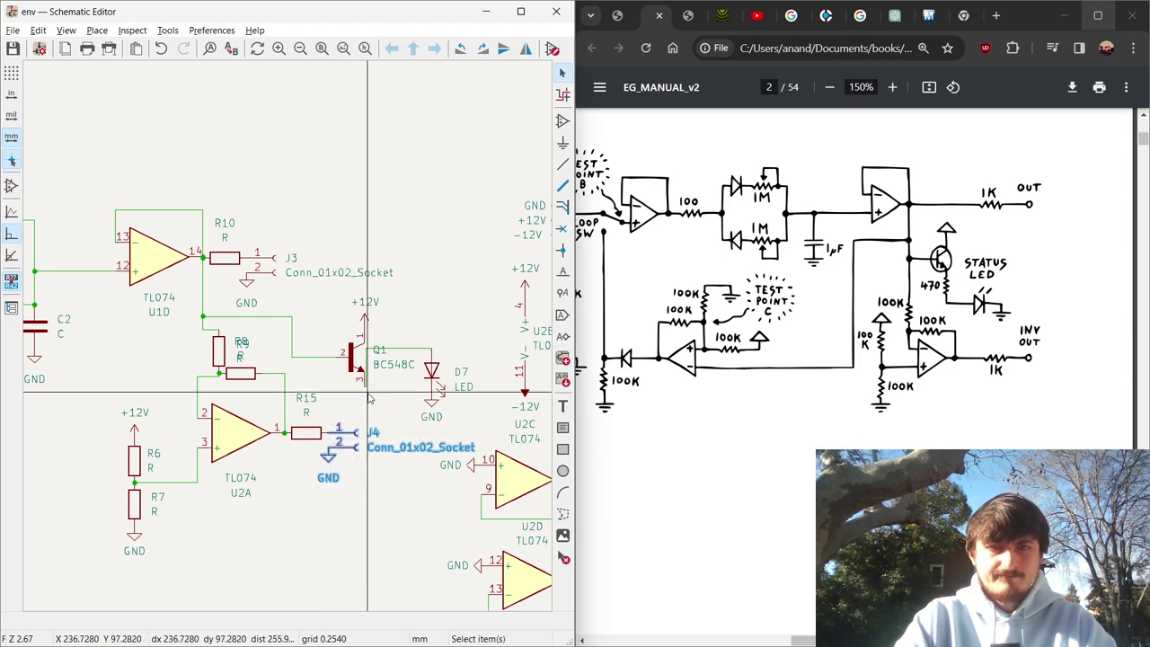
Attach a rotated copy of the +12V power symbol to the open end of resistor R11.
scroll(368, 398, down, 4)
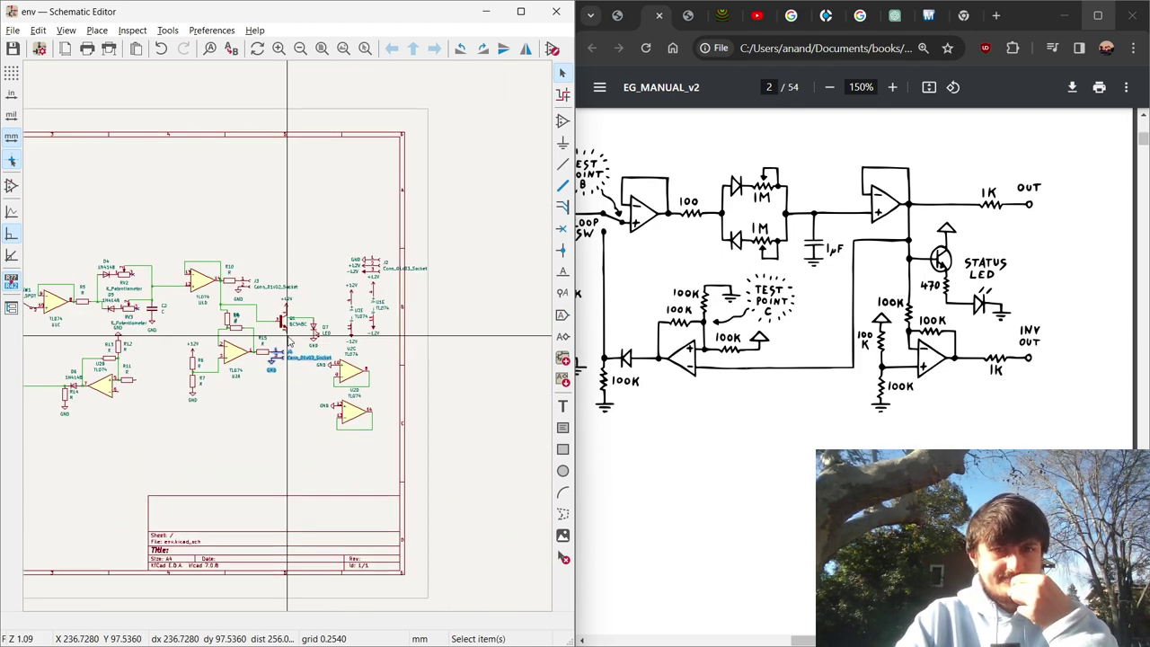
key(Home)
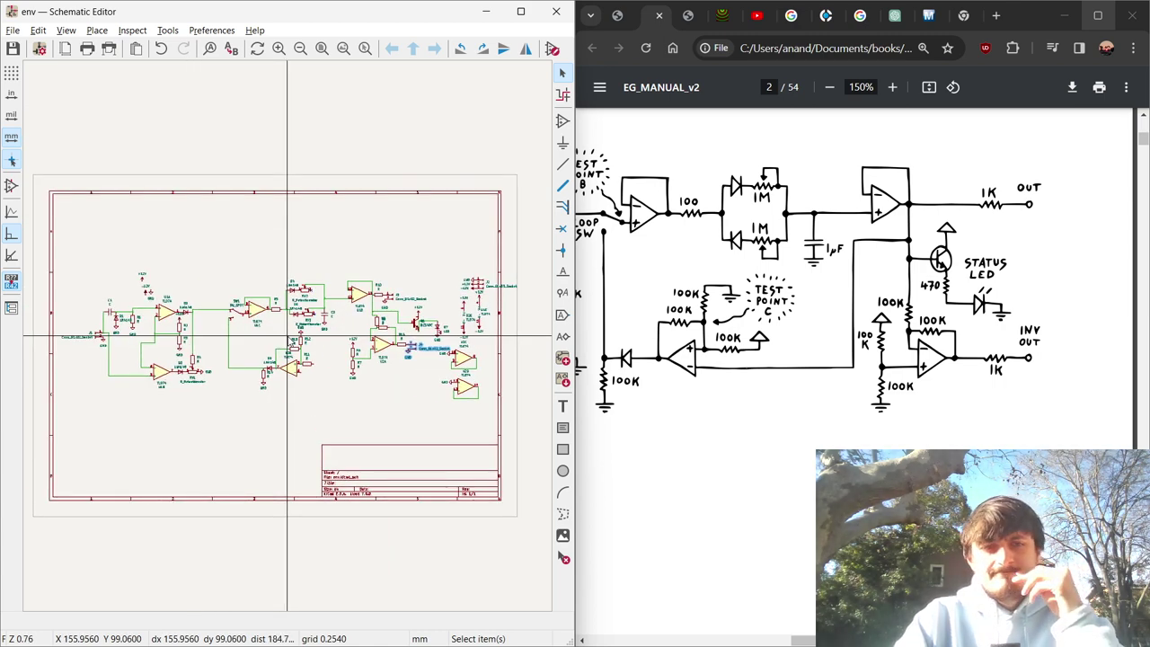
scroll(287, 337, up, 5)
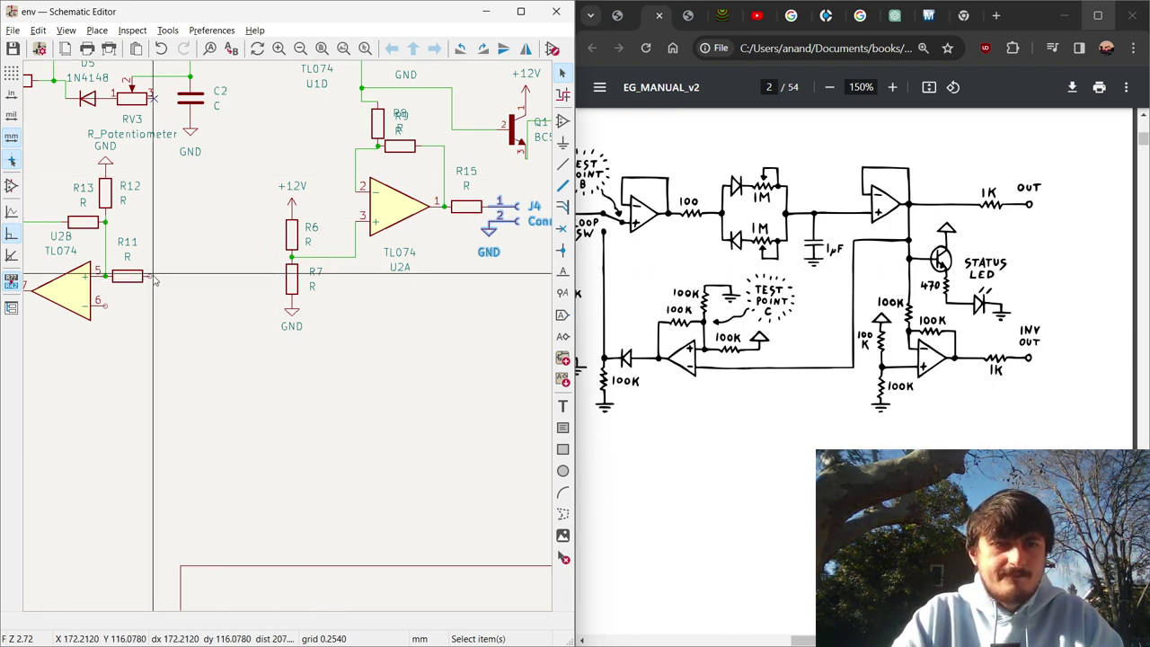
scroll(154, 281, down, 2)
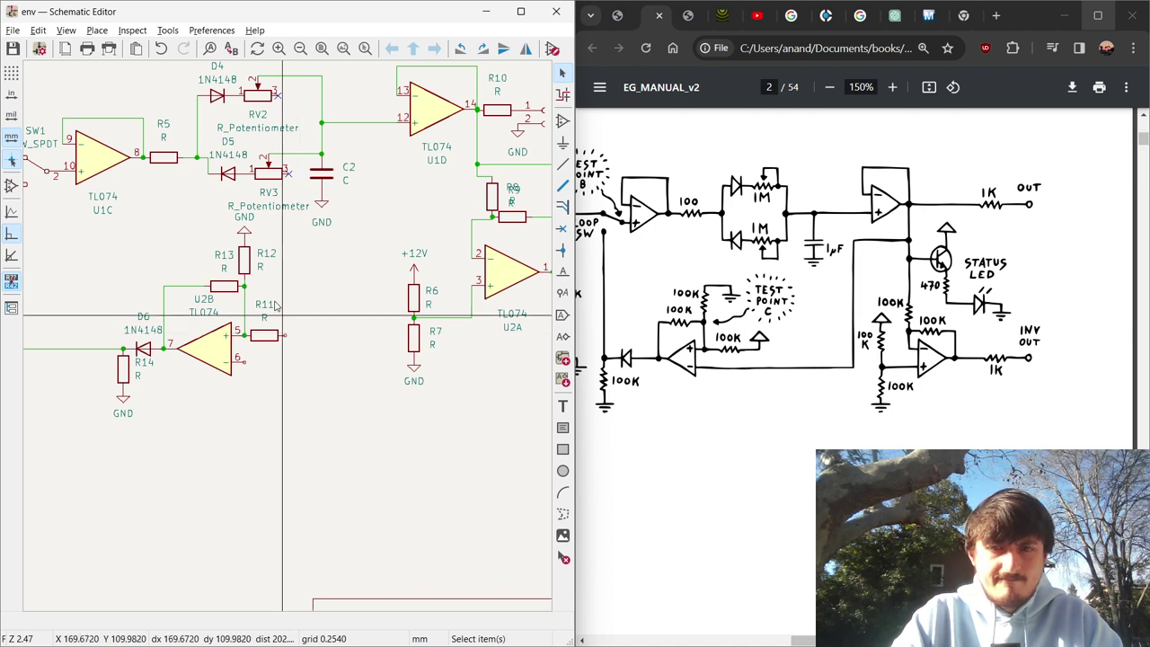
key(ctrl+d)
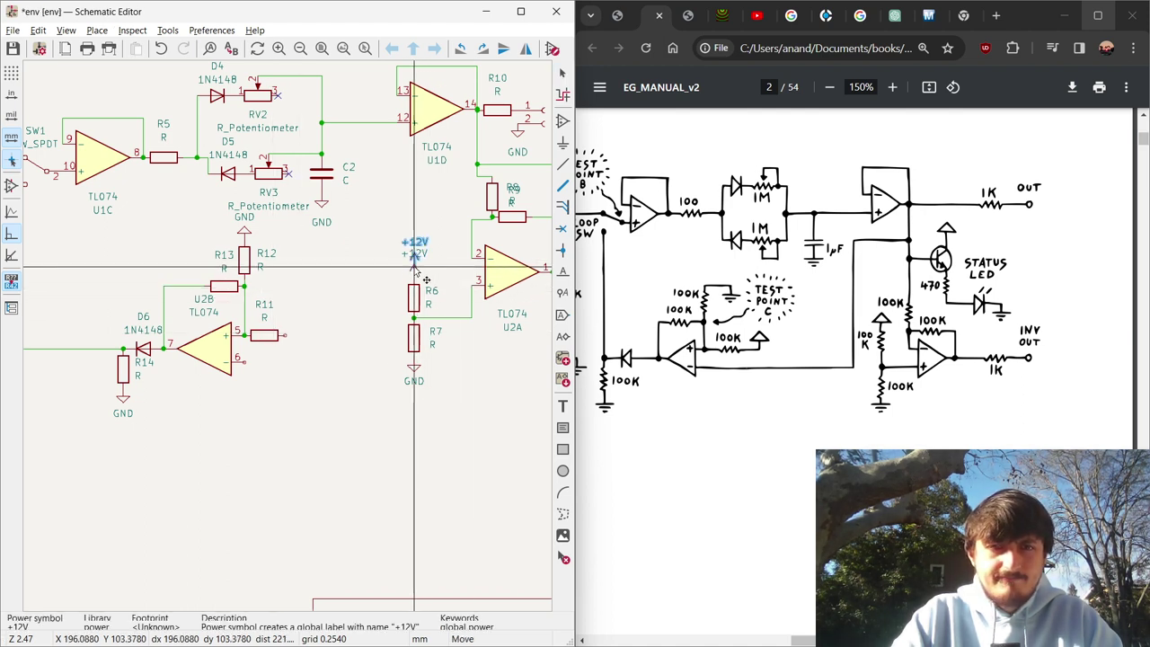
click(291, 335)
Wire U2B's inverting input, pin 6, to the junction on the line below U1D's output.
key(w)
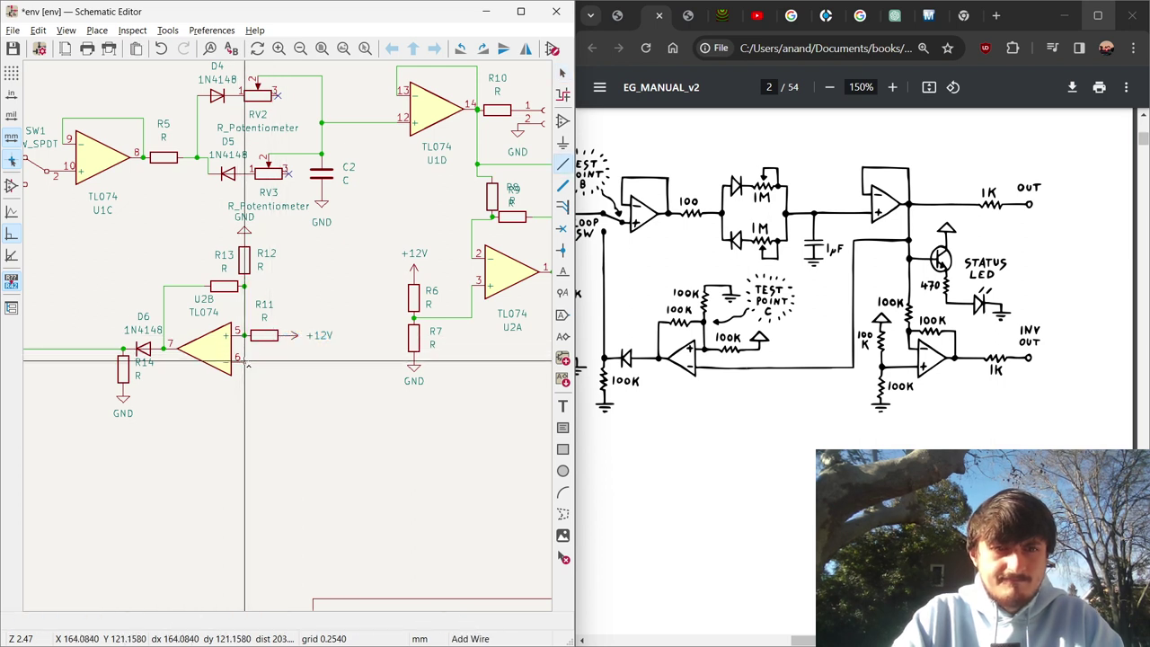
click(244, 359)
click(384, 360)
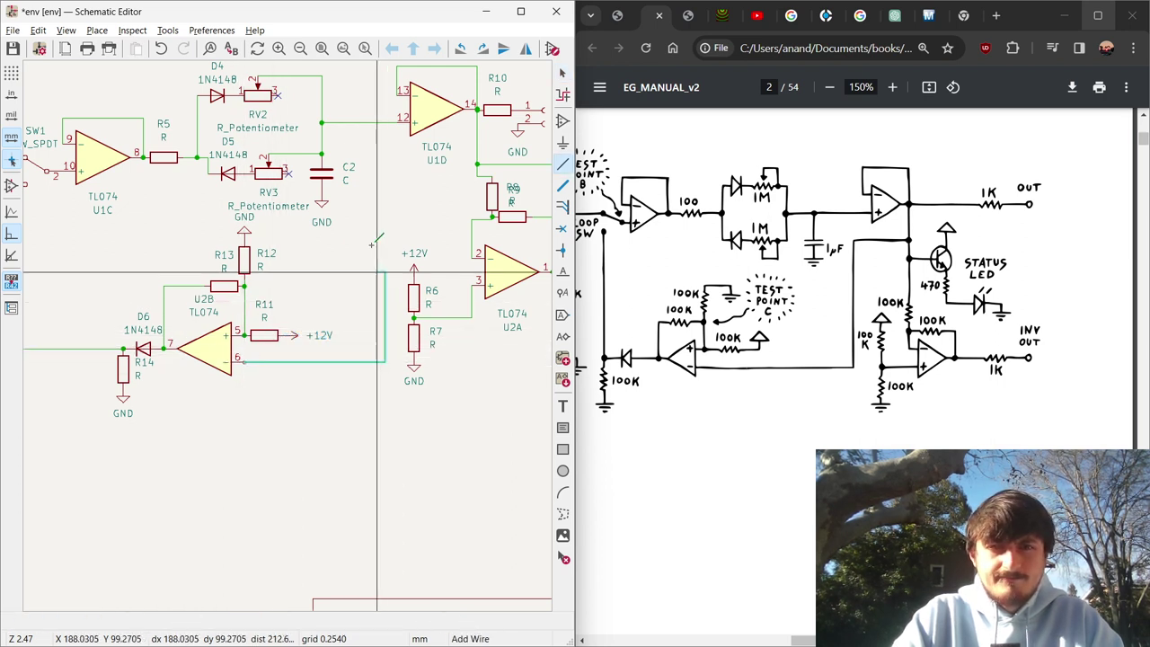
click(477, 164)
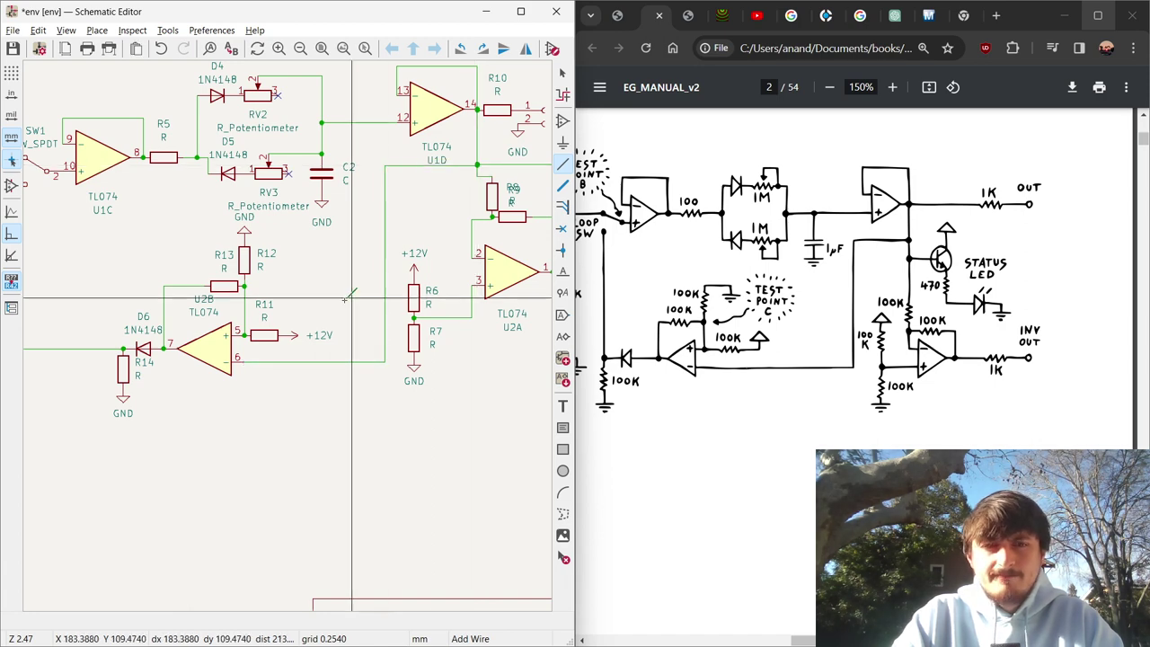
Run the electrical rules check on the schematic and hide the warnings so only errors are listed.
scroll(339, 304, down, 4)
scroll(287, 337, up, 2)
scroll(287, 336, up, 2)
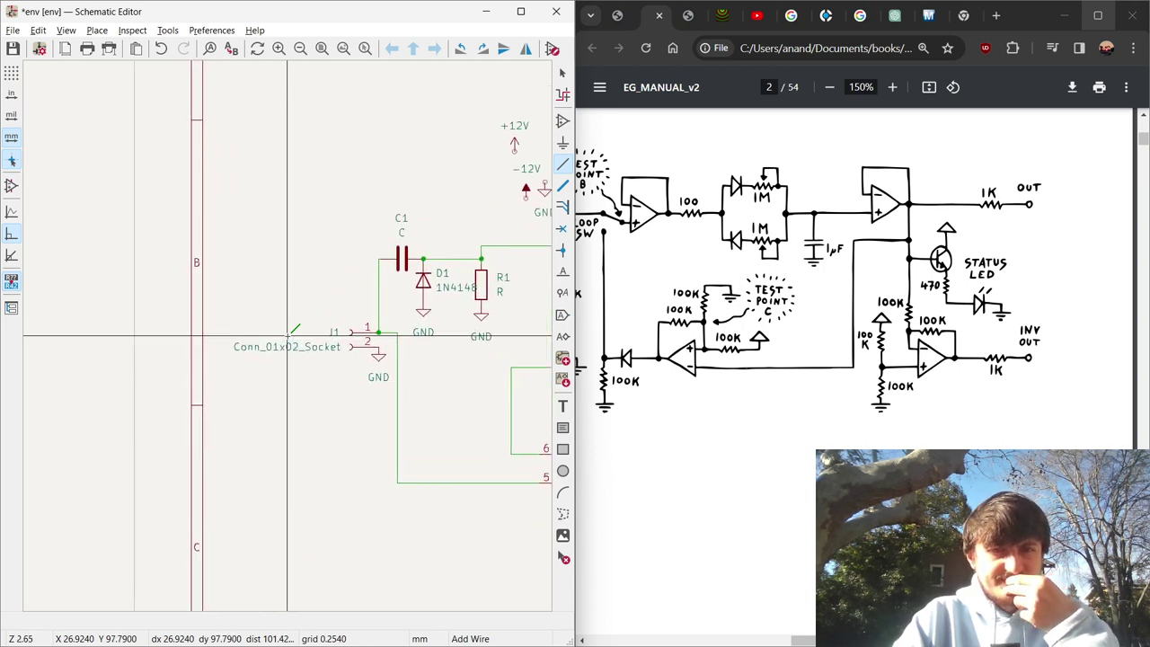
scroll(287, 337, down, 2)
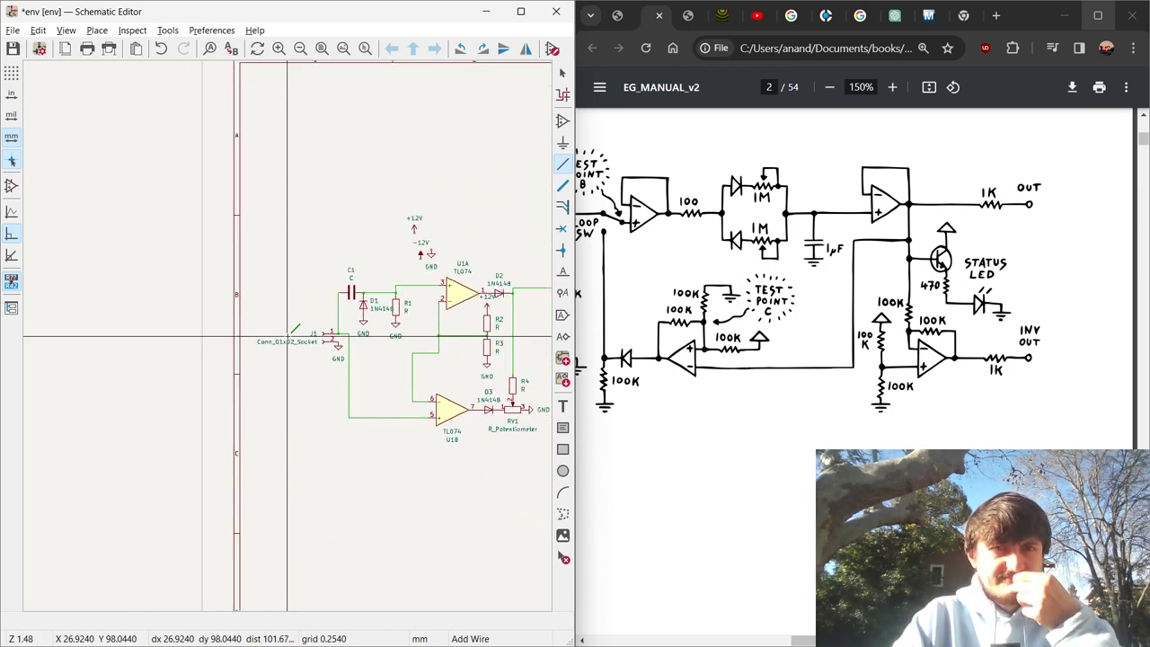
click(171, 31)
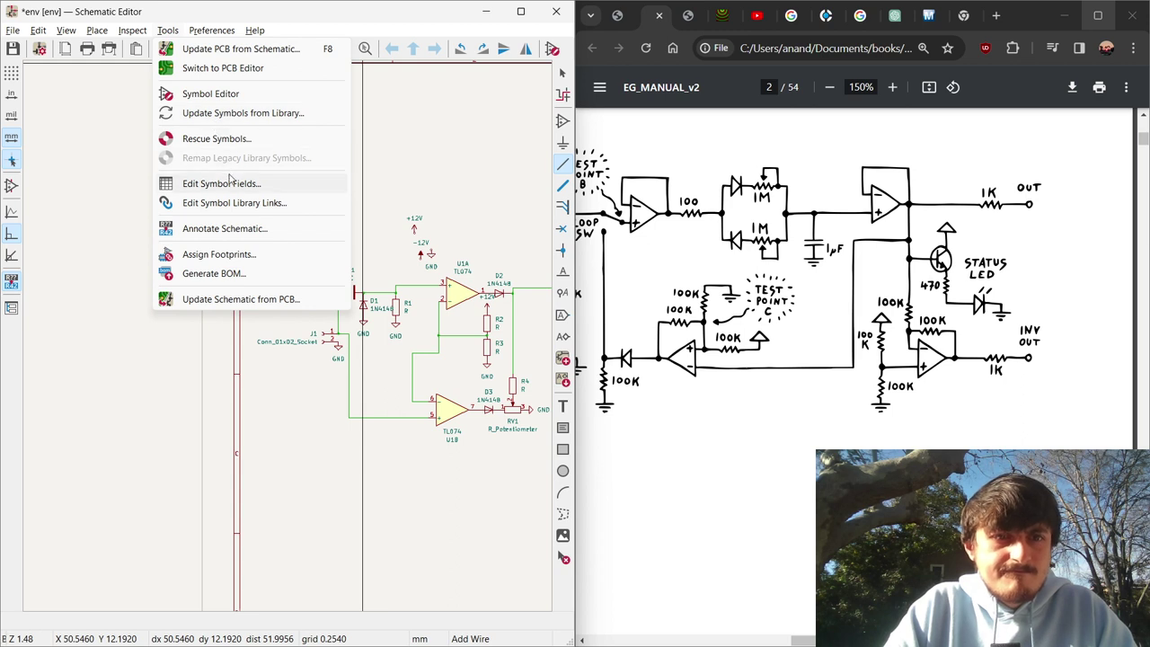
mouse_move(208, 29)
mouse_move(133, 32)
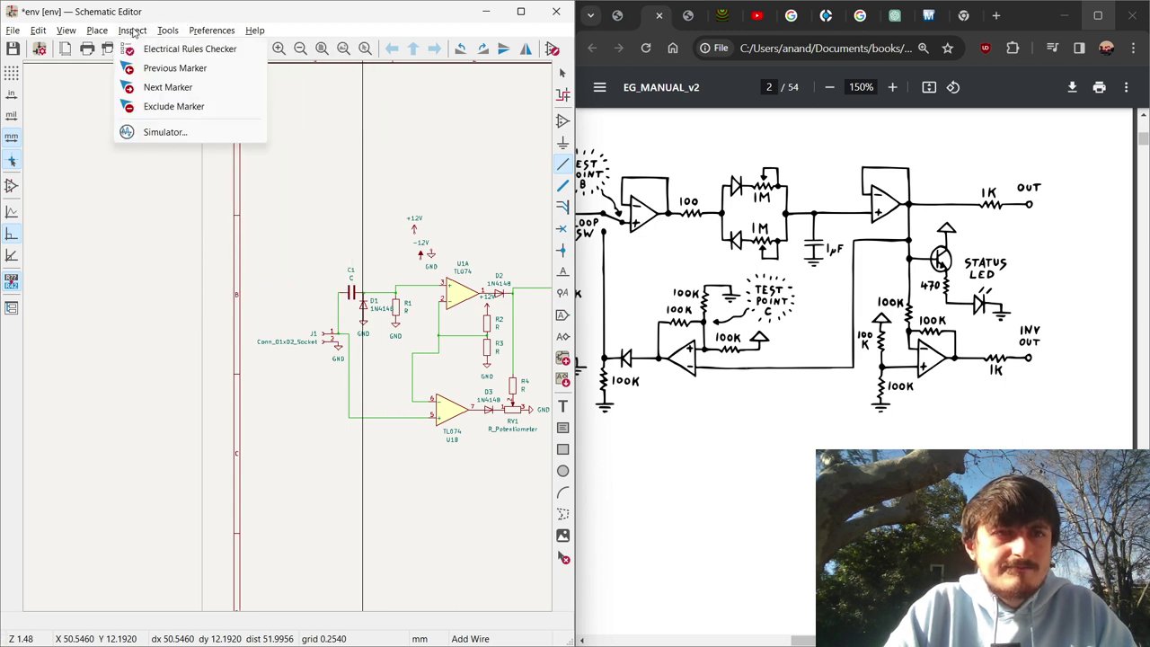
click(184, 48)
click(369, 309)
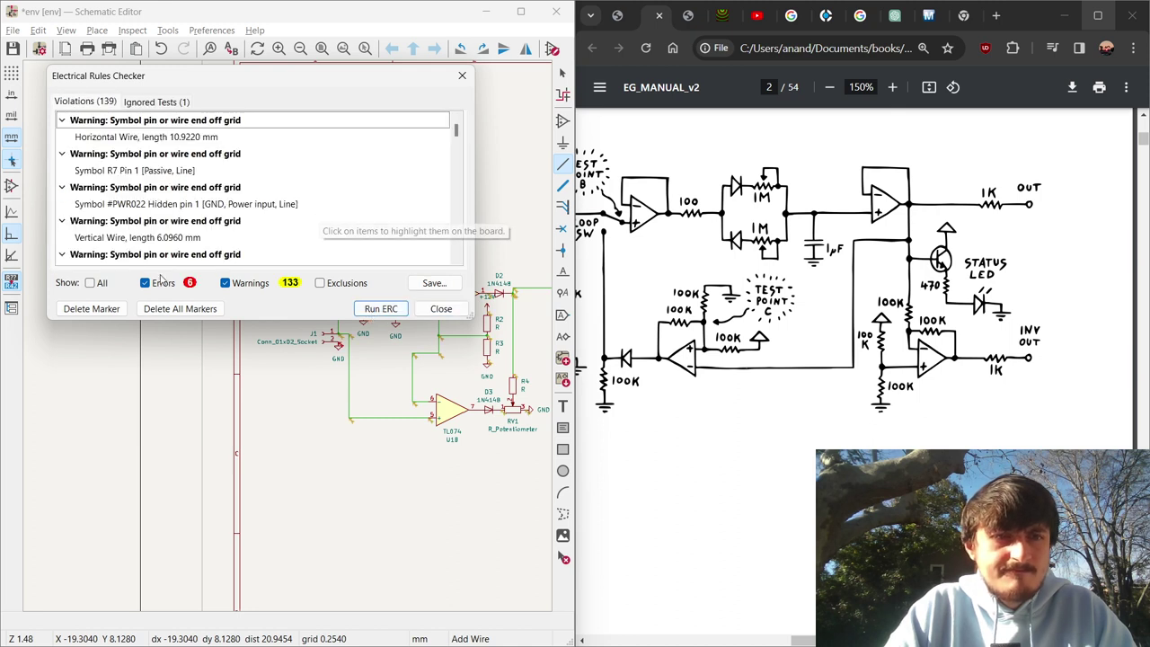
click(226, 283)
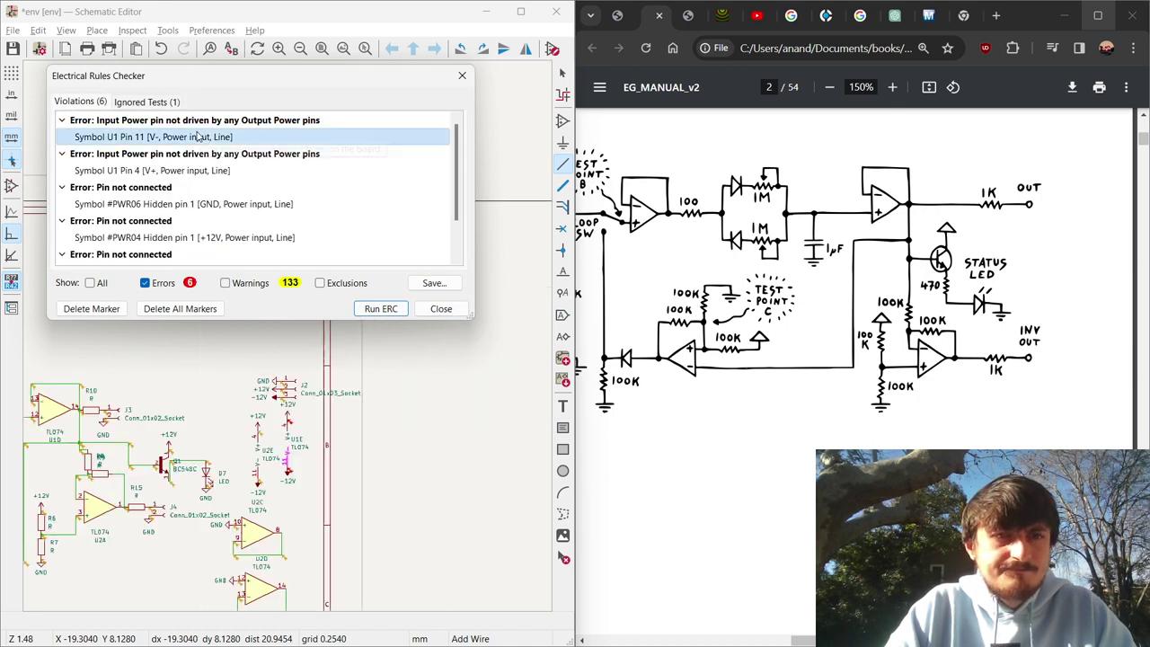
Locate the U1 pin 11 power error and the unconnected #PWR06 GND pin in the schematic.
click(198, 137)
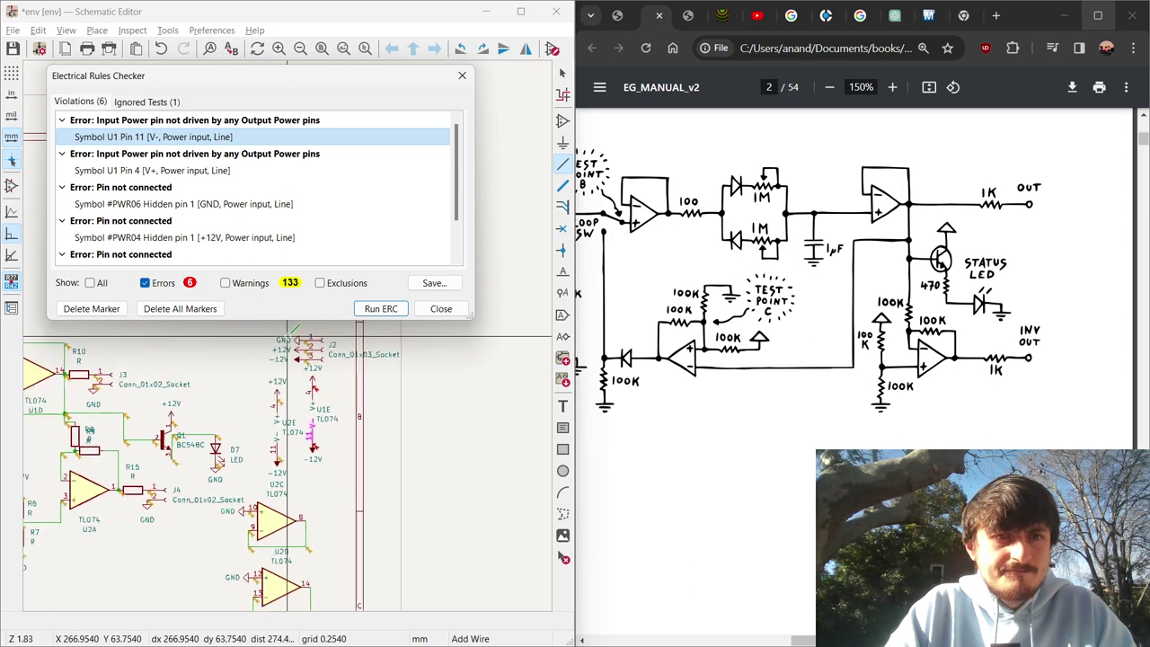
scroll(287, 337, up, 3)
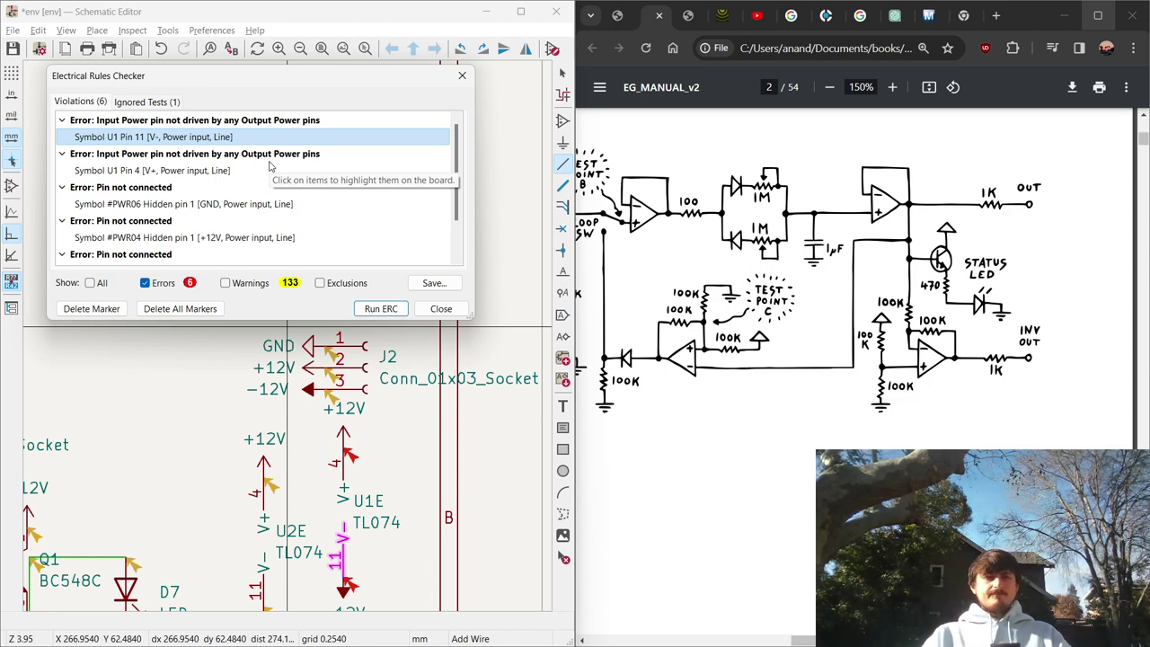
click(262, 201)
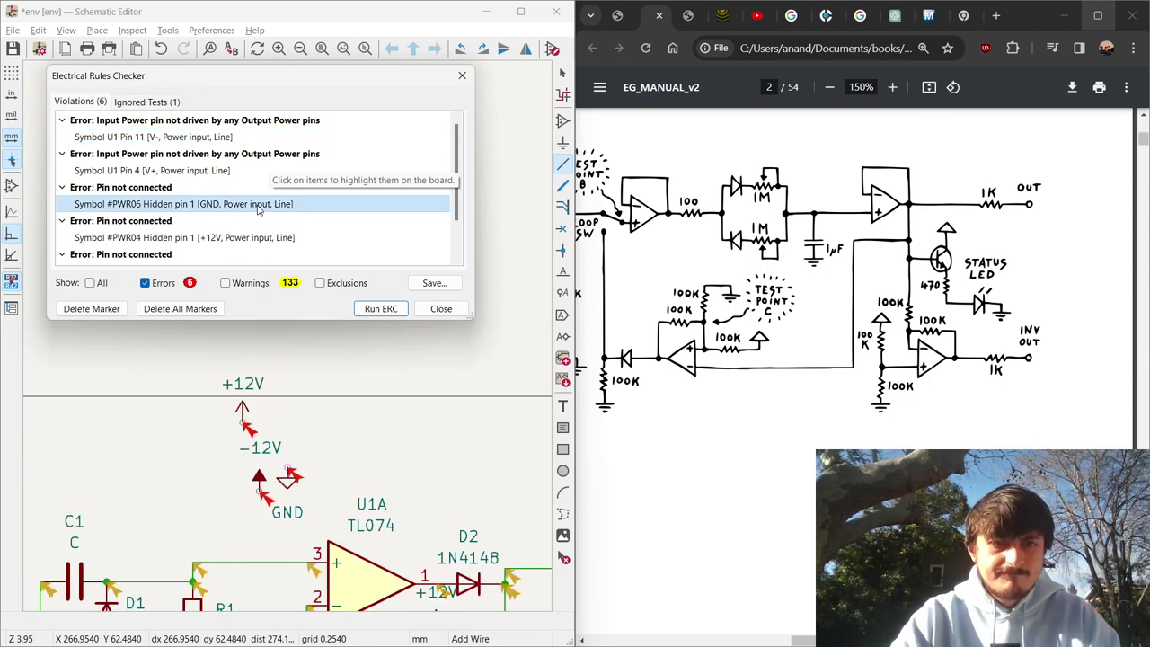
Close the rules checker and delete the unused +12V, -12V and GND symbols above U1A.
click(440, 308)
key(Escape)
drag(319, 494, 187, 370)
key(Delete)
Rerun the electrical rules check, locate the U1 pin 4 power input error and view its handling options.
click(132, 29)
click(132, 50)
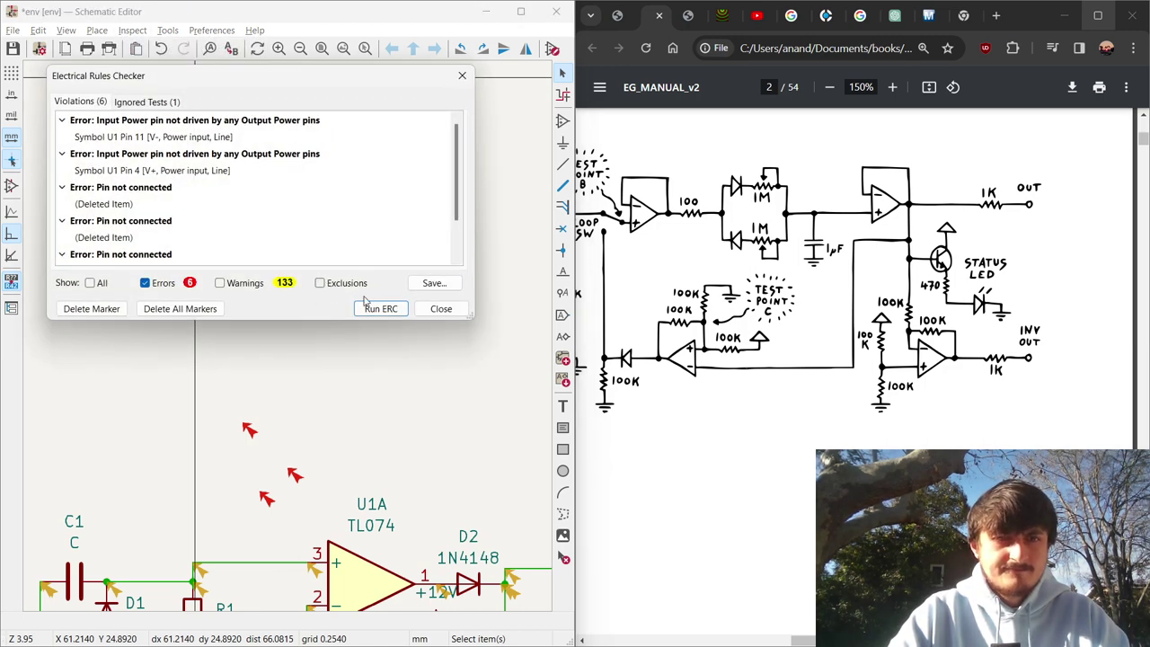
click(371, 308)
click(199, 170)
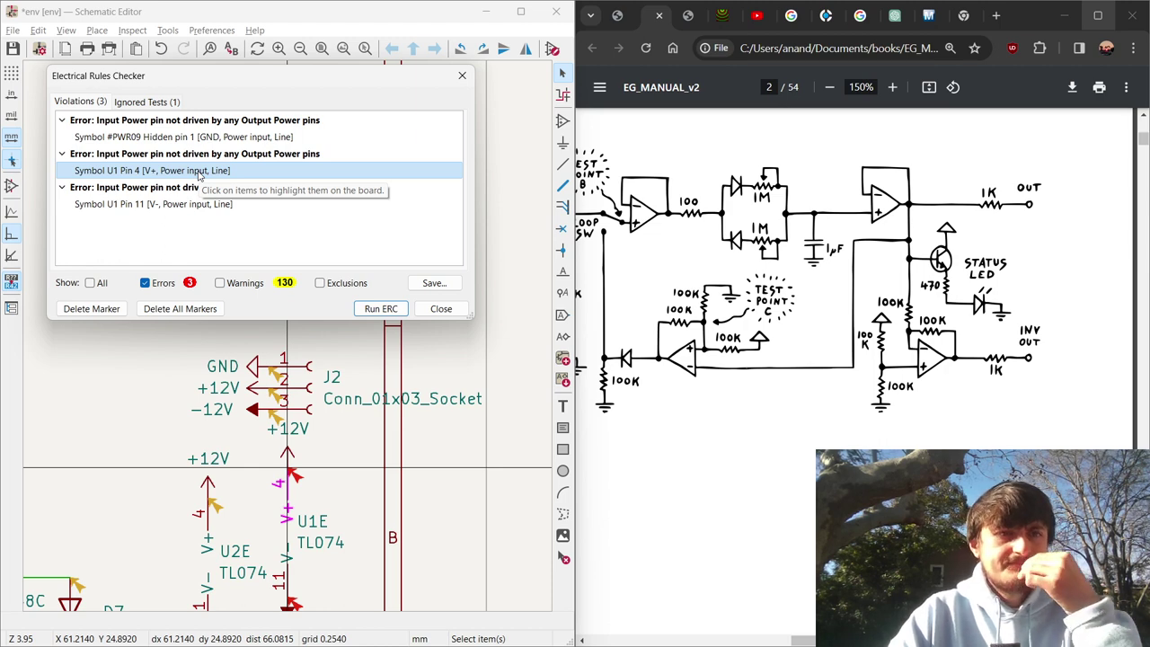
right_click(202, 156)
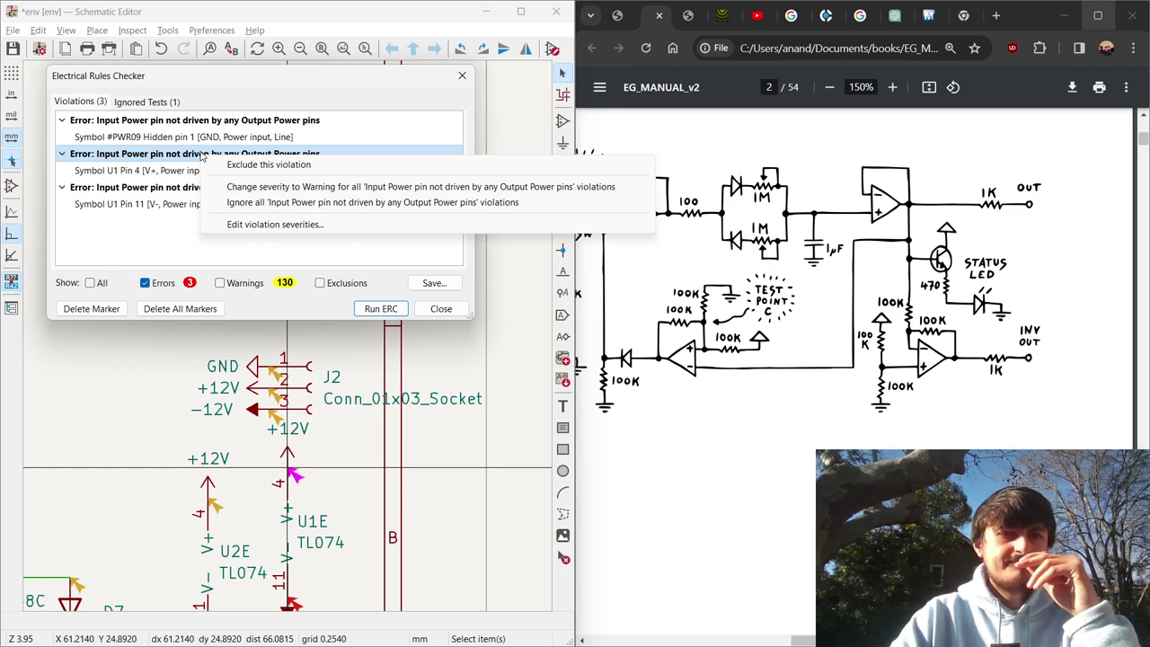
click(187, 233)
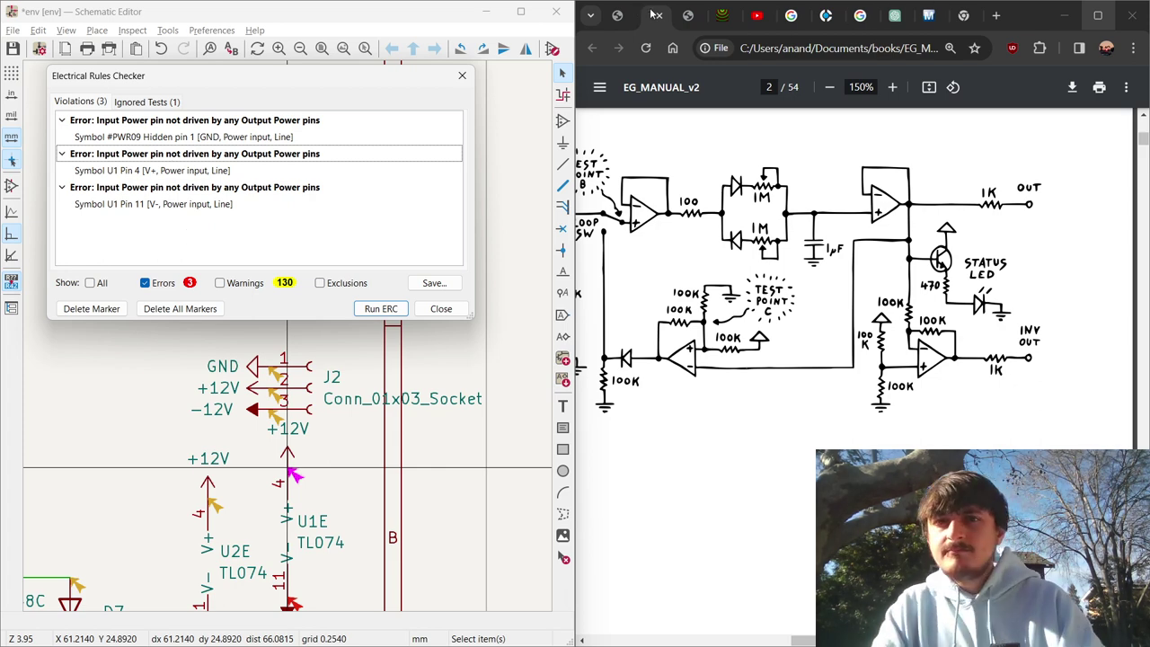
Switch to ChatGPT and ask what "input power pin not driven by any output power pins" means.
click(894, 15)
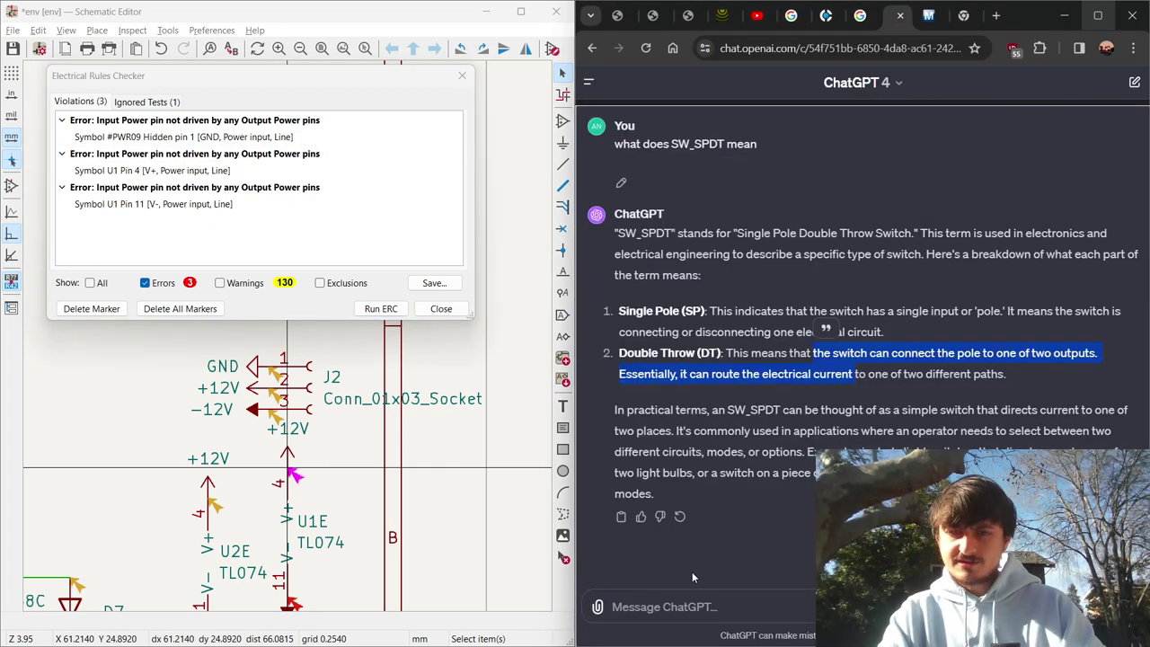
click(689, 606)
text(what does input power pin not driven b)
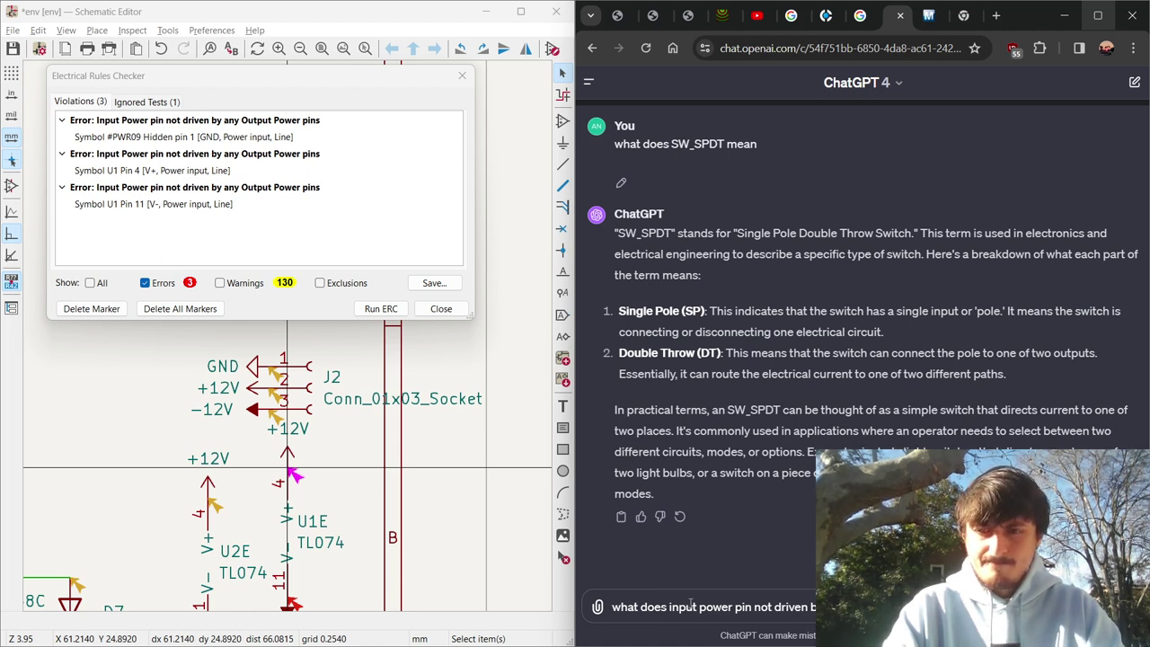
key(shift+Return)
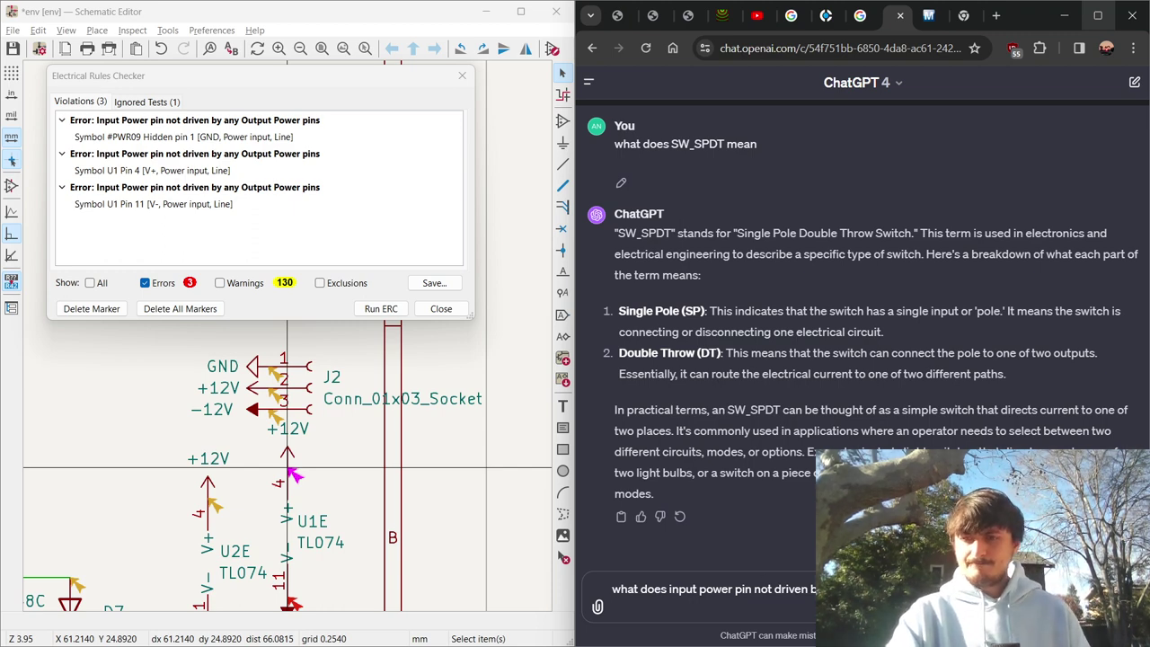
key(Return)
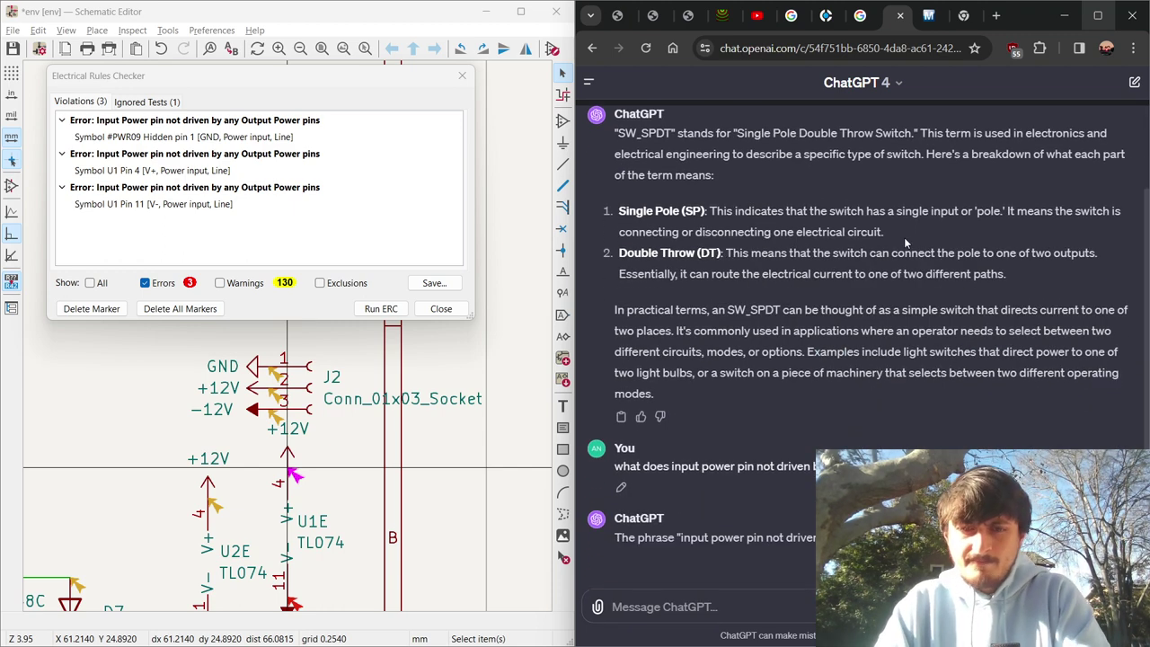
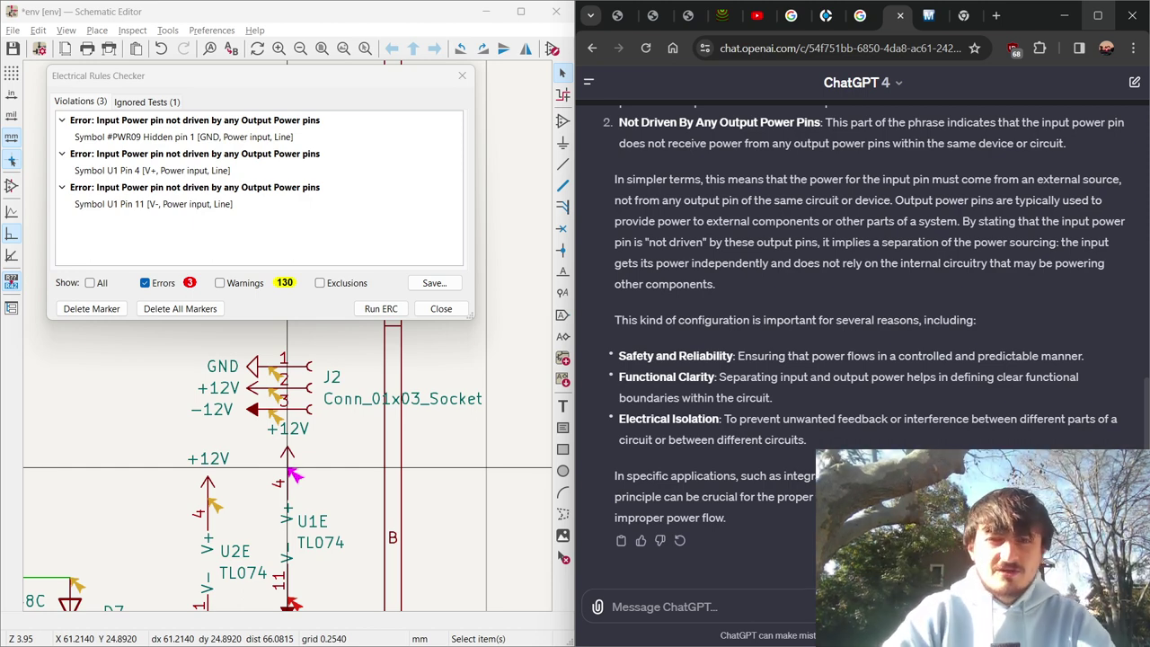
Switch to the KiCad window with the 3led project, open the recent psu project and open its schematic.
key(alt+Tab)
key(alt+Tab)
key(alt+Tab)
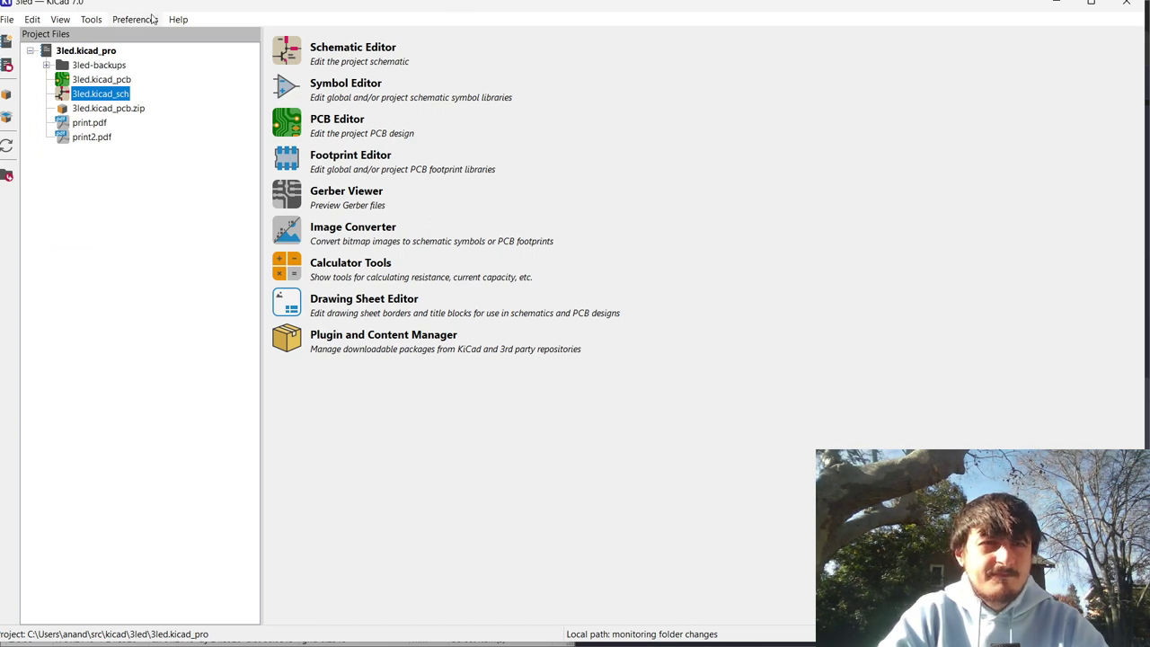
click(7, 19)
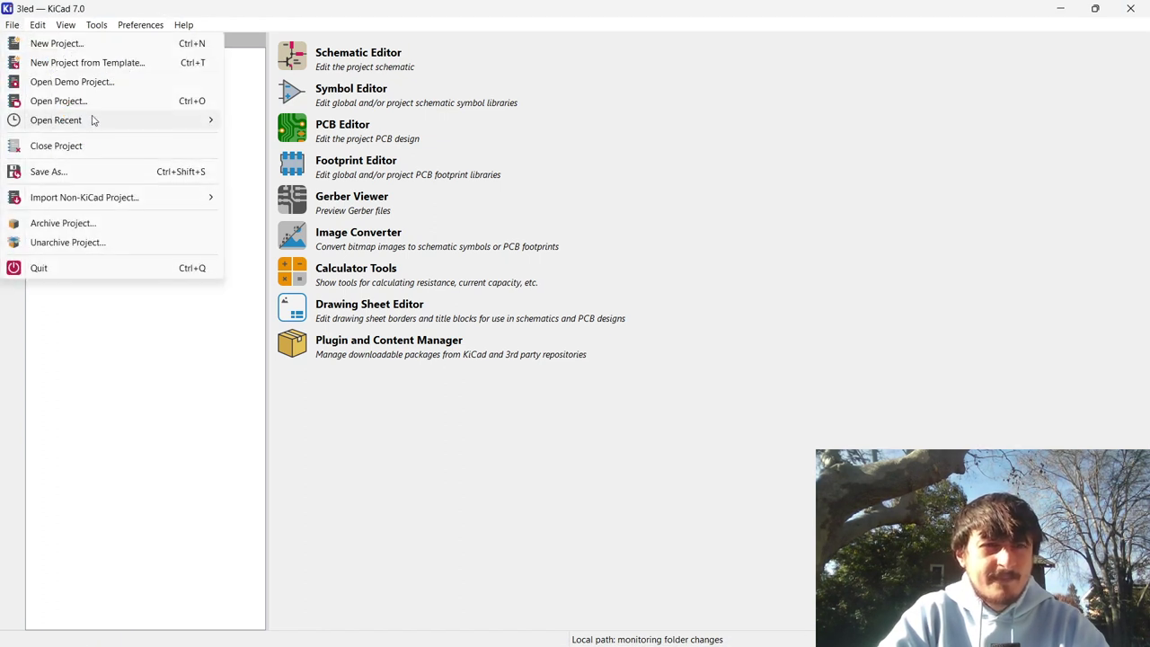
mouse_move(96, 124)
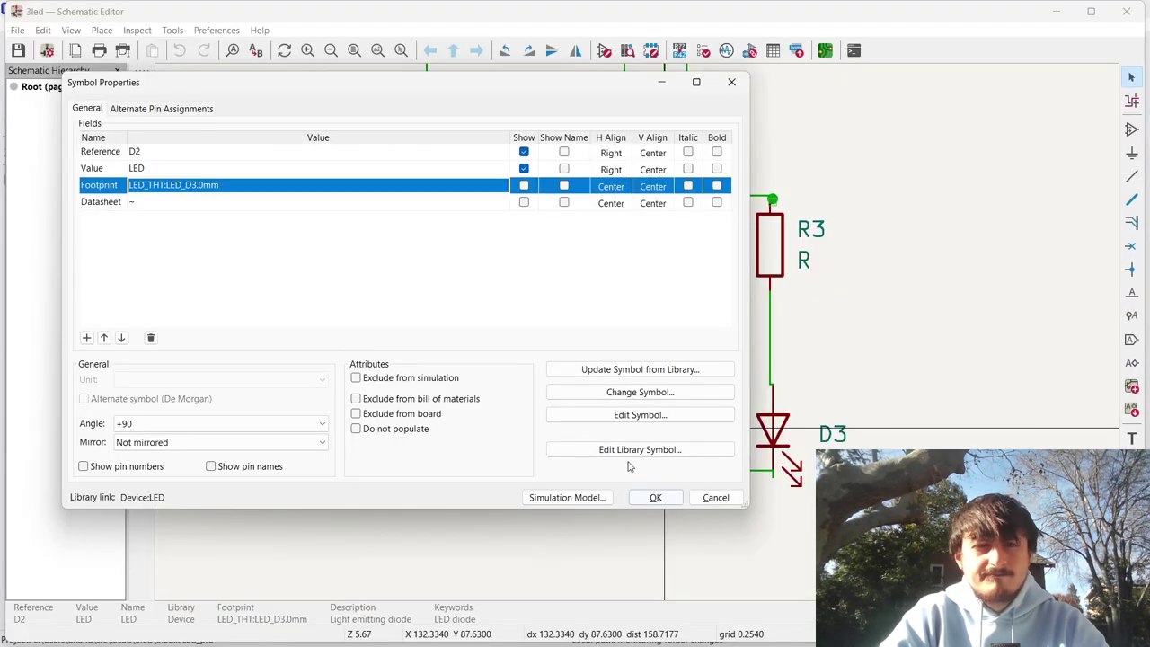
key(Return)
key(alt+Tab)
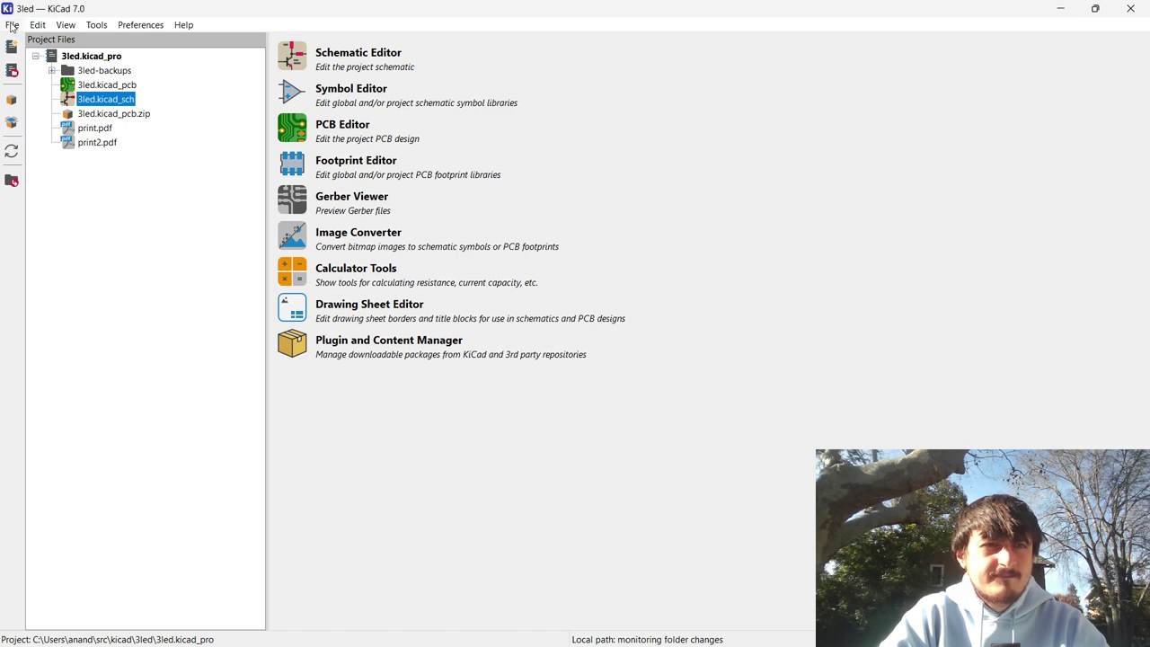
click(12, 25)
mouse_move(139, 126)
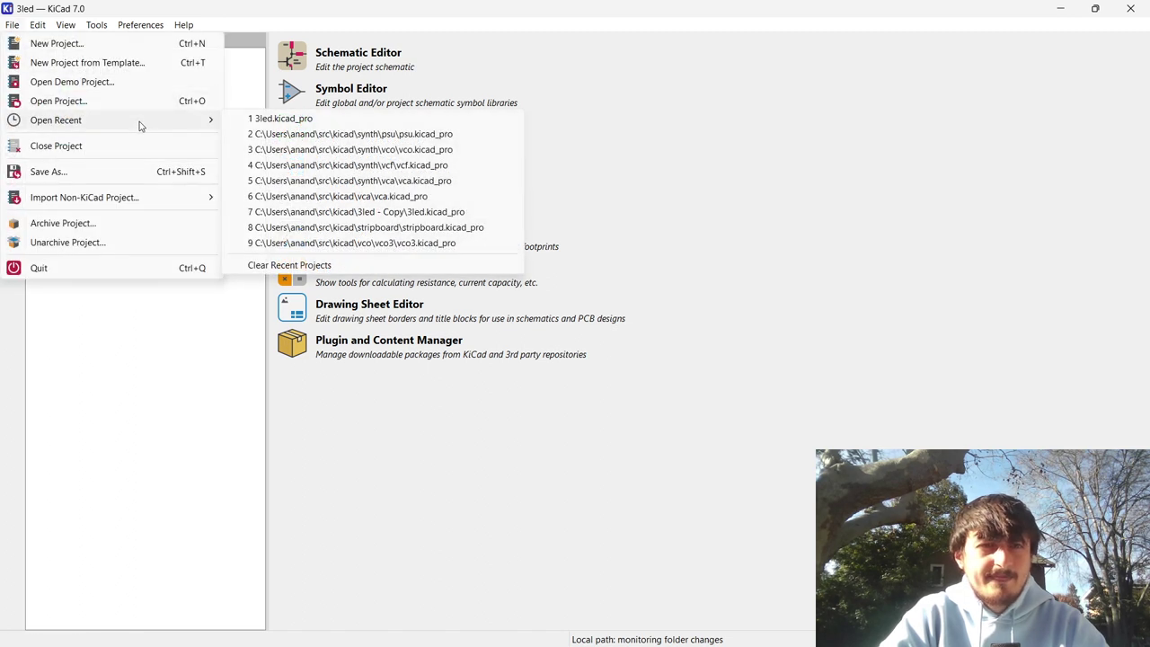
click(307, 134)
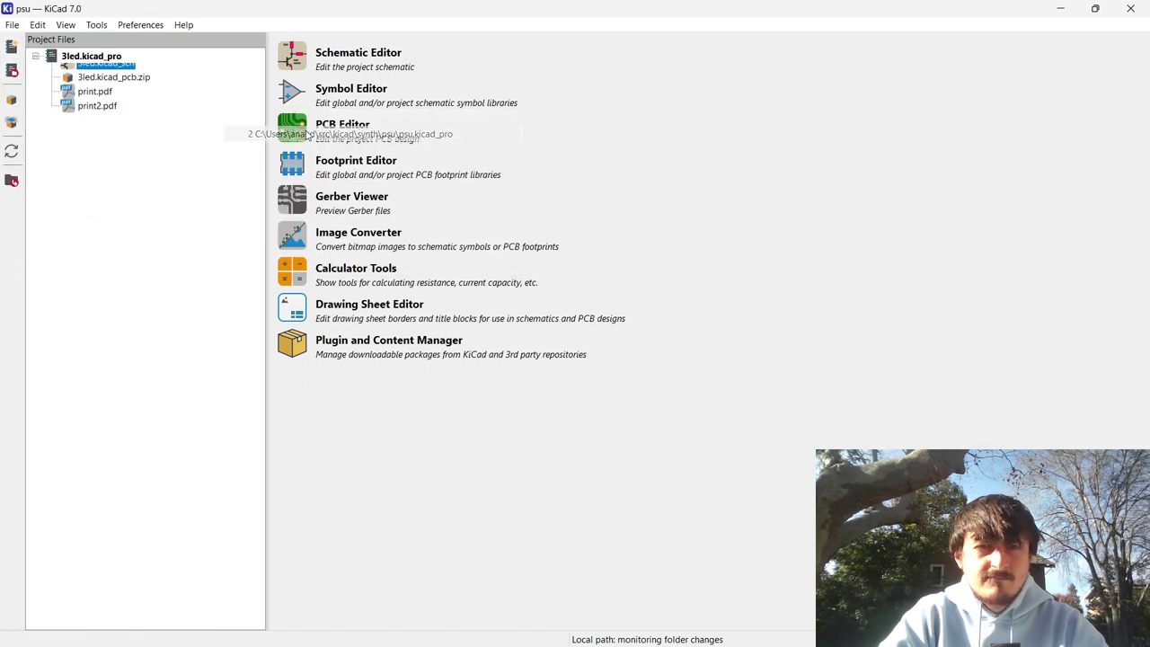
double_click(111, 115)
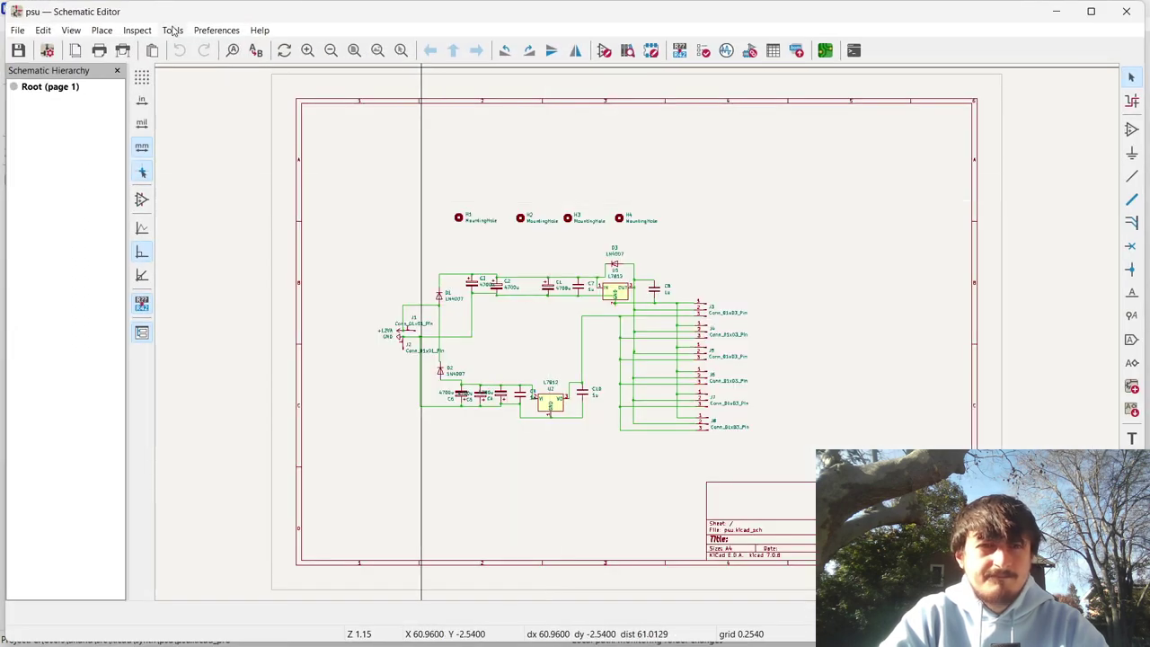
Run the electrical rules check on the psu schematic, list only its errors and close the checker.
click(172, 30)
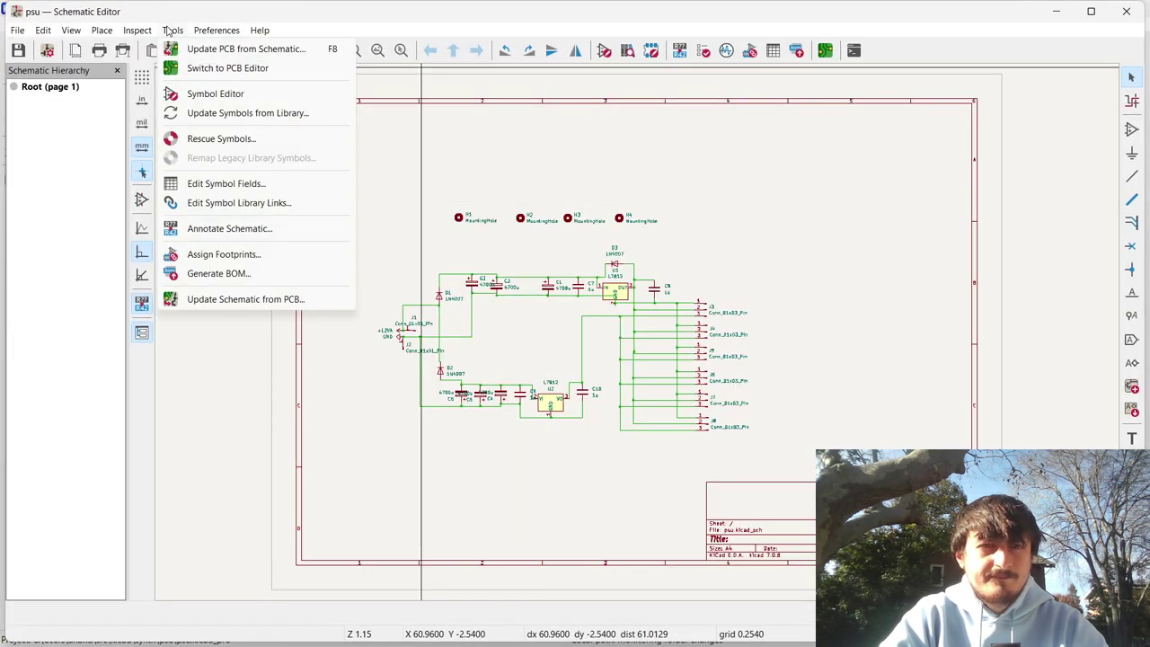
click(148, 51)
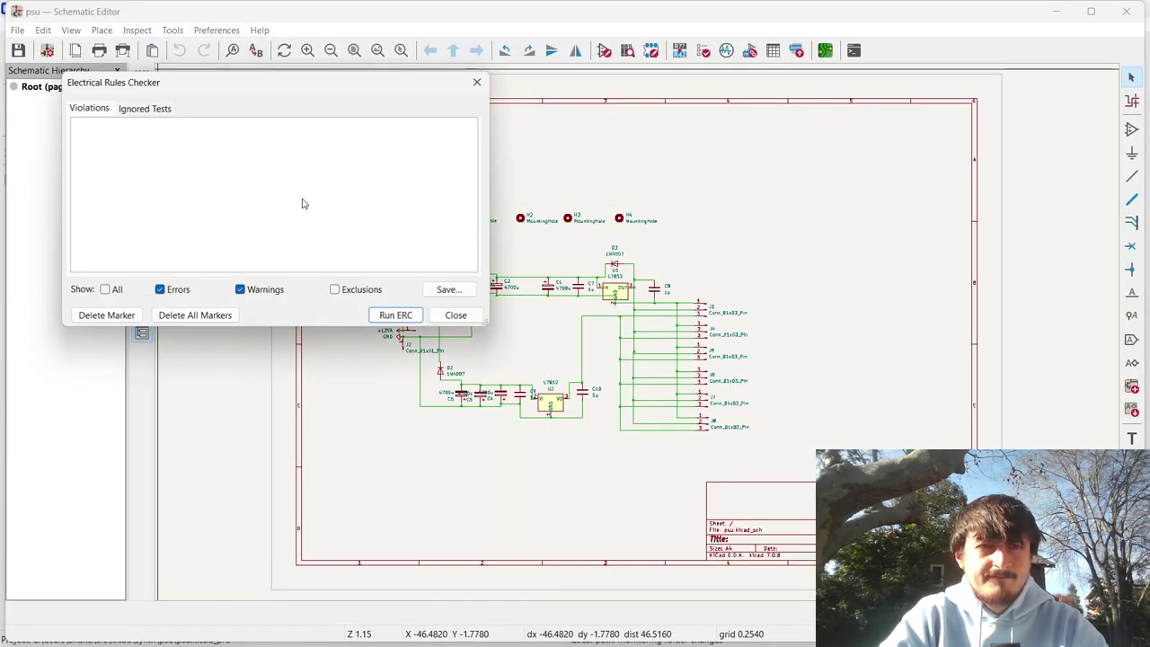
click(401, 314)
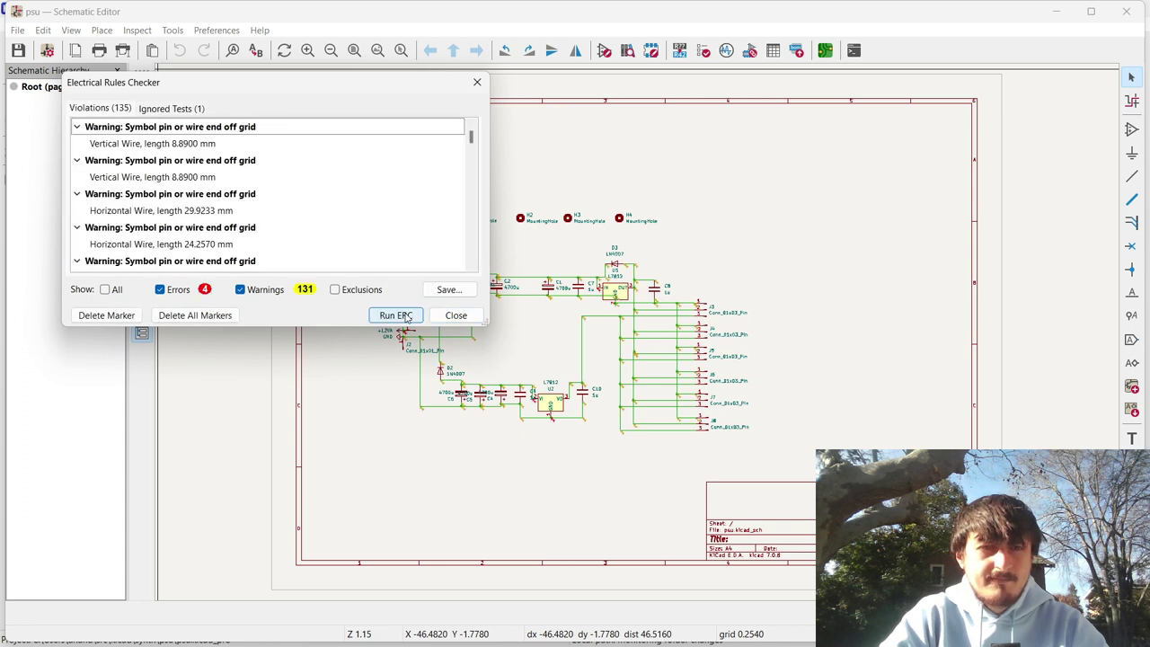
click(240, 289)
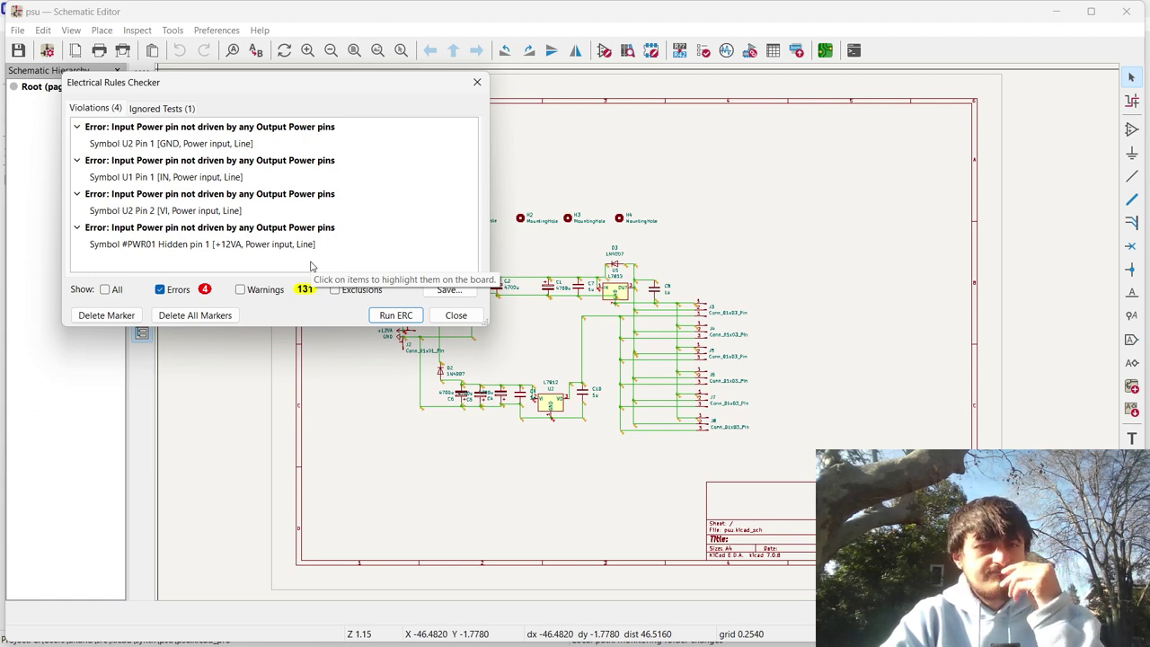
click(455, 316)
Return to the env schematic, delete all rules check markers and close the checker.
key(alt+Tab)
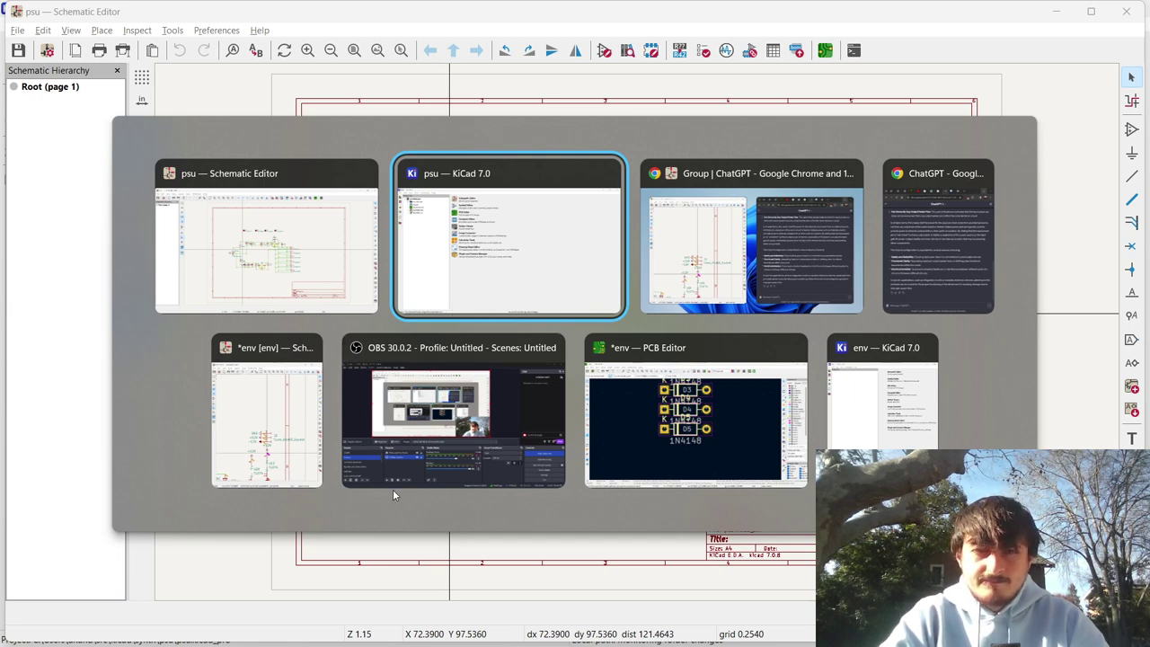
click(530, 393)
key(alt+Tab)
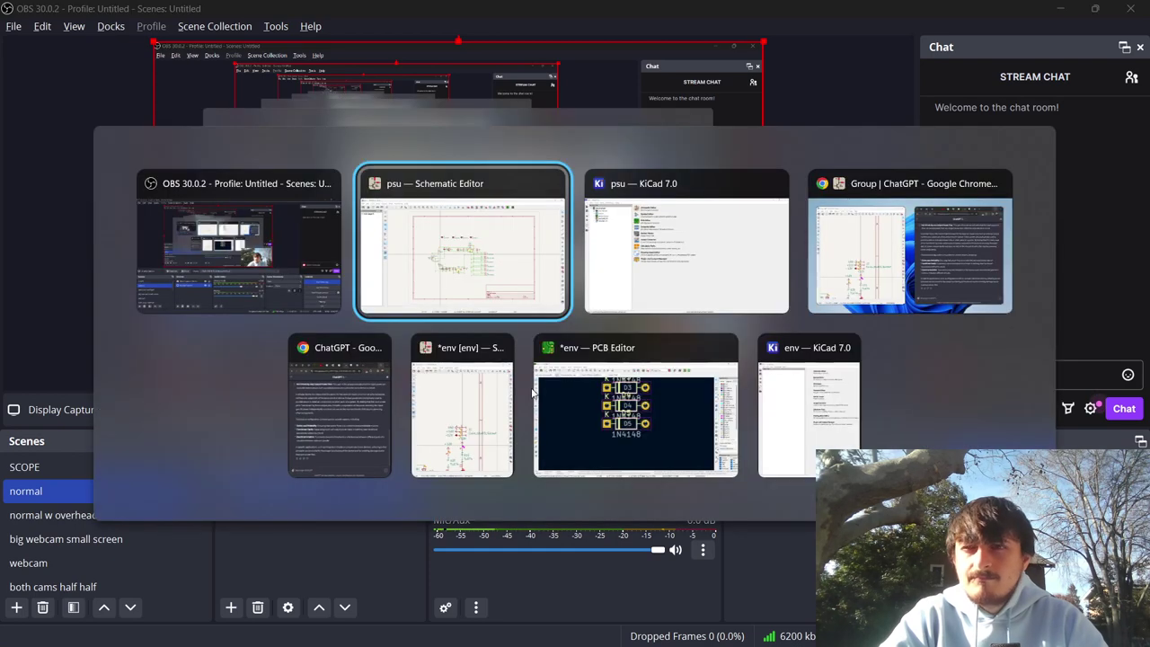
click(445, 421)
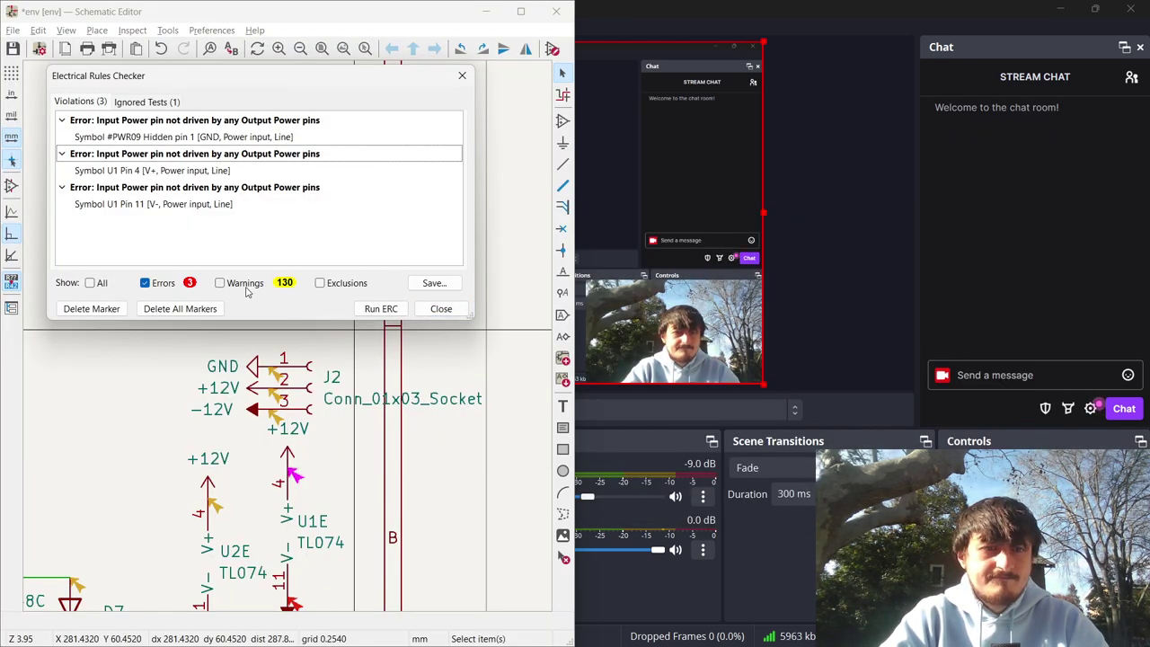
click(220, 309)
key(Escape)
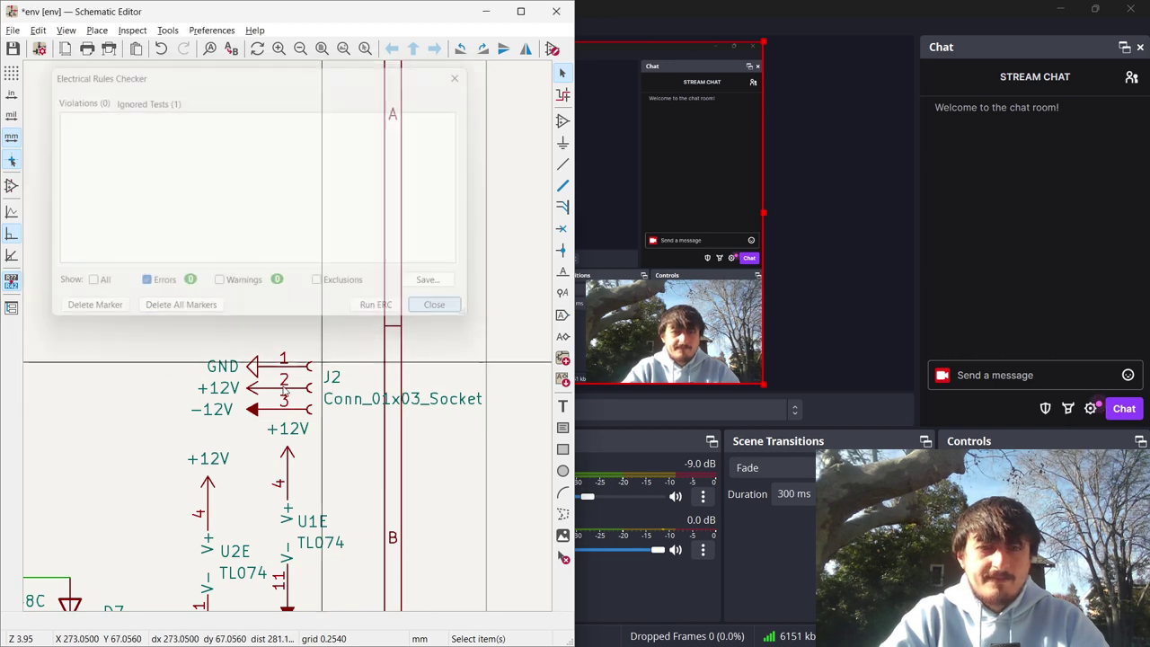
Save the env schematic and look over the whole circuit from the gate input to the output connectors.
scroll(278, 334, down, 10)
key(ctrl+s)
scroll(156, 356, up, 5)
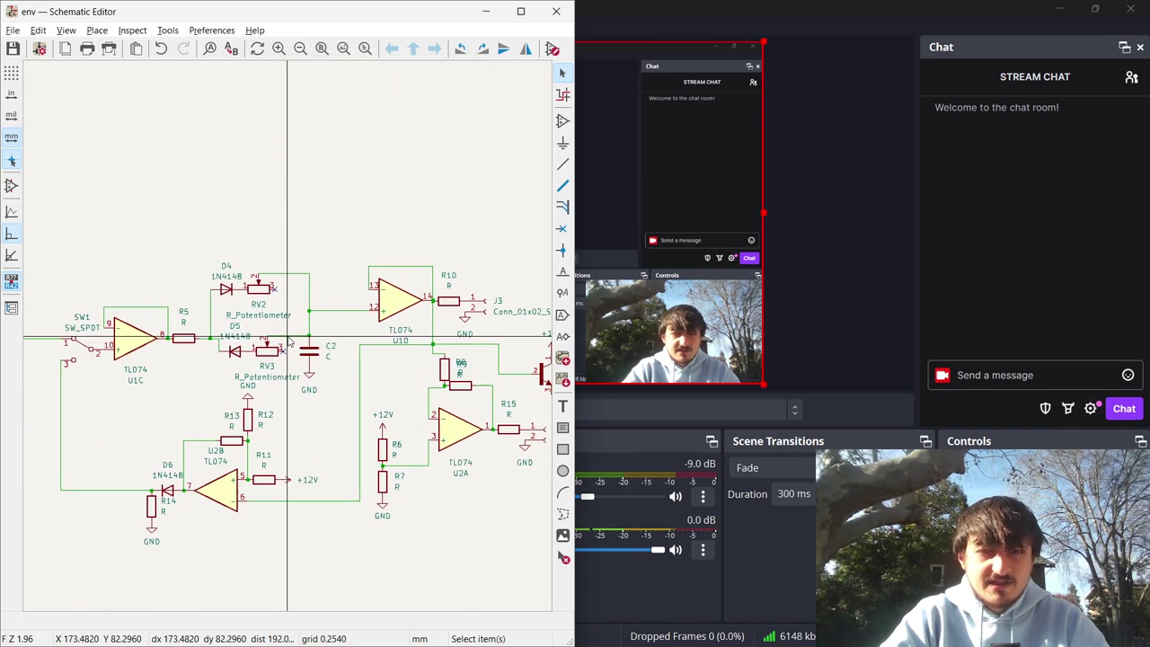
scroll(282, 334, down, 5)
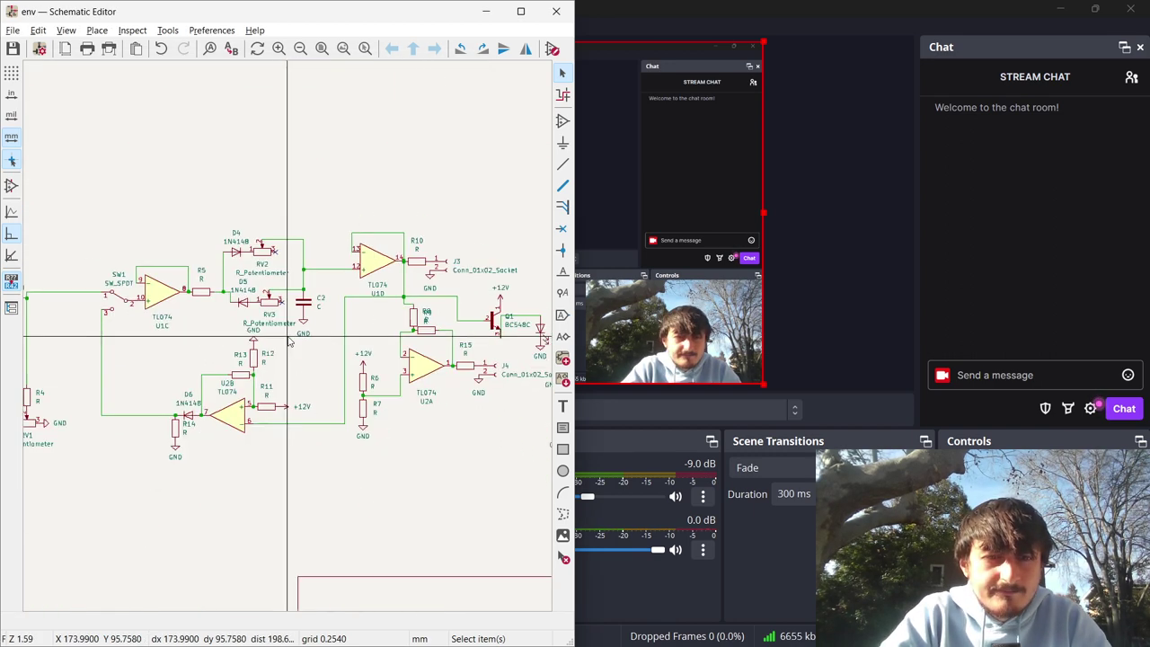
scroll(172, 320, up, 3)
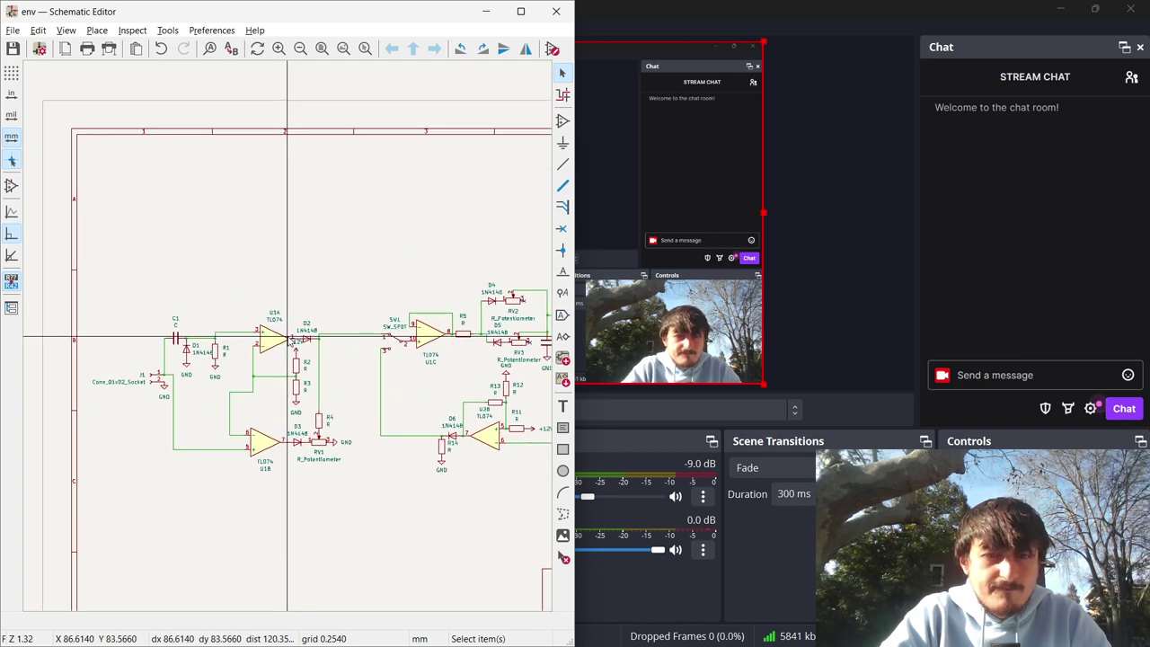
scroll(288, 338, down, 2)
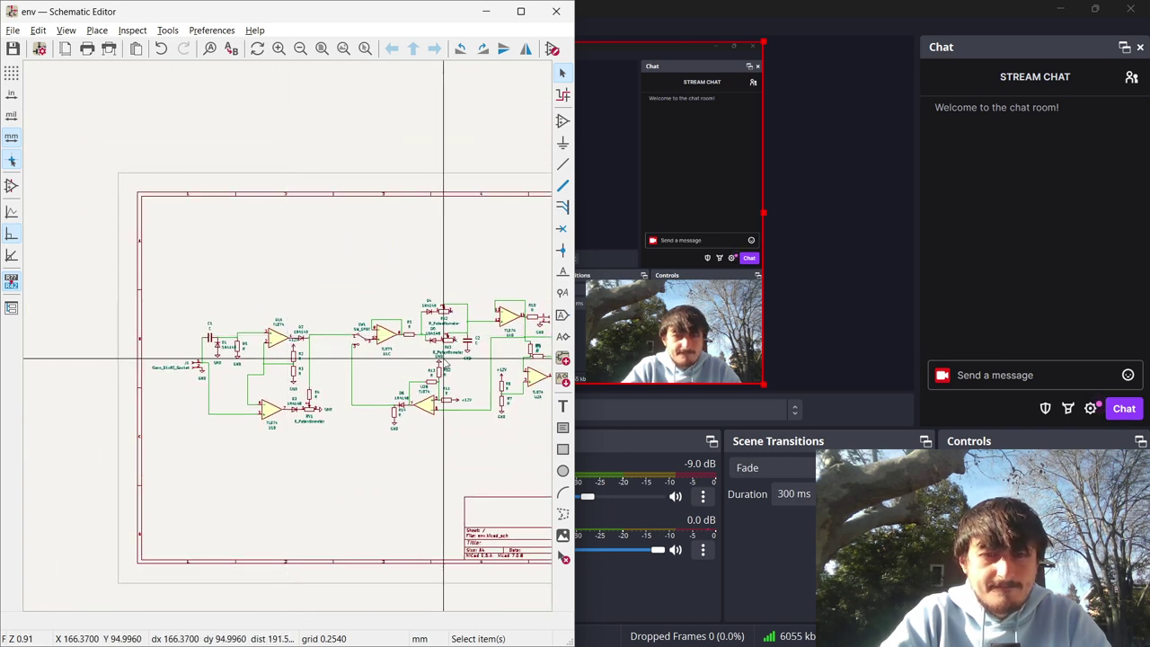
scroll(288, 339, up, 1)
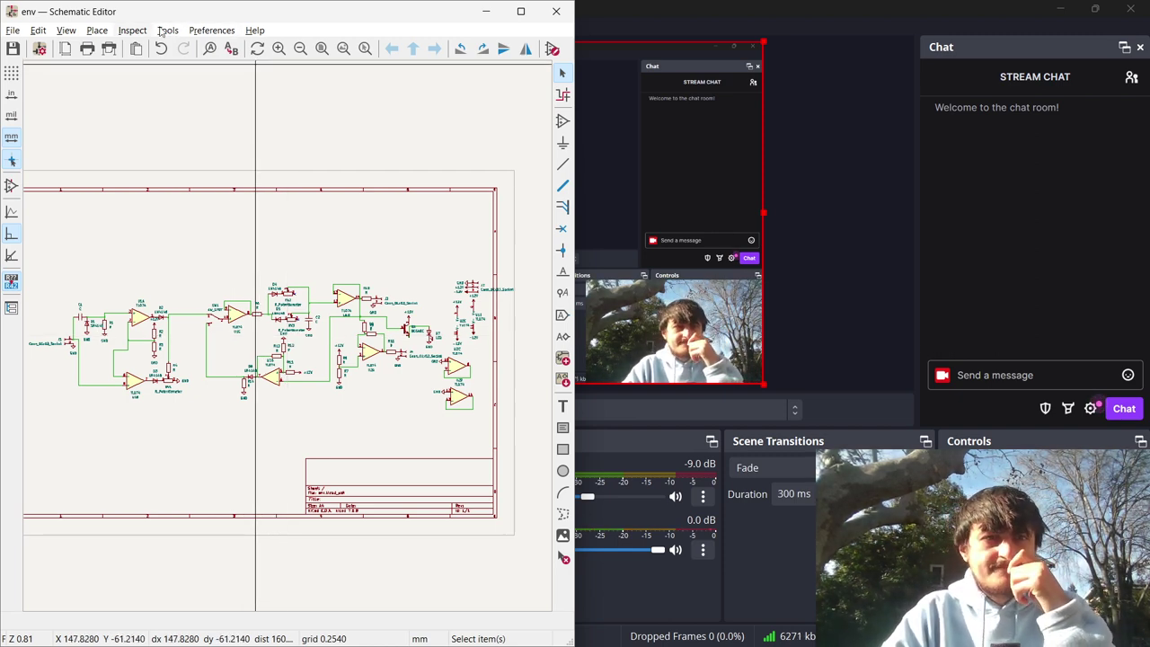
key(ctrl+s)
View the env board in the PCB Editor and inspect the symbol fields table of the schematic.
click(520, 11)
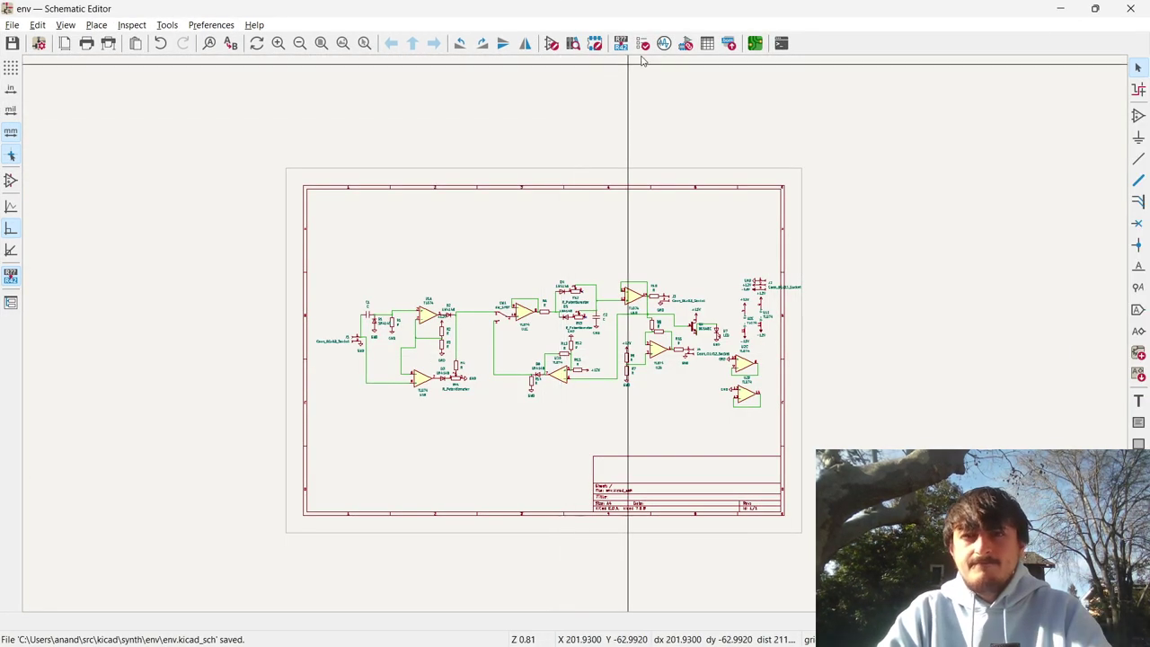
click(754, 43)
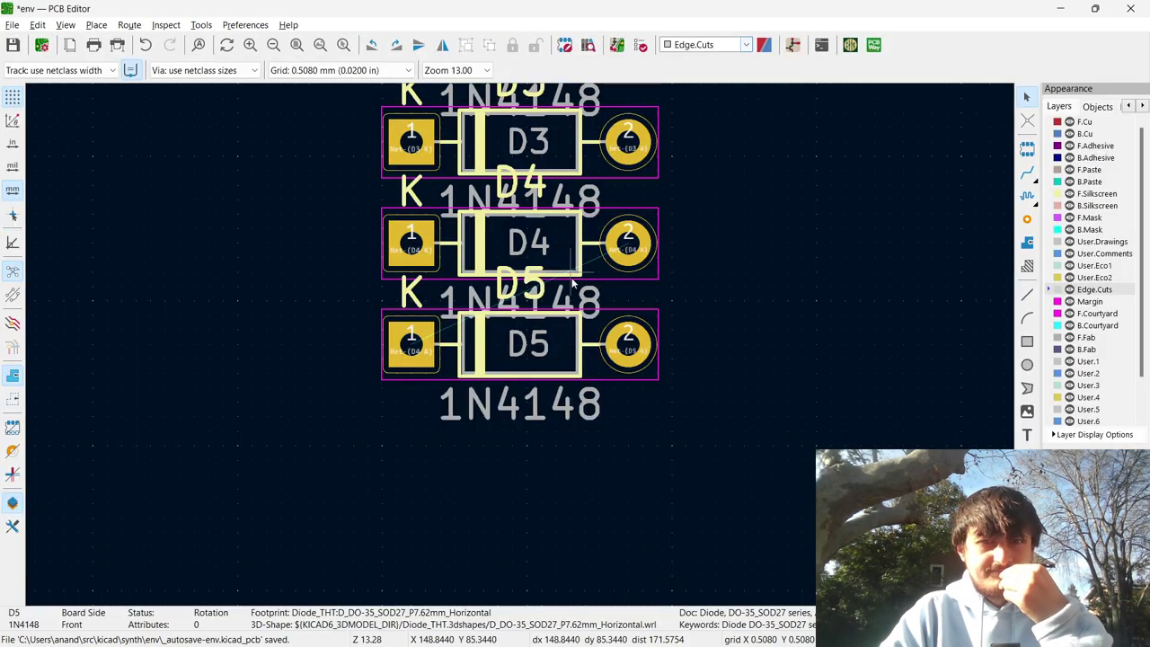
click(1130, 8)
click(679, 350)
key(alt+Tab)
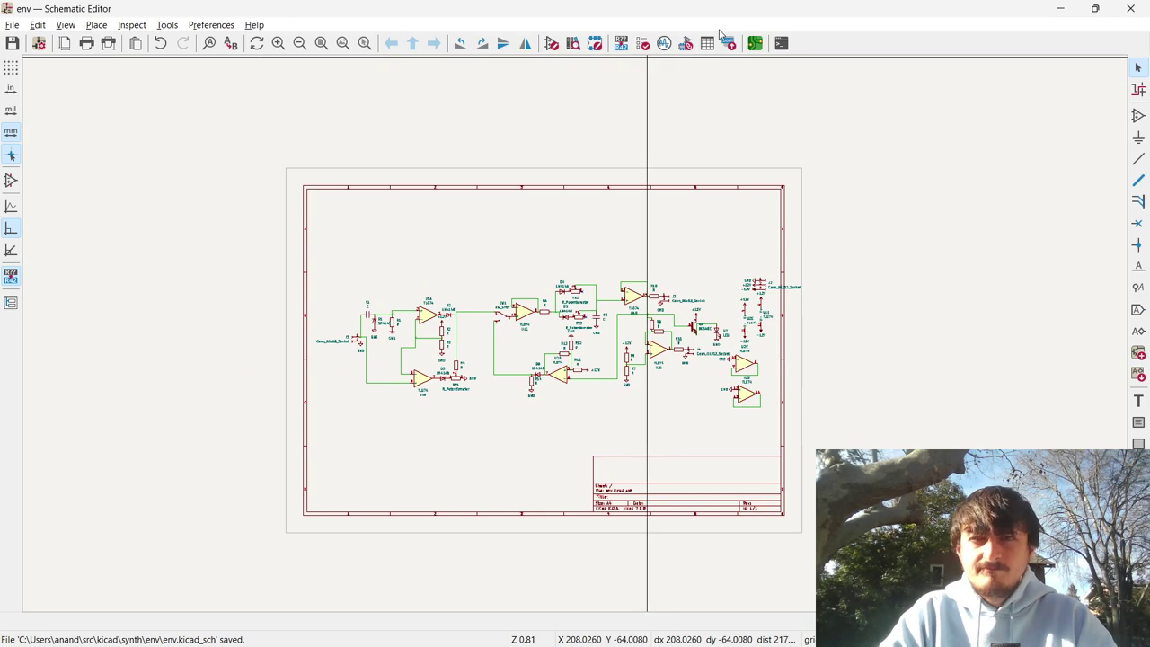
click(708, 43)
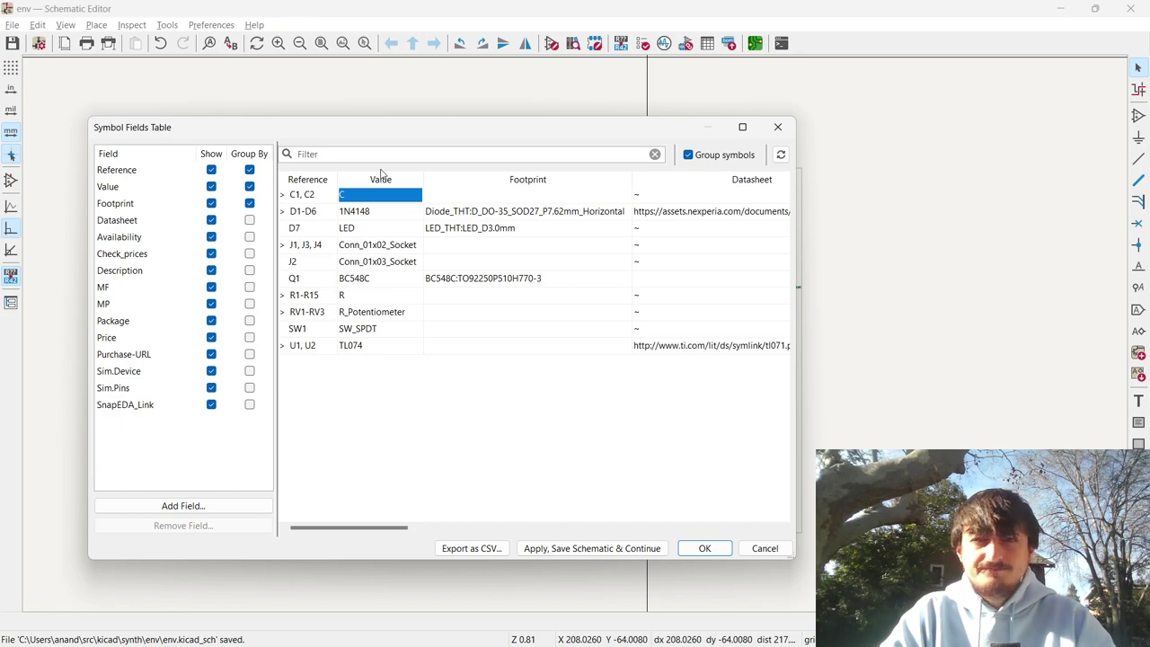
click(777, 127)
Arrange the env schematic window to fill half the screen and close the psu schematic window.
drag(683, 5, 3, 215)
click(726, 313)
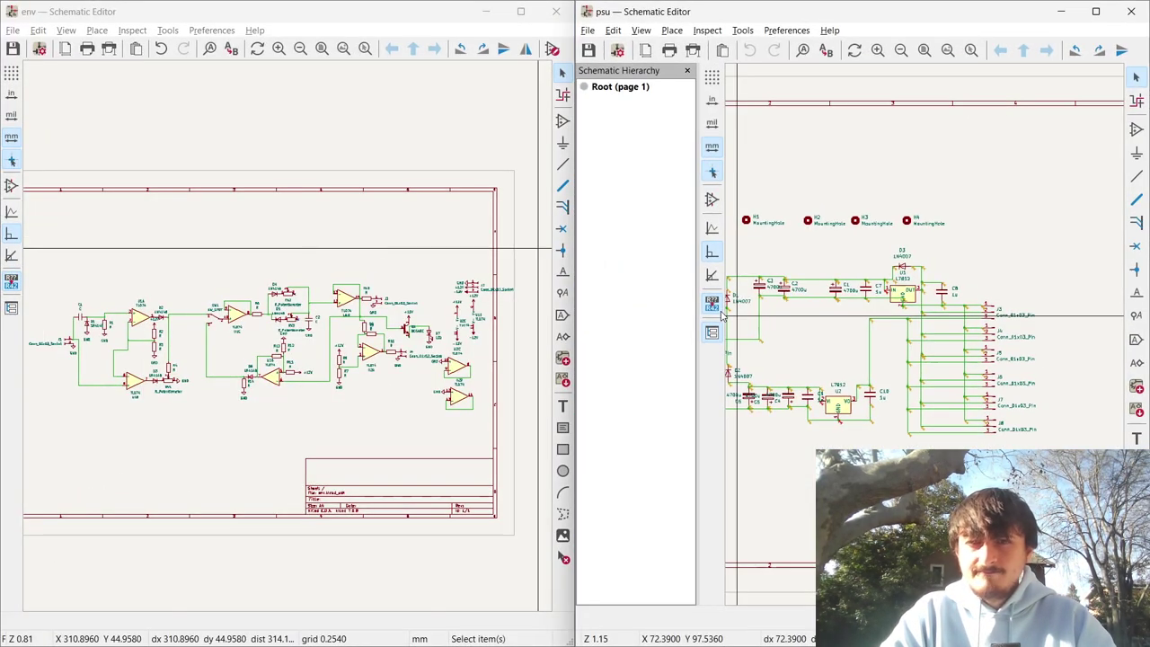
key(alt+Tab)
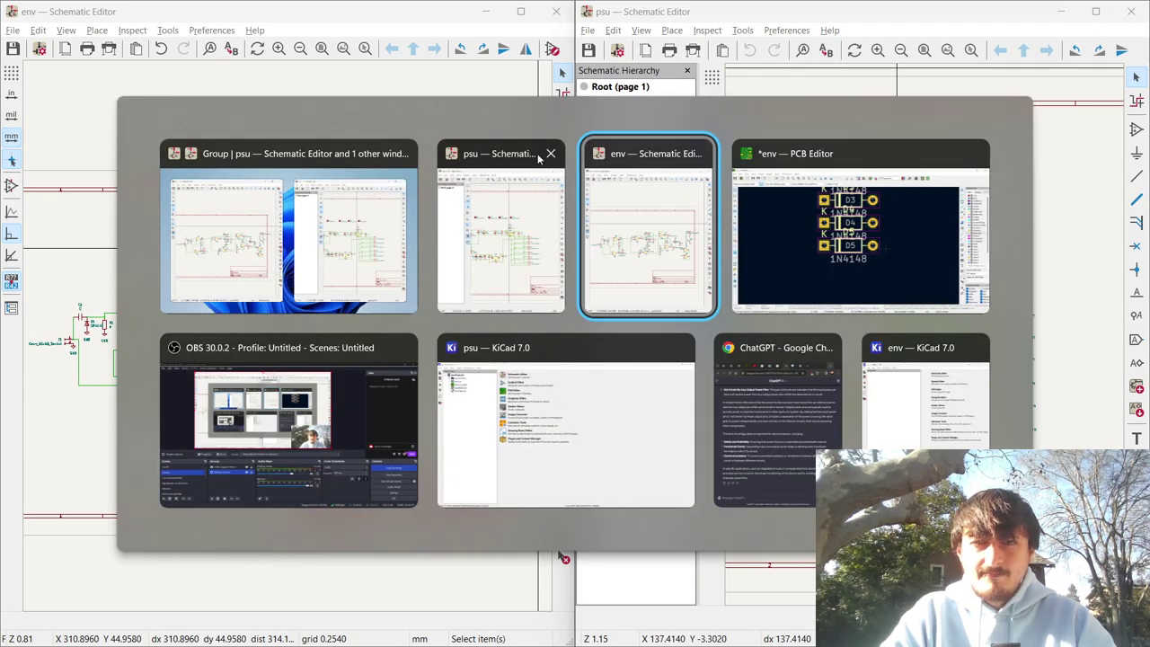
click(554, 154)
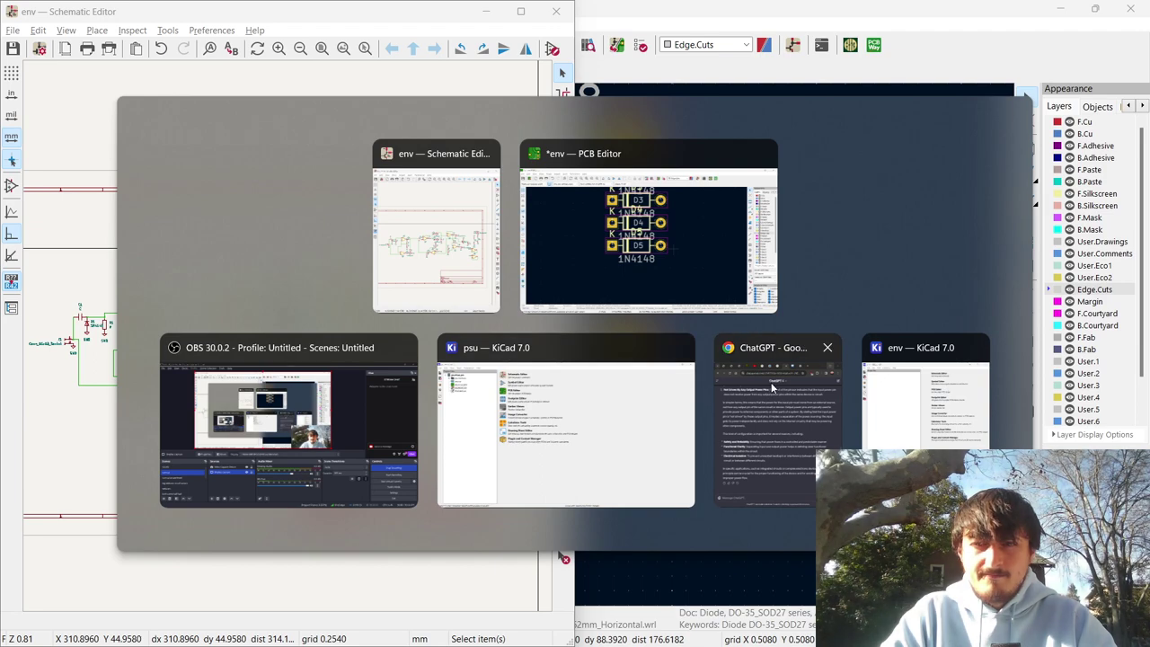
Bring up the EG_MANUAL_v2 PDF beside the env schematic and show its entire circuit diagram on page 2.
click(773, 392)
click(672, 25)
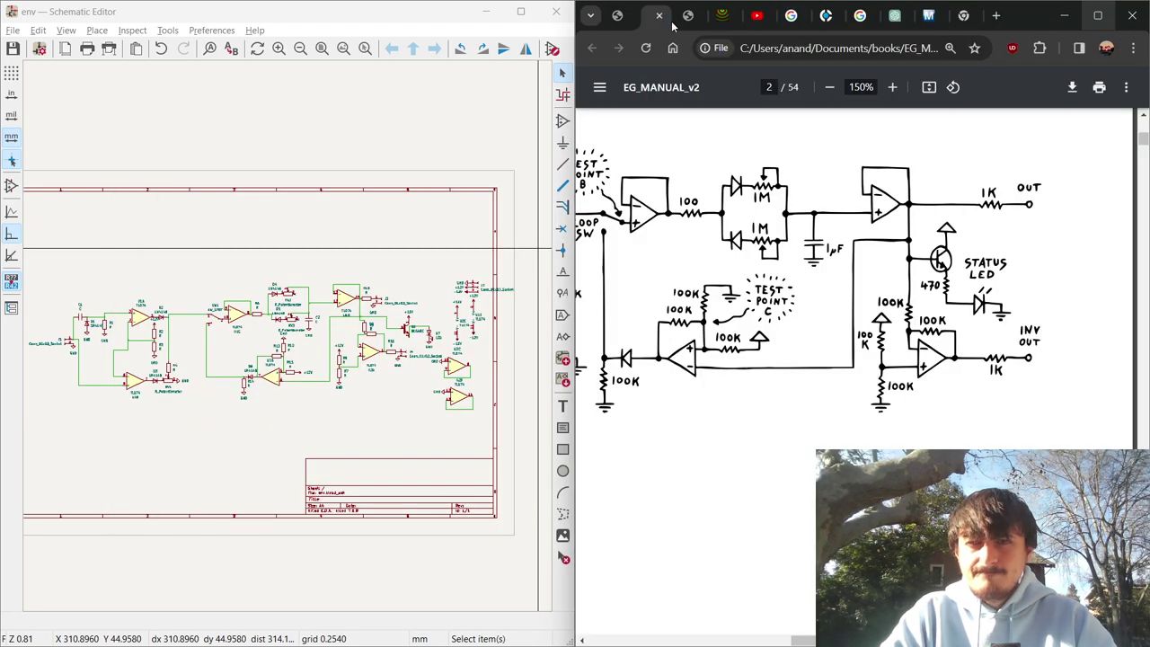
scroll(672, 183, up, 5)
ctrl+scroll(670, 183, down, 3)
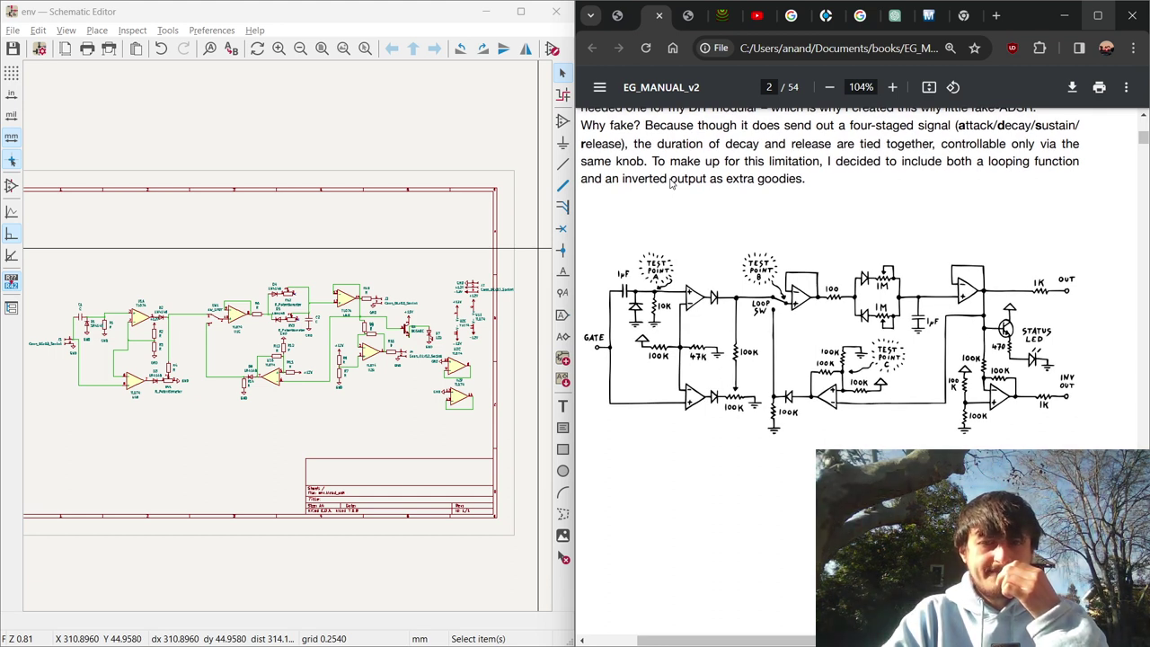
click(216, 30)
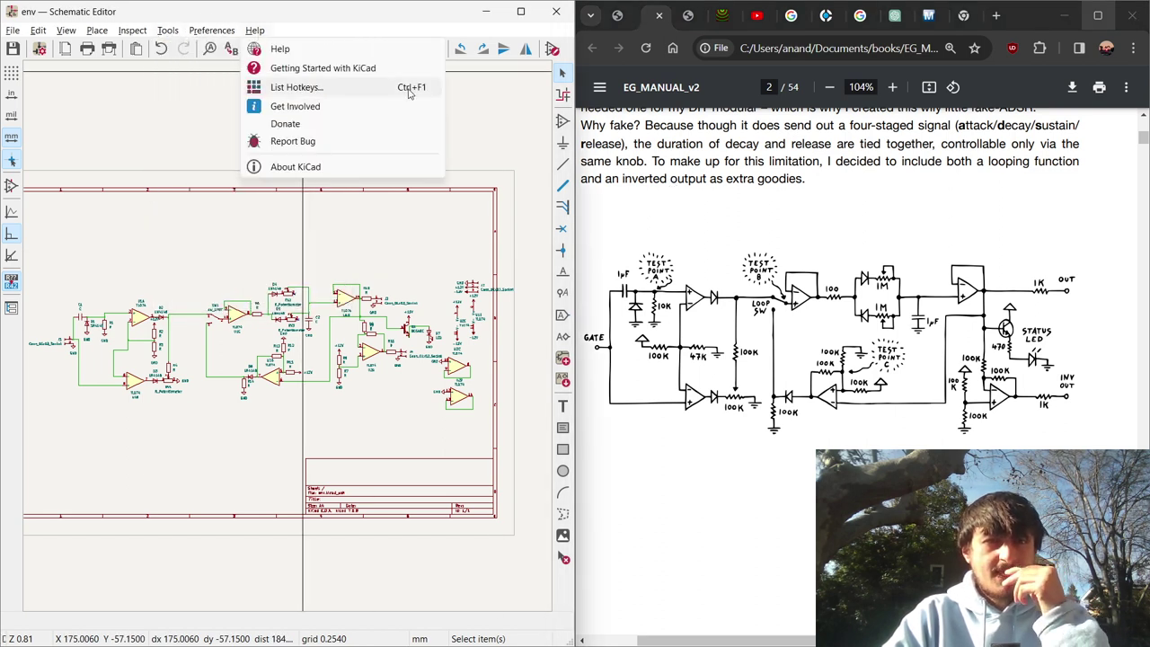
Maximize the env schematic window, open its symbol fields table and compare it with the circuit diagram in the EG_MANUAL_v2 PDF.
click(431, 102)
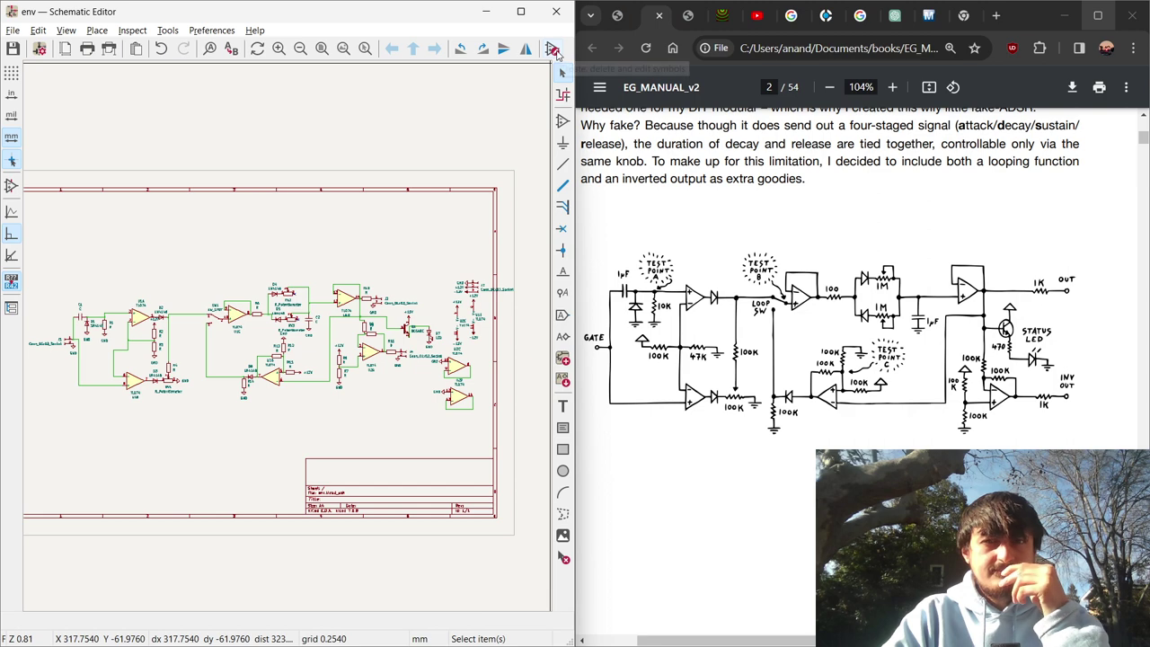
double_click(516, 15)
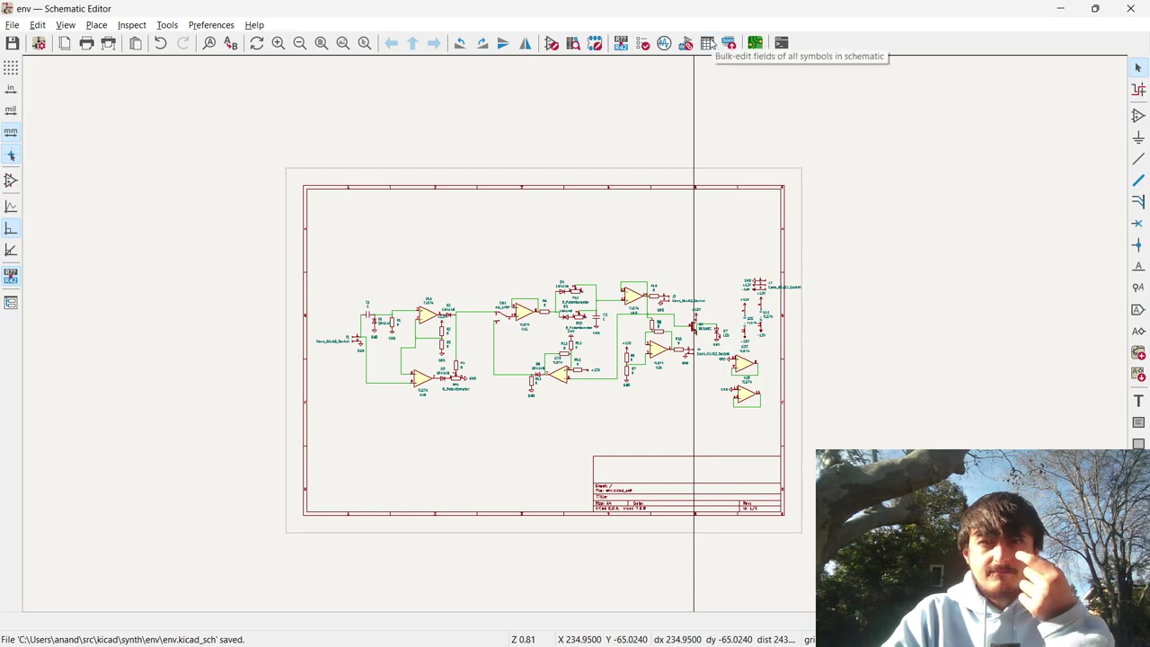
click(708, 43)
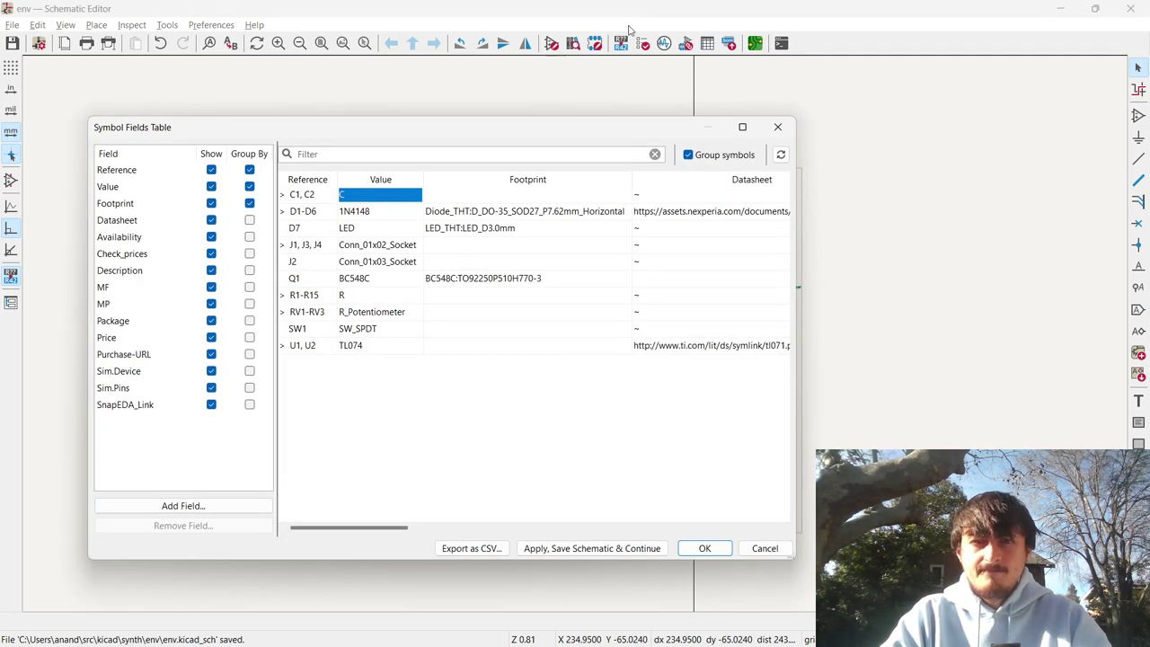
key(alt+Tab)
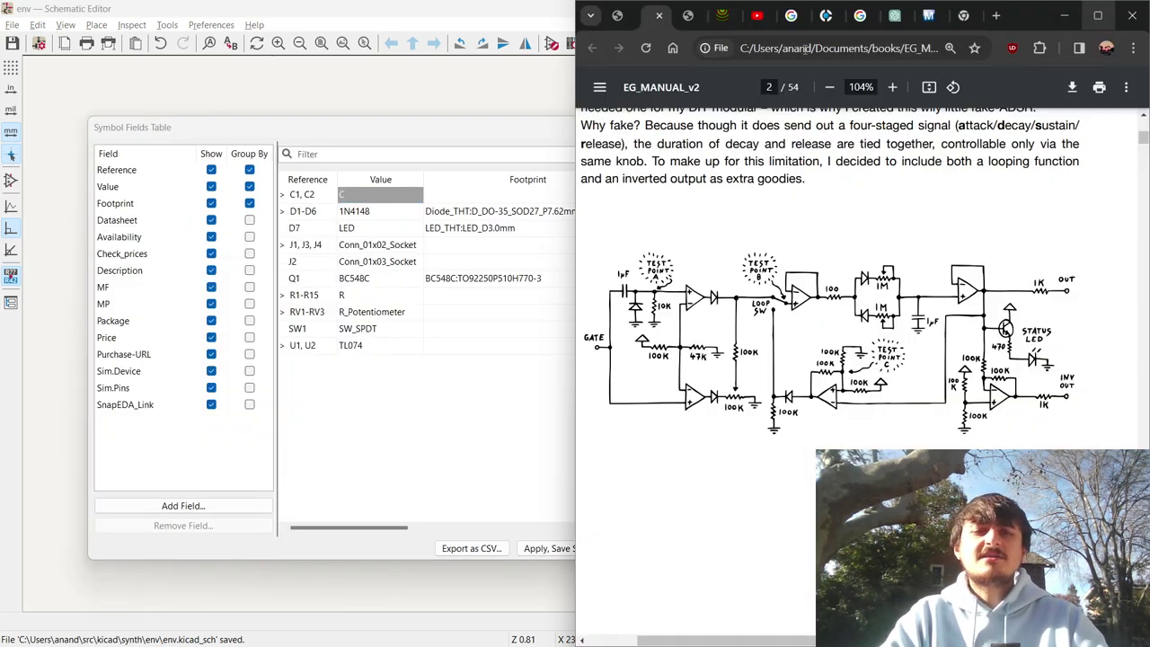
drag(416, 127, 314, 109)
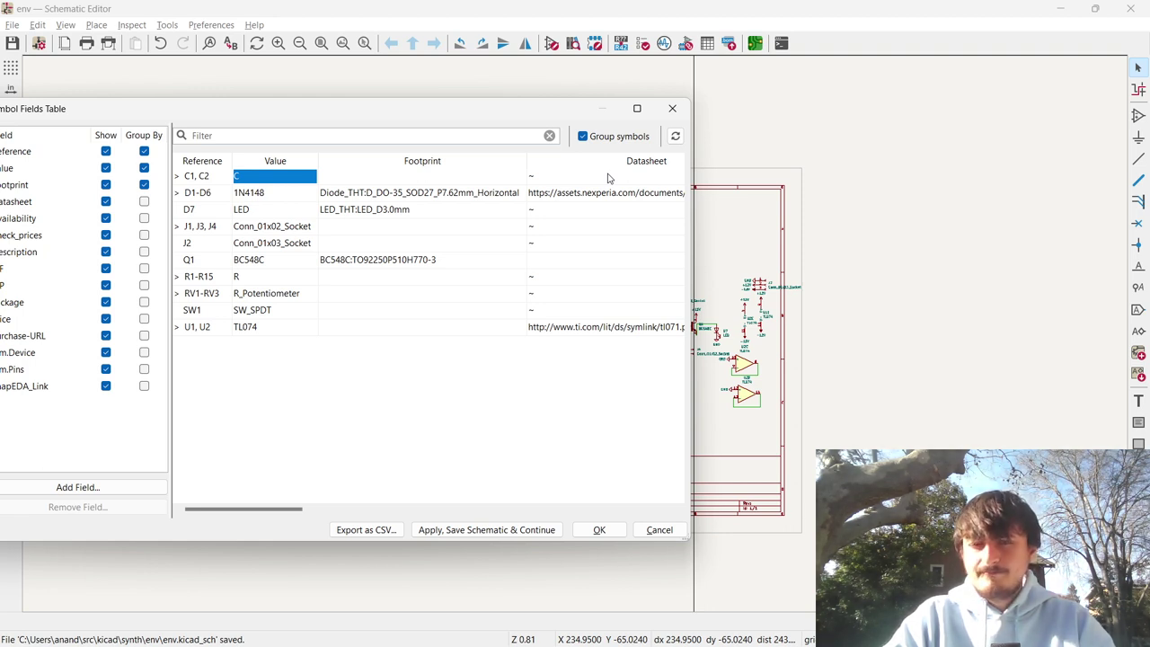
key(alt+Tab)
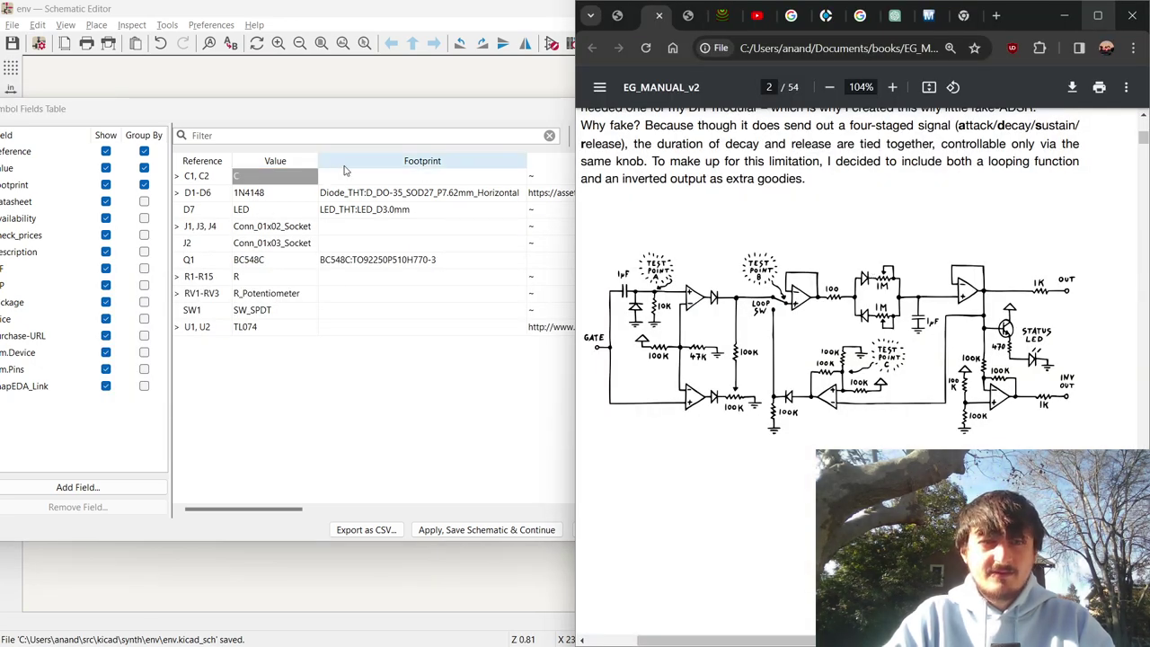
Switch to the psu project, open the psu.kicad_sch schematic and maximize its window.
key(alt+Tab)
key(alt+Tab)
key(alt+Tab)
key(alt+Tab)
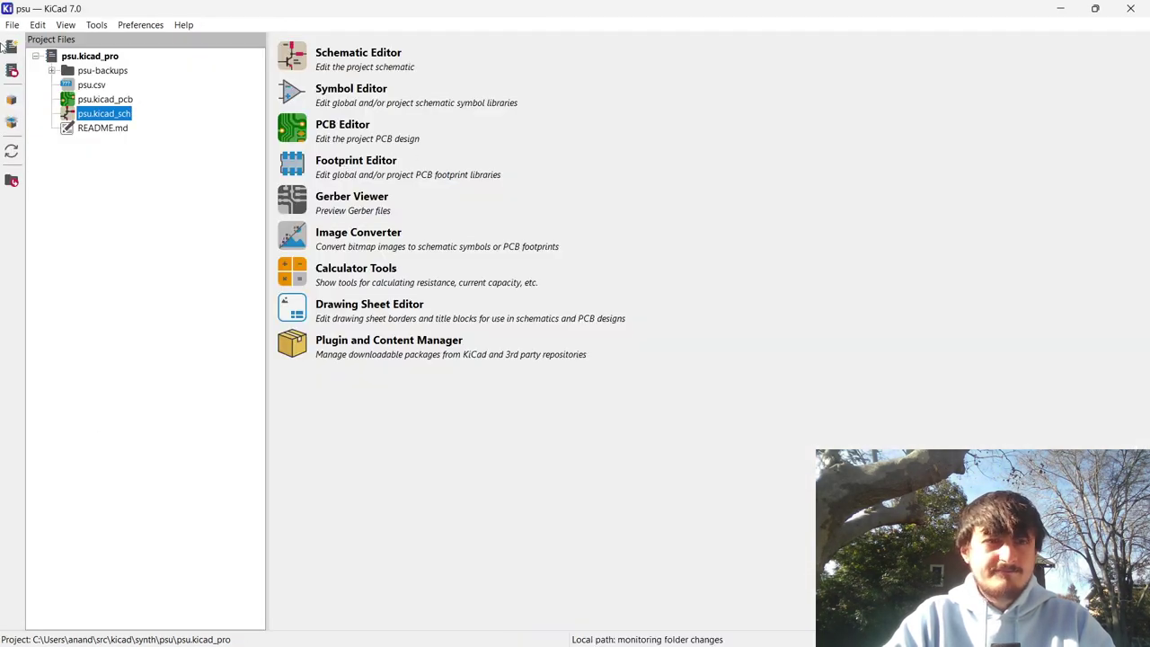
double_click(90, 113)
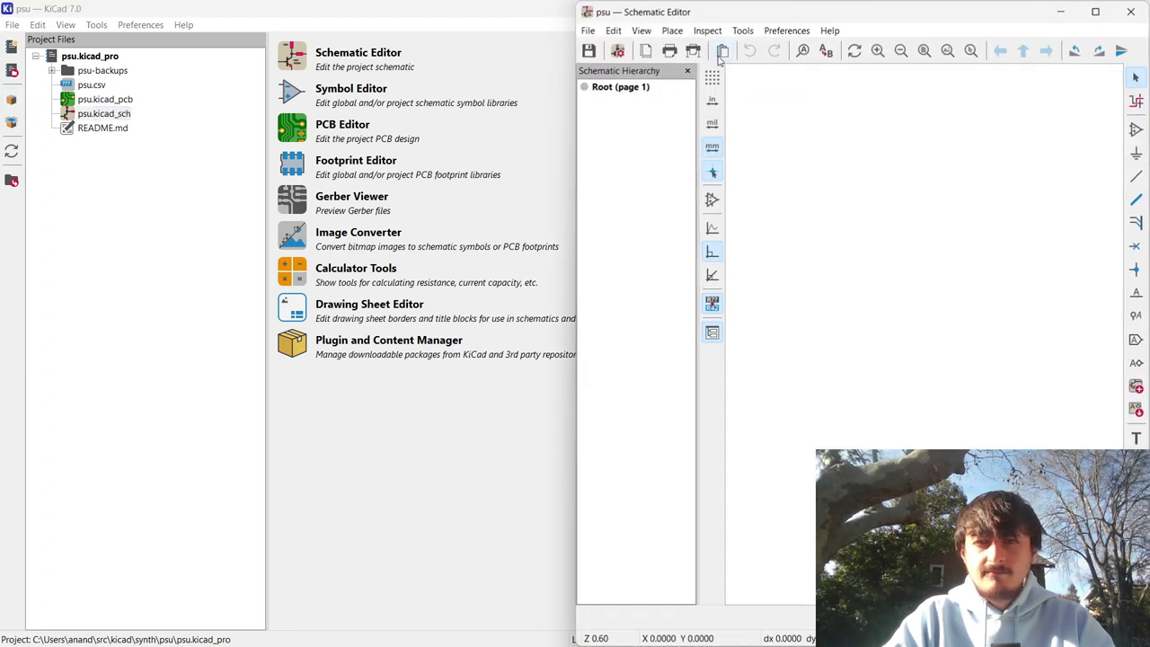
click(786, 30)
mouse_move(744, 36)
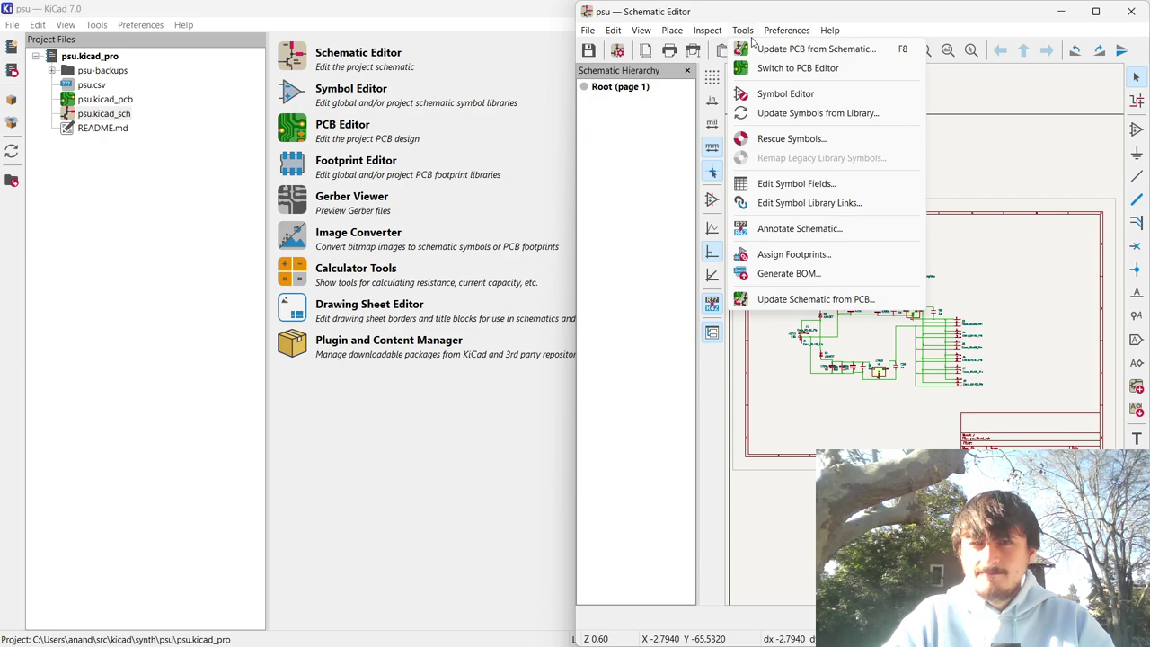
click(1088, 14)
click(1088, 13)
click(1088, 16)
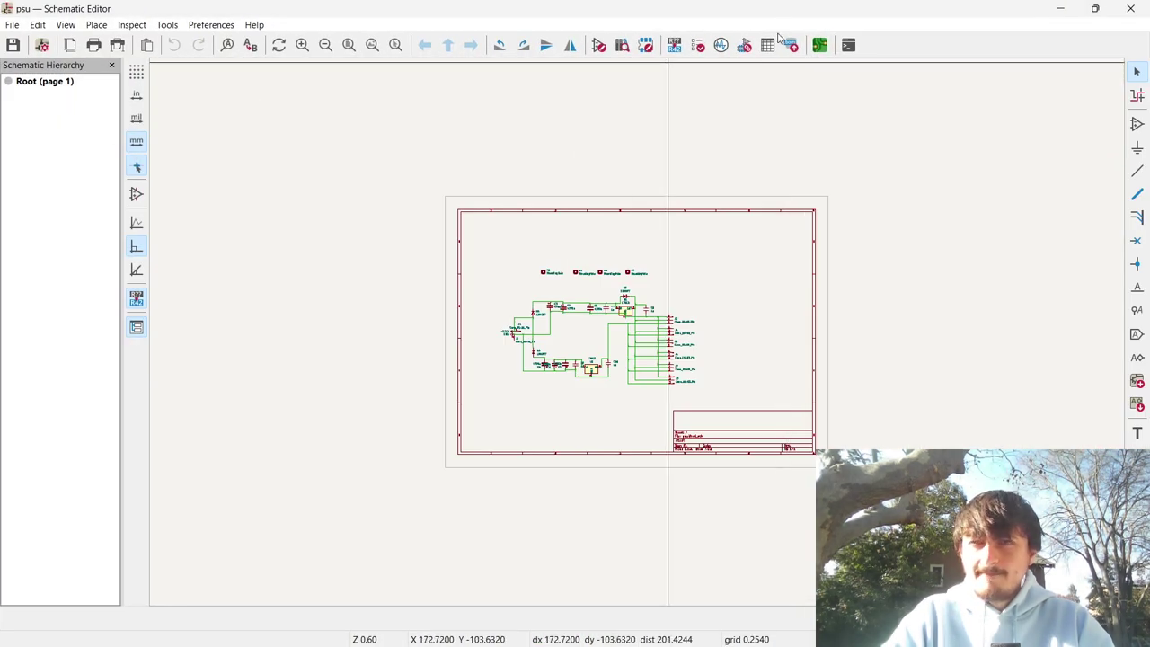
Copy the footprint Capacitor_THT:C_Disc_D4.3mm_W1.9mm_P5.00mm of C7-C10 from the psu symbol fields table to C1, C2 in the env table.
click(767, 45)
click(620, 177)
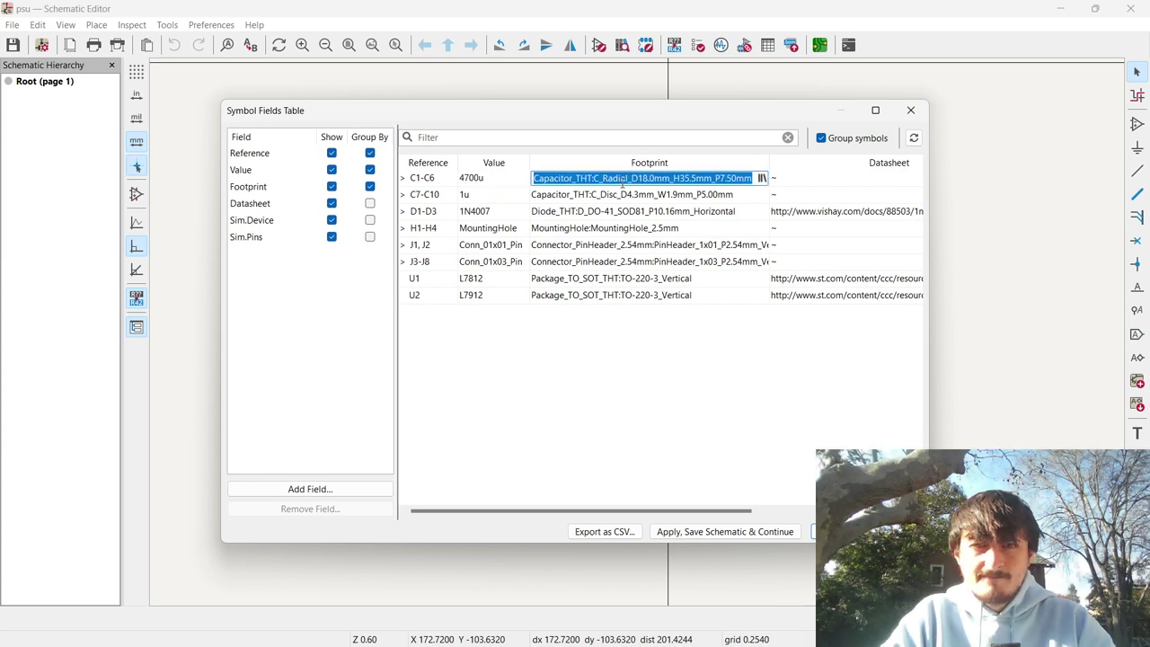
click(619, 194)
click(620, 194)
key(ctrl+c)
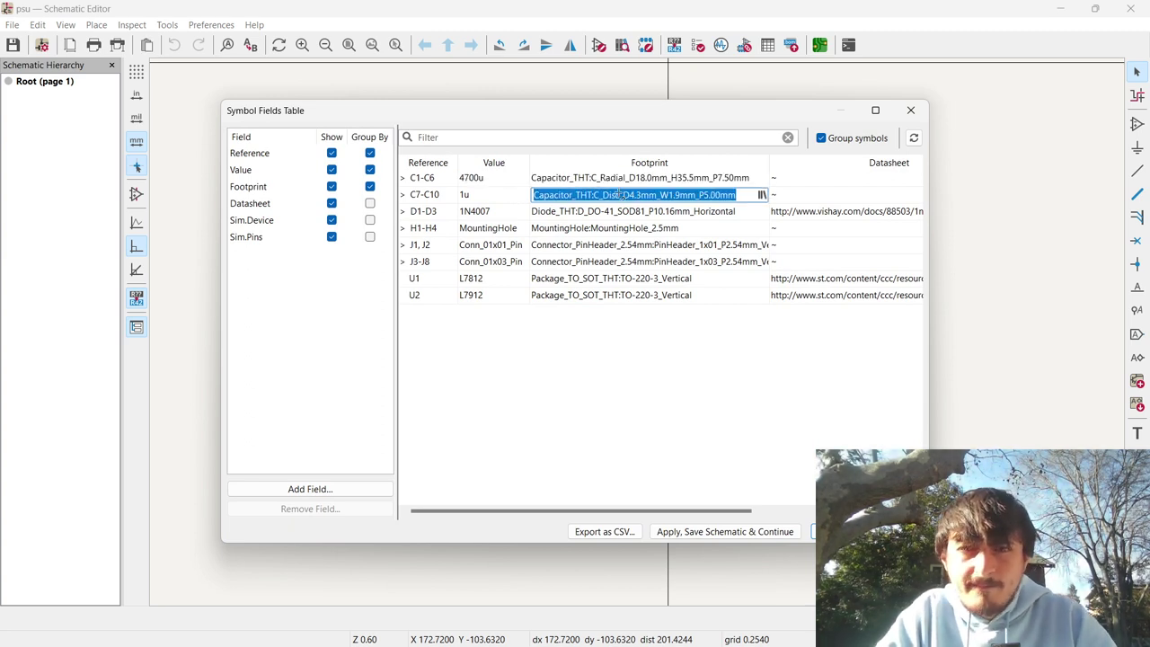
key(alt+Tab)
key(alt+Tab)
key(alt+Tab)
click(432, 177)
key(ctrl+v)
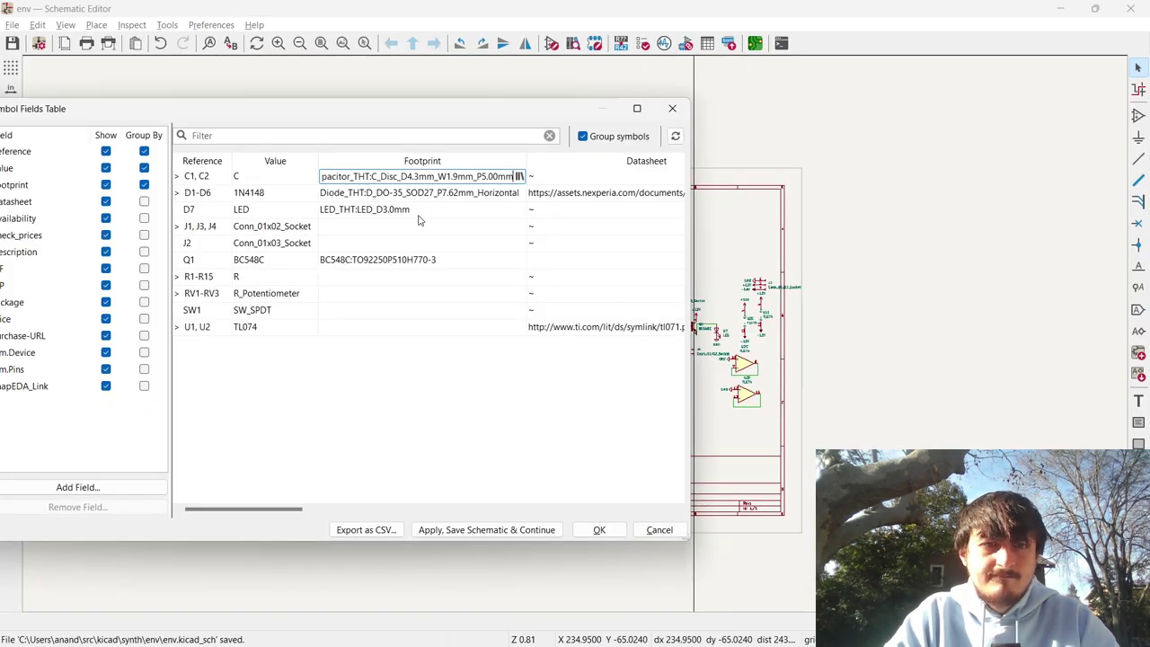
key(Return)
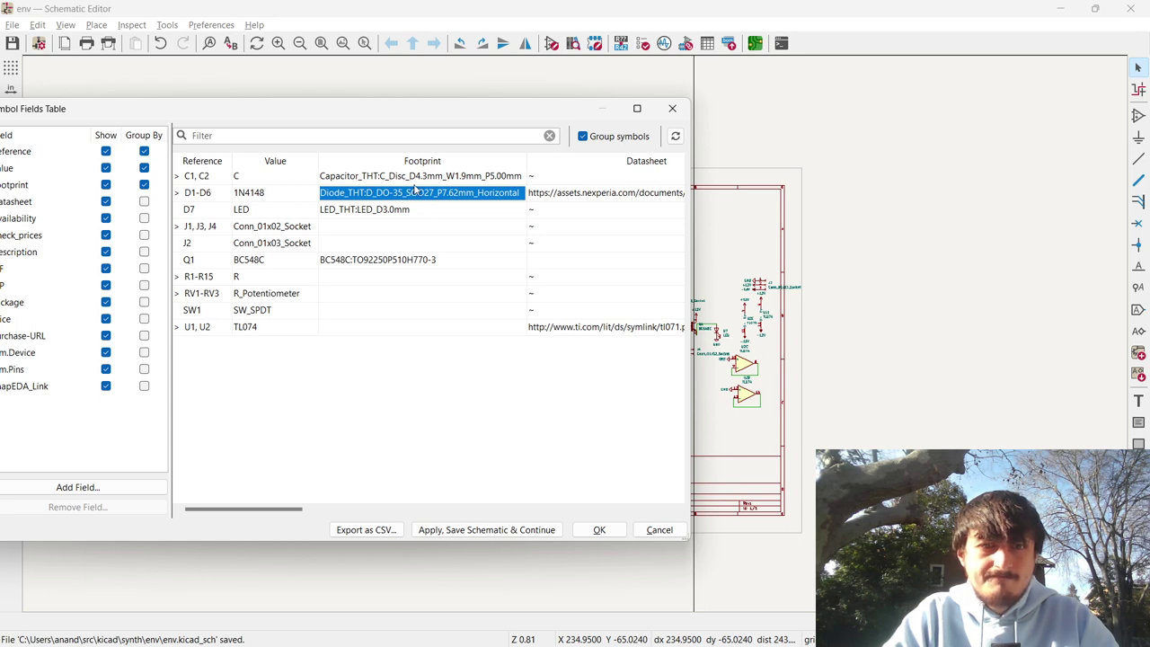
Assign the footprint my_really_cool_2pin from my_library to the connectors J1, J3 and J4.
click(342, 232)
click(519, 227)
text(my)
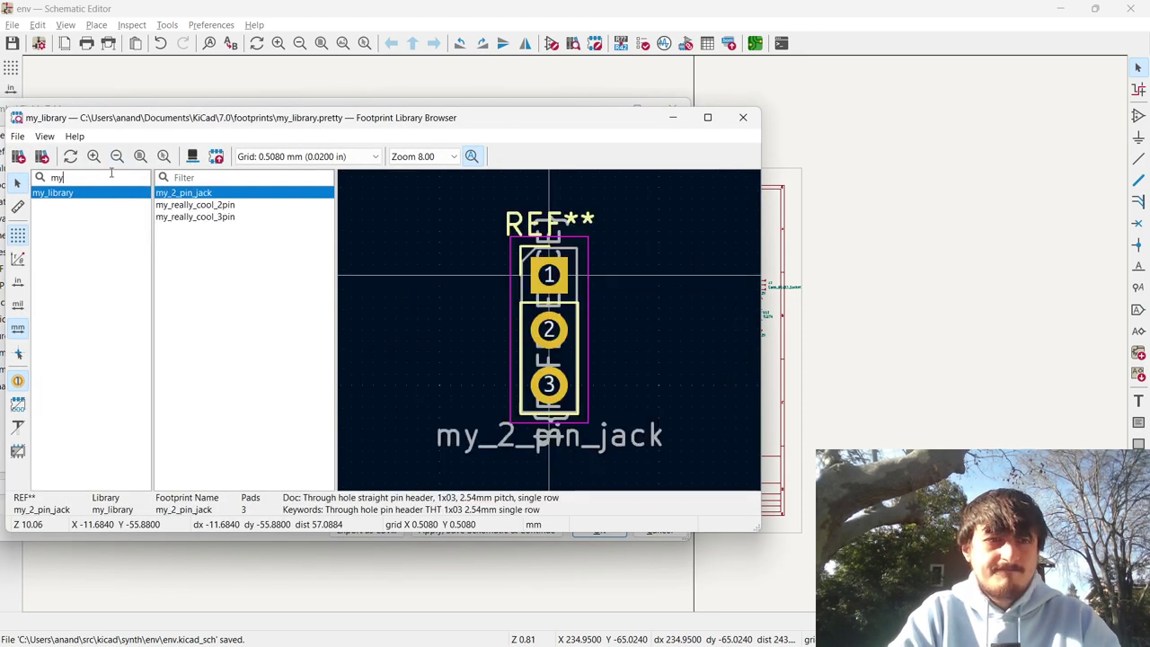
click(194, 205)
drag(344, 124, 440, 146)
key(Return)
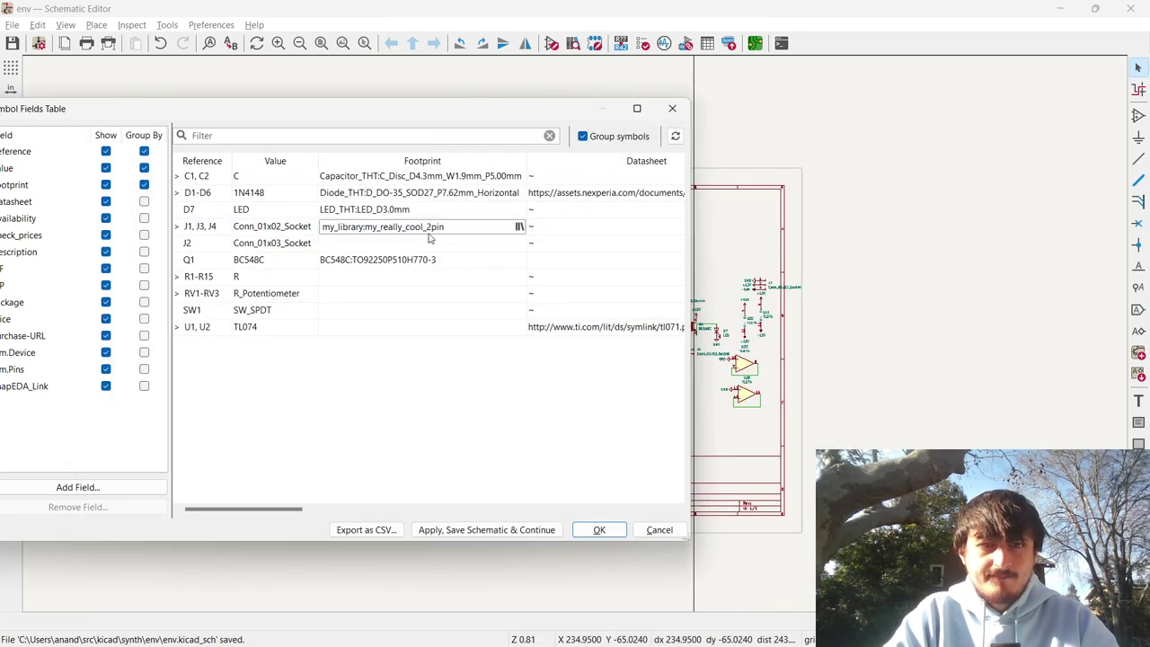
Assign the footprint my_really_cool_3pin from my_library to the connector J2 and the switch SW1.
click(524, 248)
click(519, 244)
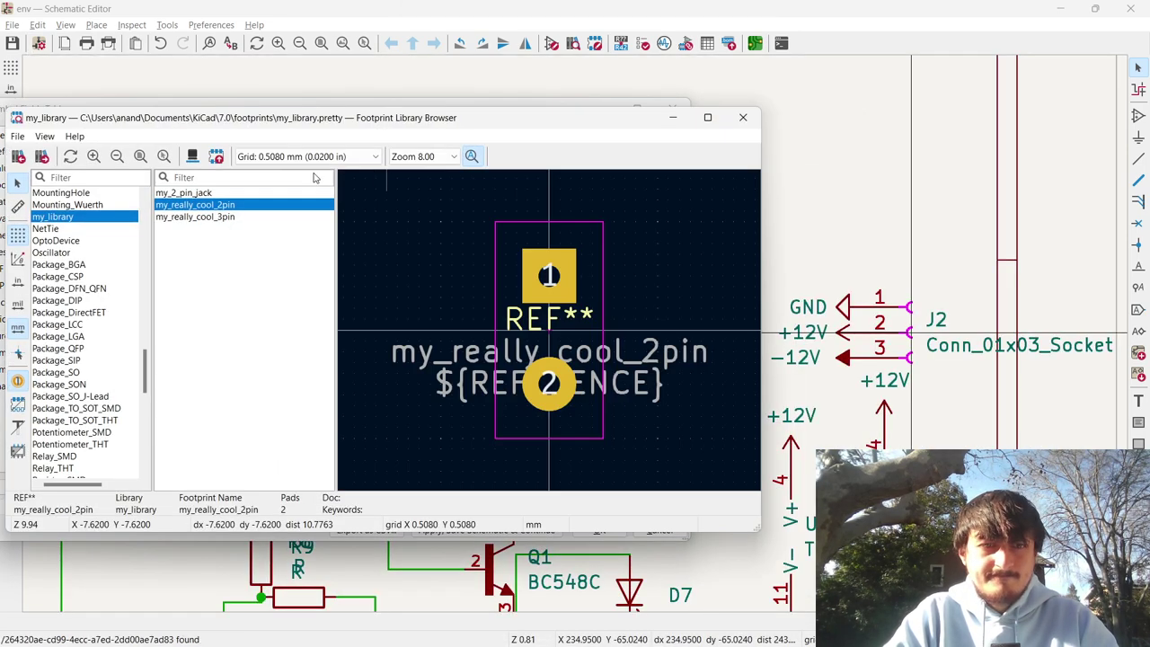
click(243, 219)
key(Return)
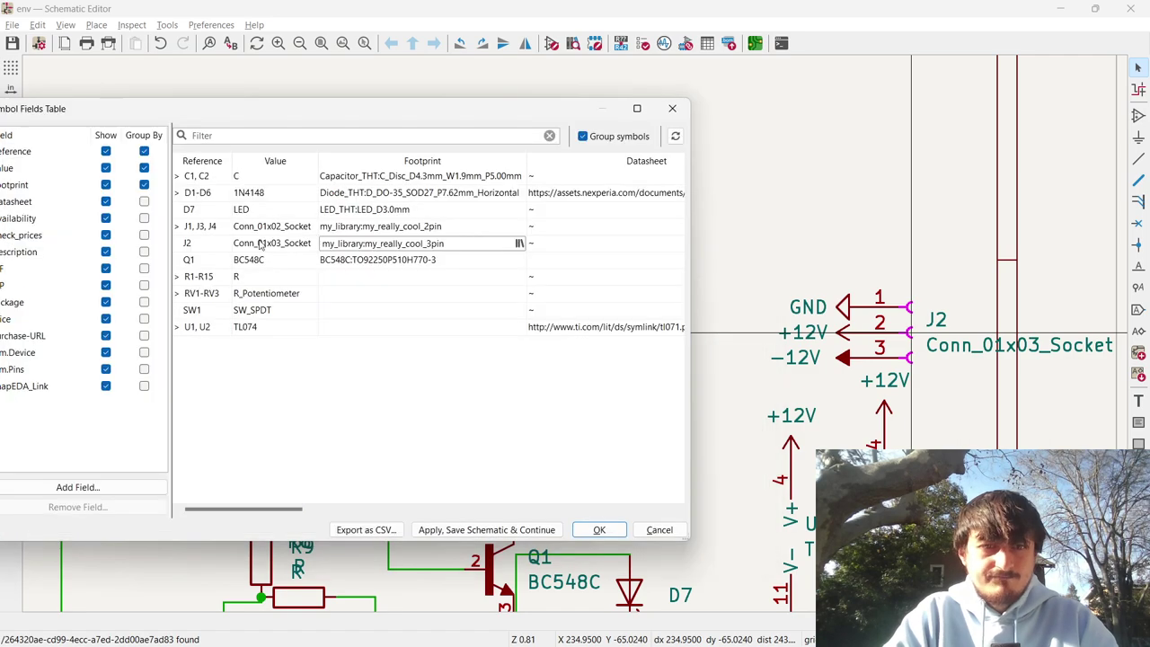
click(386, 310)
click(519, 310)
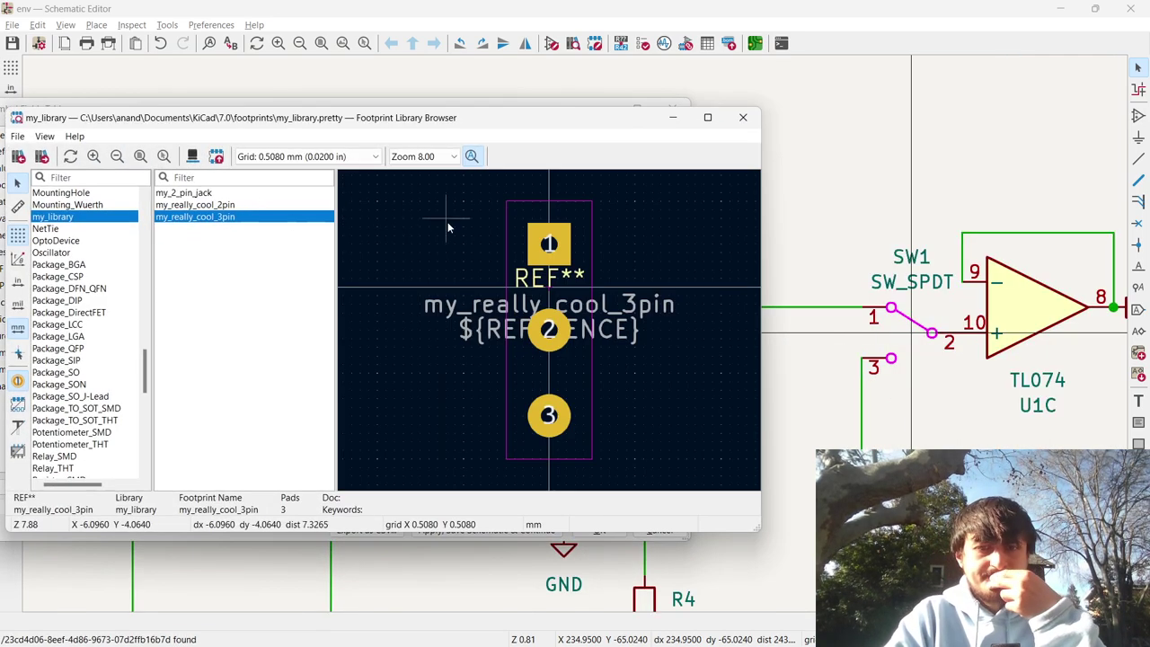
double_click(244, 217)
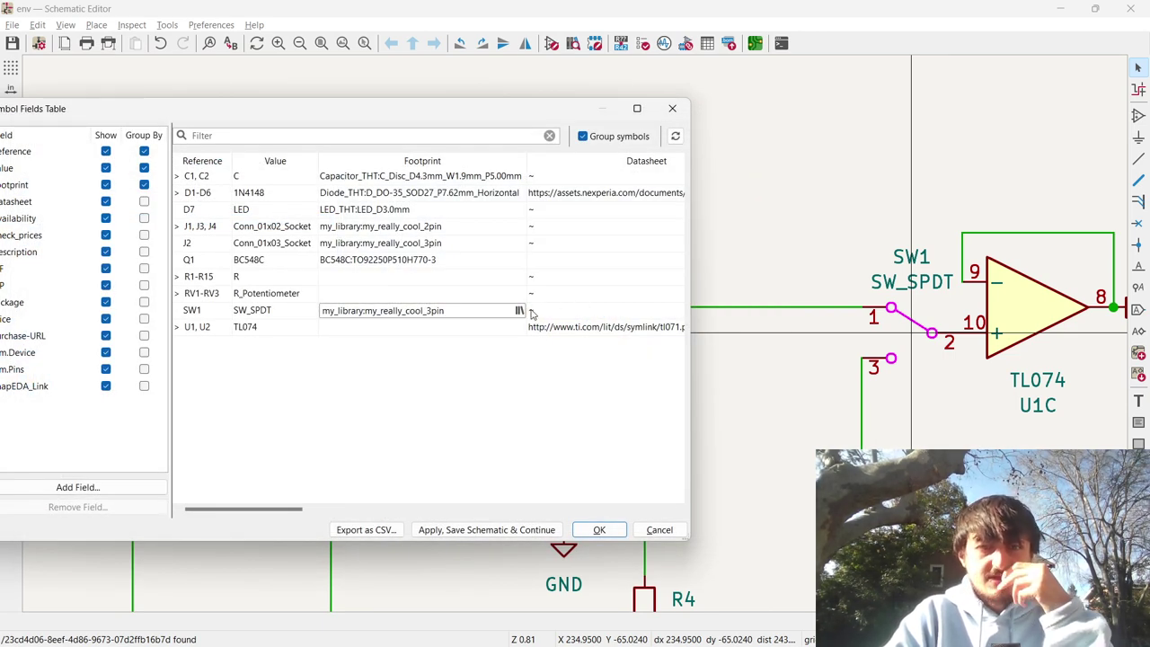
Expand the RV1-RV3 group and assign the footprint my_library:my_really_cool_3pin to the potentiometers.
click(453, 294)
click(180, 306)
click(178, 295)
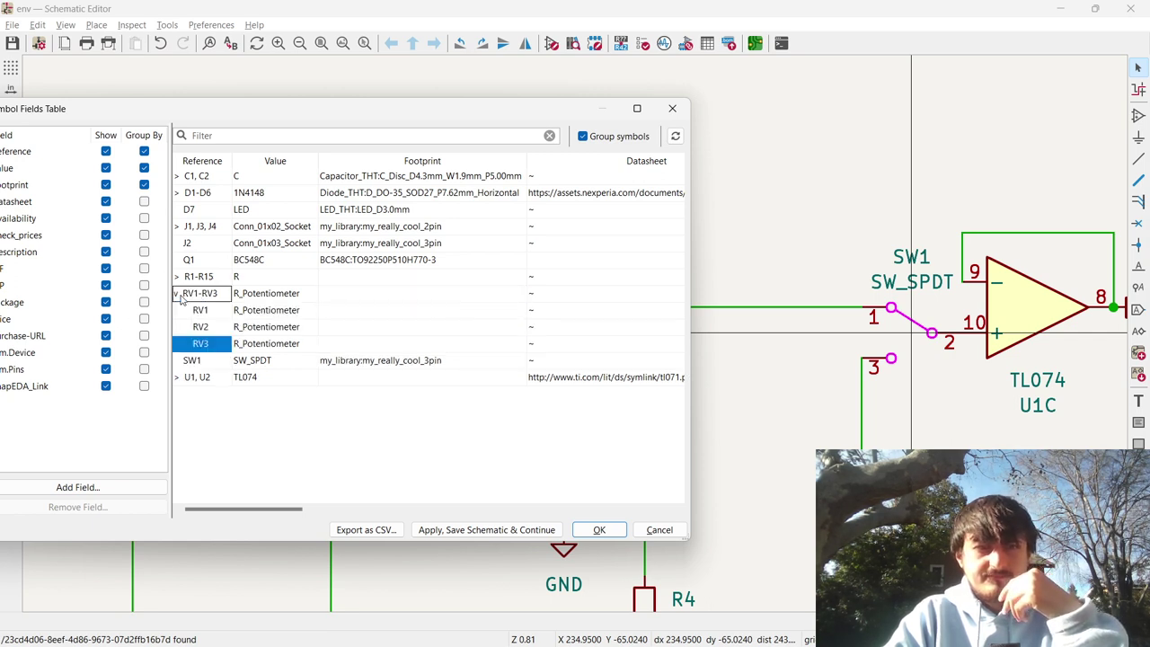
click(200, 311)
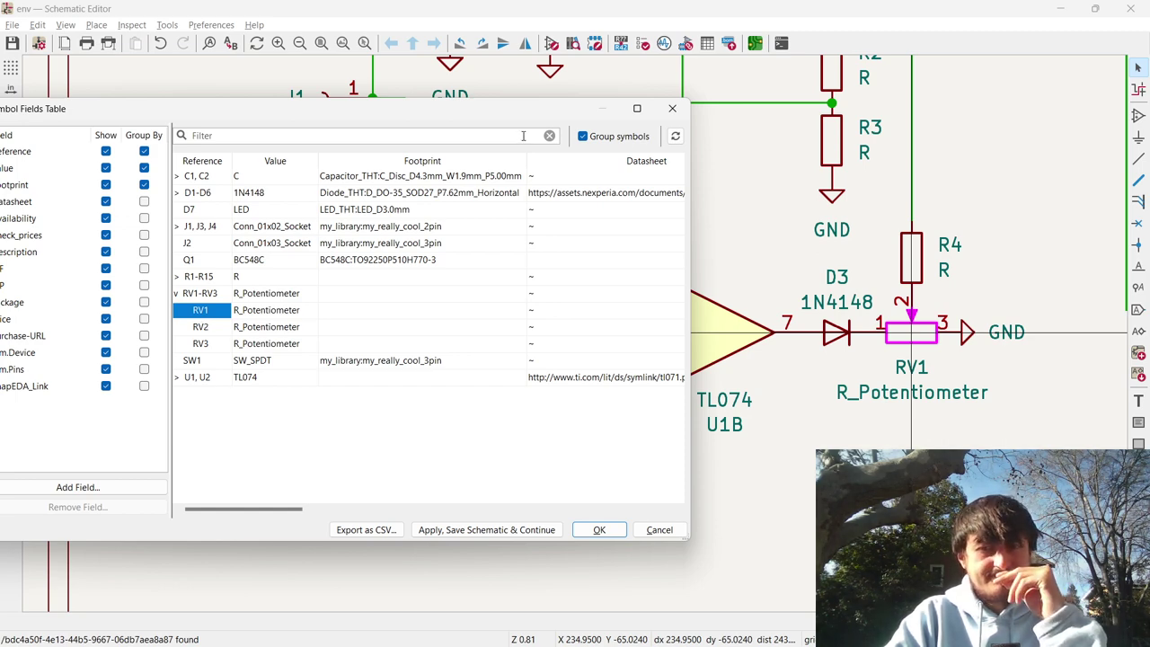
drag(542, 113, 584, 85)
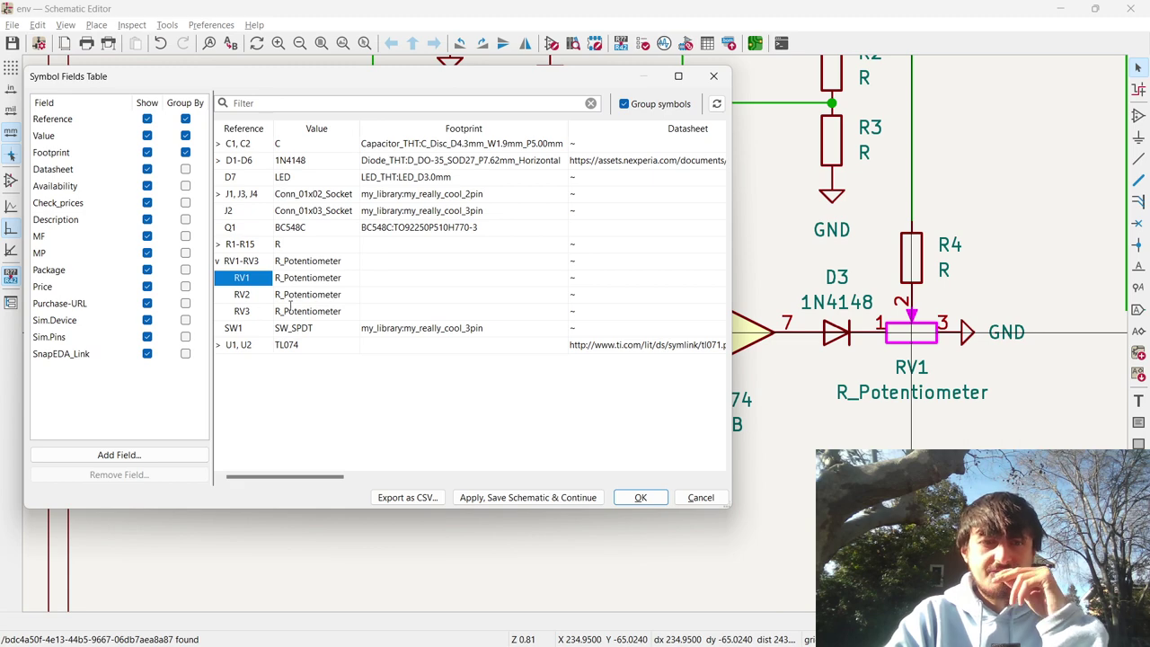
click(373, 293)
double_click(380, 312)
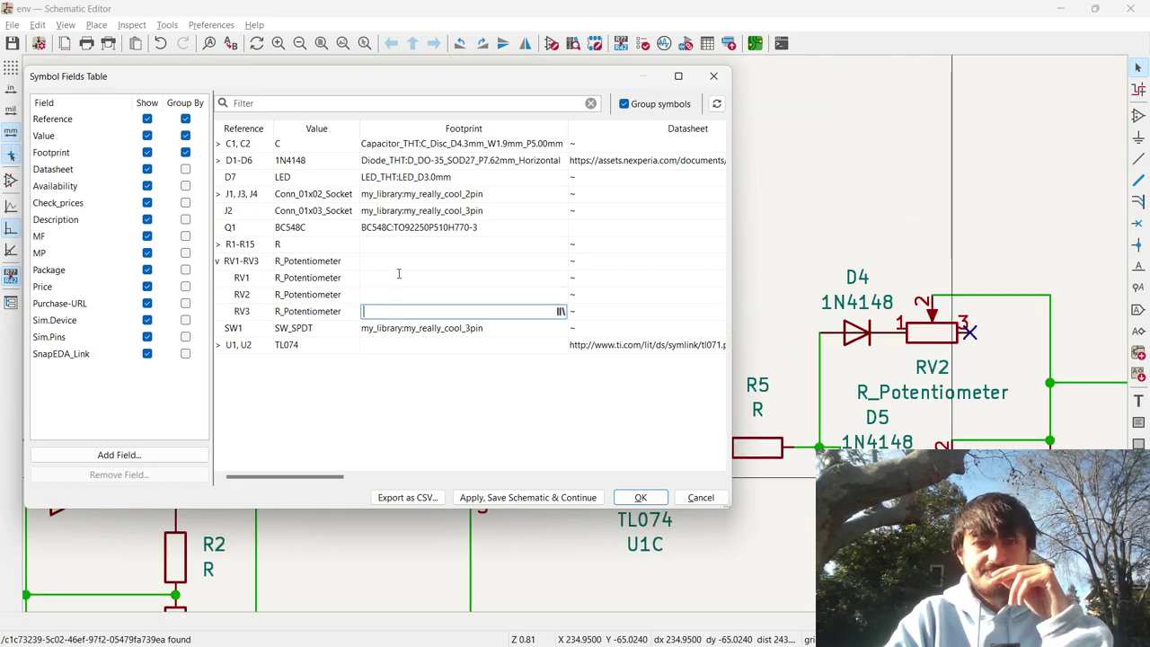
click(560, 311)
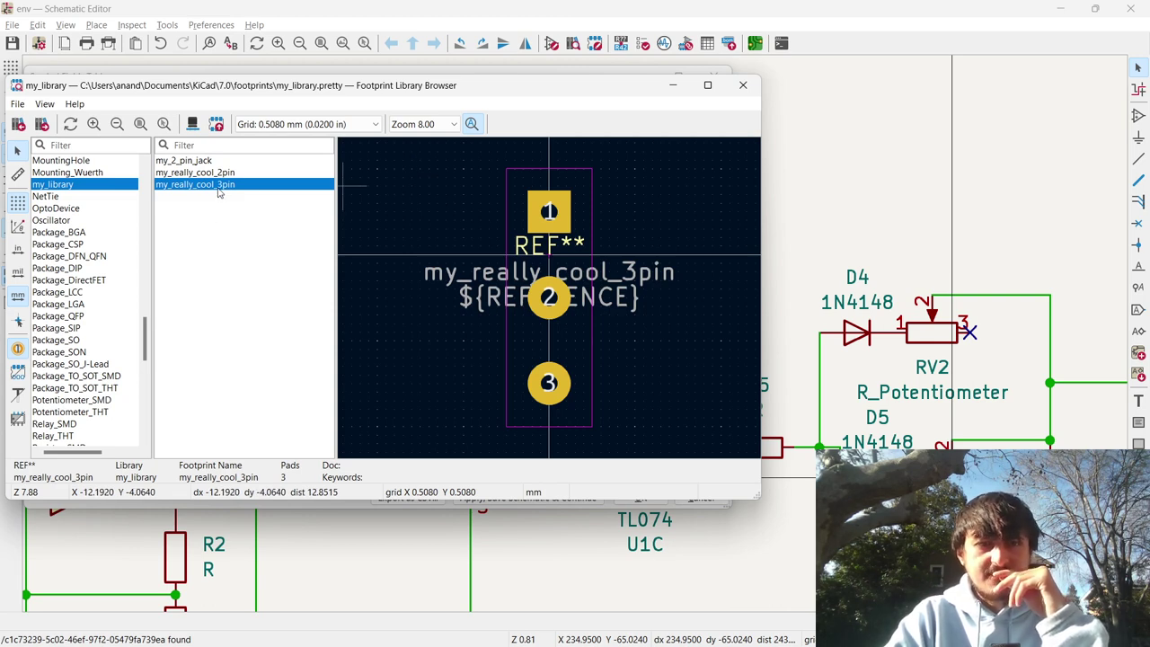
double_click(220, 184)
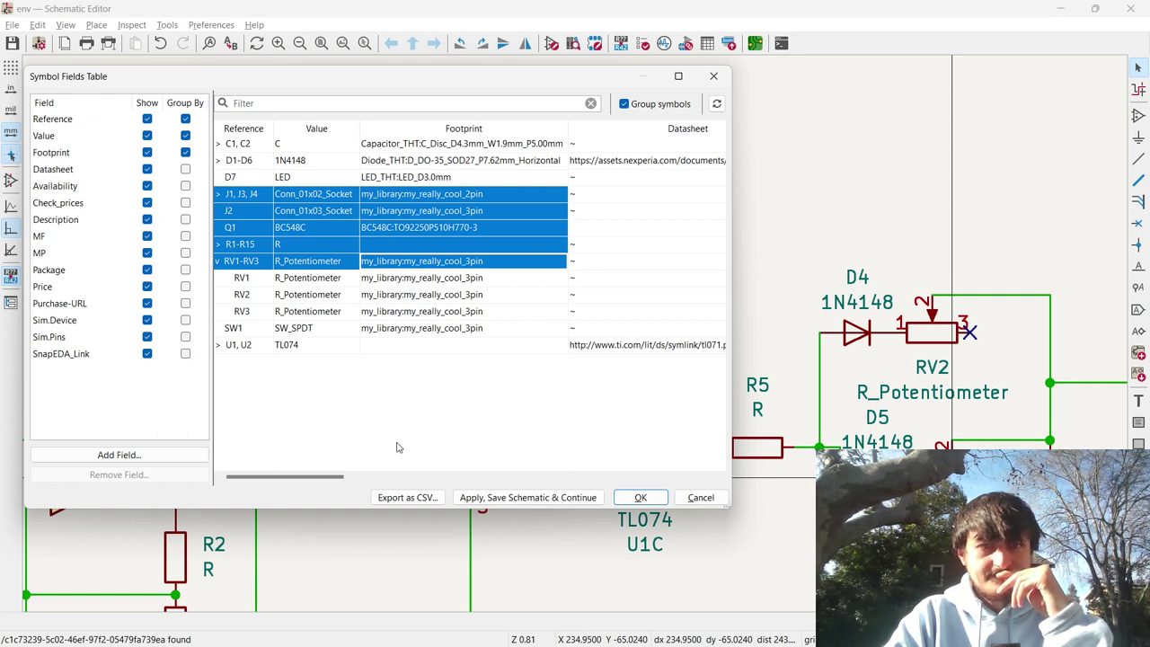
Look through the individual resistors R1-R15 and open the footprint library browser for the whole group.
click(217, 244)
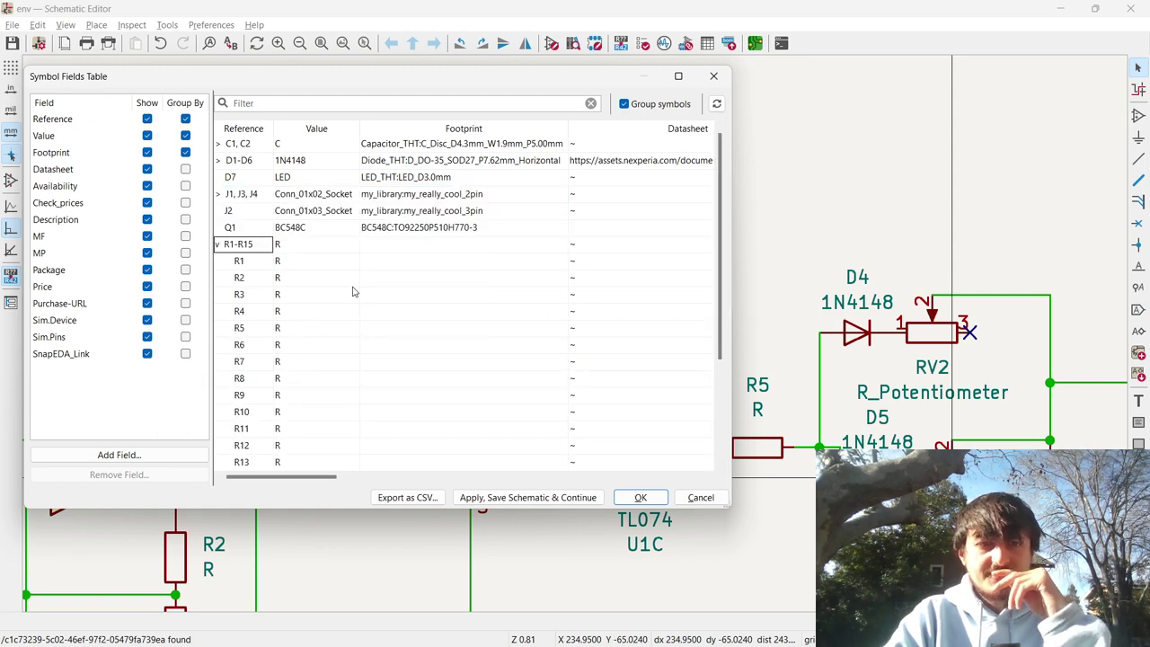
scroll(352, 292, down, 5)
scroll(334, 348, up, 5)
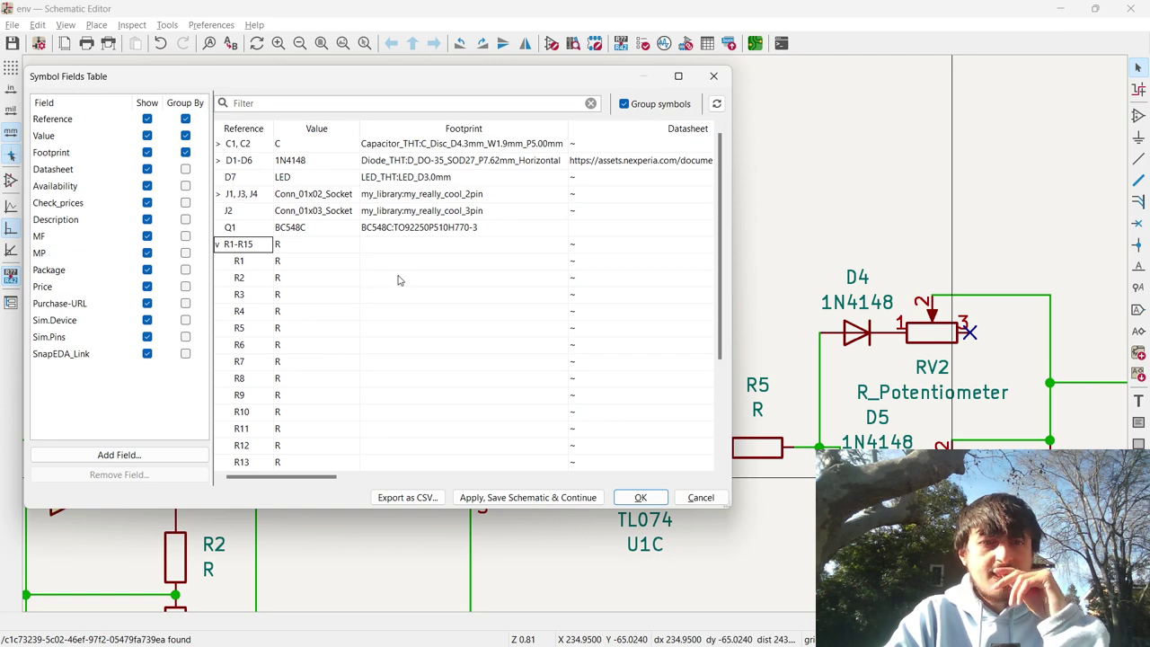
click(218, 244)
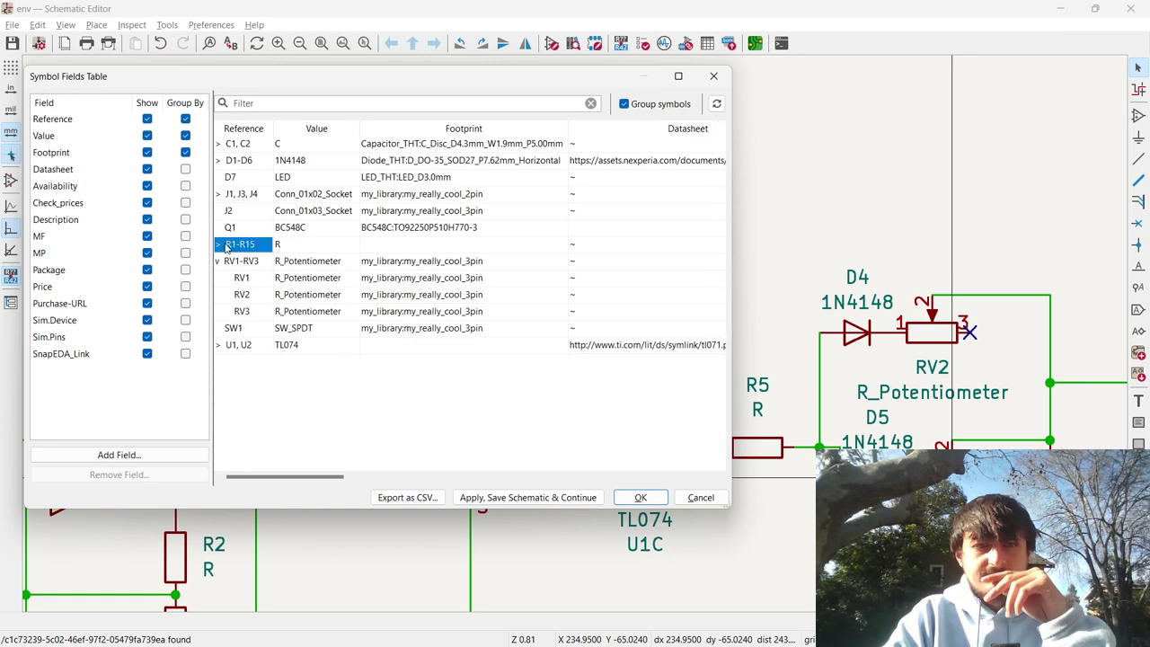
double_click(387, 245)
click(558, 244)
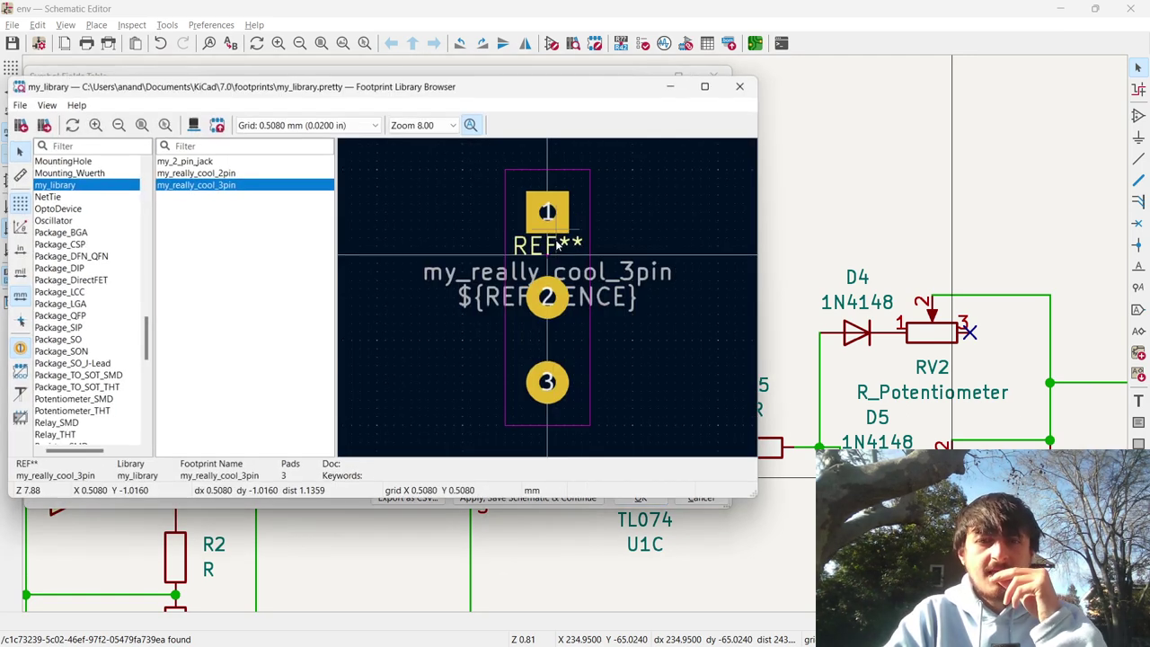
Switch to the psu schematic, close its Symbol Fields Table and go to the psu project window.
key(alt+Tab)
key(alt+Tab)
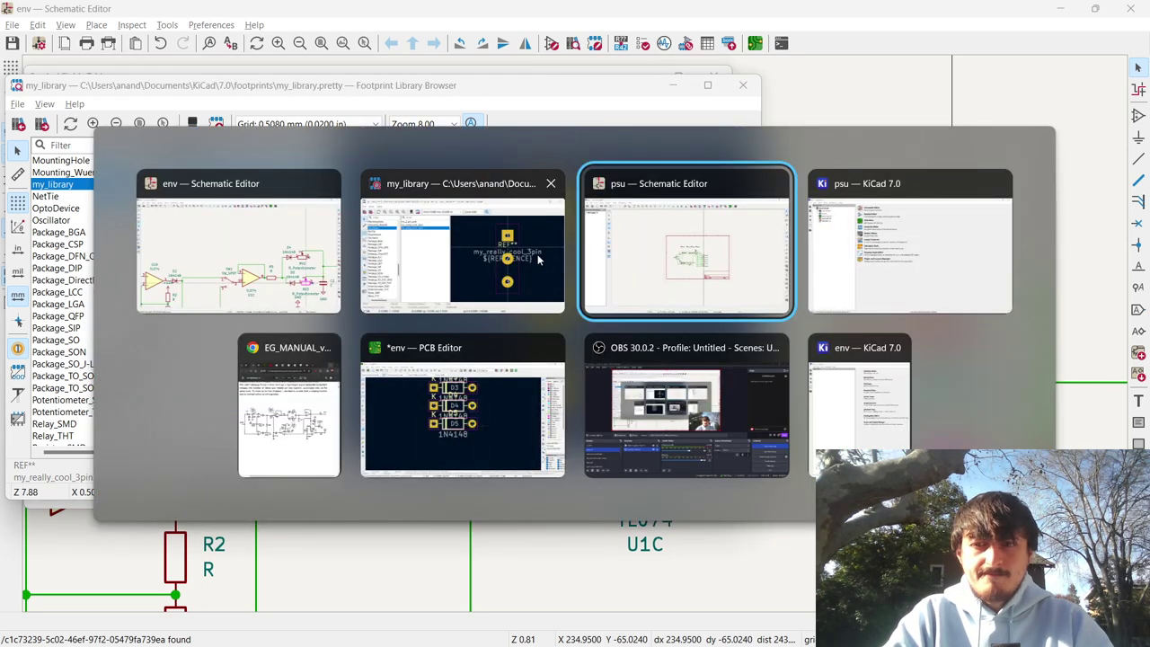
key(alt+Tab)
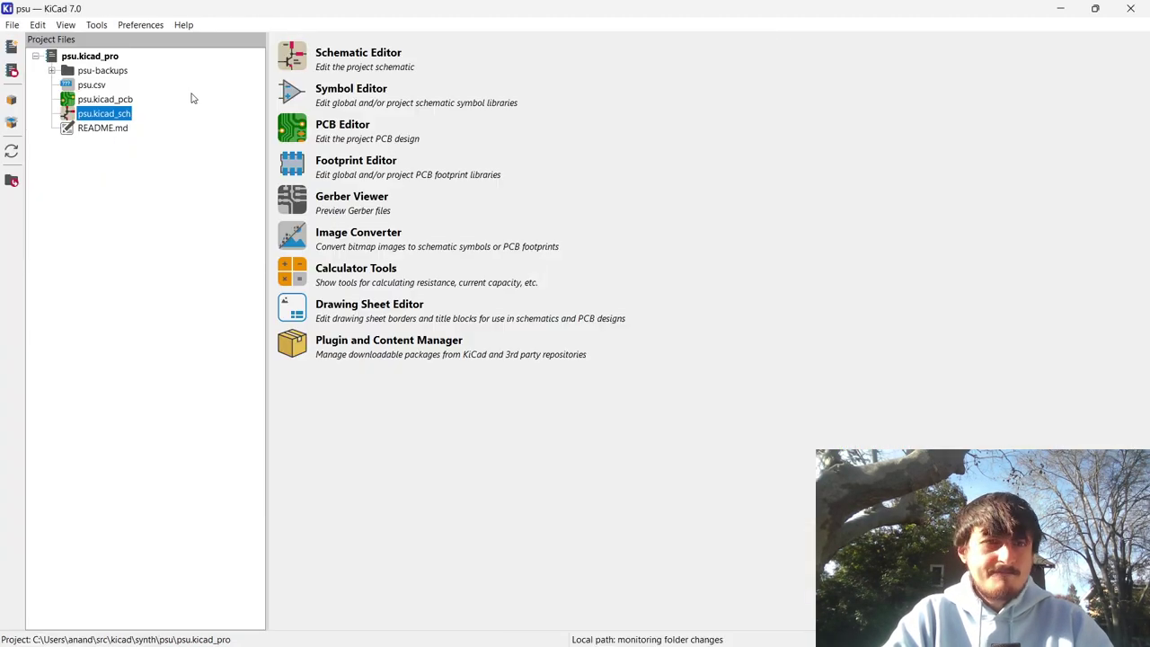
click(12, 24)
mouse_move(131, 129)
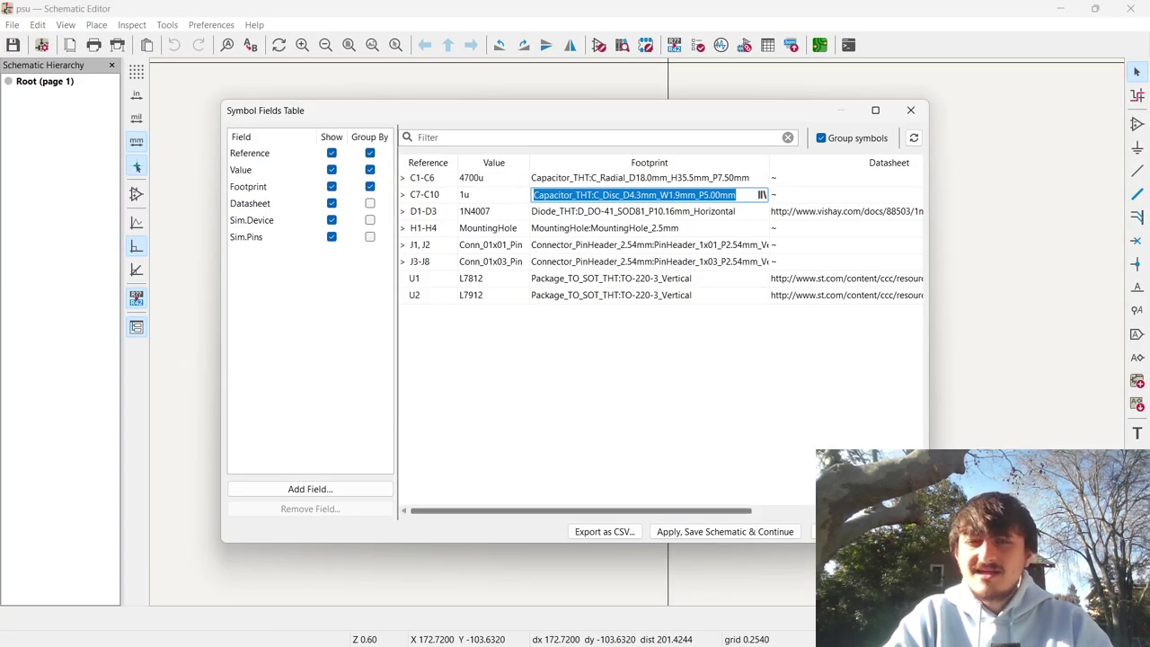
click(819, 531)
key(alt+Tab)
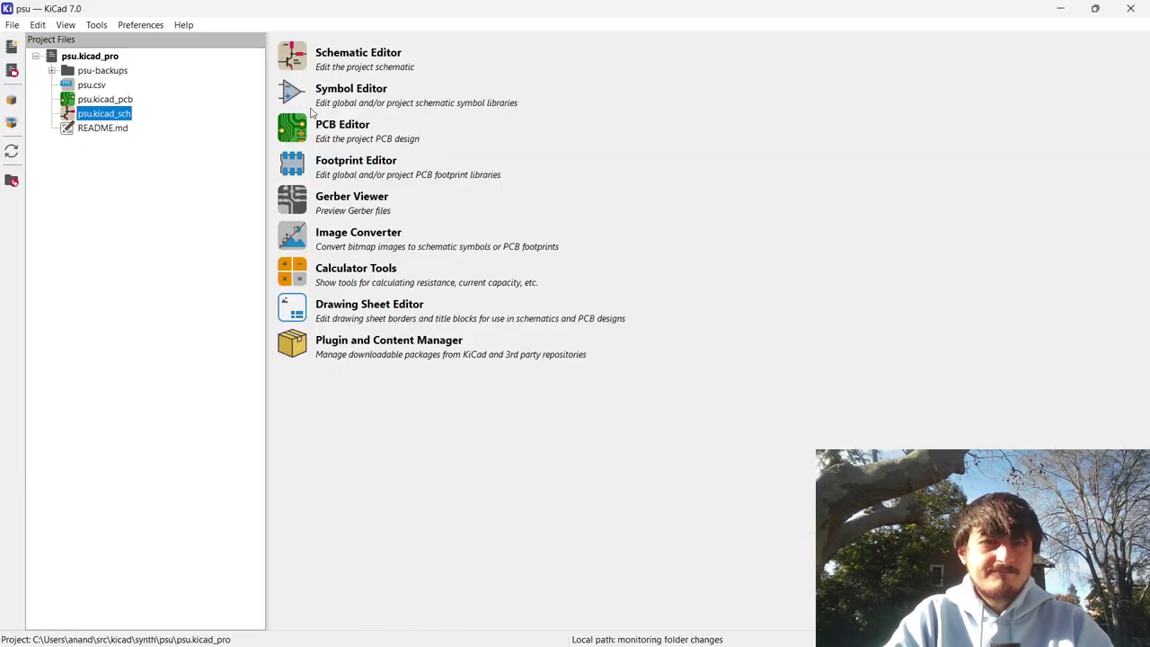
Open the recent project synth\vca\vca.kicad_pro and its schematic.
click(16, 25)
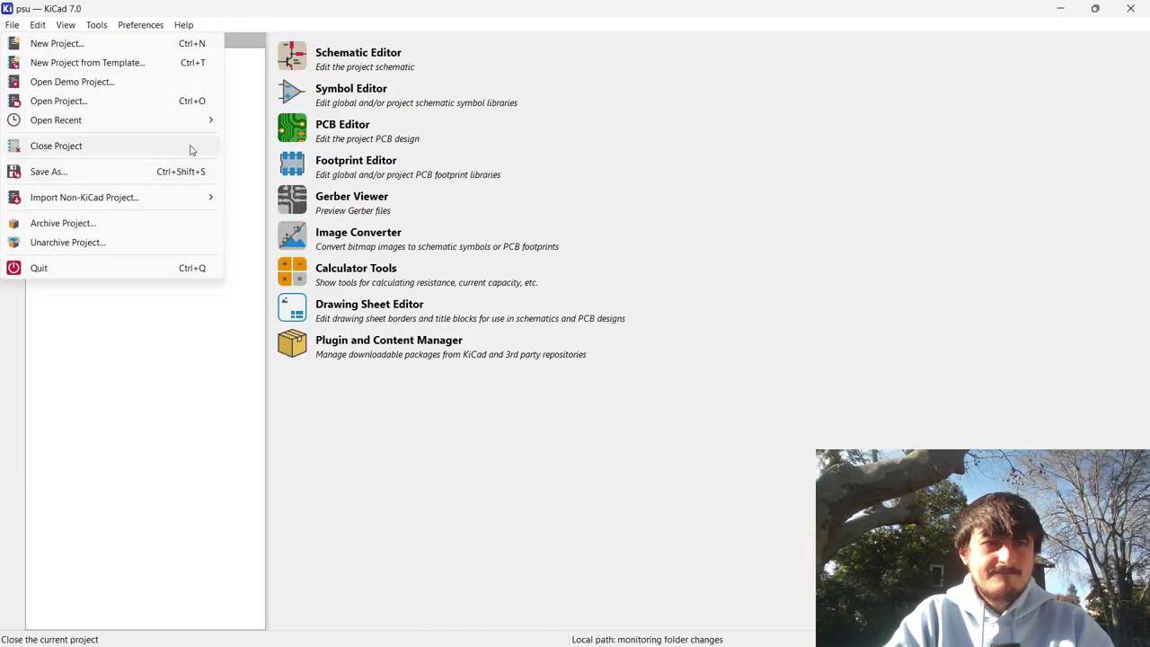
mouse_move(190, 131)
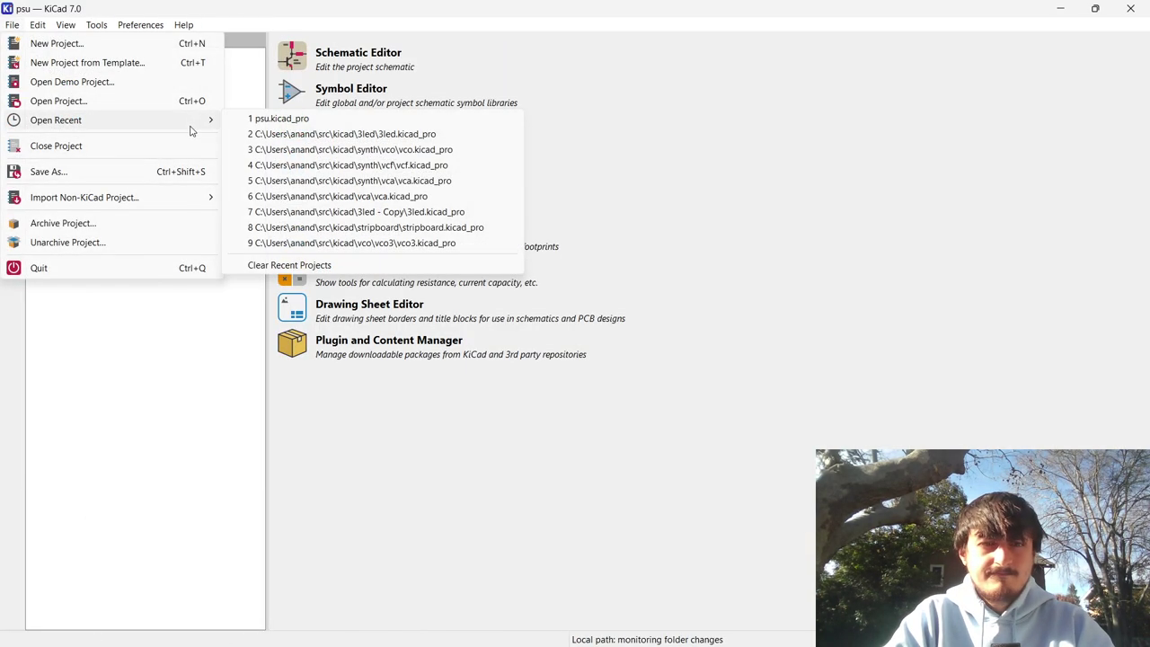
click(401, 181)
double_click(103, 99)
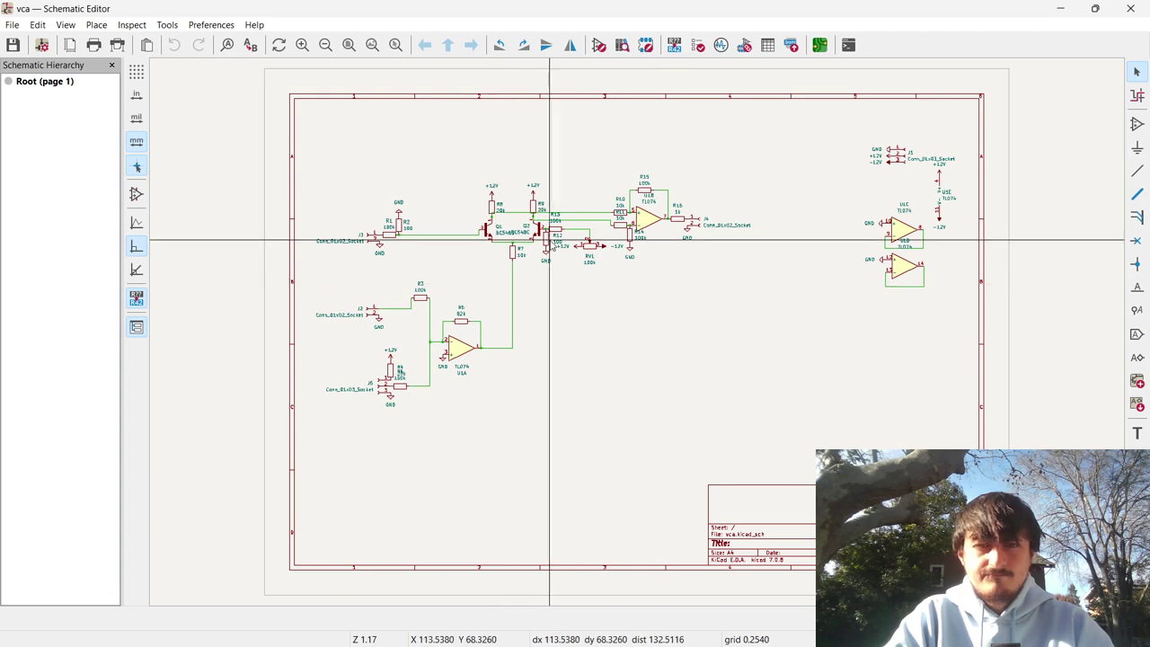
Copy the 100k resistors' footprint from the vca Symbol Fields Table and return to the env footprint library browser.
click(620, 45)
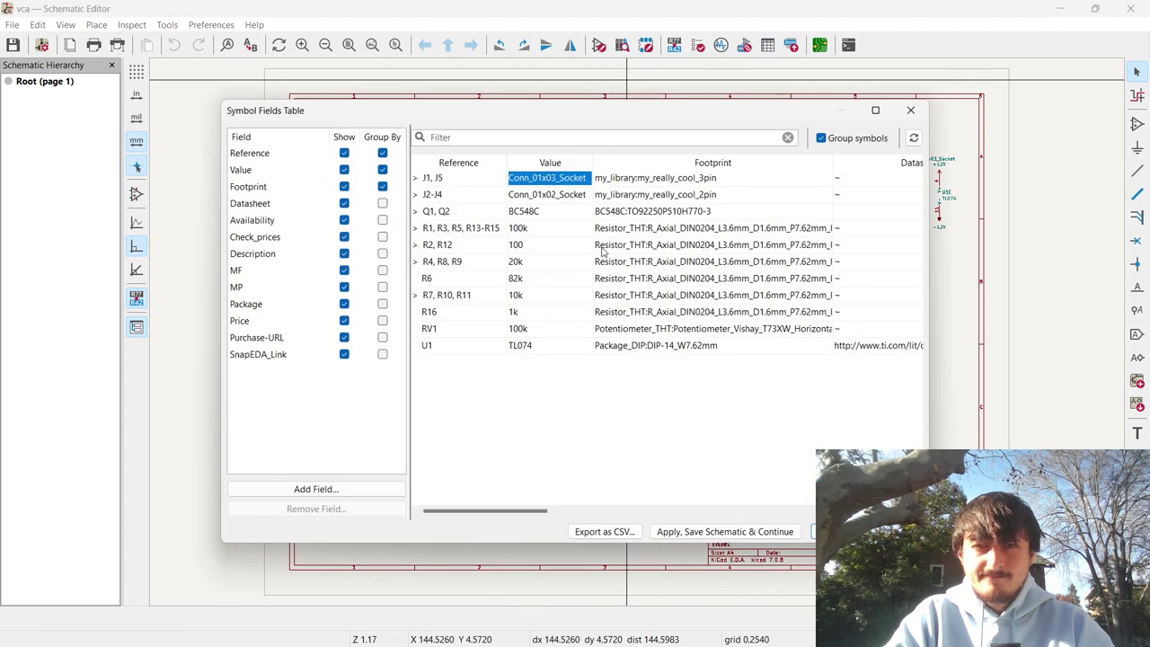
double_click(669, 228)
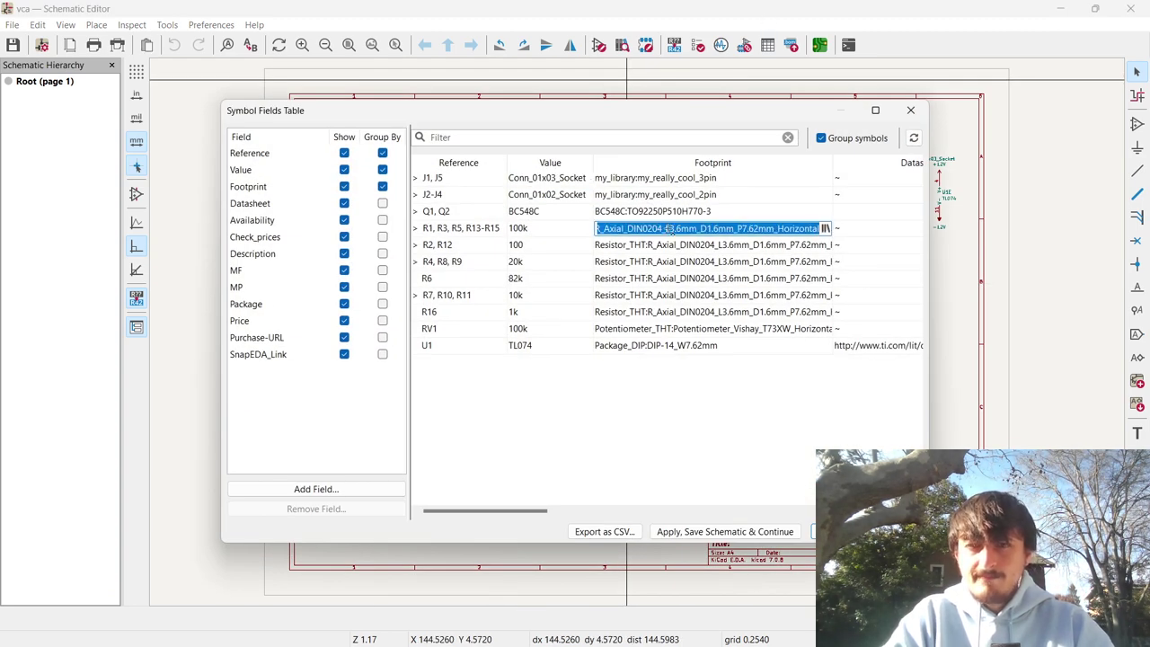
key(alt+Tab)
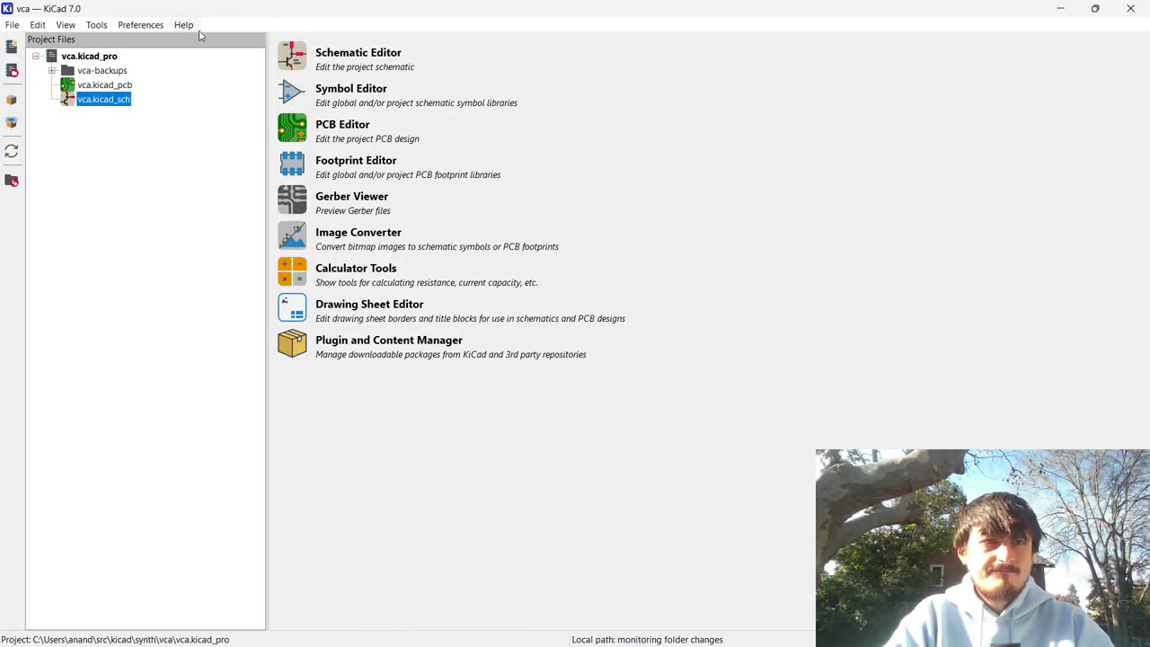
key(alt+Tab)
key(alt+Tab)
key(alt+Tab)
key(alt+shift+Tab)
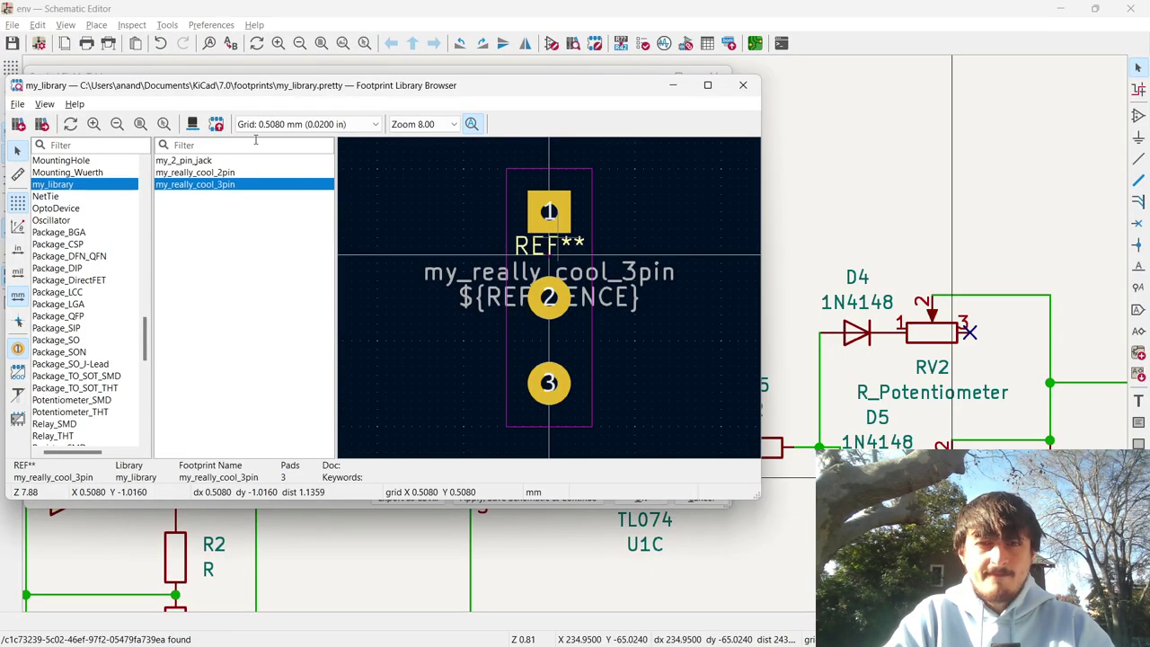
Close the footprint library browser and assign the copied footprint Resistor_THT:R_Axial_DIN0204_L3.6mm_D1.6mm_P7.62mm_Horizontal to R1-R15.
click(743, 84)
click(560, 244)
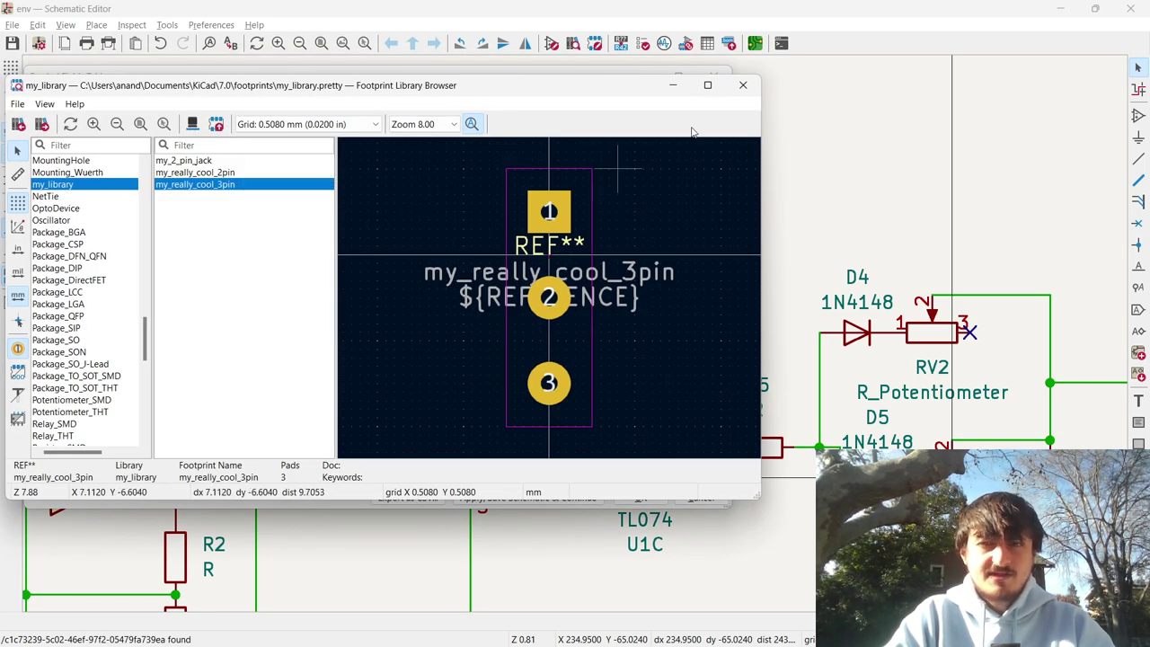
click(743, 85)
click(443, 247)
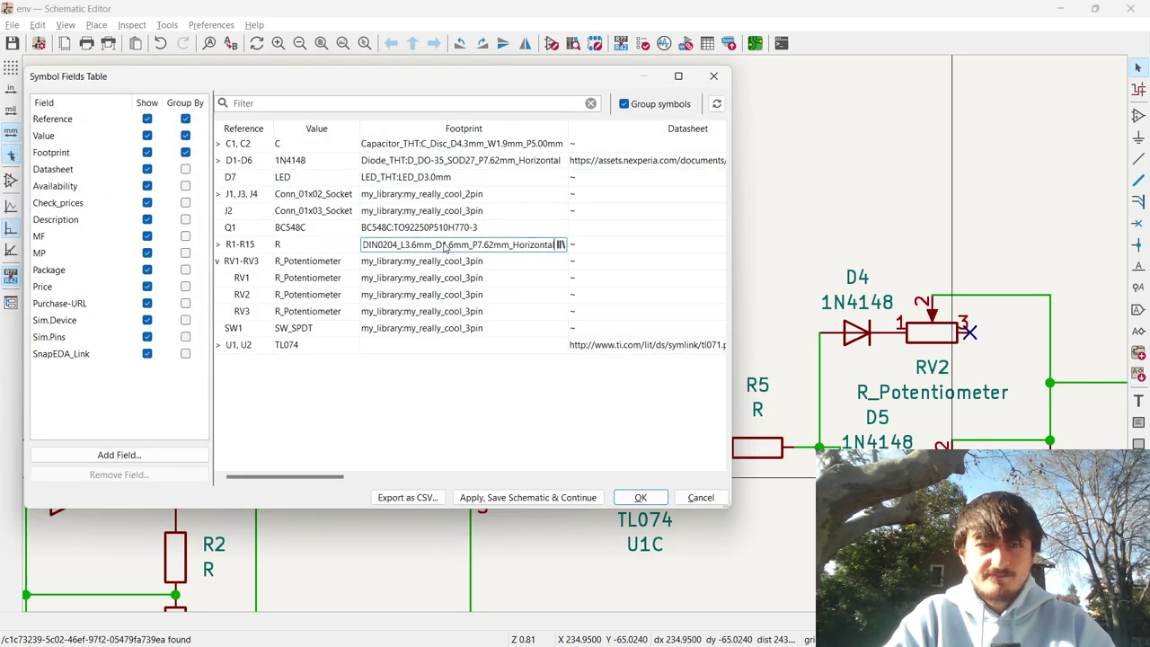
key(Return)
click(217, 246)
click(217, 246)
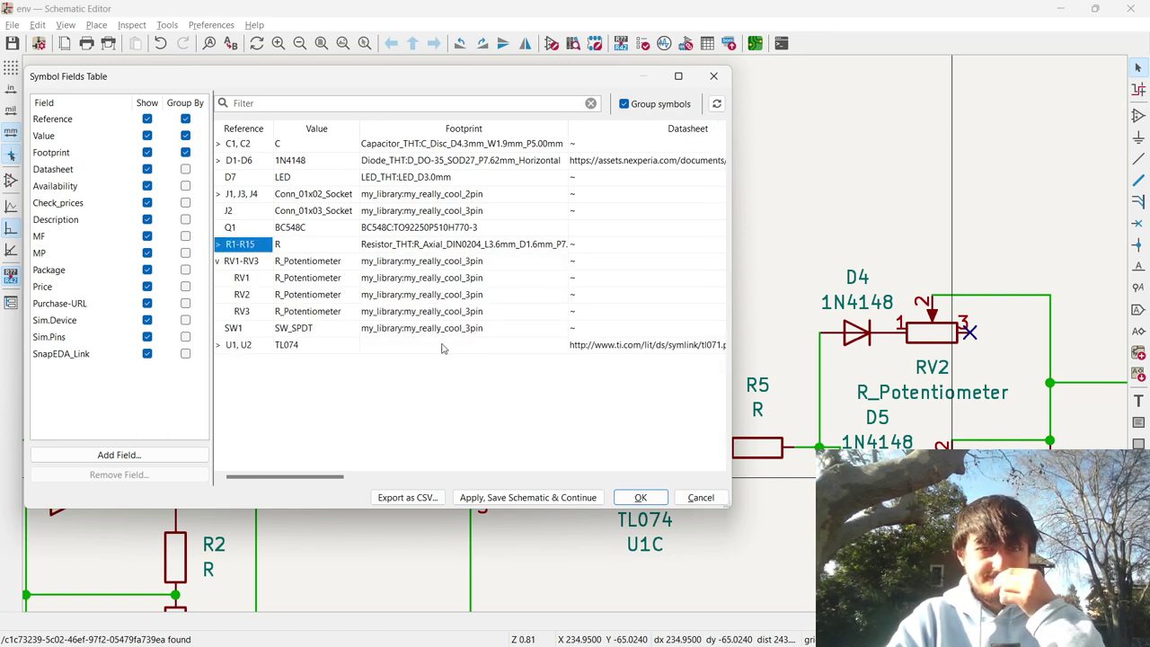
Find the DIP-14_W7.62mm footprint in the Package_DIP library and assign it to the TL074 op-amps U1 and U2.
click(479, 350)
click(559, 345)
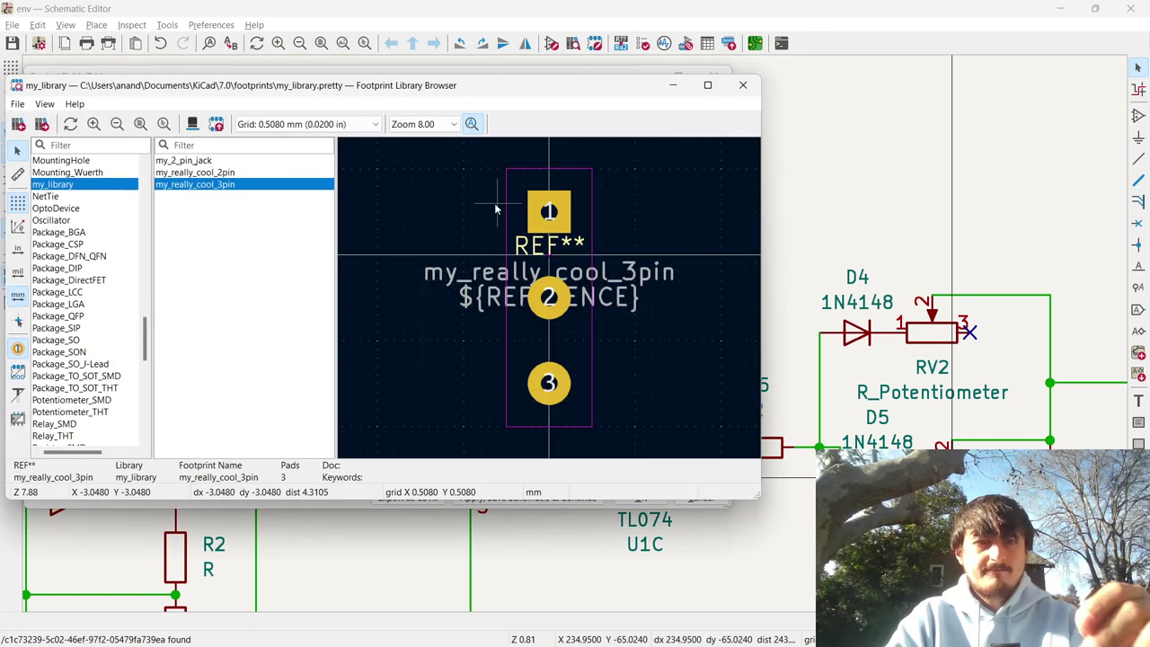
text(dip)
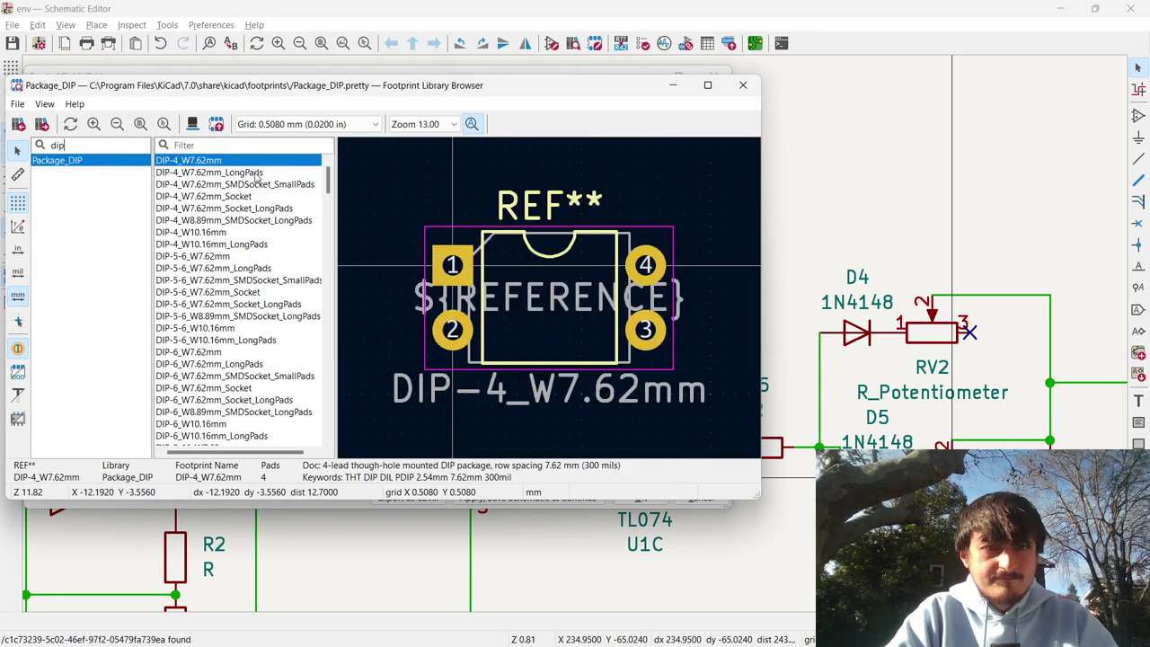
key(Tab)
text(14)
double_click(227, 164)
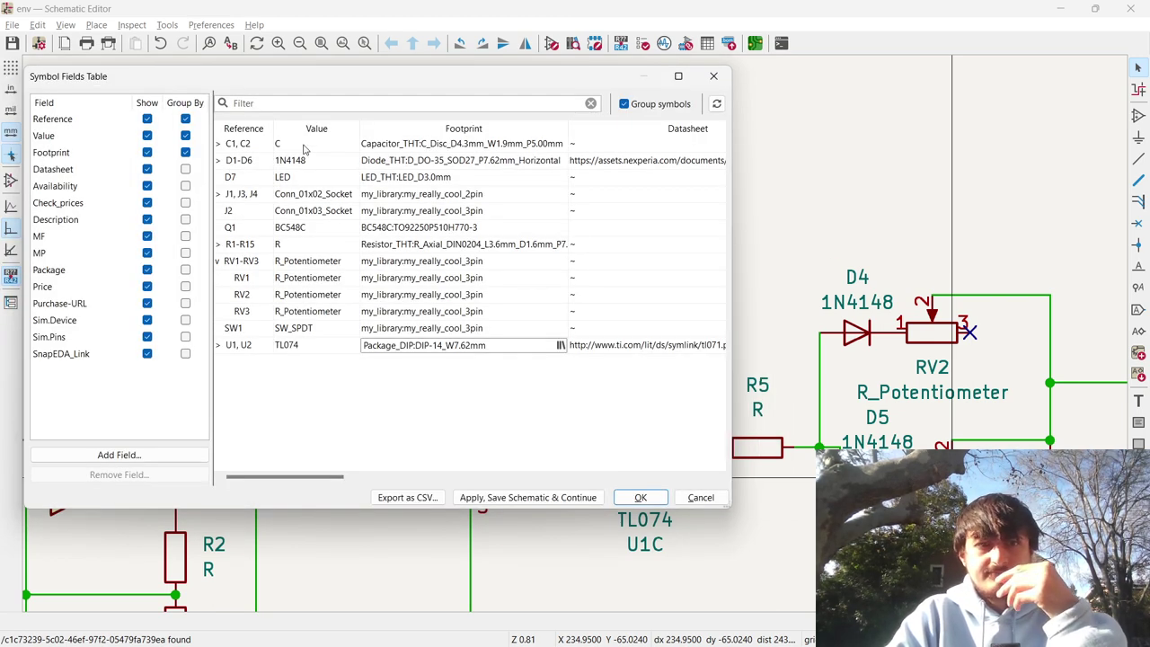
Expand the C1, C2 group, check C1 against the EG_MANUAL_v2 schematic and set its value to 1u.
key(Up)
key(Up)
key(Up)
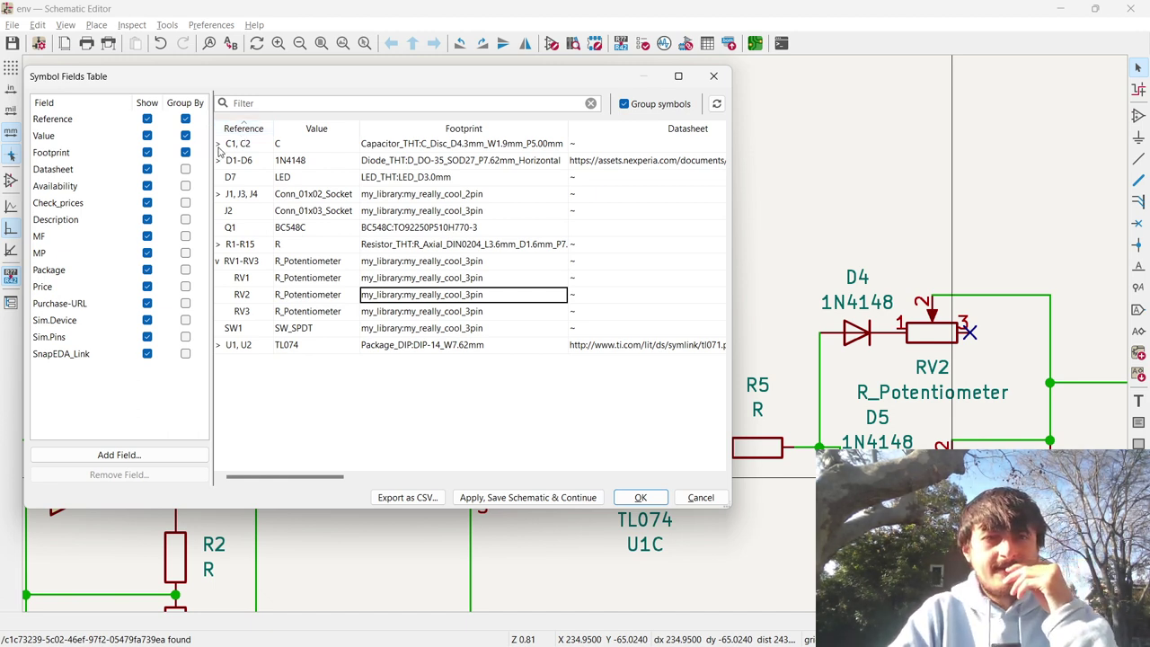
click(218, 145)
click(230, 160)
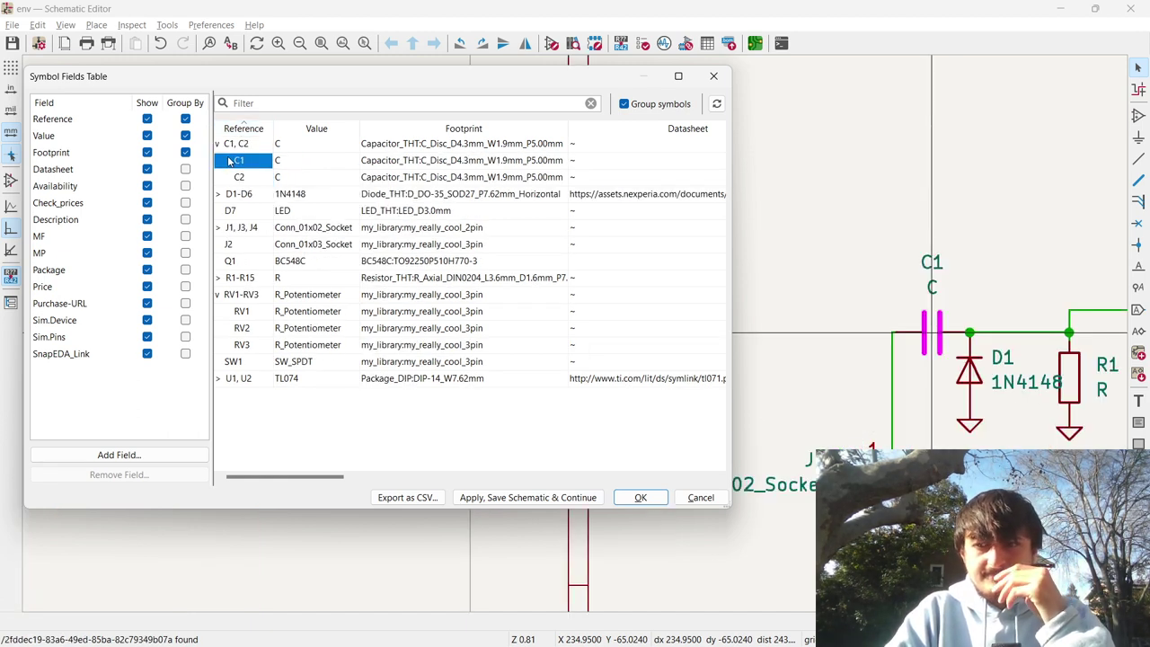
key(super+Tab)
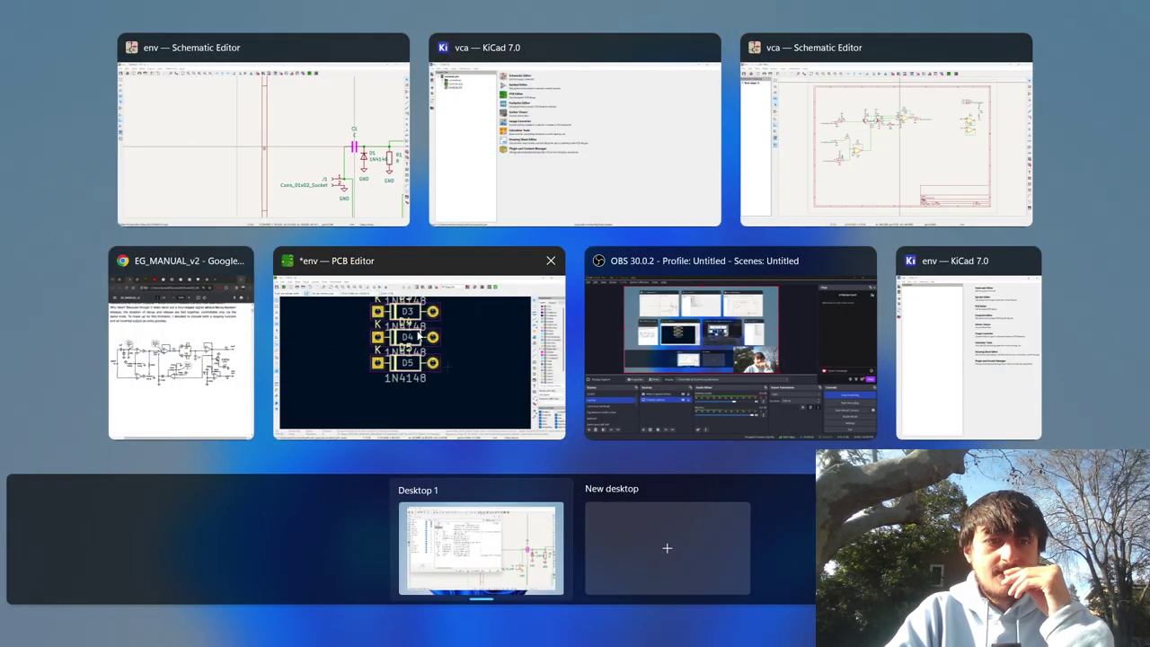
click(186, 348)
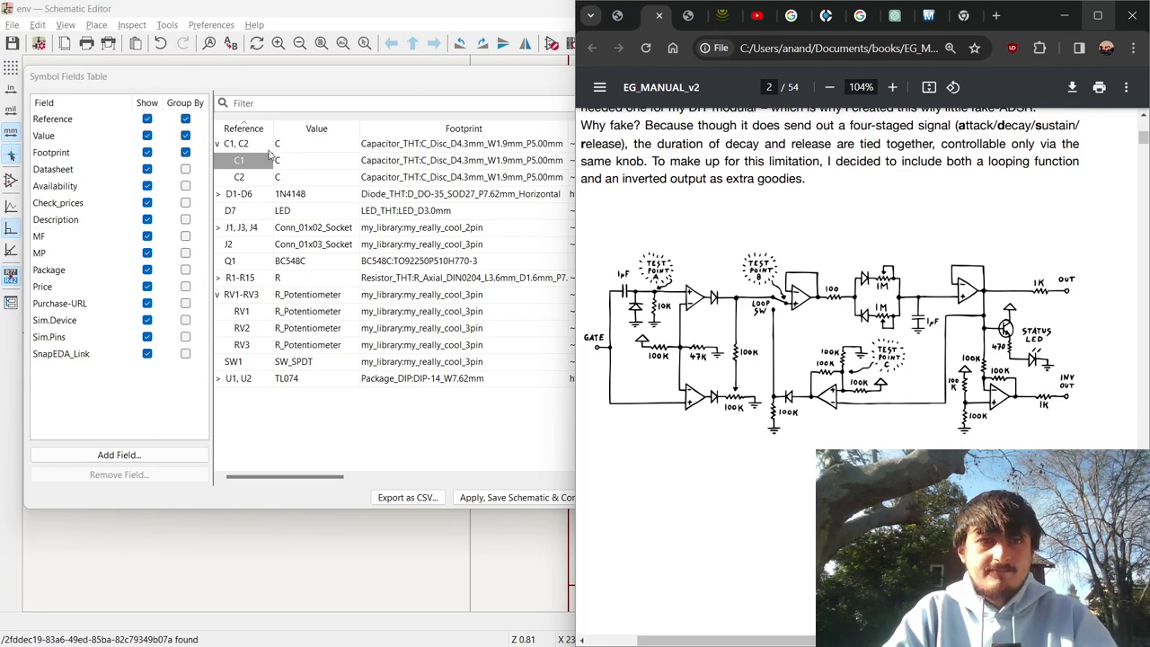
double_click(295, 160)
text(1u)
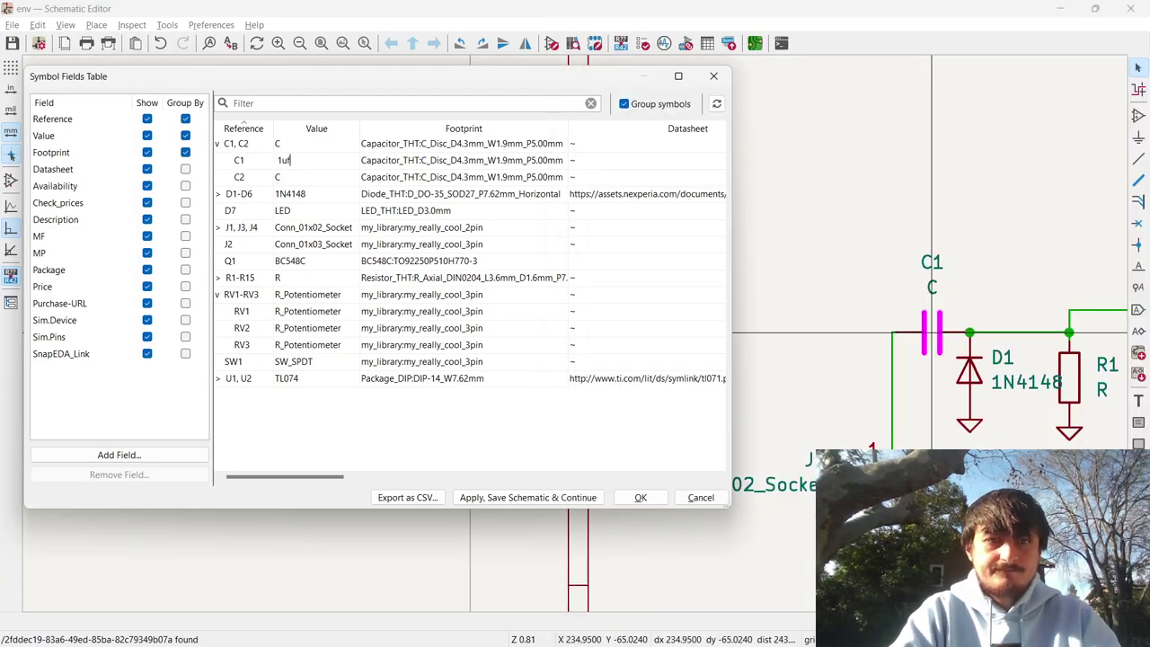
key(Return)
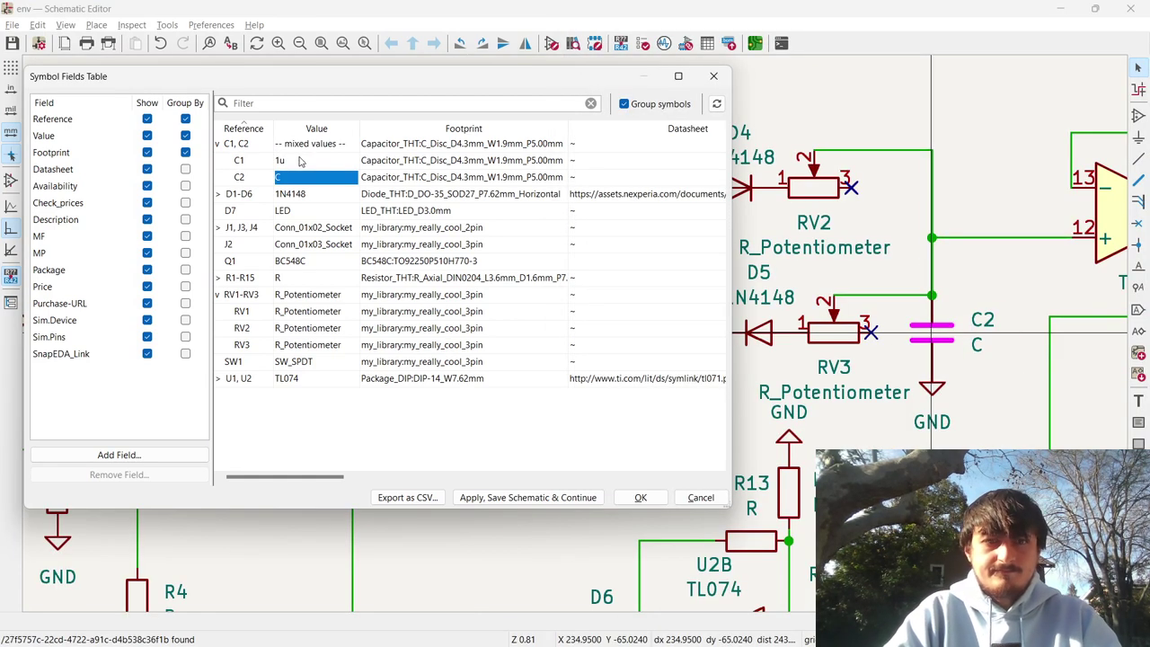
Compare C2 with the manual's schematic and set its value to 1u.
key(alt+Tab)
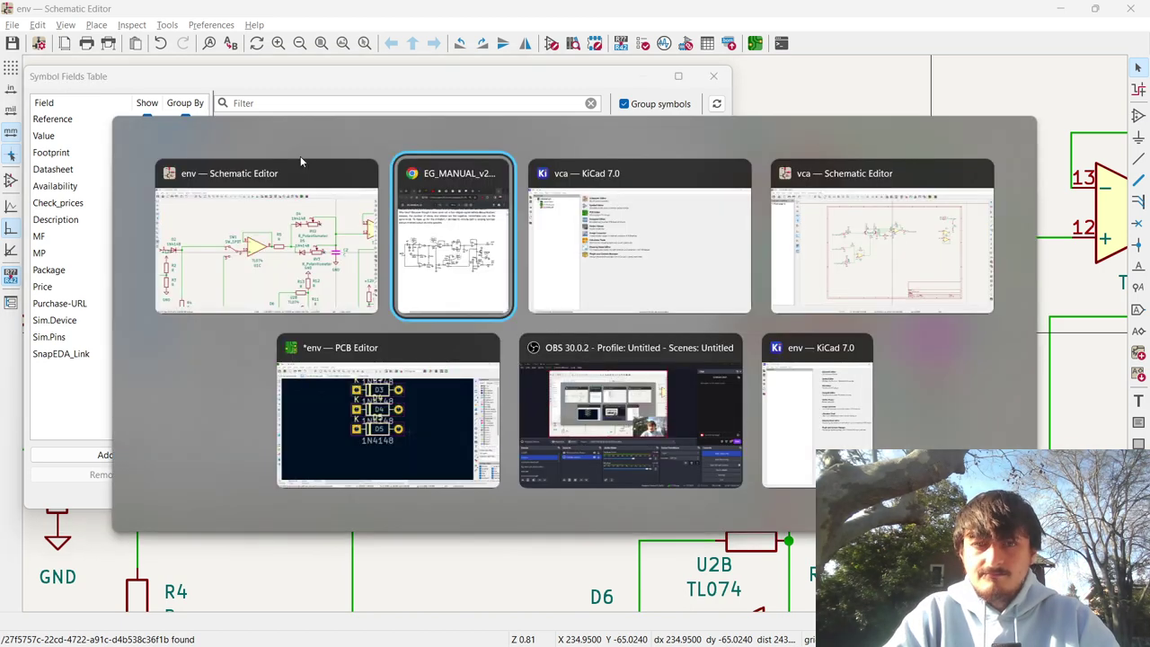
key(alt+Tab)
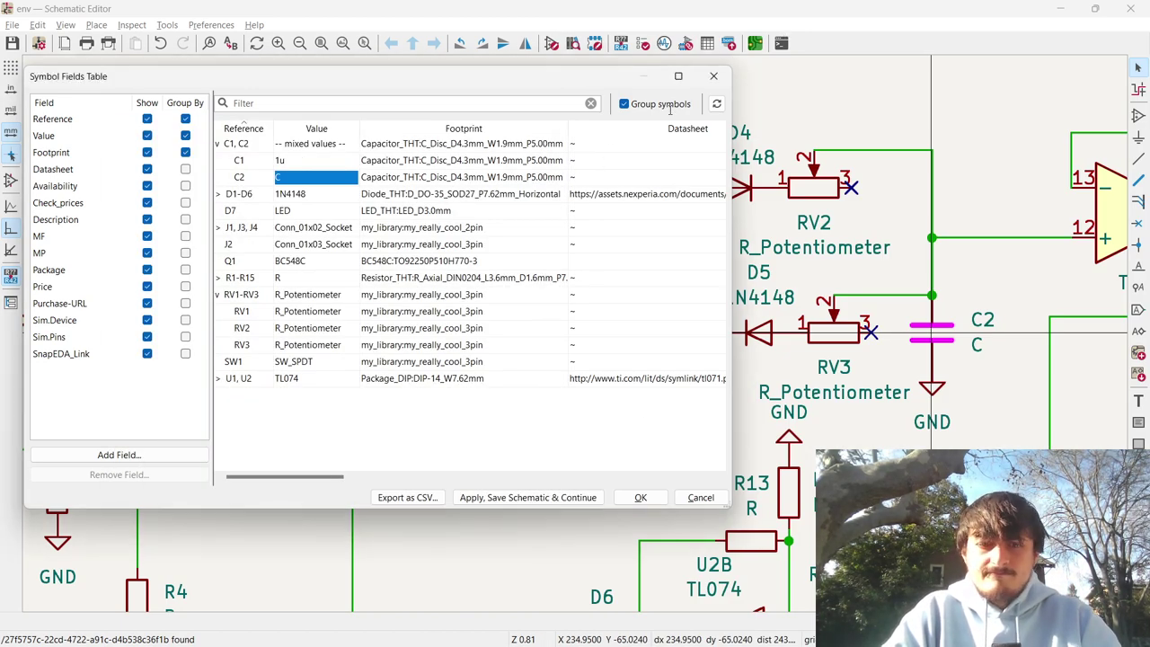
key(alt+Tab)
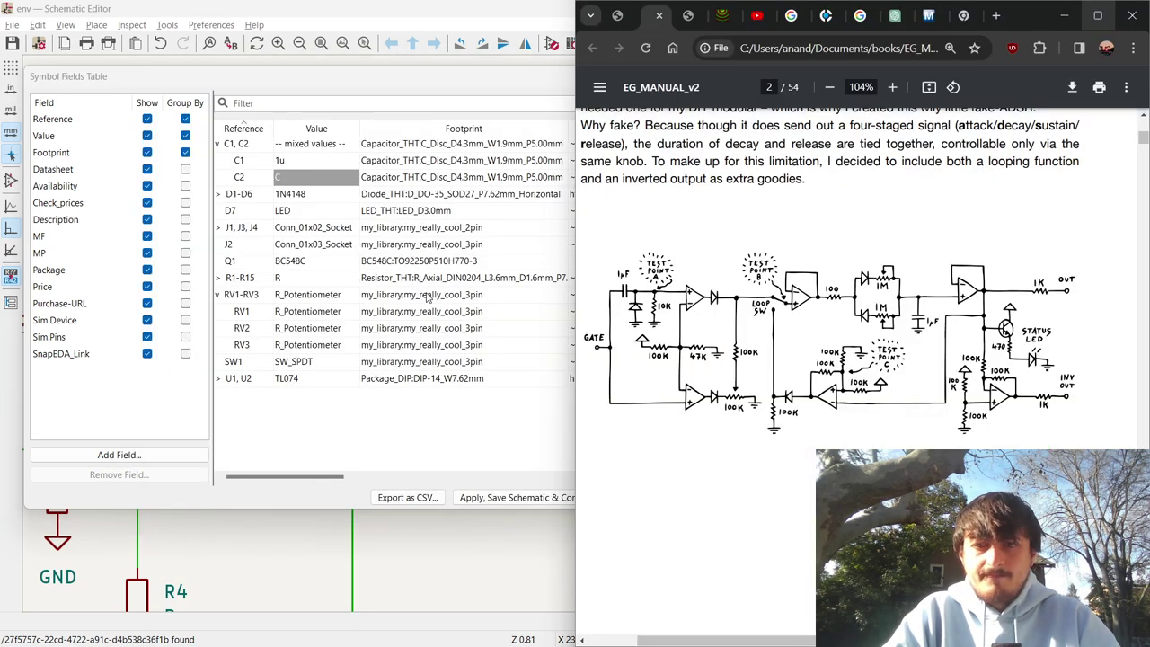
key(alt+Tab)
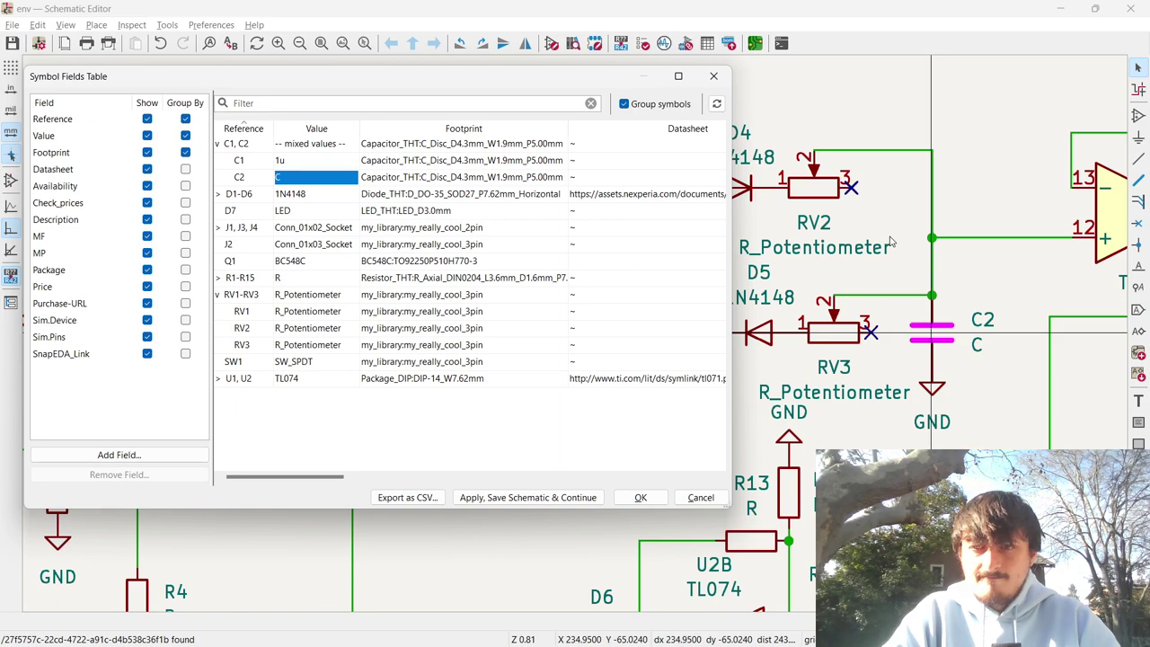
mouse_move(676, 92)
mouse_down()
mouse_move(488, 171)
mouse_move(573, 364)
mouse_move(607, 517)
mouse_move(662, 104)
mouse_move(628, 103)
mouse_move(662, 97)
mouse_up()
click(331, 194)
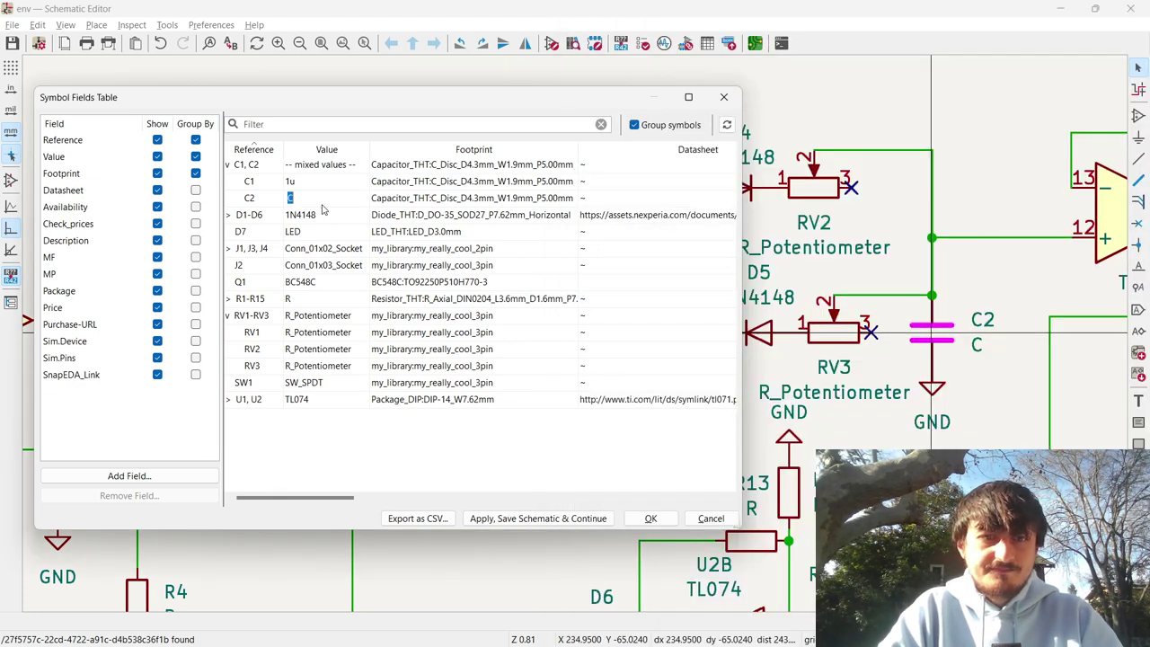
text(1u)
key(Return)
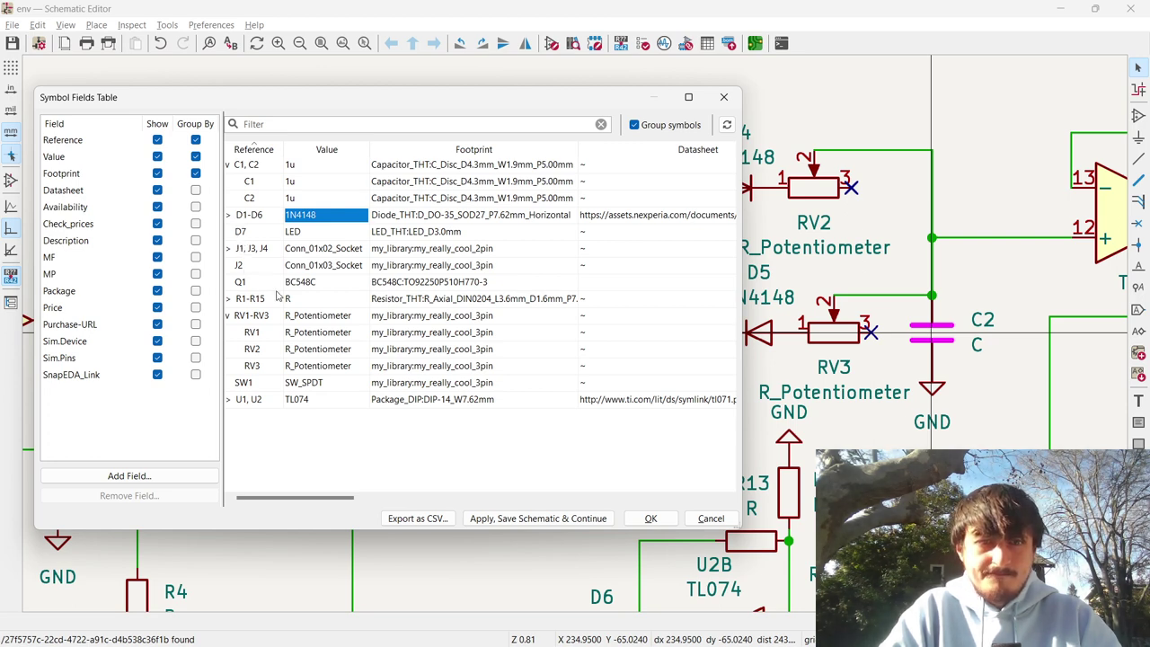
Expand the R1-R15 group, check R1 against the manual's schematic and set its value to 10k.
click(236, 300)
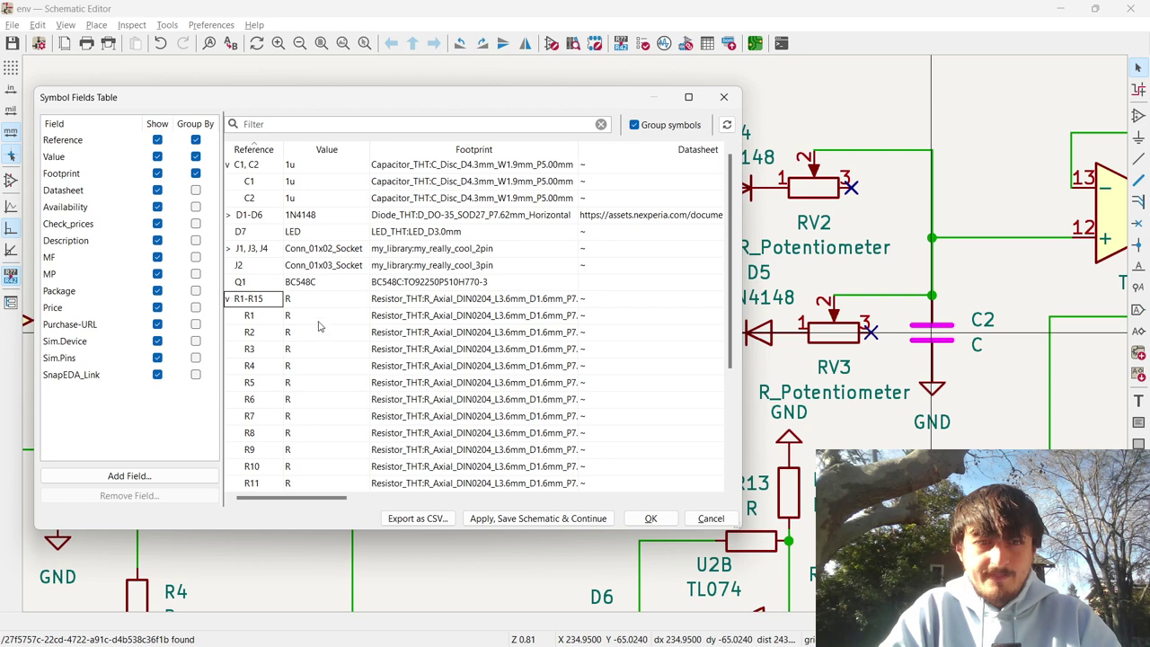
click(269, 316)
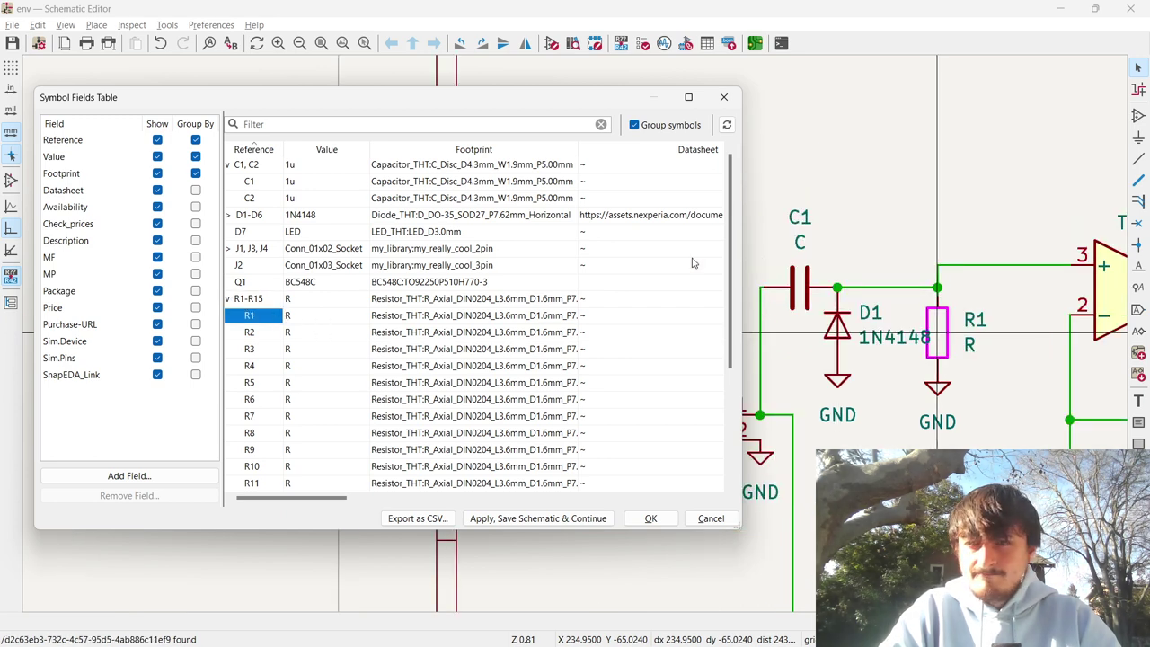
key(alt+Tab)
key(alt+Tab)
click(319, 325)
text(10k)
key(Return)
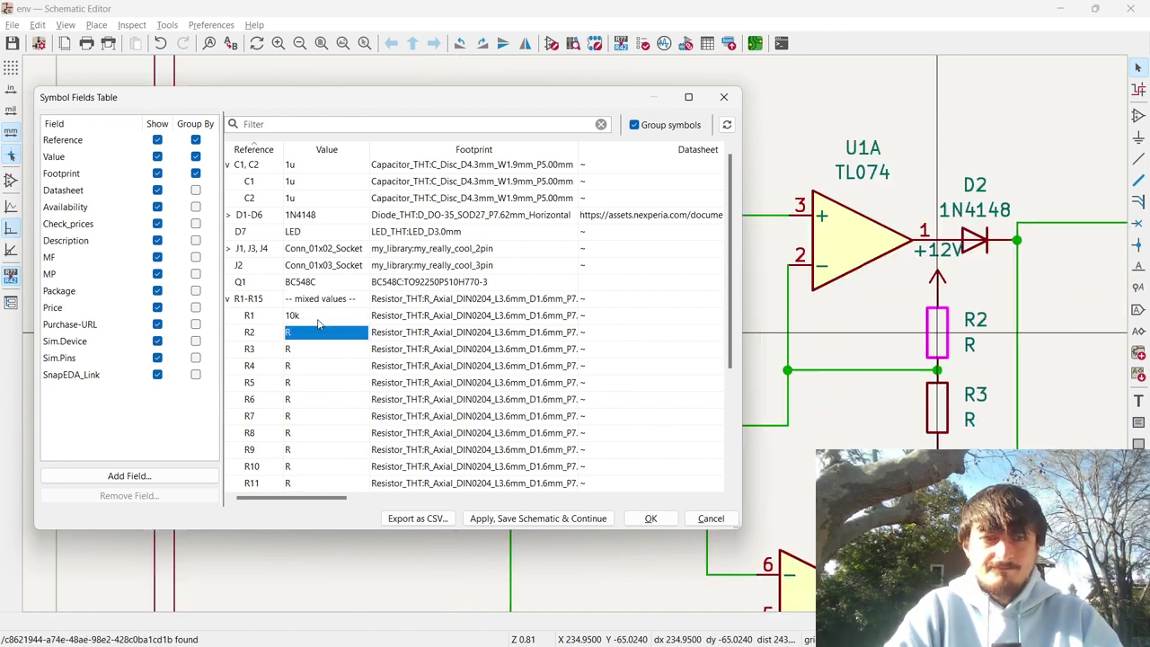
Move the fields table aside to compare R2 with the EG_MANUAL_v2 schematic, and set R2's value to 100k.
key(alt+Tab)
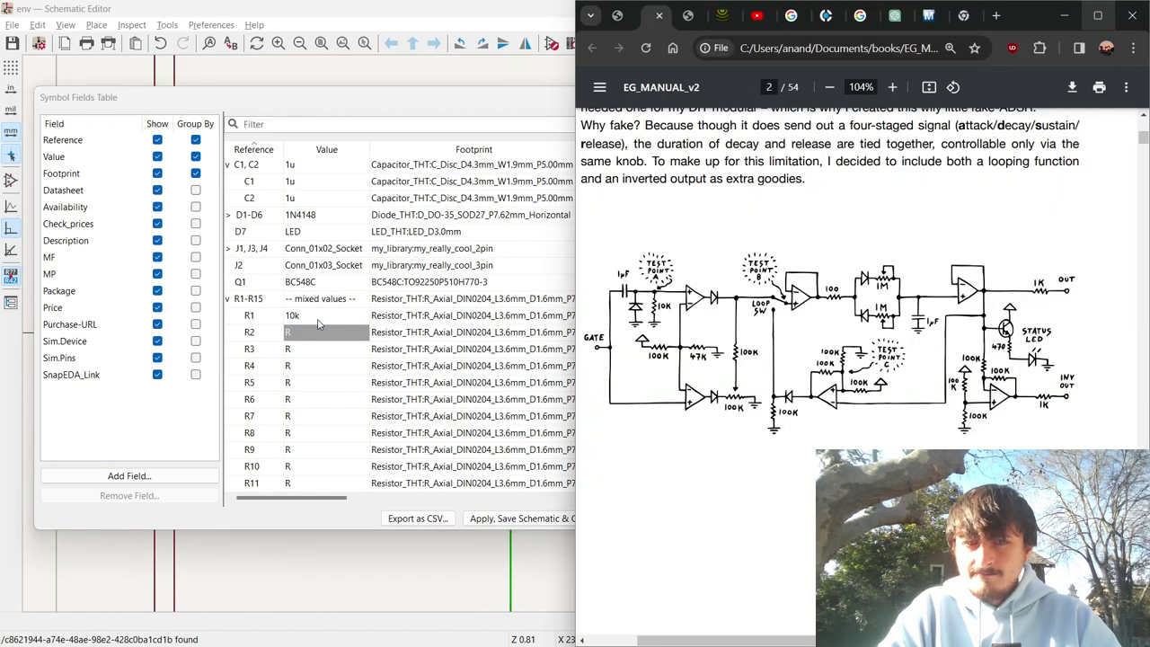
key(alt+Tab)
key(alt+Tab)
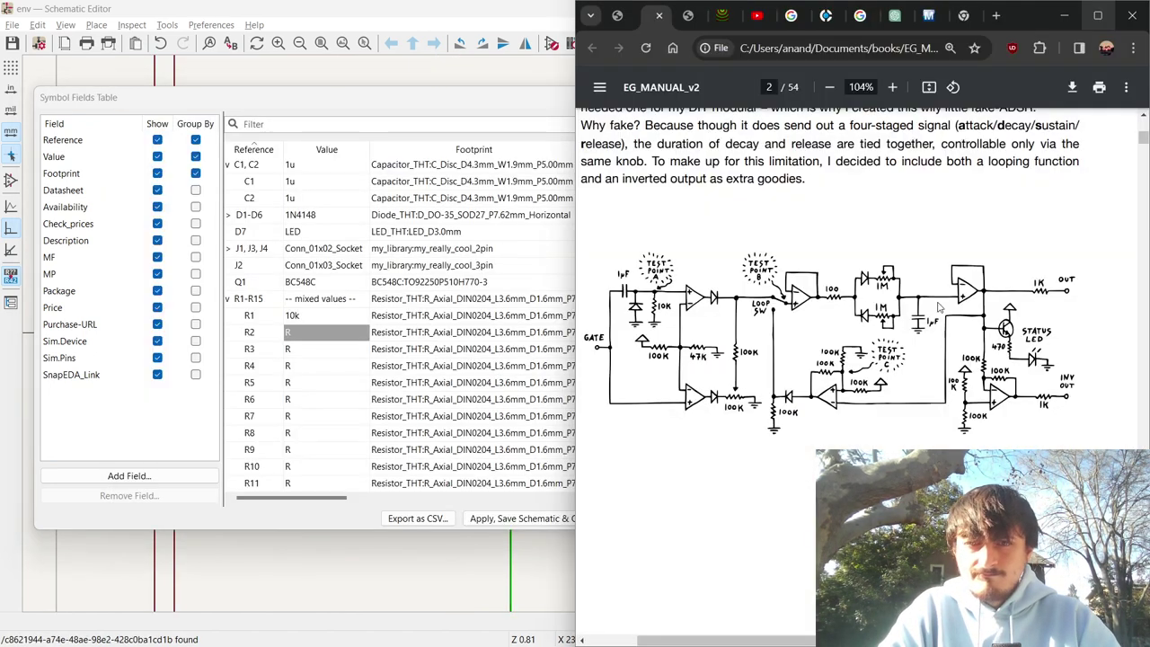
key(alt+Tab)
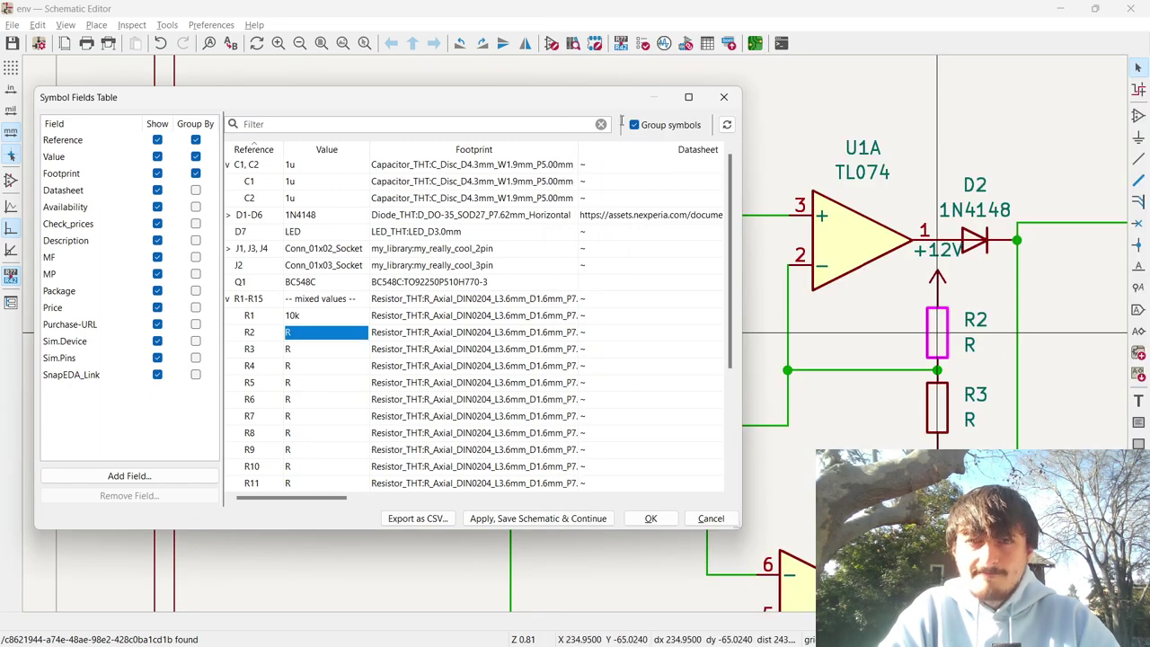
drag(610, 90, 521, 129)
key(alt+Tab)
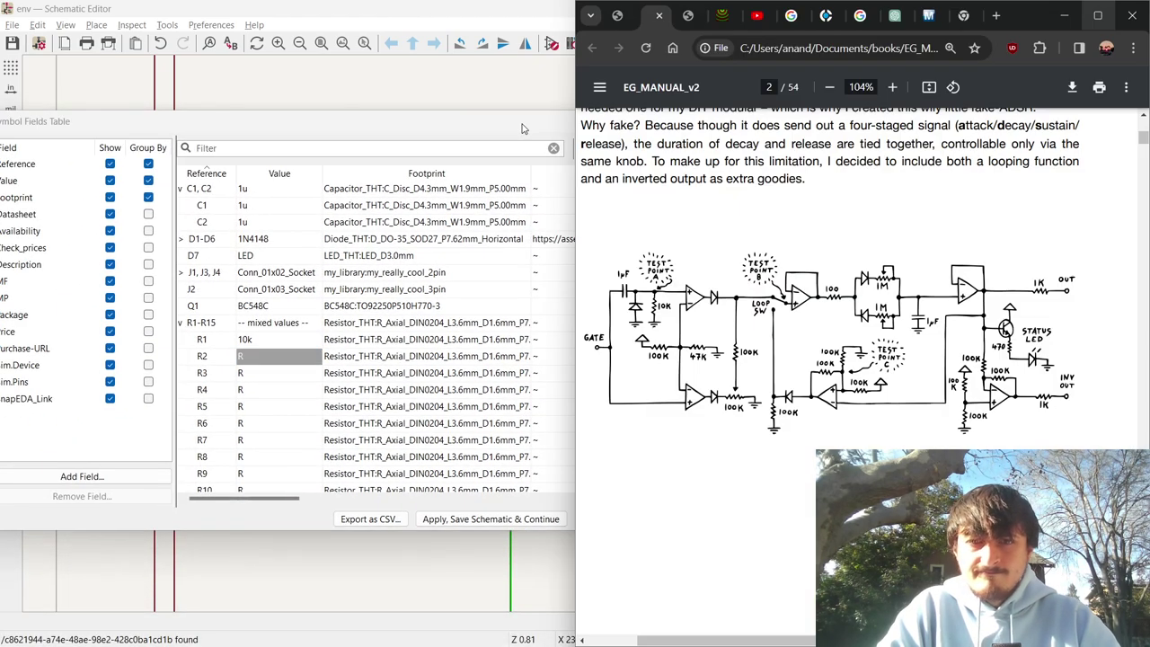
key(alt+Tab)
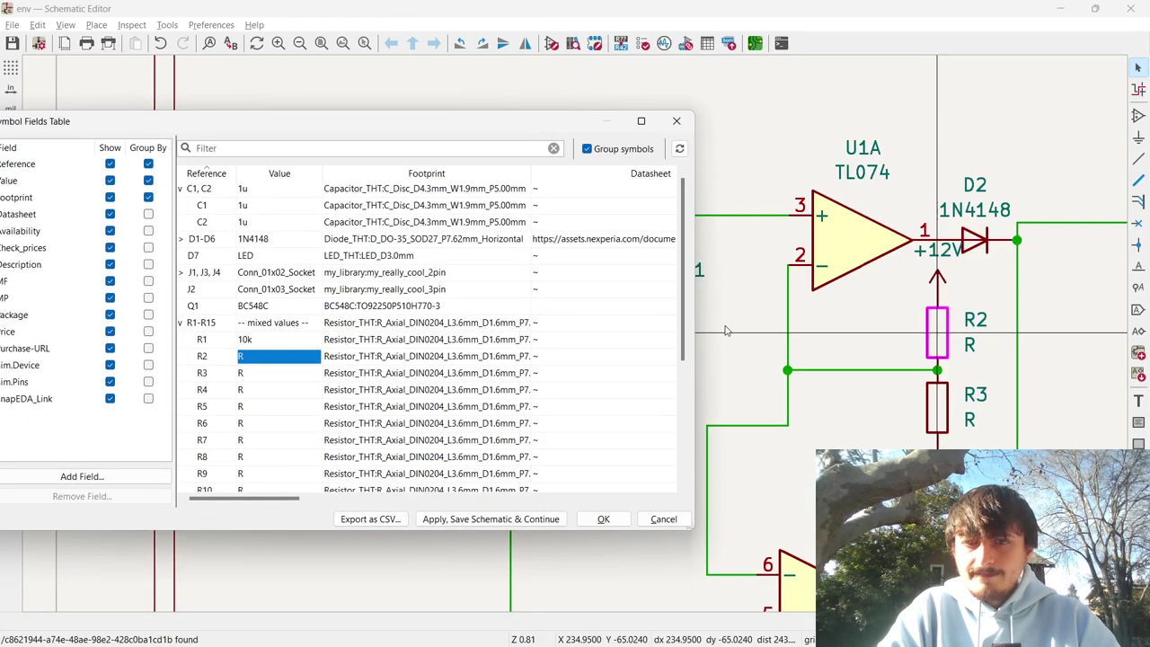
key(alt+Tab)
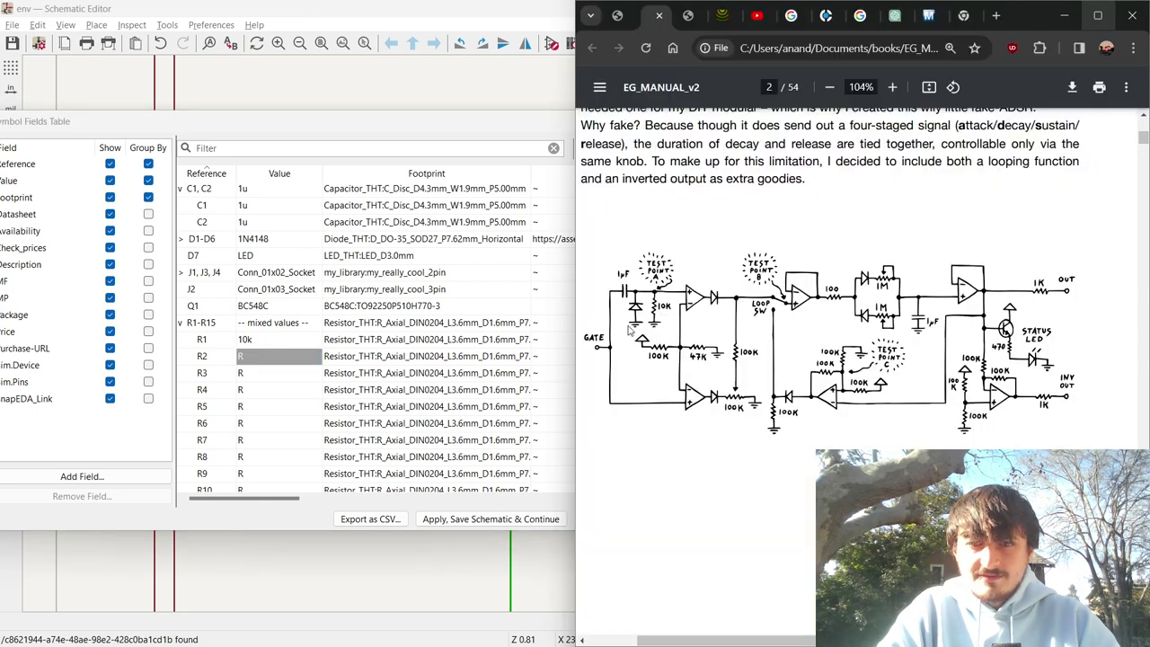
key(alt+Tab)
text(100)
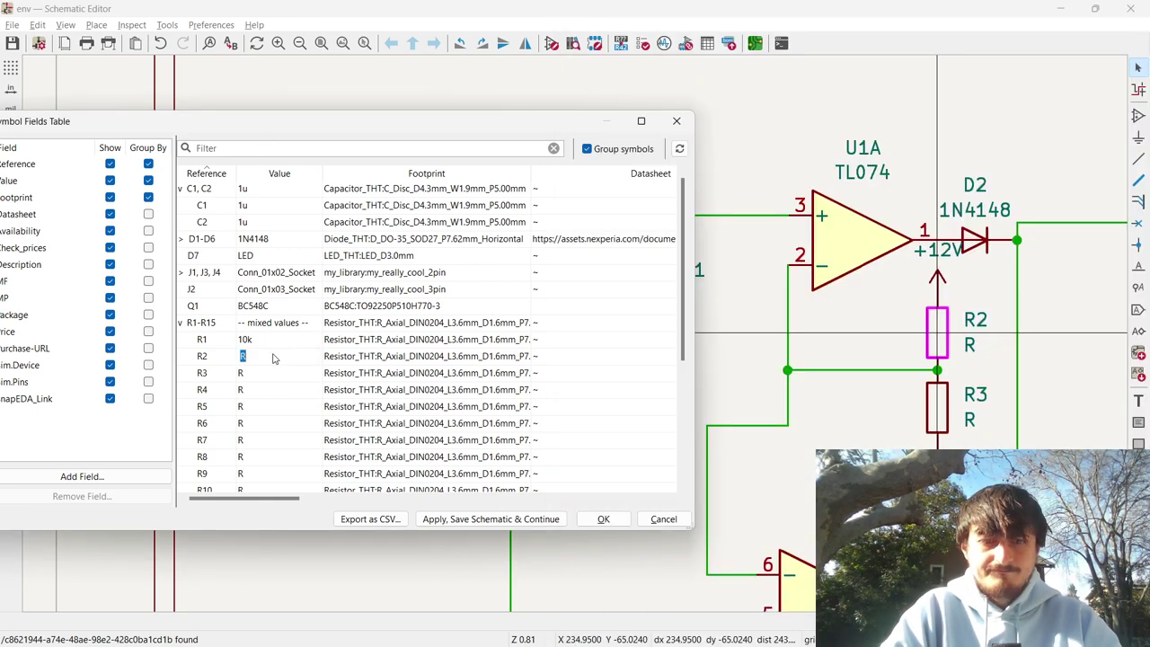
text(k)
key(Return)
Set R3's value to 47k, check R4 against the manual's schematic and set R4's value to 100k.
text(47k)
key(Return)
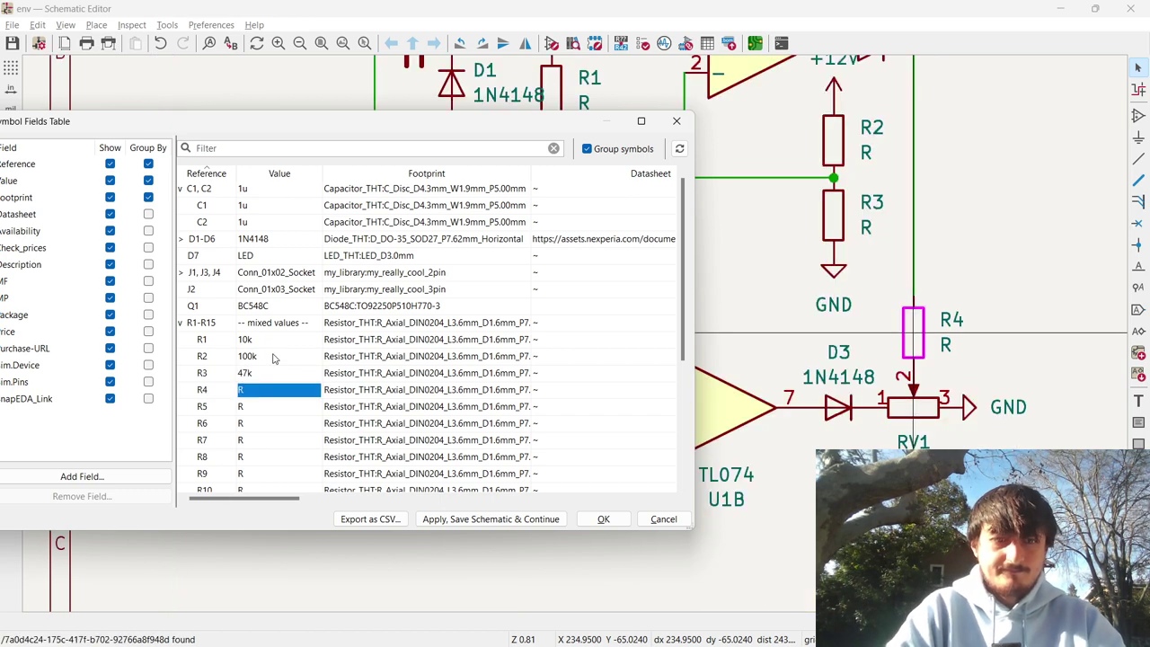
key(alt+Tab)
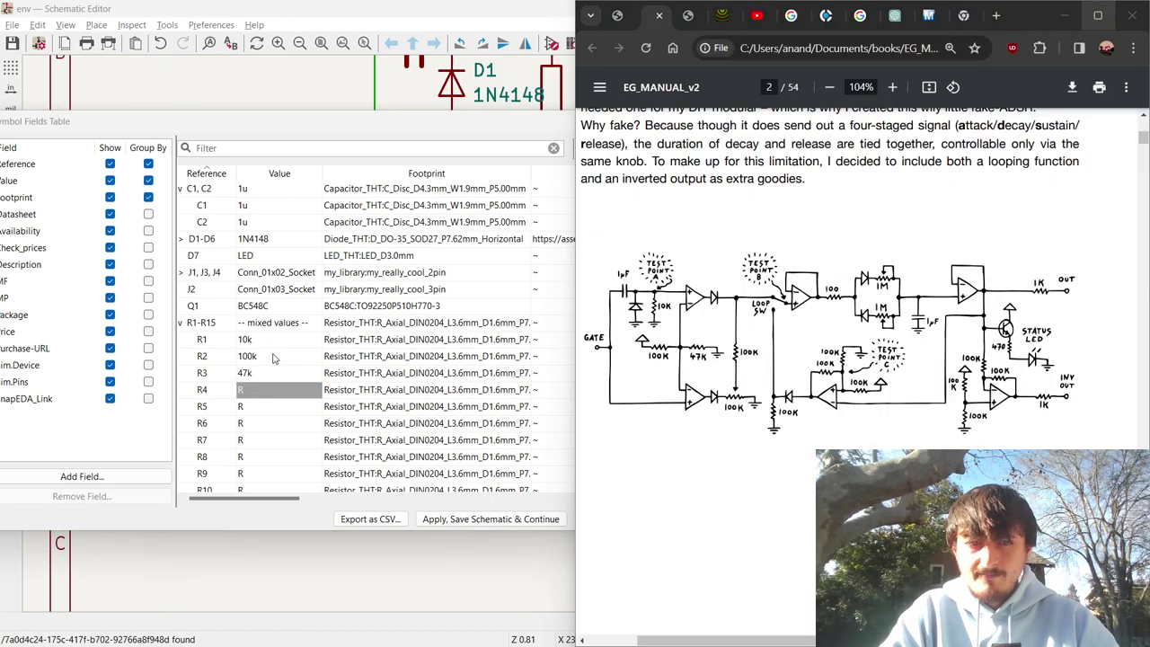
key(alt+Tab)
text(100k)
key(Return)
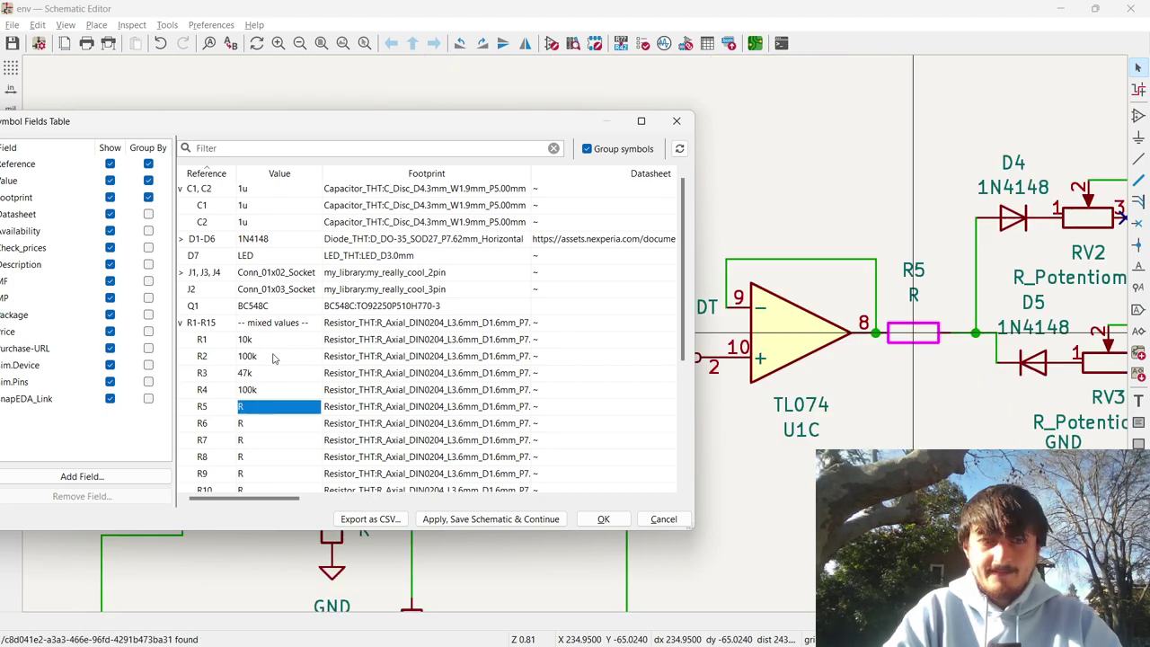
Compare R5 with the manual's schematic and set its value to 100.
key(alt+Tab)
key(alt+Tab)
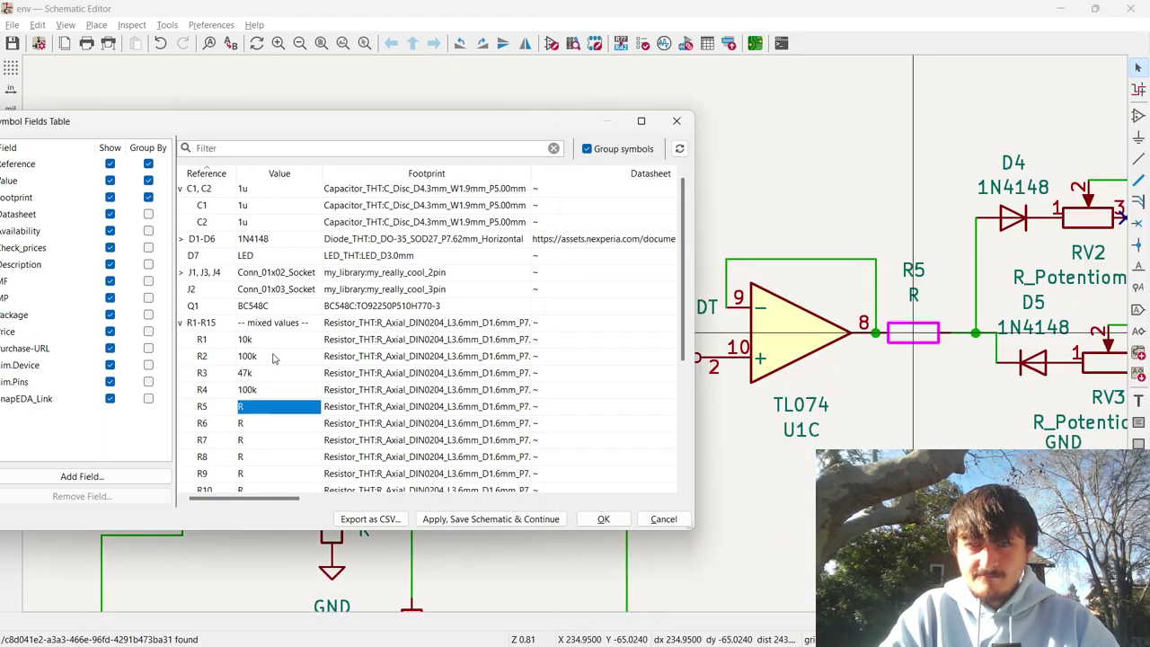
key(alt+Tab)
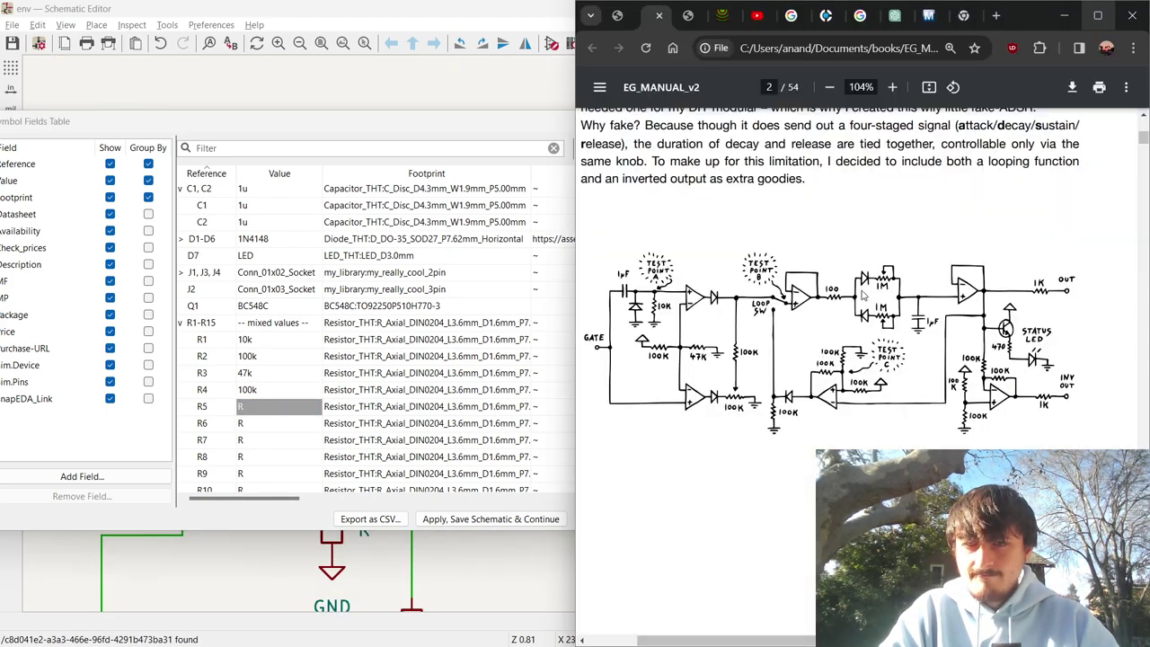
key(alt+Tab)
text(100)
key(Return)
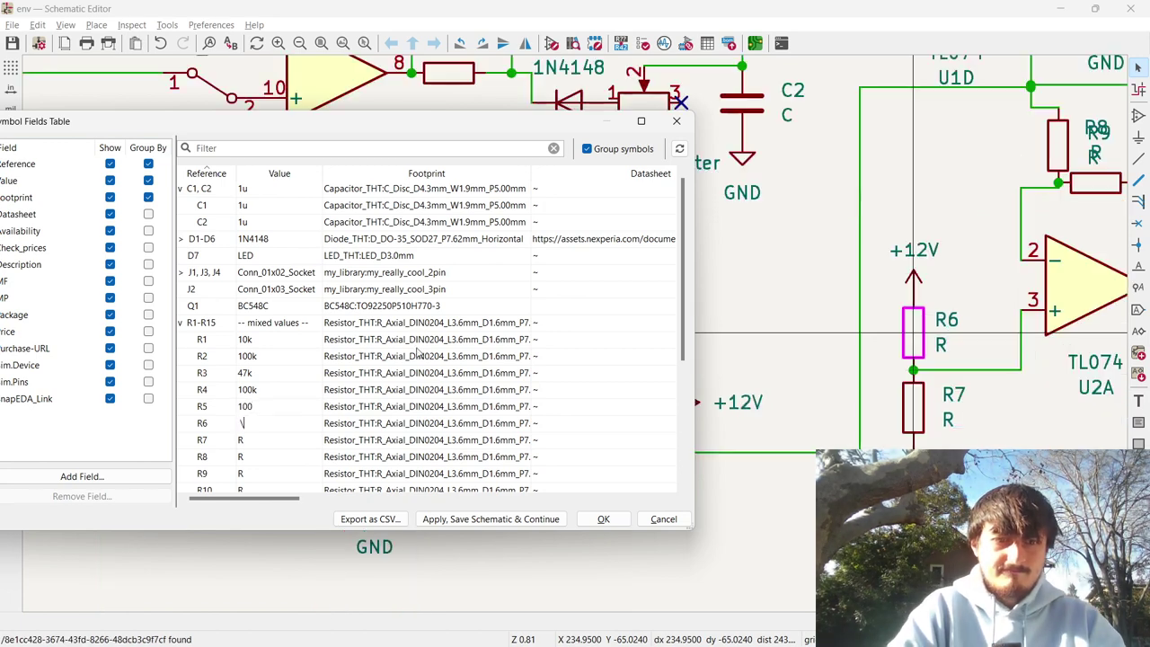
Clear the R6 value and compare R6 and R7, around op-amp U2A, with an enlarged view of the manual's schematic.
key(BackSpace)
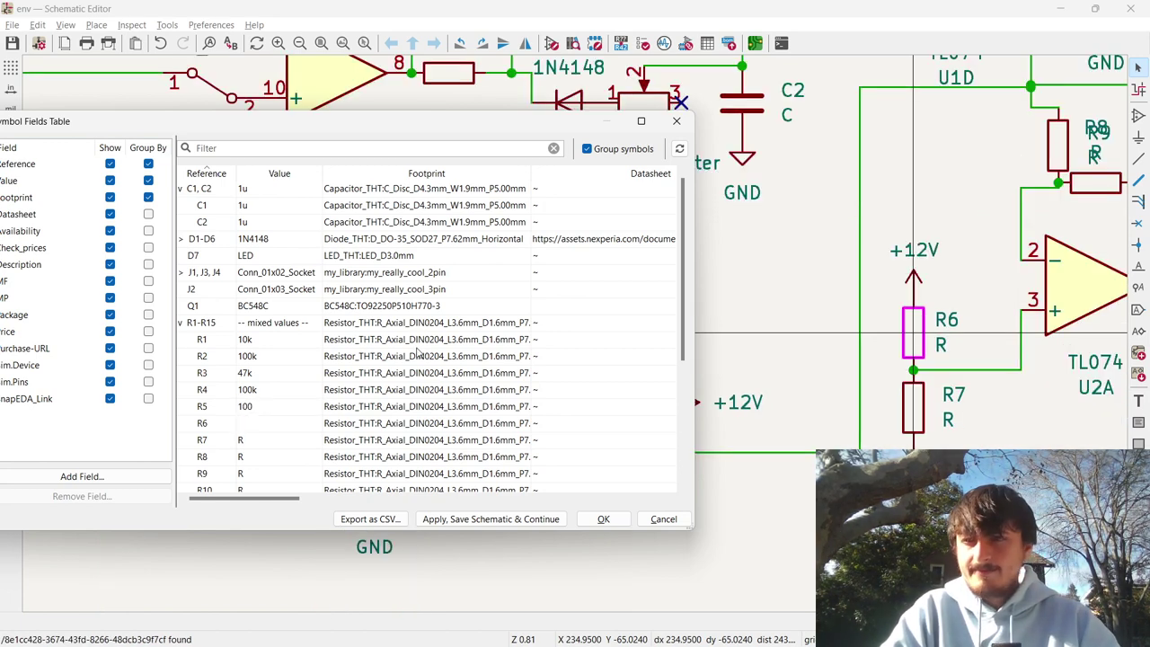
drag(493, 122, 571, 169)
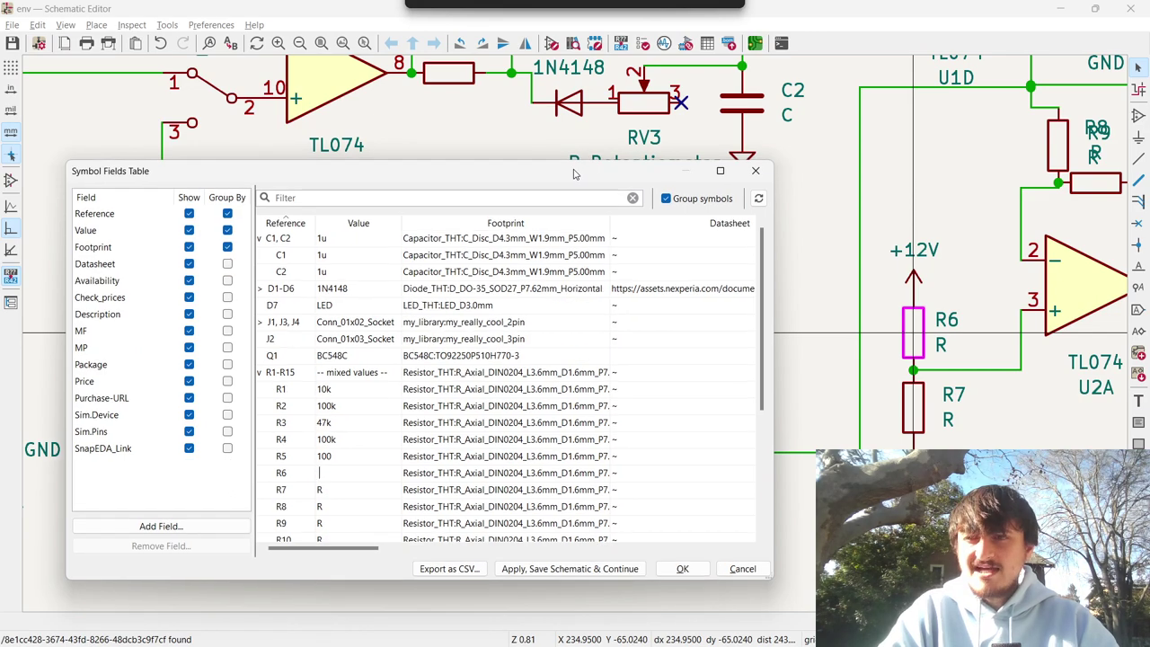
key(alt+Tab)
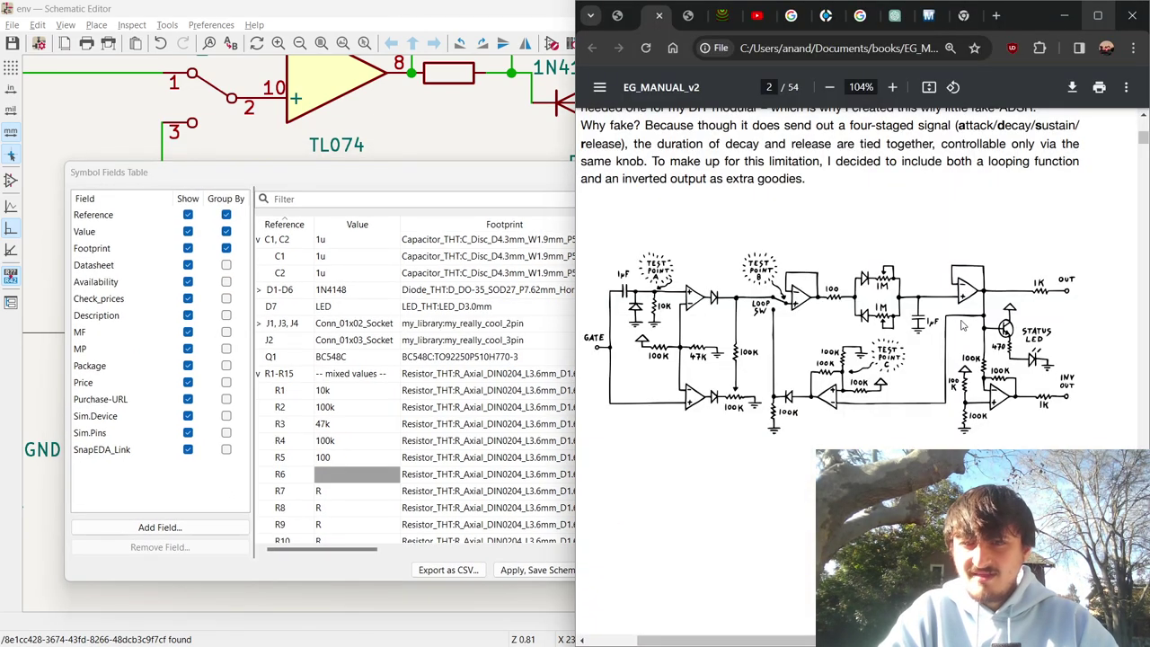
ctrl+scroll(970, 345, up, 4)
key(alt+Tab)
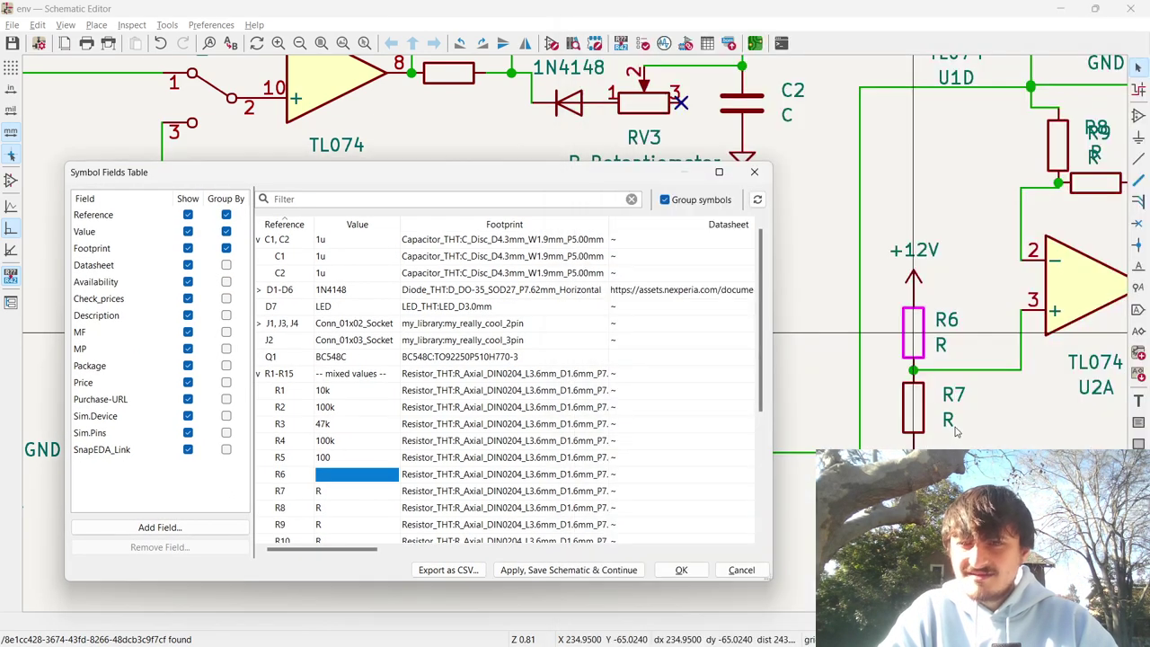
key(alt+Tab)
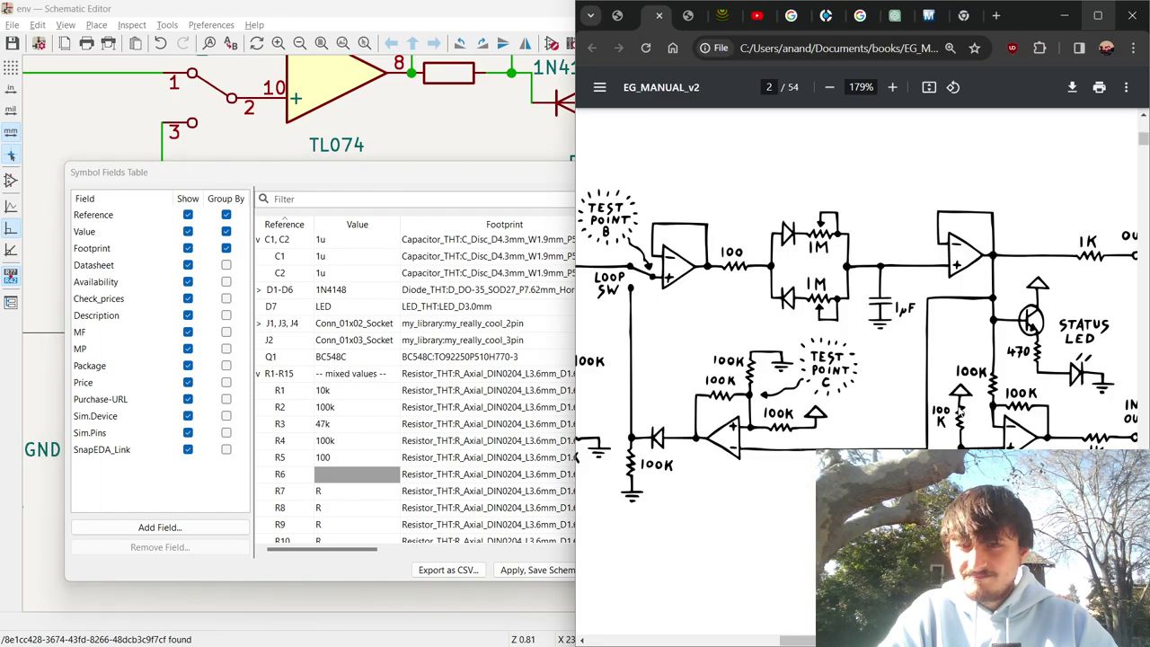
key(alt+Tab)
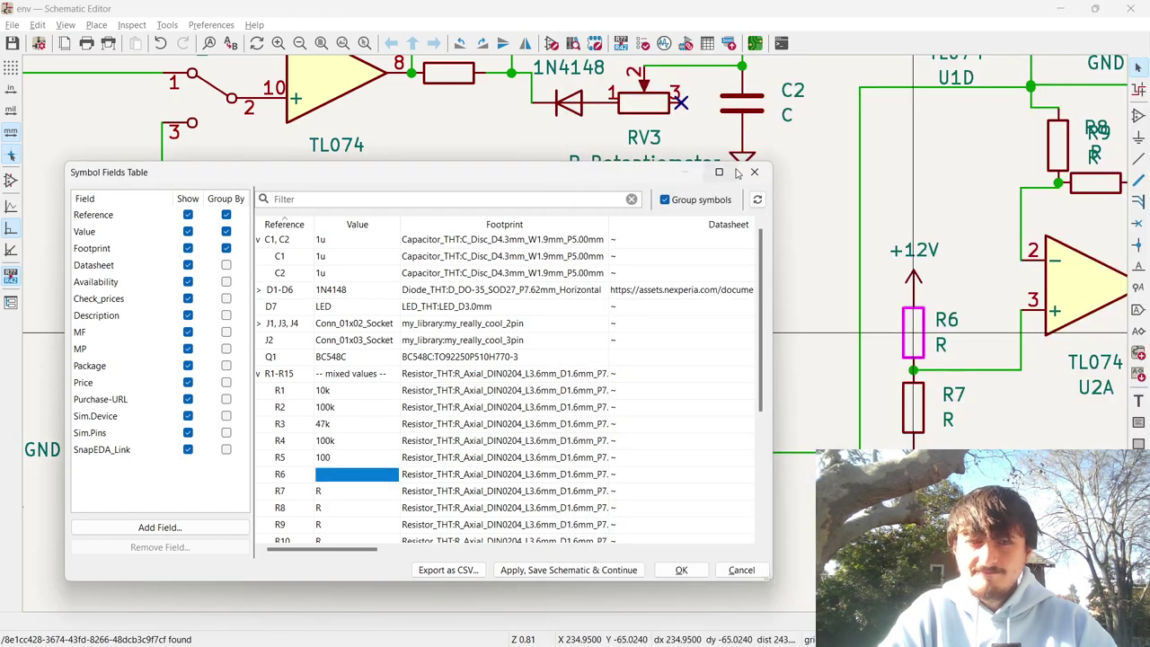
key(Escape)
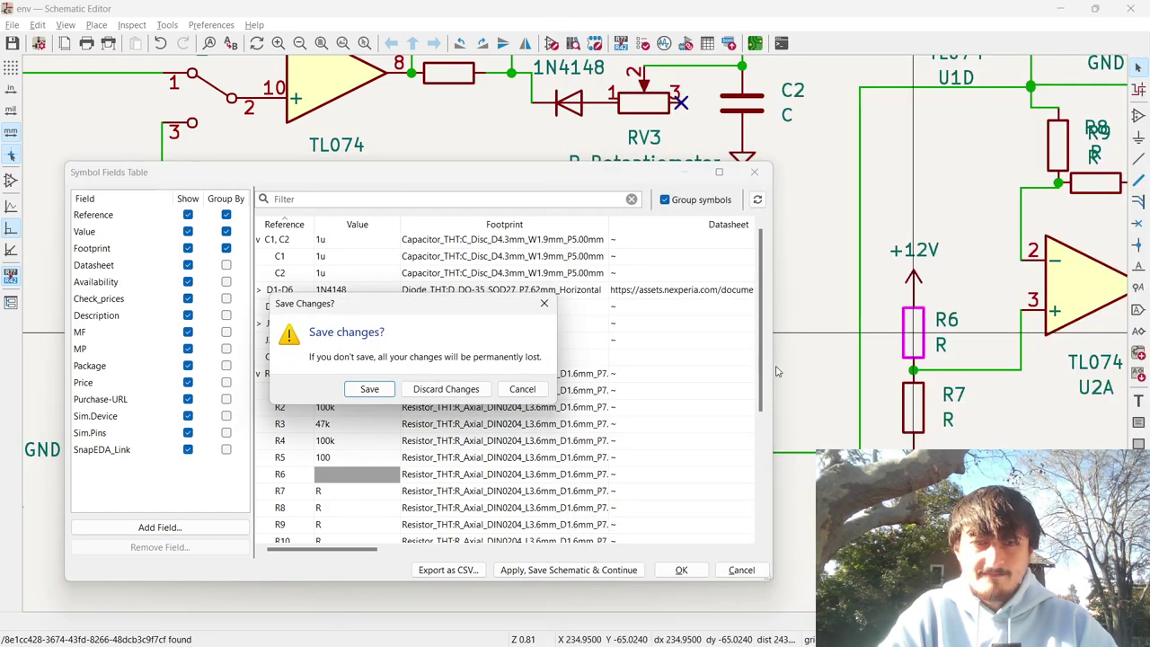
key(Escape)
key(alt+Tab)
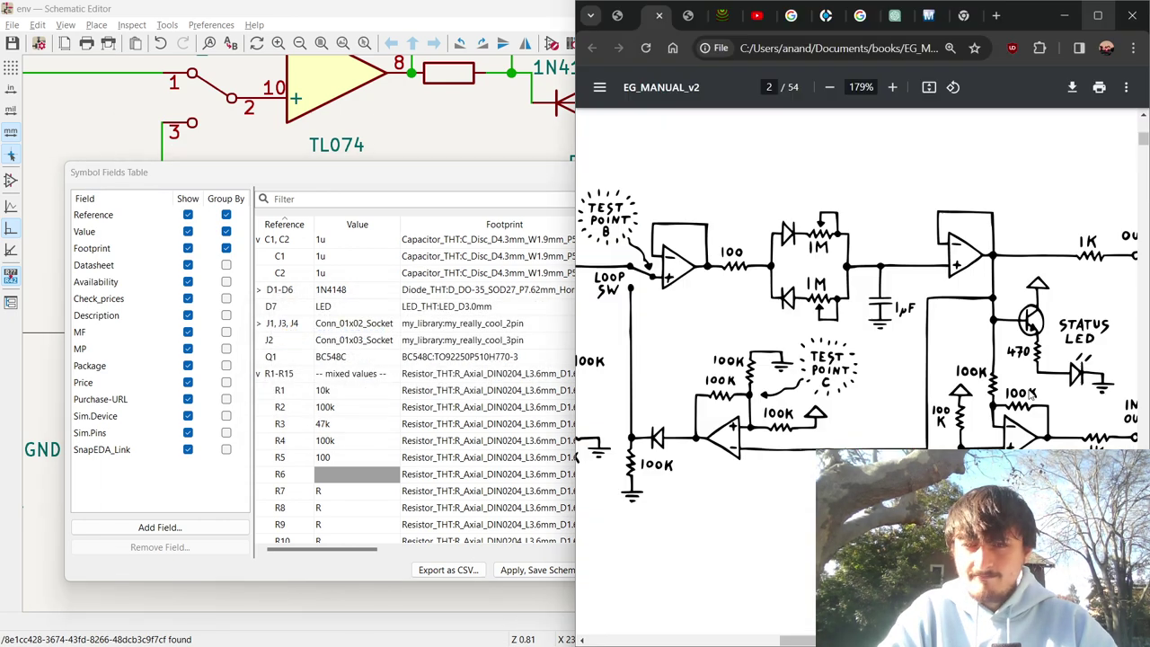
Set the values of R6 and R7 to 100k each.
click(373, 474)
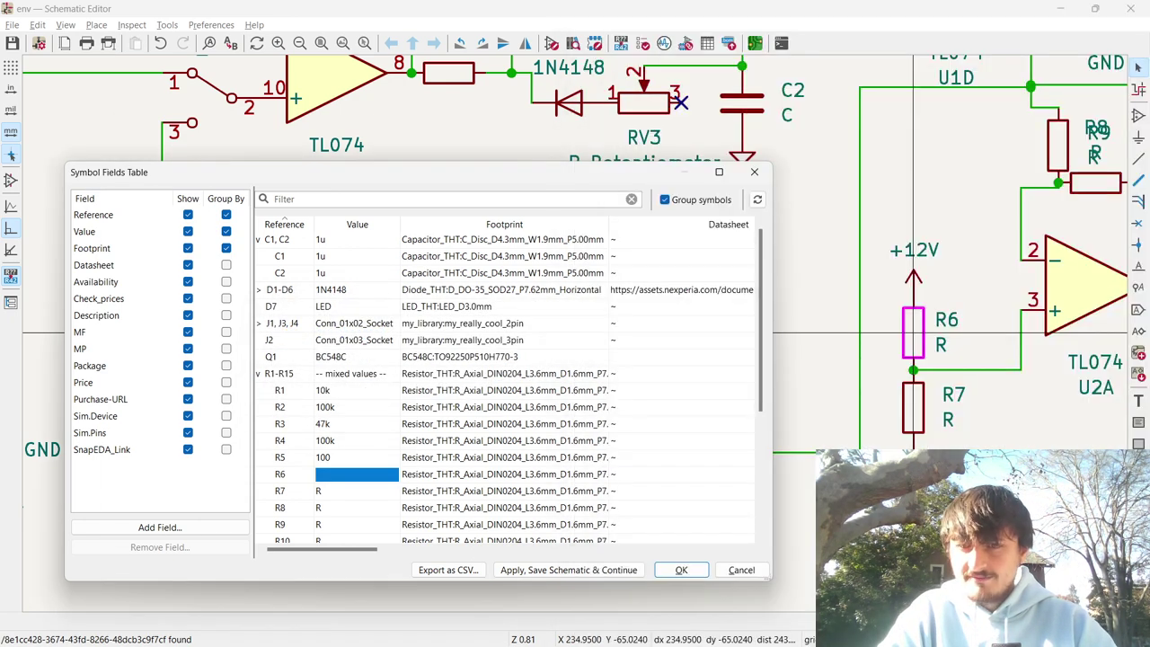
click(375, 469)
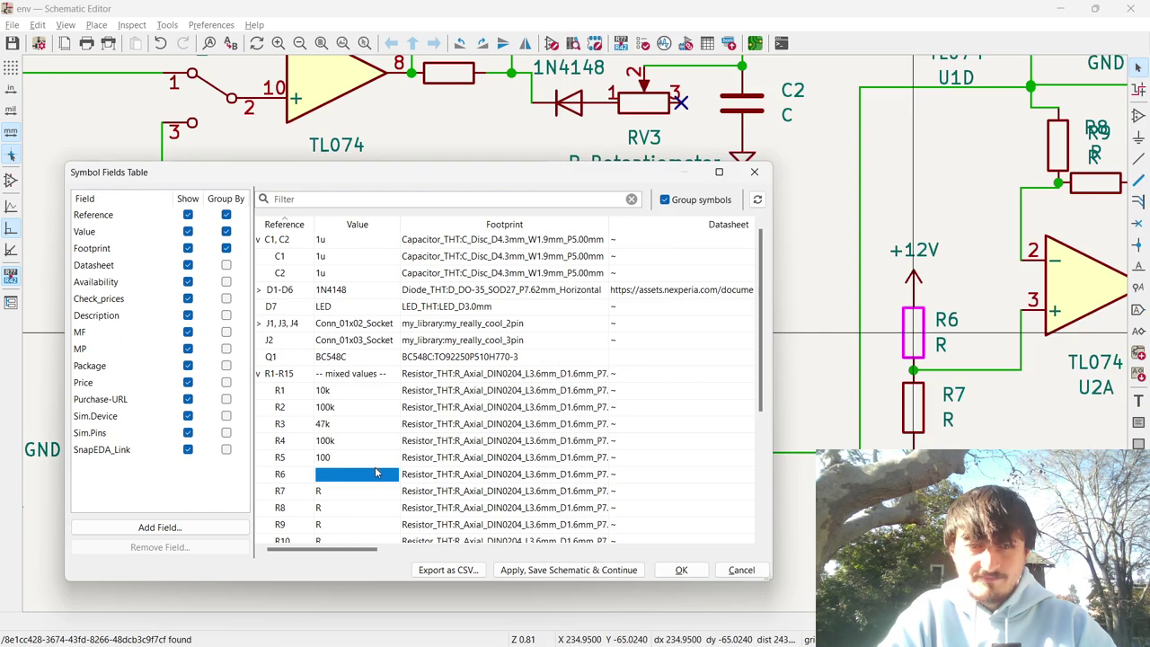
text(100k)
key(Return)
text(100k)
key(Return)
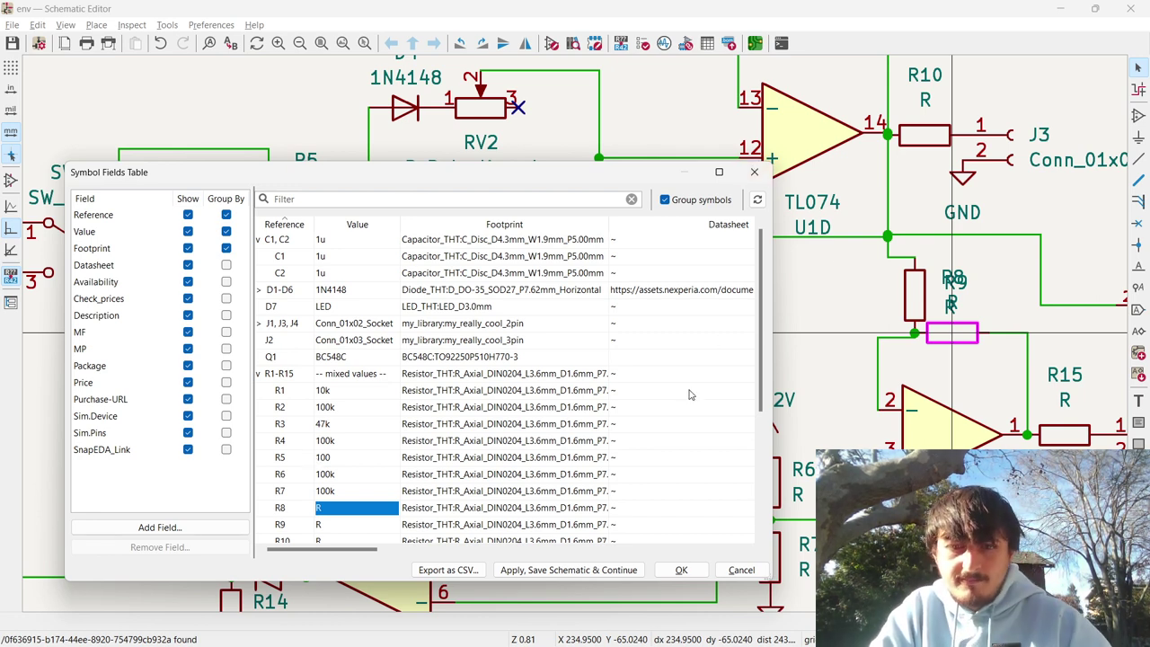
Apply the symbol field edits and move resistor R9 to the left so its labels no longer overlap R8's.
click(681, 569)
click(925, 289)
drag(930, 295, 871, 289)
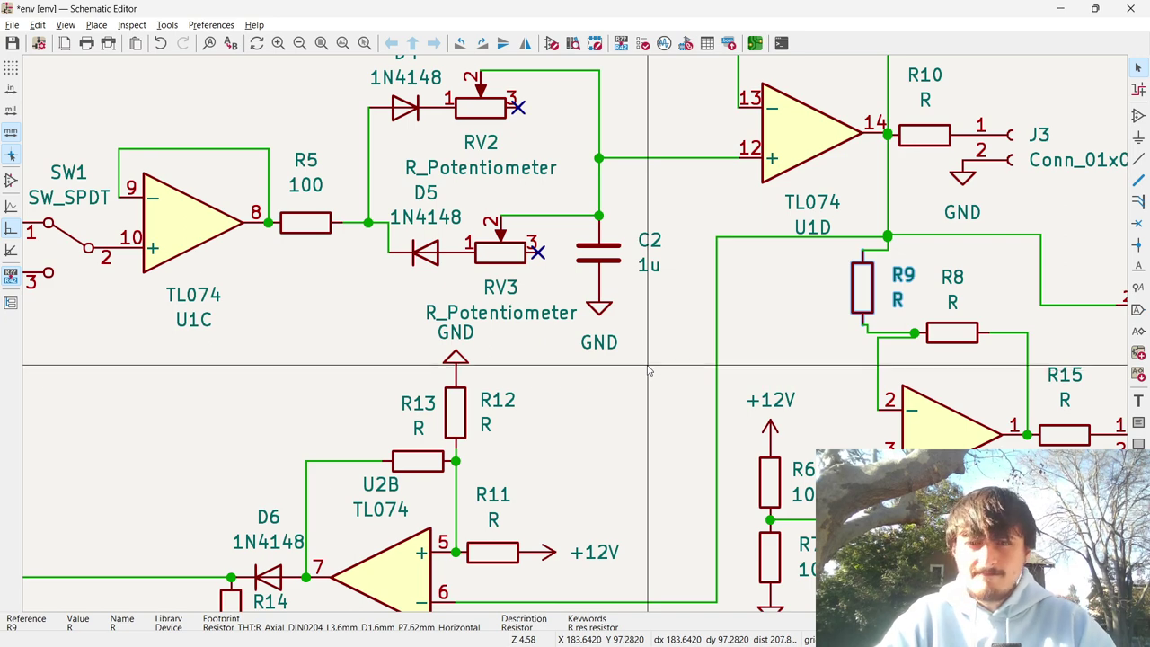
Reopen the symbol fields table, expand the R8-R15 group, check R8 against the manual and set its value to 100k.
click(685, 43)
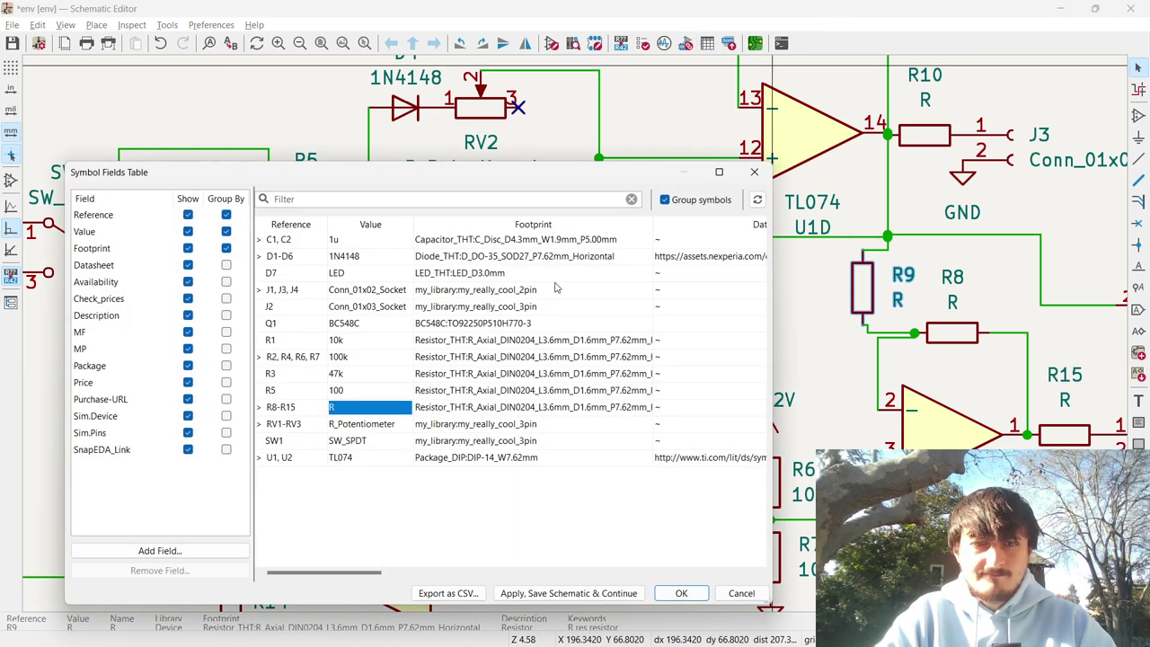
click(259, 408)
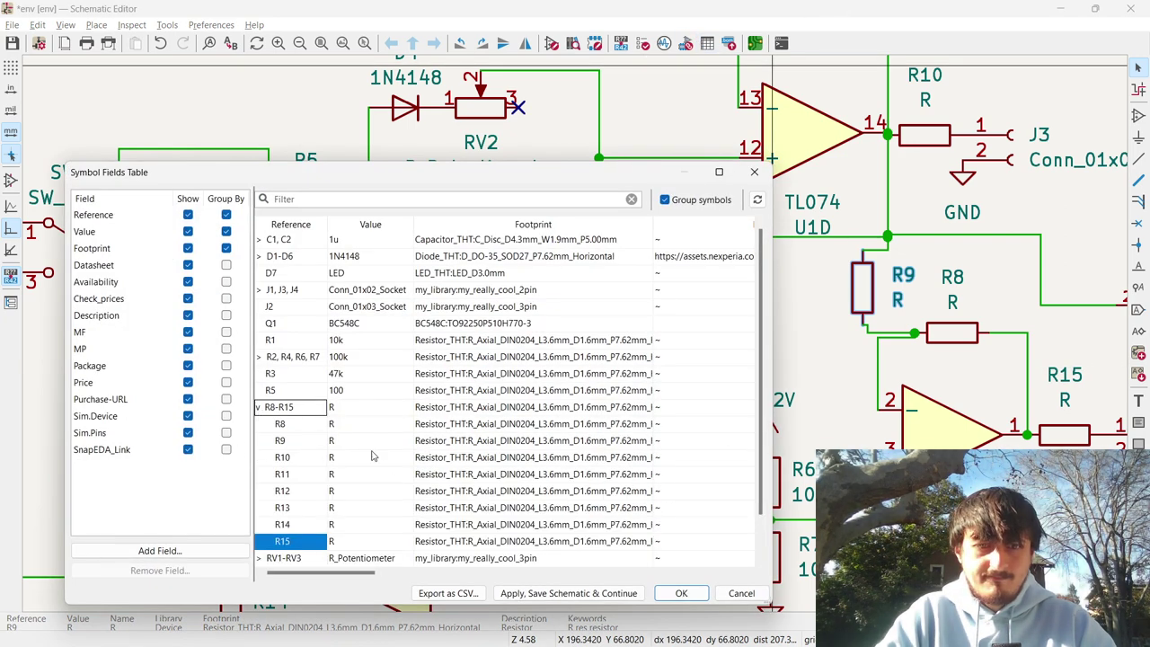
scroll(392, 481, down, 1)
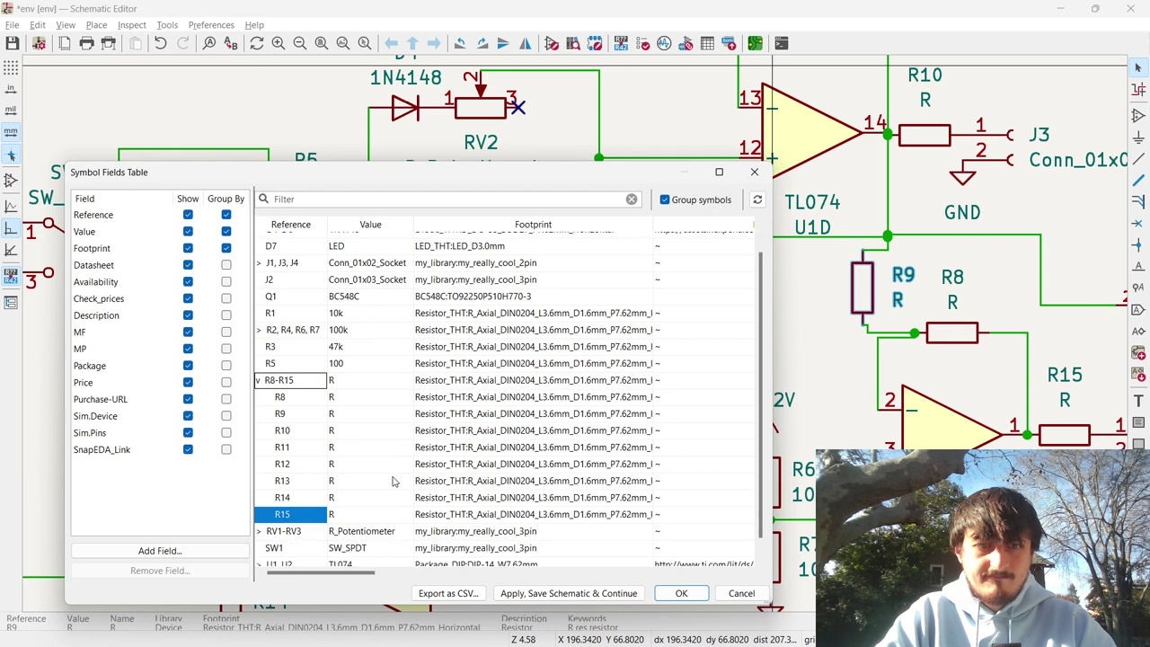
double_click(360, 401)
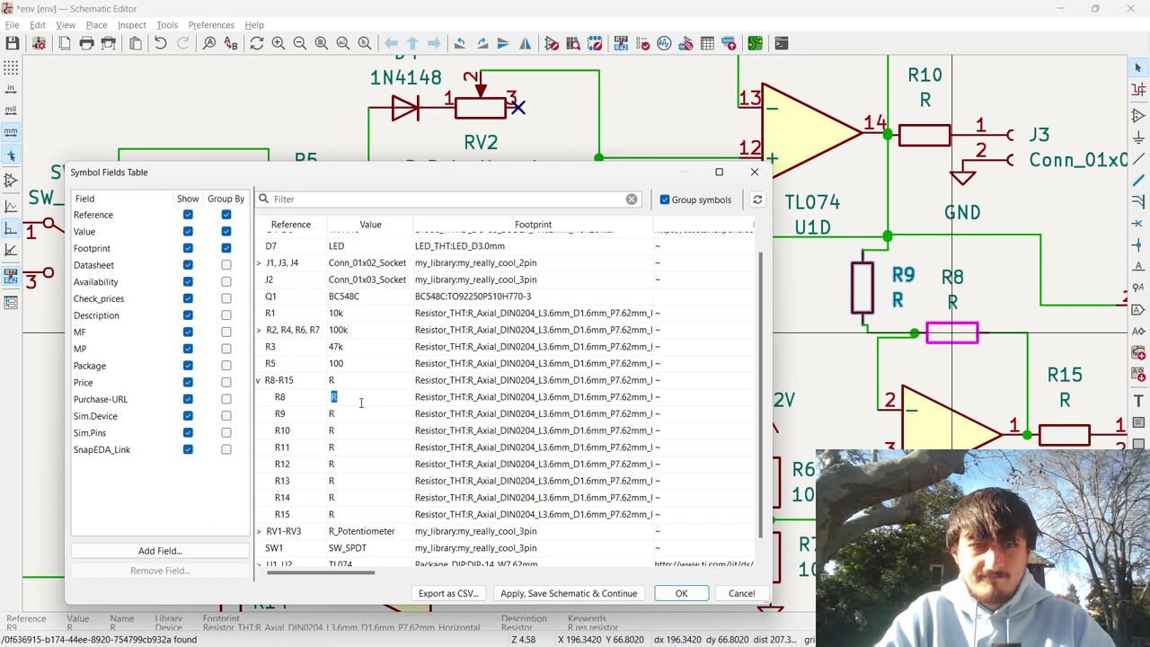
click(359, 417)
double_click(363, 396)
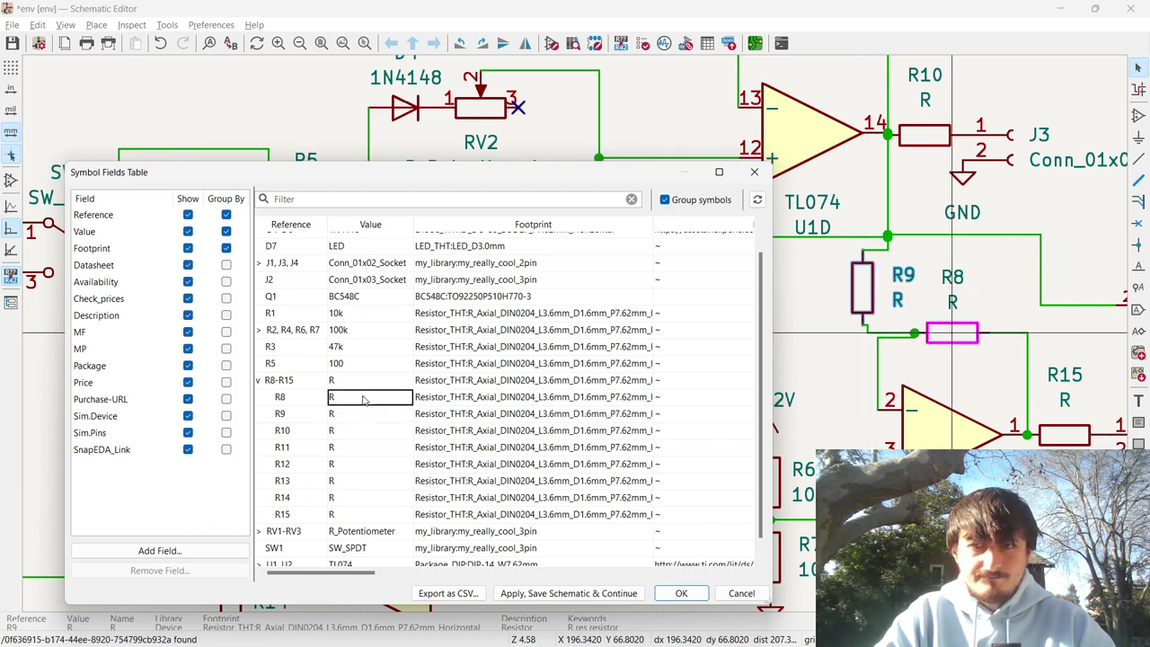
key(alt+Tab)
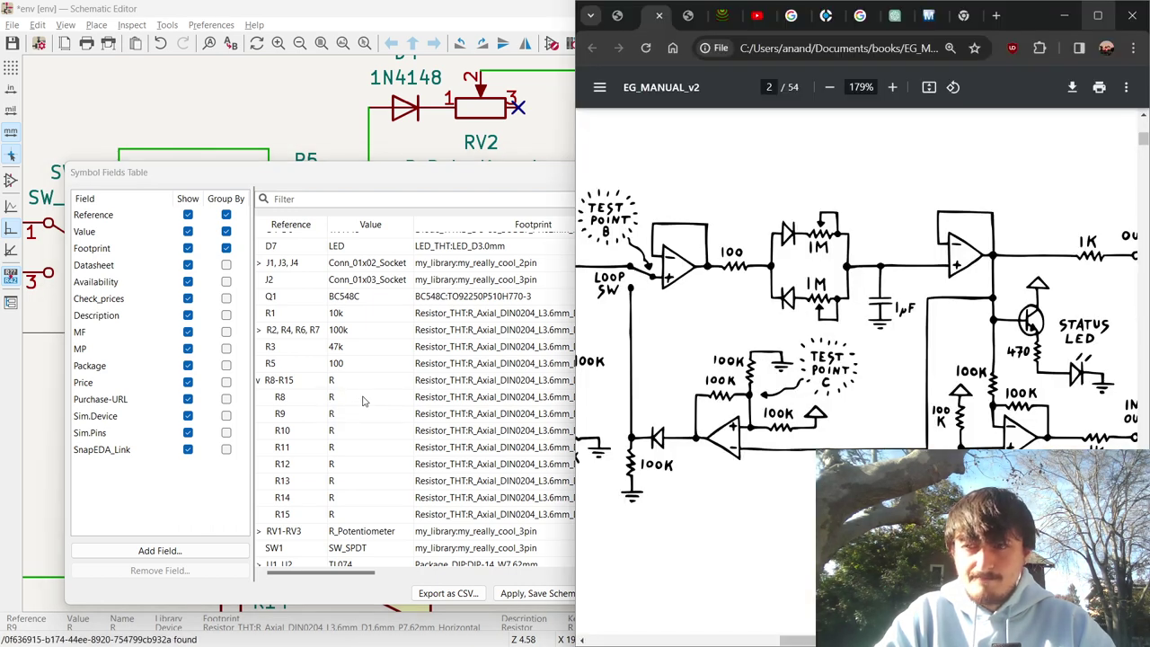
click(362, 401)
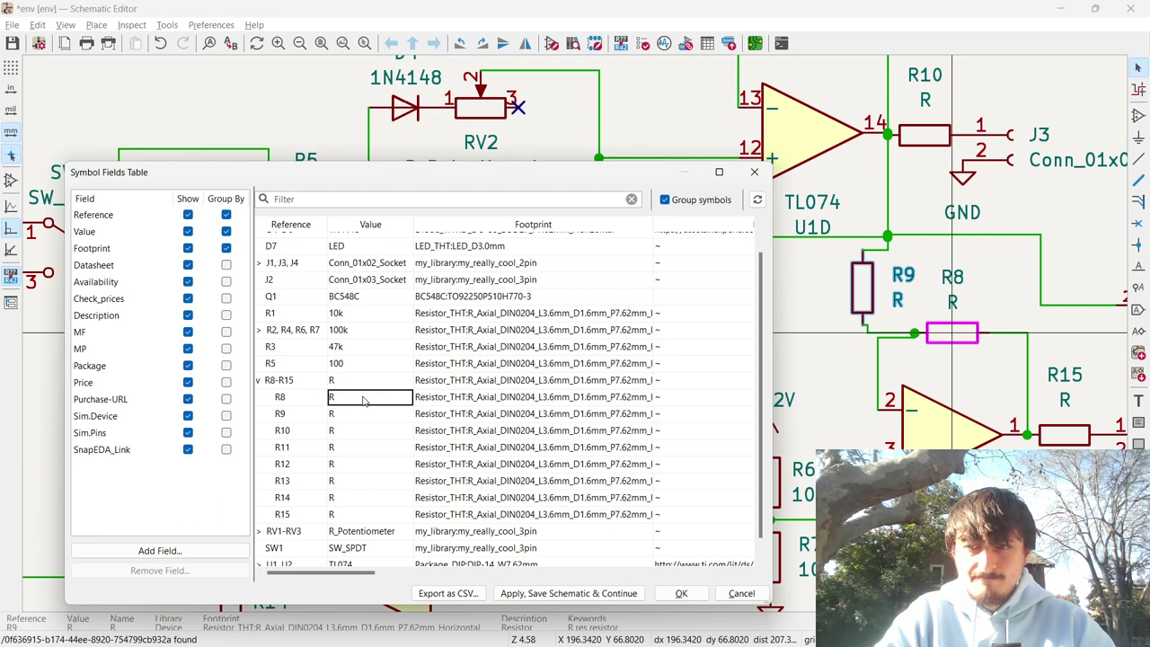
key(BackSpace)
text(100k)
key(Return)
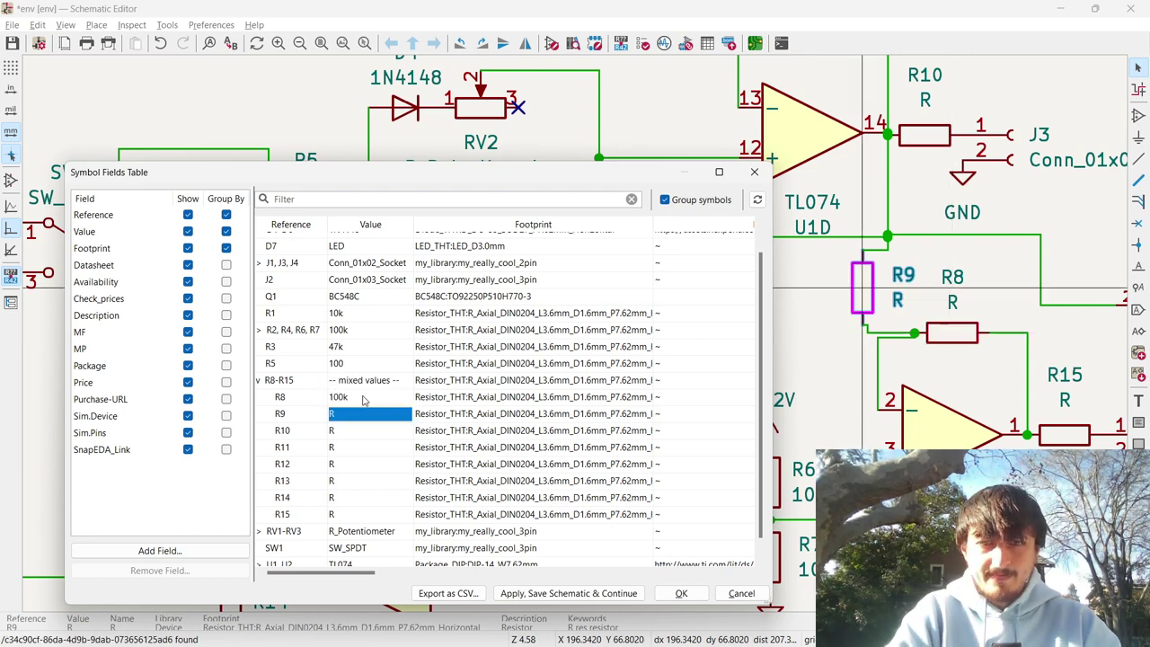
Check R9 against the manual's schematic and set its value to 100k.
key(alt+Tab)
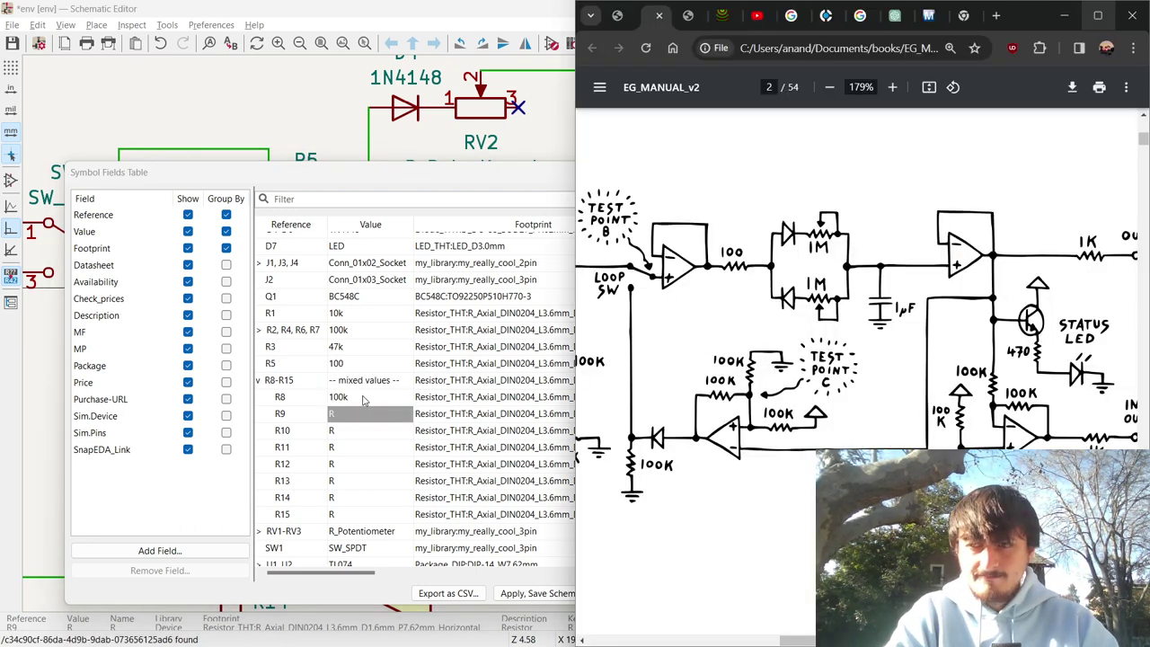
key(alt+Tab)
text(10)
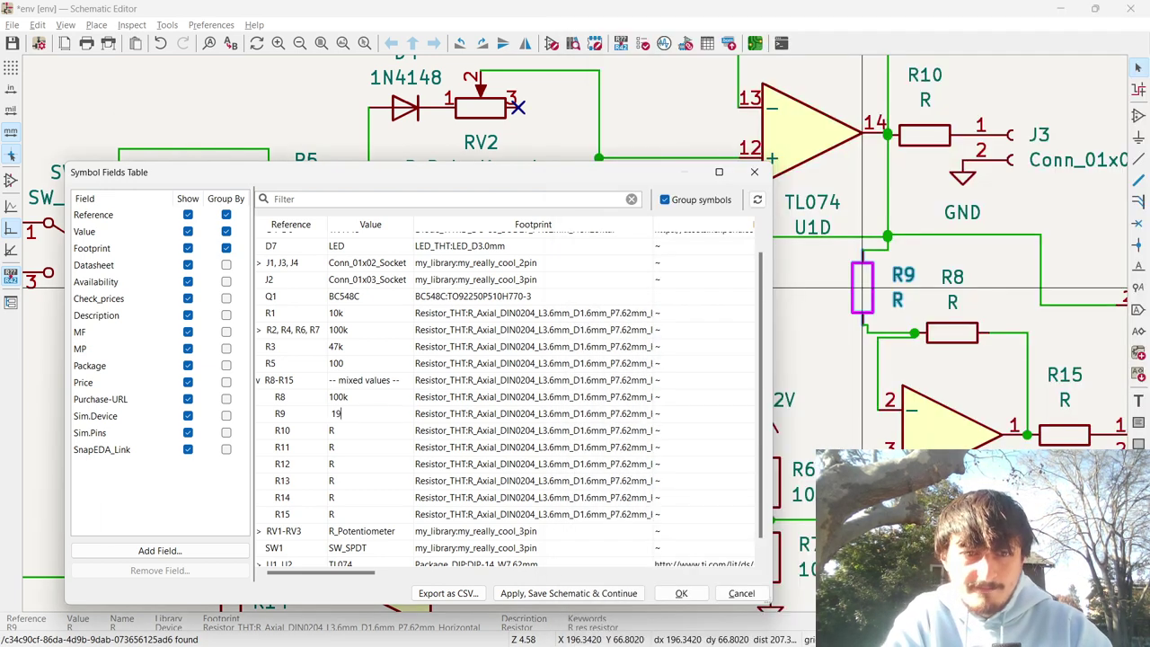
text(0k)
key(Return)
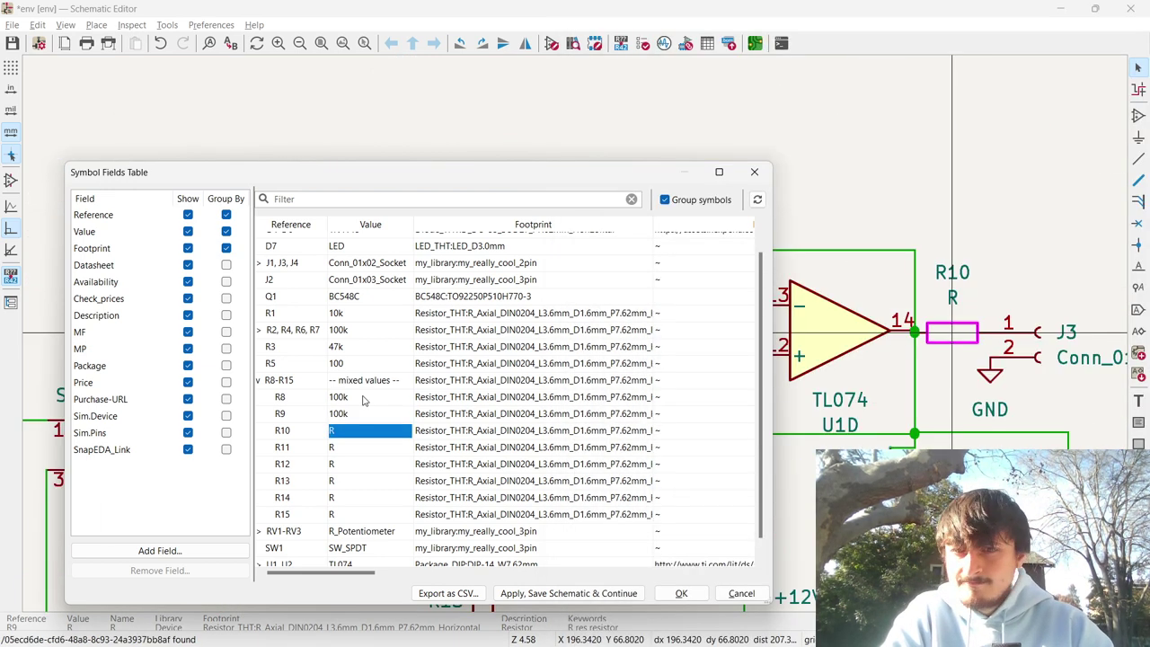
Set the value of R10 to 1k and R11 to 100k, checking them against the EG_MANUAL_v2 circuit diagram.
key(alt+Tab)
key(alt+Tab)
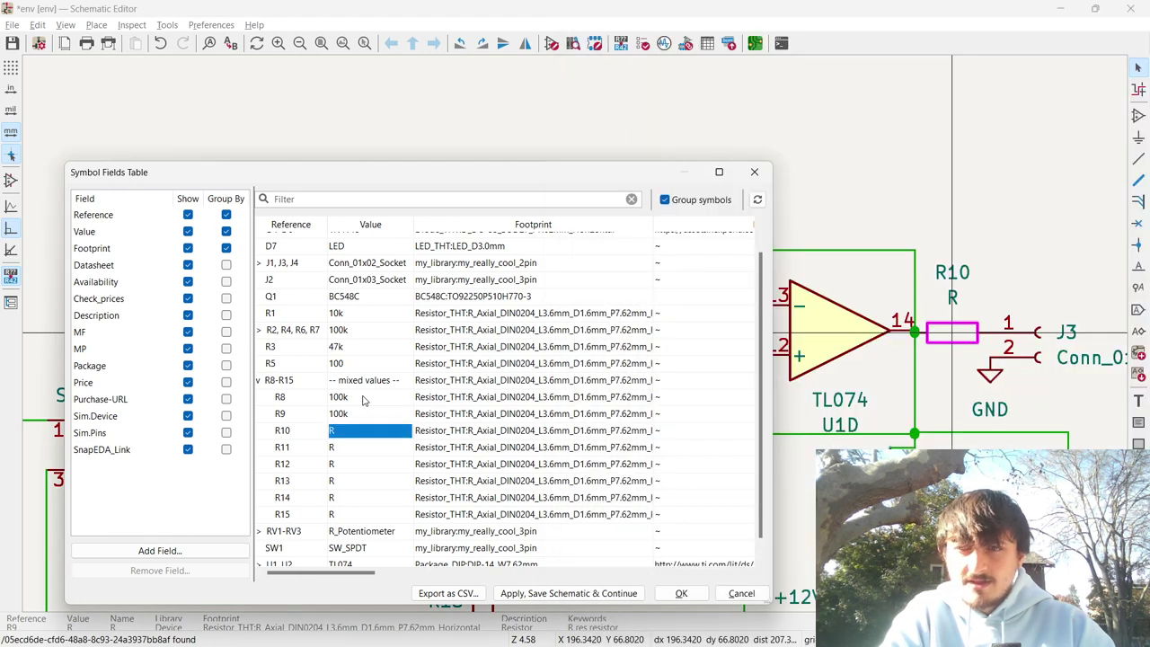
text(1k)
key(Return)
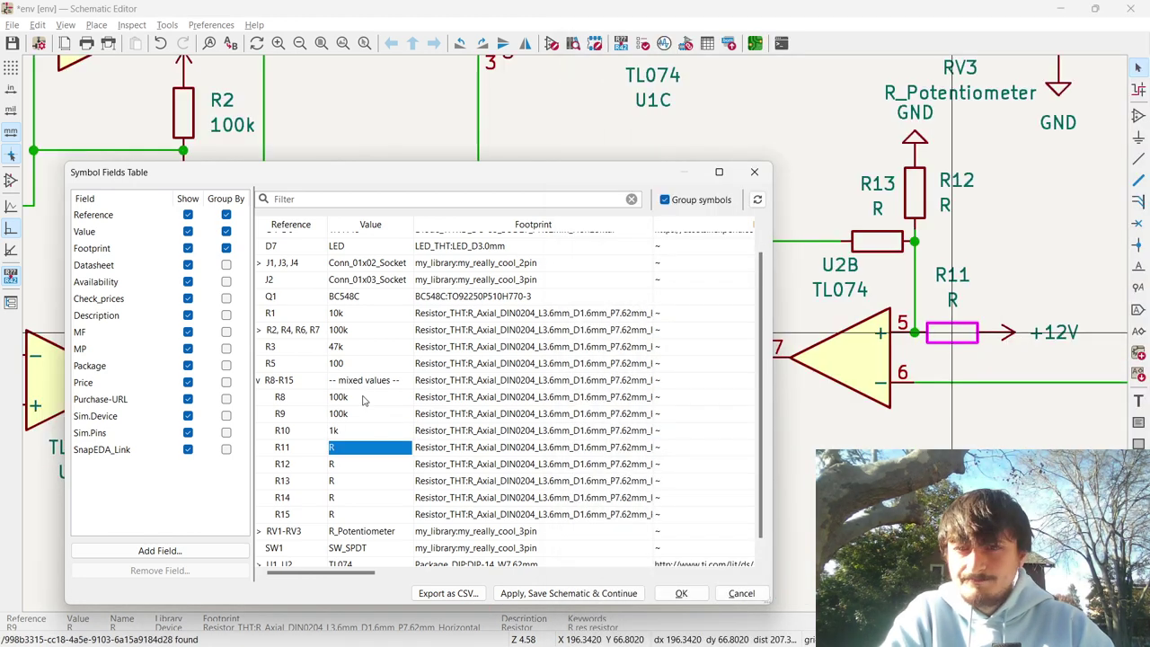
key(alt+Tab)
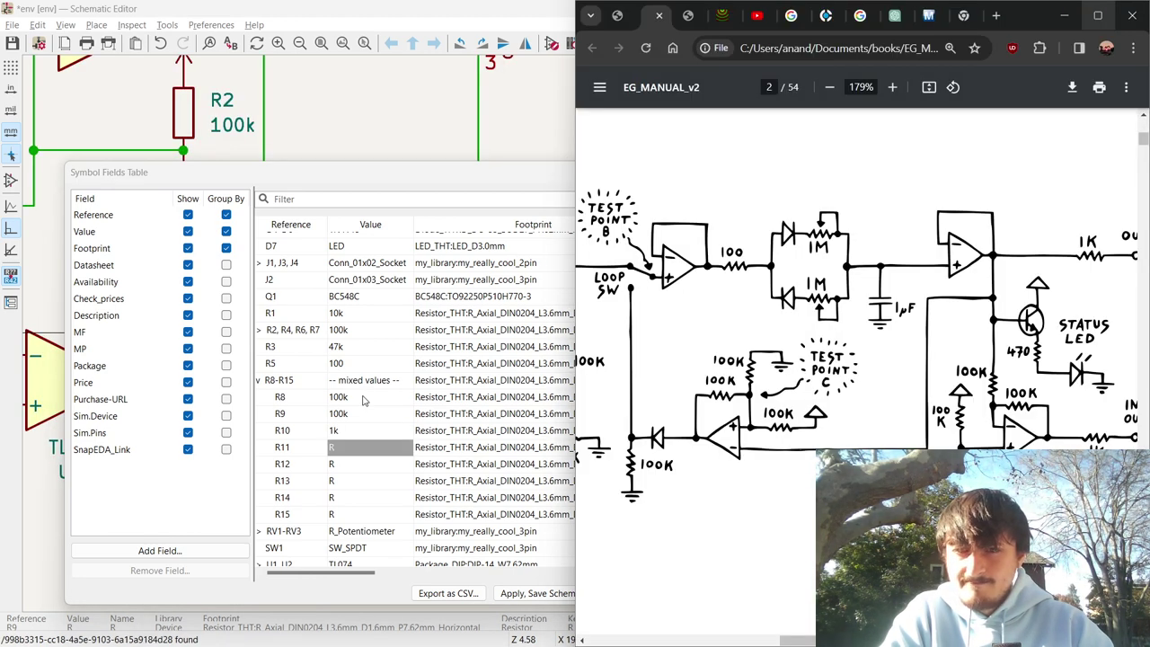
key(alt+Tab)
text(100k)
key(Return)
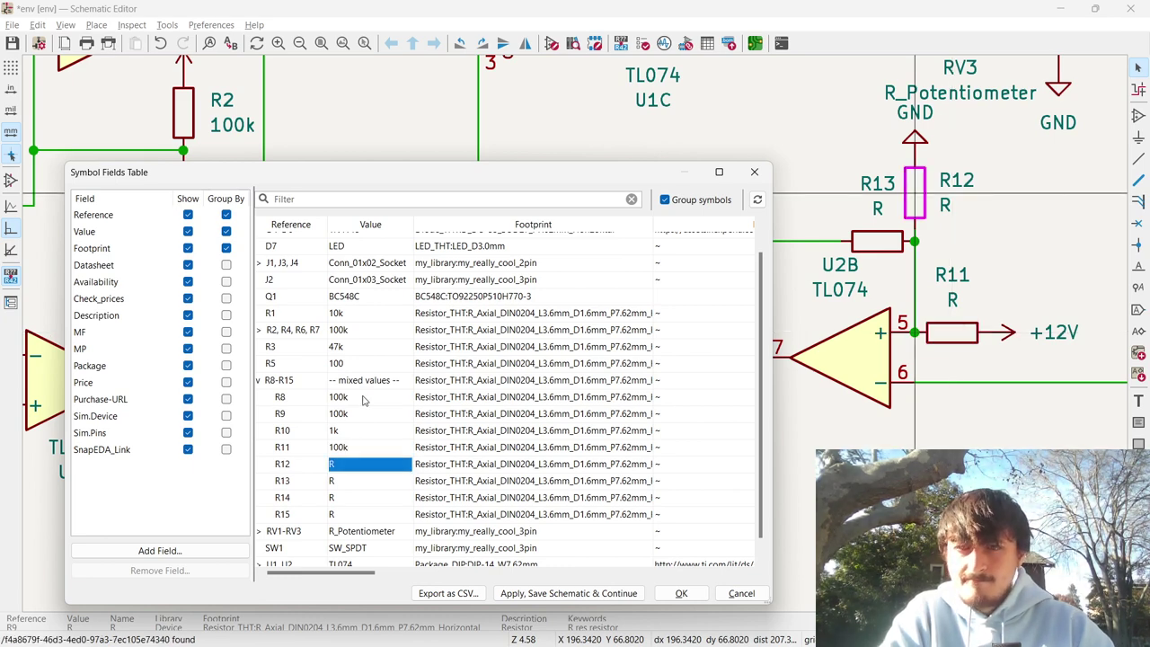
Check the reference diagram again and set the values of R12 and R13 to 100k.
key(alt+Tab)
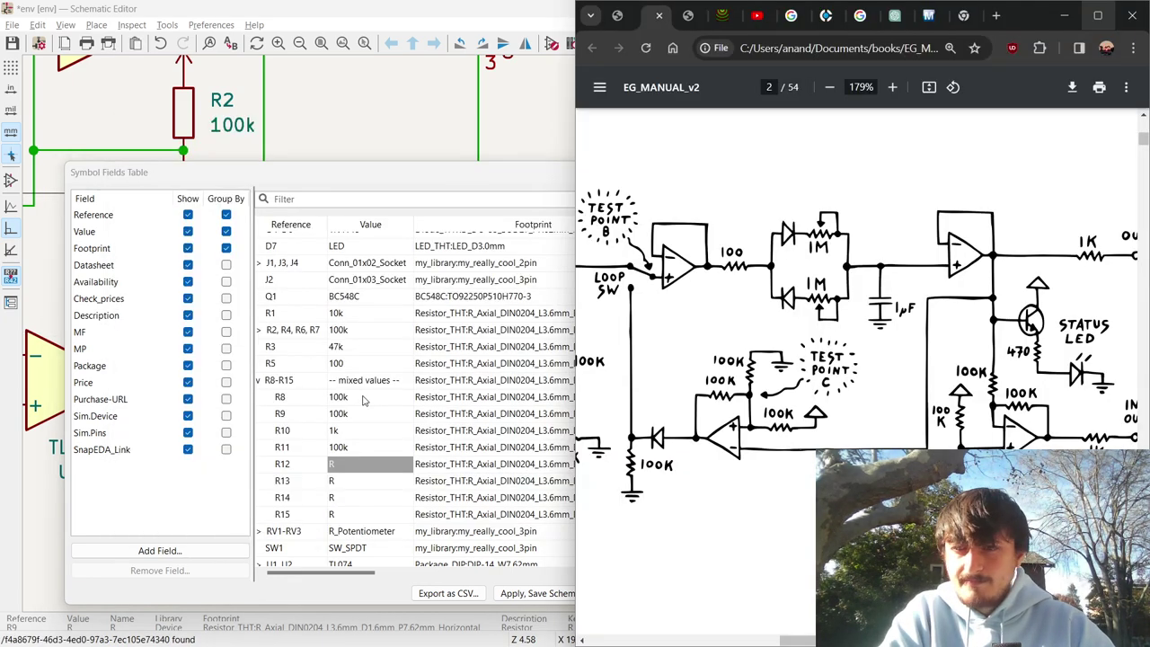
key(alt+Tab)
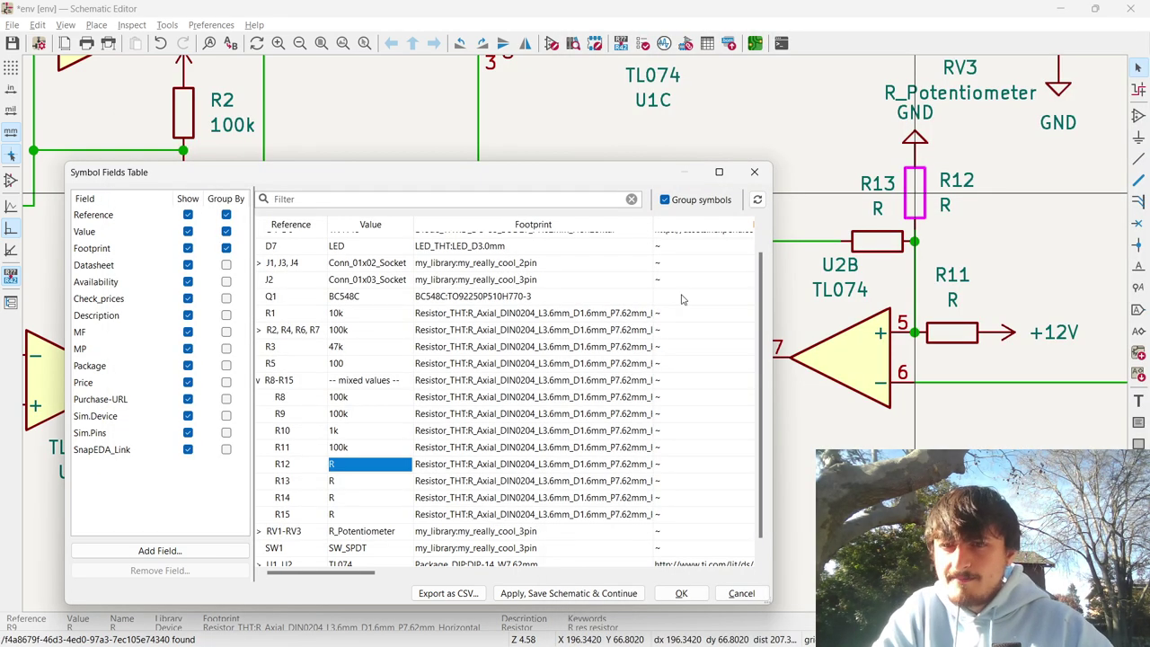
key(alt+Tab)
key(alt+Tab)
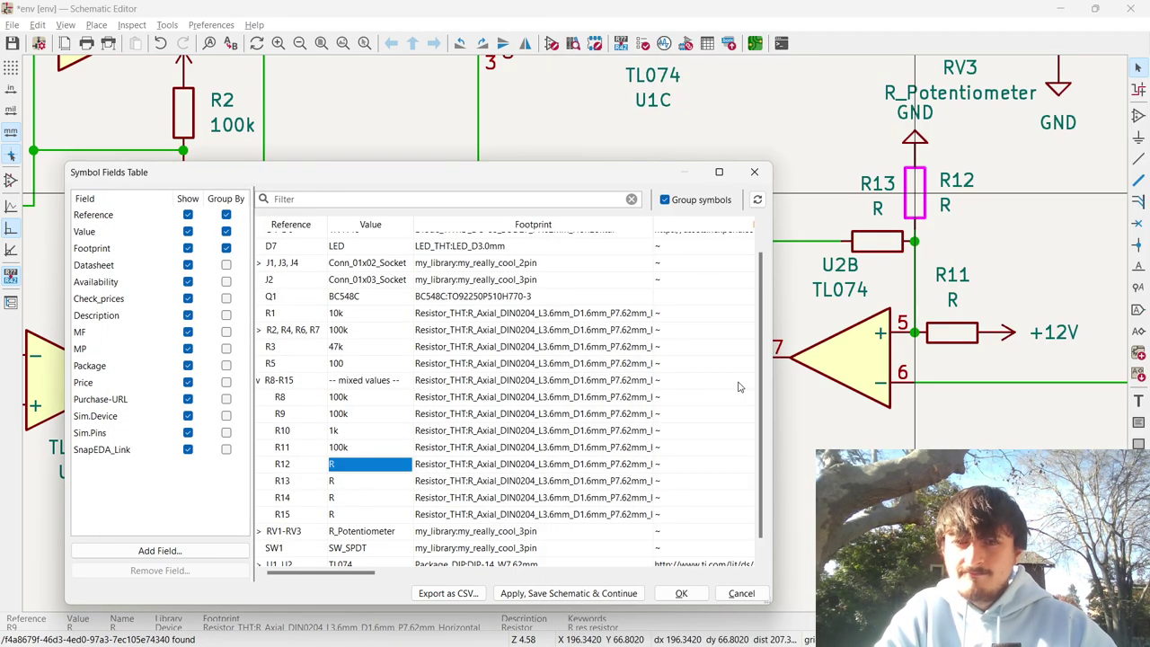
text(100k)
key(Return)
text(100k)
key(Return)
Set the value of R14 to 100k according to the reference diagram and R15 to 1k.
key(alt+Tab)
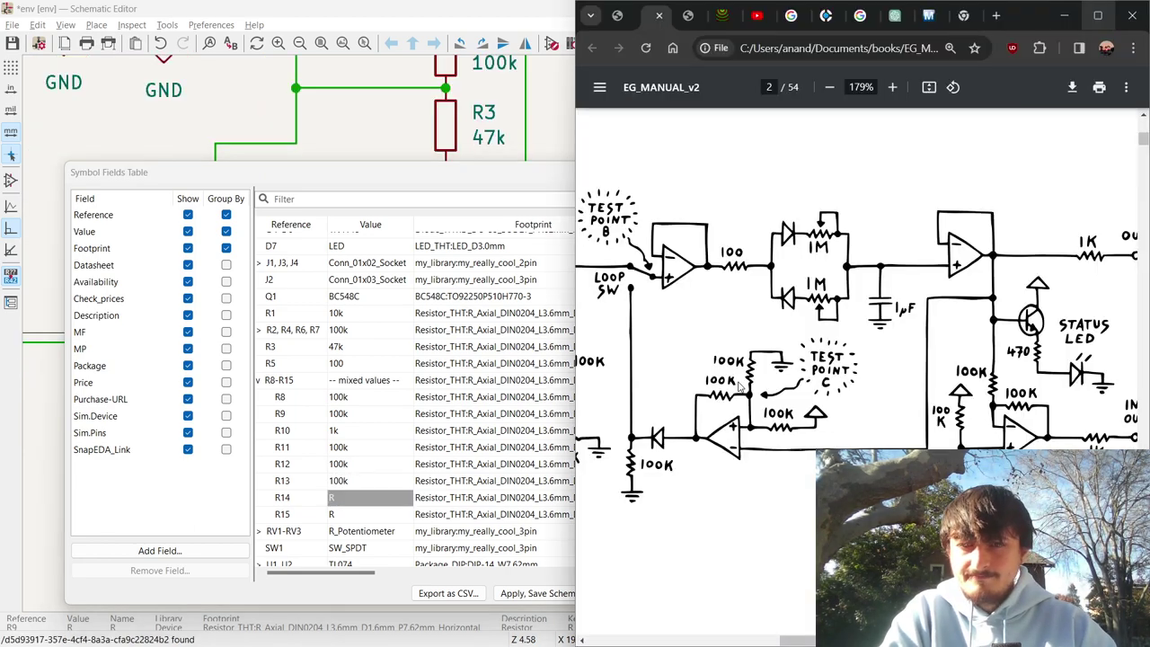
key(alt+Tab)
key(alt+Tab)
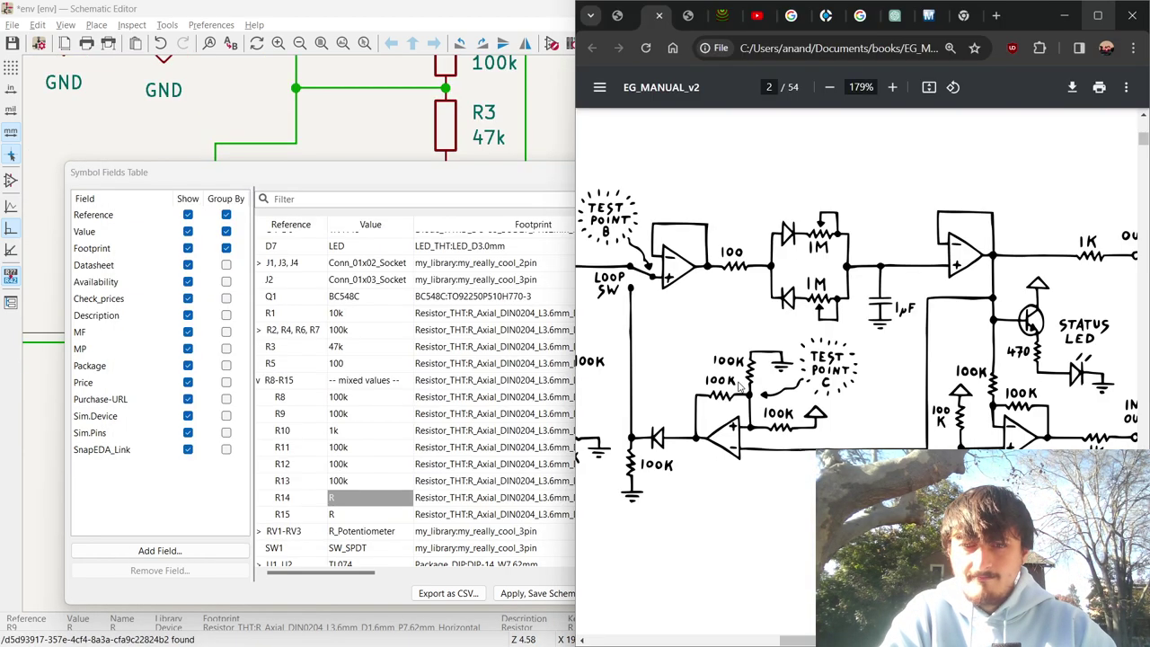
key(alt+Tab)
text(100k)
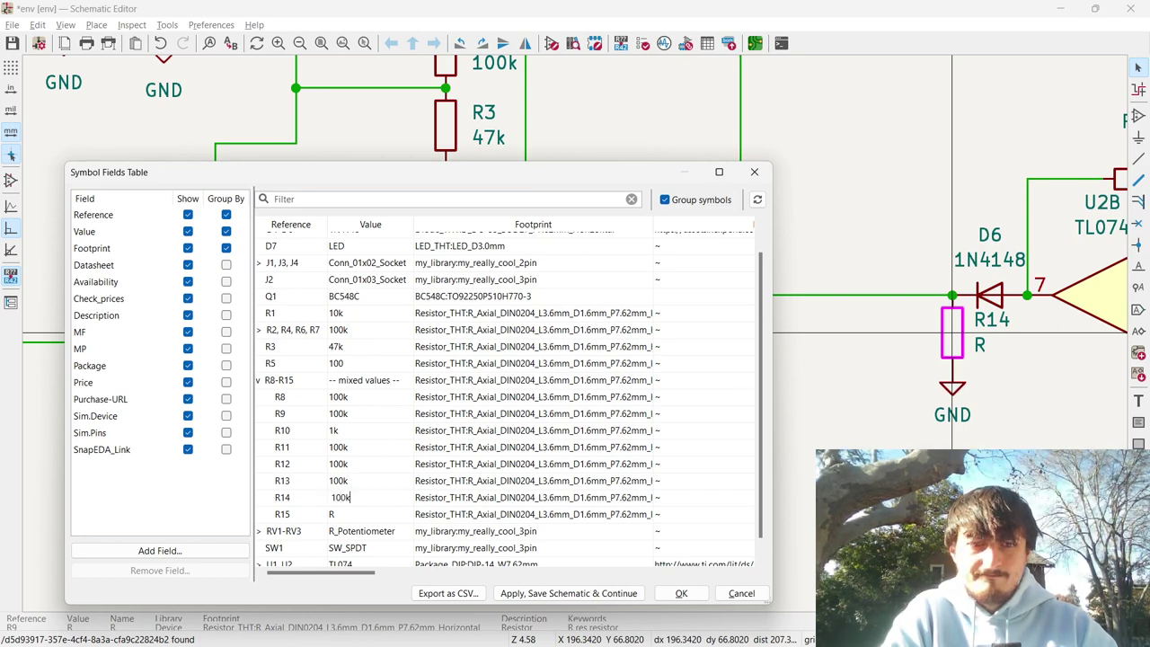
key(Return)
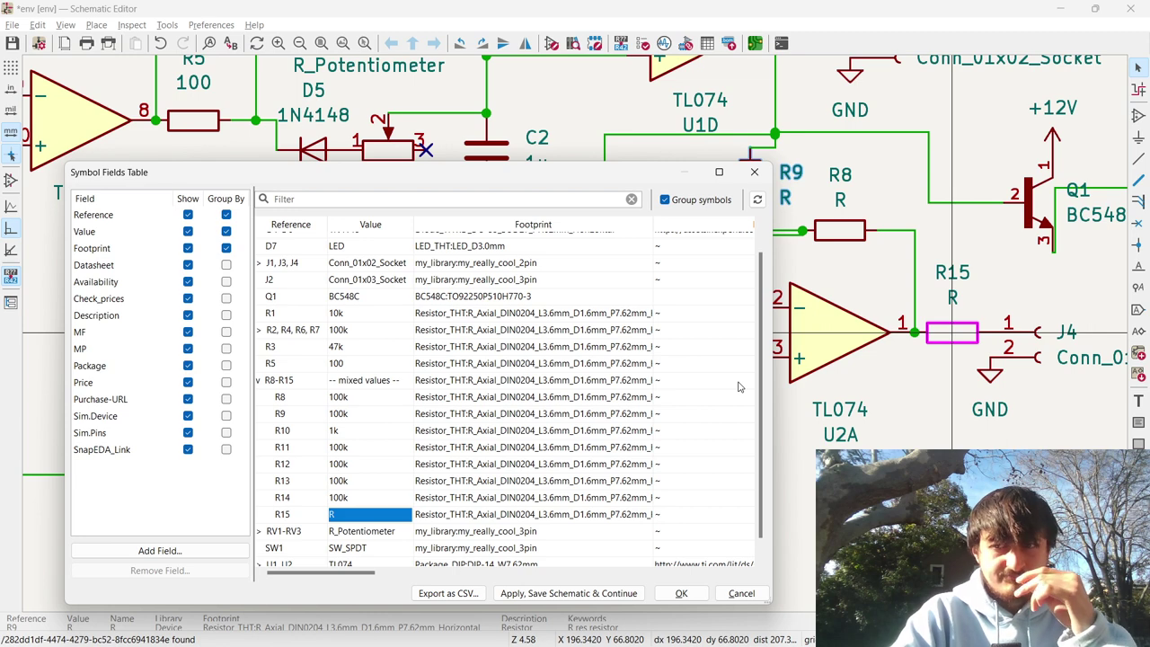
text(1k)
key(Return)
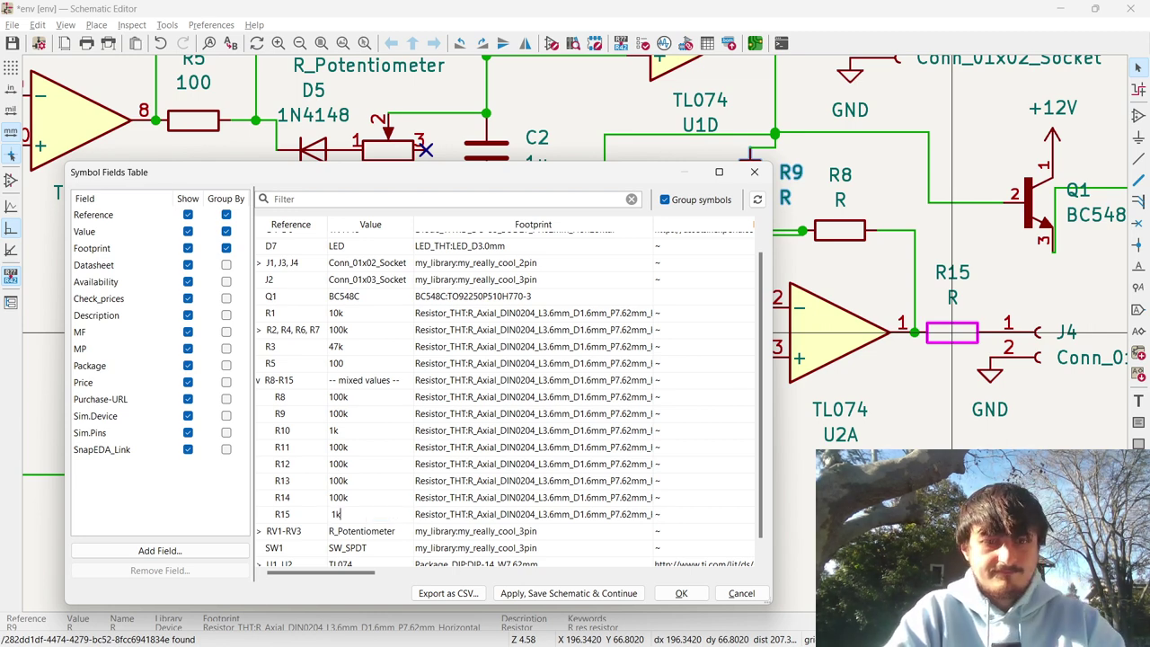
Review the resistor values in the table, apply them and save the schematic while keeping the table open.
scroll(634, 370, up, 2)
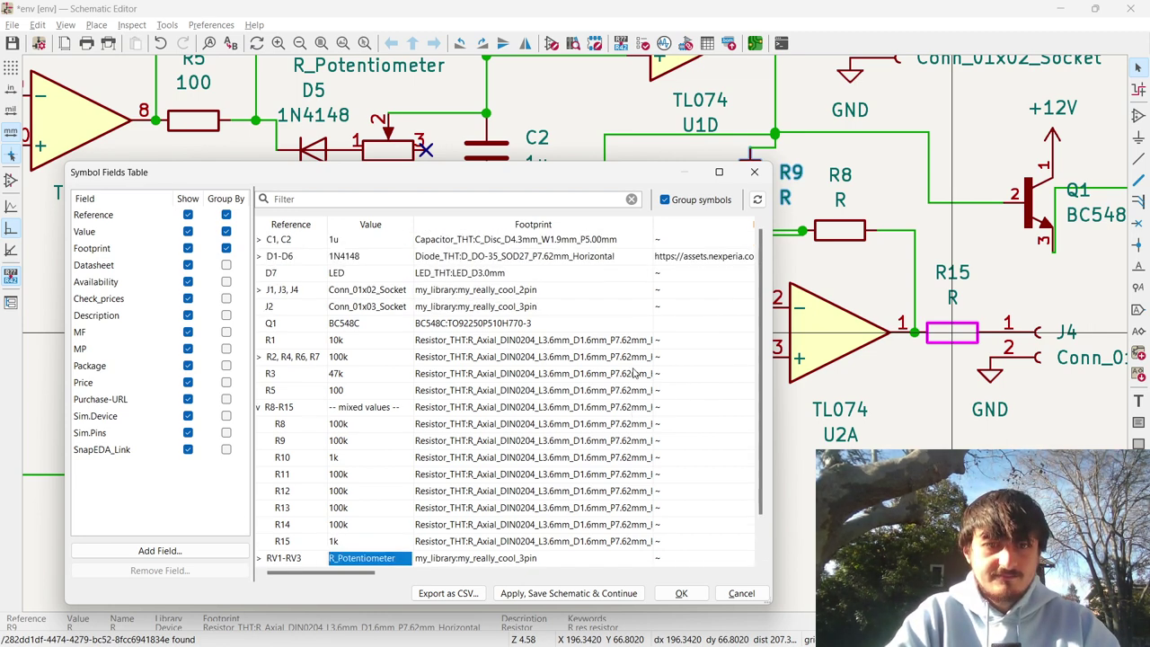
scroll(634, 370, down, 3)
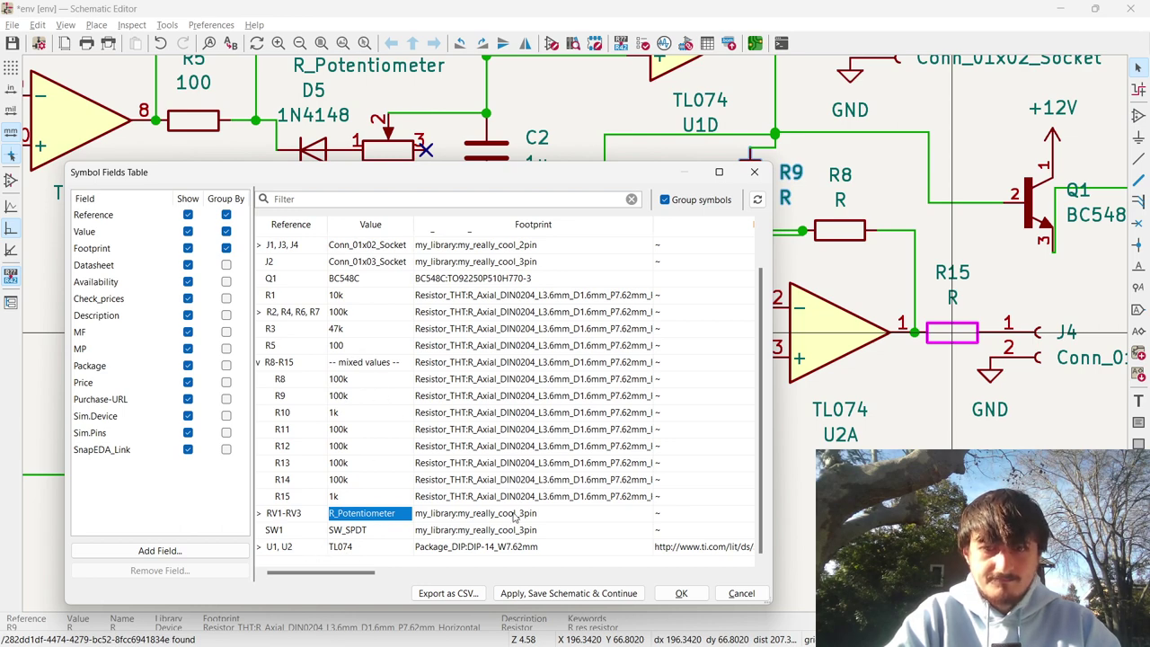
click(589, 596)
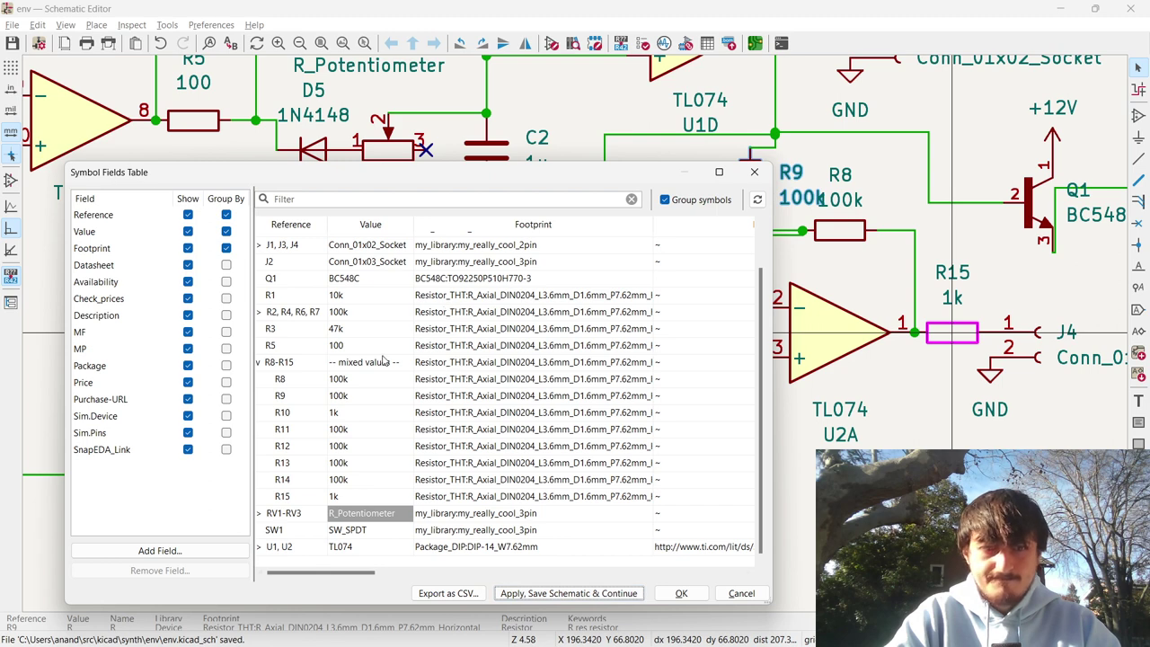
Expand the RV1-RV3 group, look up the first potentiometer in the reference diagram and set RV1 to 100k.
click(260, 514)
click(341, 517)
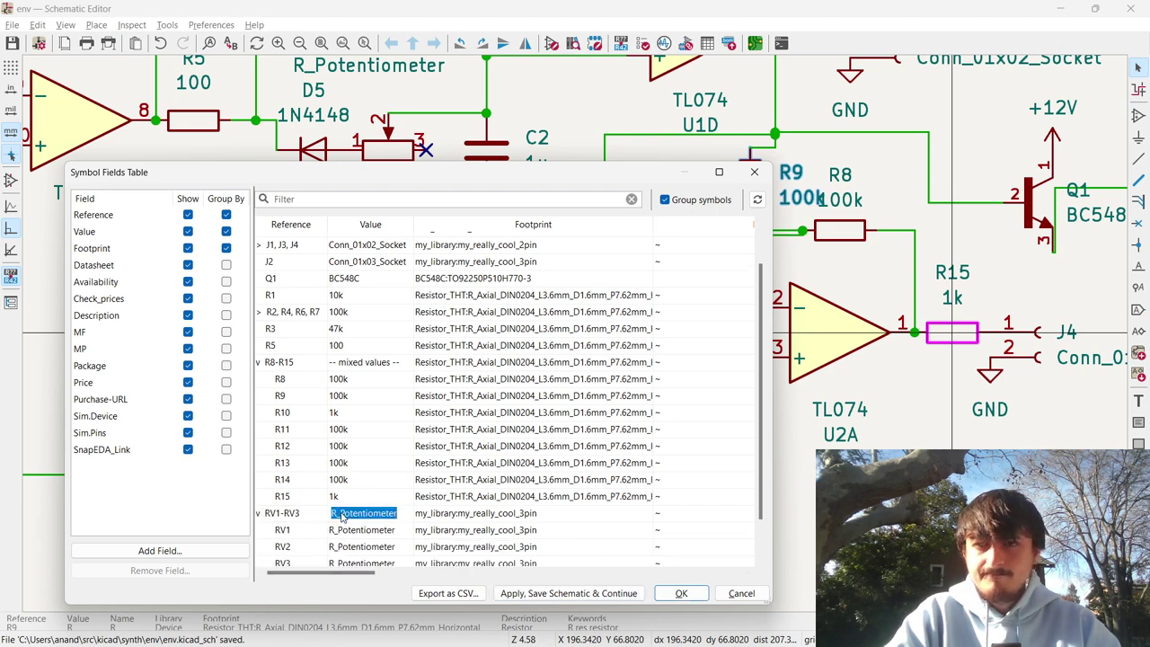
click(296, 528)
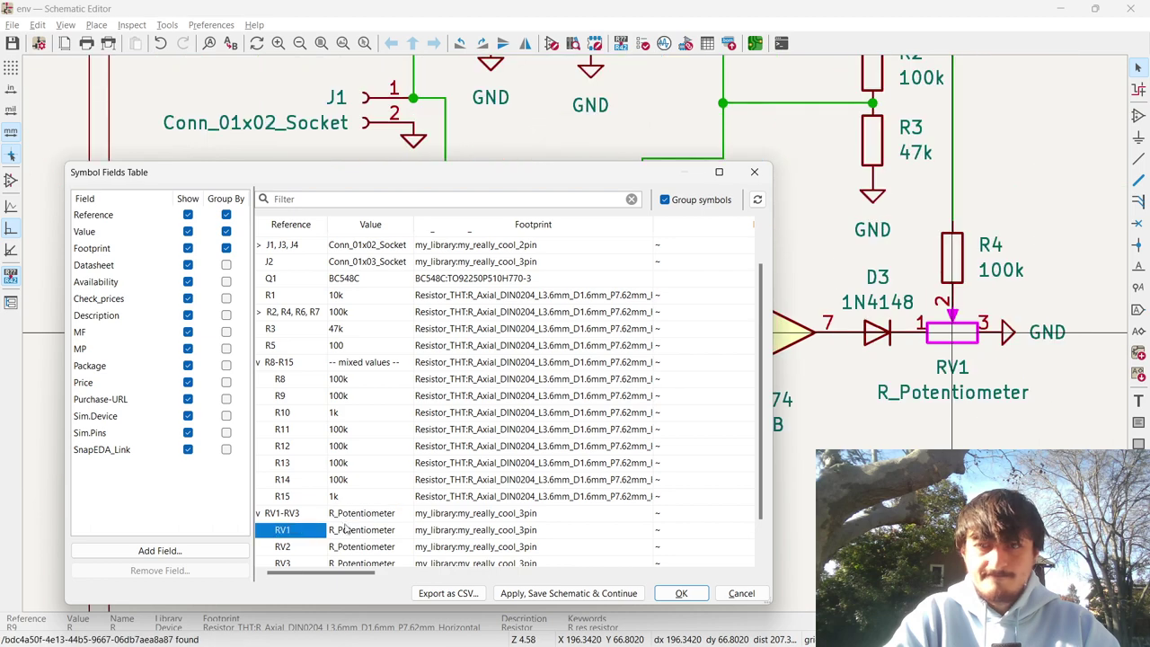
key(alt+Tab)
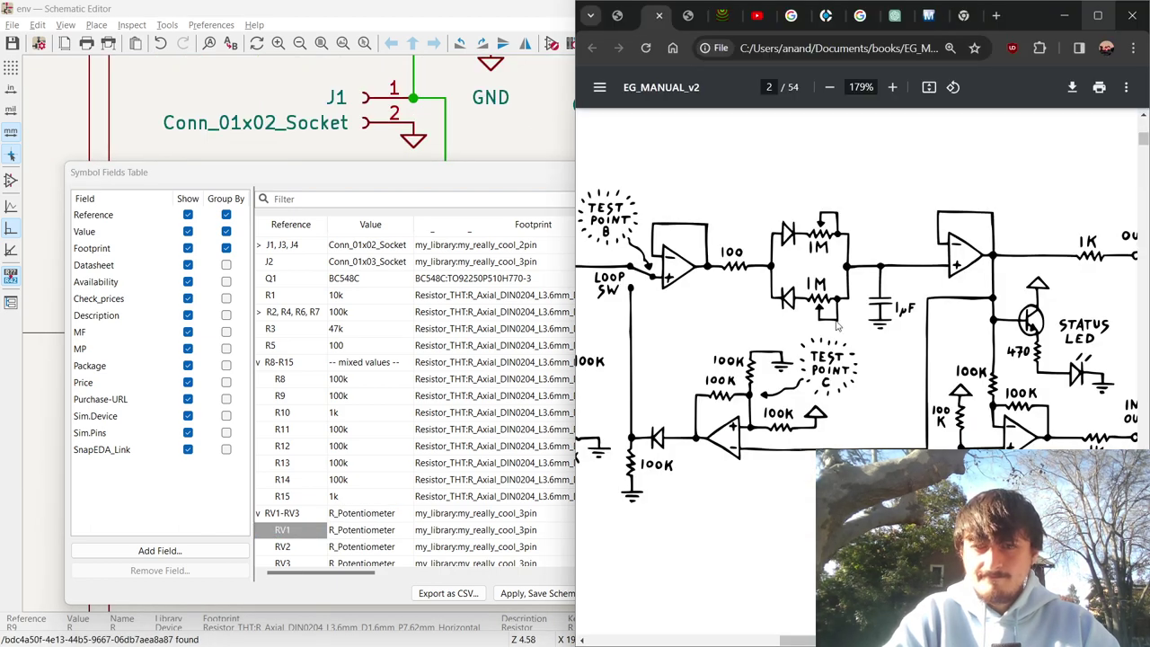
scroll(836, 325, left, 5)
key(alt+Tab)
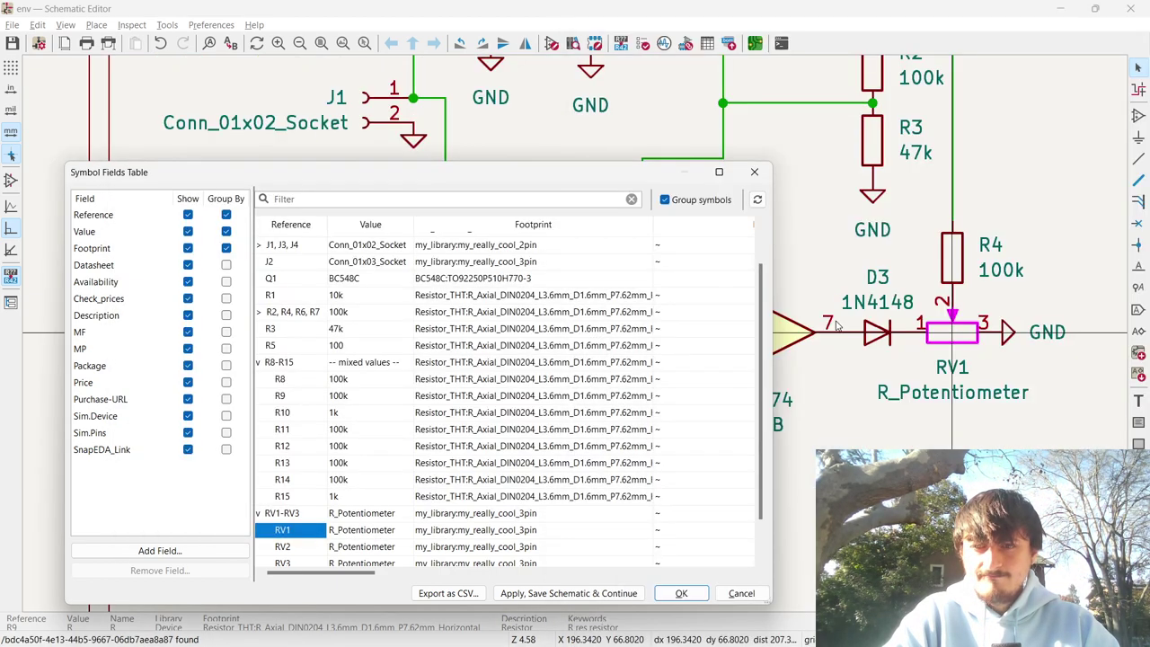
click(383, 531)
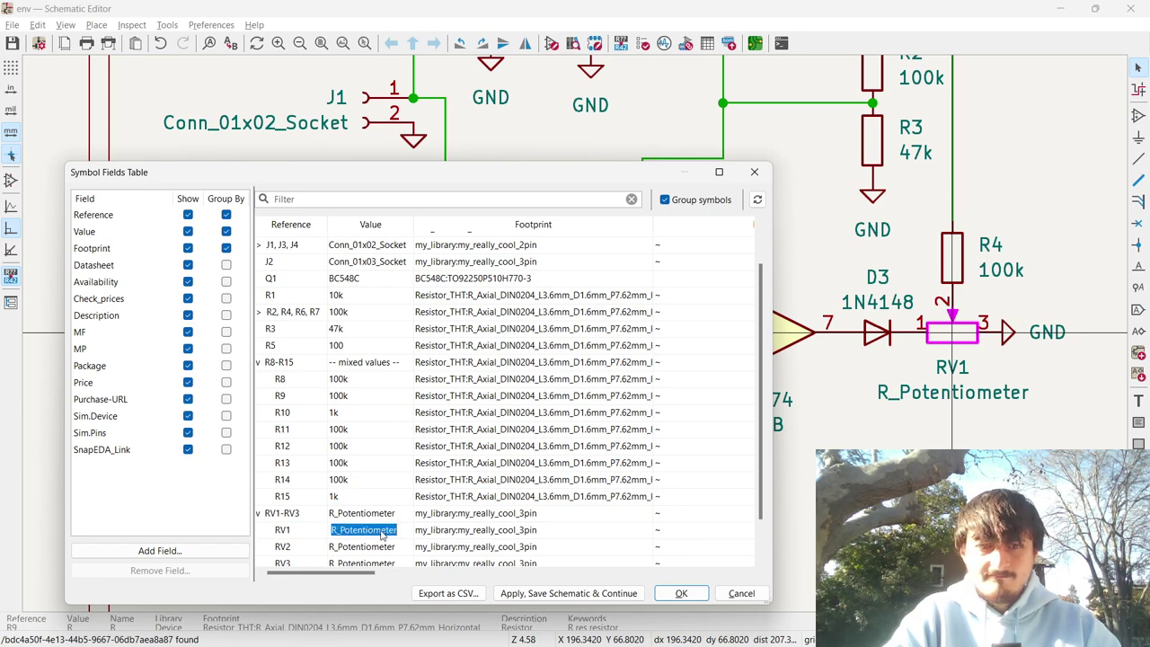
text(100k)
key(Return)
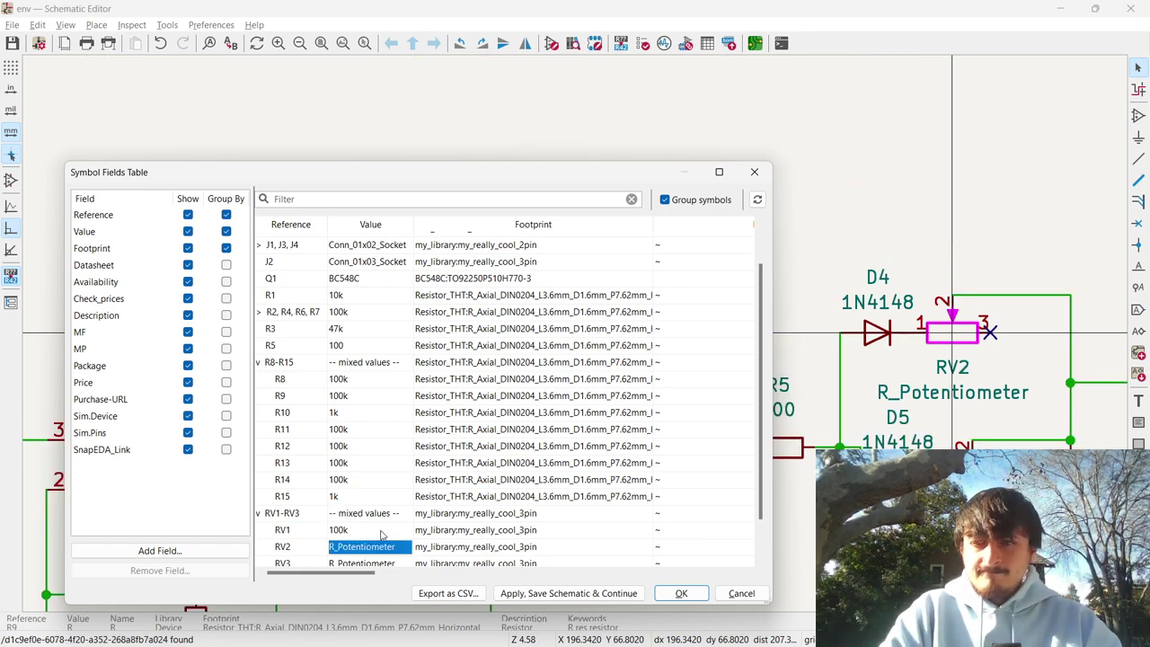
Look up the two remaining potentiometers in the reference diagram and set RV2 and RV3 to 1M.
key(alt+Tab)
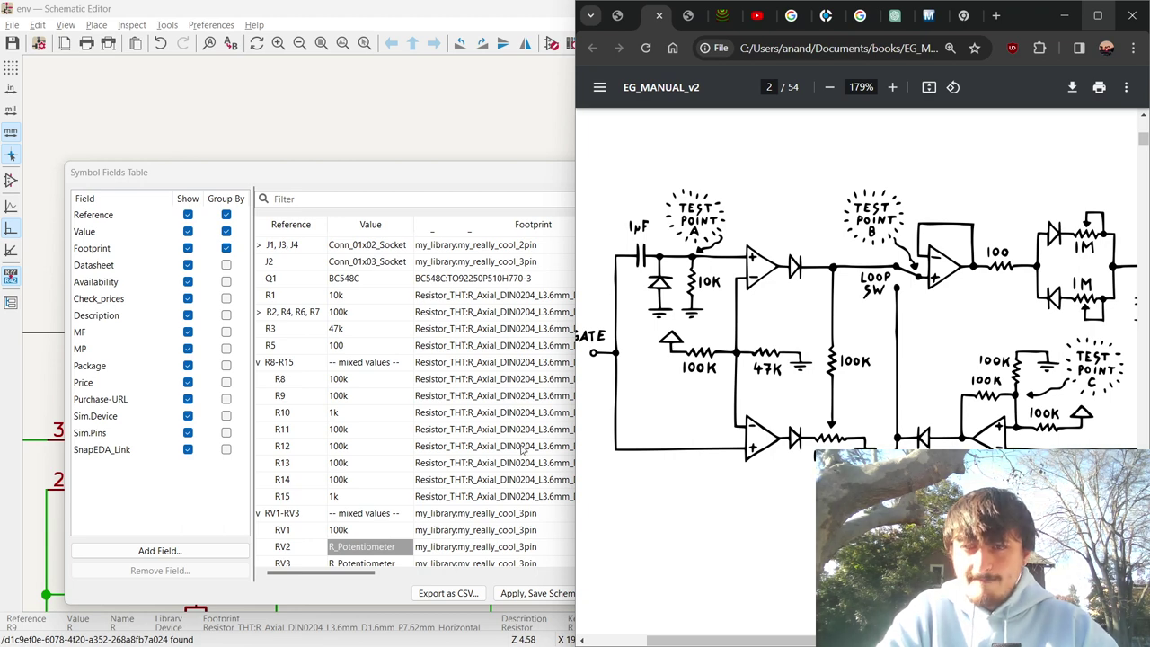
scroll(952, 331, right, 3)
key(alt+Tab)
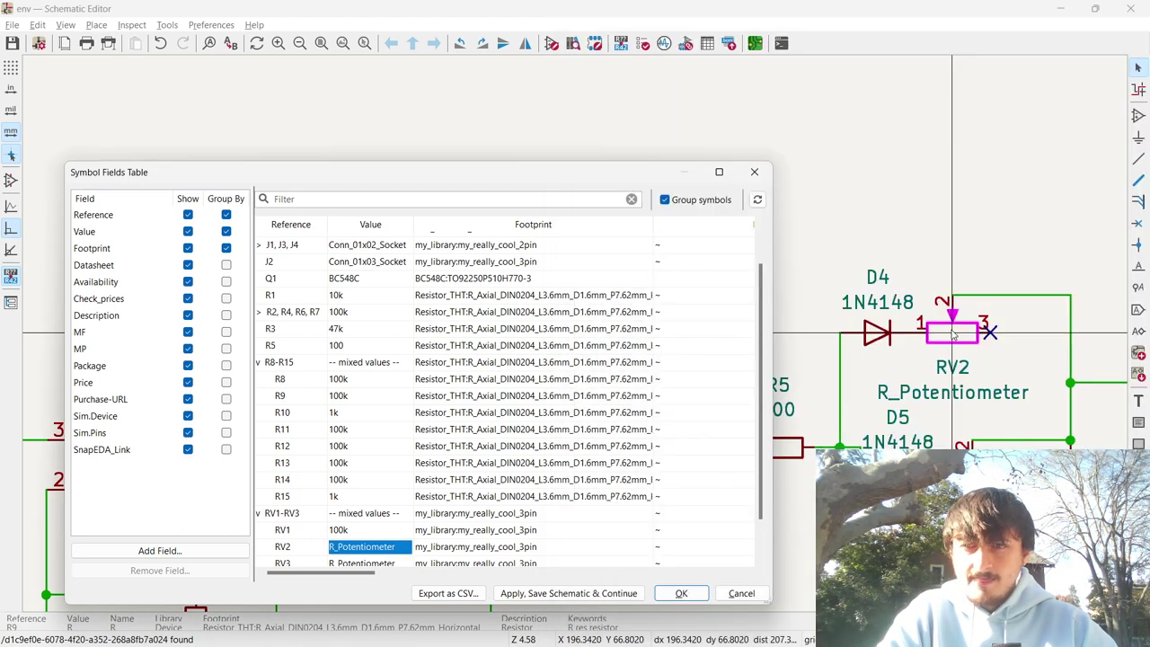
key(alt+Tab)
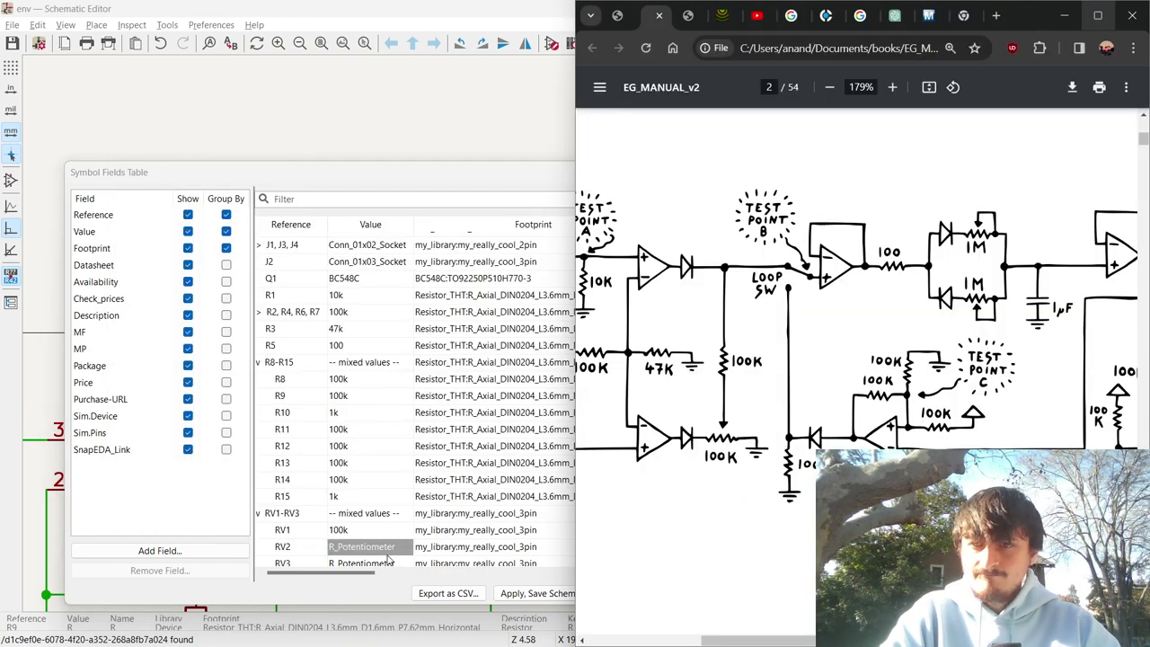
key(alt+Tab)
text(1M)
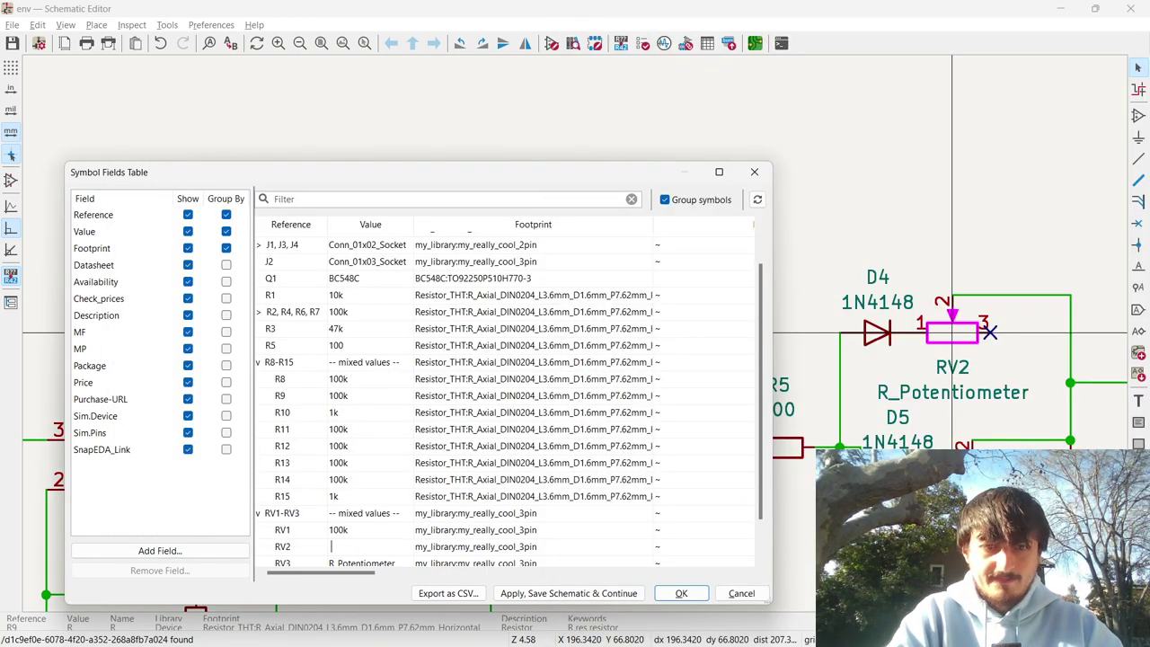
key(Return)
text(1M)
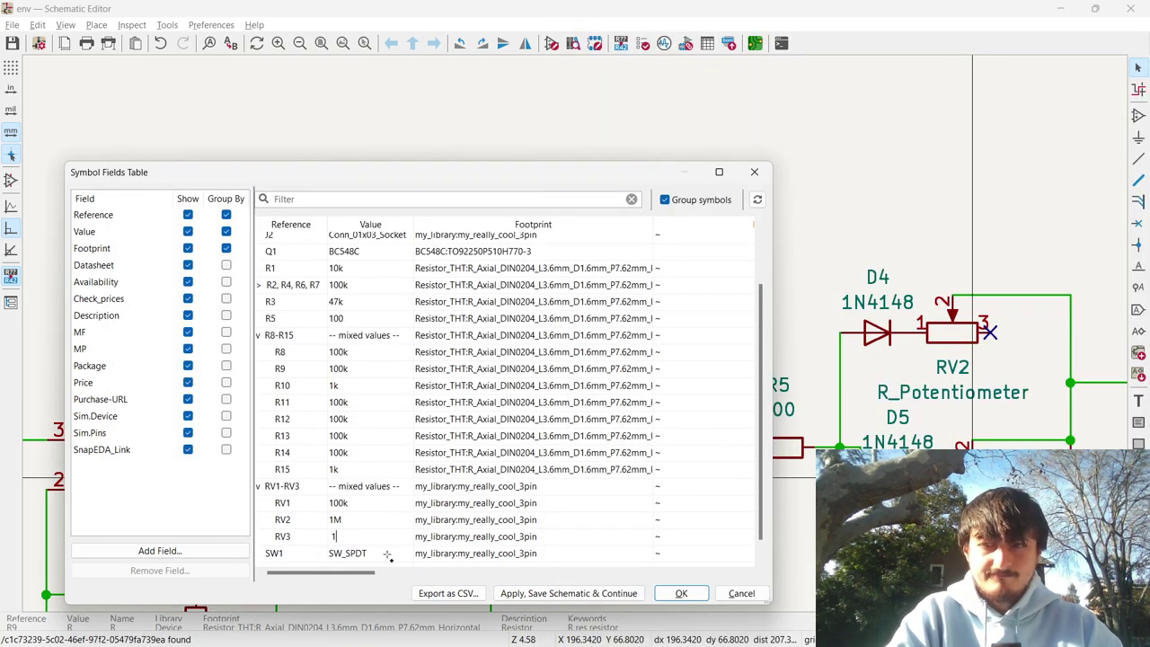
key(Return)
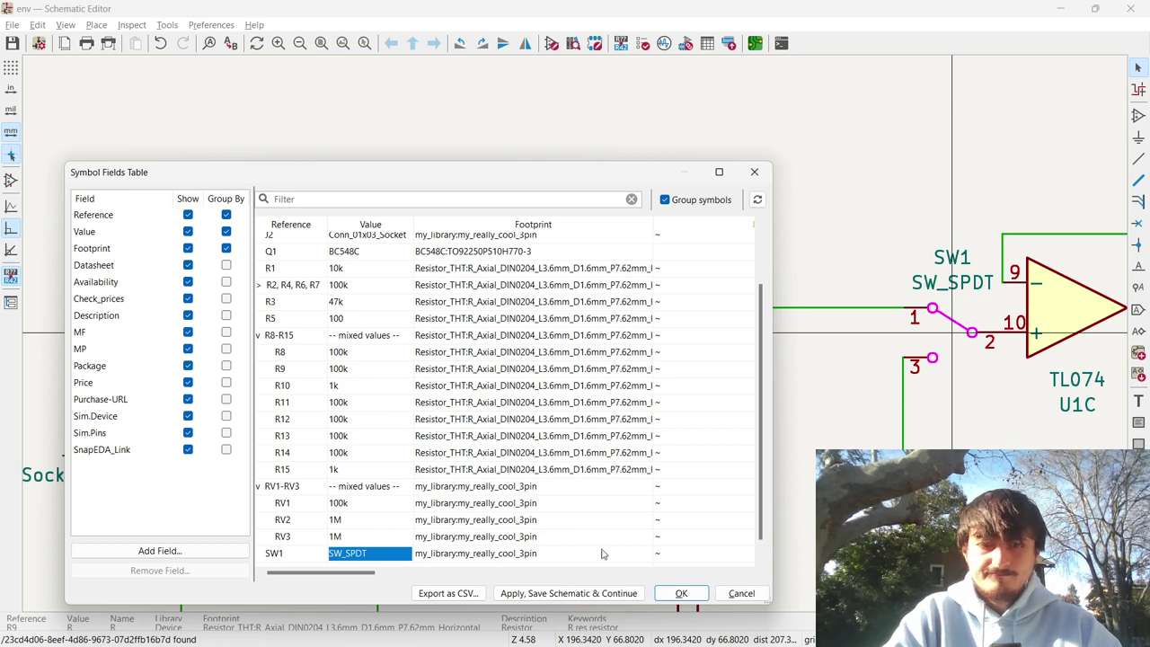
Accept the potentiometer value edits, closing the symbol fields table, and save the schematic.
click(683, 594)
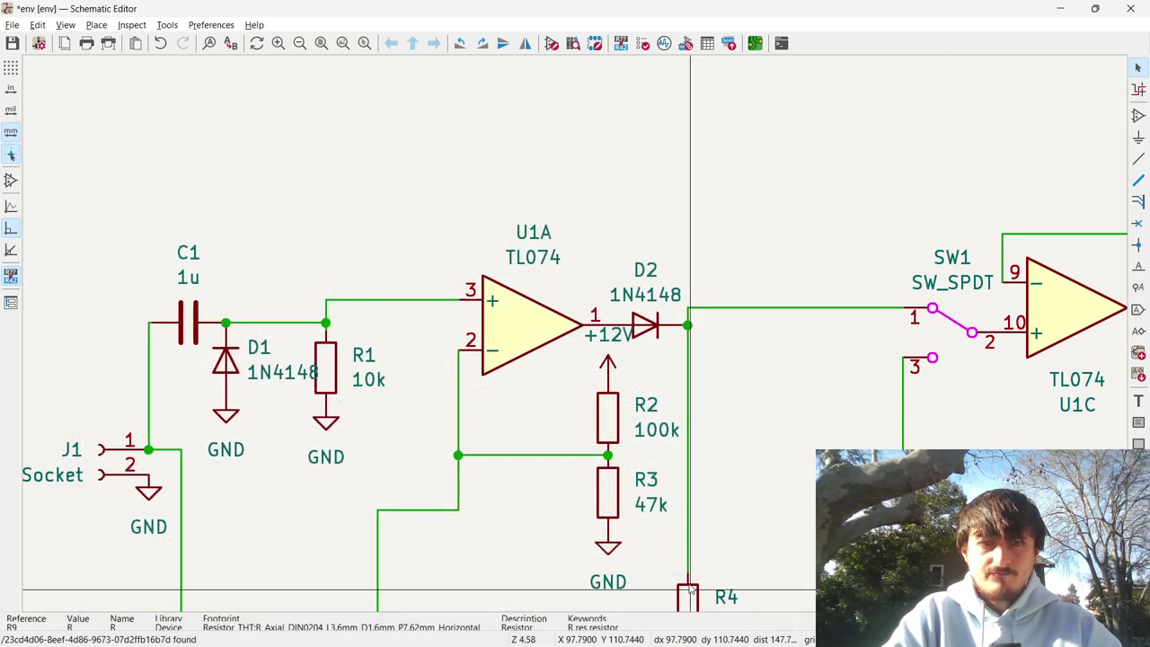
key(ctrl+s)
Switch to the PCB Editor, delete the selected diode footprints D1 to D5 and save the board.
click(754, 43)
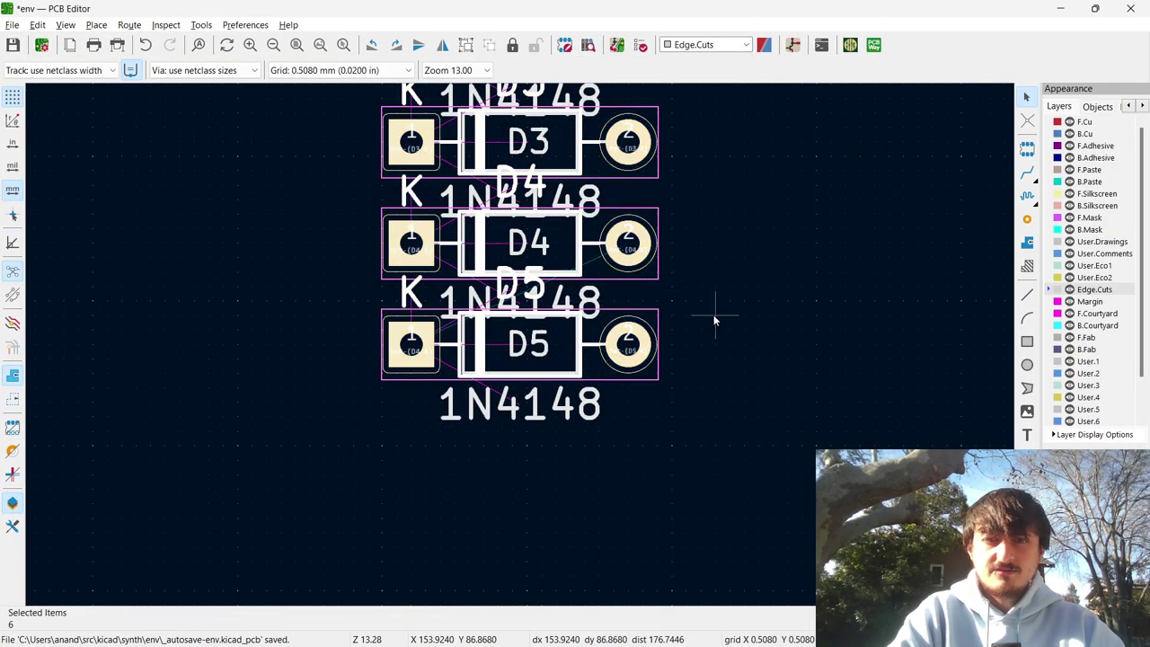
key(Home)
scroll(528, 351, up, 3)
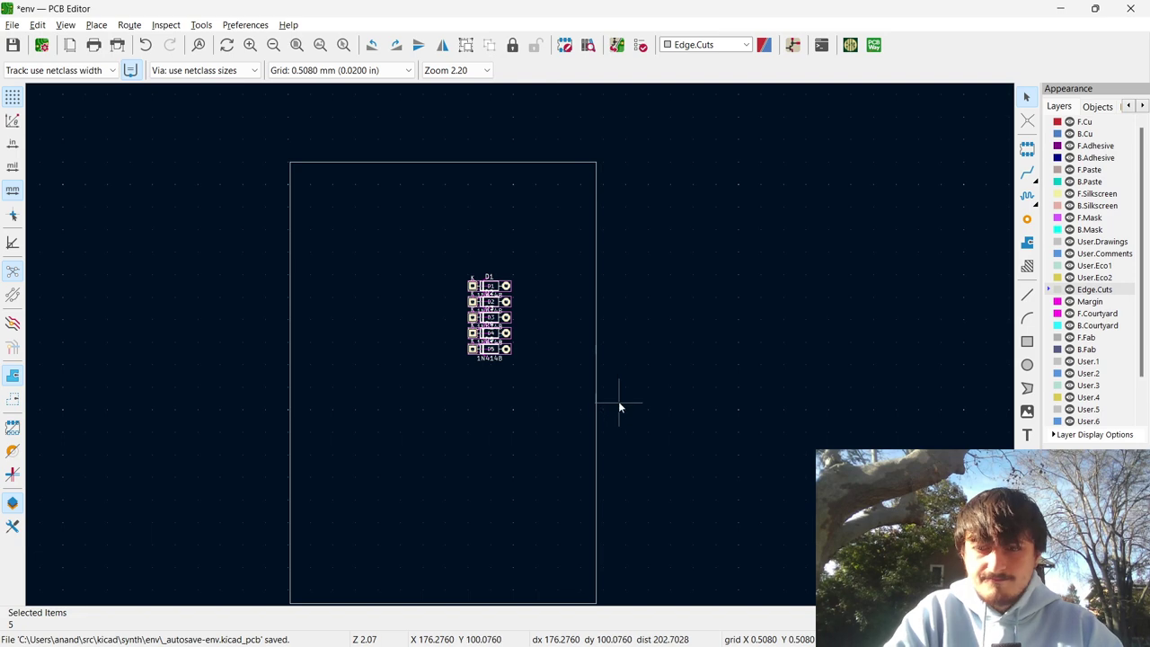
key(Delete)
key(ctrl+s)
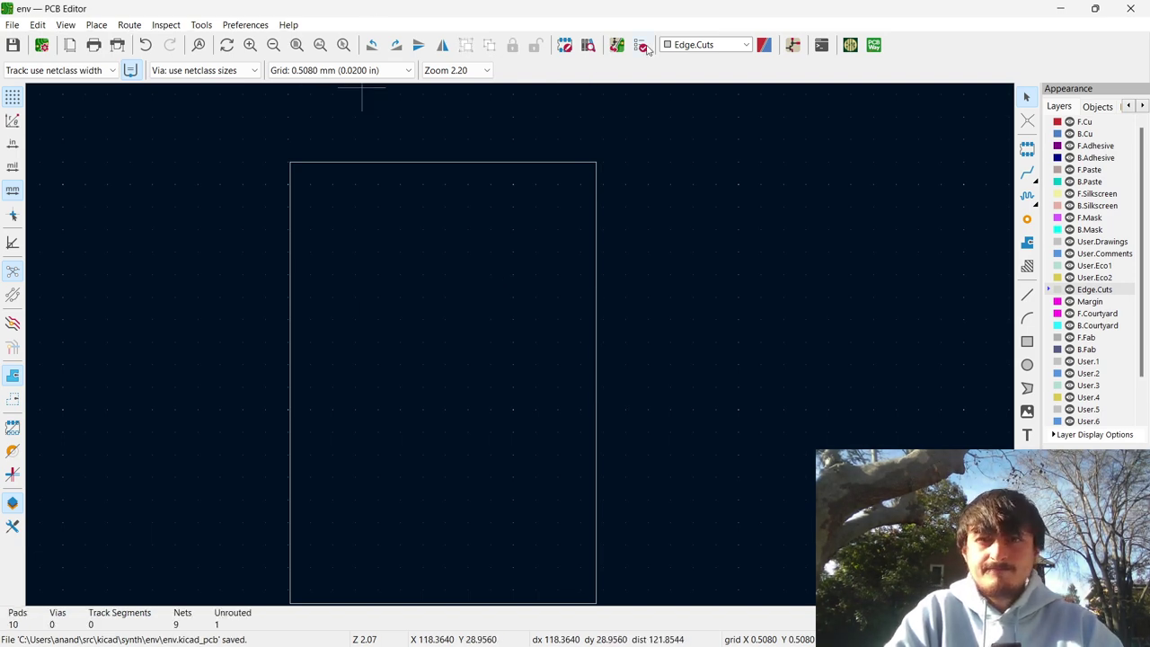
Update the PCB from the schematic, replacing footprints with those specified in the schematic, and close the update dialog.
click(617, 45)
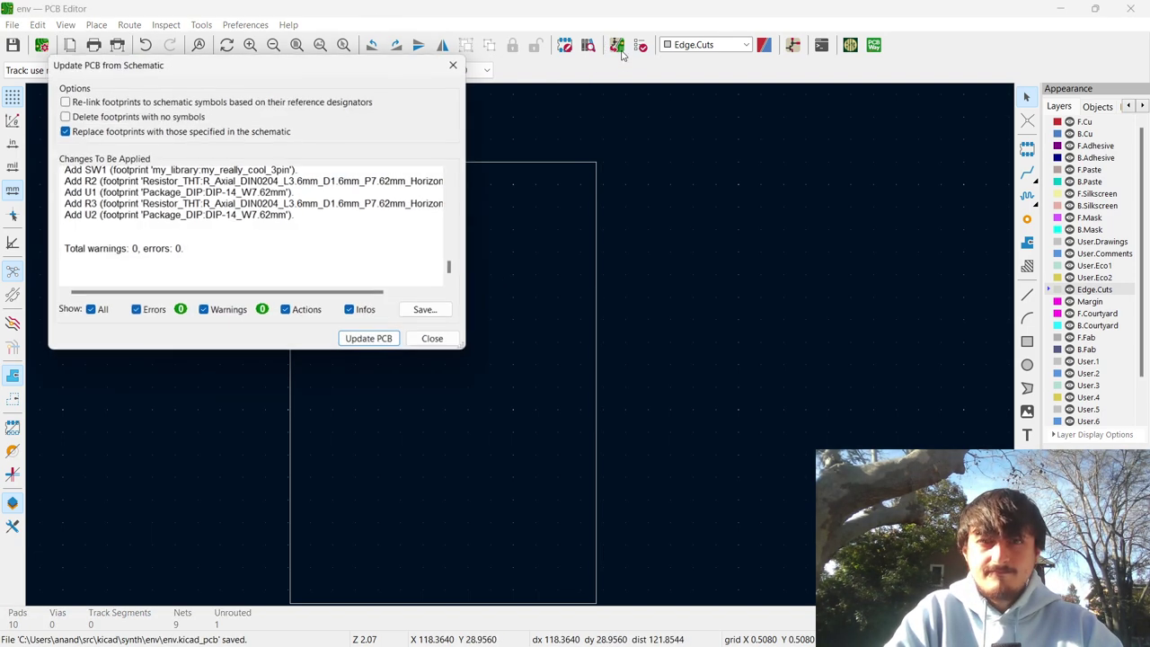
click(387, 340)
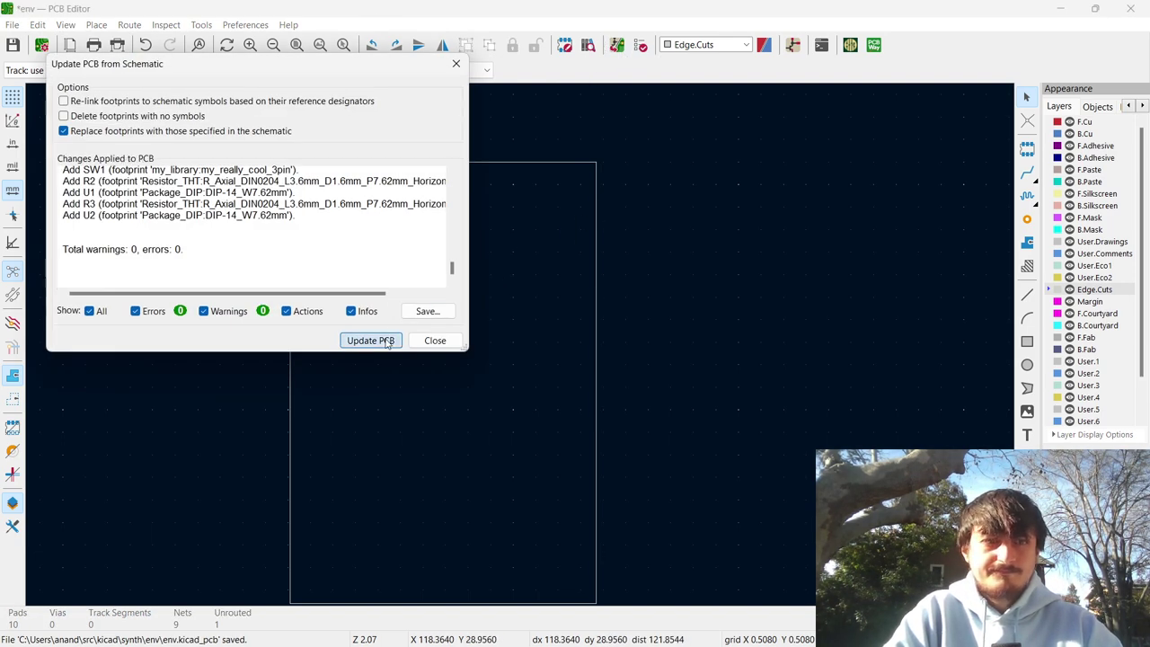
click(435, 340)
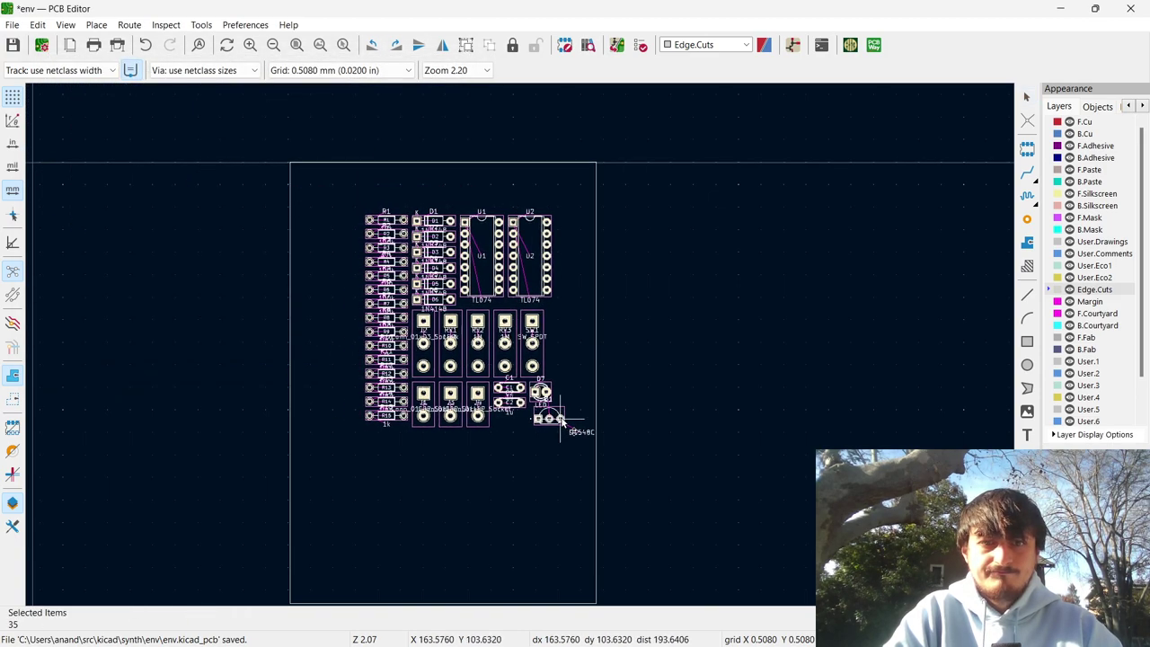
scroll(559, 421, down, 3)
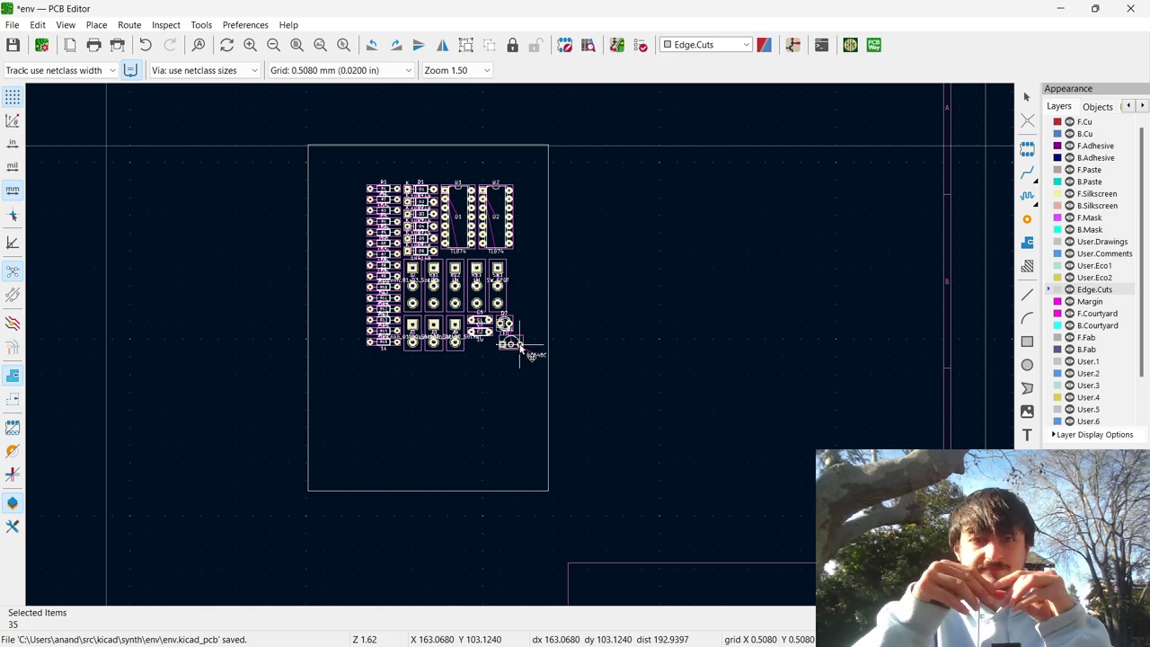
Place the group of updated footprints just outside the right edge of the board outline.
scroll(519, 345, up, 4)
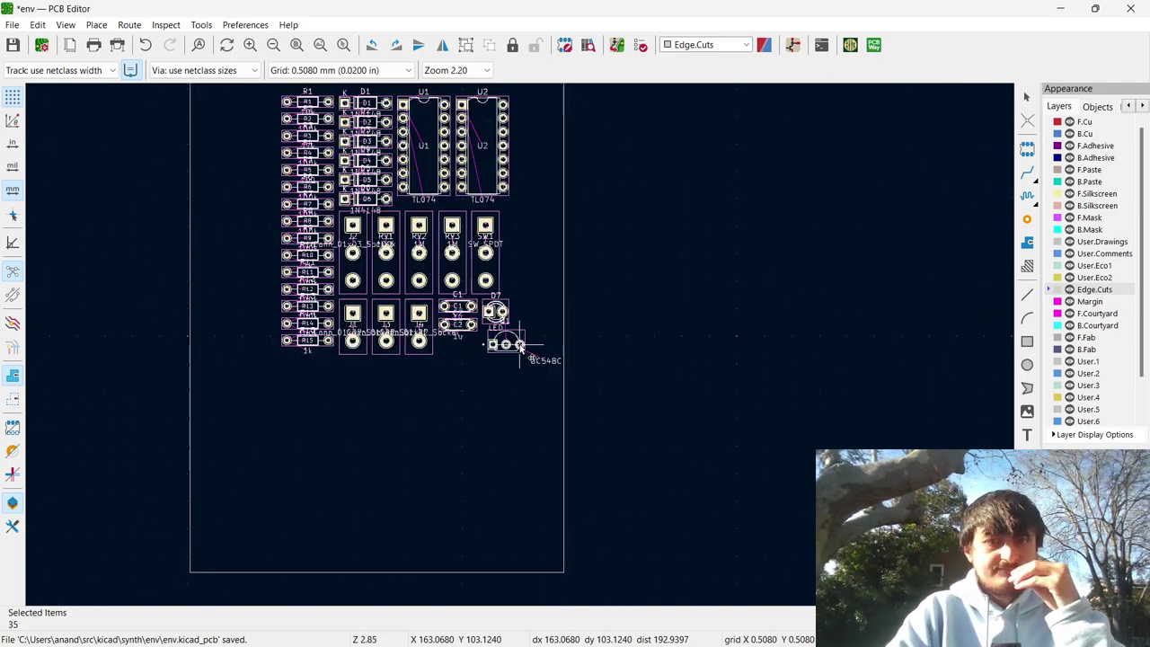
scroll(519, 345, down, 1)
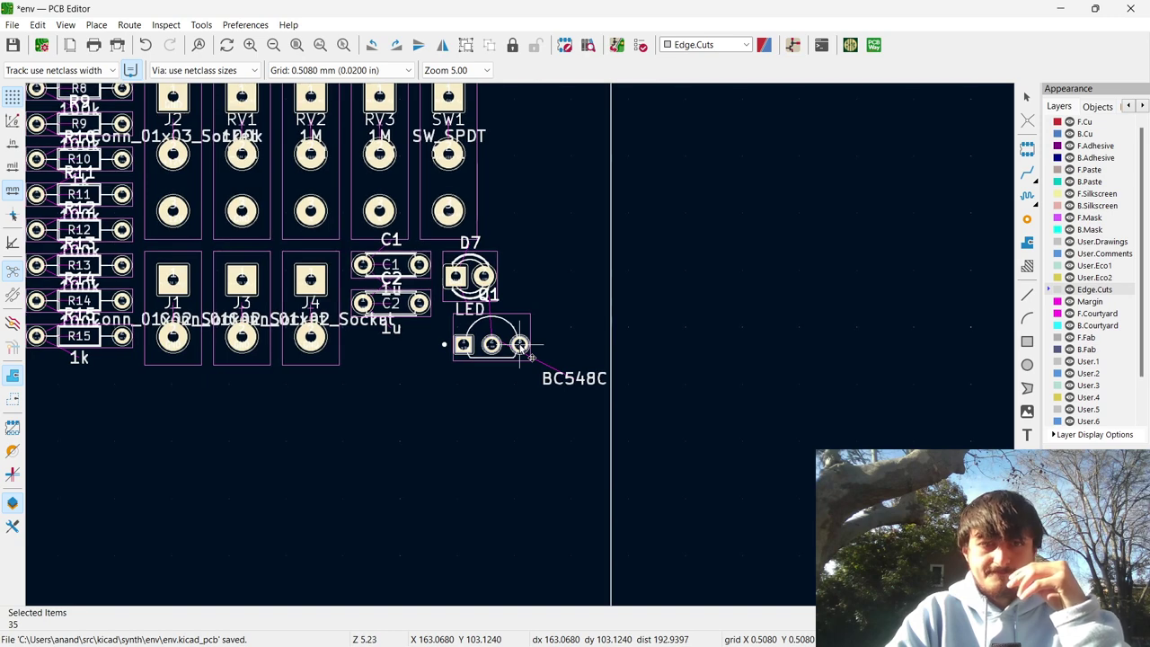
scroll(519, 345, down, 5)
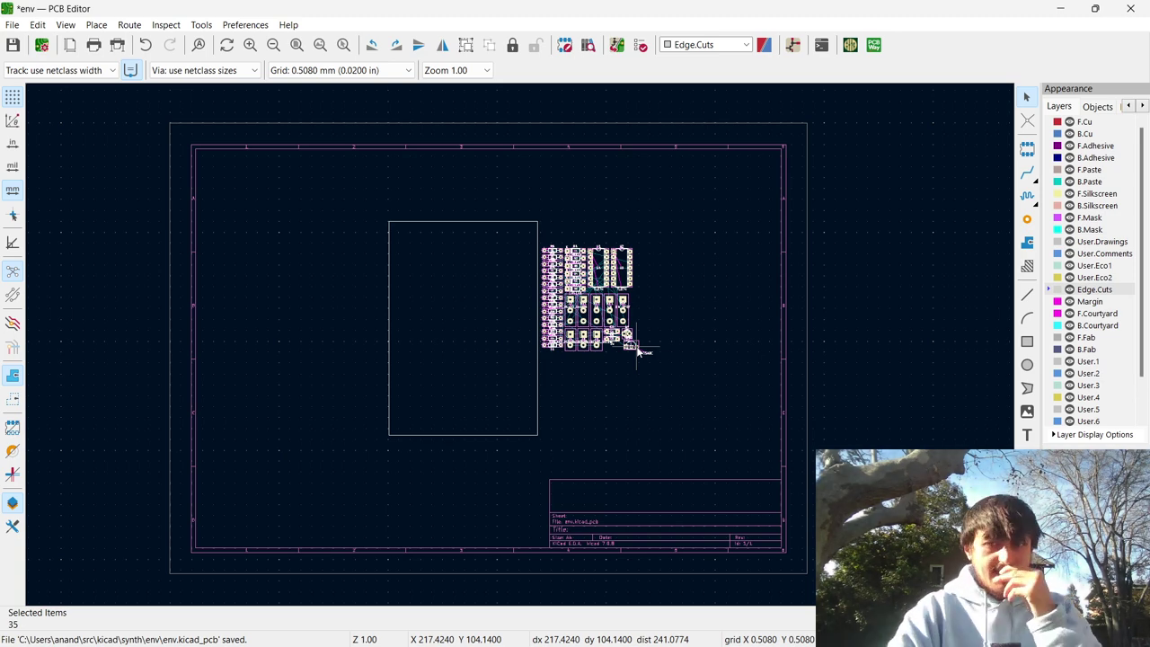
scroll(638, 350, up, 5)
scroll(519, 348, down, 2)
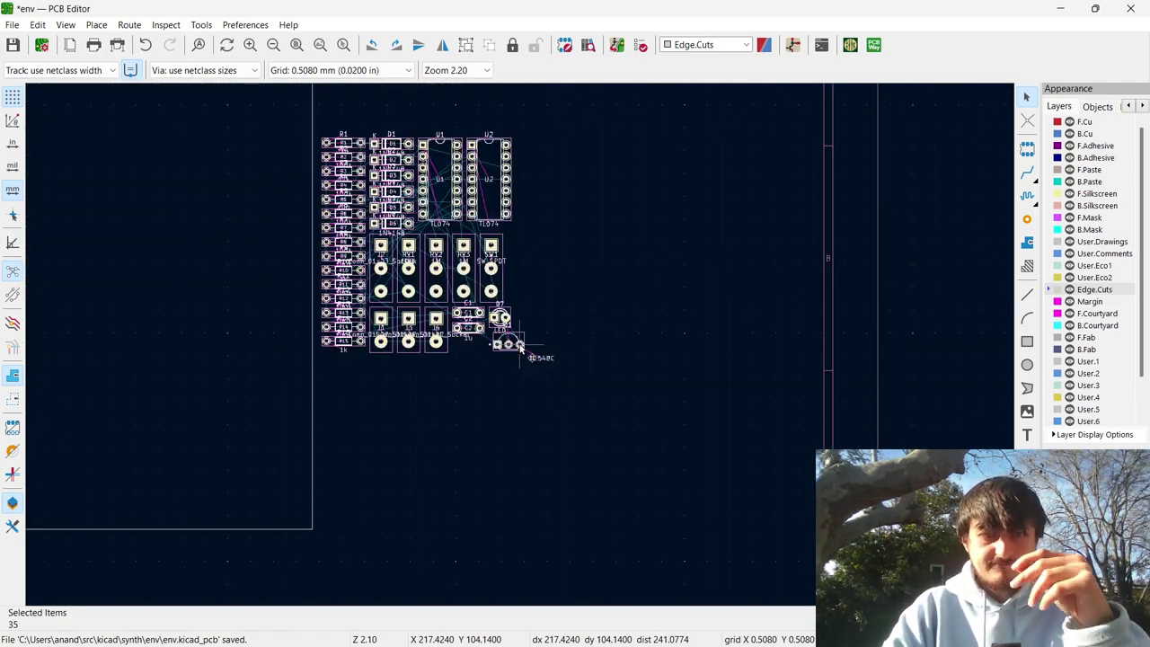
Switch to the Schematic Editor, open the symbol fields table and locate connector J2 in the schematic.
key(alt+Tab)
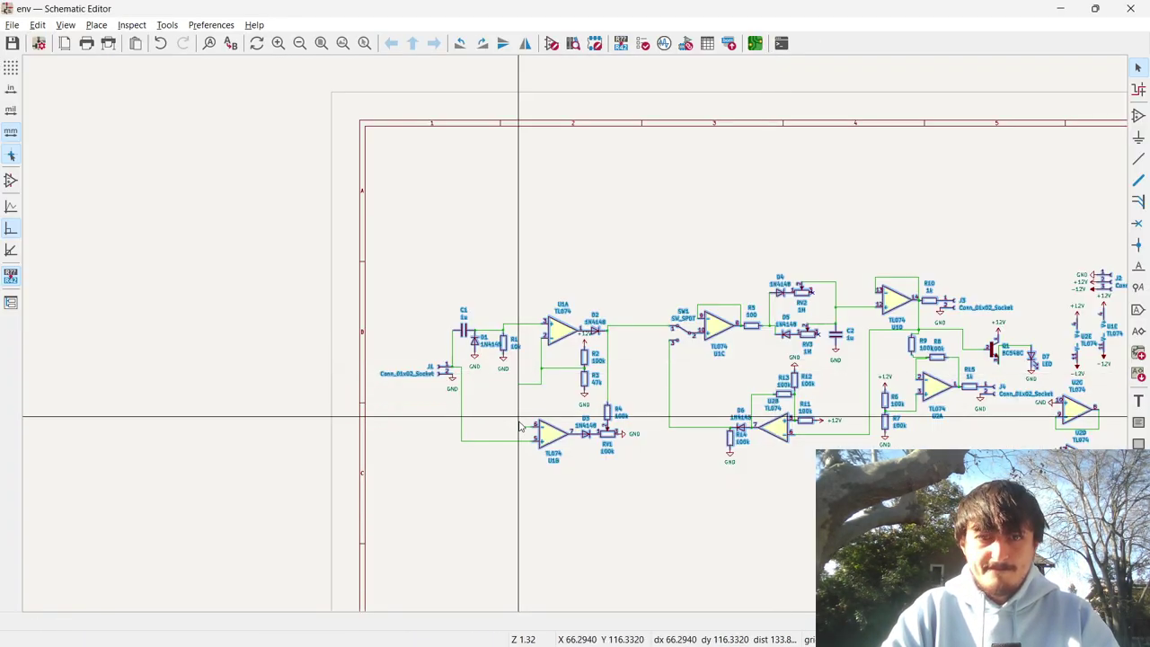
middle_drag(513, 419, 575, 340)
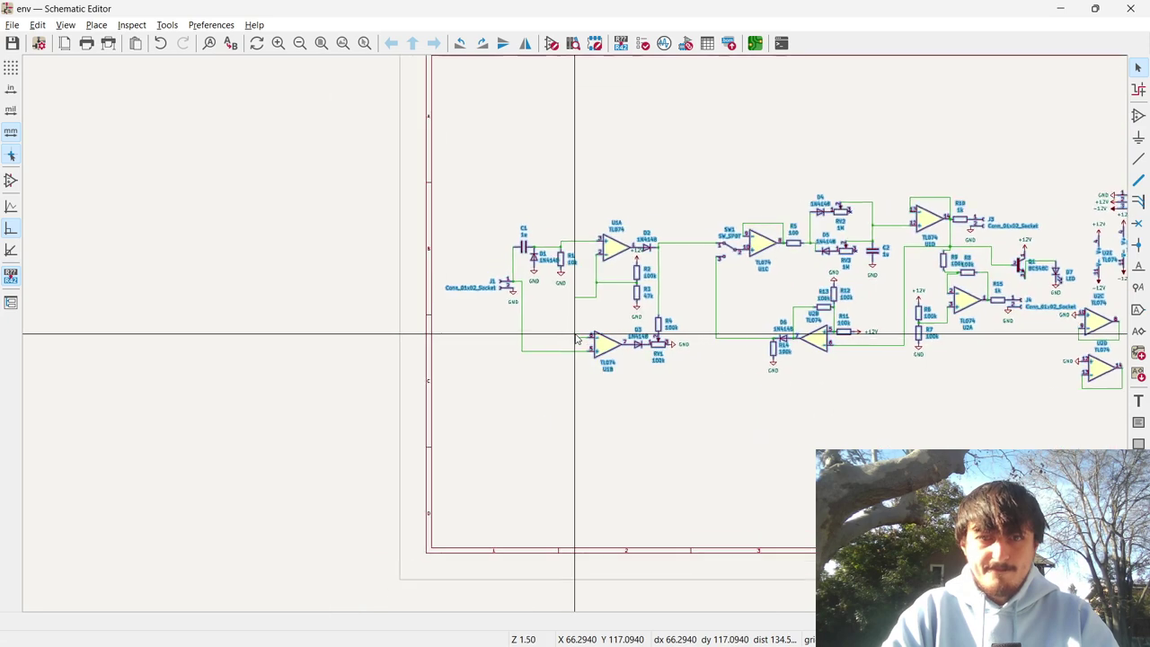
scroll(576, 339, up, 5)
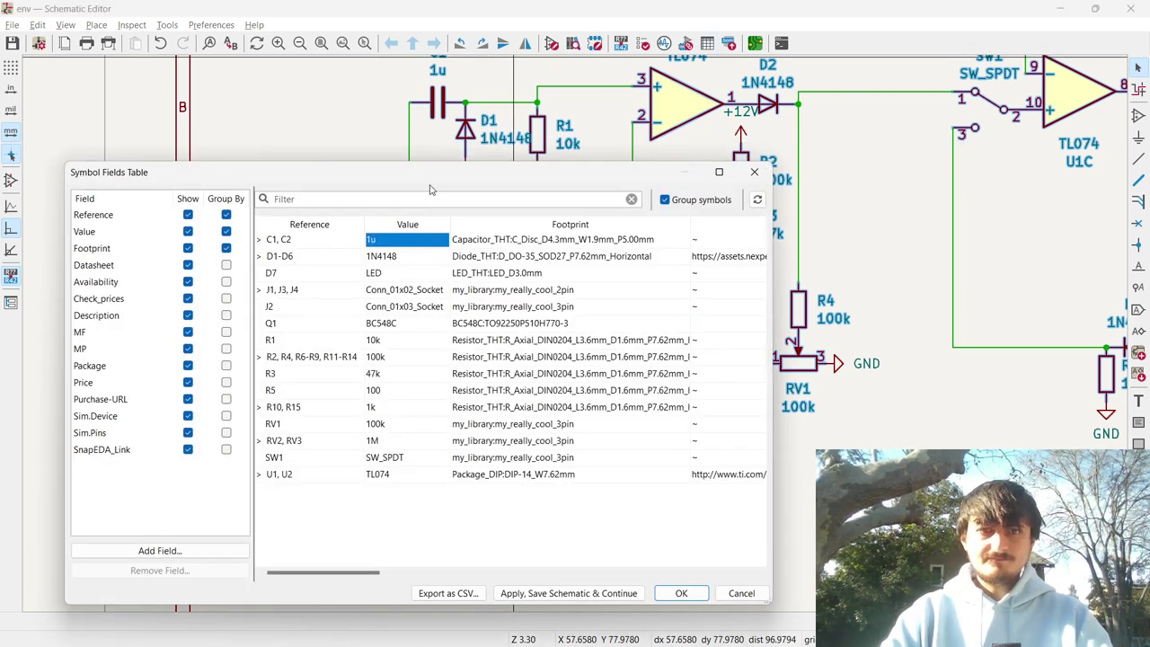
click(706, 43)
click(259, 291)
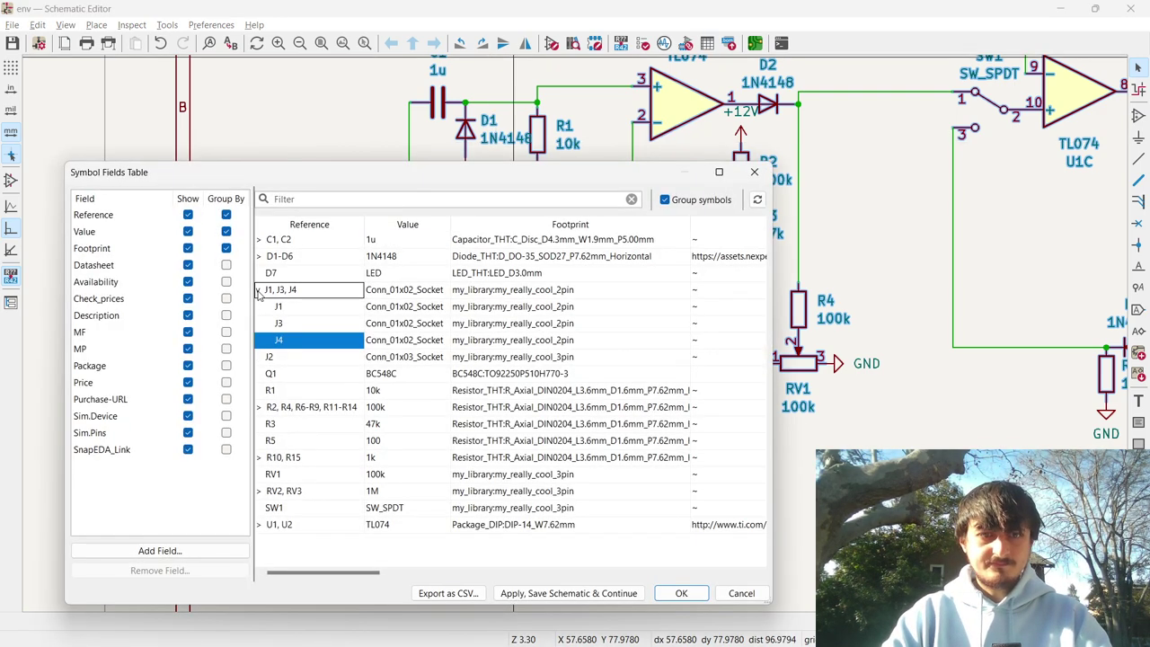
click(258, 290)
click(269, 307)
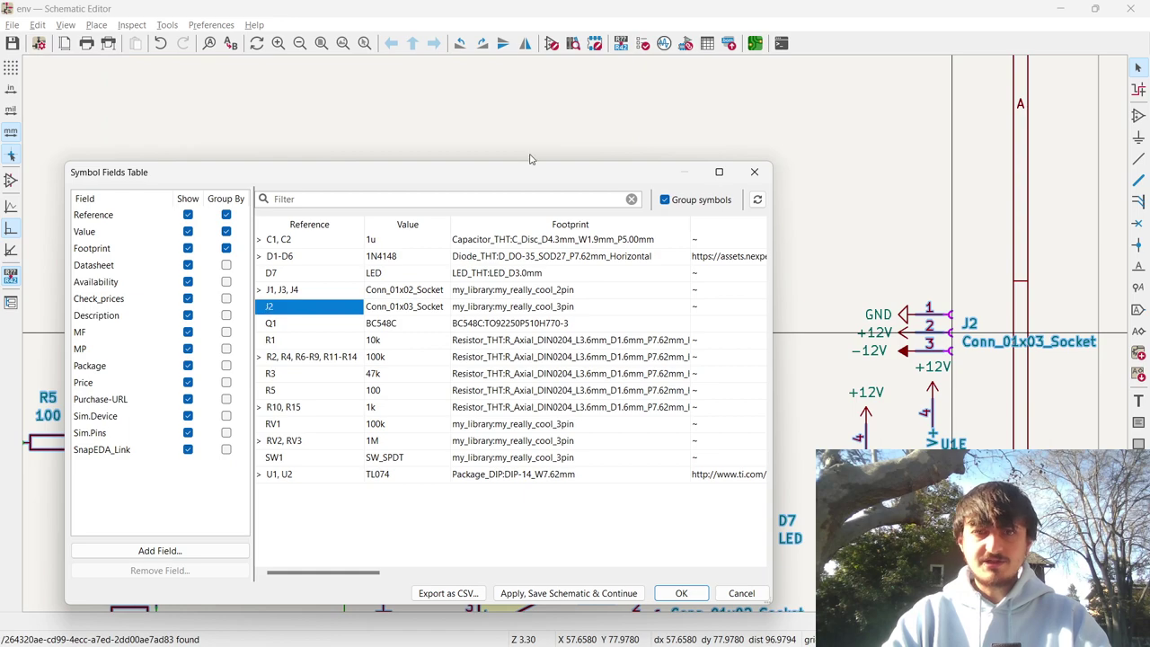
Move the symbol fields table aside and locate connectors J3 and J4 and potentiometers RV1 to RV3 in the schematic.
drag(526, 174, 454, 147)
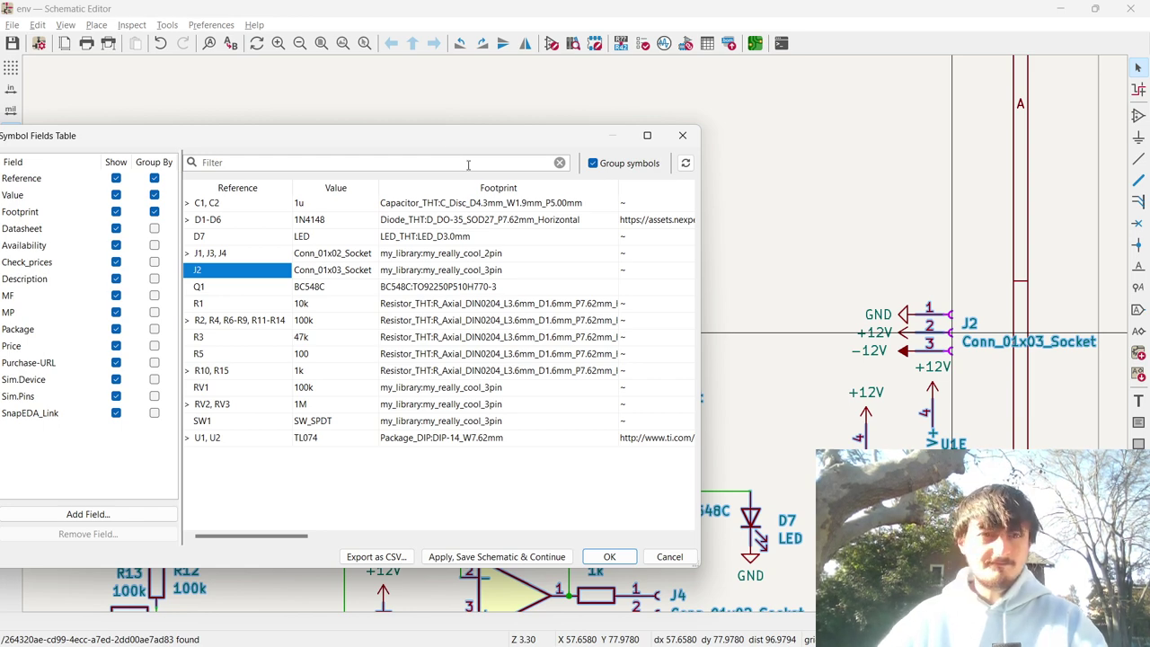
click(187, 253)
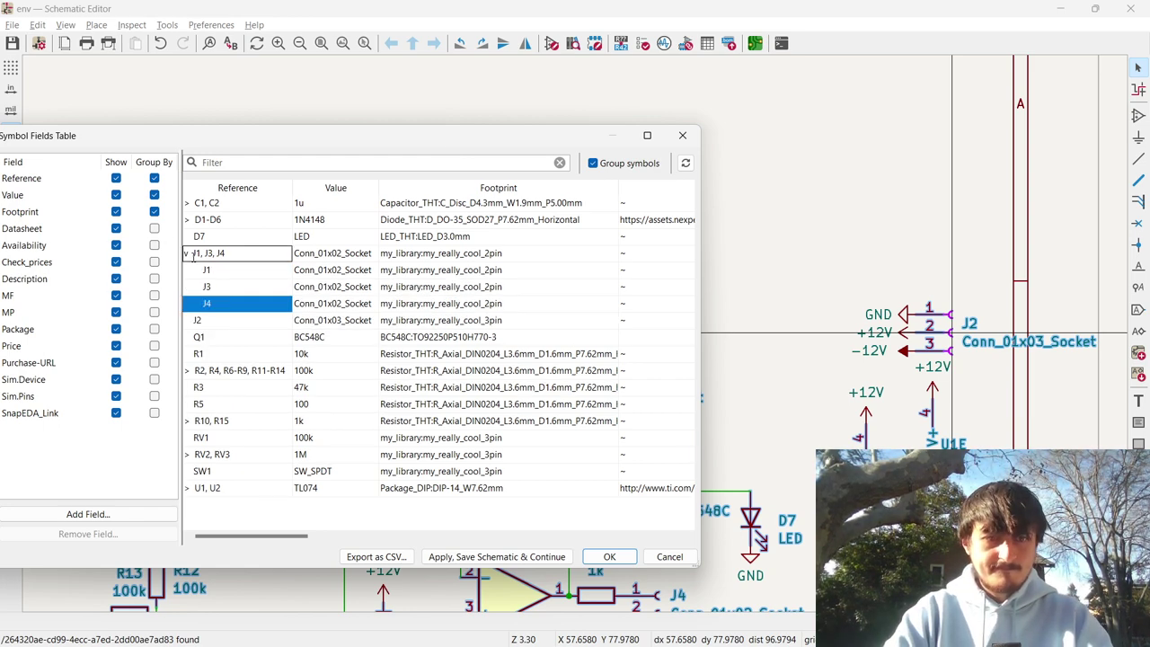
click(215, 286)
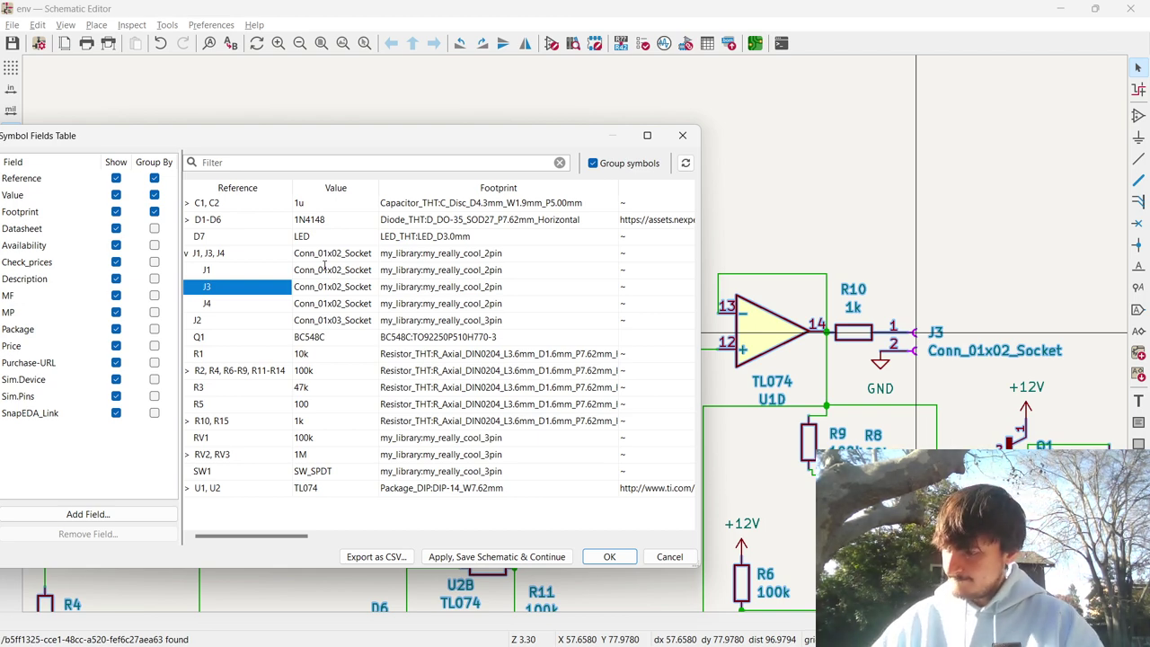
click(238, 298)
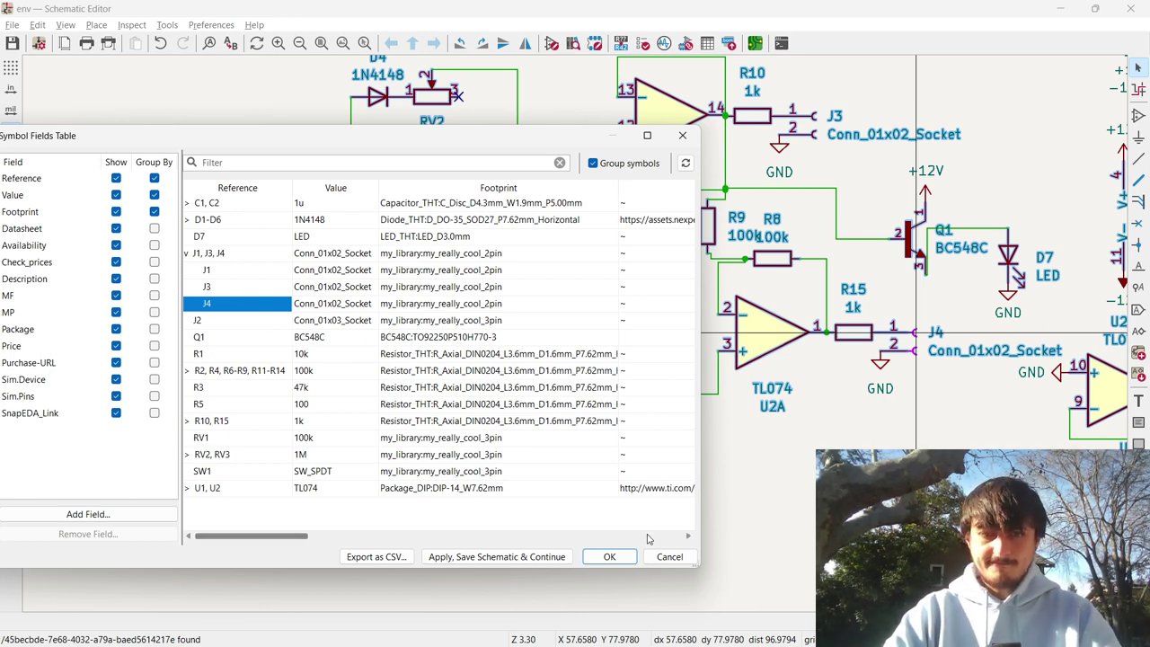
click(239, 441)
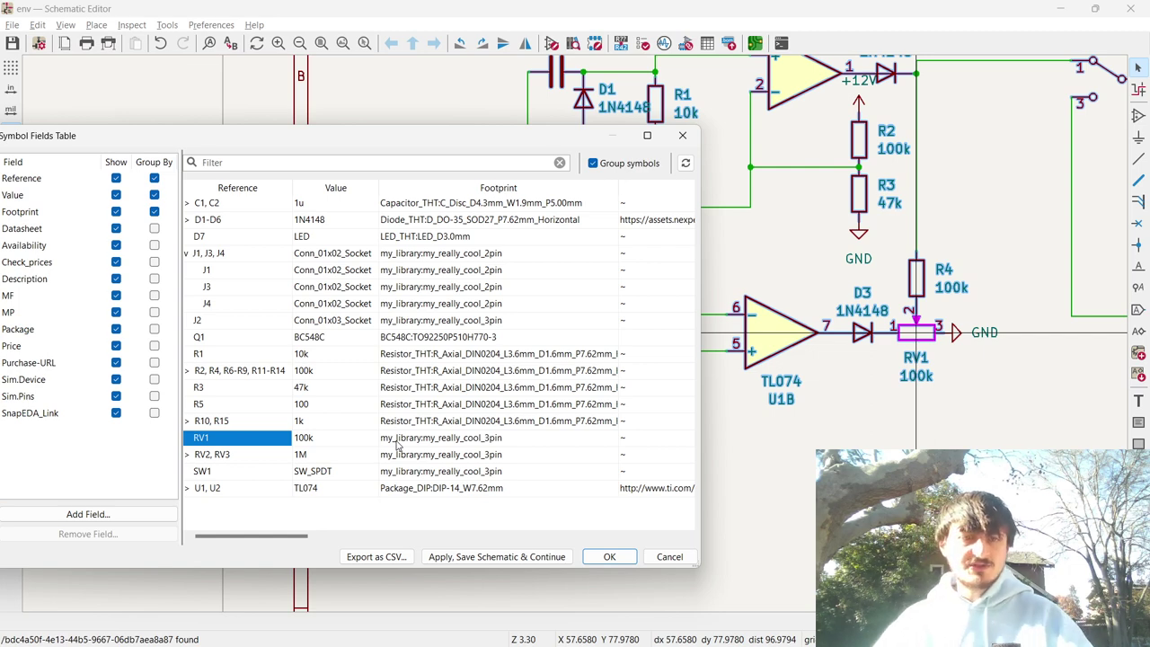
click(187, 455)
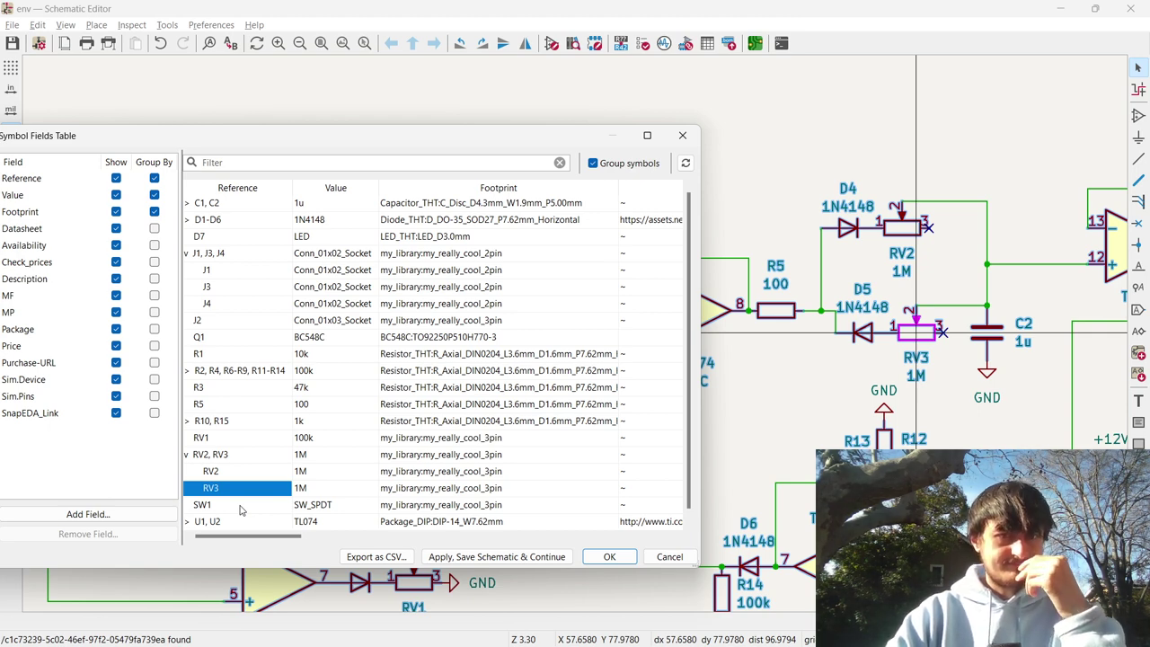
Compare the board outline and its footprints with the schematic, close the symbol fields table, and return to the PCB Editor.
key(alt+Tab)
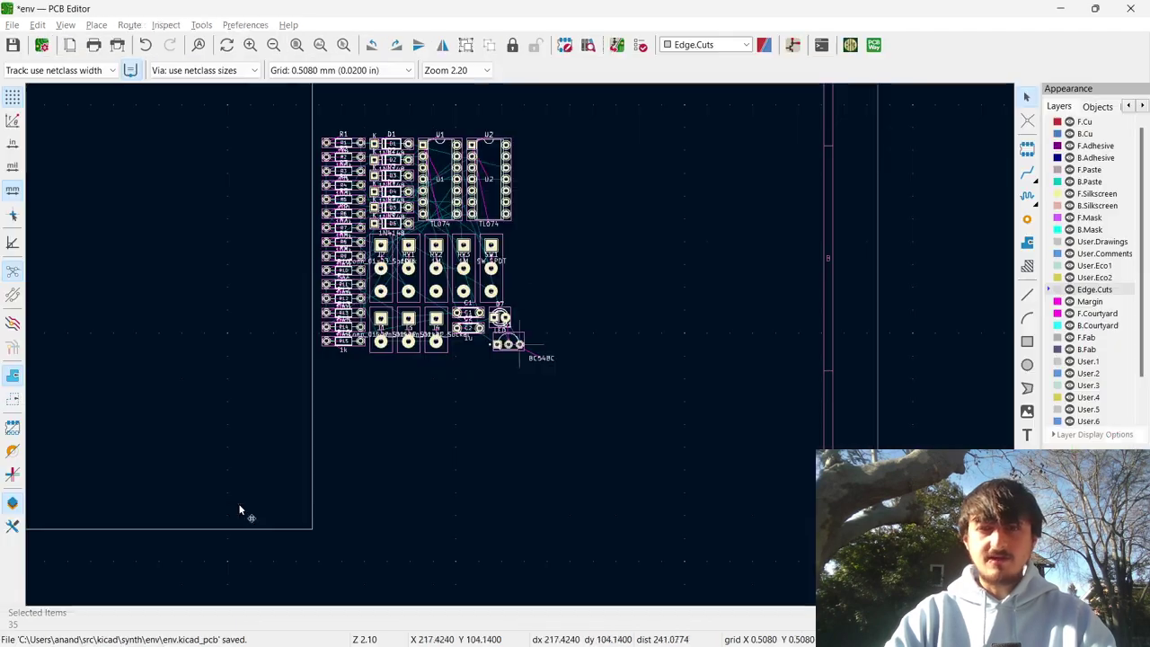
scroll(518, 342, down, 5)
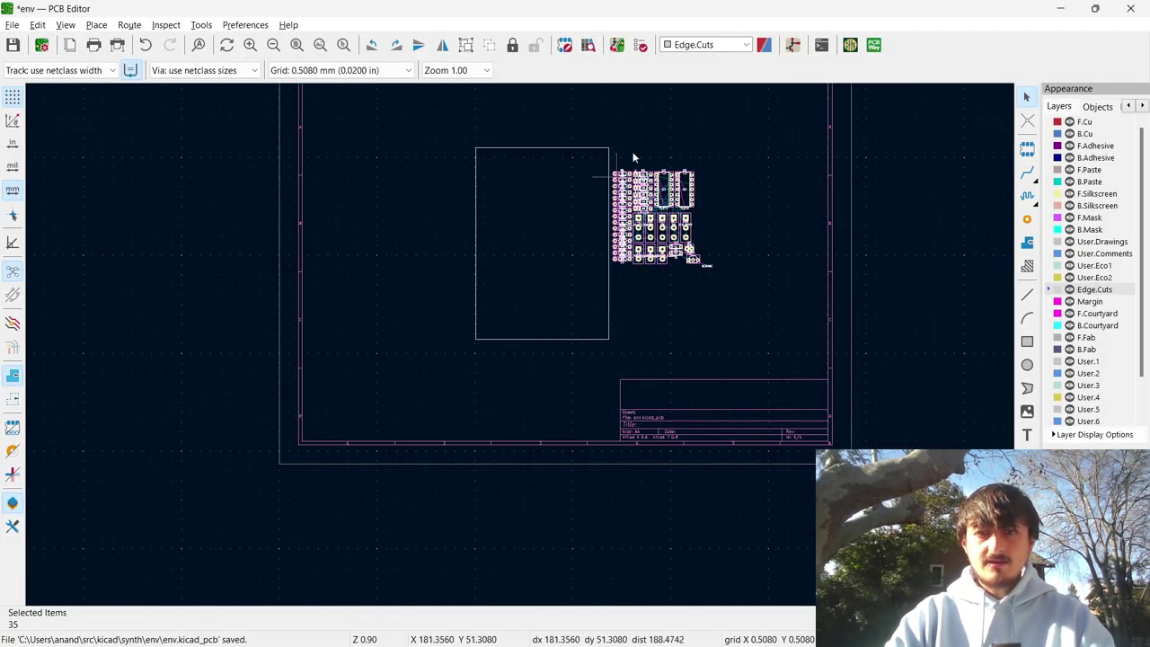
scroll(521, 333, up, 3)
scroll(519, 348, down, 4)
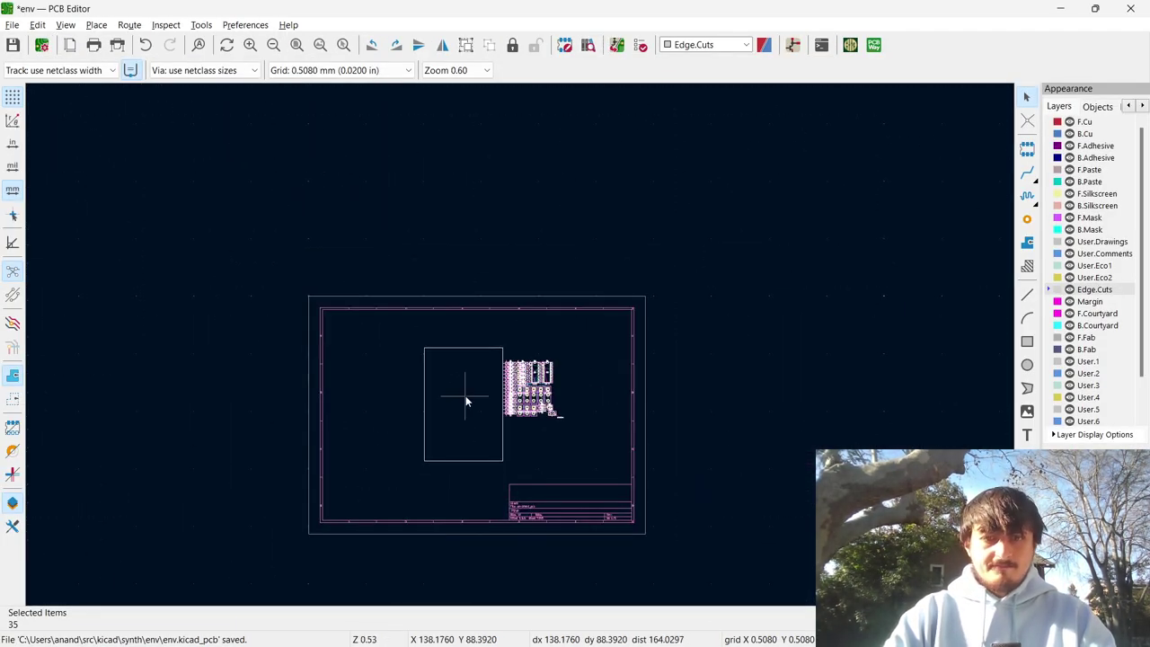
scroll(521, 346, up, 4)
key(alt+Tab)
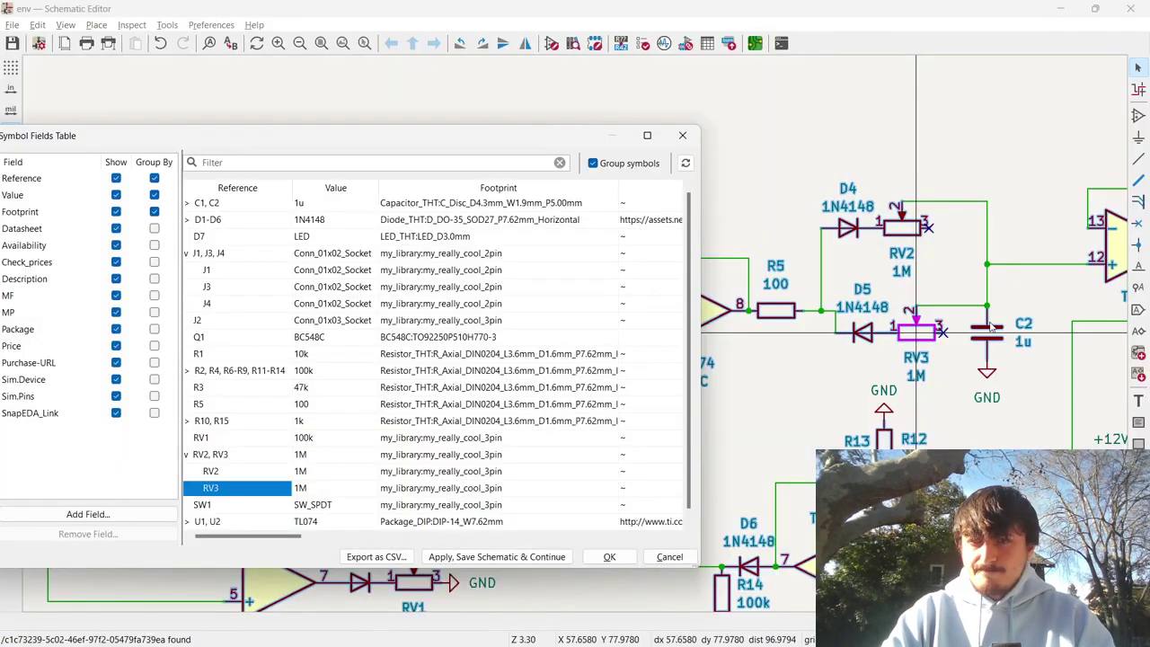
key(Escape)
scroll(595, 349, down, 5)
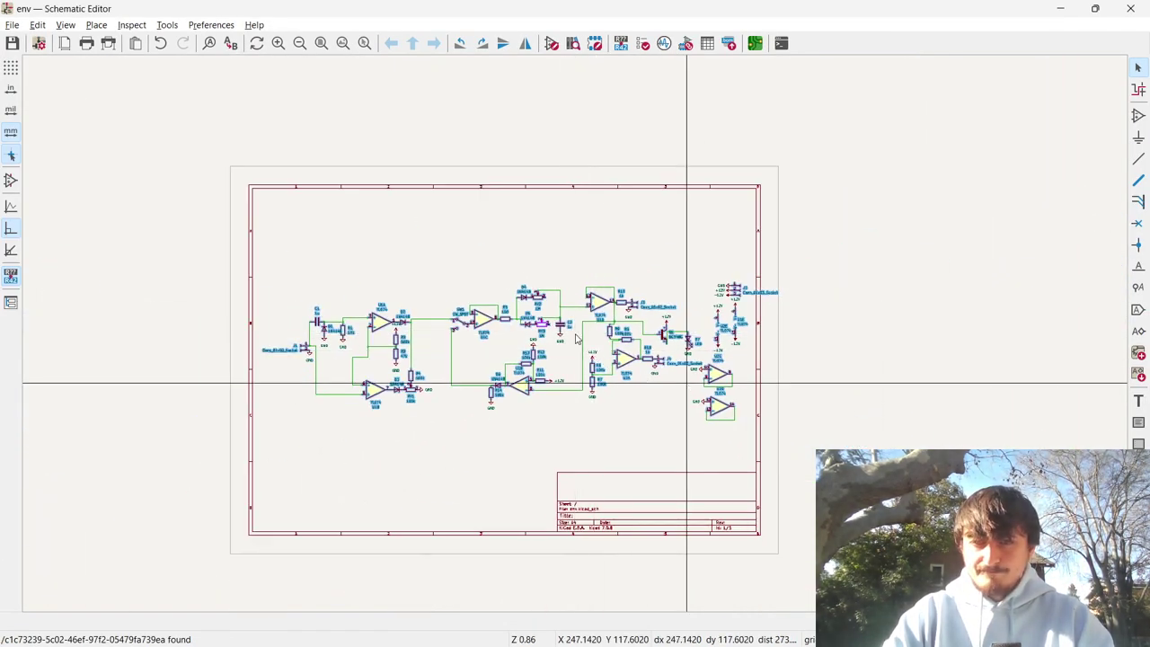
scroll(686, 371, up, 7)
key(alt+Tab)
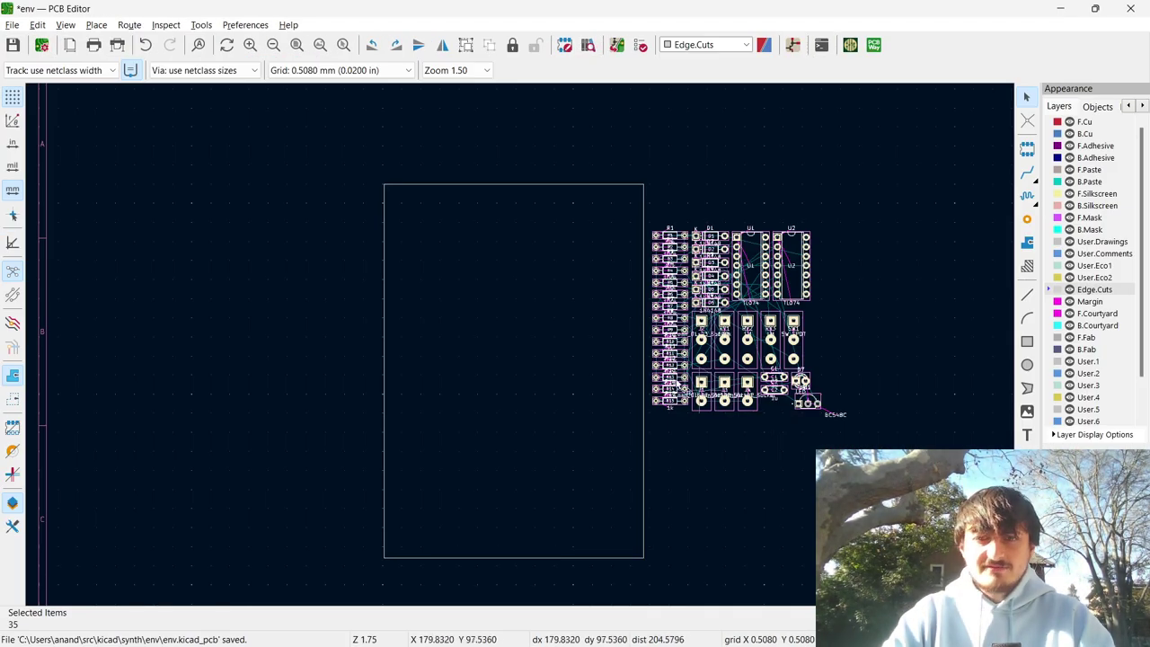
Move the TL074 footprint U1 into the upper middle of the board outline.
click(750, 265)
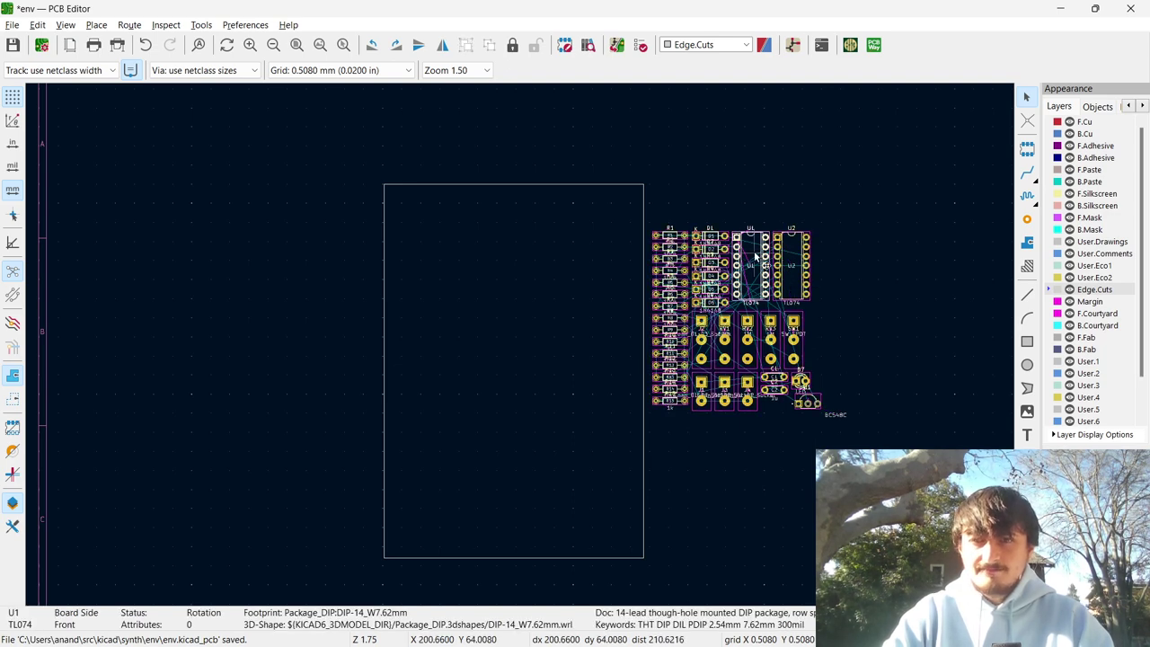
key(m)
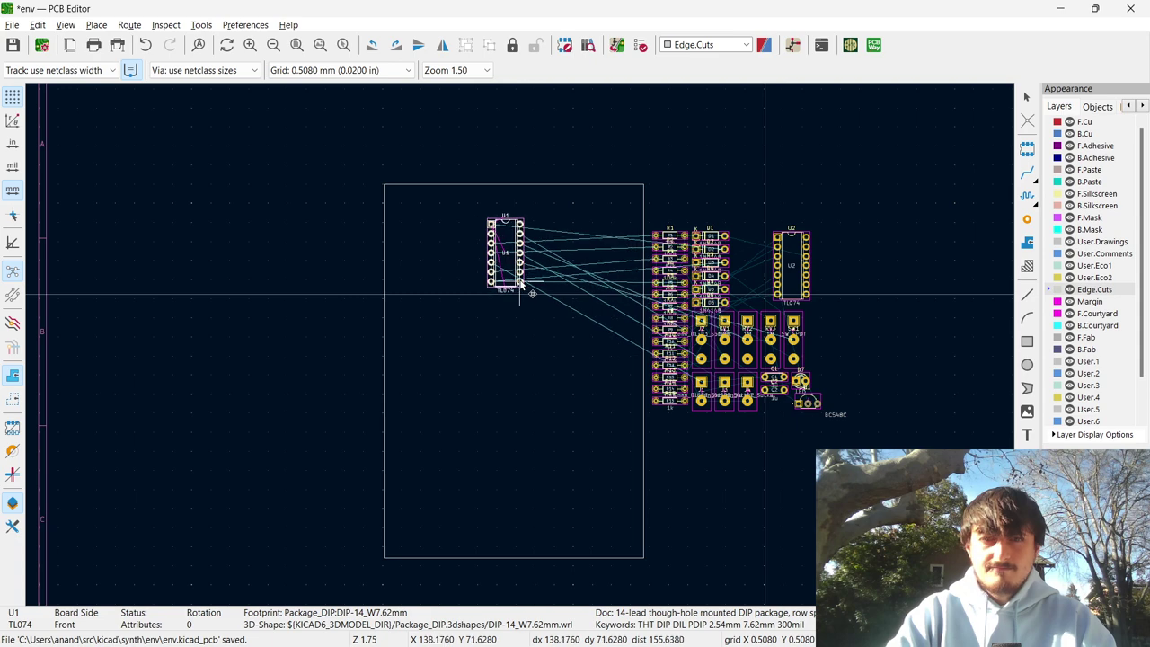
click(519, 284)
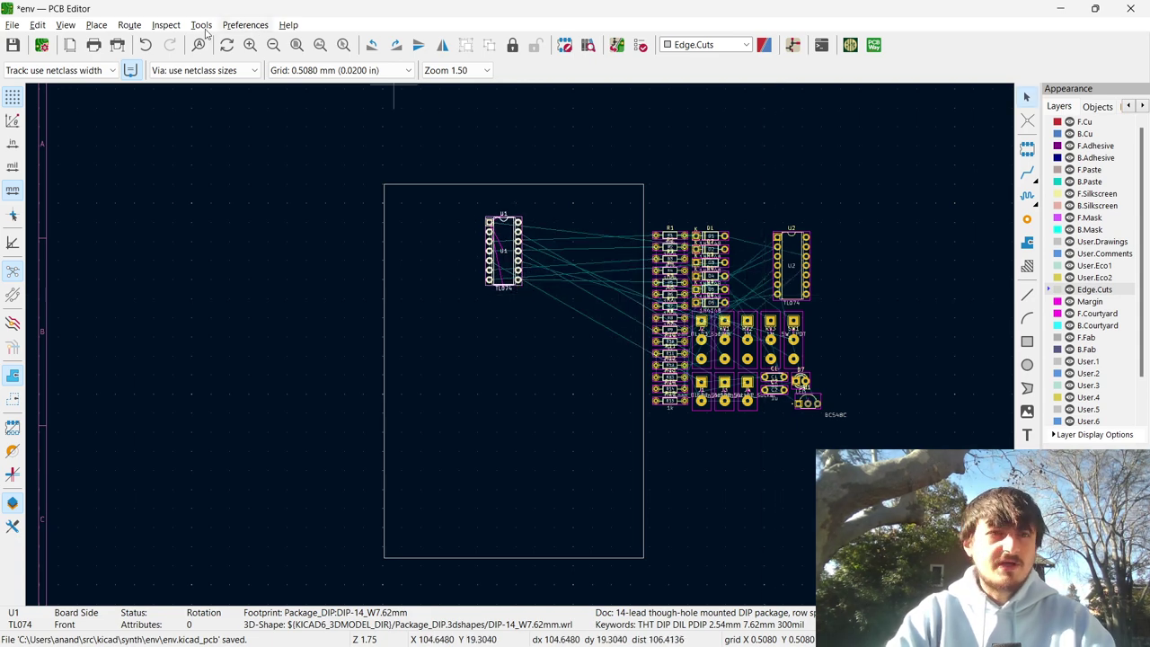
Open the env board's setup at the net classes and select the Default class's clearance.
click(12, 25)
key(ctrl+s)
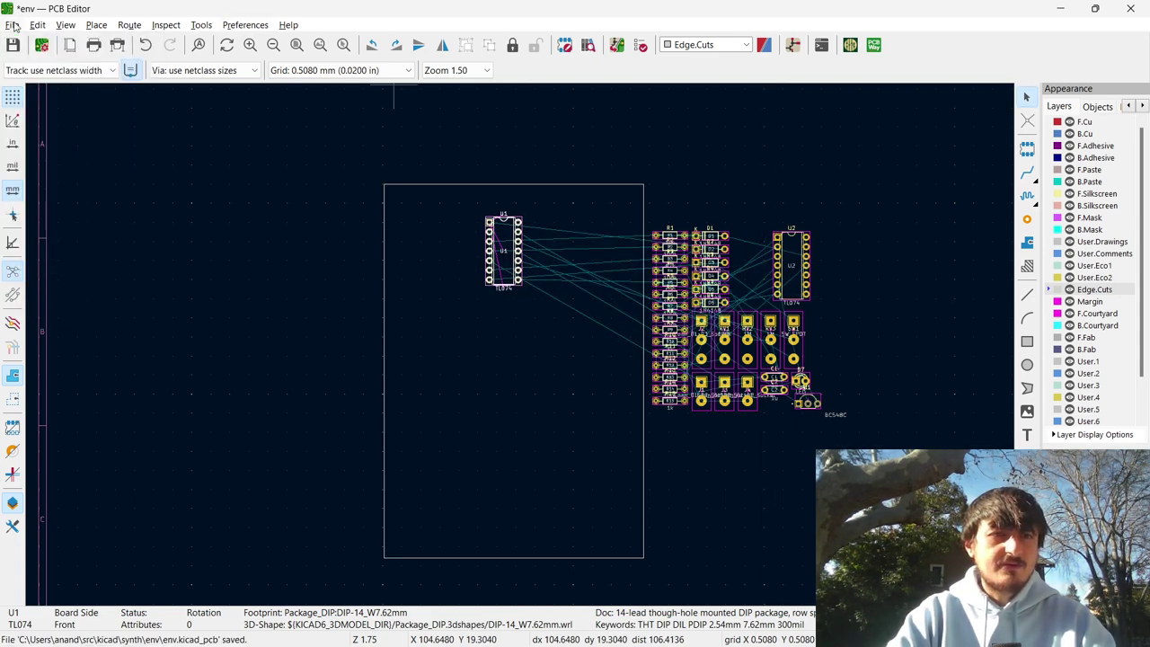
click(41, 44)
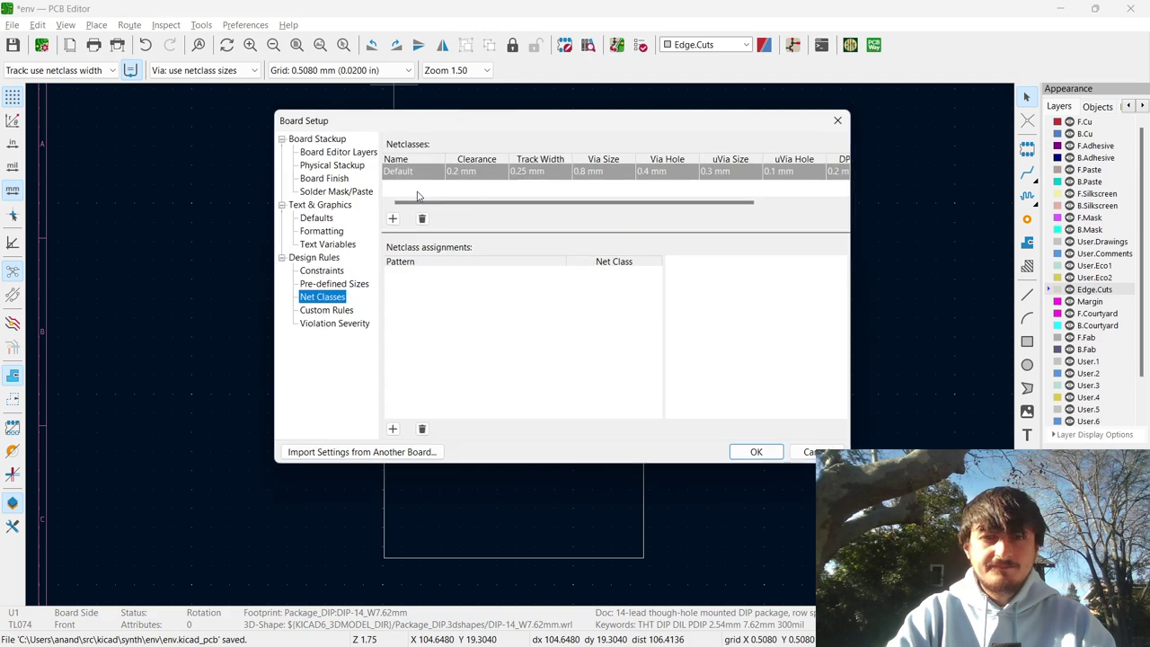
click(472, 169)
Switch to the vca schematic, close its symbol fields table and open its PCB layout.
key(alt+Tab)
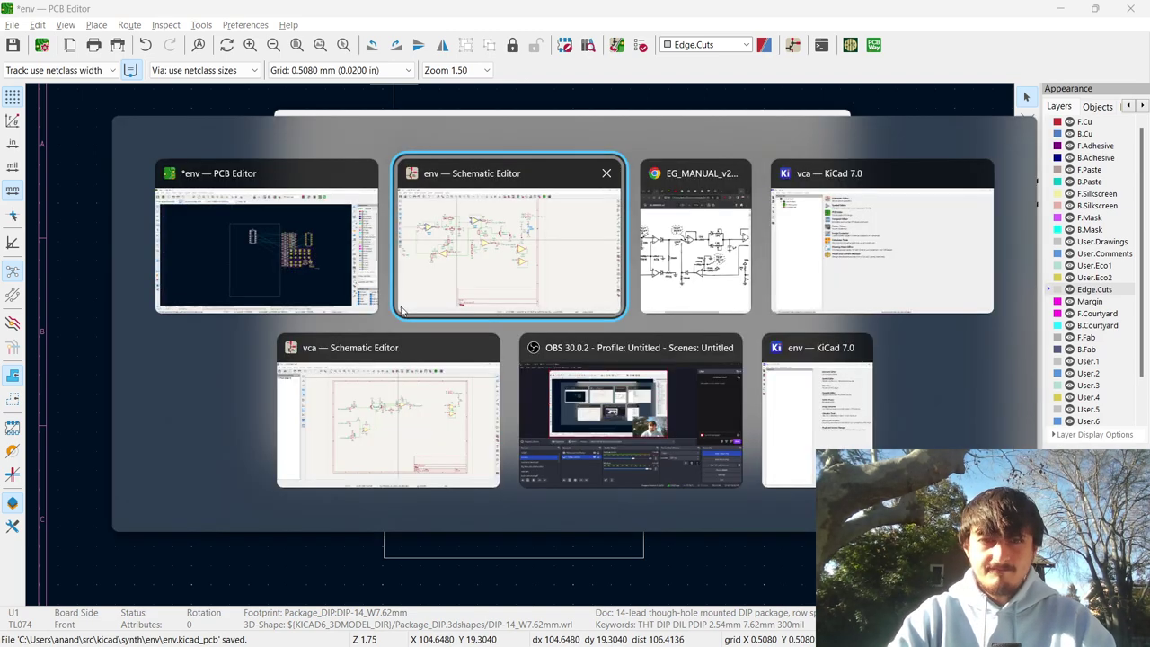
click(392, 381)
key(Escape)
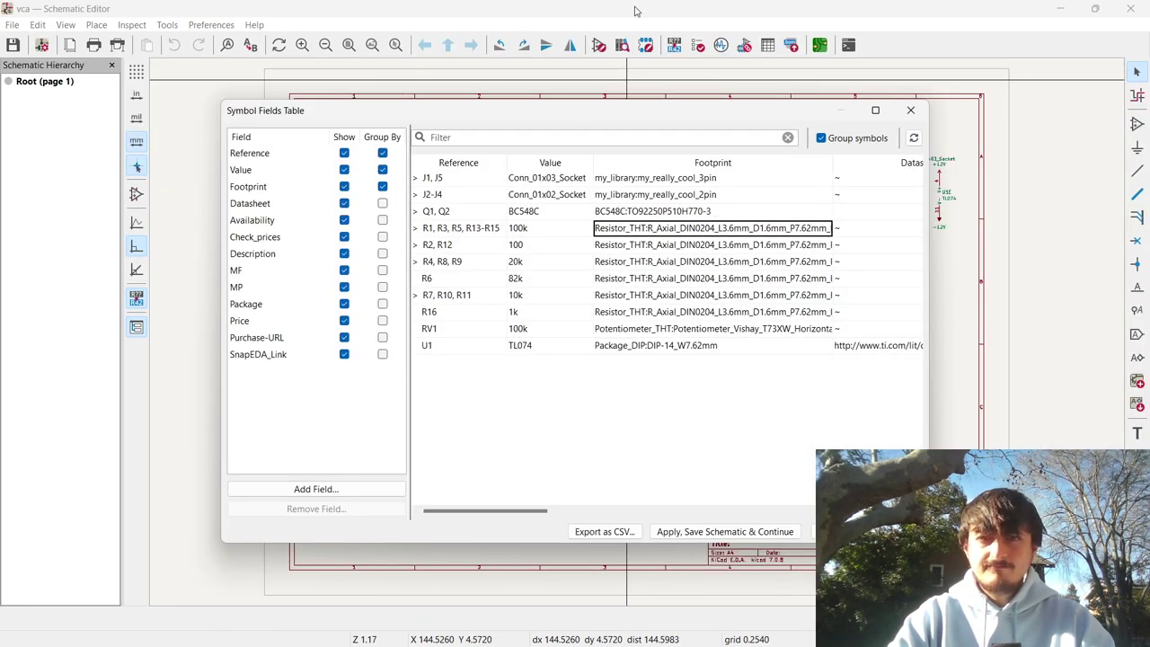
key(Escape)
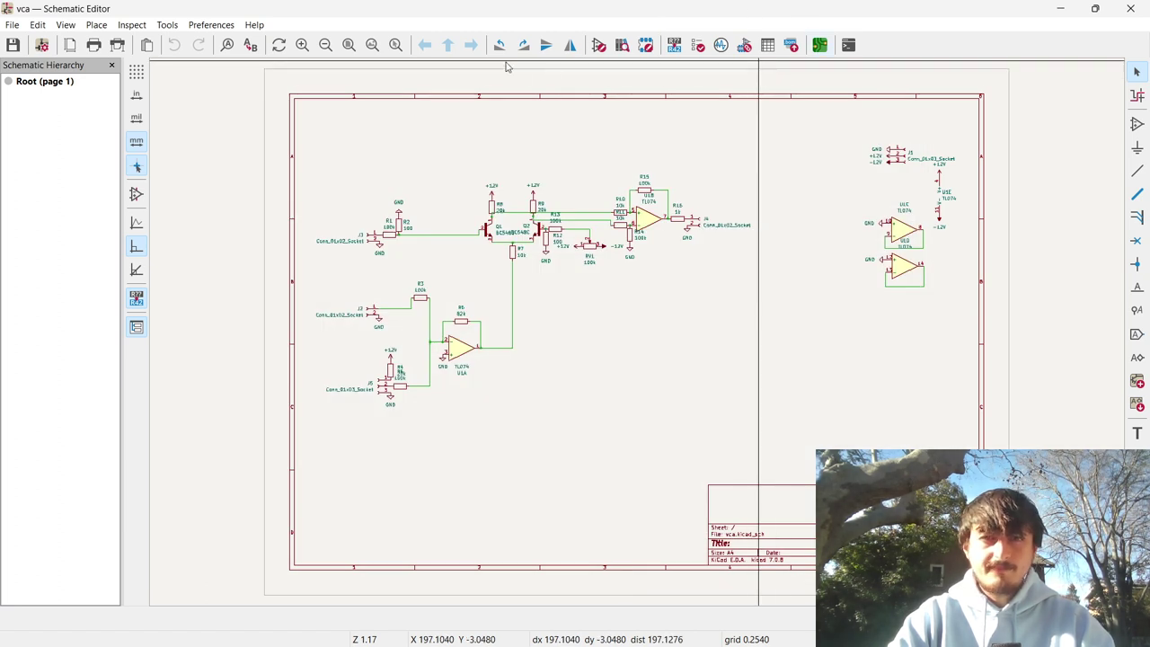
click(819, 45)
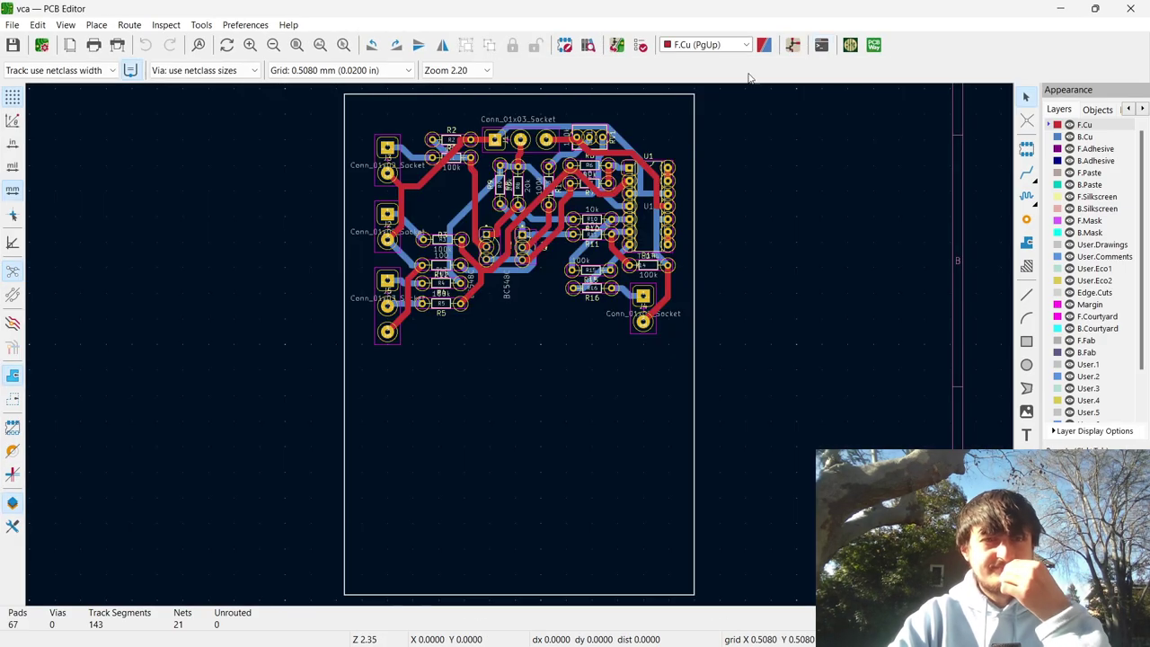
Look up the Default net class values in the vca board's setup, then return to the env board's setup.
click(58, 70)
click(54, 84)
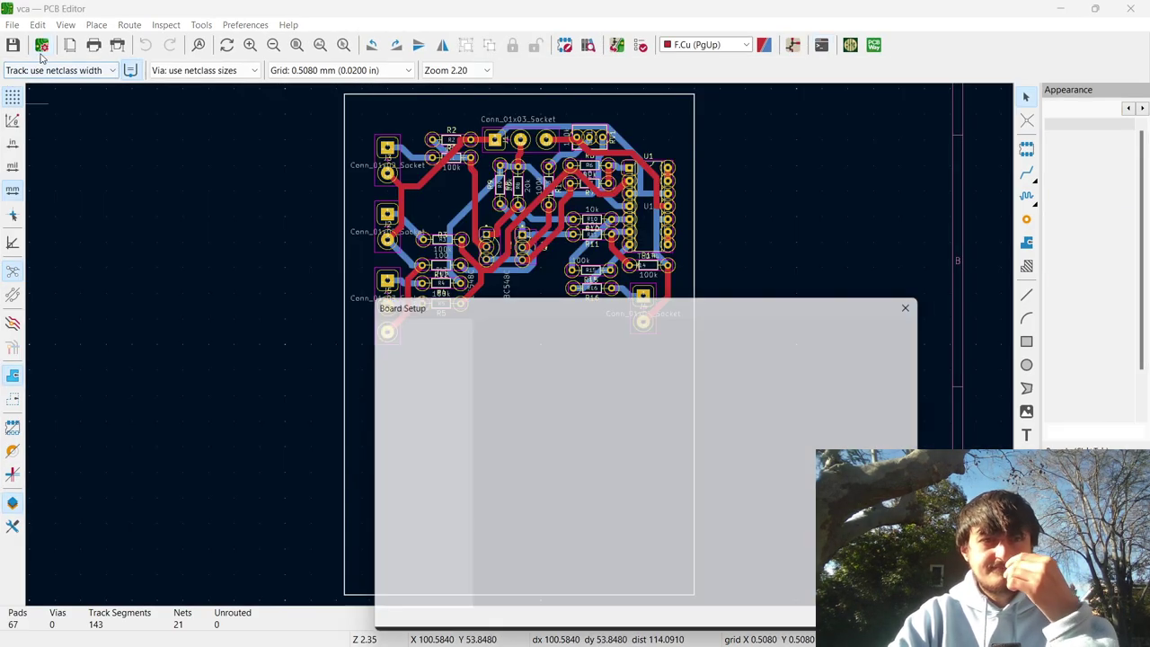
drag(585, 315, 510, 123)
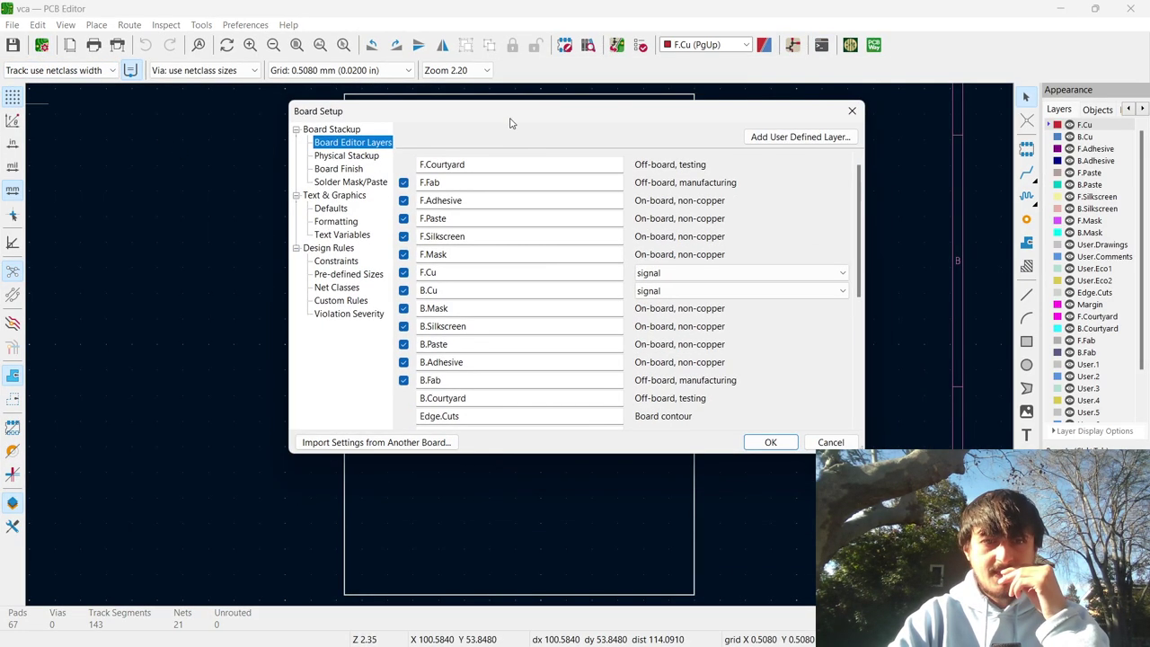
click(354, 287)
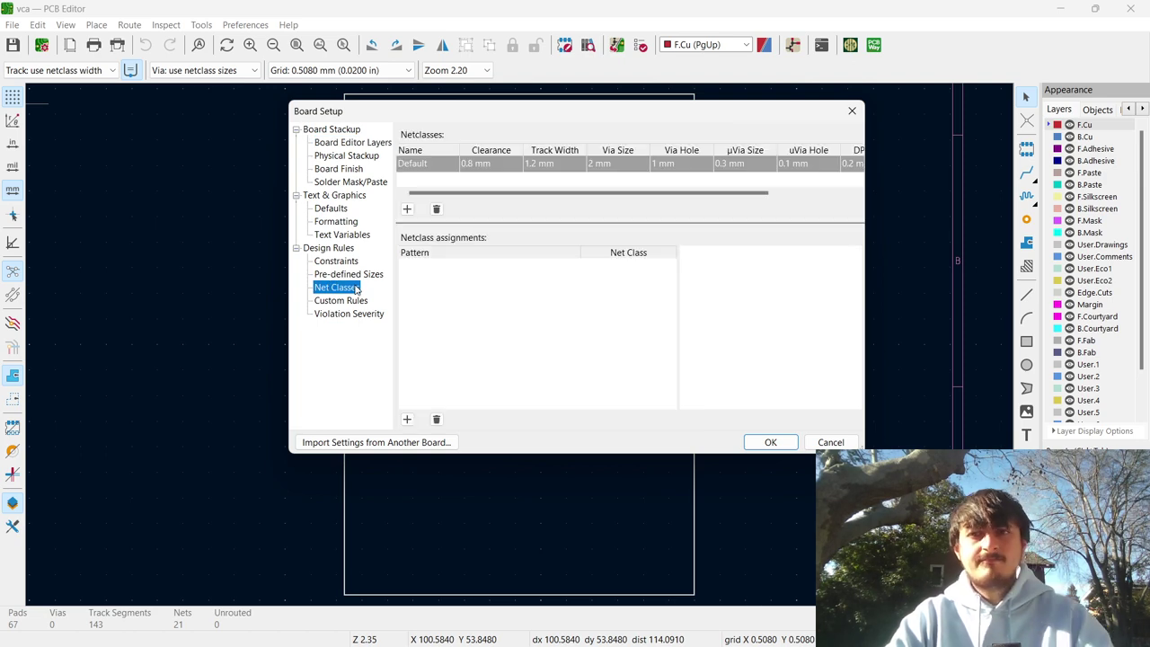
key(alt+Tab)
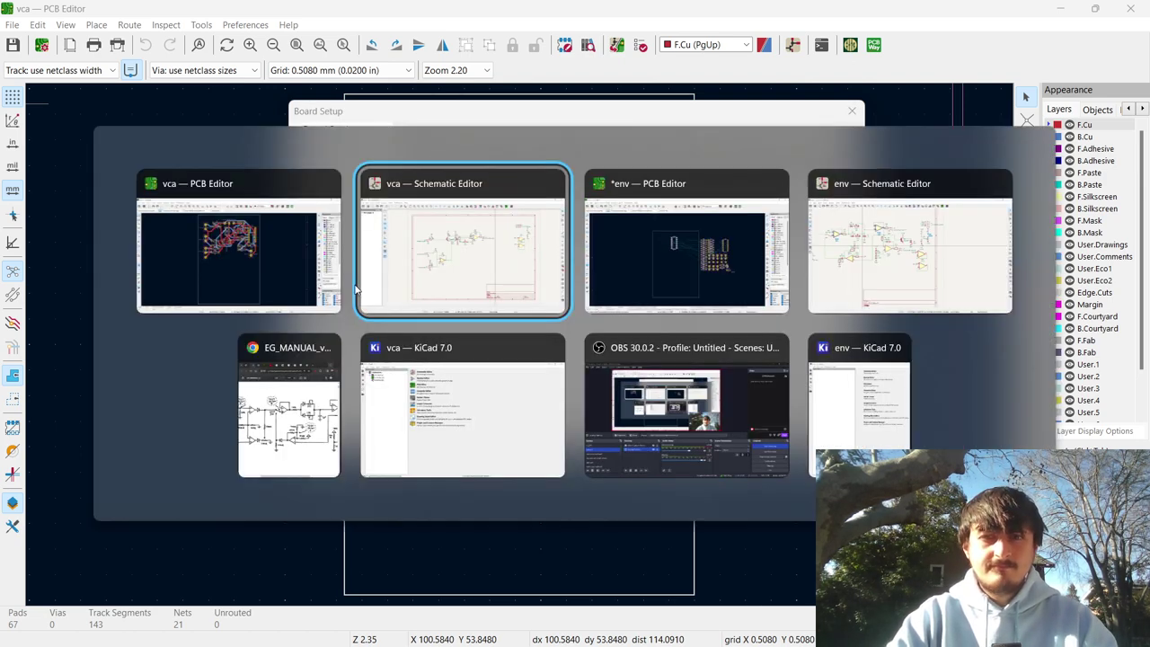
key(alt+Tab)
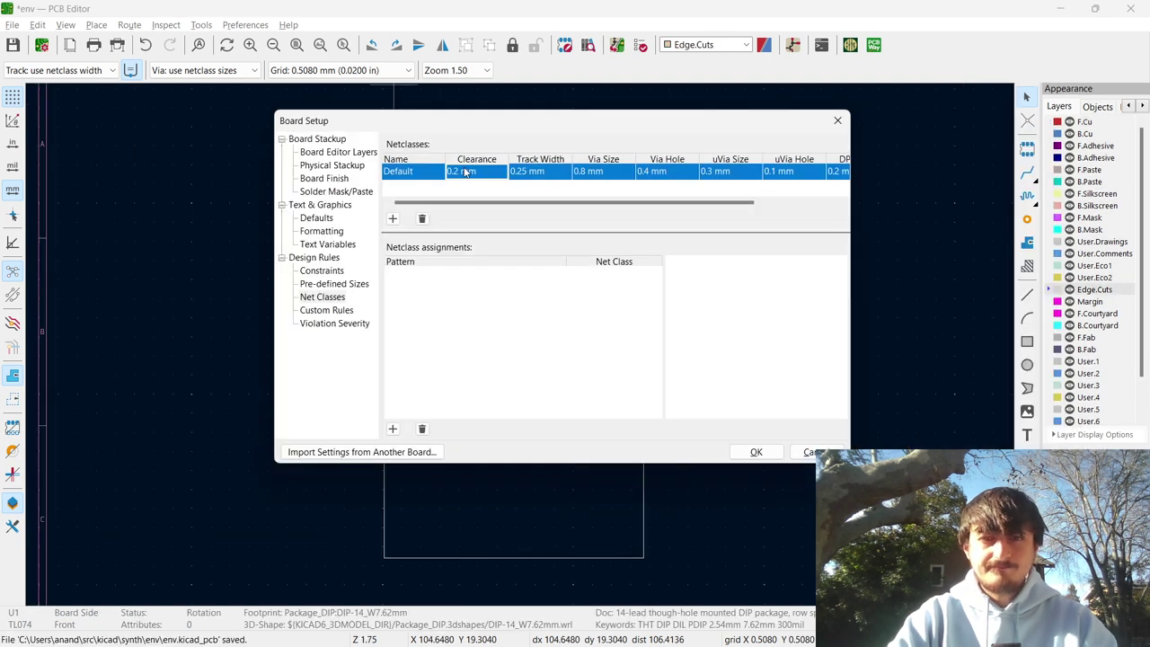
Set the Default net class to 0.8 mm clearance, 1.2 mm track width, 2 mm via size and 1 mm via hole, and apply the setup.
click(464, 173)
text(0.8)
key(Tab)
text(1.2)
key(Return)
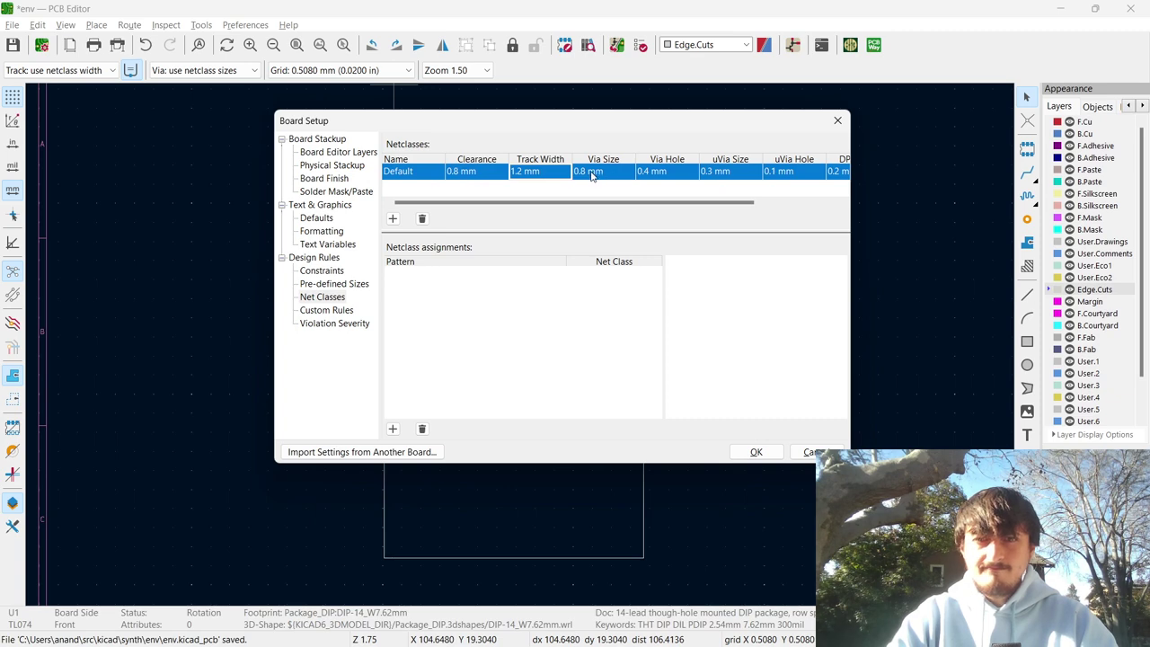
click(590, 176)
text(2)
key(Return)
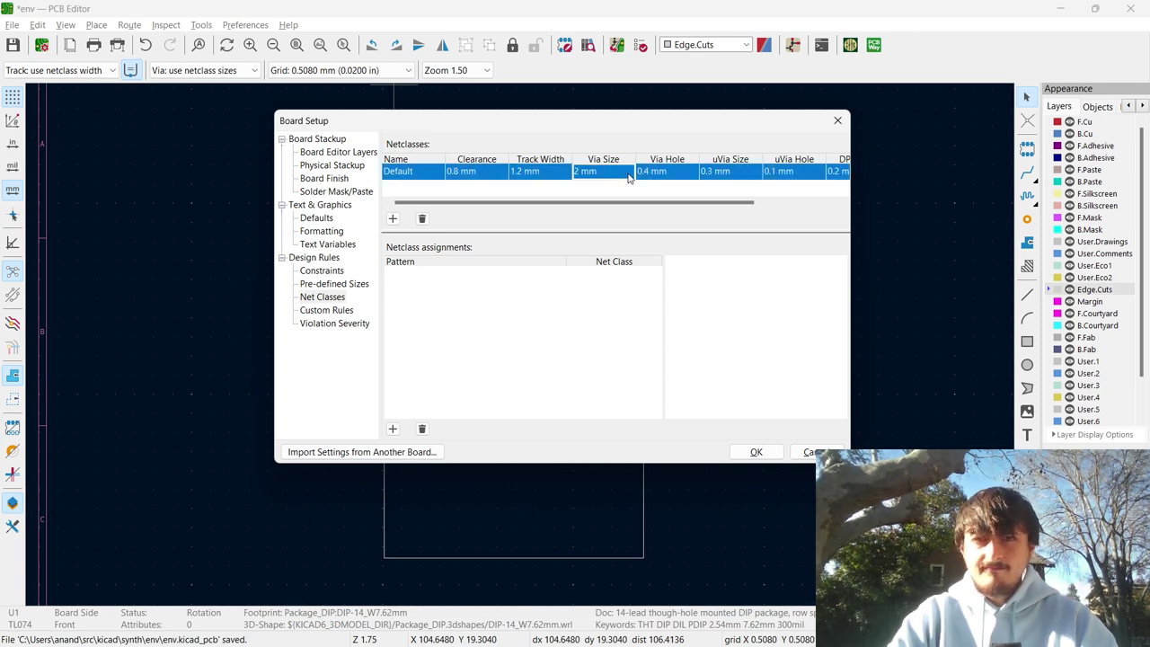
click(663, 173)
text(1)
key(Return)
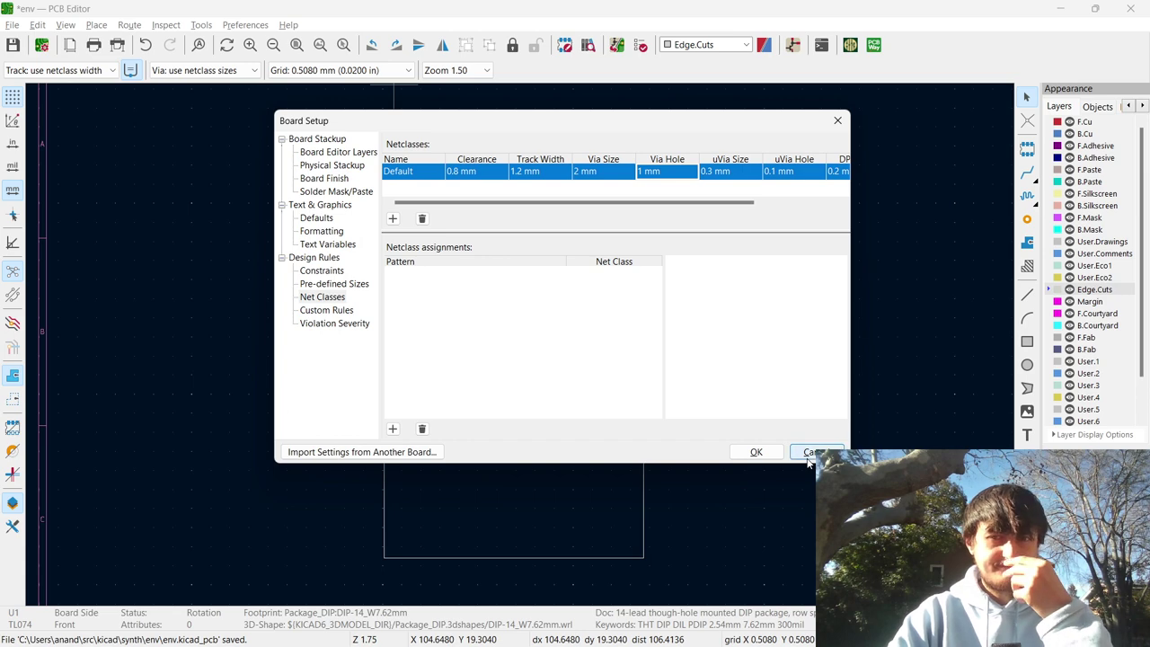
click(753, 451)
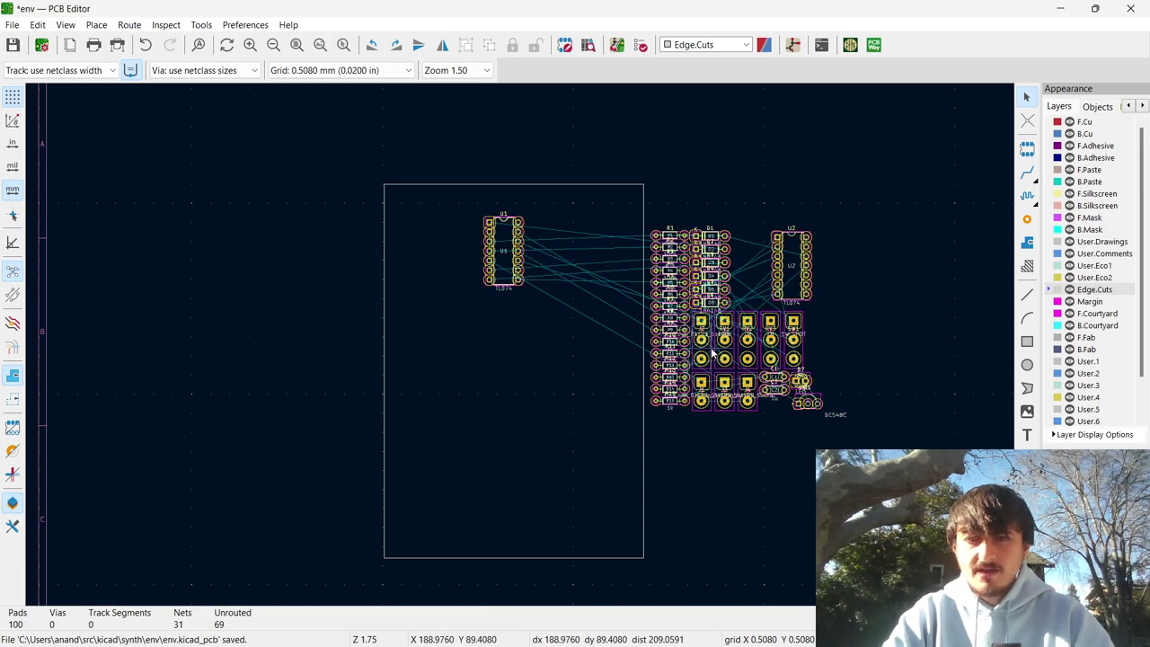
Move the two-pin connector J1 inside the board outline, near the left edge at about mid-height.
scroll(717, 360, up, 4)
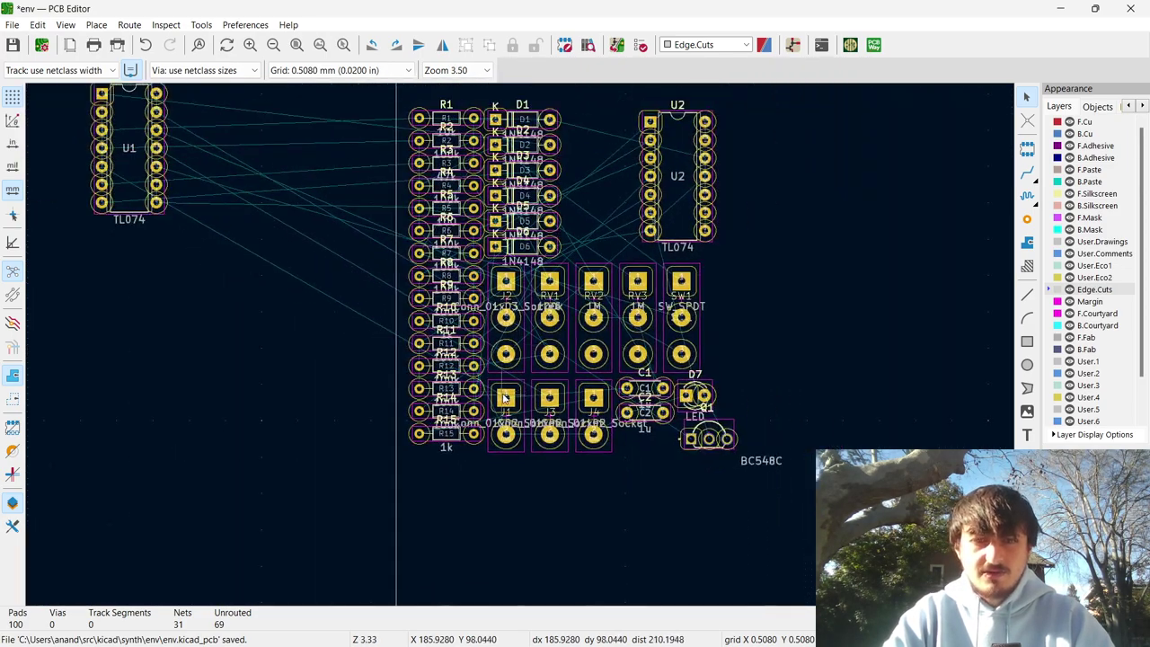
click(507, 399)
click(519, 409)
key(m)
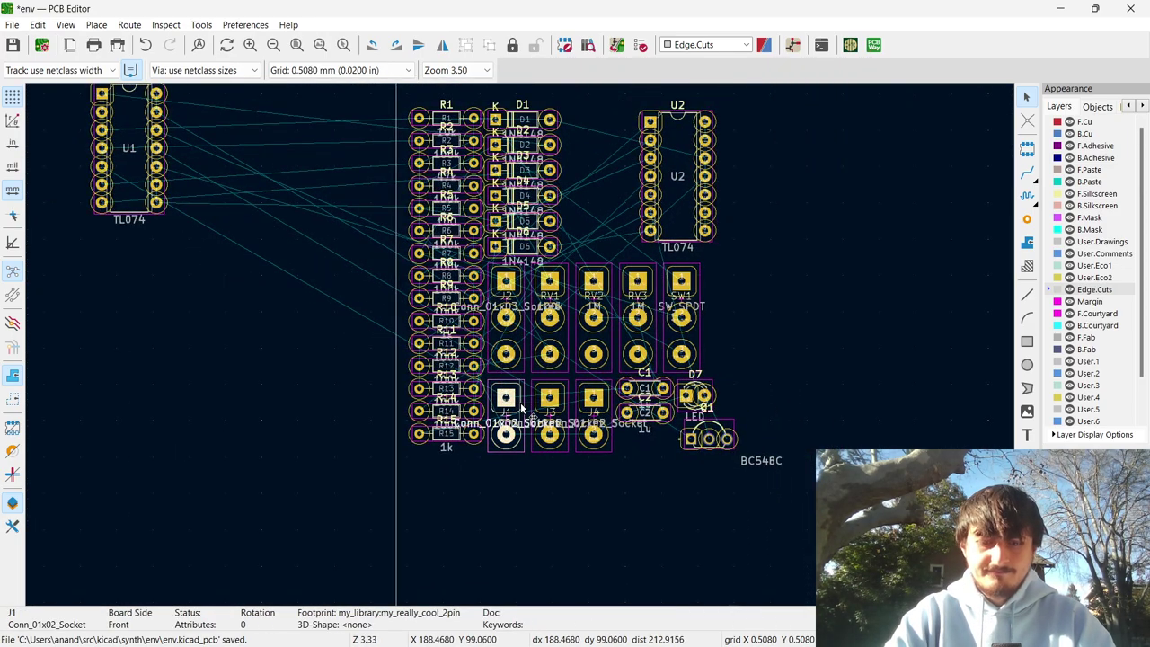
scroll(444, 405, down, 4)
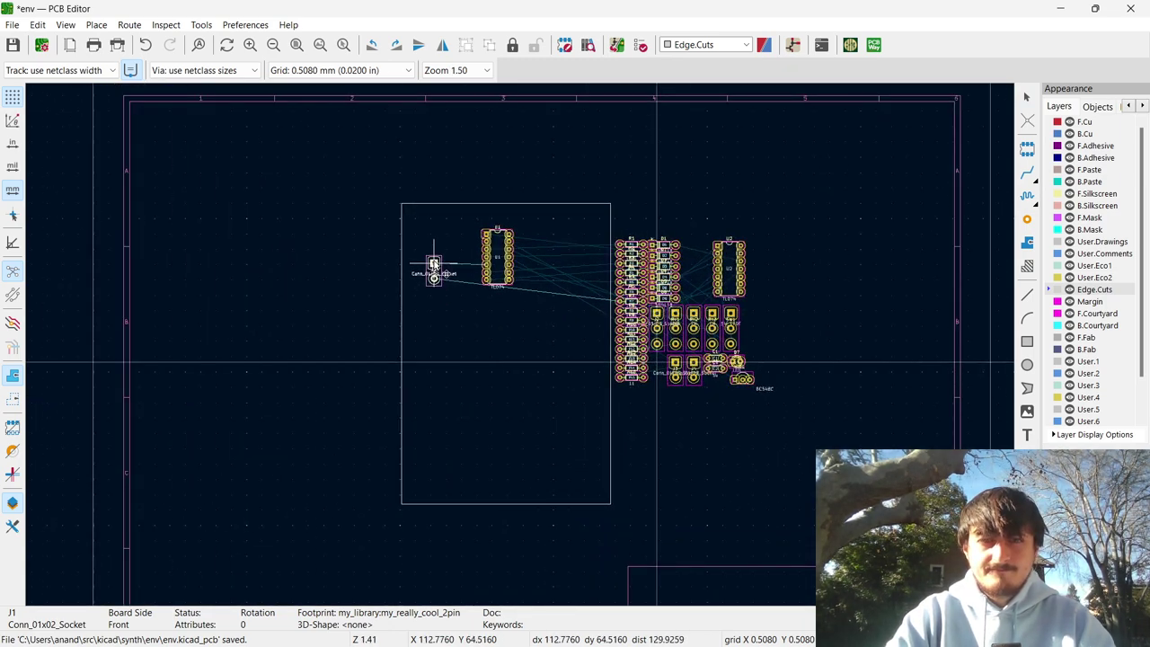
scroll(434, 251, up, 5)
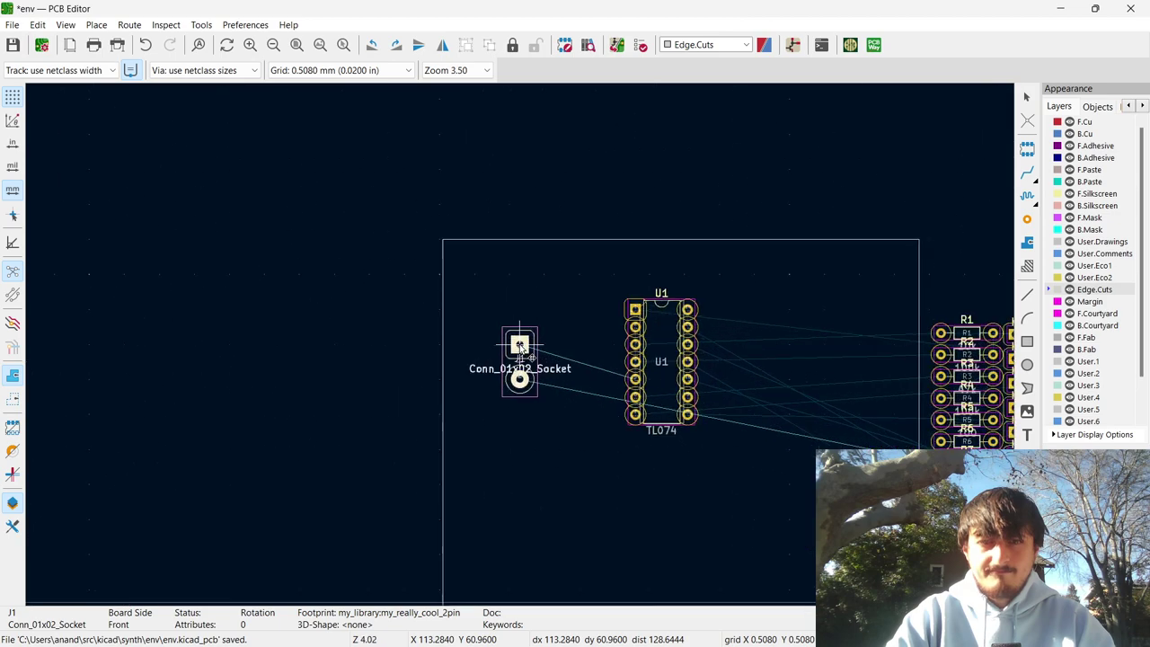
scroll(519, 349, down, 3)
scroll(515, 464, down, 4)
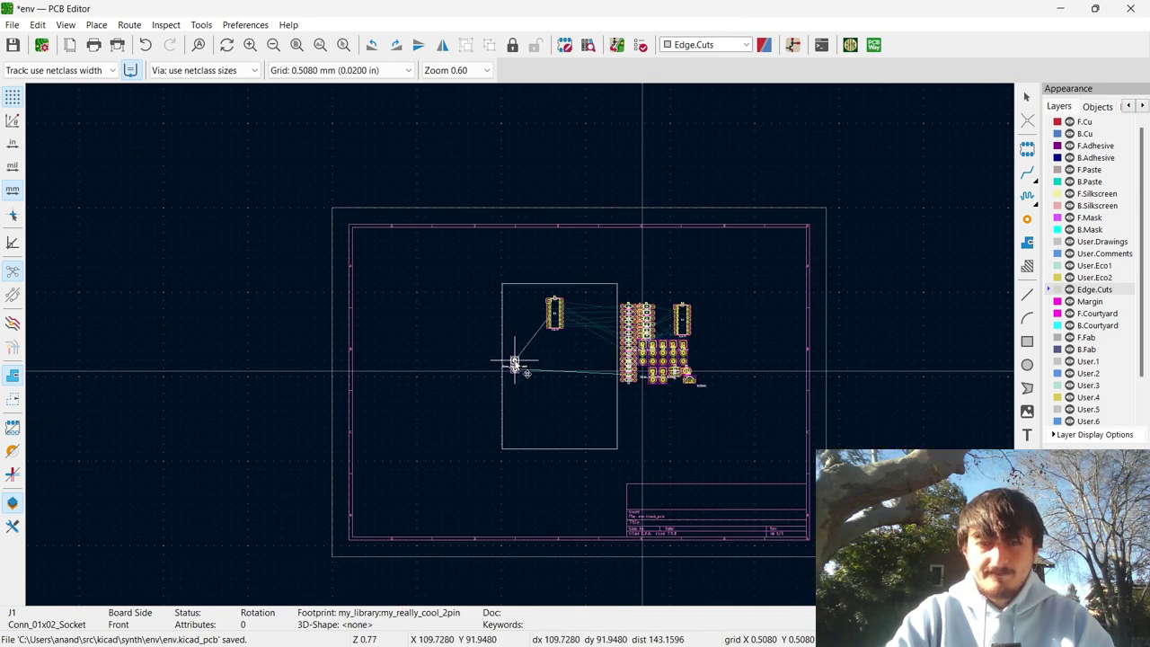
click(515, 362)
Rotate the three-pin connector J2 by 90 degrees and place it at the board's top edge, just above U1.
scroll(585, 359, up, 5)
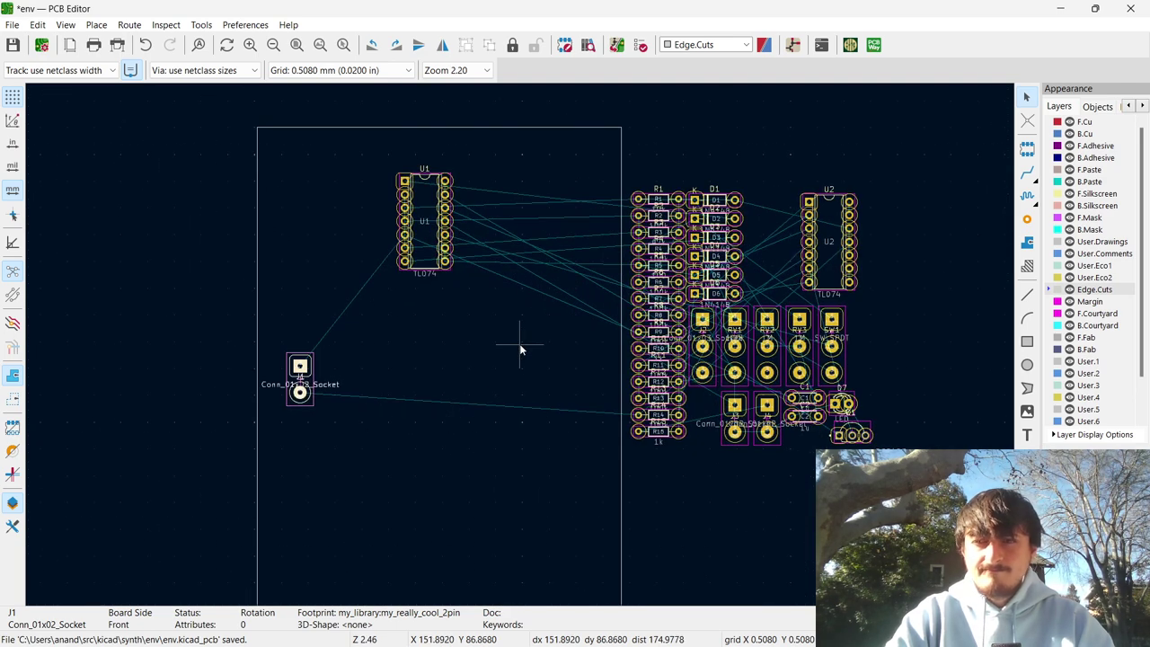
click(711, 341)
click(709, 339)
key(m)
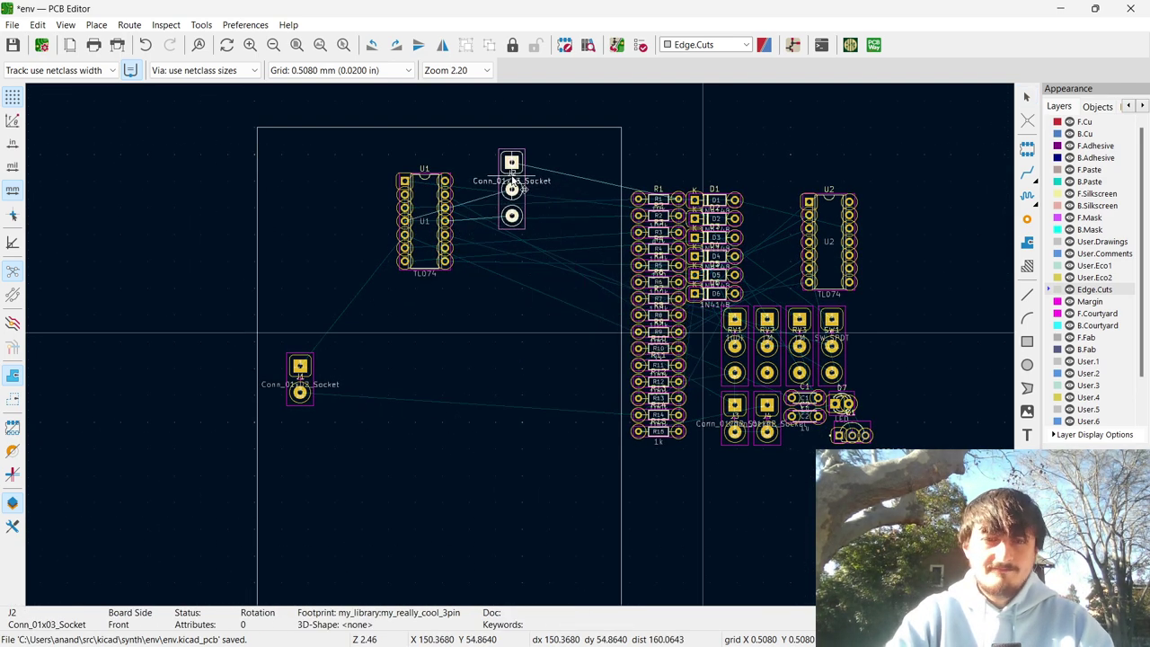
key(r)
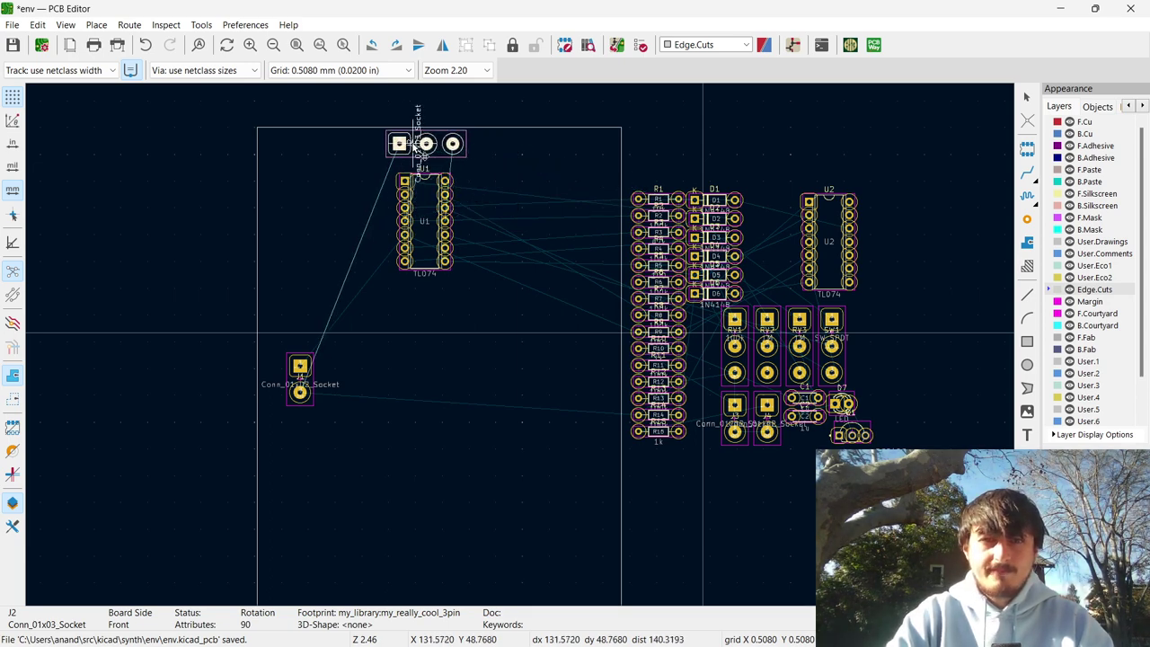
click(417, 144)
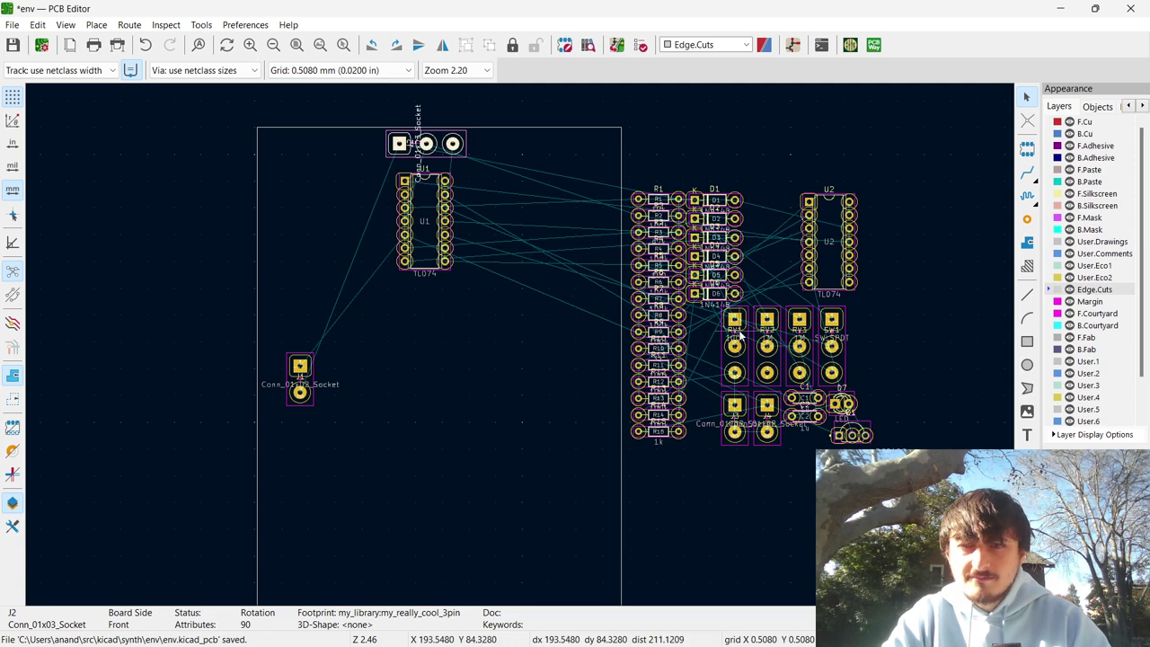
Move the two-pin connector J3 near the board's right edge, level with J1.
click(744, 426)
key(m)
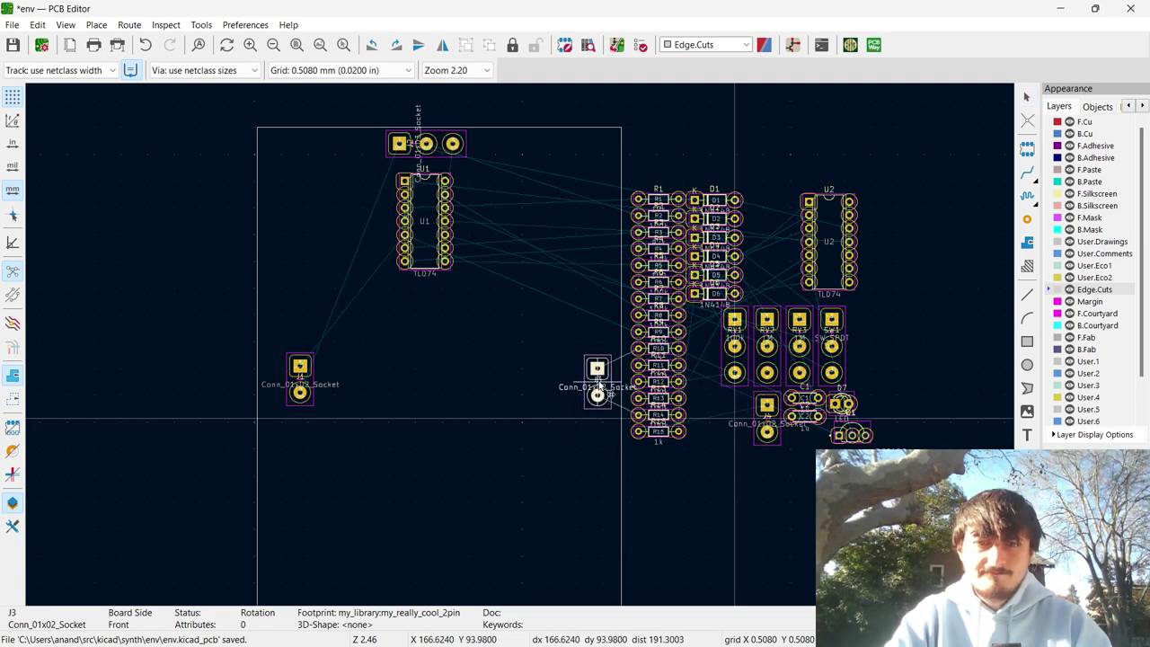
click(578, 377)
Move the two-pin connector J4 near the board's right edge, well below J3 in the lower part of the outline.
click(766, 406)
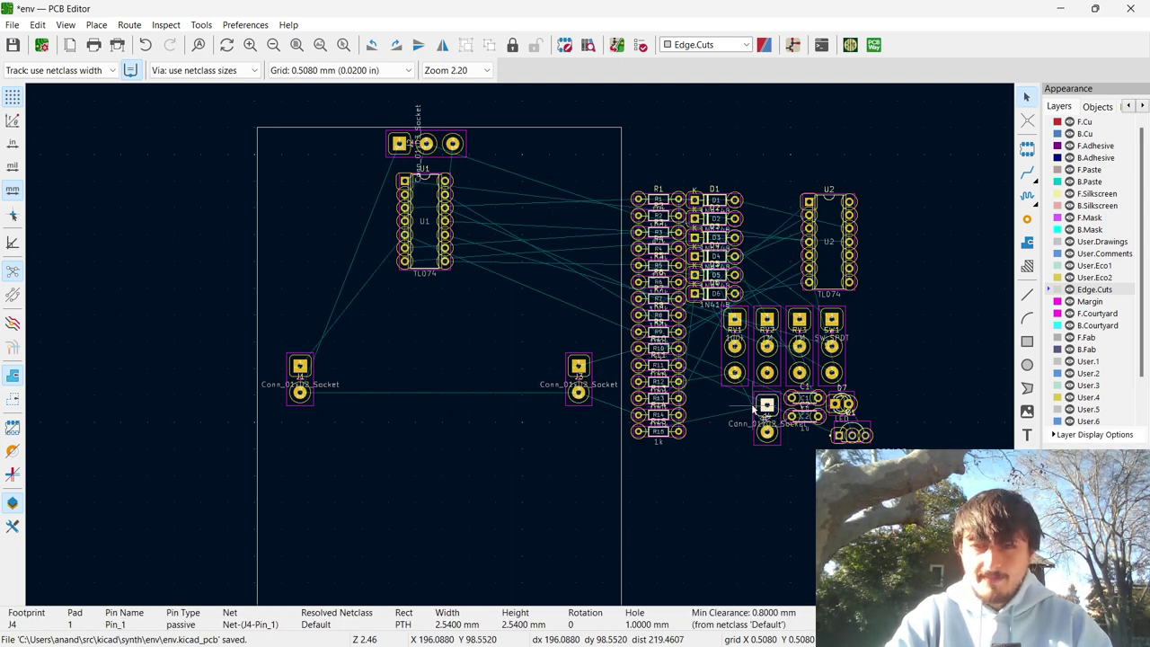
key(m)
scroll(661, 482, down, 4)
scroll(519, 348, up, 2)
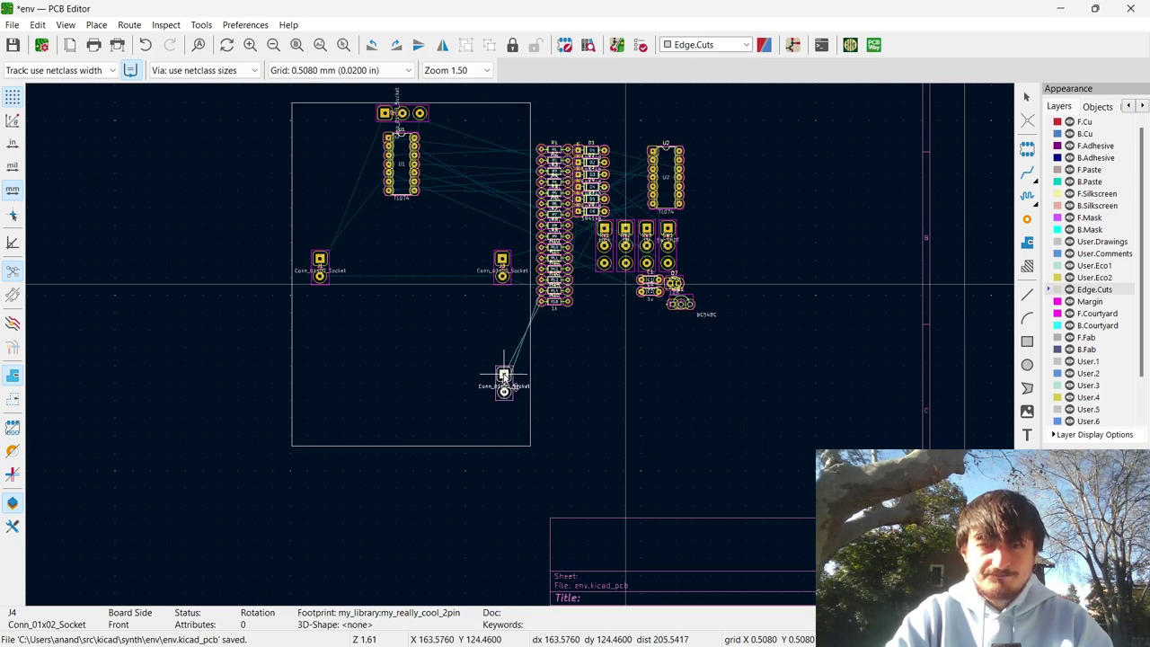
scroll(507, 377, up, 6)
scroll(516, 359, down, 5)
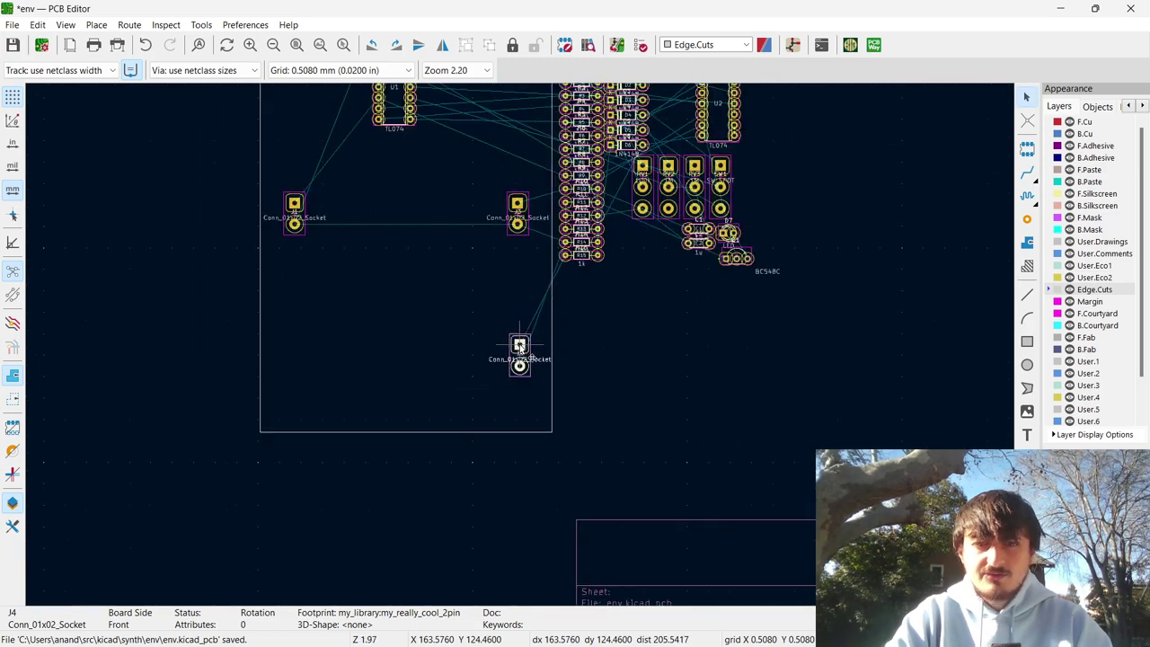
scroll(519, 347, up, 2)
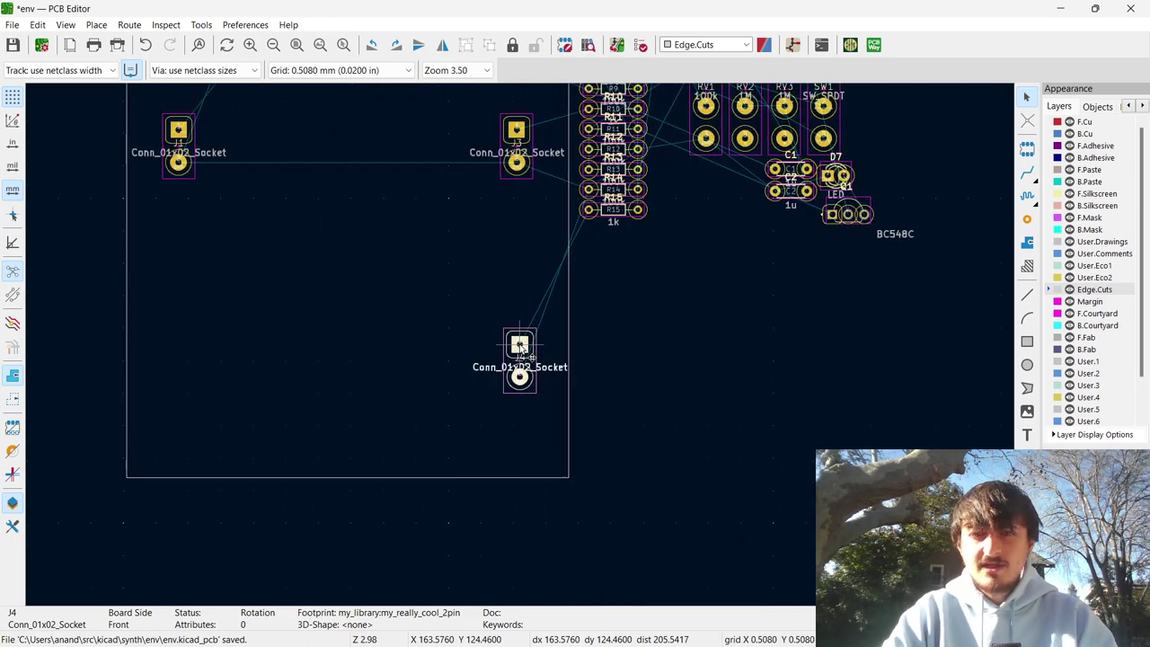
scroll(519, 347, down, 2)
click(519, 347)
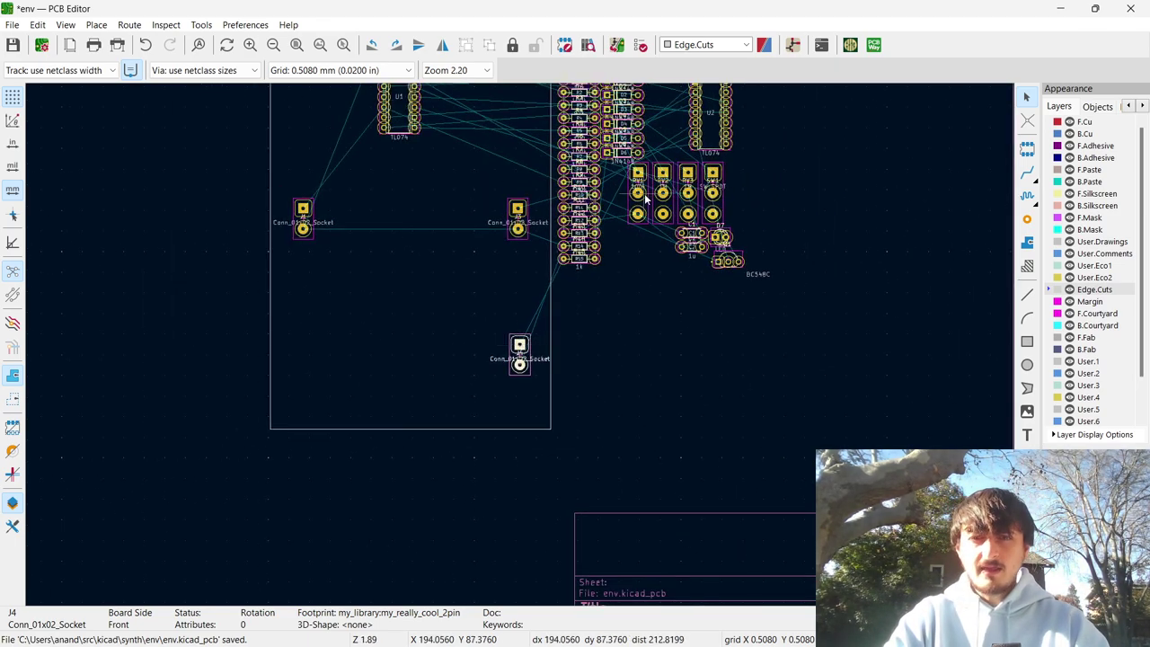
Move potentiometer RV1 below J1 at the board's left edge and RV2 into the upper left corner of the outline.
scroll(643, 194, up, 2)
scroll(520, 349, down, 1)
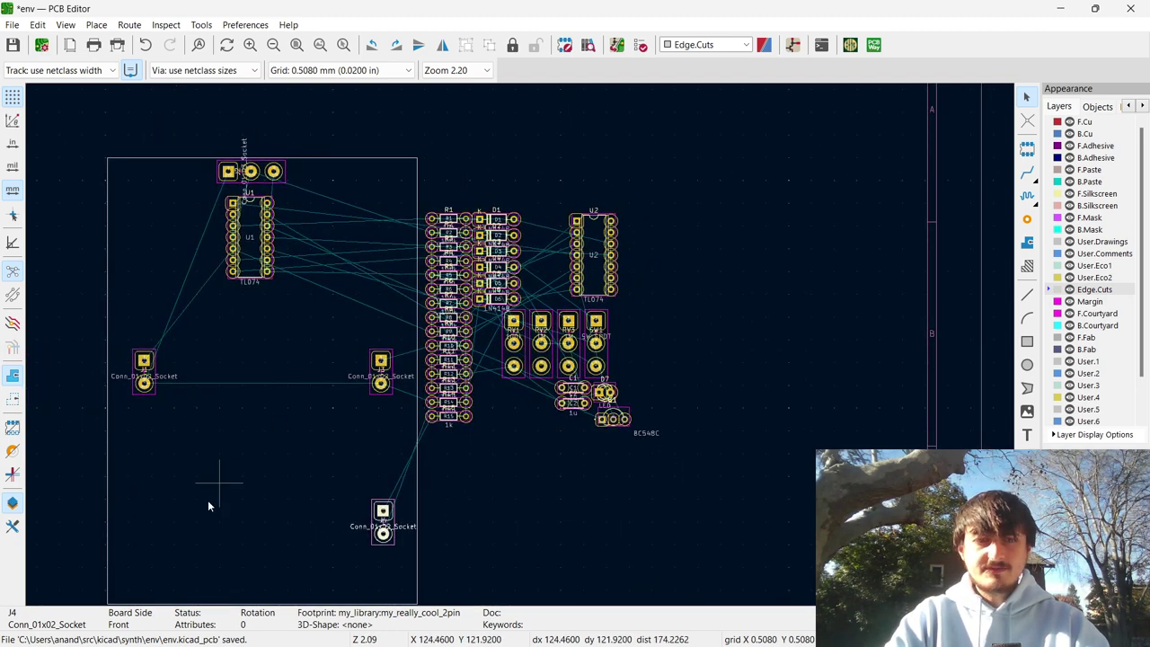
drag(508, 366, 148, 451)
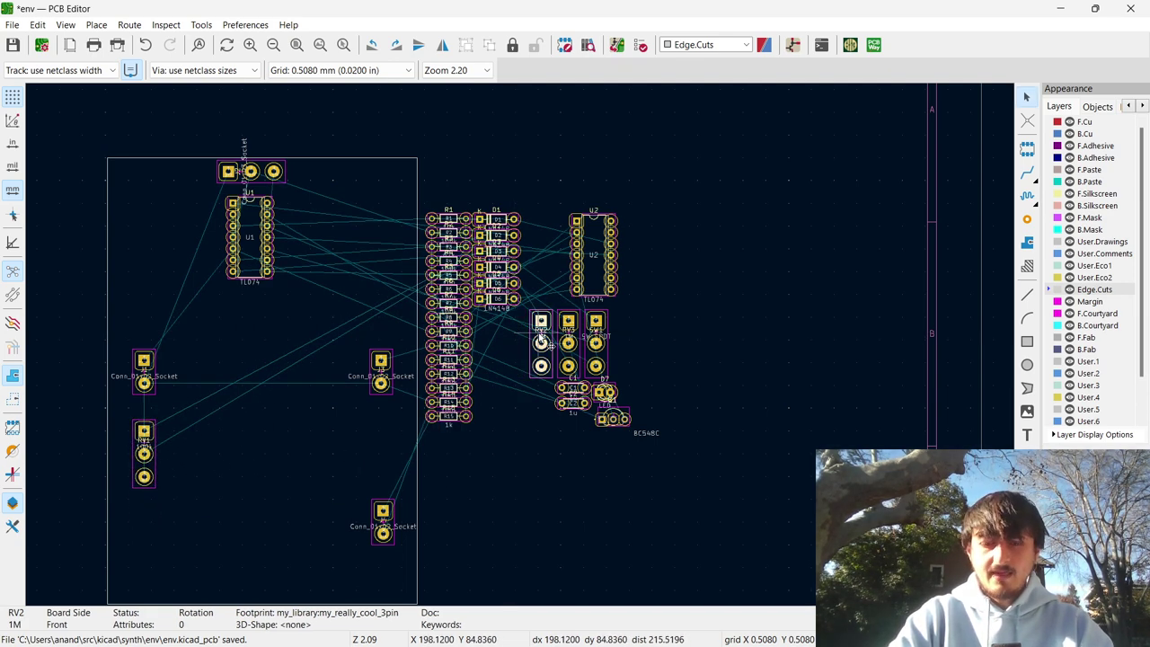
drag(541, 334, 146, 207)
Move potentiometer RV3 between RV2 and J1 along the board's left edge.
click(568, 339)
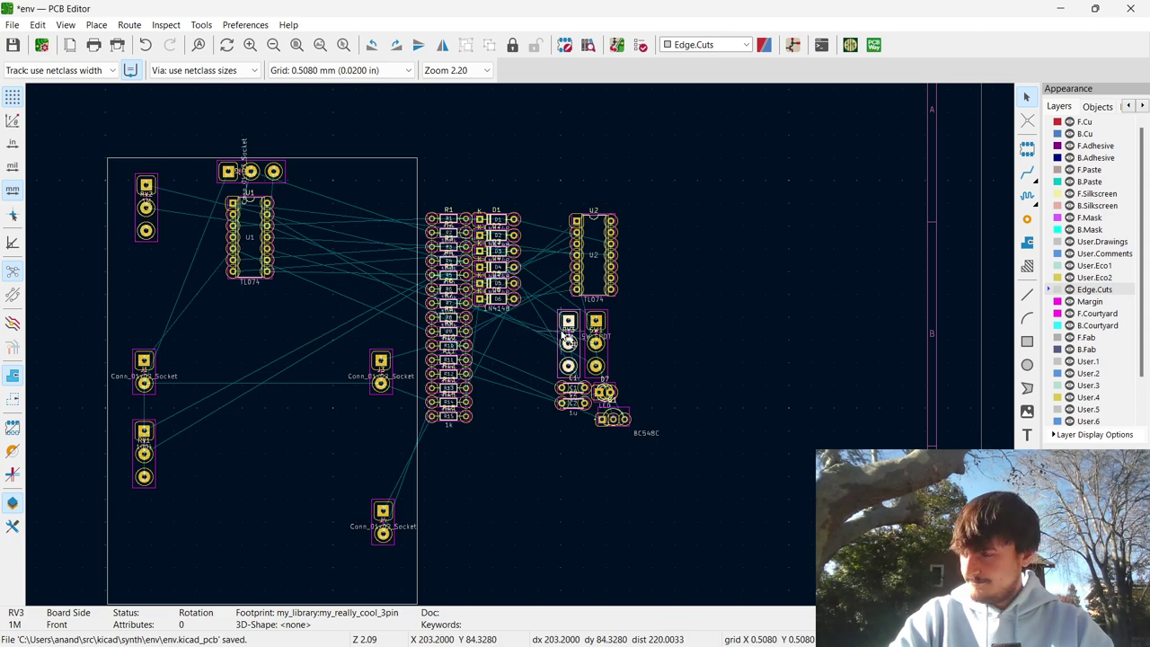
key(m)
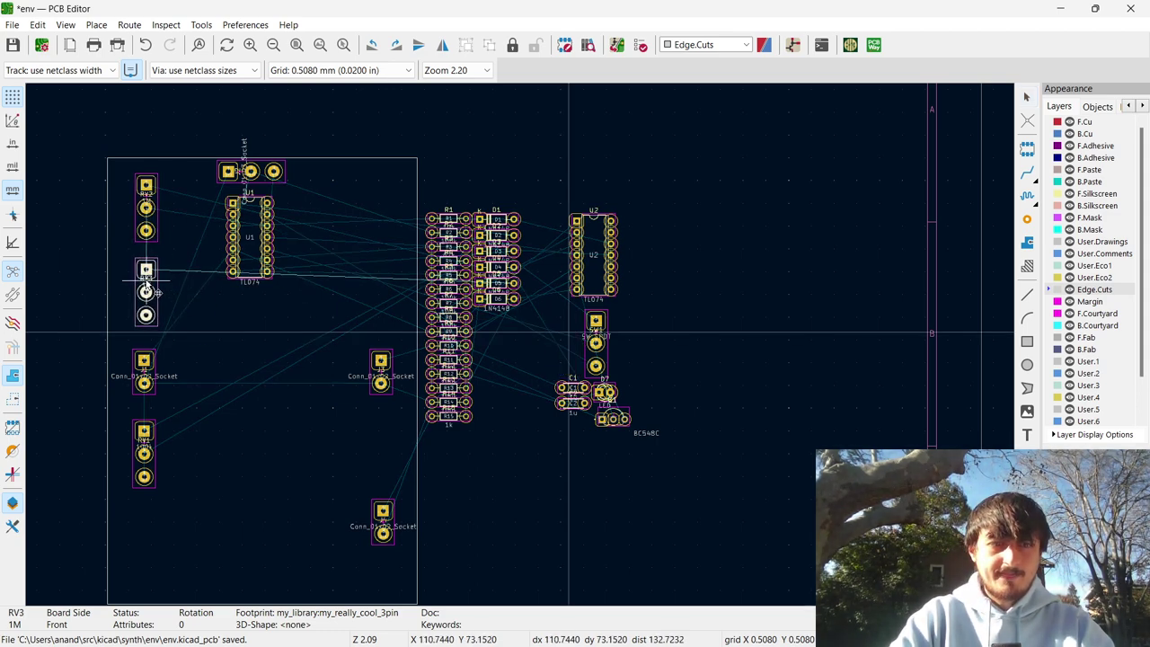
click(152, 290)
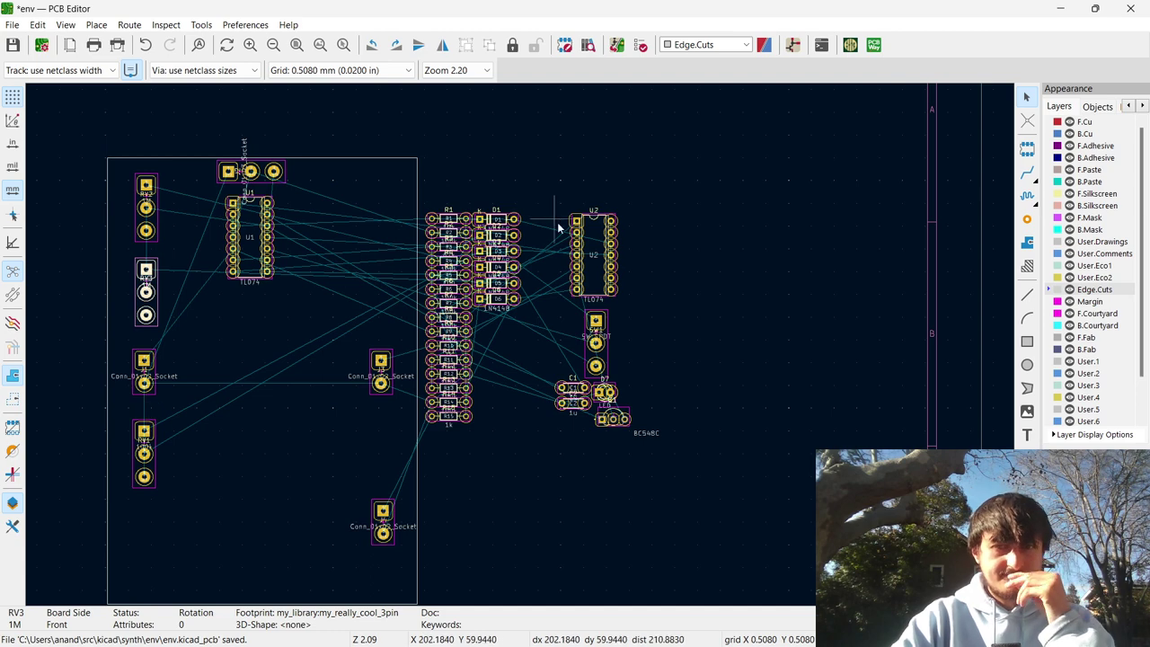
Rotate the TL074 footprint U2 to -90 degrees and place it in the lower middle of the board outline.
click(593, 256)
drag(593, 256, 254, 431)
key(r)
scroll(254, 431, up, 7)
scroll(521, 350, down, 1)
scroll(521, 350, down, 1)
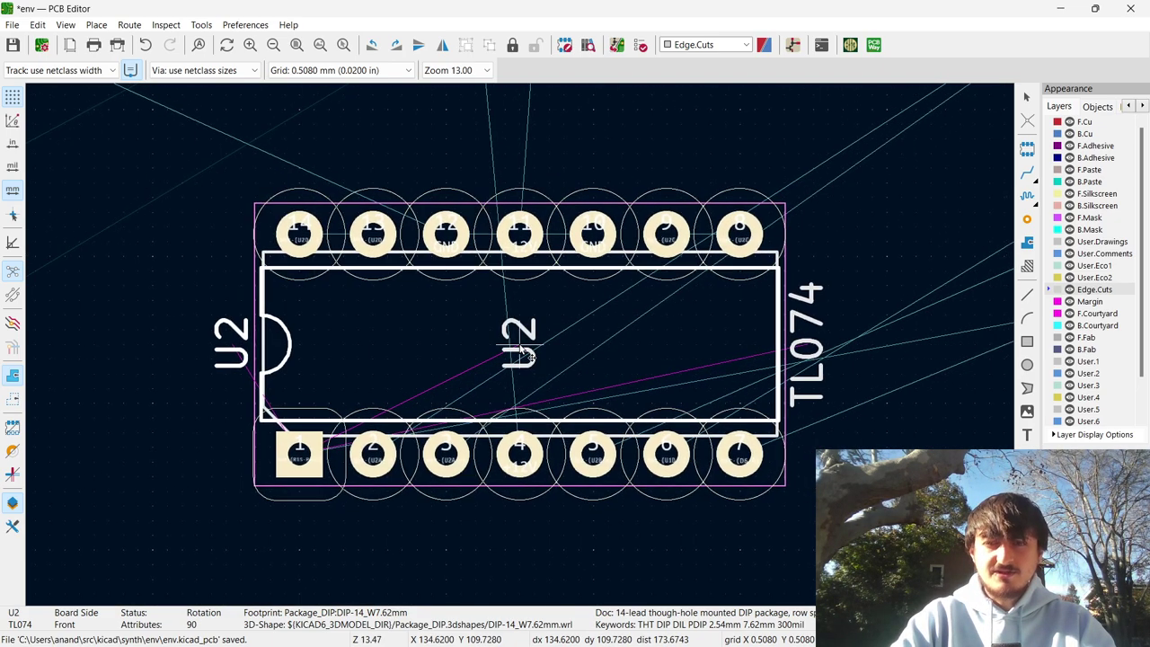
key(r)
key(r)
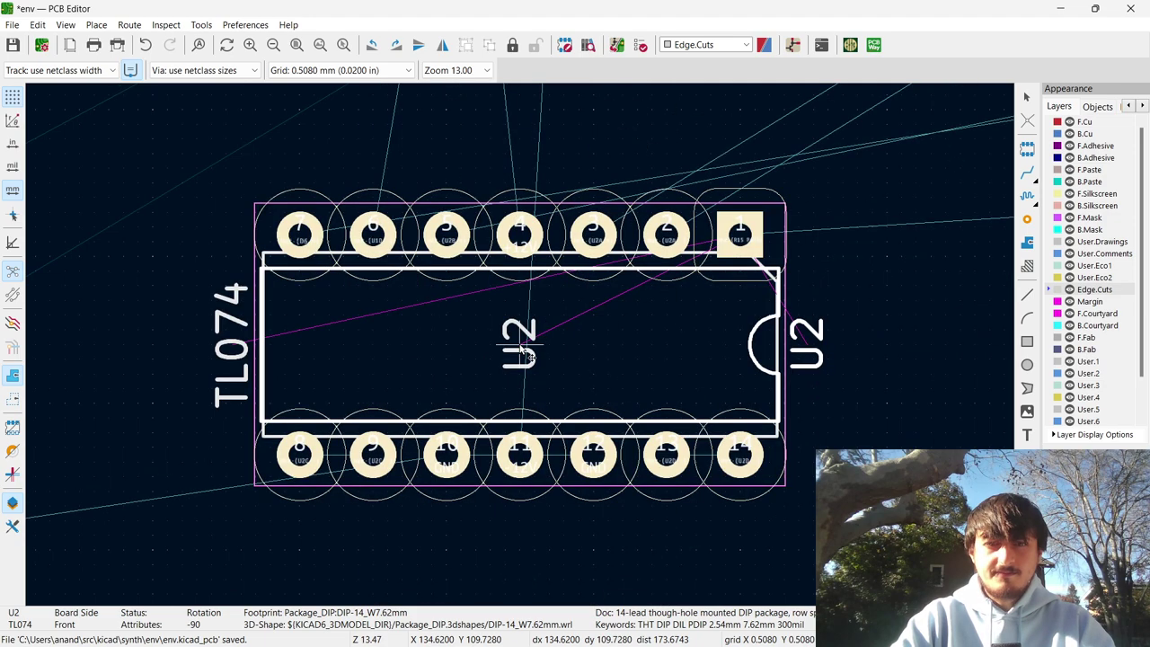
scroll(521, 350, down, 8)
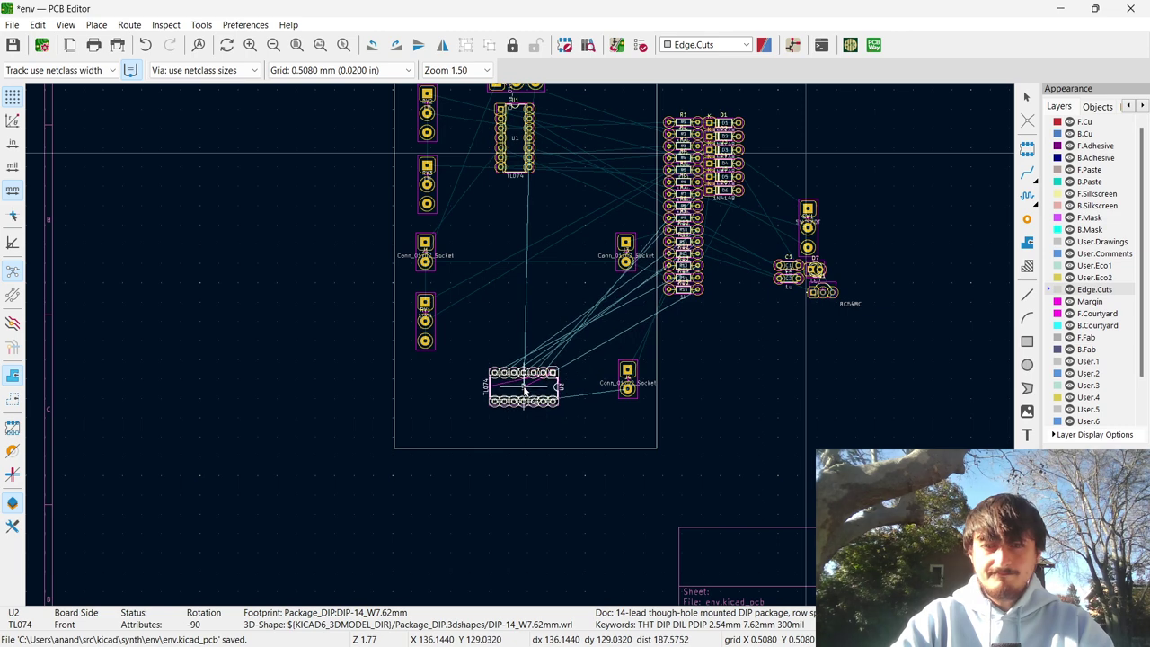
click(525, 384)
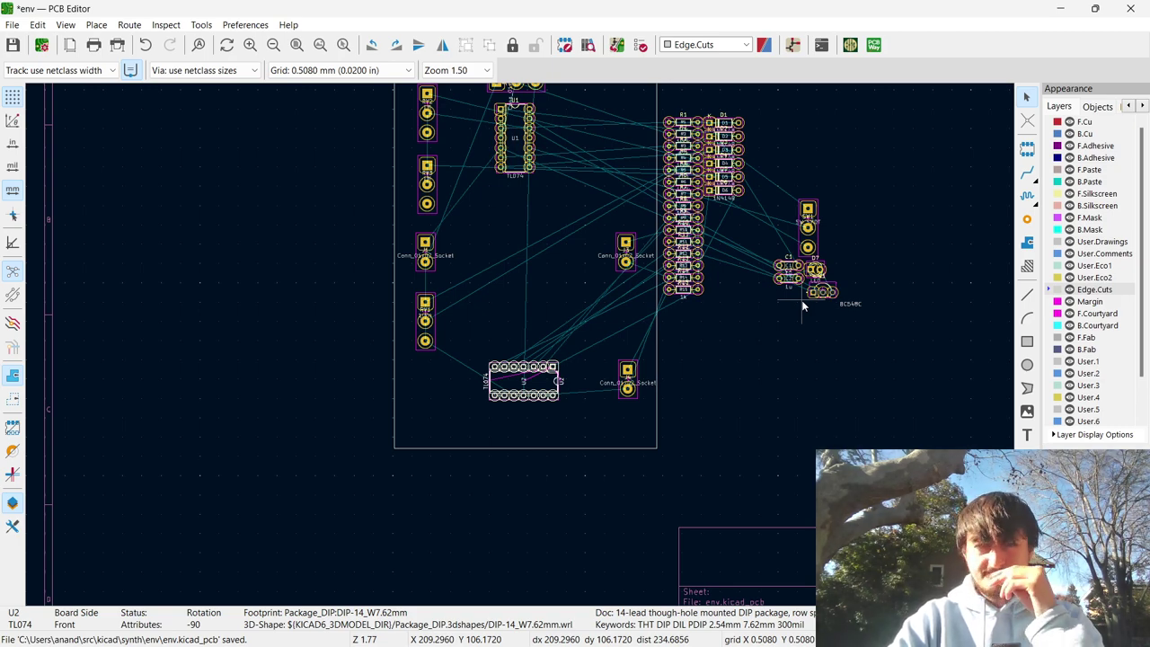
Move the SPDT switch SW1 near the board's right edge, above J3 and level with U1.
scroll(769, 243, up, 5)
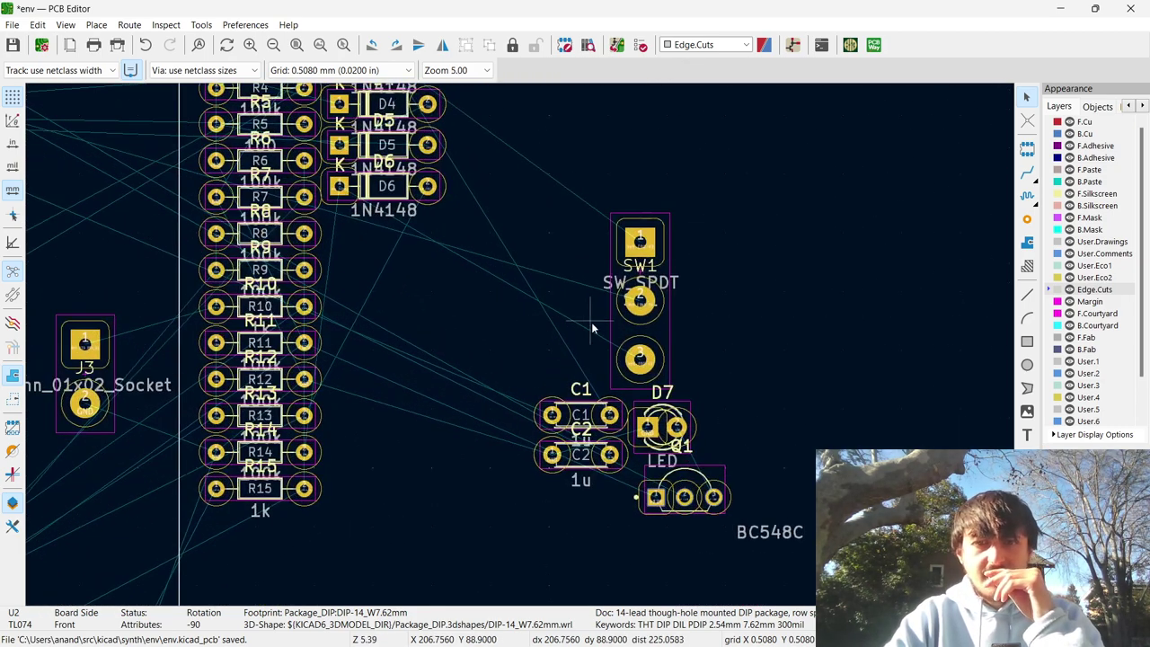
click(612, 321)
key(m)
scroll(637, 300, down, 3)
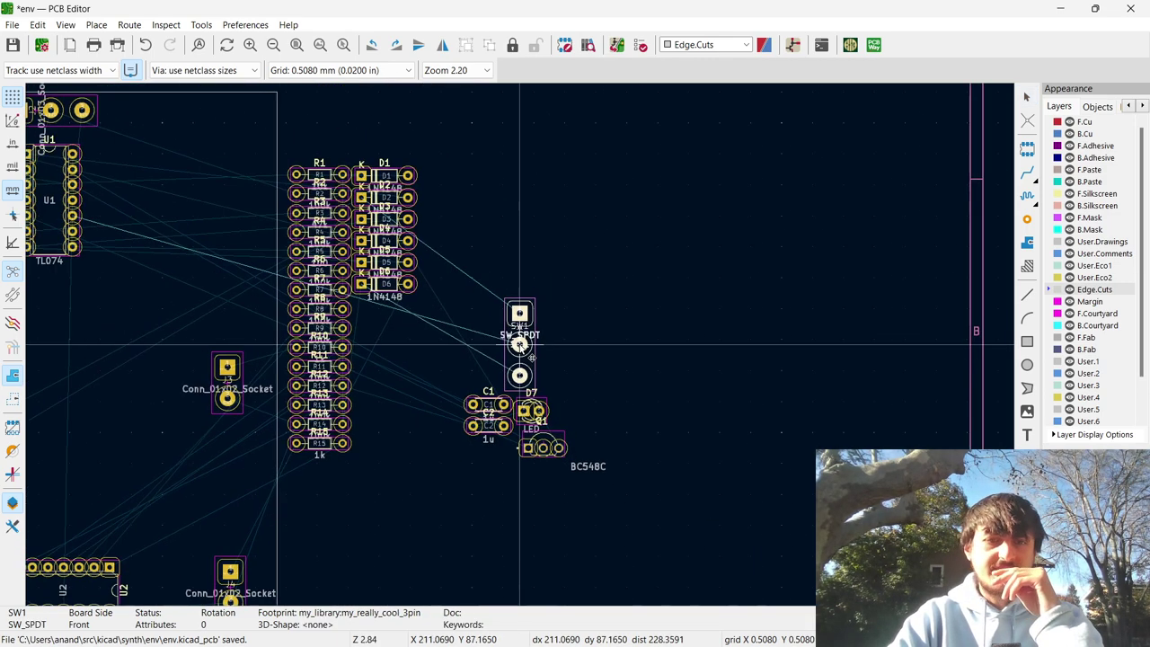
scroll(521, 351, down, 5)
scroll(521, 350, up, 3)
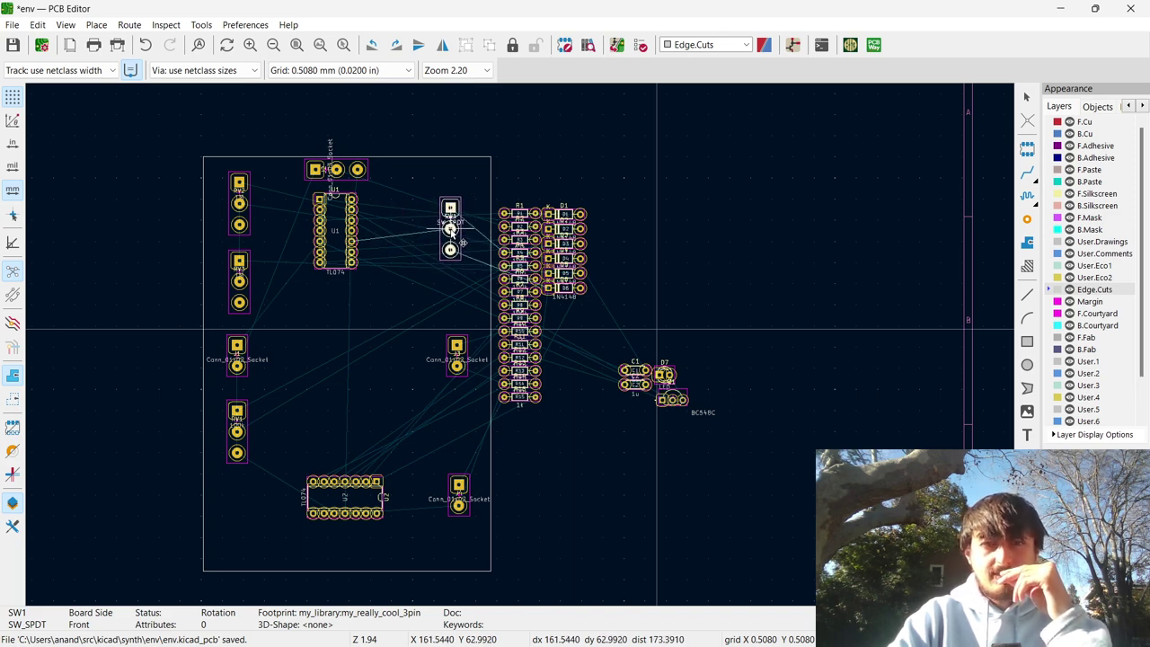
click(452, 229)
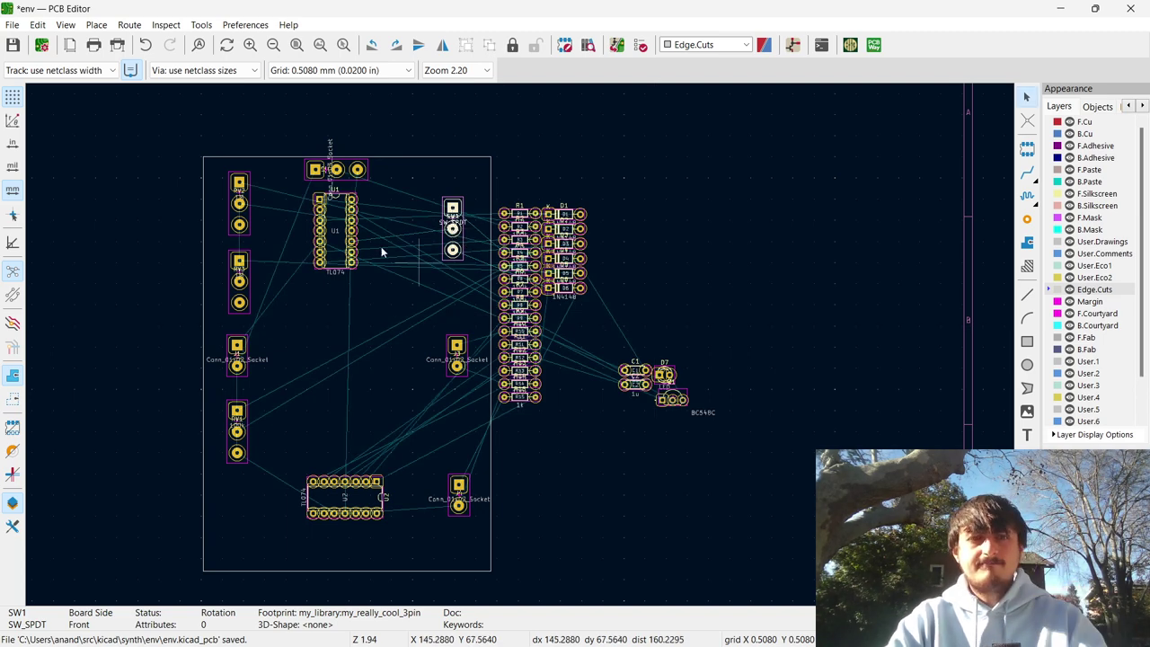
Shift J2 and U1 together to the right, closer to the board's horizontal centre.
click(335, 229)
drag(399, 273, 330, 179)
key(m)
click(348, 175)
scroll(521, 346, up, 3)
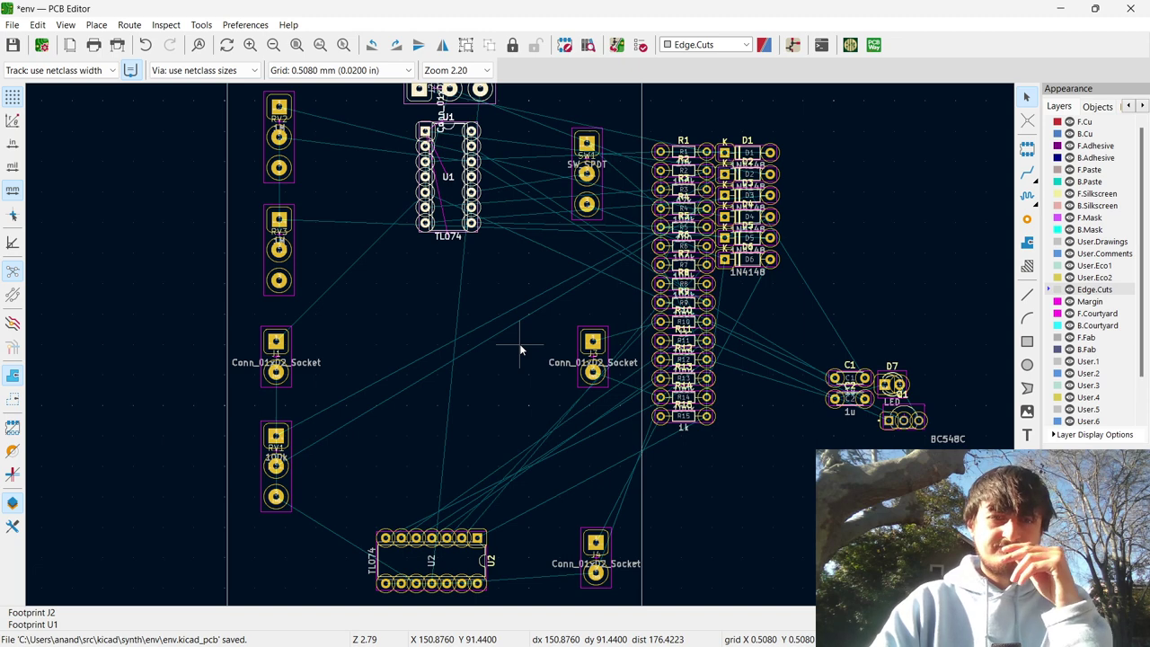
key(alt+Tab)
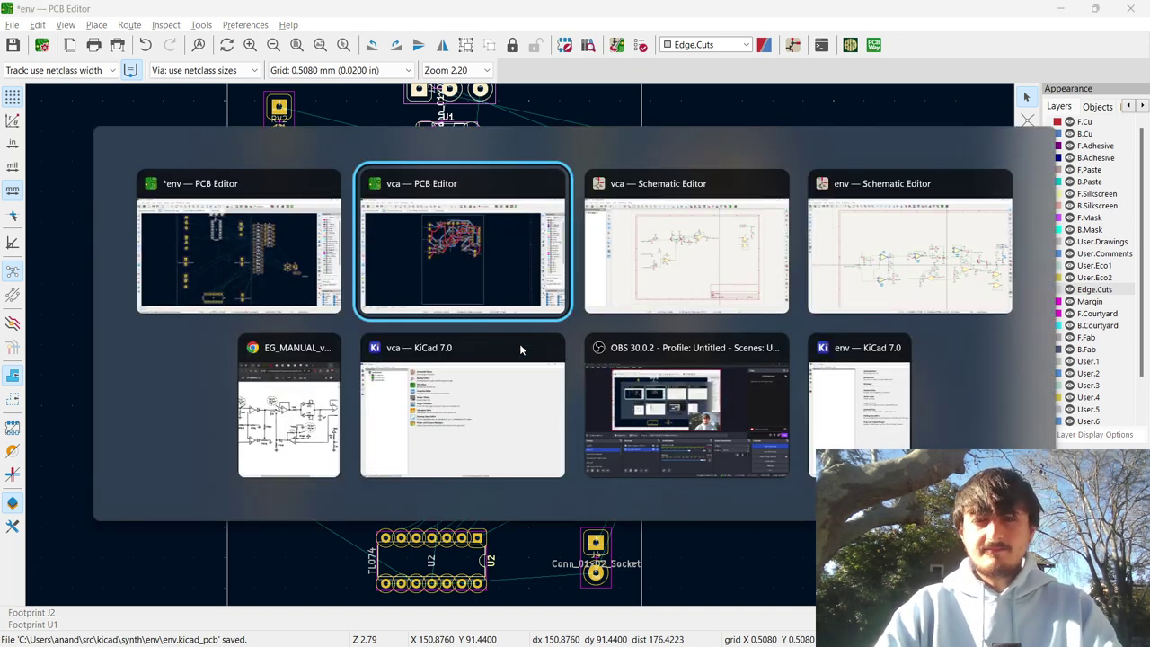
key(alt+shift+Tab)
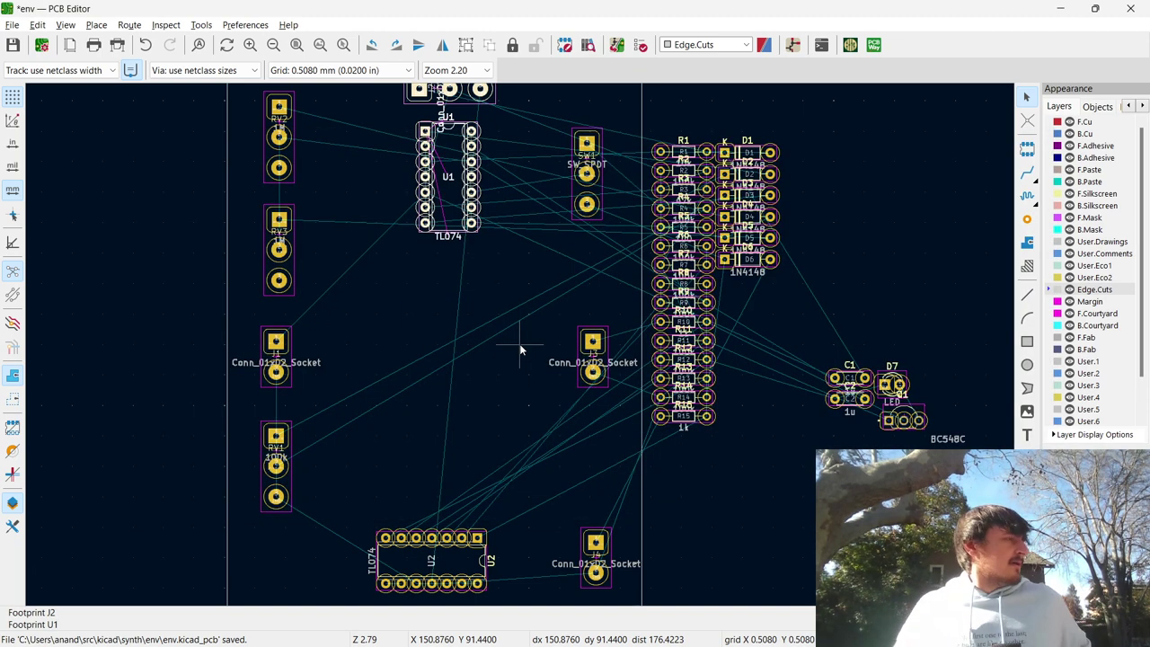
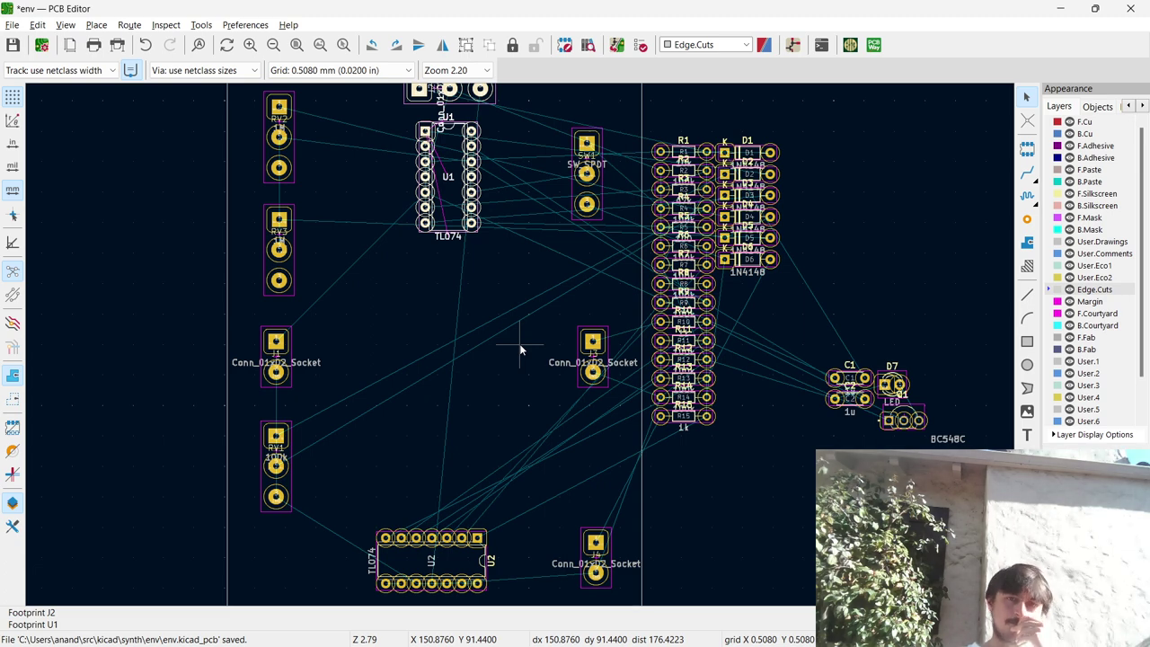
Switch to the env Schematic Editor and print the schematic in black and white on the Brother MFC-L5900DW series printer.
key(alt+Tab)
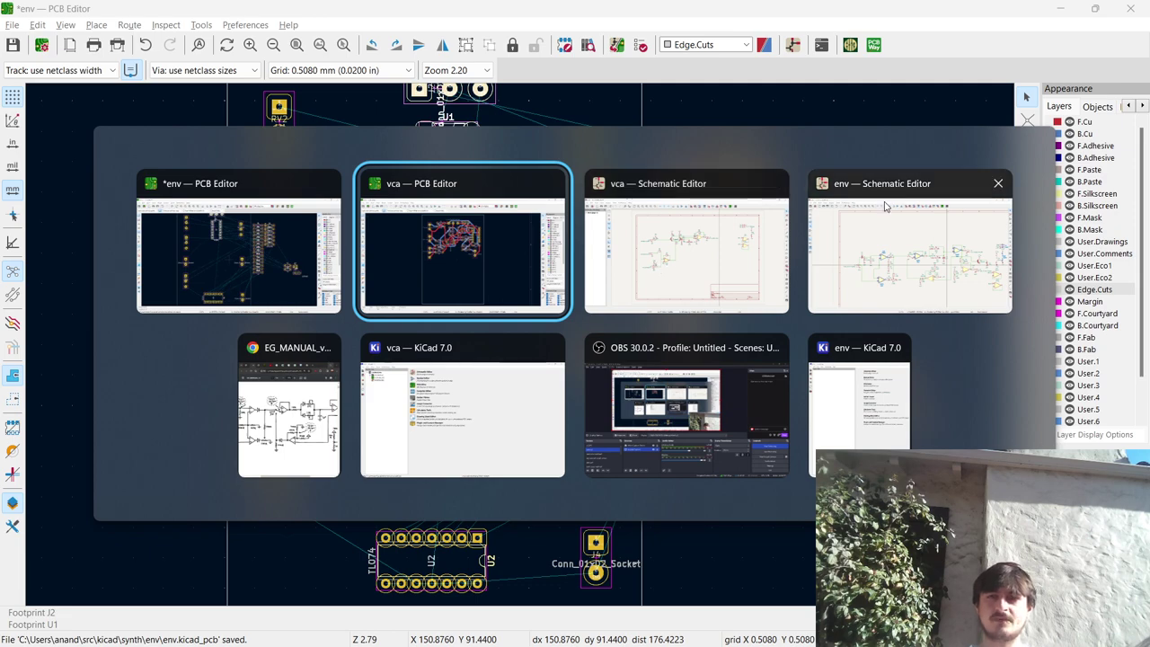
click(871, 244)
scroll(574, 331, down, 5)
scroll(575, 332, up, 4)
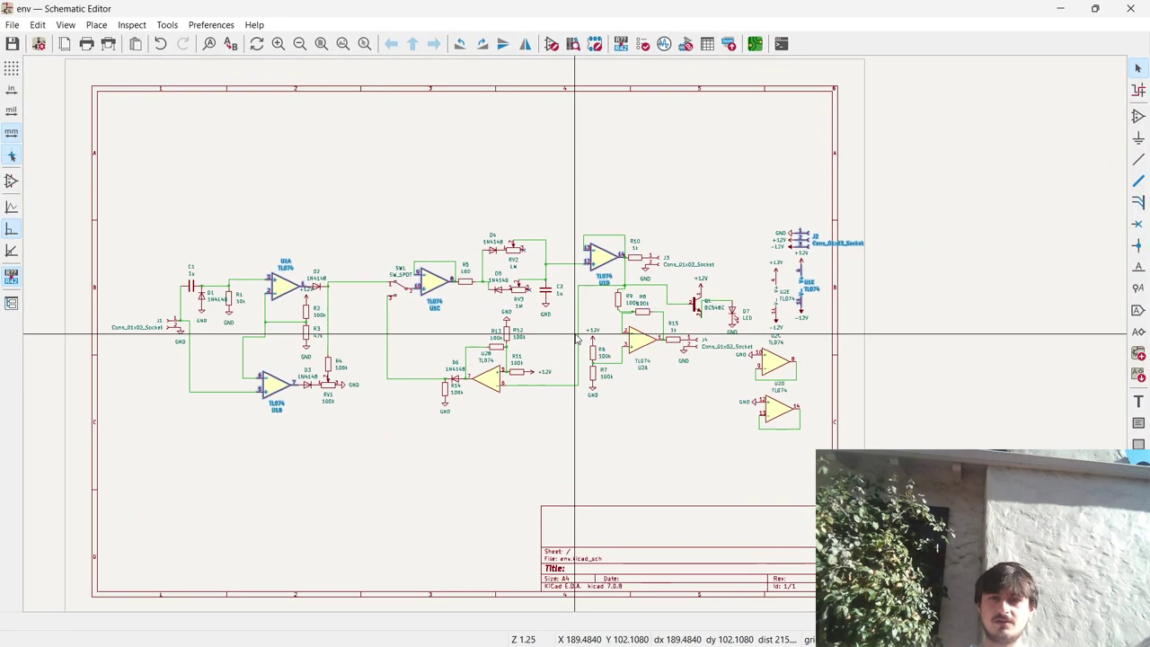
scroll(574, 337, down, 2)
key(ctrl+p)
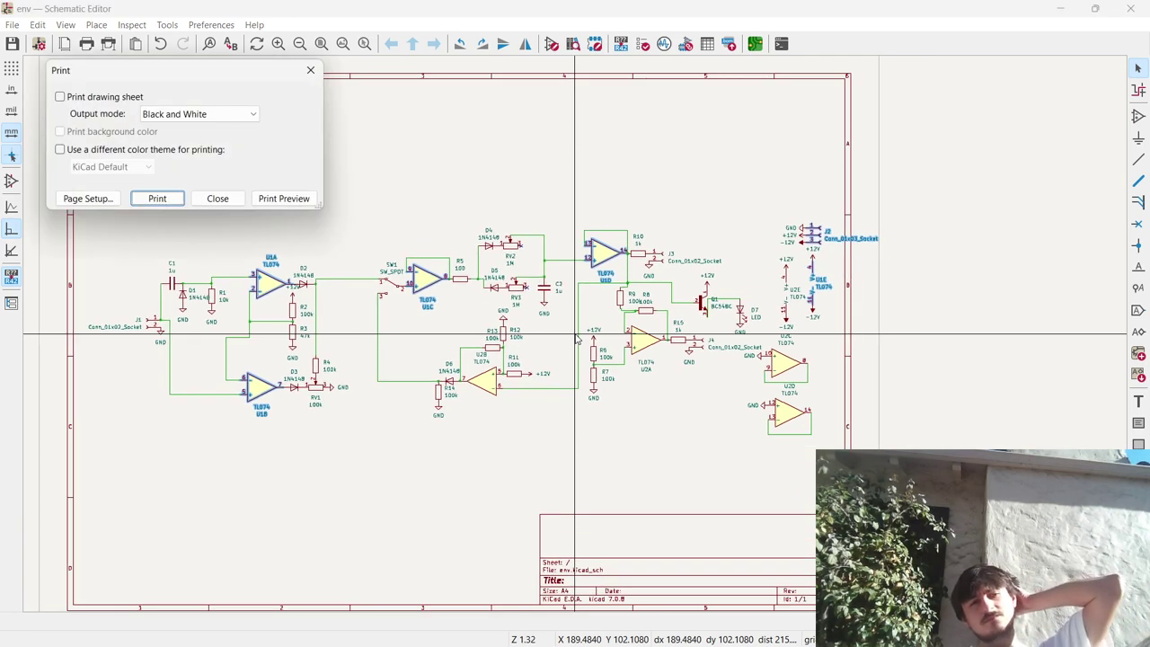
key(Return)
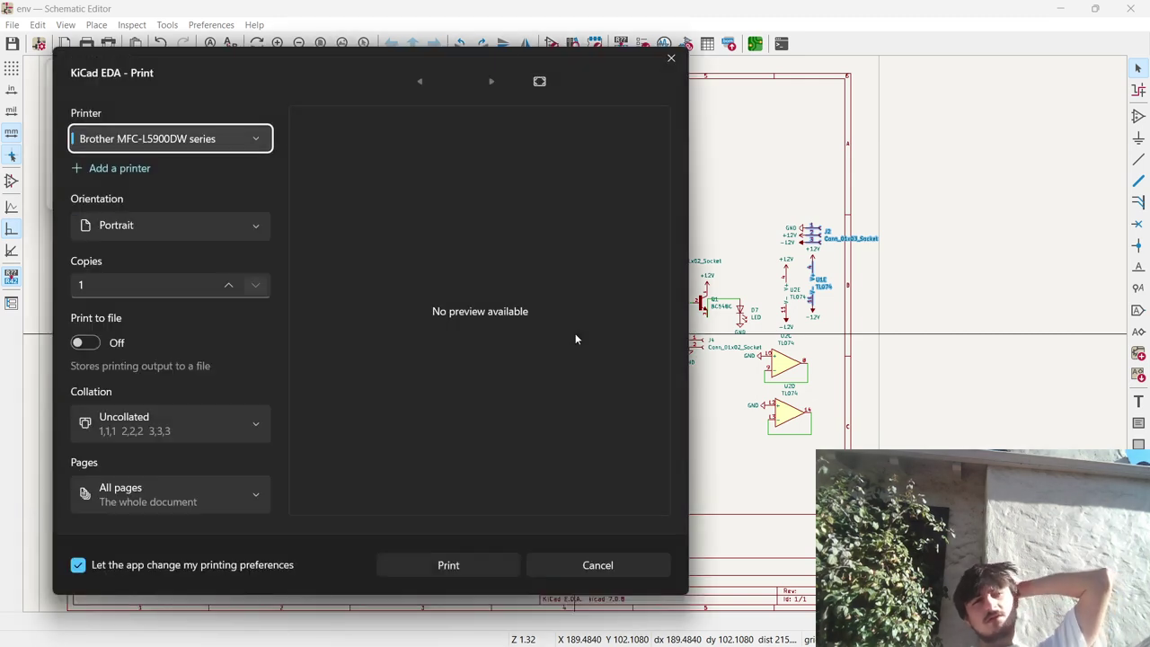
click(493, 570)
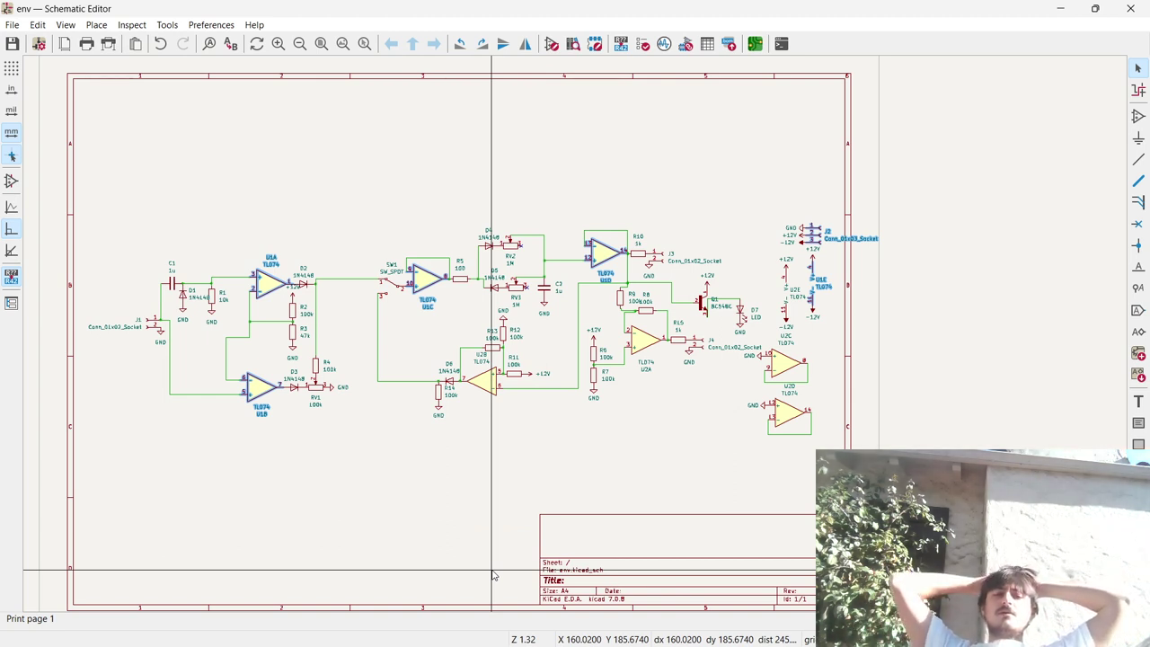
Examine the env schematic's op-amp stages from input J1 through SW1 and the potentiometers to the output at J3.
scroll(281, 323, up, 4)
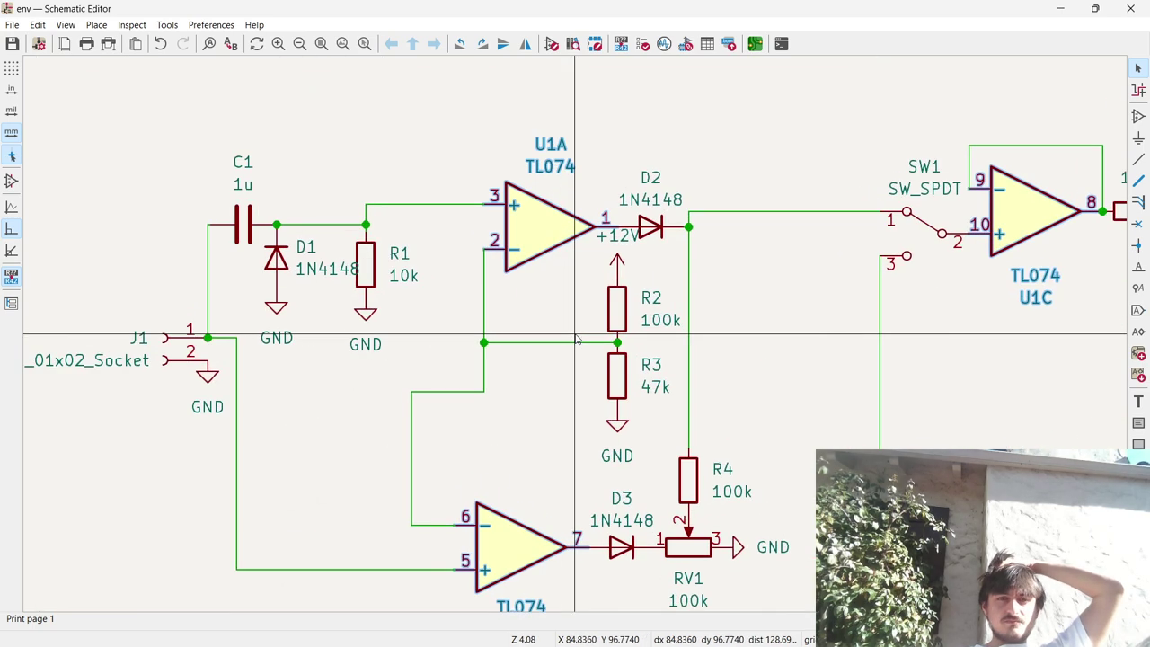
scroll(281, 324, down, 1)
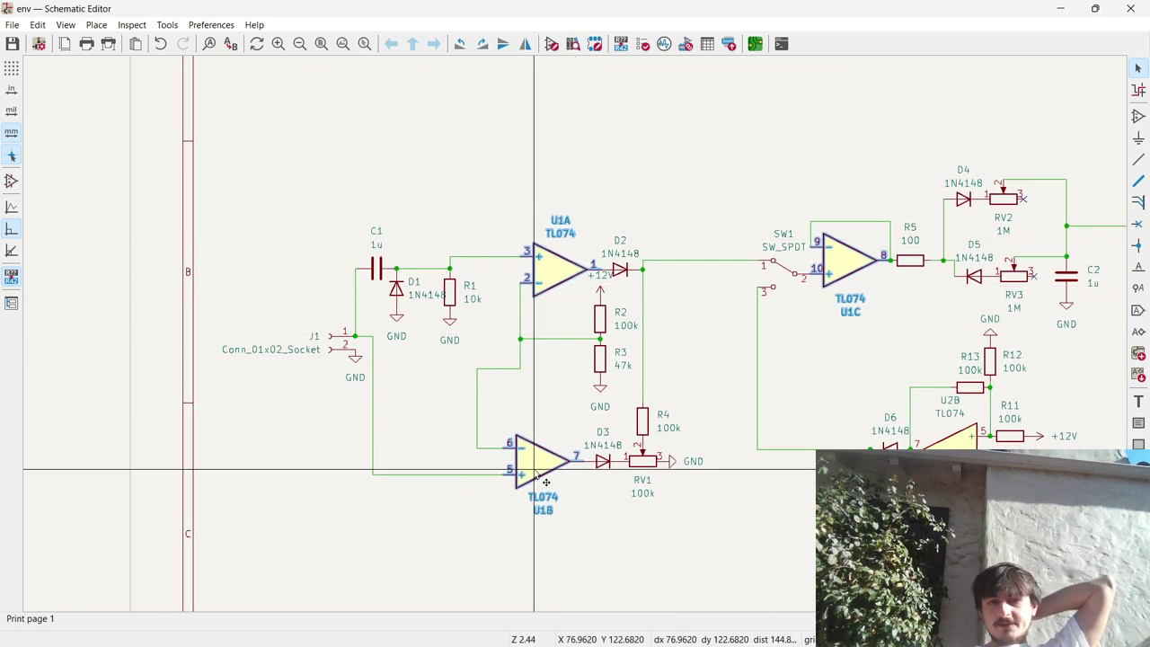
scroll(531, 422, down, 2)
scroll(579, 340, up, 4)
scroll(585, 345, down, 2)
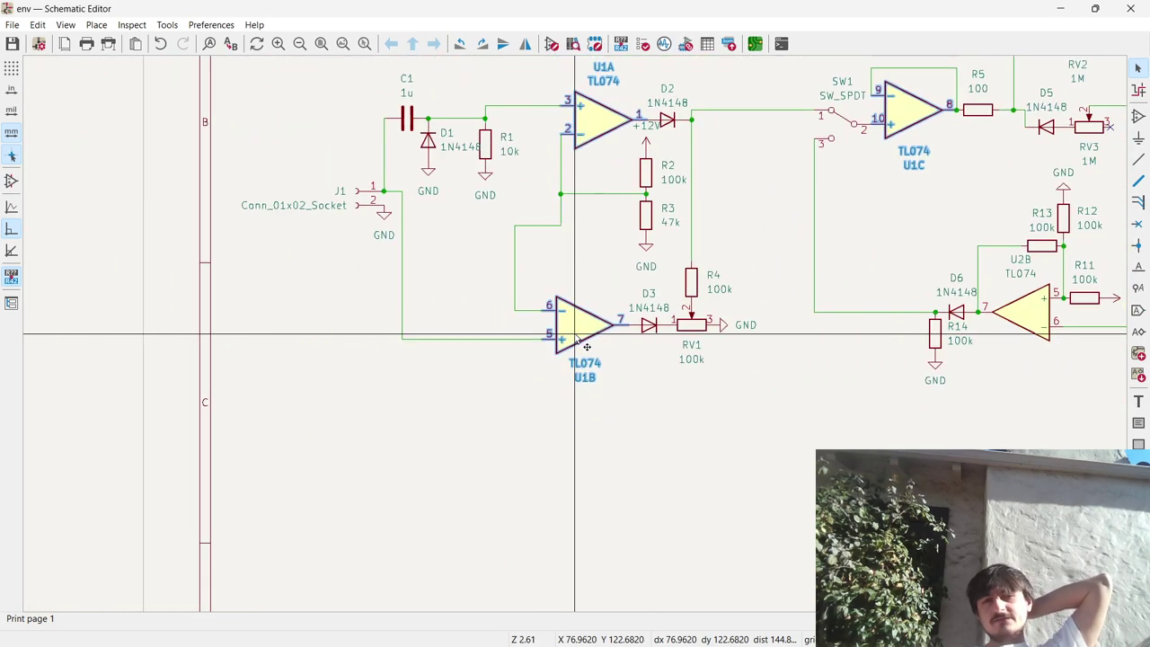
scroll(569, 333, down, 2)
scroll(691, 323, up, 3)
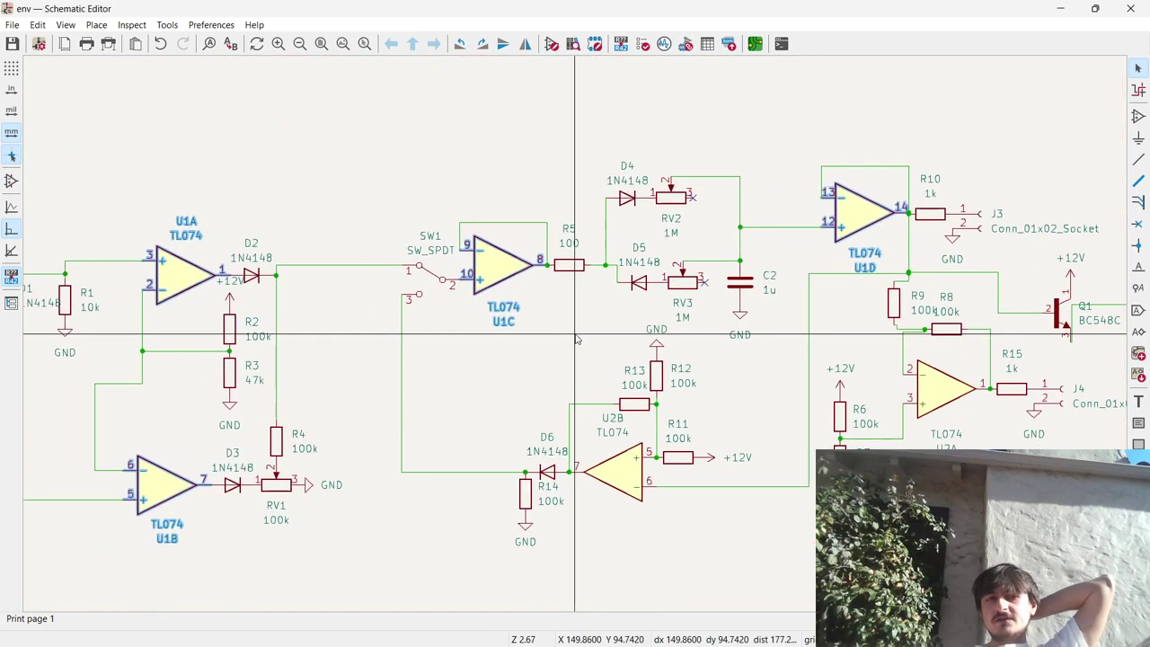
scroll(577, 339, down, 1)
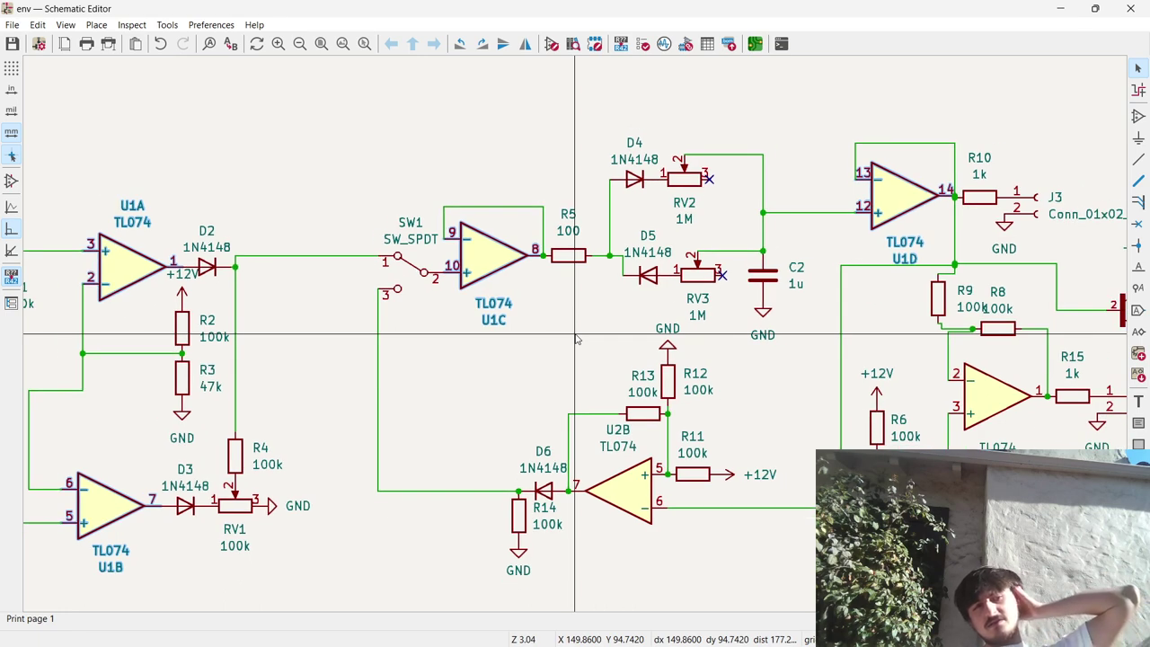
scroll(577, 338, up, 1)
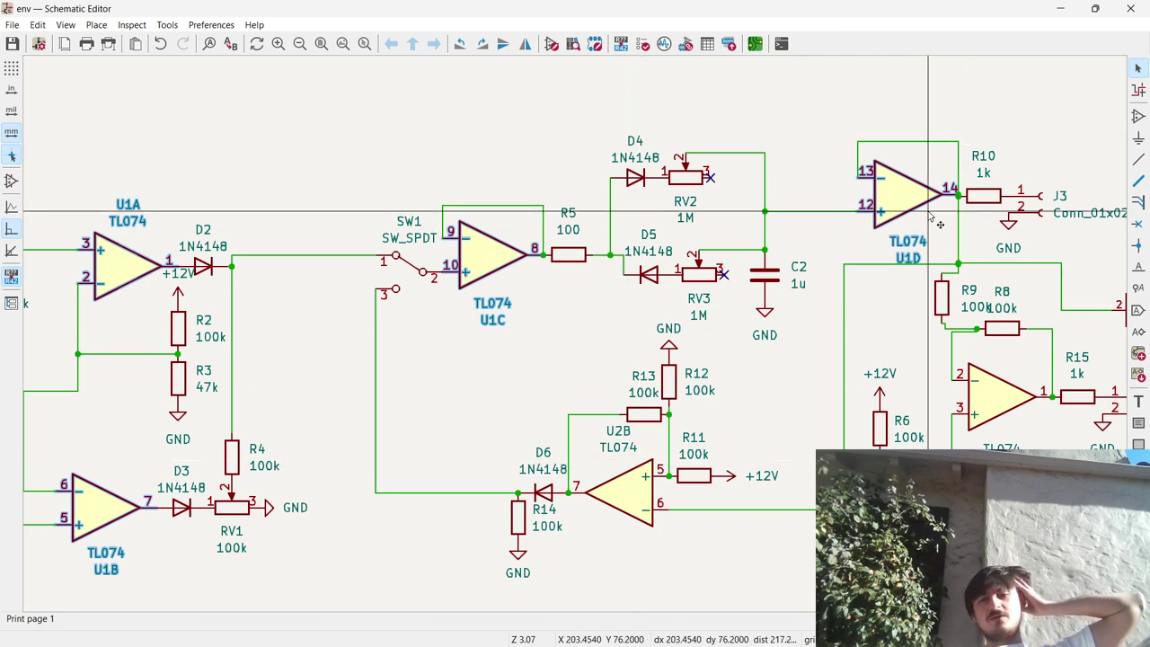
Switch to the env PCB Editor and move connector J3 down along the board's right edge, closer to J4.
key(alt+Tab)
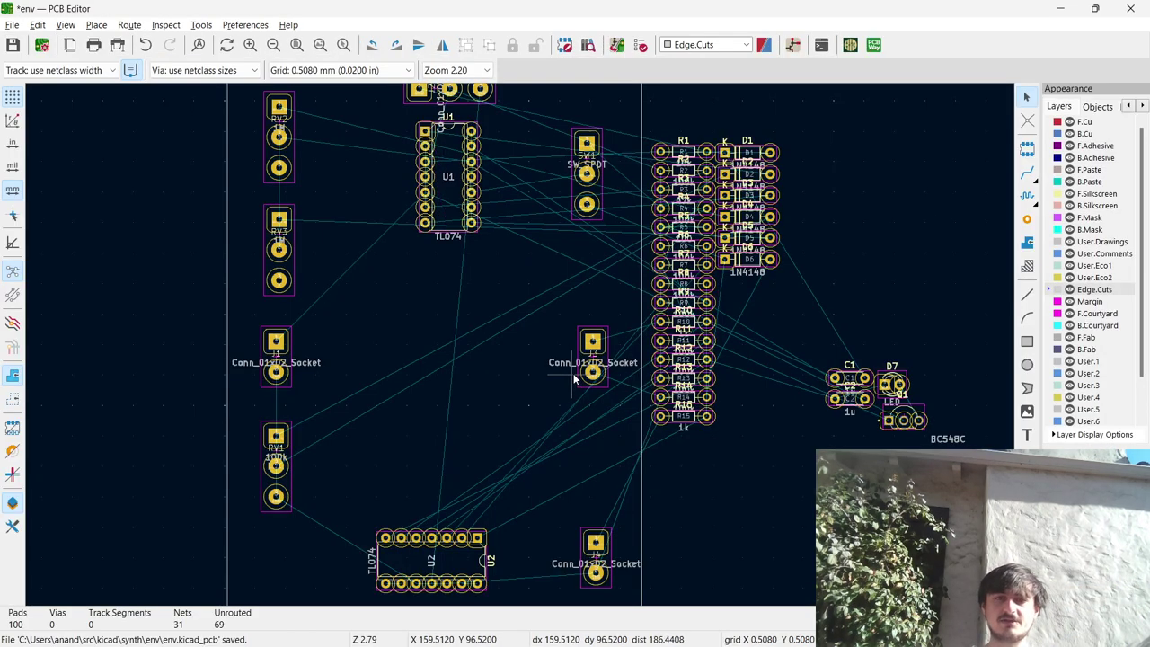
click(592, 372)
drag(592, 372, 592, 464)
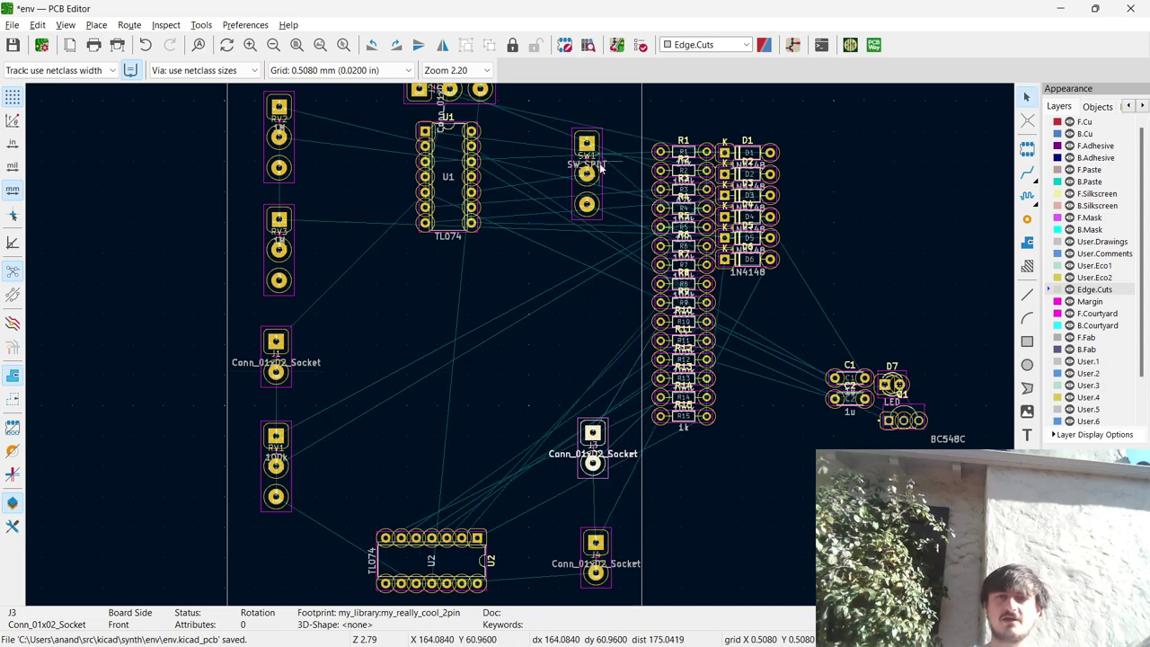
Compare the pins of op-amp U2A in the env schematic with the U2 footprint's pads on the board.
key(alt+Tab)
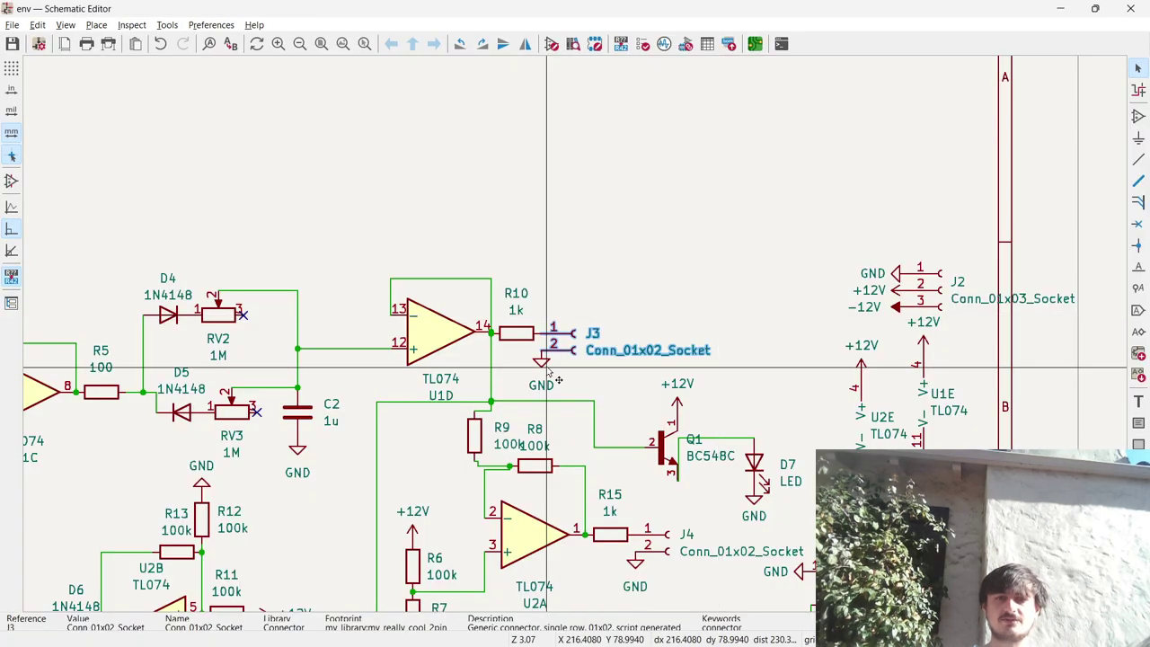
scroll(329, 458, up, 1)
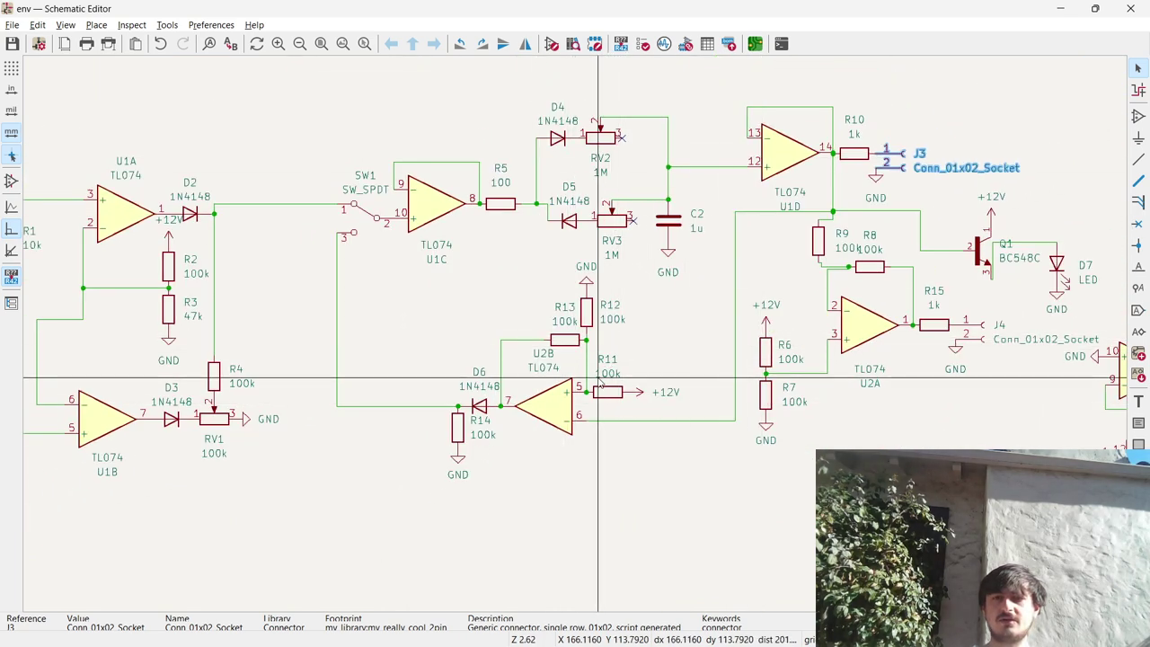
click(864, 332)
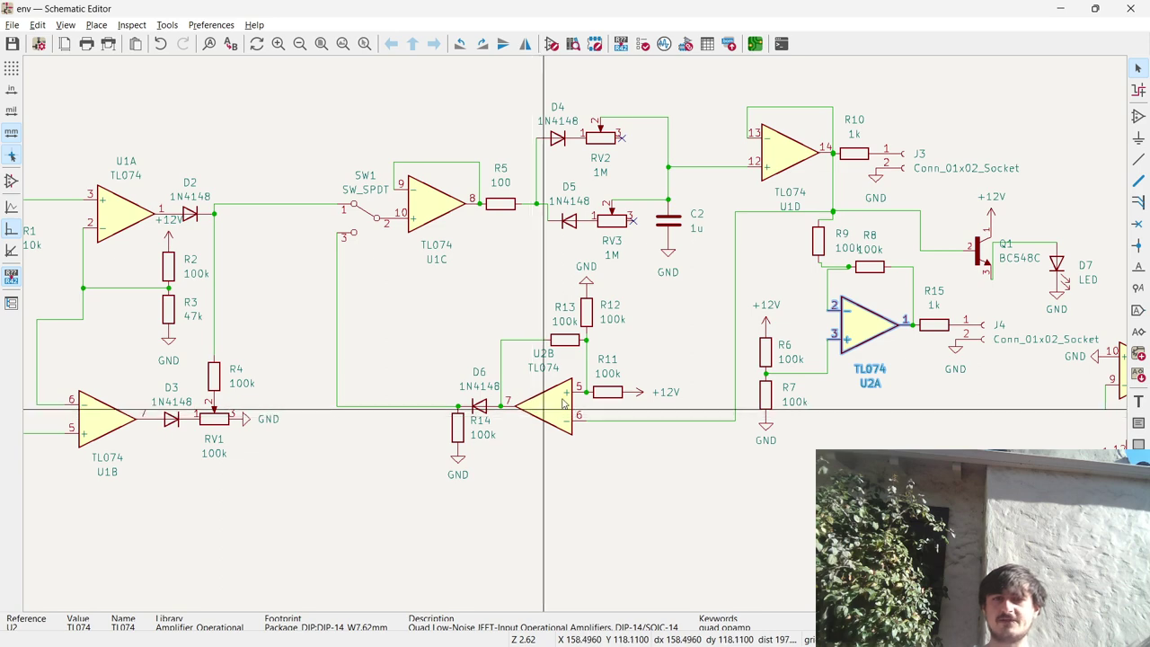
key(alt+Tab)
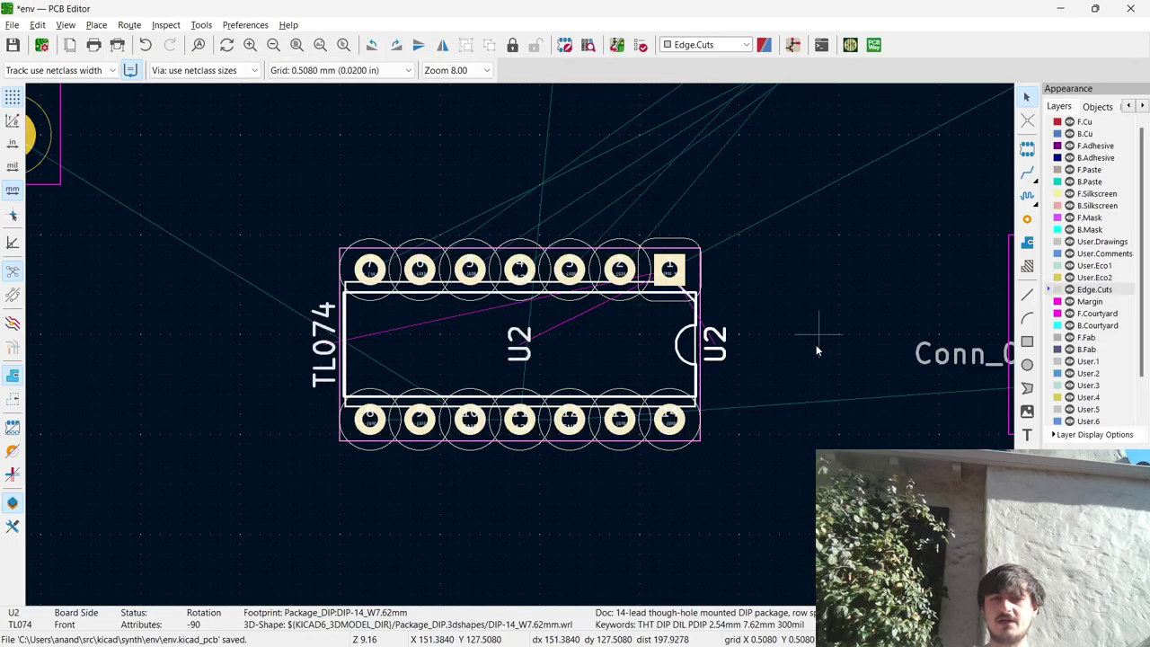
scroll(528, 355, down, 2)
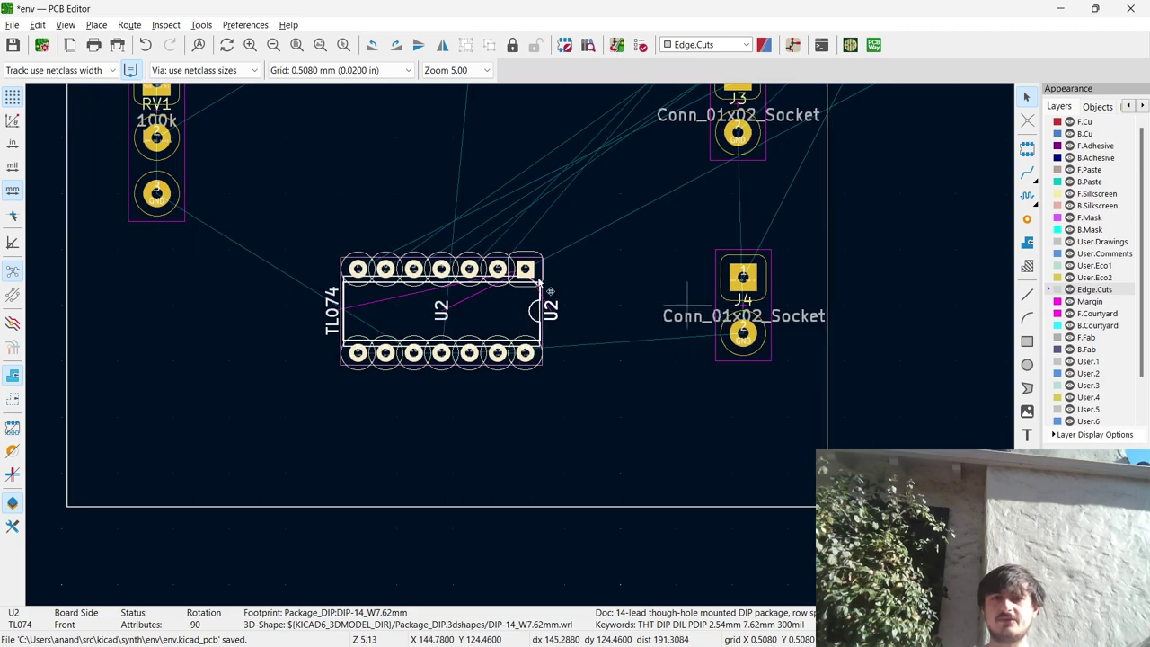
scroll(516, 310, up, 5)
scroll(516, 310, down, 3)
key(x)
key(Escape)
key(alt+Tab)
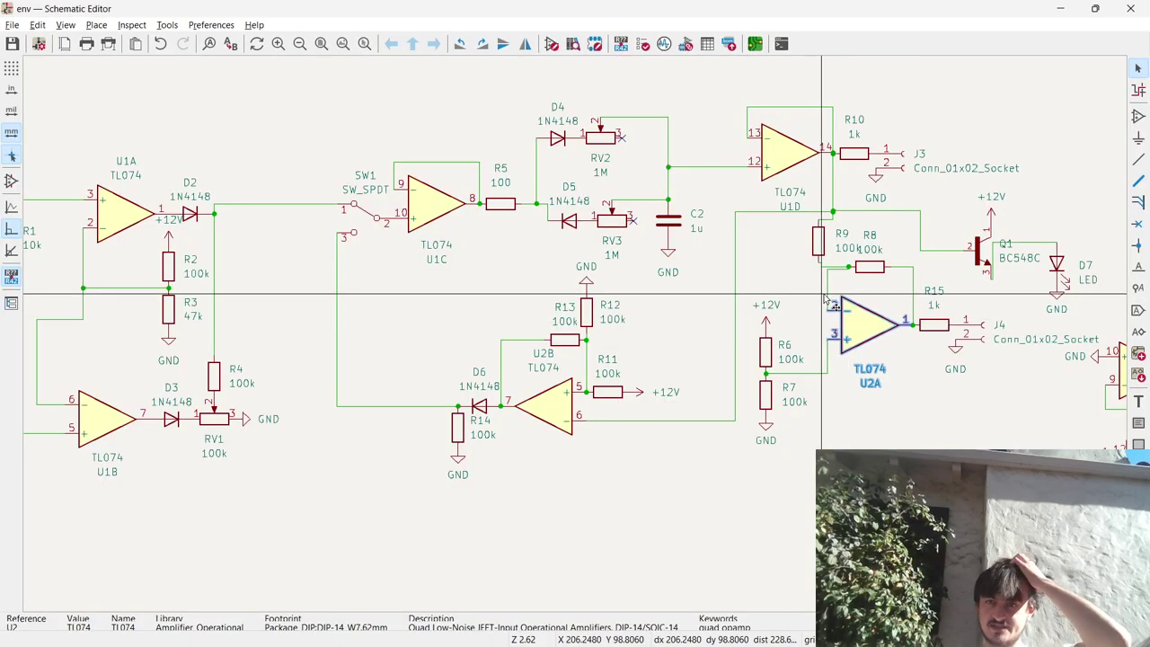
Move op-amp U1D out of the J3 output buffer to the empty area below U2B, mirrored horizontally and vertically.
click(770, 149)
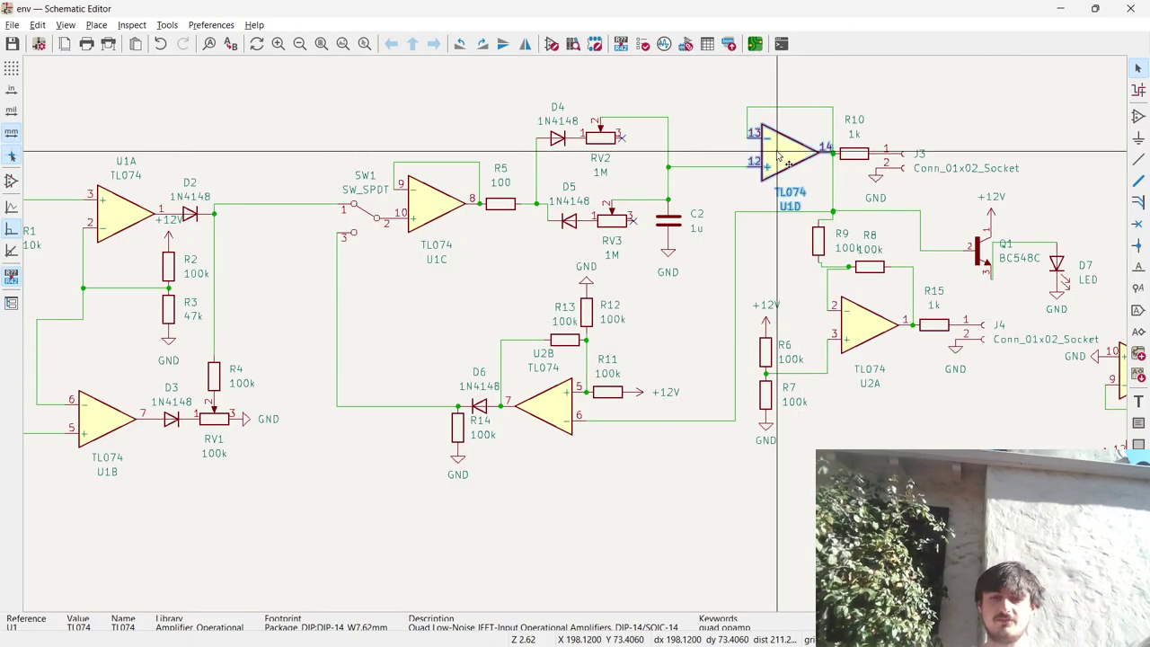
key(m)
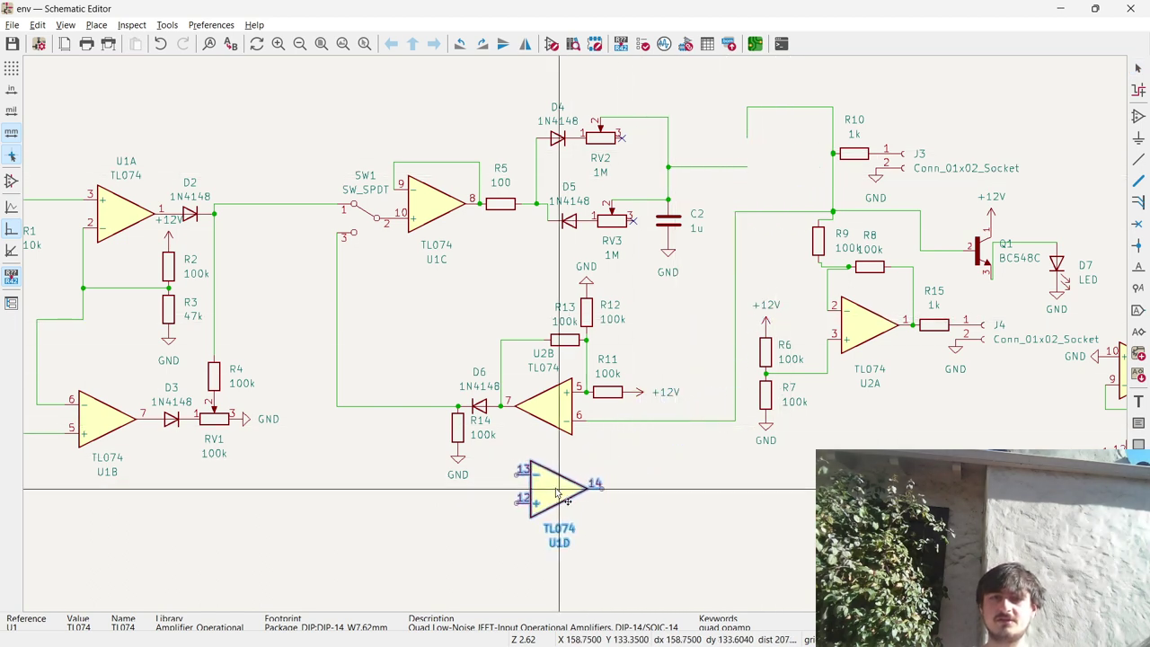
key(y)
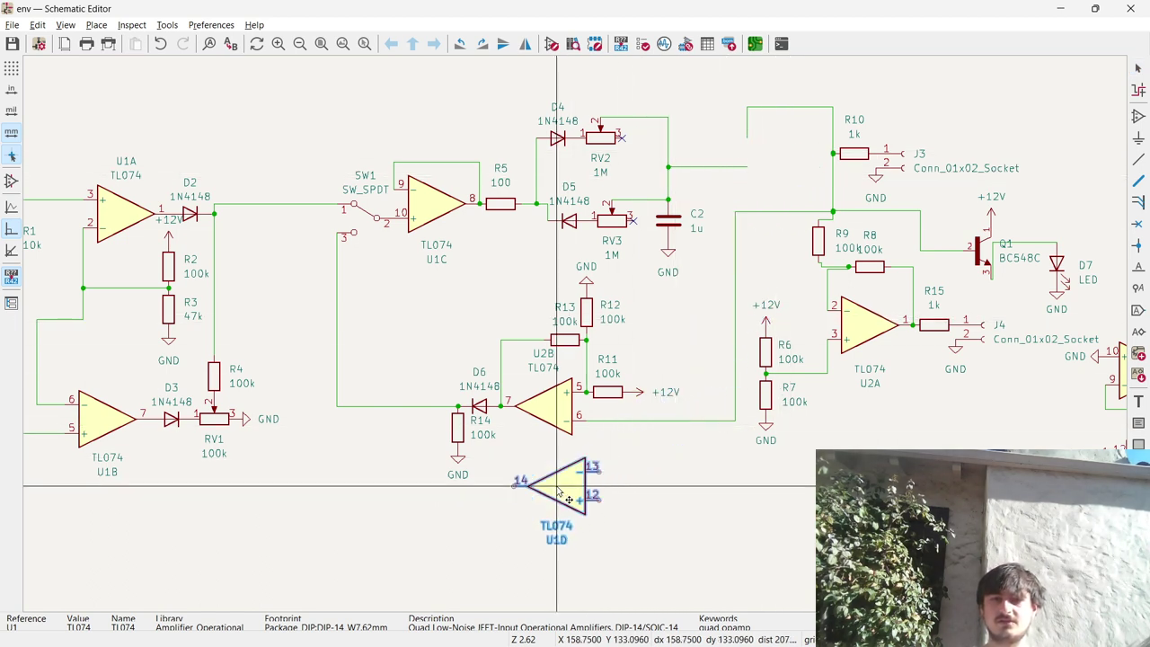
key(x)
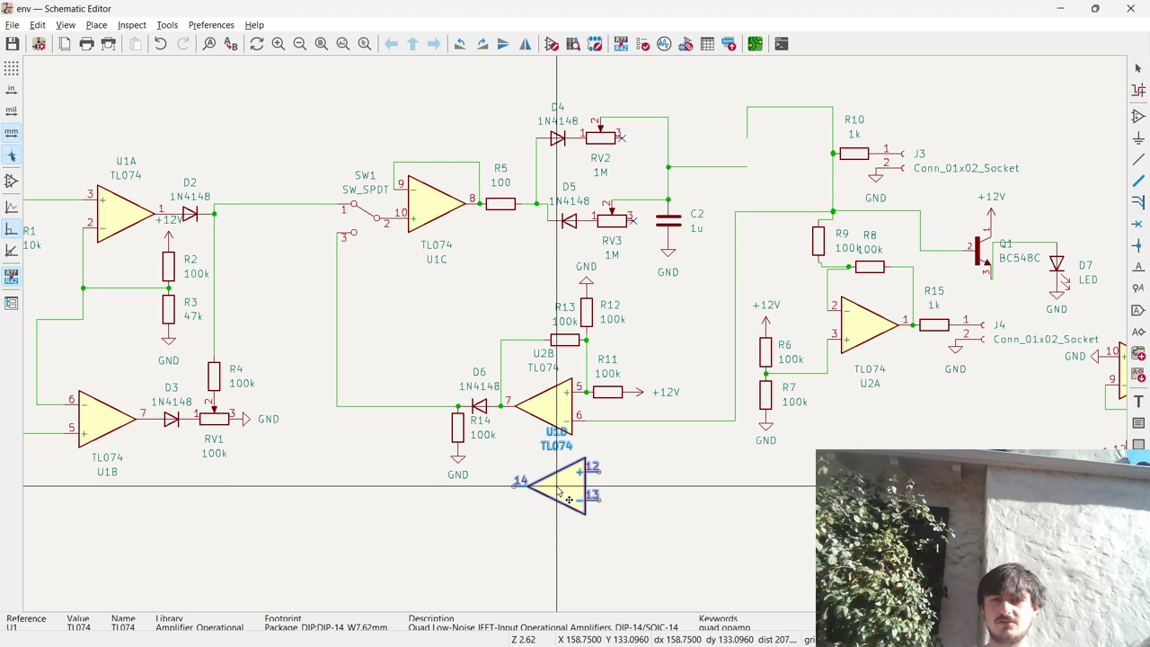
click(557, 486)
Move op-amp U2B into U1D's former place in the output buffer before R10, mirrored horizontally.
click(546, 406)
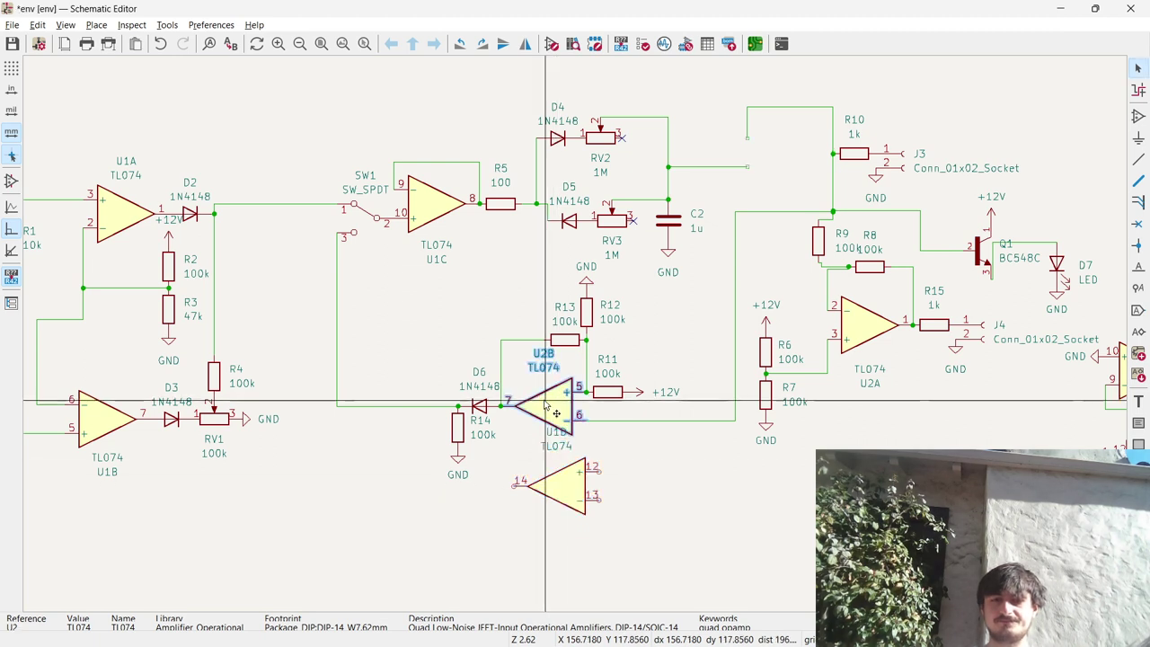
drag(543, 406, 681, 222)
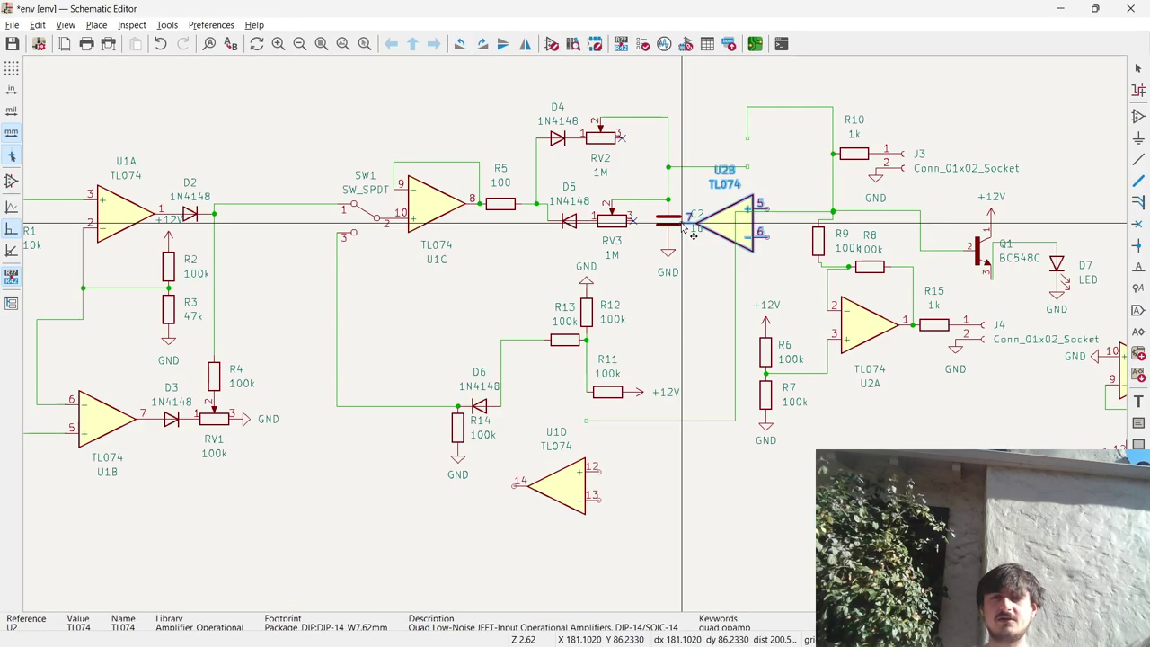
drag(684, 227, 746, 157)
key(x)
Switch to the browser to check the op-amp wiring in the EG manual's schematic, and return to the env schematic.
key(alt+Tab)
key(alt+Tab)
key(alt+Tab)
key(alt+Tab)
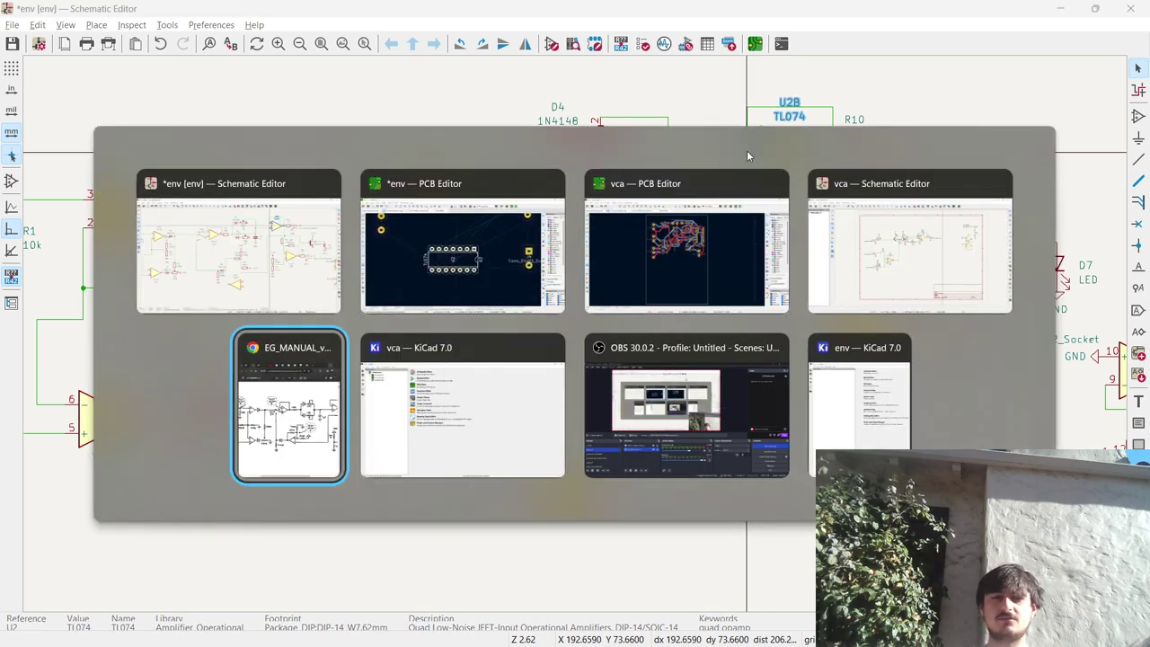
scroll(1050, 251, right, 3)
key(alt+Tab)
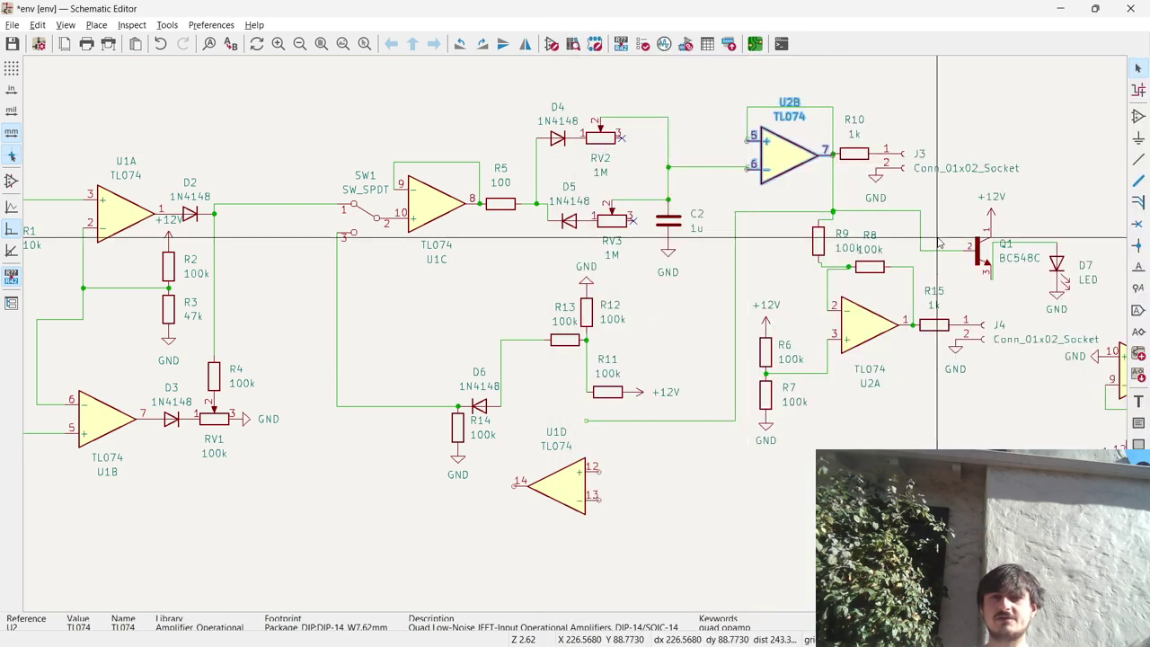
key(alt+Tab)
key(alt+Tab)
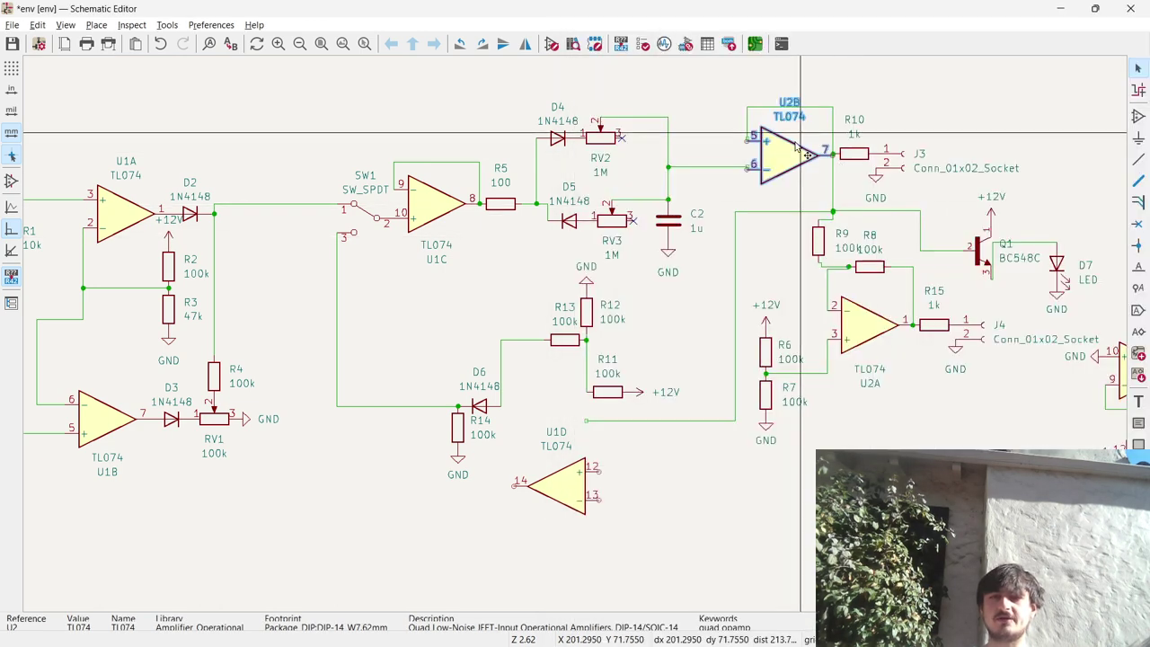
Flip U2B vertically so that pin 6 meets the feedback wire and pin 5 meets the wire from C2.
key(y)
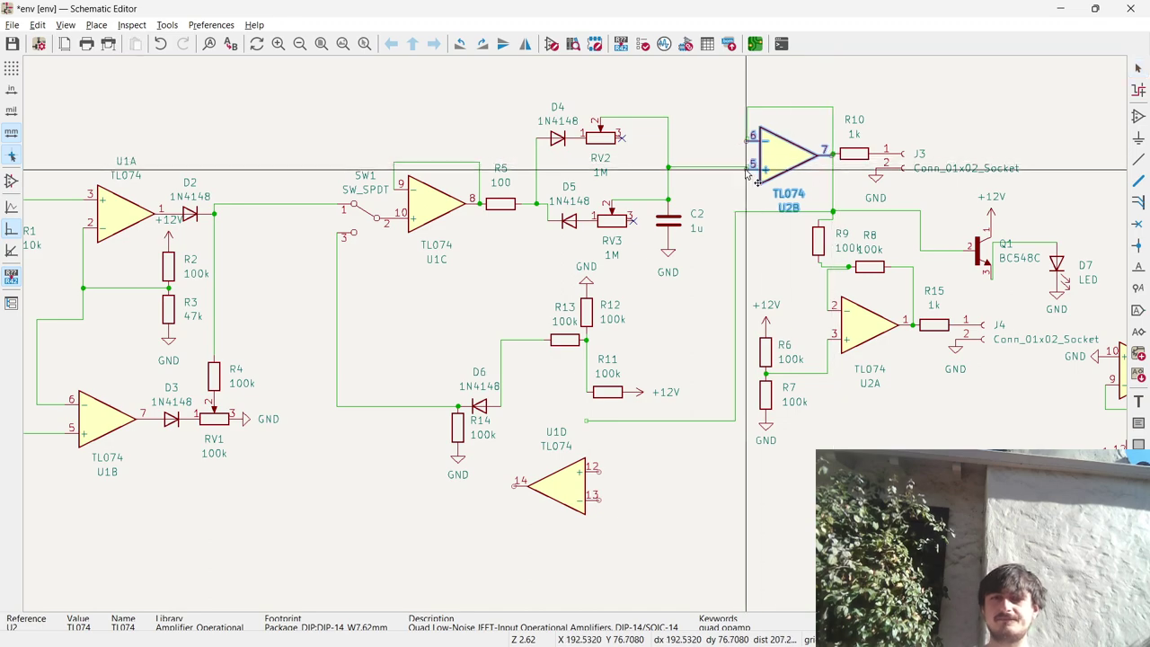
scroll(752, 166, up, 3)
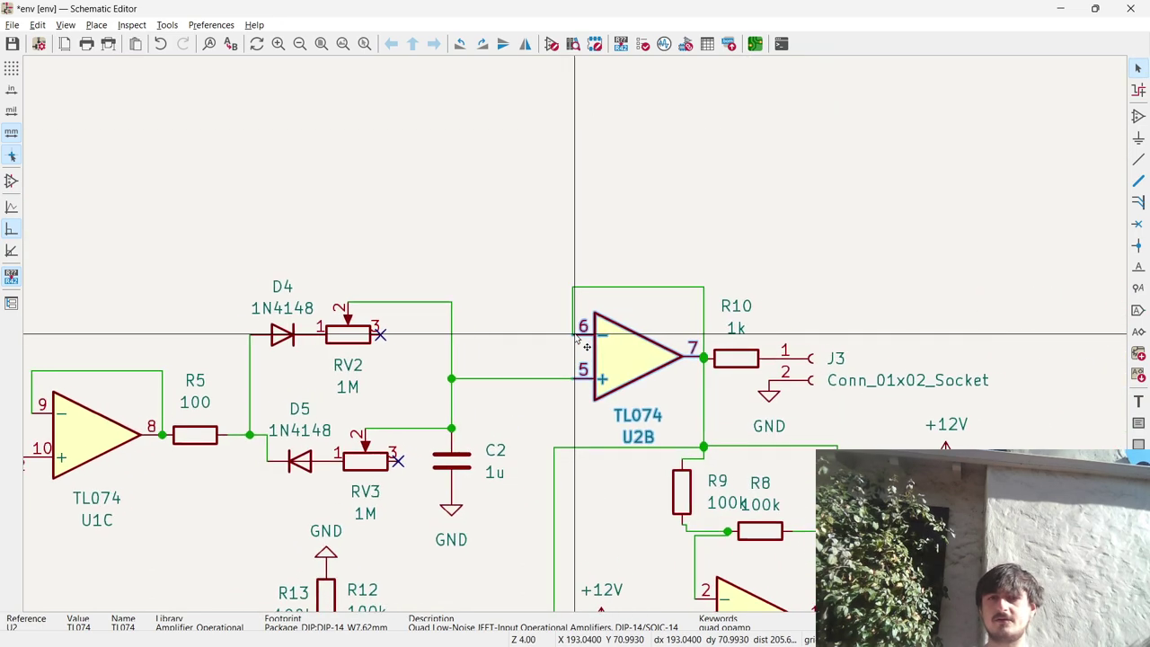
scroll(579, 350, down, 4)
scroll(508, 550, down, 4)
scroll(577, 329, up, 7)
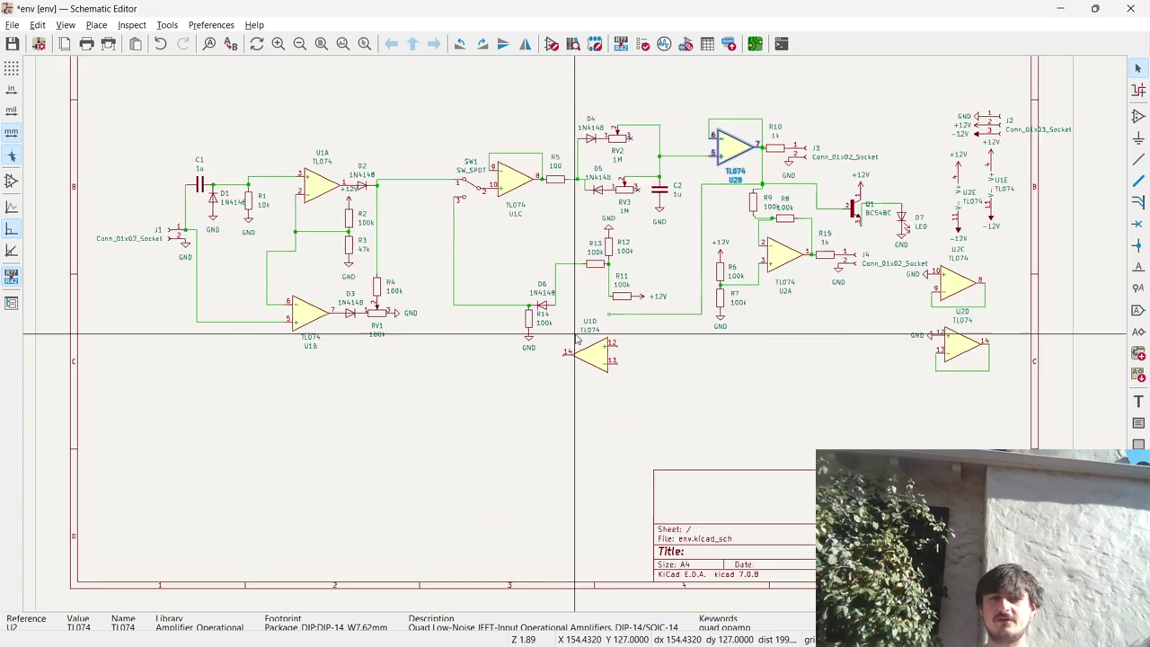
Move op-amp U1D into U2B's former place, with pin 14 at D6, pin 12 at R11 and pin 13 on the feedback wire, and save the schematic.
key(m)
scroll(544, 294, down, 5)
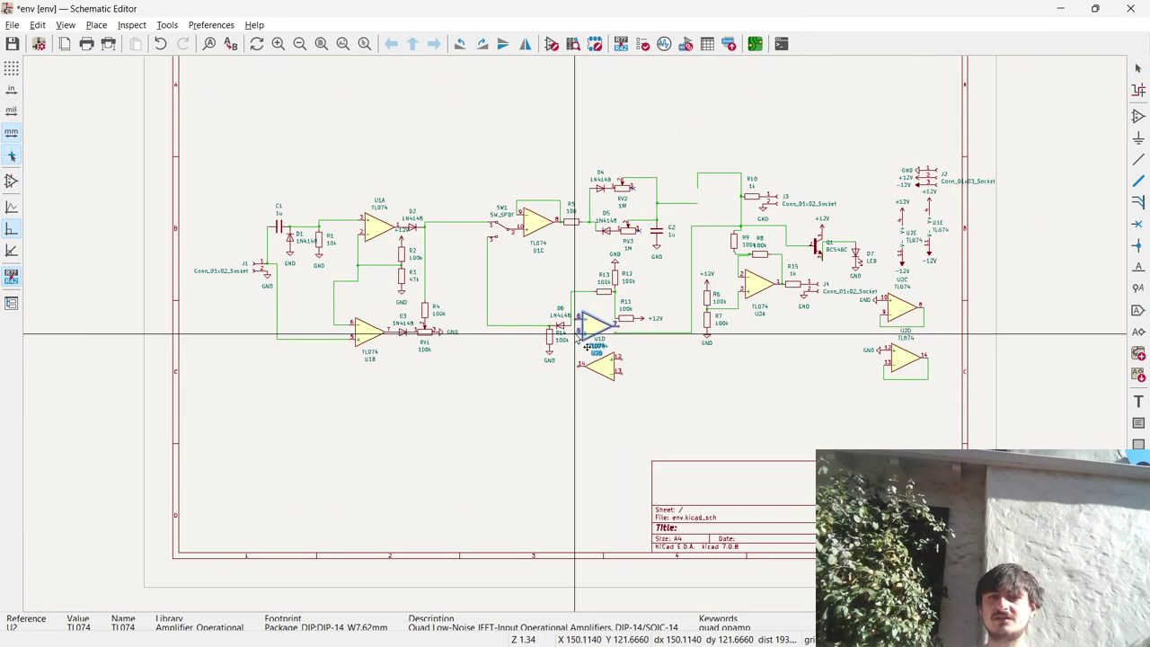
scroll(598, 382, up, 2)
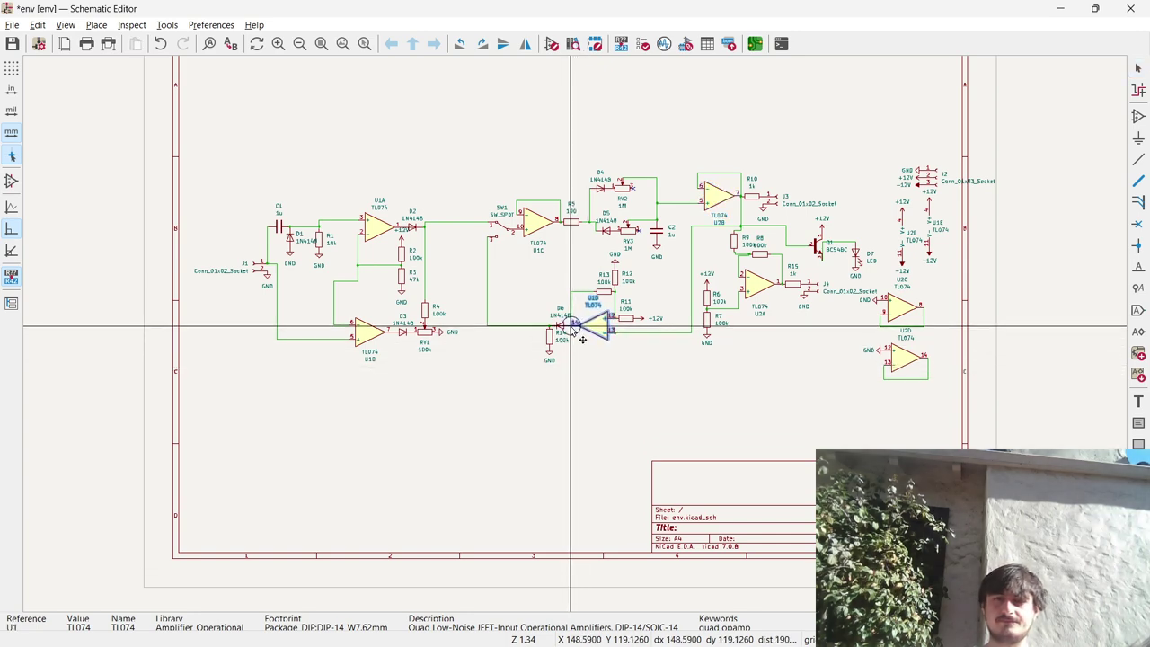
scroll(582, 339, right, 5)
scroll(582, 339, left, 6)
scroll(582, 340, up, 2)
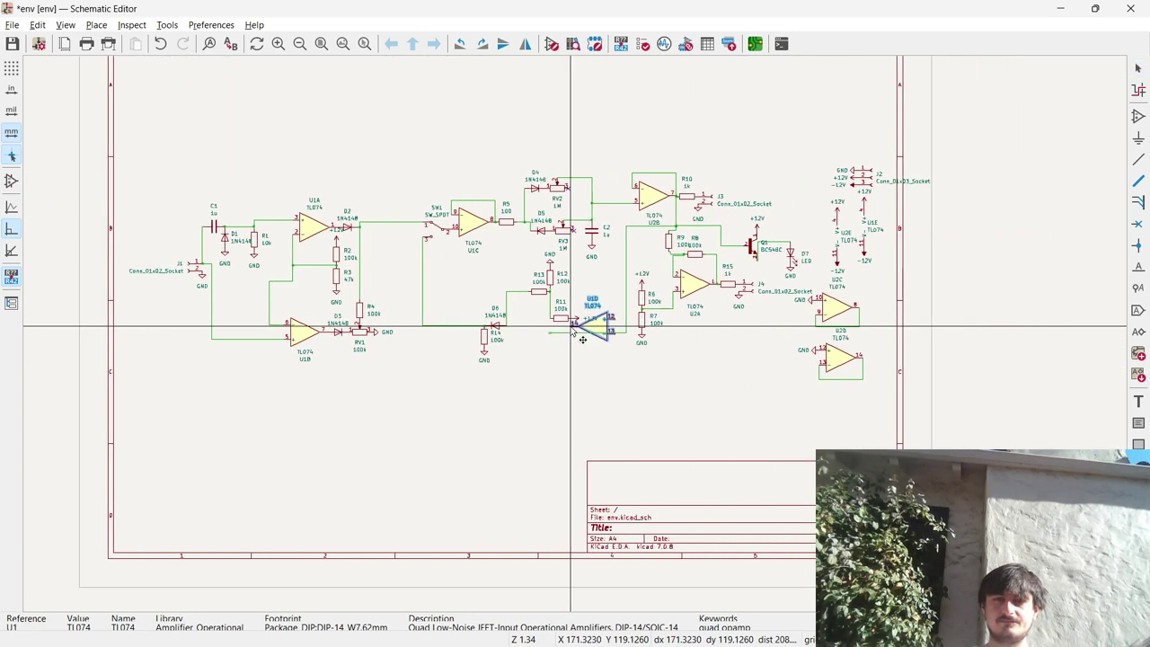
scroll(539, 328, up, 7)
click(542, 358)
scroll(577, 338, down, 3)
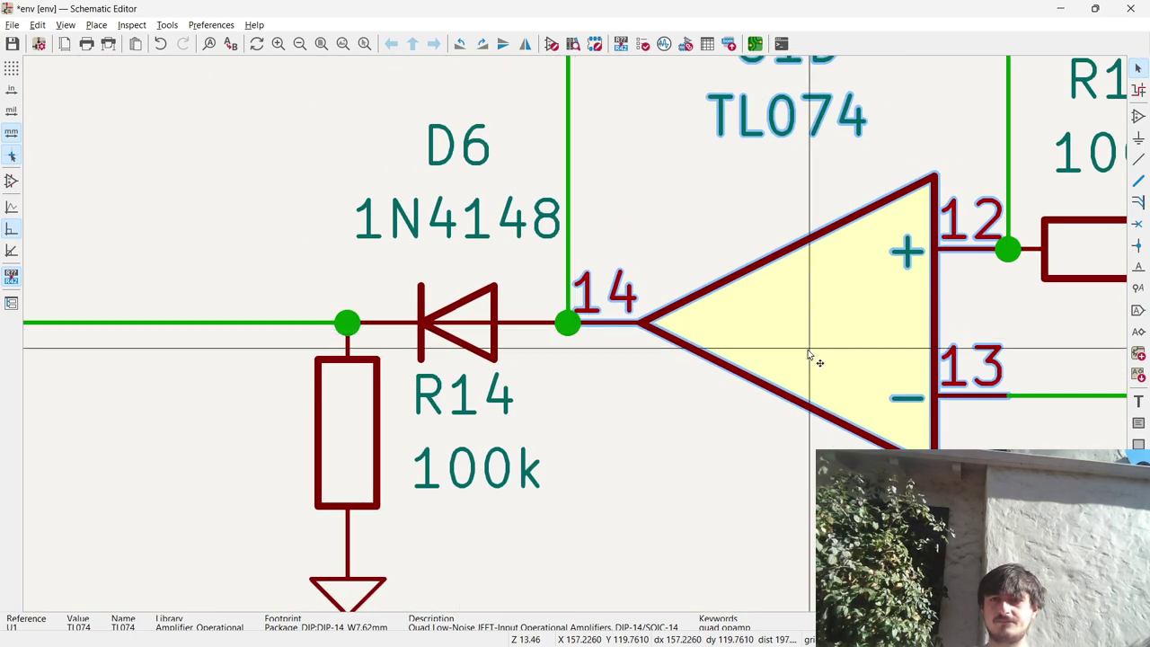
key(ctrl+s)
Switch to the browser and bring the EG manual's full envelope generator schematic into view beside the env schematic.
scroll(584, 345, down, 3)
key(alt+Tab)
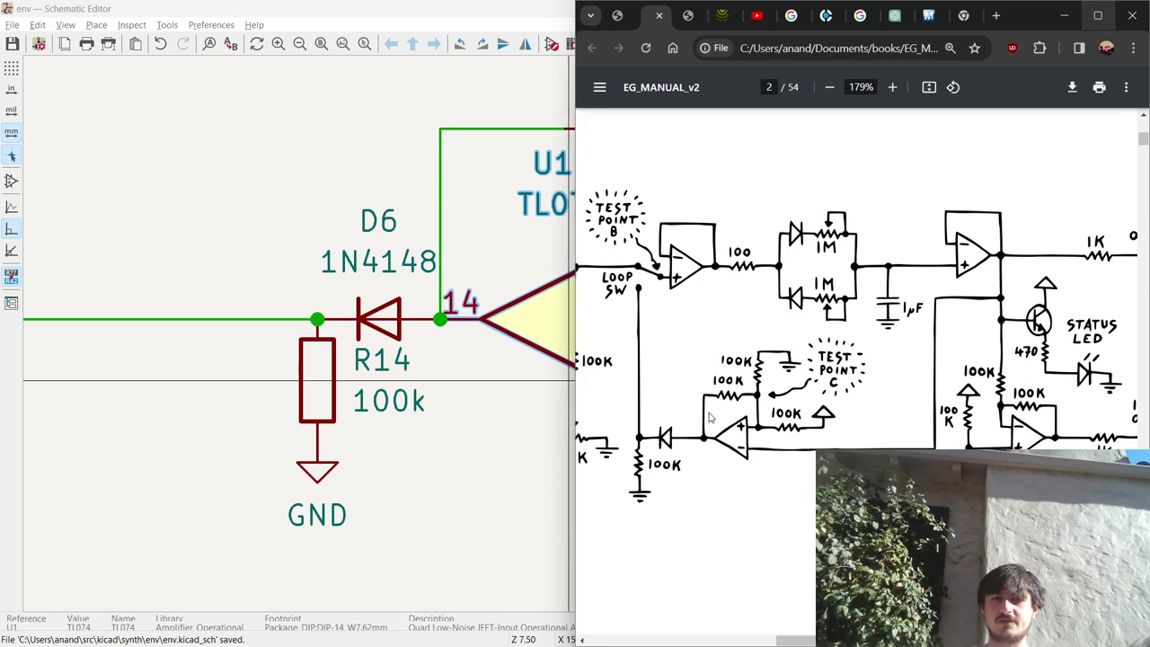
scroll(709, 417, left, 2)
ctrl+scroll(714, 346, down, 3)
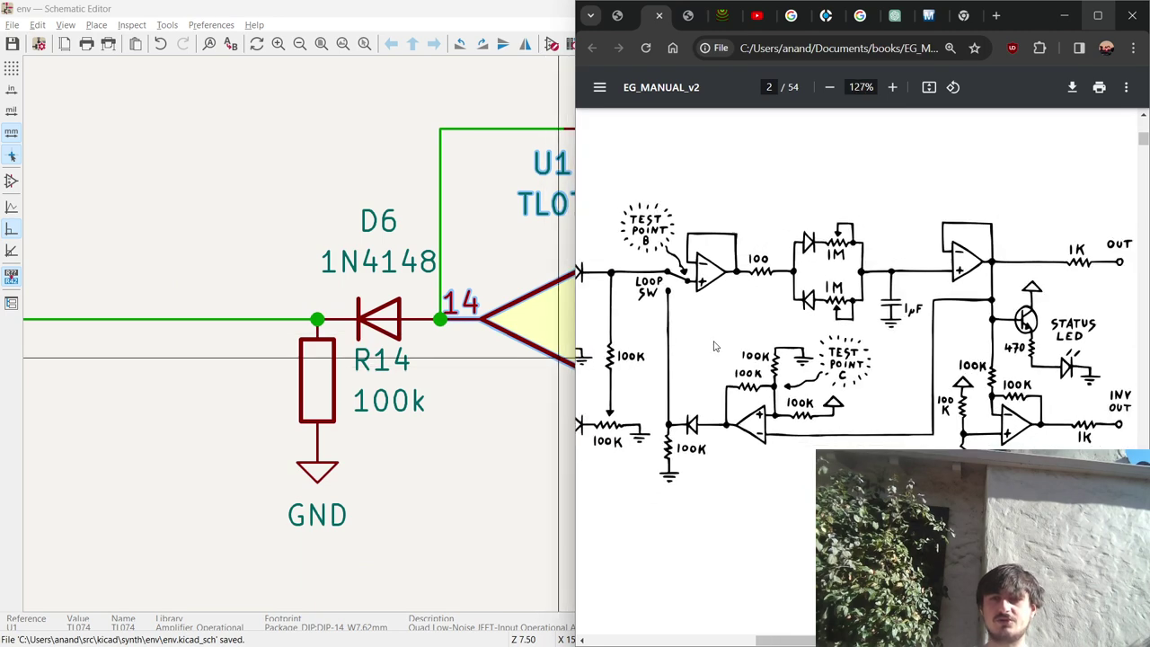
scroll(714, 343, left, 2)
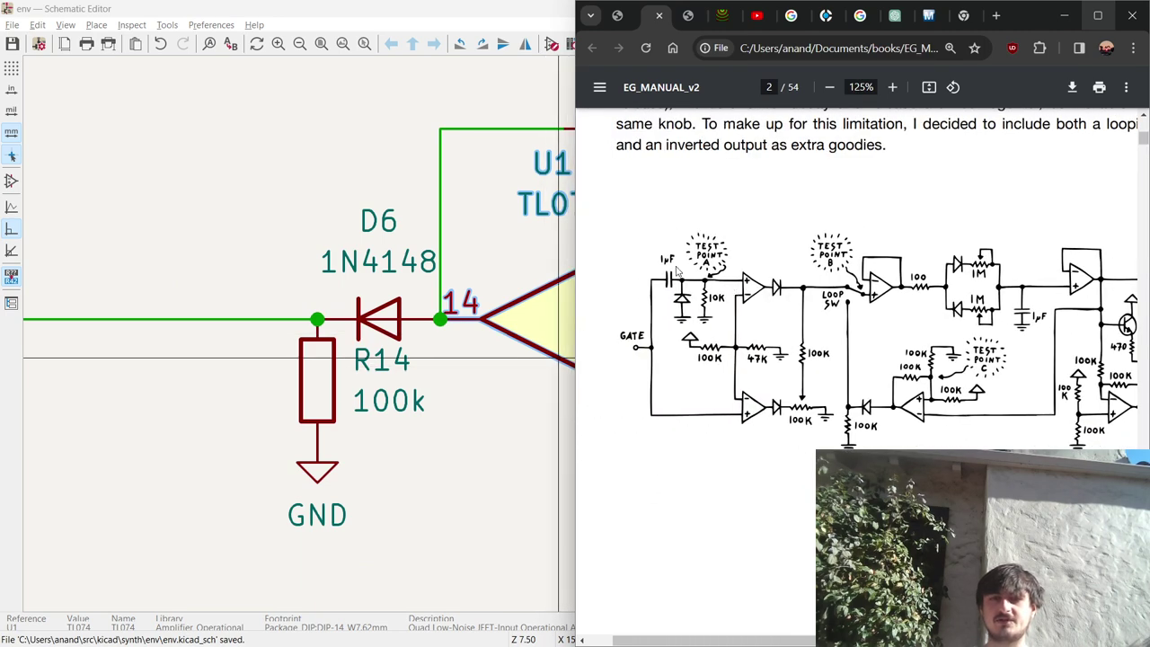
Compare the env schematic's op-amp stages from J1 through U1C, U2B and U1D with the wiring in the manual.
scroll(485, 332, down, 2)
ctrl+scroll(467, 327, right, 2)
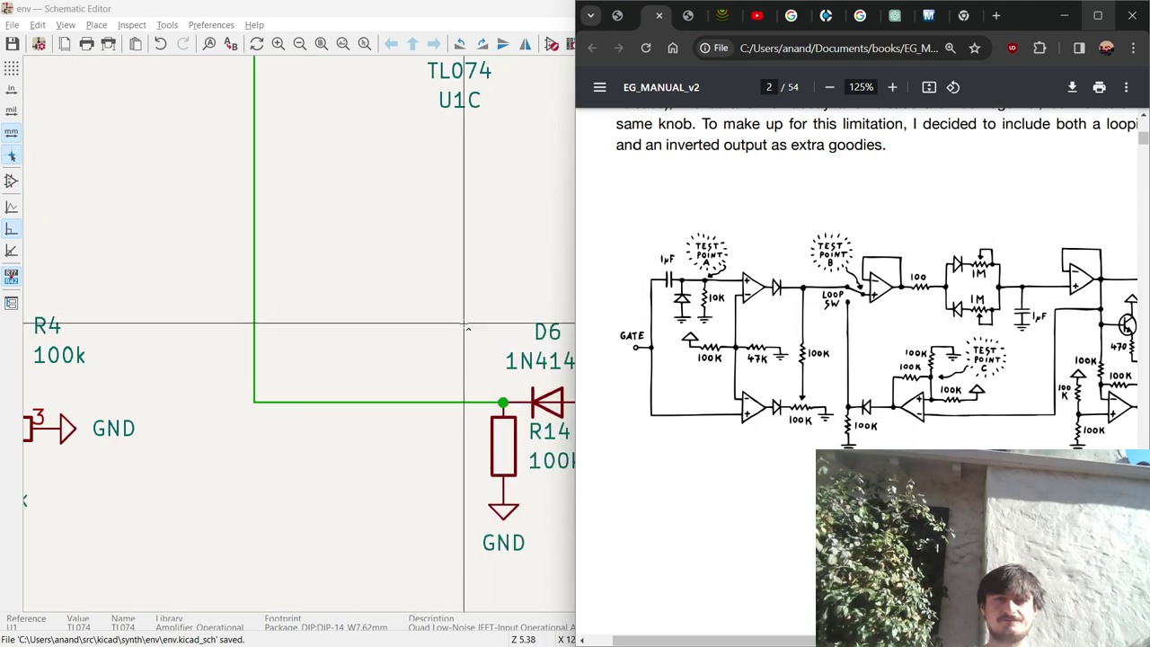
ctrl+scroll(467, 327, left, 2)
scroll(467, 328, down, 3)
ctrl+scroll(467, 328, left, 2)
scroll(467, 329, up, 2)
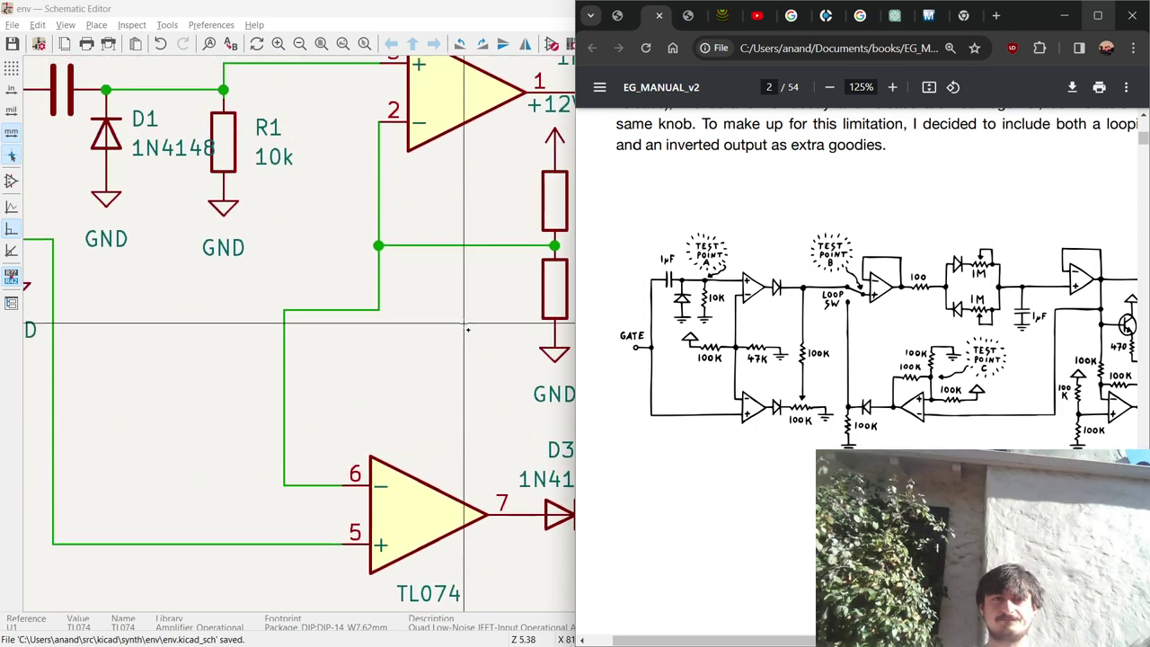
scroll(467, 329, up, 2)
ctrl+scroll(467, 329, right, 5)
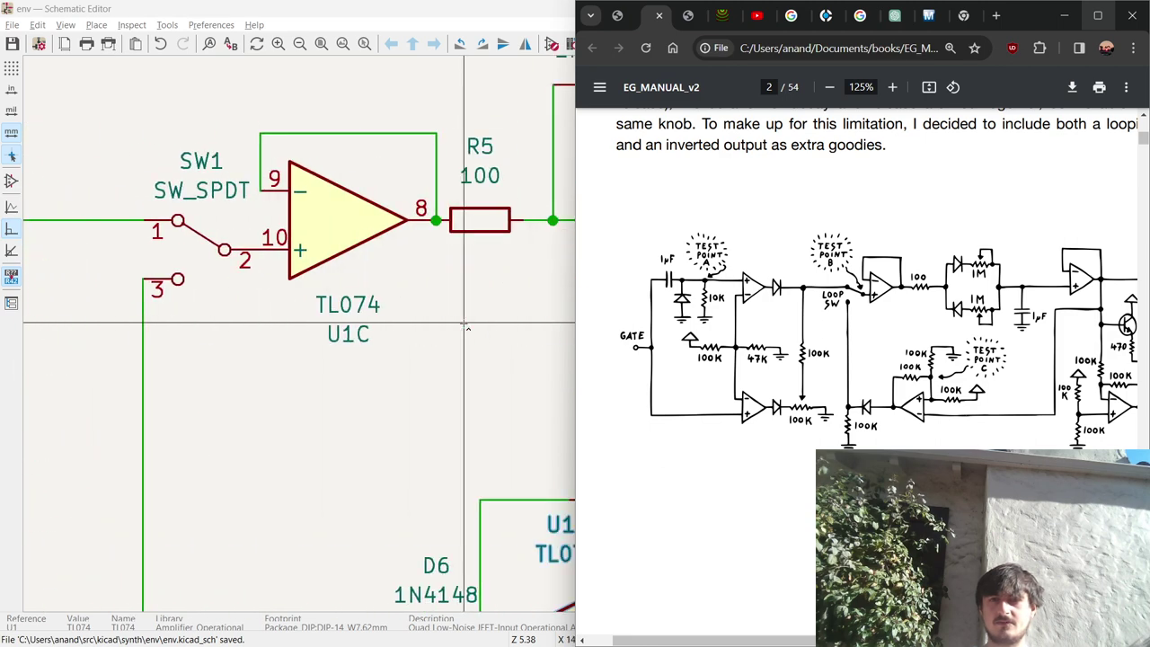
ctrl+scroll(467, 328, right, 4)
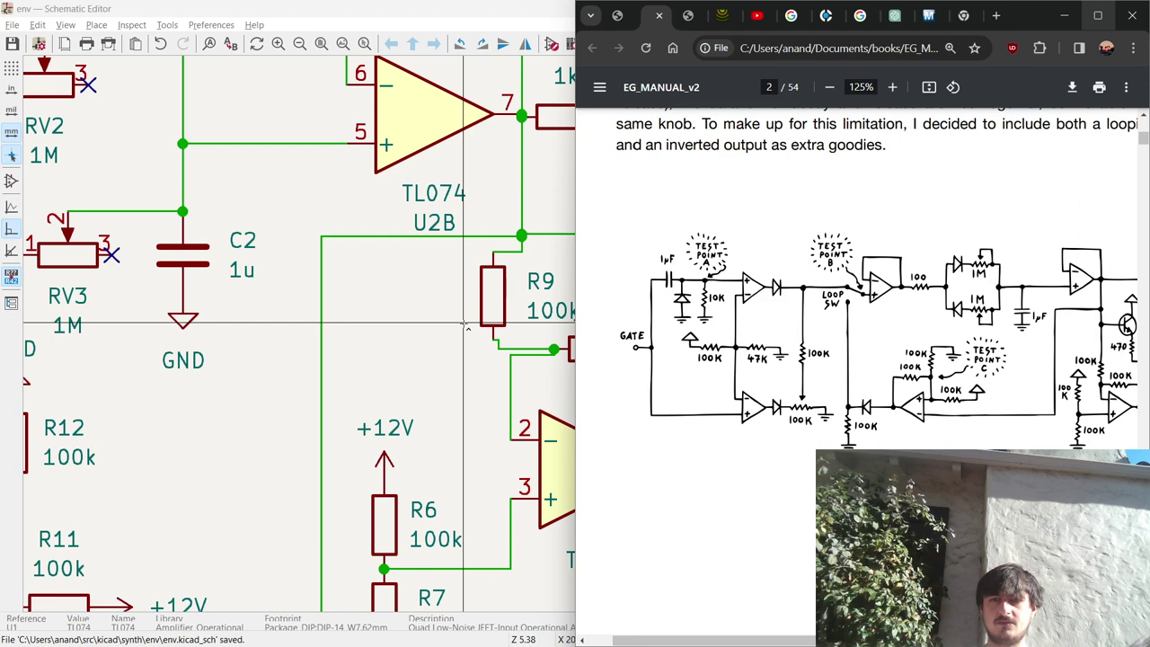
ctrl+scroll(467, 328, right, 1)
ctrl+scroll(467, 329, left, 6)
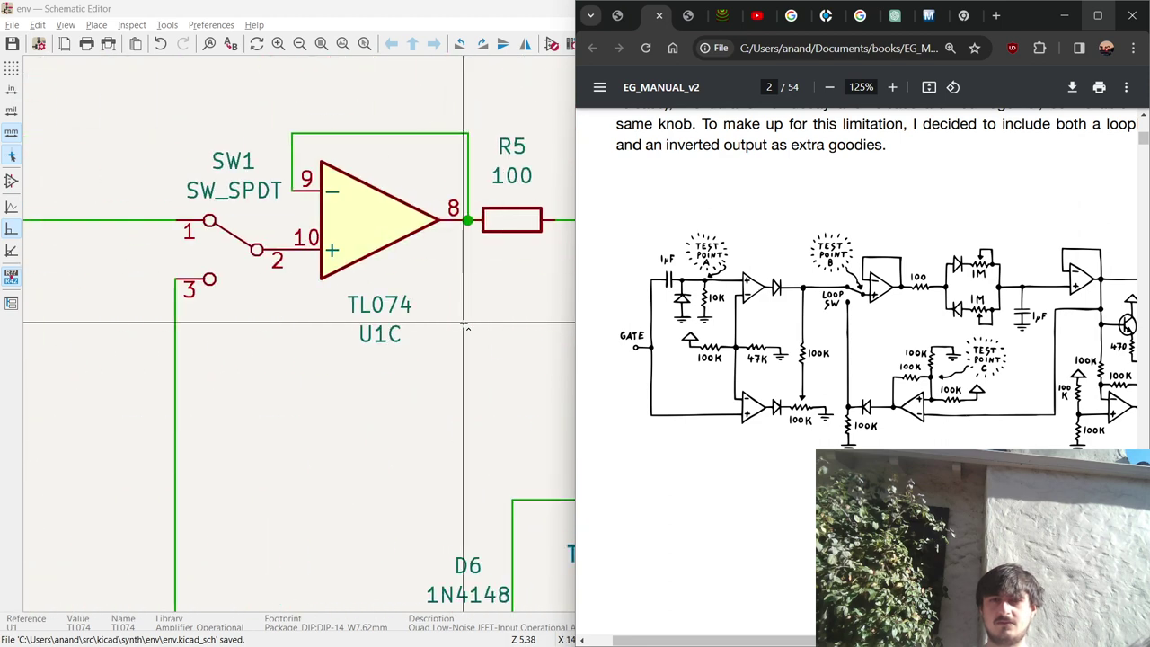
ctrl+scroll(467, 329, right, 3)
scroll(467, 329, down, 4)
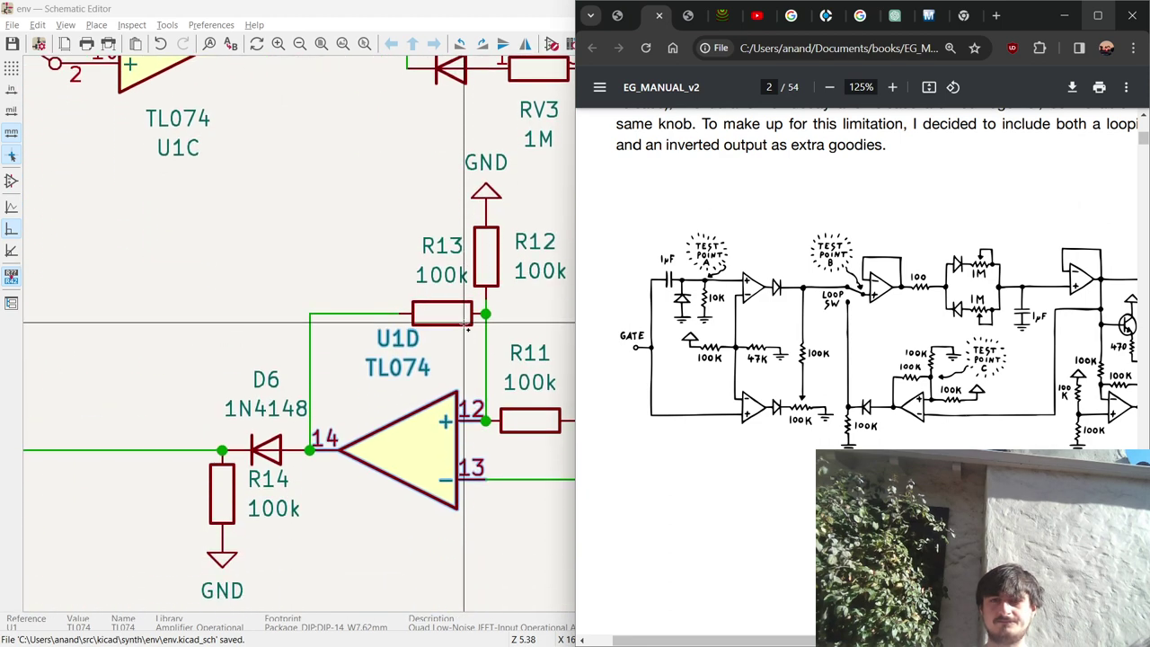
scroll(467, 329, down, 2)
ctrl+scroll(467, 328, right, 1)
ctrl+scroll(467, 329, left, 6)
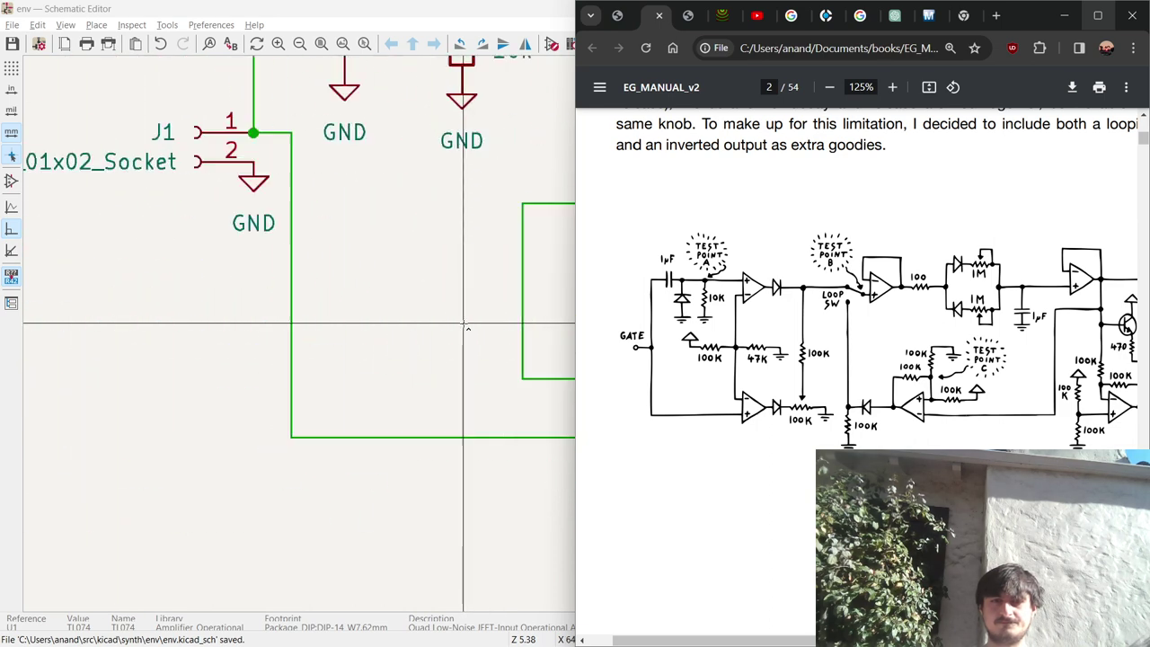
ctrl+scroll(467, 328, right, 3)
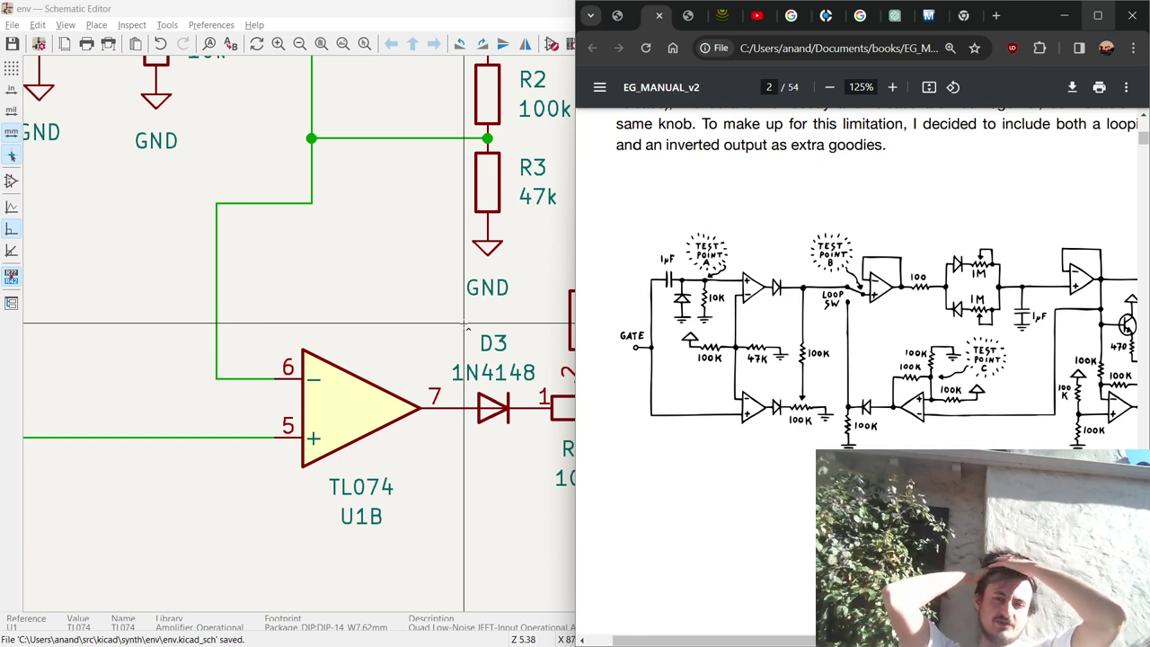
Switch to the PCB Editor and update the board from the schematic with the swapped op-amp connections.
key(alt+Tab)
key(Tab)
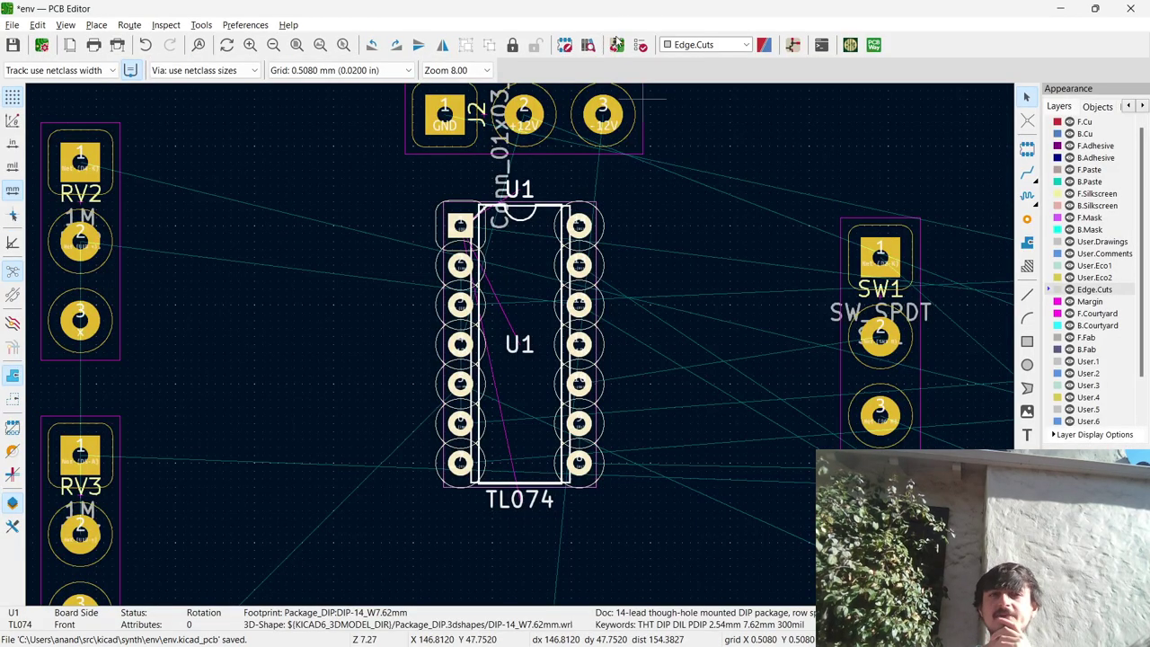
click(617, 46)
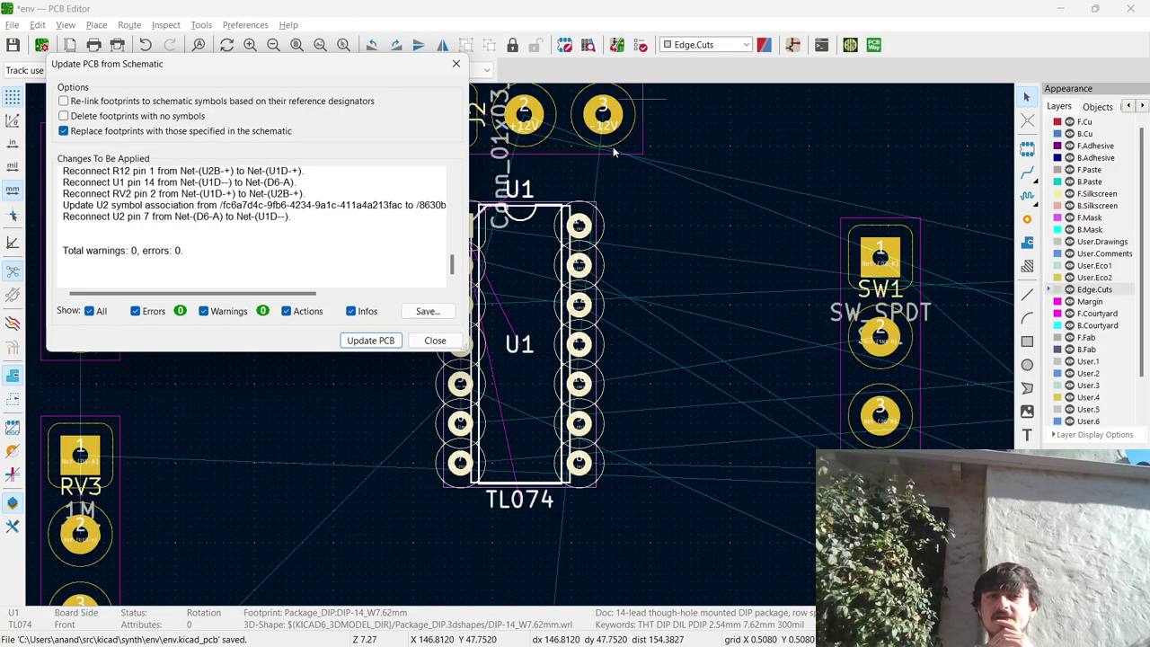
click(387, 340)
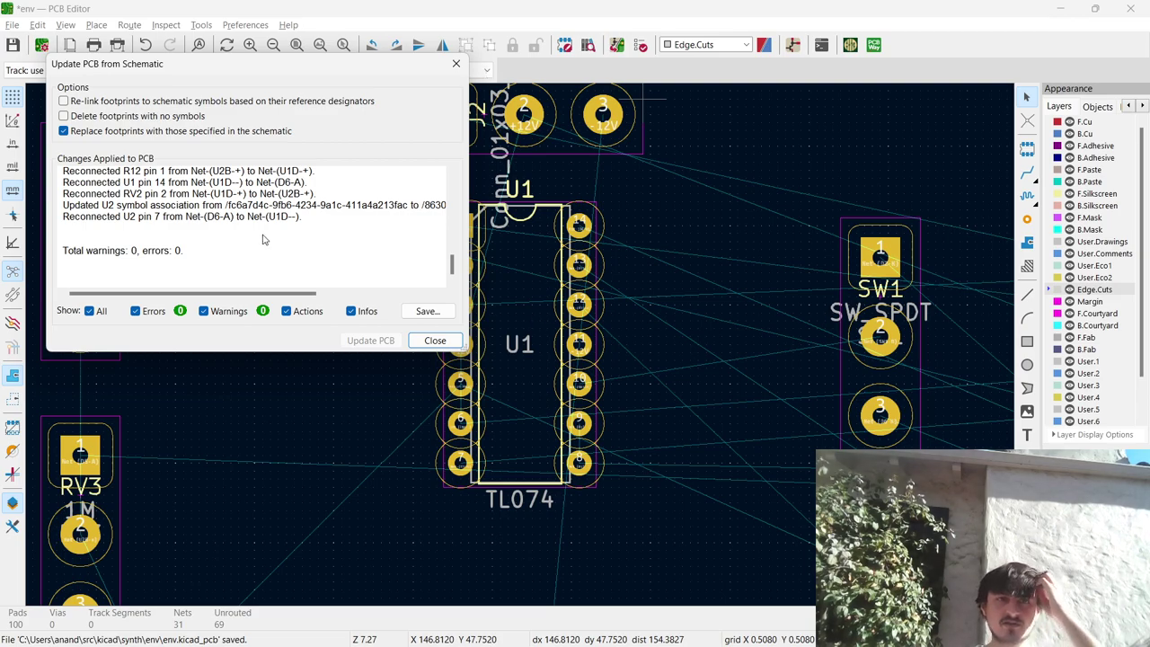
drag(263, 234, 260, 163)
click(260, 180)
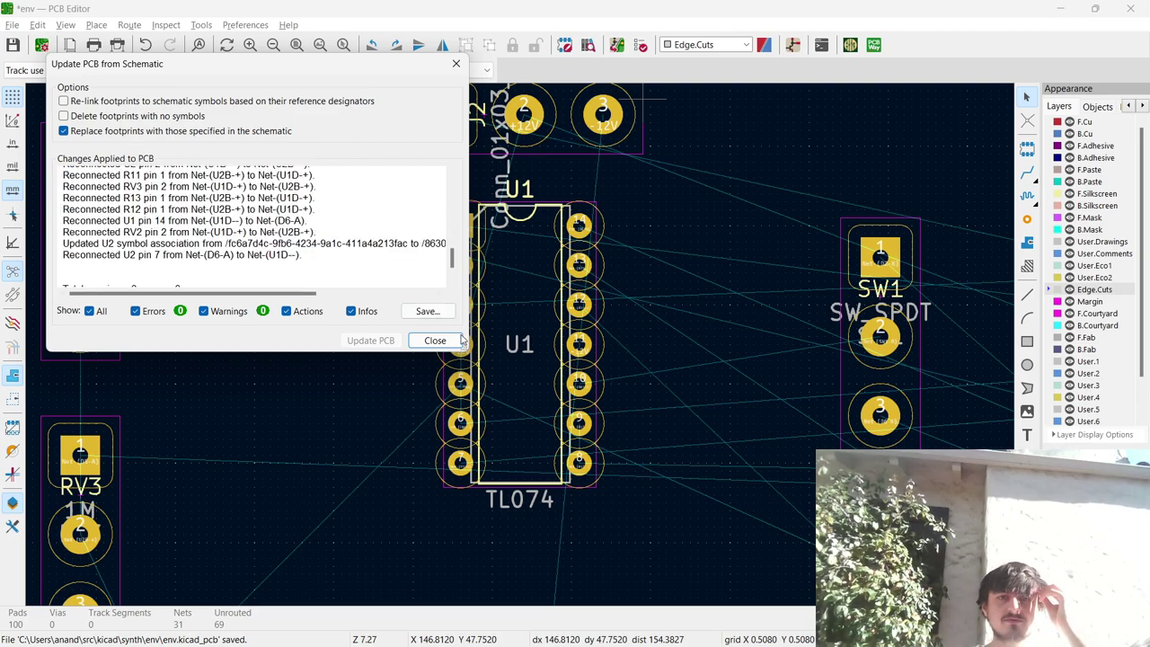
click(435, 340)
Examine the updated ratsnest and footprint placement around U1, U2, the potentiometers and J1.
scroll(518, 347, down, 3)
scroll(518, 347, up, 4)
scroll(520, 347, down, 1)
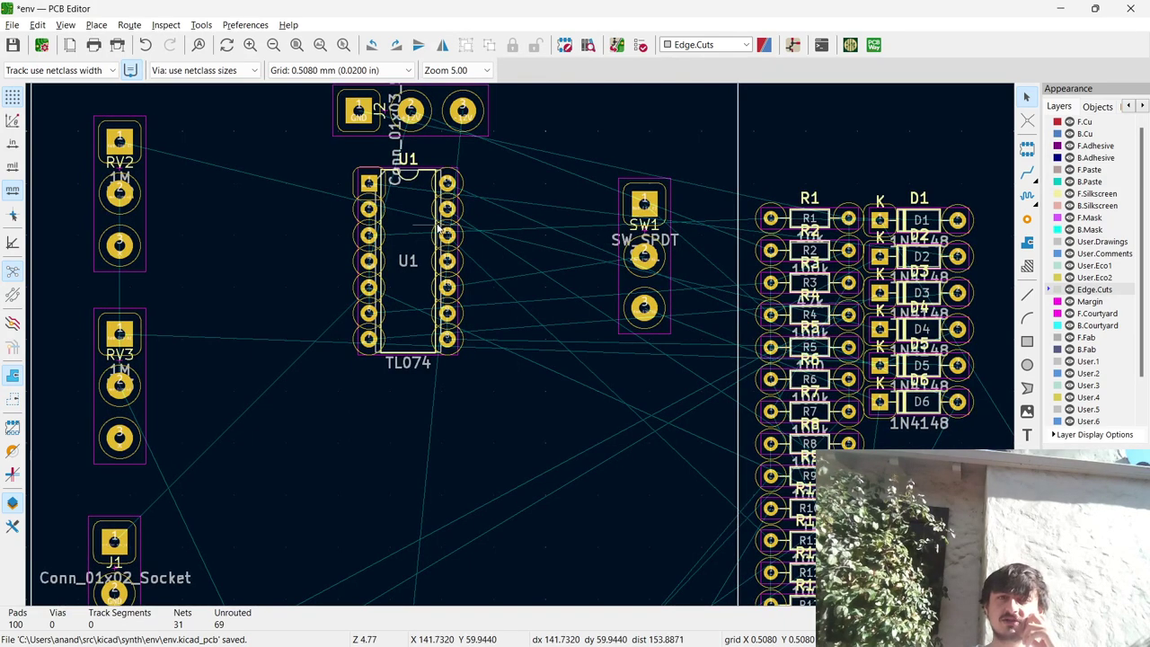
scroll(443, 233, down, 5)
scroll(521, 349, up, 4)
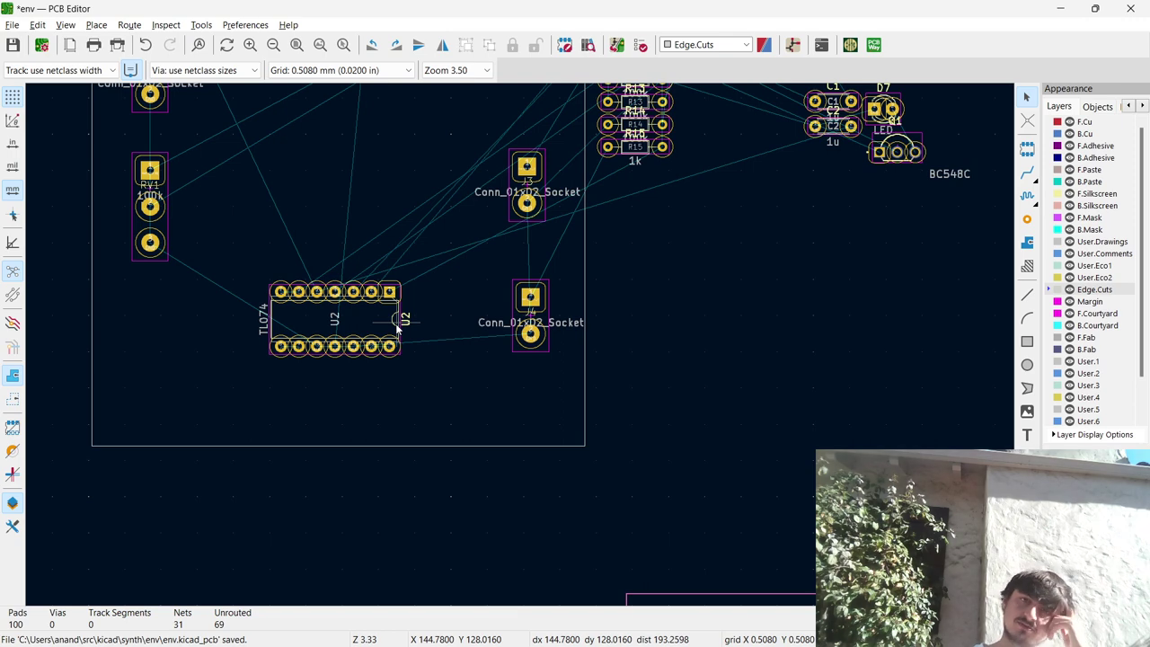
scroll(398, 330, down, 2)
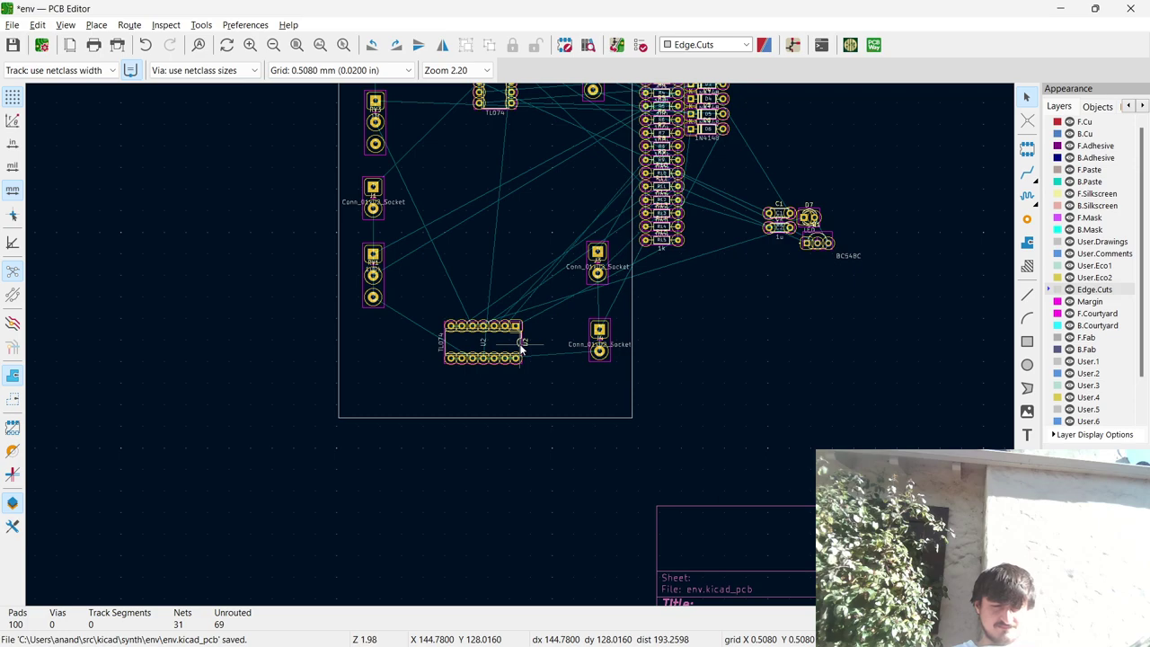
scroll(521, 346, up, 5)
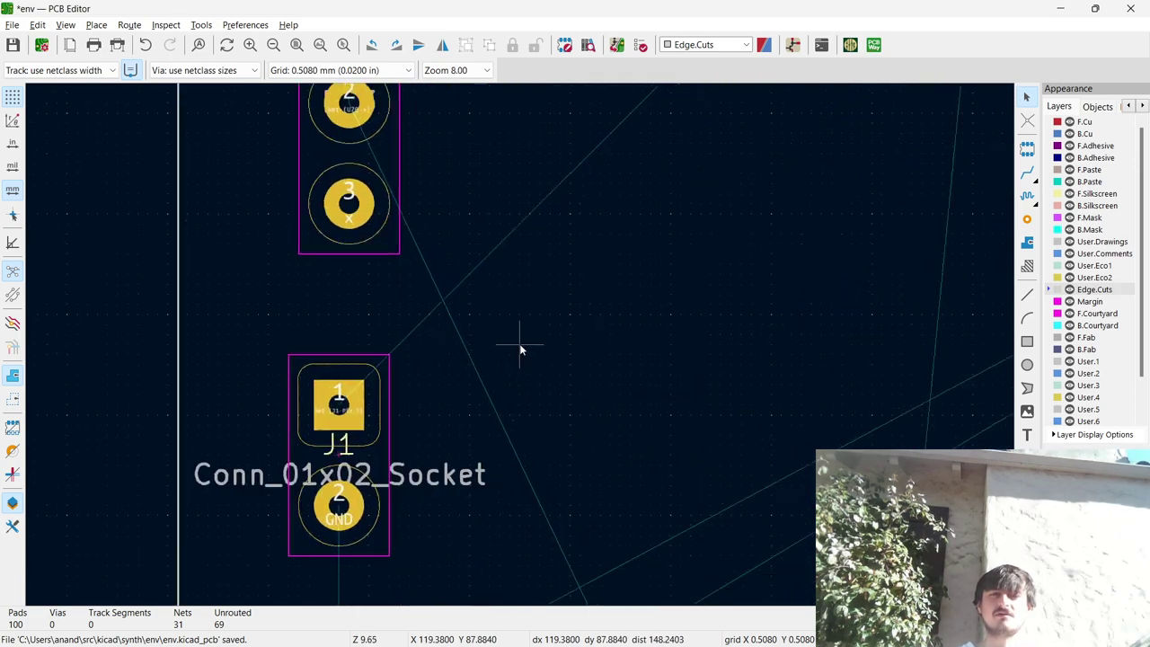
scroll(521, 346, down, 7)
scroll(521, 348, up, 4)
scroll(521, 349, down, 4)
scroll(521, 349, up, 6)
scroll(521, 348, up, 1)
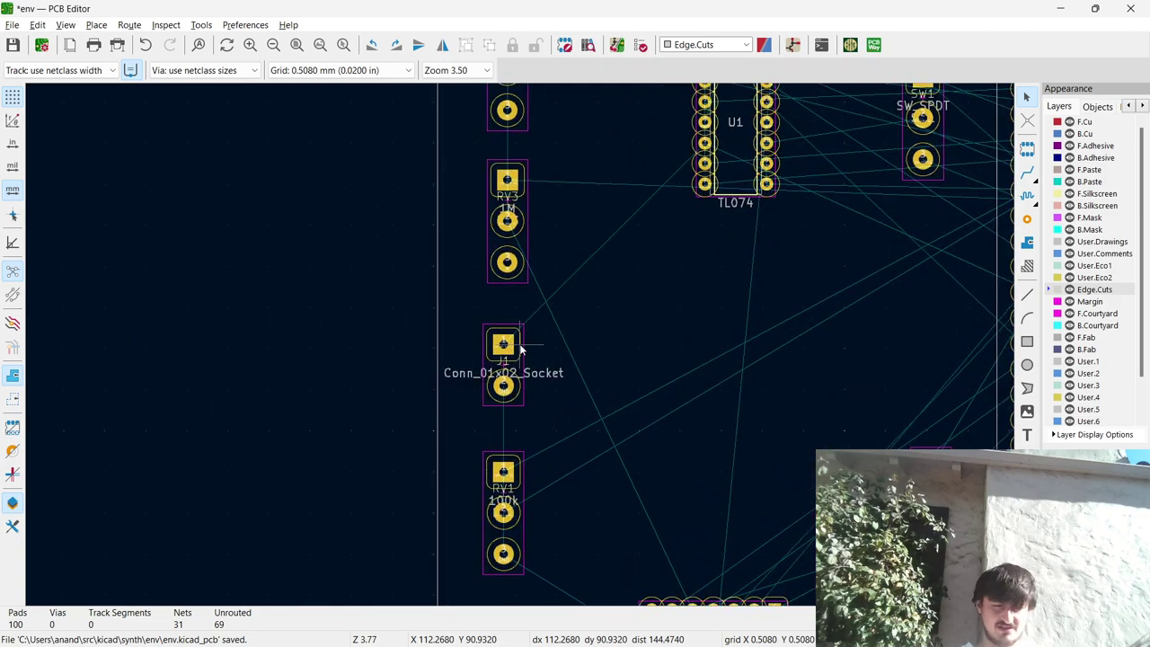
scroll(521, 349, down, 1)
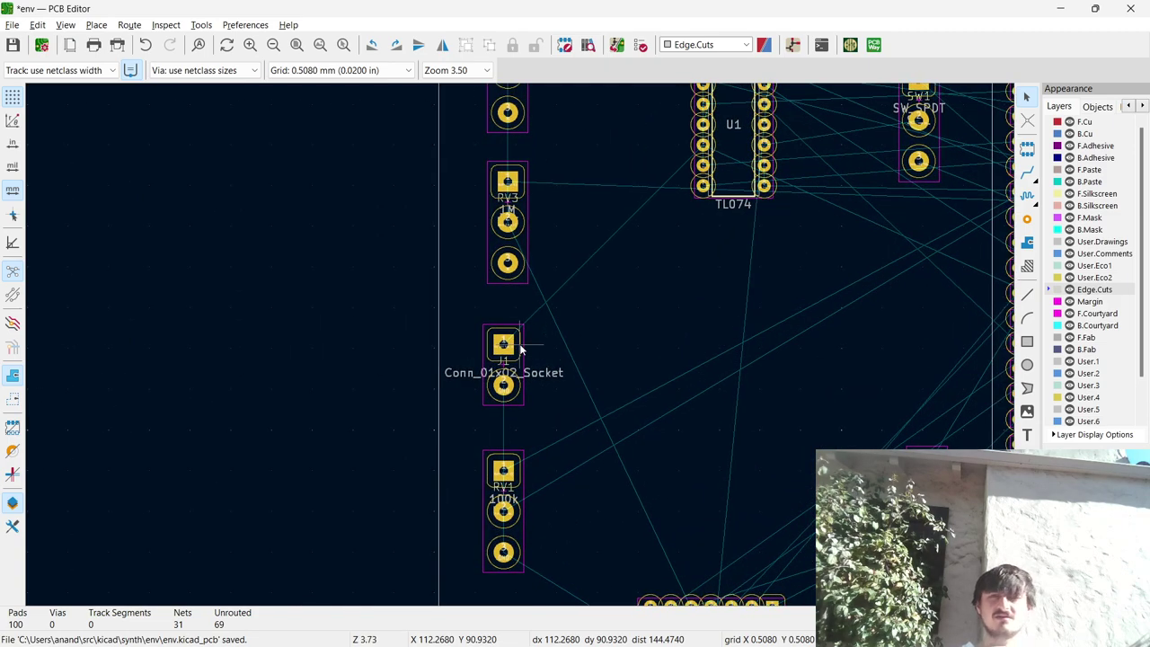
scroll(521, 348, down, 3)
scroll(521, 348, up, 1)
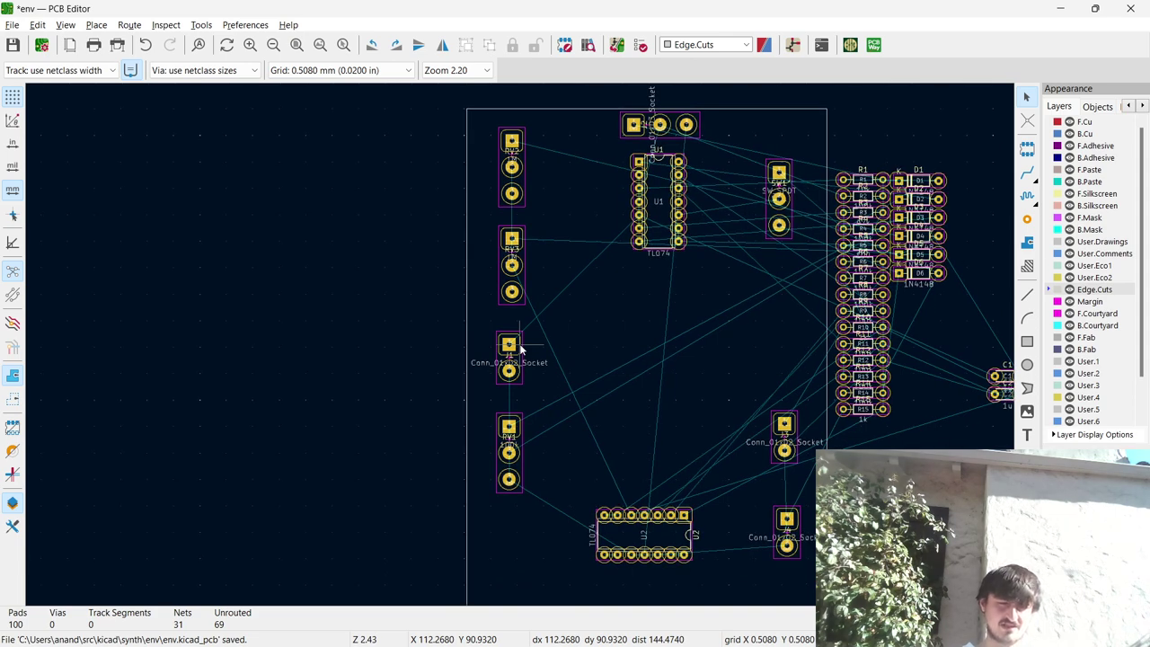
scroll(521, 348, up, 1)
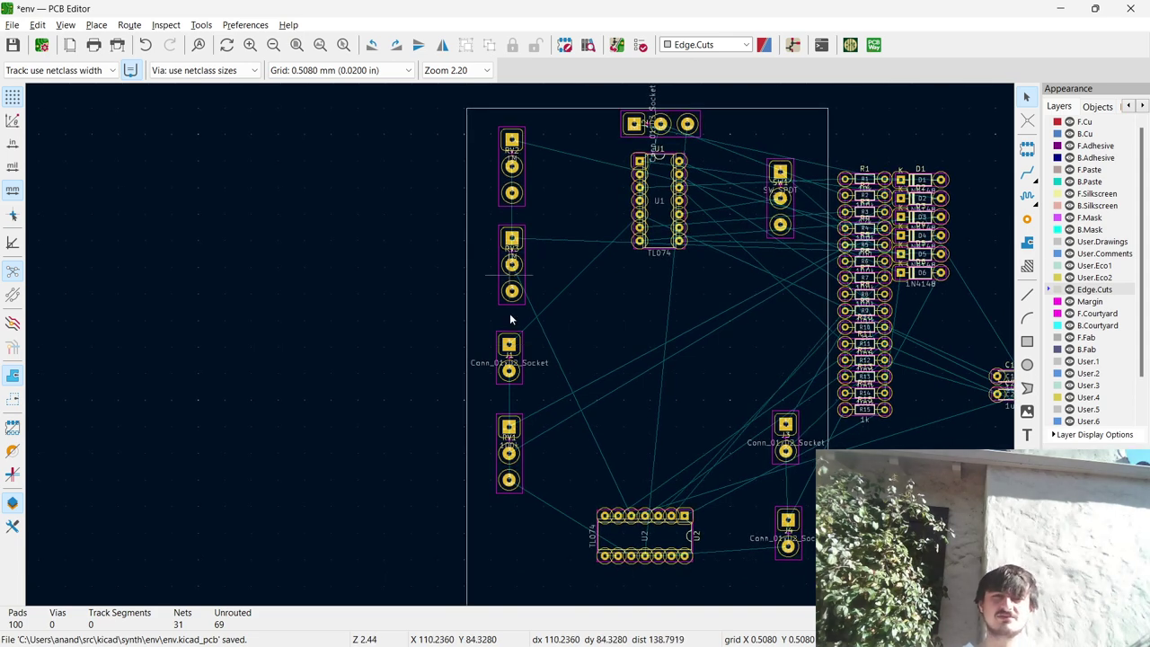
Move connector J1 from between RV3 and RV1 up to the free spot between RV2 and U1.
mouse_move(510, 339)
mouse_down()
mouse_move(585, 323)
mouse_move(493, 344)
mouse_up()
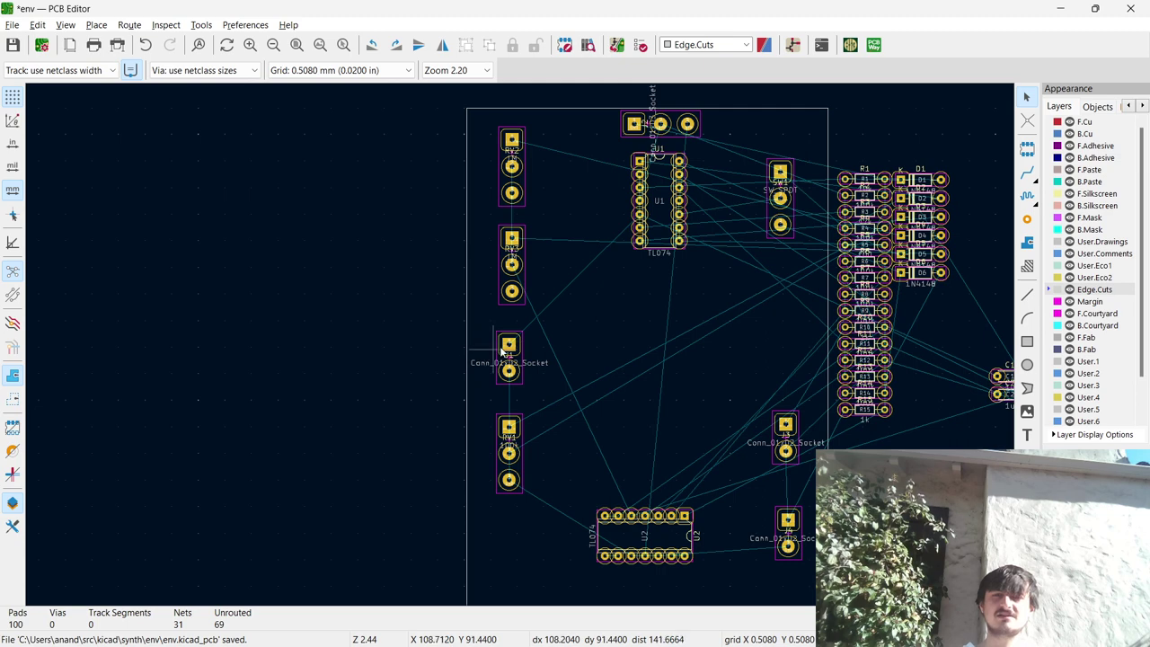
click(507, 343)
right_click(509, 368)
click(469, 362)
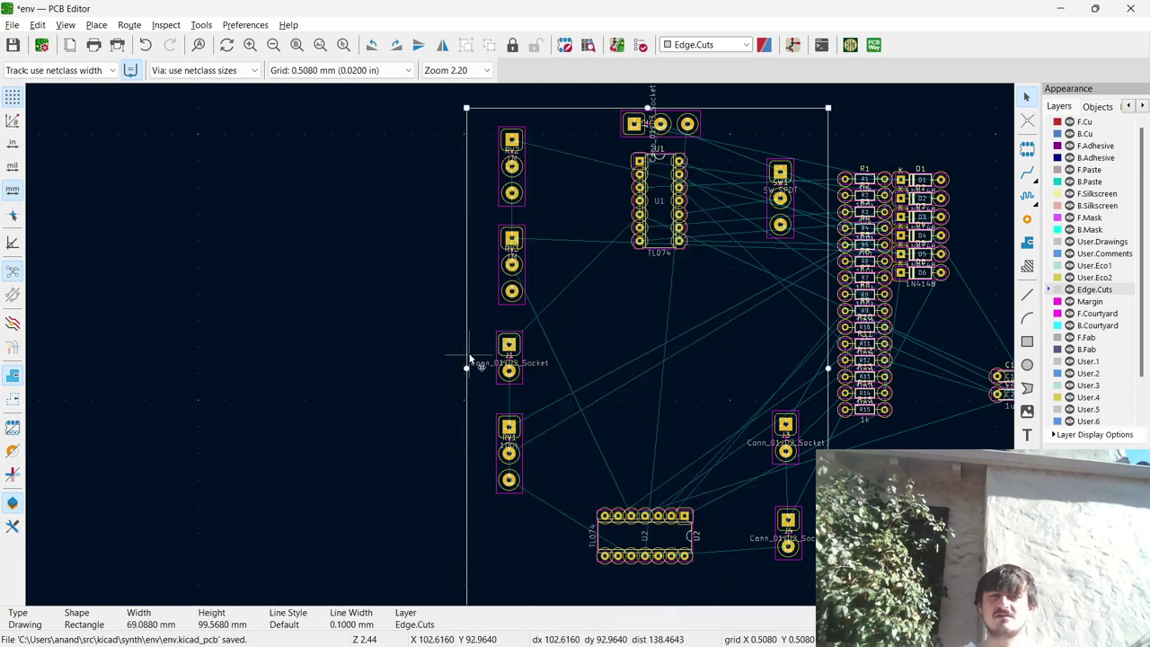
click(513, 375)
click(513, 376)
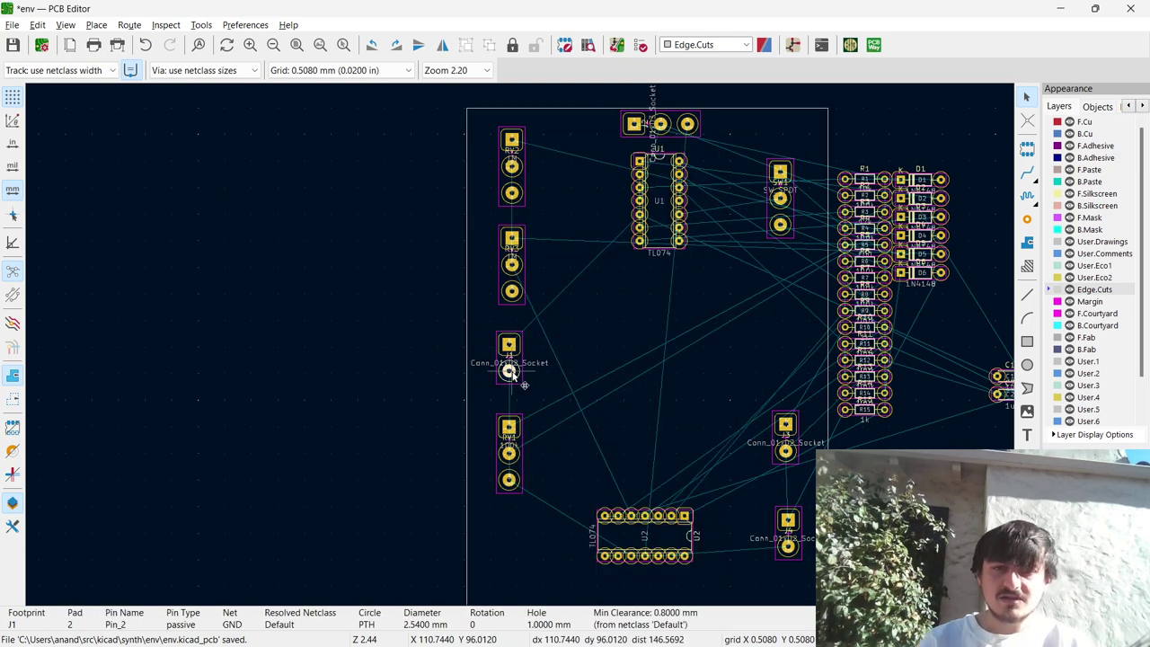
click(509, 333)
drag(508, 334, 549, 137)
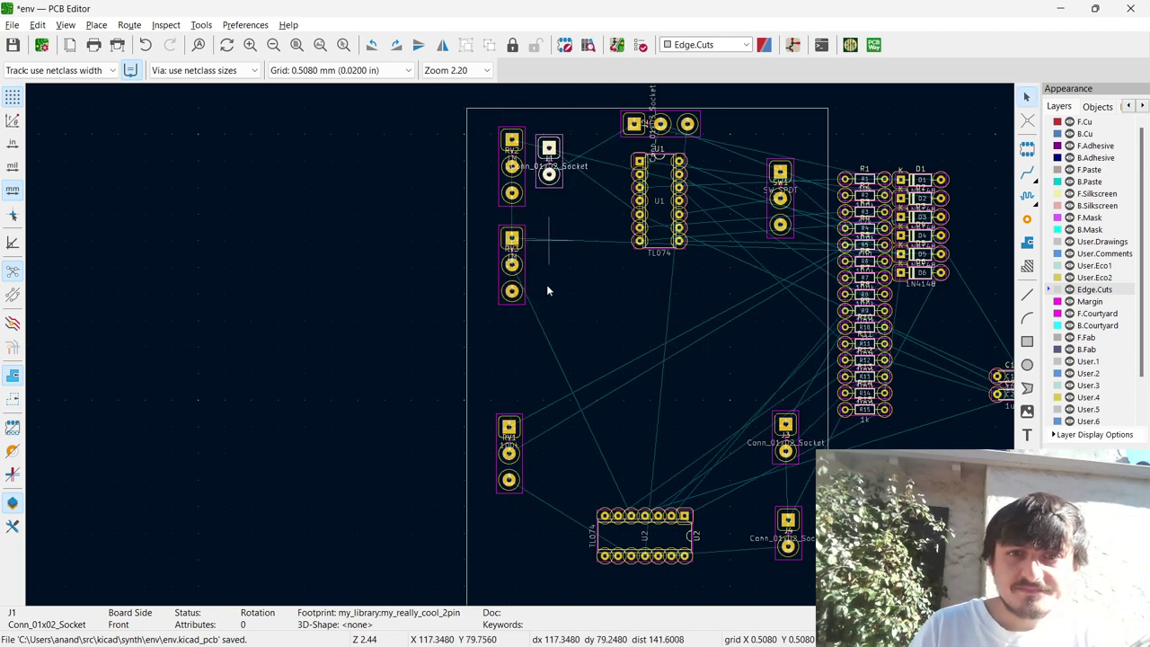
Shift RV2 and RV3 down together toward RV1, and place J1 in the freed spot above RV2.
drag(511, 348, 476, 127)
drag(511, 166, 509, 257)
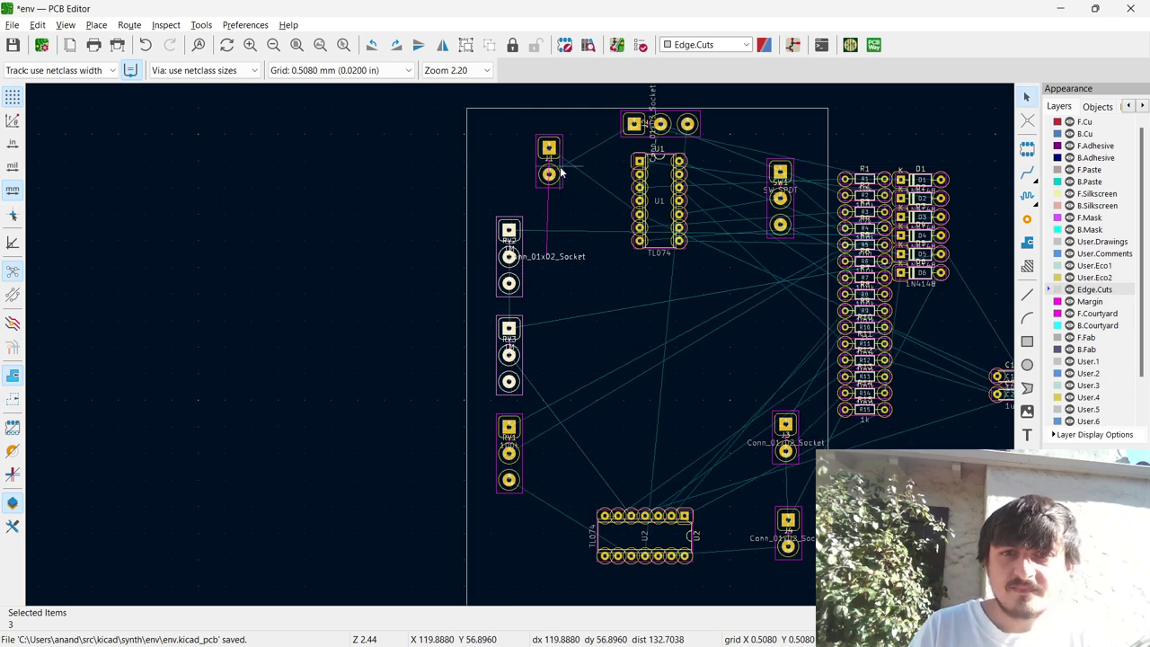
click(560, 172)
drag(549, 173, 521, 174)
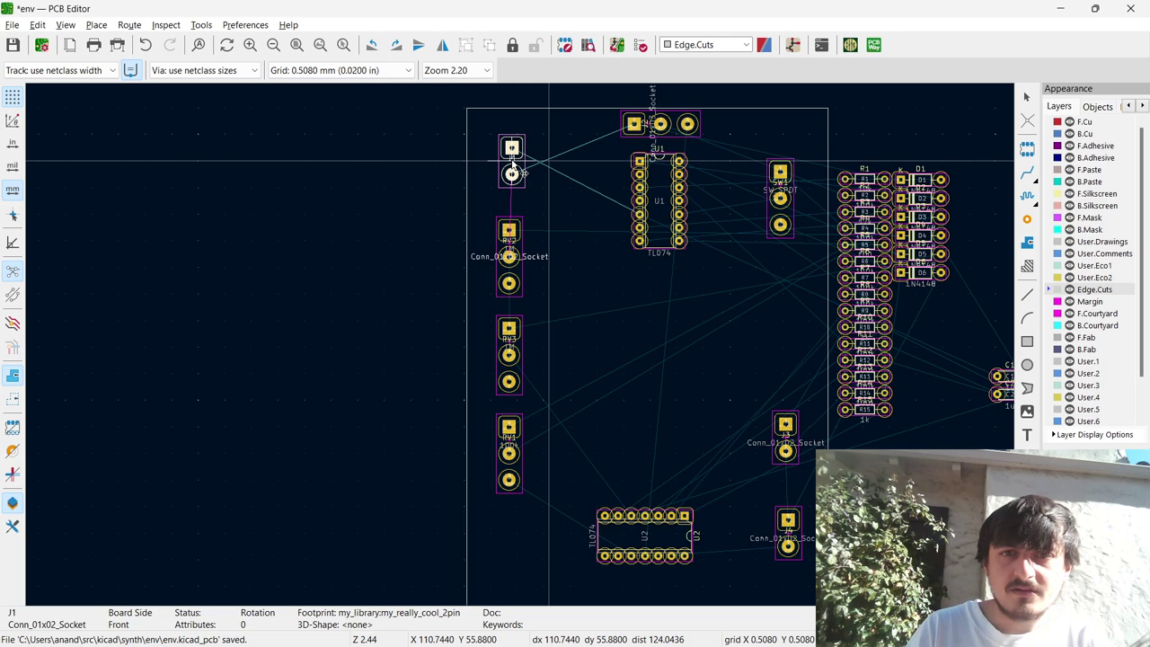
click(512, 169)
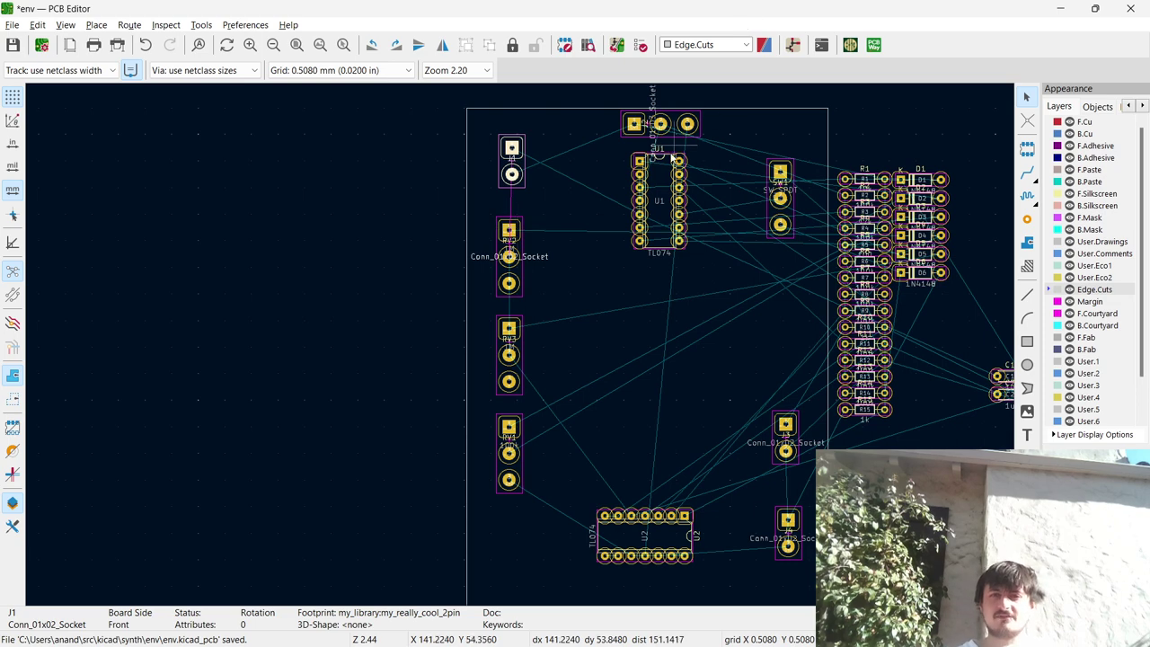
Move connector J2 and op-amp U1 together slightly down, away from the board's upper edge.
drag(716, 277, 660, 149)
key(m)
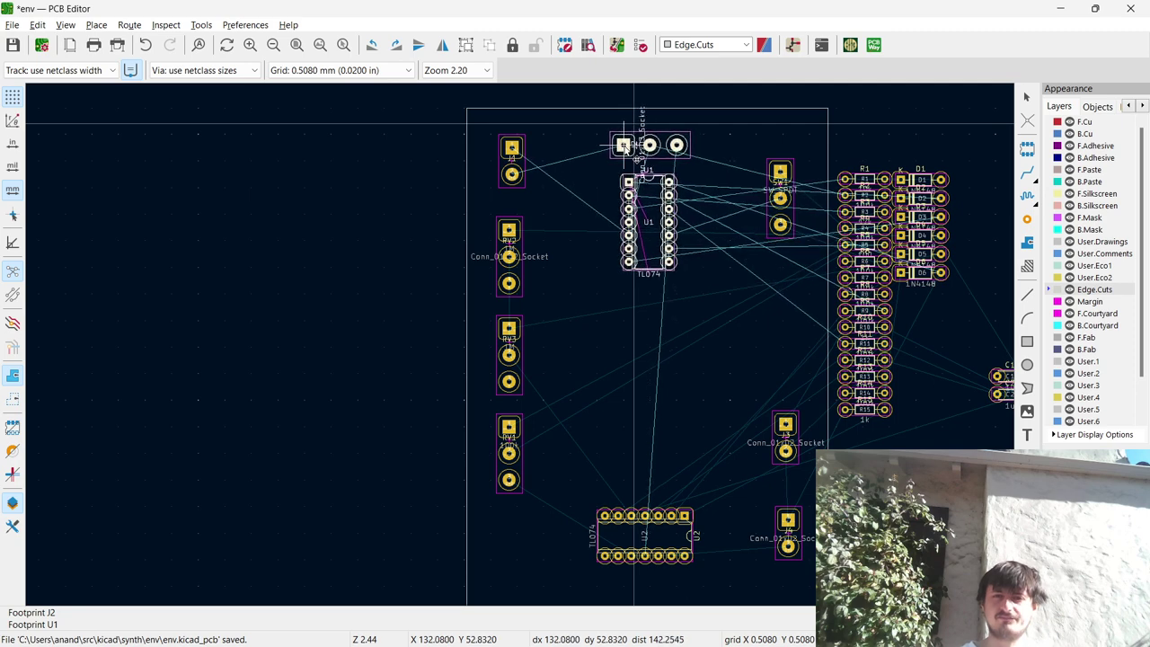
click(625, 149)
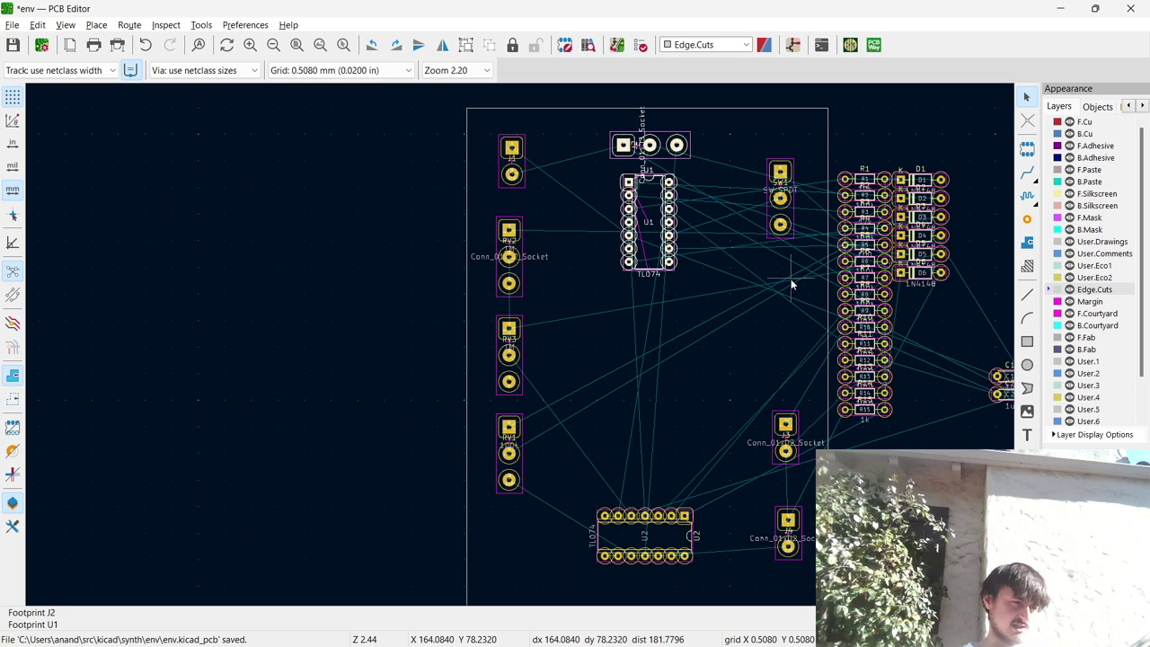
Place diode D1 vertically, rotated to -90° with its cathode up, between connectors J1 and J2.
middle_drag(990, 258, 599, 381)
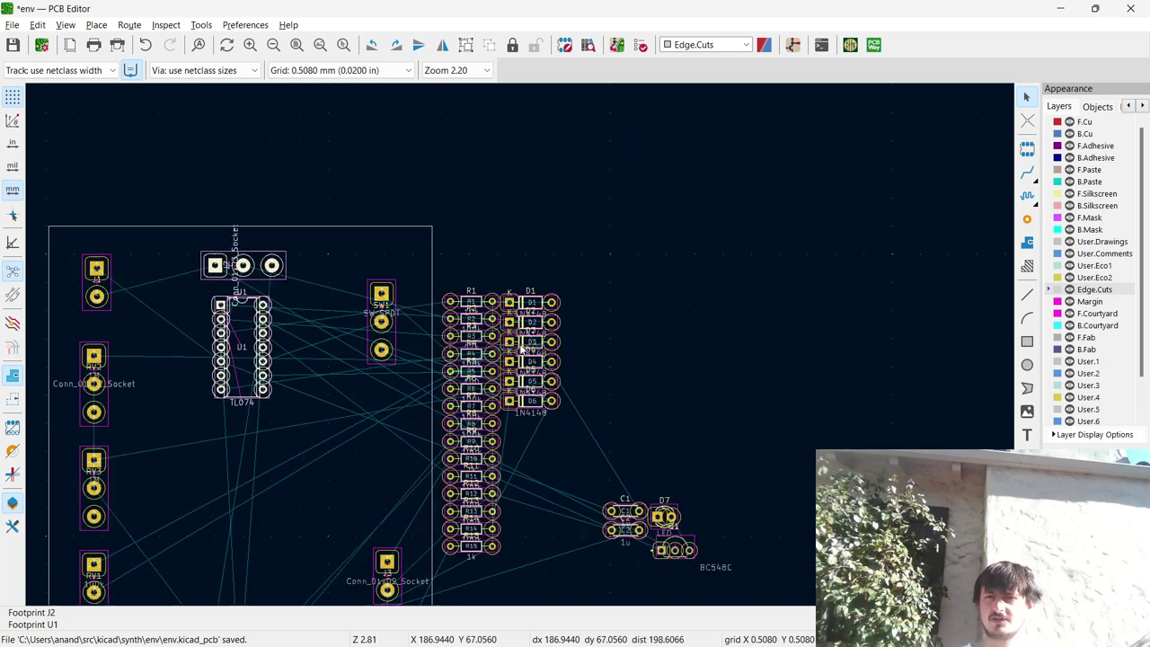
scroll(599, 381, up, 2)
click(526, 292)
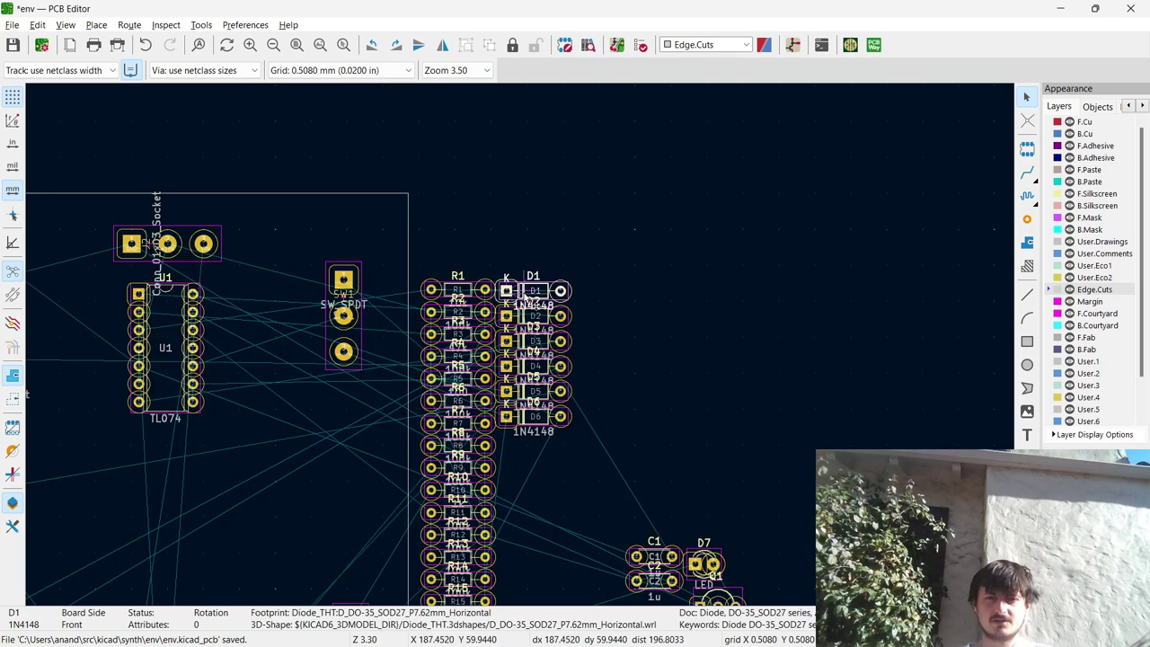
drag(525, 293, 475, 330)
scroll(231, 286, down, 2)
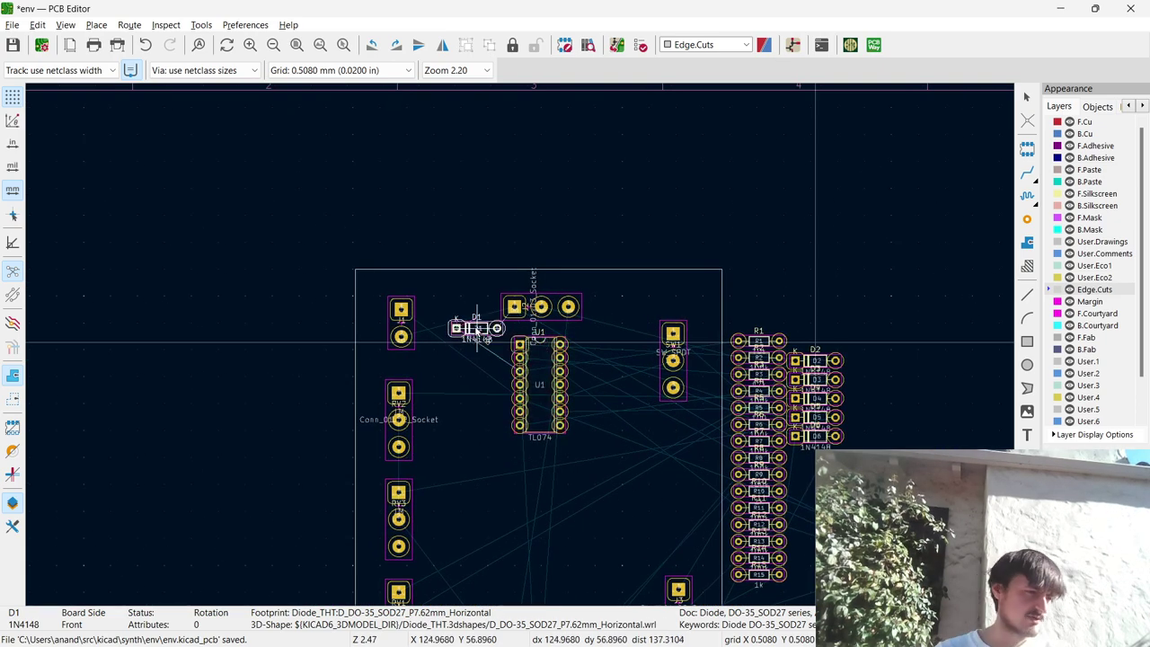
scroll(476, 340, up, 3)
key(r)
key(r)
key(r)
drag(530, 357, 343, 340)
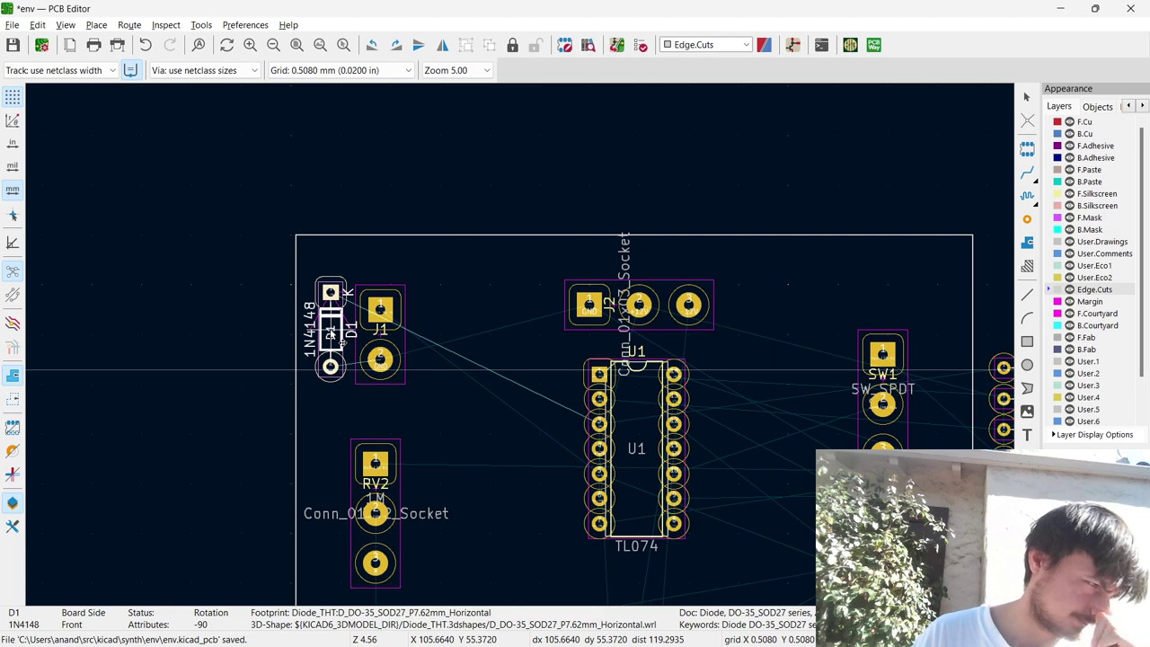
drag(332, 334, 430, 338)
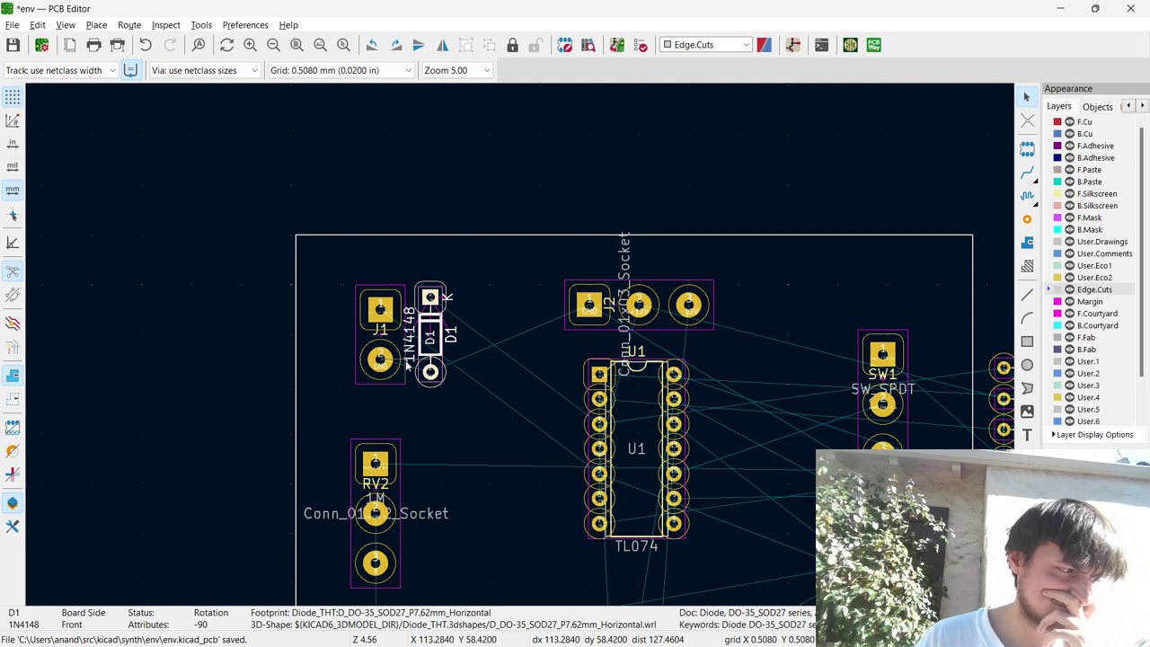
drag(428, 370, 474, 374)
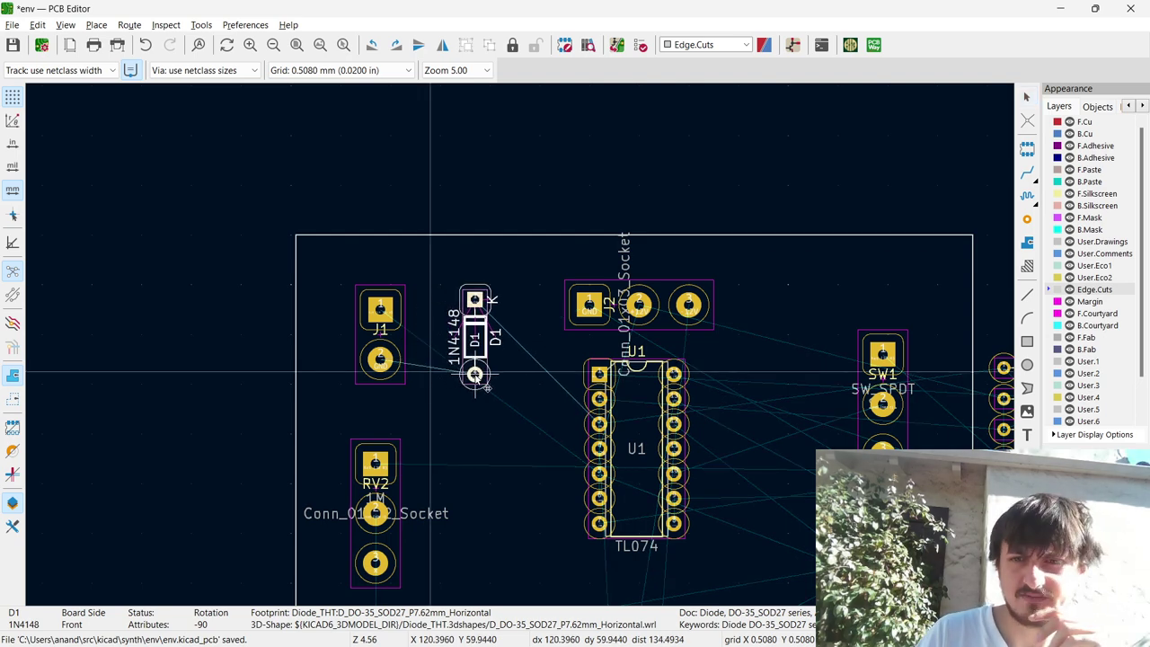
Place capacitor C1 vertically, rotated to 90°, between connector J1 and diode D1.
scroll(519, 350, down, 3)
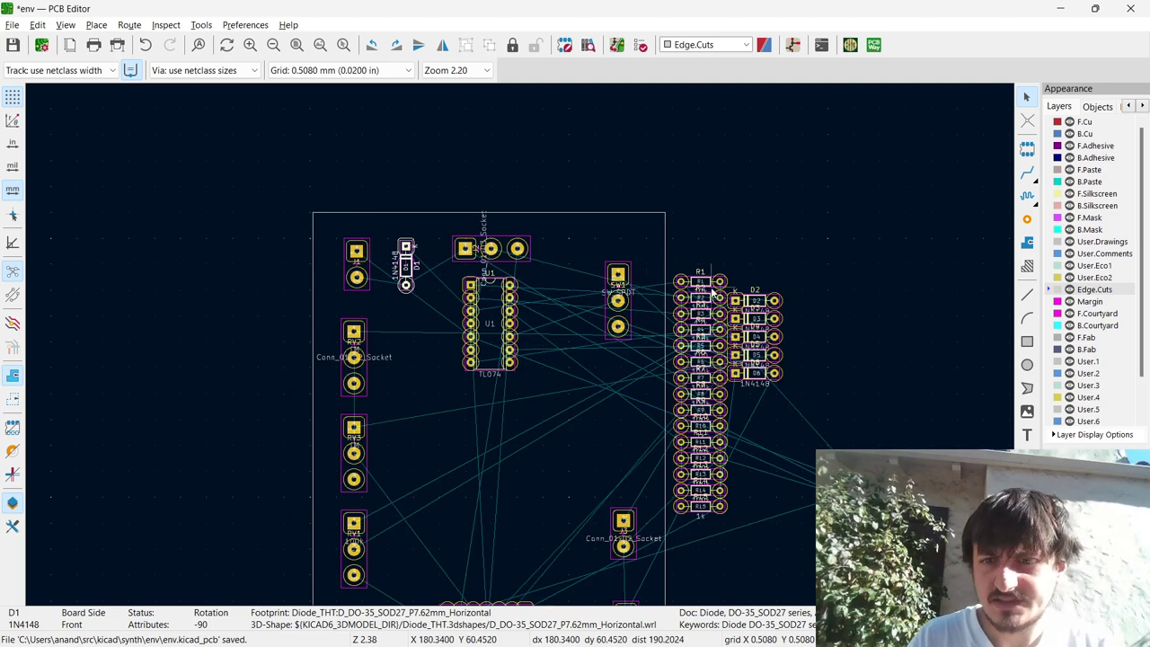
click(848, 474)
drag(849, 474, 479, 243)
key(r)
scroll(401, 291, up, 4)
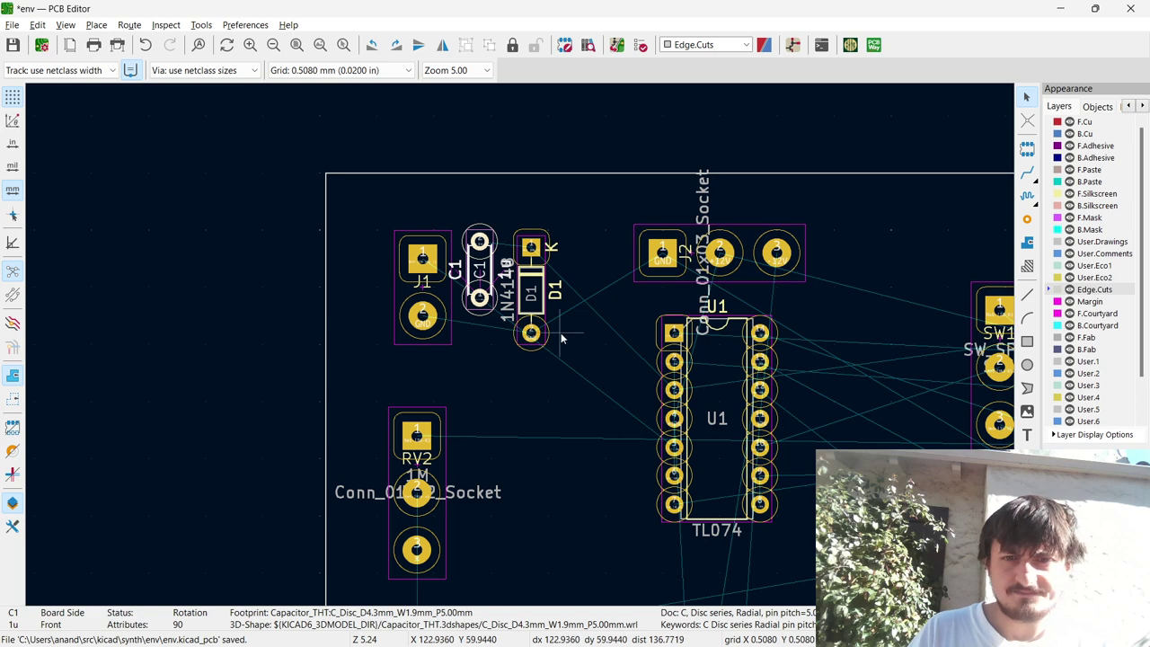
Place resistor R1 vertically, rotated to -90°, beside diode D1 on the side facing U1.
scroll(530, 349, down, 2)
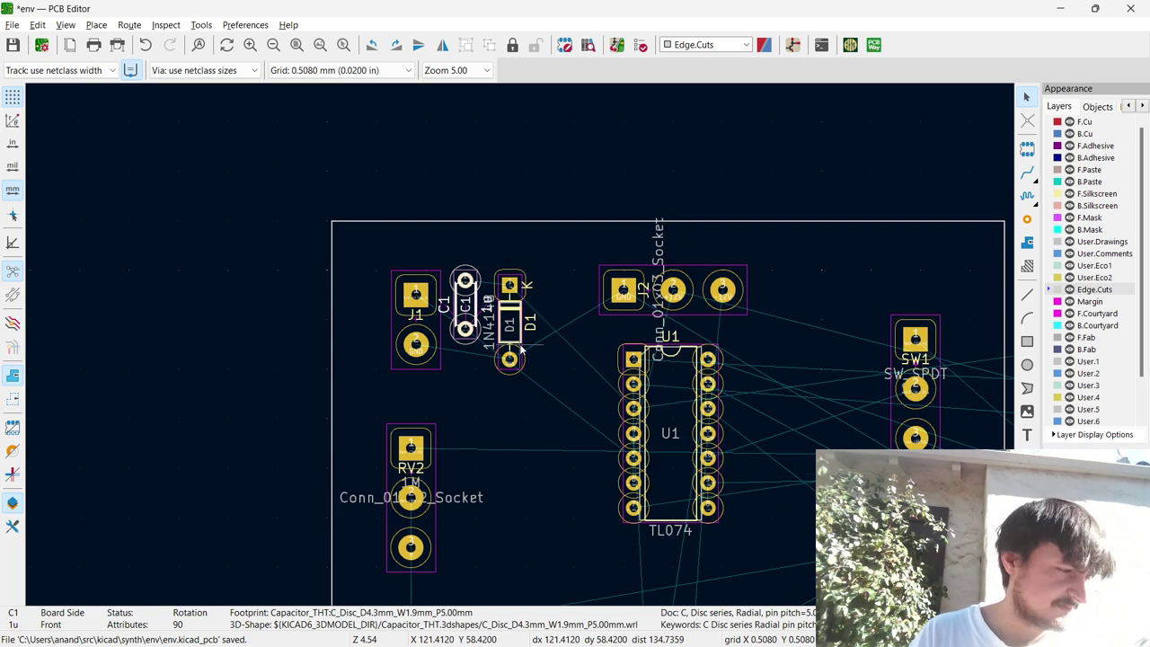
middle_drag(723, 370, 521, 346)
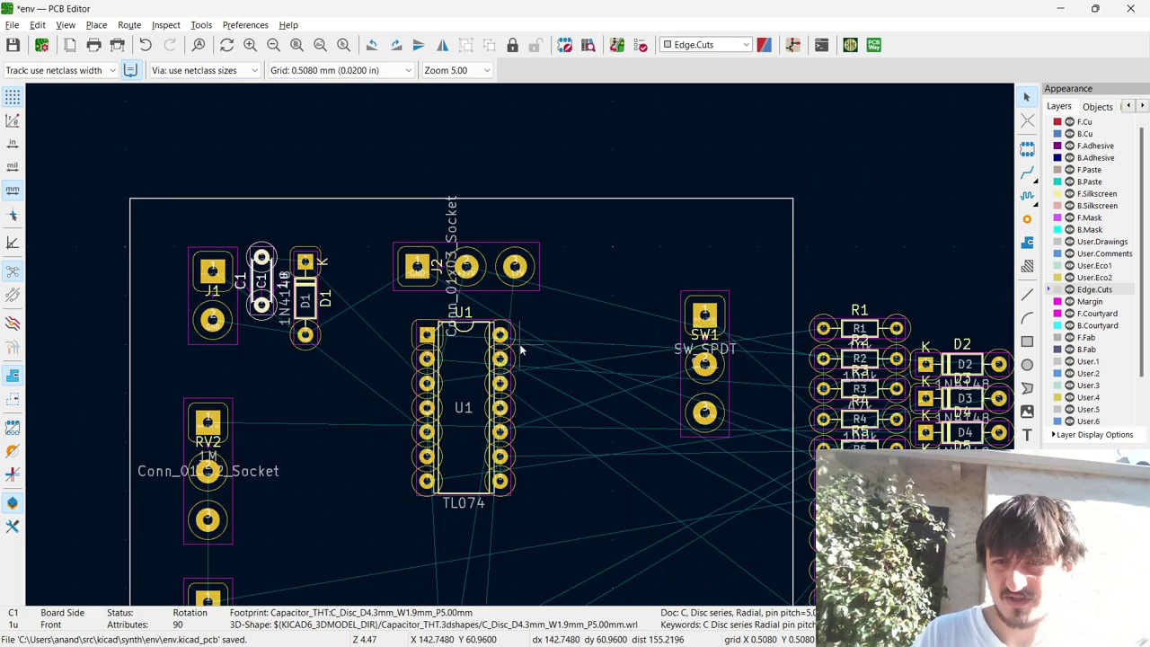
drag(855, 325, 346, 293)
key(r)
key(r)
scroll(357, 303, up, 3)
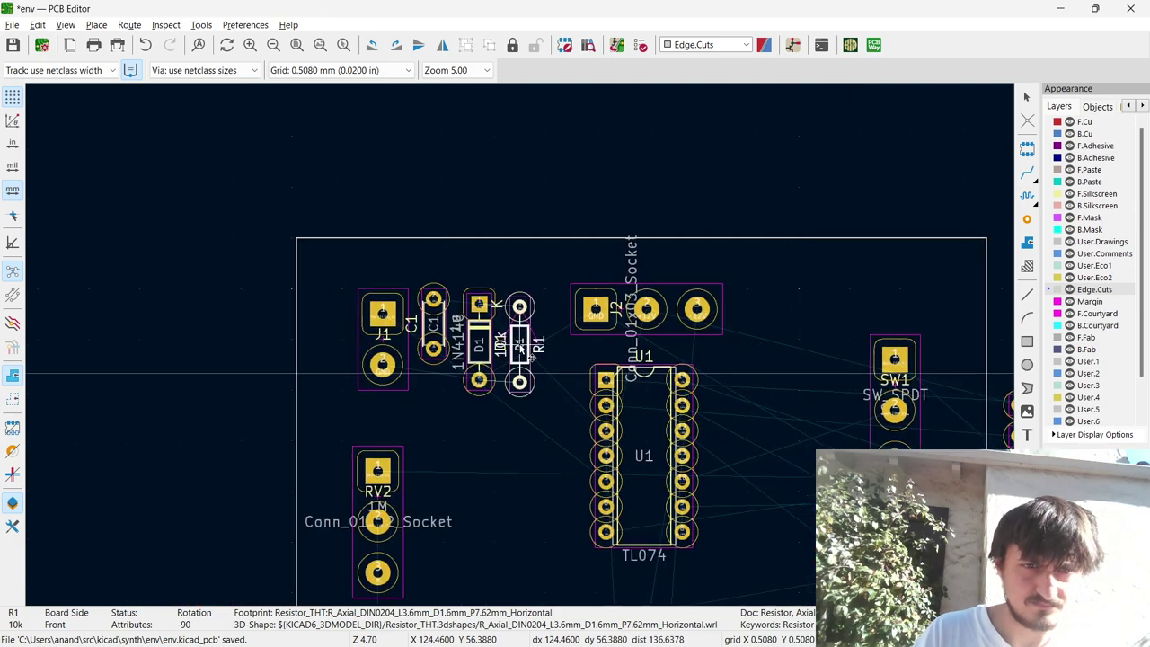
click(529, 352)
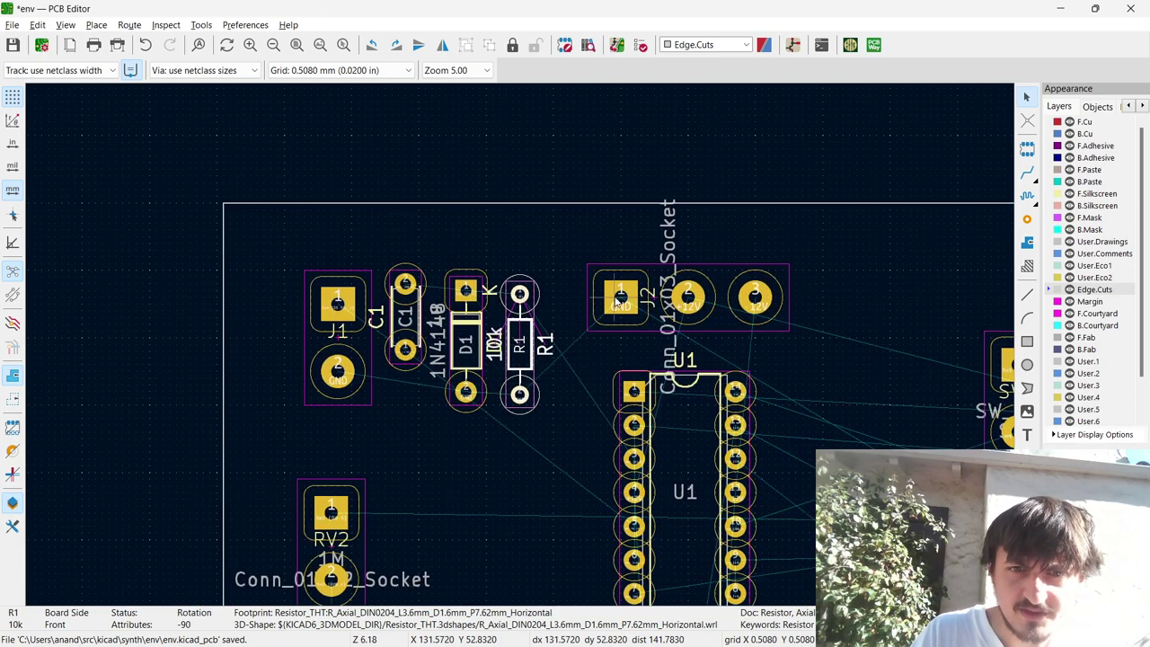
Route the GND track on F.Cu from J2 pin 1 around J1 to its pin 2, and on to D1 and R1.
key(x)
click(336, 371)
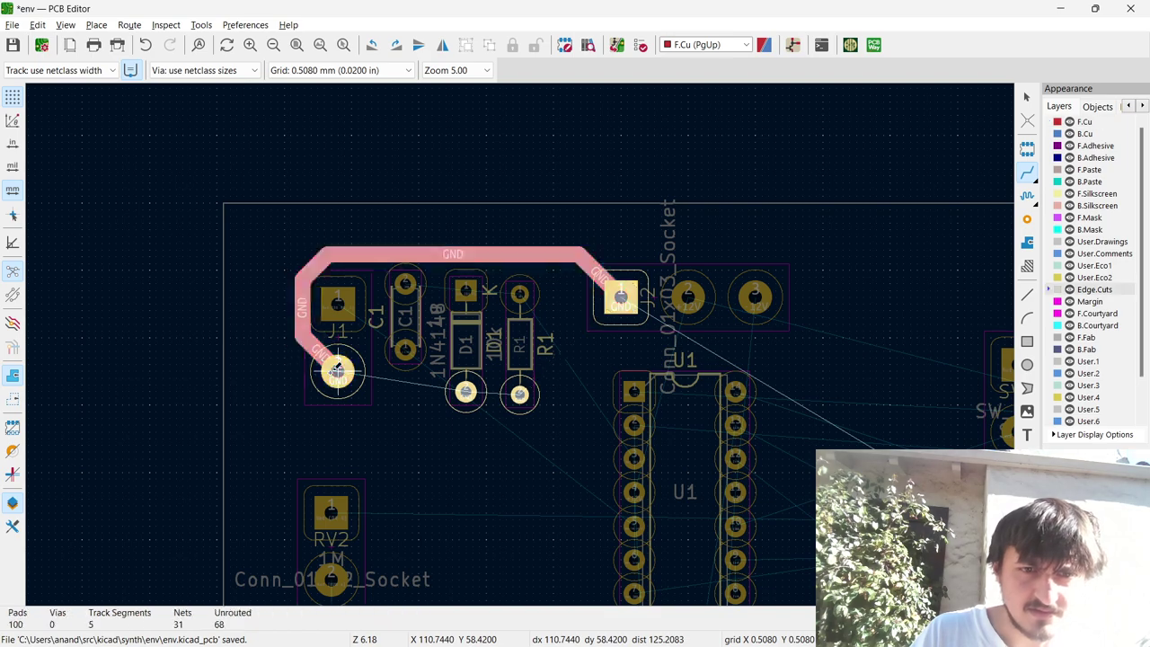
click(337, 371)
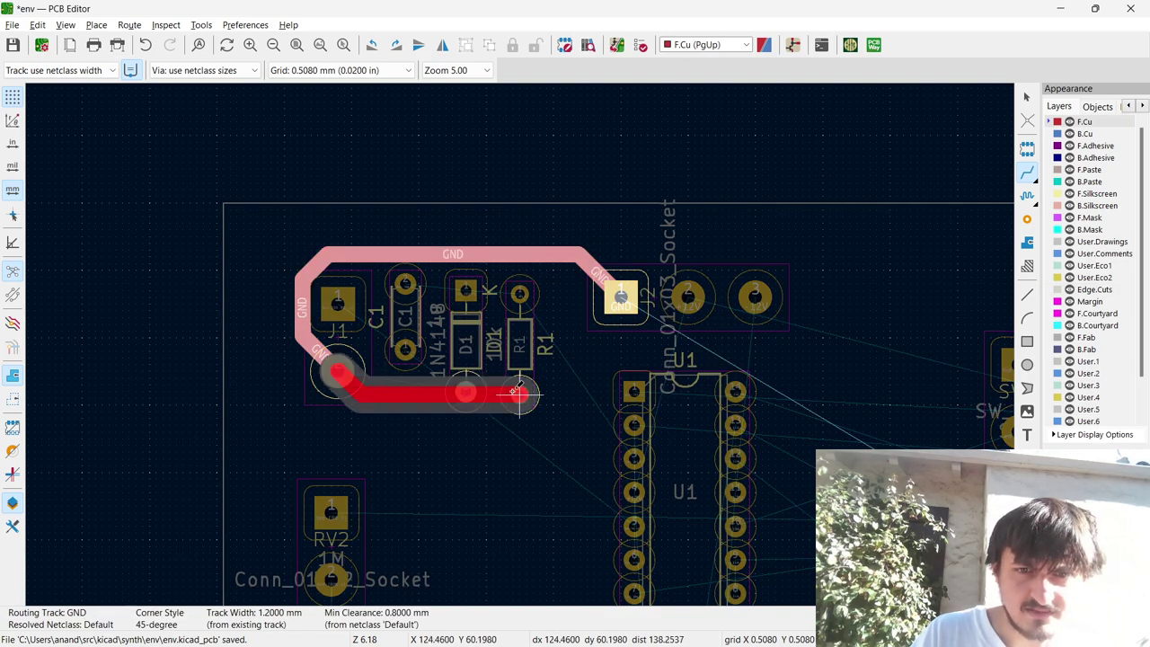
click(465, 392)
Route the D1 cathode net on F.Cu from R1's upper pad to U1 pin 3 and across D1 to C1's upper pad.
click(519, 293)
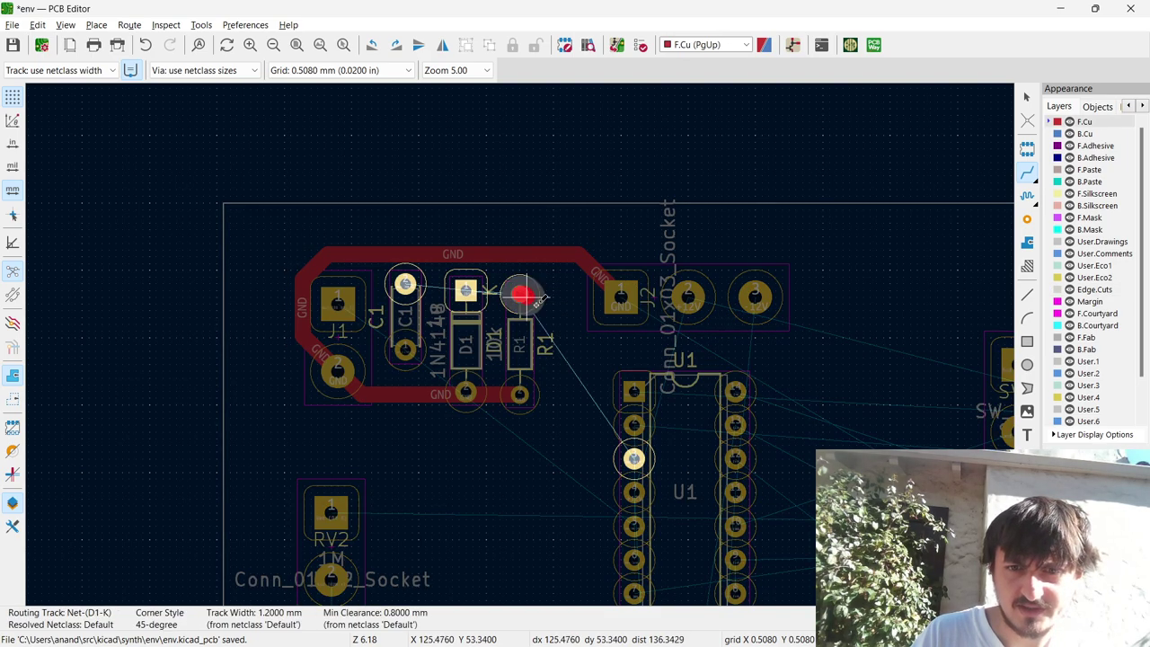
click(633, 458)
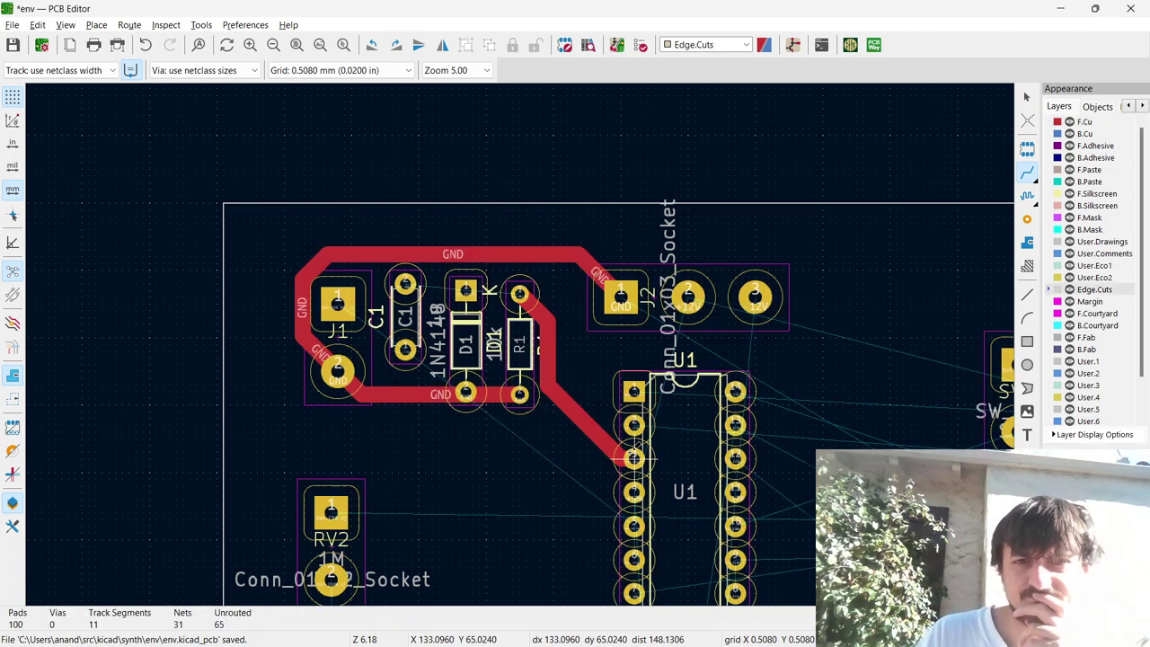
click(519, 294)
click(407, 277)
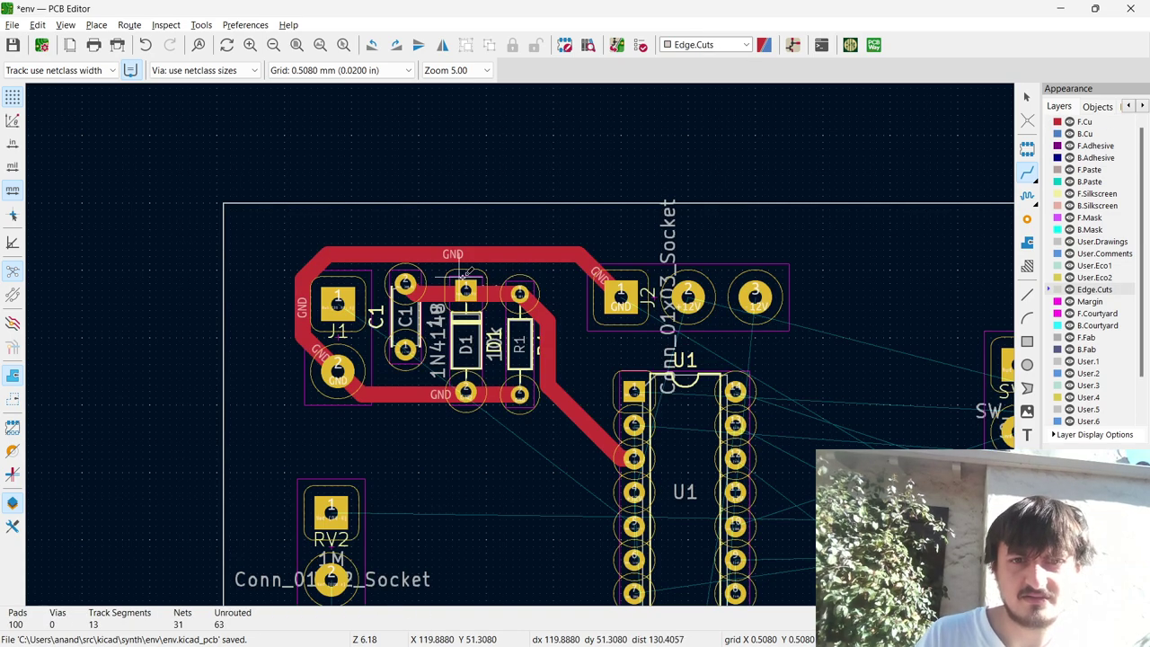
click(466, 287)
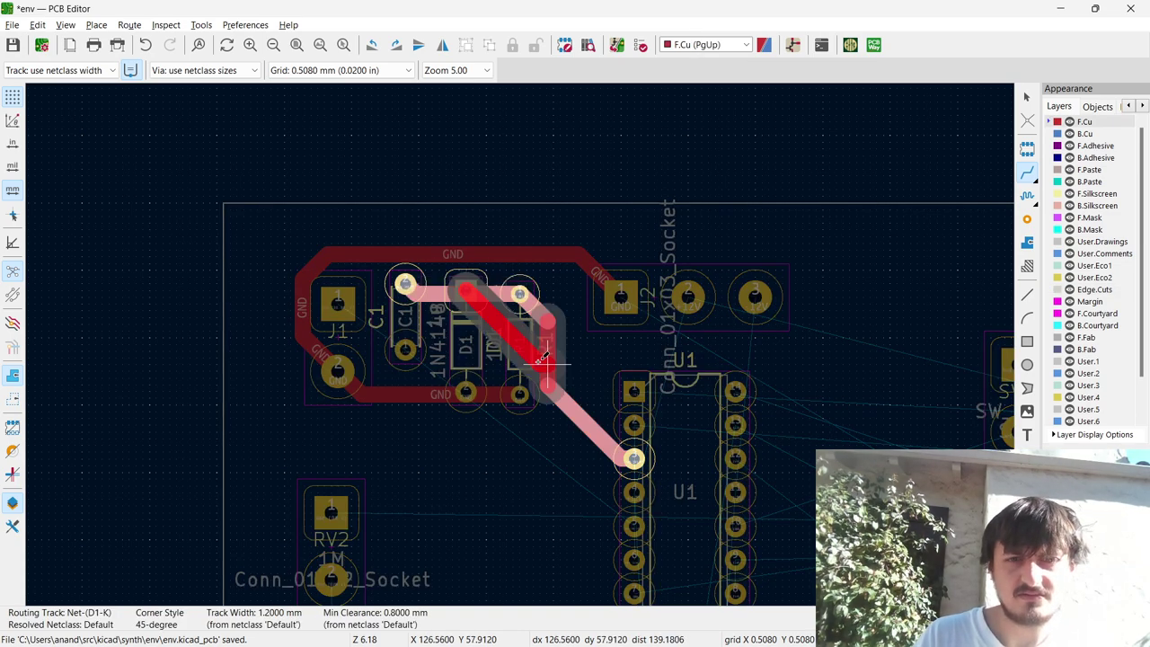
key(Escape)
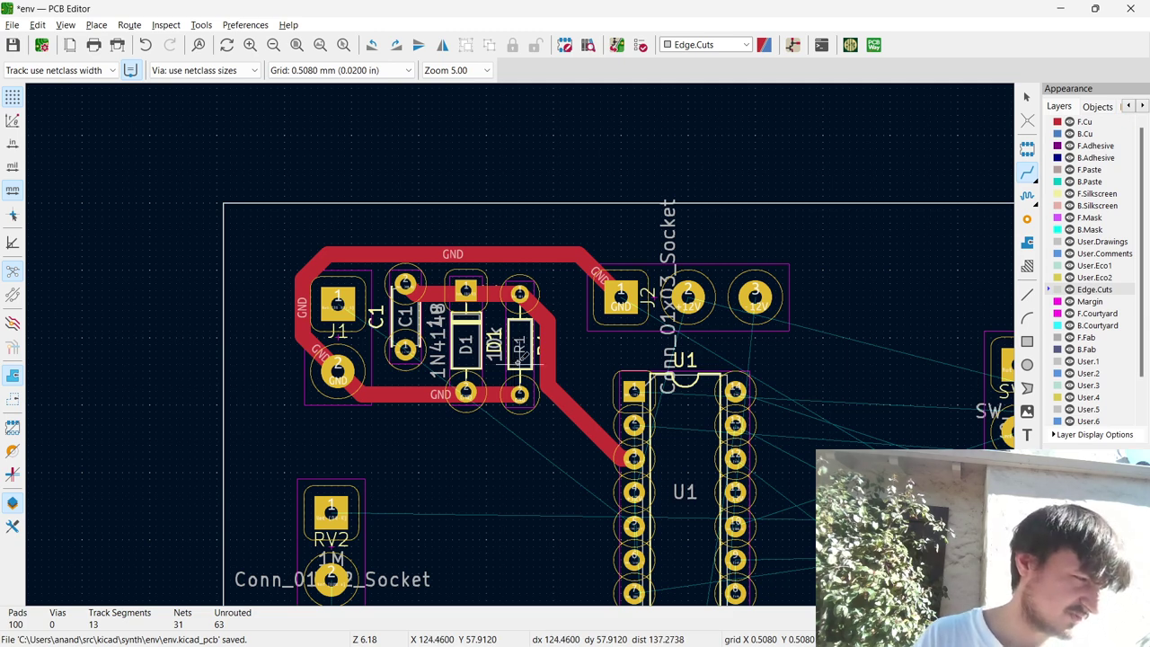
click(633, 391)
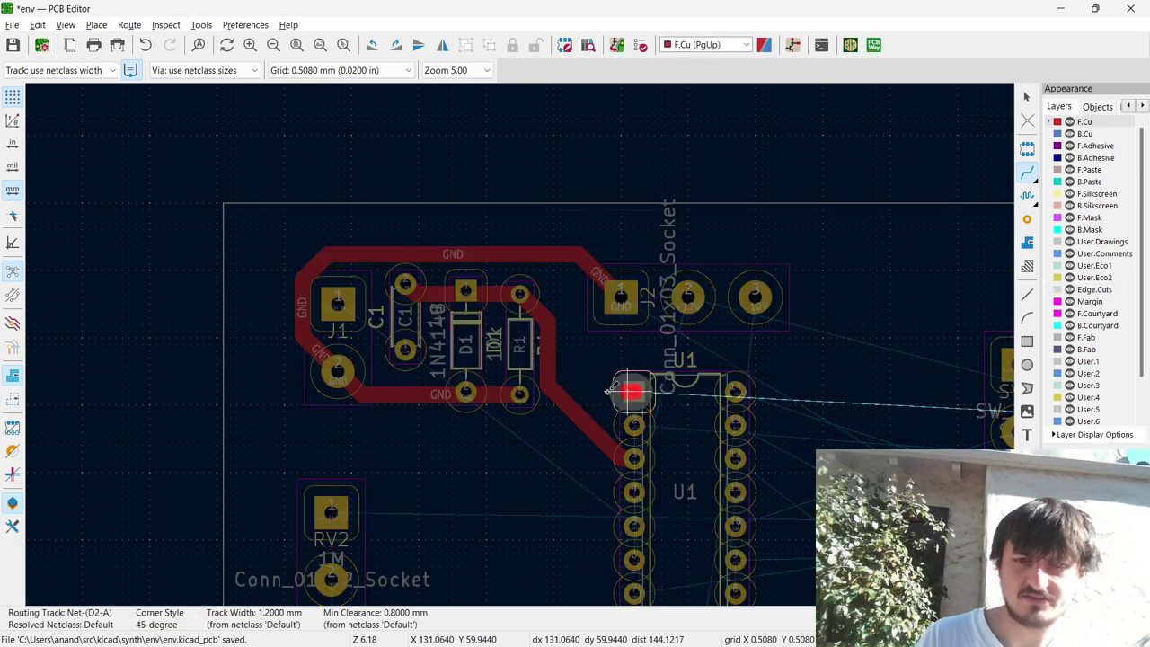
key(Escape)
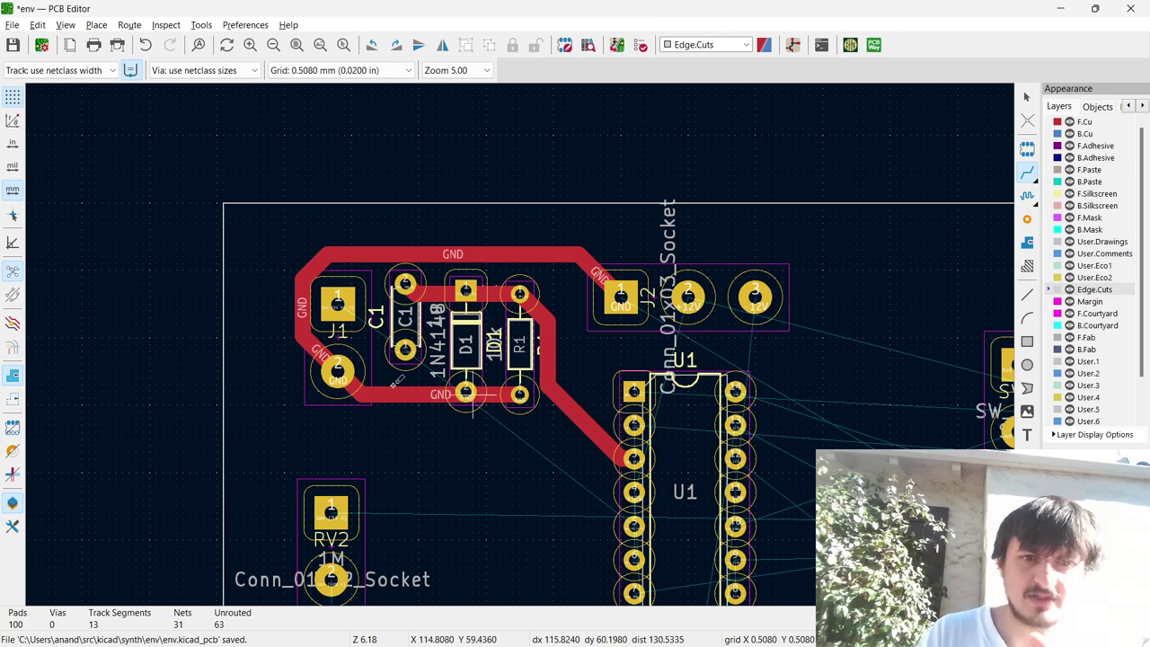
click(338, 304)
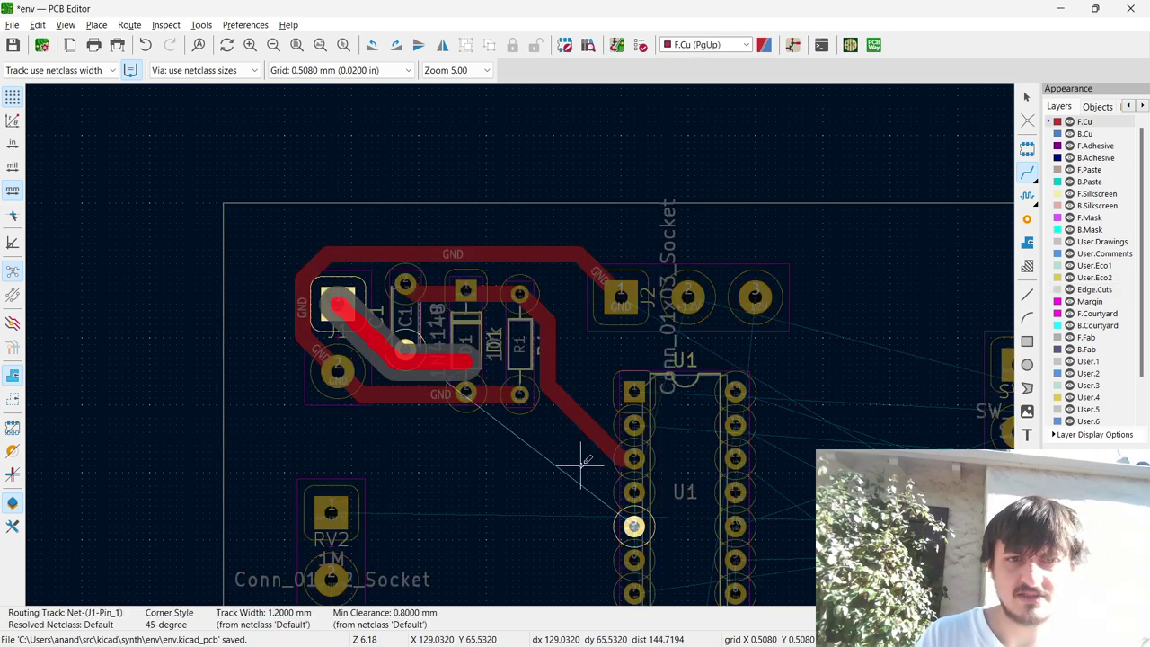
key(Escape)
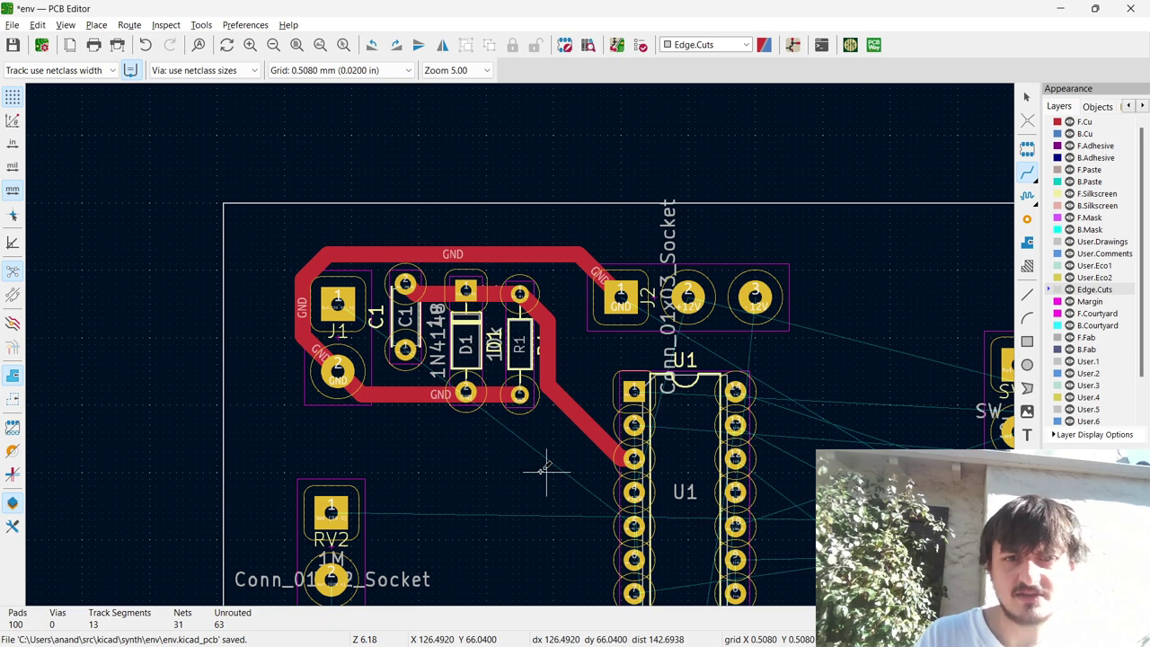
Route J1 pin 1 to C1's lower pad on F.Cu, and continue from C1 to U1 pin 5 on B.Cu.
click(405, 348)
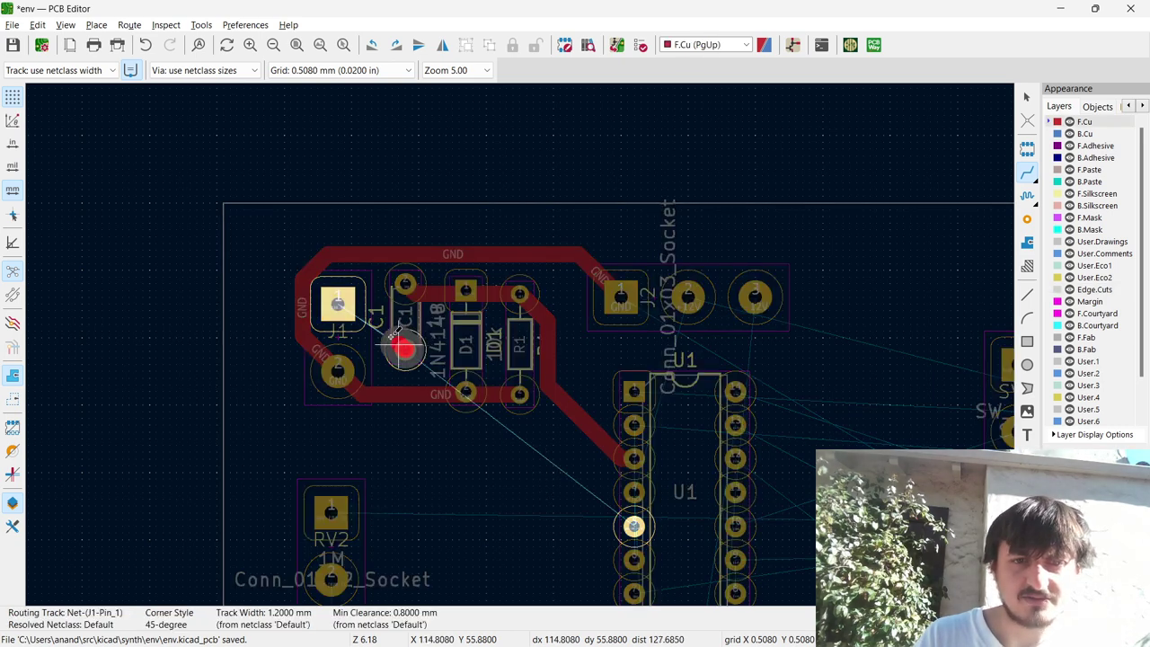
key(f)
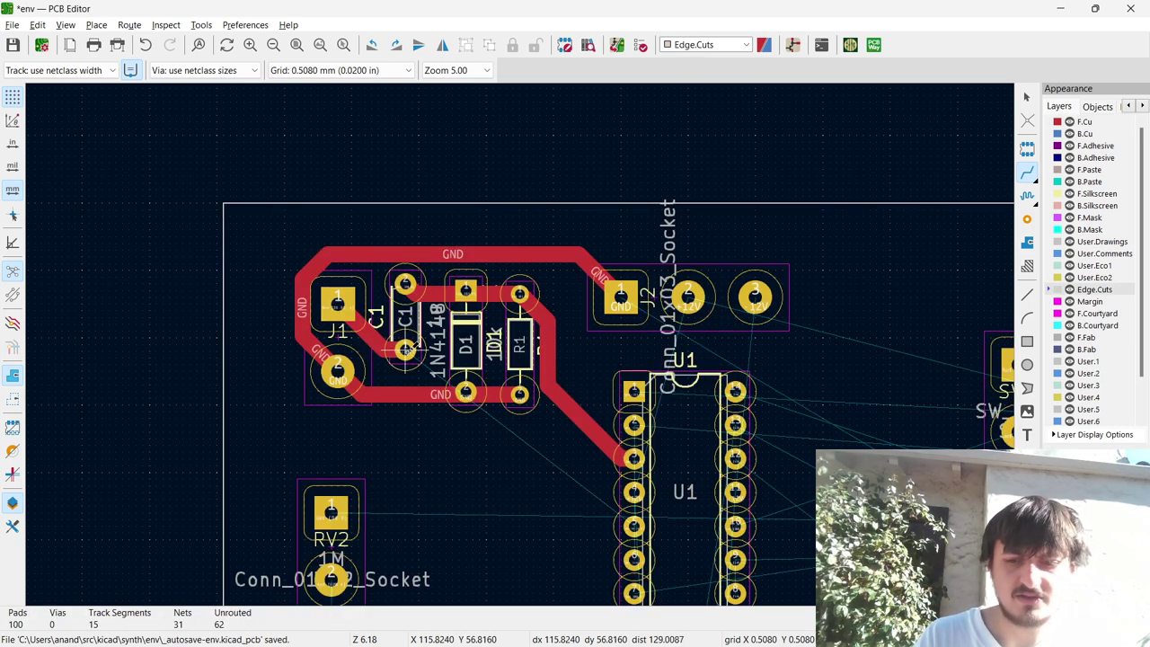
key(Page_Down)
click(405, 349)
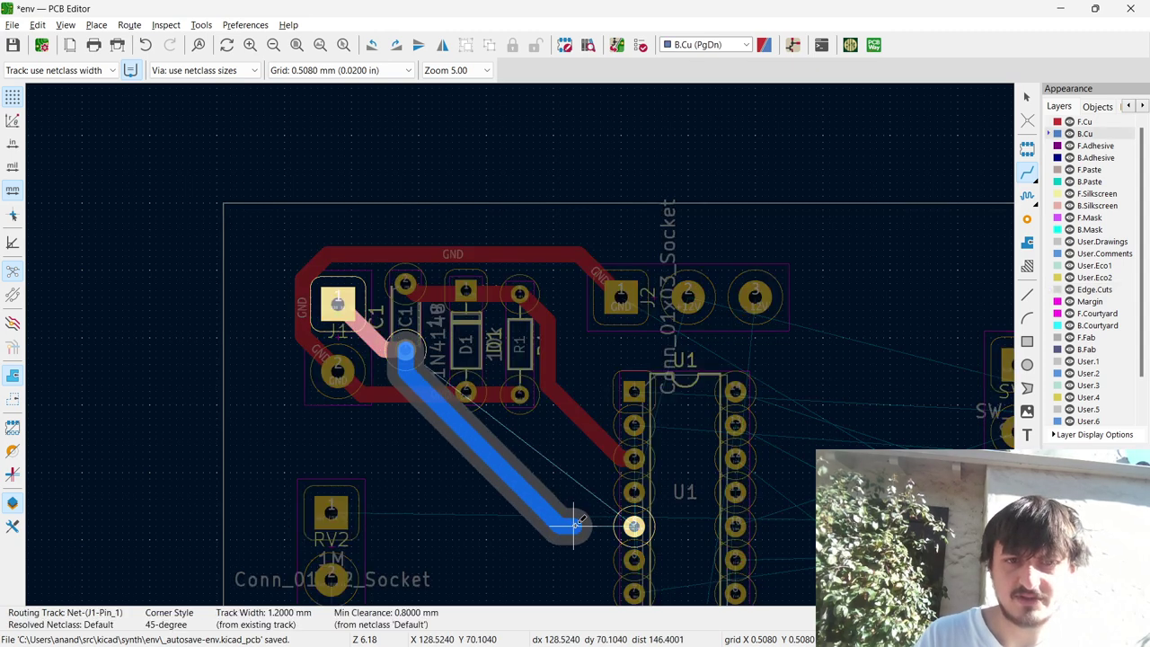
click(634, 526)
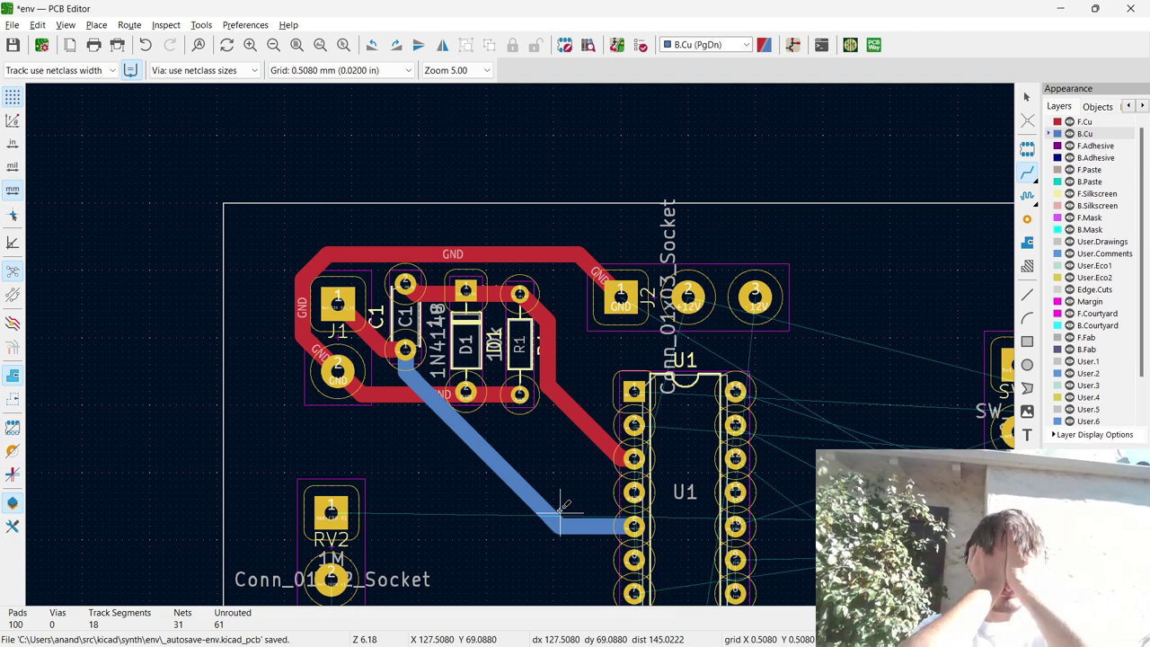
Route the +12V track on F.Cu from U1 pin 4 up to J2 pin 2.
click(643, 485)
key(Escape)
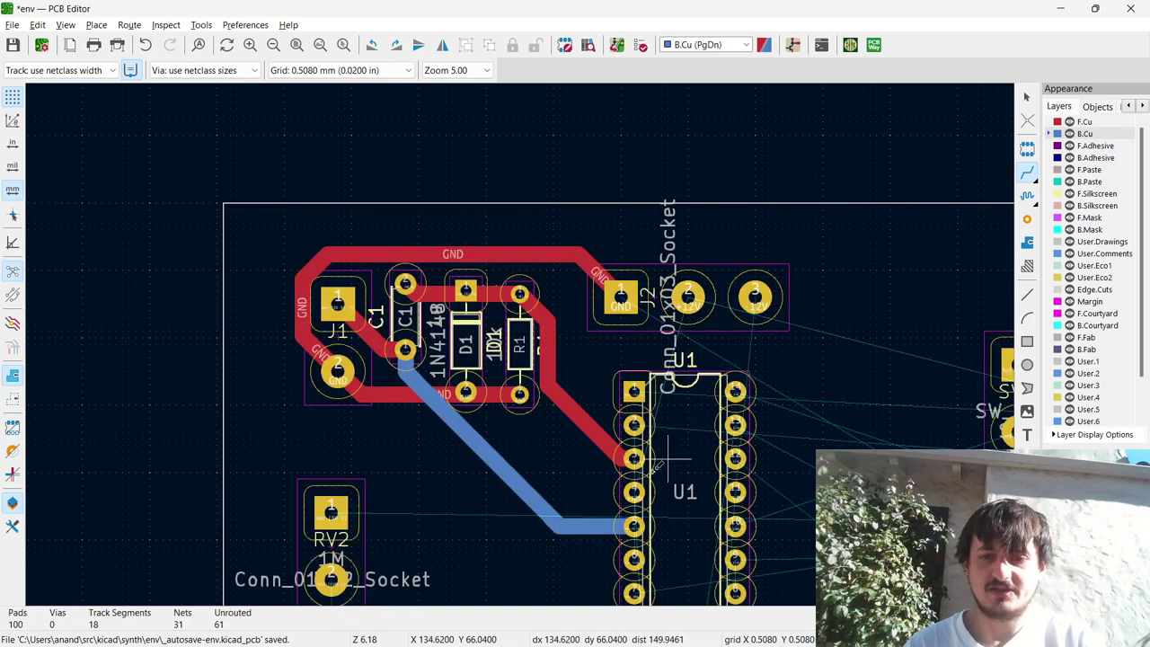
key(Page_Up)
click(647, 483)
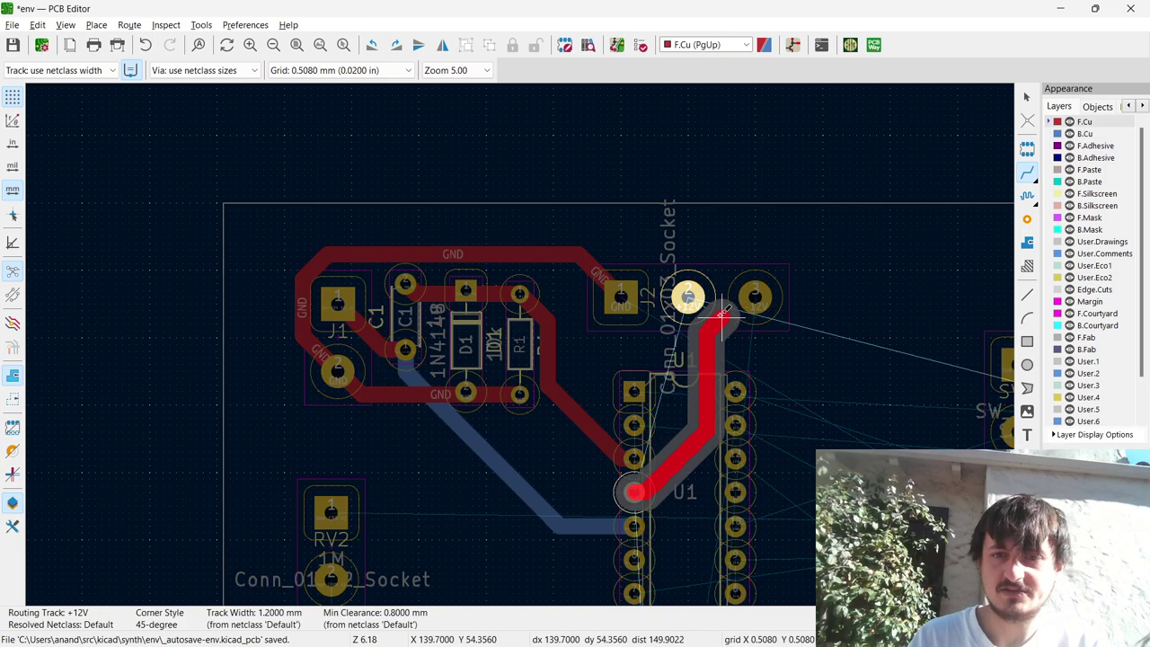
click(689, 298)
click(756, 296)
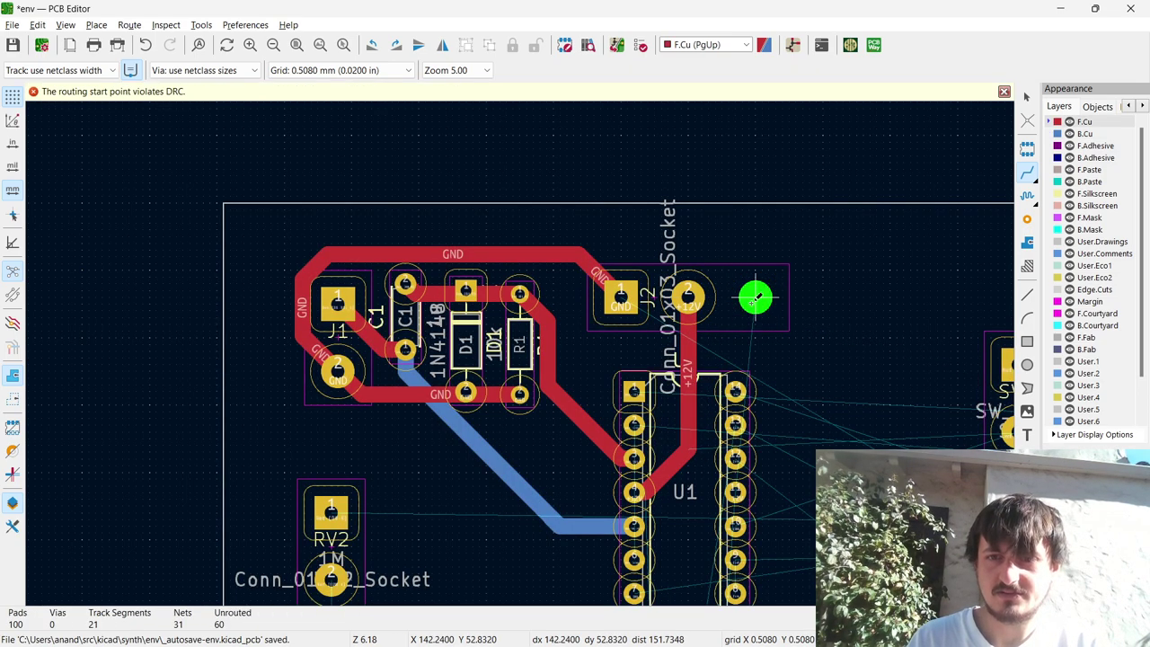
click(756, 298)
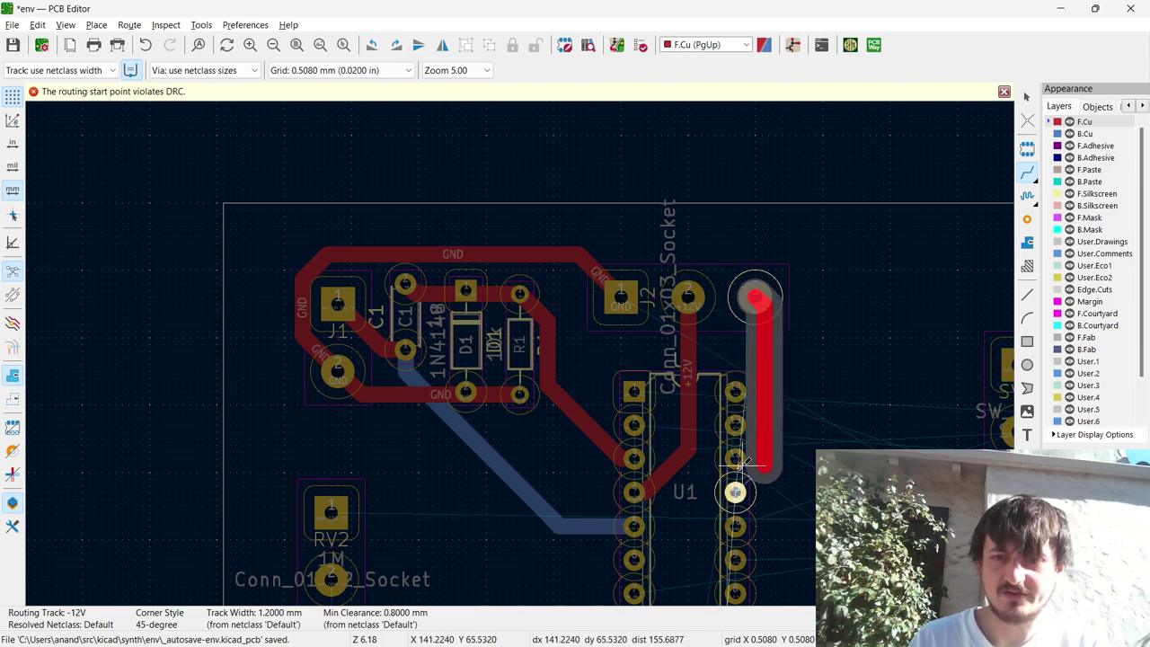
key(Escape)
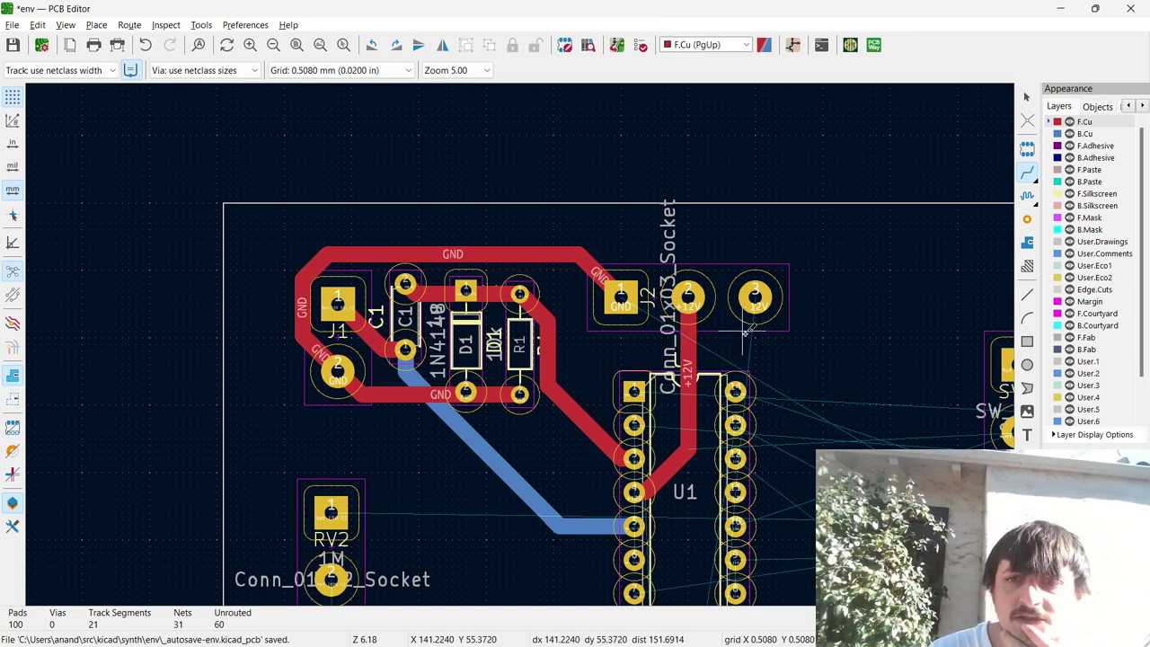
key(Escape)
click(688, 358)
drag(688, 357, 664, 352)
key(Escape)
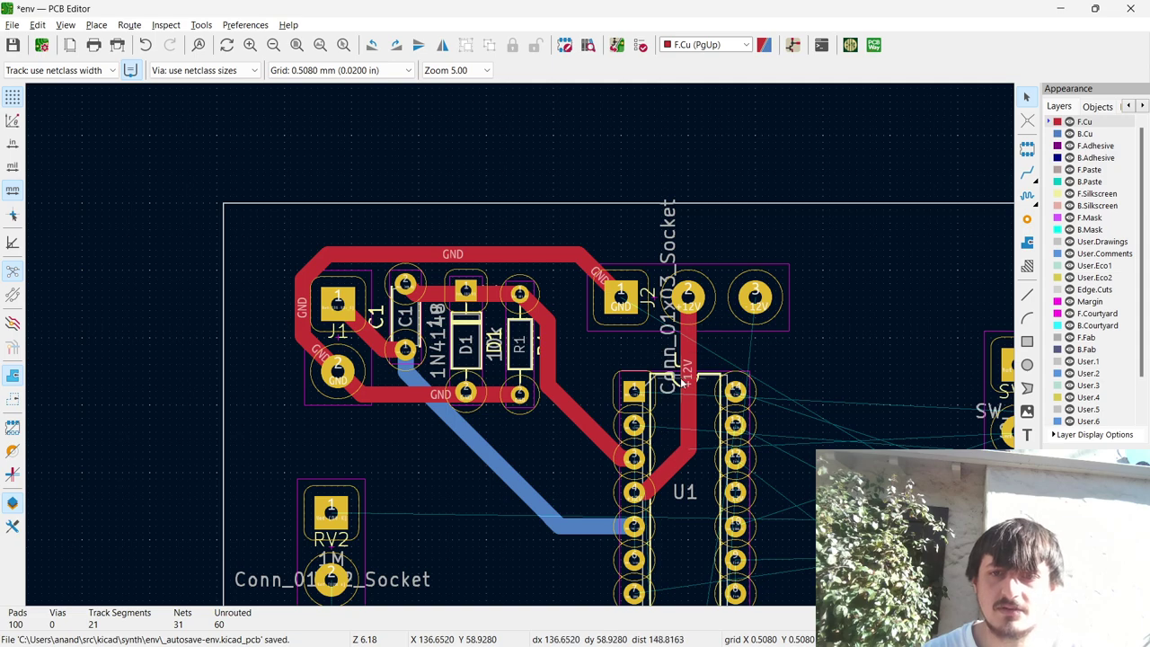
Delete the +12V track between J2 pin 2 and U1 pin 4.
click(688, 344)
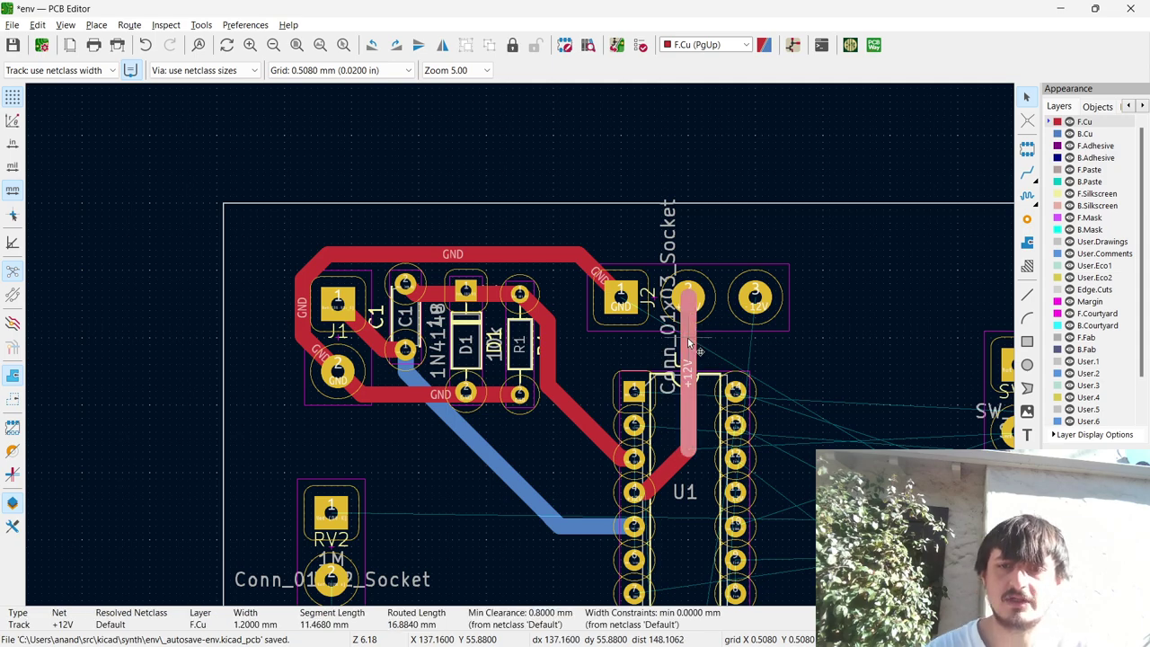
right_click(689, 343)
key(e)
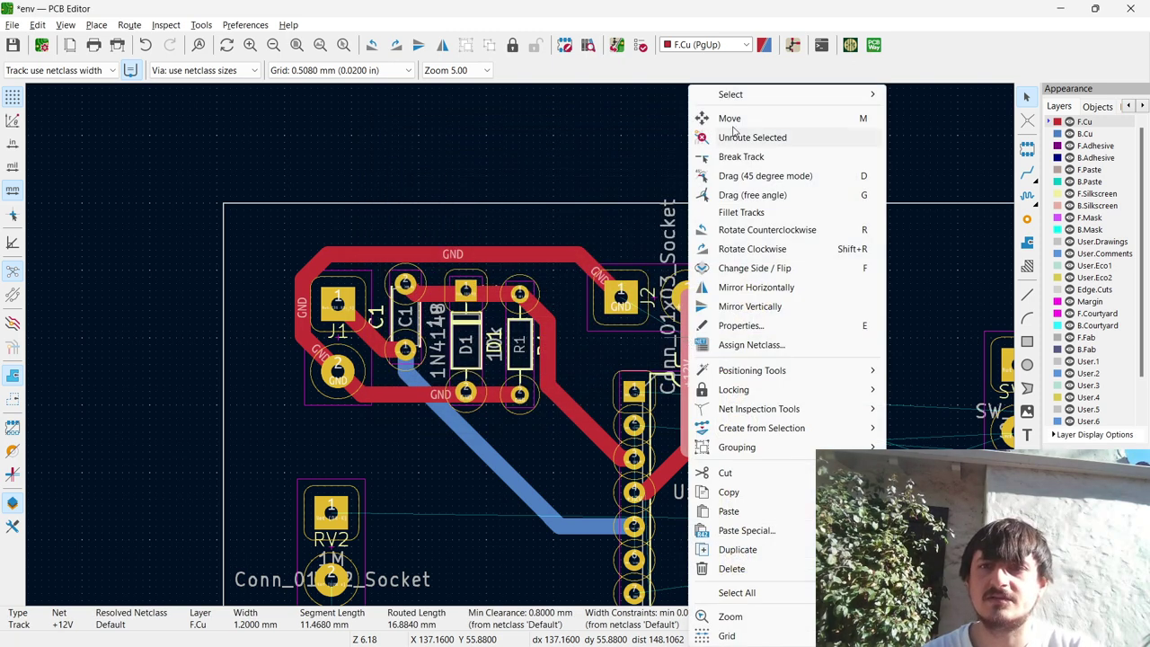
mouse_move(739, 105)
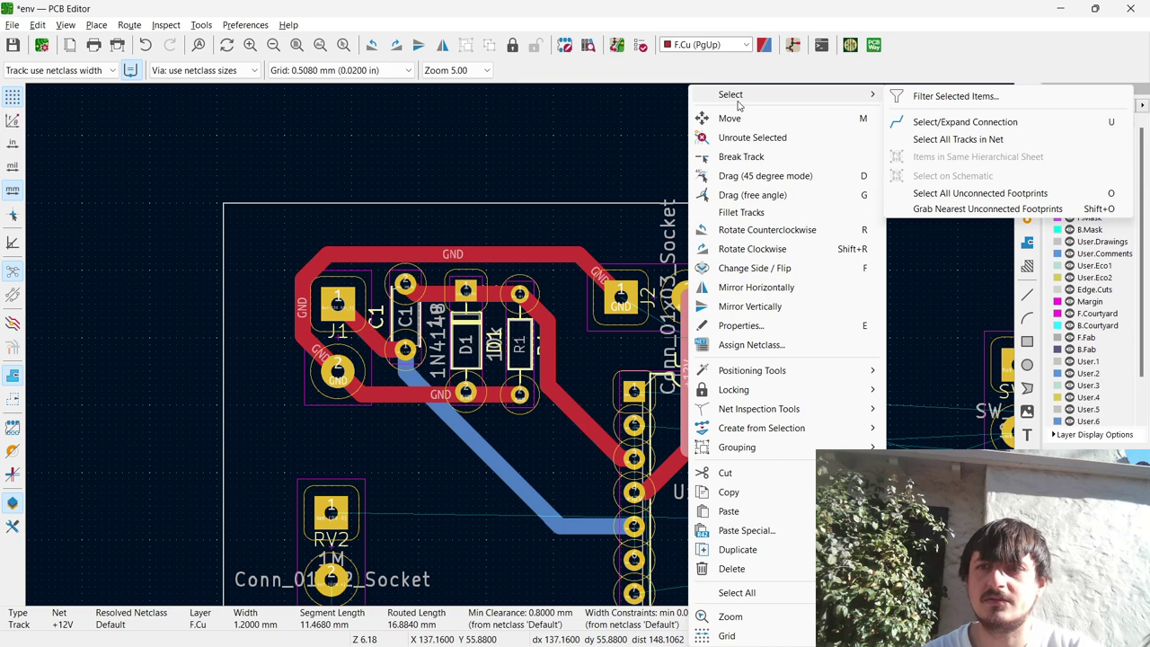
key(Escape)
key(Escape)
key(Delete)
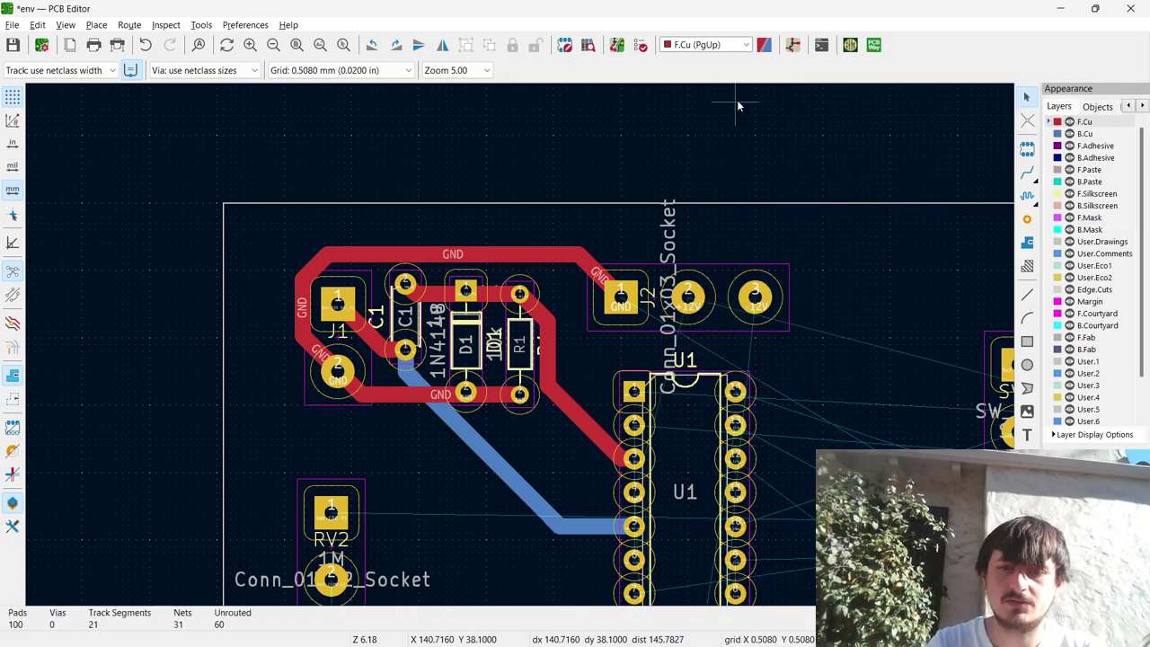
Route +12V from J2 pin 2 to U1 pin 4 and -12V from J2 pin 3 to U1 pin 11 on F.Cu, inside U1's pin rows.
key(x)
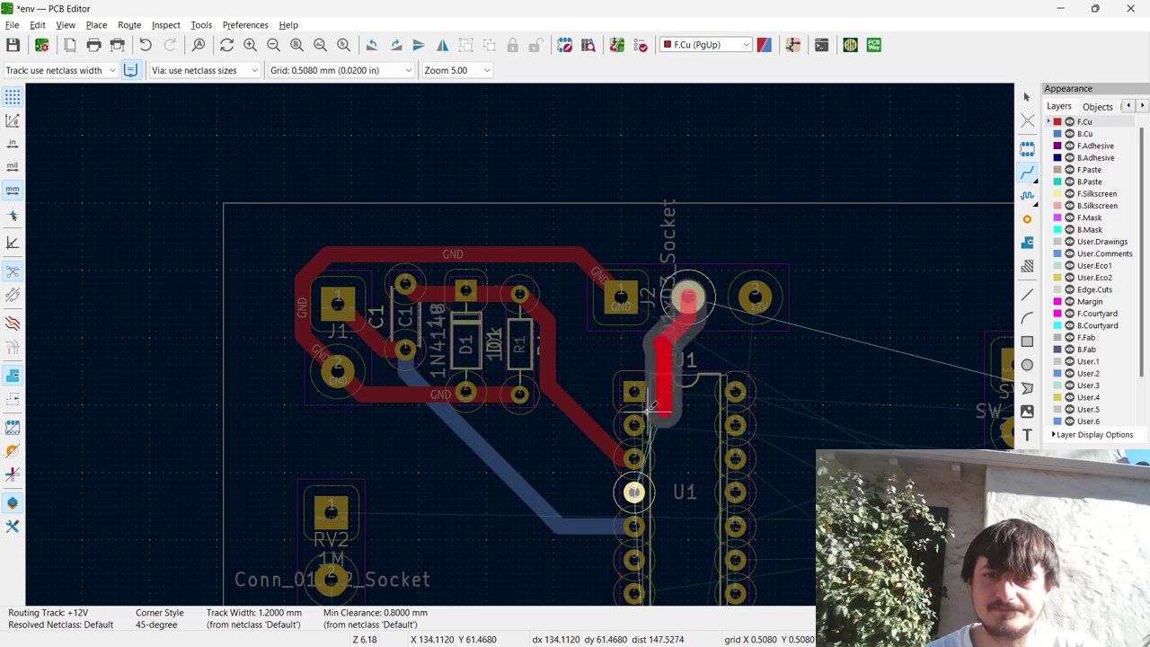
click(634, 491)
click(753, 302)
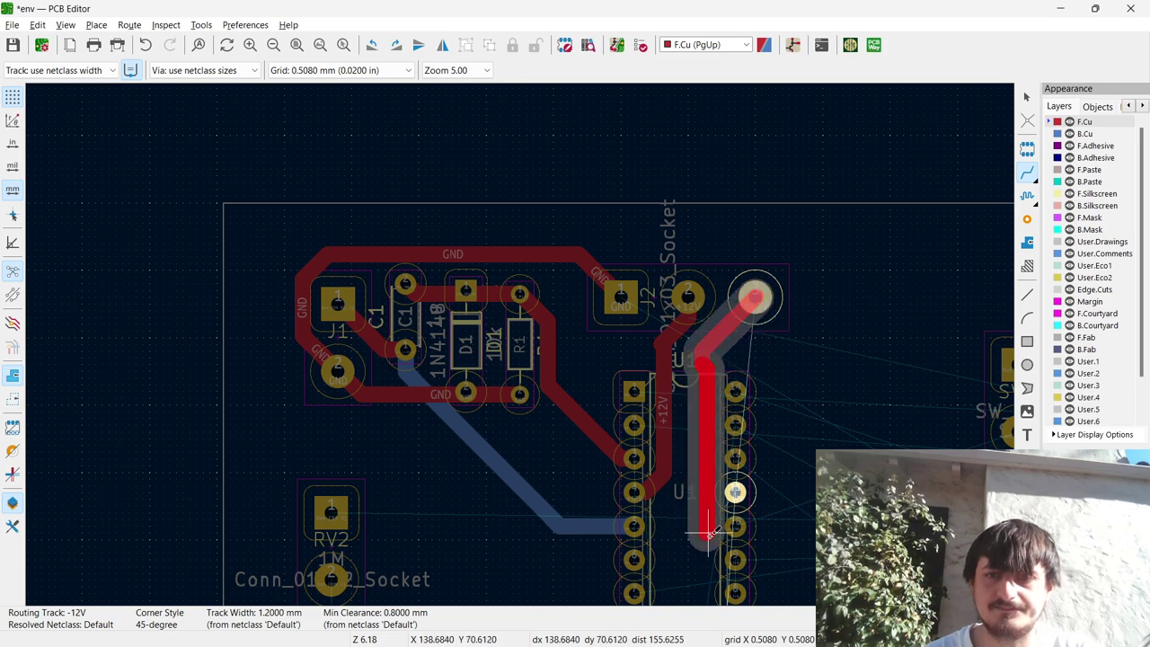
click(729, 494)
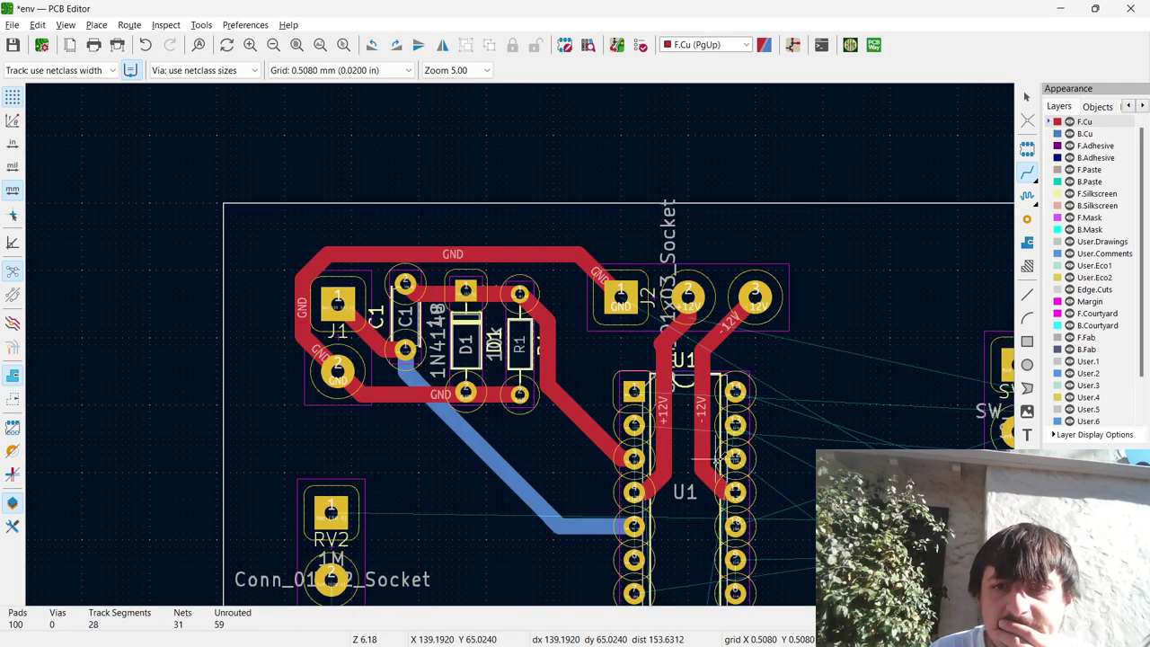
click(634, 392)
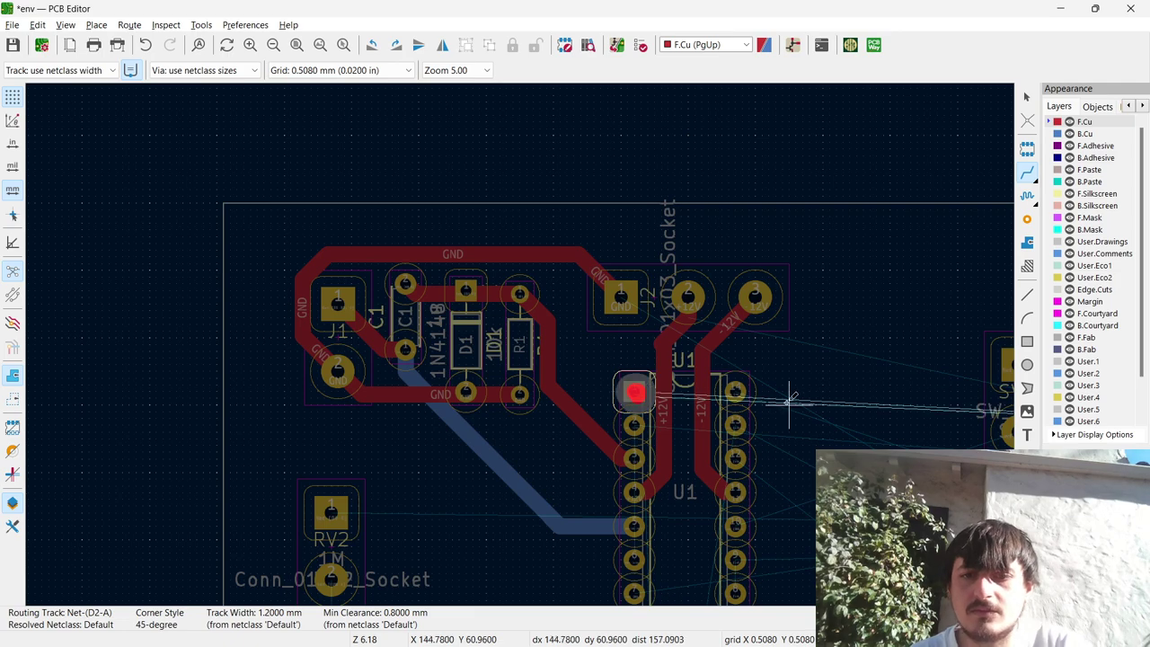
scroll(789, 398, down, 2)
key(Escape)
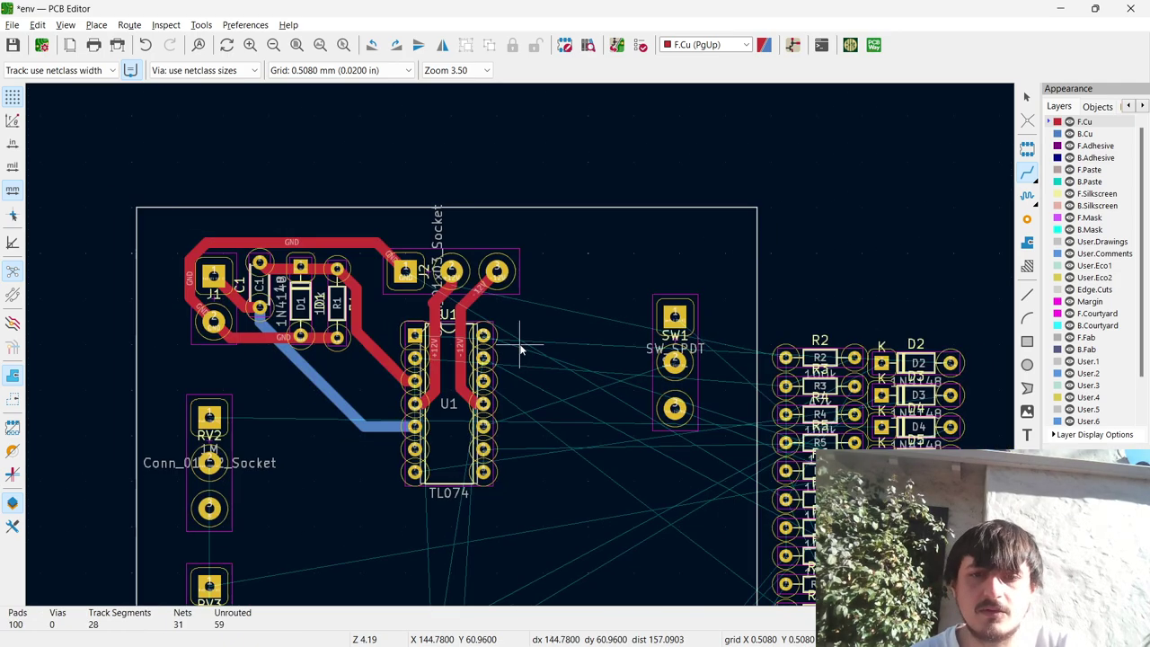
click(415, 335)
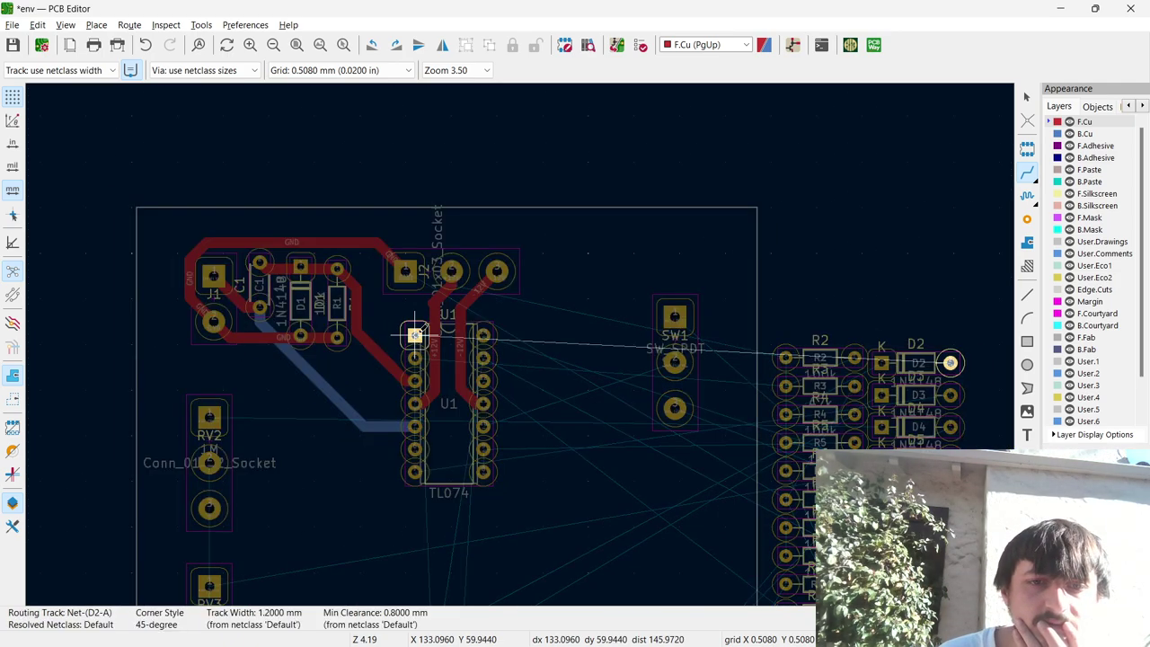
key(Escape)
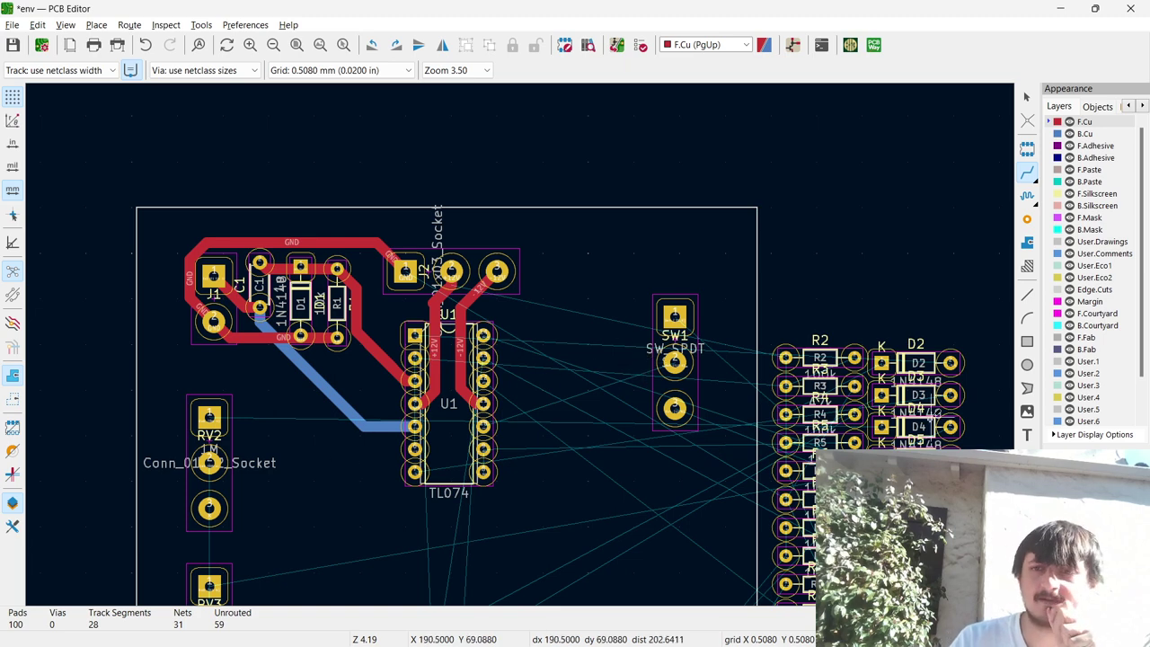
key(Escape)
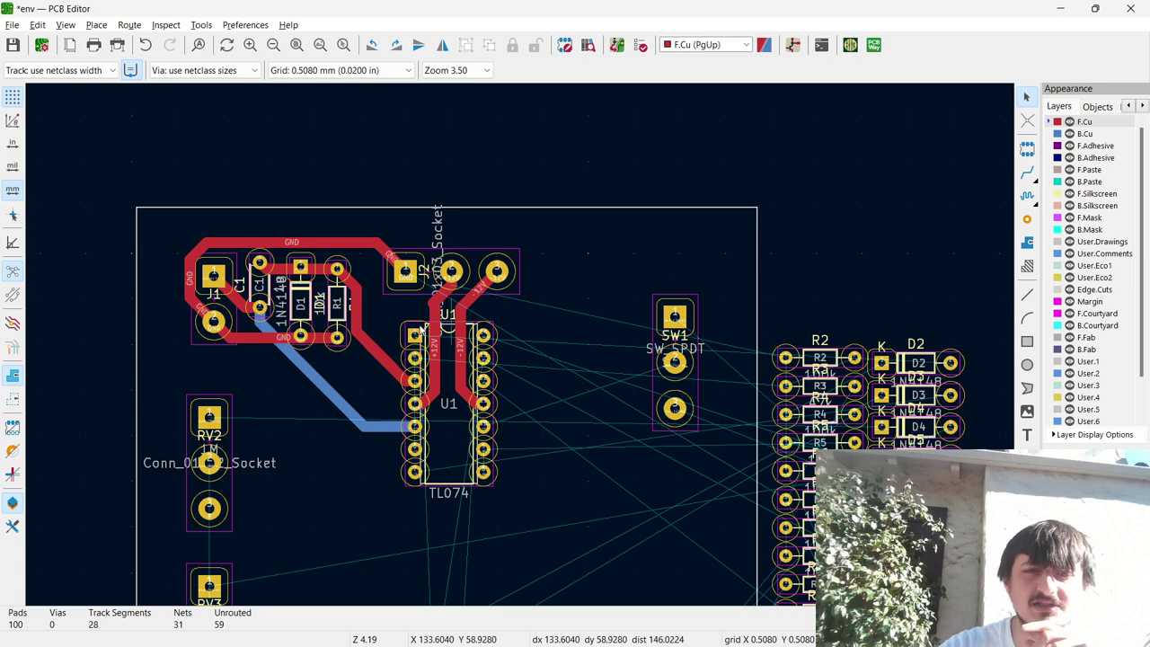
Delete the F.Cu track from R1 to U1 pin 3 and the B.Cu track from C1 to U1 pin 5.
click(386, 359)
key(u)
key(Delete)
click(339, 399)
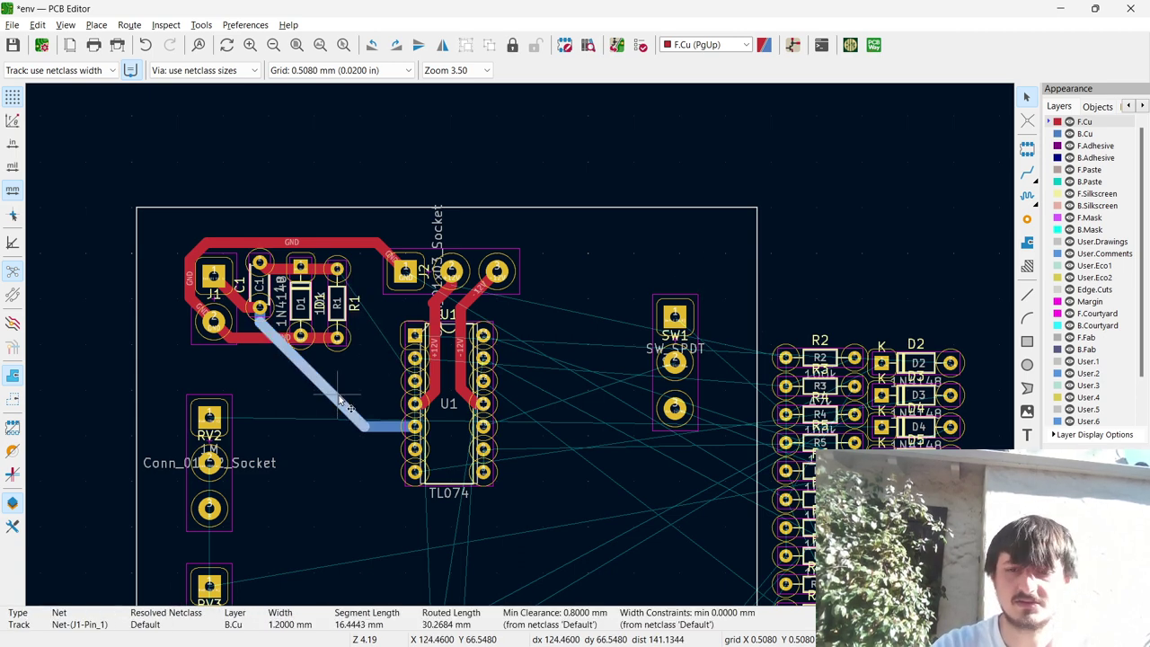
key(u)
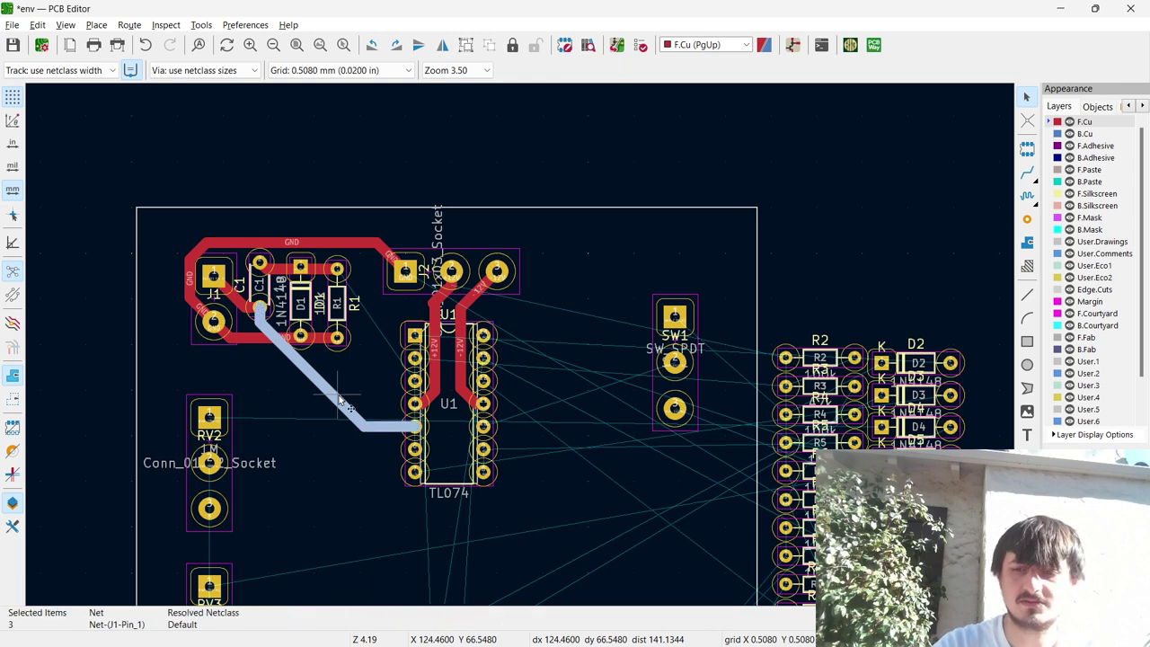
key(Delete)
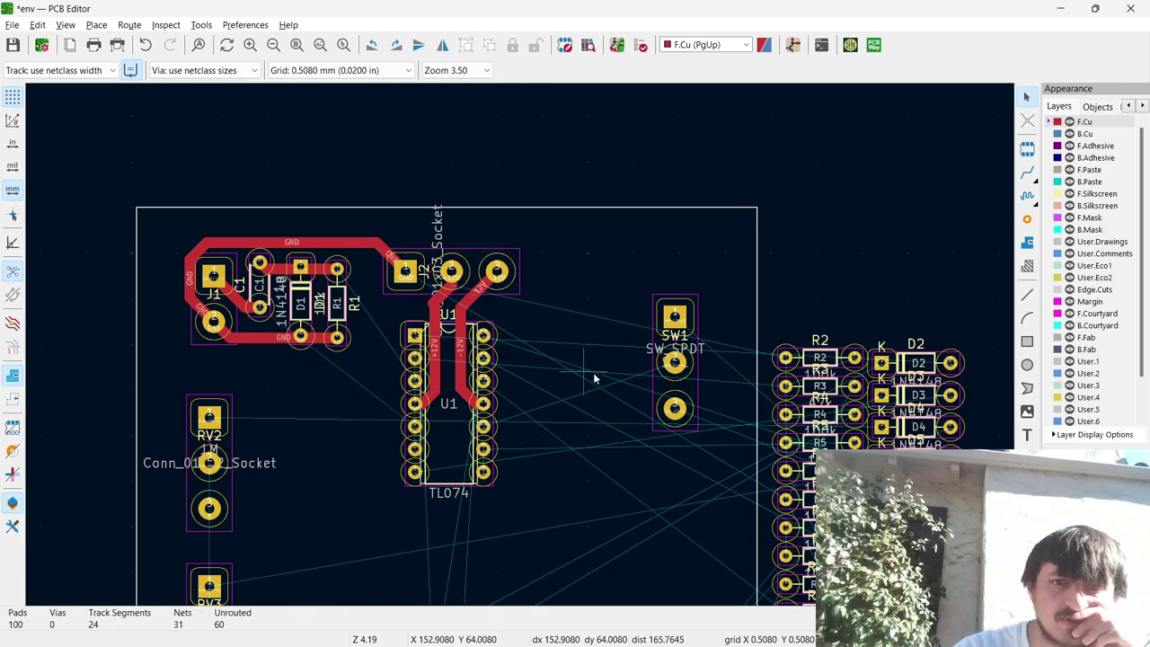
Move resistor R2 onto the board between RV2 and U1 and rotate it 90° to stand vertically.
click(819, 357)
drag(819, 358, 309, 414)
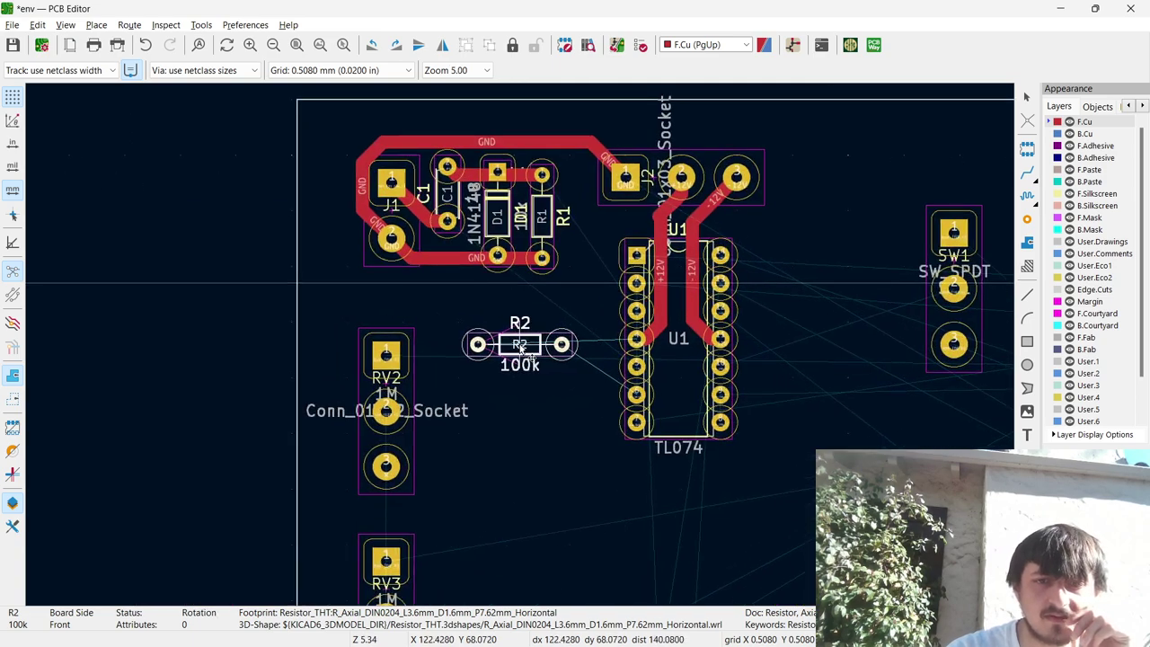
scroll(309, 413, up, 2)
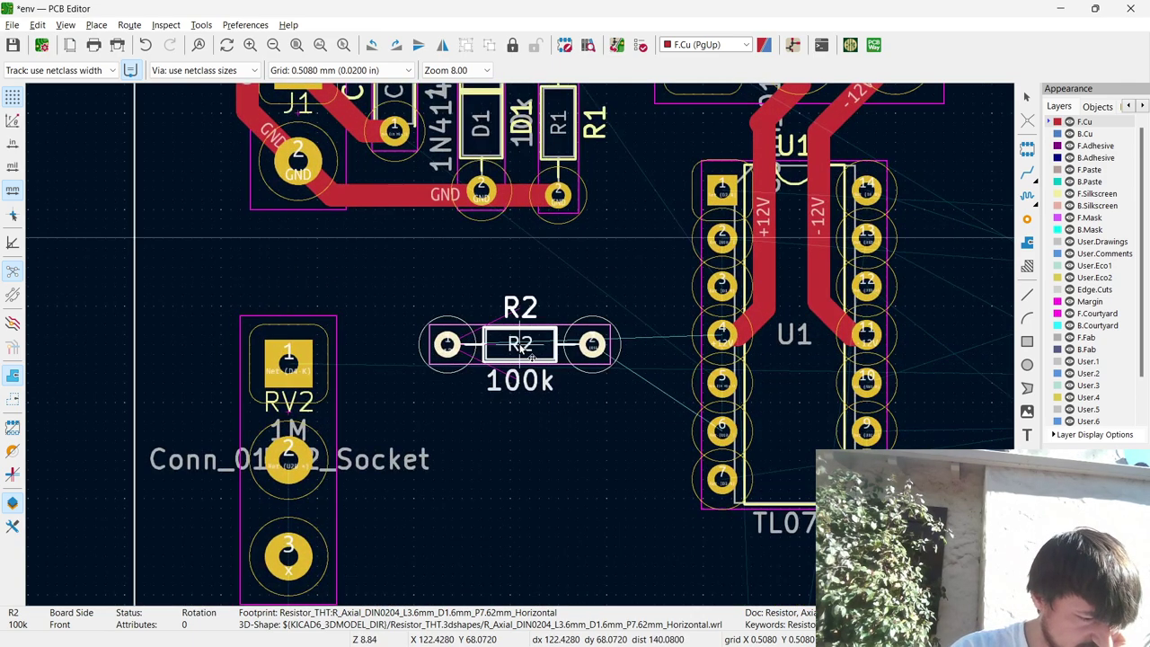
scroll(529, 351, up, 2)
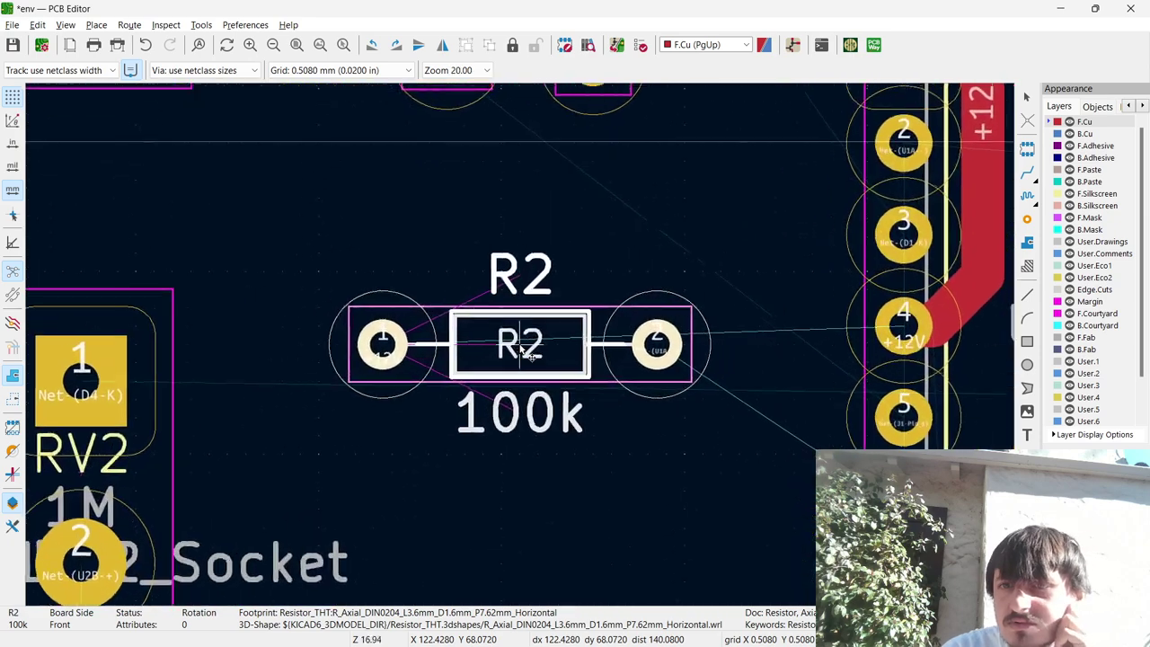
scroll(530, 352, down, 2)
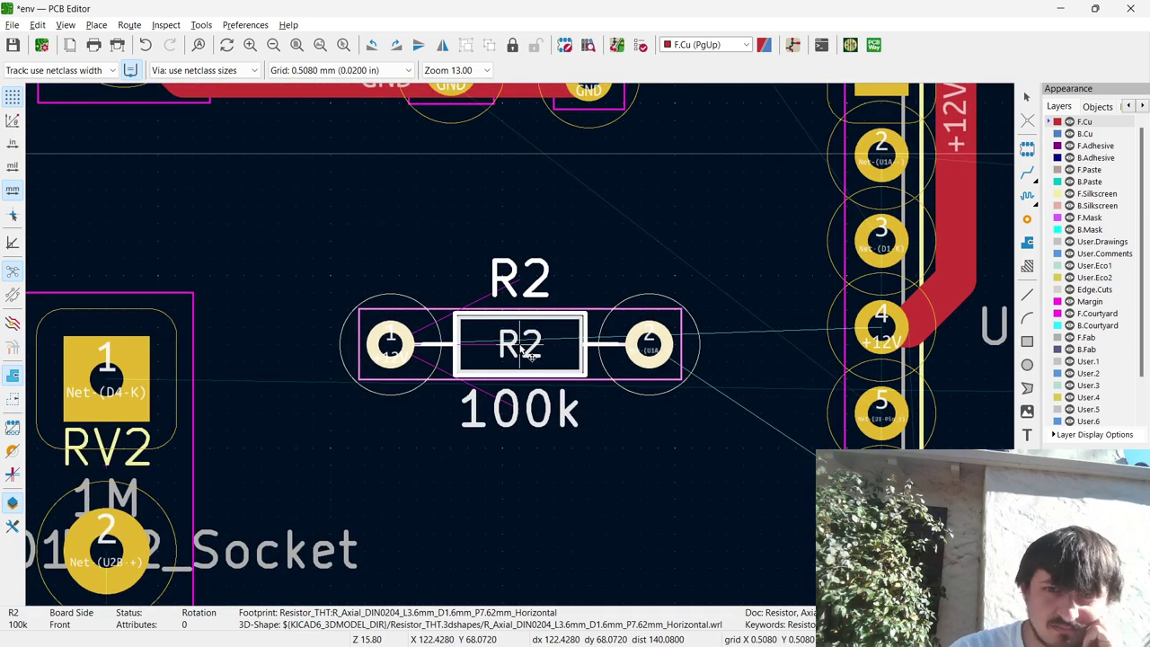
scroll(530, 352, up, 1)
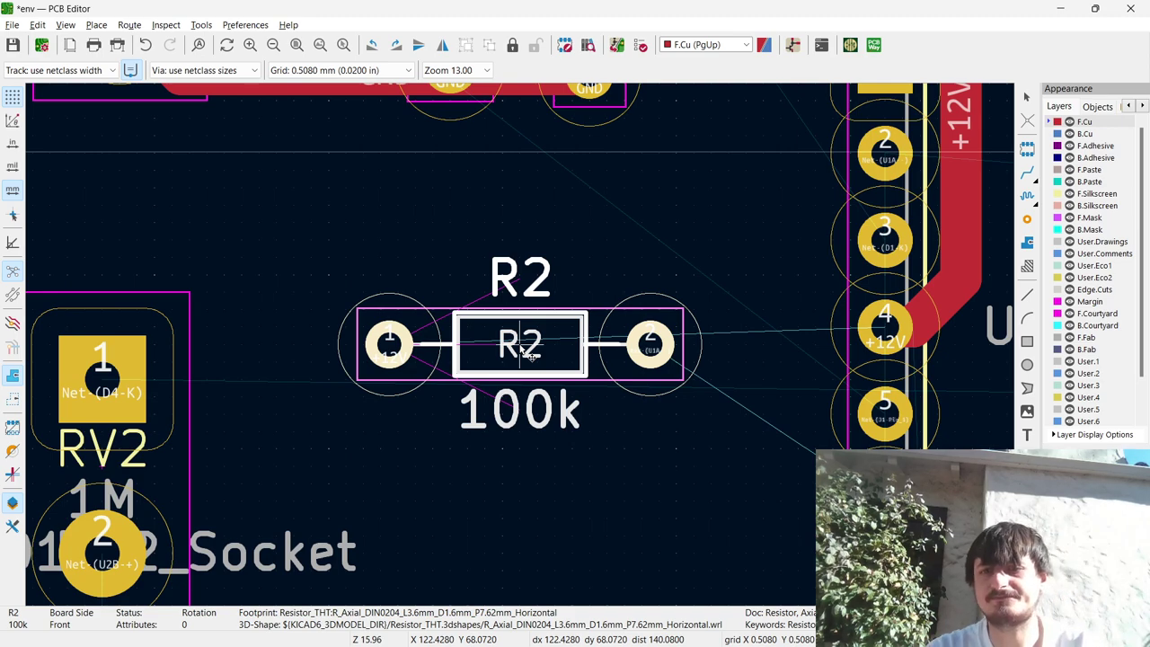
double_click(530, 352)
key(Return)
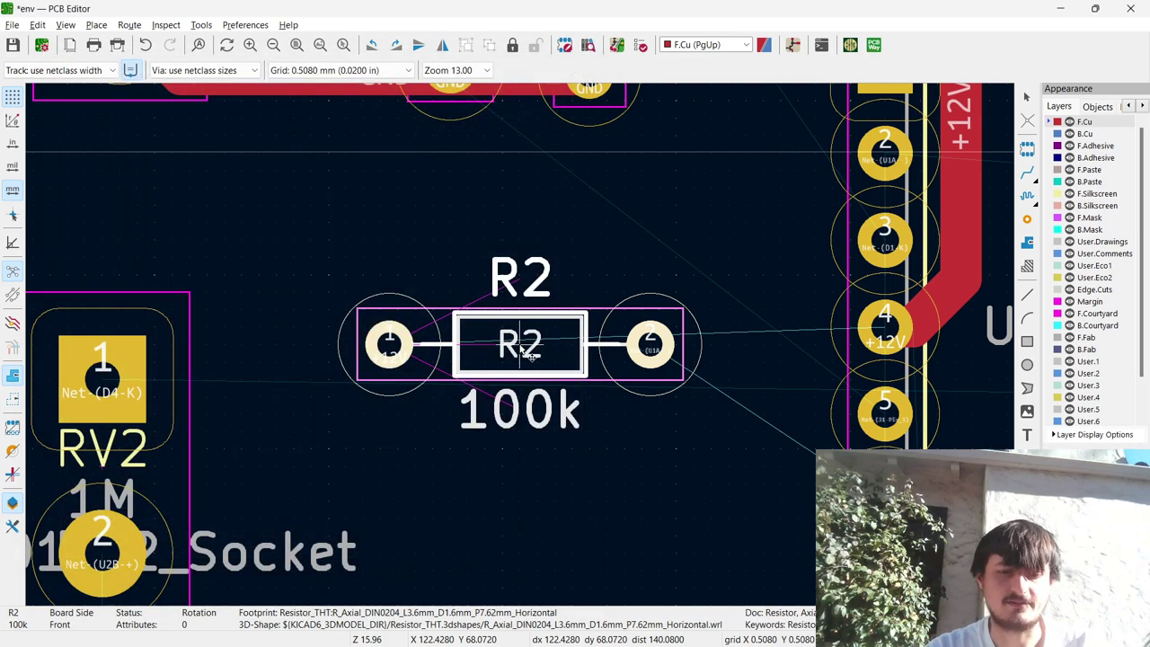
key(r)
scroll(530, 353, down, 4)
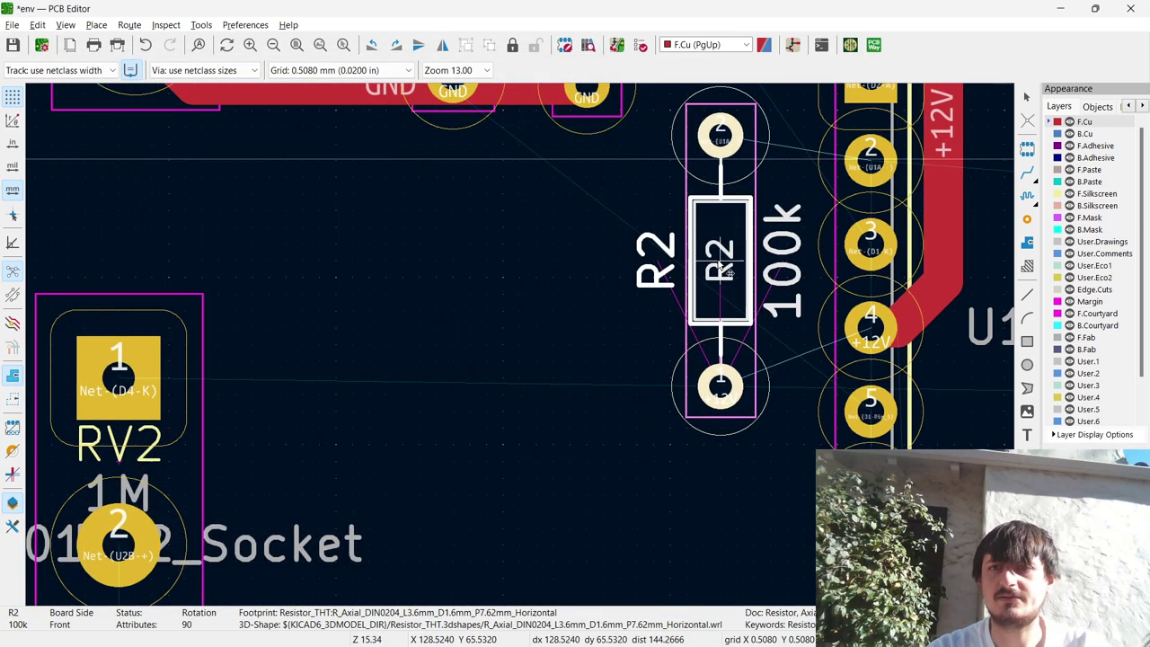
Position R2 vertically just left of U1, alongside its pins 3 to 6.
mouse_move(530, 357)
mouse_down()
mouse_move(526, 336)
mouse_move(511, 329)
mouse_move(505, 368)
mouse_move(491, 380)
mouse_move(513, 372)
mouse_move(502, 368)
mouse_move(534, 372)
mouse_up()
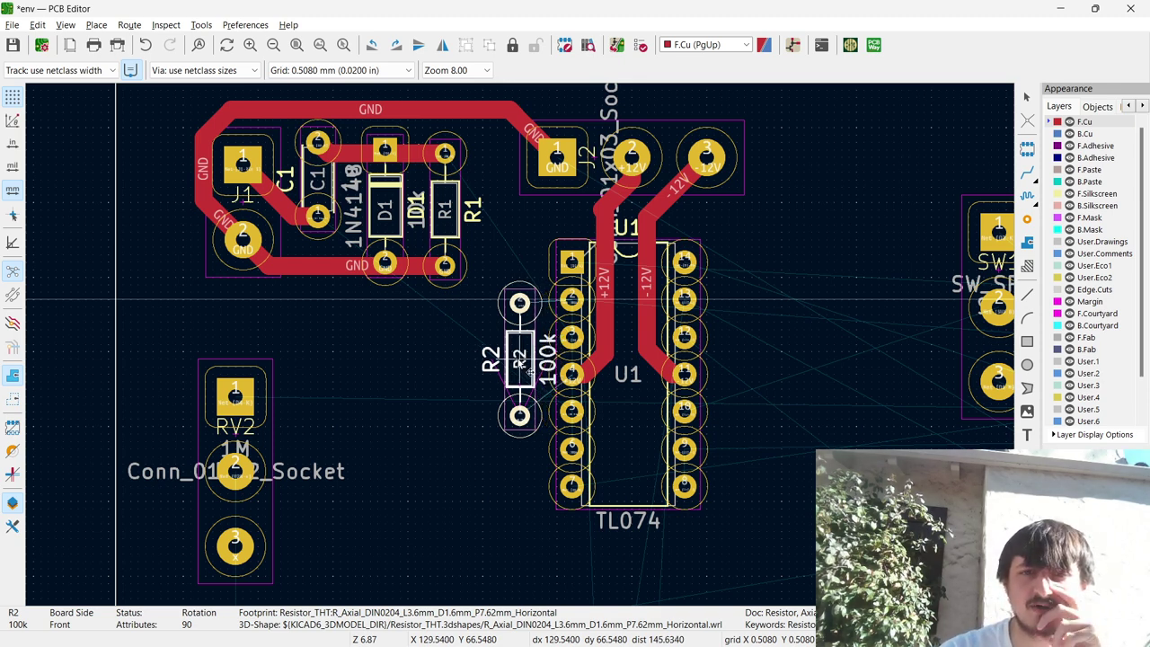
drag(530, 368, 526, 289)
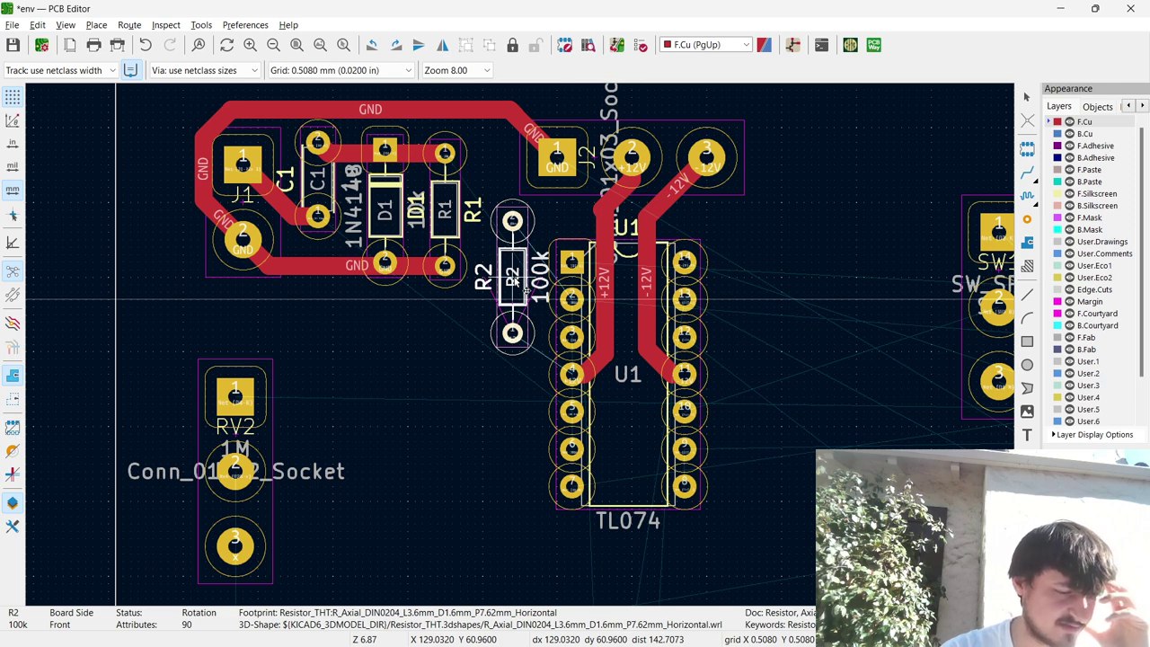
drag(525, 289, 530, 404)
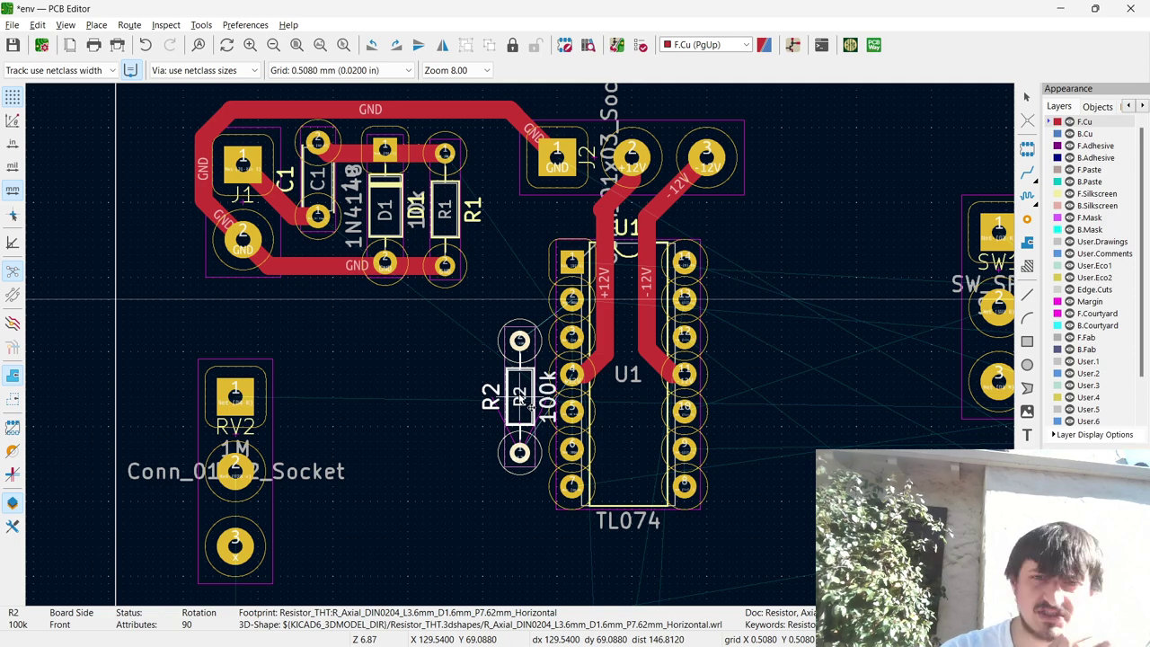
Move diode D2 directly above R2 beside U1, rotated to -90° with its cathode facing up.
scroll(725, 395, down, 3)
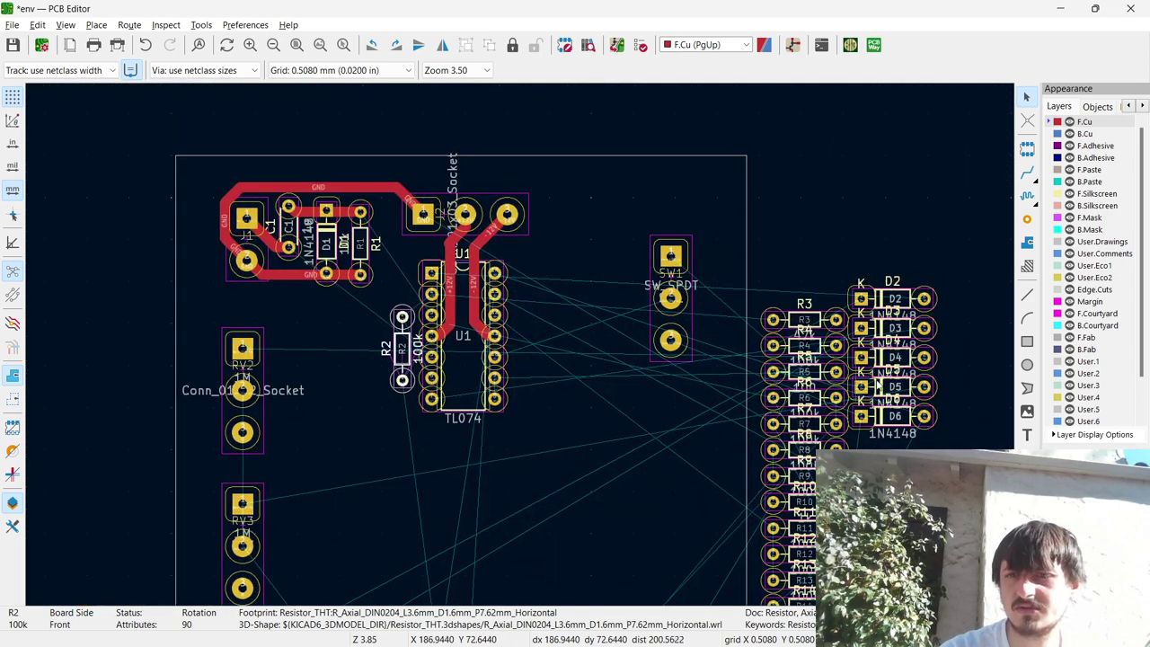
click(894, 303)
drag(894, 304, 355, 296)
scroll(355, 297, up, 3)
scroll(530, 357, up, 1)
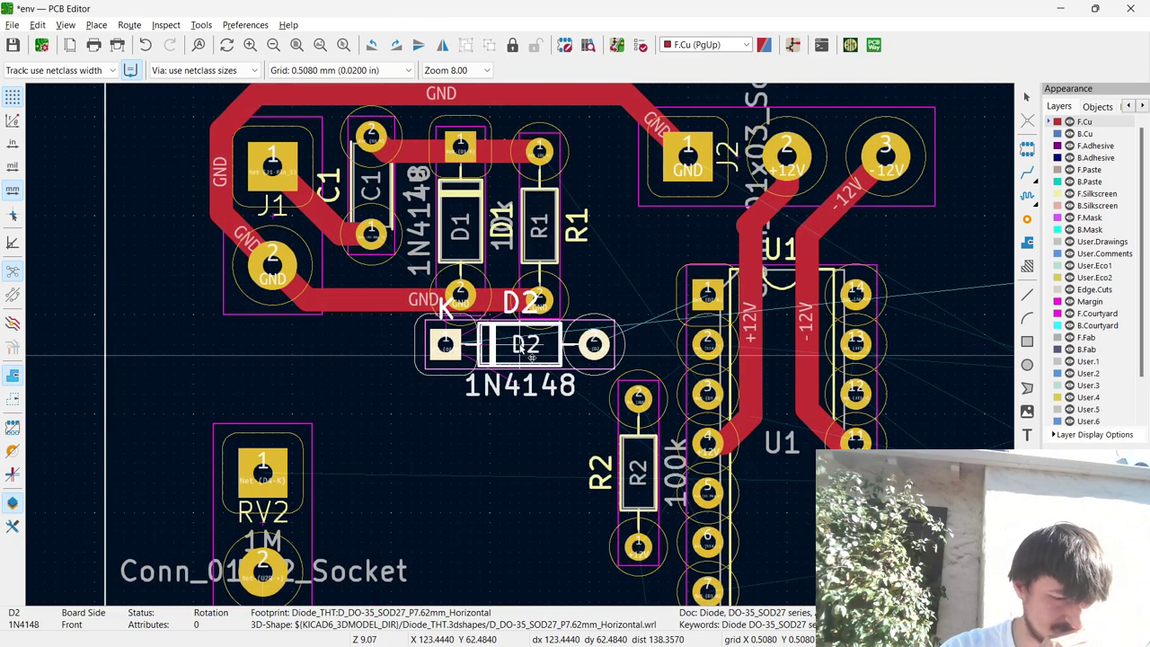
drag(522, 350, 647, 330)
key(r)
key(r)
key(r)
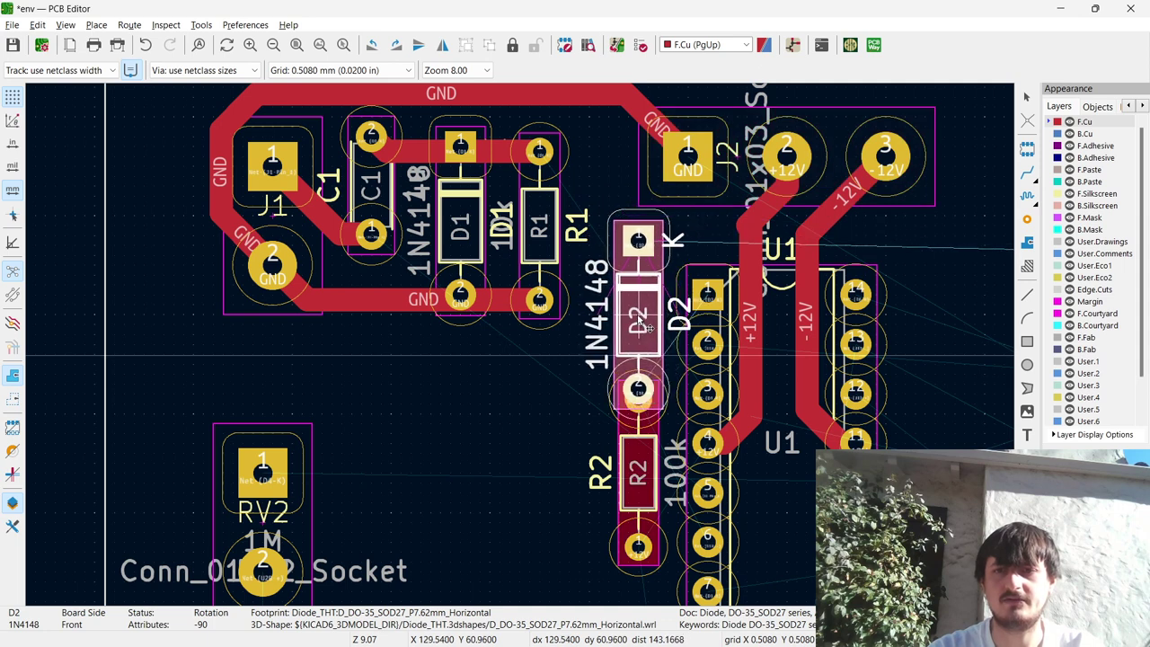
drag(649, 327, 649, 328)
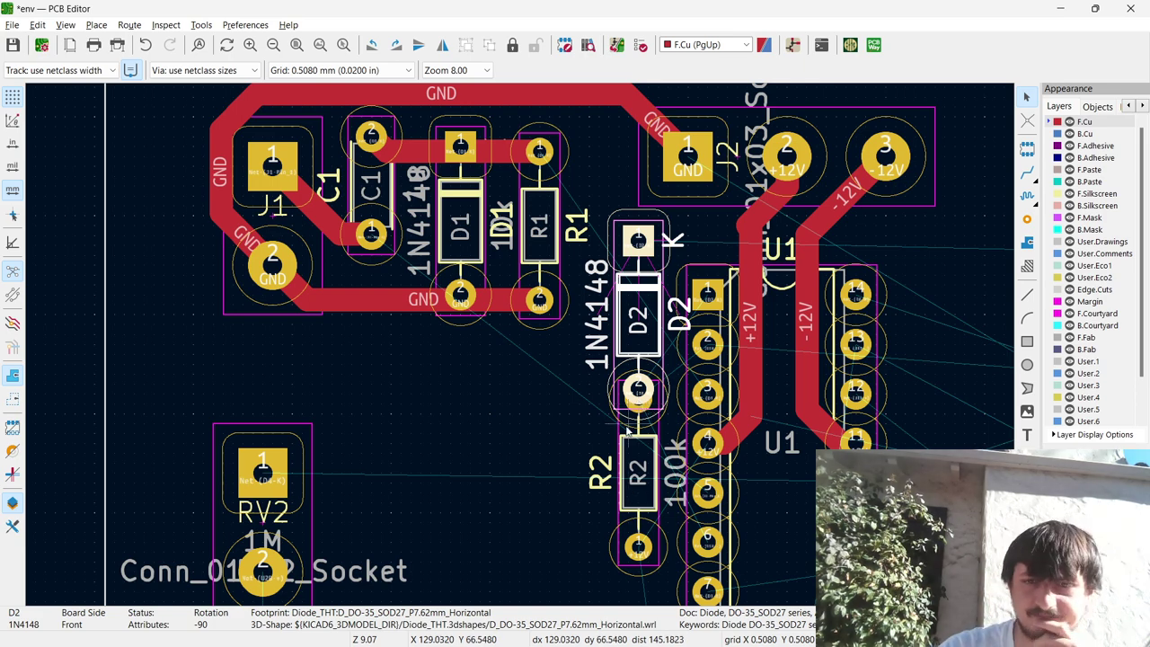
Shift R2 down in line with D2 so that their neighbouring pads are clear of each other.
click(627, 502)
scroll(626, 501, down, 2)
drag(529, 359, 533, 401)
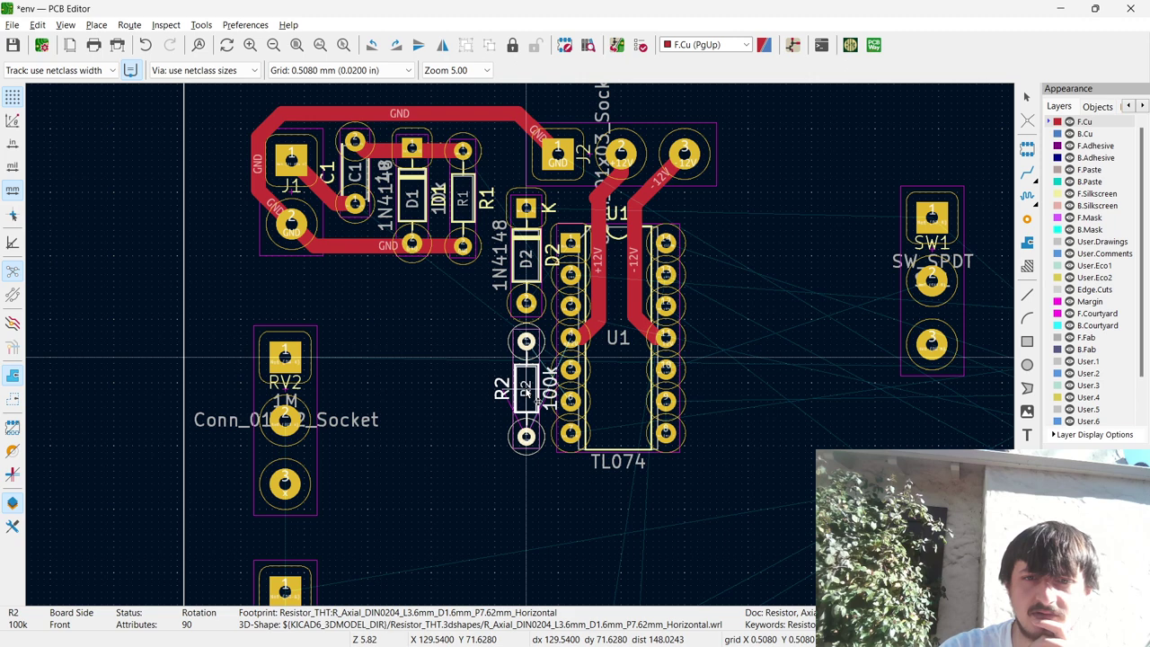
drag(537, 406, 537, 412)
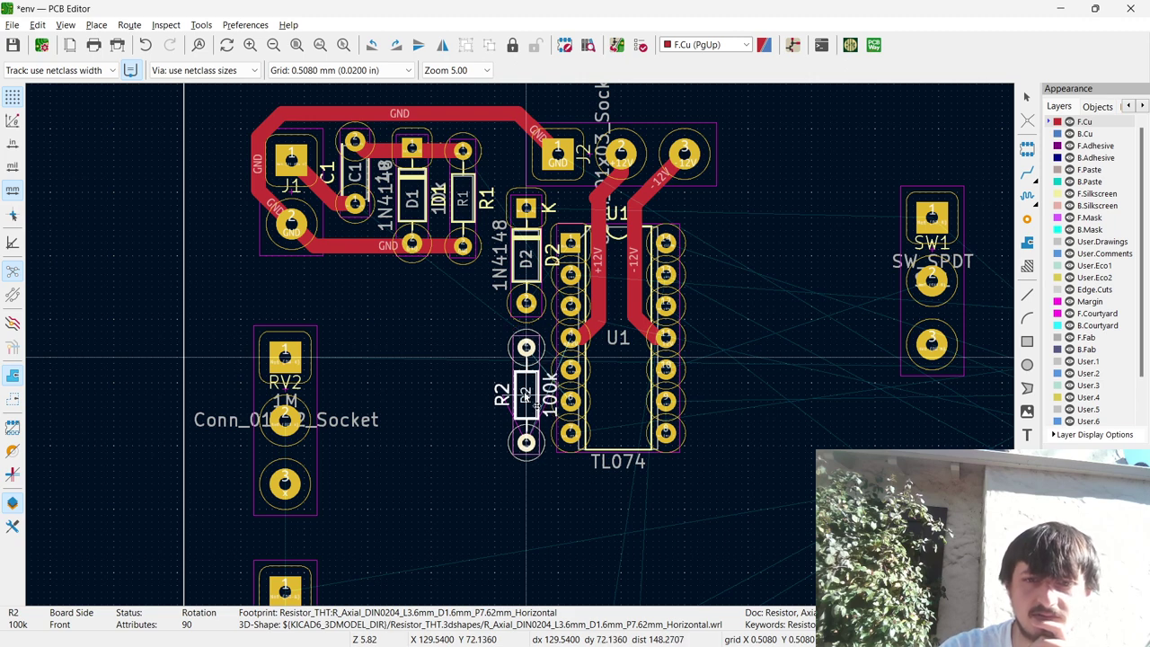
click(537, 406)
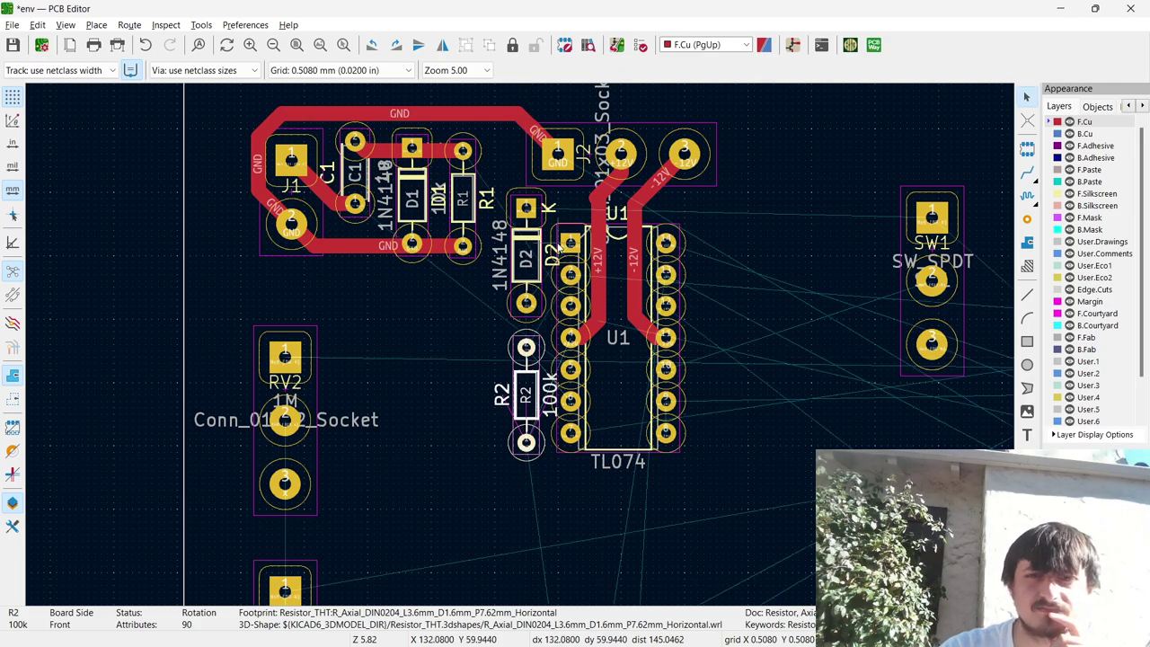
Route a B.Cu track from diode D2's cathode pad across U1's supply tracks to pin 1 of switch SW1.
scroll(554, 223, up, 4)
scroll(521, 350, down, 3)
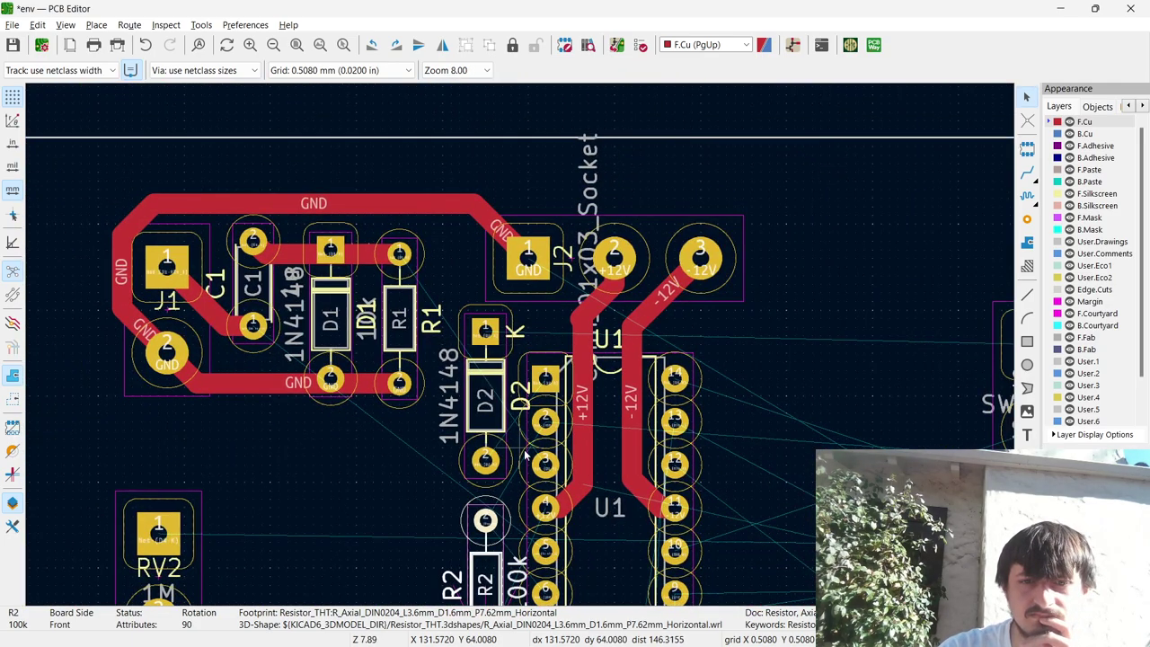
key(Page_Down)
key(x)
scroll(490, 334, down, 4)
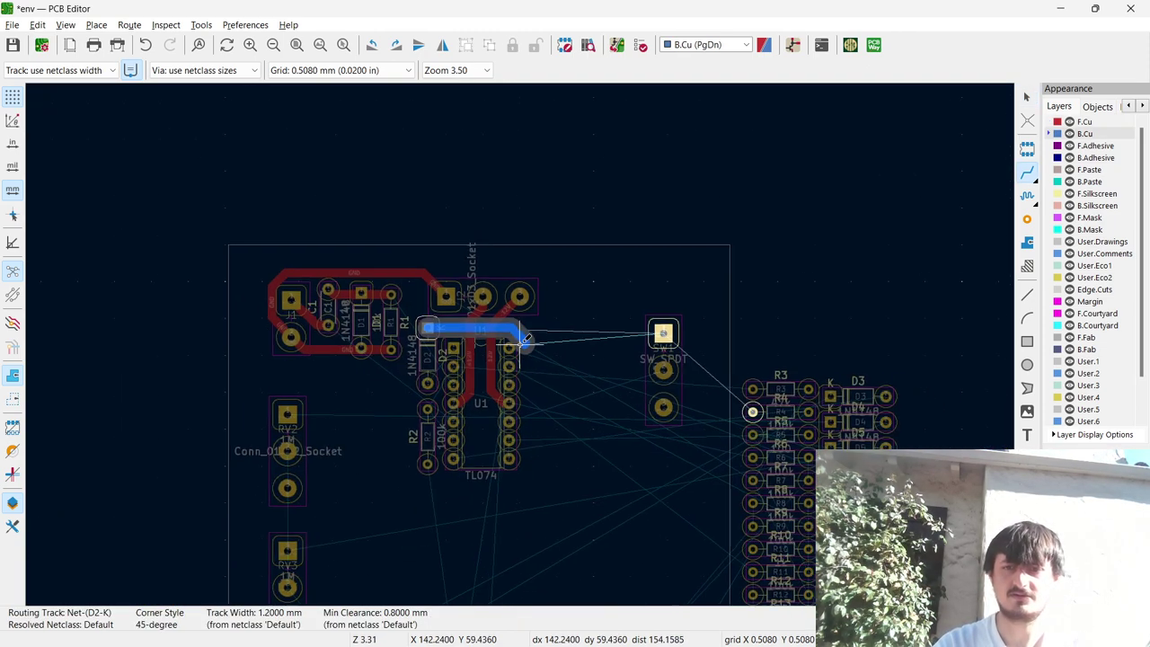
scroll(525, 339, up, 4)
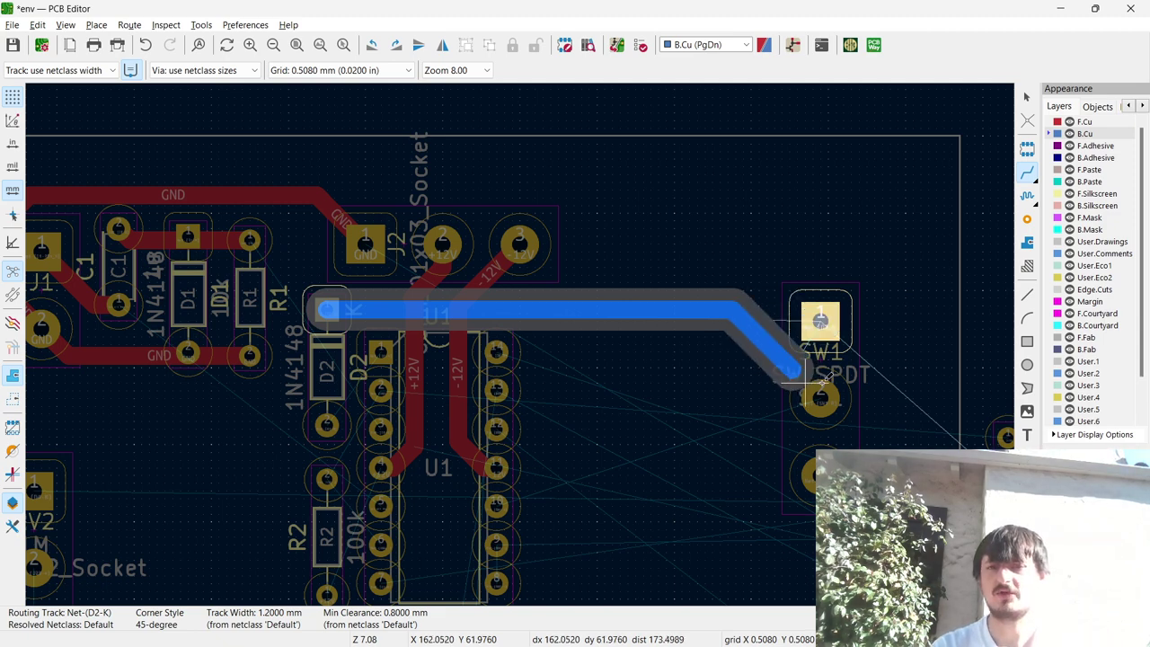
click(818, 312)
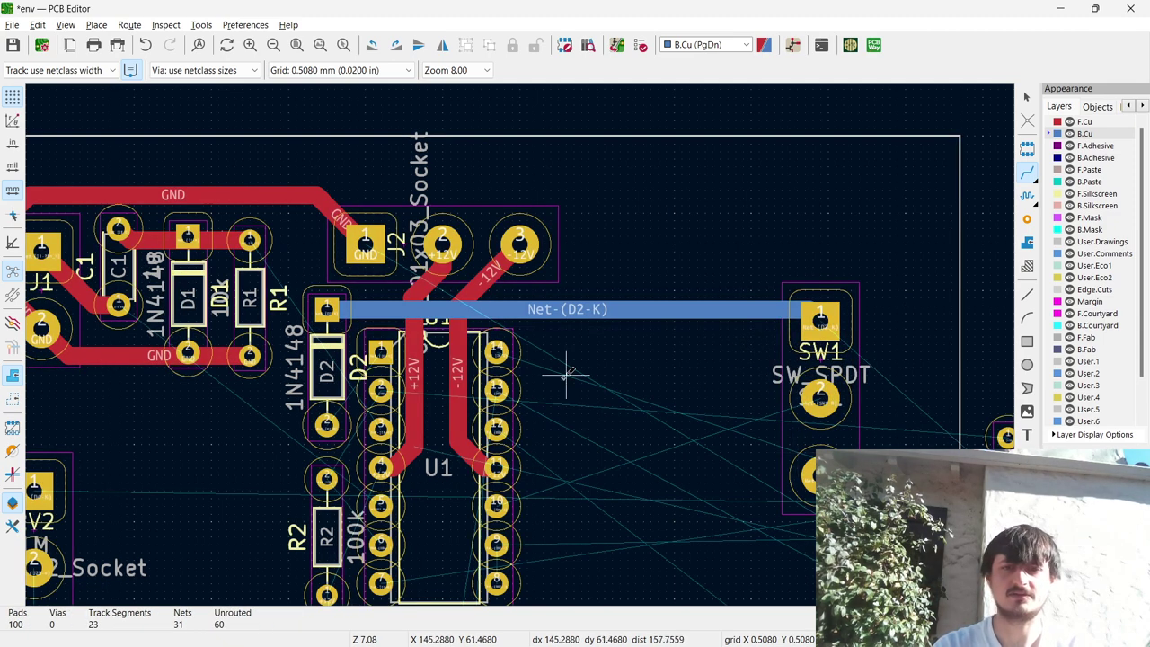
Undo the B.Cu track between D2's cathode and pin 1 of SW1.
click(516, 244)
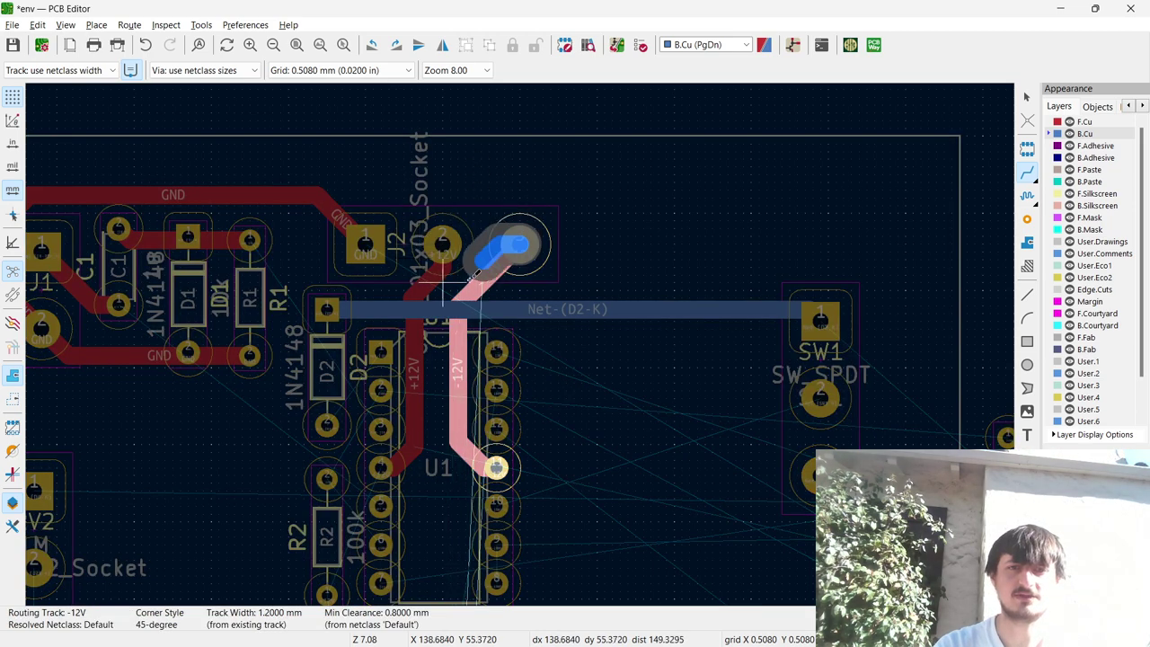
key(Escape)
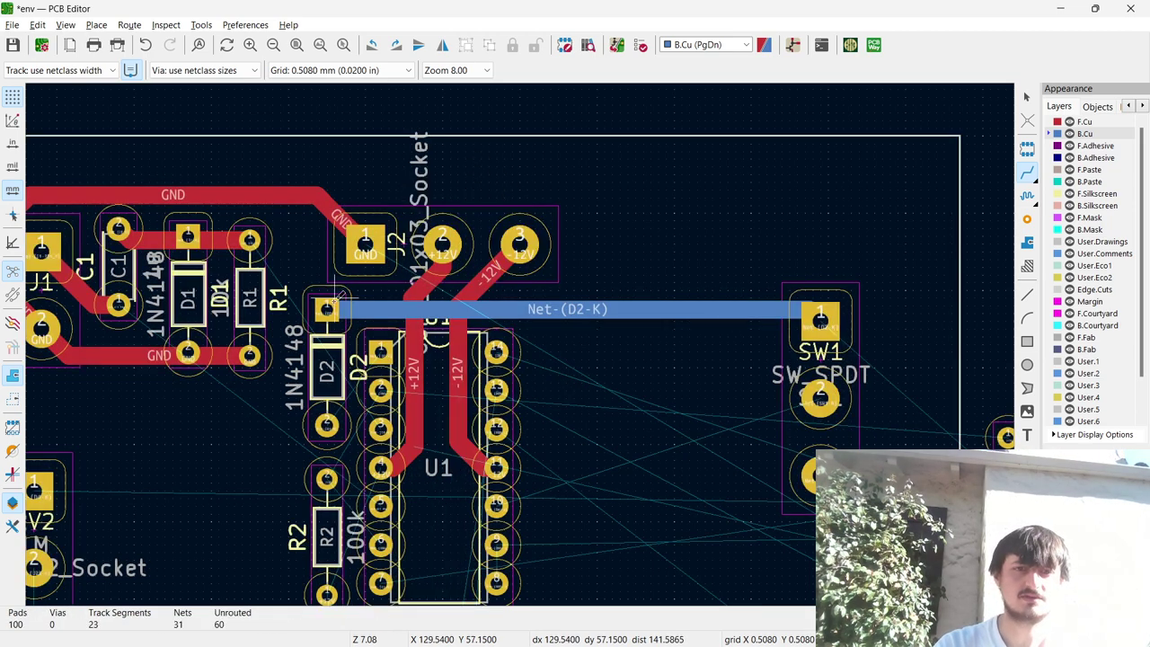
click(326, 309)
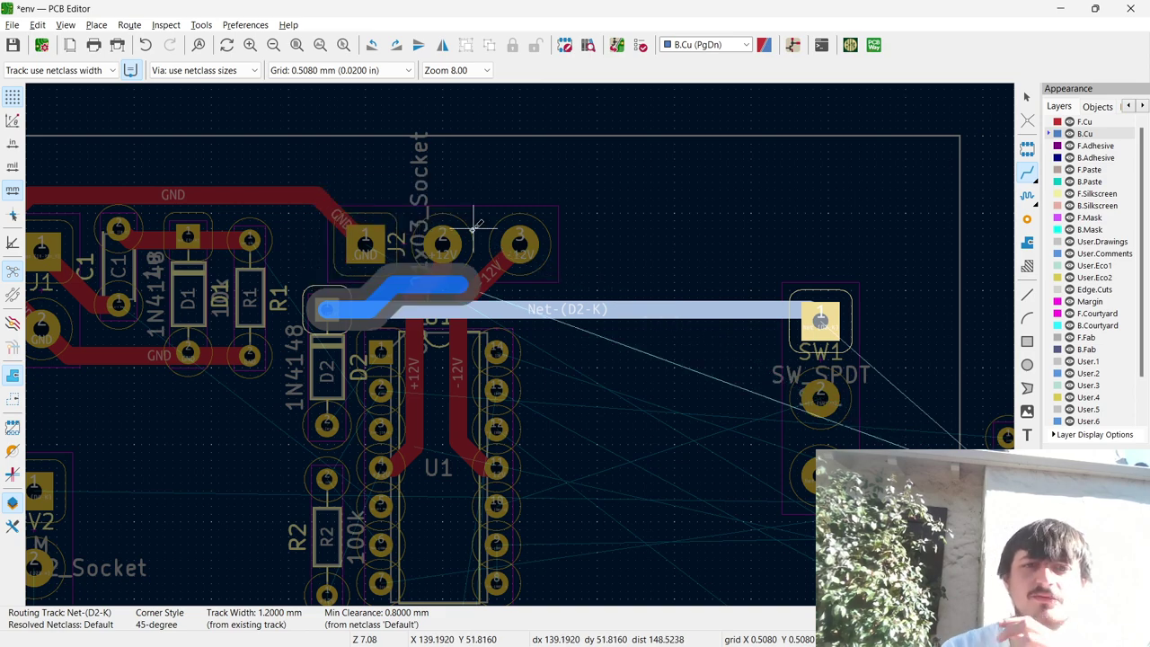
click(898, 382)
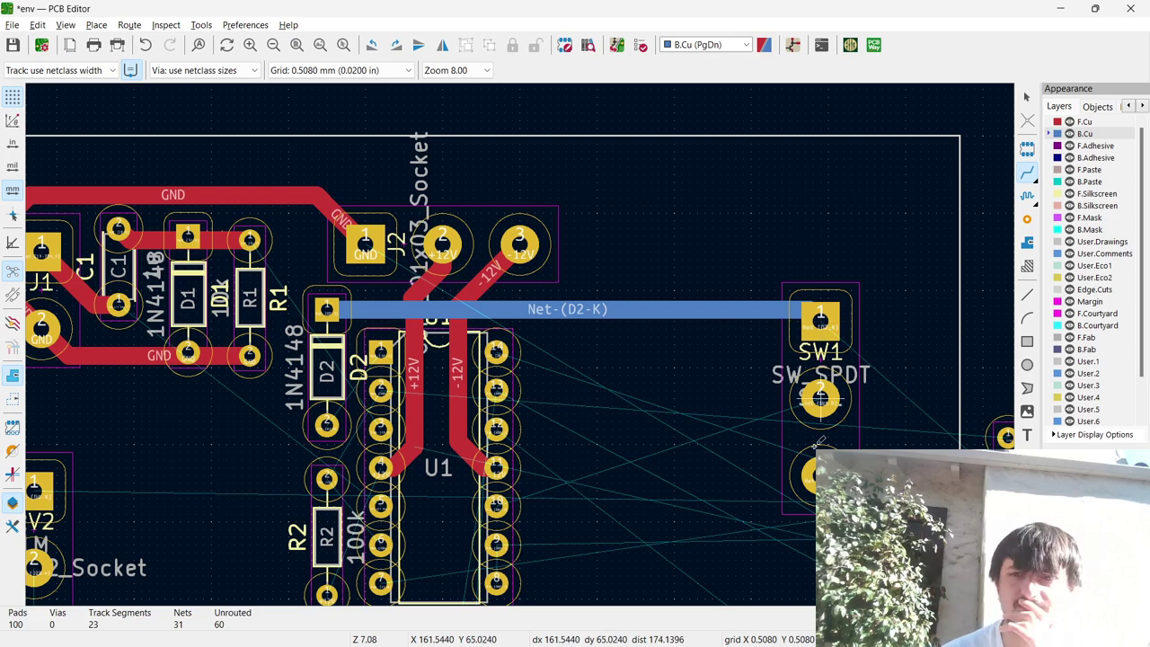
click(819, 476)
scroll(759, 485, down, 5)
scroll(543, 336, up, 3)
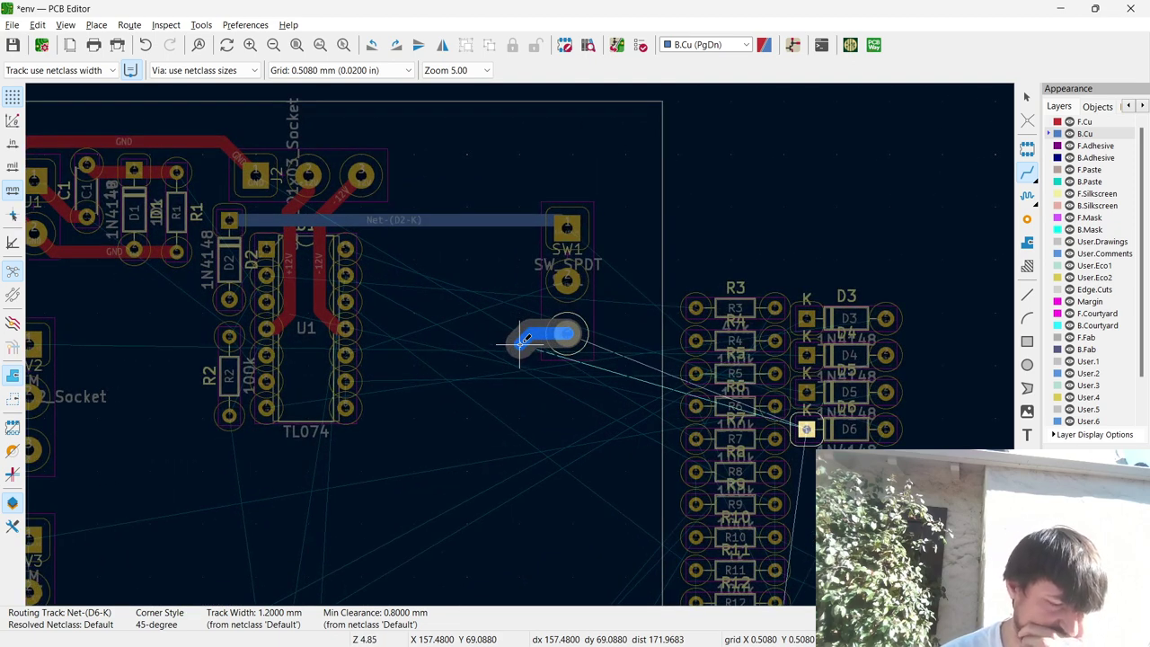
key(Escape)
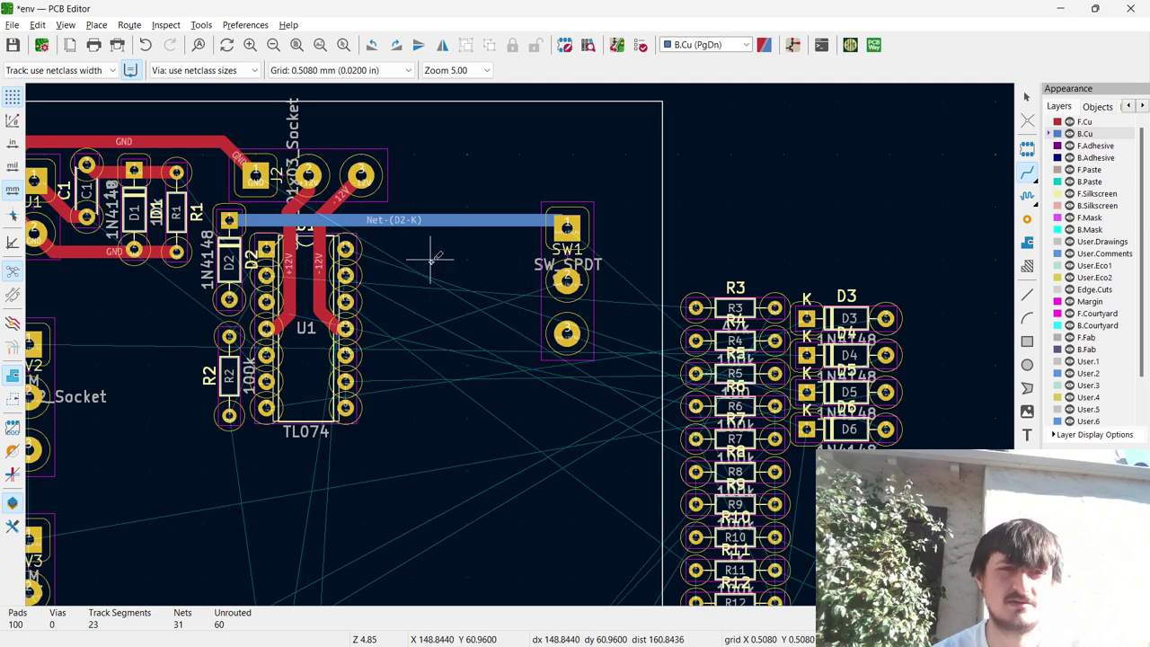
key(ctrl+z)
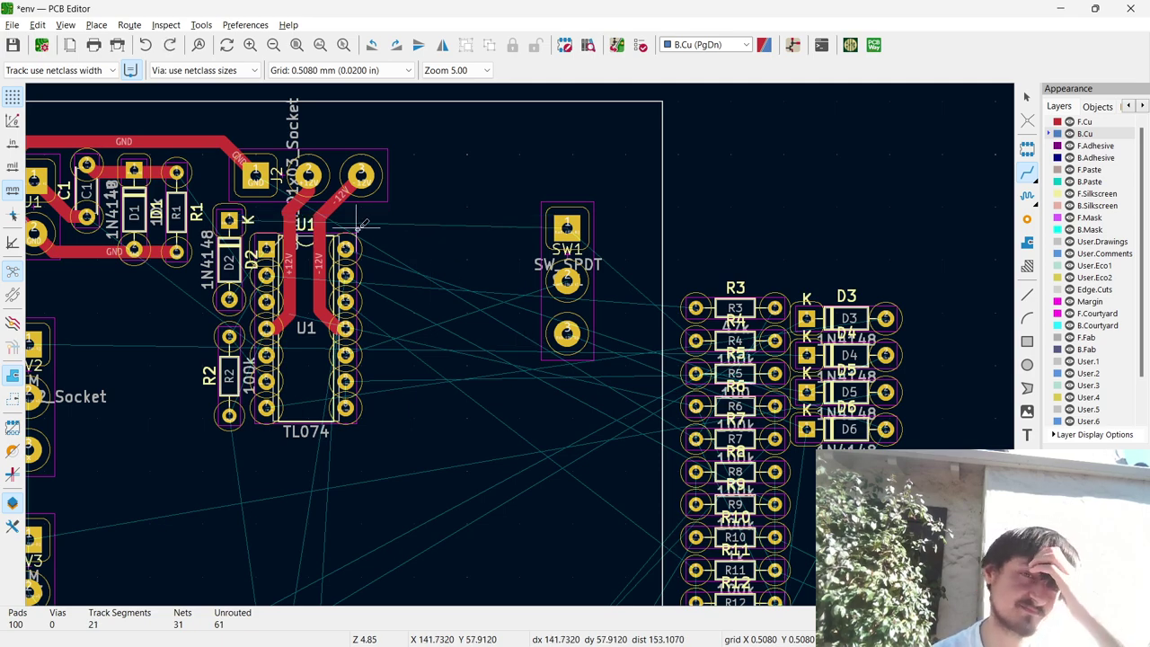
scroll(241, 350, up, 5)
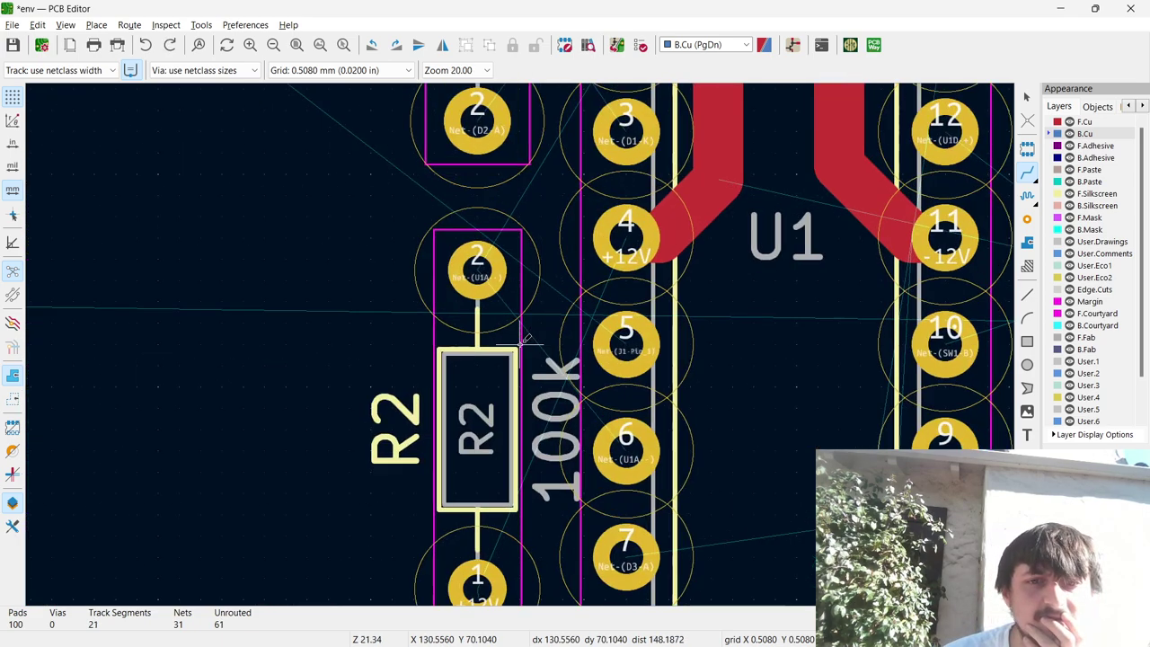
scroll(524, 337, down, 3)
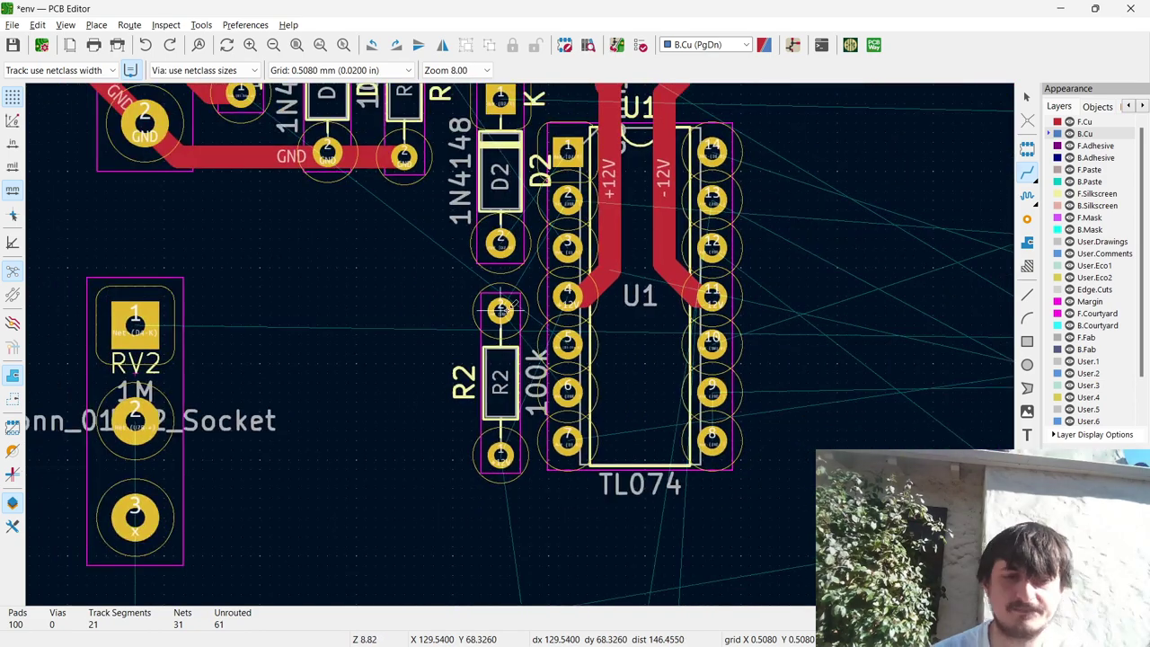
click(501, 310)
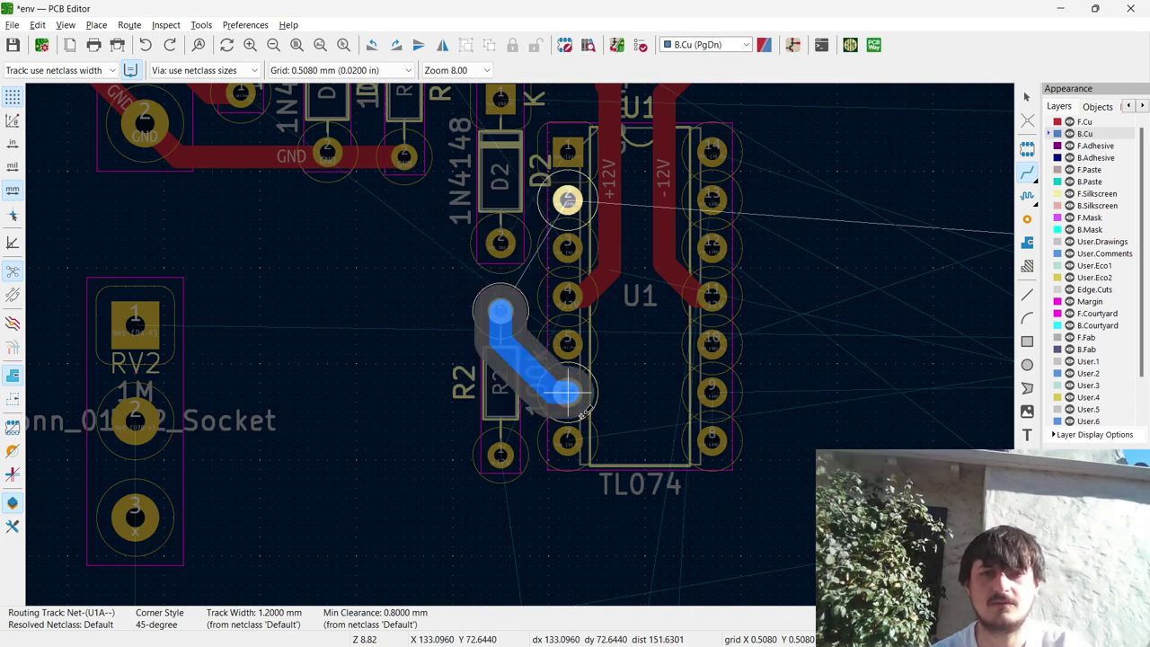
key(Escape)
click(566, 343)
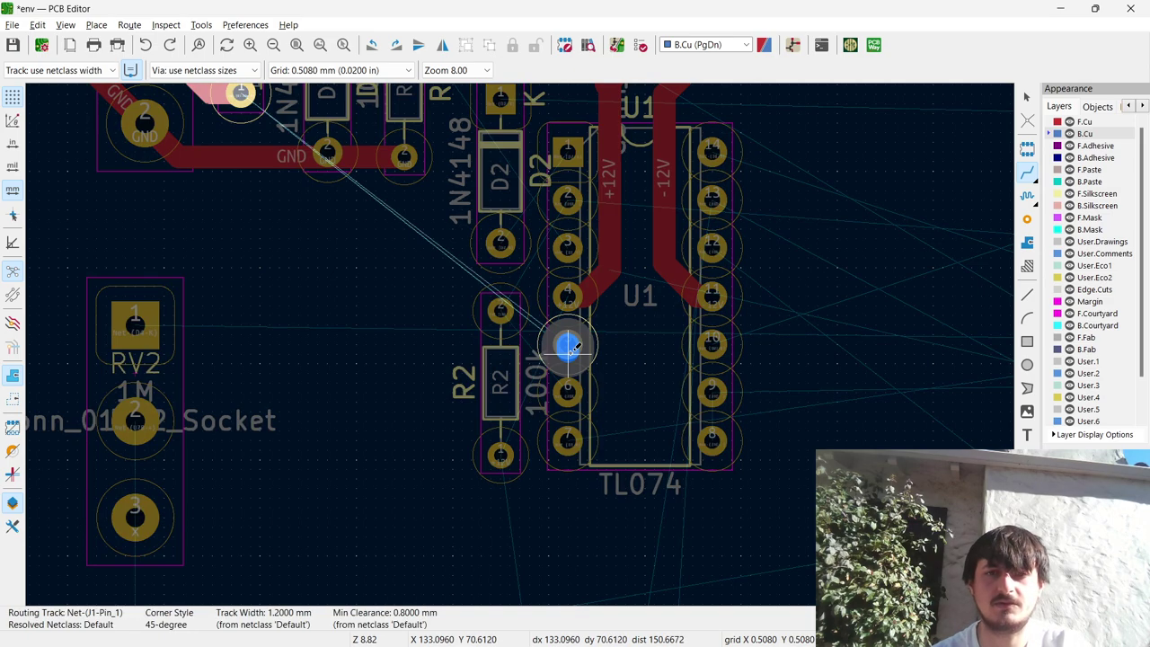
scroll(566, 343, down, 1)
scroll(520, 337, down, 1)
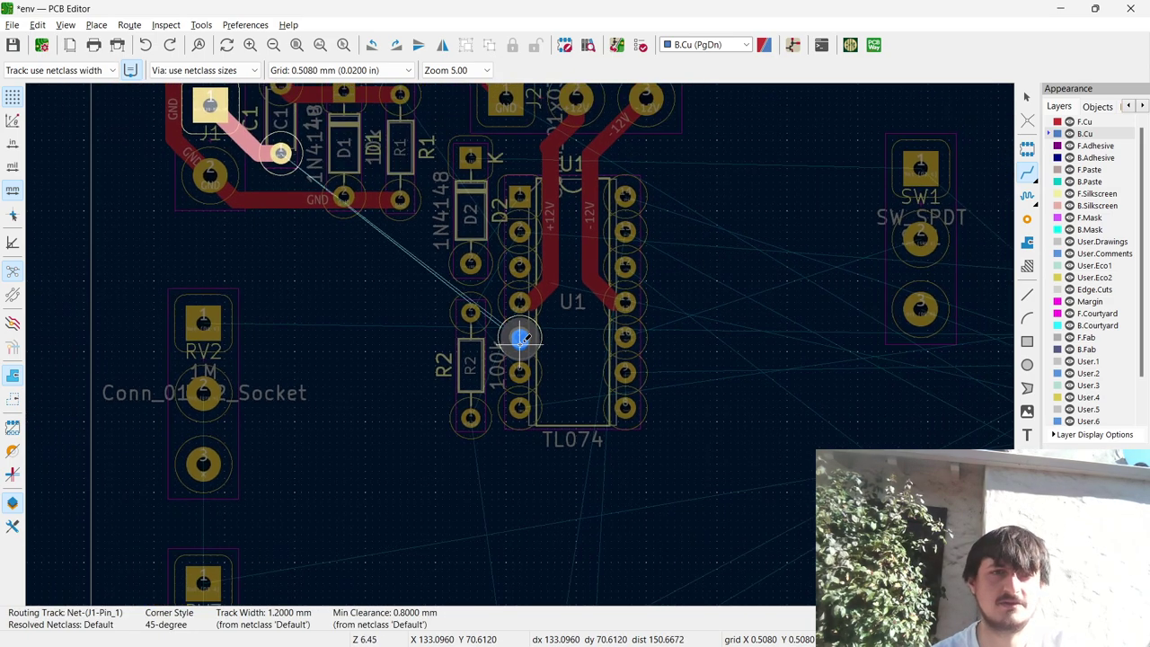
key(Escape)
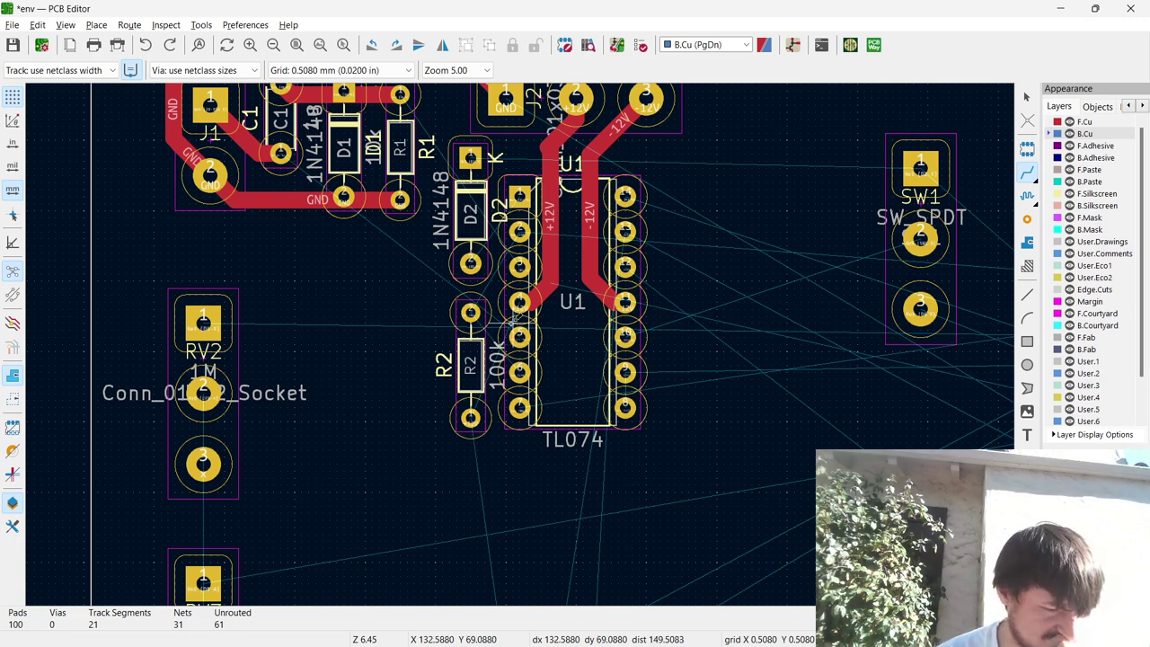
Move resistor R3 onto the board directly below R1 and rotate it to stand vertically at 90°.
scroll(456, 387, down, 3)
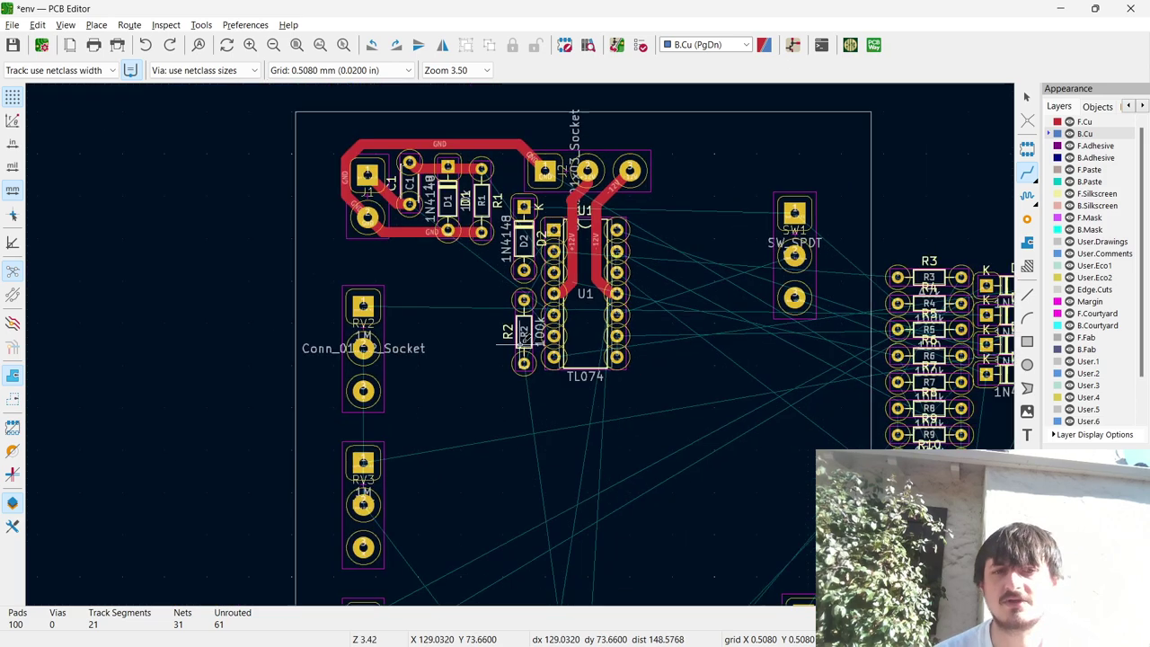
click(897, 293)
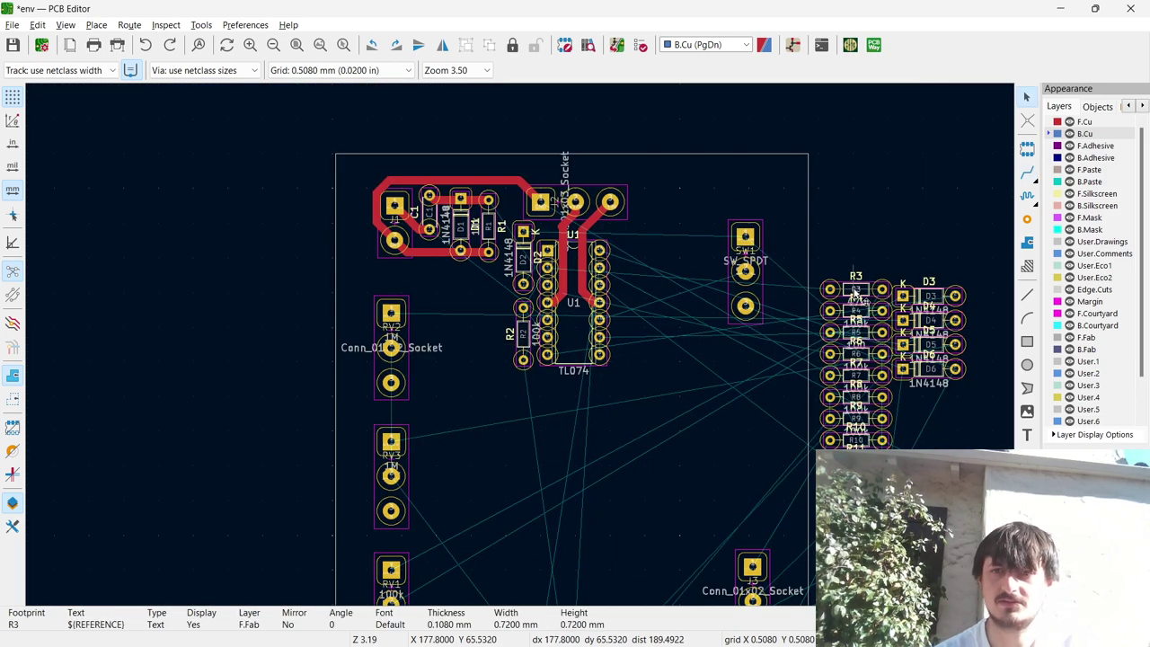
click(867, 293)
drag(867, 293, 440, 315)
scroll(440, 315, up, 2)
scroll(521, 349, up, 1)
drag(521, 349, 628, 324)
key(r)
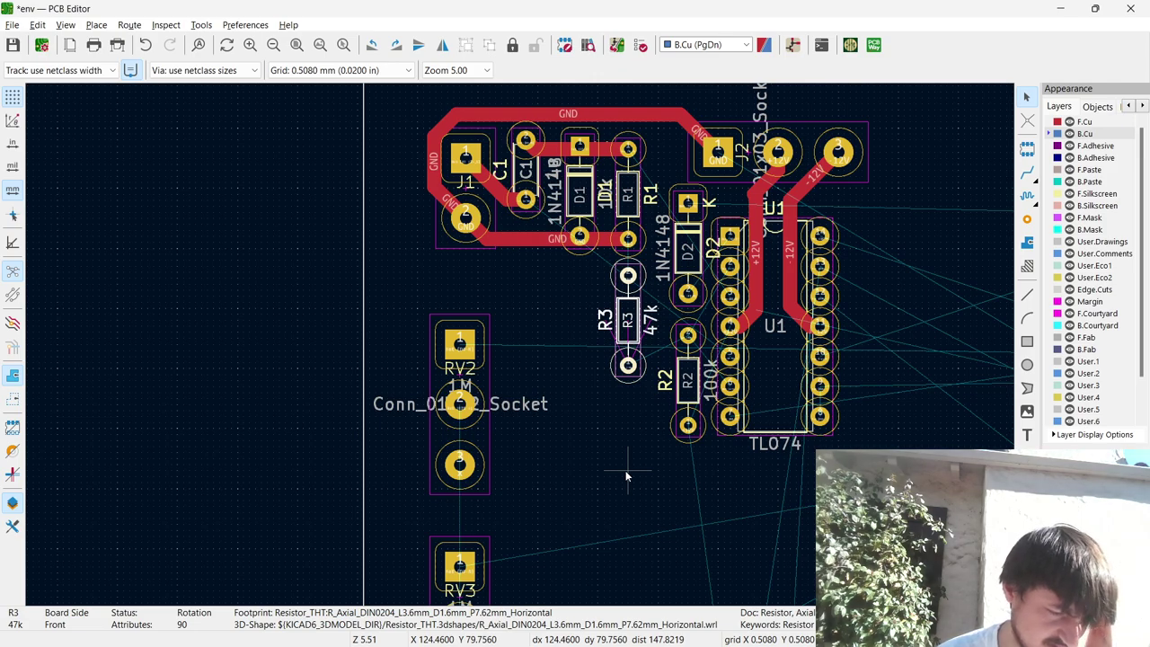
scroll(633, 370, up, 4)
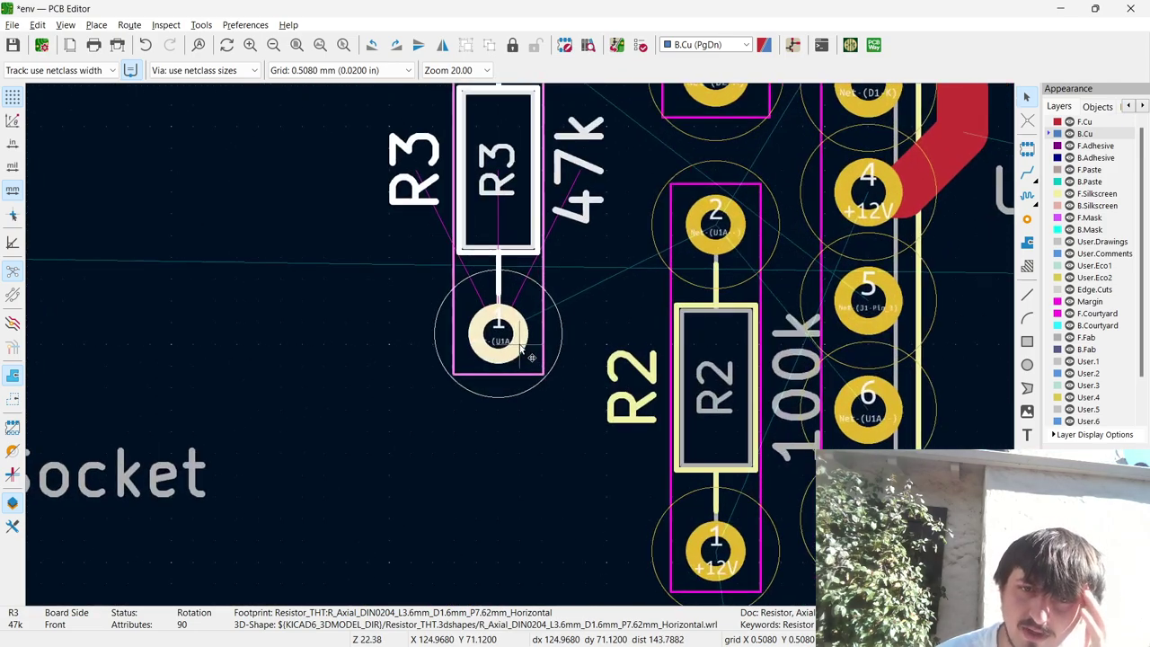
scroll(530, 356, down, 4)
scroll(531, 356, up, 5)
scroll(531, 357, down, 5)
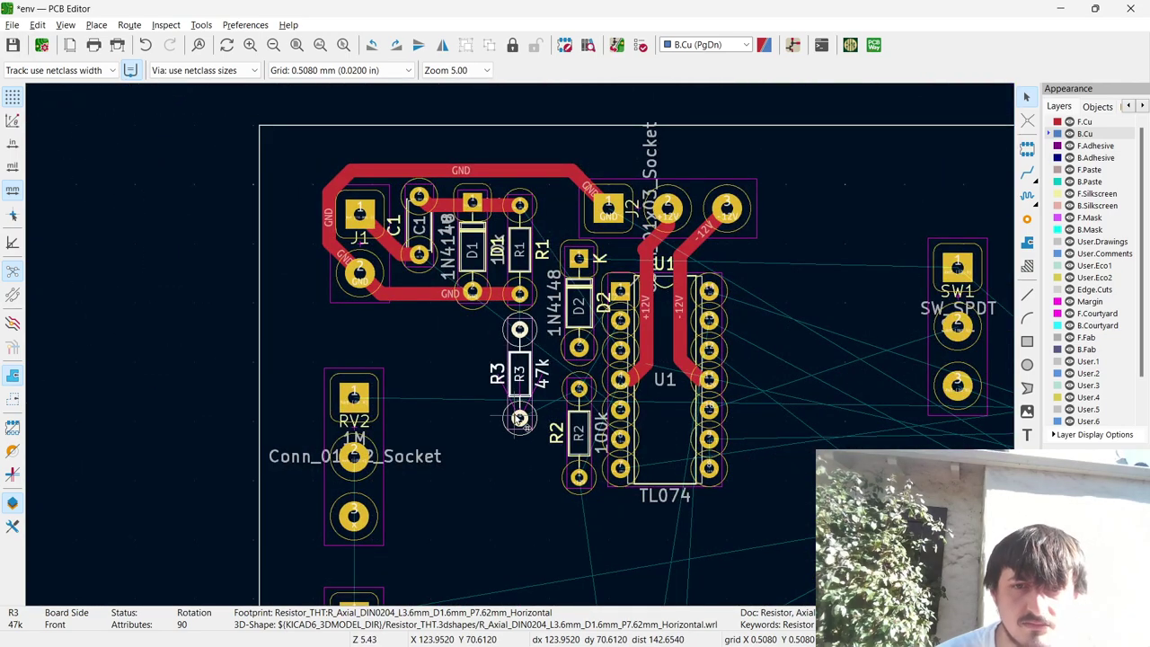
key(x)
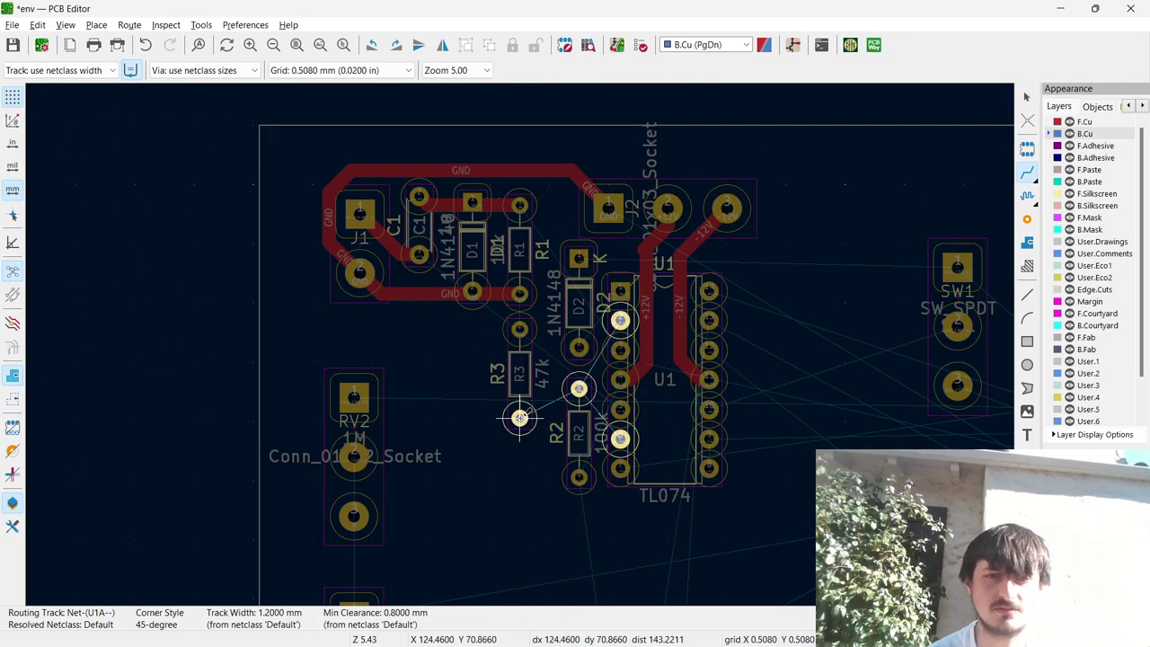
key(Escape)
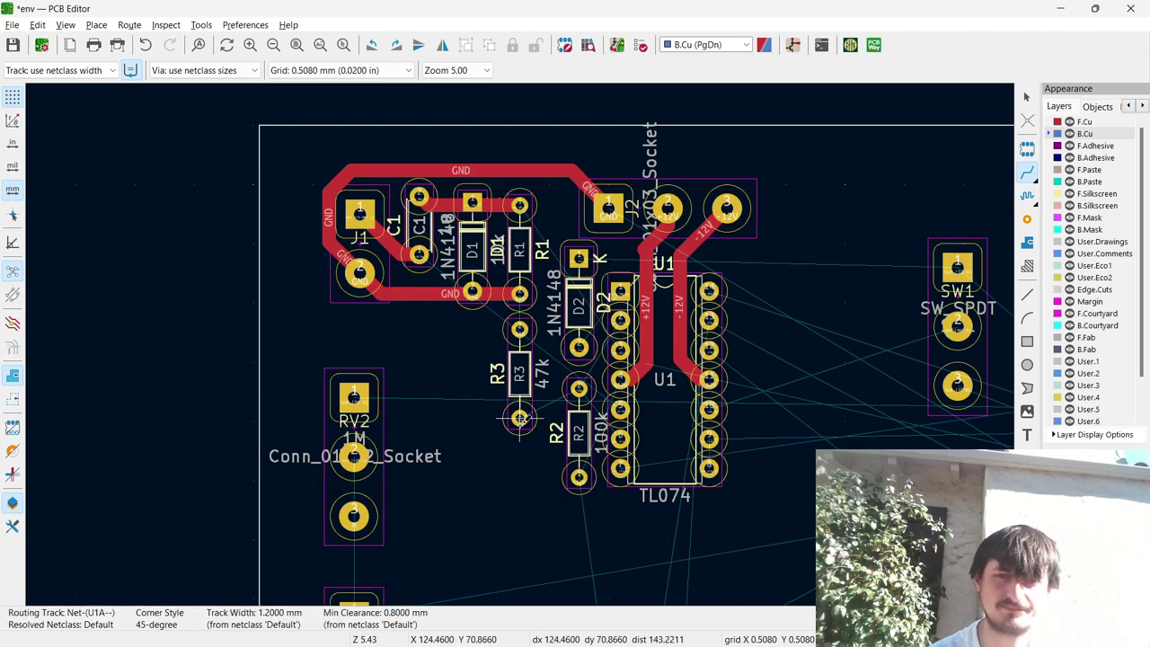
click(520, 418)
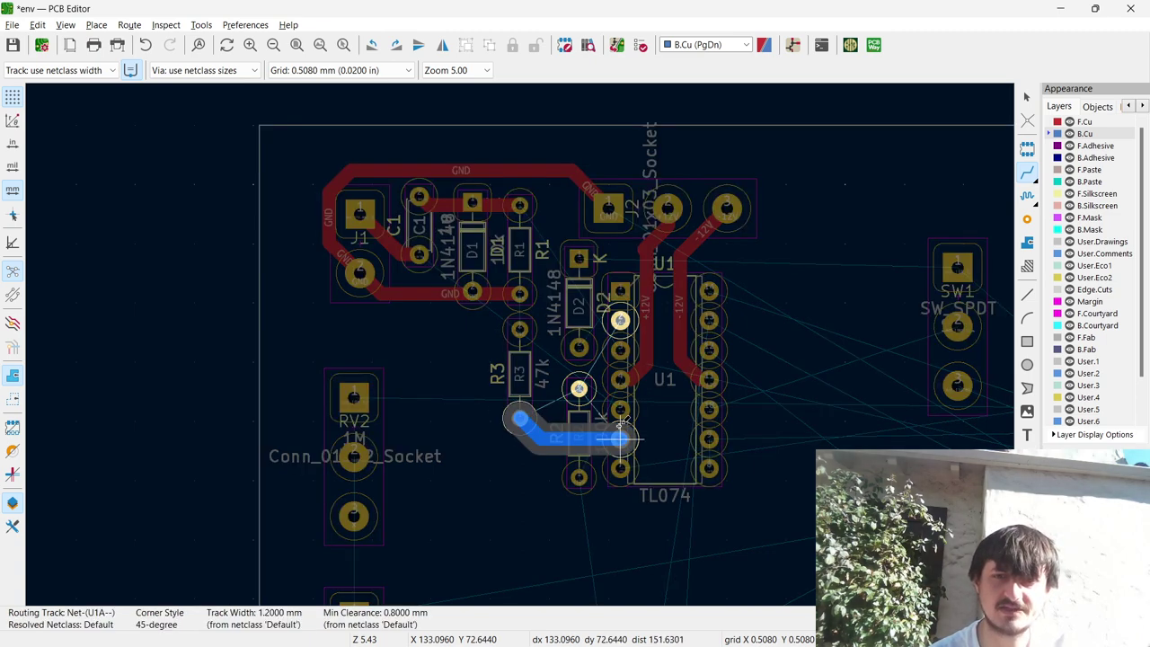
key(Escape)
click(579, 392)
key(Escape)
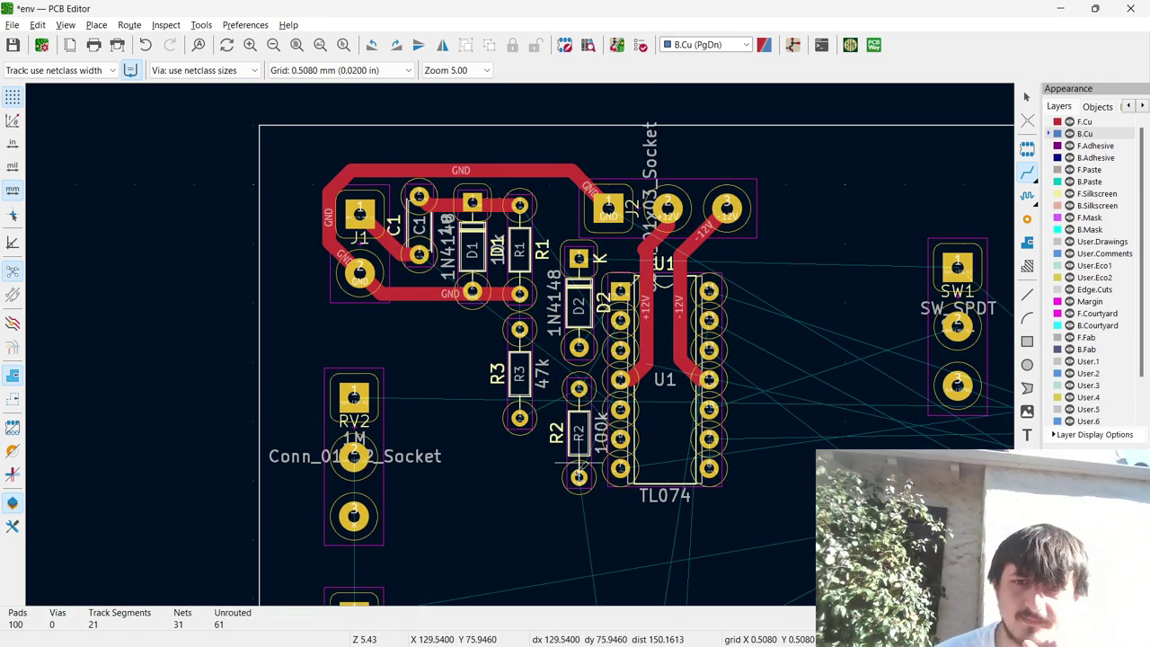
scroll(577, 490, up, 6)
scroll(519, 343, down, 5)
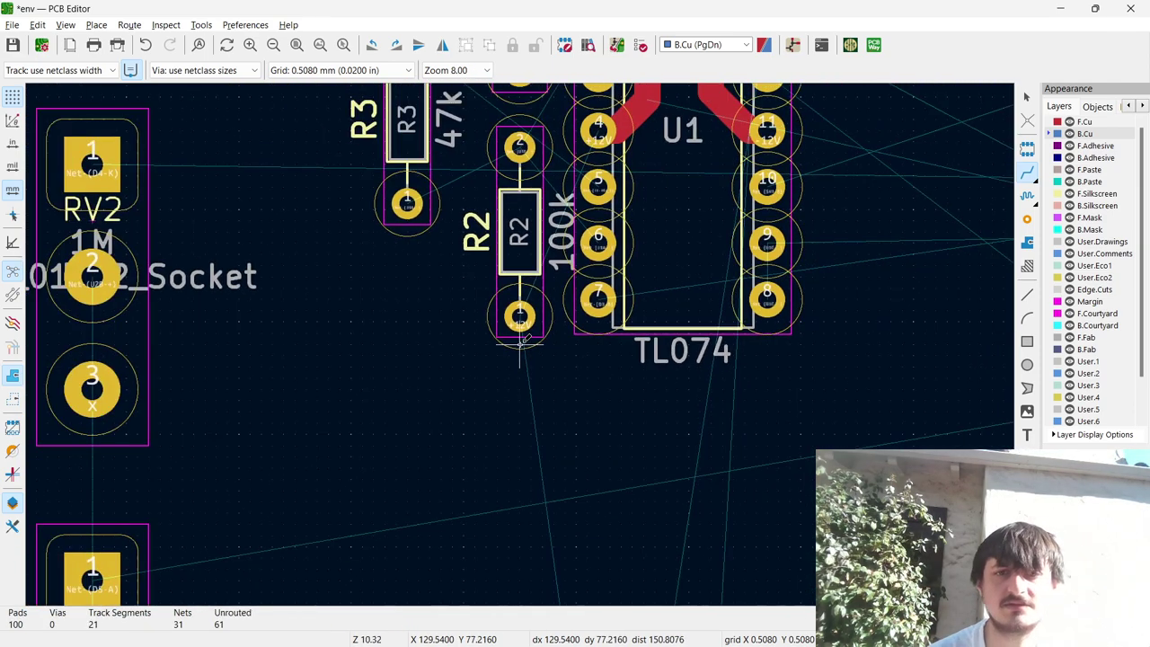
click(519, 315)
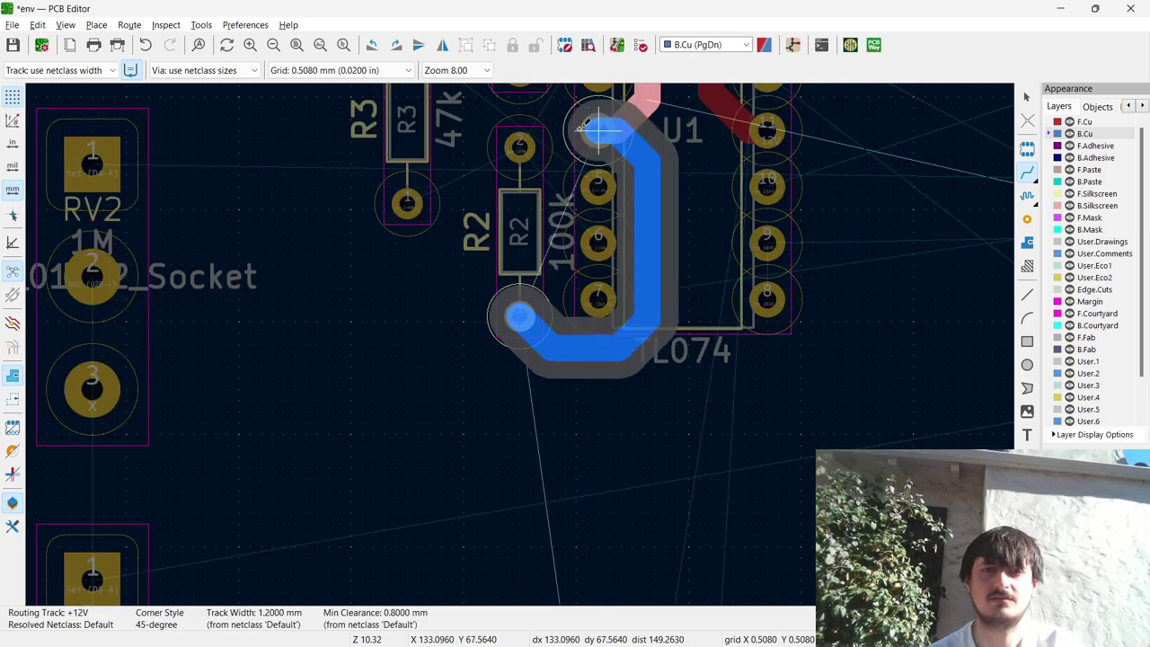
key(Escape)
key(Escape)
Shift resistor R2 slightly away from U1 toward R3, keeping its vertical orientation and height on the board.
click(526, 205)
key(m)
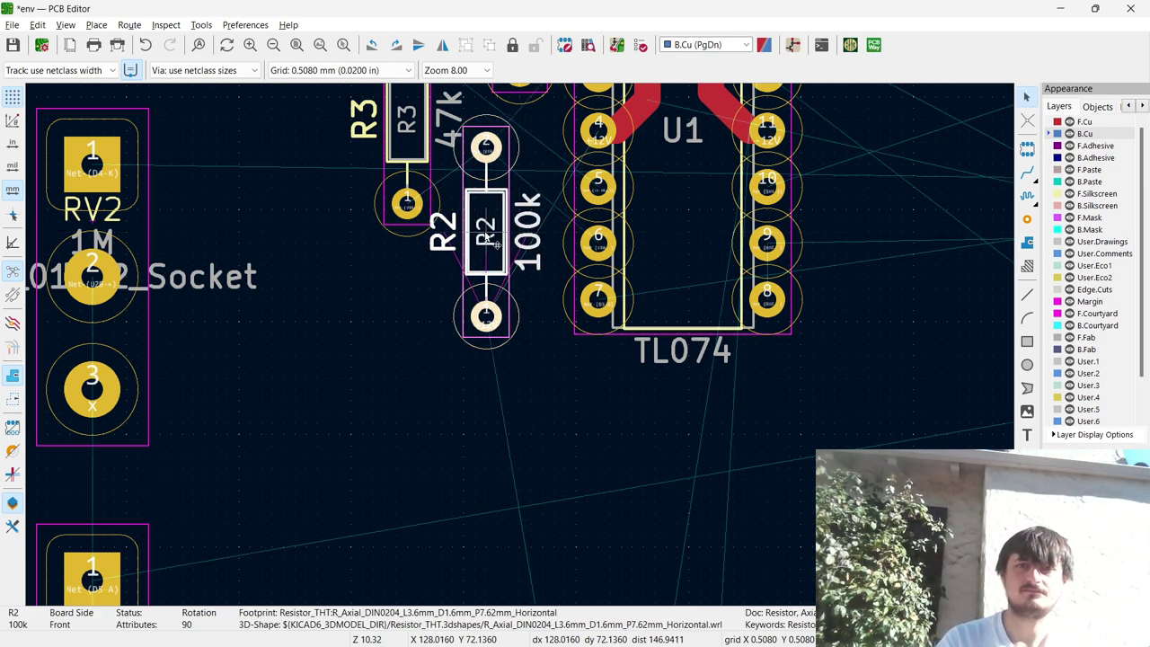
click(497, 283)
key(x)
click(486, 315)
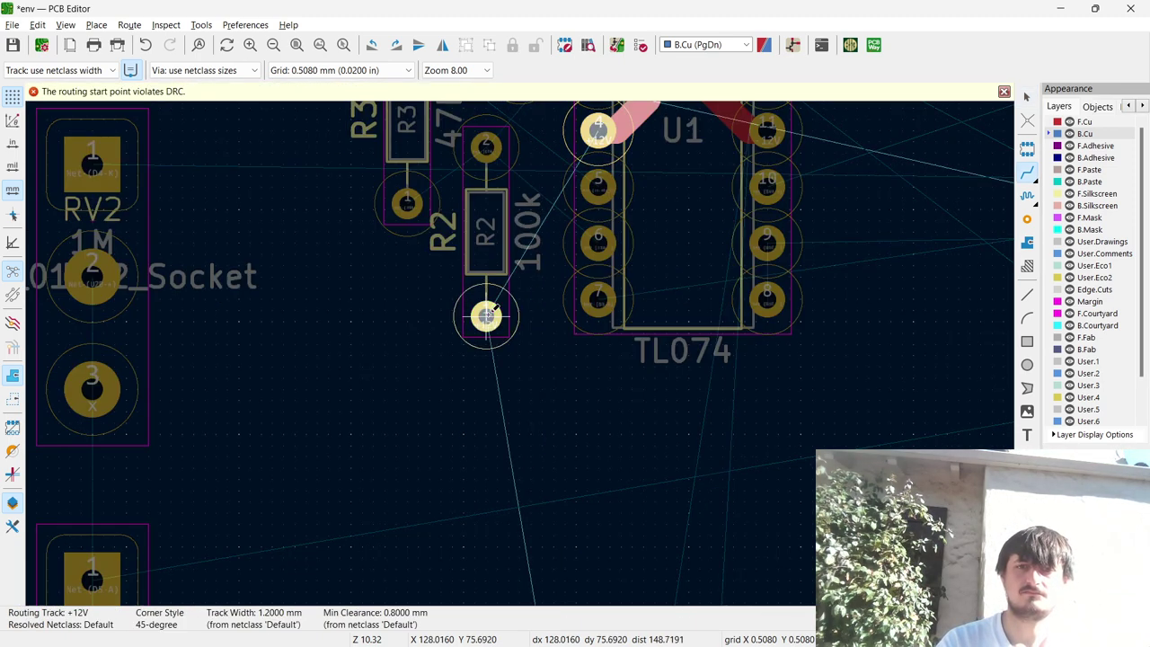
key(Escape)
scroll(597, 132, down, 1)
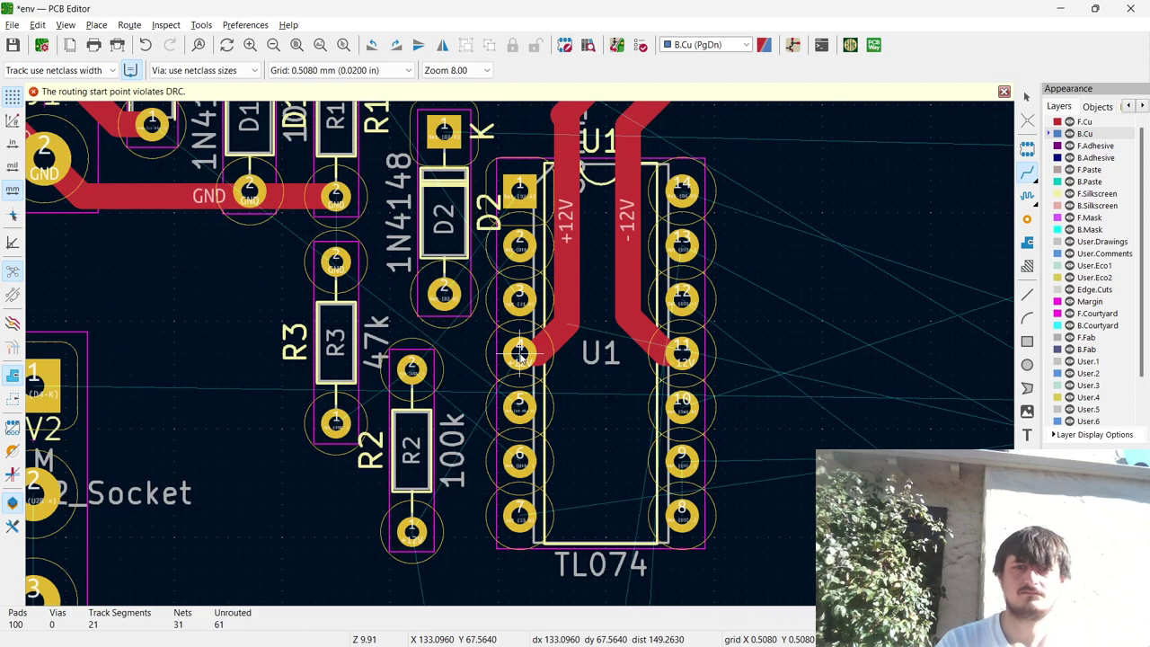
click(412, 368)
click(411, 368)
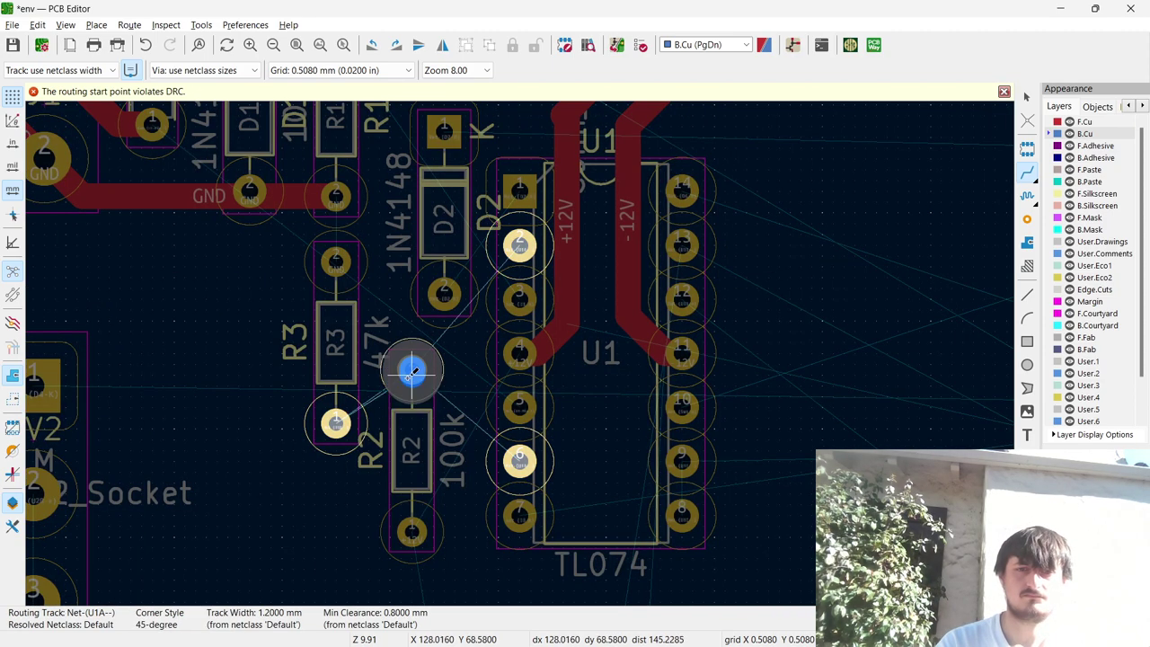
key(Escape)
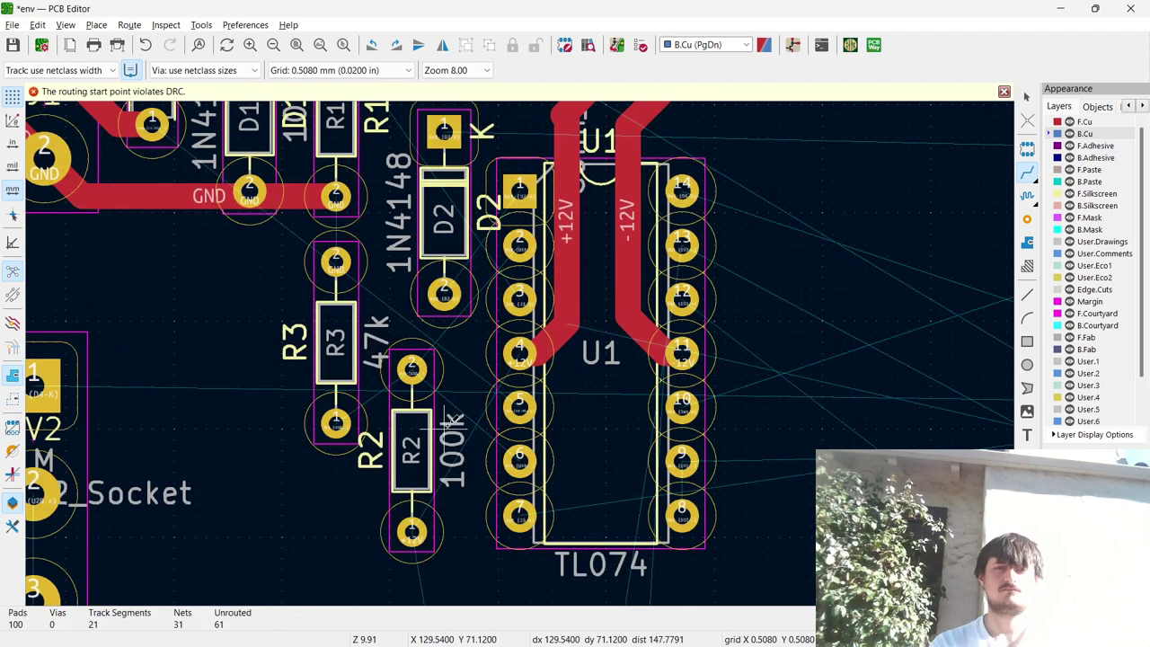
key(Escape)
Shift diode D2 slightly away from U1 toward R1, keeping its vertical orientation and height on the board.
click(445, 233)
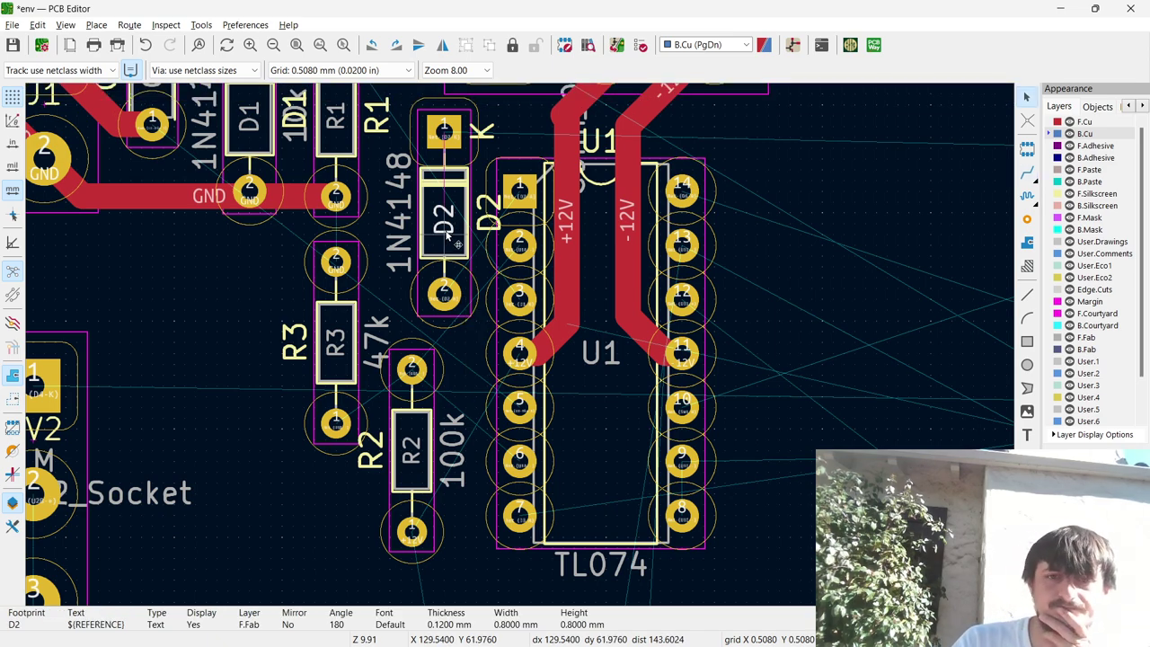
click(458, 243)
key(m)
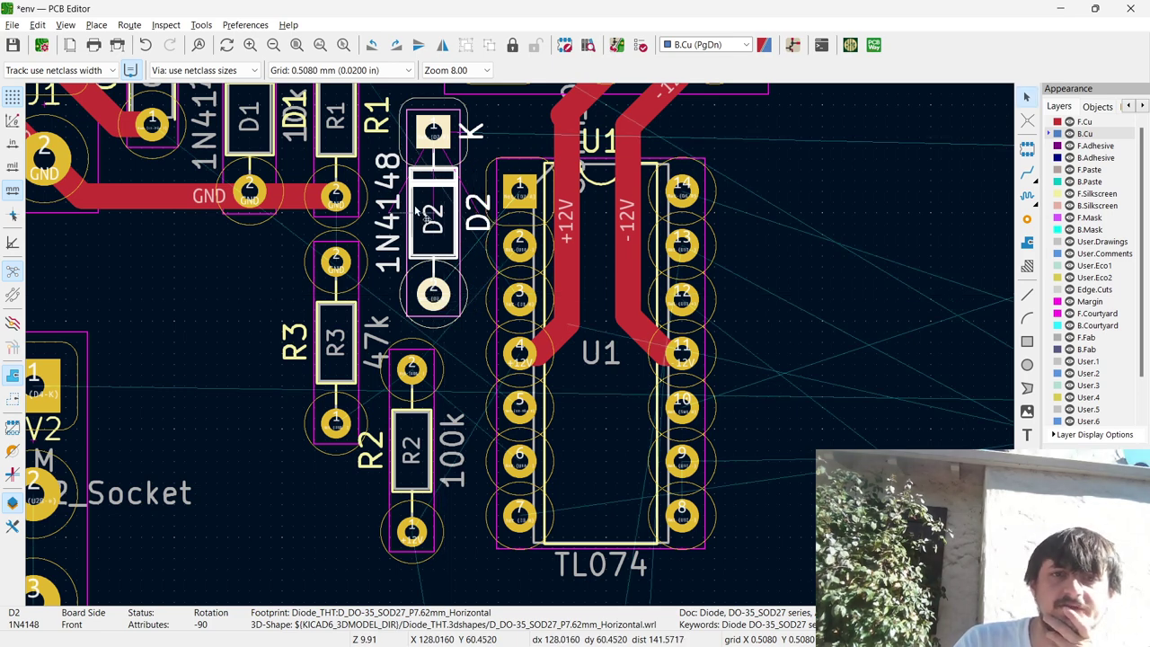
Move potentiometer RV1 up from below RV3 to the space between RV2 and U1, below R3.
scroll(434, 299, up, 2)
scroll(523, 352, down, 3)
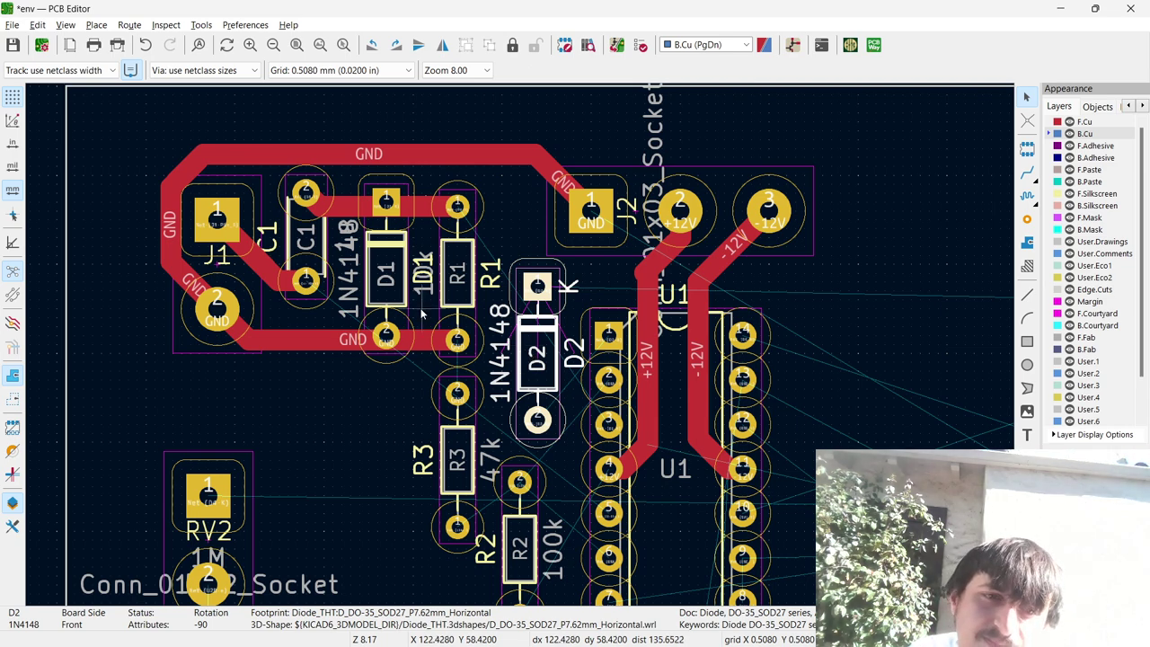
scroll(421, 312, up, 3)
scroll(523, 351, down, 3)
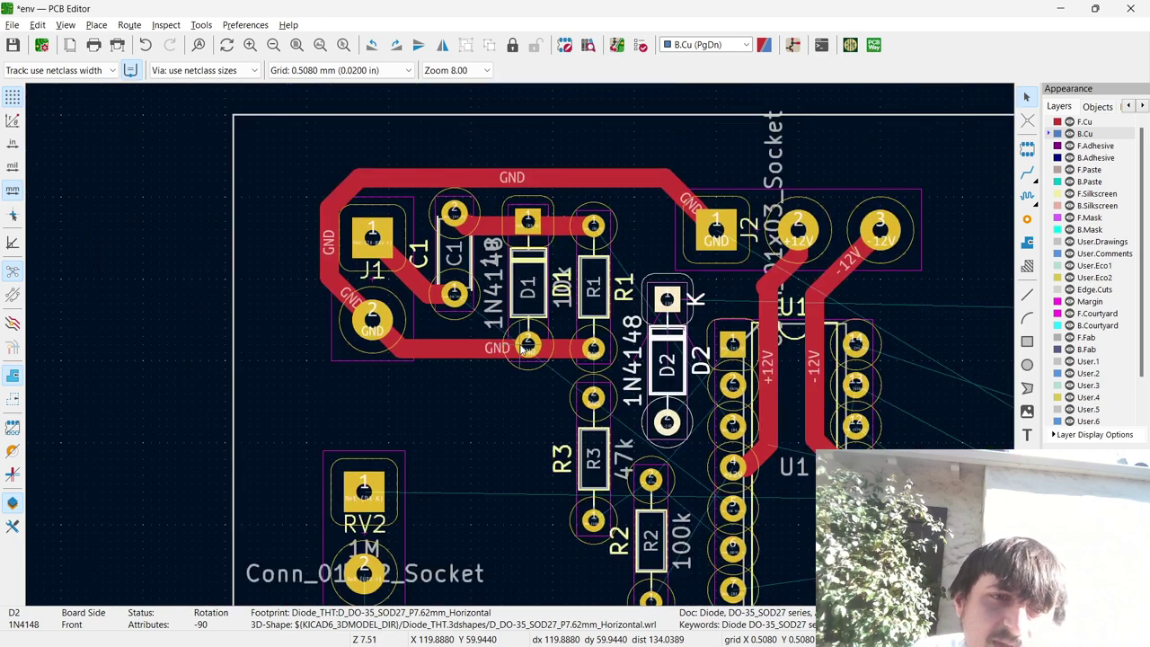
scroll(524, 350, up, 1)
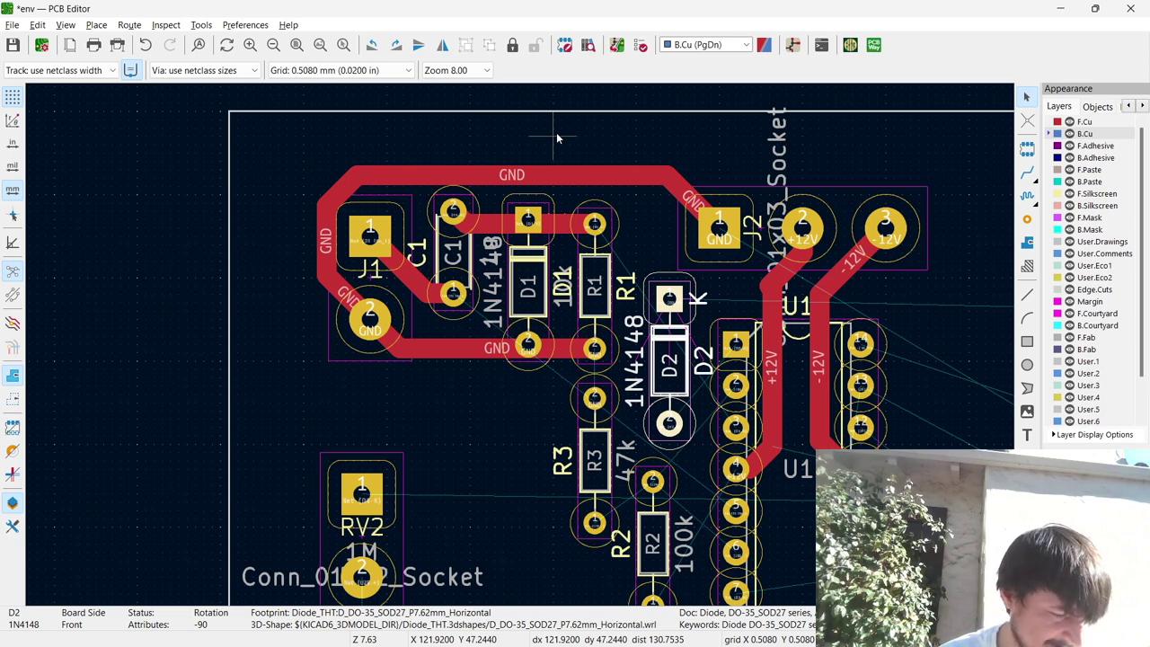
scroll(395, 344, down, 3)
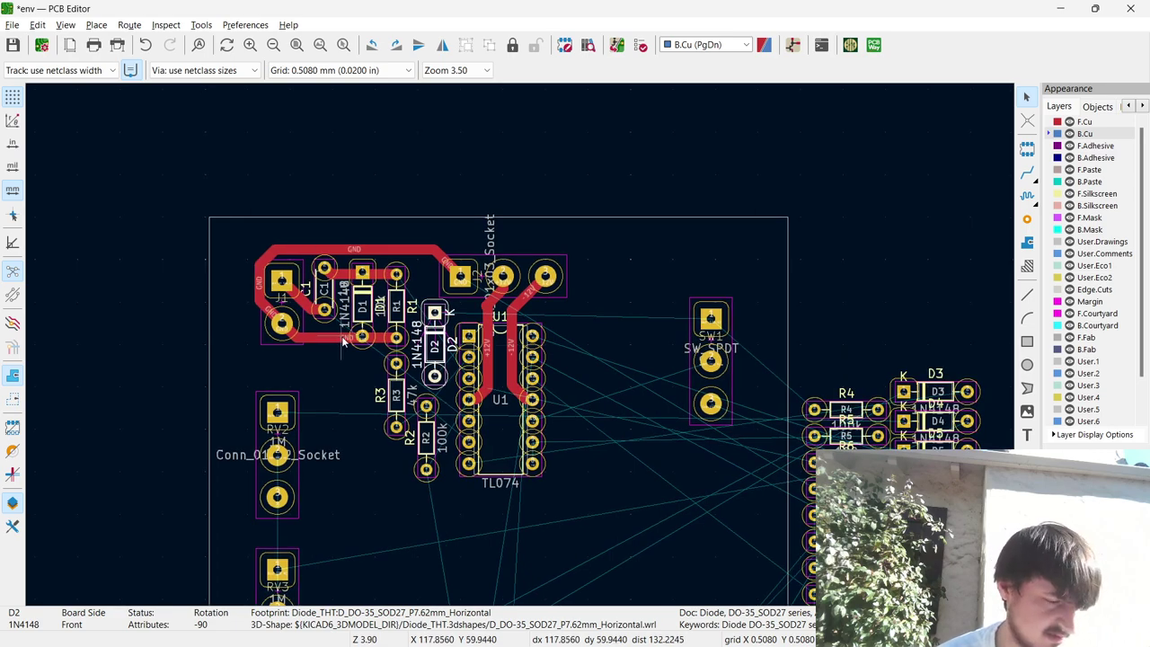
scroll(692, 326, down, 3)
scroll(517, 349, up, 2)
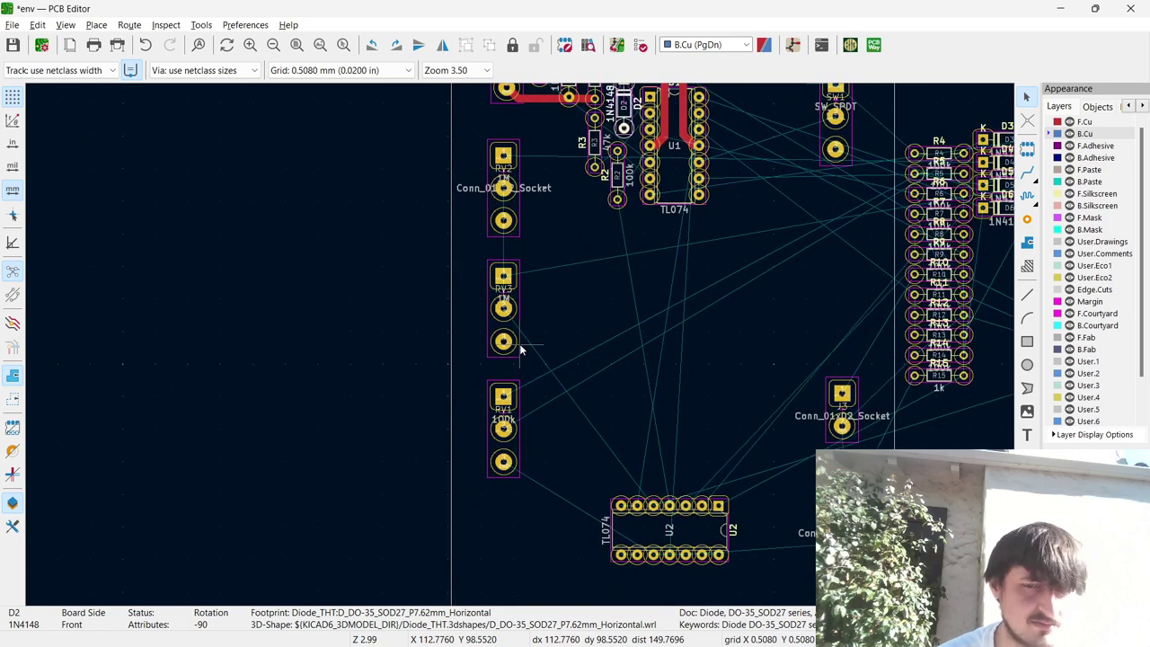
click(504, 396)
drag(504, 396, 593, 235)
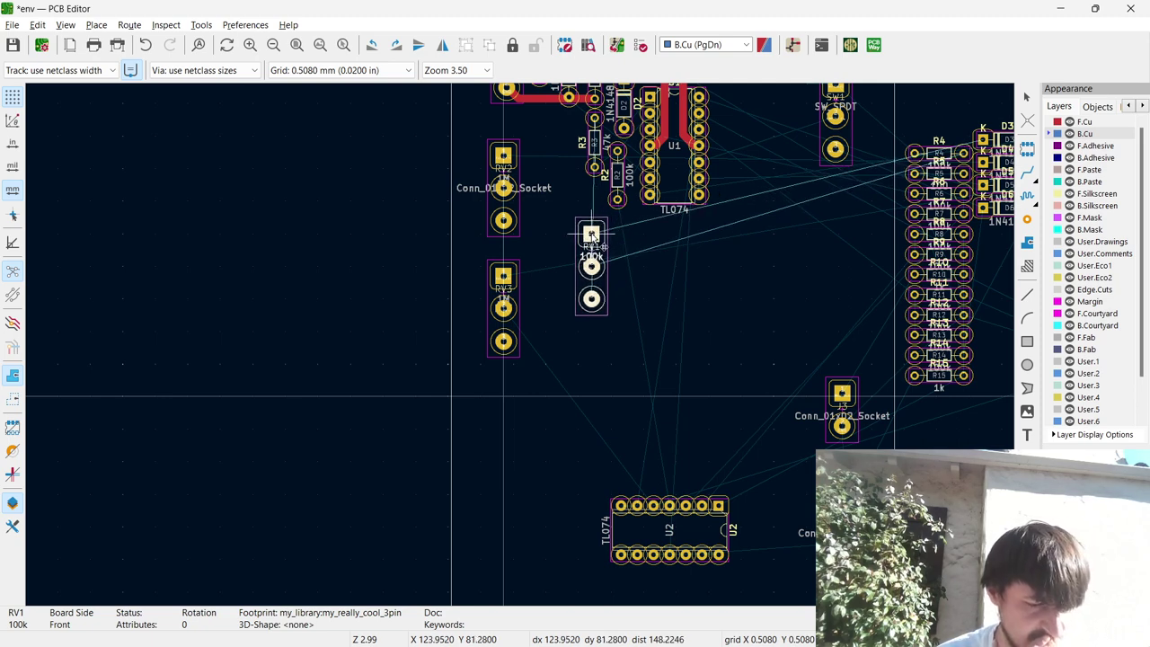
drag(592, 235, 569, 220)
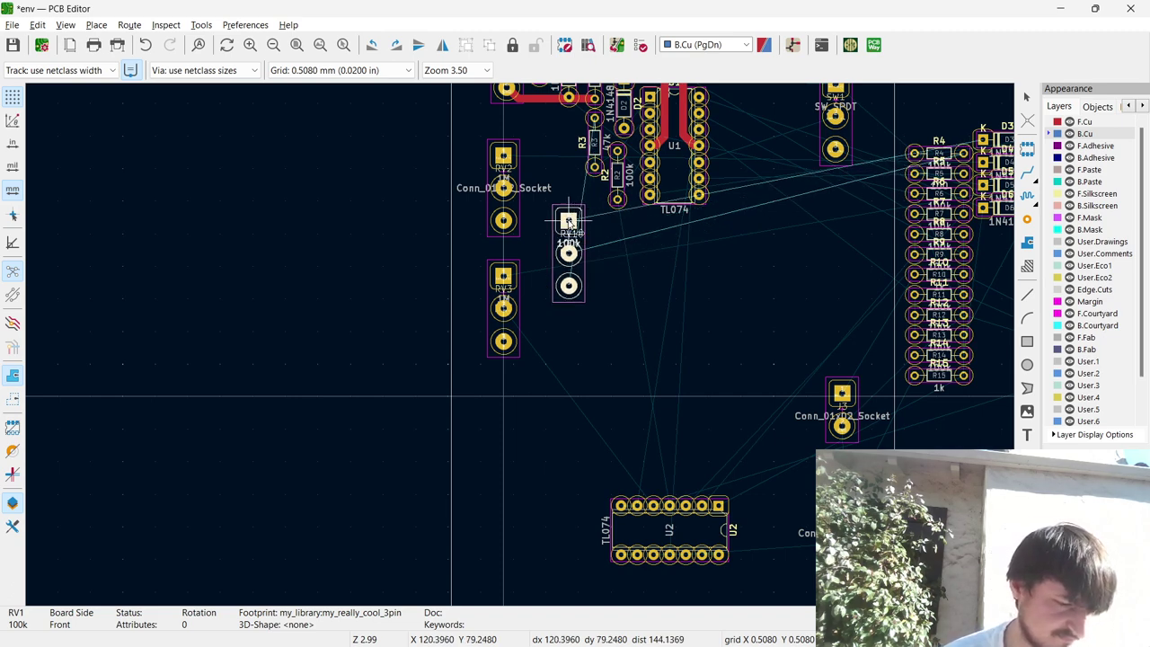
click(569, 221)
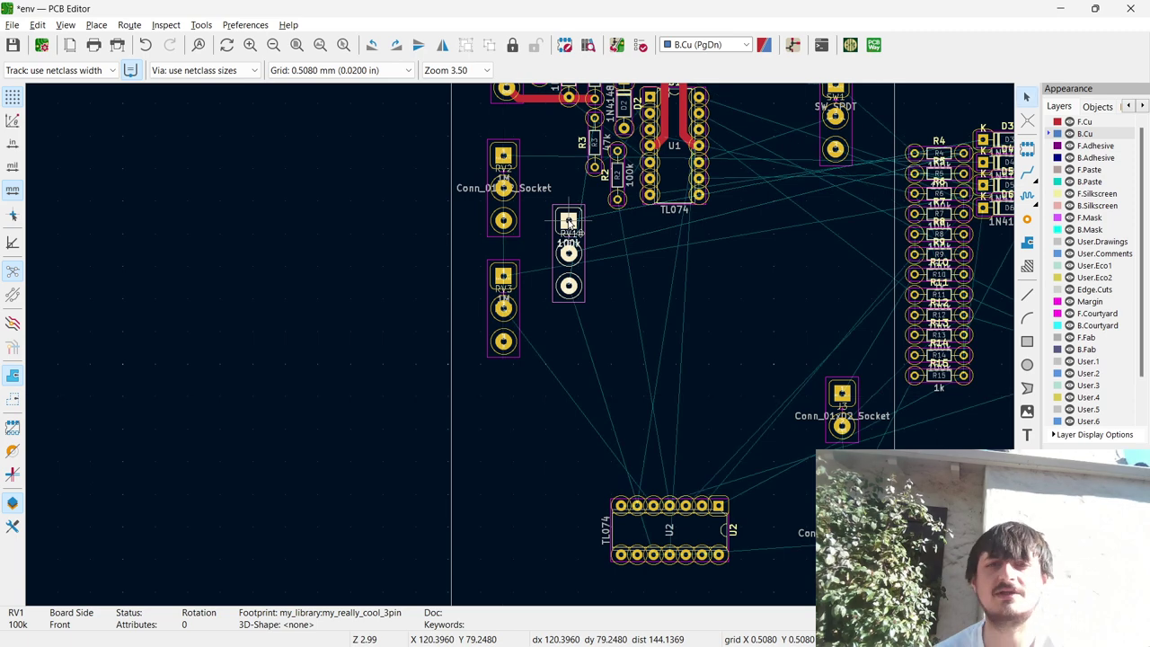
Move RV2 and RV3 together to the board's right side below SW1, and place RV1 directly below J1.
drag(521, 415, 802, 181)
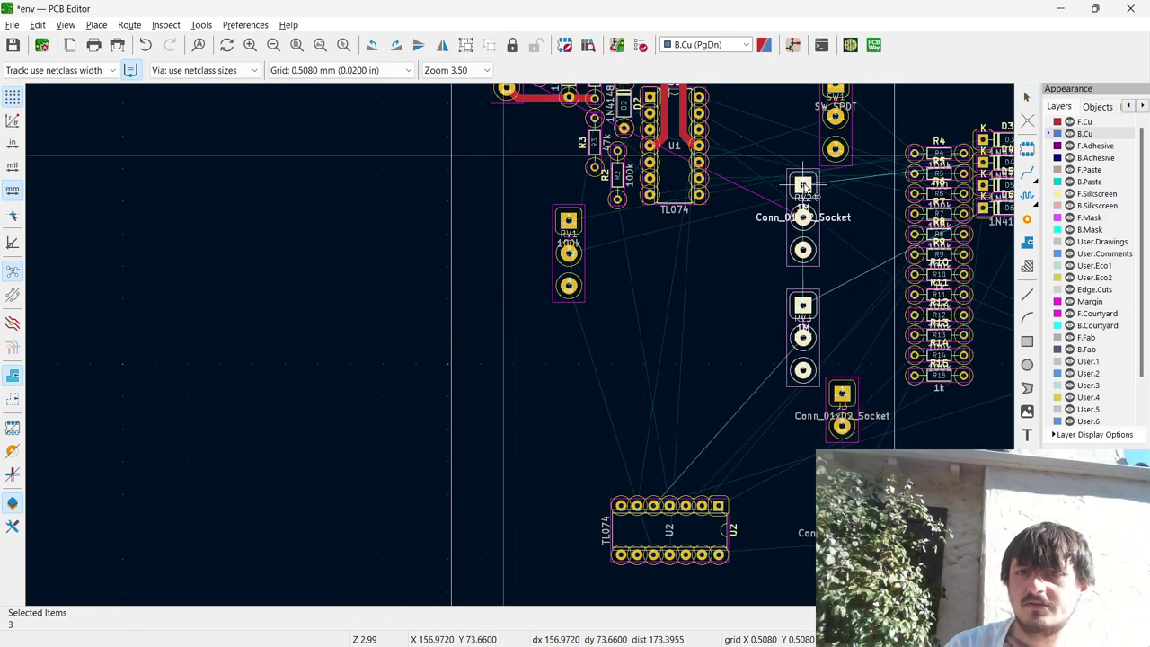
click(587, 234)
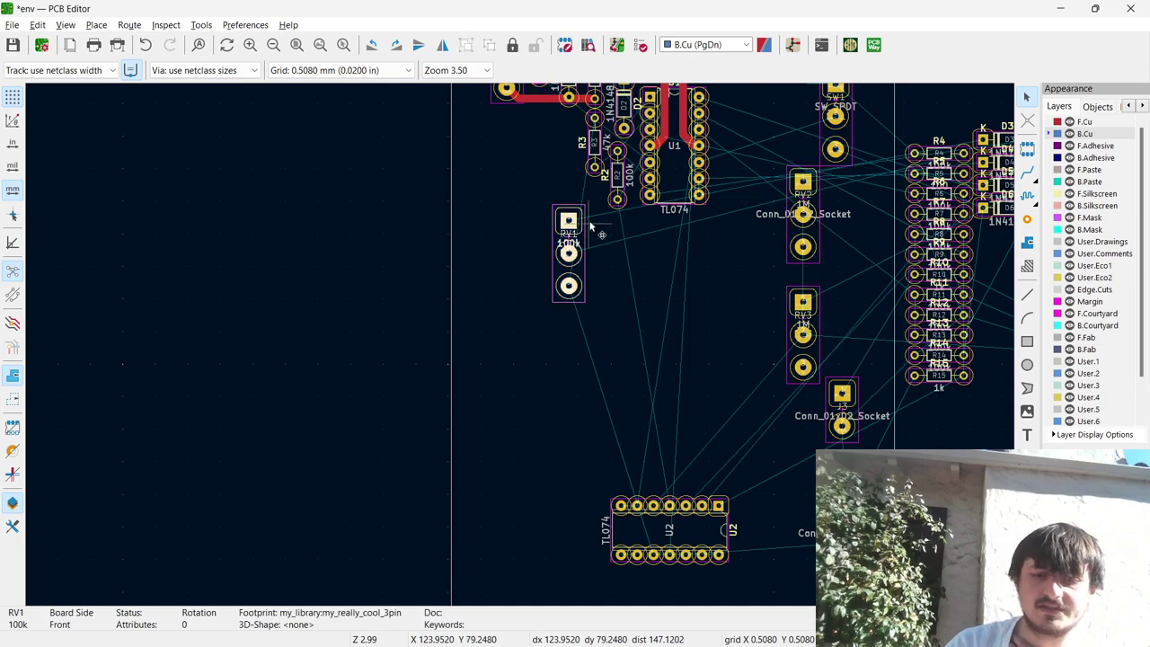
key(m)
scroll(521, 348, up, 2)
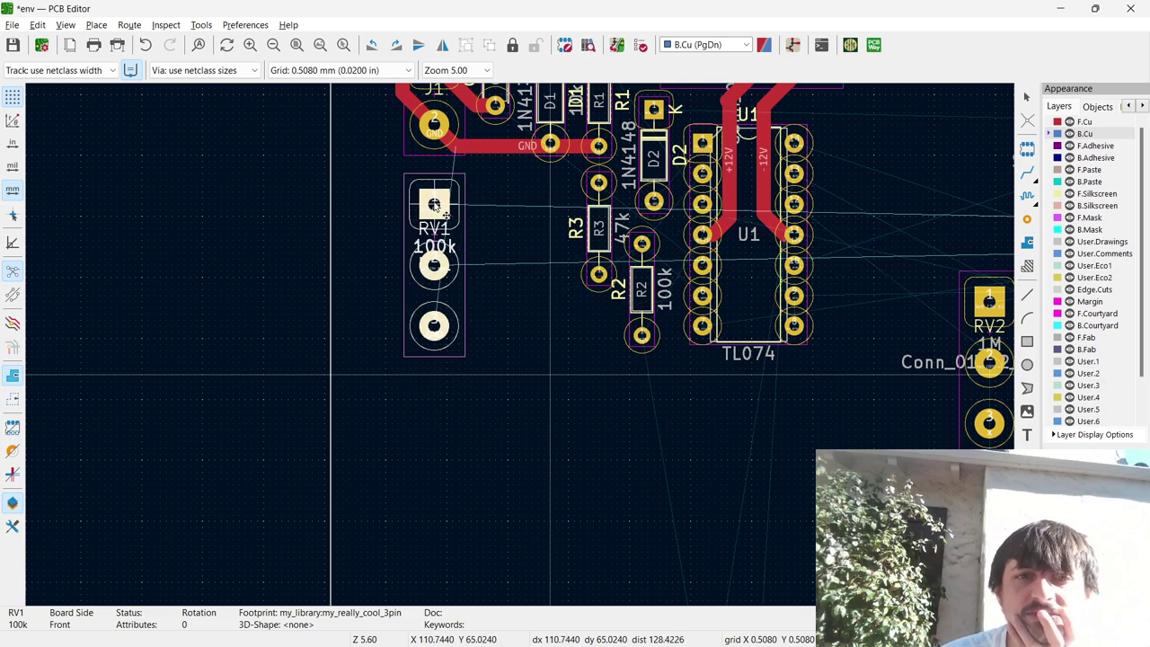
click(433, 204)
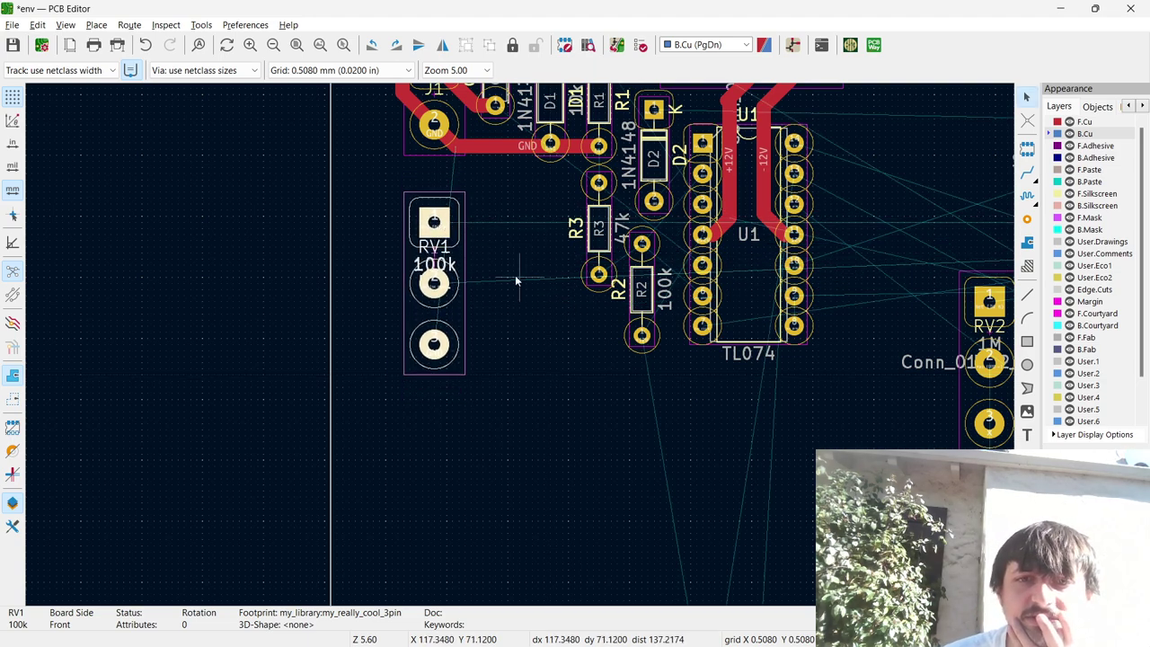
Move diode D3 onto the board just below R2, keeping it horizontal with its anode pad under U1's pin 7.
scroll(524, 314, down, 1)
scroll(520, 350, down, 5)
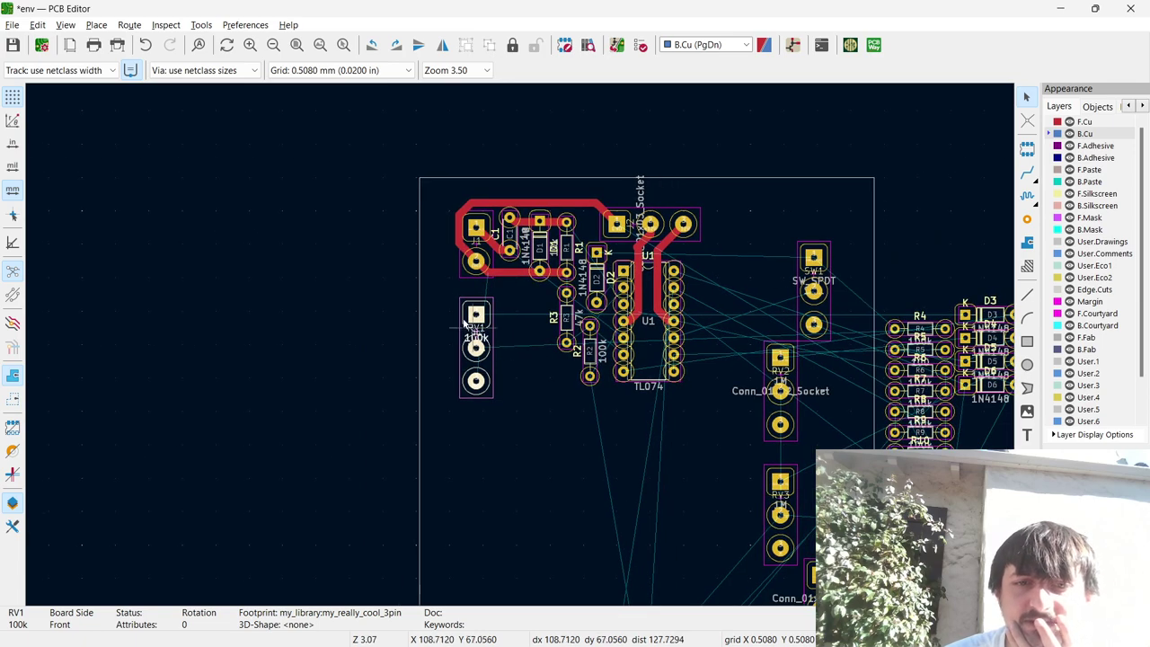
scroll(519, 351, up, 10)
scroll(519, 350, down, 10)
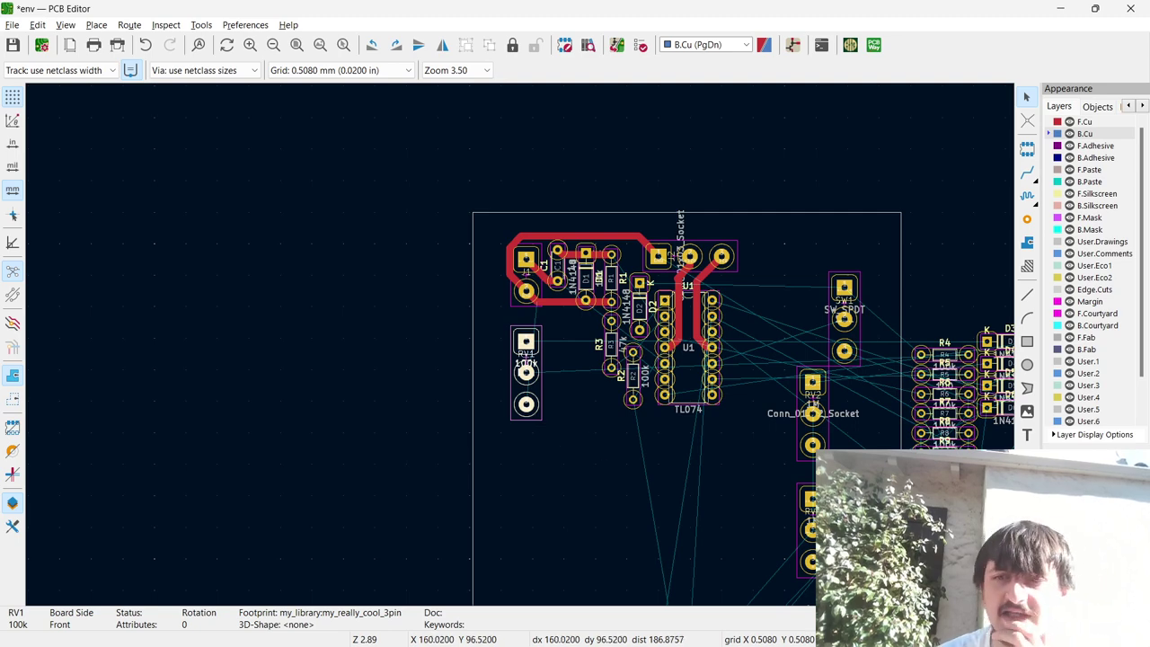
key(Home)
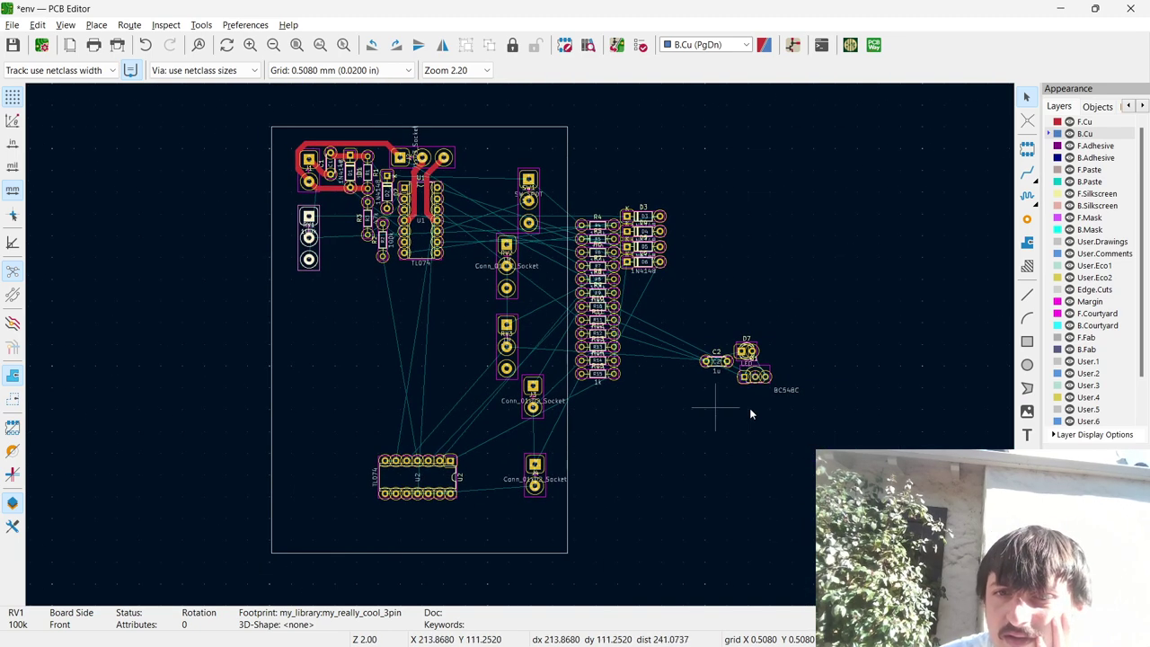
scroll(749, 408, up, 1)
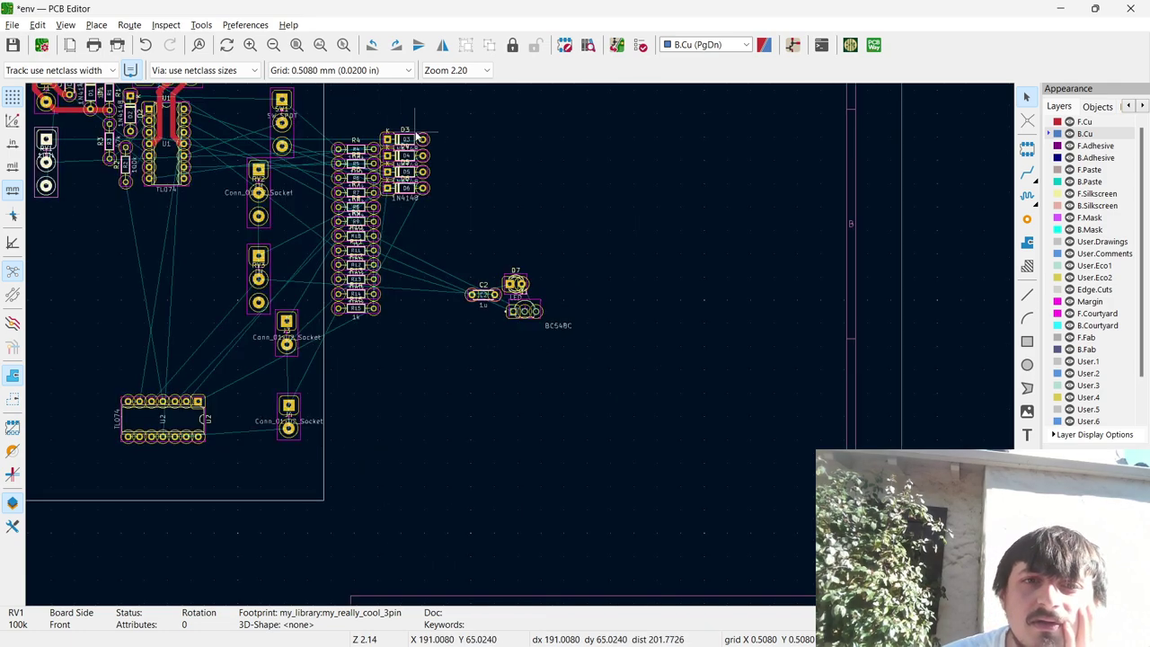
click(420, 138)
drag(420, 137, 104, 213)
scroll(104, 214, up, 3)
drag(513, 347, 634, 332)
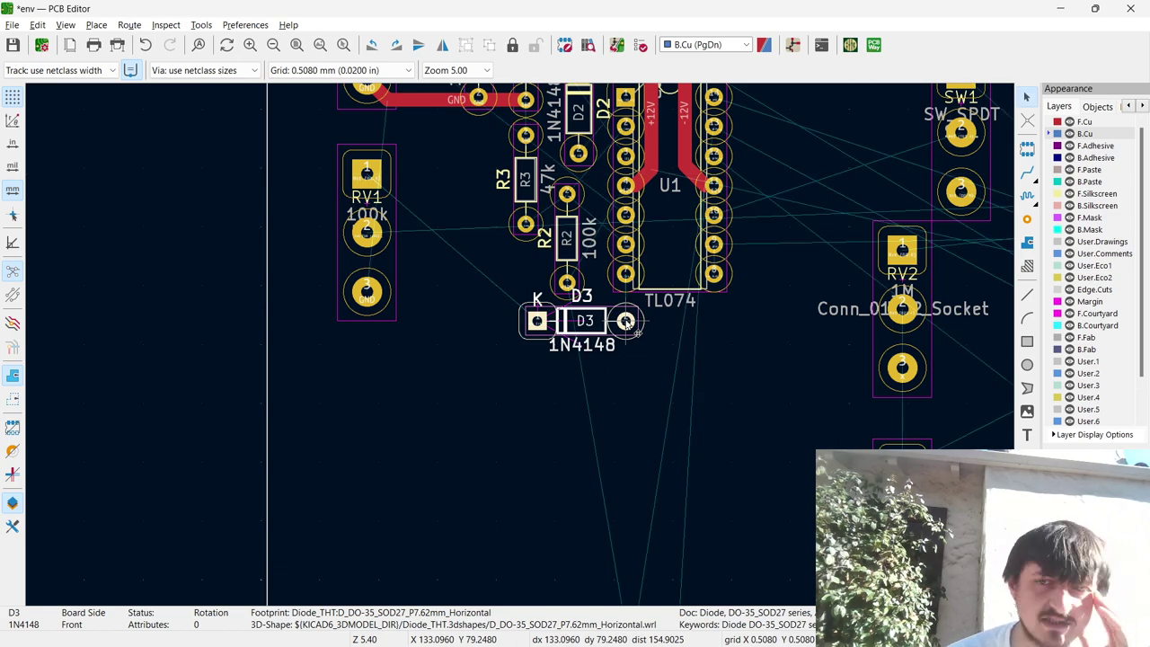
Move resistor R4 onto the board beside RV1 and rotate it to stand vertically at 90°.
scroll(726, 268, down, 3)
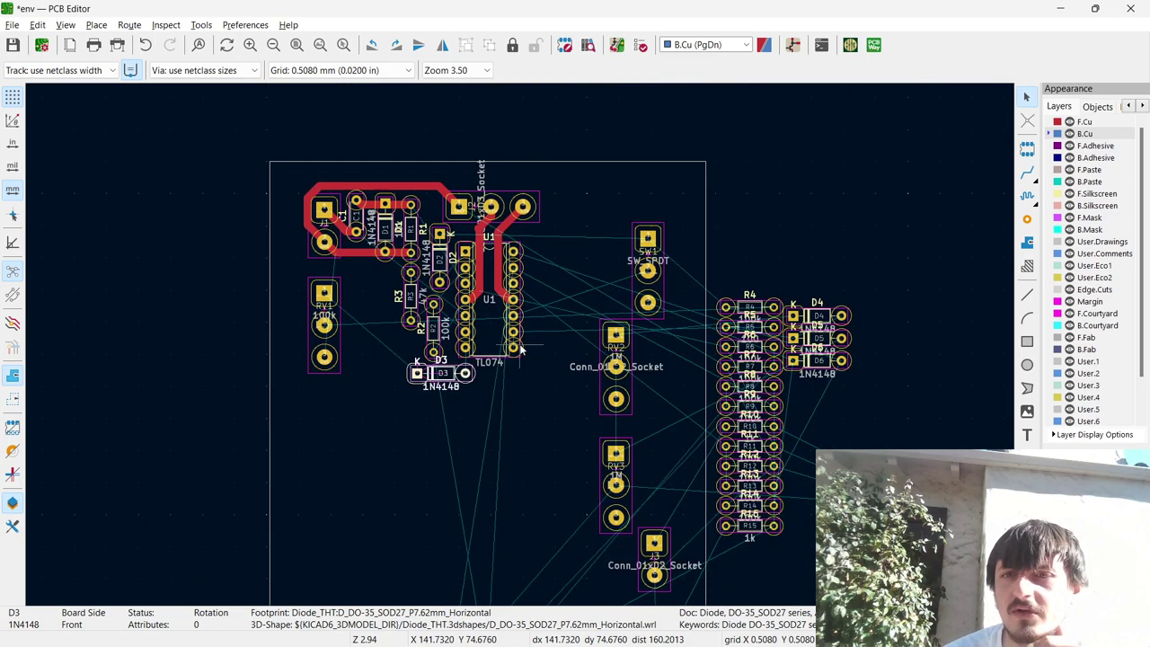
click(750, 310)
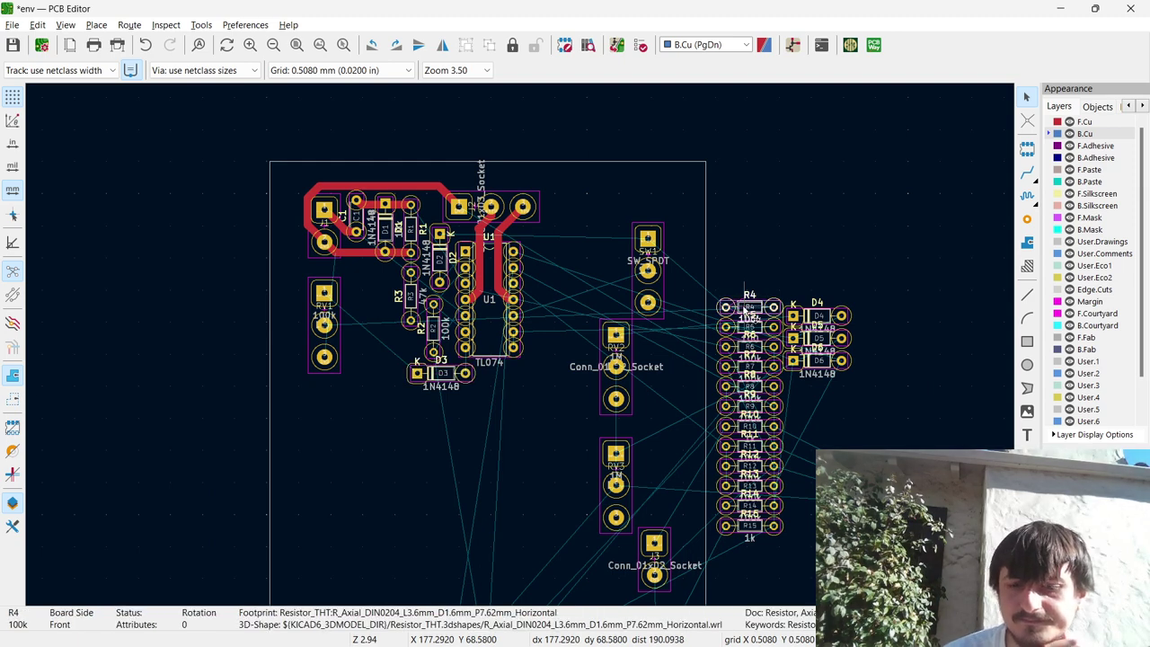
drag(751, 310, 351, 308)
key(r)
key(r)
key(r)
key(r)
key(r)
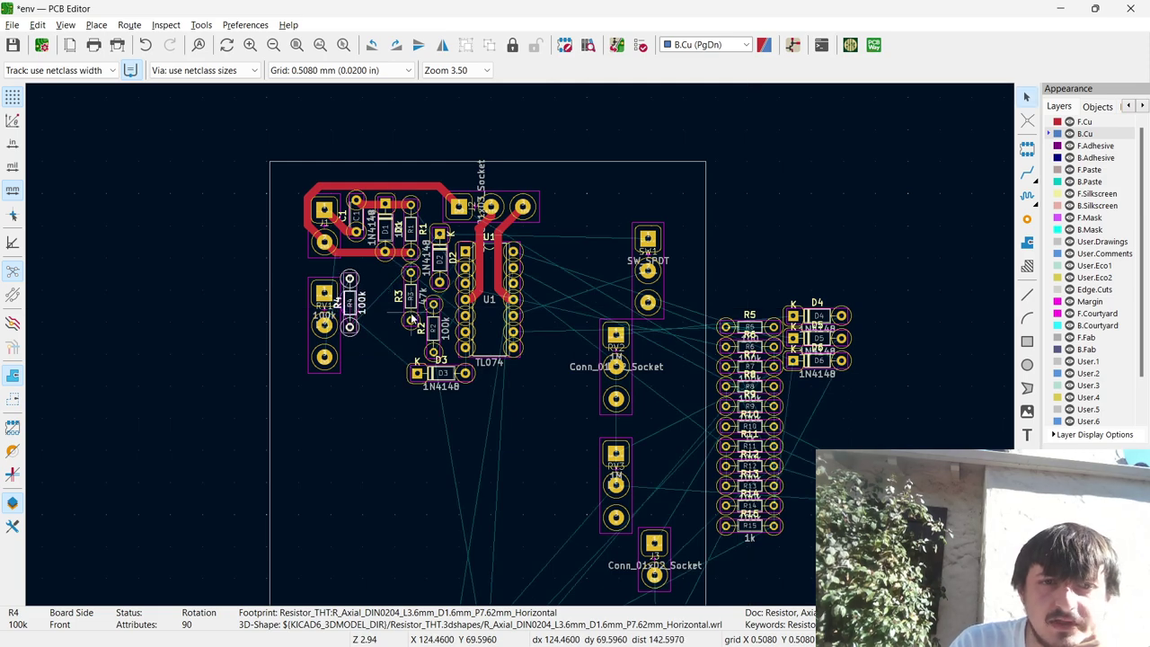
click(350, 308)
Shift resistor R4 away from RV1 to stand beside R3, level with it.
scroll(259, 232, up, 4)
scroll(521, 350, up, 1)
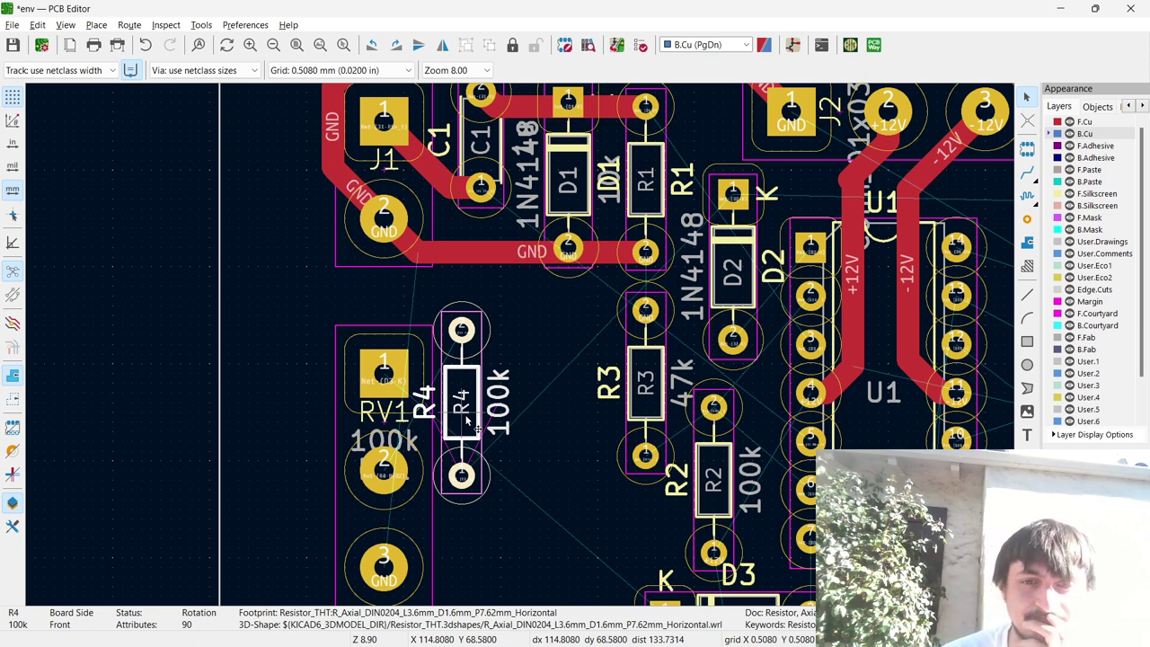
drag(466, 419, 564, 395)
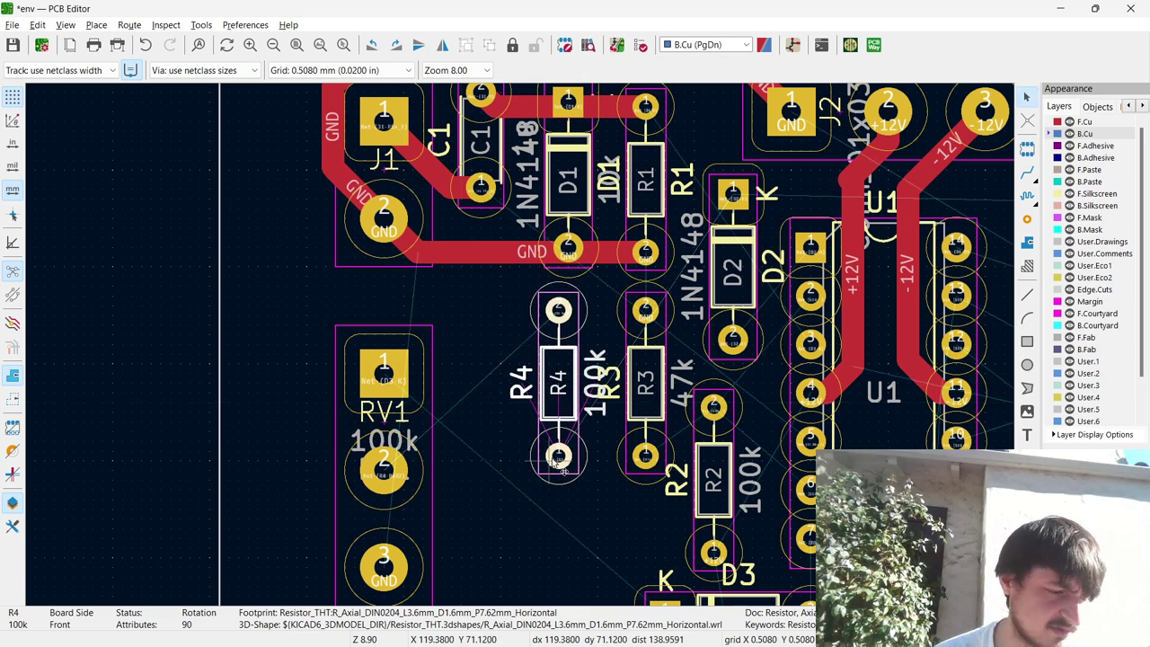
key(x)
key(Escape)
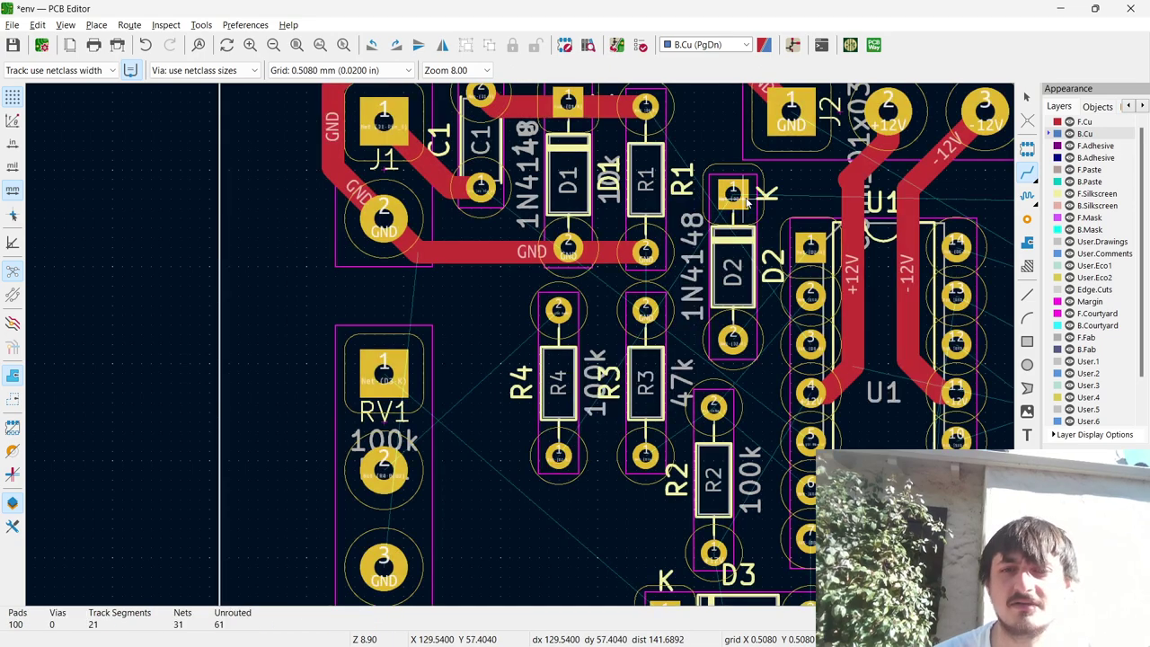
click(643, 310)
click(643, 310)
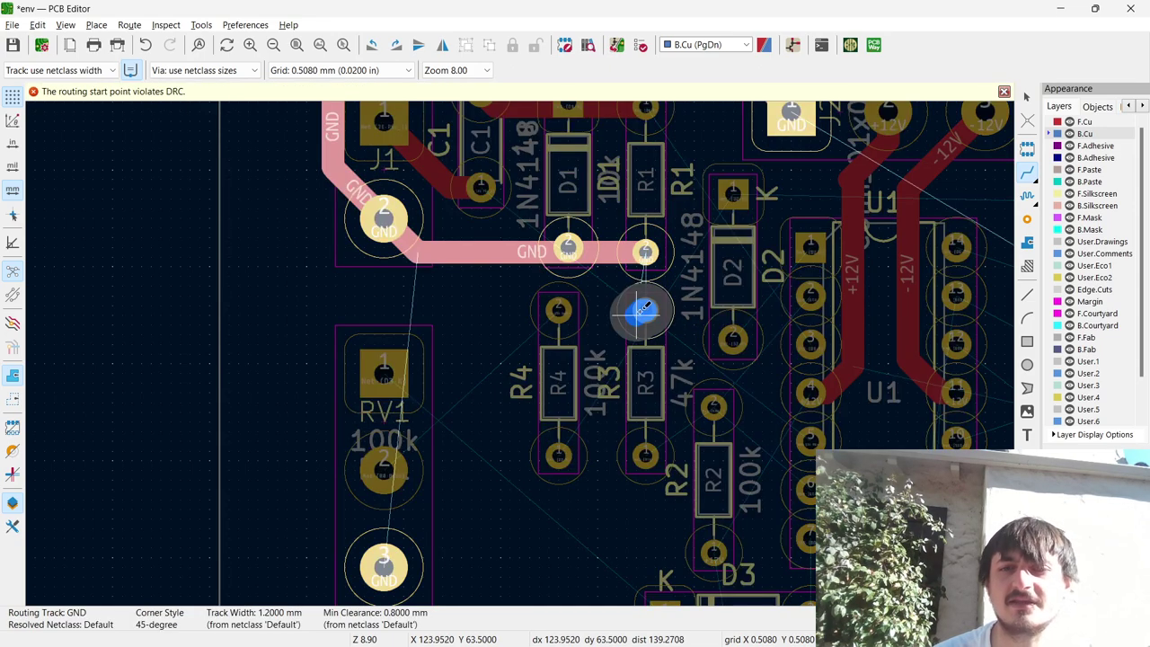
key(Escape)
click(645, 456)
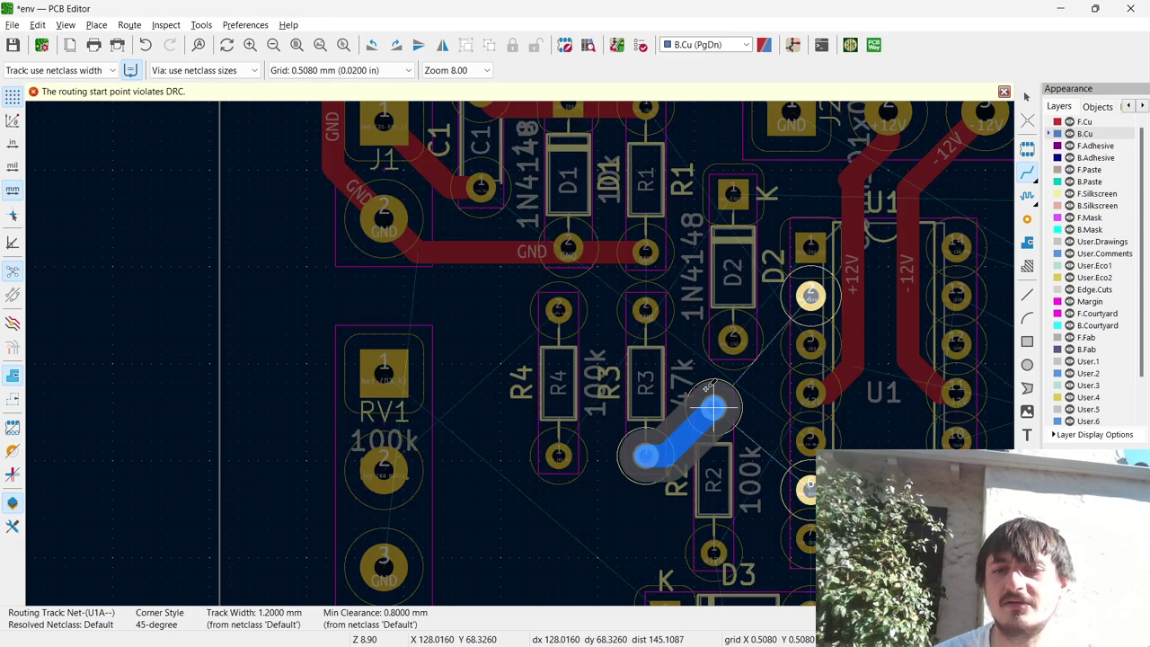
key(Escape)
click(733, 193)
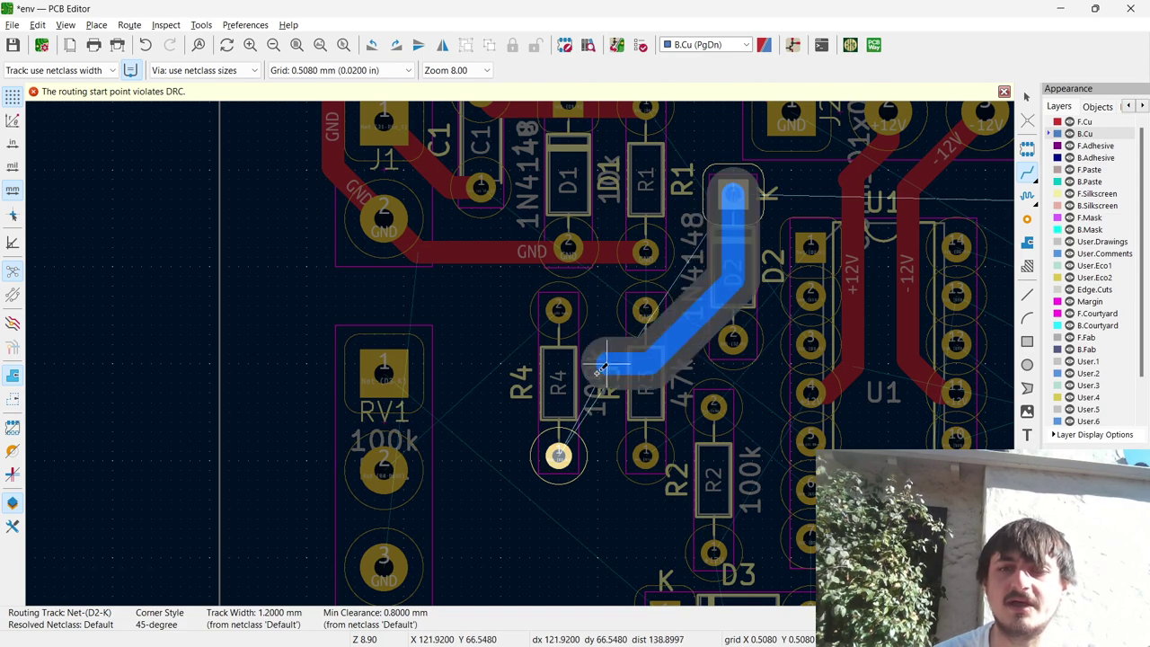
key(Escape)
click(558, 310)
key(Escape)
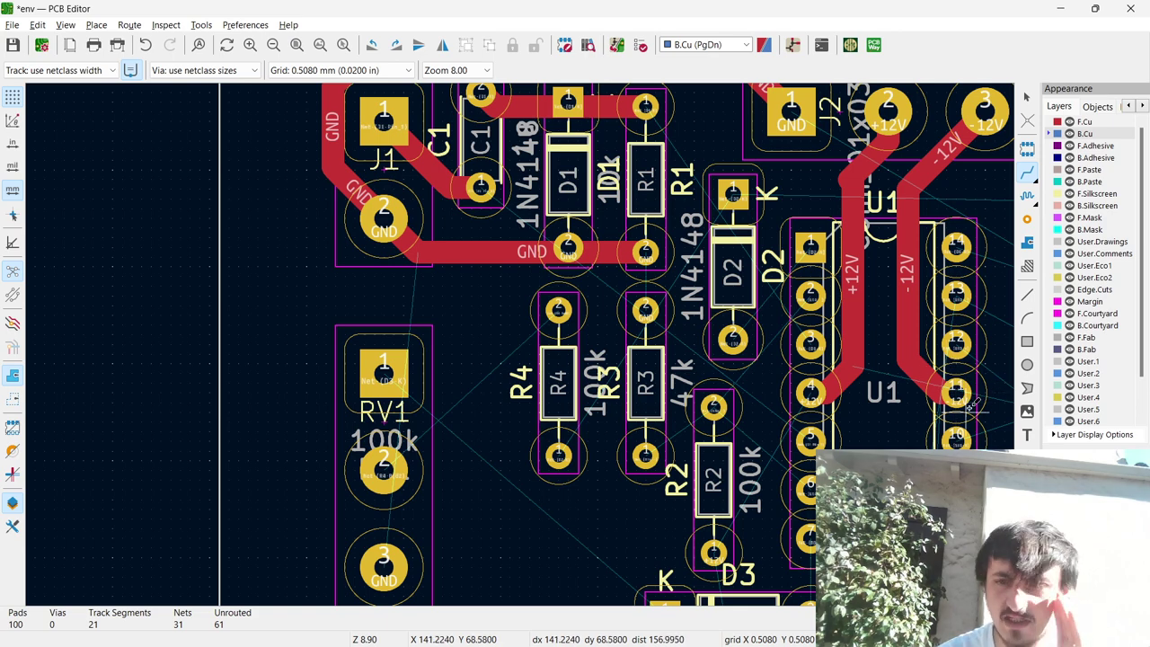
Route a B.Cu track between pins 9 and 8 of U1.
scroll(988, 387, up, 1)
click(523, 446)
click(513, 480)
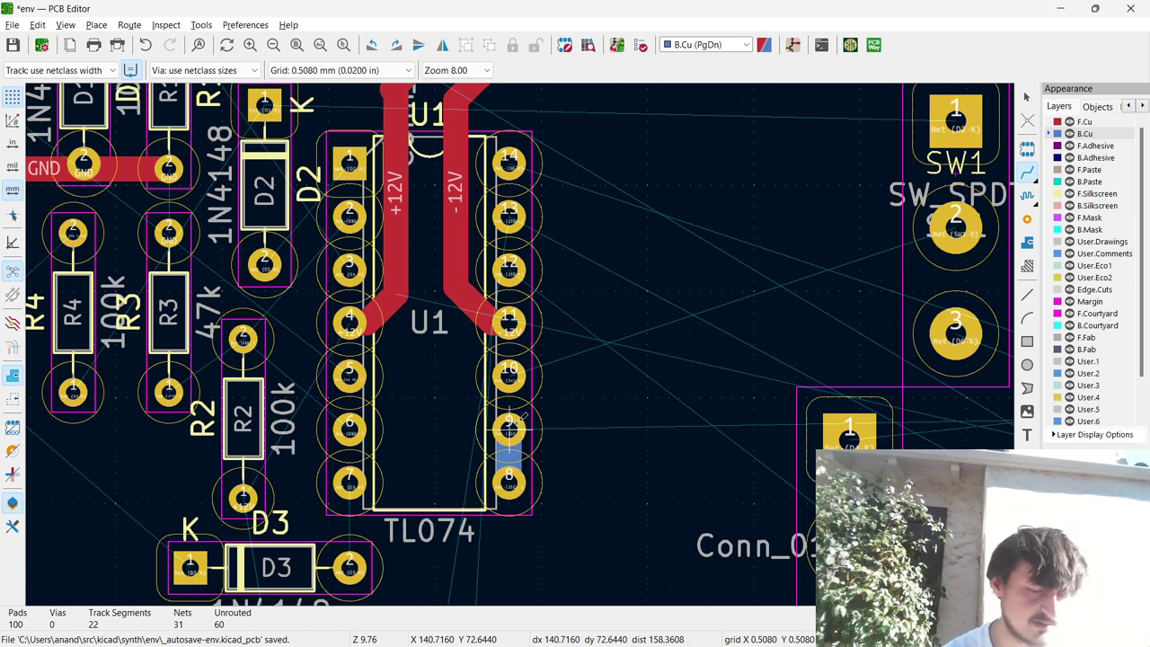
Switch to the env schematic to examine the connections around R4, SW1 and the op-amps, and return to the env PCB layout.
key(super+Tab)
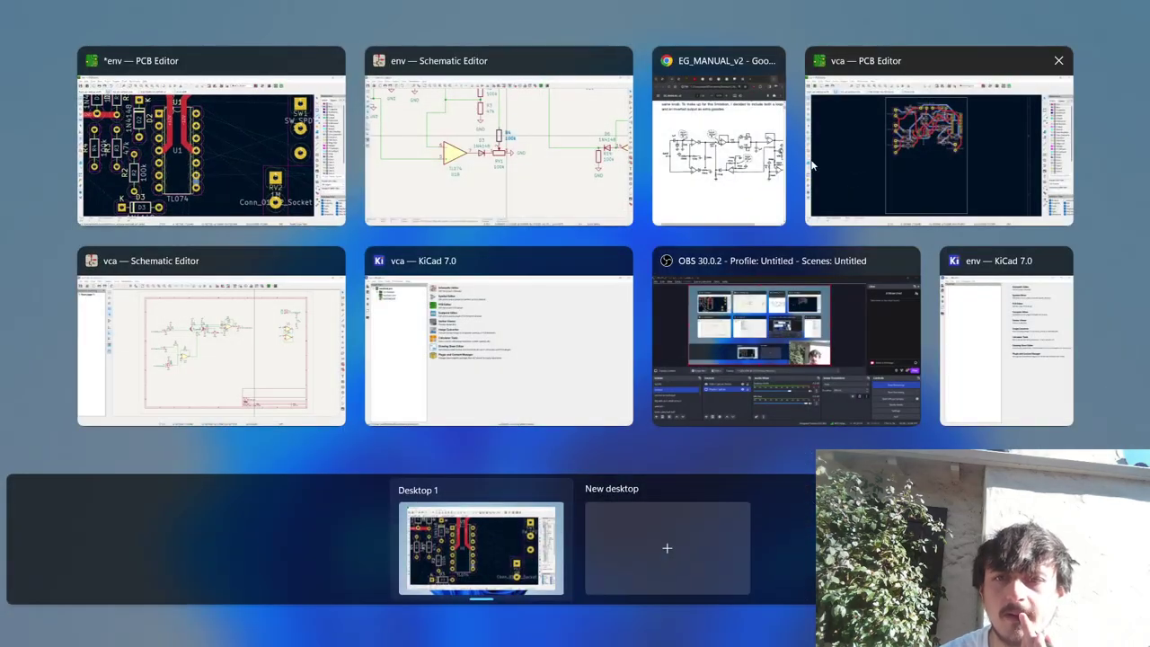
click(622, 157)
scroll(607, 325, down, 3)
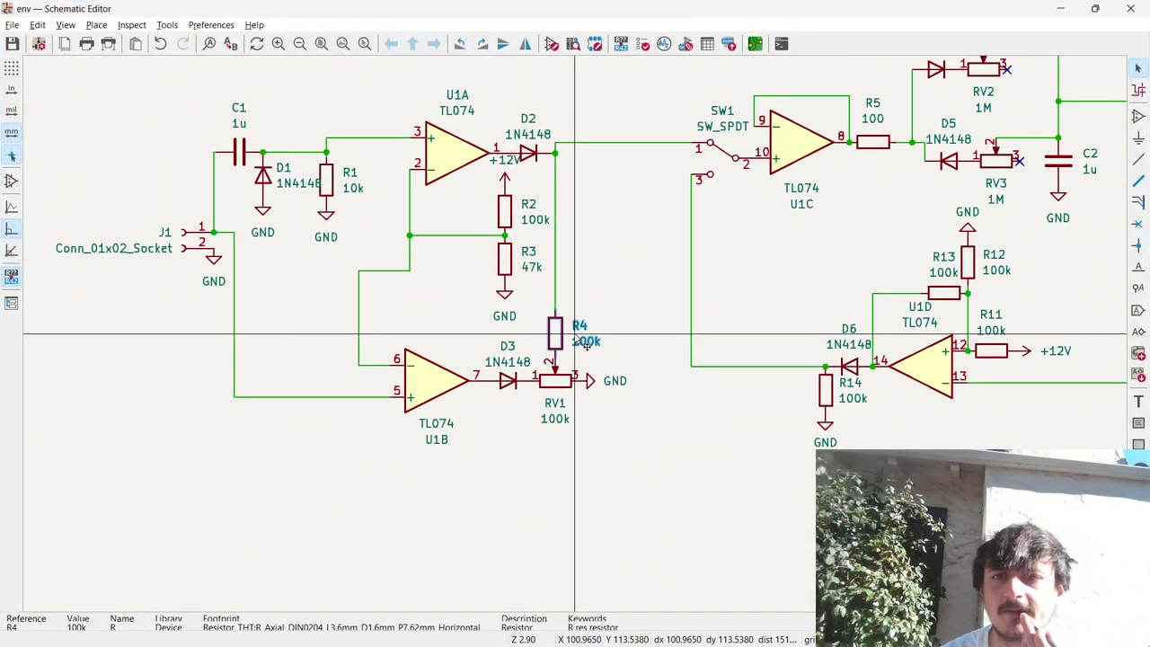
scroll(607, 325, down, 2)
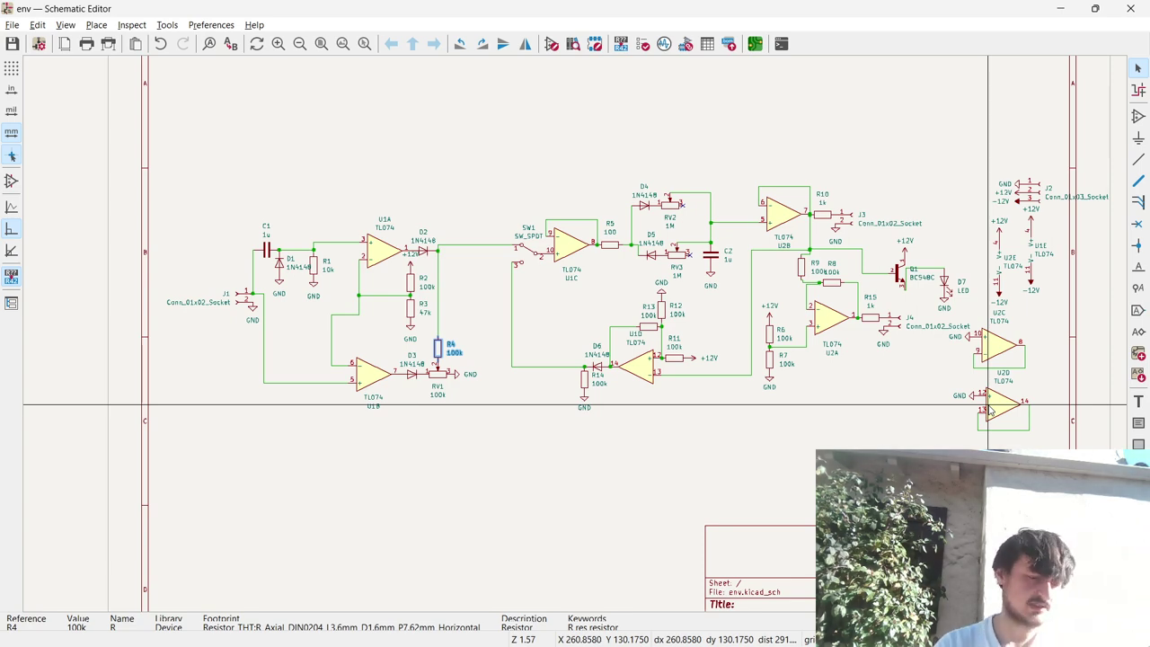
key(alt+Tab)
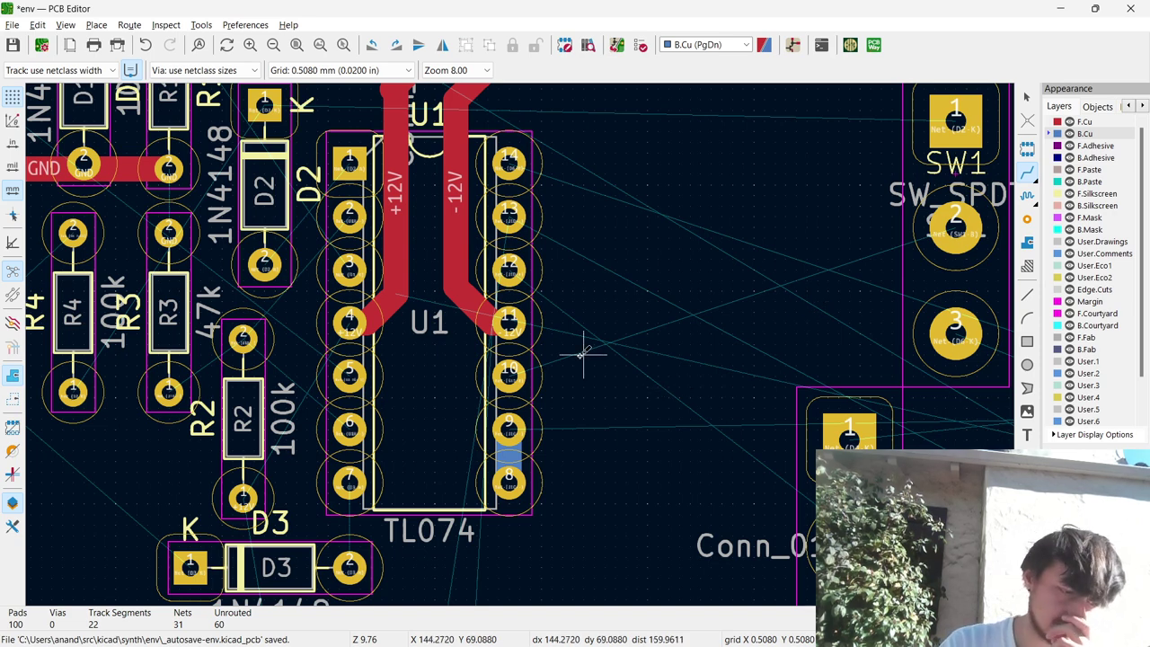
scroll(849, 440, down, 1)
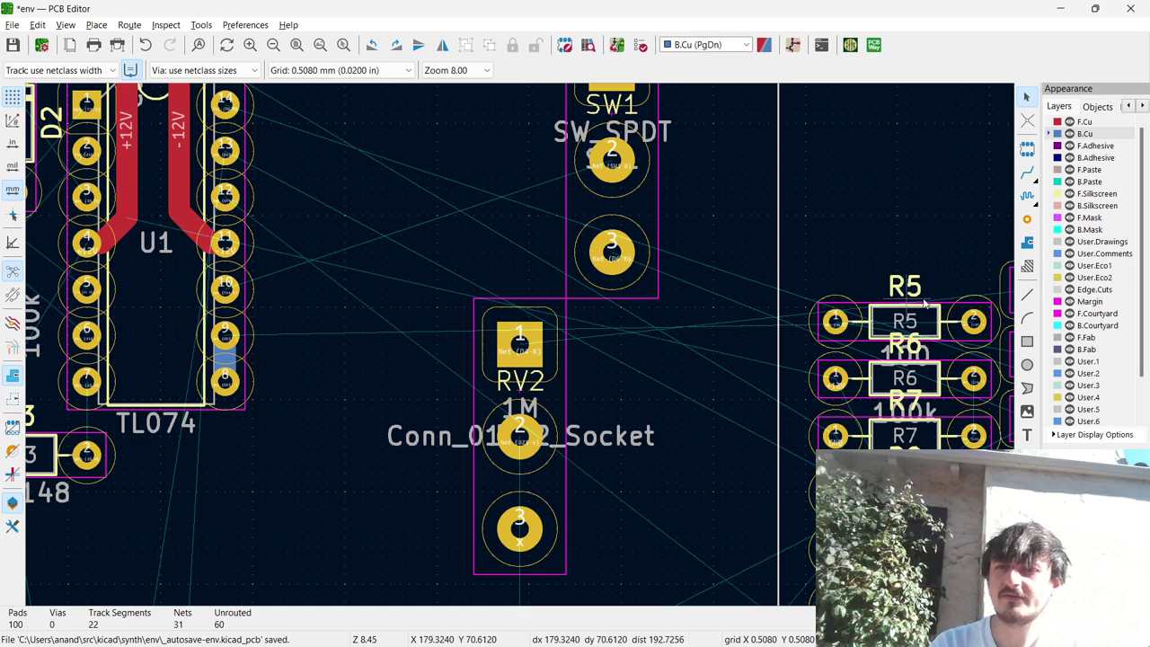
Move resistor R5 onto the board beside pins 9 and 8 of U1 and rotate it to stand vertically.
click(974, 325)
drag(974, 325, 350, 351)
key(r)
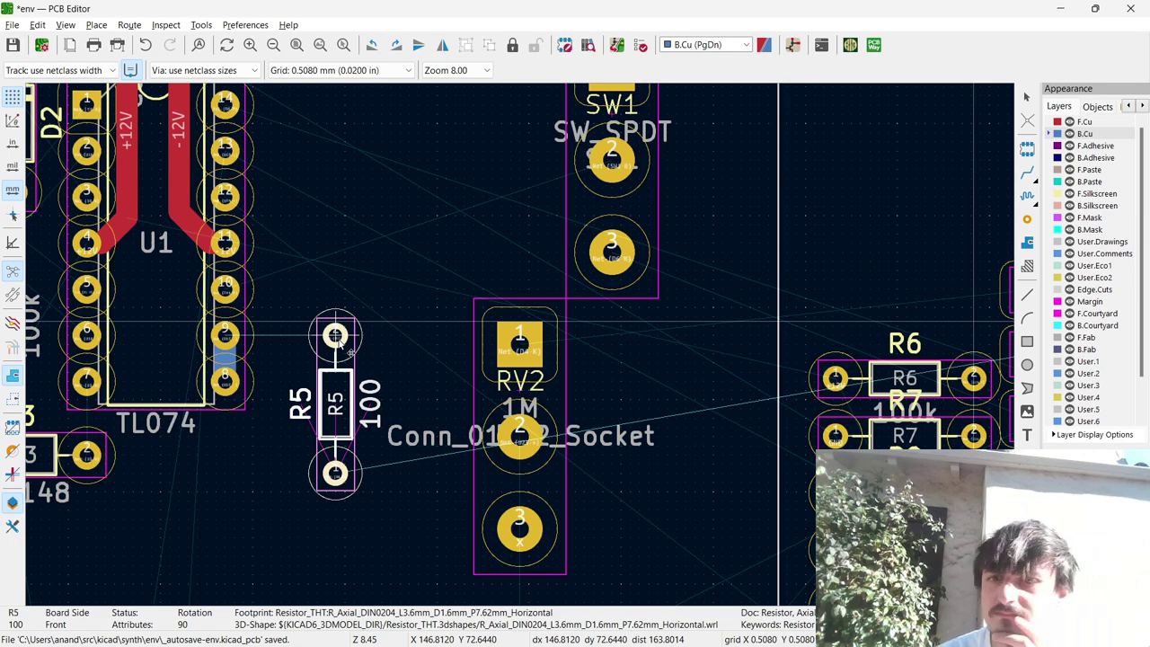
scroll(335, 335, down, 3)
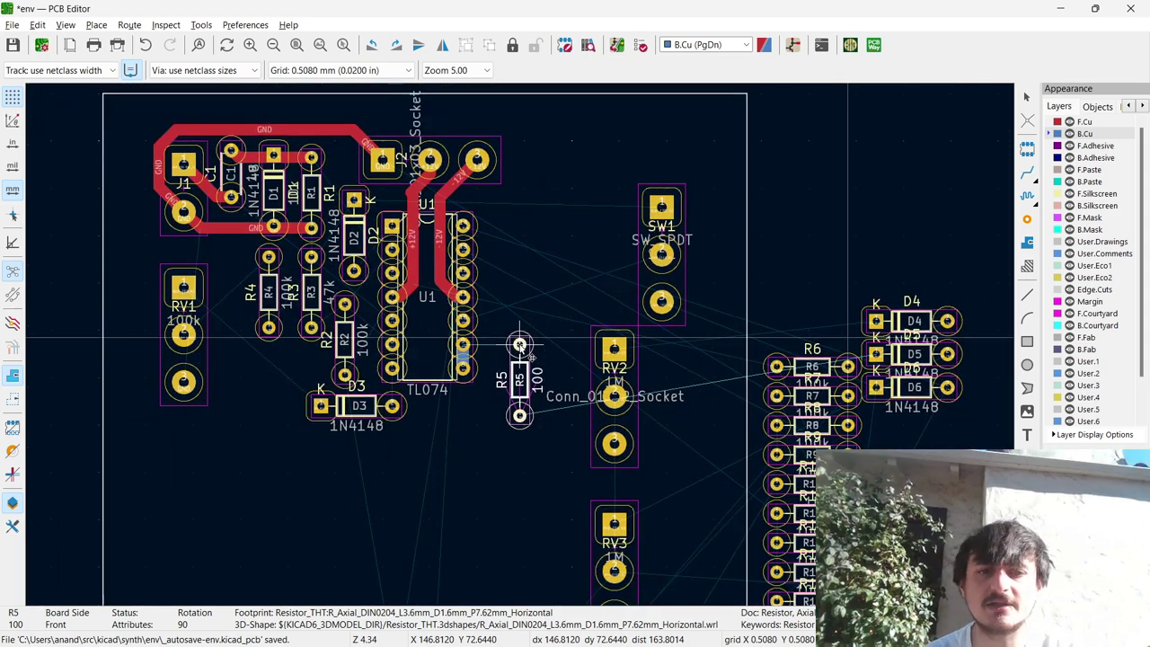
drag(519, 344, 458, 410)
key(r)
drag(446, 409, 494, 344)
key(r)
key(x)
key(Escape)
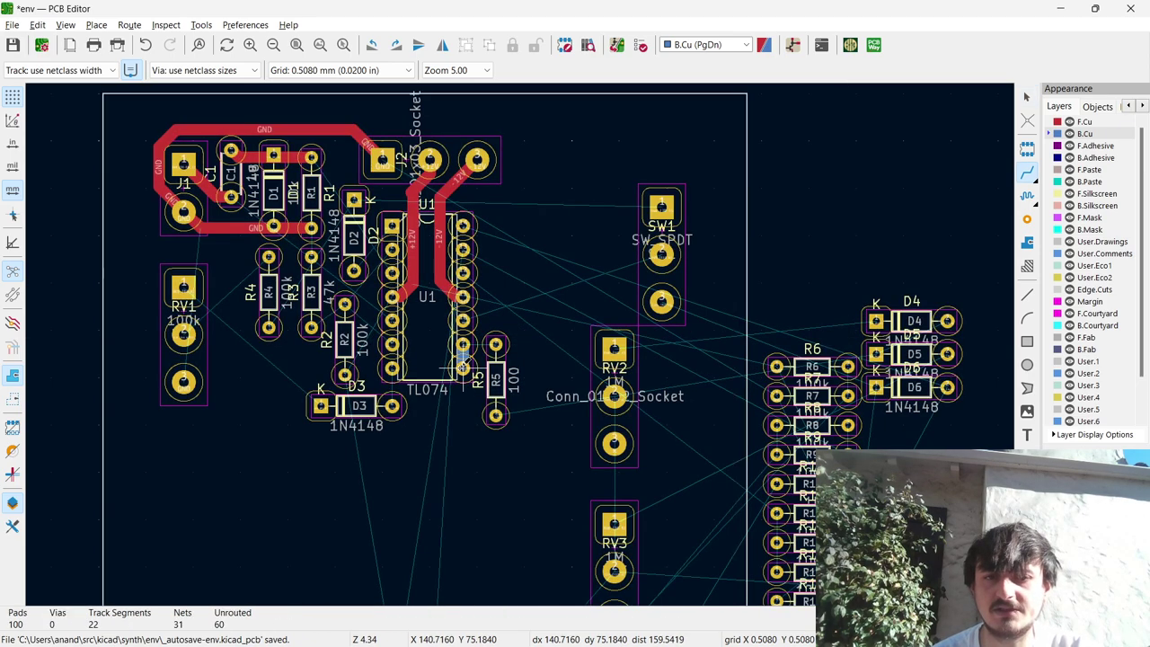
click(462, 344)
key(Escape)
click(496, 415)
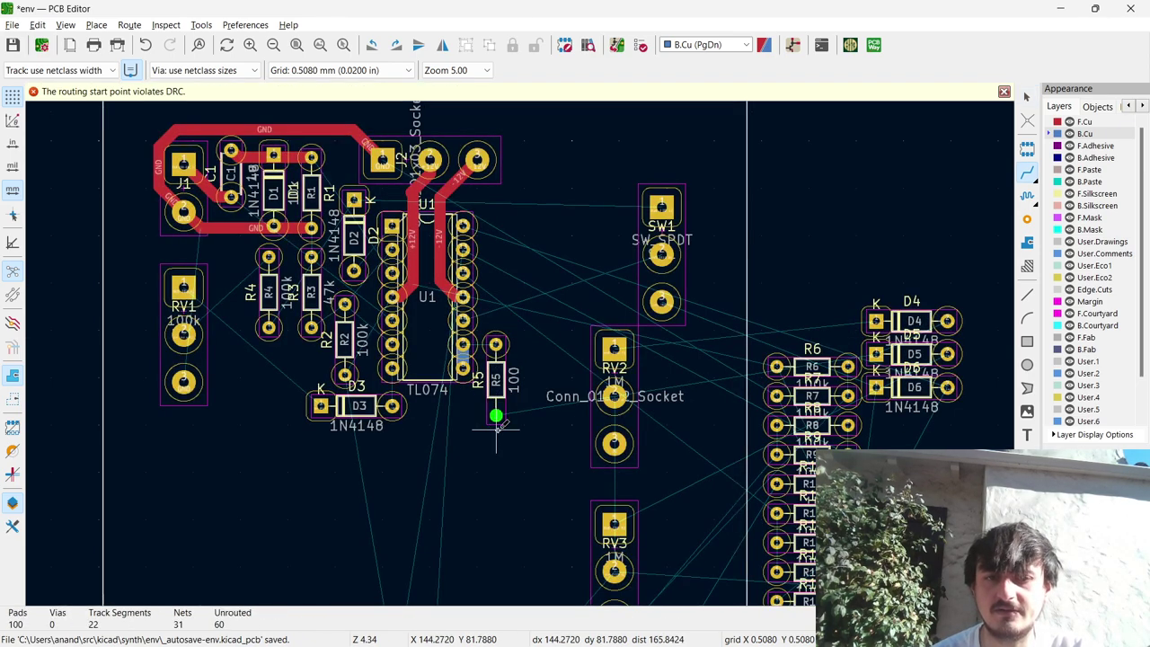
click(496, 415)
key(Escape)
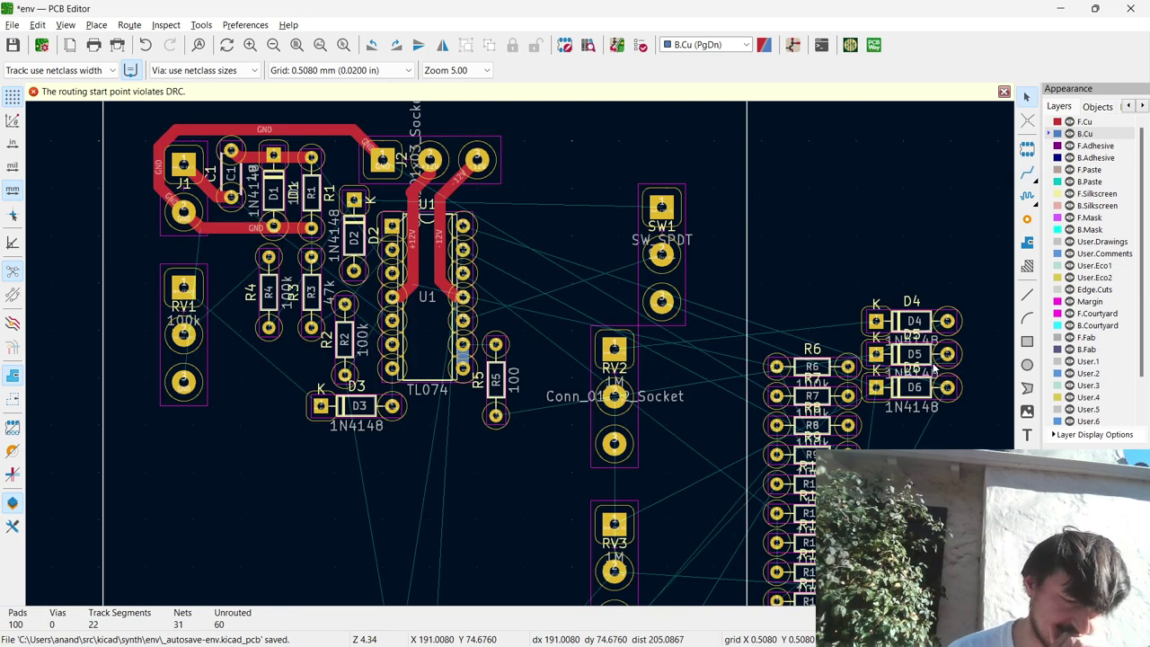
Move diode D4 onto the board between R5 and RV2, rotated to -90° so its cathode points up.
click(902, 316)
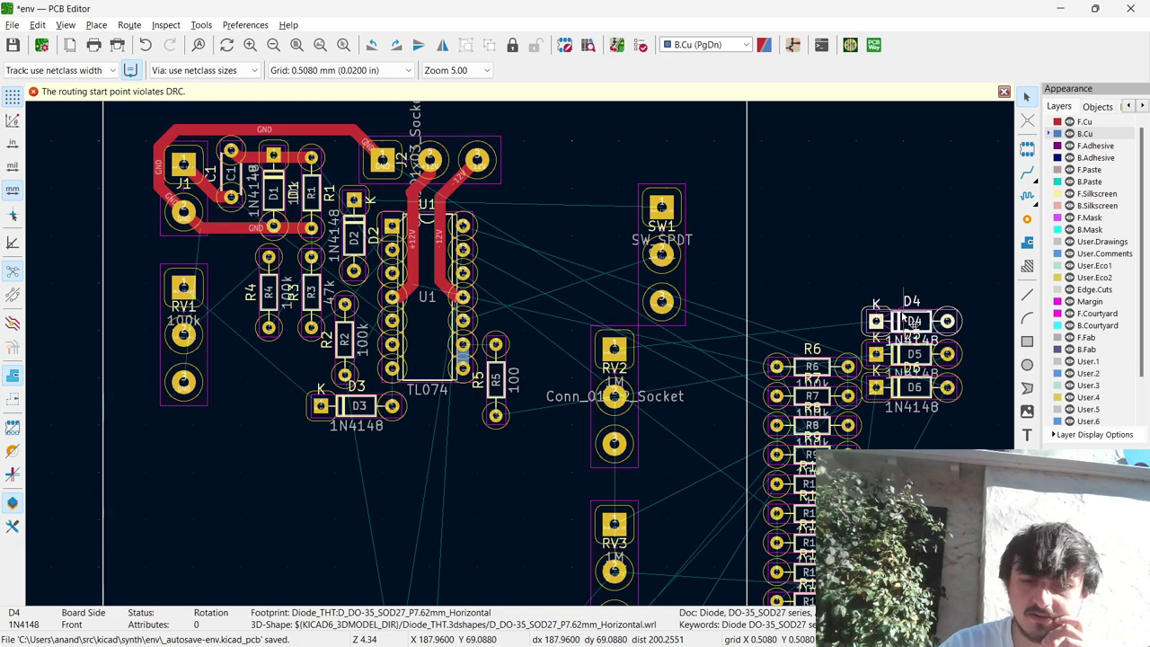
key(m)
key(r)
key(r)
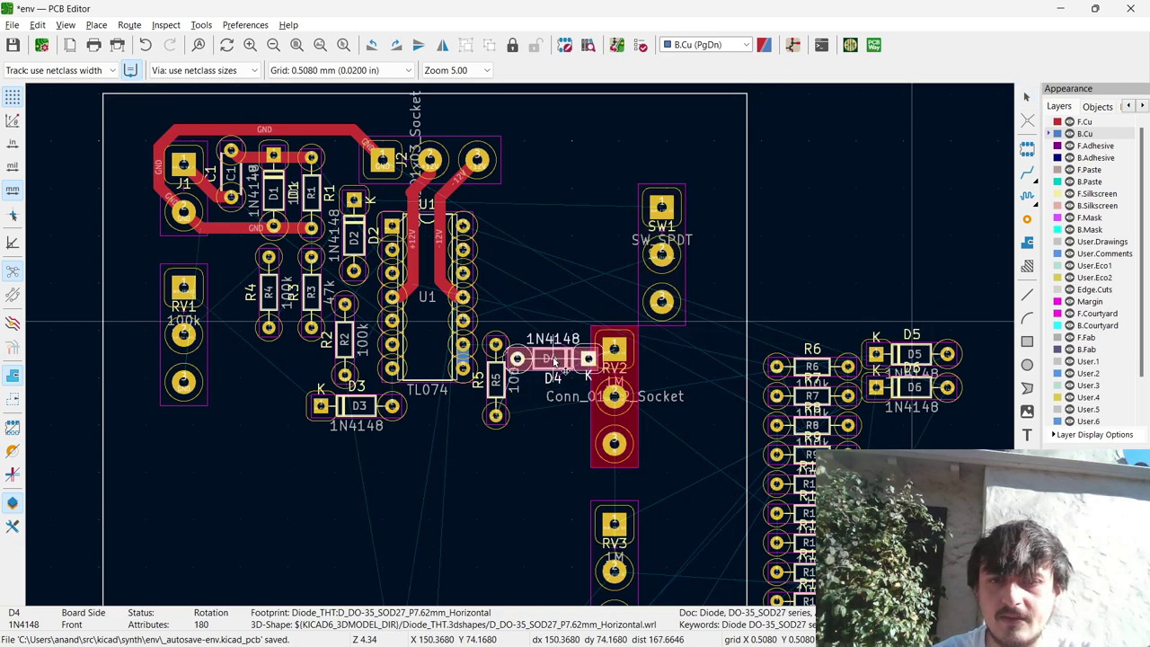
key(r)
key(r)
key(r)
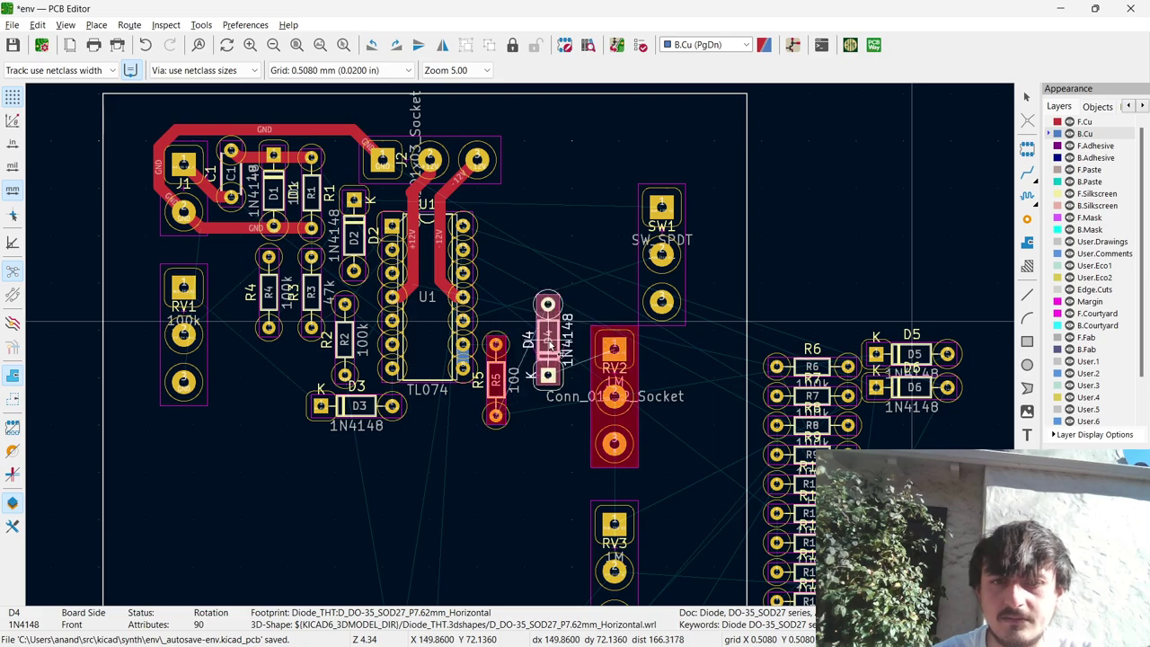
scroll(539, 350, up, 5)
key(r)
key(r)
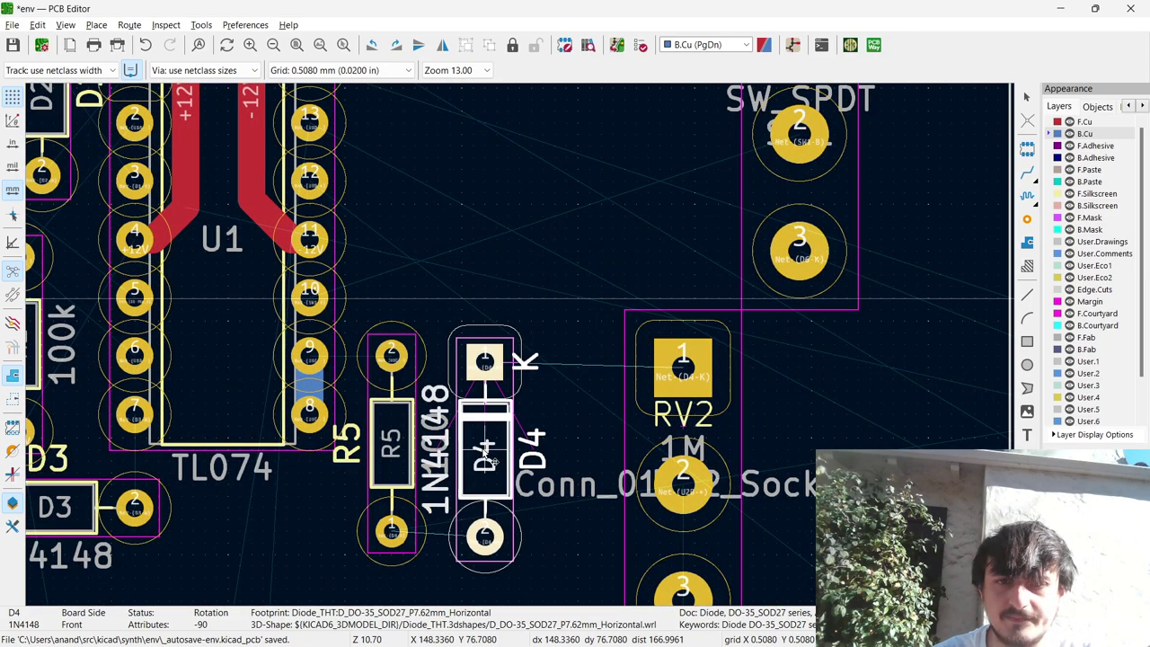
click(485, 456)
Place diode D5 directly below R5, rotated to -90° with its cathode in line with R5's pin 1.
scroll(485, 457, down, 3)
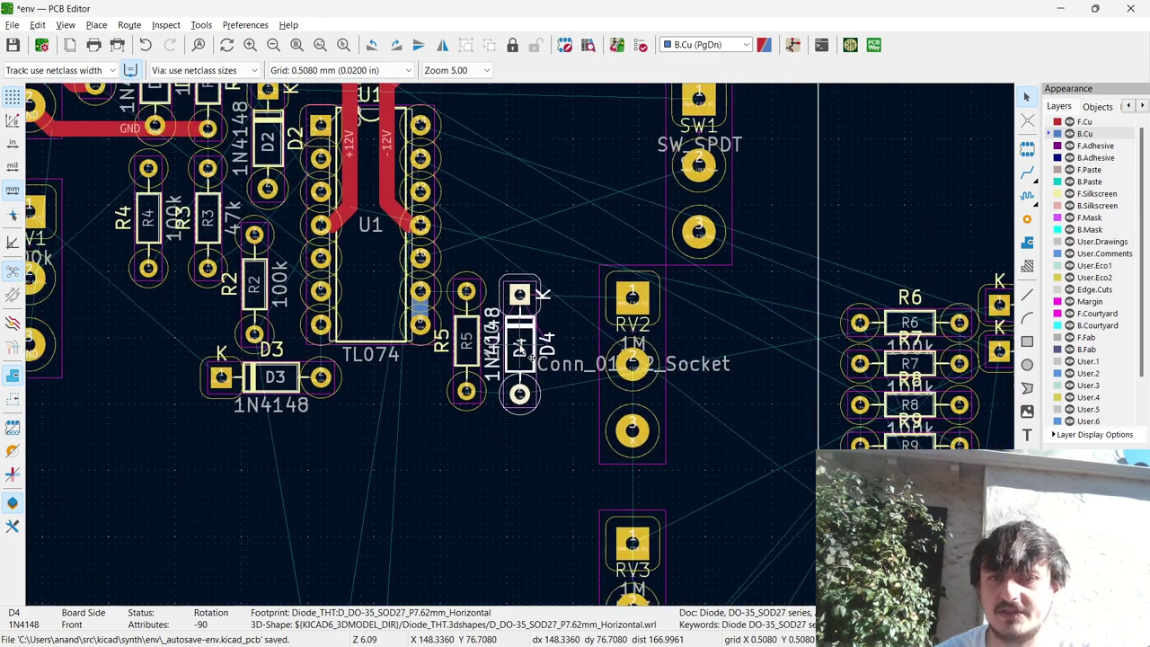
scroll(843, 368, down, 2)
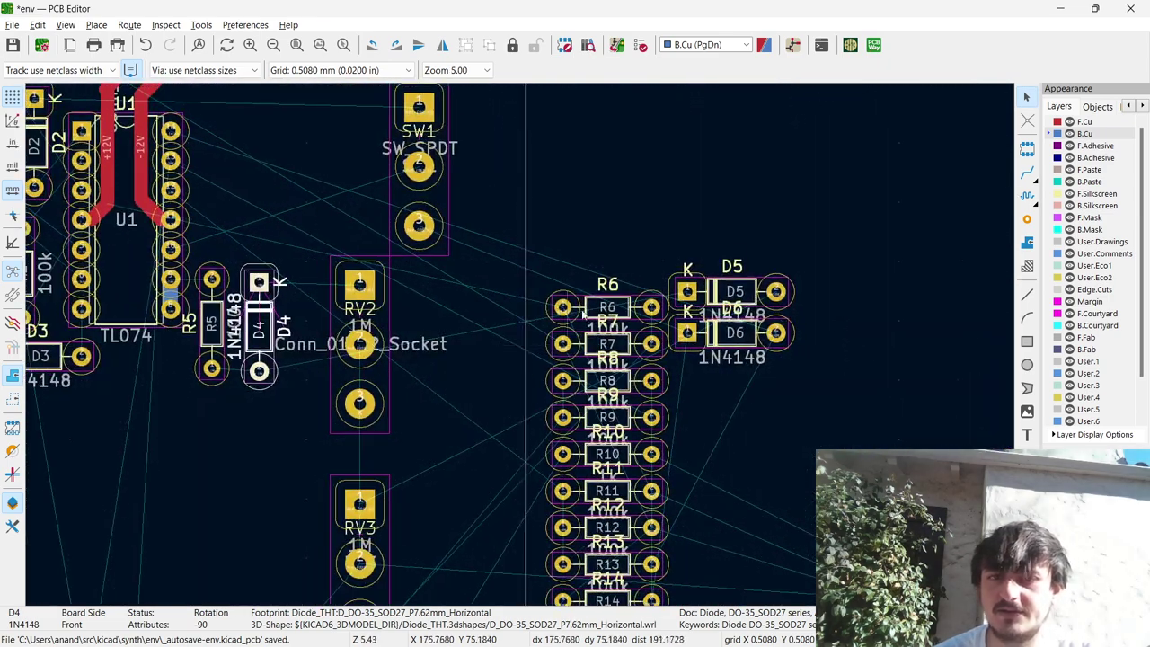
click(711, 296)
key(m)
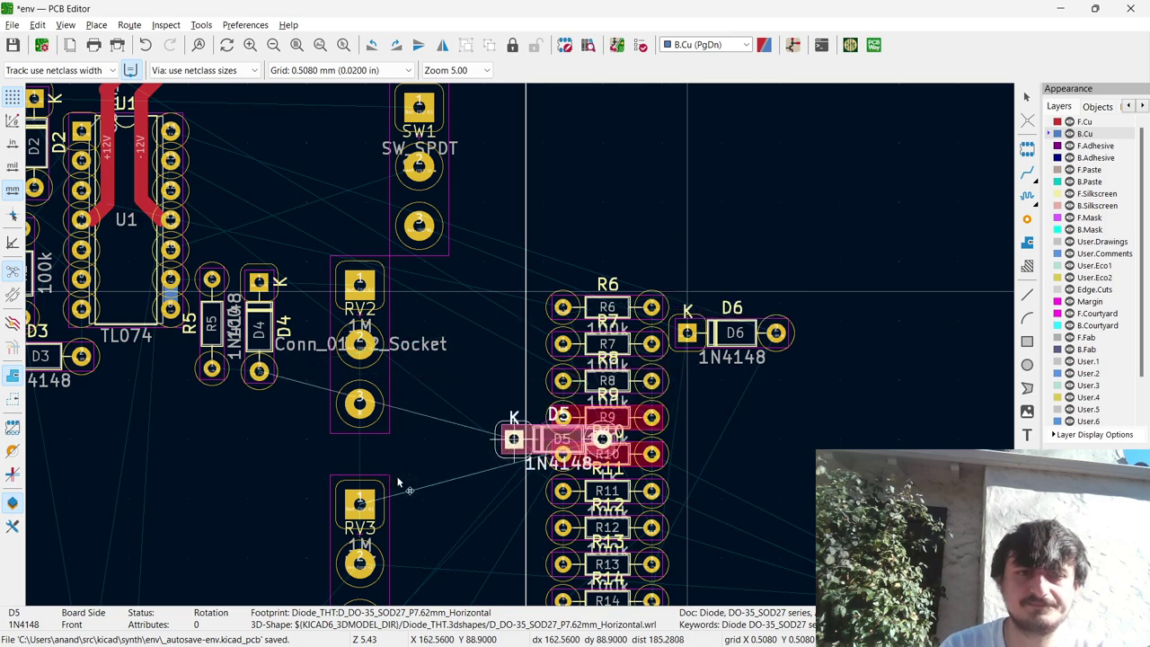
scroll(182, 469, up, 2)
key(r)
key(r)
key(r)
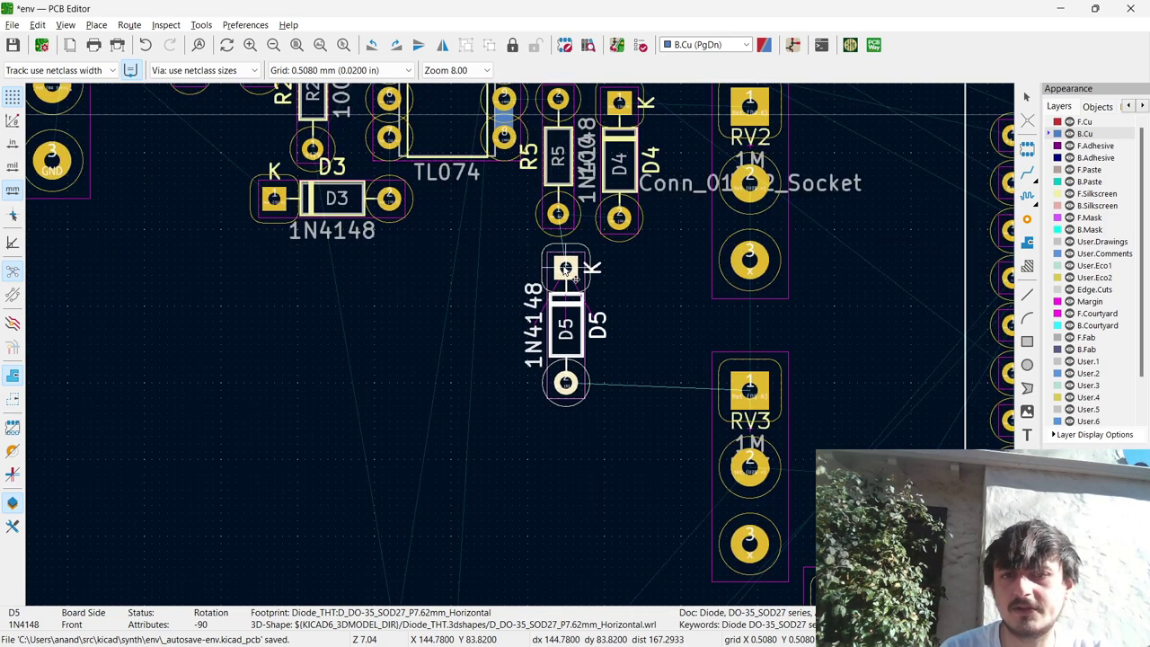
click(558, 261)
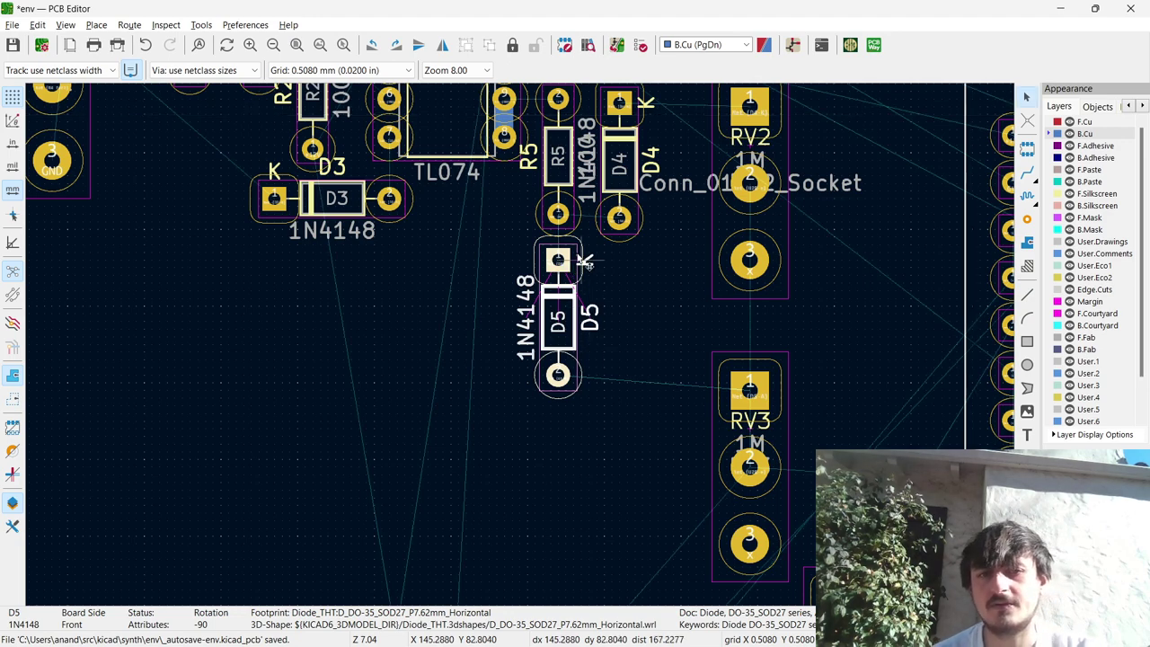
Route B.Cu tracks linking R5 pin 1 to D5 pin 1 and D4 pin 2, and D4's cathode to RV2 pin 1.
key(x)
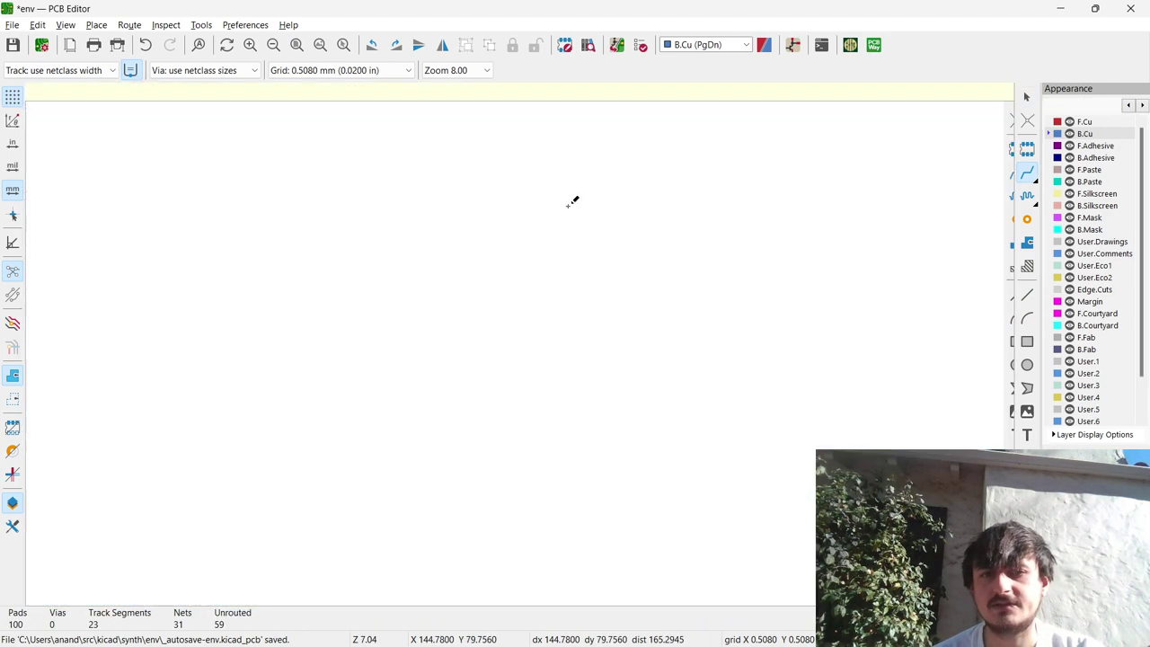
click(618, 217)
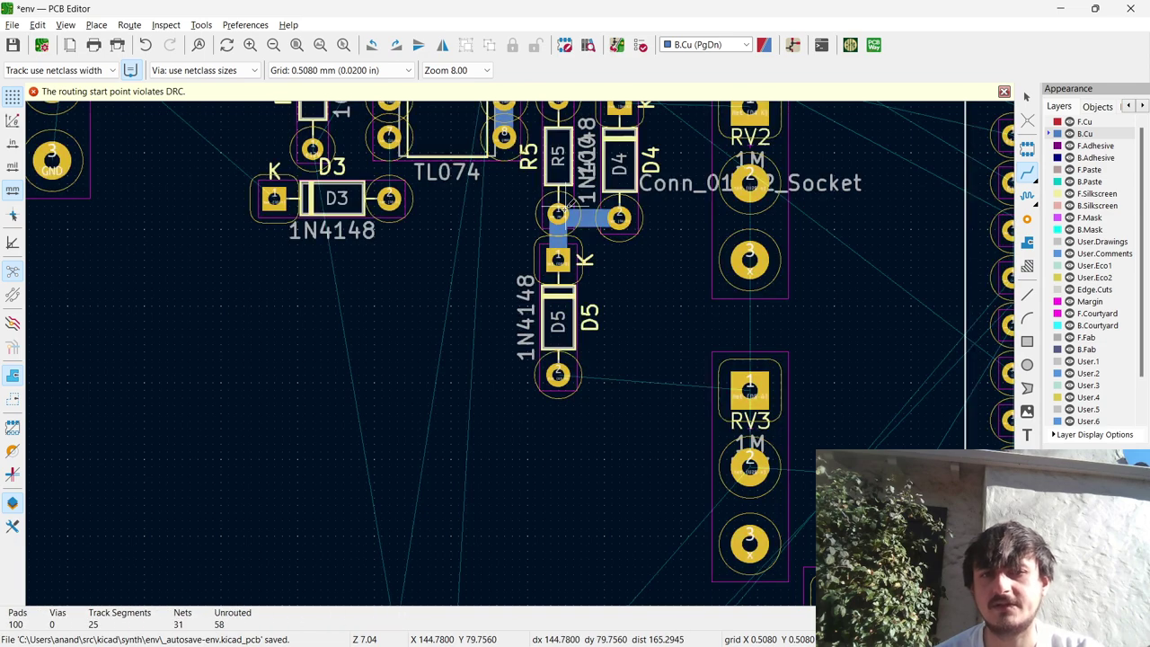
scroll(566, 209, up, 1)
click(587, 223)
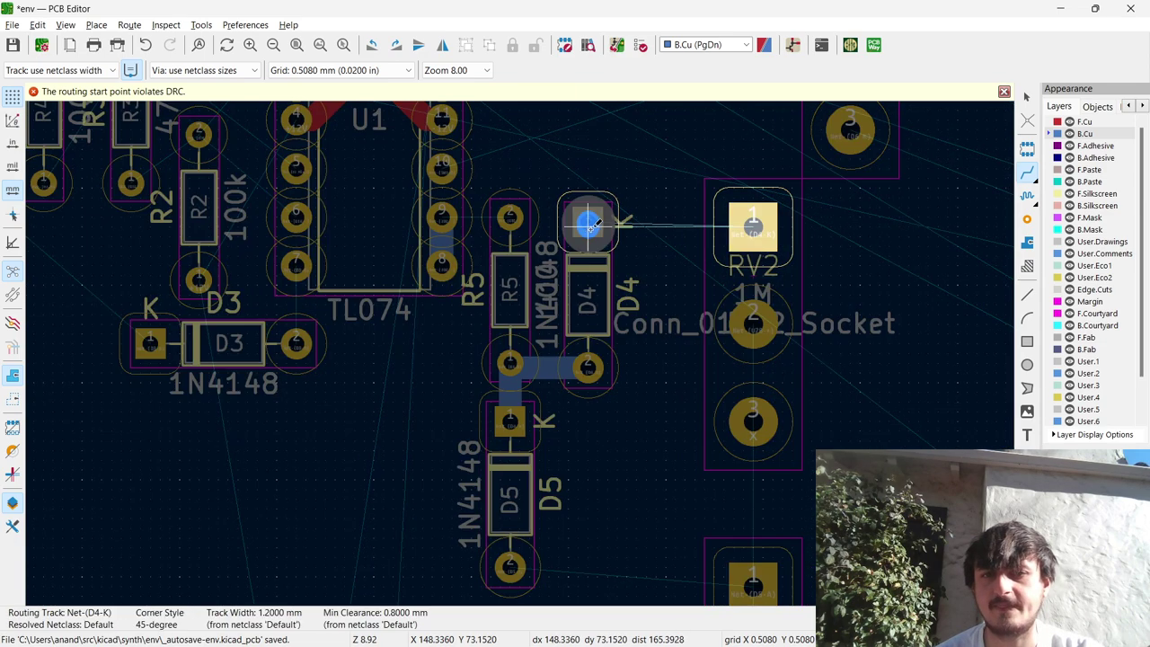
click(752, 220)
Route a B.Cu track from D5 pin 2 to pin 1 of RV3.
scroll(752, 220, down, 1)
scroll(503, 377, down, 5)
scroll(522, 339, up, 3)
click(496, 370)
click(593, 378)
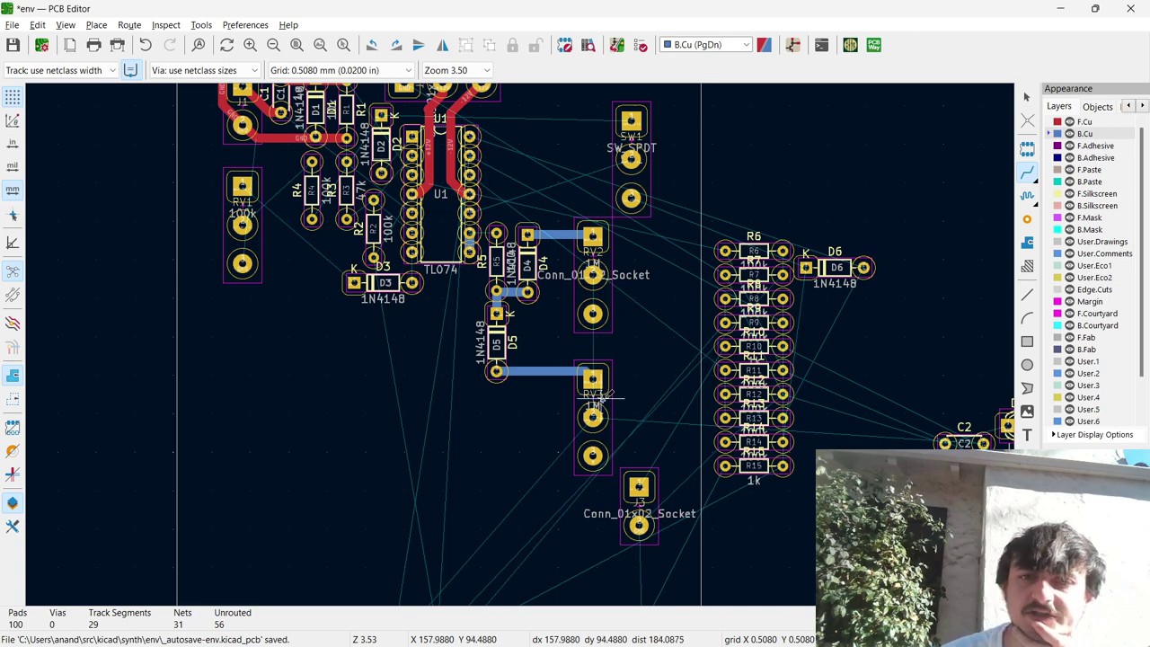
key(Escape)
Rotate potentiometer RV2 to 90° so it lies horizontally and shift it toward the board edge below SW1.
click(597, 304)
key(r)
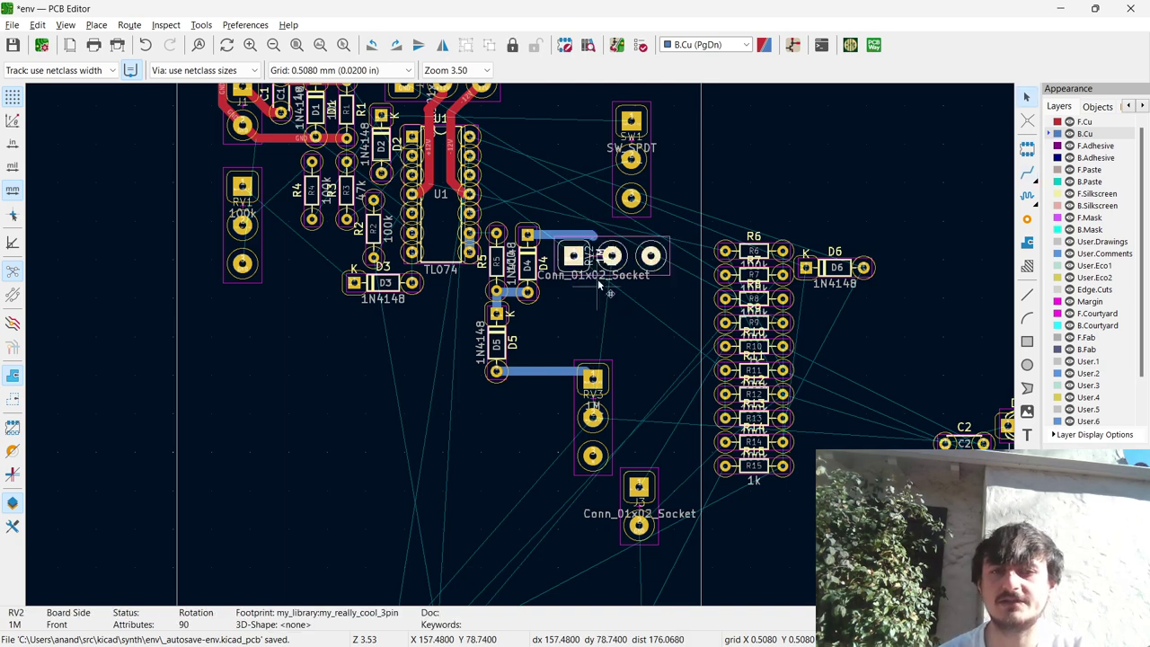
key(m)
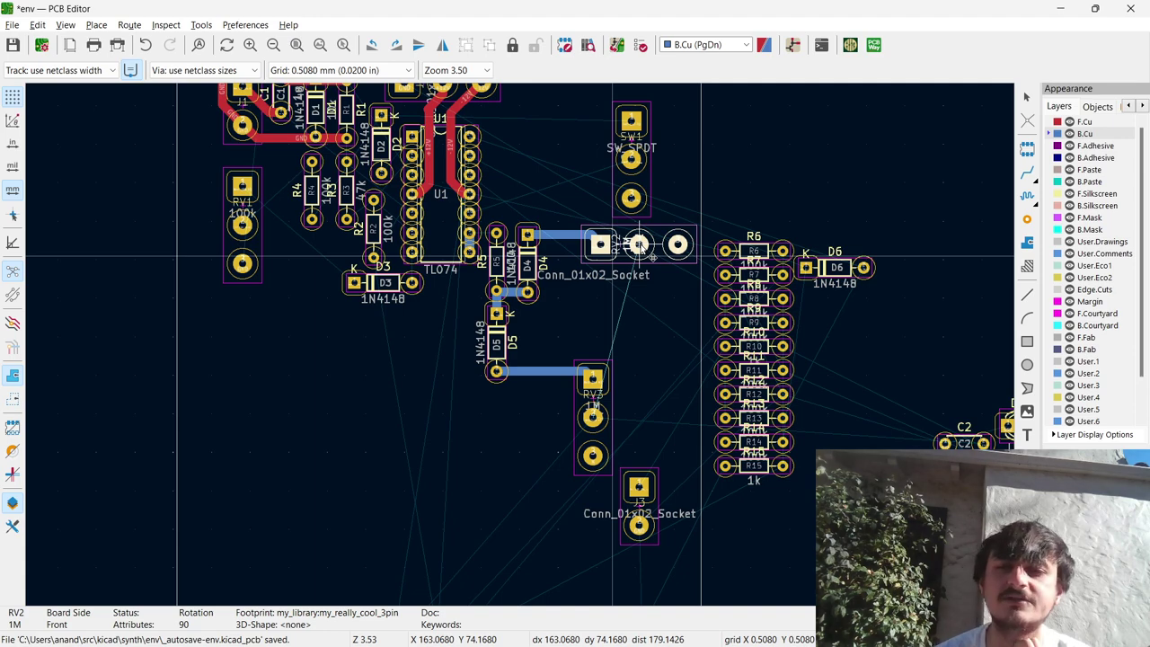
Switch to OBS, open the chatter's Twitch channel from the stream chat, look it over and close its browser tab.
key(super+Tab)
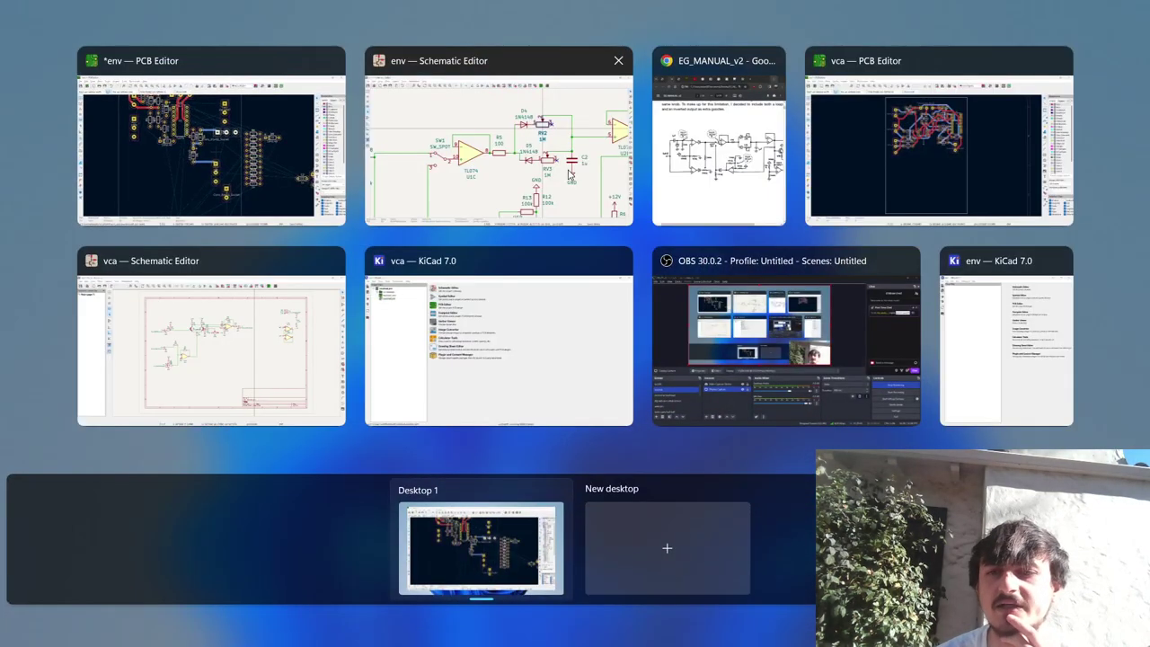
click(772, 333)
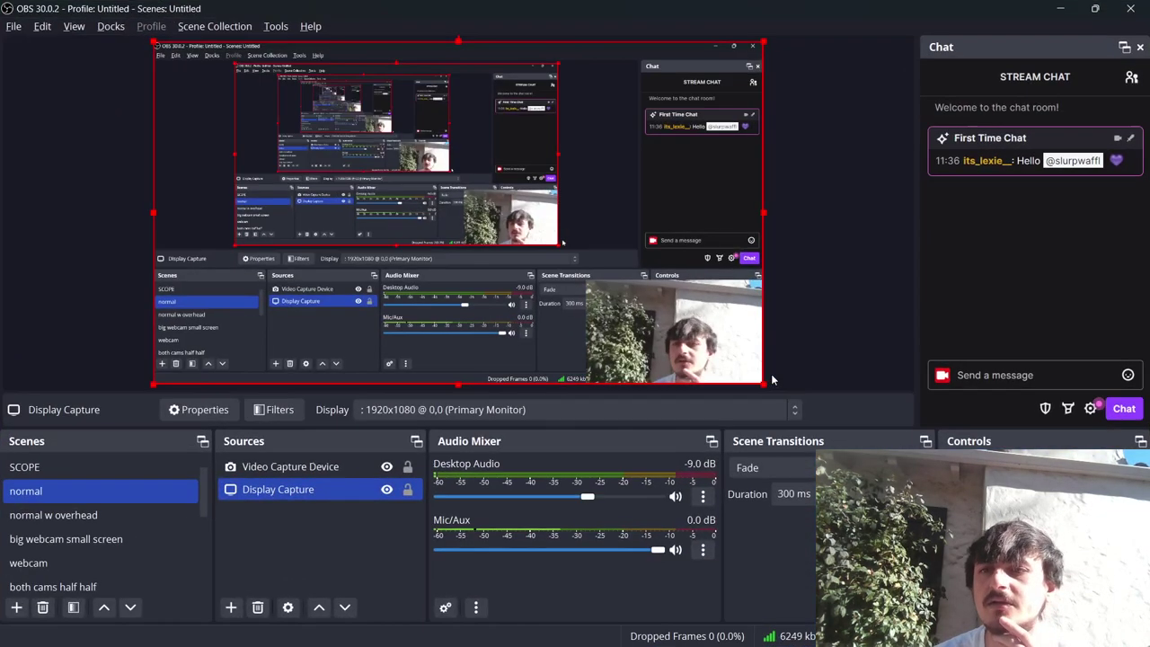
click(984, 162)
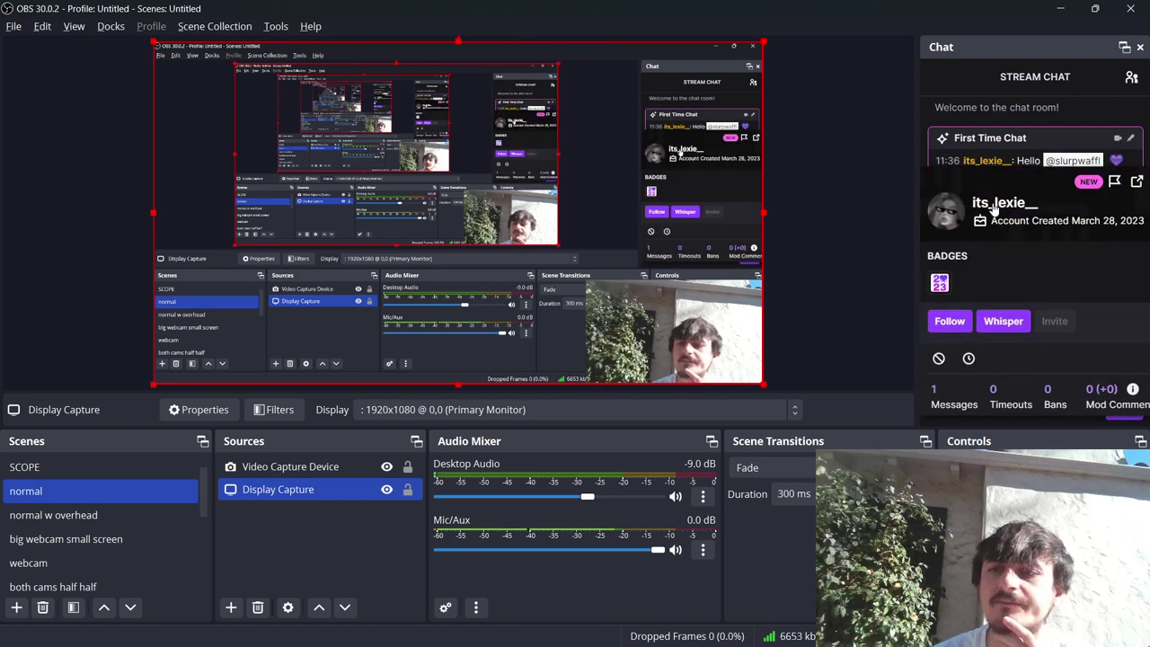
click(991, 205)
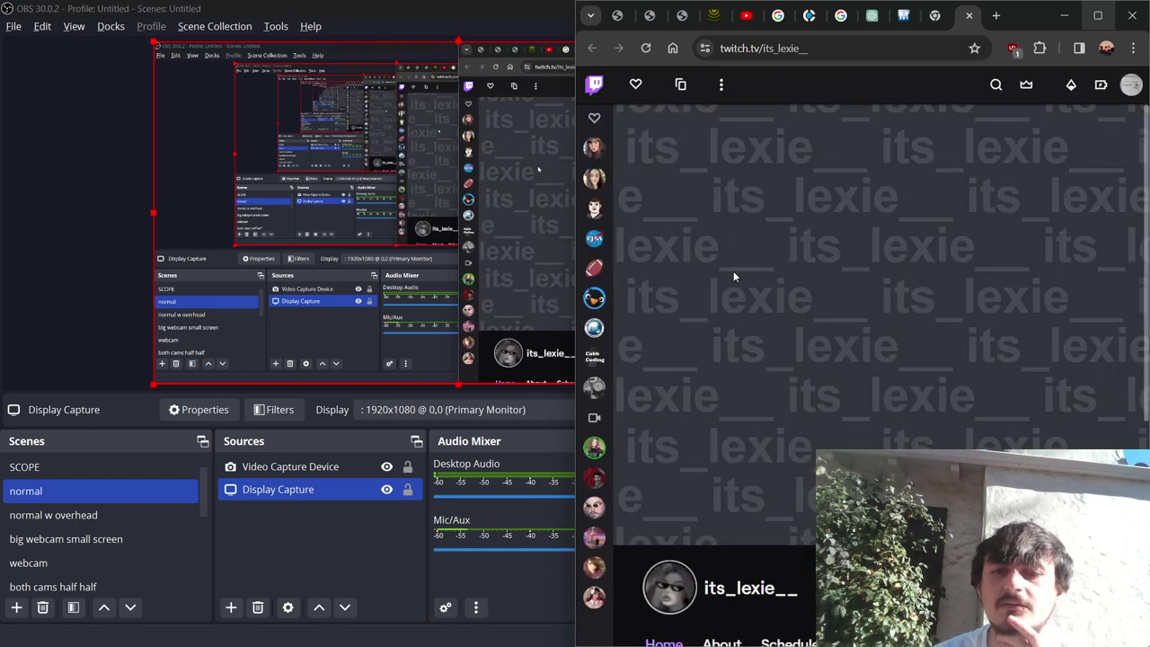
scroll(760, 375, down, 2)
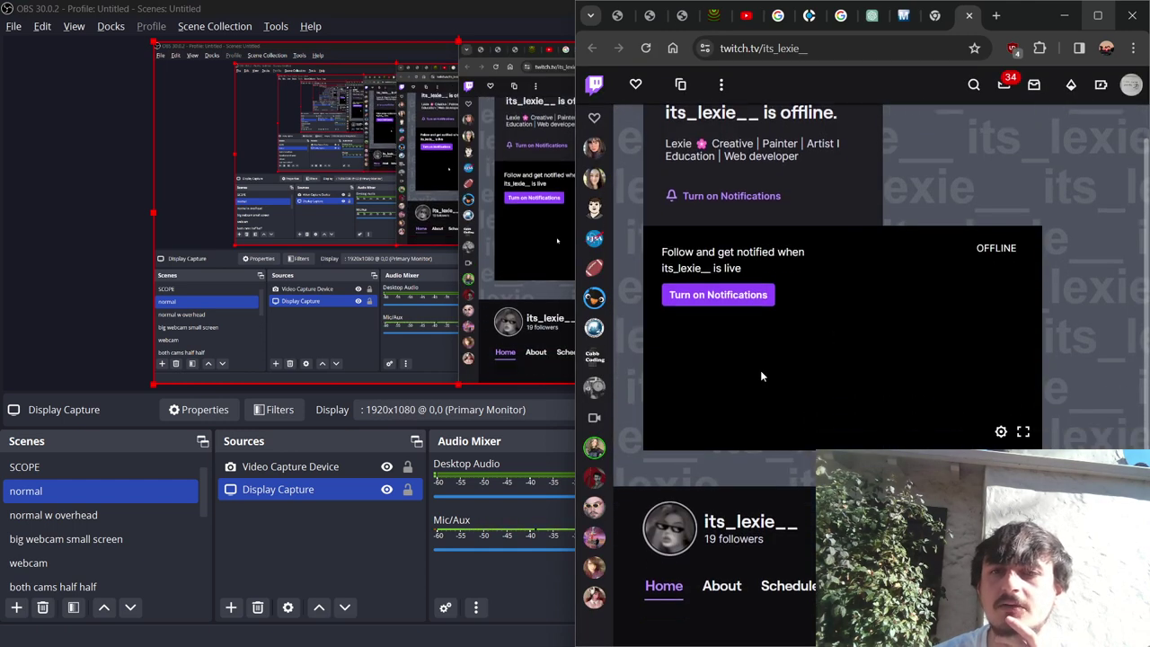
scroll(760, 376, down, 3)
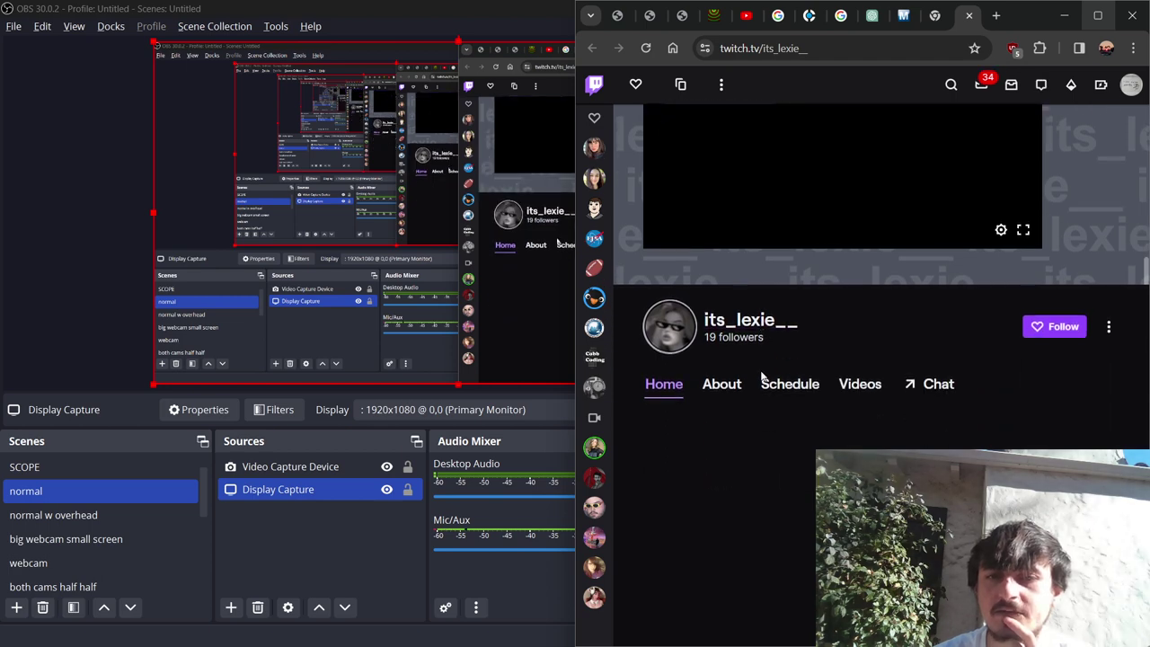
scroll(759, 375, up, 5)
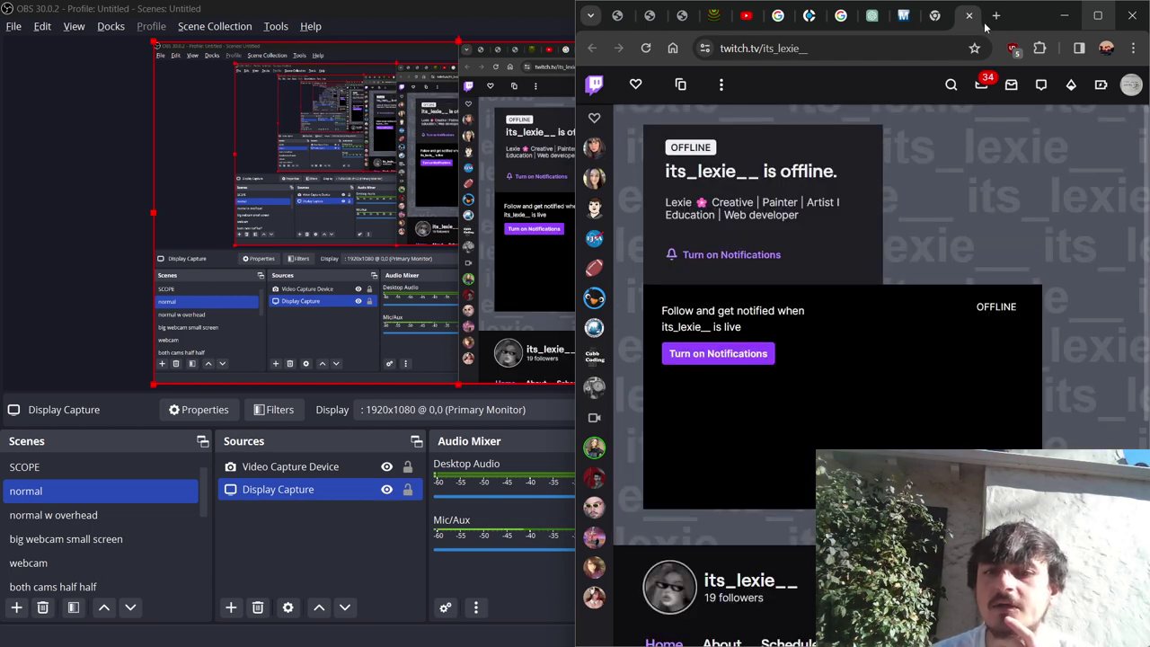
key(ctrl+w)
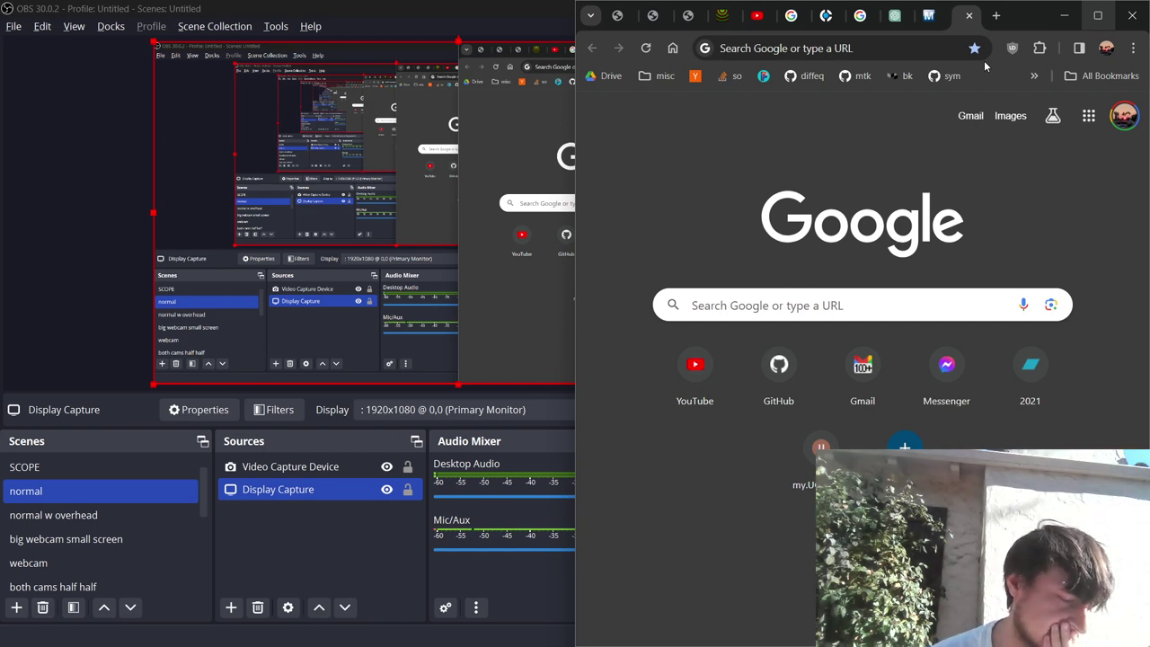
Switch to the env schematic and, from RV2's footprint property, browse my_library and select the my_really_cool_2pin footprint.
key(alt+Tab)
key(alt+Tab)
key(alt+Tab)
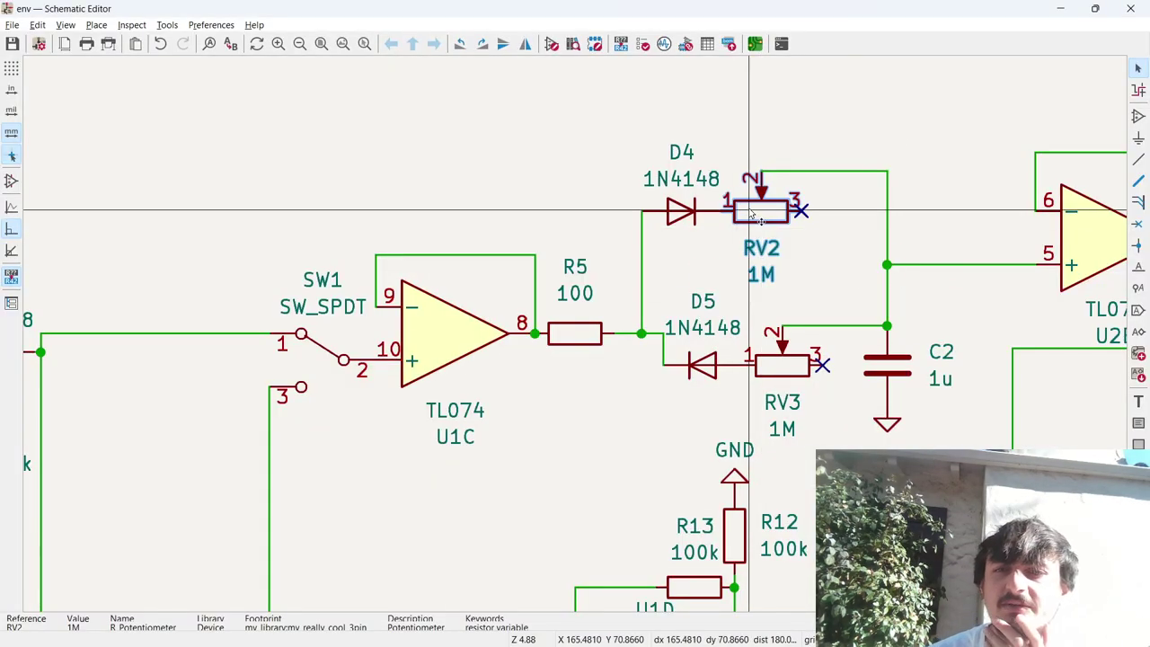
double_click(752, 216)
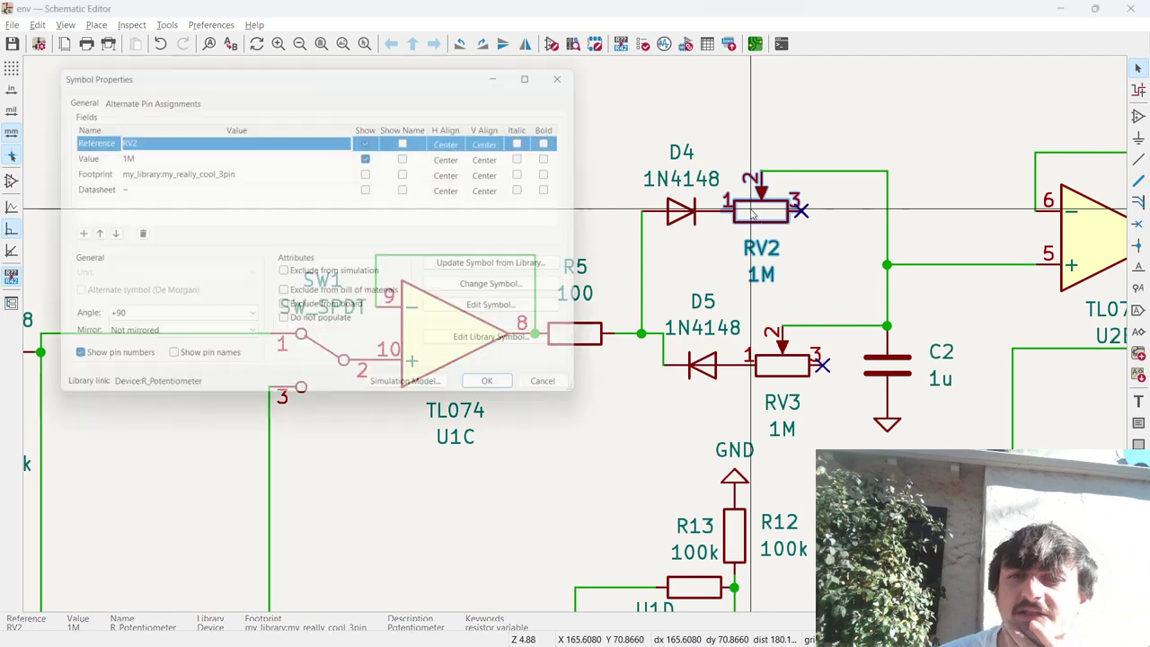
click(314, 168)
click(349, 177)
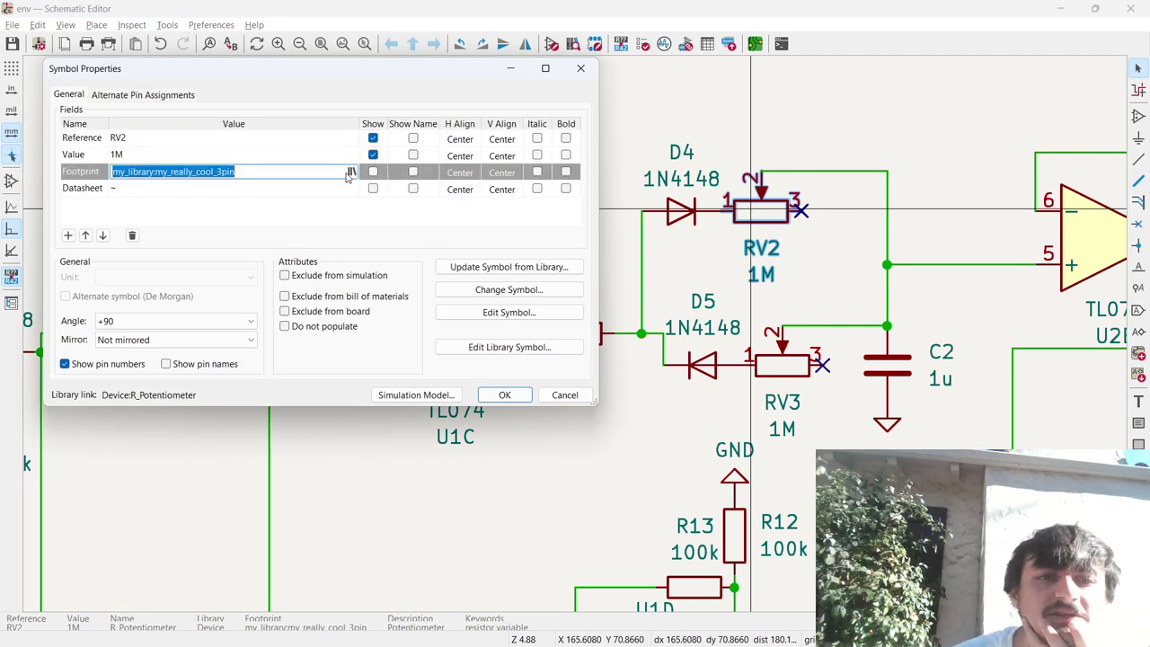
click(350, 177)
double_click(287, 174)
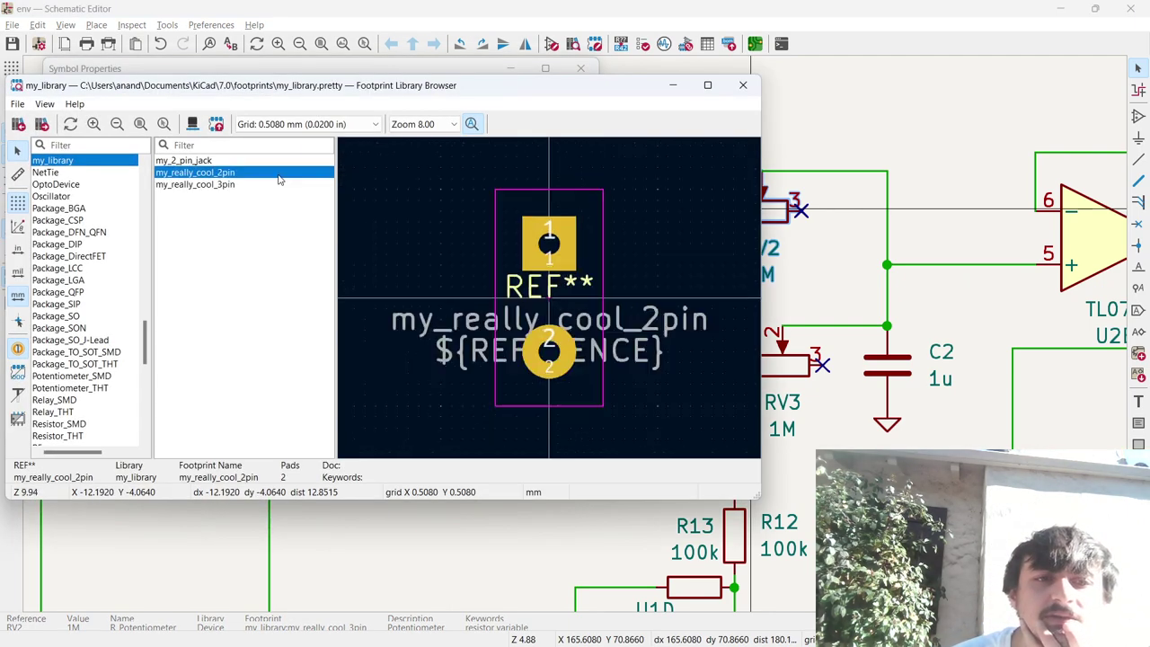
Switch back to OBS to look at the stream chat.
key(super+Tab)
click(666, 203)
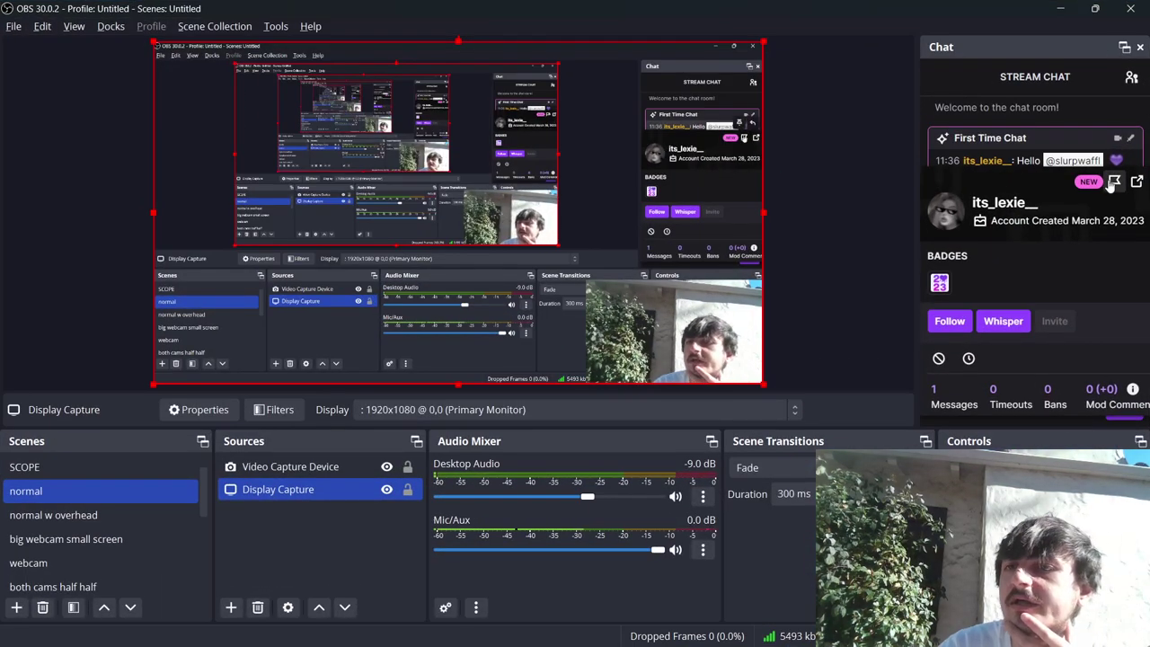
Dismiss the chat user card and switch to the env PCB Editor to examine the RV2 footprint.
click(1071, 163)
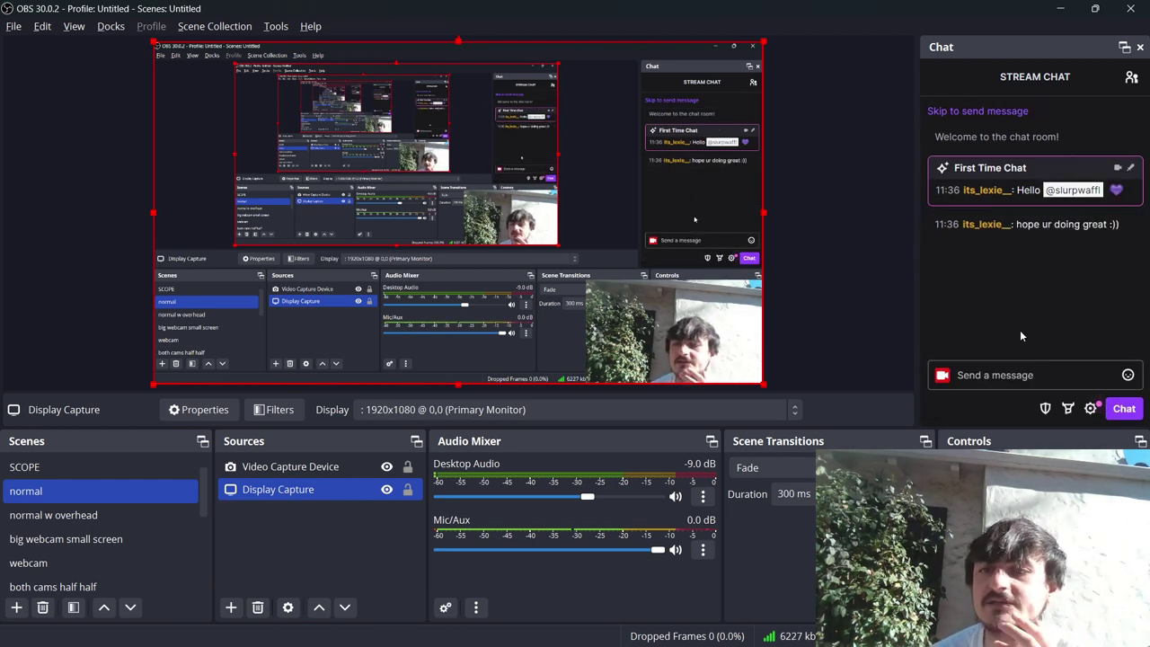
key(alt+Tab)
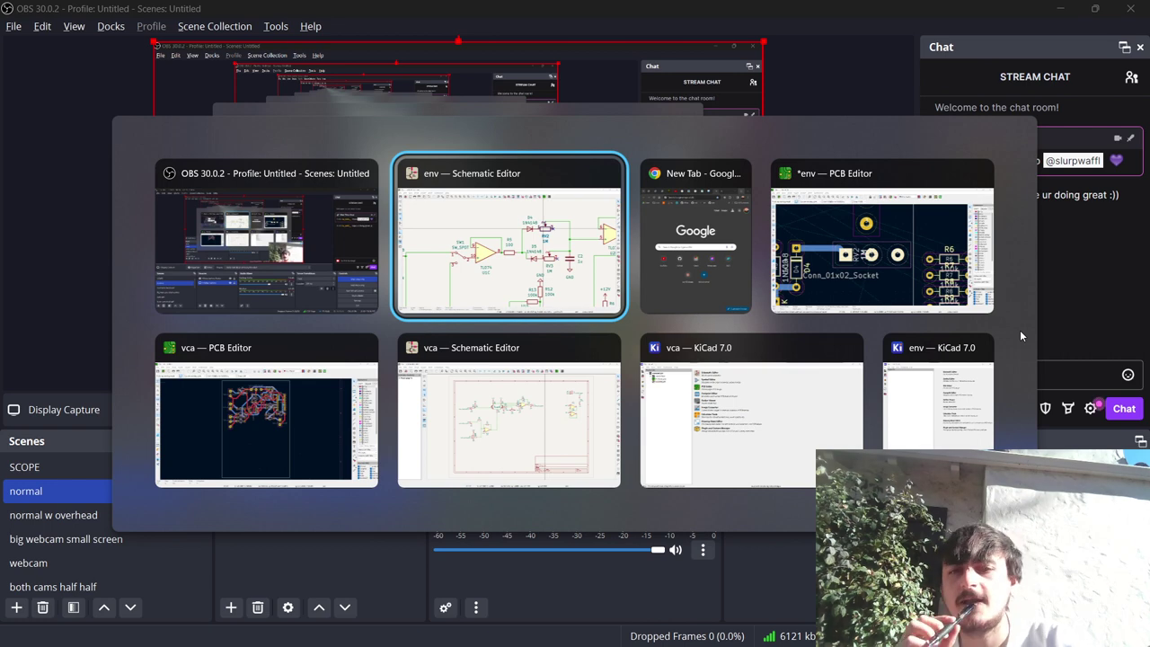
key(Tab)
key(Tab)
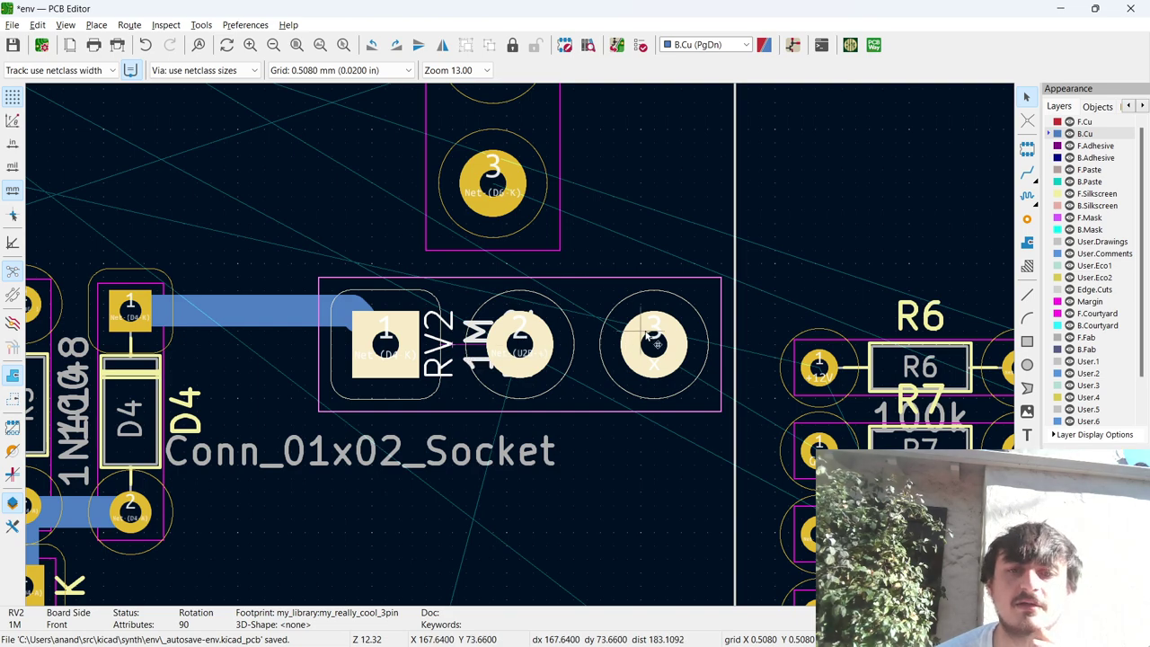
scroll(530, 349, down, 3)
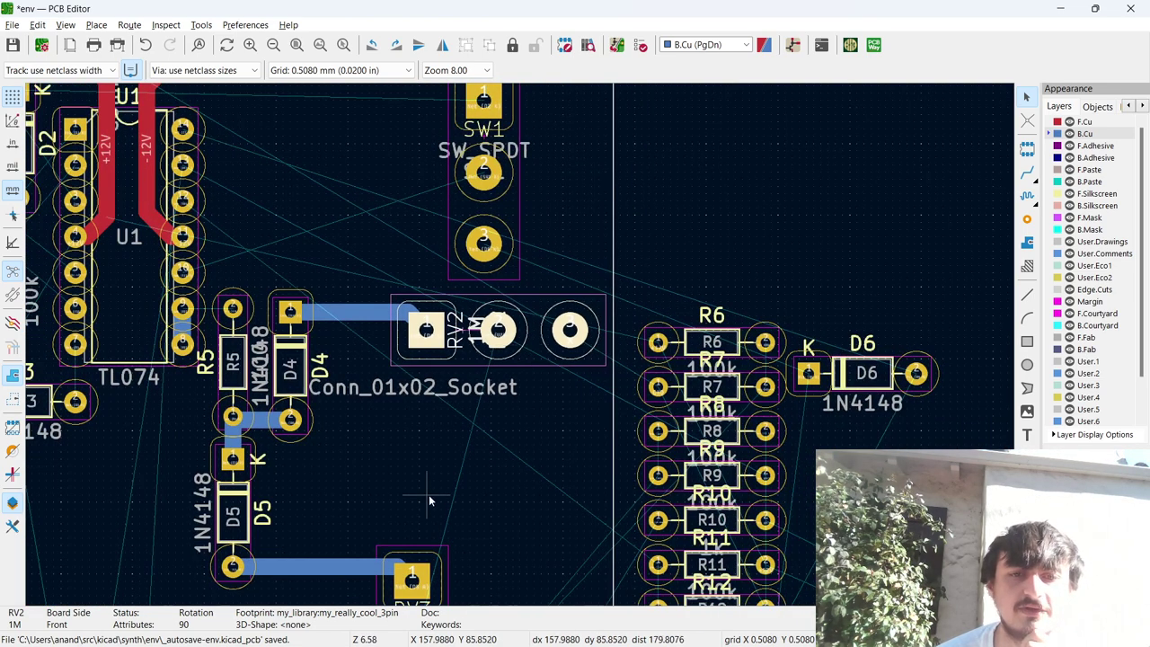
Switch to the env Schematic Editor and set the footprint of potentiometer RV2 to my_library:my_really_cool_2pin.
key(alt+Tab)
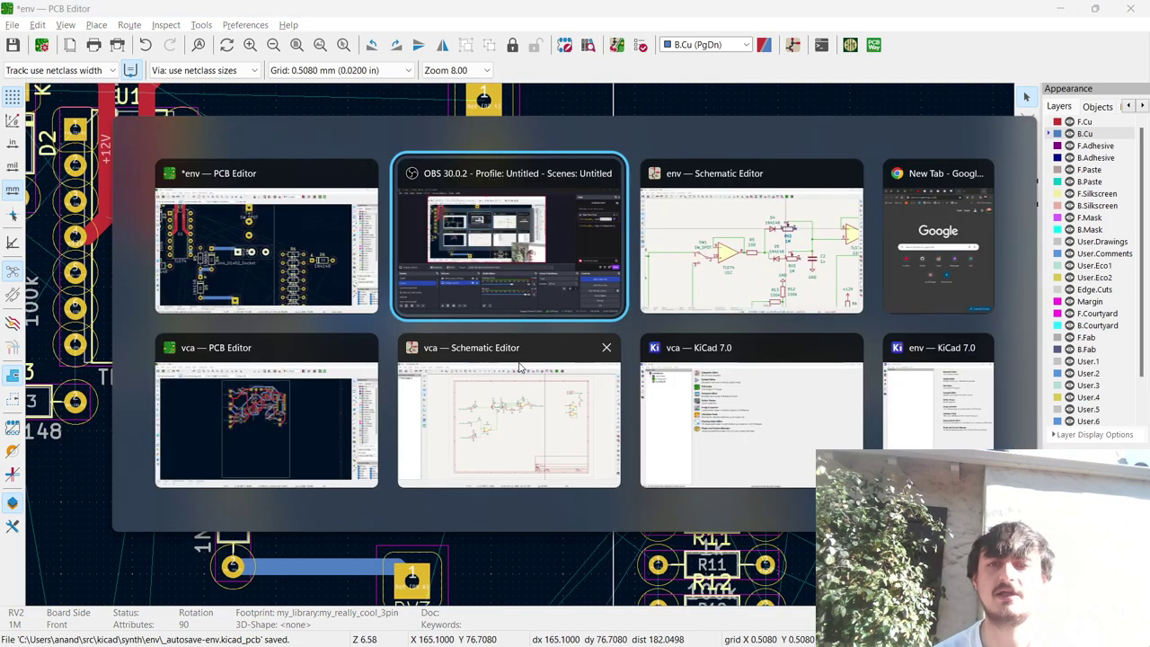
key(alt+Tab)
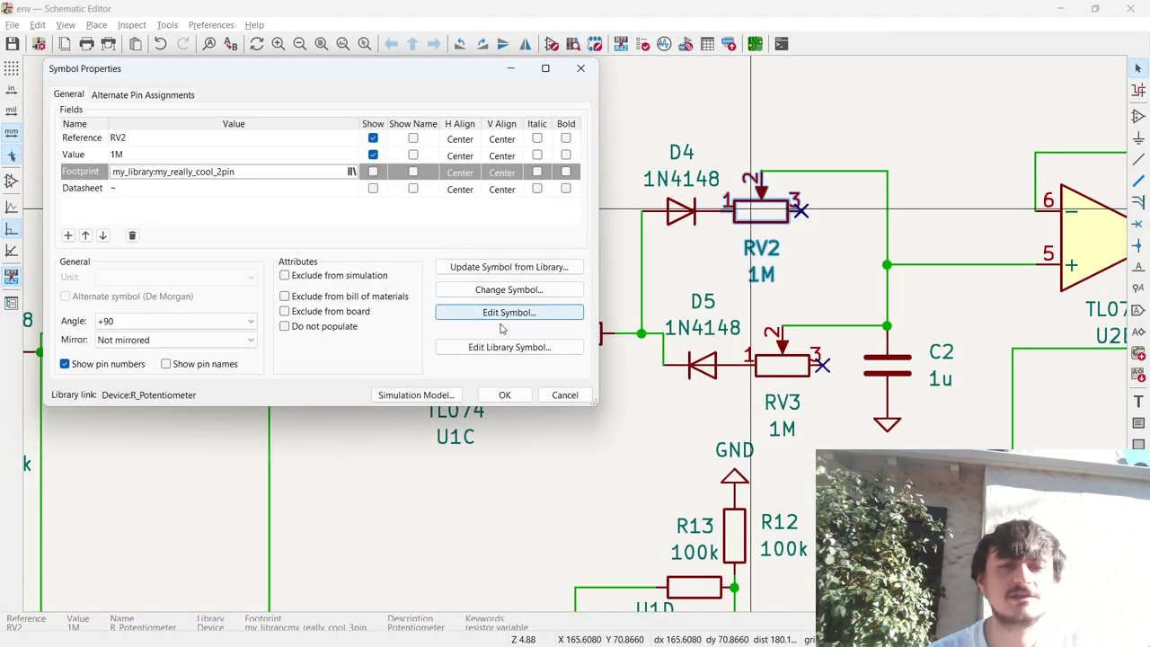
click(320, 176)
click(504, 395)
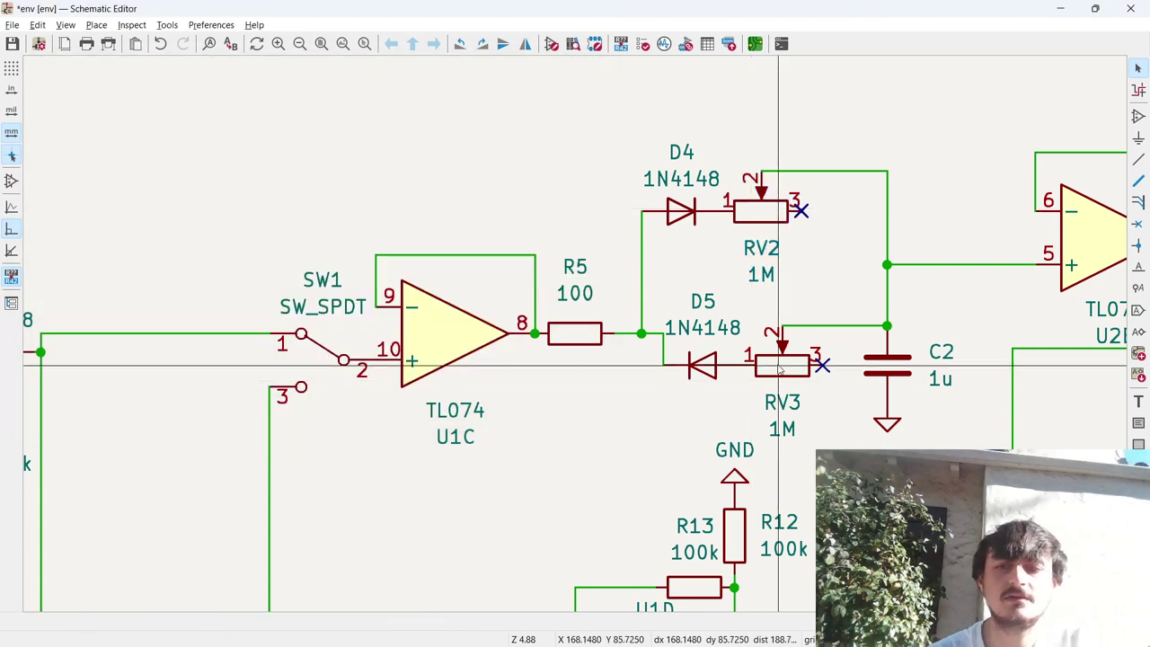
Set the footprint of potentiometer RV3 to my_library:my_really_cool_2pin.
double_click(779, 370)
key(Down)
key(Down)
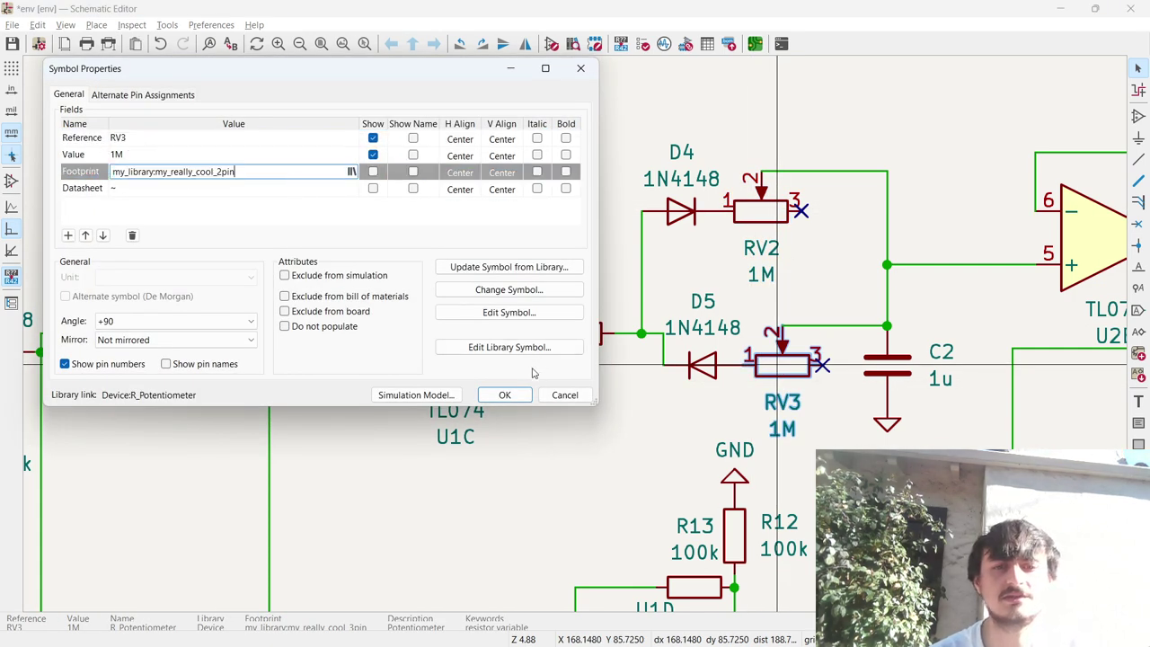
click(505, 395)
Check the stream chat in OBS and return to the env Schematic Editor.
key(alt+Tab)
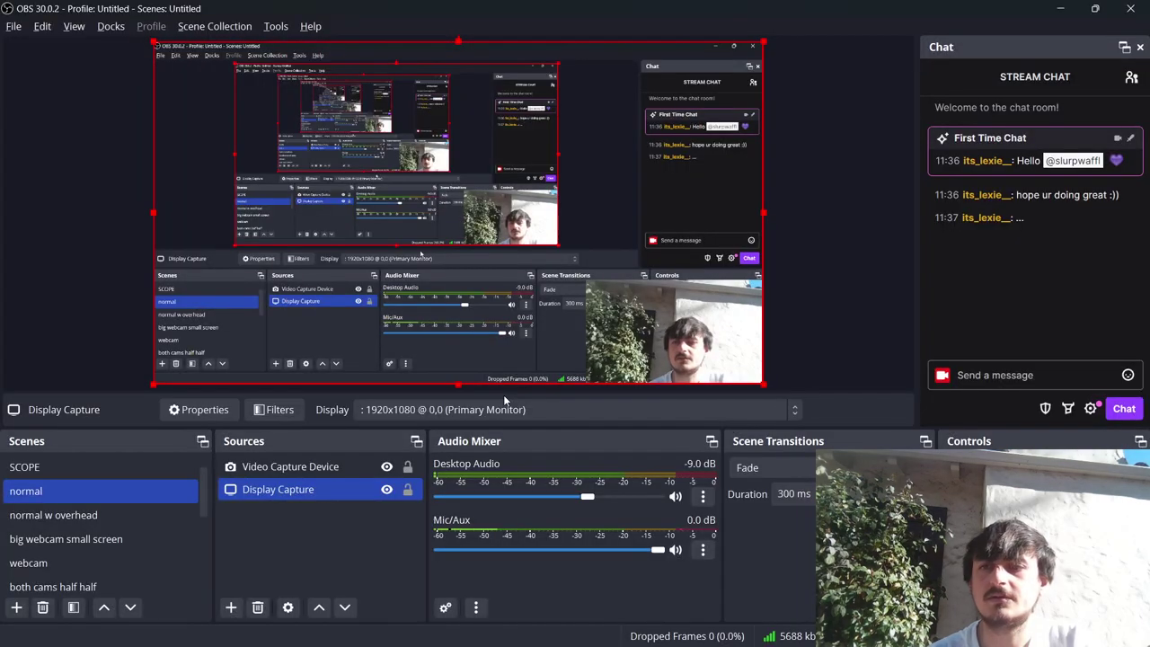
ctrl+scroll(988, 225, up, 3)
ctrl+scroll(995, 223, down, 1)
key(alt+Tab)
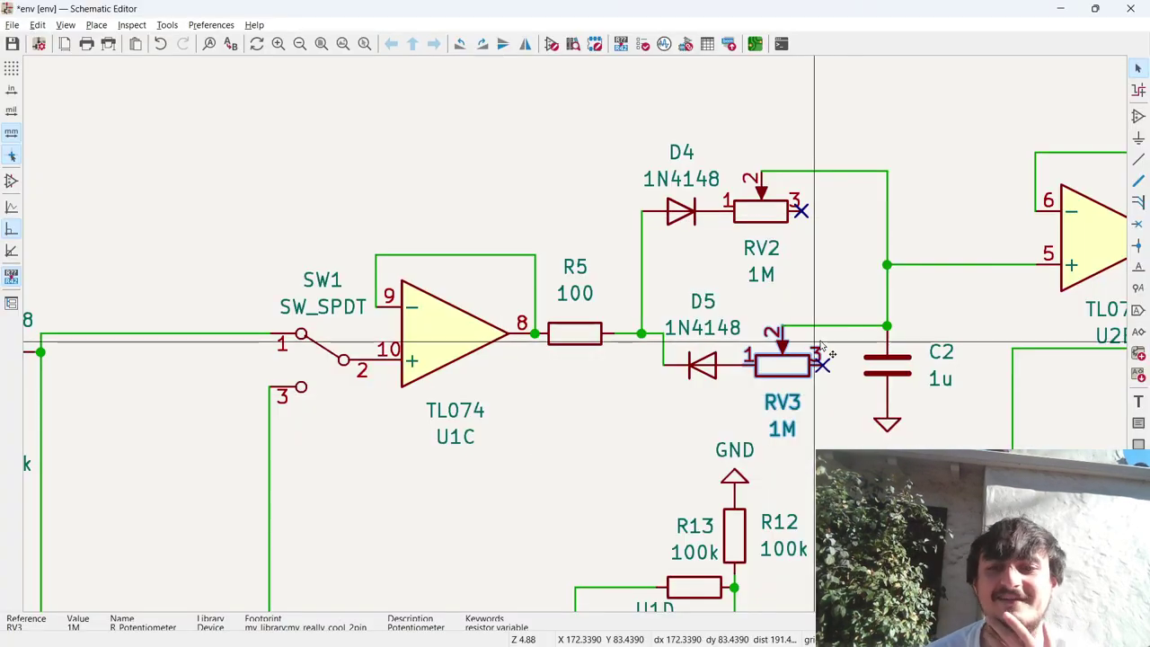
scroll(579, 341, up, 1)
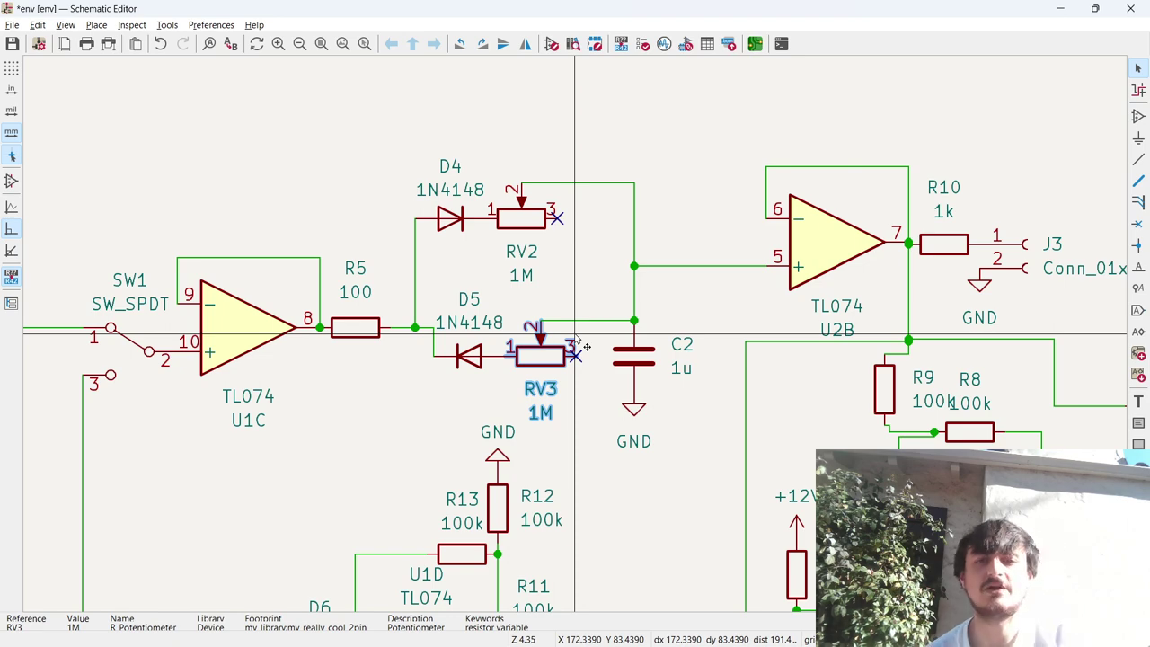
Switch to the env PCB Editor and update the PCB from the schematic to apply the new RV2 and RV3 footprints.
key(alt+Tab)
click(685, 248)
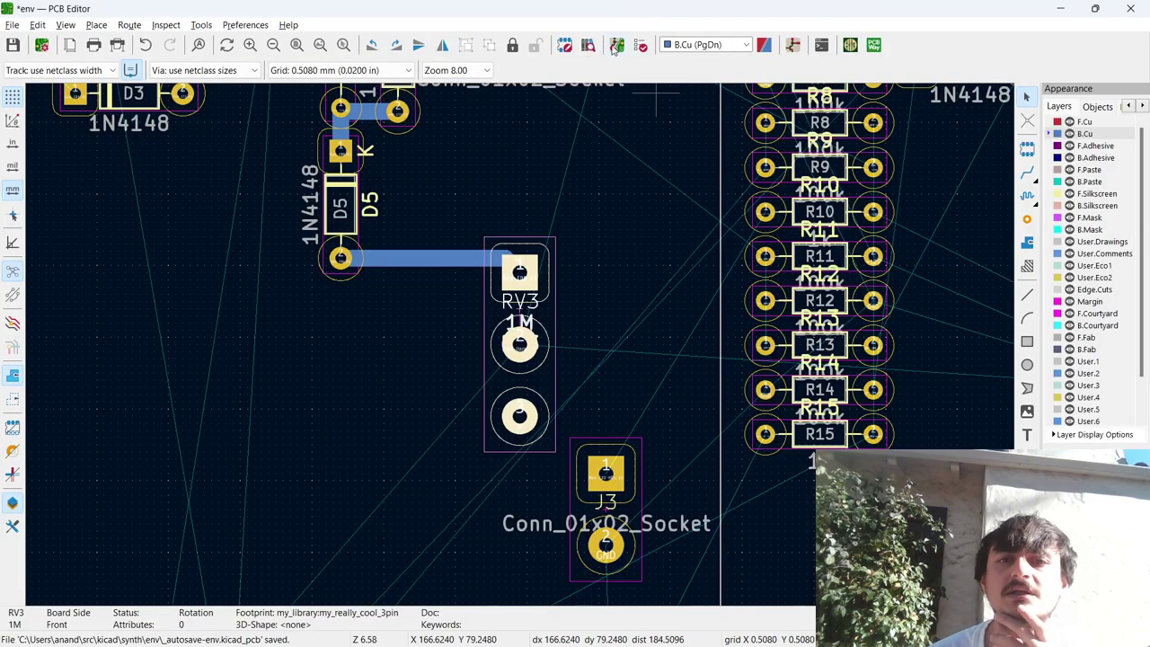
click(616, 45)
click(370, 340)
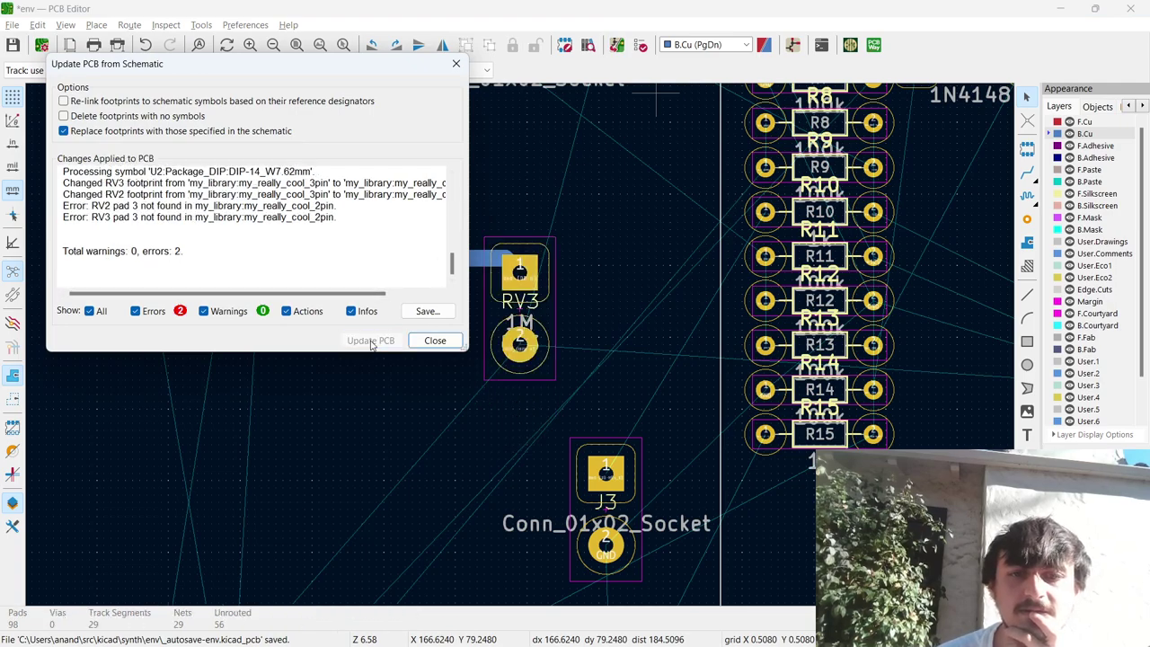
click(435, 342)
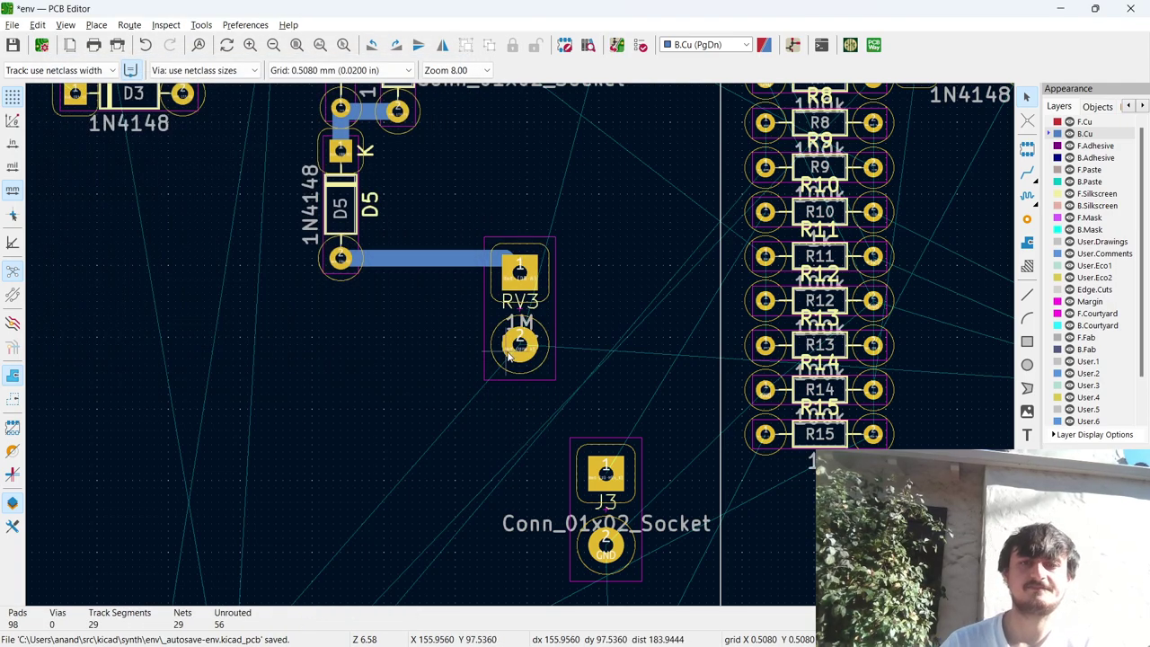
Rotate RV3 to horizontal and move it directly below RV2, aligning their pads.
scroll(489, 395, down, 2)
scroll(521, 350, up, 2)
scroll(521, 350, down, 3)
scroll(521, 350, up, 3)
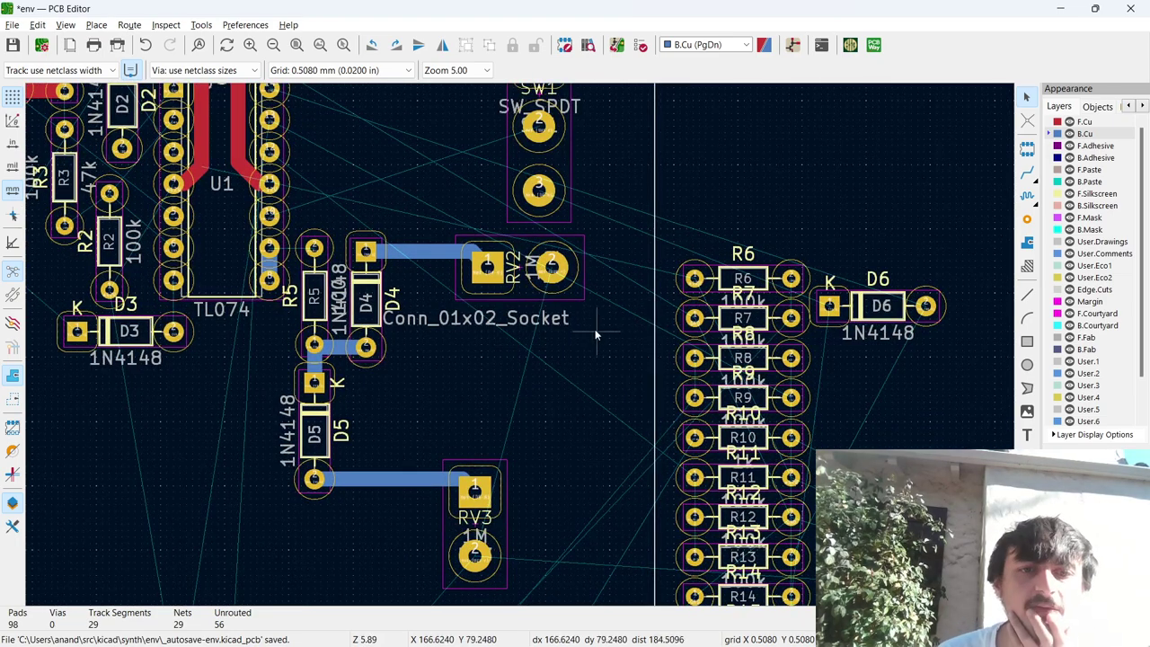
click(469, 523)
scroll(468, 524, down, 4)
scroll(521, 350, up, 3)
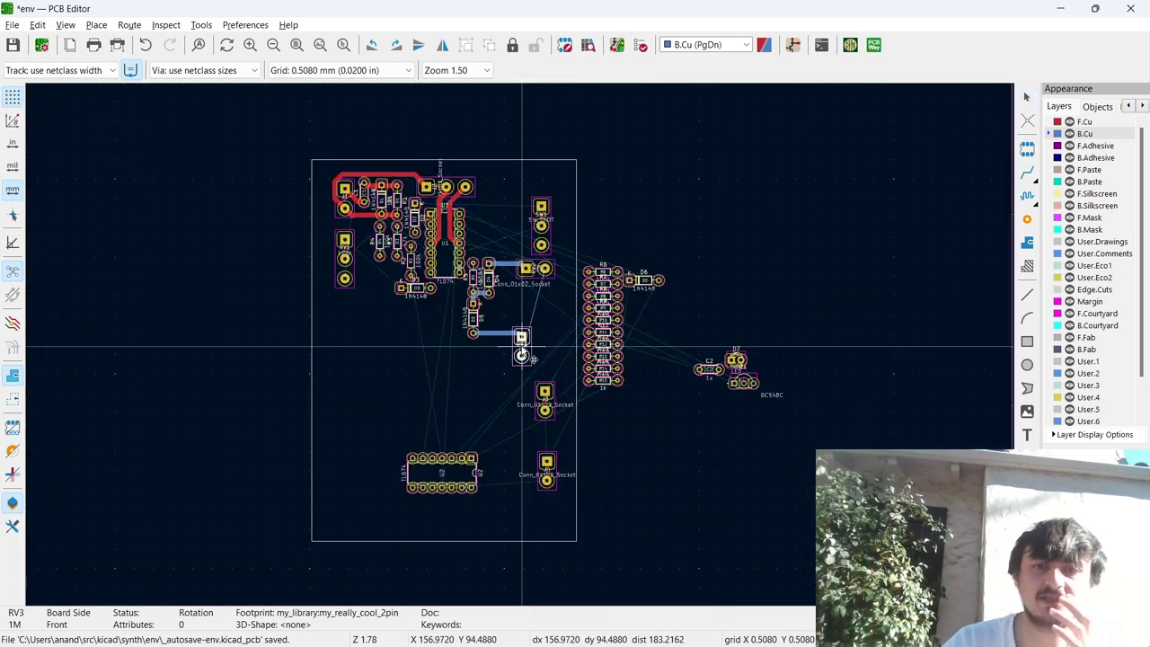
key(r)
drag(519, 350, 554, 256)
scroll(554, 256, up, 3)
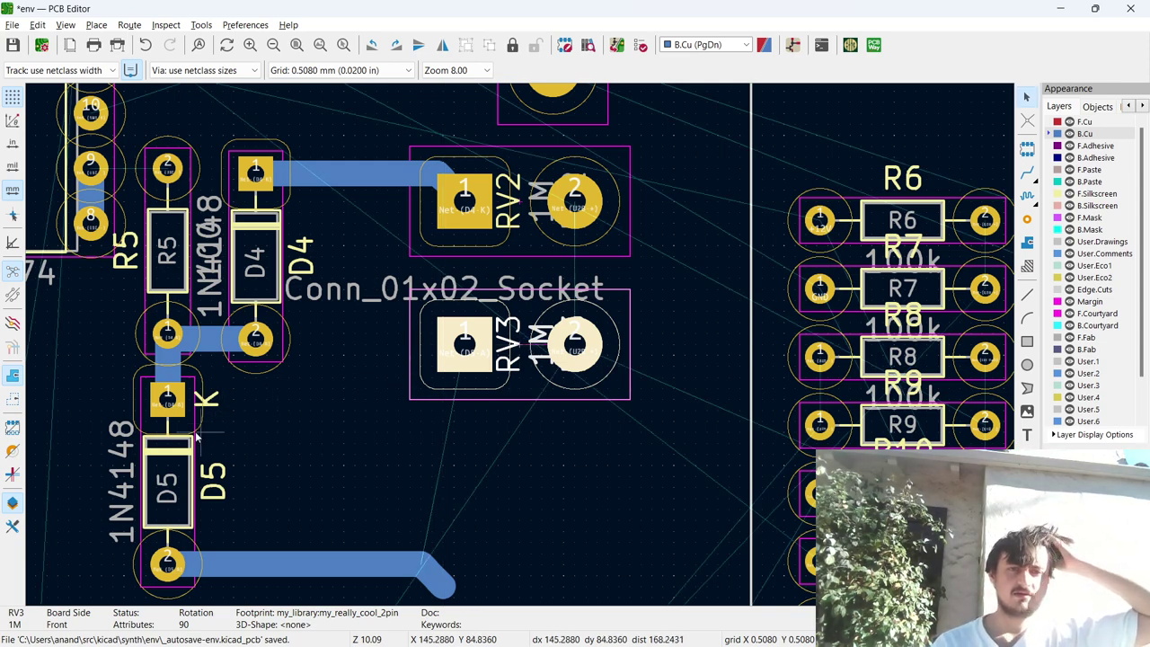
key(x)
key(Escape)
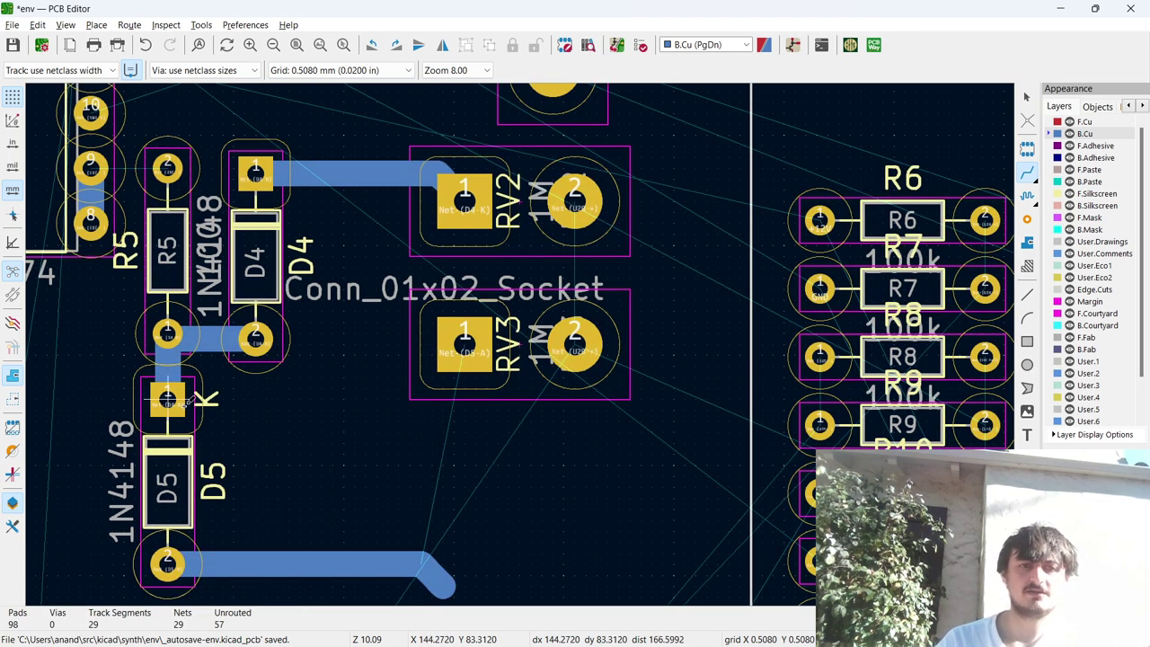
key(Escape)
Move diode D5 between D4 and RV3 and rotate it 180 degrees so its cathode pad faces down.
click(178, 463)
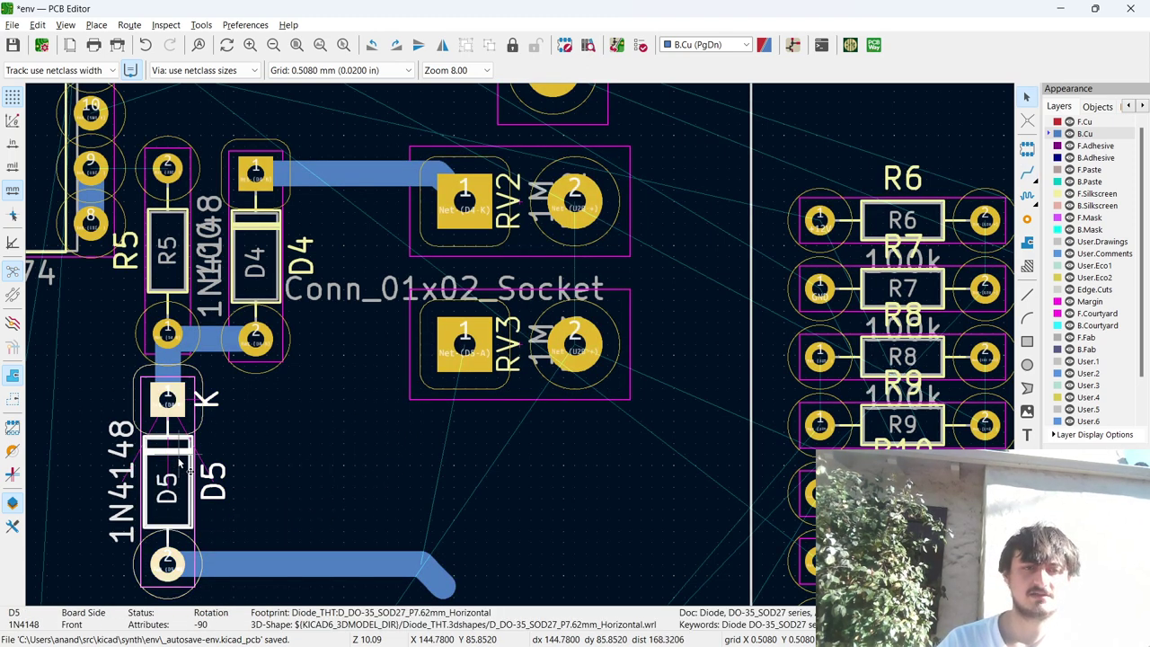
mouse_move(179, 463)
mouse_down()
mouse_move(346, 339)
mouse_move(331, 419)
mouse_move(345, 381)
mouse_move(344, 248)
mouse_move(357, 320)
mouse_up()
key(r)
key(r)
click(357, 320)
Route B.Cu tracks from D5 pad 2 to RV3 pad 1 and from D5 pad 1 to D4 pad 2.
key(x)
key(Escape)
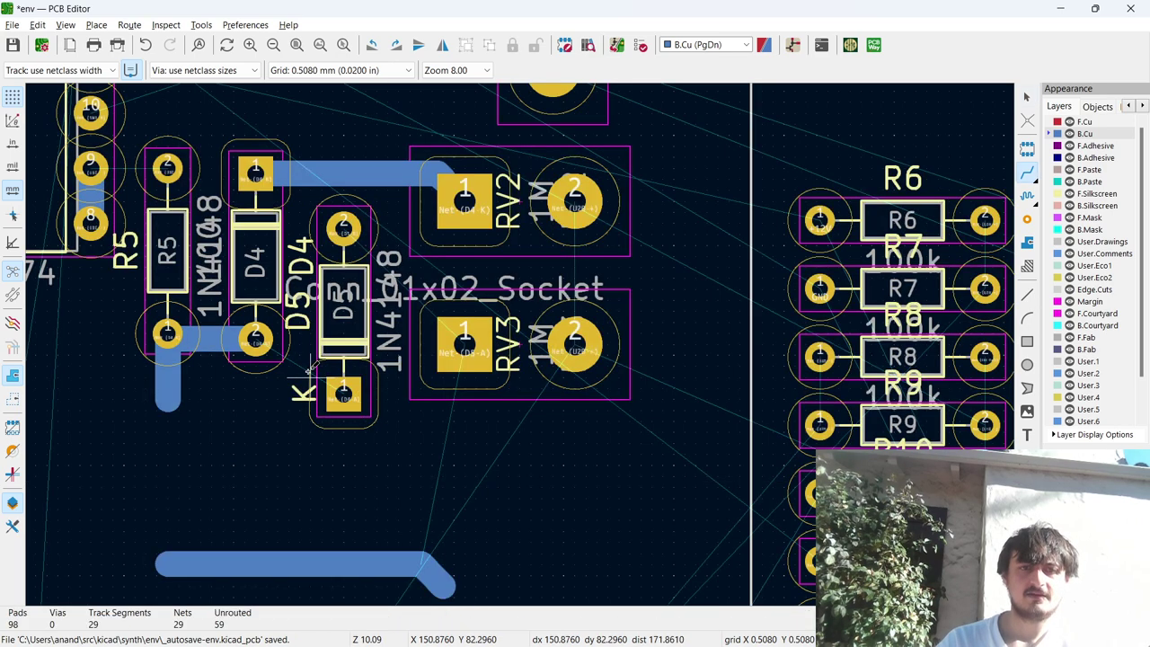
click(348, 223)
click(460, 336)
click(344, 388)
key(Escape)
Look at the stream chat in OBS and go back to the env PCB Editor.
key(alt+Tab)
key(Tab)
key(alt+Tab)
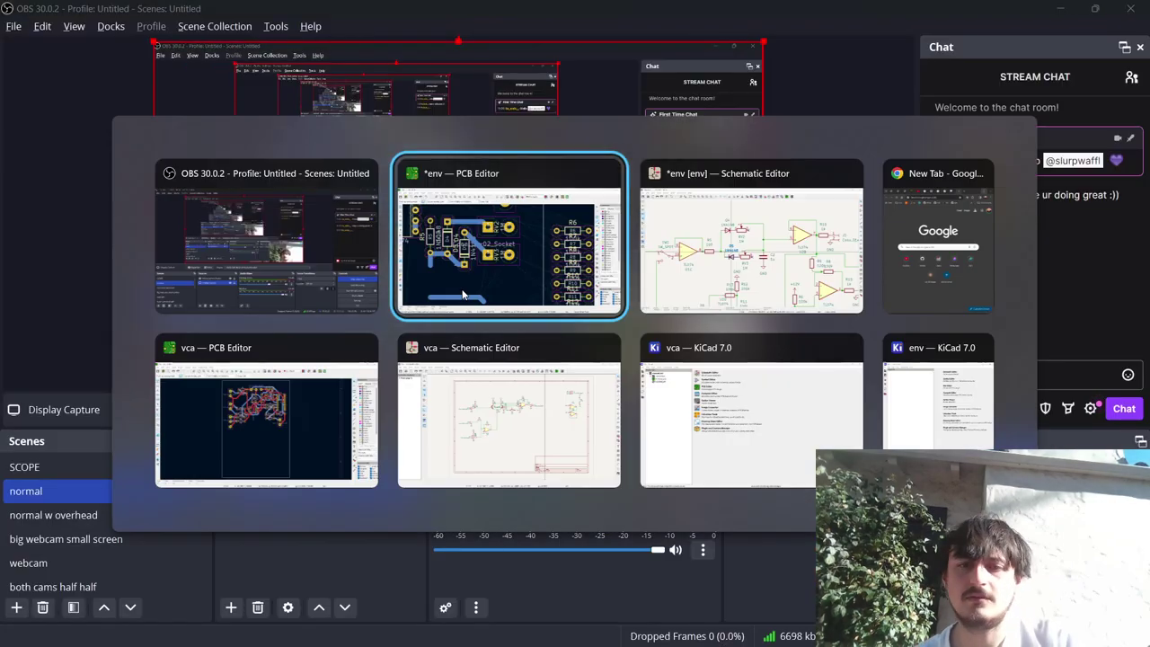
scroll(695, 363, down, 3)
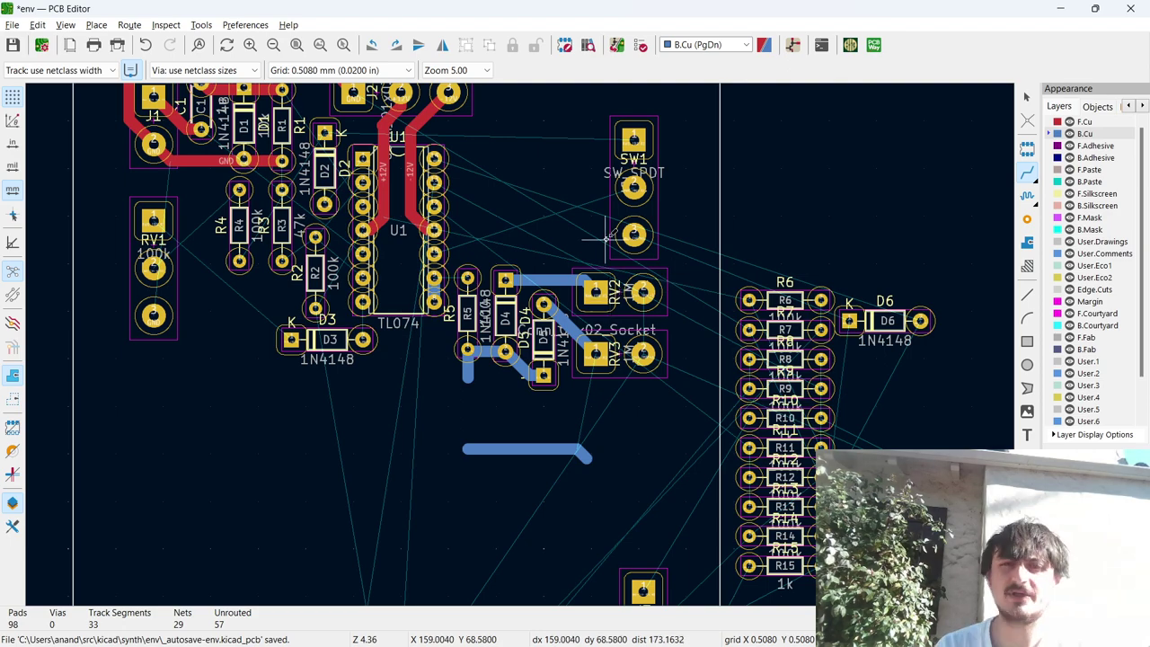
scroll(633, 235, up, 1)
click(548, 340)
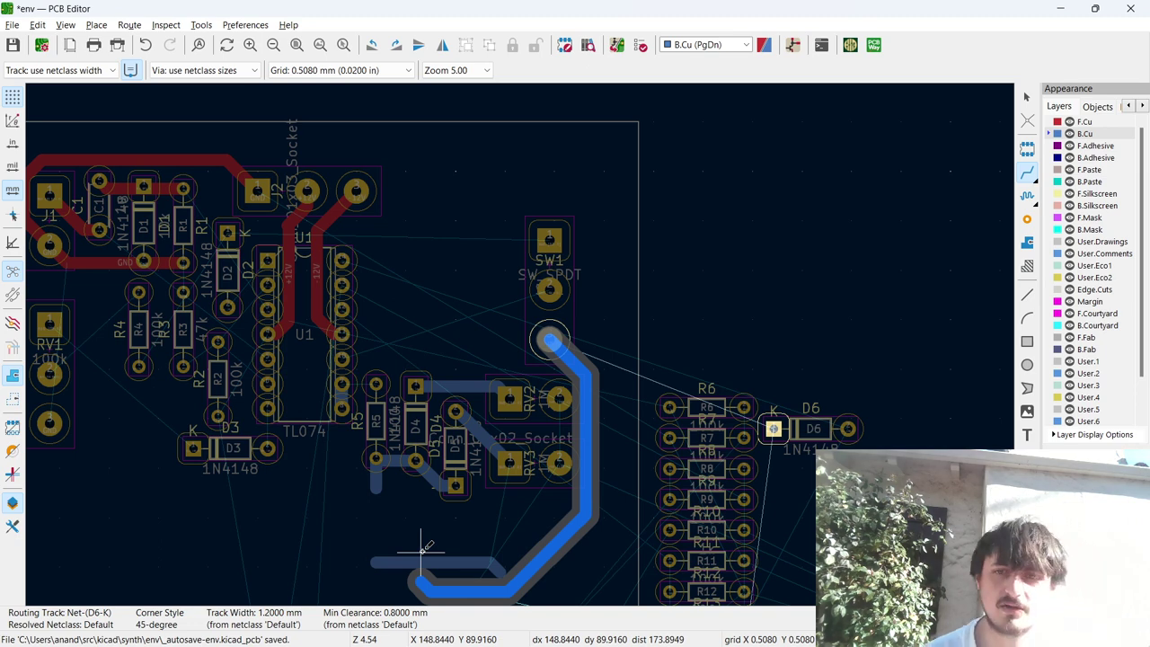
key(Escape)
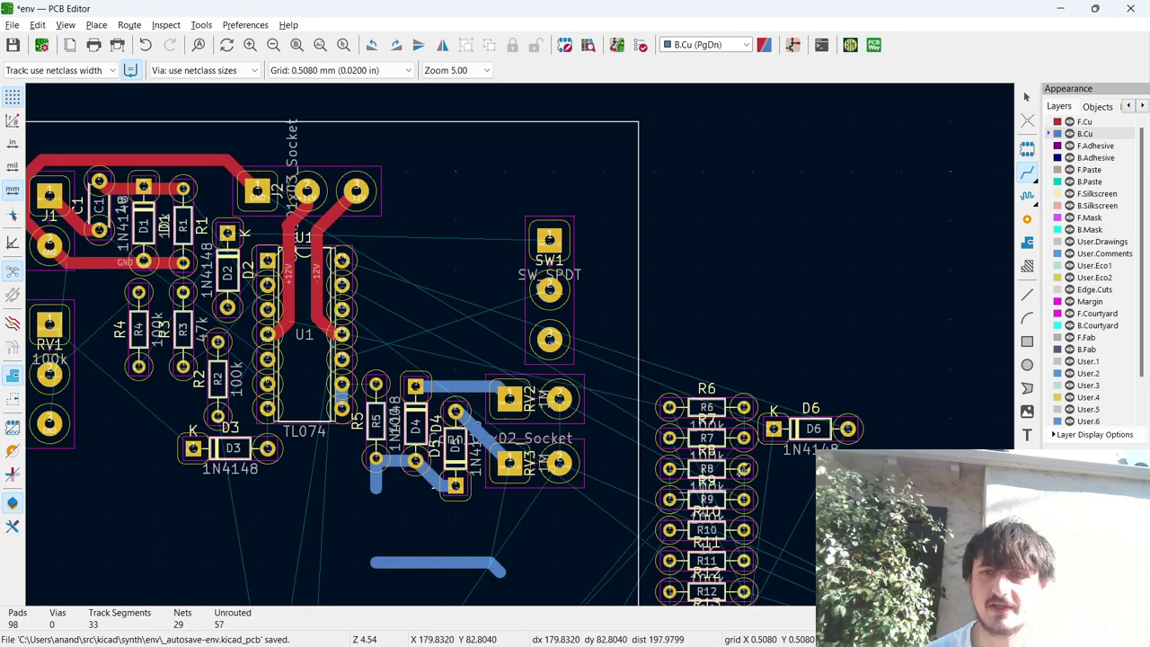
key(Escape)
Move diode D6 between U1 and SW1 and rotate it 180 degrees so its cathode faces the switch.
click(813, 427)
drag(813, 427, 420, 270)
key(r)
key(r)
click(422, 271)
Route B.Cu tracks from SW1 pad 1 to D2's cathode and from D6's cathode to SW1 pad 3.
key(x)
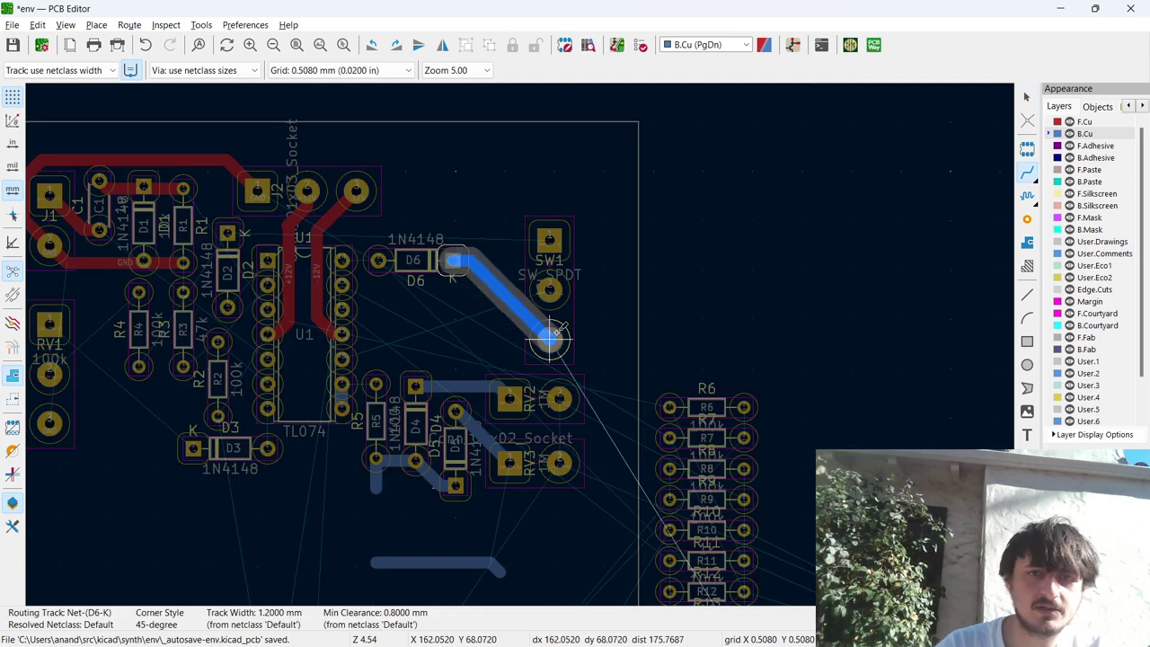
key(Escape)
click(548, 238)
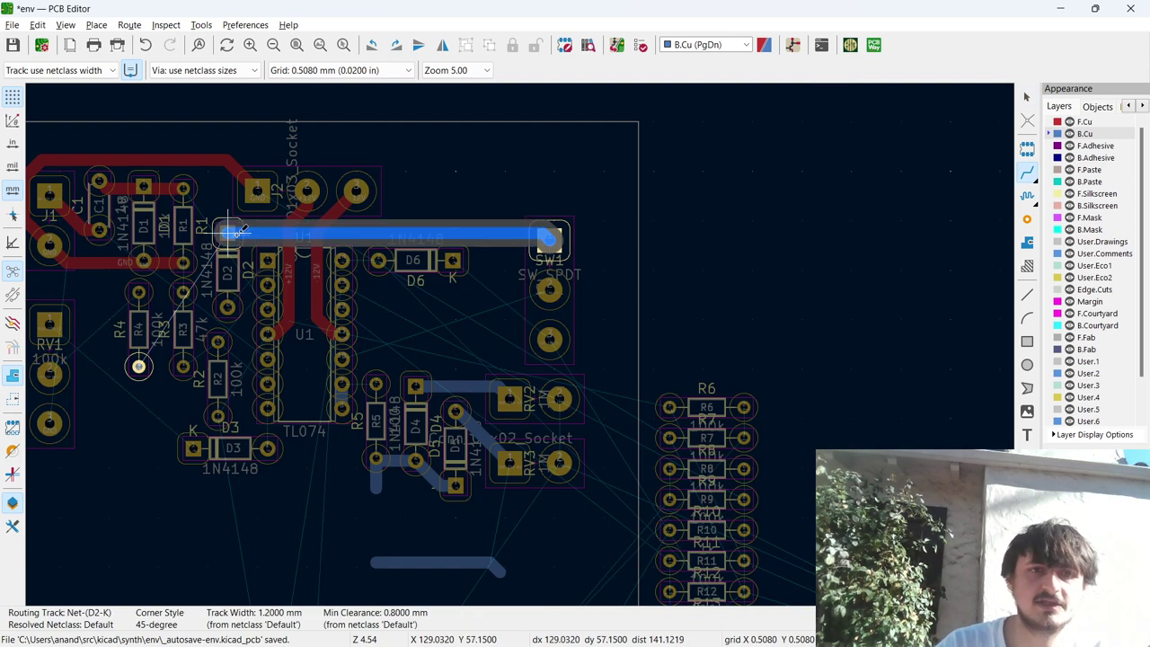
click(227, 233)
click(453, 260)
click(549, 288)
Route a B.Cu track from SW1 pad 2 around pad 3 to U1 pin 10.
click(549, 289)
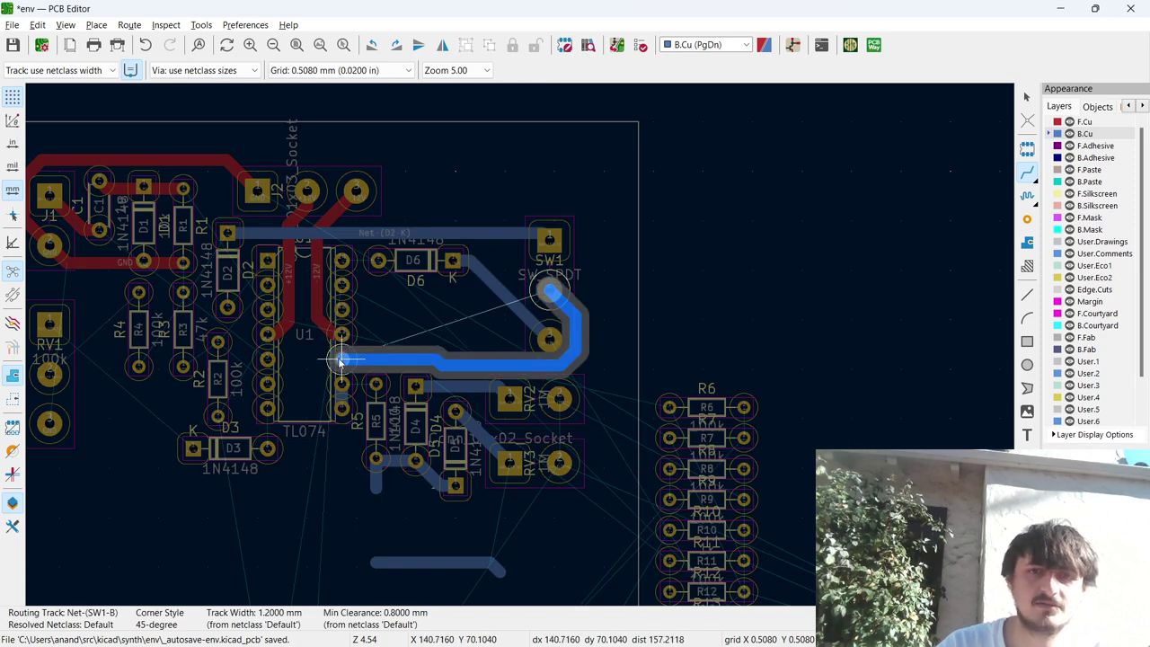
key(Escape)
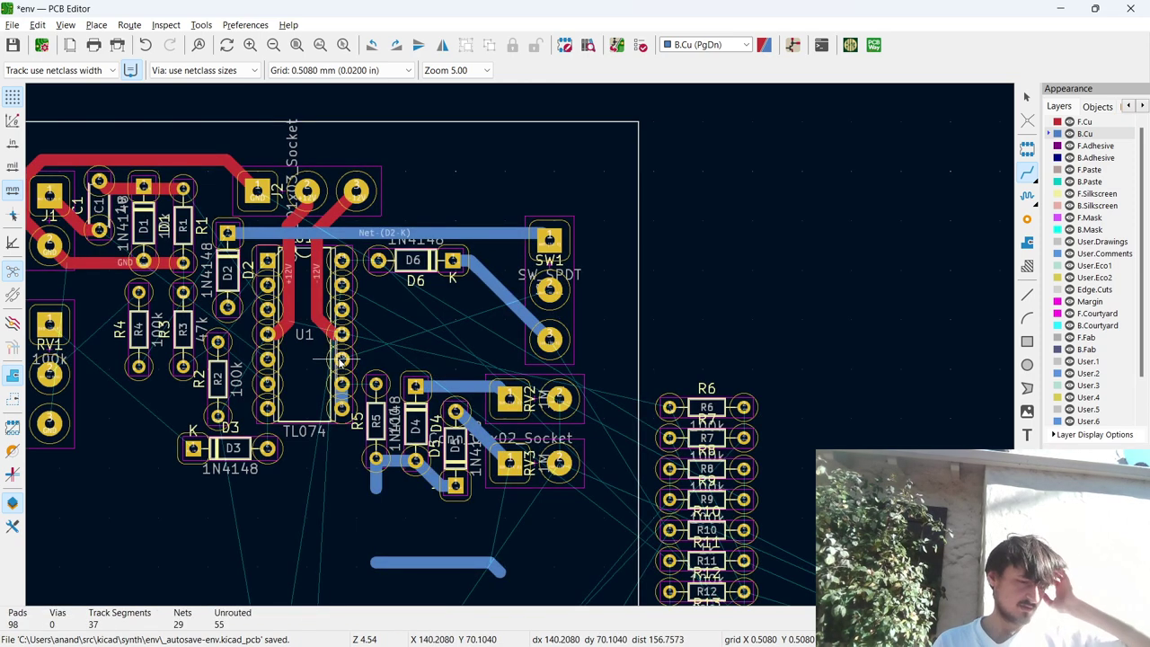
key(alt+Tab)
key(alt+Tab)
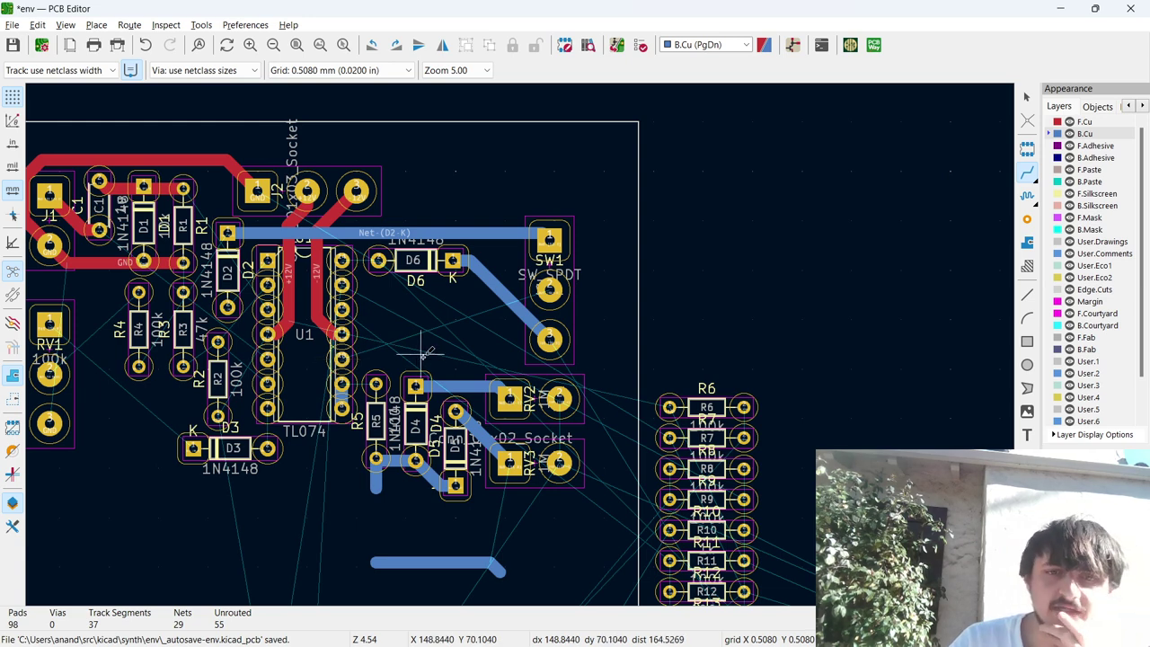
click(549, 289)
click(342, 357)
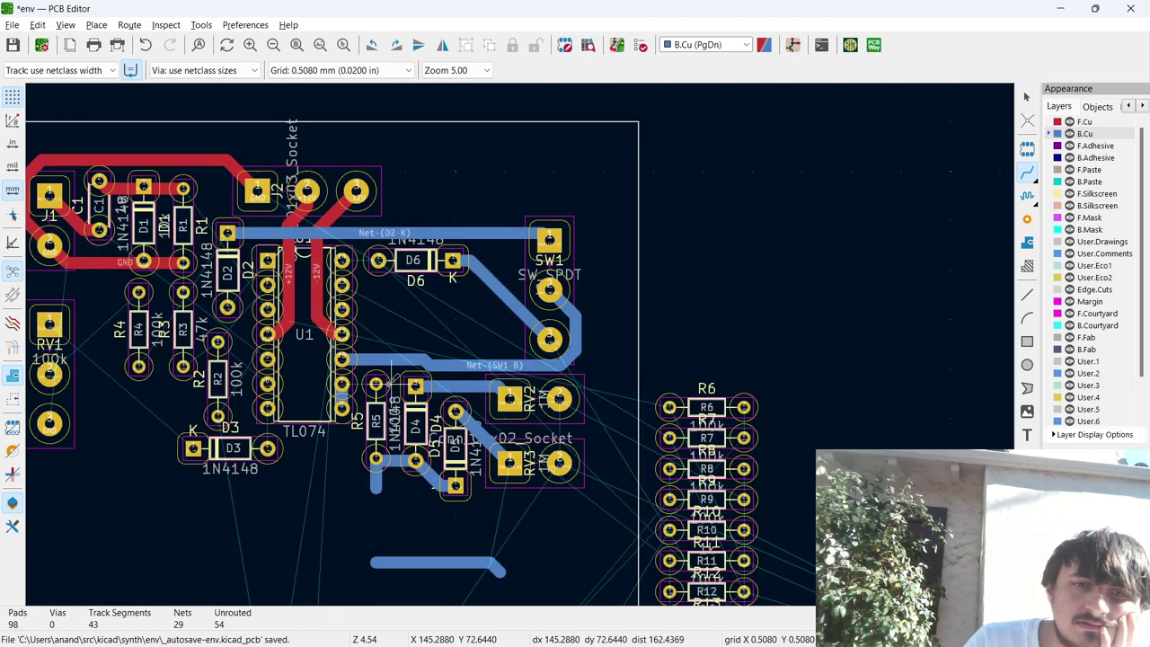
Route B.Cu tracks from R5's upper pad to U1 pin 9 and from RV2 pad 2 to RV3 pad 2.
click(375, 384)
click(342, 383)
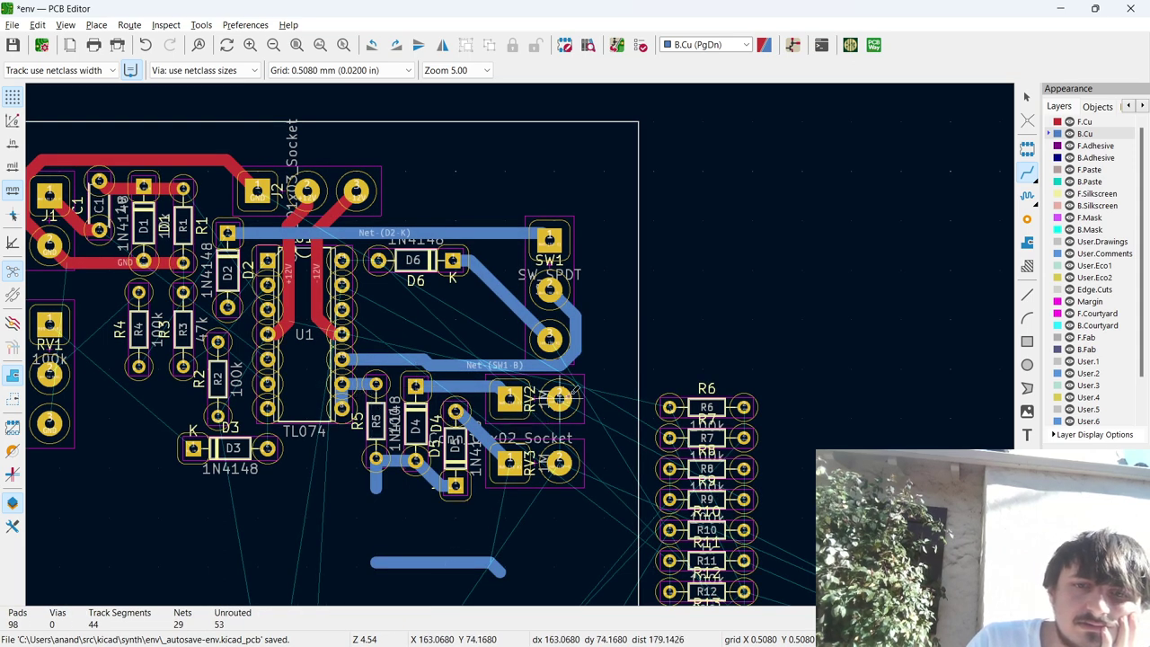
click(558, 399)
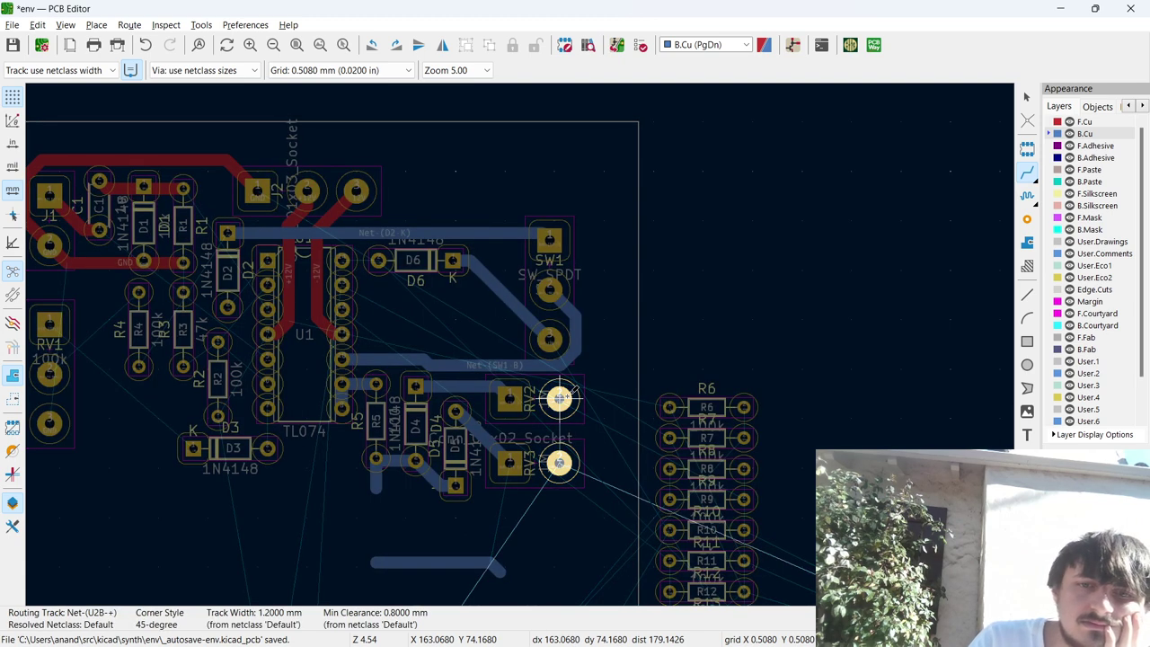
click(560, 460)
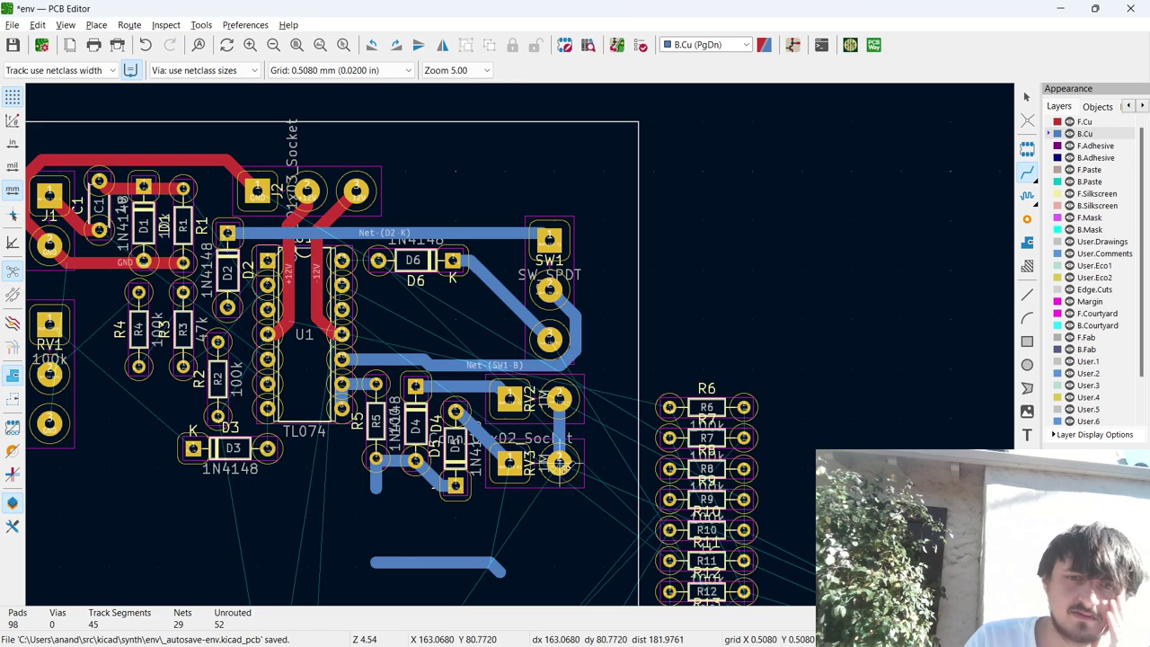
click(559, 462)
scroll(560, 462, down, 5)
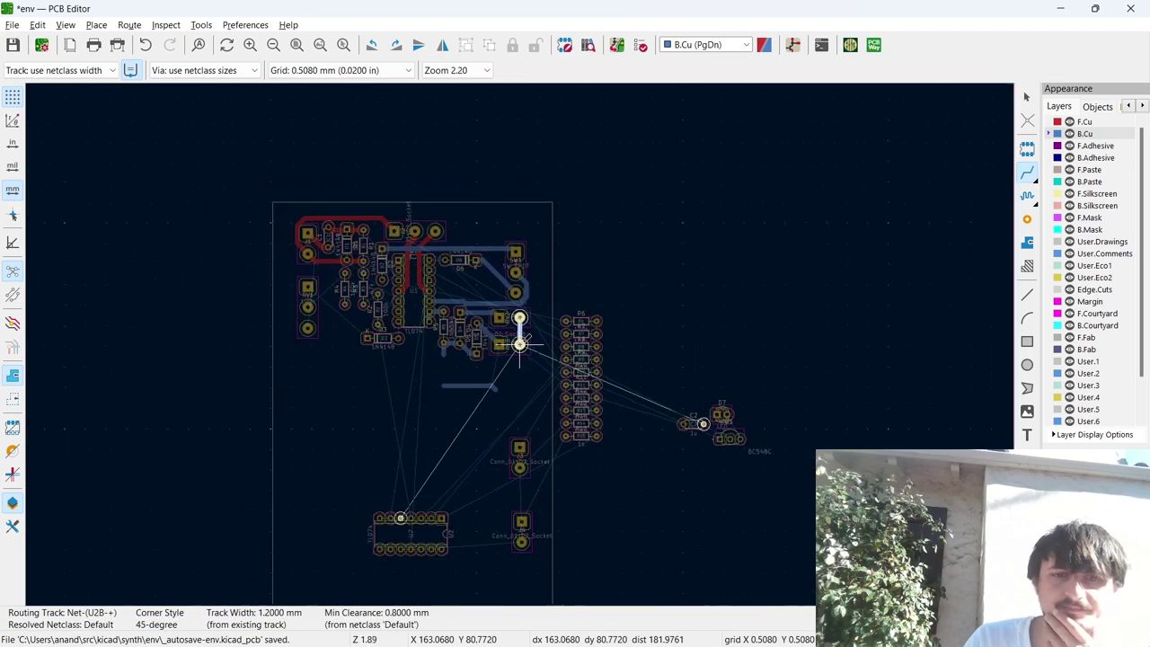
scroll(520, 344, up, 1)
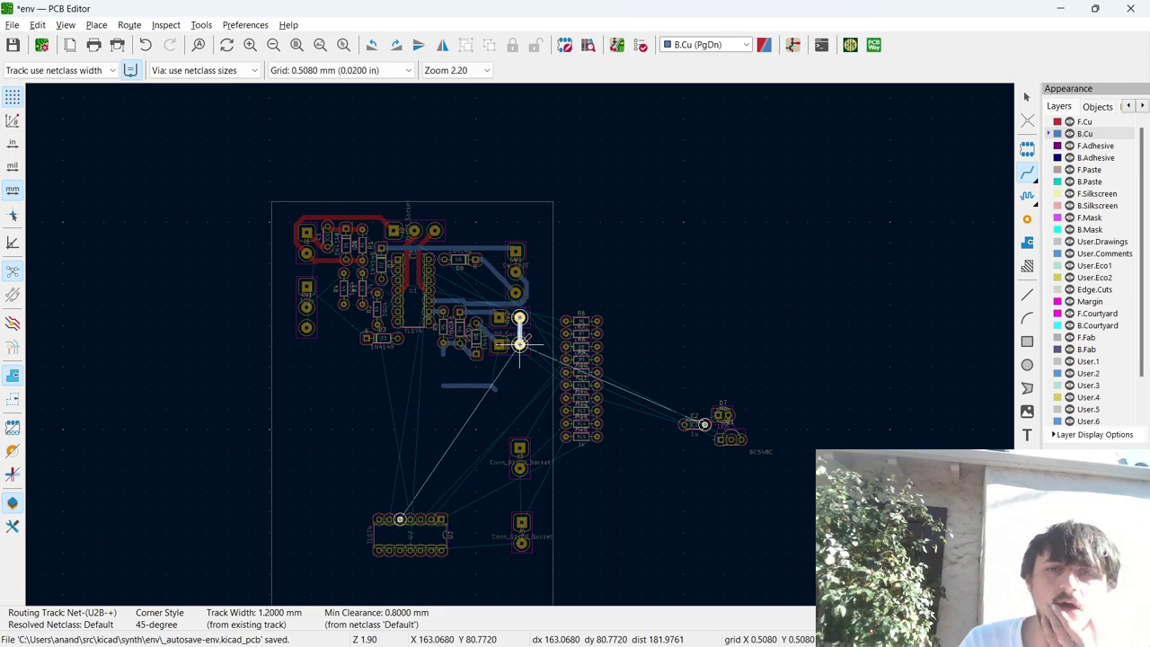
scroll(520, 344, down, 1)
scroll(520, 344, up, 4)
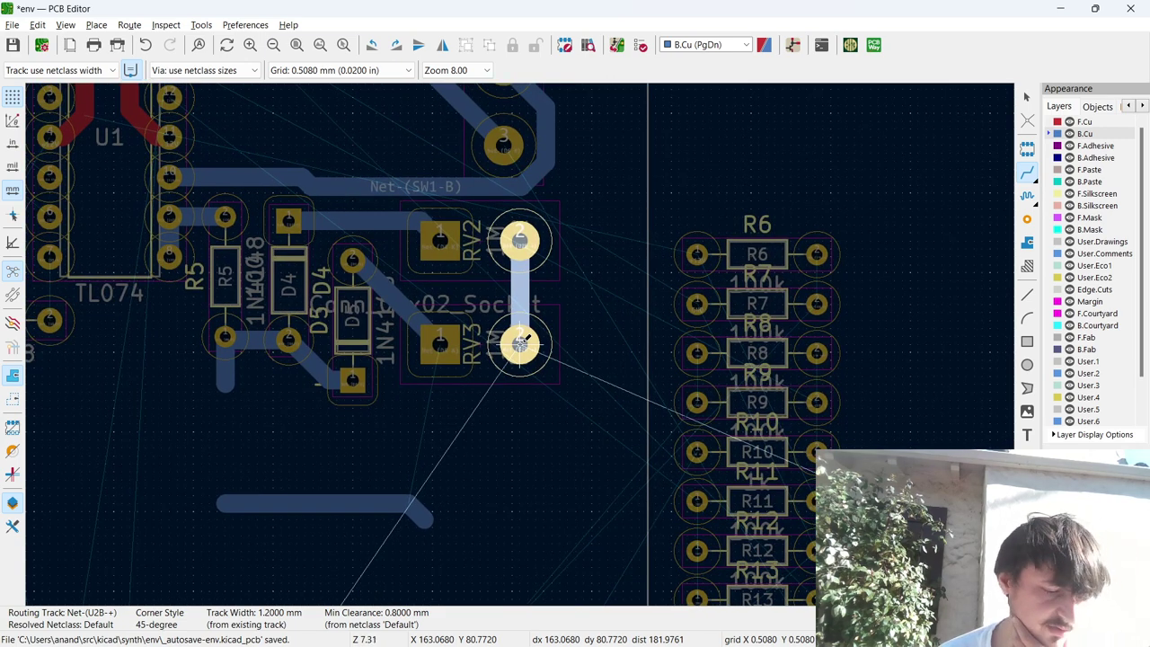
Examine how RV2, RV3 and C2 connect to op-amp U2B in the env schematic, and abandon the pending track from RV3 pad 2.
key(alt+Tab)
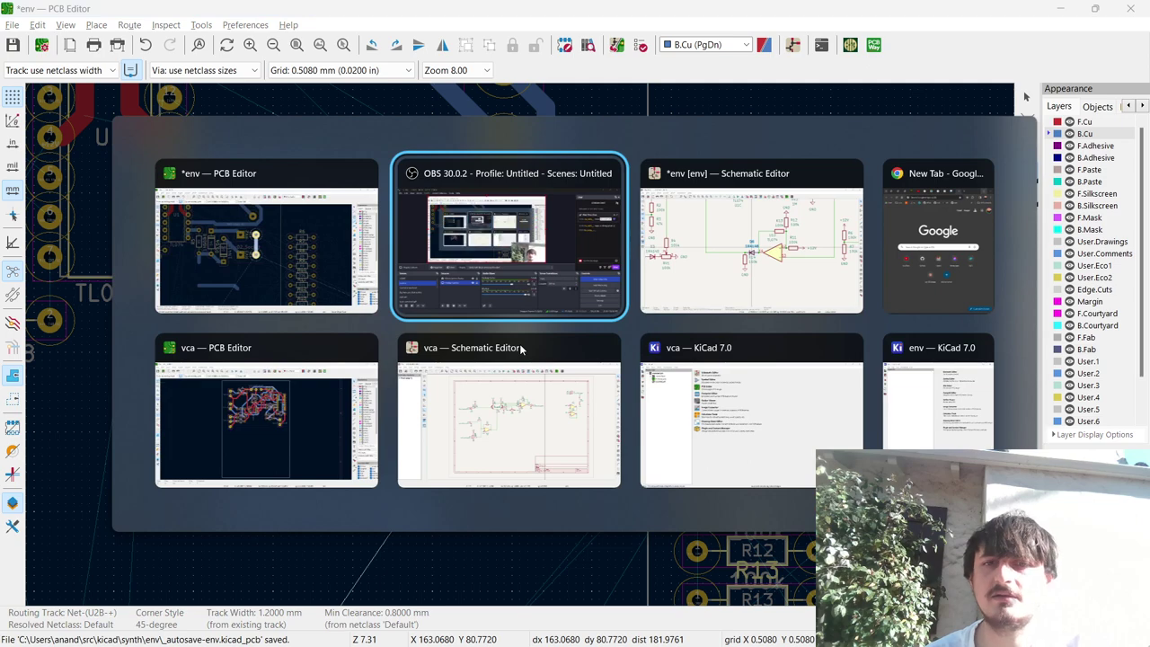
key(alt+Tab)
key(alt+Tab)
scroll(577, 338, down, 3)
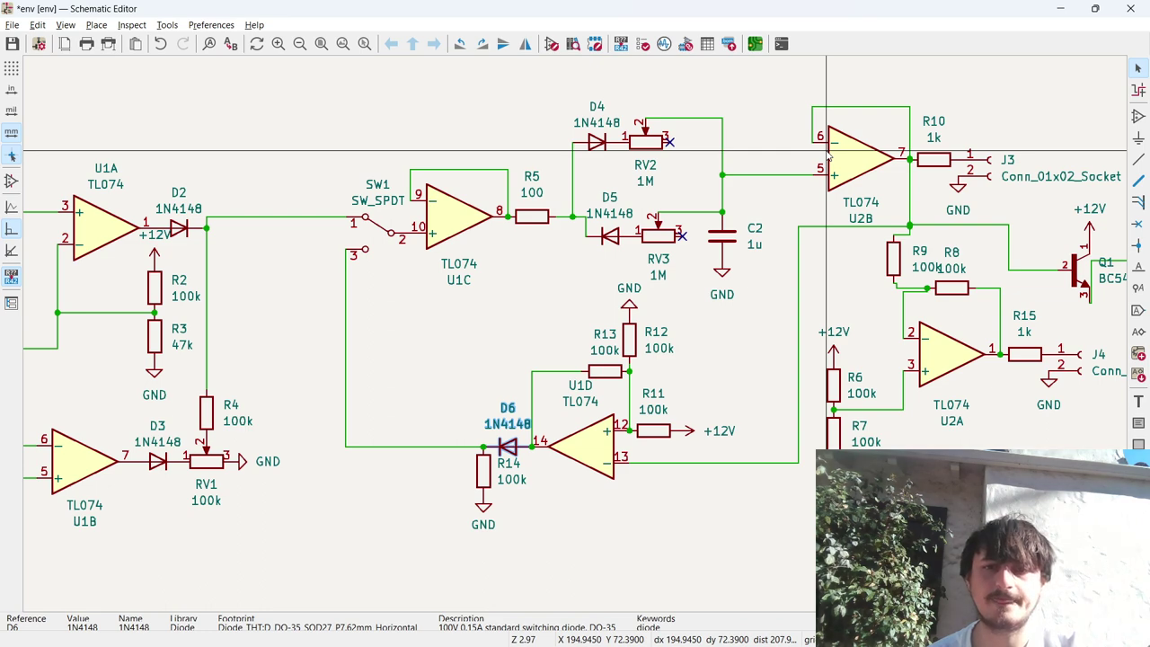
scroll(828, 155, down, 2)
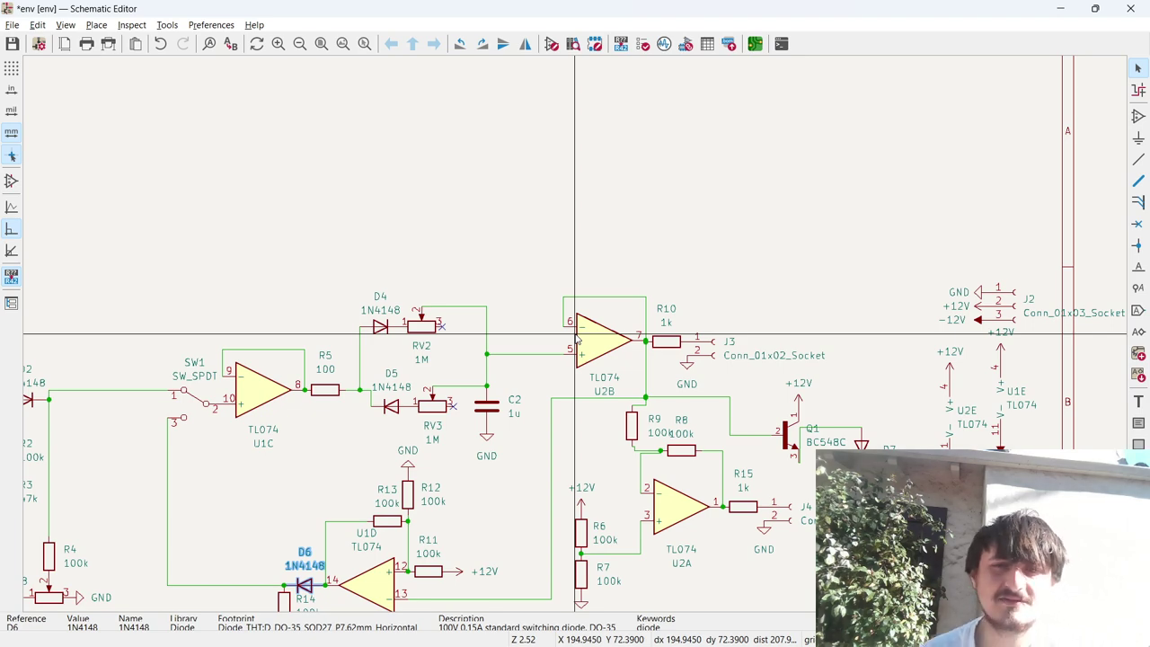
key(alt+Tab)
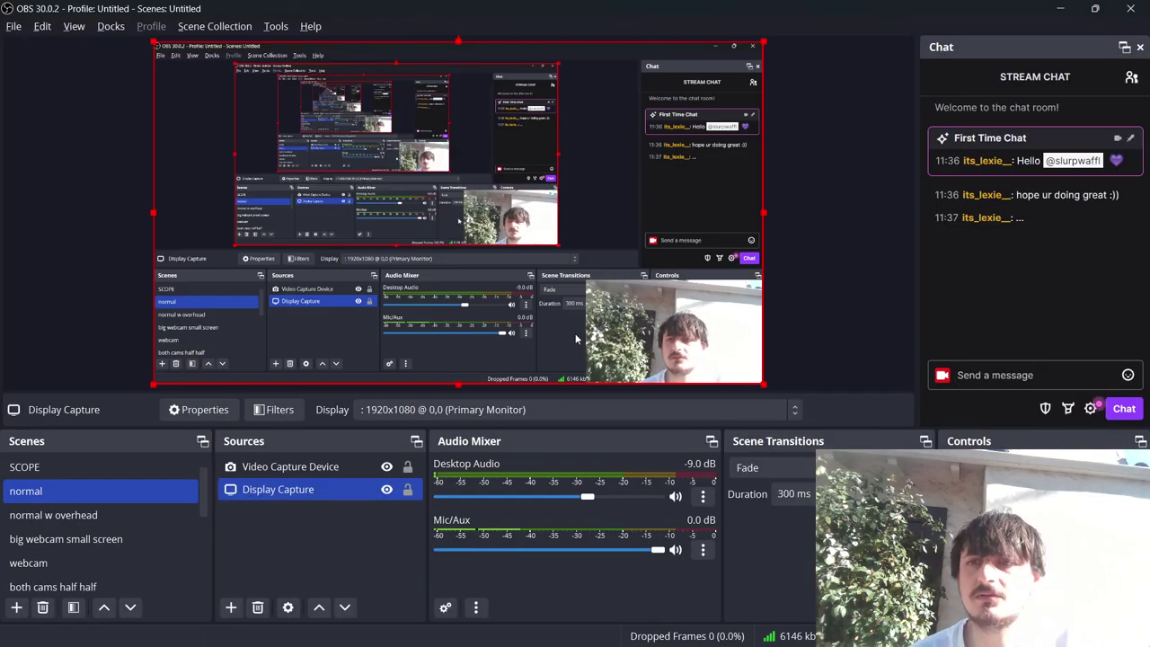
key(alt+Tab)
key(alt+Tab)
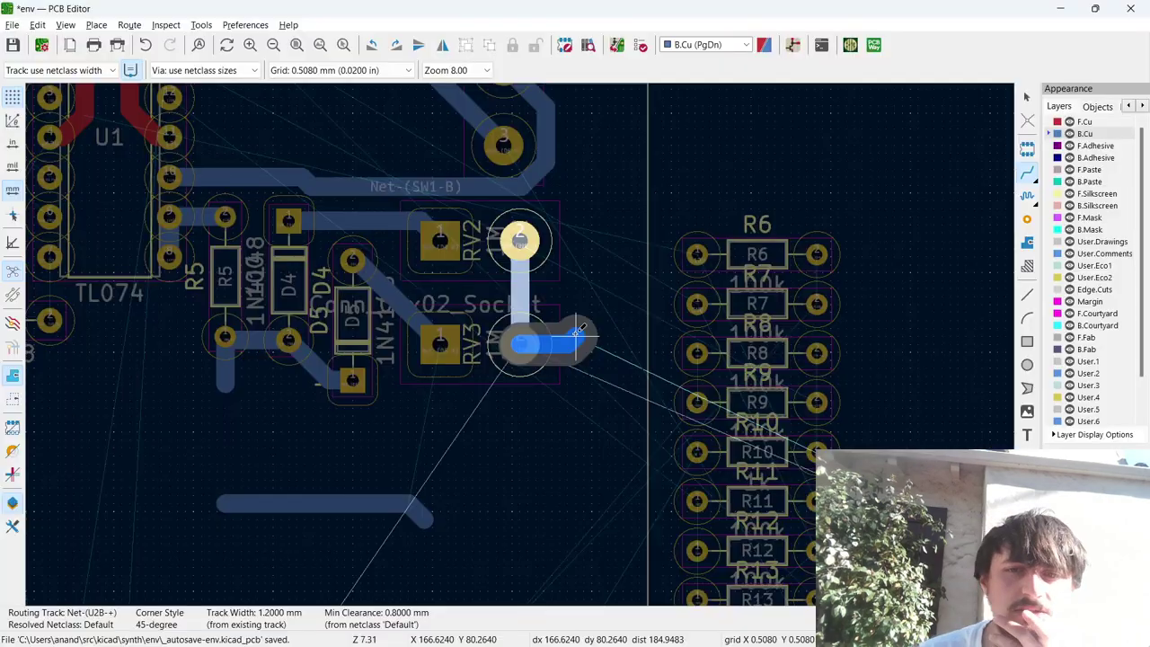
key(Escape)
Examine the unrouted connections of U1 pin 12 and the components still waiting beside the routed area.
scroll(398, 192, up, 6)
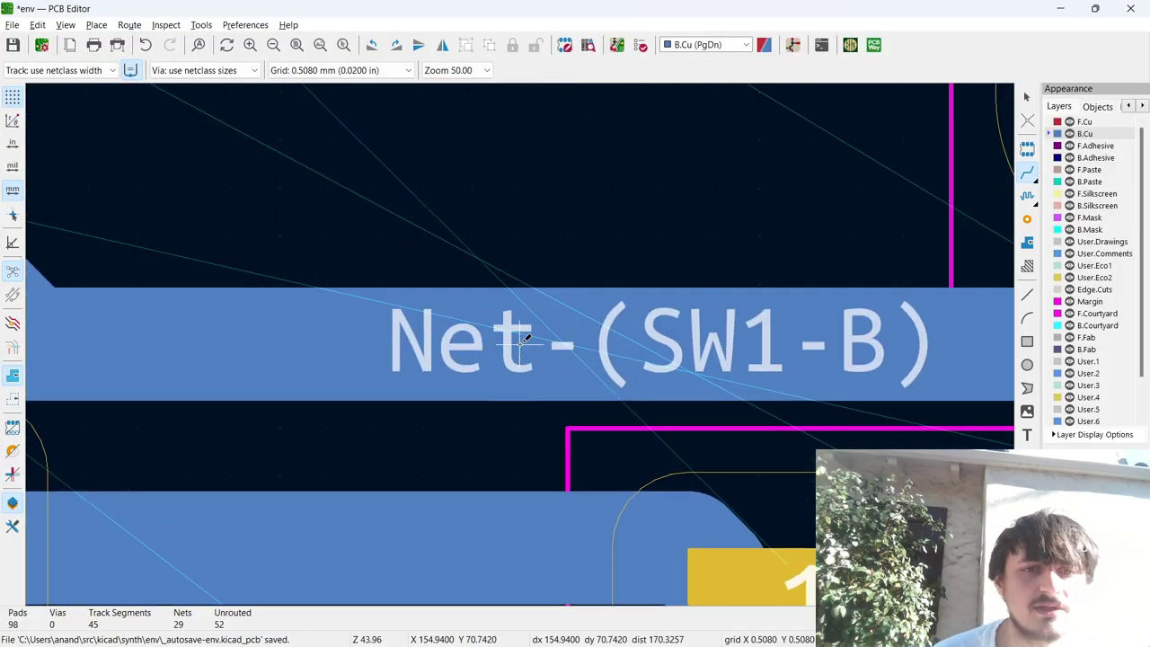
key(Home)
scroll(523, 339, up, 4)
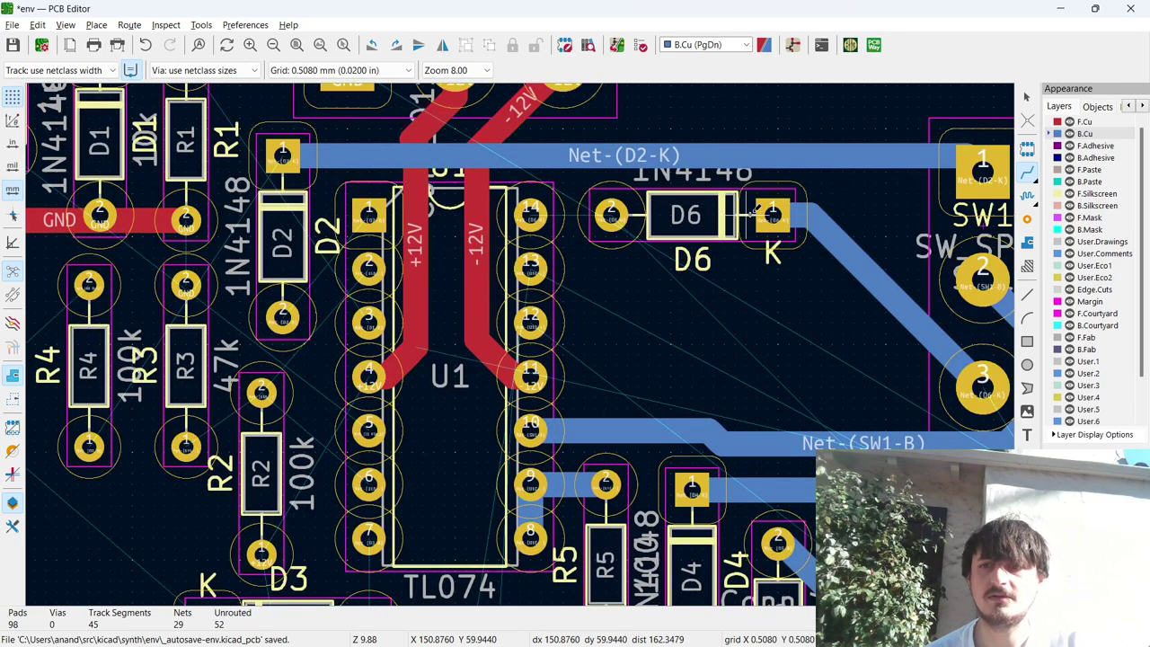
scroll(518, 346, down, 2)
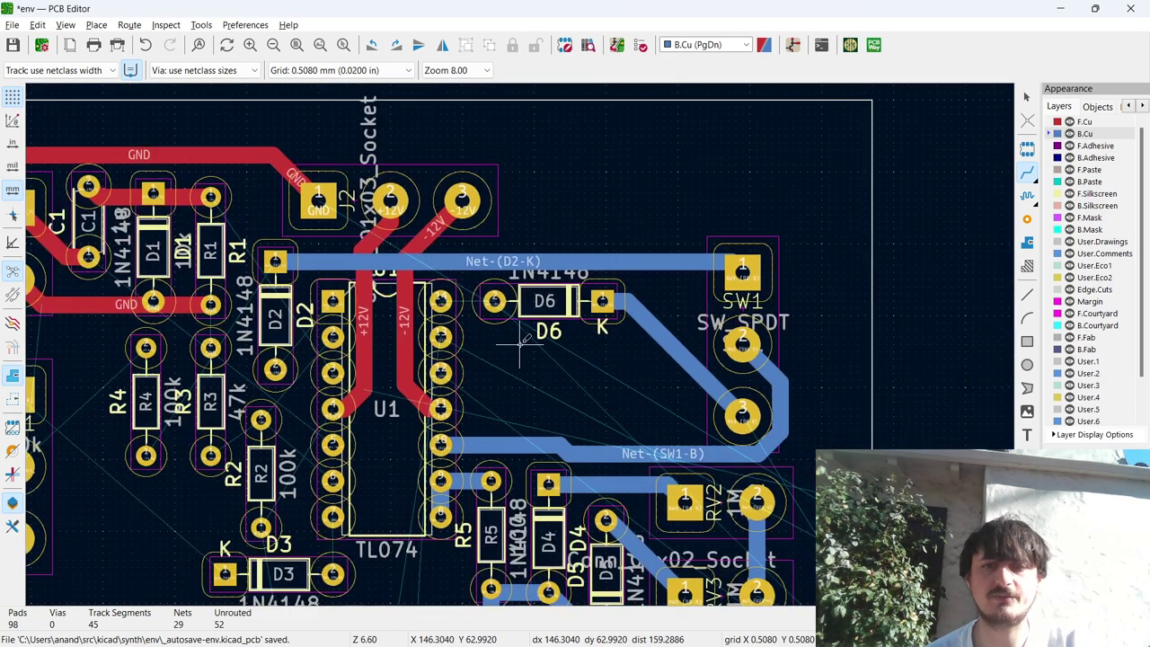
click(439, 371)
scroll(439, 371, down, 6)
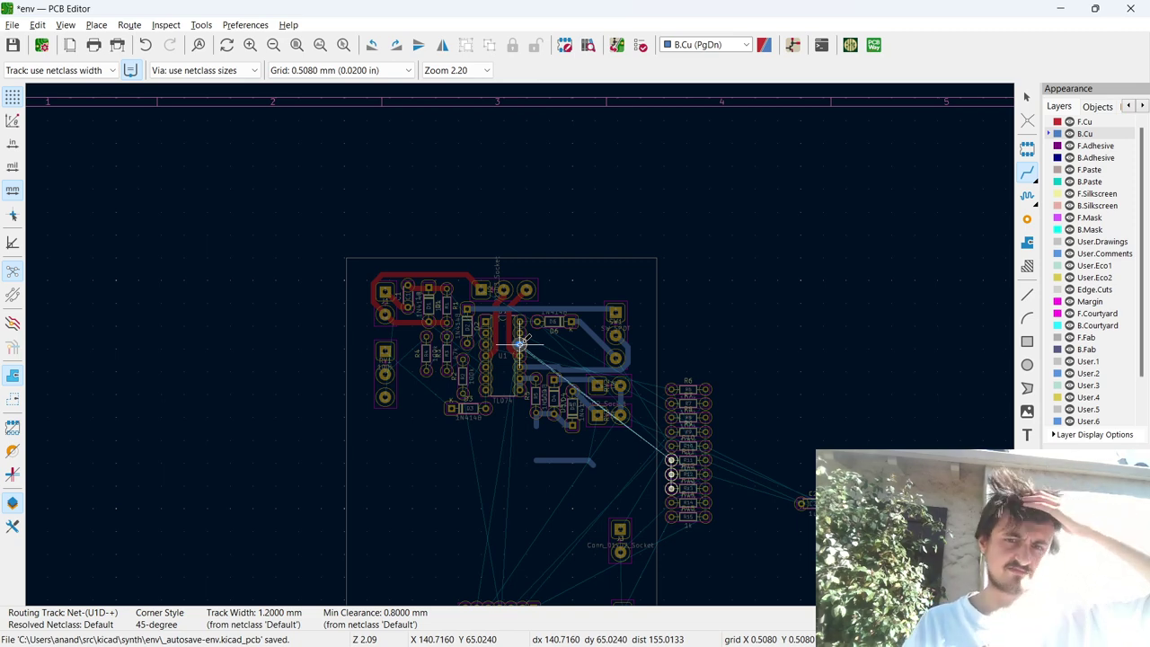
scroll(520, 342, up, 2)
scroll(520, 342, up, 2)
key(Escape)
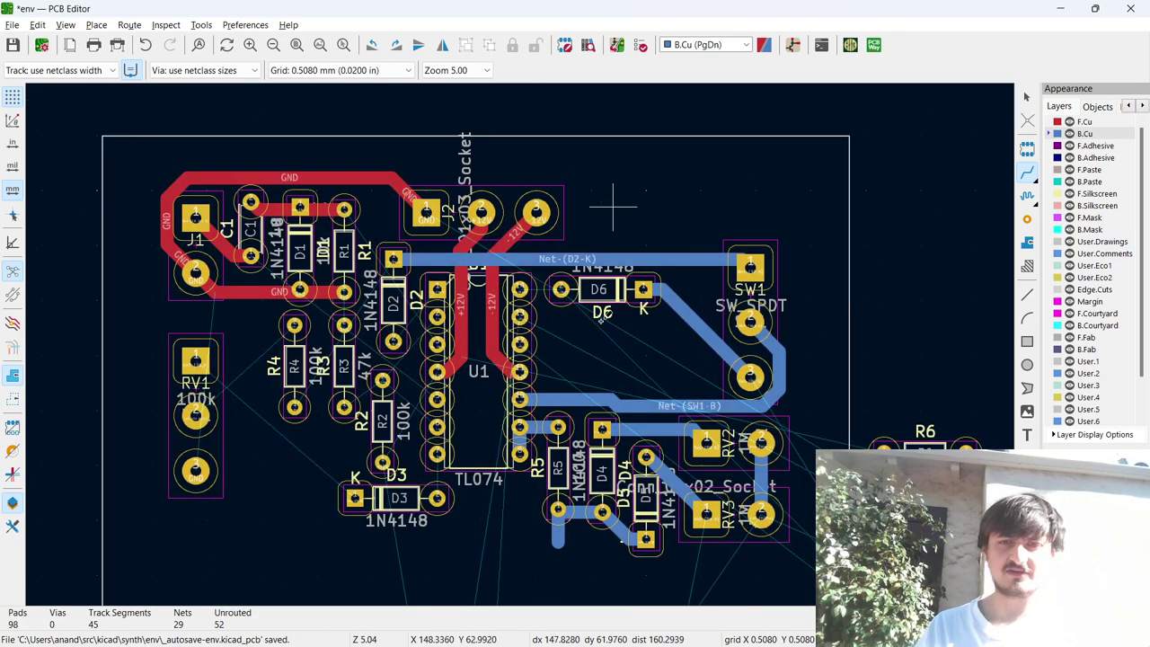
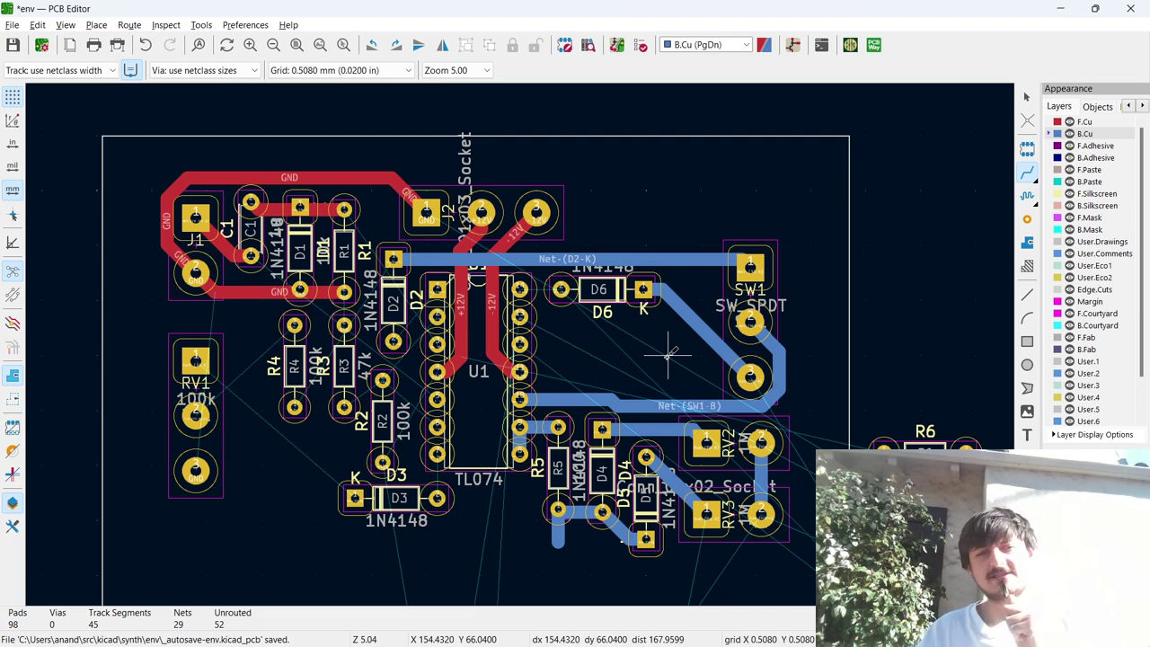
scroll(668, 356, down, 5)
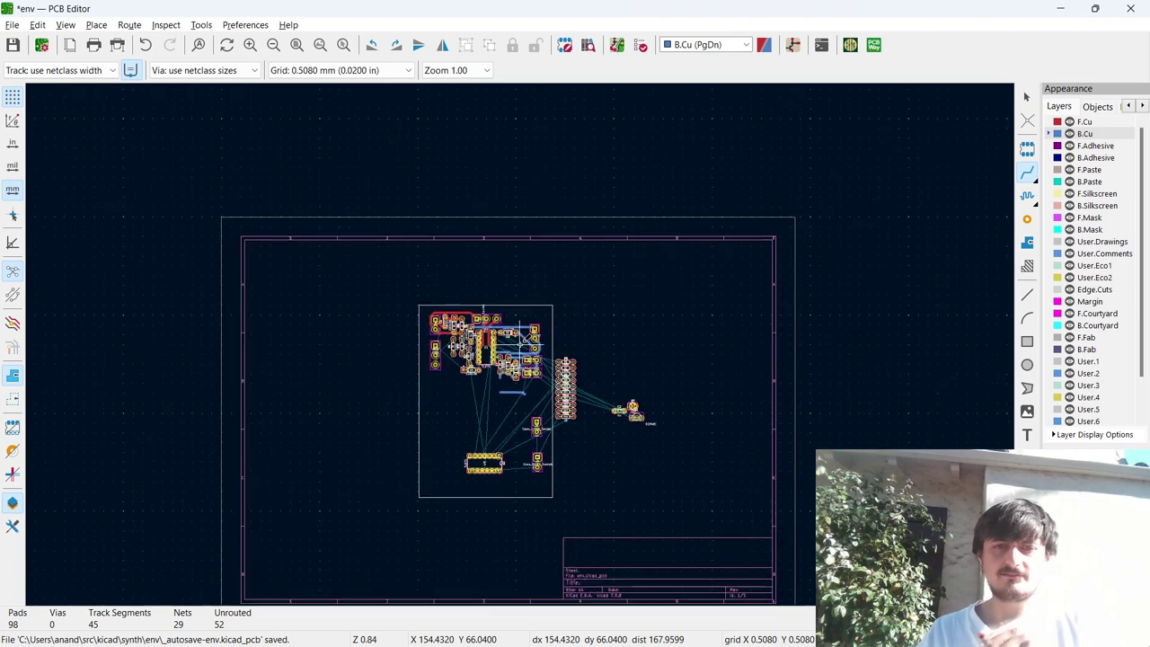
scroll(521, 326, up, 4)
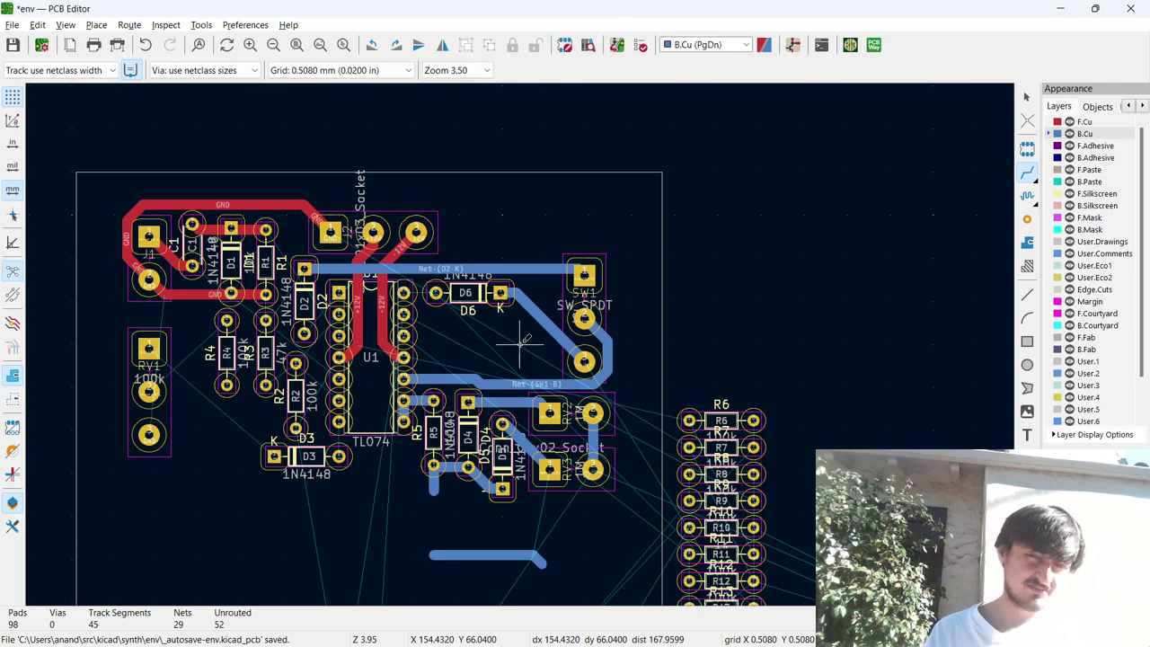
scroll(525, 338, down, 5)
scroll(525, 339, up, 7)
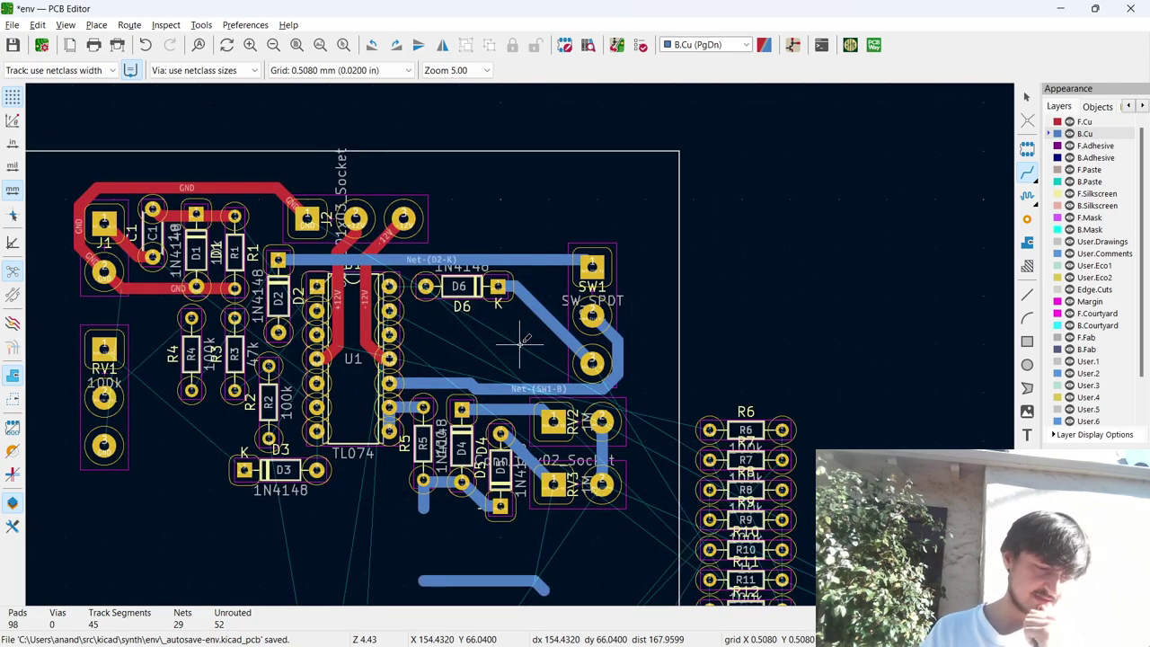
Switch to OBS and open the Twitch channel page of the viewer writing in the stream chat.
key(alt+Tab)
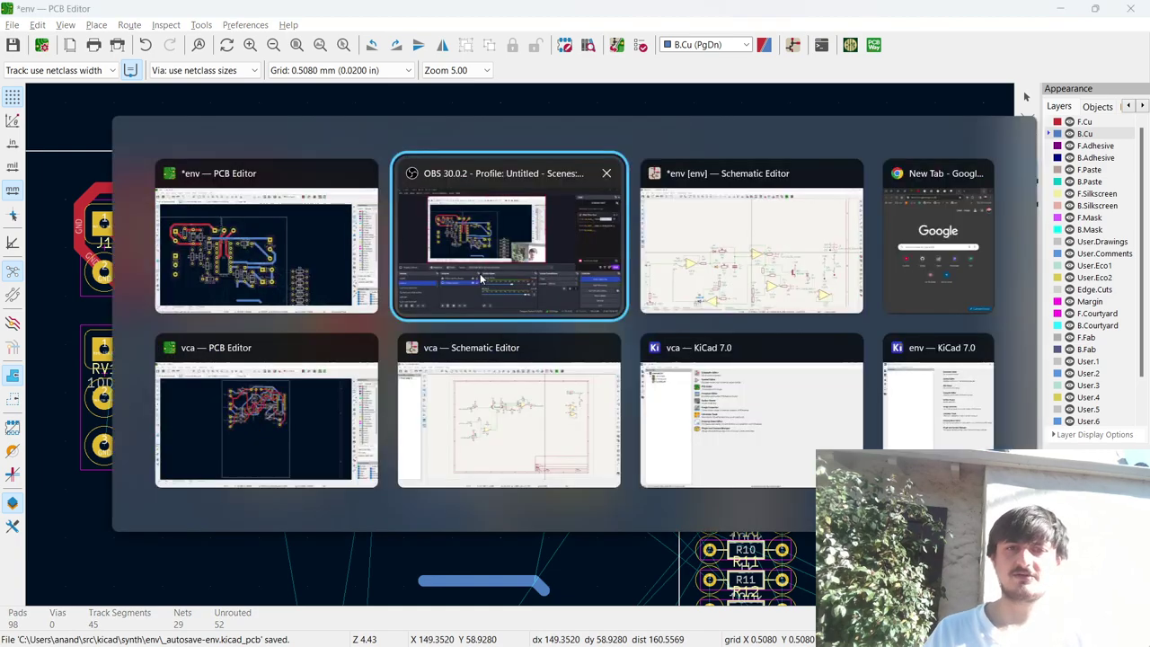
key(alt+Tab)
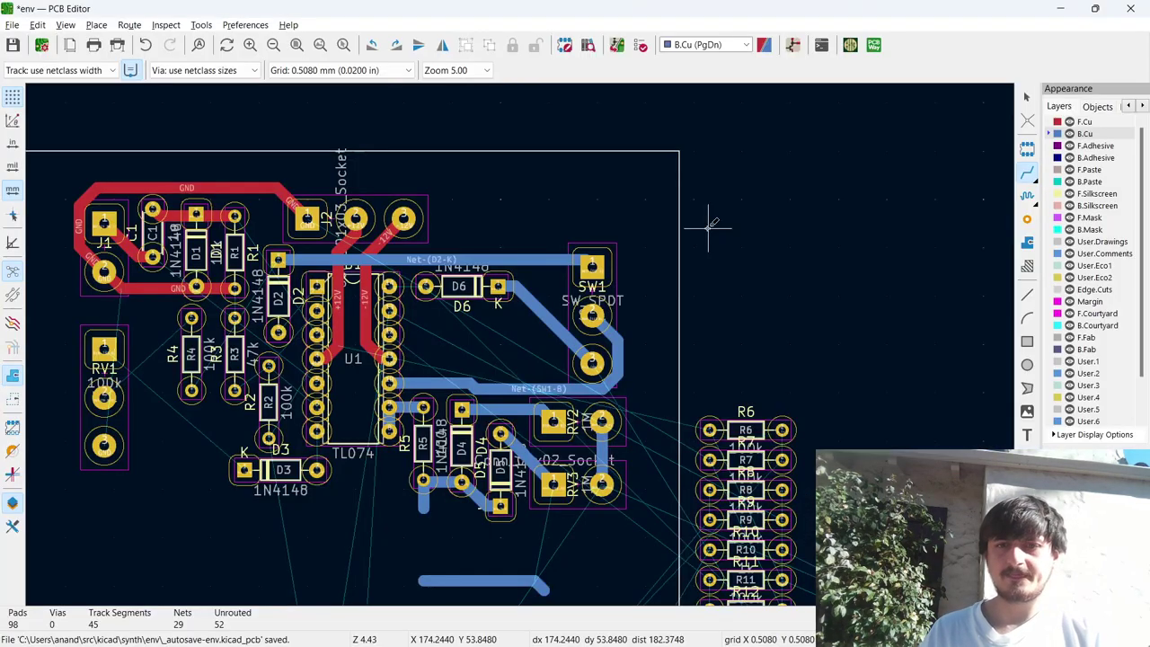
key(alt+Tab)
key(alt+Tab)
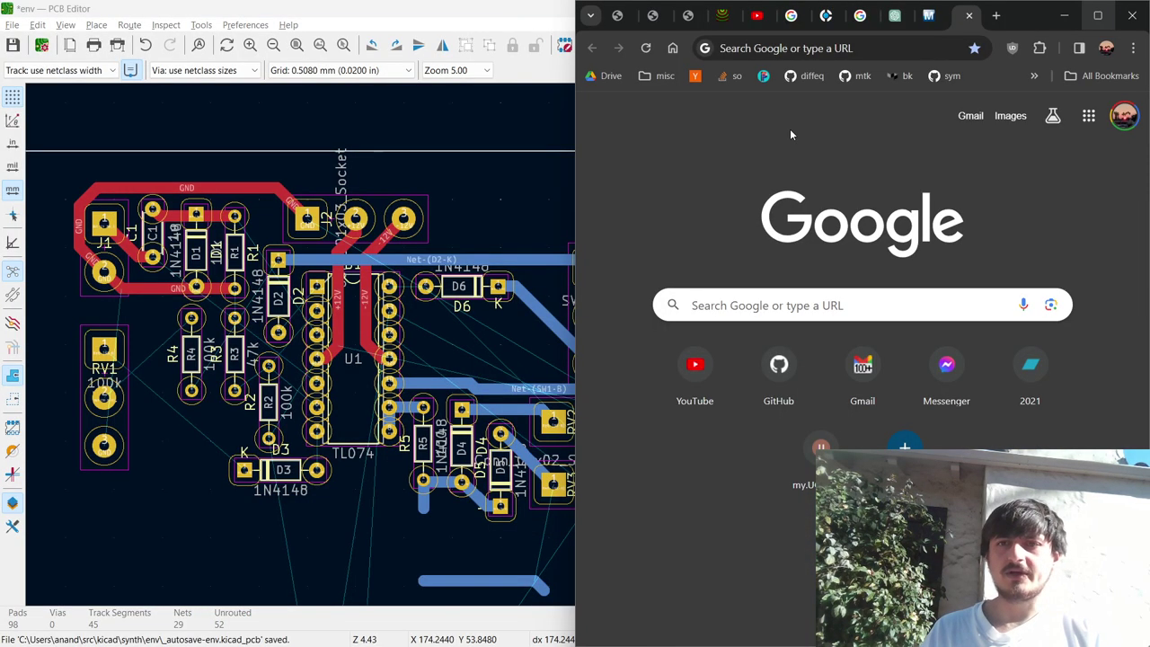
key(alt+Tab)
key(alt+Tab)
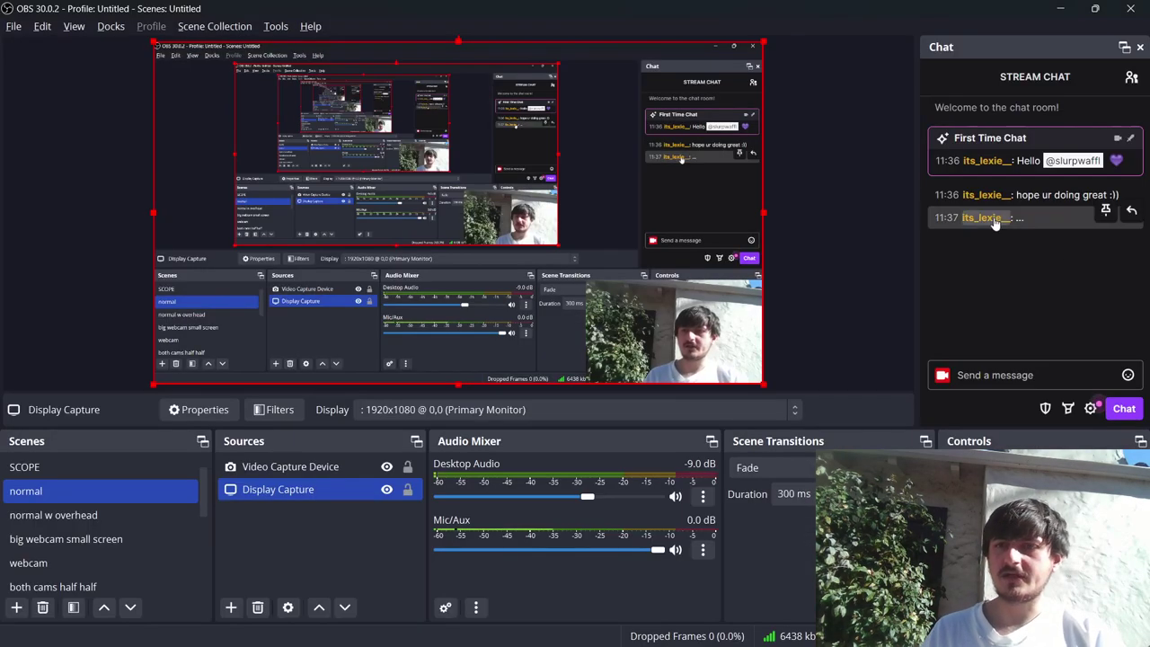
click(985, 203)
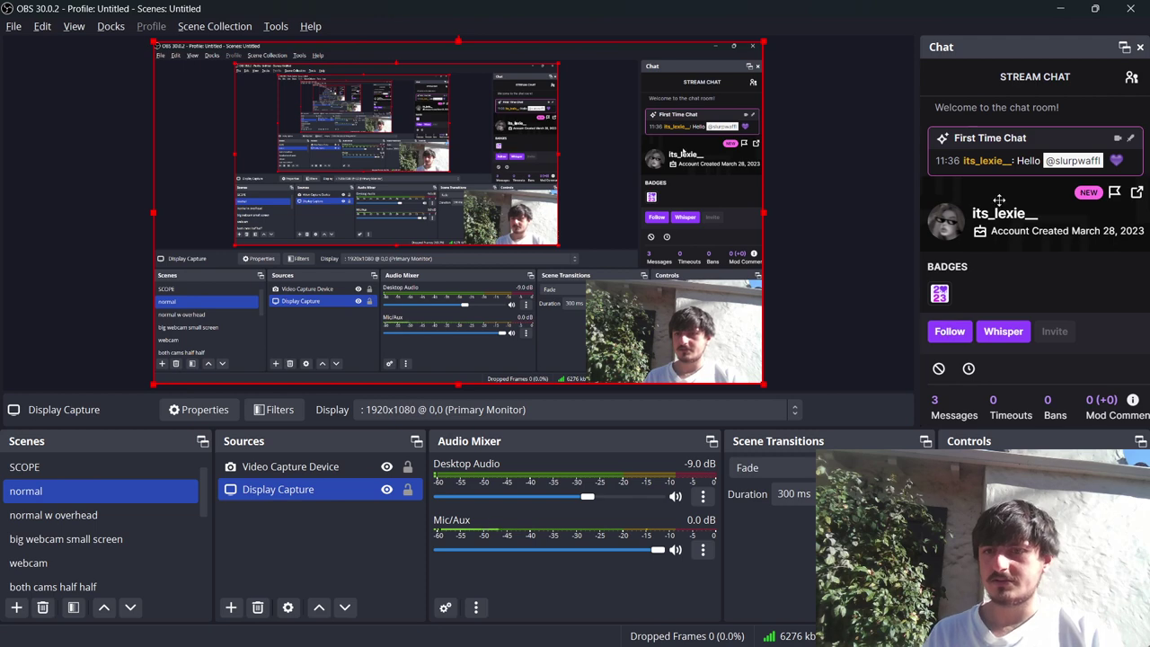
click(999, 218)
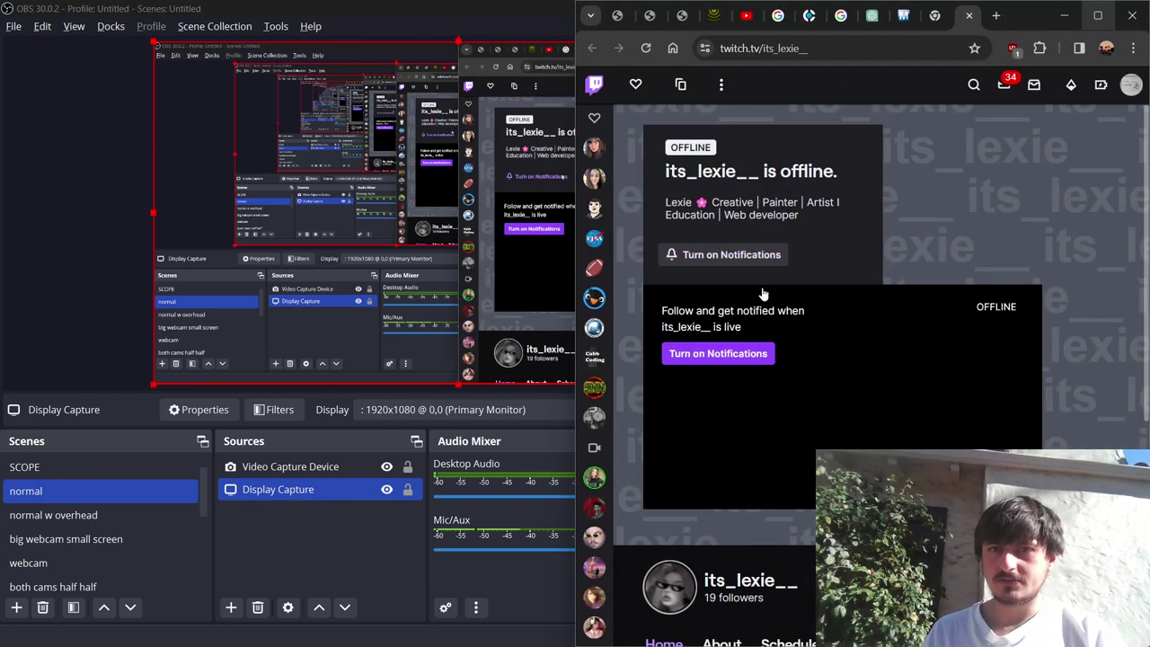
Browse the viewer's channel page, including its About, Schedule and Videos sections, and close the extra browser tabs.
scroll(787, 416, down, 1)
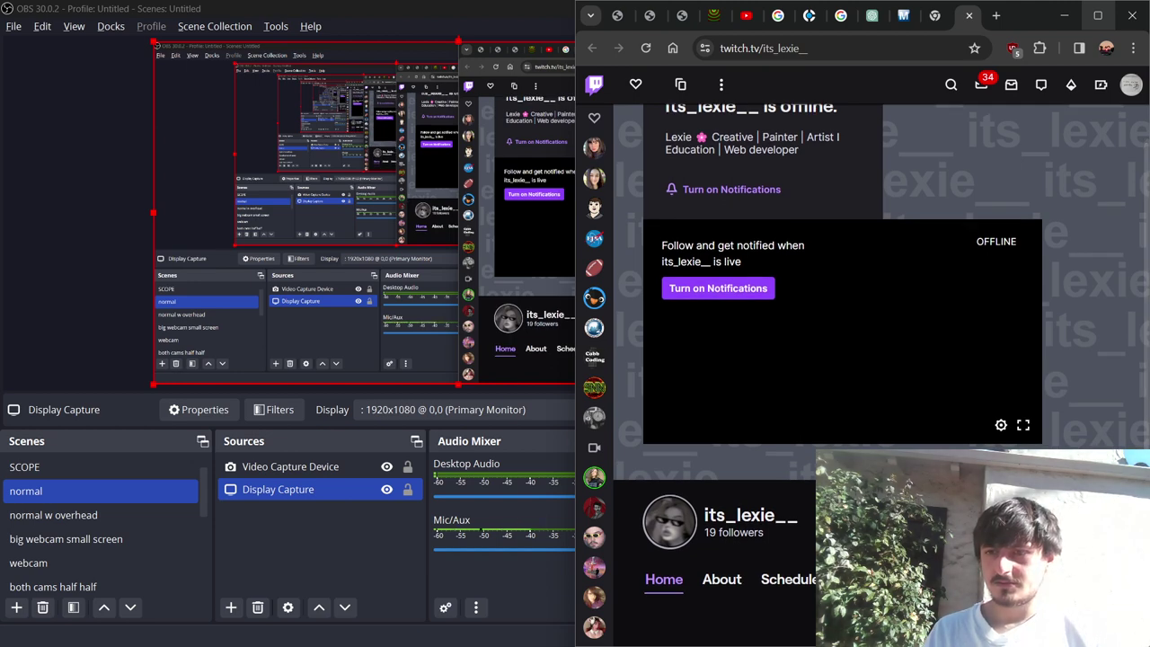
click(729, 189)
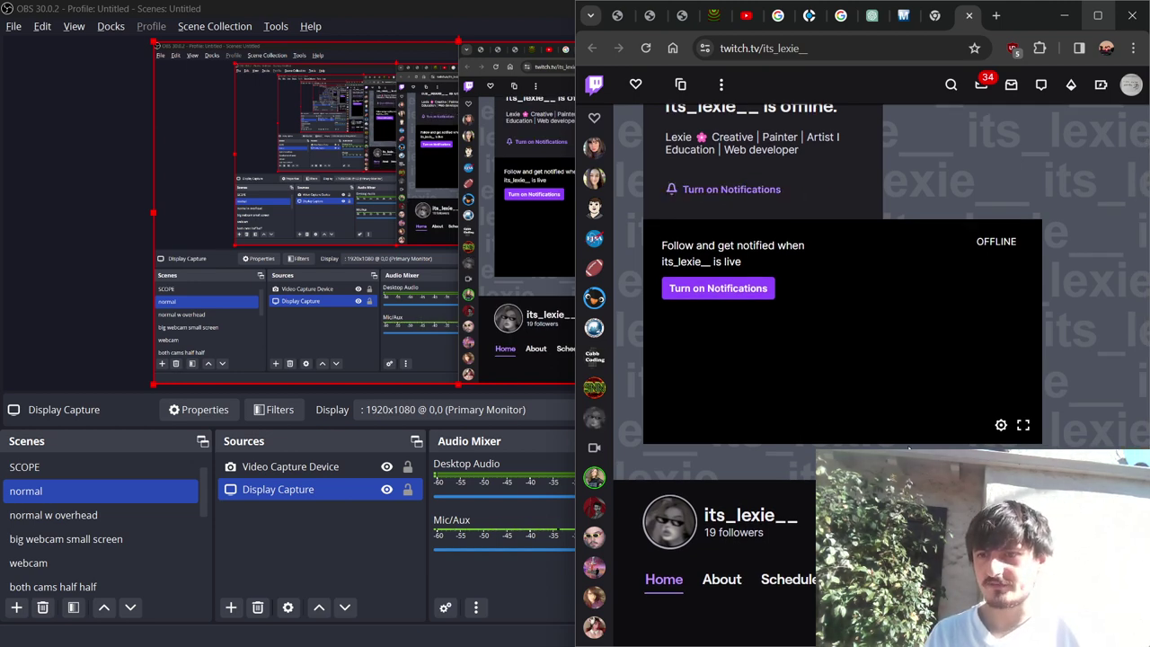
scroll(821, 400, down, 3)
click(700, 392)
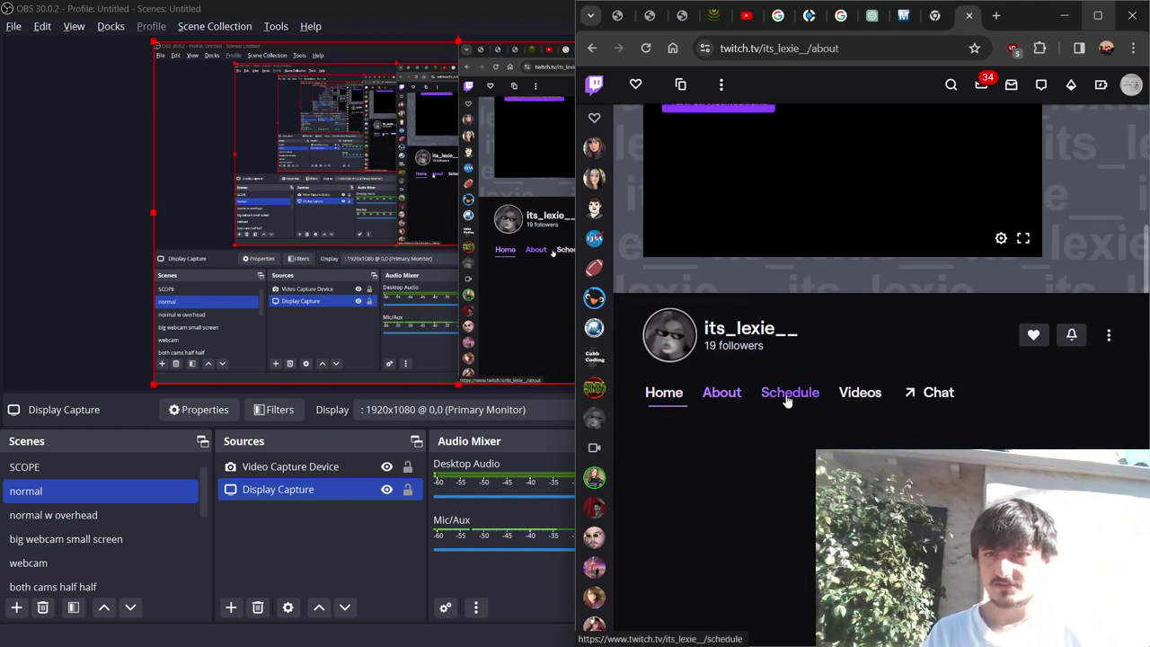
click(789, 392)
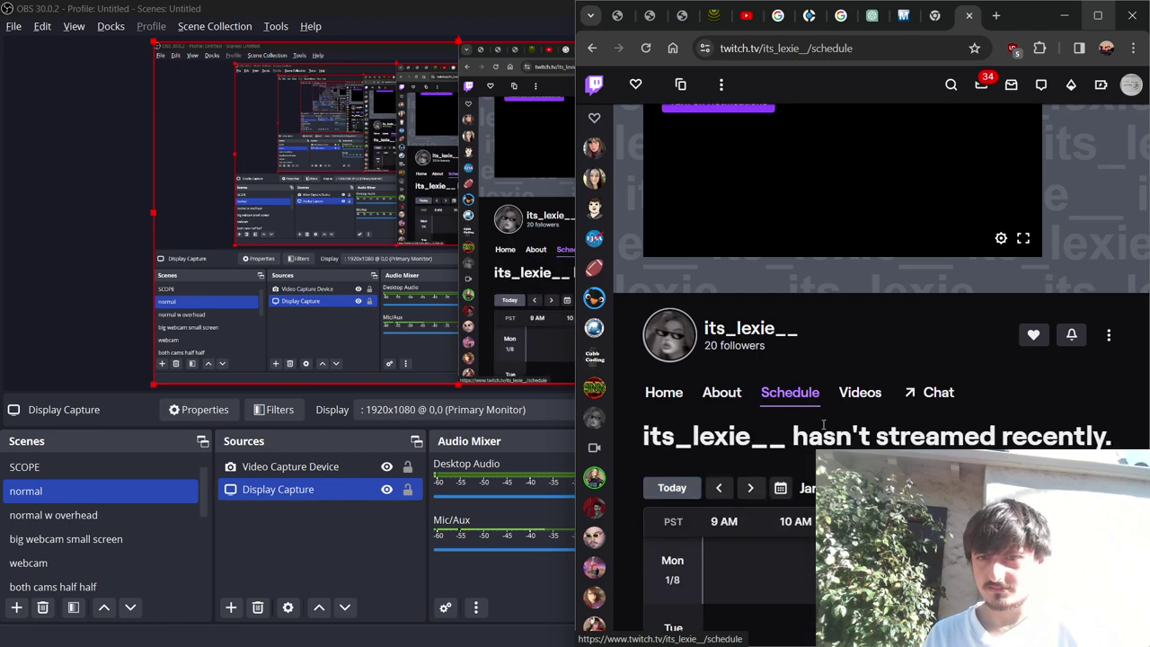
click(857, 264)
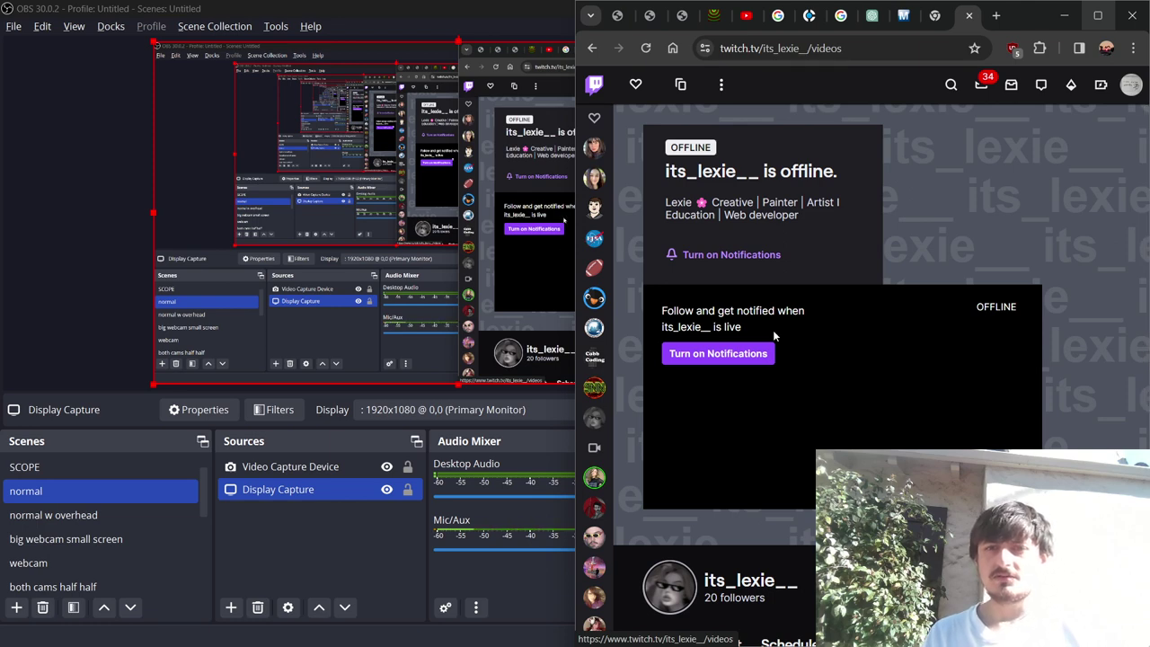
key(ctrl+w)
key(ctrl+w)
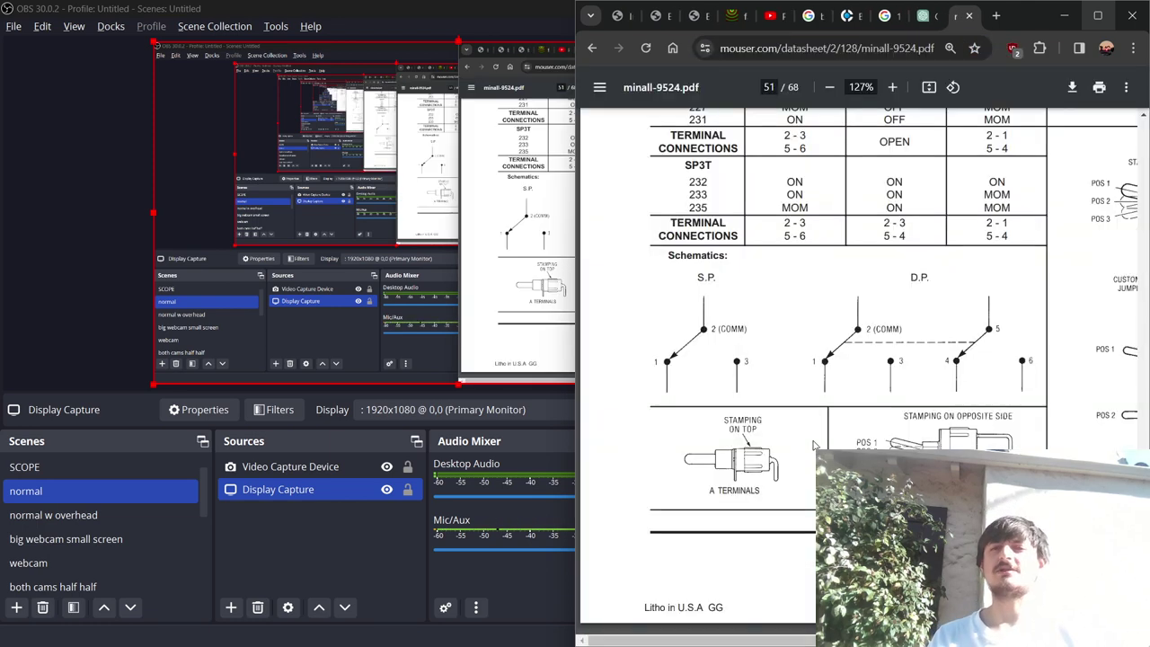
Switch to the env schematic and move op-amp U2B out of the path between C2 and R10 to below U1D.
key(alt+Tab)
key(alt+Tab)
click(830, 186)
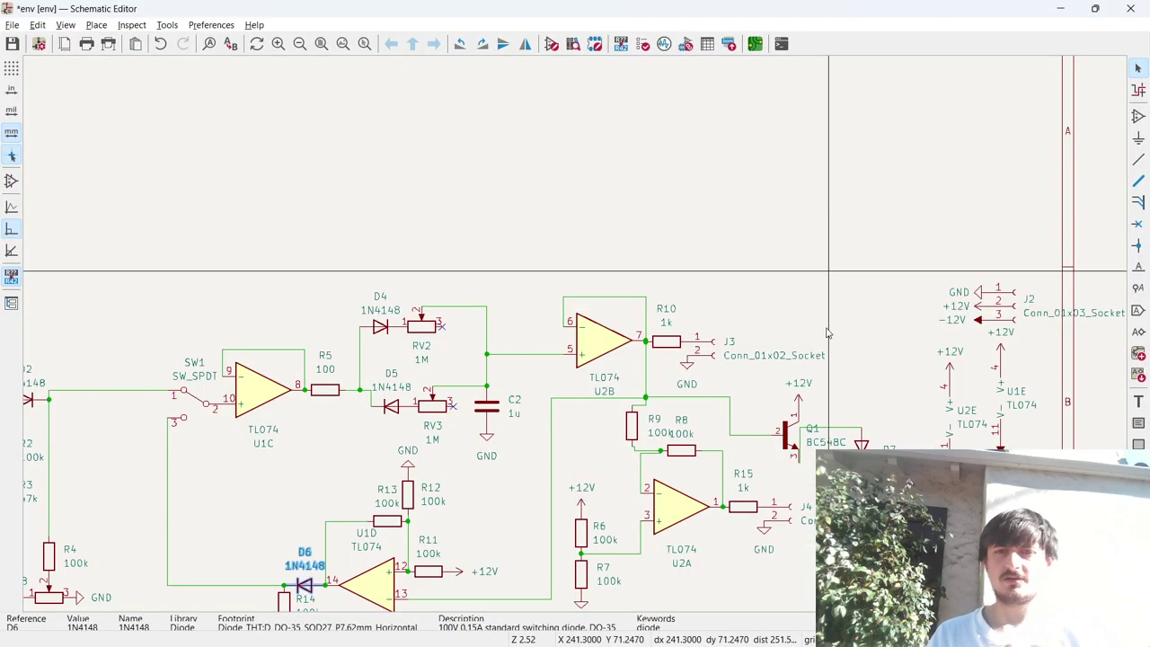
middle_drag(826, 339, 526, 337)
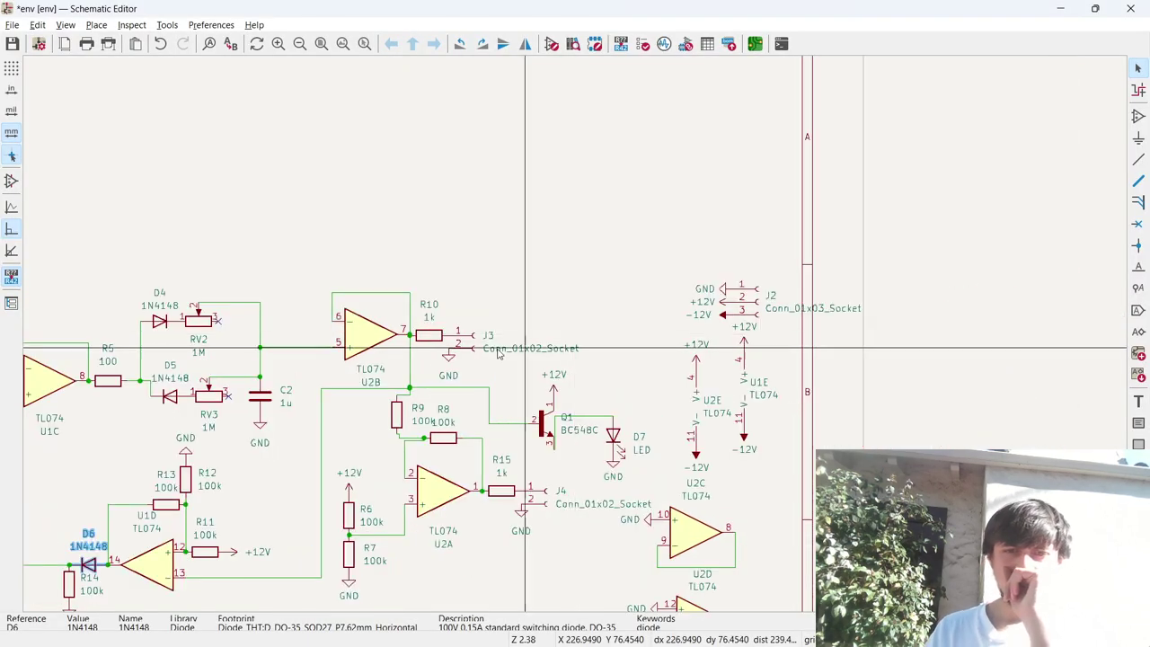
click(369, 339)
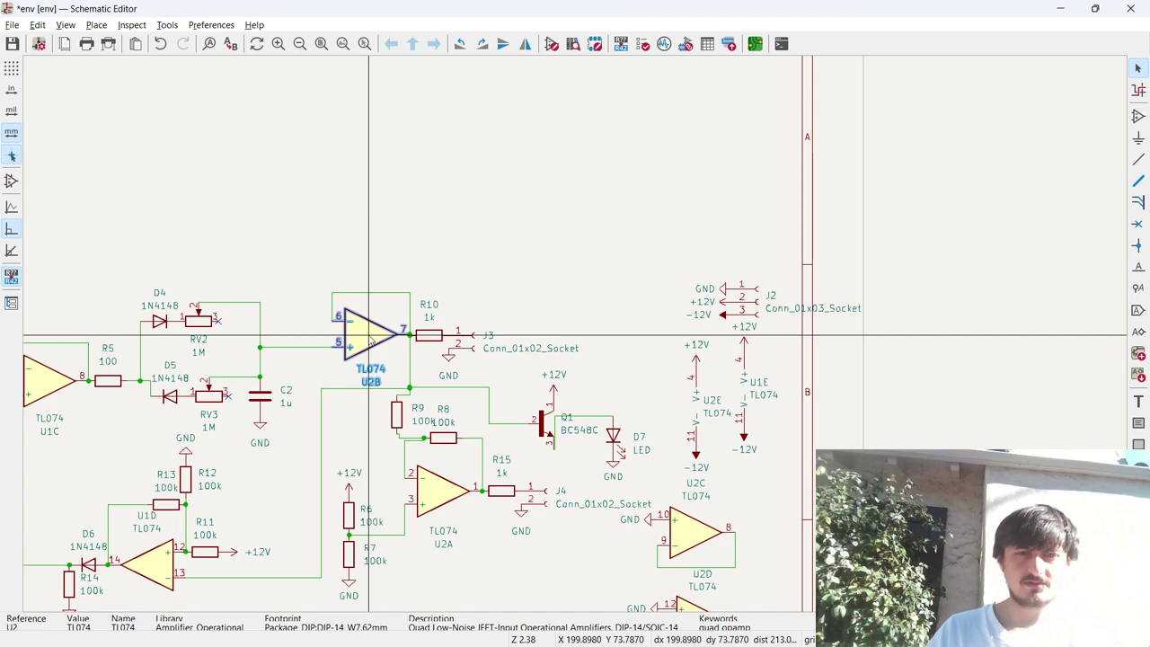
scroll(370, 339, down, 3)
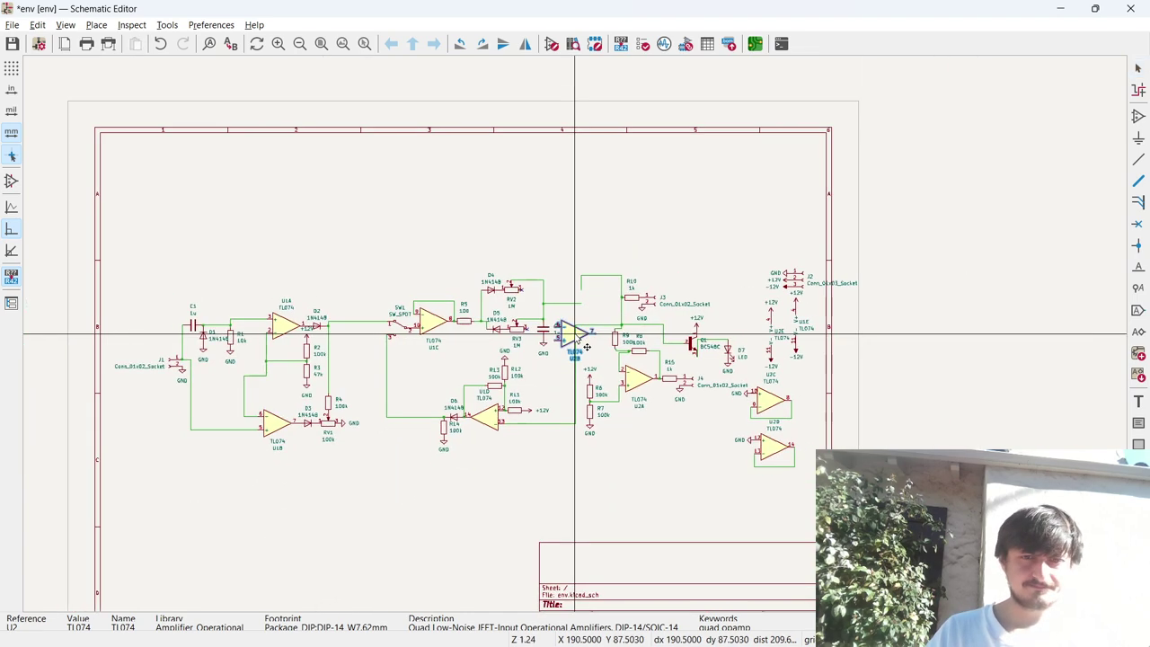
click(490, 456)
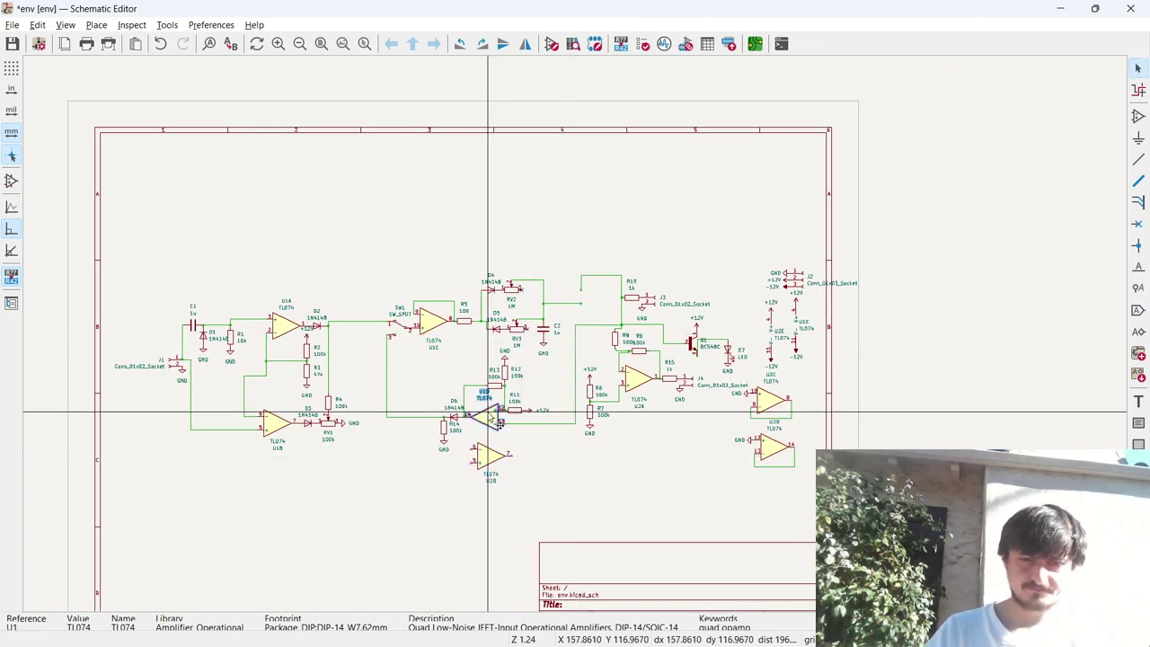
Move op-amp U1D into the gap between C2 and R10, mirrored so pin 13 meets the feedback wire and pin 12 meets C2's wire.
key(m)
scroll(584, 269, up, 6)
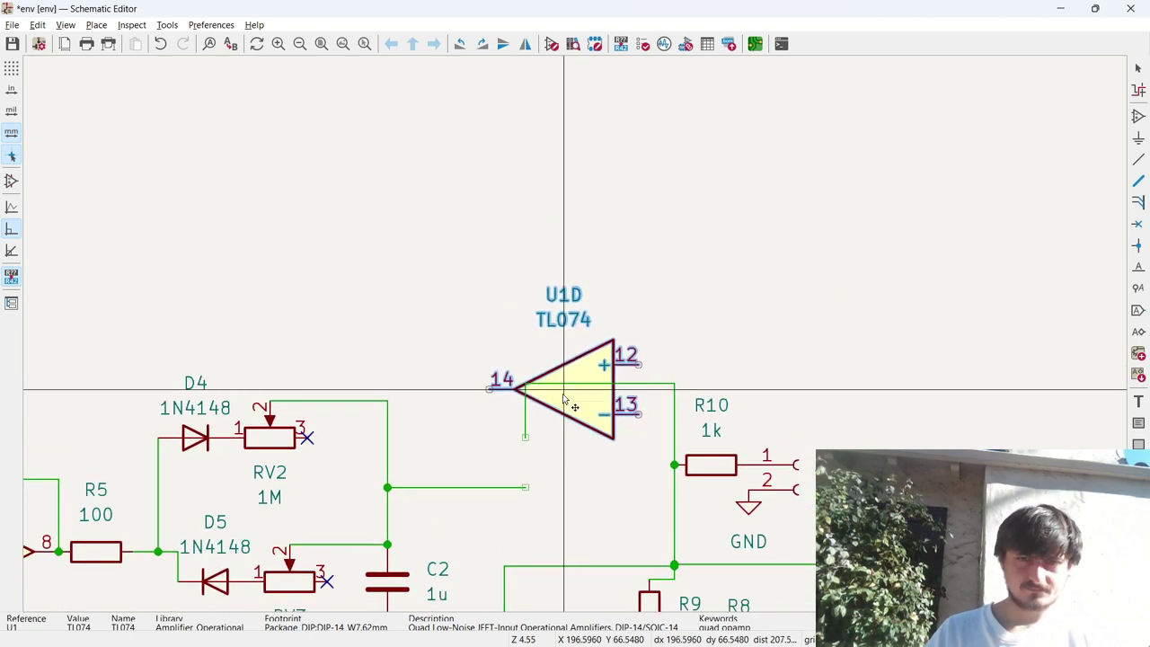
key(y)
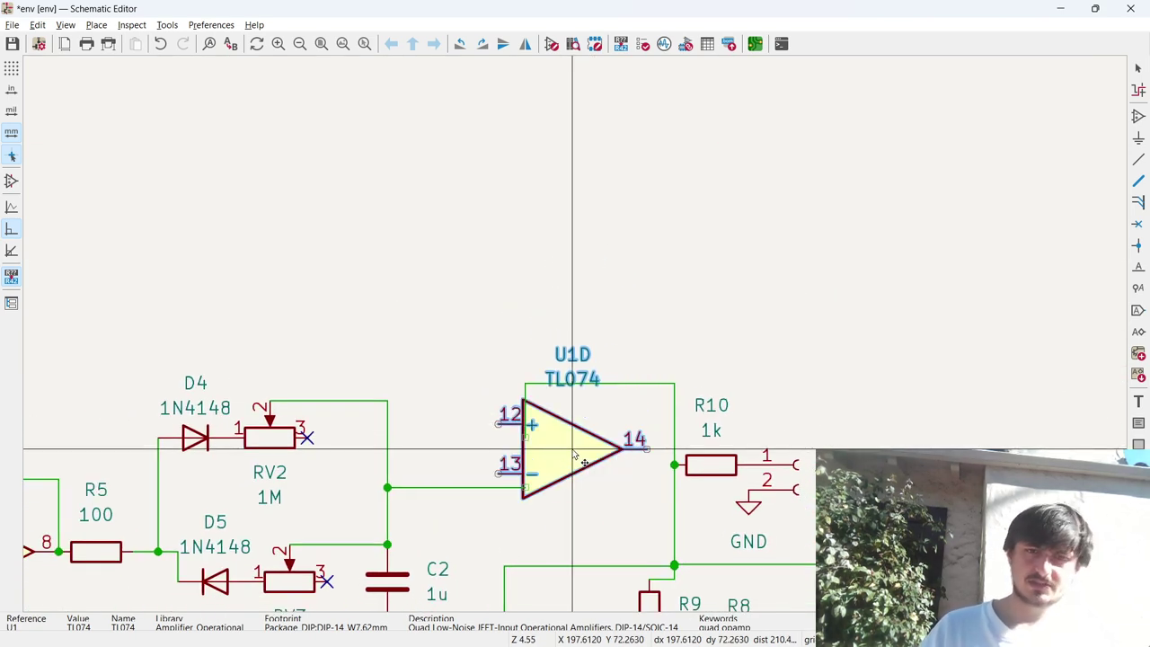
key(x)
click(664, 458)
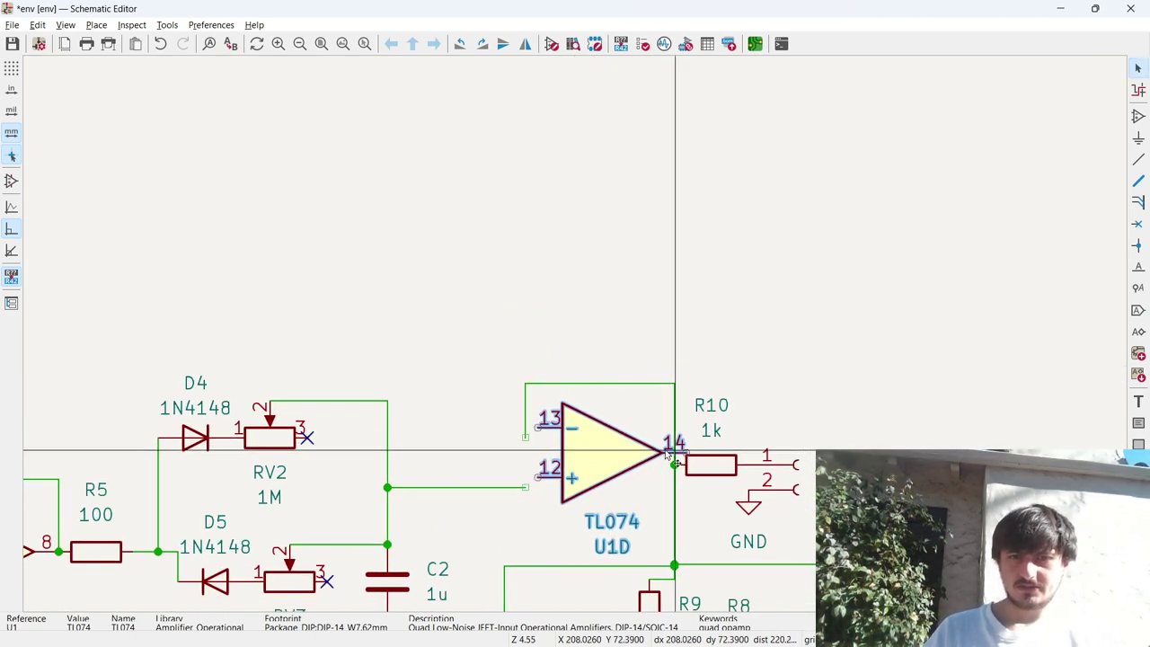
key(m)
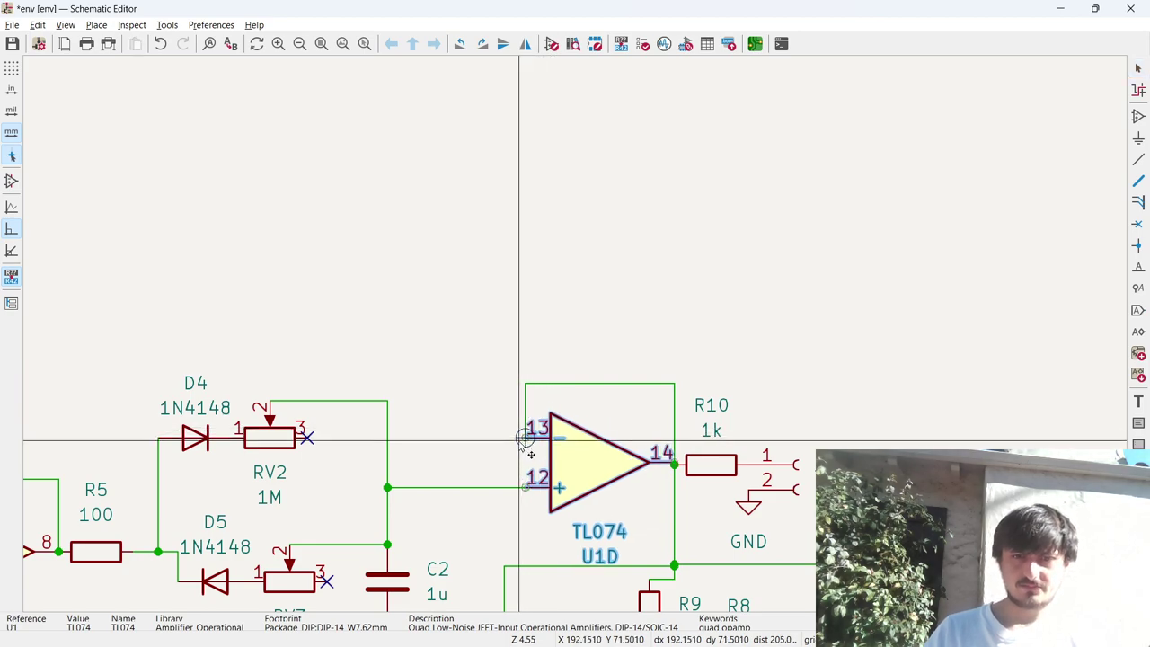
click(539, 455)
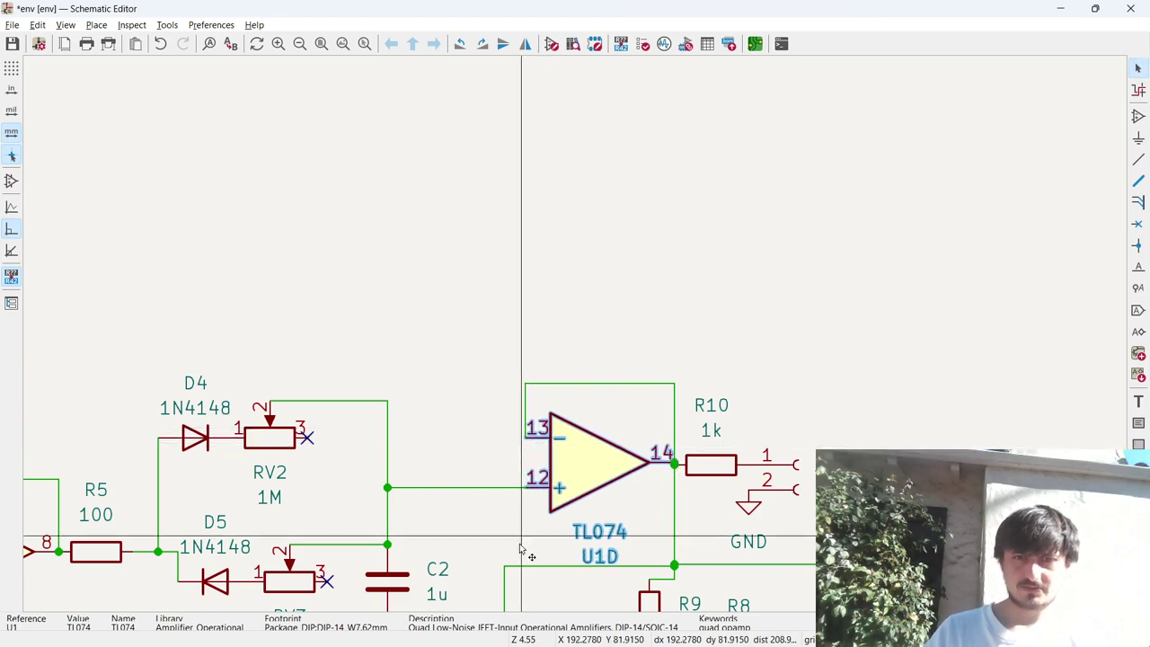
Mirror op-amp U2B both ways, place it in U1D's former position between D6 and R11, and save the schematic.
scroll(569, 333, down, 5)
scroll(578, 340, up, 5)
scroll(577, 340, up, 1)
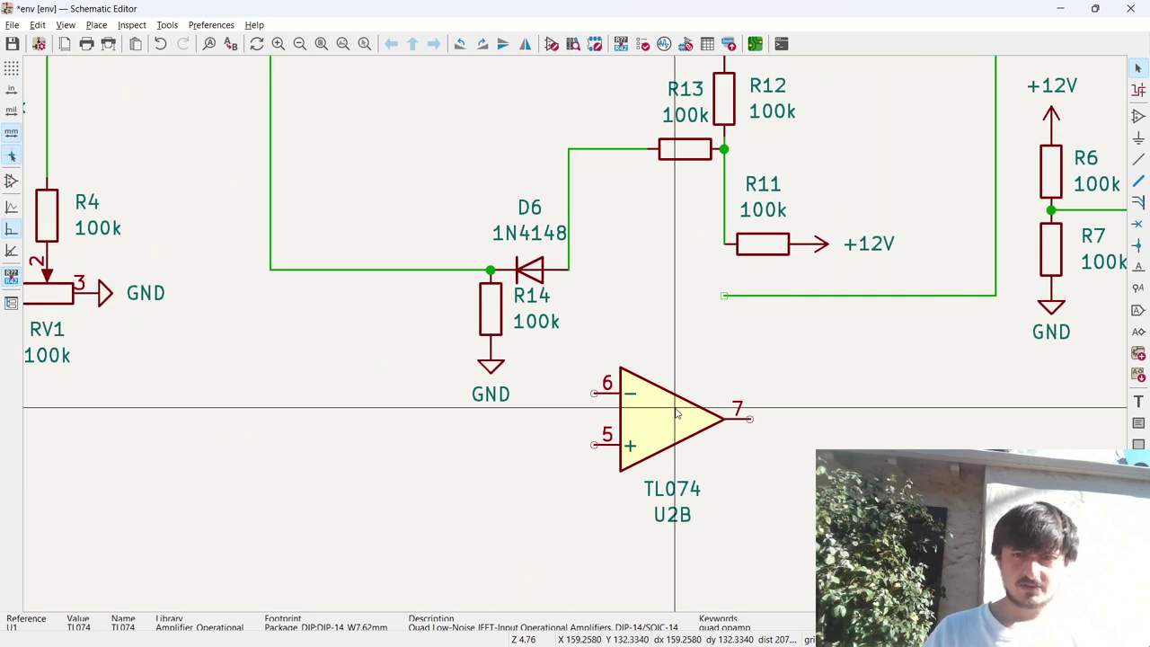
key(x)
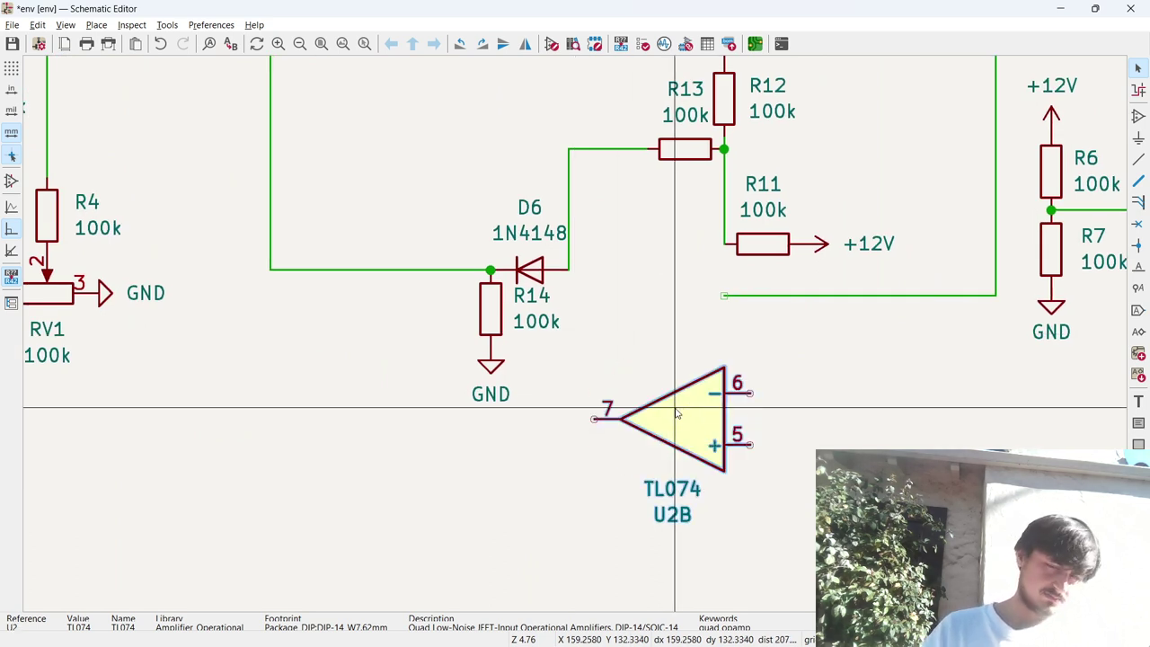
key(y)
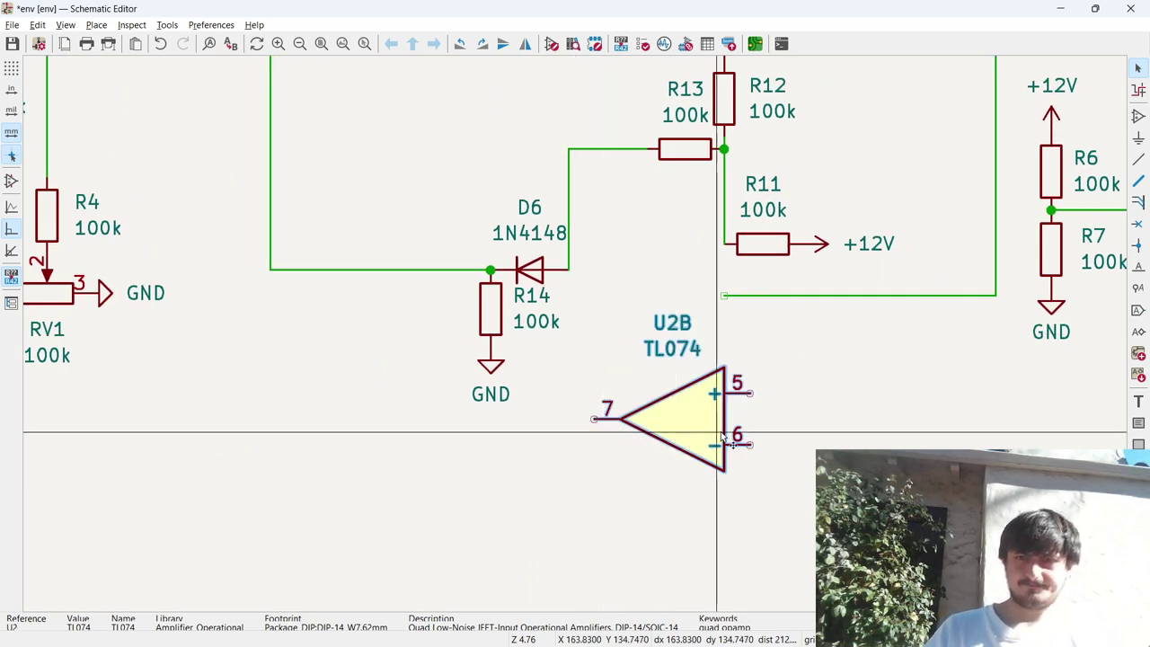
click(574, 270)
key(ctrl+s)
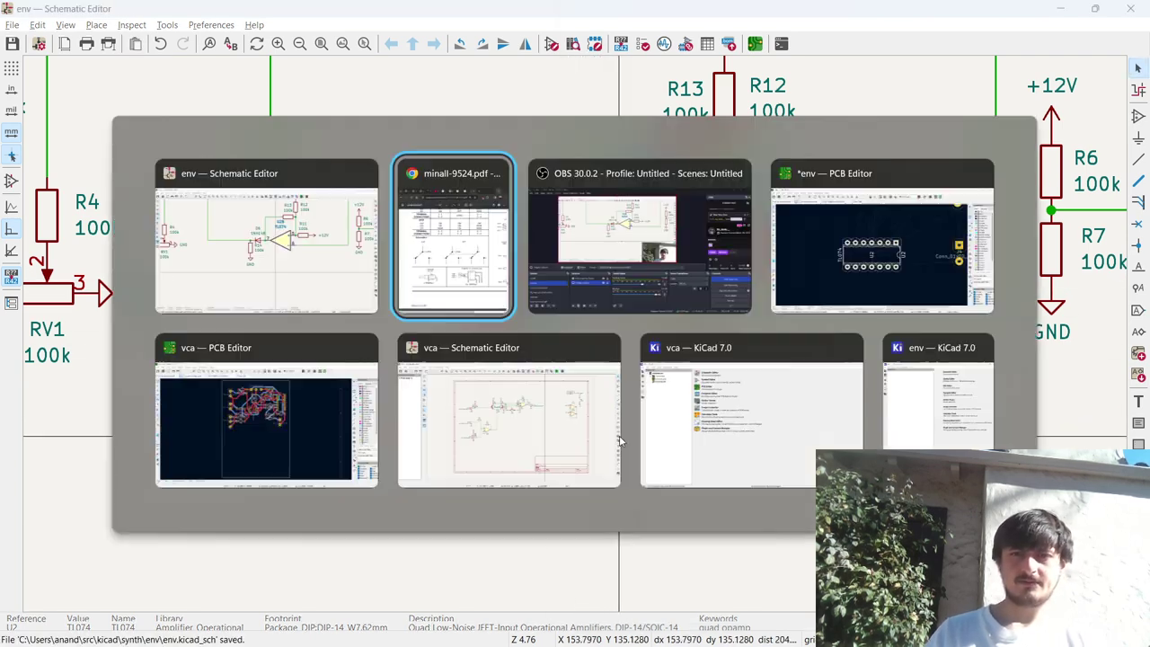
Switch to the env PCB Editor and update the board from the schematic.
key(alt+Tab)
key(alt+Tab)
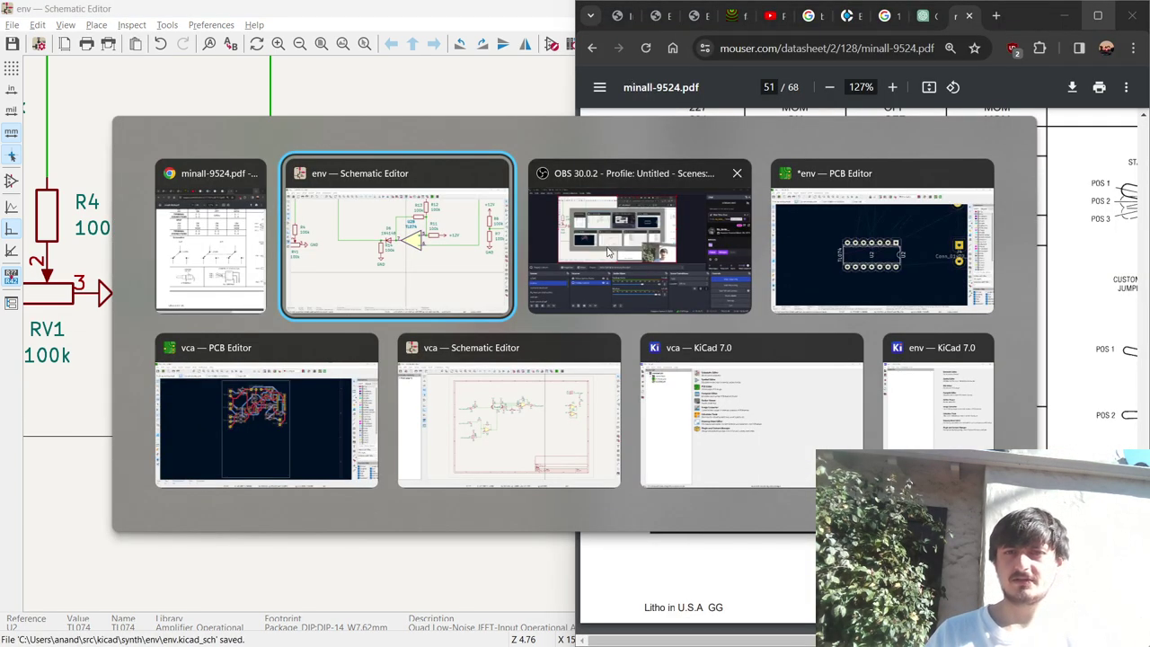
click(876, 247)
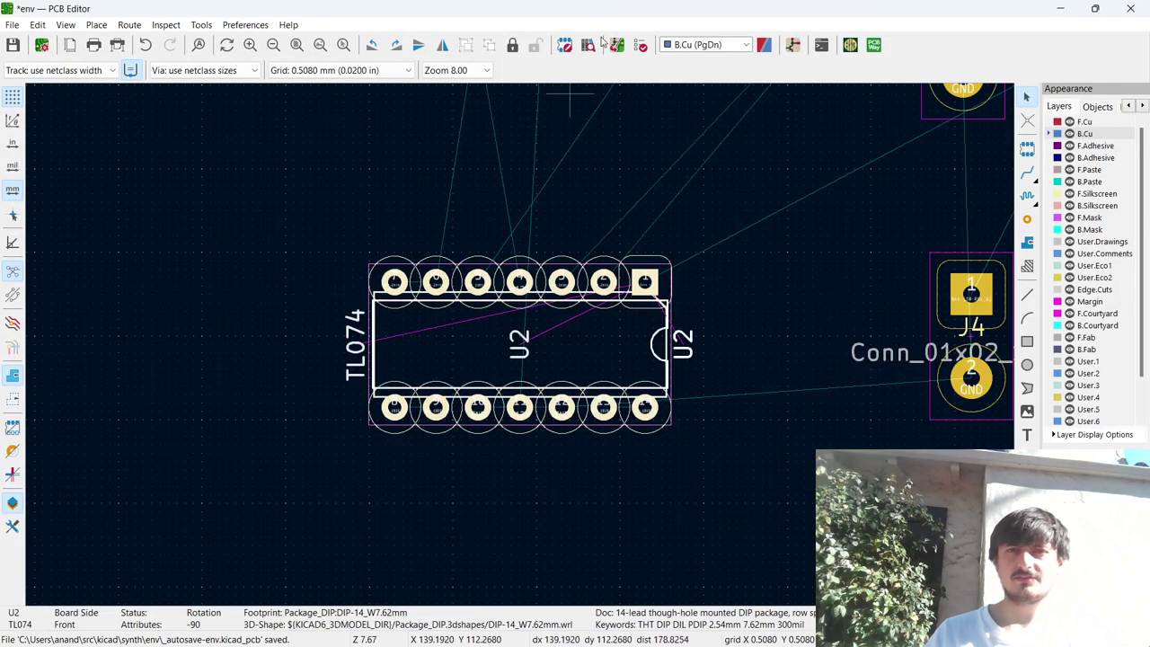
click(616, 47)
click(395, 341)
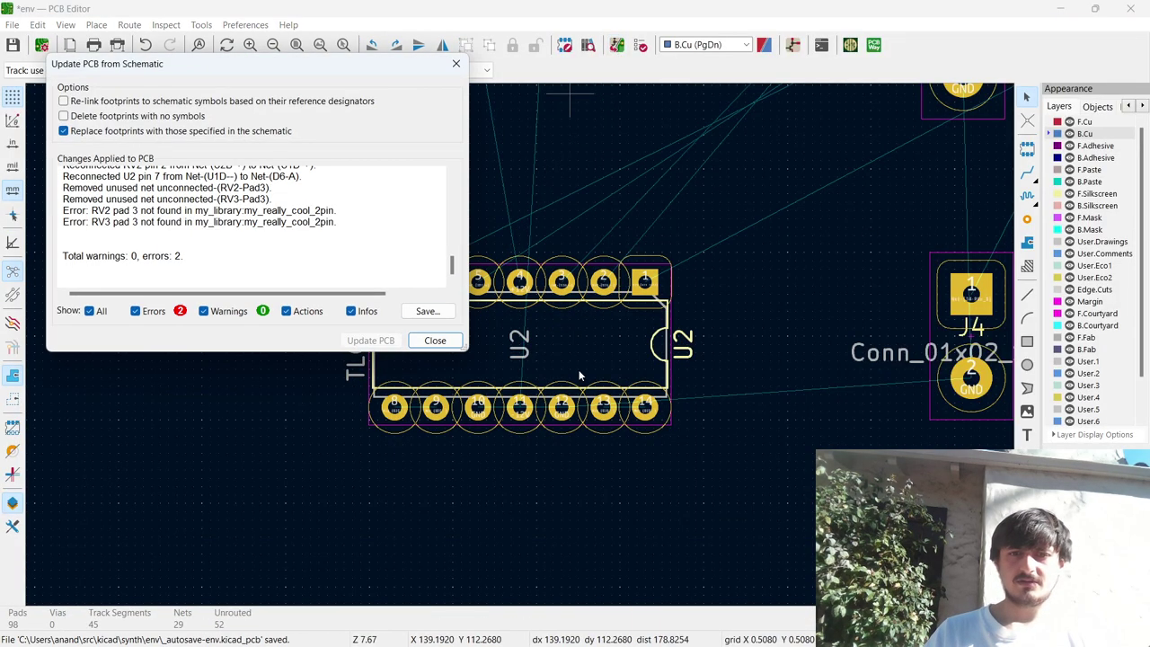
click(435, 340)
Examine the updated connection lines between U1, U2, the connectors and the unplaced components.
scroll(521, 349, down, 2)
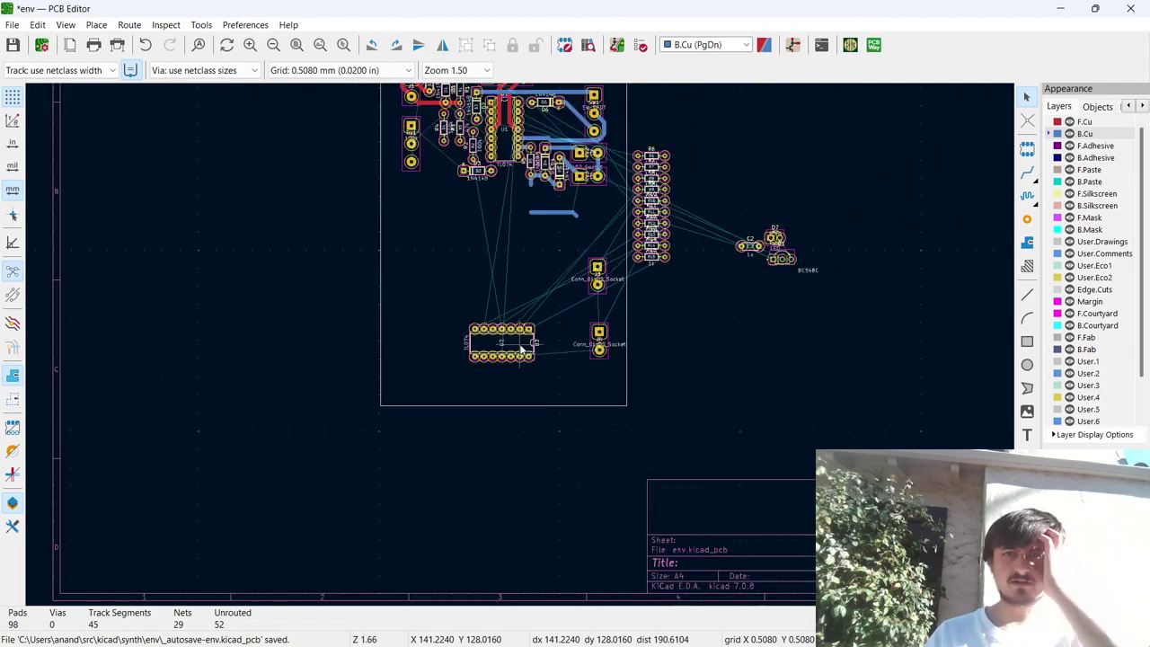
scroll(521, 341, up, 5)
scroll(550, 476, down, 1)
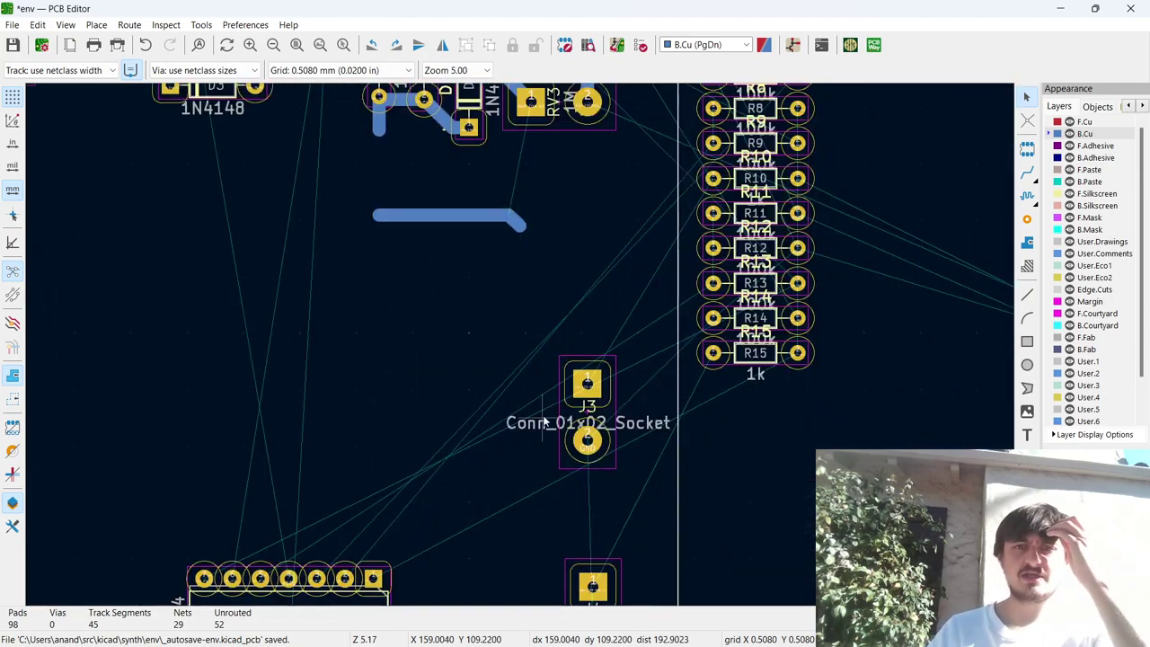
scroll(521, 348, down, 4)
scroll(521, 348, up, 2)
scroll(521, 348, up, 2)
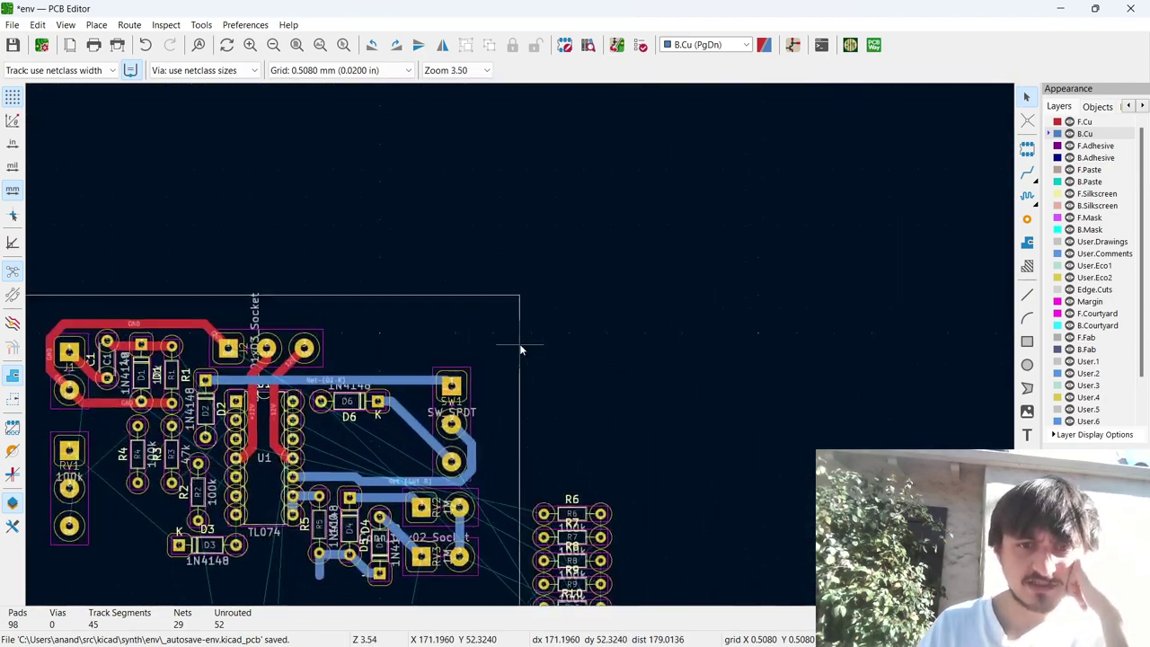
scroll(521, 344, down, 4)
scroll(521, 345, up, 3)
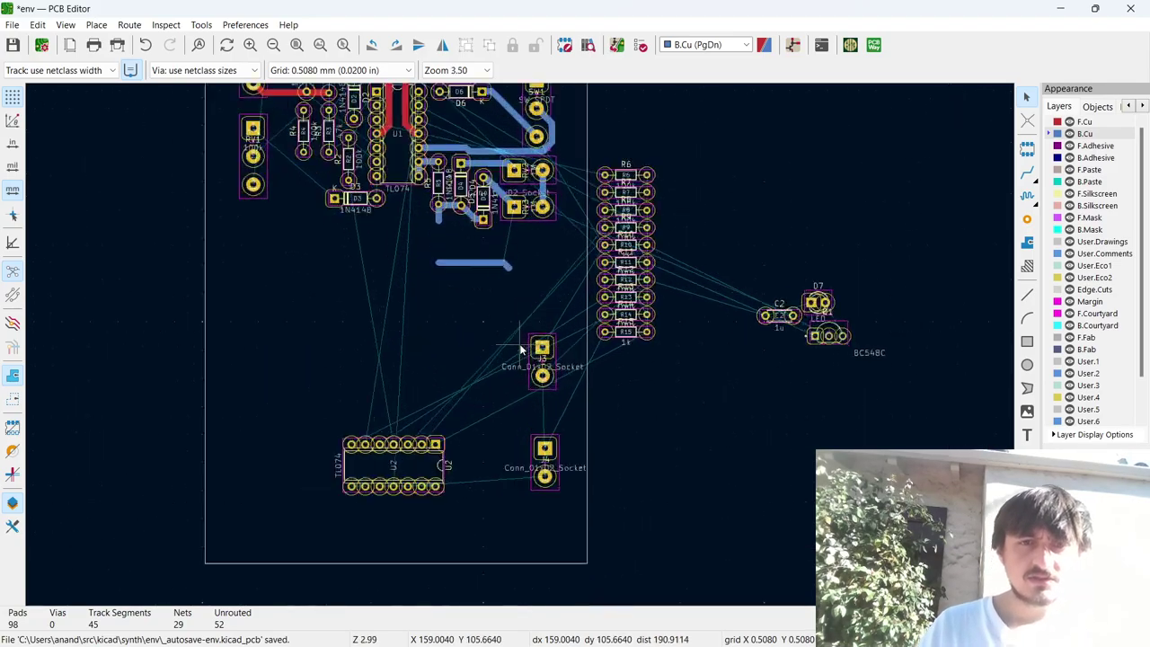
scroll(523, 347, down, 1)
scroll(521, 349, up, 2)
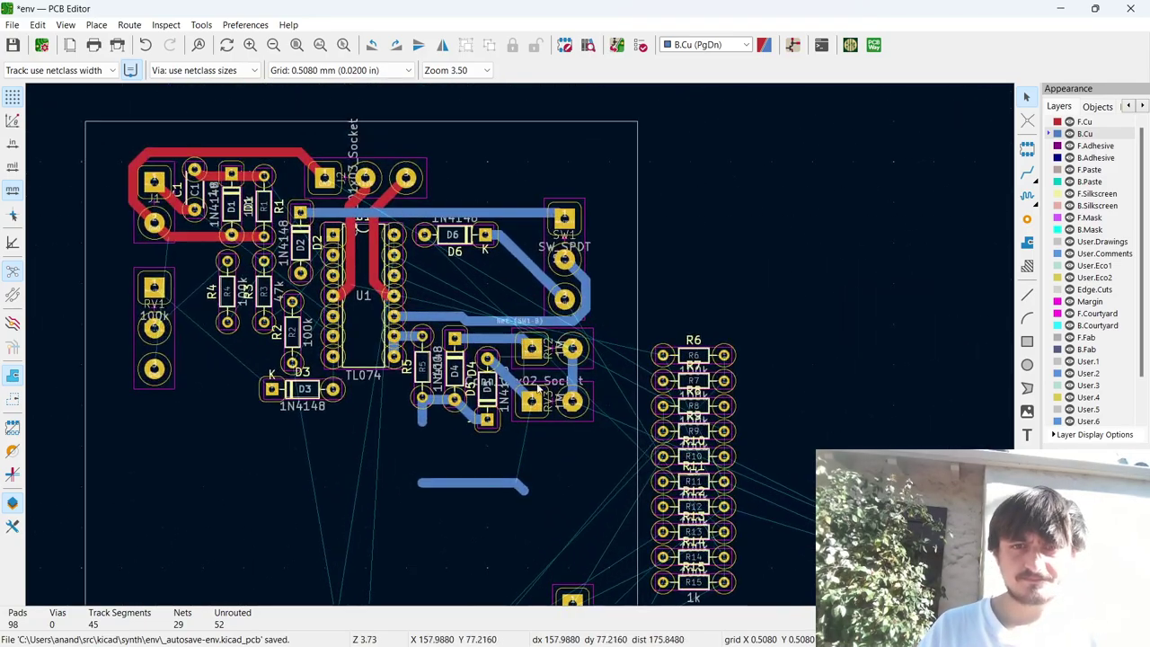
Move SW1, RV2 and RV3 down along the board edge and place connector J3 above SW1.
drag(594, 438, 532, 337)
scroll(480, 317, down, 5)
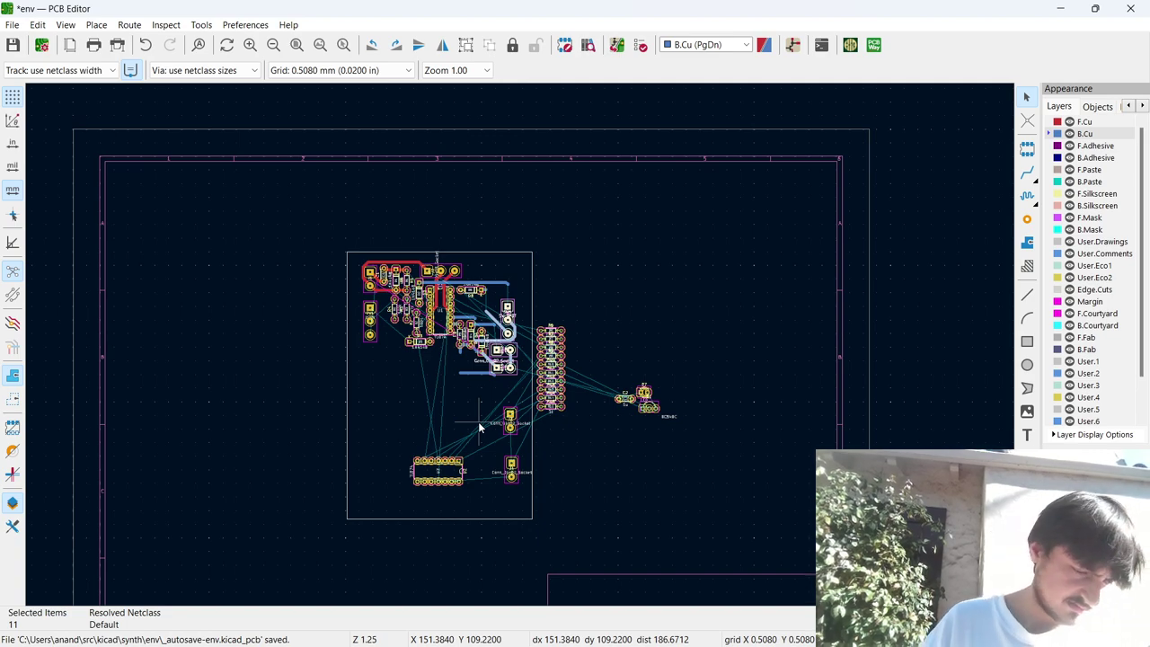
scroll(488, 416, up, 6)
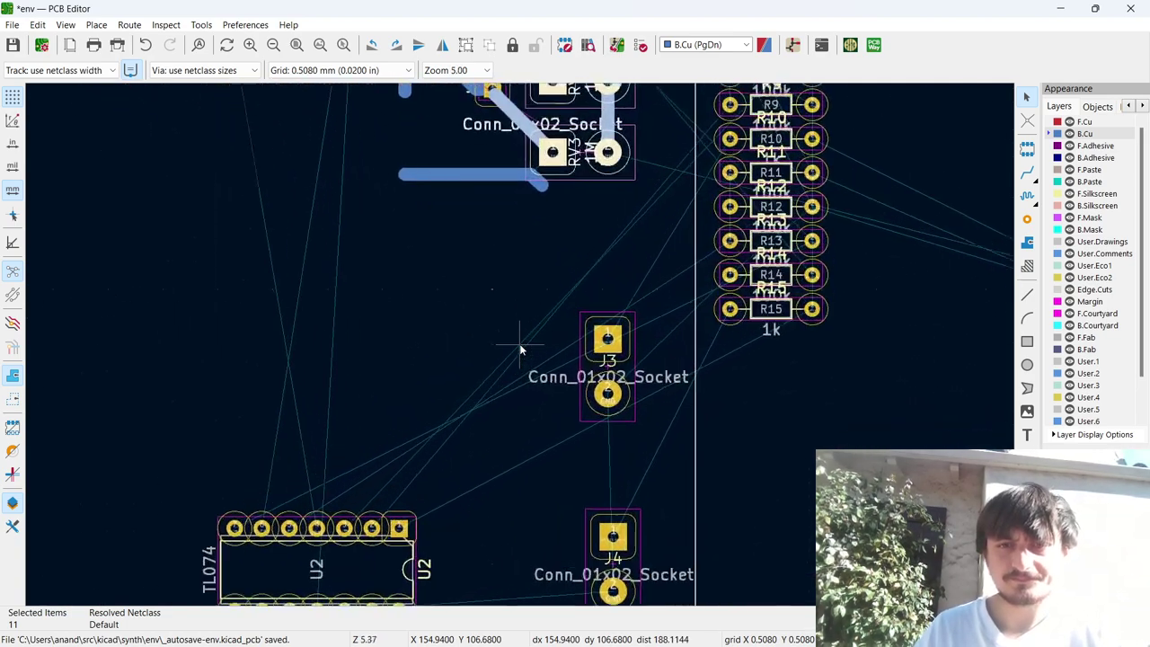
click(613, 337)
drag(613, 336, 495, 155)
scroll(614, 173, down, 5)
scroll(513, 329, up, 4)
scroll(513, 333, down, 3)
scroll(513, 380, up, 1)
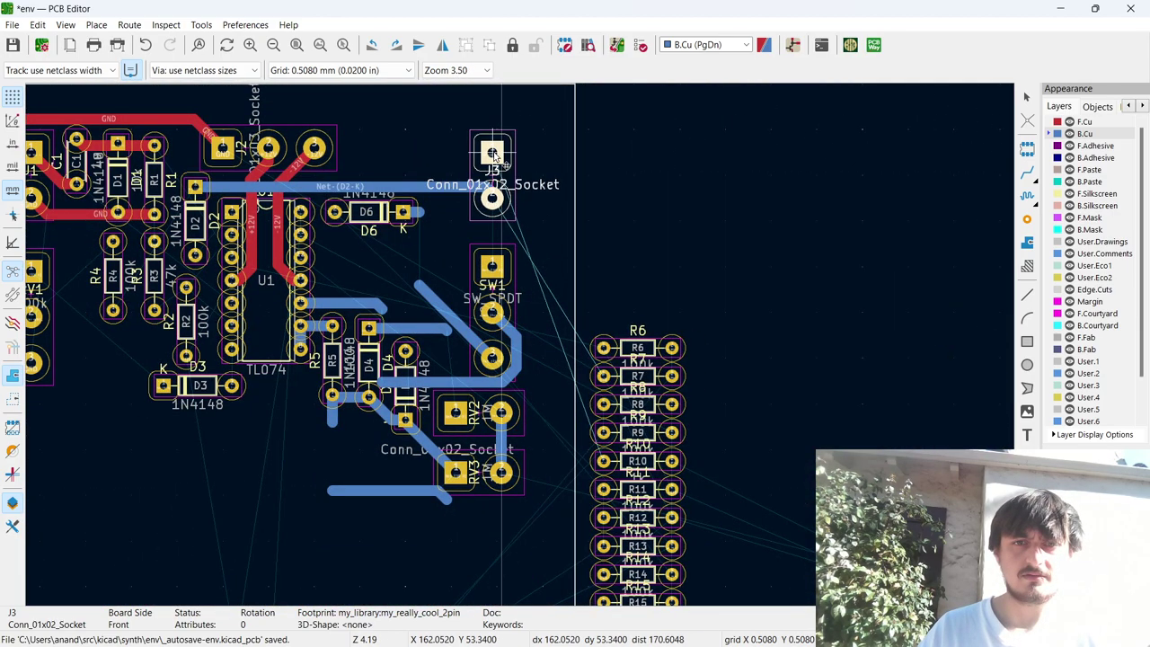
click(494, 155)
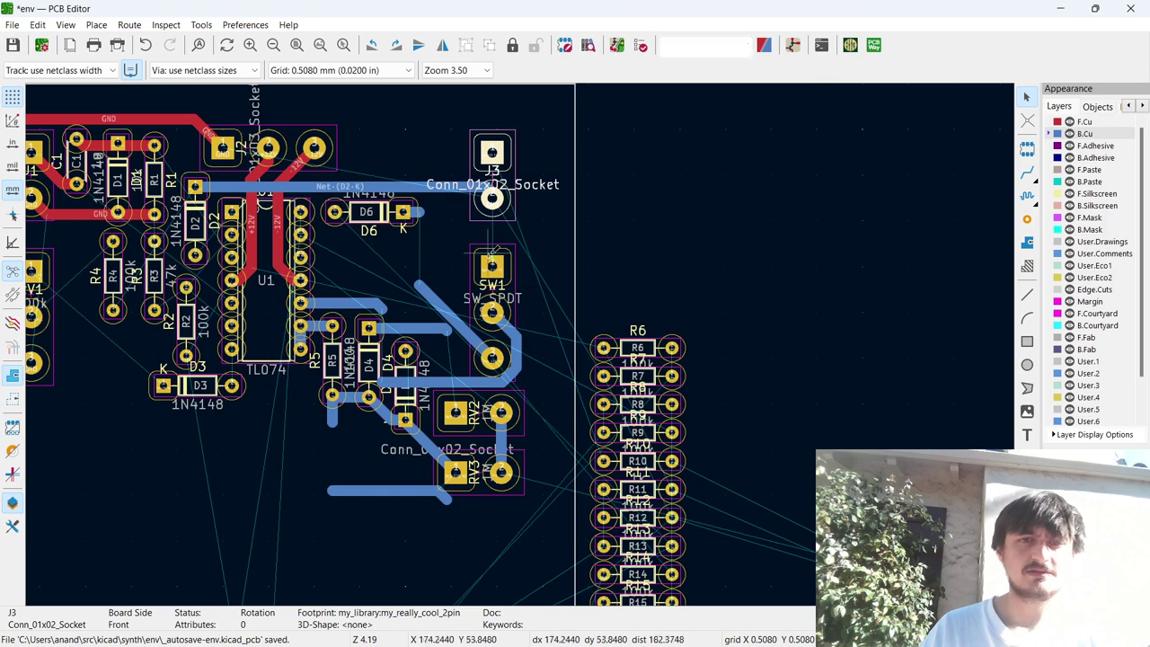
Route a B.Cu track from SW1's first pad to the cathode of D2.
key(x)
click(491, 262)
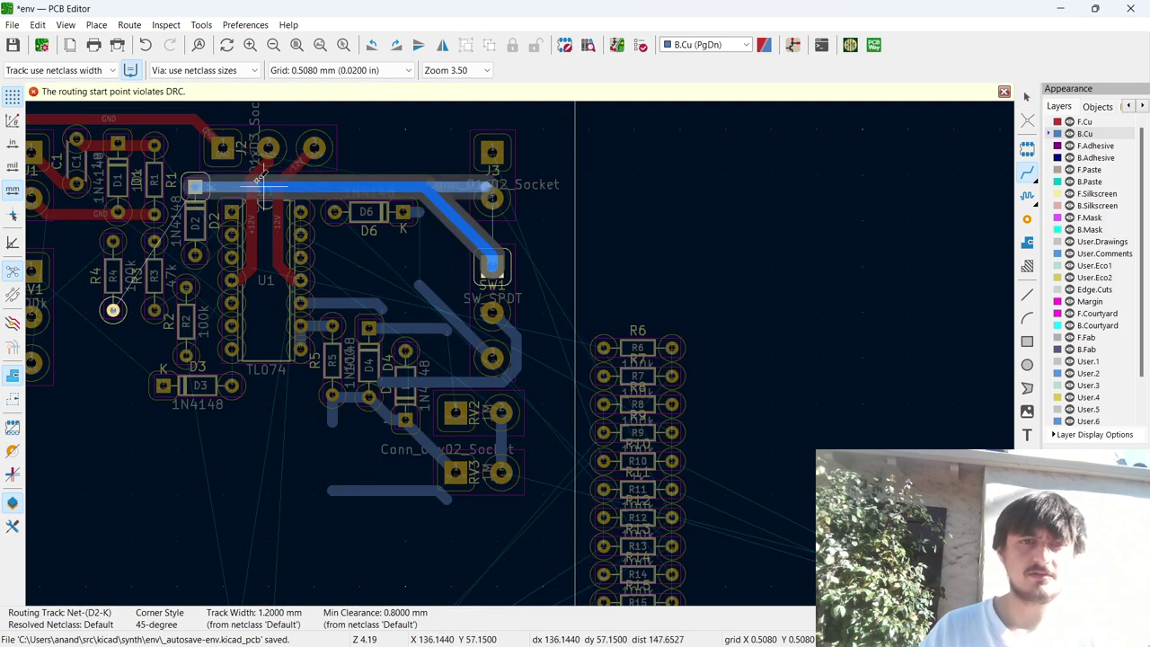
click(195, 187)
click(494, 151)
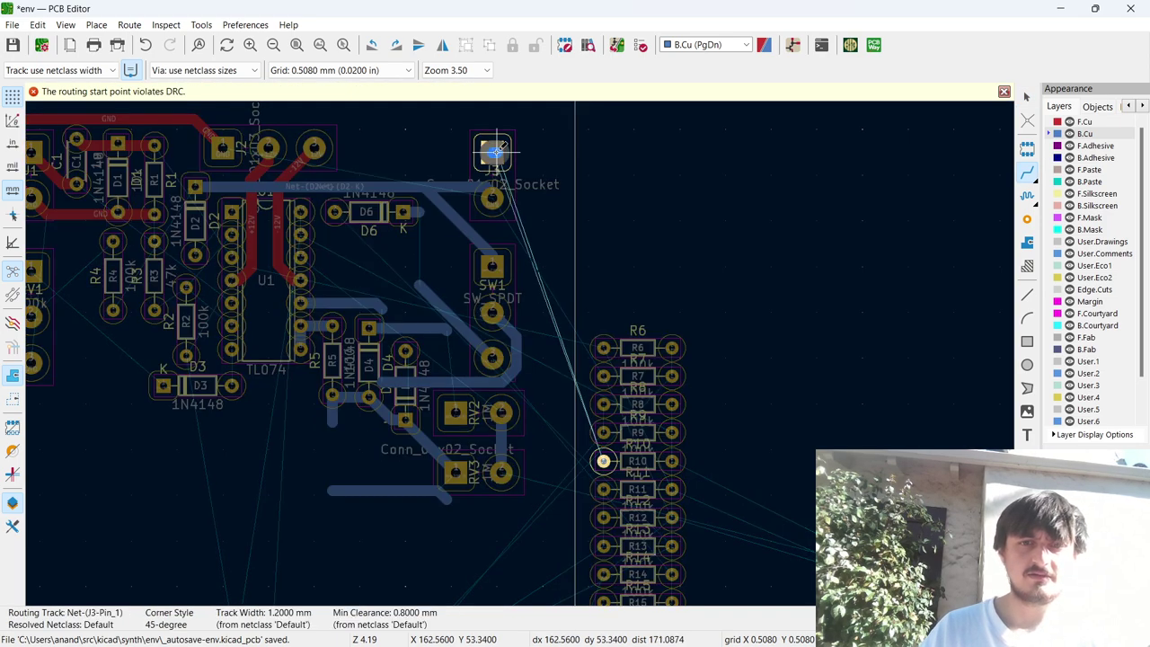
key(Escape)
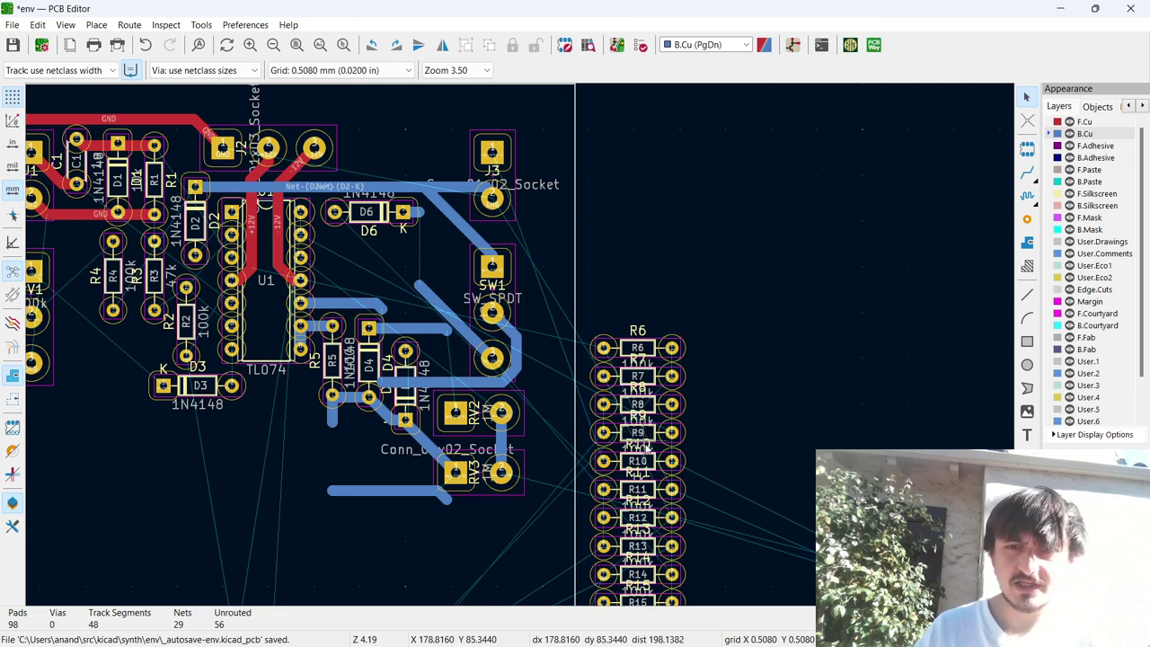
Place resistor R10 horizontally between J2 and J3, rotated 180 degrees and level with J3's first pad.
click(646, 446)
click(666, 466)
drag(666, 466, 382, 153)
key(r)
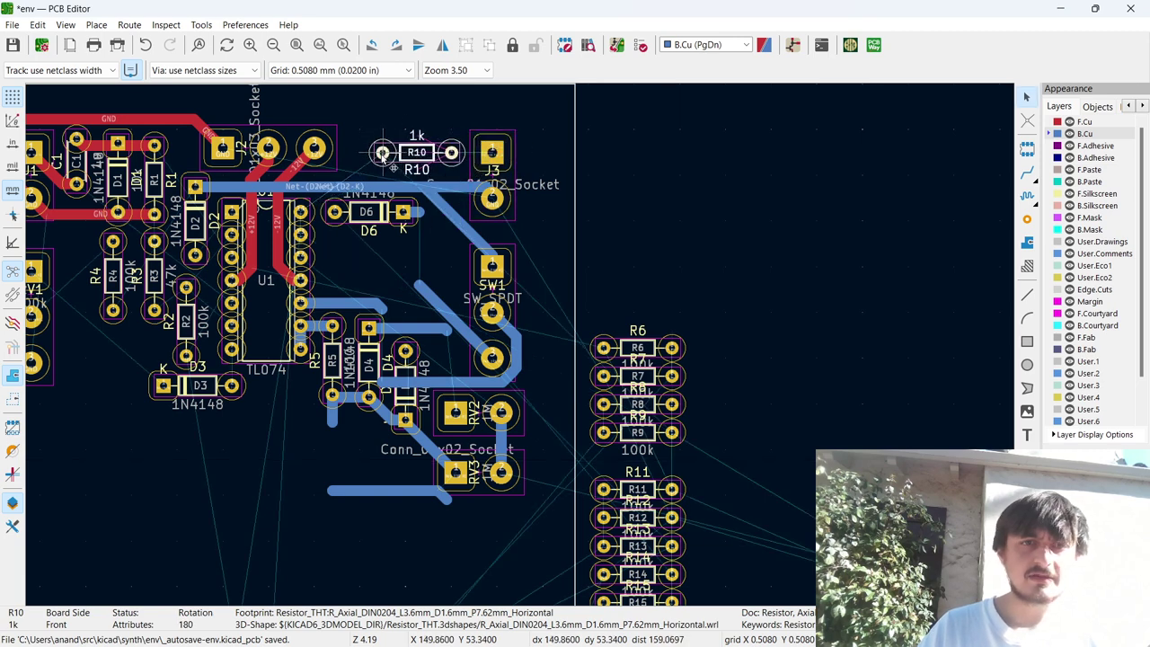
click(365, 171)
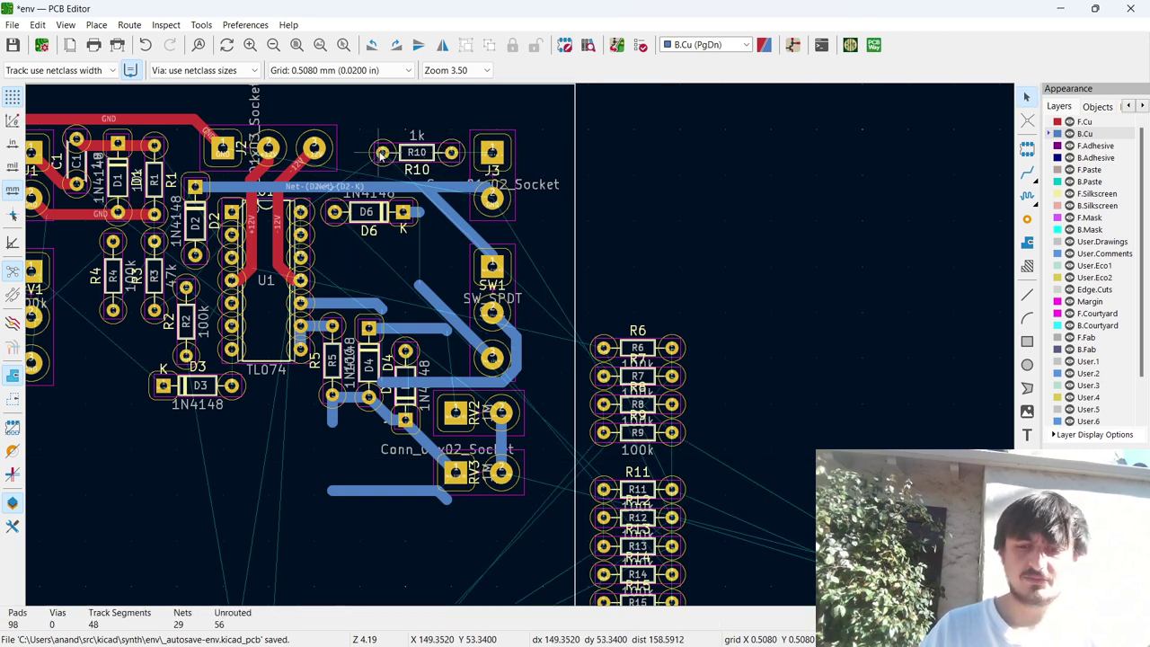
Route an F.Cu track from R10's pad nearest J2 to pin 14 of U1.
key(Page_Up)
key(x)
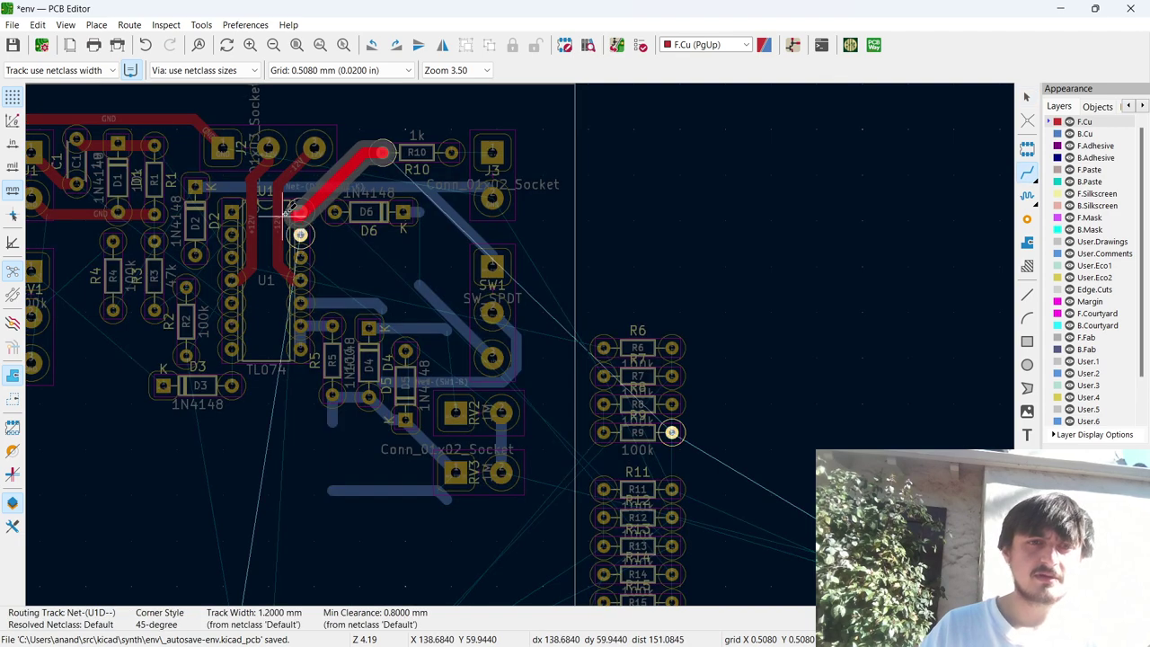
click(300, 212)
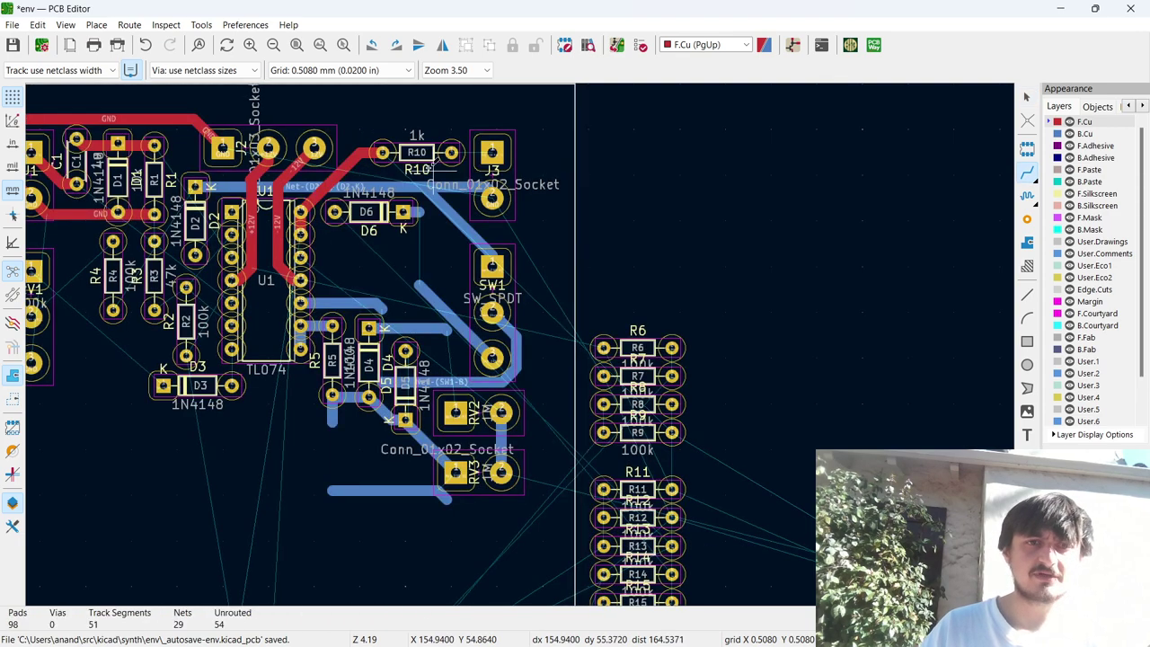
Connect J3 on F.Cu, routing its first pad to R10 and its ground pad to the GND pad of J2.
click(451, 153)
click(491, 151)
click(493, 197)
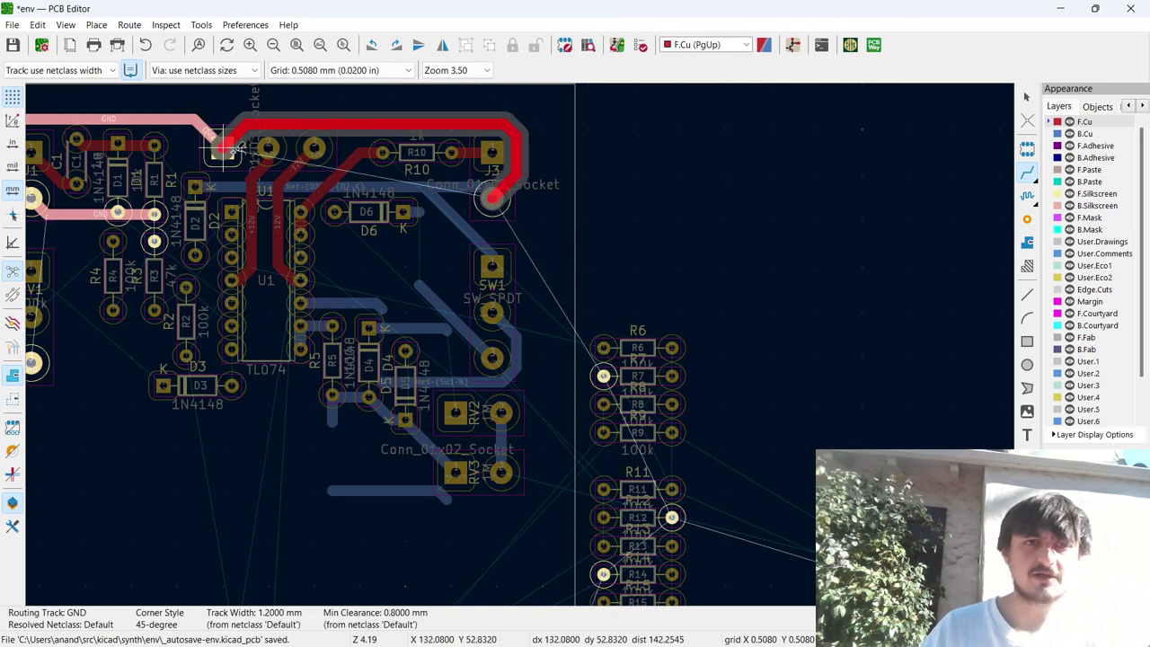
click(221, 148)
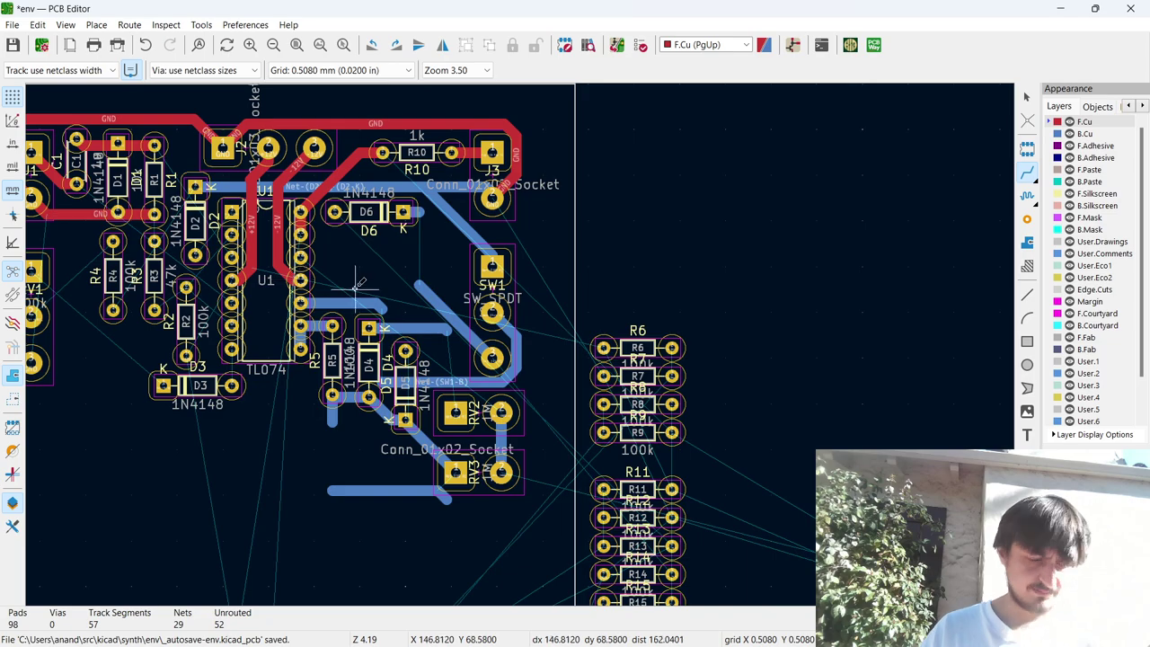
Examine the remaining unrouted connections around U2, the unplaced parts and SW1's middle pad.
scroll(357, 284, down, 5)
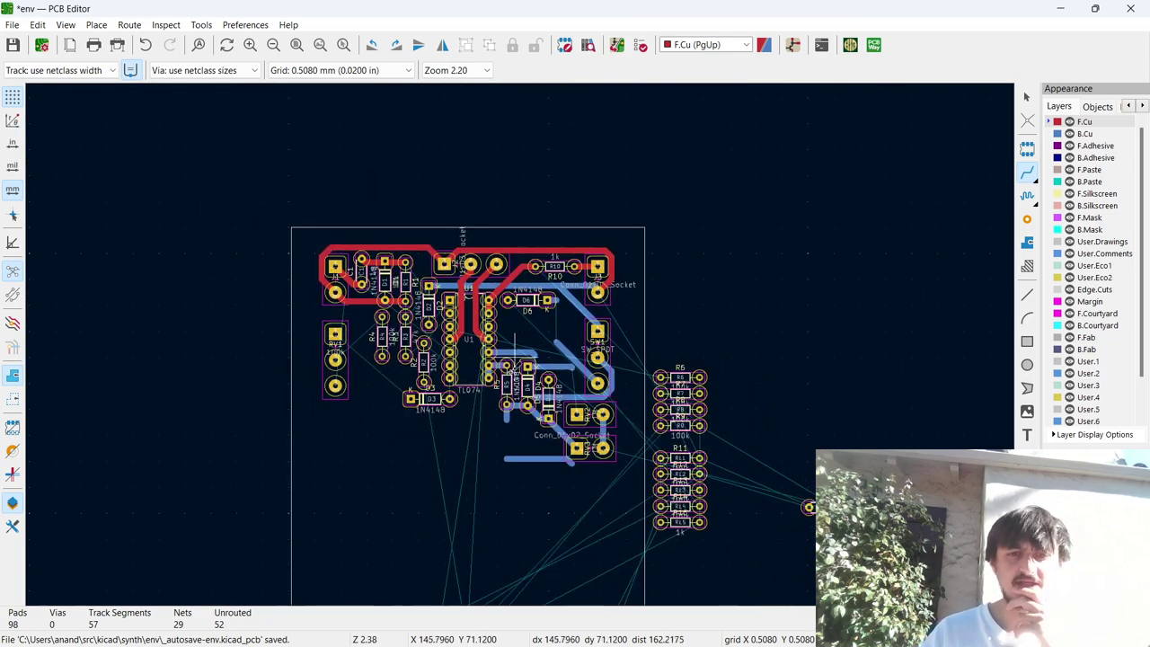
scroll(519, 344, up, 3)
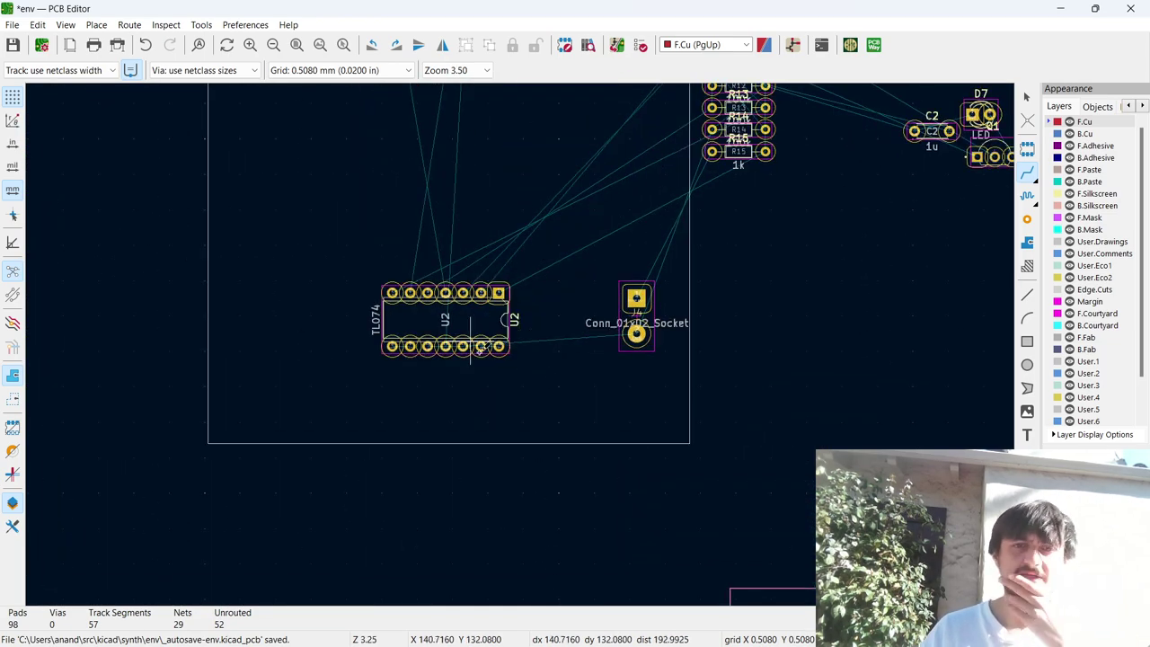
scroll(519, 343, down, 1)
scroll(520, 343, down, 5)
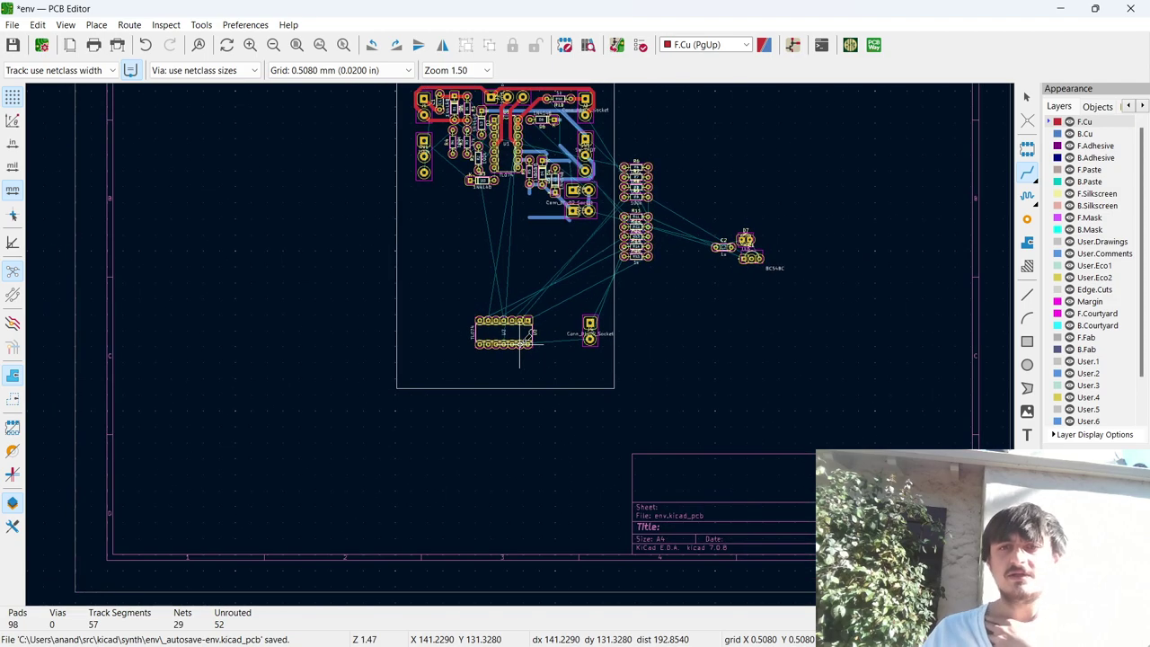
scroll(519, 349, up, 6)
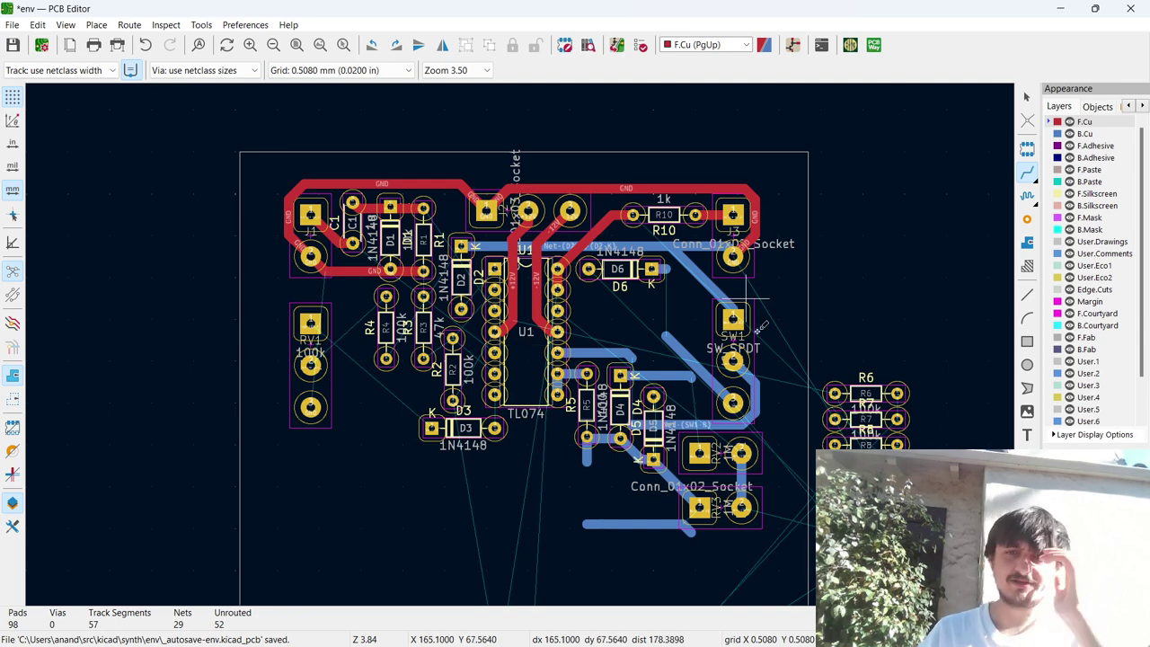
click(733, 361)
key(Escape)
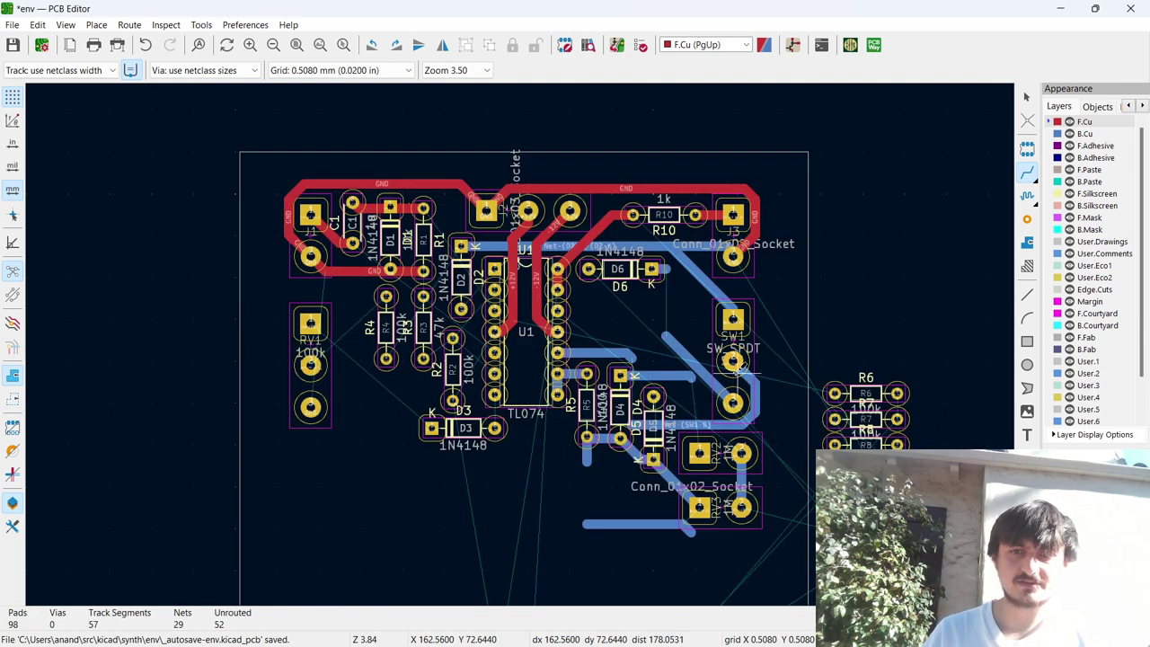
Route an F.Cu track from pin 12 of U1 to pad 2 of RV2.
key(Escape)
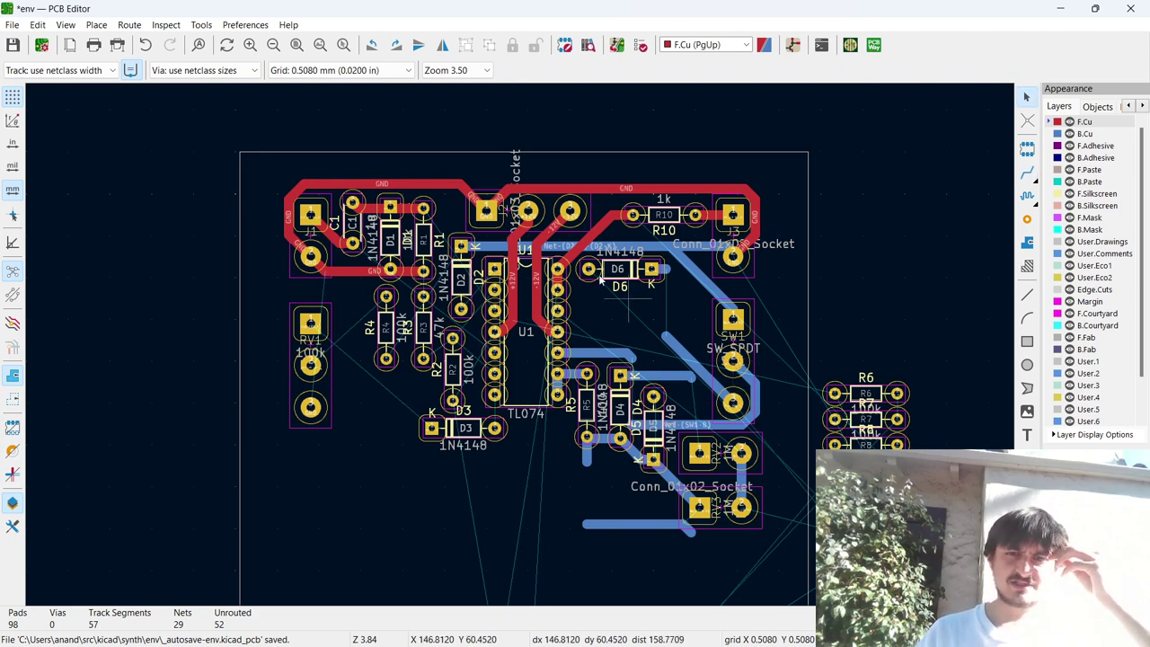
key(x)
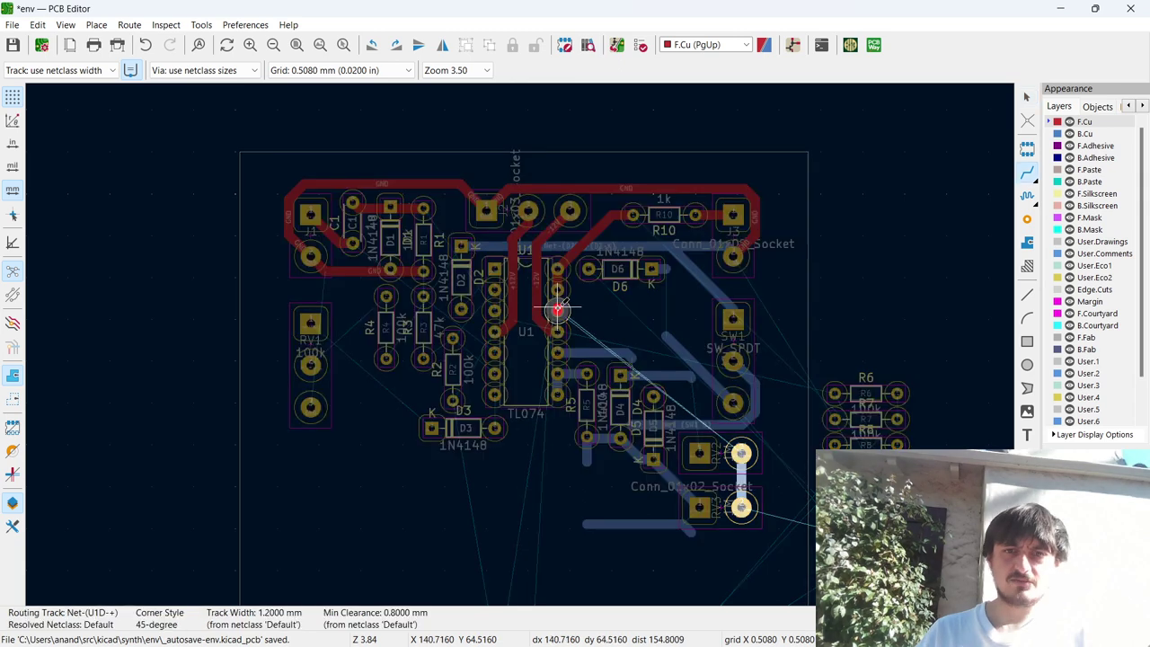
key(Escape)
key(x)
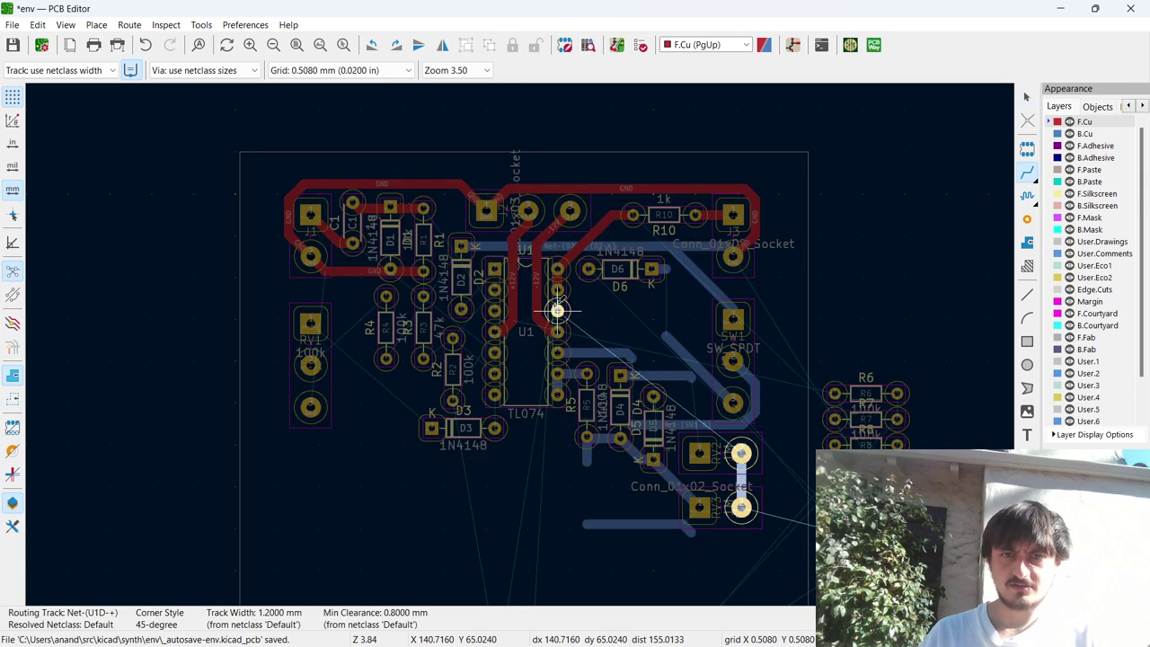
click(740, 453)
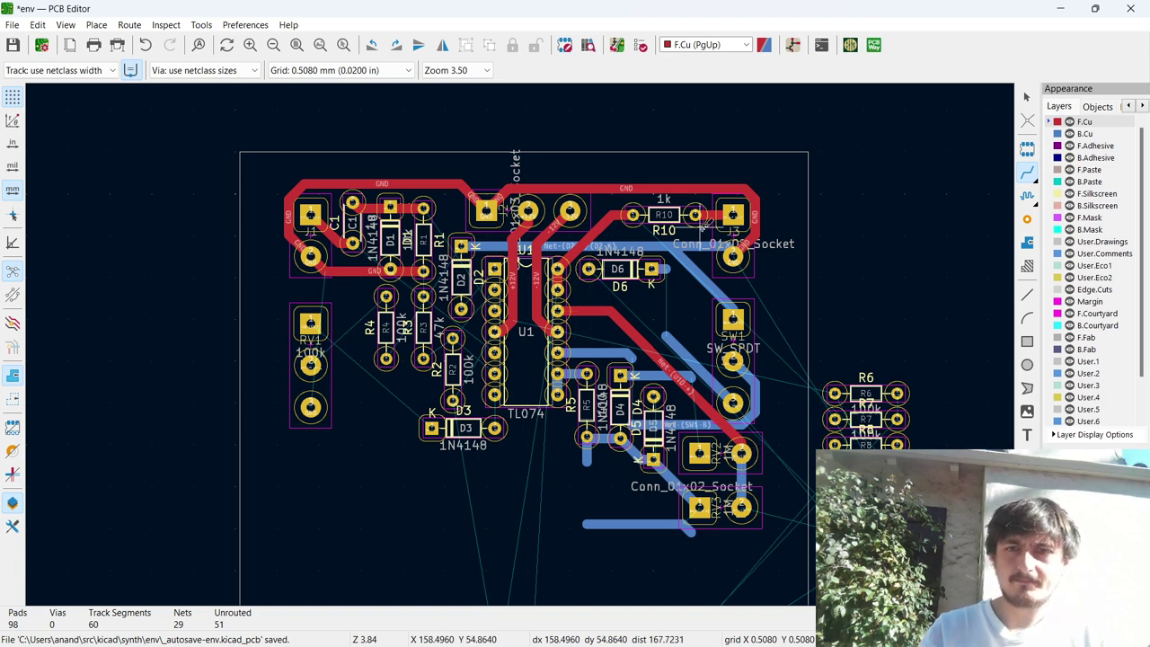
click(557, 270)
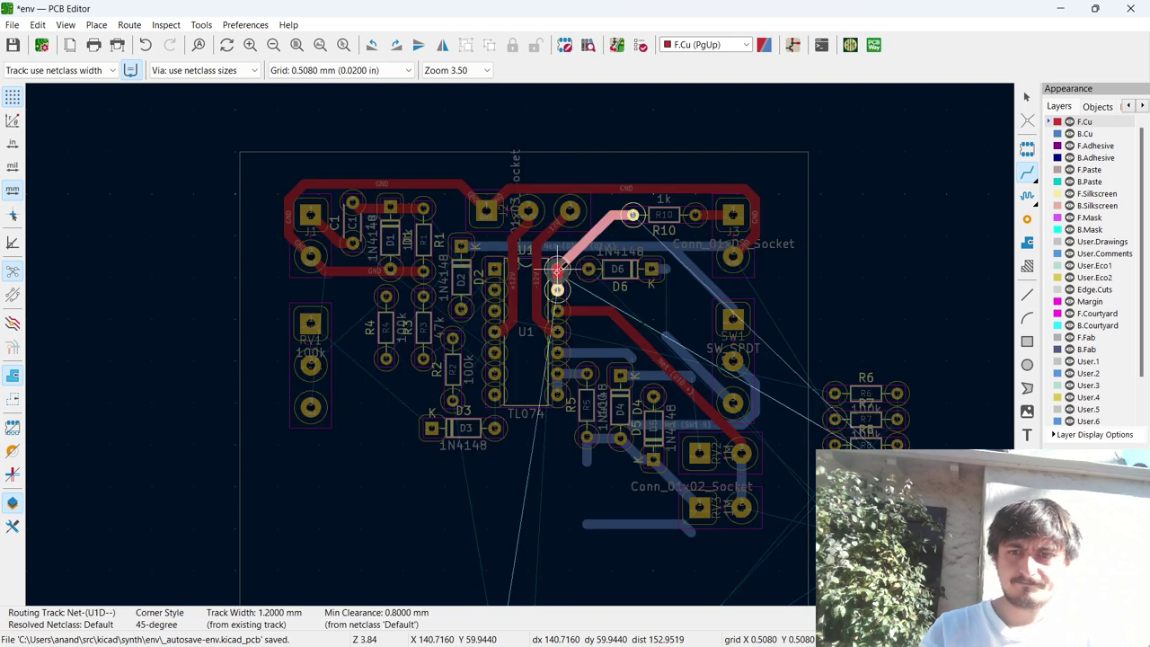
click(557, 269)
click(561, 291)
key(Escape)
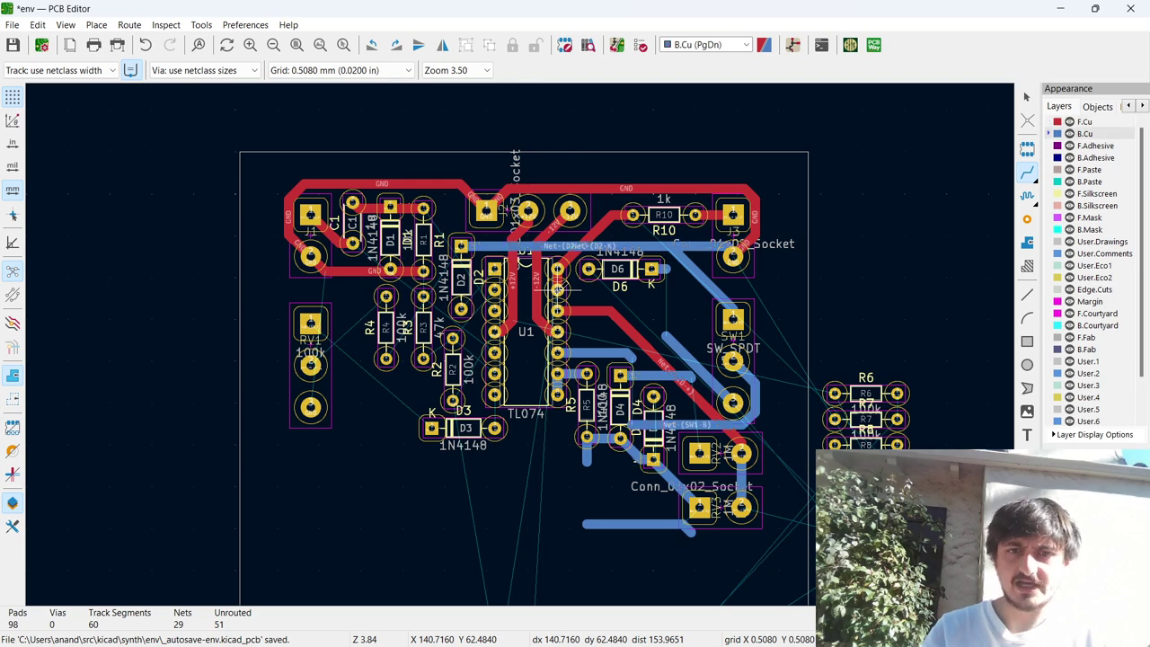
click(557, 289)
key(v)
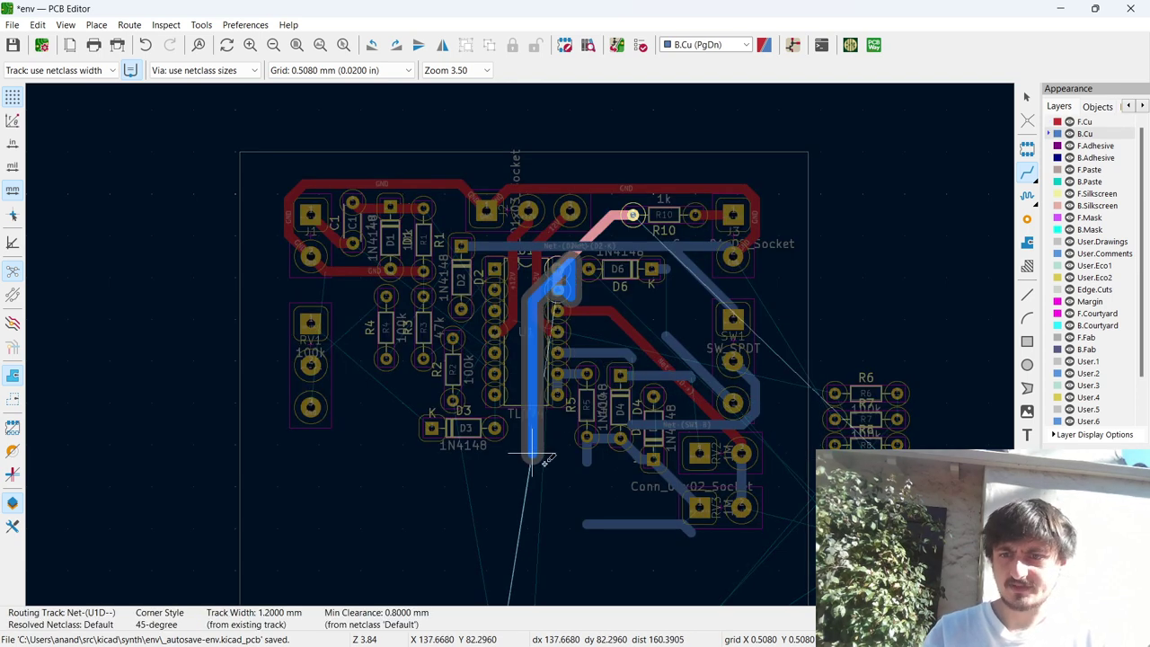
key(Escape)
Switch to OBS to look at the stream chat and return to the PCB Editor.
scroll(530, 395, down, 3)
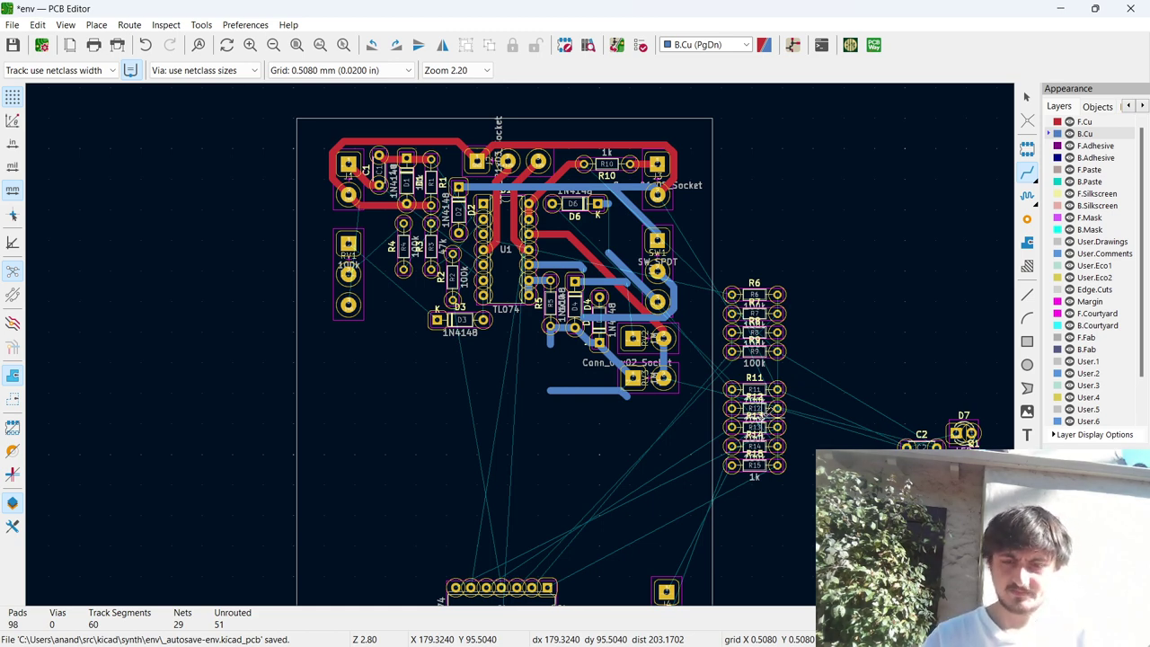
scroll(762, 415, down, 3)
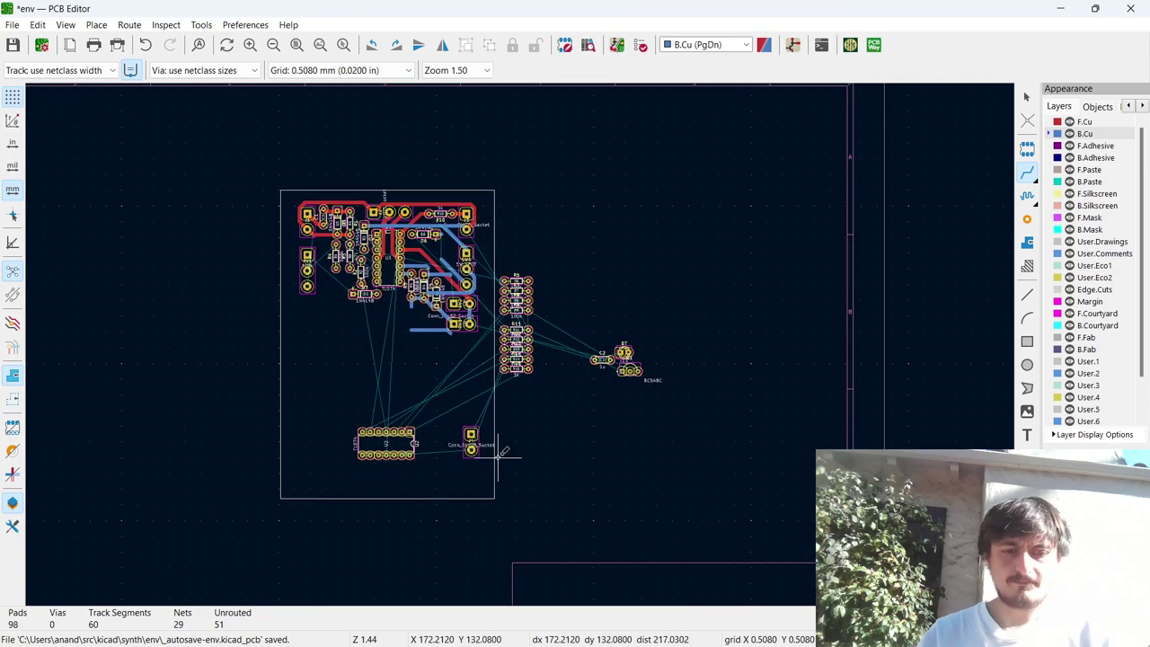
key(alt+Tab)
key(alt+Tab)
key(alt+Tab)
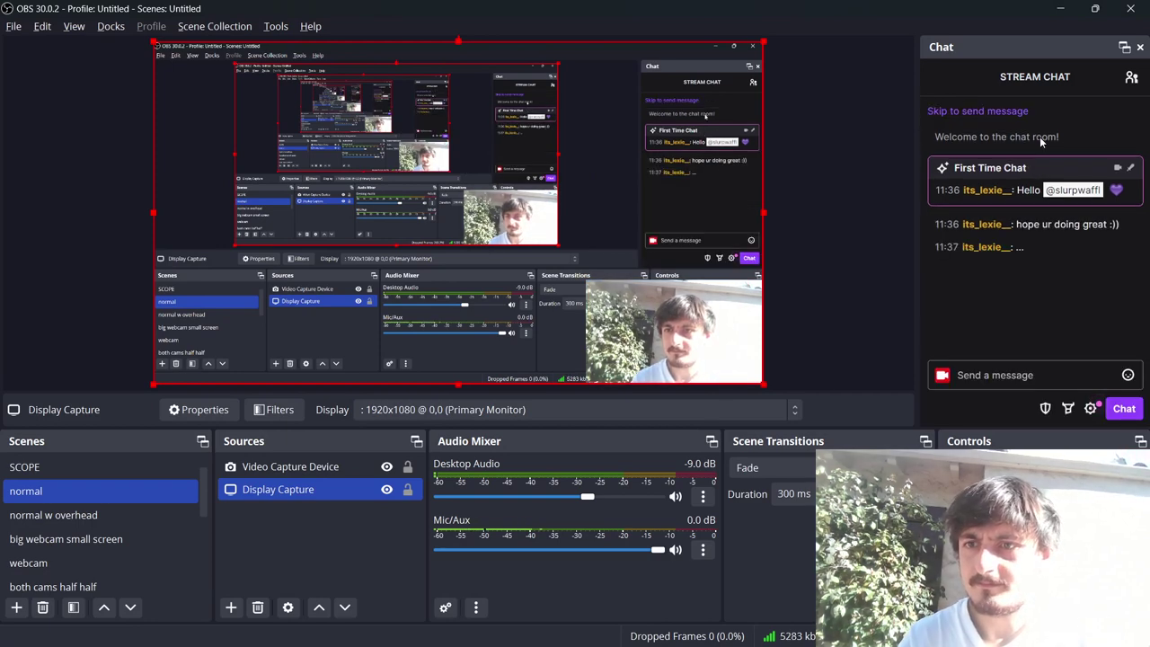
key(alt+Tab)
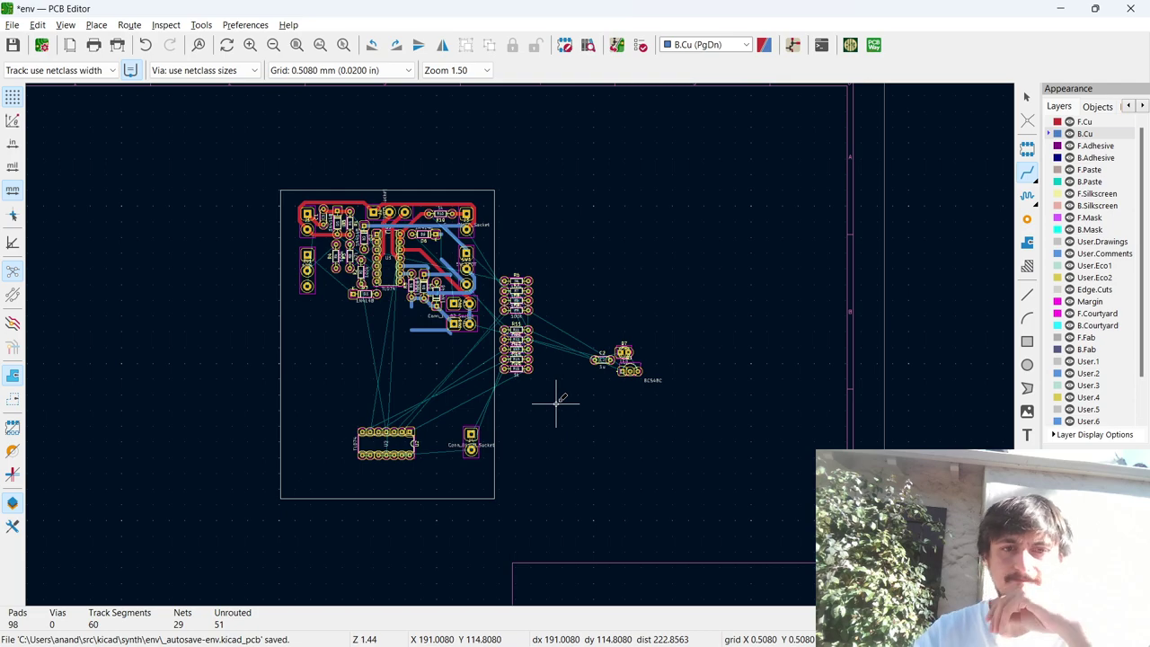
Move U2 and J4 together up the board, closer to U1 but leaving space below RV3.
scroll(556, 401, up, 3)
scroll(530, 342, down, 1)
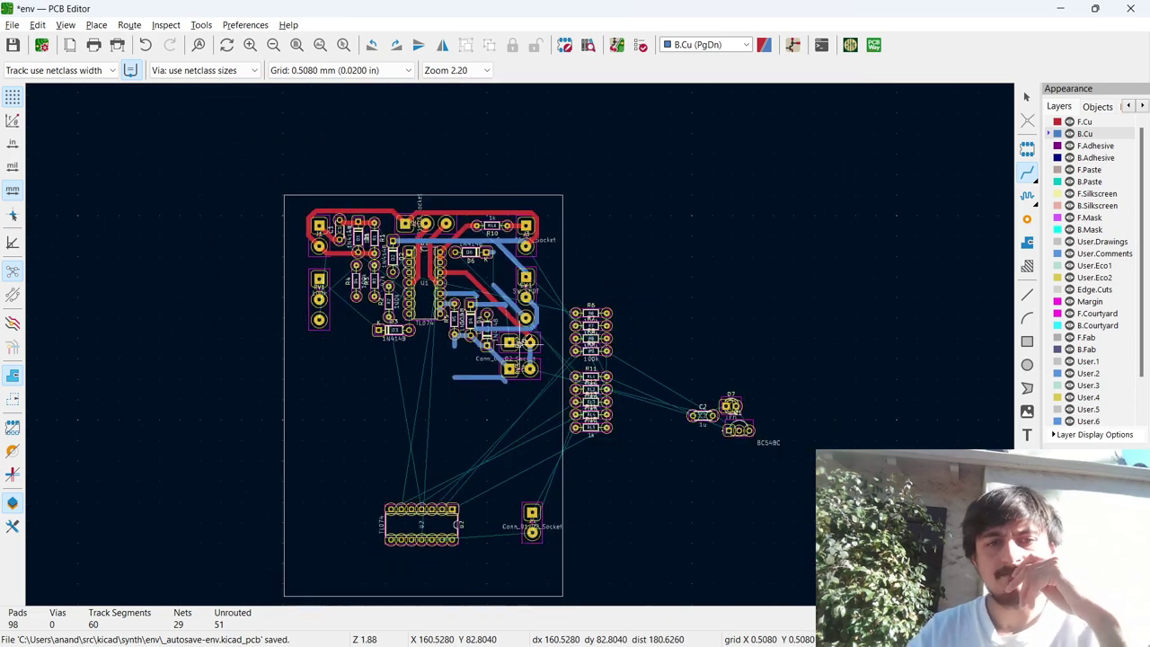
drag(552, 556, 367, 490)
key(m)
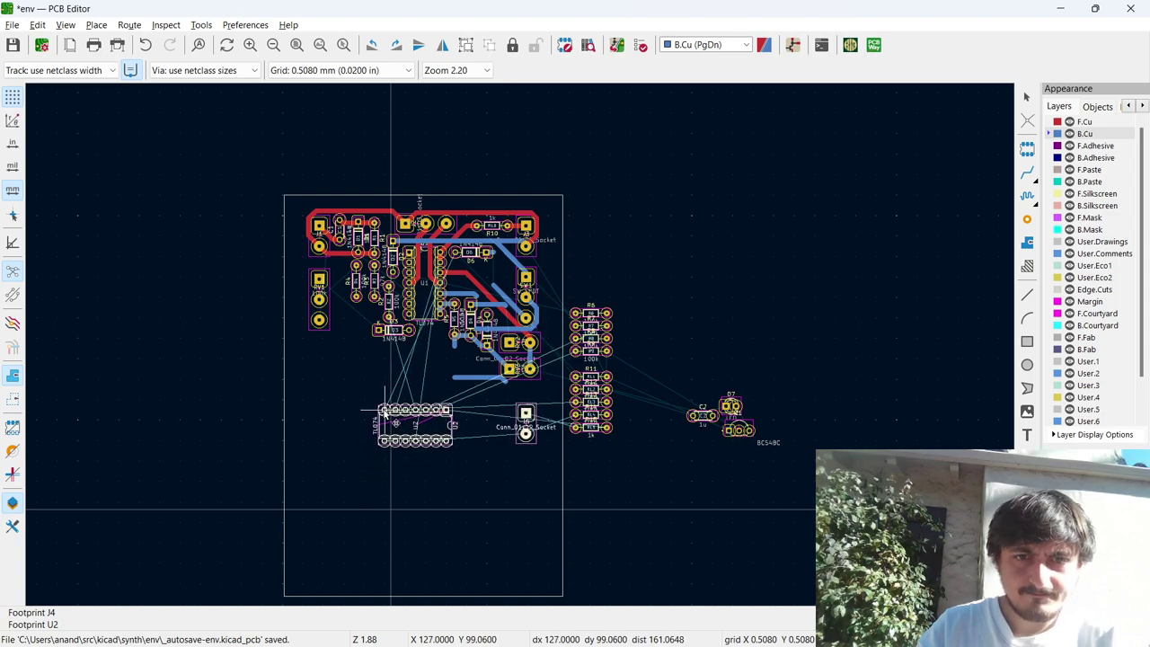
click(390, 509)
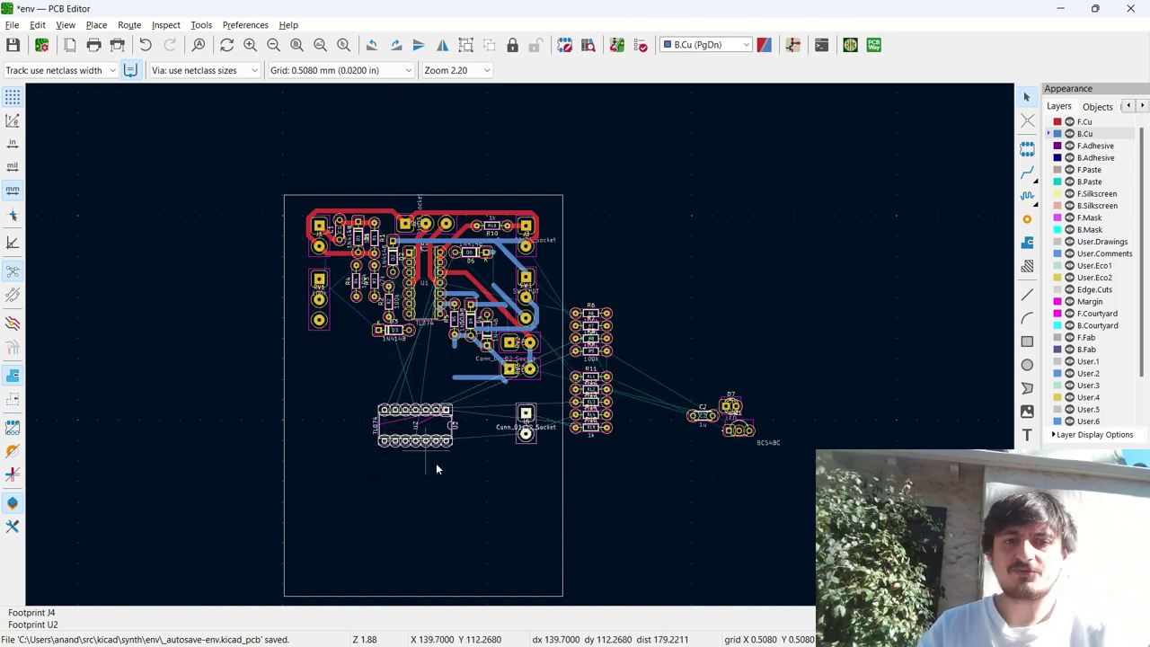
scroll(436, 463, up, 3)
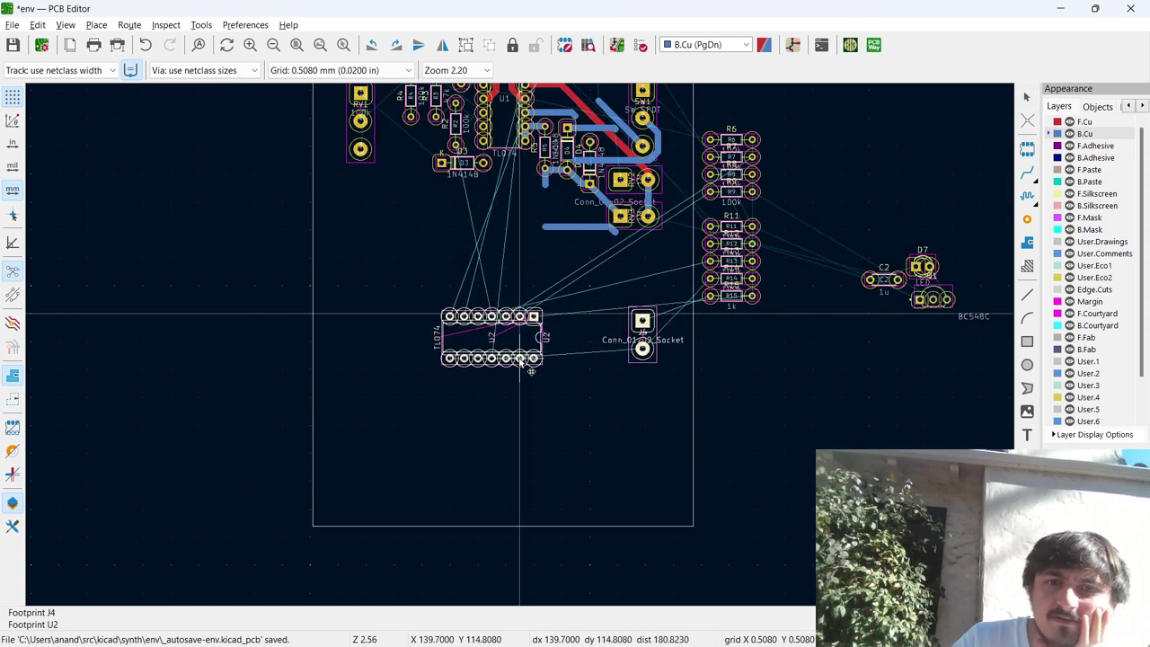
click(520, 364)
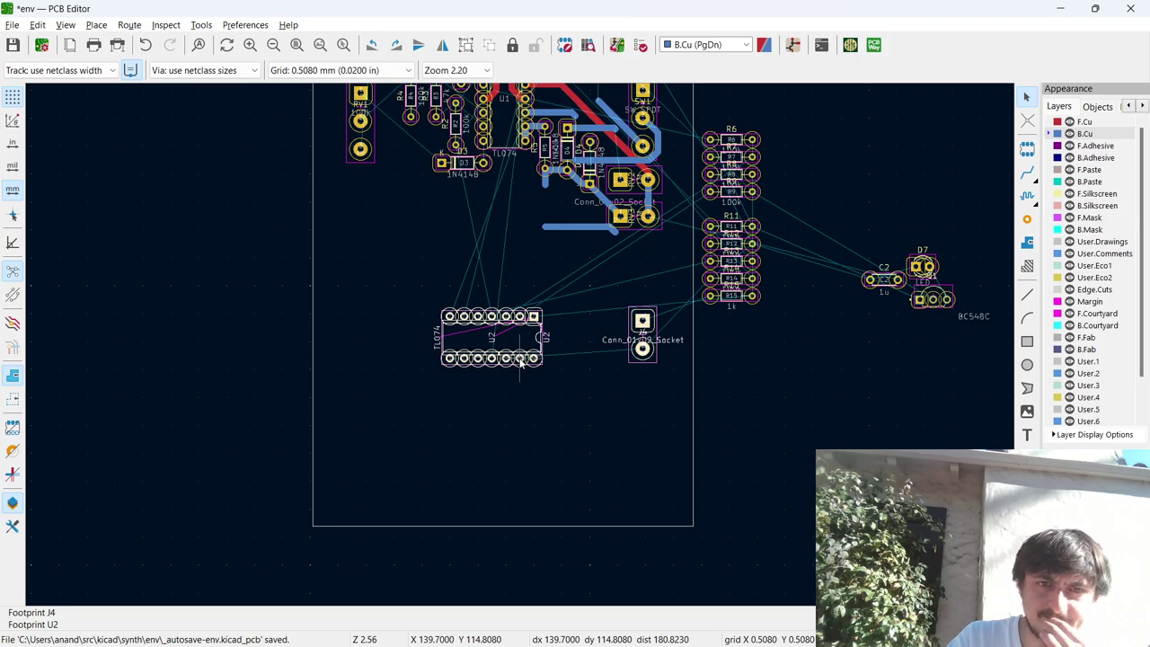
Route the -12V net on B.Cu from pin 11 of U2 around the board's RV1 side and upper edge to J2's third pad.
scroll(521, 350, up, 5)
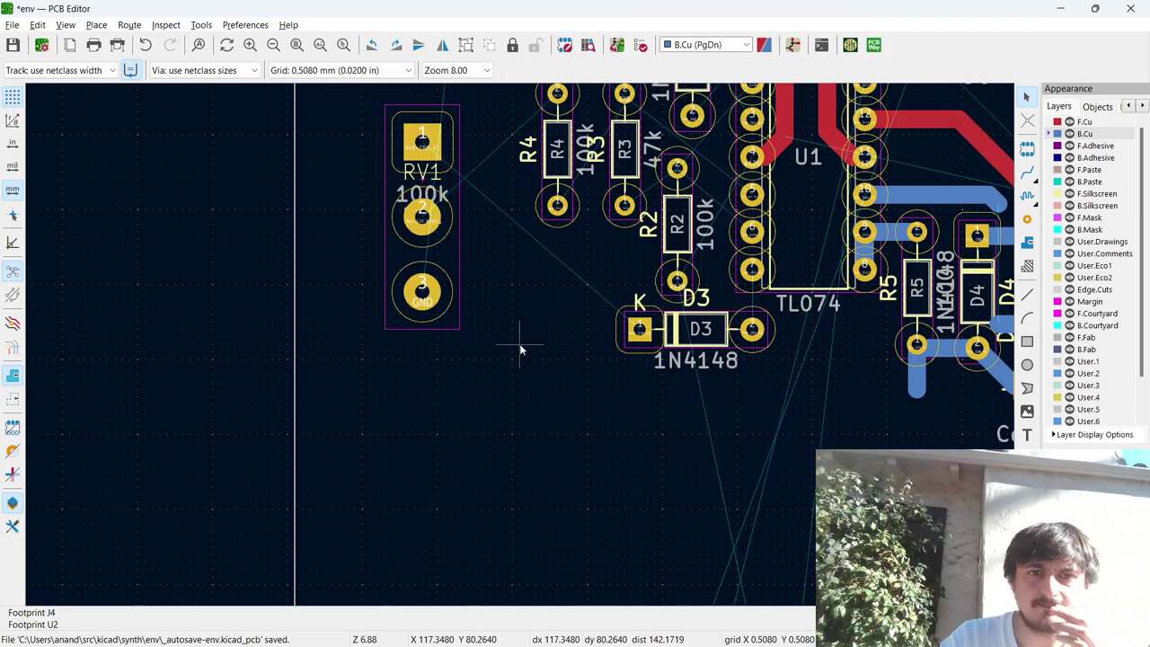
scroll(521, 341, down, 2)
scroll(521, 349, down, 4)
scroll(519, 348, up, 9)
key(x)
key(Escape)
scroll(637, 458, down, 4)
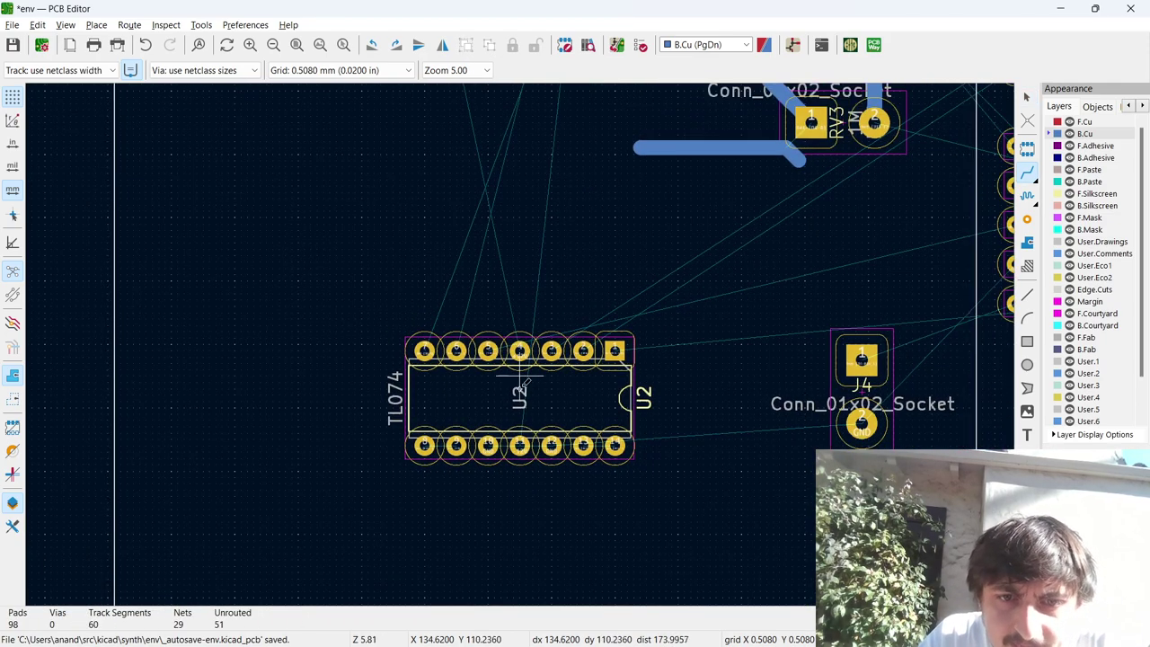
click(523, 446)
scroll(523, 446, down, 10)
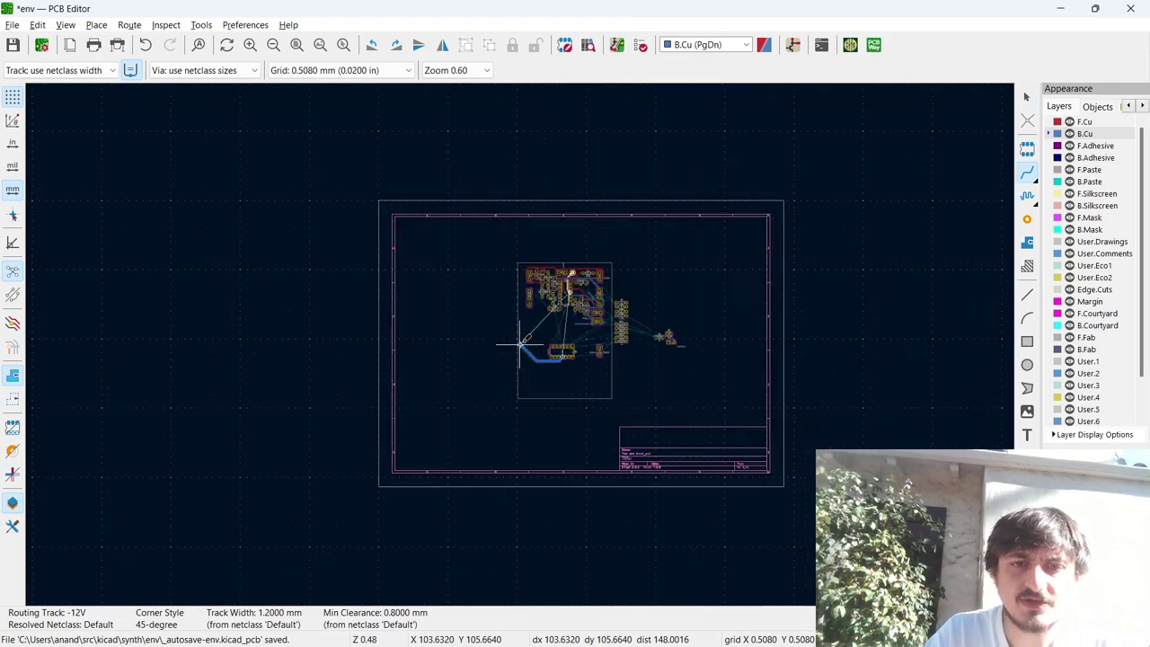
scroll(521, 329, up, 5)
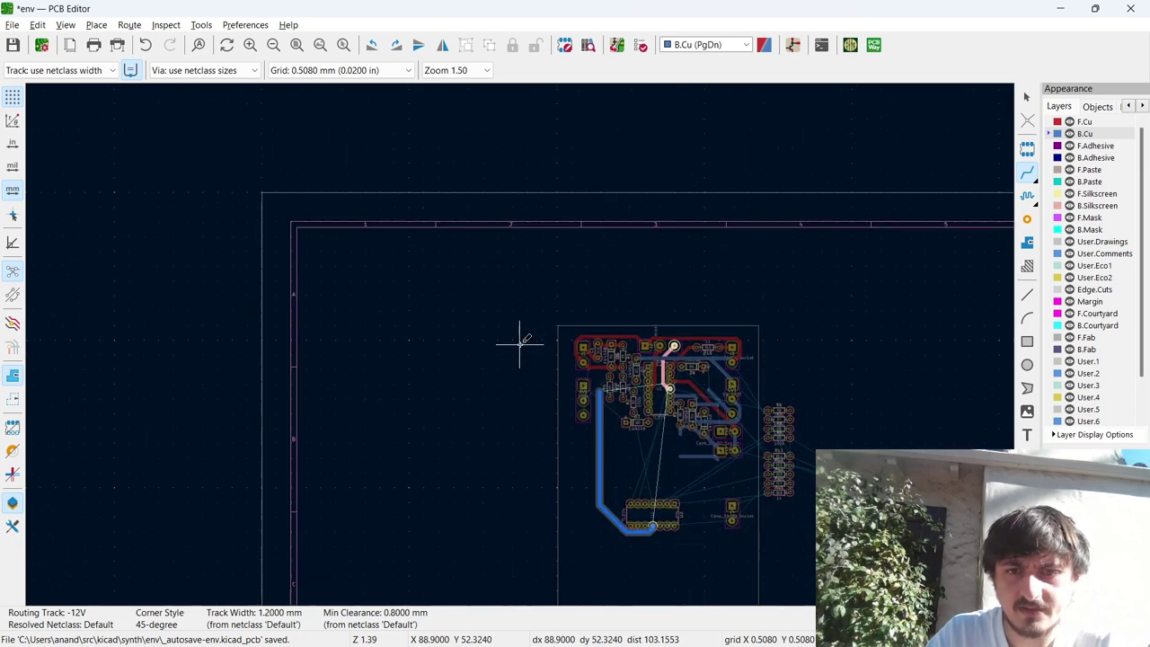
click(680, 336)
scroll(680, 339, up, 4)
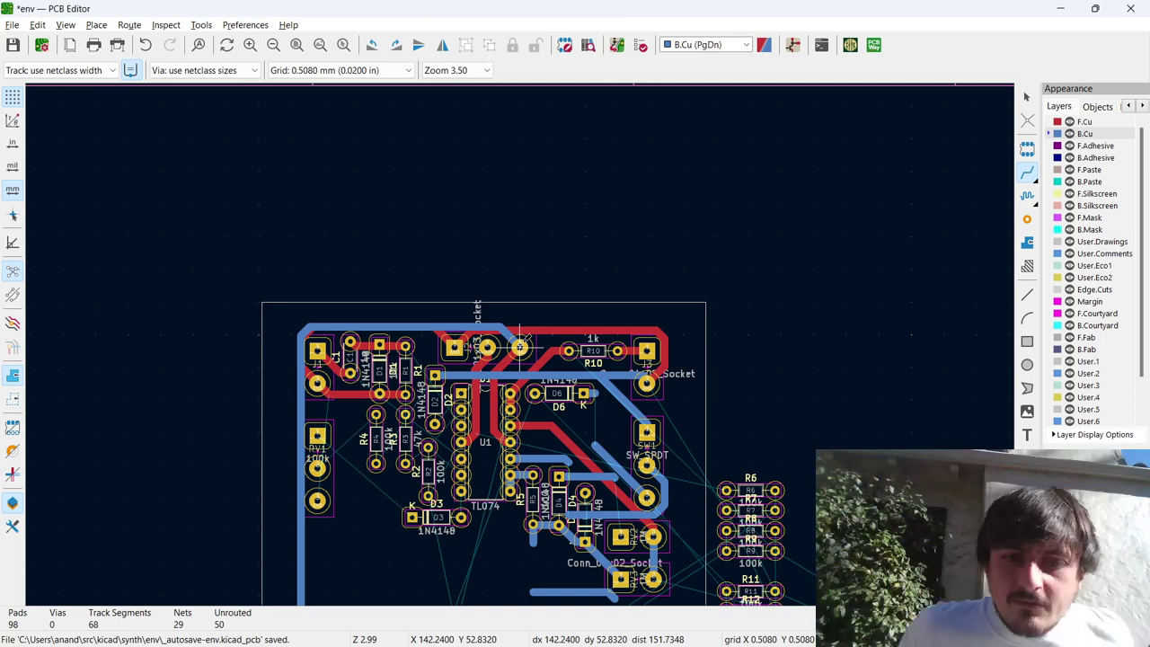
Examine the tracks and unrouted connections around U1, R5, D4 and SW1, and the unplaced resistors.
key(alt+Tab)
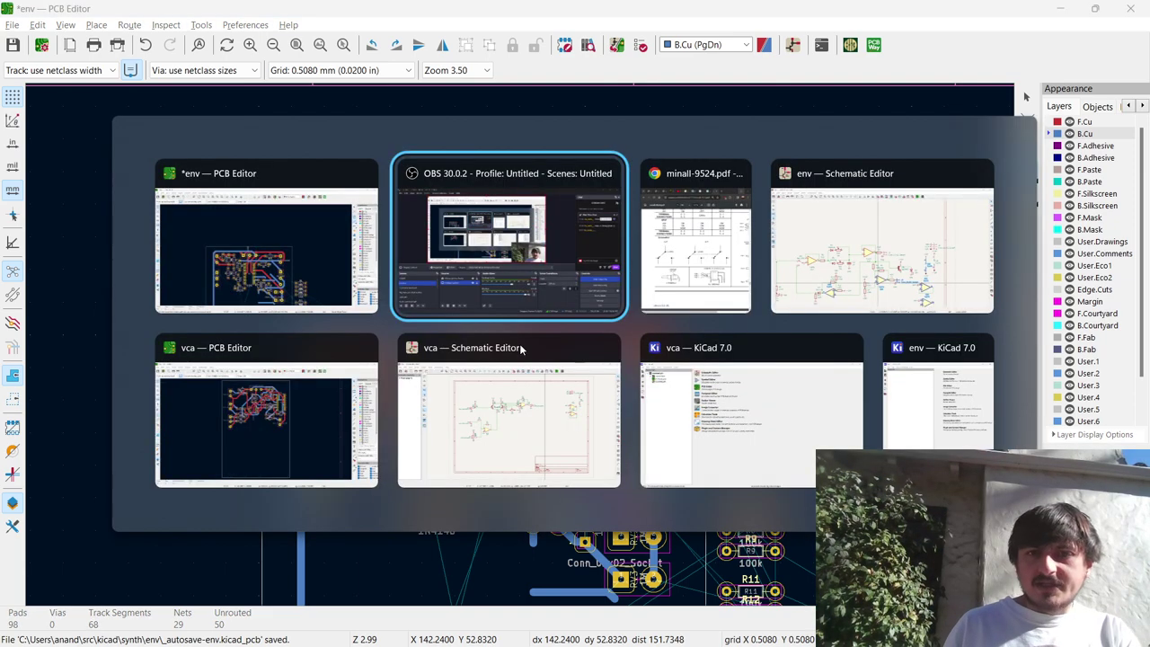
key(Escape)
scroll(521, 329, down, 3)
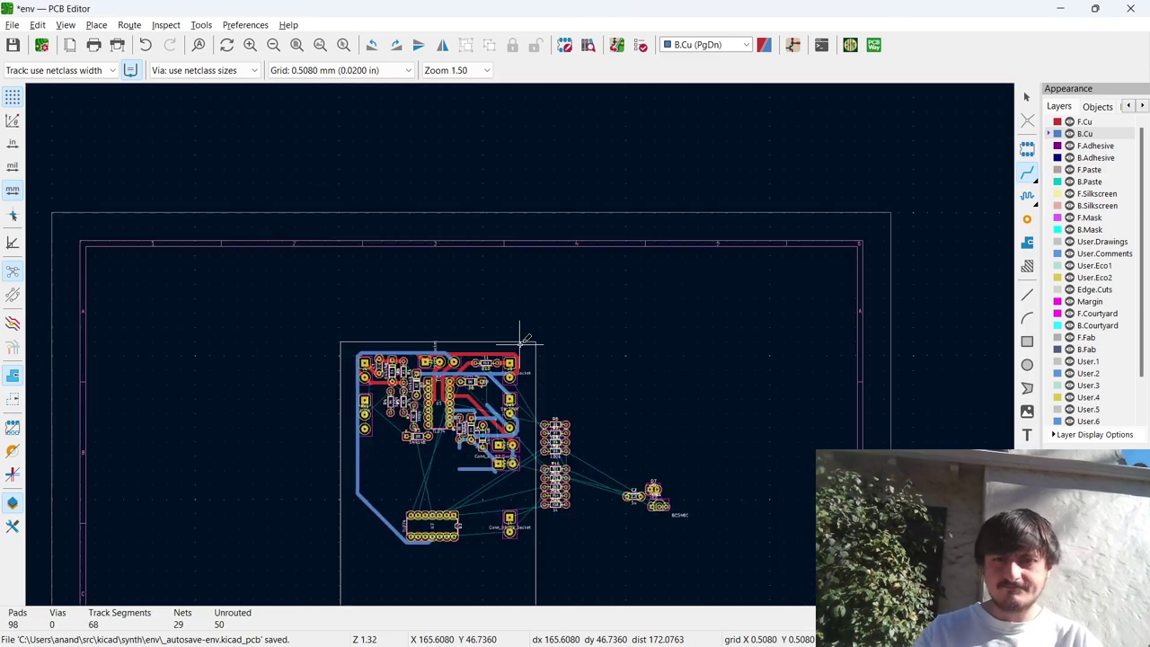
scroll(521, 336, up, 5)
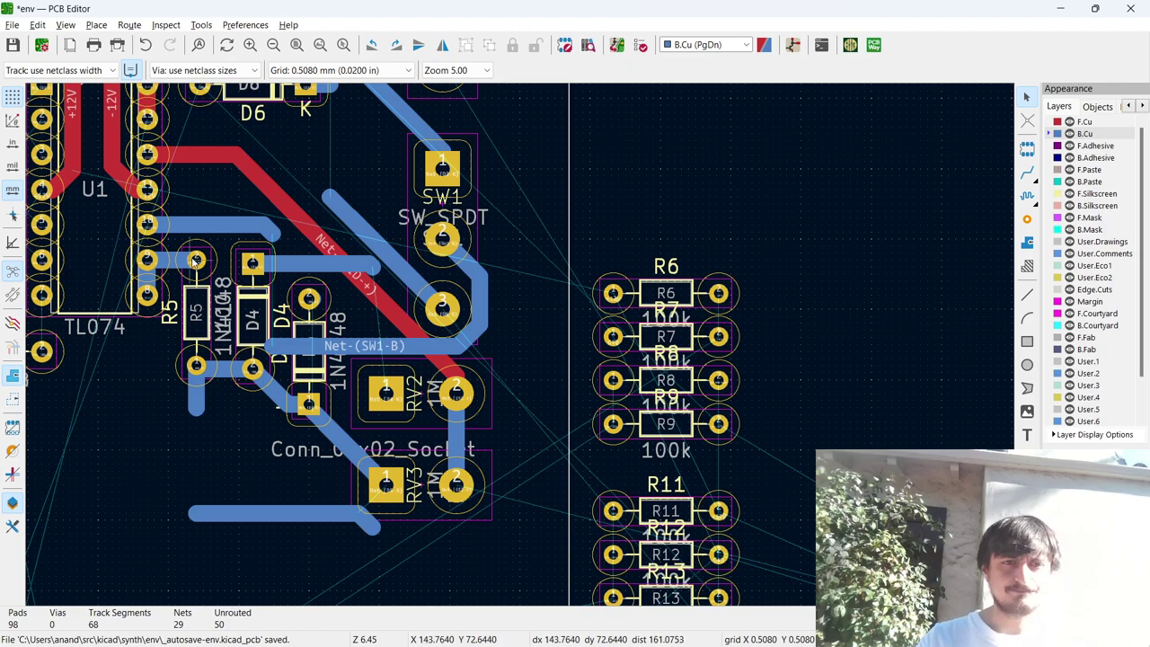
scroll(424, 247, down, 2)
scroll(521, 346, up, 3)
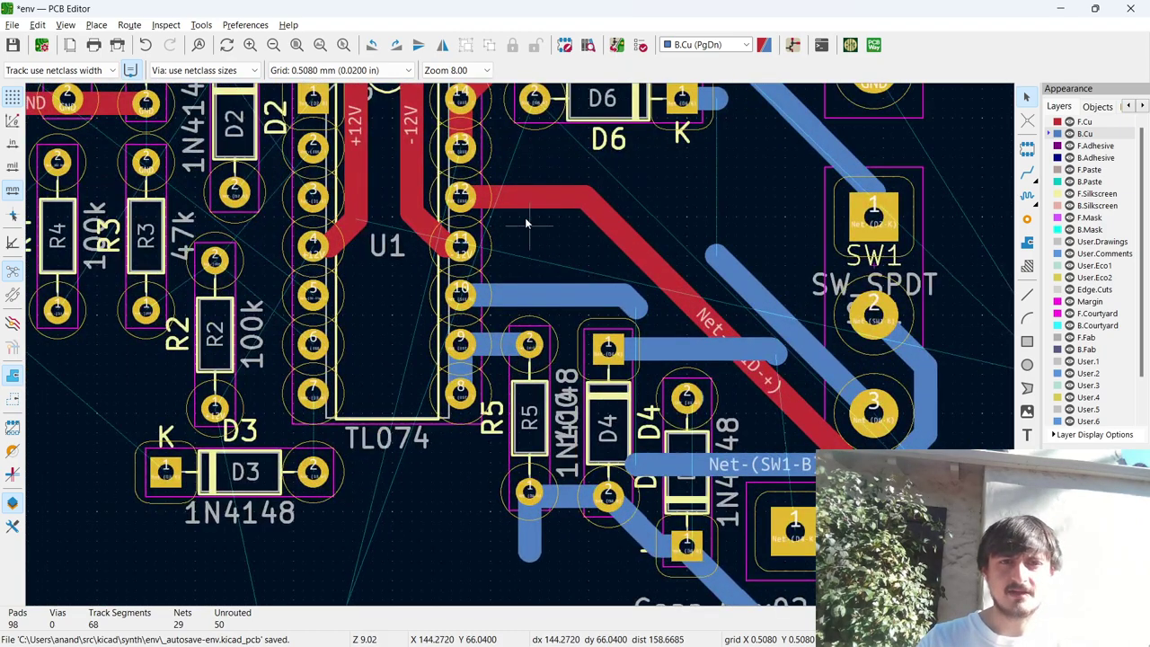
scroll(521, 346, down, 1)
scroll(521, 350, down, 4)
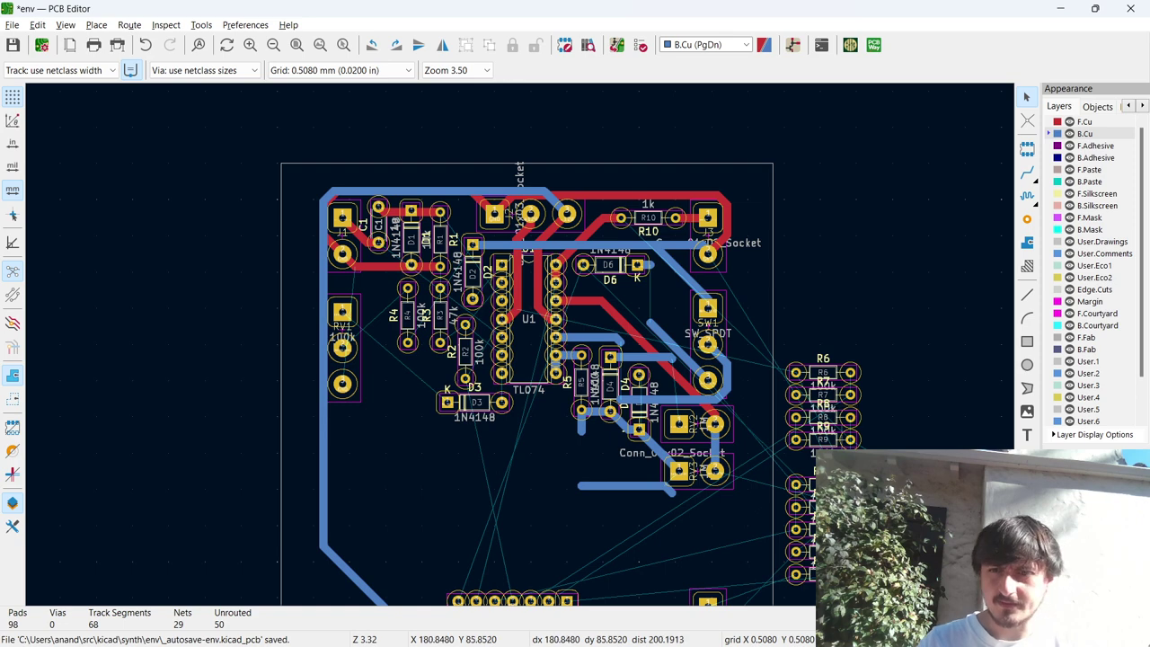
Place resistor R9 vertically, rotated 90 degrees, directly below pin 8 of U1.
click(822, 438)
key(m)
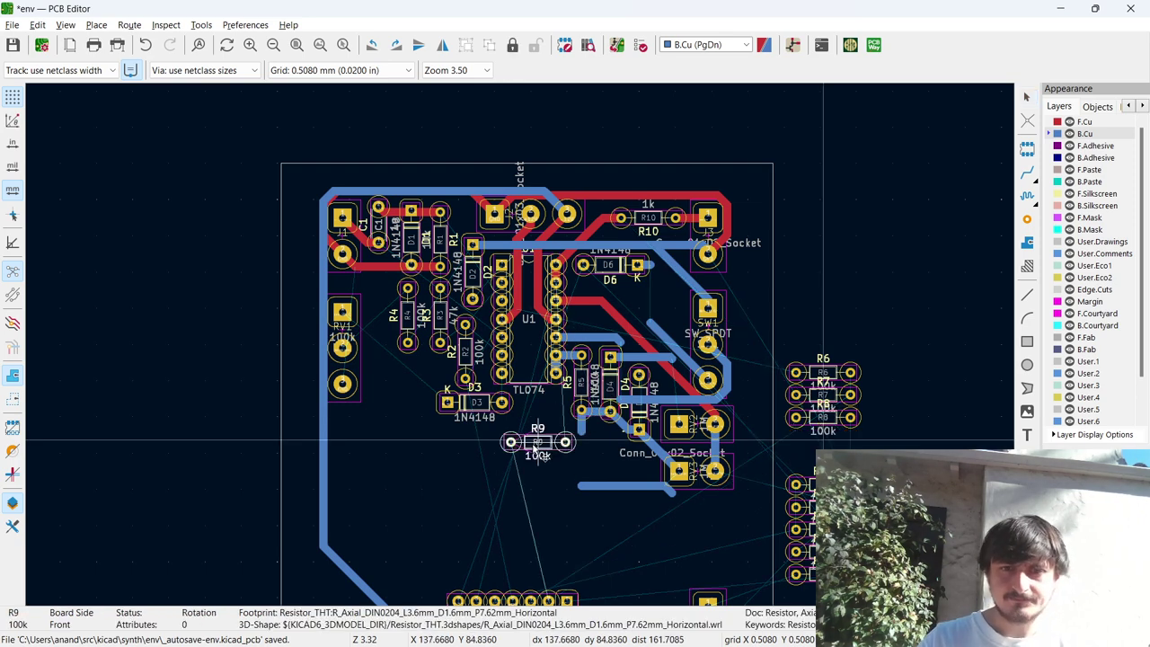
key(r)
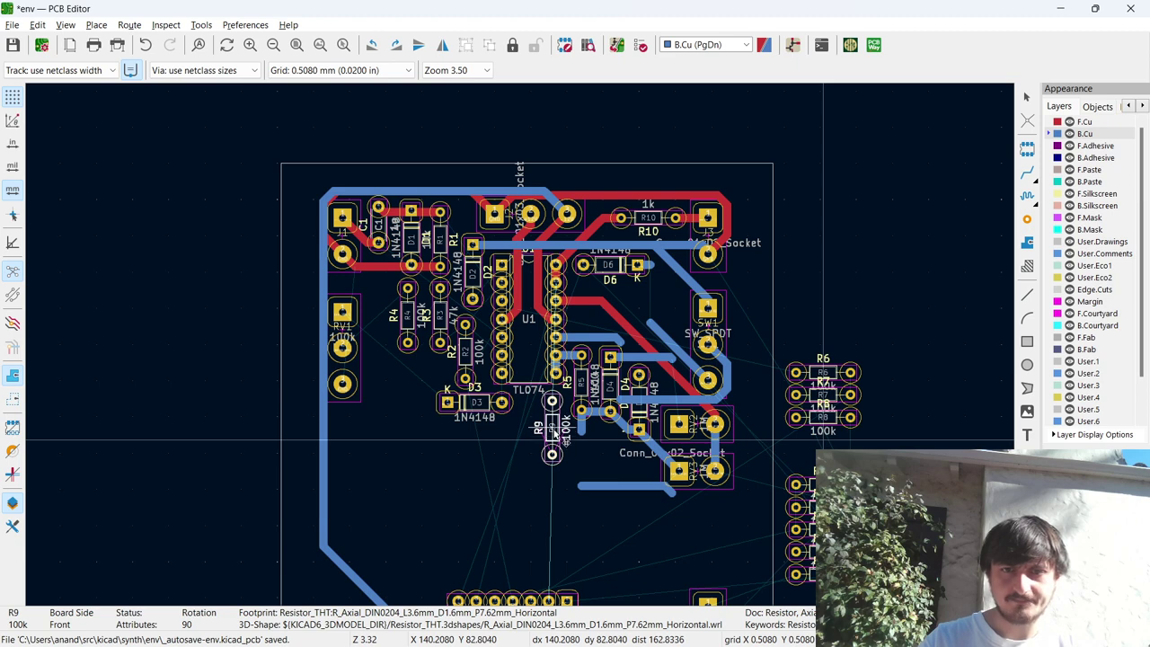
click(557, 437)
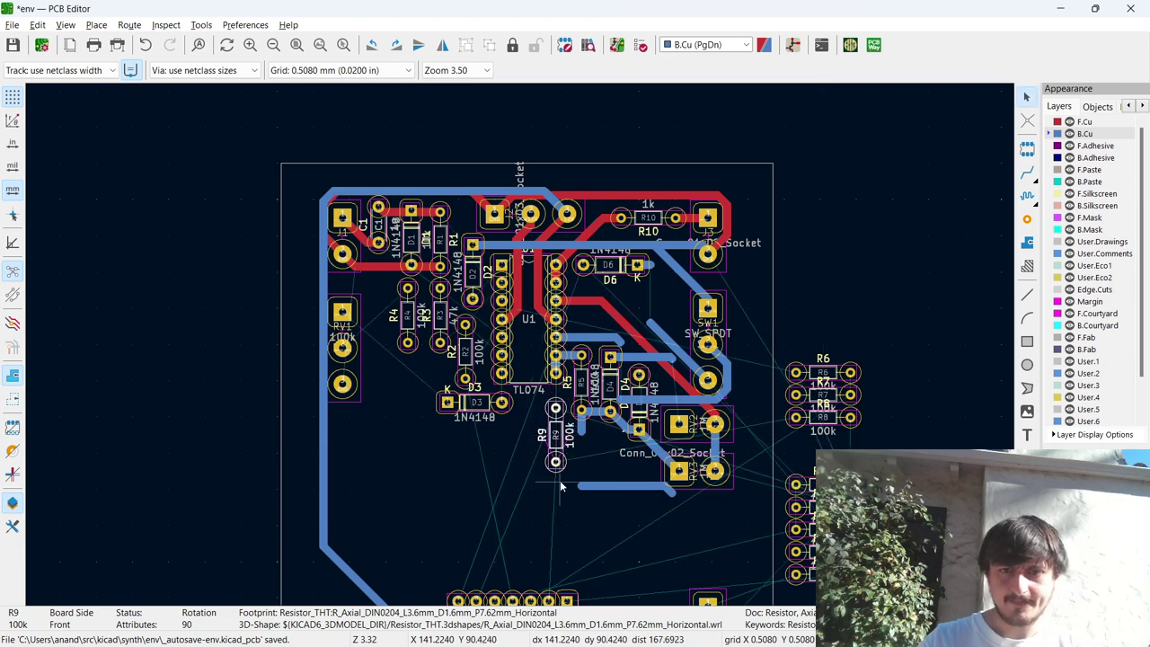
scroll(559, 481, down, 2)
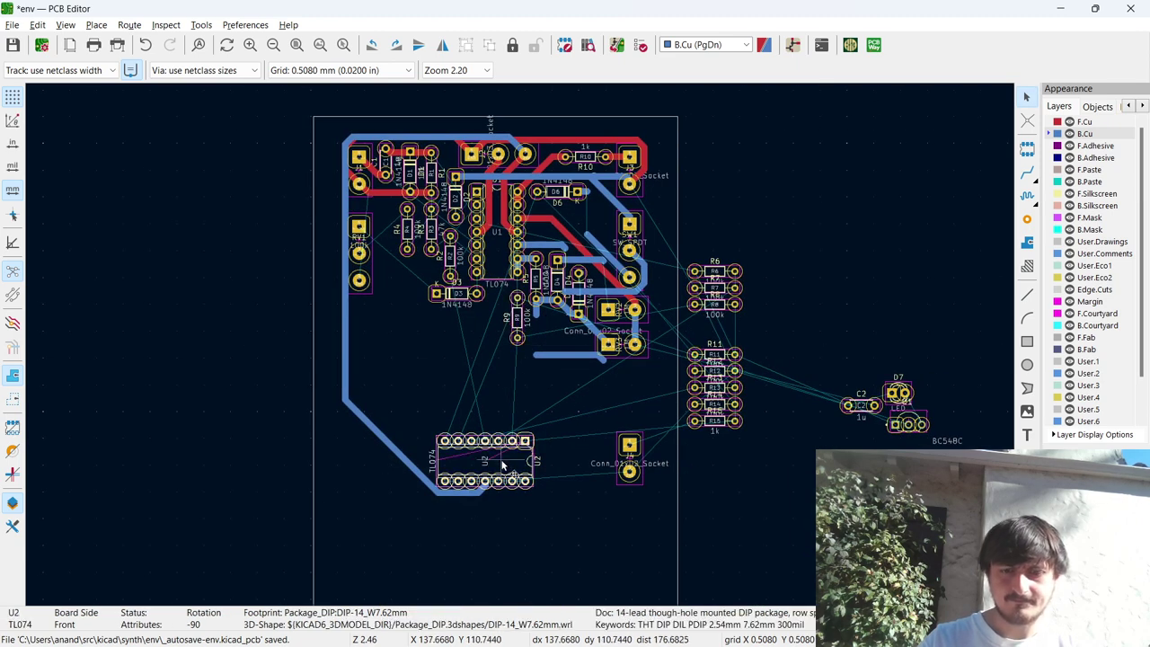
key(m)
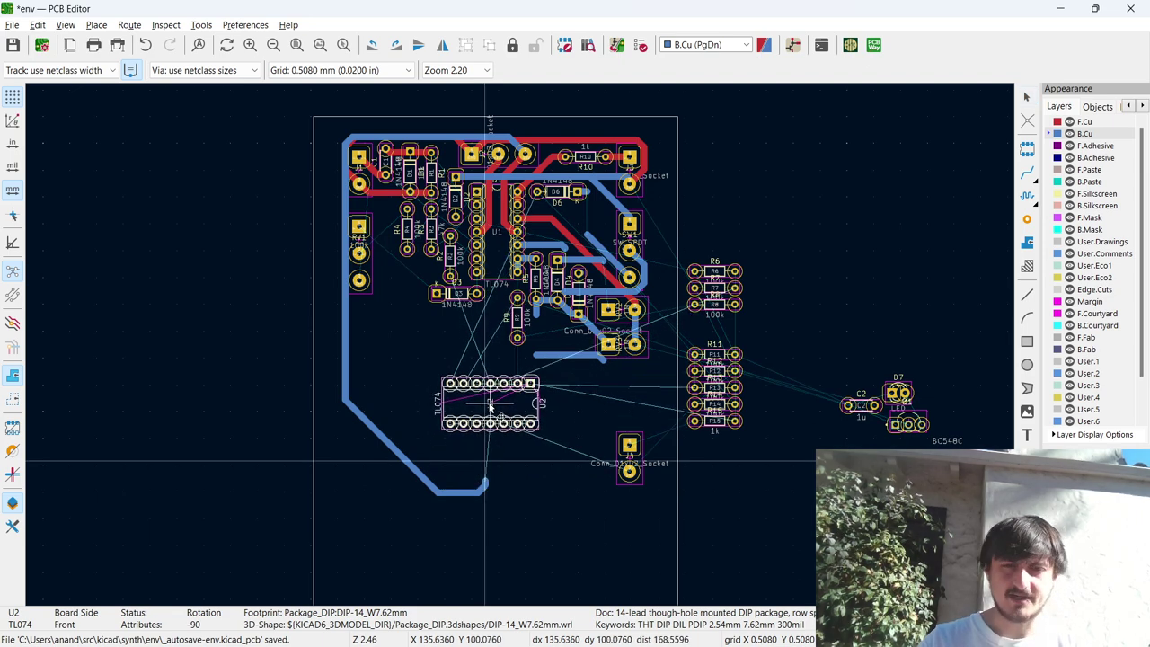
click(485, 460)
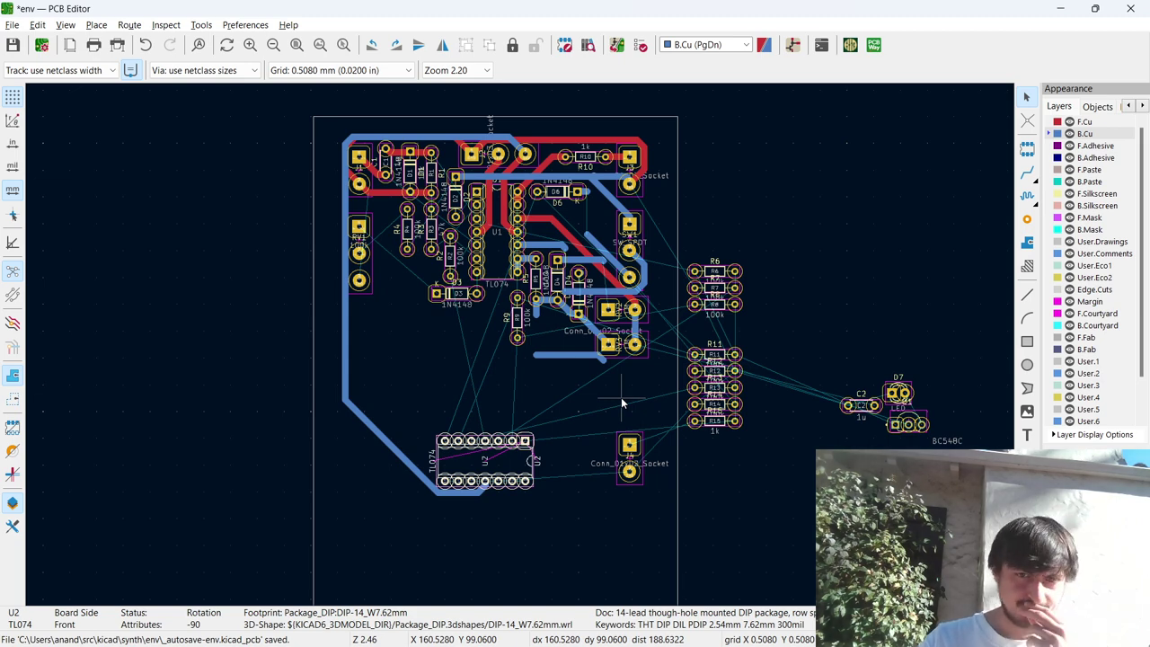
Place resistor R8 horizontally just above U2, near its pins 1 and 2.
click(720, 311)
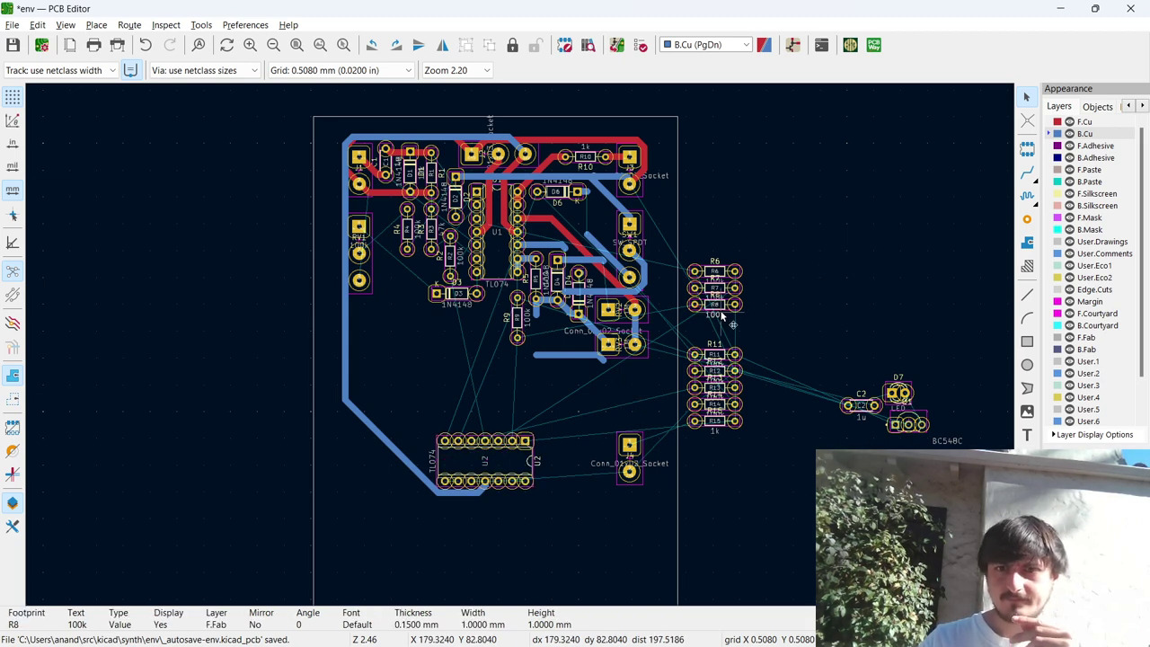
scroll(721, 312, up, 5)
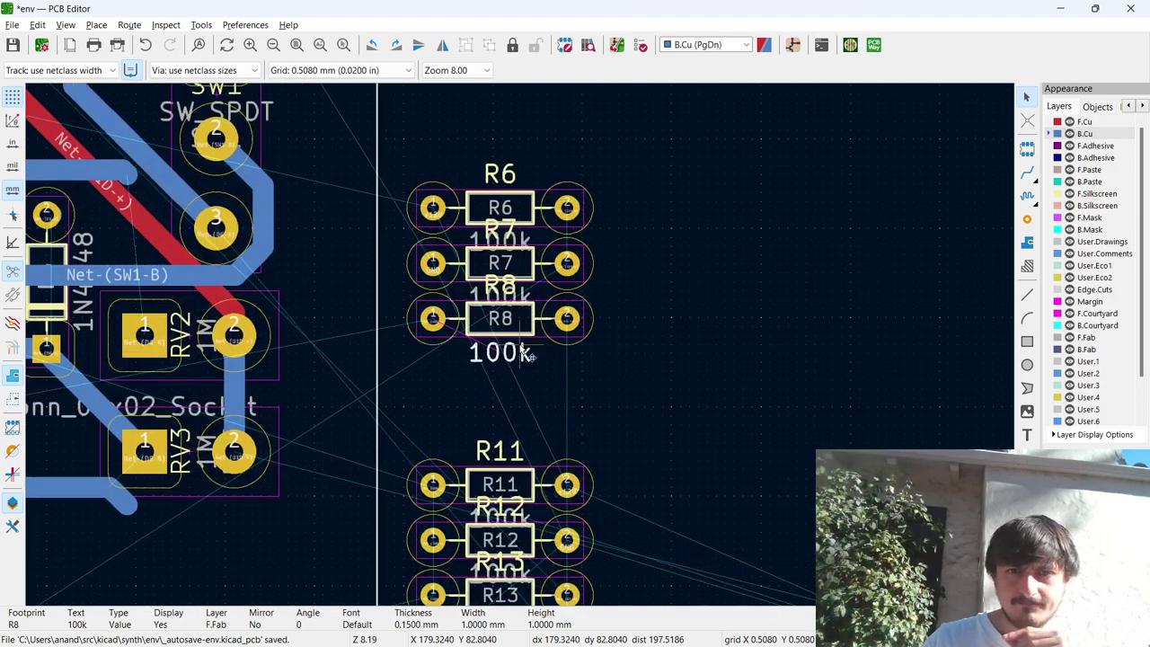
drag(518, 328, 450, 412)
scroll(225, 431, down, 5)
scroll(514, 346, up, 3)
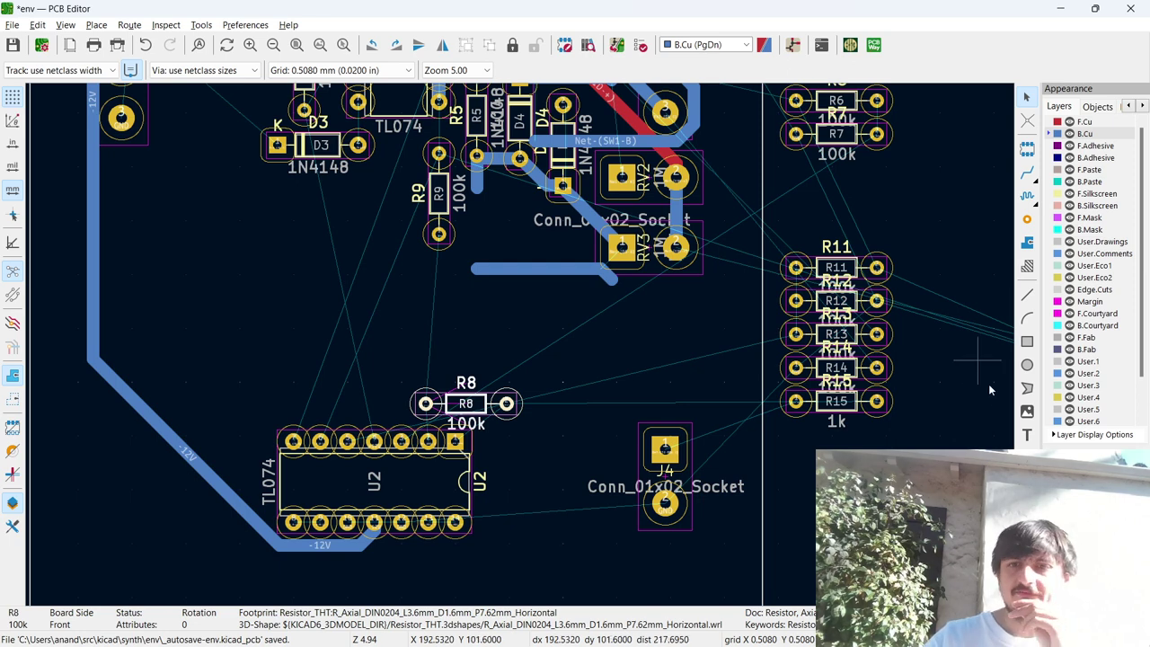
Place resistor R15 vertically, rotated 90 degrees, beside the notched end of U2, between U2 and J4.
click(836, 404)
drag(837, 406, 501, 487)
key(r)
key(r)
key(r)
key(r)
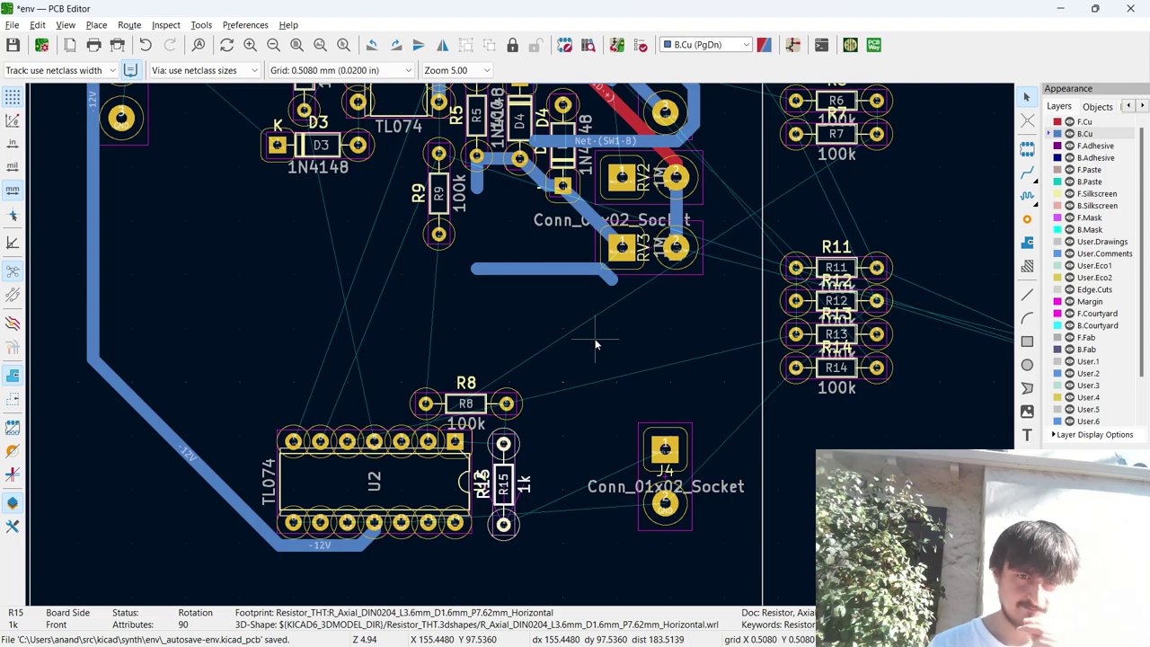
Route the +12V net on F.Cu from pin 4 of U1 straight down to pin 4 of U2.
scroll(595, 344, up, 2)
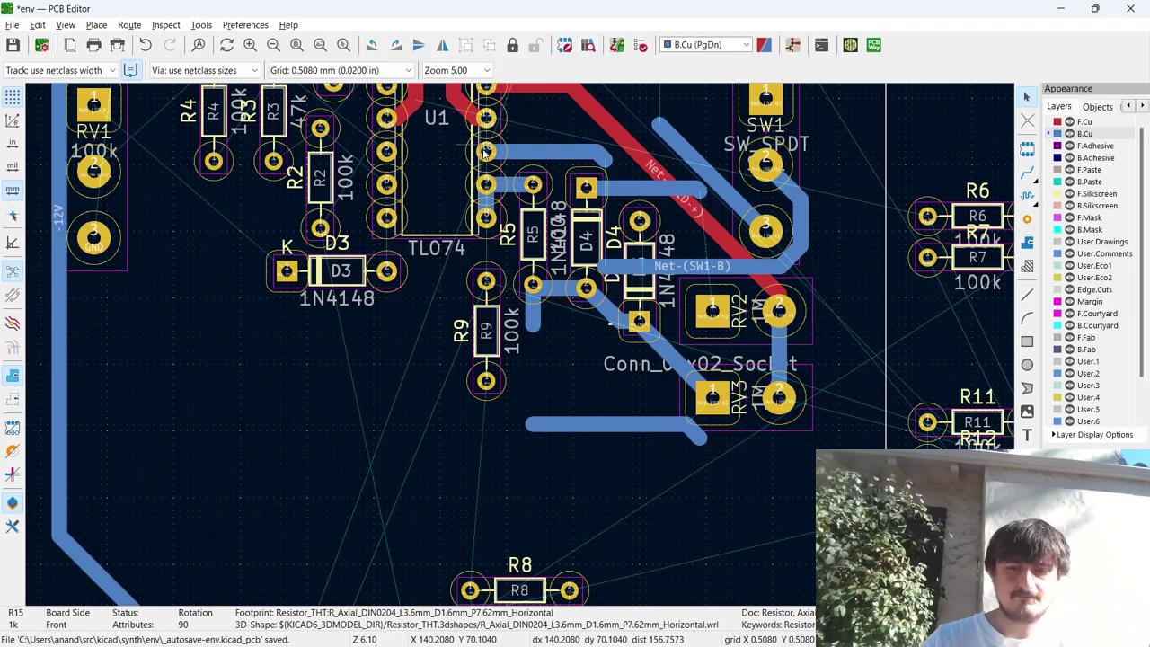
key(Page_Up)
key(x)
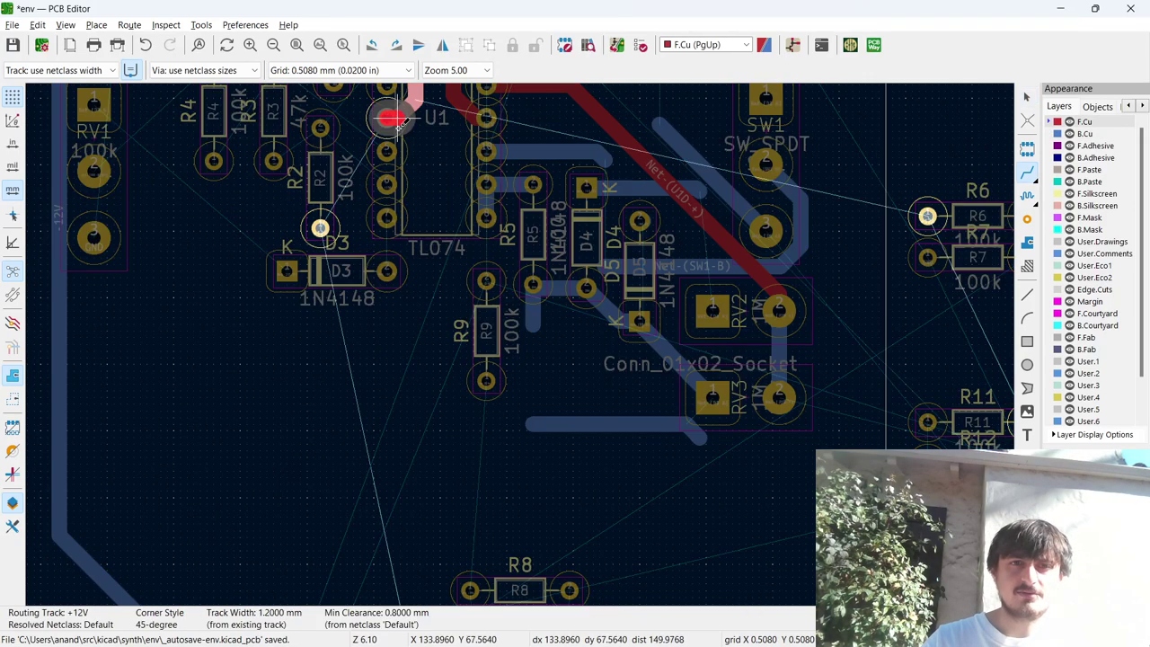
scroll(488, 552, down, 2)
click(463, 399)
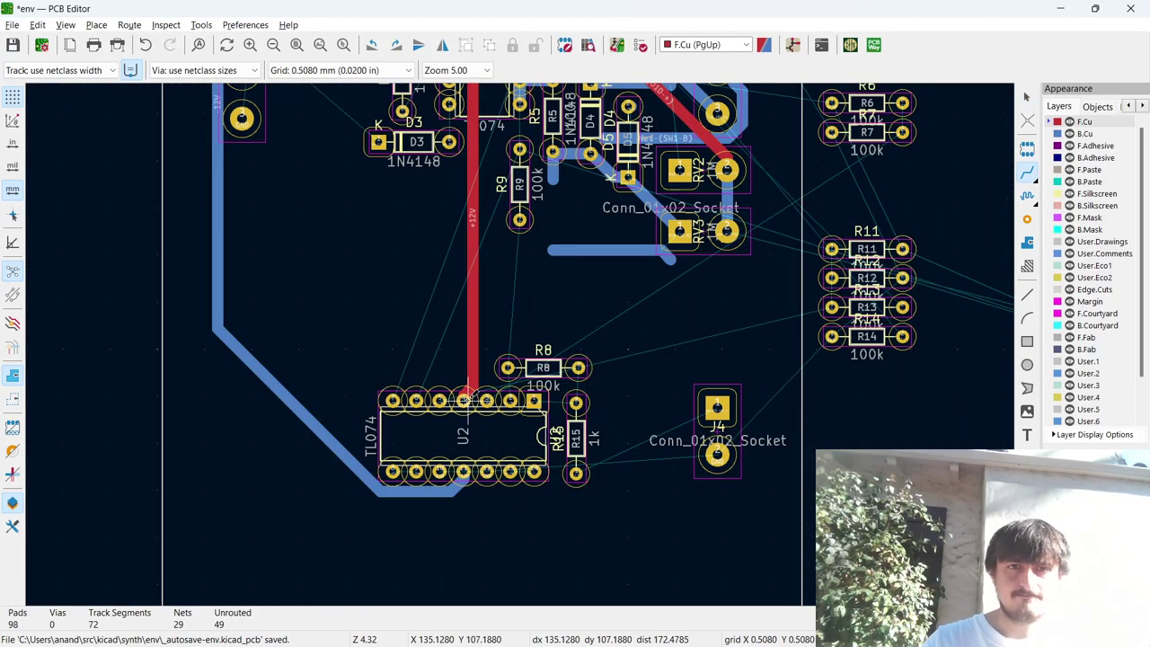
Route R2 on F.Cu, connecting its lower pad to pin 4 of U1 and its upper pad around D2's anode to pin 2.
scroll(459, 207, down, 2)
scroll(519, 341, up, 4)
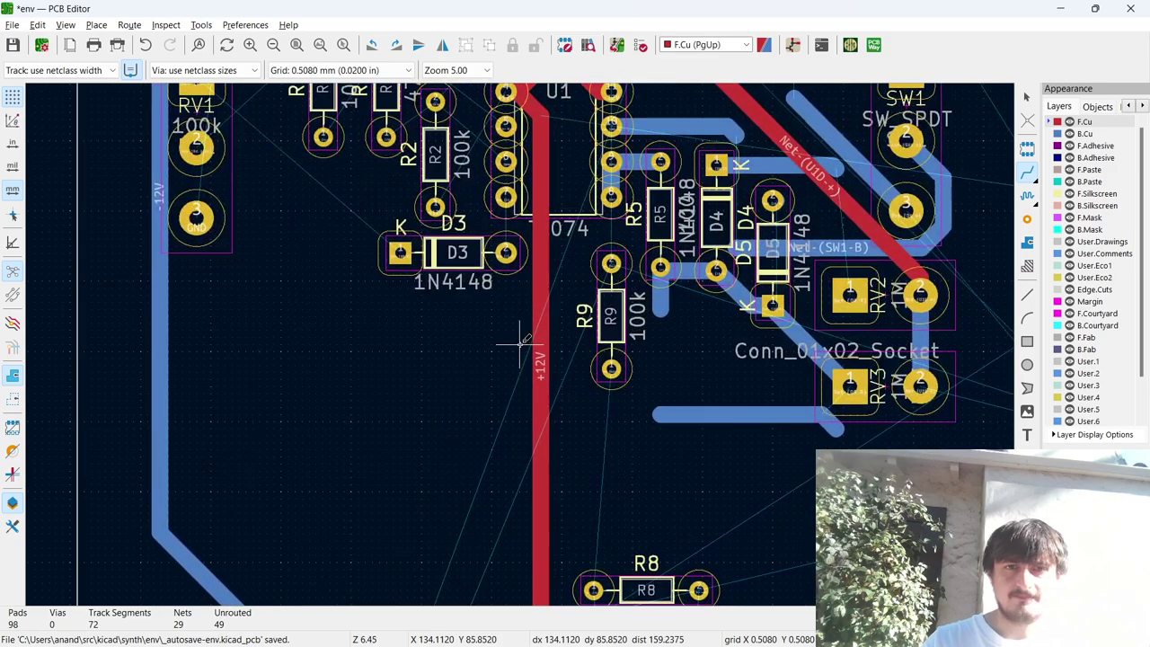
click(440, 208)
click(506, 93)
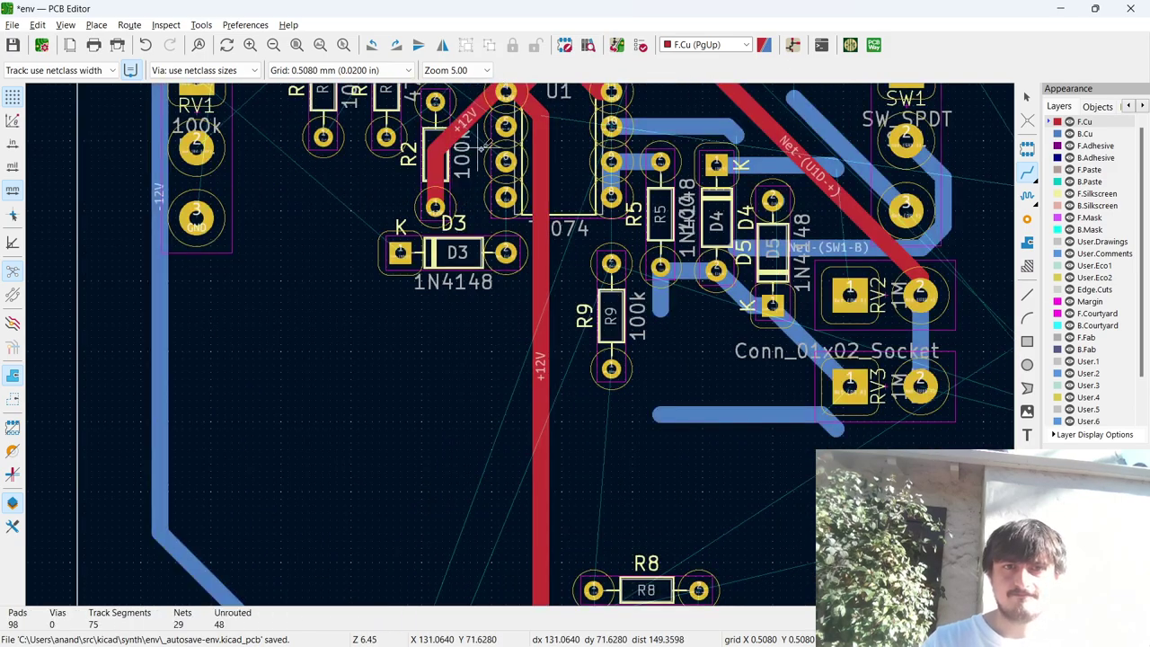
scroll(501, 382, down, 2)
scroll(501, 382, up, 1)
click(485, 307)
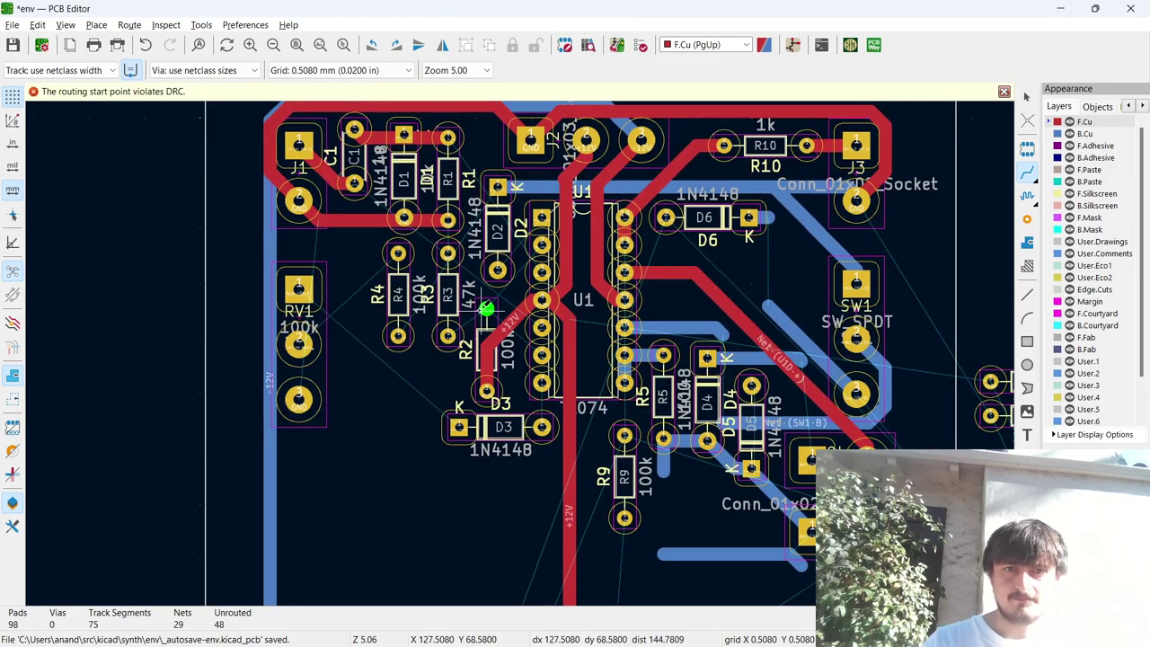
key(Escape)
Try to route D2's anode pad to pin 1 of U1 on F.Cu.
click(497, 268)
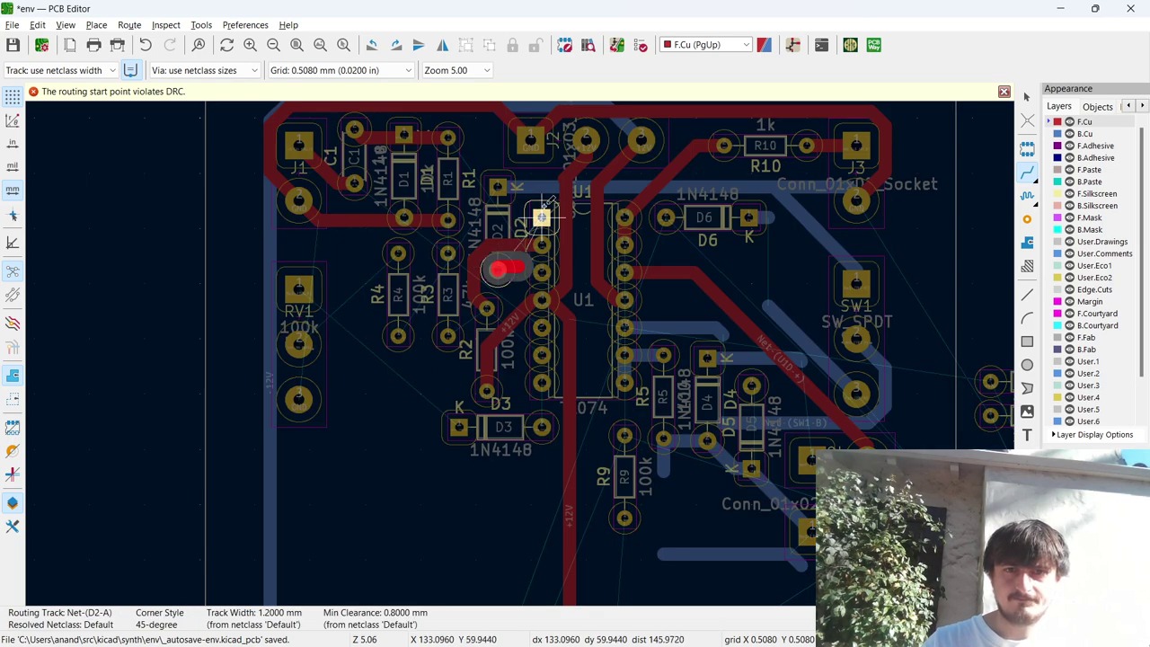
click(541, 215)
key(ctrl+z)
Route D2's anode pad to pin 1 of U1 on B.Cu.
key(Page_Down)
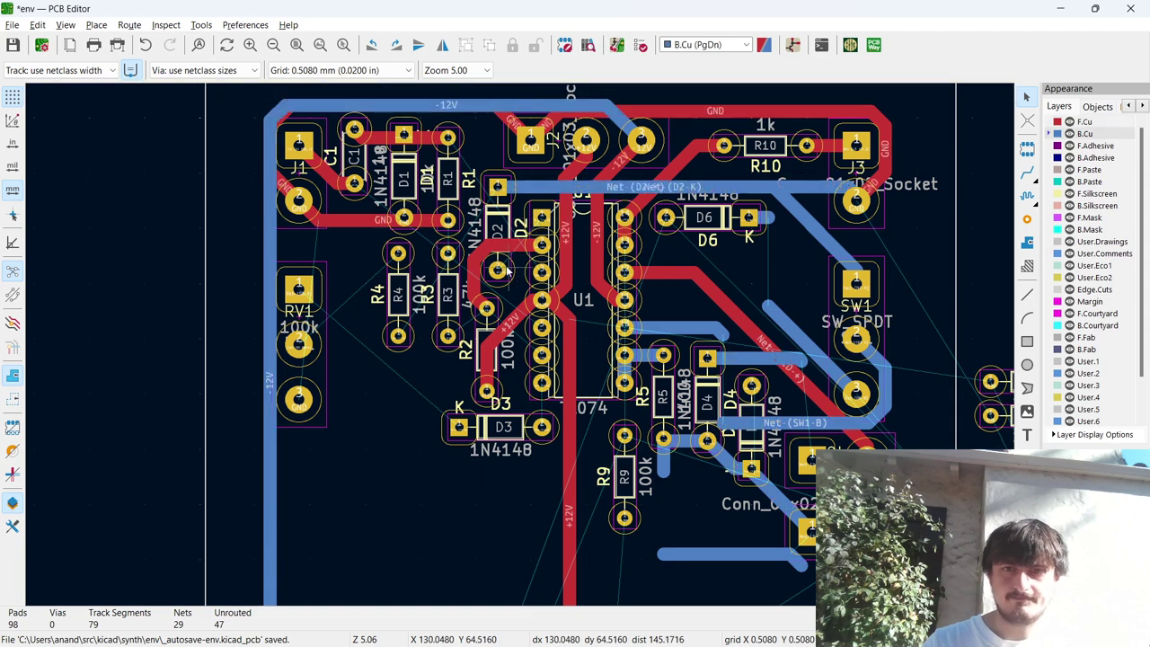
key(x)
click(542, 215)
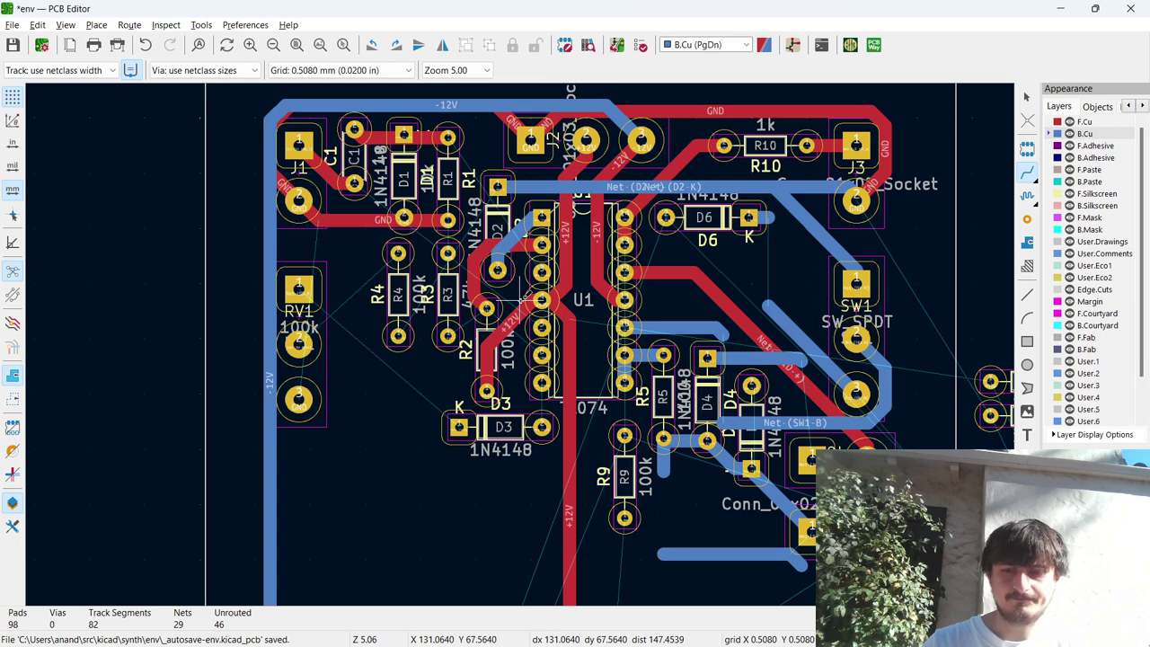
key(Page_Up)
key(Page_Down)
key(Page_Up)
key(Page_Down)
key(Page_Up)
key(Page_Down)
Route R3's upper pad to R1's GND pad and R4's upper pad to RV1's second pad on F.Cu.
key(Page_Up)
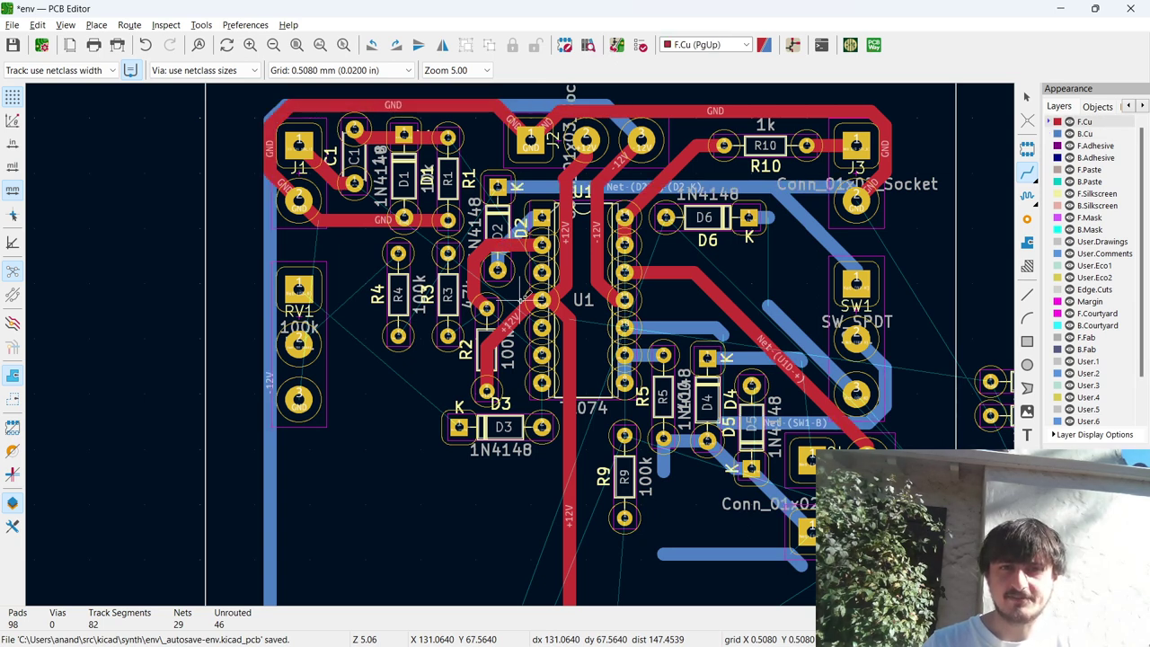
click(519, 294)
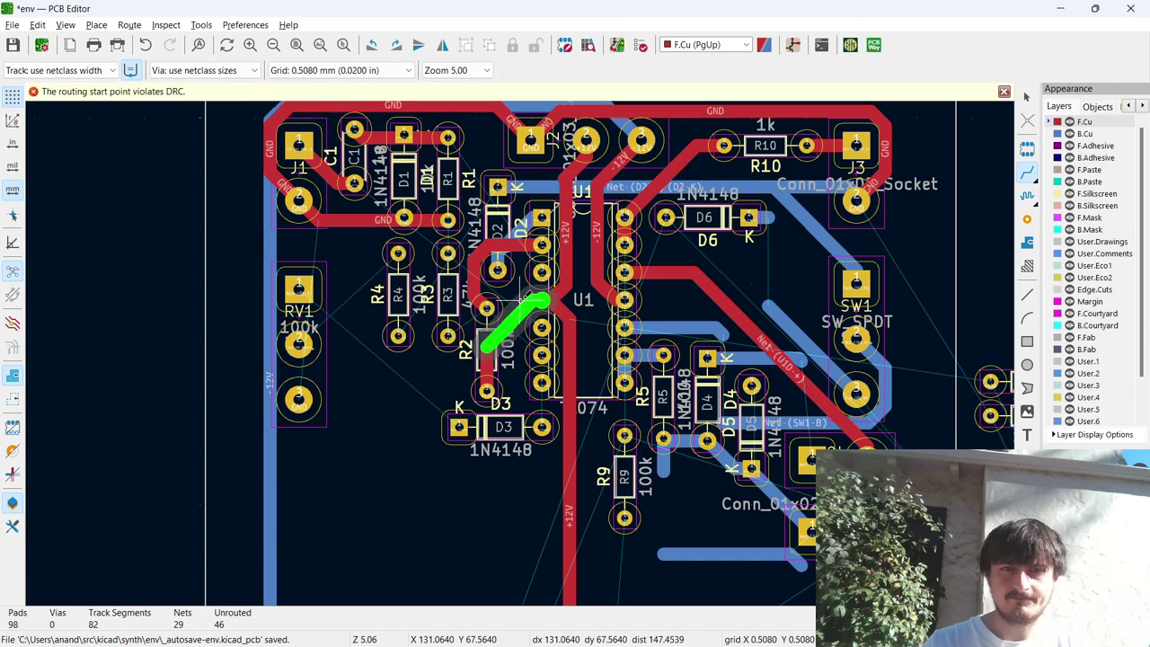
click(449, 254)
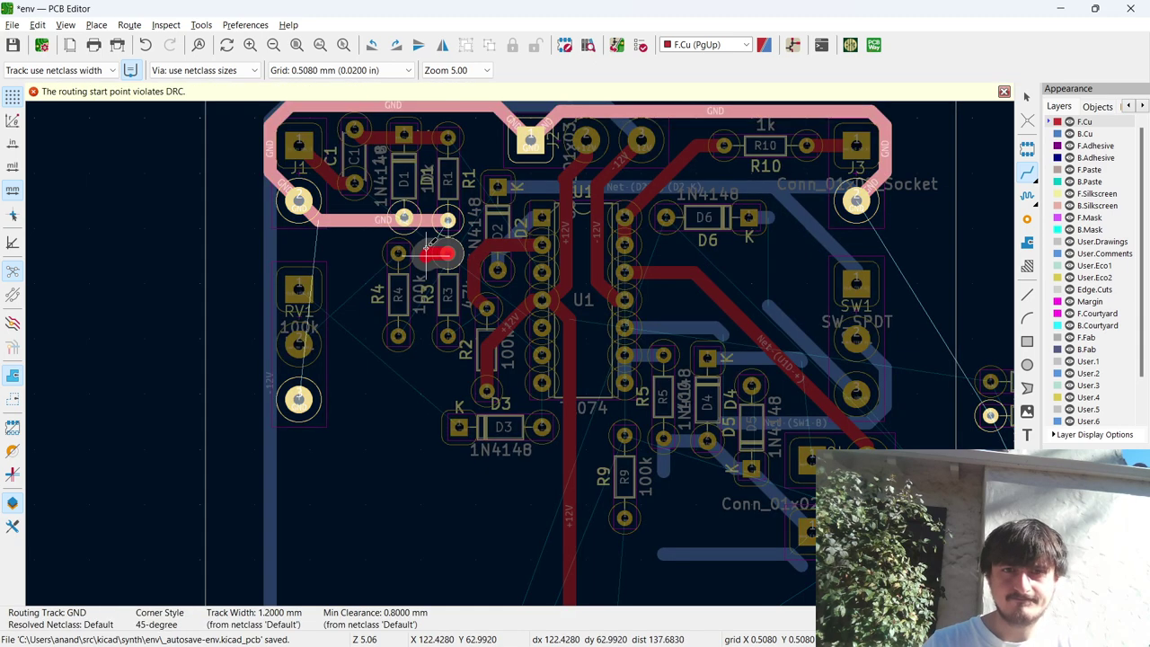
key(Escape)
click(388, 258)
key(Escape)
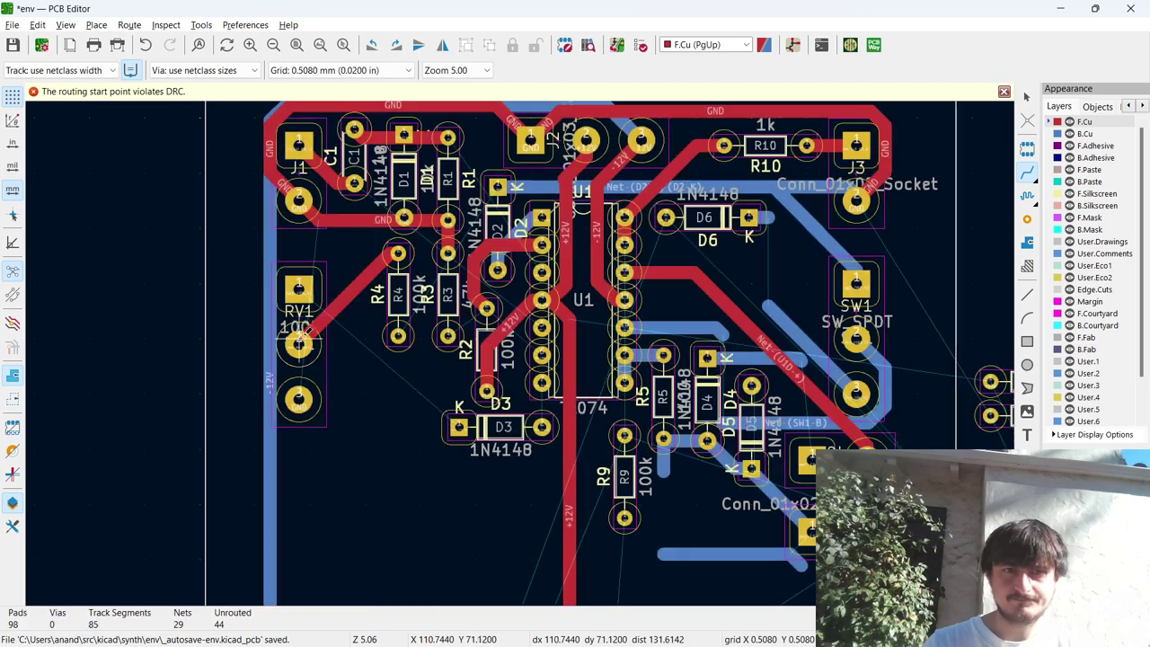
Route RV1 on F.Cu, taking pad 1 around its outer side to D3's cathode and pad 3 to R3's GND pad.
click(298, 288)
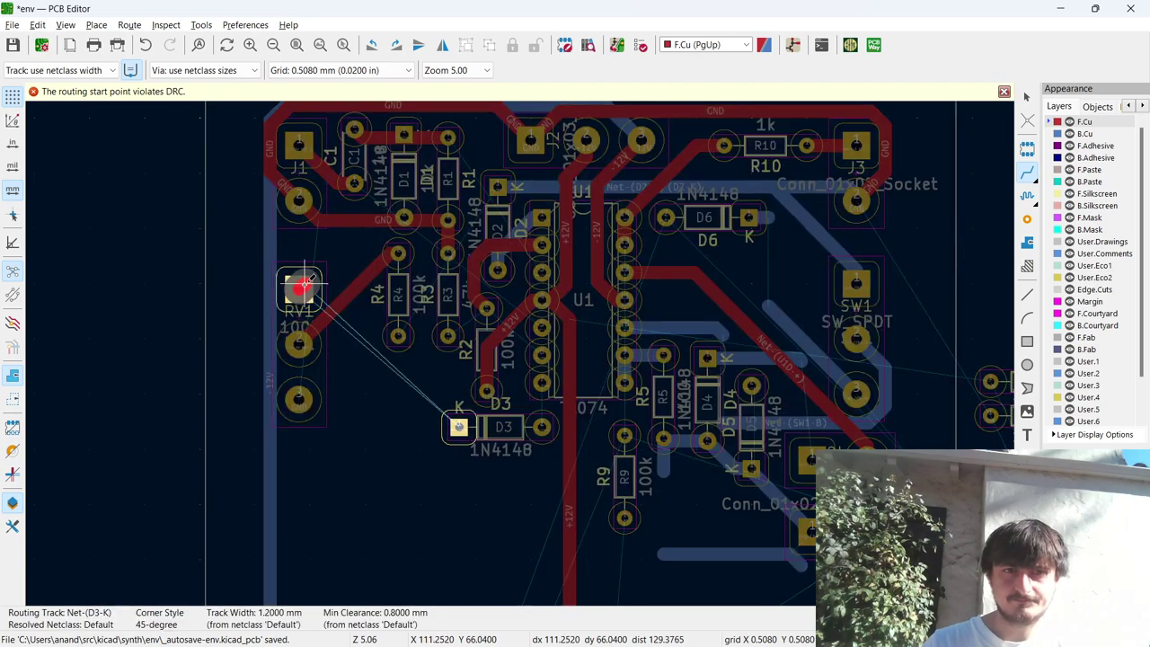
click(460, 428)
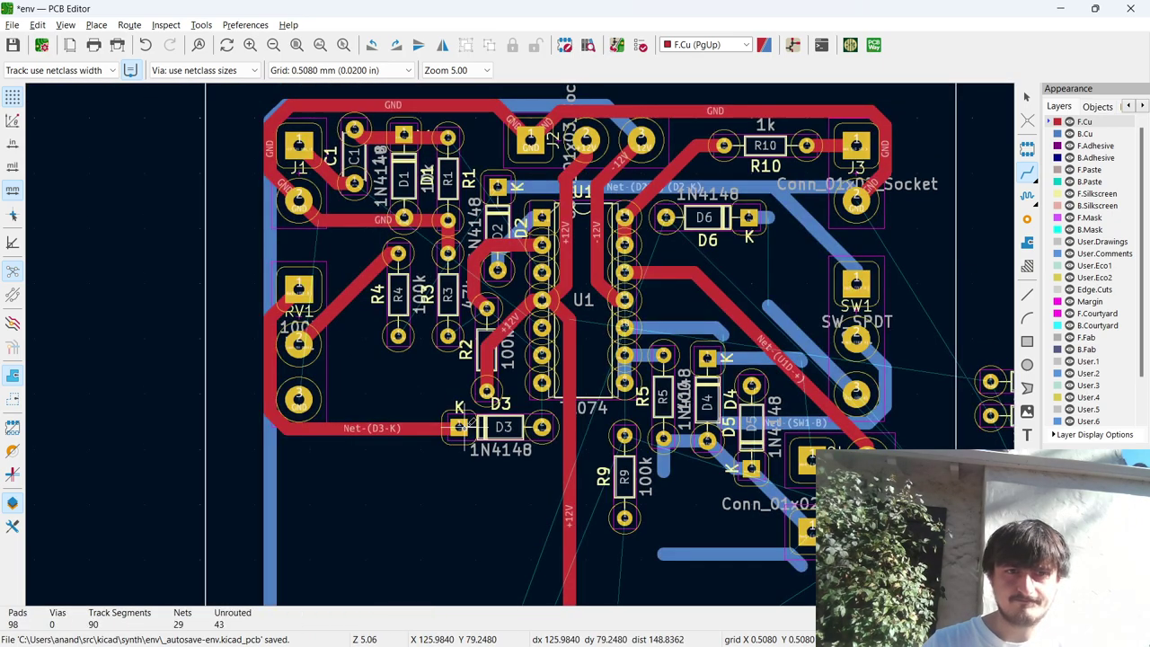
click(299, 399)
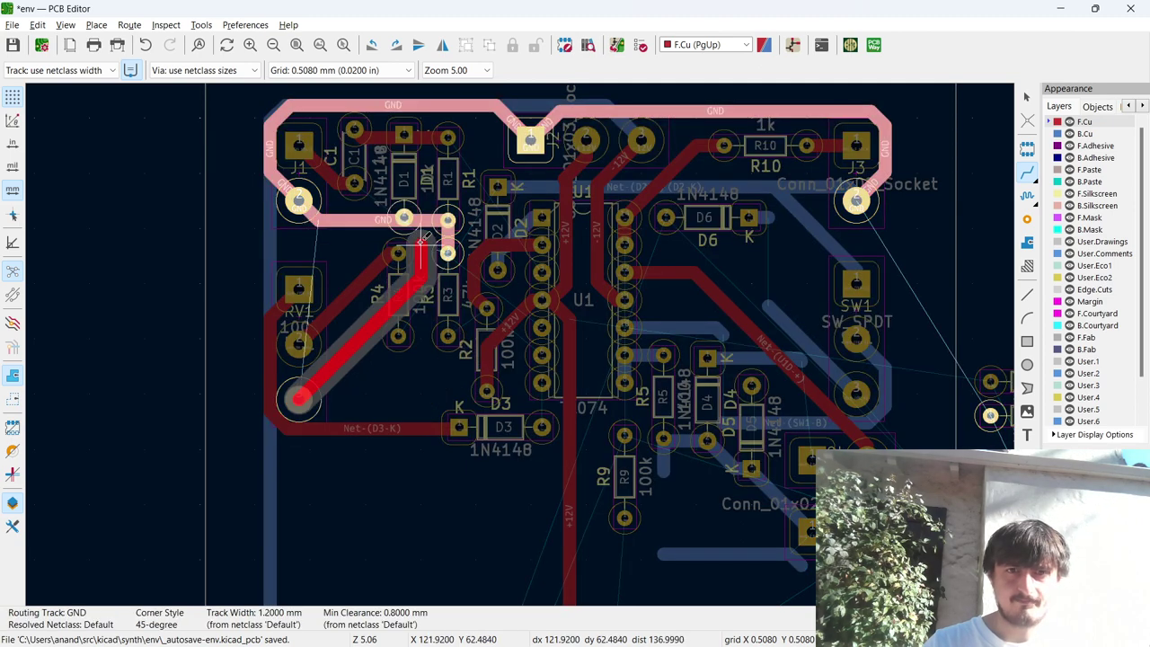
click(447, 253)
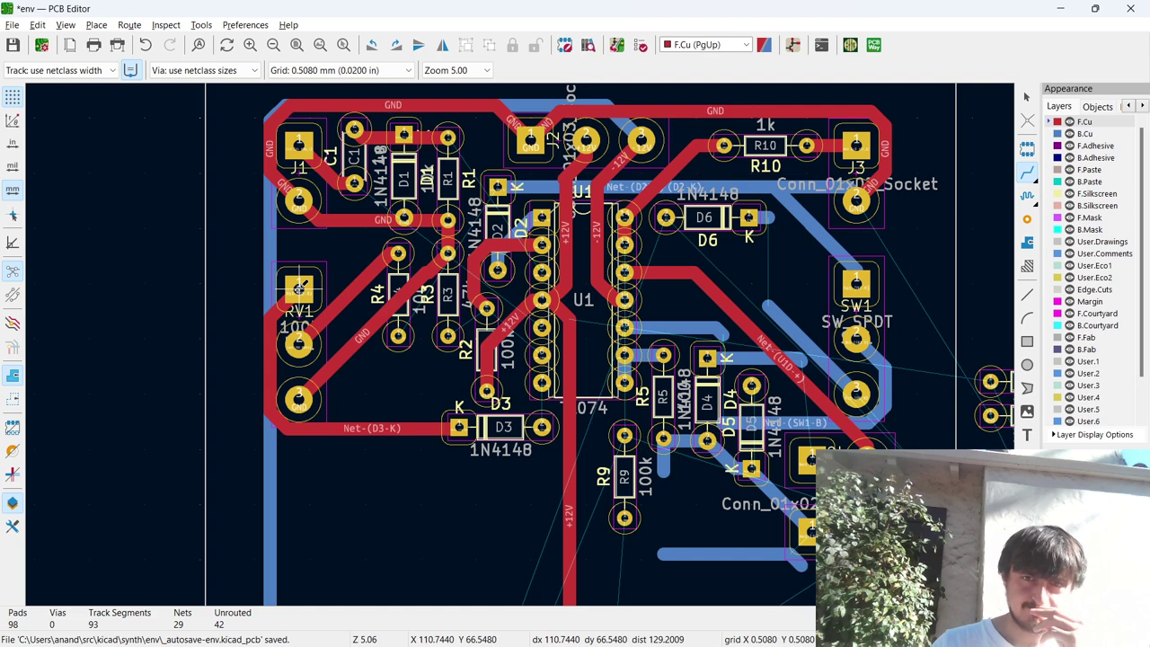
Switch to OBS to check the stream chat, and return to the env PCB editor.
key(super+Tab)
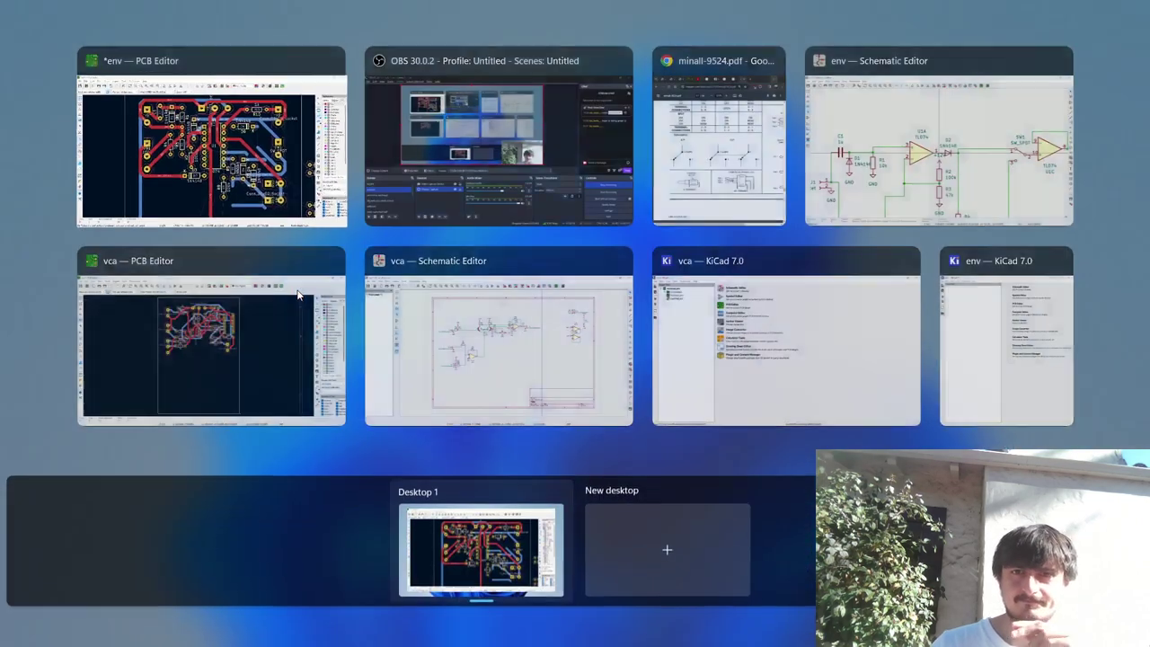
click(447, 143)
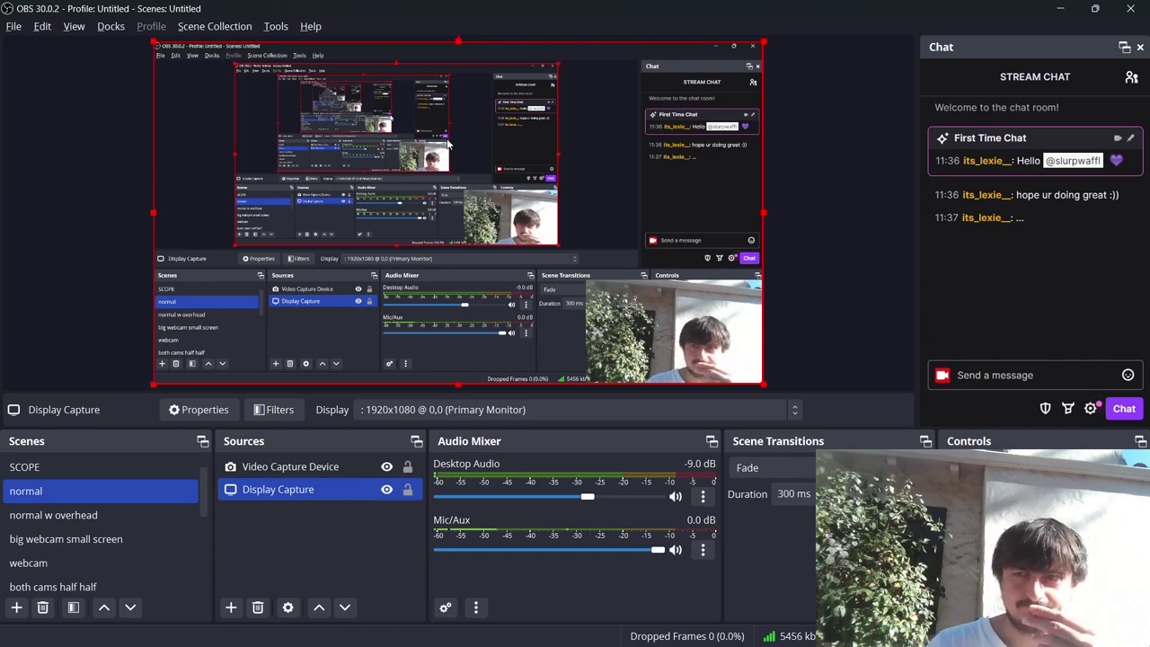
key(super+Tab)
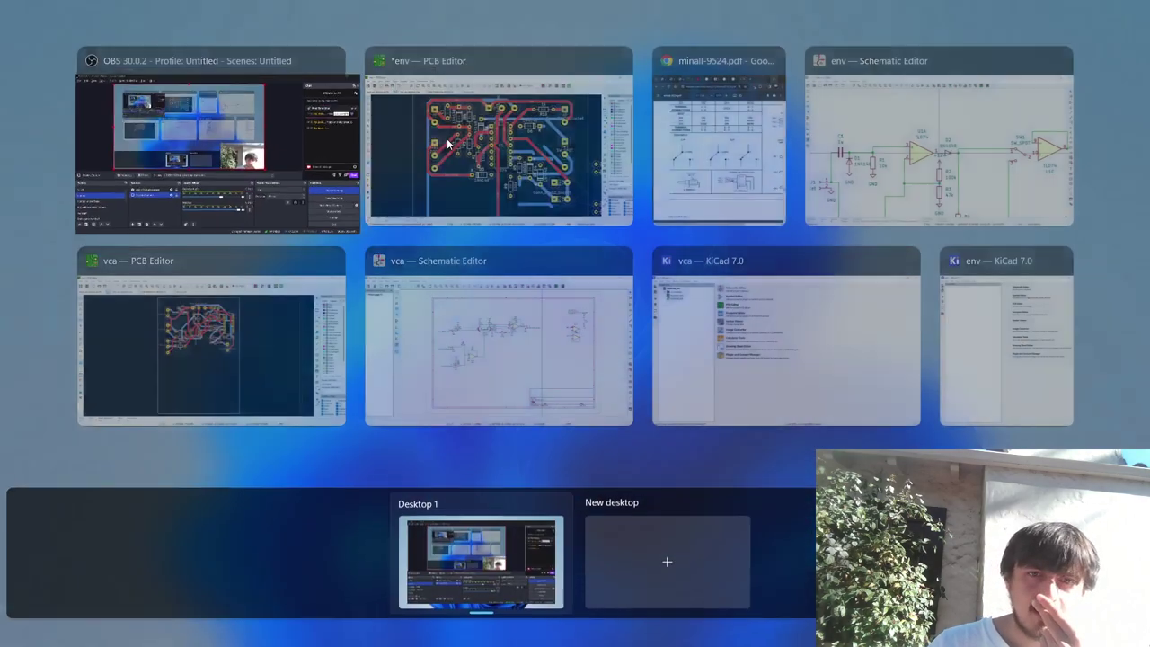
click(526, 63)
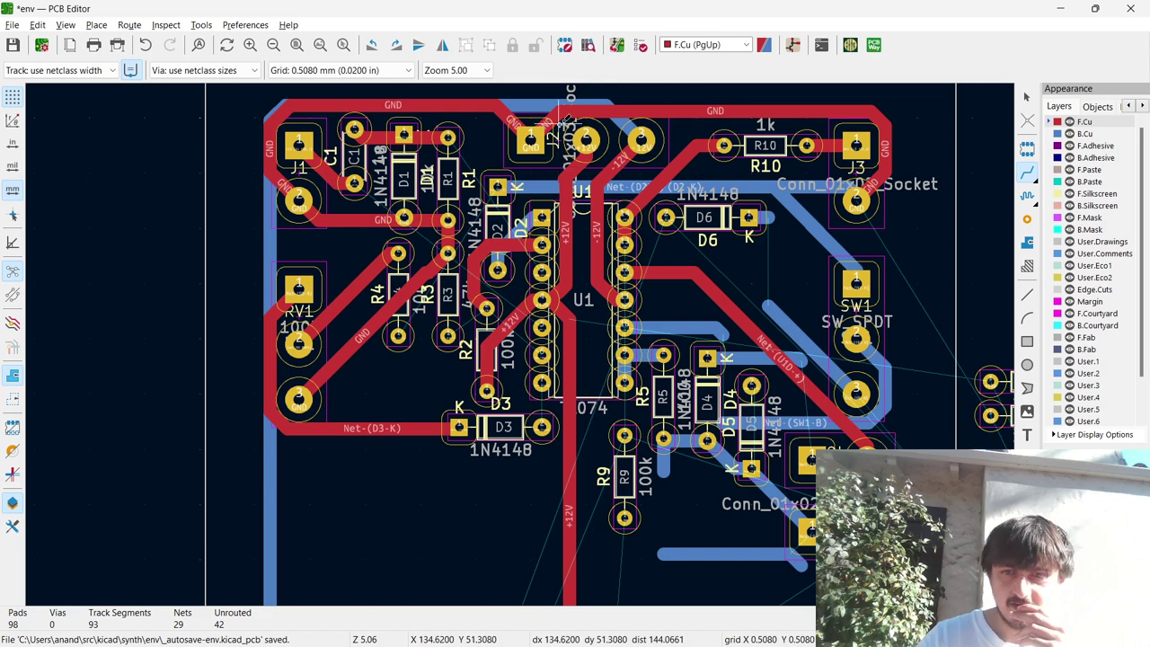
Examine U2's pins and the unrouted connections of R8, R15, R11 to R14, C2, D7 and Q1.
scroll(519, 346, down, 5)
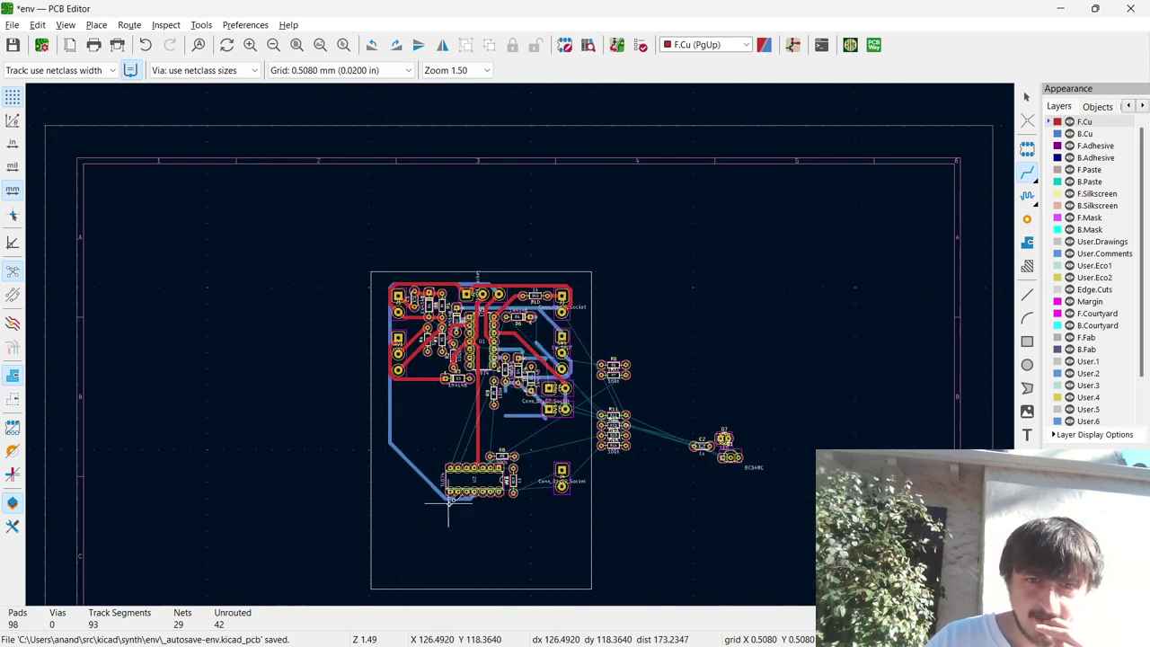
scroll(519, 346, up, 8)
scroll(519, 346, down, 2)
scroll(519, 346, down, 1)
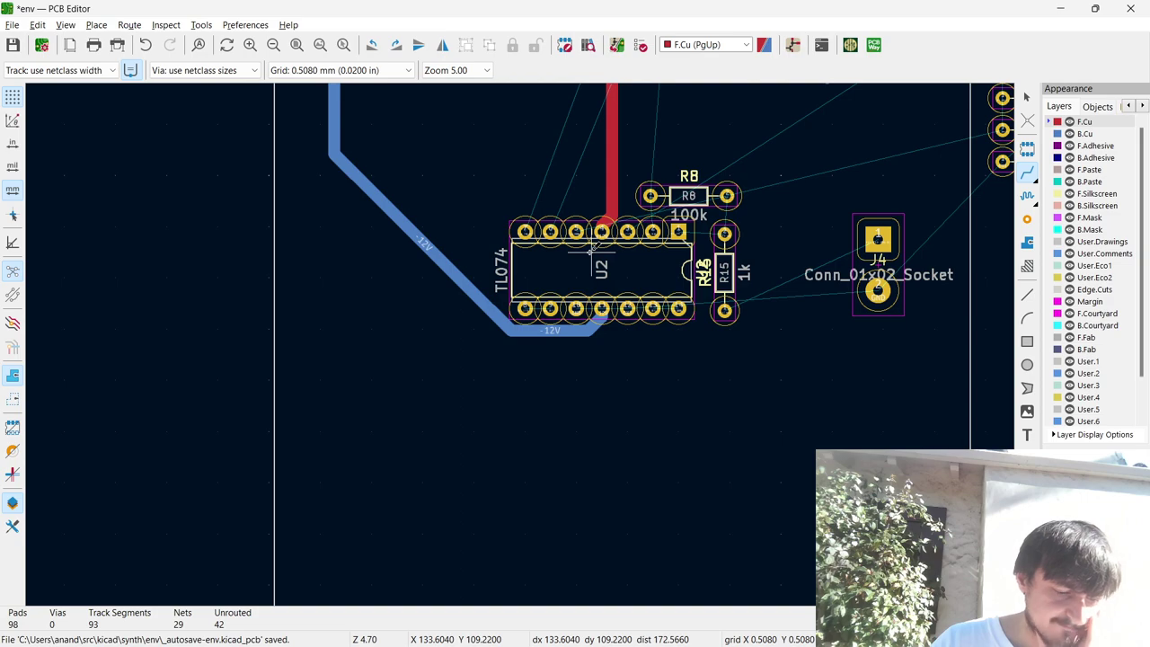
scroll(1013, 150, up, 1)
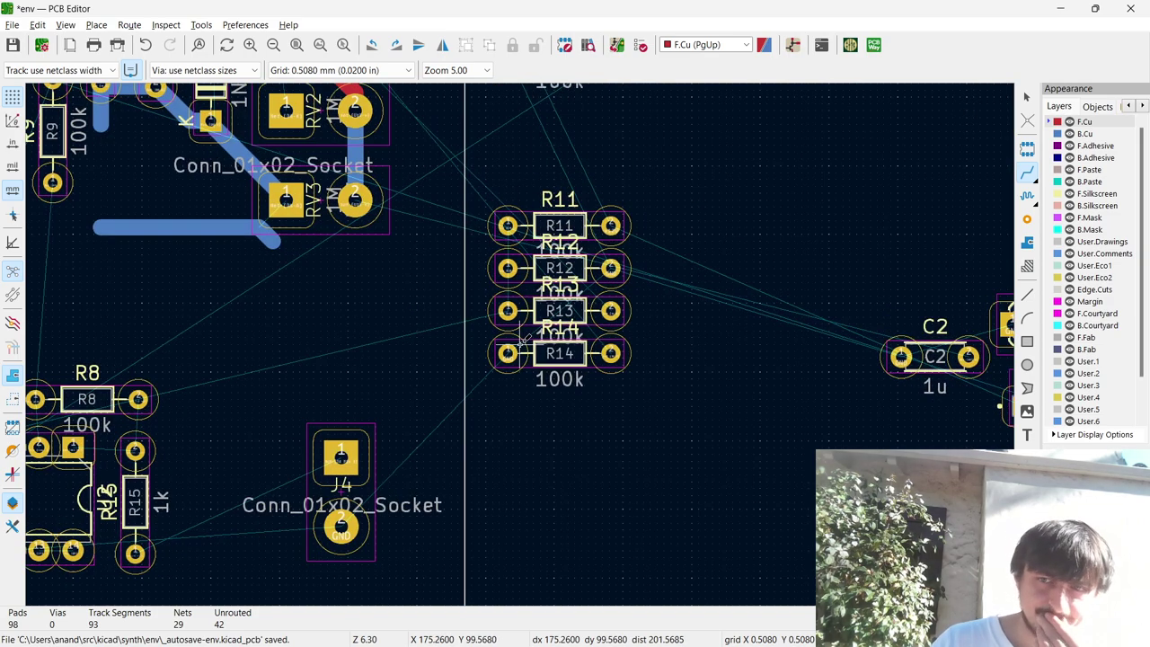
scroll(519, 341, down, 5)
scroll(727, 328, up, 5)
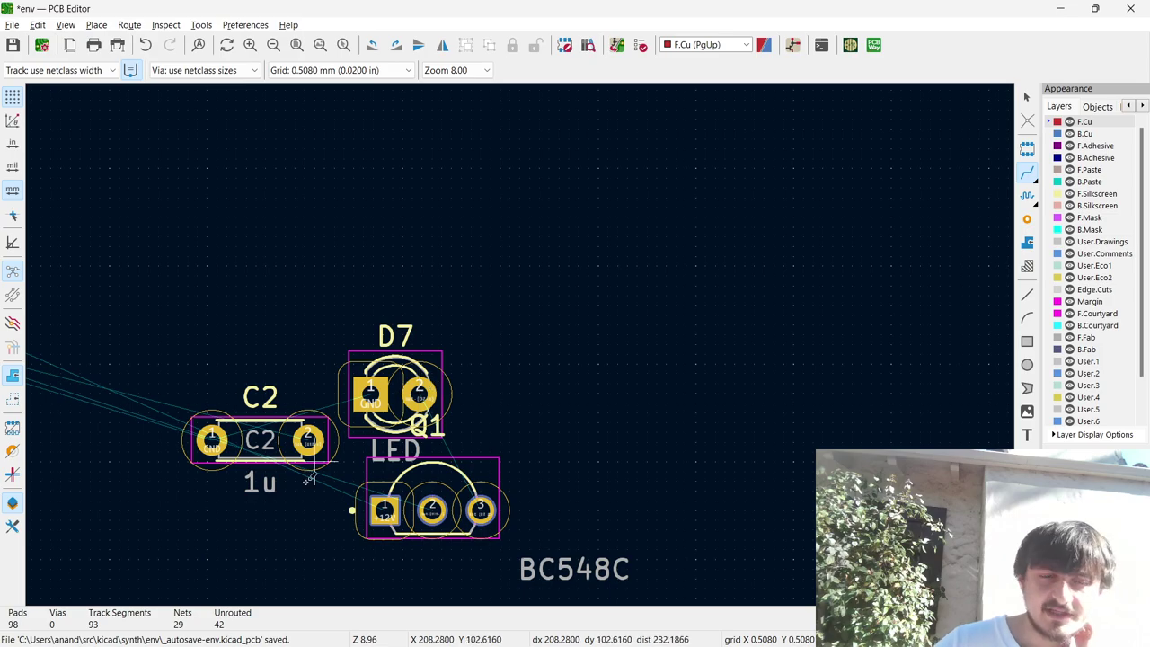
scroll(386, 386, down, 4)
scroll(449, 377, down, 3)
scroll(519, 344, up, 5)
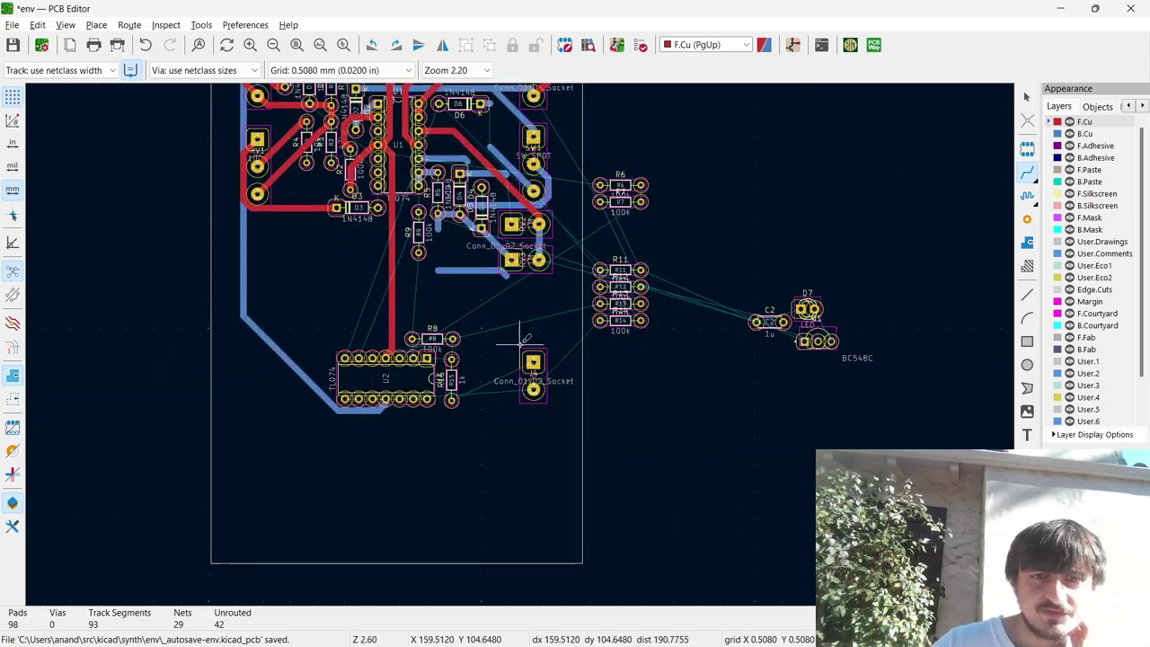
scroll(524, 337, up, 3)
scroll(524, 338, up, 2)
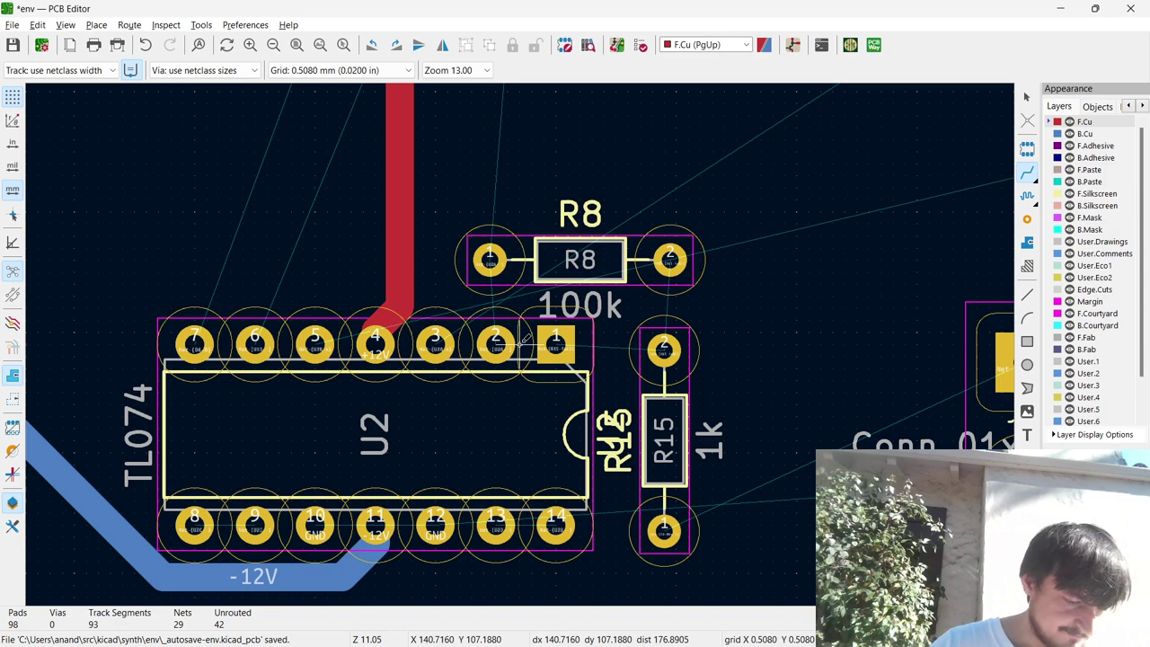
click(436, 339)
scroll(437, 334, down, 7)
key(Escape)
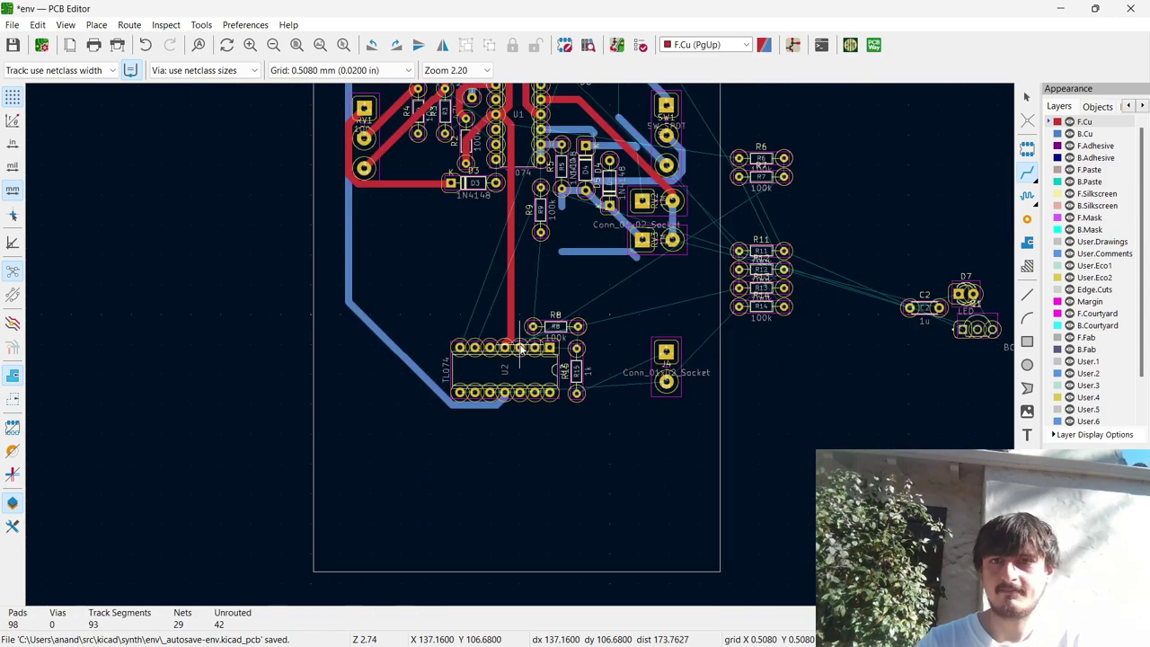
Move resistors R6 and R7 together onto the board between R9 and U2, and rotate them to vertical.
mouse_move(817, 193)
mouse_down()
mouse_move(732, 122)
mouse_move(628, 229)
mouse_move(504, 288)
mouse_move(521, 342)
mouse_move(452, 354)
mouse_move(394, 415)
mouse_move(430, 171)
mouse_move(260, 350)
mouse_move(609, 274)
mouse_move(619, 256)
mouse_move(579, 265)
mouse_up()
scroll(505, 287, up, 7)
key(r)
key(r)
key(r)
scroll(580, 265, down, 2)
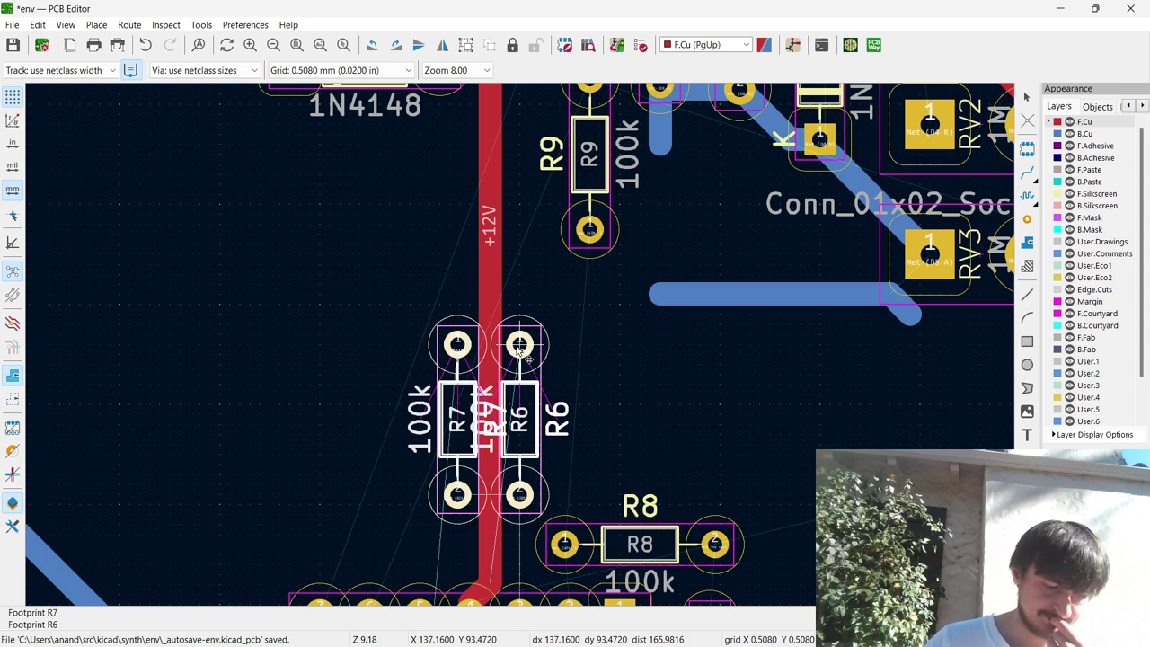
Reposition R6 and R7 side by side directly above R8, between the +12V track and RV3.
drag(519, 344, 406, 144)
scroll(525, 355, down, 1)
scroll(644, 306, down, 2)
scroll(519, 387, up, 1)
scroll(518, 334, up, 2)
scroll(521, 341, down, 3)
scroll(504, 539, down, 2)
drag(427, 159, 436, 159)
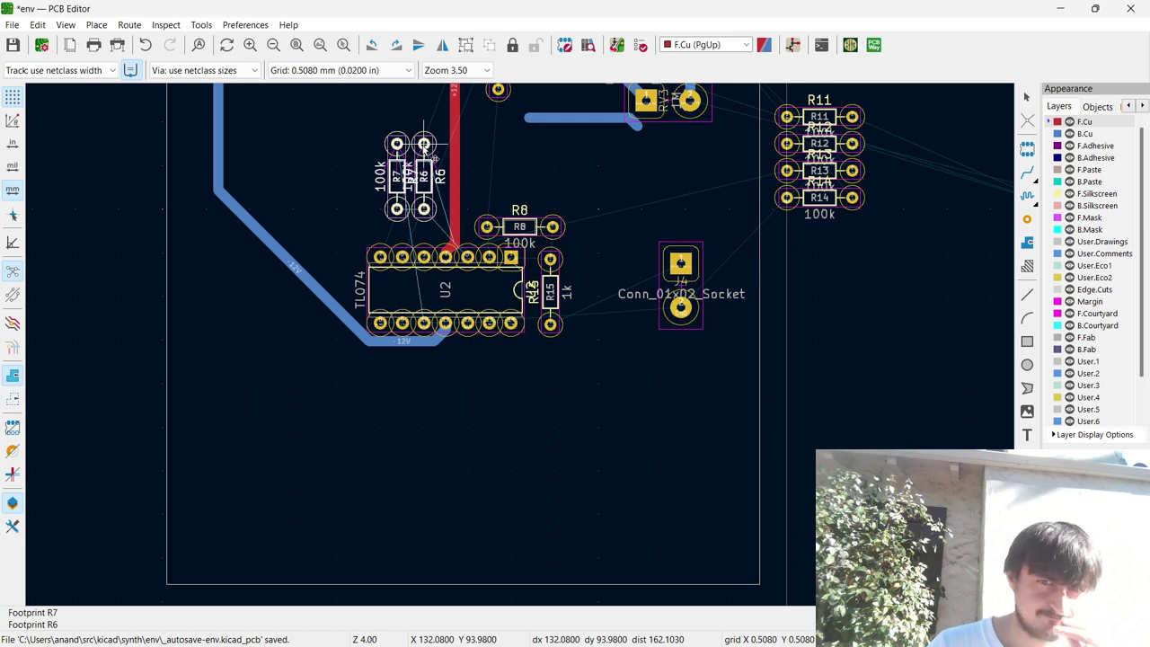
drag(423, 143, 519, 130)
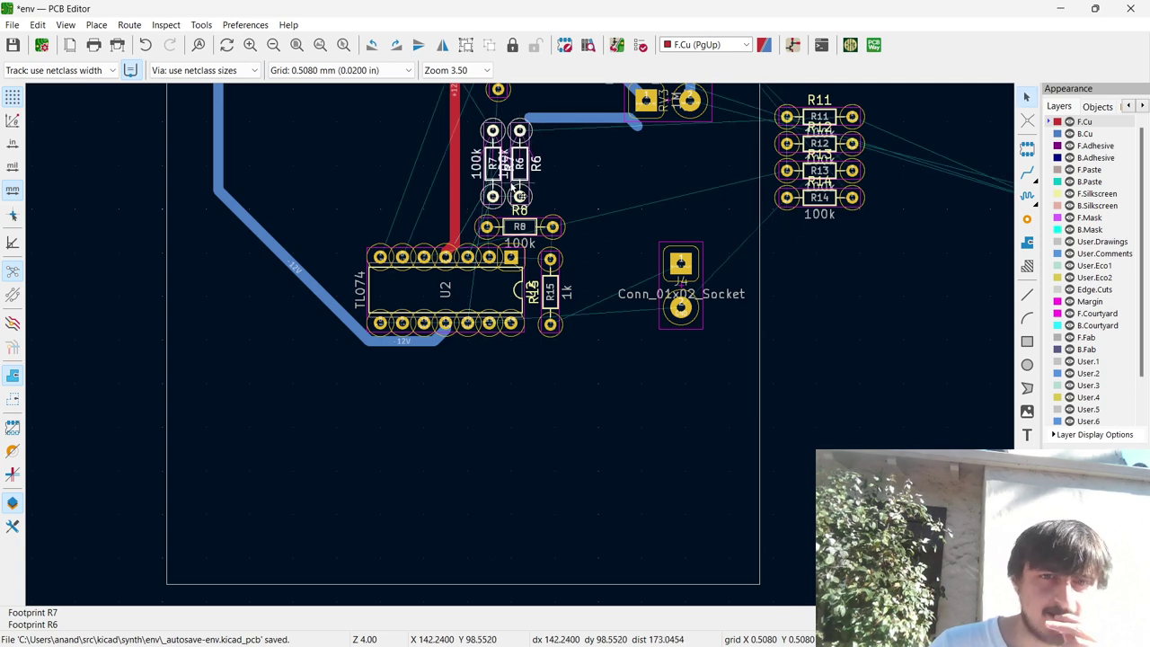
Route R8's pad 1 to pin 2 of U2, and join R8's pad 2, R15's pad 2 and pin 1 of U2 on F.Cu.
key(x)
click(486, 229)
click(552, 227)
click(553, 227)
click(550, 259)
click(510, 258)
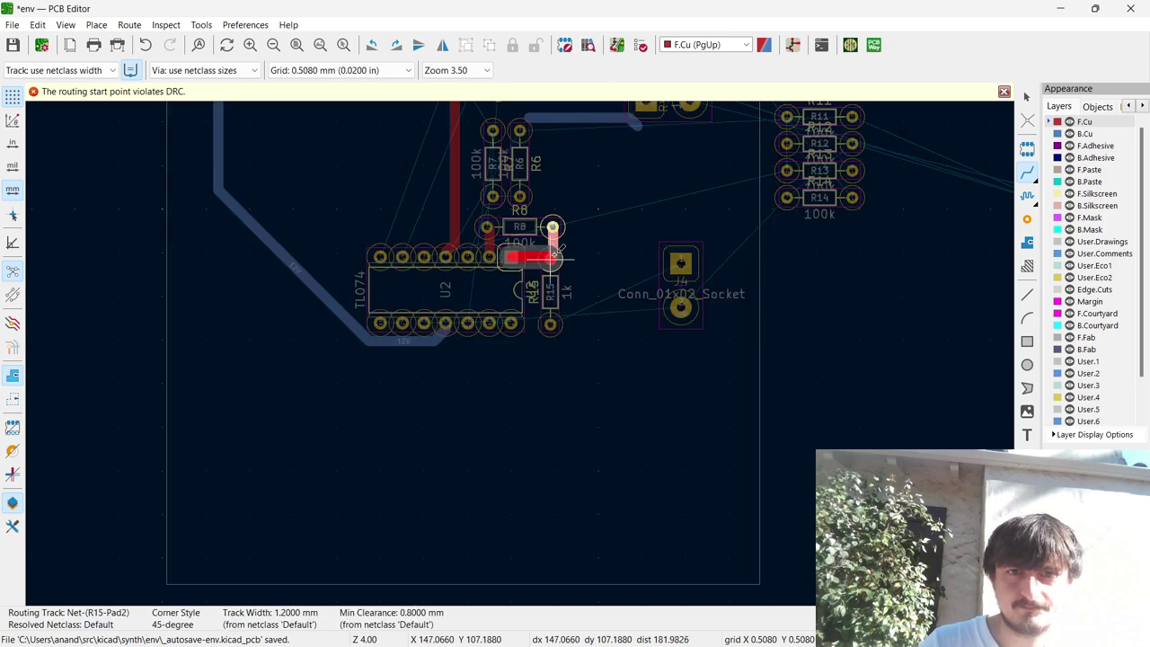
click(549, 259)
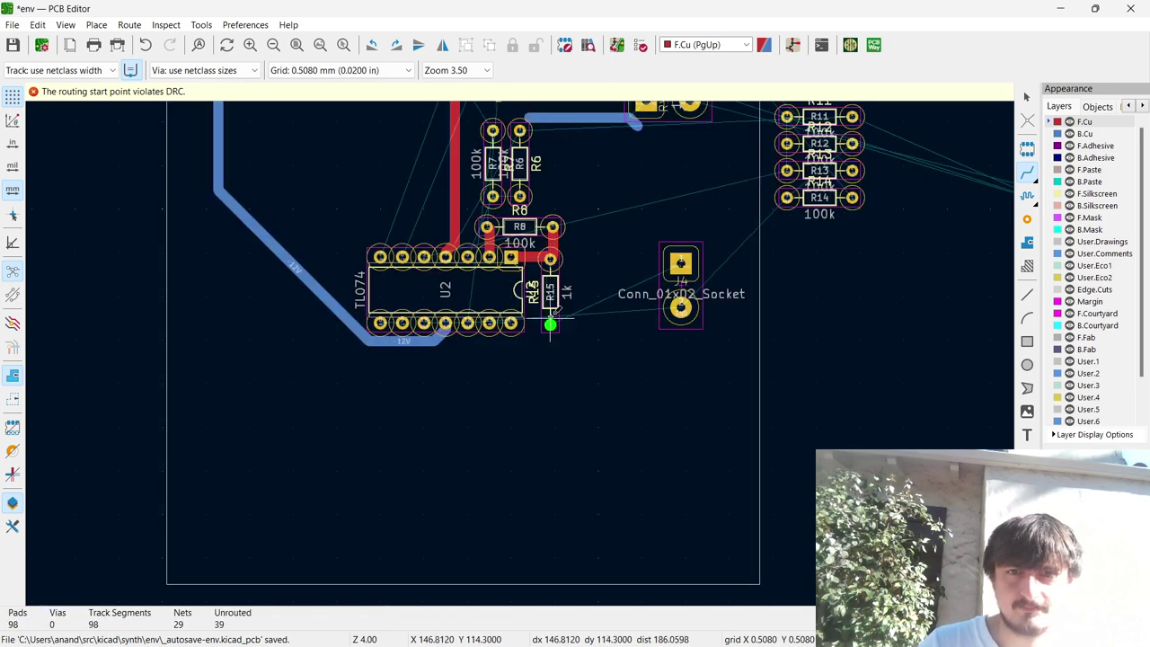
Route R15's lower pad to J4's pad 1 on F.Cu, and connect J4's GND pad 2 to the GND pins in U2's lower row.
click(549, 323)
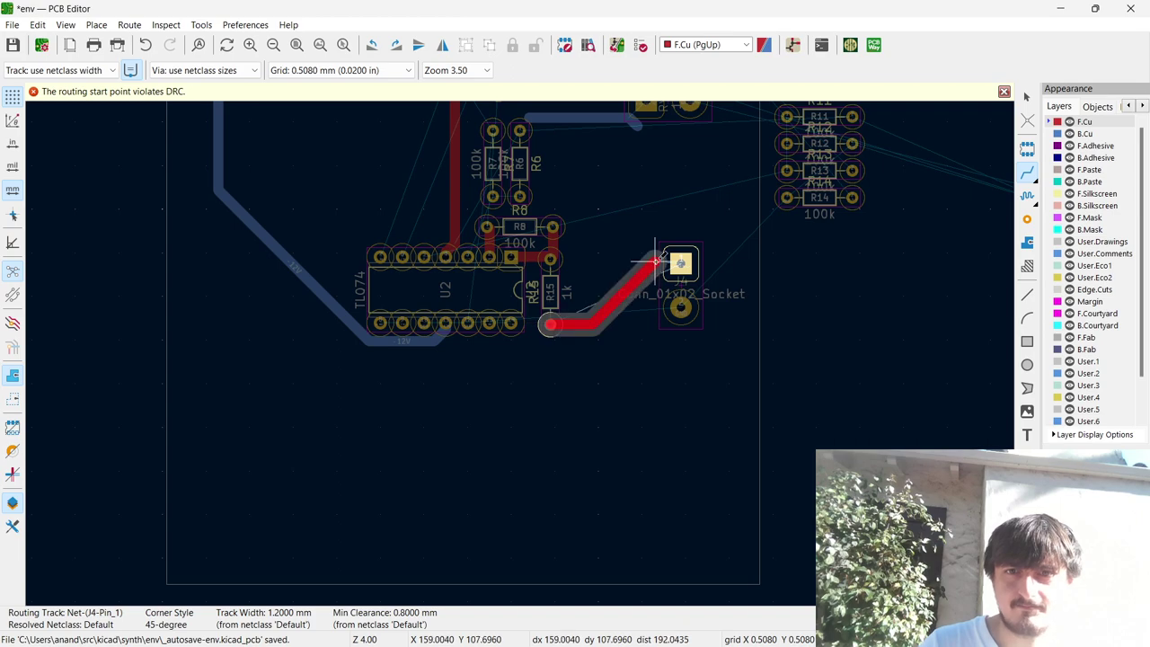
click(680, 262)
click(680, 307)
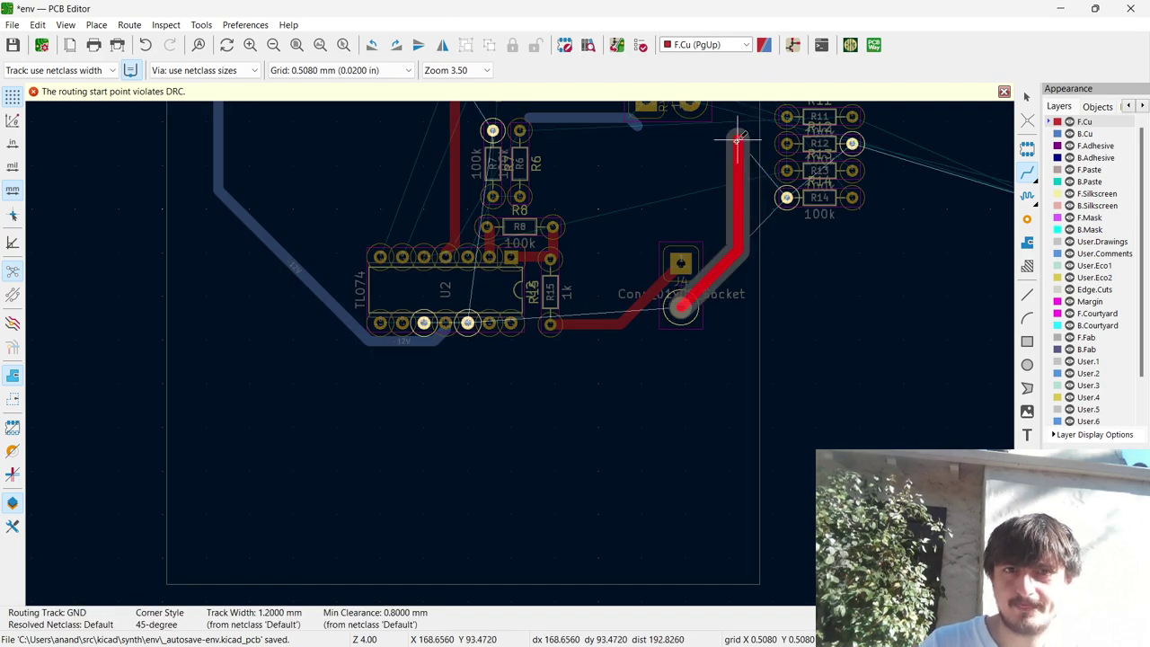
scroll(521, 346, down, 3)
scroll(520, 350, up, 4)
scroll(519, 350, up, 1)
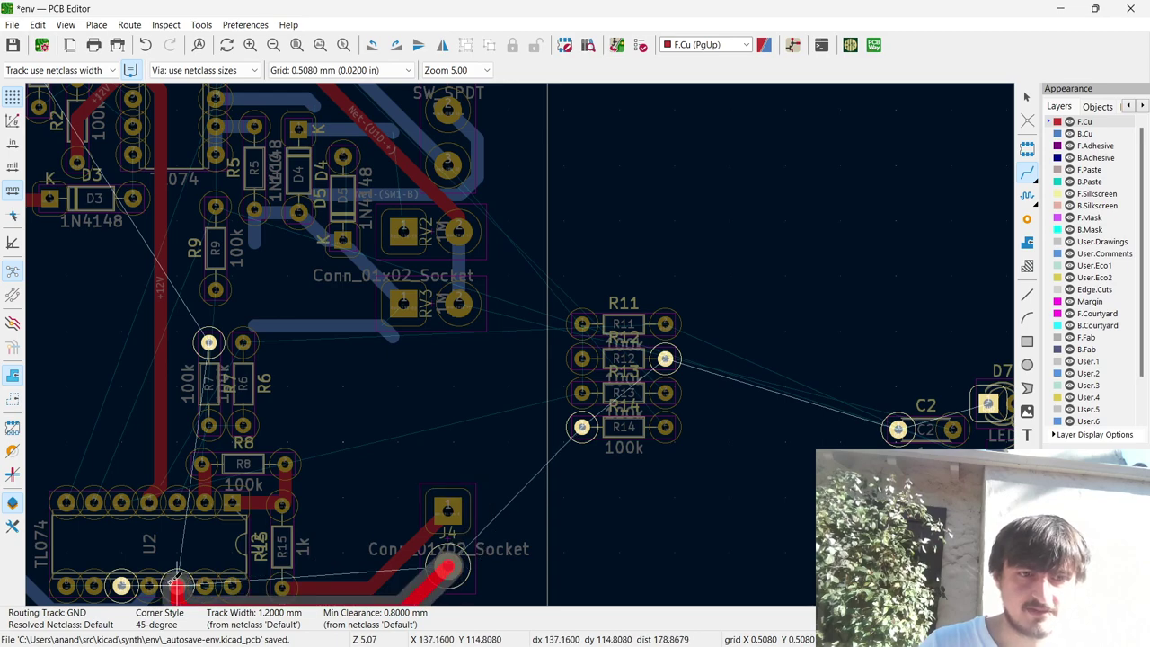
click(124, 586)
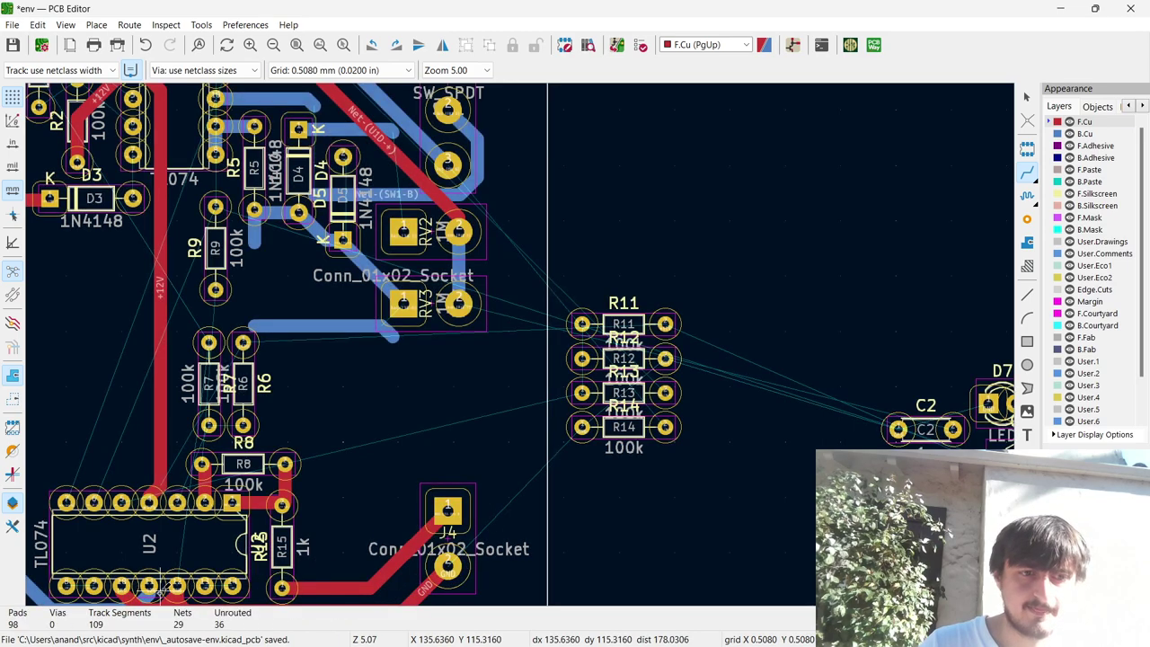
Route a GND track on F.Cu from J4's pad 2 up along the board's right edge to J3's pad 2.
scroll(521, 548, down, 3)
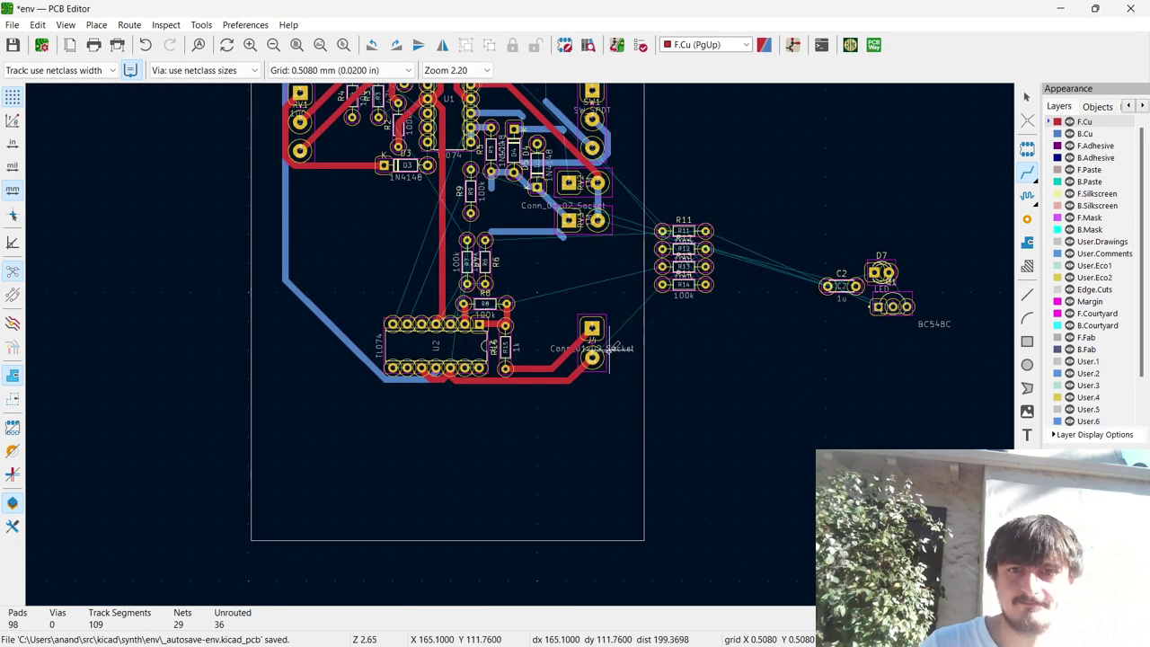
click(591, 357)
scroll(643, 173, down, 1)
scroll(524, 342, up, 1)
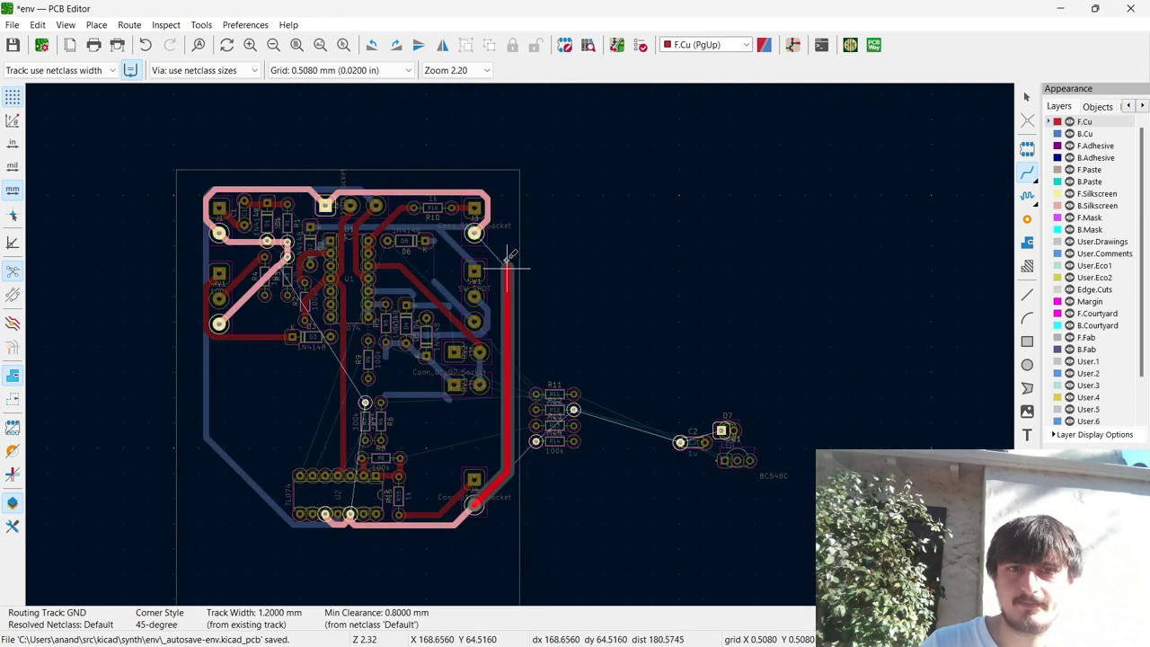
click(474, 233)
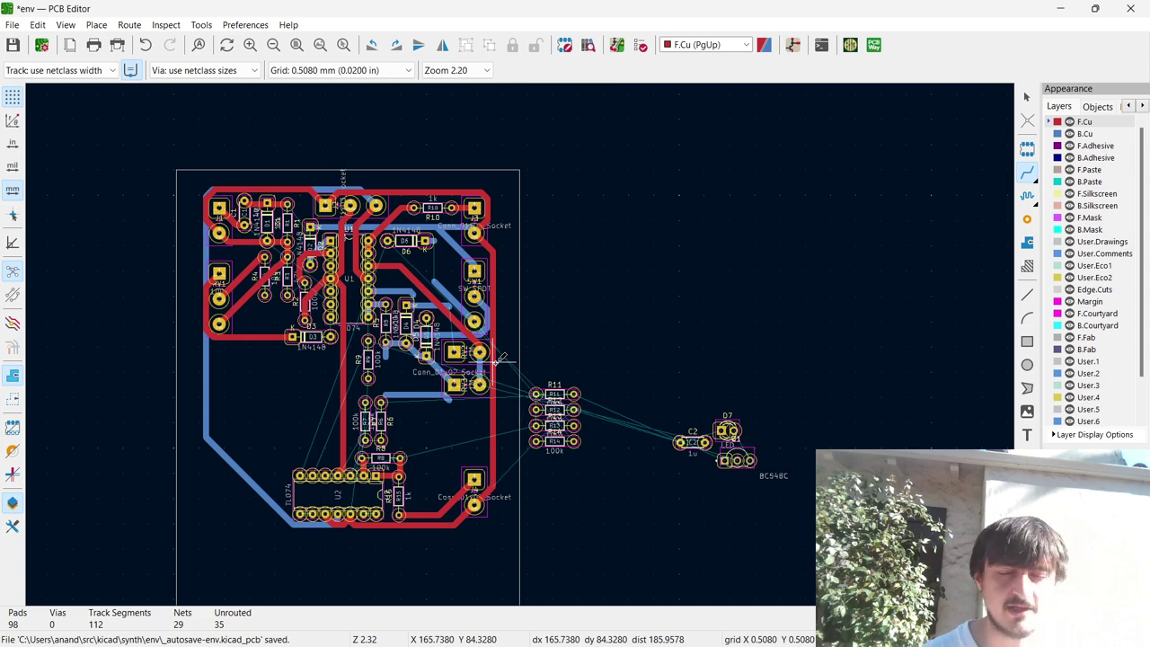
Switch to OBS to check the stream chat, and return to the env board in the PCB Editor.
key(super+Tab)
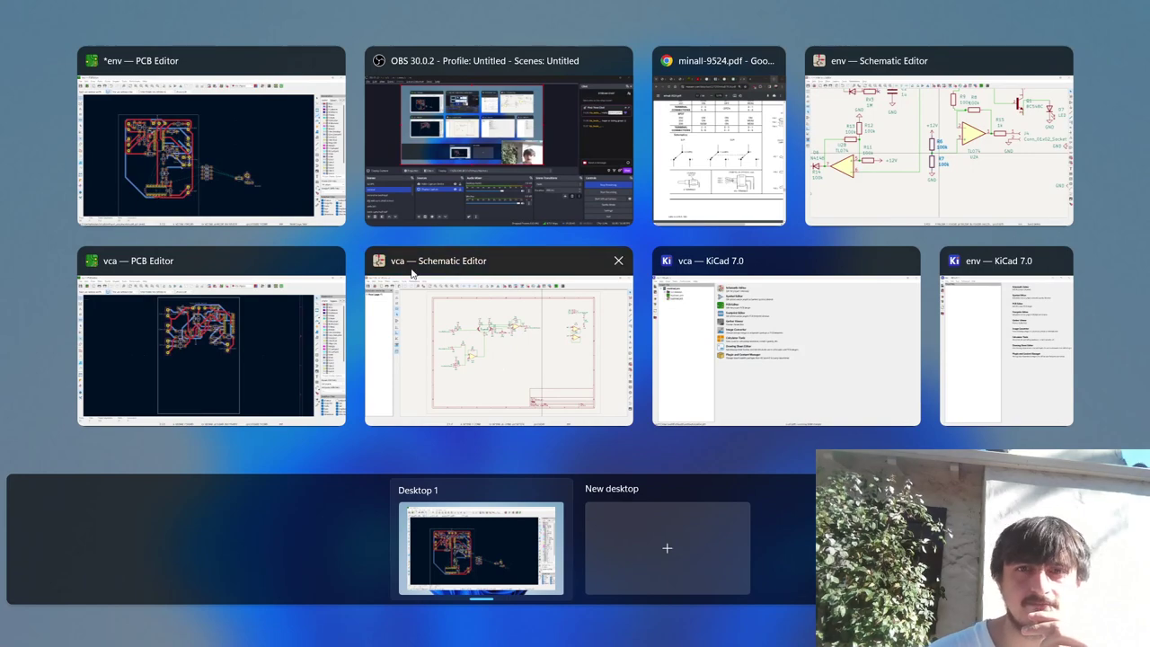
click(477, 191)
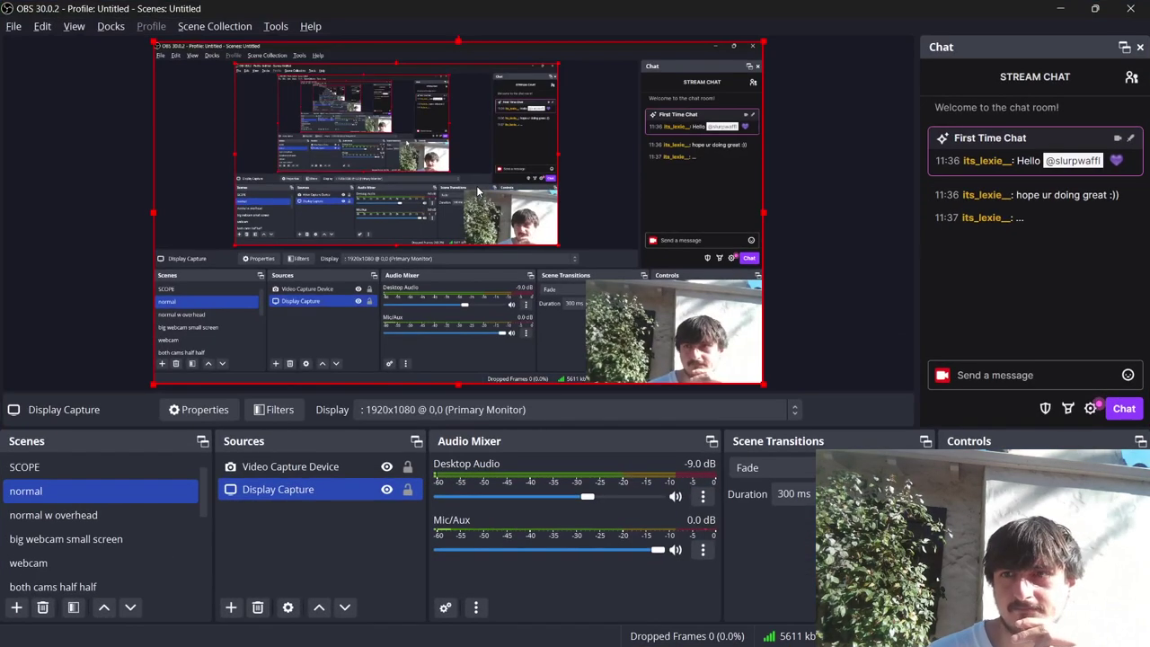
key(super+Tab)
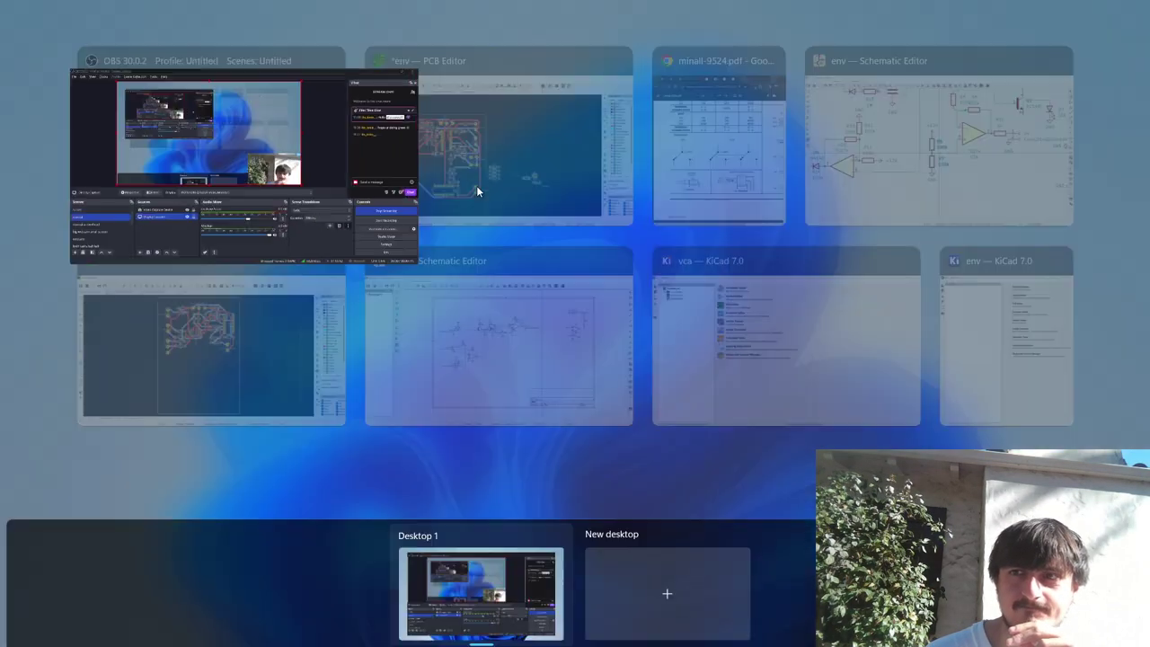
click(424, 134)
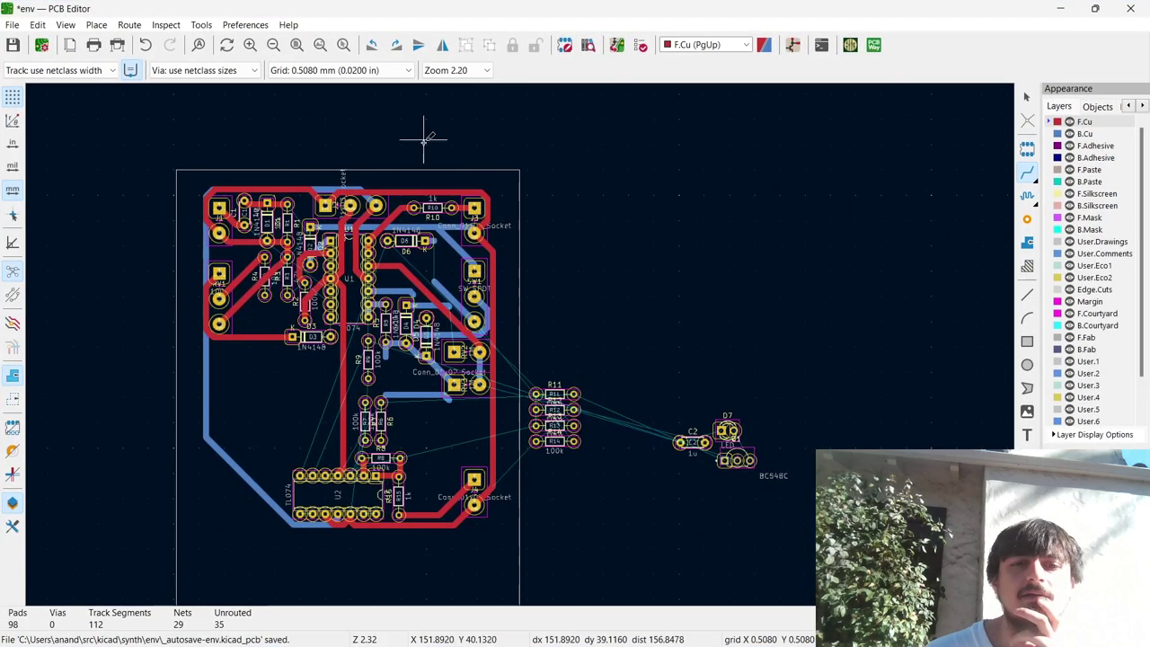
scroll(398, 405, down, 2)
scroll(526, 336, up, 5)
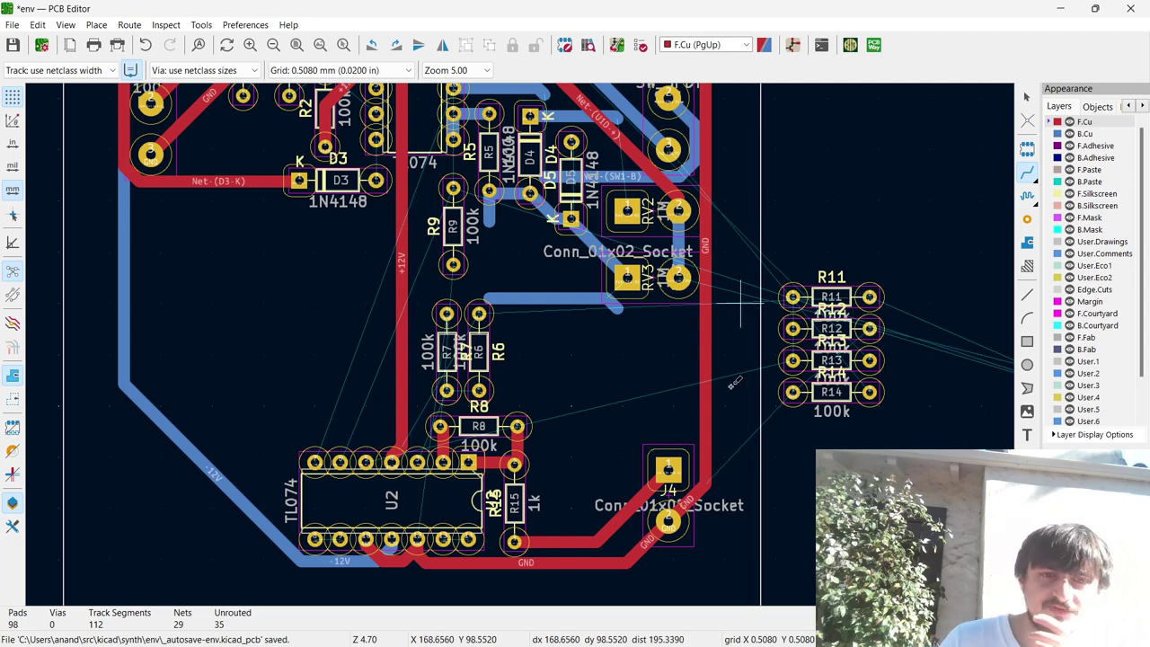
scroll(365, 463, up, 4)
scroll(569, 335, down, 4)
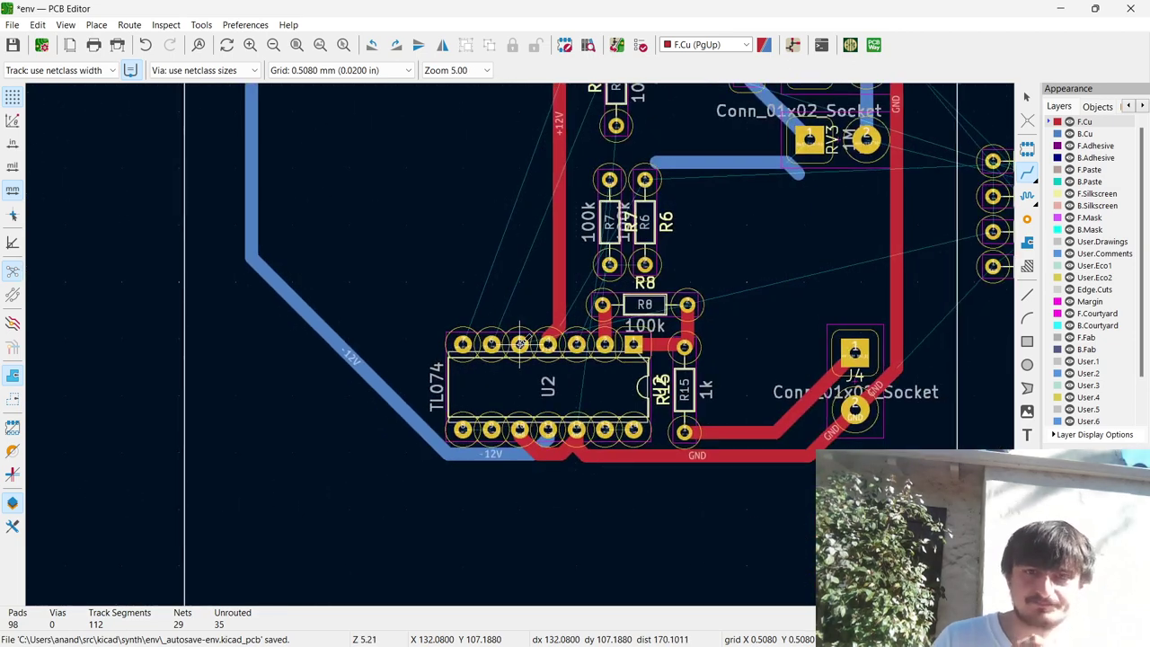
click(519, 344)
scroll(519, 344, down, 2)
scroll(512, 341, up, 1)
key(Escape)
Move resistors R11, R12 and R13 together onto the board, into the free area below D3 between the -12V and +12V tracks.
drag(871, 279, 454, 244)
scroll(455, 245, up, 3)
scroll(519, 344, down, 2)
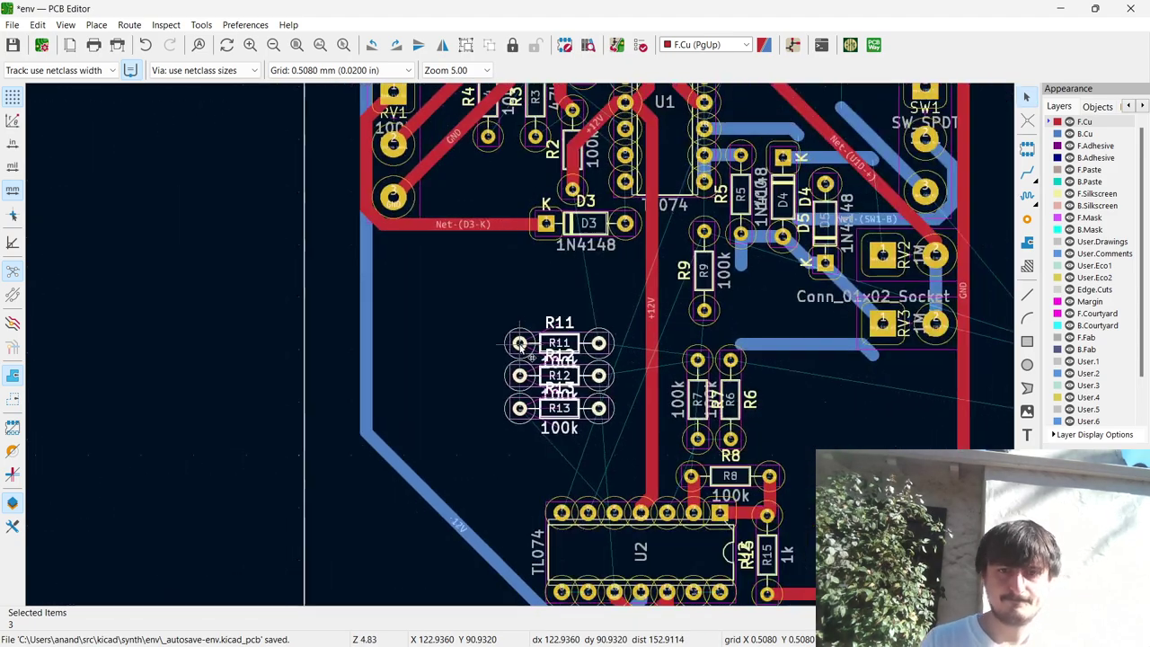
drag(519, 344, 498, 387)
click(479, 321)
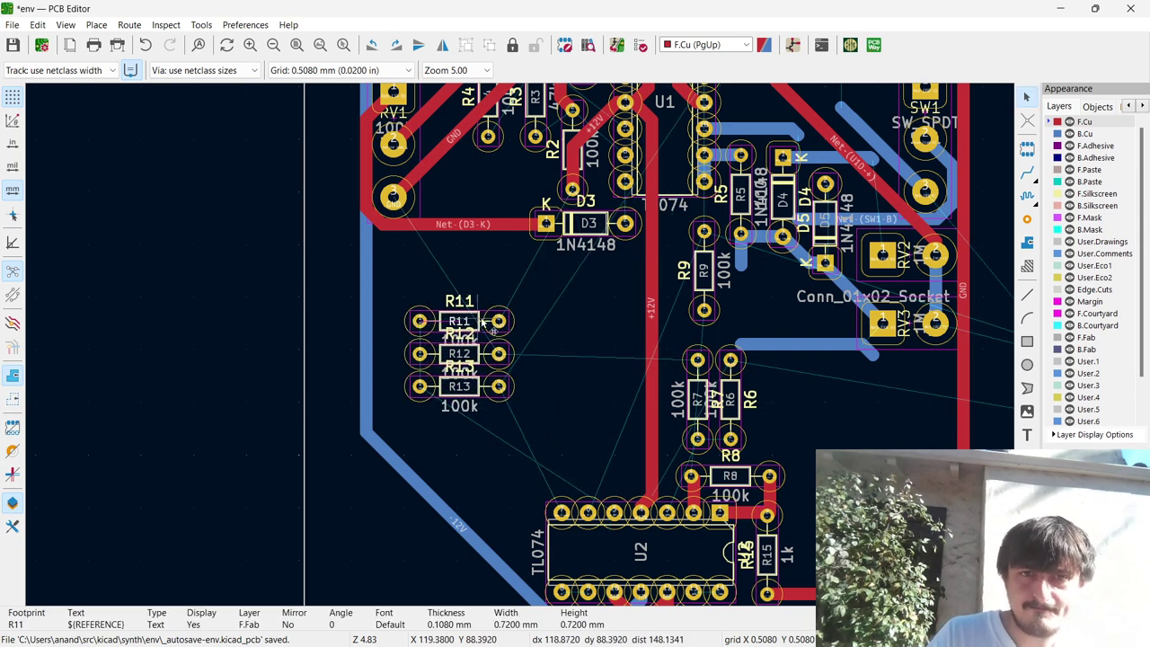
Move R11 directly above pin 5 of U2, beside the +12V track, and rotate it to vertical.
click(499, 321)
click(500, 323)
drag(499, 324, 624, 366)
key(F1)
drag(519, 347, 504, 405)
key(r)
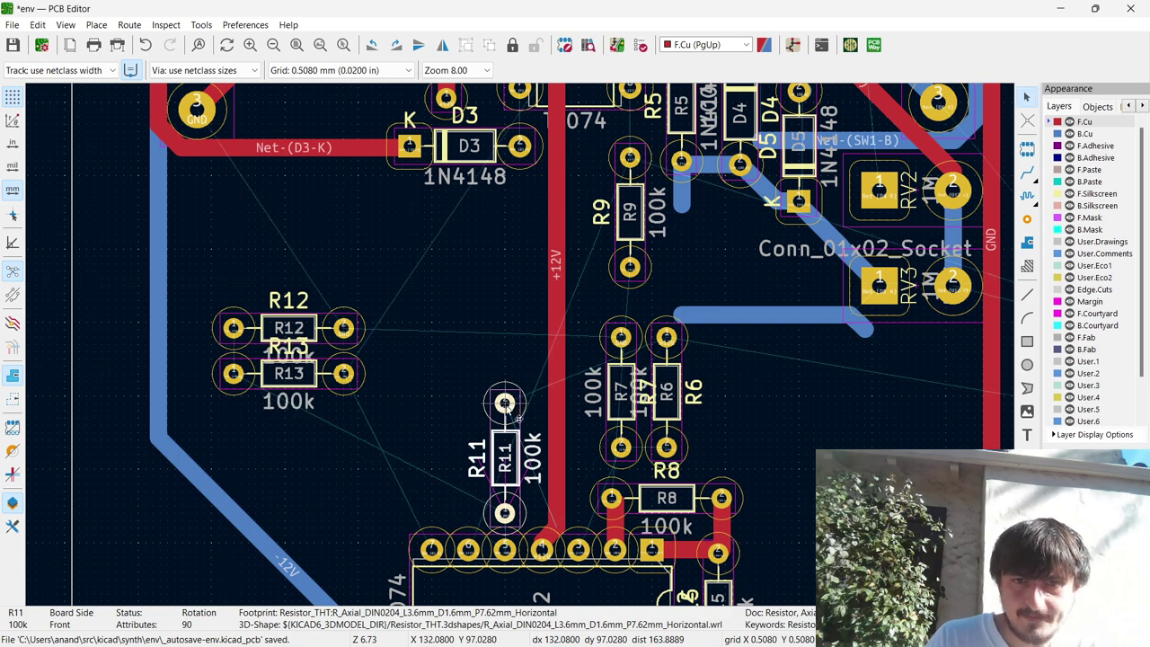
Route R11's lower pad to pin 5 of U2 and its upper pad to the +12V track on F.Cu.
key(x)
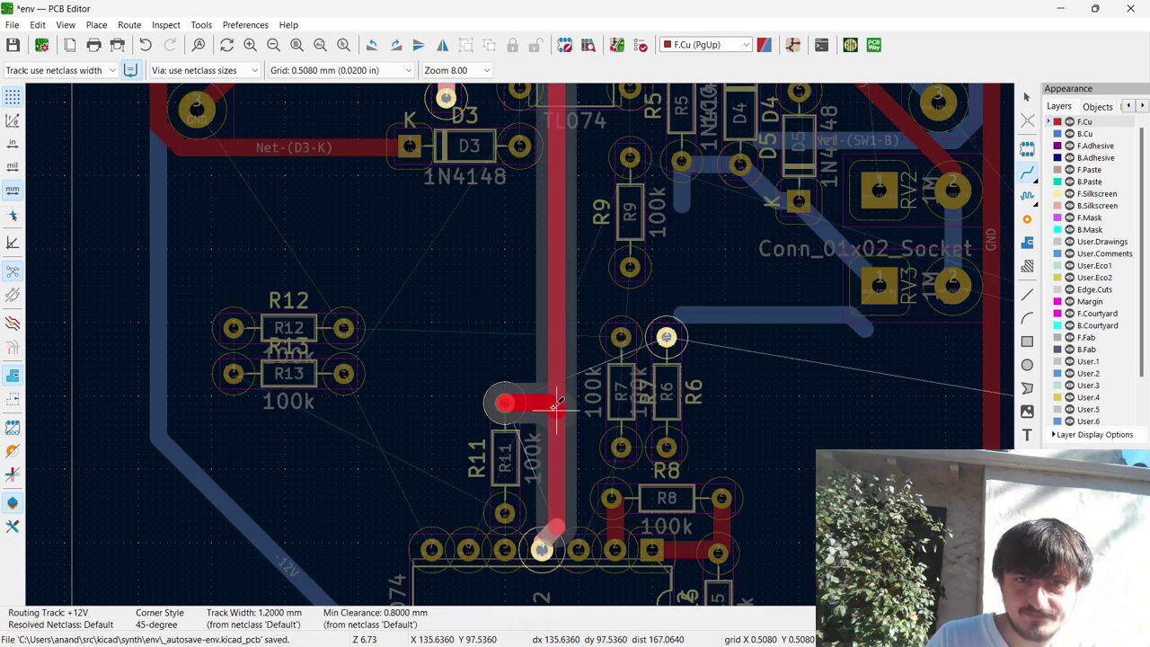
scroll(557, 404, down, 2)
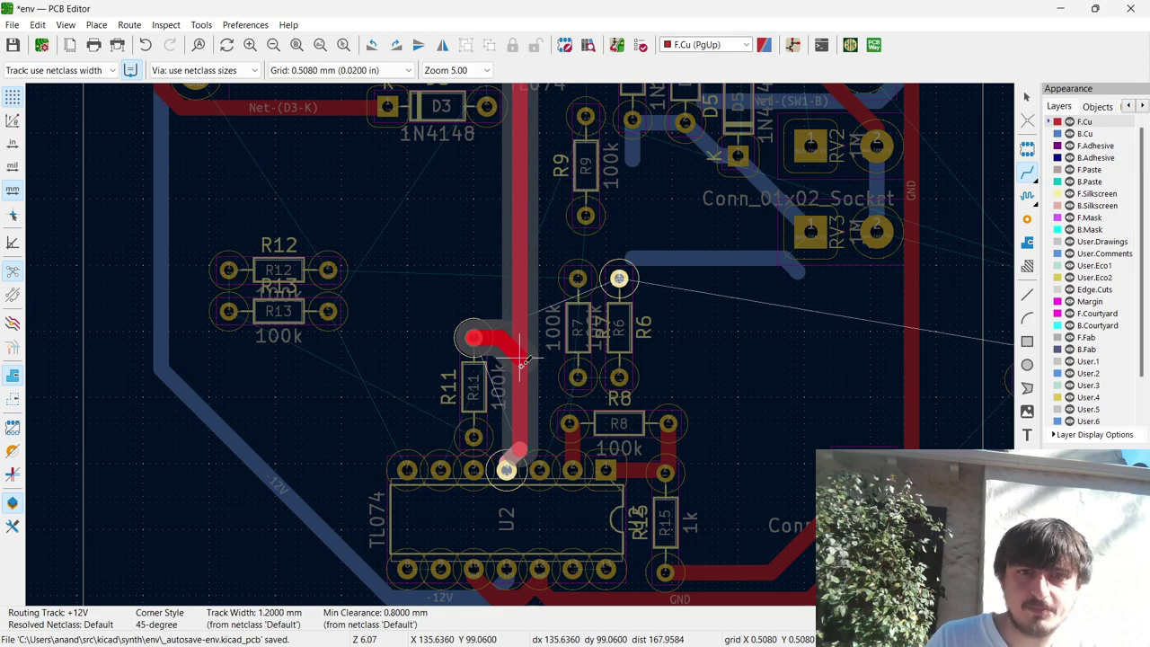
key(Escape)
click(473, 437)
key(Escape)
click(474, 337)
click(516, 334)
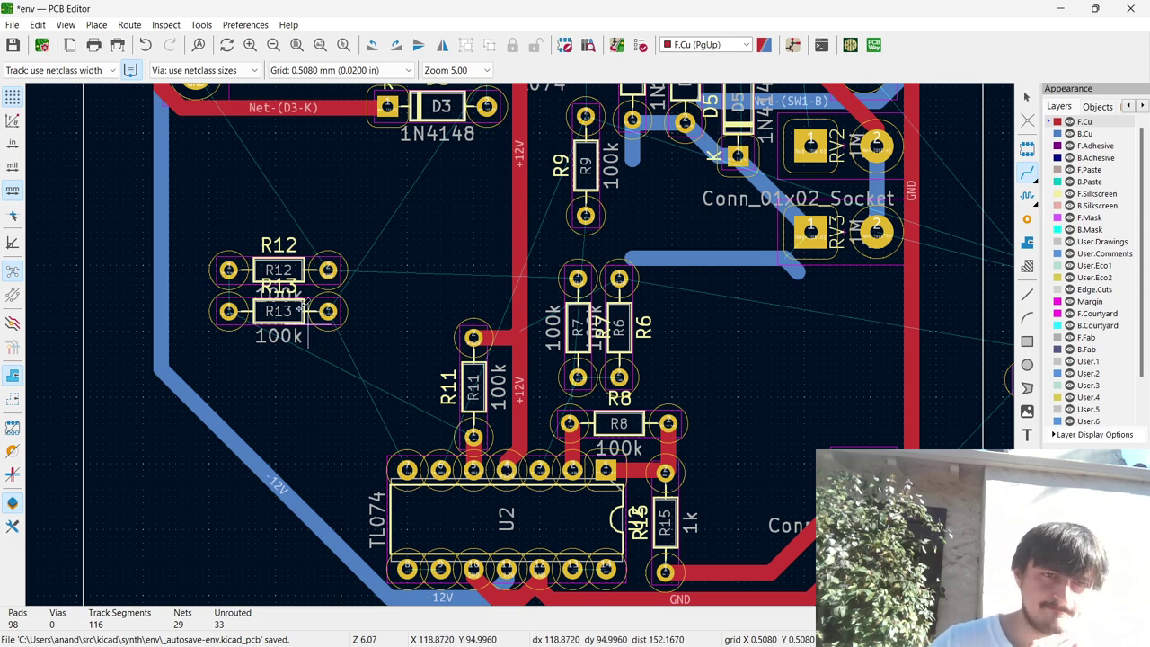
Start routing Net-(D6-A) on F.Cu from pin 7 of U2, leaving a partial track running up between R12 and the +12V track.
click(311, 275)
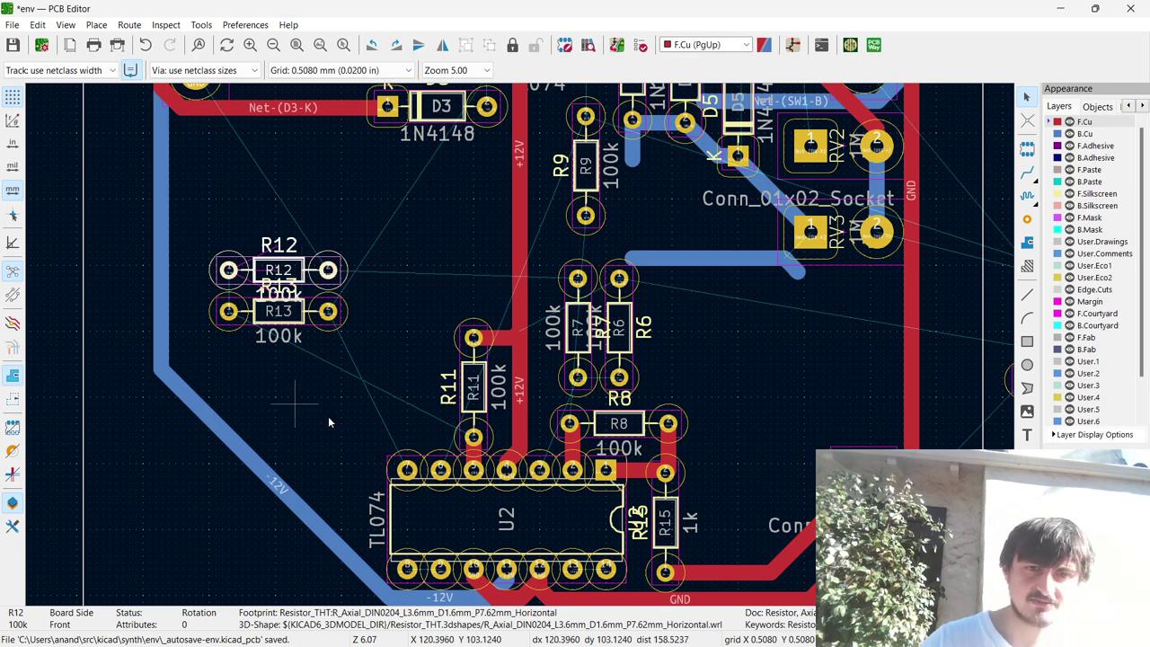
key(x)
scroll(420, 310, down, 1)
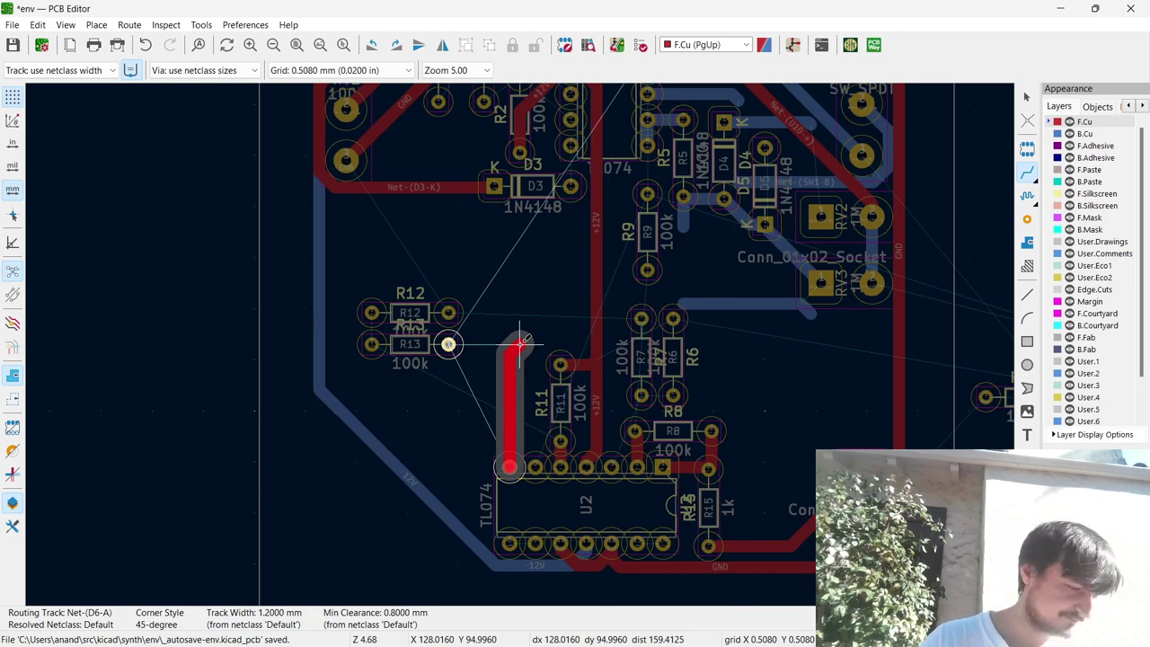
scroll(521, 342, down, 1)
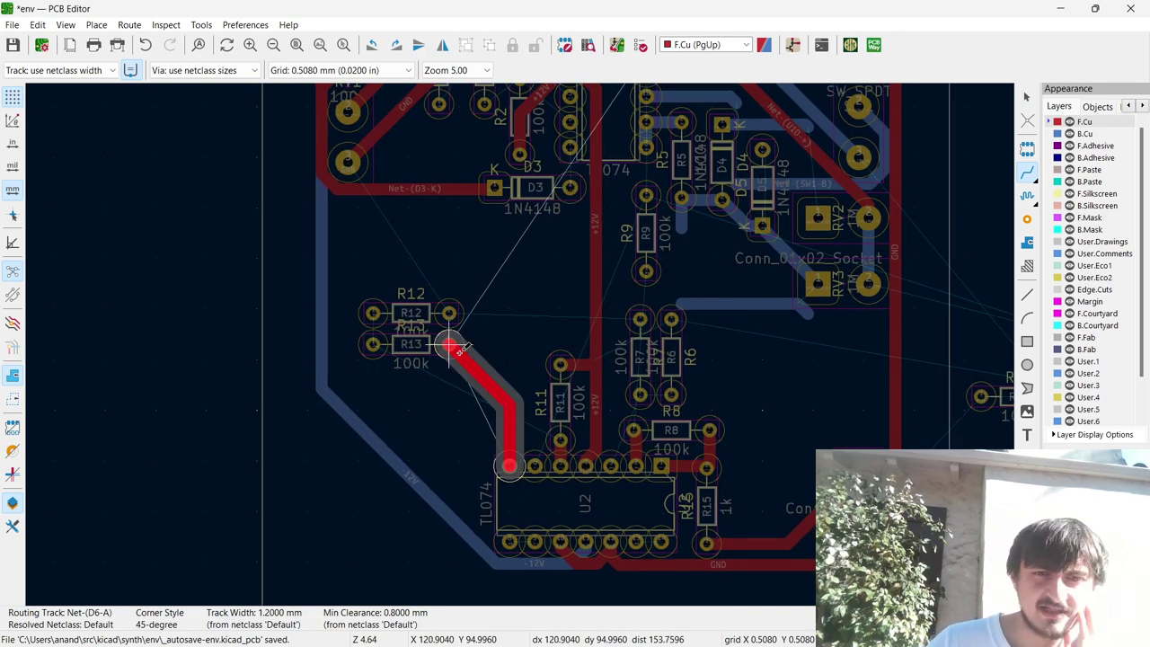
scroll(449, 344, up, 2)
scroll(522, 342, down, 1)
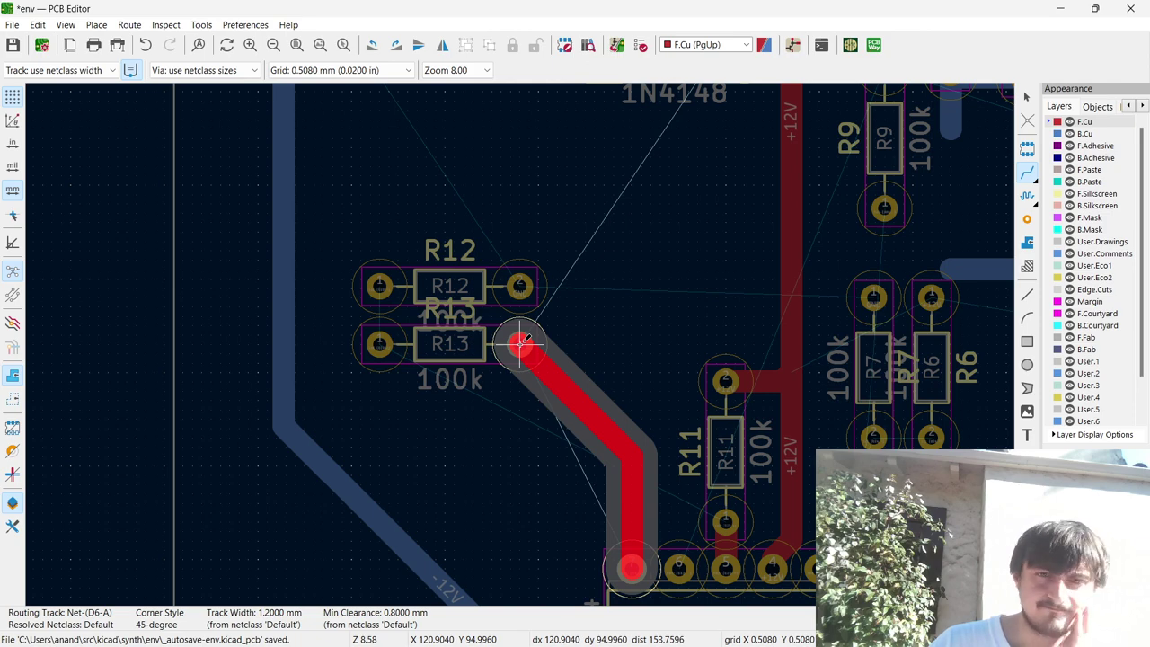
scroll(521, 342, down, 6)
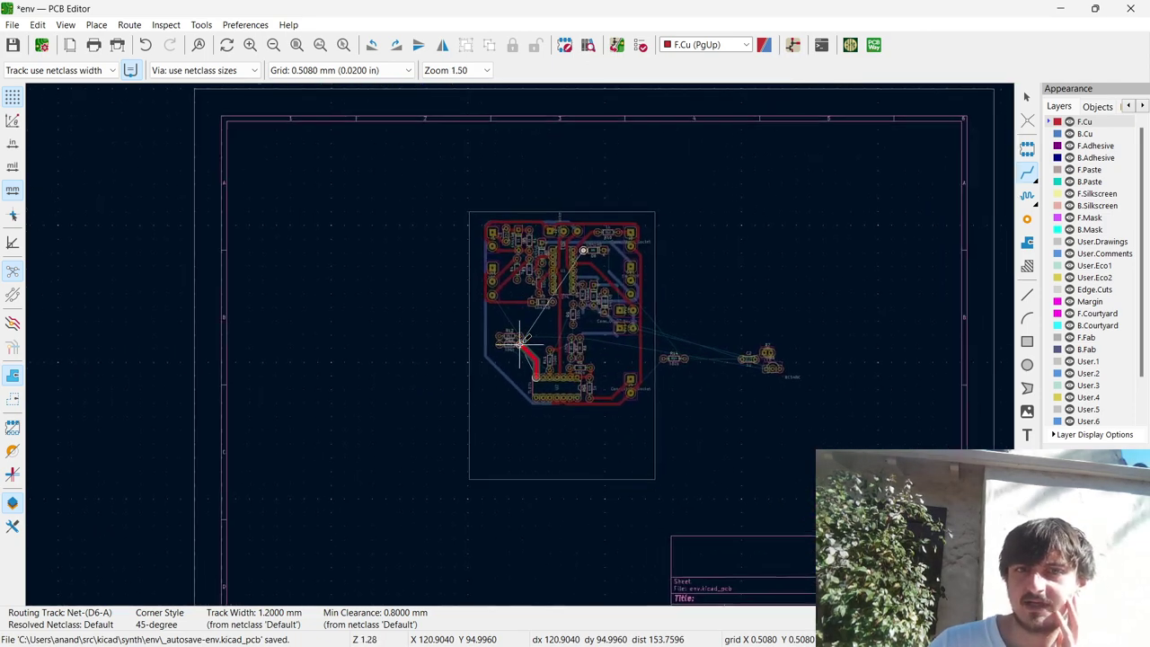
scroll(521, 342, up, 2)
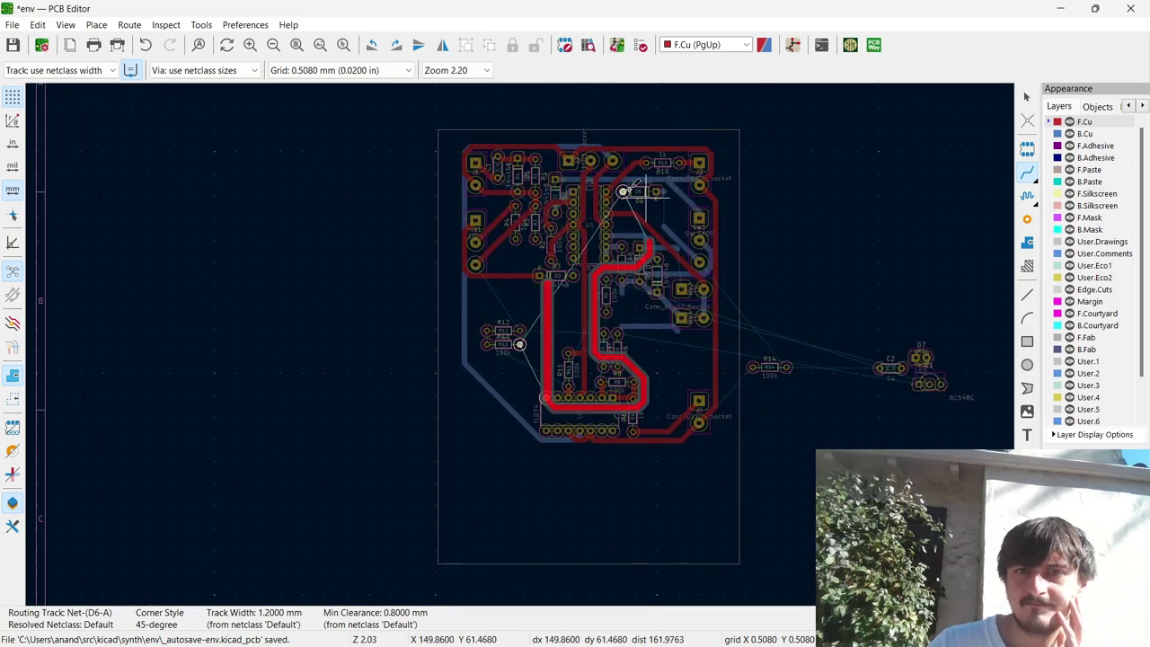
scroll(624, 188, up, 4)
scroll(405, 483, down, 4)
scroll(519, 342, down, 1)
key(Escape)
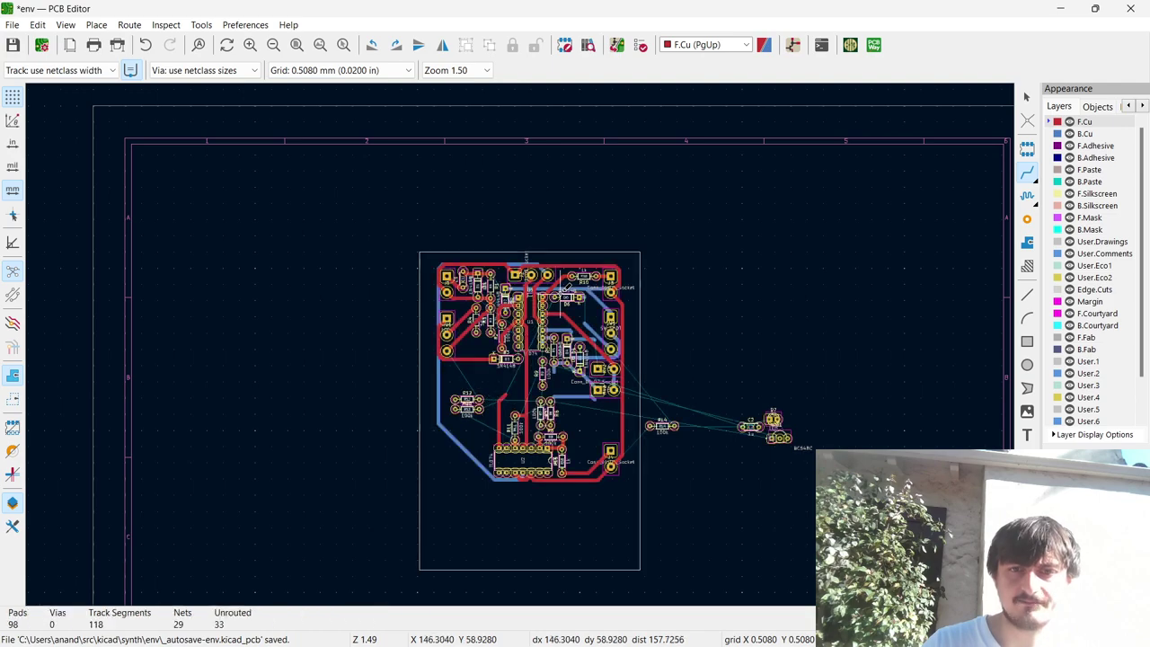
Select J3, R10 and their nearby tracks, and shift them together slightly to the left and up.
scroll(568, 305, up, 3)
click(516, 297)
key(x)
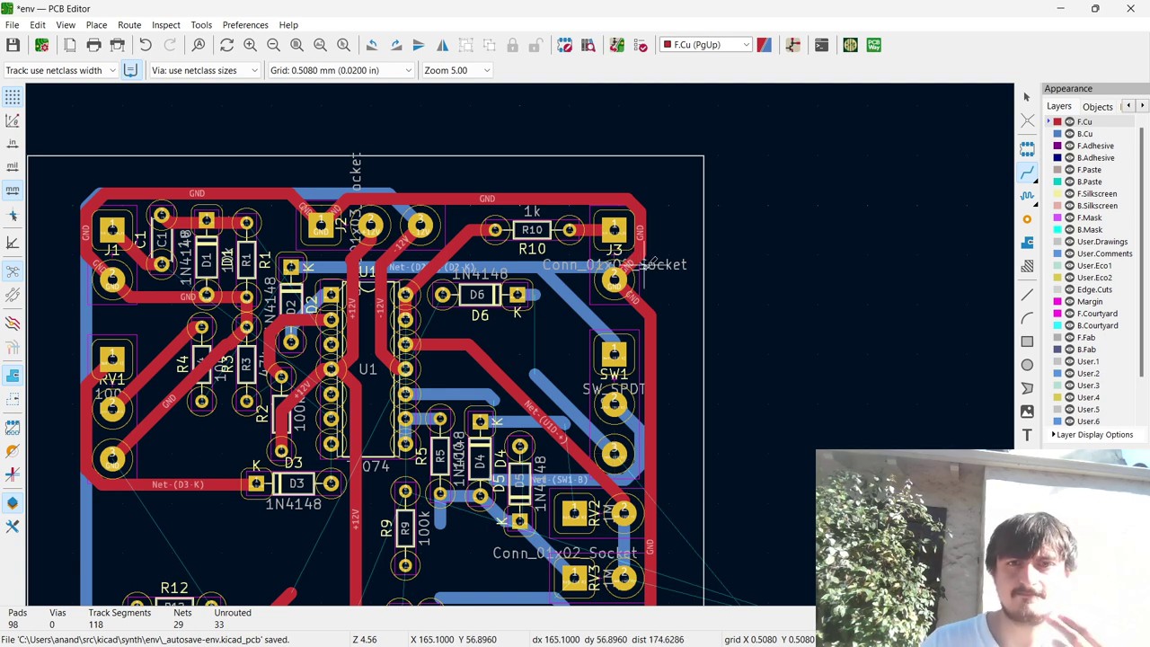
key(Escape)
drag(661, 278, 521, 216)
key(m)
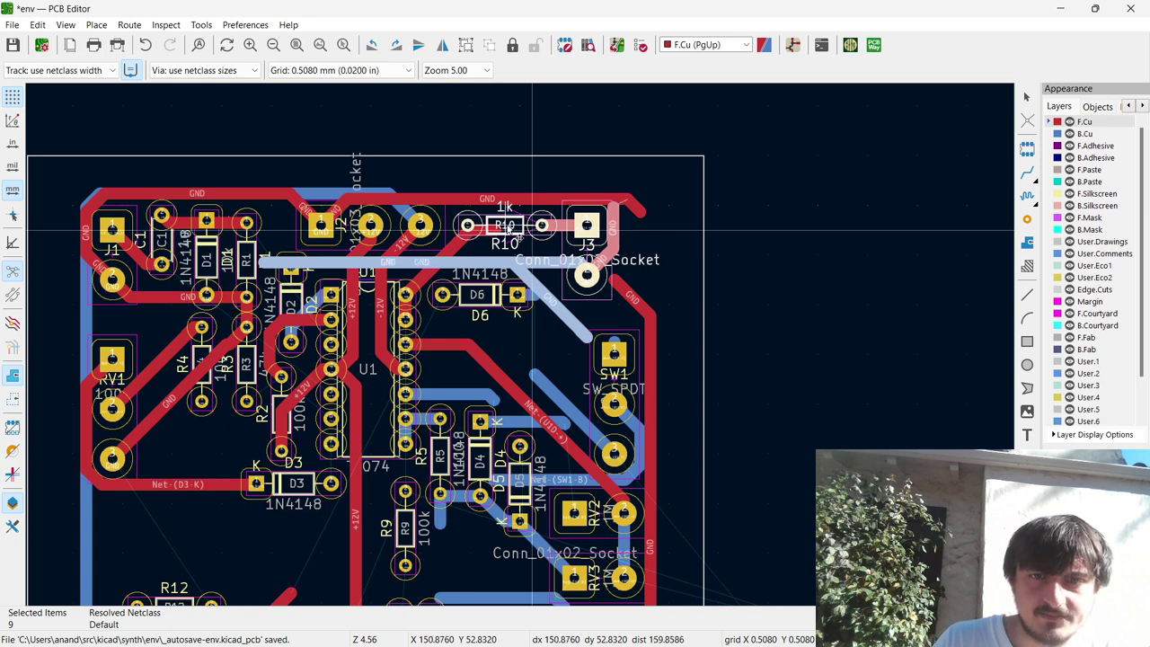
click(507, 228)
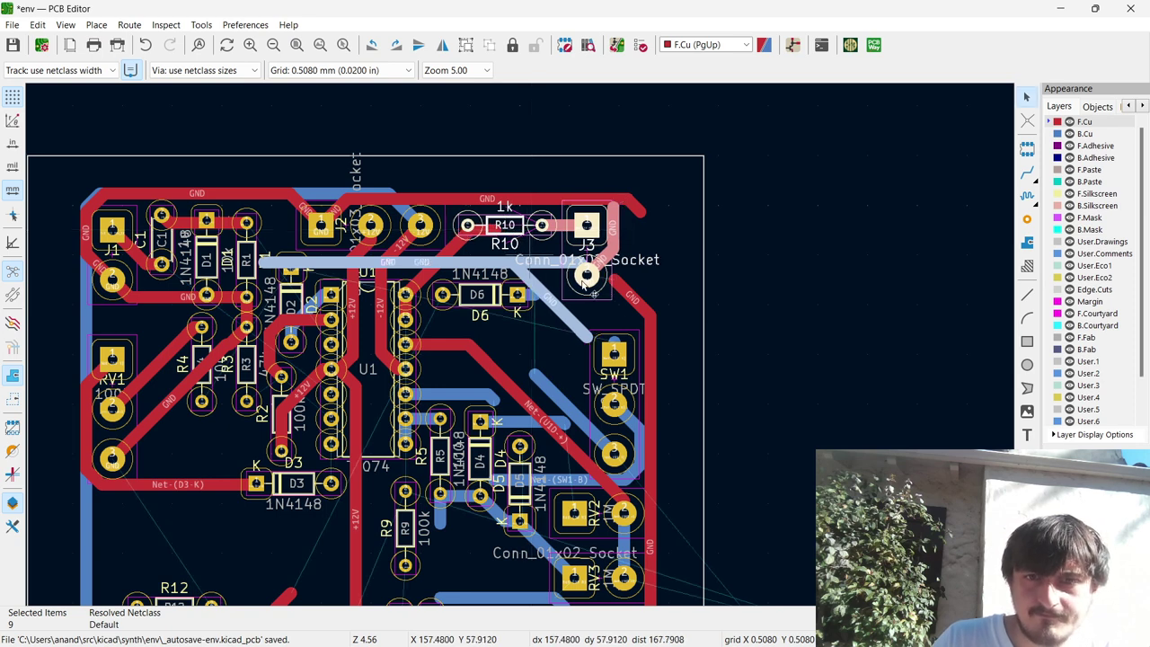
Move SW1 slightly right and up, toward the vertical GND track.
click(638, 353)
key(m)
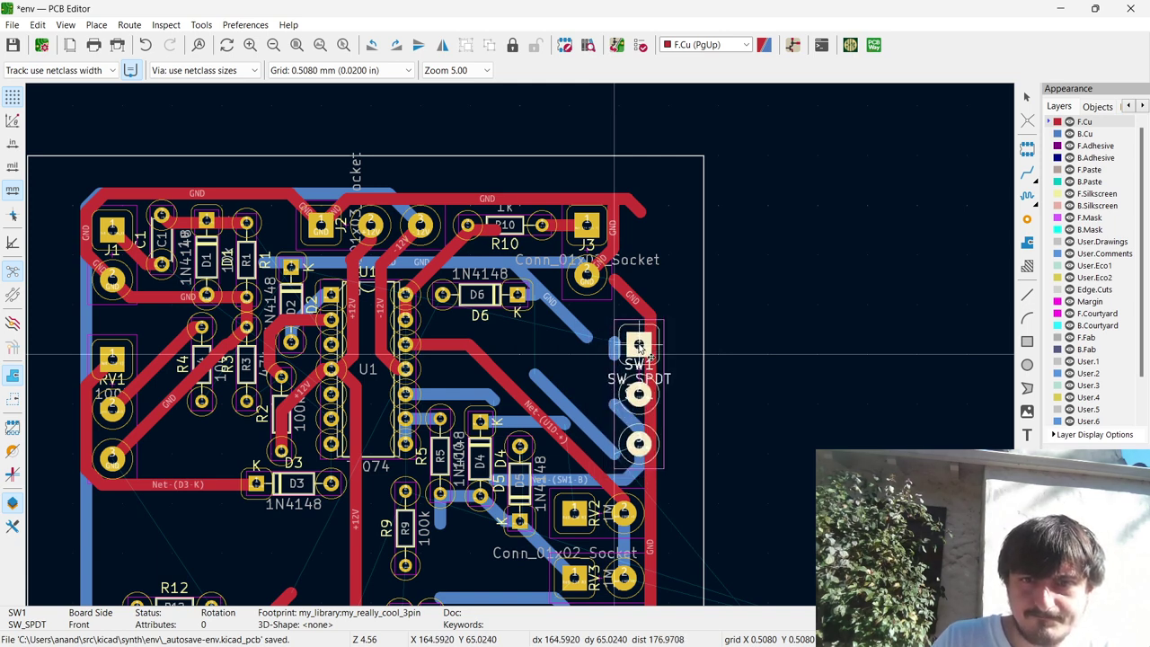
click(639, 347)
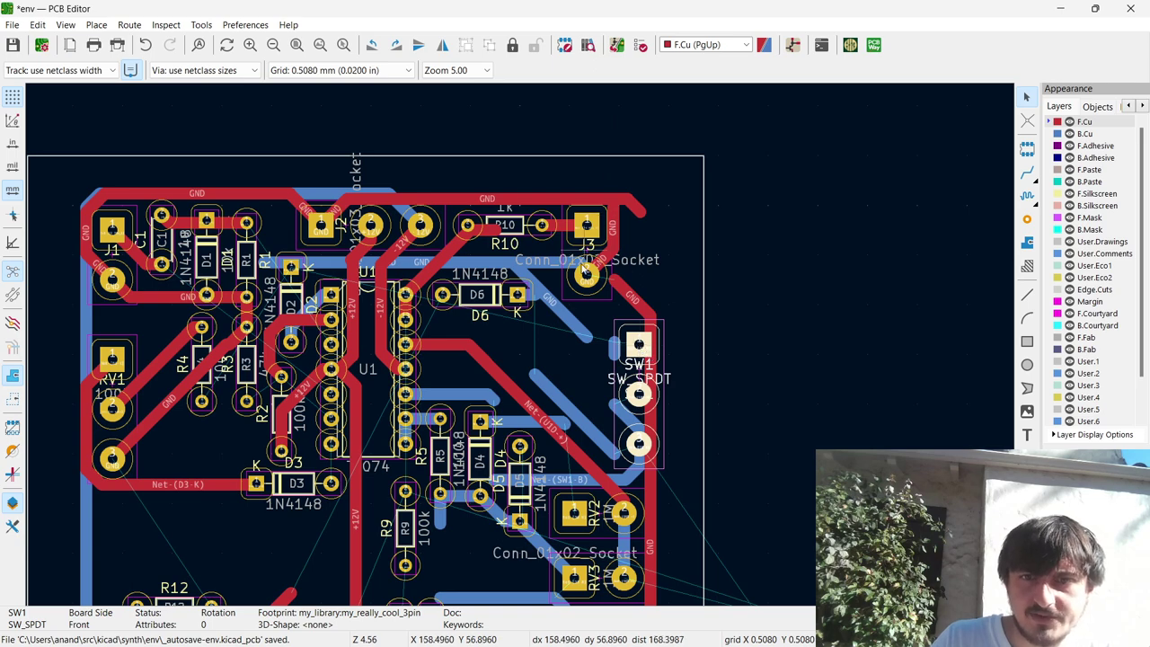
Delete the vertical GND track along the right side of the board between J3 and J4.
scroll(562, 334, down, 5)
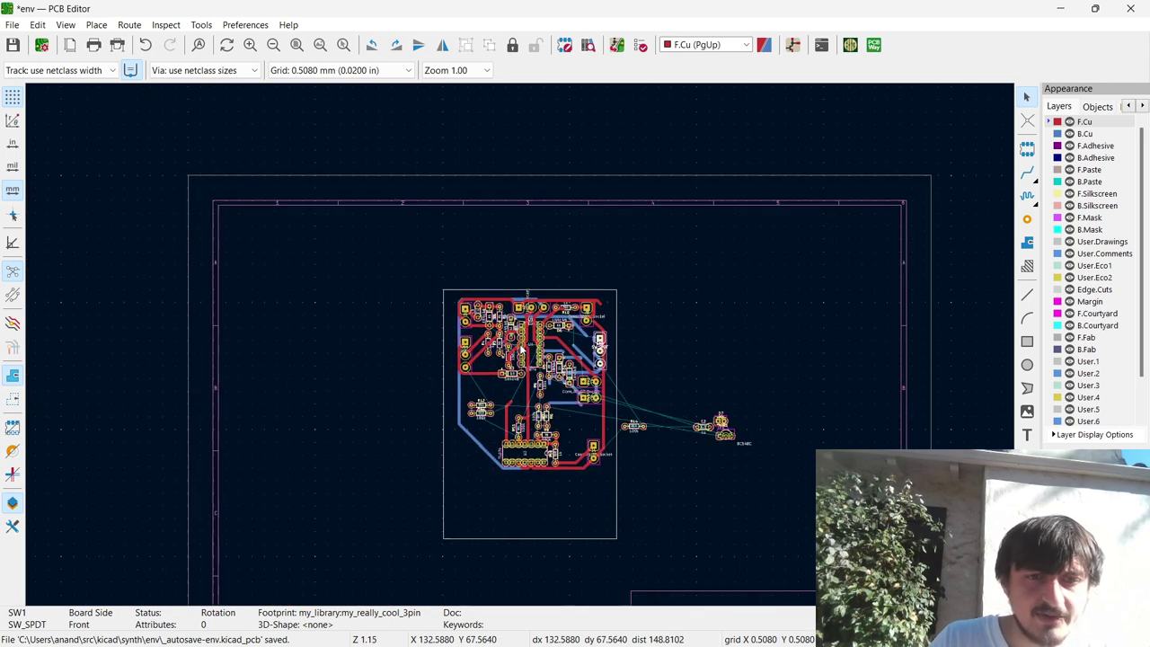
scroll(497, 520, up, 4)
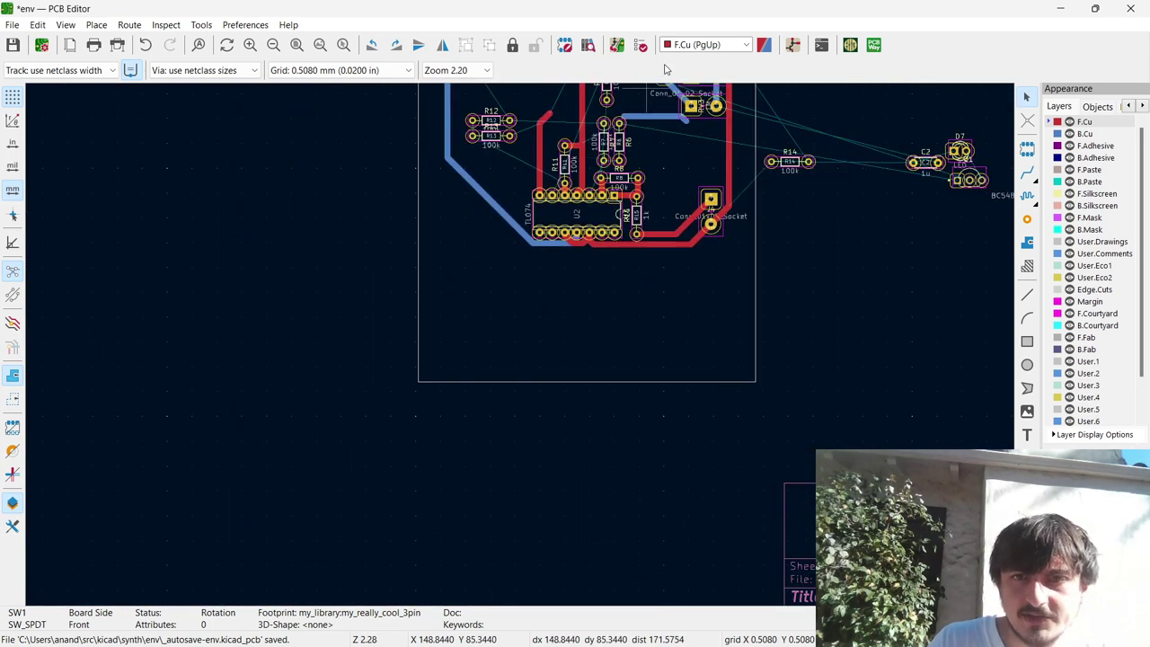
scroll(661, 90, up, 4)
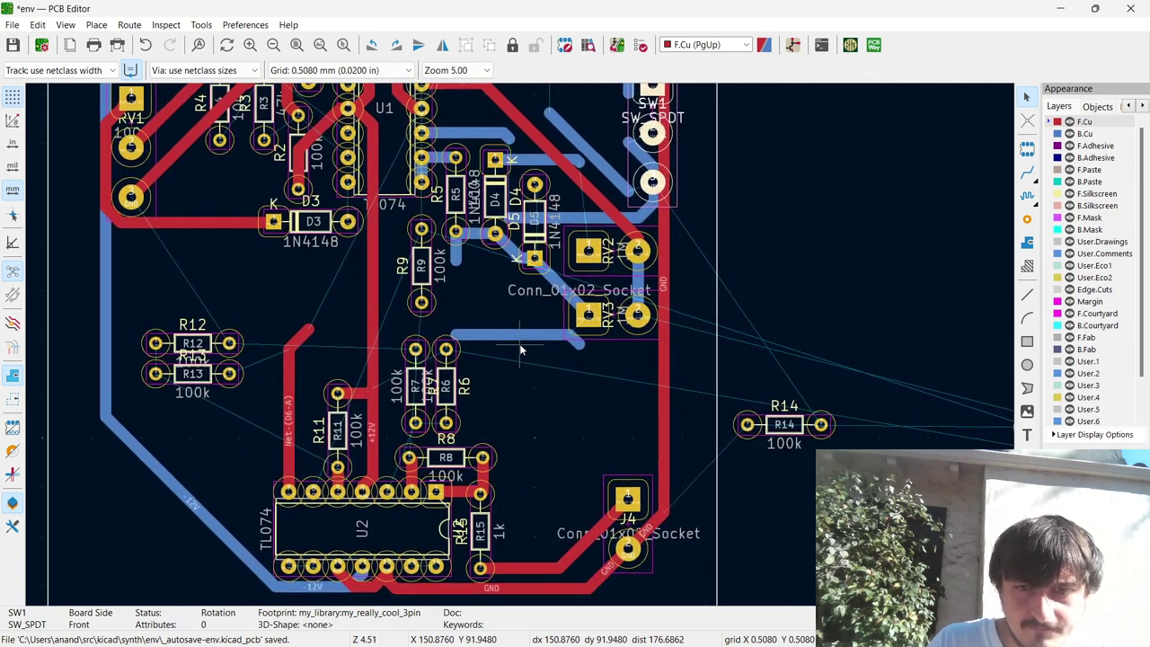
click(520, 346)
click(663, 395)
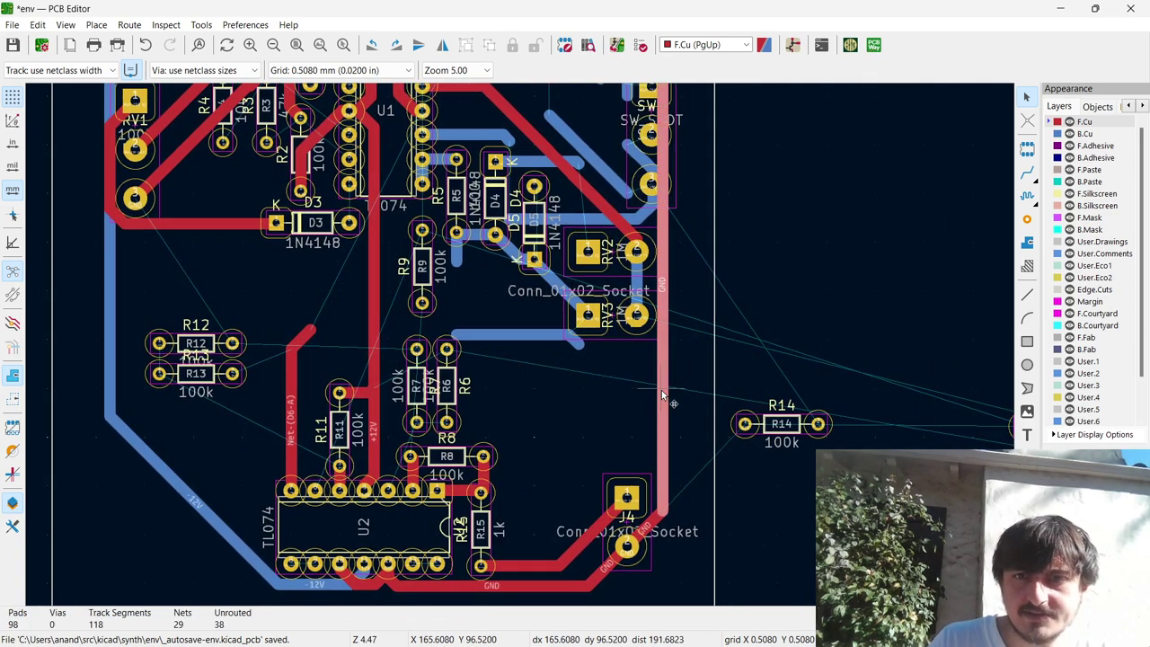
key(u)
key(Delete)
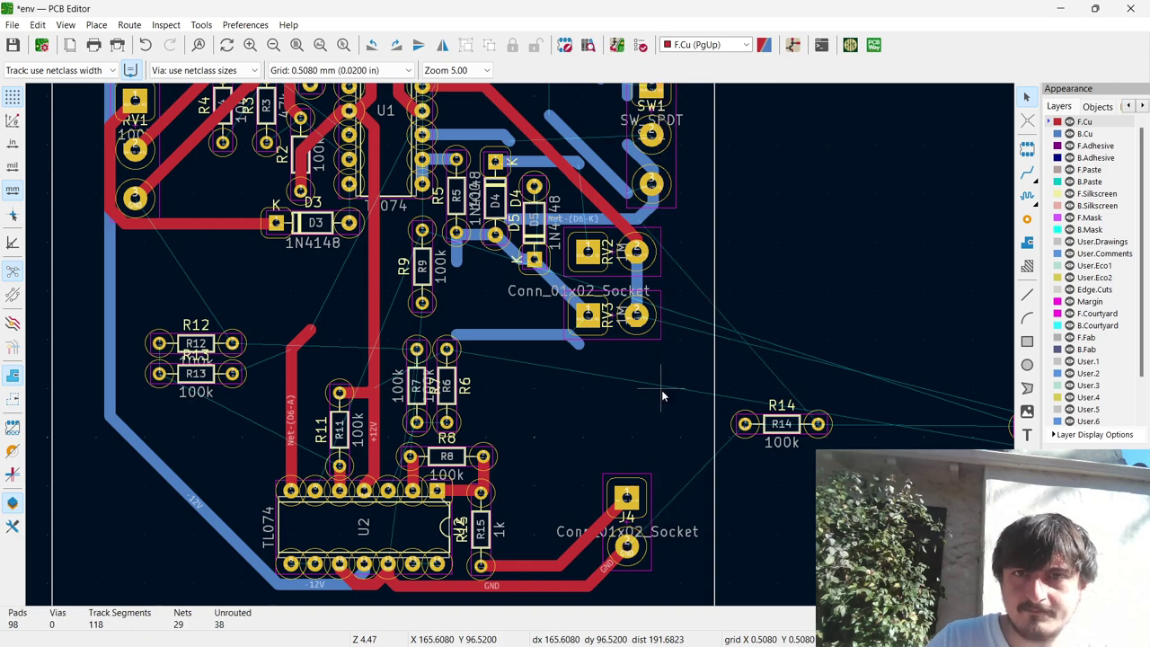
Route a GND track on F.Cu from RV1's pin 3 around the left side of the board to pin 10 of U2.
scroll(661, 393, down, 3)
scroll(519, 349, down, 3)
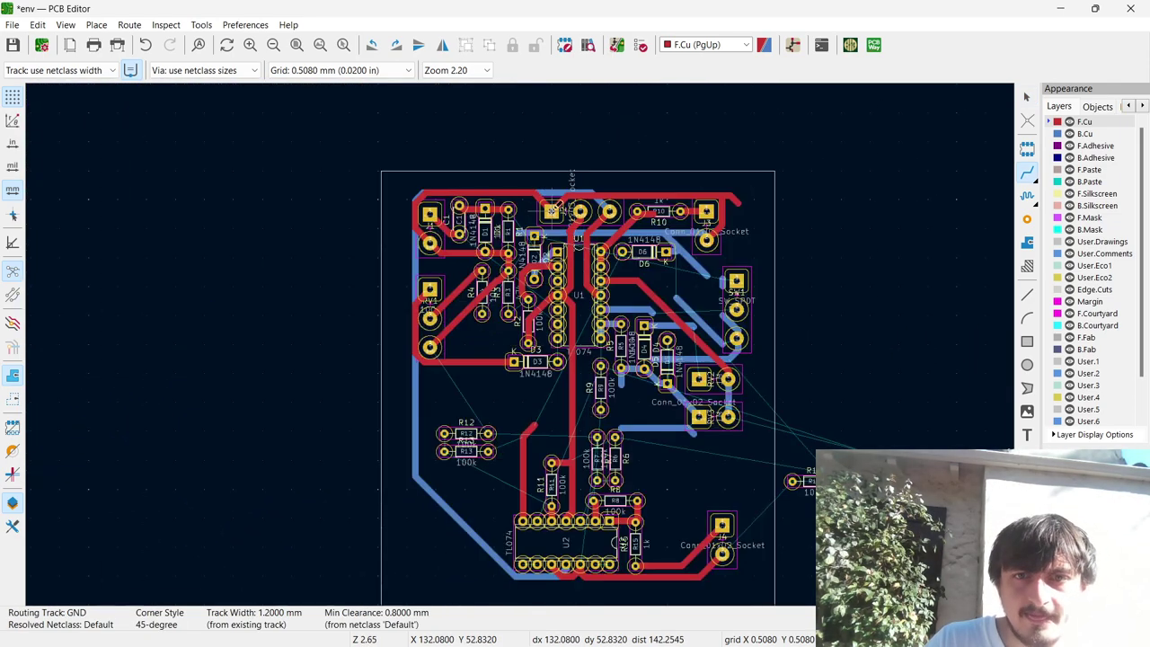
key(x)
click(429, 282)
click(429, 347)
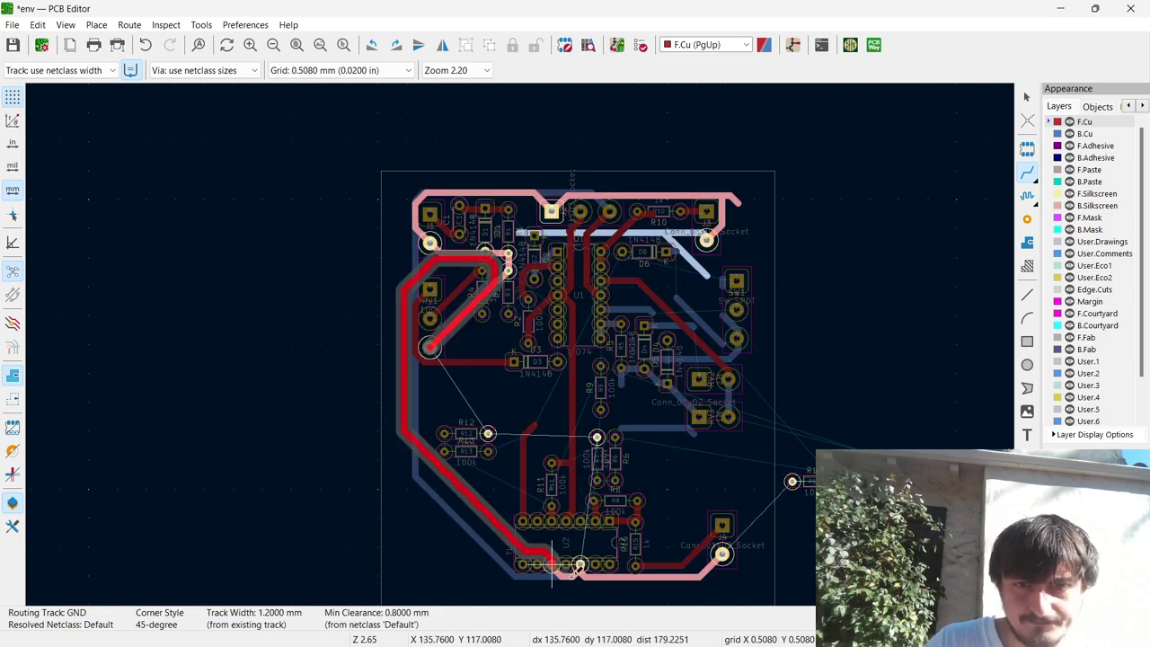
scroll(556, 563, up, 5)
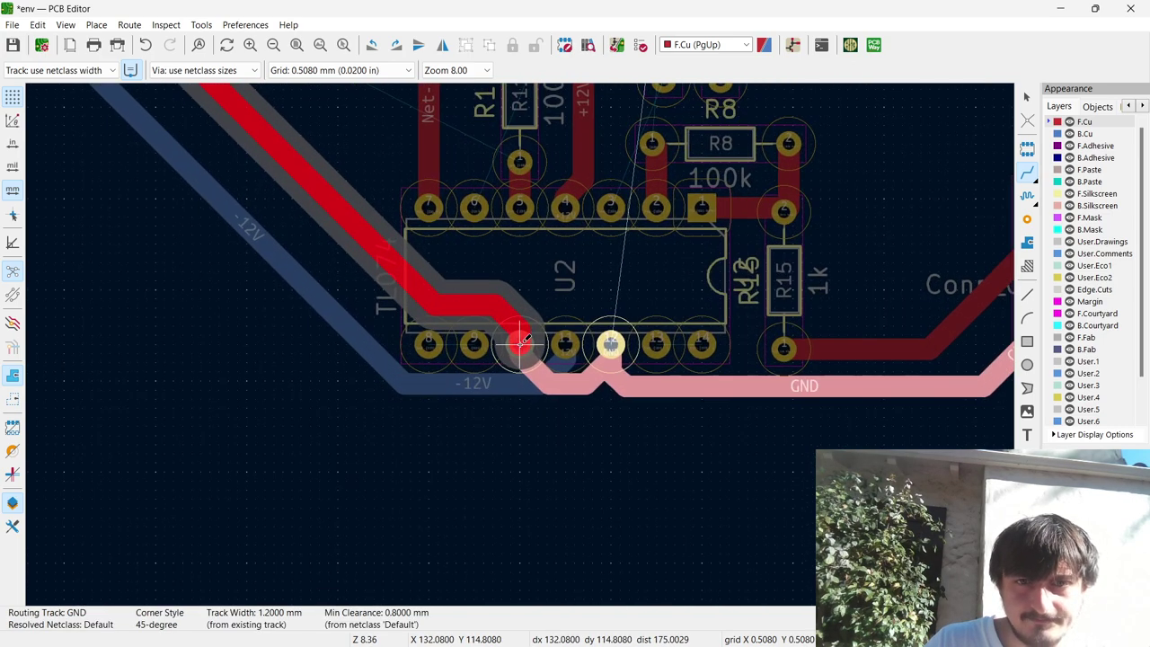
click(519, 342)
scroll(519, 340, down, 5)
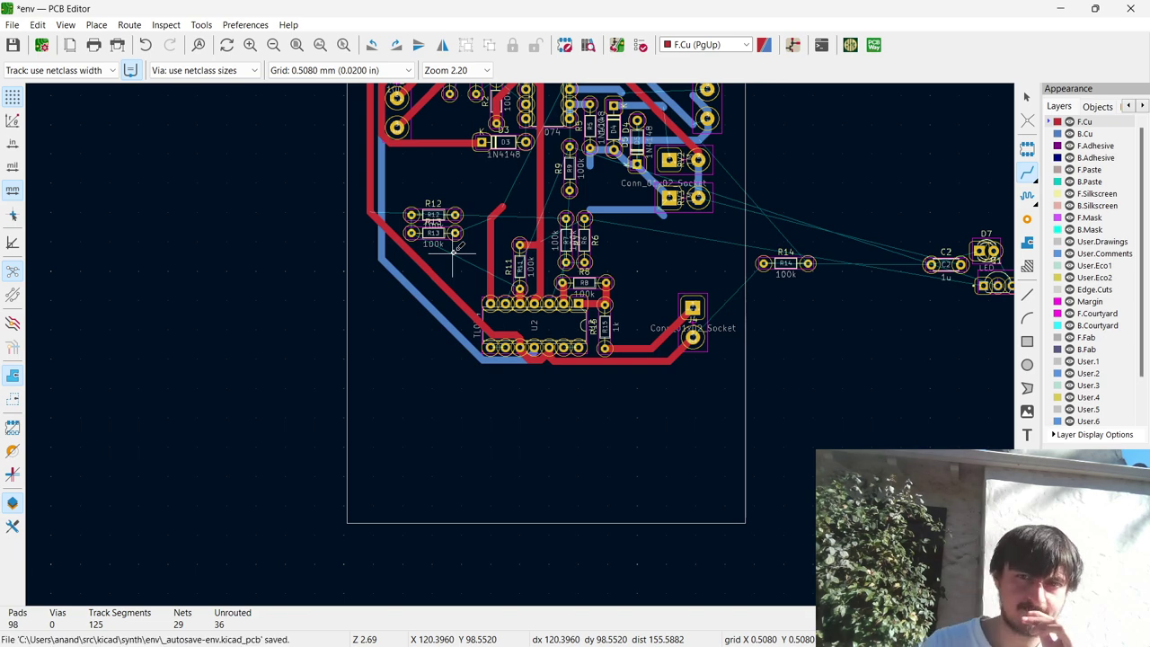
key(super+Tab)
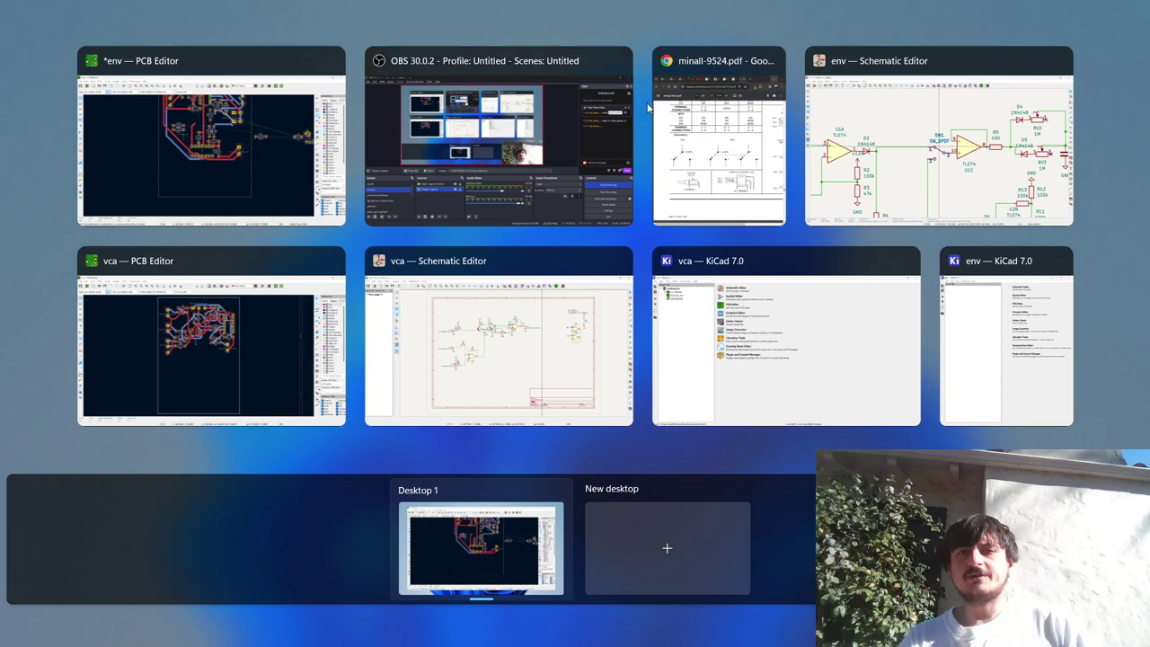
click(310, 211)
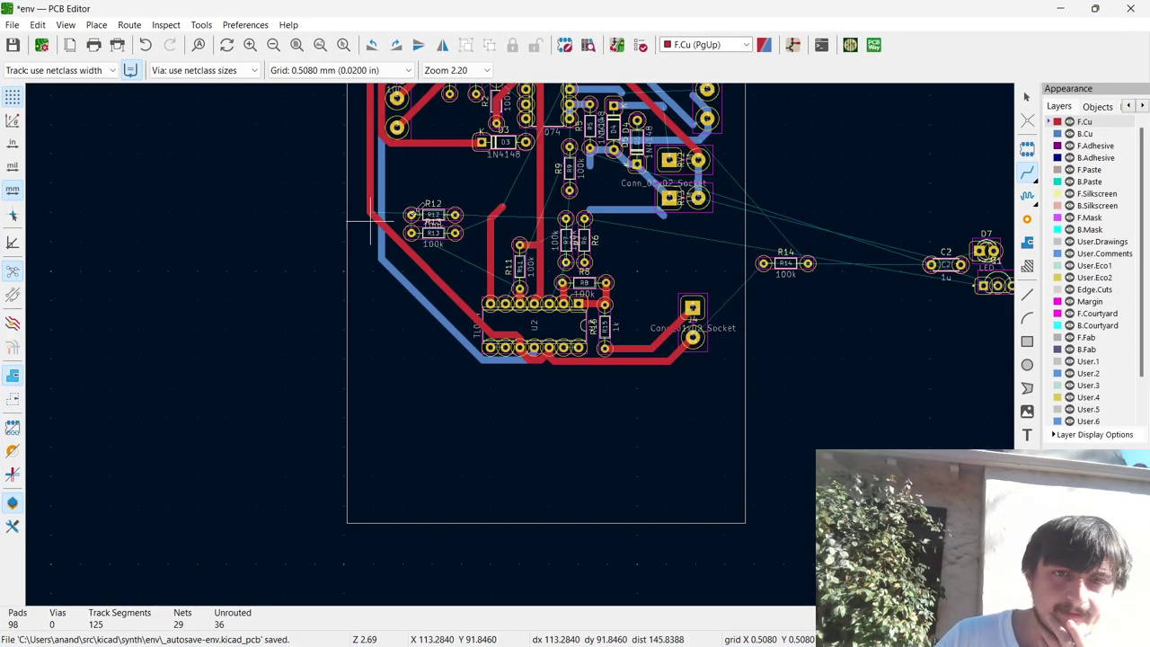
scroll(521, 339, up, 5)
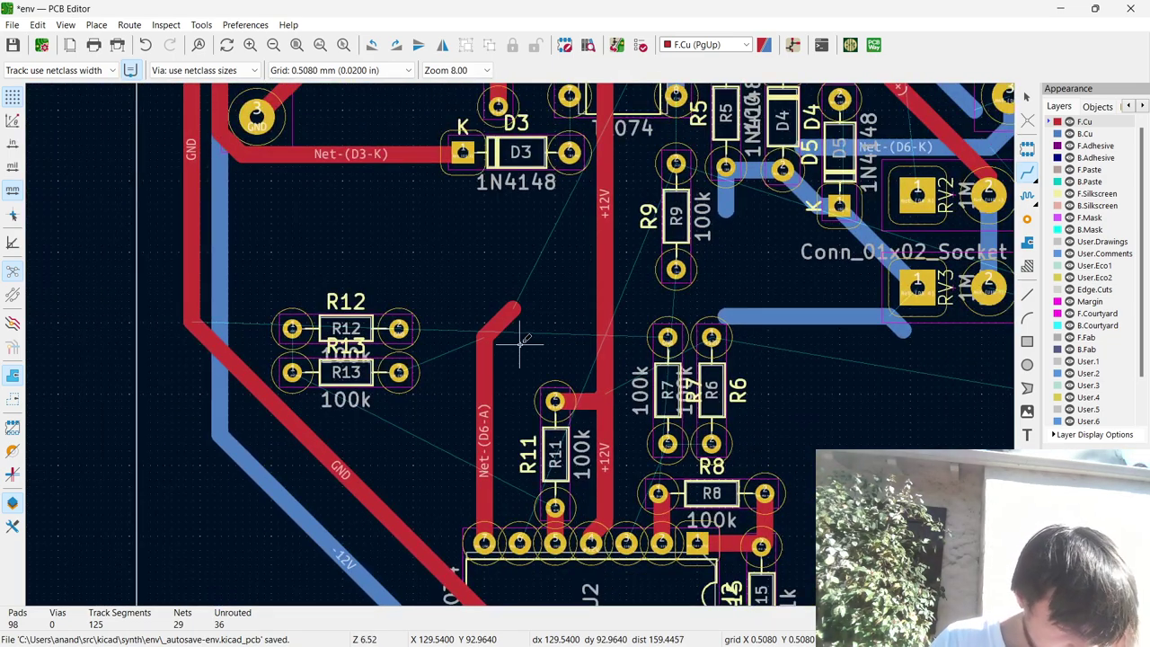
Move diode D6 from beside U1 to the free area between R12 and the +12V track, below D3.
scroll(709, 223, down, 5)
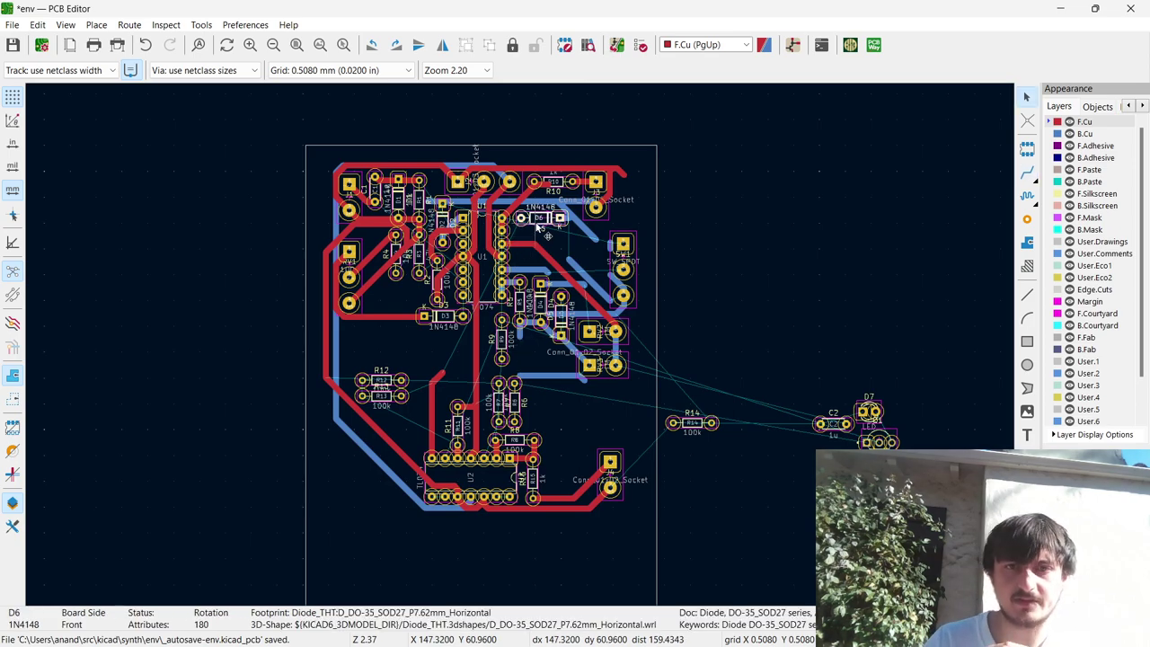
drag(539, 218, 388, 451)
scroll(388, 453, up, 5)
drag(534, 347, 634, 286)
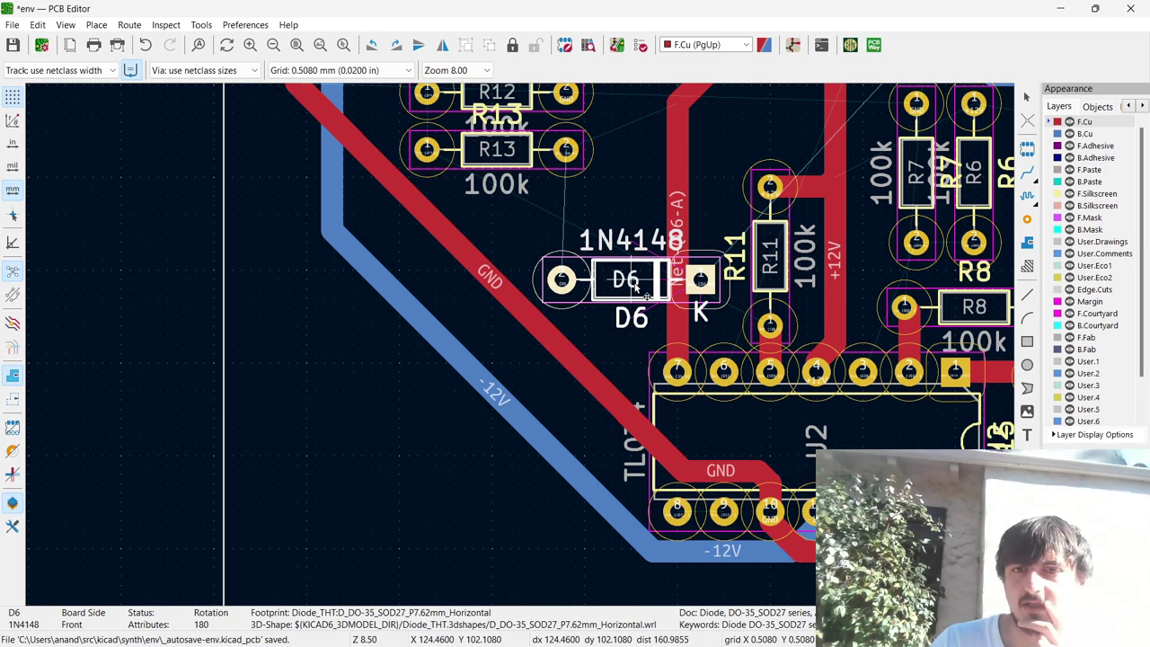
drag(634, 285, 652, 202)
scroll(519, 350, down, 2)
Delete the partial Net-(D6-A) track running up from pin 7 of U2.
drag(483, 449, 522, 361)
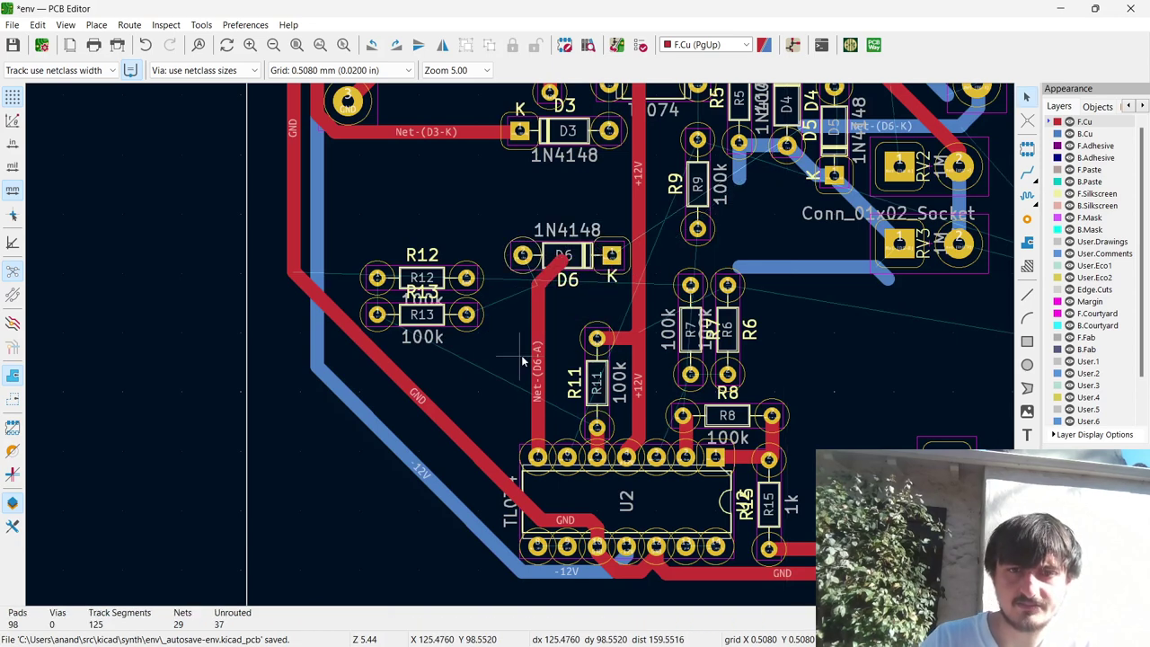
click(534, 361)
key(u)
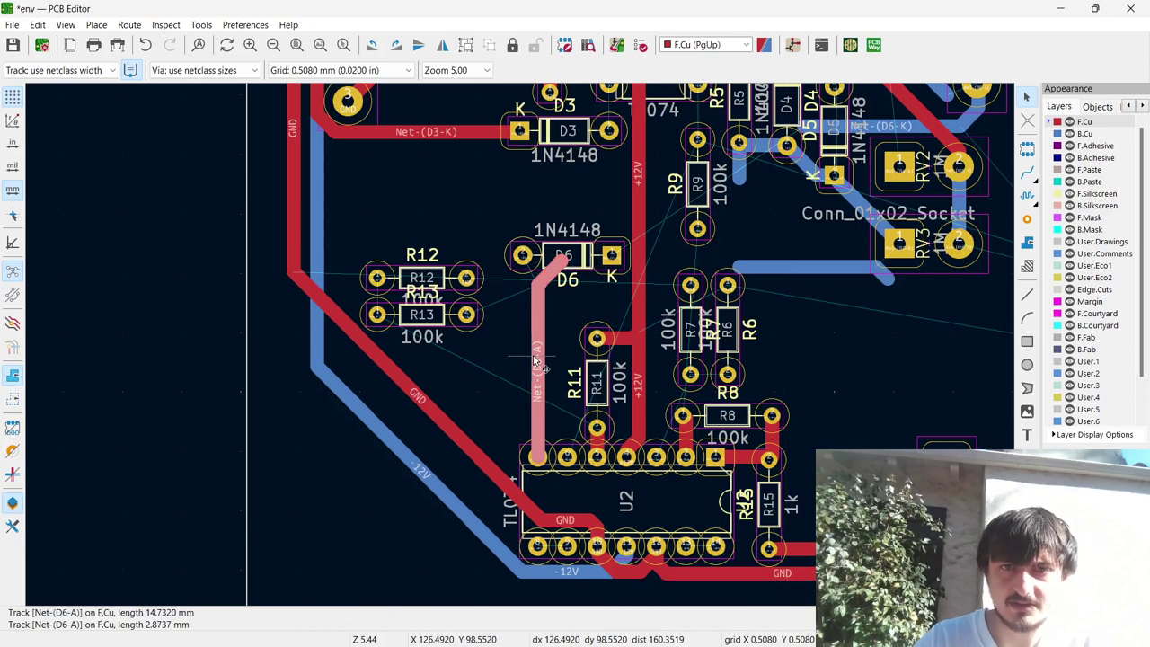
key(Delete)
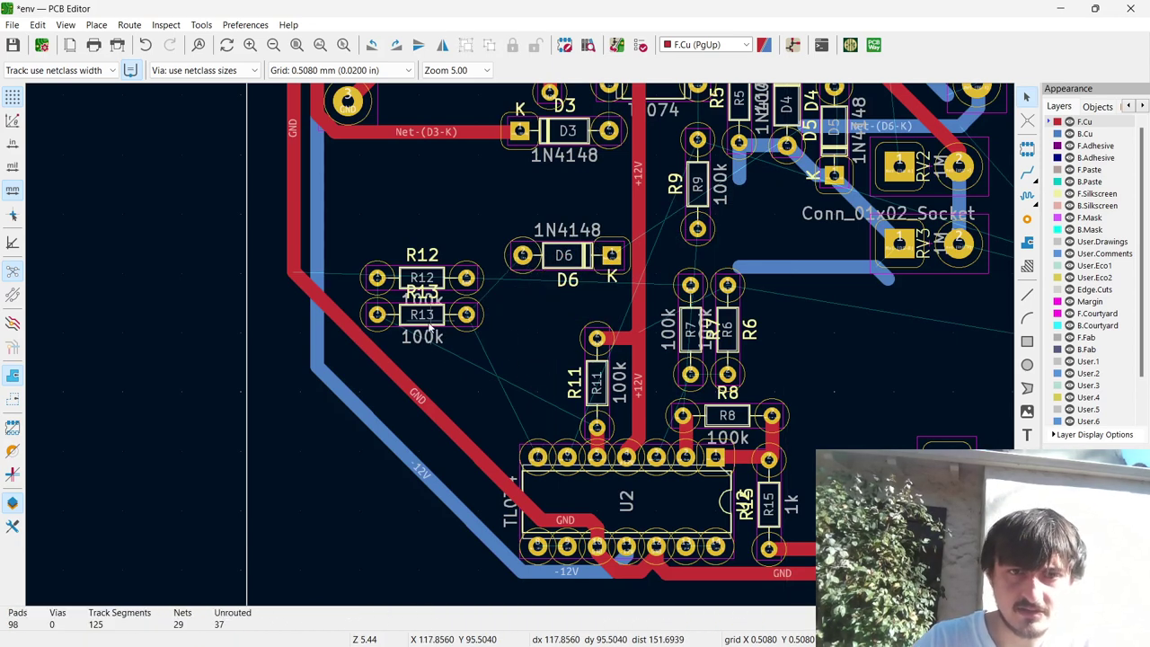
Move R13 to just above pin 7 of U2, left of R11, and rotate it to 180 degrees.
click(431, 330)
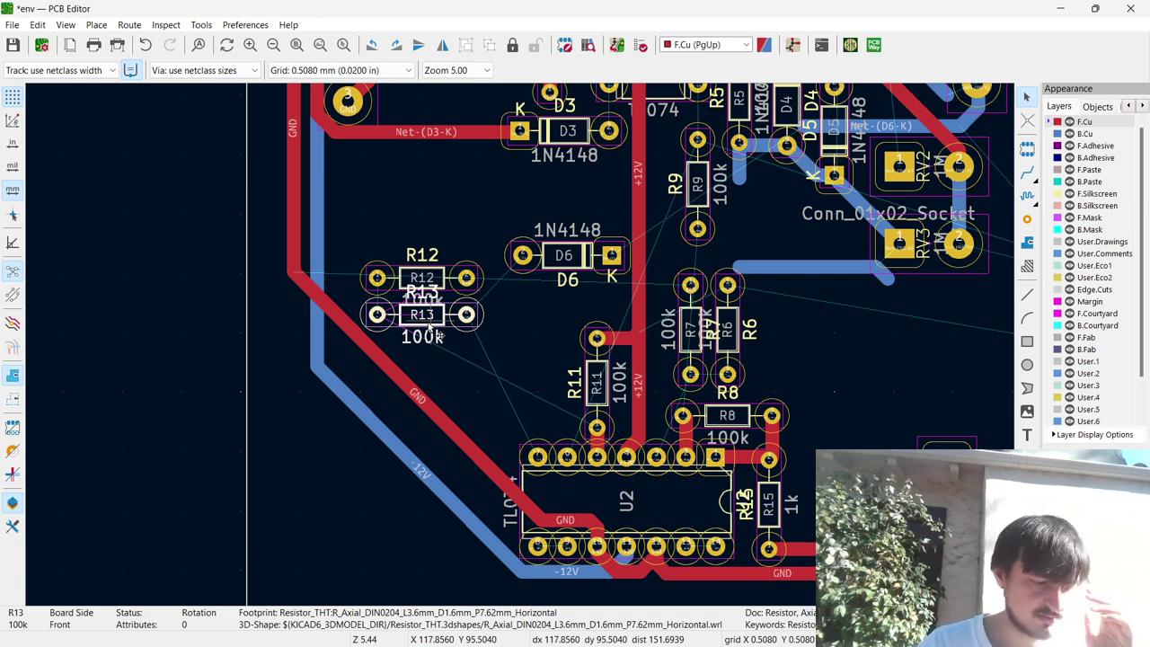
drag(430, 330, 520, 383)
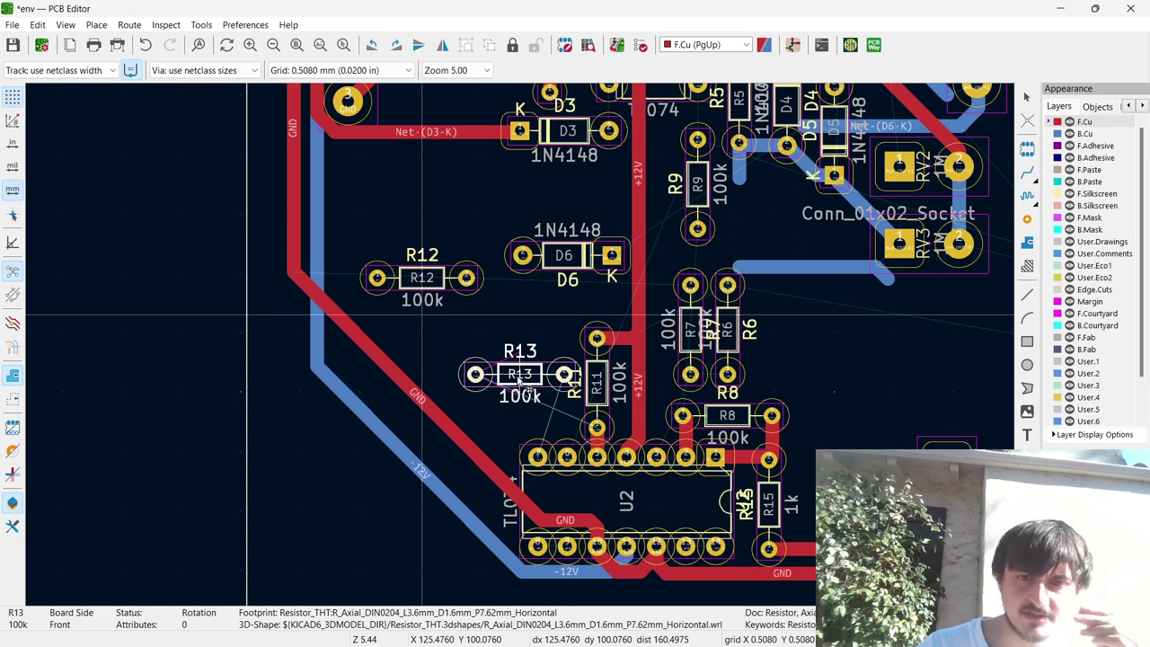
key(r)
drag(520, 384, 520, 418)
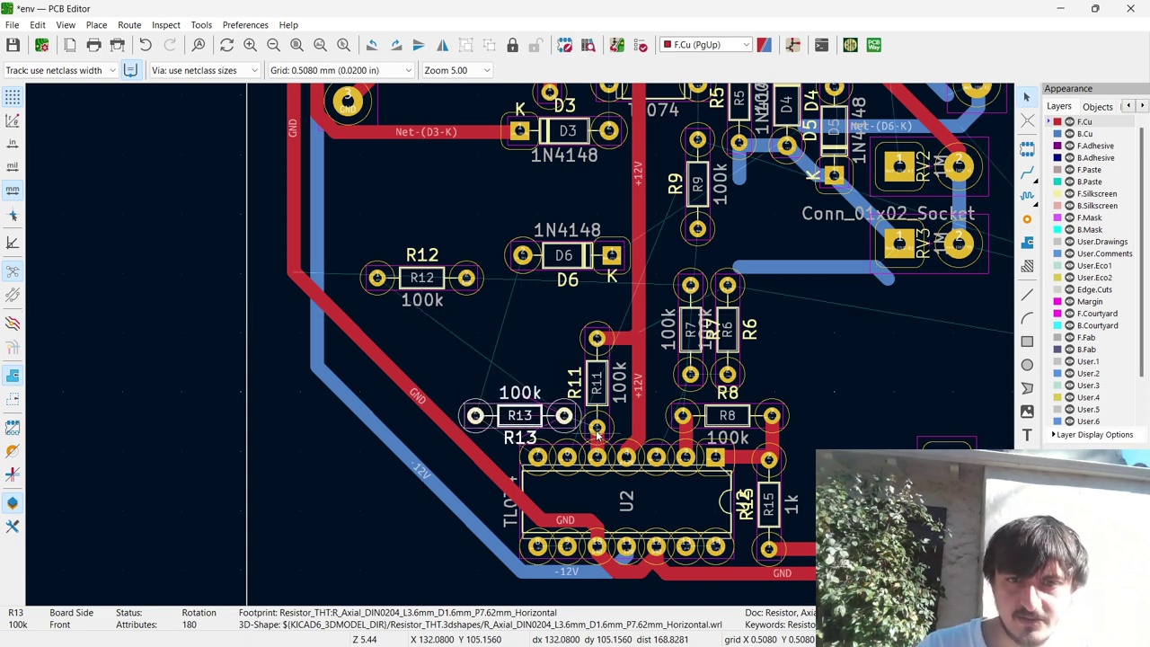
Route R13's right pad to R11's lower pad and its left pad to pin 7 of U2 on F.Cu.
key(x)
key(Escape)
click(563, 415)
click(596, 427)
click(474, 415)
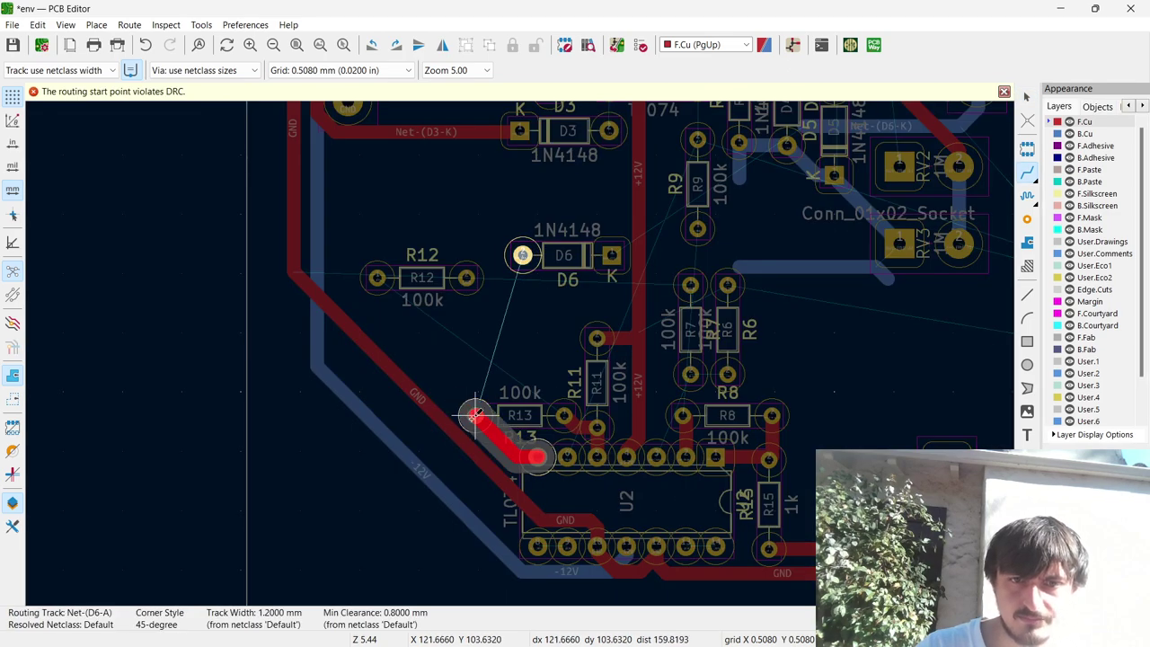
click(473, 422)
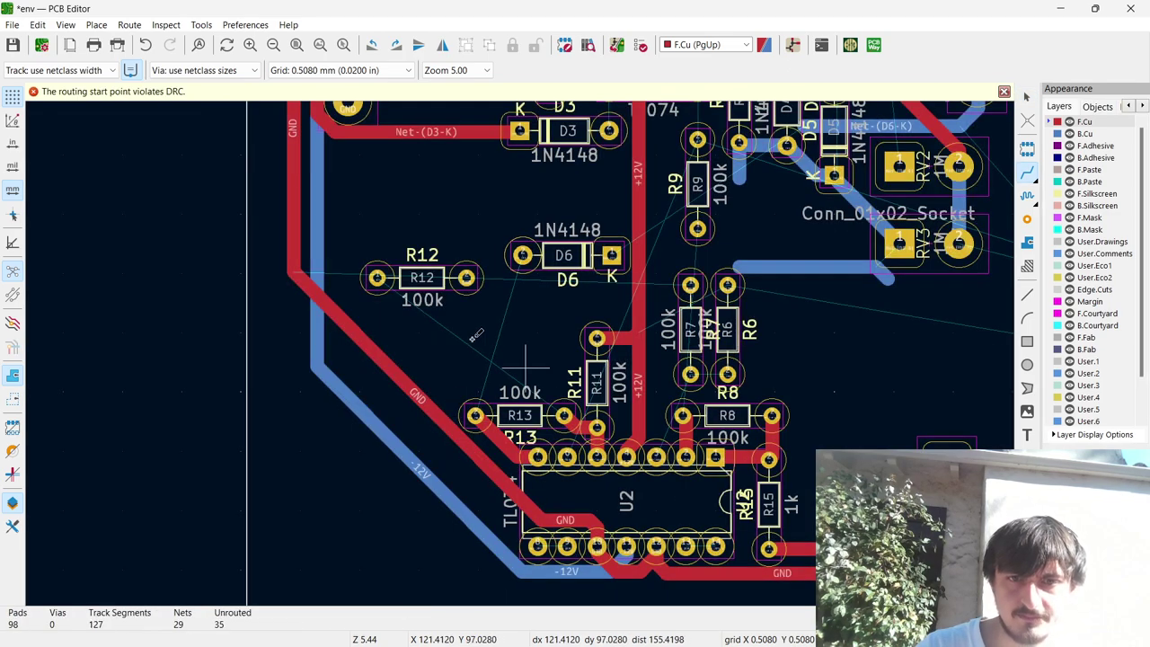
Move diode D6 down to sit directly above R13.
click(563, 256)
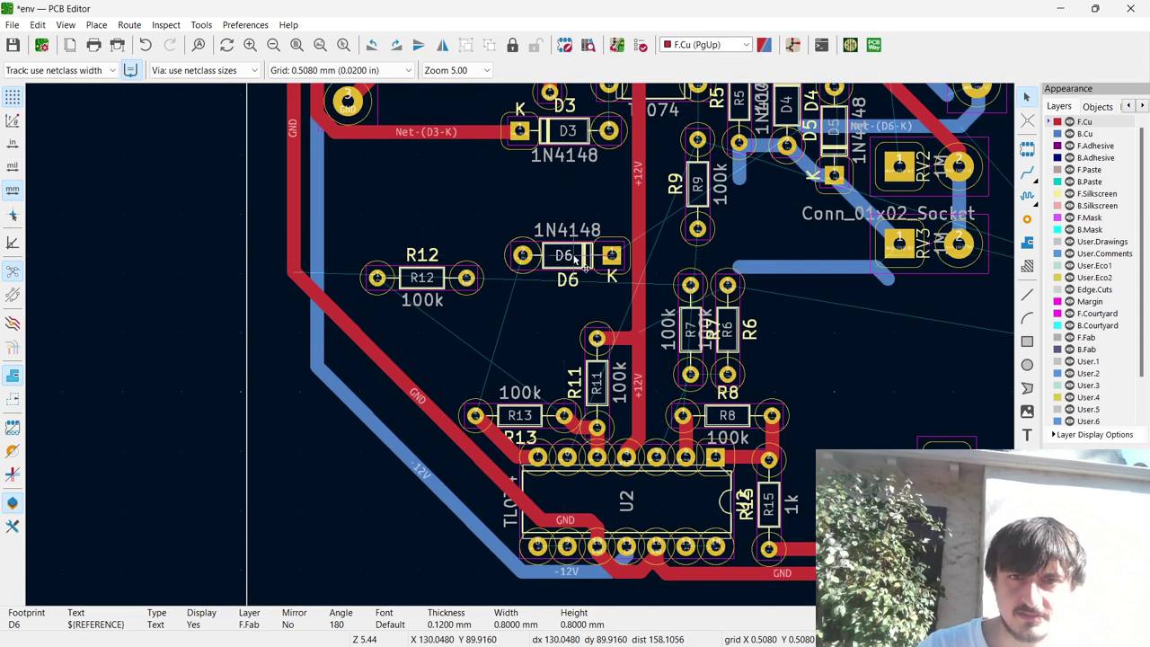
click(565, 259)
drag(564, 259, 513, 366)
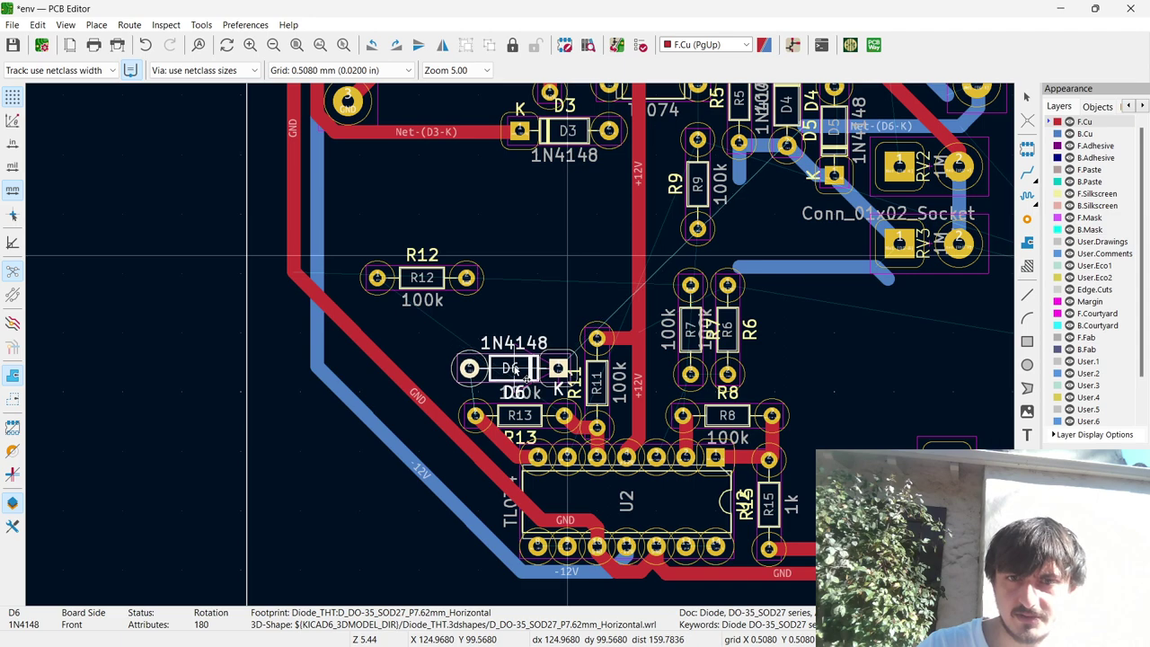
Try to route from D6's cathode on F.Cu, and make B.Cu the active layer.
key(x)
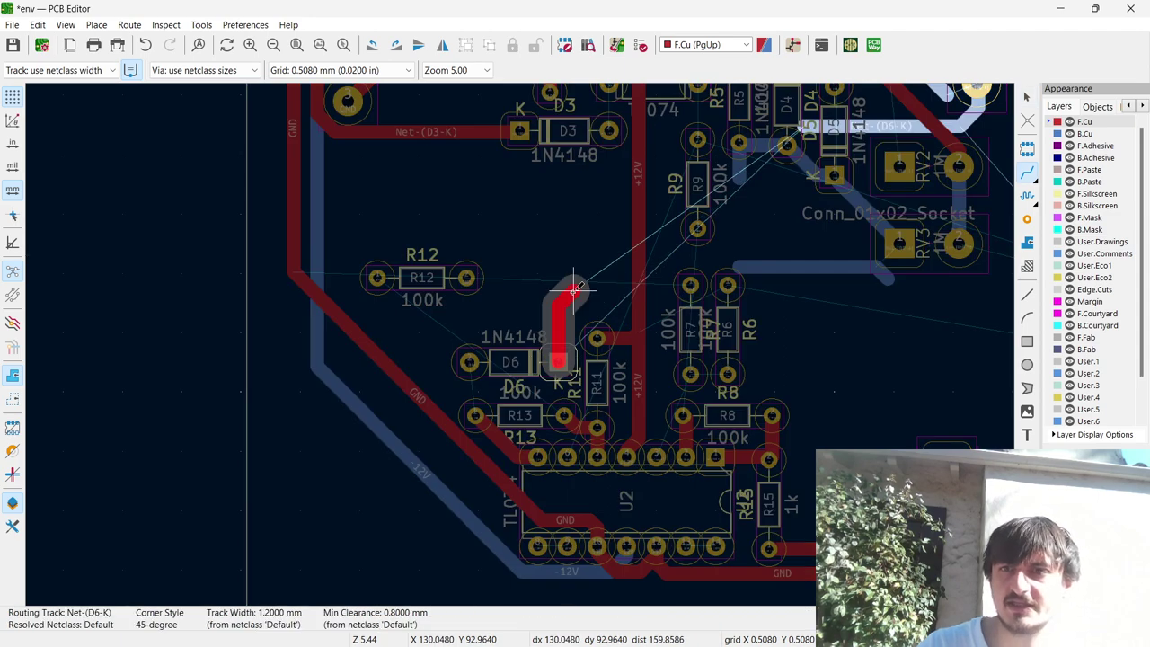
scroll(521, 341, down, 2)
scroll(519, 343, up, 1)
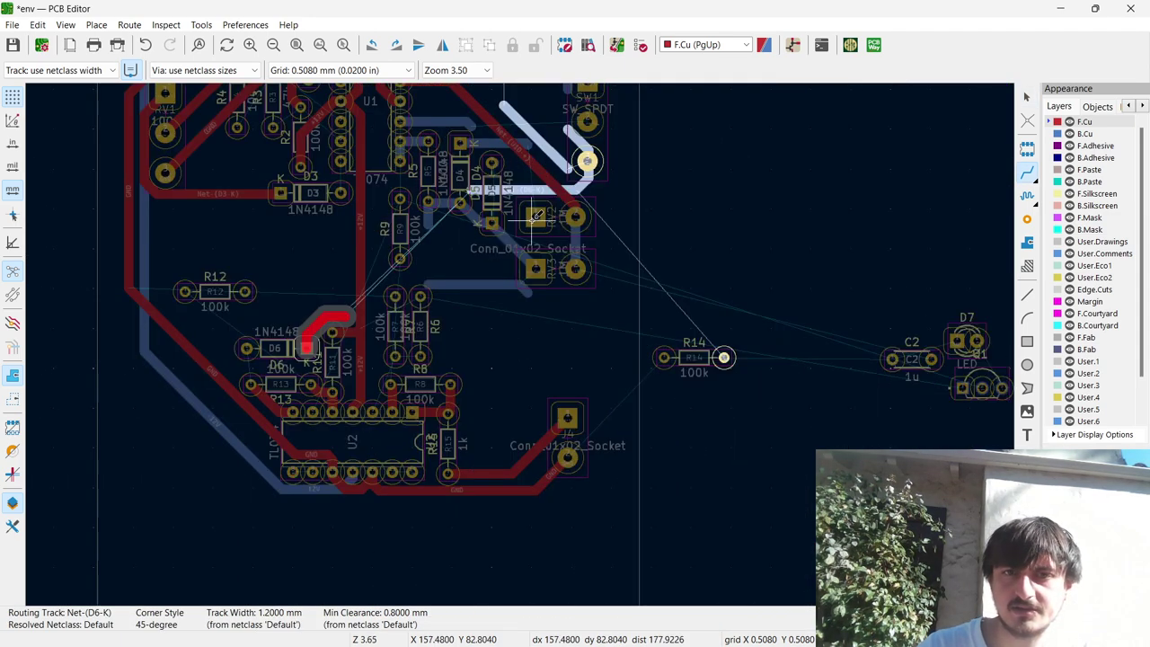
key(Escape)
key(Page_Down)
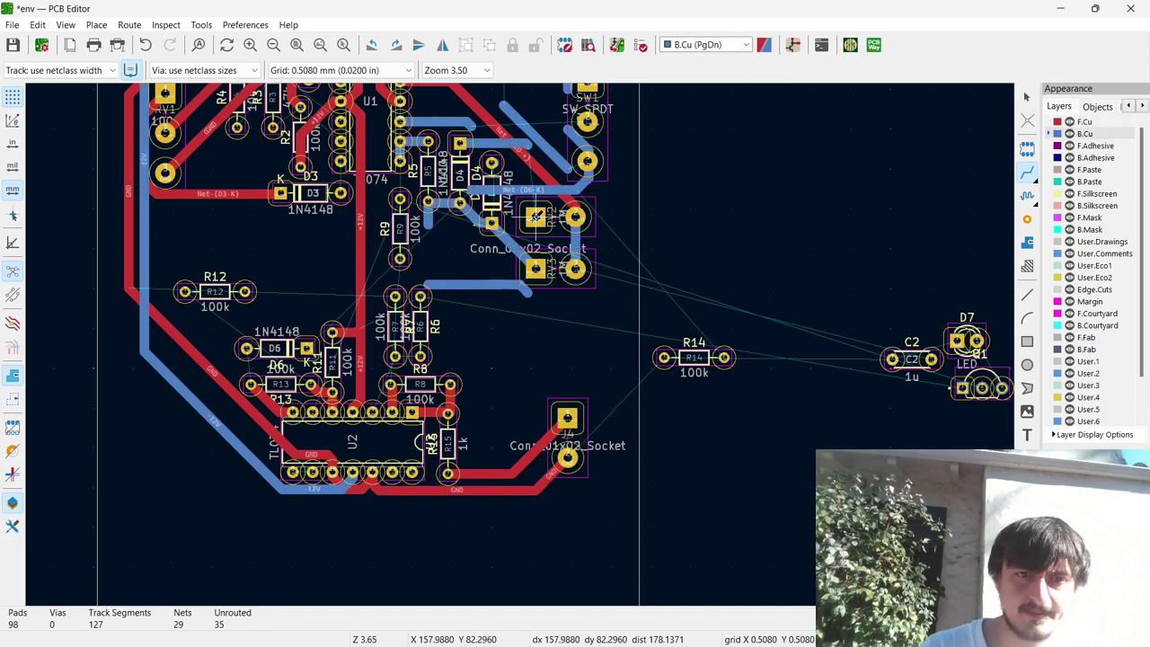
click(332, 334)
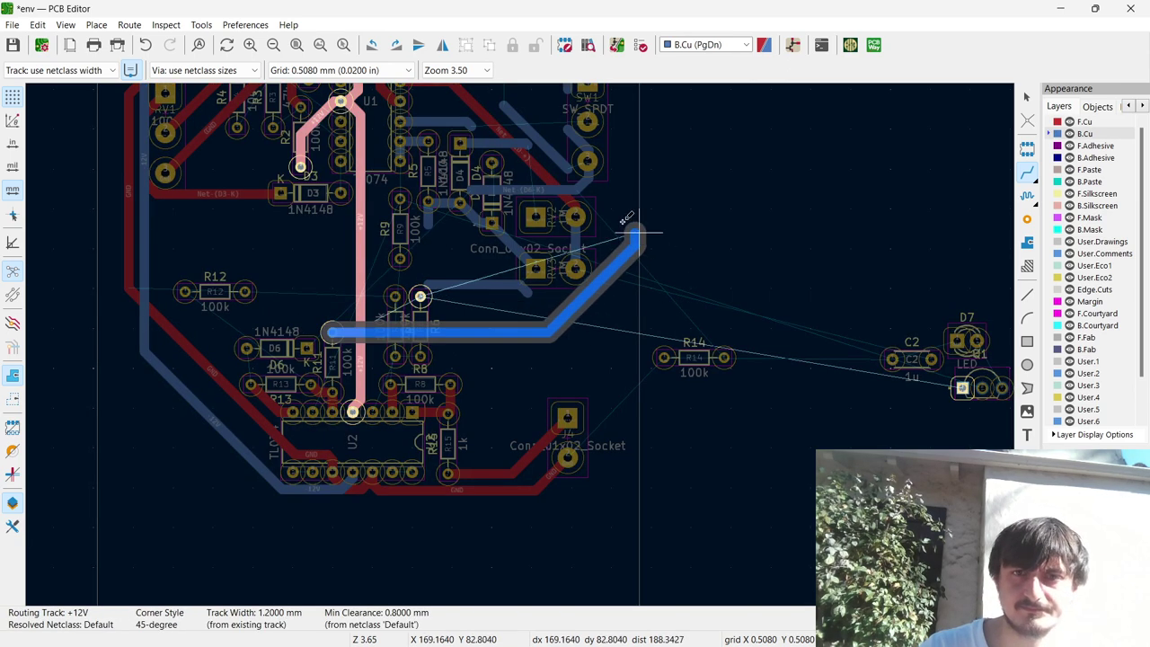
key(Escape)
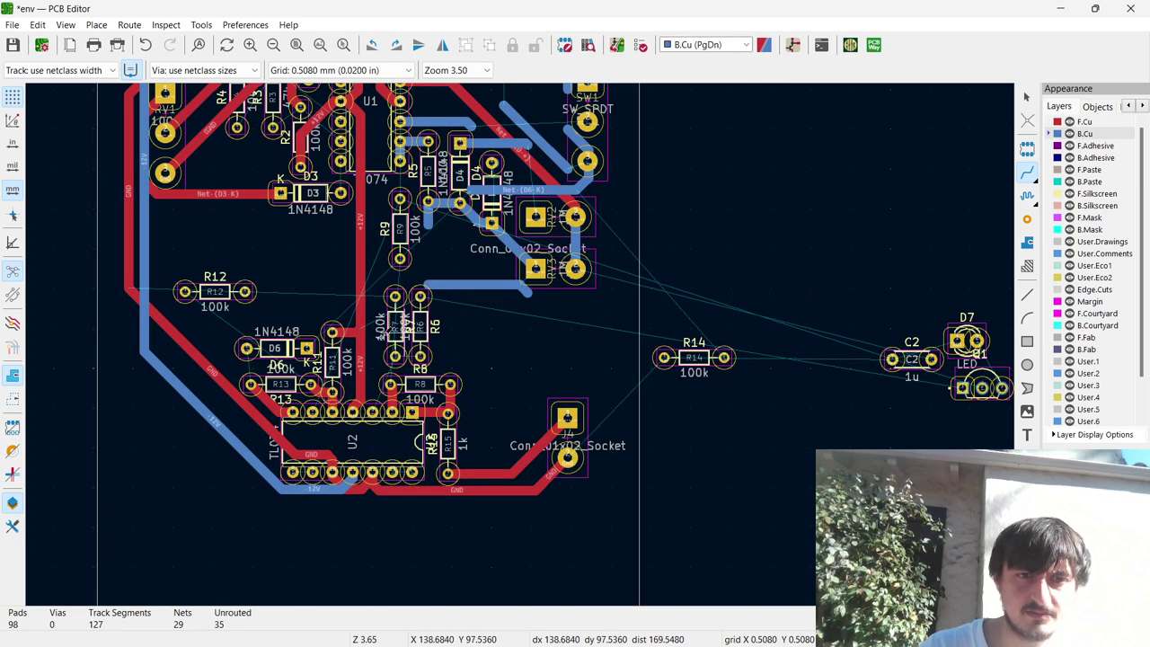
click(331, 333)
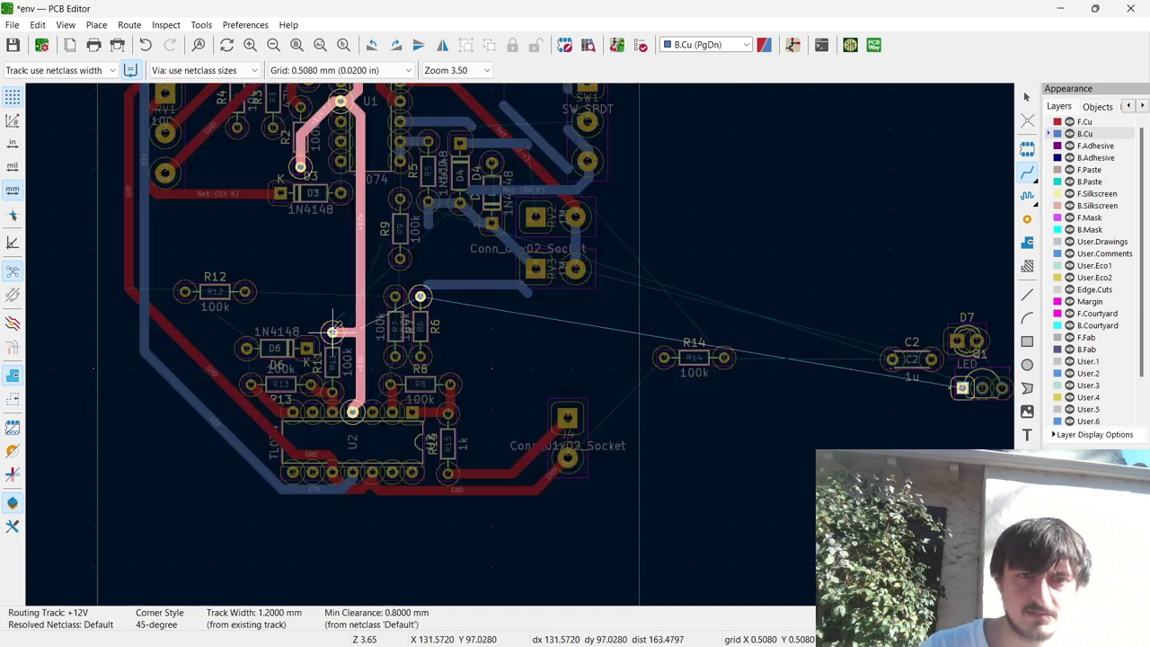
key(Escape)
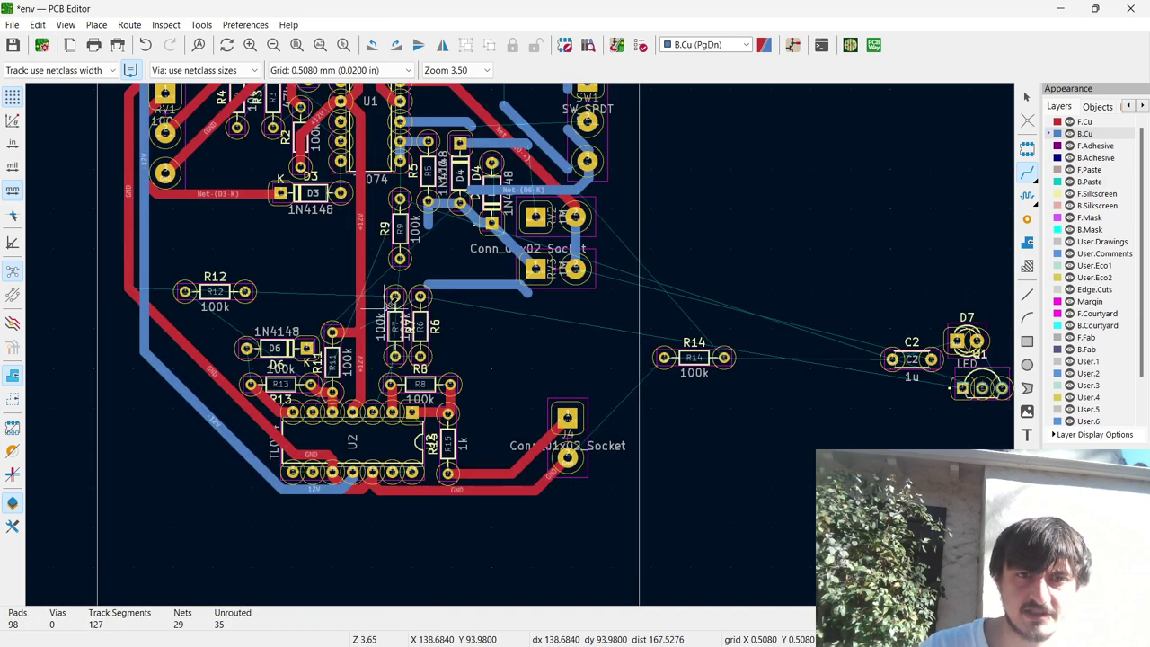
scroll(334, 310, up, 5)
scroll(523, 339, down, 3)
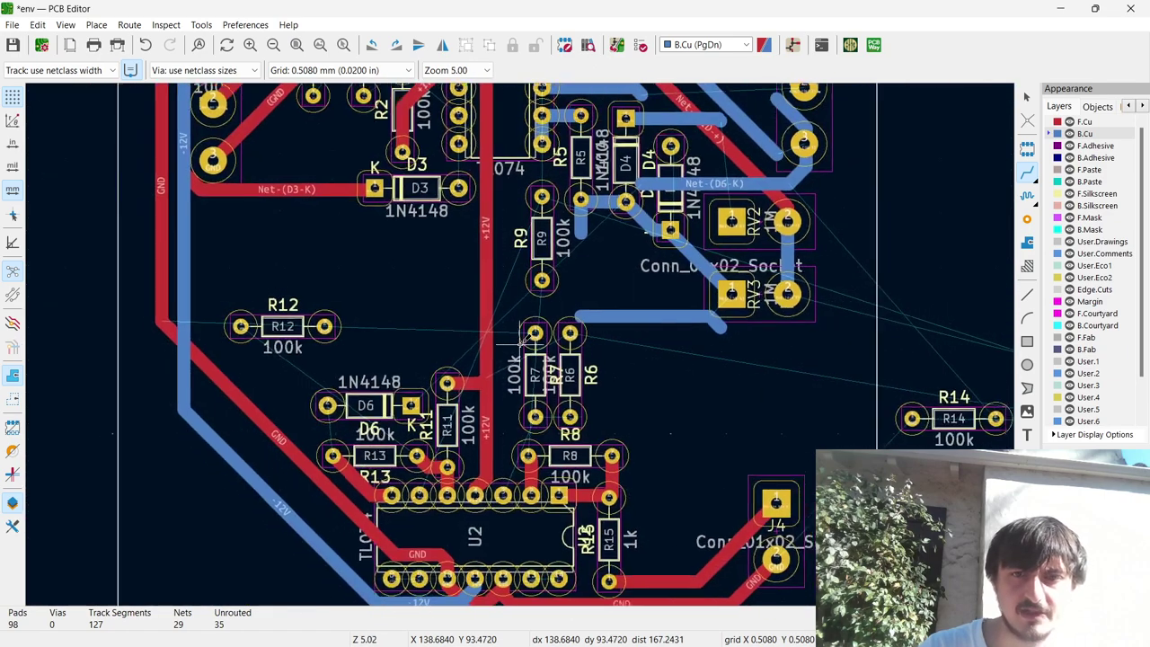
click(412, 404)
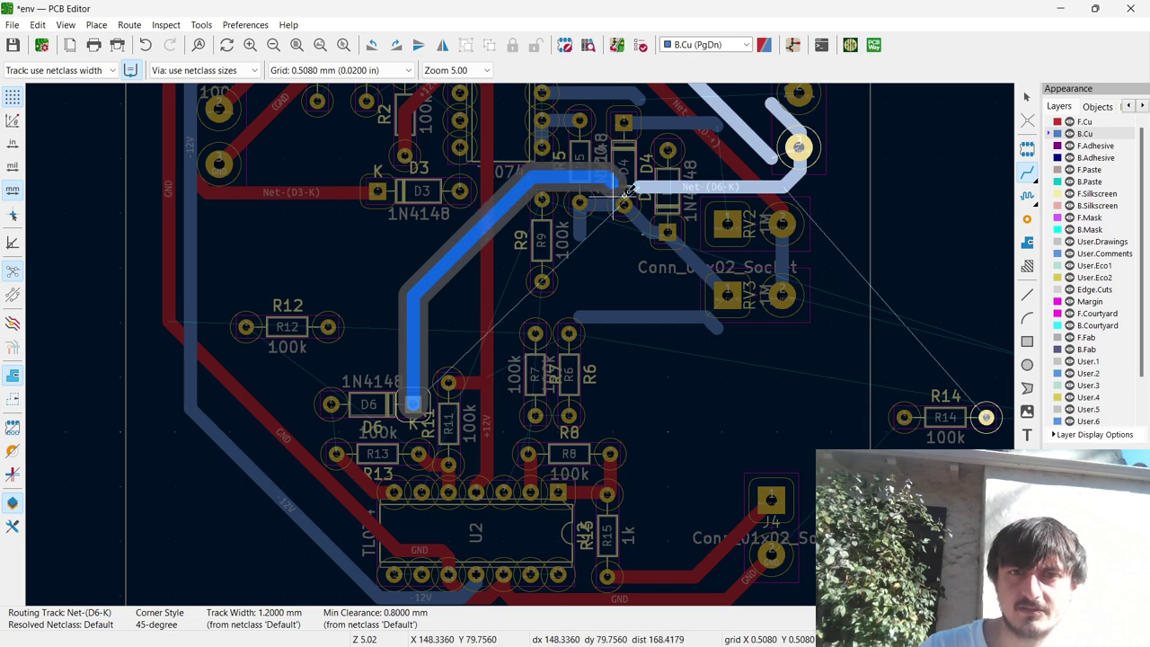
scroll(798, 146, up, 2)
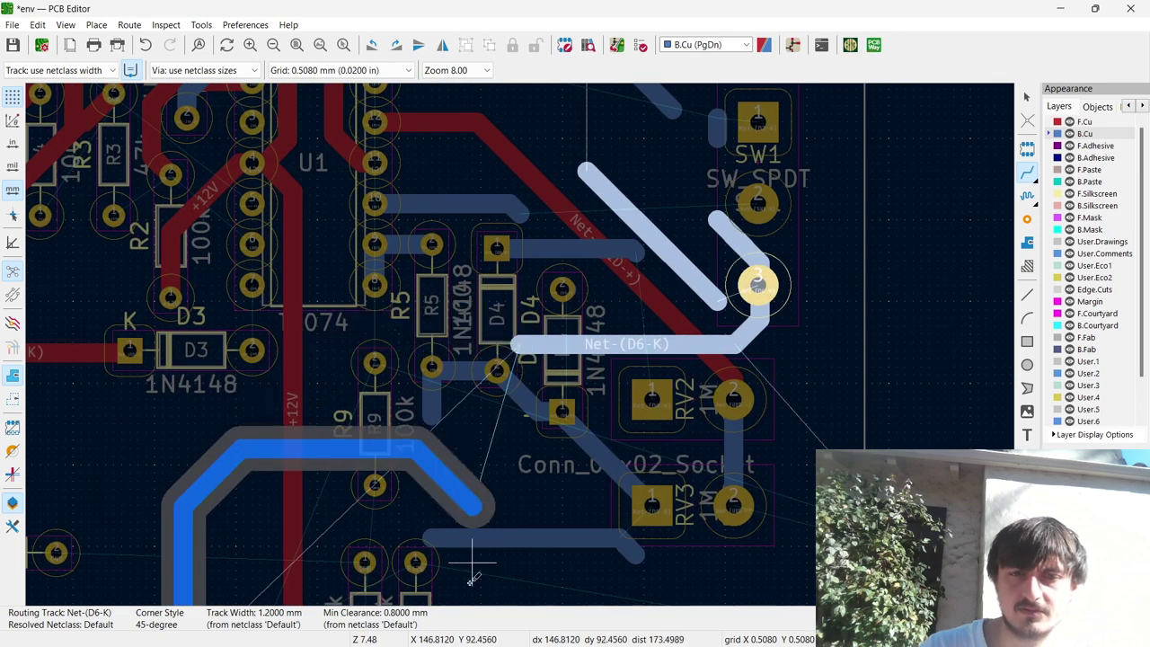
scroll(489, 497, down, 4)
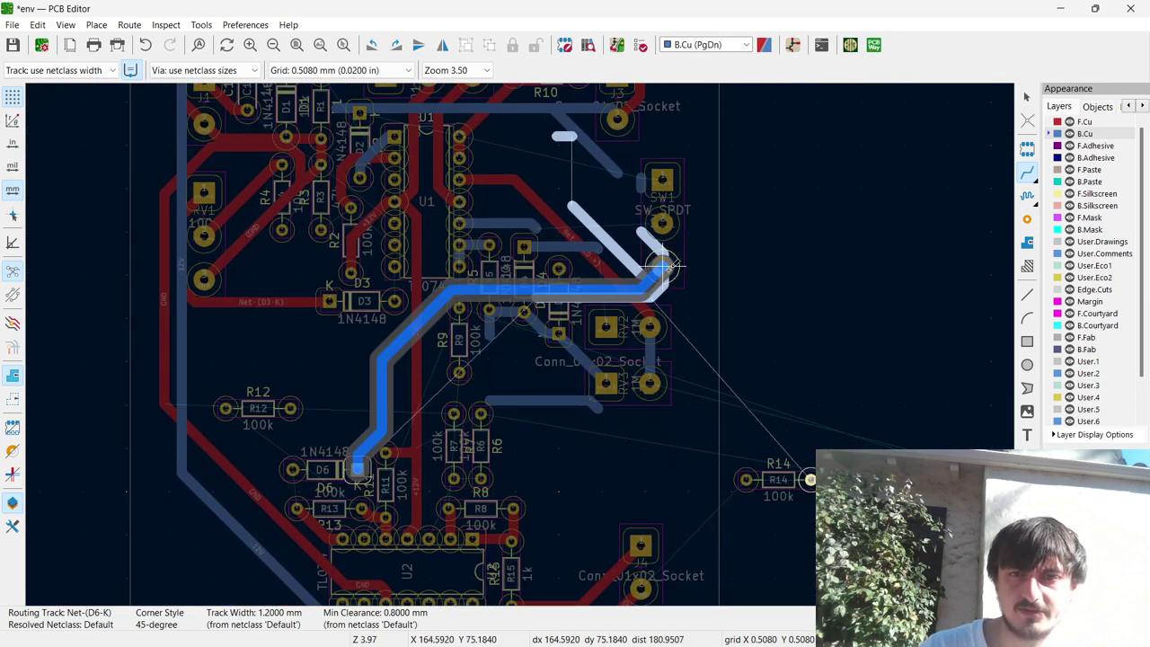
key(Escape)
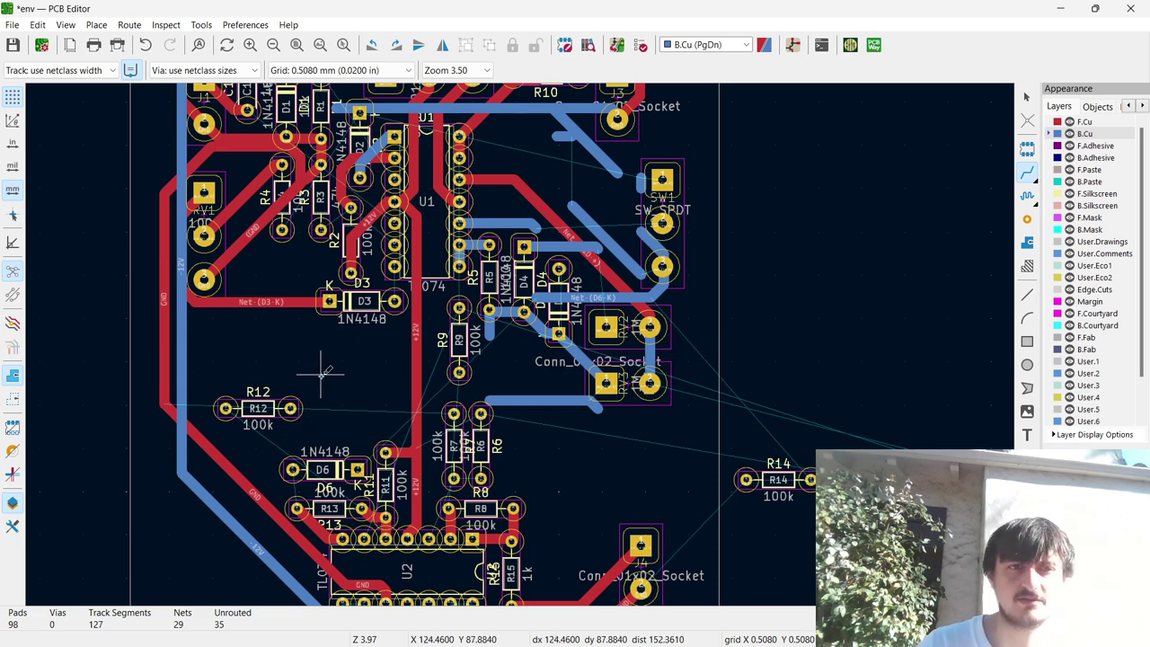
click(258, 408)
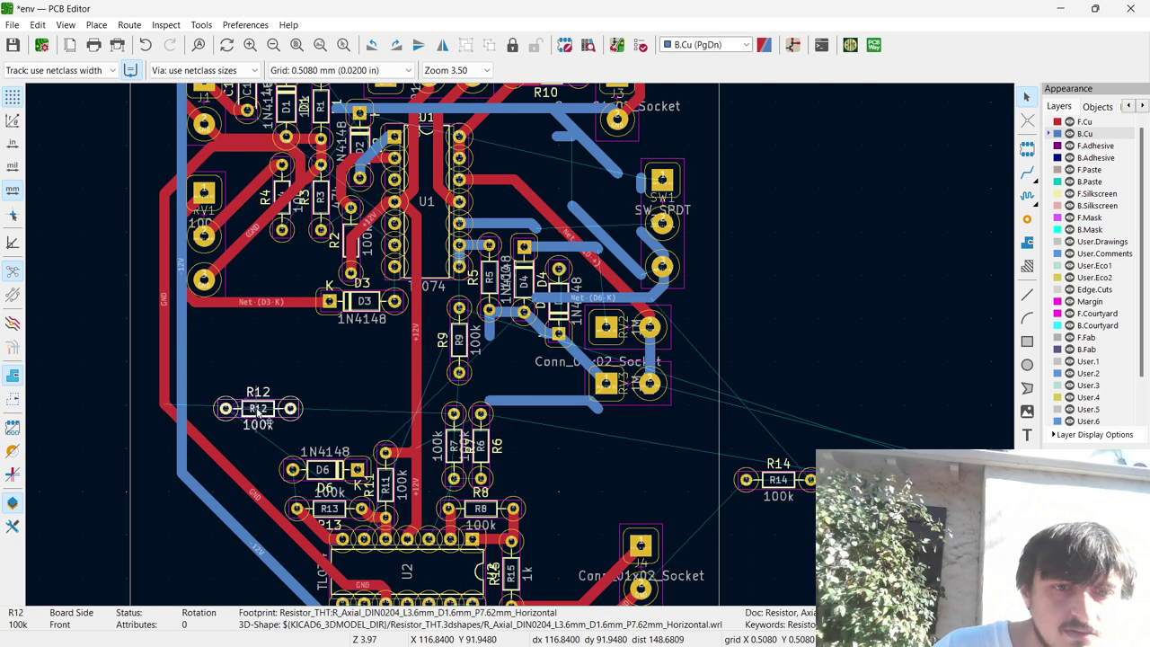
drag(258, 409, 334, 429)
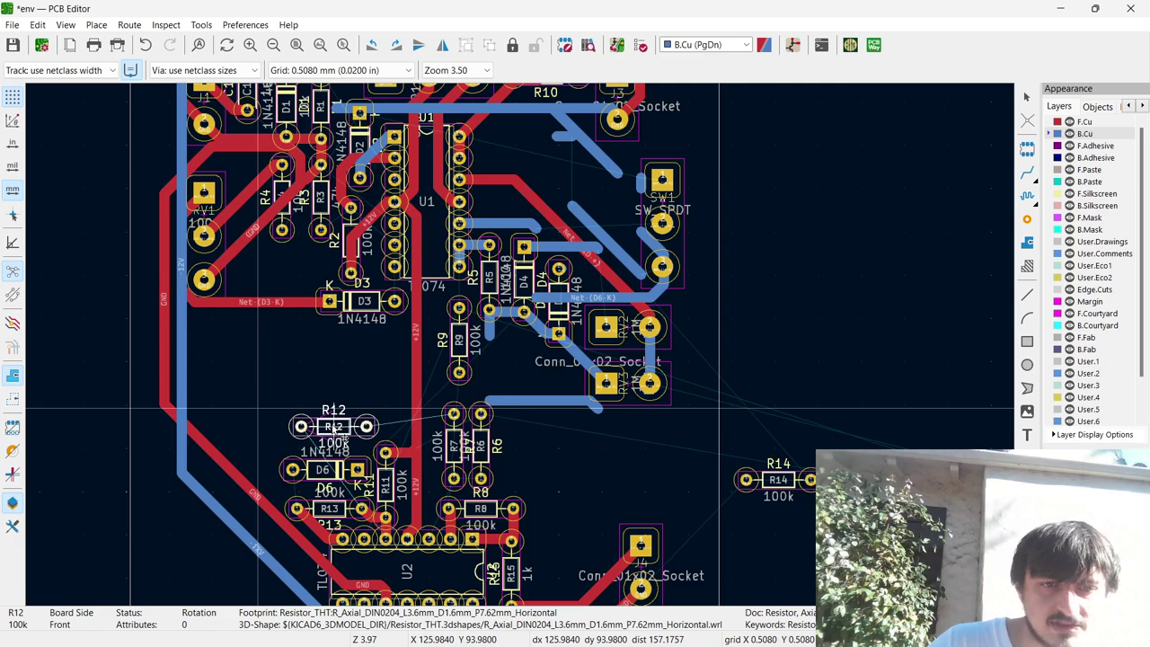
key(Escape)
key(x)
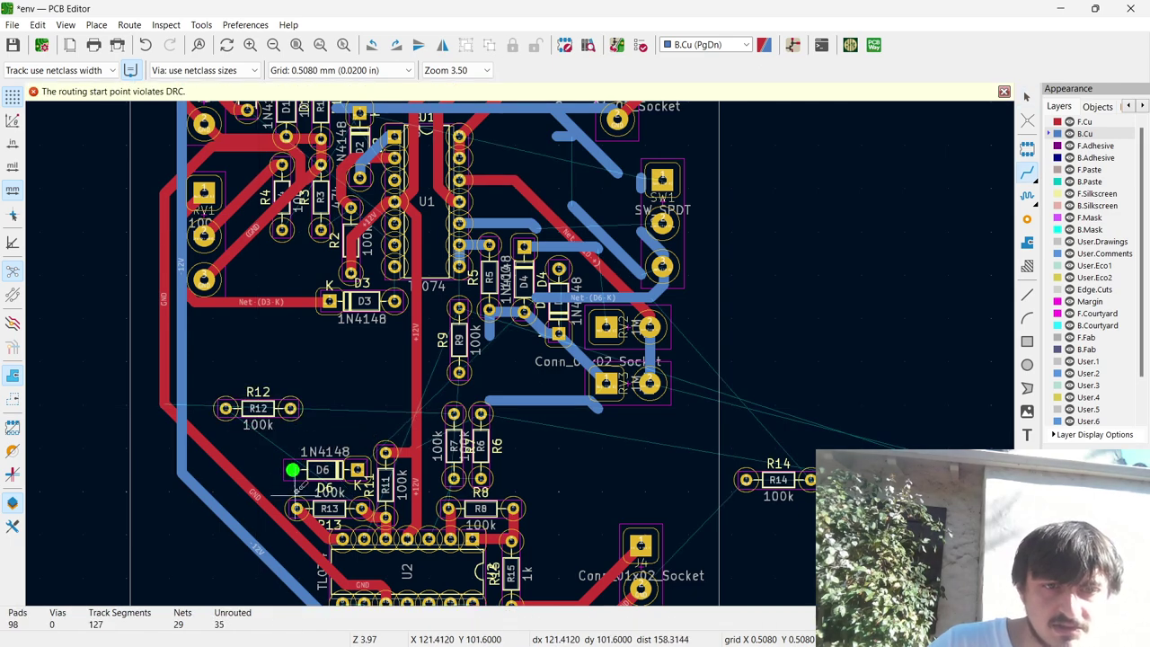
click(290, 468)
key(Escape)
click(298, 508)
click(298, 508)
key(Escape)
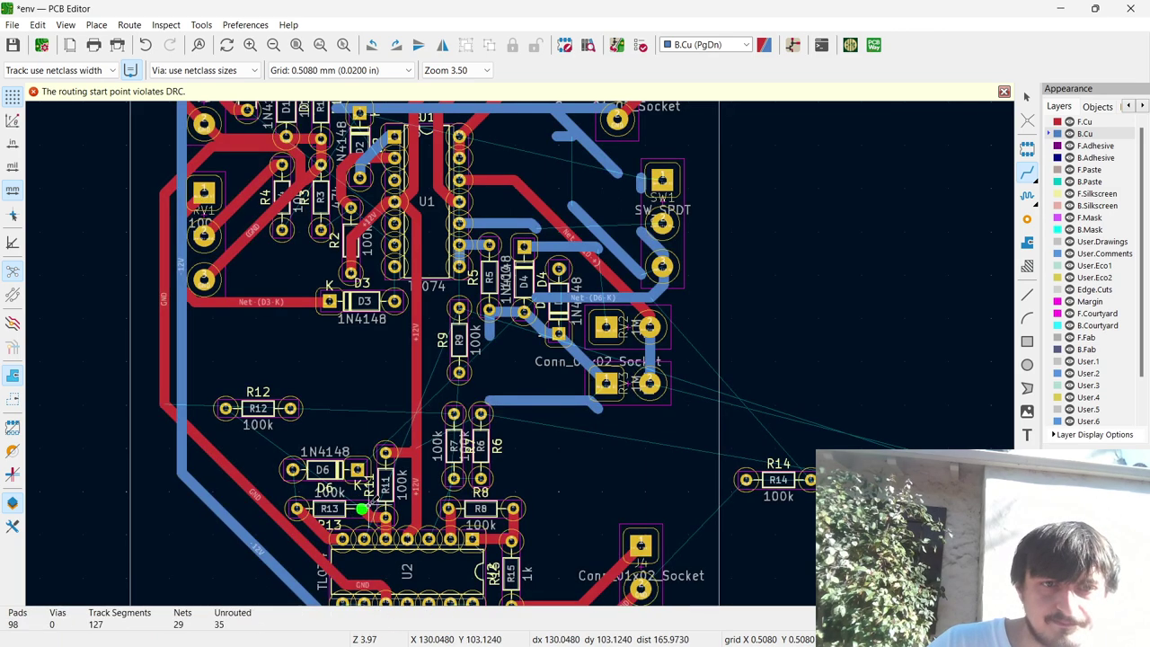
click(363, 509)
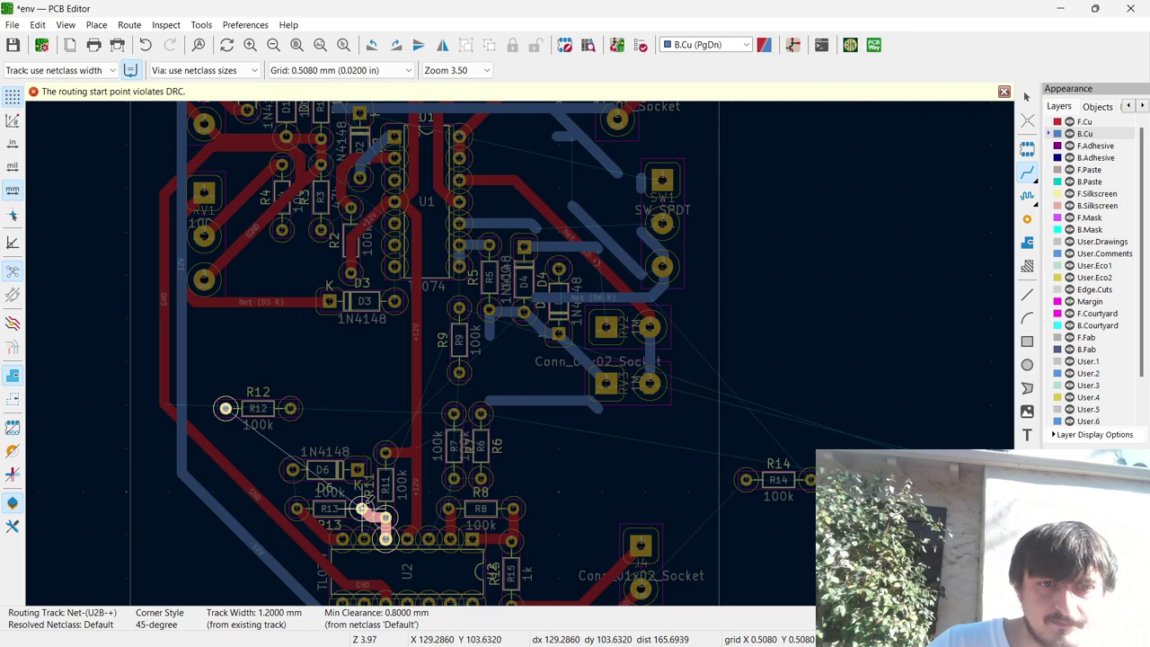
key(Escape)
Move D6 slightly up and place R12 between D6 and R13, rotated to 180 degrees.
click(325, 470)
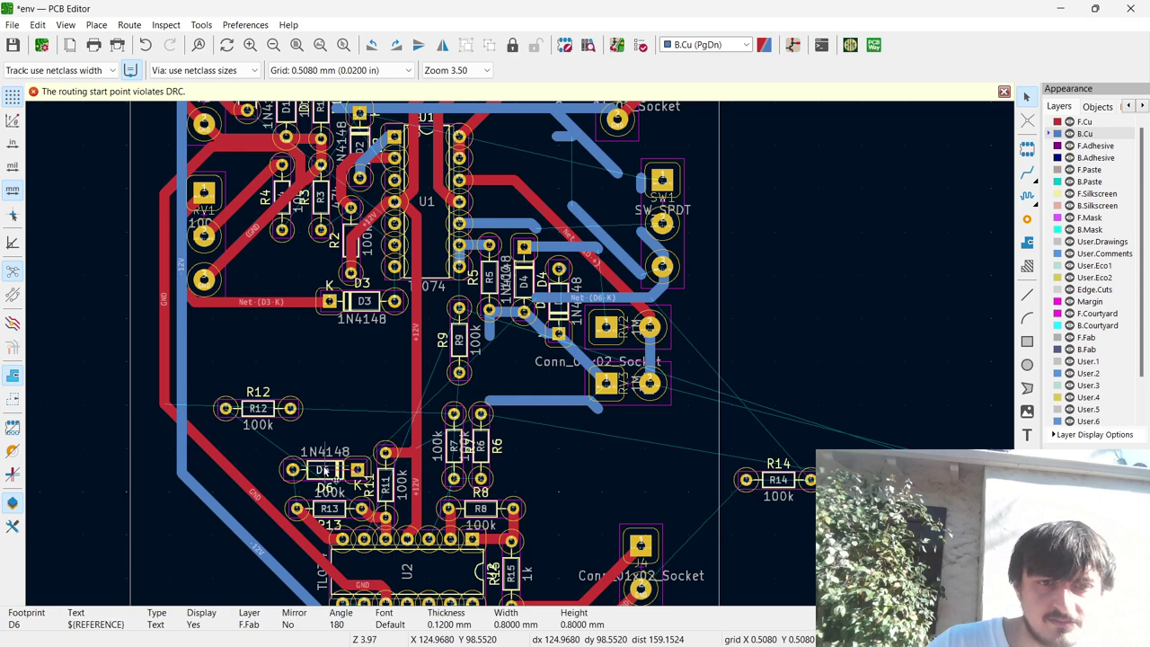
click(348, 470)
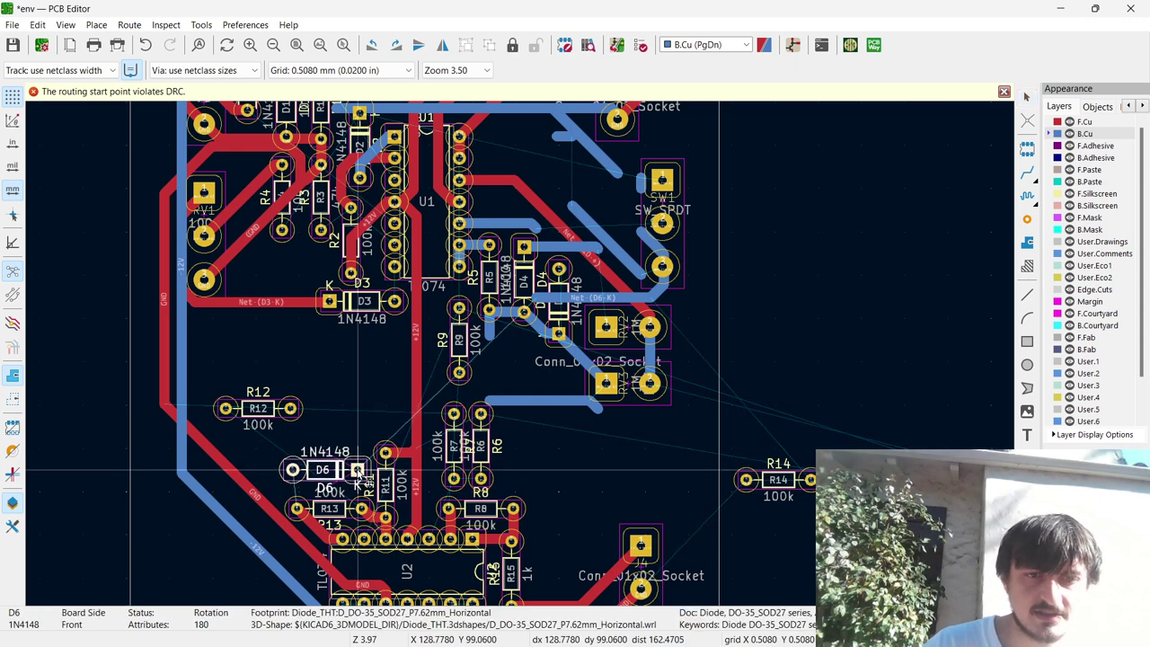
drag(357, 471, 360, 442)
click(258, 409)
key(r)
drag(258, 409, 327, 481)
key(r)
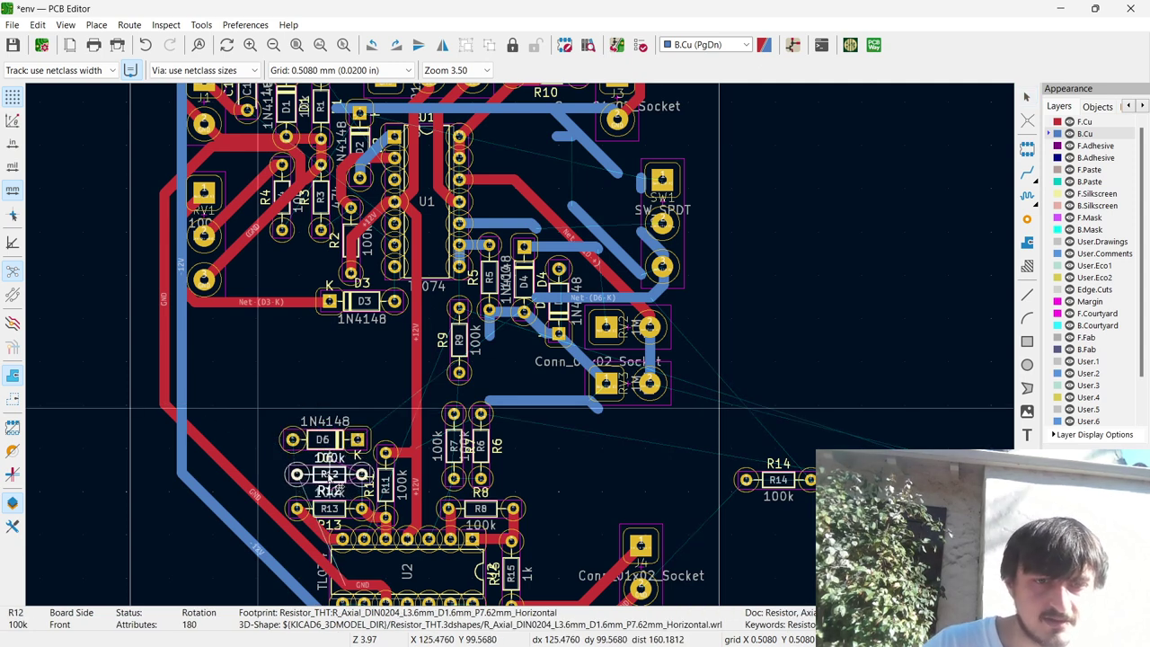
key(x)
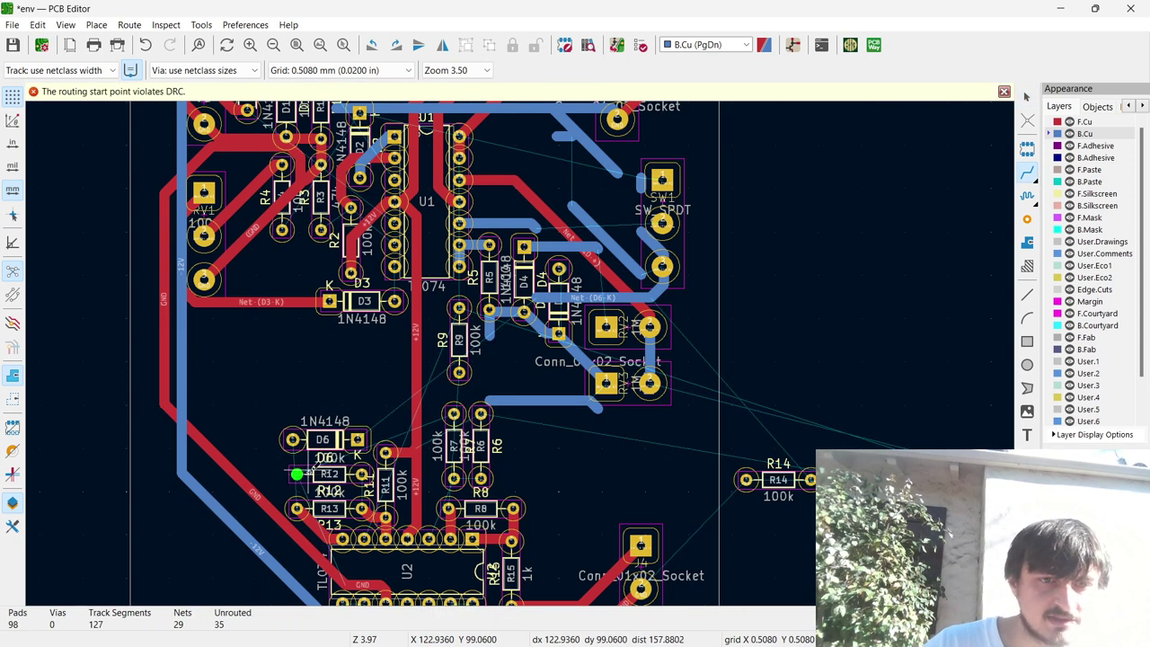
click(296, 473)
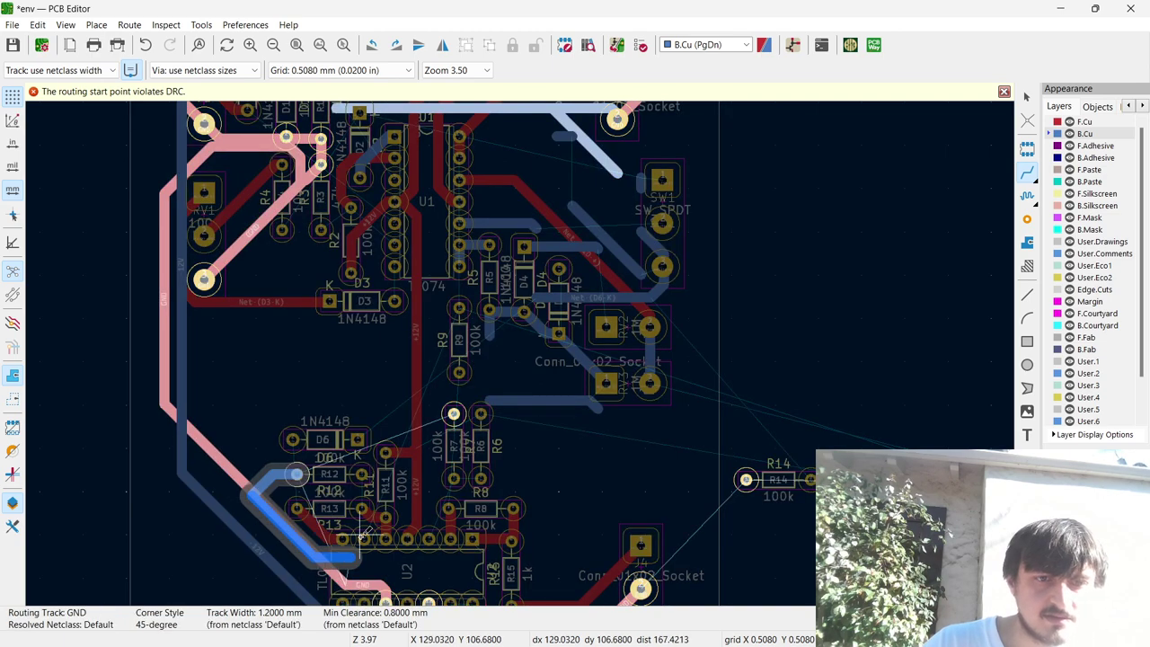
key(Escape)
key(Escape)
Route R12's right pad to R13's right pad and D6's anode to R13's left pad on B.Cu.
key(x)
click(361, 474)
key(Escape)
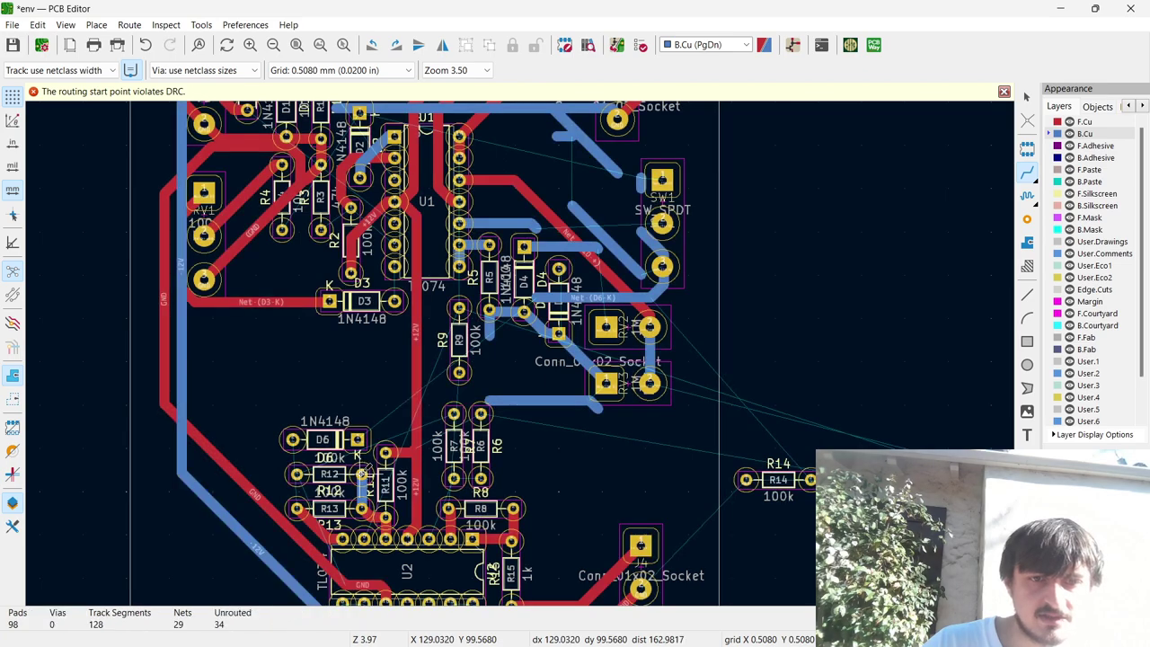
click(293, 439)
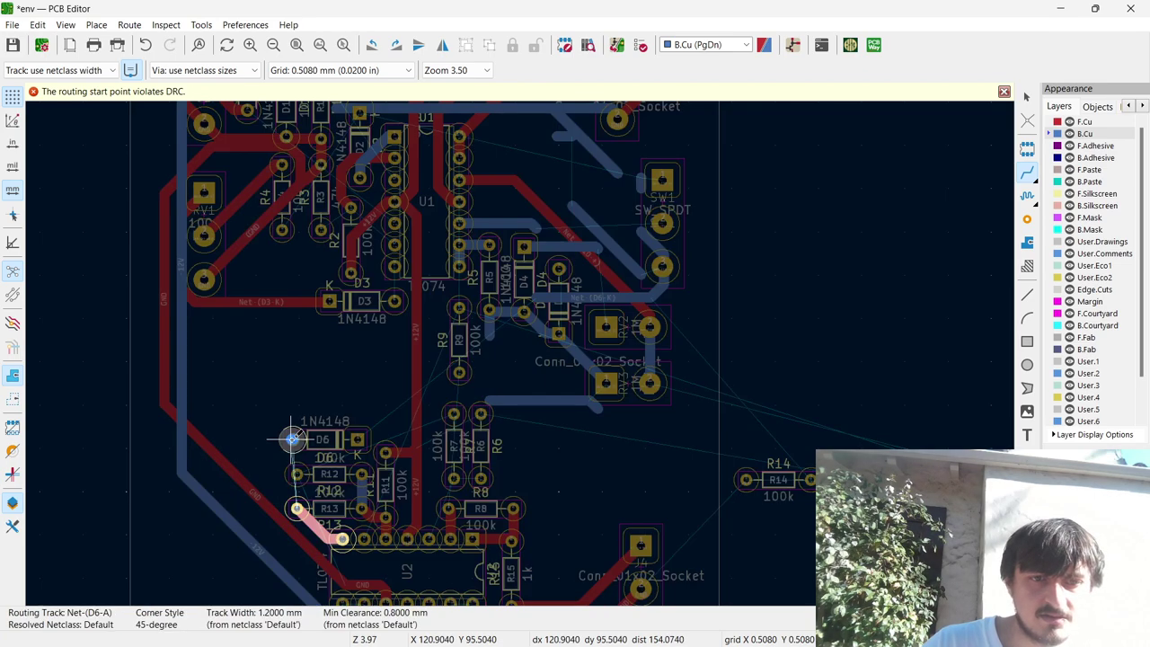
key(Escape)
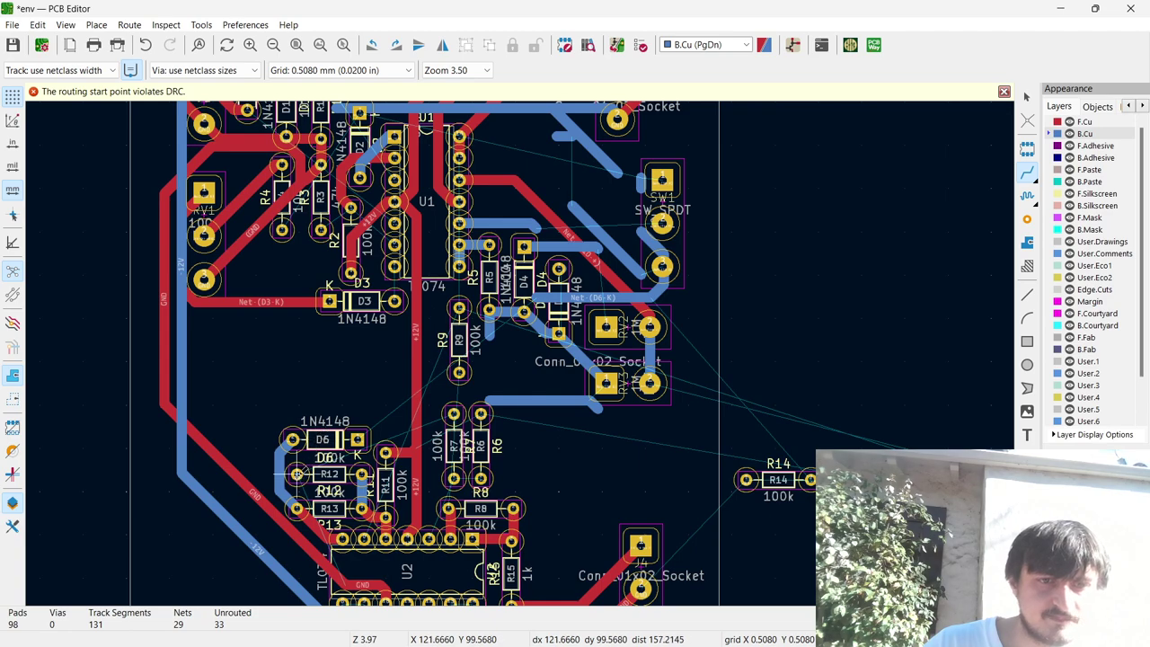
Route R12's left pad to the nearby diagonal GND track on F.Cu.
click(297, 474)
key(Escape)
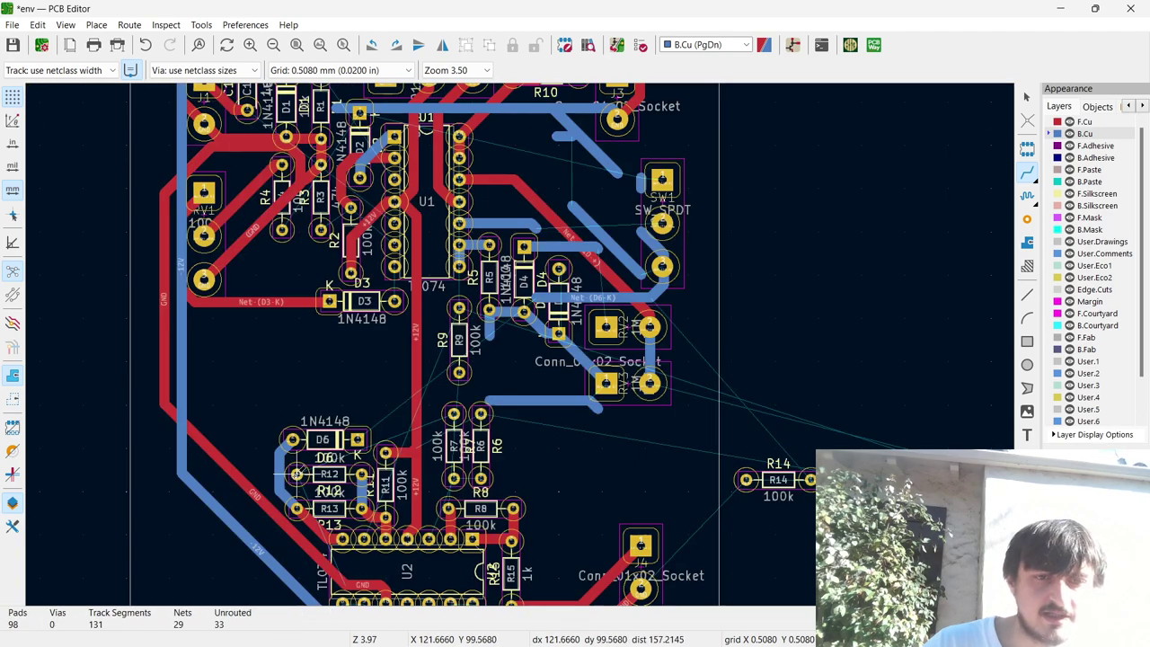
key(Page_Up)
click(297, 474)
click(296, 473)
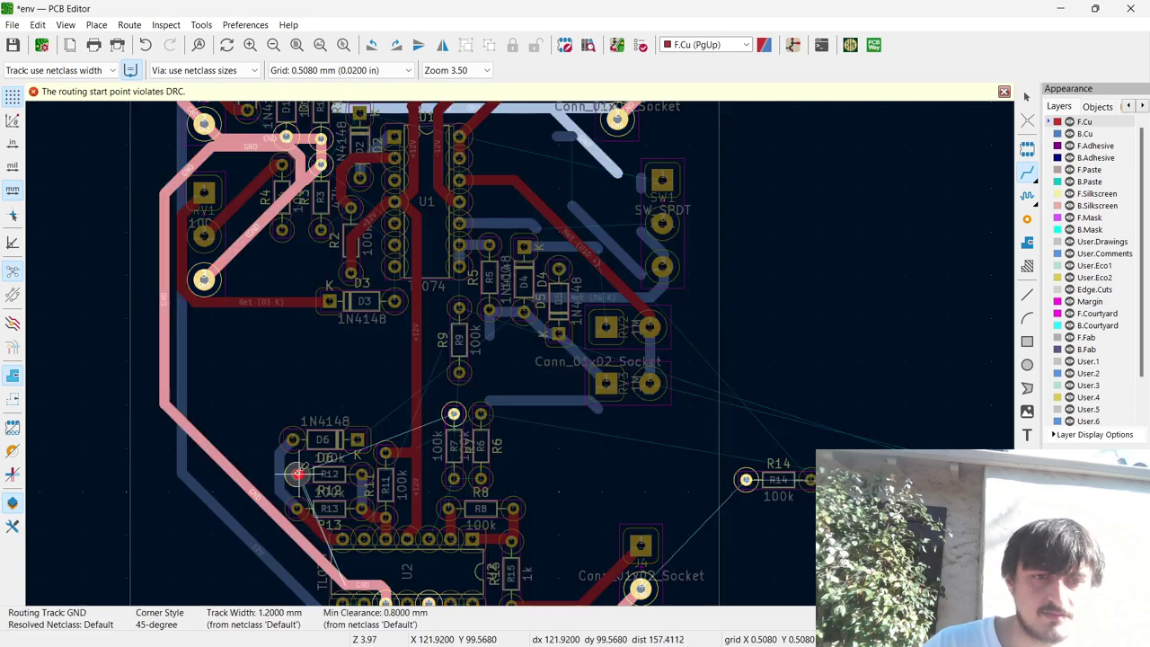
key(Escape)
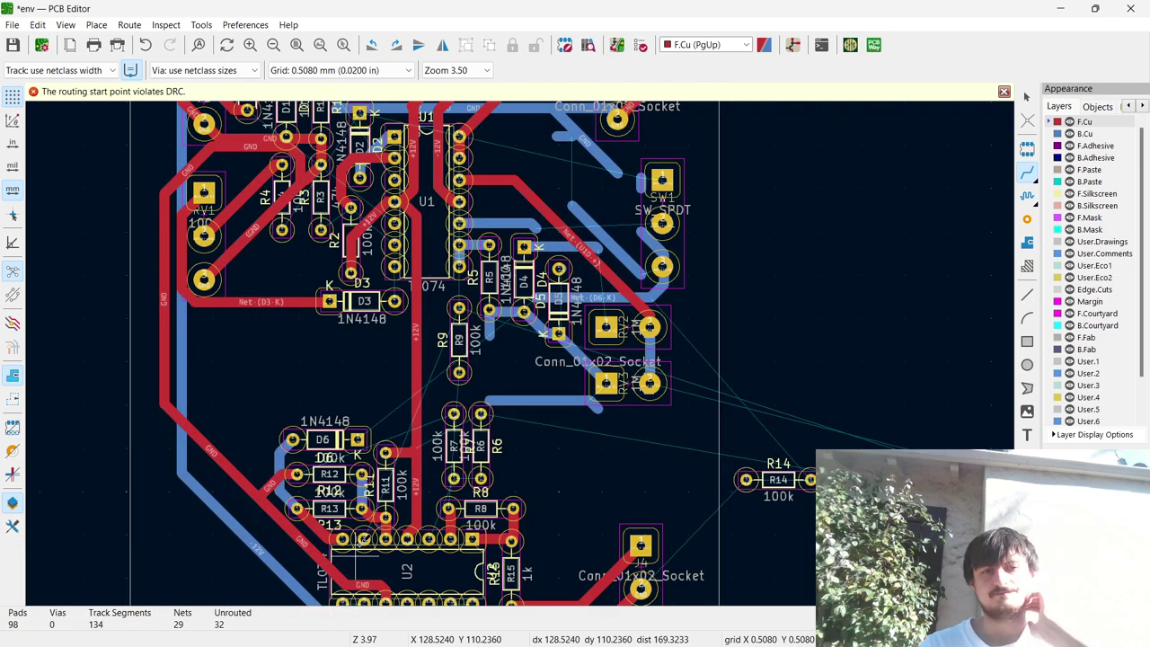
Route D6's cathode on B.Cu between R9 and R7, around R9's upper pad, to pin 3 of SW1.
click(357, 439)
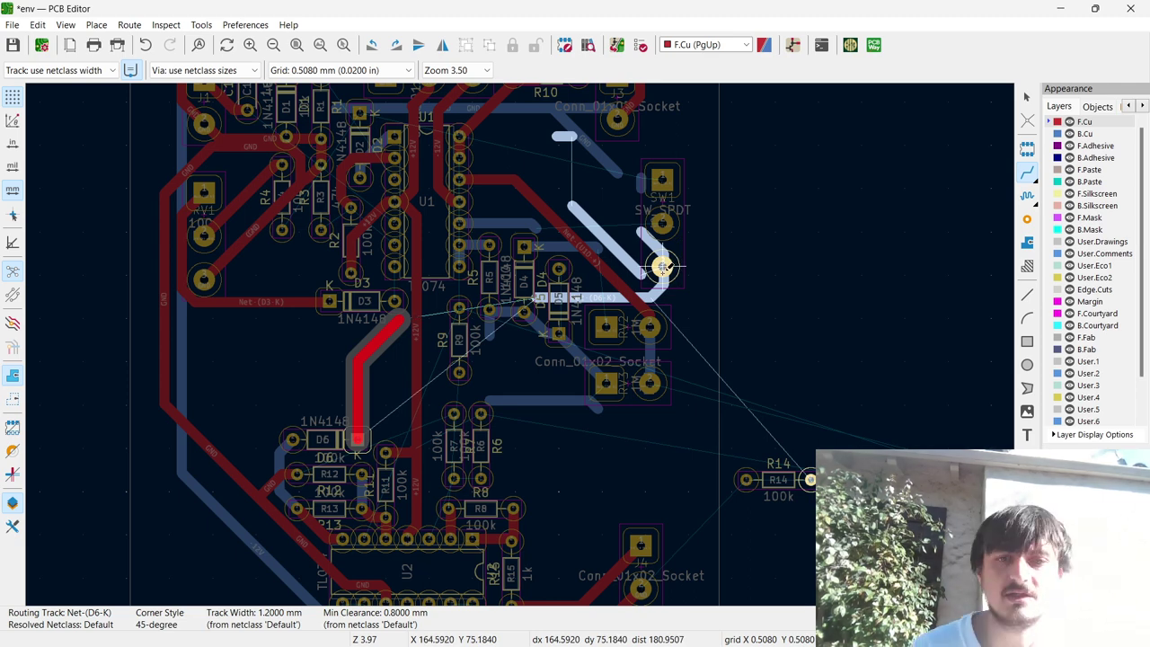
key(Escape)
key(Page_Down)
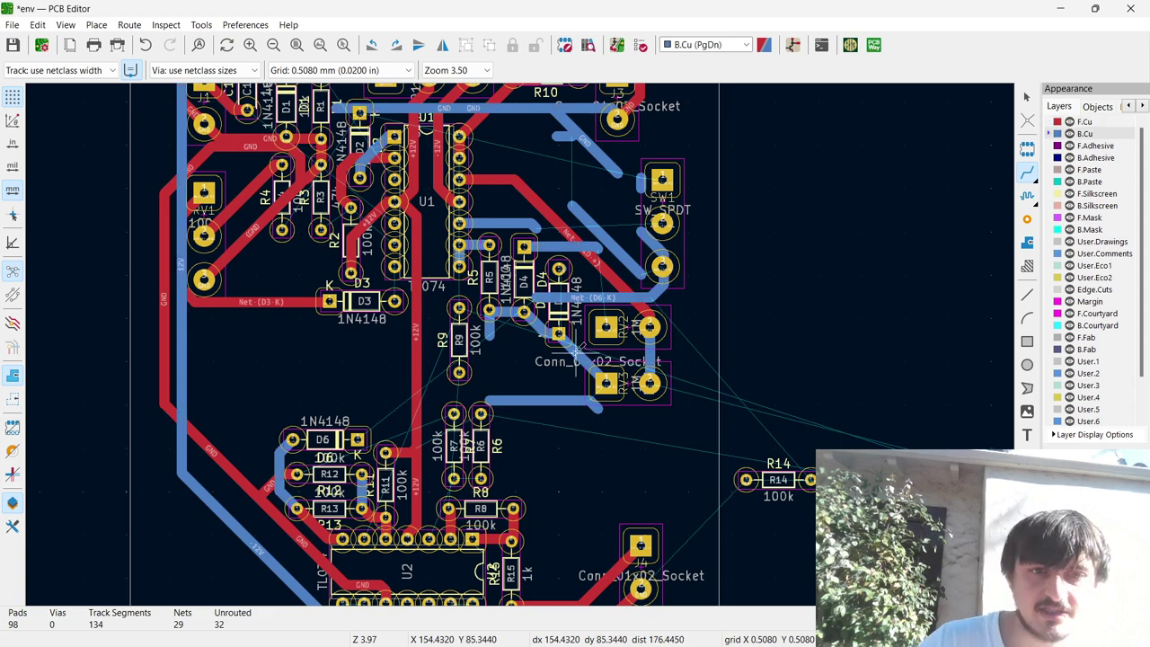
click(357, 439)
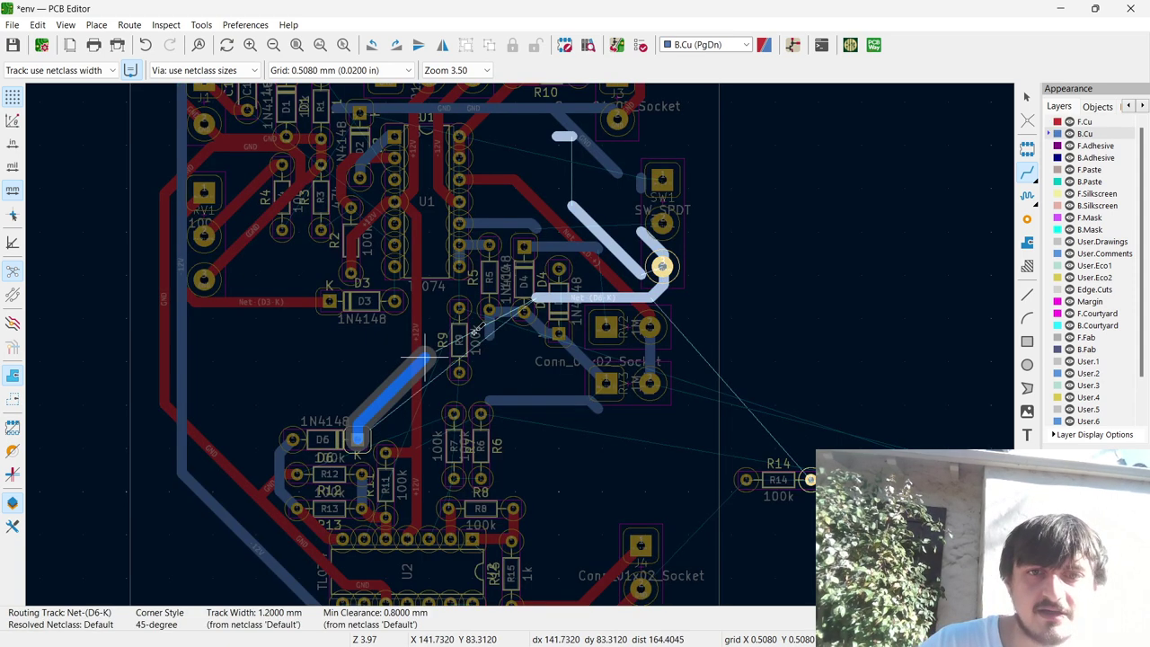
click(662, 264)
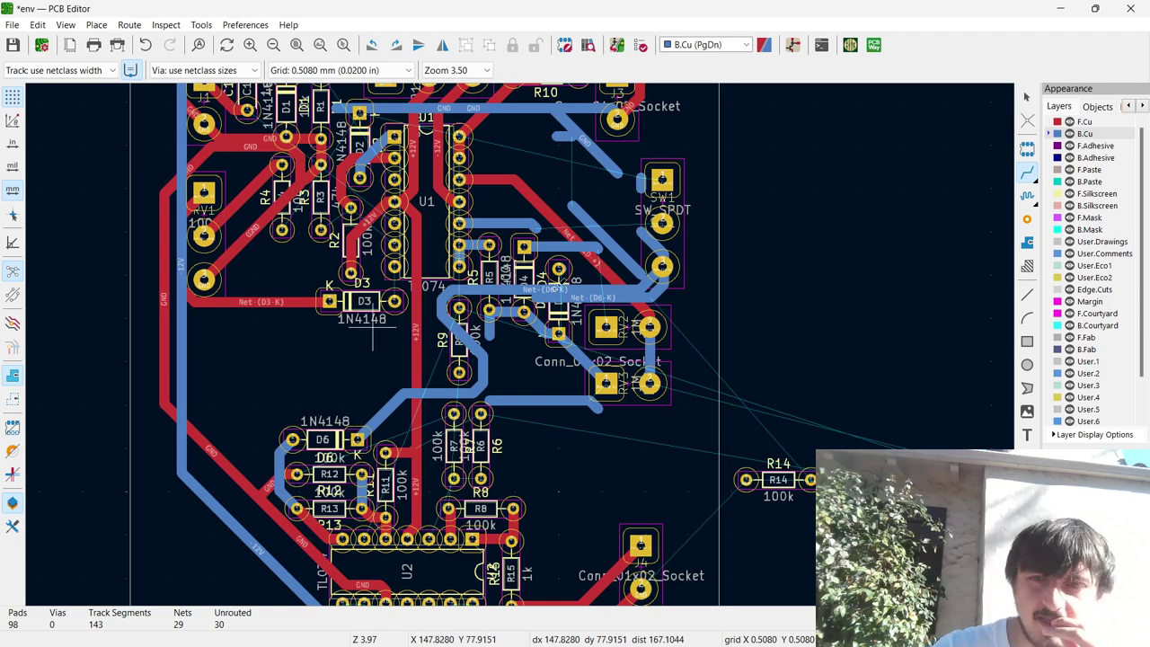
Move R14 from outside the board to directly above D6.
scroll(558, 441, down, 4)
scroll(521, 343, up, 2)
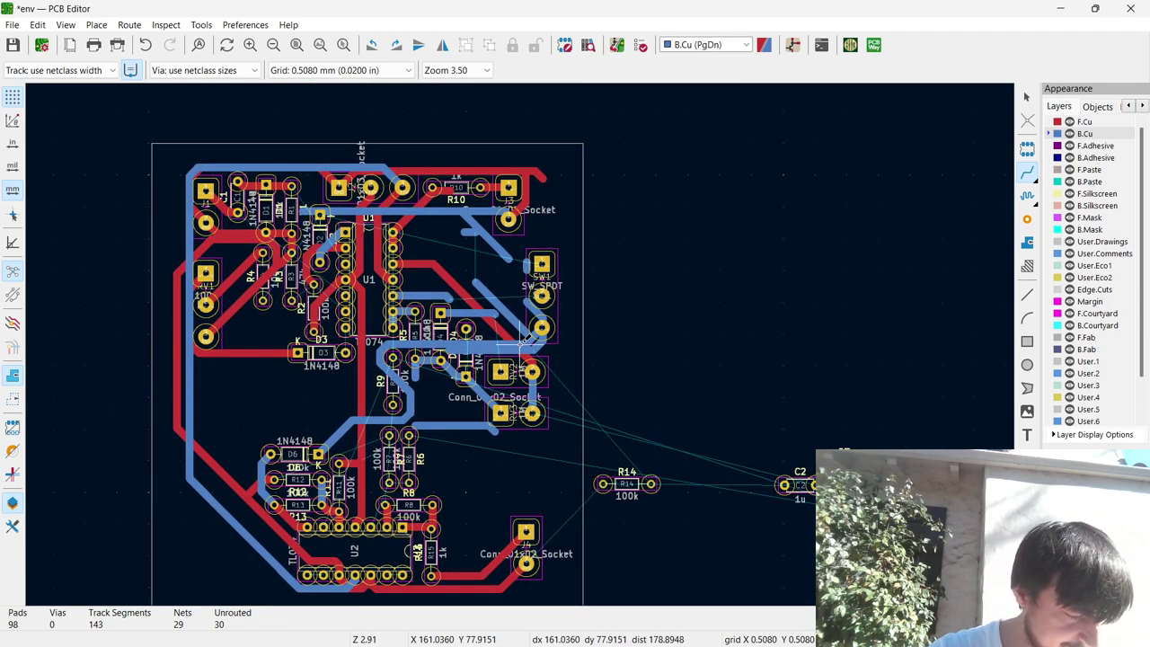
click(644, 478)
drag(643, 478, 278, 401)
scroll(278, 401, up, 2)
scroll(530, 355, up, 2)
drag(531, 355, 615, 409)
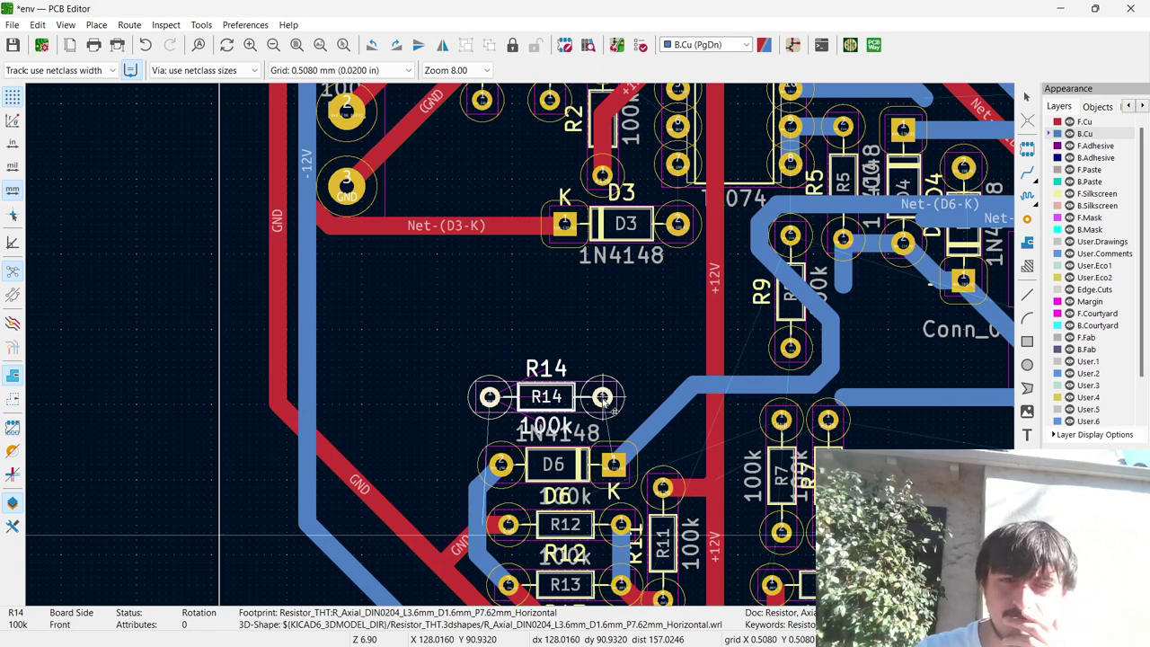
drag(607, 407, 624, 419)
Move capacitor C2 onto the board between U1 and SW1 and rotate it to 180 degrees.
scroll(624, 419, down, 5)
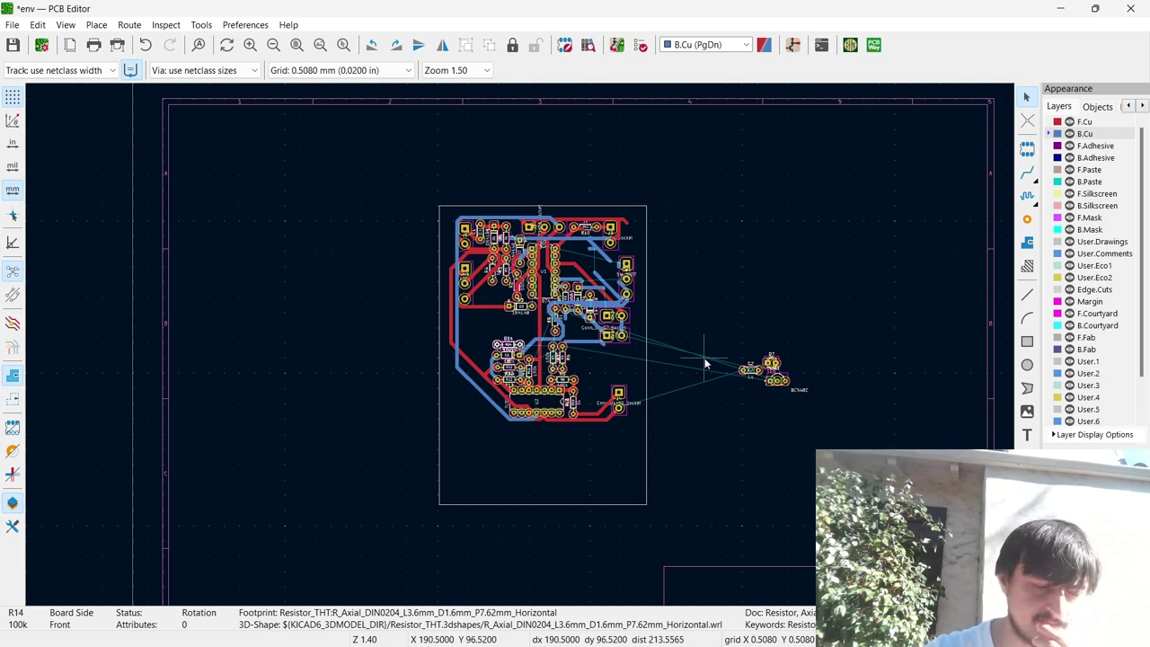
scroll(727, 406, up, 3)
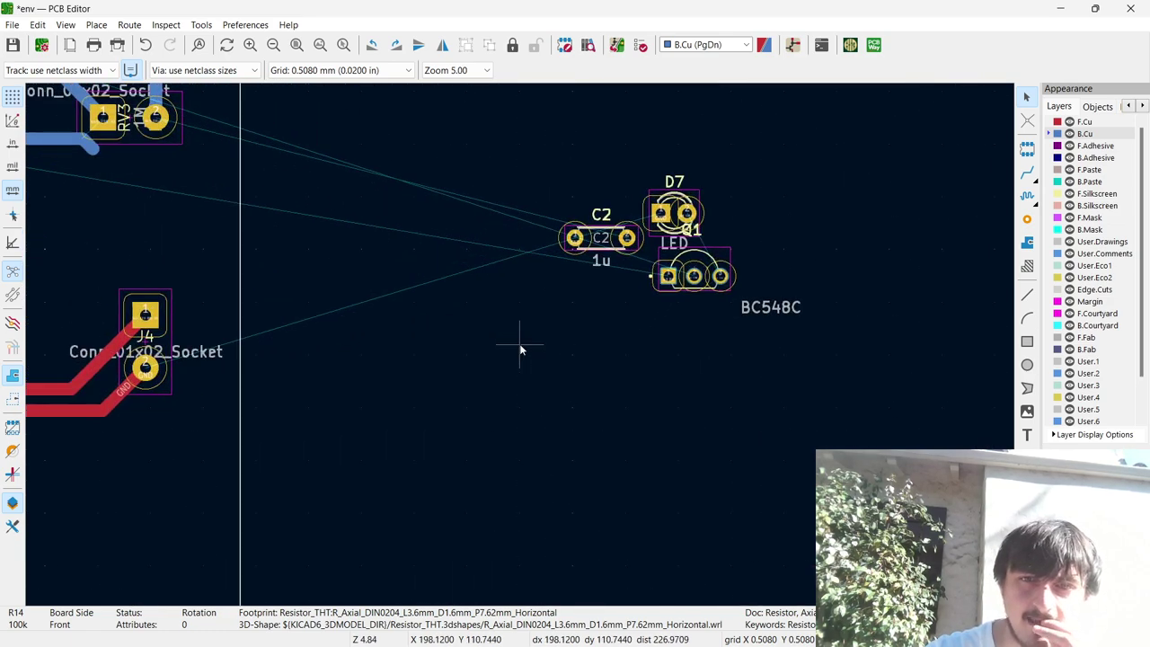
click(600, 240)
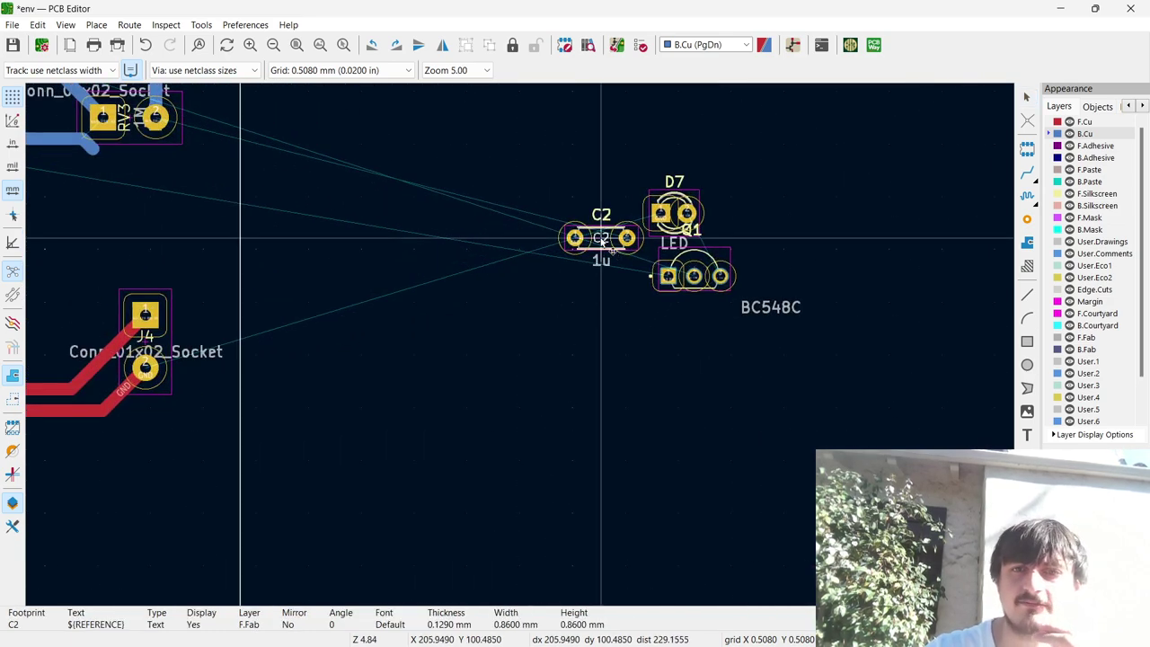
click(628, 246)
drag(627, 246, 521, 346)
scroll(526, 342, down, 2)
scroll(513, 334, down, 2)
scroll(513, 333, up, 3)
key(r)
key(r)
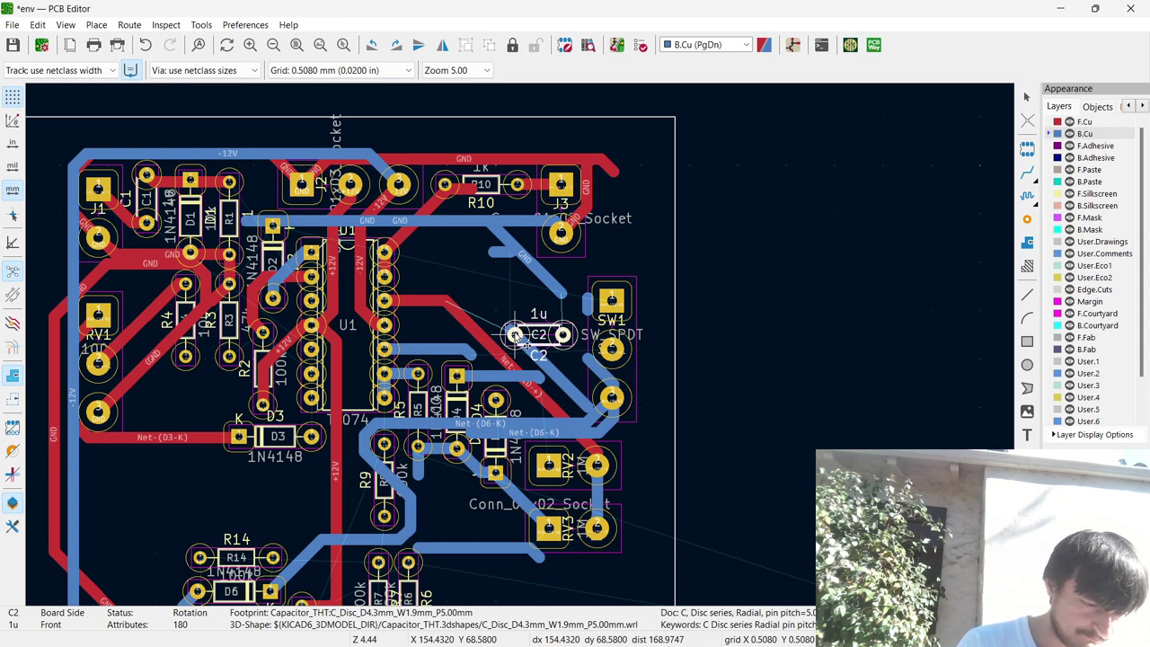
Align C2 with pin 12 of U1 on the F.Cu track and rotate it by 180 degrees.
drag(514, 335, 452, 297)
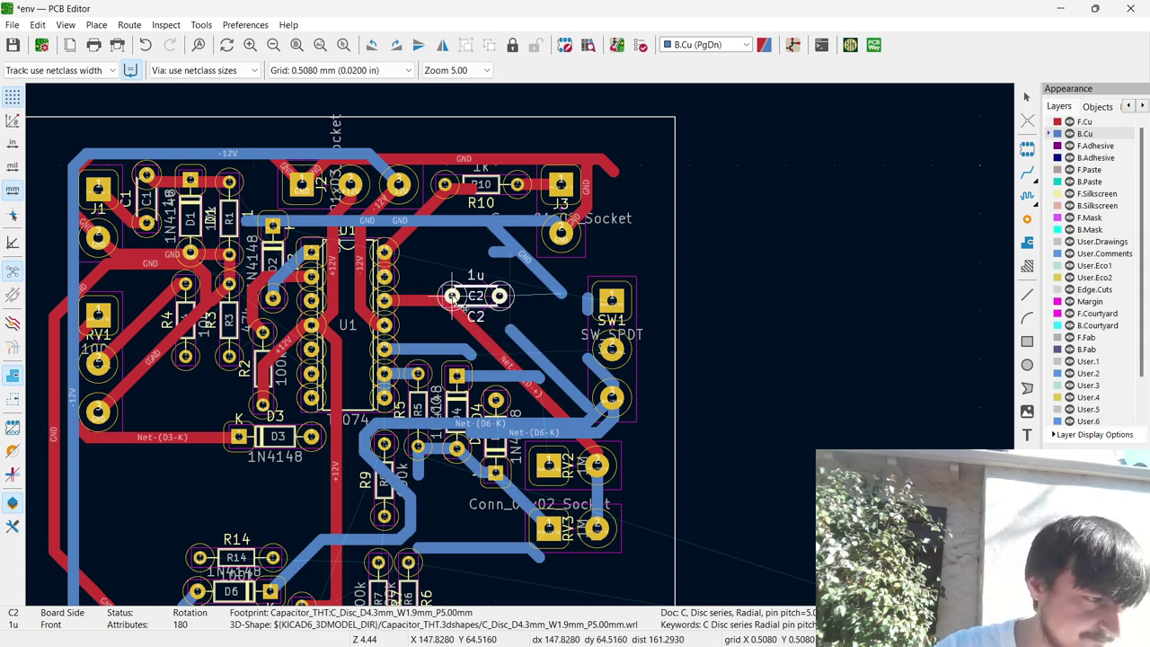
scroll(456, 298, up, 3)
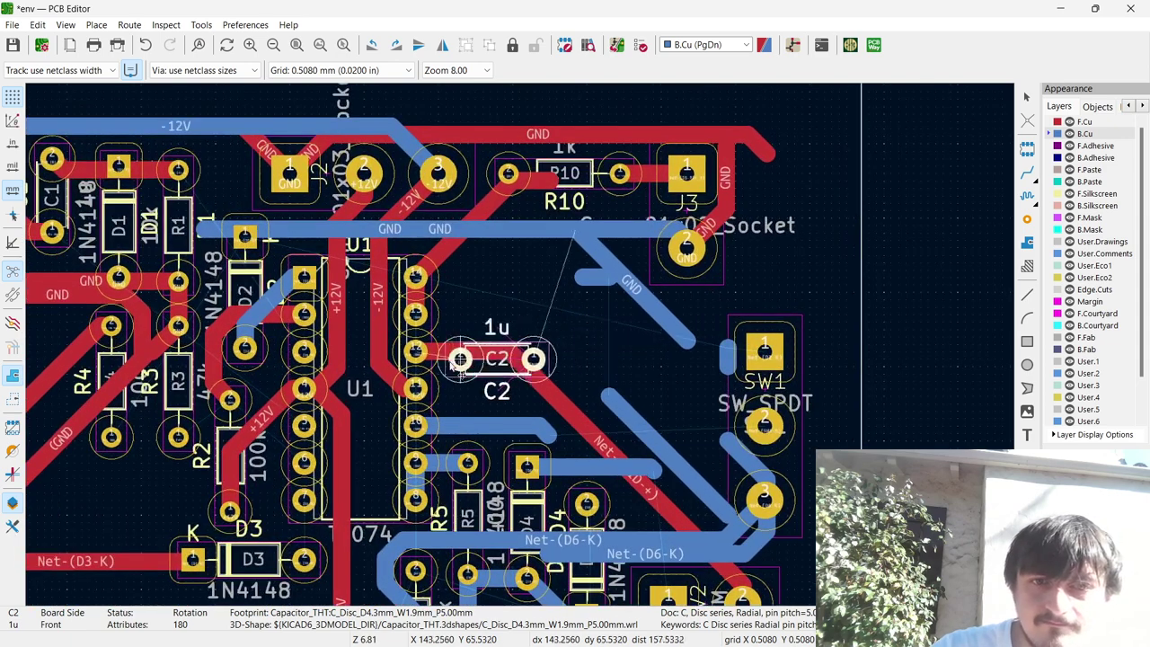
drag(467, 352, 461, 353)
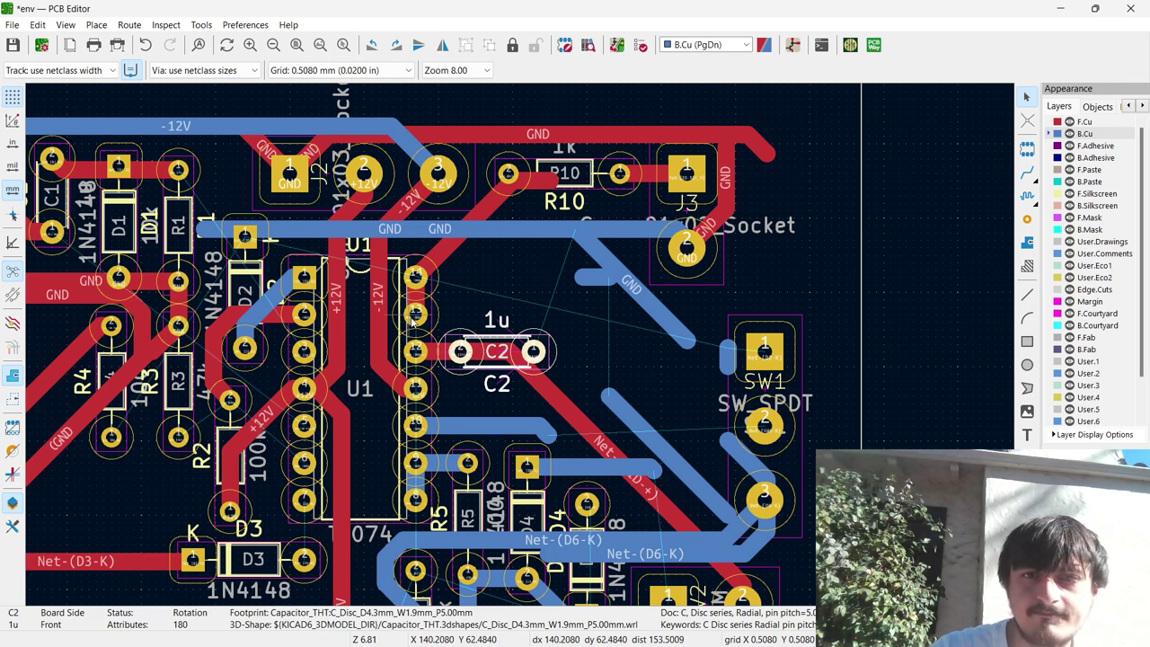
key(r)
key(r)
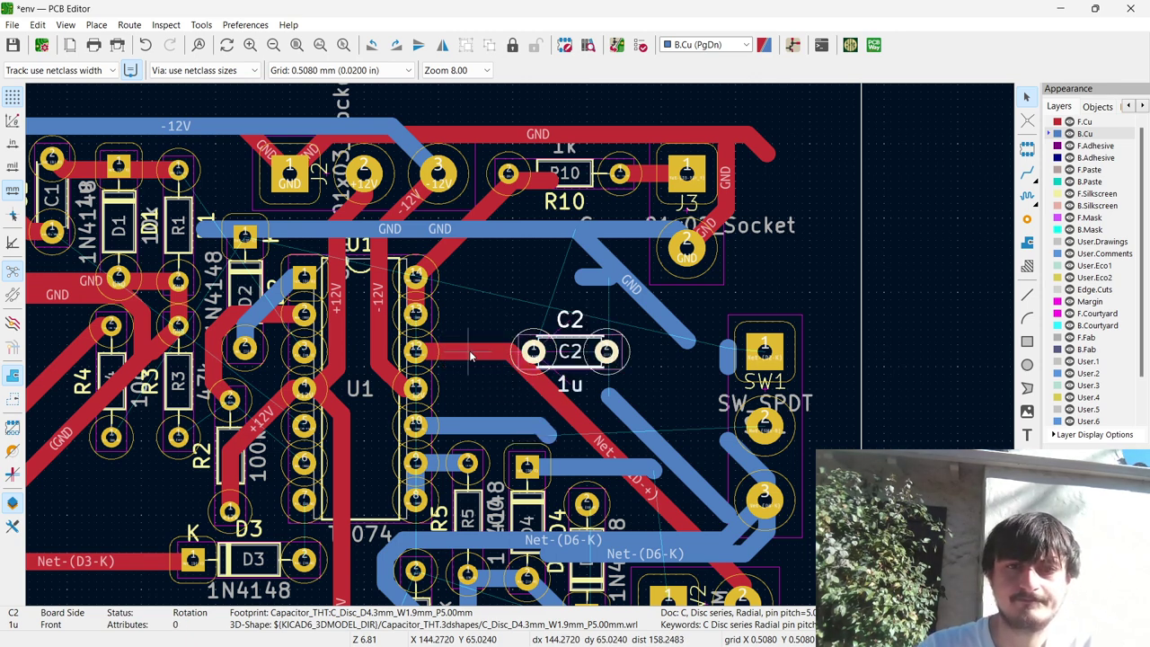
Rotate C2 to -90 degrees and place it upright beside pins 12 to 14 of U1.
key(m)
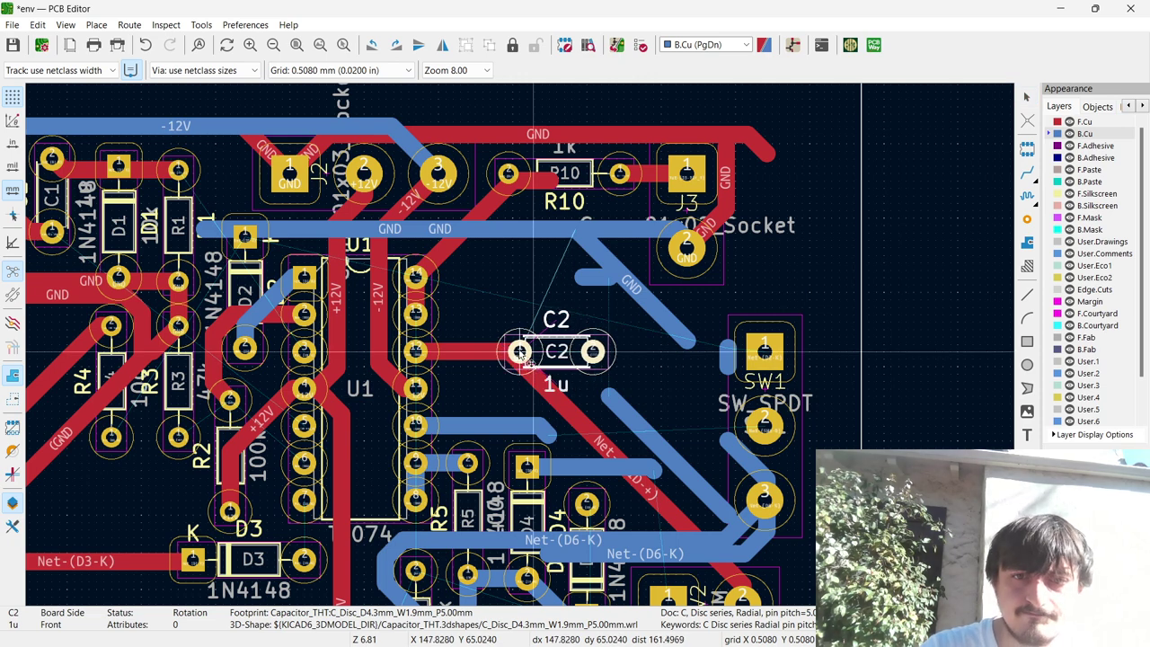
key(r)
key(r)
key(r)
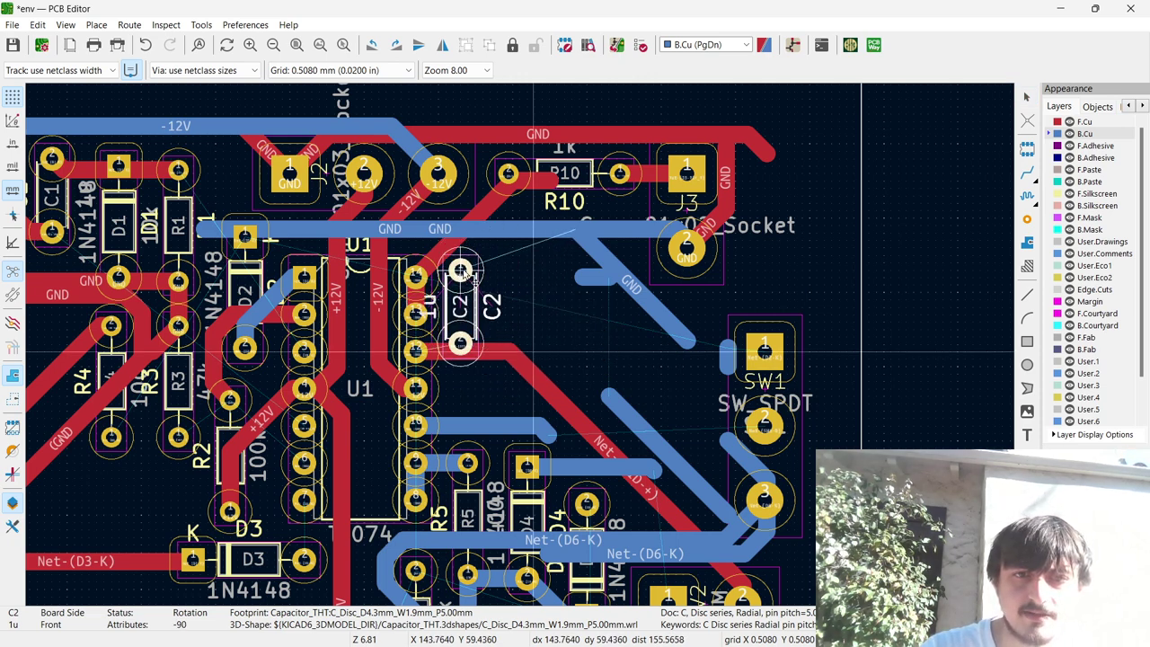
click(460, 270)
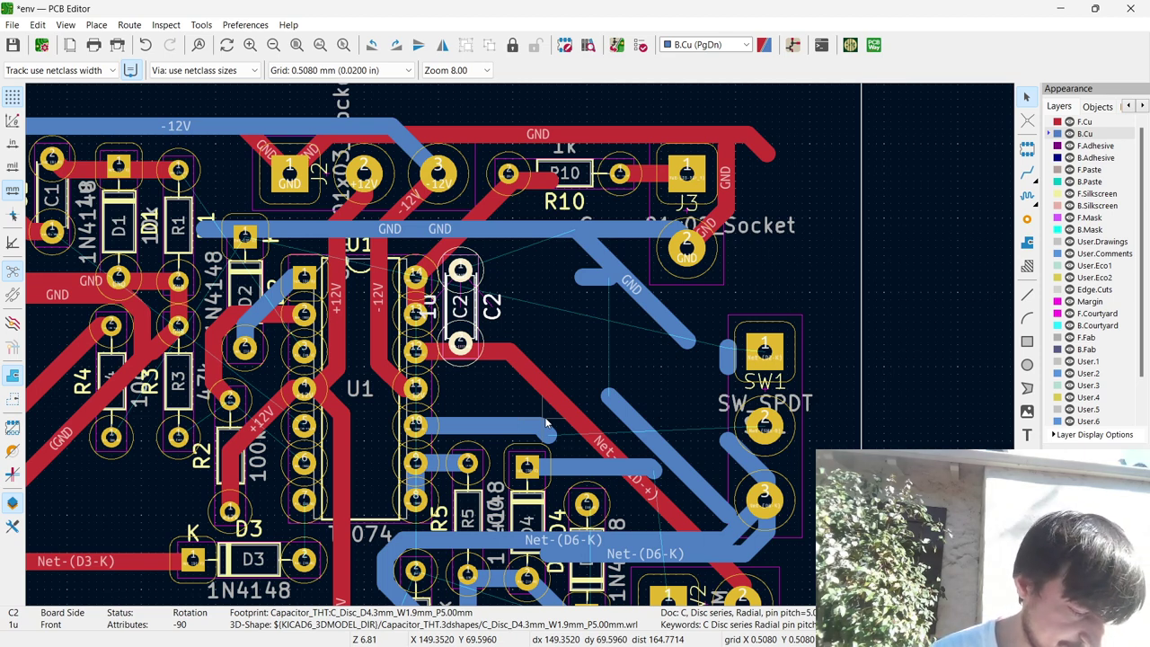
Move LED D7 from outside the board to the free spot between C2 and J3.
scroll(545, 422, down, 5)
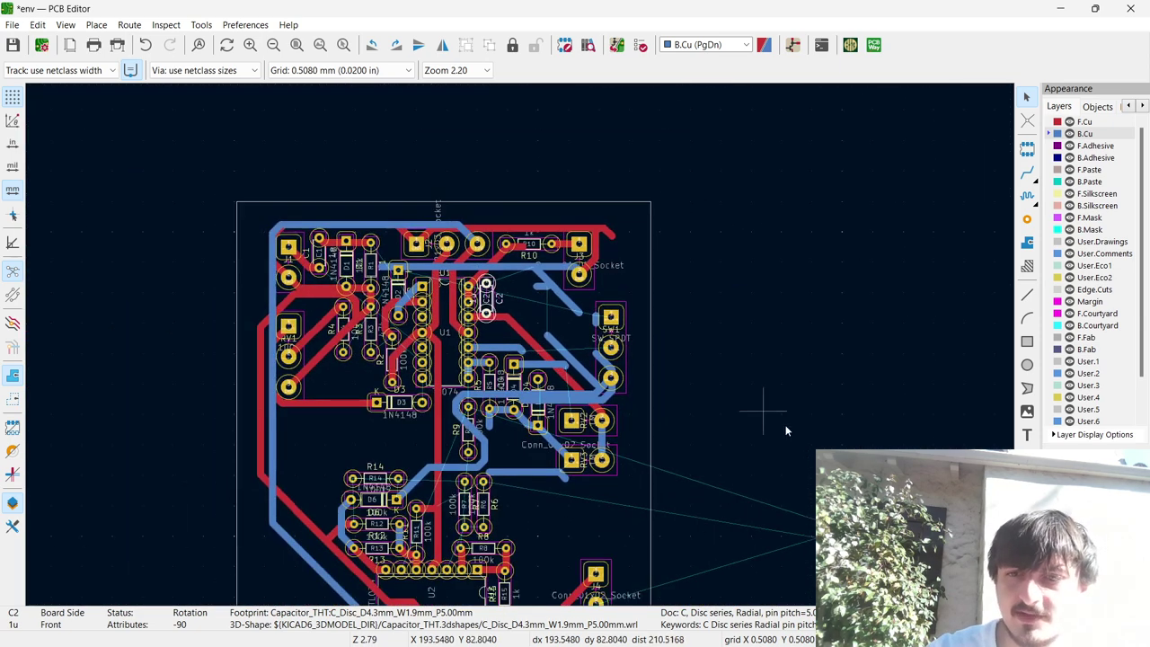
click(1104, 579)
click(1104, 579)
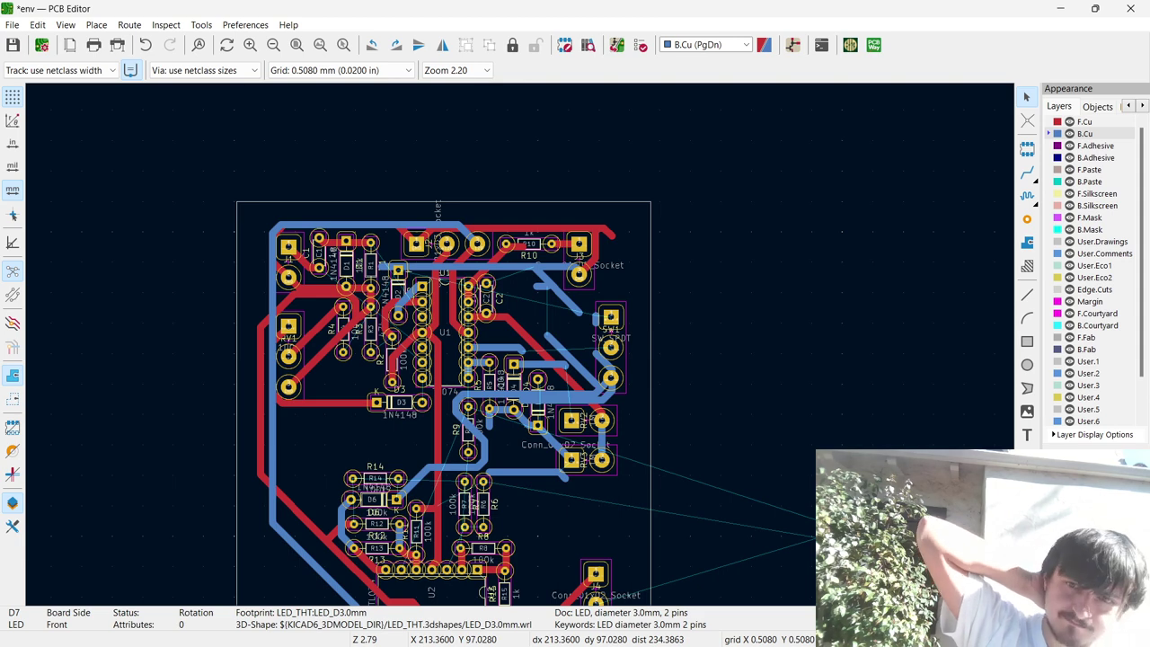
key(m)
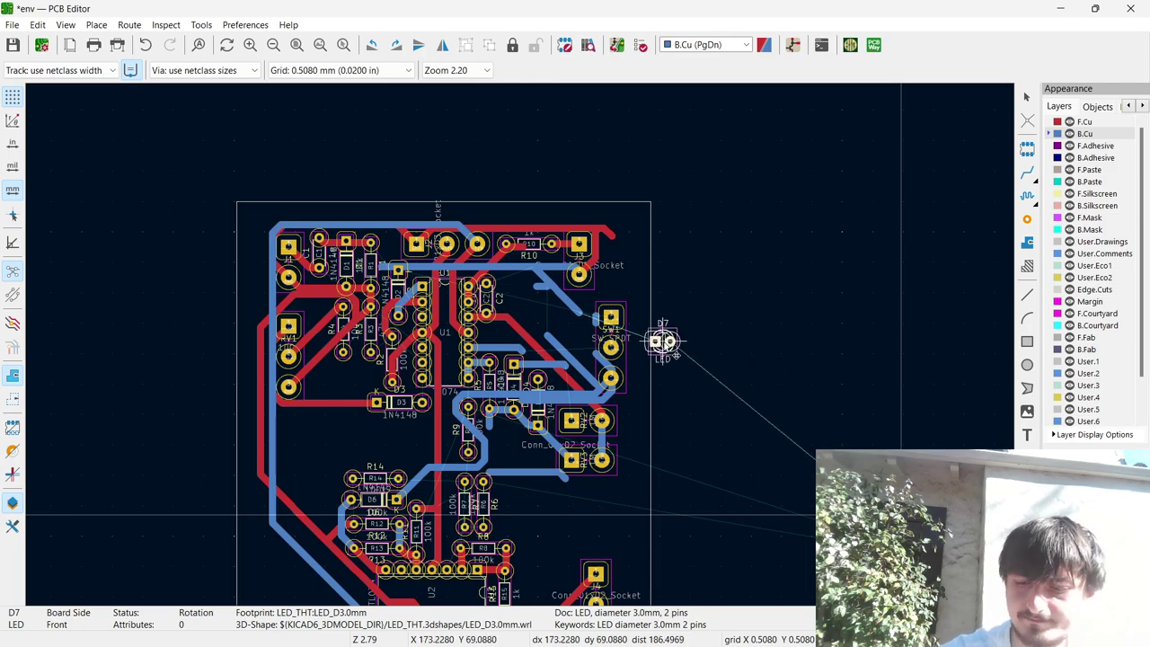
scroll(535, 309, up, 5)
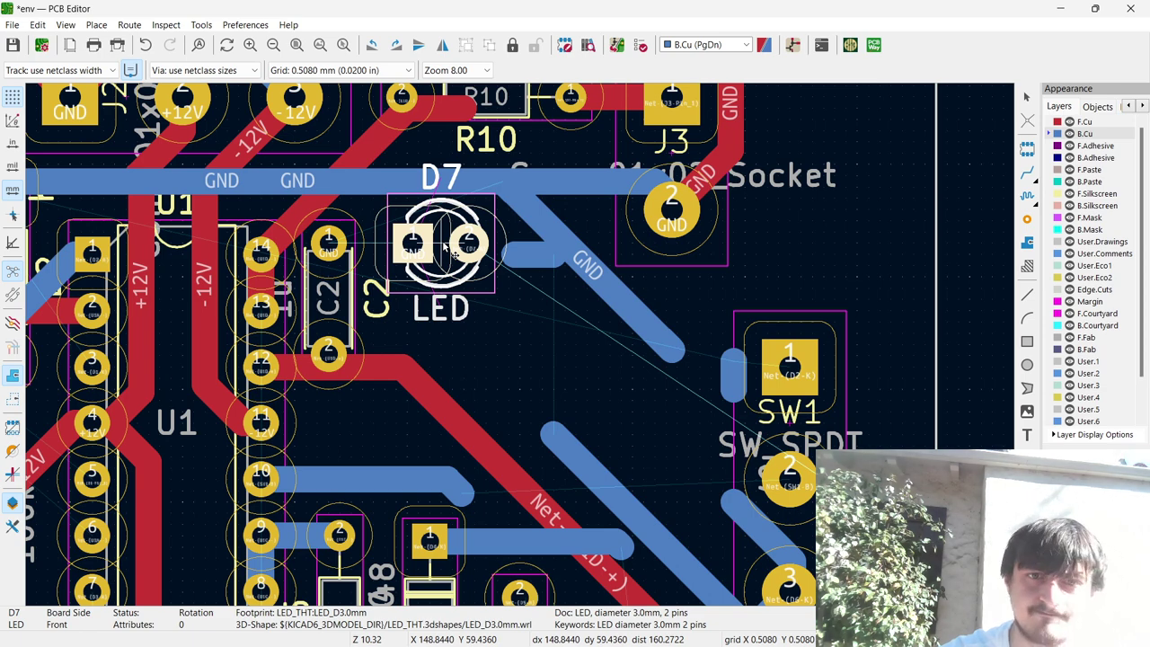
Move transistor Q1 (BC548C) from outside the board to directly below D7.
scroll(518, 292, down, 5)
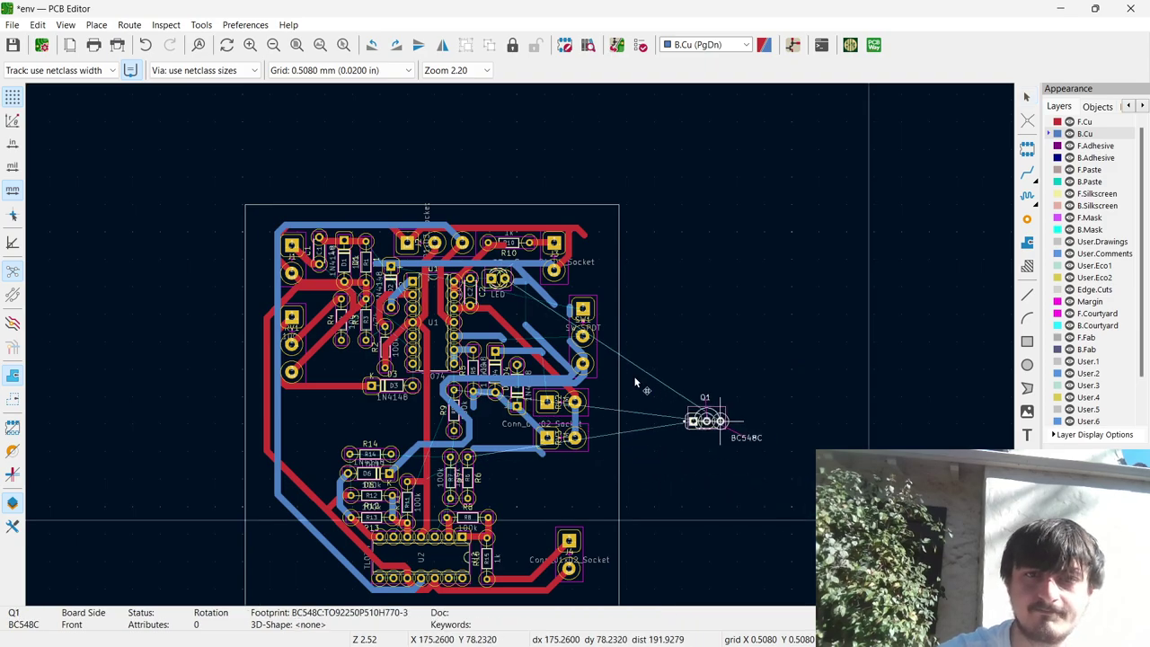
scroll(671, 391, up, 7)
scroll(521, 349, down, 2)
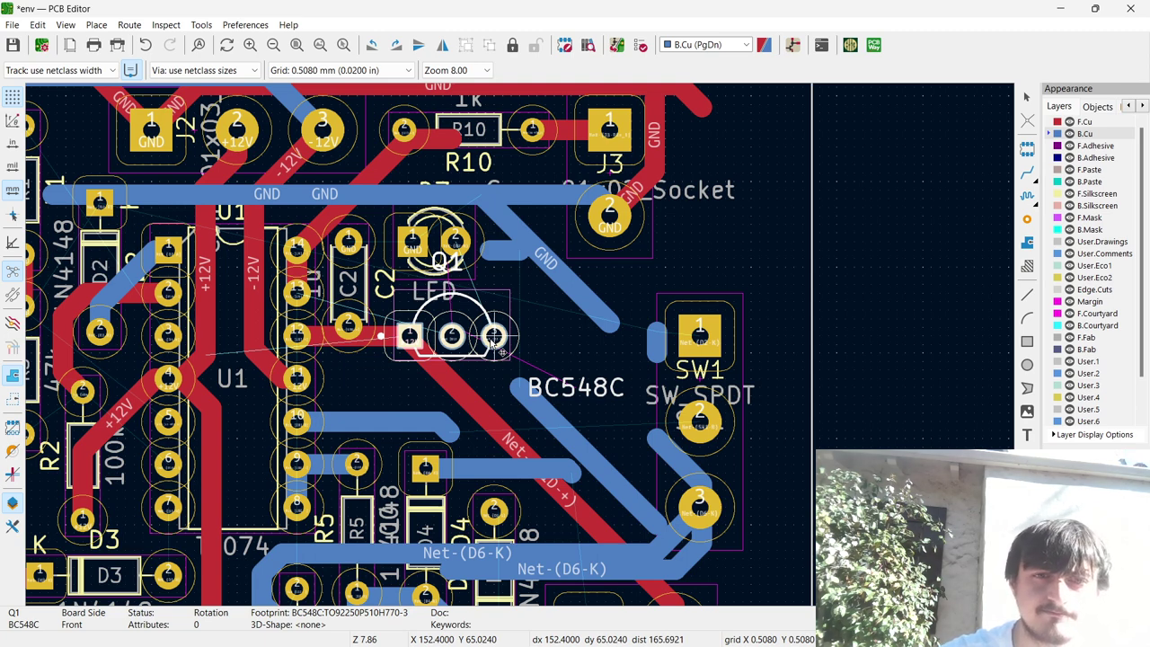
Delete all tracks and vias on all layers with Global Deletions.
scroll(555, 331, down, 5)
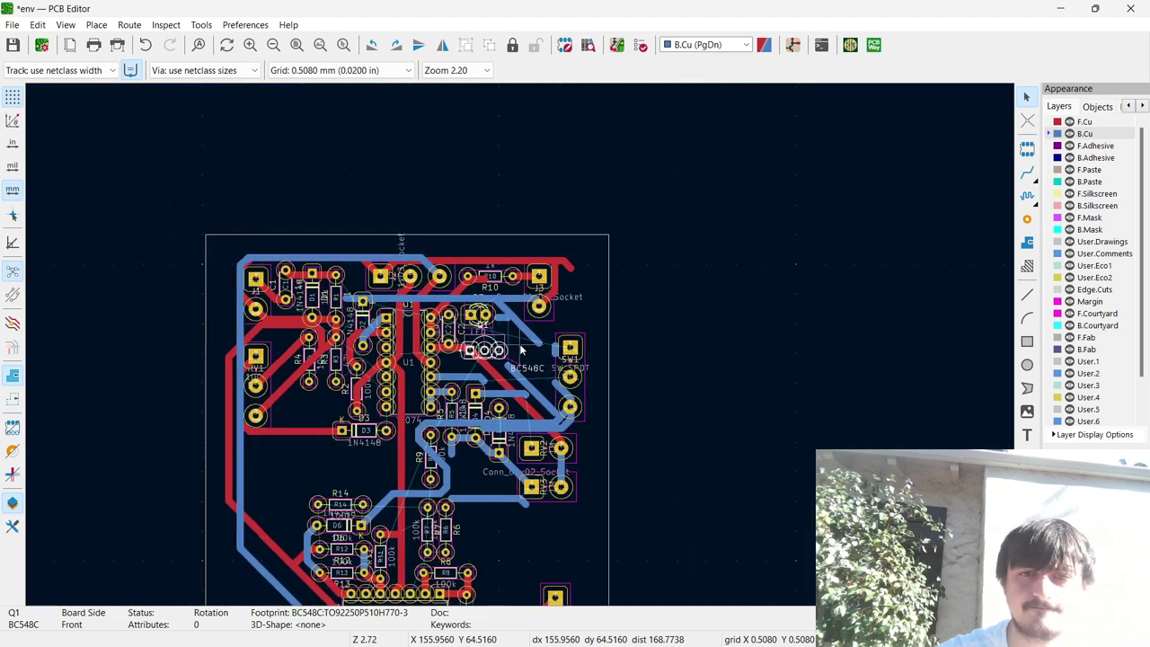
scroll(539, 332, down, 2)
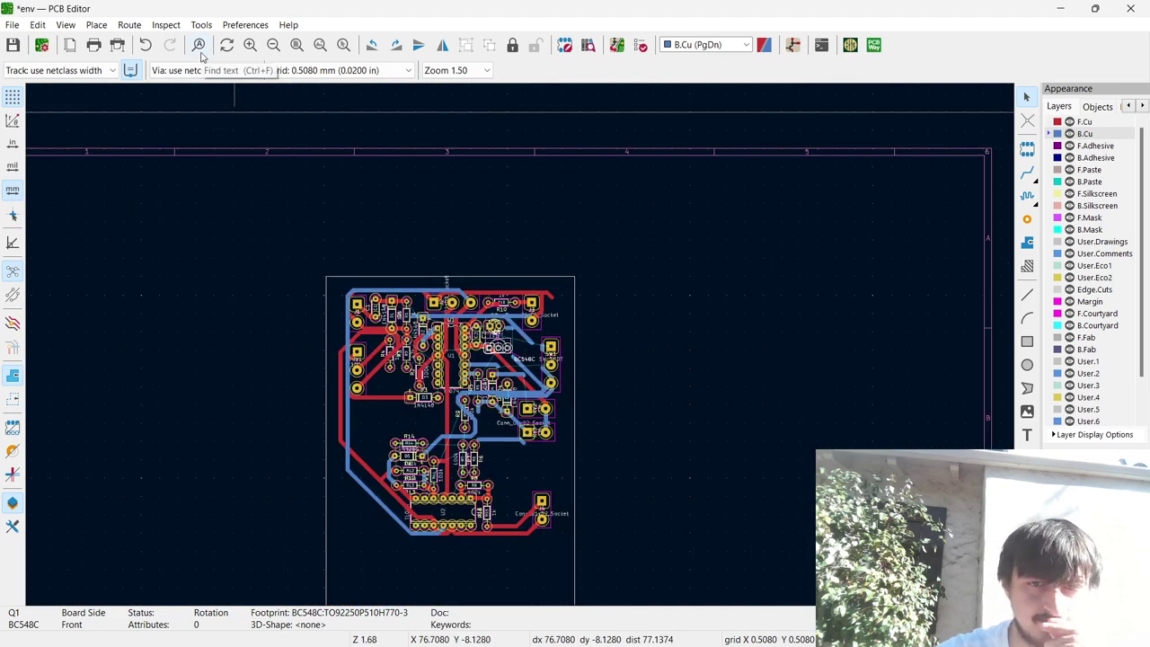
scroll(521, 342, down, 3)
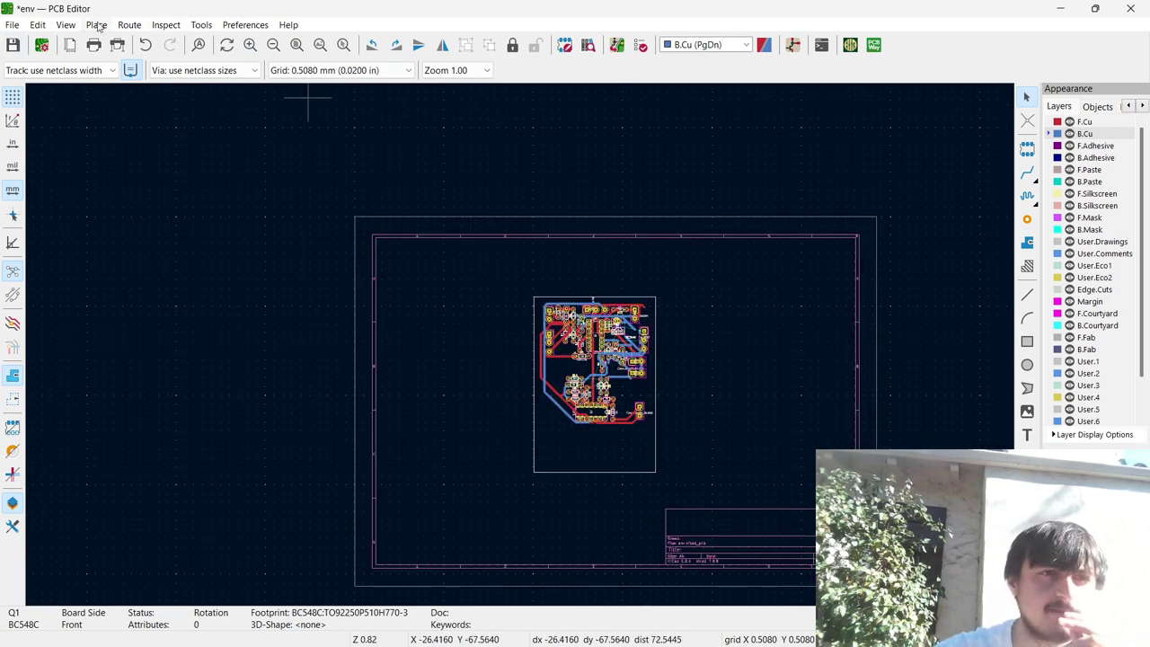
click(40, 25)
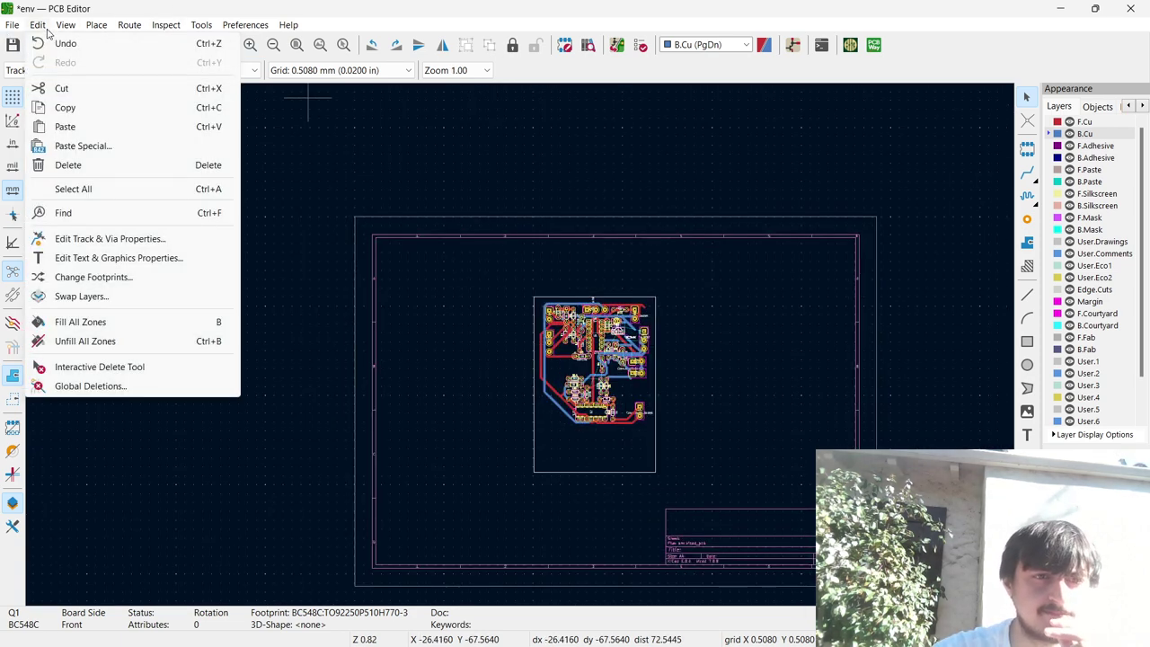
click(90, 386)
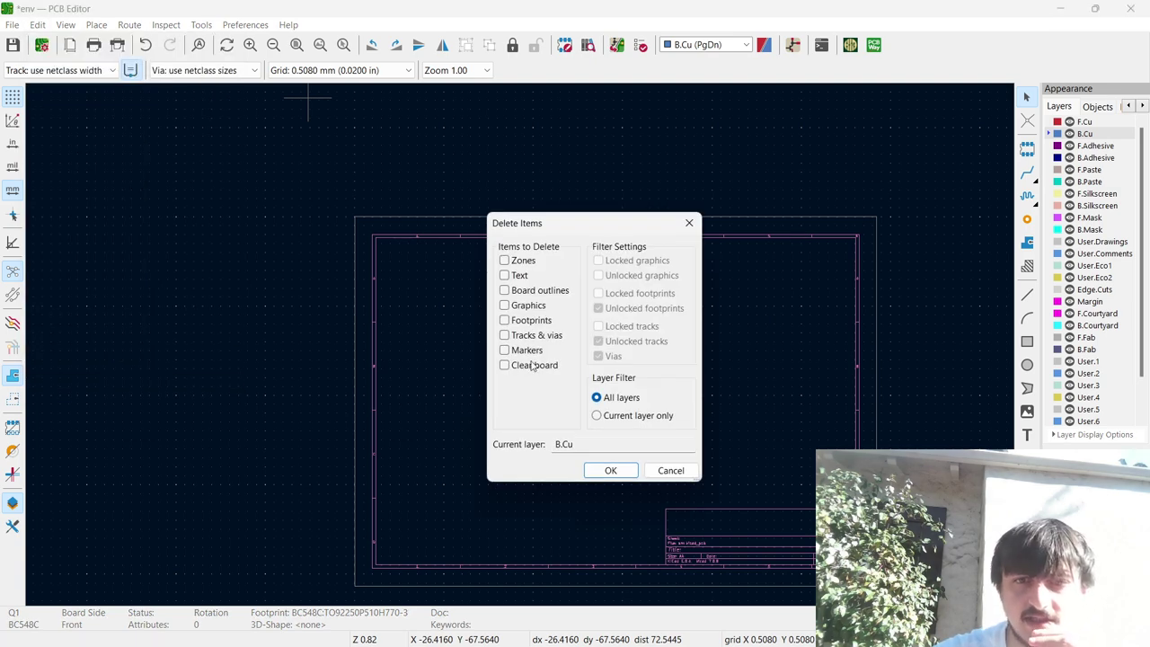
click(618, 471)
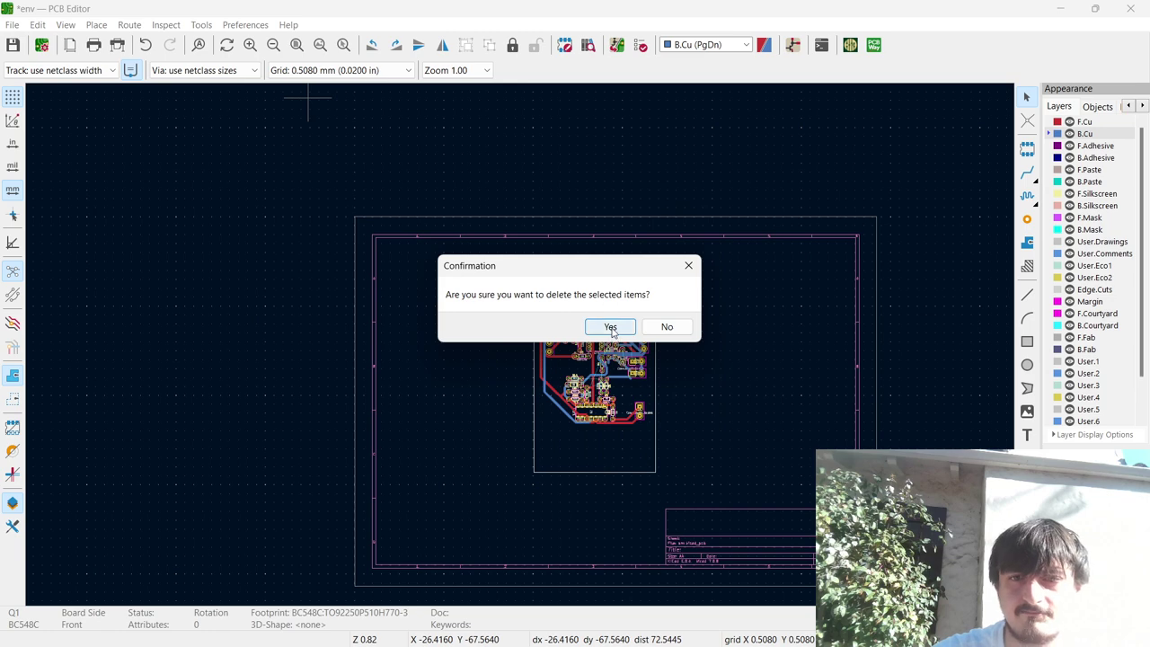
click(609, 326)
Autoroute the whole board with Freerouting using the default settings and bring the routes back into the PCB Editor.
click(849, 45)
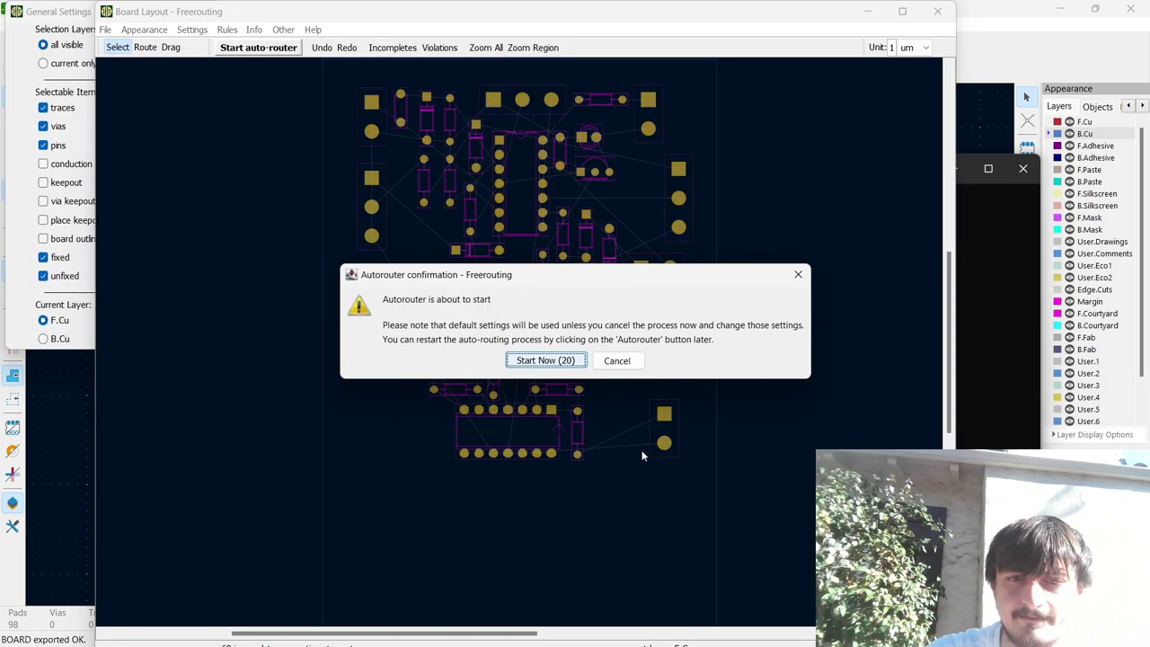
click(572, 361)
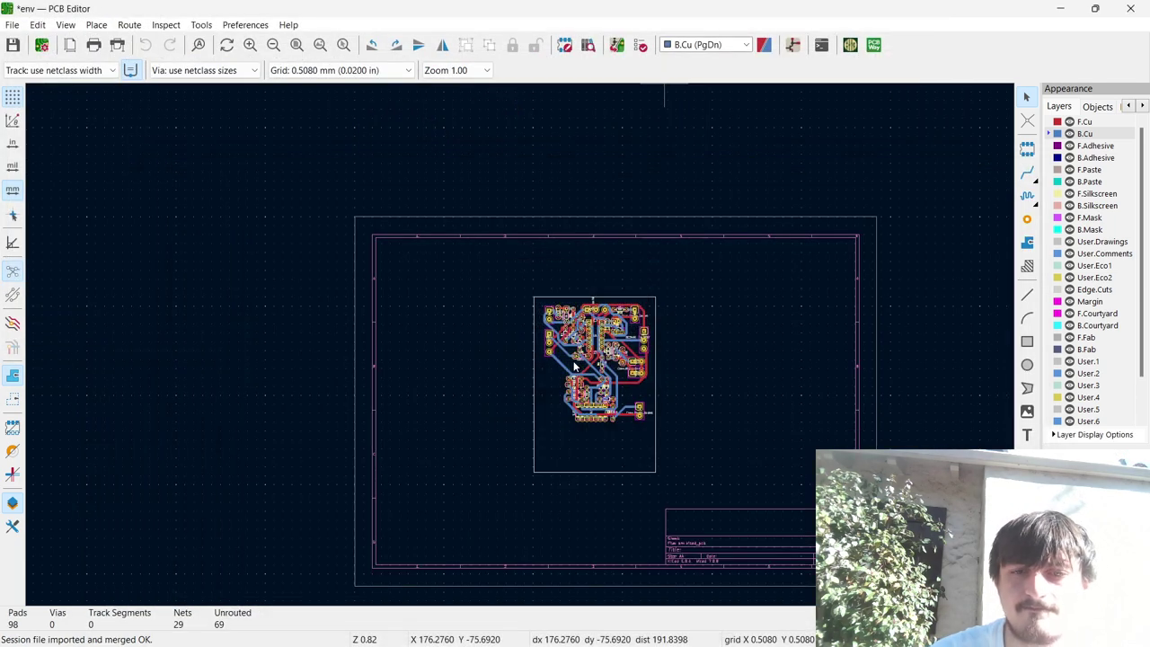
Examine the autorouted tracks across the board, especially around R9, U1 and U2.
scroll(521, 346, up, 5)
scroll(519, 348, down, 5)
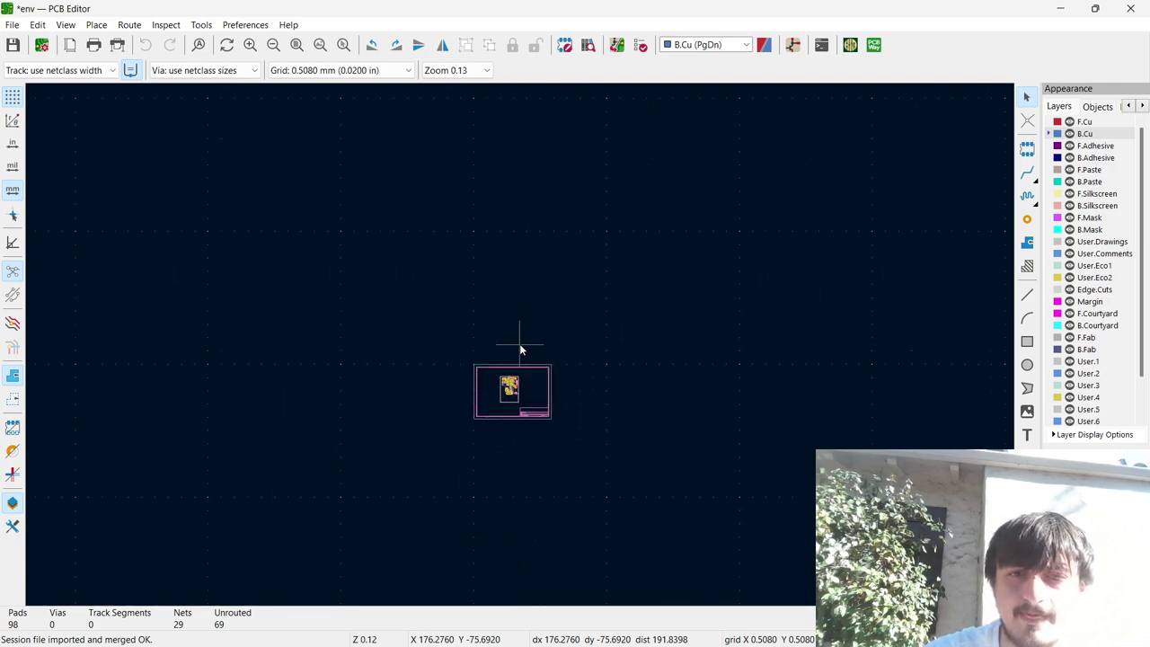
scroll(521, 350, up, 3)
scroll(519, 350, up, 5)
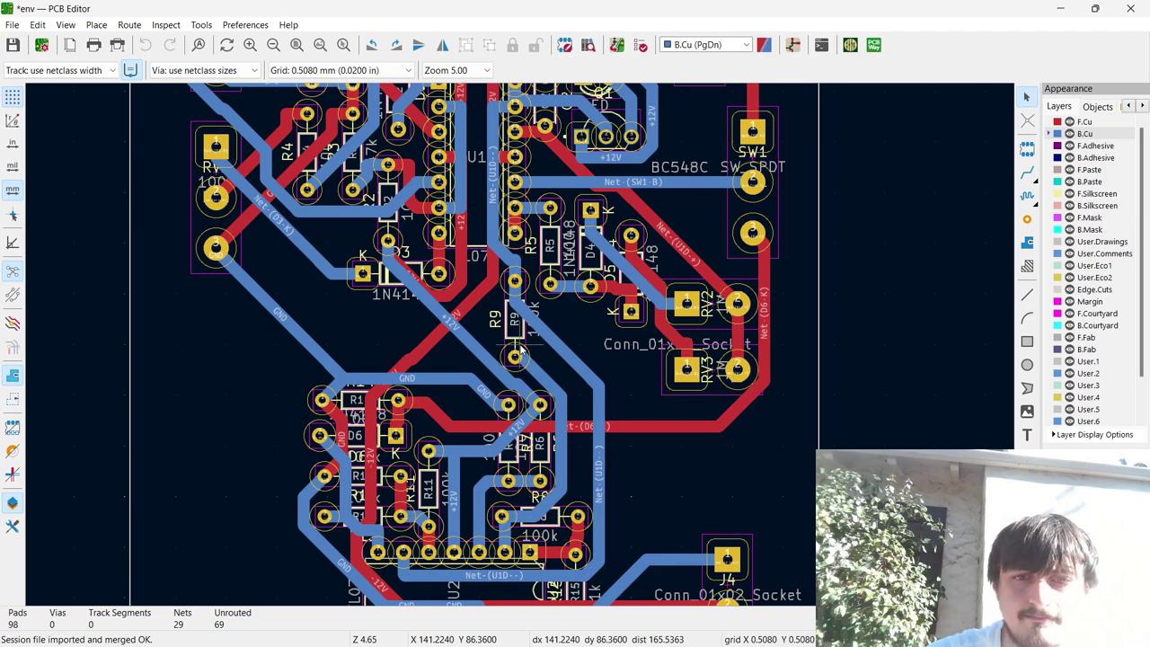
scroll(519, 353, down, 6)
scroll(518, 352, up, 5)
scroll(518, 351, up, 2)
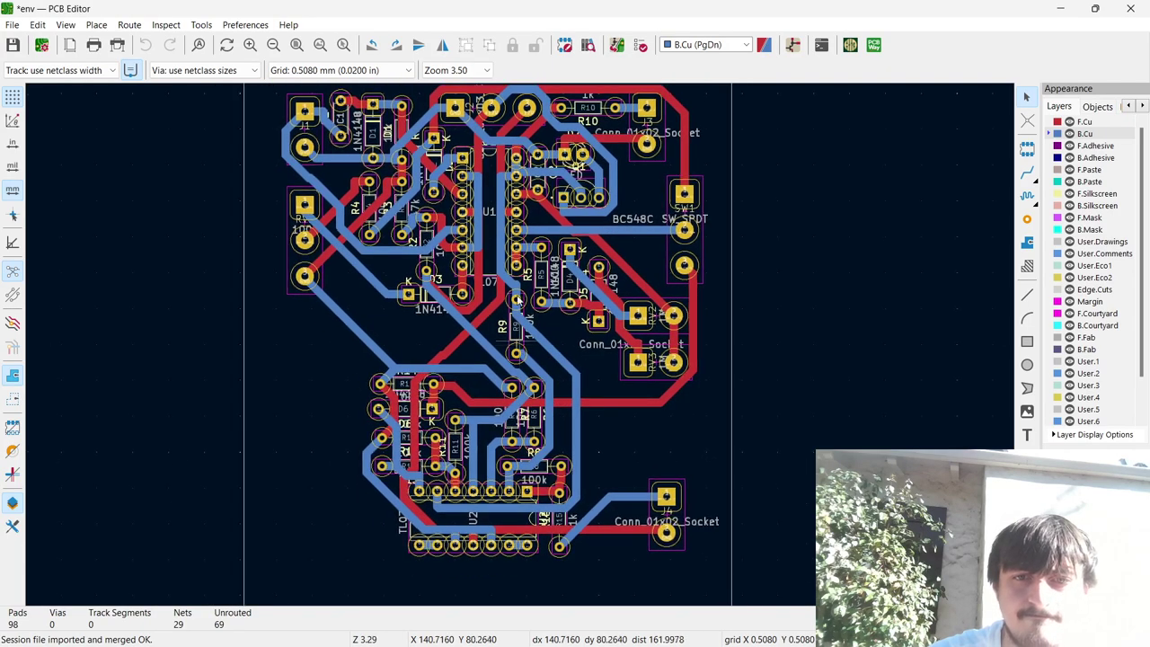
scroll(519, 350, up, 4)
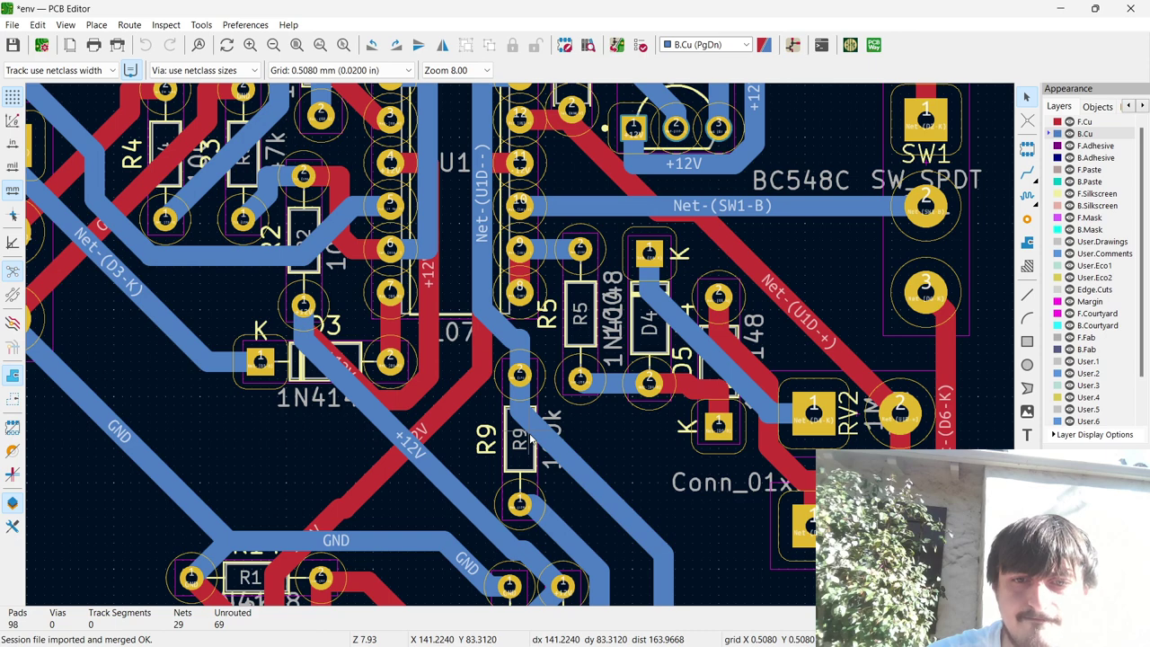
Rotate R9 to 180 degrees and place it horizontally below R5 and D4.
scroll(530, 439, down, 2)
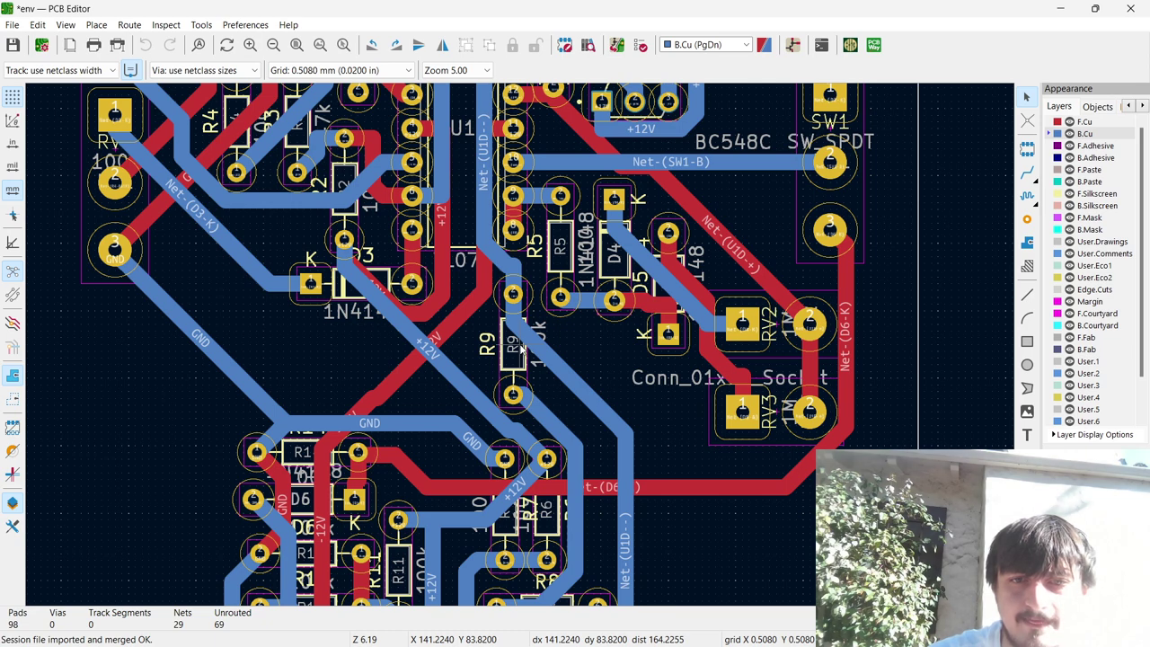
click(519, 354)
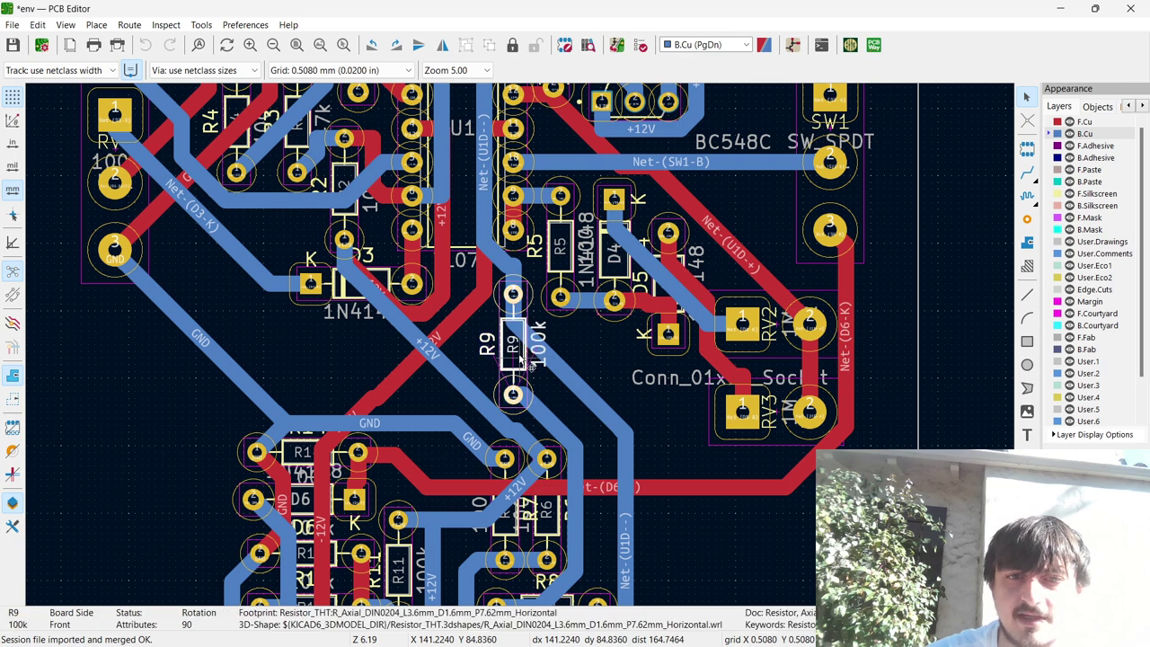
key(m)
key(r)
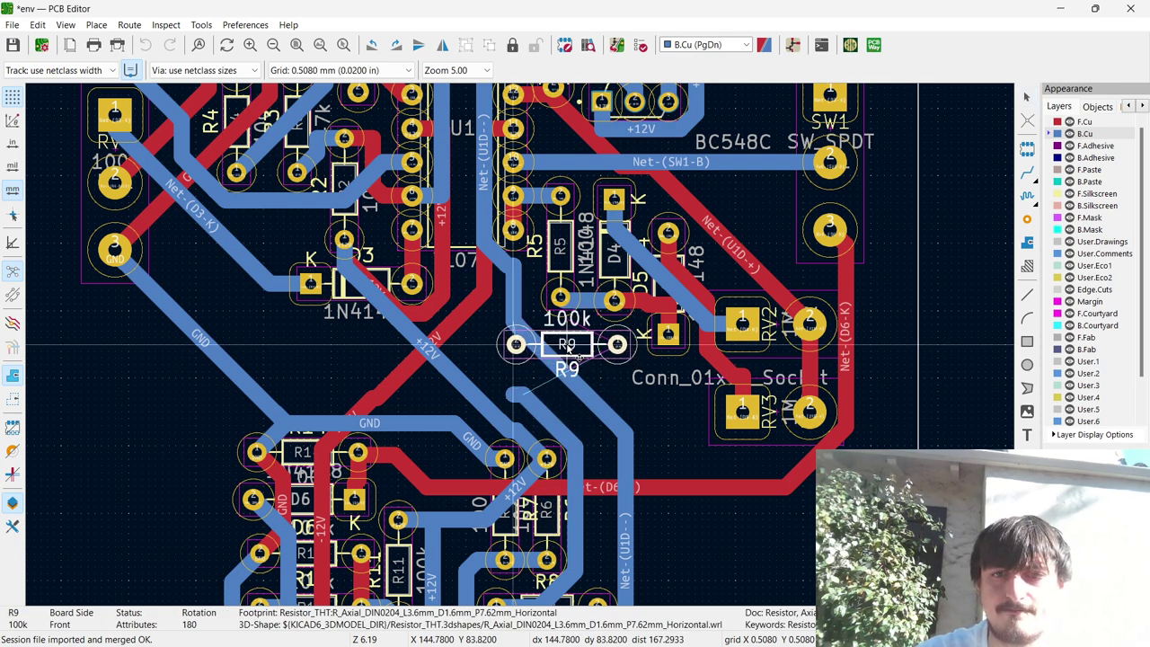
click(568, 344)
Select the lower circuit block around U2 with its tracks and J4, and move it up closer to R9.
scroll(517, 345, down, 2)
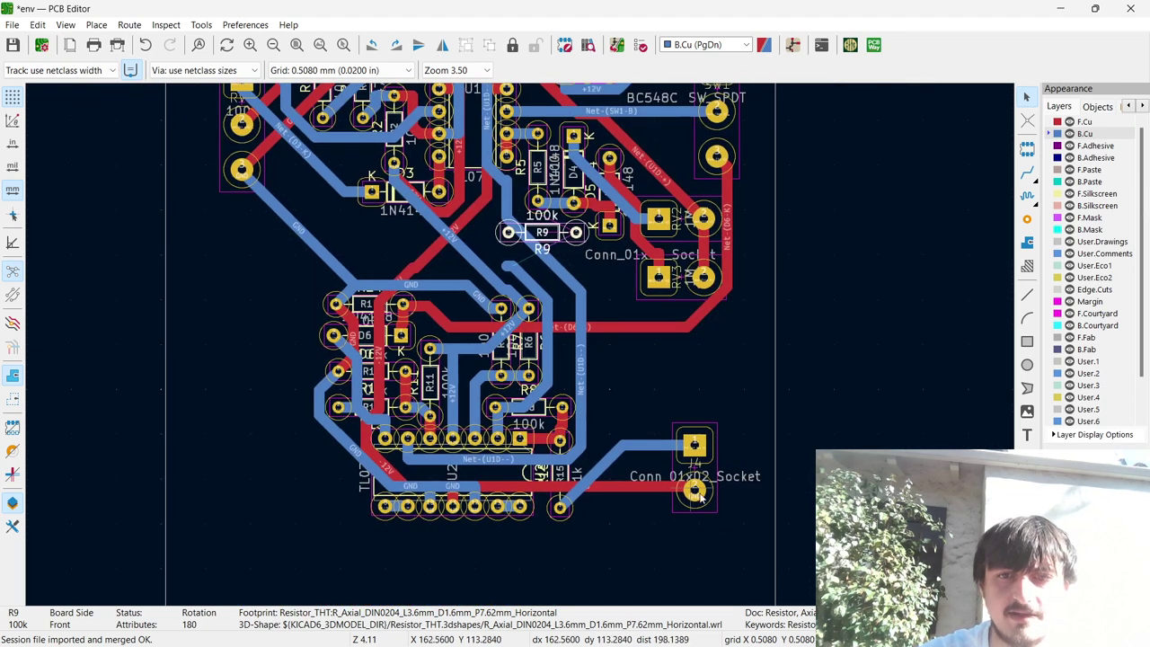
drag(727, 555, 335, 273)
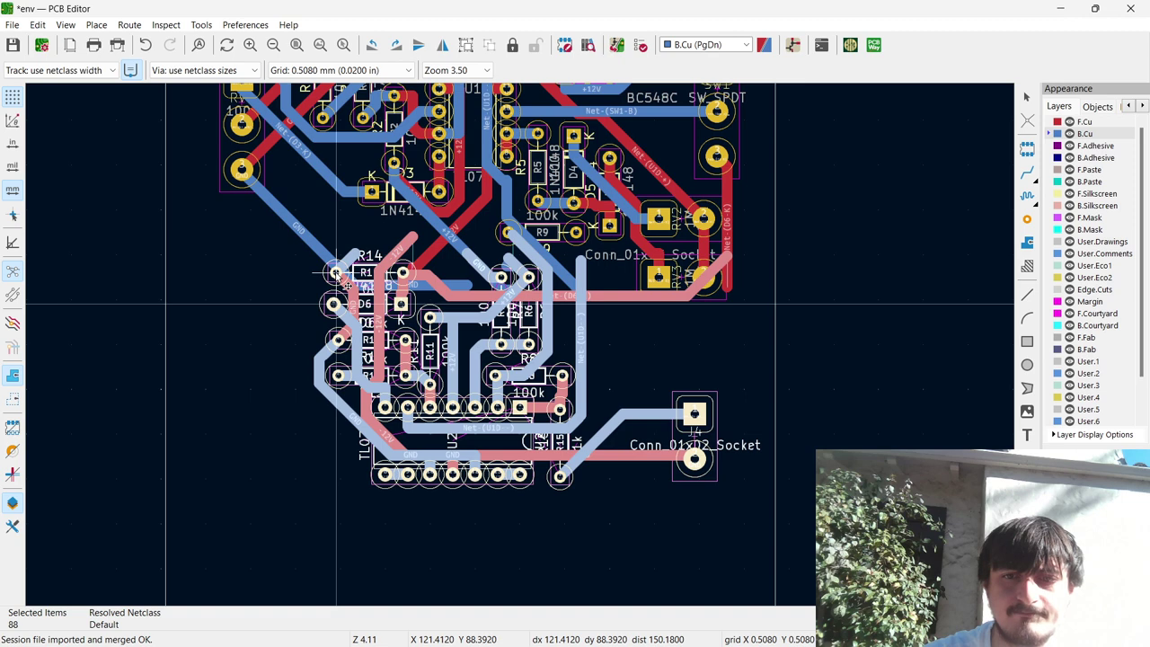
click(335, 273)
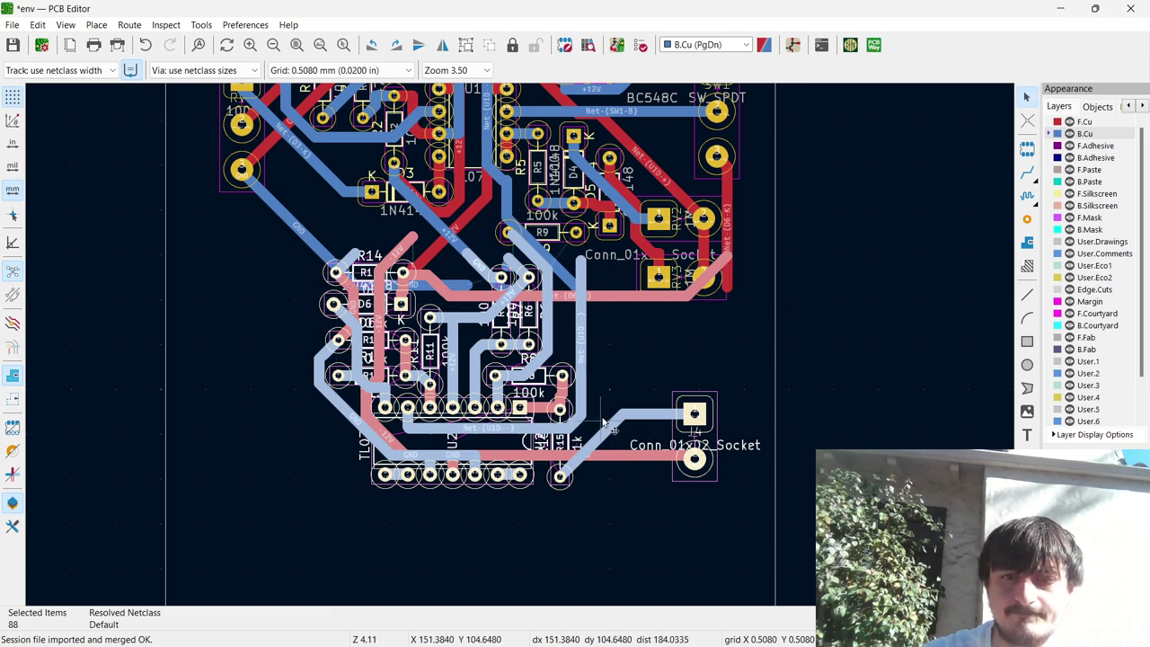
Move connector J4 straight up, closer to RV3.
click(711, 444)
key(m)
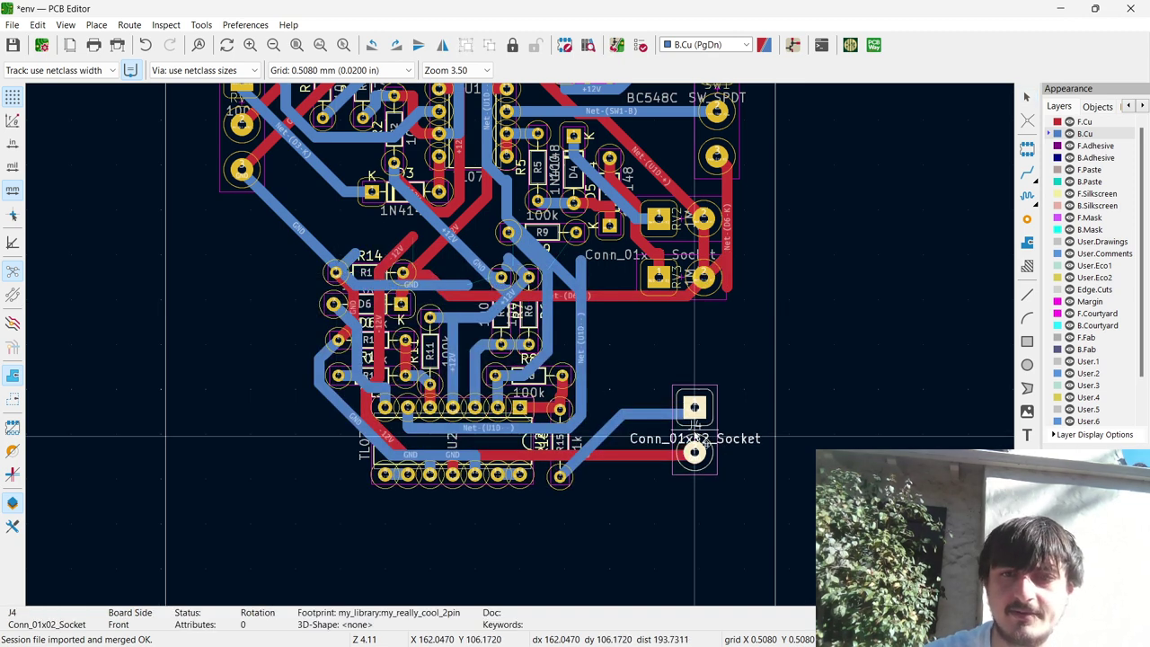
drag(697, 409, 697, 384)
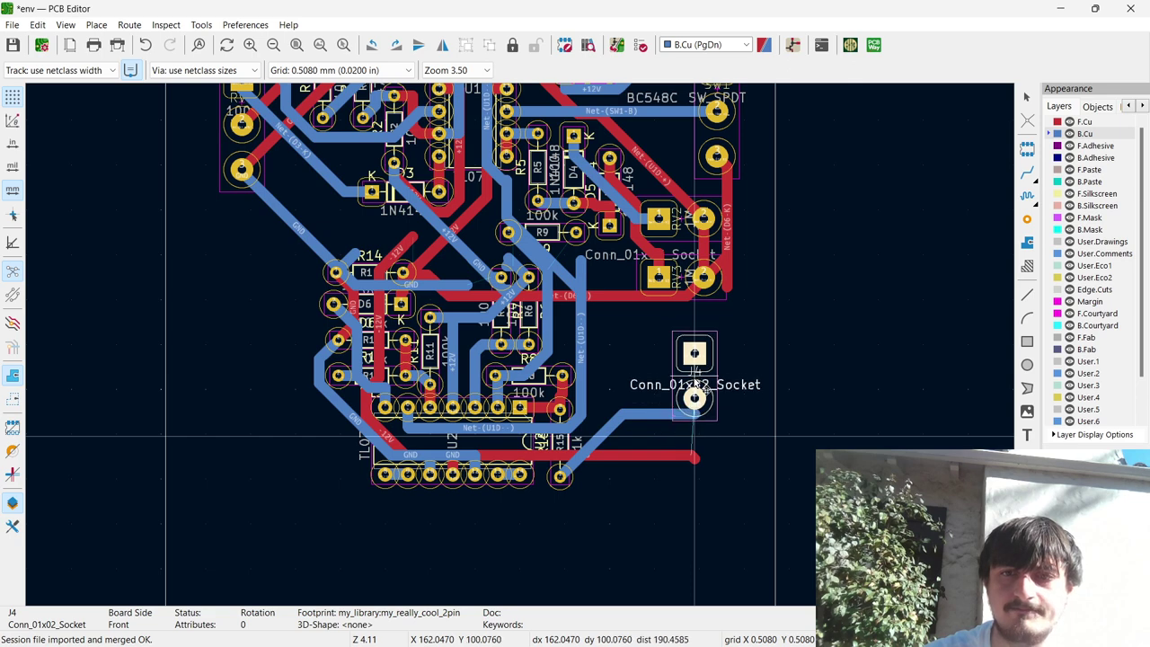
click(696, 385)
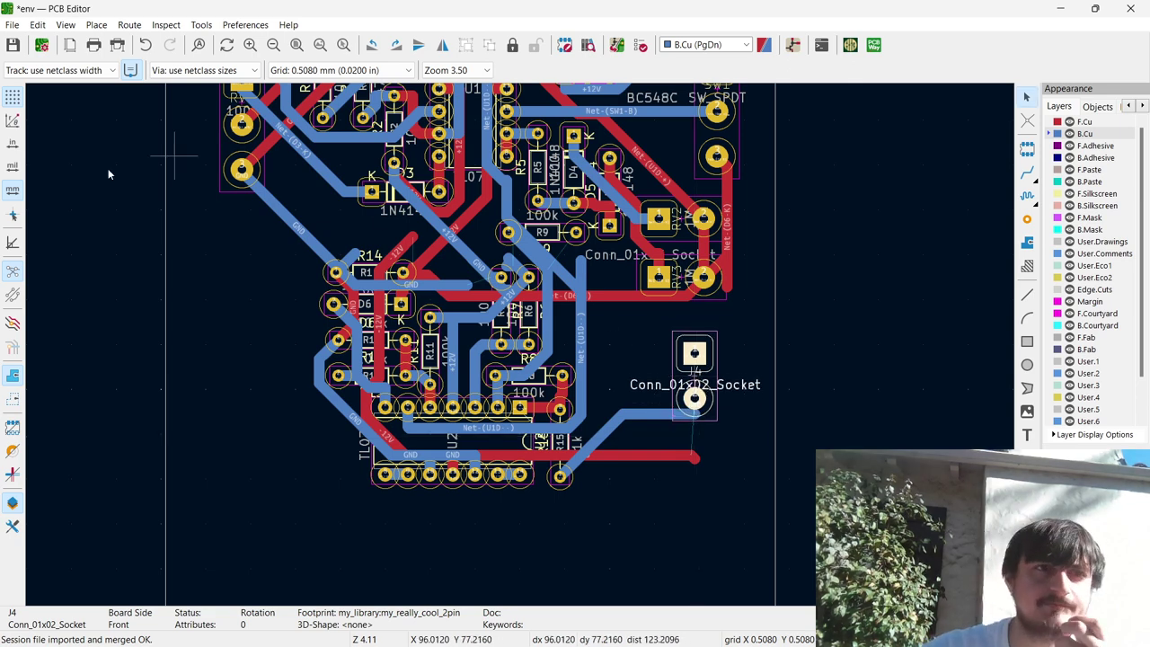
Examine the autorouted tracks around U1, C2, D7 and Q1.
click(12, 25)
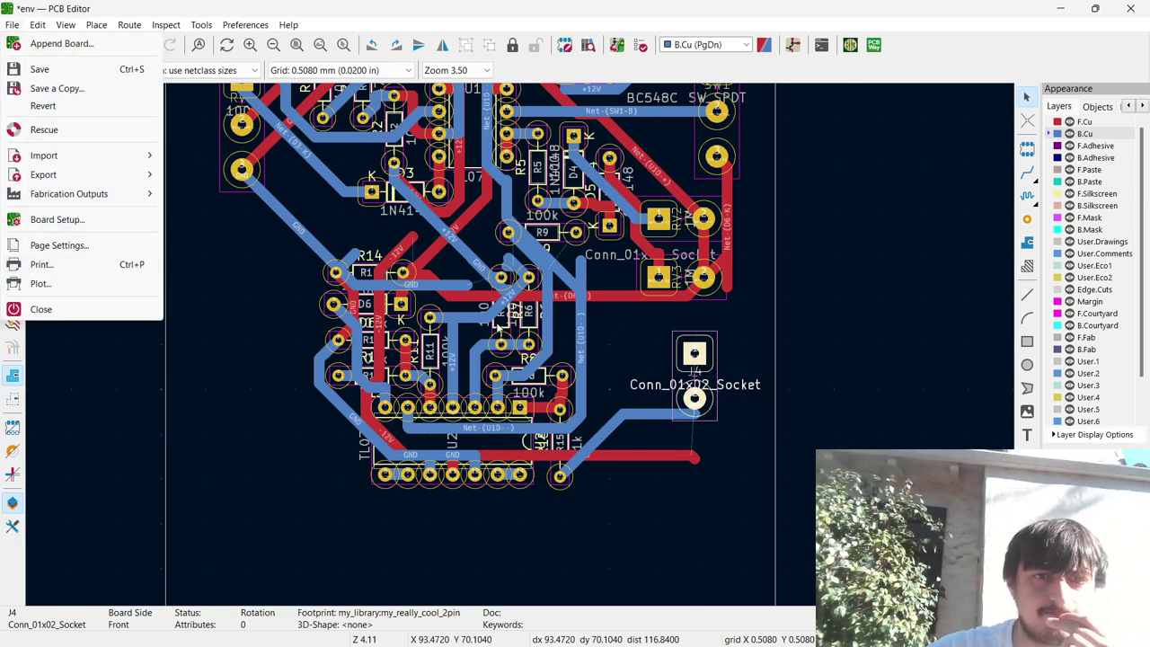
click(767, 263)
scroll(767, 263, down, 2)
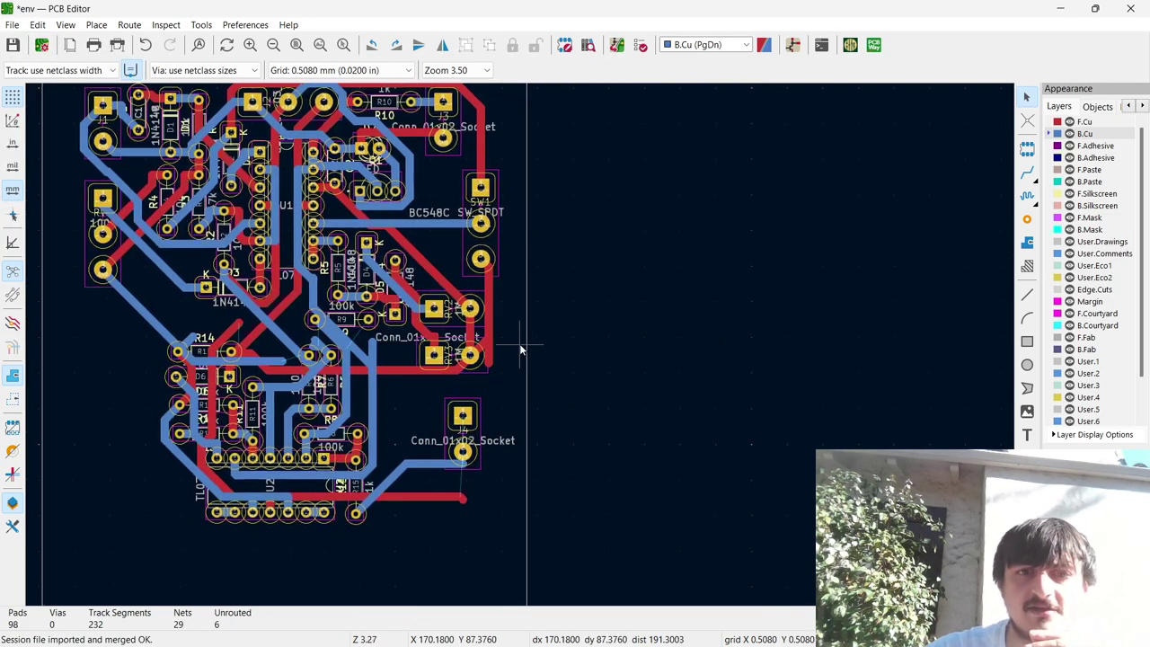
scroll(520, 349, down, 2)
scroll(520, 349, up, 7)
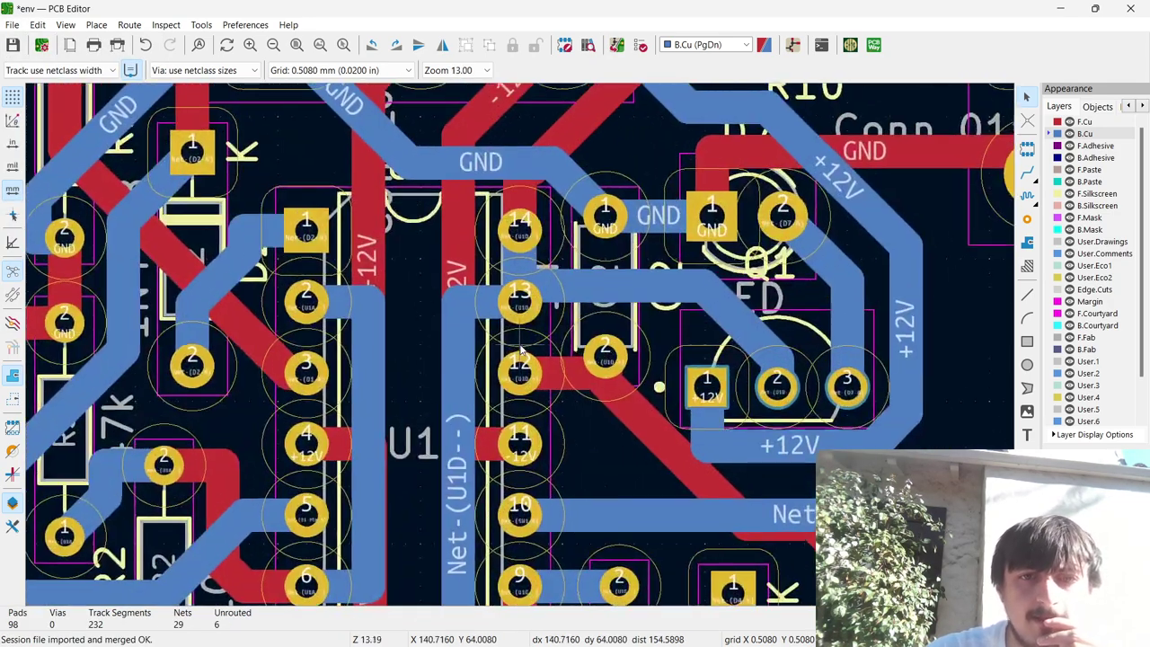
scroll(520, 350, down, 1)
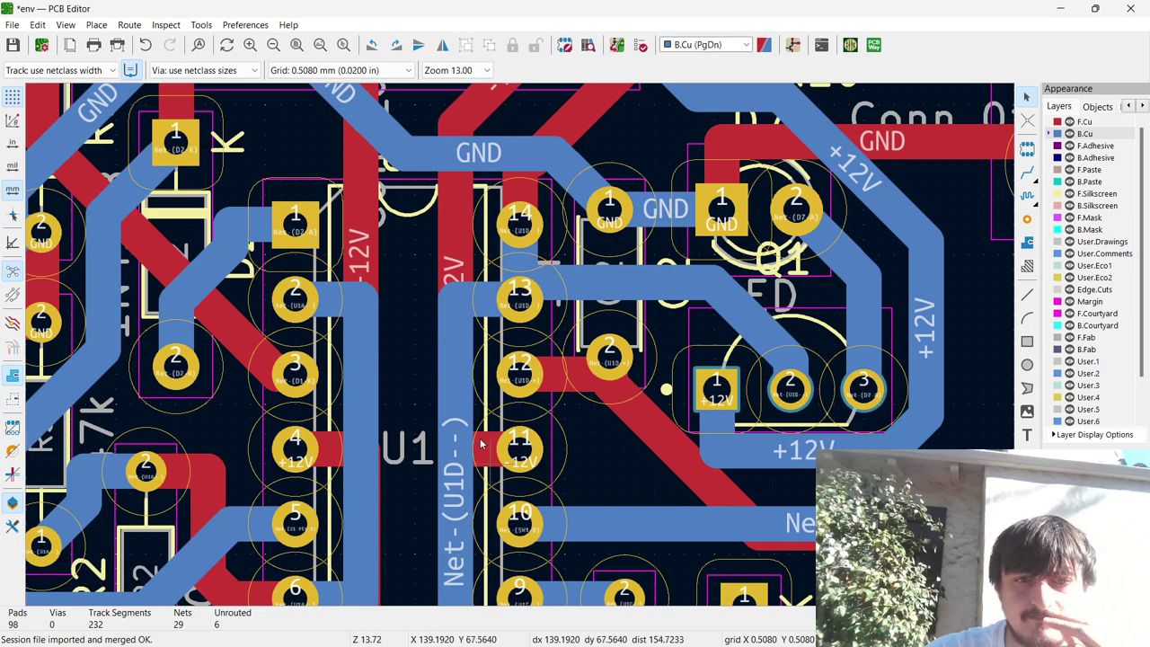
scroll(520, 350, down, 2)
scroll(520, 349, up, 1)
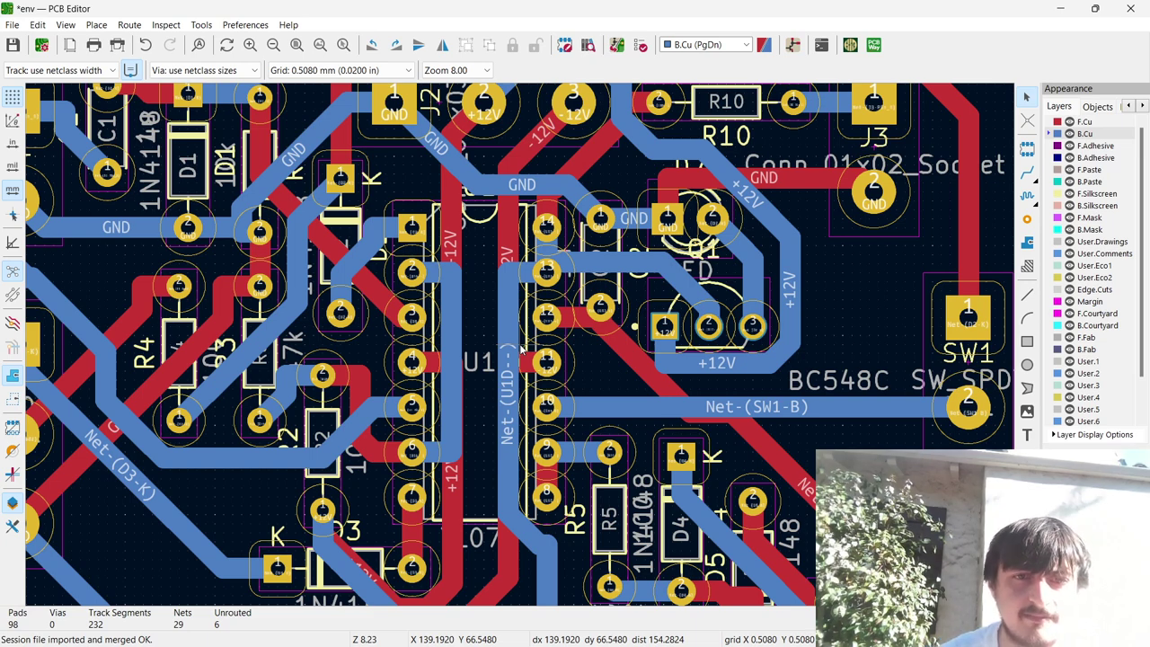
Switch to OBS to check the stream chat and return to the env PCB Editor.
scroll(521, 348, down, 2)
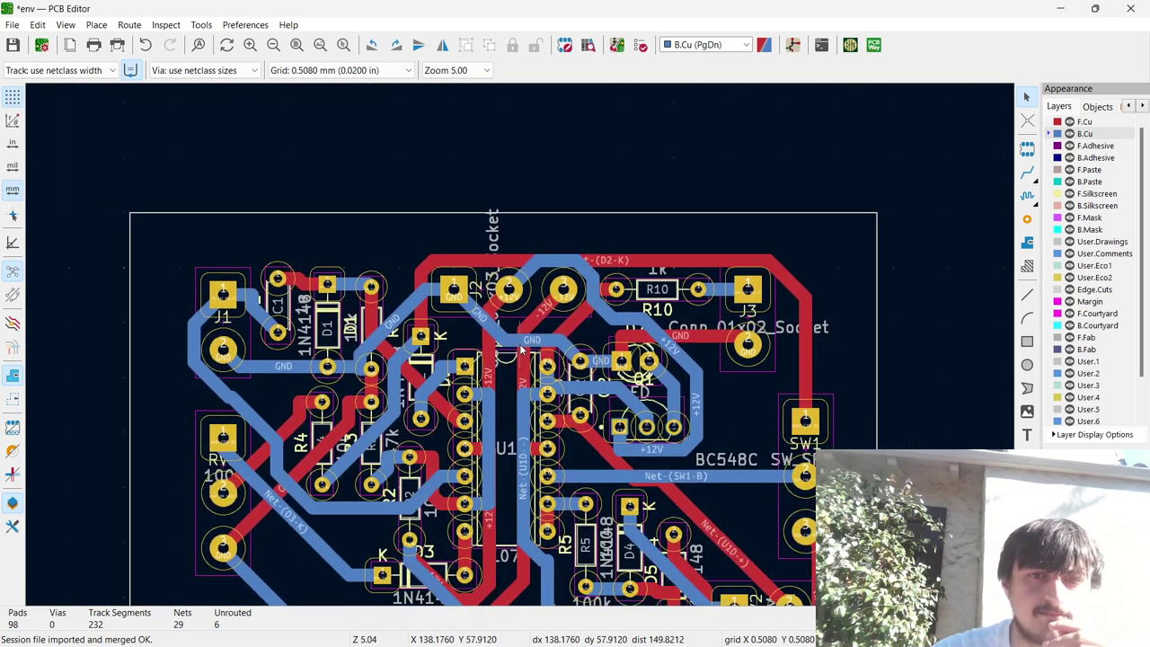
scroll(520, 349, up, 1)
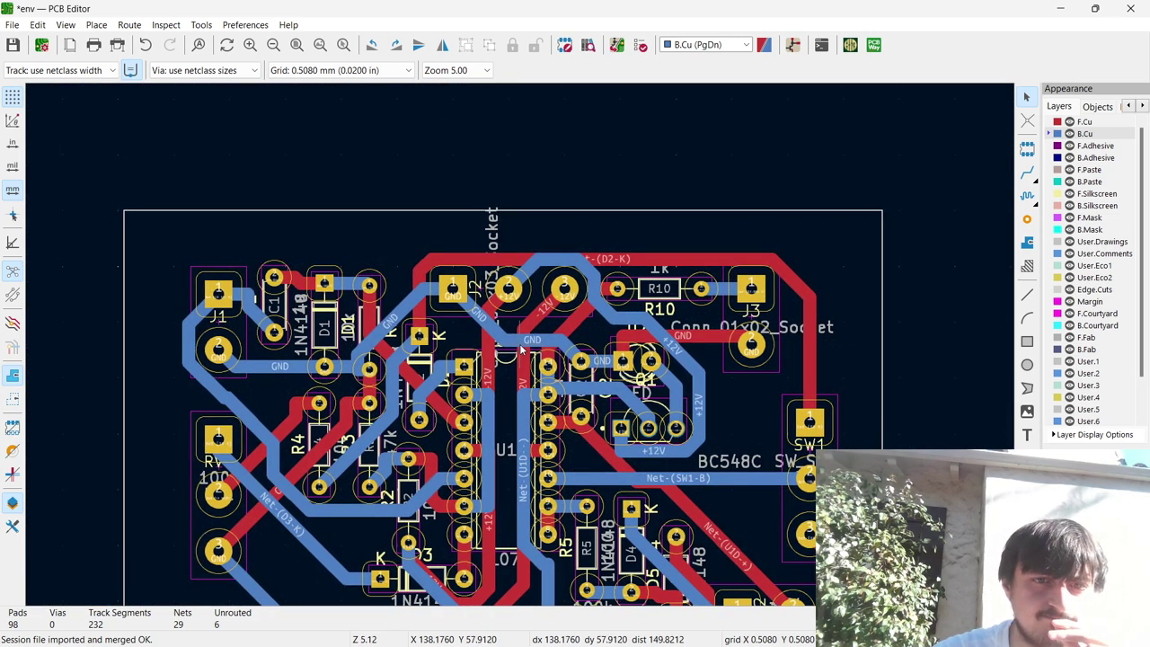
key(super+Tab)
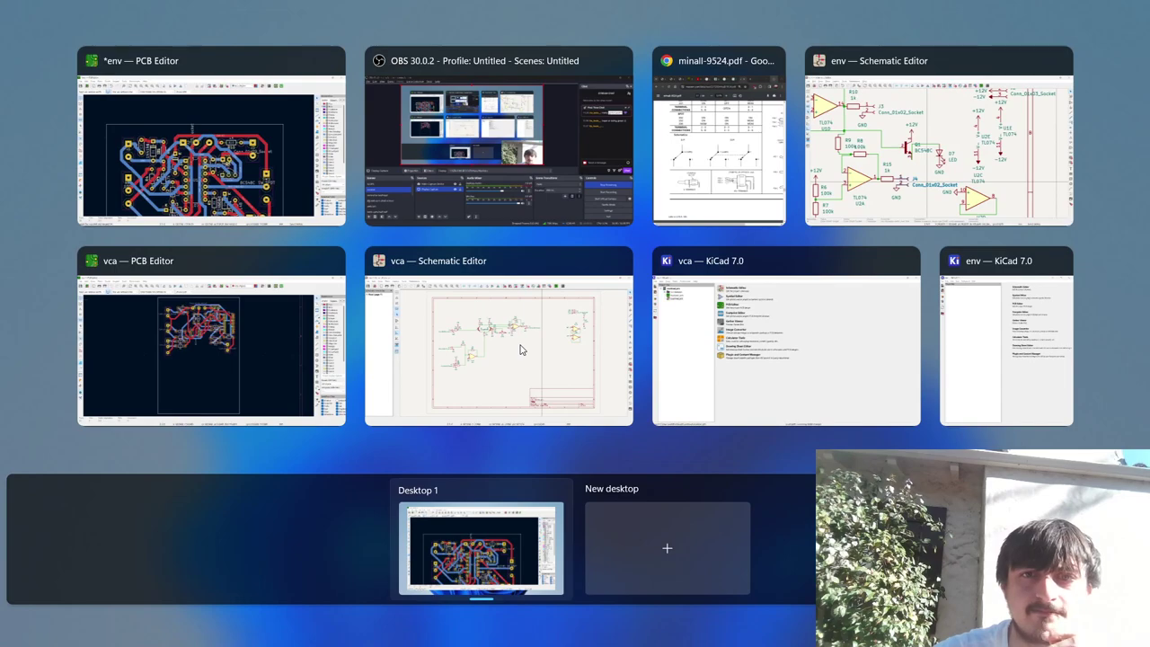
click(423, 172)
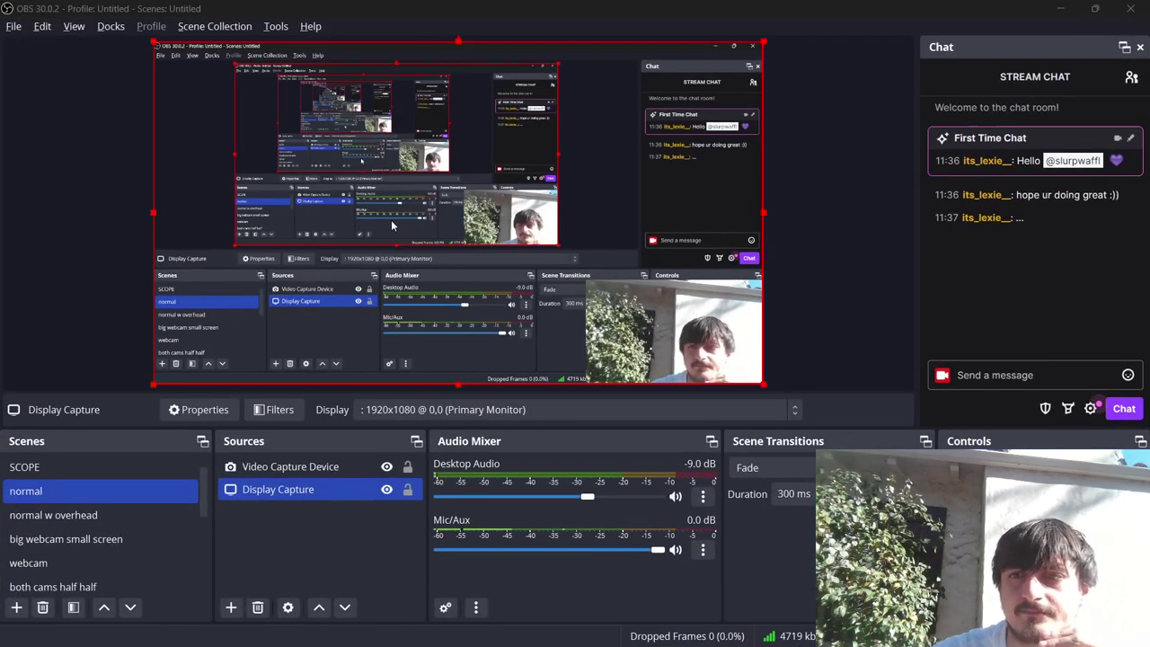
key(super+Tab)
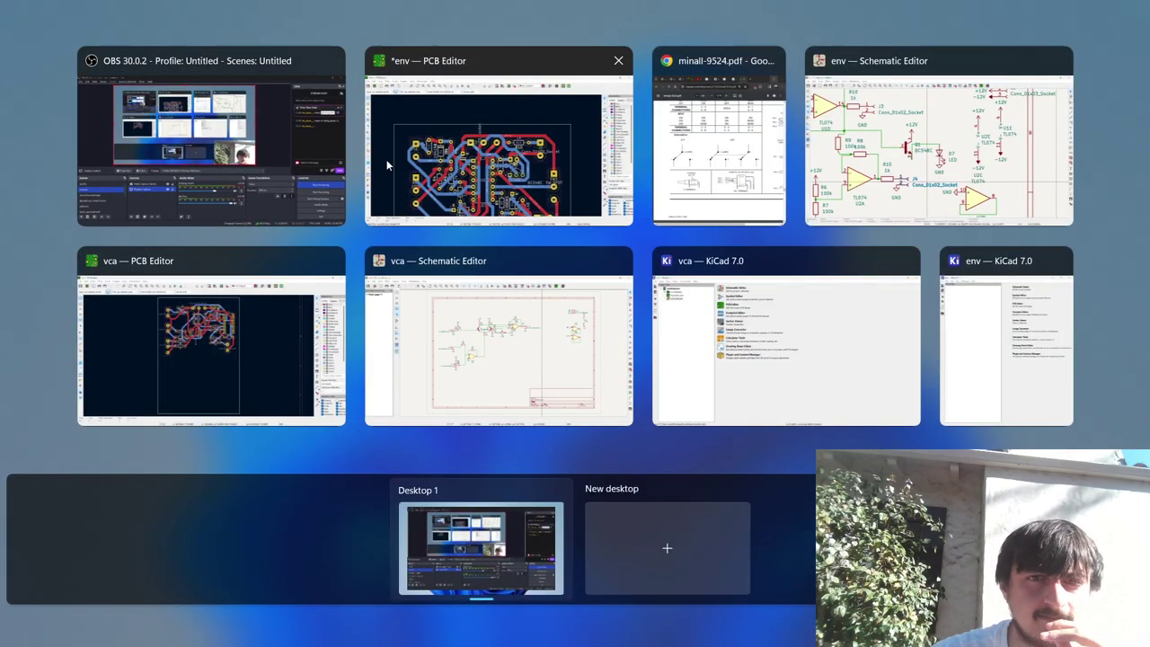
click(381, 159)
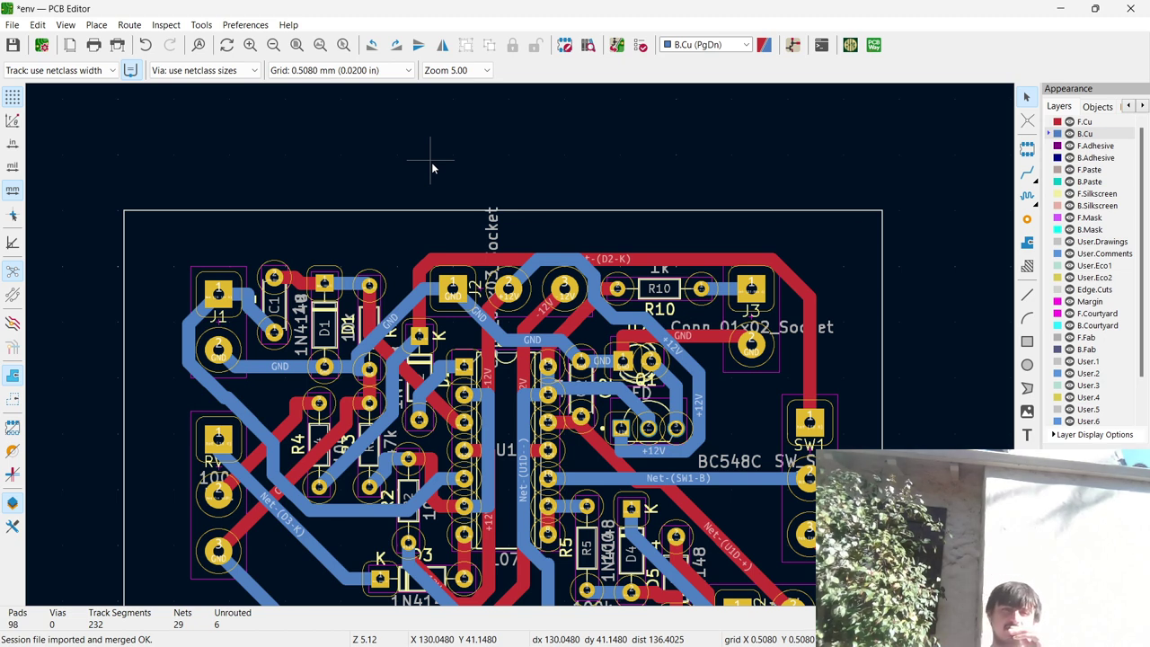
Try to reroute the +12V track from J2 pin 2 toward Q1 on B.Cu.
scroll(658, 275, up, 4)
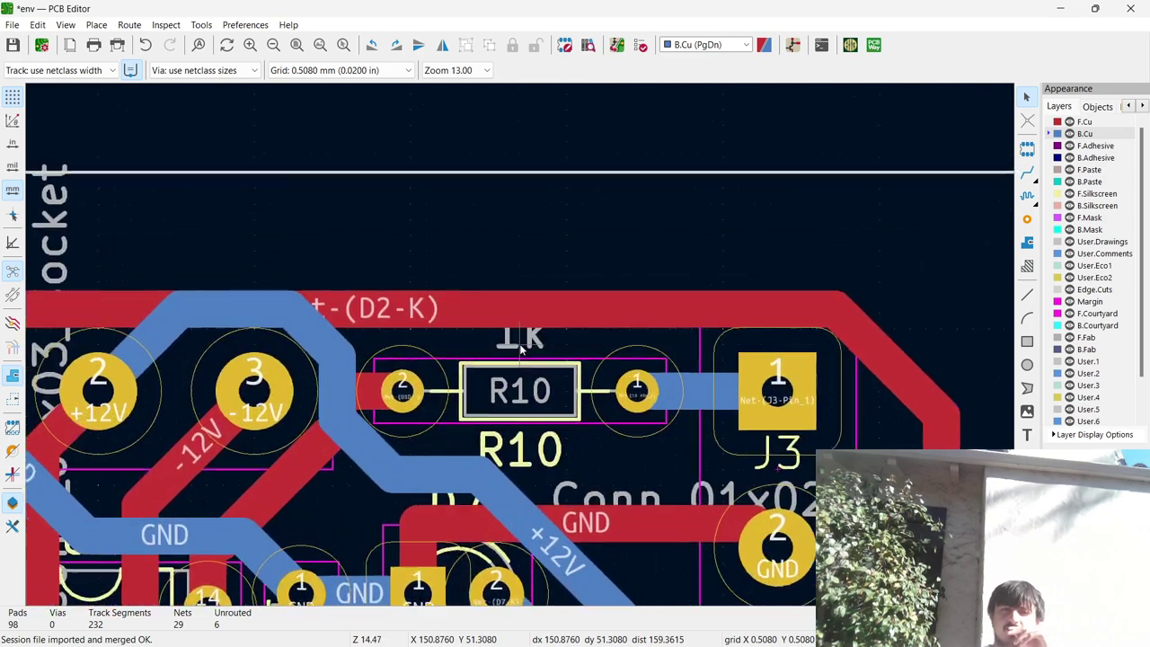
scroll(521, 350, down, 4)
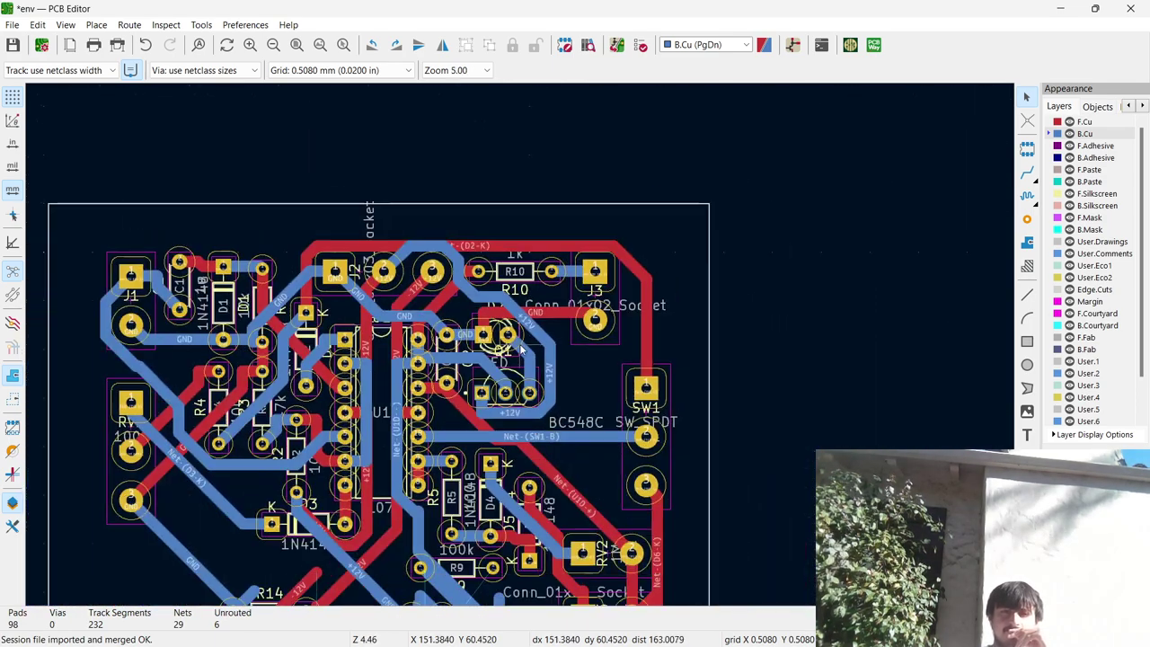
scroll(519, 348, up, 2)
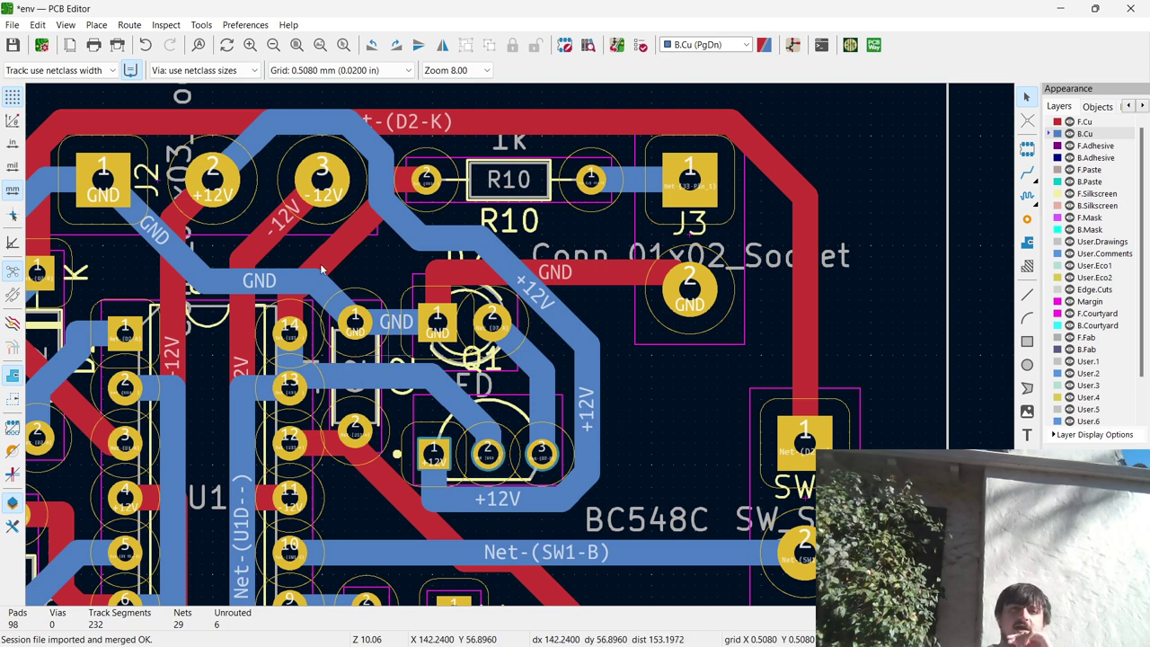
click(252, 140)
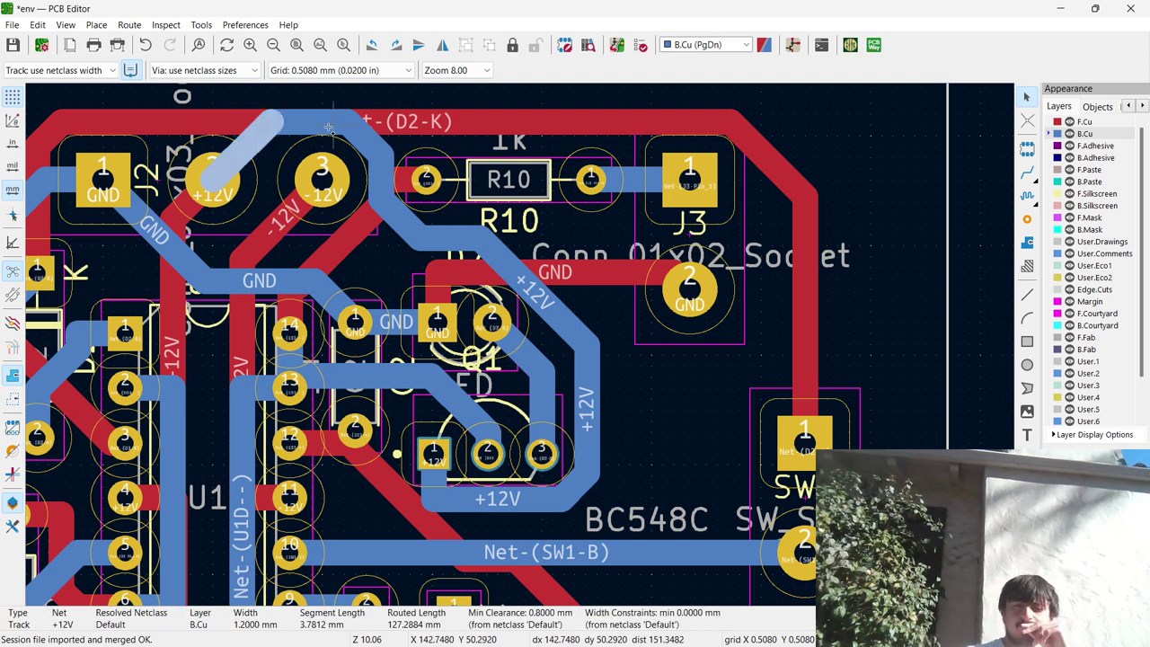
key(u)
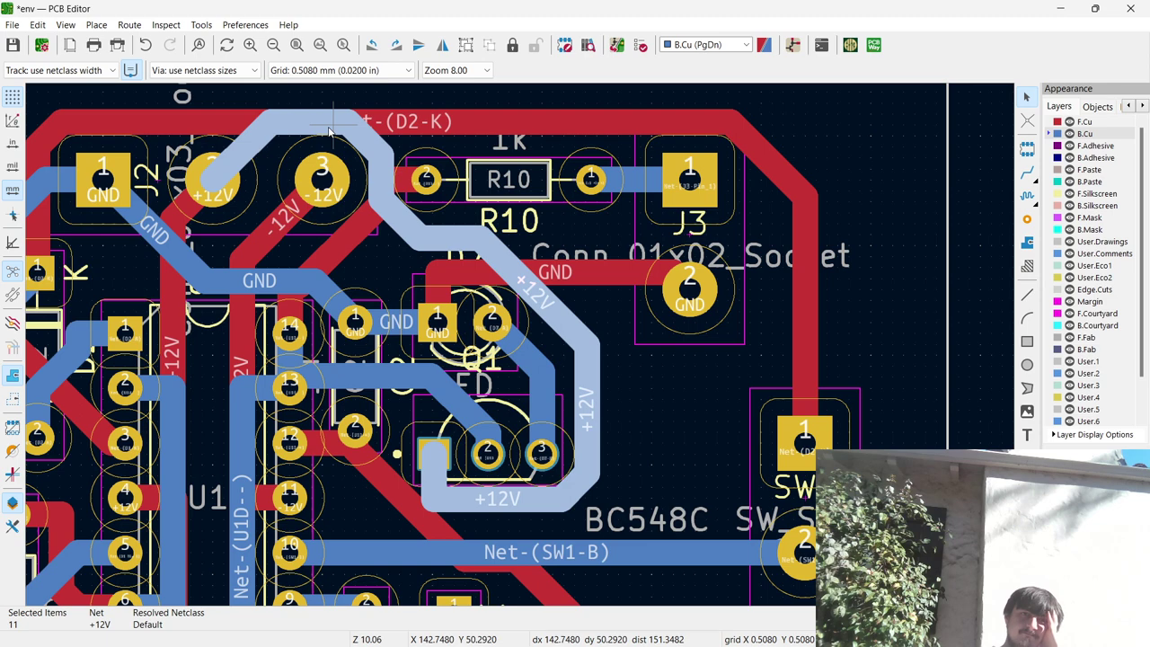
key(x)
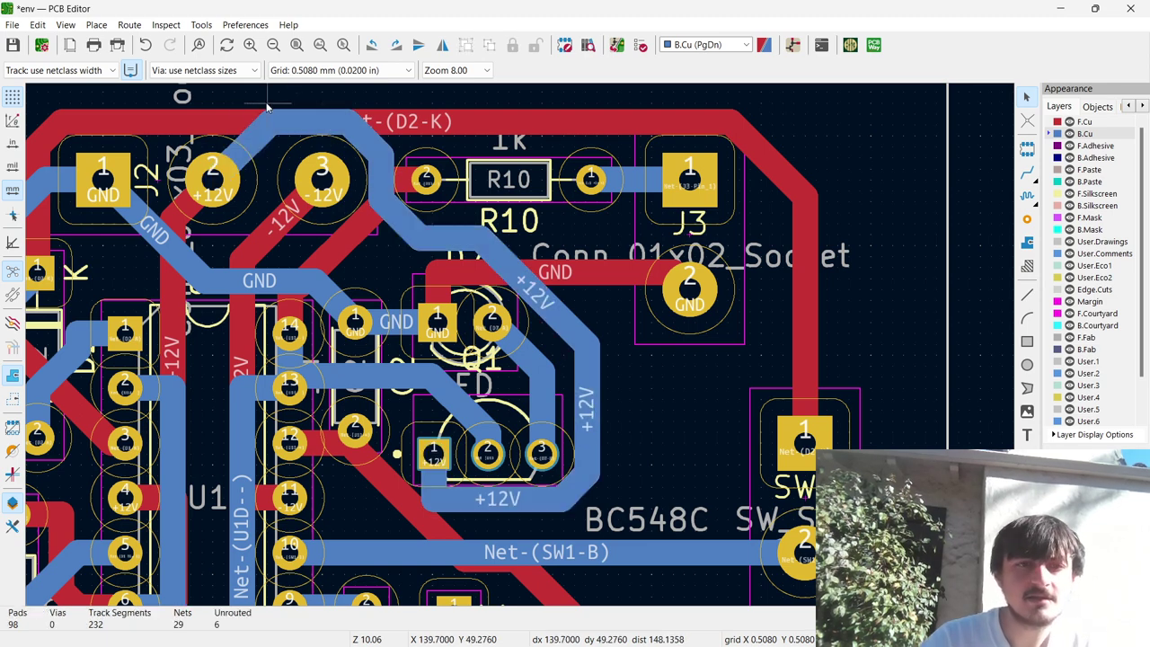
click(267, 234)
click(213, 179)
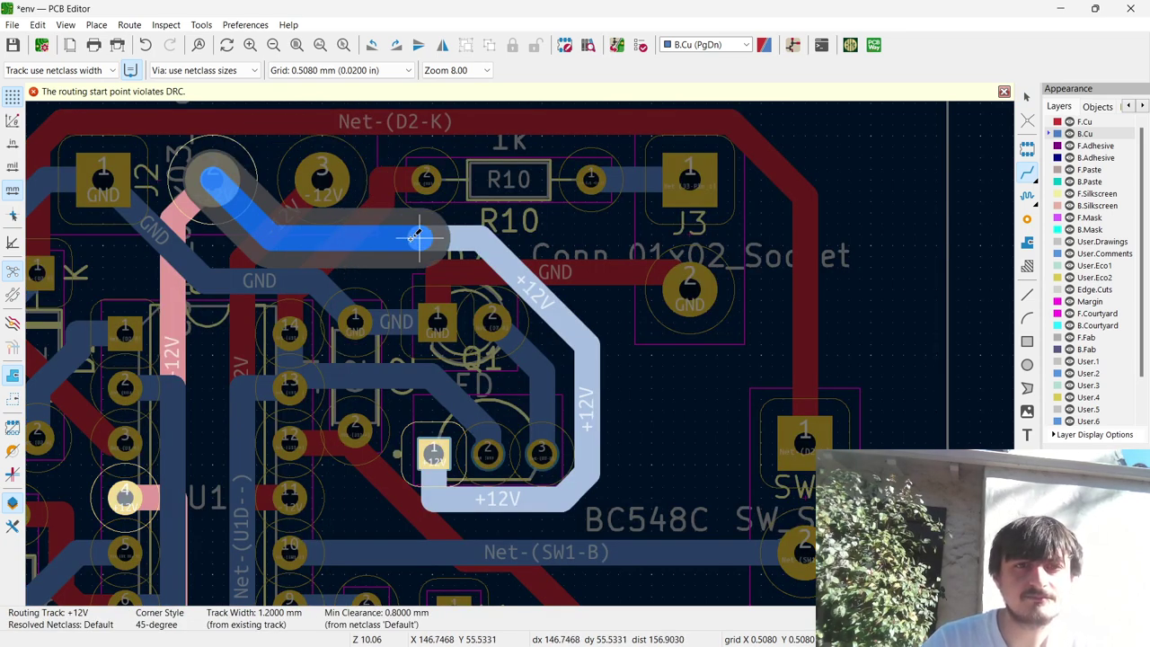
key(Escape)
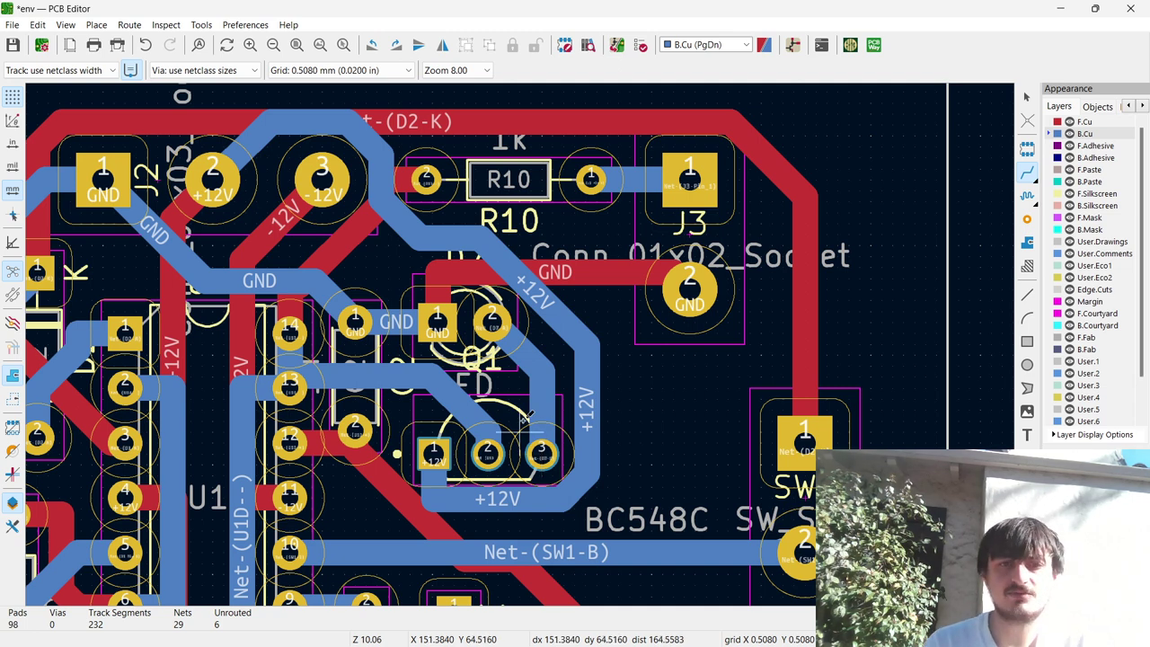
Swap transistor Q1 and LED D7, with Q1 below R10 and D7 directly beneath it.
click(501, 378)
drag(492, 368, 706, 502)
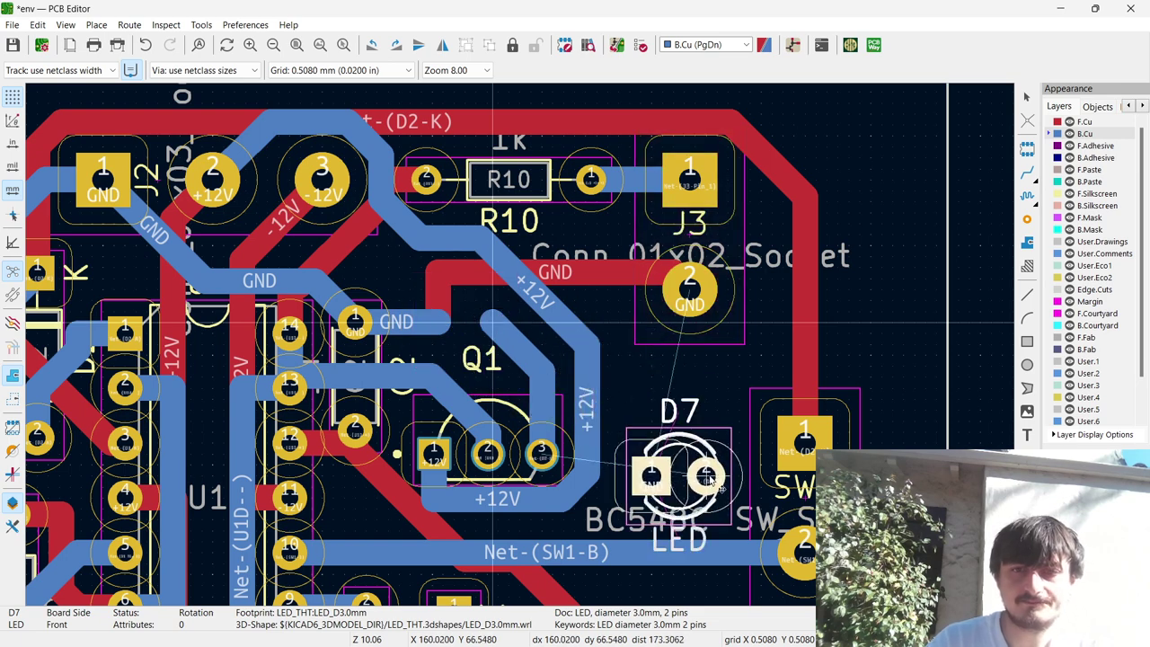
click(503, 404)
drag(501, 404, 477, 269)
mouse_move(717, 481)
mouse_down()
mouse_move(456, 472)
mouse_move(494, 433)
mouse_move(497, 389)
mouse_up()
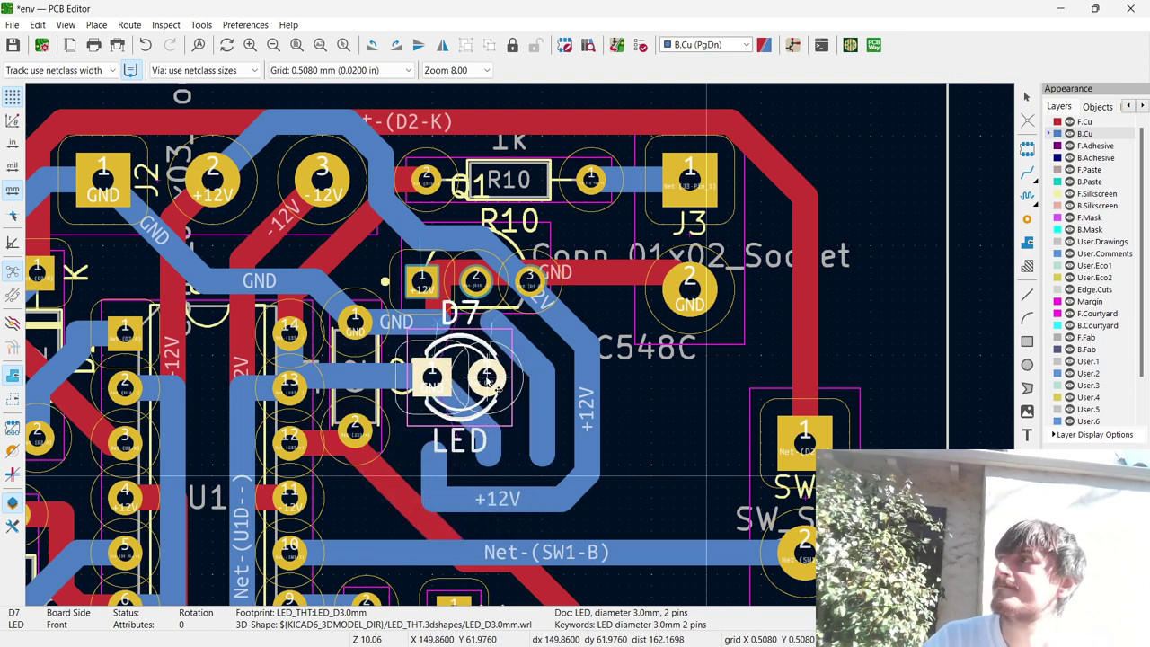
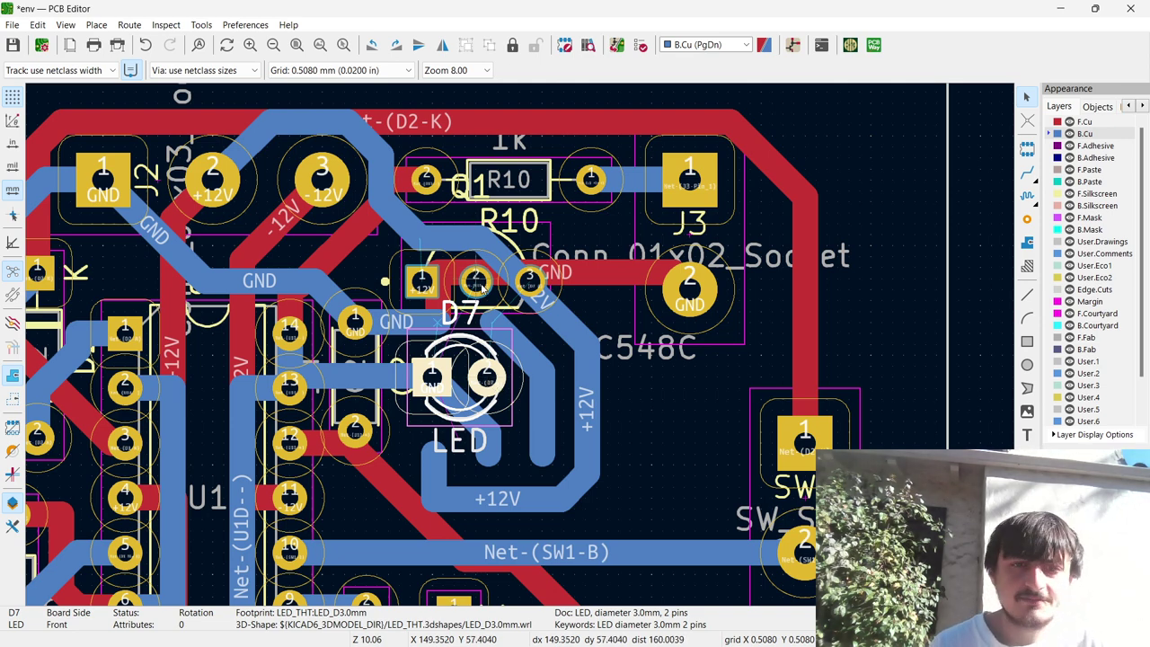
Delete the diagonal +12V track segment running past Q1's pin 3 and try routing from Q1's pin 2.
key(x)
scroll(477, 269, up, 3)
key(Escape)
click(536, 301)
key(ctrl+u)
key(Delete)
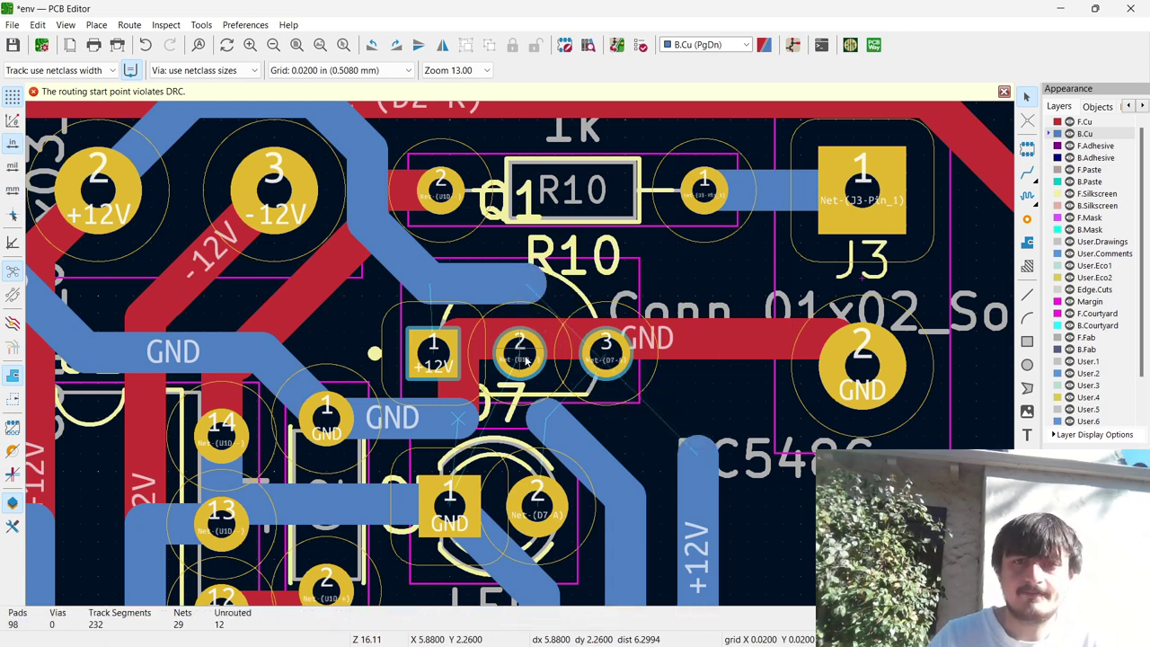
key(x)
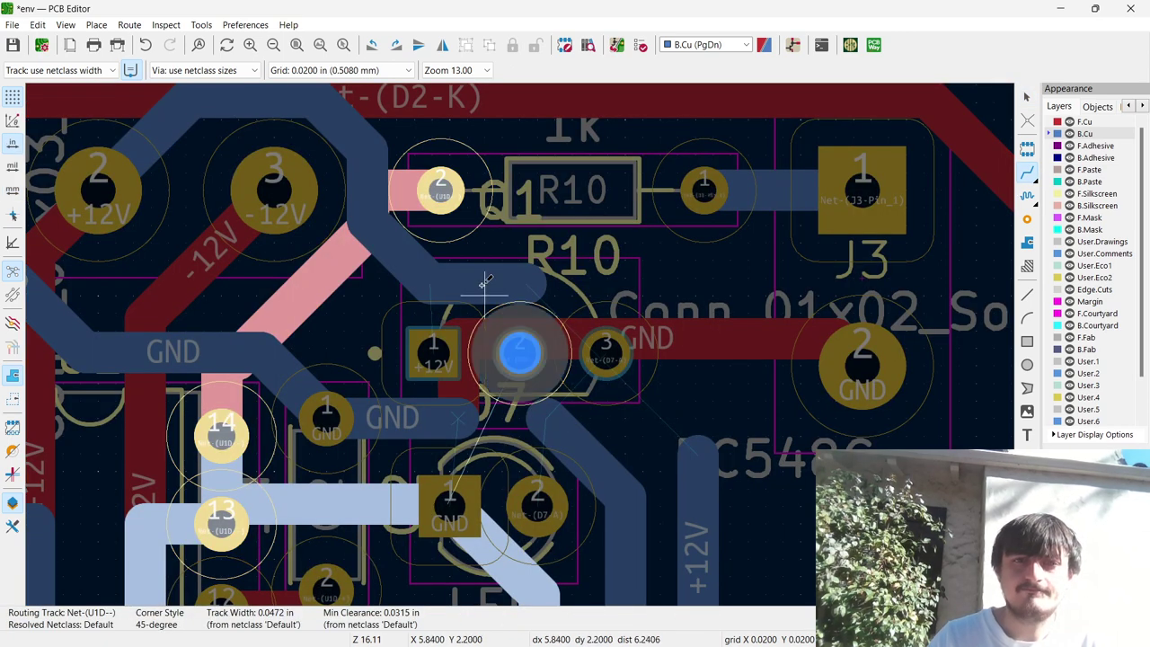
key(Escape)
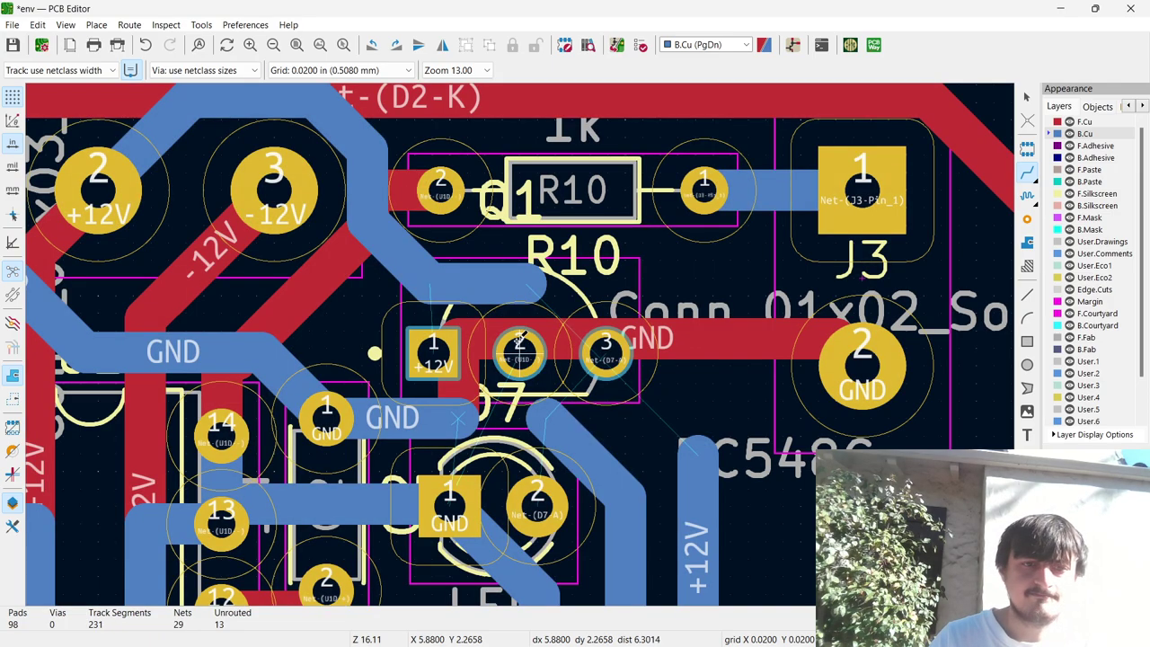
Select all components and tracks except connector J2 and move them straight down about 0.18 in, away from J2.
key(Home)
scroll(521, 339, up, 6)
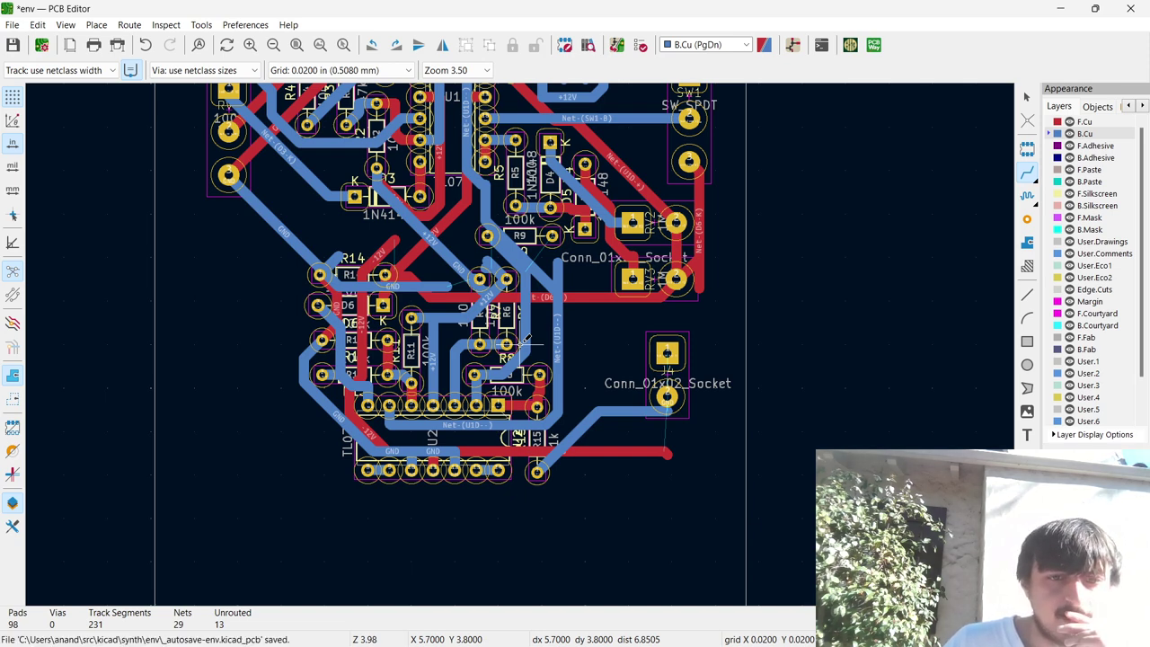
scroll(528, 339, down, 5)
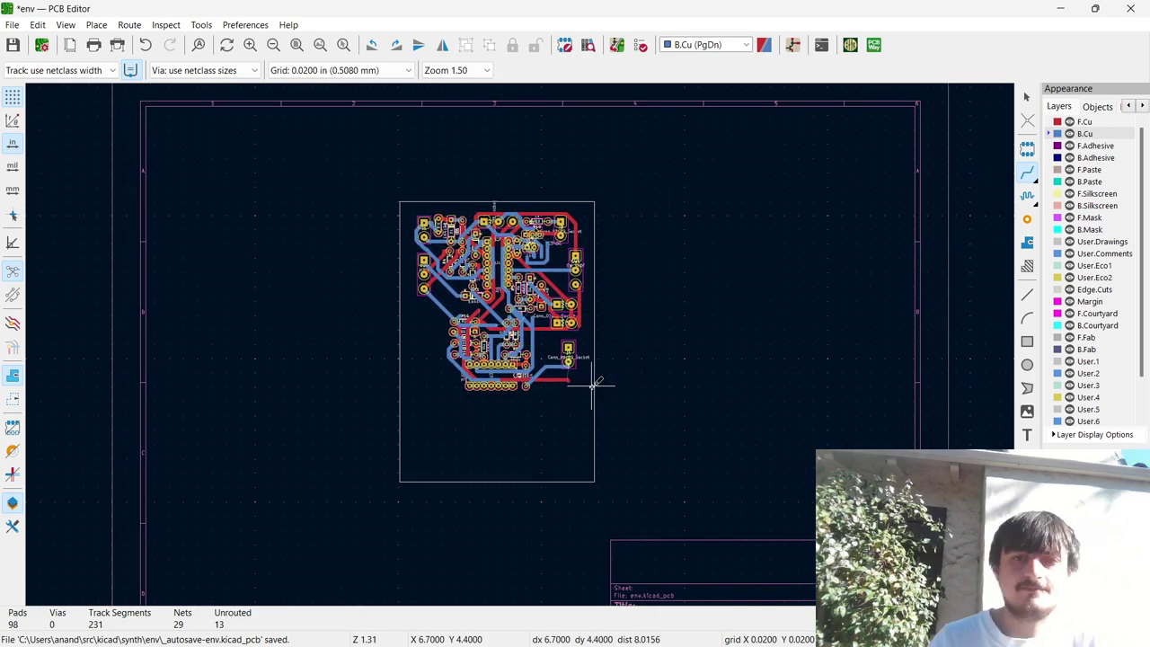
drag(588, 398, 415, 214)
scroll(438, 224, up, 3)
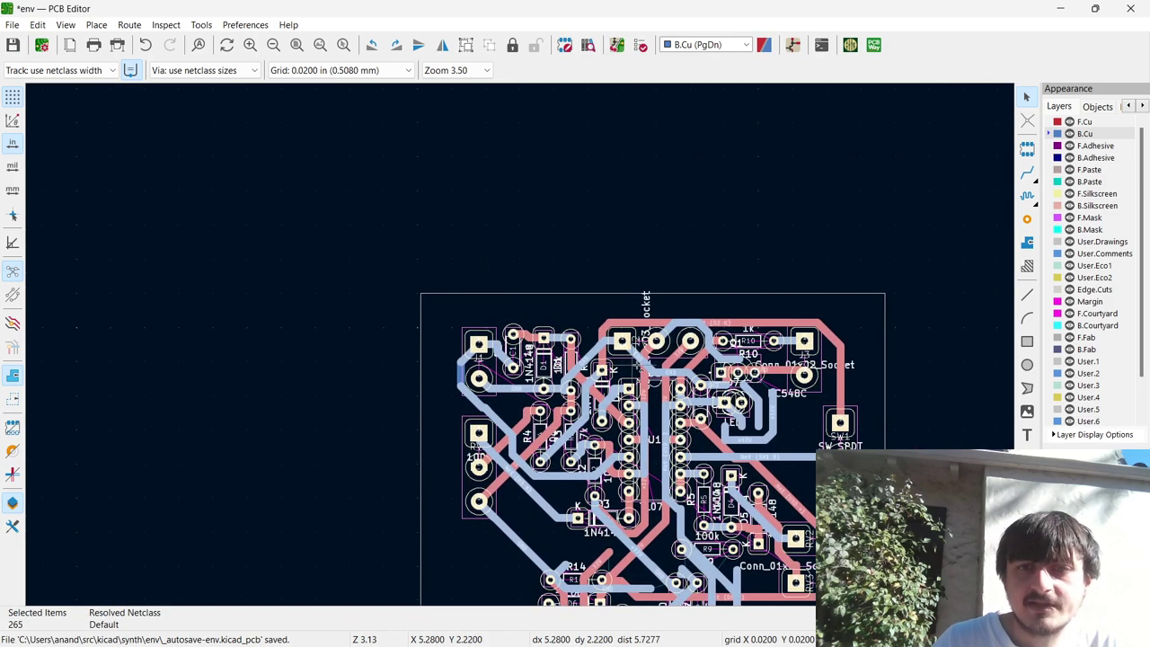
ctrl+shift+click(655, 339)
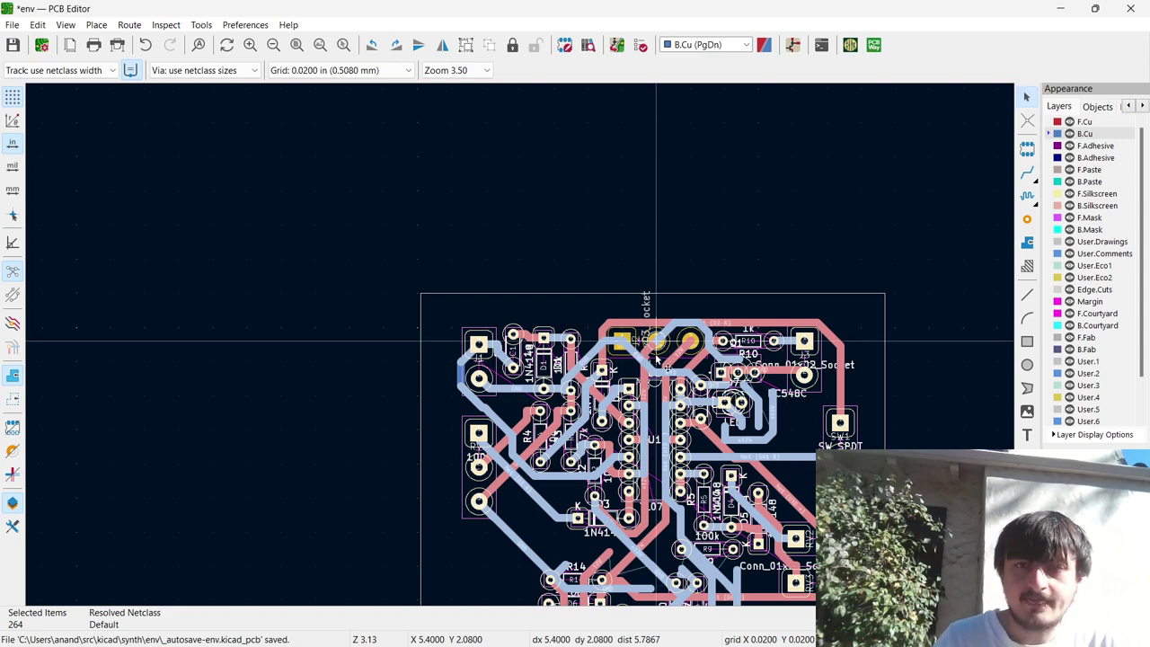
drag(658, 358, 658, 375)
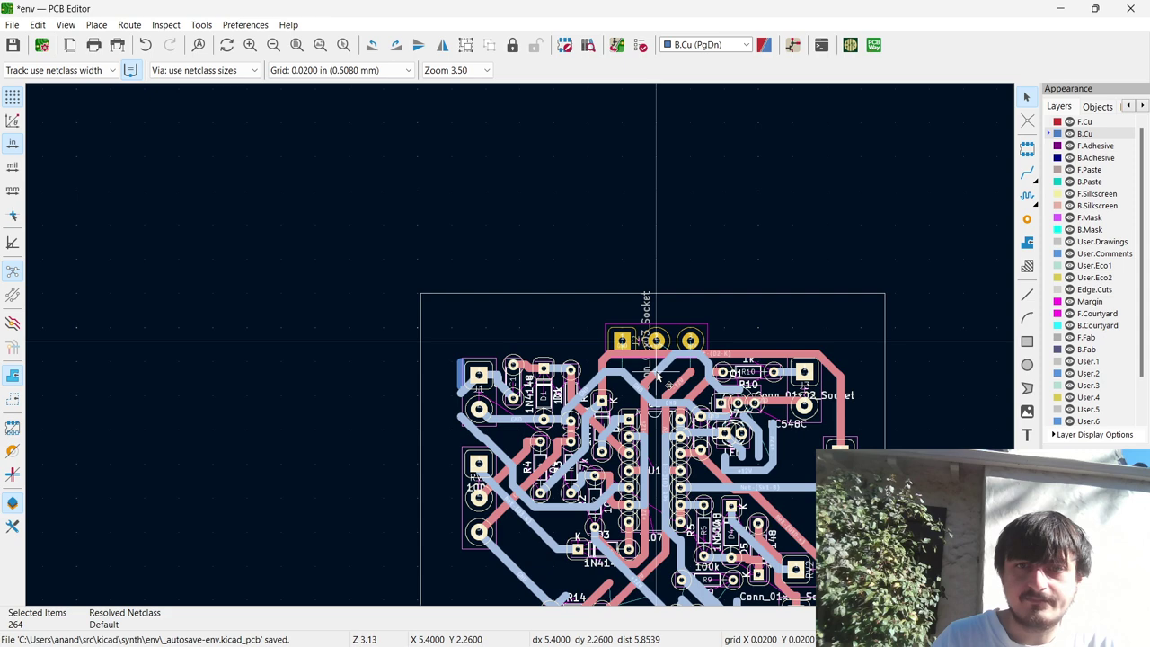
Move diode D3 up and to the left, between RV1 and R2 and below R4.
scroll(658, 375, down, 4)
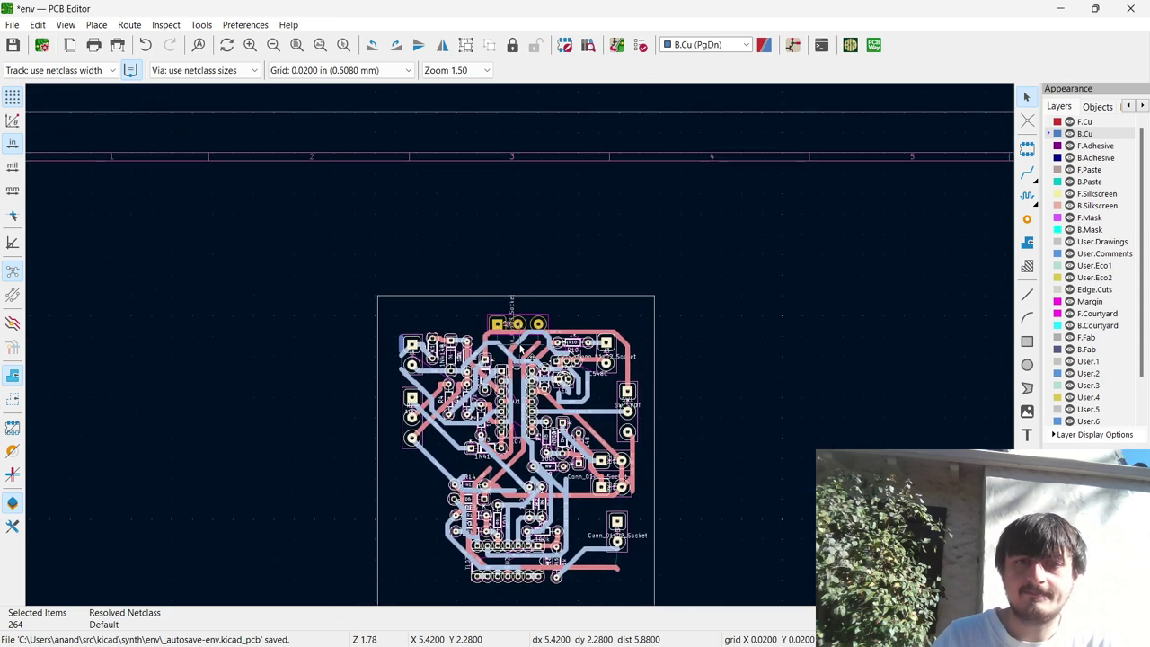
scroll(521, 348, up, 1)
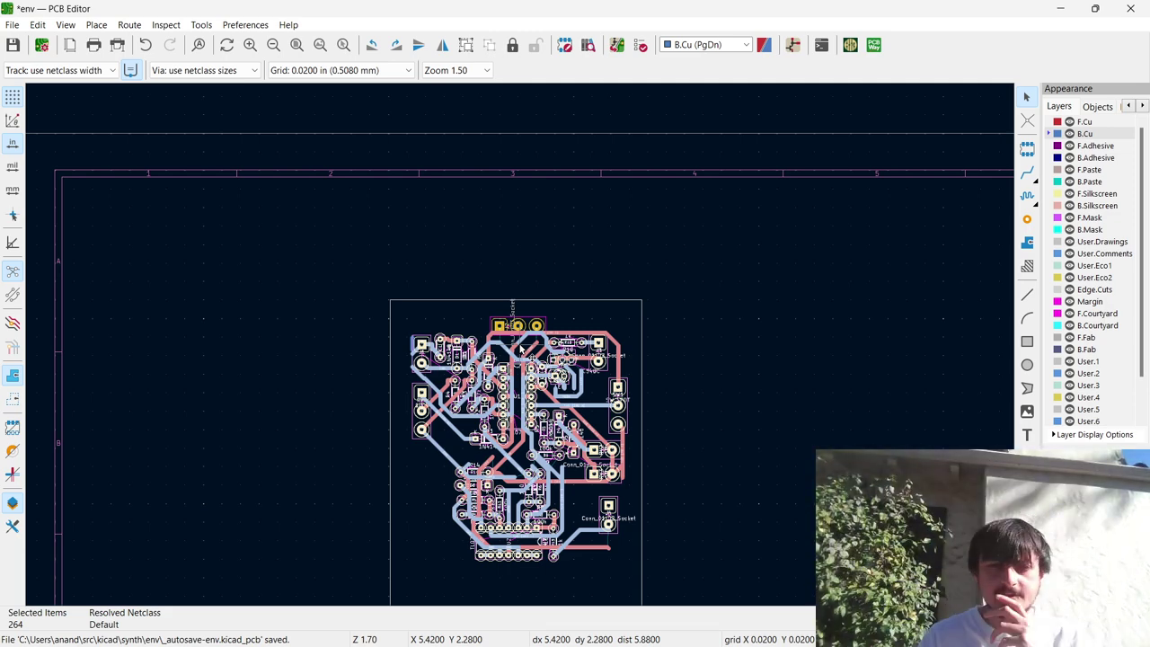
scroll(519, 349, up, 5)
scroll(539, 431, down, 4)
scroll(588, 602, up, 3)
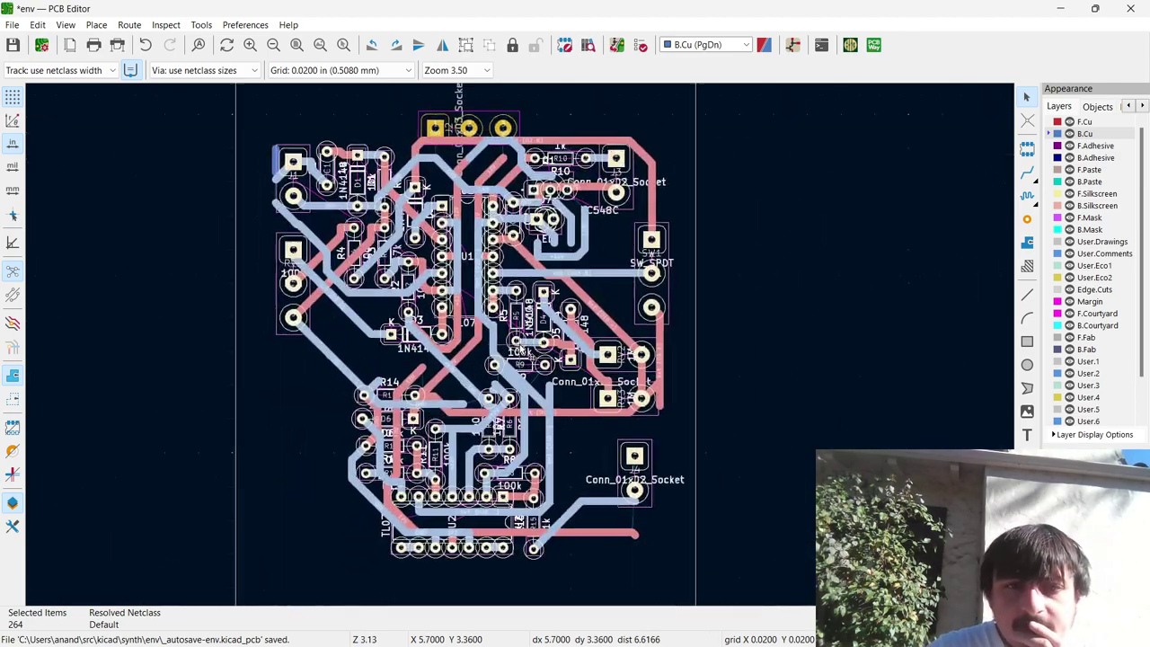
scroll(519, 350, up, 1)
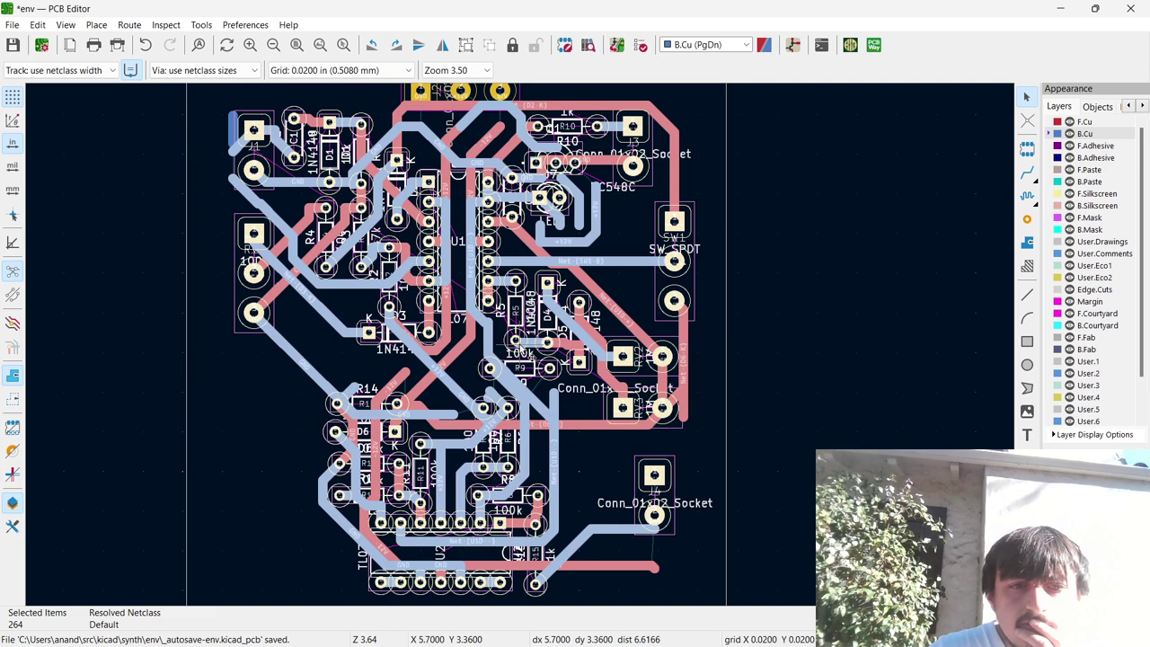
scroll(521, 351, up, 4)
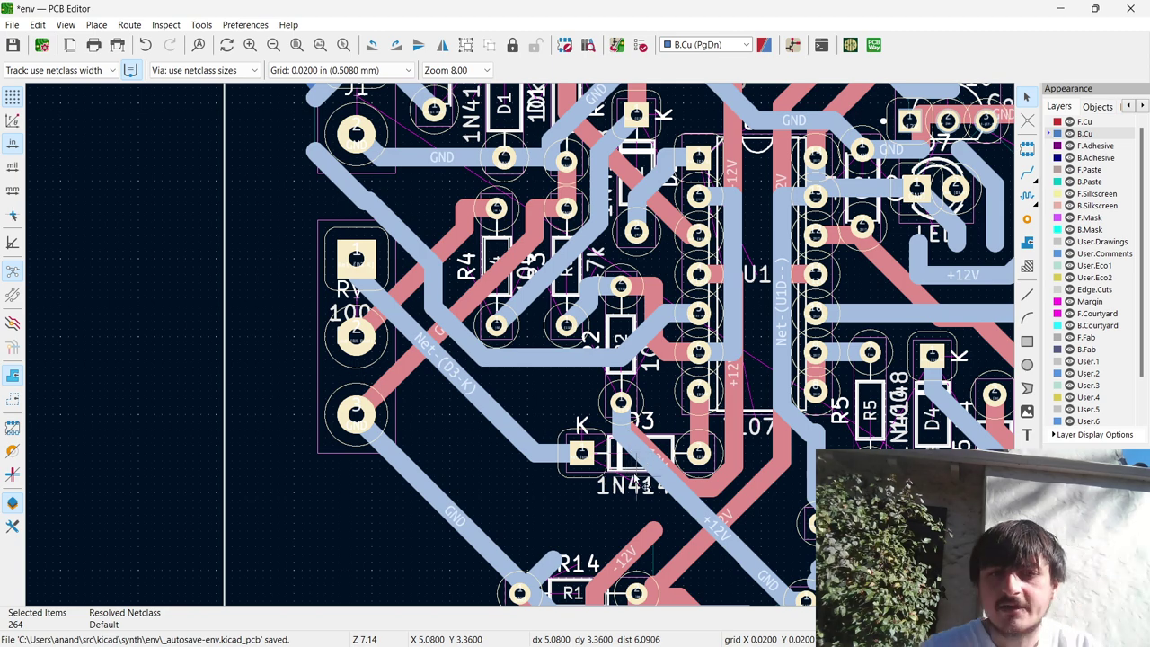
key(Escape)
drag(636, 483, 524, 402)
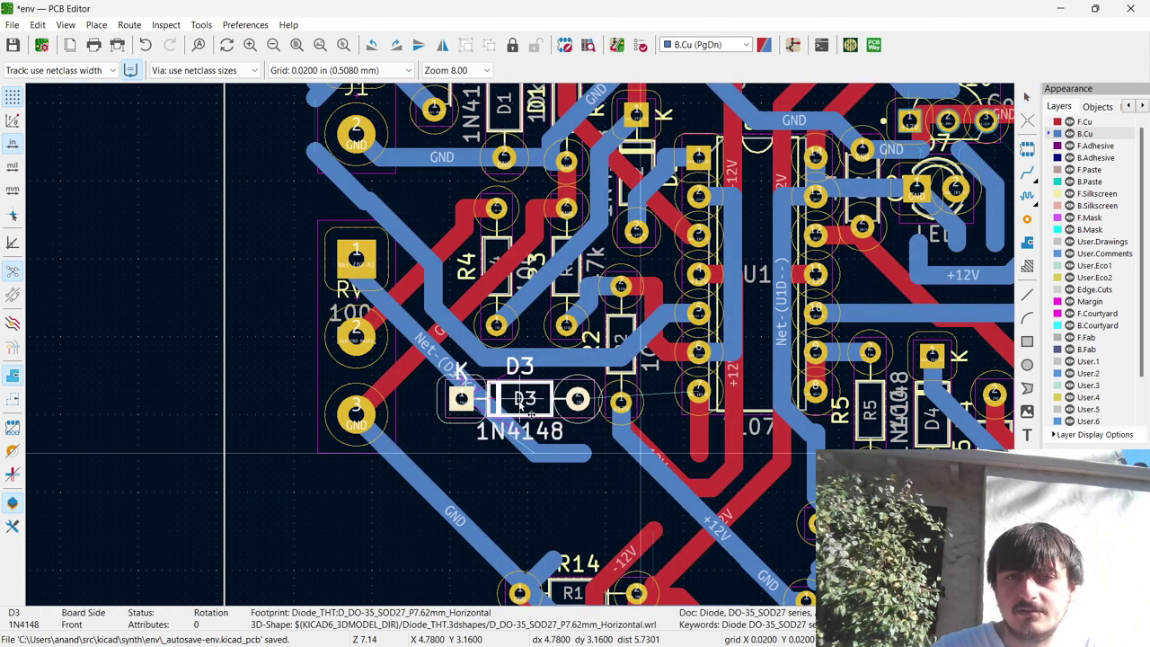
click(533, 409)
Select the lower circuit block around U2 with its tracks, without J4, and move it up and left beneath D3.
scroll(503, 481, down, 4)
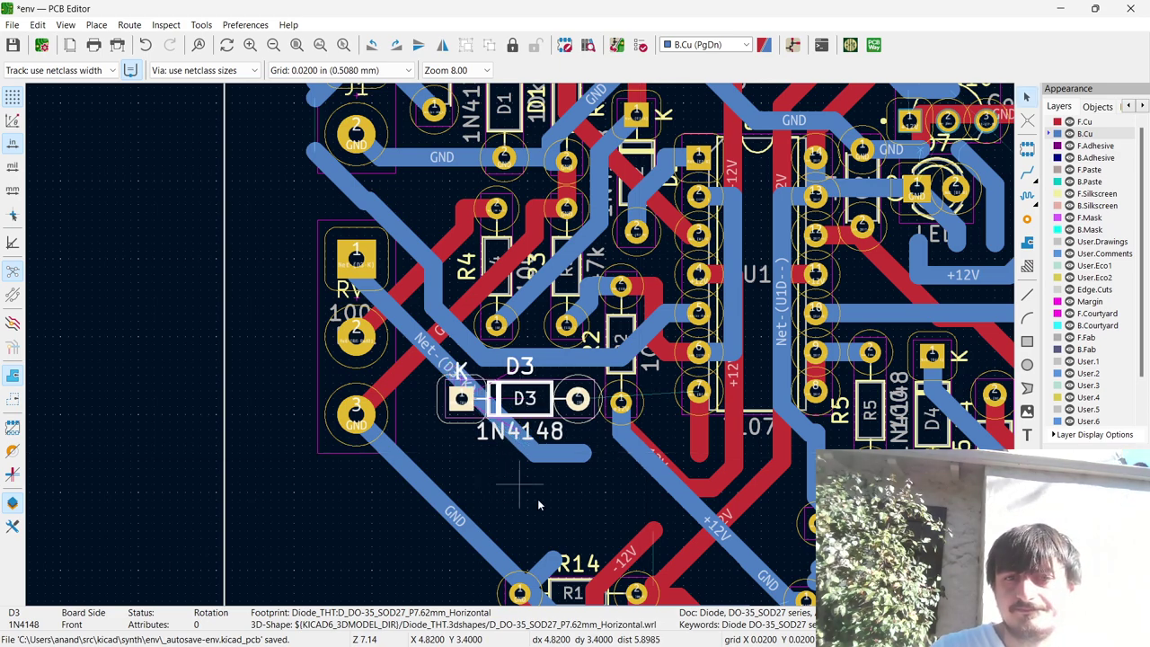
scroll(521, 350, down, 1)
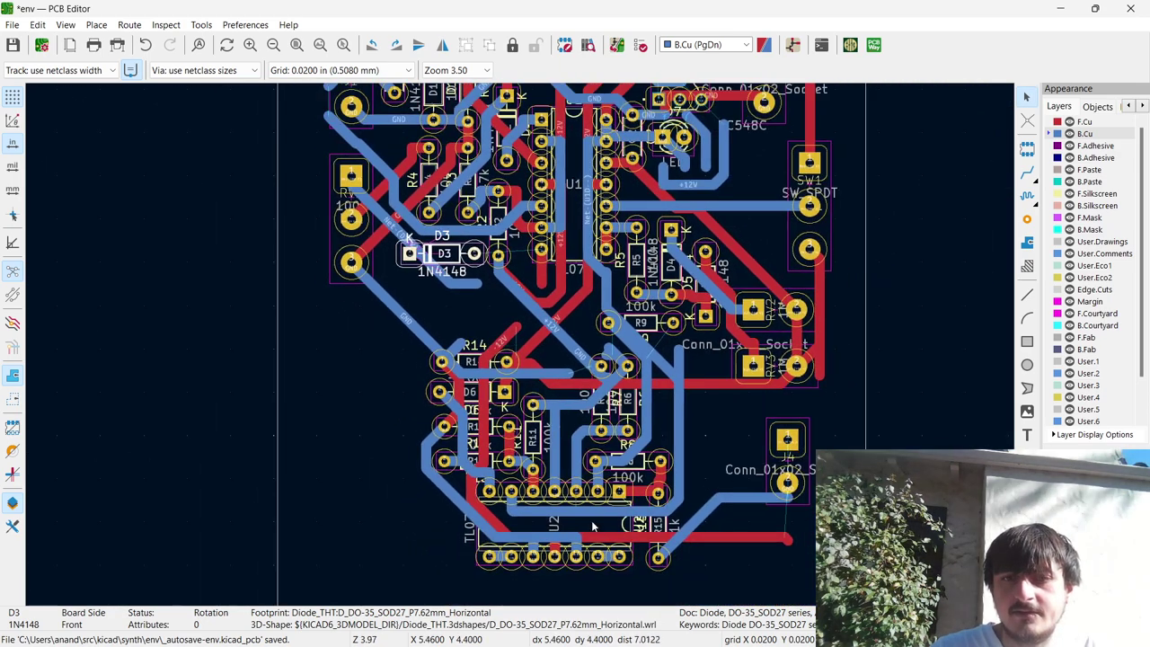
drag(683, 590, 381, 320)
key(m)
click(381, 319)
Delete all tracks and vias on all layers of the board with the global deletion command.
click(37, 24)
click(81, 385)
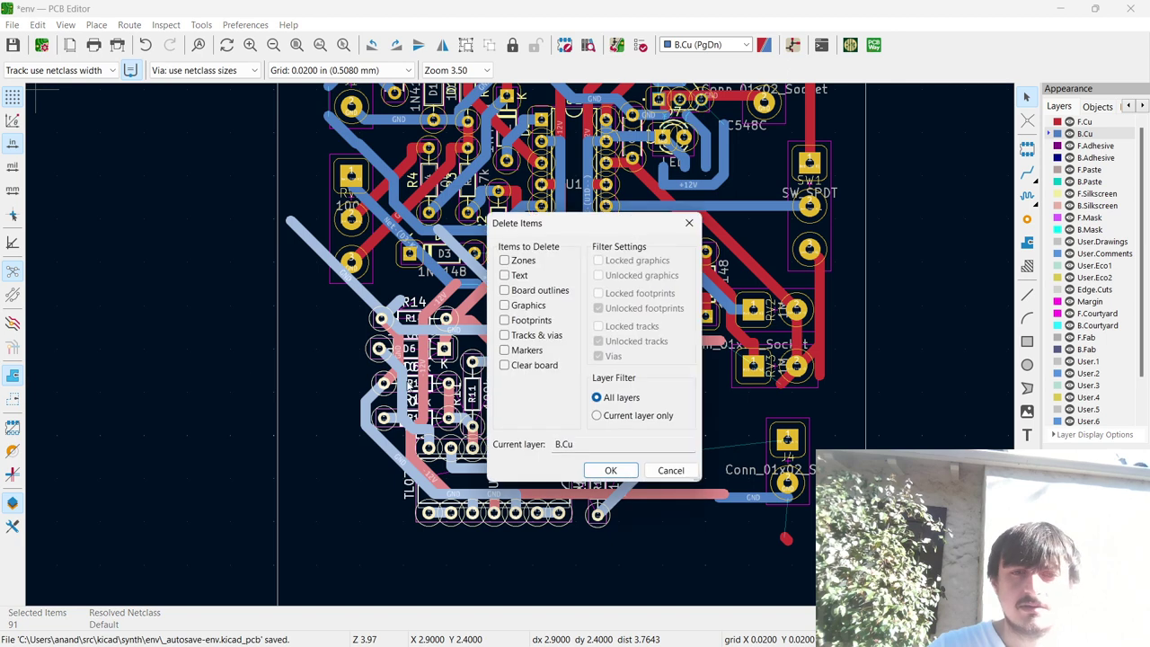
click(539, 349)
click(537, 335)
click(504, 349)
click(612, 470)
click(608, 327)
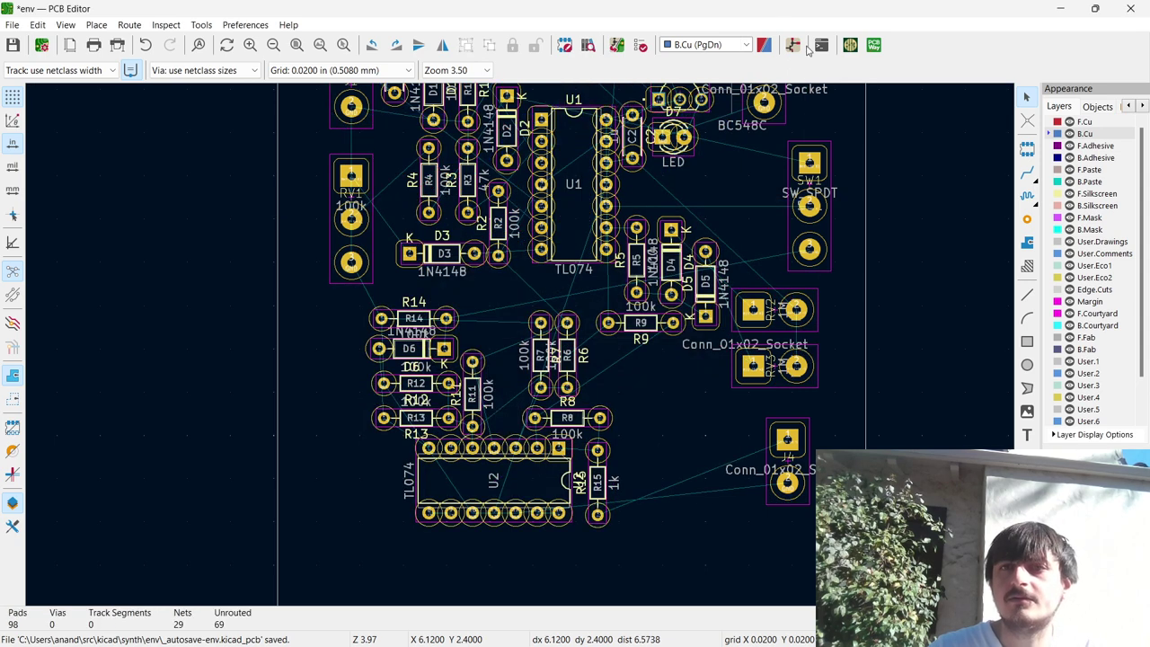
Launch Freerouting on the board and start the autorouter with its default settings.
click(844, 50)
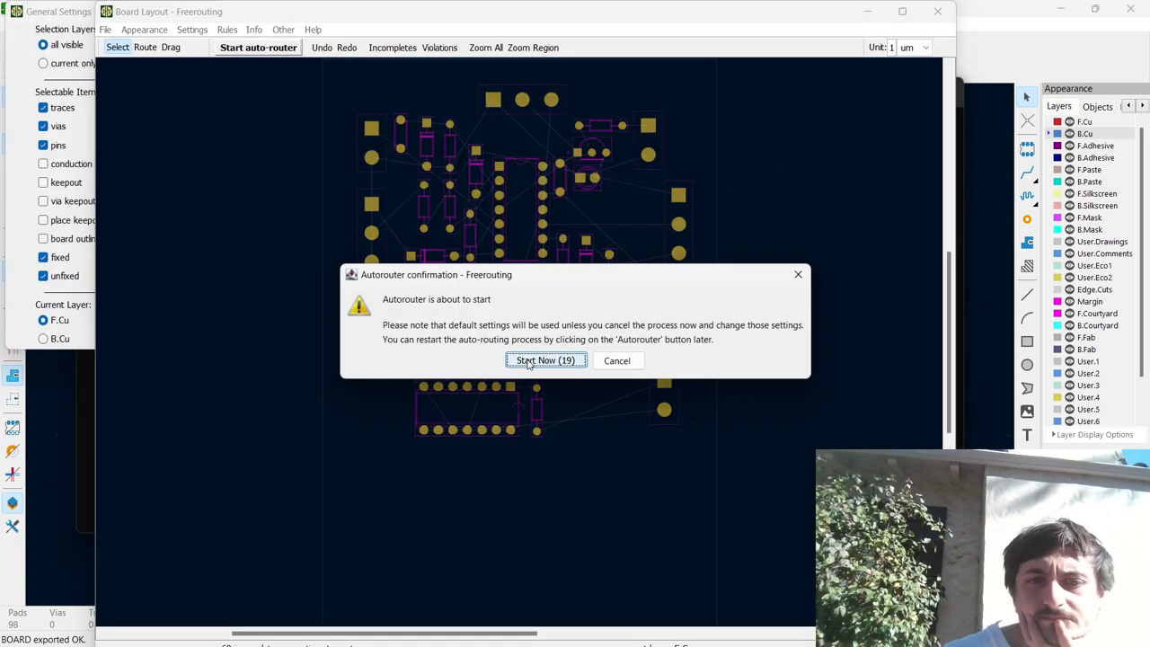
click(528, 360)
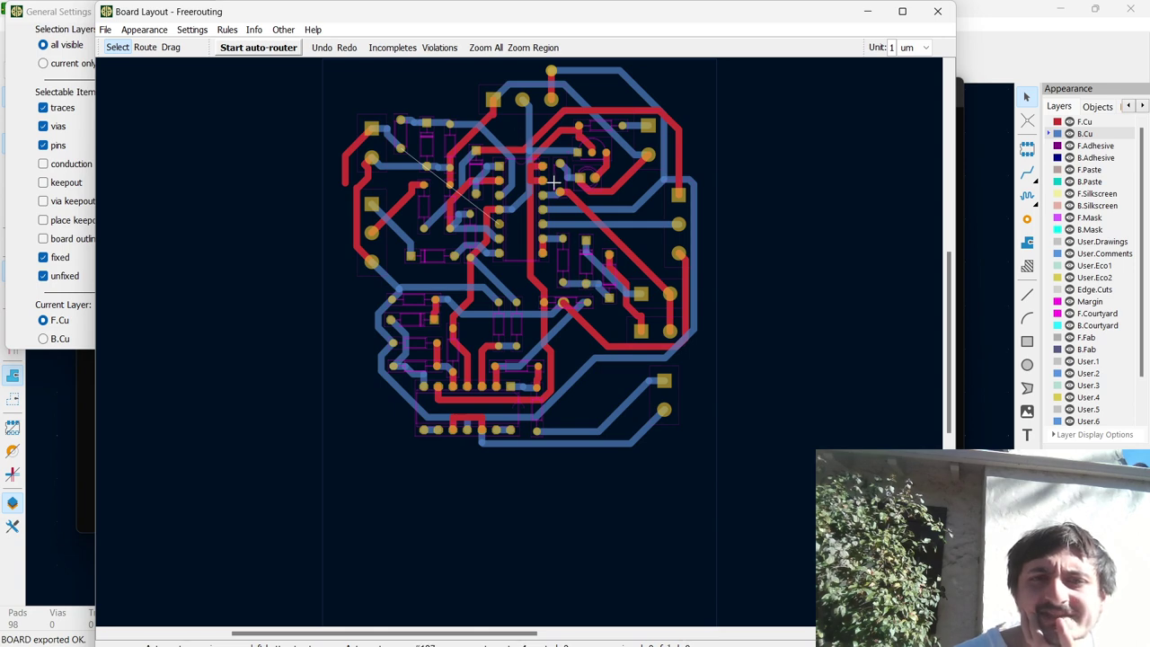
Check the autorouted traces in Freerouting, then close it to import the routing session into the PCB Editor.
scroll(546, 182, up, 2)
scroll(463, 173, up, 3)
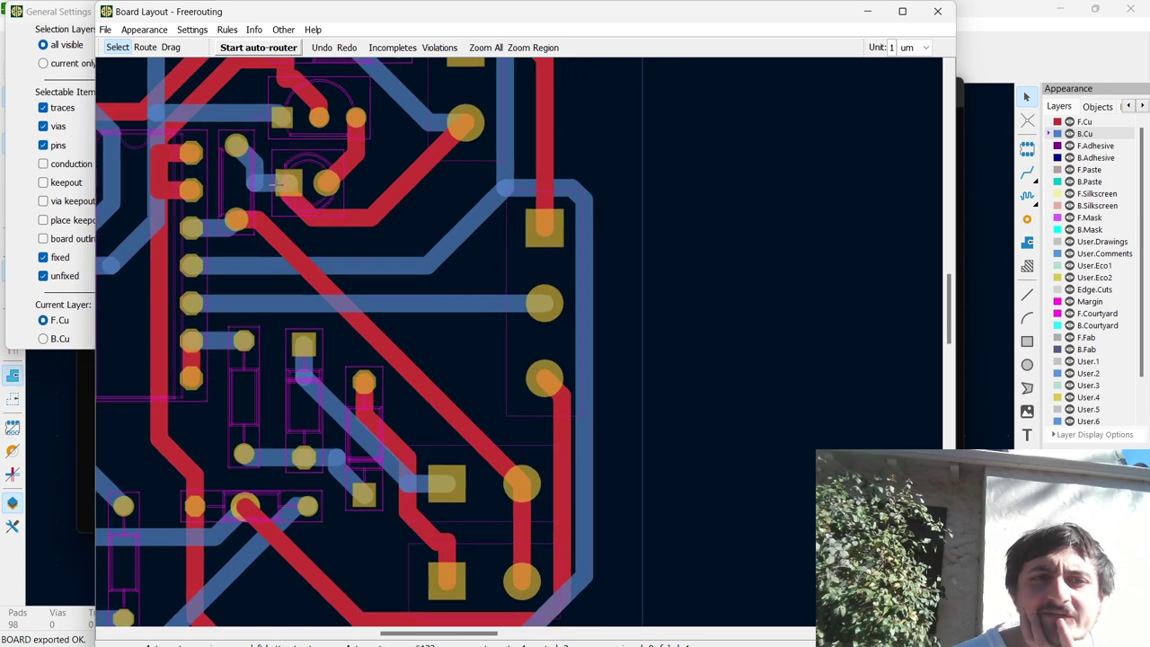
scroll(178, 165, down, 5)
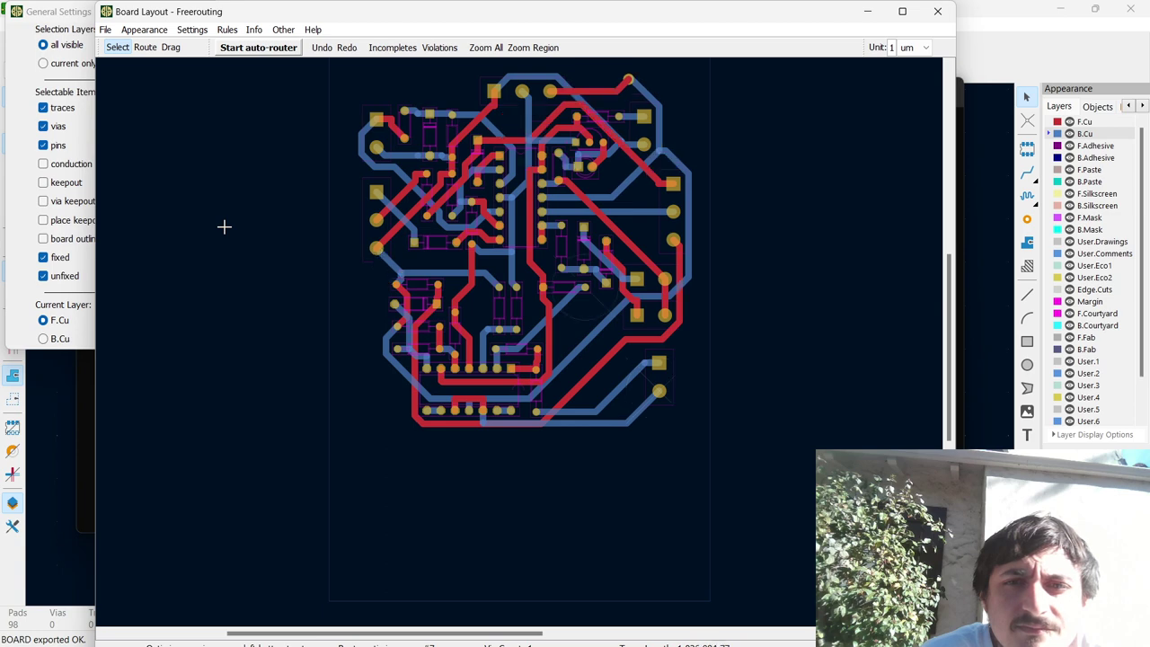
key(alt+F4)
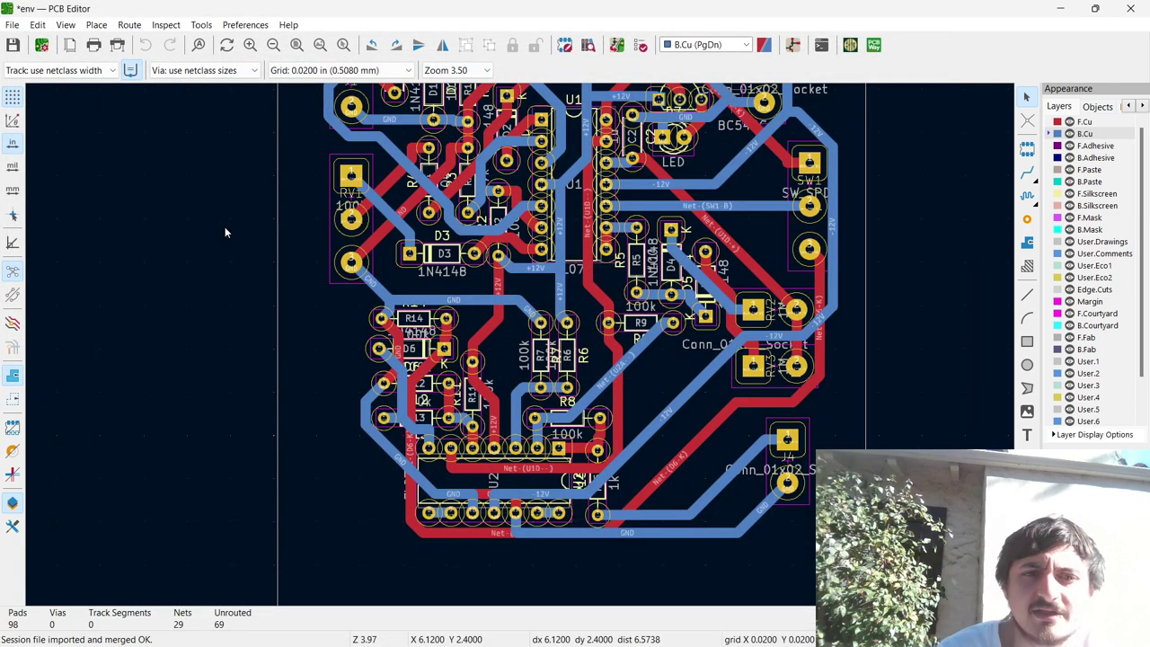
Examine the imported front and back copper traces across the whole env board.
scroll(729, 91, down, 1)
scroll(519, 349, down, 2)
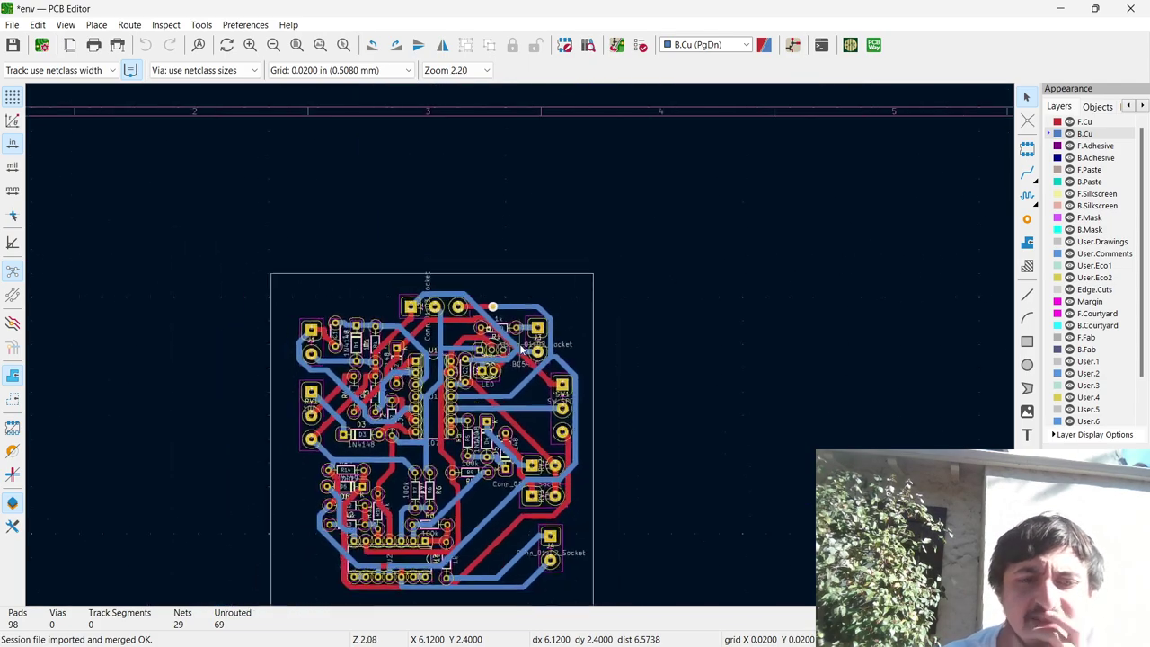
scroll(519, 348, up, 5)
scroll(519, 349, down, 2)
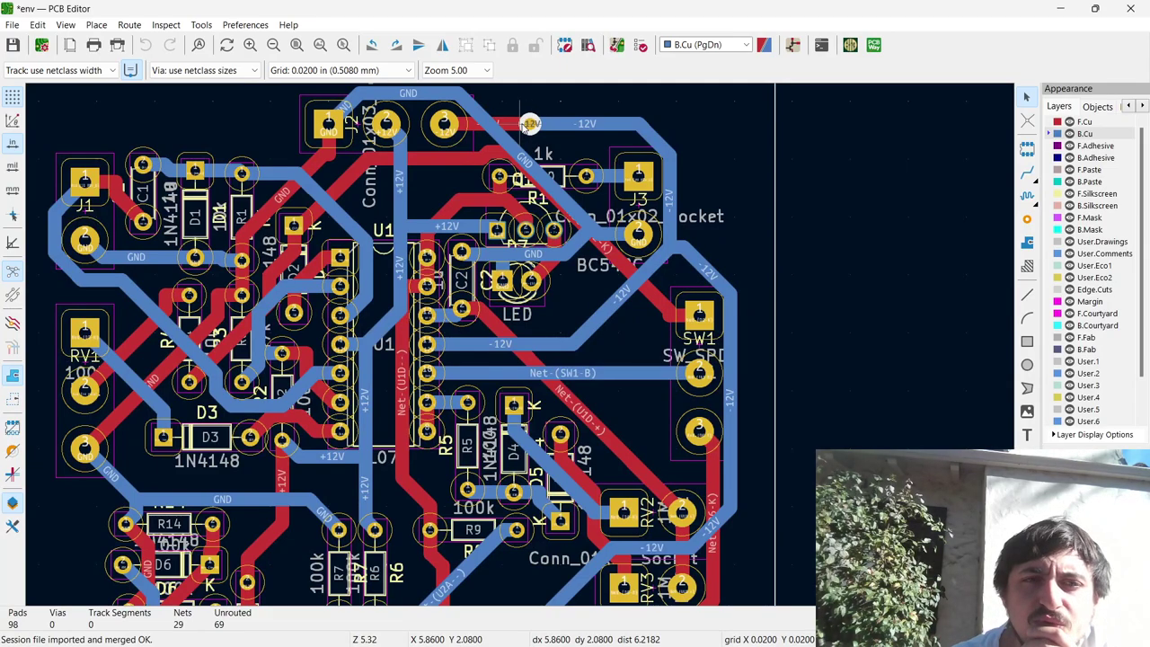
scroll(521, 350, down, 4)
scroll(520, 351, up, 6)
scroll(521, 349, down, 4)
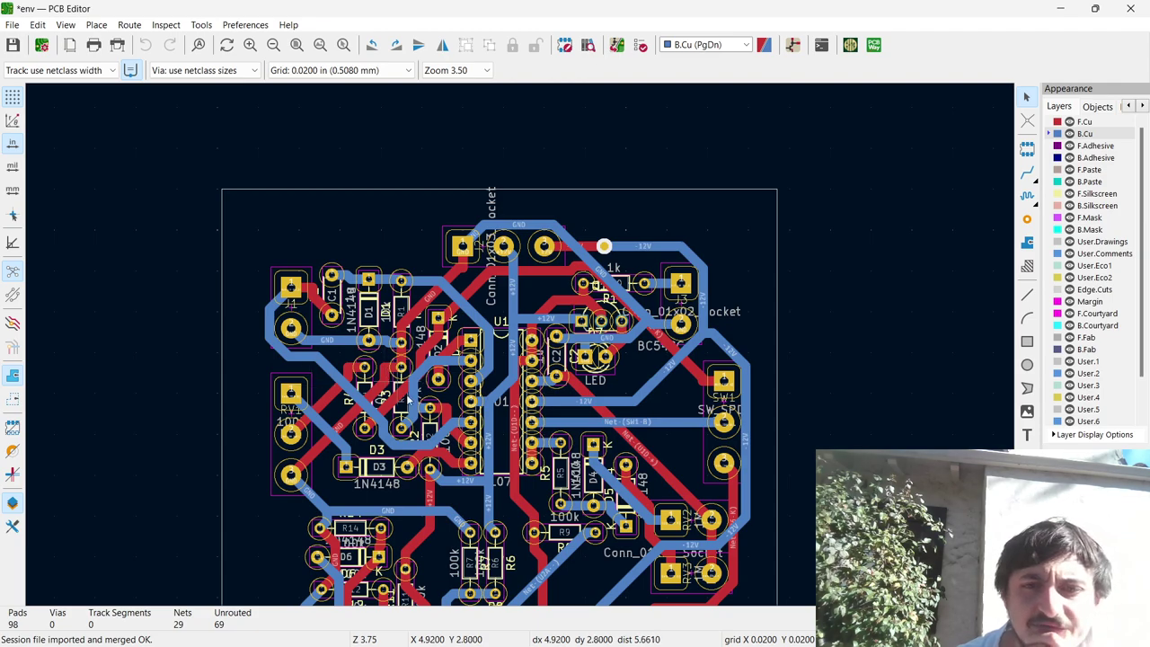
scroll(388, 372, down, 3)
scroll(520, 349, up, 3)
scroll(520, 349, up, 4)
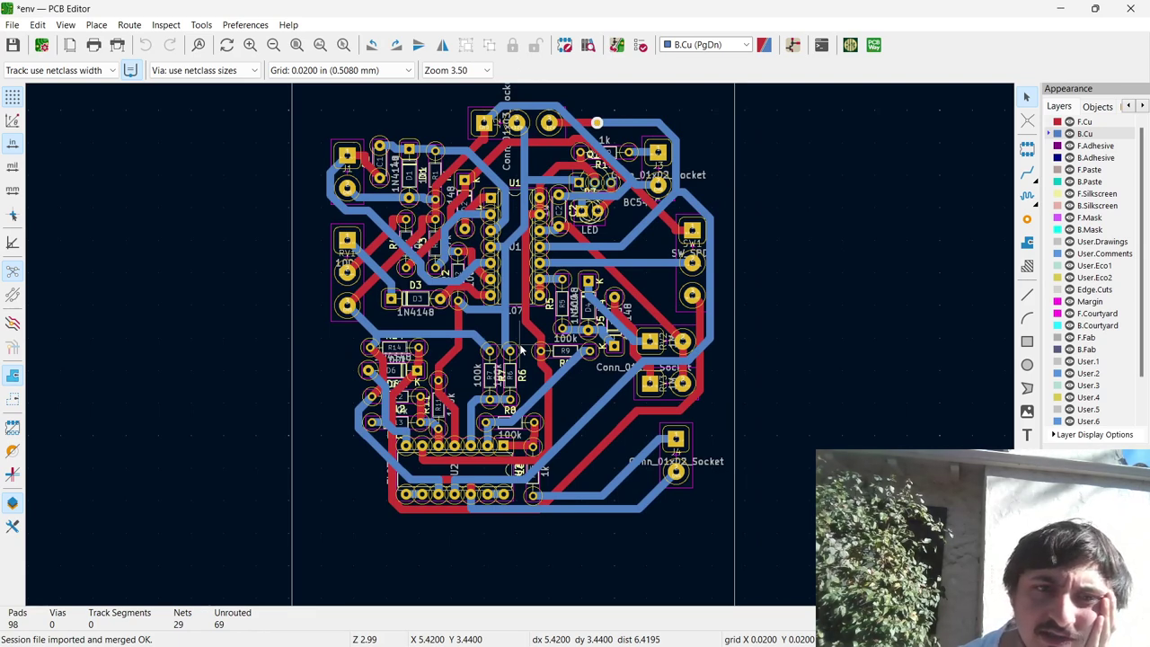
scroll(520, 348, down, 4)
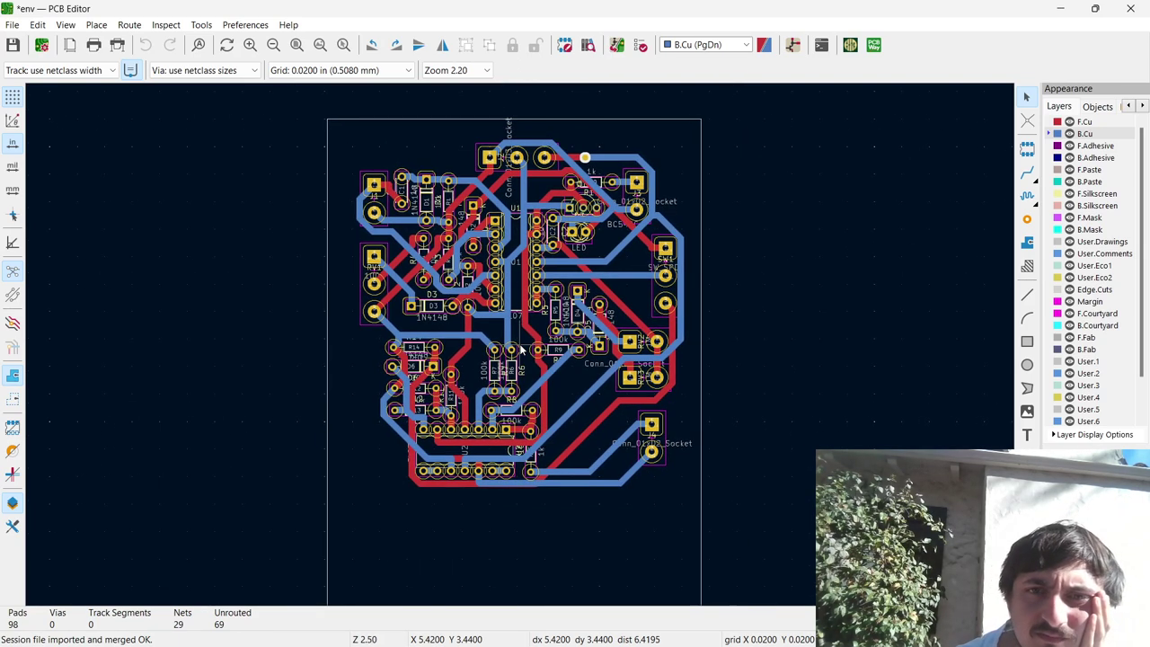
Select the footprints and tracks without the board outline and move them slightly to the left inside the outline.
key(ctrl+a)
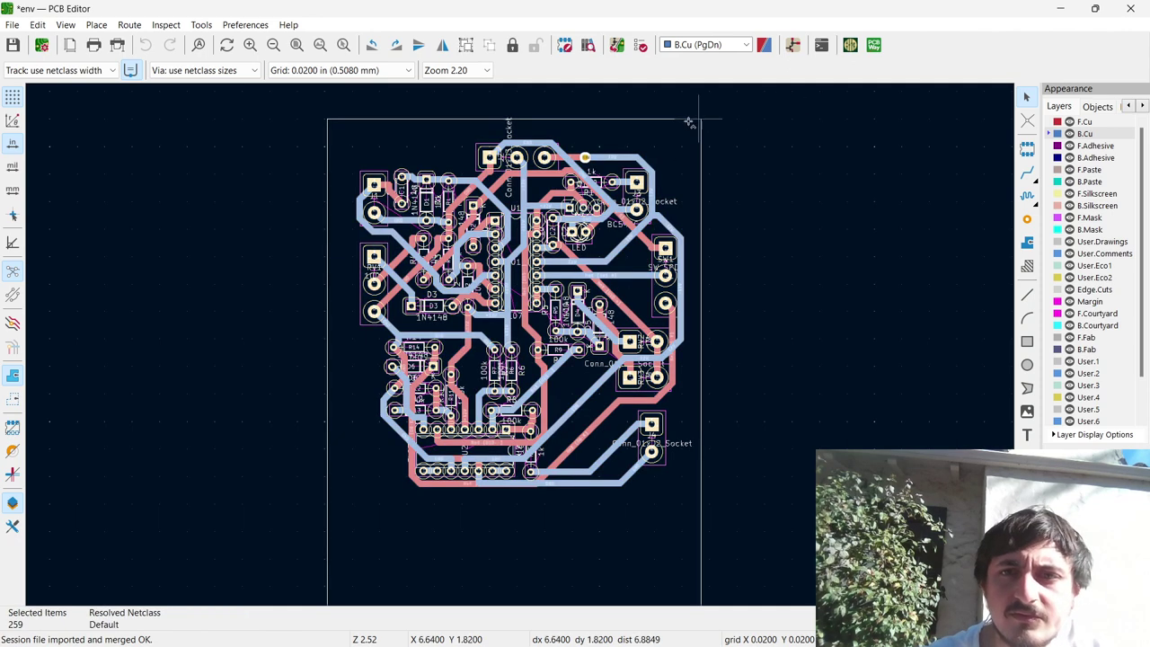
key(m)
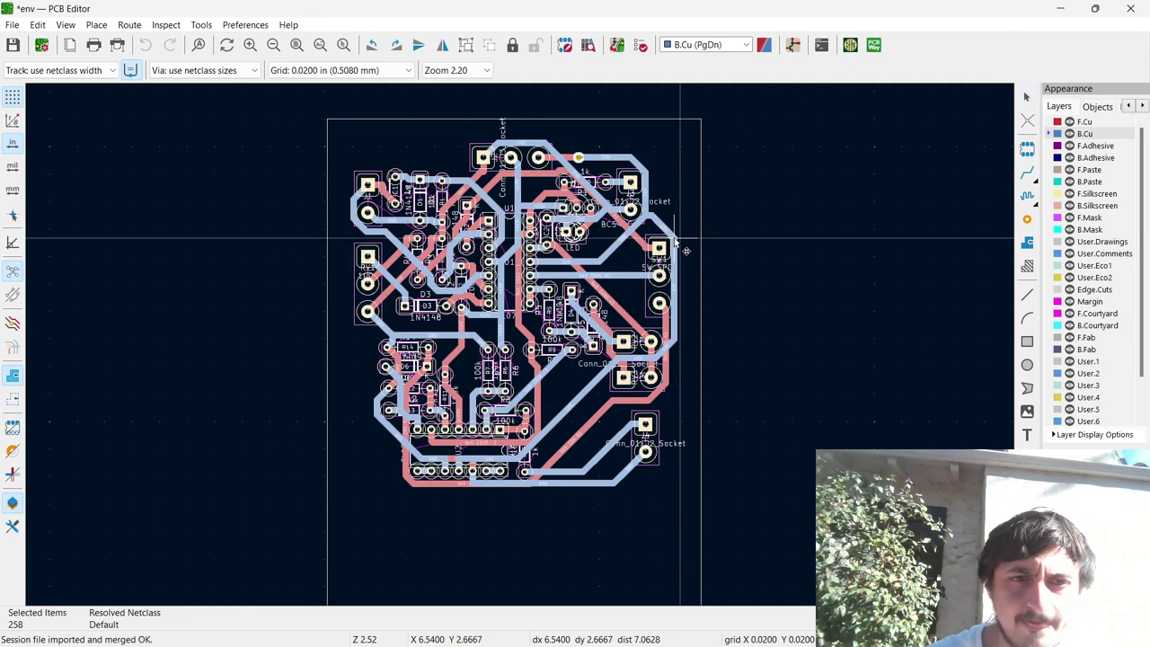
click(686, 251)
key(m)
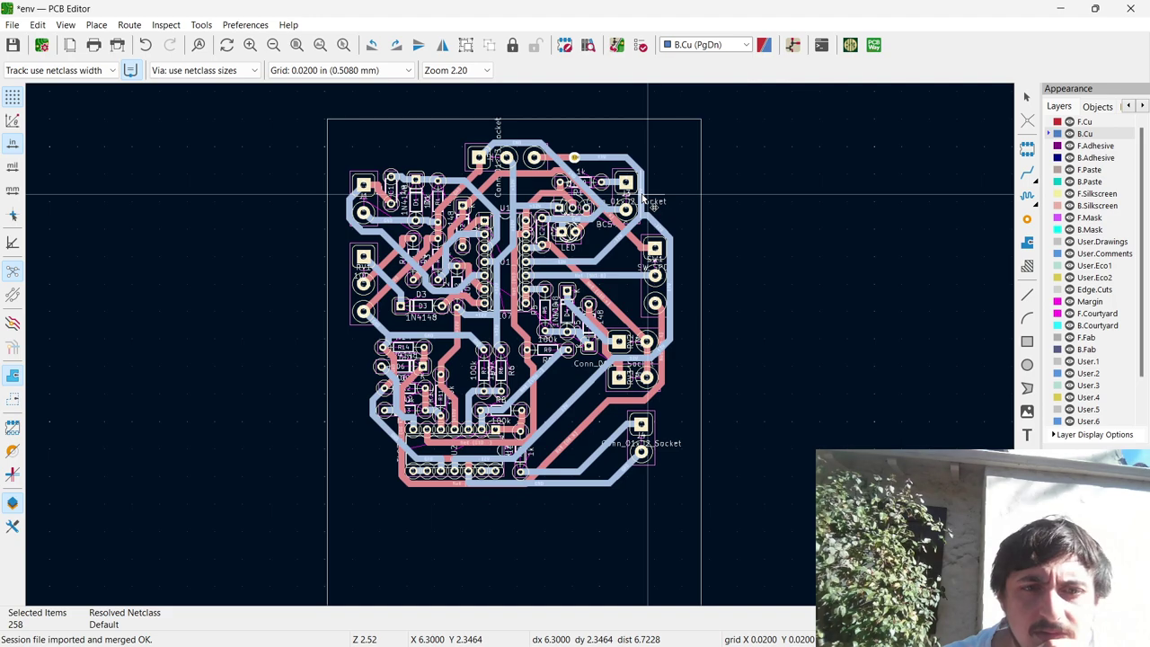
click(647, 193)
Examine the shifted layout within the board outline and the track connections around U2's pins.
scroll(462, 426, down, 5)
scroll(463, 425, up, 6)
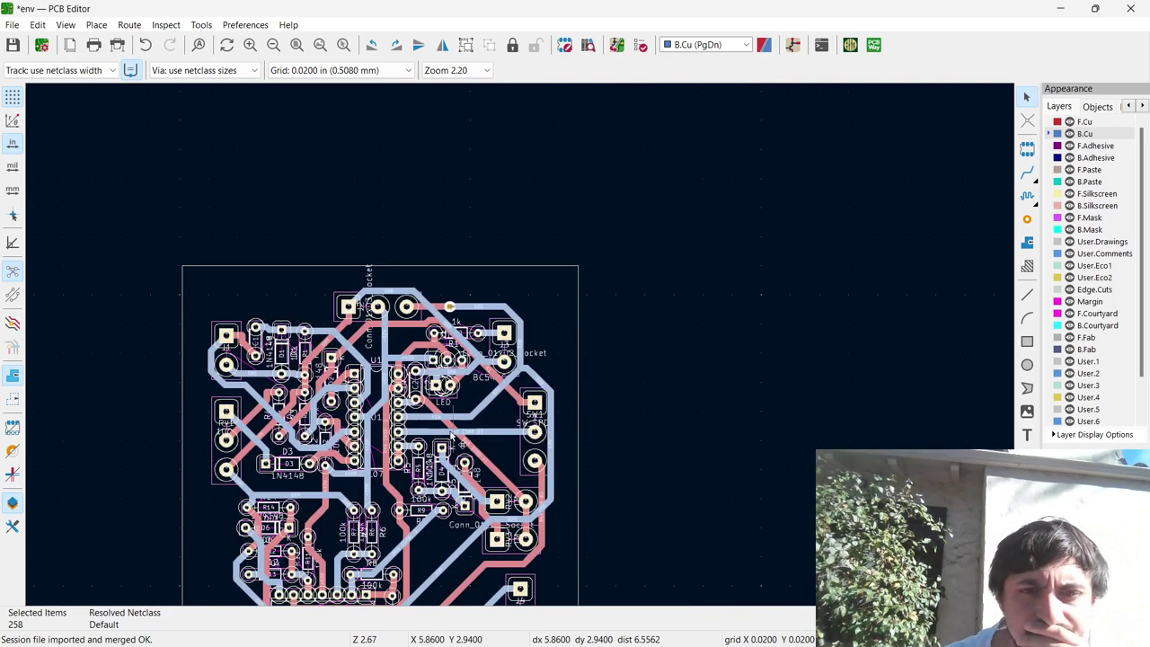
scroll(461, 426, down, 4)
scroll(460, 426, up, 3)
scroll(461, 425, down, 2)
scroll(520, 348, up, 5)
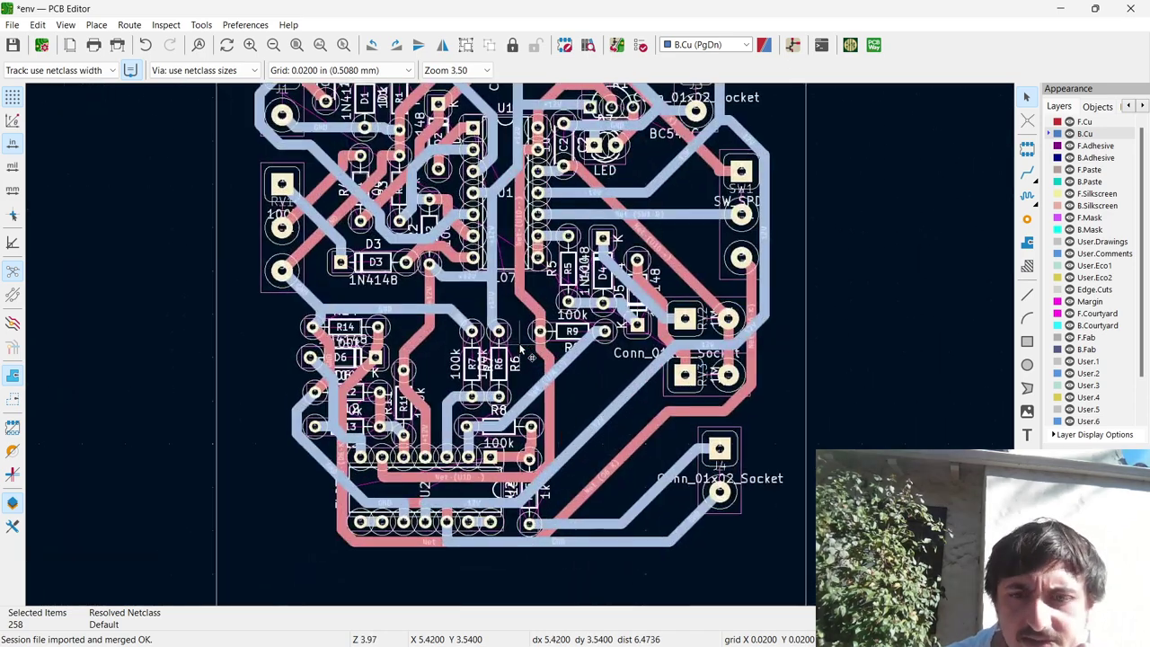
scroll(520, 347, up, 1)
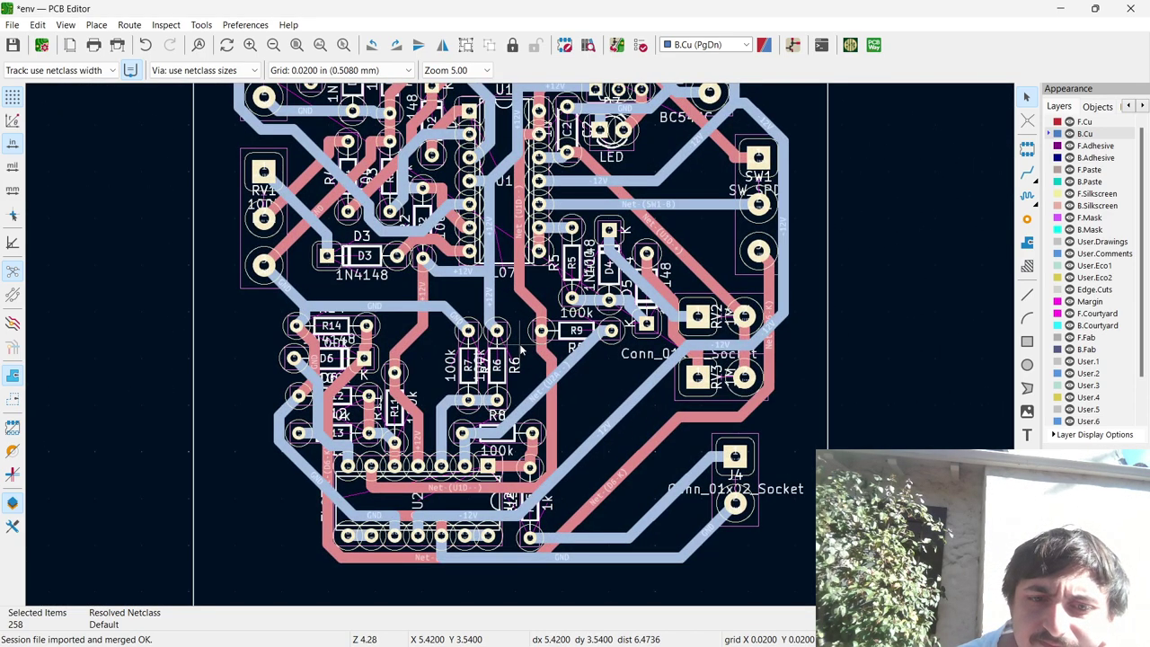
scroll(521, 349, down, 2)
key(super+Tab)
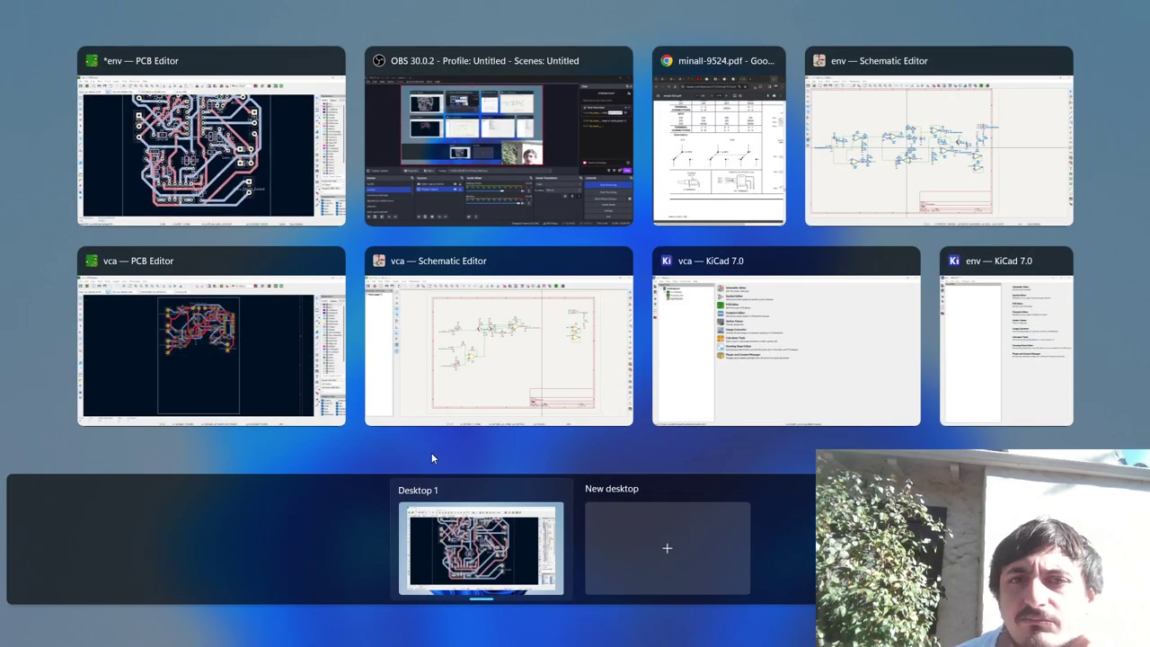
click(211, 135)
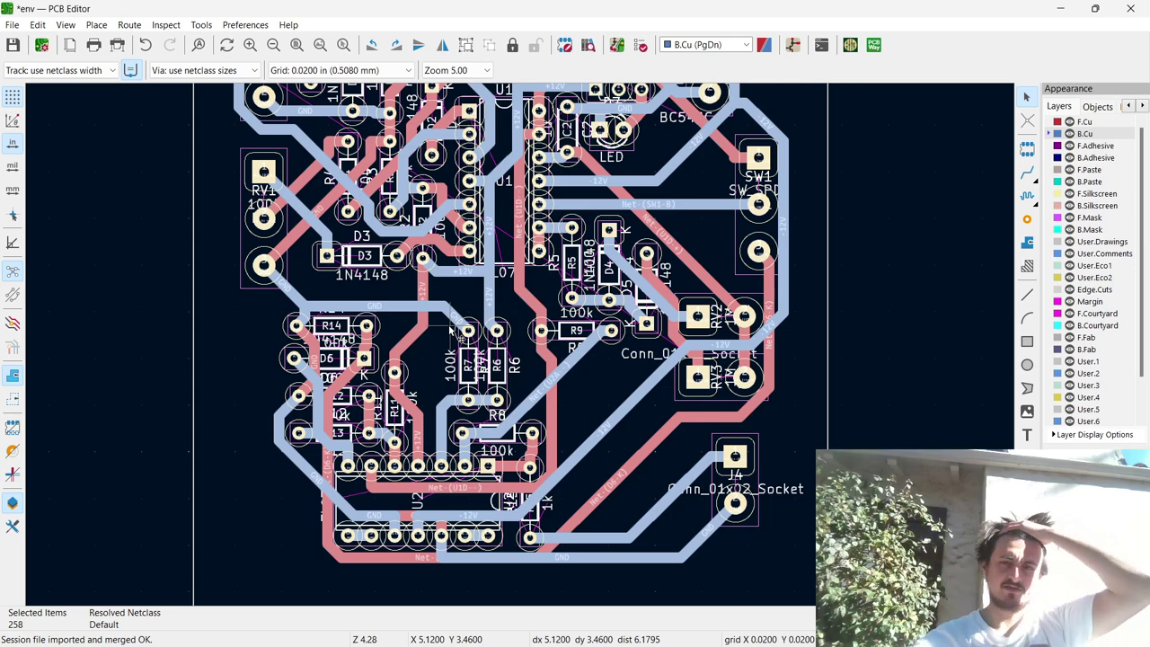
scroll(451, 329, down, 5)
scroll(522, 349, up, 3)
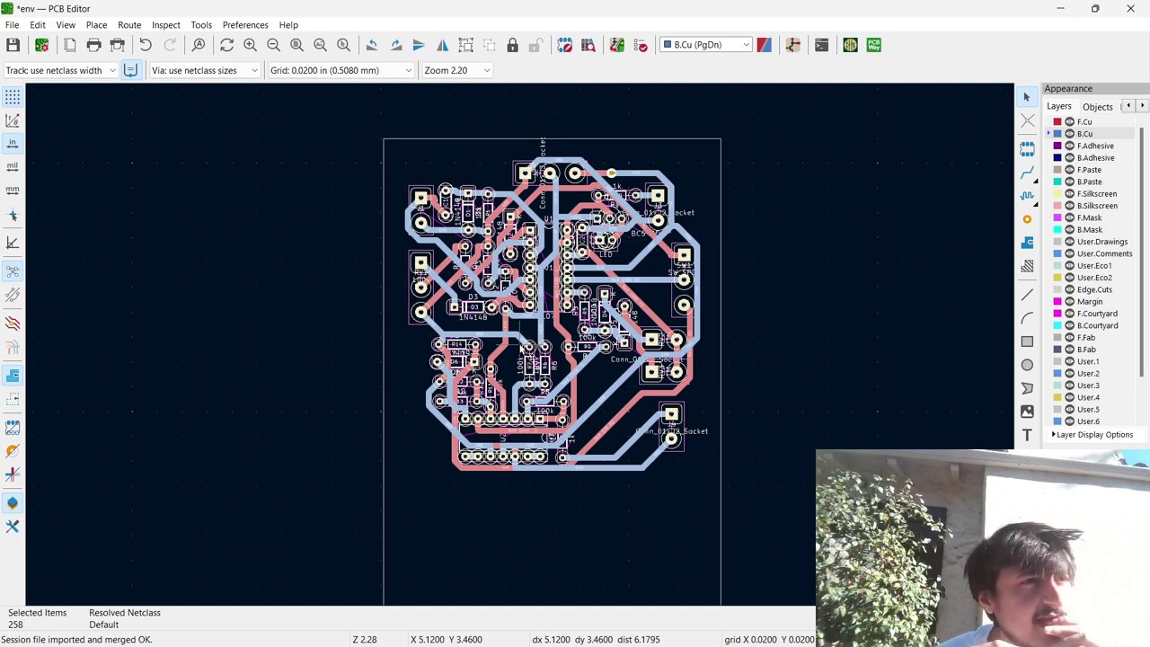
scroll(521, 349, up, 5)
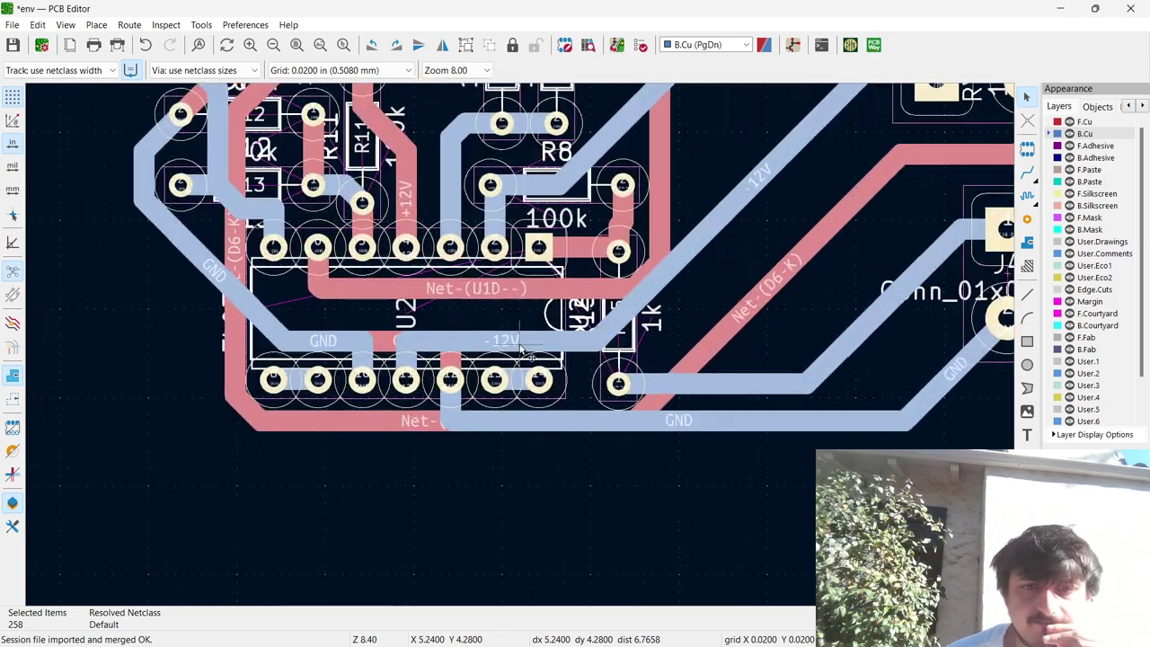
scroll(522, 349, up, 3)
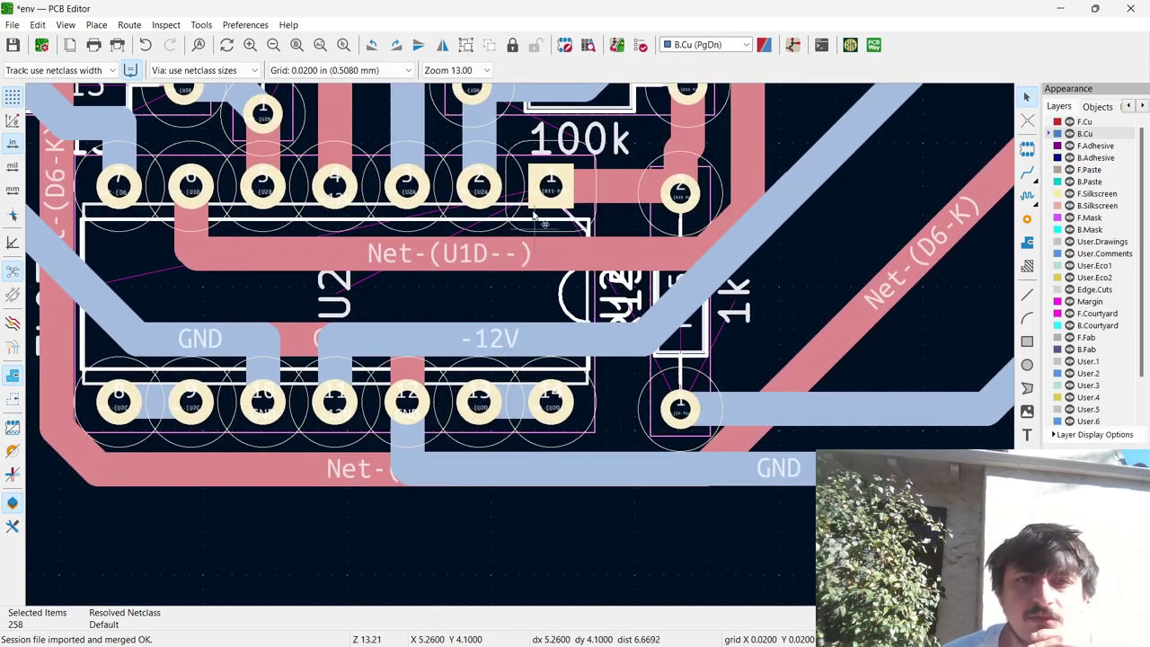
Inspect U2's TL074 footprint in the Footprint Editor and close it without editing.
click(428, 212)
click(419, 190)
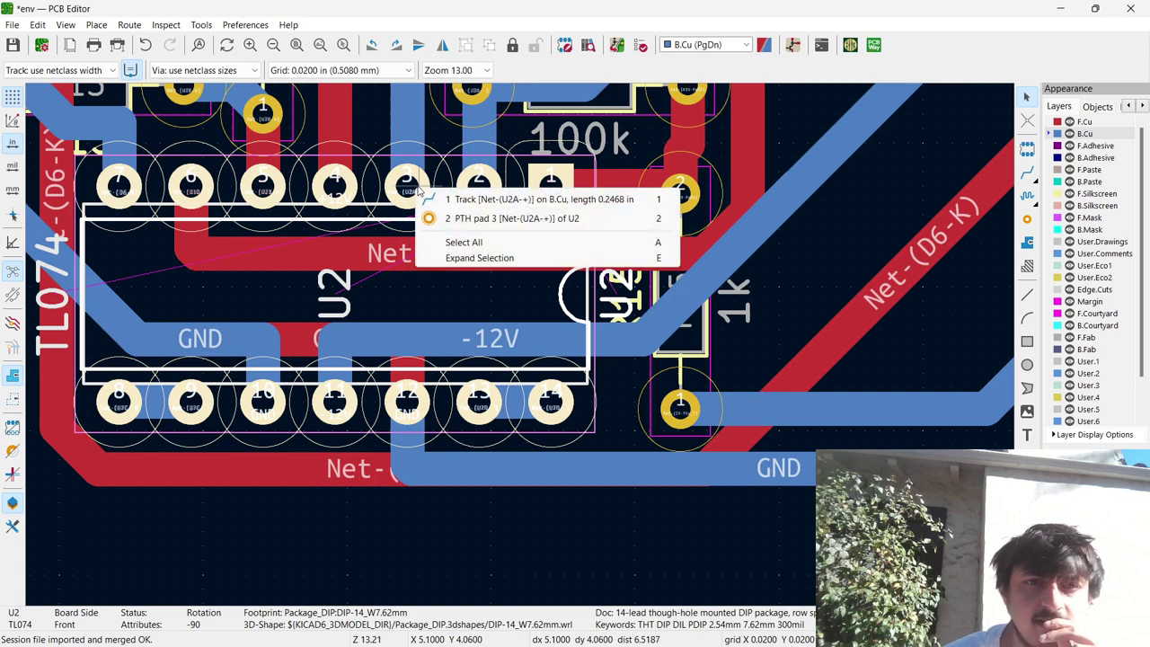
click(398, 269)
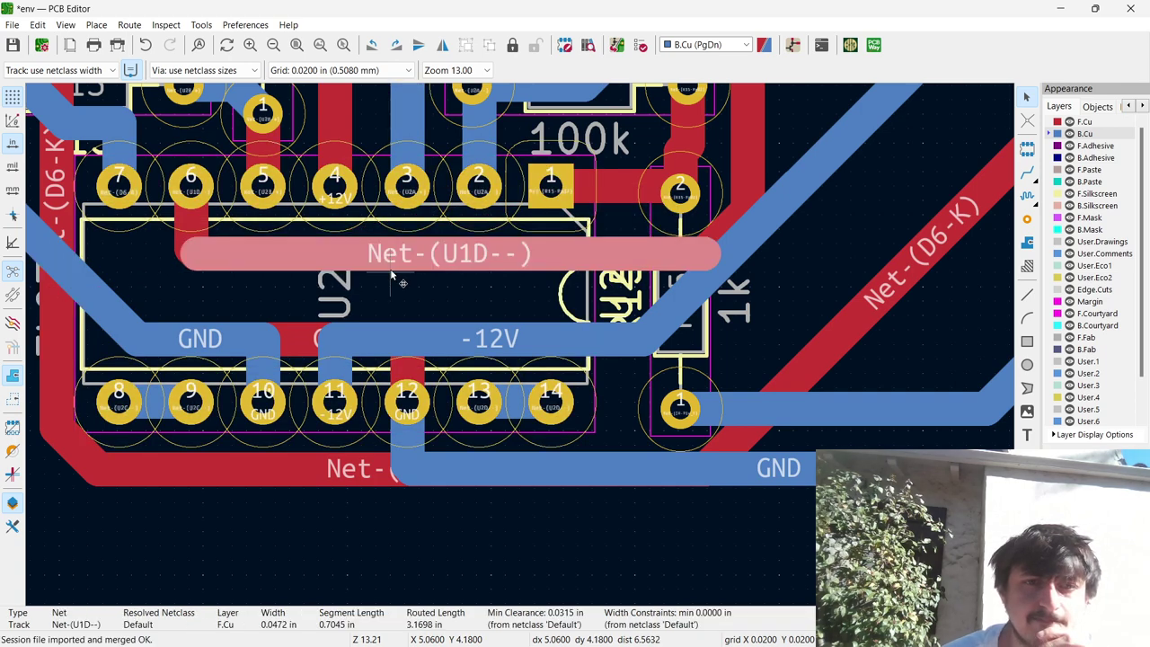
click(396, 294)
right_click(396, 292)
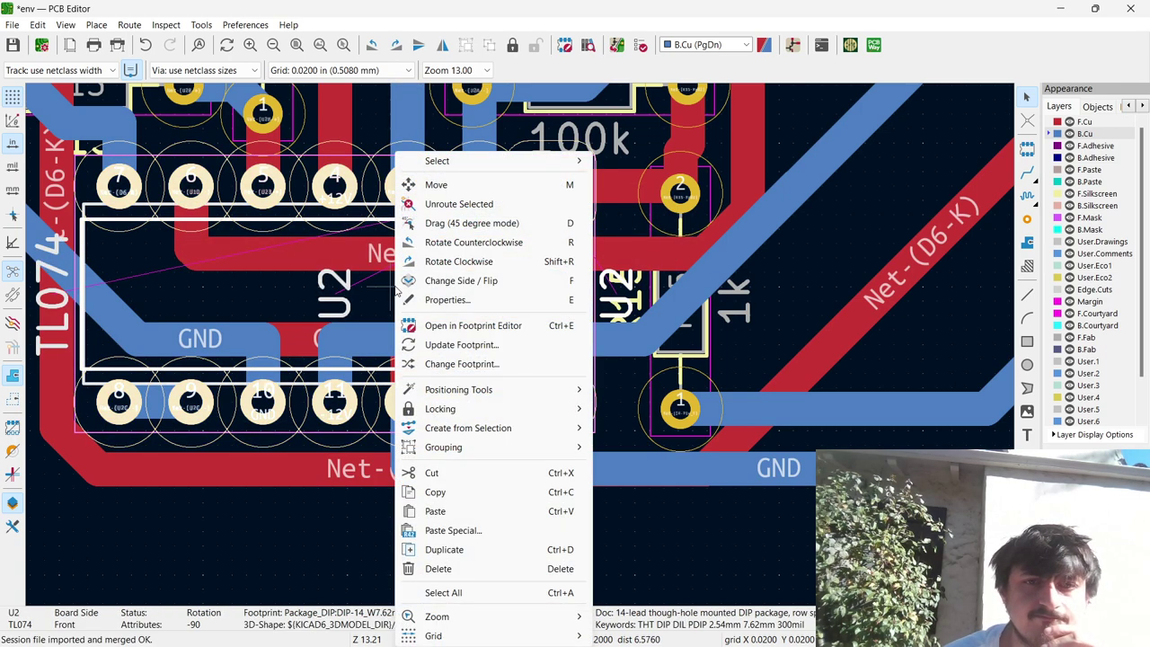
click(476, 325)
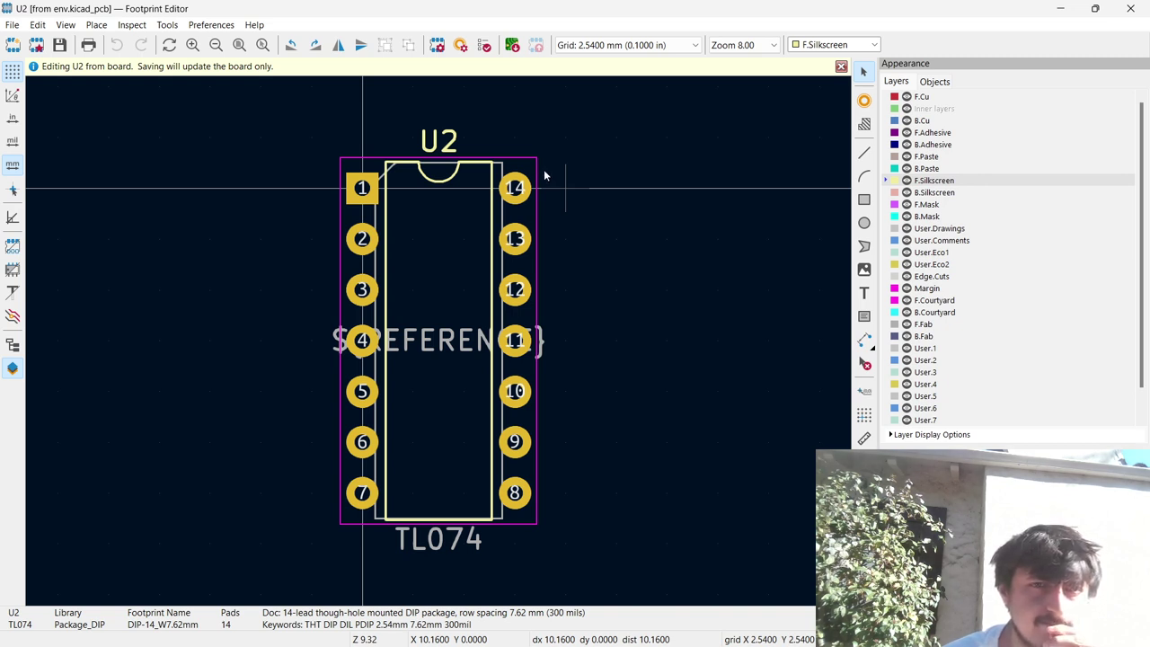
click(1129, 8)
Examine the board's routing and select the vertical Net-(D6-K) track segment on F.Cu beside U2.
scroll(666, 358, down, 7)
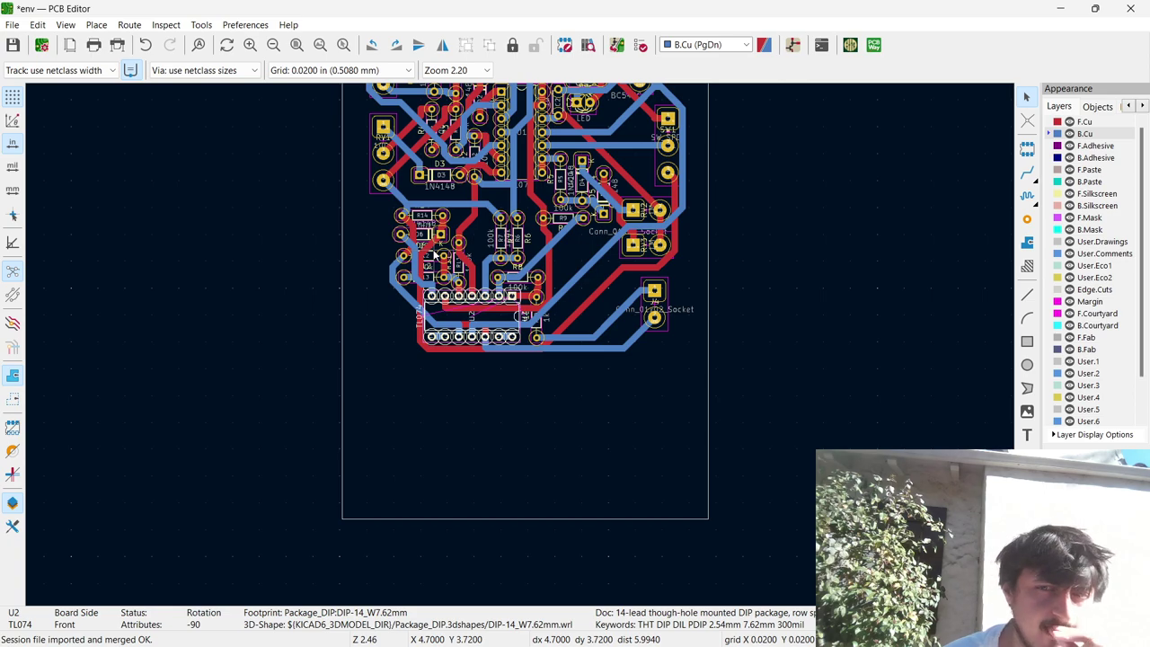
key(super+Tab)
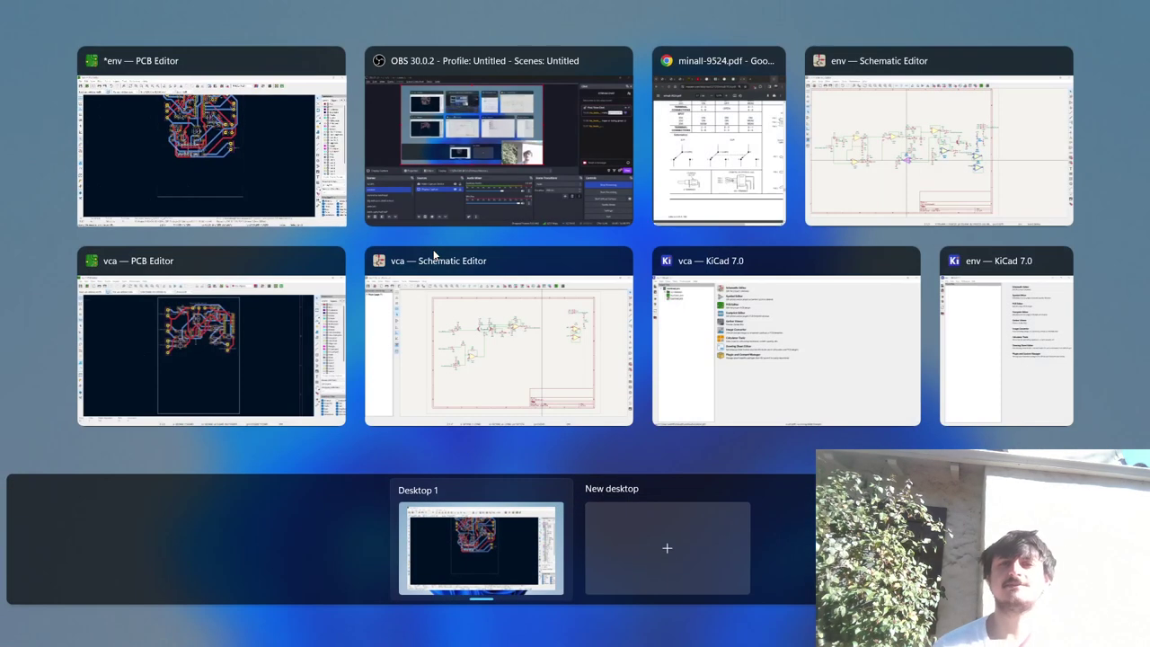
click(211, 150)
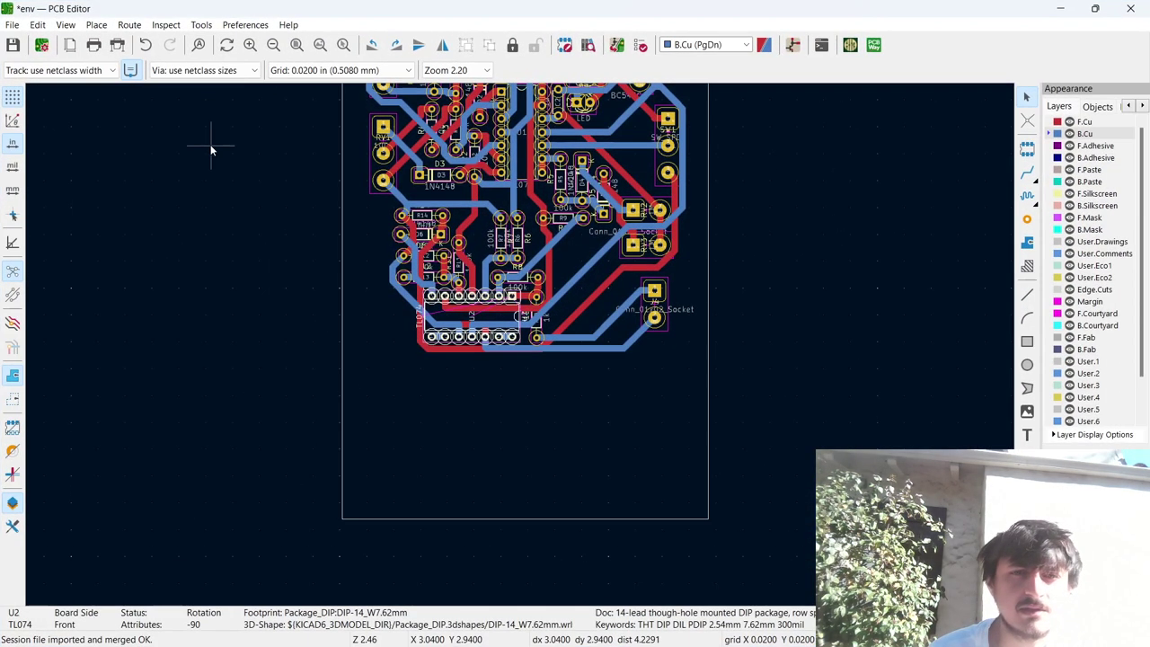
scroll(525, 345, down, 3)
scroll(520, 351, up, 1)
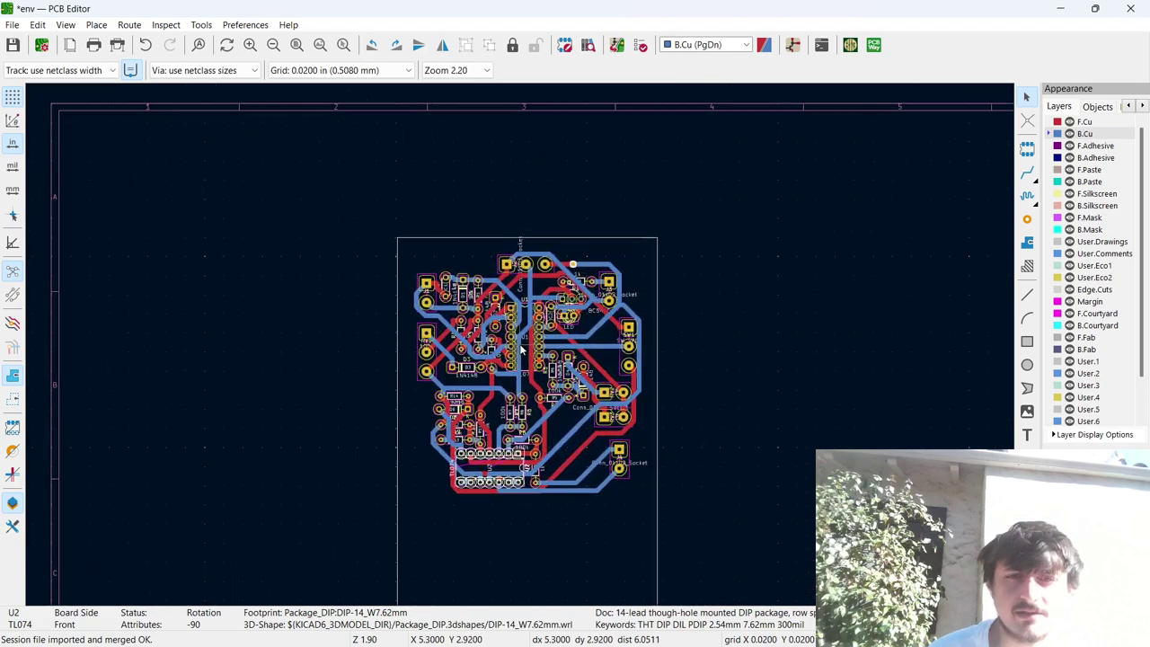
scroll(520, 350, up, 4)
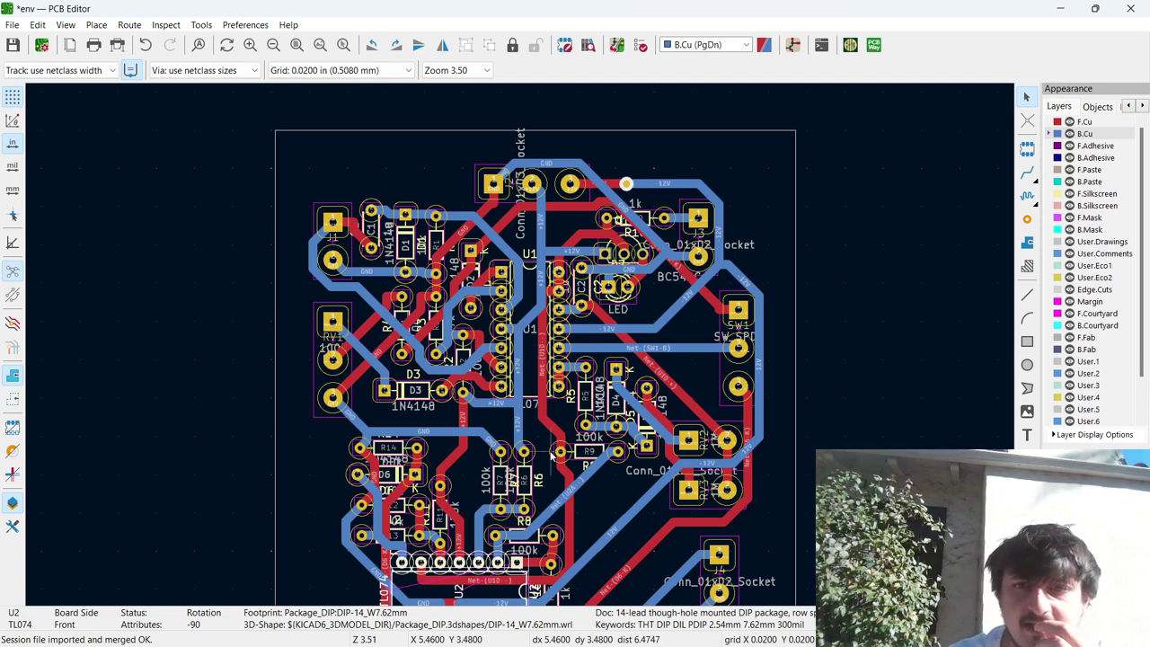
scroll(520, 350, down, 2)
scroll(521, 350, up, 4)
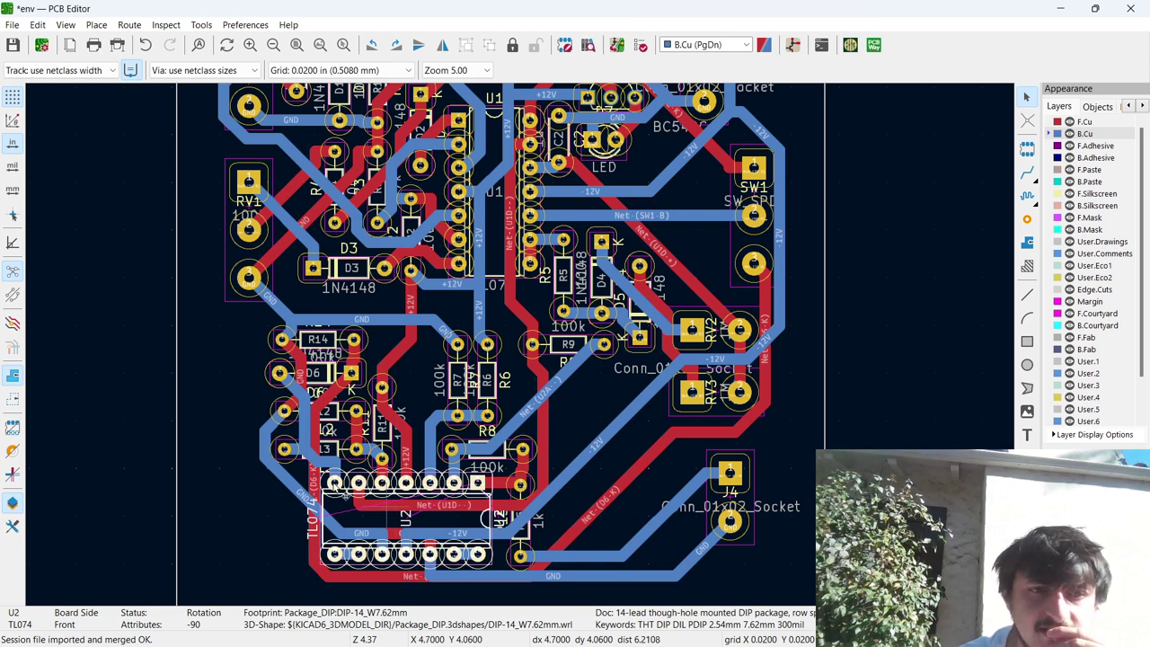
click(317, 564)
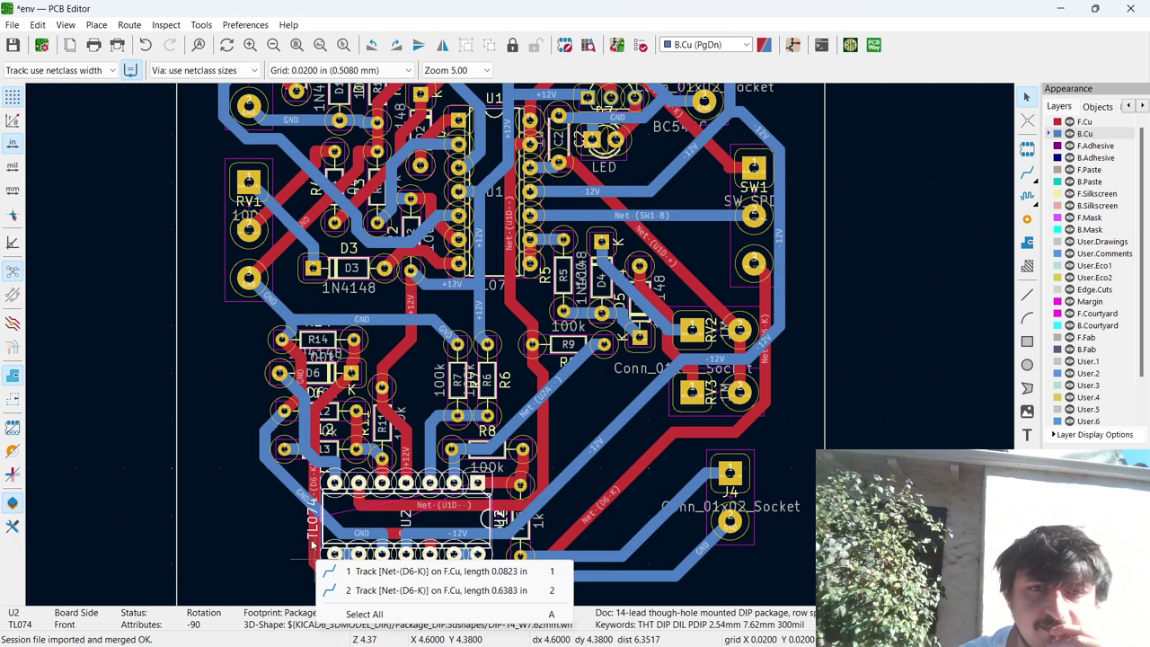
key(2)
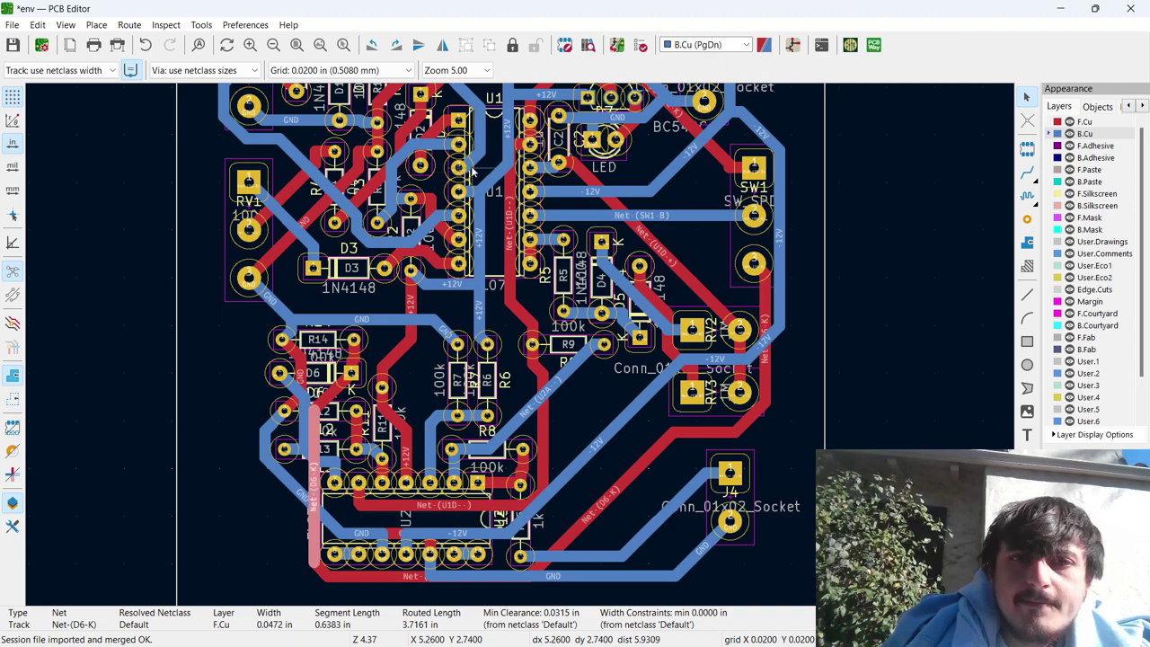
Open the board's U1 TL074 footprint for editing in the Footprint Editor.
click(490, 145)
right_click(490, 144)
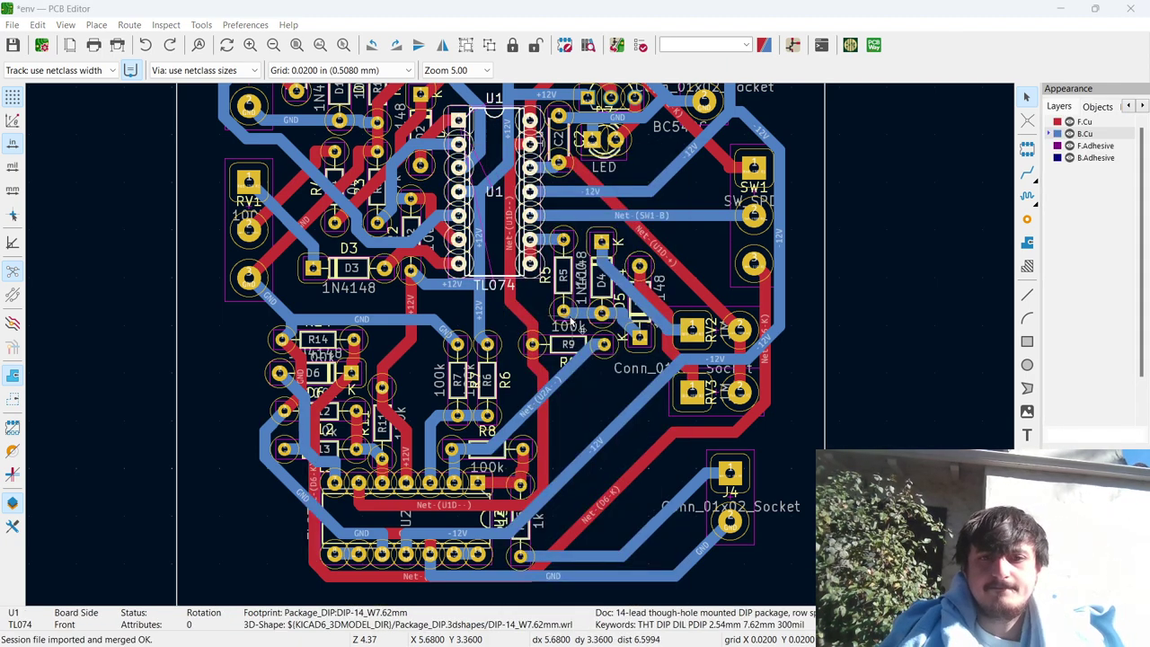
key(ctrl+e)
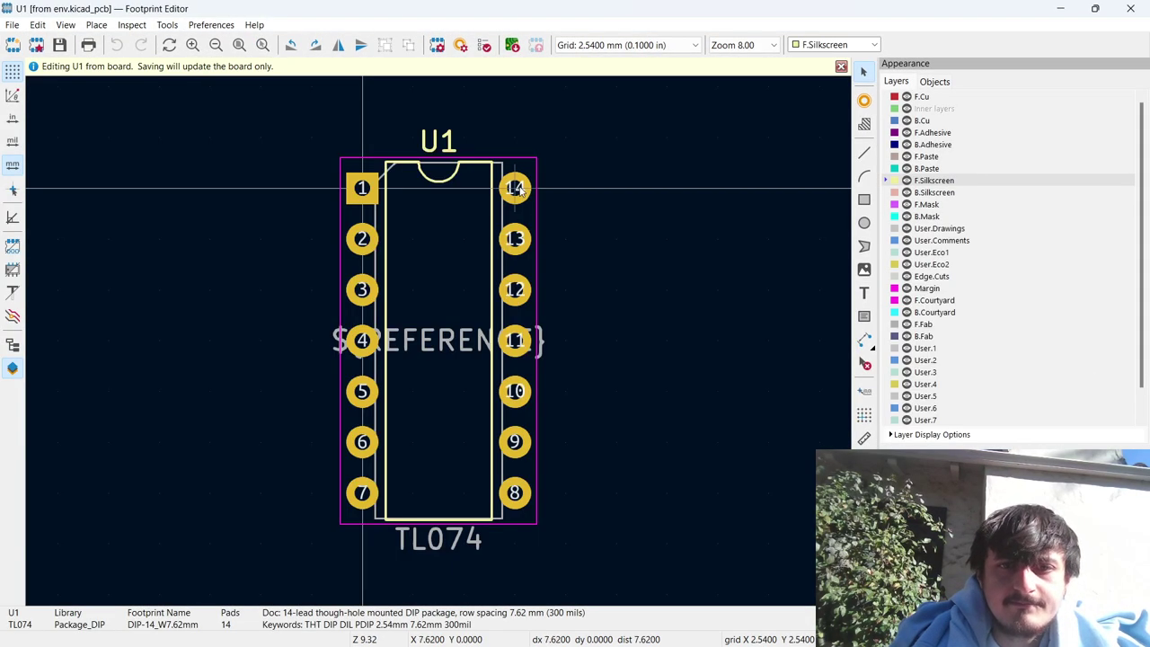
Select all 14 pads of the U1 footprint together.
click(514, 187)
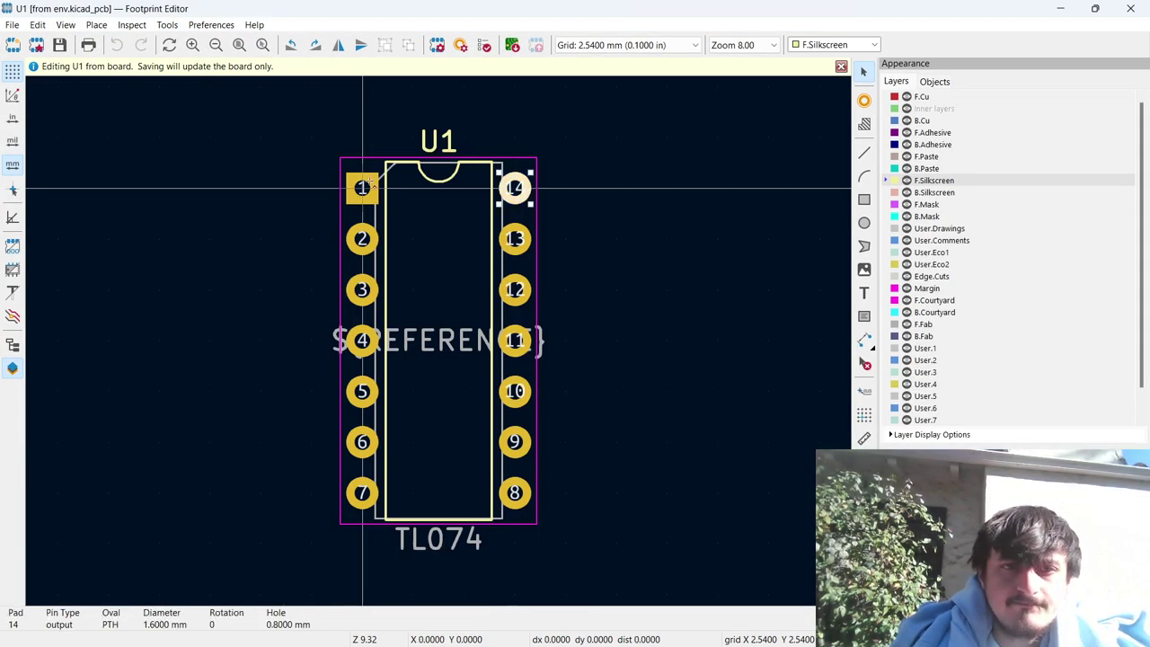
shift+click(368, 184)
shift+click(362, 238)
shift+click(525, 241)
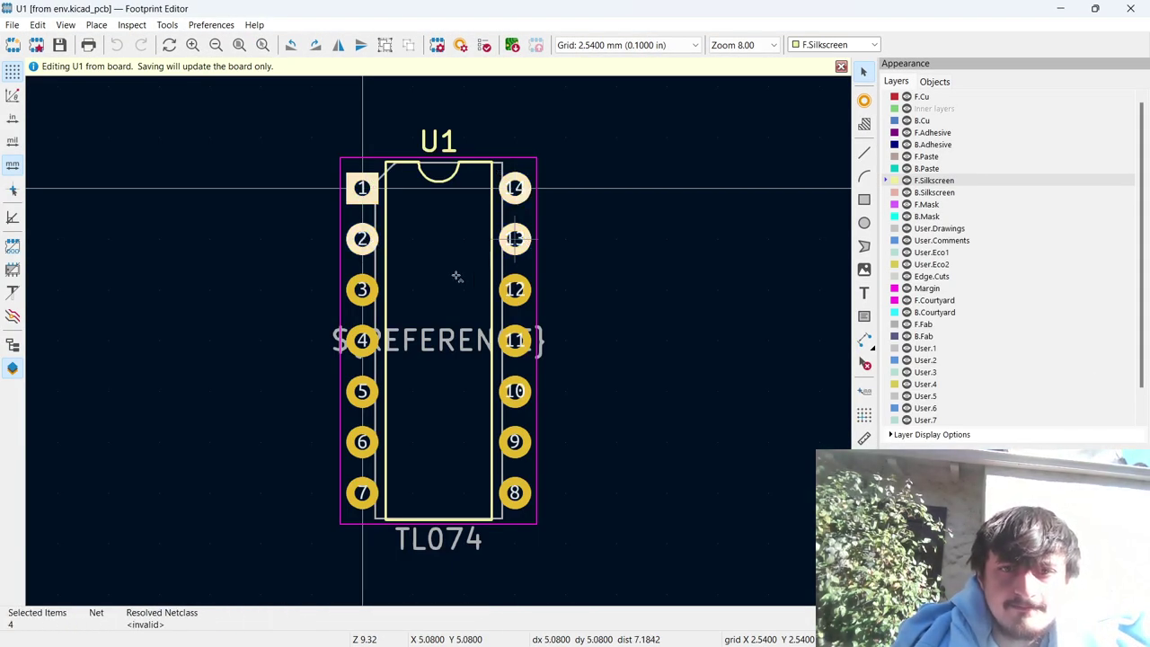
shift+click(364, 289)
shift+click(516, 290)
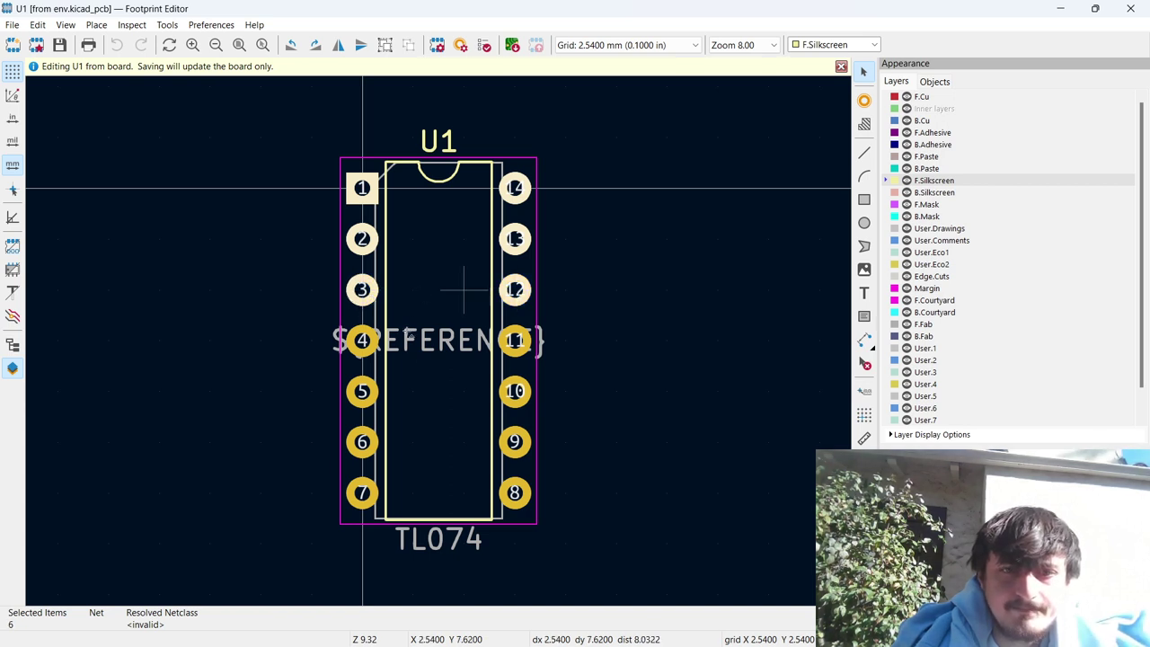
shift+click(377, 344)
click(485, 353)
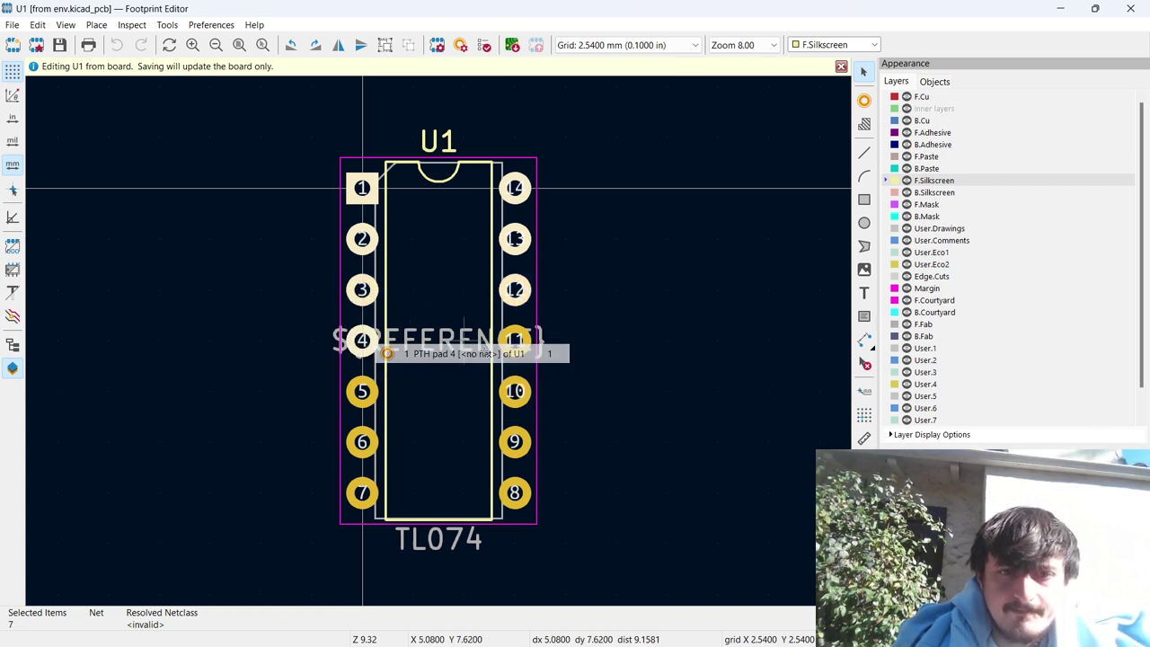
shift+click(382, 350)
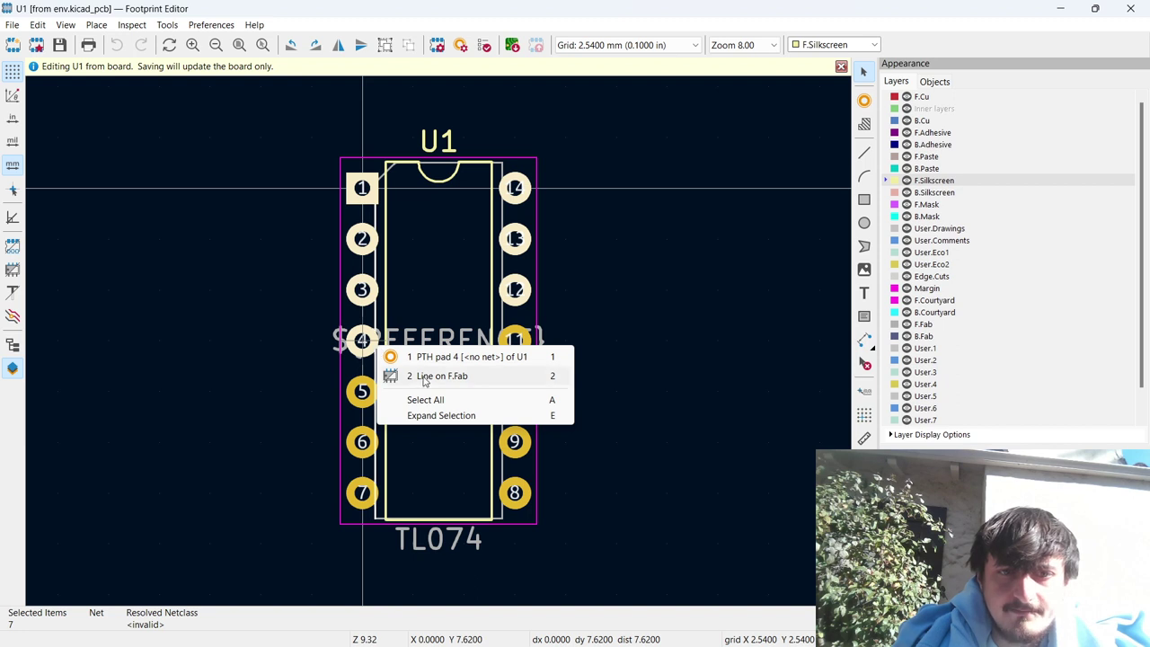
shift+click(517, 338)
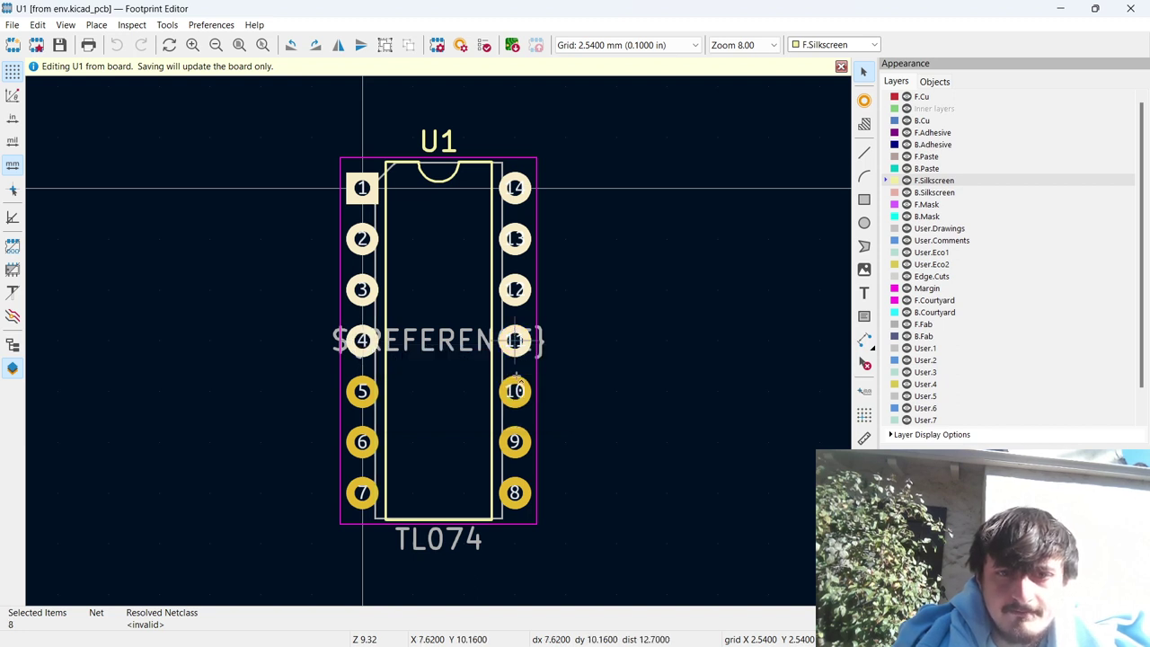
shift+click(519, 387)
shift+click(525, 435)
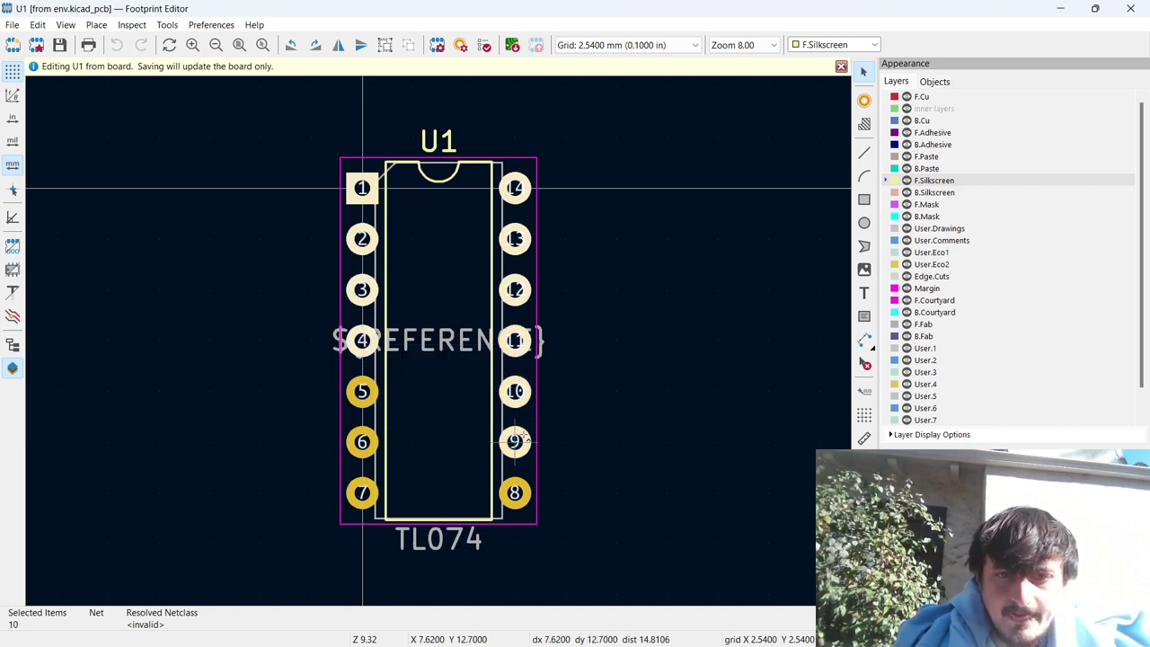
shift+click(523, 491)
shift+click(365, 386)
shift+click(367, 433)
shift+click(368, 486)
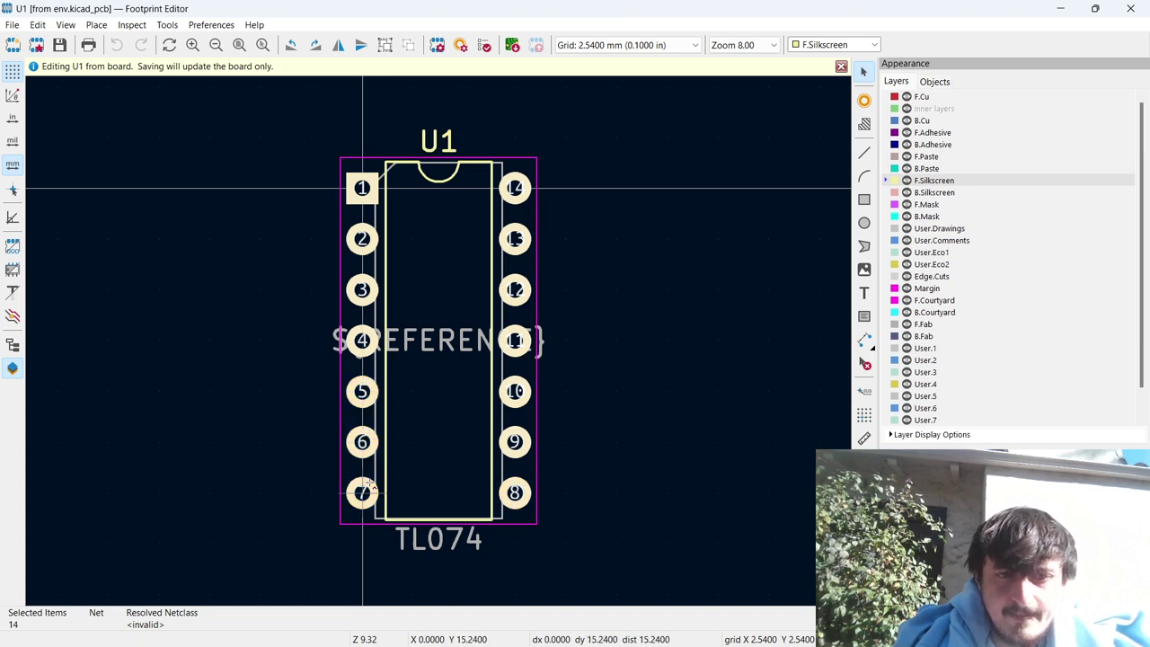
Make F.Cu the active layer and set the default pad diameter to 1.5 mm for the Add Pad tool.
right_click(530, 186)
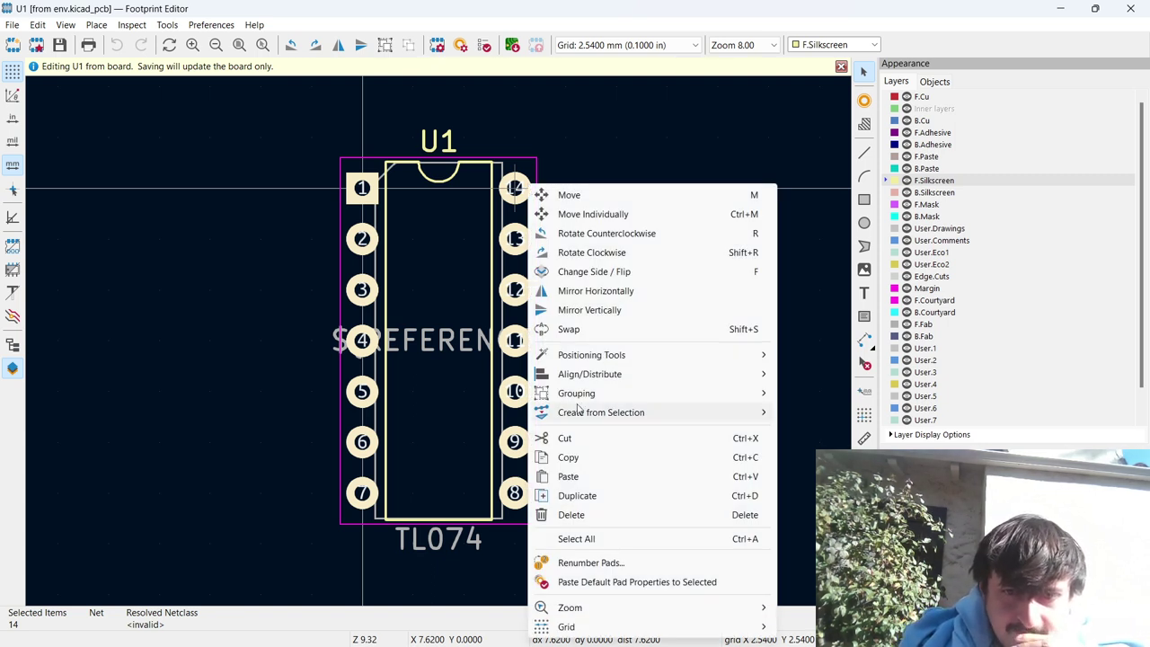
mouse_move(580, 411)
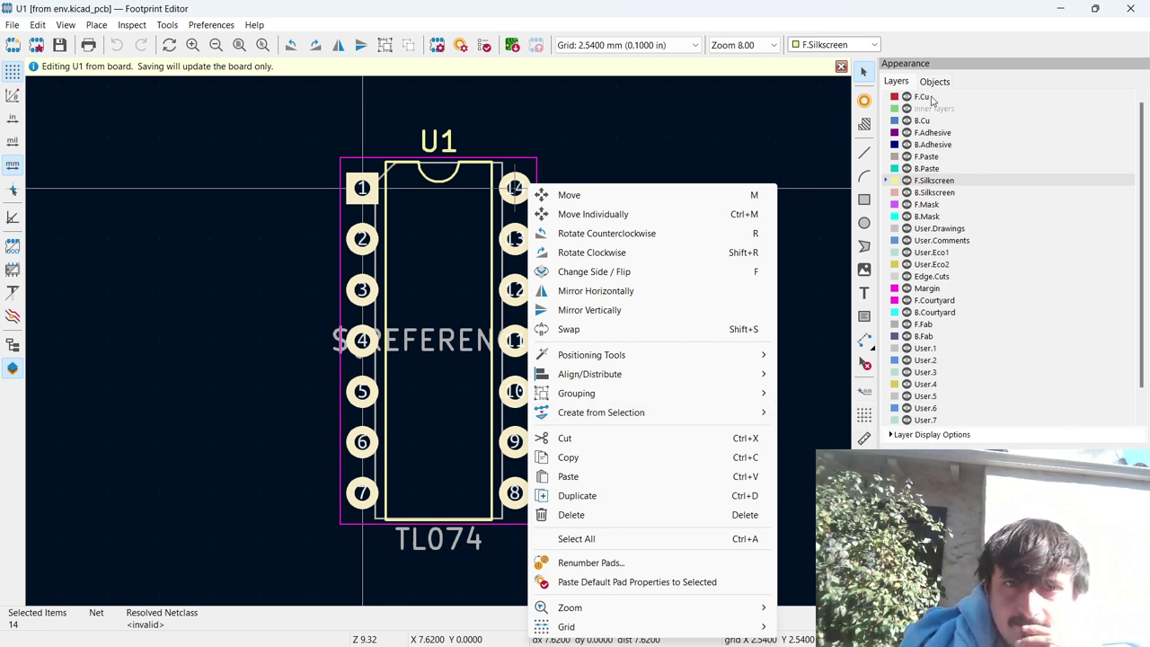
click(931, 97)
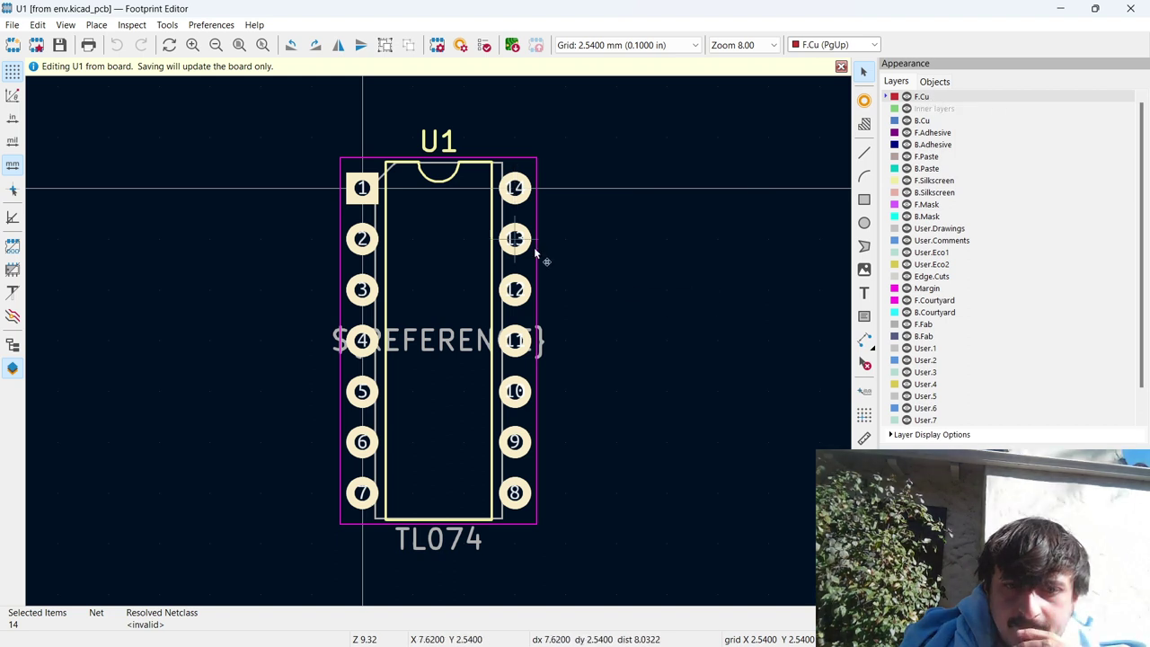
right_click(513, 201)
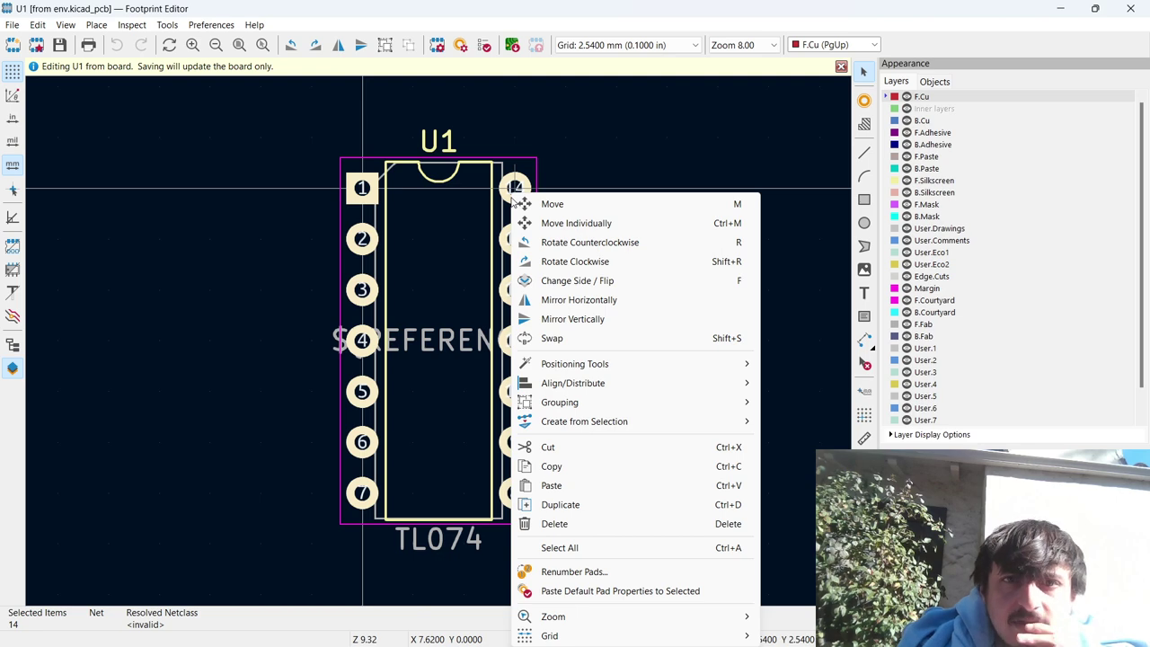
click(461, 45)
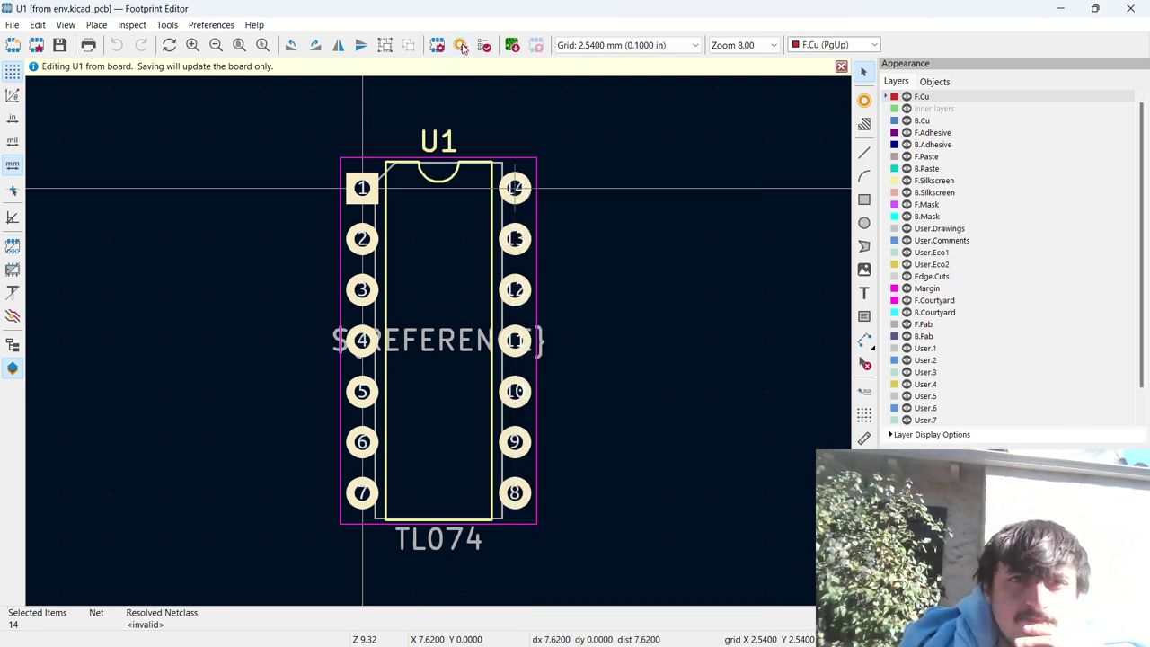
click(461, 45)
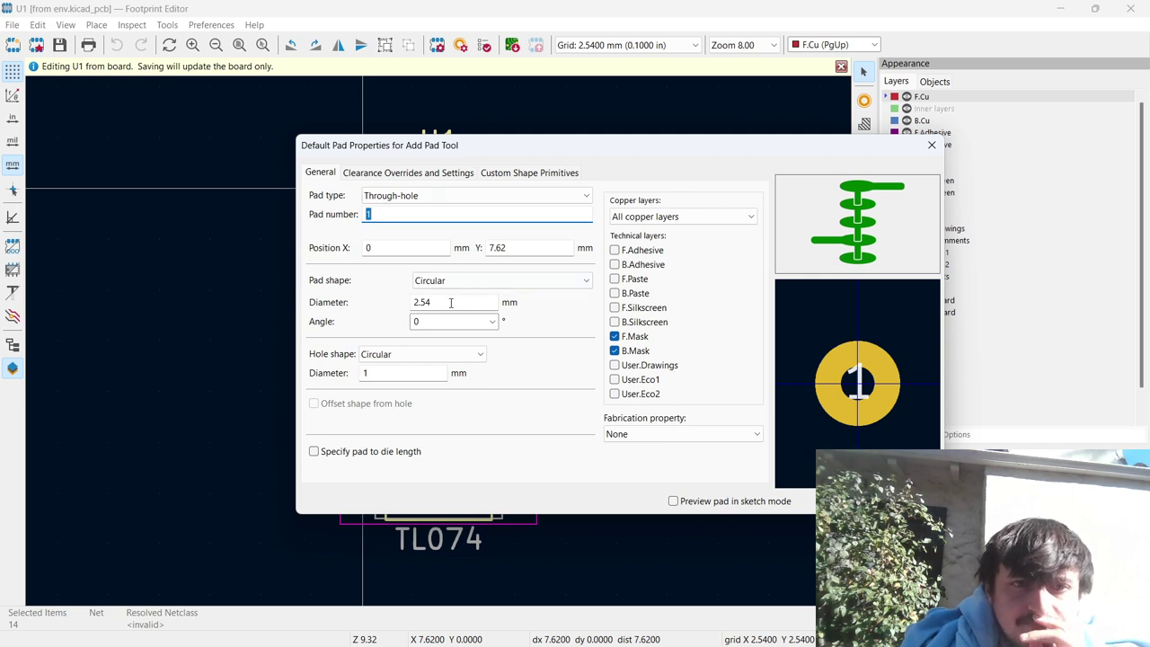
click(428, 305)
text(1.5)
key(Return)
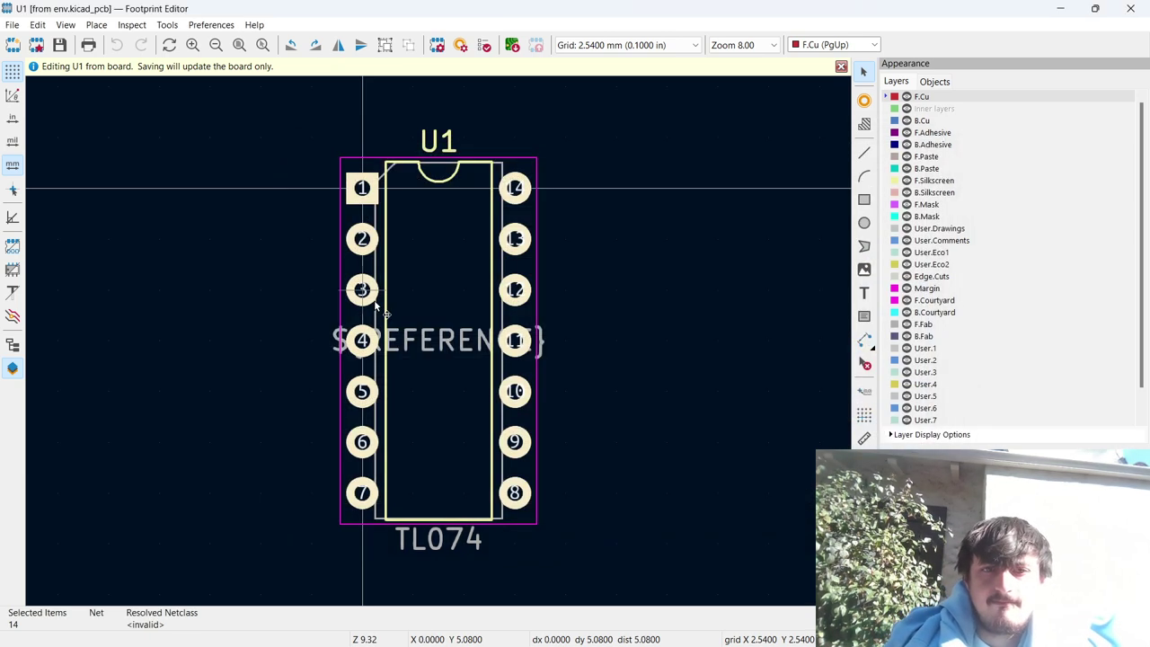
Set the size of U1's rectangular pad 1 to 2 mm by 2 mm.
double_click(366, 203)
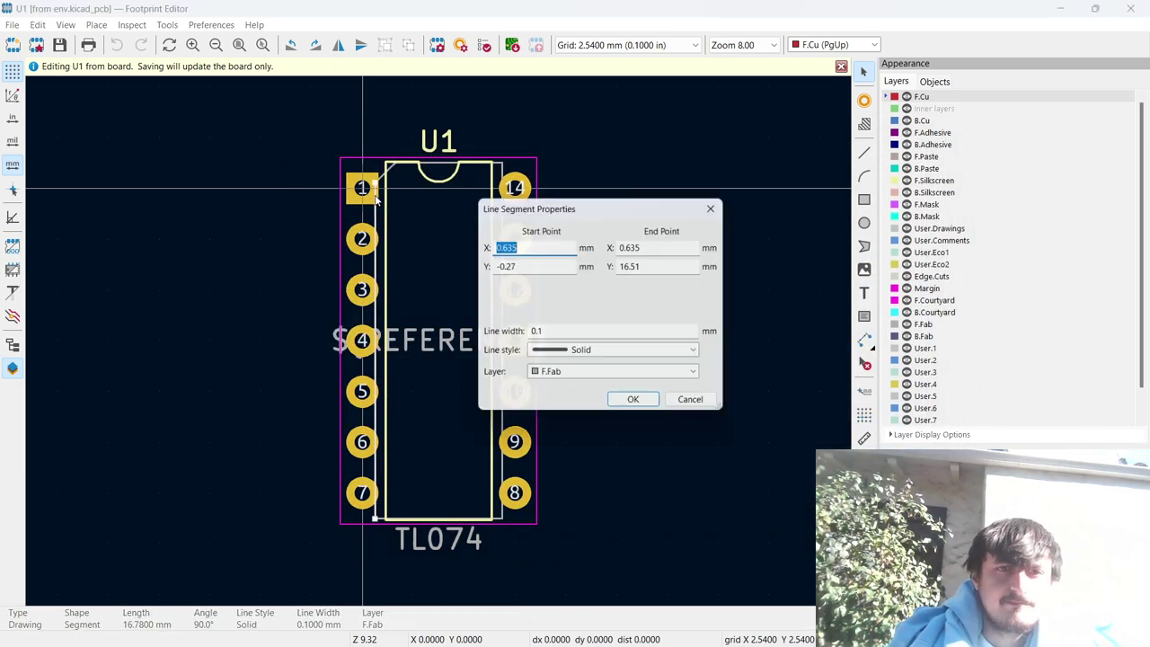
key(Escape)
double_click(363, 198)
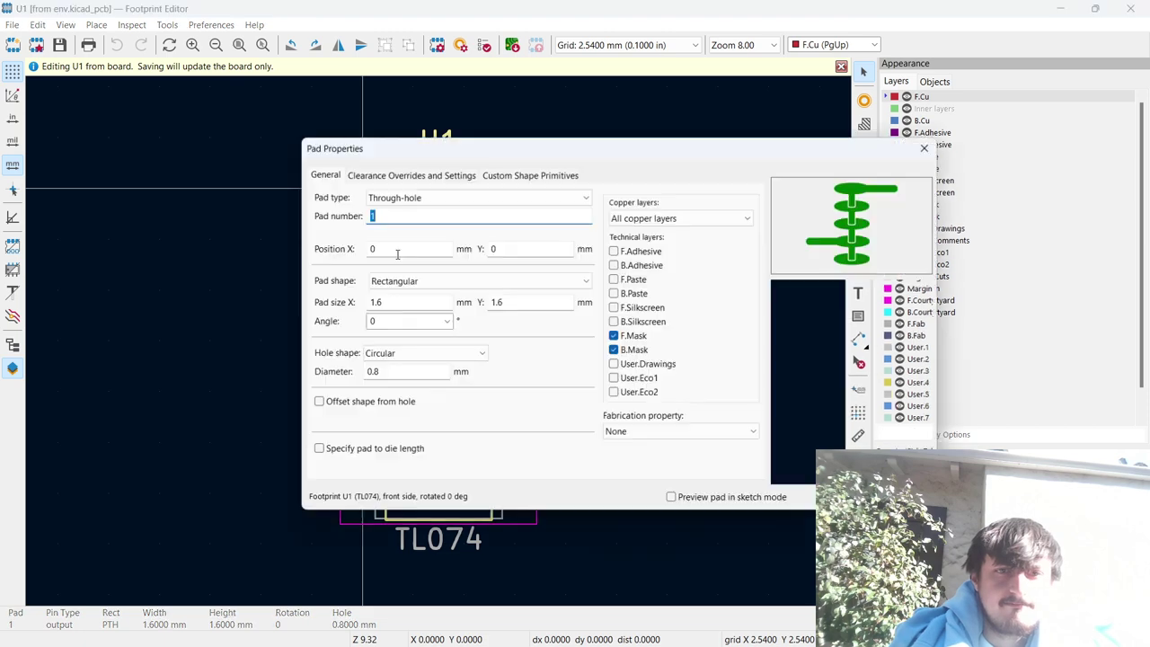
click(391, 378)
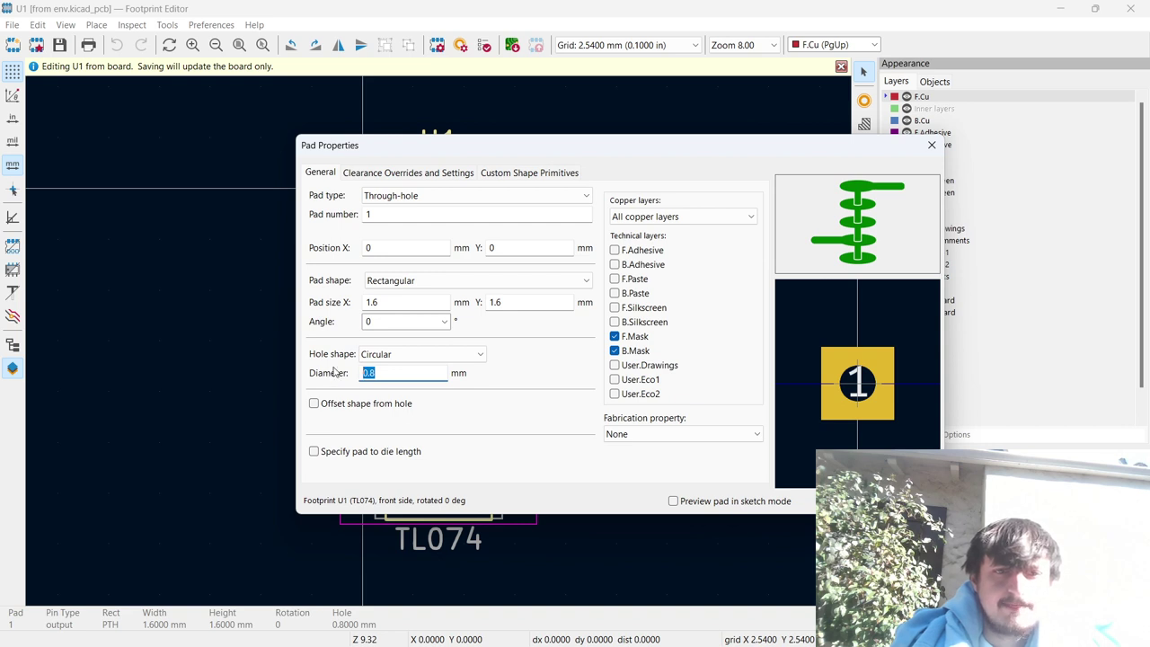
click(392, 306)
text(2)
key(Tab)
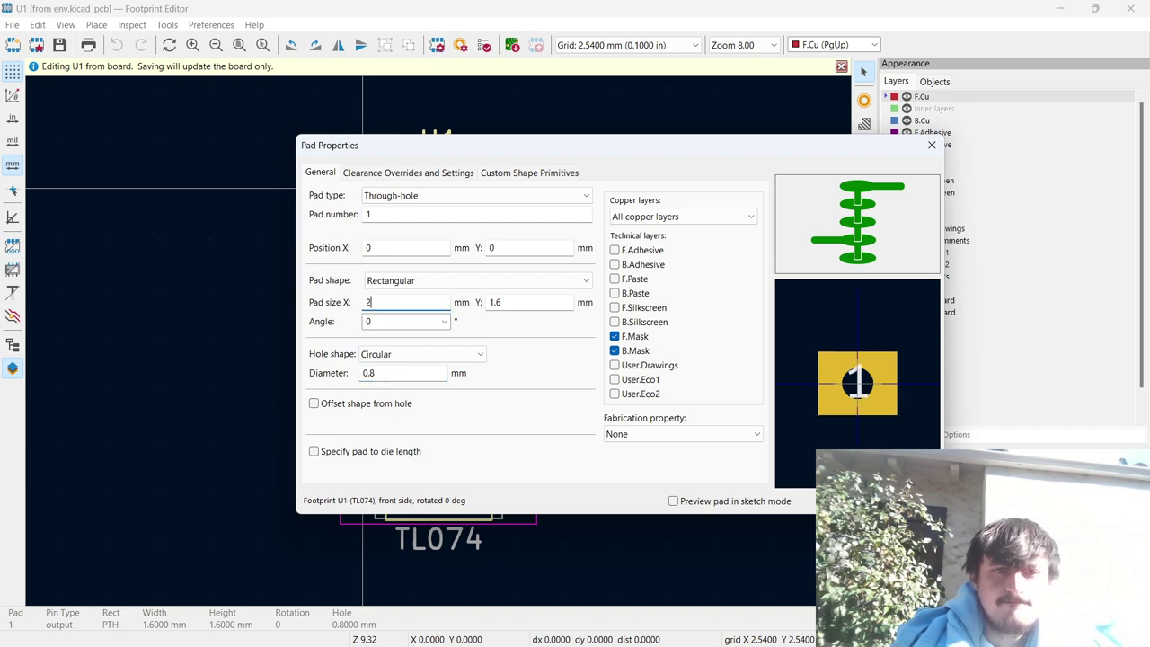
text(2)
key(Return)
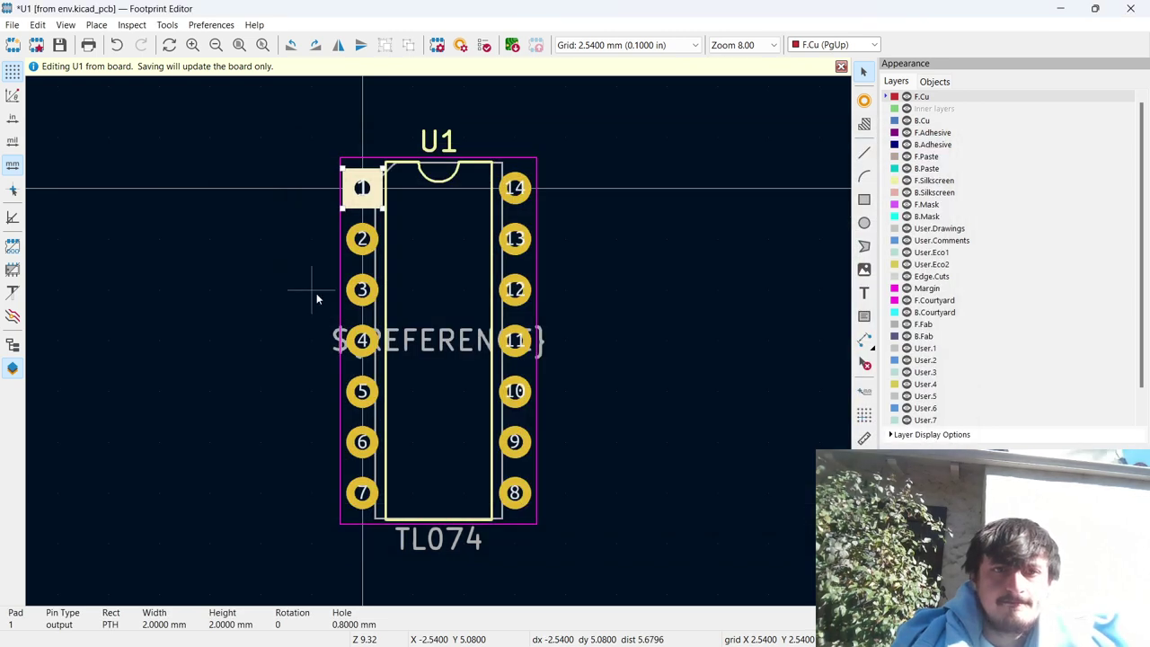
Change U1's pad 2 to a circular shape with a 2 mm diameter.
click(362, 238)
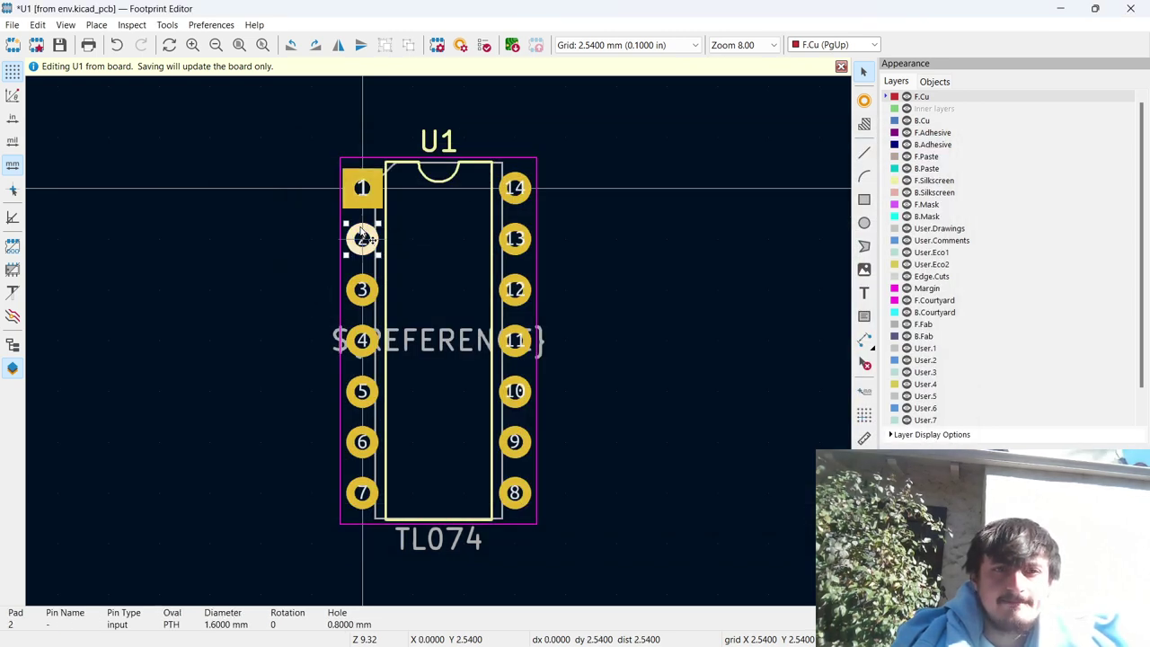
double_click(363, 237)
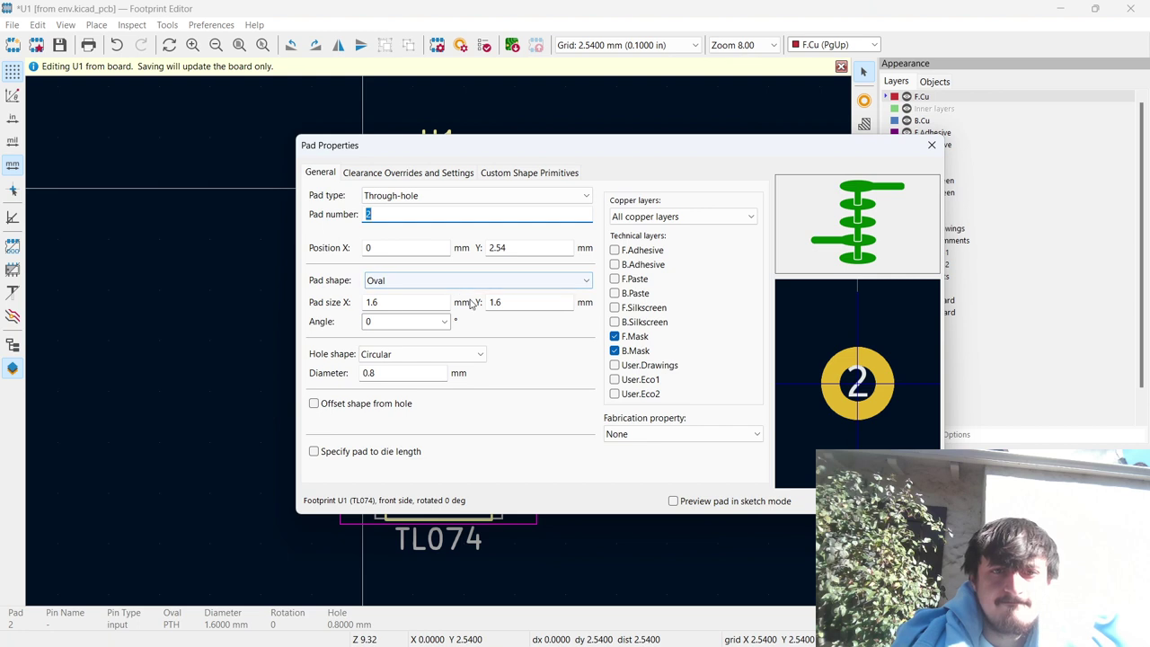
click(419, 282)
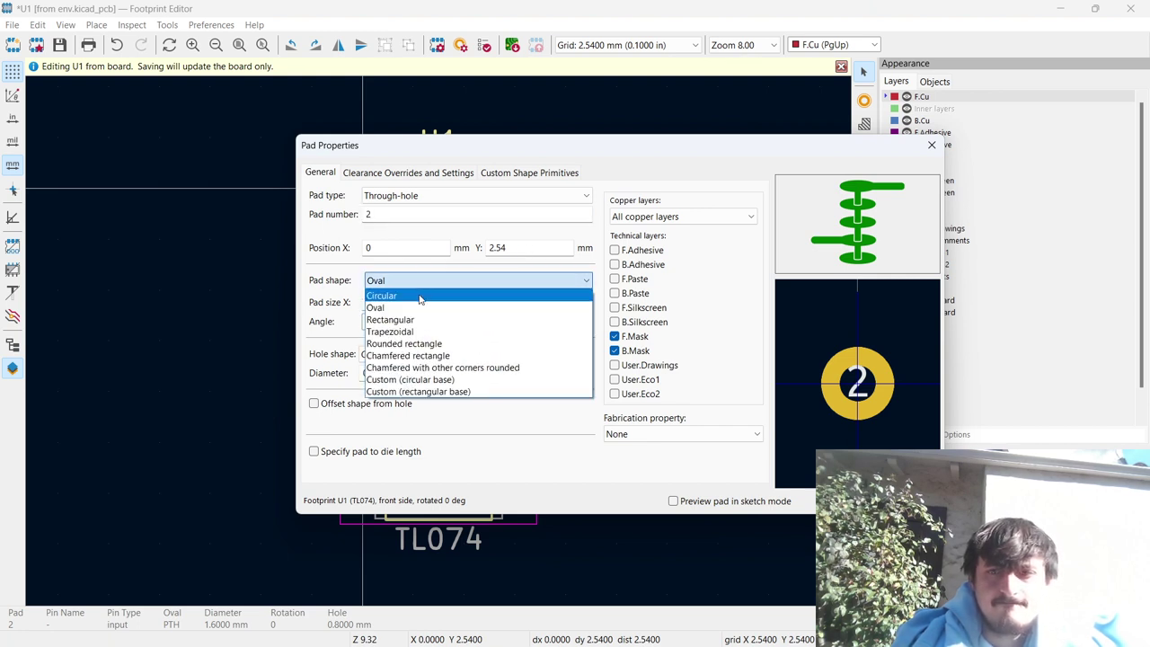
click(418, 299)
double_click(418, 303)
text(2)
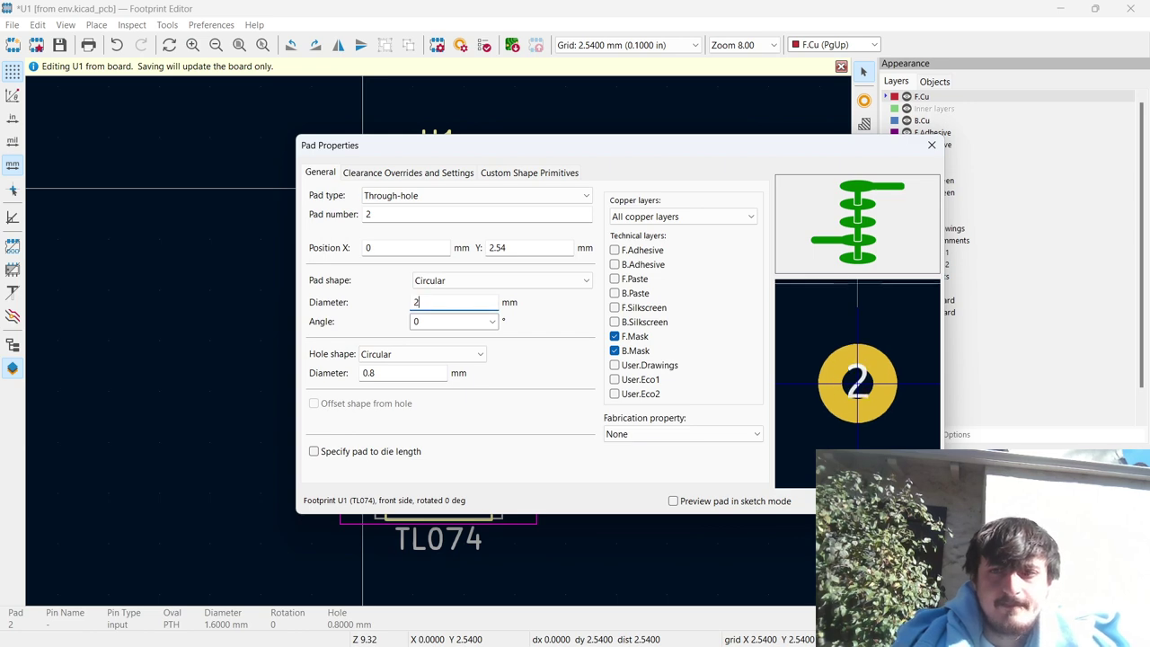
key(Return)
Try to duplicate the enlarged pad 2 onto the position of pad 3.
click(373, 286)
click(369, 238)
key(ctrl+d)
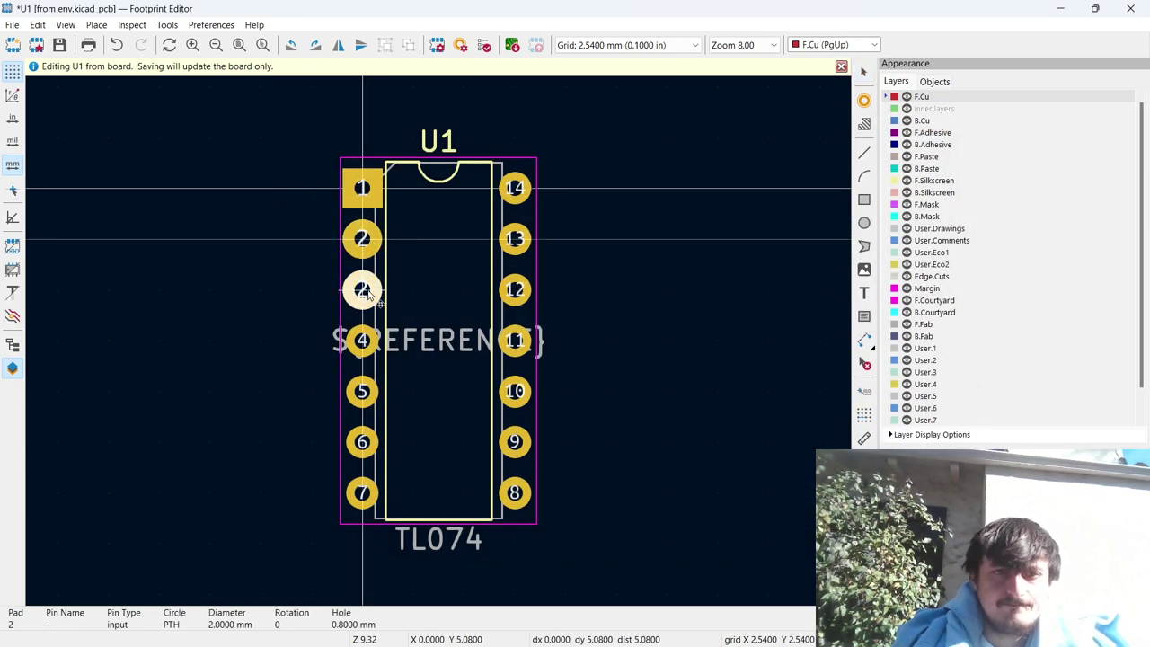
key(Escape)
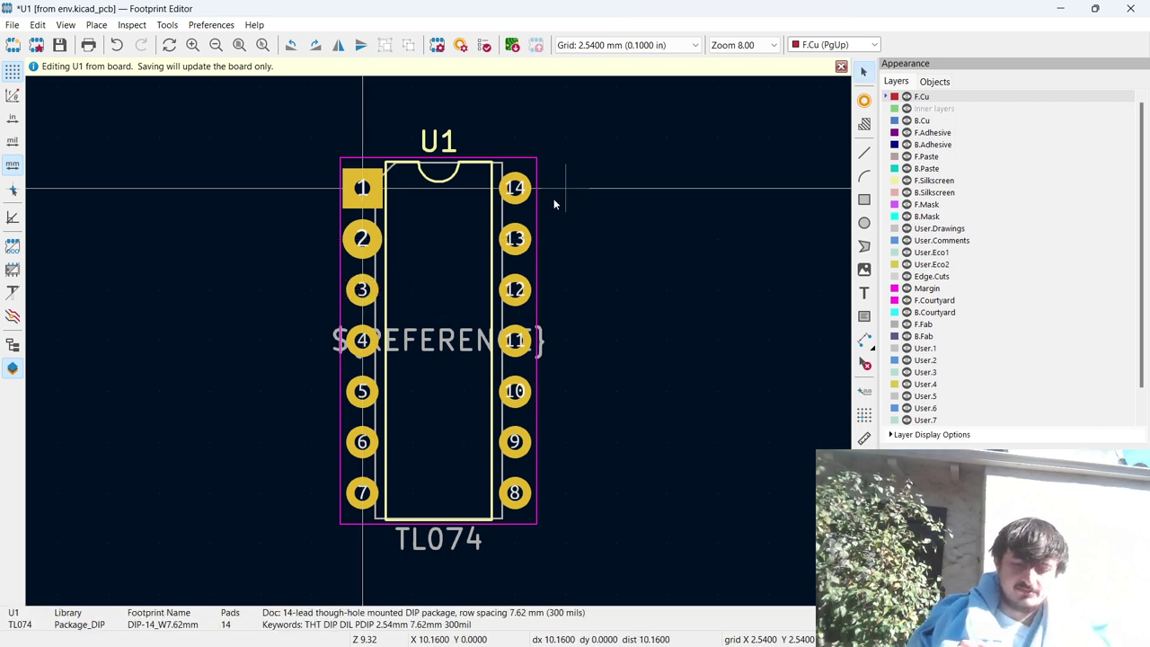
Switch to the env schematic, return to the Footprint Editor, and close it while discarding the changes to U1.
key(super+Tab)
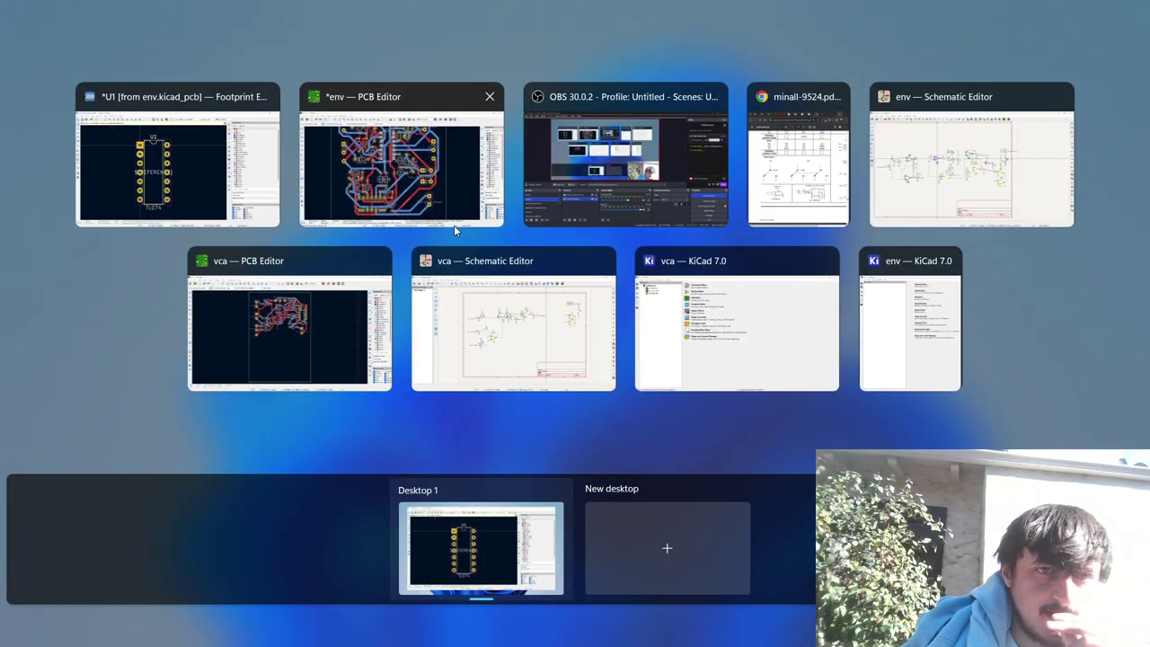
click(884, 142)
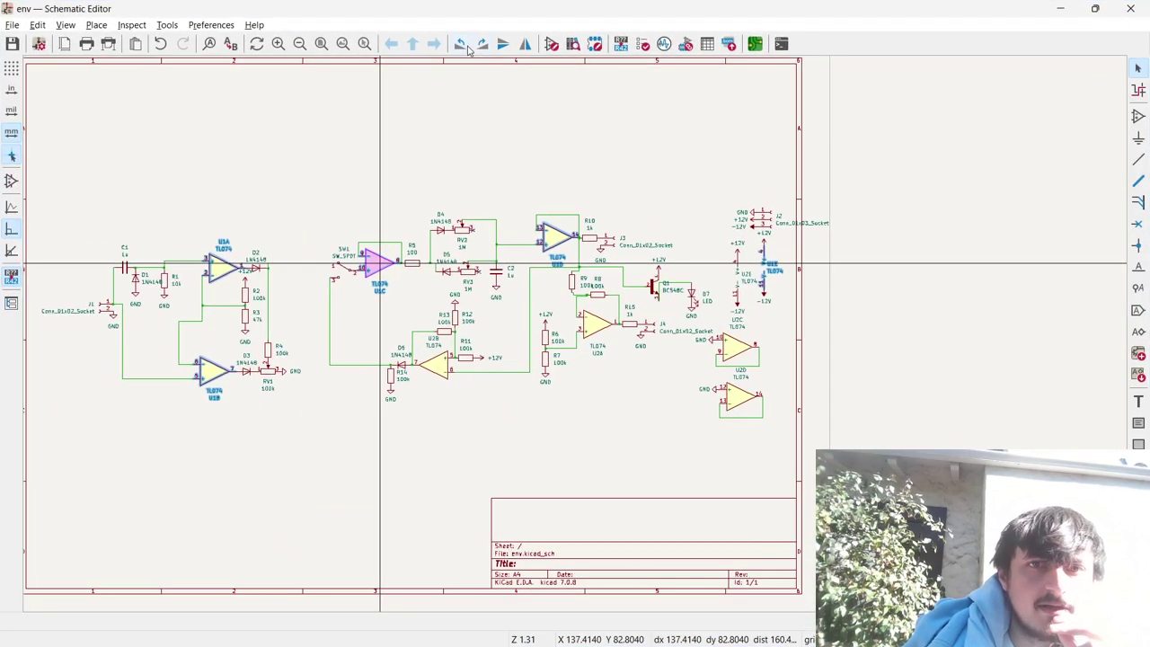
click(593, 49)
click(1130, 8)
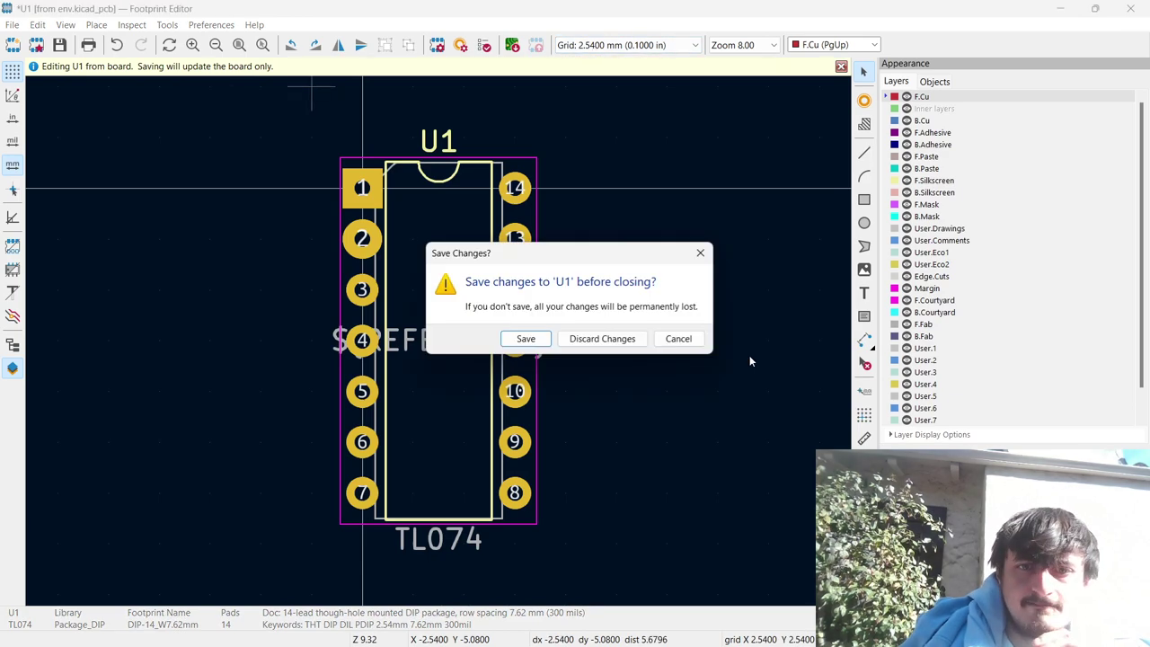
click(626, 339)
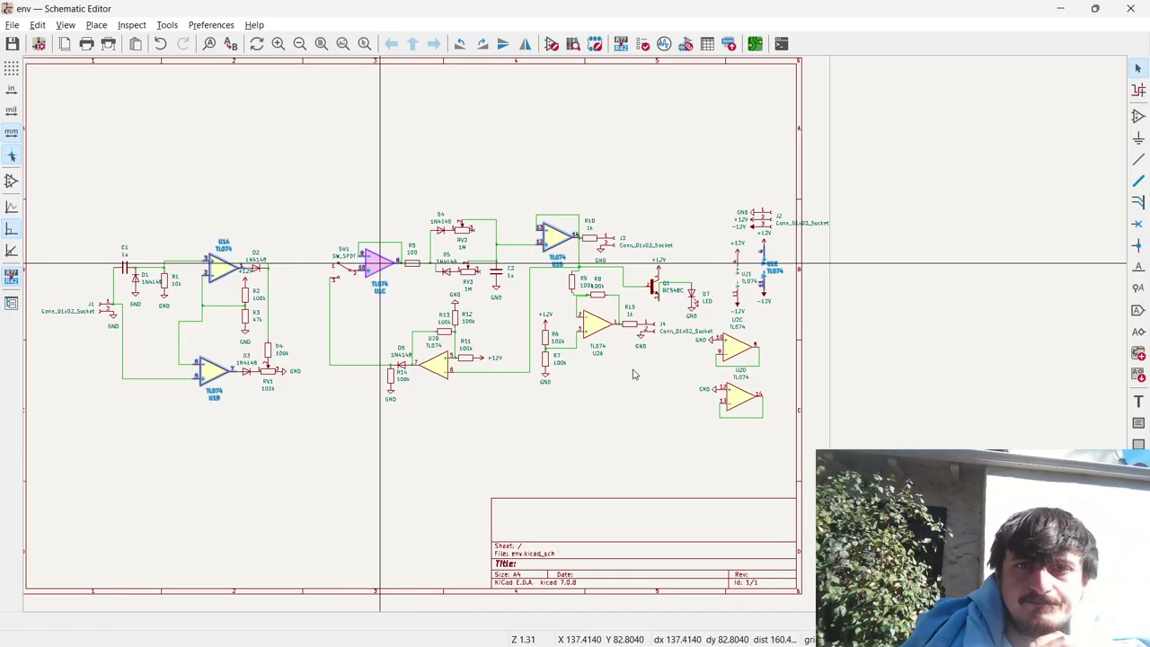
Reopen the Footprint Editor from the schematic and search the footprint libraries for package-dip.
click(594, 45)
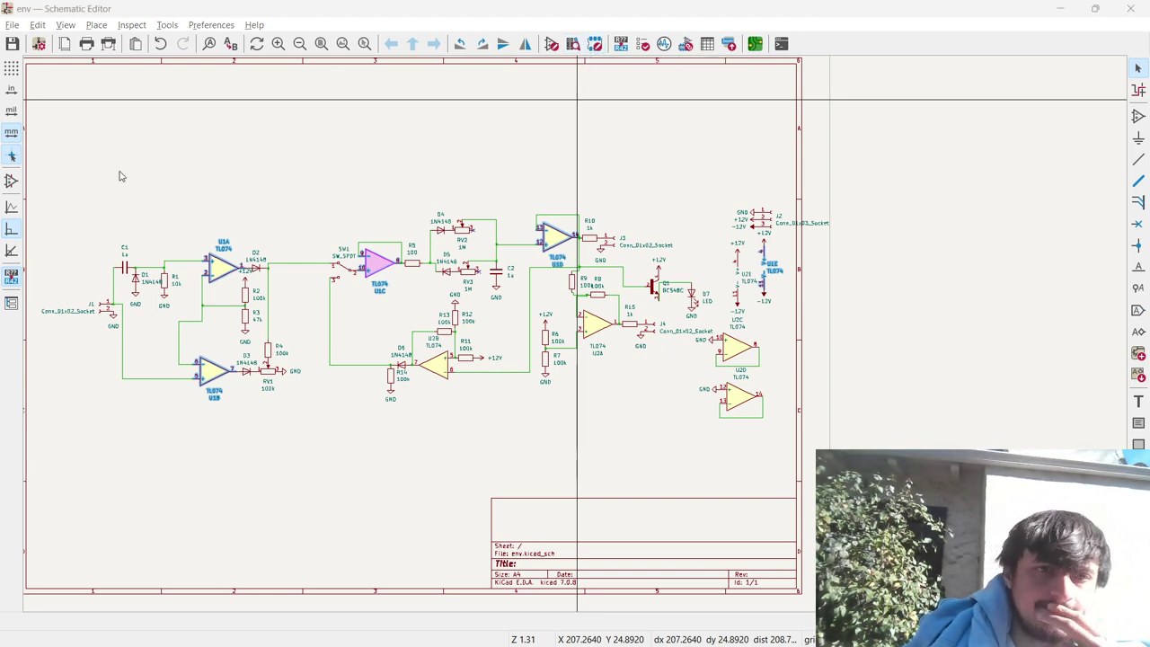
text(p)
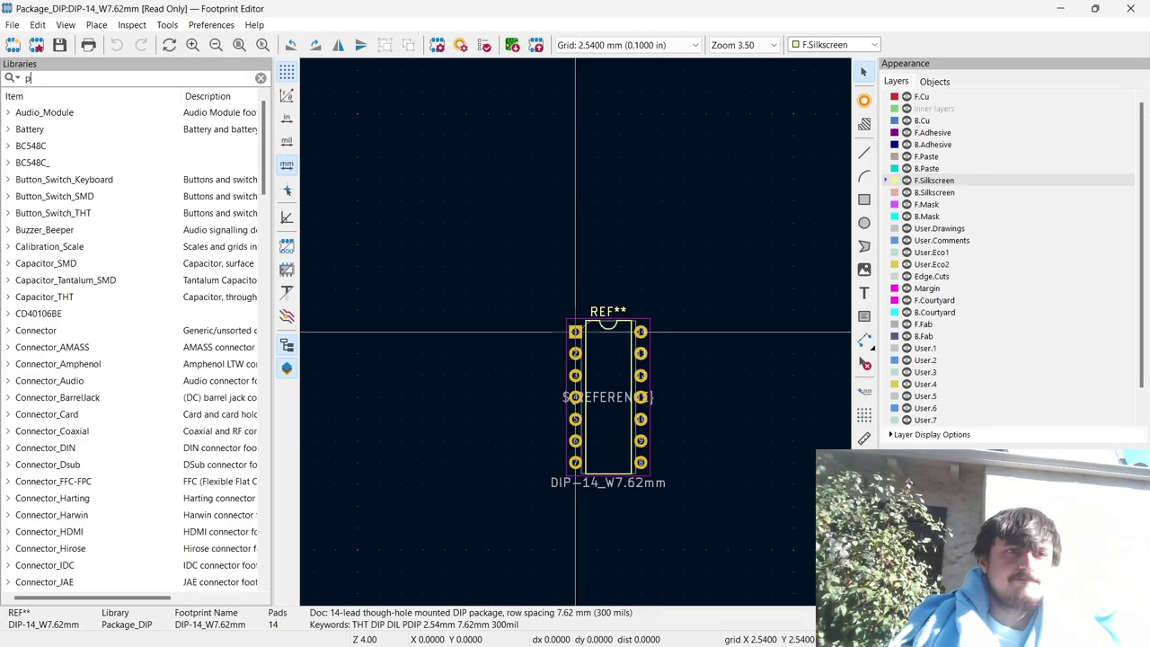
text(ackage-dip)
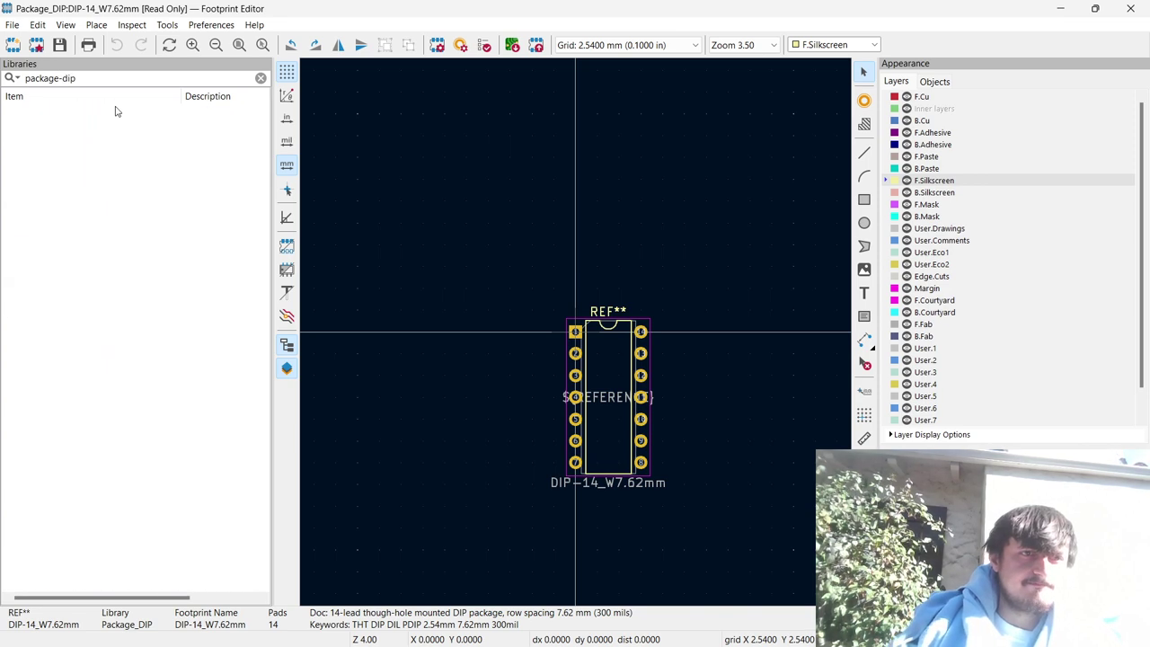
Search the footprint libraries for package, and replace the search with dip-14.
key(BackSpace)
text(dip)
key(BackSpace)
key(BackSpace)
key(BackSpace)
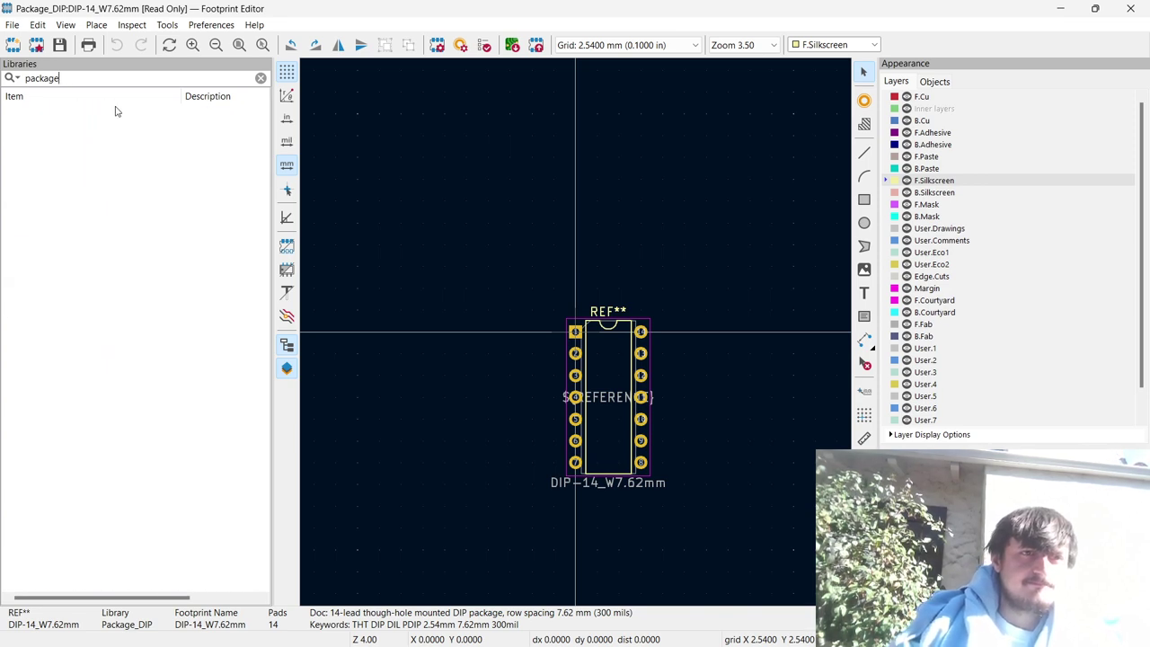
scroll(87, 396, down, 1)
scroll(87, 395, up, 20)
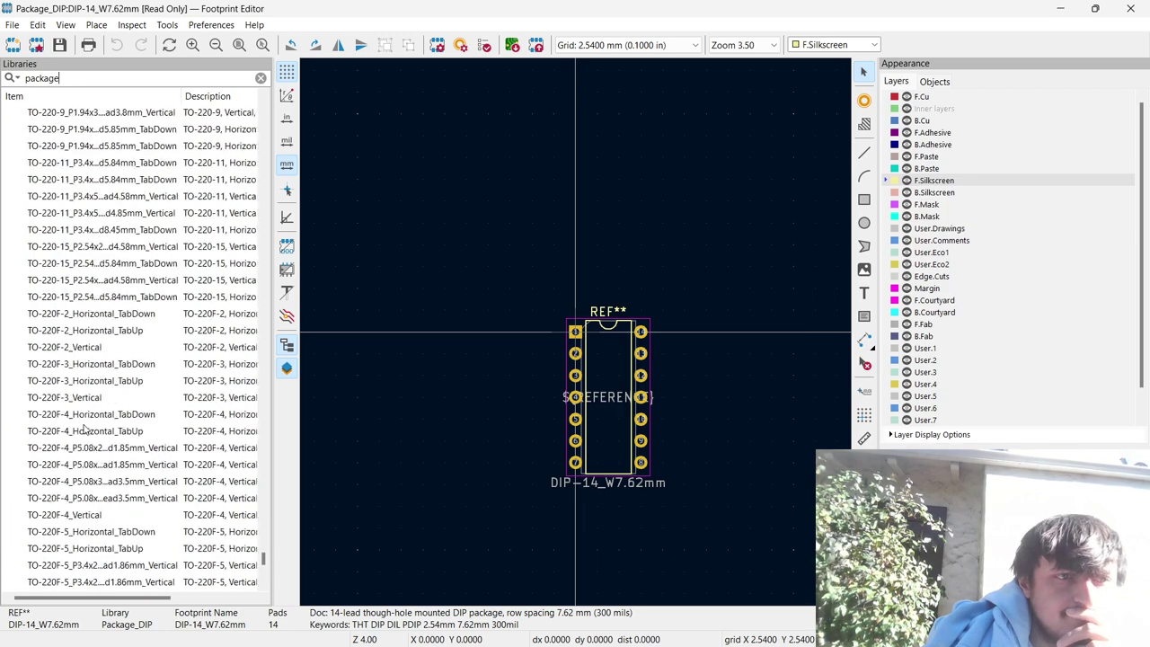
click(261, 78)
text(dip-14)
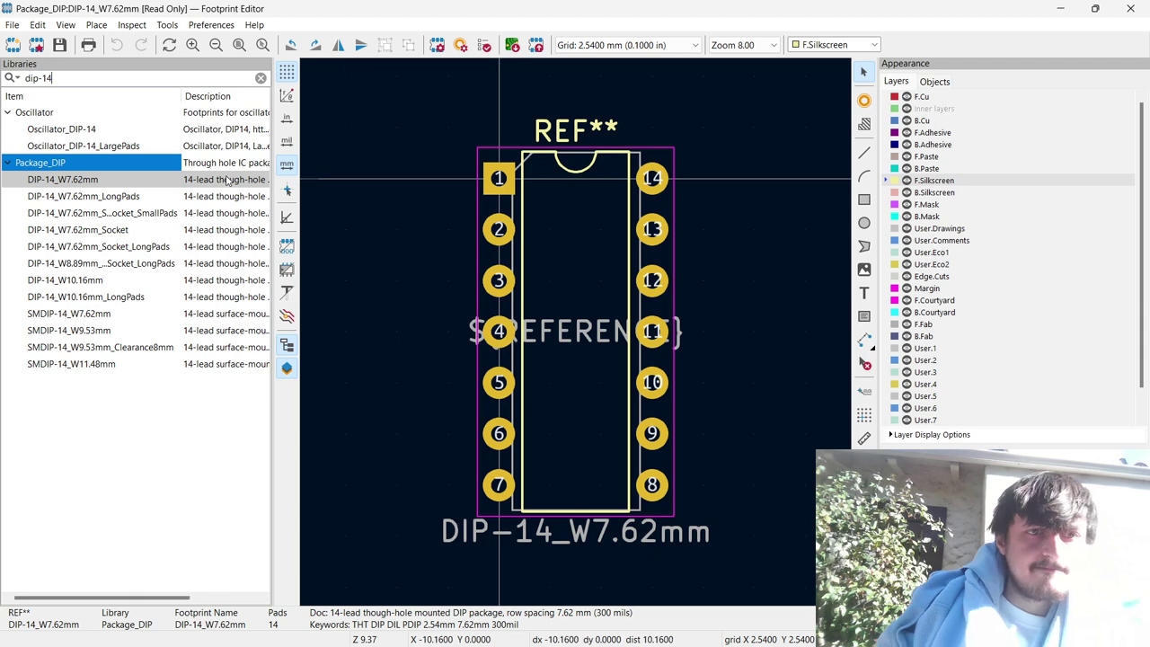
View the DIP-14_W7.62mm_LongPads and DIP-14_W7.62mm_Socket_LongPads footprints, and return to the LongPads version.
right_click(100, 184)
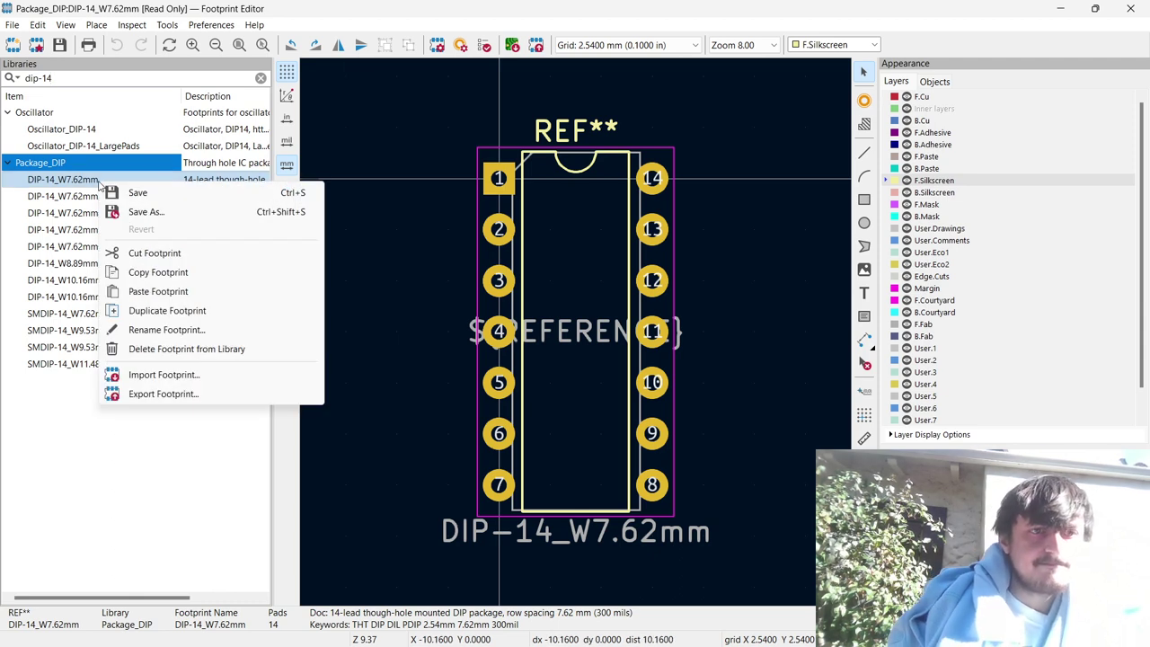
click(90, 205)
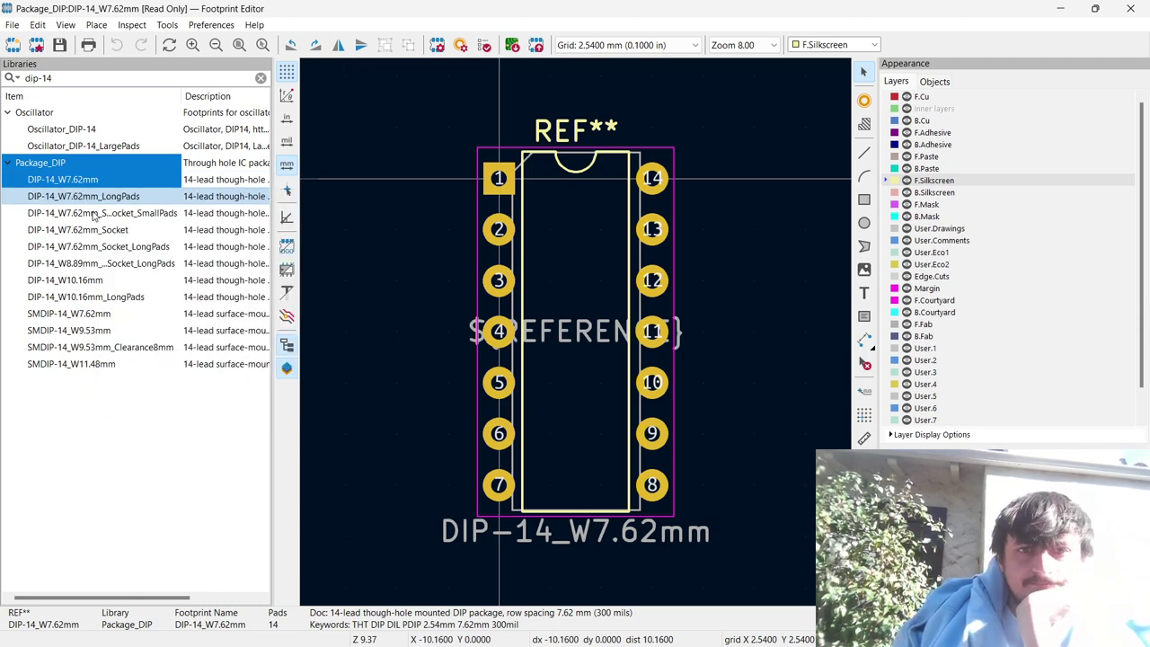
click(93, 196)
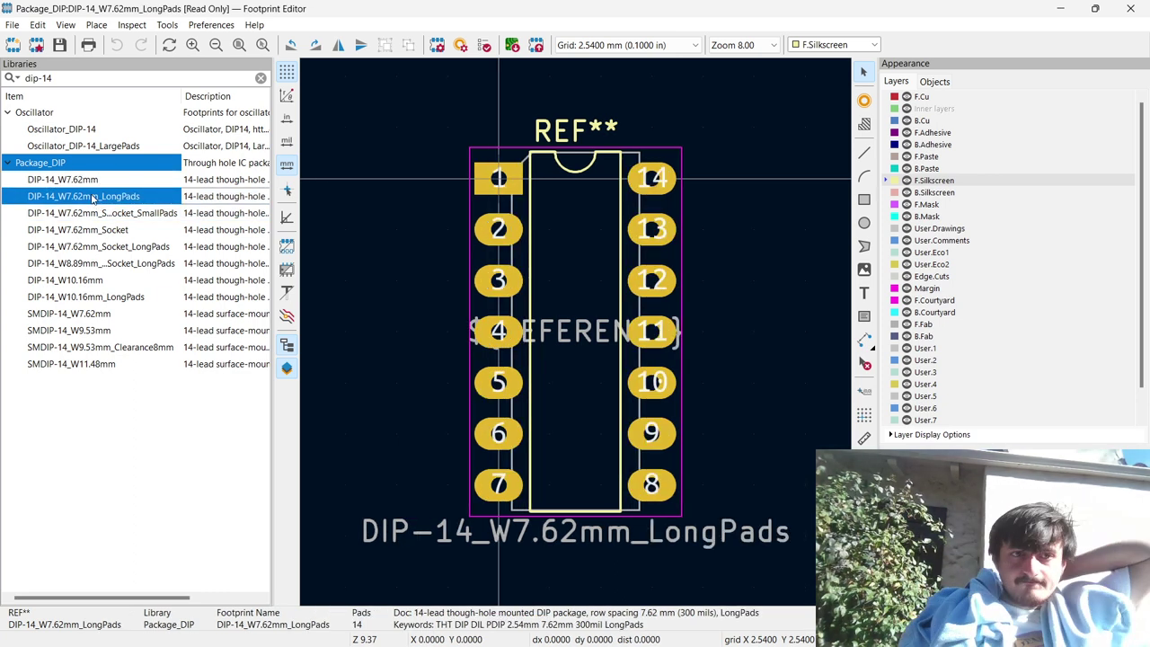
double_click(103, 251)
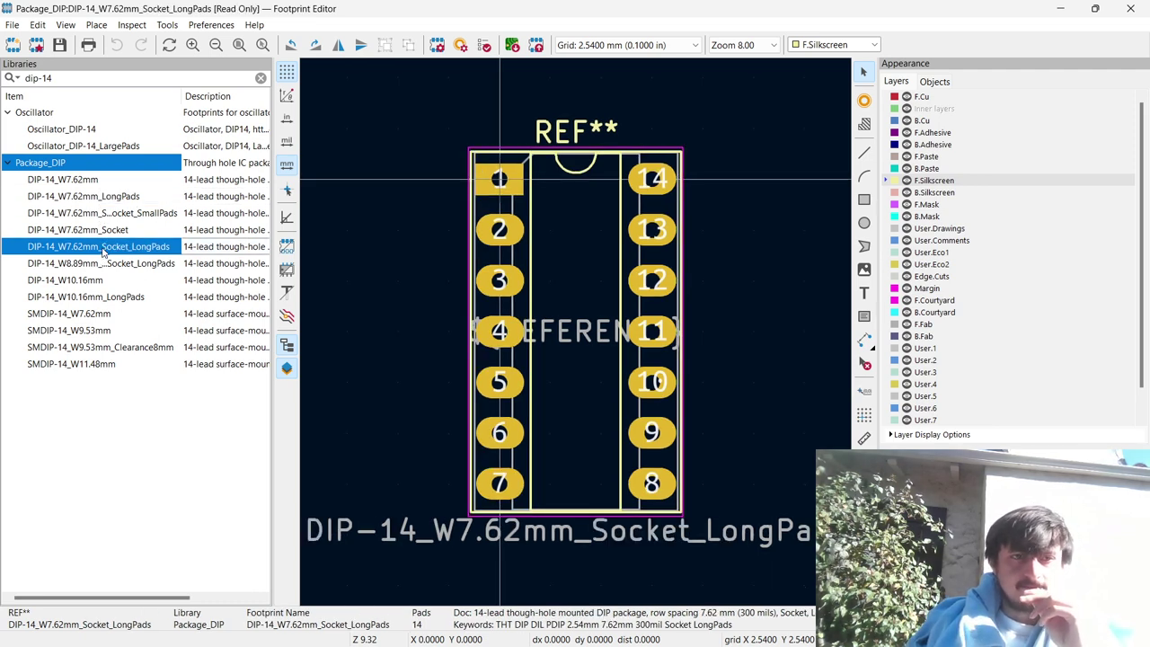
click(95, 199)
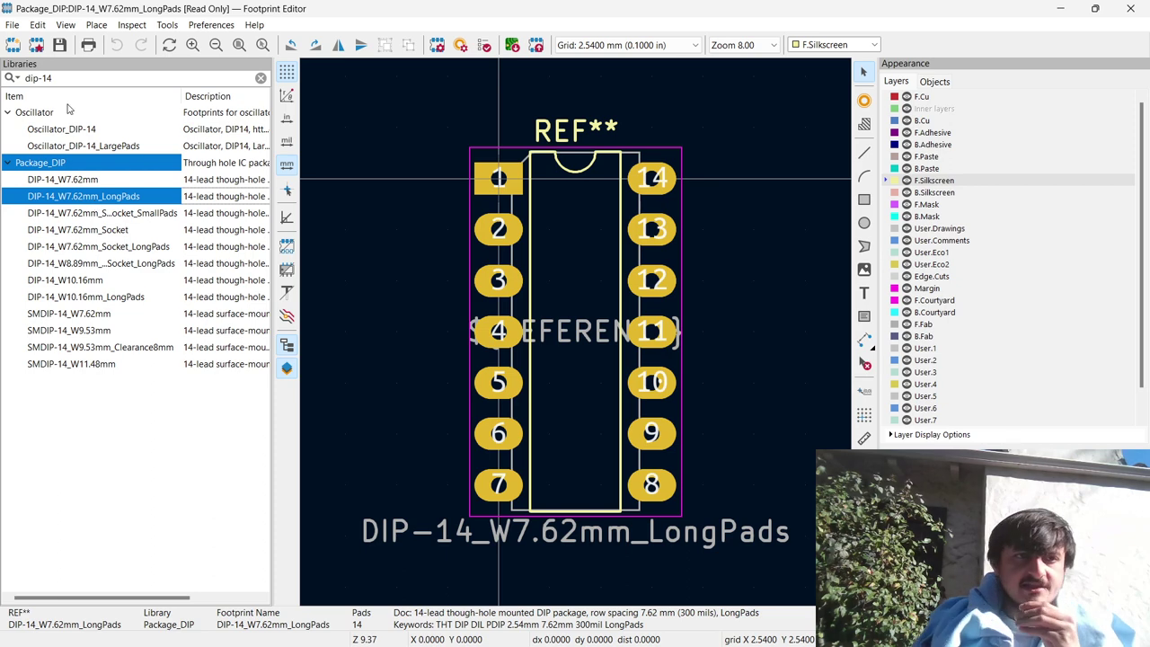
Compare the pad shapes and body outlines of the DIP-14_W7.62mm and DIP-14_W7.62mm_LongPads footprints.
click(99, 180)
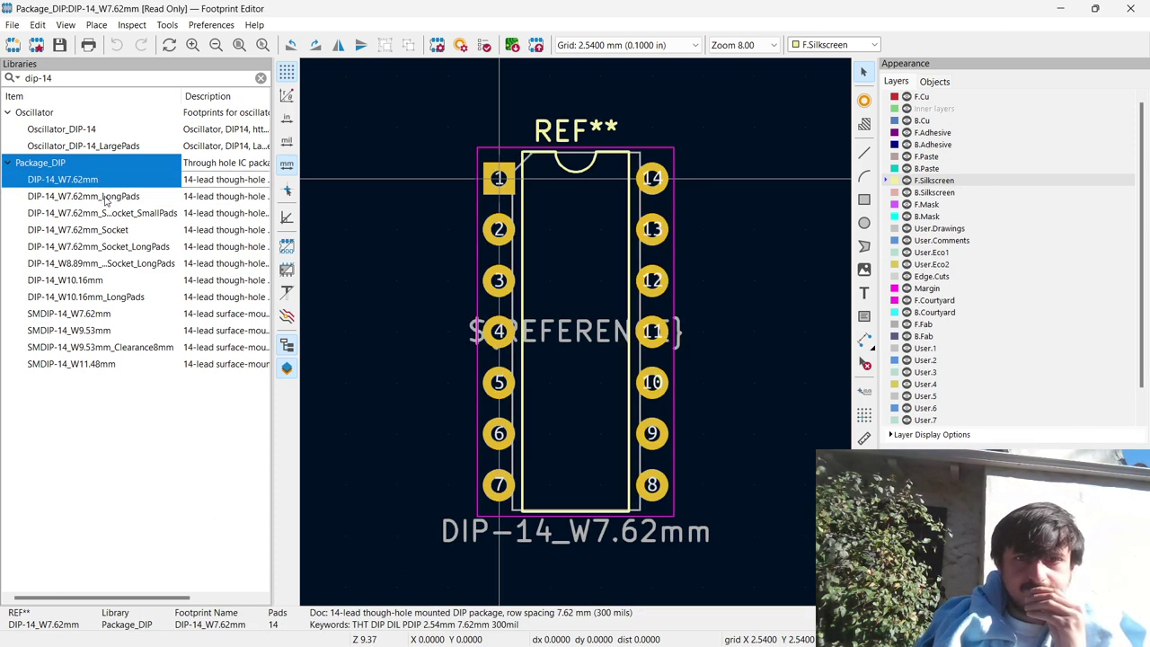
click(105, 197)
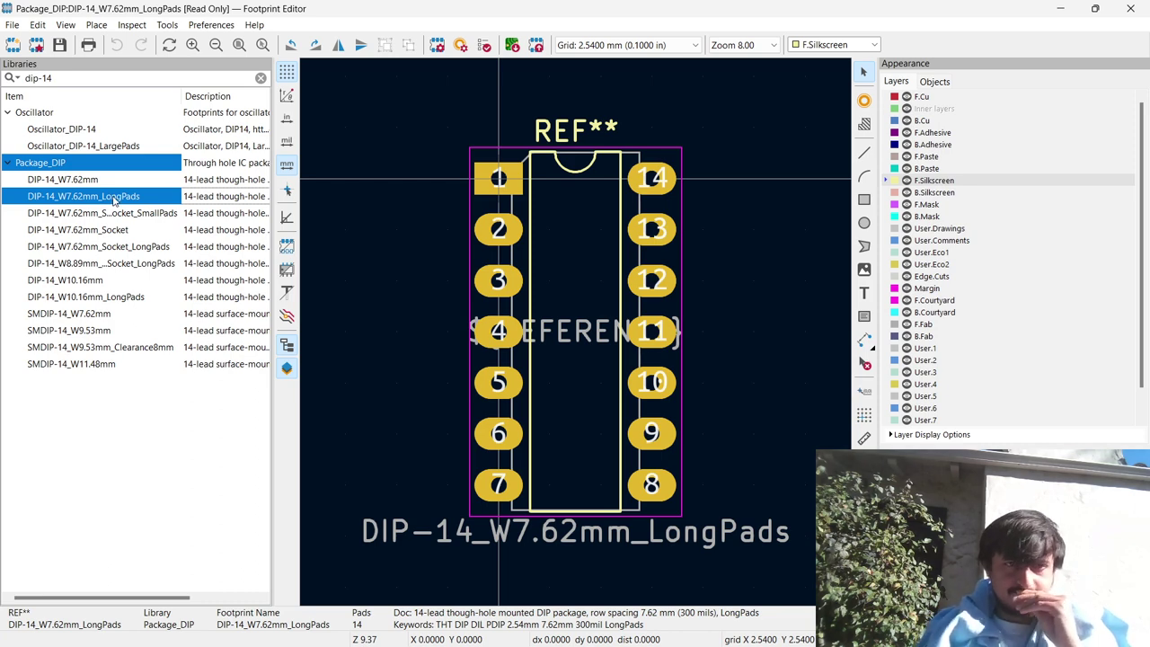
click(109, 180)
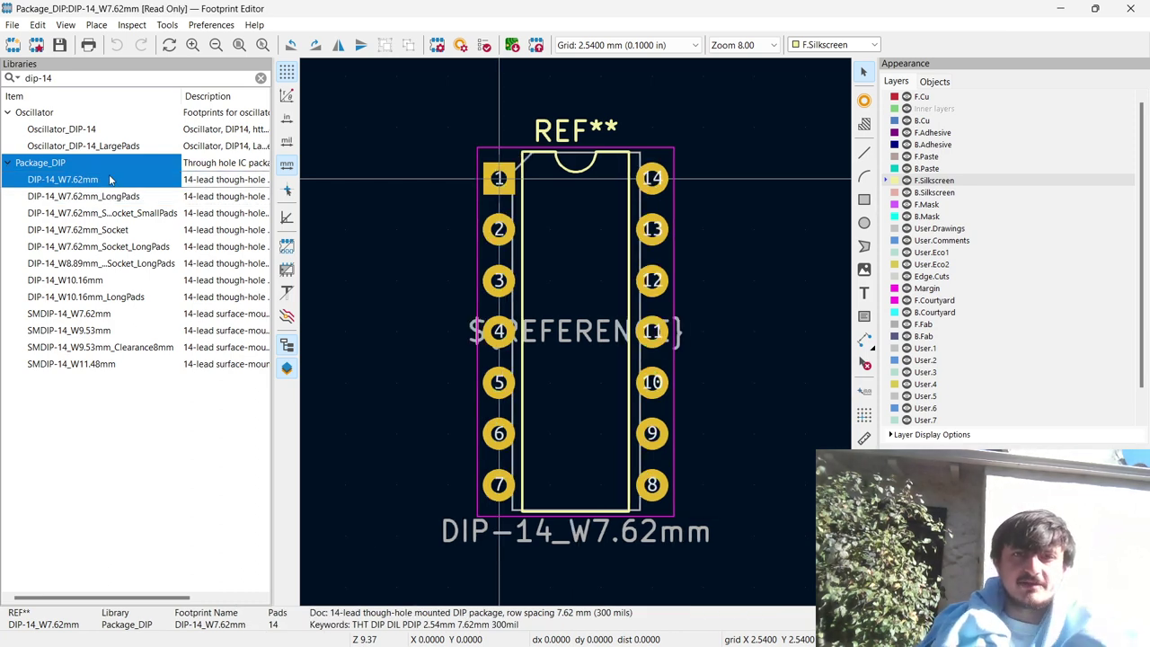
click(111, 201)
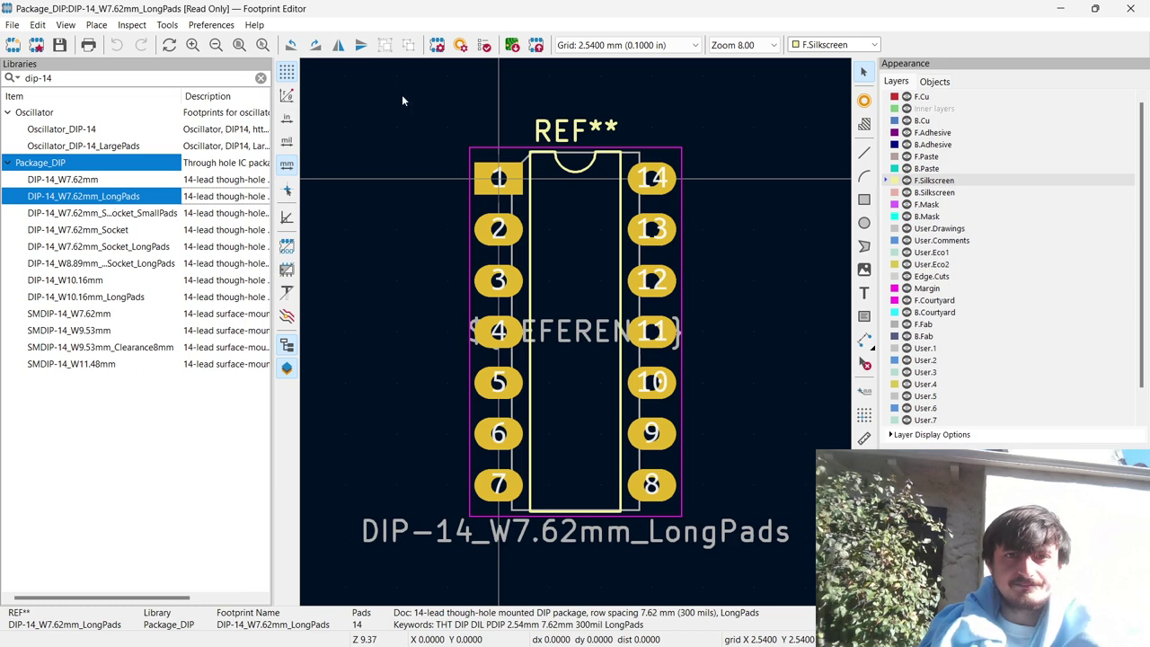
click(531, 162)
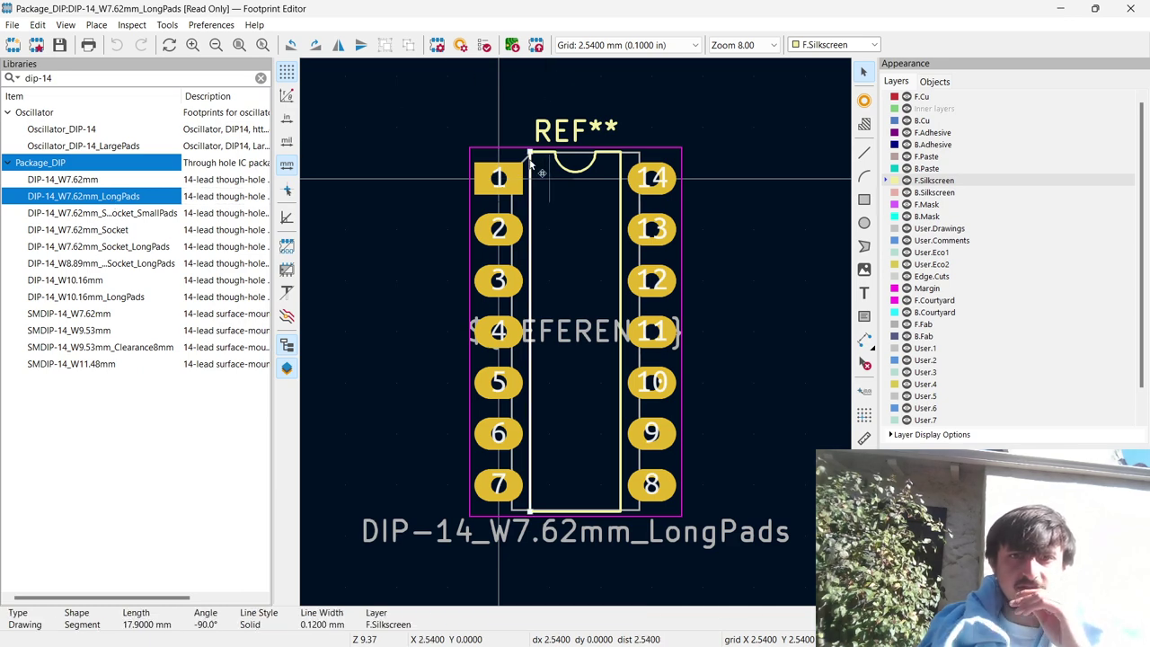
click(116, 182)
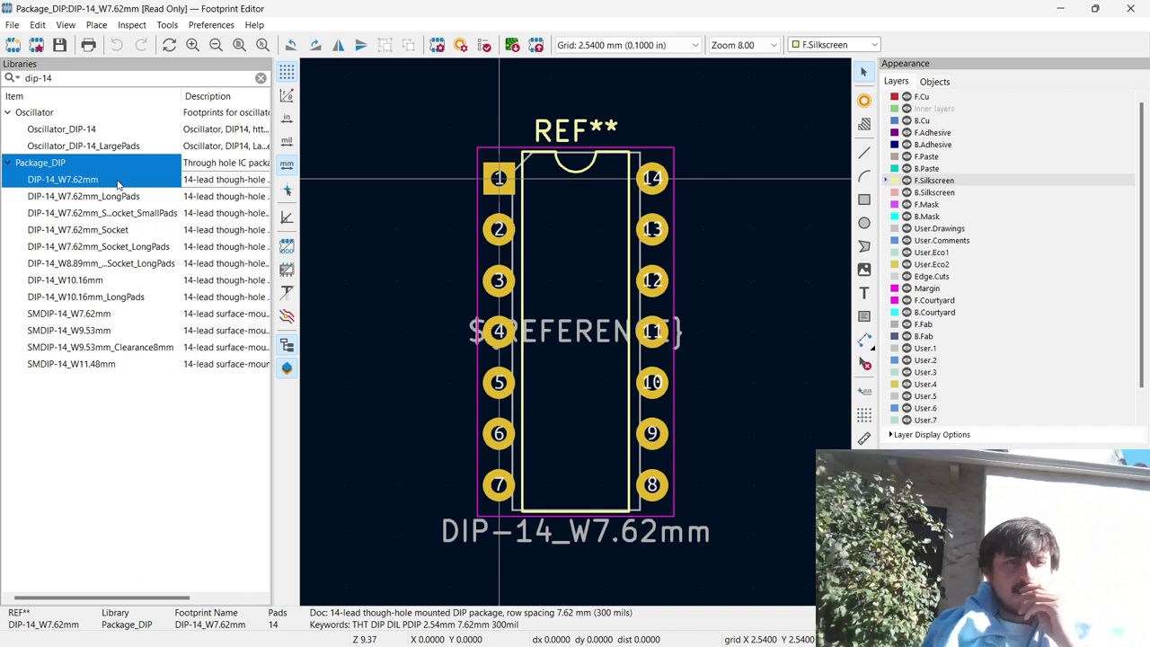
click(125, 201)
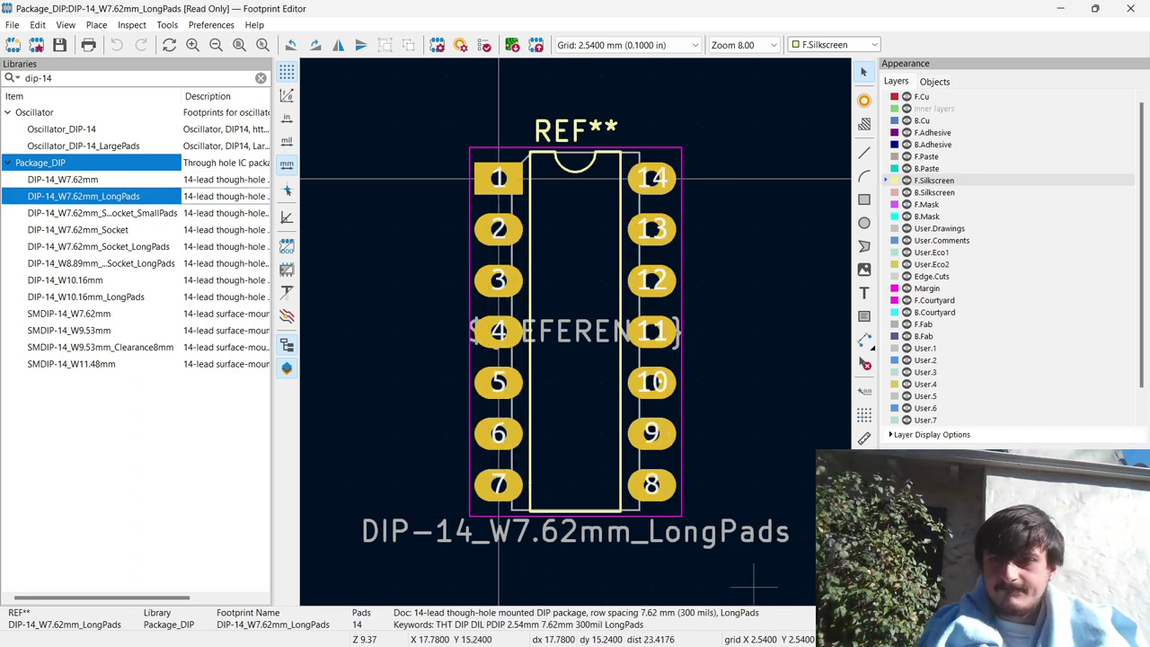
Measure the courtyard width along the upper edge of the DIP-14_W7.62mm_LongPads footprint.
click(863, 438)
click(498, 128)
key(Escape)
key(Escape)
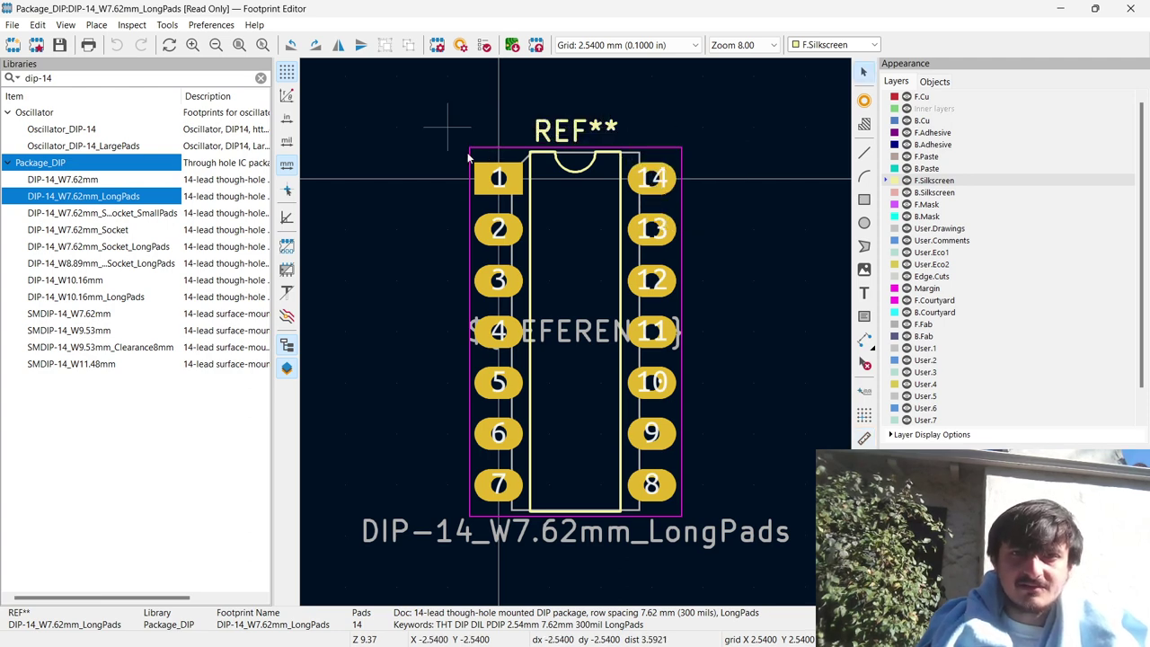
click(864, 437)
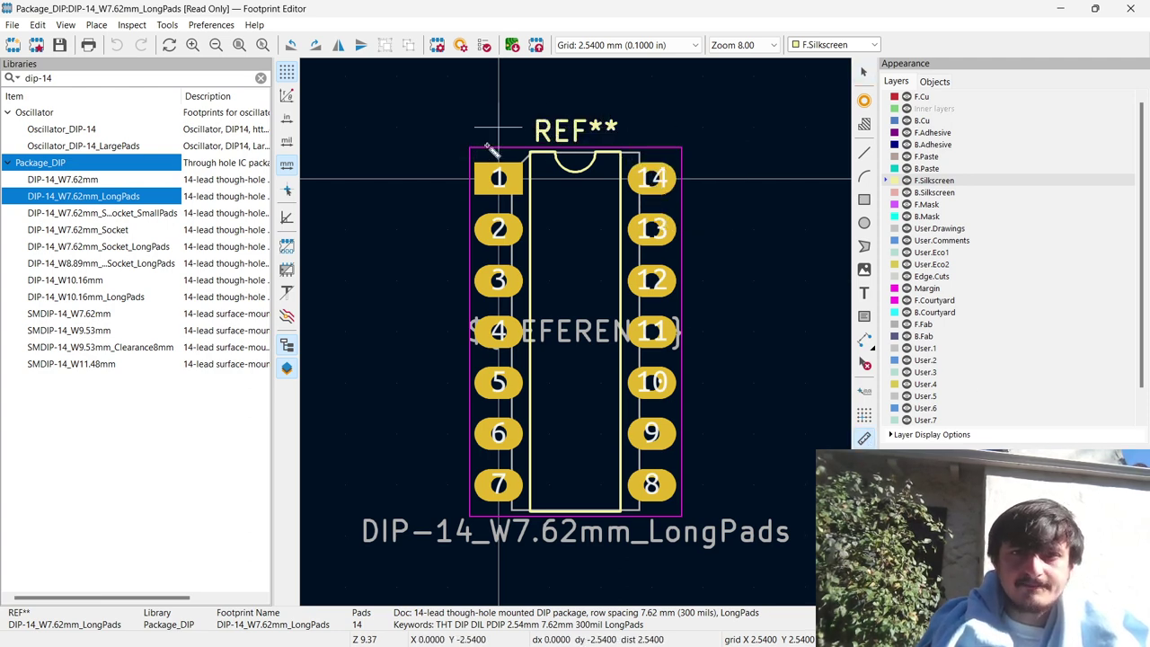
click(471, 149)
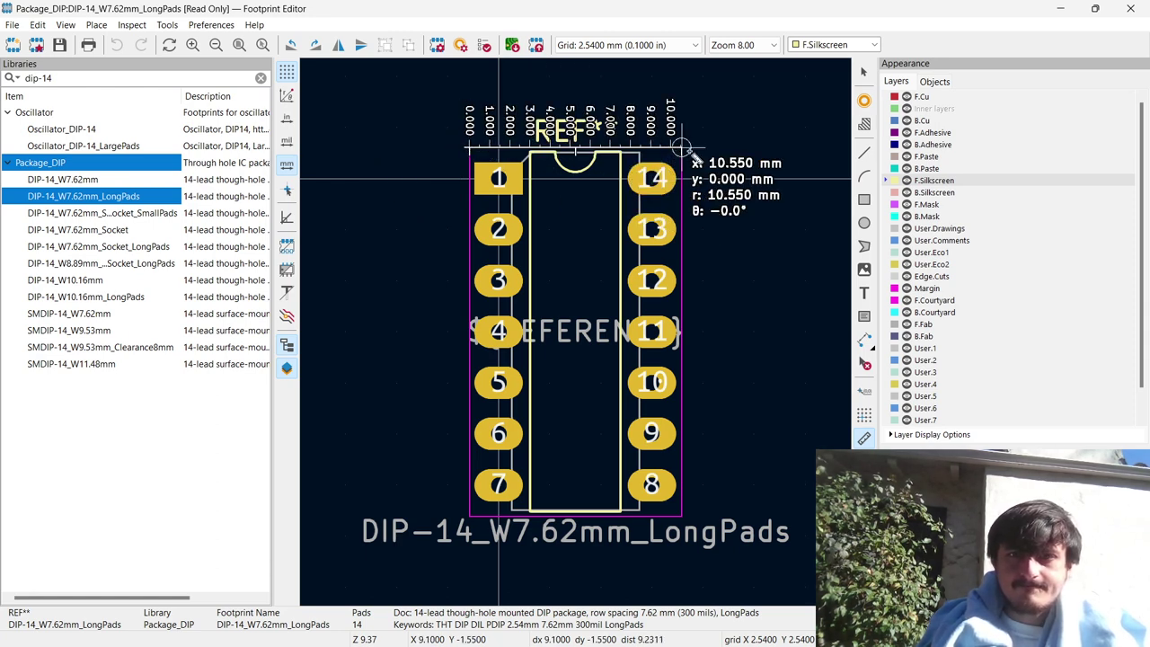
Load the DIP-14_W7.62mm footprint and measure its courtyard width along the upper edge.
click(117, 180)
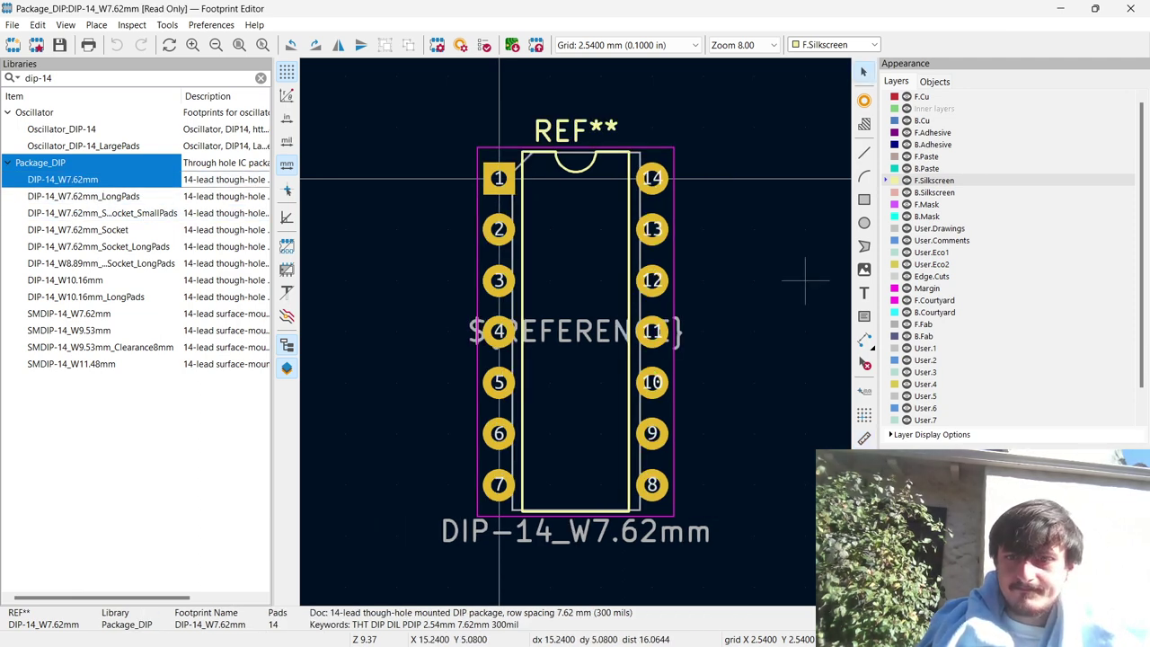
click(863, 438)
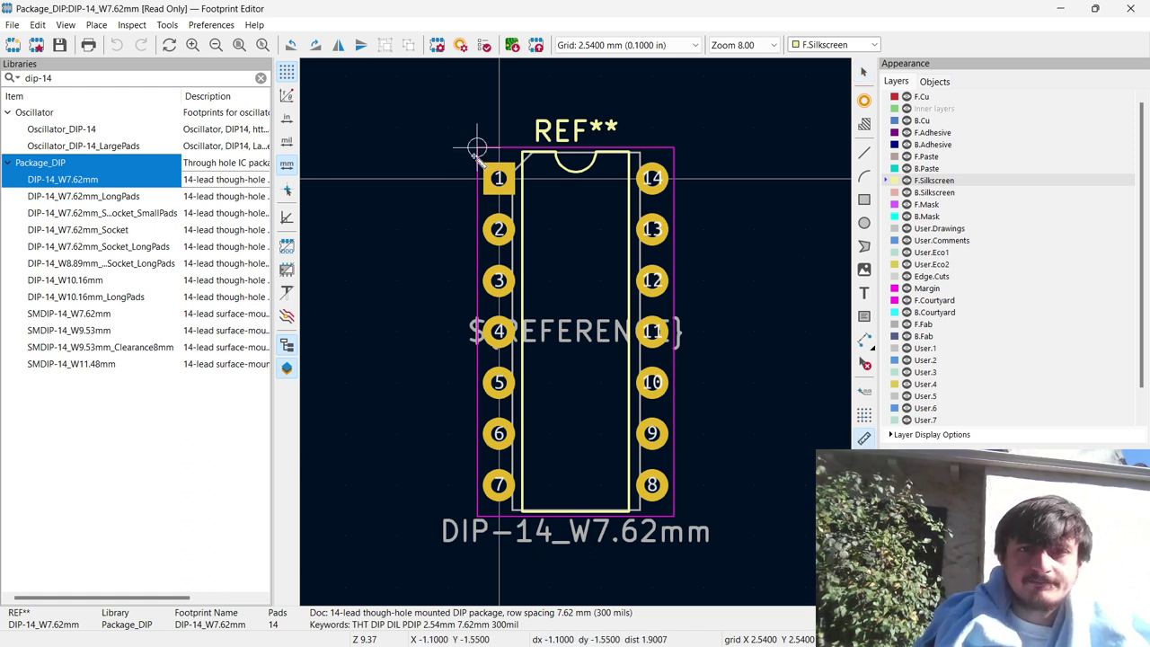
click(476, 147)
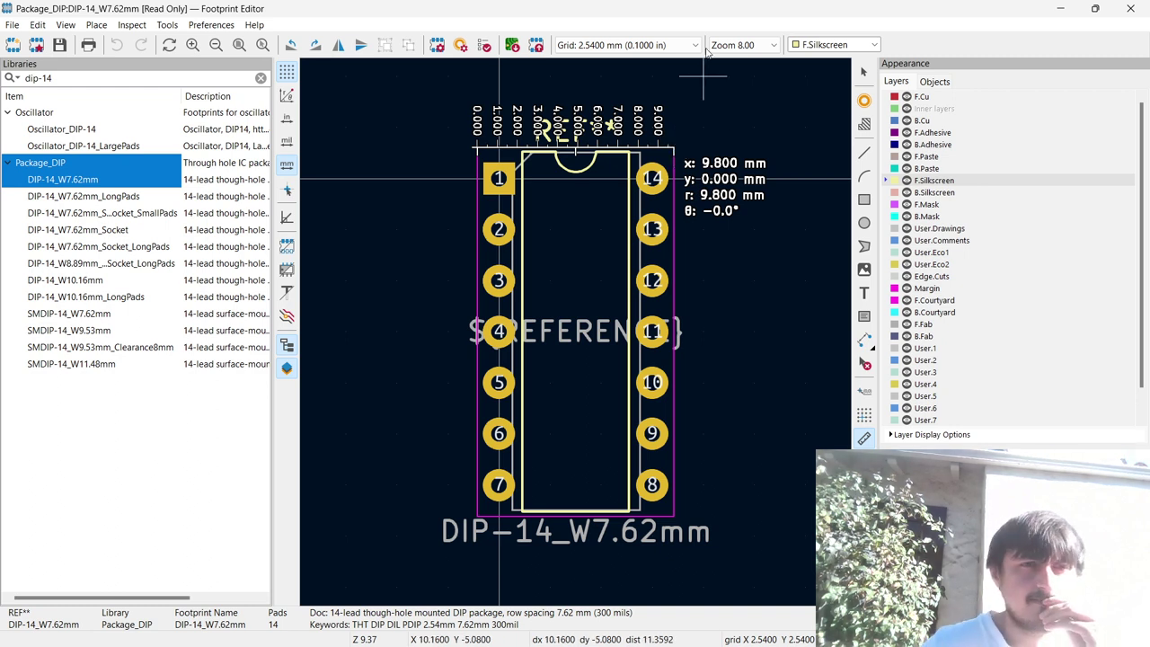
View the Oscillator_DIP-14 and Oscillator_DIP-14_LargePads footprints, and compare DIP-14_W7.62mm with its Socket version.
double_click(83, 131)
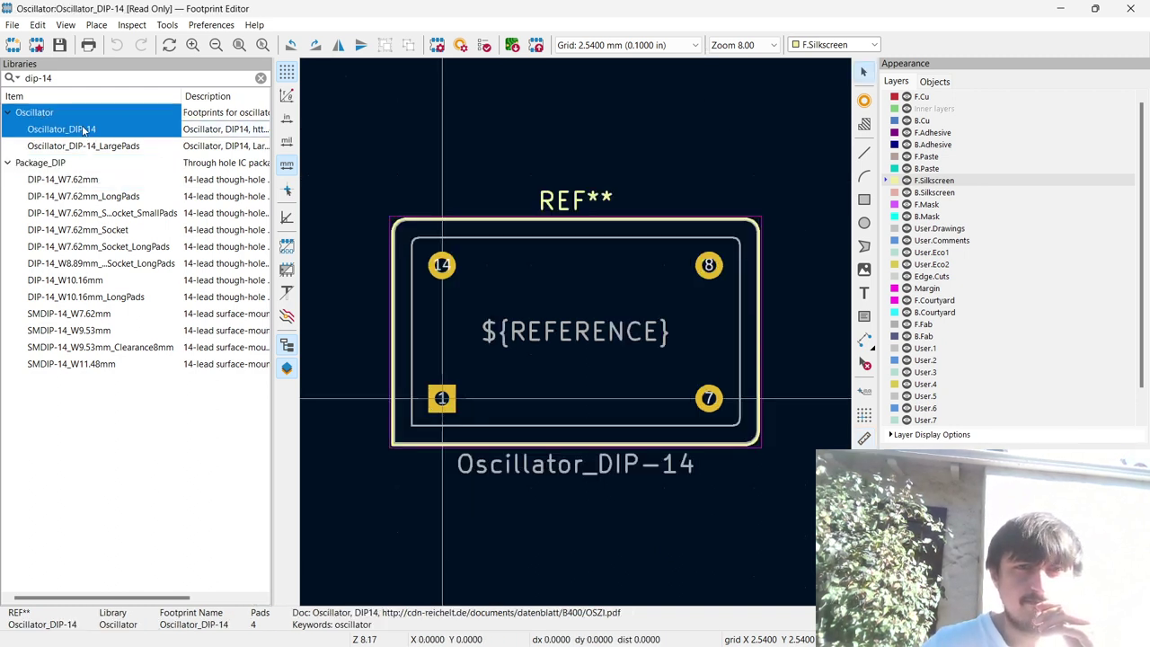
double_click(83, 147)
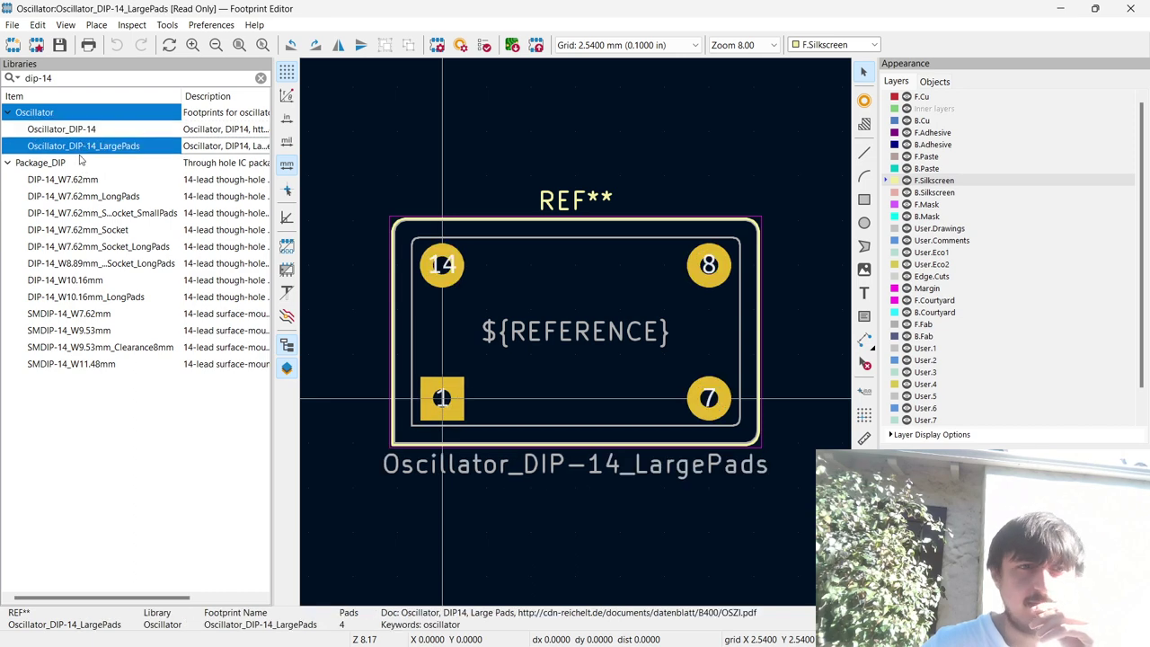
double_click(92, 180)
double_click(116, 230)
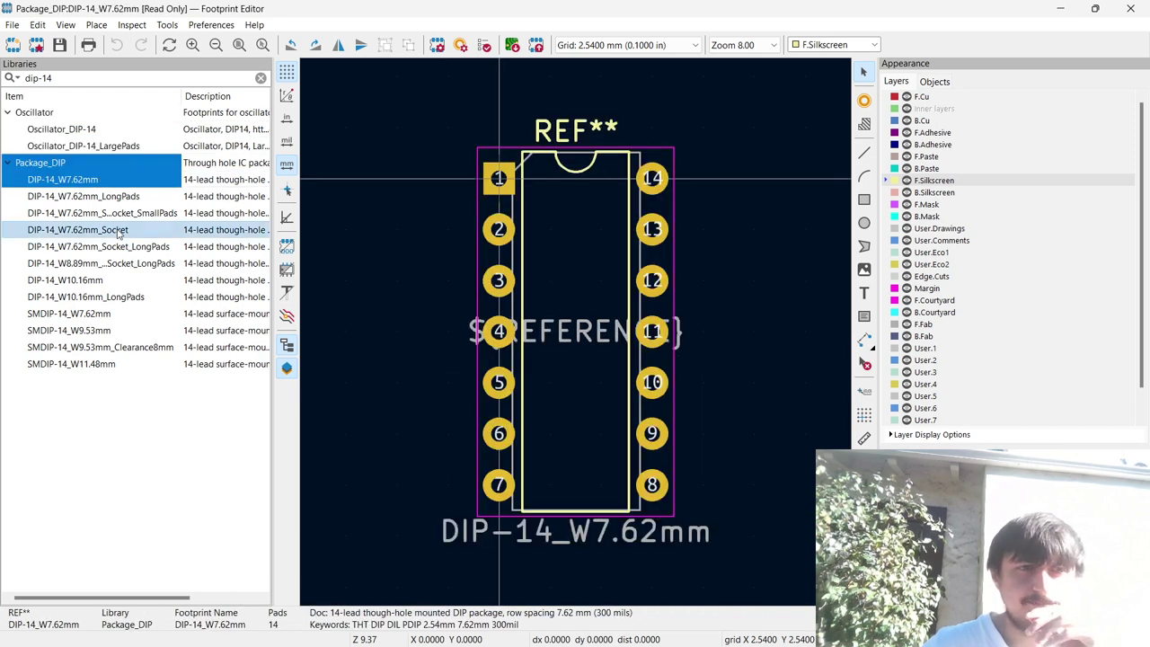
double_click(105, 182)
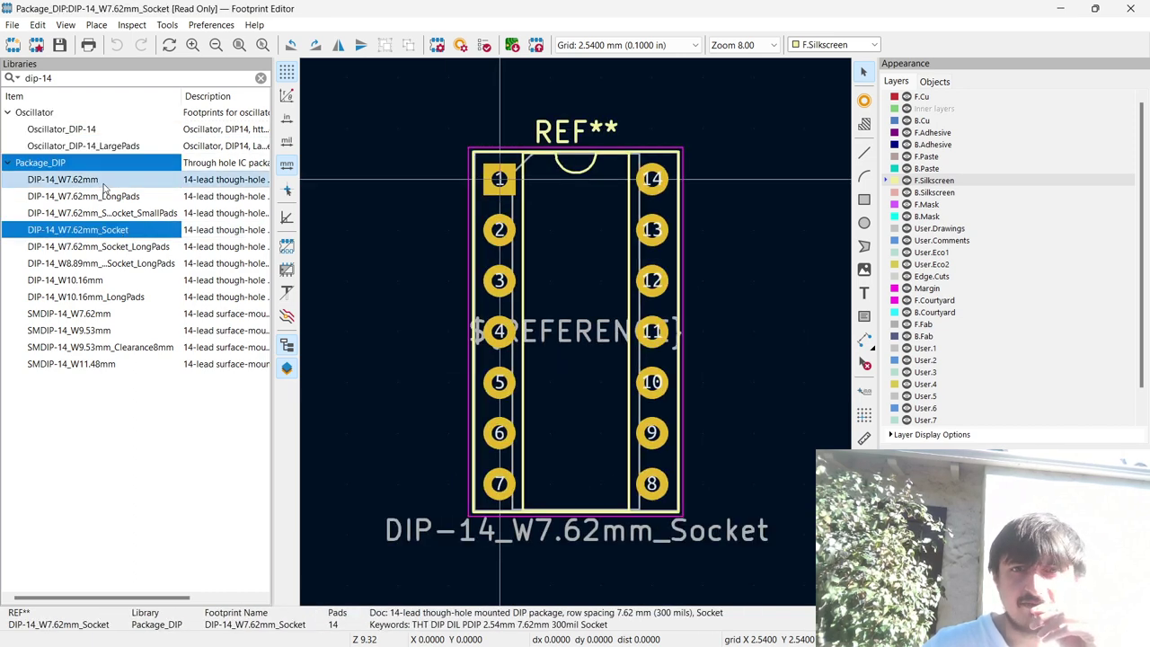
double_click(104, 232)
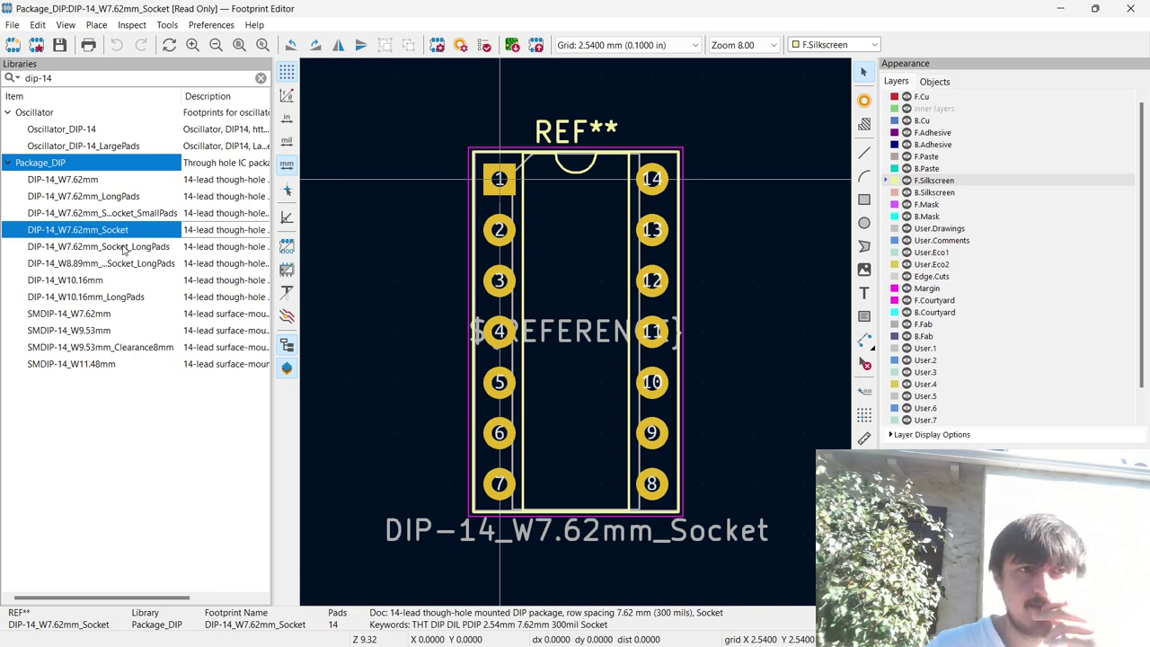
Widen the library list, compare the DIP-14_W7.62mm Socket and Socket_LongPads footprints, and inspect pad 14's properties in the LongPads version.
drag(272, 235, 370, 239)
click(117, 248)
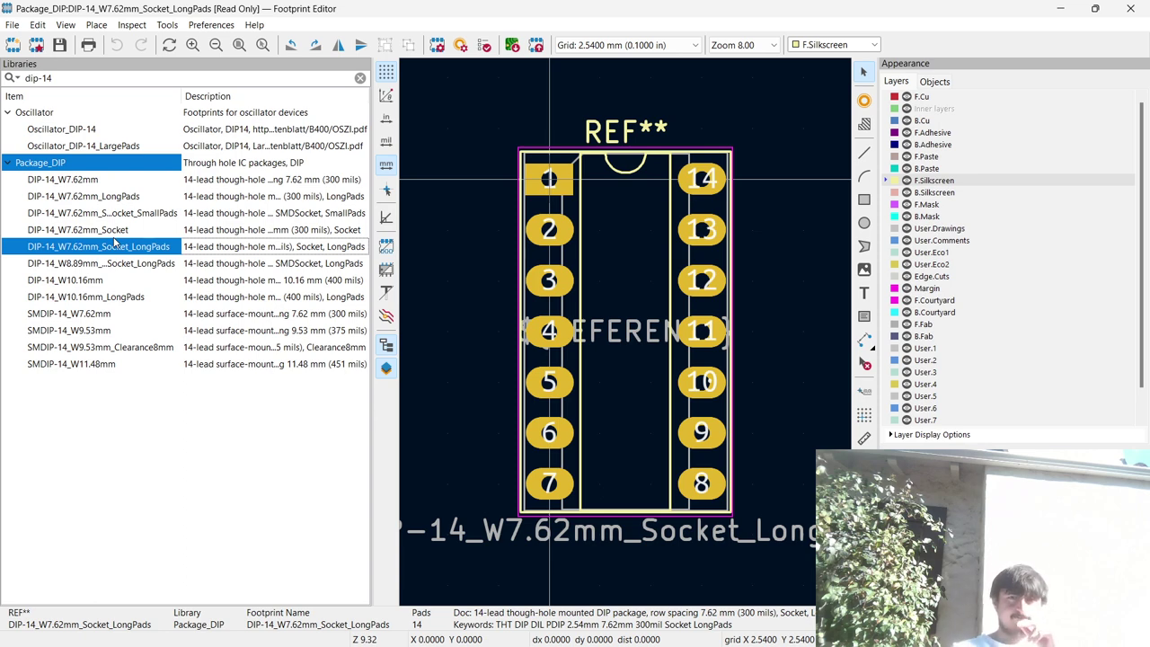
click(112, 233)
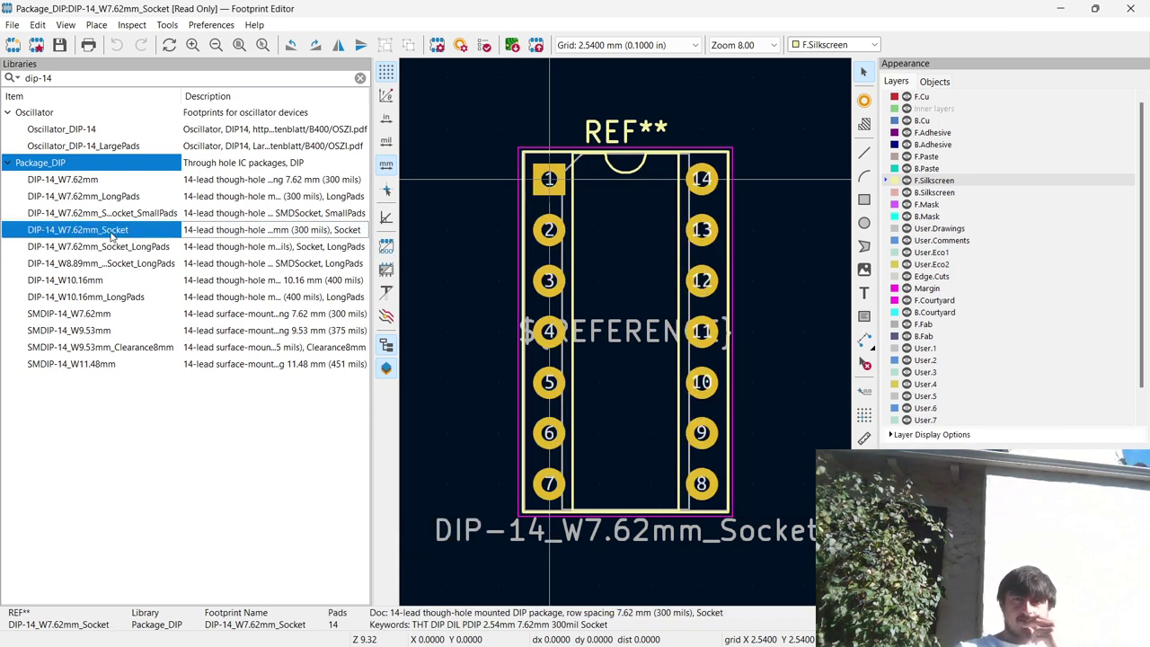
click(113, 247)
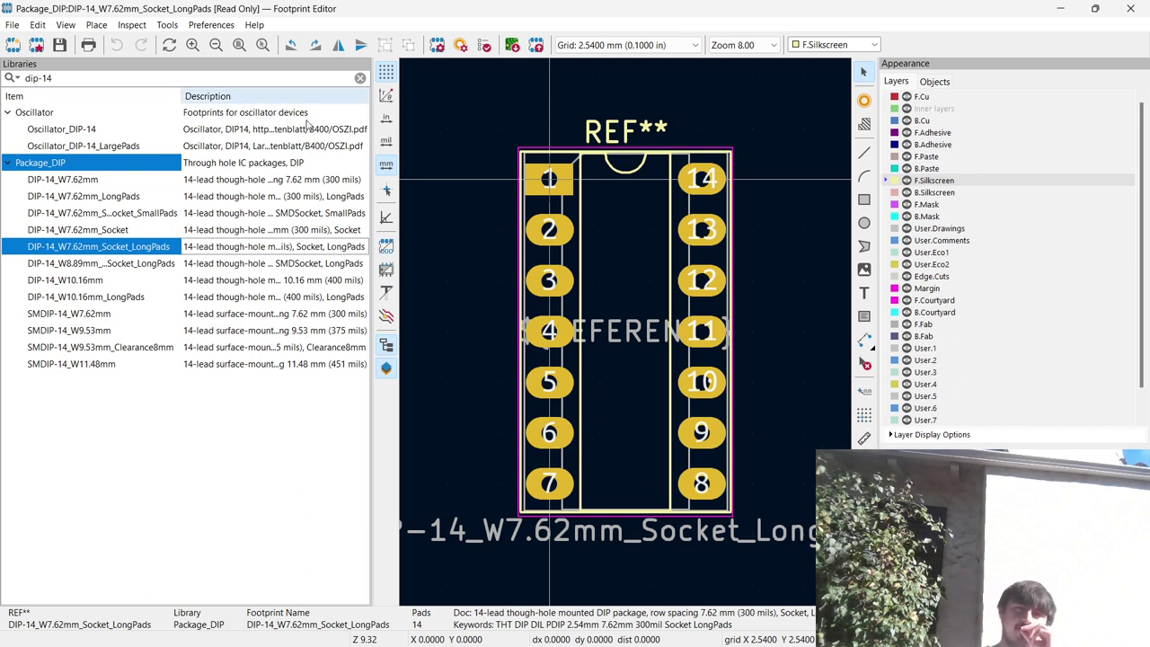
double_click(699, 177)
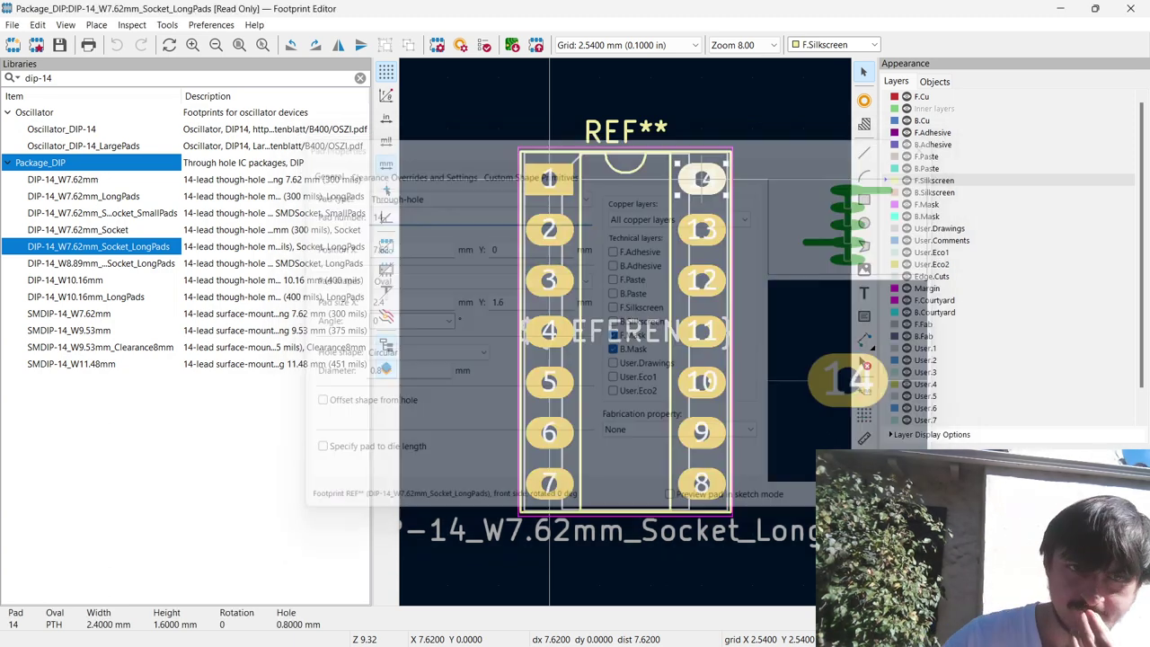
Try to duplicate the DIP-14_W7.62mm_Socket_LongPads footprint within the Package_DIP library.
right_click(148, 242)
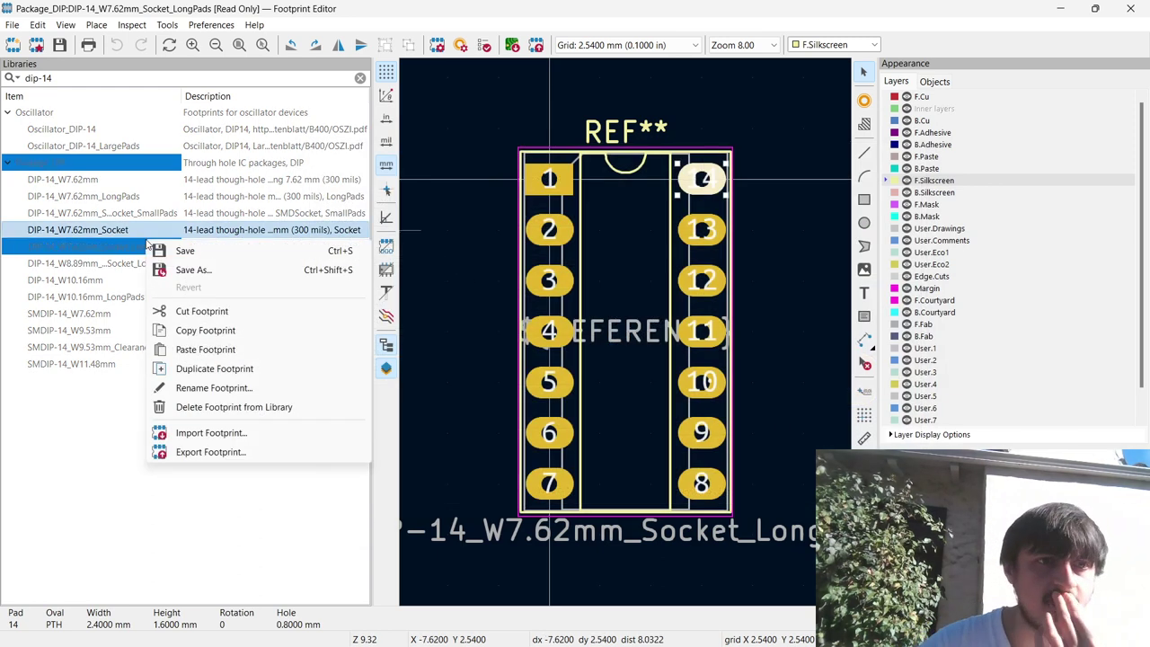
click(148, 246)
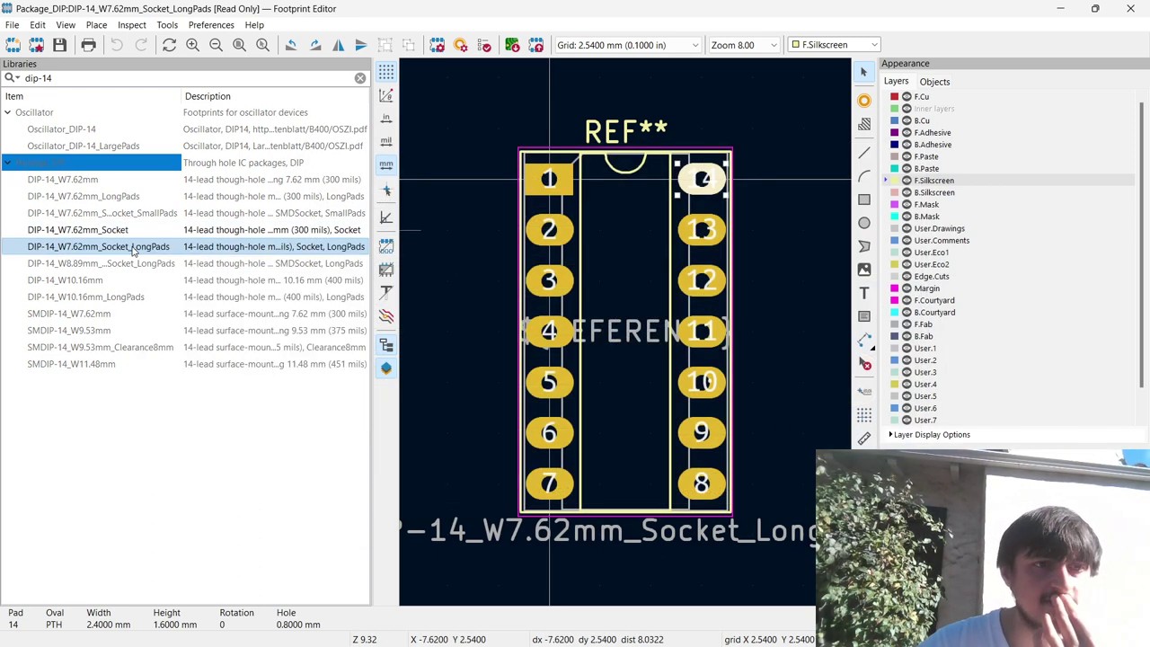
right_click(135, 248)
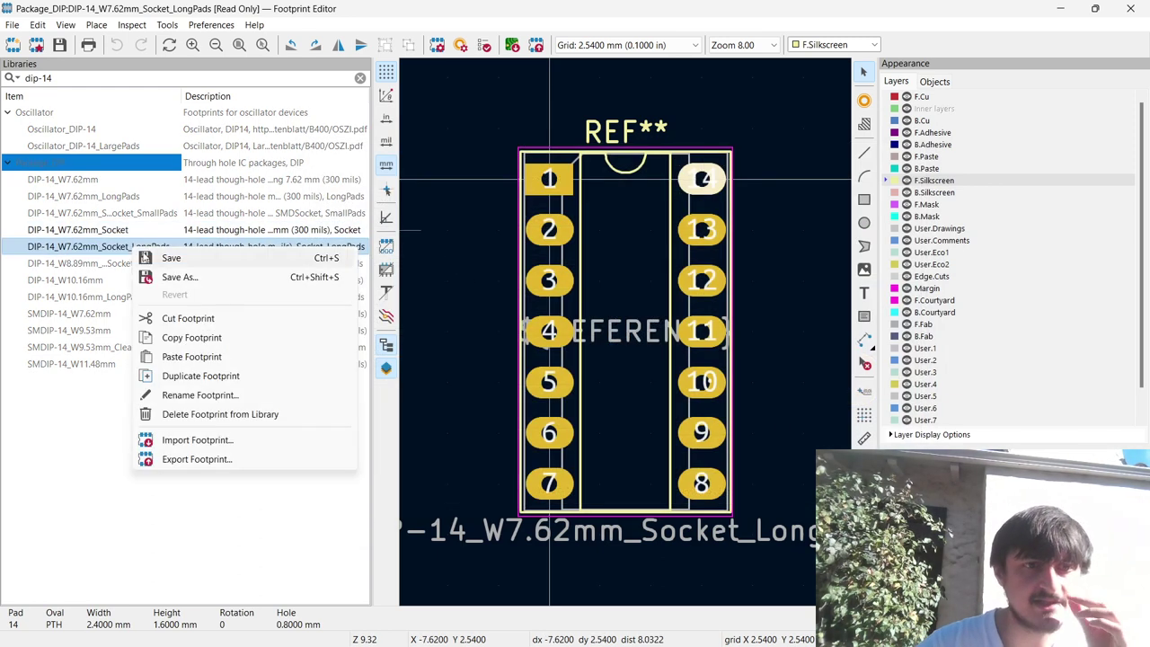
click(244, 376)
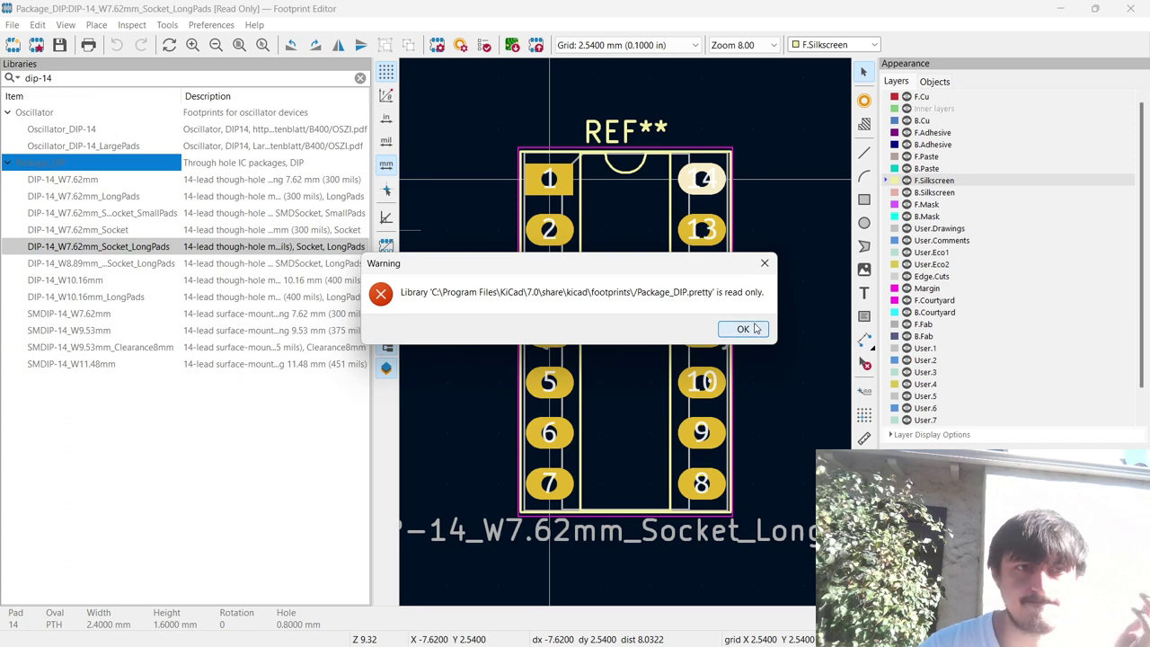
click(743, 328)
Save a copy of the DIP-14_W7.62mm_Socket_LongPads footprint as my_dip14 in my_library.
right_click(131, 248)
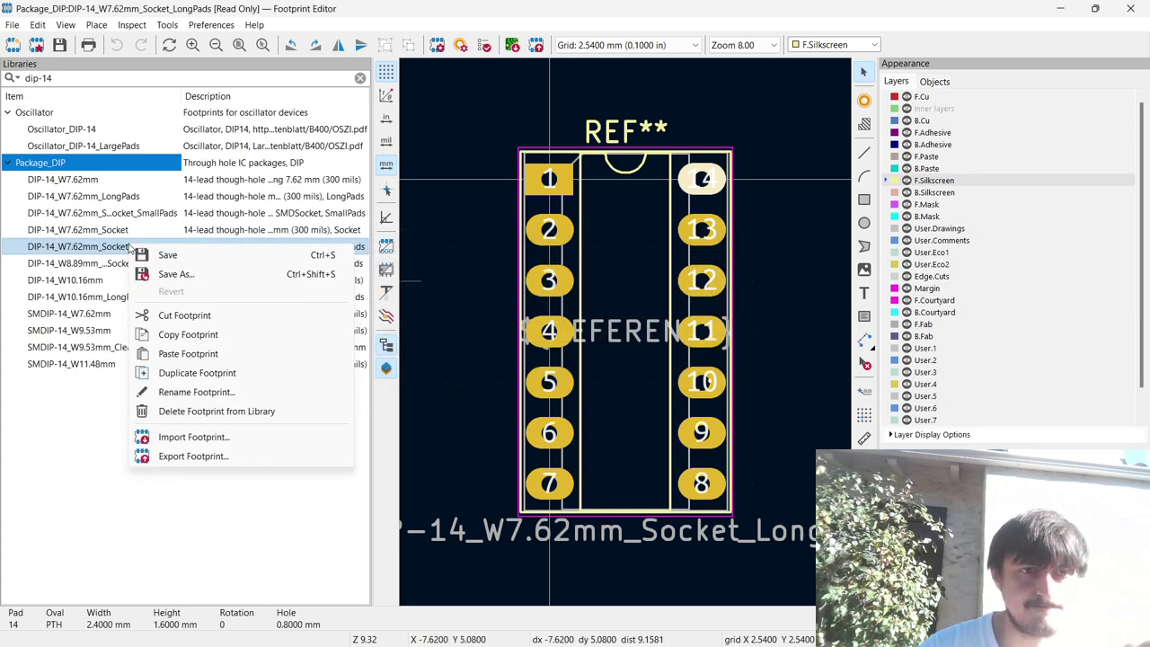
click(168, 272)
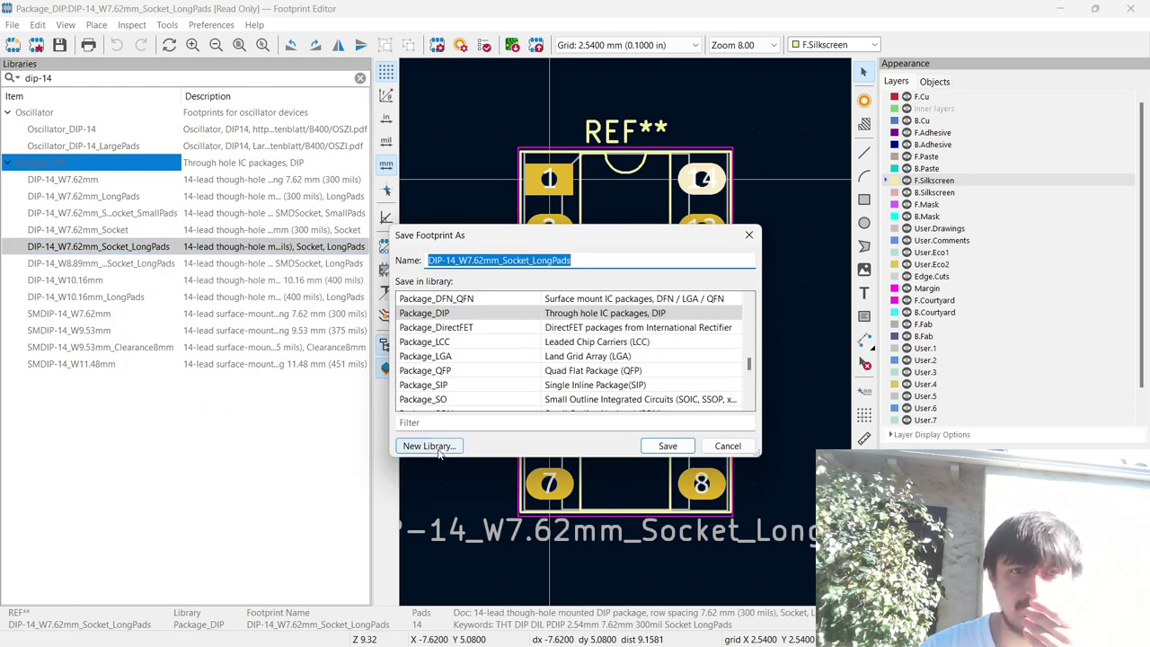
click(535, 423)
text(my)
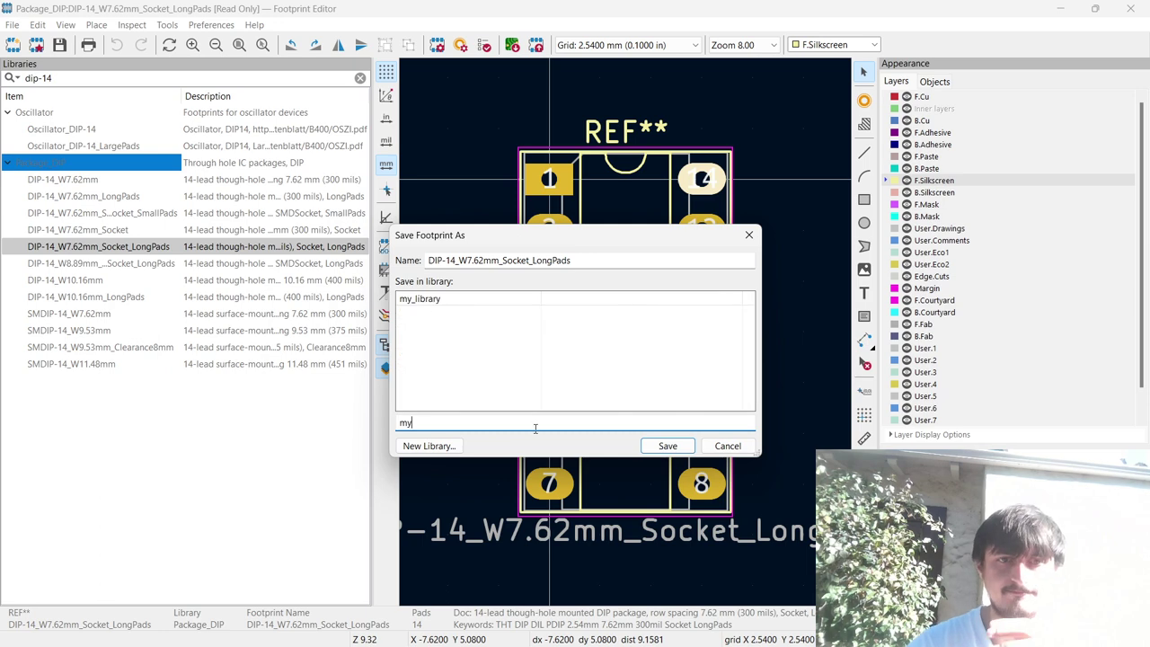
click(472, 299)
click(440, 260)
key(ctrl+a)
text(my_dip14)
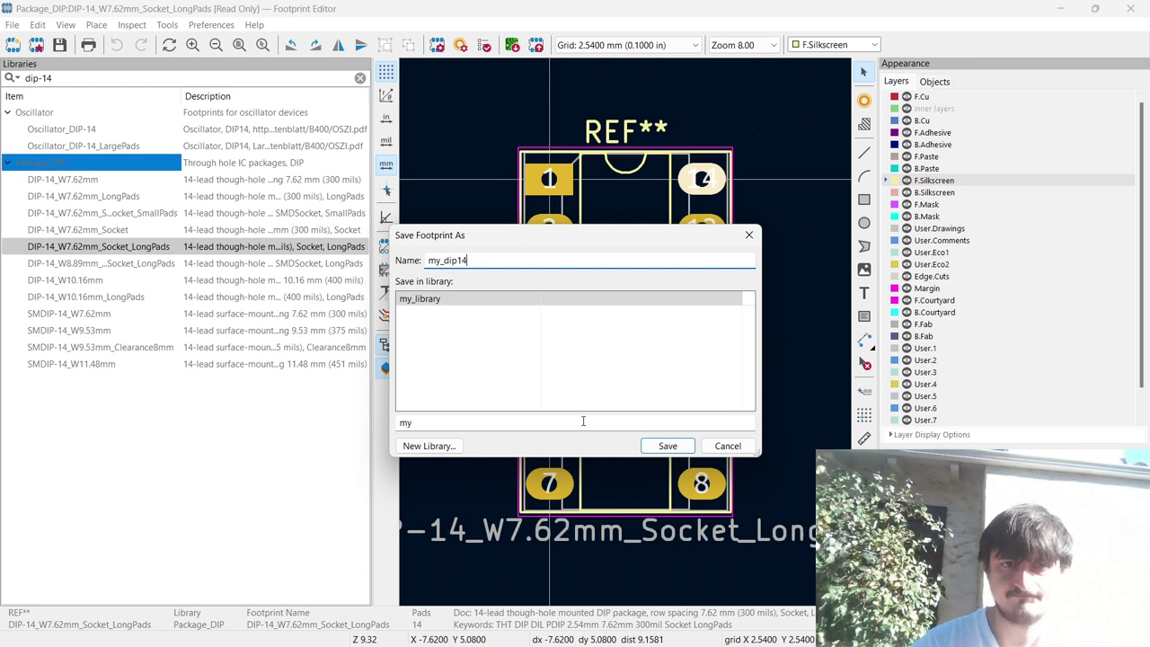
click(538, 421)
key(BackSpace)
key(BackSpace)
text(my)
double_click(434, 302)
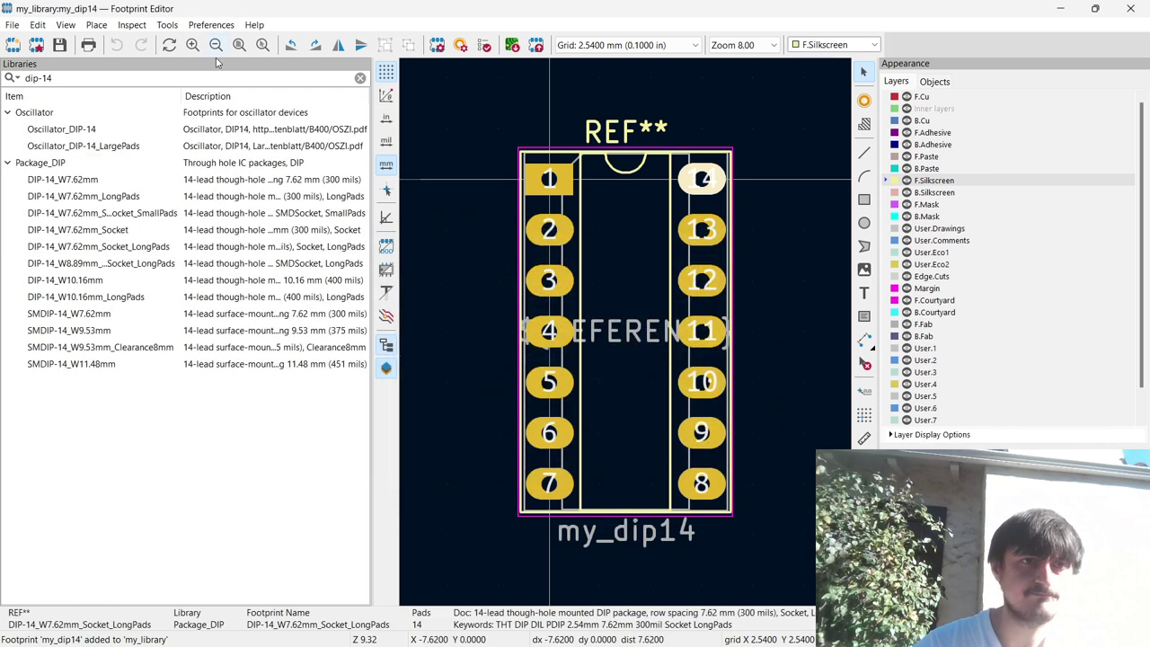
Filter the footprint libraries by "my" and open the my_dip14 footprint for editing.
key(ctrl+a)
text(my)
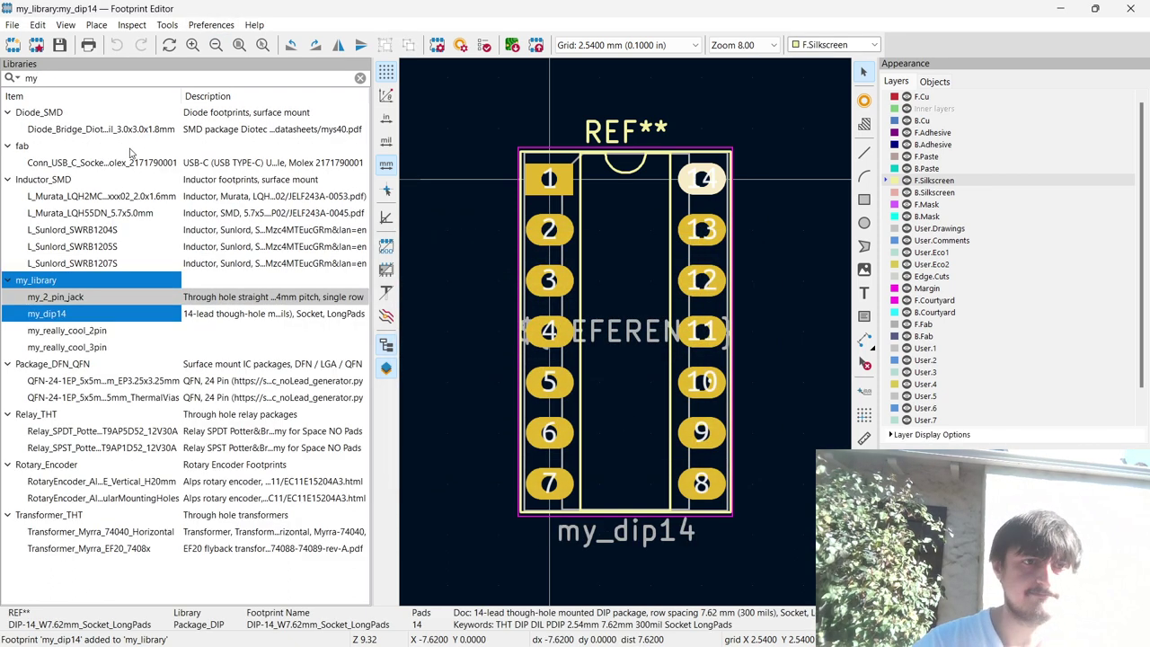
click(130, 312)
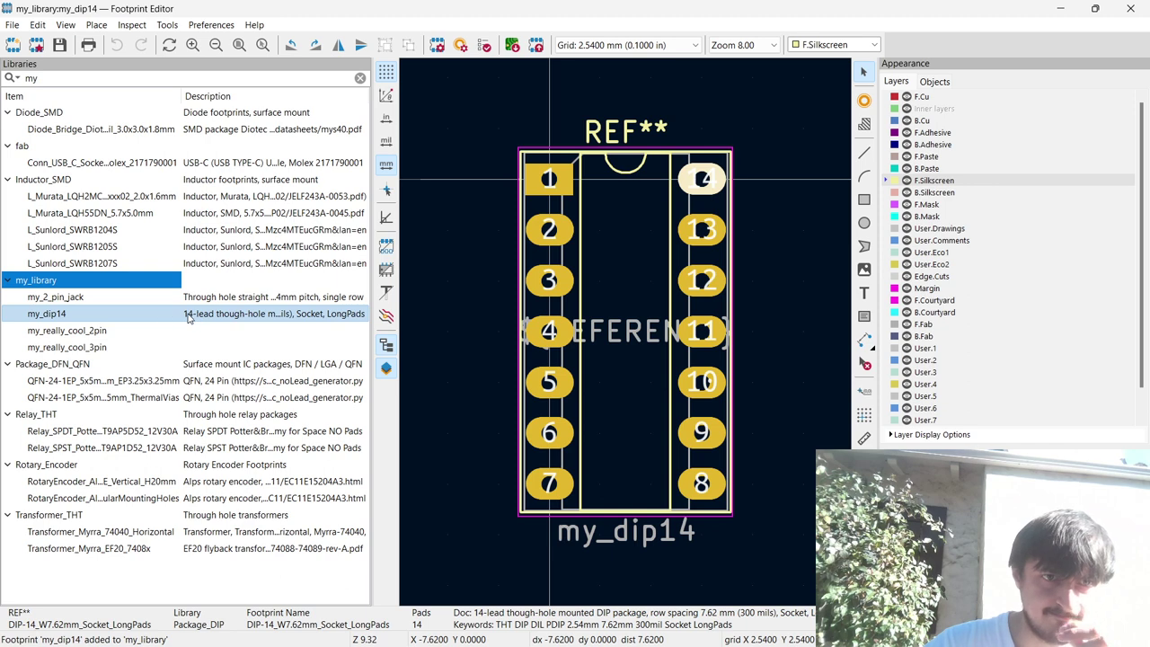
double_click(290, 317)
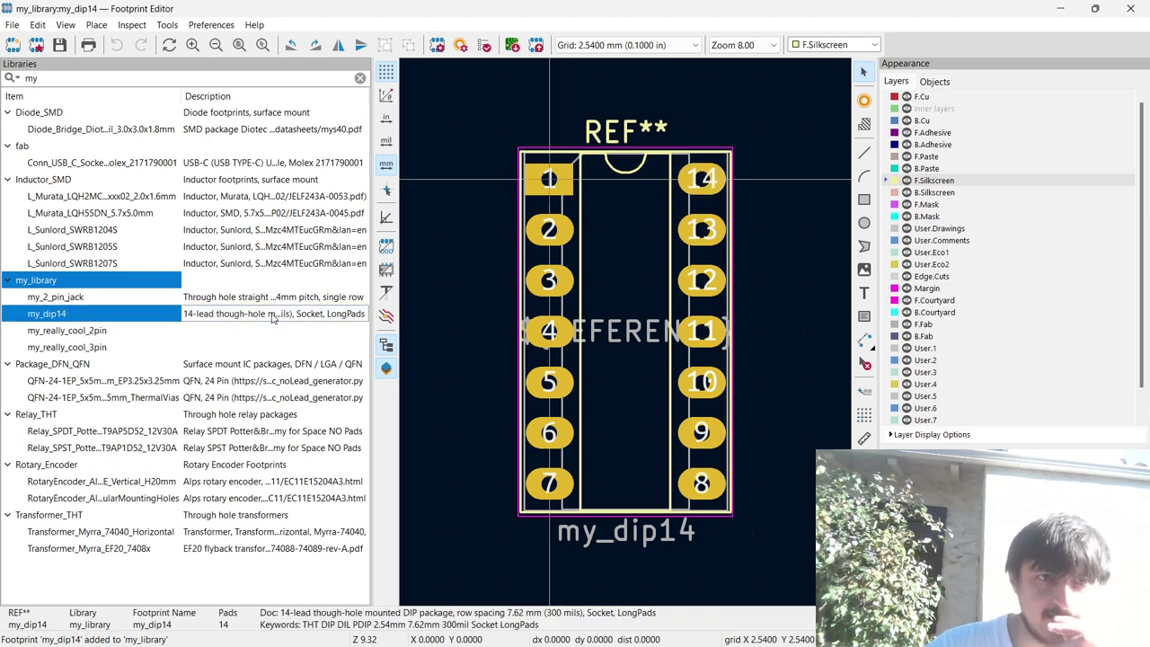
right_click(274, 316)
key(Escape)
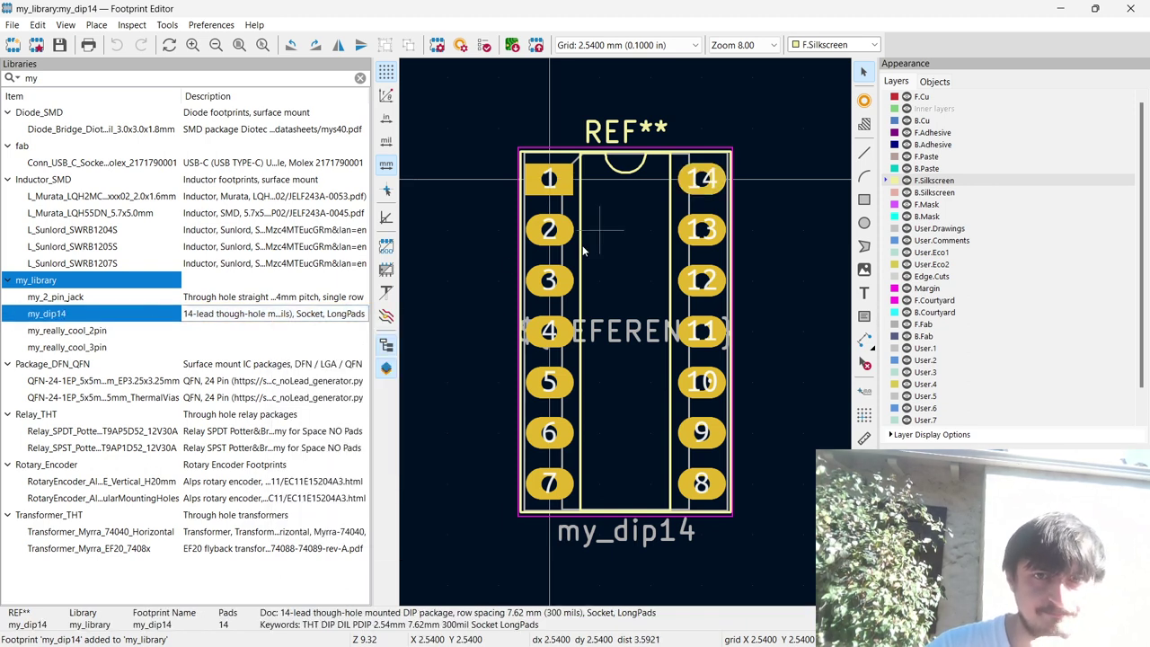
View the my_dip14 footprint with its socket in 3D from an oblique angle, and close the 3D view.
click(563, 197)
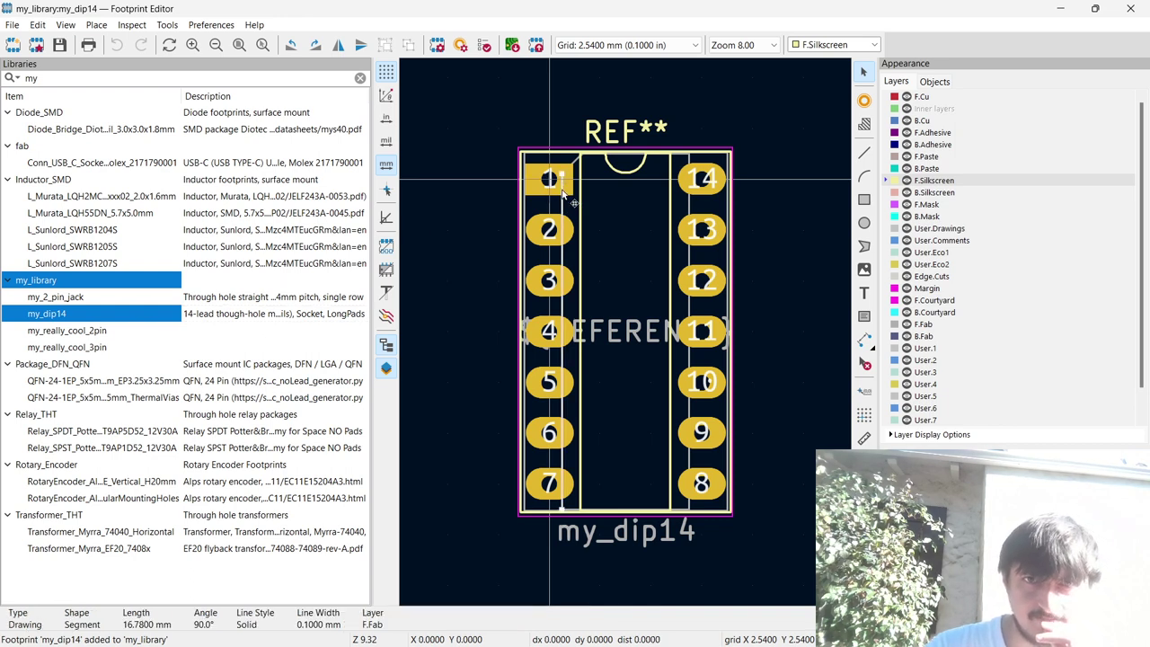
scroll(564, 193, up, 4)
scroll(626, 334, down, 1)
key(alt+3)
drag(628, 338, 323, 292)
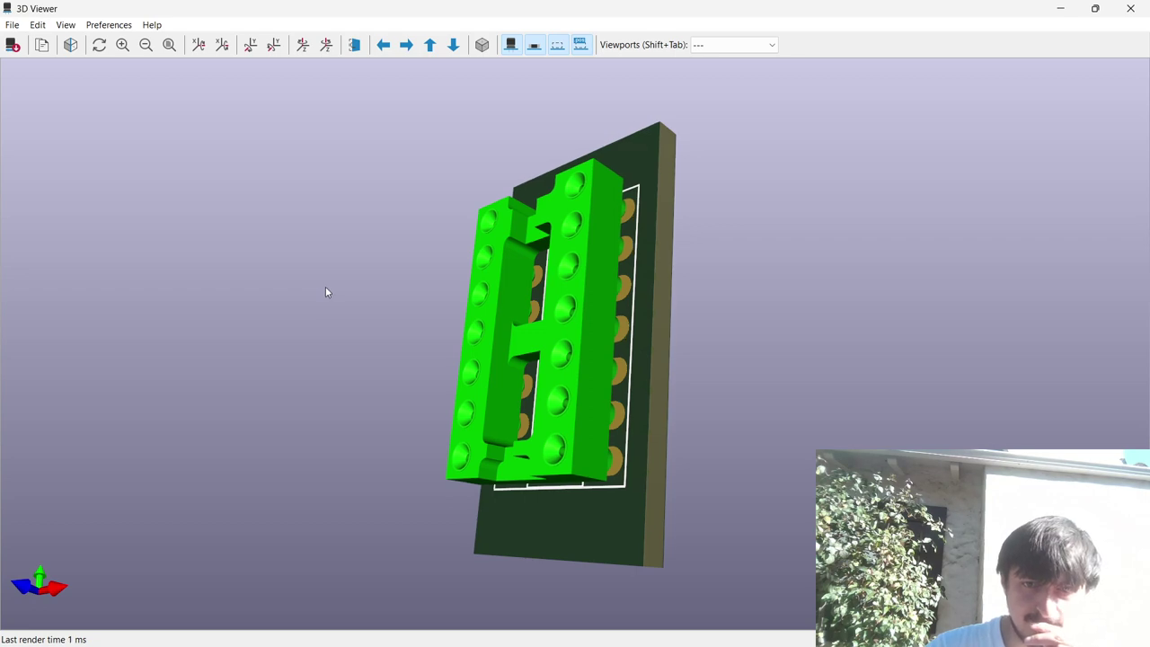
click(1130, 8)
Inspect the shape, size and hole settings of pad 1 in the my_dip14 footprint.
scroll(626, 333, down, 3)
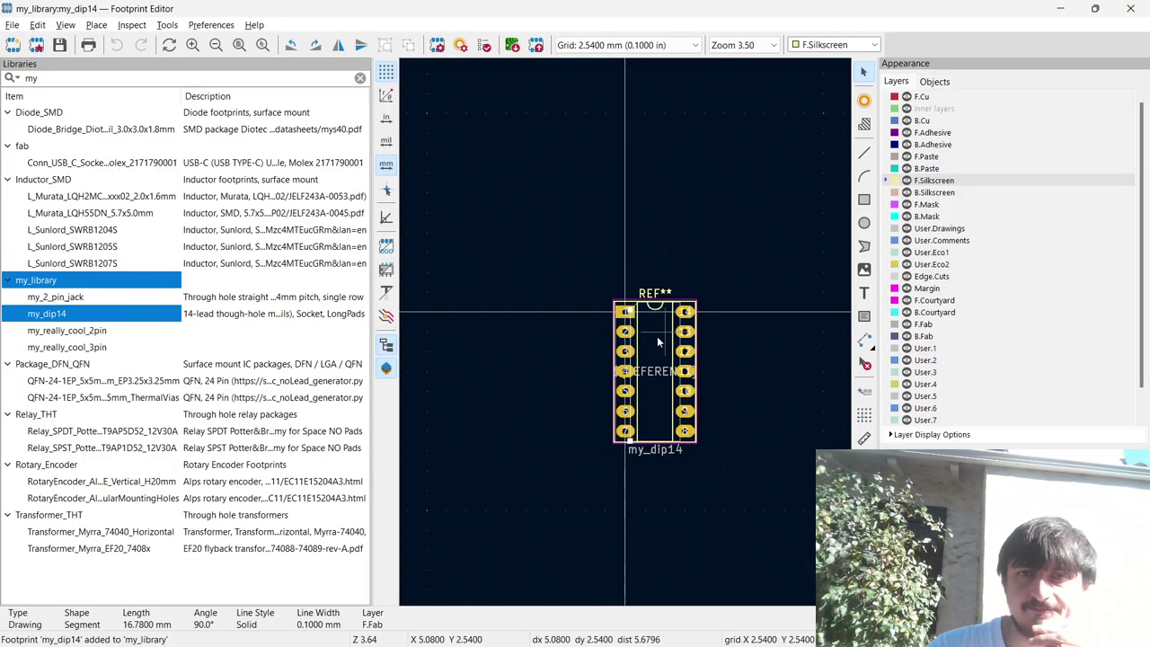
scroll(626, 333, up, 3)
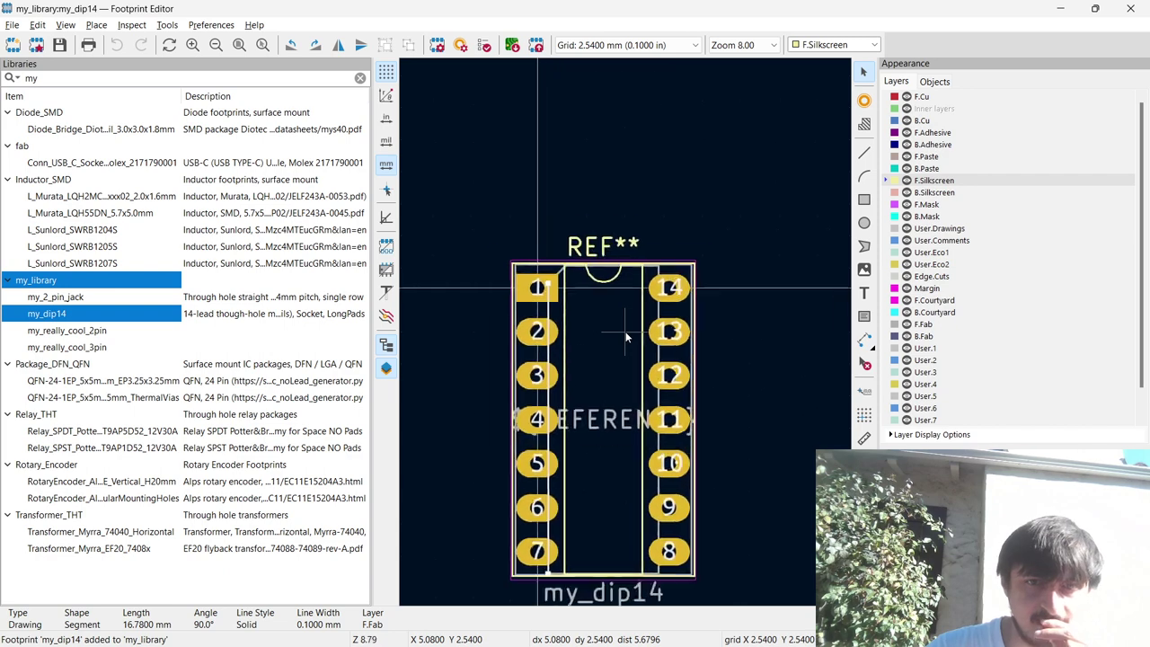
click(517, 279)
double_click(517, 280)
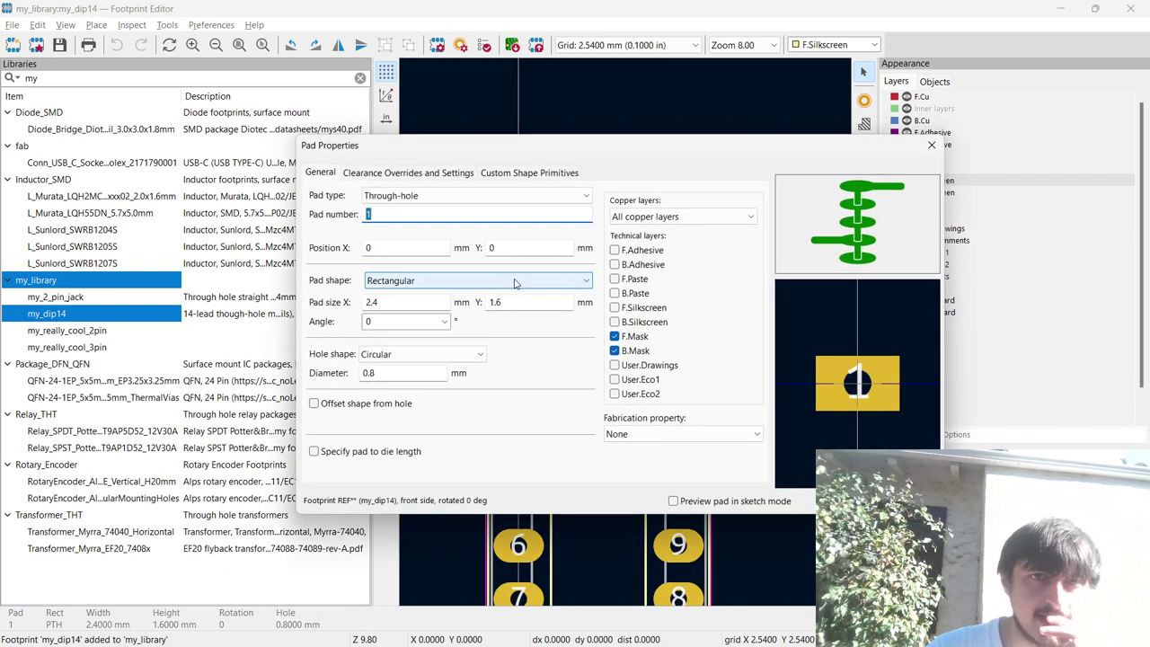
click(930, 146)
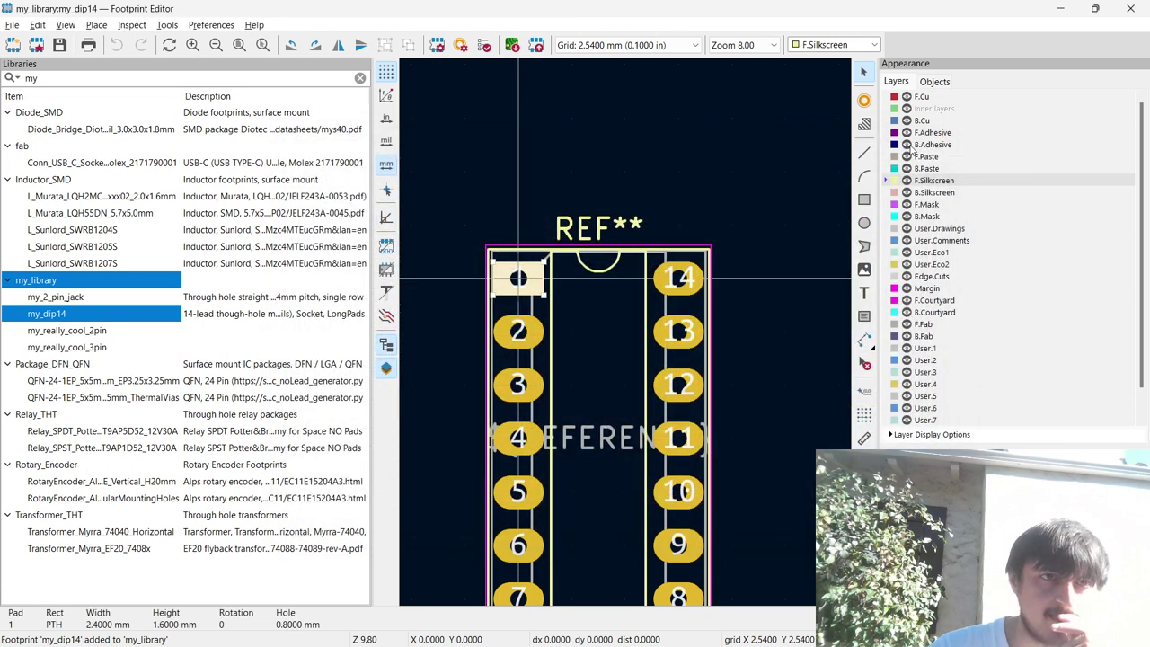
Set the default properties for new pads to a 2 mm pad diameter and a 1 mm hole diameter.
click(173, 25)
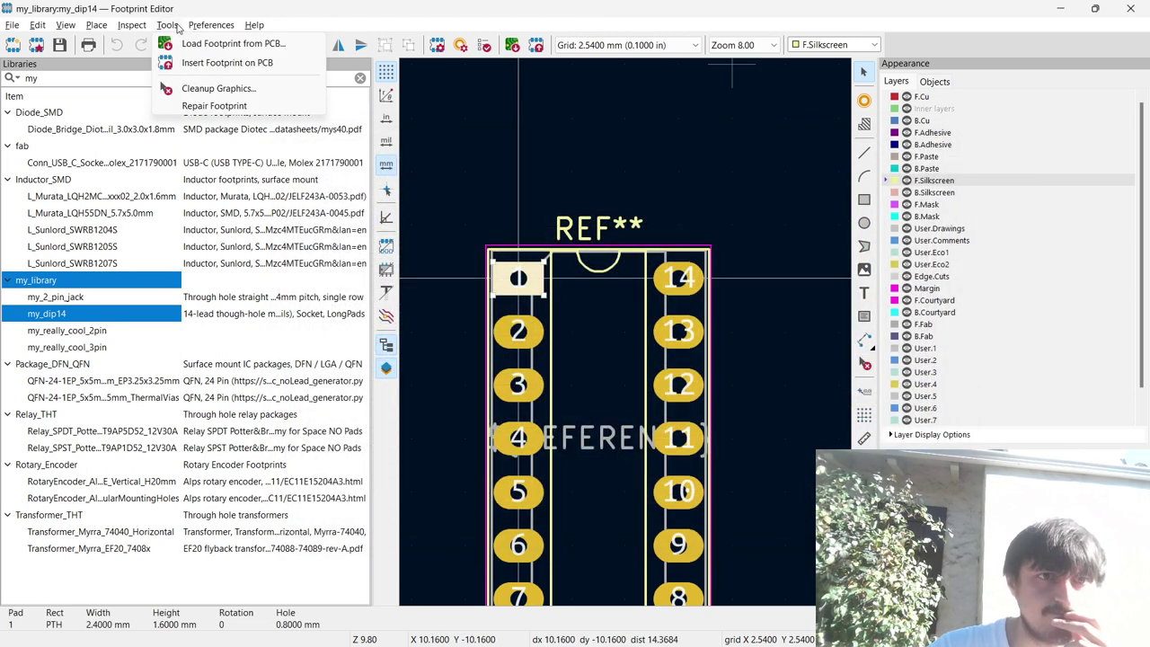
mouse_move(134, 25)
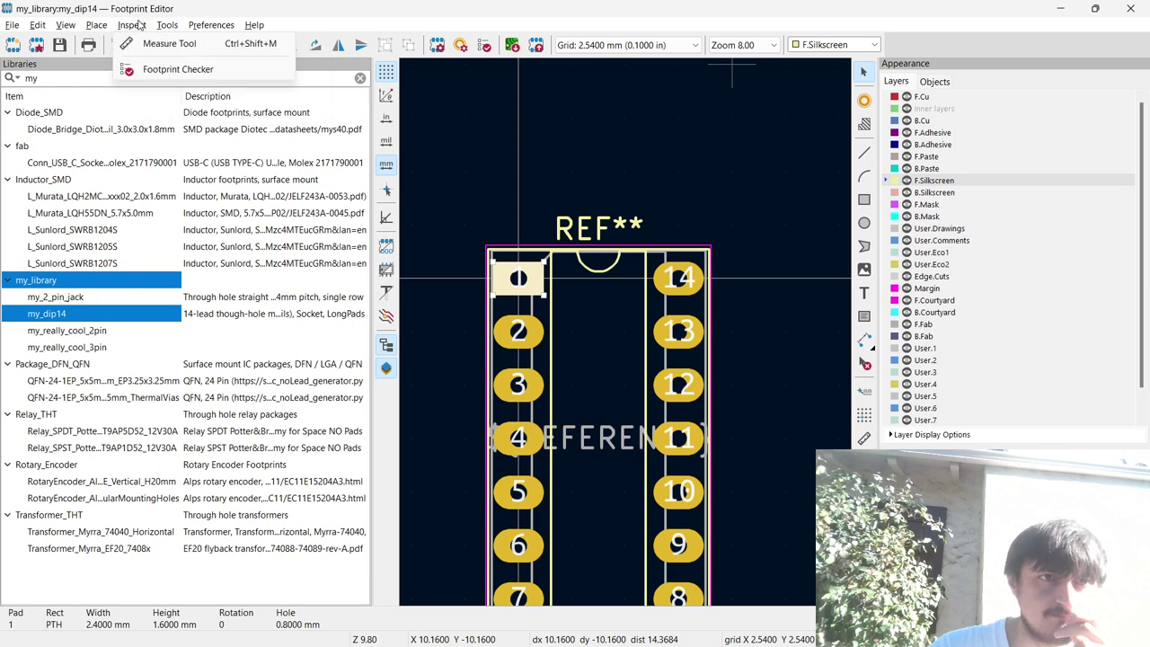
mouse_move(93, 33)
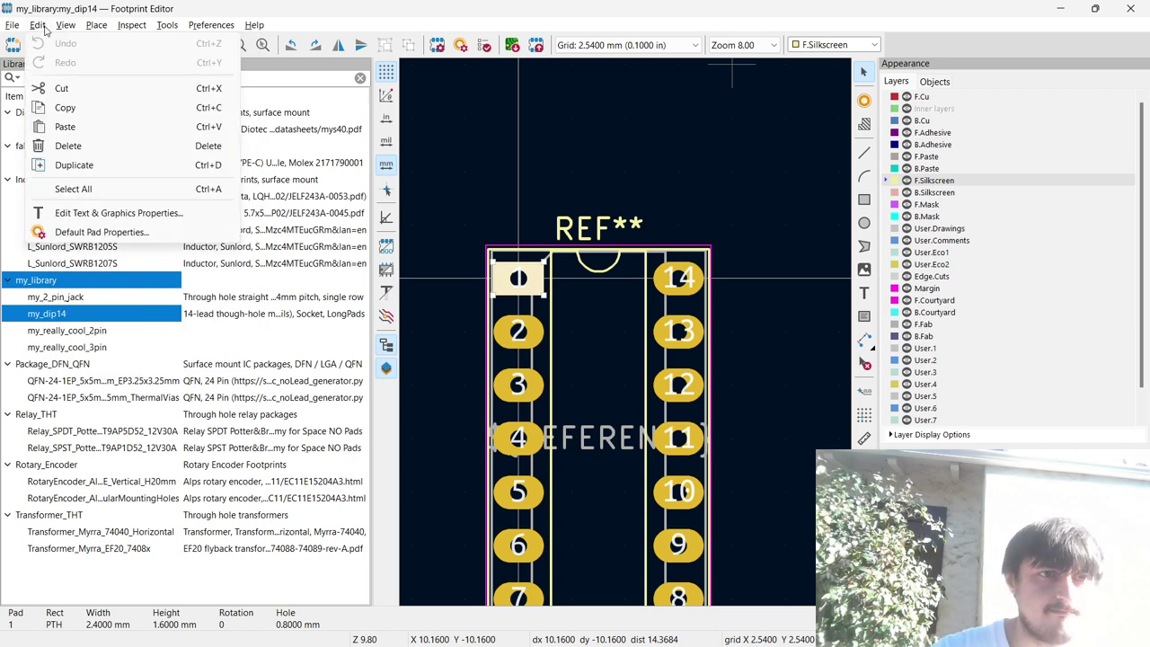
click(81, 232)
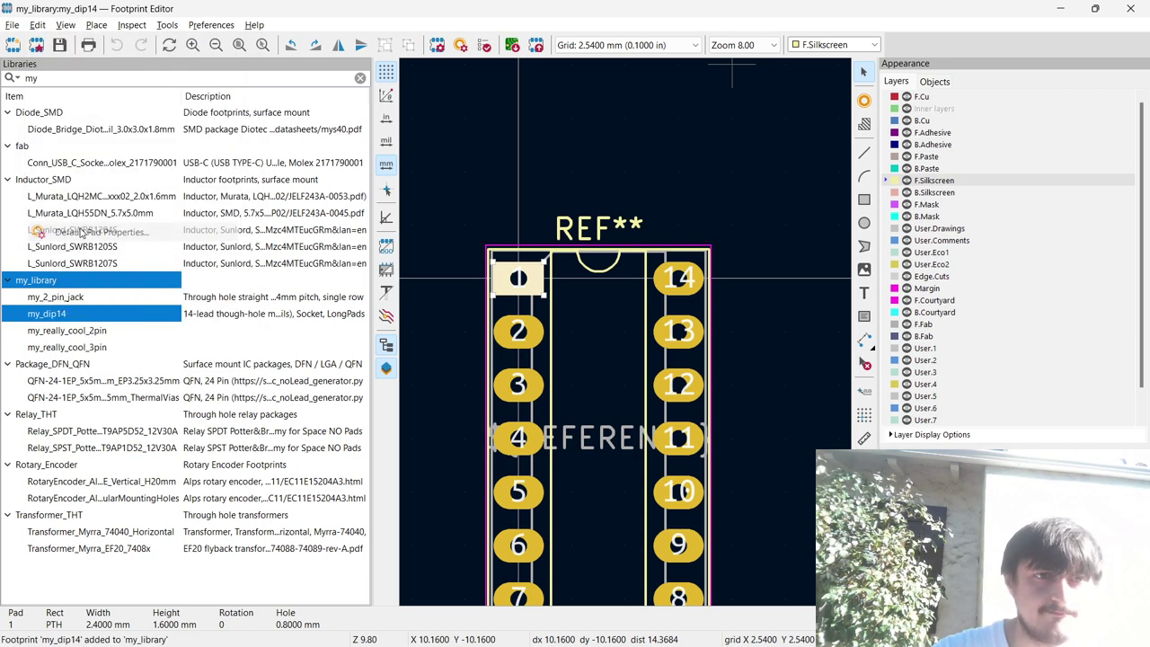
click(377, 372)
text(1)
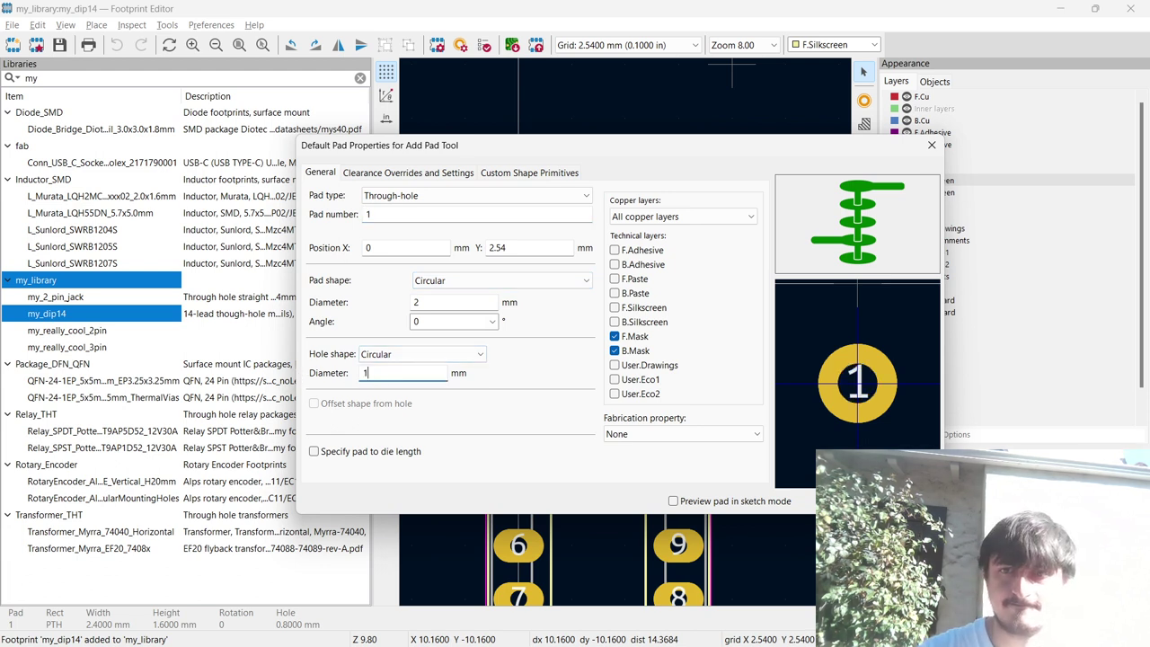
click(443, 301)
text(2)
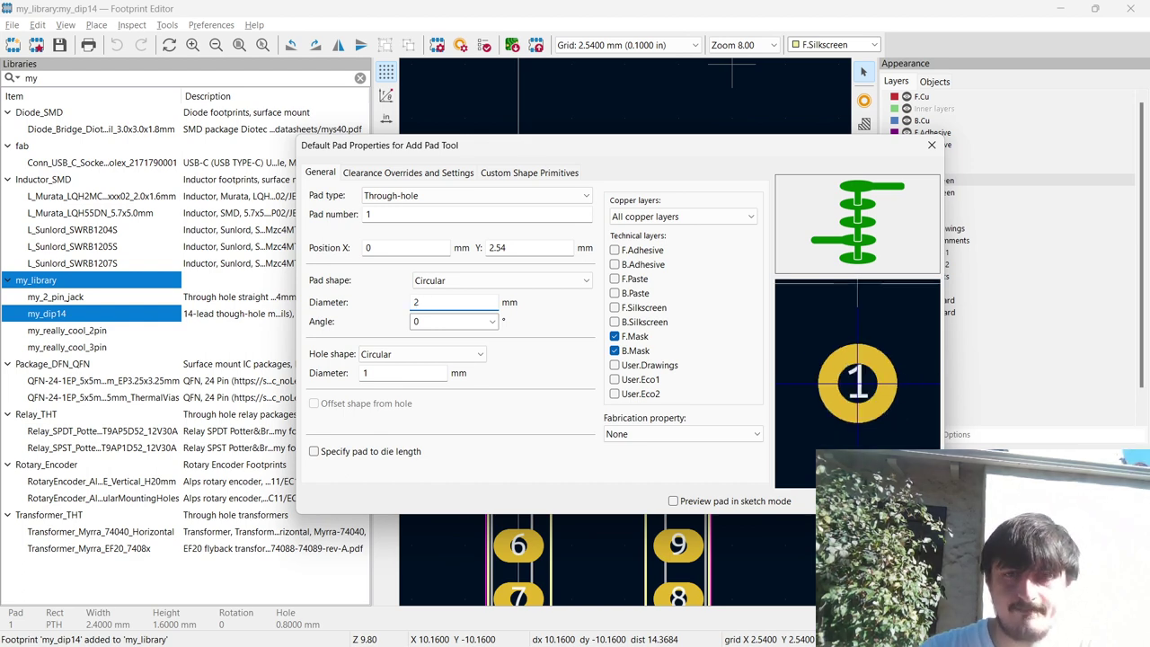
text(2)
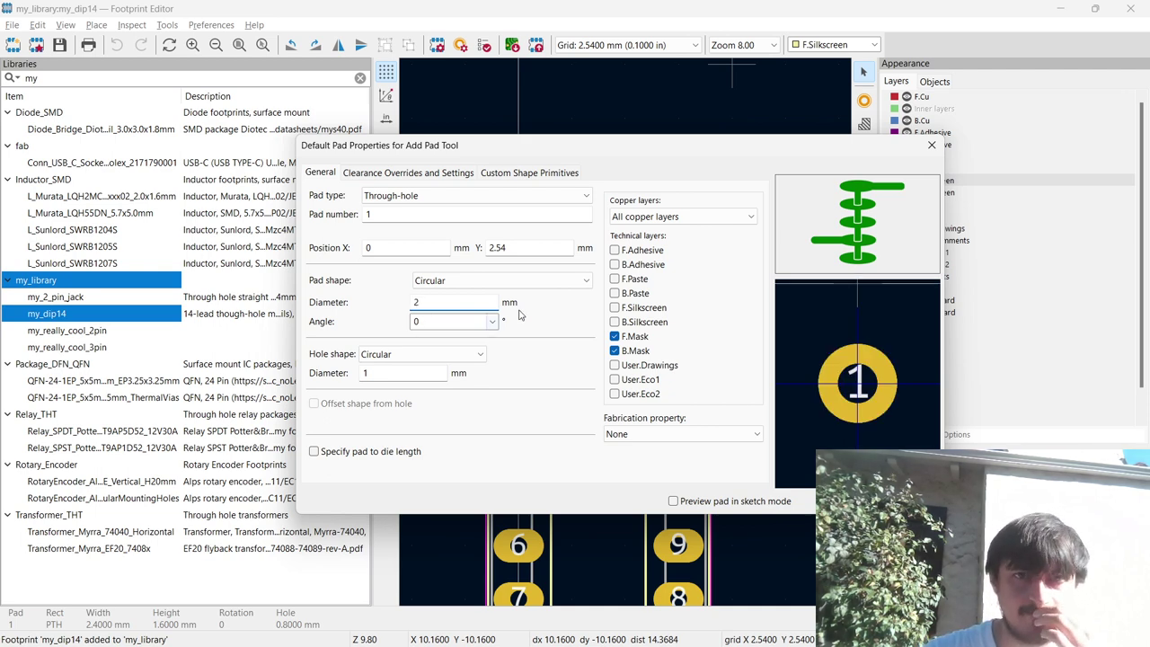
key(Return)
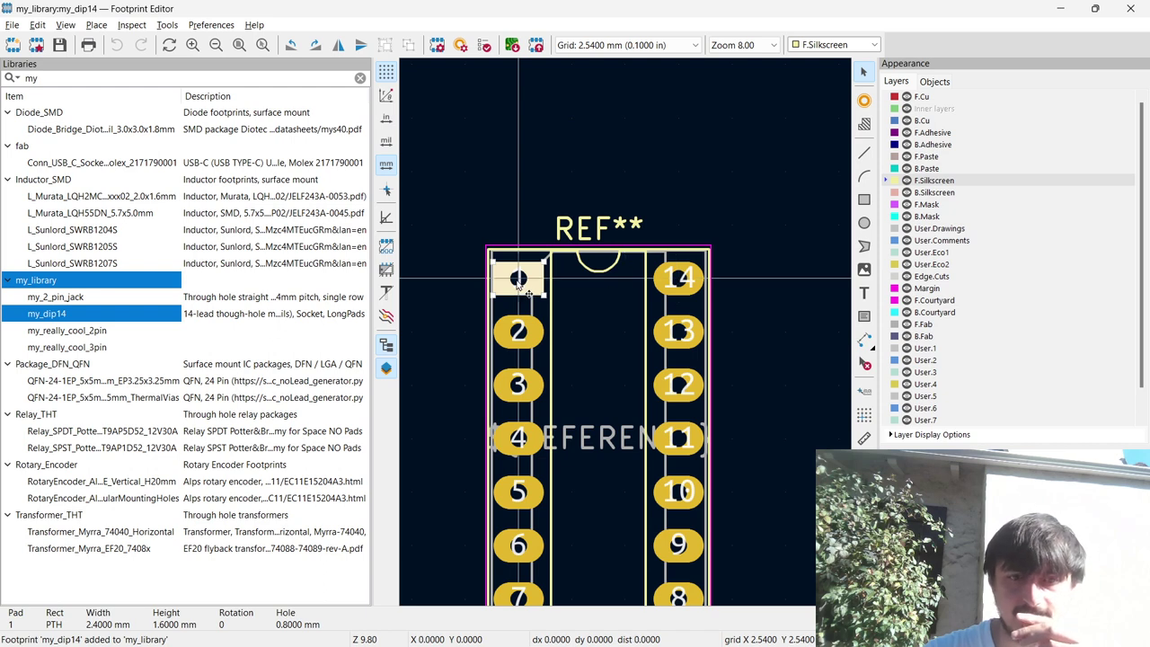
Review the my_dip14 footprint's general properties, clearance overrides and 3D model settings without changing them.
click(680, 282)
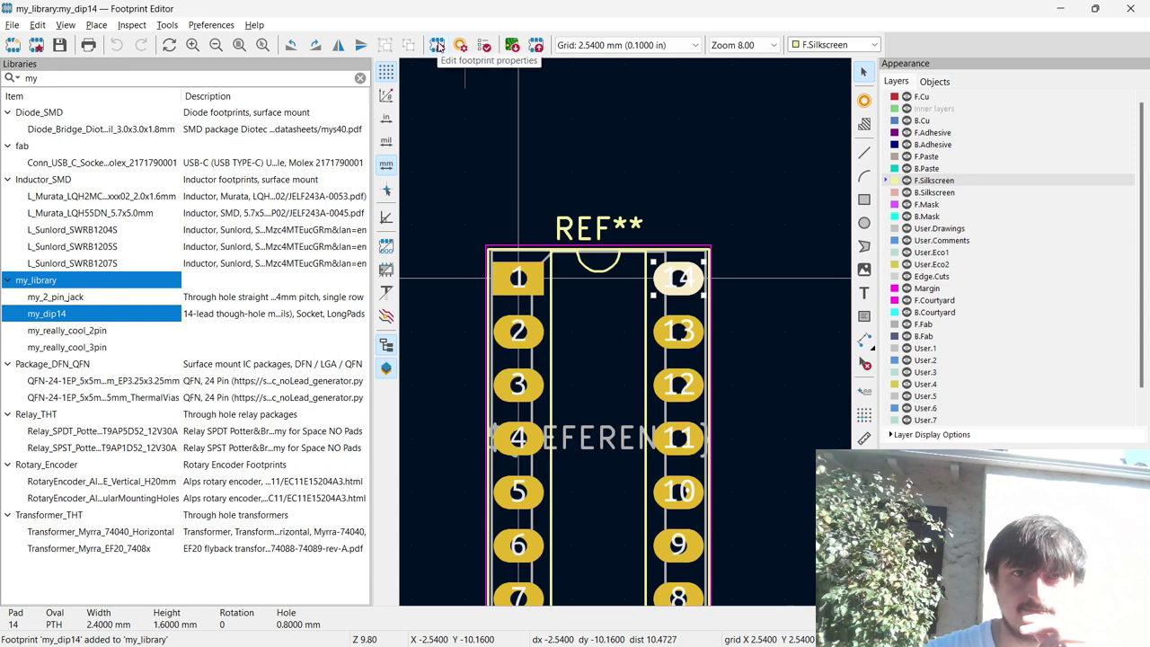
click(437, 47)
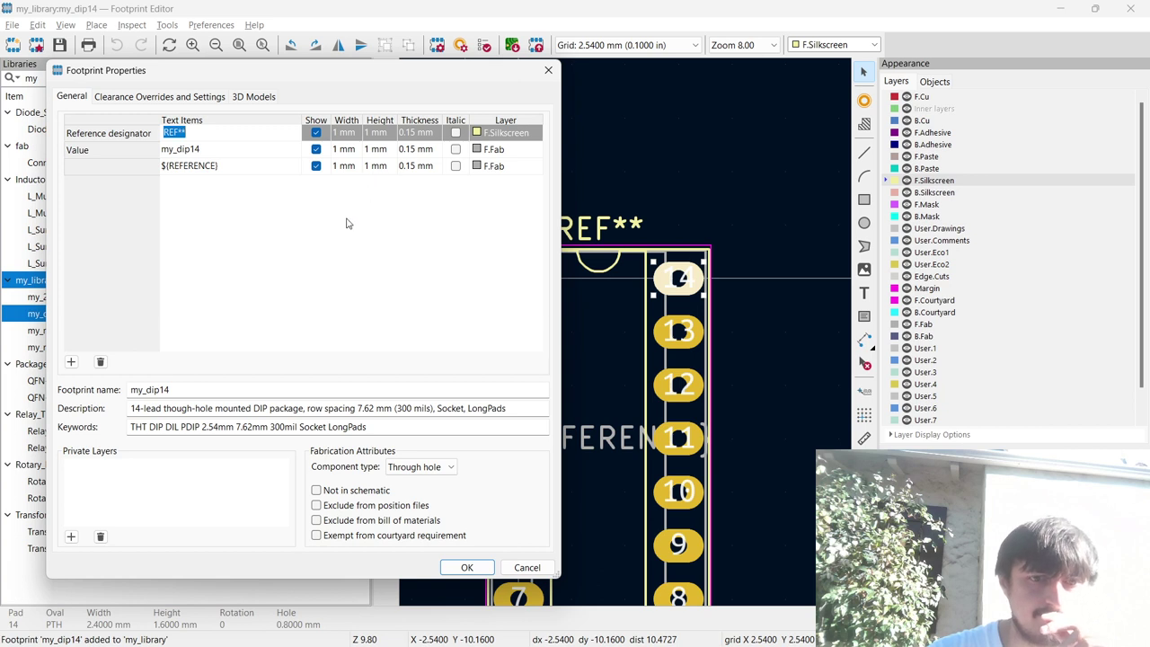
click(166, 99)
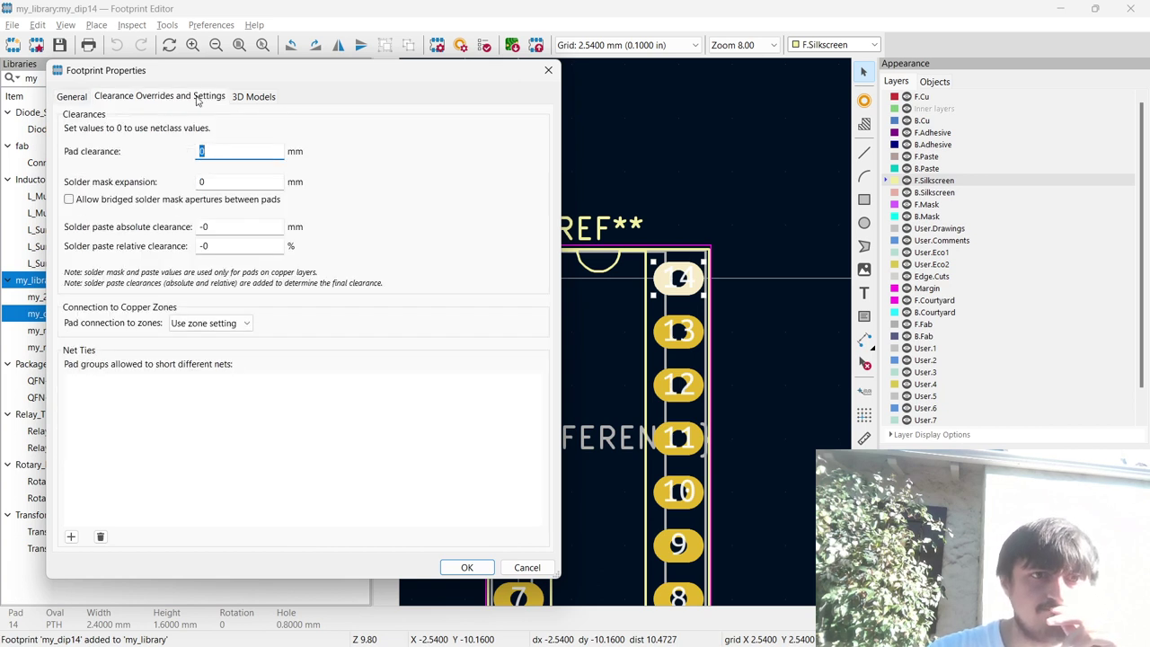
click(256, 95)
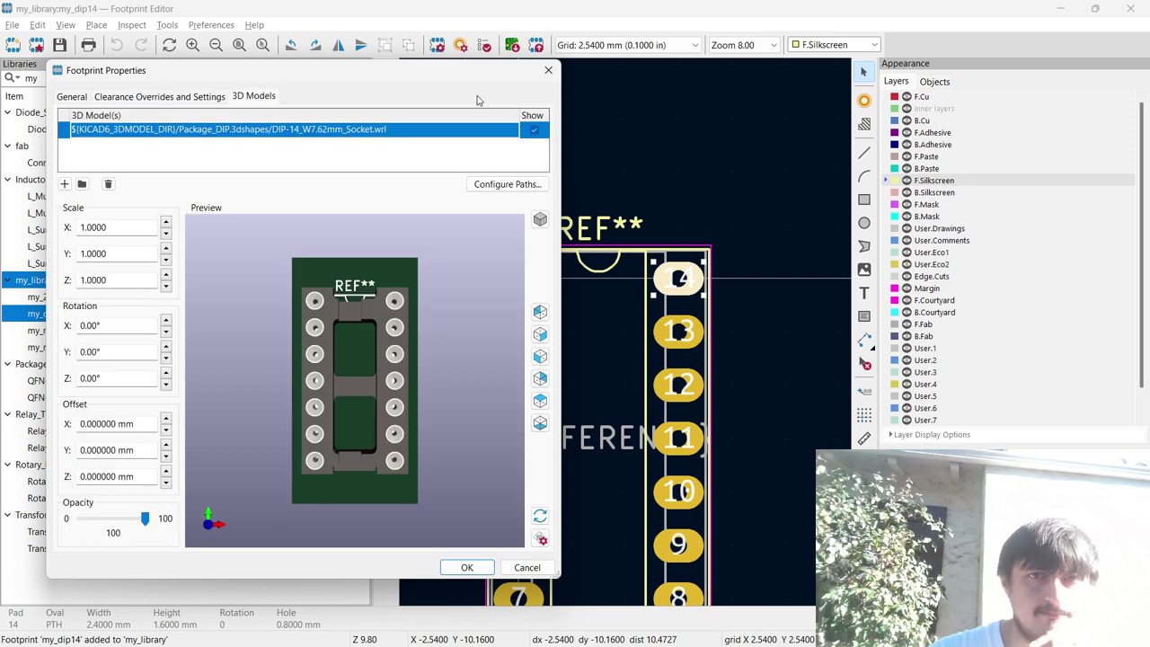
click(548, 70)
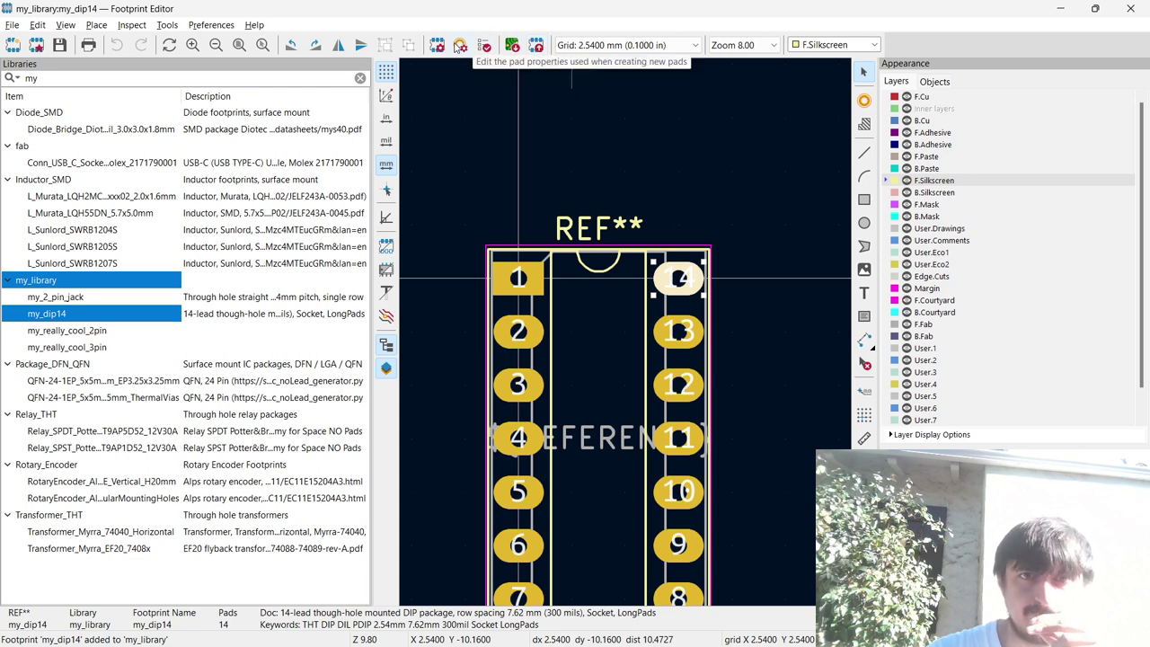
Change the default shape for new pads to Oval.
click(457, 46)
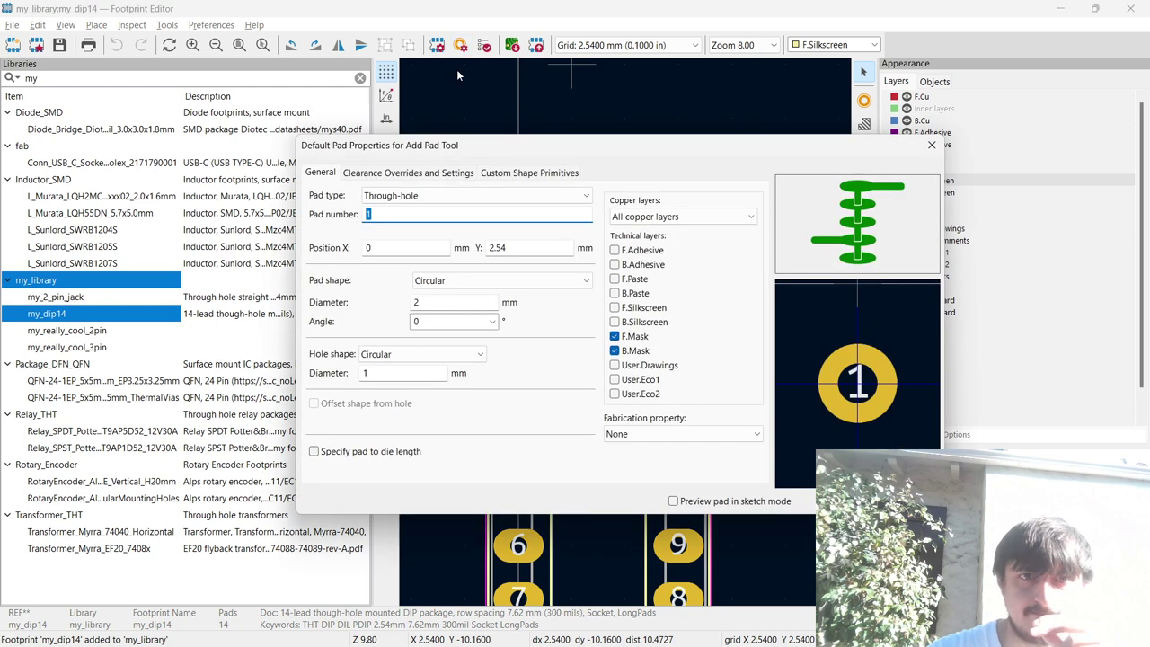
click(468, 281)
click(468, 308)
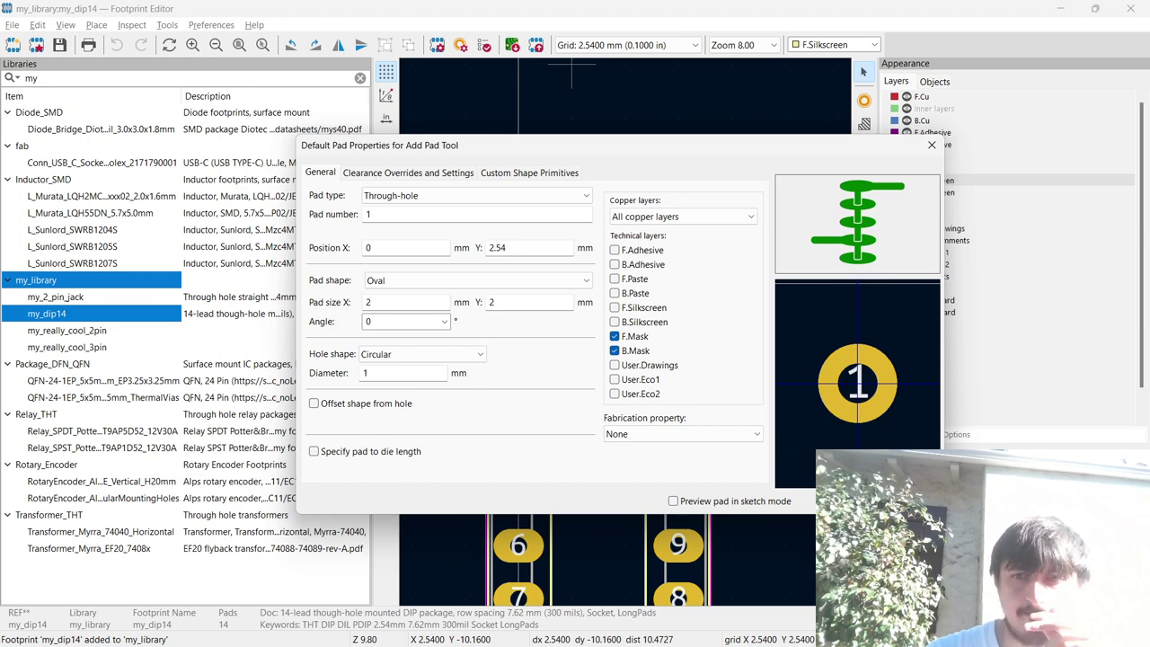
key(Return)
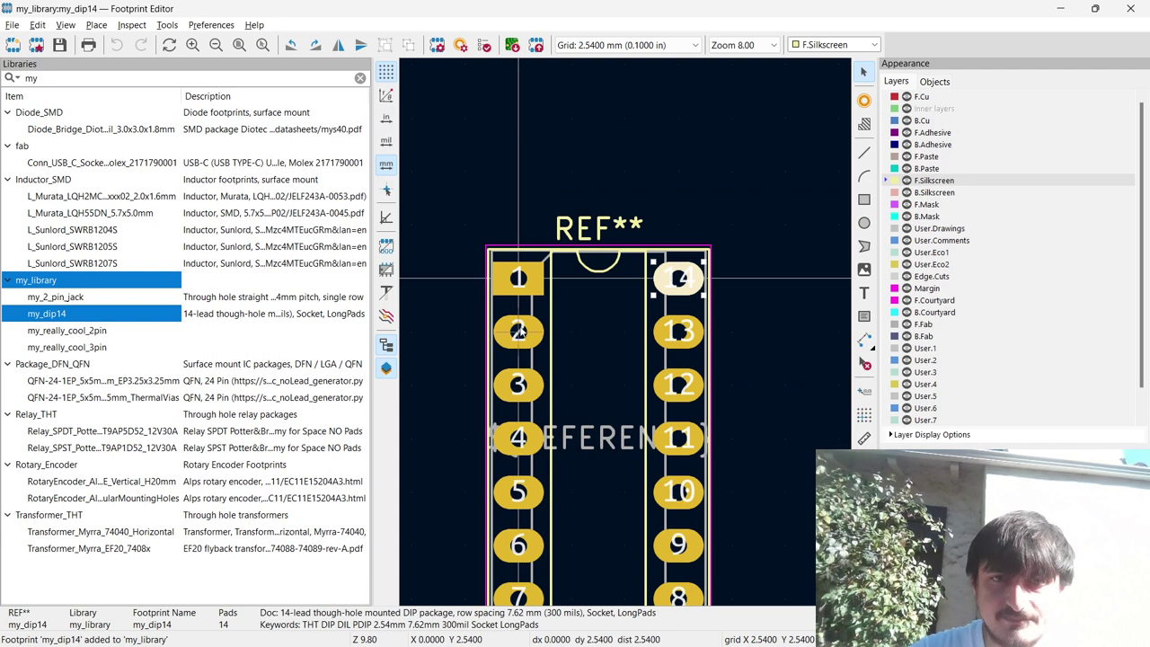
Resize pad 2 to 3 mm by 2 mm and set its hole diameter to 1 mm.
click(518, 332)
double_click(533, 334)
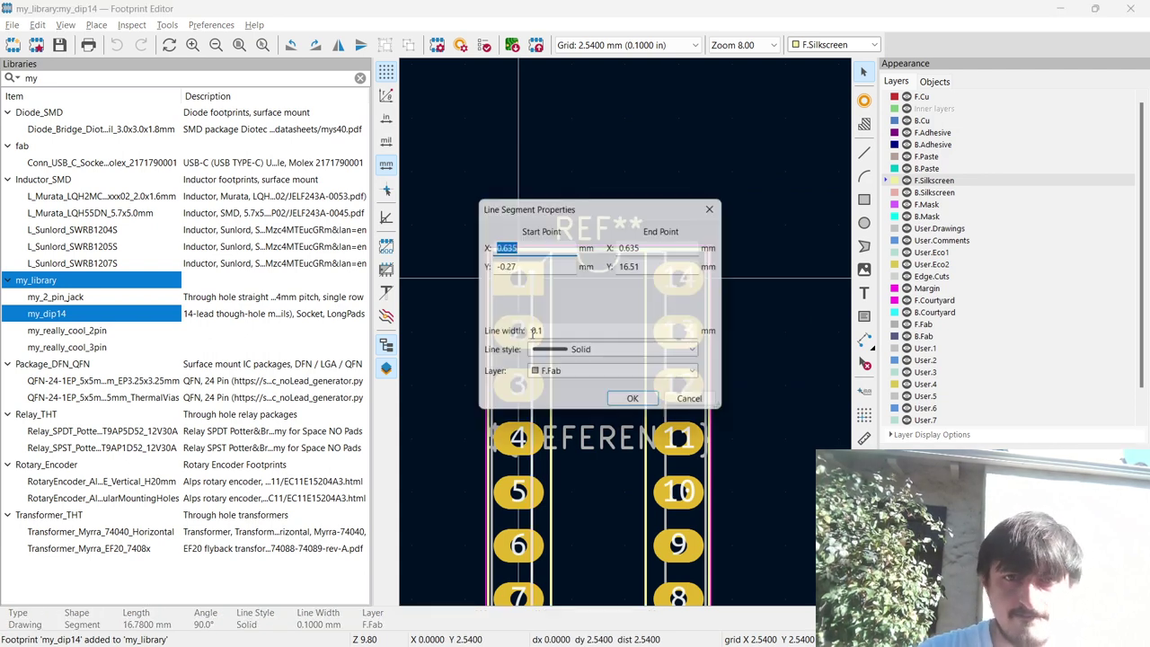
key(Escape)
click(518, 332)
double_click(518, 333)
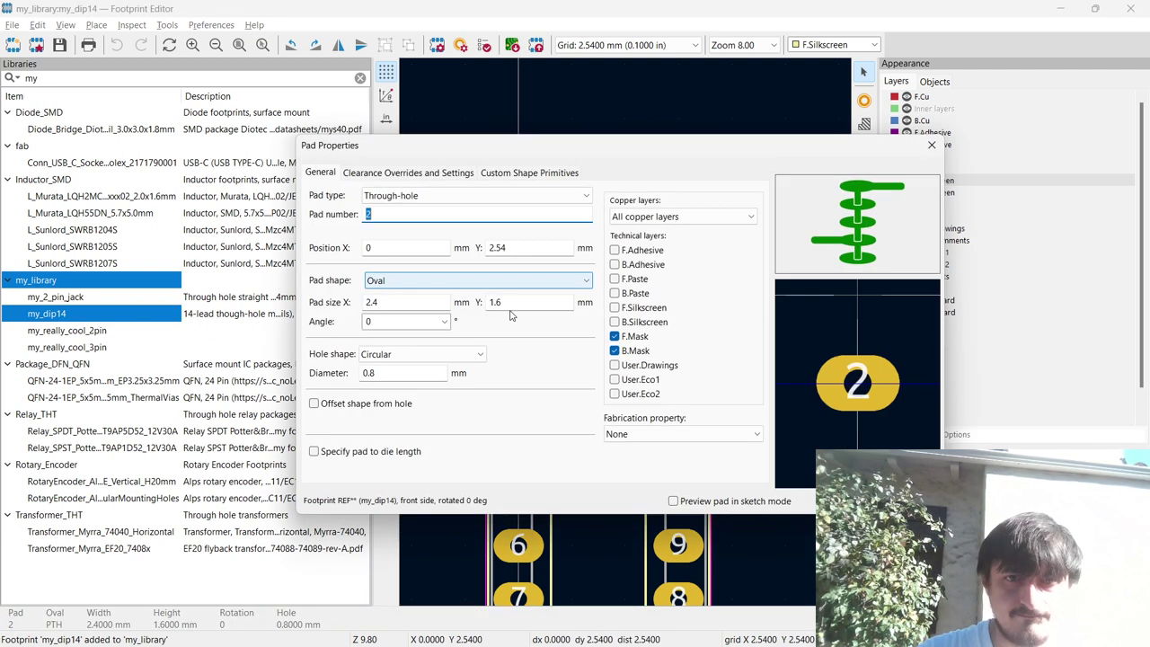
drag(439, 303, 359, 306)
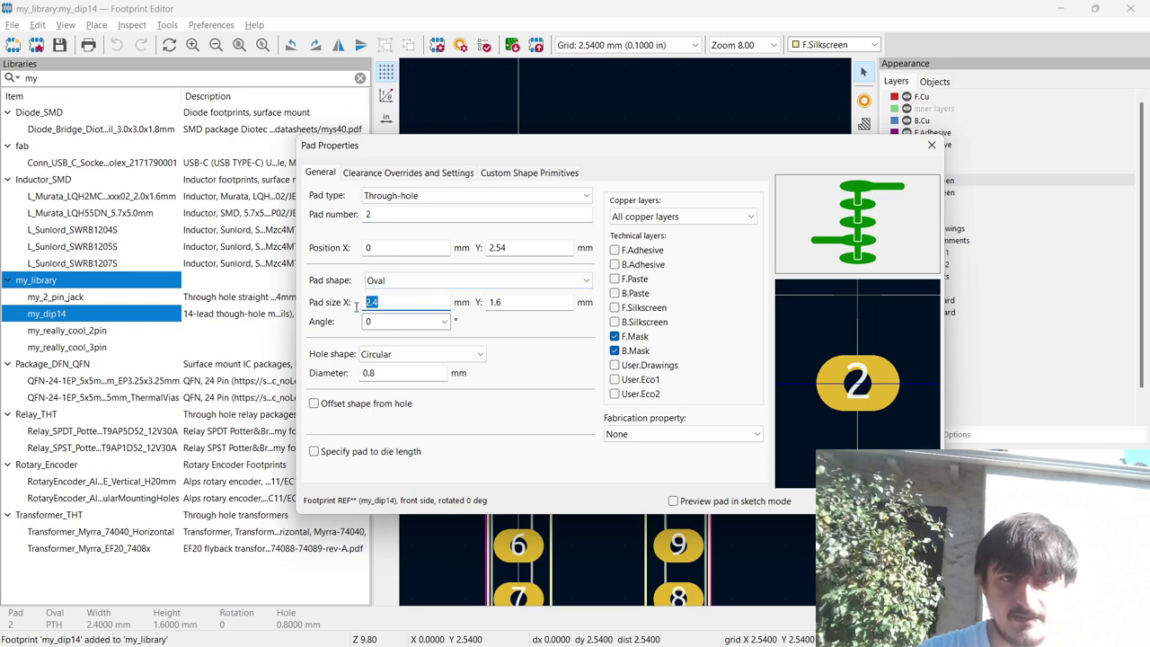
text(3)
click(511, 302)
text(2)
double_click(397, 370)
text(1)
key(Return)
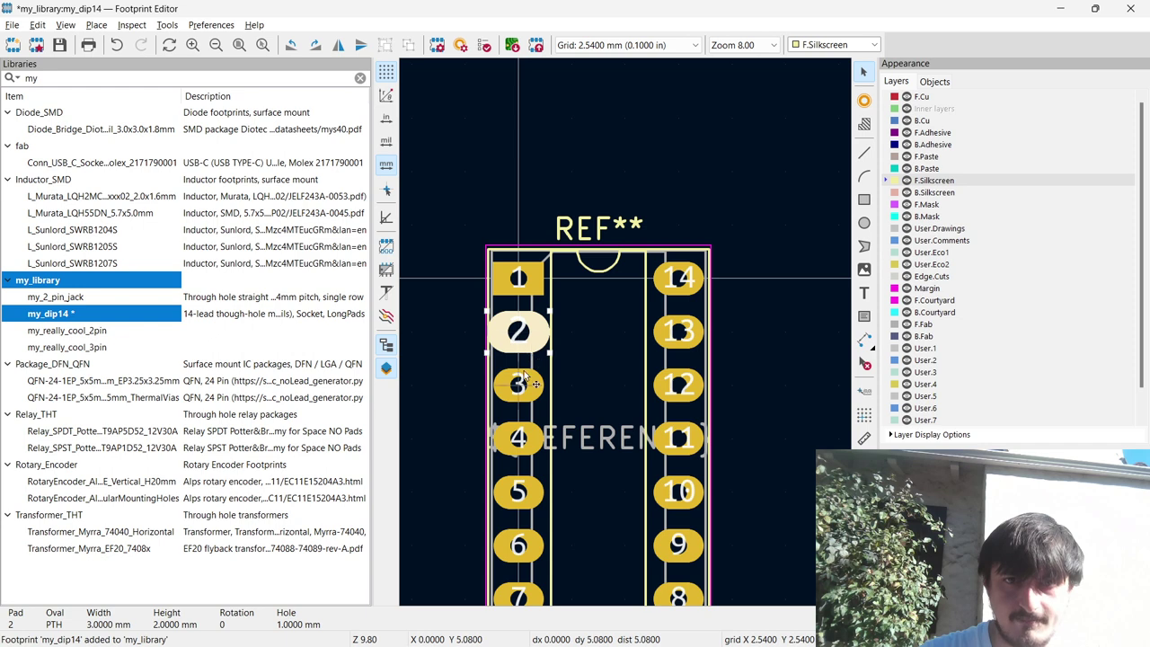
Delete pad 3 and place a duplicate of the enlarged pad 2 in its position.
click(539, 393)
key(Delete)
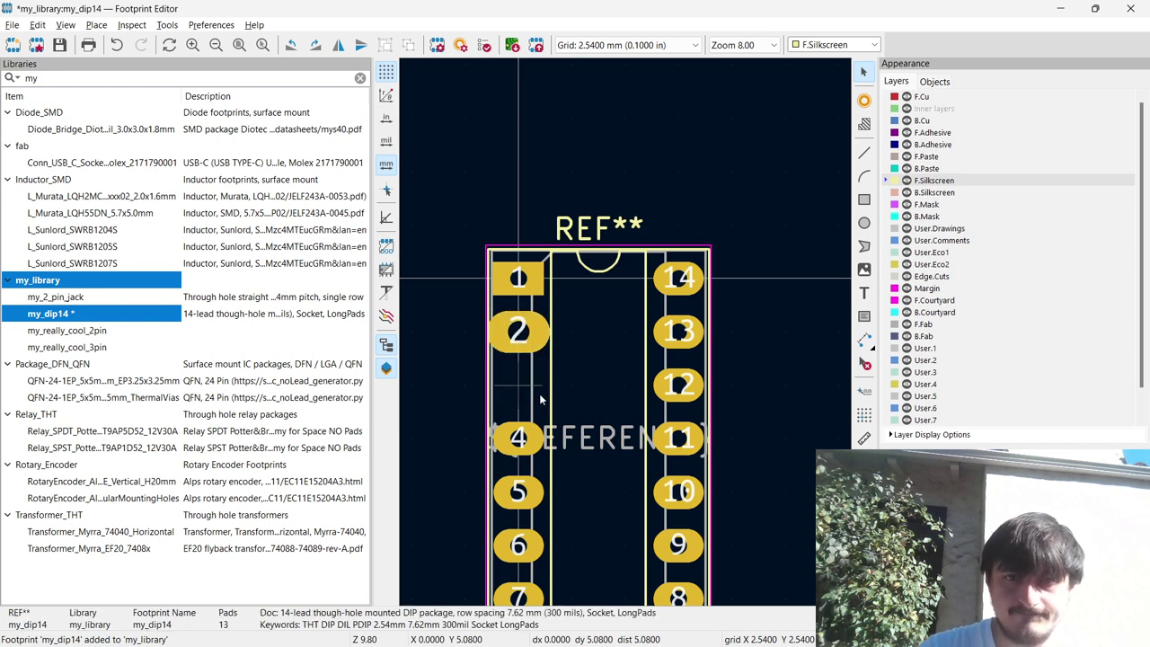
click(533, 348)
key(ctrl+d)
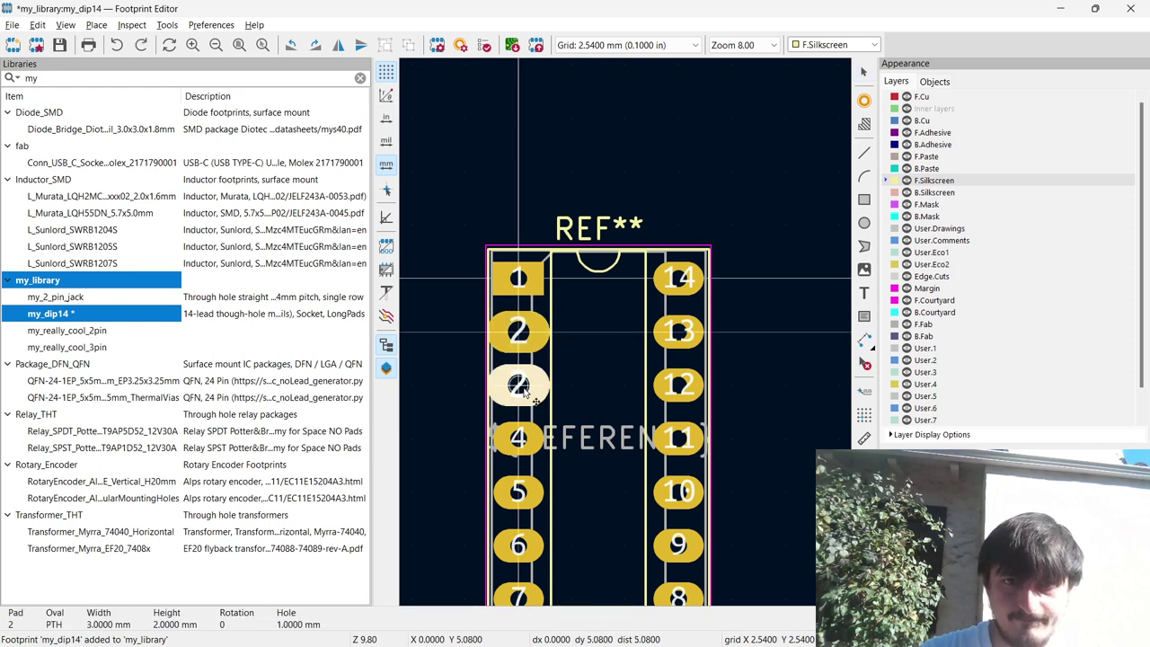
key(Escape)
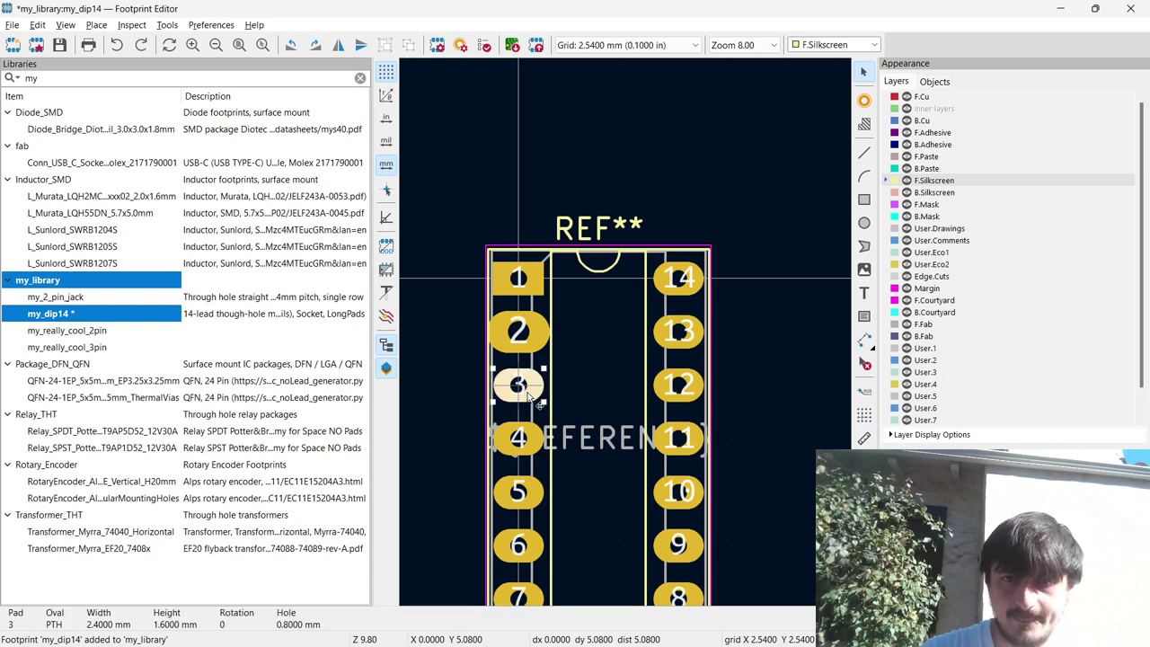
click(536, 351)
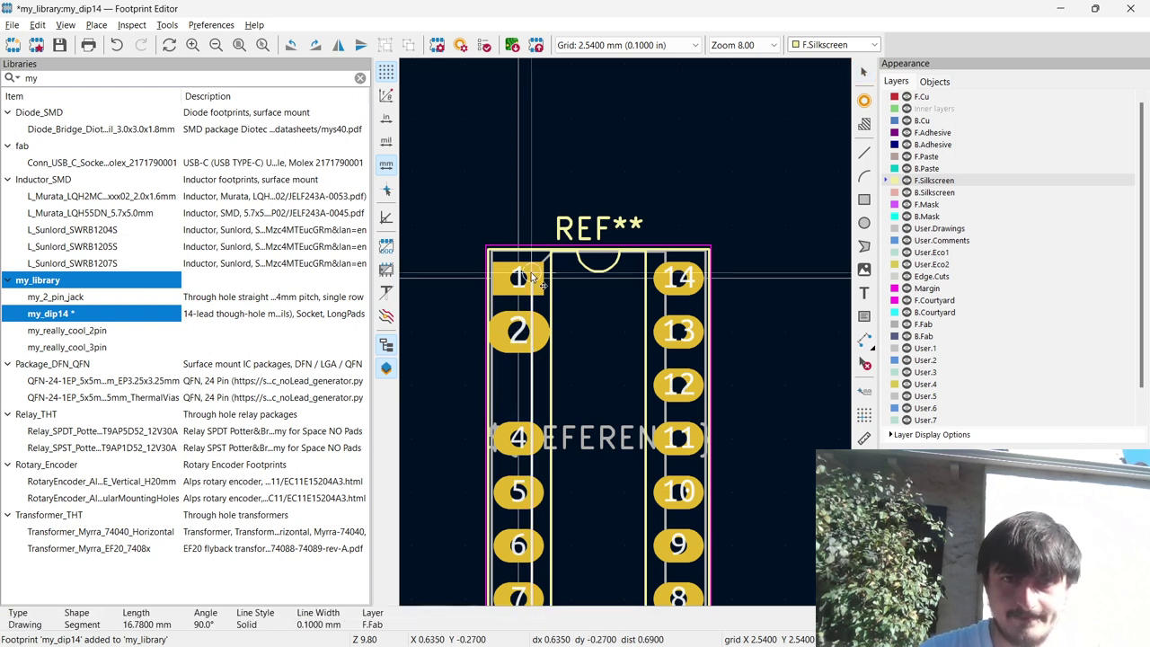
key(Escape)
click(521, 349)
key(ctrl+d)
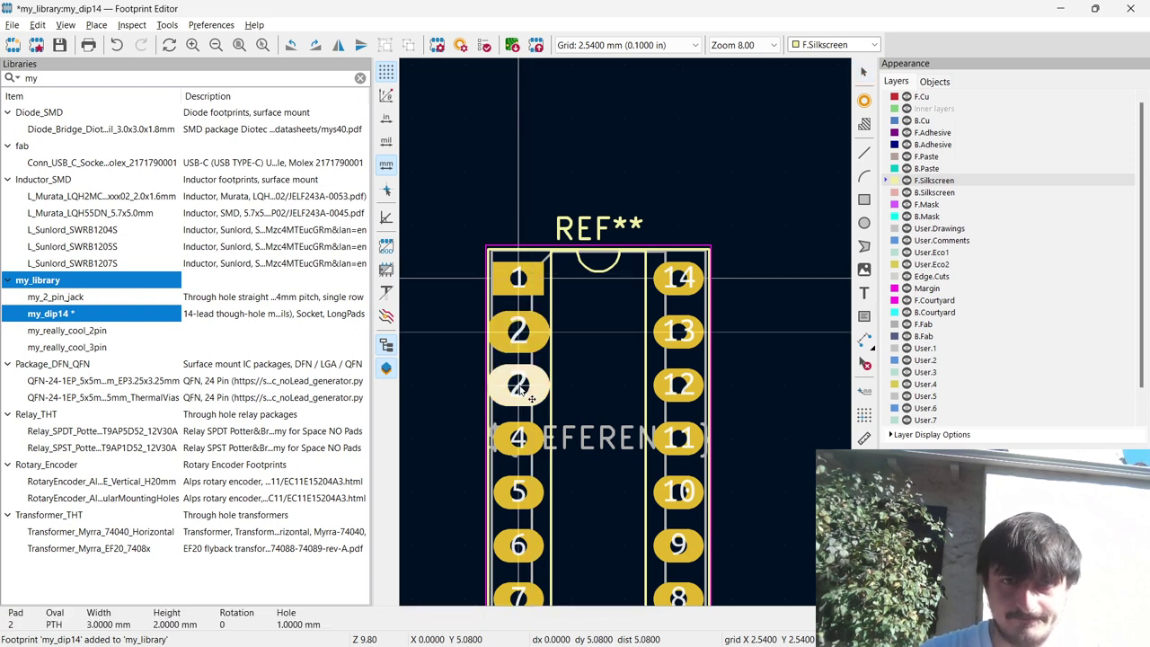
click(526, 405)
double_click(521, 393)
key(Escape)
Delete pad 4 and place a duplicate of the enlarged pad above in its position.
click(535, 449)
click(524, 448)
click(502, 447)
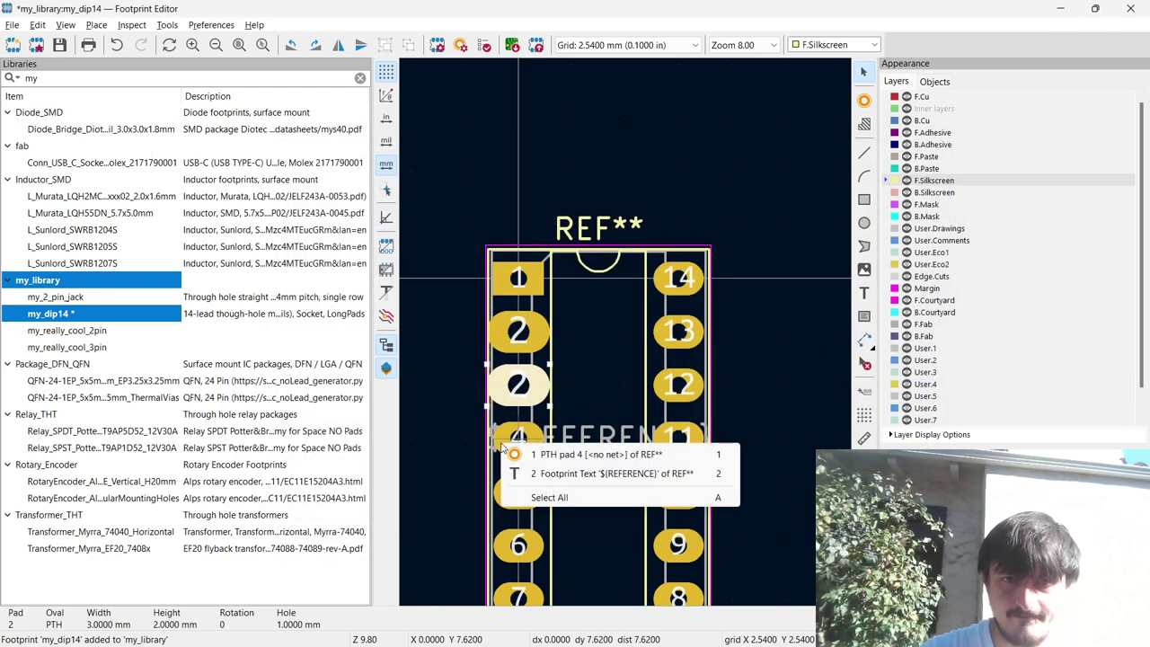
click(561, 456)
key(Delete)
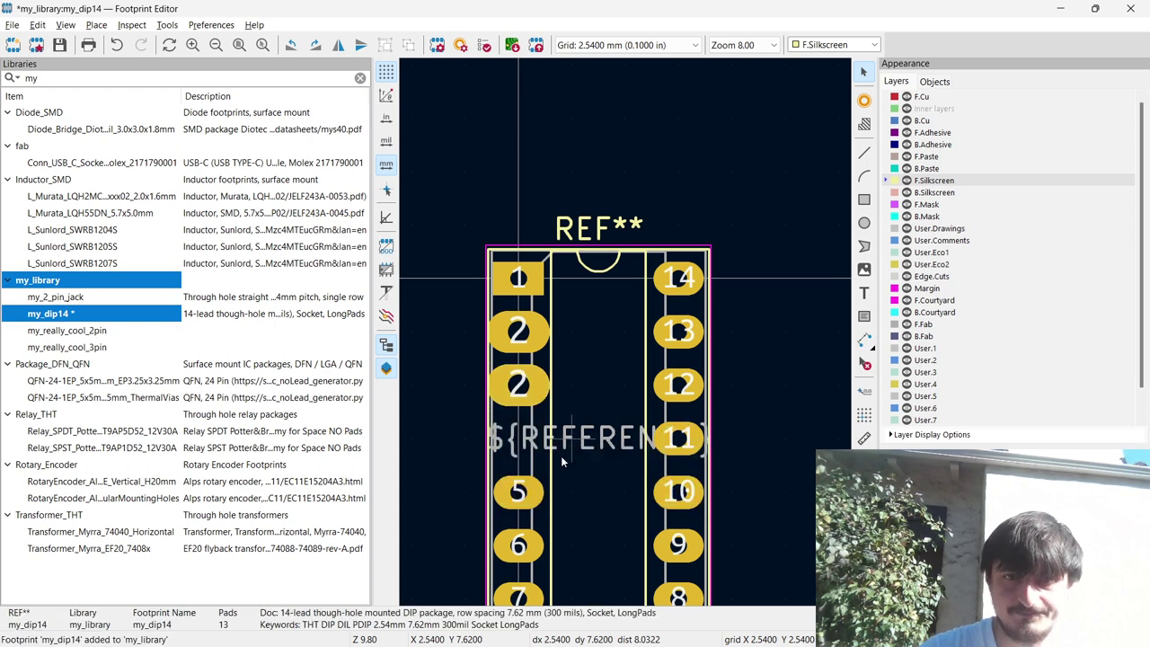
click(521, 396)
drag(521, 402, 518, 458)
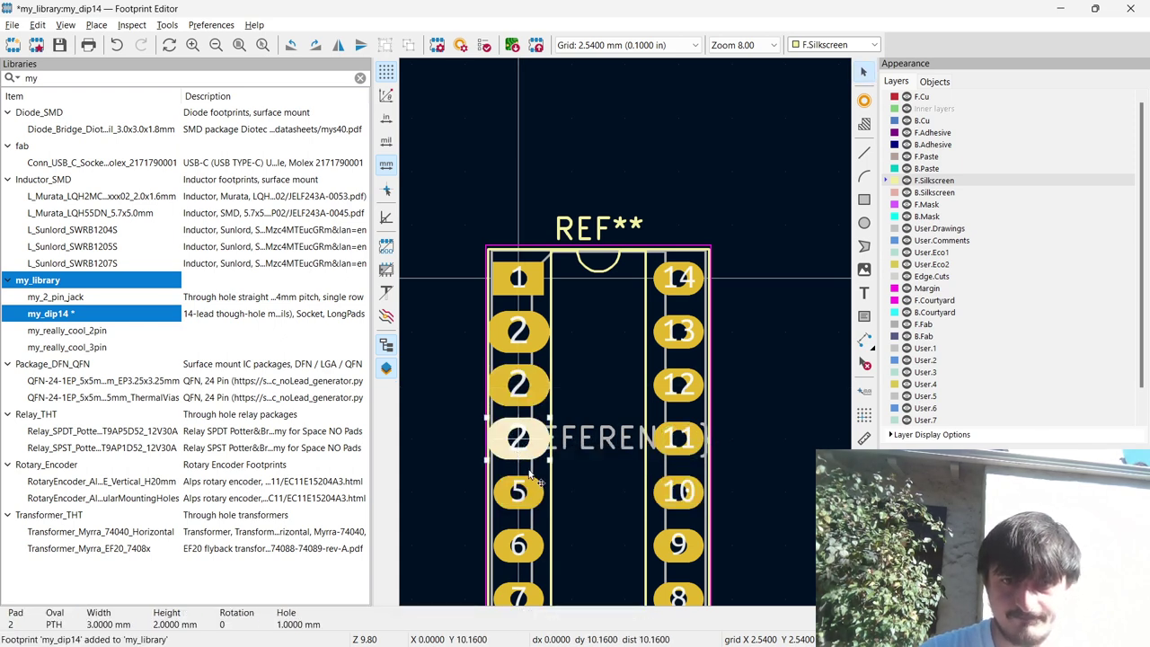
Delete pad 5 from the footprint's left column.
click(539, 490)
key(Delete)
scroll(539, 490, down, 3)
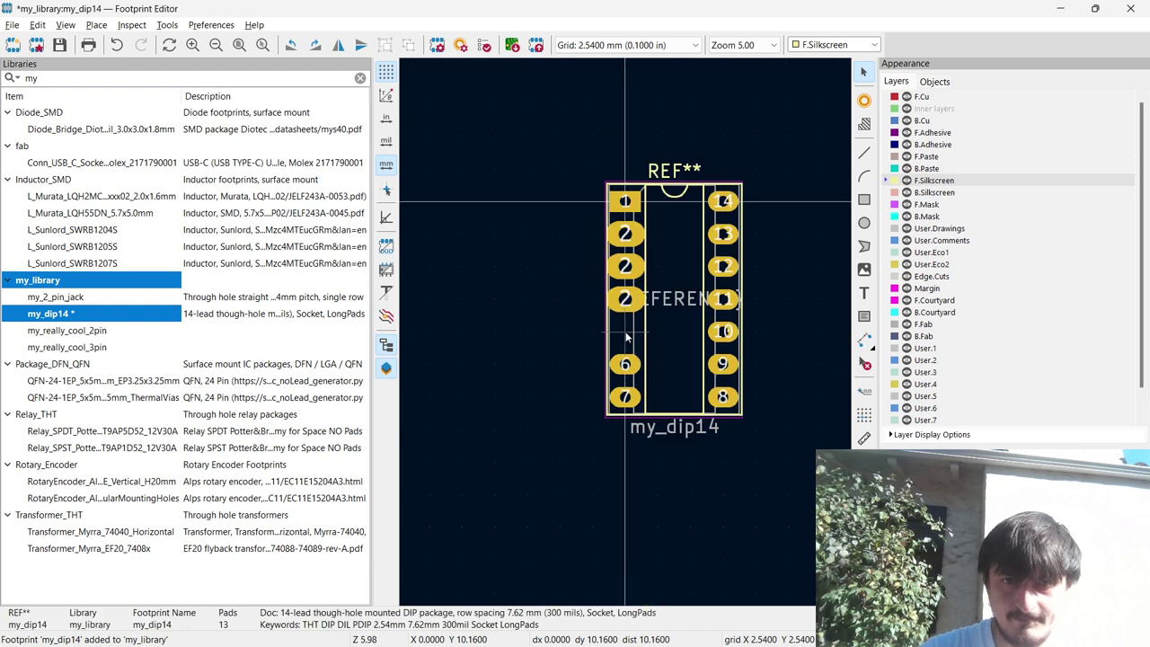
click(627, 363)
shift+click(627, 397)
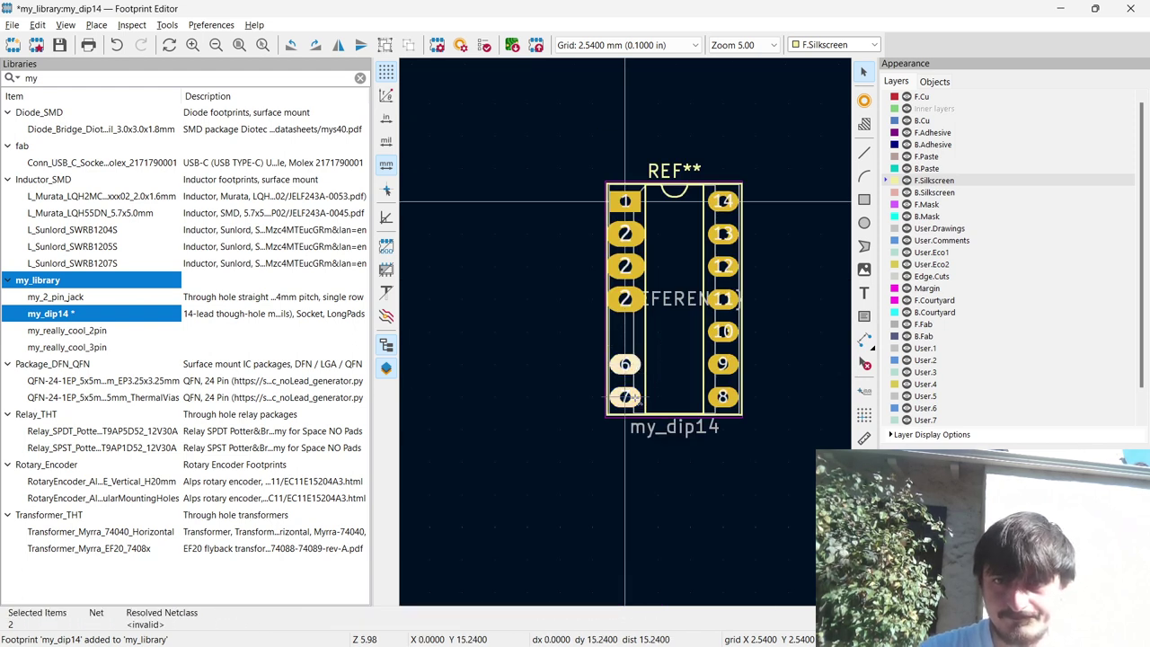
shift+click(723, 396)
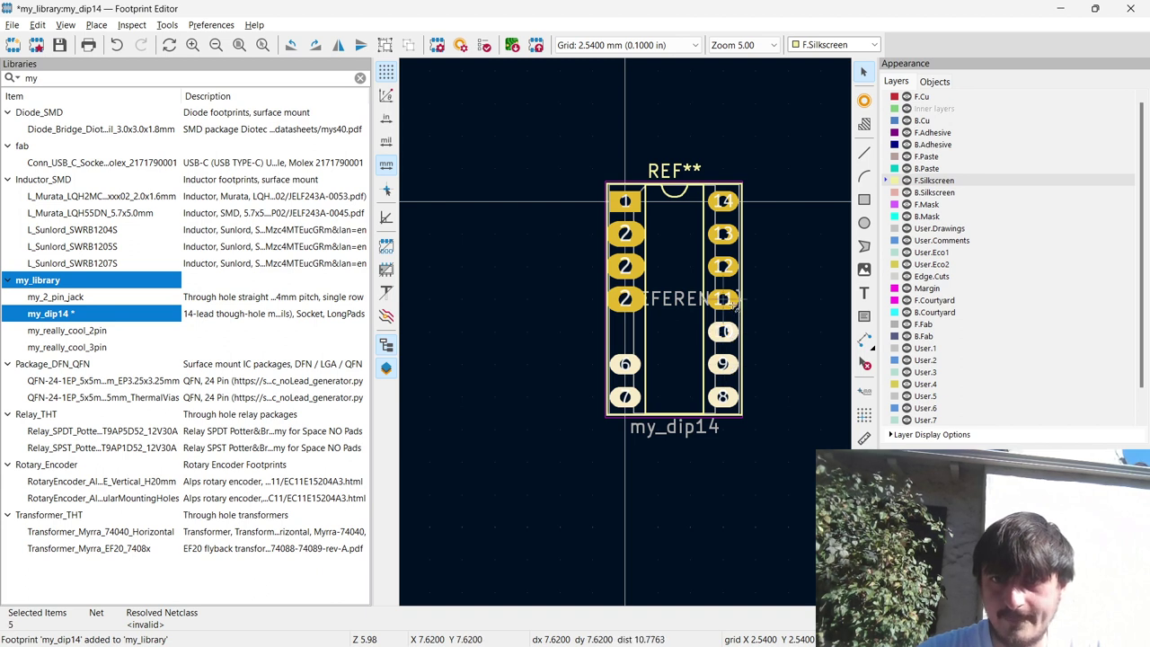
shift+click(723, 266)
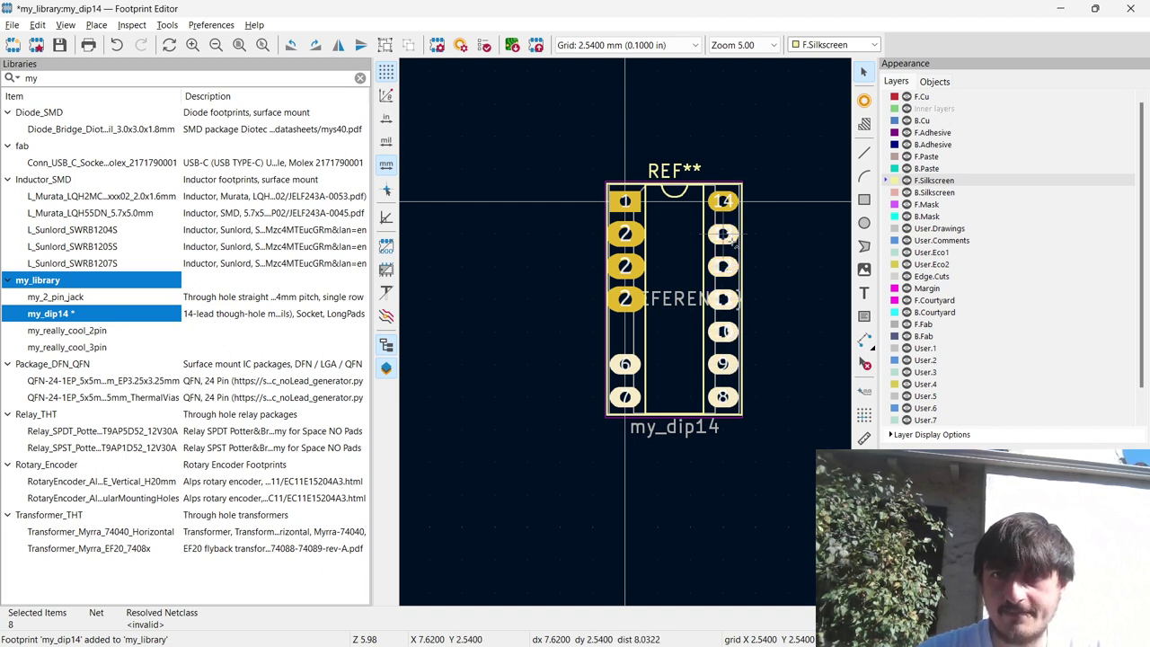
key(Escape)
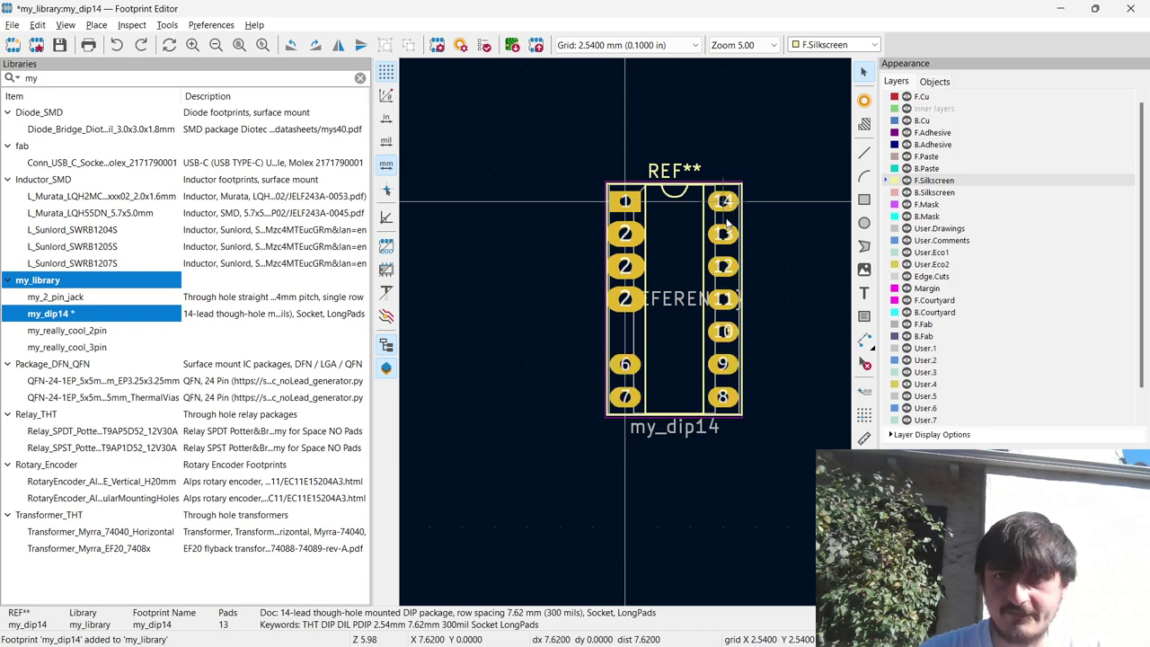
Delete pads 8 to 13 from the right column and pads 6 and 7 from the left column.
drag(726, 396, 723, 234)
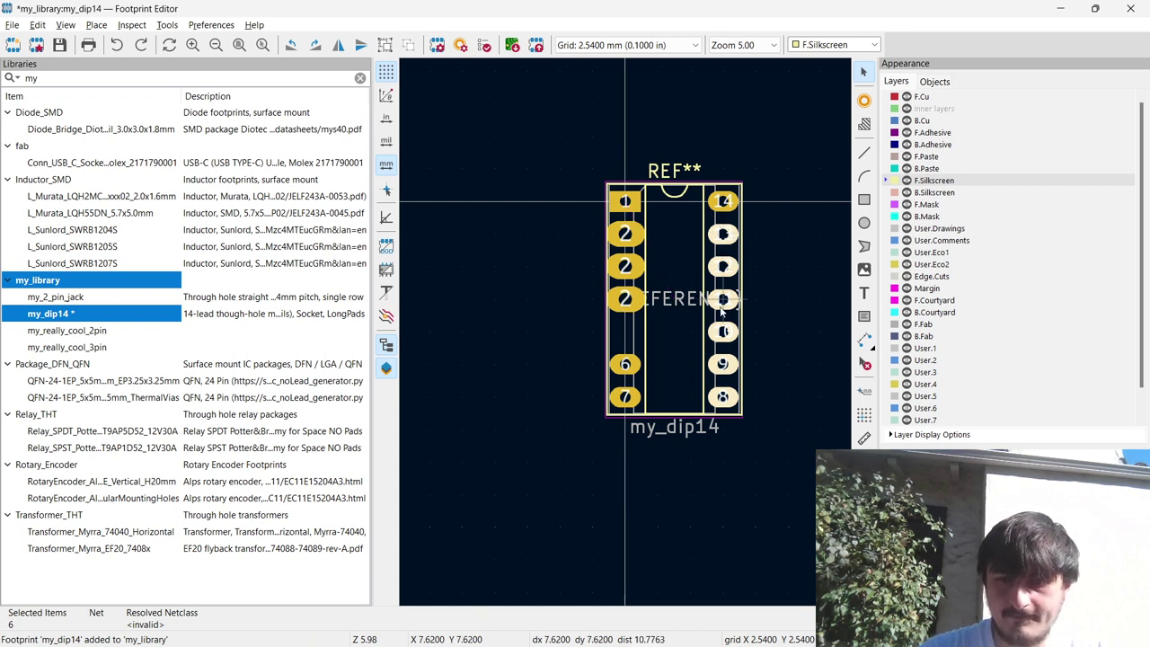
key(Delete)
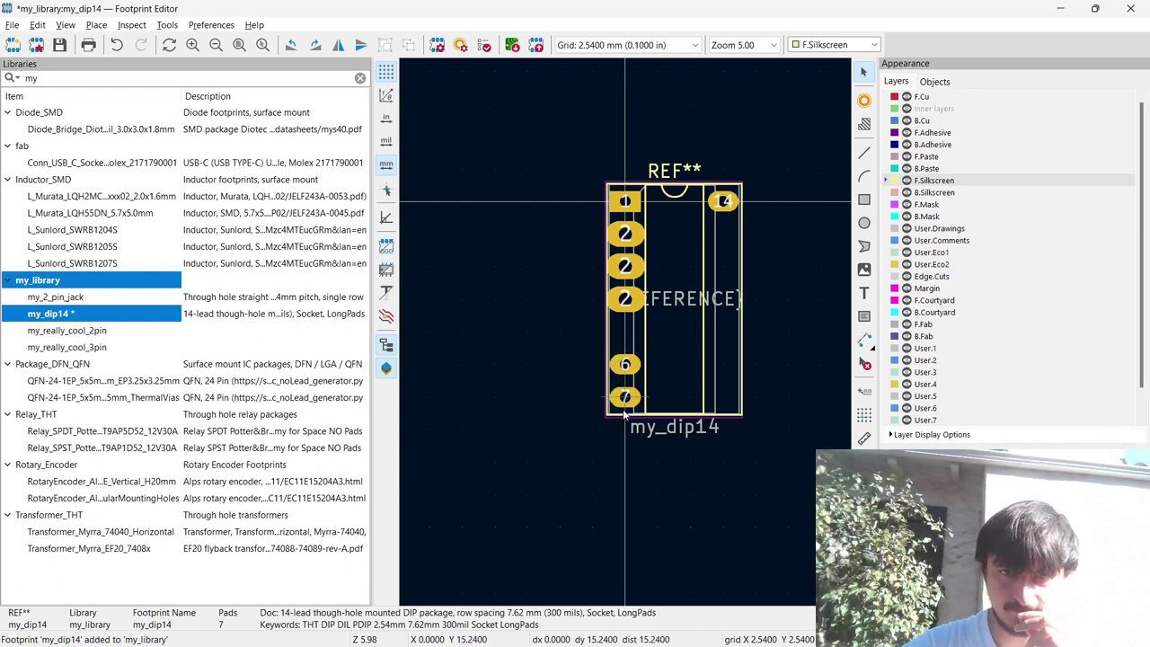
drag(620, 413, 629, 351)
key(Delete)
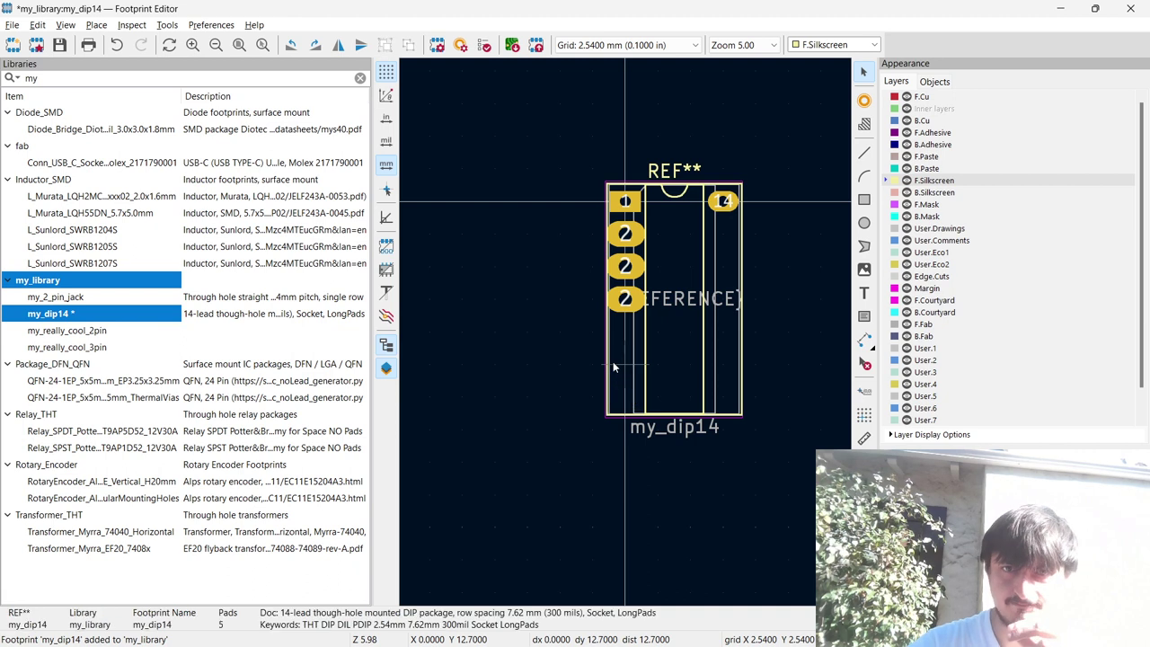
Duplicate the enlarged pad down the left column into the three empty positions of pads 5, 6 and 7.
click(638, 305)
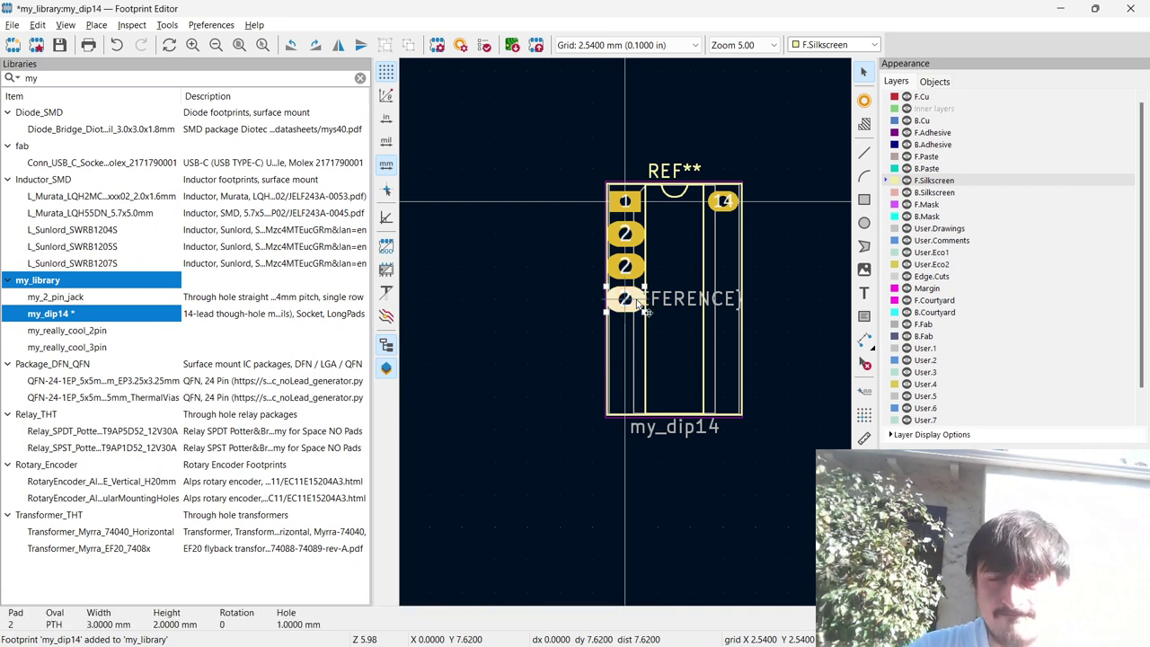
key(ctrl+d)
click(626, 330)
key(ctrl+d)
click(626, 363)
key(ctrl+d)
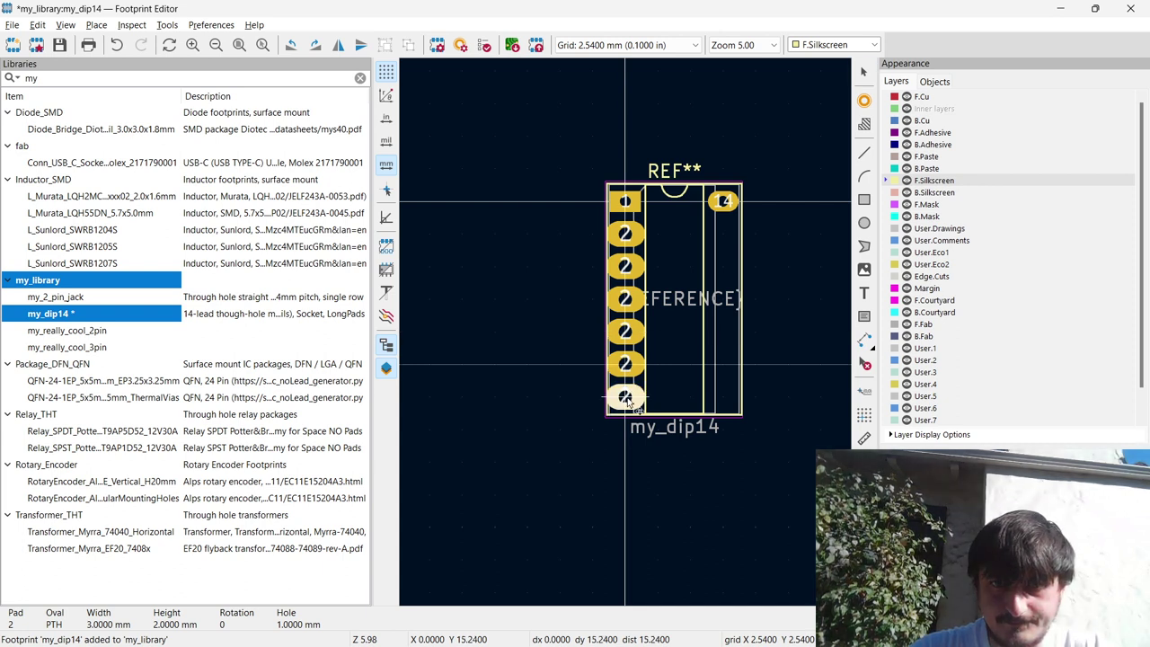
click(626, 396)
Duplicate the enlarged pad up the right column into the six empty positions of pads 8 to 13.
key(ctrl+d)
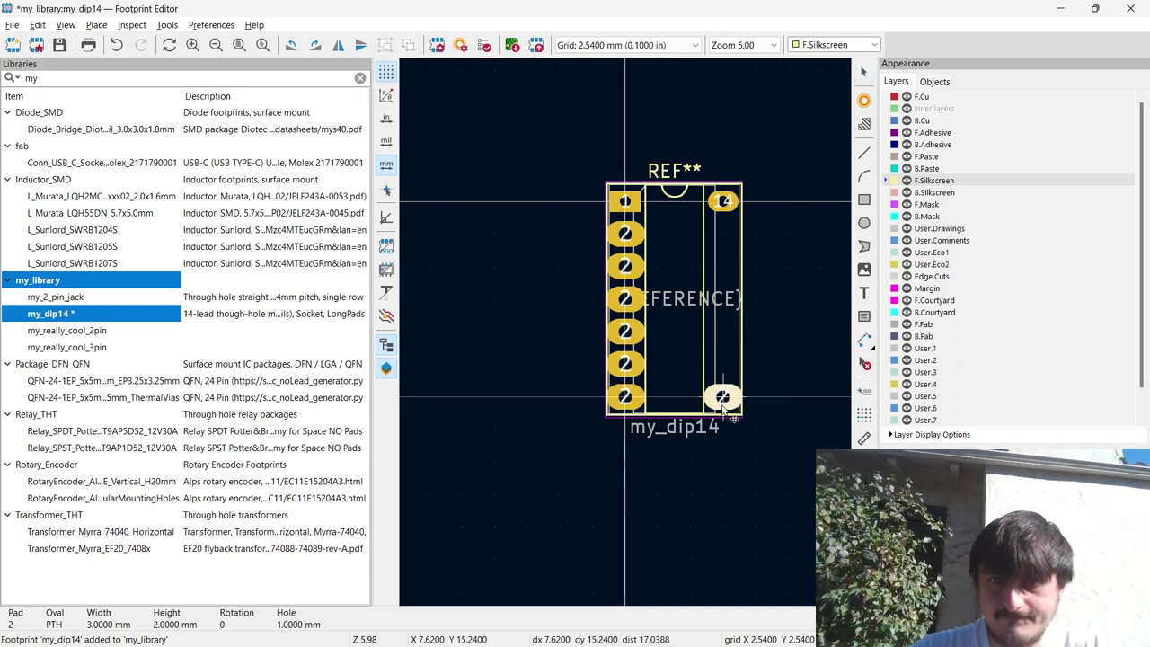
click(723, 396)
key(ctrl+d)
click(723, 363)
key(ctrl+d)
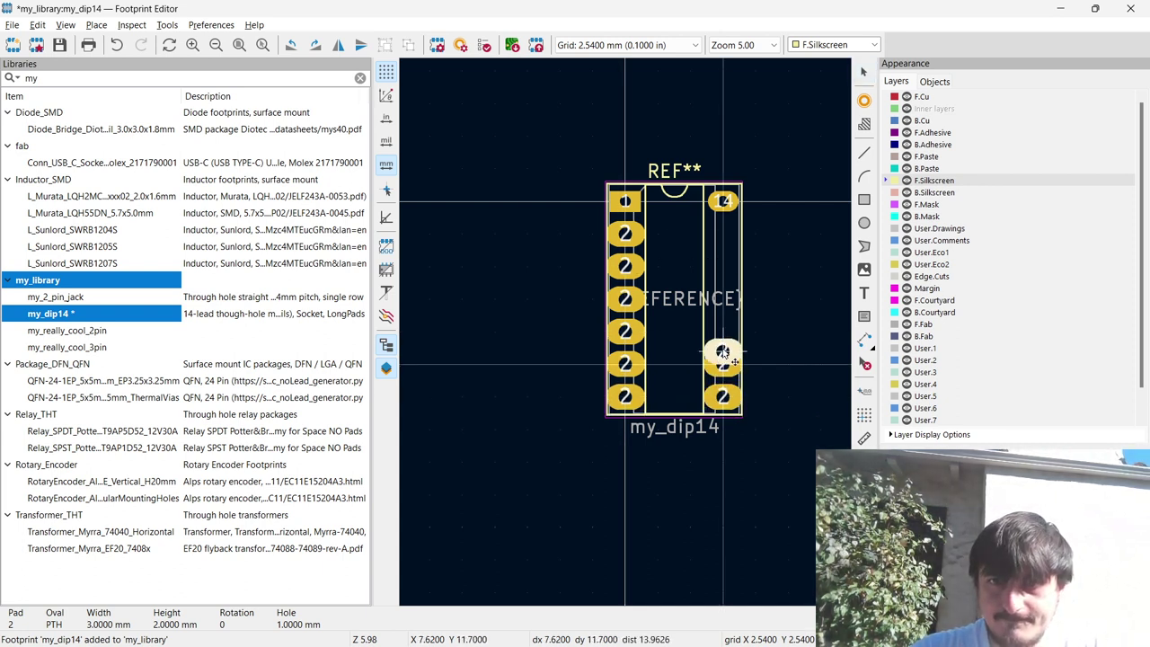
click(732, 340)
key(ctrl+d)
click(727, 299)
key(ctrl+d)
click(724, 266)
key(ctrl+d)
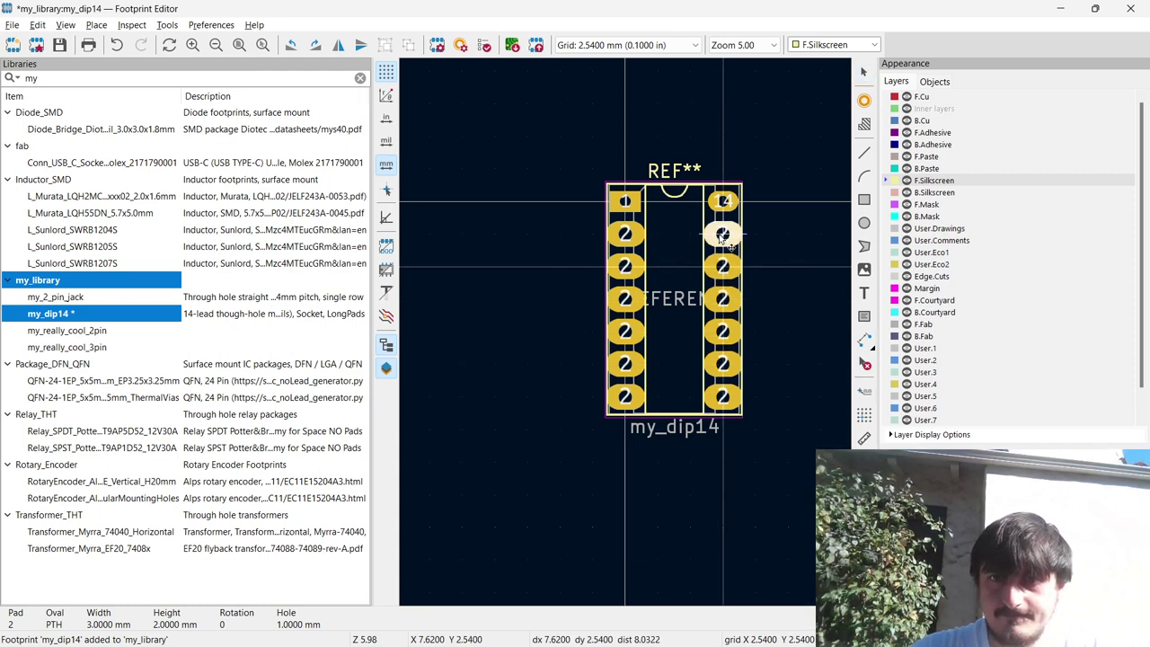
click(723, 234)
click(725, 205)
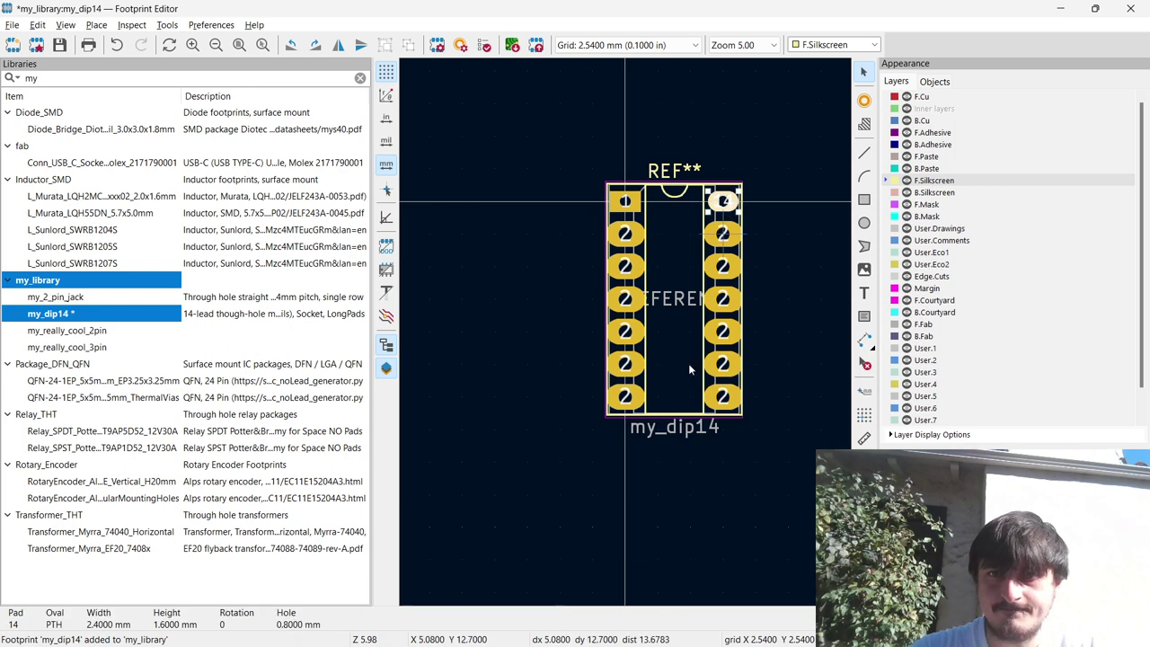
Set the pad number of the third pad in the left column to 3.
double_click(629, 267)
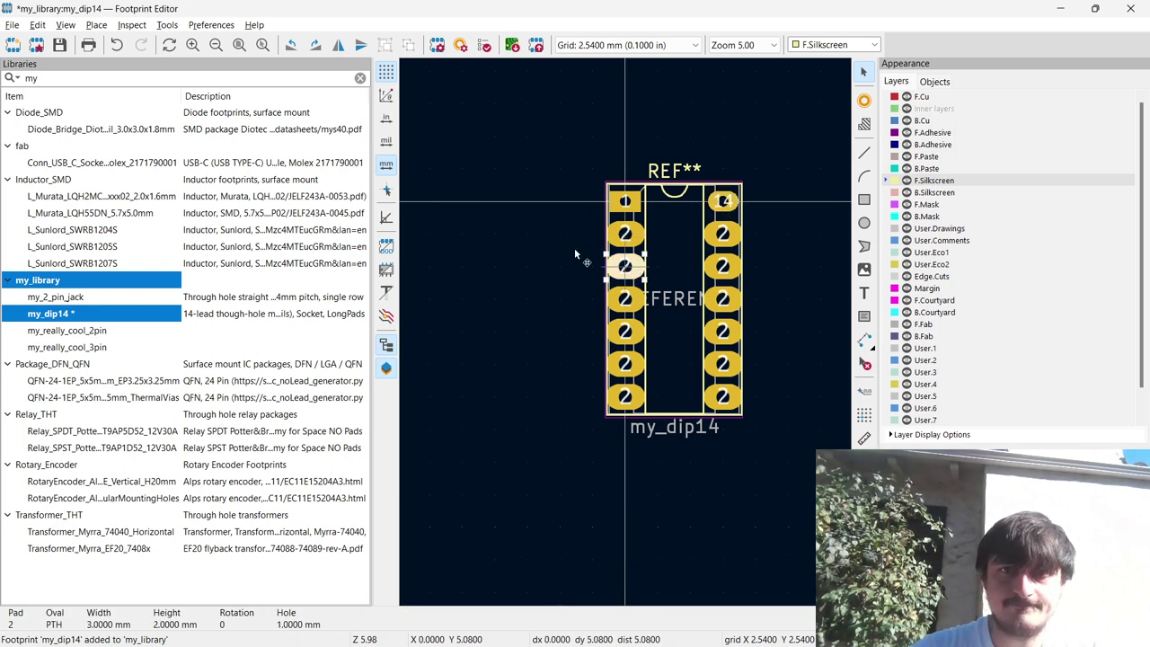
text(3)
key(Return)
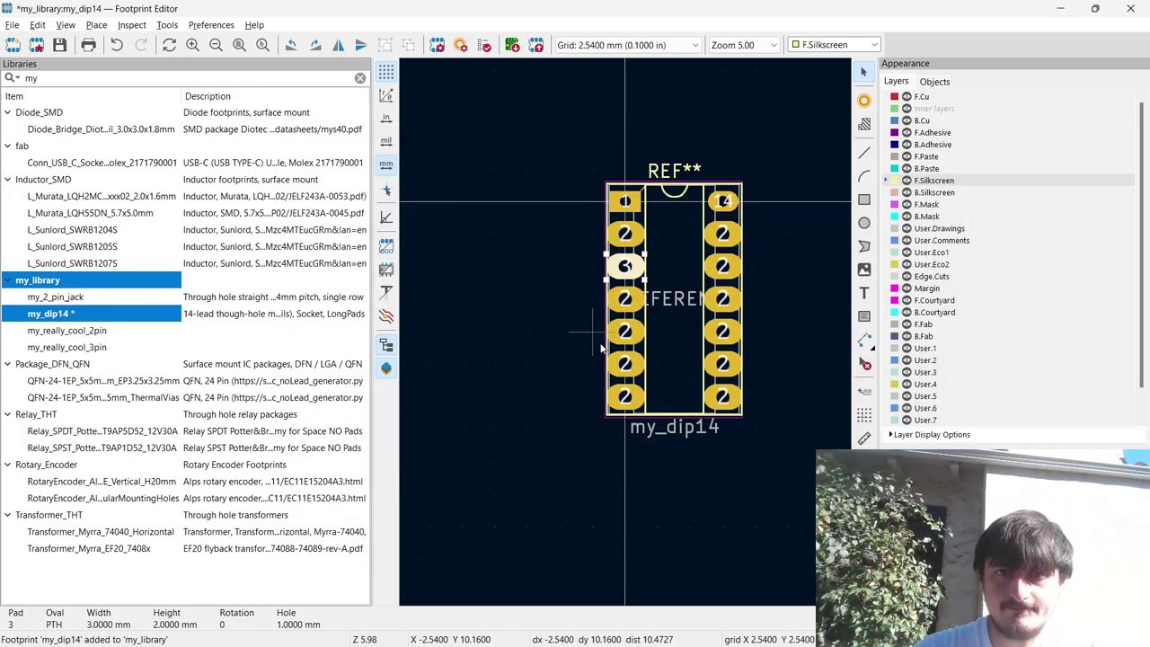
Set the pad number of the fourth pad in the left column to 3.
click(627, 297)
click(662, 309)
click(644, 301)
click(631, 307)
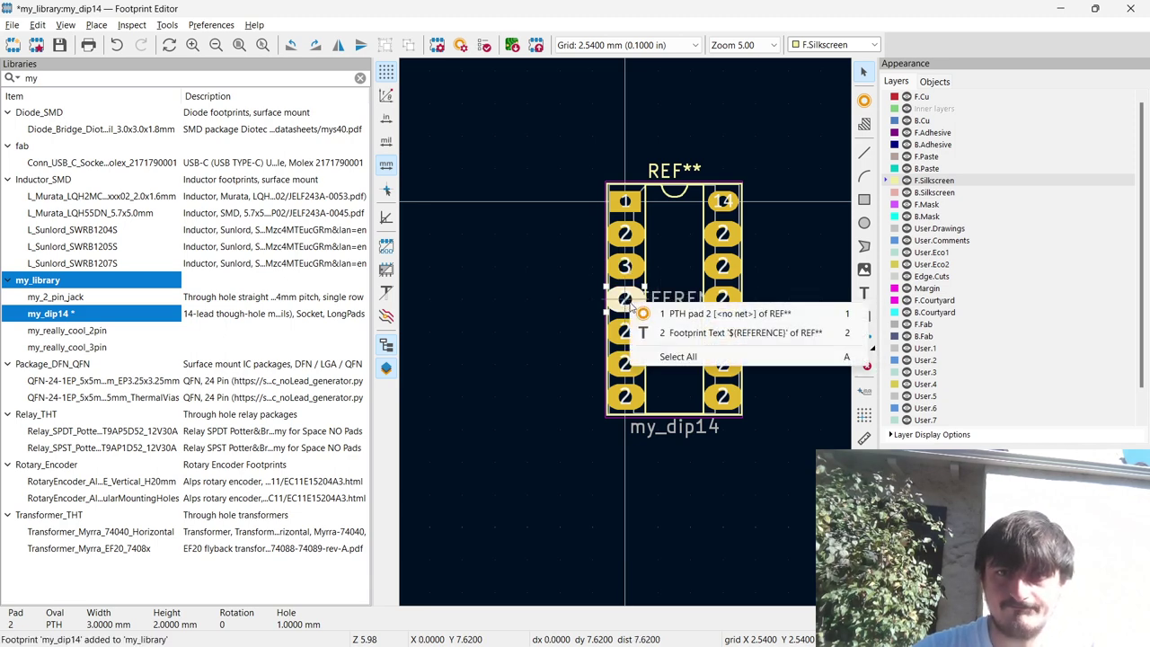
click(646, 314)
key(e)
key(Return)
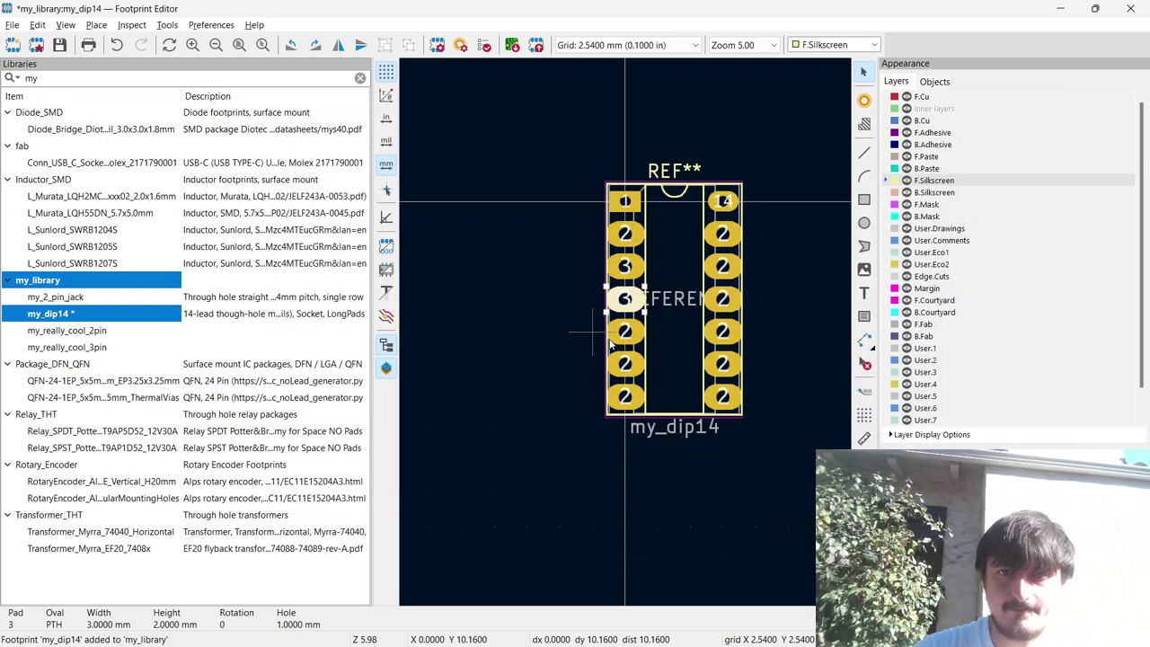
Number the fifth, sixth and seventh pads of the left column 4, 5 and 6 respectively.
text(e4)
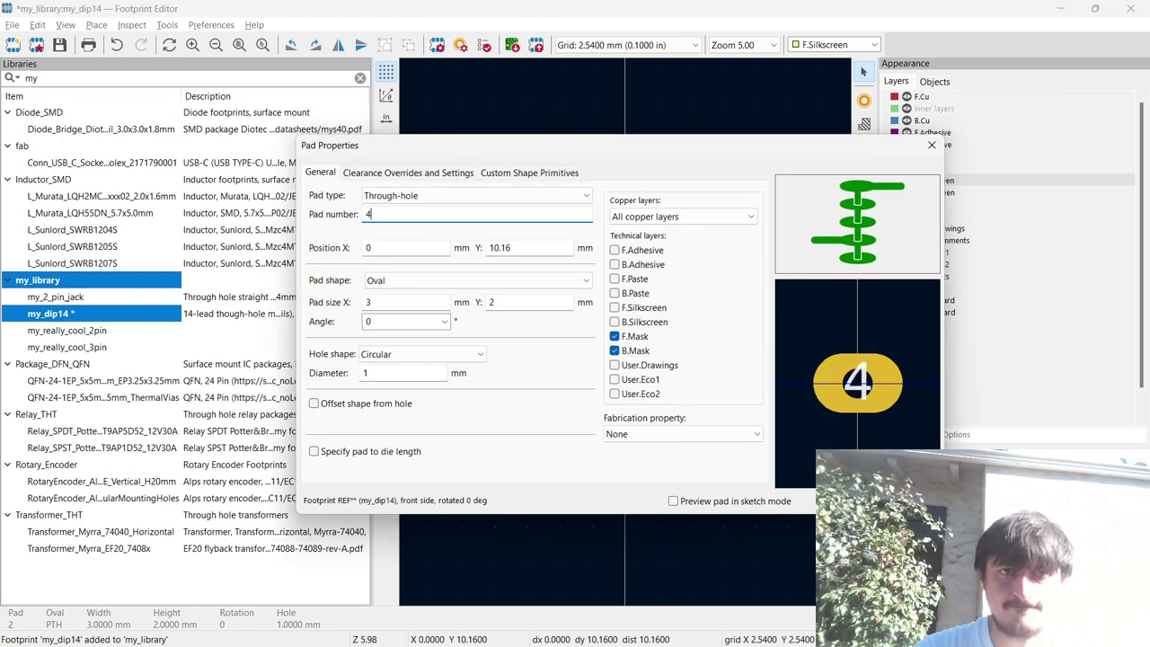
key(Return)
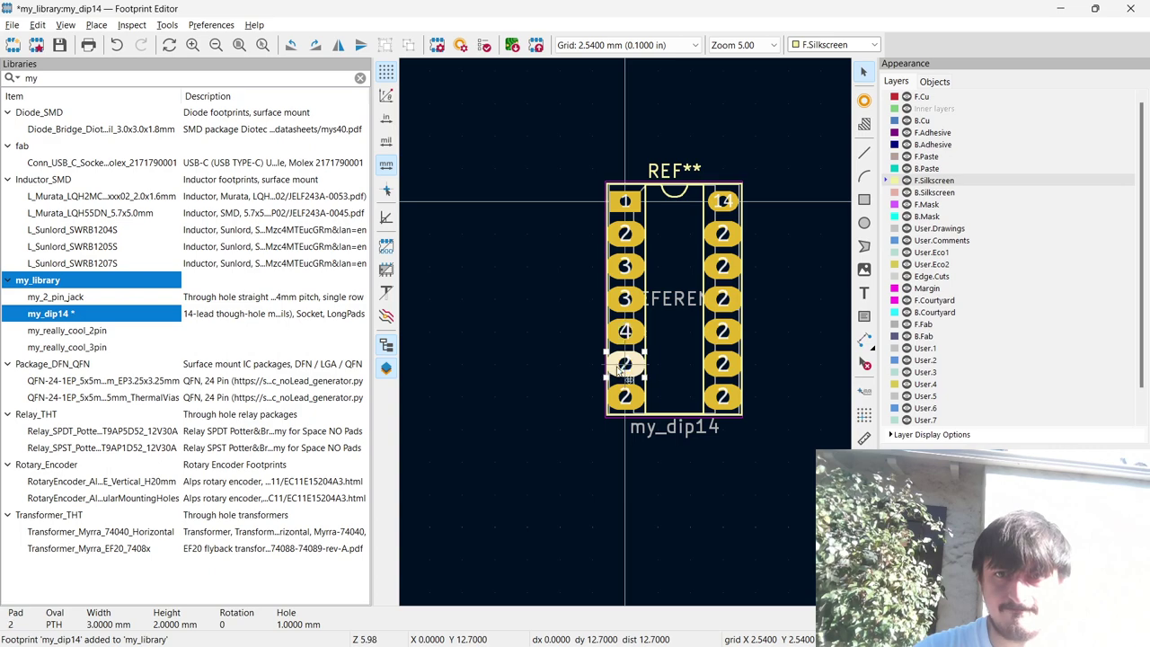
click(622, 364)
text(e5)
key(Return)
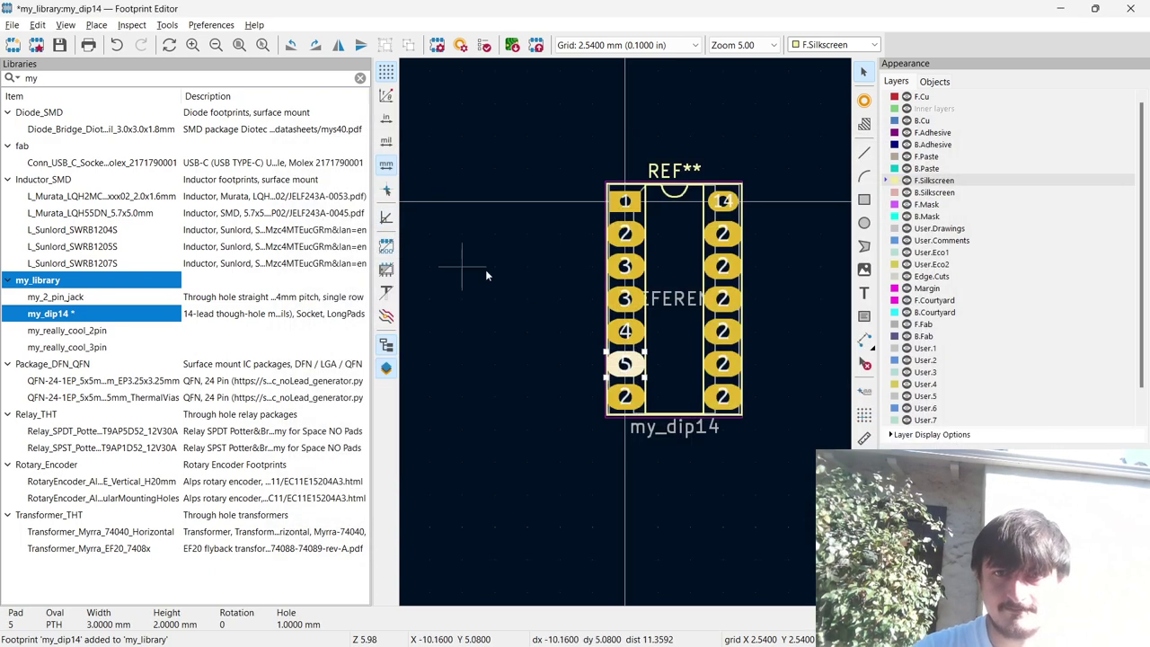
click(624, 396)
text(e6)
key(Return)
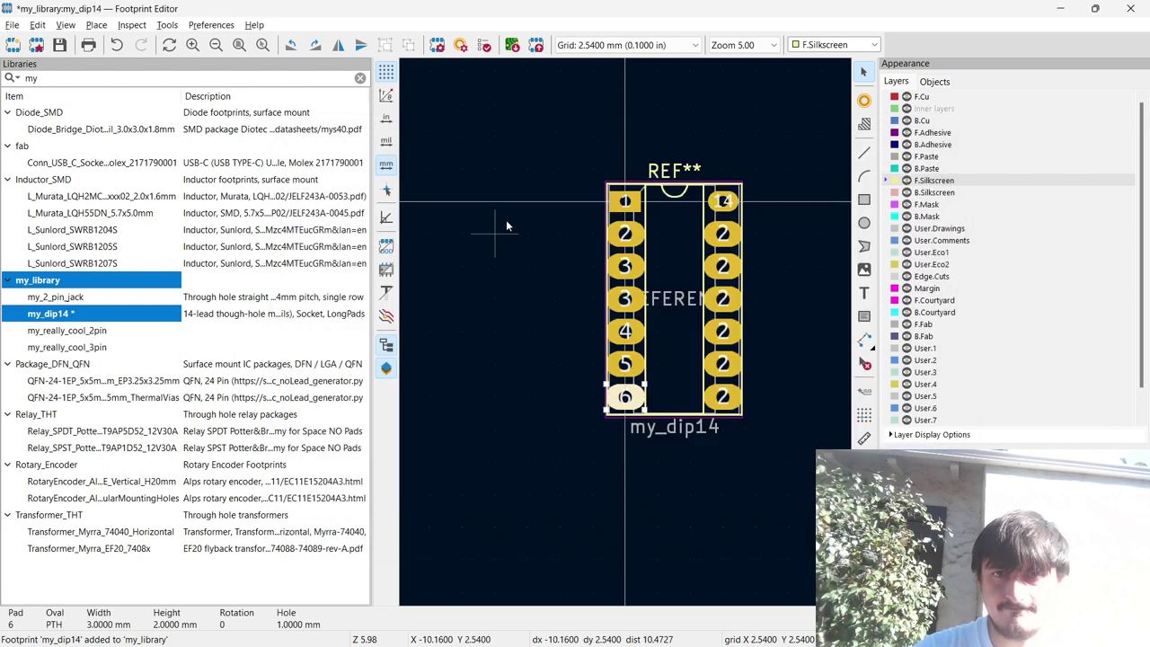
Number the bottom three pads of the right column 7, 8 and 9, counting upward.
click(718, 396)
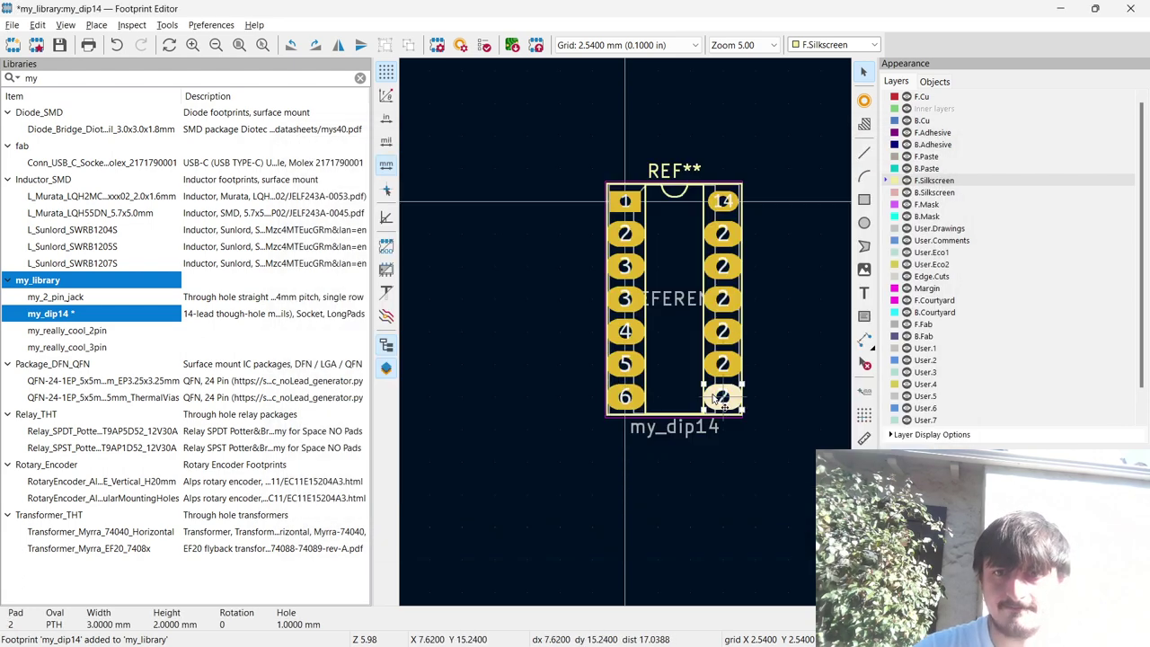
text(e7)
key(Return)
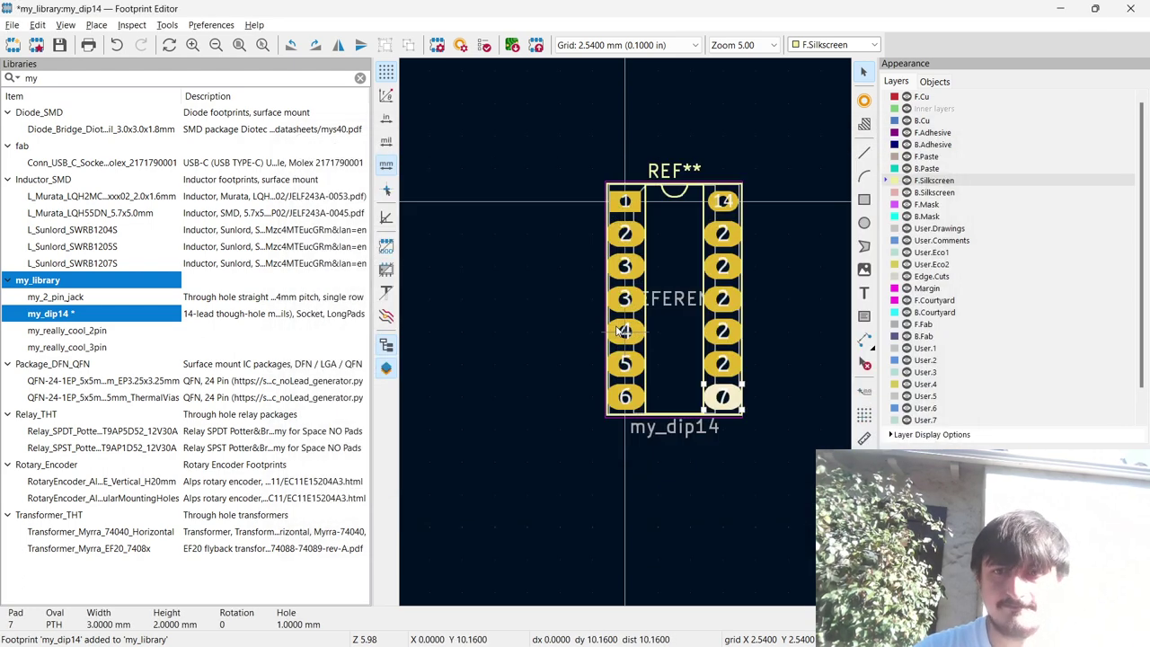
click(707, 356)
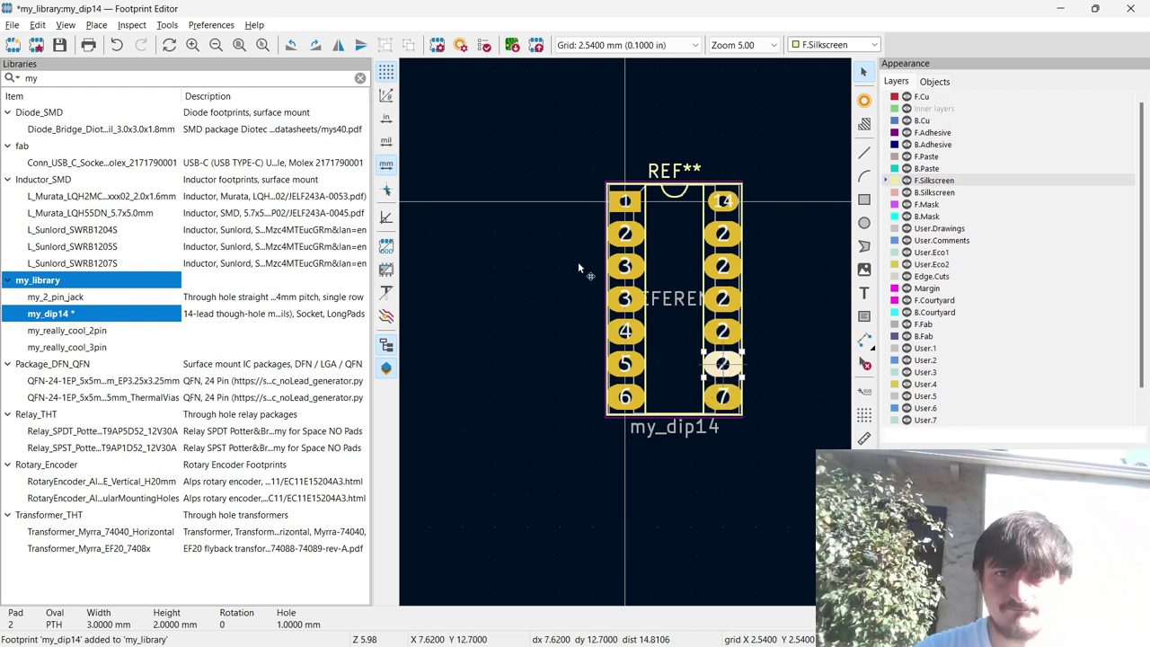
key(e)
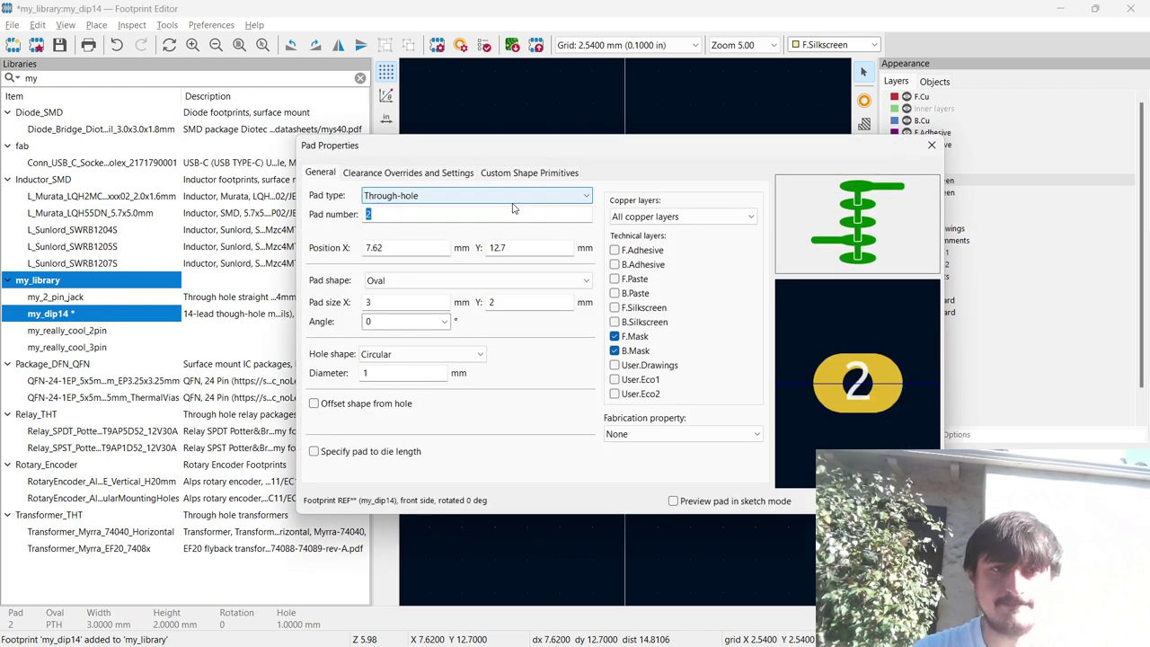
text(8)
key(Return)
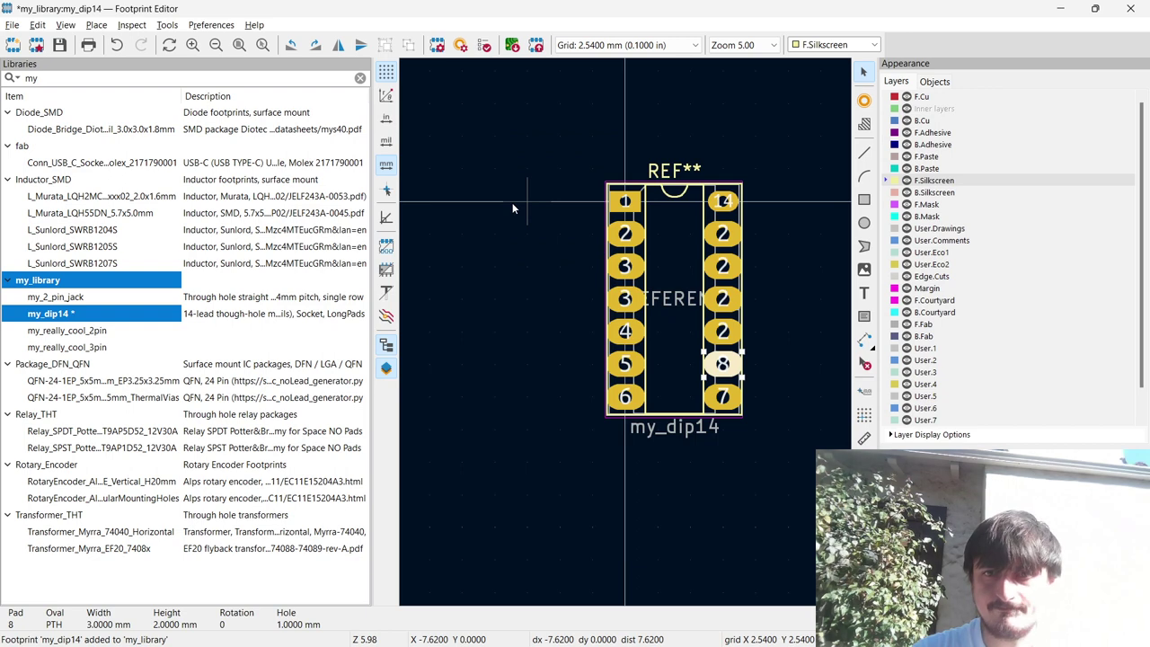
click(711, 334)
text(e)
text(9)
key(Return)
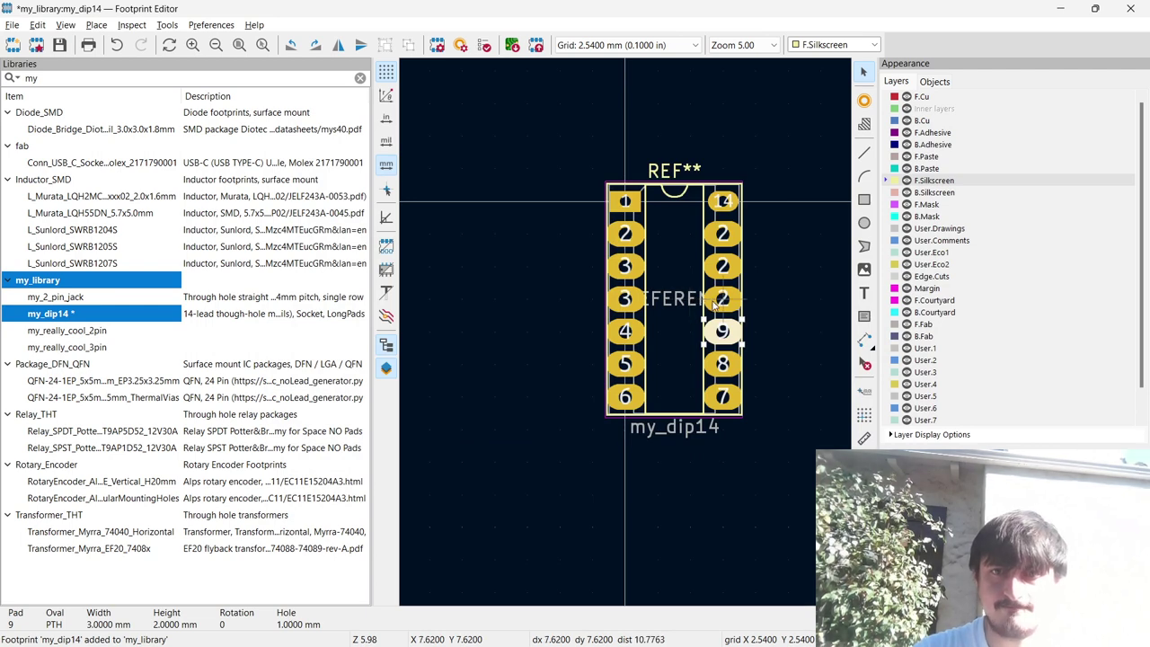
Number the fourth and fifth pads from the bottom of the right column 10 and 11.
double_click(710, 301)
click(711, 305)
key(Escape)
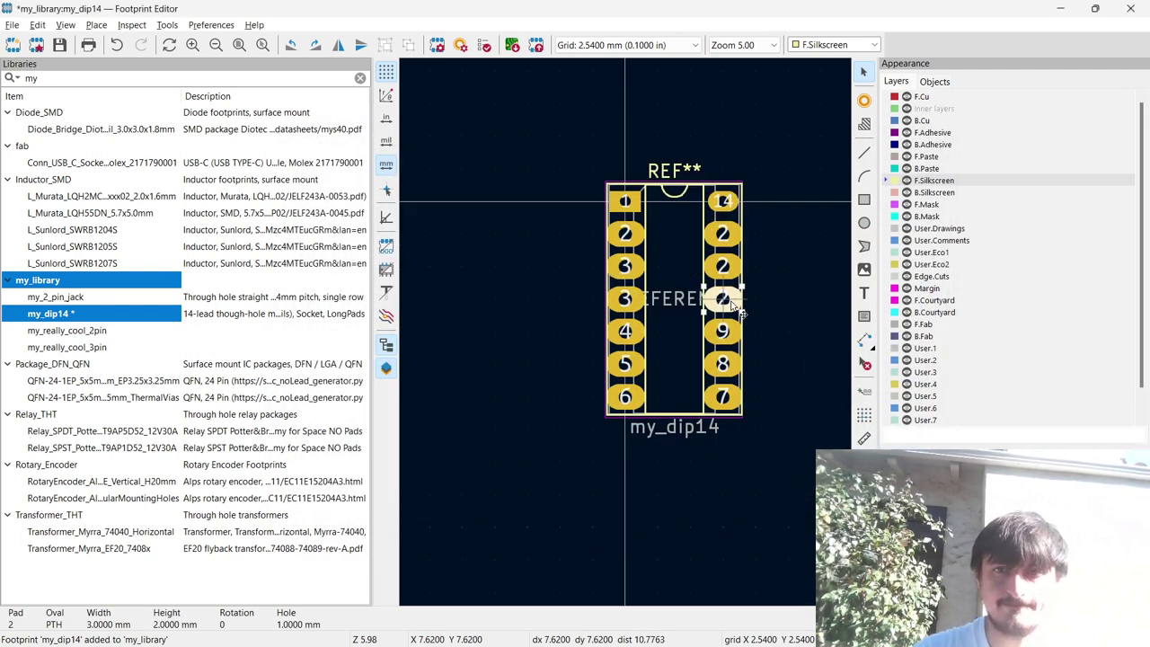
text(e10)
key(Return)
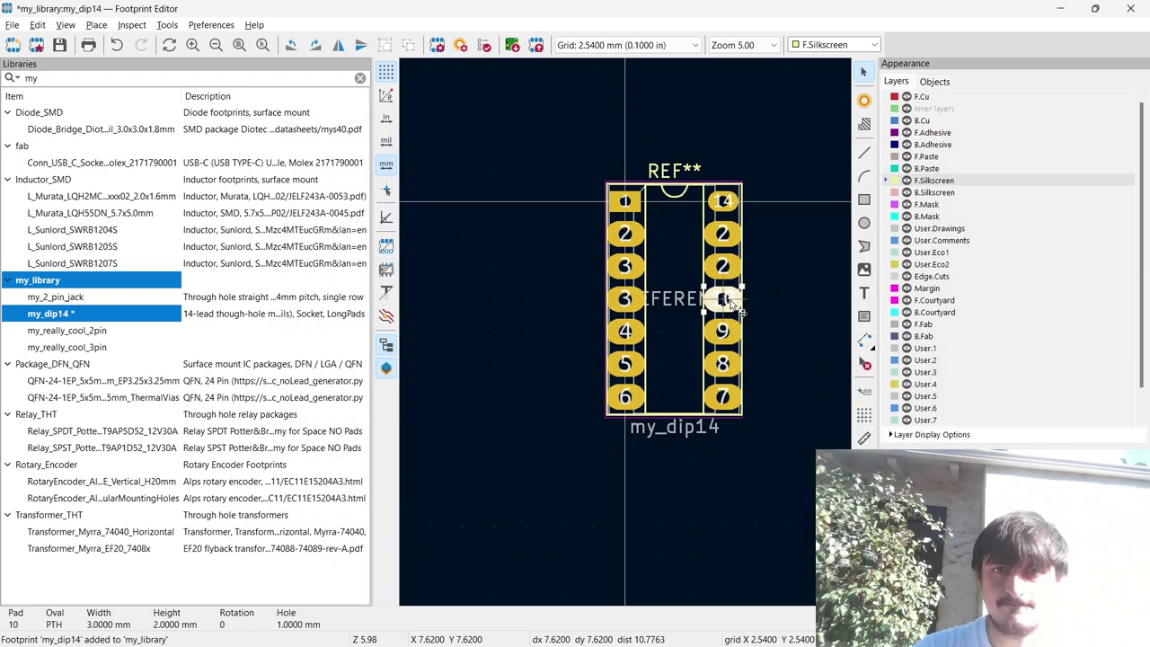
click(710, 269)
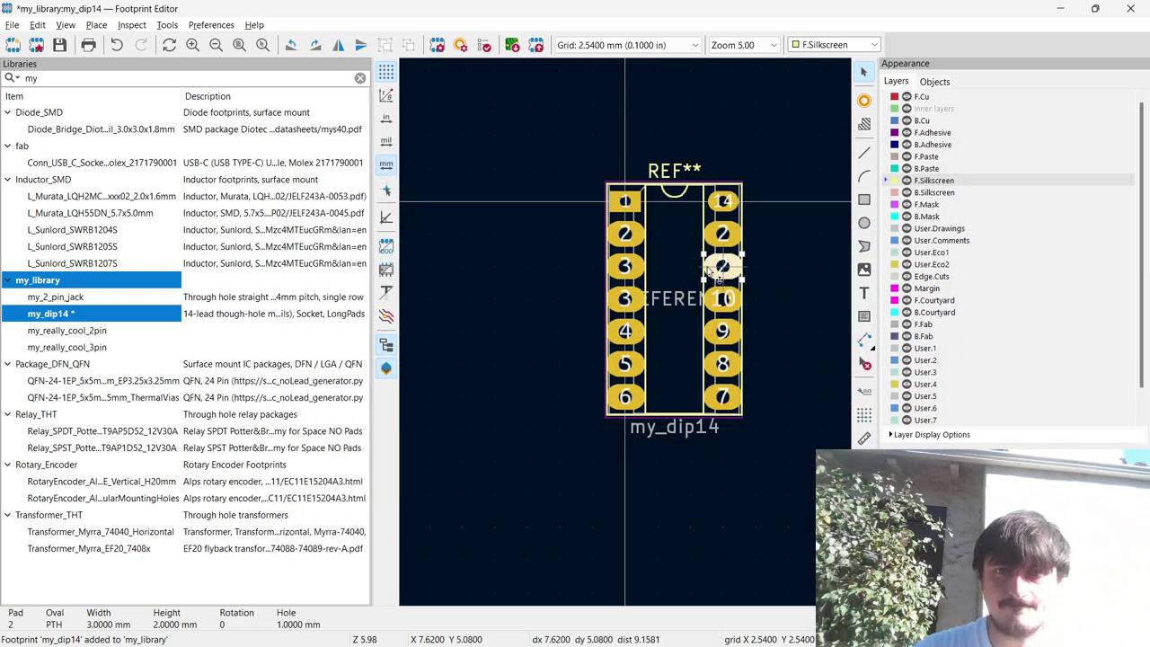
text(e11)
key(Return)
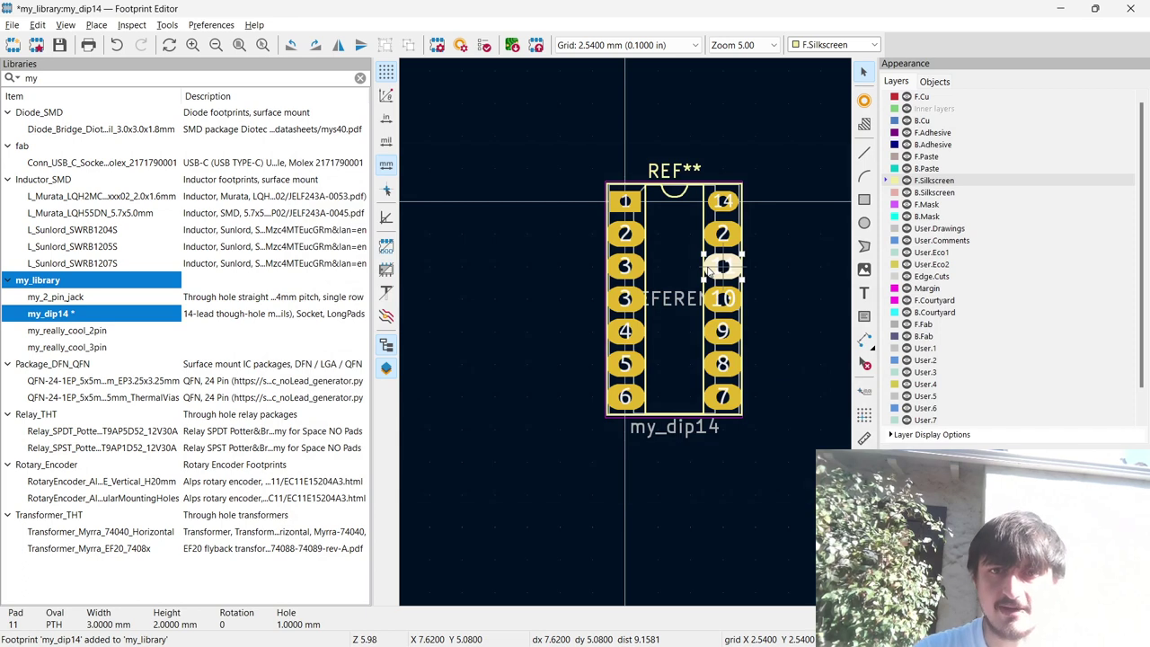
Renumber the fourth and fifth pads of the left column as 4 and 5.
click(625, 298)
text(e)
text(4)
key(Return)
click(625, 331)
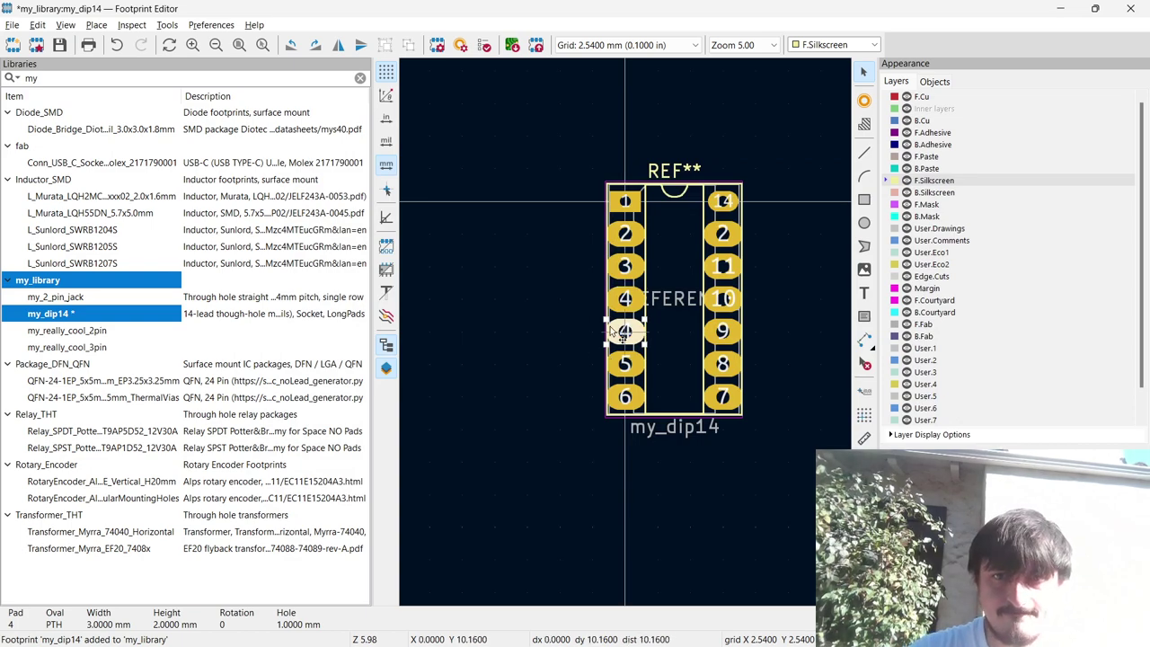
text(e5)
key(Return)
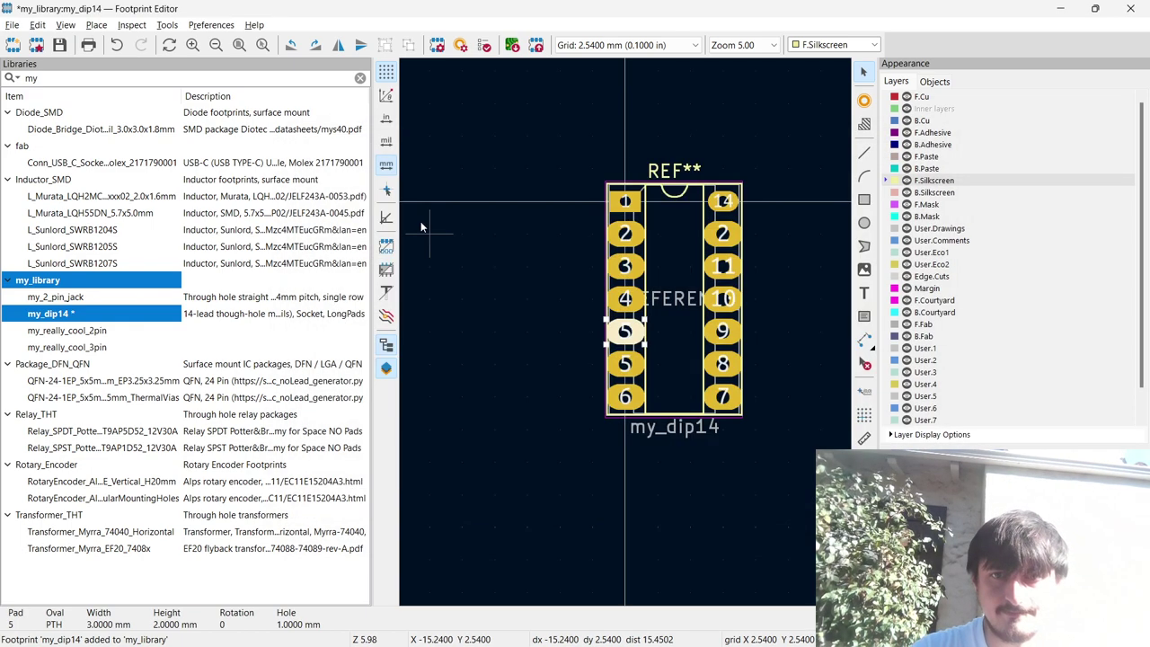
Renumber the sixth and seventh pads of the left column as 6 and 7.
click(619, 361)
text(e)
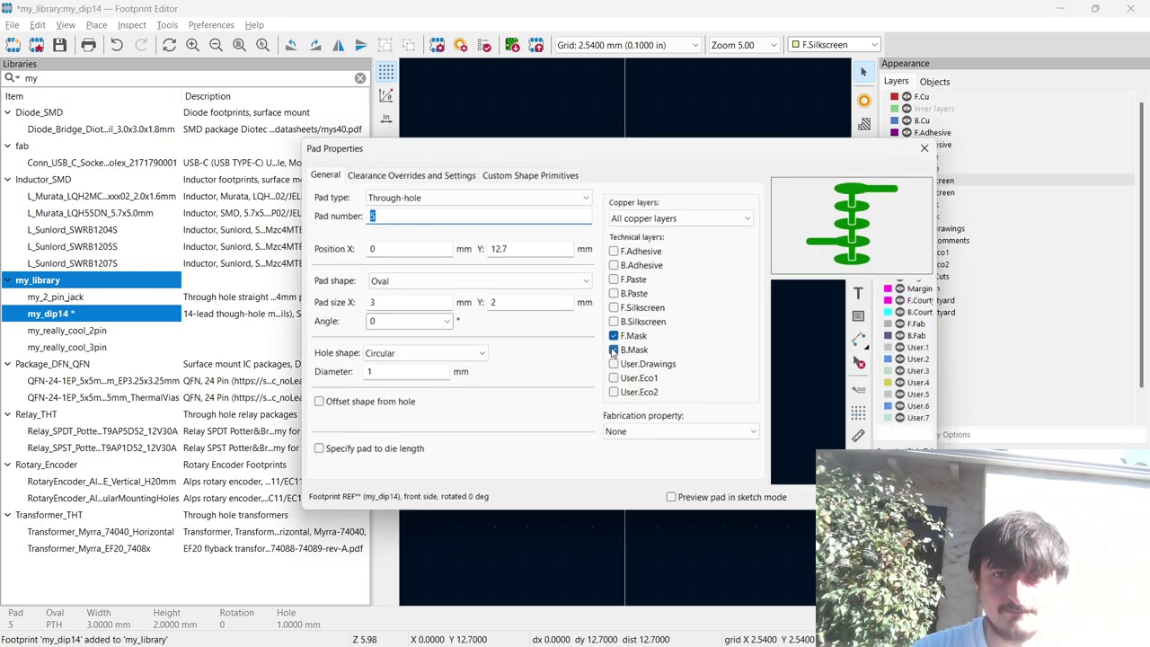
text(6)
key(Return)
click(615, 396)
text(e7)
key(Return)
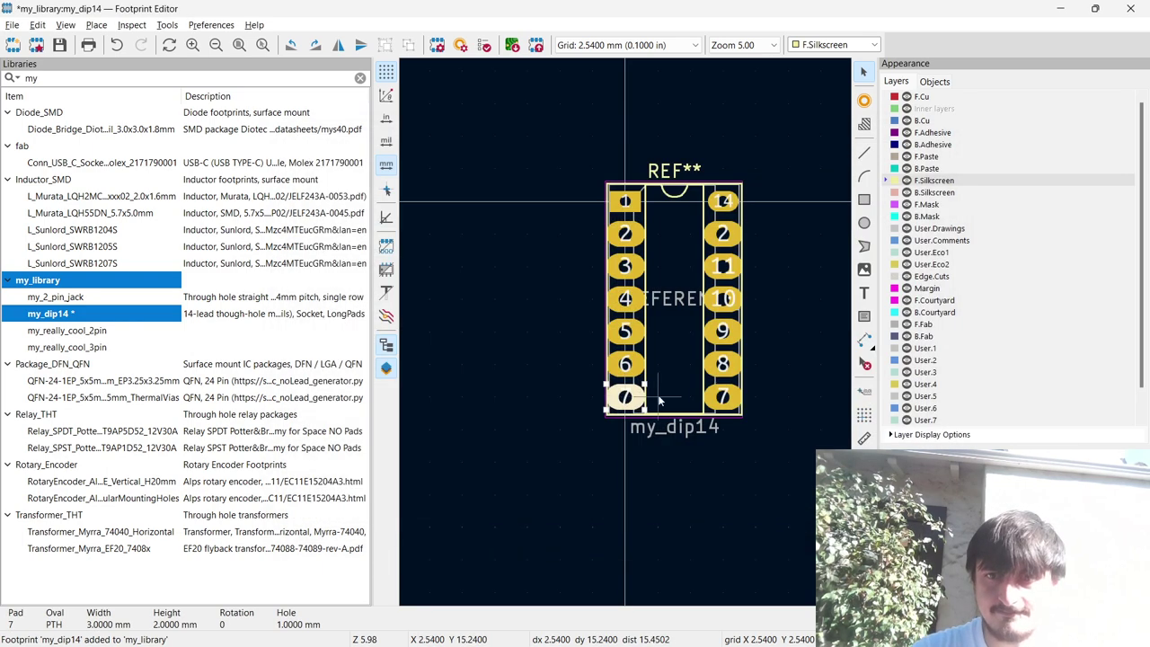
Renumber the two lowest pads of the right column as 8 and 9, counting upward.
click(711, 396)
key(e)
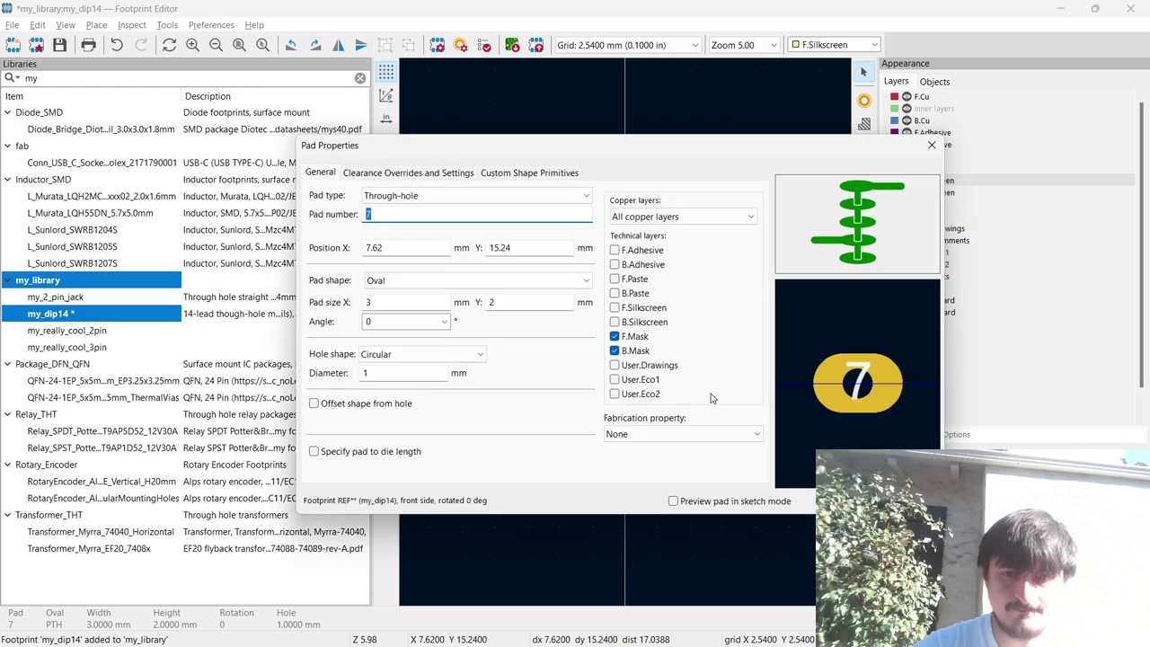
text(8)
key(Return)
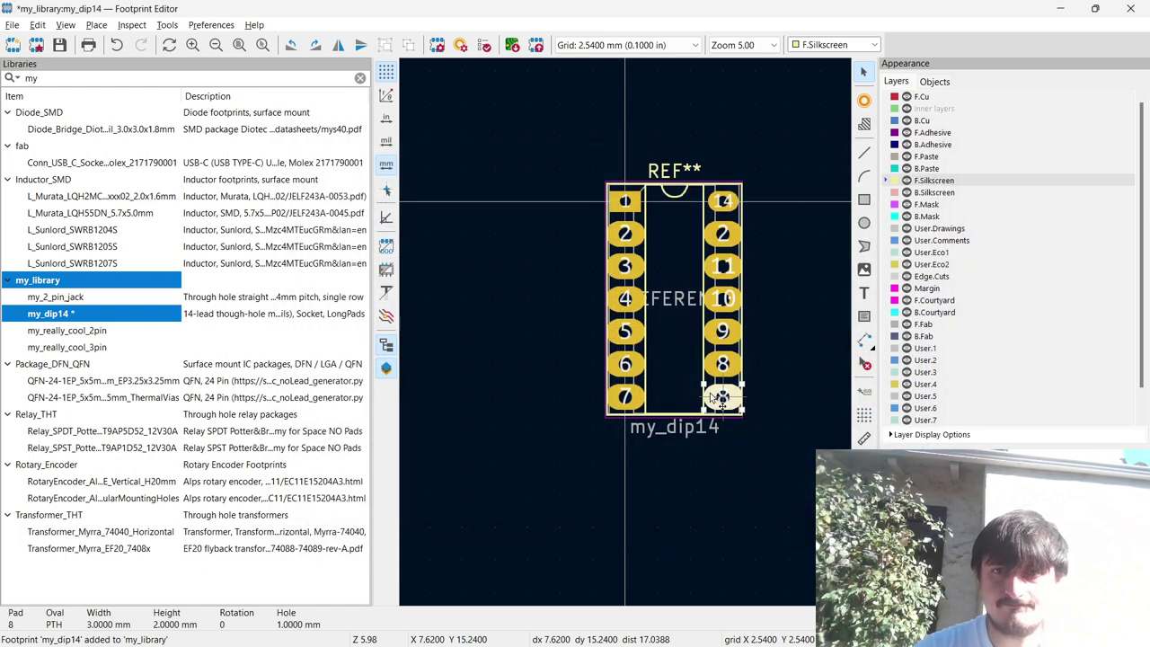
click(723, 363)
text(e)
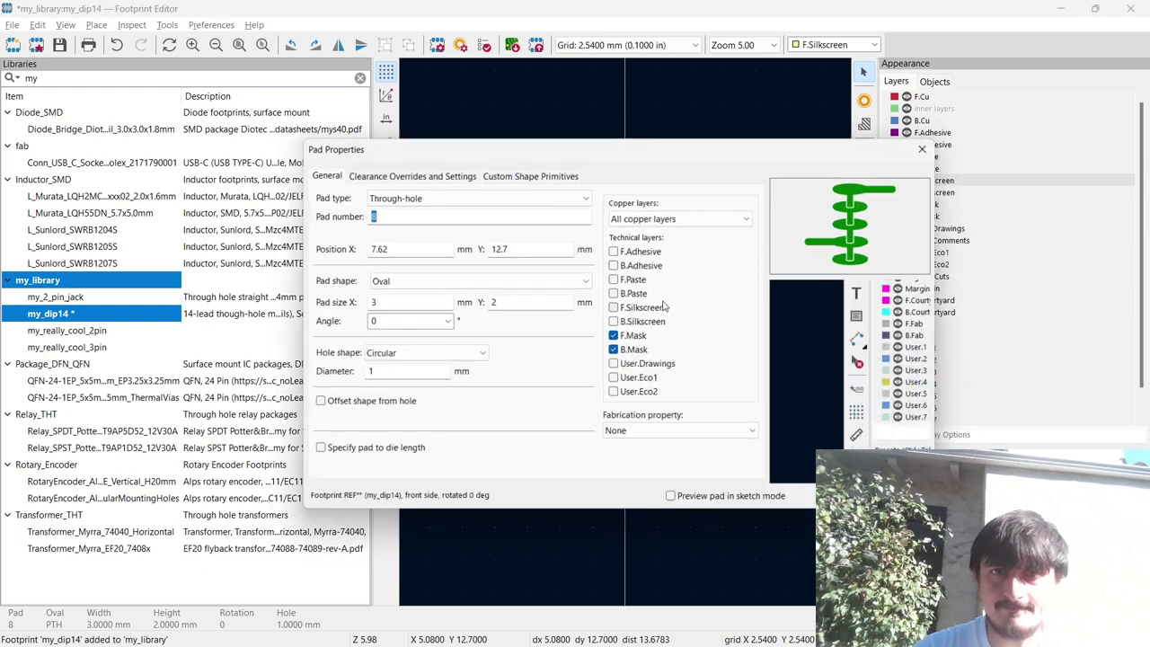
text(9)
key(Return)
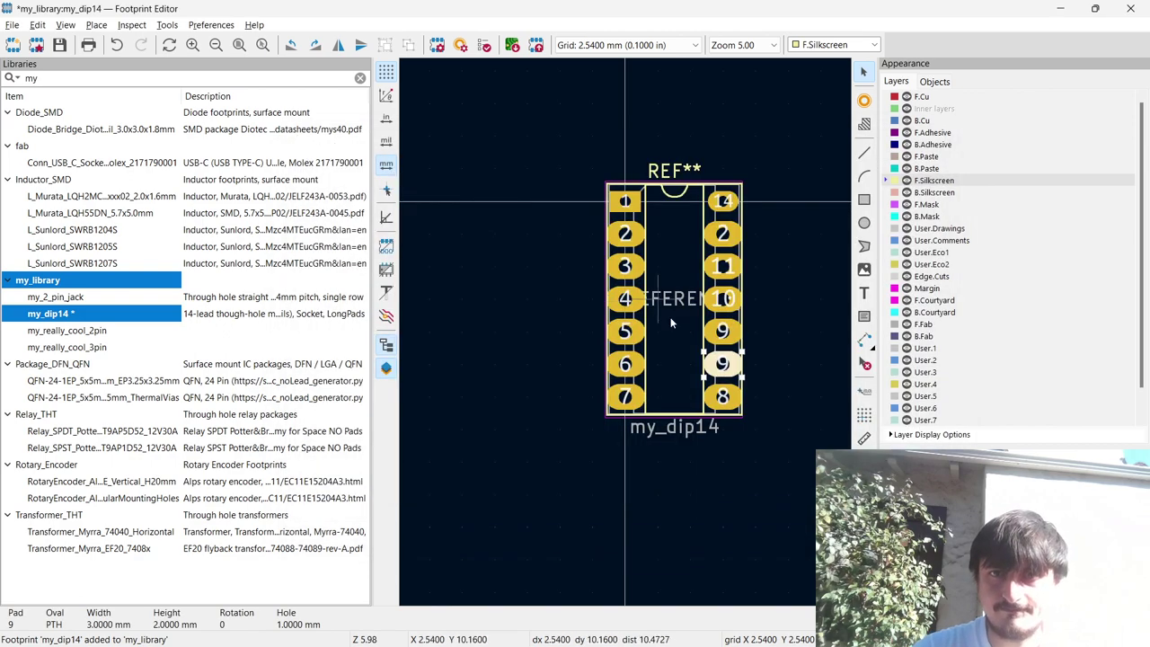
Renumber the third and fourth pads from the bottom of the right column as 10 and 11.
click(712, 337)
text(e)
text(19)
key(BackSpace)
text(0)
key(Return)
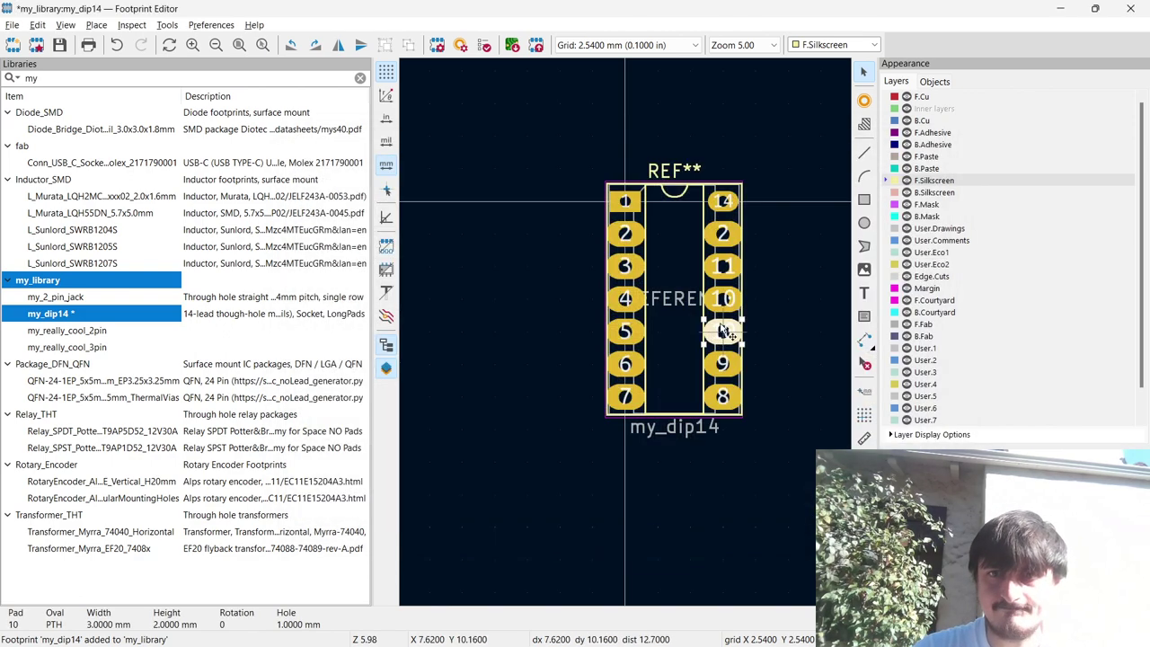
text(e)
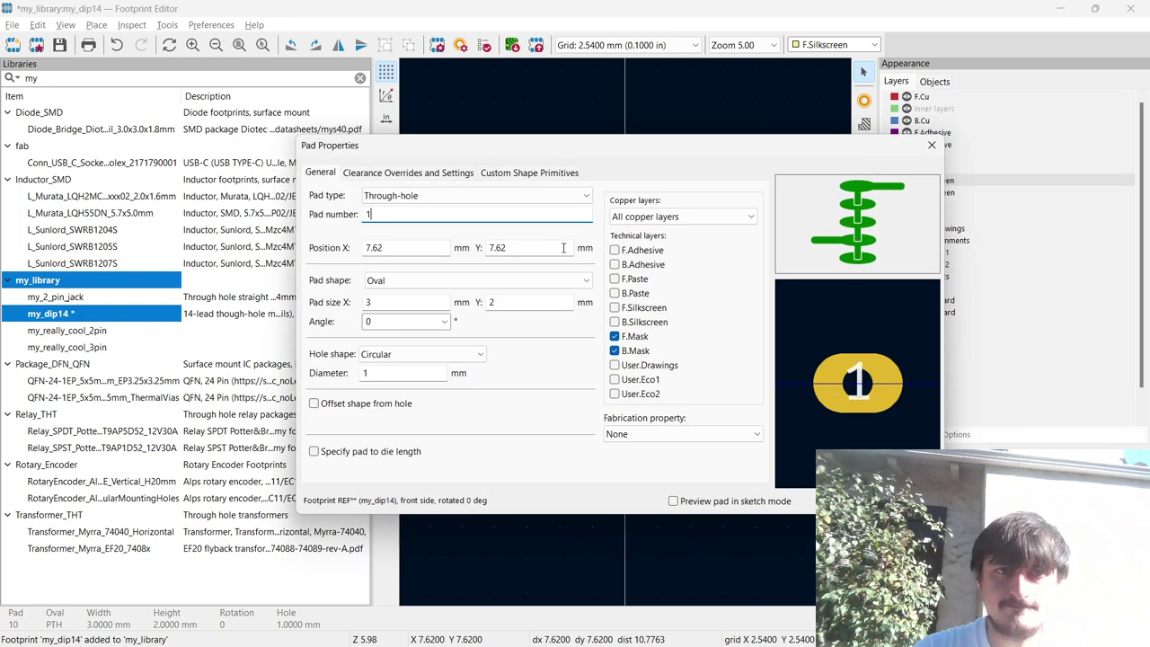
text(11)
key(Return)
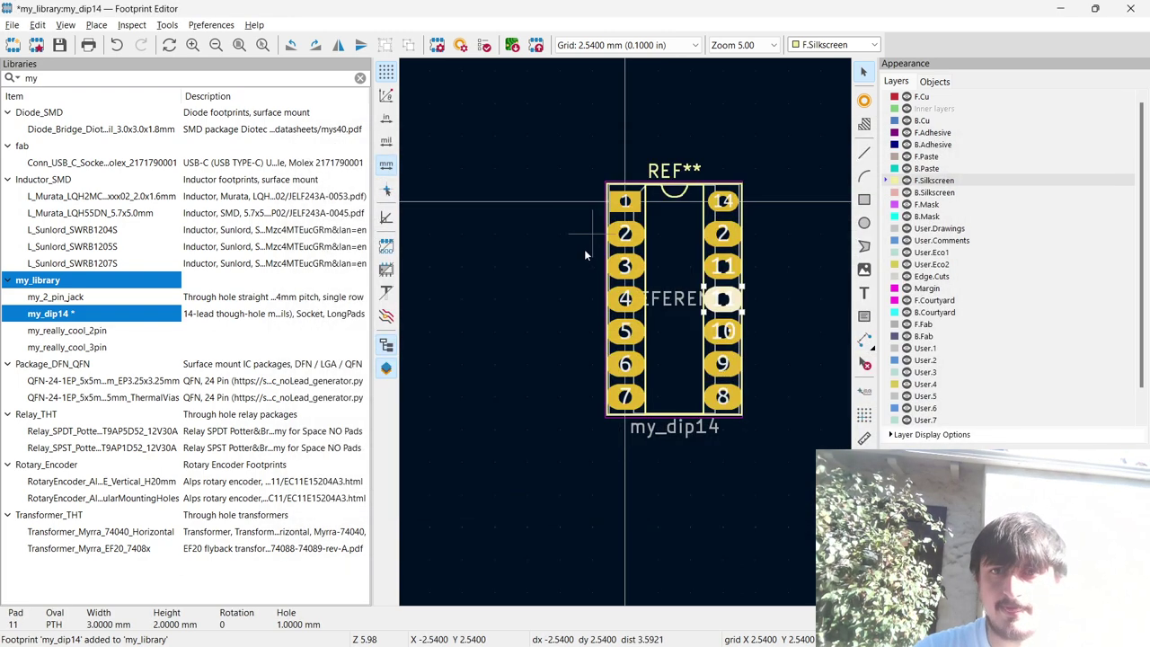
Number the next two right-column pads 12 and 13, counting upward to just below pad 14.
click(716, 270)
text(e12)
key(Return)
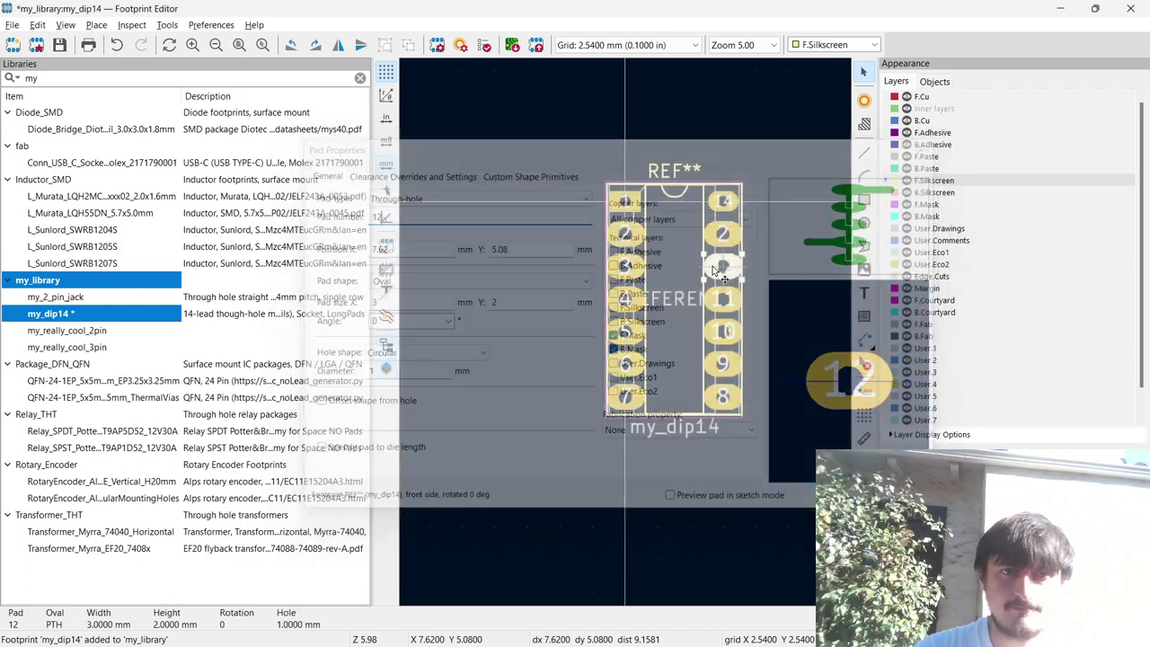
click(723, 234)
text(e13)
key(Return)
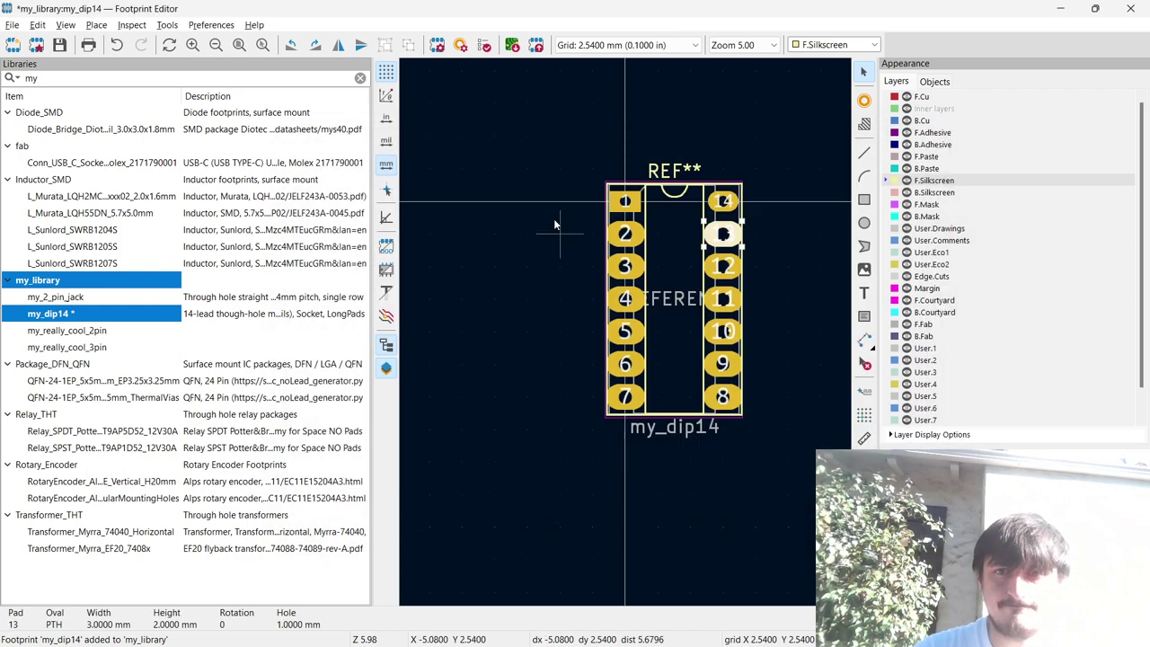
Replace the small pad 14 with a duplicate of pad 13 at the same position, numbered 14.
click(716, 203)
key(Delete)
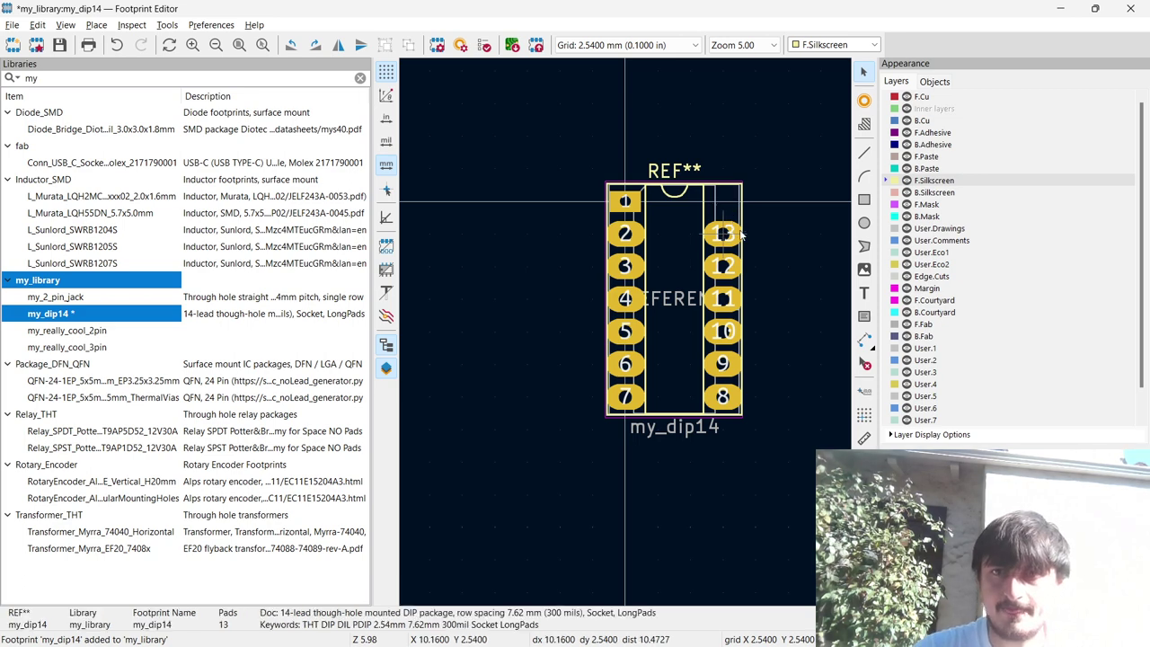
click(741, 234)
click(723, 235)
key(ctrl+d)
double_click(725, 204)
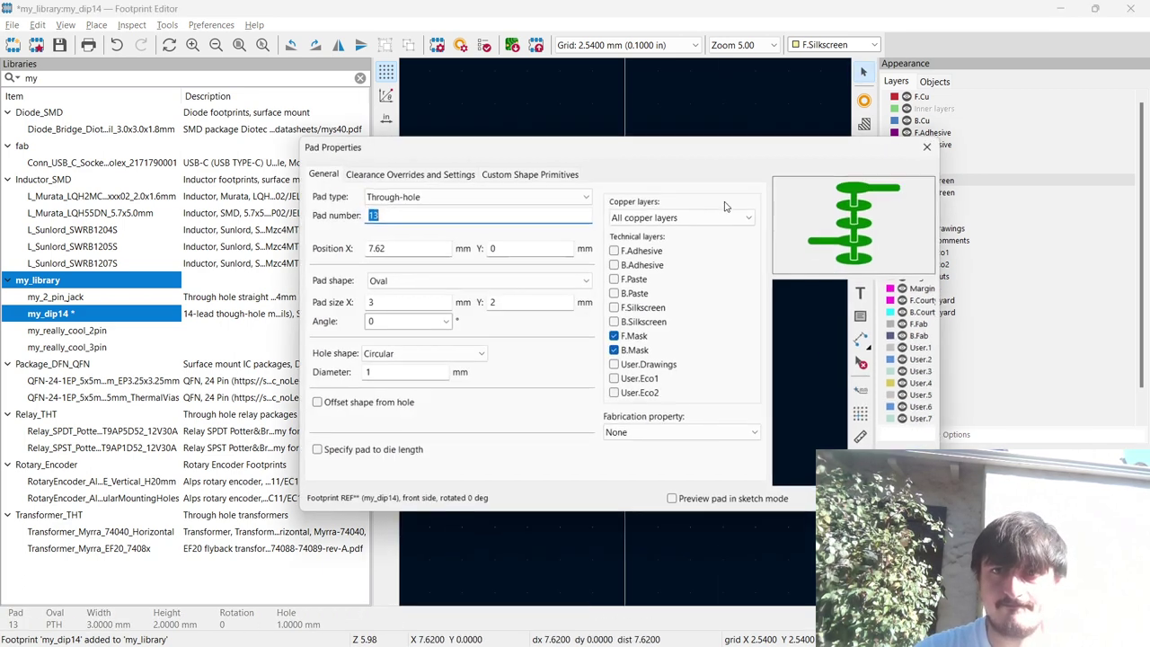
text(14)
key(Return)
Resize rectangular pad 1 to 3 x 2 mm with a 1 mm hole diameter.
double_click(625, 202)
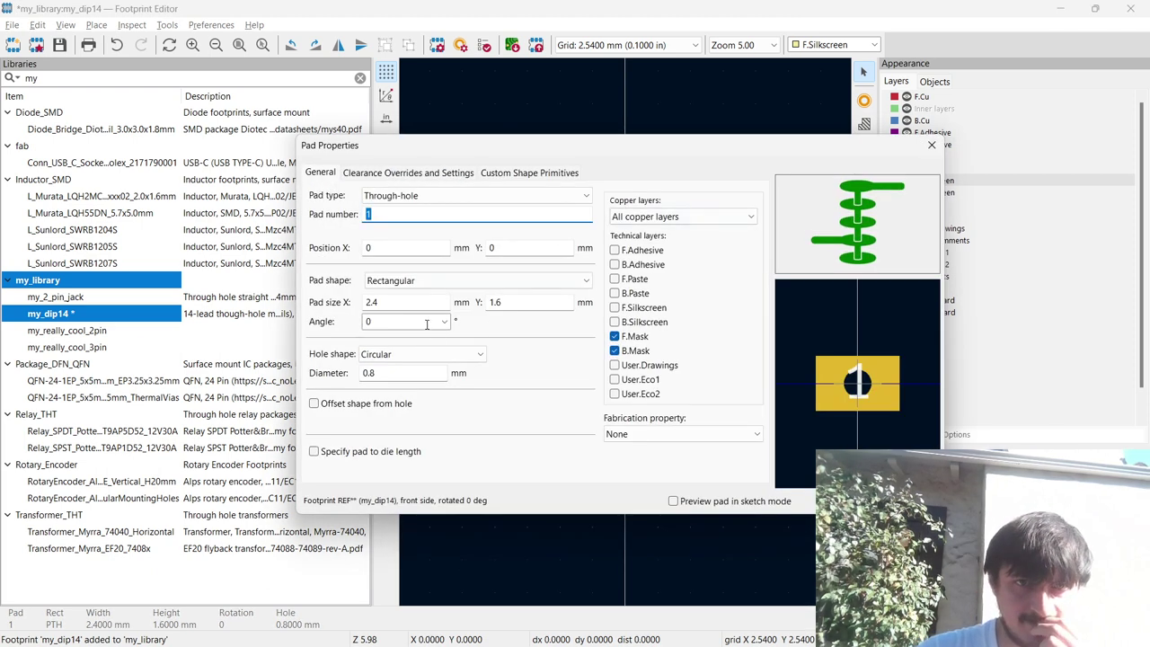
double_click(371, 302)
text(3)
key(Tab)
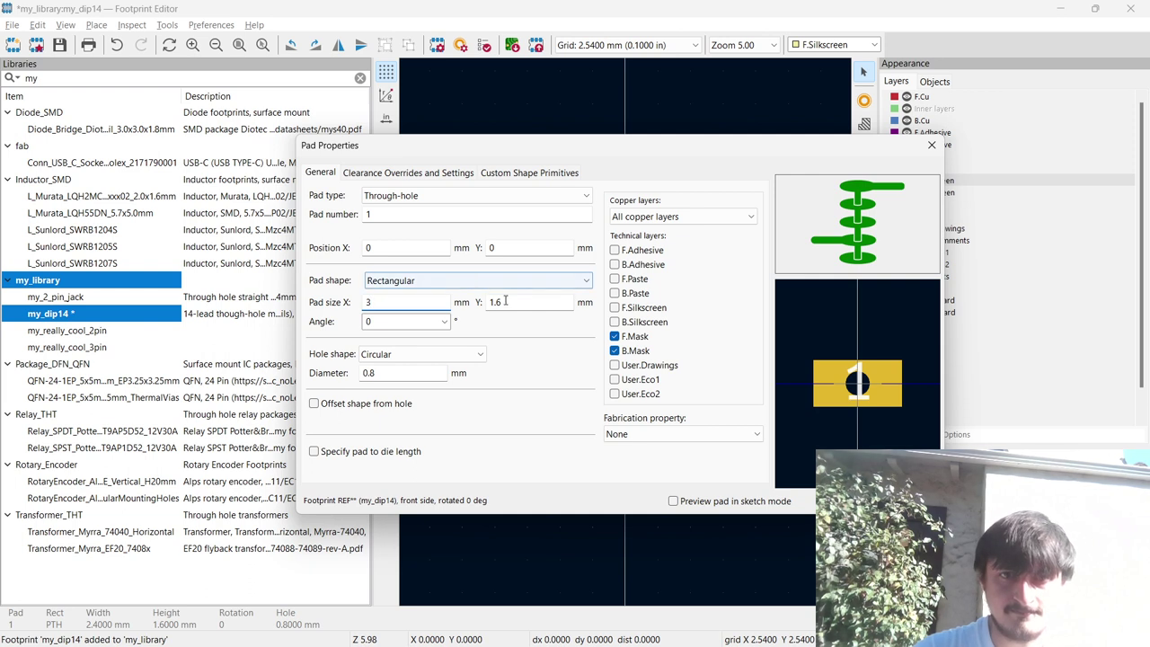
text(3)
key(BackSpace)
text(2)
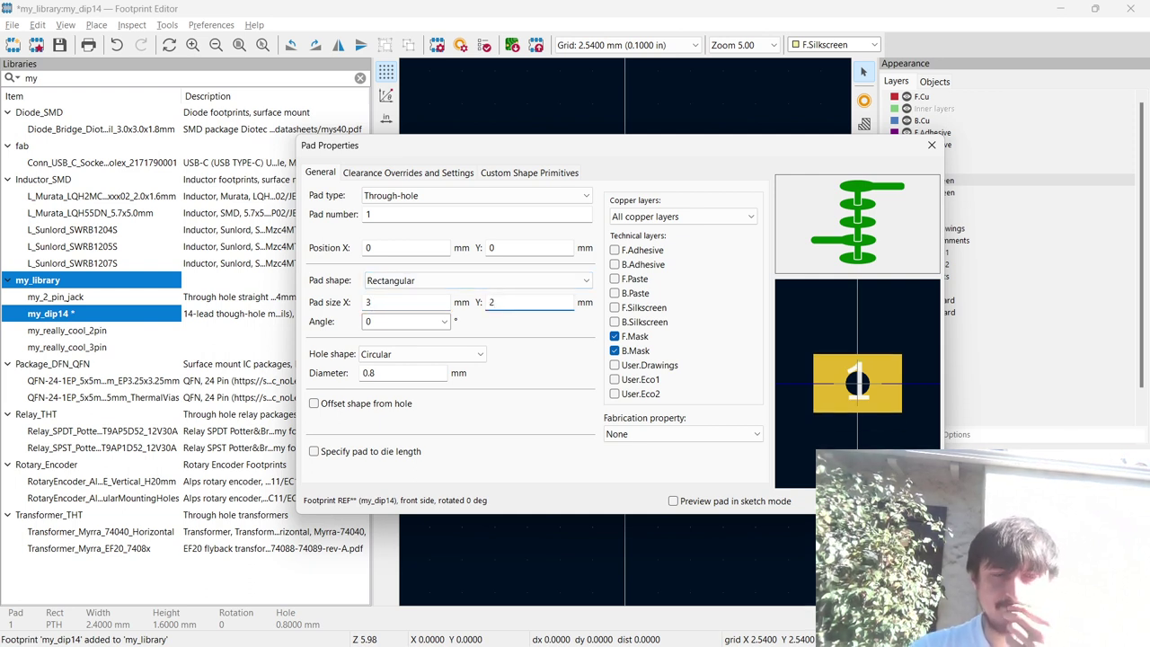
click(370, 373)
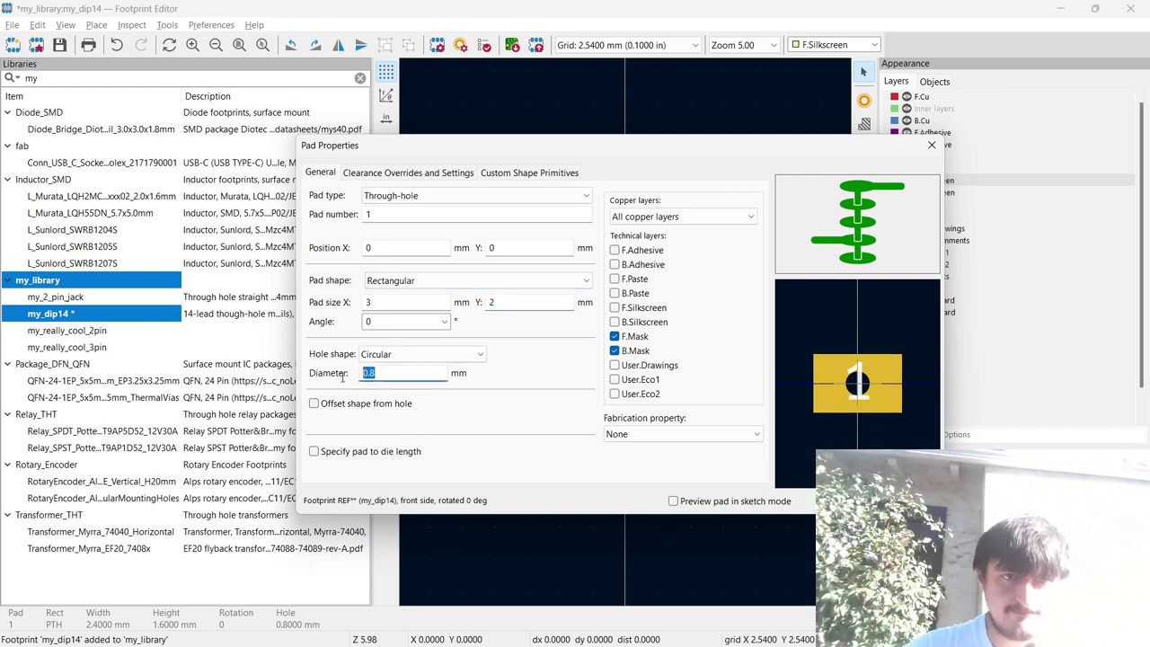
text(1)
key(Return)
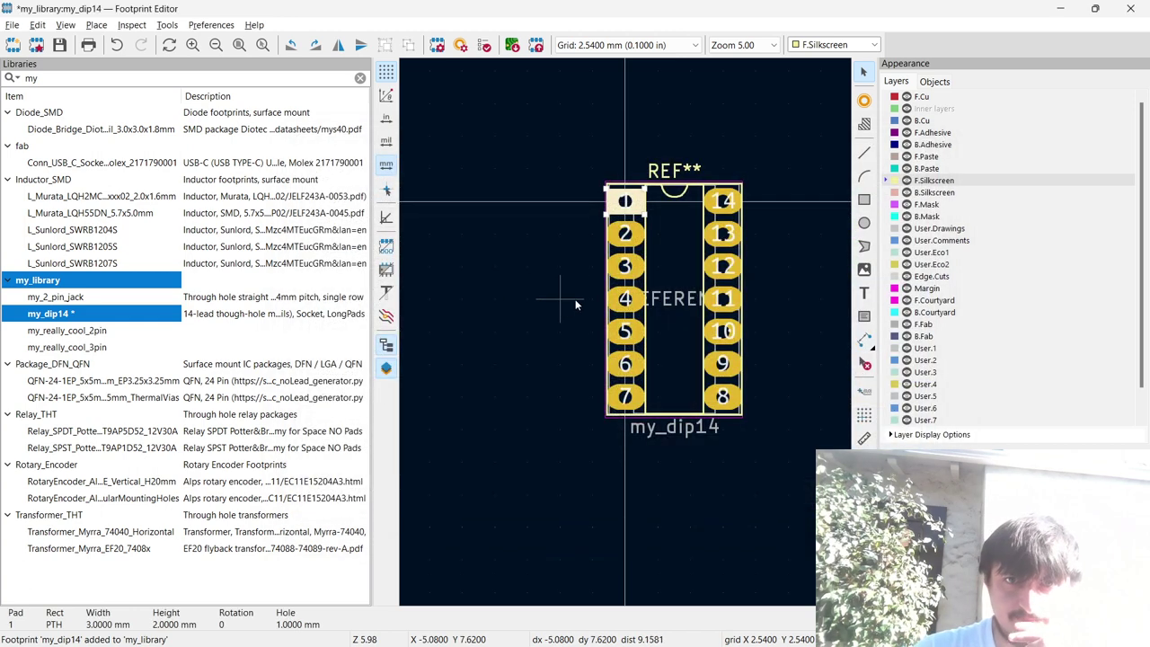
Check the finished pads up close, then save the my_dip14 footprint and close the Footprint Editor.
scroll(626, 336, up, 5)
scroll(626, 337, up, 2)
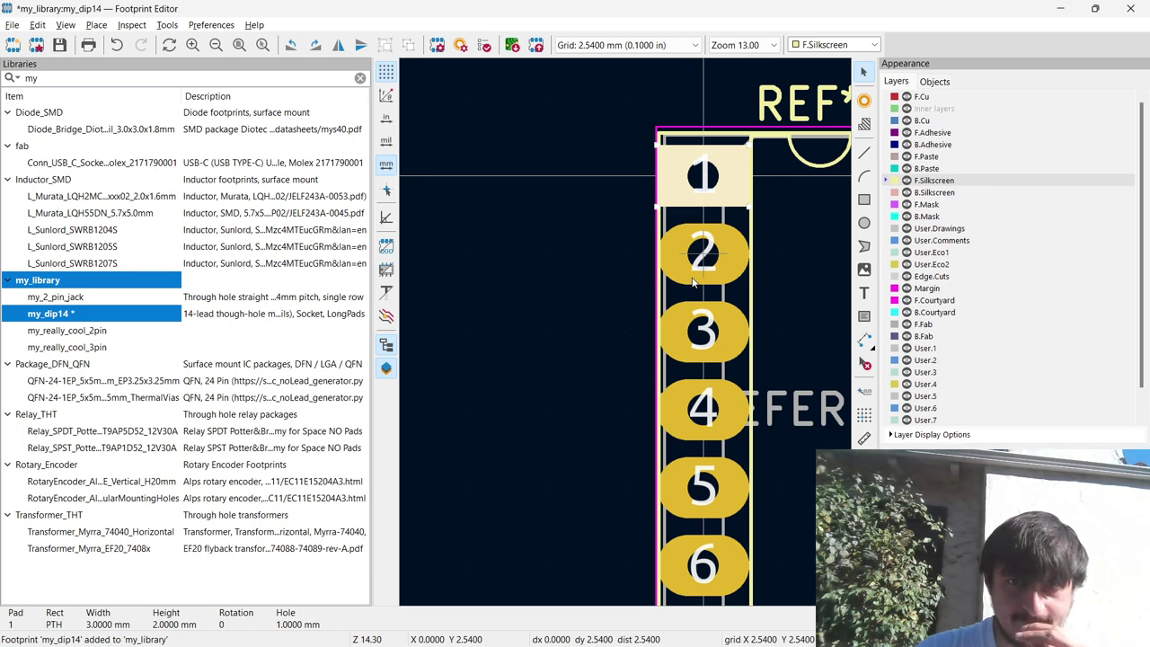
scroll(692, 282, down, 2)
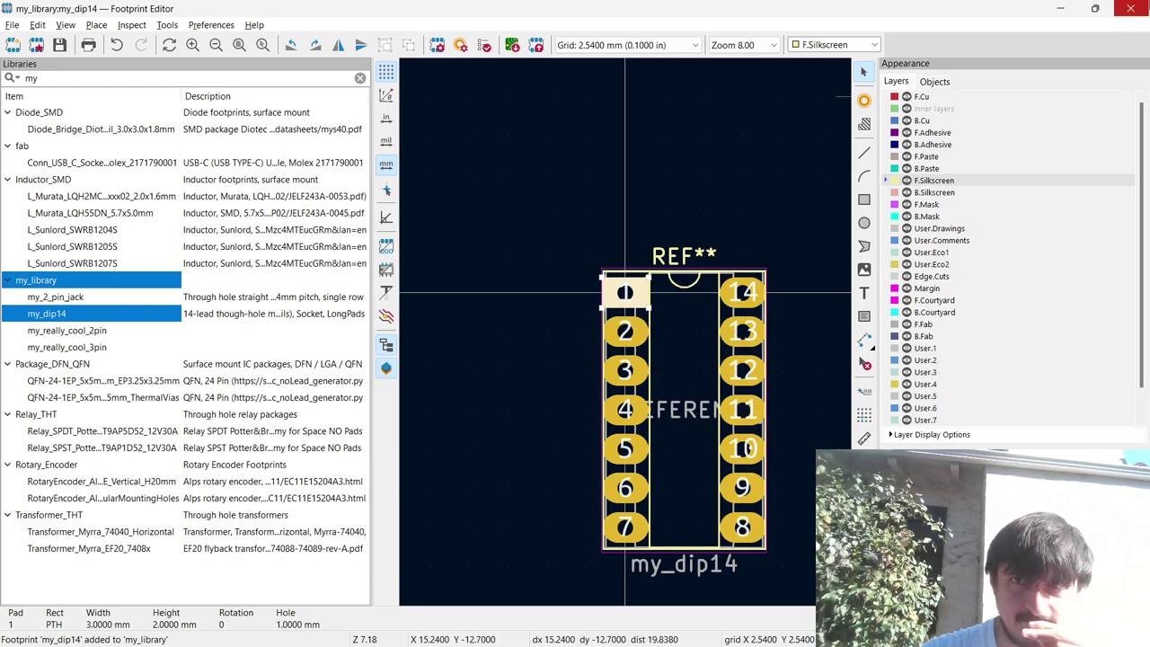
click(1130, 8)
Switch to OBS to read the stream chat, then return to the overview of open windows.
key(super+Tab)
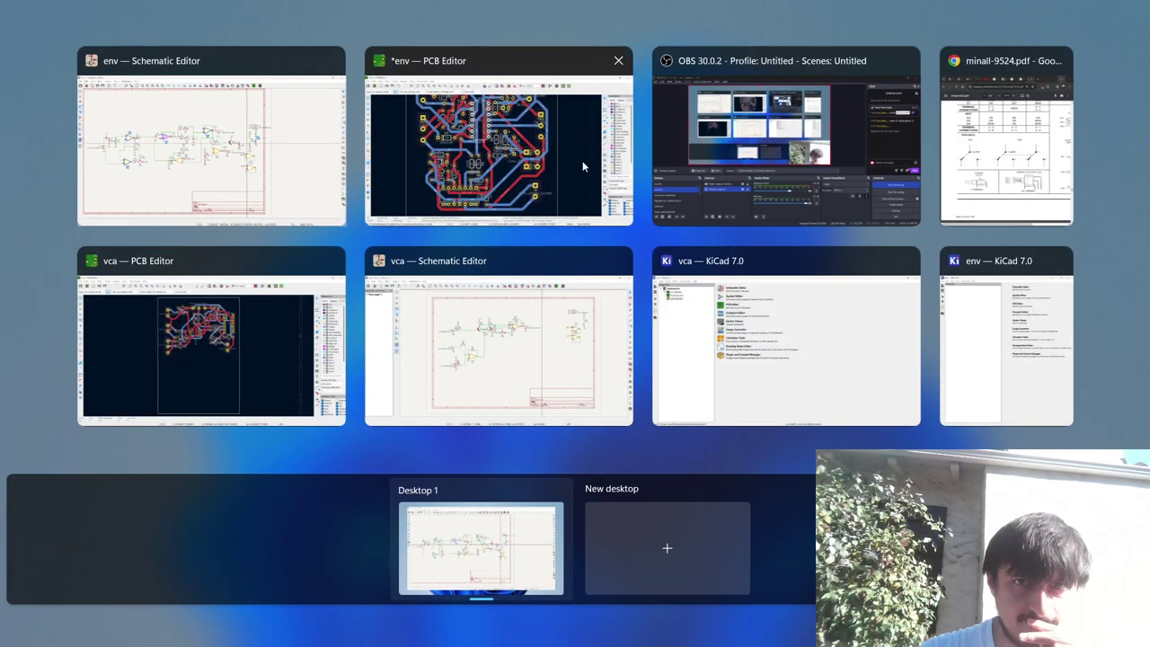
click(755, 148)
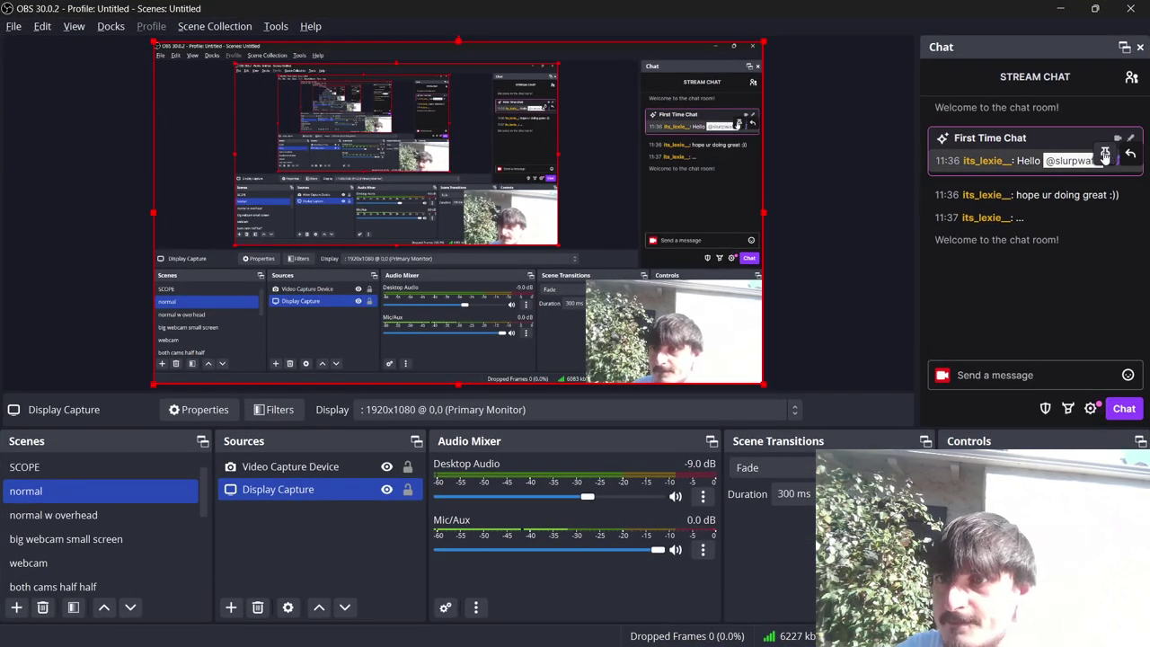
mouse_move(1119, 183)
key(super+Tab)
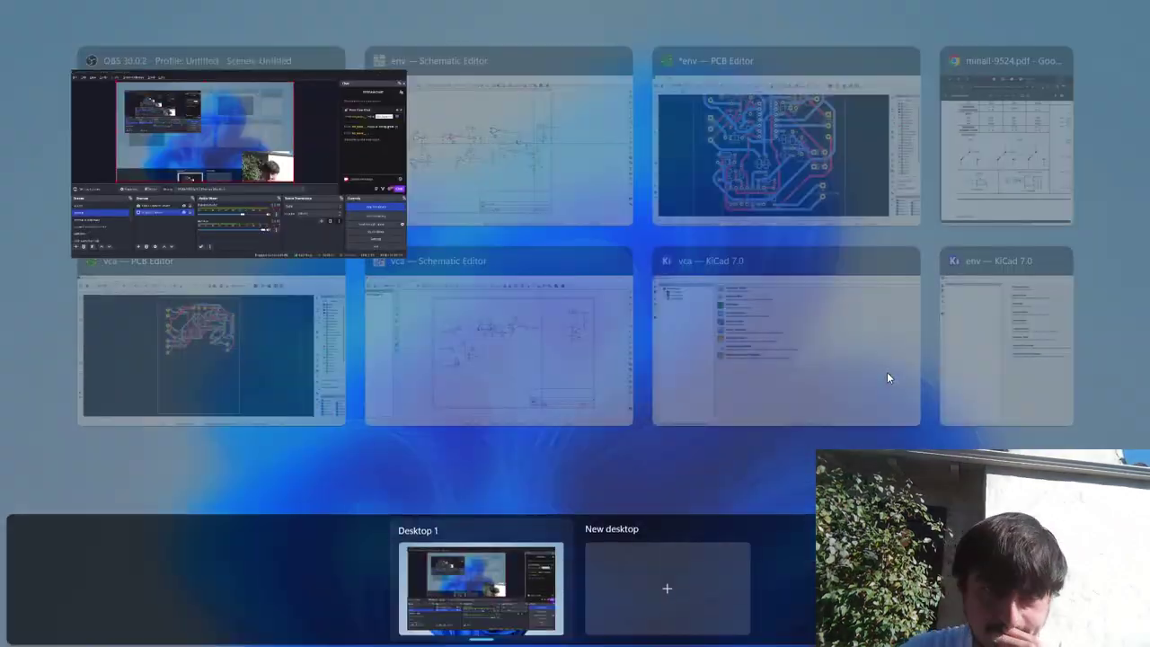
Switch to the env schematic and assign the my_dip14 footprint from my_library to the TL074 symbols U1 and U2 in the symbol fields table.
click(498, 120)
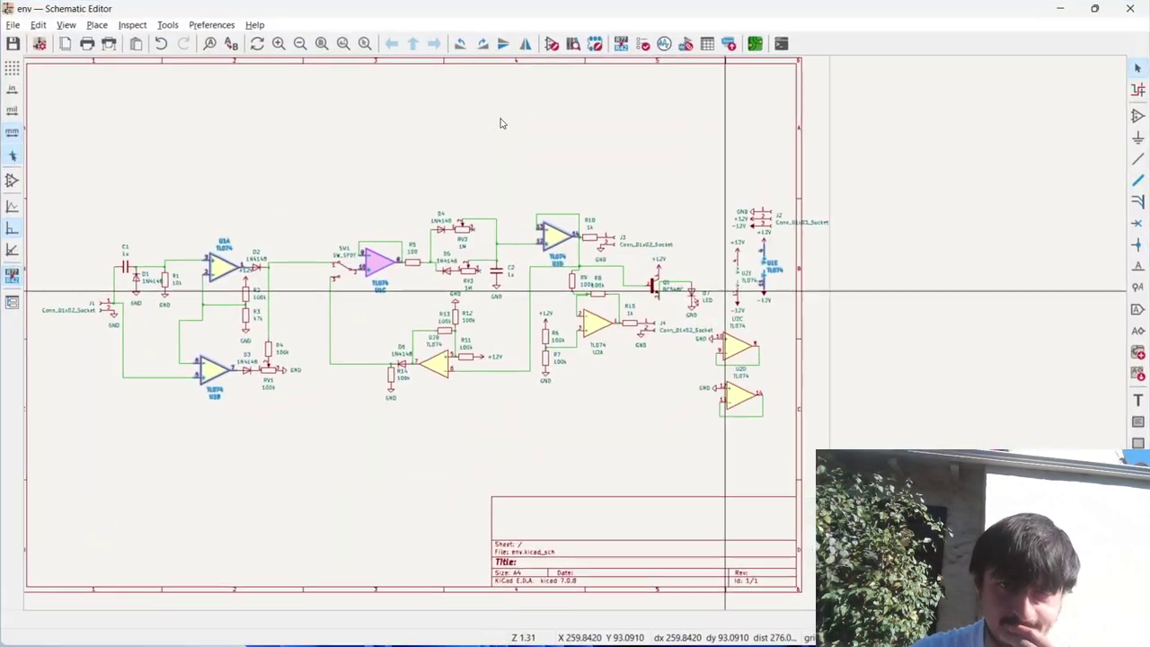
click(709, 44)
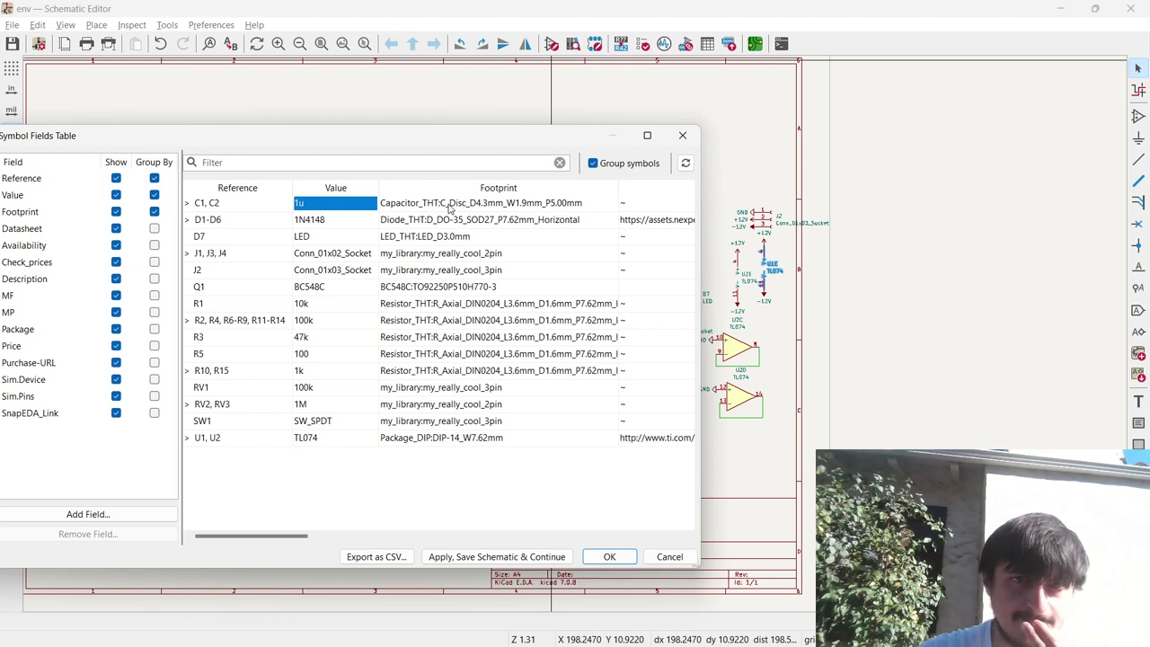
click(417, 438)
click(610, 437)
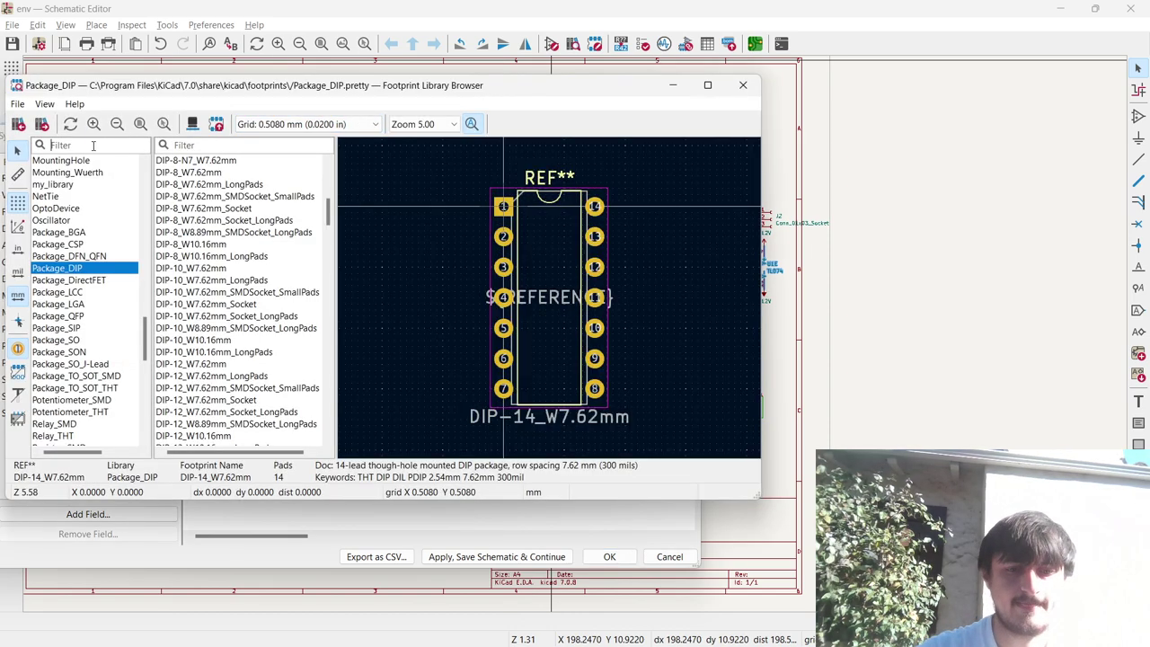
text(my)
click(206, 173)
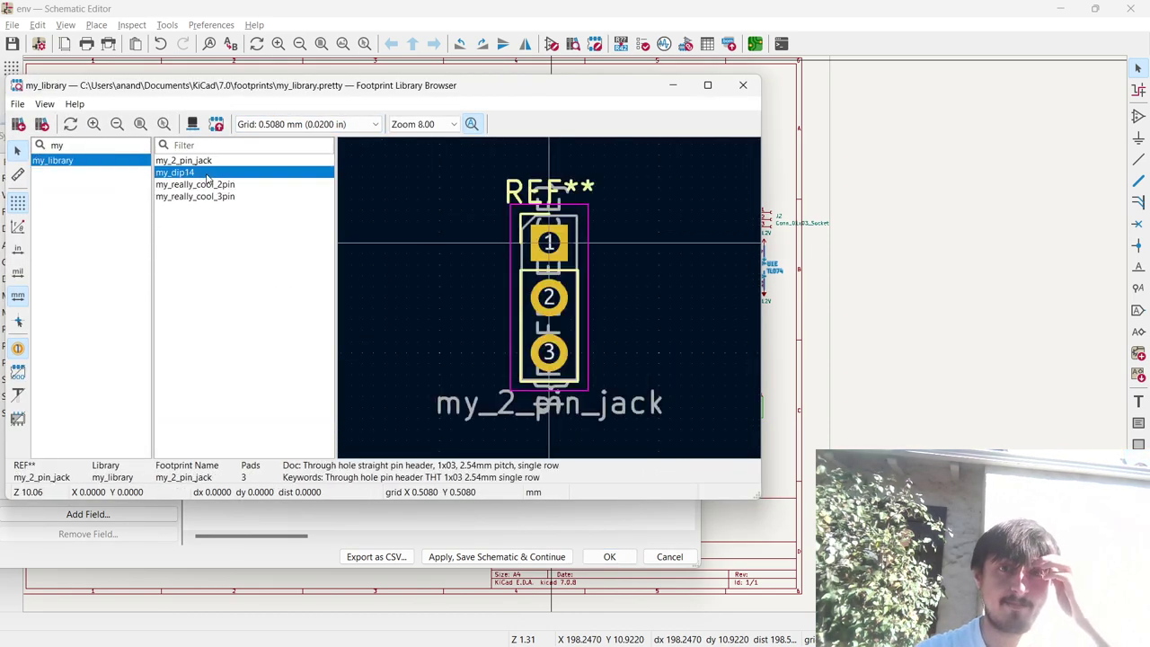
double_click(206, 173)
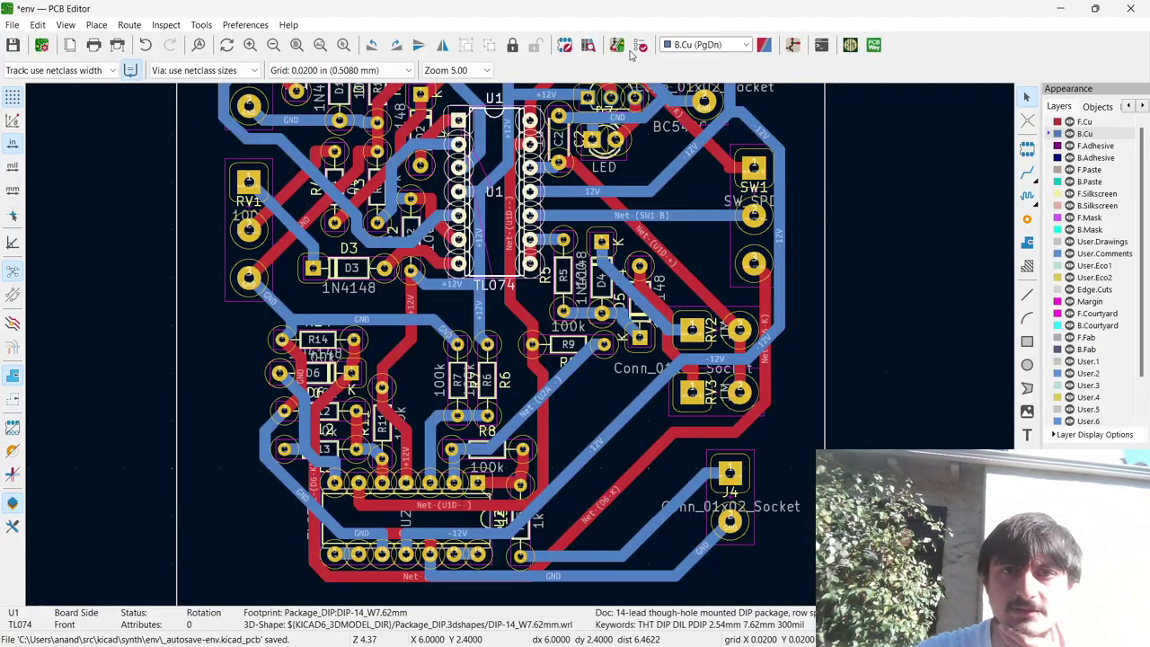
Update the env PCB from the schematic, replacing footprints with those specified there, and close the update report.
click(616, 45)
click(370, 341)
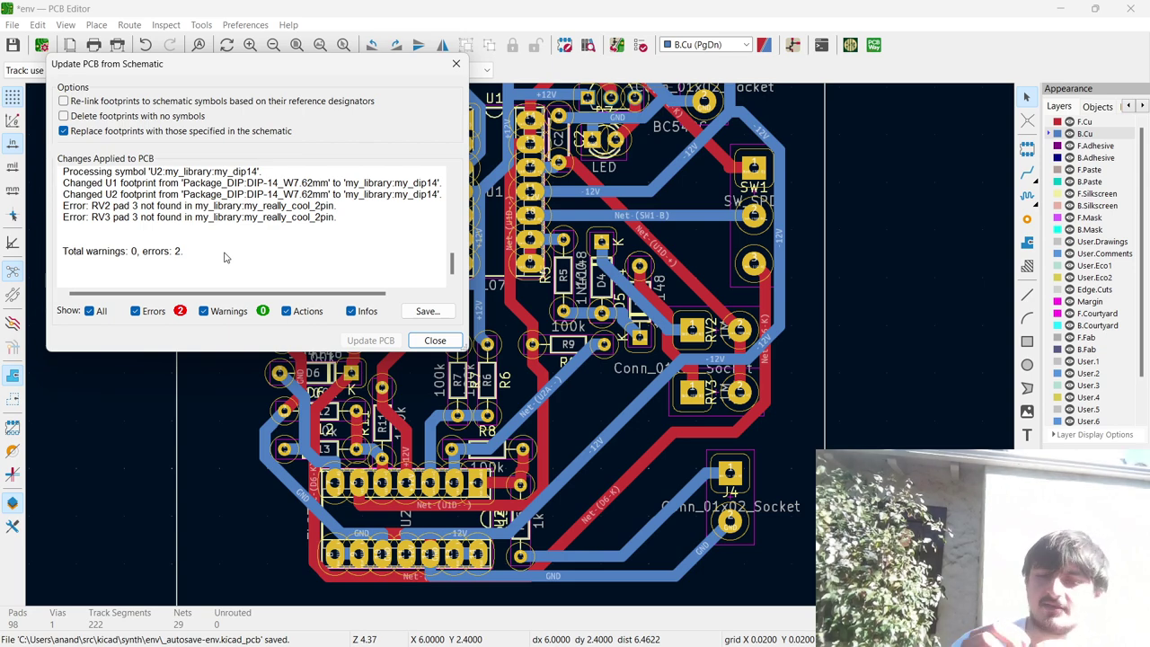
click(422, 346)
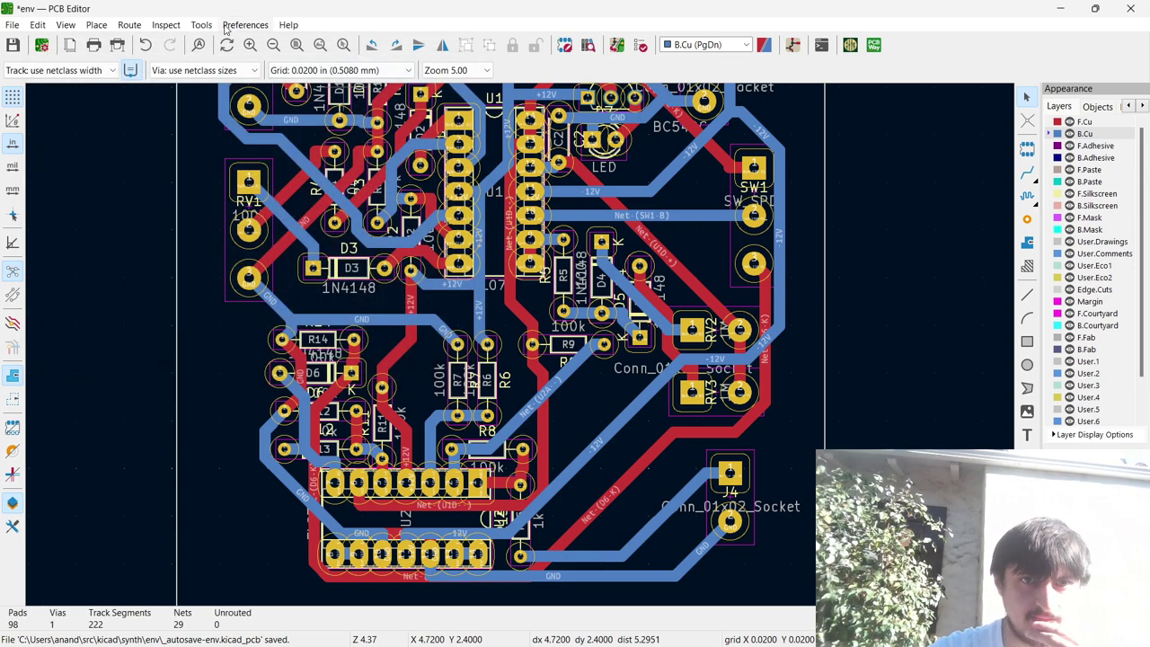
Run the design rules check on the env board with the new DIP-14 footprints in place.
scroll(270, 135, up, 3)
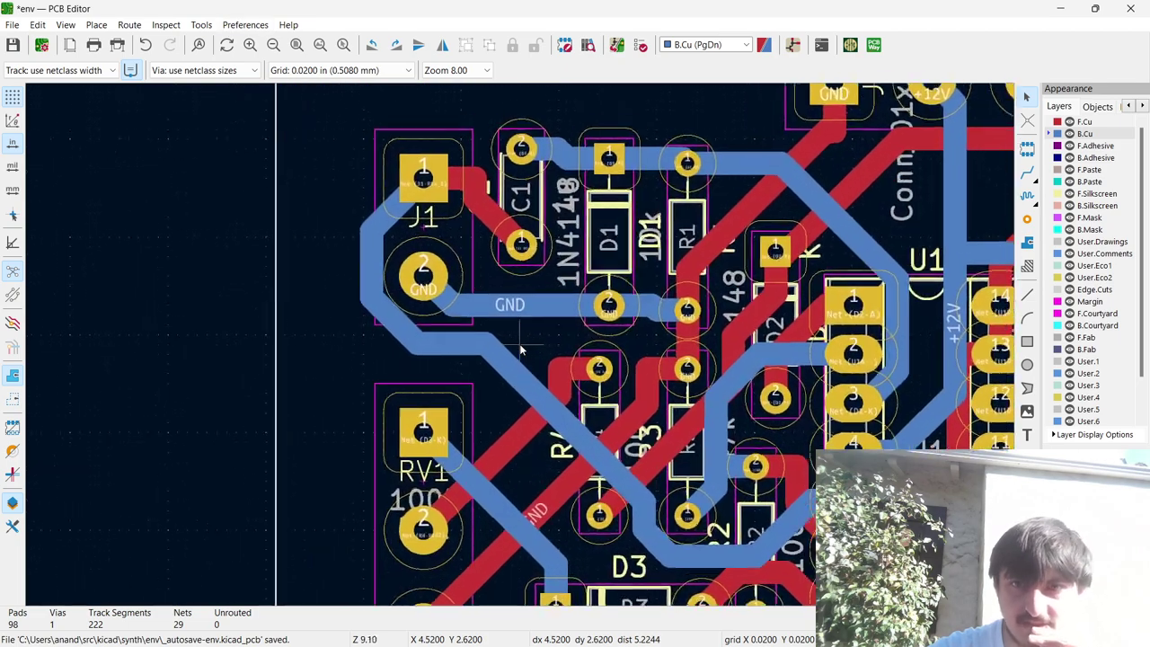
scroll(519, 346, down, 5)
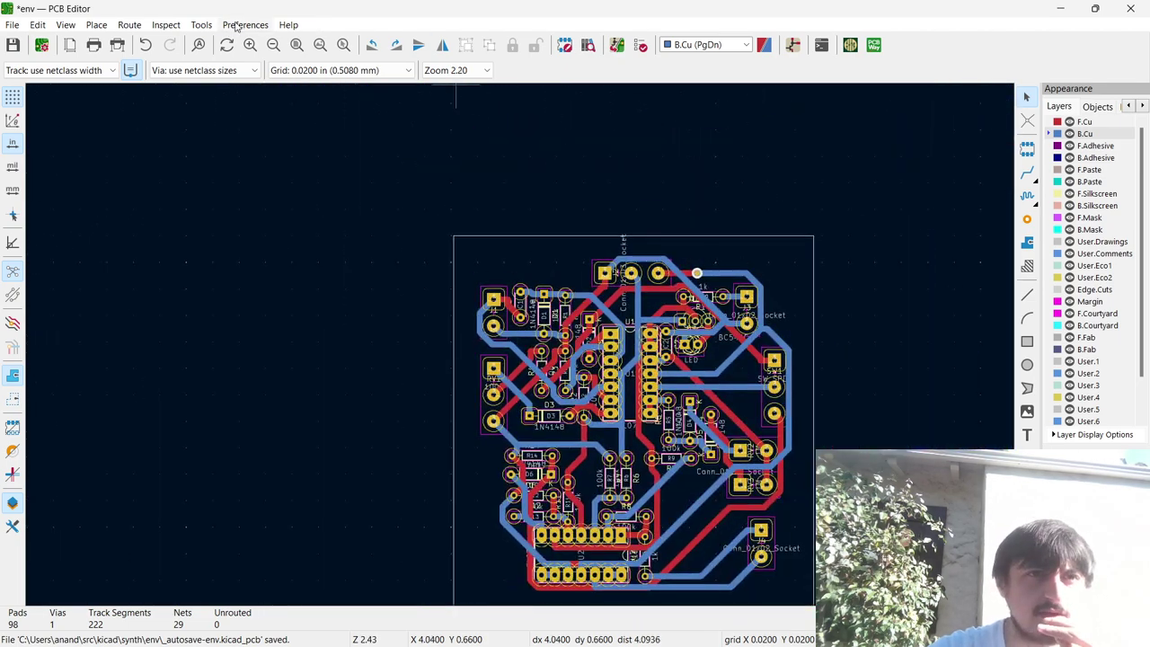
click(165, 26)
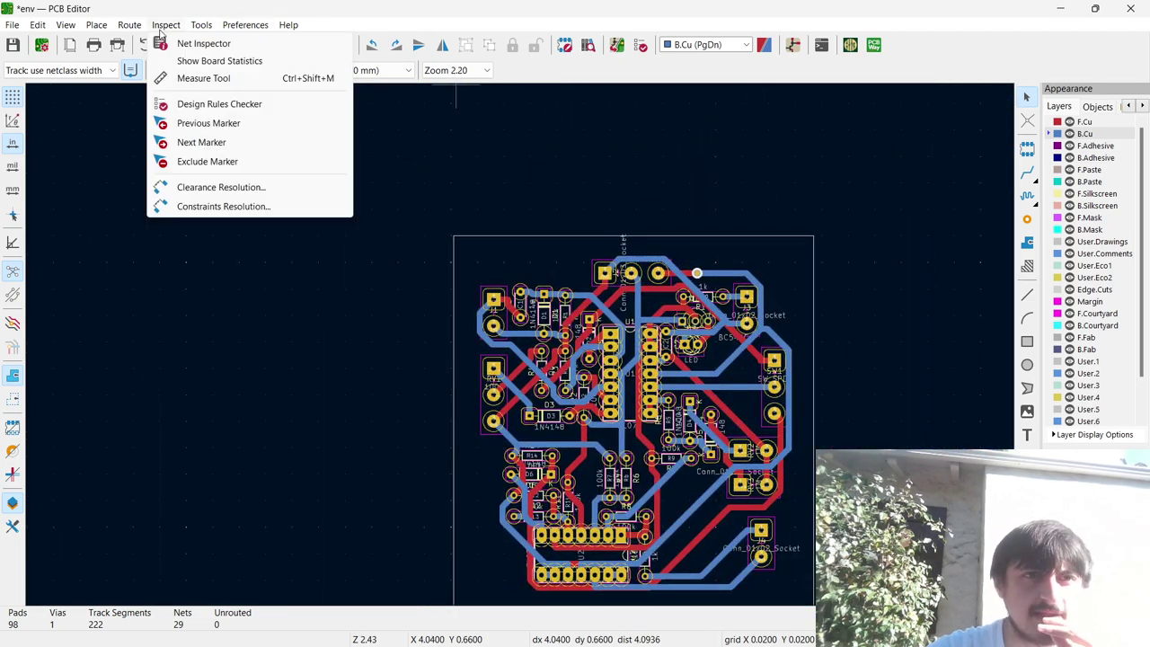
click(220, 104)
click(367, 371)
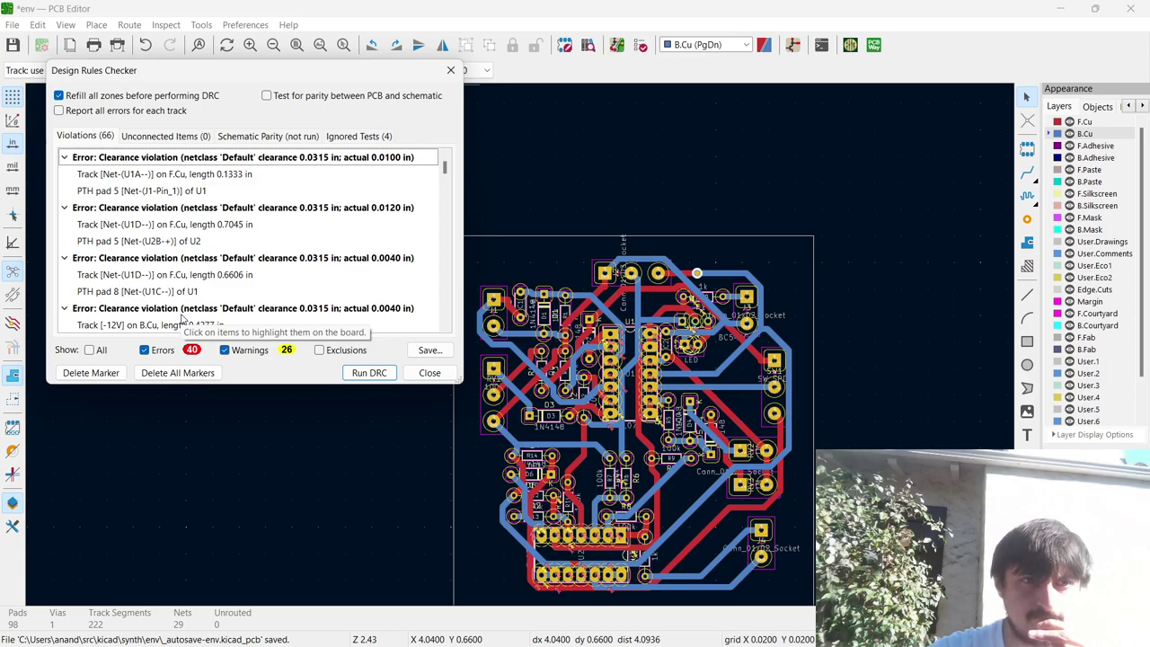
Locate the first clearance violation, between the Net-(U1A--) track and U1 pad 5, on the board, and close the checker.
click(161, 174)
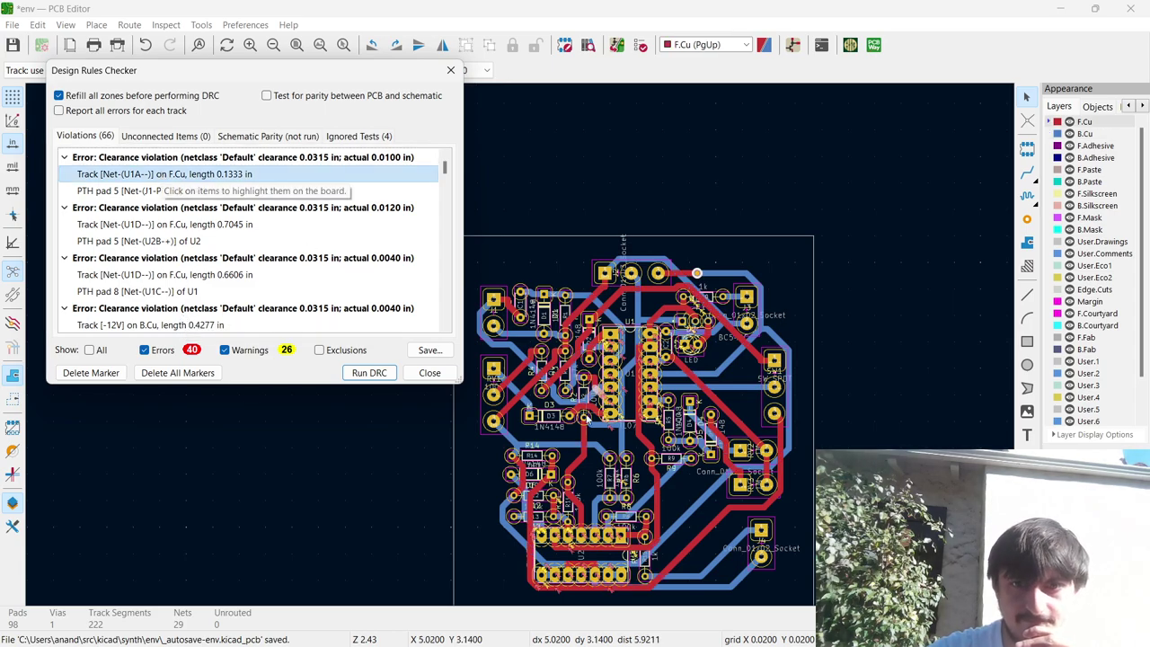
scroll(601, 395, up, 5)
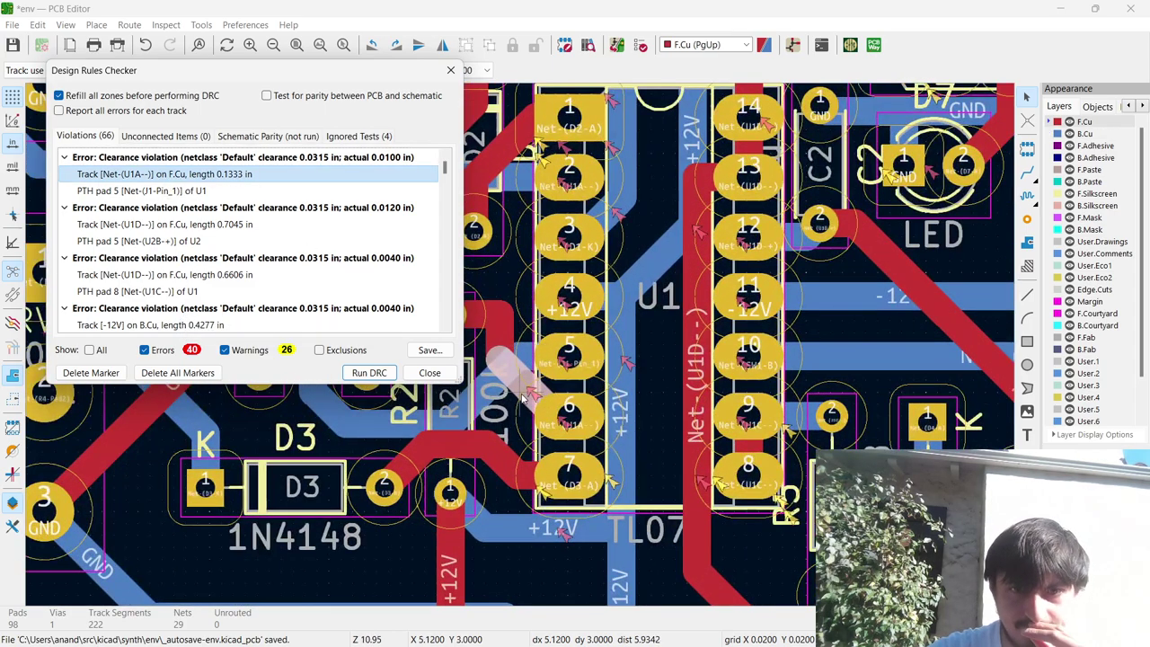
scroll(521, 398, down, 2)
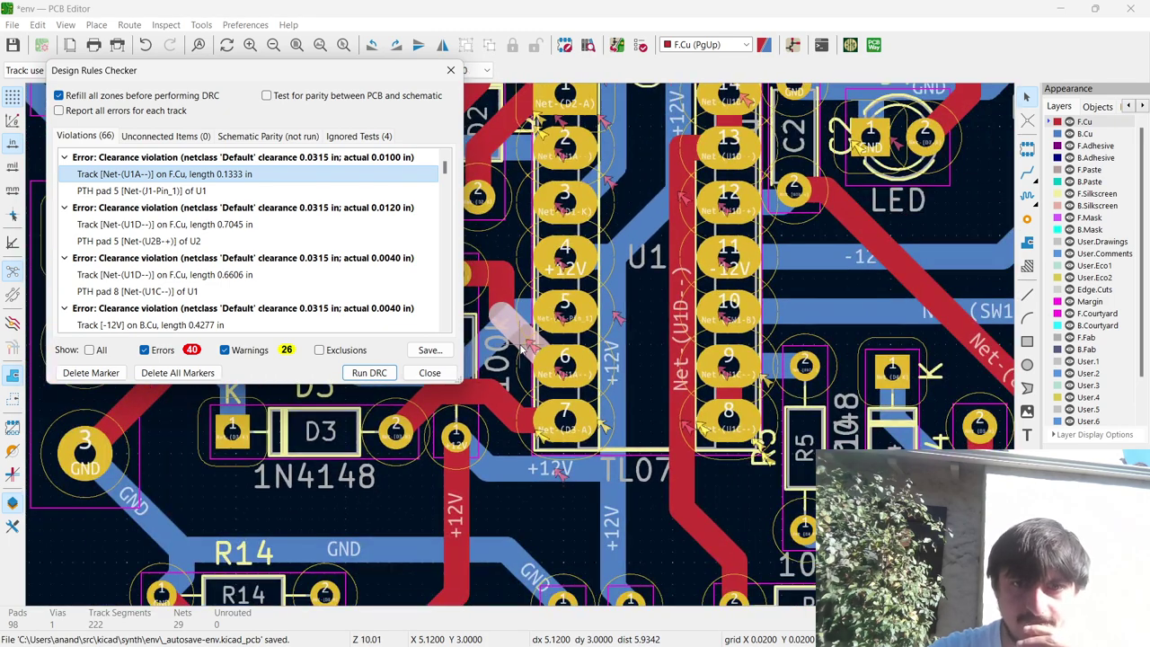
scroll(521, 347, down, 2)
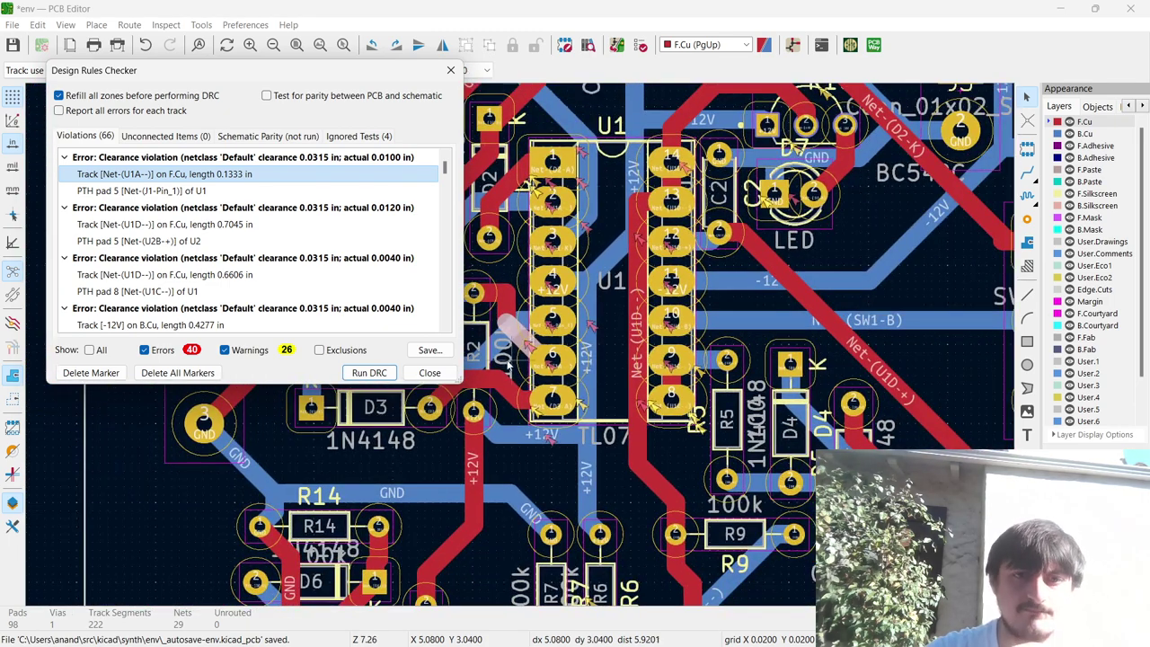
click(429, 372)
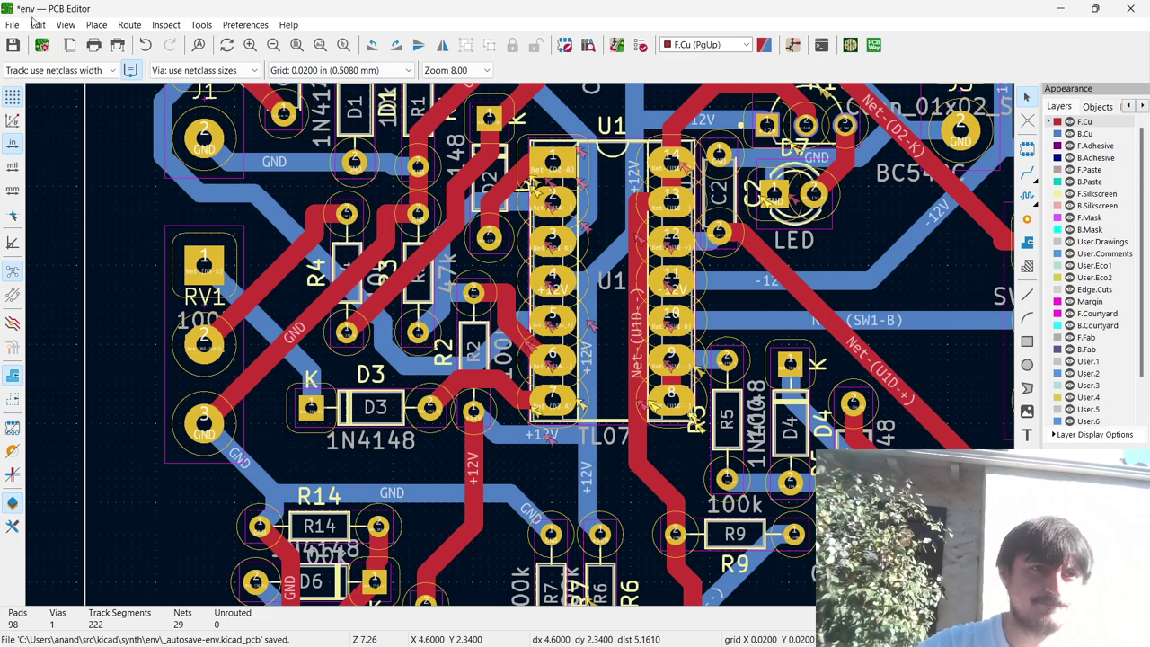
Select U1 and examine the clearance markers and tracks around its enlarged pads up close.
click(66, 24)
mouse_move(43, 25)
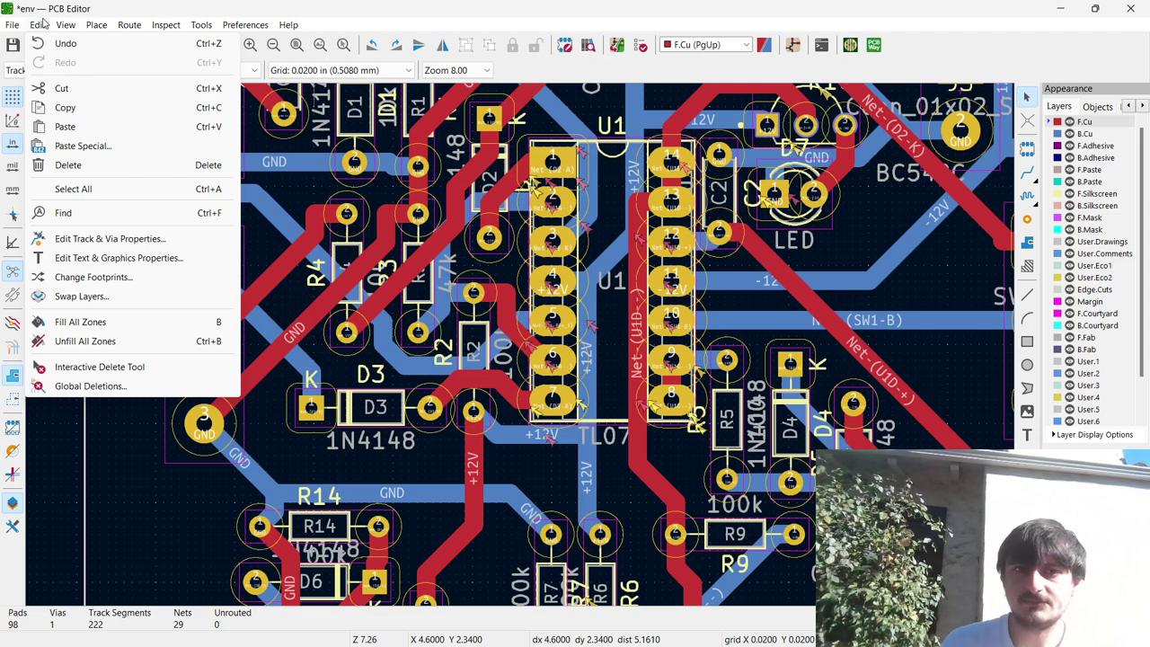
click(602, 183)
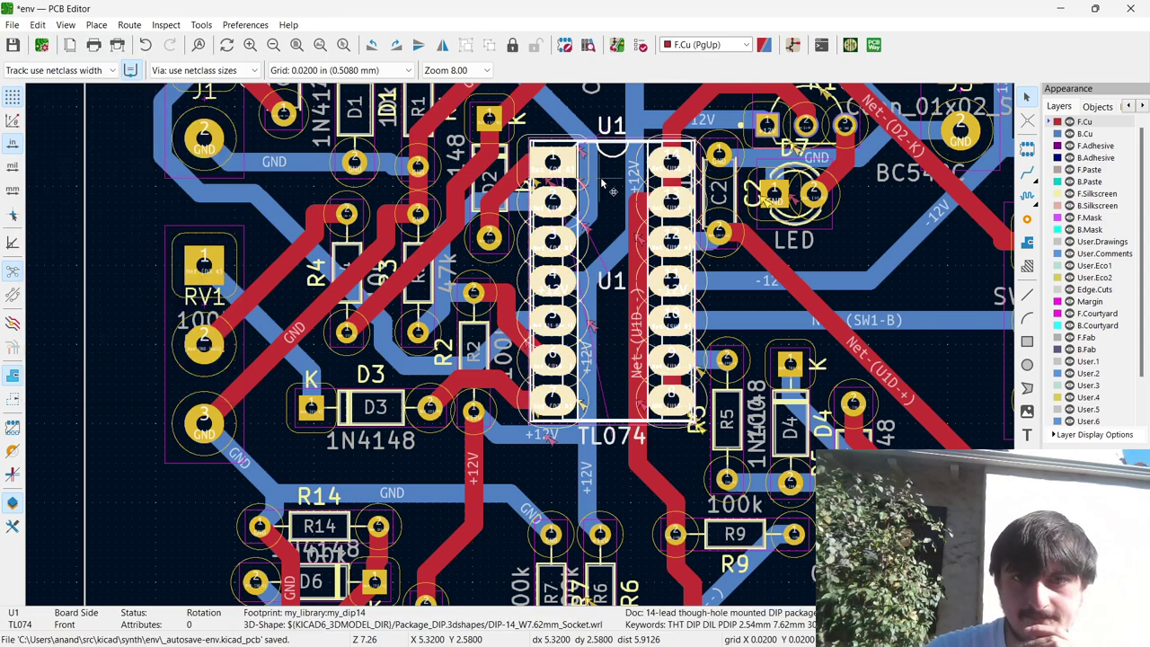
scroll(540, 175, up, 2)
scroll(530, 350, up, 2)
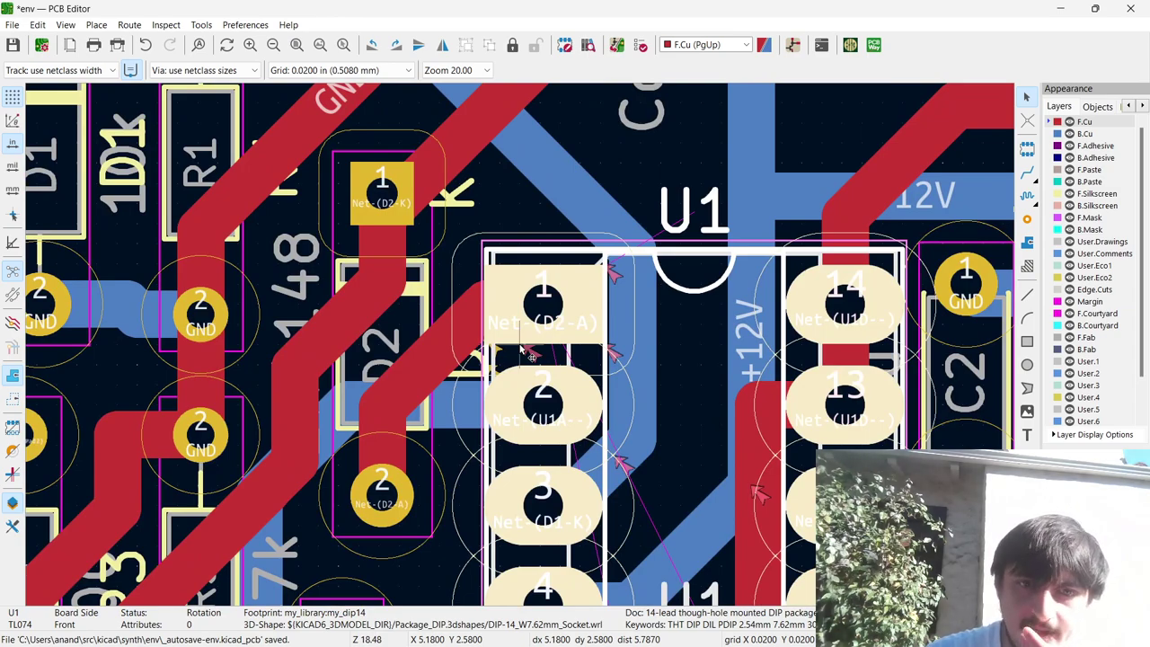
scroll(531, 357, down, 3)
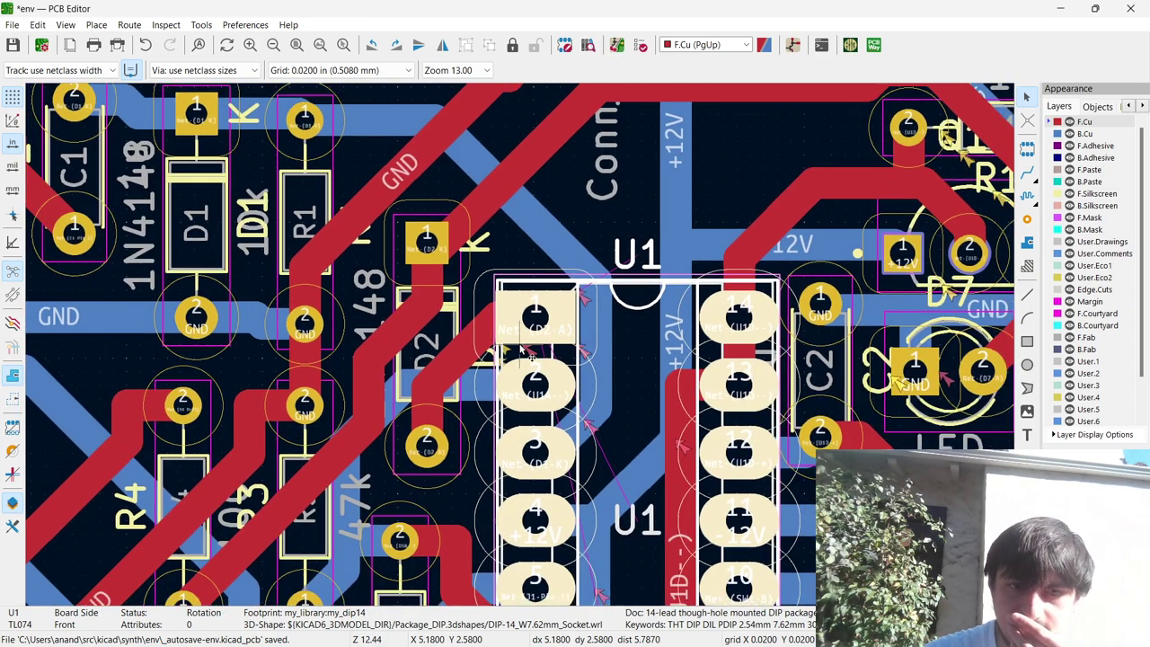
scroll(544, 445, up, 2)
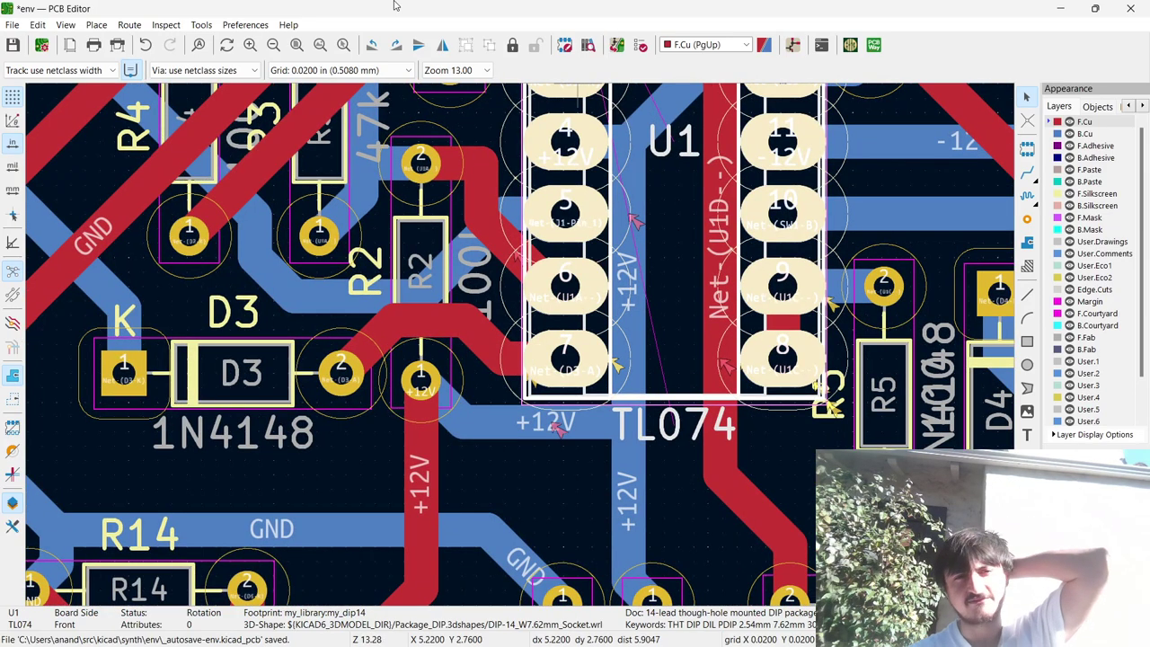
Delete all tracks and vias on all layers, and re-route the board with the Freerouting autorouter using default settings.
click(37, 24)
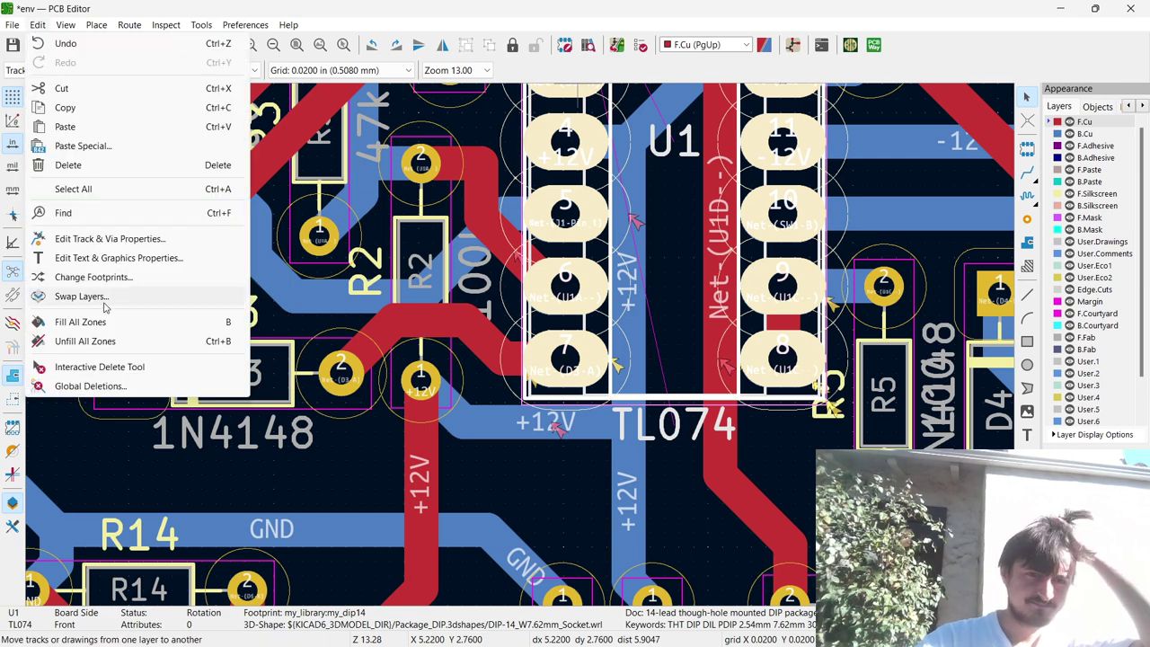
click(94, 385)
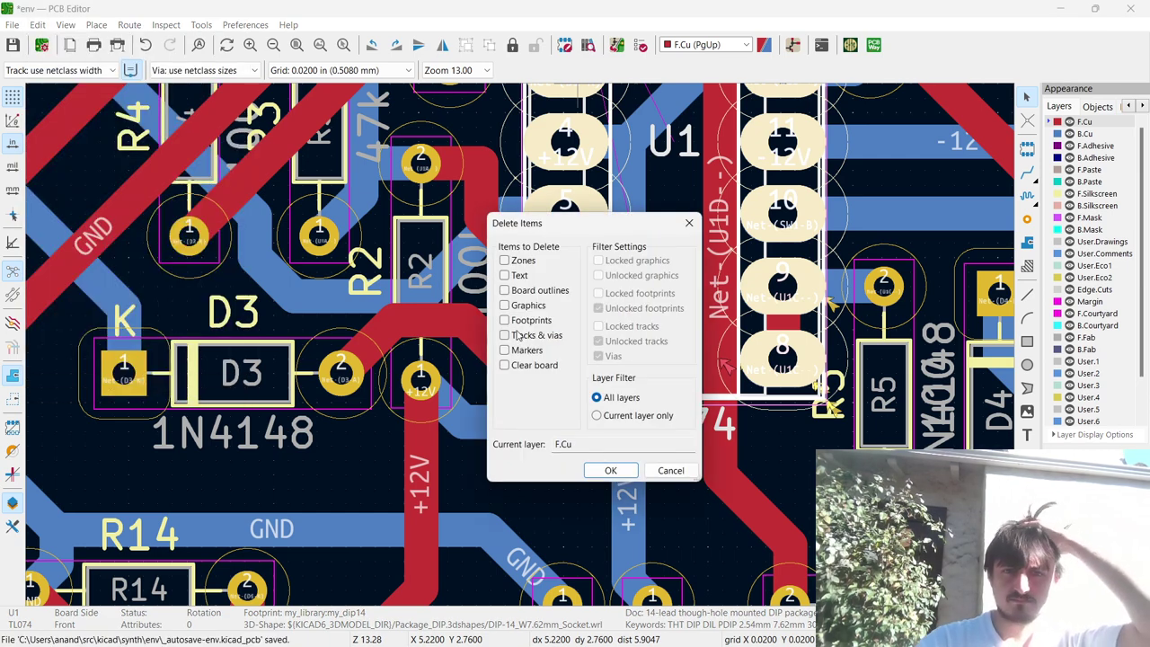
click(607, 471)
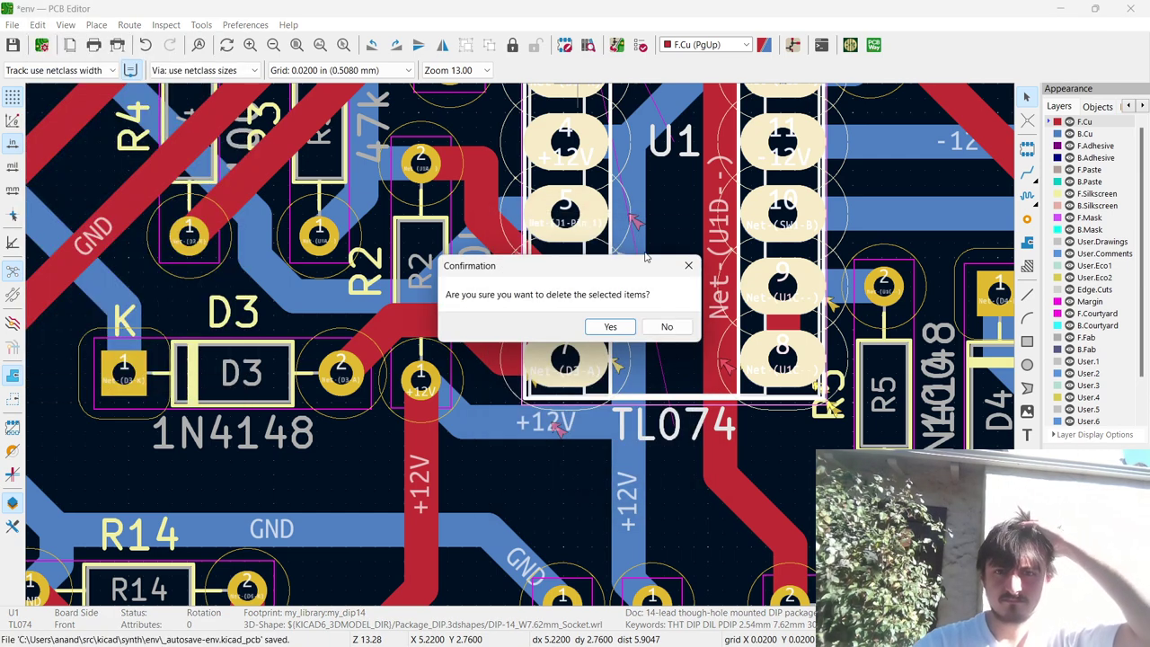
click(603, 326)
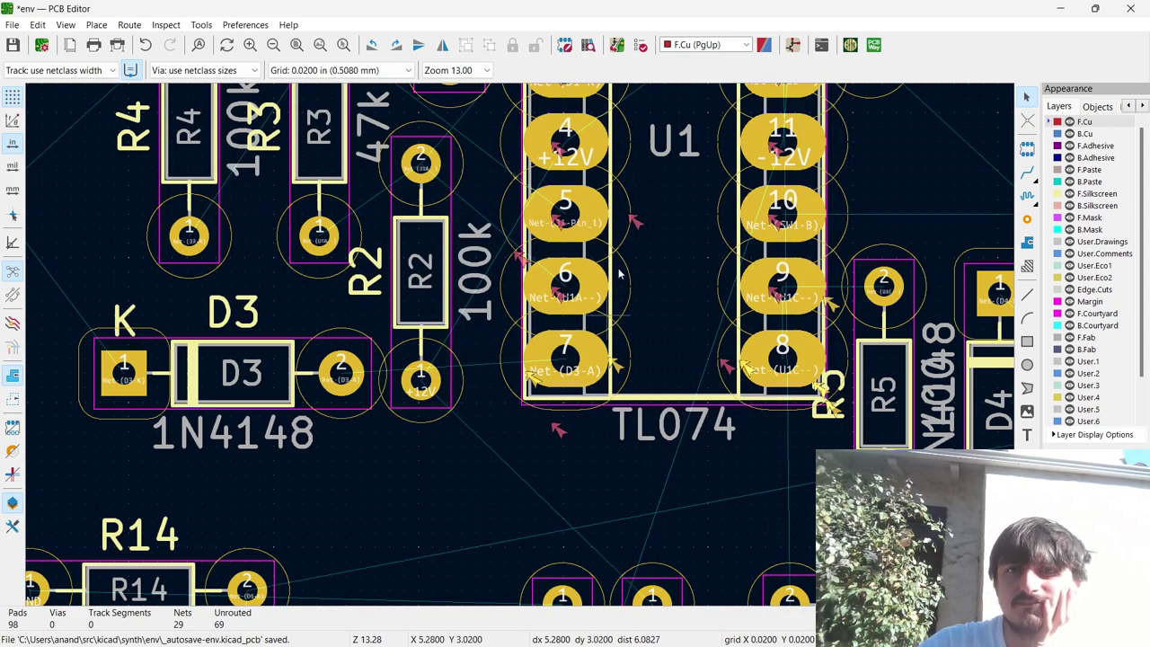
click(850, 45)
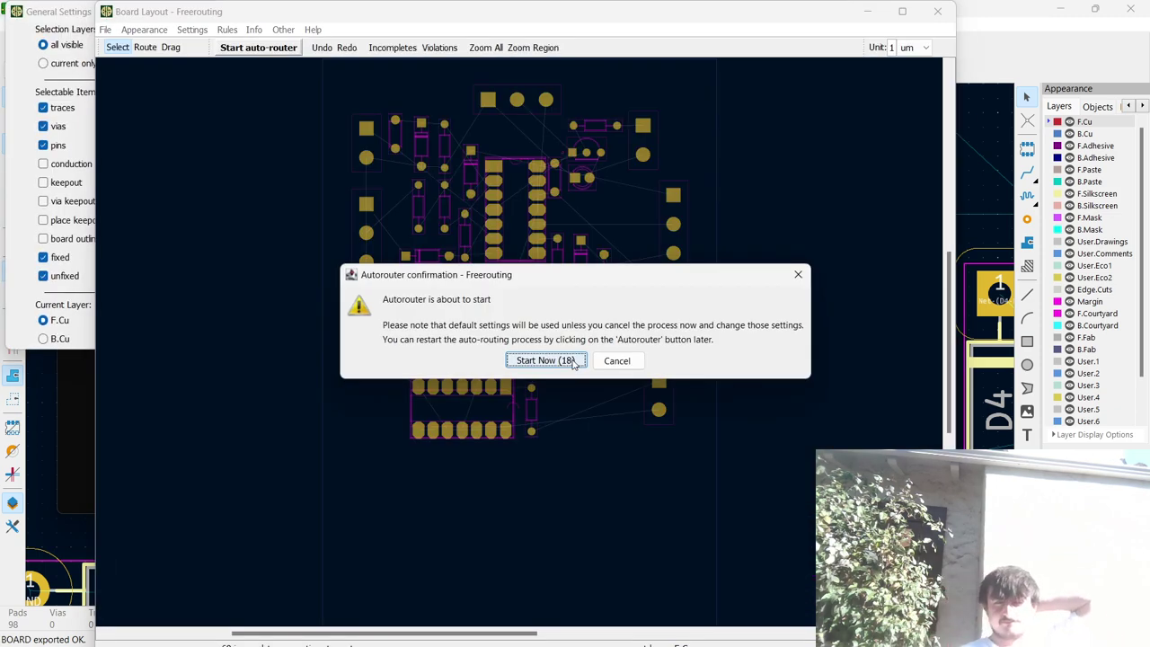
click(572, 361)
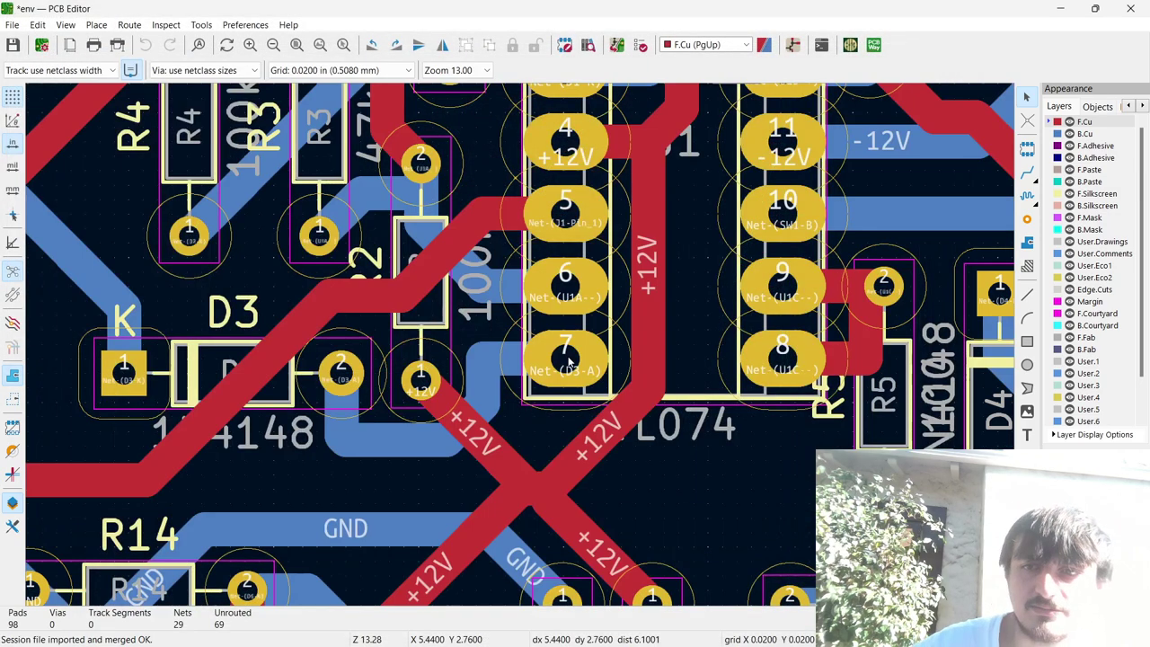
Examine the newly autorouted tracks across the whole board, especially around U1, U2, RV3 and J4.
scroll(567, 359, down, 6)
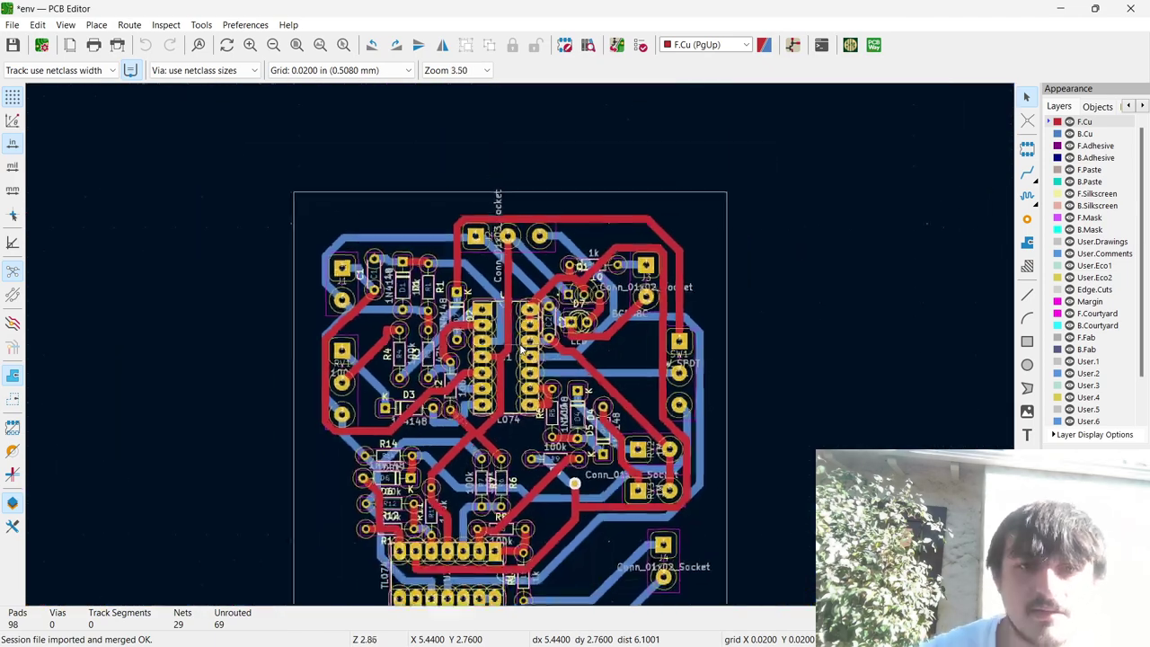
scroll(539, 350, up, 2)
scroll(521, 349, down, 2)
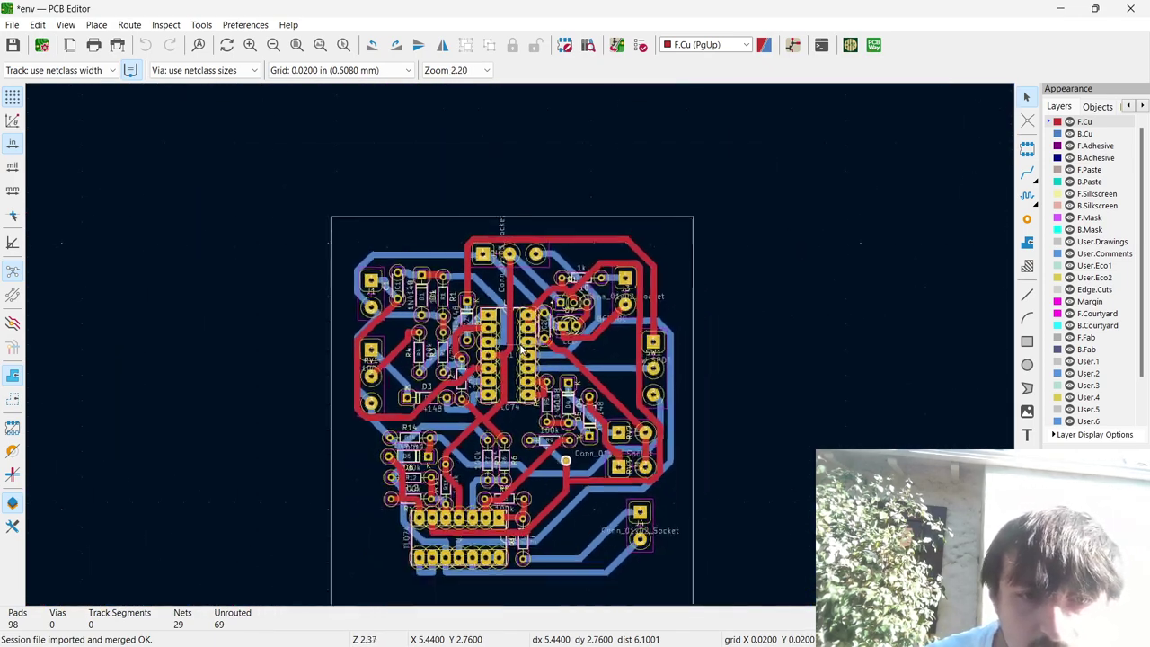
scroll(519, 349, up, 3)
scroll(518, 348, down, 6)
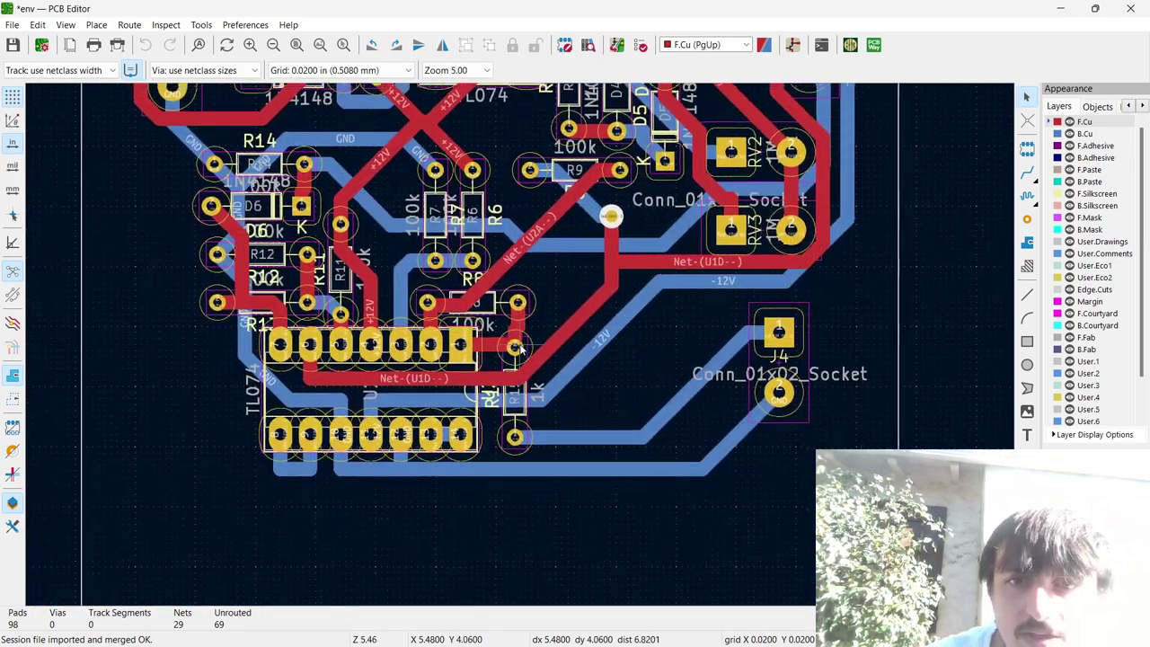
scroll(521, 351, up, 5)
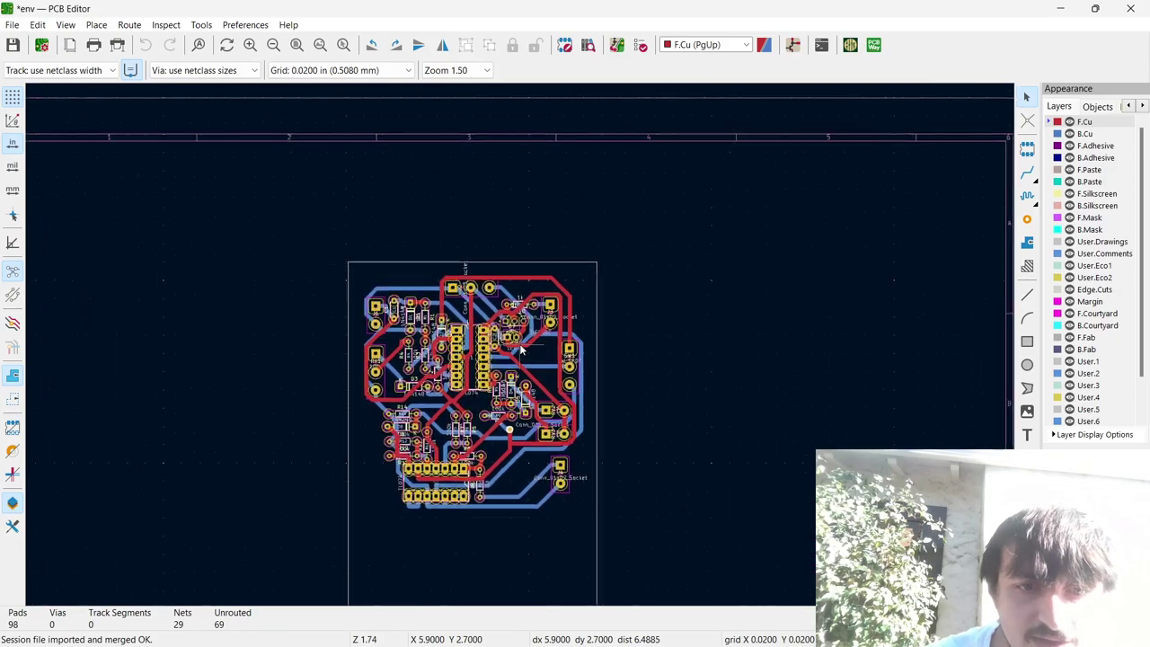
scroll(521, 348, up, 1)
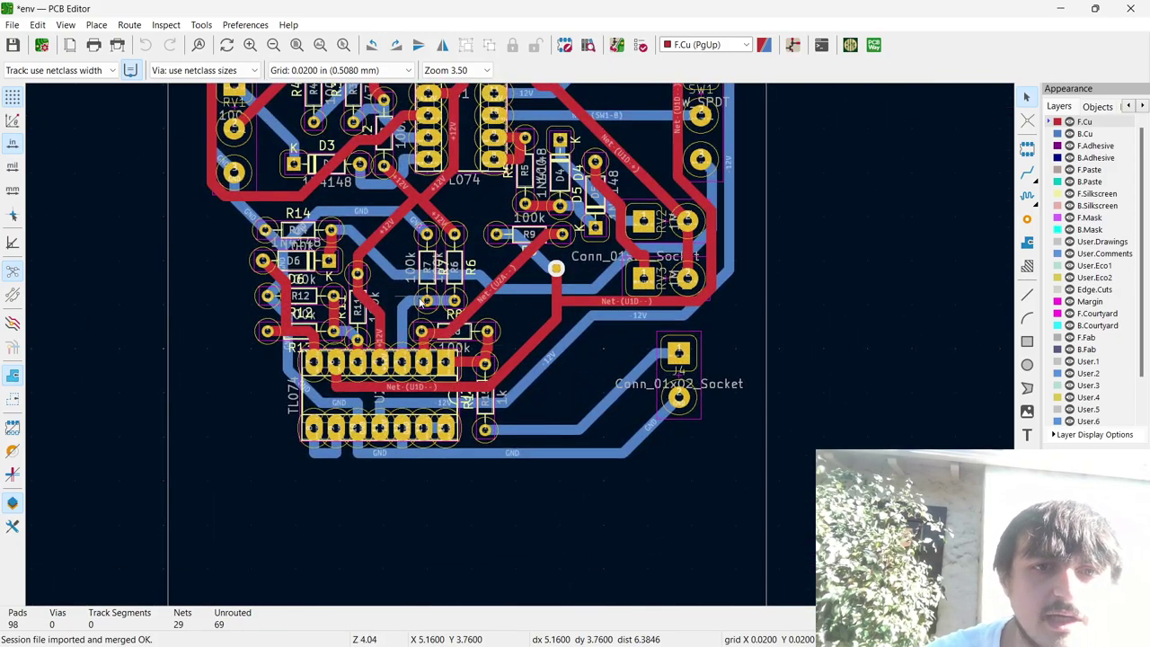
scroll(519, 343, down, 4)
scroll(455, 135, up, 4)
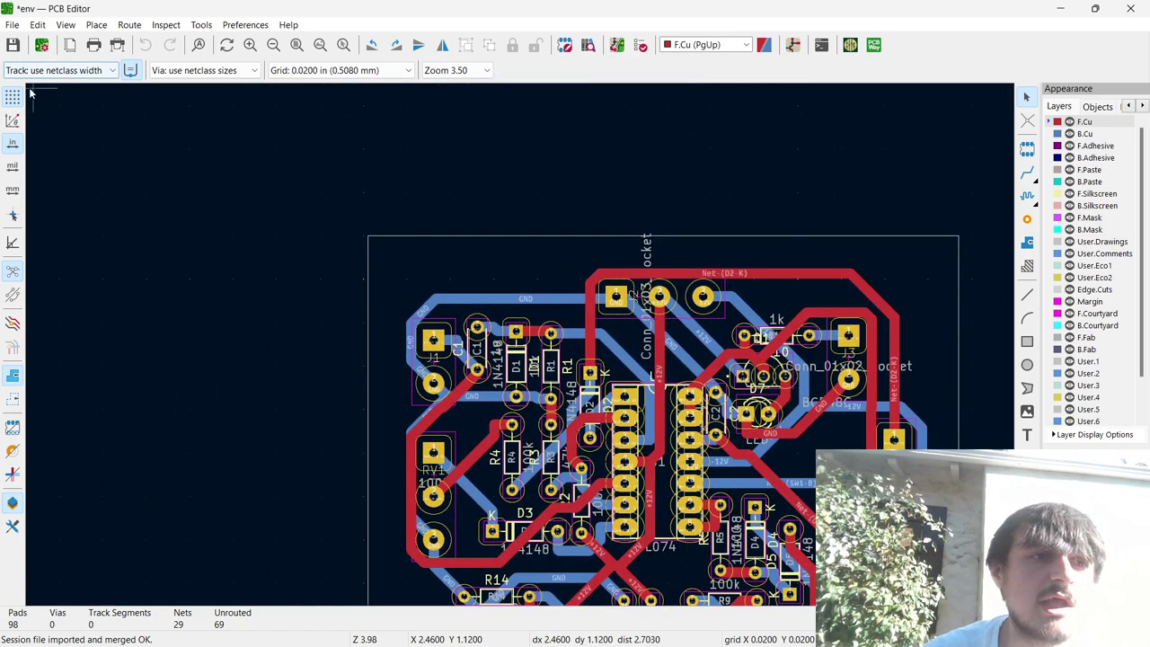
Run the design rules check again on the rerouted board.
click(156, 26)
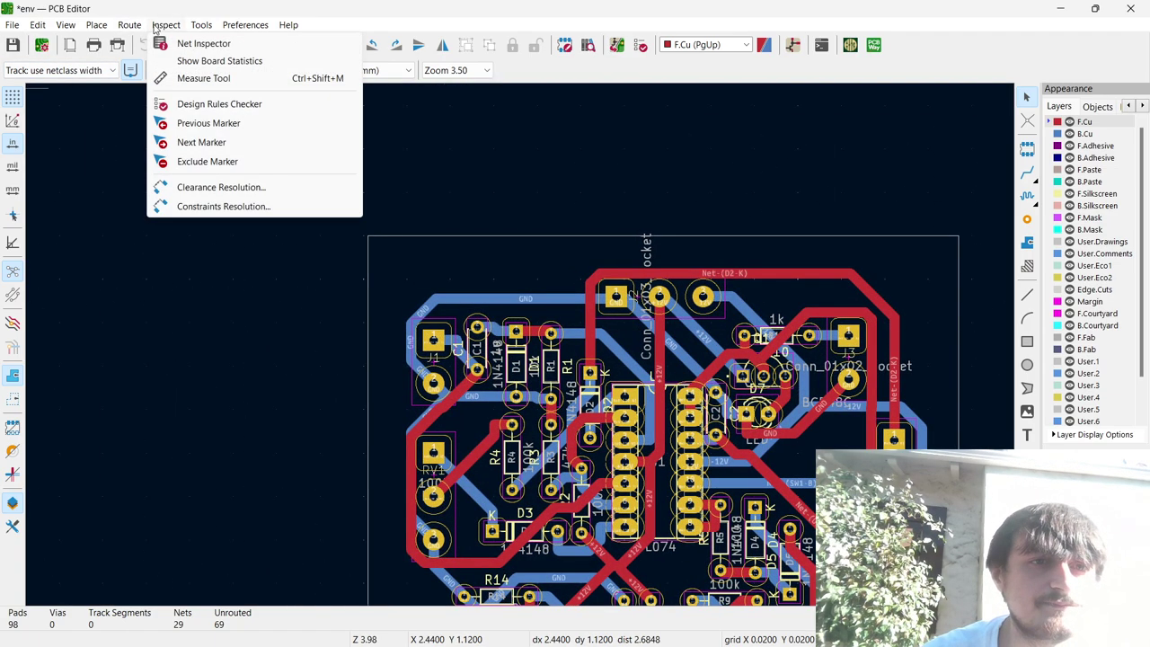
click(202, 105)
click(368, 372)
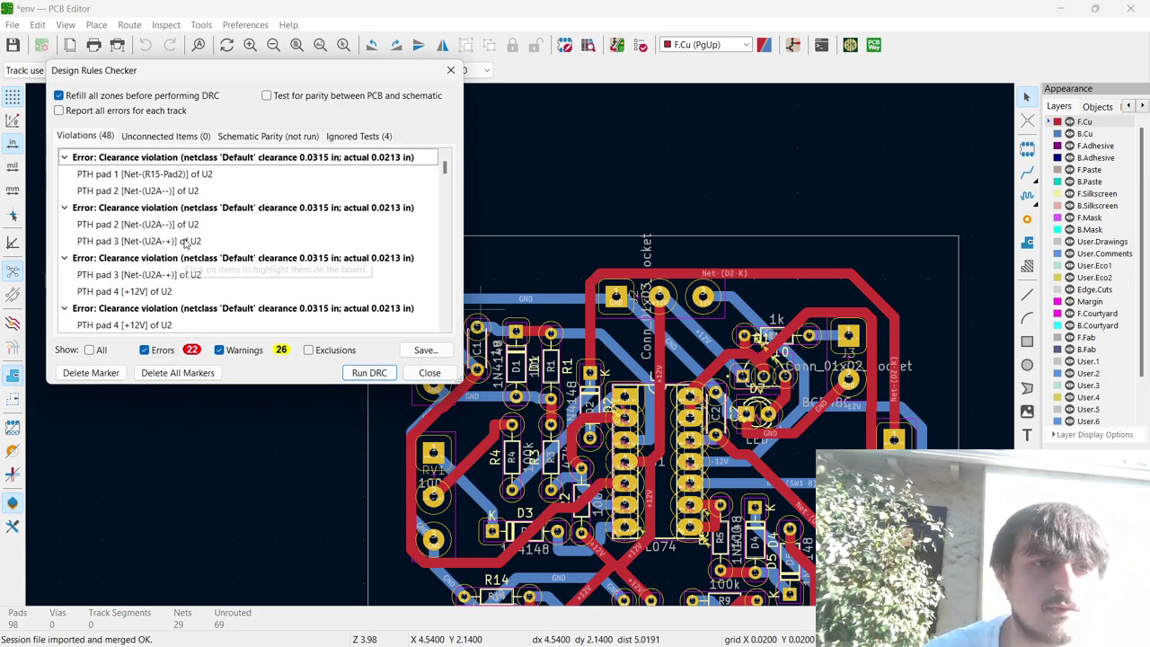
Look through the design rule violation list, from U2's pad clearance errors to the silkscreen warnings.
click(188, 175)
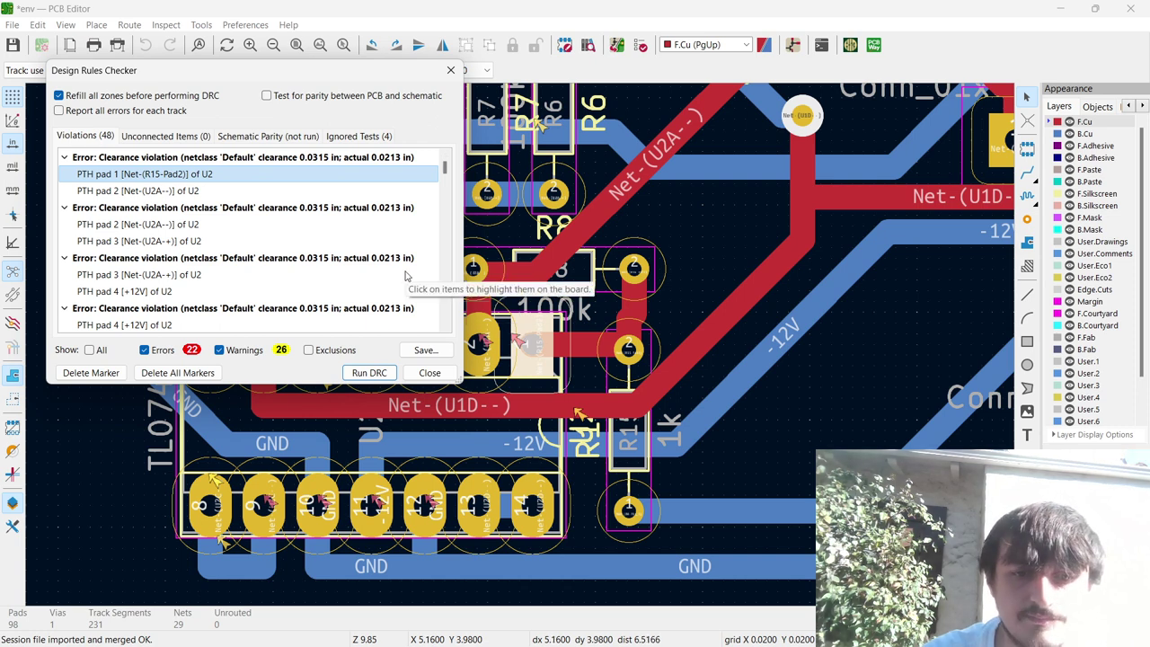
scroll(344, 231, down, 1)
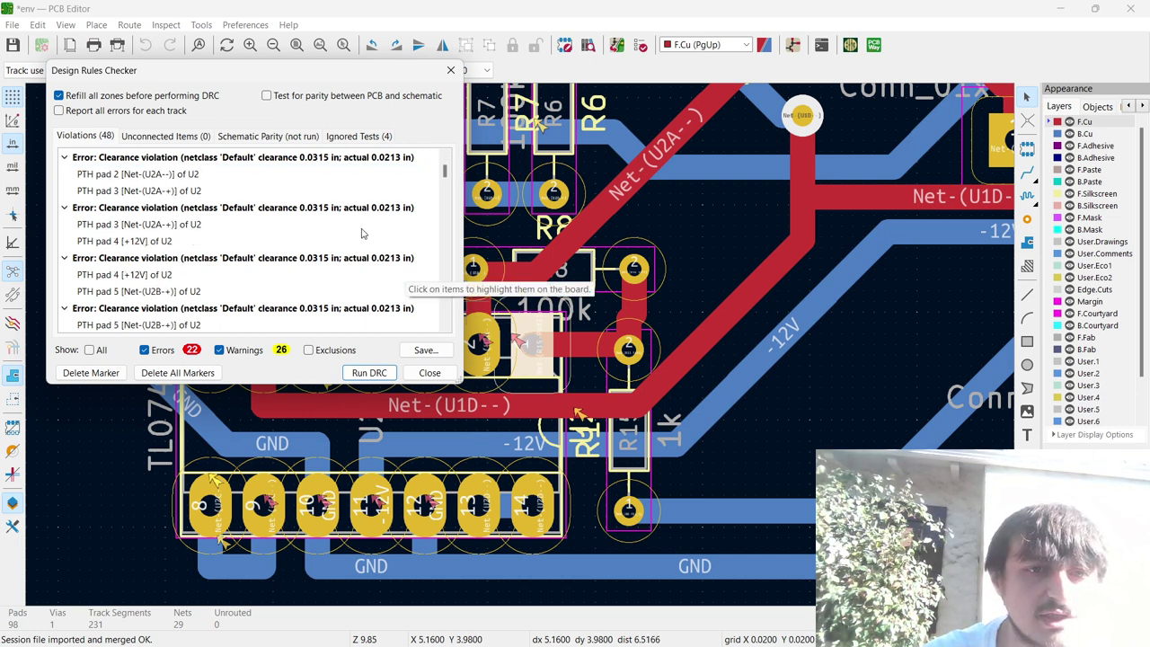
scroll(367, 249, down, 10)
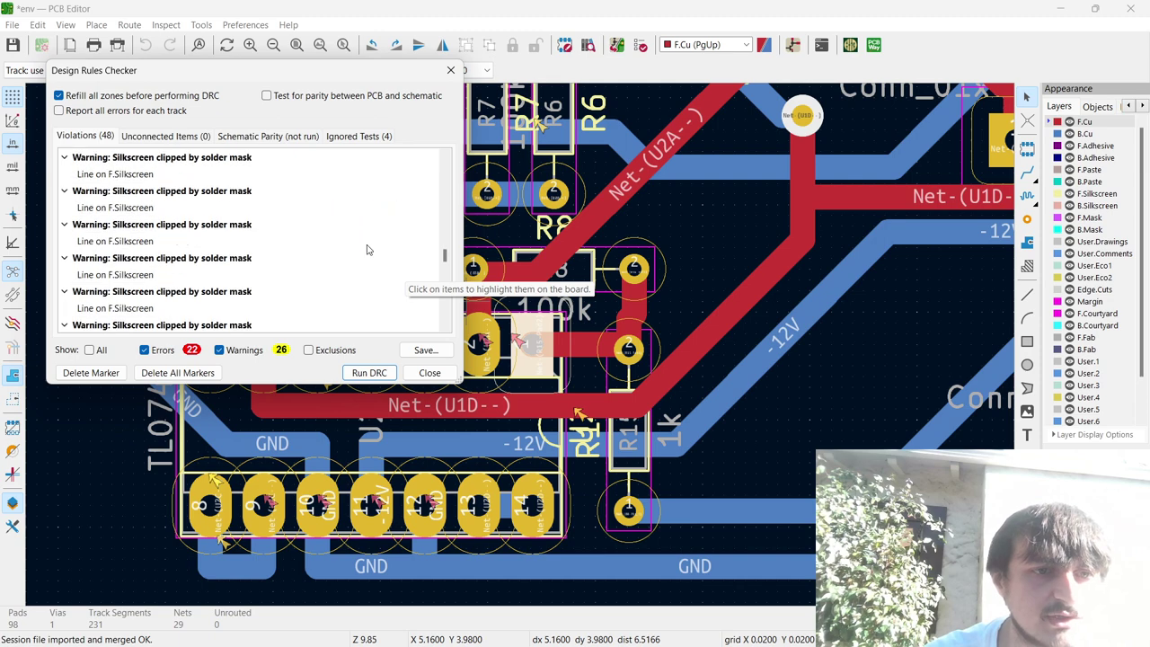
scroll(367, 250, up, 5)
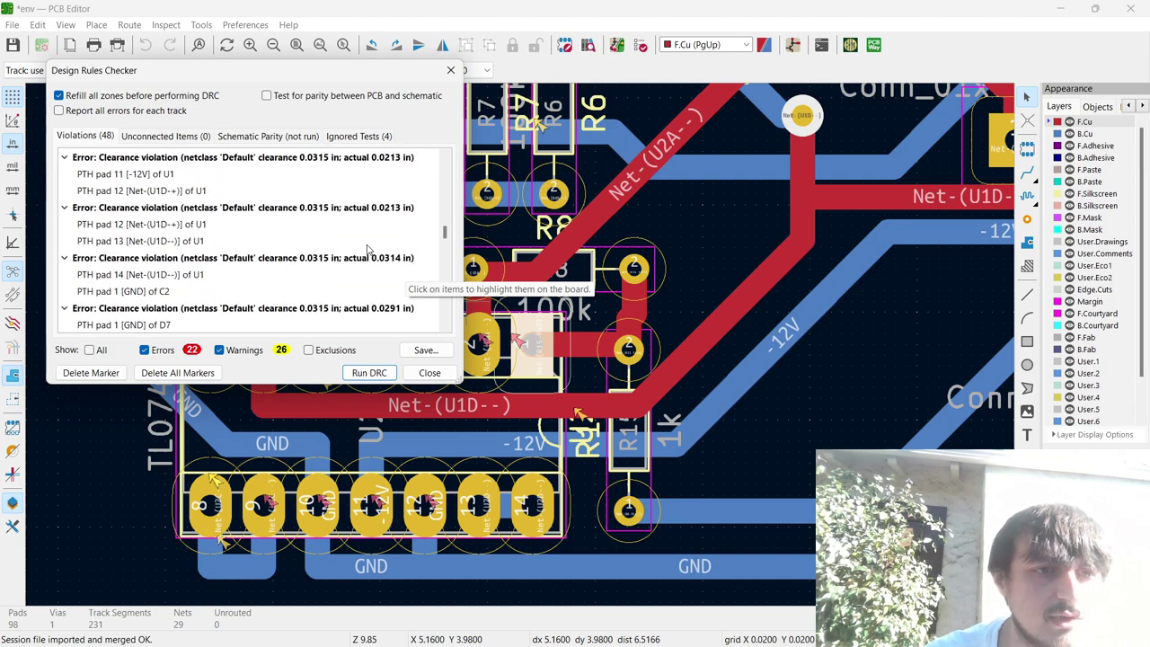
scroll(192, 269, down, 1)
Examine on the board the clearance errors between U1 pad 14 and C2 pad 1, and between the two D7 pads.
click(163, 225)
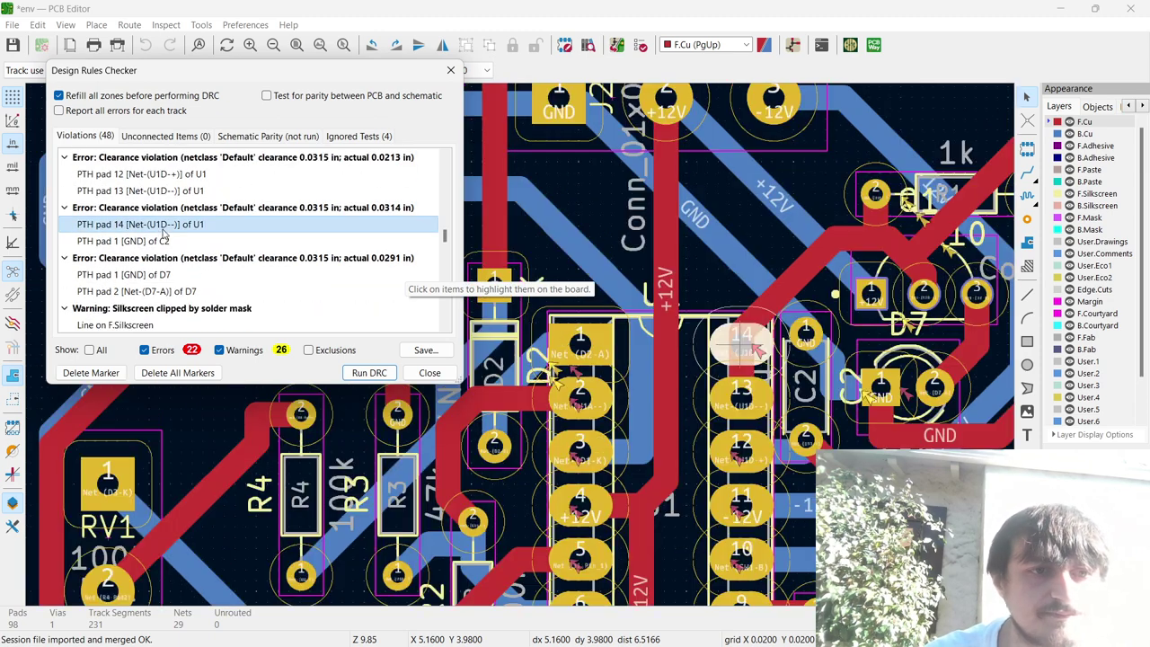
click(164, 240)
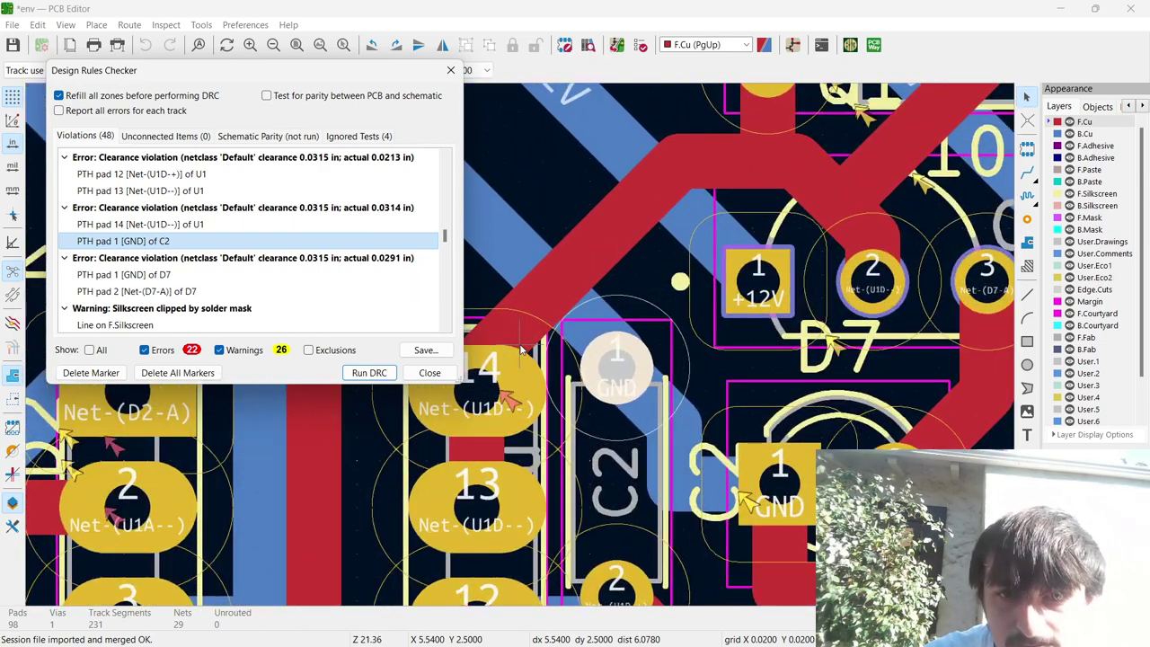
scroll(521, 349, up, 2)
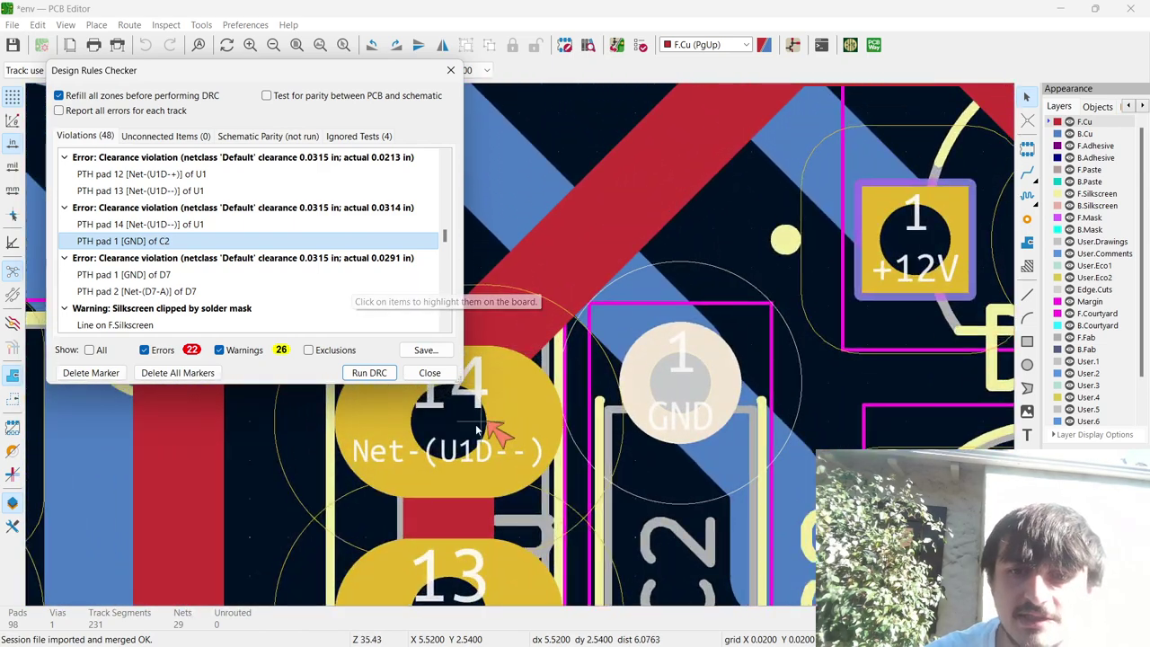
scroll(475, 426, down, 4)
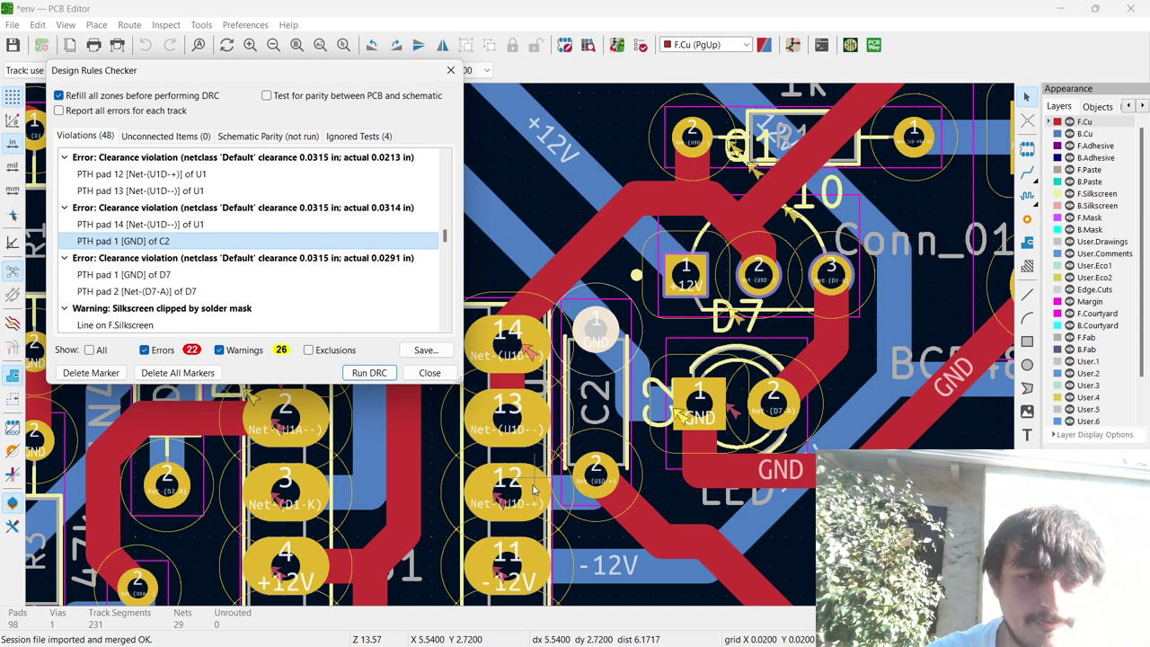
scroll(193, 296, down, 1)
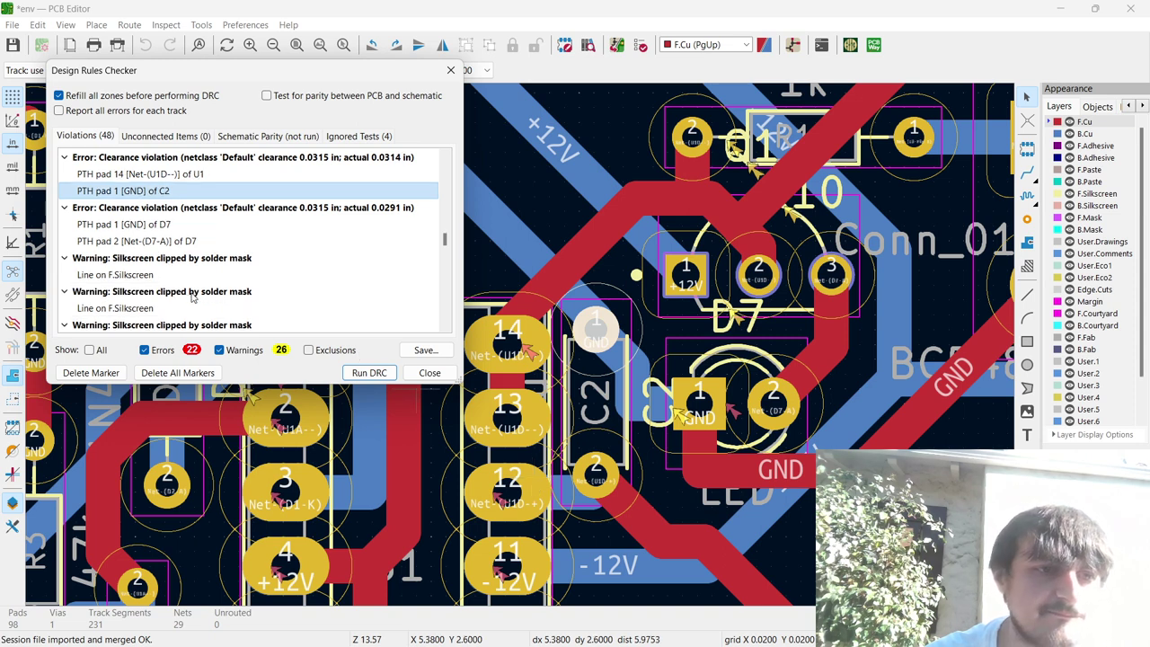
click(166, 227)
click(168, 242)
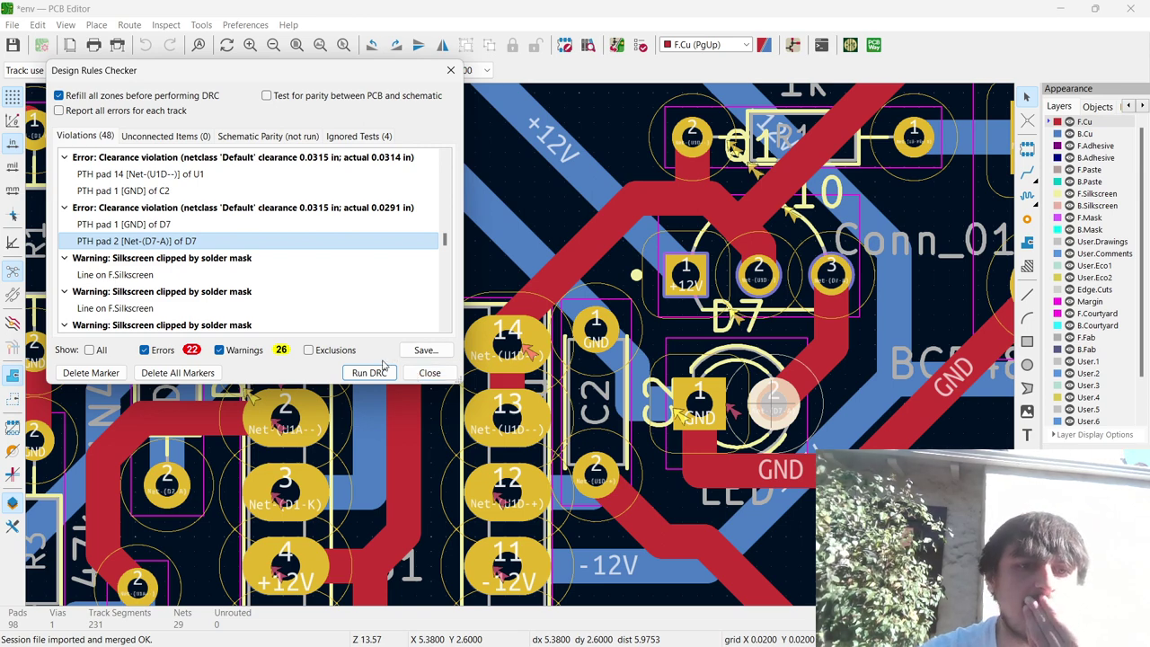
Delete all design rule markers, close the checker and save the env board.
click(184, 374)
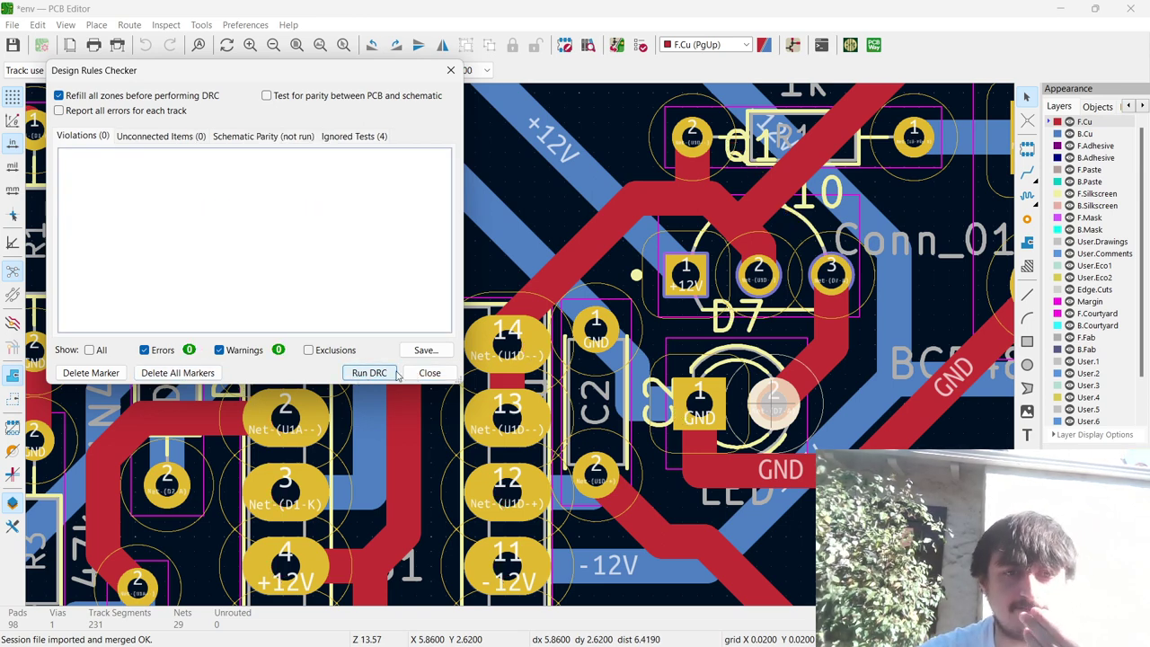
click(428, 374)
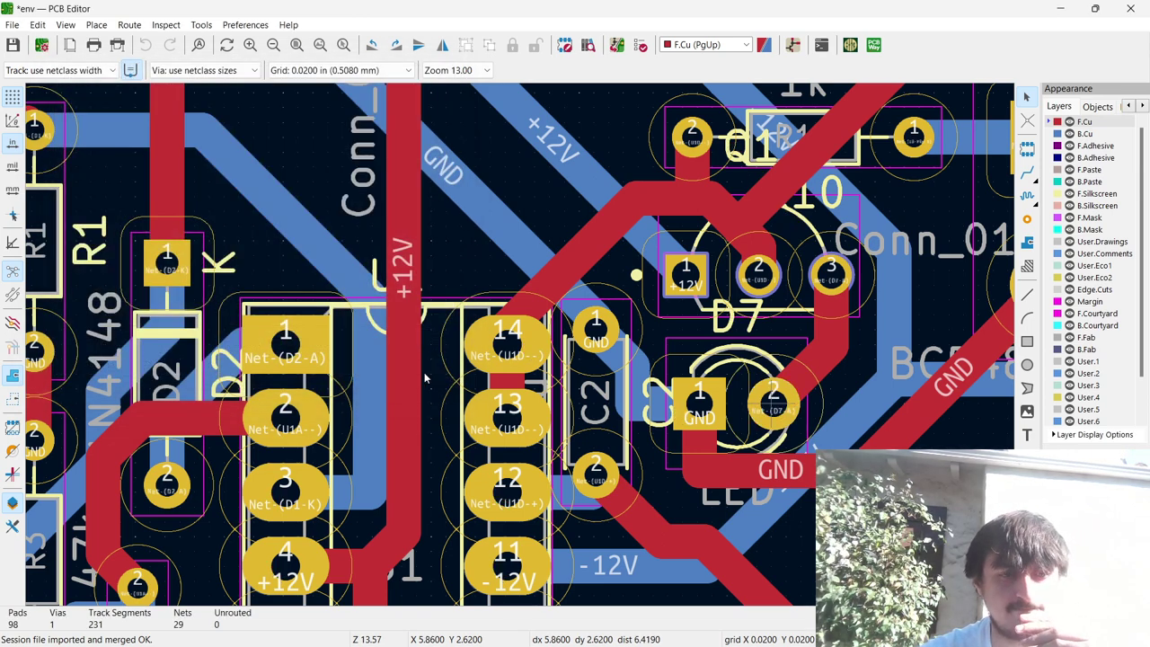
key(ctrl+s)
Switch to the env schematic in the Schematic Editor and save it.
key(alt+Tab)
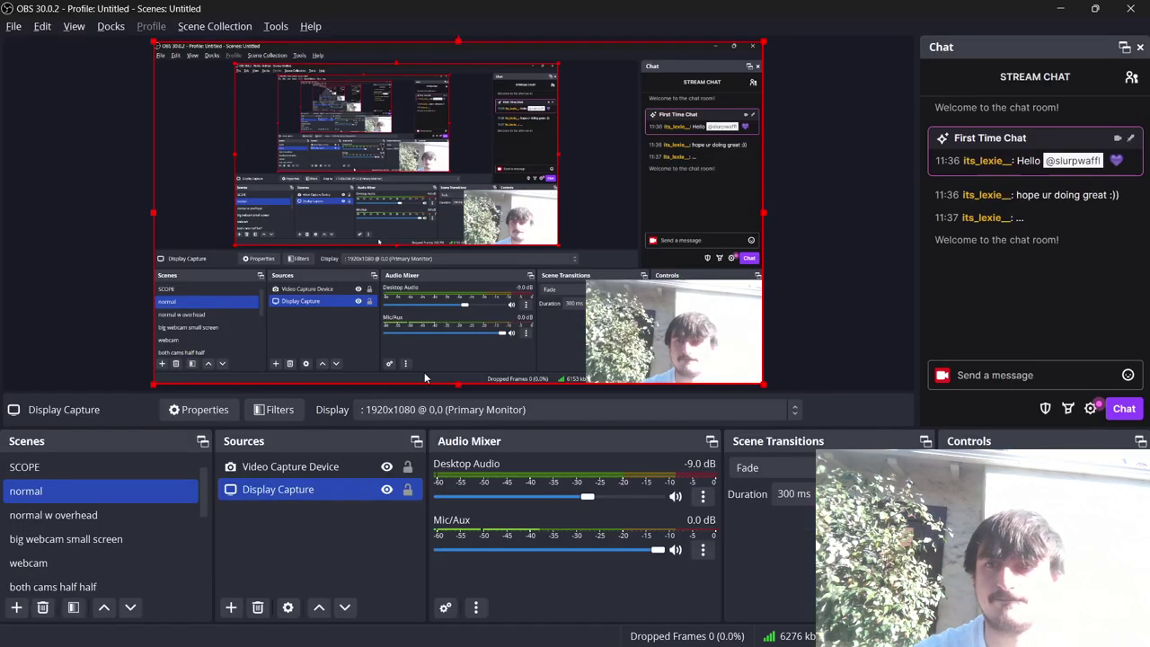
key(alt+Tab)
key(alt+shift+Tab)
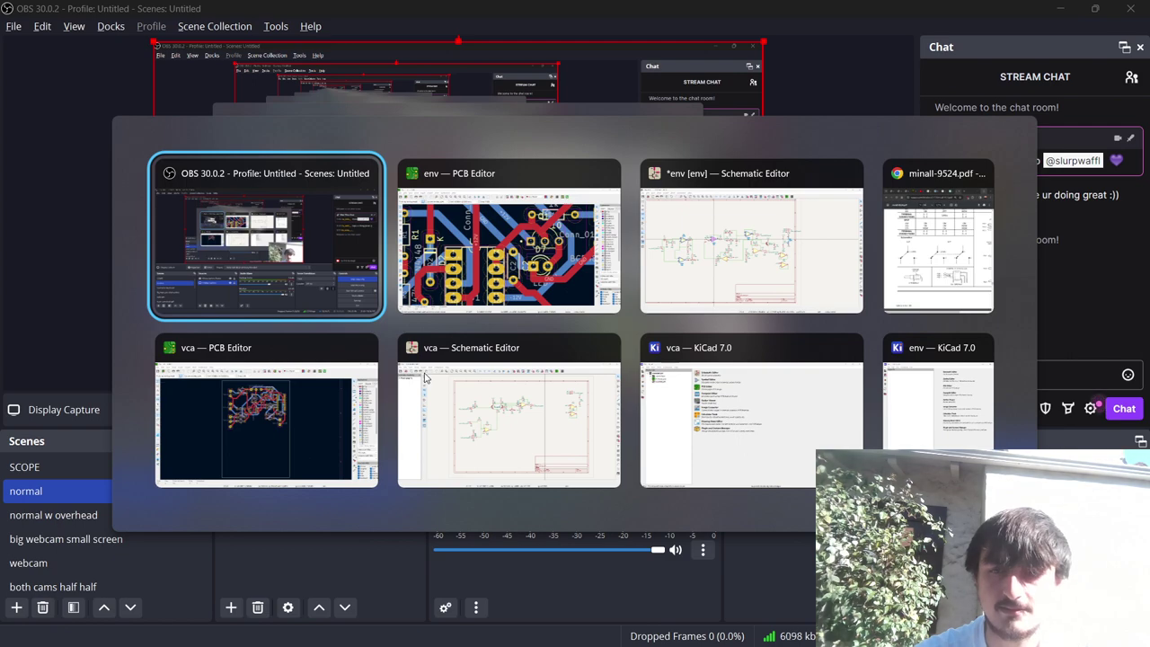
key(alt+Tab)
key(alt+Tab)
key(ctrl+s)
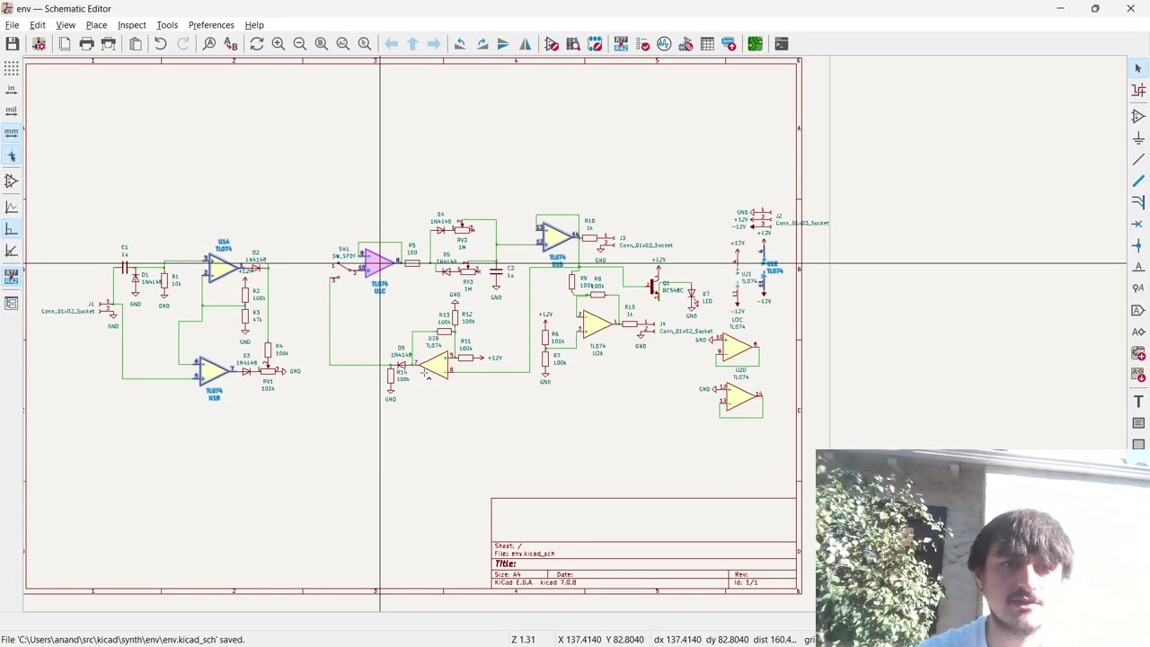
scroll(269, 251, up, 1)
scroll(577, 339, down, 2)
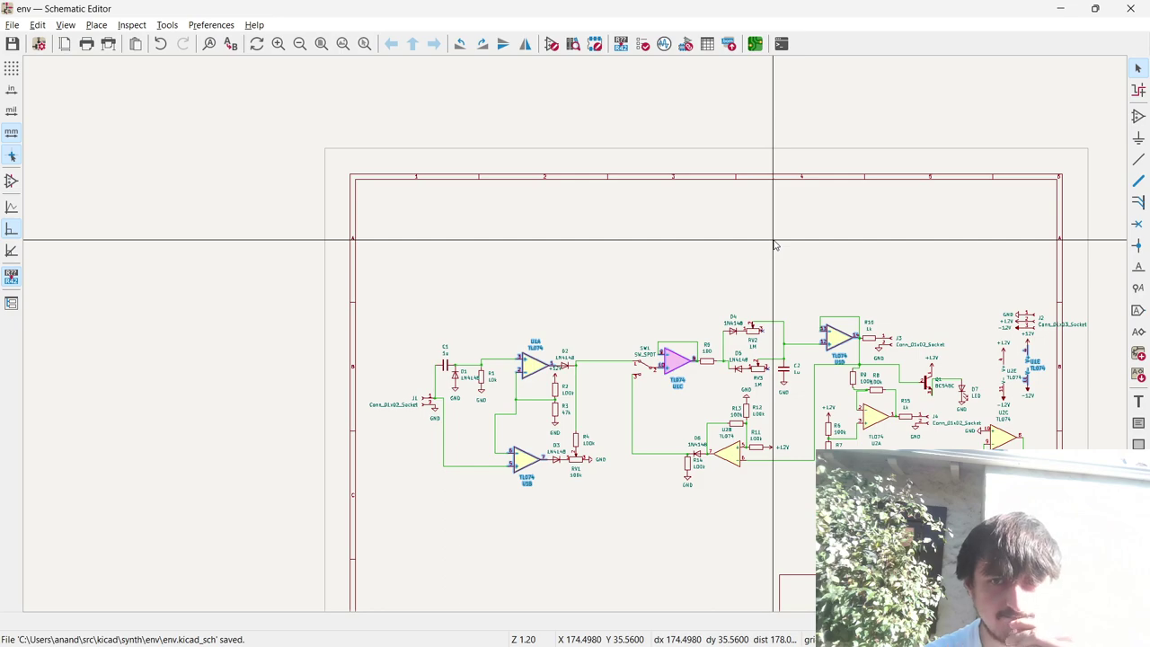
key(super+Tab)
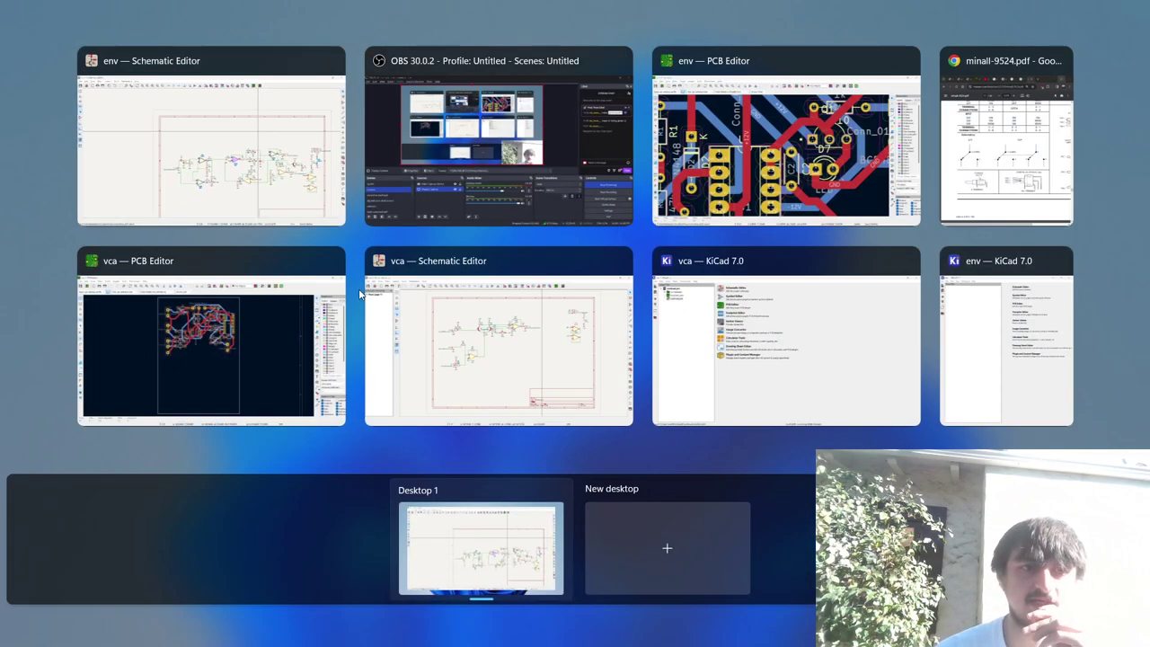
click(590, 201)
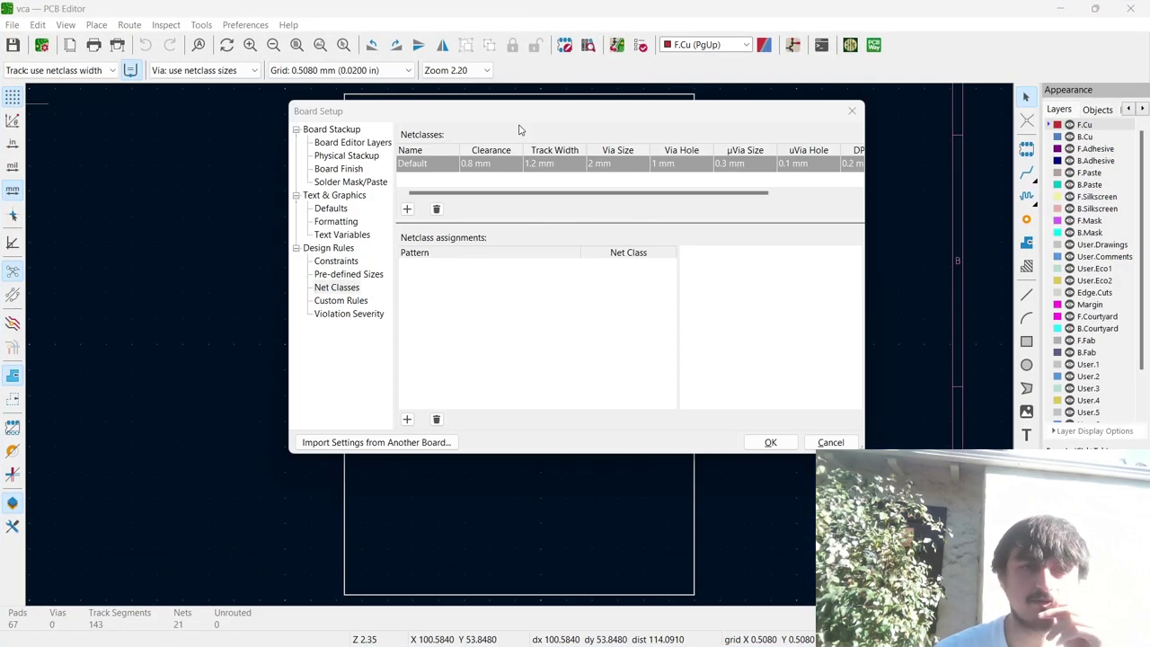
key(super+Tab)
click(406, 162)
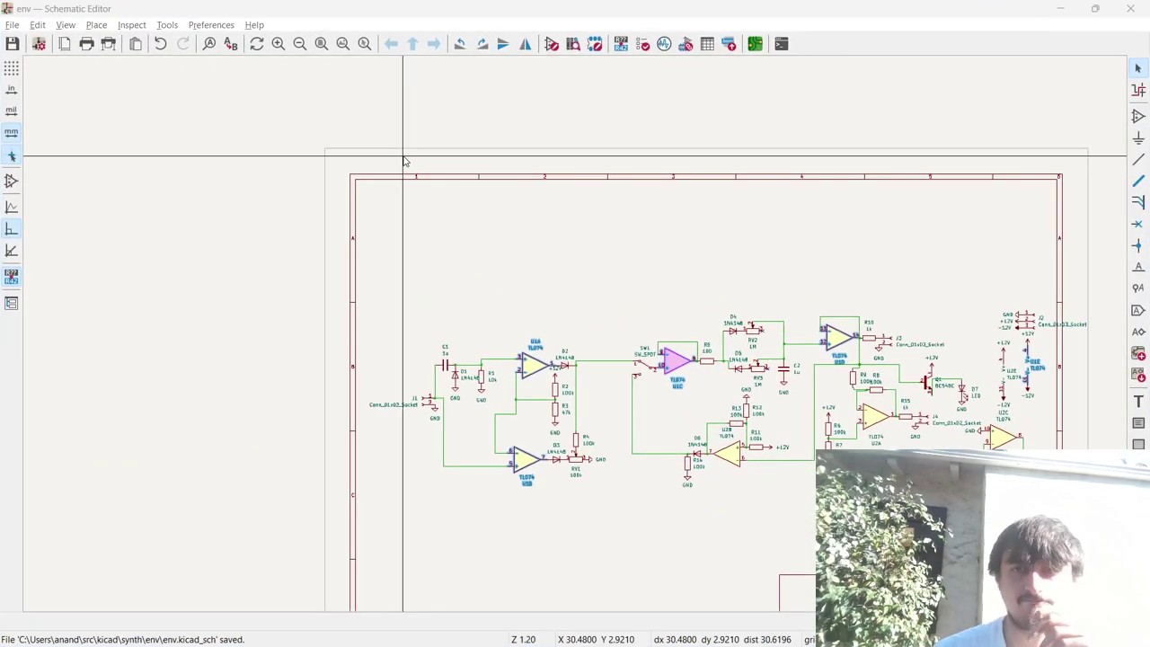
Return to the env board in the PCB Editor and examine the complete layout and its routed tracks.
key(super+Tab)
click(970, 153)
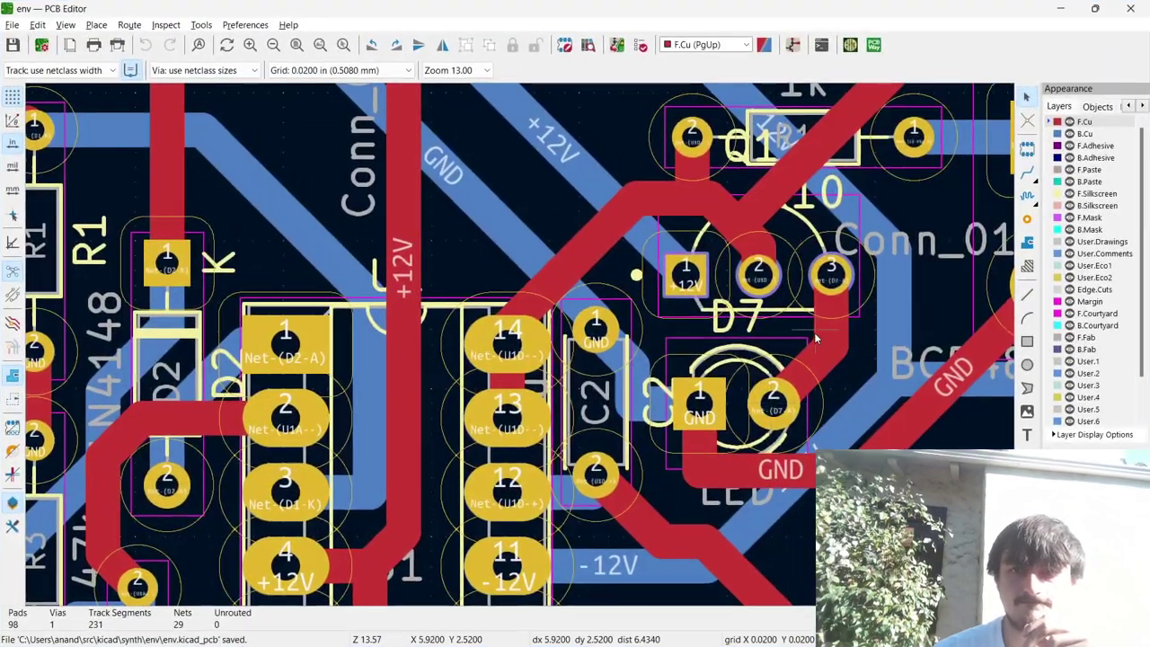
scroll(521, 350, down, 3)
scroll(573, 199, up, 3)
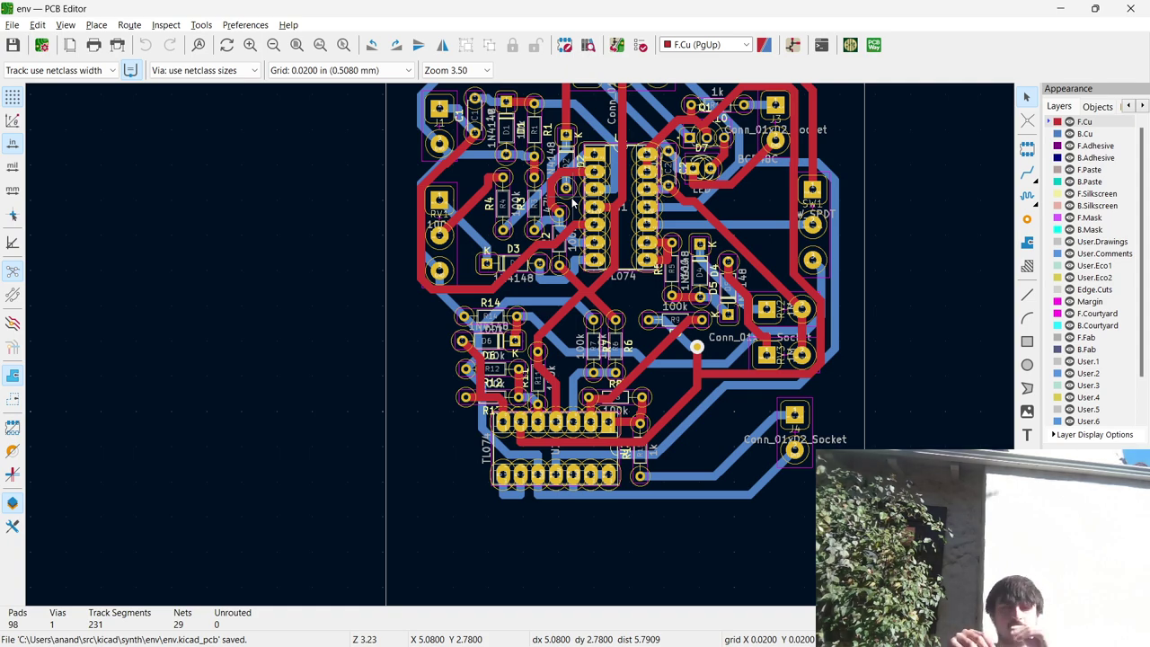
scroll(571, 203, down, 4)
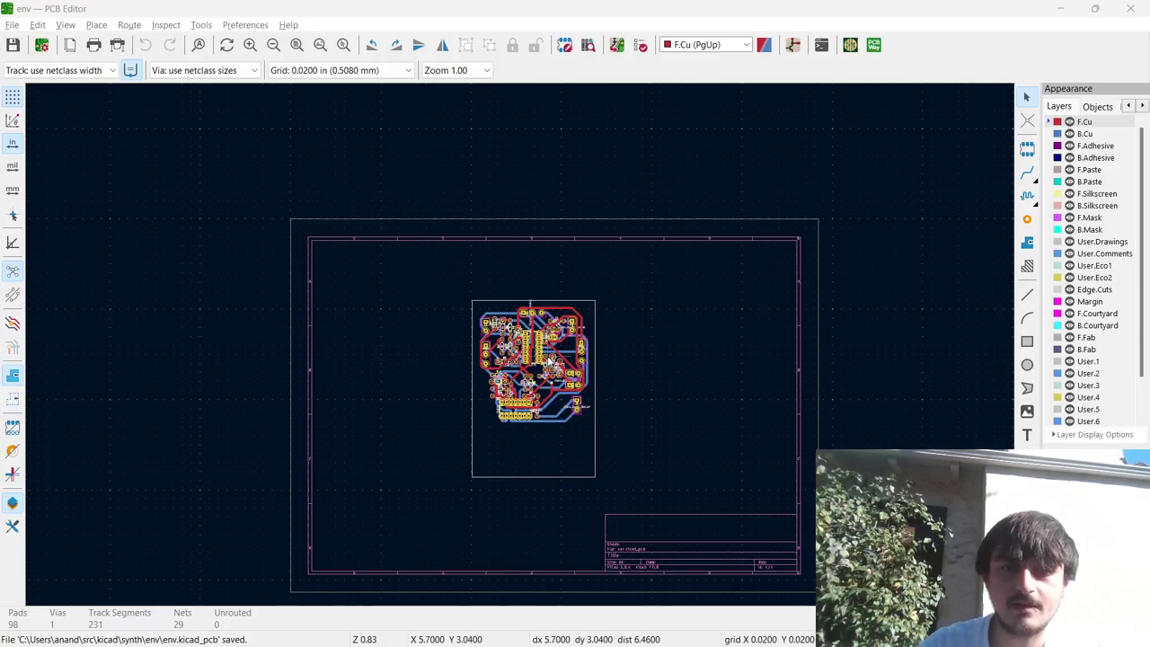
scroll(519, 349, up, 6)
scroll(519, 349, down, 4)
scroll(521, 351, up, 4)
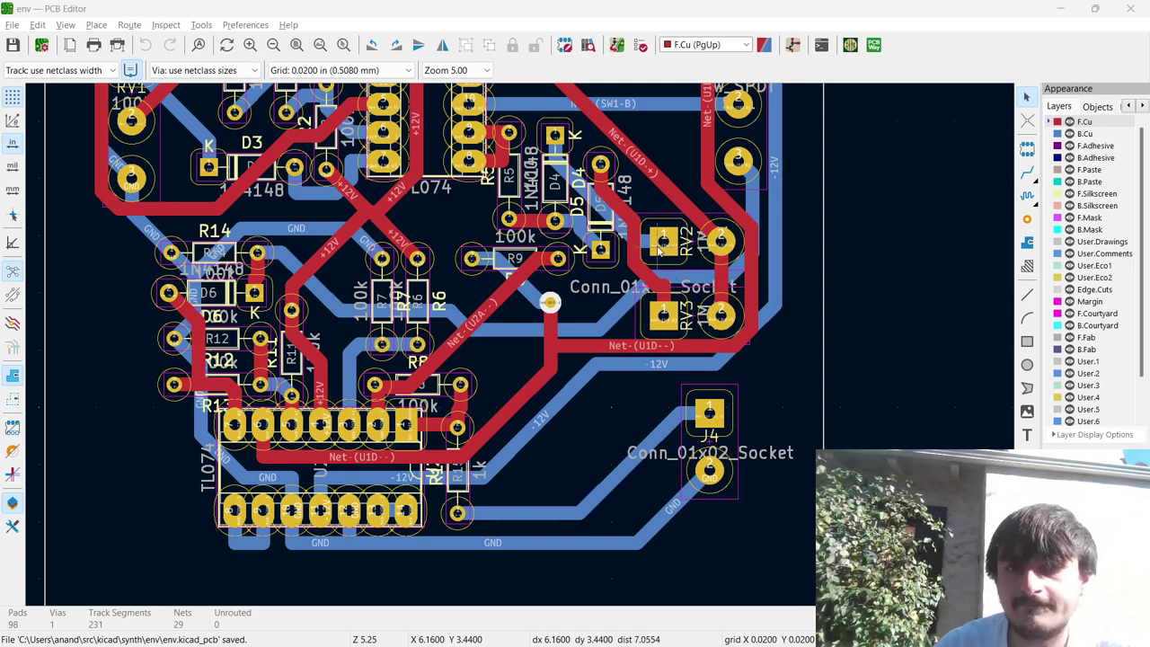
scroll(660, 251, down, 3)
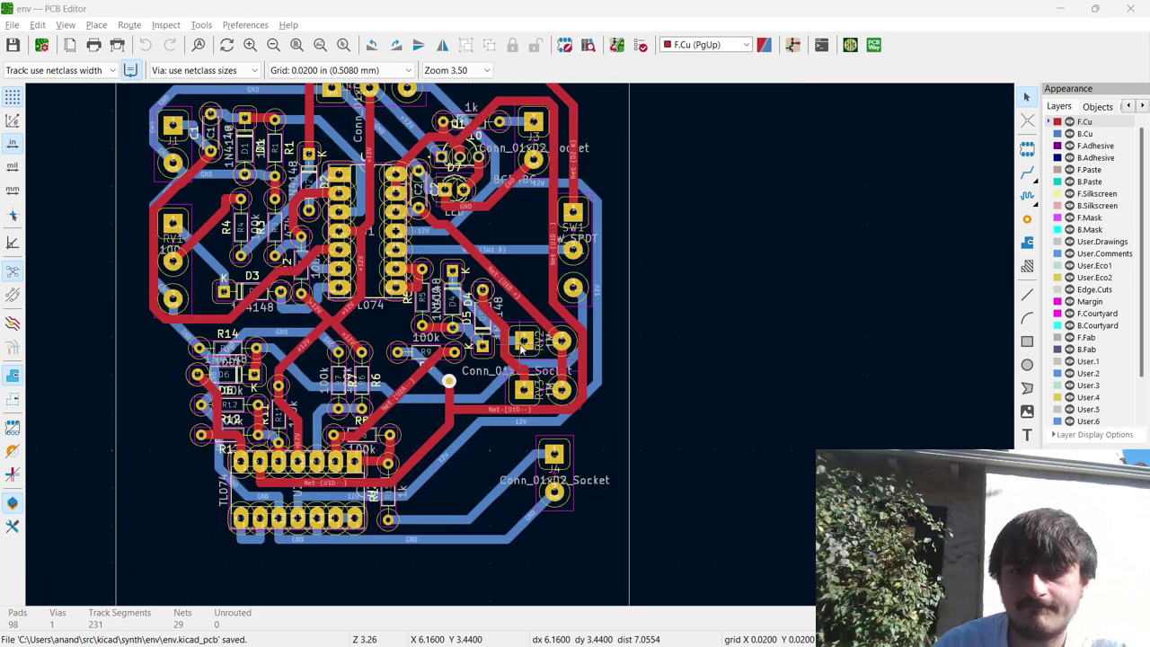
scroll(521, 346, up, 2)
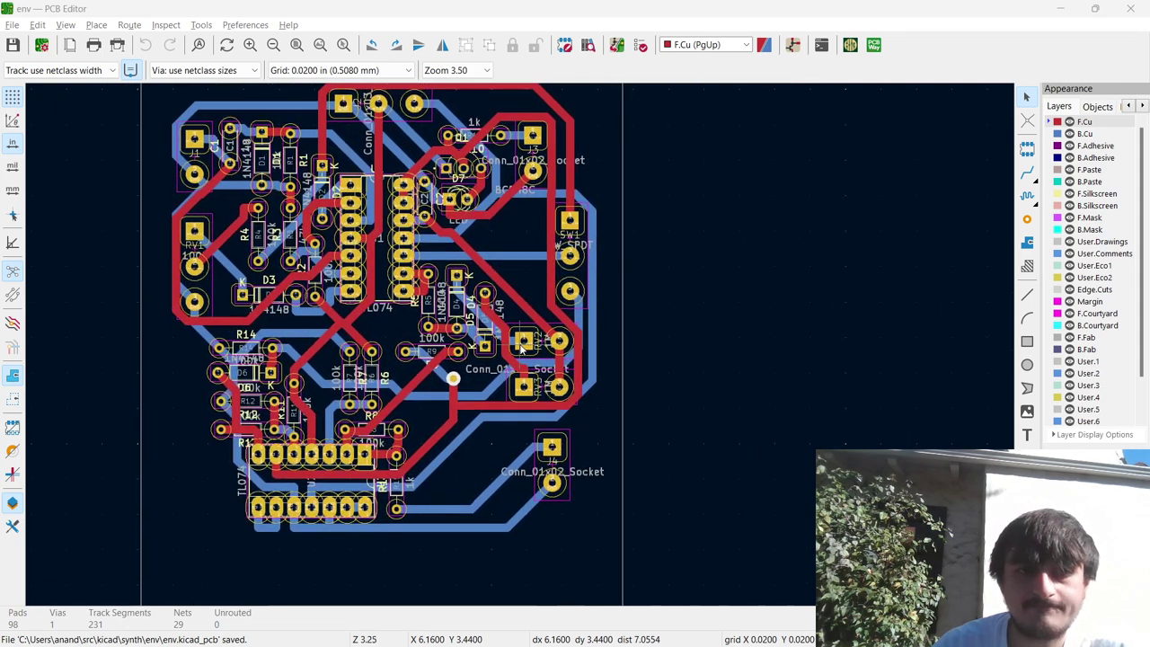
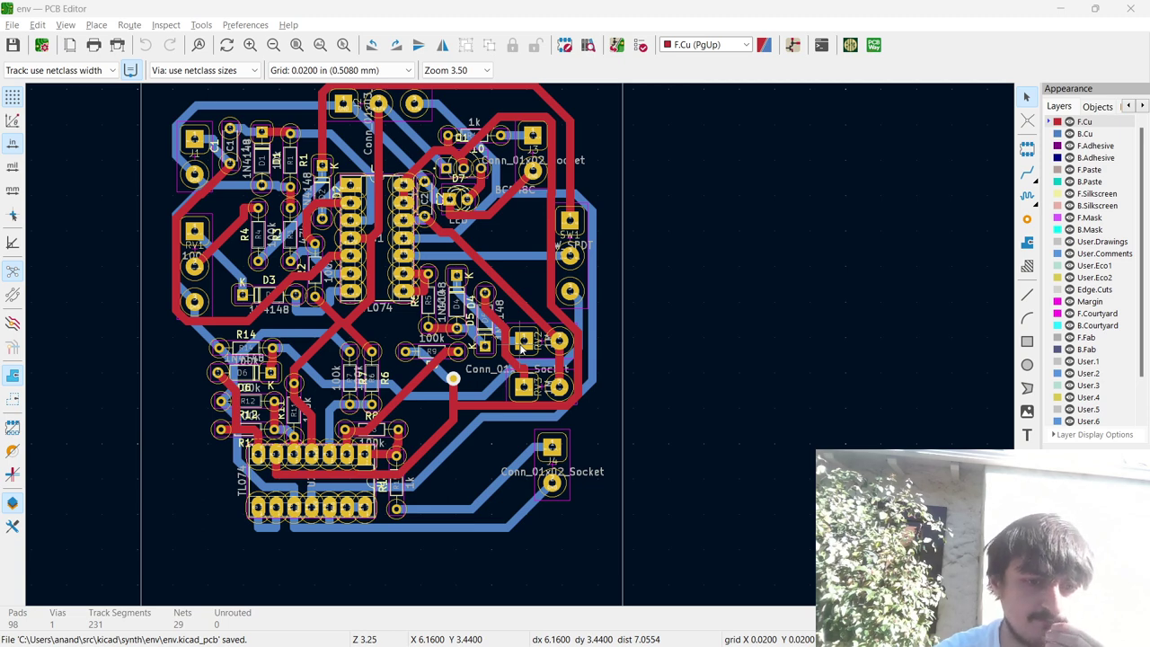
Switch to the vca board, dismiss its open Board Setup dialog without changes and view the whole layout.
key(super+Tab)
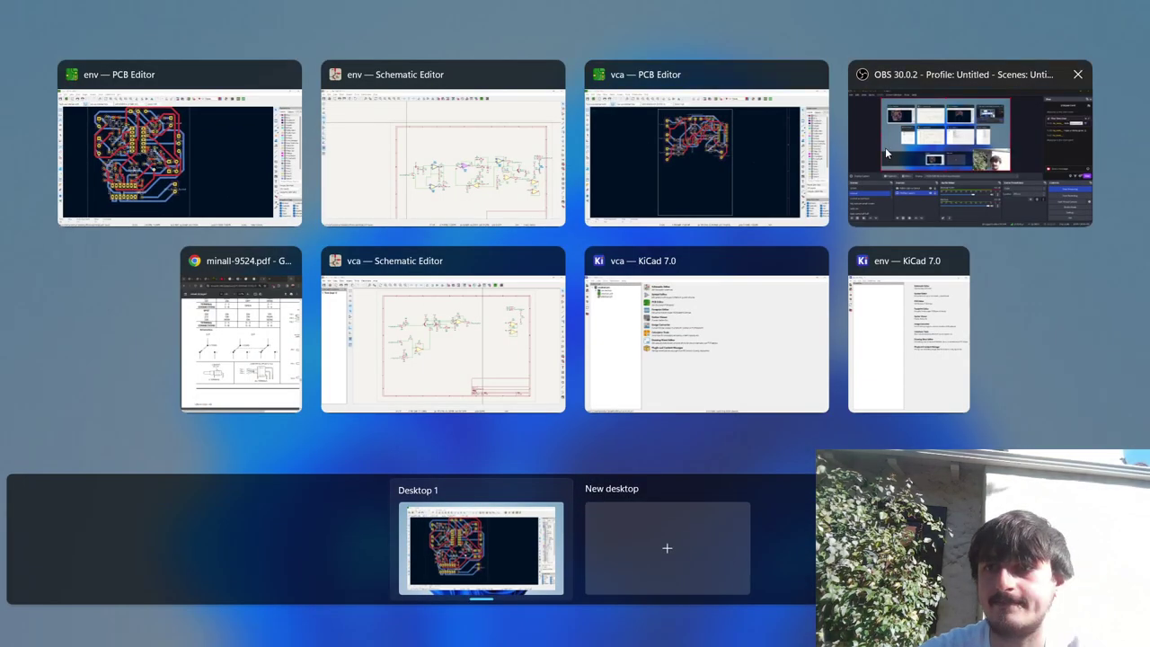
click(725, 162)
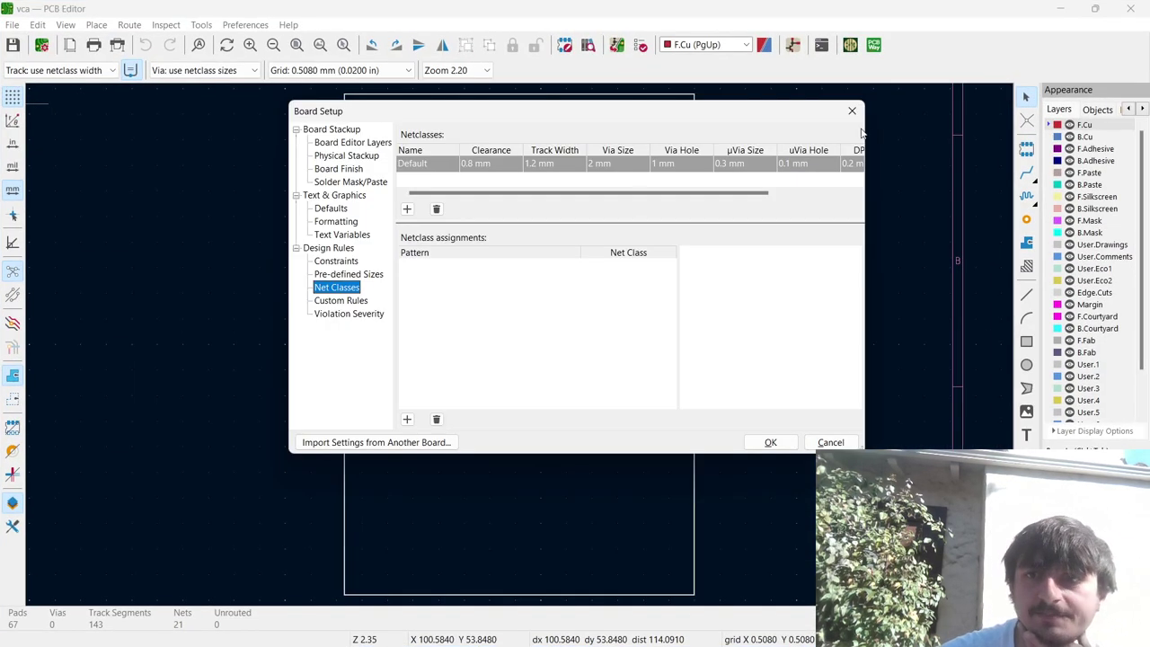
key(Escape)
scroll(519, 343, down, 3)
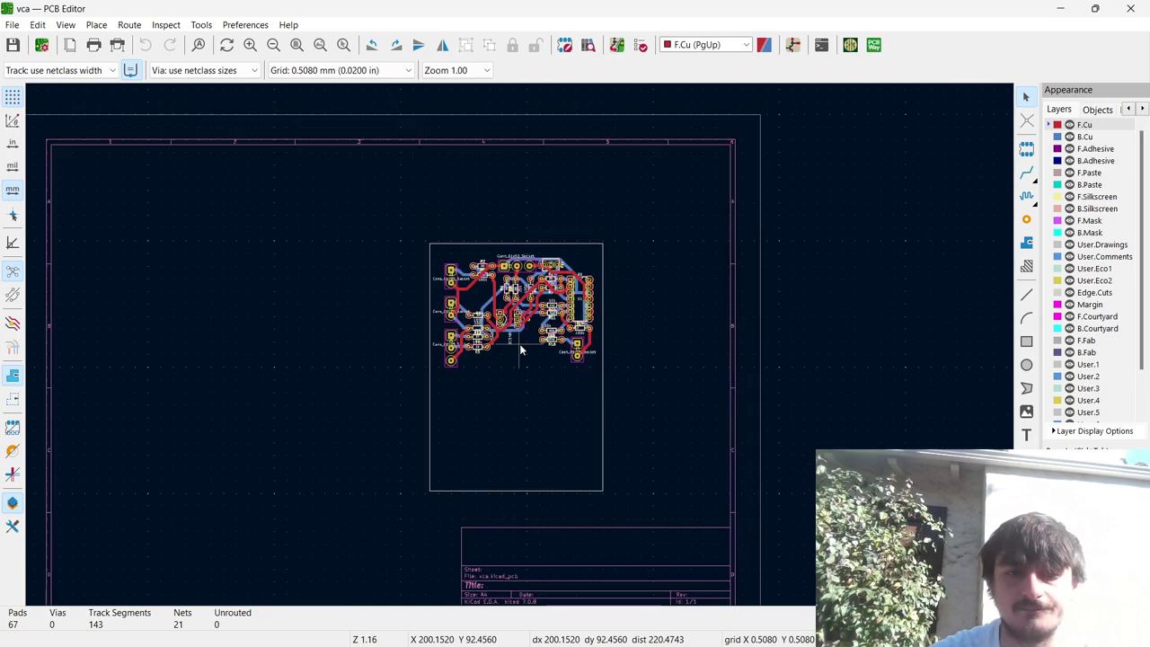
scroll(519, 343, up, 5)
scroll(519, 349, down, 3)
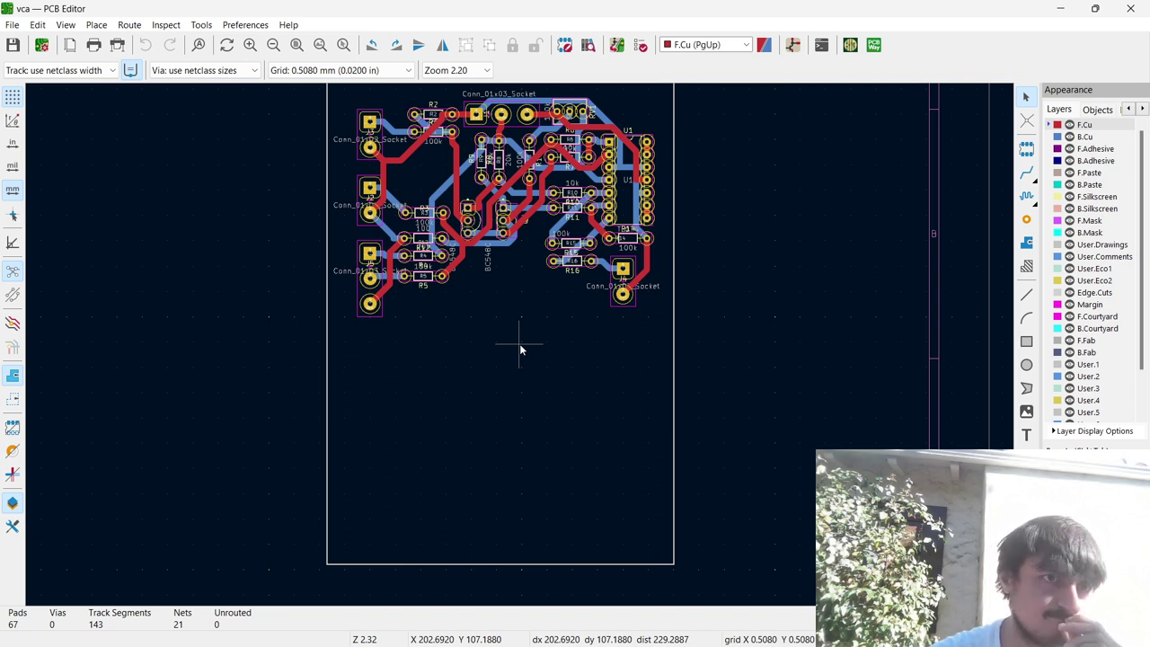
mouse_move(700, 640)
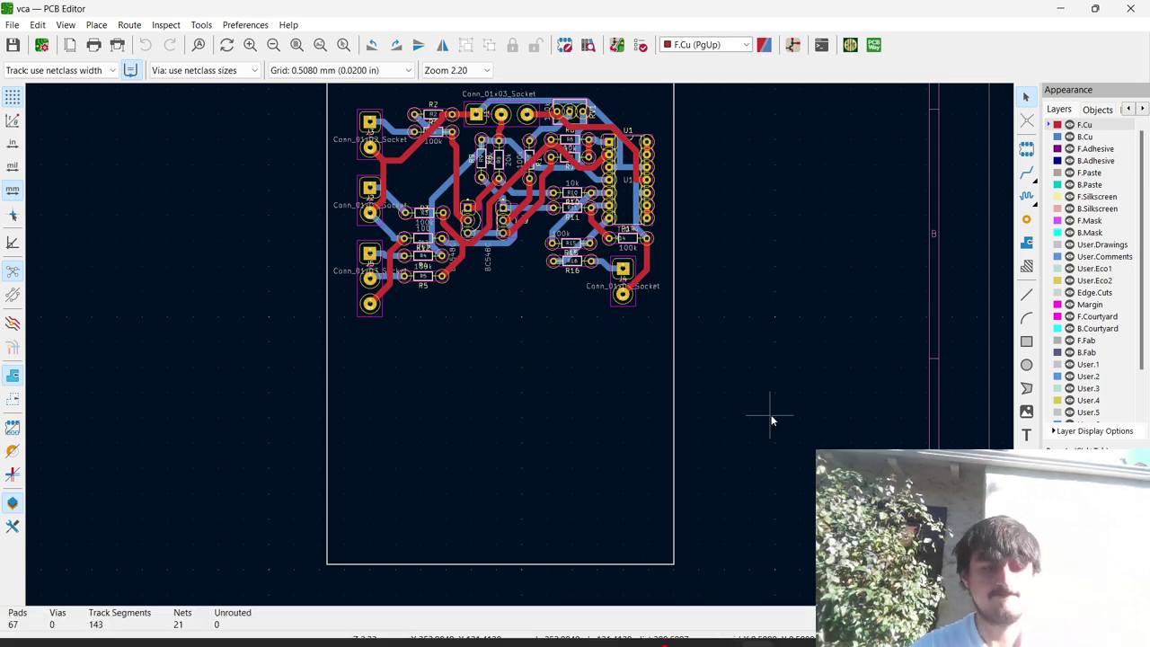
Open Visual Studio Code on the synth repository, maximize it and show the pending source control changes.
key(alt+space)
text(code)
key(Return)
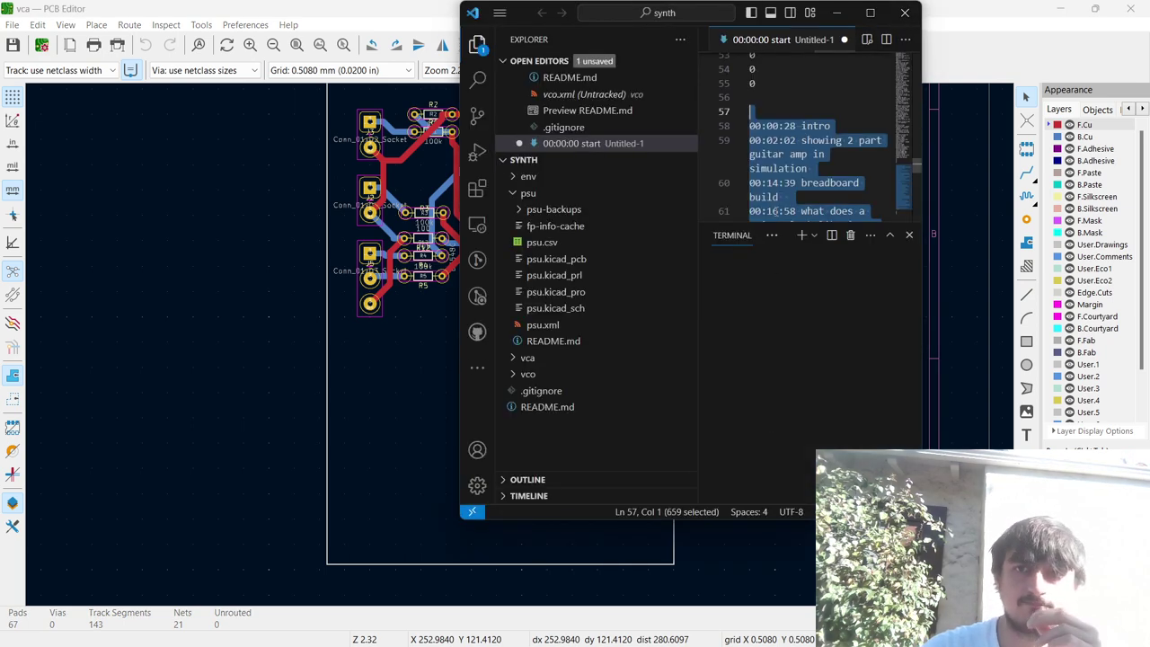
click(869, 13)
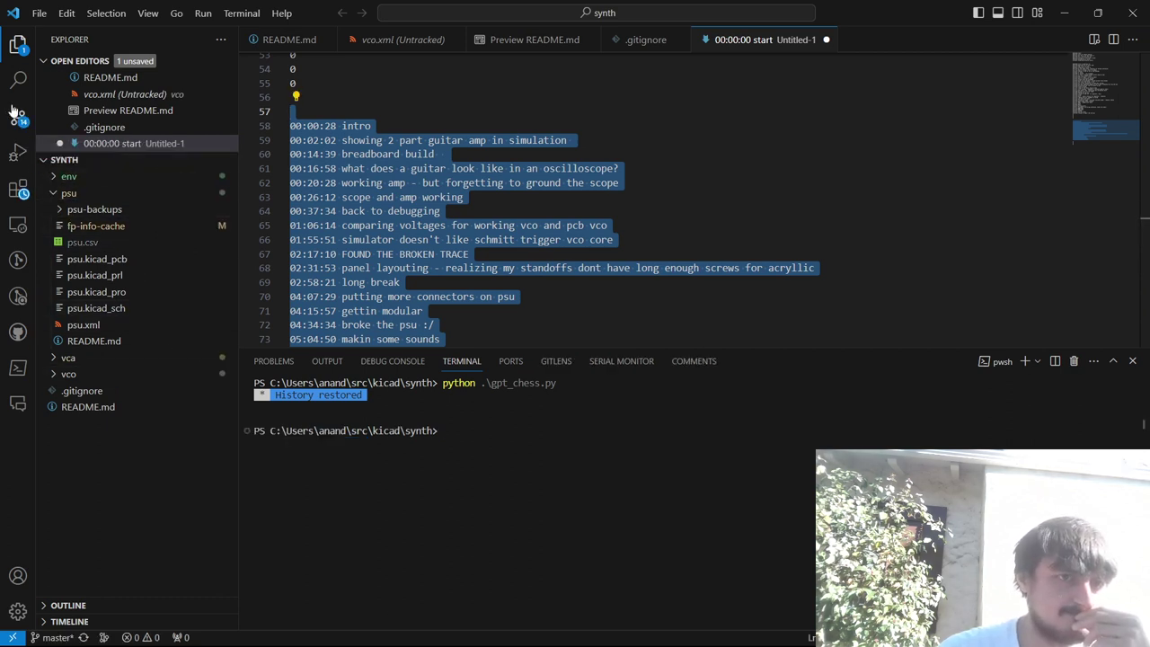
click(18, 117)
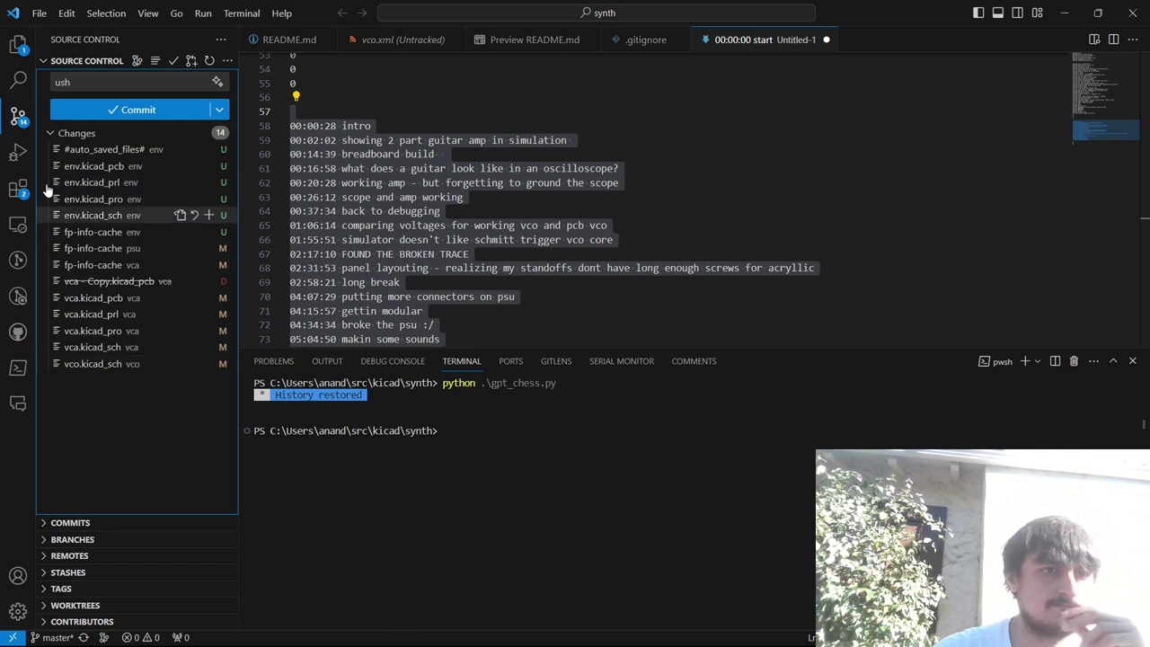
Commit all pending changes in the synth repository with the message "add the eg and reroute the vca.".
click(85, 81)
key(BackSpace)
key(BackSpace)
key(BackSpace)
text(add the eg )
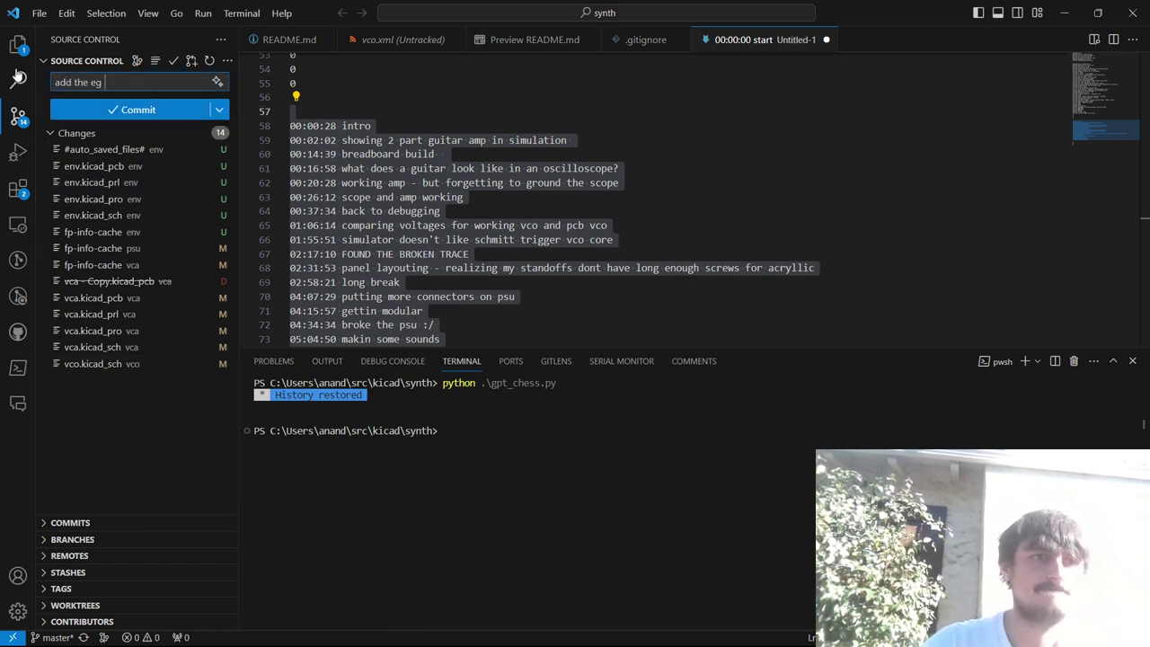
text(and reroute t)
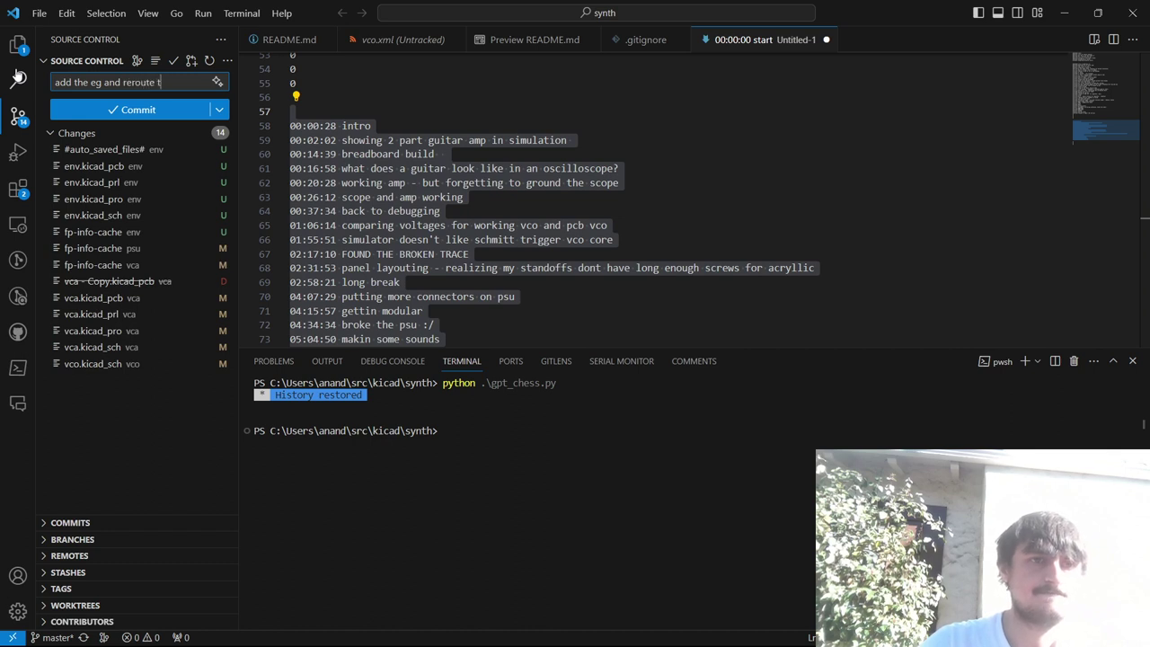
text(he vca.)
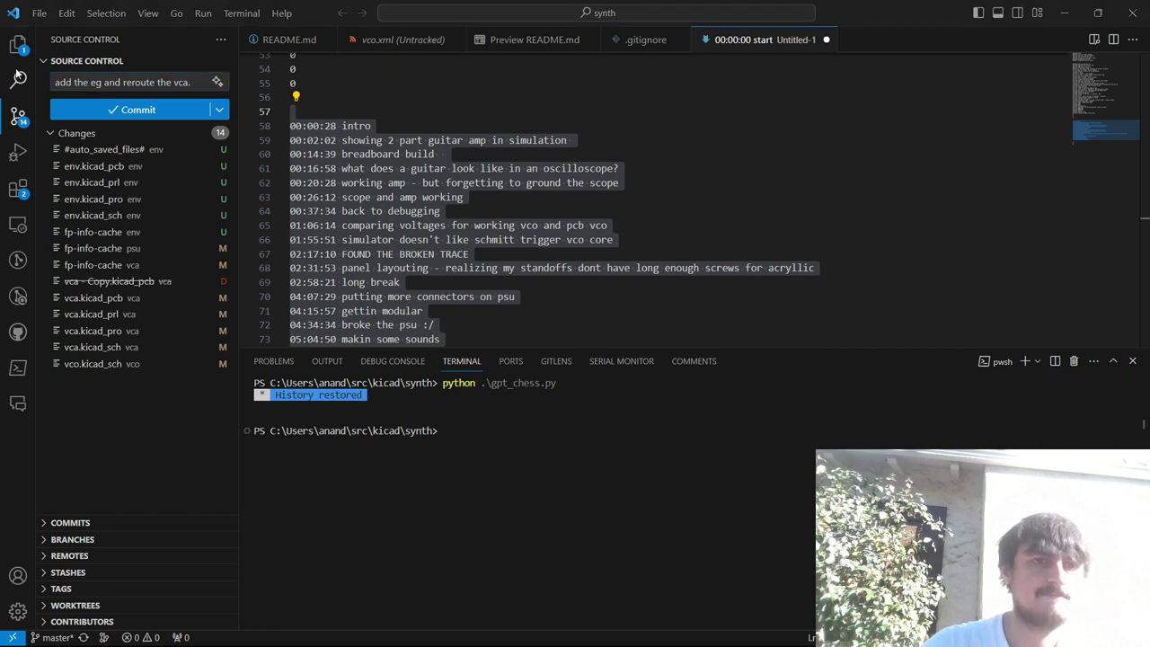
key(ctrl+Return)
key(Return)
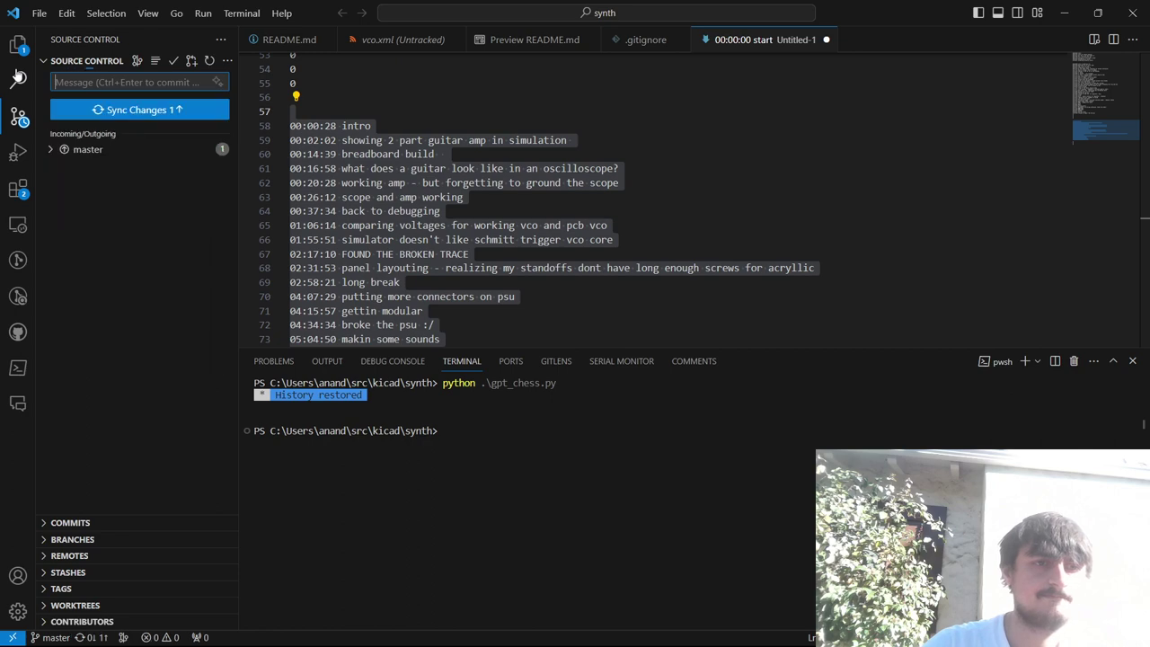
Push the commit to the remote, reload the editor for the updated rust-analyzer extension and close Visual Studio Code.
key(ctrl+shift+p)
text(push)
key(Return)
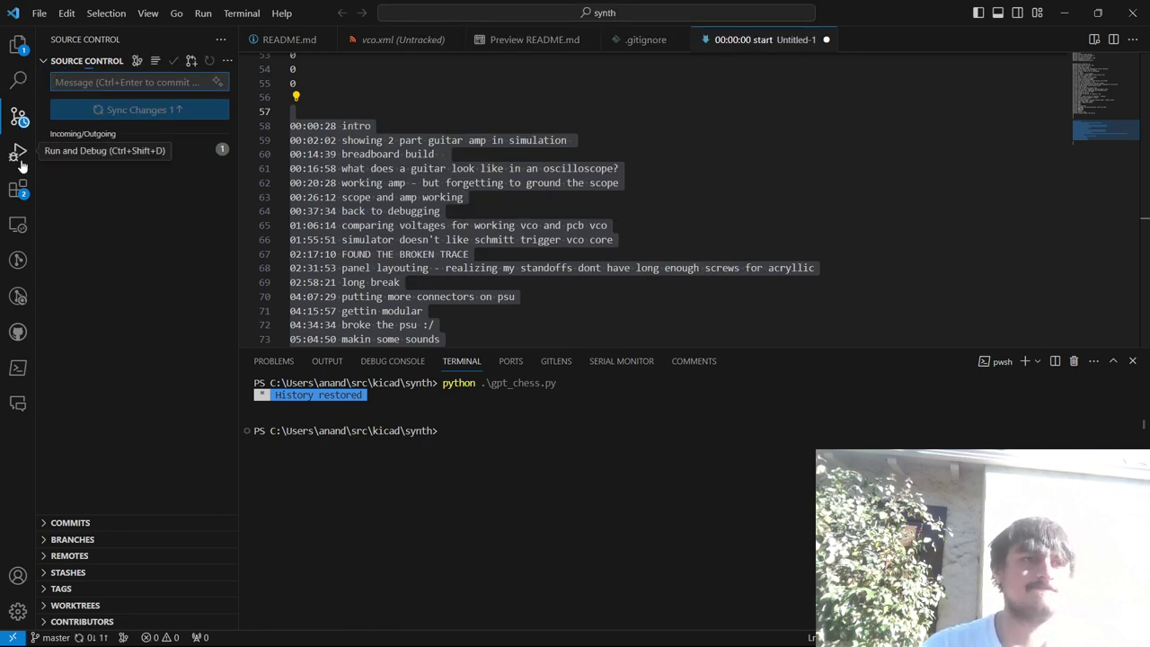
click(18, 189)
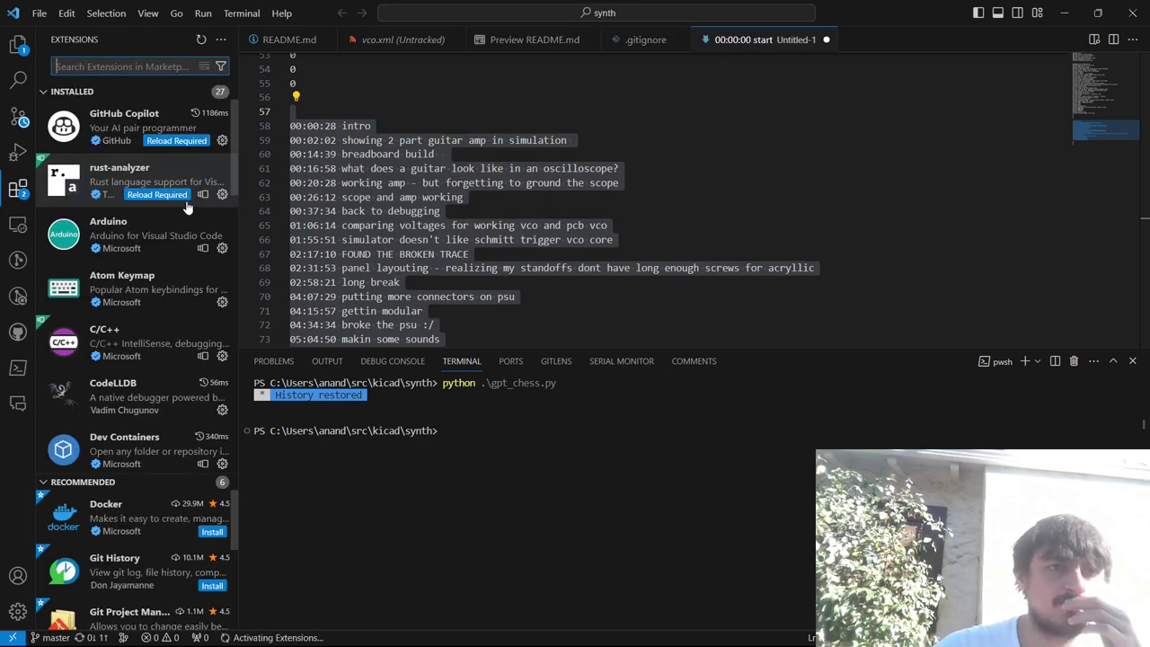
click(179, 196)
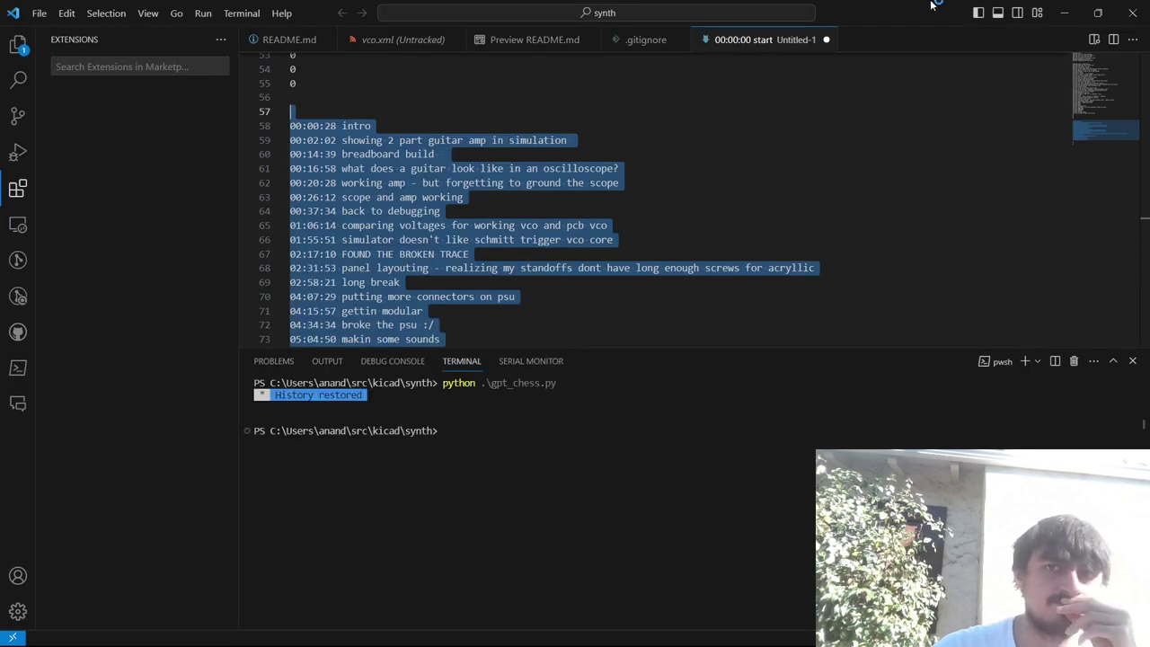
click(1135, 11)
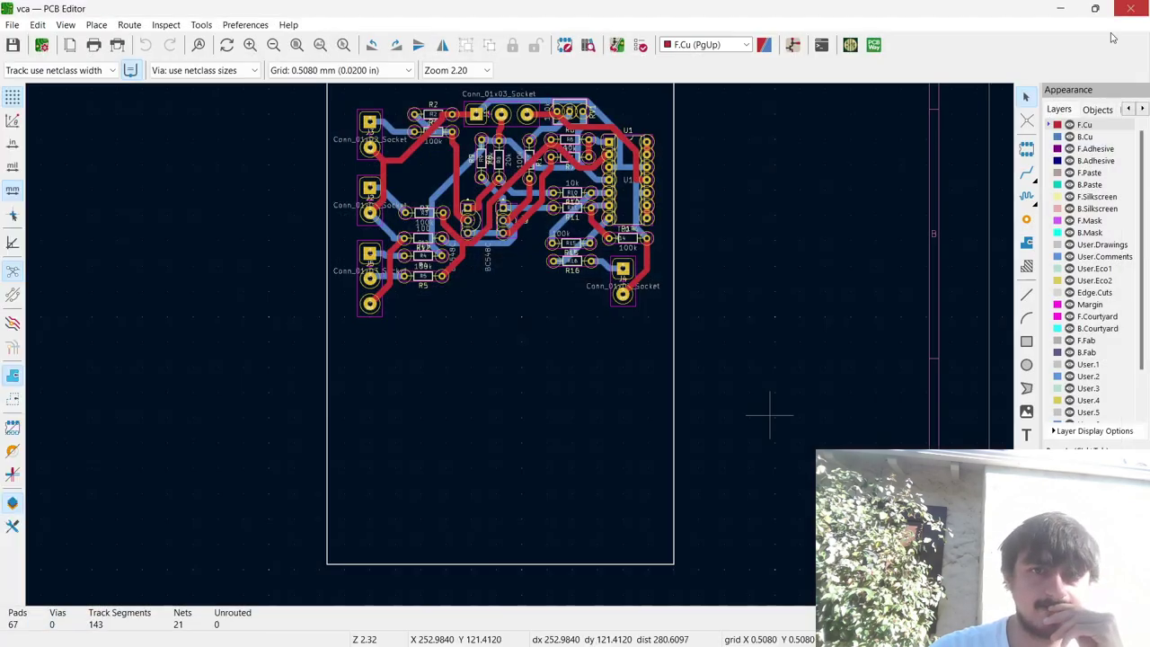
Move the TL074 op-amp U1 on the vca board below the routed circuit and rotate it to -90 degrees.
middle_drag(790, 255, 519, 343)
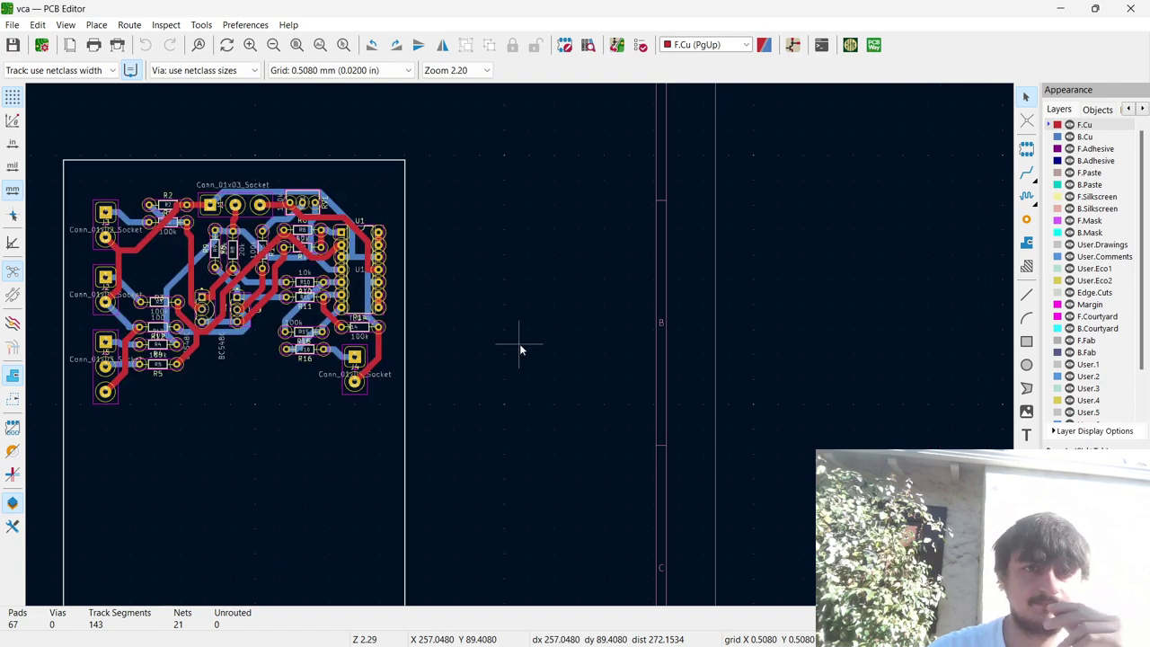
scroll(168, 379, up, 4)
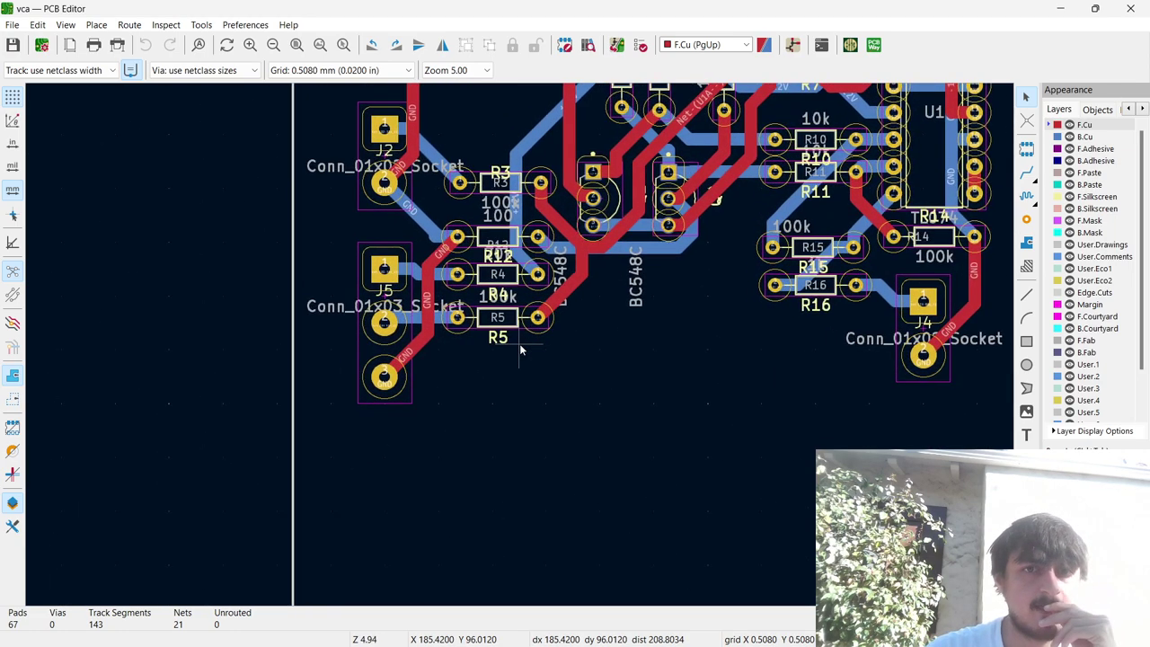
scroll(519, 343, up, 2)
scroll(520, 343, down, 4)
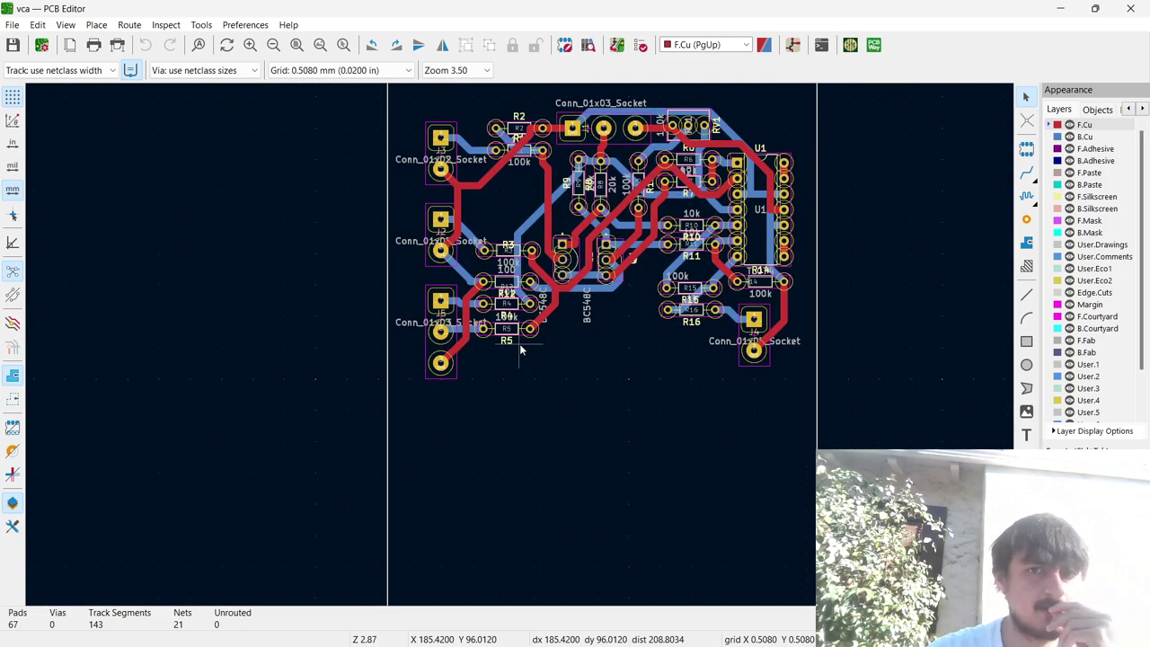
scroll(519, 350, up, 1)
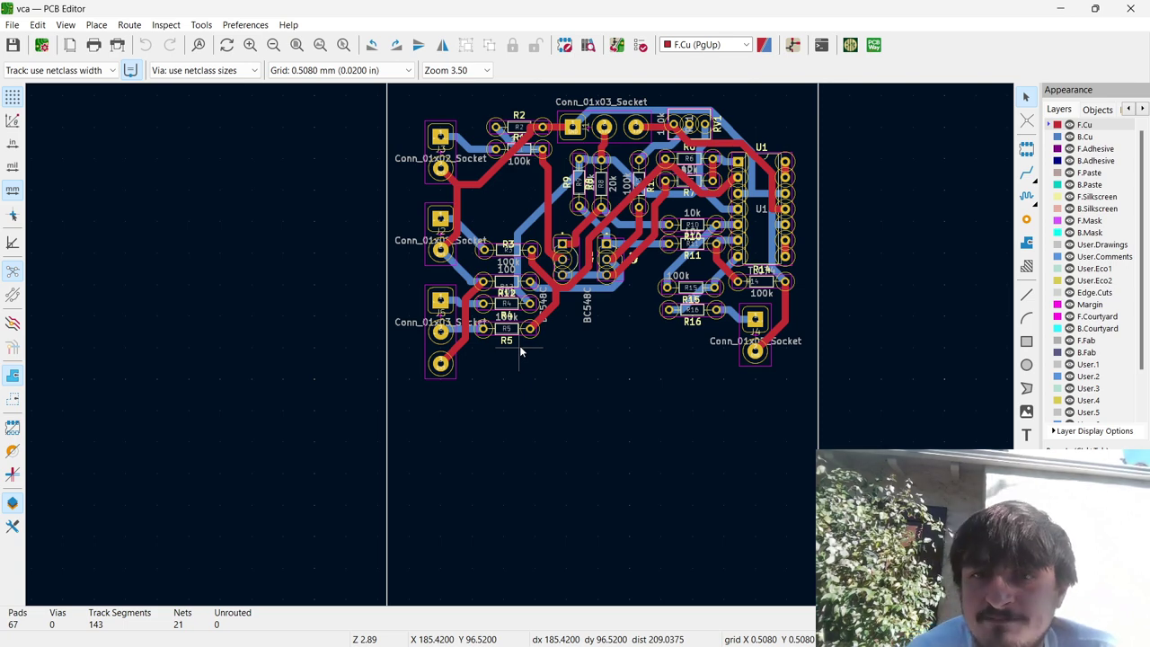
click(764, 210)
key(m)
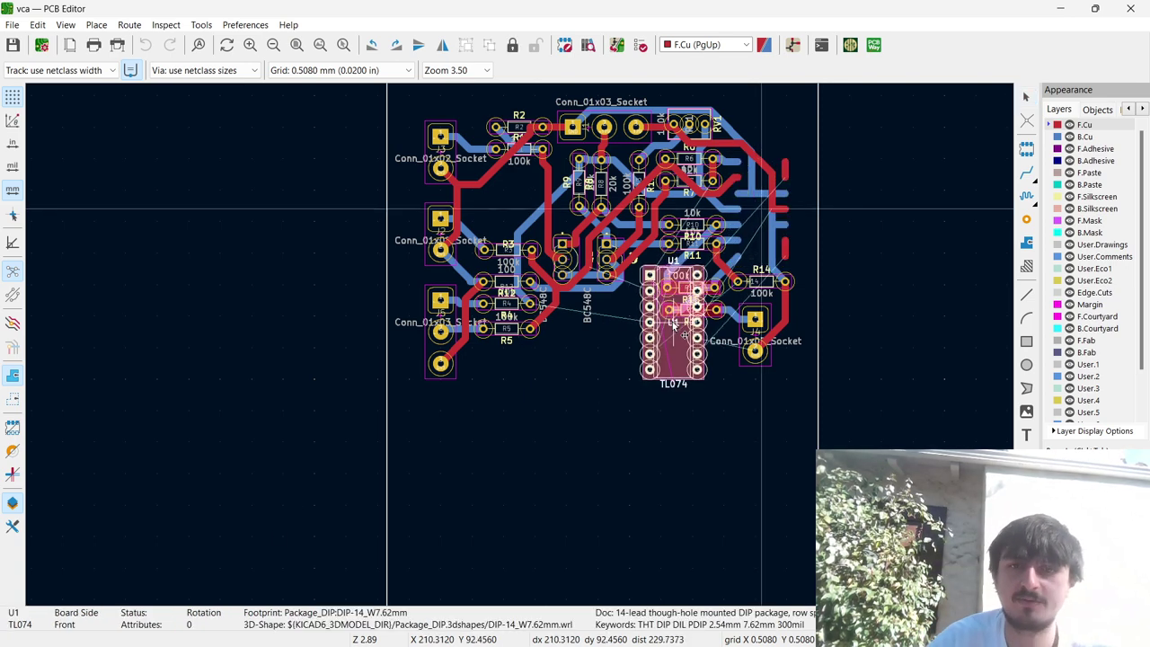
key(r)
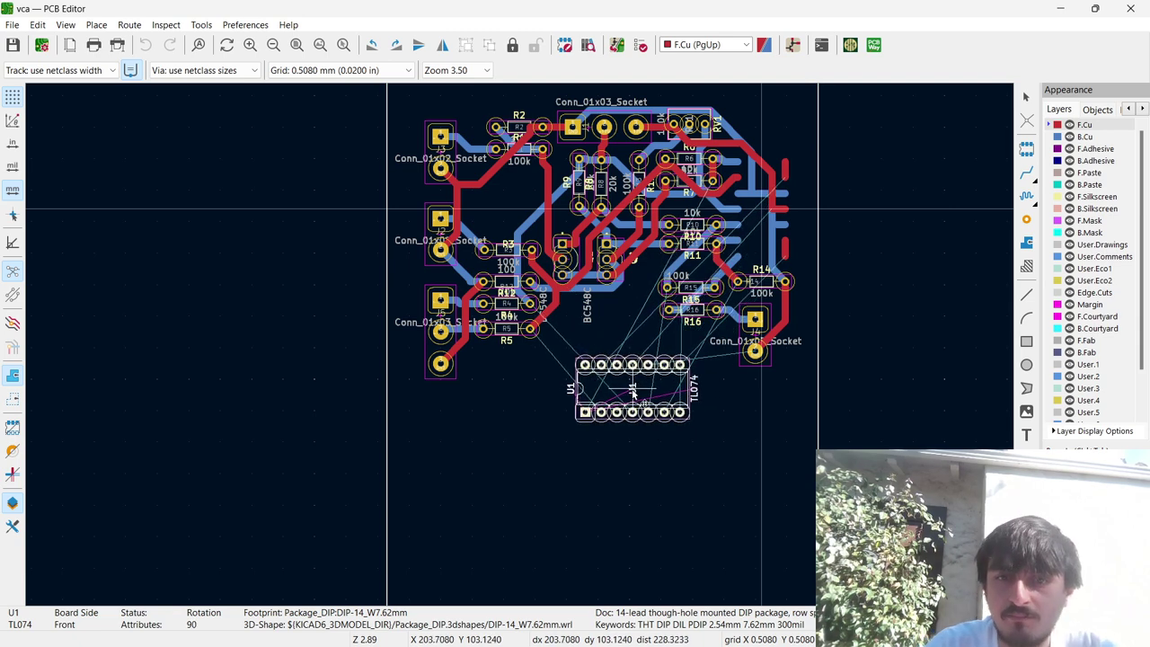
key(r)
key(r)
scroll(602, 381, up, 3)
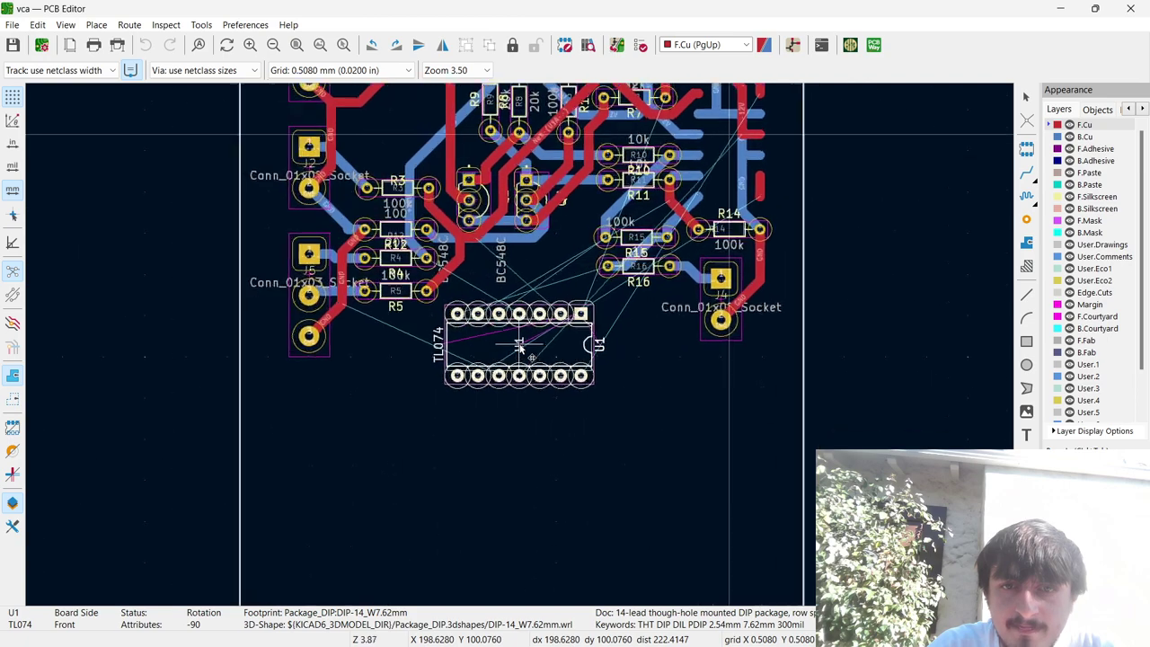
click(522, 339)
Duplicate all of the vca circuit's parts and tracks except U1, and place the copy below U1 in the original orientation.
scroll(520, 349, down, 4)
scroll(520, 351, up, 2)
key(ctrl+a)
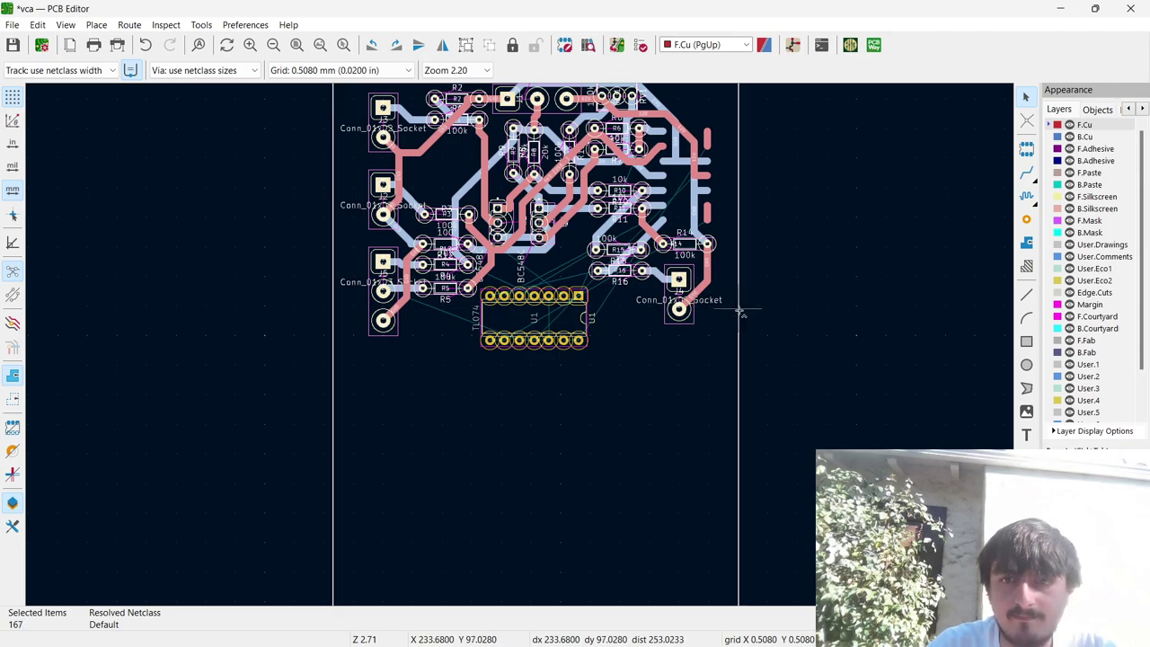
key(ctrl+d)
key(r)
key(r)
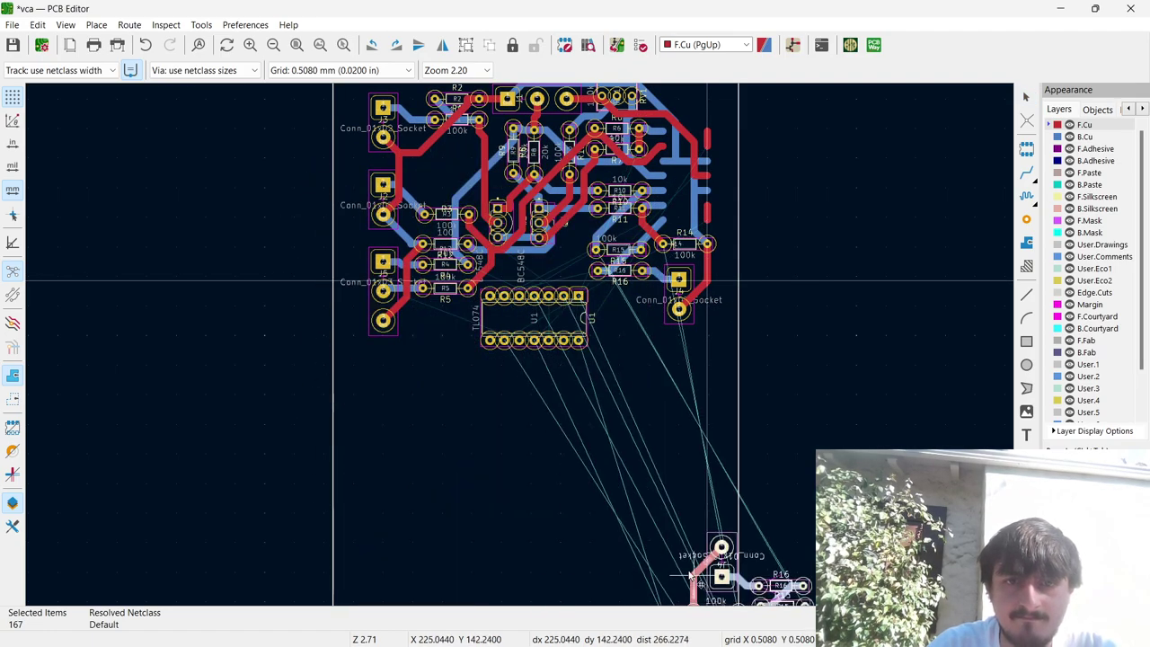
key(r)
key(r)
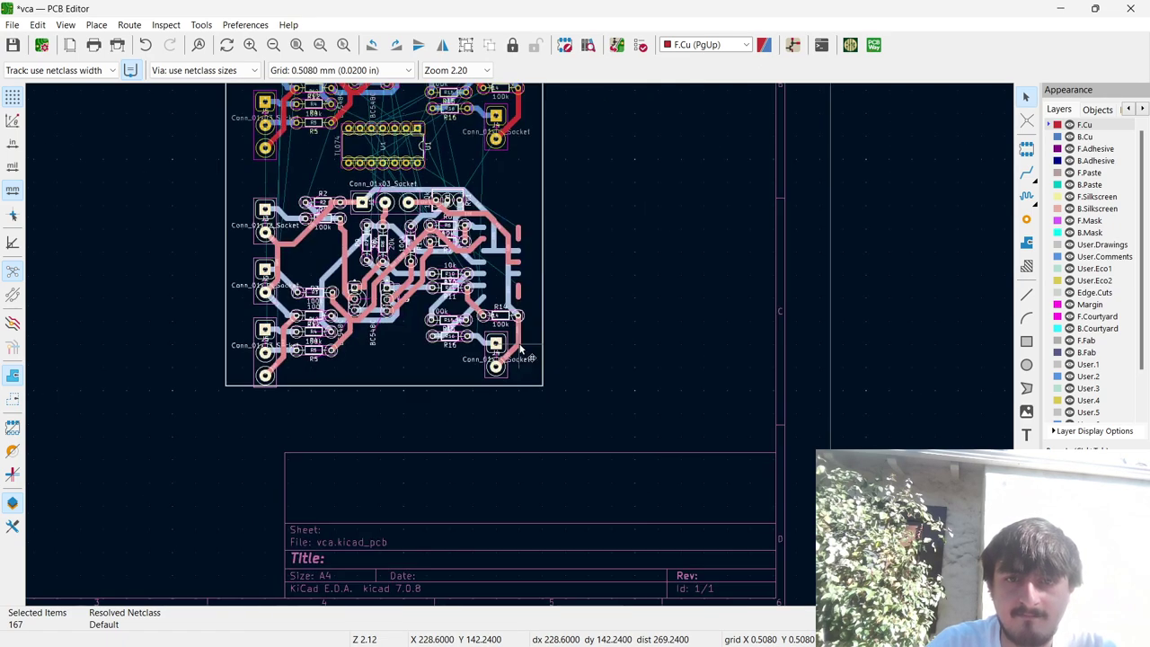
Examine how the duplicated circuit fits inside the board outline and around U1.
scroll(461, 348, up, 3)
scroll(461, 348, down, 5)
scroll(485, 348, up, 4)
scroll(516, 348, down, 1)
scroll(521, 346, up, 3)
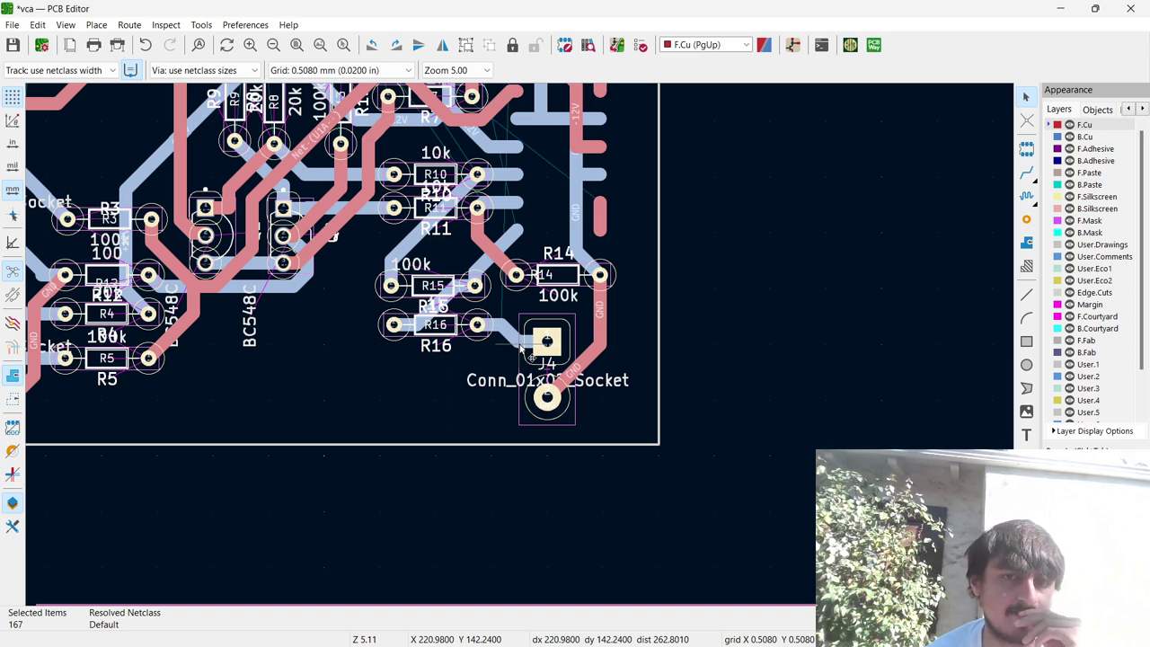
scroll(521, 347, down, 4)
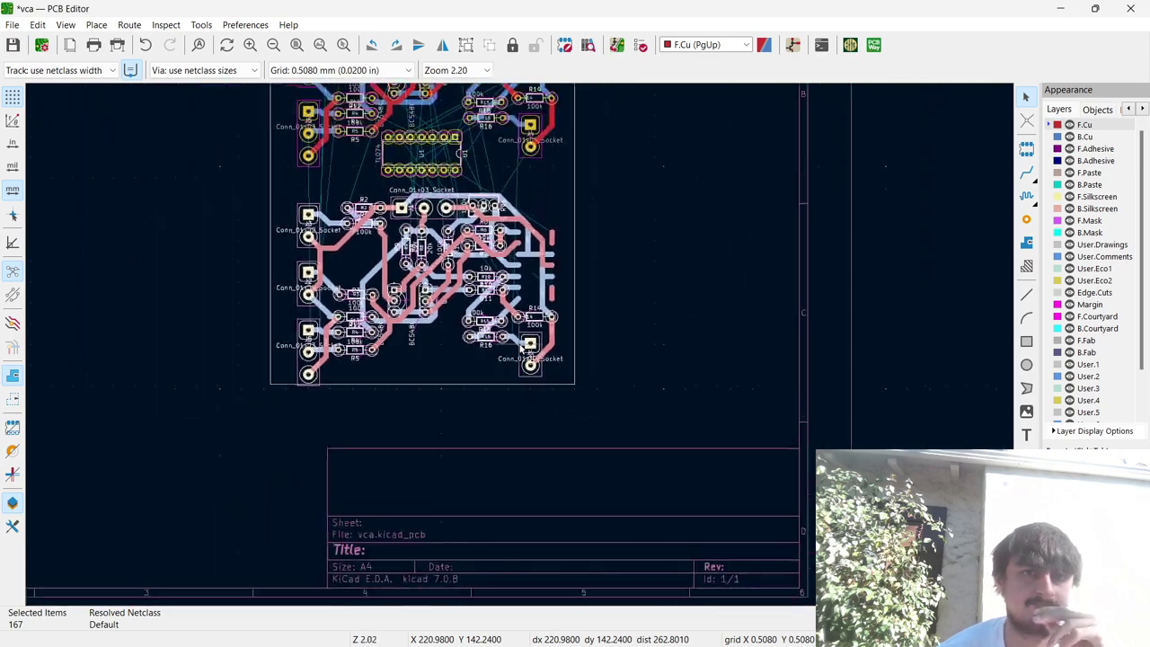
scroll(519, 350, up, 2)
scroll(519, 349, up, 2)
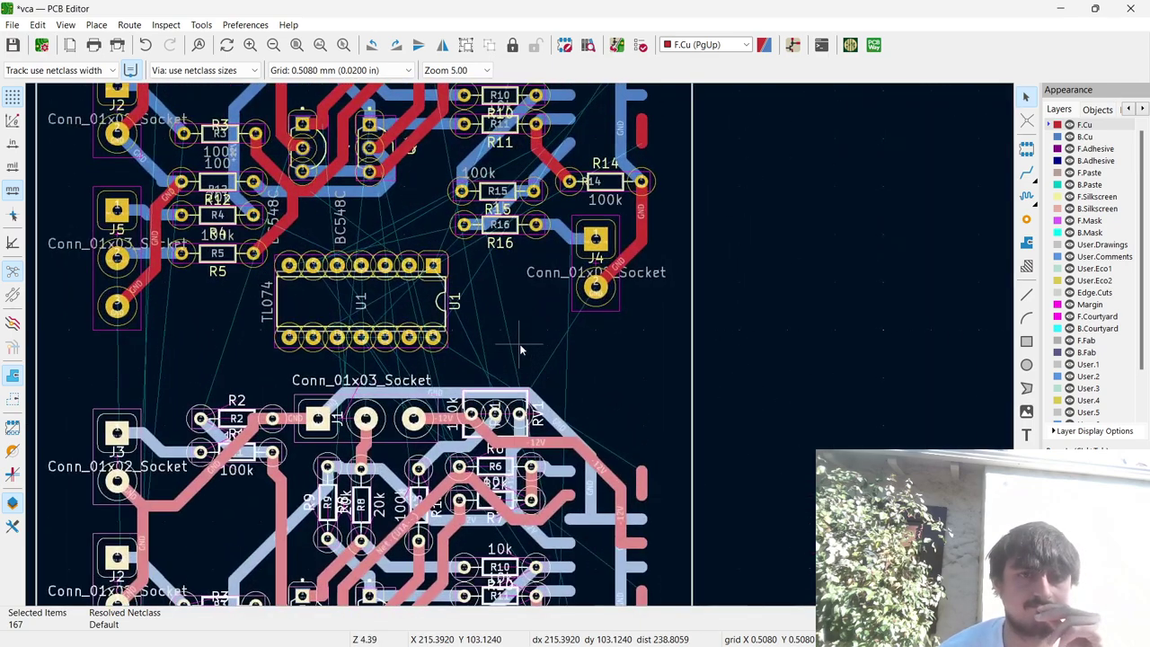
scroll(519, 343, down, 1)
scroll(521, 350, down, 1)
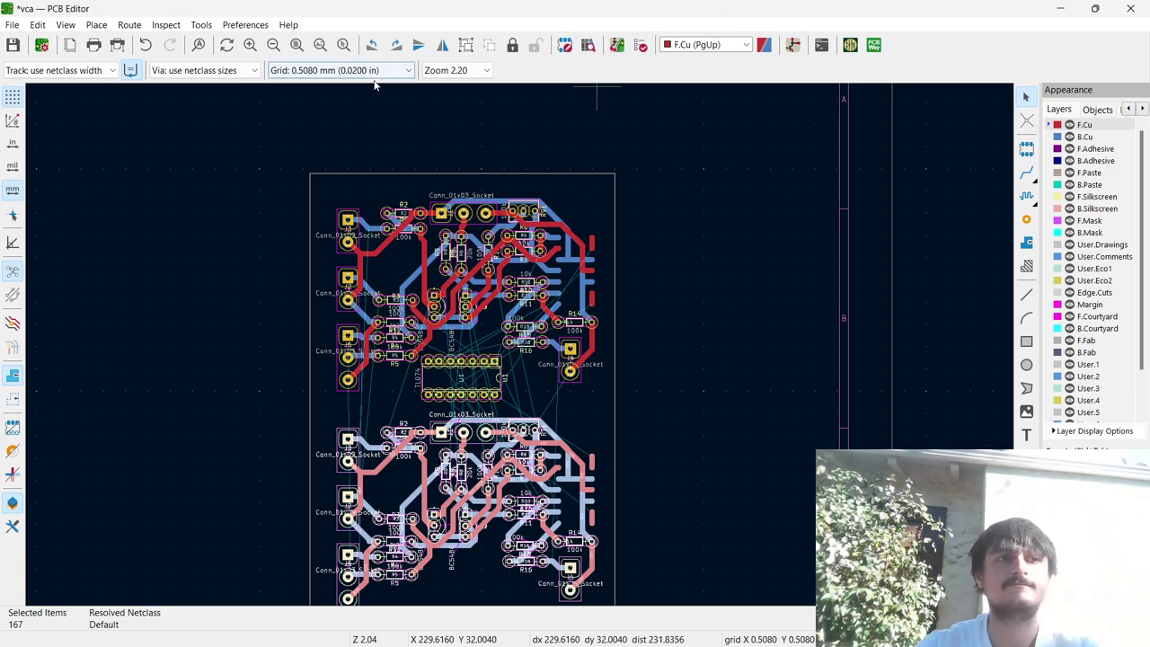
Switch to the vca schematic and examine its VCA circuit and the spare op-amps U1C and U1D.
key(alt+Tab)
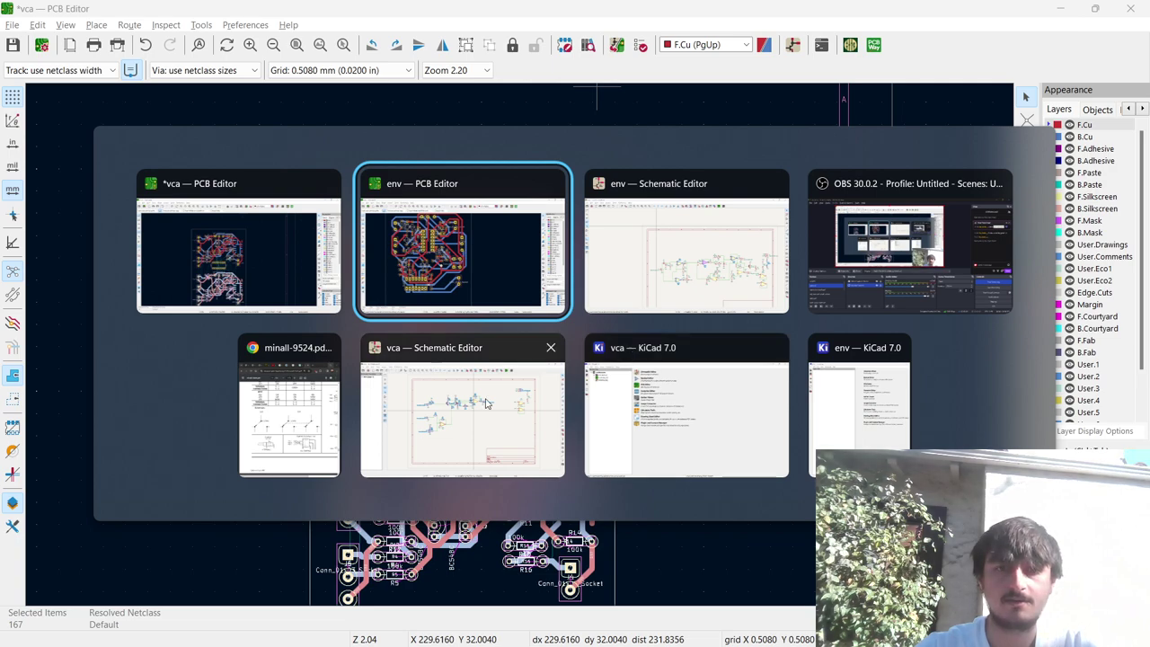
click(486, 357)
scroll(323, 360, up, 3)
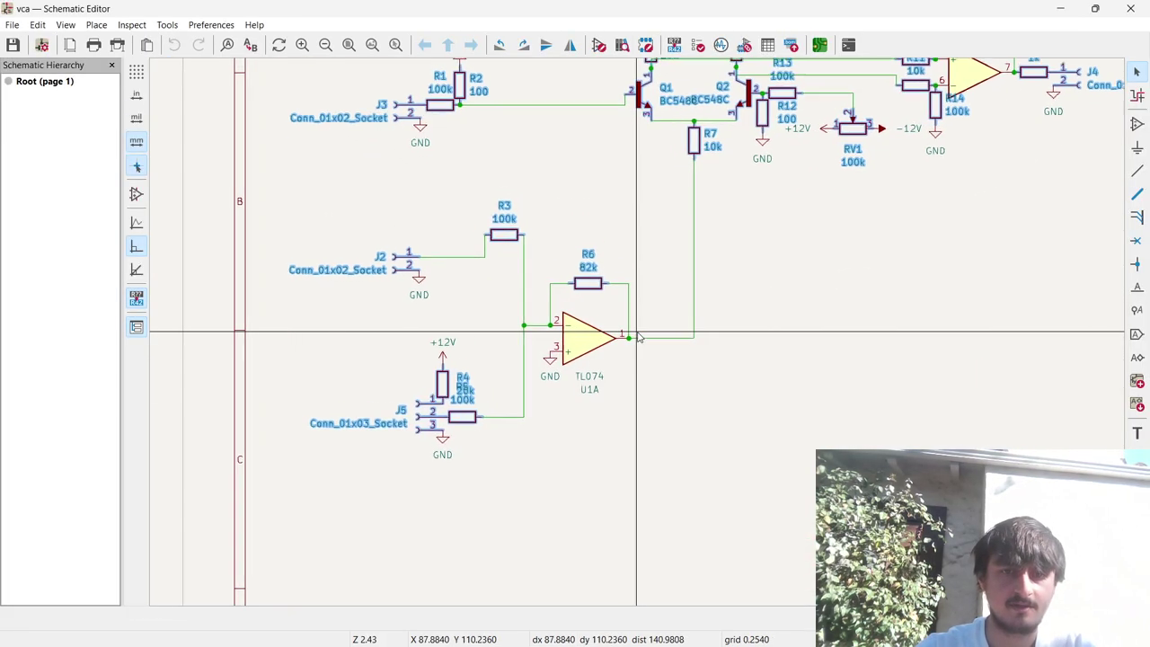
scroll(638, 332, down, 1)
scroll(641, 340, down, 4)
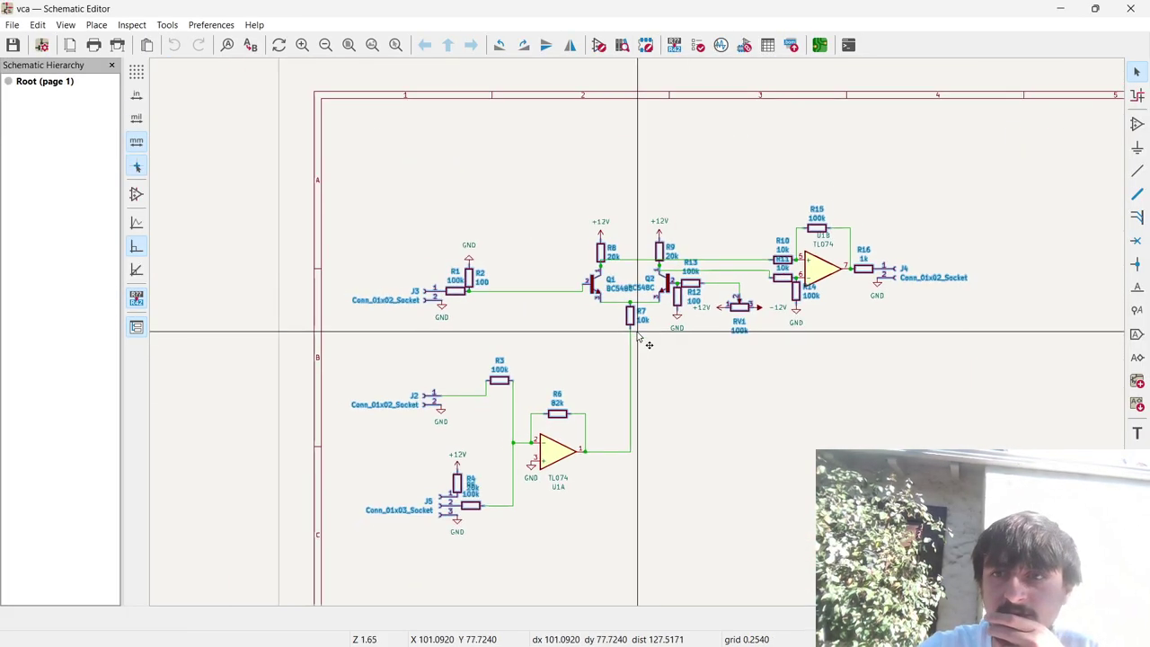
scroll(638, 337, up, 2)
scroll(638, 337, up, 4)
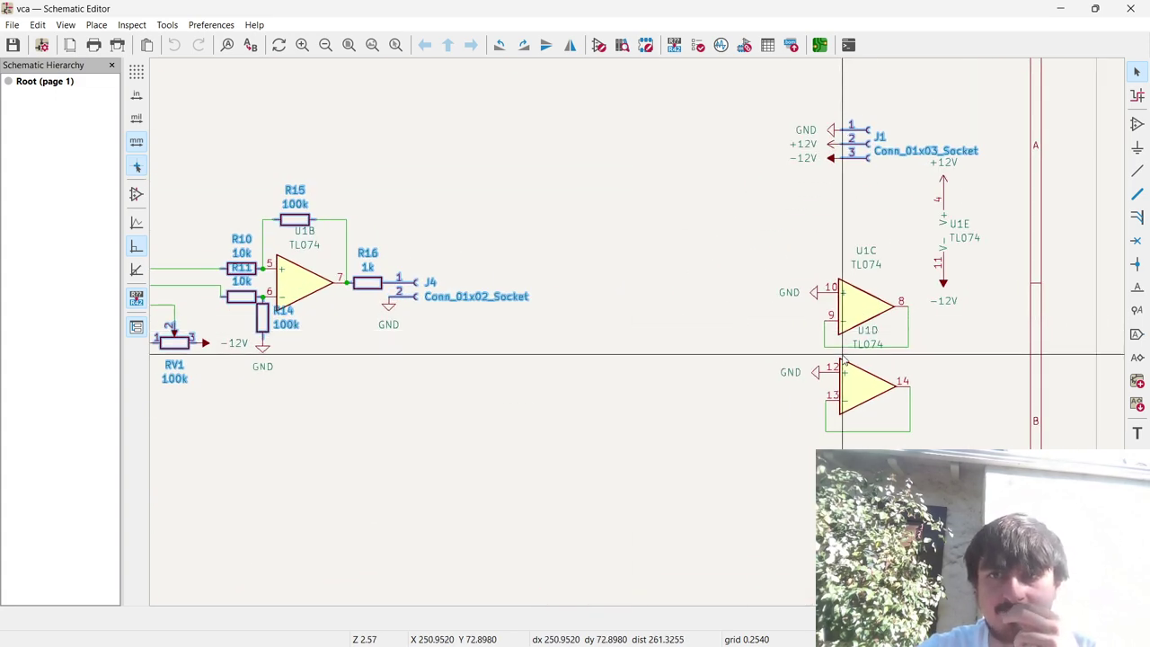
scroll(842, 354, down, 5)
scroll(385, 380, up, 3)
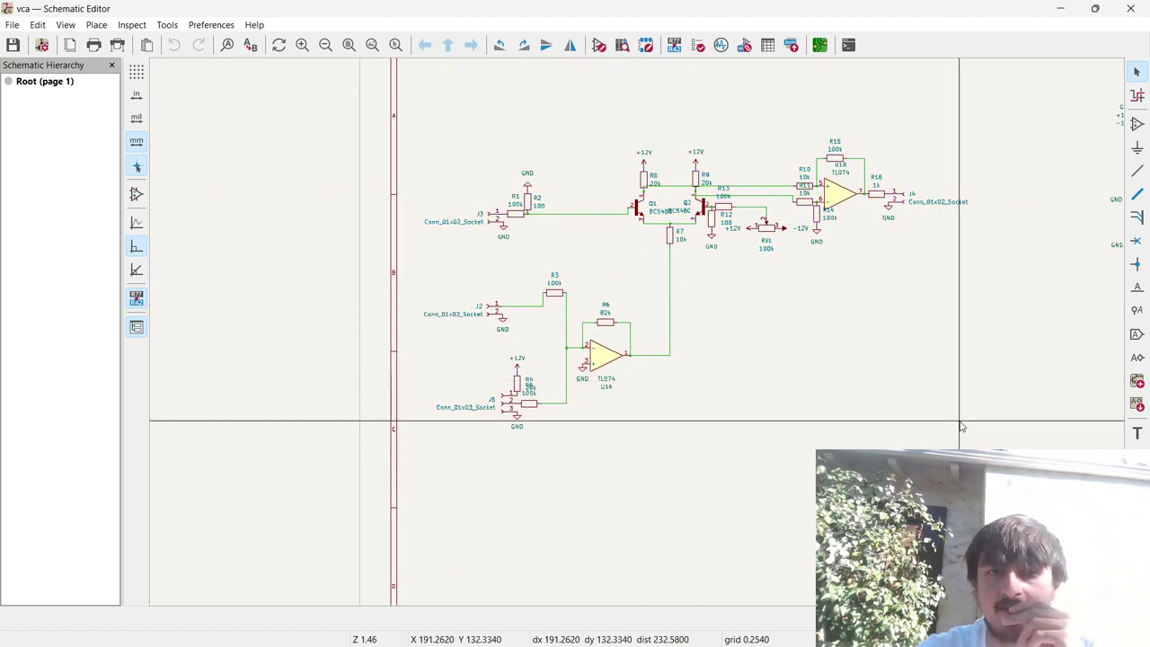
Copy the VCA circuit without its op-amps and place the duplicate below and beside the original in the schematic.
drag(981, 446, 418, 136)
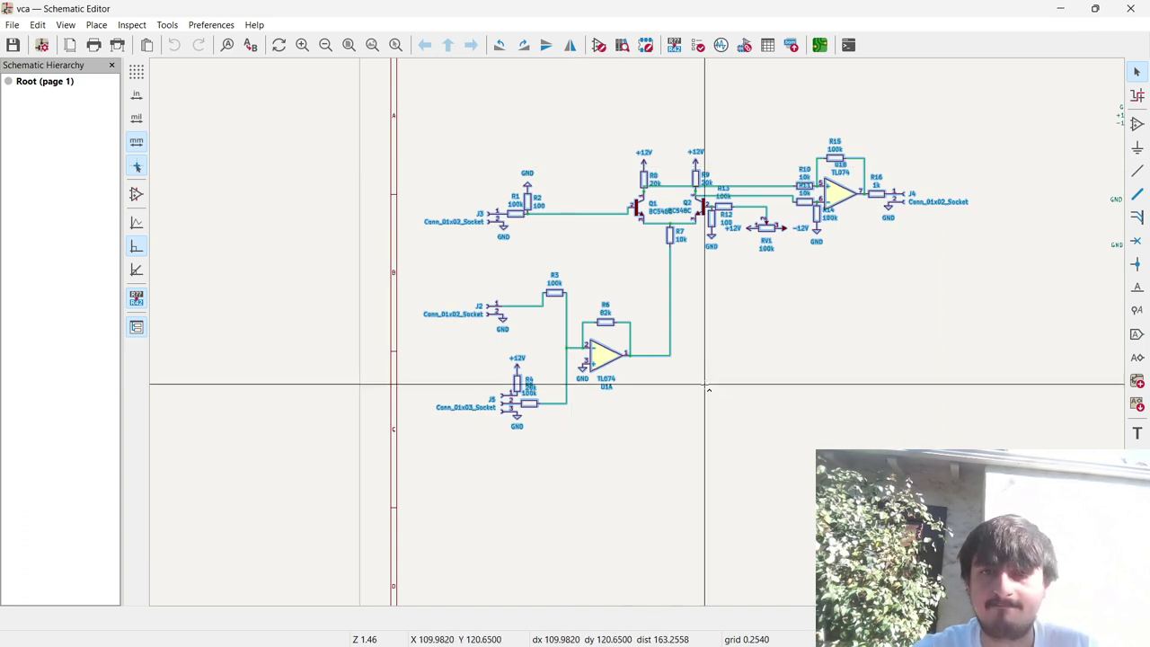
scroll(708, 388, down, 1)
scroll(632, 329, up, 1)
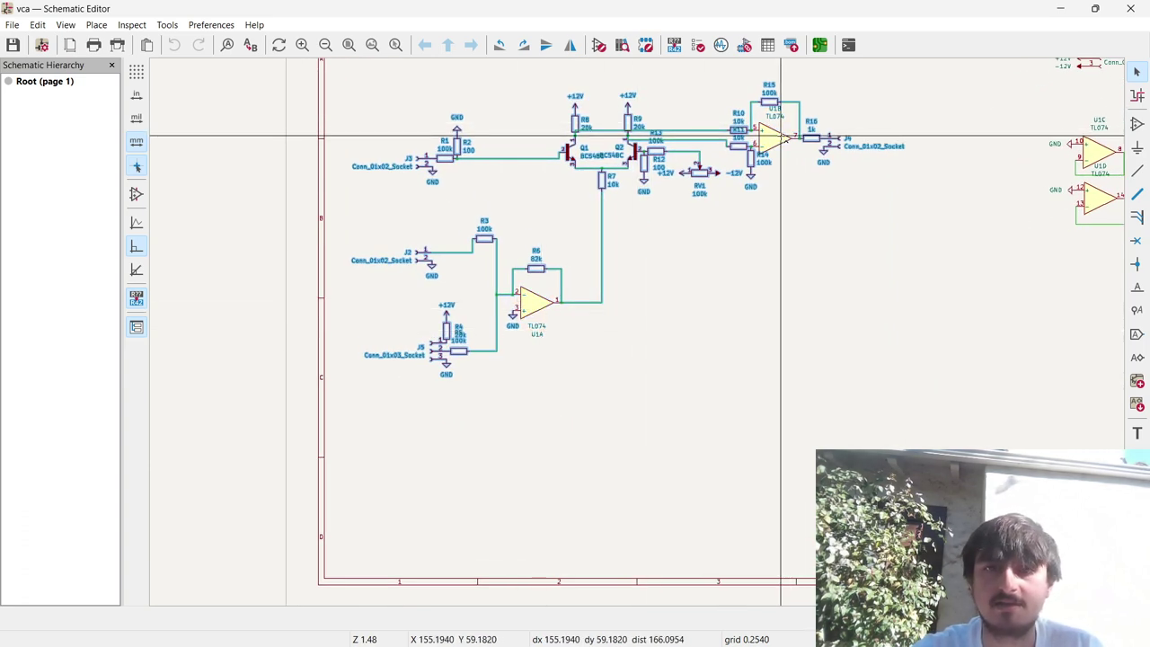
key(ctrl+v)
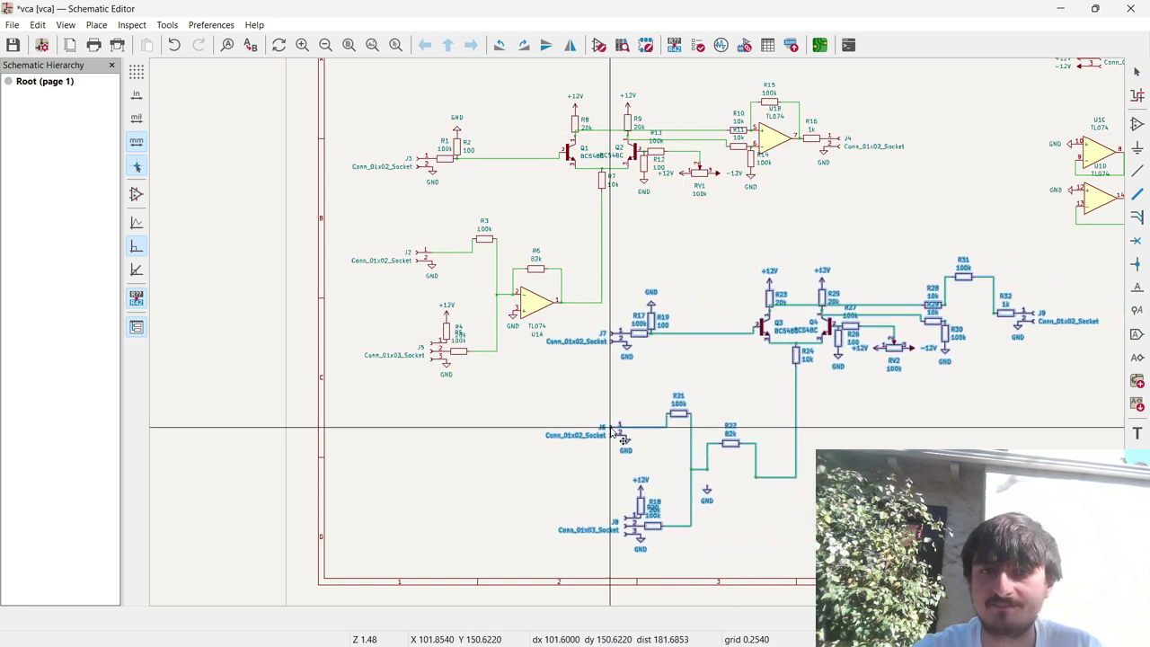
click(636, 410)
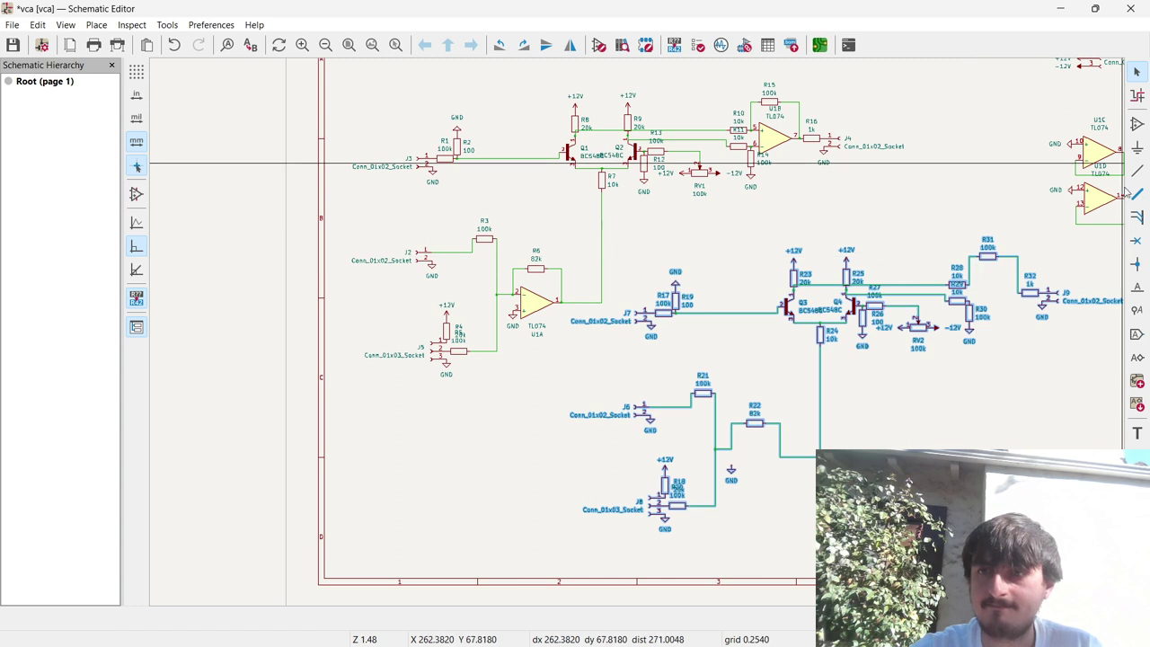
Move the spare op-amp U1D into the duplicated circuit beneath the 82k feedback resistor R22, on its existing wires.
click(1100, 203)
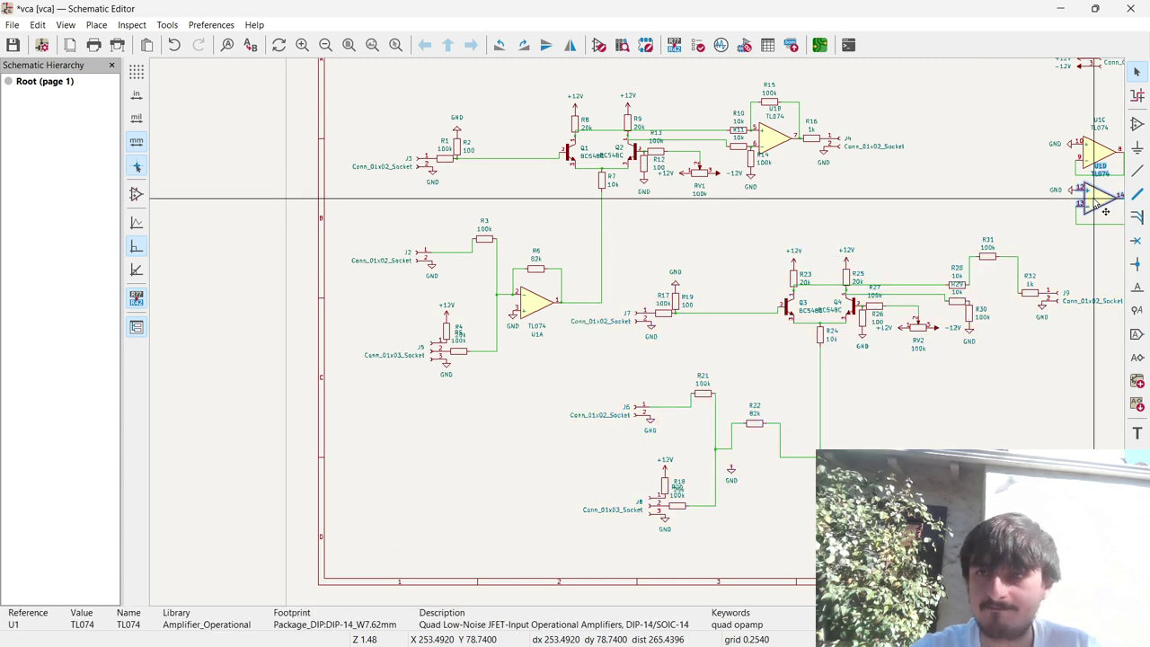
drag(1104, 211, 740, 455)
scroll(755, 458, up, 1)
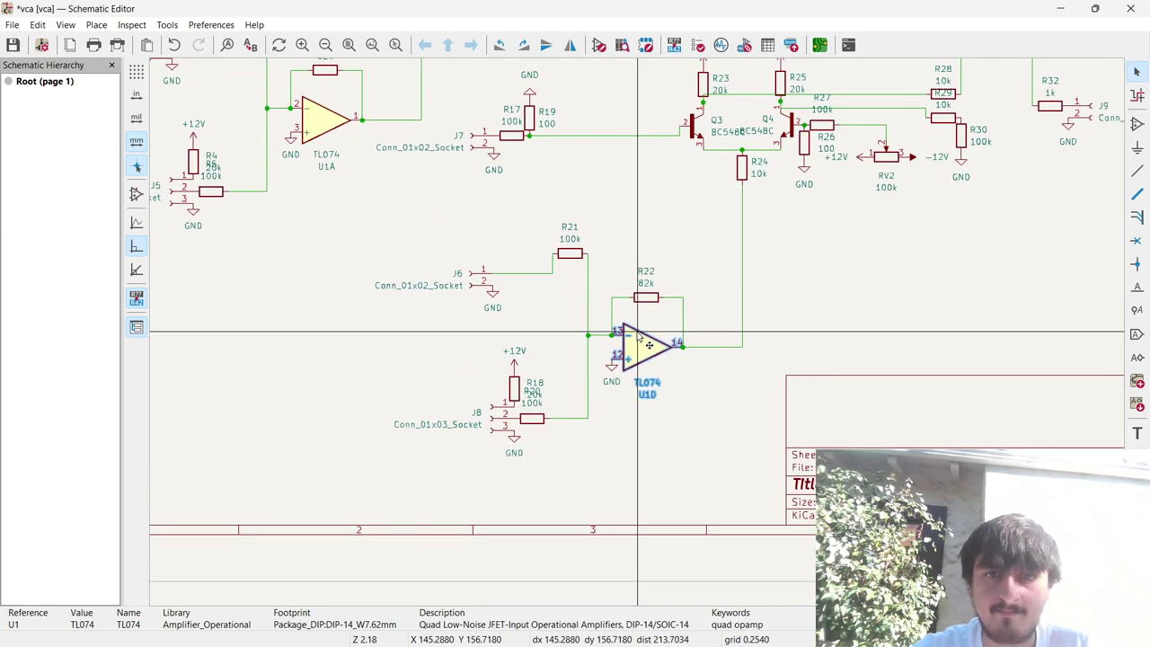
scroll(638, 333, down, 2)
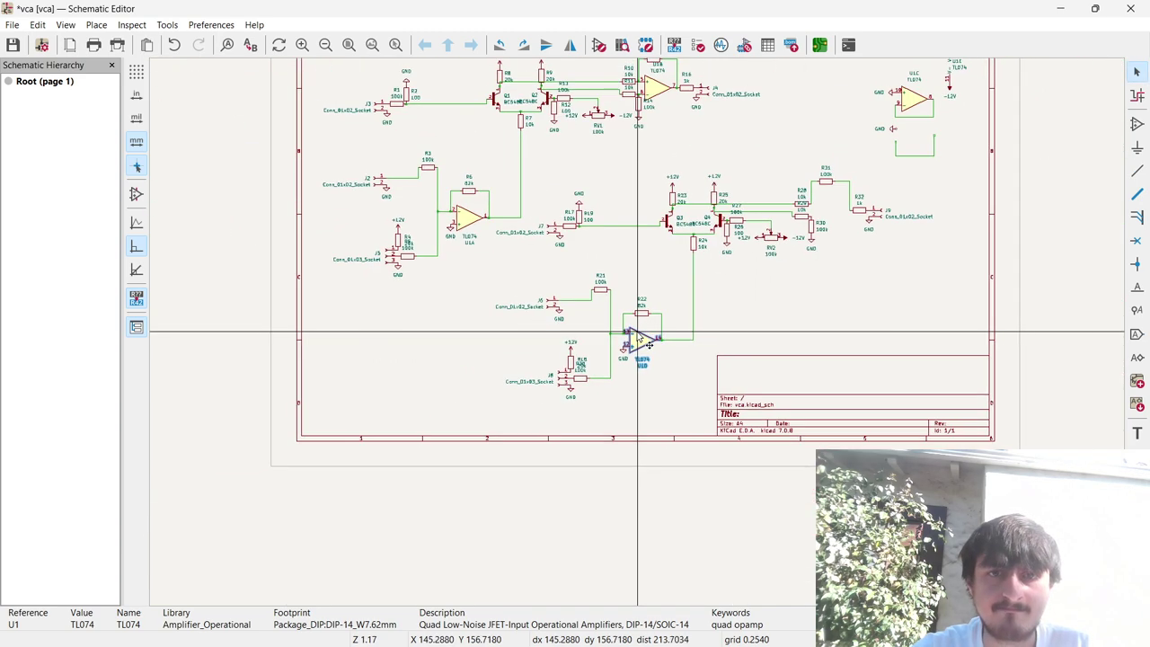
click(901, 93)
key(Escape)
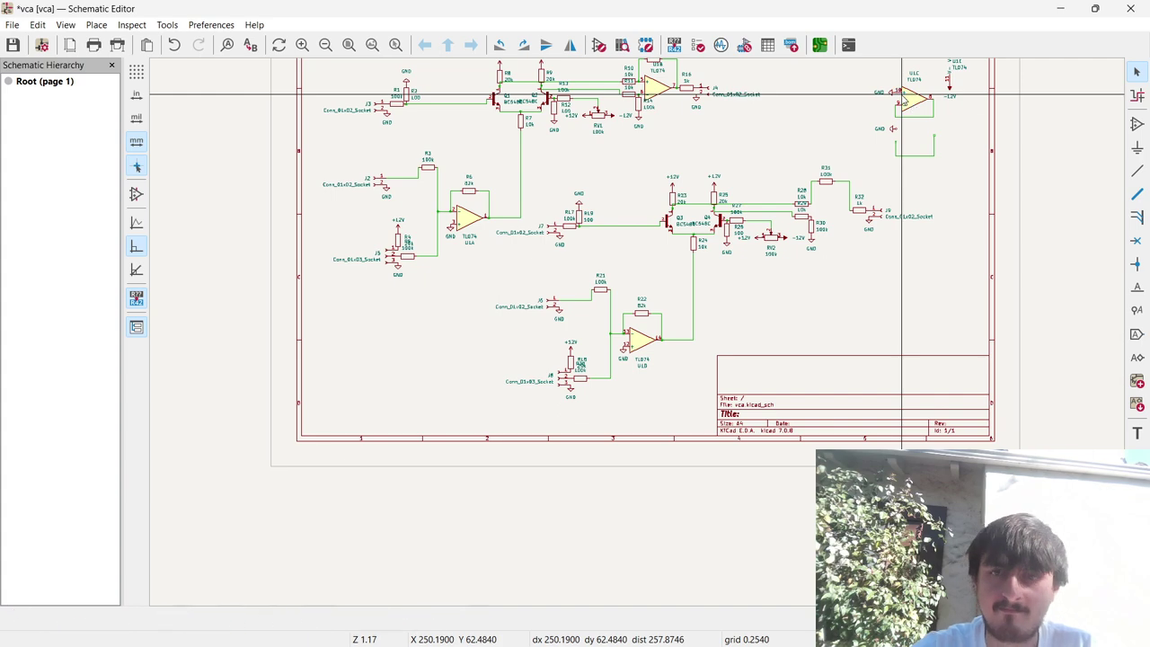
Move the spare op-amp U1C into the duplicated circuit's output stage, beneath the 100k feedback resistor R31.
click(902, 93)
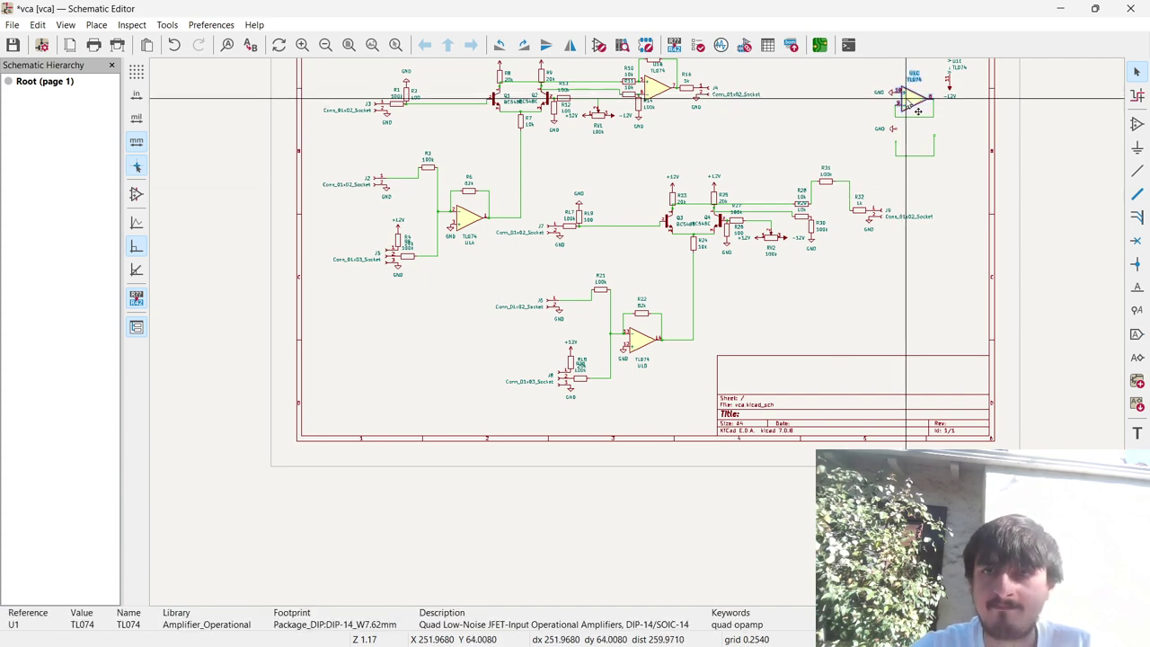
drag(905, 99, 631, 260)
scroll(820, 224, up, 6)
scroll(631, 260, down, 8)
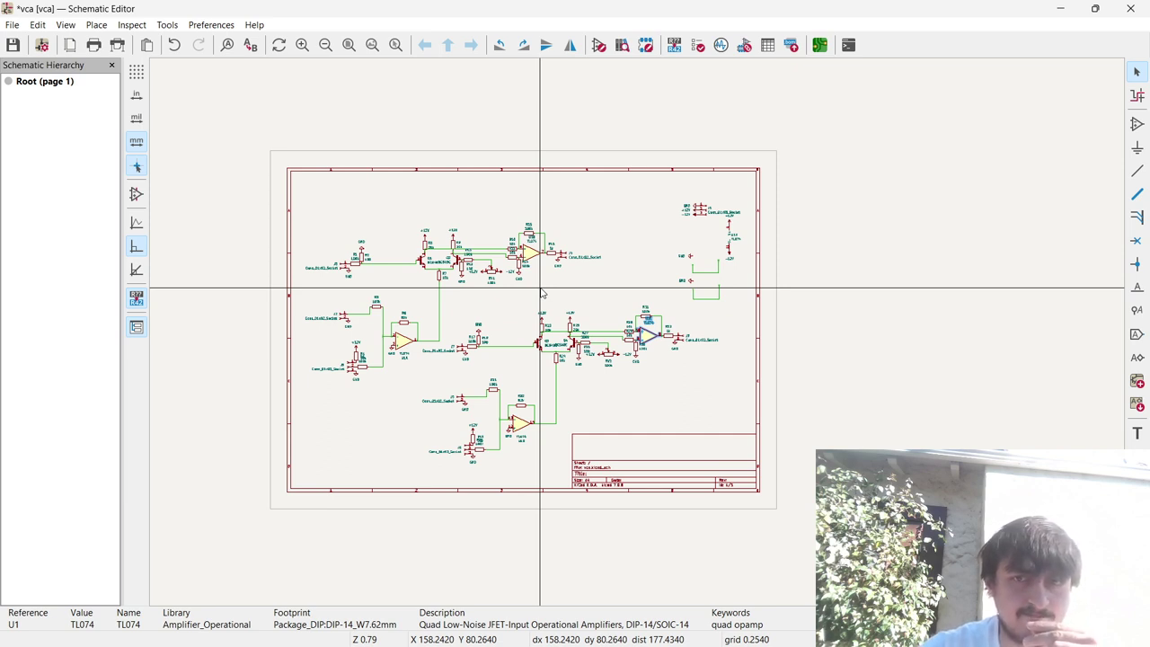
Delete the two leftover GND symbols and loop wires where the spare op-amps stood, below power connector J1.
drag(737, 310, 662, 260)
scroll(692, 262, up, 3)
click(688, 441)
drag(757, 441, 631, 340)
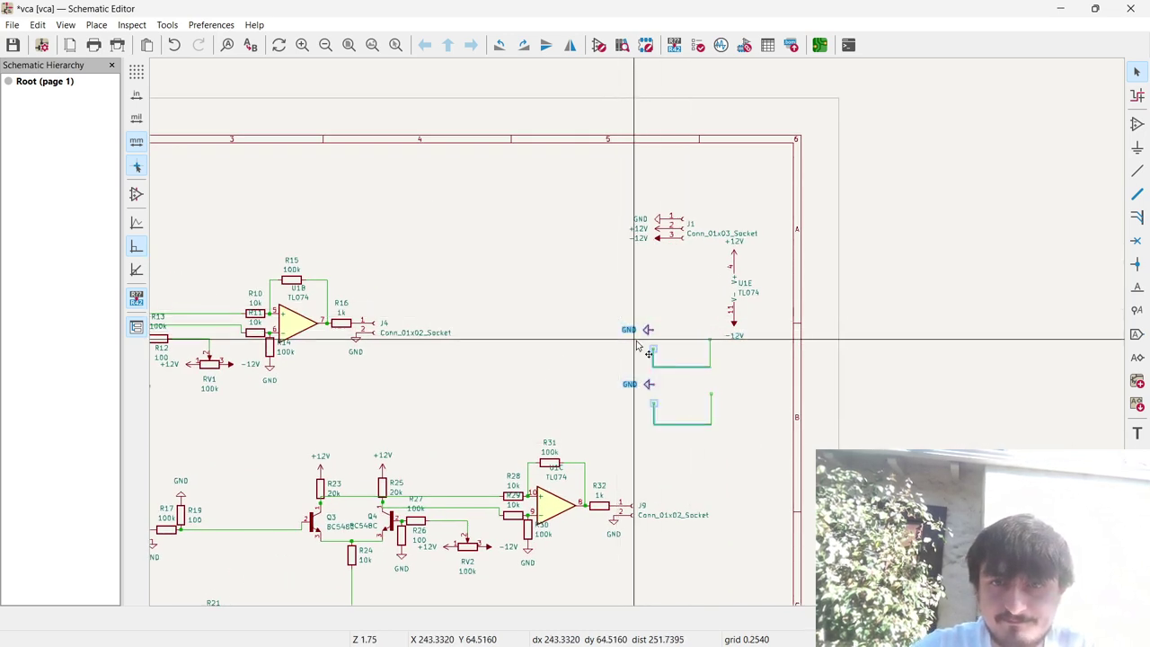
key(Delete)
drag(718, 449, 680, 341)
scroll(638, 332, down, 4)
scroll(638, 332, up, 3)
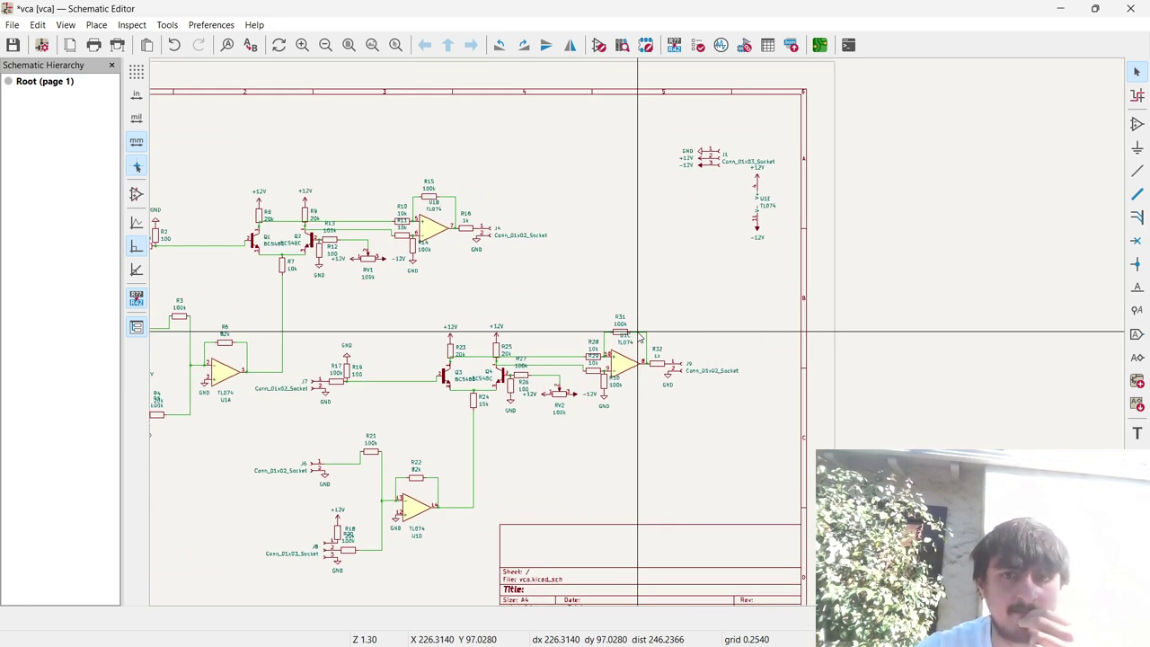
Examine the duplicated circuit in the schematic and the footprint assignments in the Symbol Fields Table.
scroll(638, 332, down, 3)
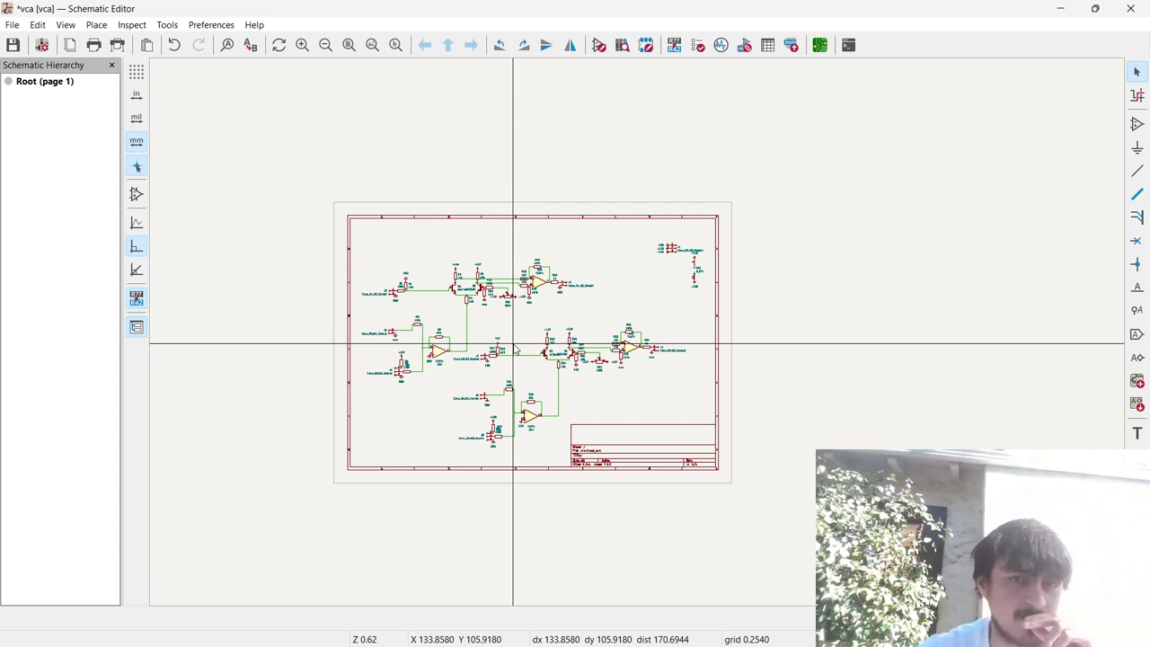
scroll(515, 348, up, 5)
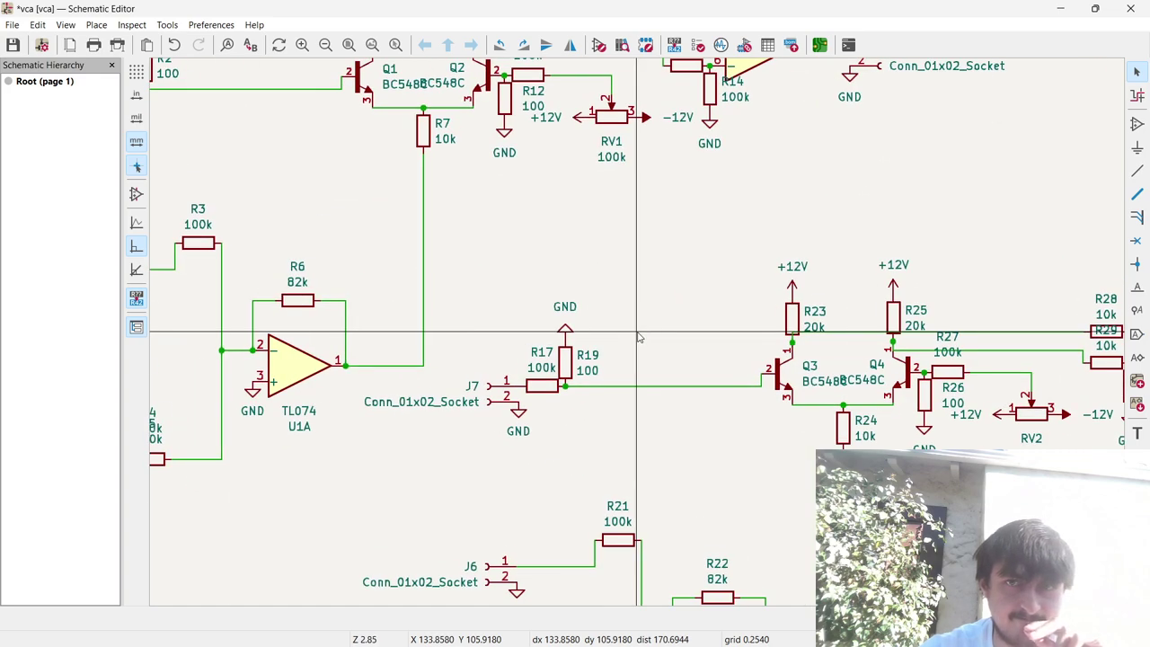
scroll(639, 337, down, 1)
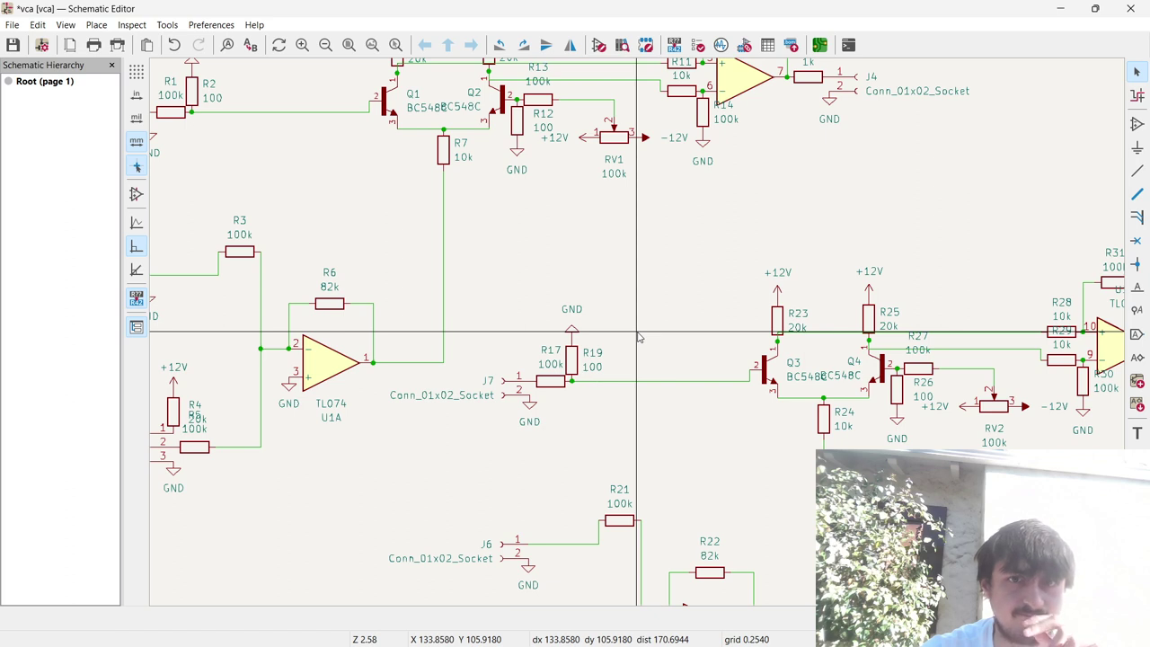
scroll(638, 337, up, 1)
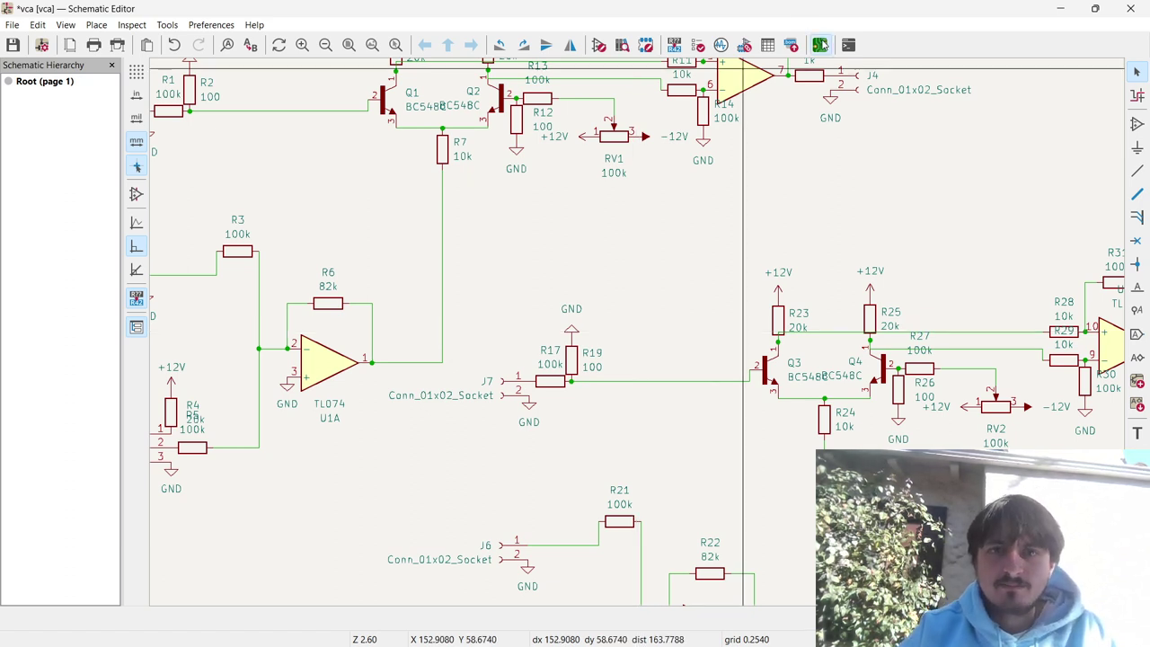
scroll(636, 332, down, 8)
scroll(637, 332, up, 5)
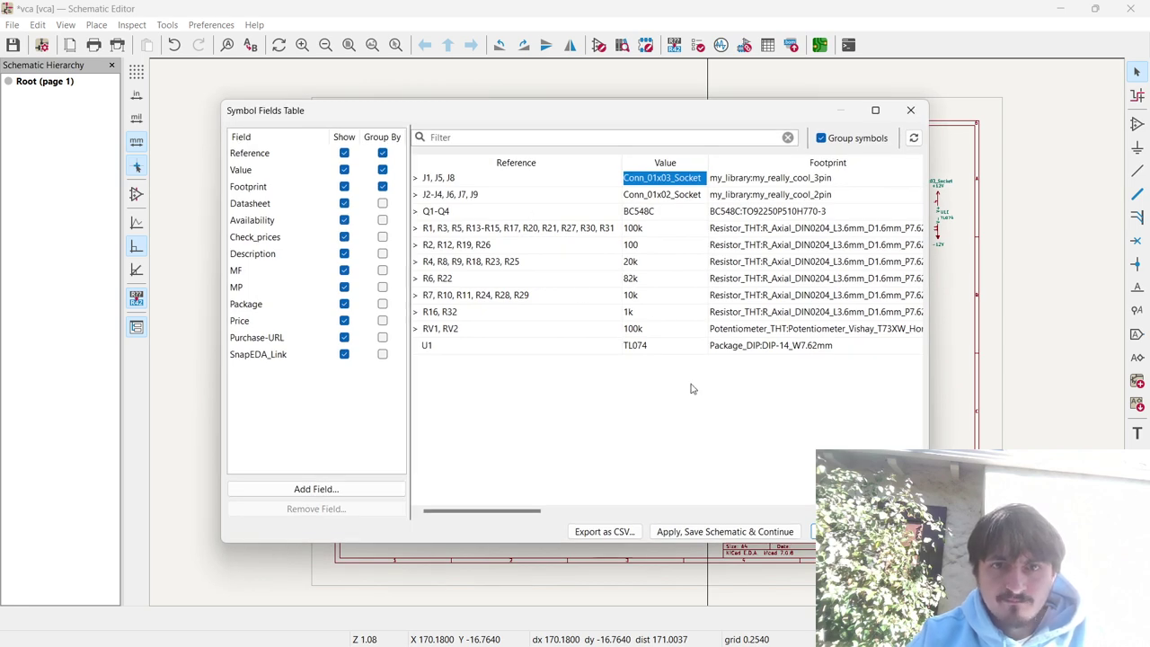
click(840, 531)
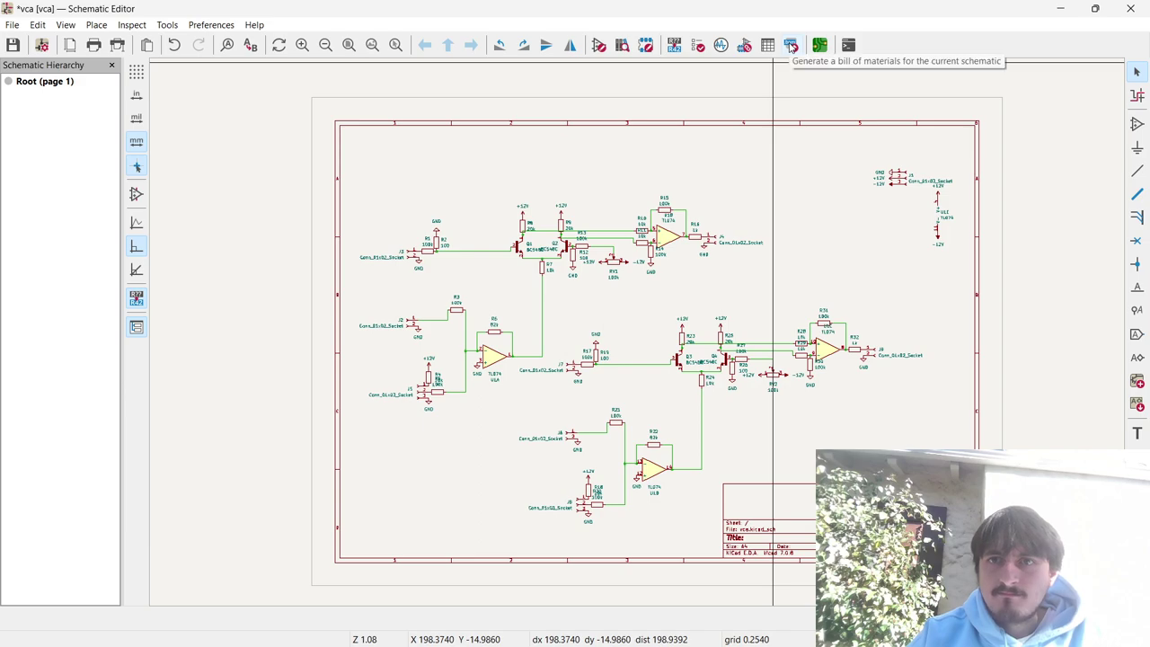
Switch to the vca board and delete all footprints and tracks, keeping only the board outline.
click(819, 45)
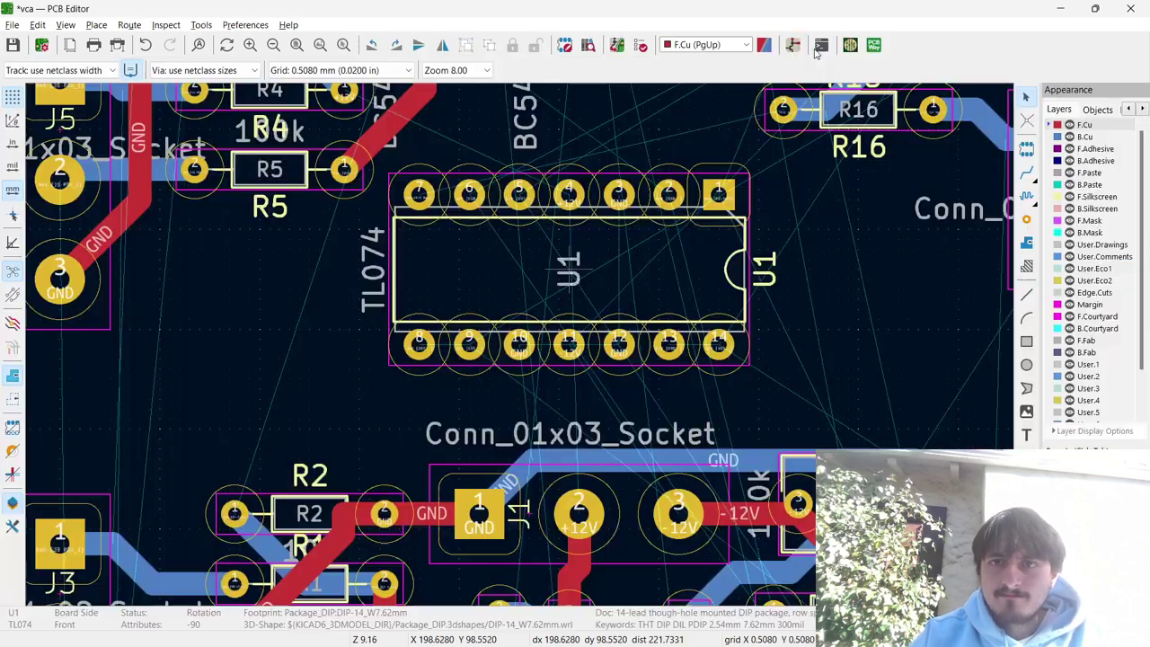
scroll(521, 351, down, 5)
scroll(519, 345, up, 2)
scroll(519, 343, down, 3)
key(ctrl+a)
ctrl+shift+click(588, 154)
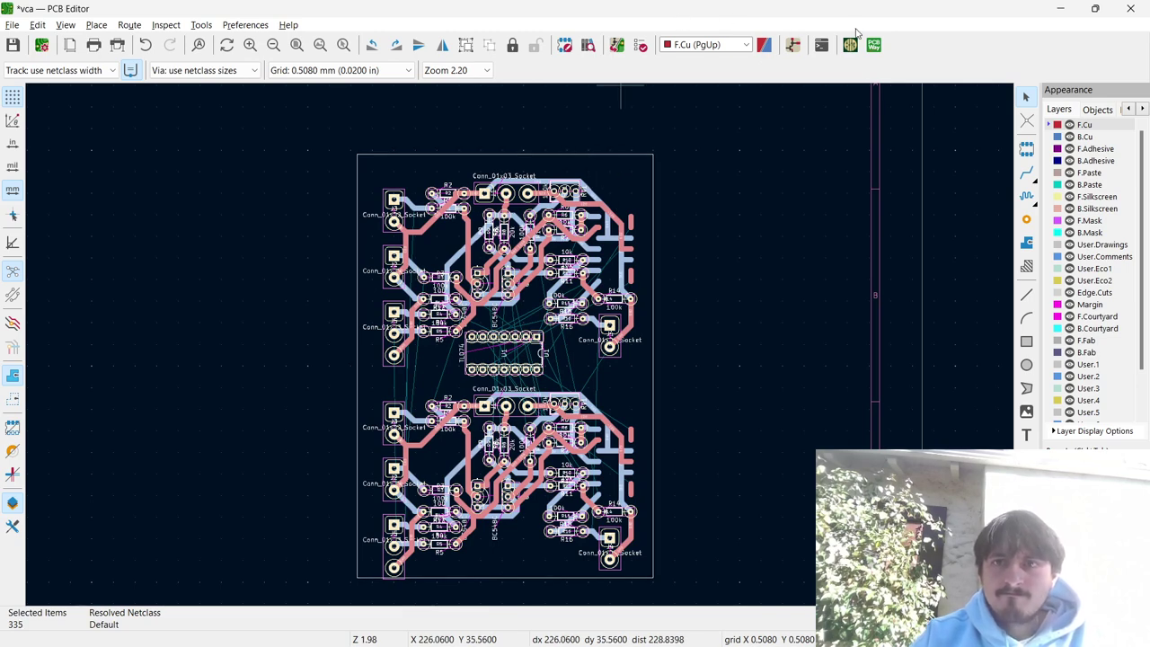
key(Delete)
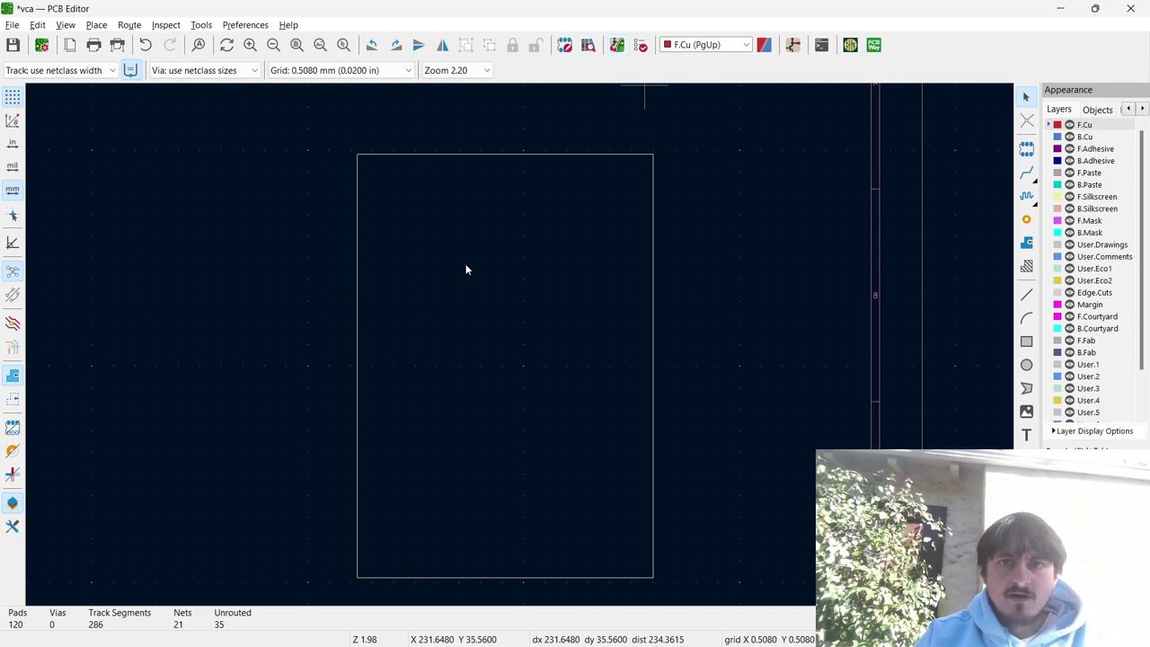
Return to the vca schematic and try to assign the my_dip14 footprint from my_library to U1 in the Symbol Fields Table.
key(alt+Tab)
key(alt+Tab)
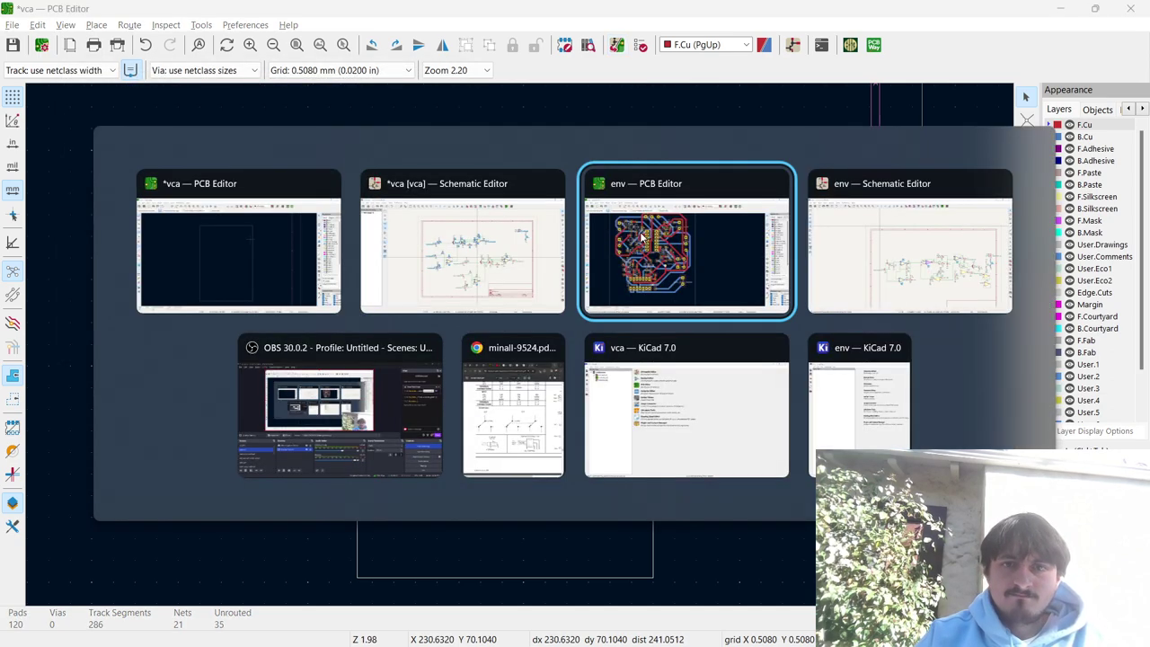
key(alt+shift+Tab)
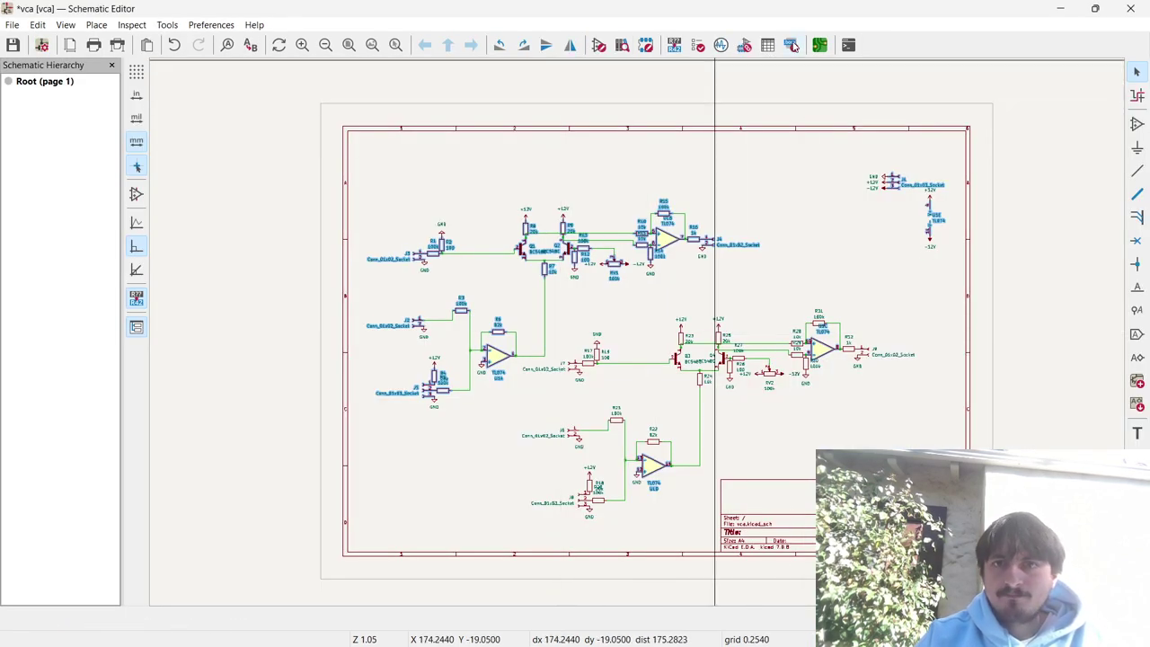
click(768, 45)
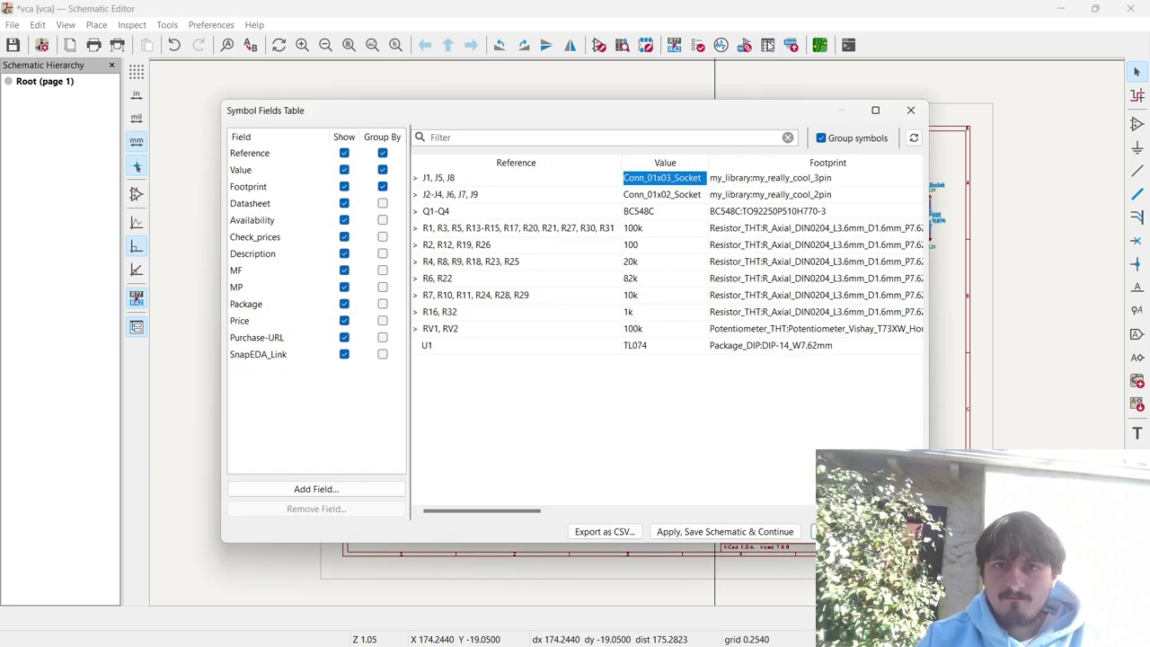
click(634, 348)
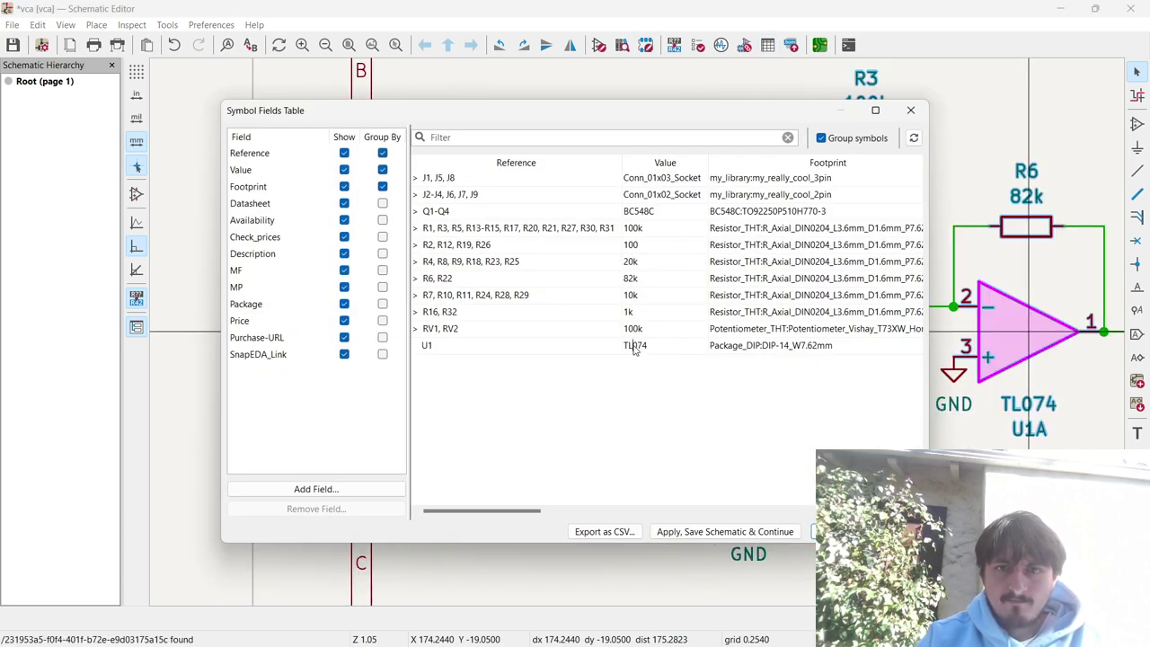
double_click(732, 347)
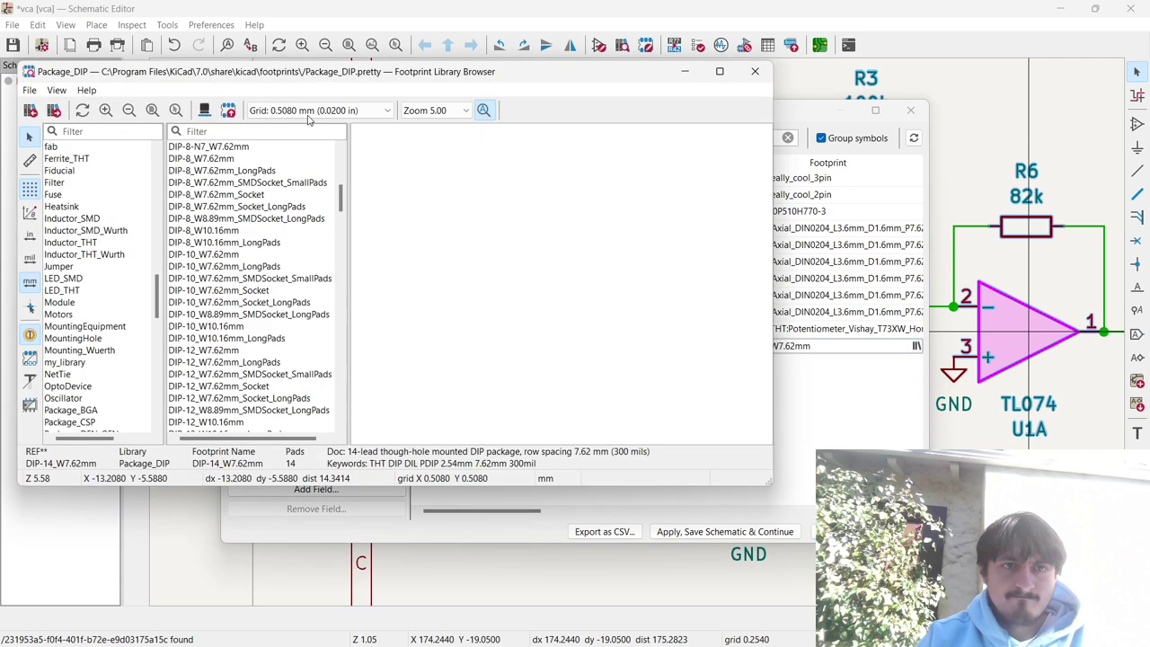
click(99, 132)
text(myd)
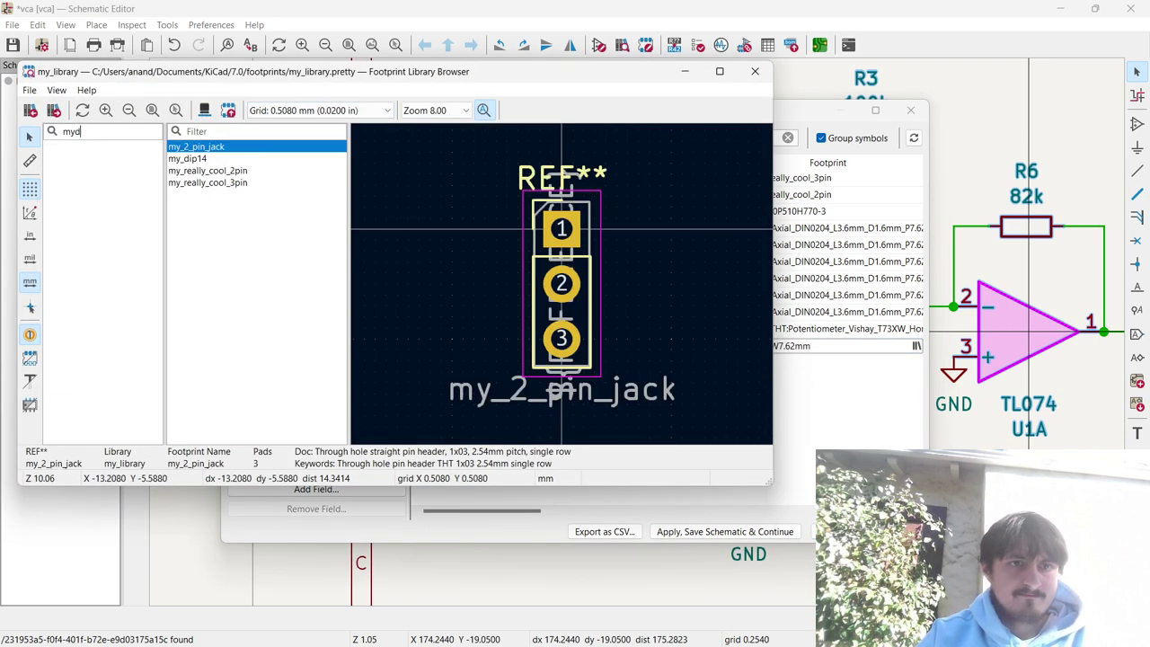
click(194, 161)
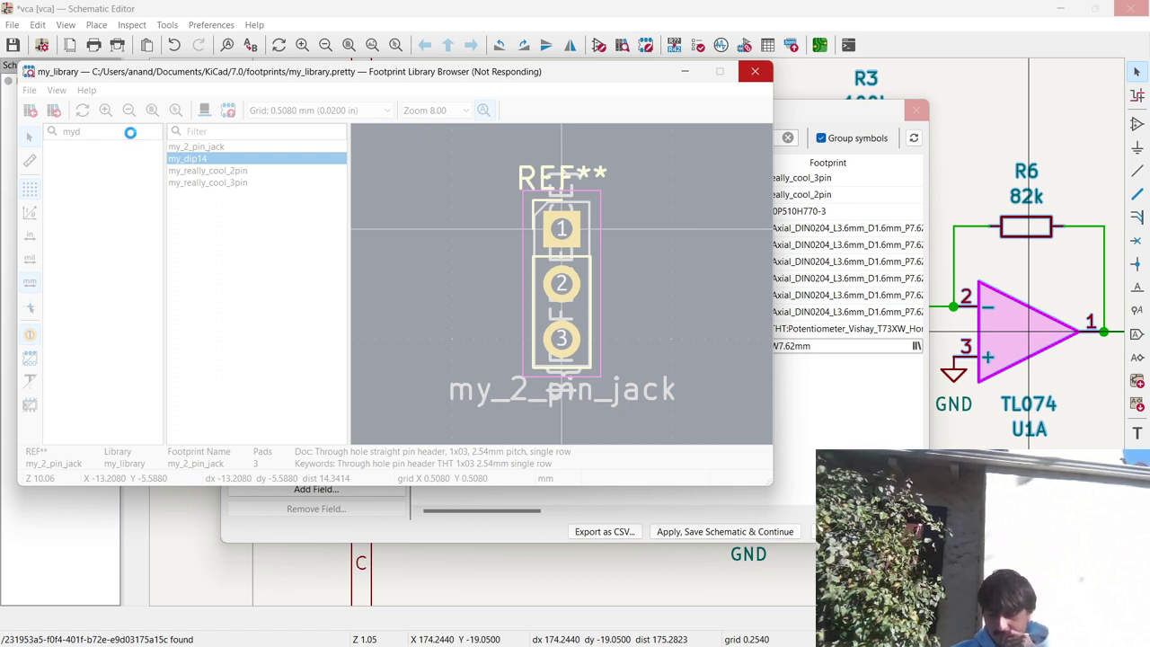
Restart the unresponsive KiCad program and reopen vca.kicad_sch, overriding the already-open warning.
click(755, 74)
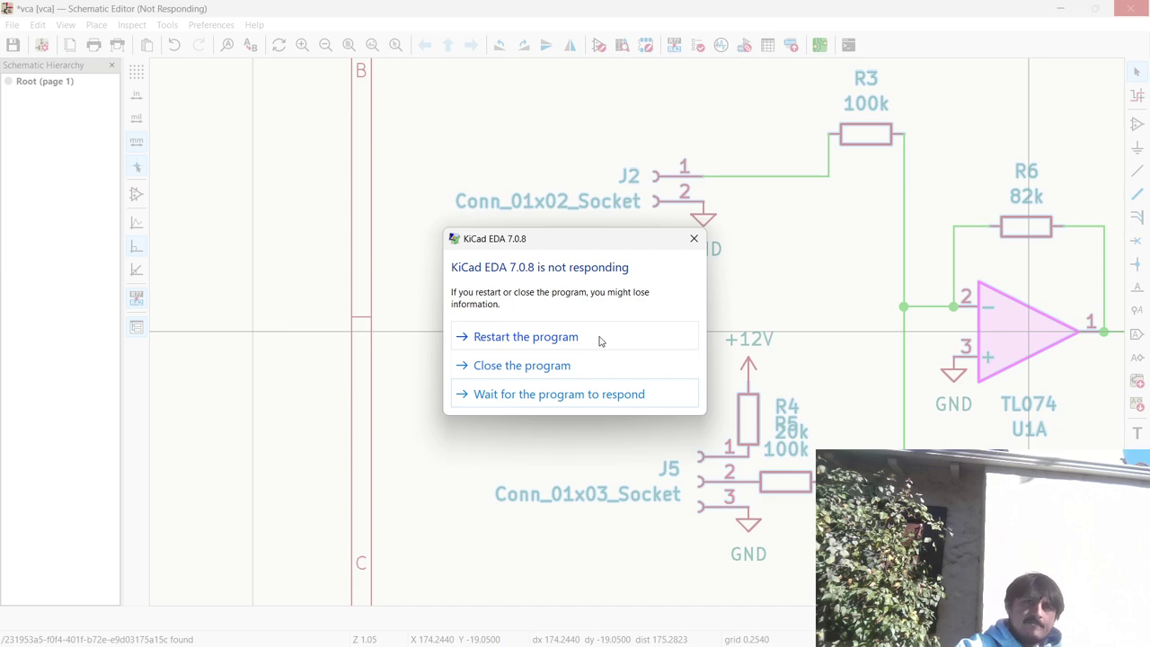
click(608, 394)
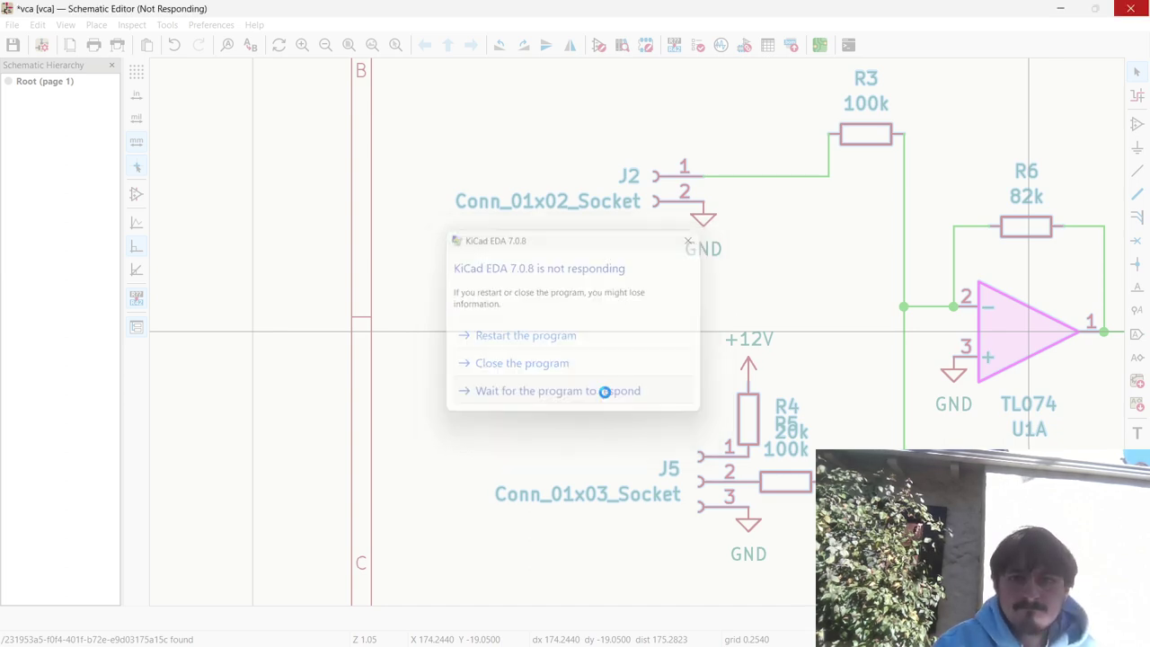
key(super+Tab)
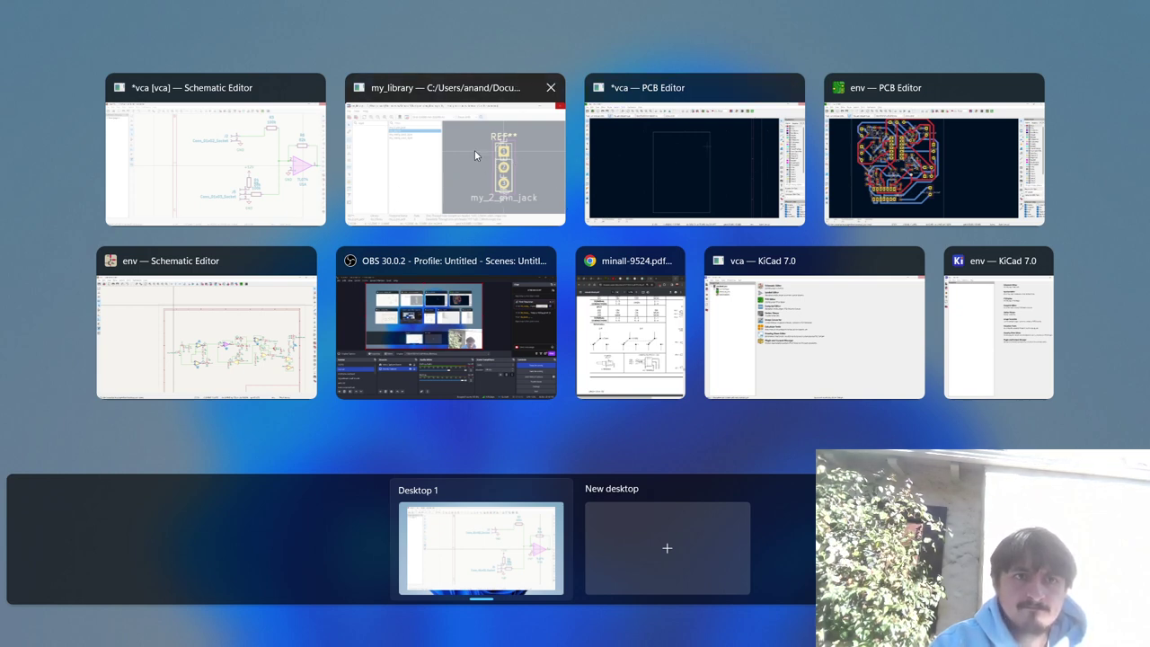
click(215, 153)
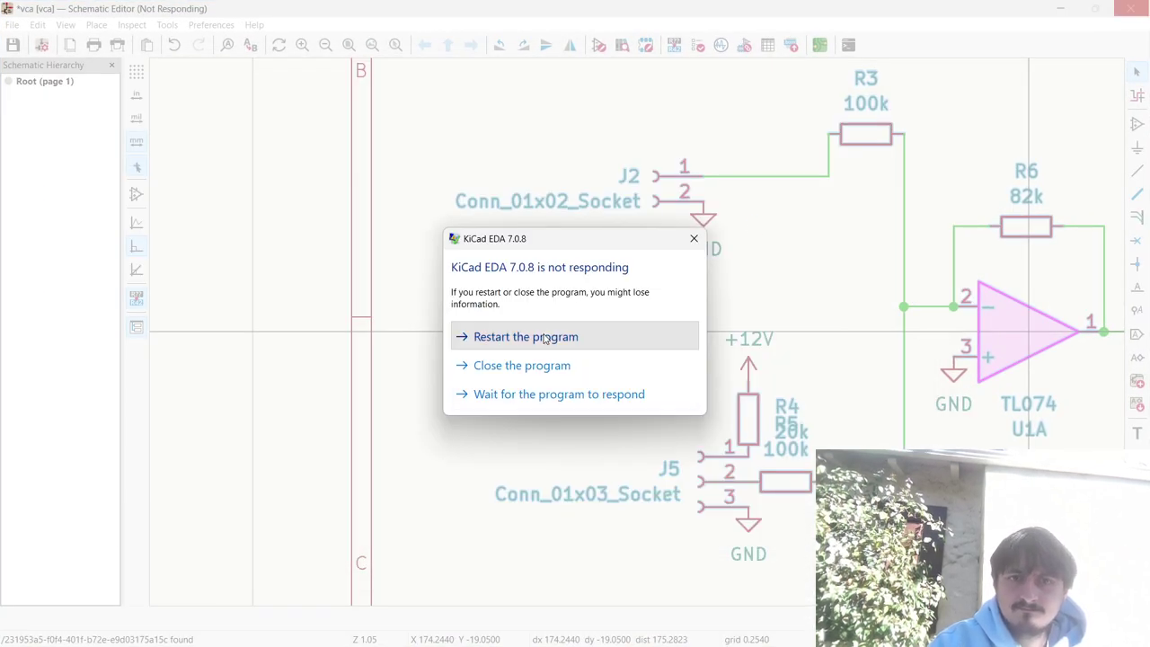
click(544, 338)
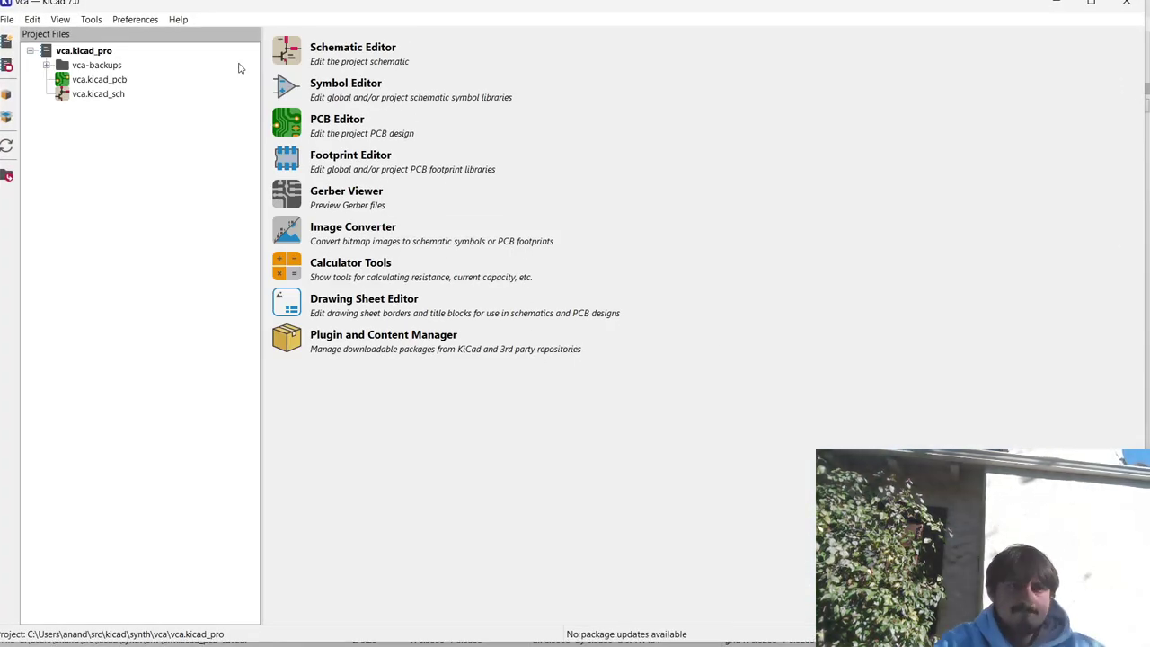
double_click(105, 95)
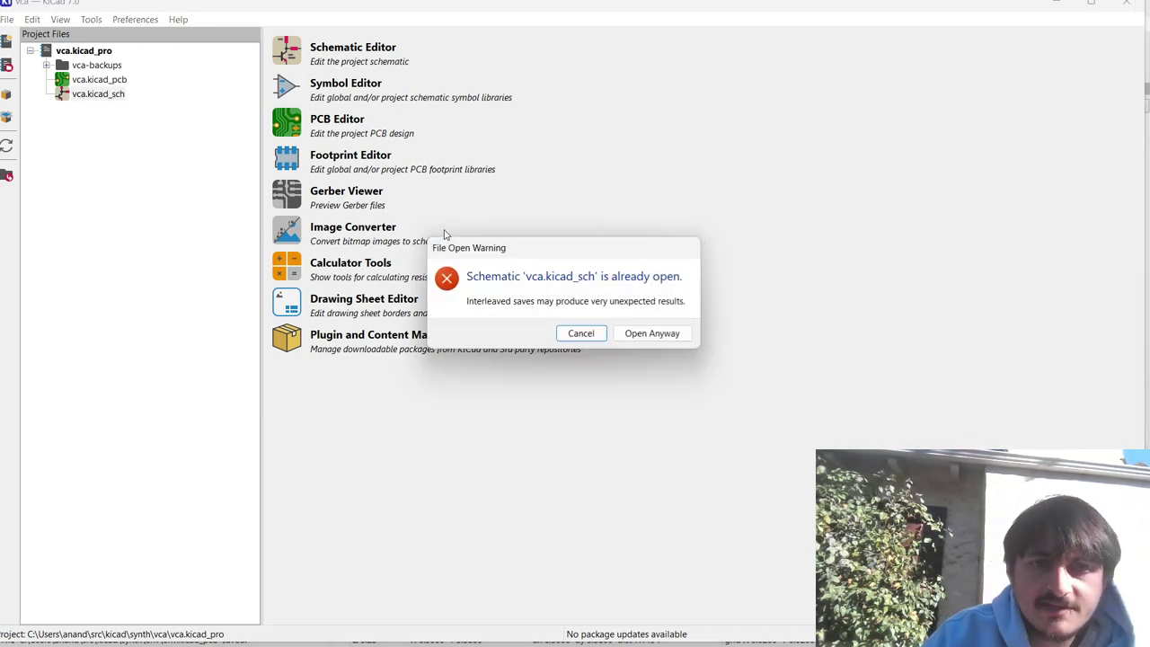
click(651, 333)
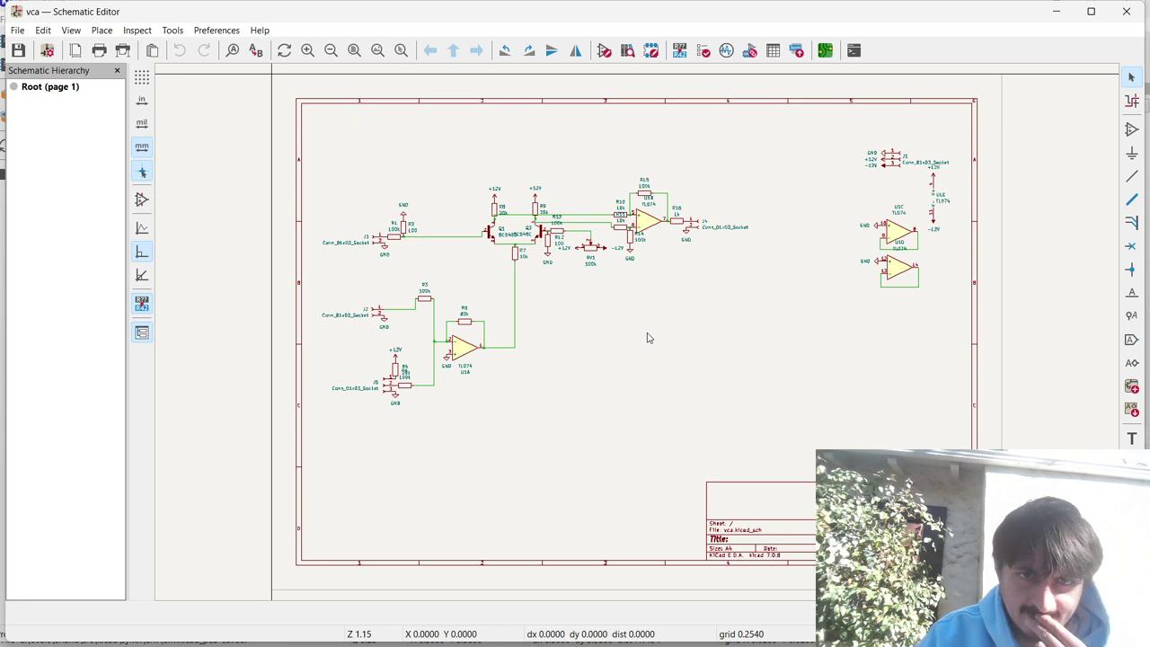
Duplicate the VCA circuit without its op-amps and place the copy below and beside the original.
drag(775, 421, 328, 147)
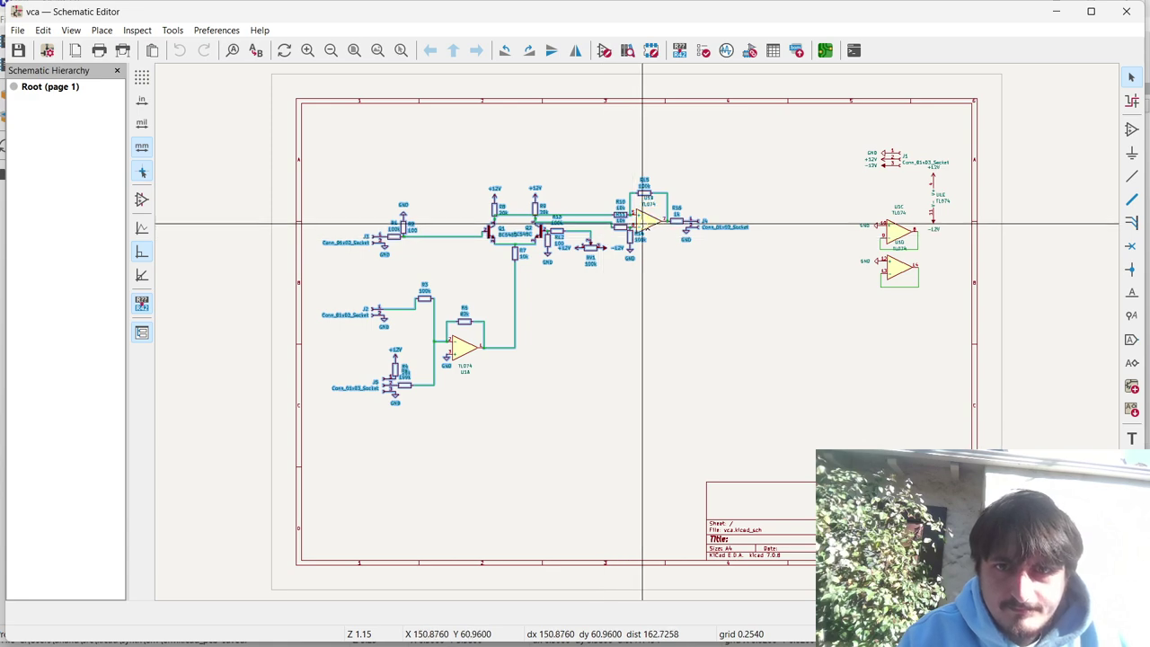
key(ctrl+d)
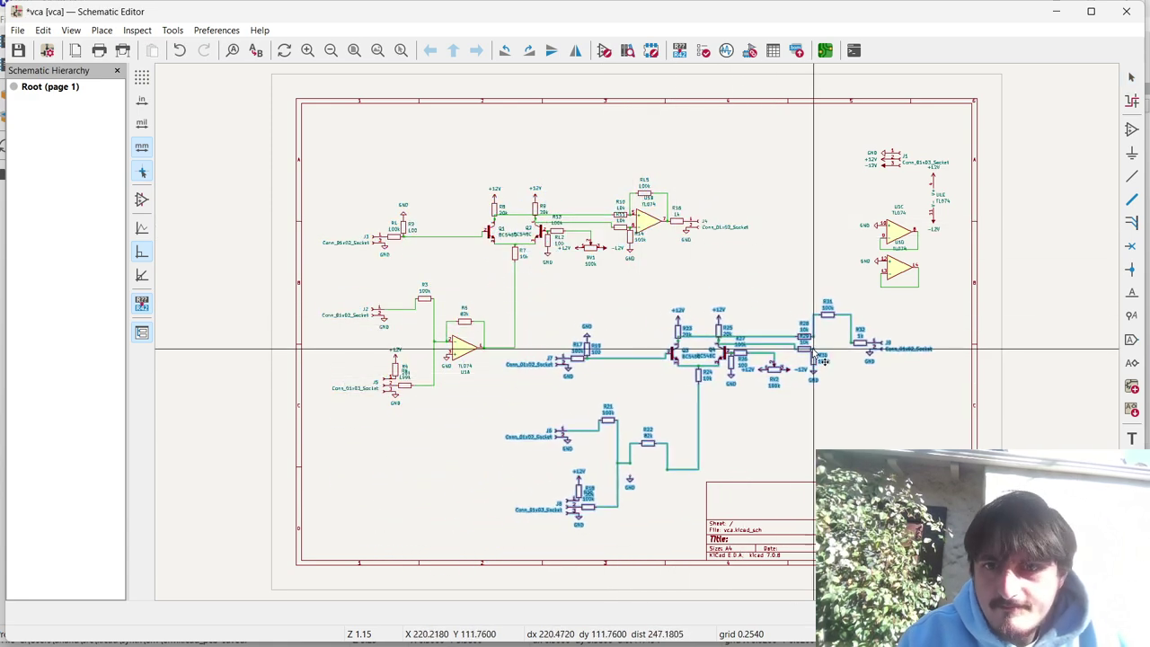
Mirror the spare op-amp U1D vertically and place it beneath the 82k resistor R22, on the duplicated circuit's wires.
click(890, 251)
drag(890, 252, 814, 321)
scroll(683, 413, up, 4)
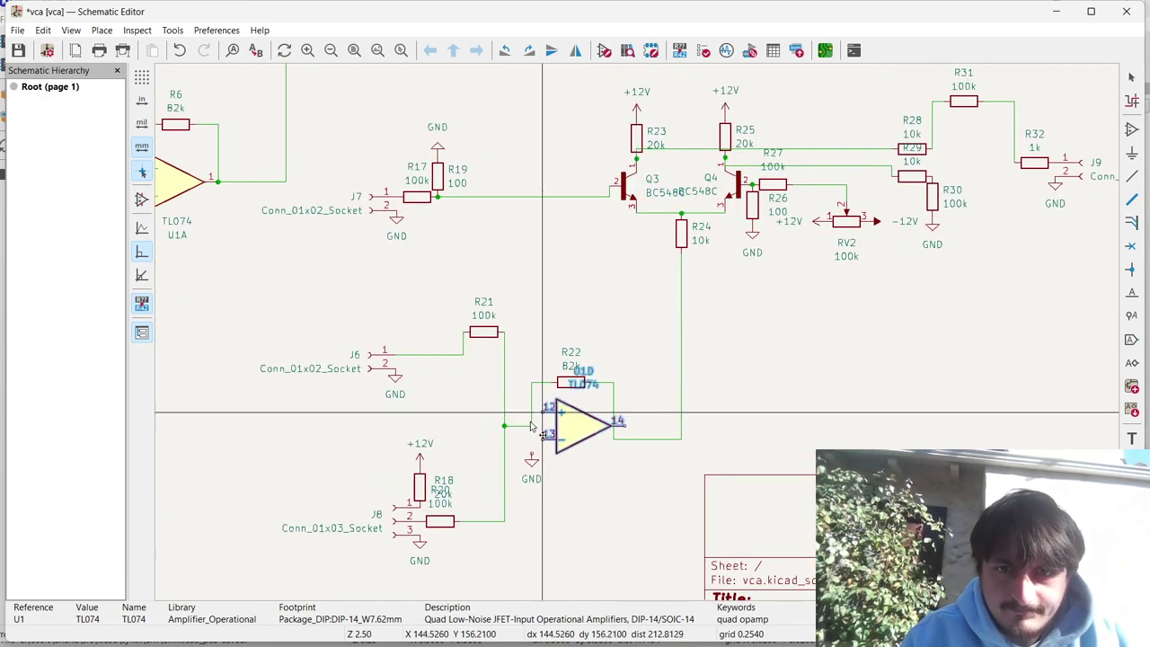
click(543, 438)
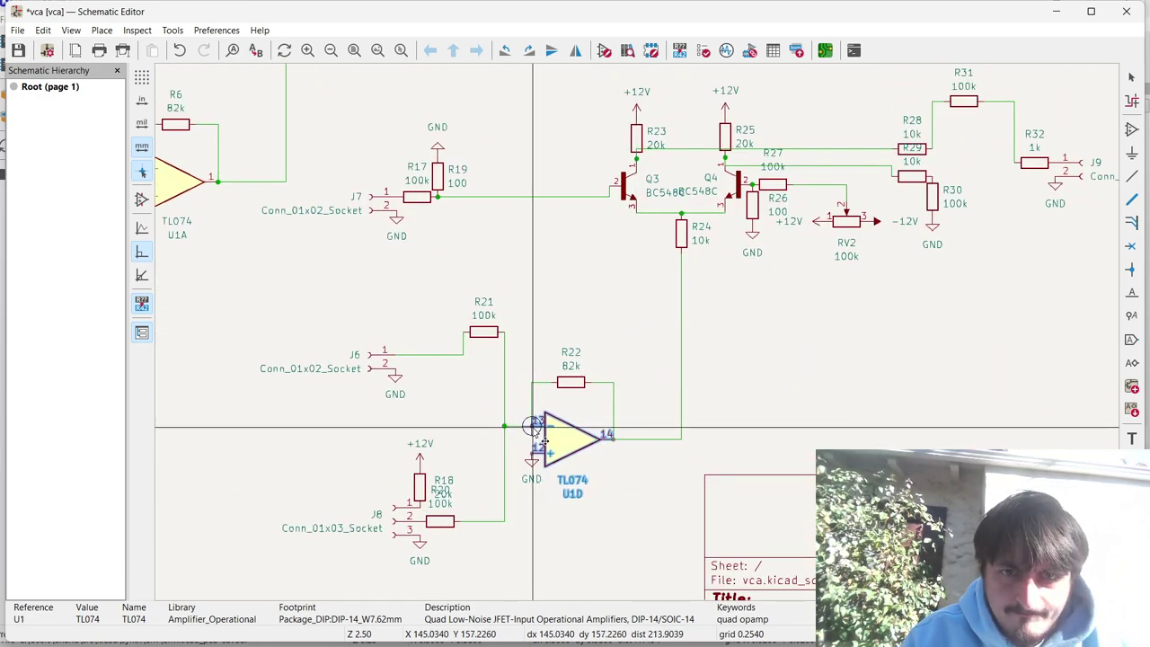
scroll(704, 334, down, 4)
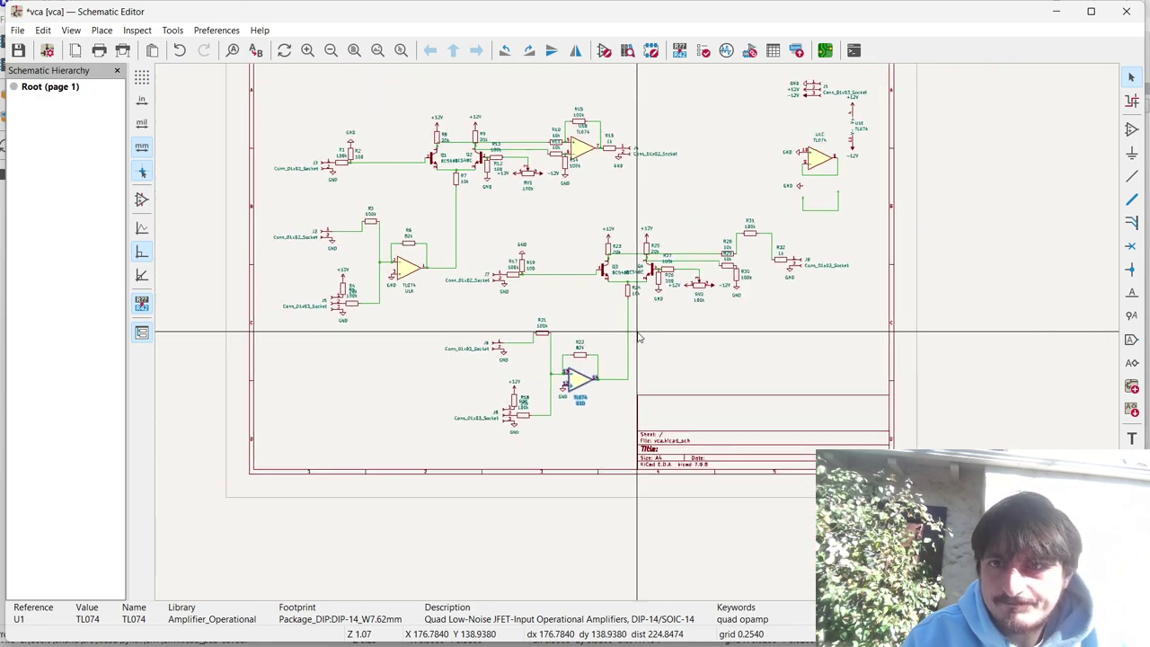
Move the spare op-amp U1C beneath the 100k resistor R31, joining its output to R32 in the duplicated circuit.
click(829, 167)
key(m)
scroll(796, 194, up, 7)
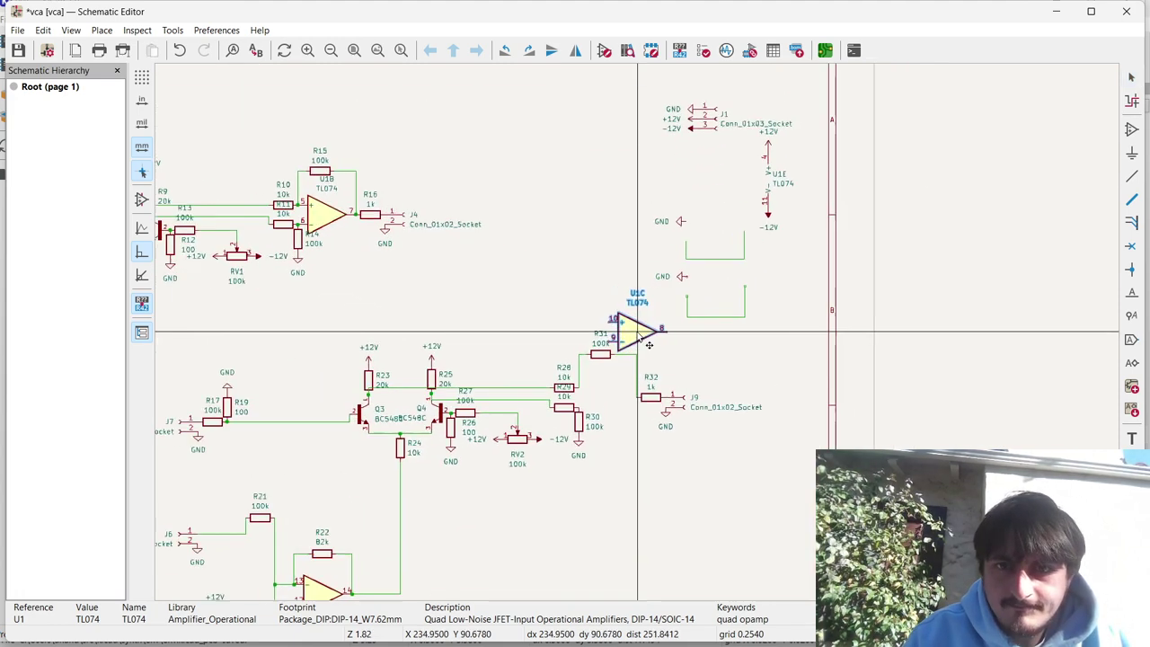
click(573, 486)
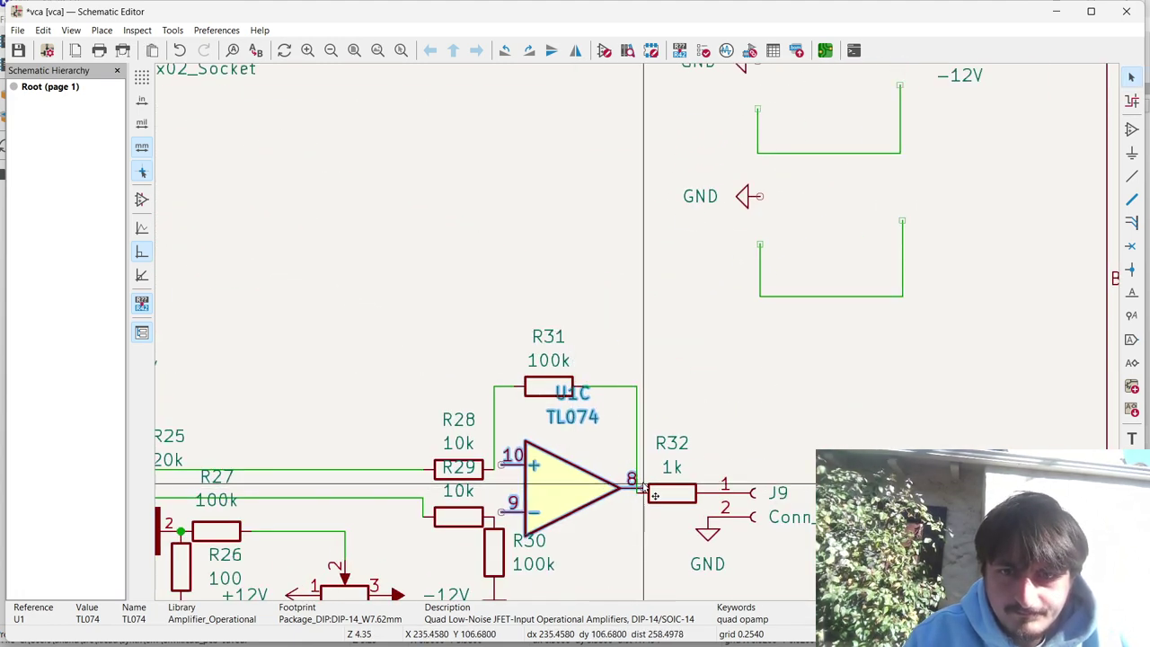
click(638, 508)
scroll(495, 296, down, 3)
Delete the leftover GND symbols and loop wires from the spare op-amps' former location.
drag(725, 325, 607, 145)
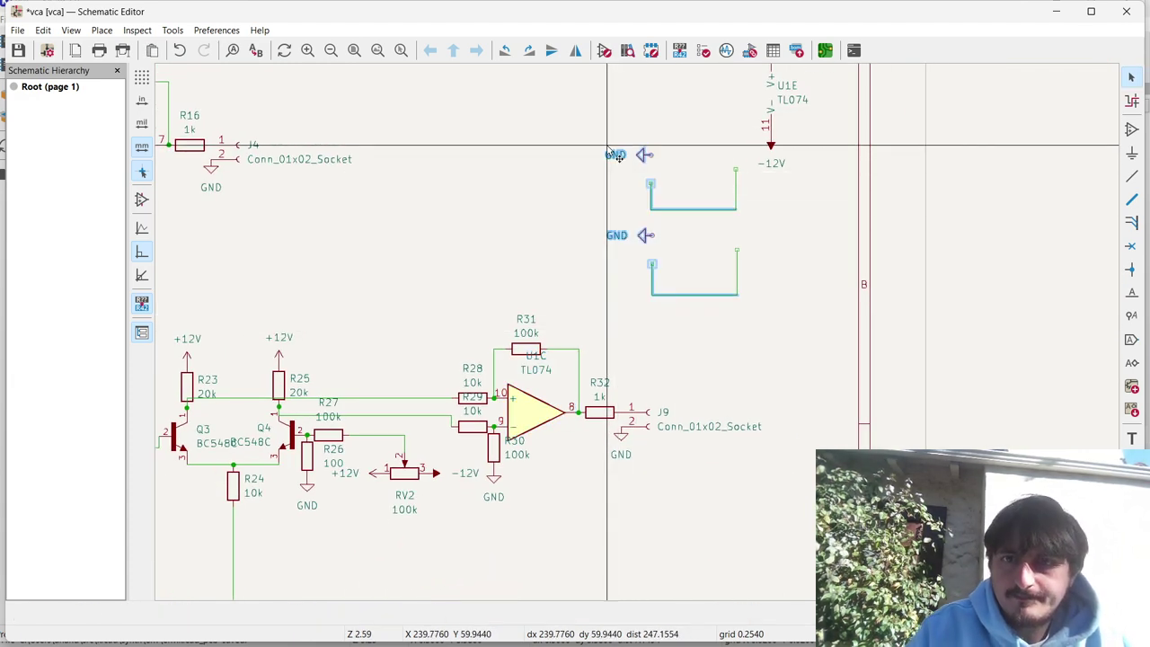
Delete the leftover GND symbols and loose wire pieces beside the U1E power unit, and save the schematic.
key(Delete)
drag(762, 302, 703, 196)
key(Delete)
key(Home)
key(ctrl+s)
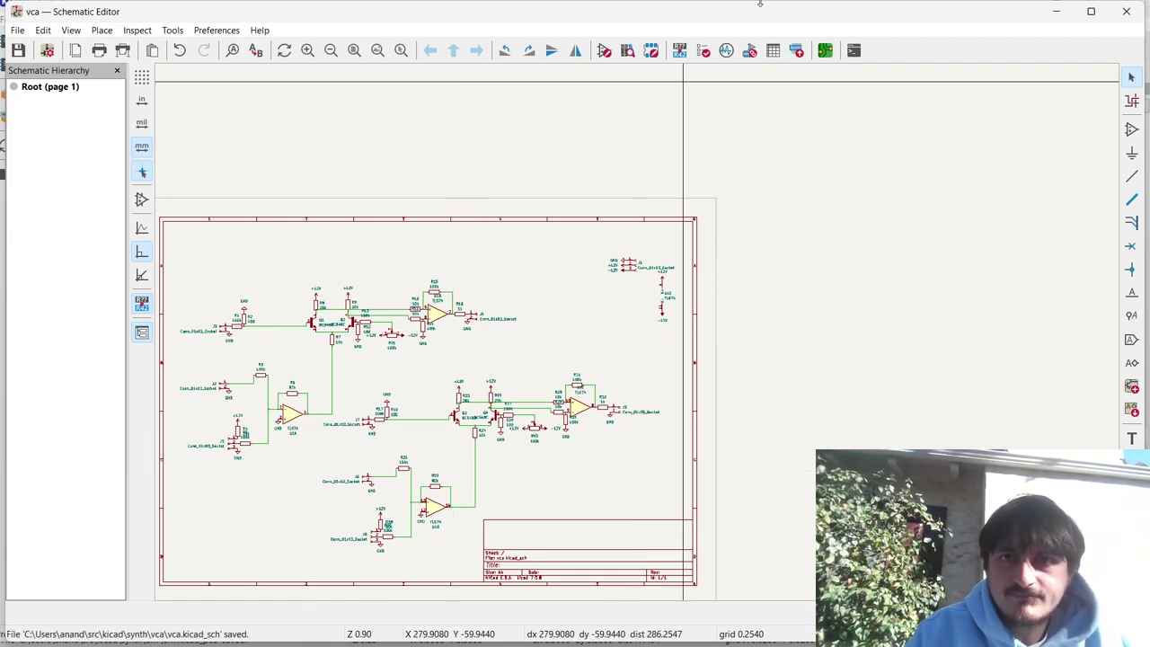
Assign the footprint my_library:my_dip14 to U1 in the Symbol Fields Table and apply the change.
click(774, 50)
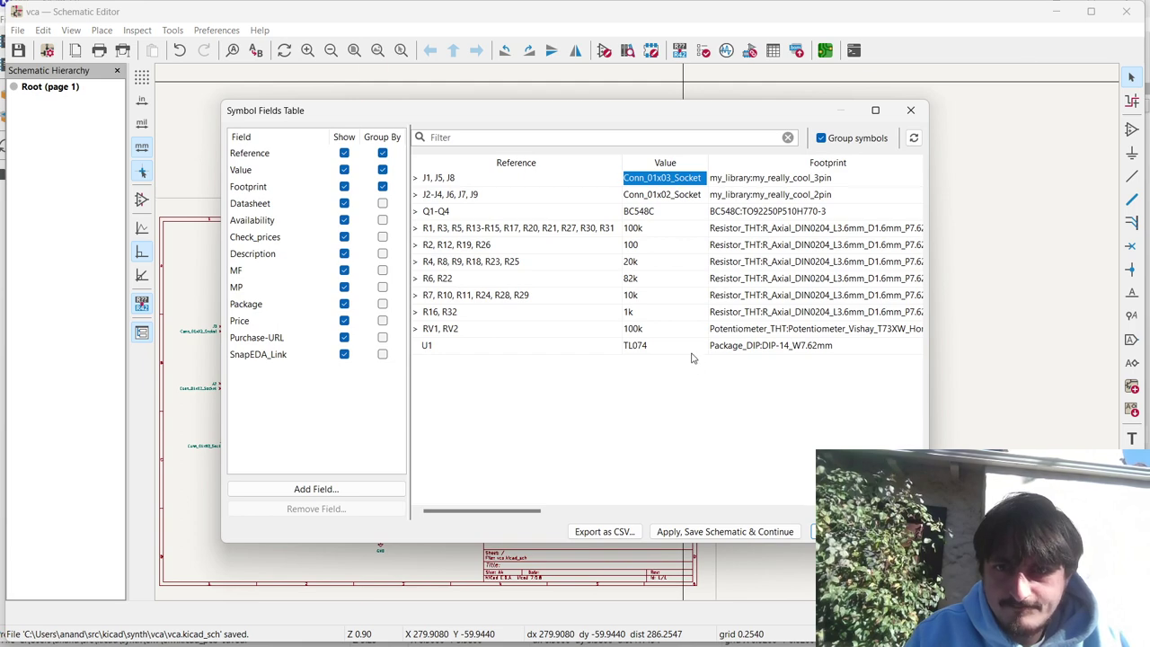
click(690, 351)
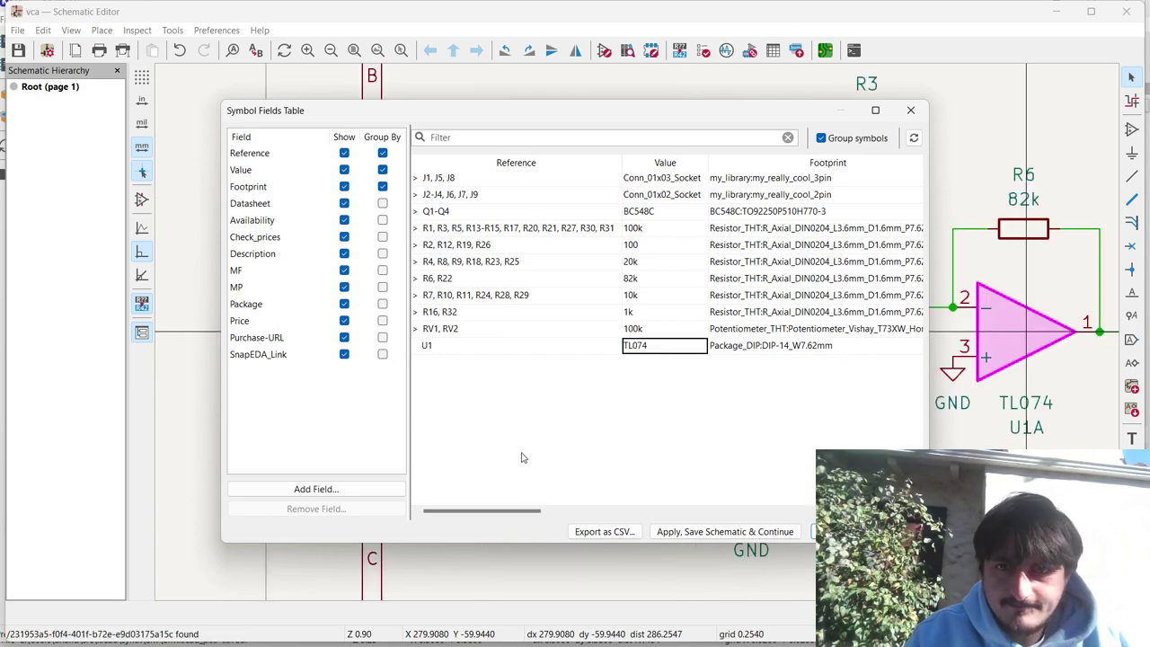
click(918, 349)
click(920, 350)
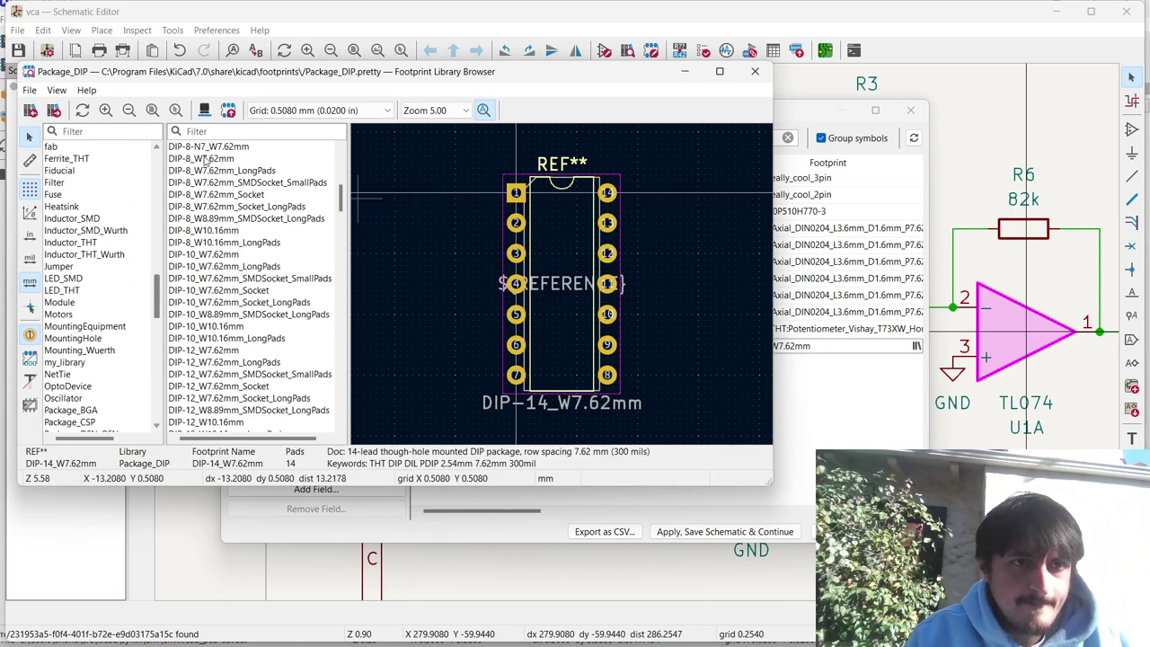
click(93, 131)
text(my)
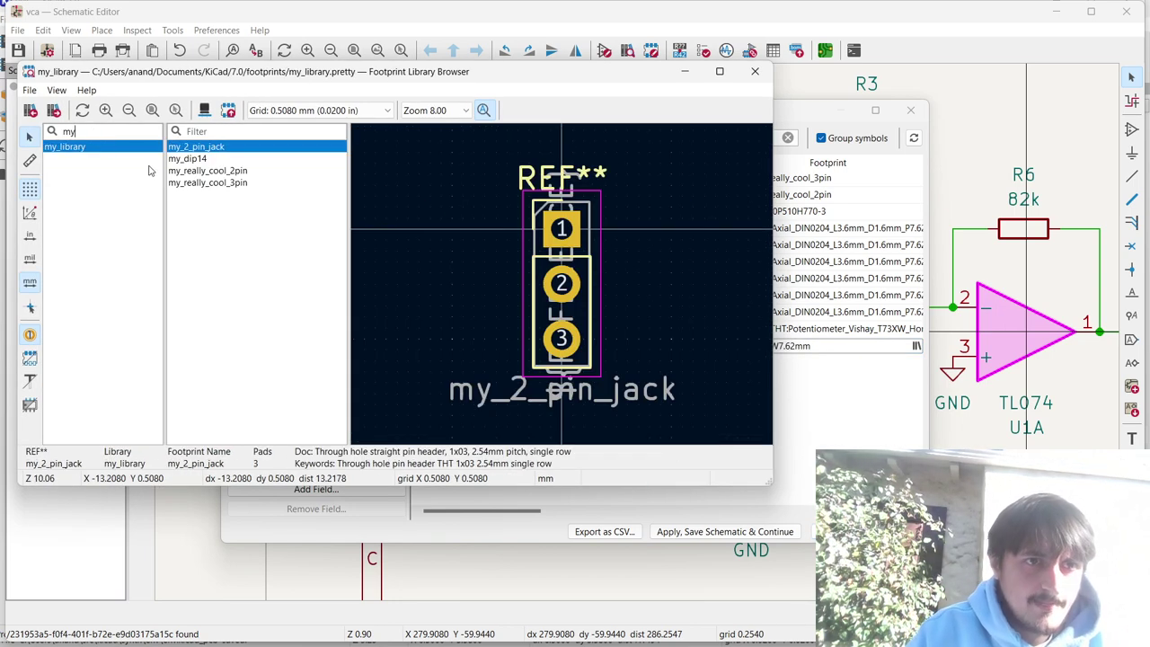
click(188, 158)
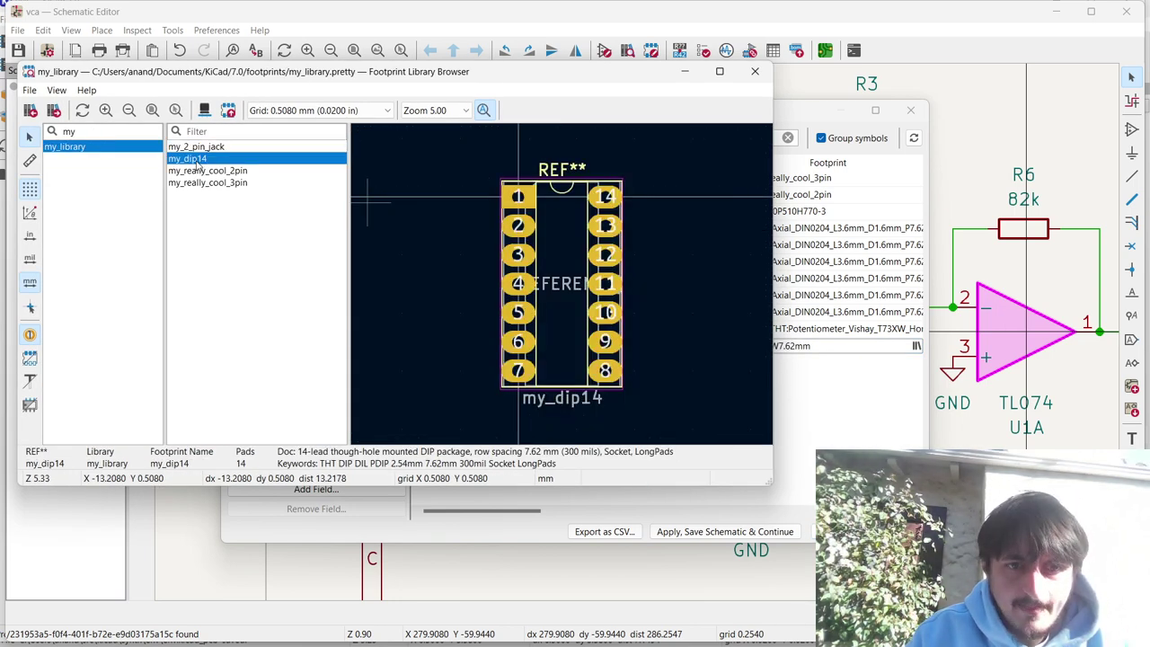
double_click(195, 161)
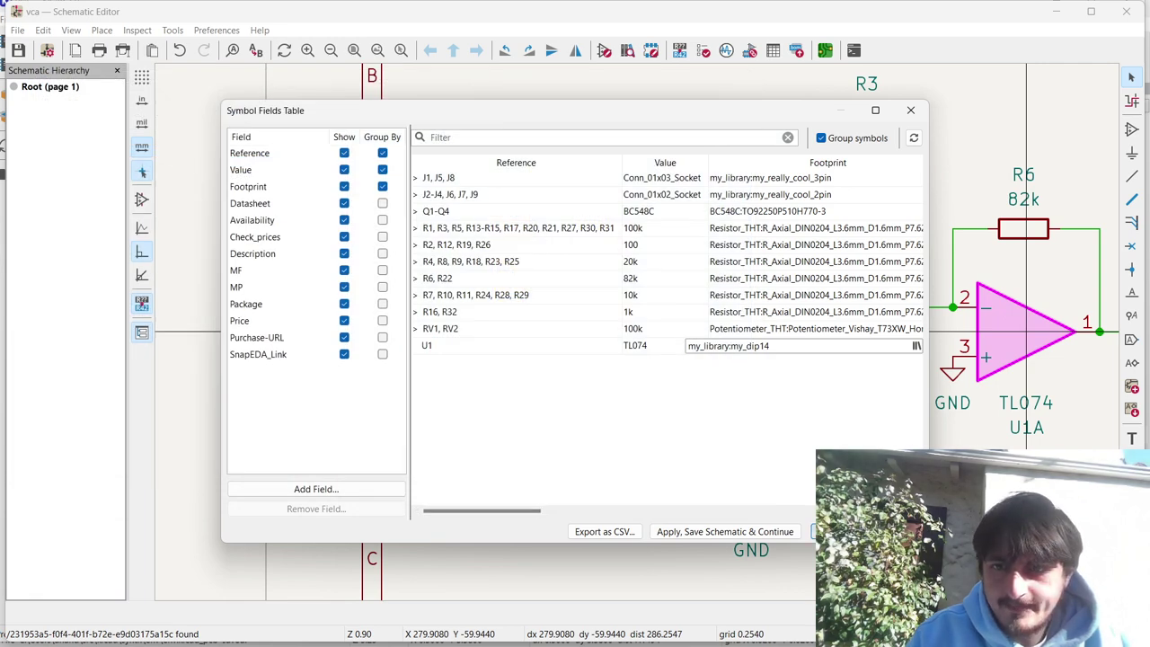
click(831, 531)
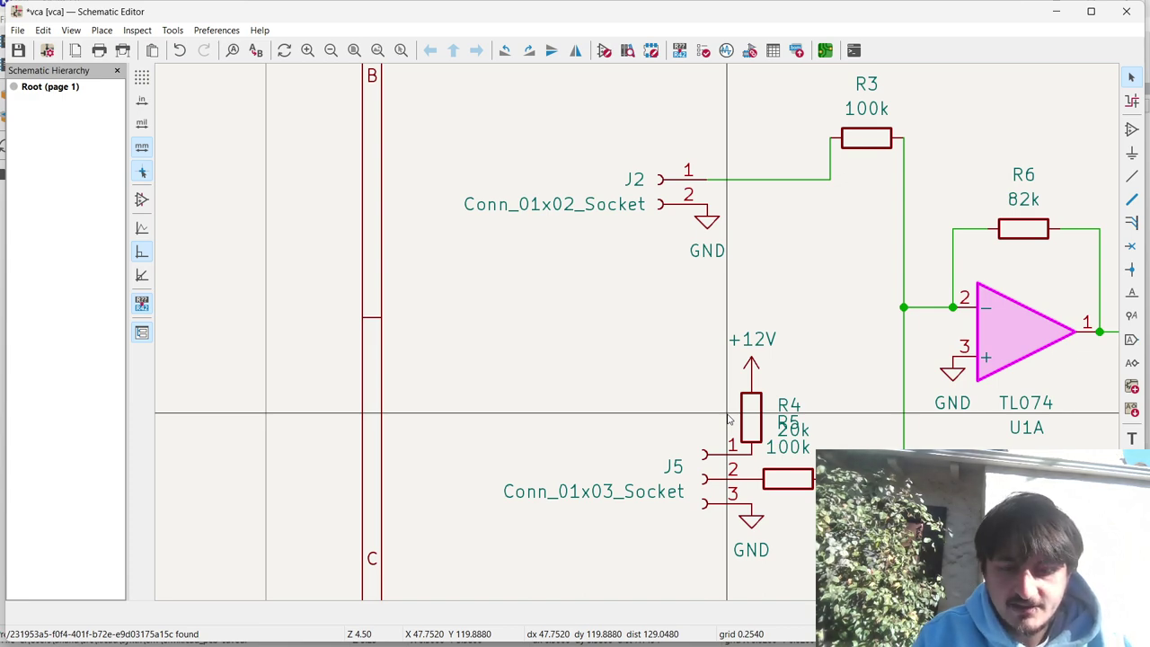
Switch to OBS to check the stream chat, and return to the vca schematic.
scroll(728, 418, down, 4)
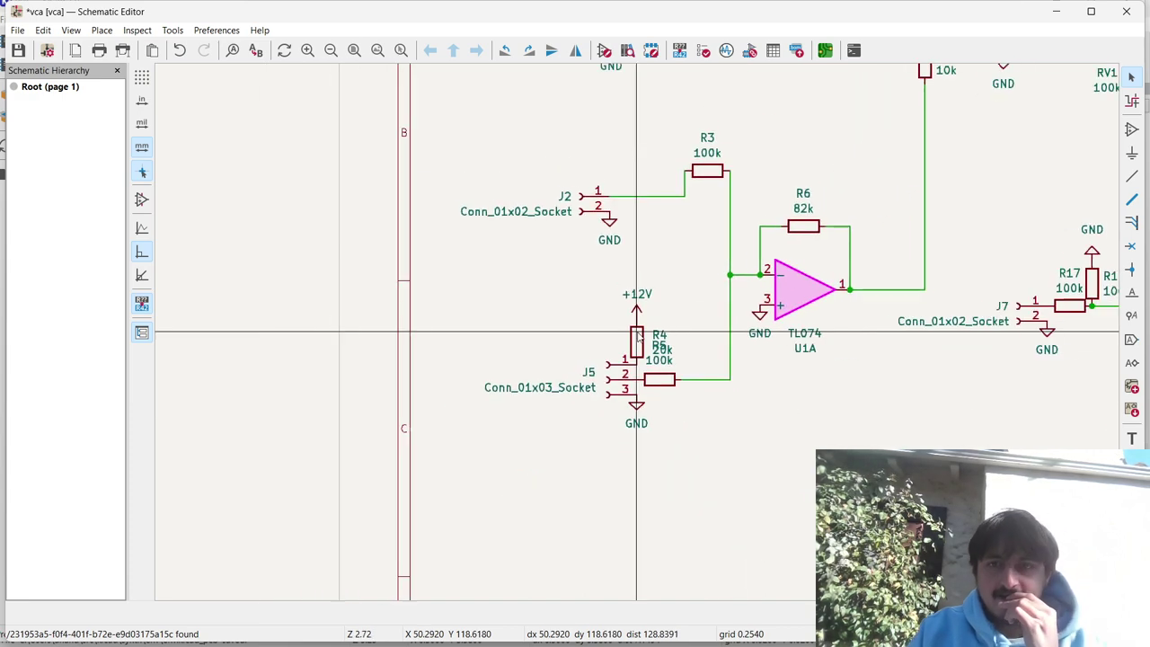
scroll(637, 336, up, 2)
scroll(637, 333, down, 1)
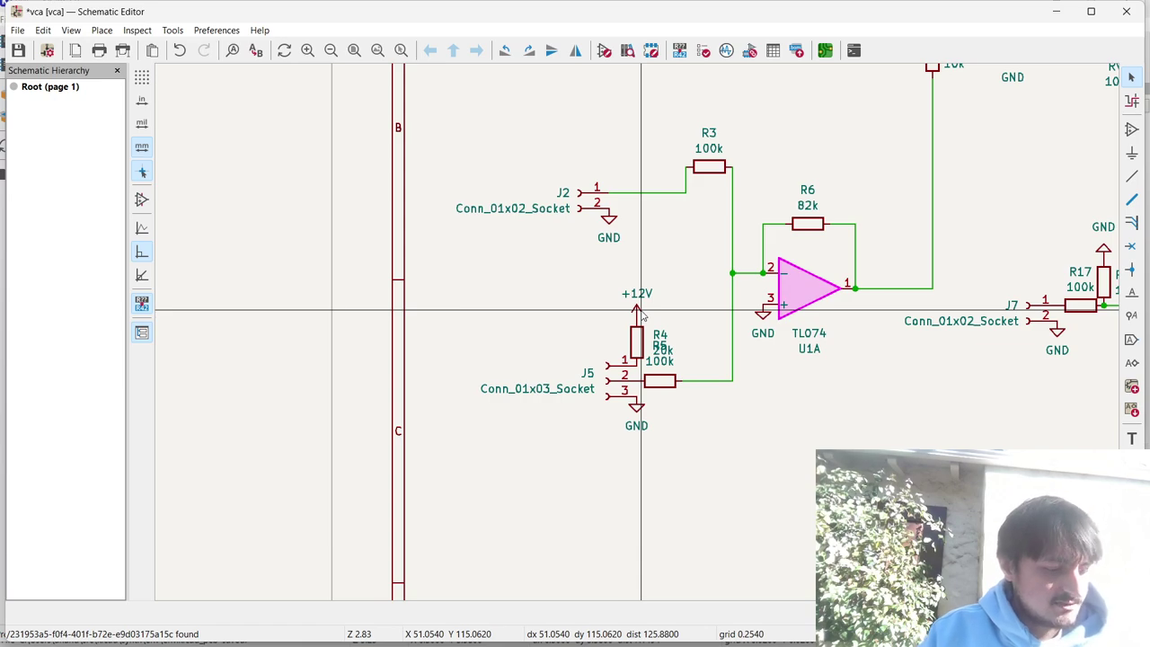
key(super+Tab)
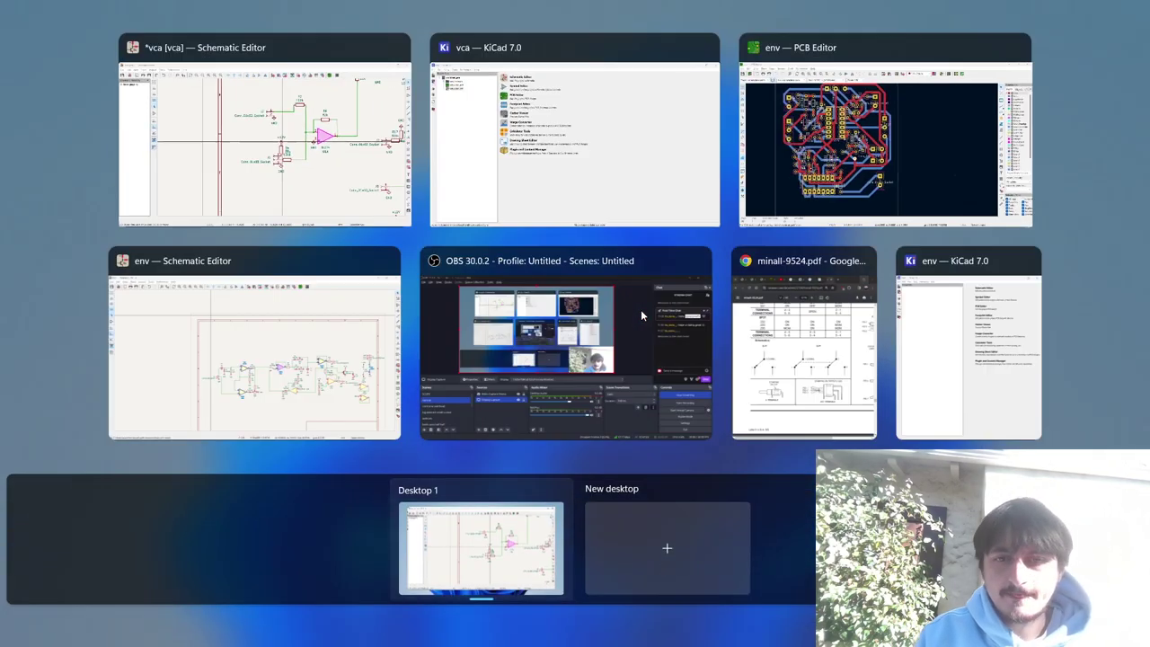
click(534, 361)
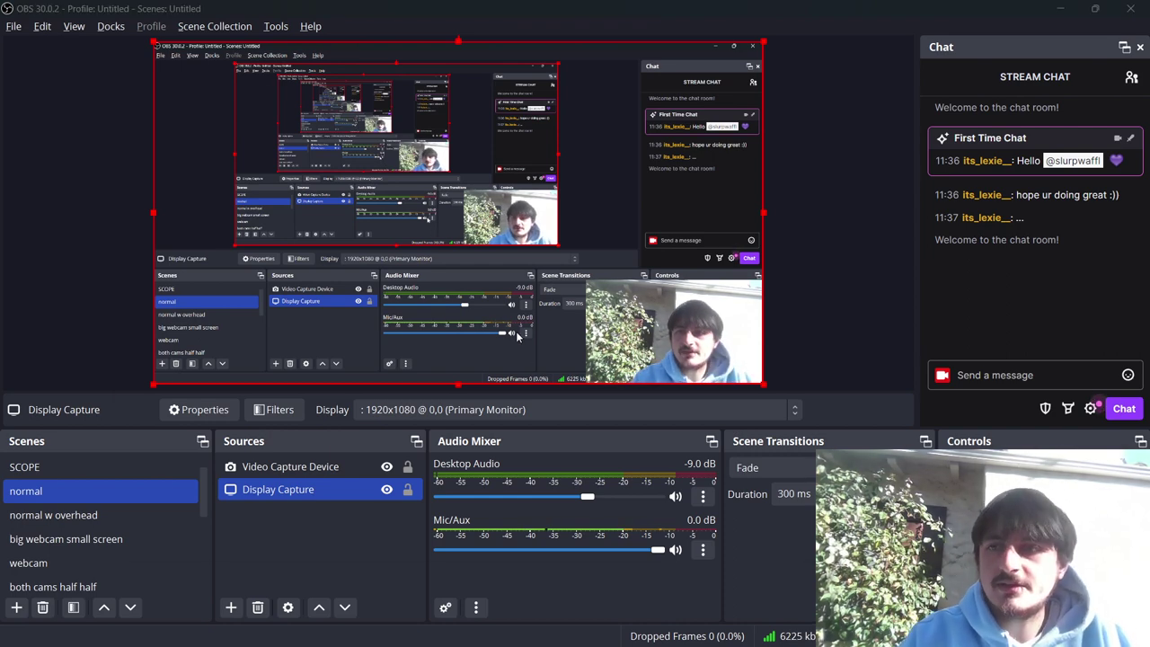
key(alt+Tab)
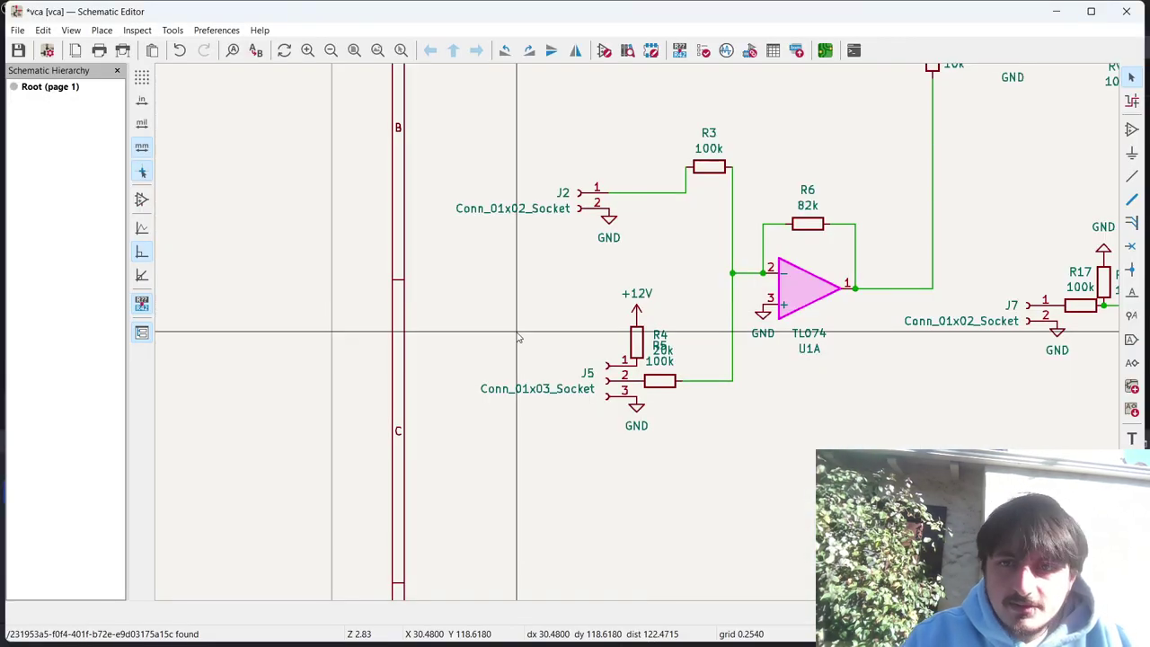
Save the schematic and open its board vca.kicad_pcb in the PCB Editor, overriding the file-lock warning.
scroll(736, 308, down, 5)
scroll(637, 329, up, 2)
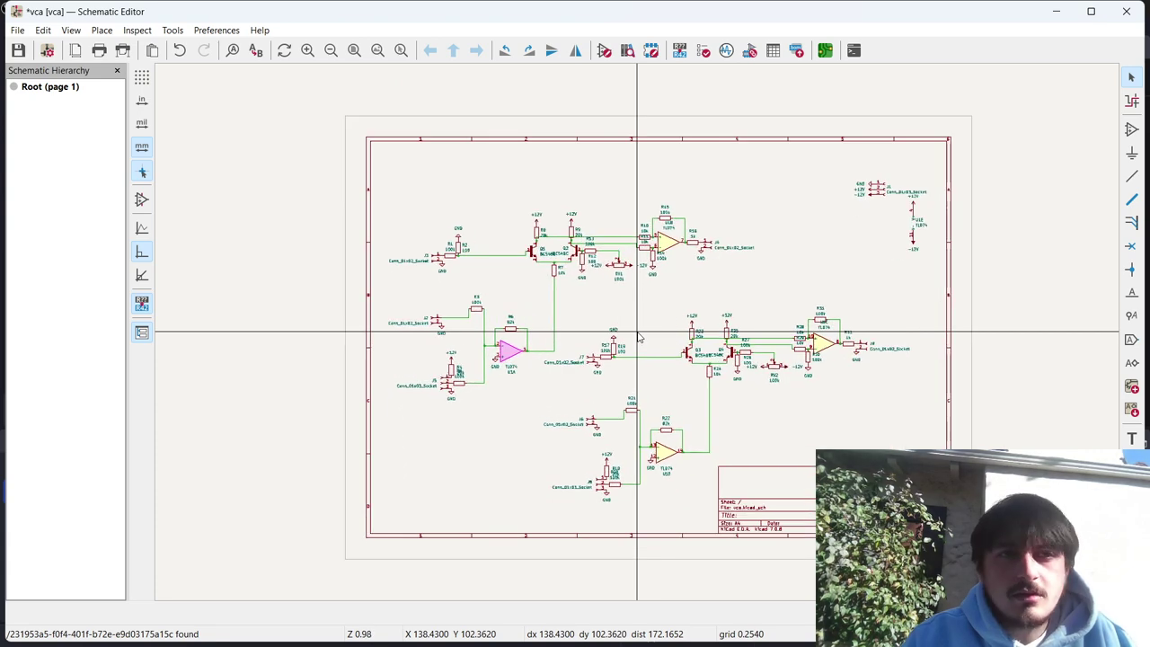
key(ctrl+s)
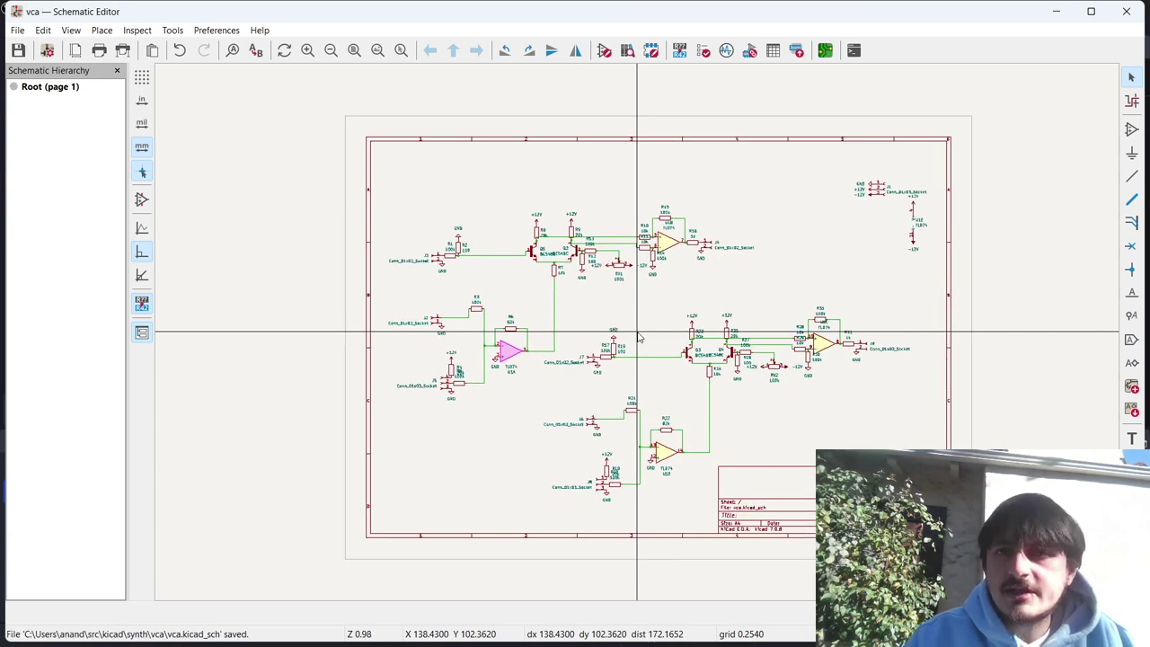
click(823, 52)
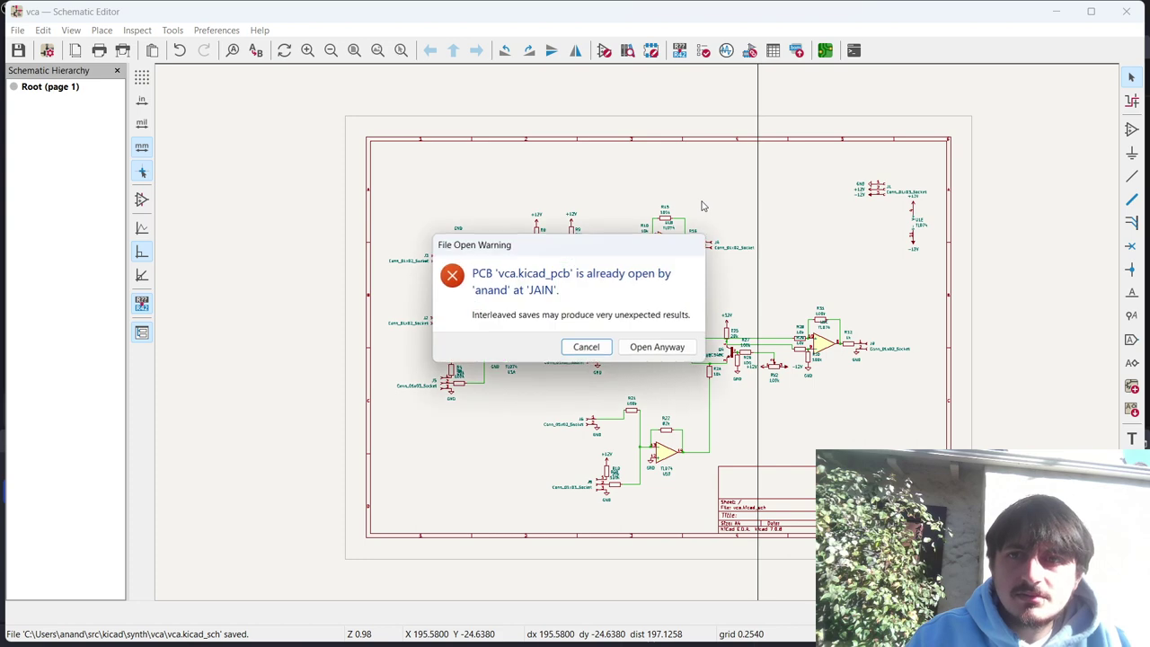
click(657, 346)
Delete all existing footprints and tracks from the board, keeping only the rectangular board outline.
scroll(519, 343, down, 1)
key(ctrl+a)
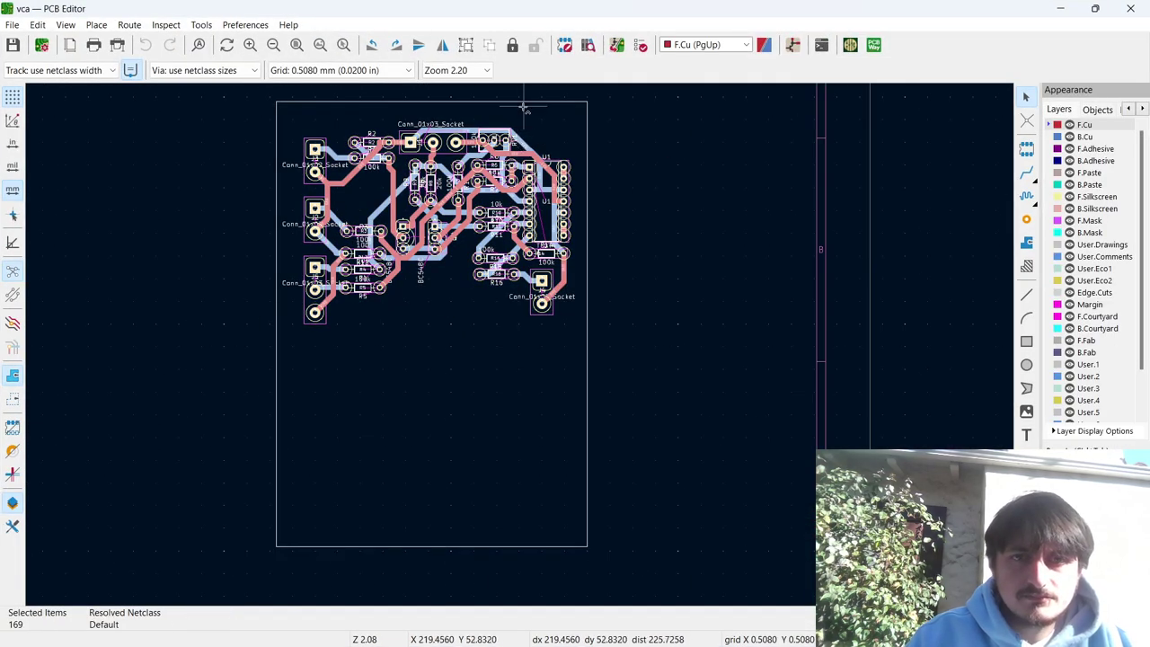
ctrl+shift+click(526, 102)
key(Delete)
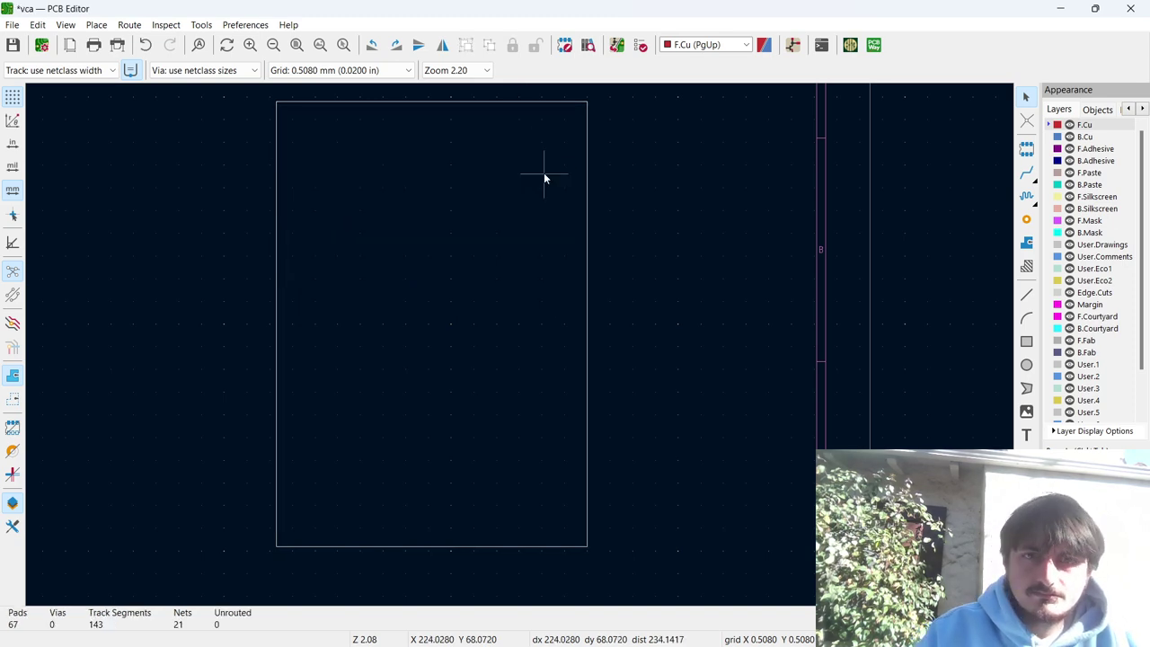
Update the PCB from the schematic, replacing footprints with those specified in the schematic.
click(851, 45)
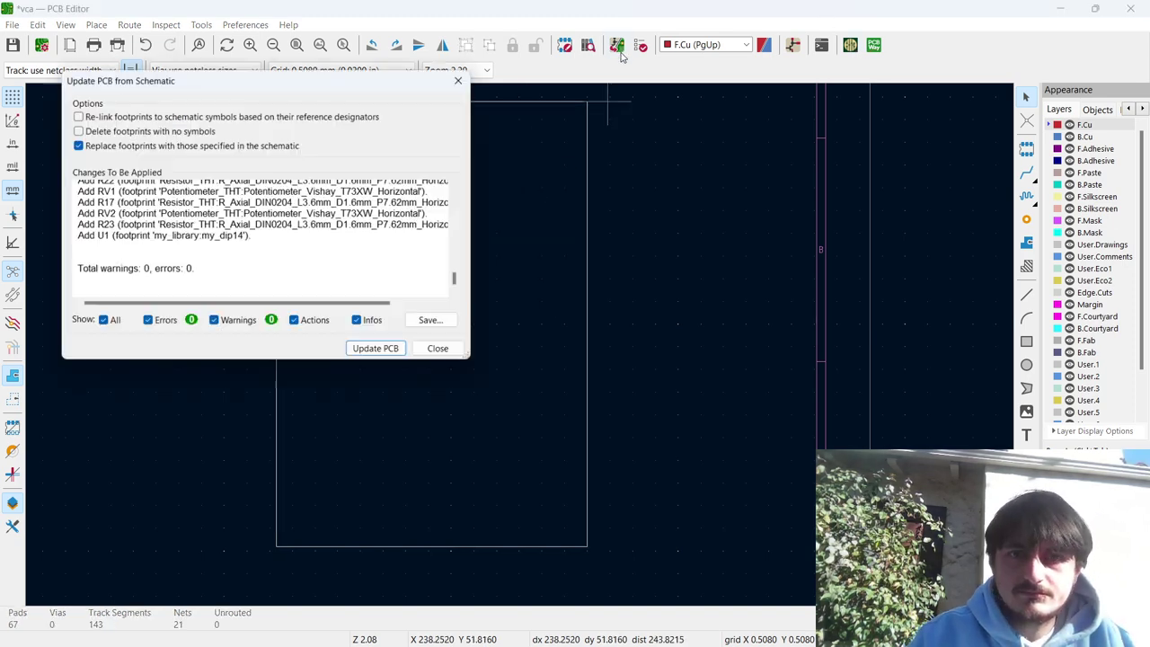
click(396, 355)
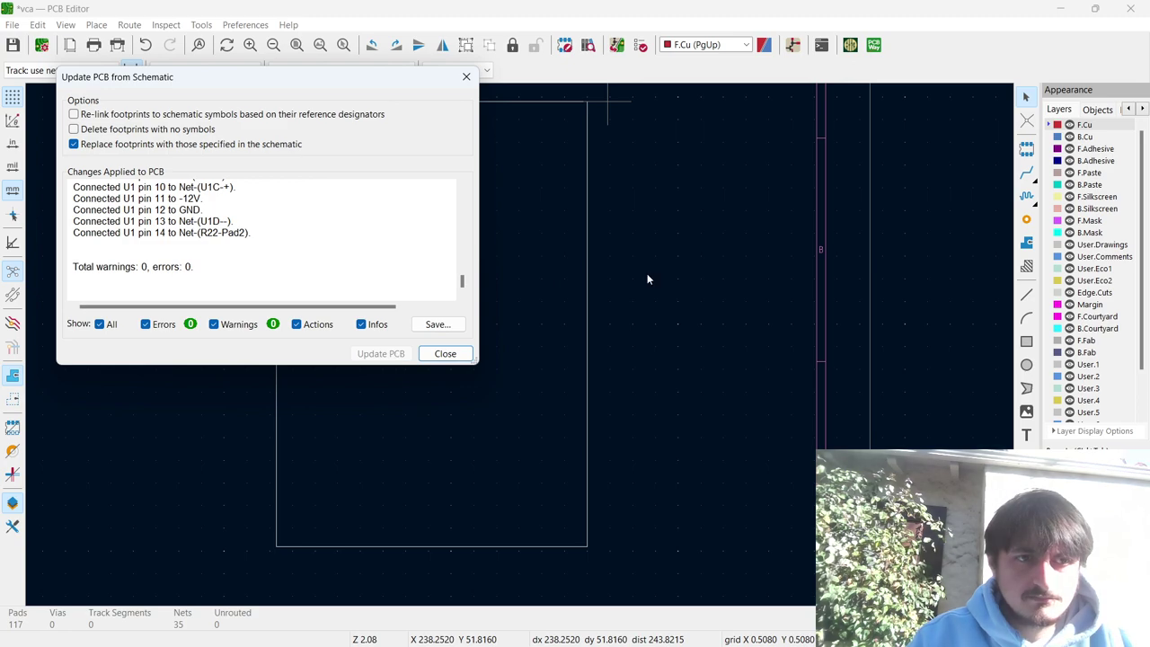
click(444, 353)
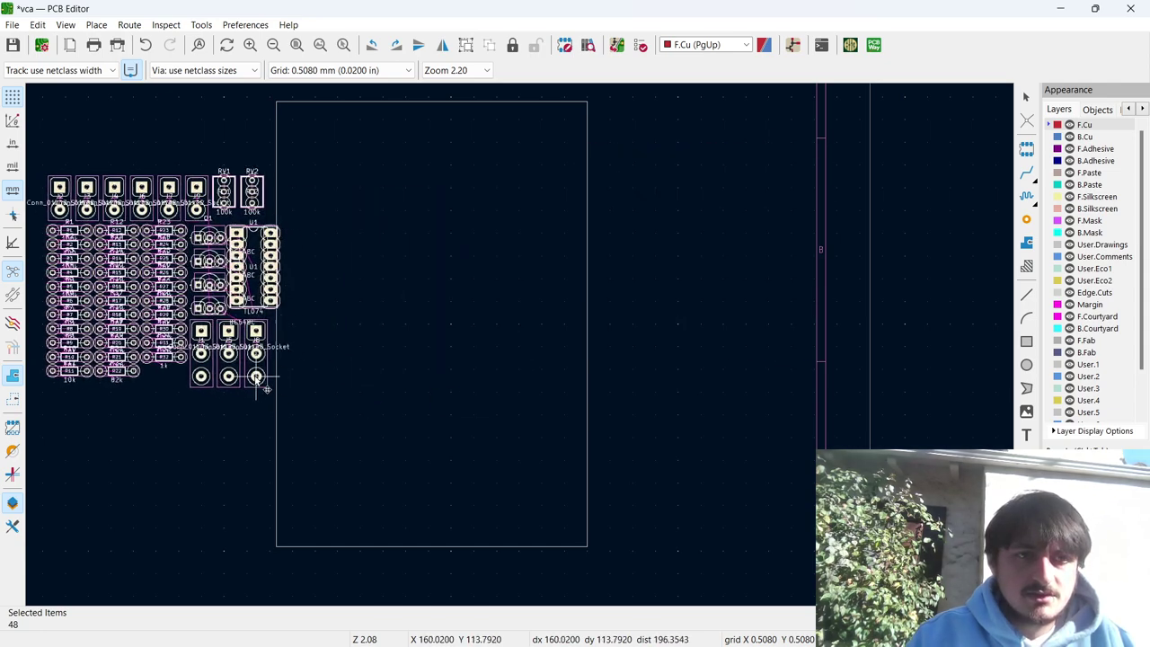
Place the group of imported footprints just outside the board outline, along its left edge.
click(258, 384)
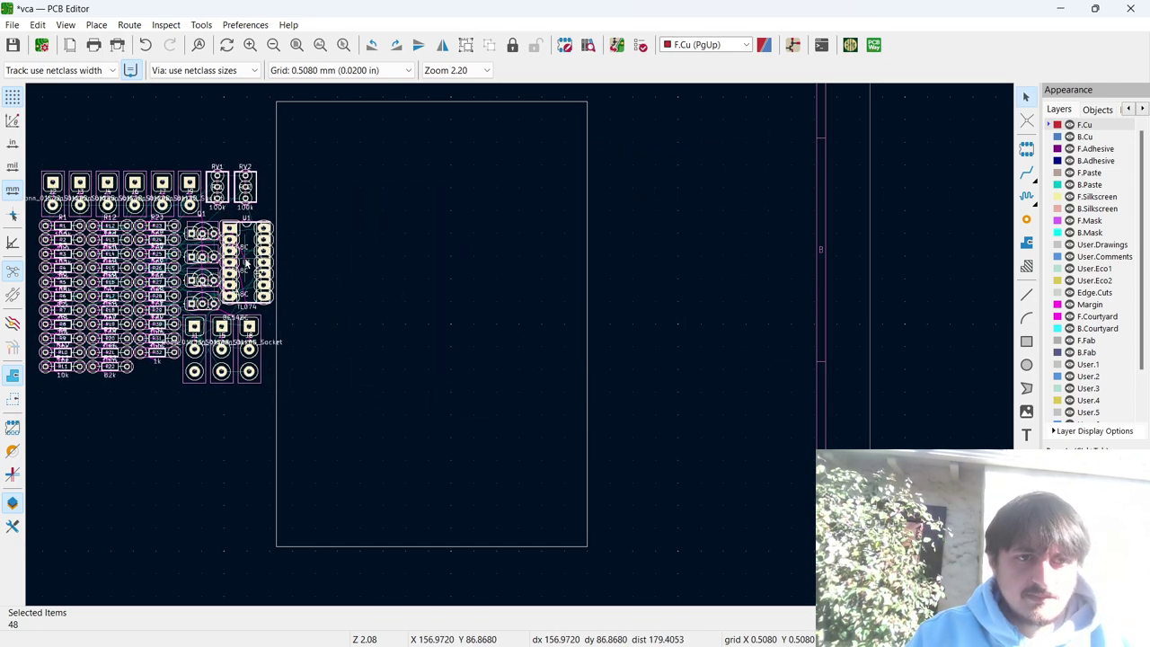
mouse_move(246, 260)
mouse_down()
mouse_move(236, 258)
mouse_move(381, 297)
mouse_move(240, 259)
mouse_up()
click(270, 266)
click(238, 248)
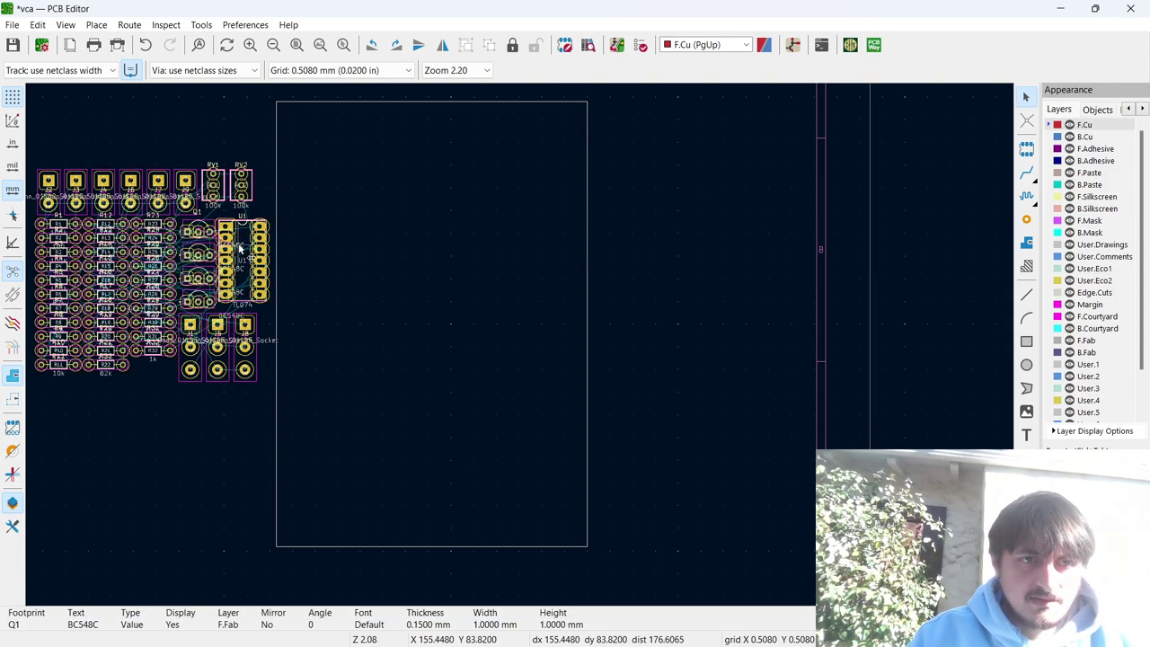
Move U1 (TL074) to the middle of the board outline and rotate it to -90 degrees.
click(238, 249)
drag(238, 249, 370, 292)
scroll(370, 292, up, 2)
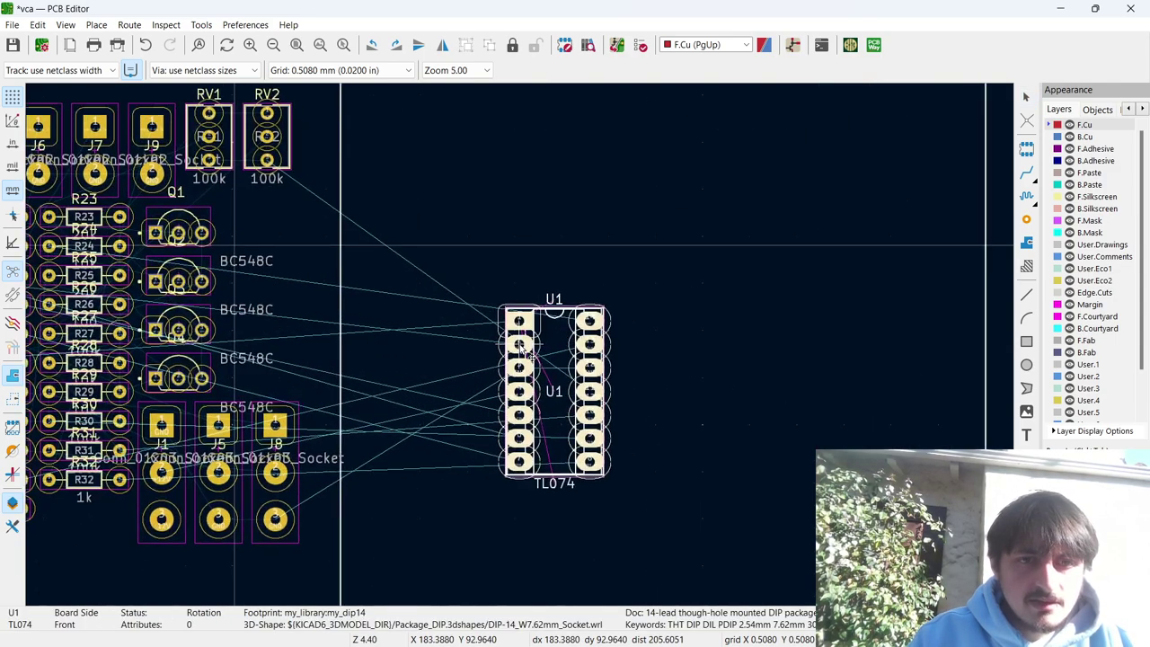
drag(521, 348, 596, 308)
scroll(595, 309, up, 2)
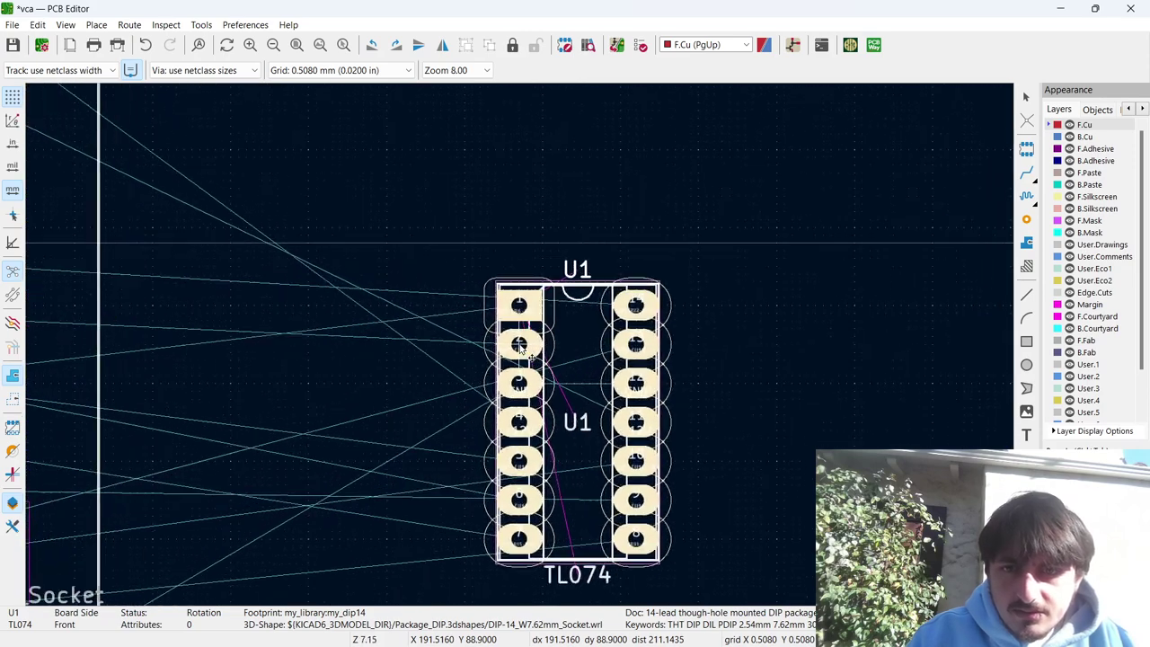
key(r)
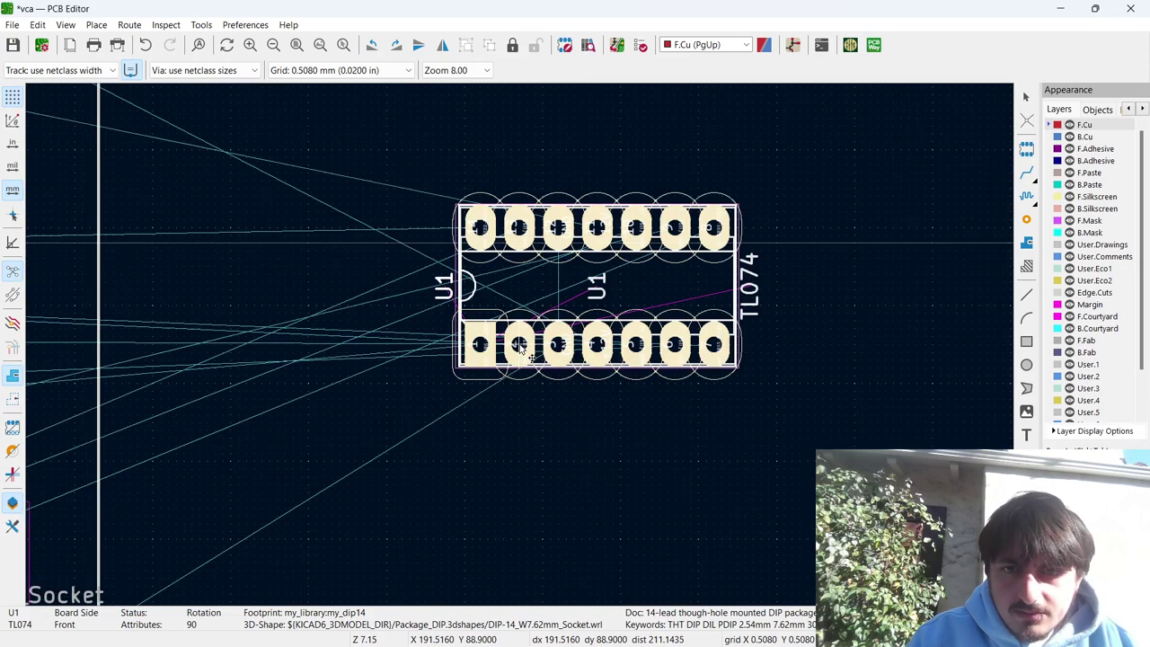
key(r)
key(r)
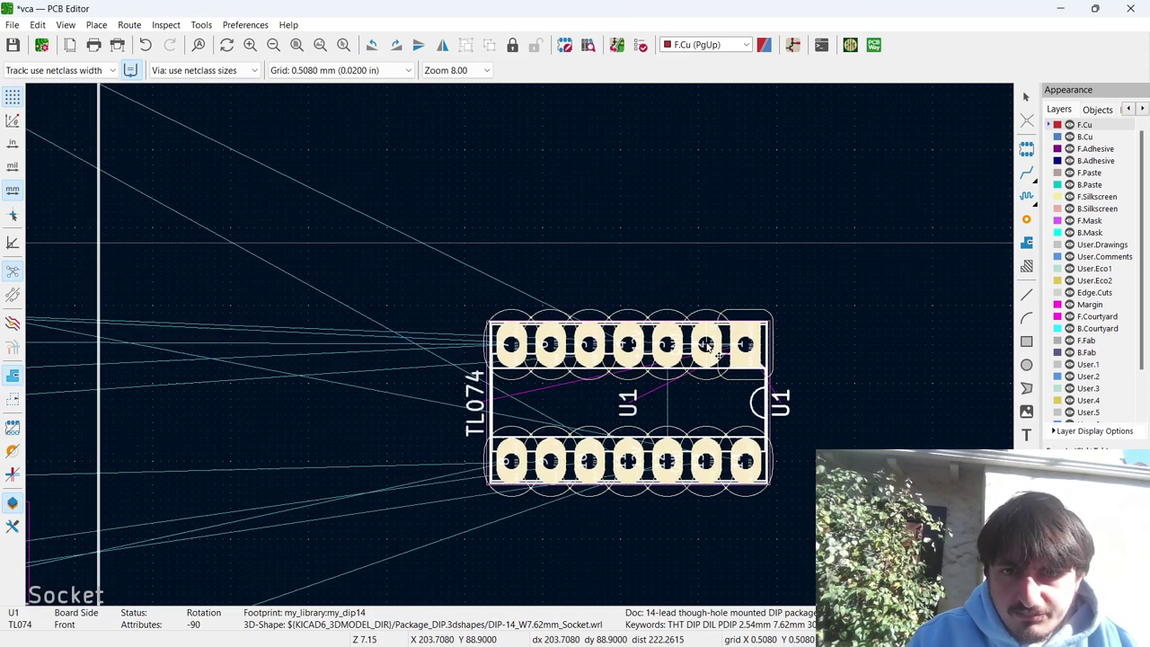
scroll(706, 347, up, 2)
scroll(528, 352, down, 3)
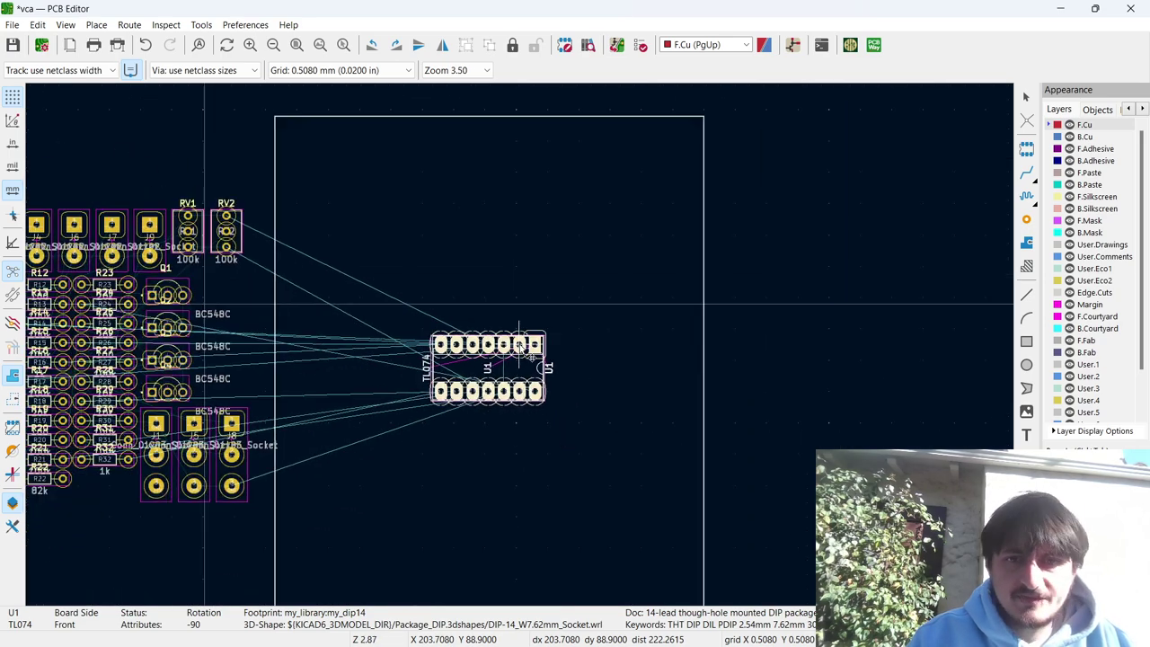
scroll(539, 395, down, 4)
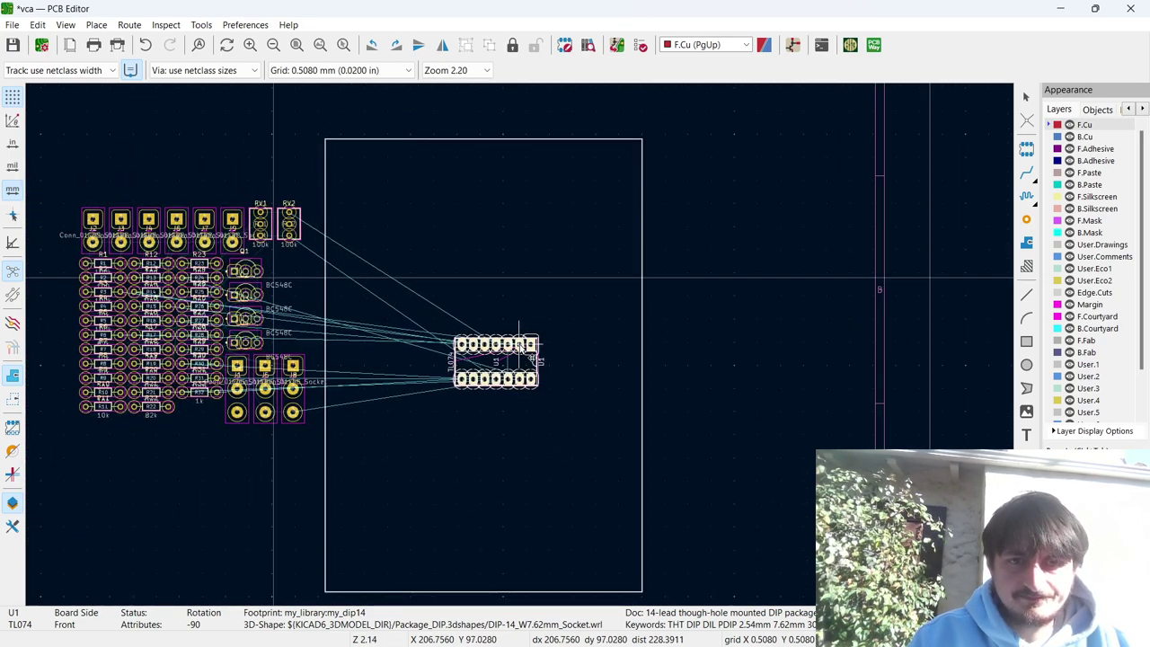
click(508, 343)
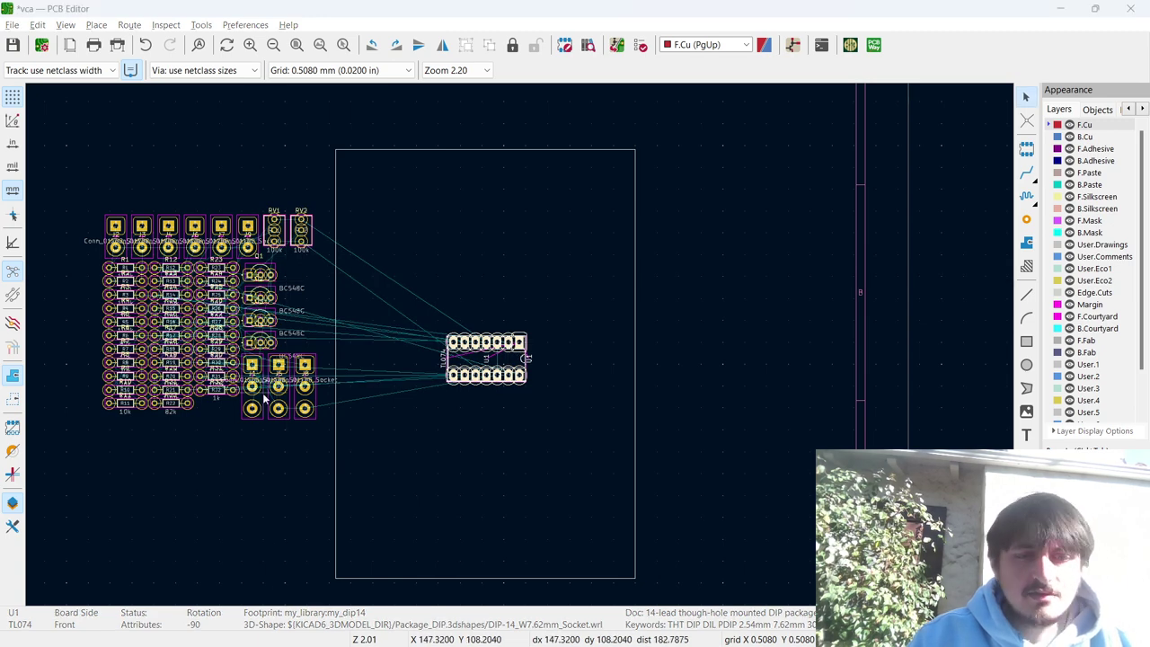
Print the vca schematic in black and white on the Brother MFC-L5900DW series printer, and return to the PCB Editor.
key(alt+Tab)
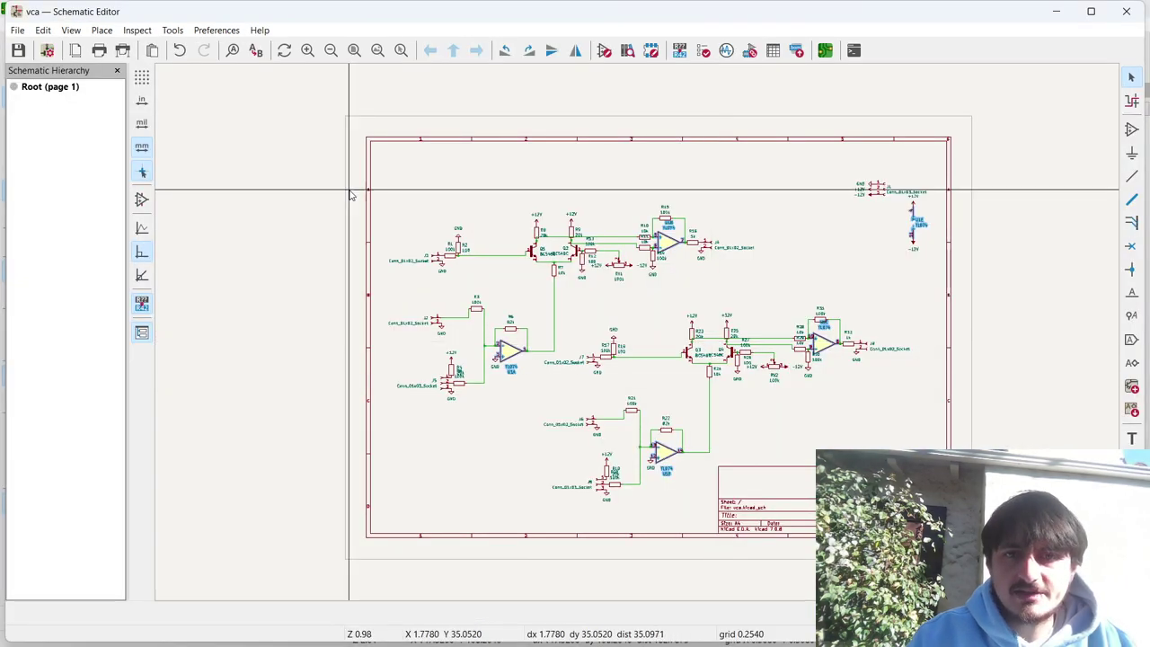
key(ctrl+p)
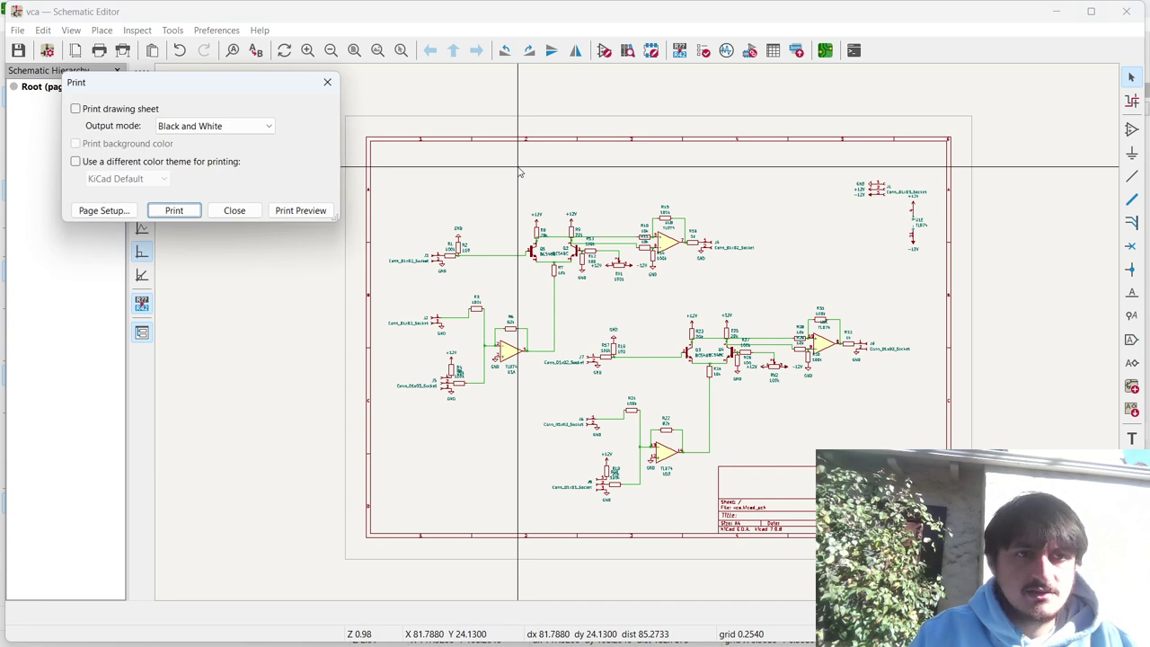
key(Return)
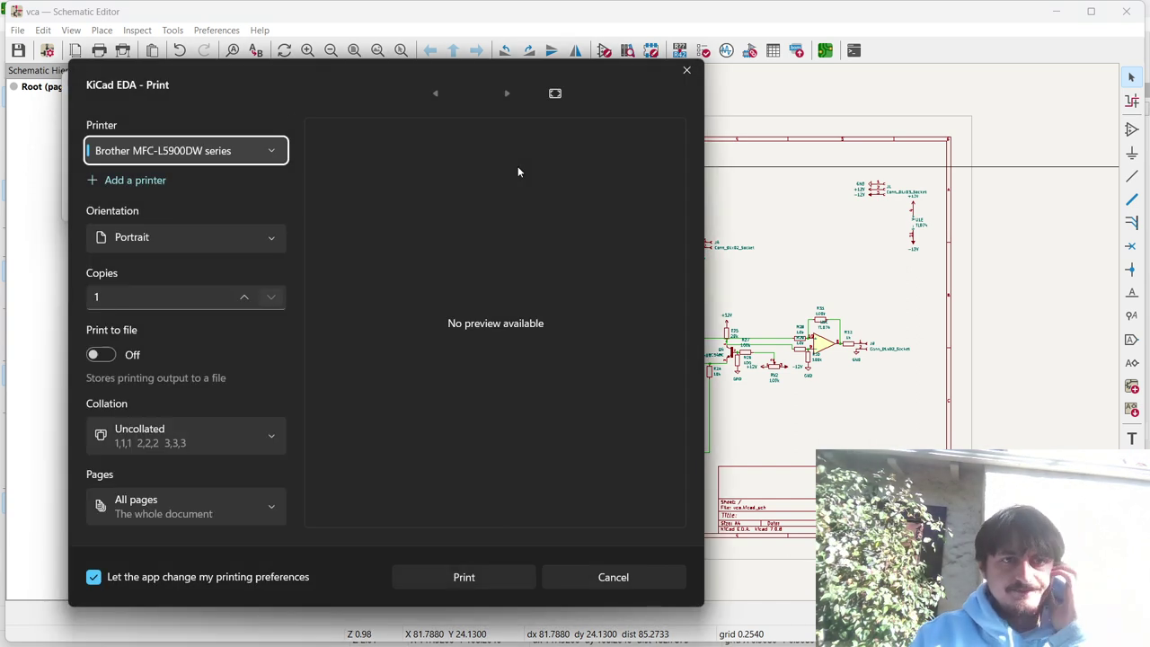
key(alt+Down)
key(Escape)
click(463, 577)
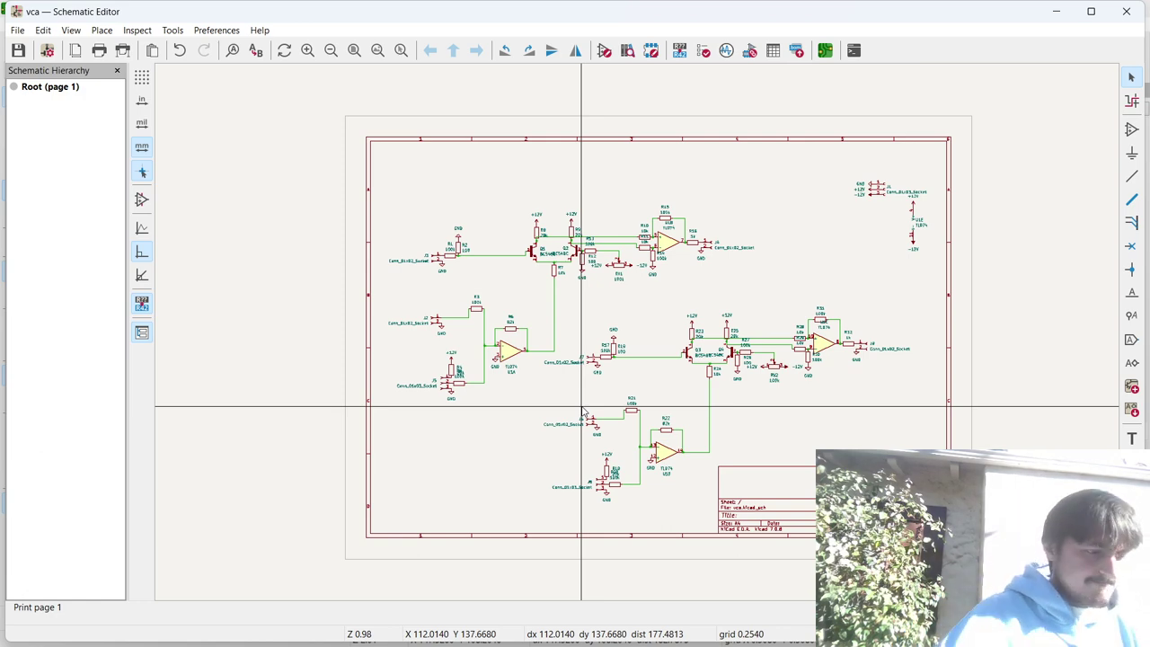
key(alt+Tab)
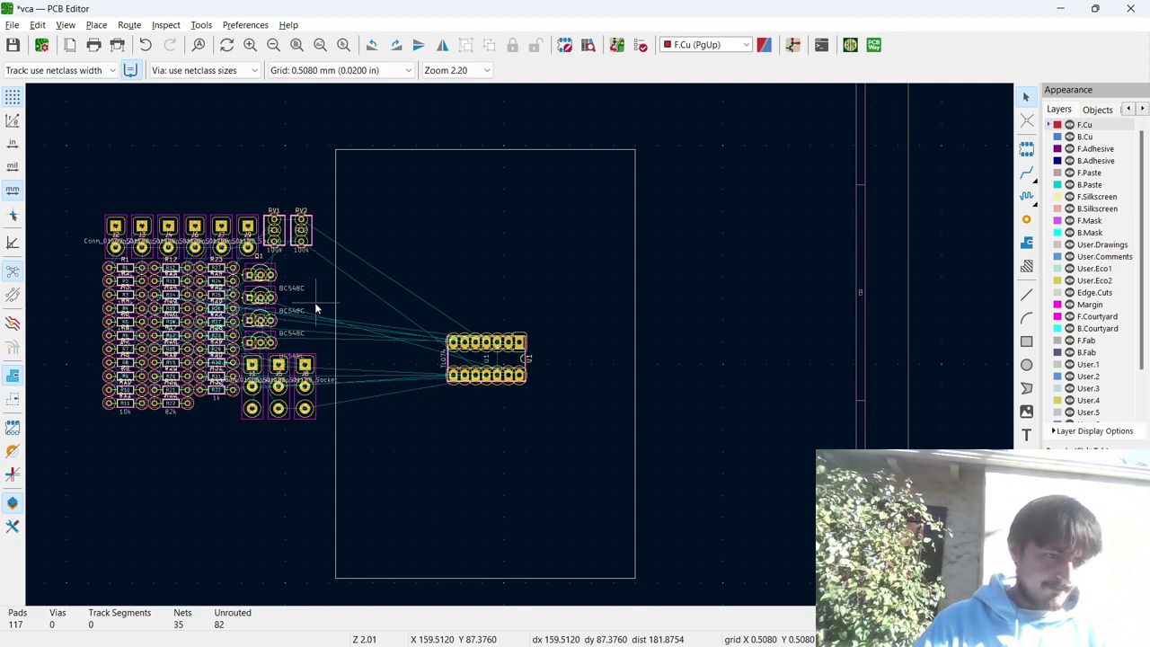
Move three-pin connector J1 inside the board outline near its top edge and rotate it to 90 degrees.
scroll(521, 349, up, 2)
scroll(521, 349, up, 2)
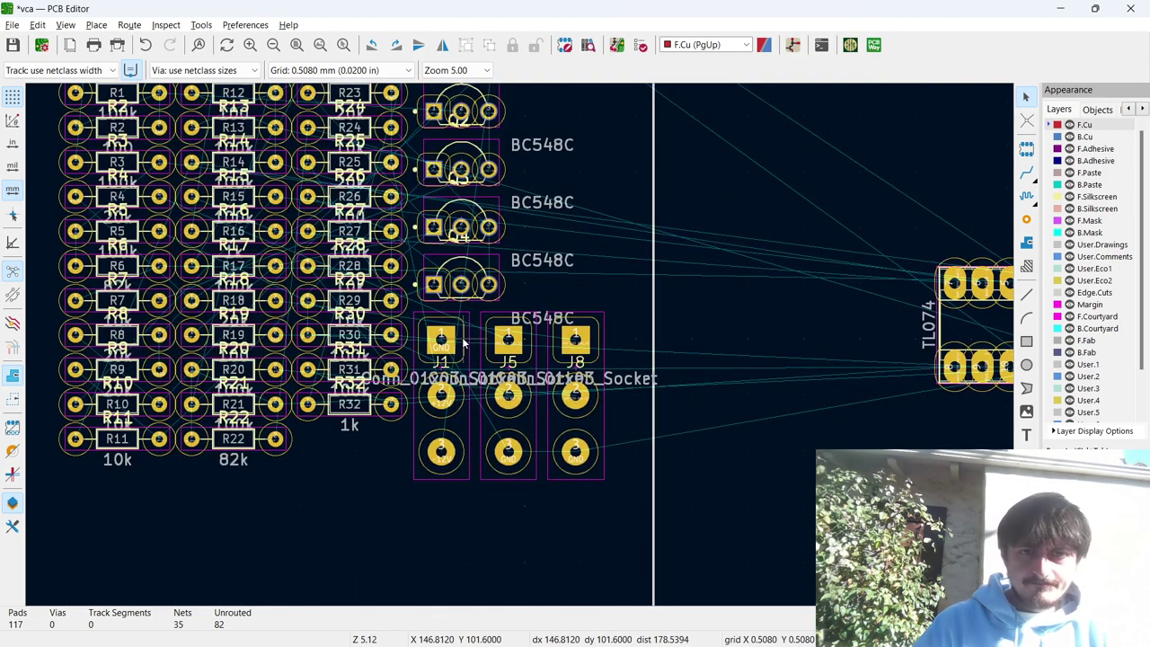
click(441, 334)
drag(441, 334, 765, 188)
scroll(764, 189, down, 4)
key(r)
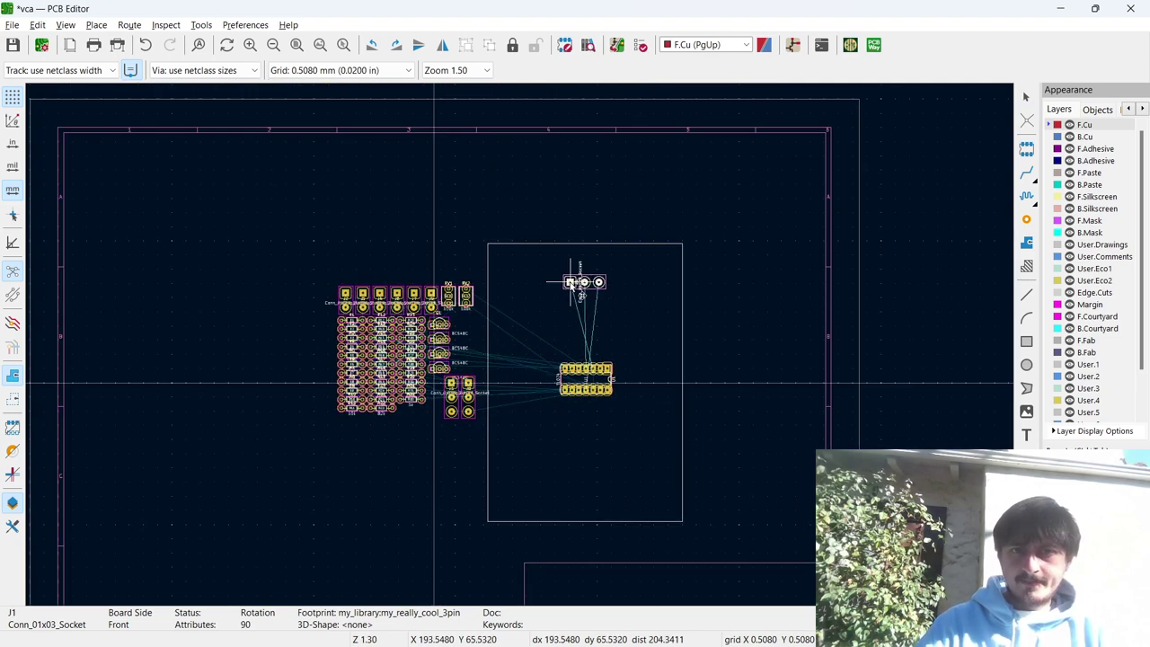
drag(573, 272, 569, 271)
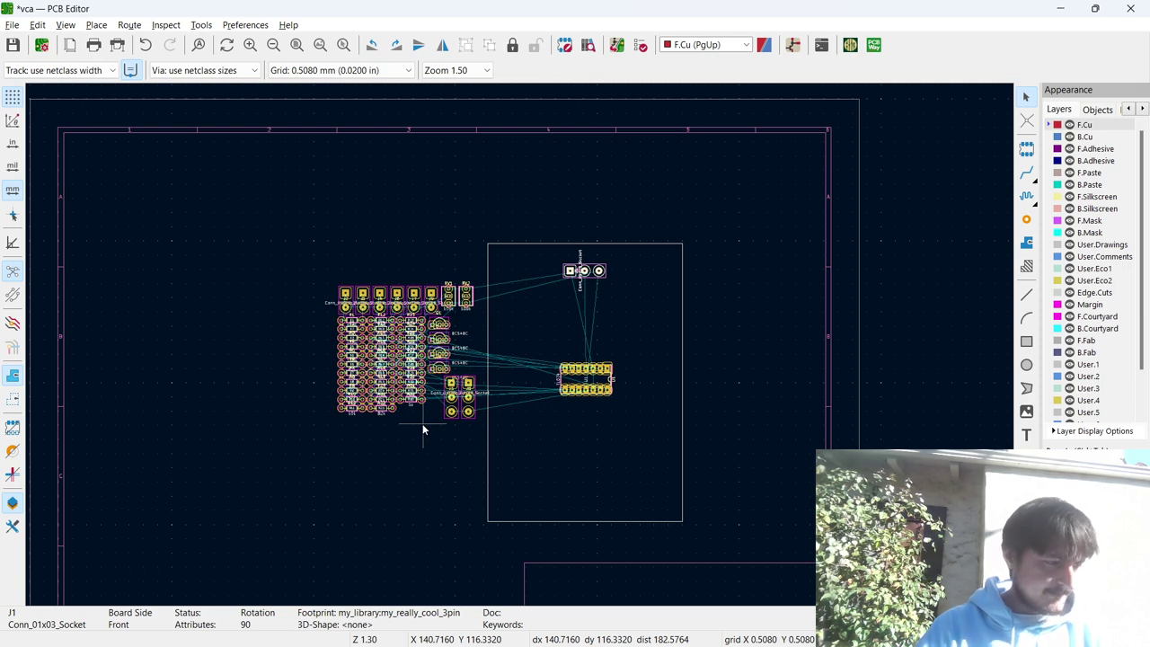
Move two-pin connectors J3 and J2 from the footprint group to just inside the board's left edge.
scroll(174, 372, up, 1)
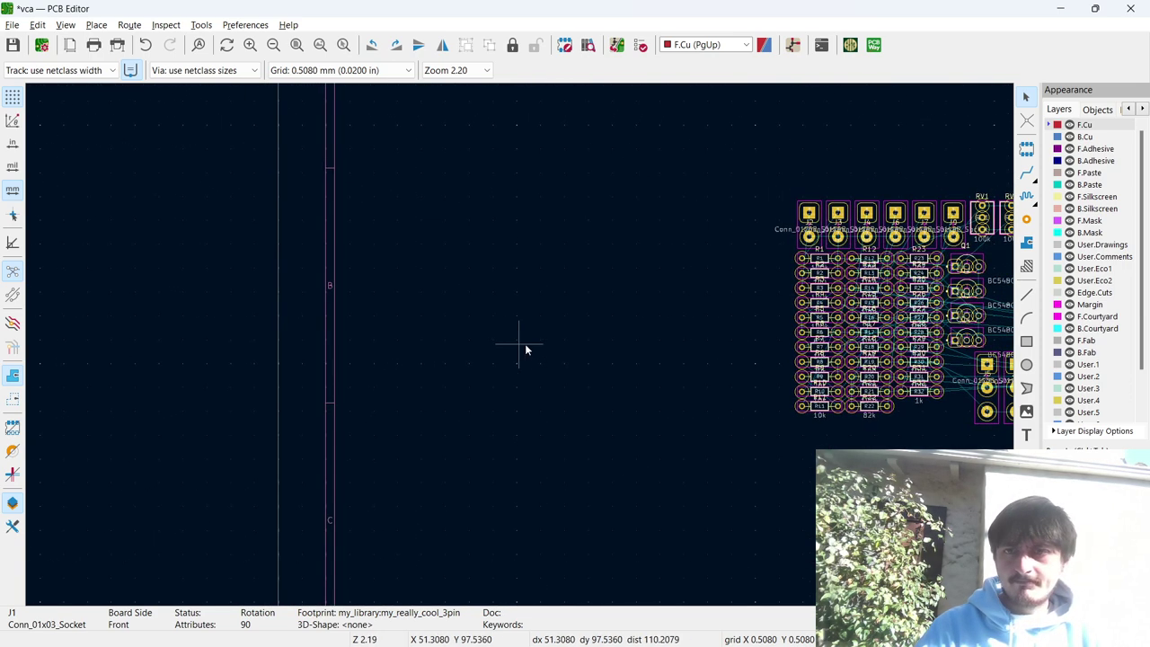
click(837, 214)
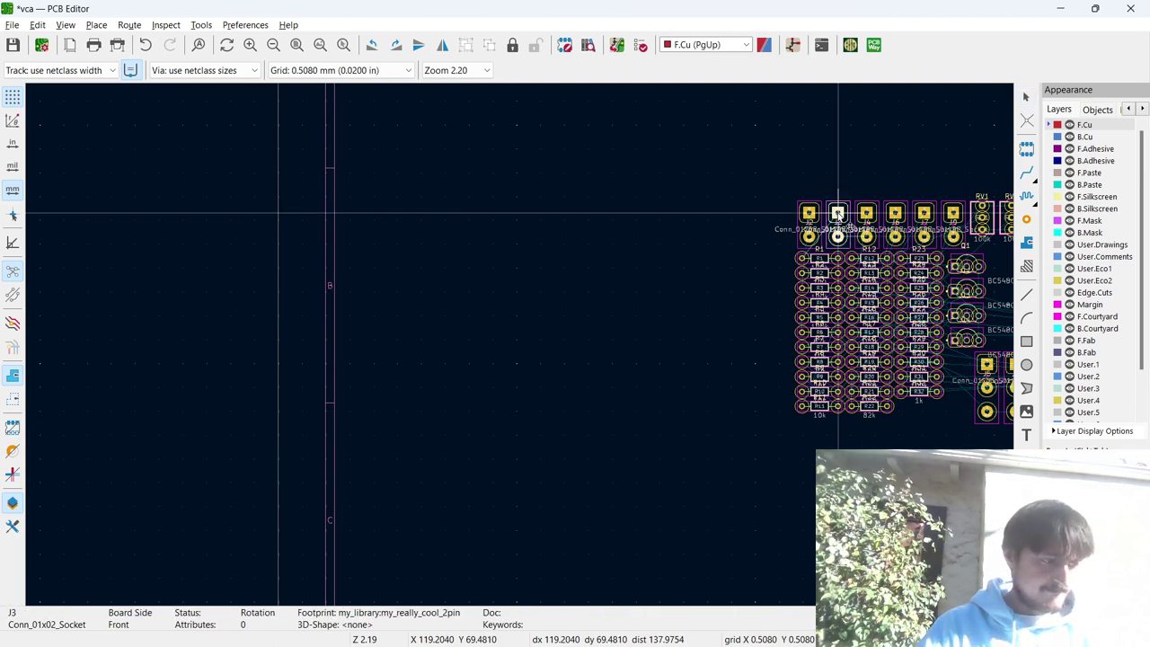
scroll(837, 214, down, 1)
drag(519, 344, 776, 422)
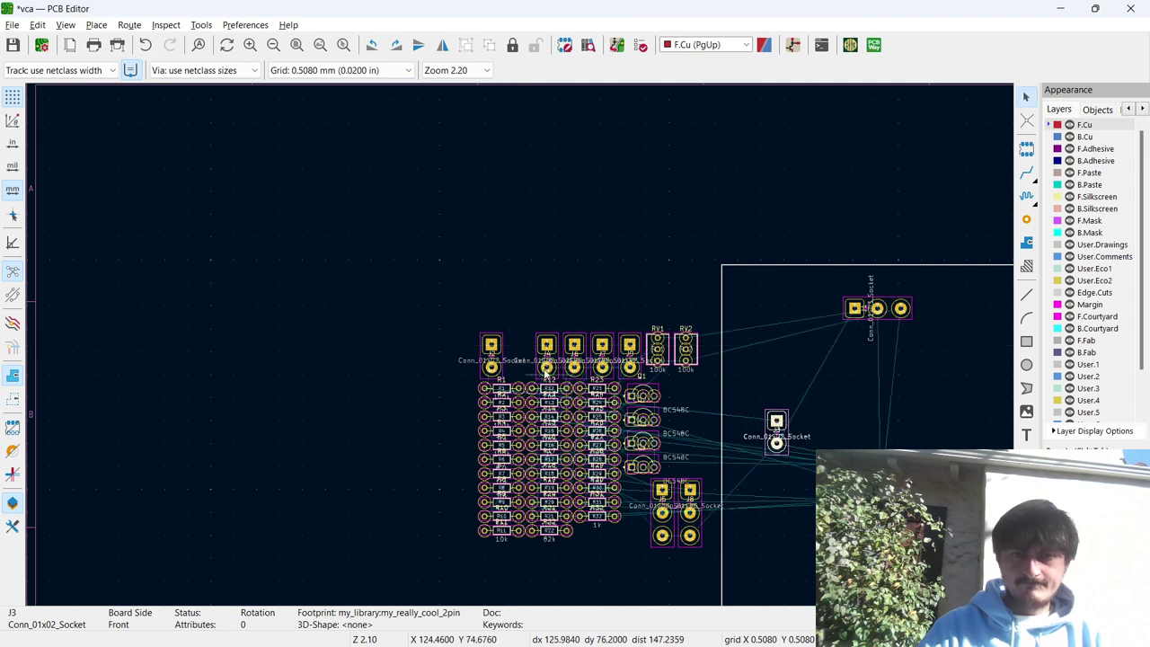
click(492, 345)
drag(493, 345, 780, 349)
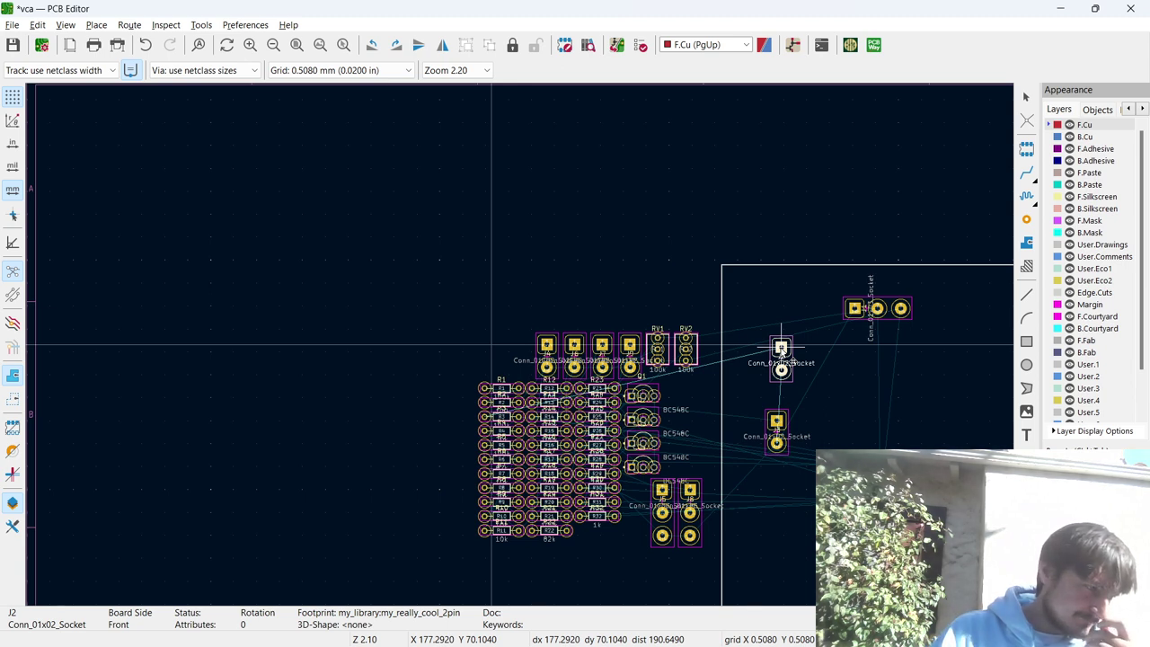
Rearrange the two connectors along the left edge so that J3 sits above J2, aligned in one column.
drag(781, 348, 778, 399)
click(778, 440)
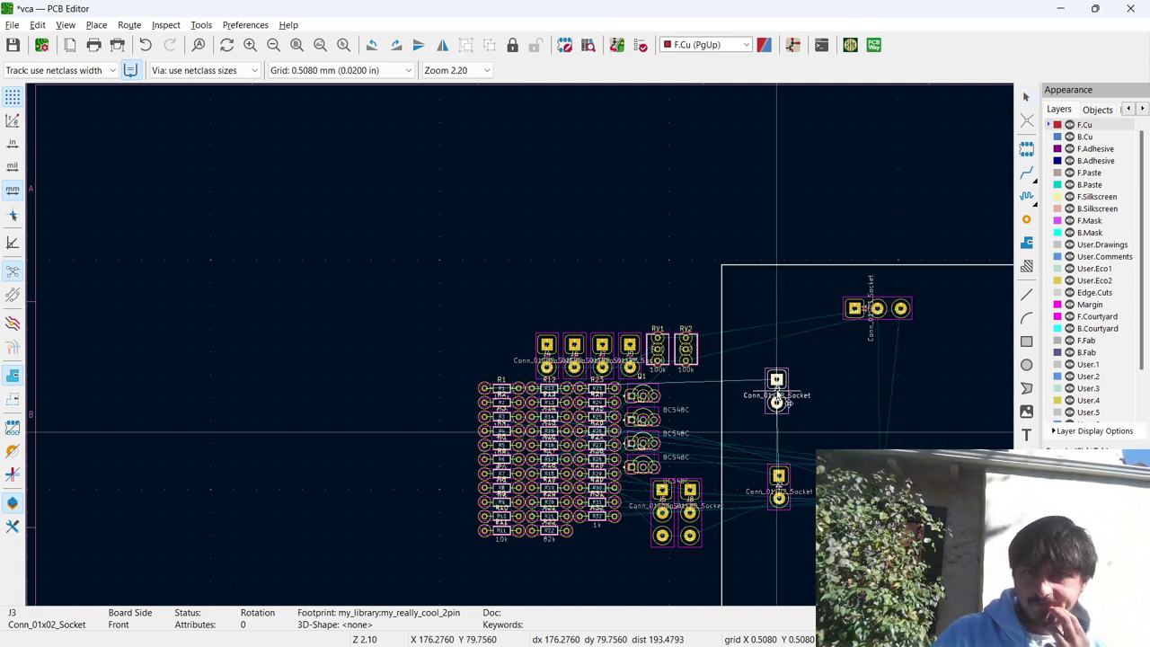
click(778, 474)
drag(777, 474, 776, 446)
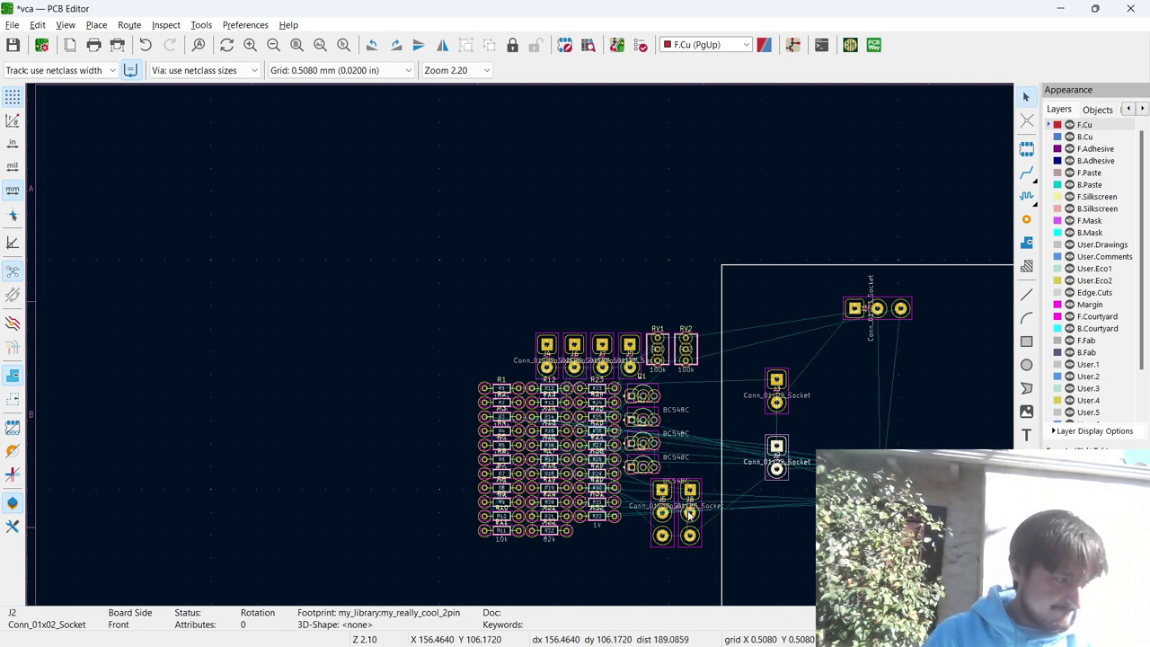
Place three-pin connector J5 at the top of the left column, directly above J3.
click(669, 508)
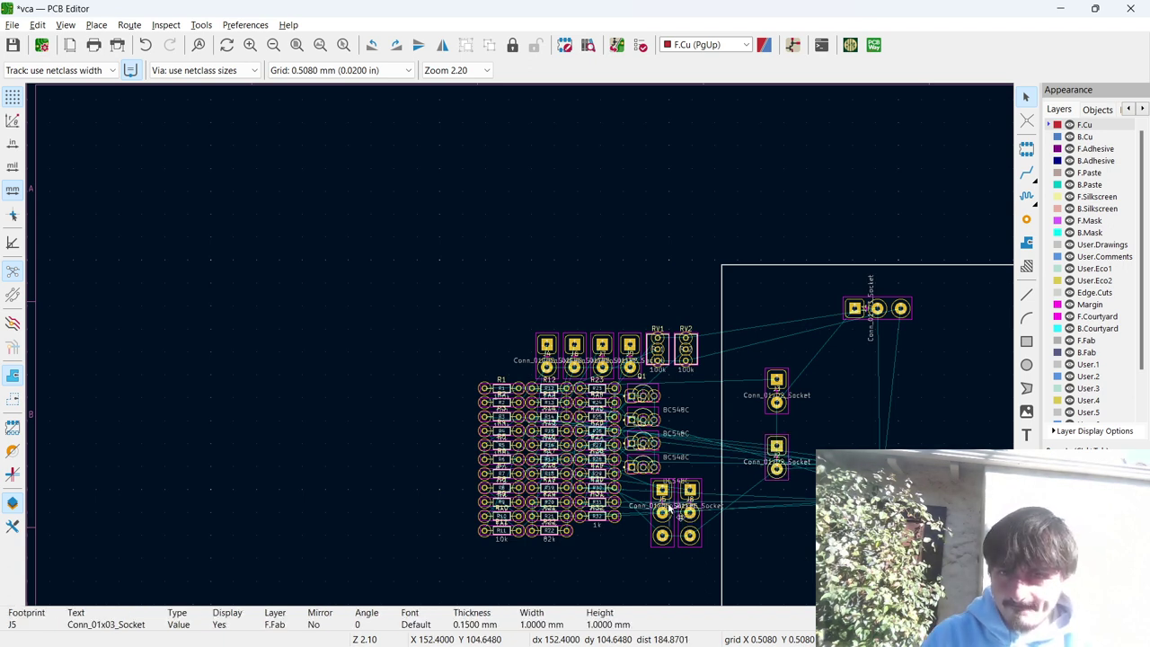
click(665, 518)
drag(665, 520, 777, 327)
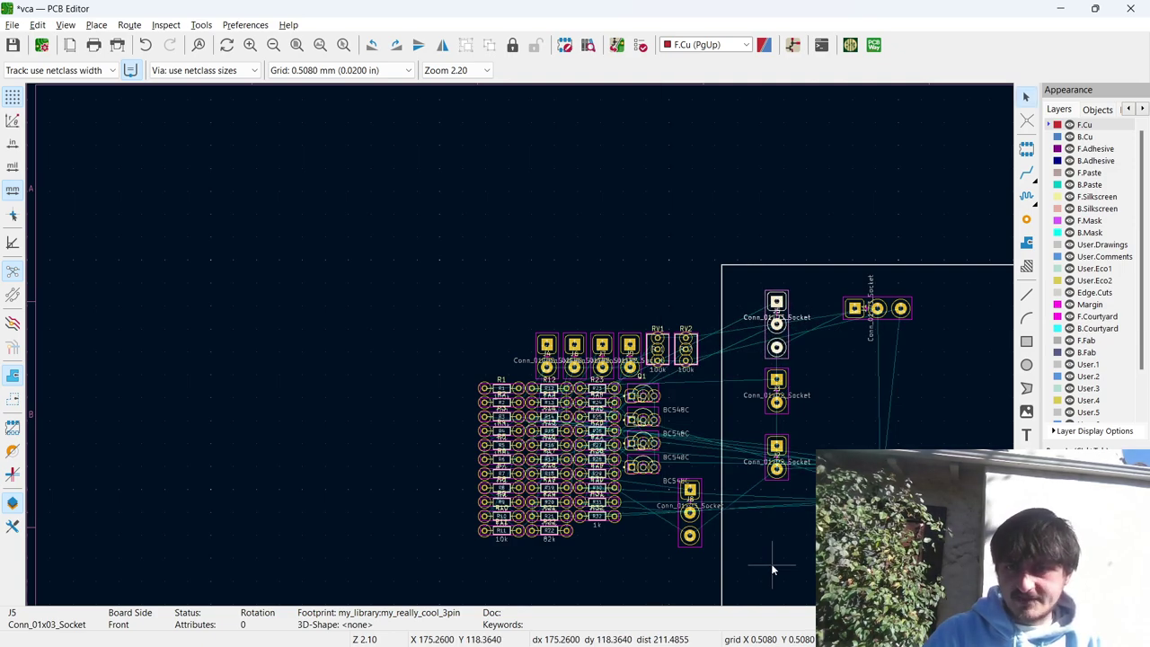
key(F4)
key(Home)
key(x)
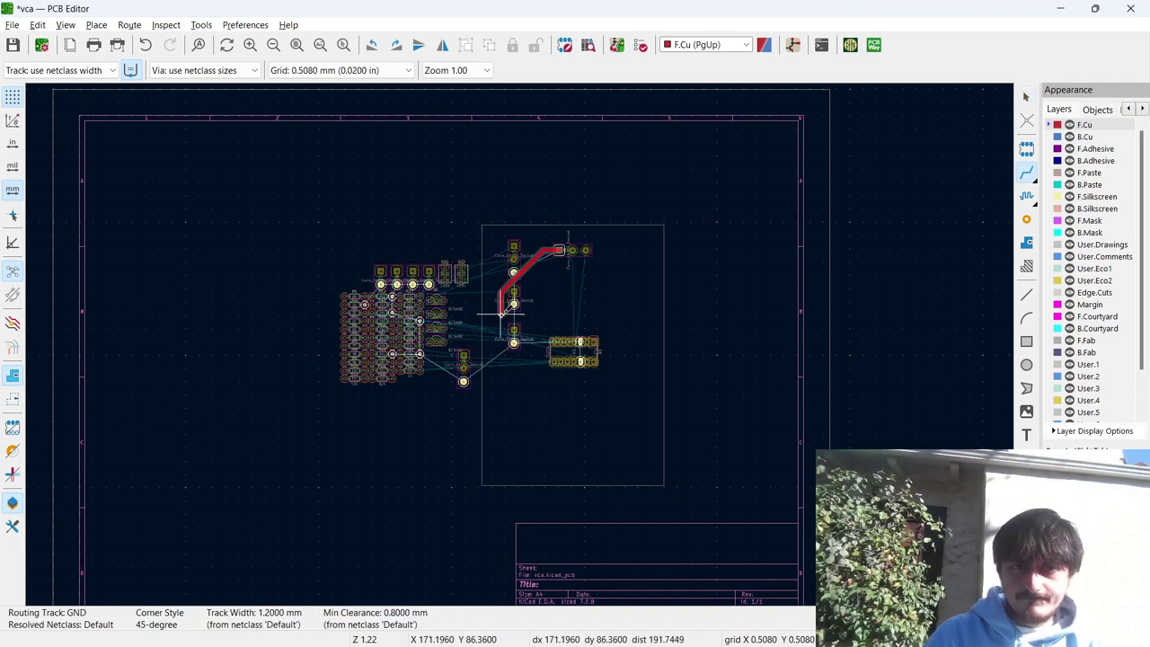
scroll(524, 215, up, 5)
key(Escape)
scroll(527, 334, down, 4)
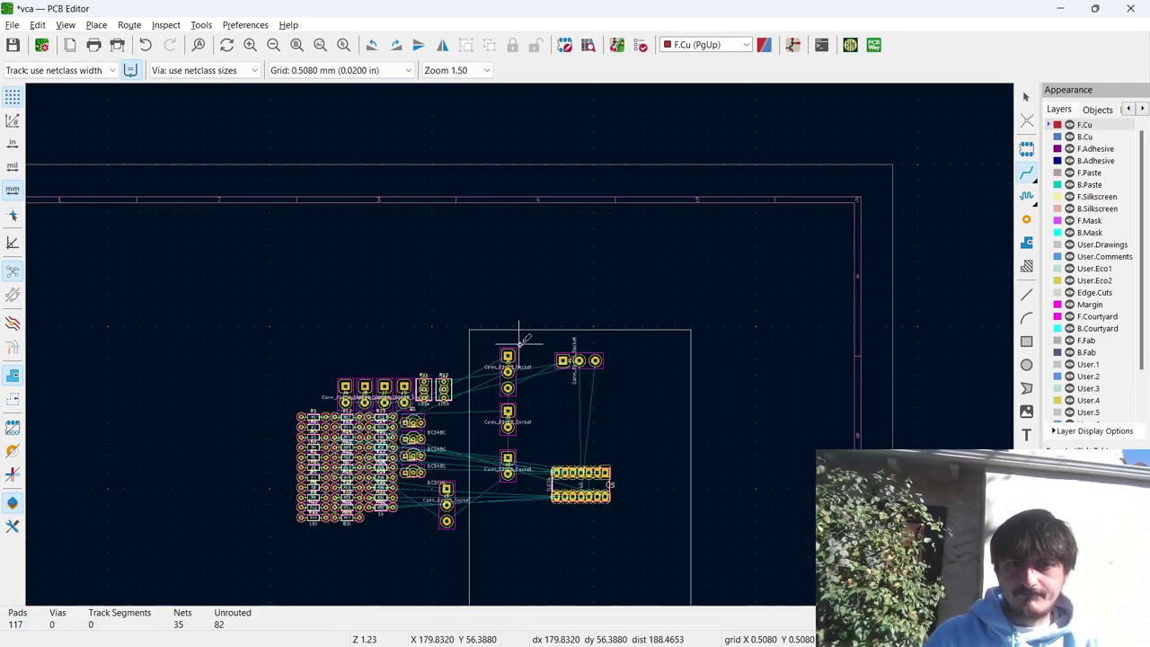
key(Escape)
Select J5, J3 and J2 together and shift the column slightly down from the board's top edge.
drag(536, 560, 449, 332)
drag(514, 373, 512, 381)
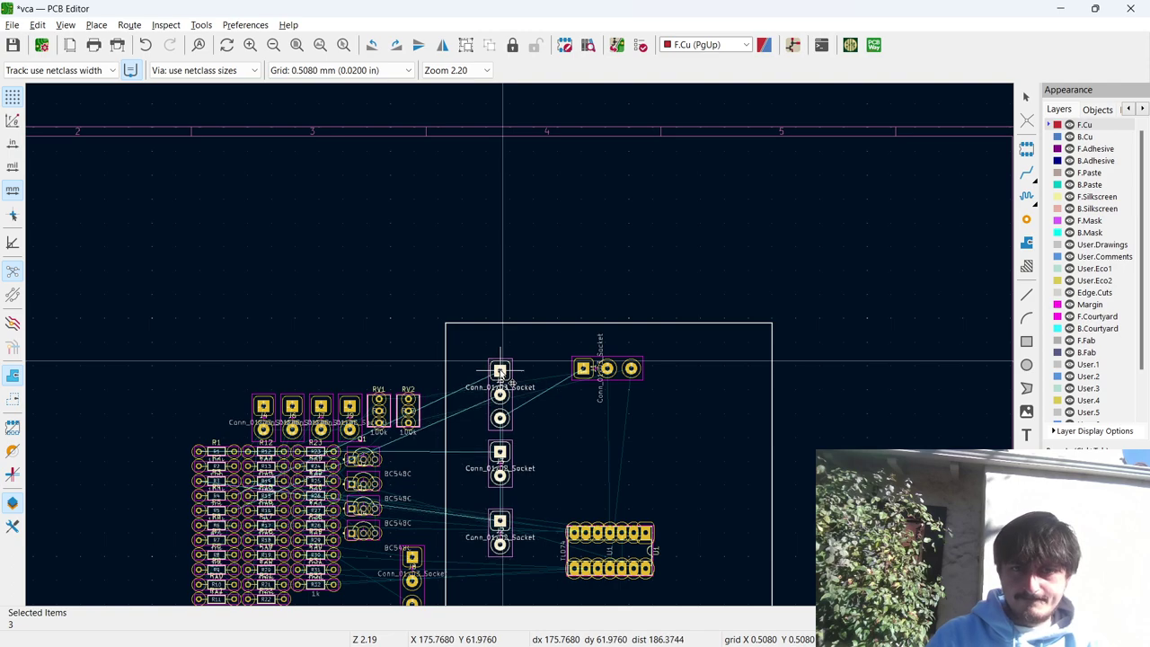
scroll(499, 368, down, 4)
scroll(521, 349, up, 4)
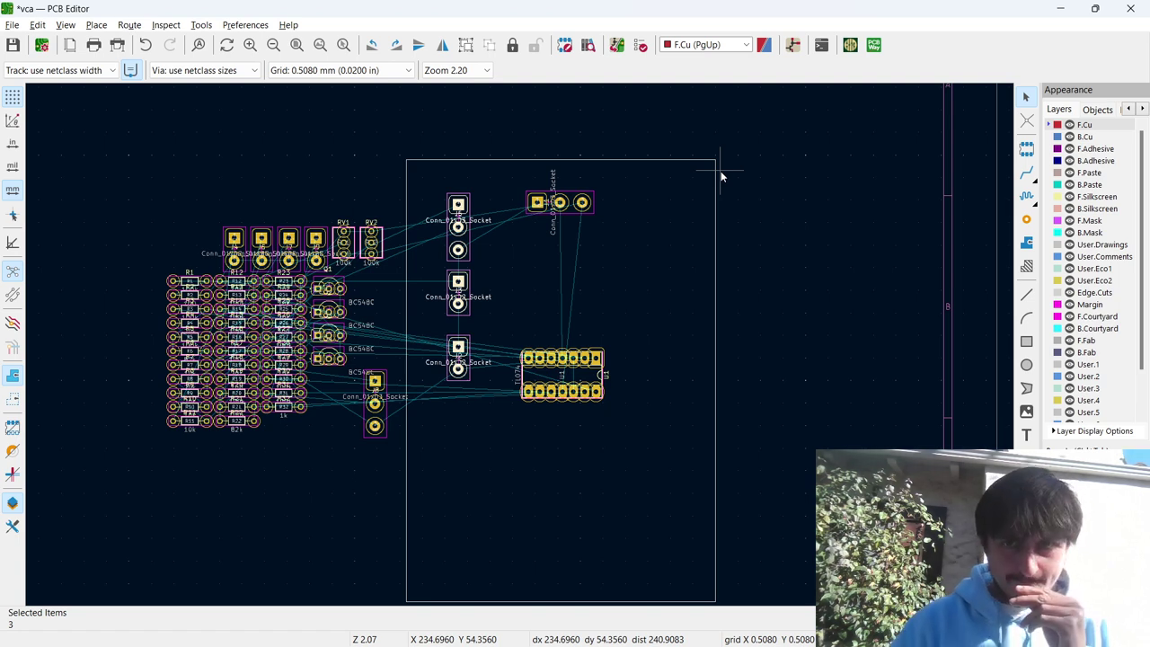
Gauge the board outline's height with selection boxes stretched along the outside of its right edge.
drag(720, 164, 735, 378)
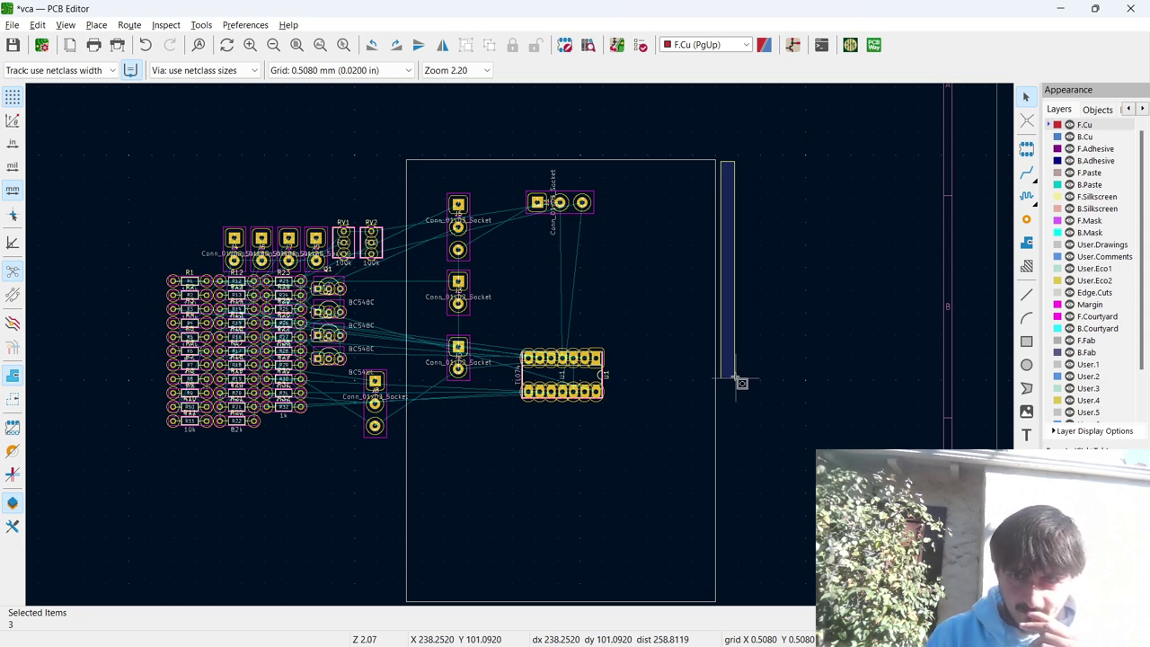
drag(735, 378, 721, 379)
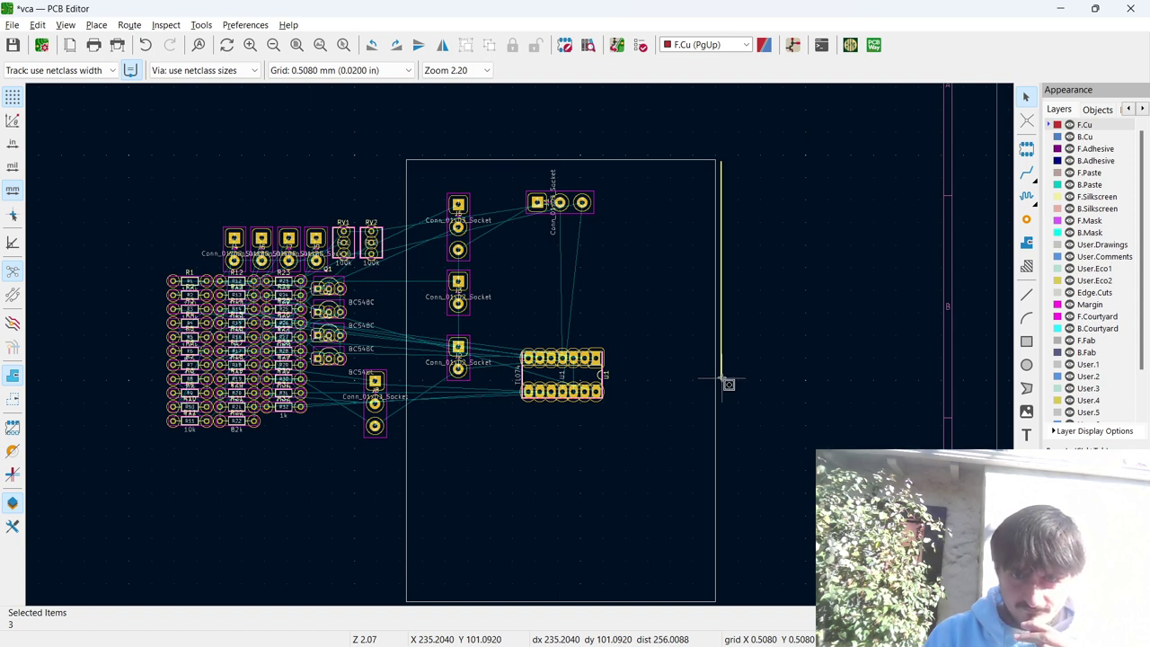
key(Delete)
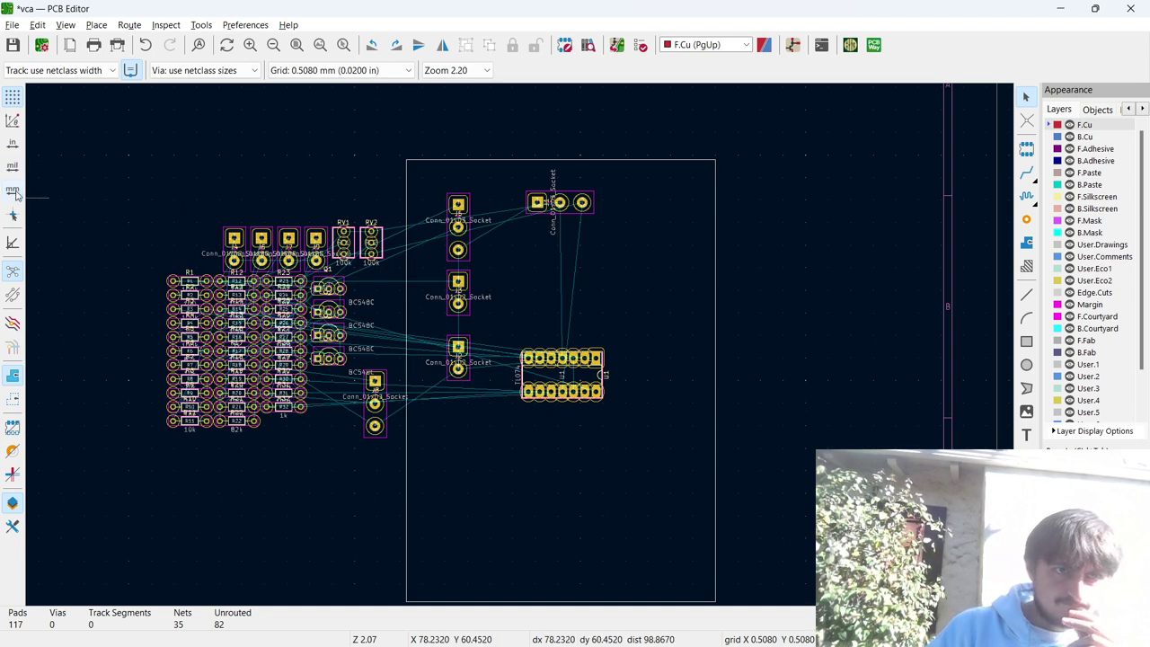
click(746, 154)
click(756, 468)
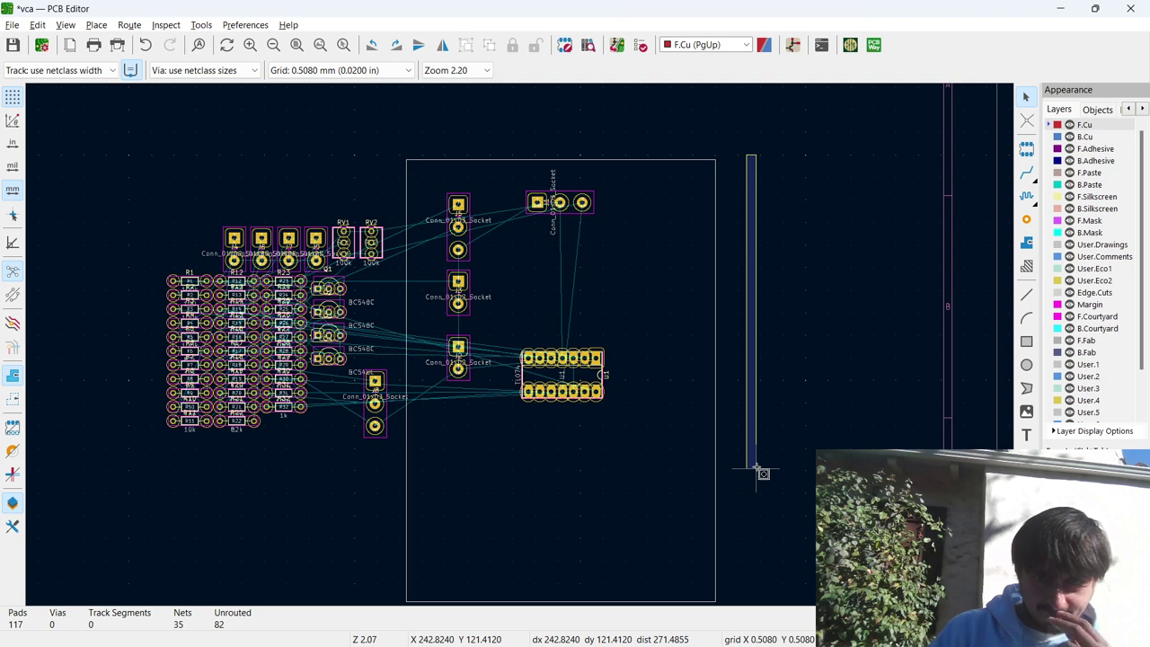
key(Escape)
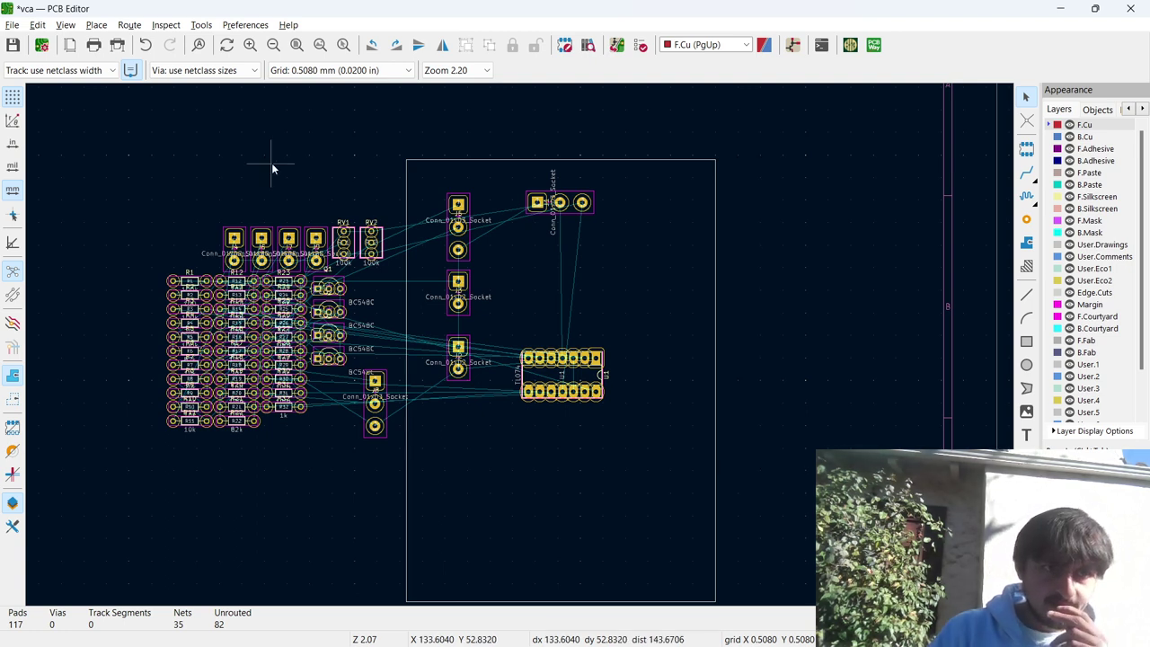
Switch the units to mils, check along the board's right edge again, and return to millimetres.
click(12, 169)
click(726, 160)
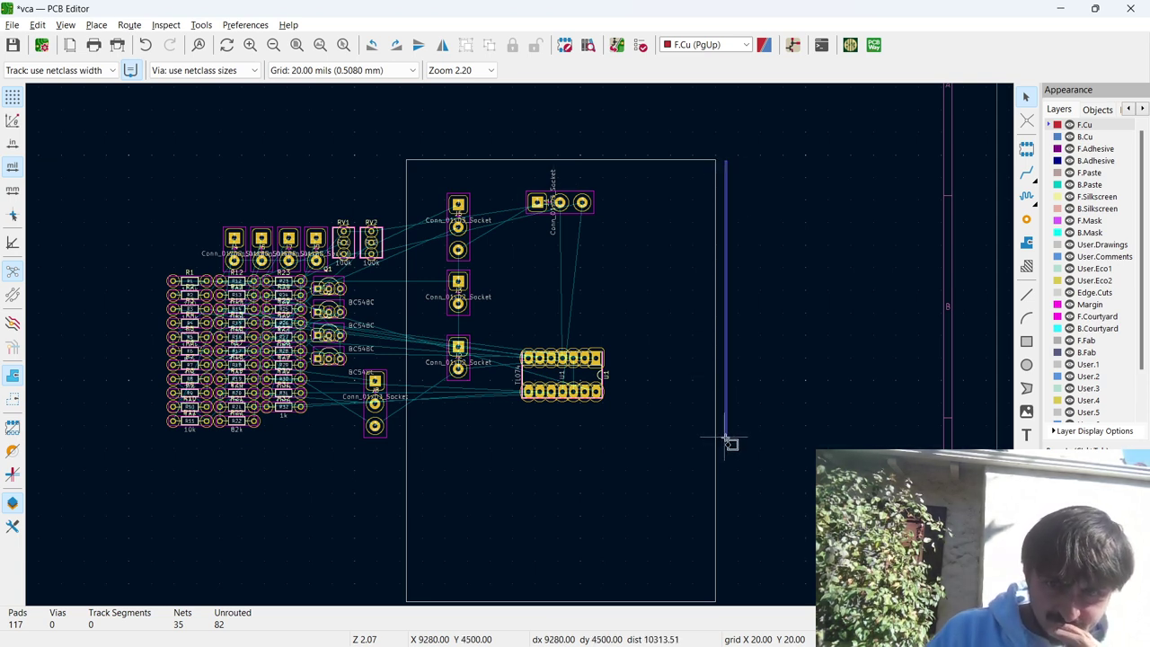
key(Escape)
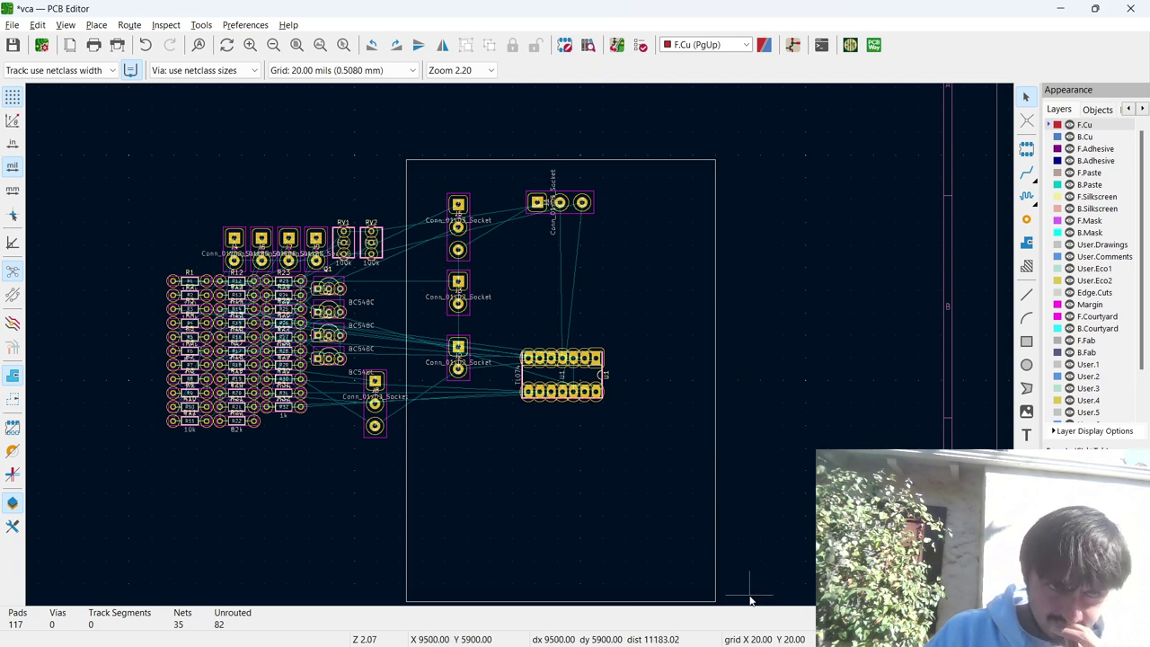
click(13, 190)
click(408, 71)
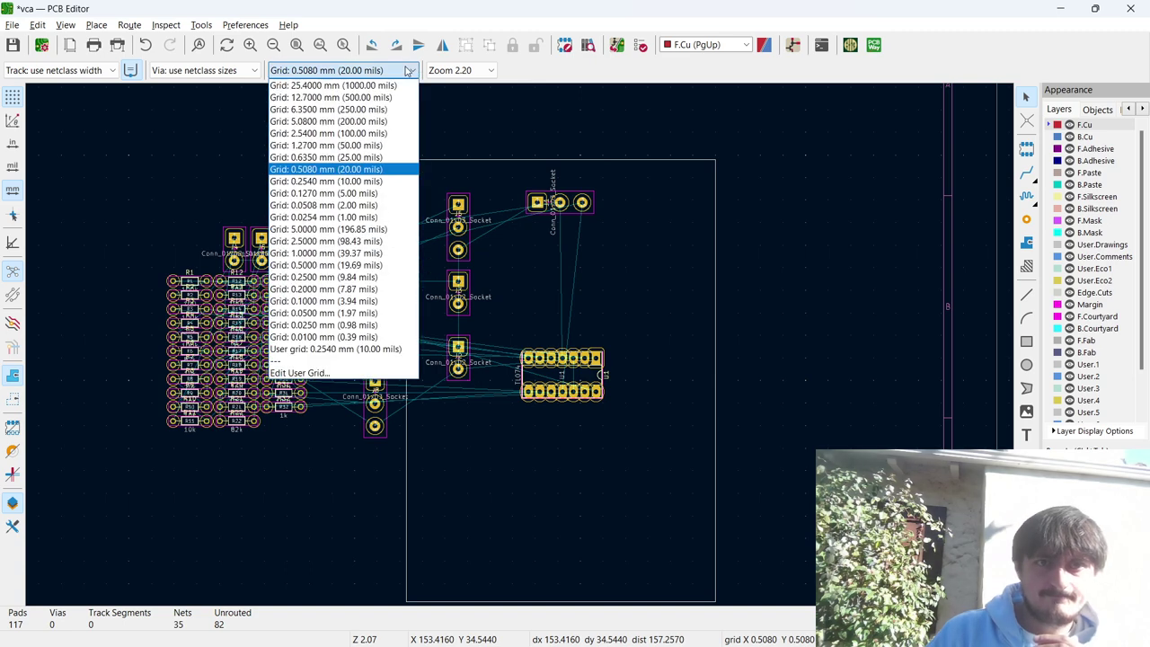
click(408, 71)
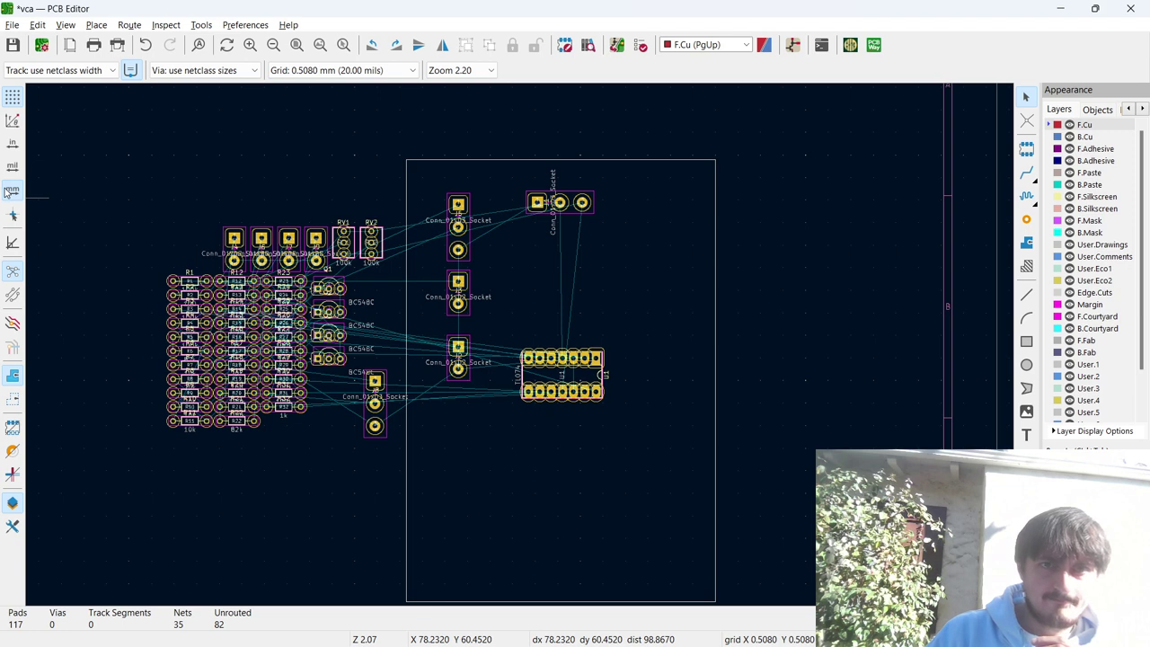
click(345, 72)
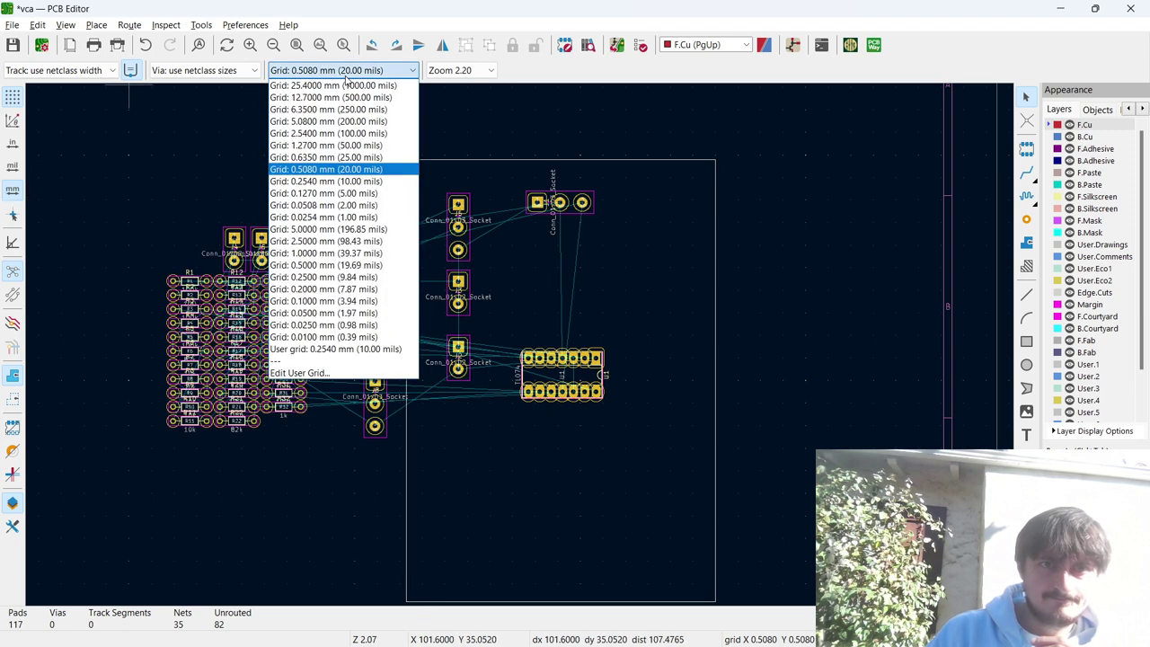
click(345, 78)
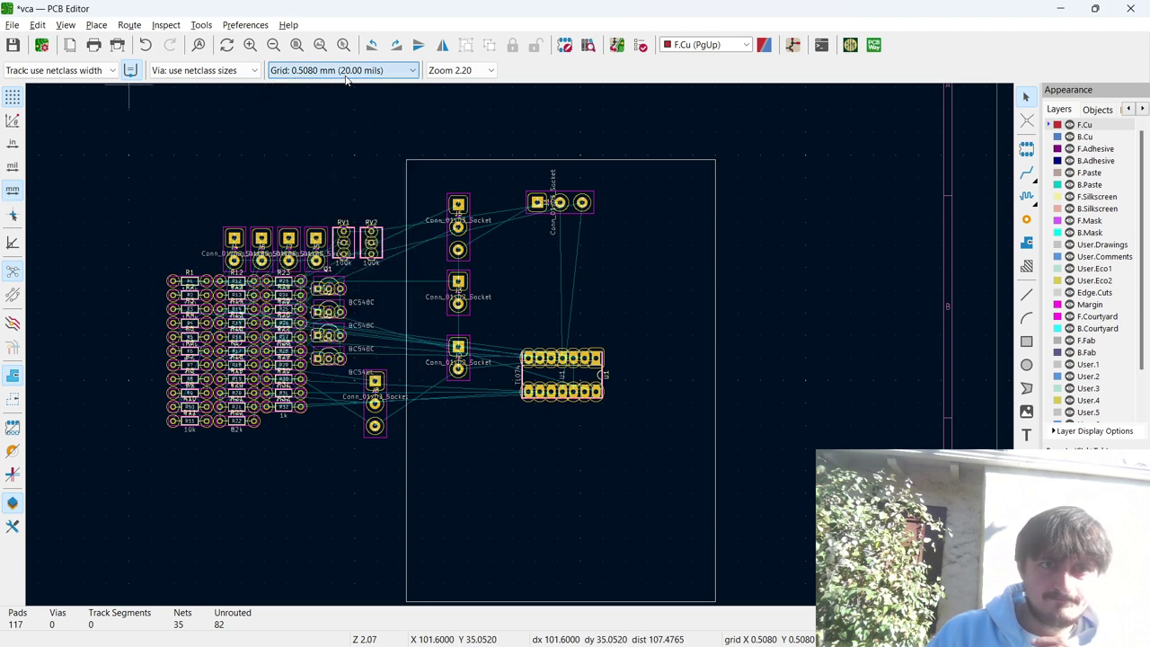
click(13, 215)
click(14, 215)
click(13, 215)
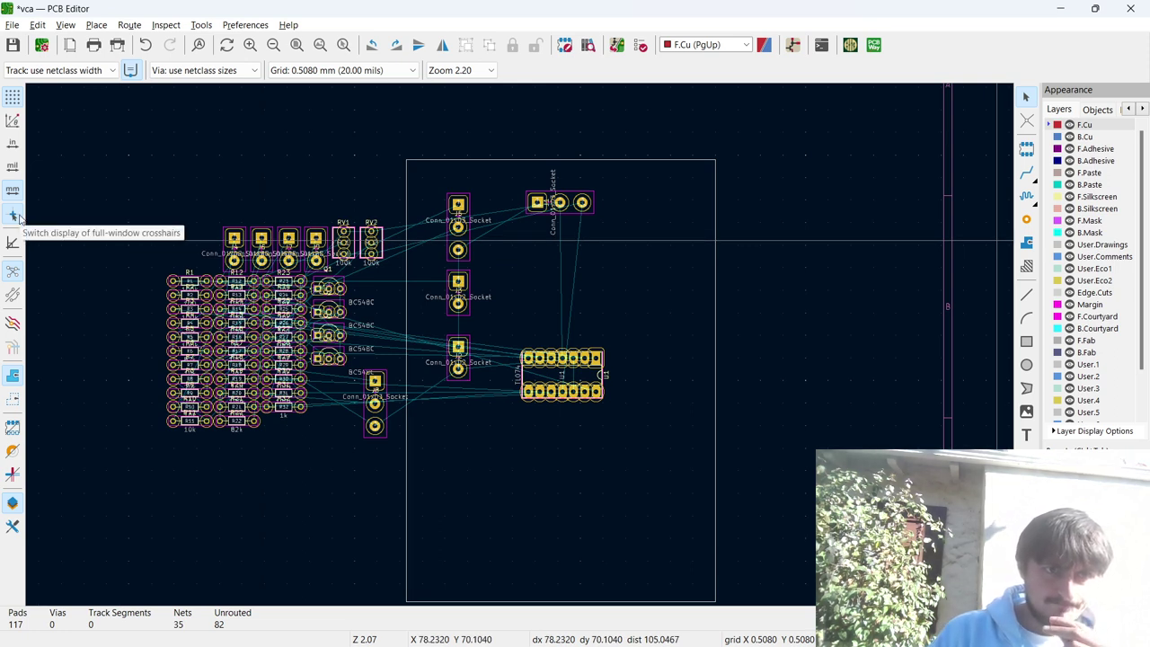
click(14, 216)
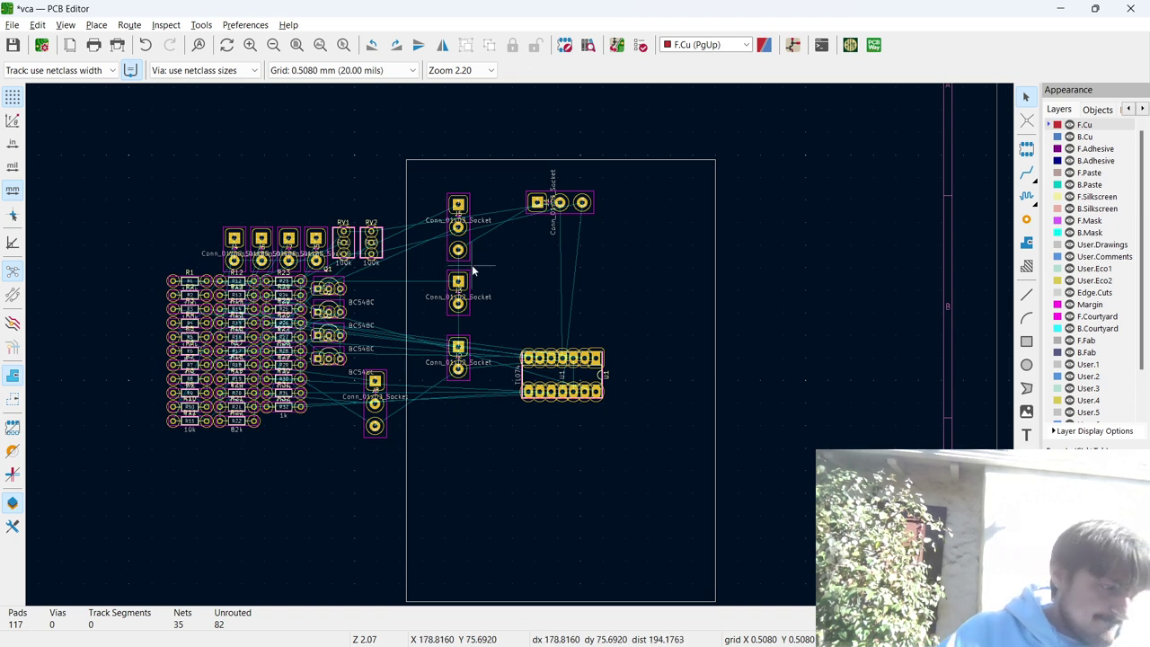
Nudge J3 slightly down within the left connector column, between J5 and J2.
scroll(521, 350, up, 4)
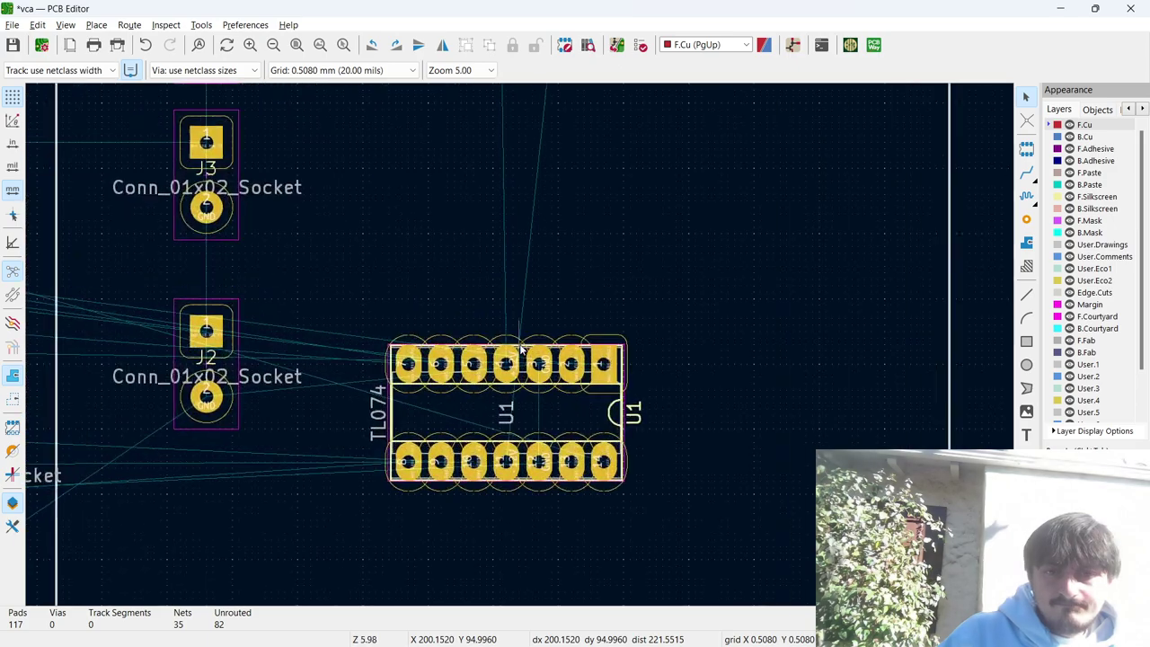
scroll(521, 350, down, 3)
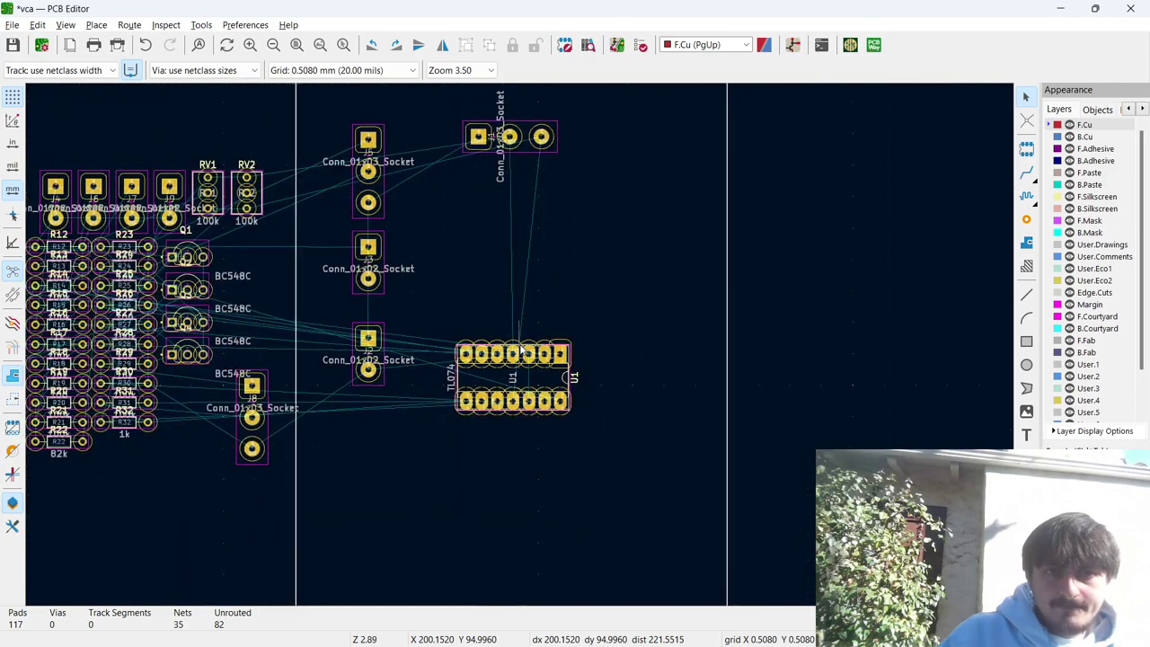
scroll(519, 351, up, 2)
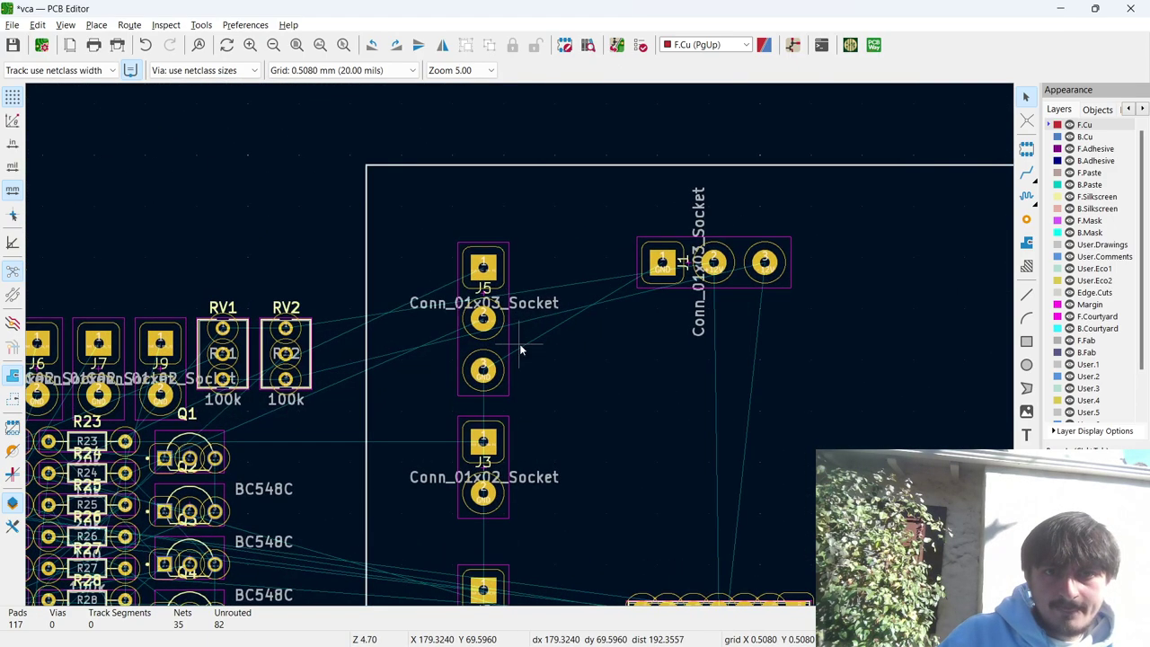
scroll(519, 349, down, 4)
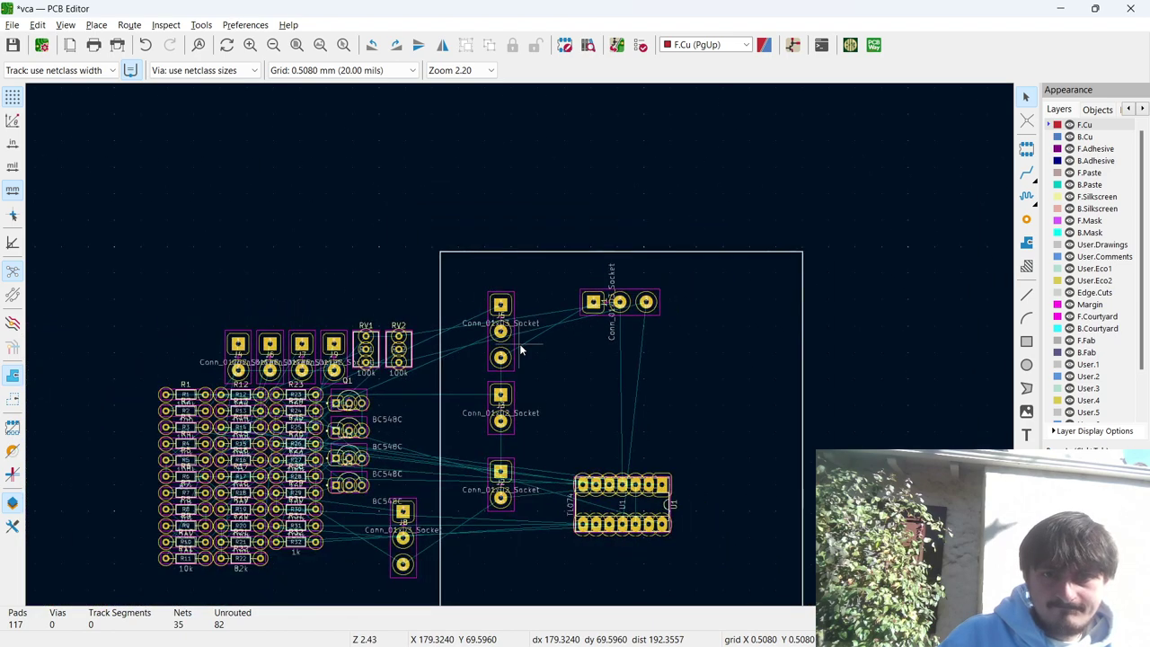
click(503, 395)
drag(503, 395, 500, 402)
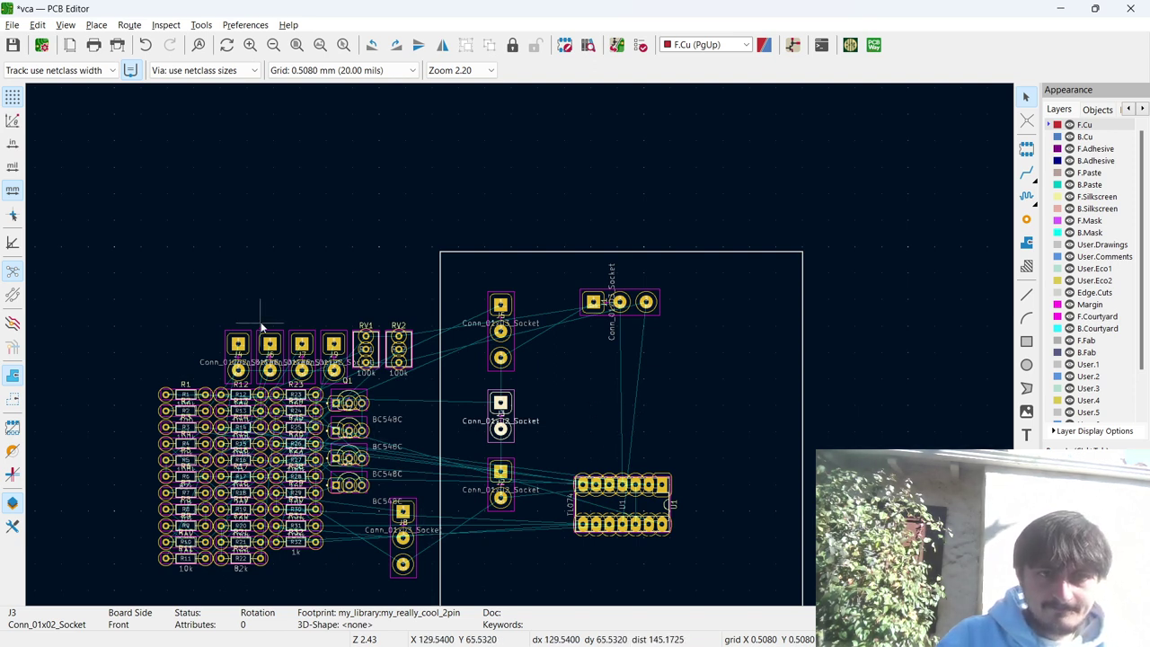
Move two-pin connector J4 inside the board outline near its upper right corner, level with J1.
click(237, 344)
drag(237, 344, 755, 301)
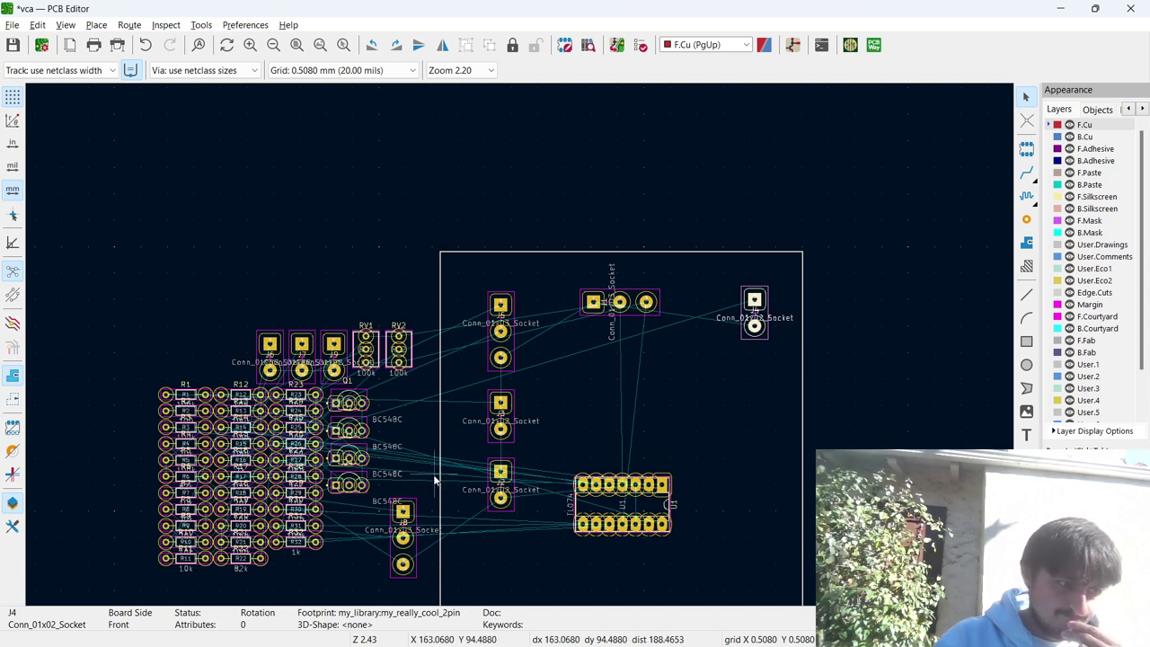
Move 1k resistor R16 onto the board just left of connector J4 and rotate it to stand vertically.
click(260, 471)
click(258, 460)
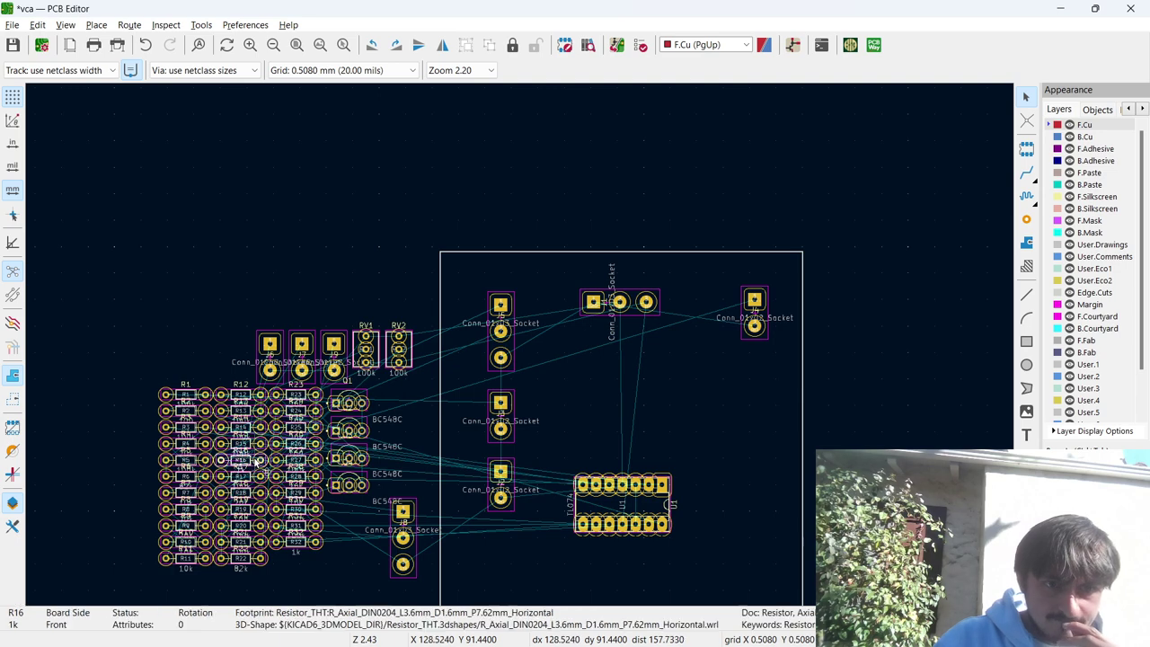
drag(261, 460, 730, 333)
key(r)
key(r)
key(r)
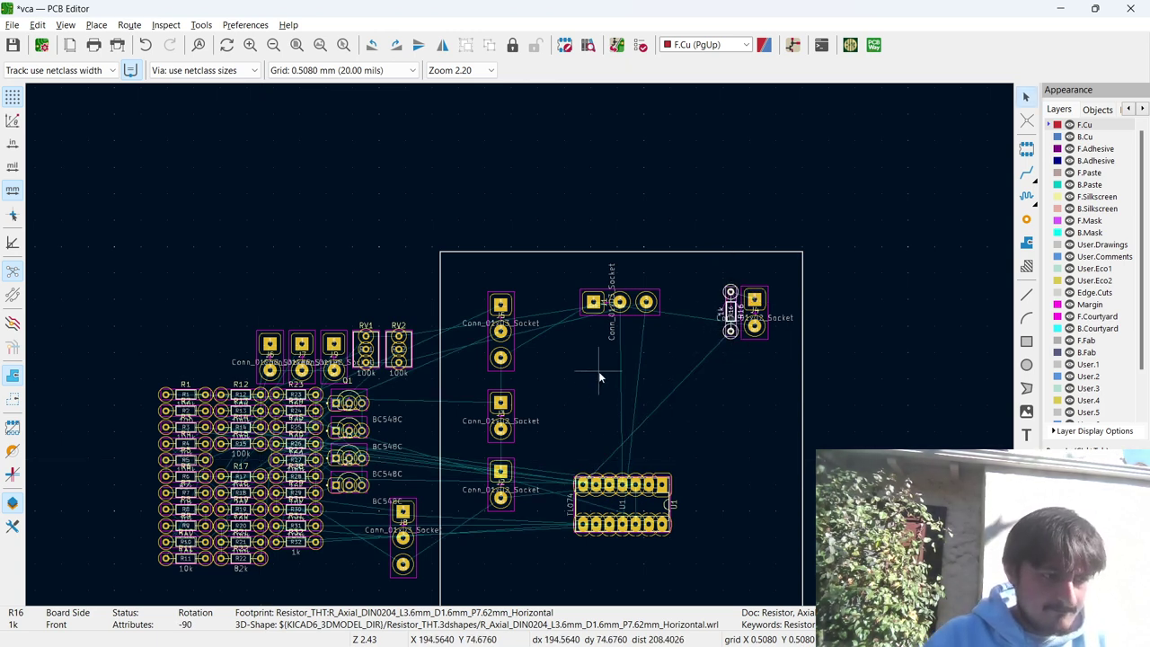
Move 100k resistor R15 onto the board above pin 7 of U1 and rotate it to stand vertically.
click(241, 443)
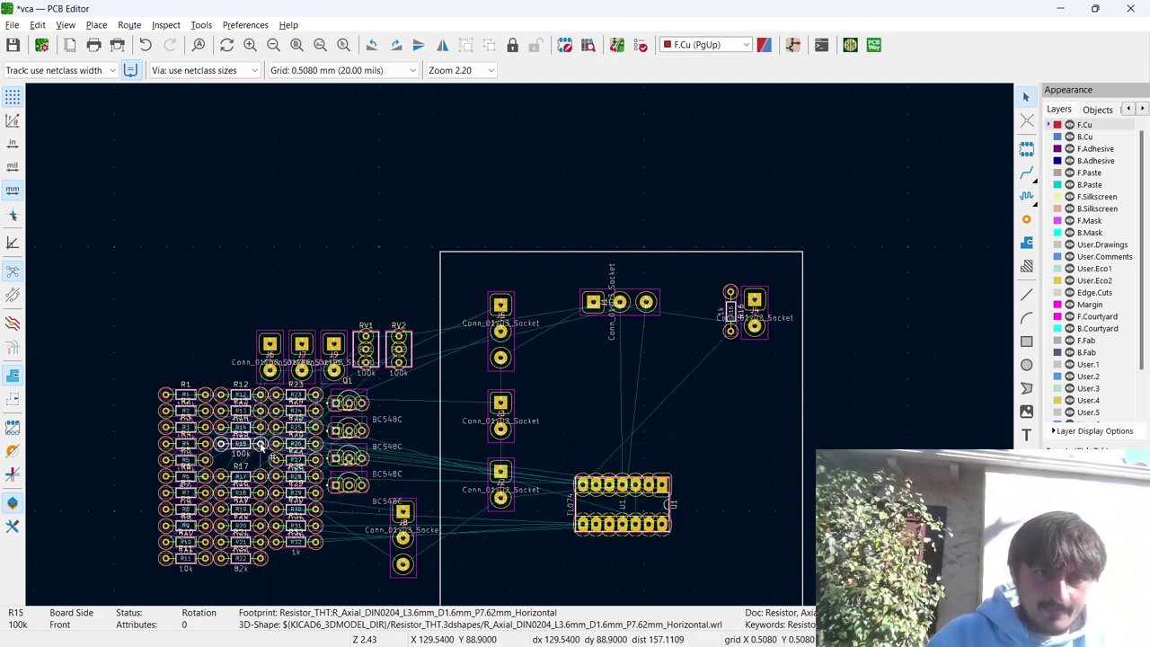
drag(259, 444, 657, 434)
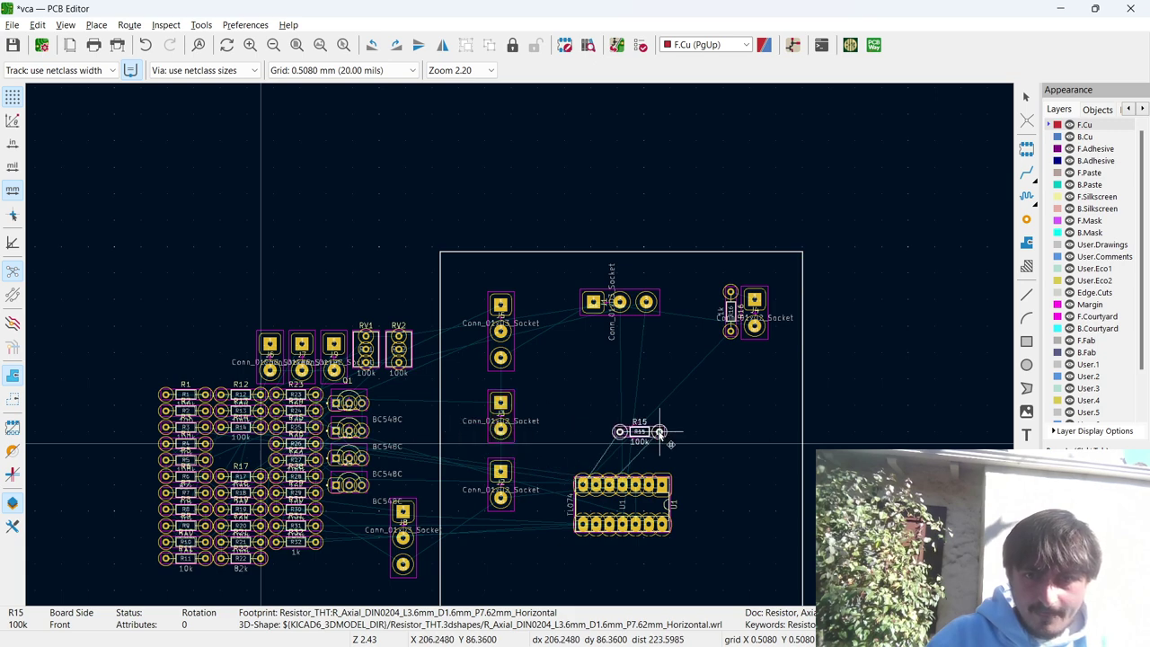
scroll(657, 435, up, 1)
scroll(519, 344, up, 3)
drag(518, 341, 373, 329)
key(r)
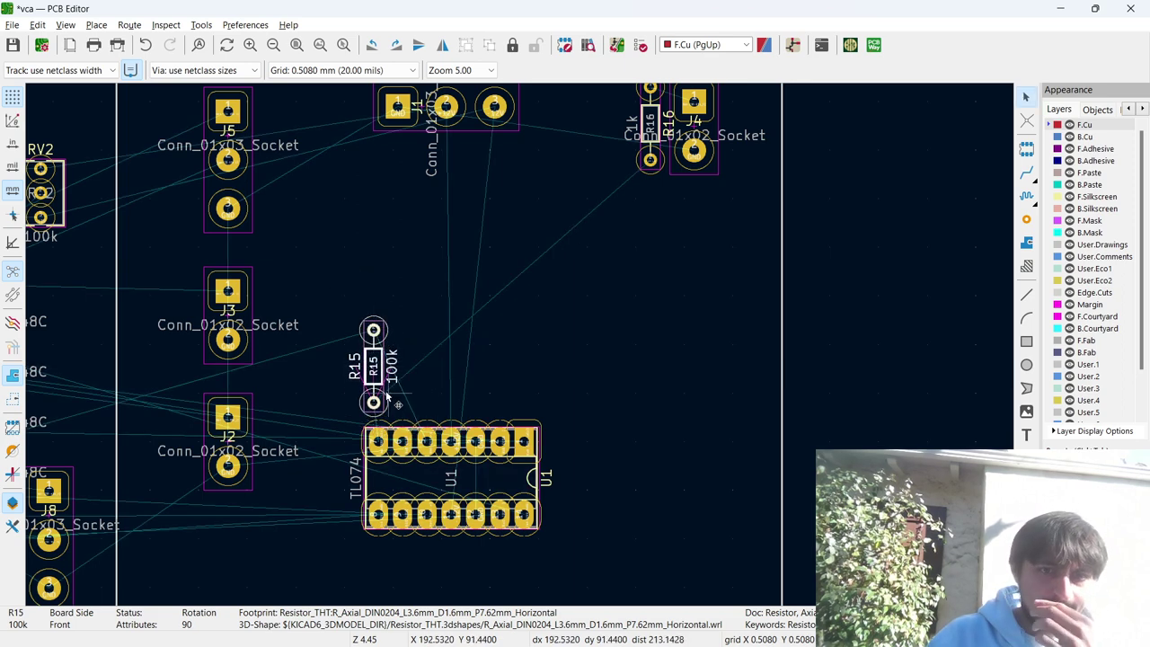
Bring 100k resistor R14 onto the board, rotate it vertically, and place it directly right of R15 above U1.
scroll(388, 395, down, 2)
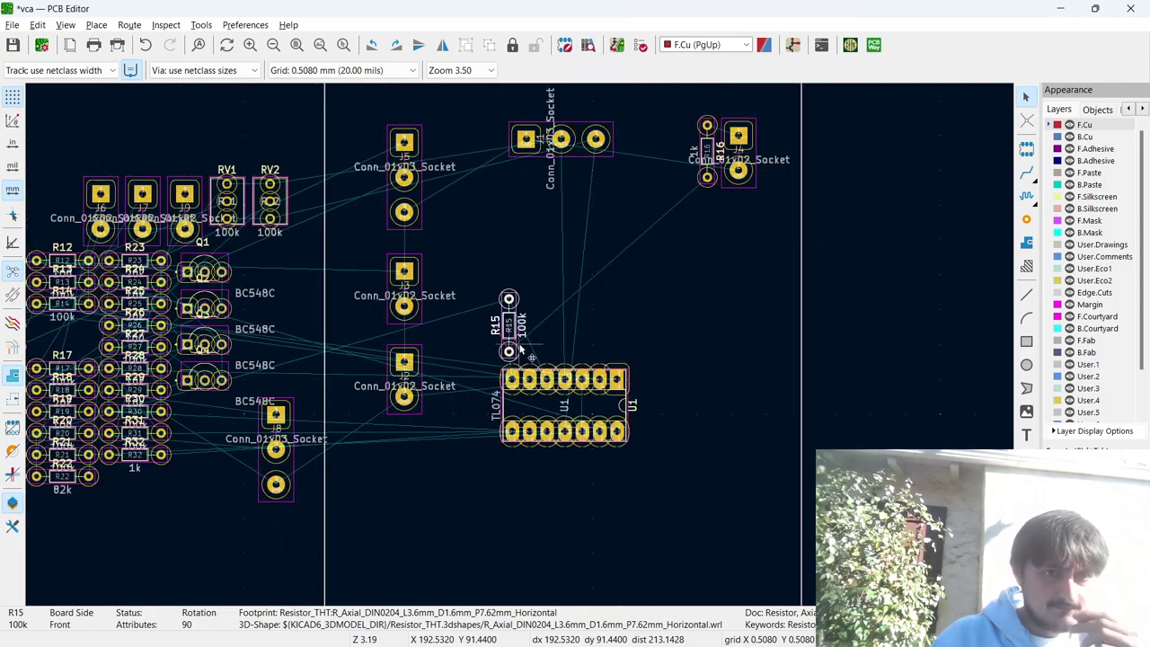
scroll(262, 376, down, 3)
scroll(519, 343, up, 3)
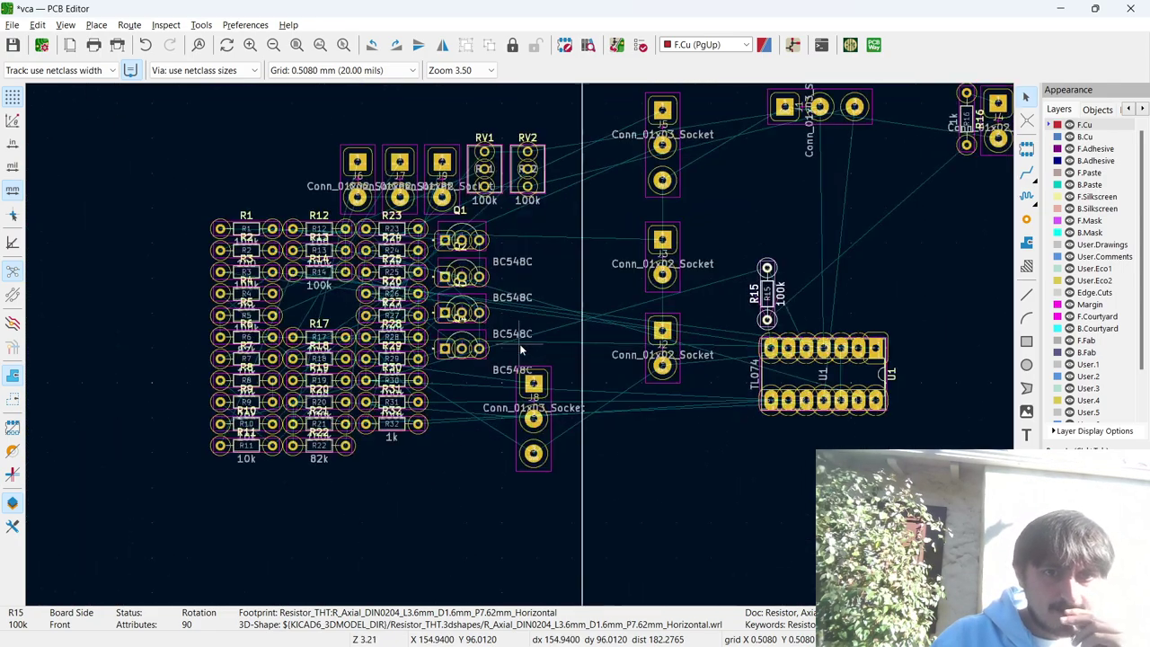
click(341, 274)
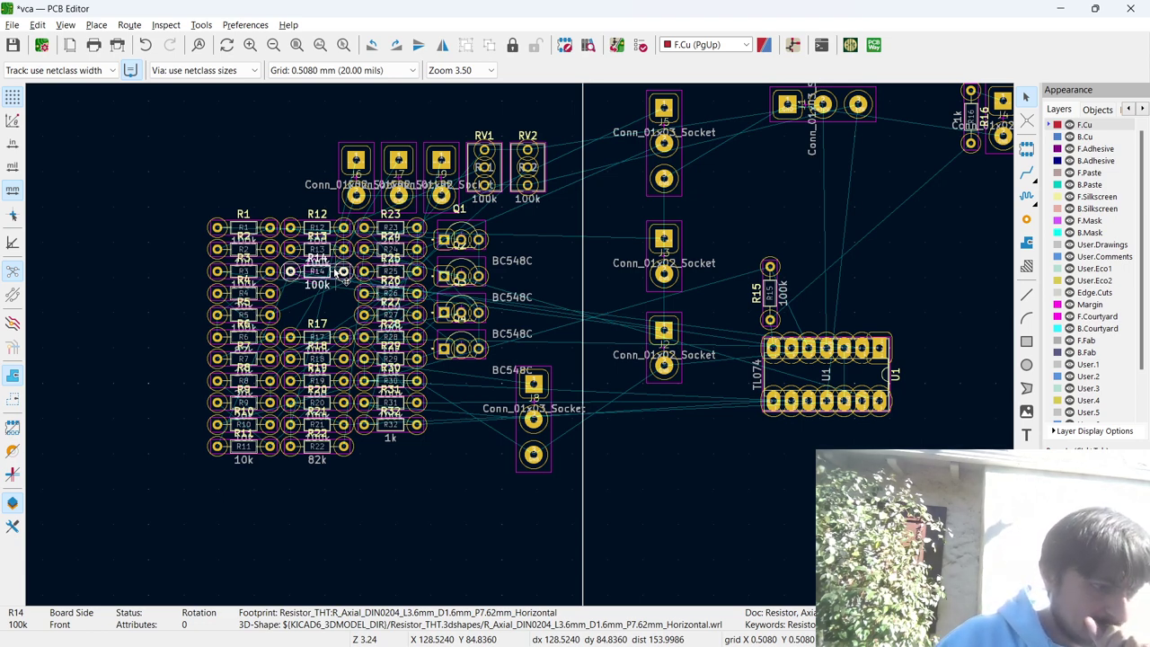
drag(343, 271, 797, 258)
key(r)
scroll(798, 257, up, 3)
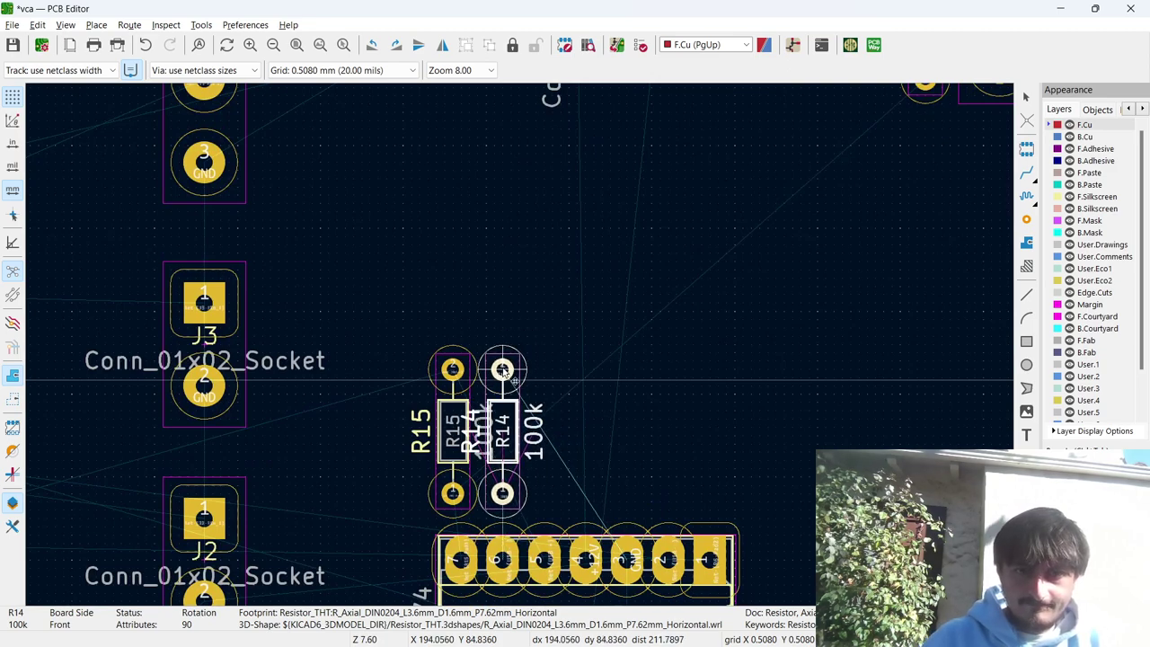
click(502, 370)
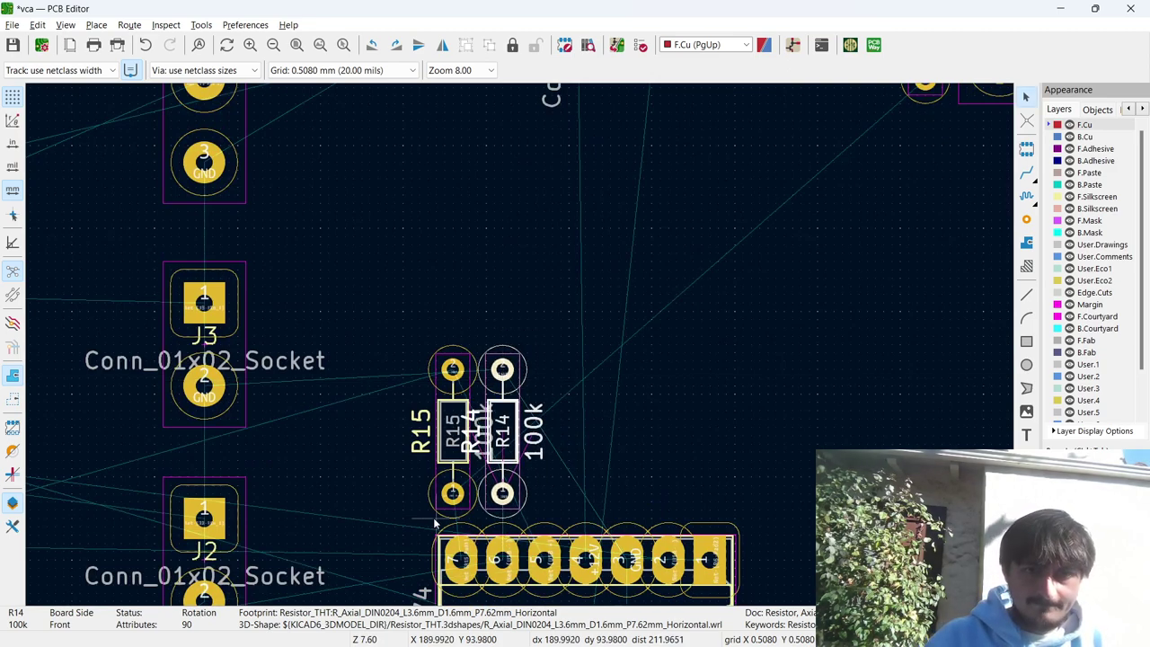
Shift R15 and R14 together slightly upward to leave more room above U1.
scroll(519, 350, down, 2)
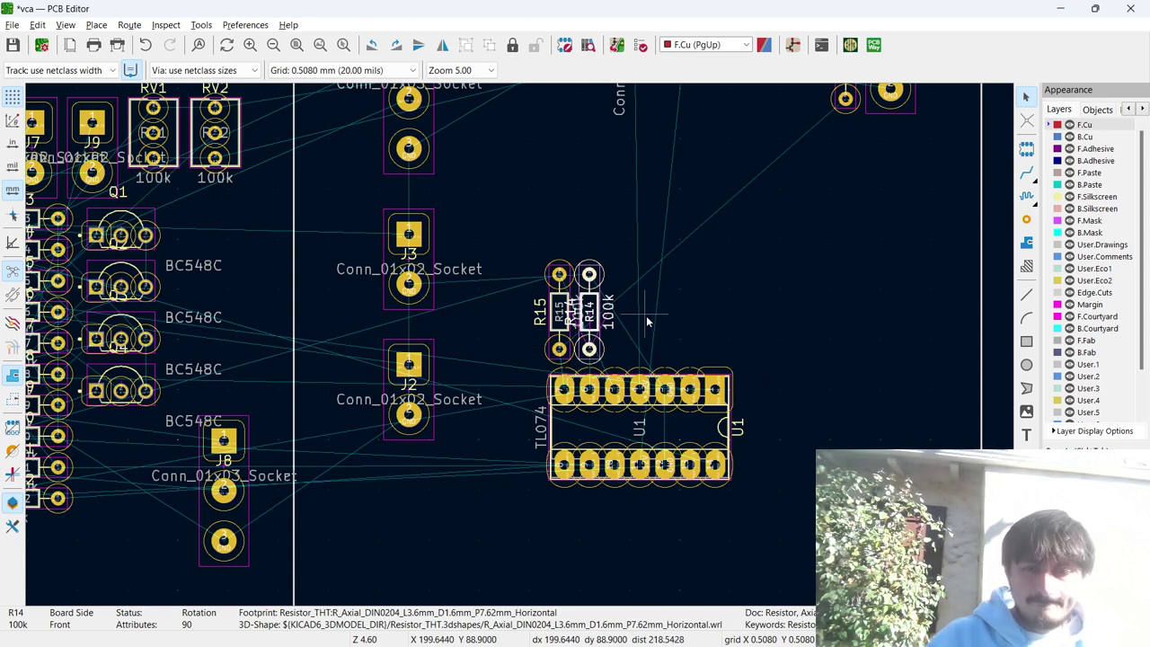
drag(615, 356, 566, 307)
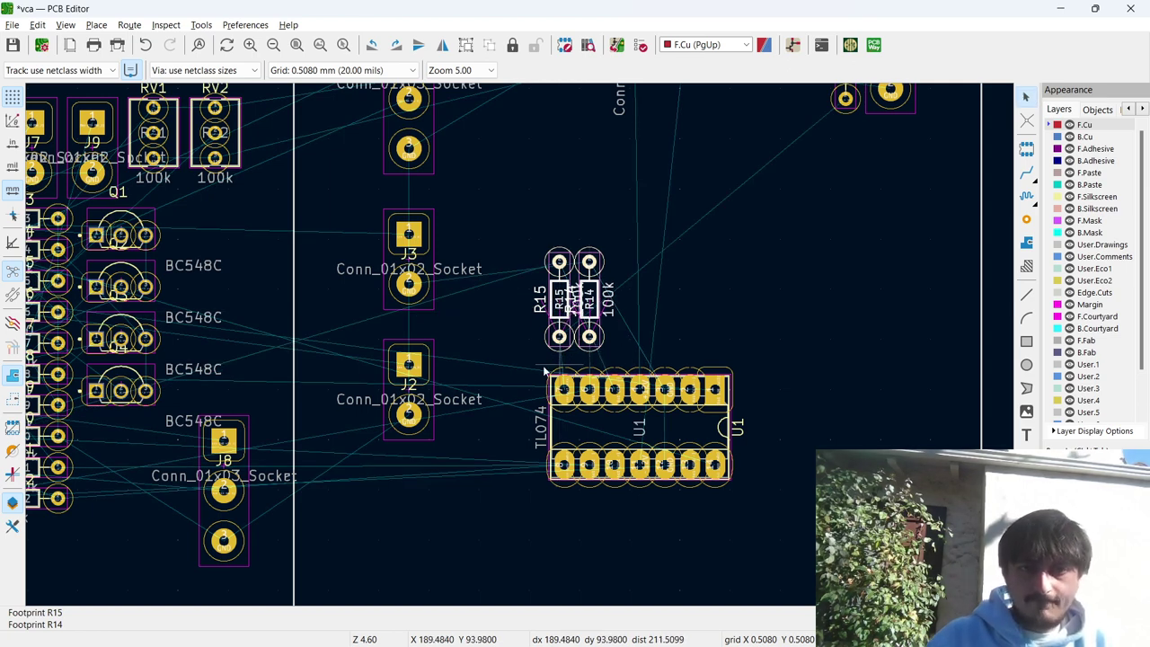
key(x)
key(Escape)
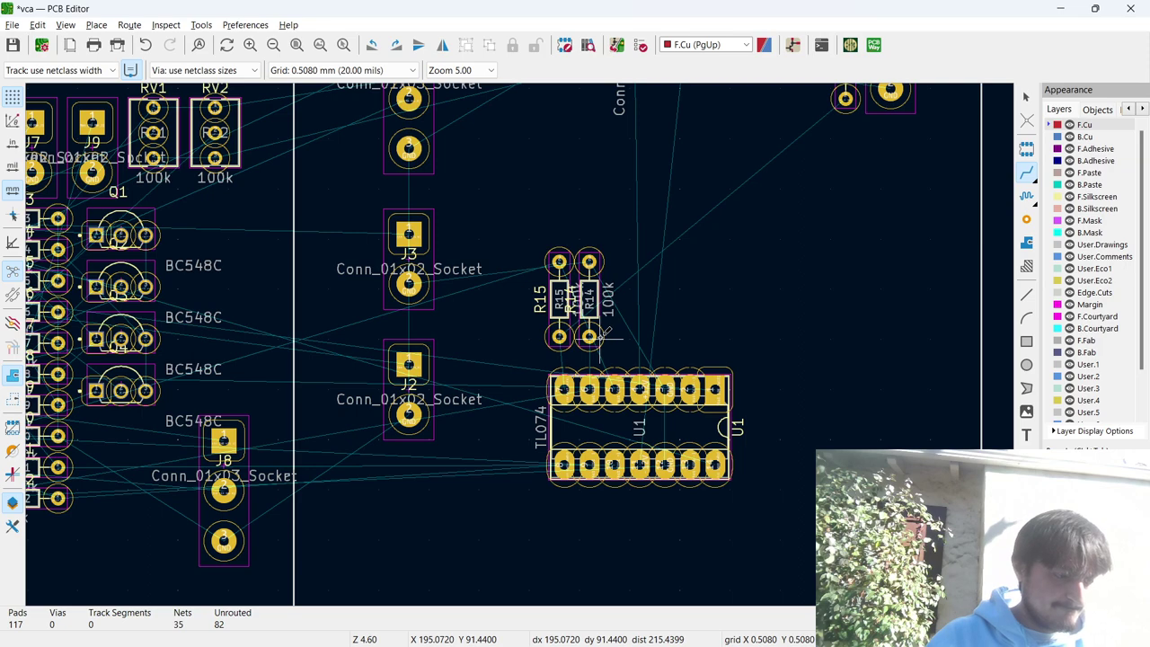
Move transistors Q1 and Q2 together onto the board, turned upright, between J1 and the R15 and R14 pair.
scroll(600, 334, down, 2)
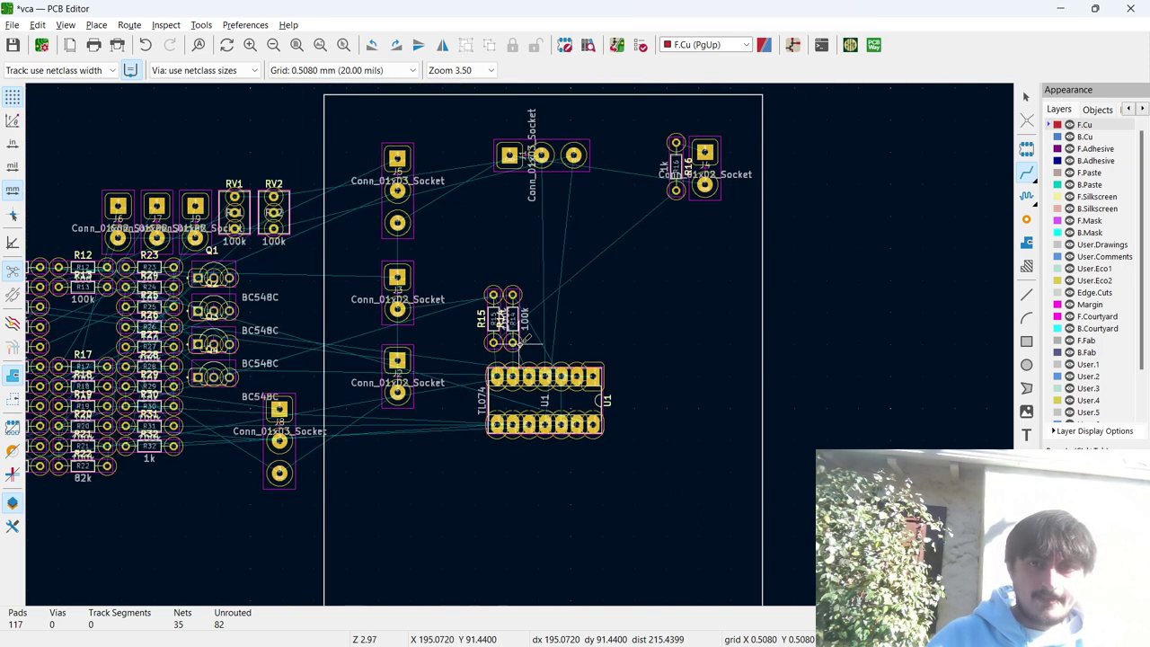
click(231, 269)
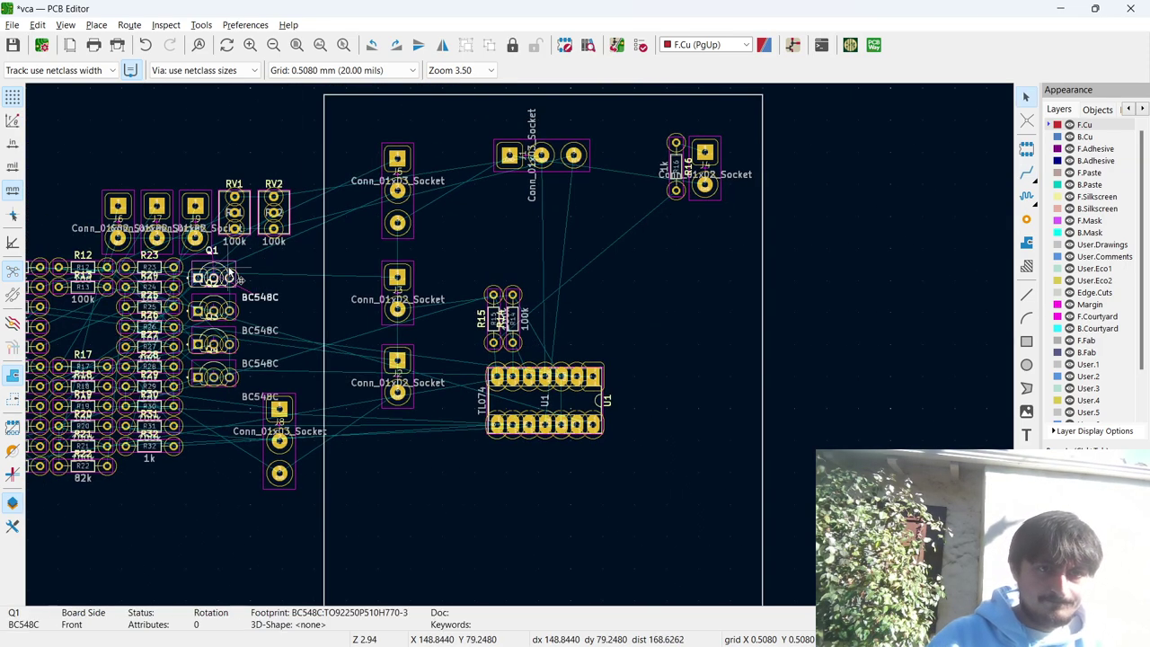
shift+click(214, 310)
drag(214, 310, 551, 205)
scroll(552, 205, up, 3)
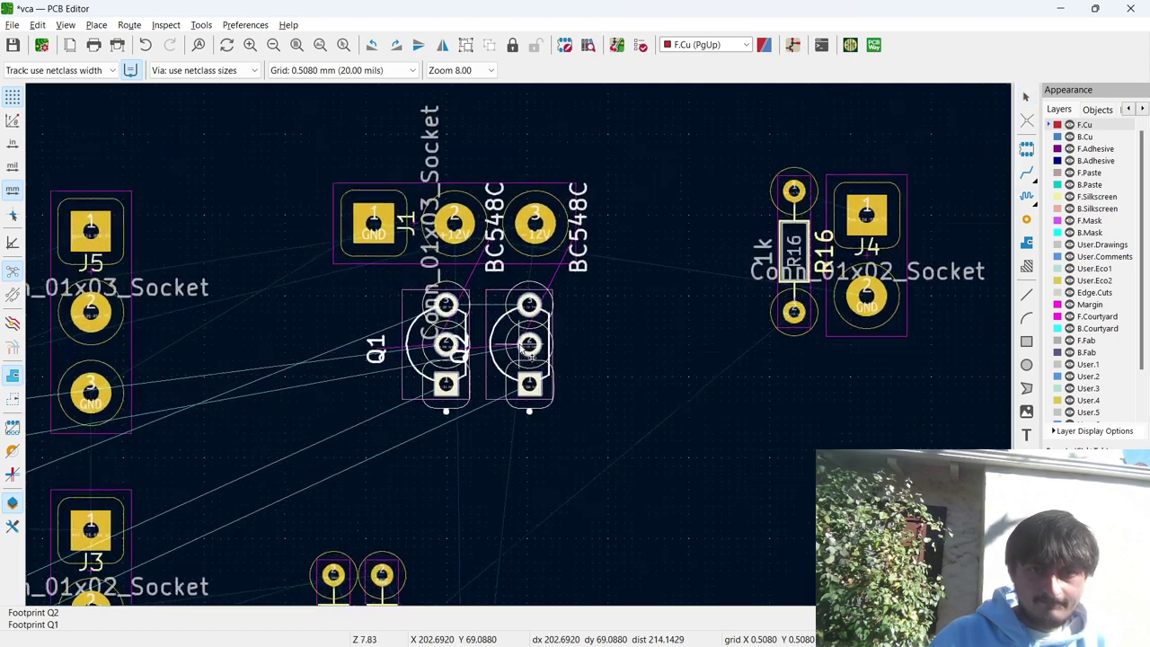
drag(529, 355, 528, 359)
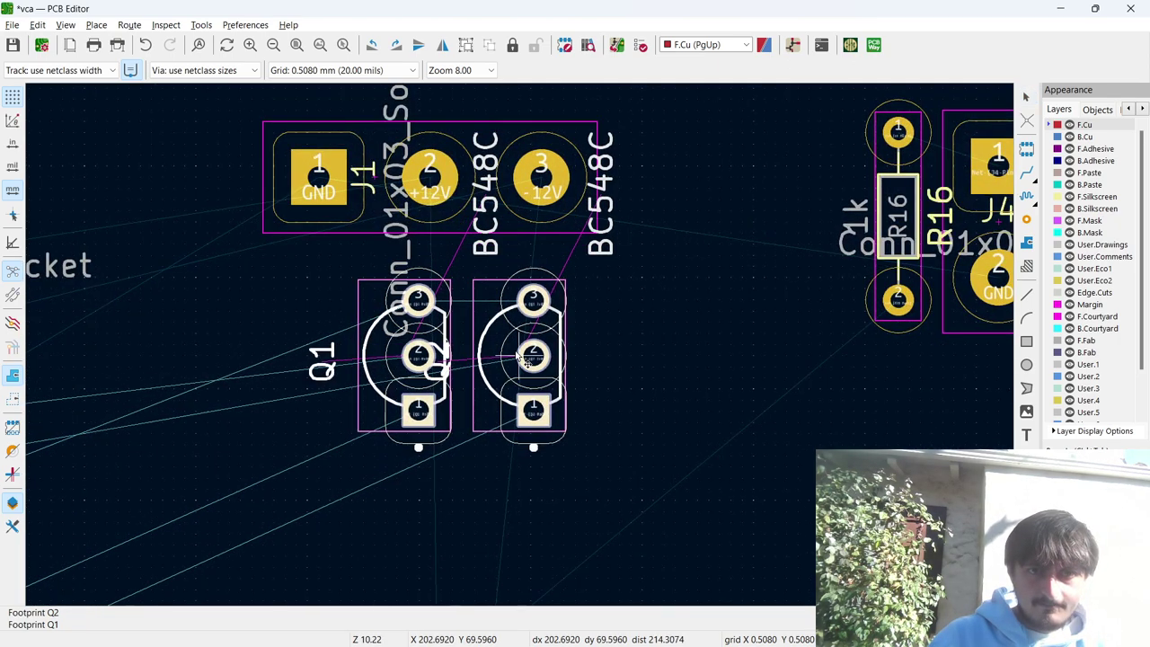
scroll(526, 359, up, 3)
scroll(525, 359, down, 4)
scroll(524, 419, up, 1)
scroll(523, 419, down, 2)
drag(523, 418, 471, 378)
click(463, 379)
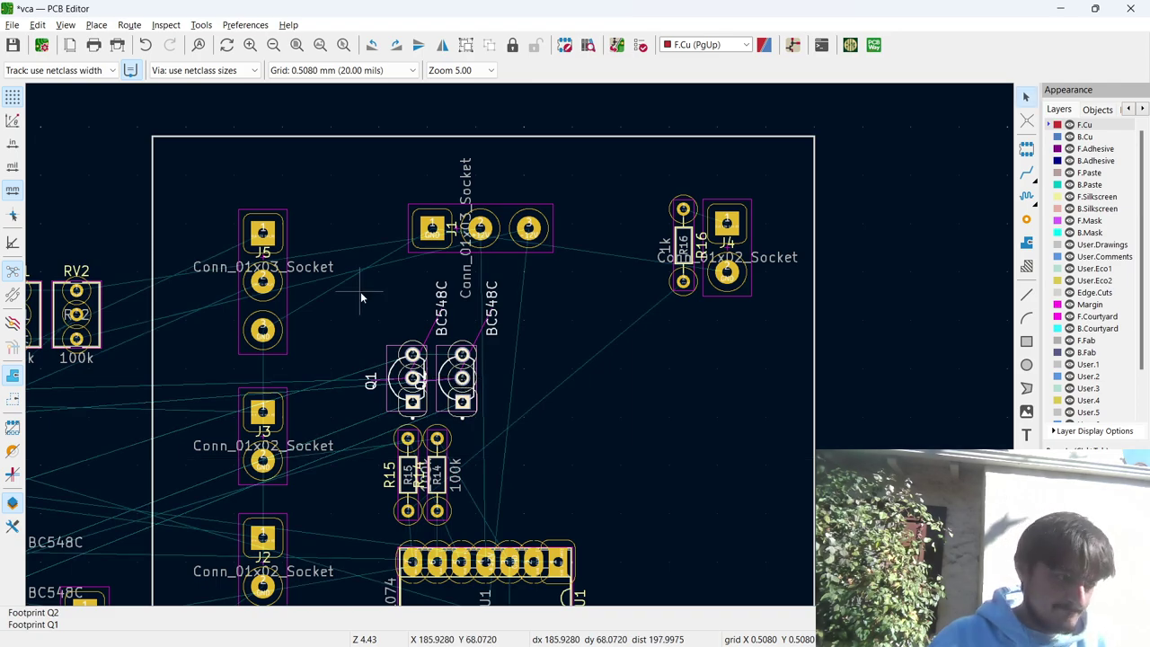
Move 10k resistor R10 from the resistor block to the space between J3 and the upper pad of R15.
scroll(361, 291, down, 3)
scroll(519, 348, up, 1)
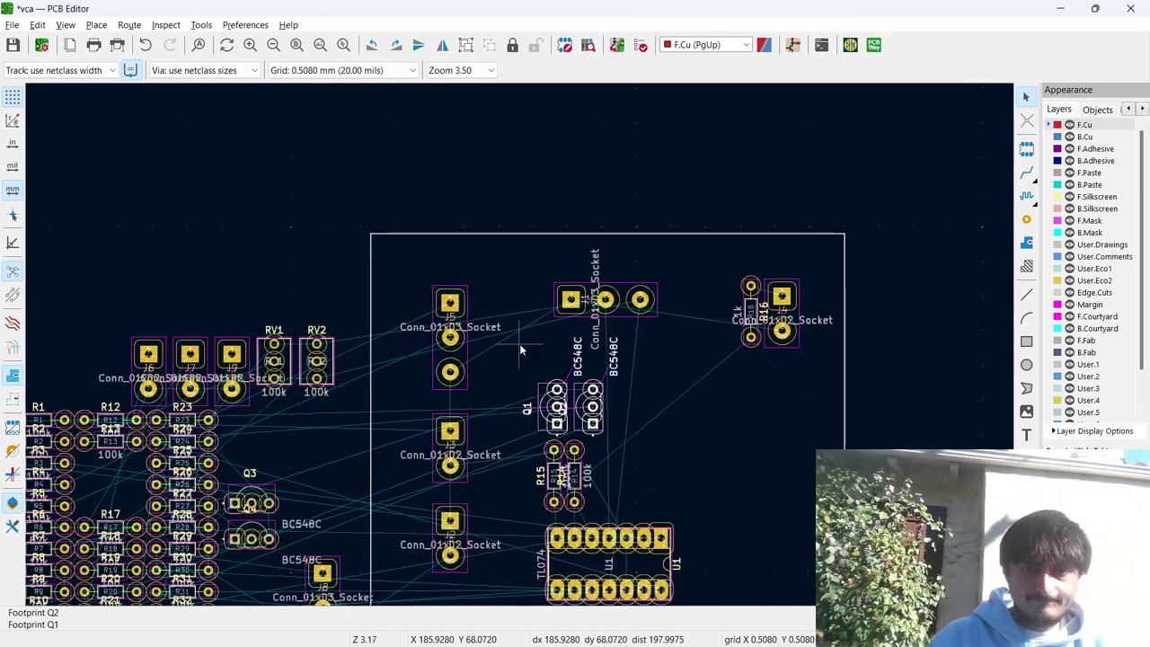
scroll(519, 349, down, 1)
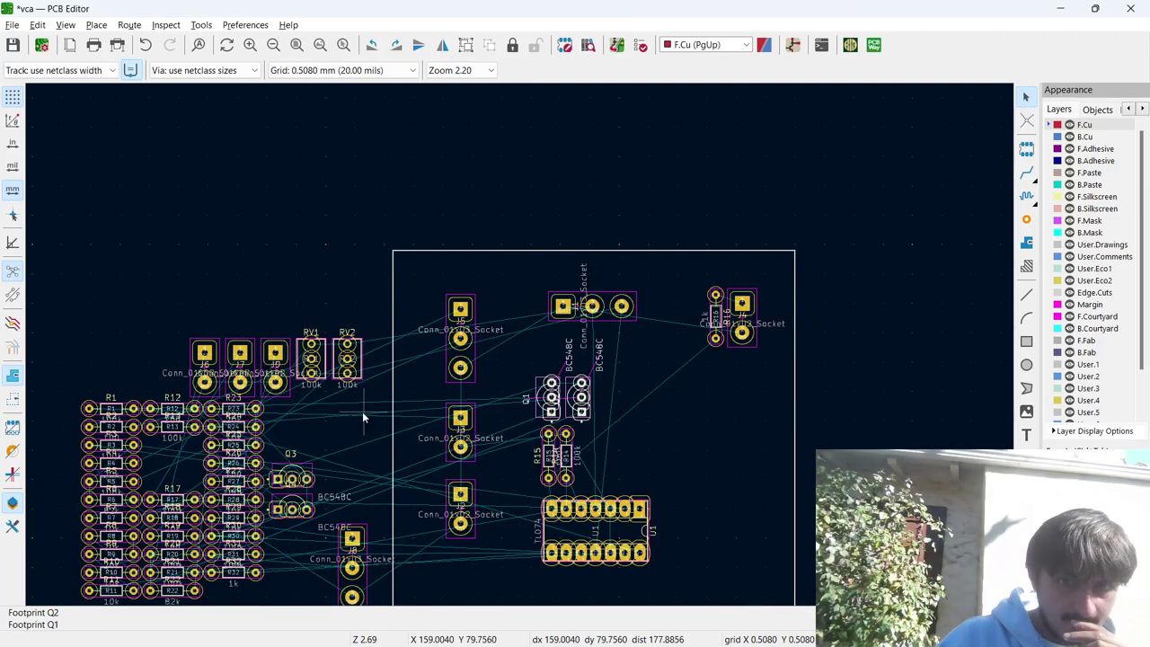
scroll(520, 349, up, 3)
scroll(520, 349, down, 2)
scroll(519, 348, up, 1)
scroll(508, 343, down, 2)
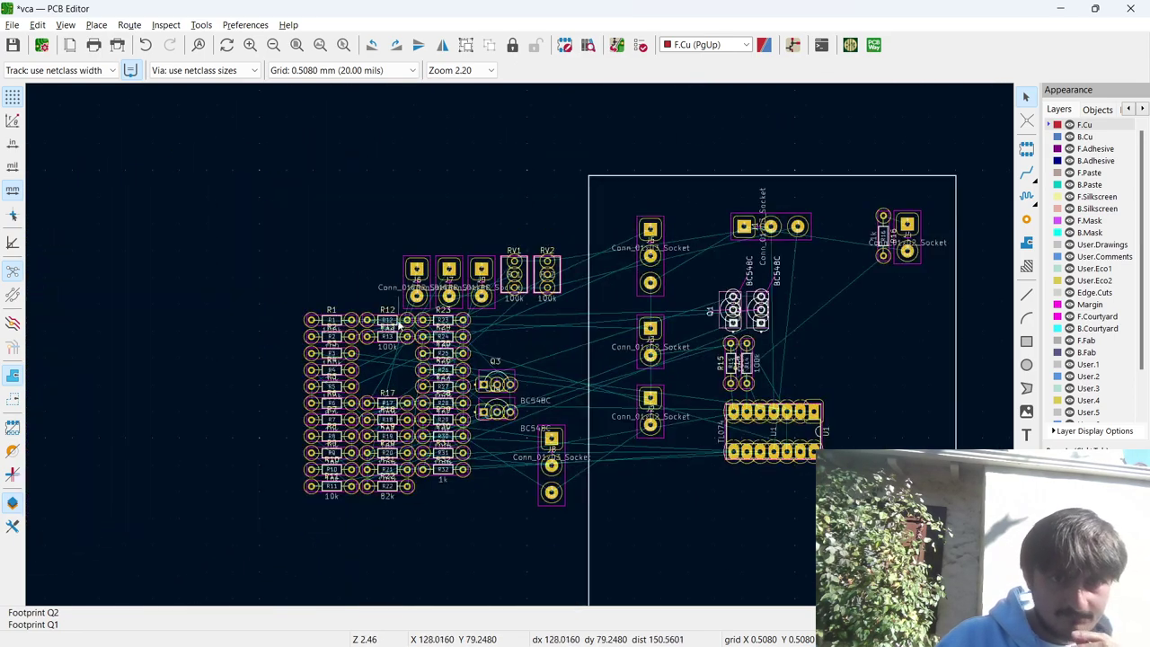
scroll(519, 343, up, 2)
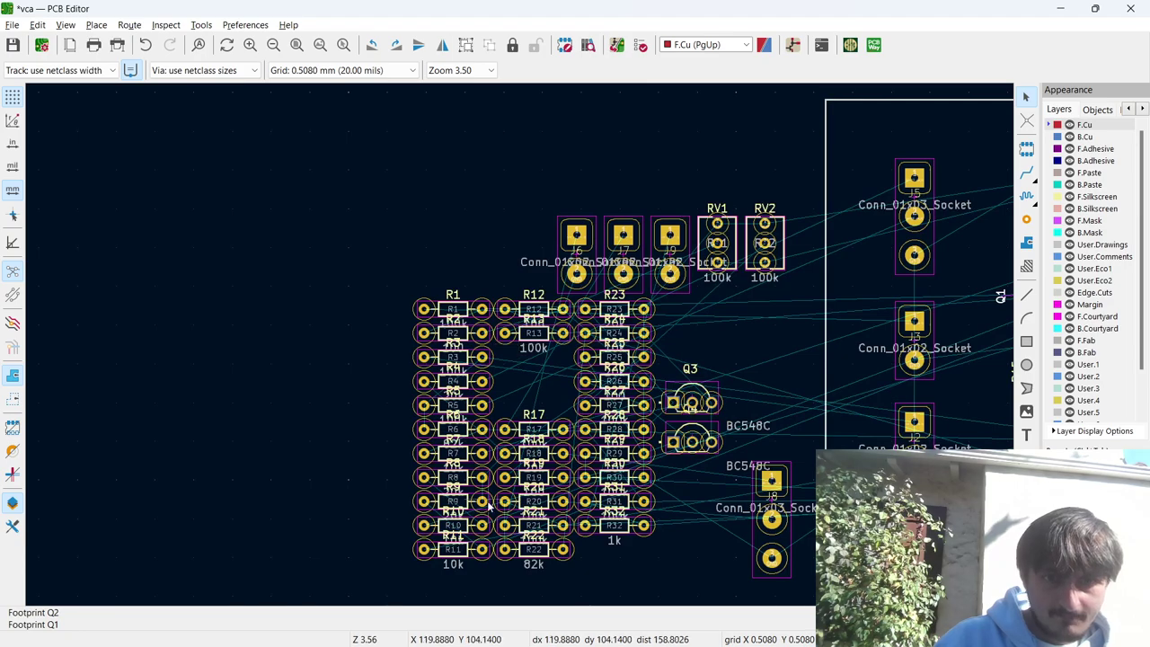
drag(479, 526, 498, 339)
scroll(907, 386, down, 2)
scroll(603, 301, up, 4)
scroll(526, 339, down, 2)
Route front-copper tracks from R15's upper pad to R10's left pad and from R10's right pad to pad 1 of Q1.
key(x)
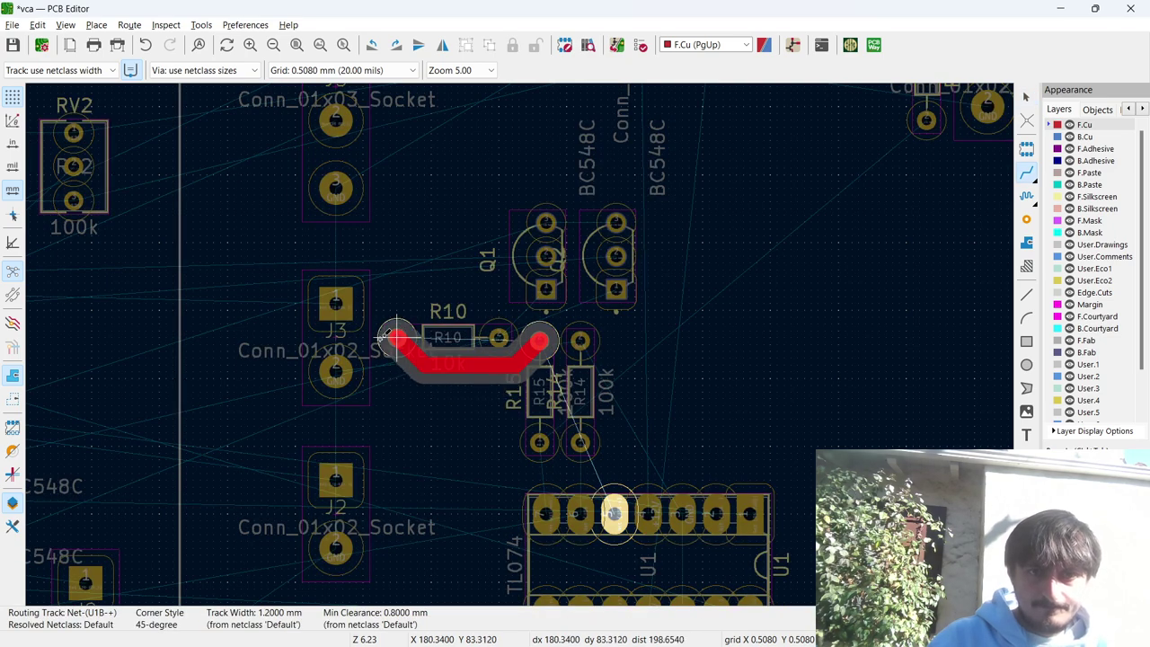
click(396, 337)
click(499, 337)
click(545, 288)
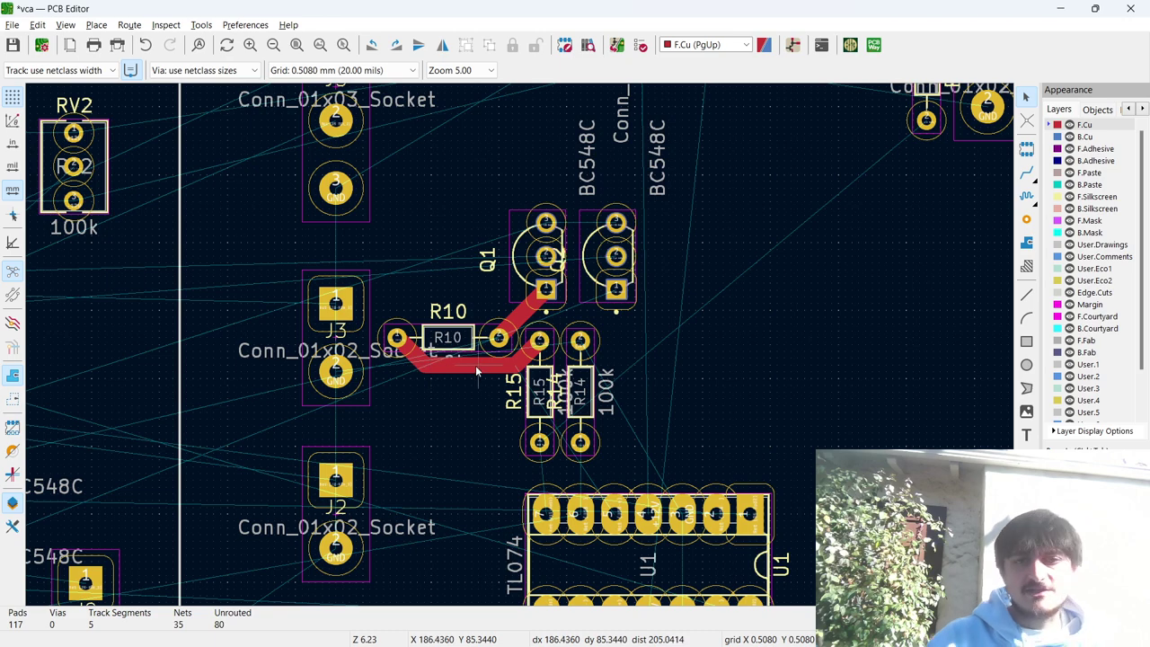
Move Q1 and Q2 farther up toward J1, together with the track segment attached to Q1.
drag(687, 297, 492, 212)
key(m)
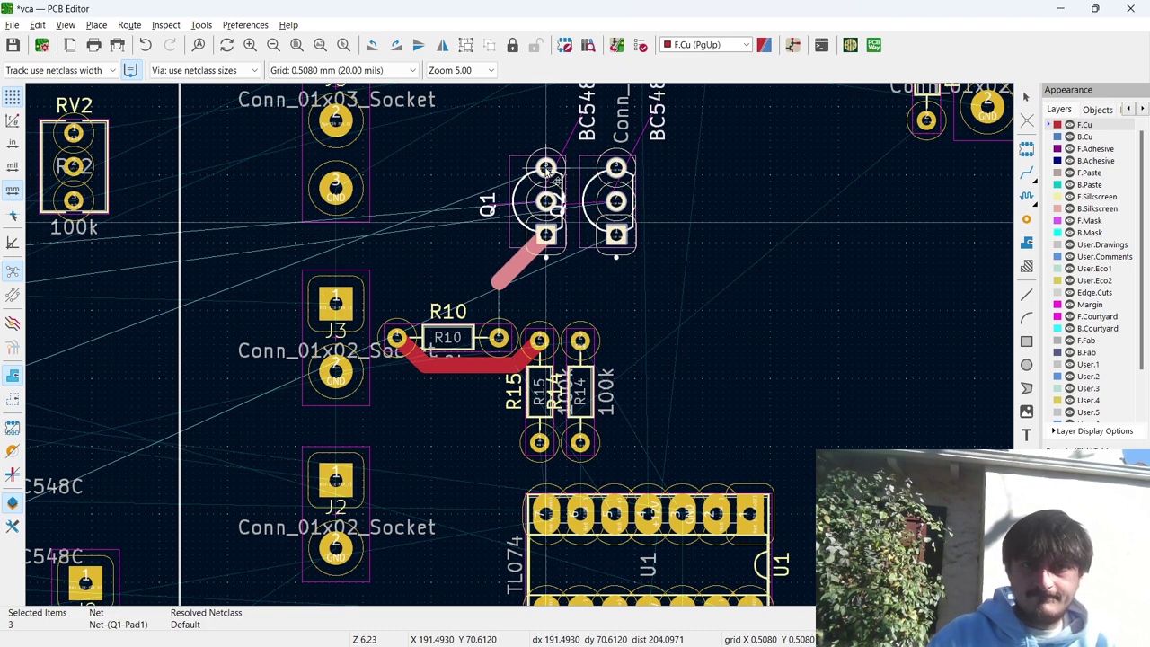
click(545, 169)
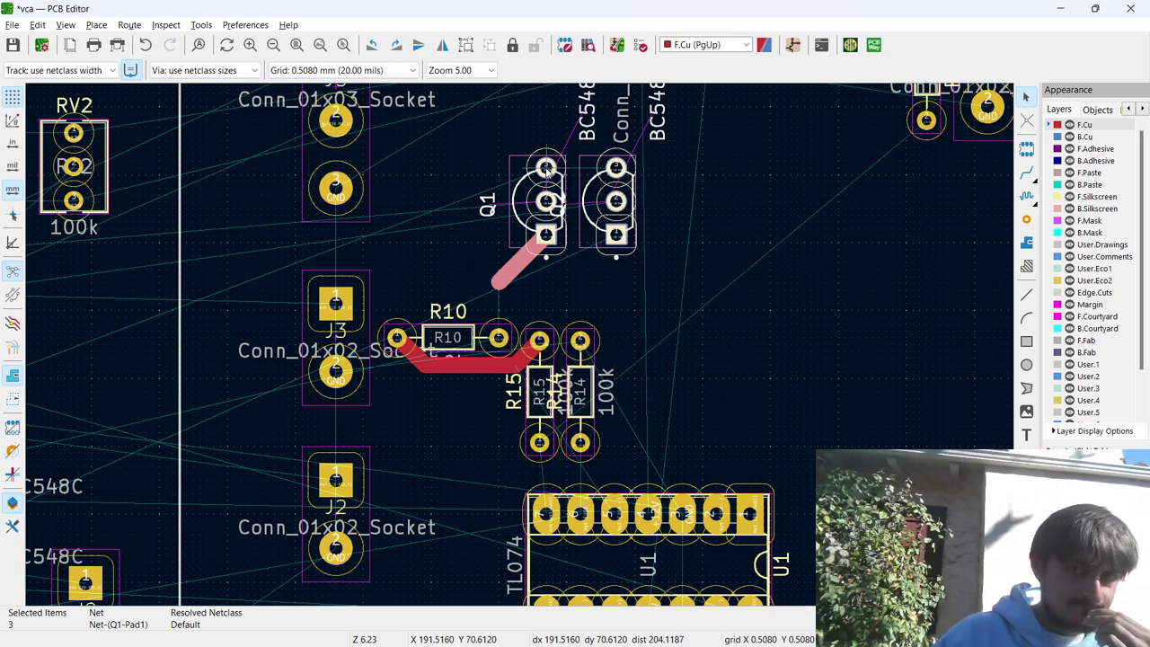
scroll(520, 350, down, 1)
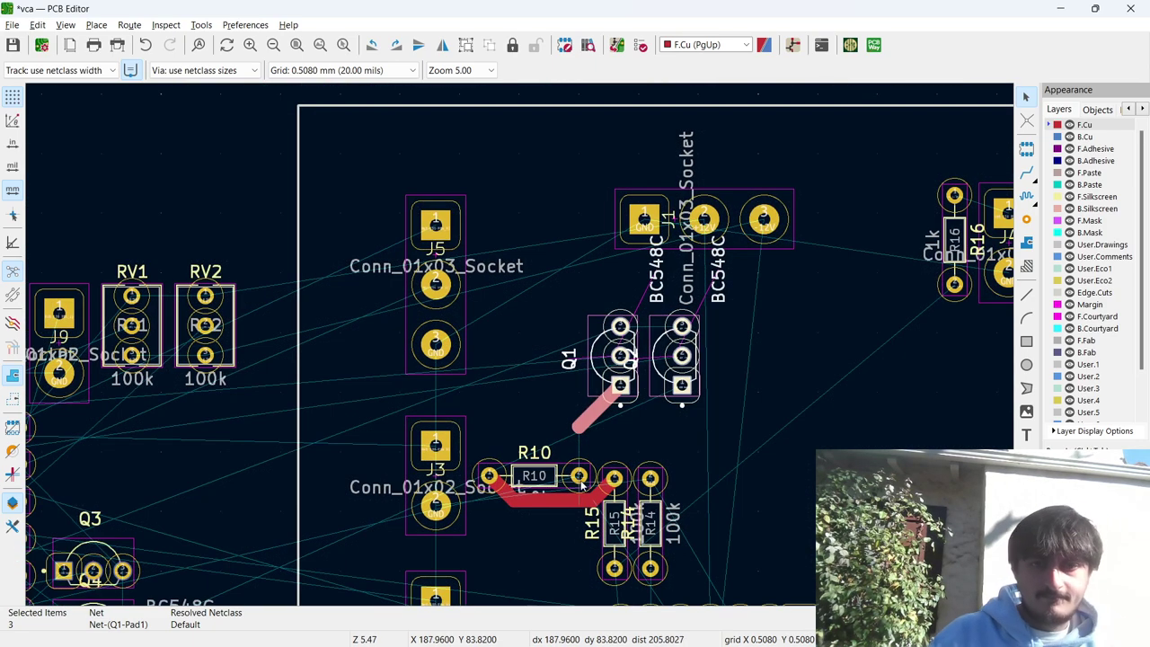
Move R10 up and to the right so it sits just beneath Q1.
click(535, 482)
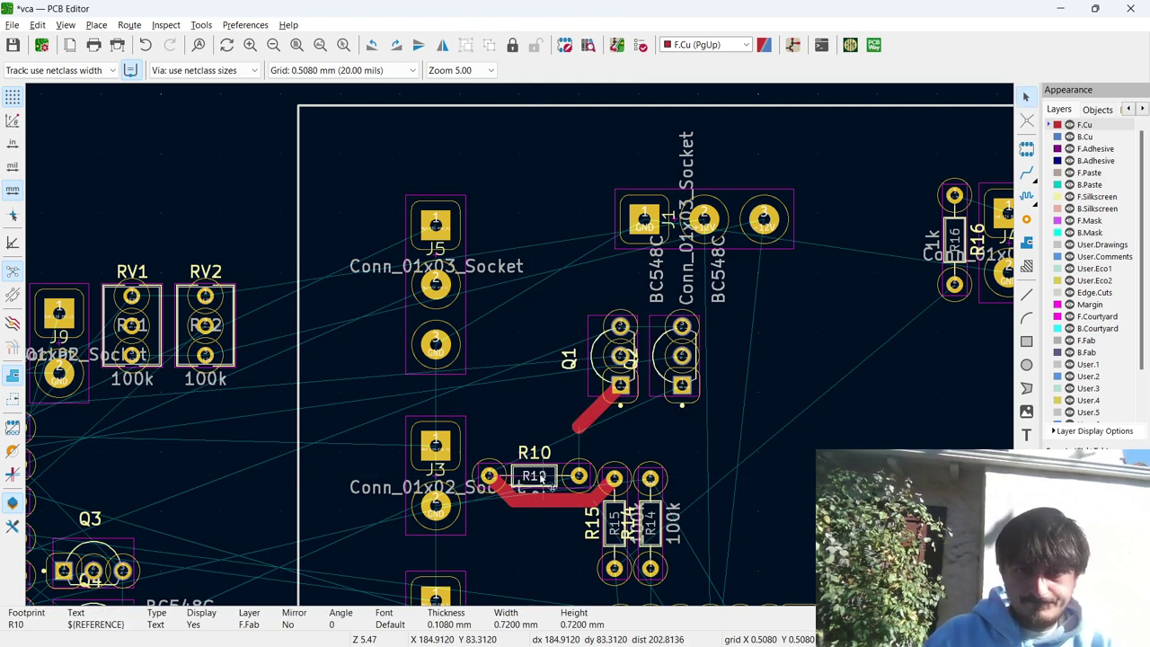
click(557, 483)
drag(566, 490, 573, 426)
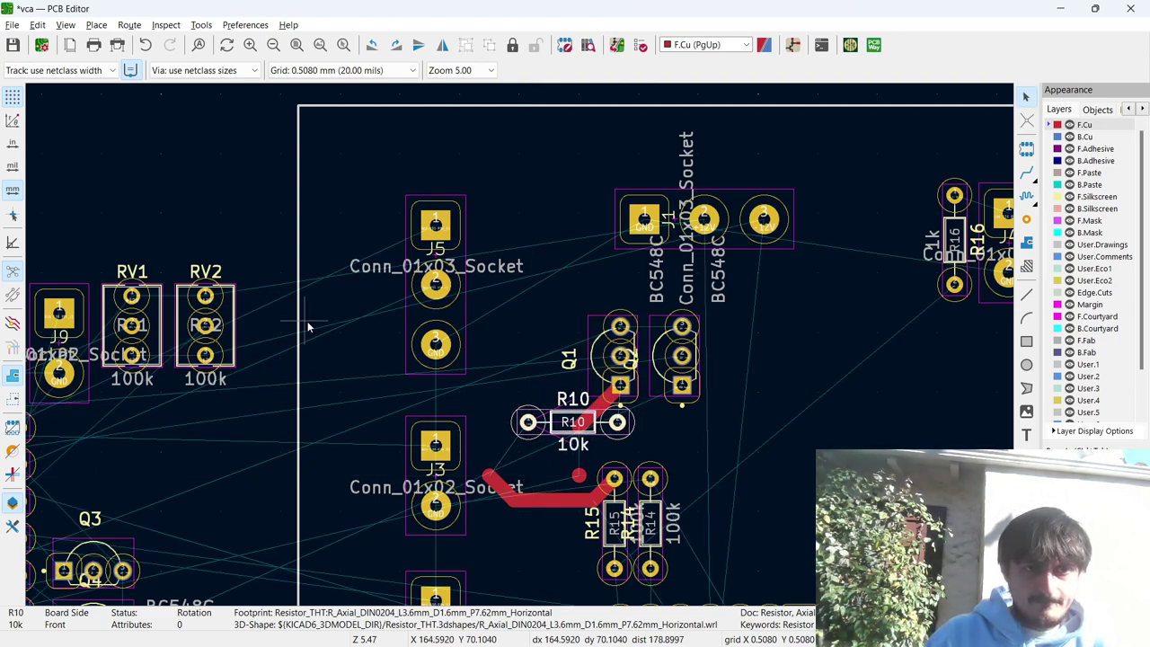
Bring 10k resistor R11 onto the board, rotated 180 degrees, and place it beneath Q2 in line with R10.
scroll(308, 325, down, 2)
scroll(519, 349, down, 3)
drag(512, 370, 981, 199)
scroll(989, 206, up, 3)
drag(527, 349, 431, 289)
key(r)
click(431, 289)
scroll(431, 289, down, 2)
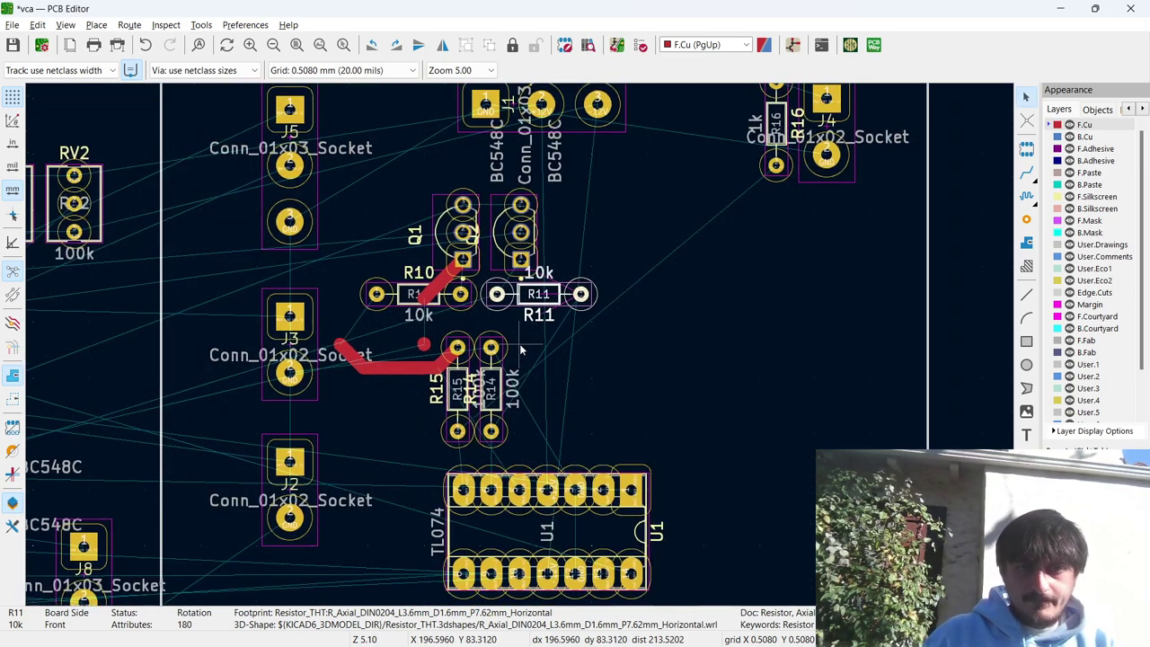
Rotate R14 to lie horizontally and move it into the gap between connectors J3 and J2.
key(x)
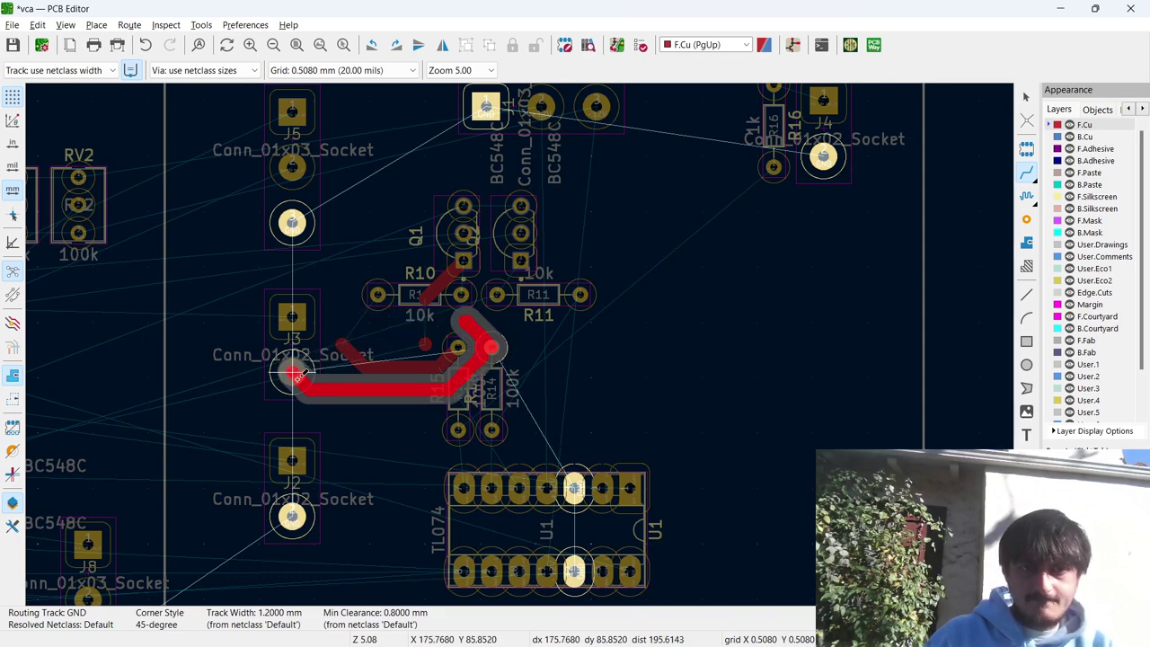
key(Escape)
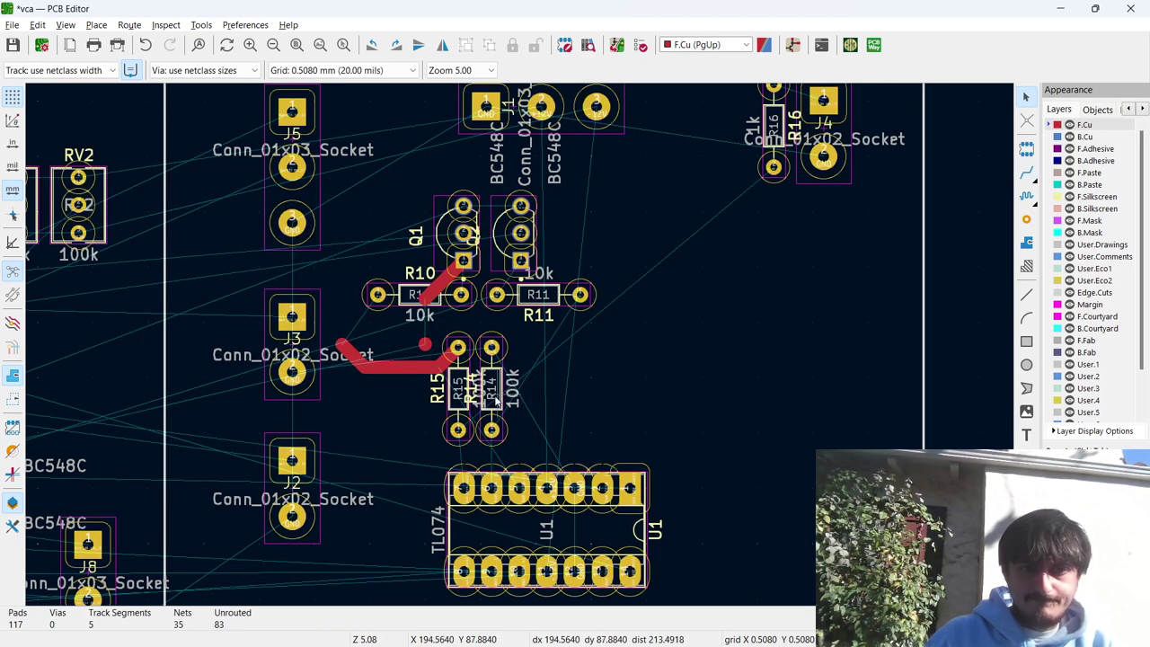
click(498, 404)
click(500, 402)
key(r)
drag(500, 403, 357, 429)
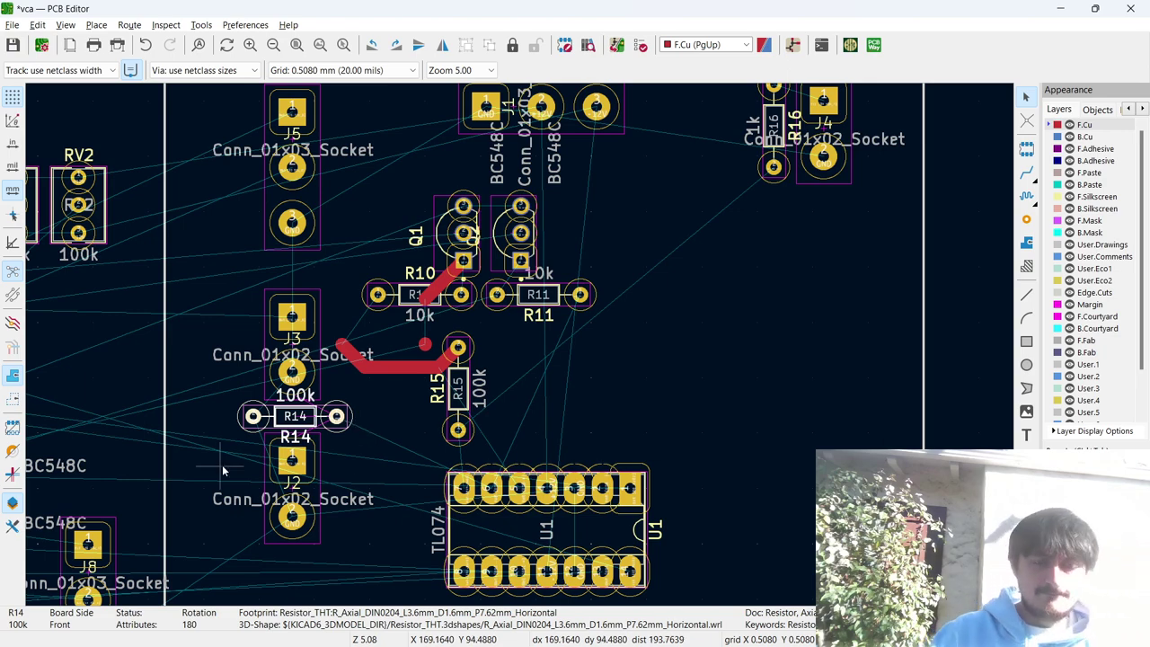
Move 20k resistors R8 and R9 together onto the board, stacked beneath R11 and to the right of R15.
scroll(220, 466, down, 4)
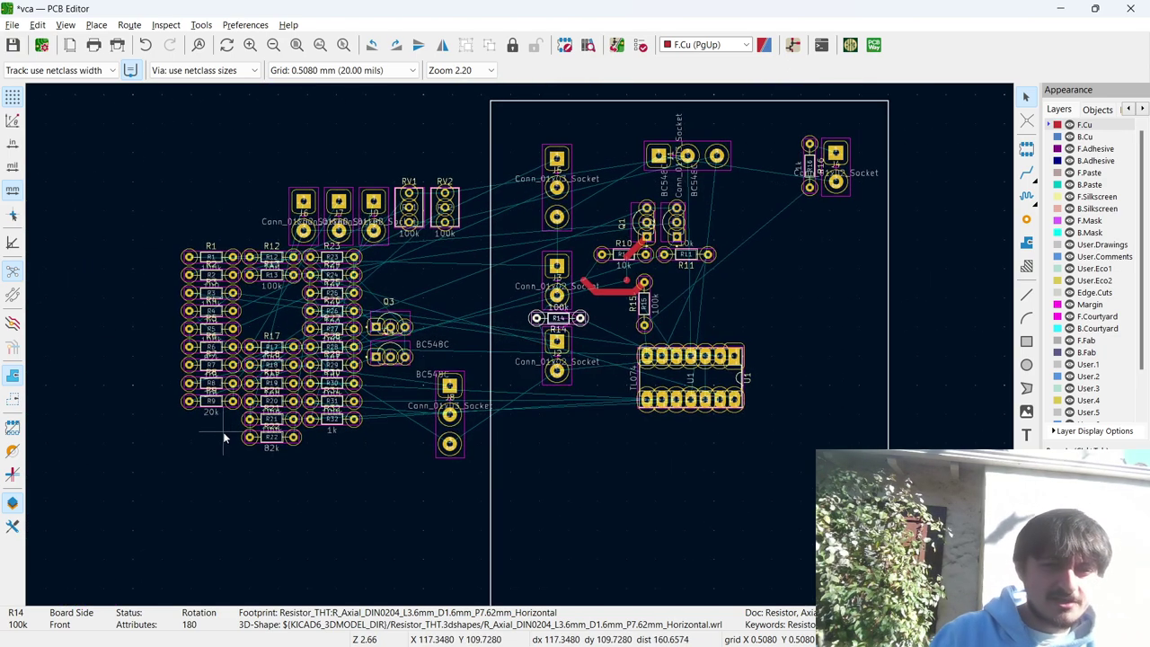
click(193, 383)
drag(236, 420, 691, 290)
scroll(690, 290, up, 6)
drag(519, 345, 450, 323)
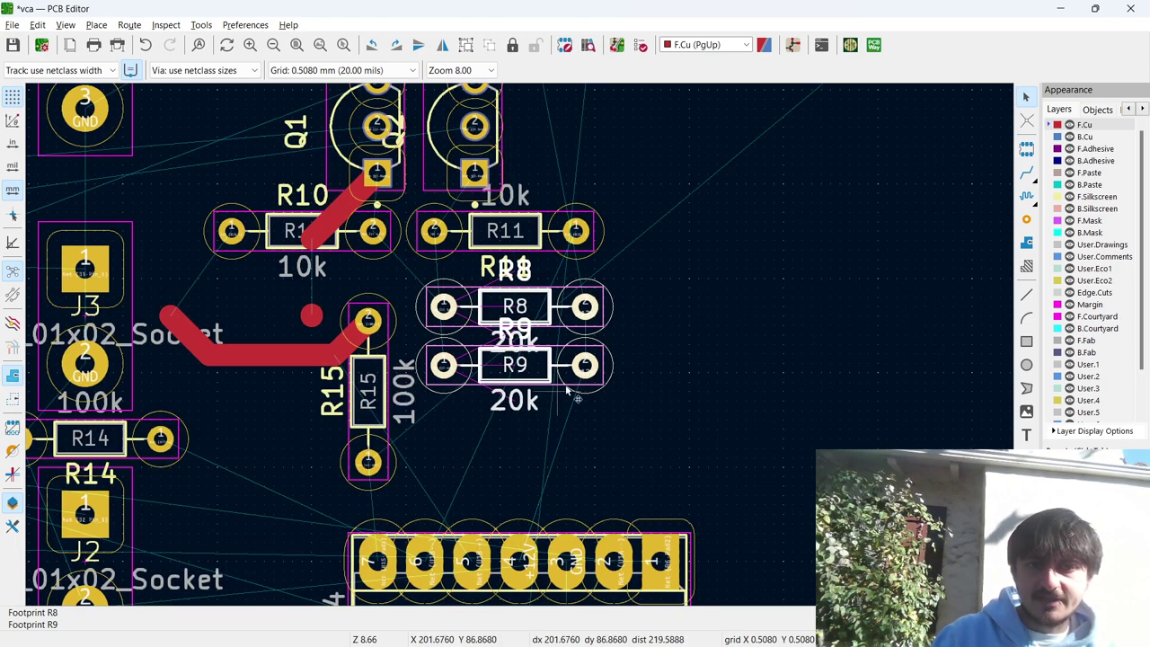
Rotate R8 and R9 together by 180 degrees and move them up beside Q2, above R11.
scroll(584, 307, down, 3)
mouse_move(585, 307)
mouse_down()
mouse_move(521, 336)
mouse_move(544, 249)
mouse_move(481, 305)
mouse_up()
key(r)
key(r)
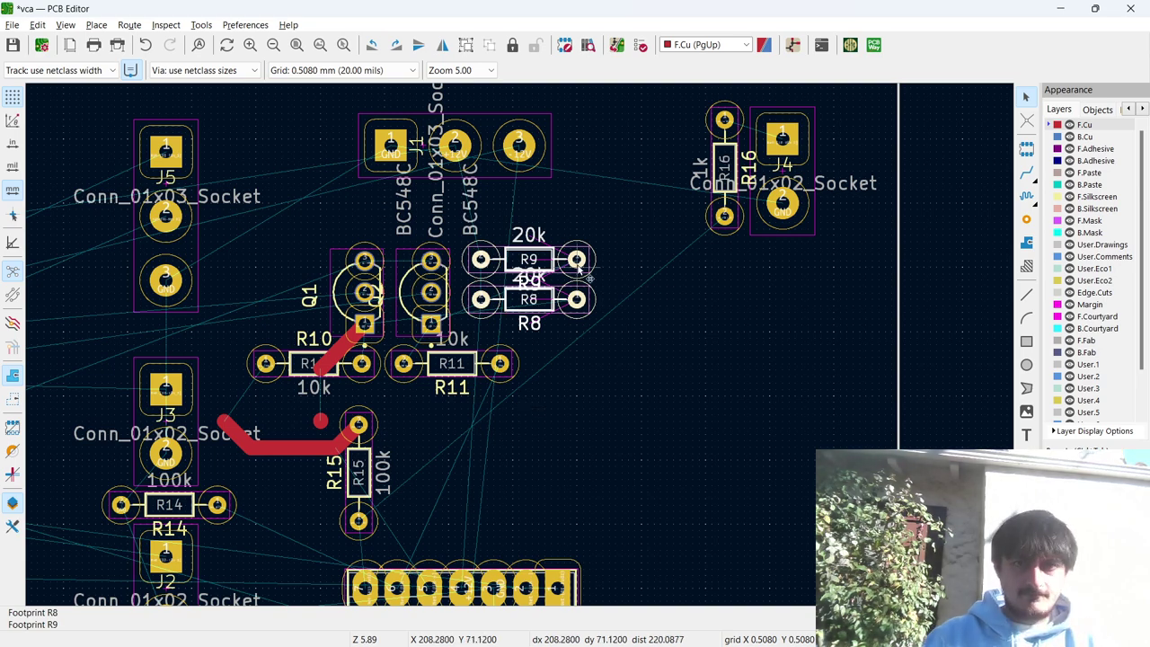
key(x)
key(Escape)
key(x)
key(Escape)
Move R8 to the left side of Q1 and rotate it to stand vertically above R10.
click(548, 305)
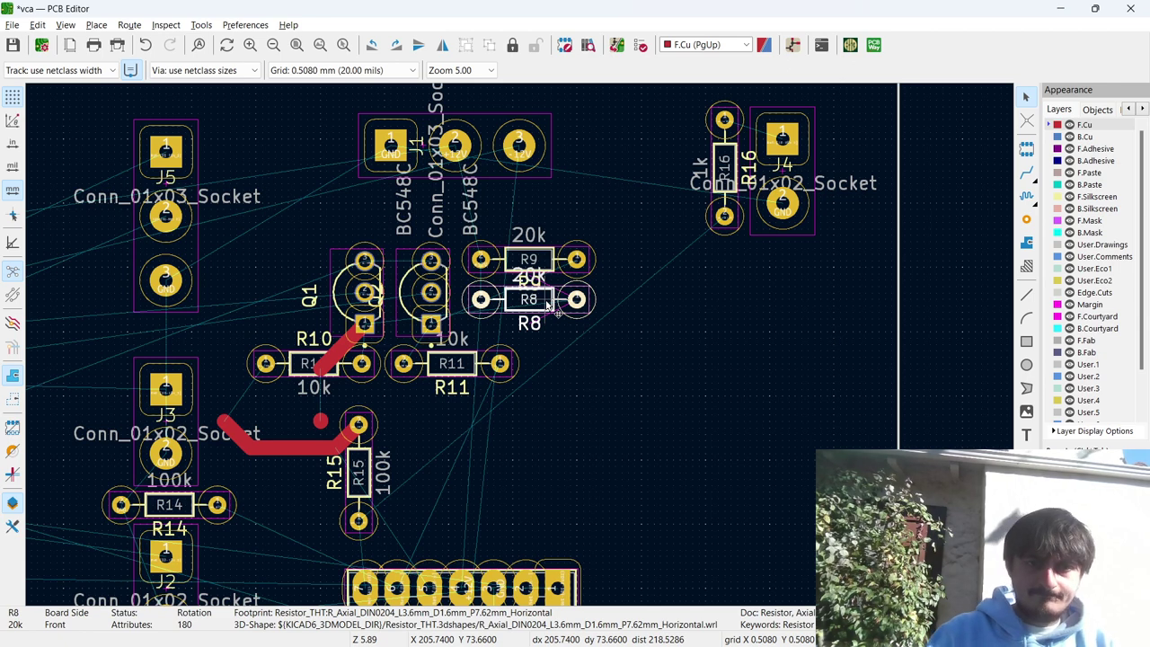
key(m)
key(r)
key(r)
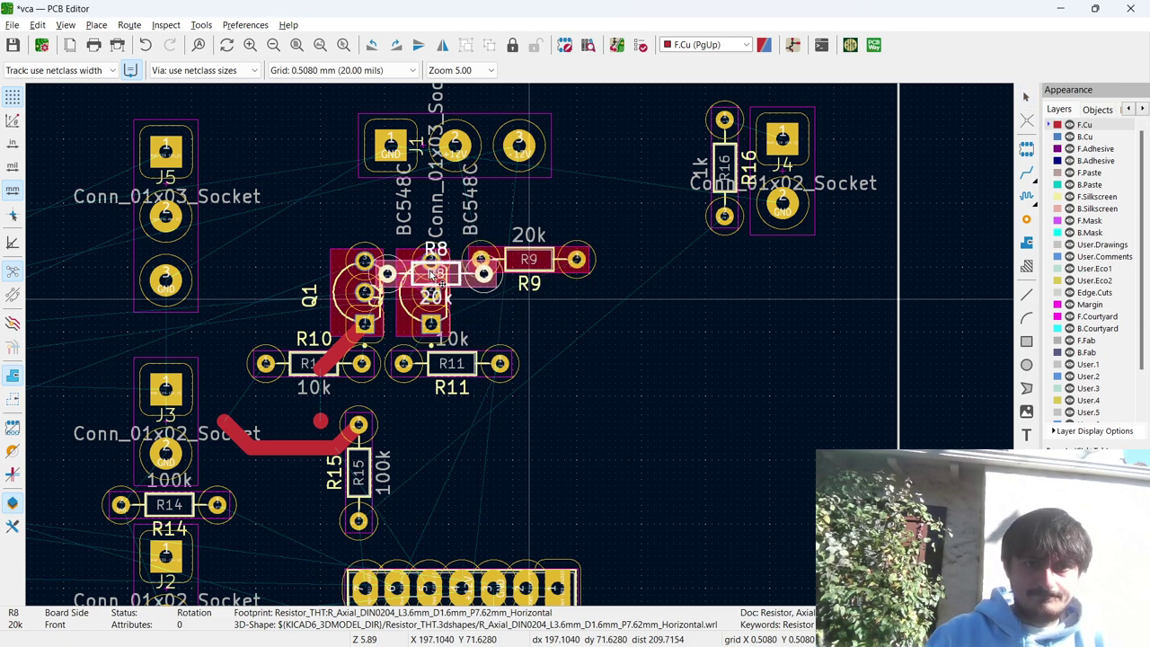
click(319, 231)
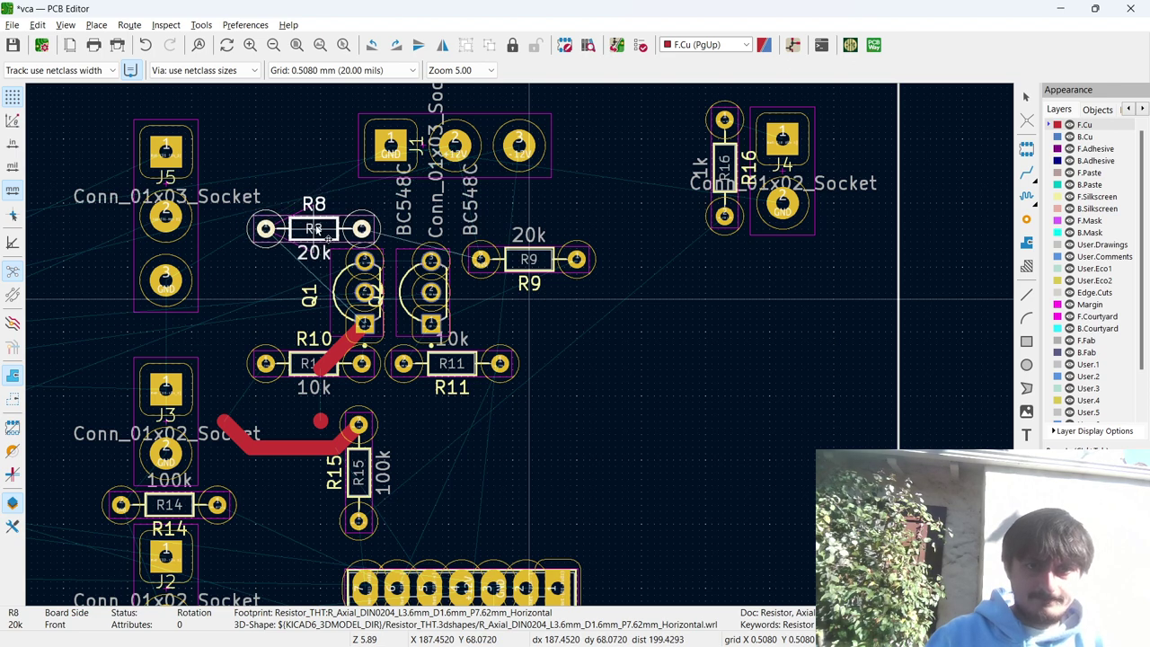
key(r)
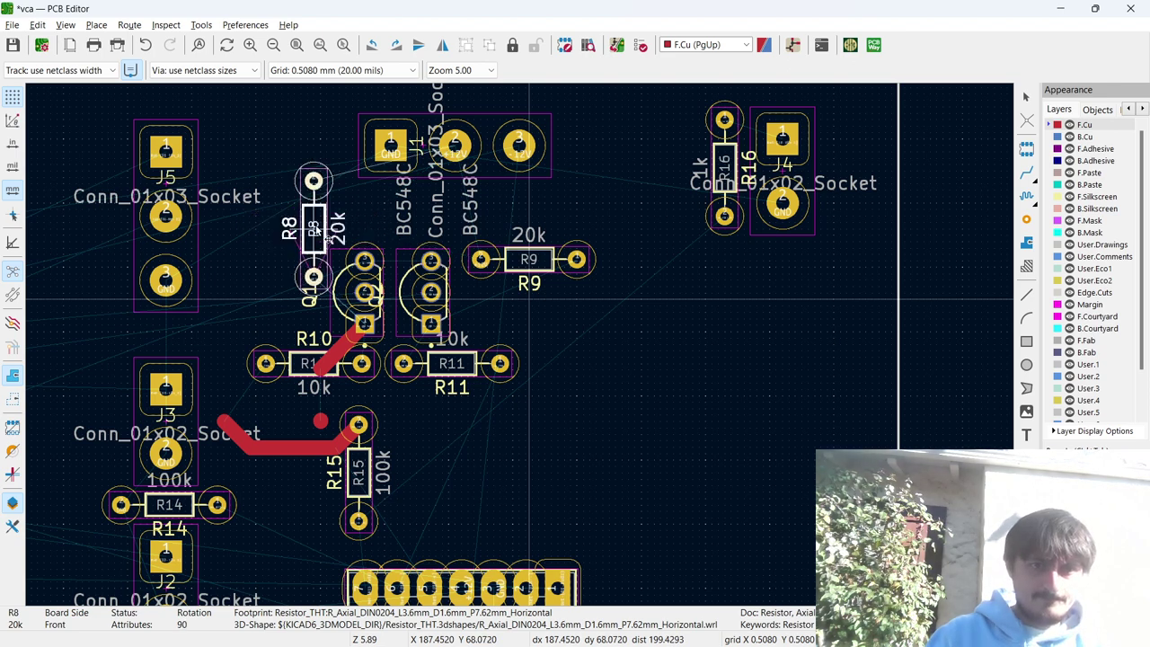
drag(316, 231, 310, 284)
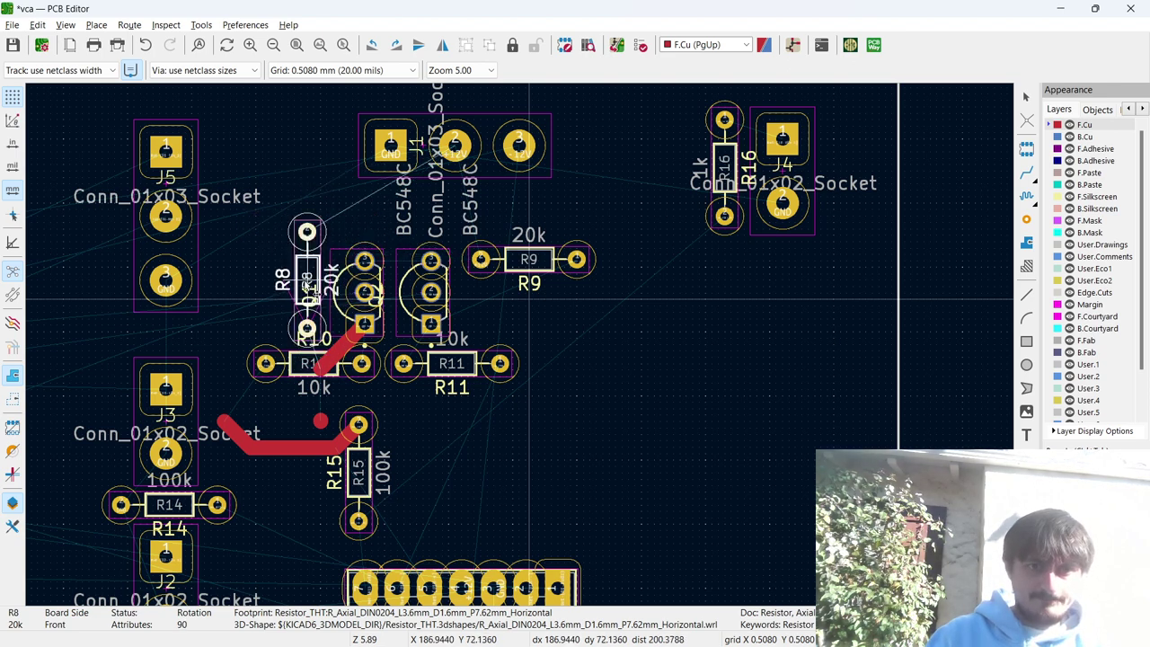
Rotate R9 to stand vertically and place it just to the right of Q2.
click(521, 261)
drag(521, 261, 482, 281)
key(r)
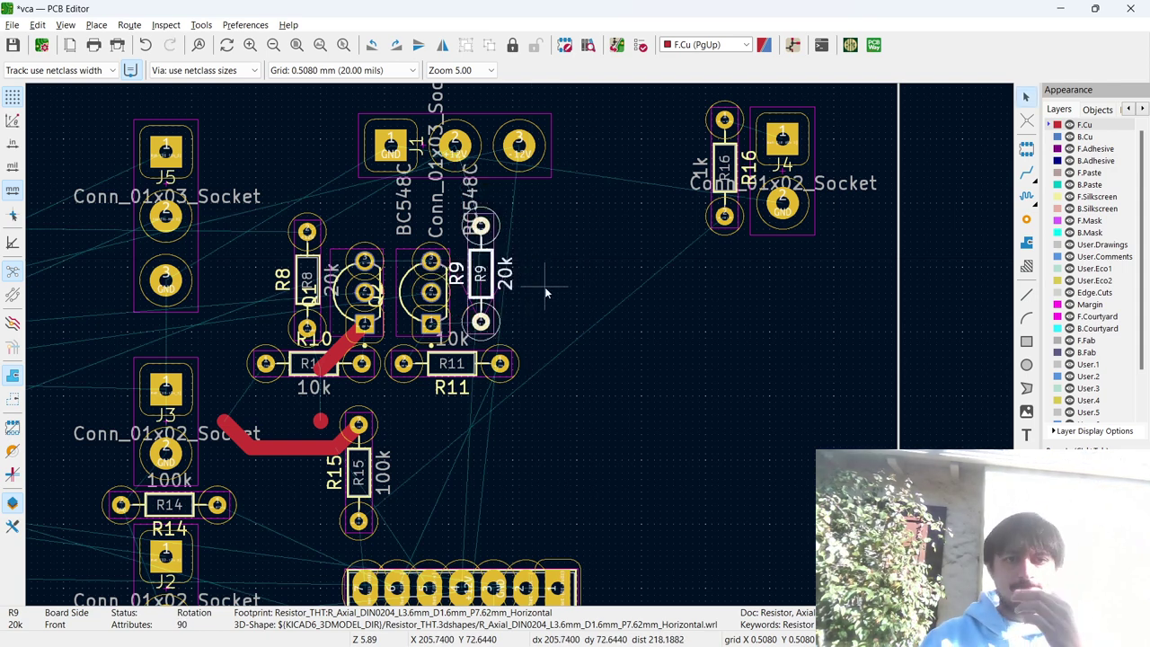
drag(470, 398, 325, 368)
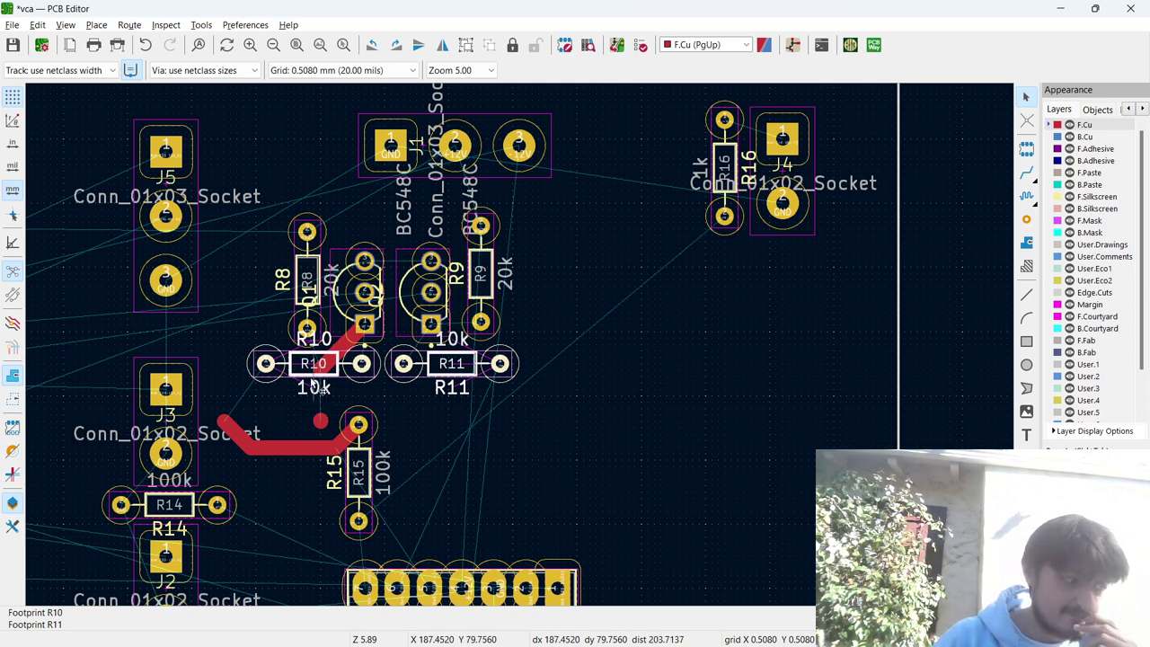
scroll(315, 392, down, 4)
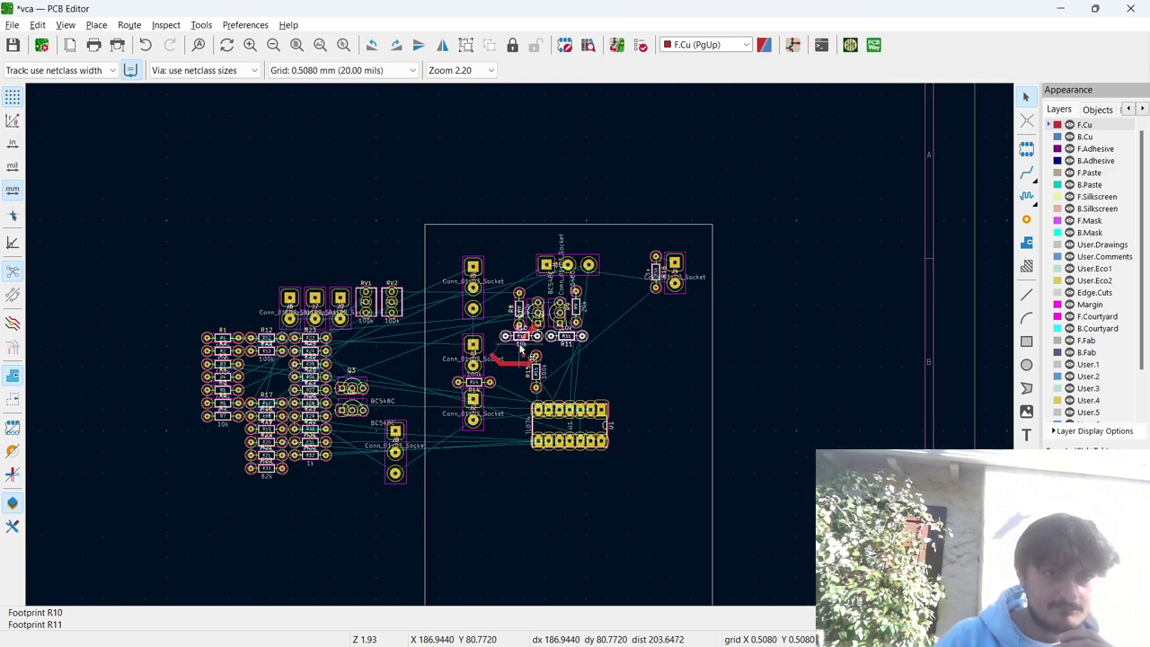
click(163, 438)
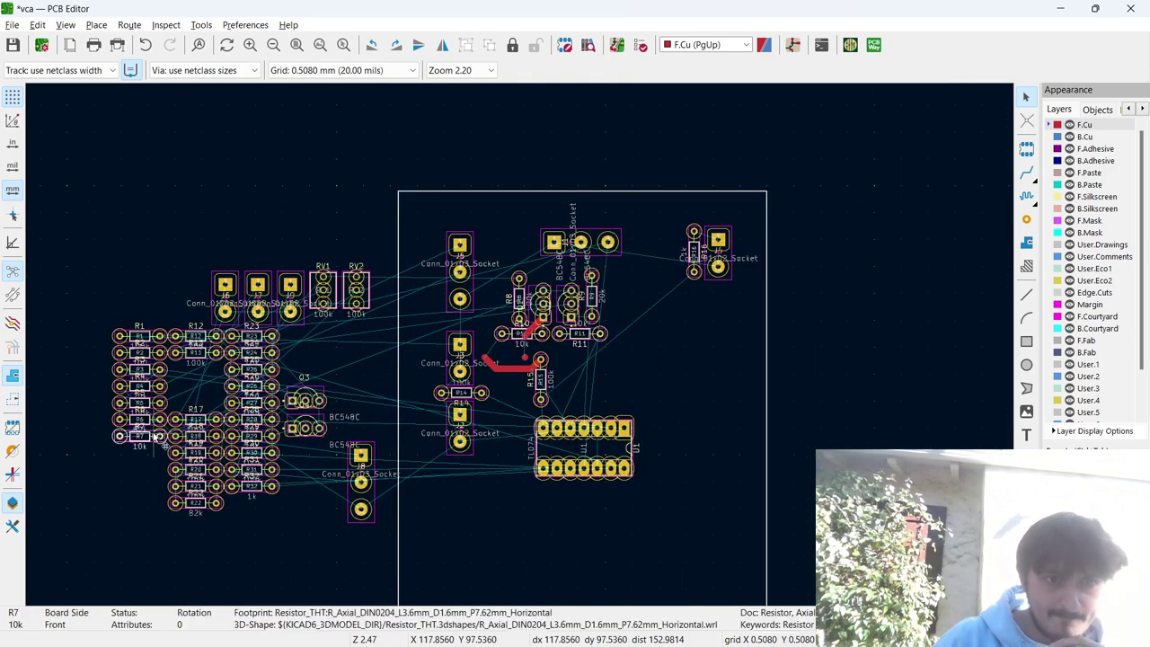
drag(159, 438, 639, 380)
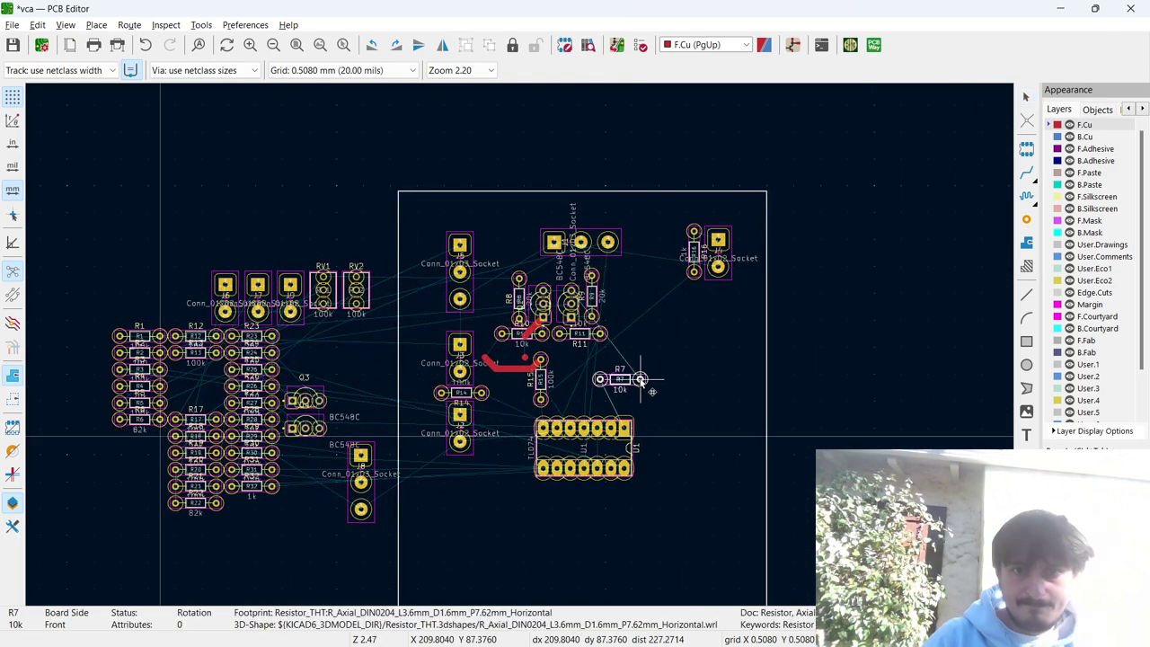
scroll(639, 380, up, 4)
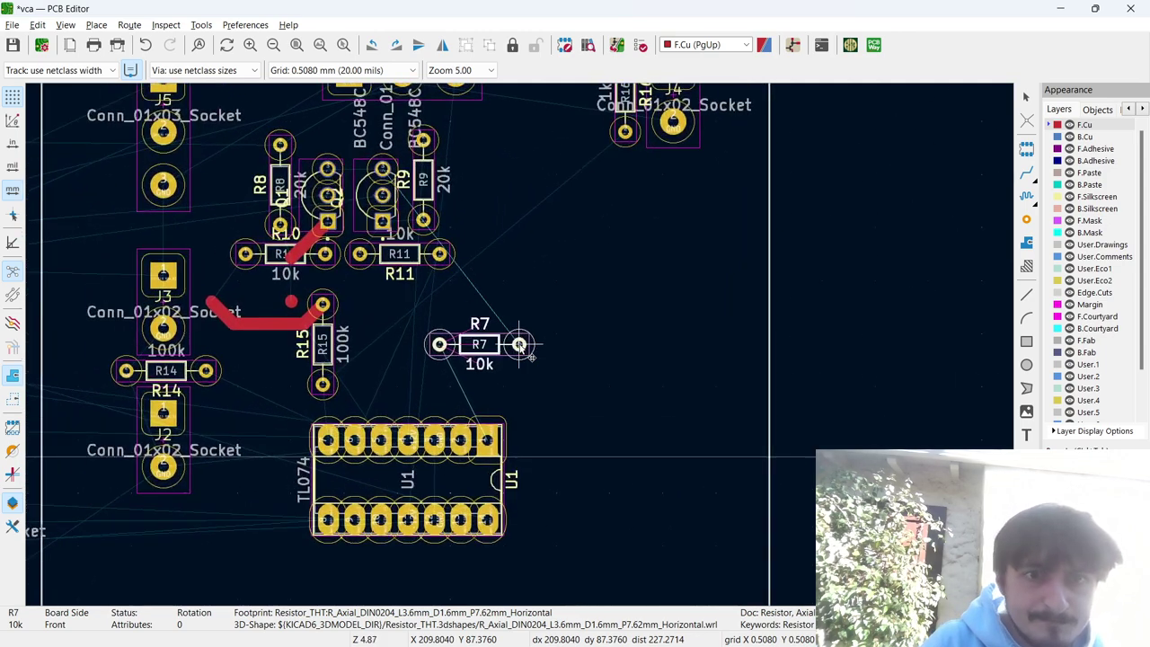
Try rotating Q1 and Q2 with their attached track by 180 degrees between R8 and R9, and undo it.
drag(528, 356, 406, 235)
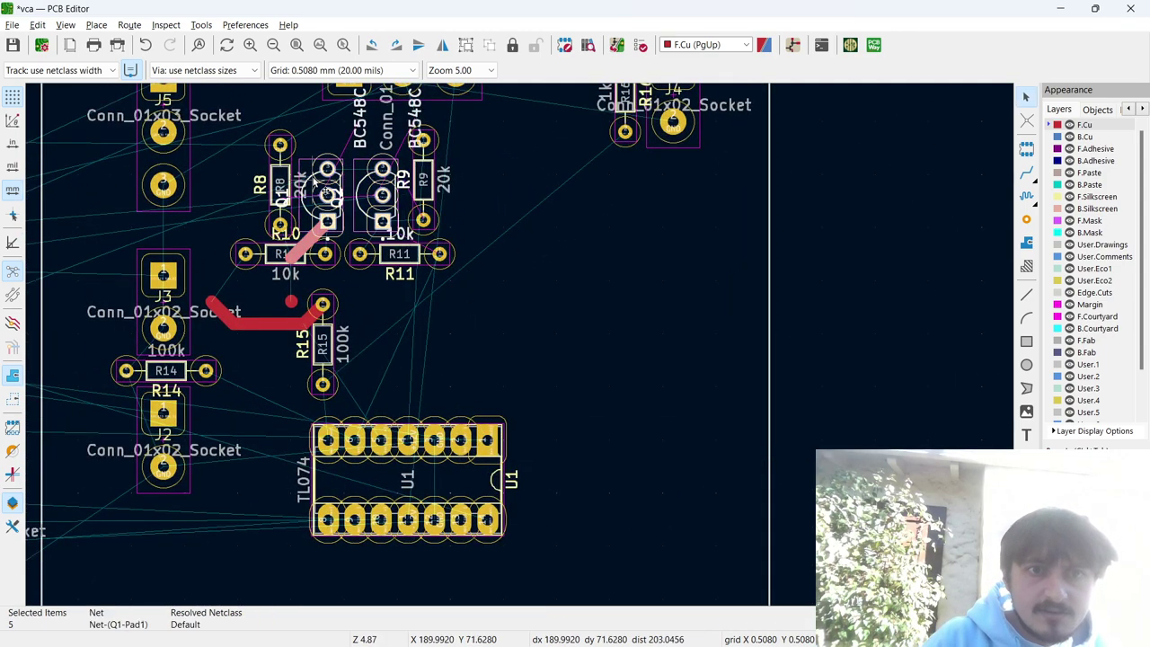
click(372, 220)
drag(350, 206, 377, 216)
key(x)
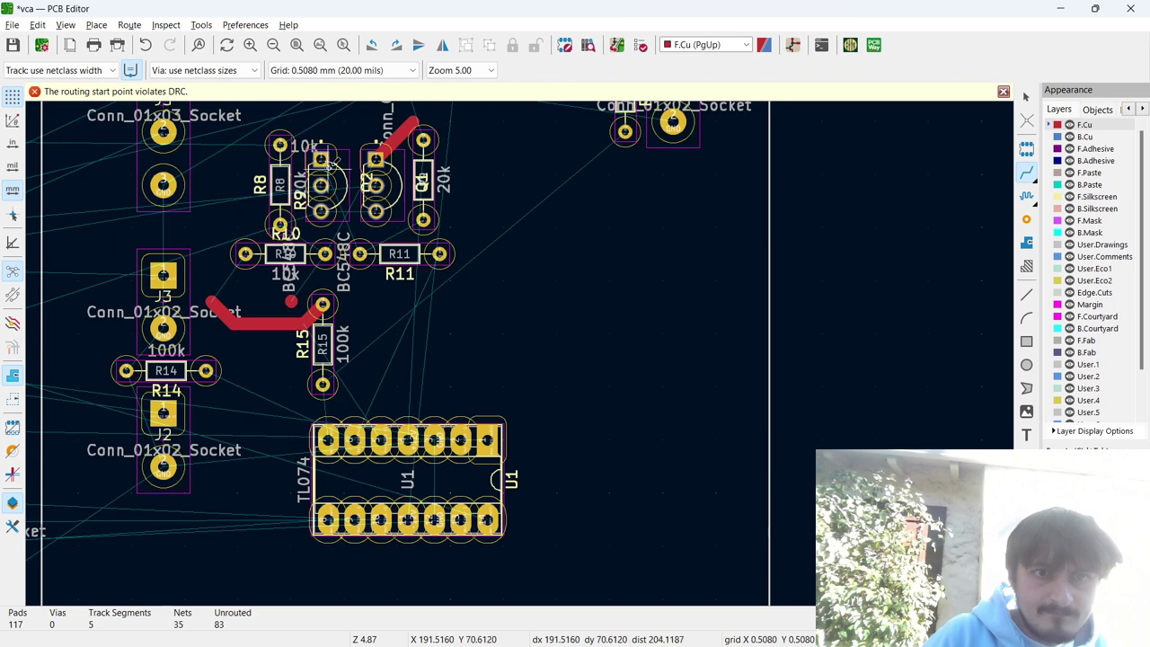
key(Escape)
key(ctrl+z)
key(ctrl+z)
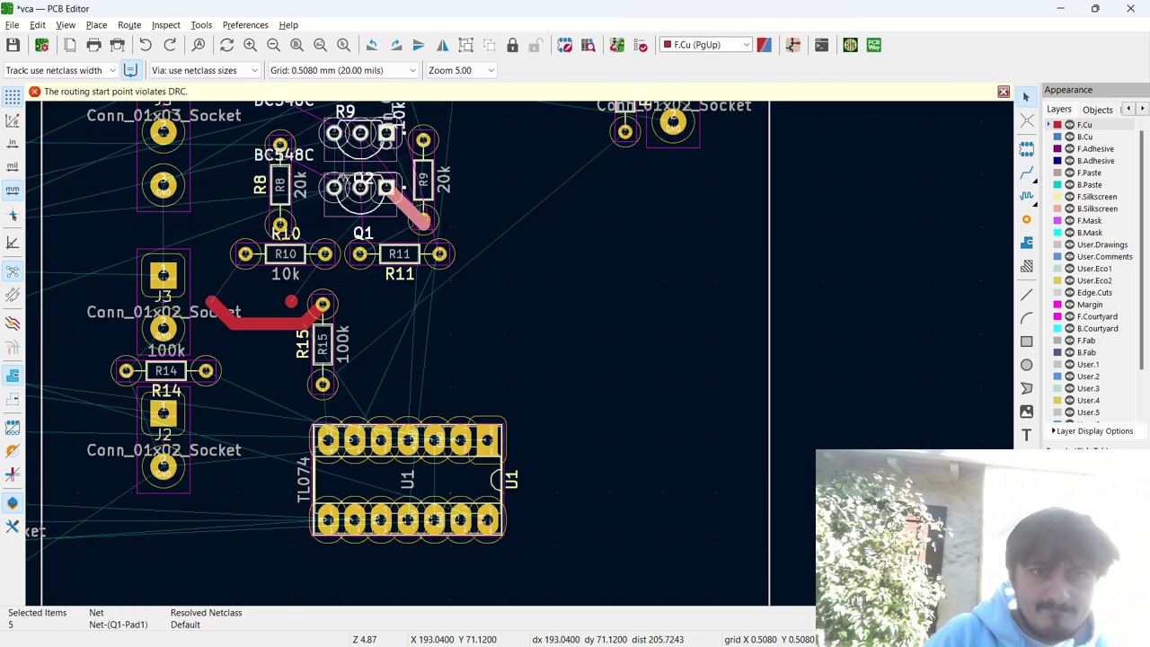
key(ctrl+z)
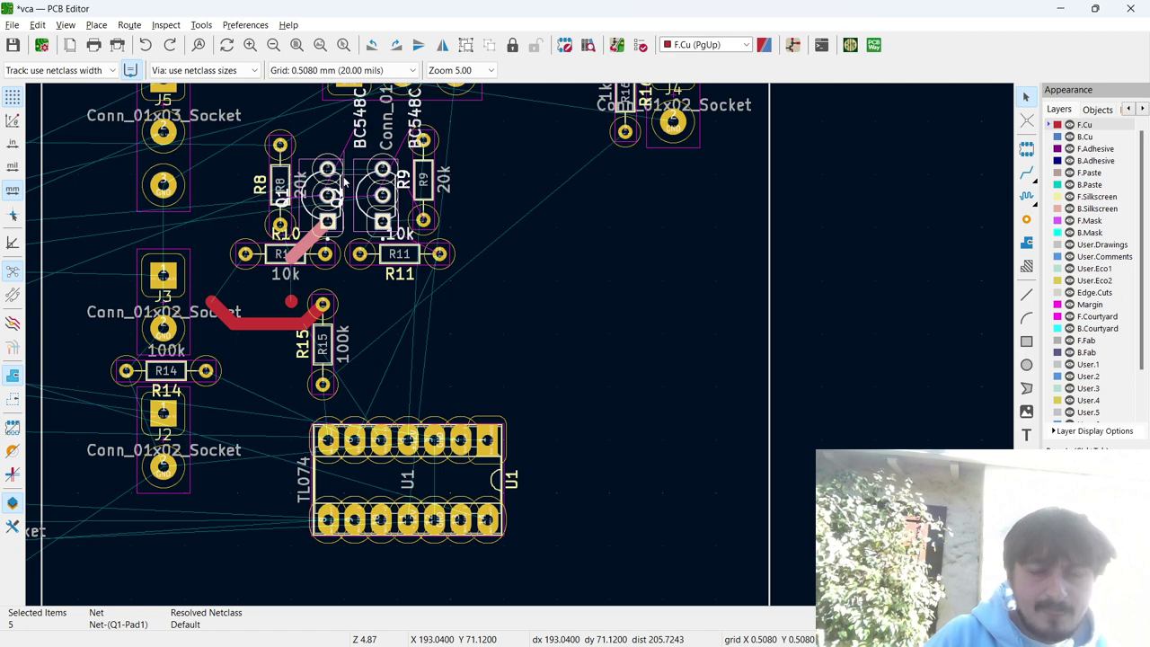
Turn Q1, Q2 and their attached track by 180 degrees and place them between R8 and R9.
key(x)
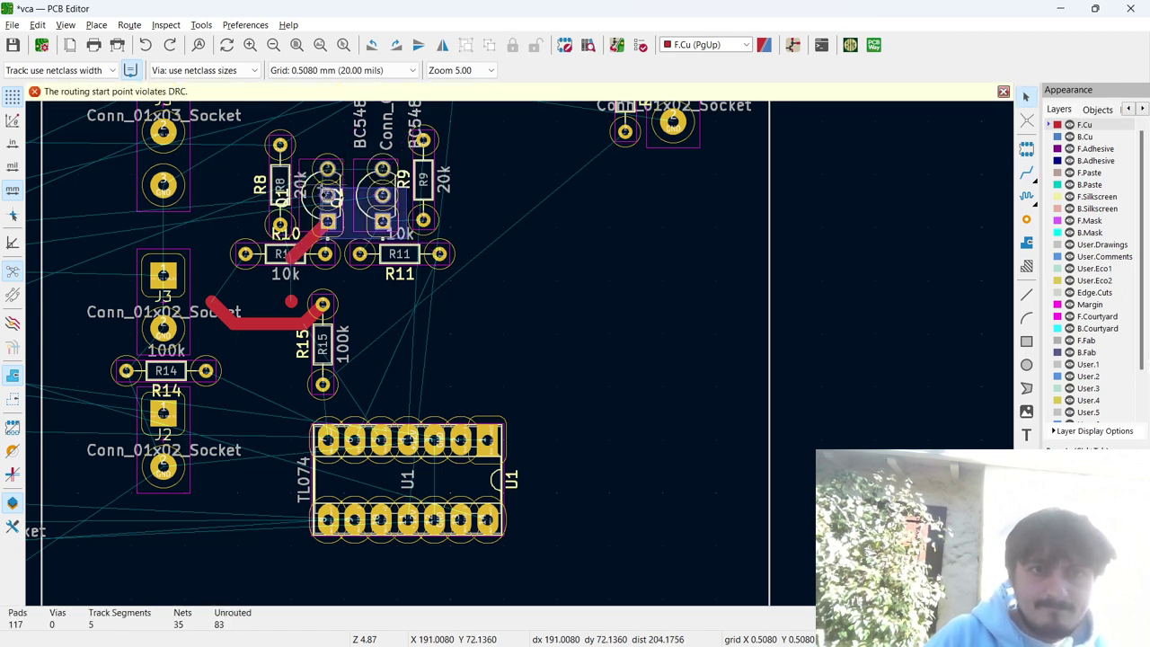
key(m)
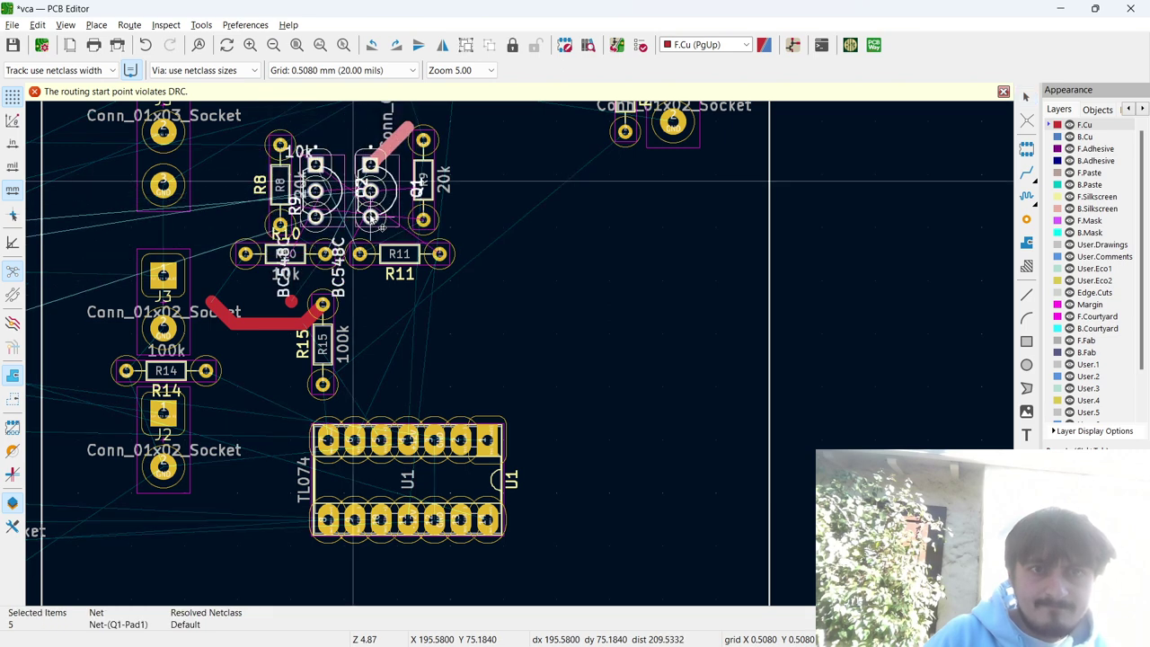
click(389, 229)
Swap transistors Q1 and Q2 so Q1 sits beside R8 and Q2 beside R9, with their pads level.
click(343, 199)
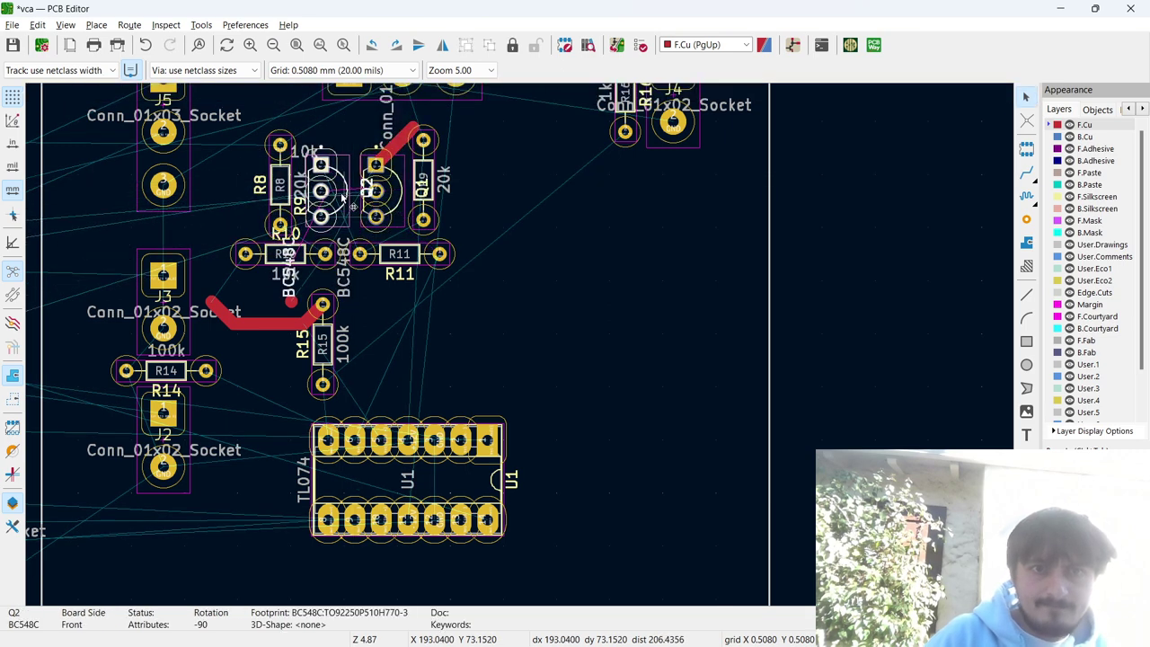
drag(342, 198, 539, 247)
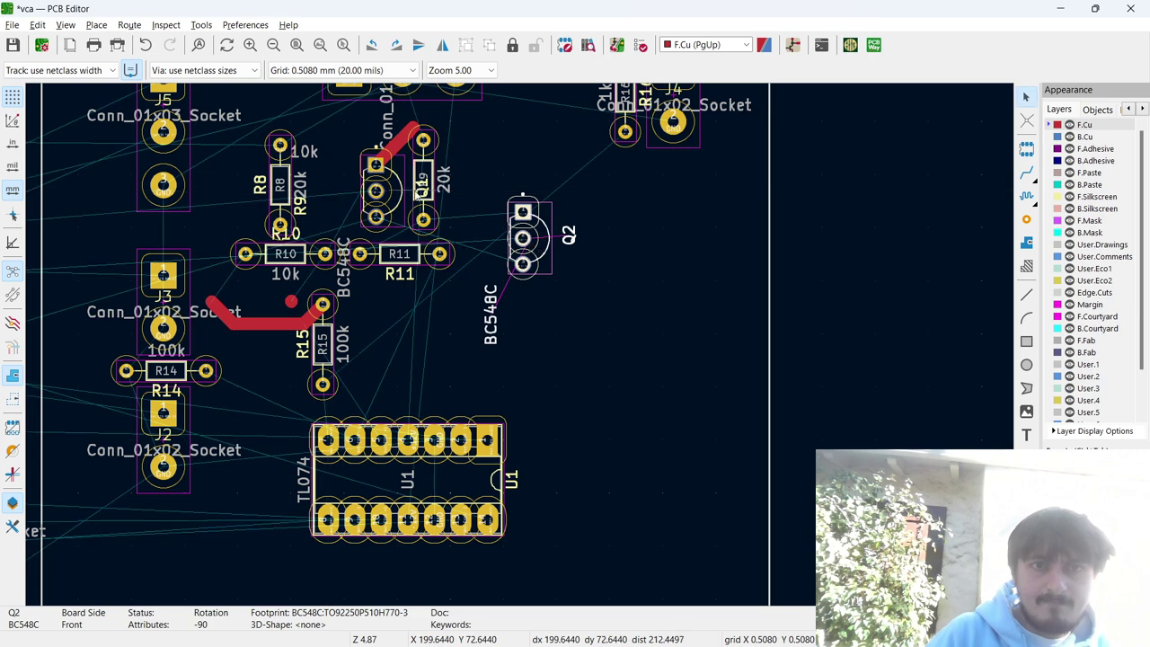
drag(392, 183, 329, 207)
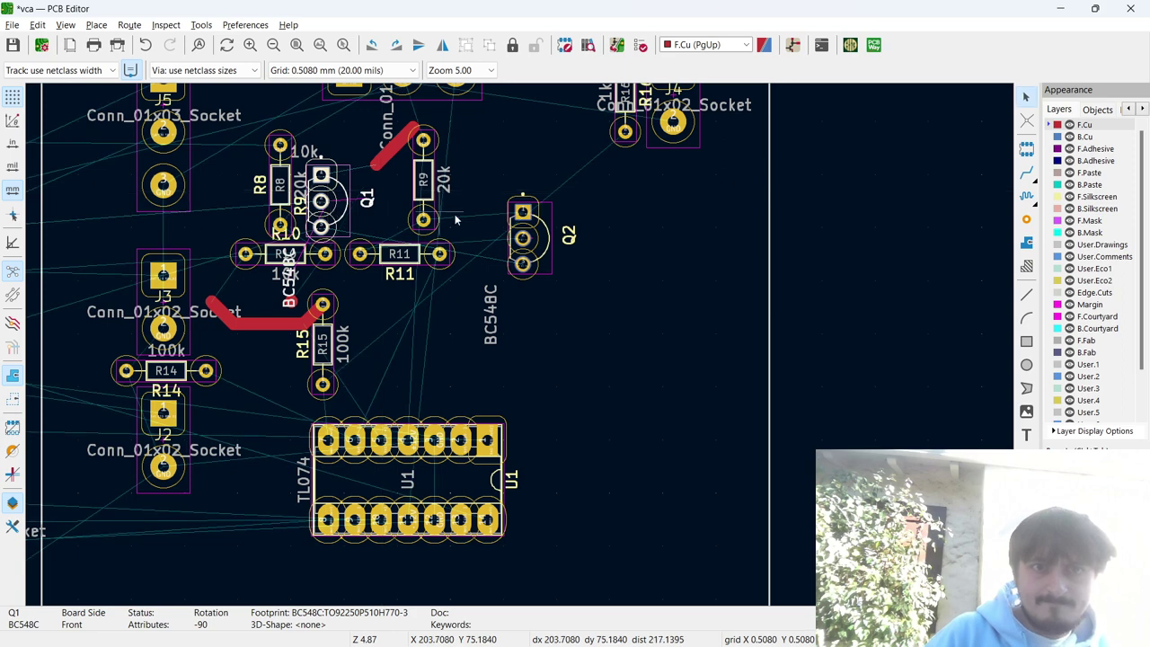
click(526, 265)
drag(534, 277, 374, 227)
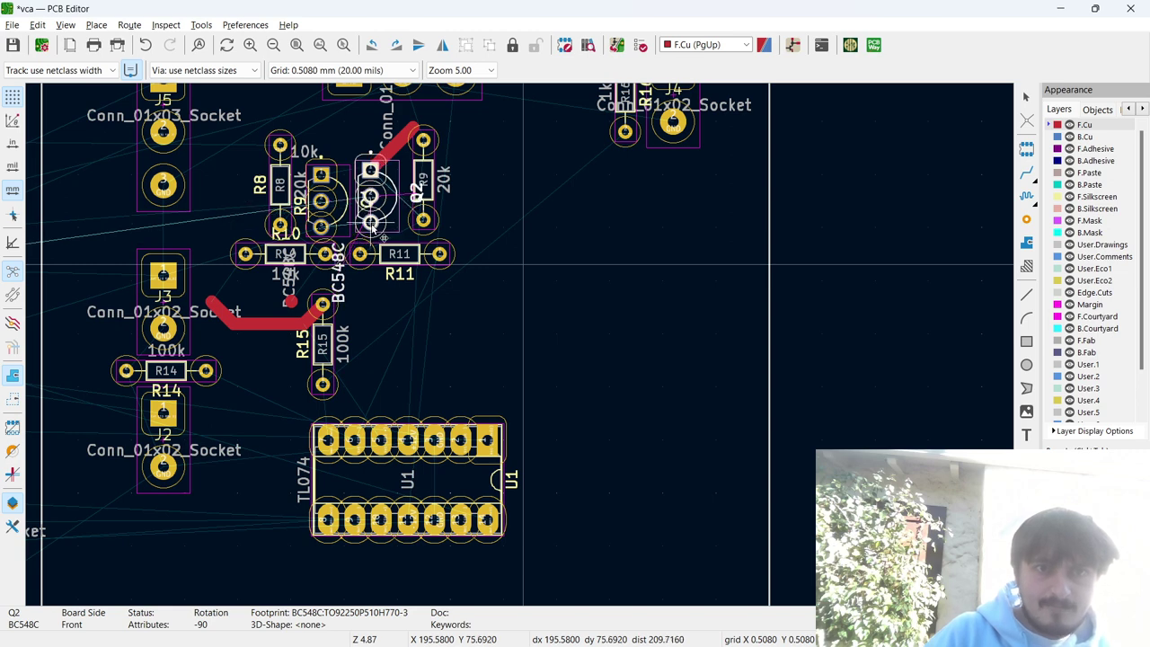
click(380, 236)
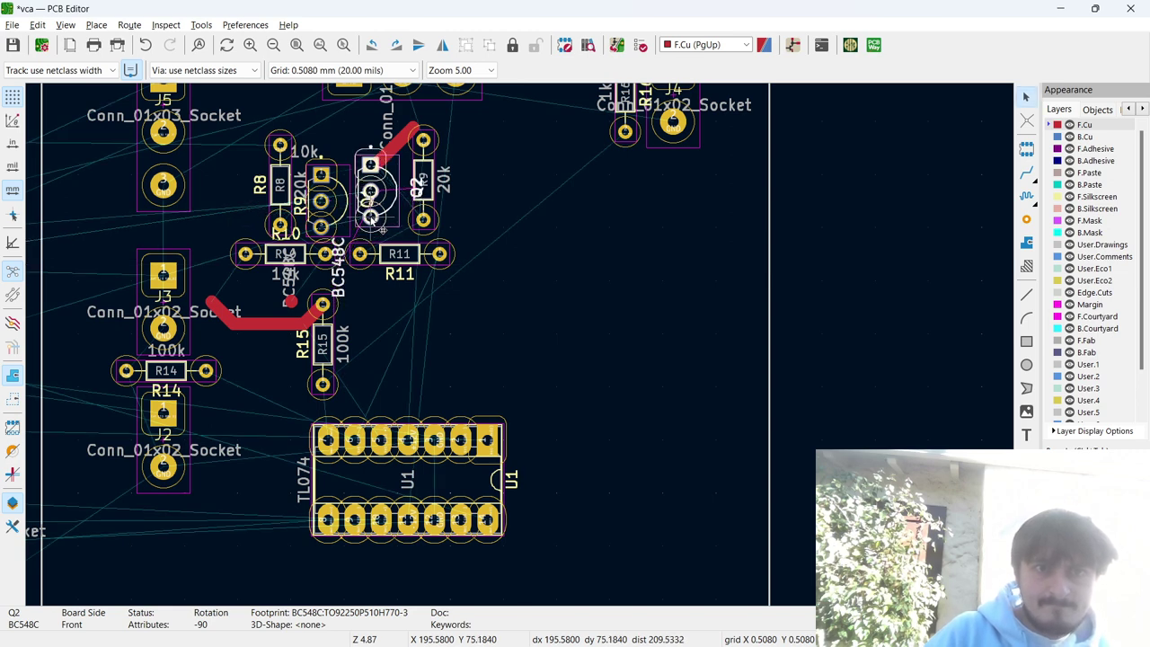
click(334, 238)
key(m)
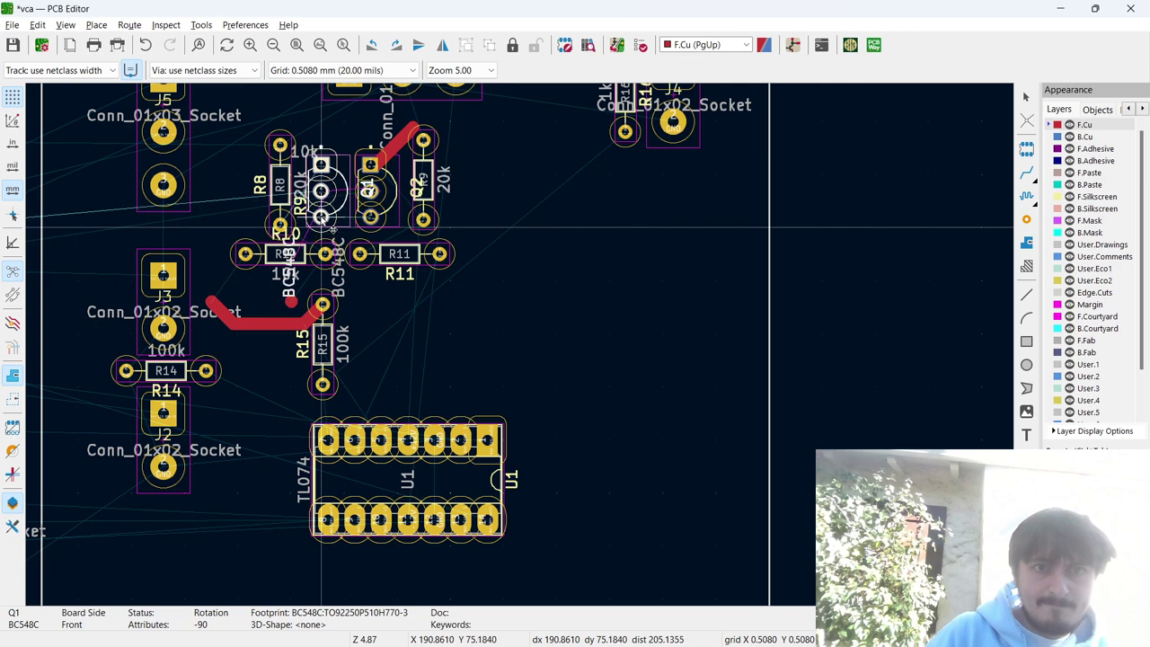
click(334, 238)
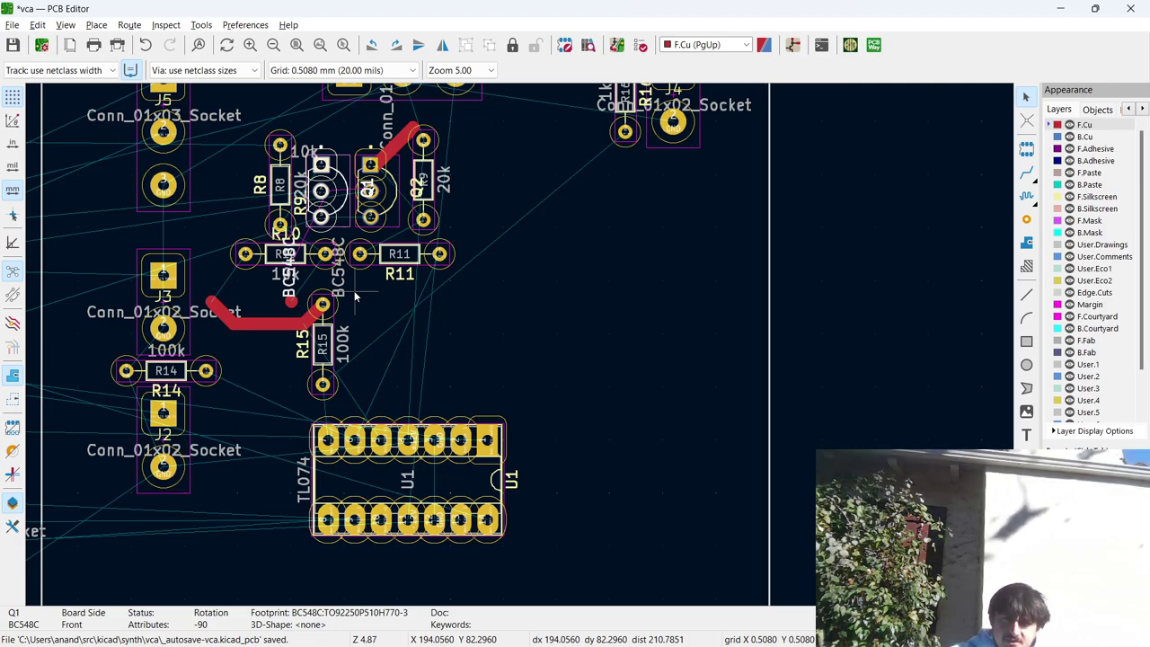
Move the Q2 and Q1 reference labels onto their own transistor bodies.
scroll(354, 296, down, 2)
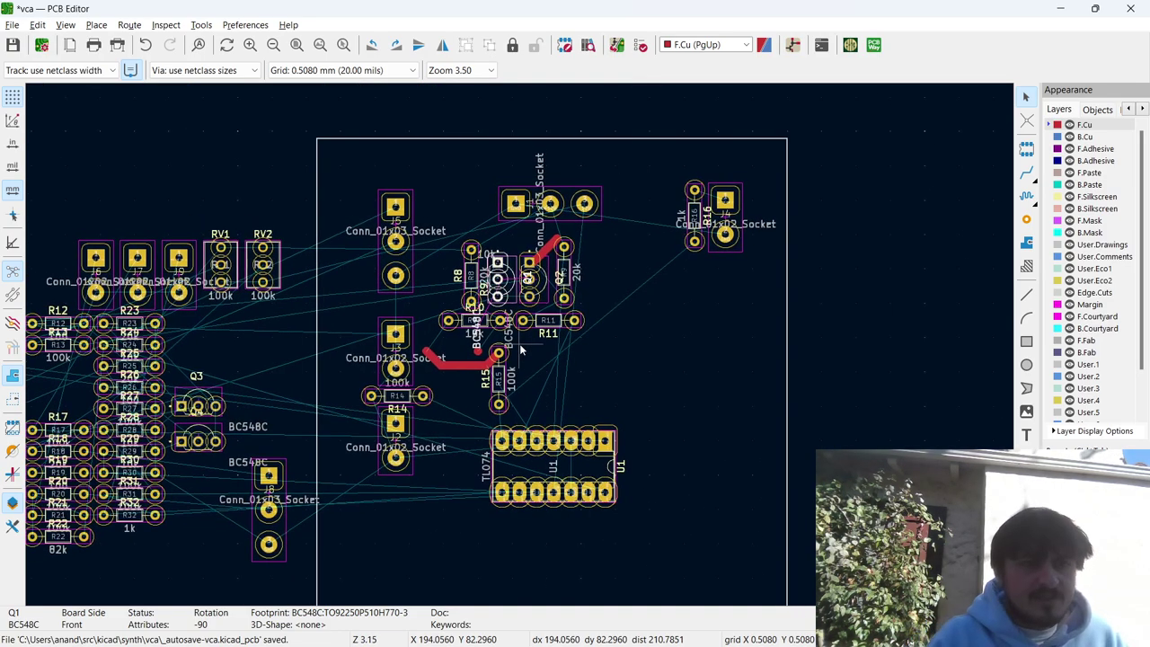
scroll(519, 343, down, 3)
scroll(519, 343, up, 4)
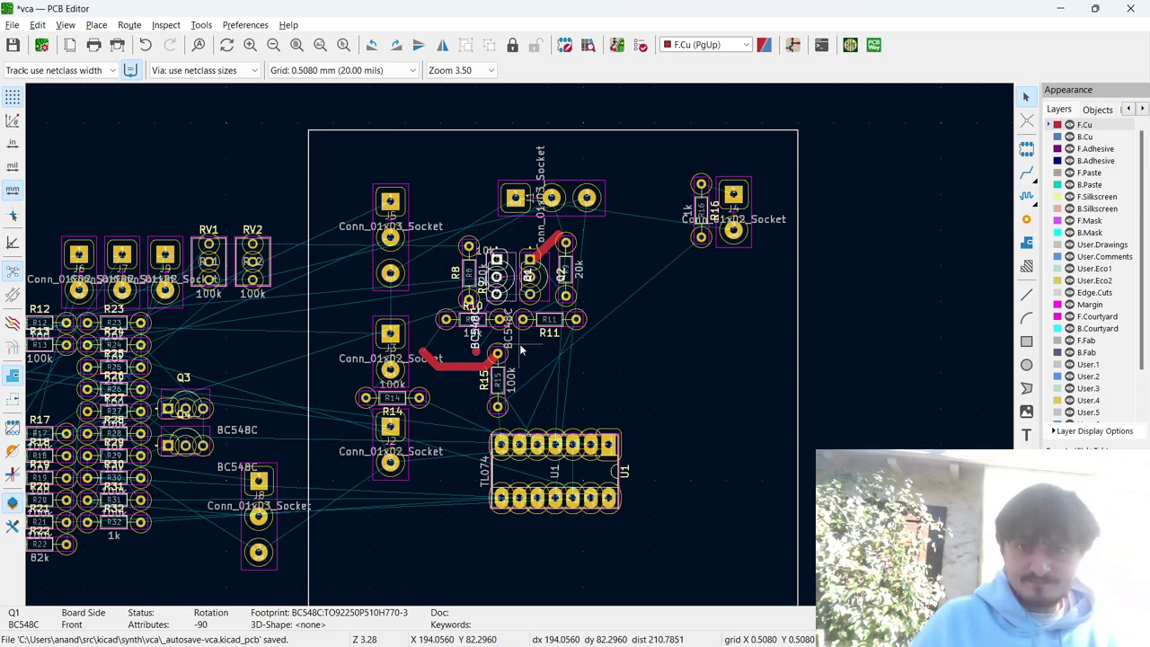
scroll(564, 294, up, 4)
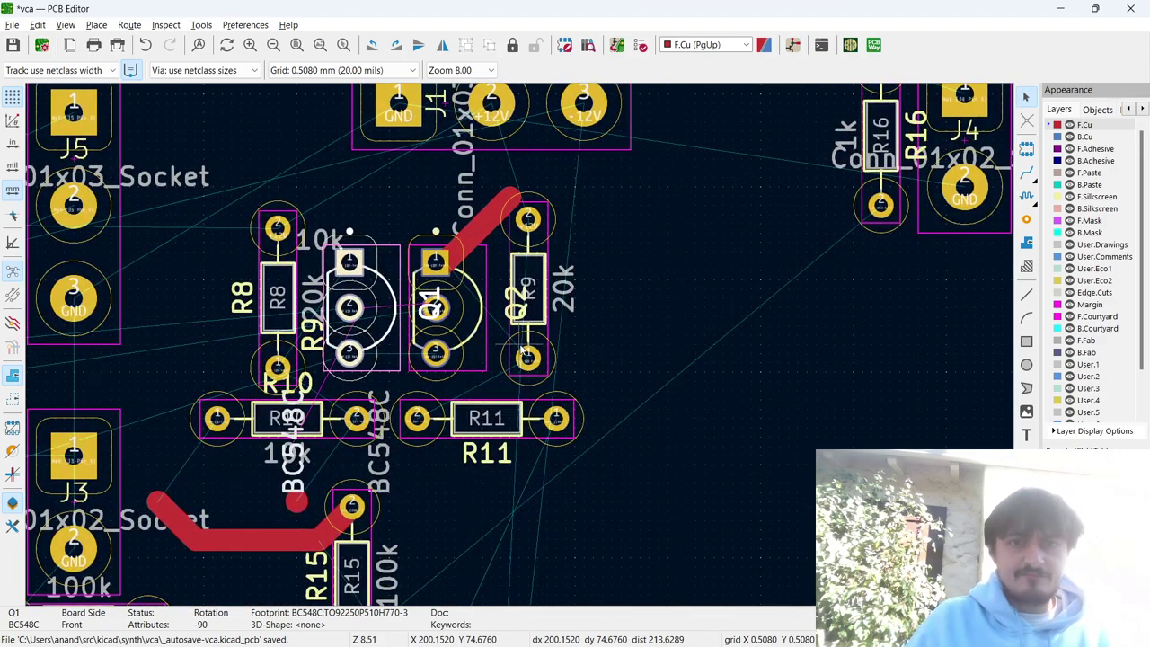
click(517, 316)
click(515, 312)
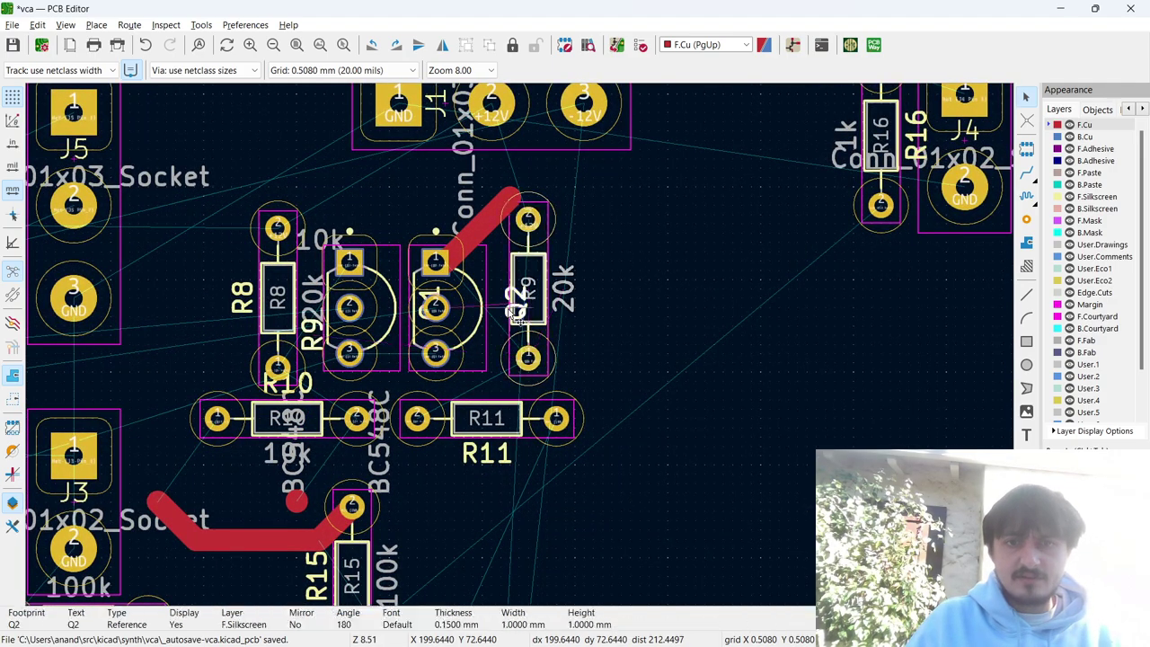
drag(515, 313, 347, 311)
click(430, 294)
click(432, 305)
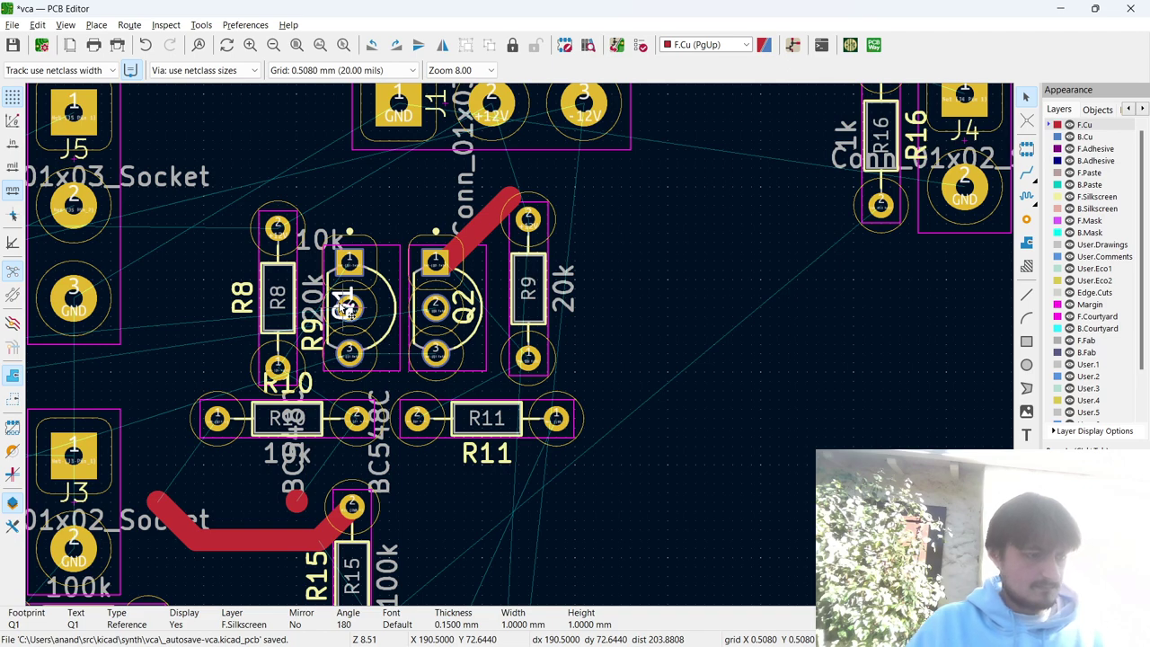
drag(347, 309, 347, 308)
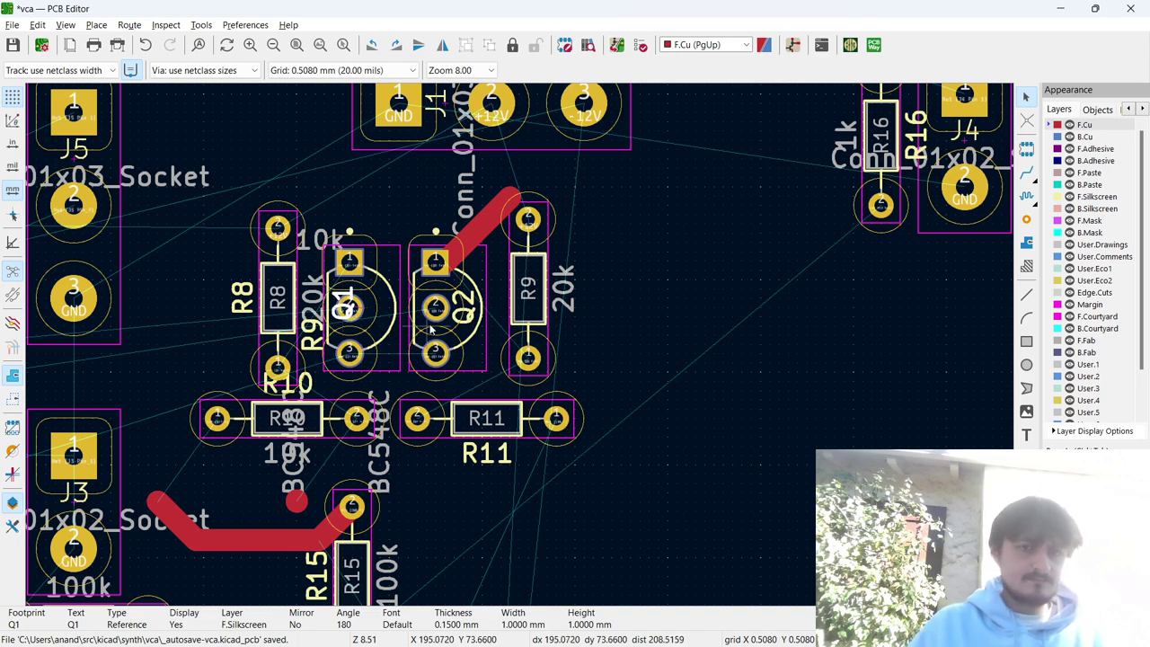
Trace the connection from Q2's middle pad across to the unplaced resistors.
key(x)
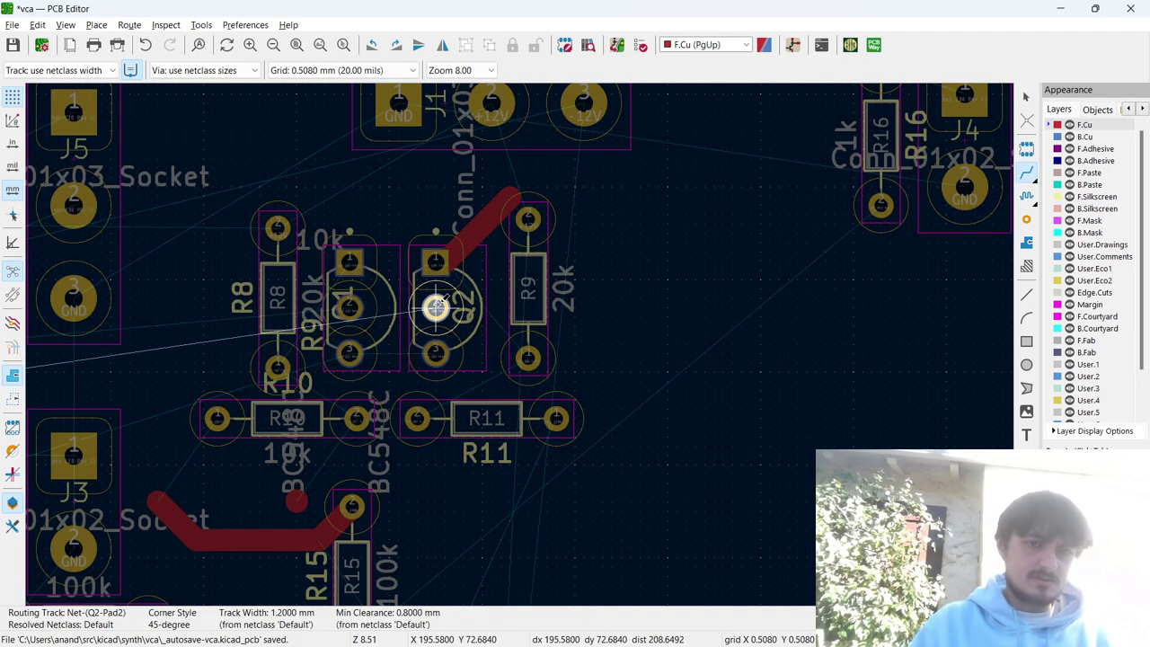
scroll(435, 307, down, 6)
scroll(523, 340, up, 7)
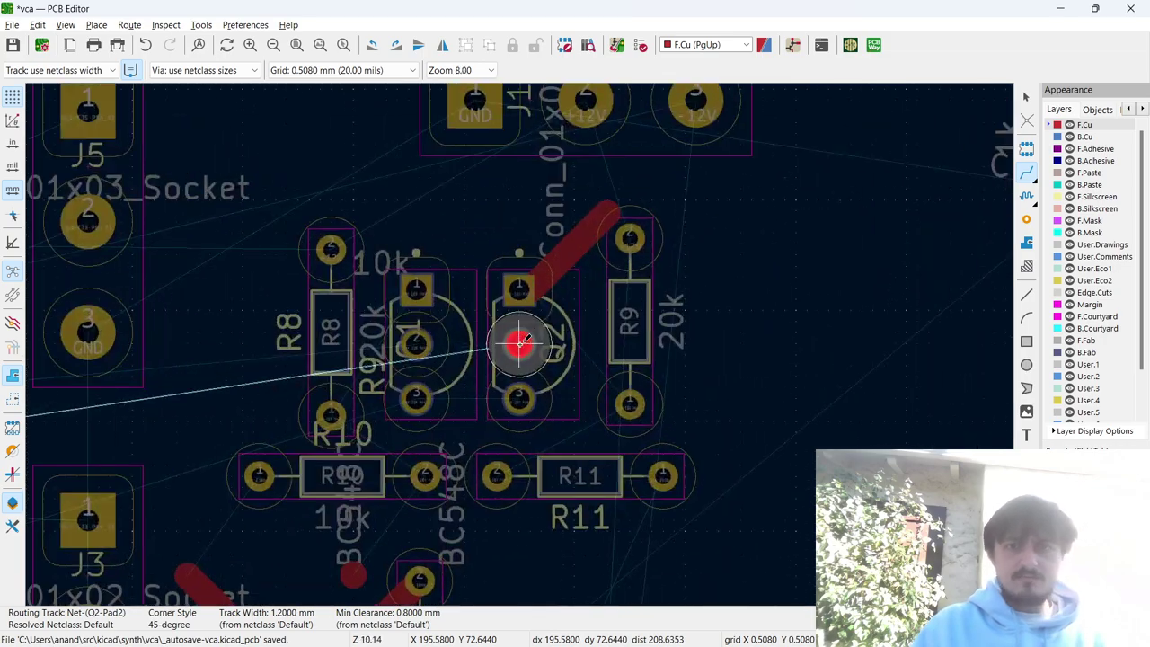
scroll(523, 339, down, 5)
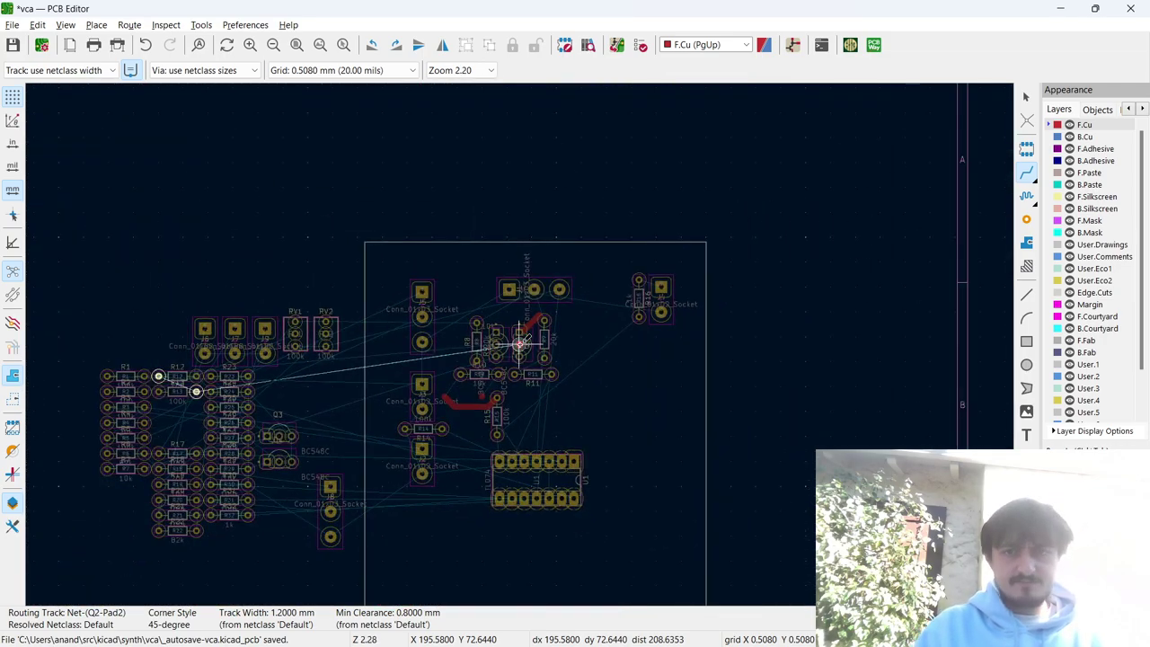
scroll(520, 343, up, 3)
scroll(520, 341, down, 3)
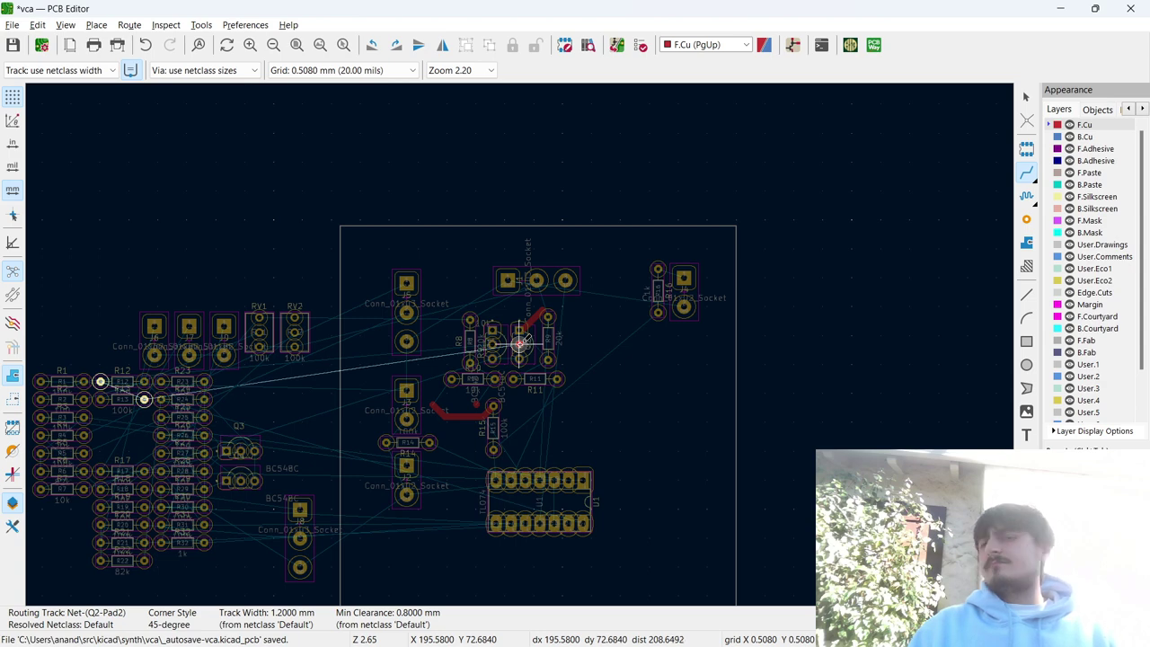
key(Escape)
key(Escape)
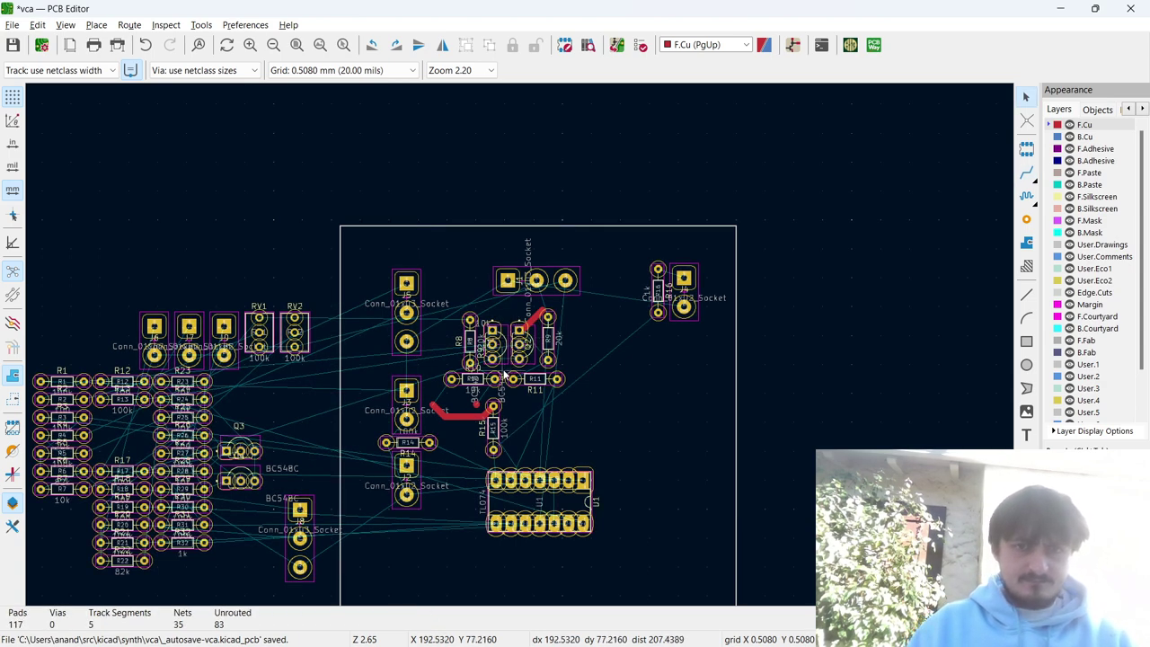
Move R9 above Q2 and rotate it to lie horizontally below connector J1.
click(409, 467)
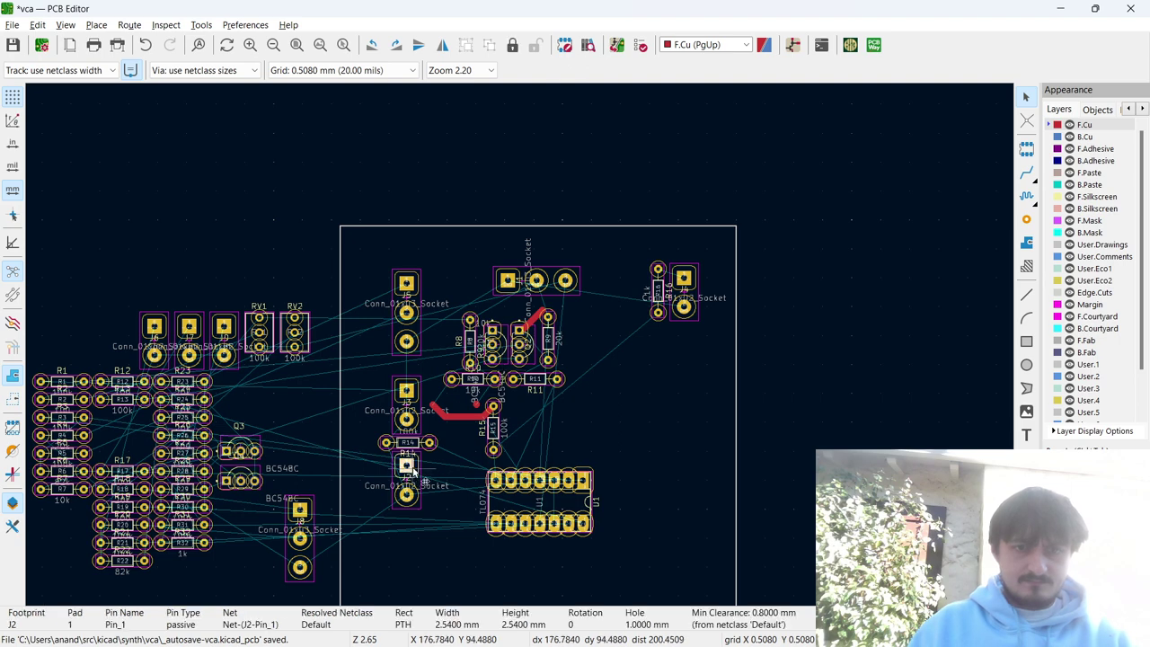
click(551, 334)
drag(552, 334, 540, 313)
key(r)
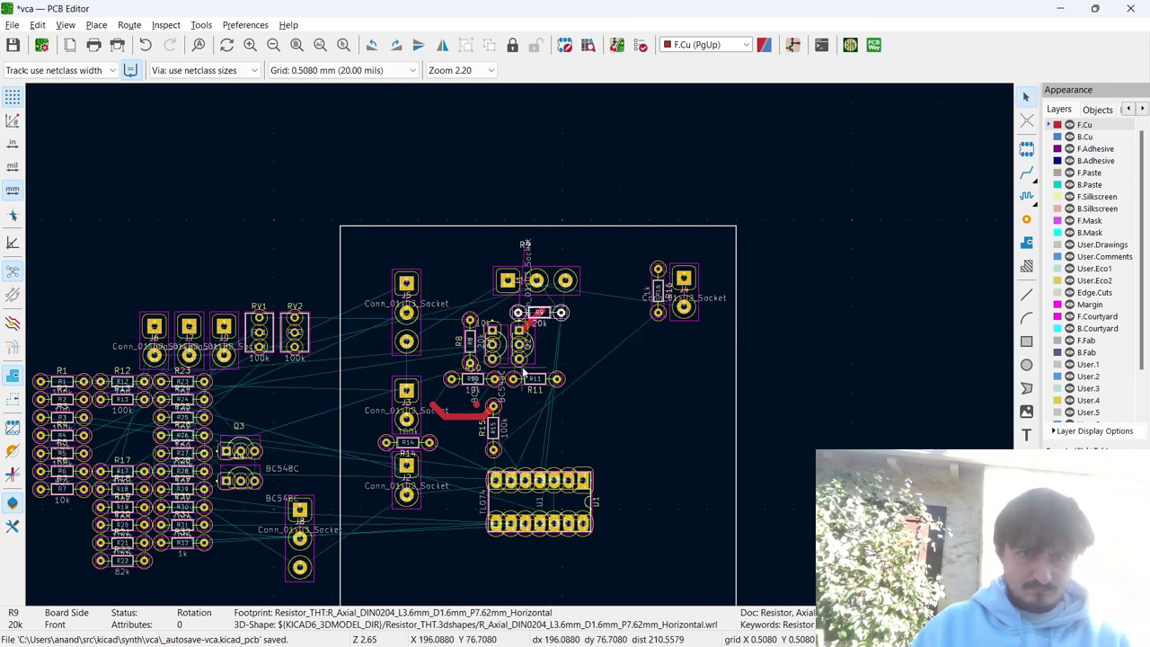
Check which U1 pins and resistors the pads of R15 and the adjoining U1 pins connect to.
click(490, 434)
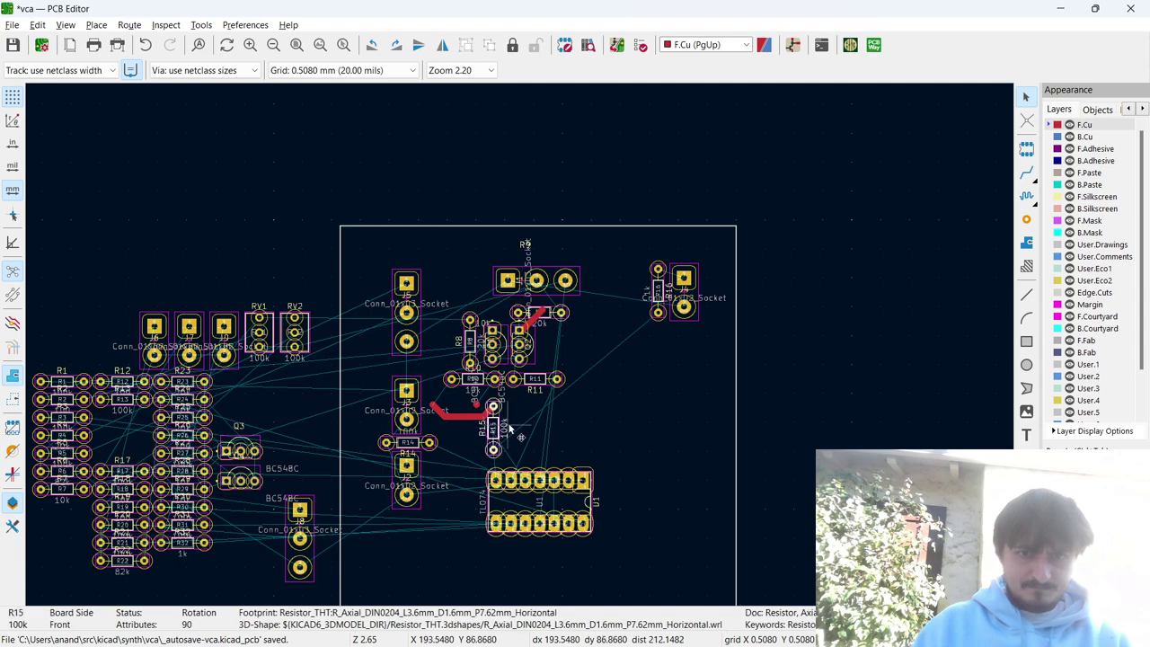
scroll(495, 449, up, 5)
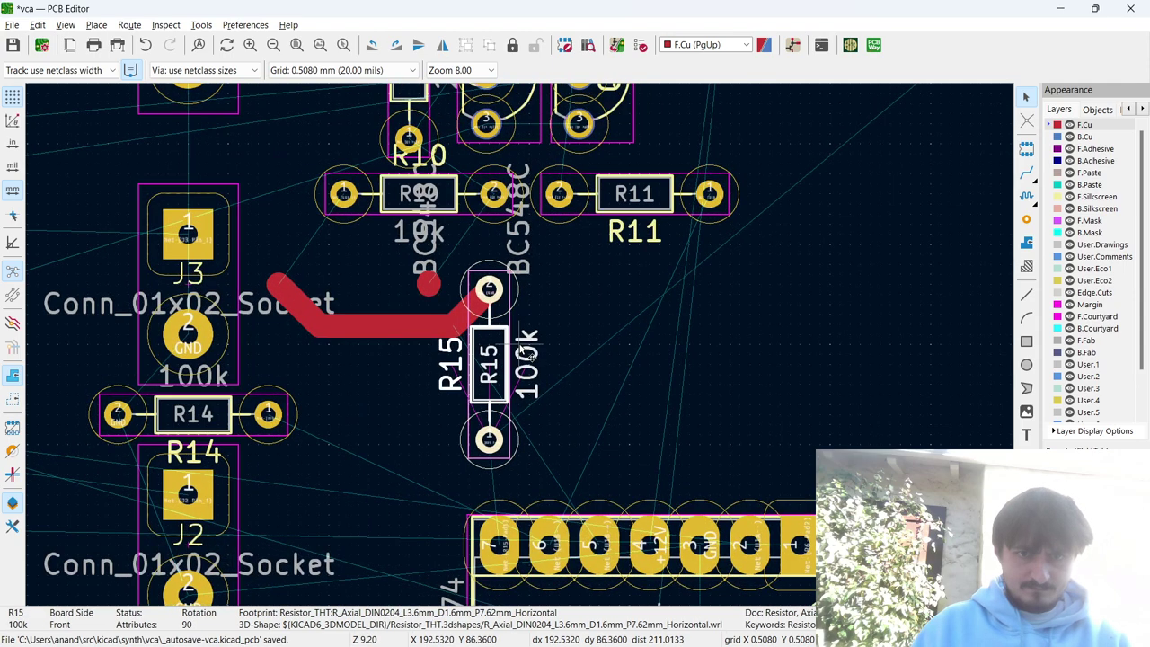
key(x)
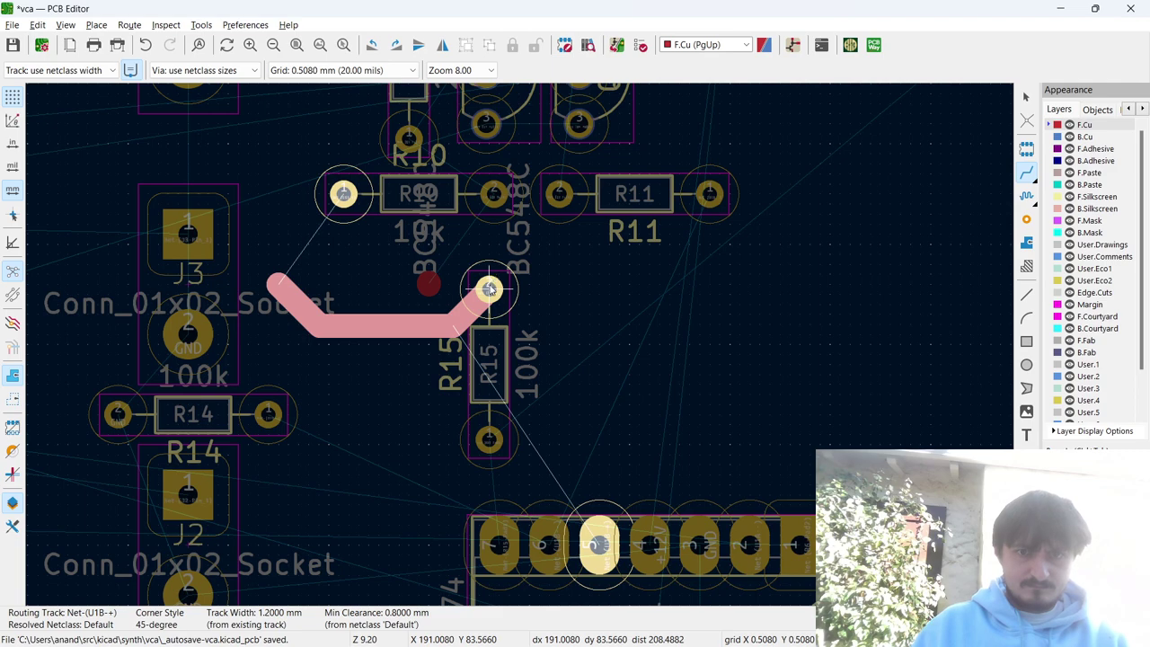
click(490, 287)
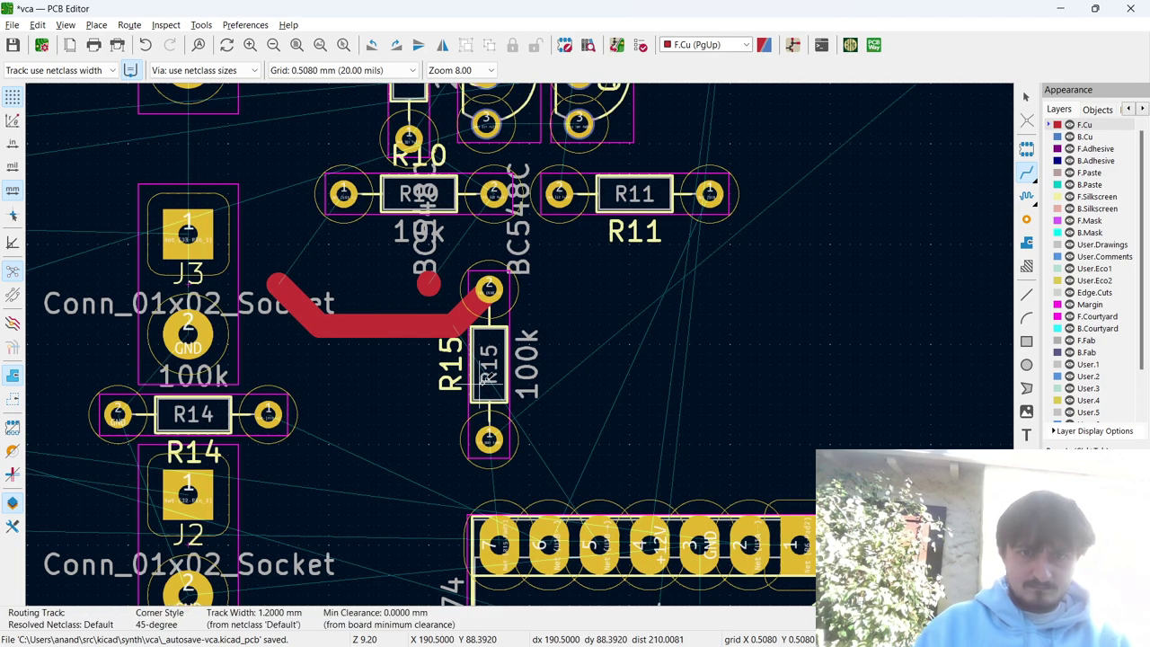
click(489, 438)
key(F4)
scroll(523, 339, down, 3)
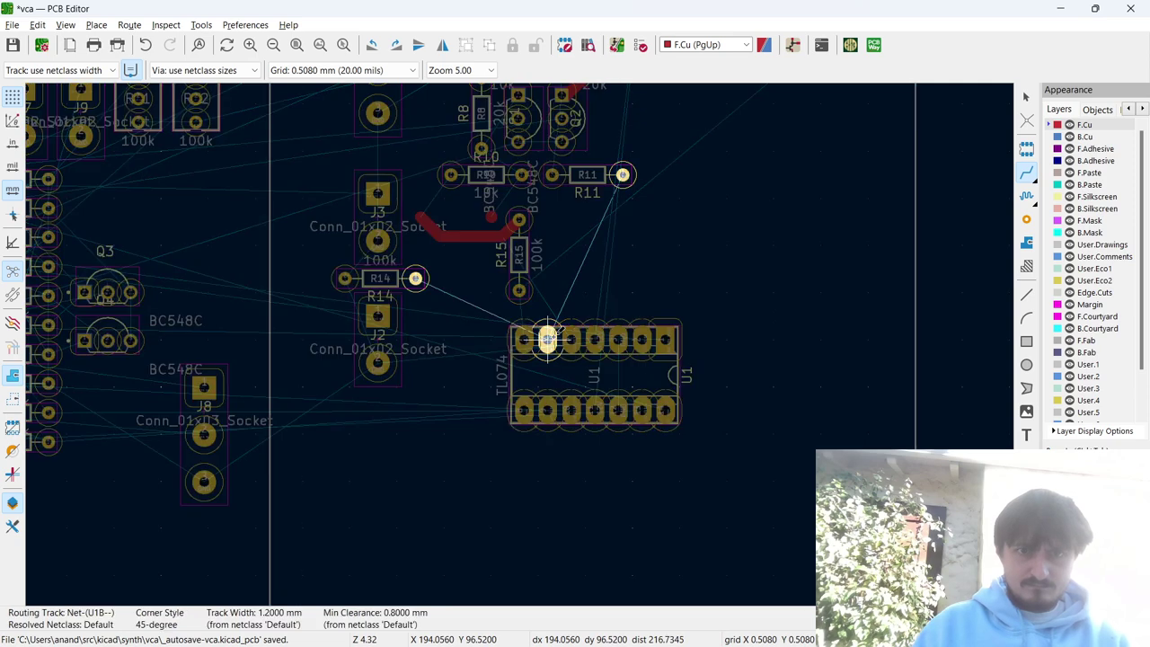
key(Escape)
key(Escape)
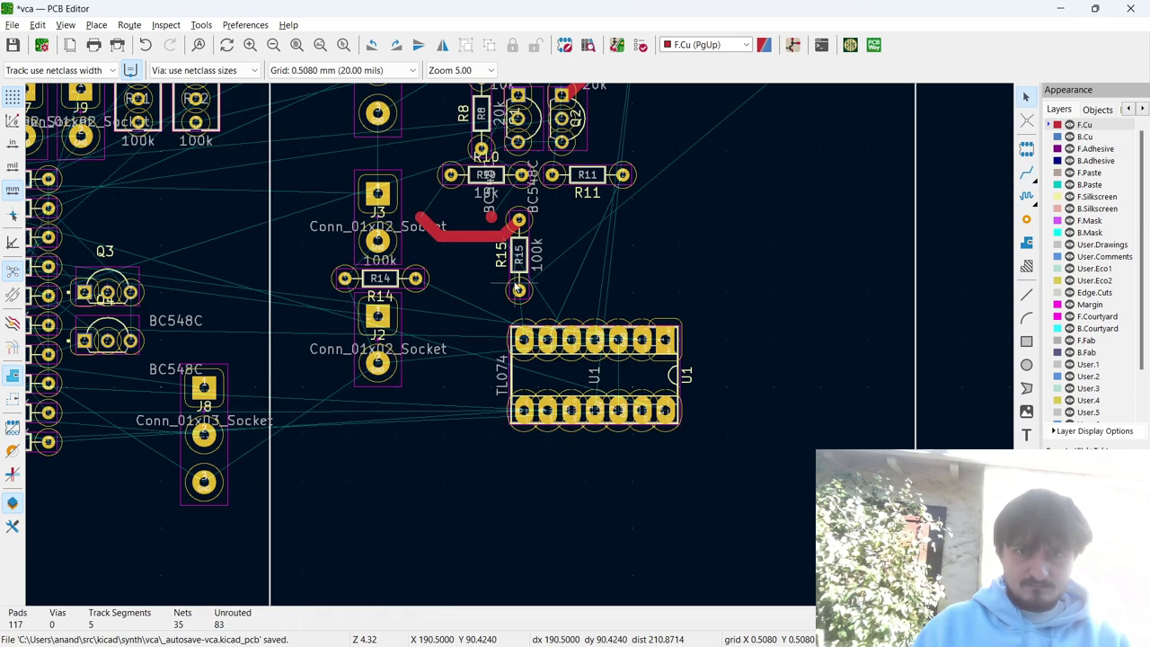
Rotate R15 to horizontal and place it just above the pin 7 end of U1.
click(513, 262)
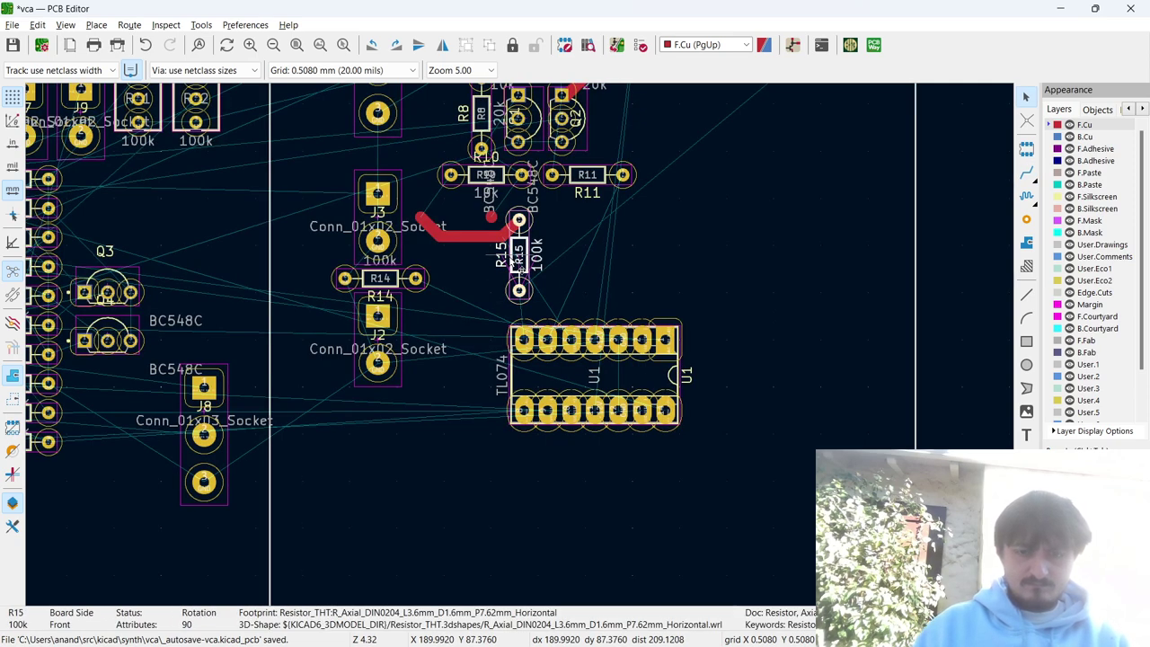
key(m)
key(r)
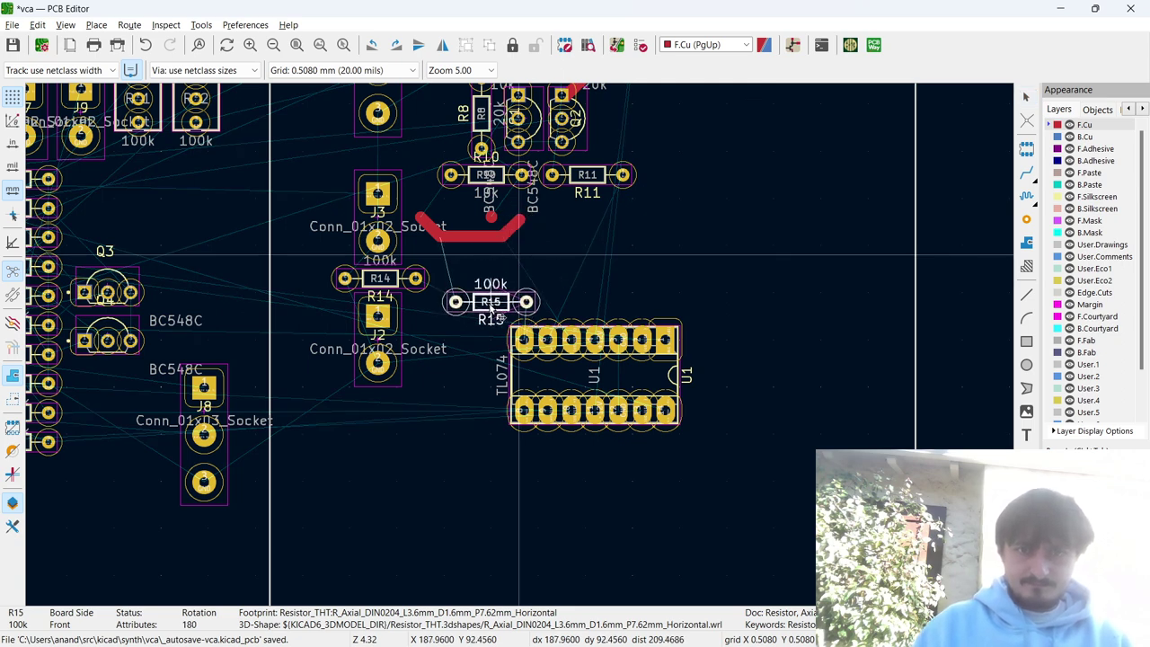
click(493, 307)
Route a 1.2 mm F.Cu track from U1 pin 6 to pad 1 of R14.
key(x)
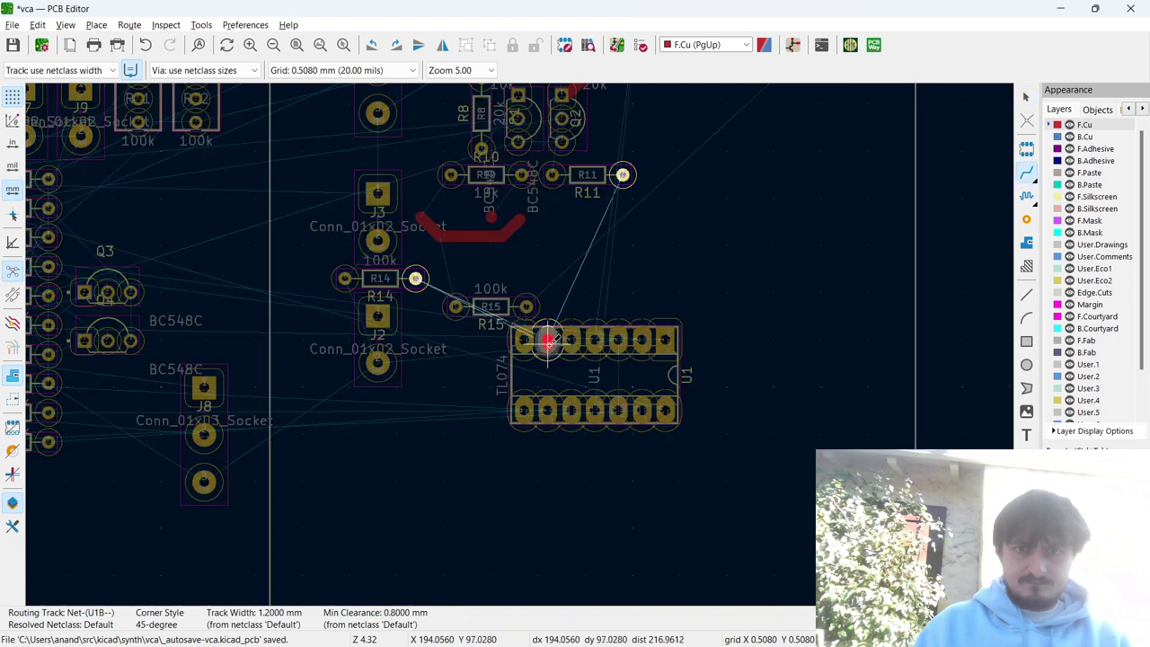
click(413, 277)
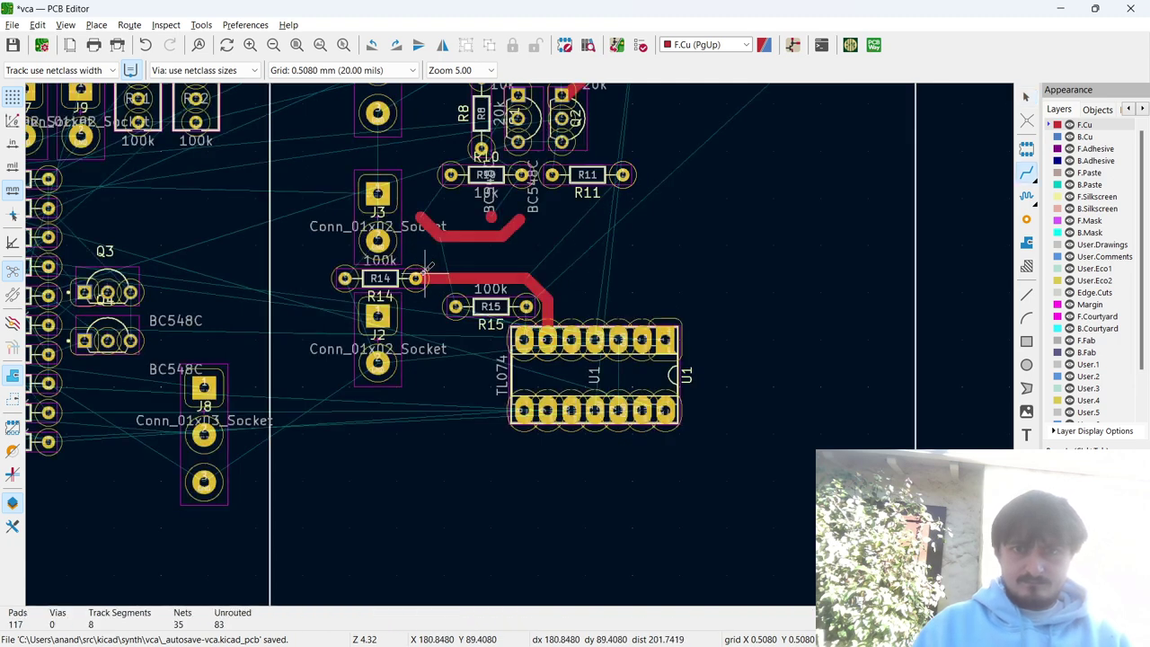
click(572, 339)
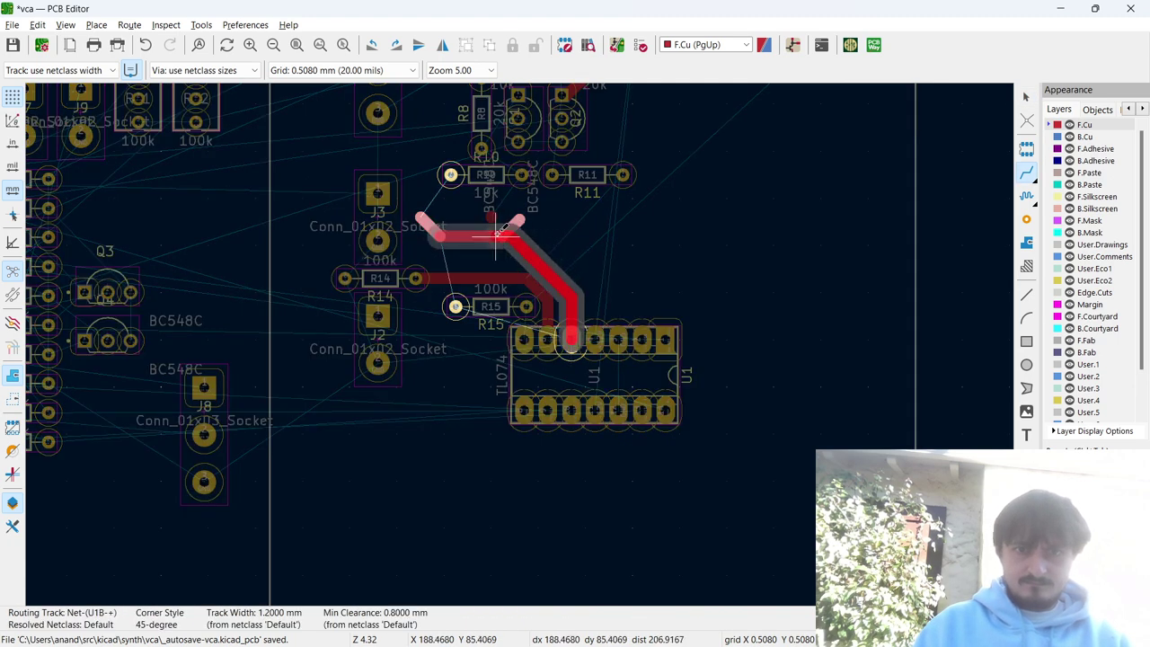
key(Escape)
Route 1.2 mm F.Cu tracks from U1 pin 7 to R15 pad 1 and from U1 pin 5 to R15 pad 2.
click(522, 339)
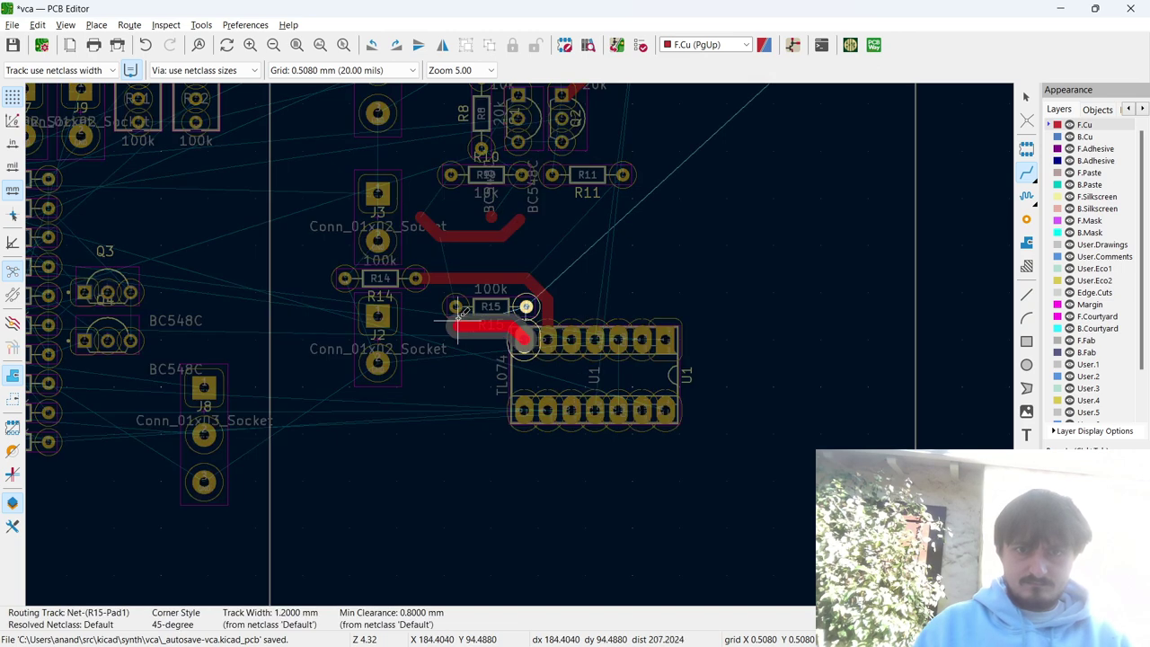
click(525, 307)
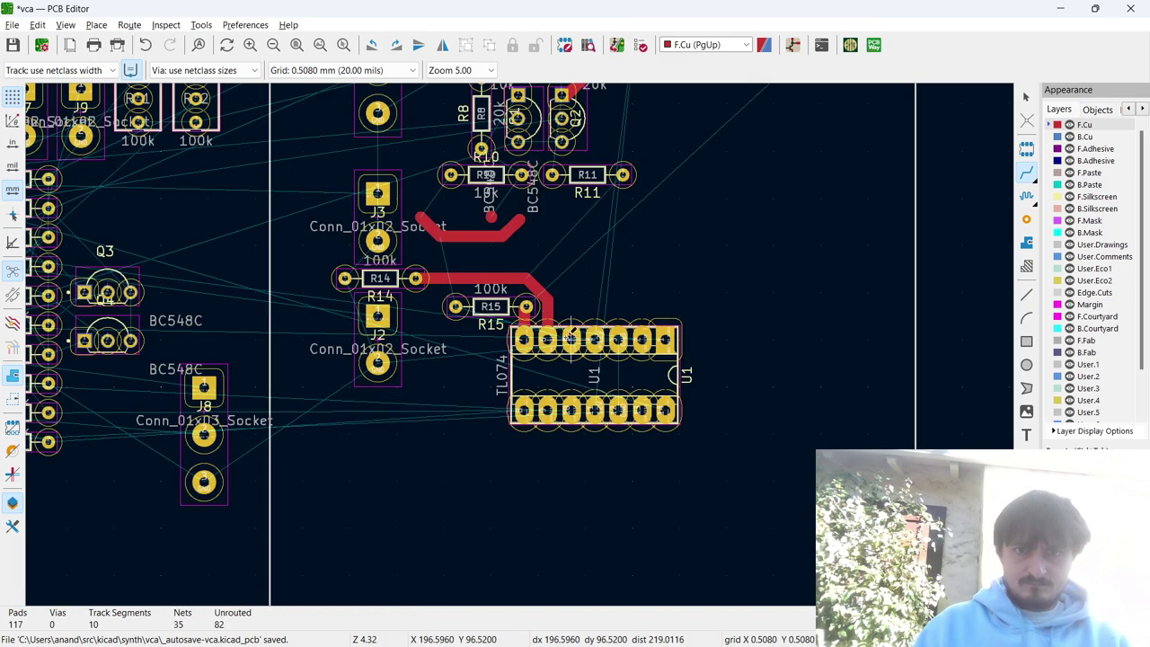
click(571, 339)
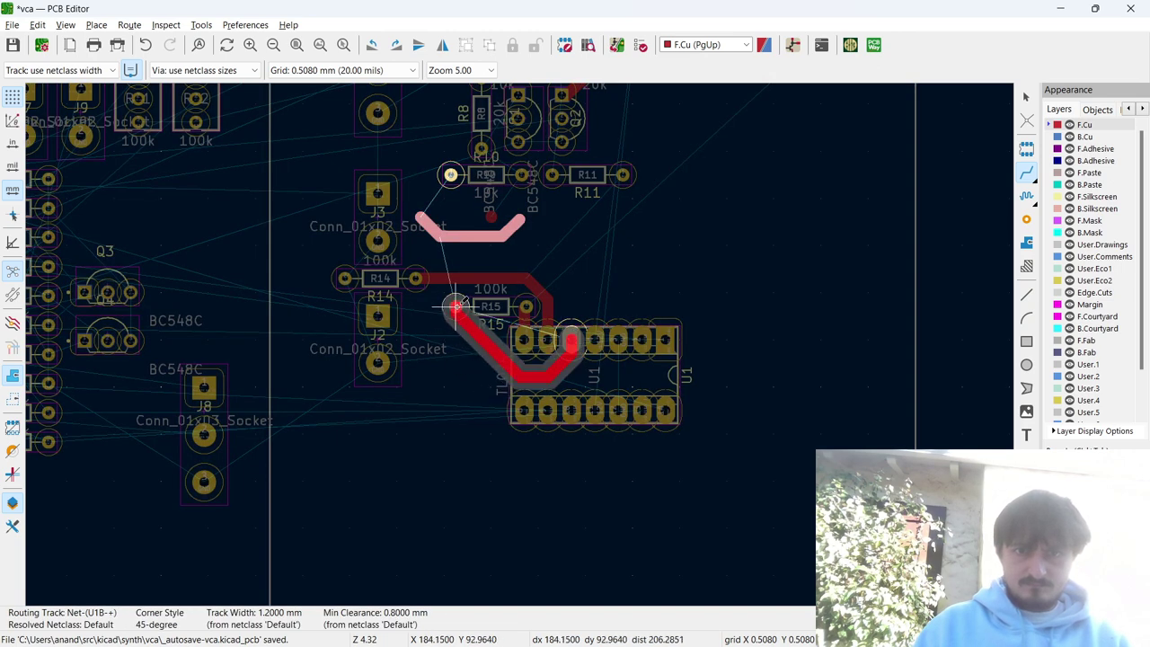
click(456, 307)
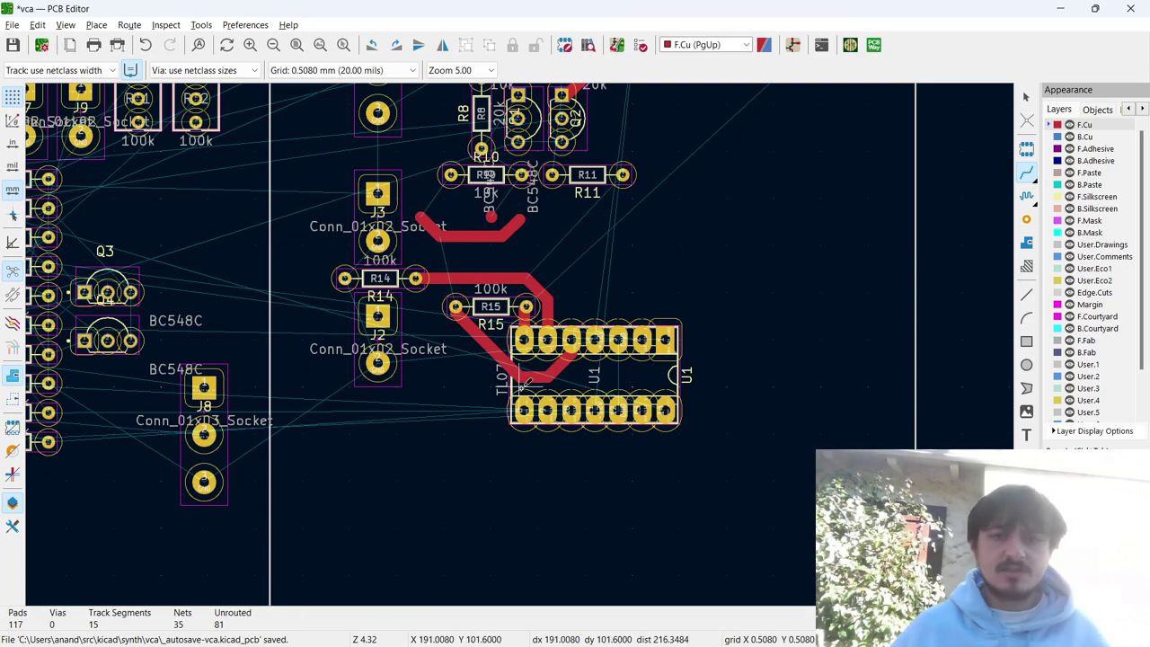
scroll(526, 381, down, 3)
scroll(519, 339, down, 1)
scroll(519, 339, up, 4)
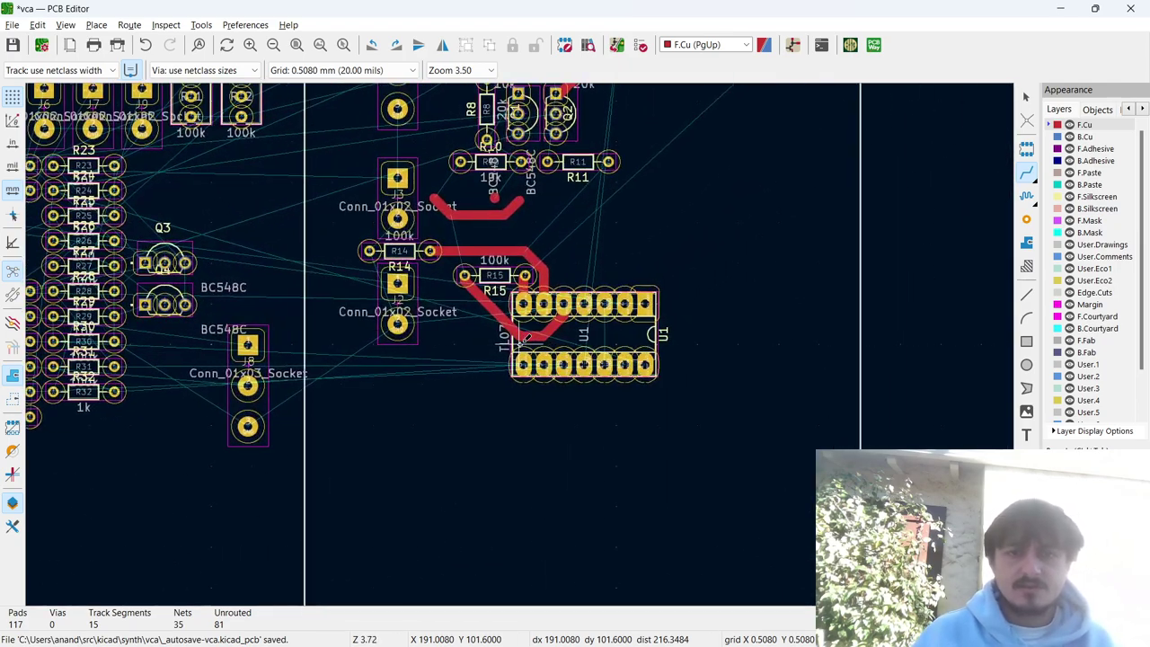
scroll(525, 339, down, 3)
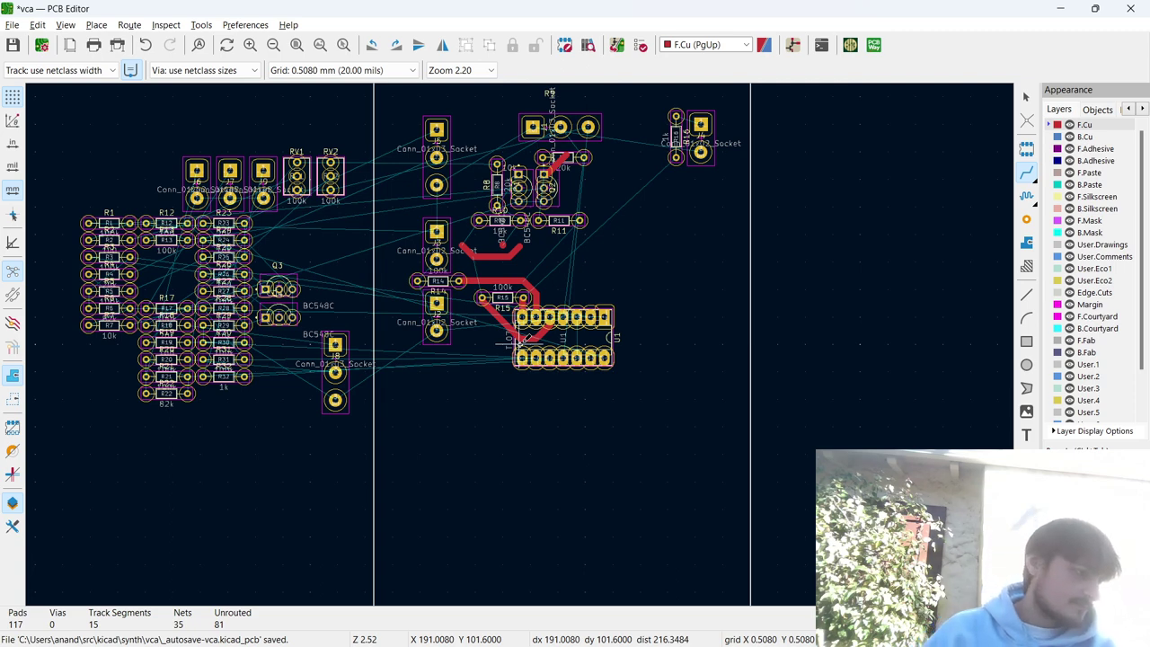
key(super+Tab)
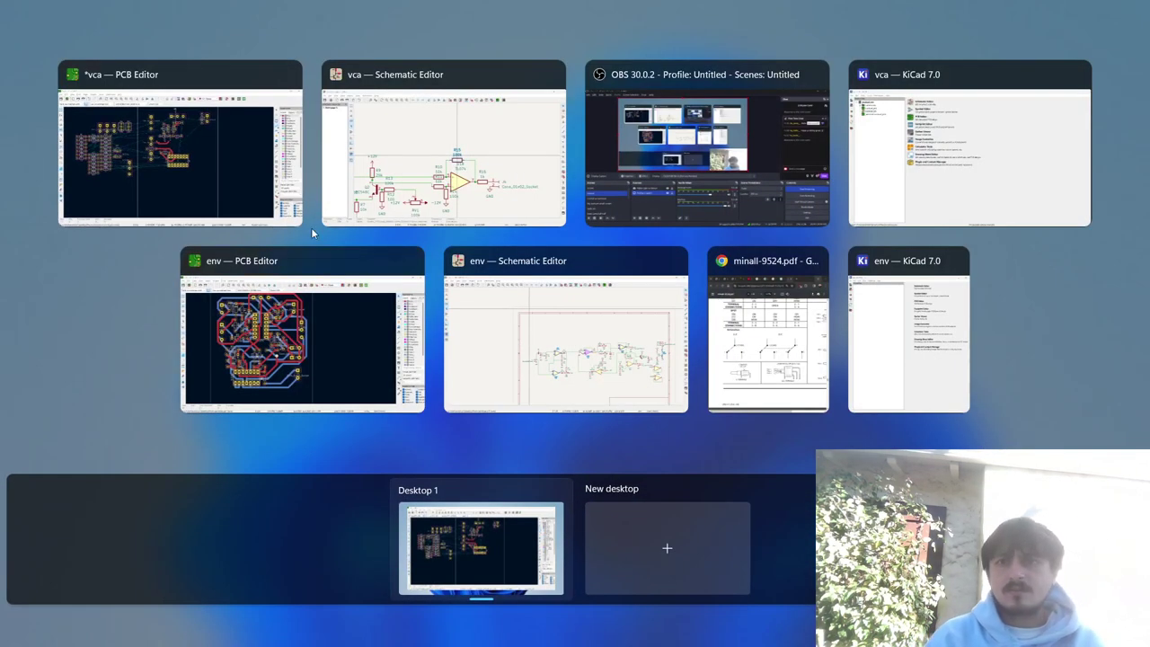
click(229, 168)
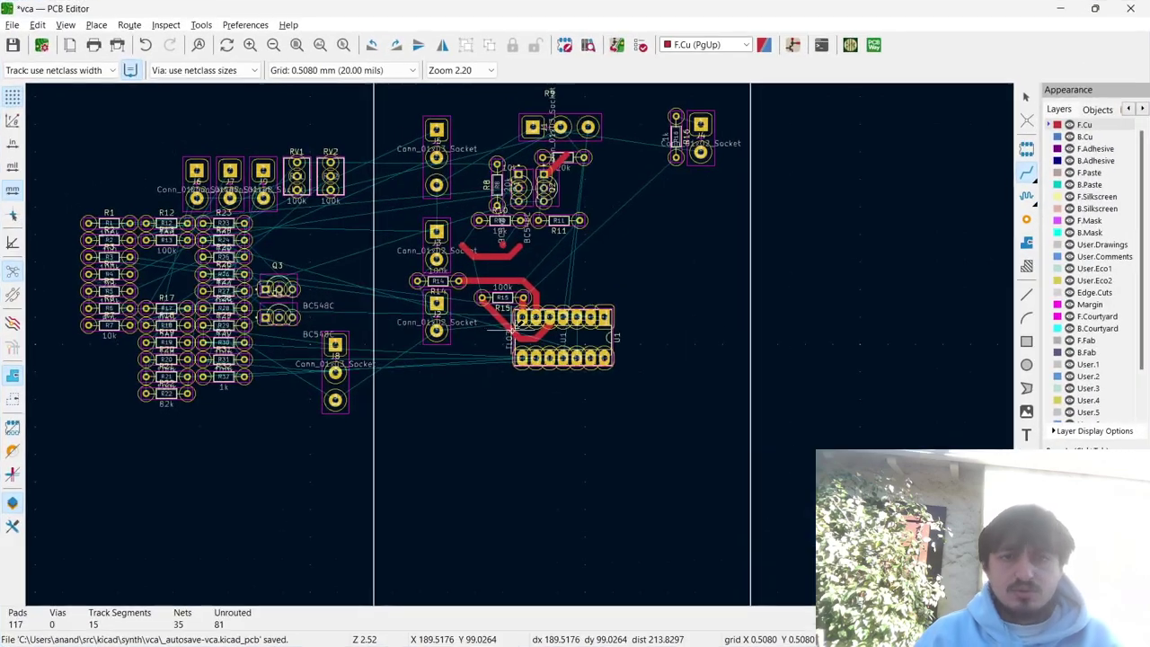
scroll(562, 266, up, 2)
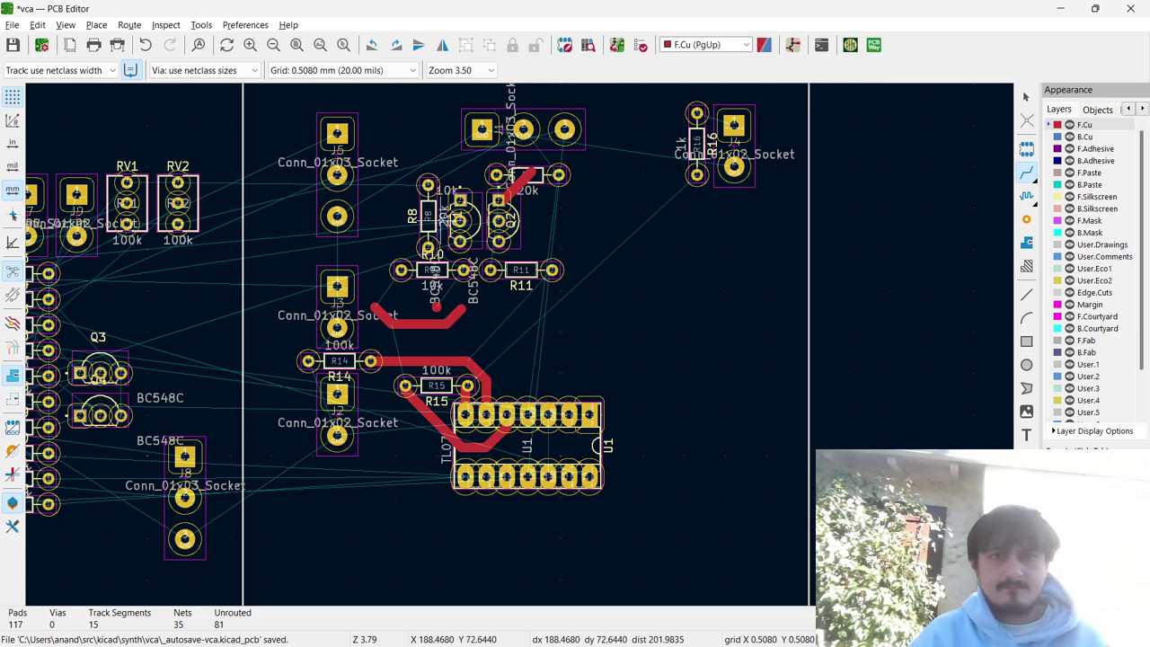
Trace the connection from Q1's middle pad to the unplaced components.
click(459, 220)
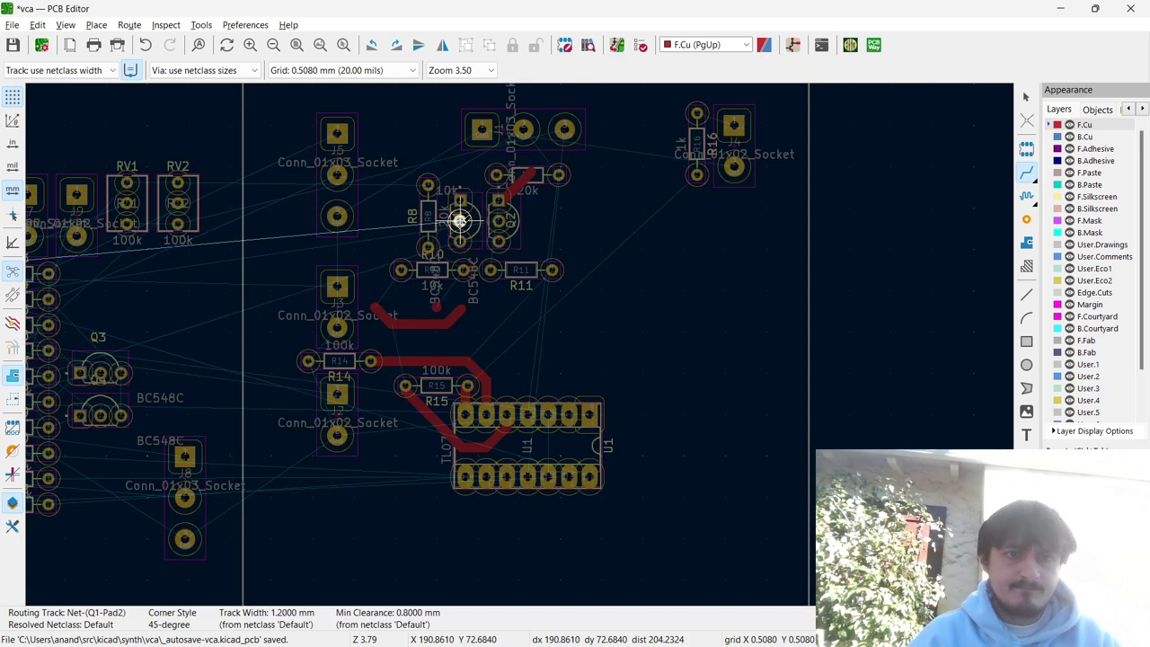
scroll(459, 220, down, 3)
key(Escape)
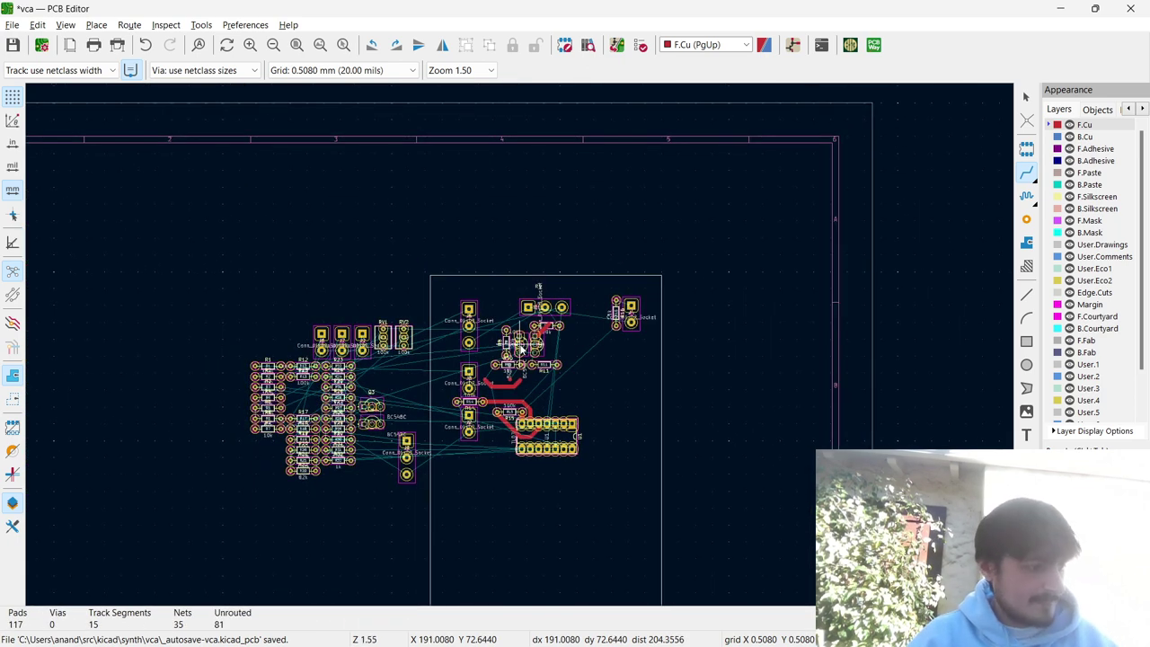
key(Escape)
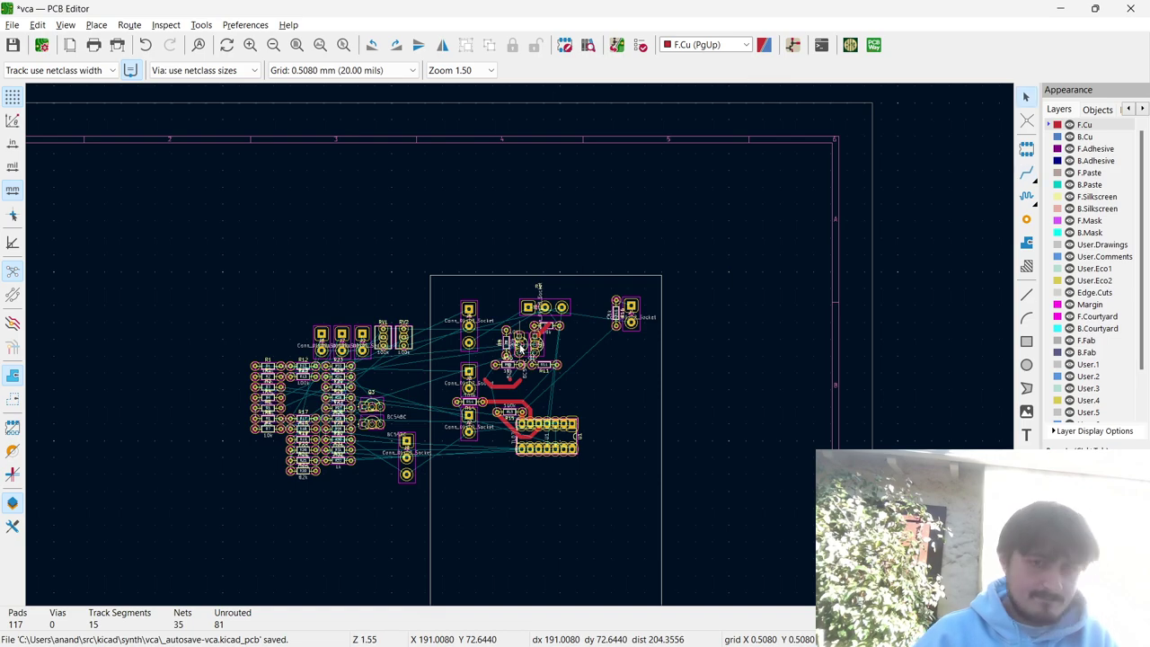
Move R8, R9, R10, R11, Q1, Q2 and their loose tracks together outside the board's right edge.
scroll(523, 354, up, 3)
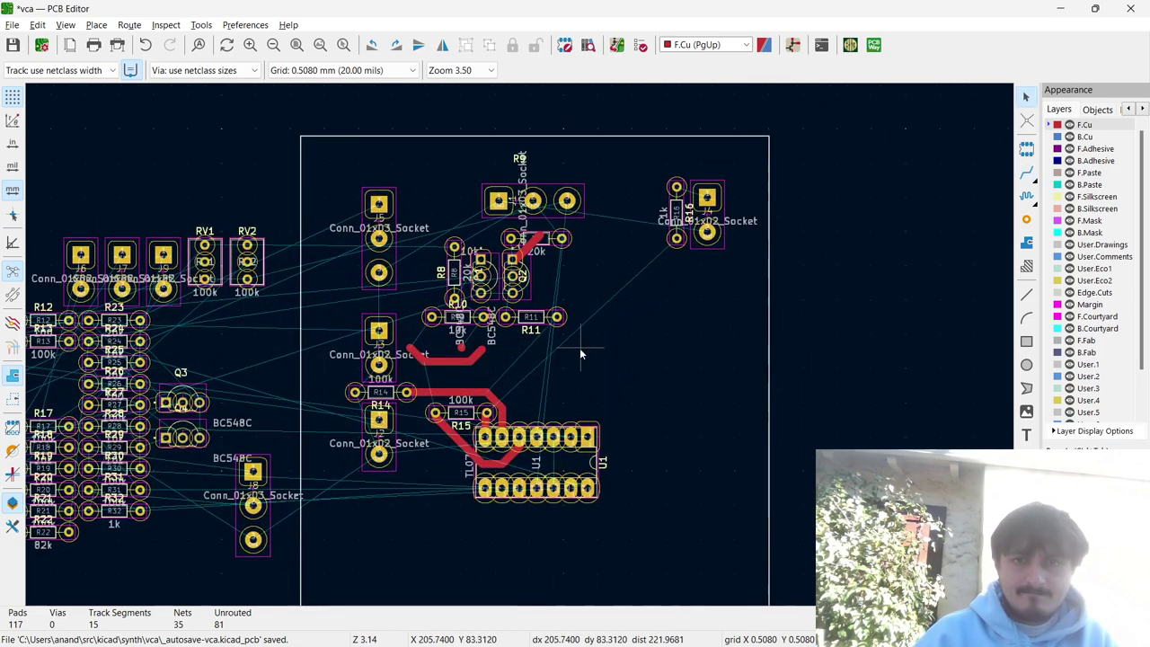
drag(582, 386, 692, 356)
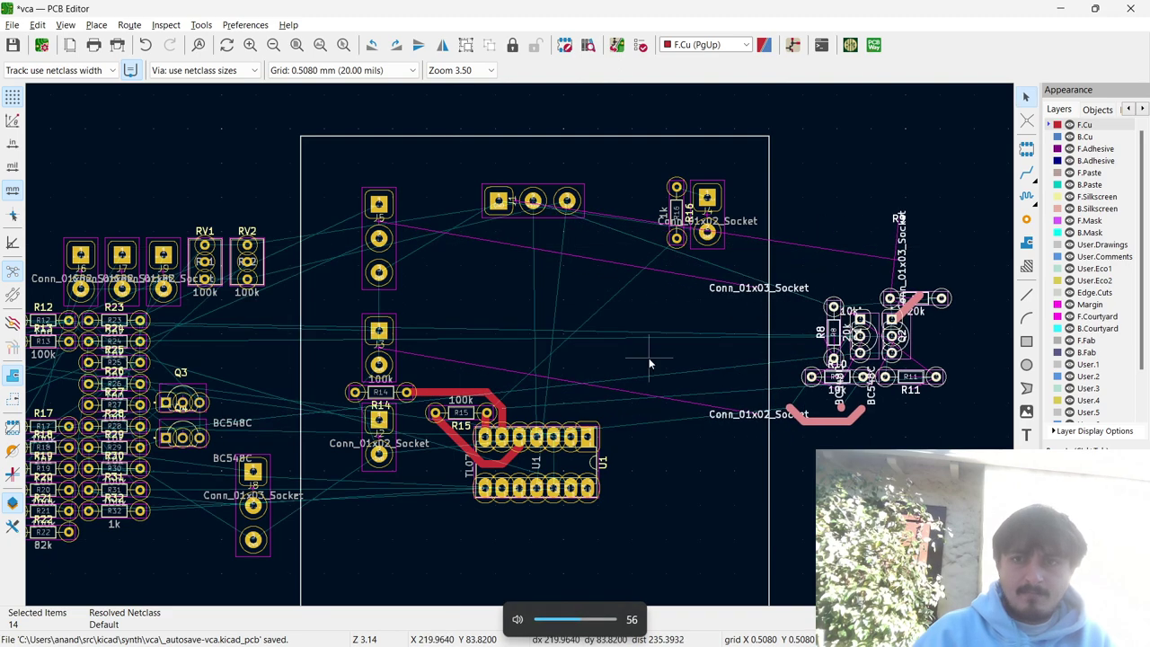
scroll(519, 343, down, 3)
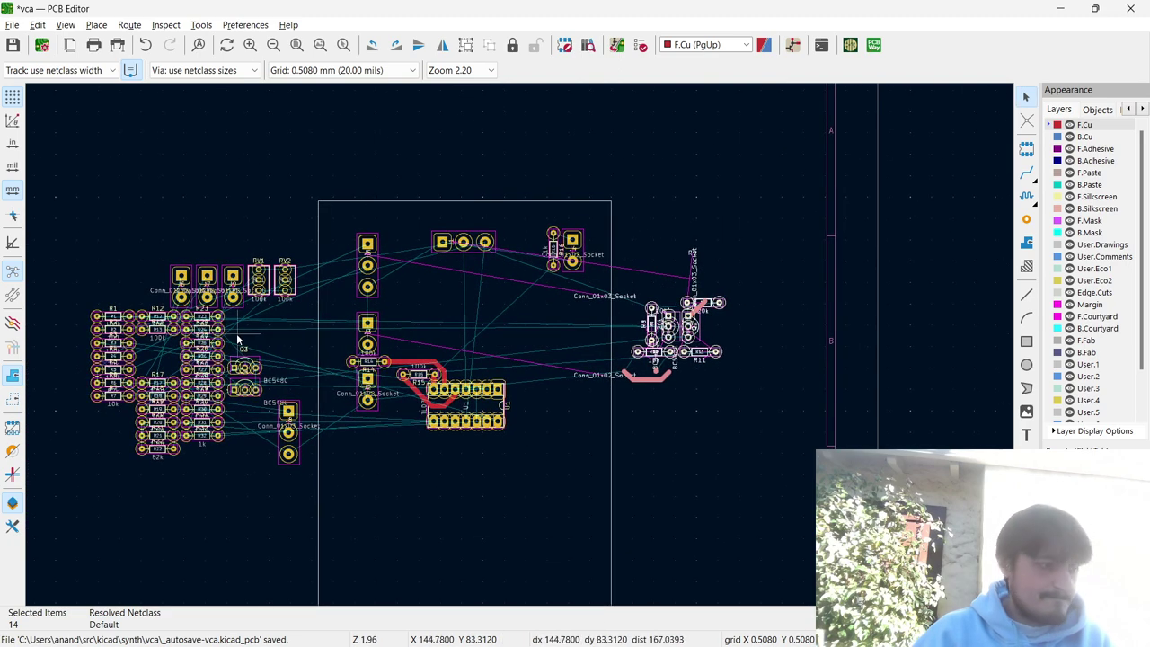
Move resistors R1 and R2 from the unplaced parts onto the board, beside connector J3 and above R15.
click(124, 331)
shift+click(115, 317)
drag(134, 319, 499, 413)
Check the connections of the R1 and R2 pads by starting trial tracks from them.
scroll(503, 316, up, 2)
key(x)
key(Escape)
click(429, 403)
key(Escape)
click(488, 428)
key(Escape)
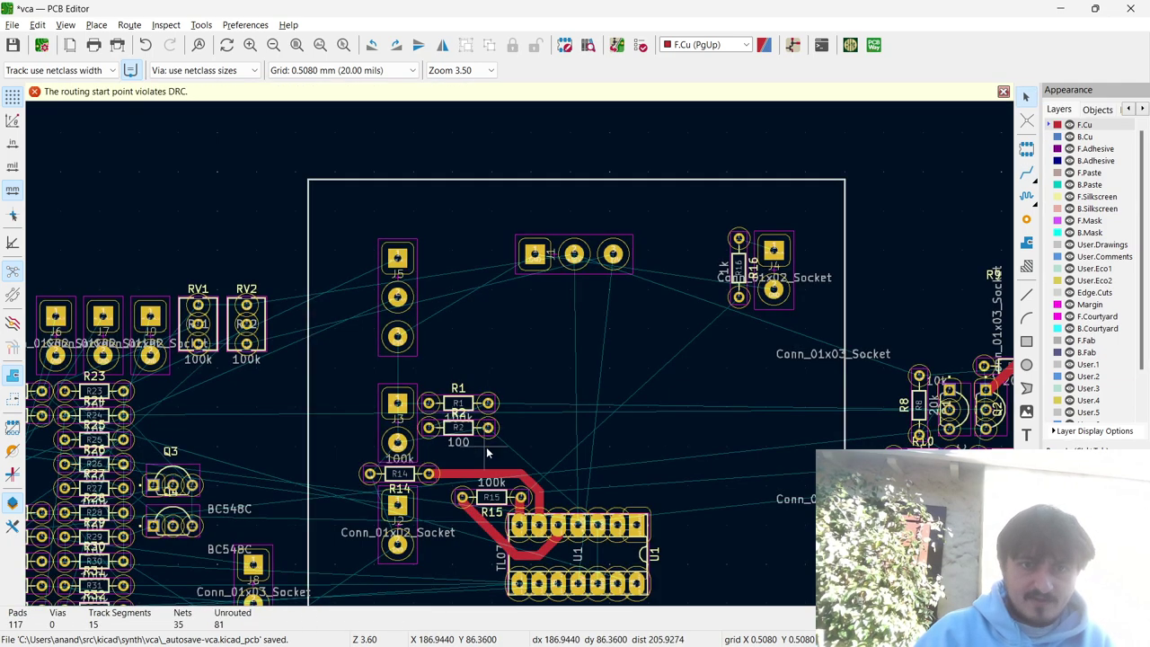
key(x)
key(Escape)
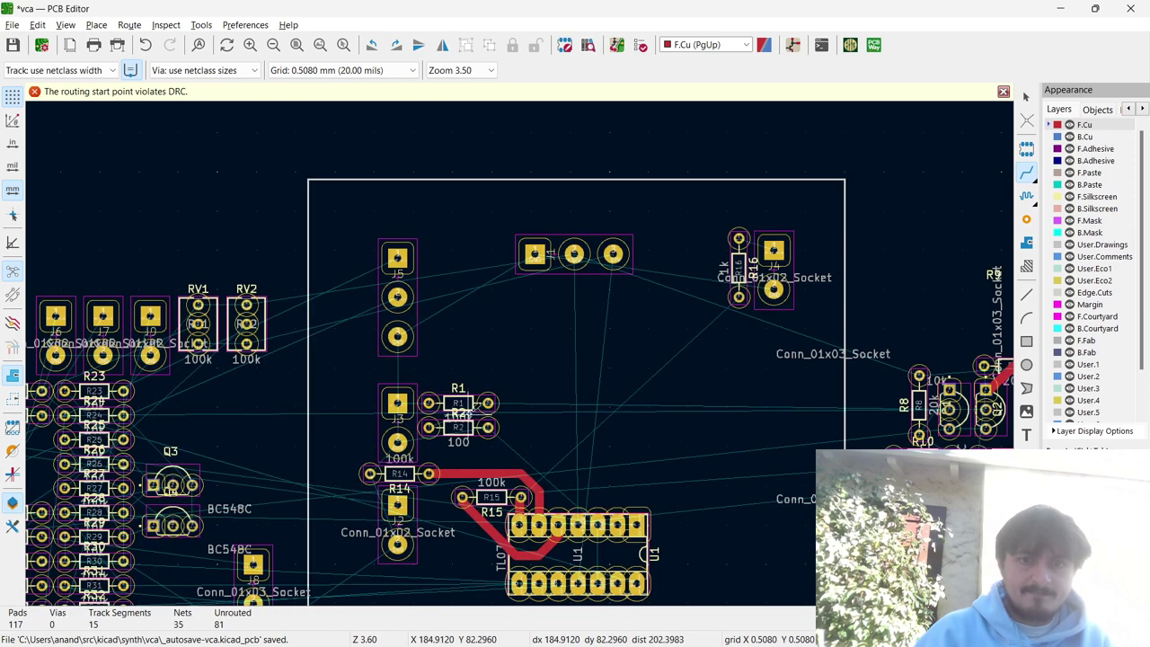
Shift J5, J3, R14 and J2 together closer to the board's left edge.
key(Escape)
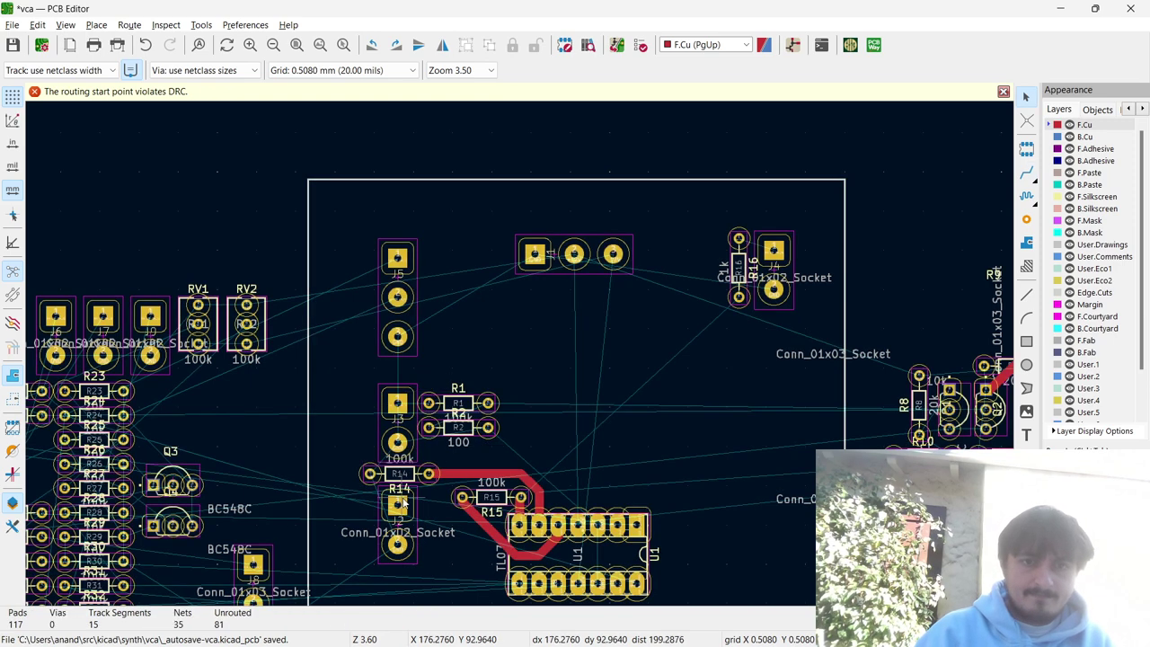
drag(398, 597, 363, 259)
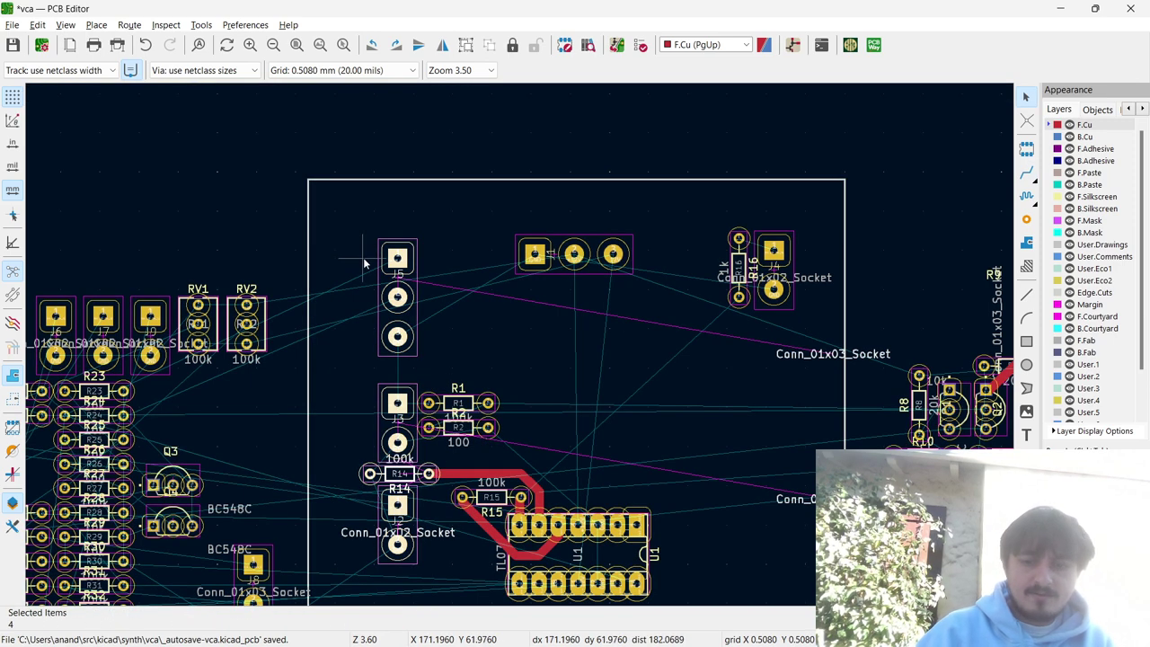
key(Escape)
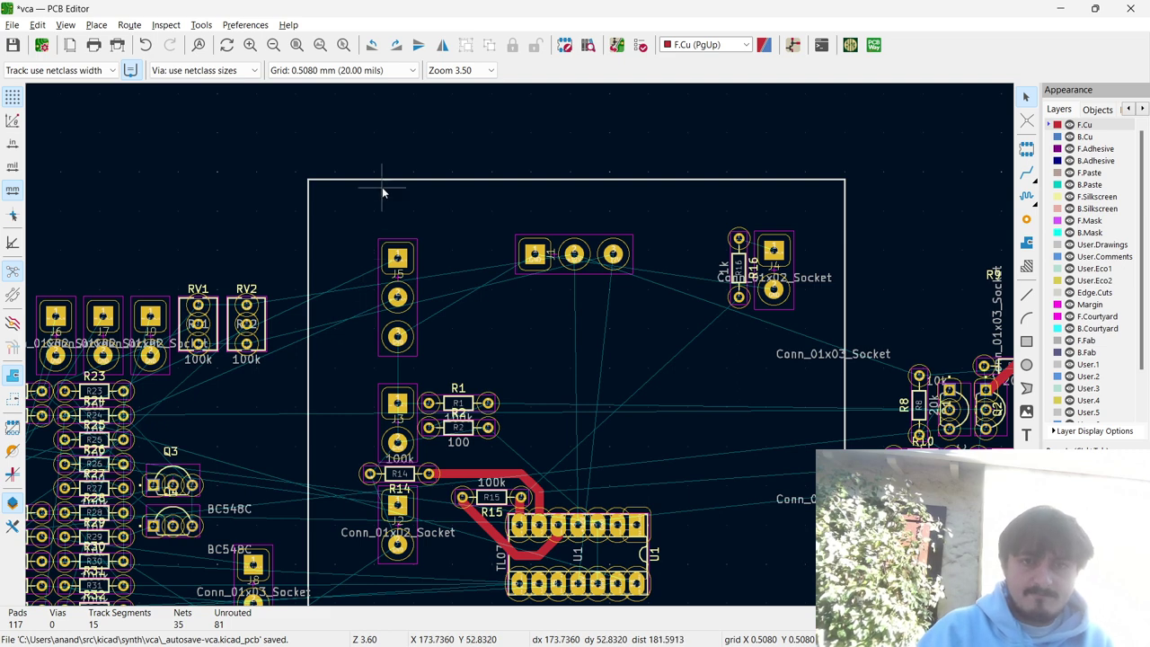
drag(414, 575, 364, 194)
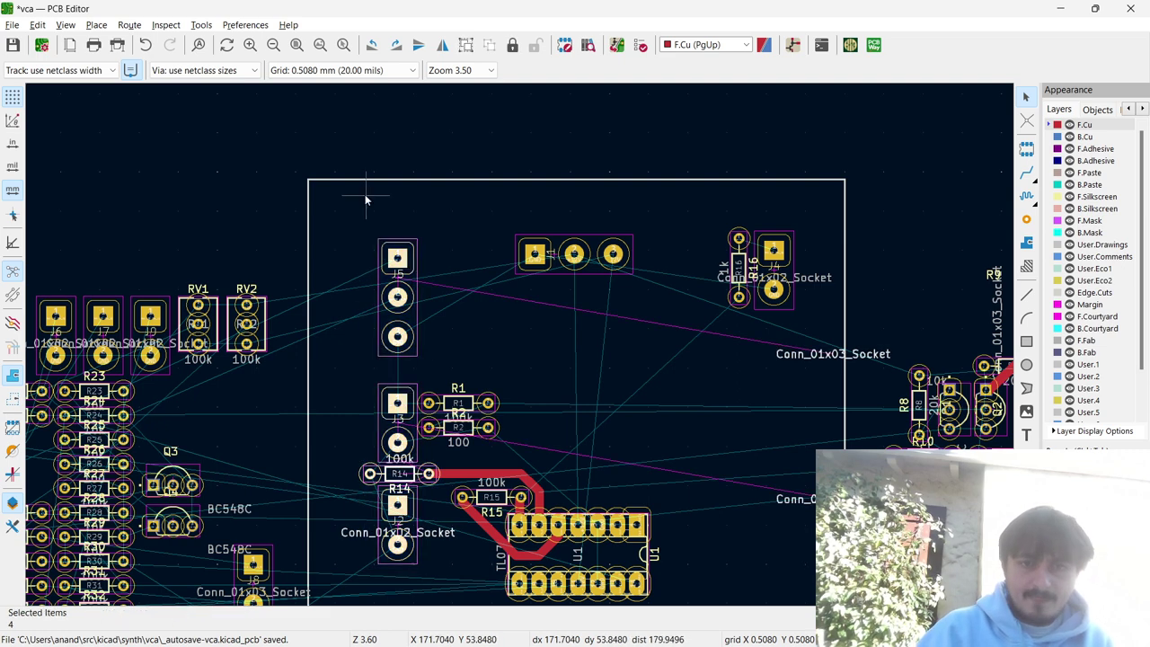
drag(398, 260, 374, 258)
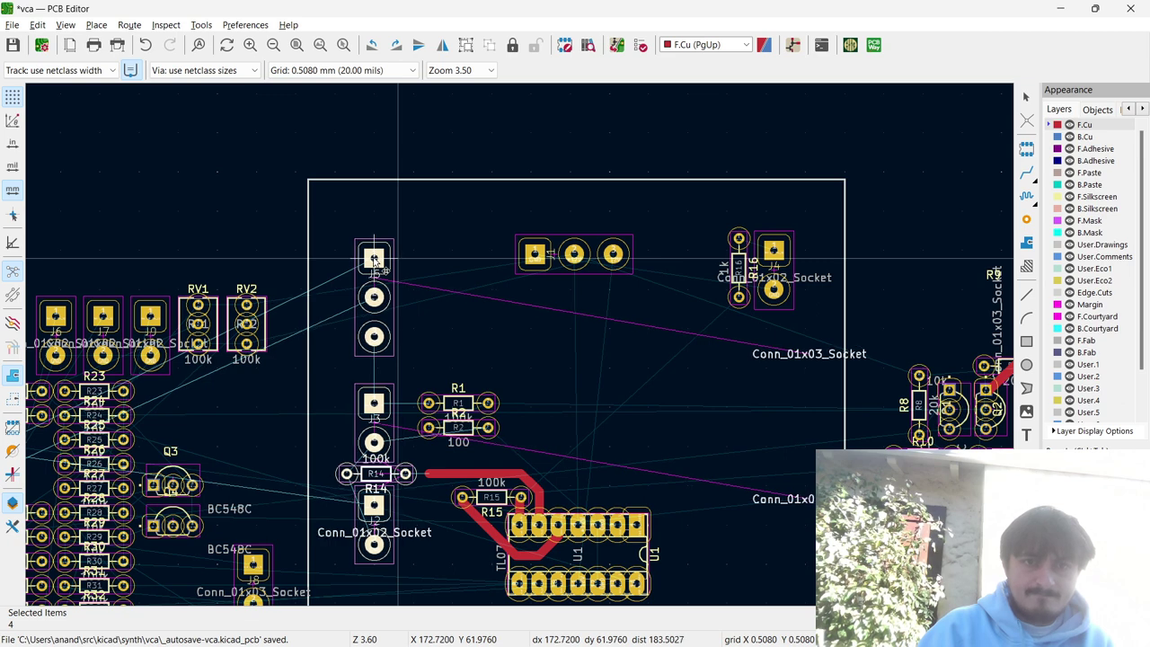
Move resistors R1 and R2 together leftward, close beside connector J3.
drag(507, 439, 446, 385)
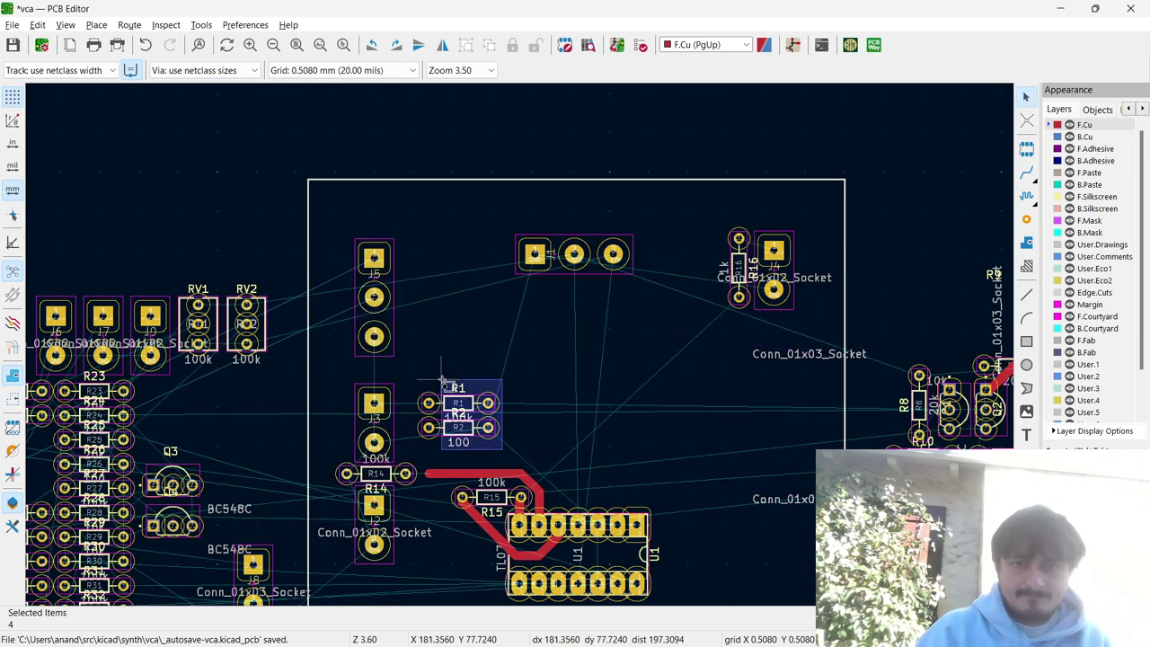
key(m)
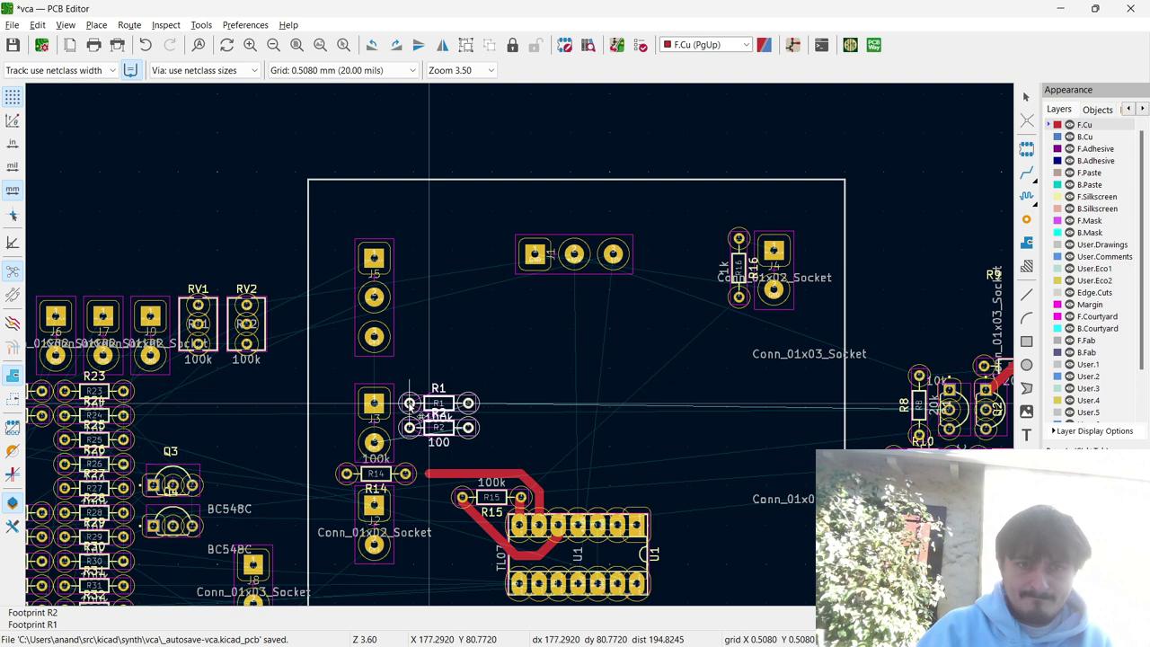
click(405, 403)
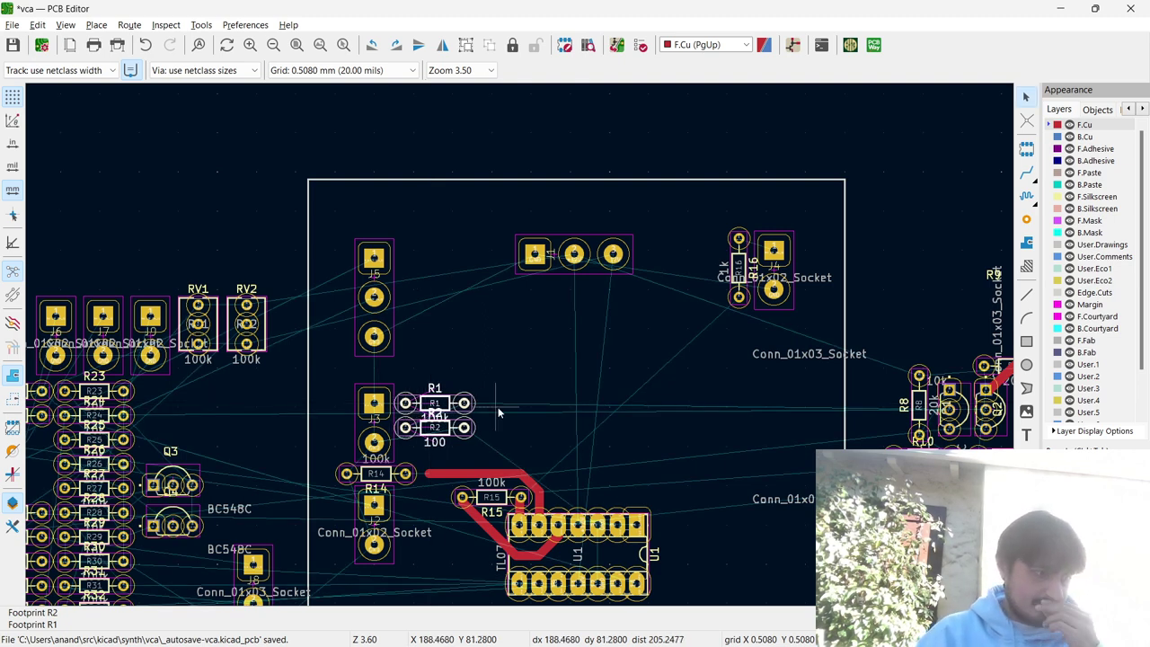
right_click(548, 413)
key(Escape)
Bring transistor Q1 onto the board and place it in vertical orientation just right of and above R1.
click(965, 409)
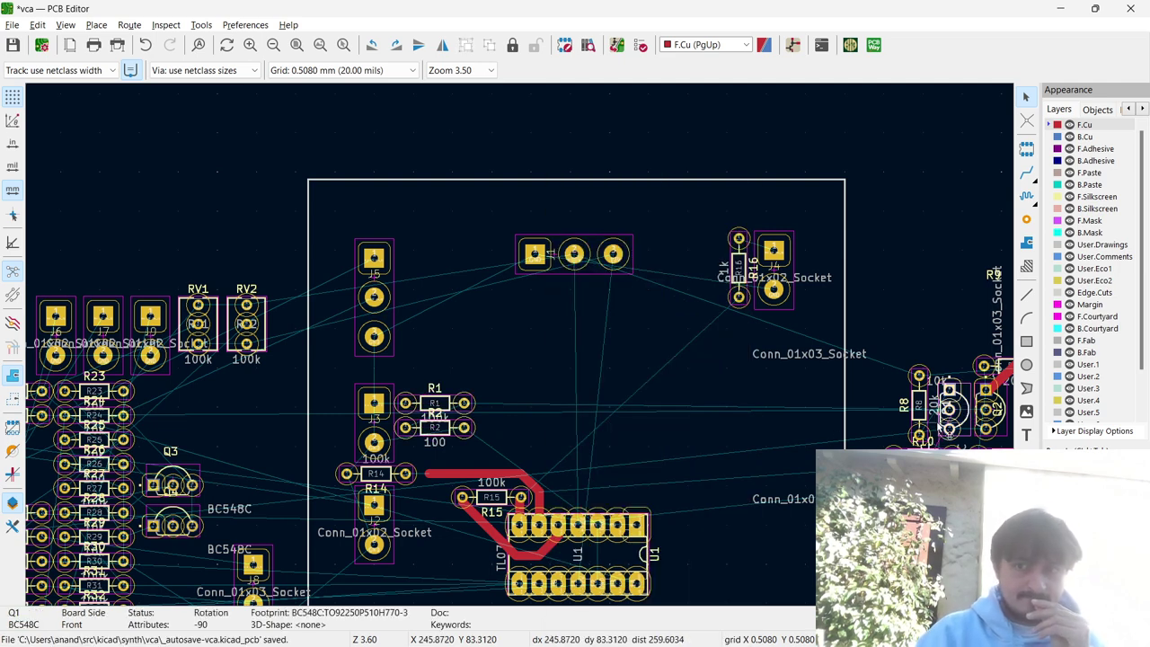
drag(950, 422, 467, 385)
key(r)
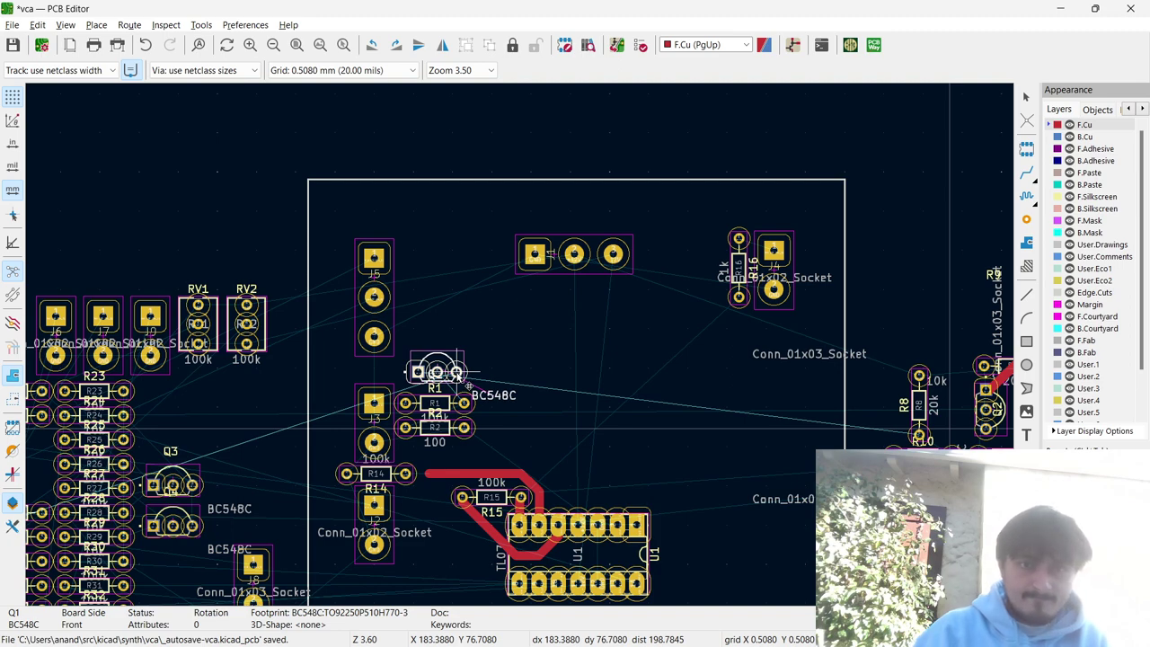
drag(468, 384, 468, 385)
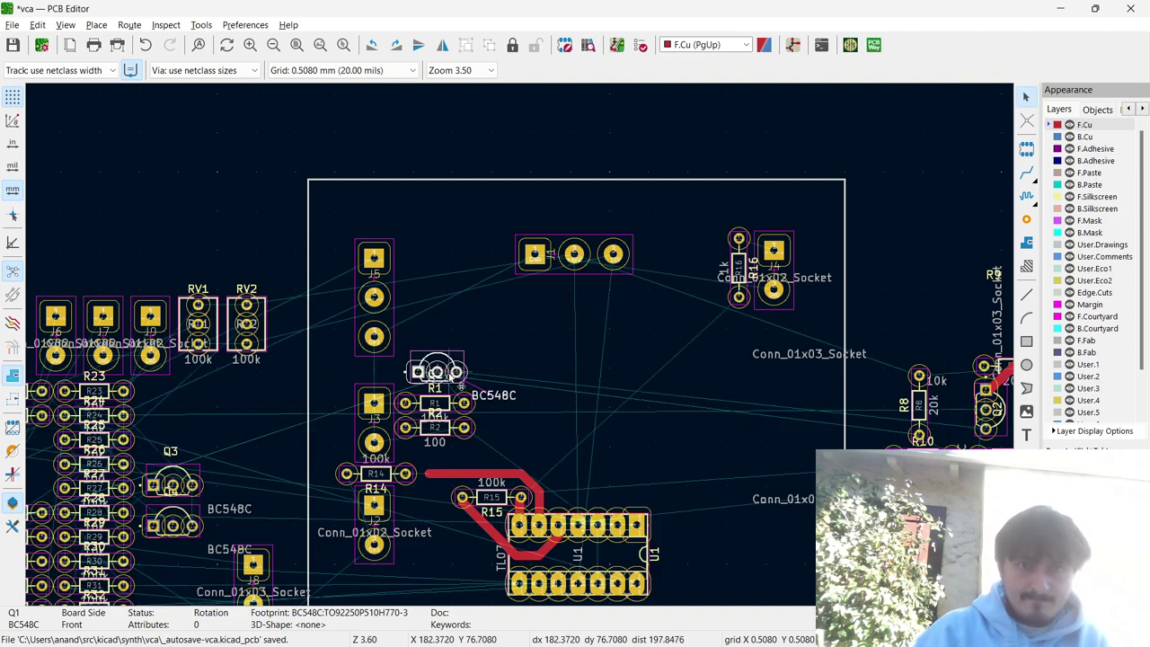
scroll(436, 379, up, 5)
scroll(520, 348, down, 4)
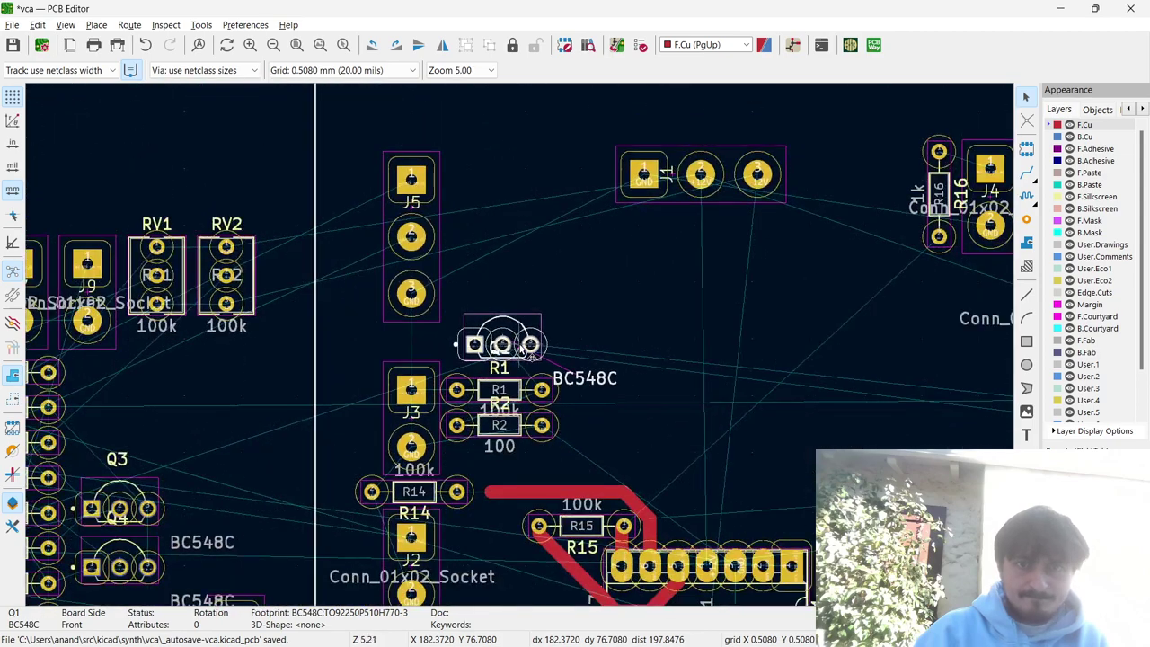
key(r)
key(r)
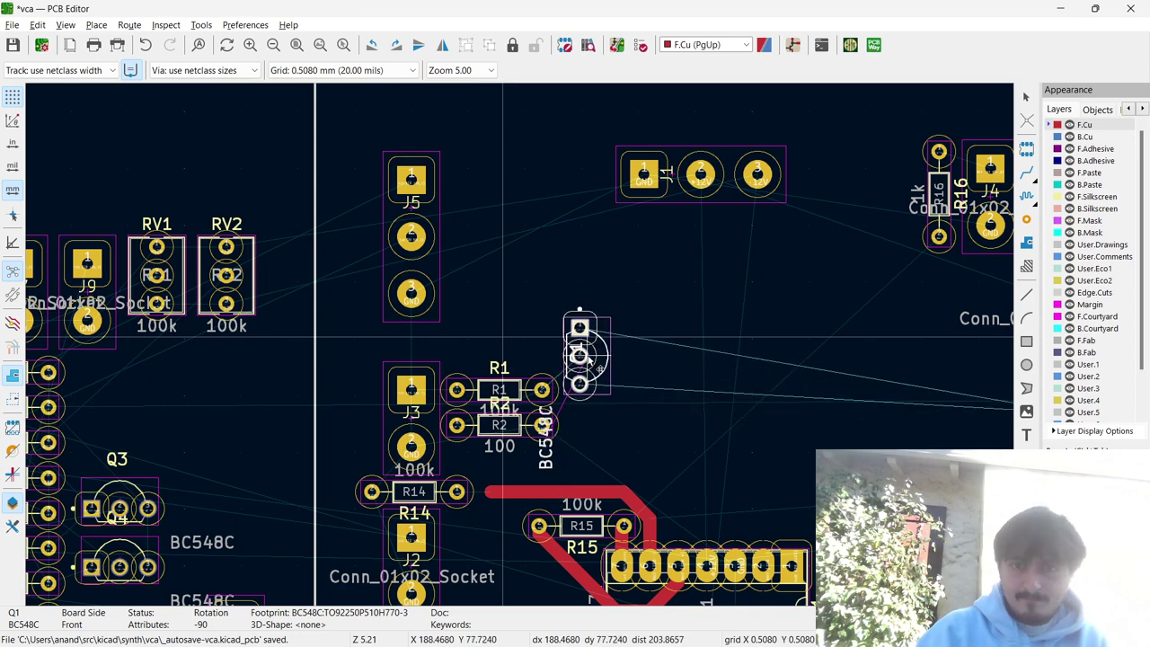
click(580, 355)
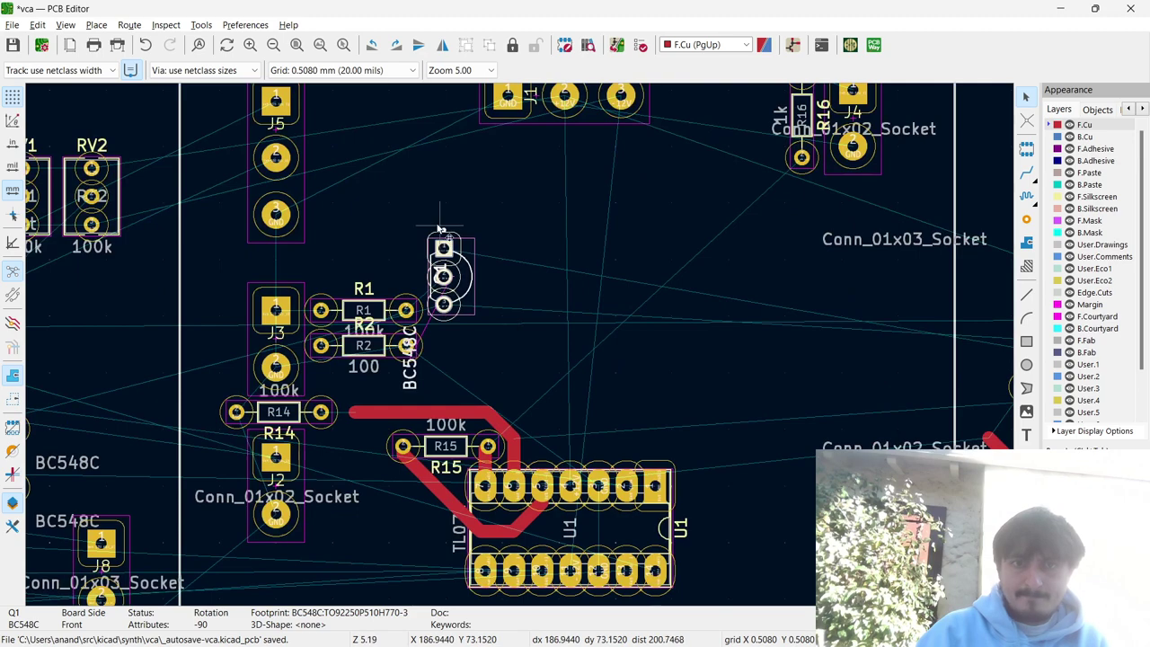
Check which components Q1's pad 1 connects to by starting a trial track from it.
key(x)
key(Escape)
scroll(519, 337, down, 2)
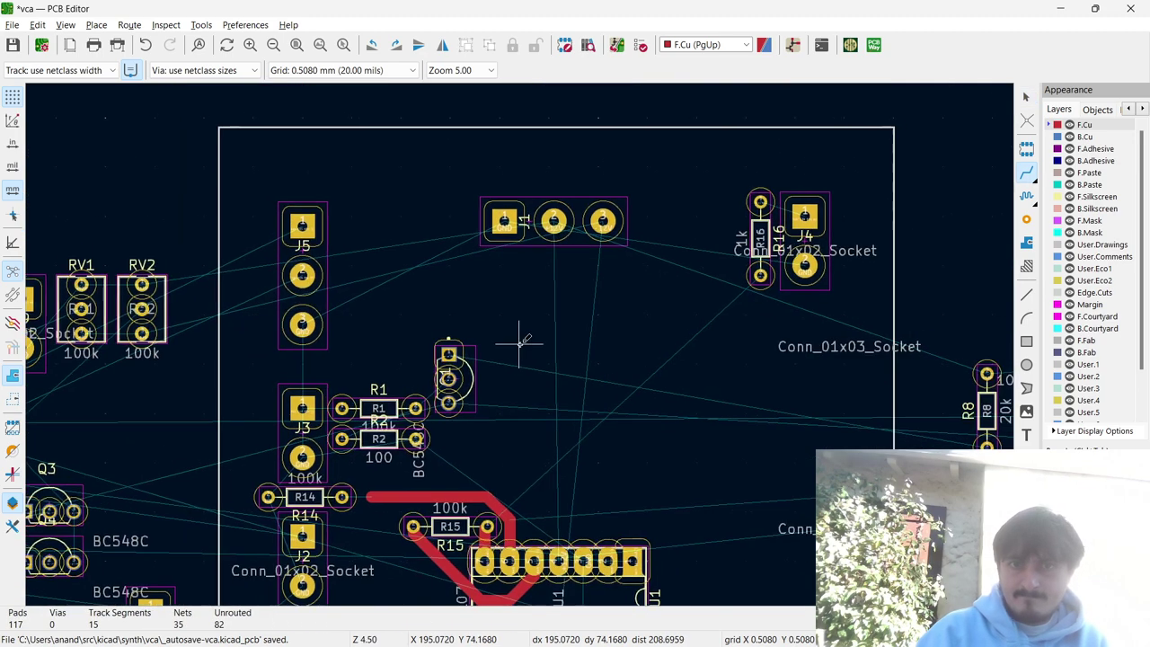
key(x)
scroll(518, 342, down, 3)
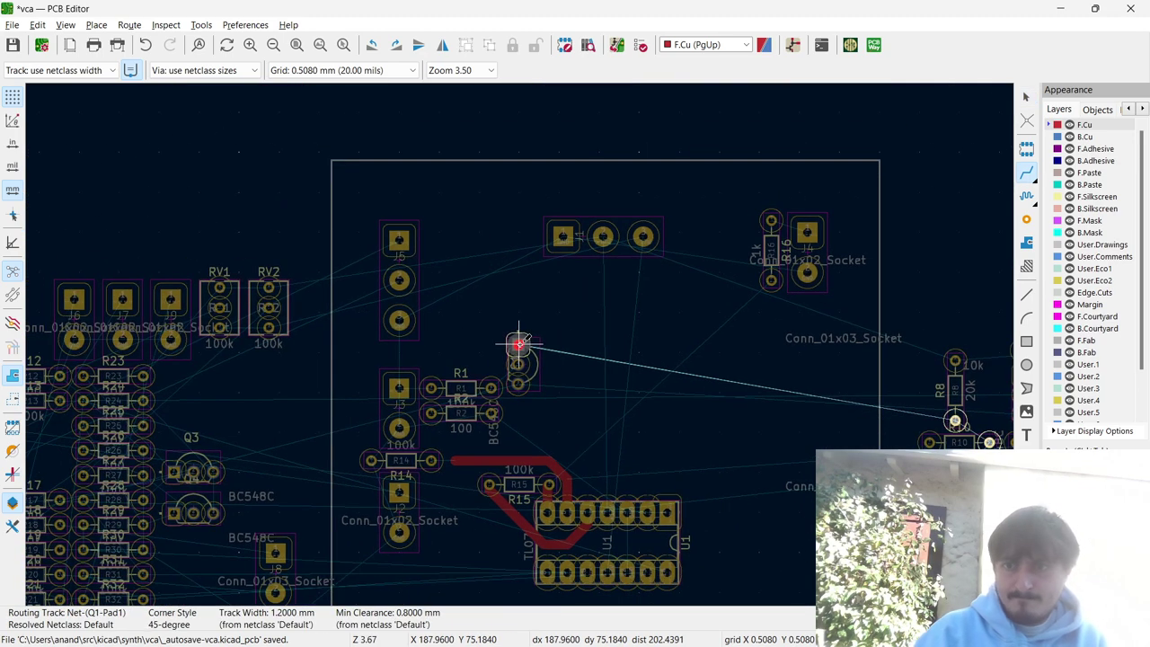
key(Escape)
key(Escape)
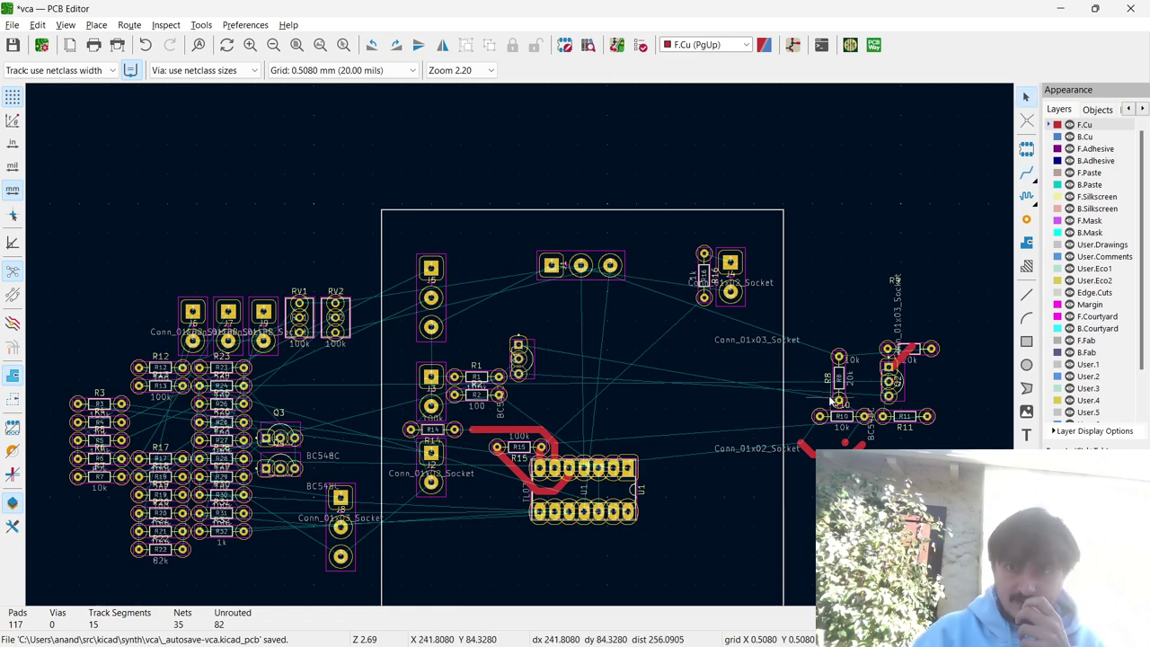
Move resistor R8 onto the board, standing vertically beside Q1 and below connector J1.
click(837, 386)
key(m)
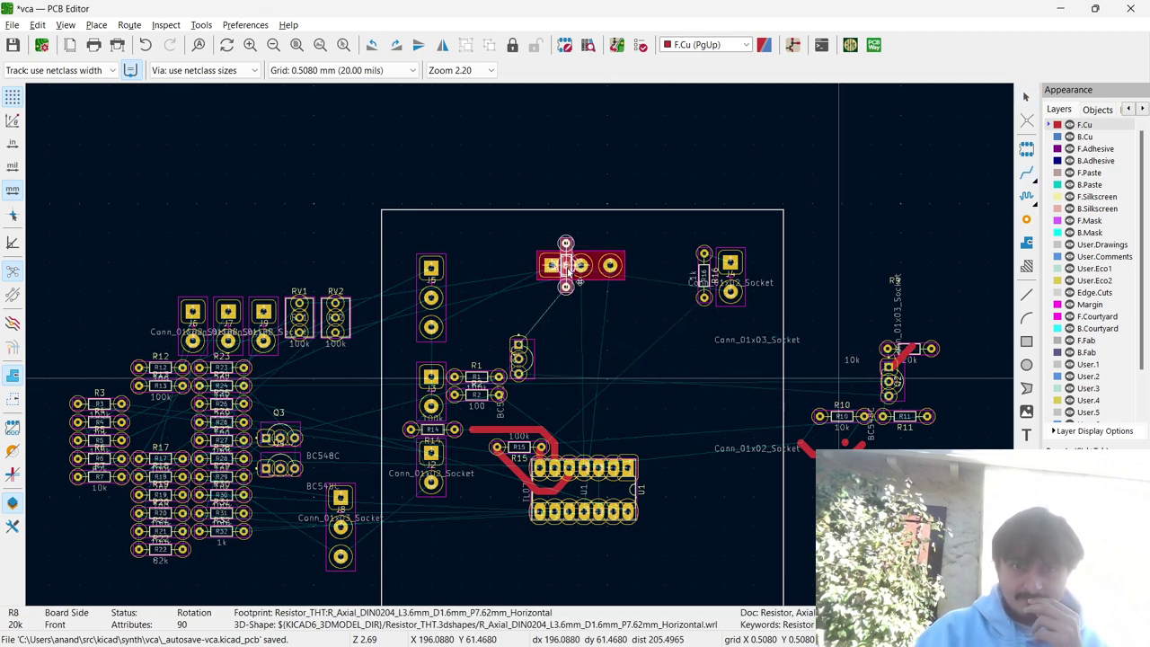
scroll(569, 267, up, 5)
scroll(532, 356, up, 2)
scroll(403, 461, down, 3)
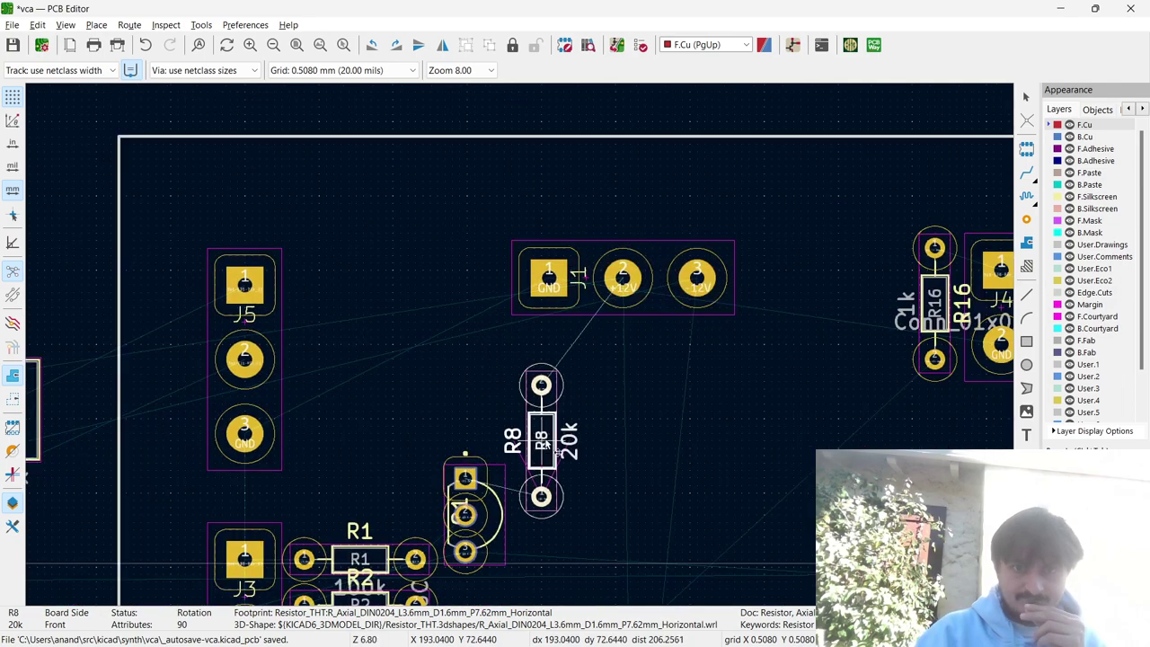
click(533, 507)
Move resistor R9 onto the board, rotated vertical and aligned directly right of R8.
scroll(647, 449, down, 5)
scroll(757, 403, up, 2)
scroll(757, 403, up, 3)
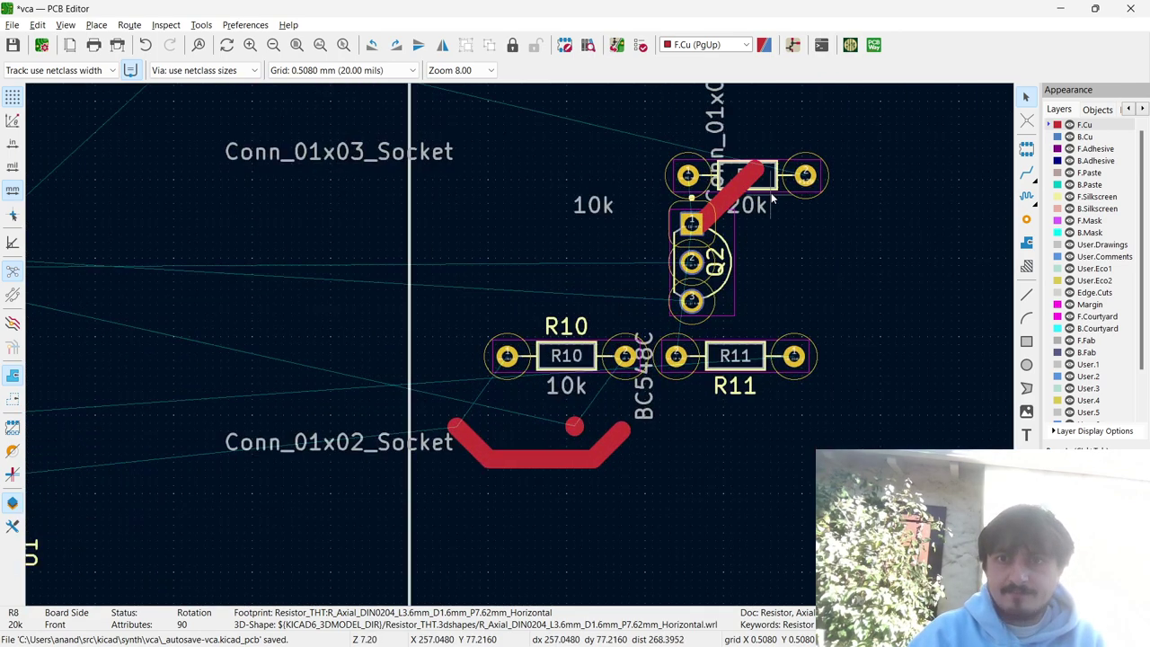
click(771, 200)
key(m)
scroll(249, 261, down, 3)
key(r)
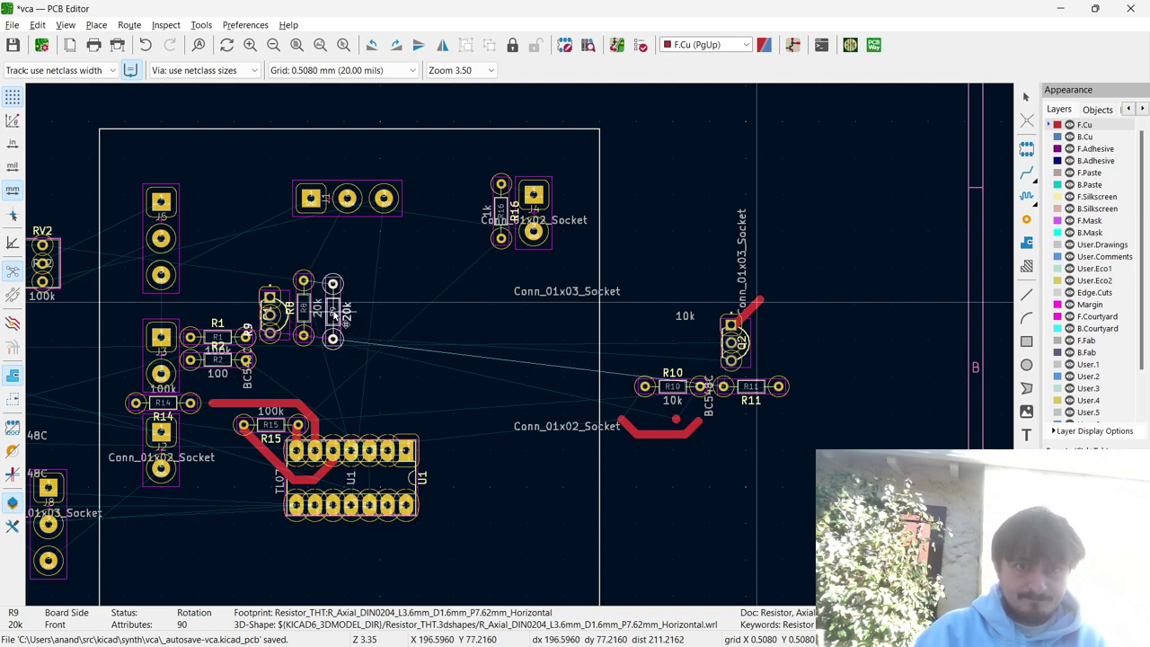
click(330, 305)
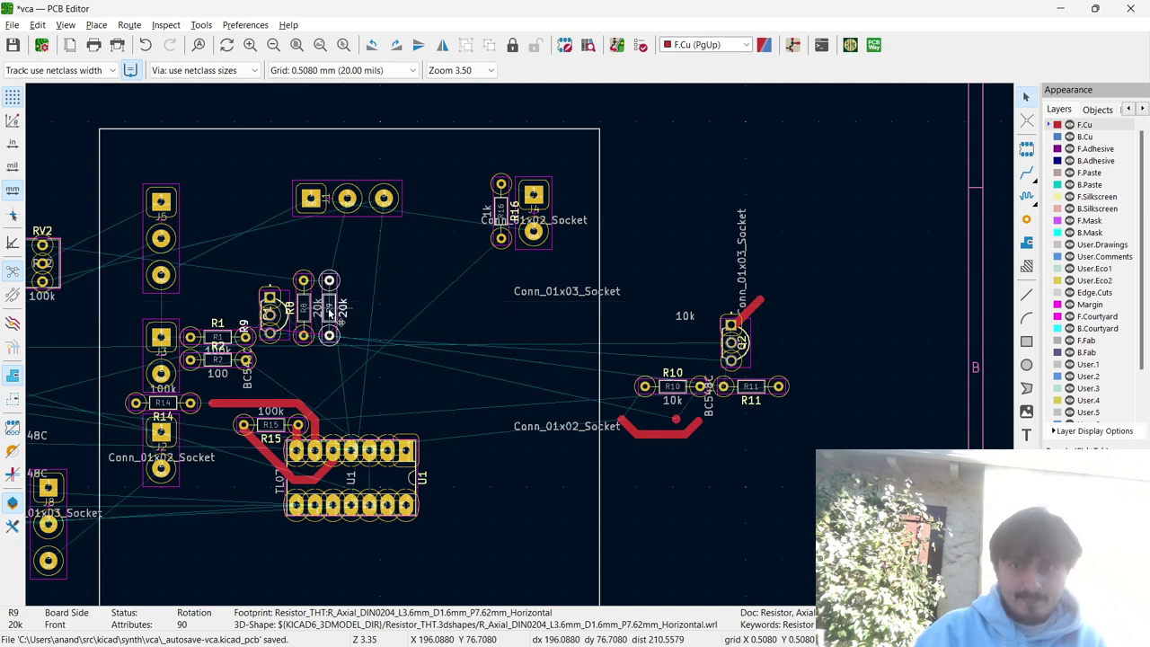
Move resistor R10 onto the board, rotated vertical and aligned below R8, above U1.
click(665, 387)
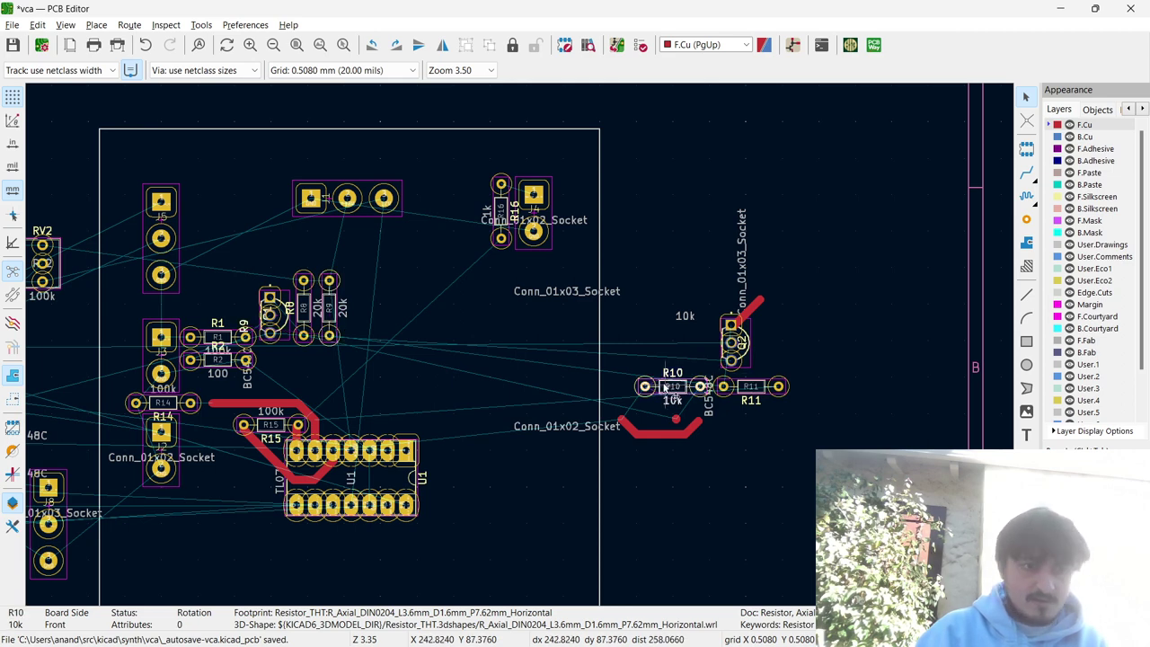
key(m)
key(r)
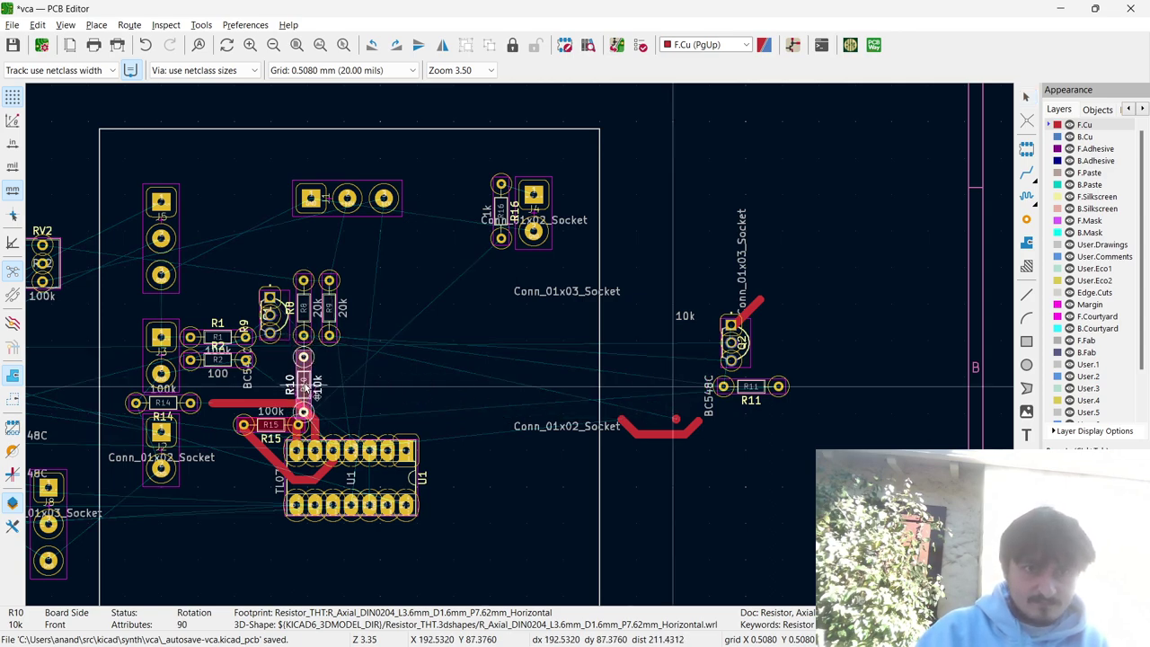
scroll(306, 384, up, 2)
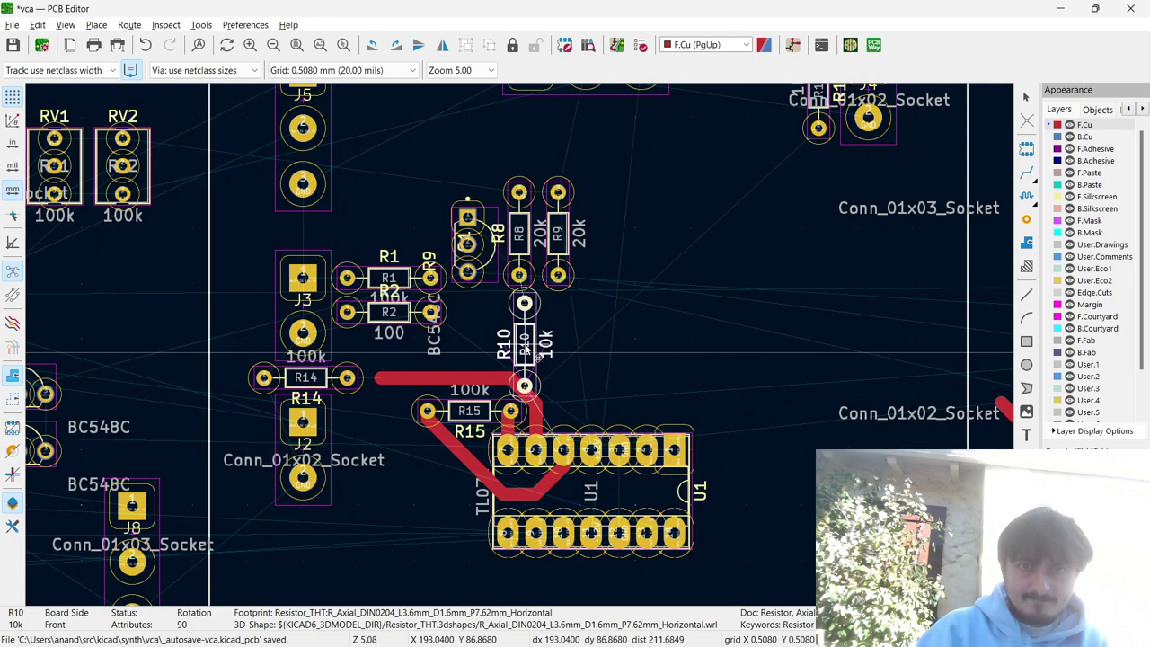
click(518, 353)
Nudge resistor R15 left and slightly down, away from R10's lower pad.
click(481, 411)
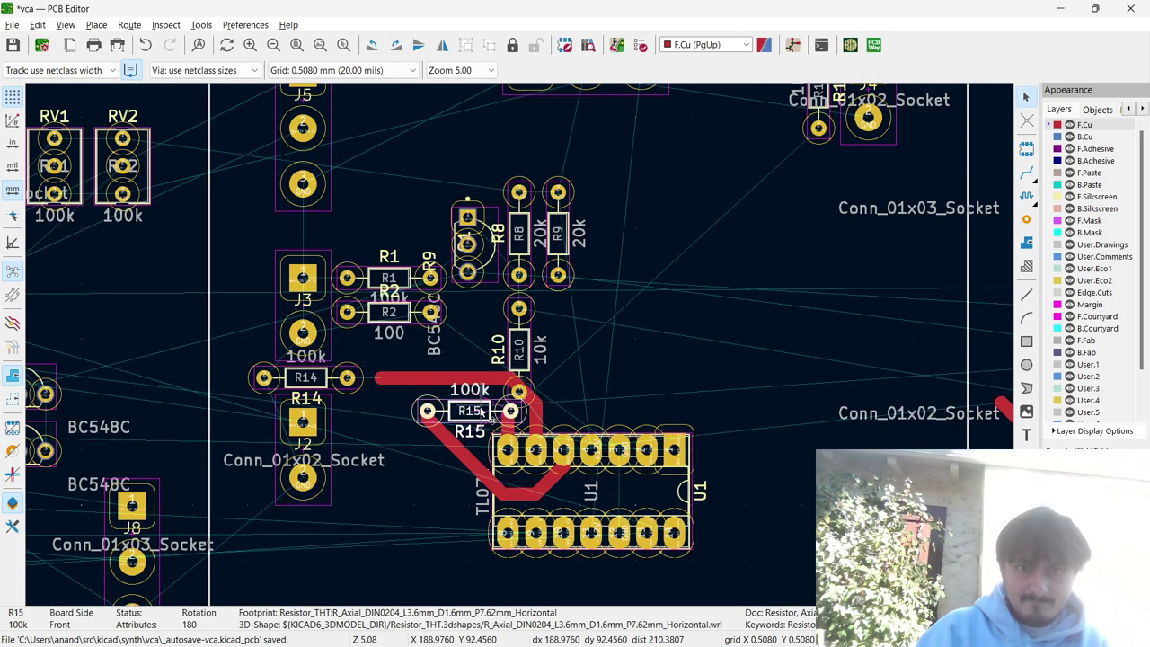
key(m)
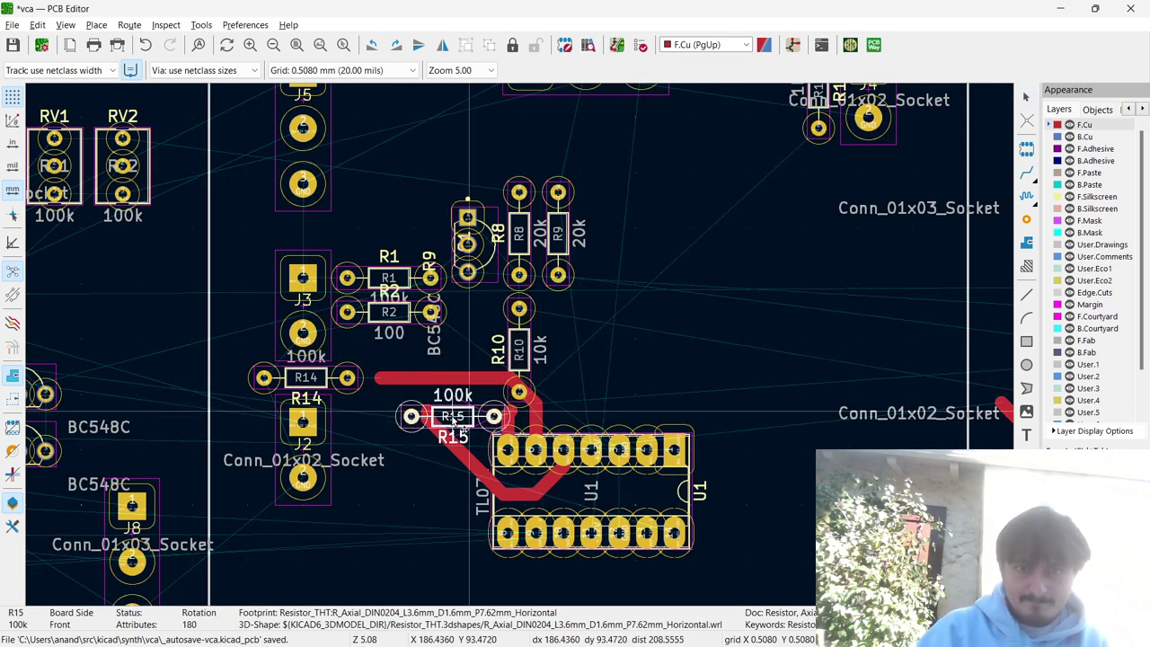
click(452, 424)
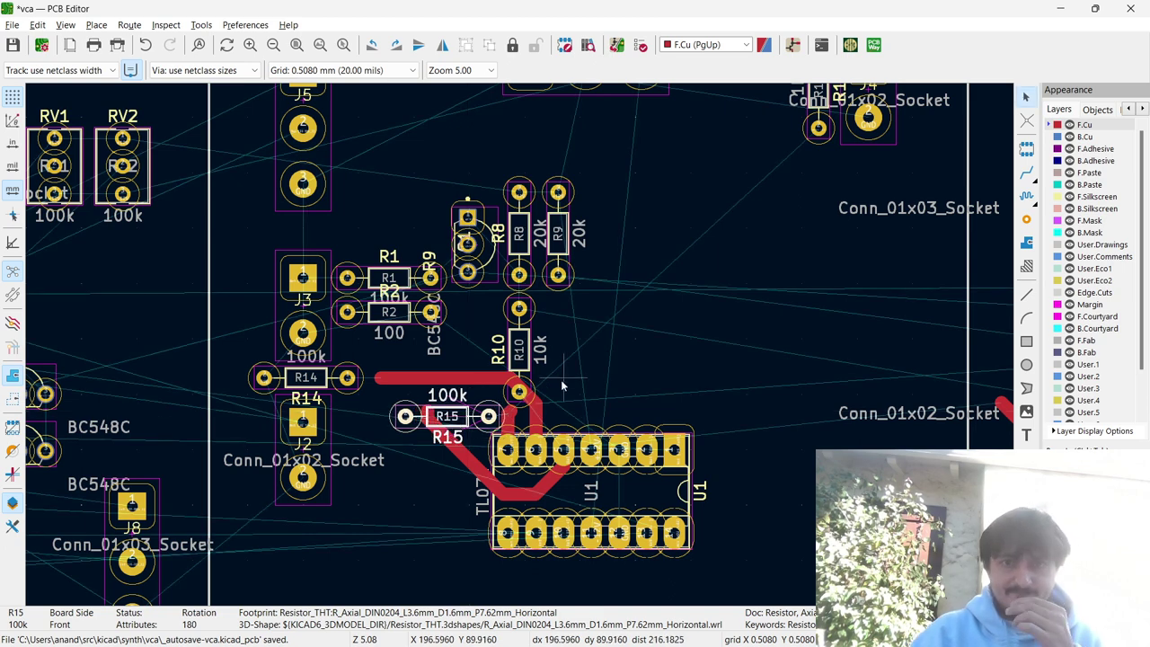
Check the connections of R8's lower pad with a trial track, and place R11 vertically below R9, beside R10.
key(x)
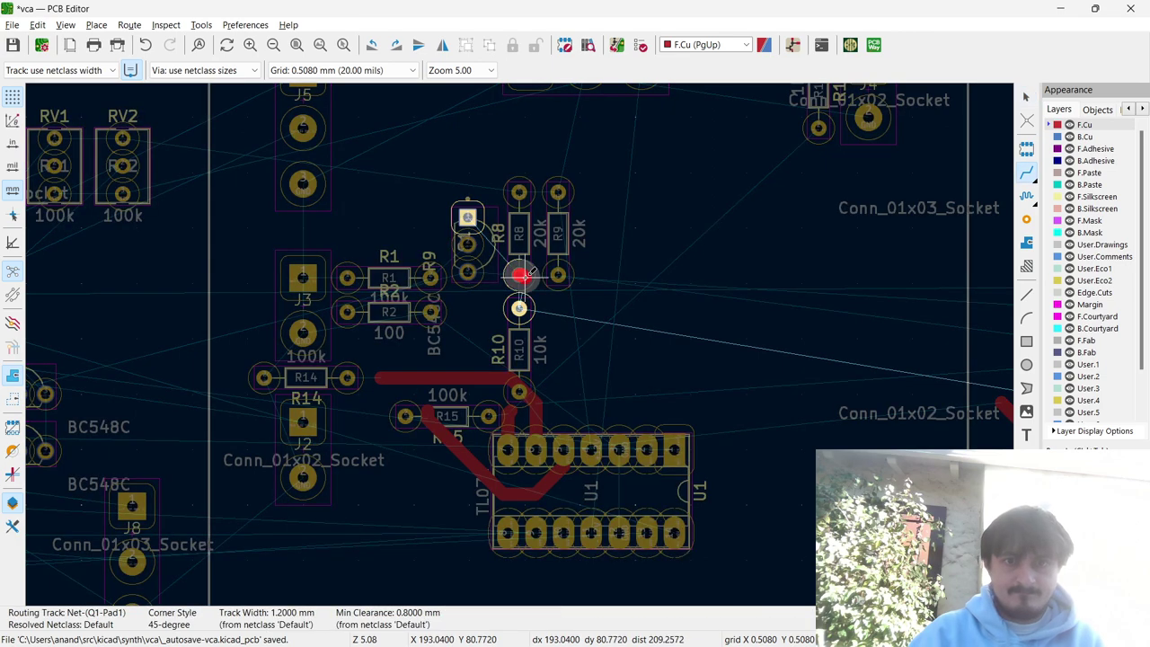
key(Escape)
scroll(399, 307, down, 3)
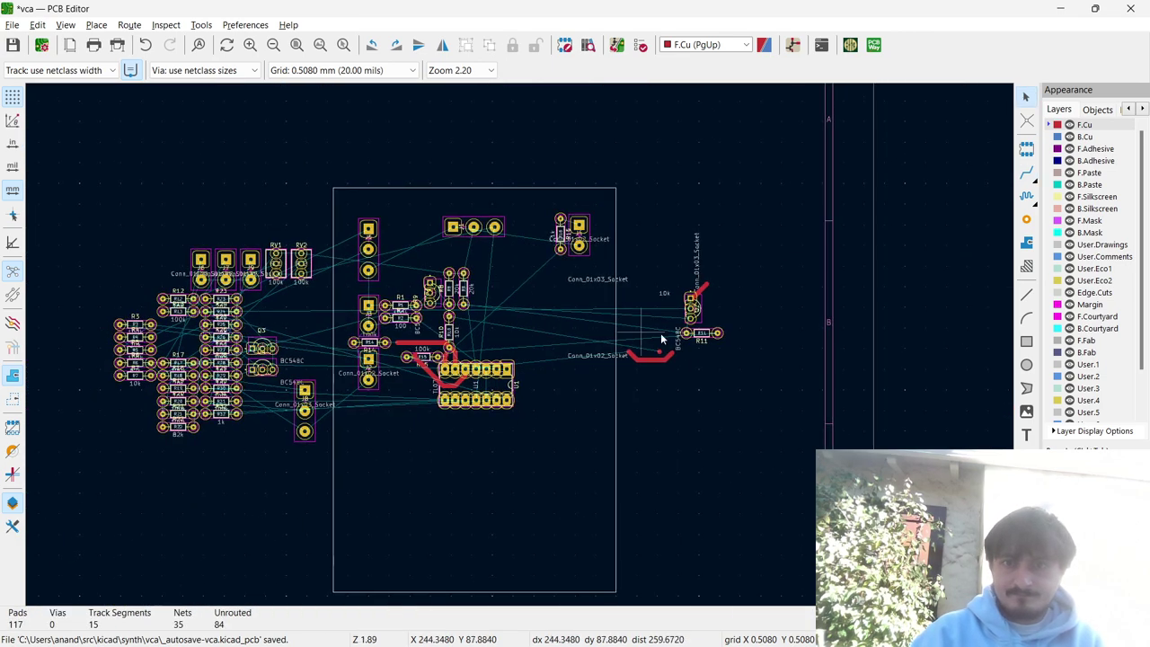
click(703, 333)
drag(713, 345, 393, 387)
scroll(503, 333, up, 5)
key(r)
key(r)
key(m)
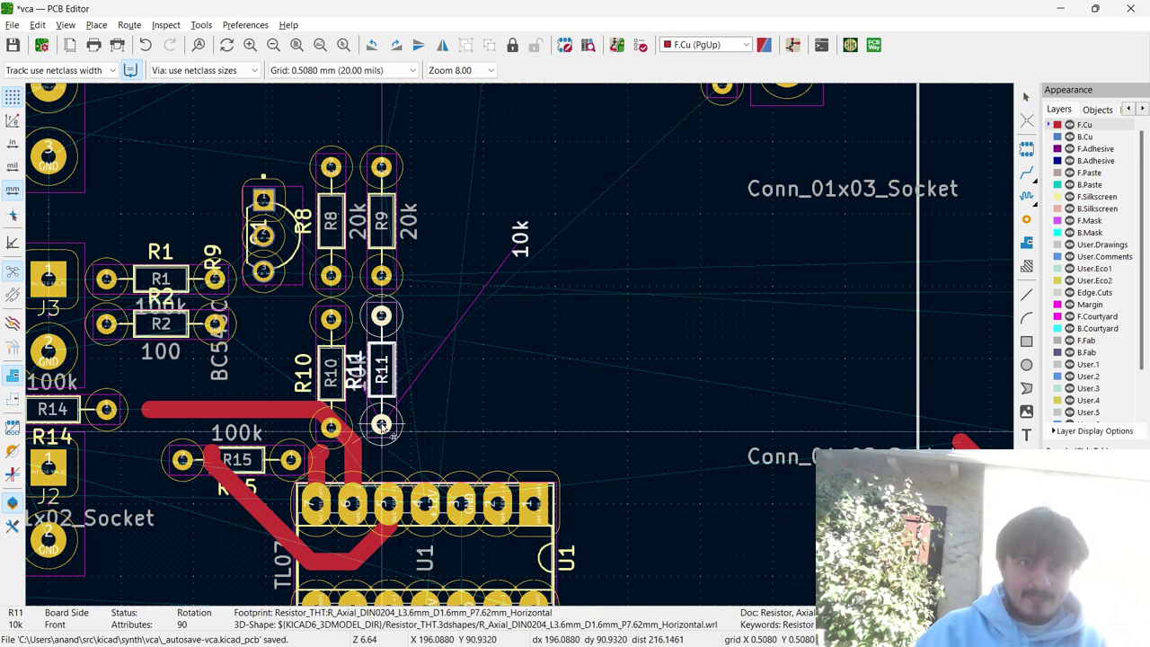
scroll(382, 427, down, 1)
scroll(519, 344, up, 2)
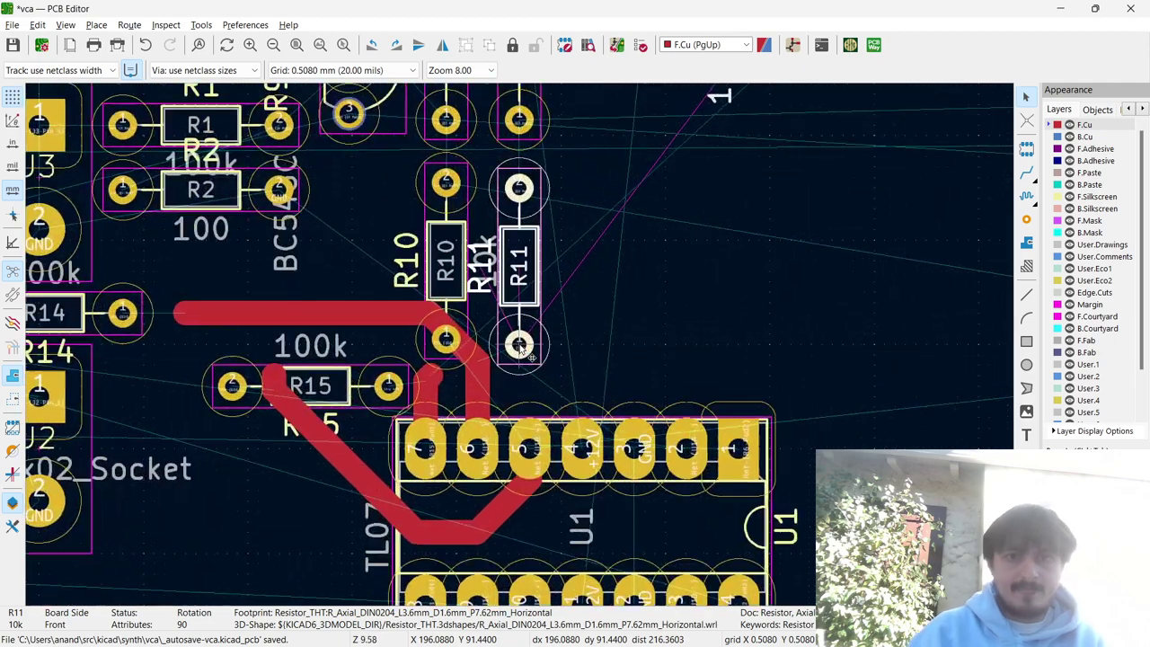
scroll(519, 344, up, 1)
scroll(519, 347, up, 1)
scroll(519, 347, down, 3)
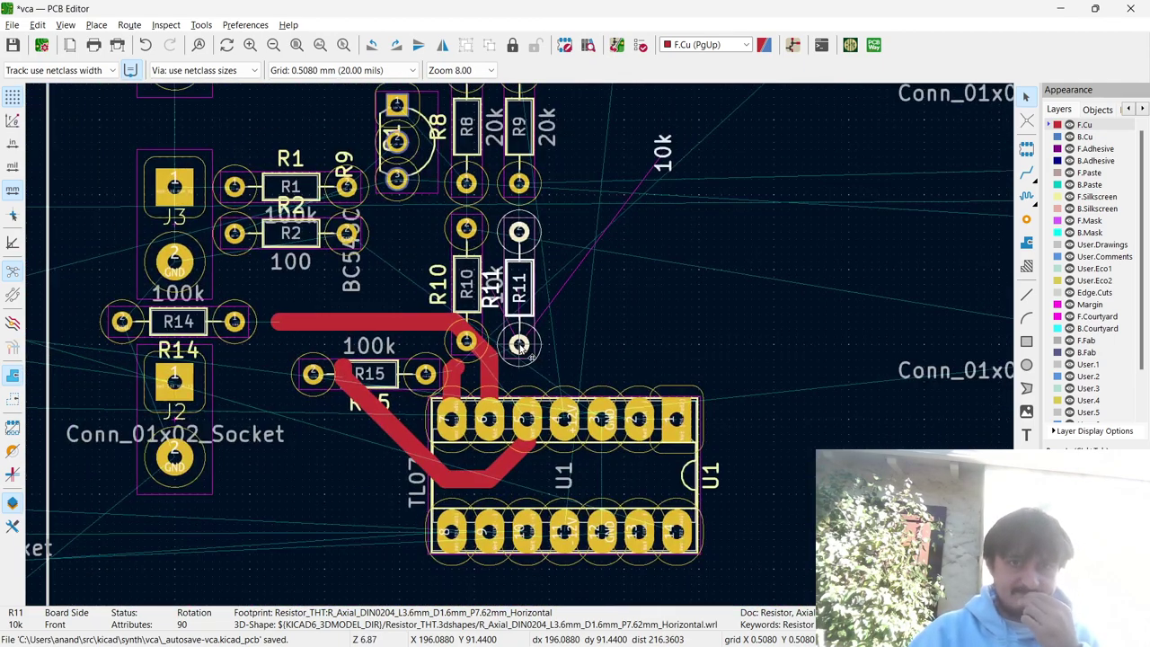
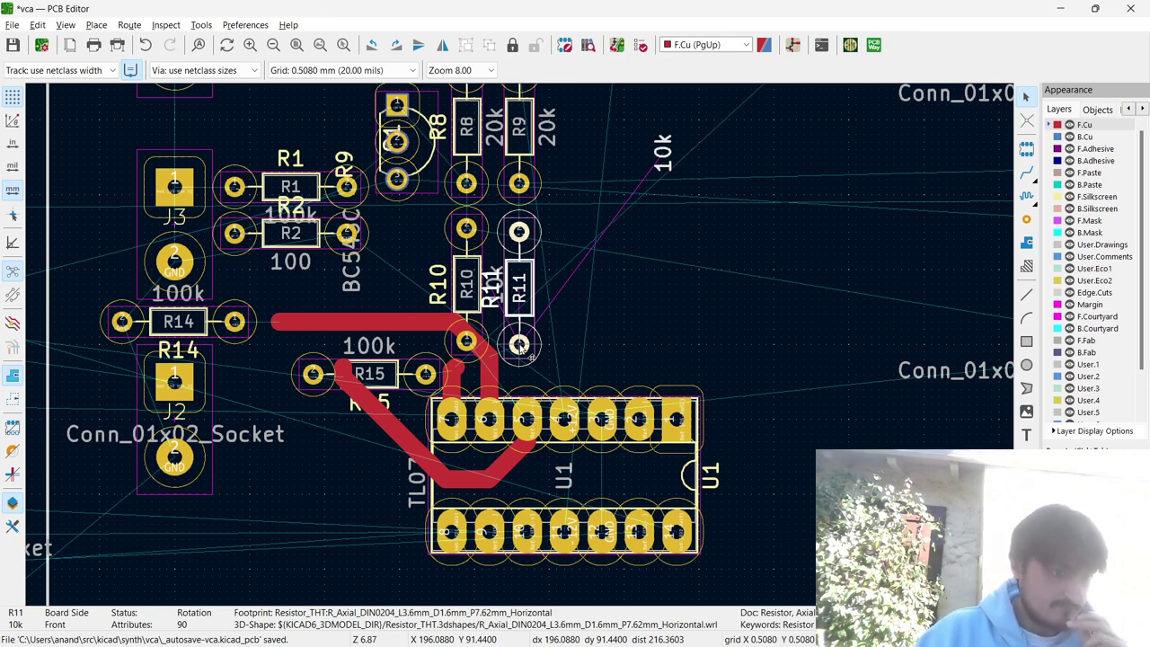
Place R15 horizontally just above U1's pins 7 to 5, and route a track from U1 pin 6 to R11's lower pad.
click(370, 374)
key(m)
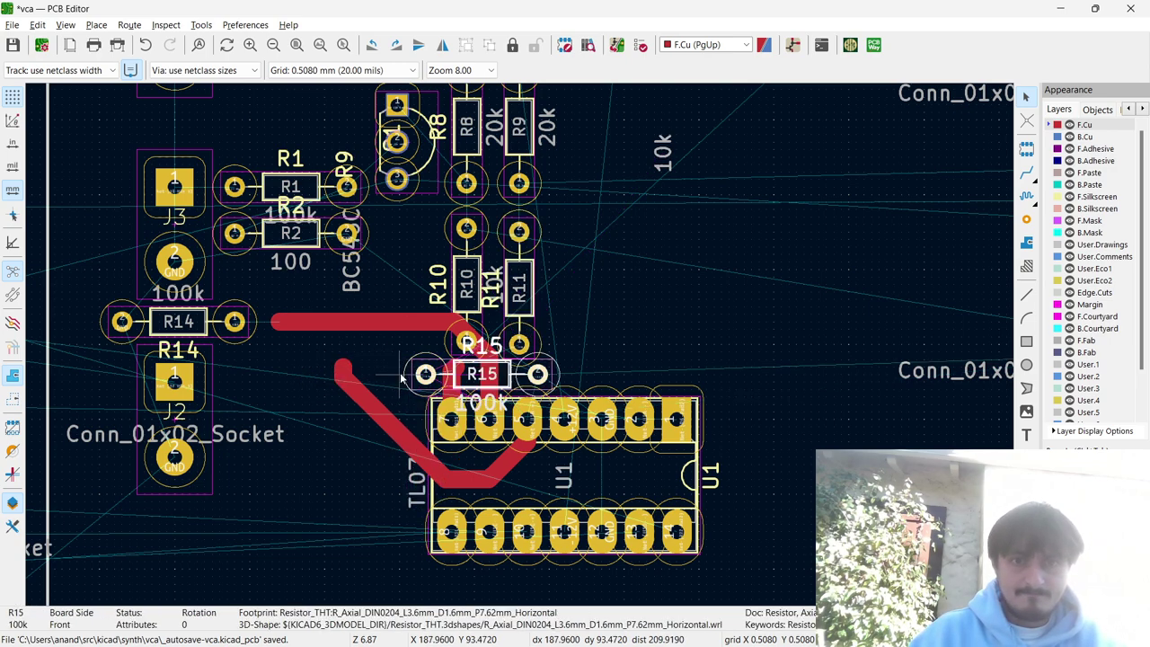
click(543, 372)
key(x)
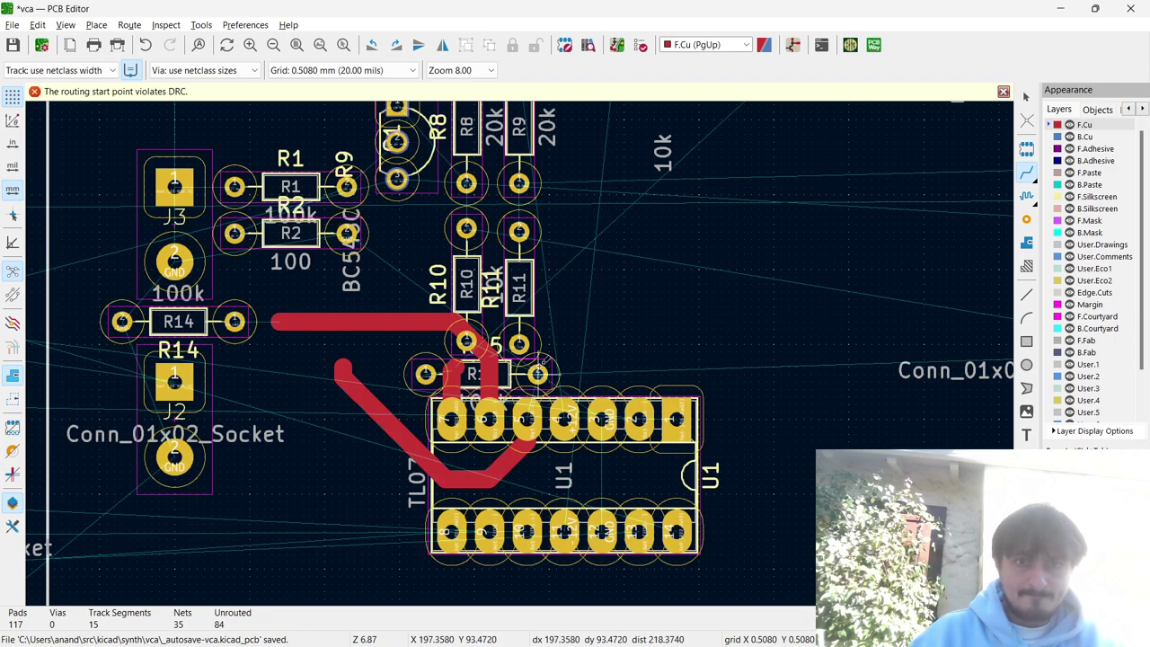
click(519, 343)
Delete the leftover horizontal track that ran from R14's old connection to U1 pin 6.
key(Escape)
click(467, 344)
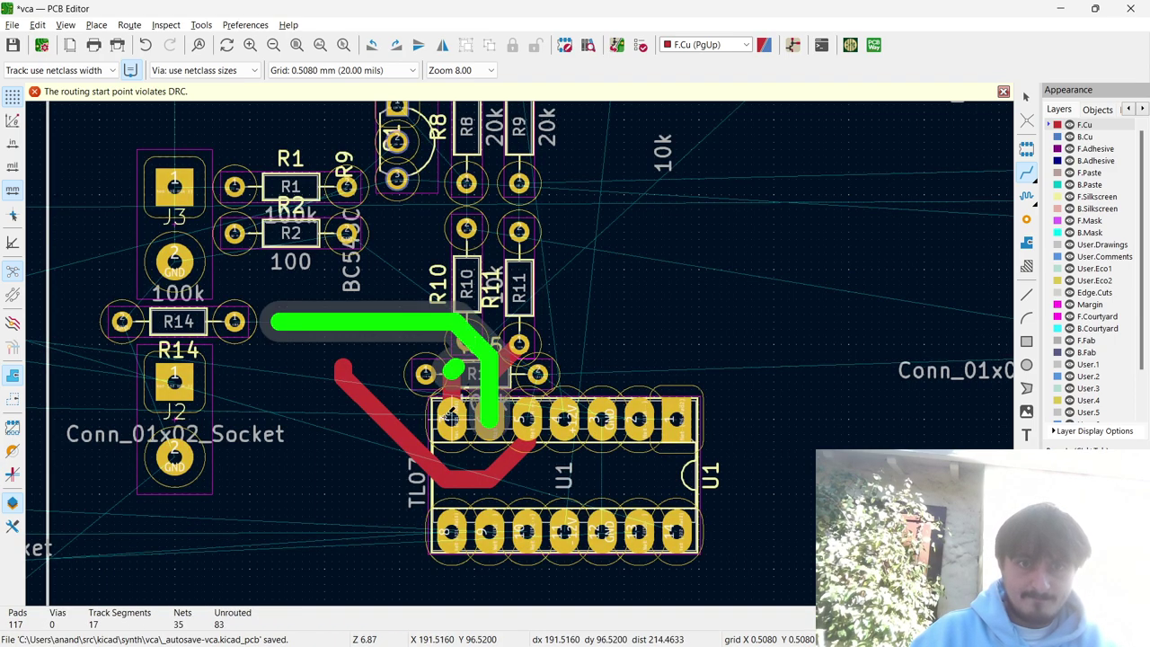
key(Escape)
click(396, 323)
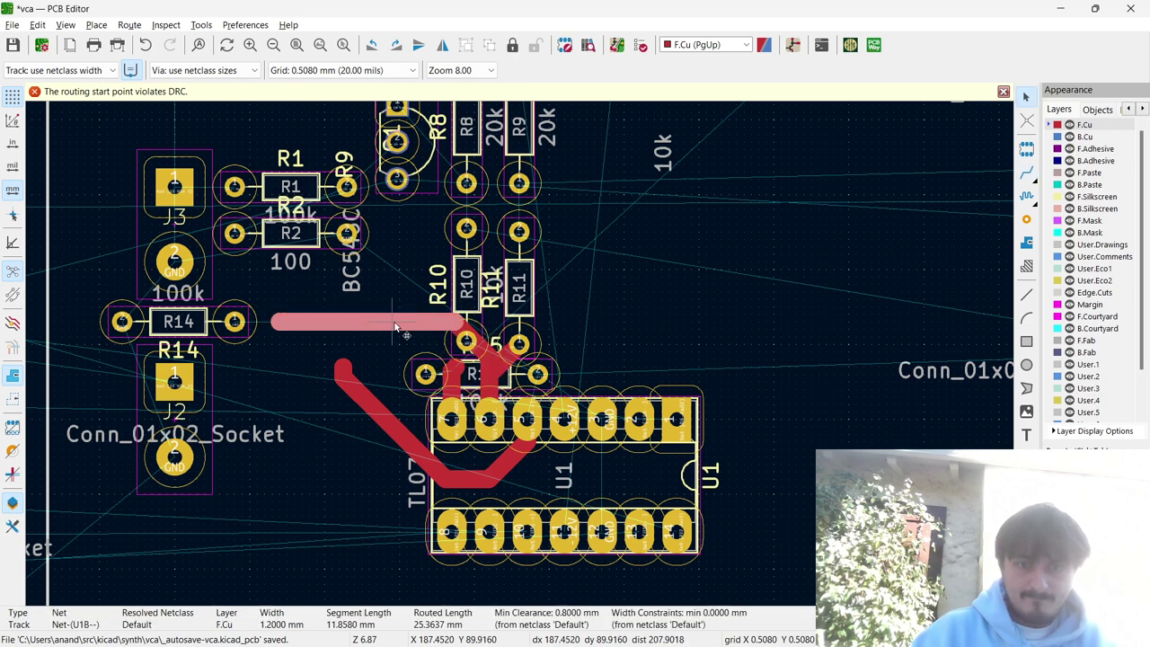
key(u)
key(Delete)
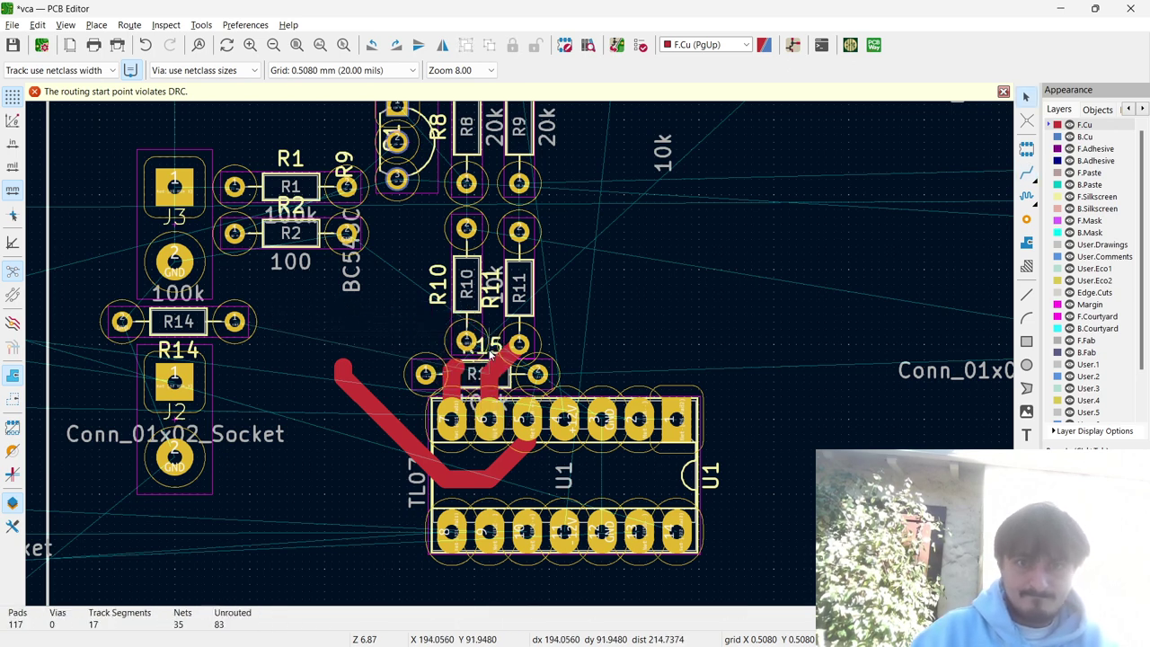
Delete the leftover R15 track stub above U1 pin 7, and switch the display units to mils.
key(x)
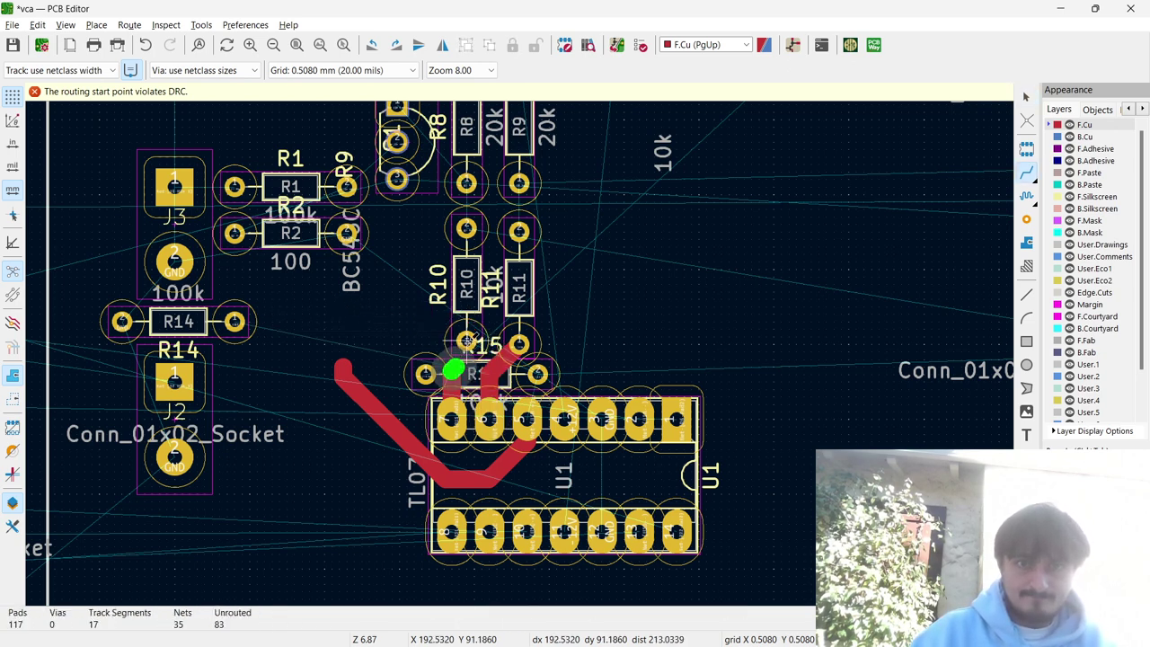
click(453, 370)
click(461, 378)
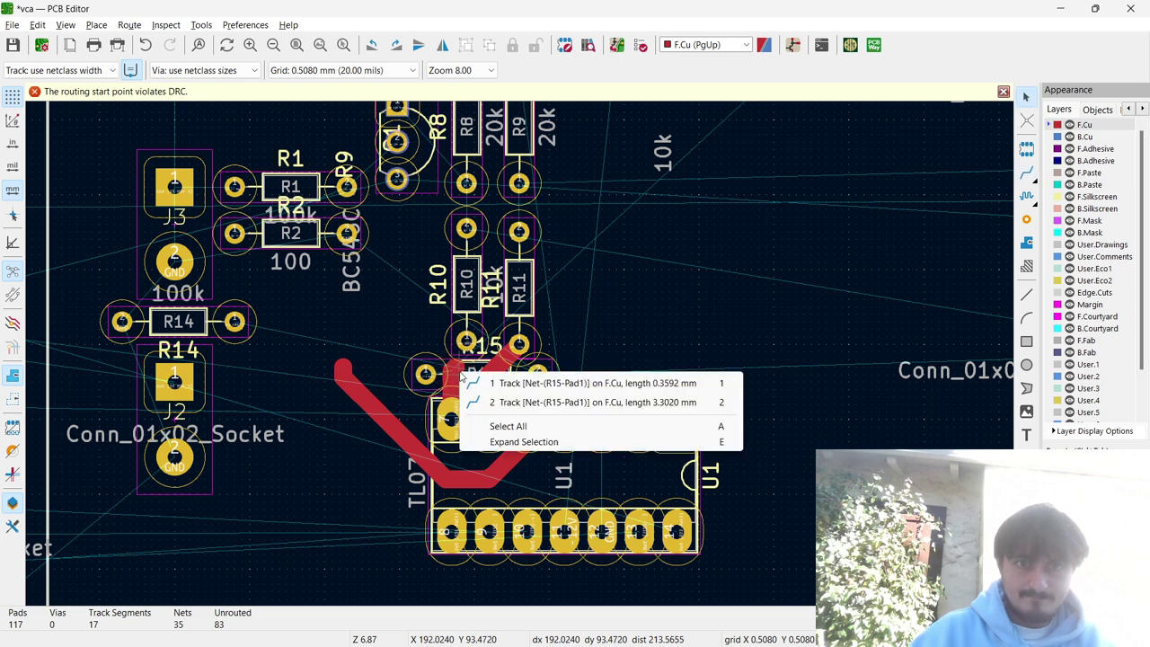
click(517, 400)
key(ctrl+u)
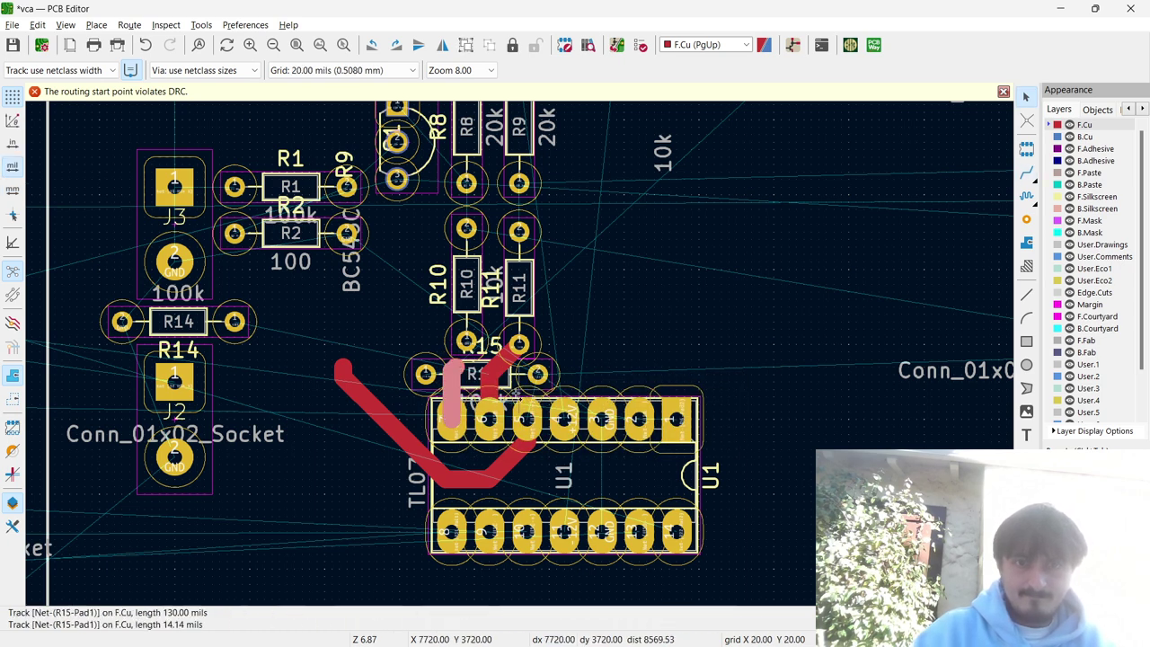
key(Delete)
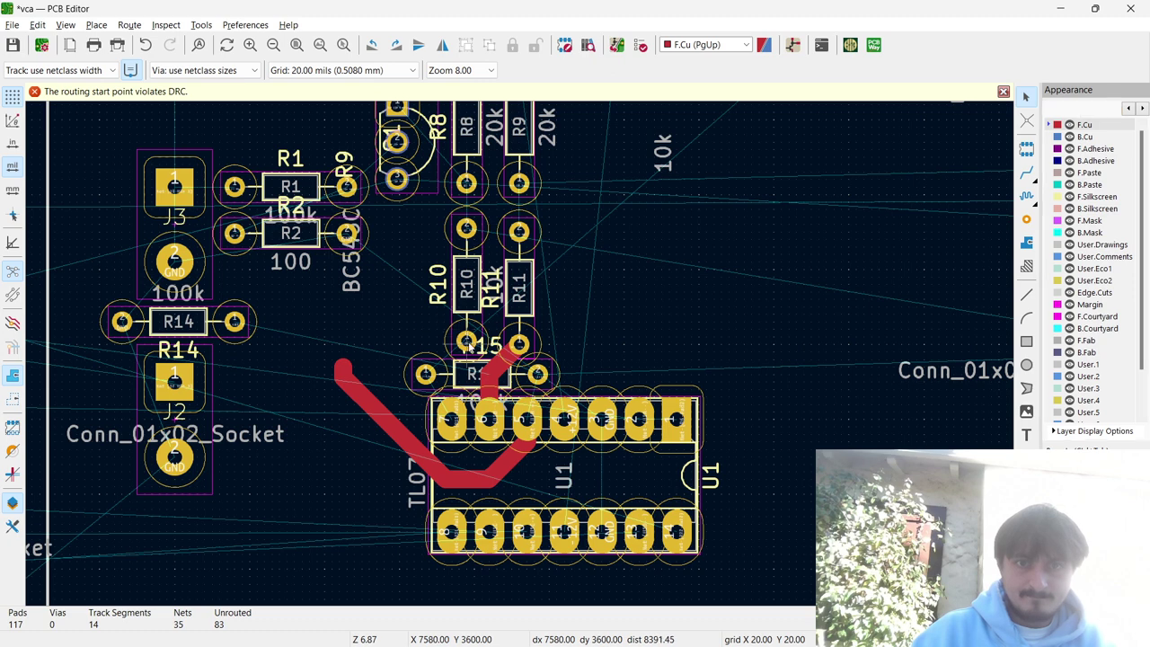
Route a track from R10's lower pad around R11's lower pad to R15's right pad, and on to U1 pin 5.
key(x)
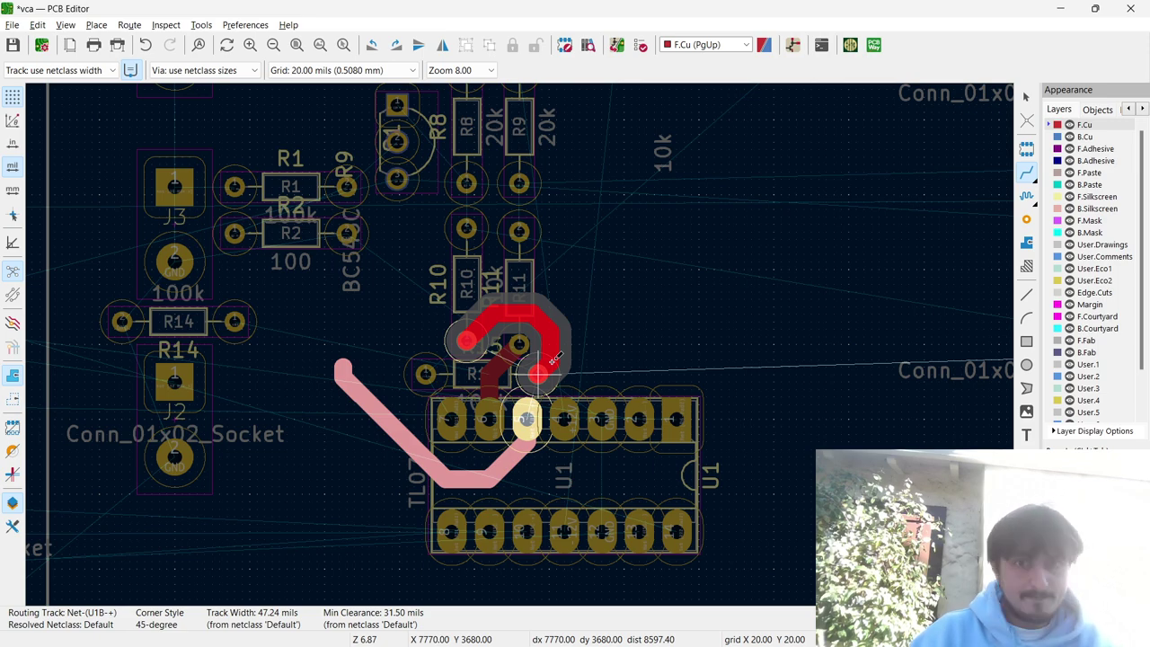
click(554, 359)
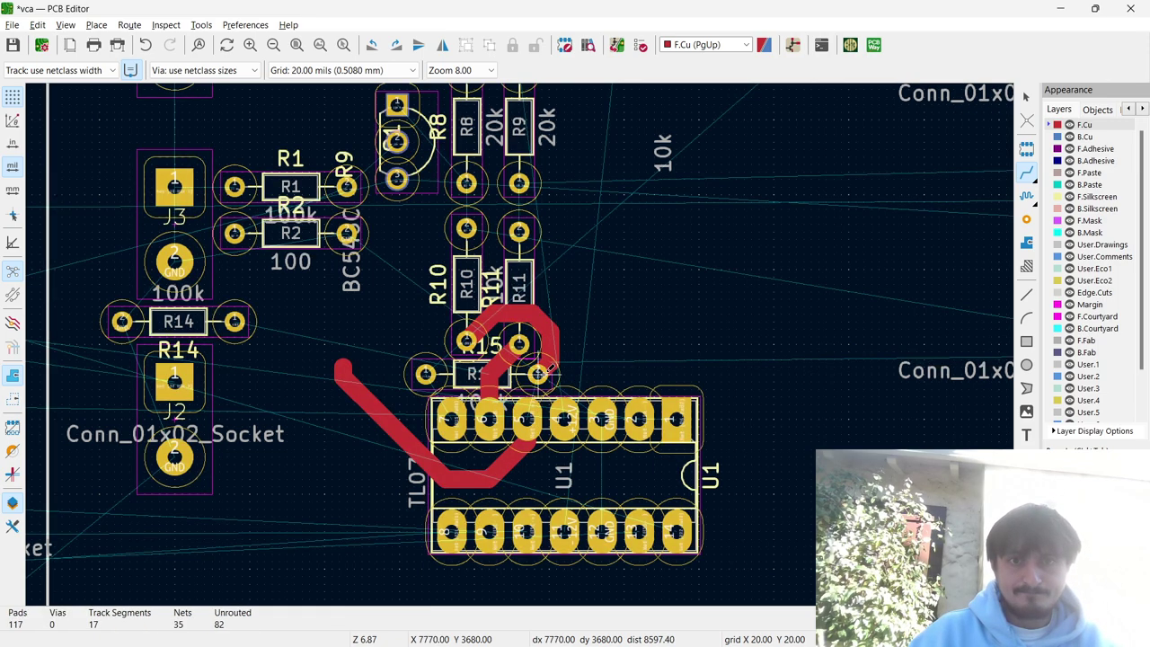
click(539, 372)
click(528, 413)
click(467, 340)
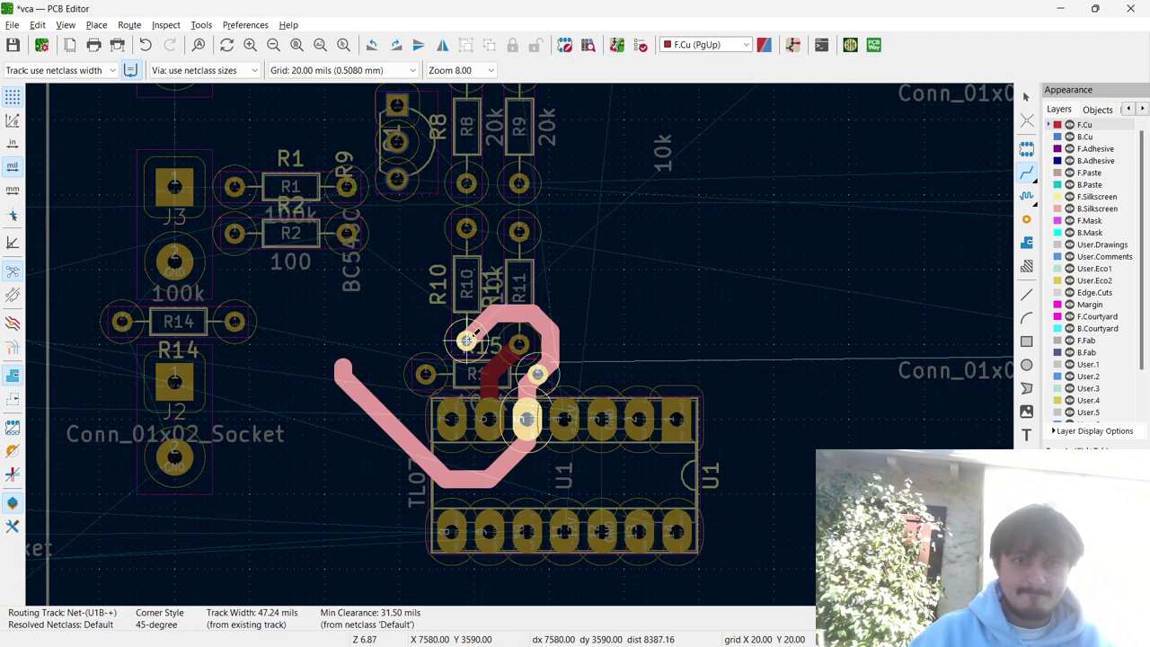
key(Escape)
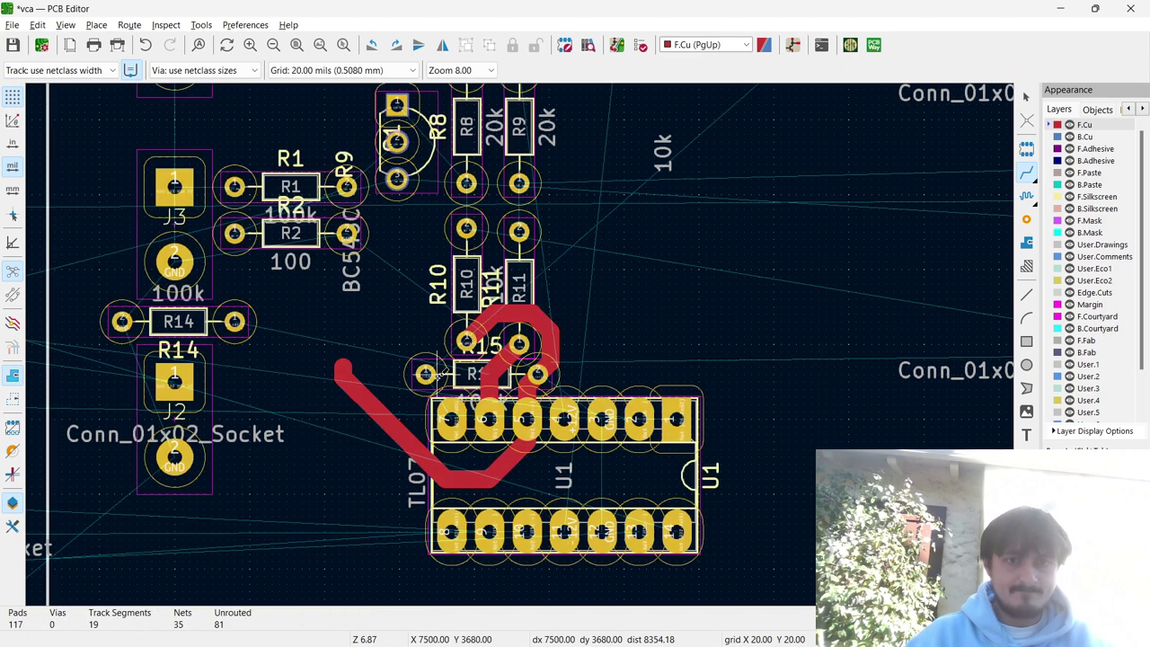
Route a short track between R15's left pad and U1 pin 7.
click(426, 374)
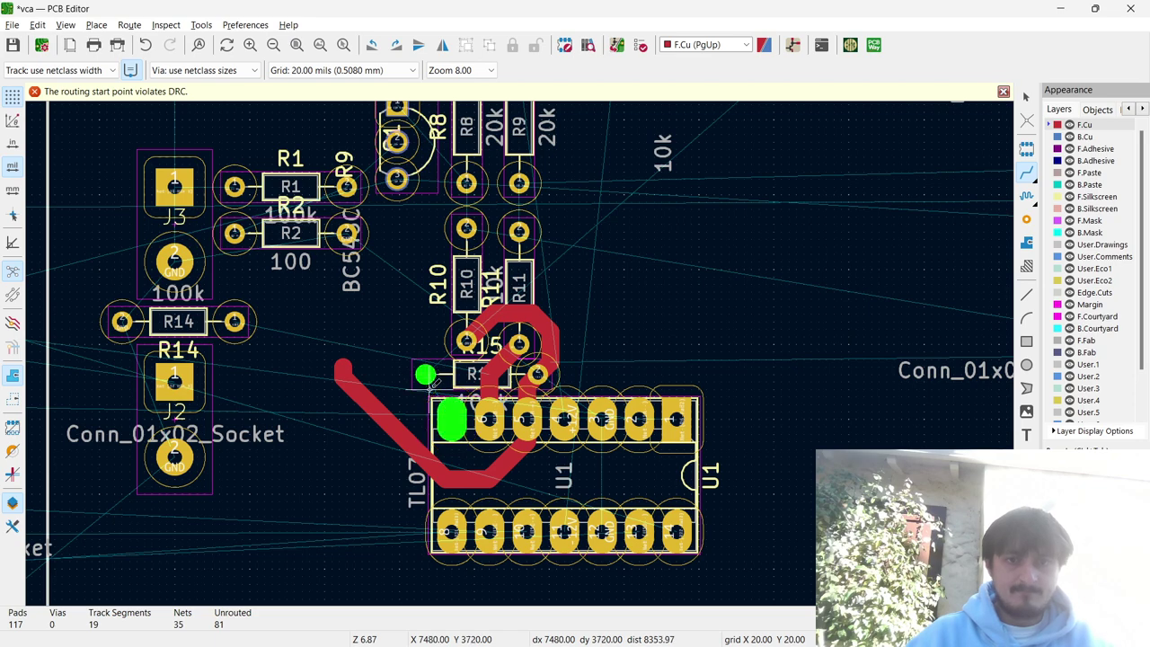
click(427, 373)
key(Escape)
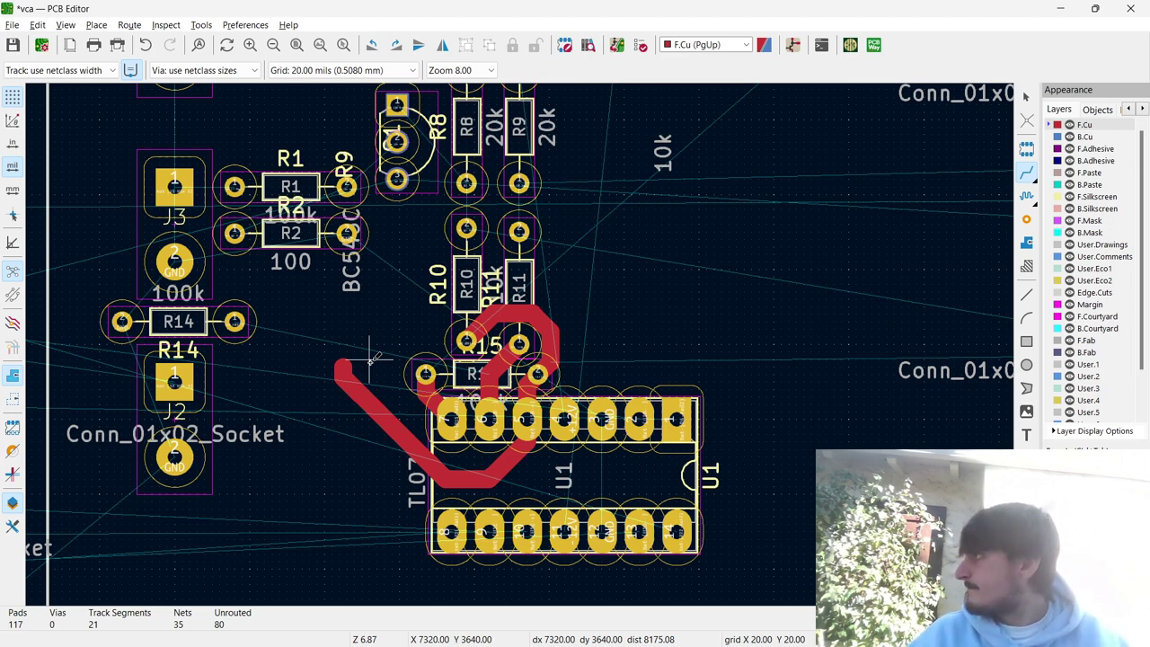
key(Escape)
Move resistor R14 from above J2 to the left of R10, rotated vertical.
click(204, 325)
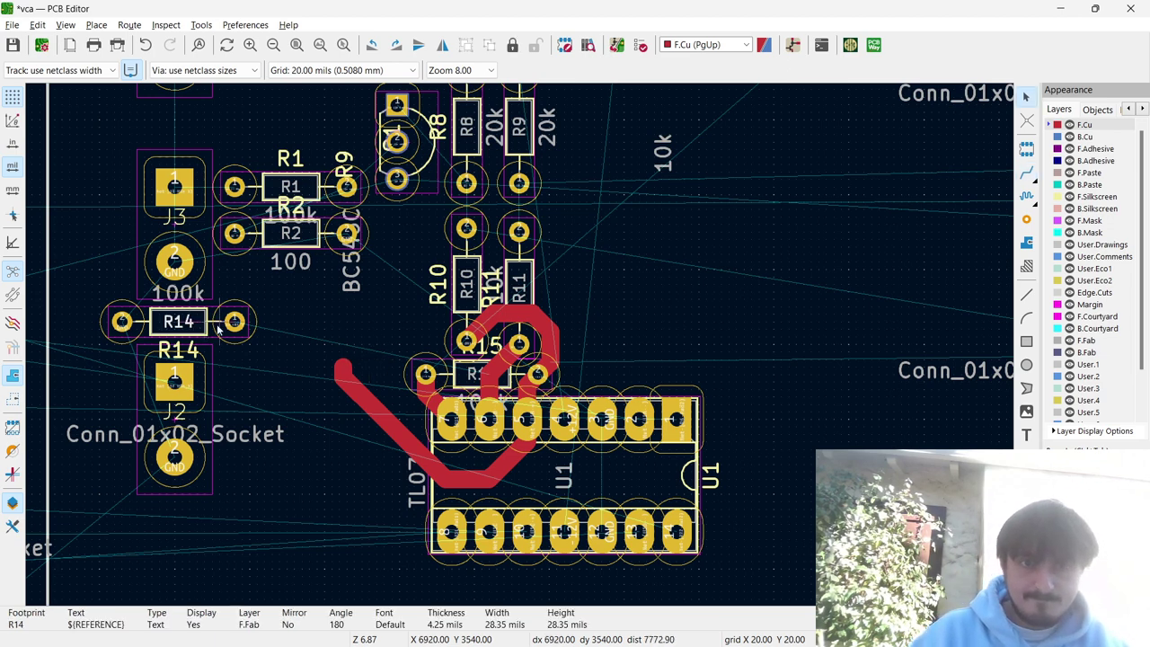
key(m)
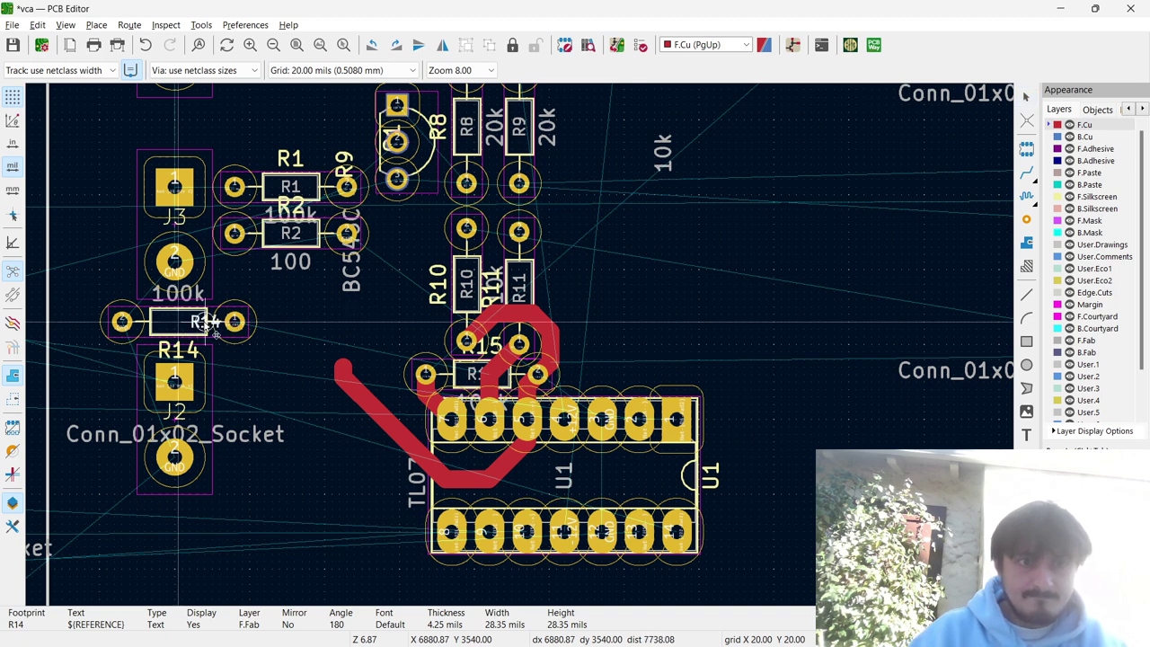
click(184, 325)
drag(184, 325, 421, 277)
key(r)
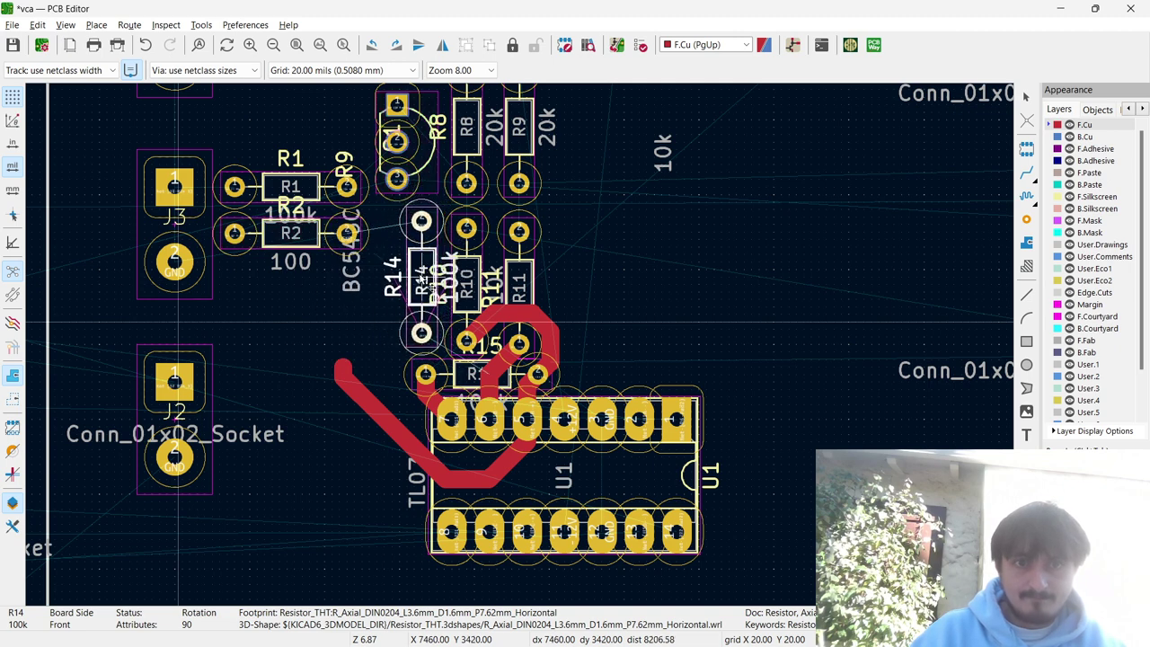
Try a track from U1 pin 6 to R14's lower pad, and shift R10 and R11 together slightly right.
key(x)
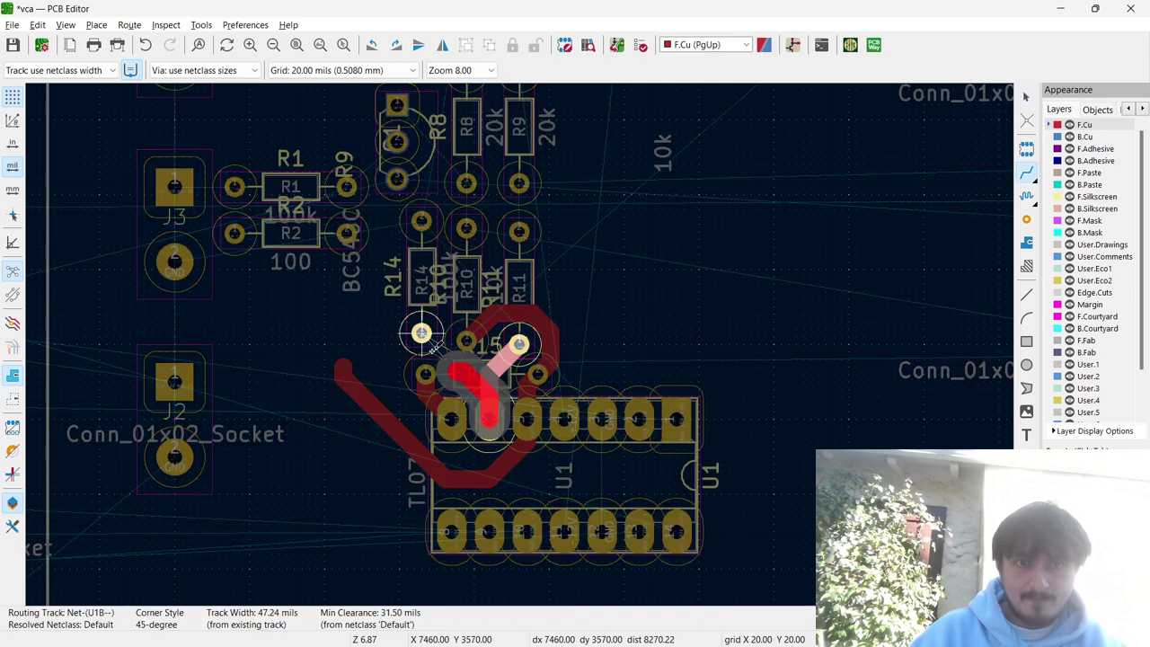
key(Escape)
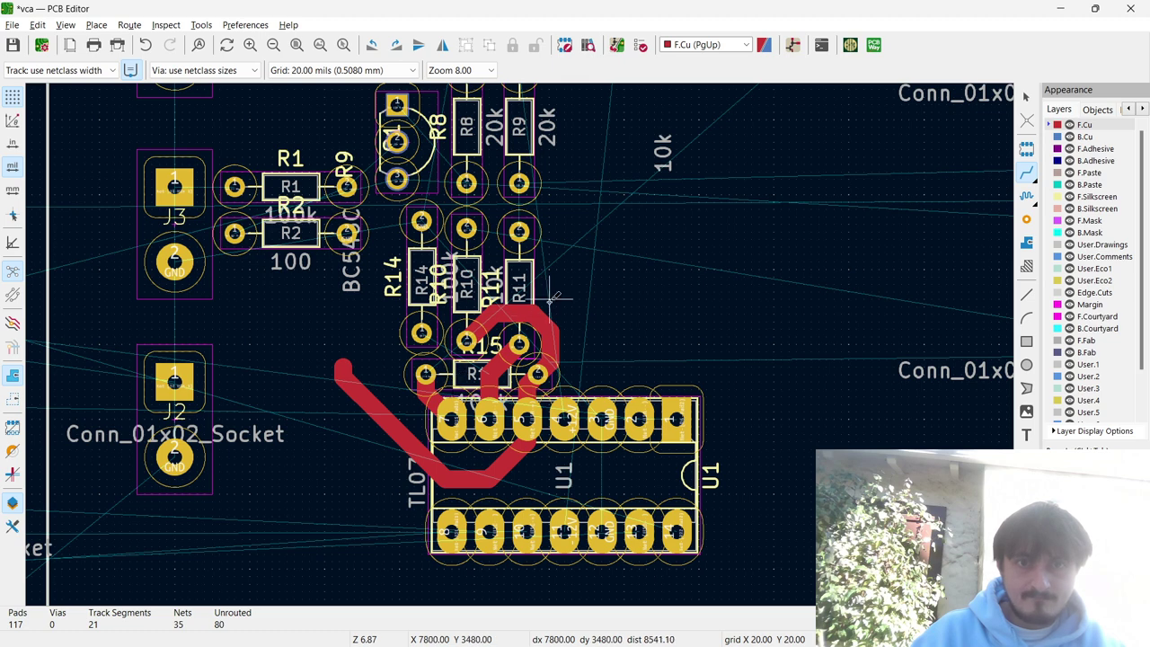
key(Escape)
drag(471, 282, 467, 281)
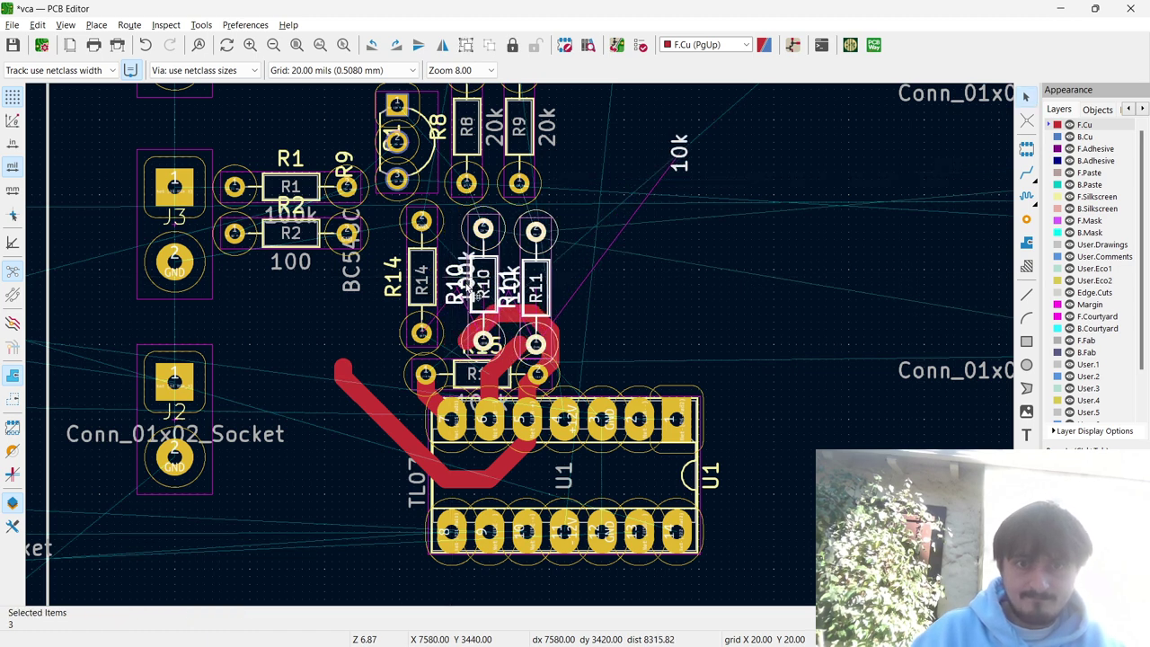
Retry the track from U1 pin 6 to R14's lower pad, and shift R10 and R11 further right.
key(x)
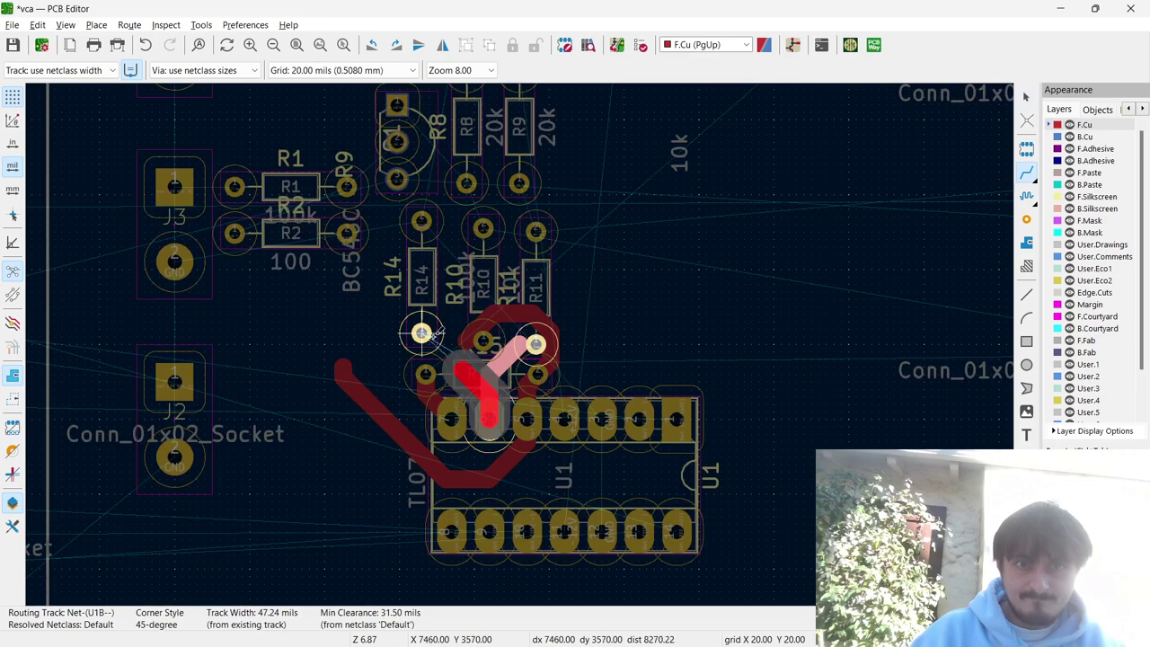
key(Escape)
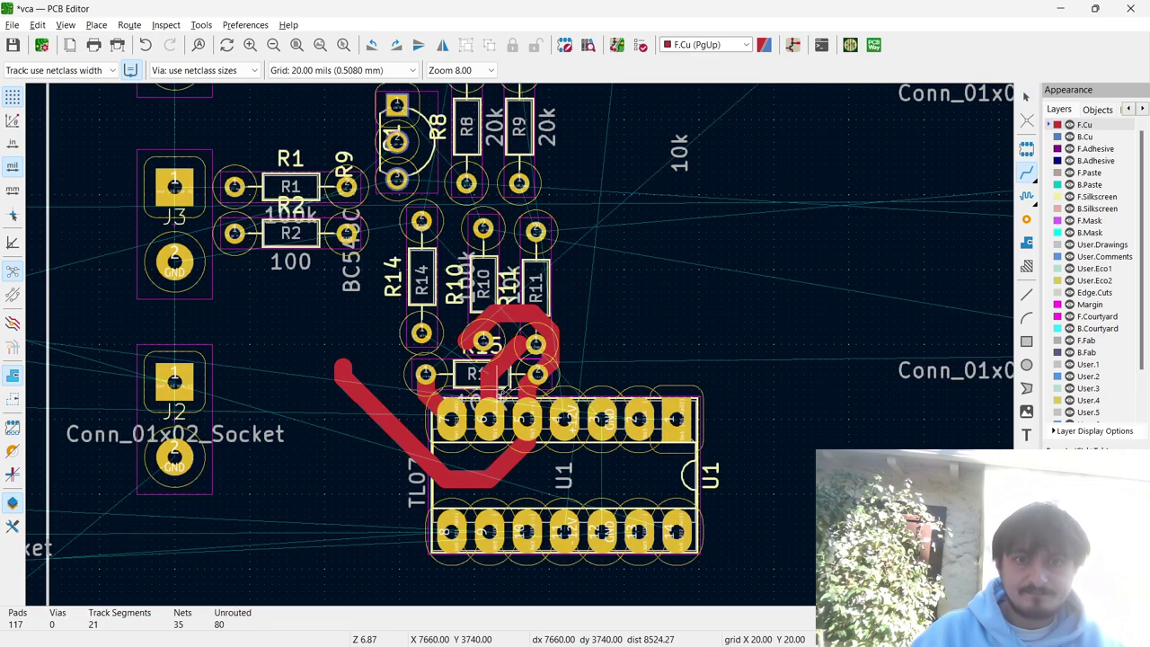
click(488, 419)
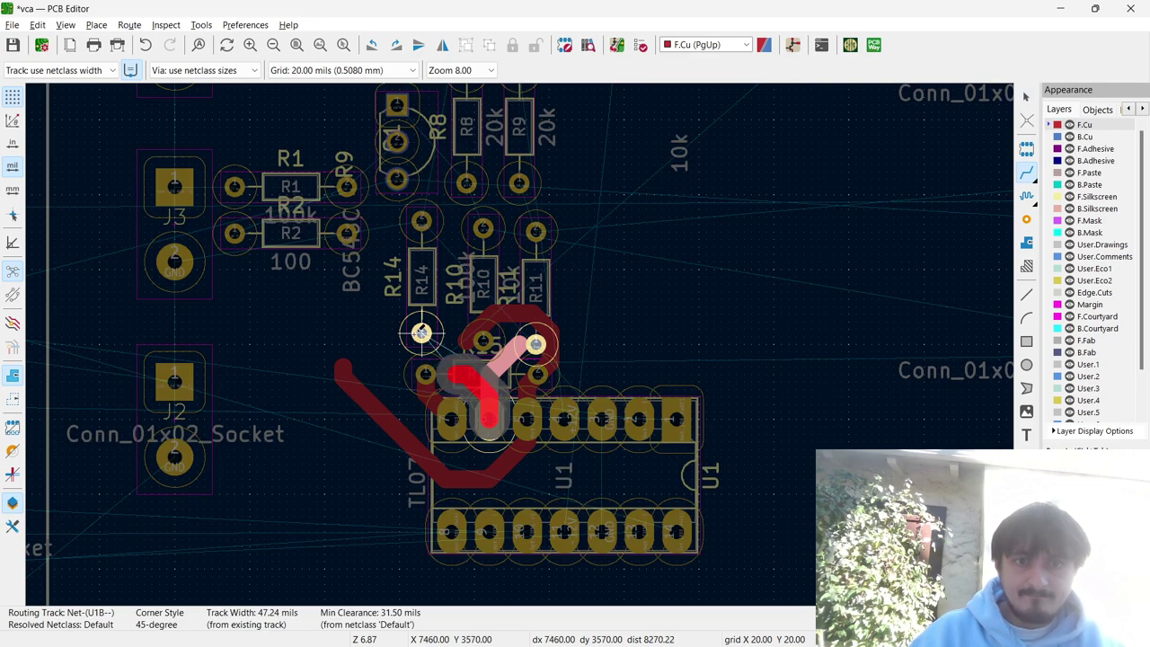
key(Escape)
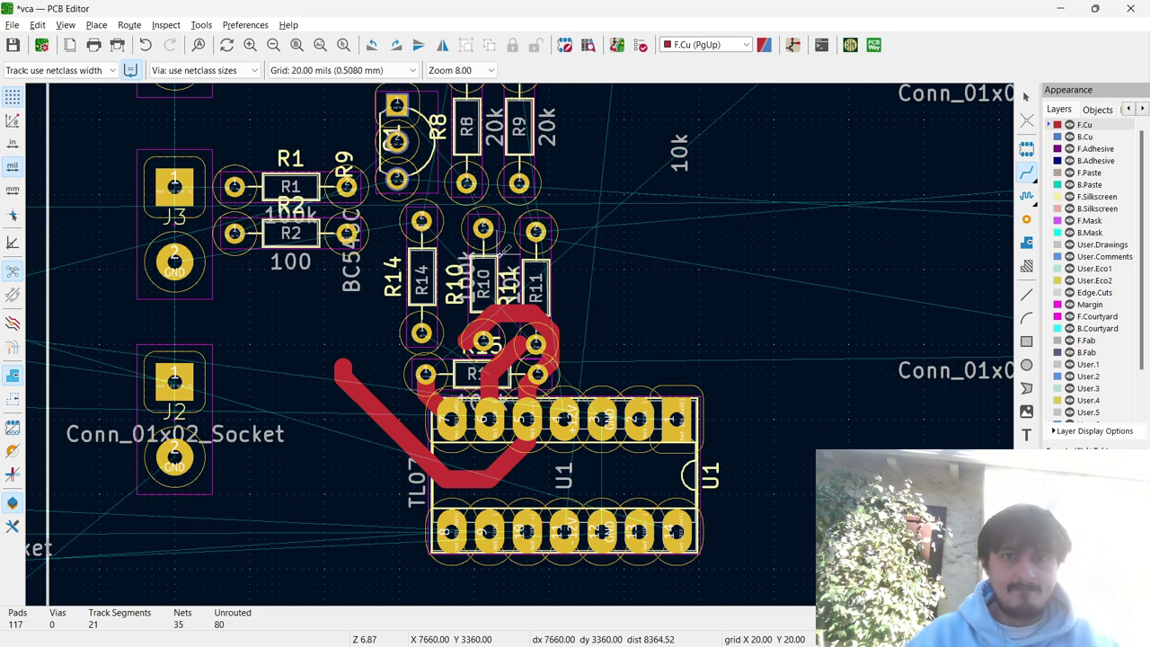
drag(588, 285, 487, 281)
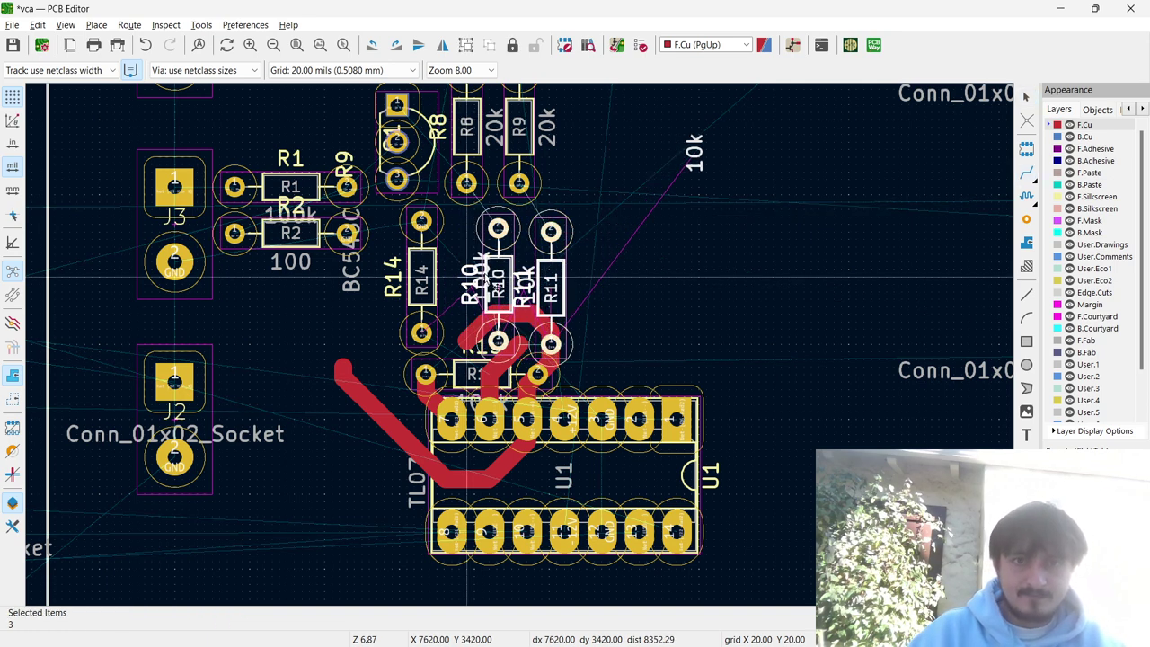
Shift R10 and R11 right once more to clear the gap, and route U1 pin 6 to R14's lower pad.
key(x)
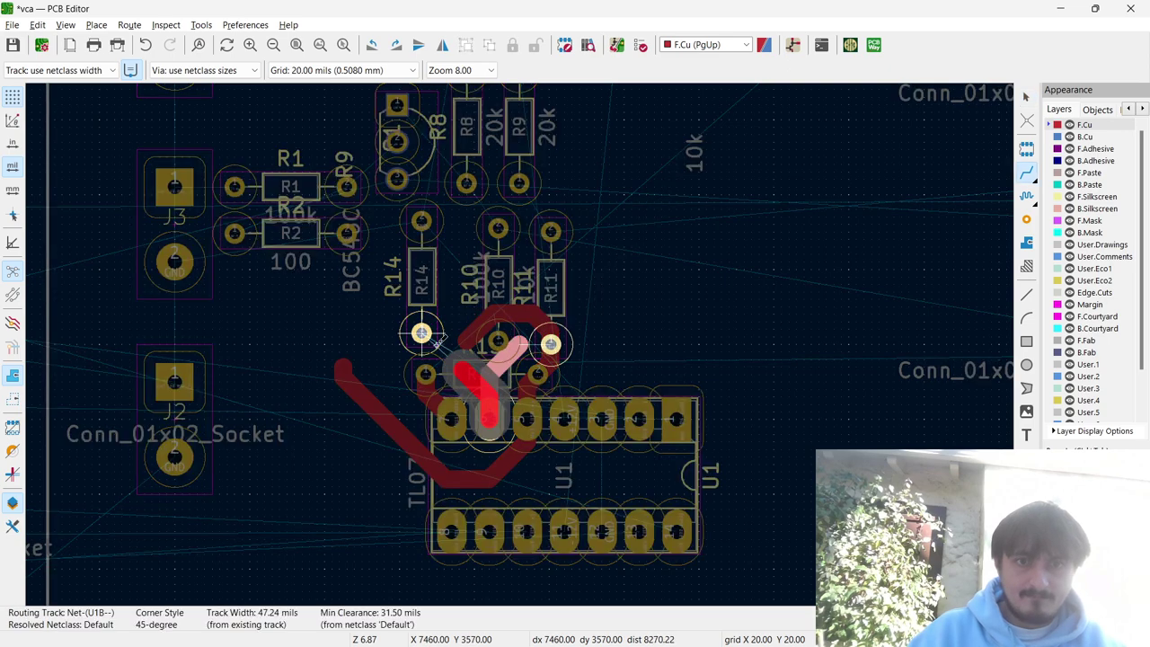
key(Escape)
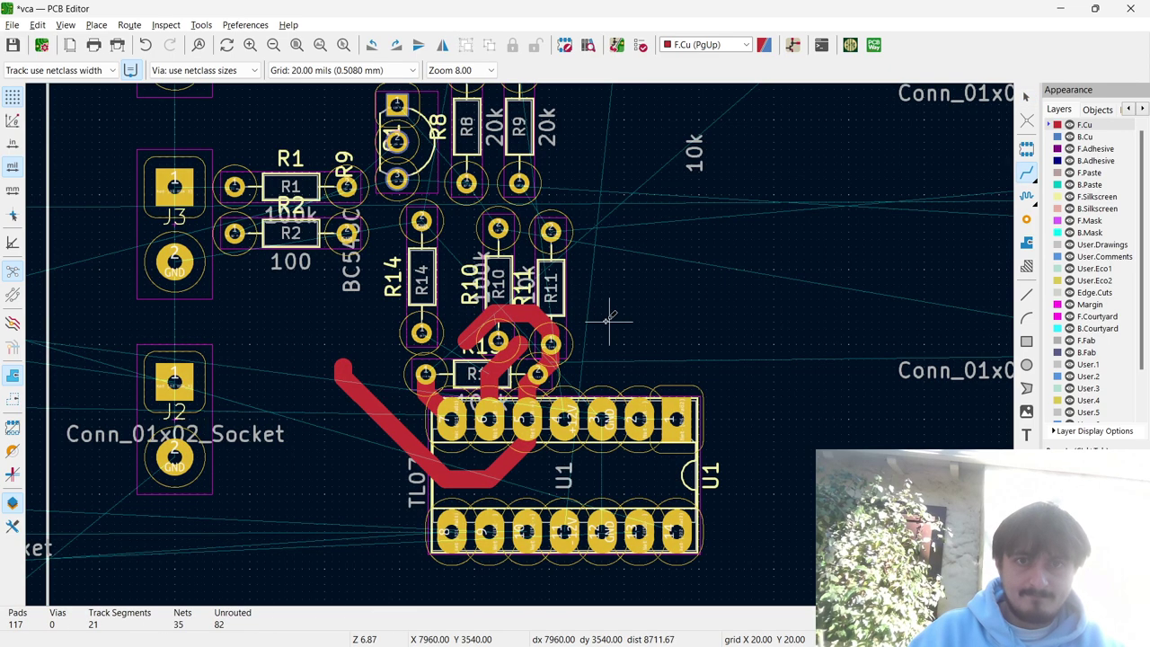
drag(597, 315, 500, 282)
key(Escape)
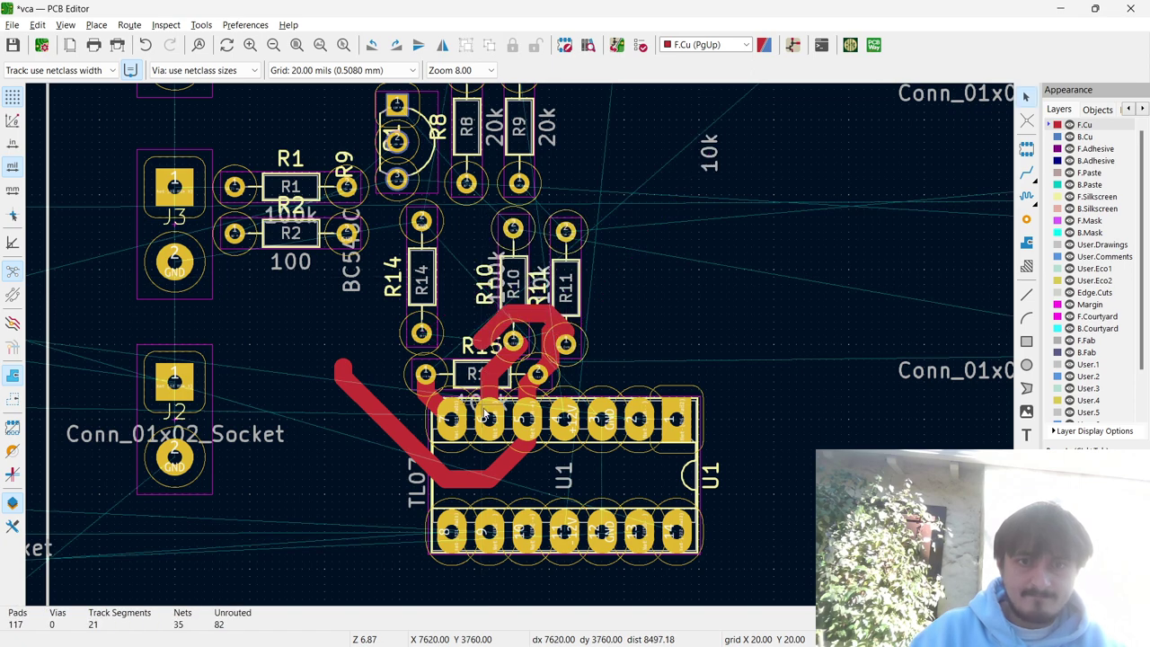
key(x)
click(503, 350)
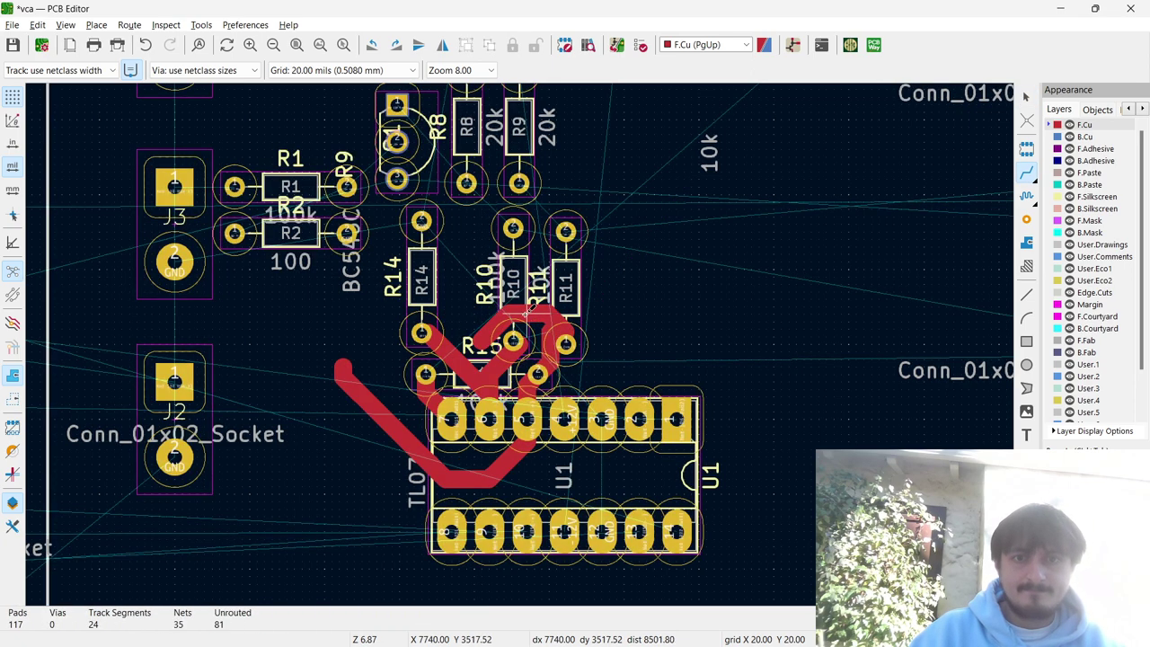
click(566, 342)
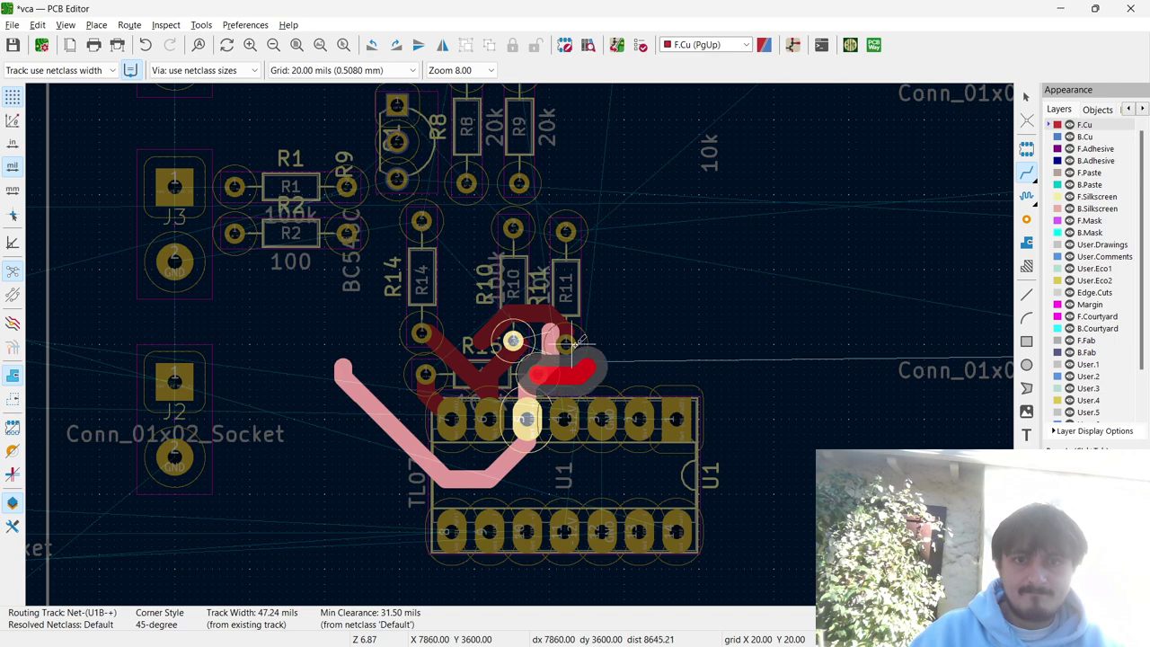
key(Escape)
key(Escape)
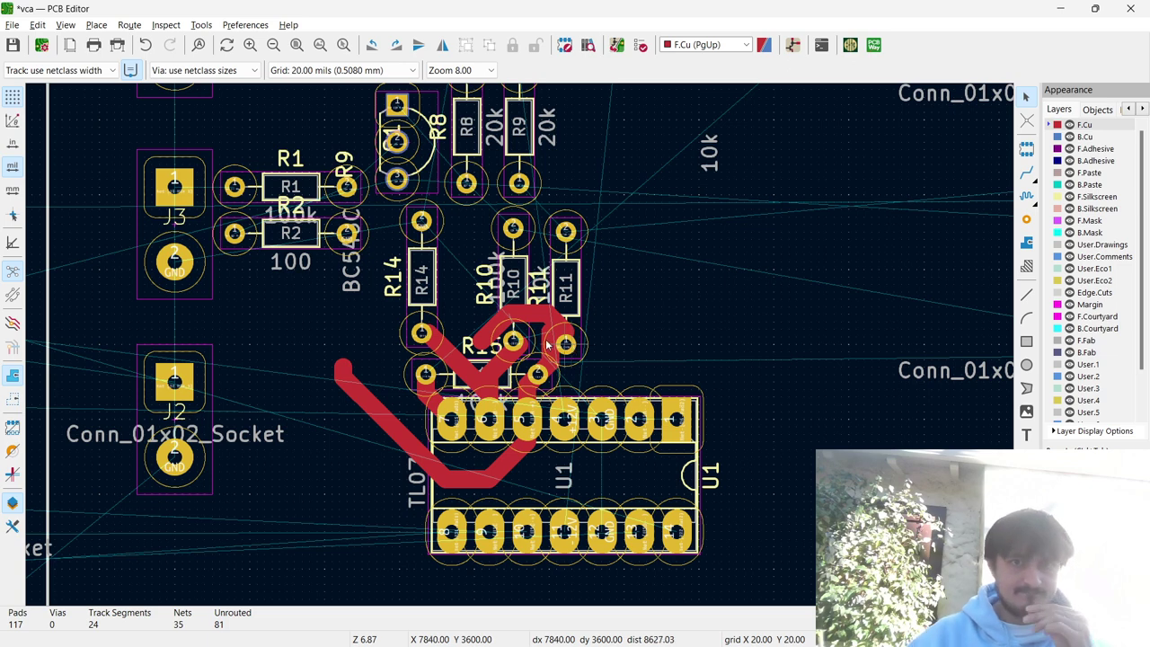
Move resistor R14 right so it sits vertically below R8, close beside R10.
drag(416, 289, 469, 283)
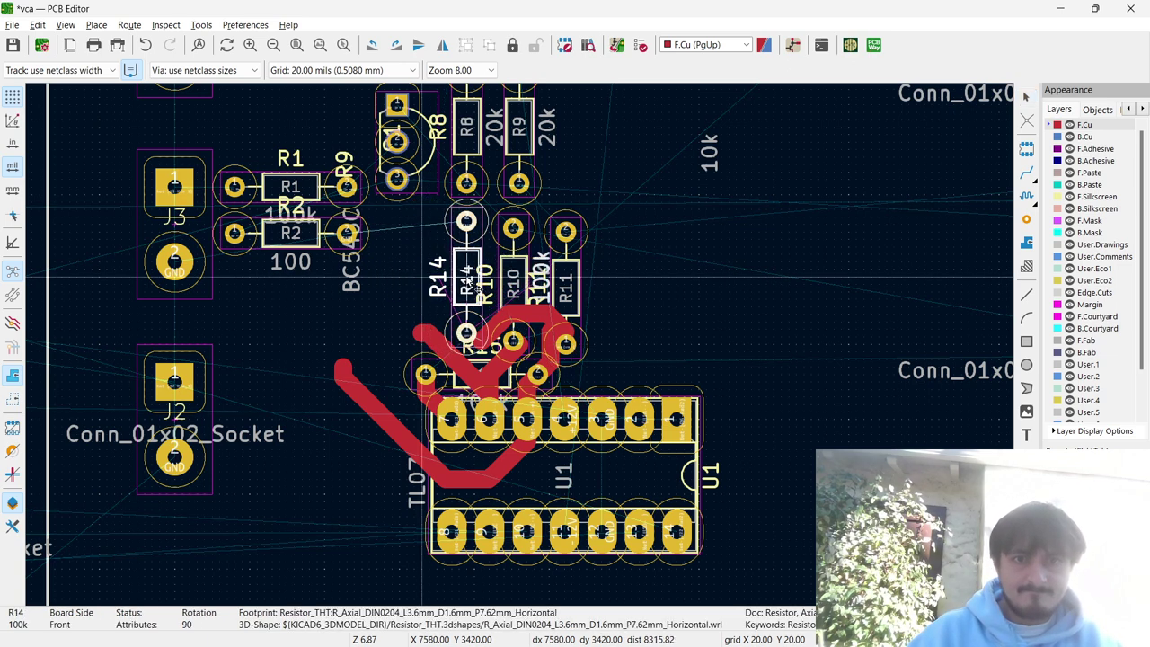
key(Escape)
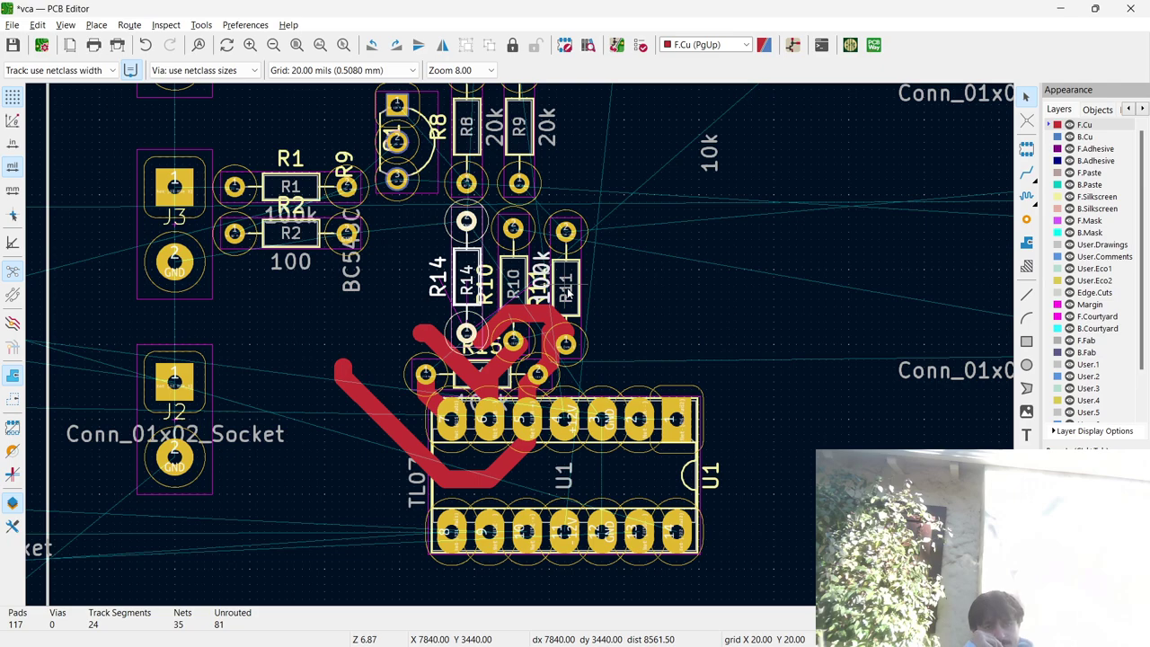
scroll(567, 295, up, 2)
scroll(521, 345, down, 3)
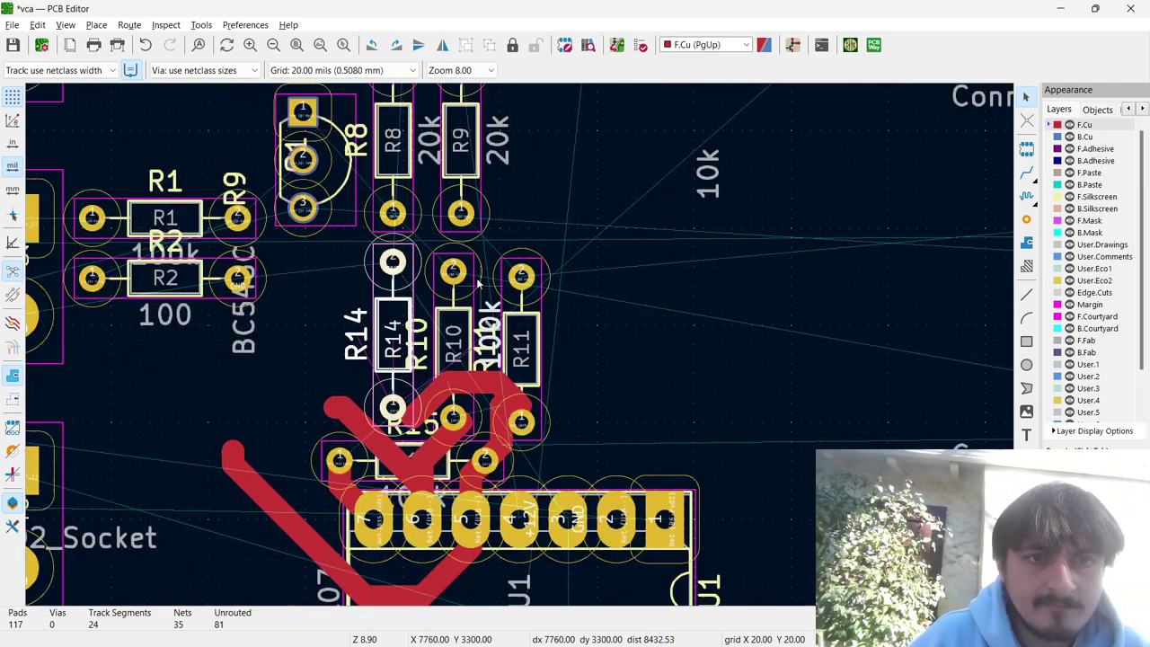
Move connectors J2 and J3 together from the board's left side to its right side, below J4.
scroll(519, 345, up, 3)
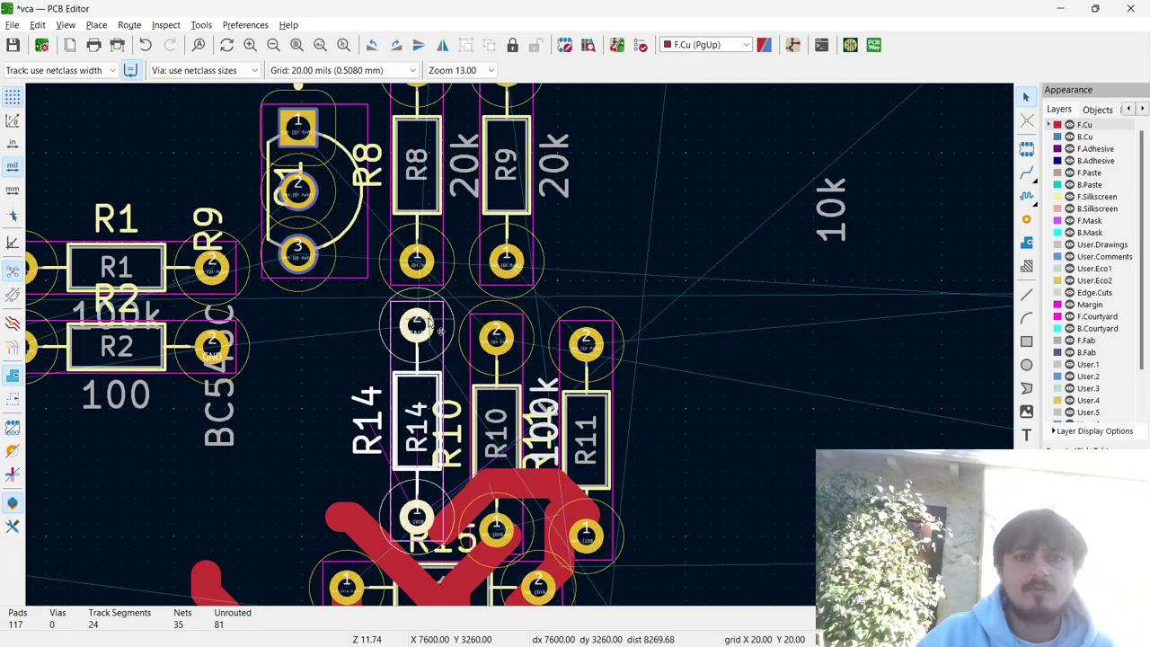
scroll(445, 396, down, 4)
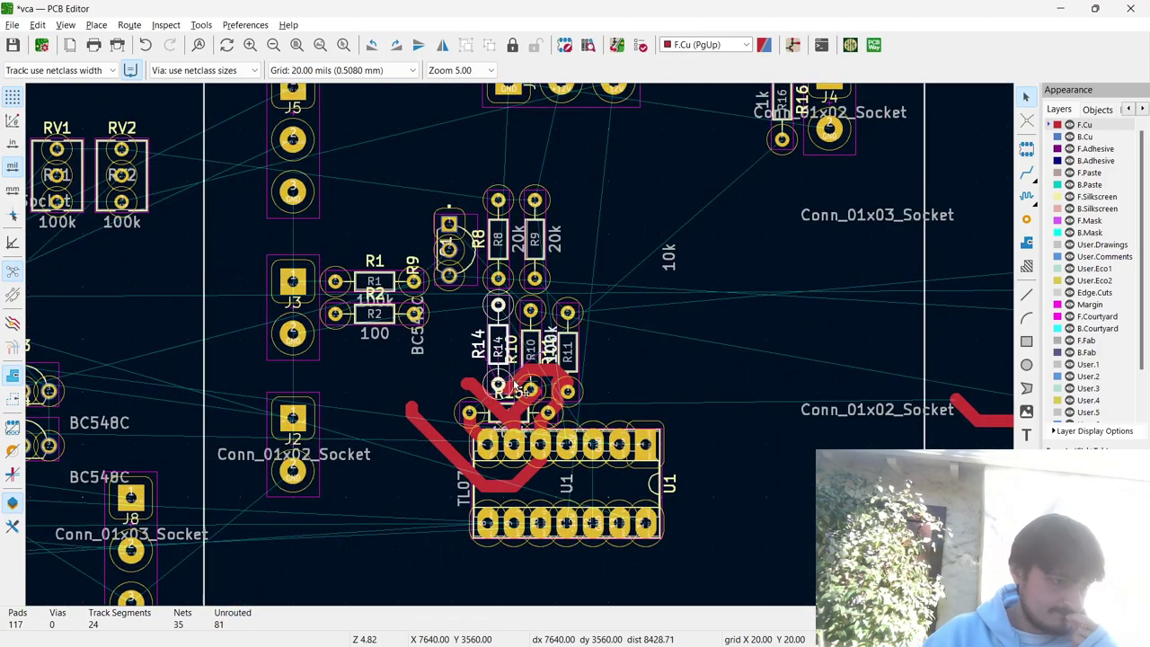
scroll(515, 384, up, 2)
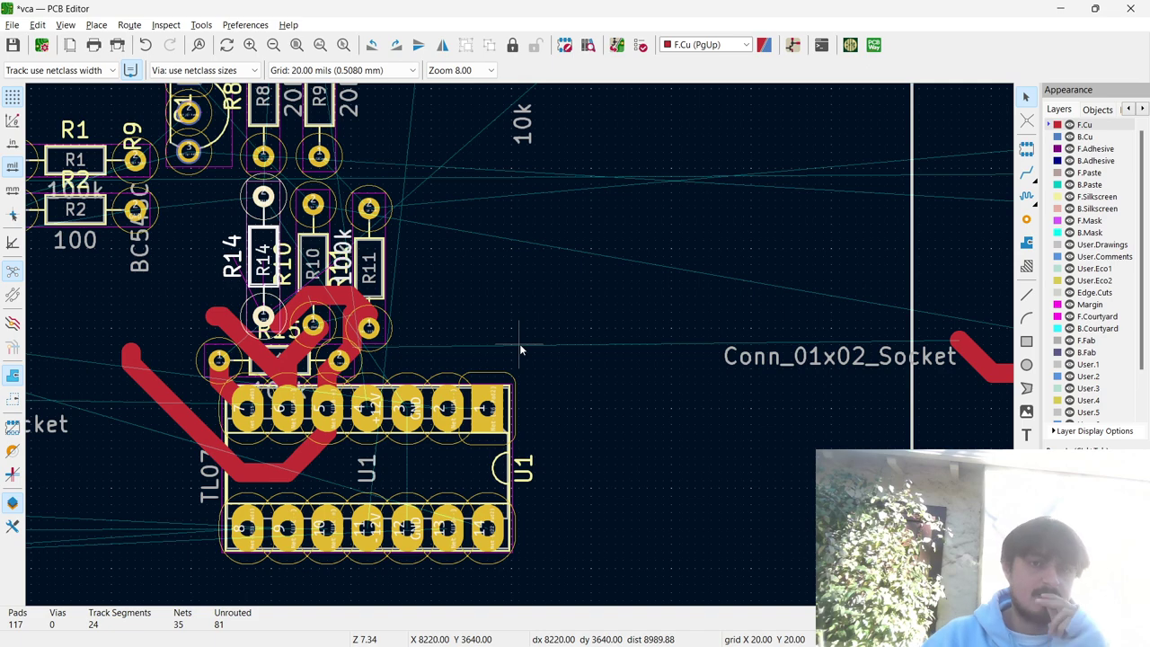
scroll(519, 348, down, 3)
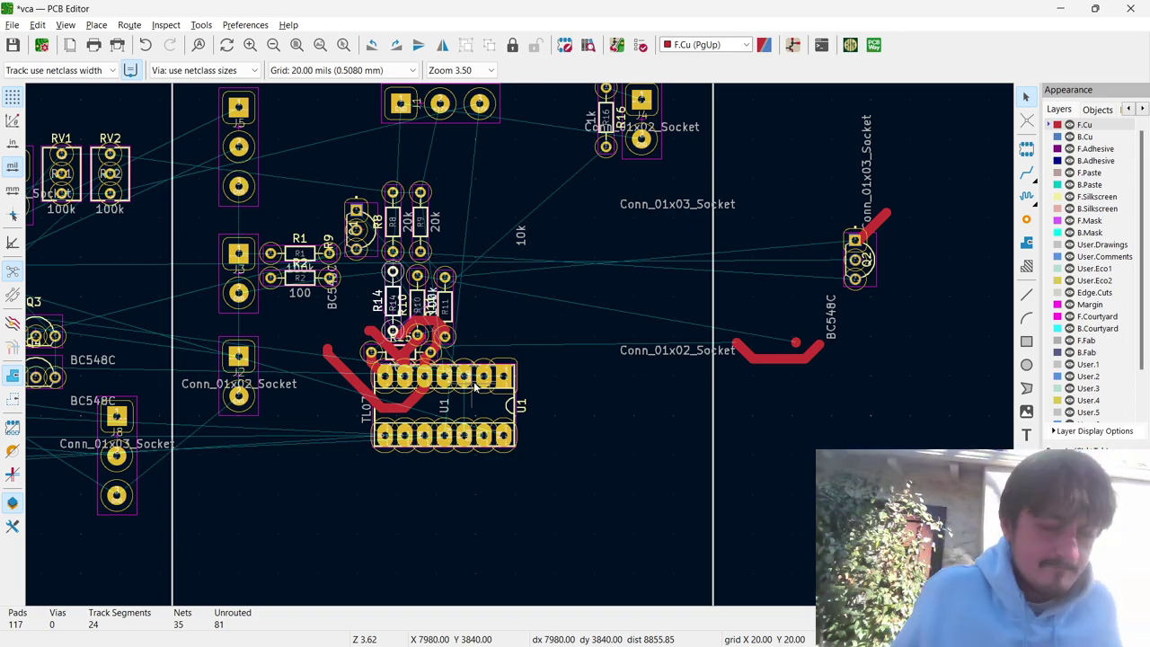
scroll(475, 385, down, 3)
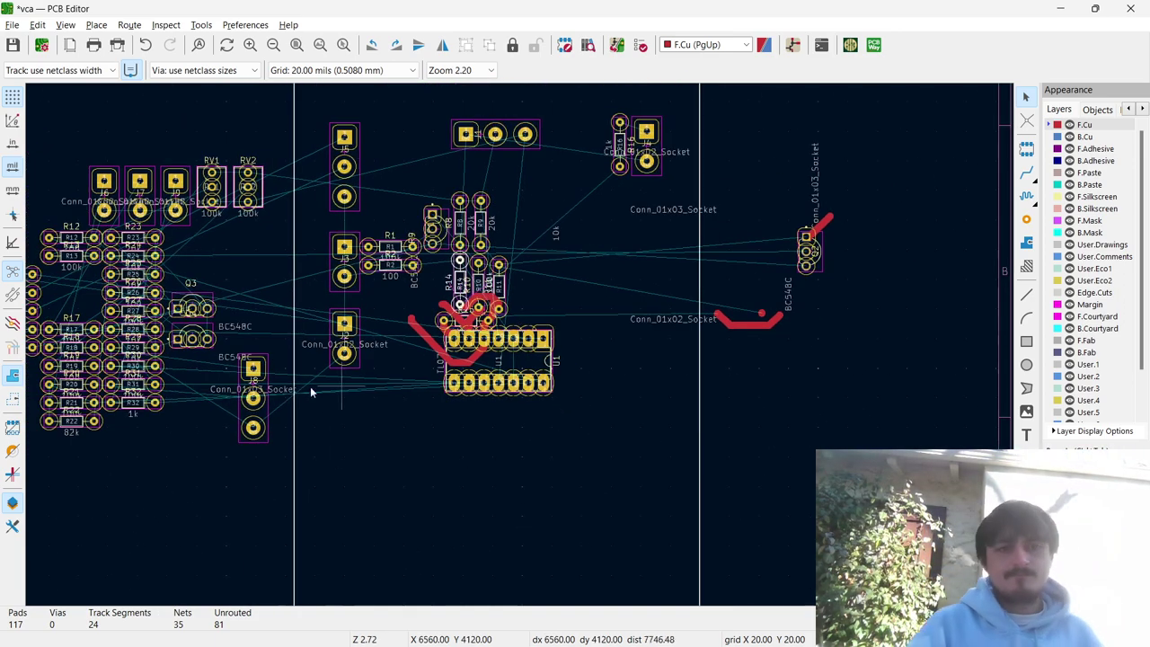
scroll(422, 383, up, 4)
scroll(519, 350, down, 2)
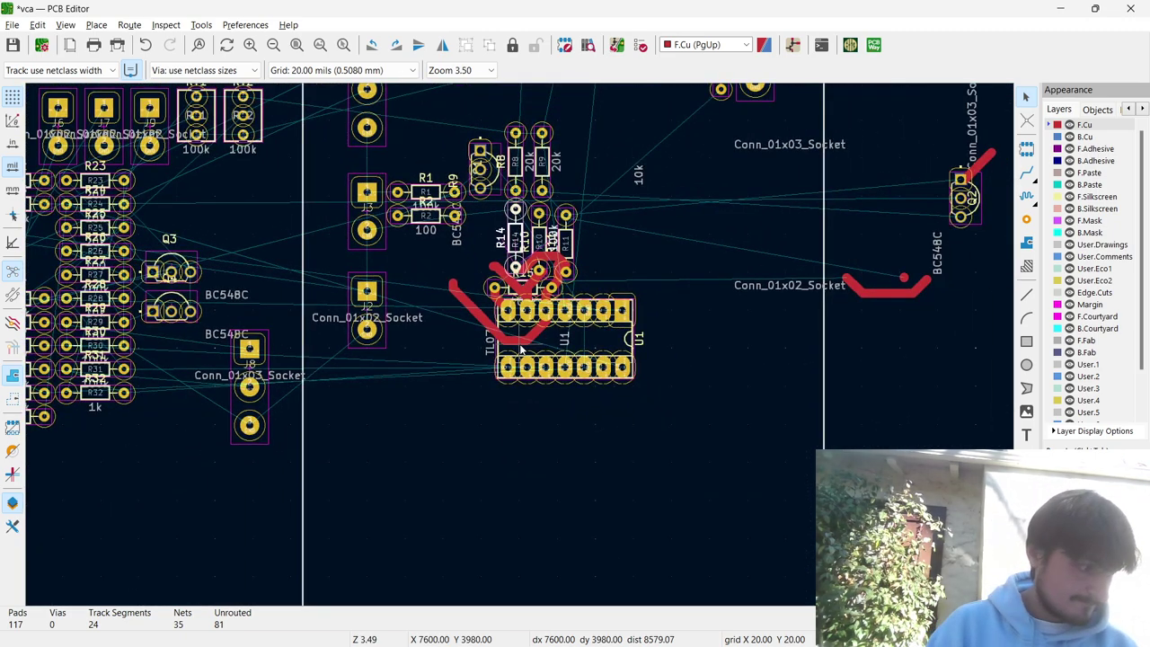
drag(385, 395, 764, 192)
scroll(698, 288, down, 1)
scroll(519, 351, up, 1)
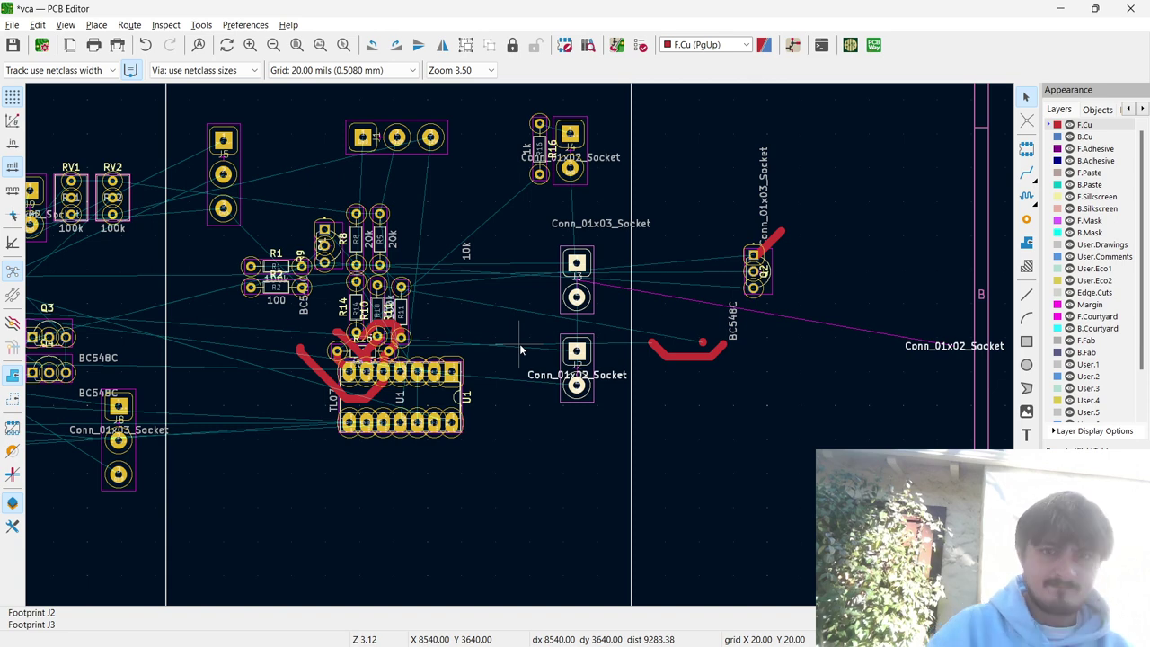
Move J3 back beside R1 and R2, and place J5 between J4 and J2 along the board's right edge.
drag(577, 303, 216, 285)
click(568, 290)
click(567, 290)
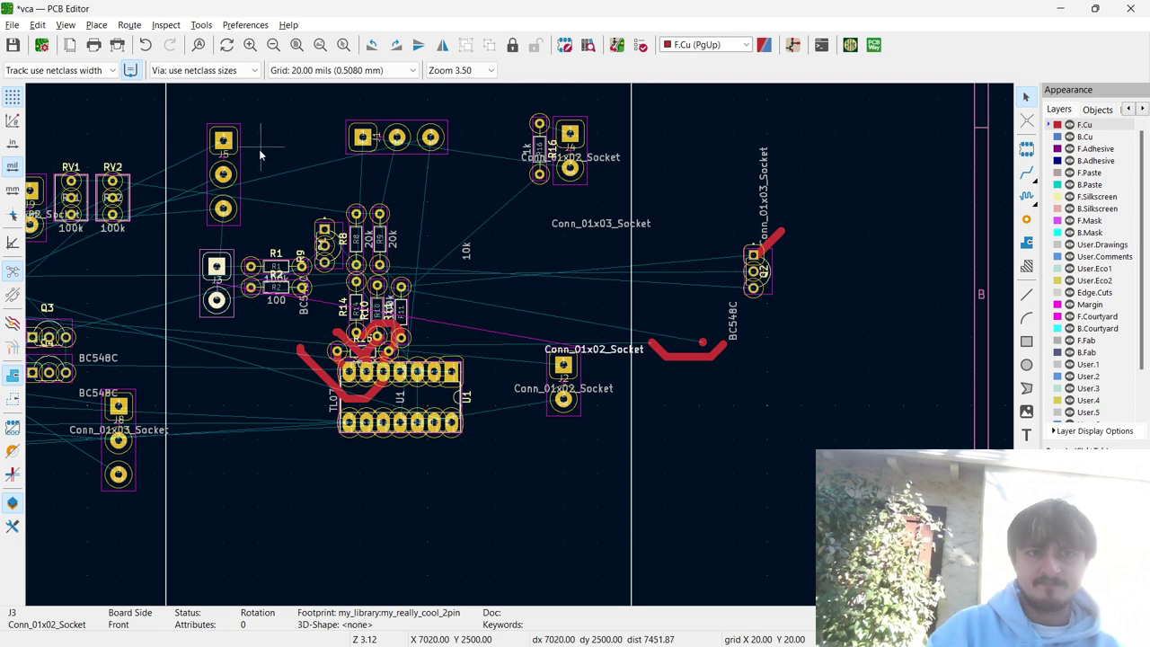
click(223, 173)
drag(223, 173, 563, 266)
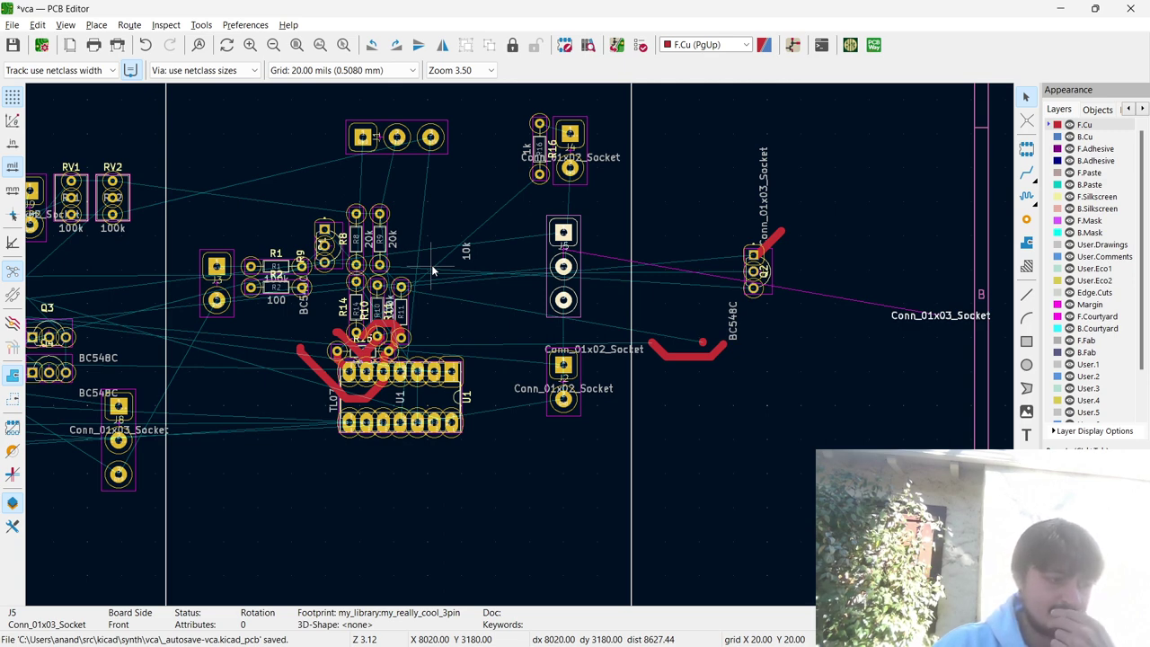
Switch the grid to 10 mils and move J3, R1 and R2 together into the board's upper-left corner, left of J1.
scroll(519, 343, down, 3)
scroll(519, 344, up, 1)
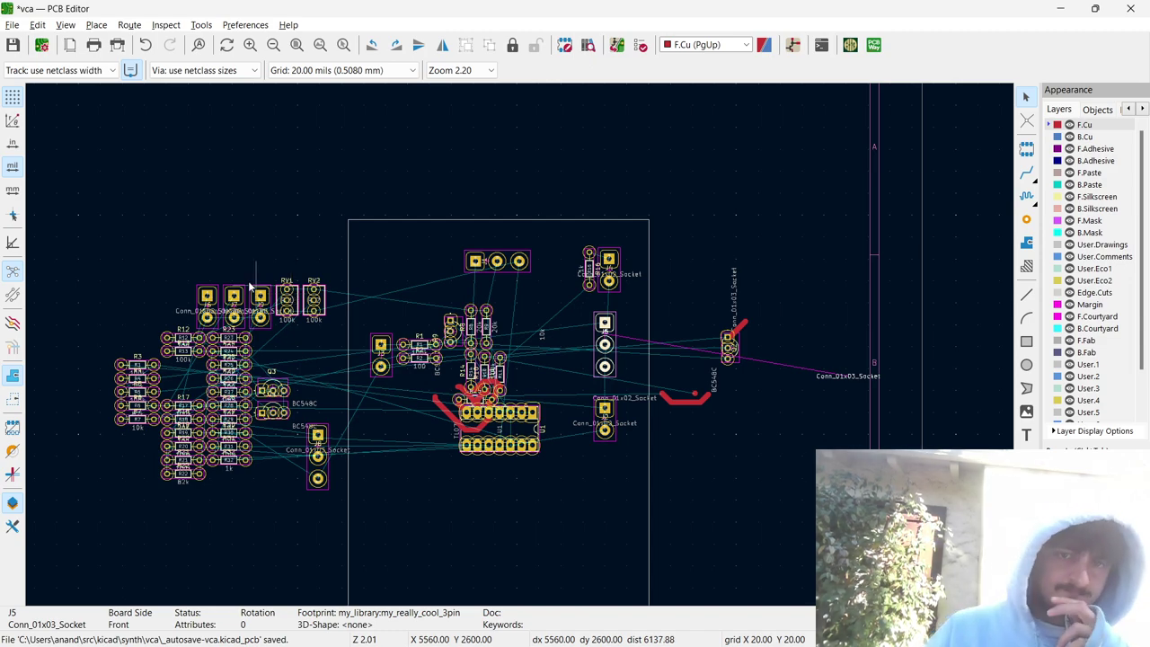
scroll(386, 332, up, 3)
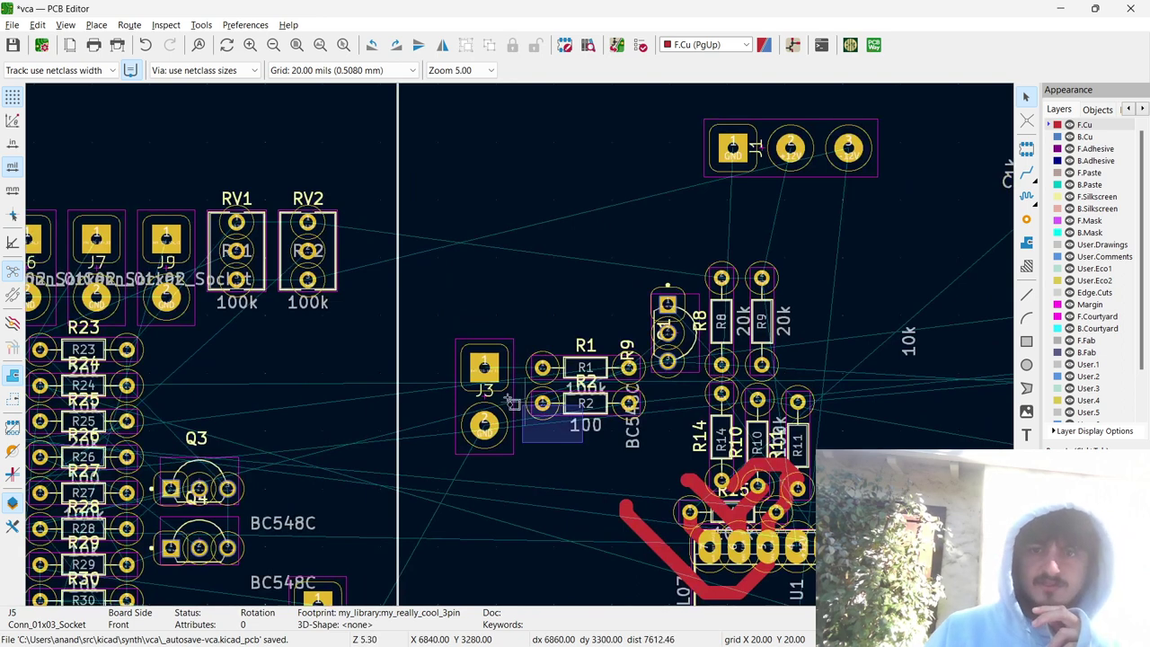
drag(539, 427, 426, 330)
key(n)
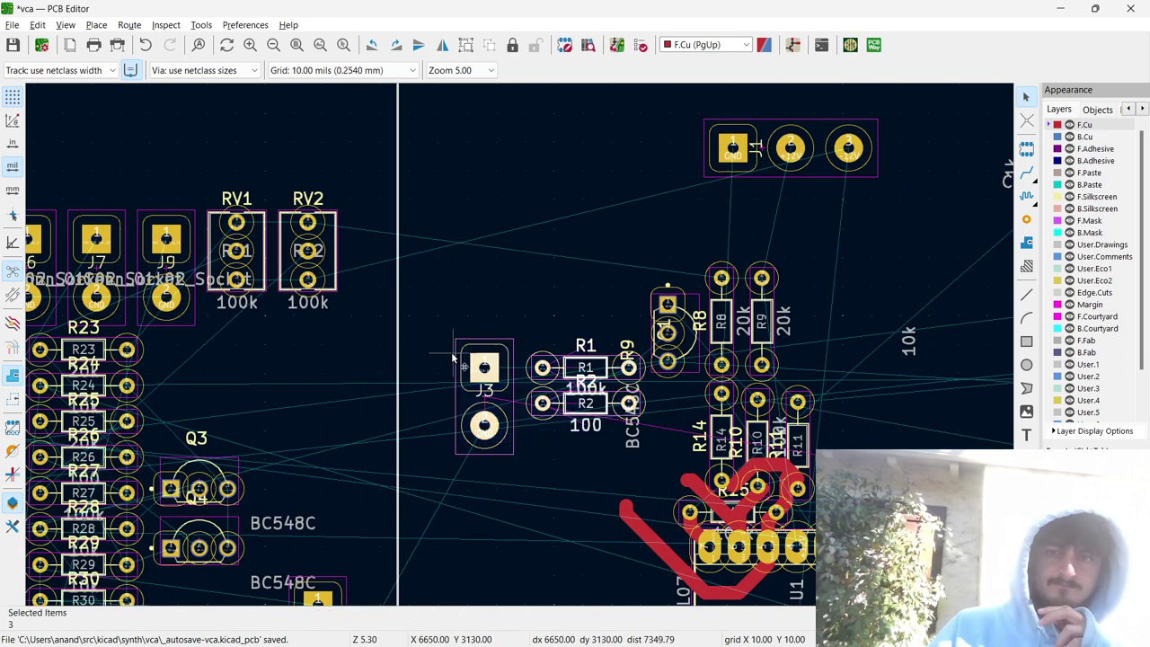
drag(542, 367, 542, 135)
middle_drag(544, 207, 519, 343)
scroll(533, 474, down, 2)
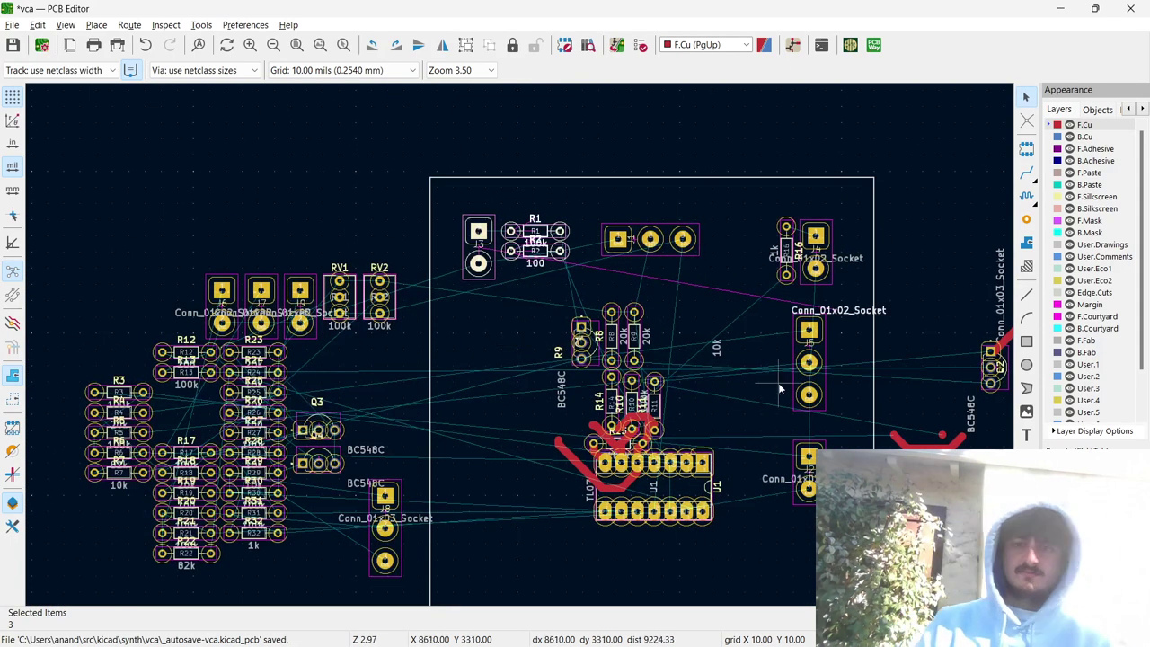
Select the U1 and Q1 cluster with its resistors and tracks, and examine its placement against the connectors and board outline.
drag(721, 544, 568, 330)
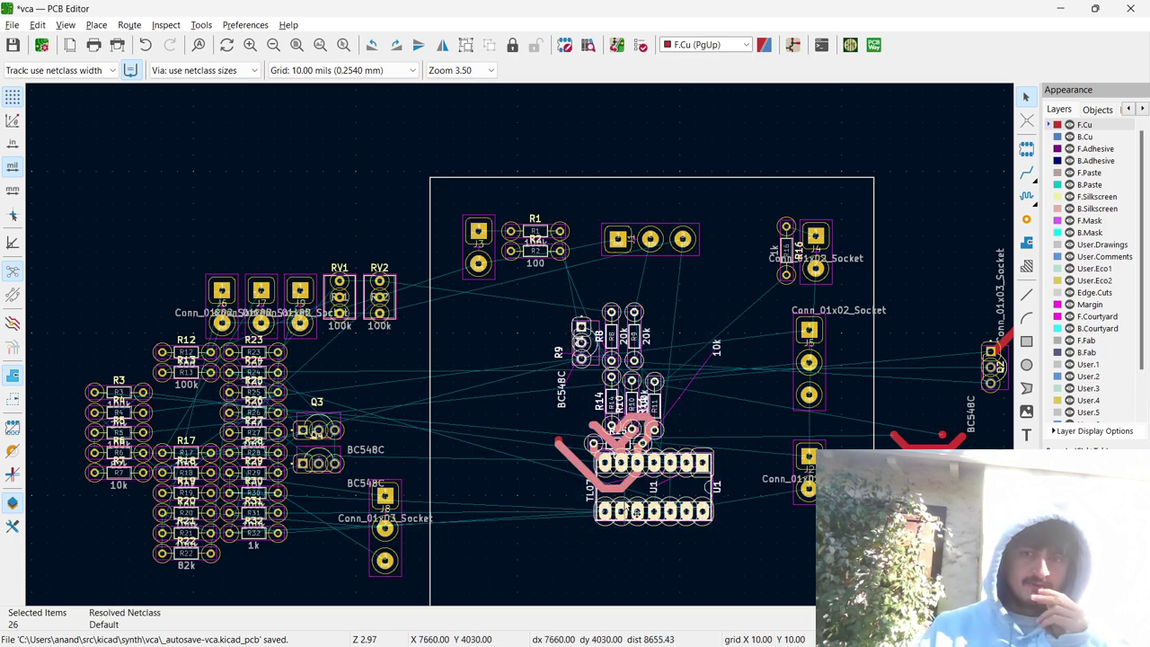
scroll(519, 343, down, 1)
scroll(519, 343, up, 3)
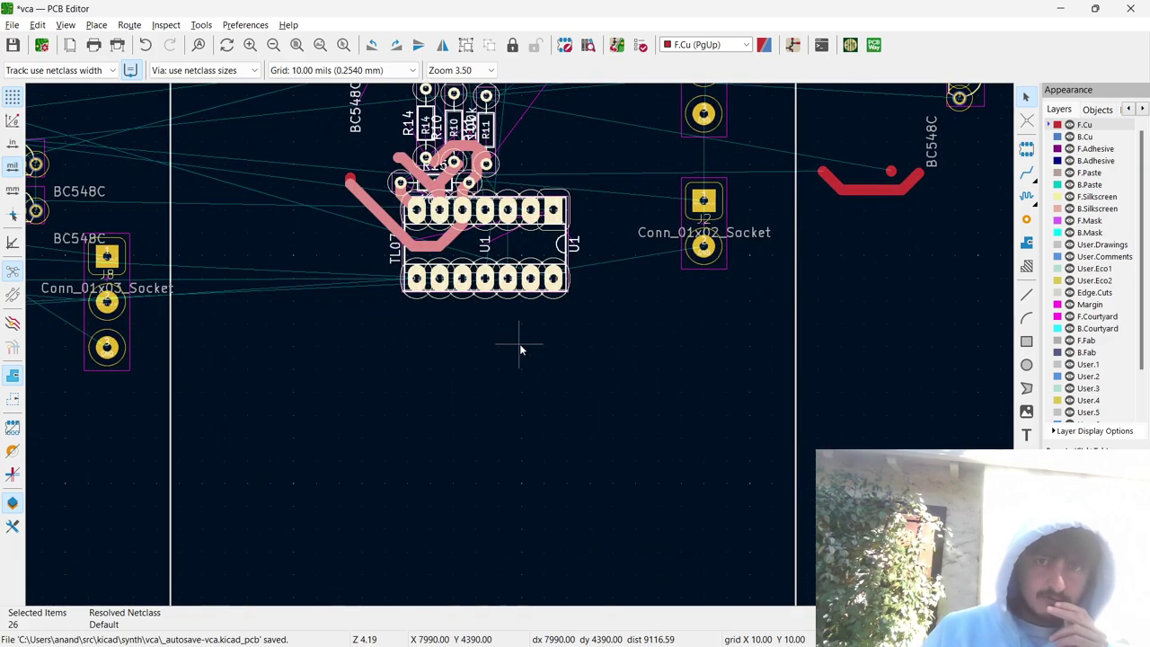
scroll(519, 343, up, 3)
scroll(519, 343, down, 4)
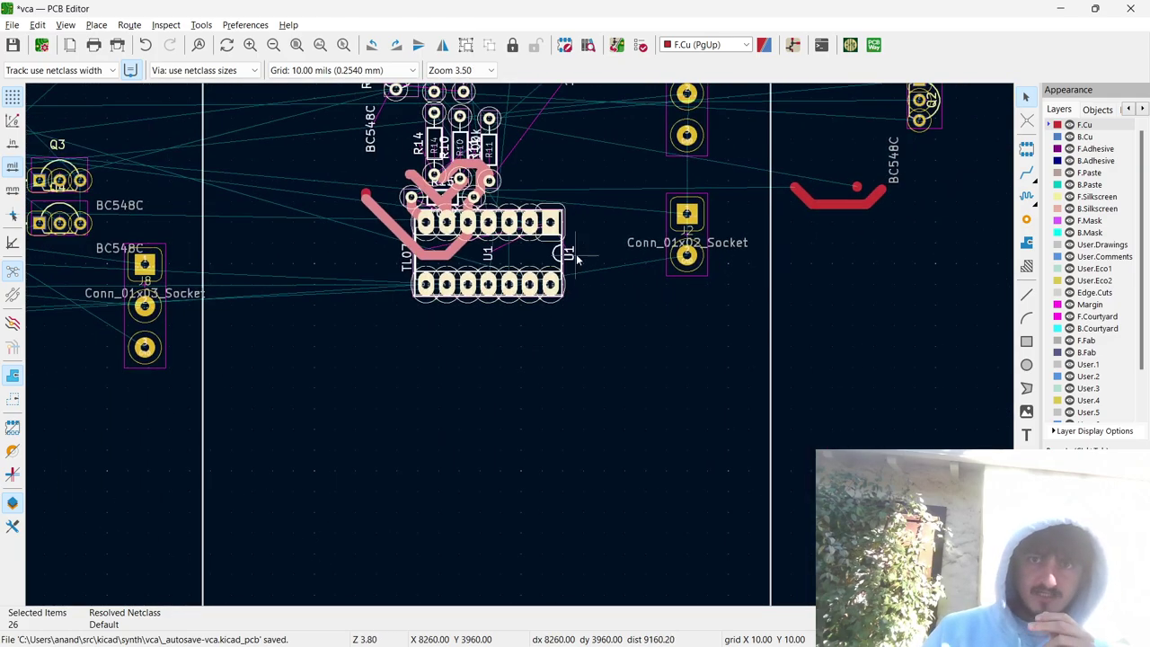
scroll(577, 259, down, 3)
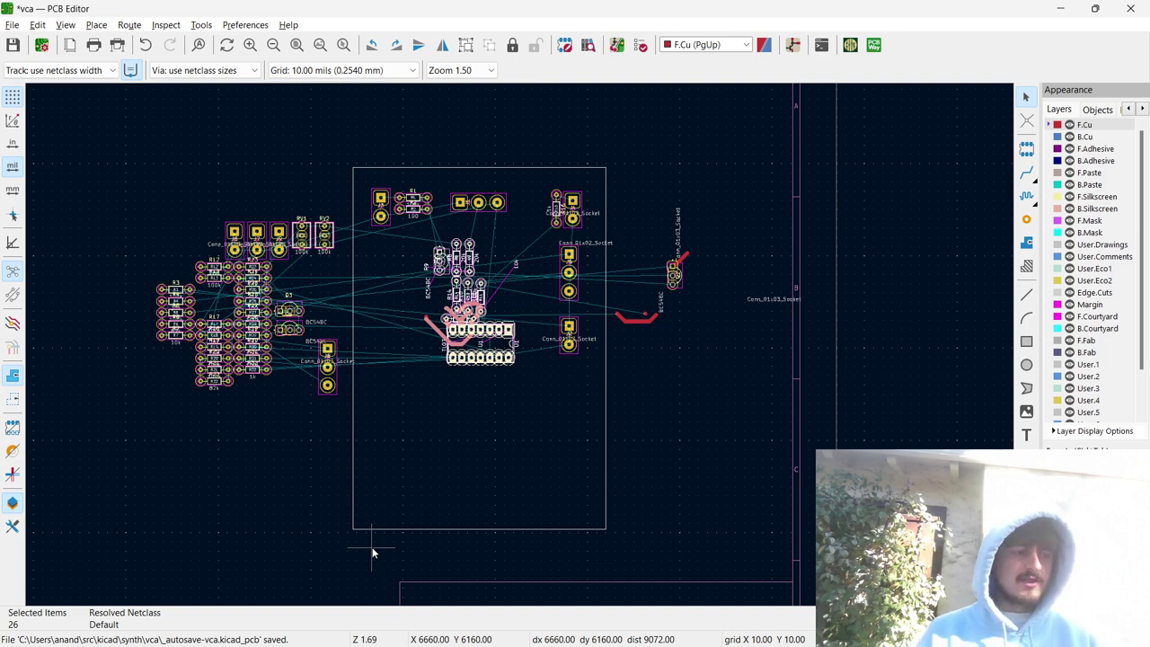
scroll(519, 347, up, 4)
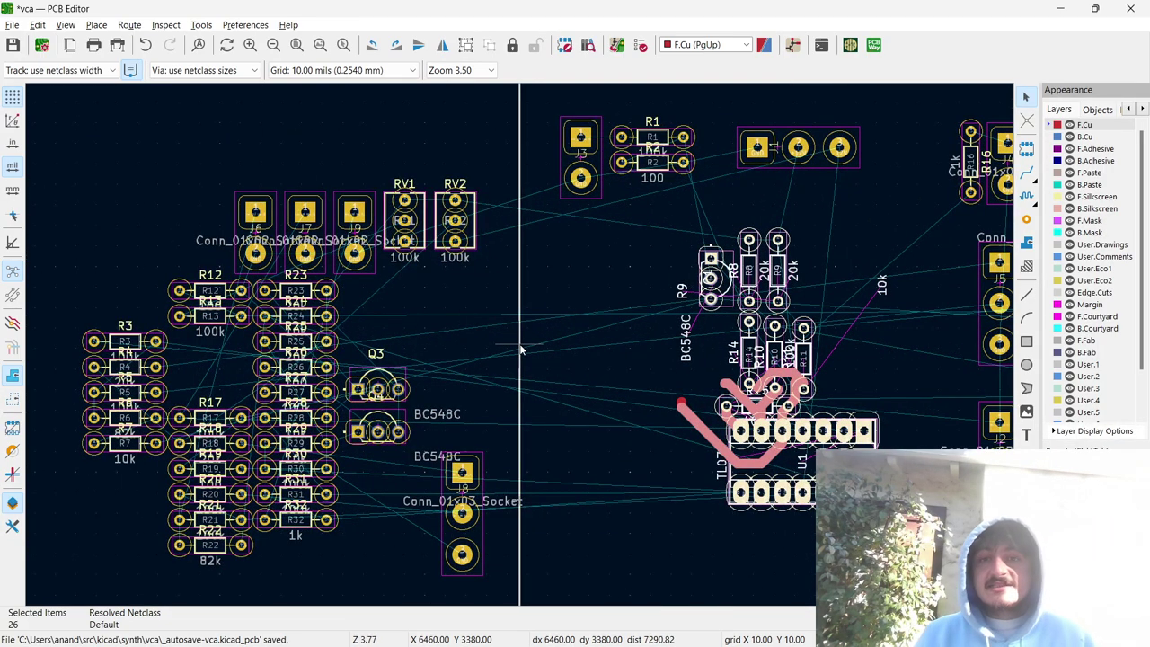
scroll(759, 135, up, 2)
scroll(539, 355, down, 6)
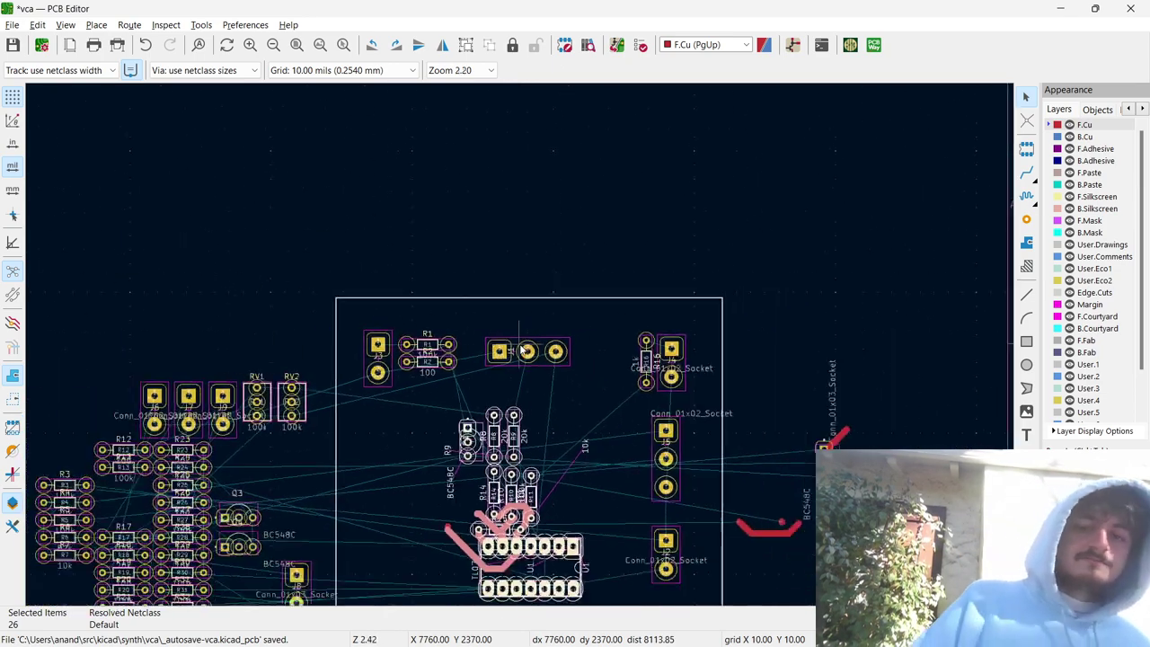
scroll(523, 350, up, 3)
scroll(524, 350, down, 5)
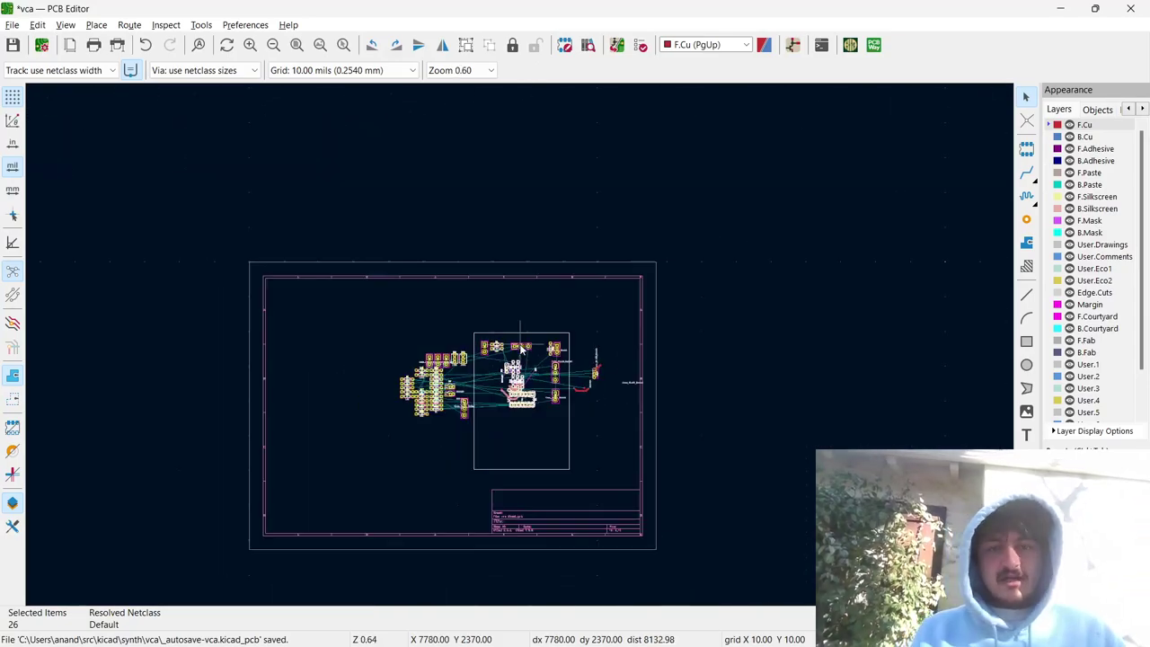
scroll(519, 343, up, 3)
scroll(519, 343, down, 2)
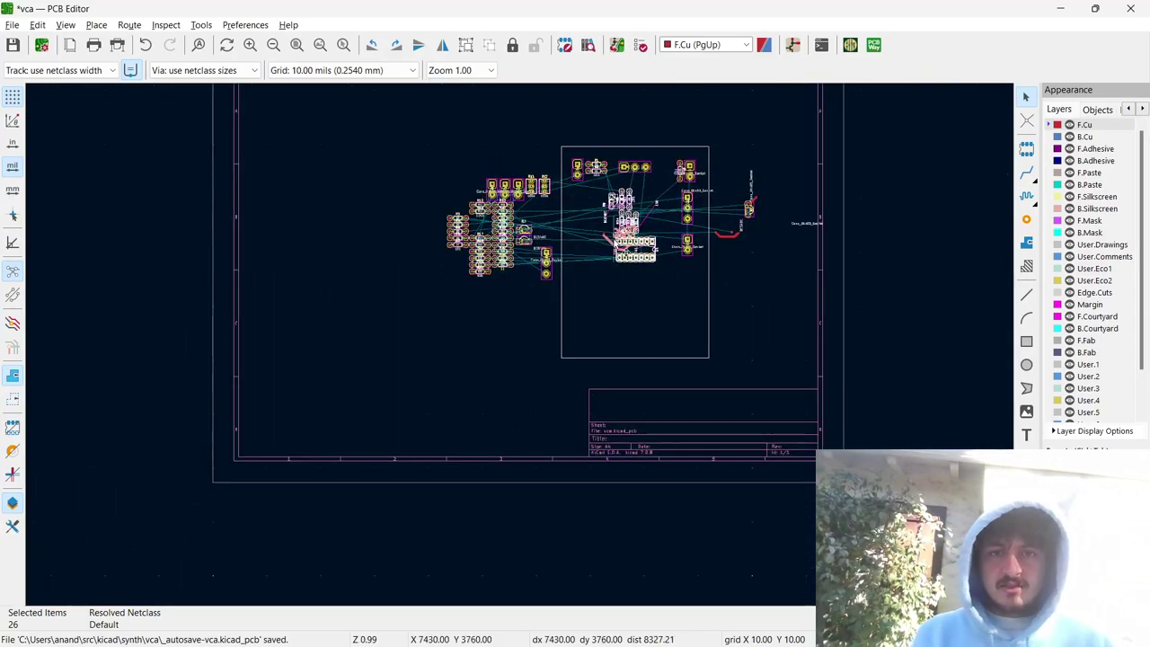
scroll(519, 348, up, 3)
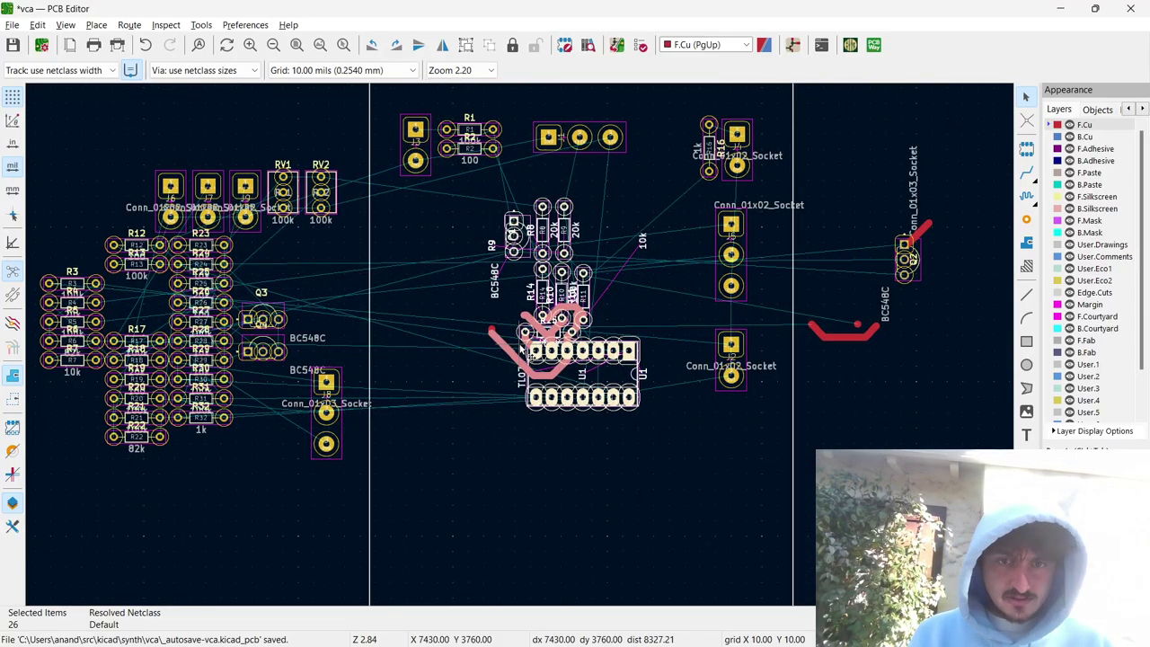
scroll(521, 349, up, 1)
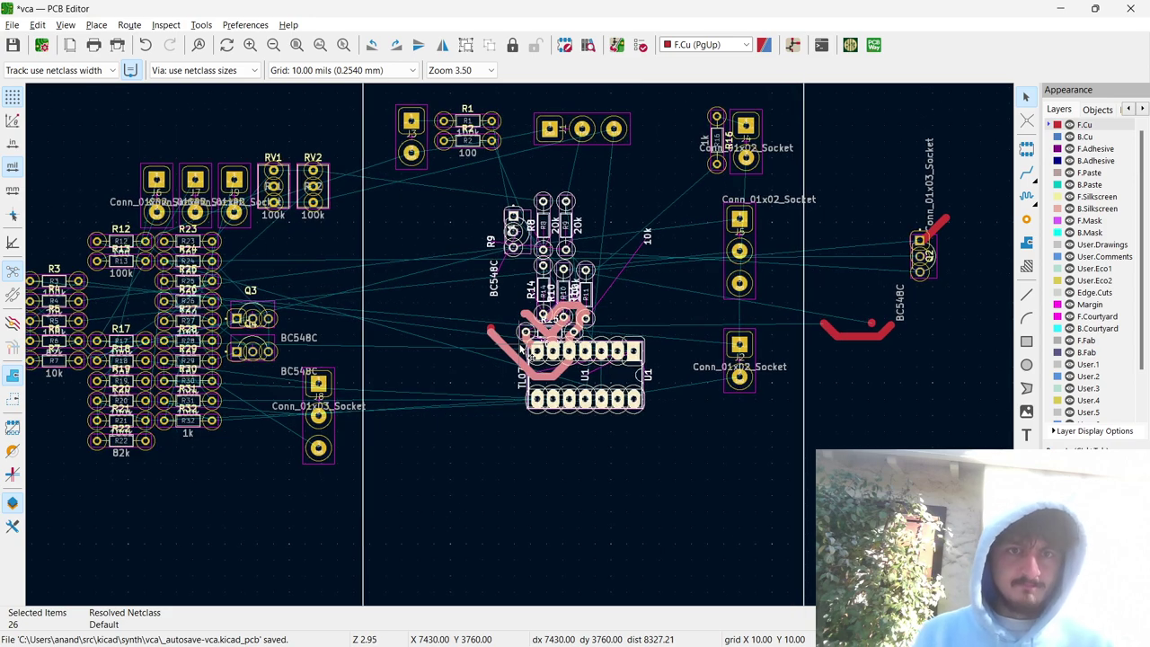
scroll(521, 350, down, 1)
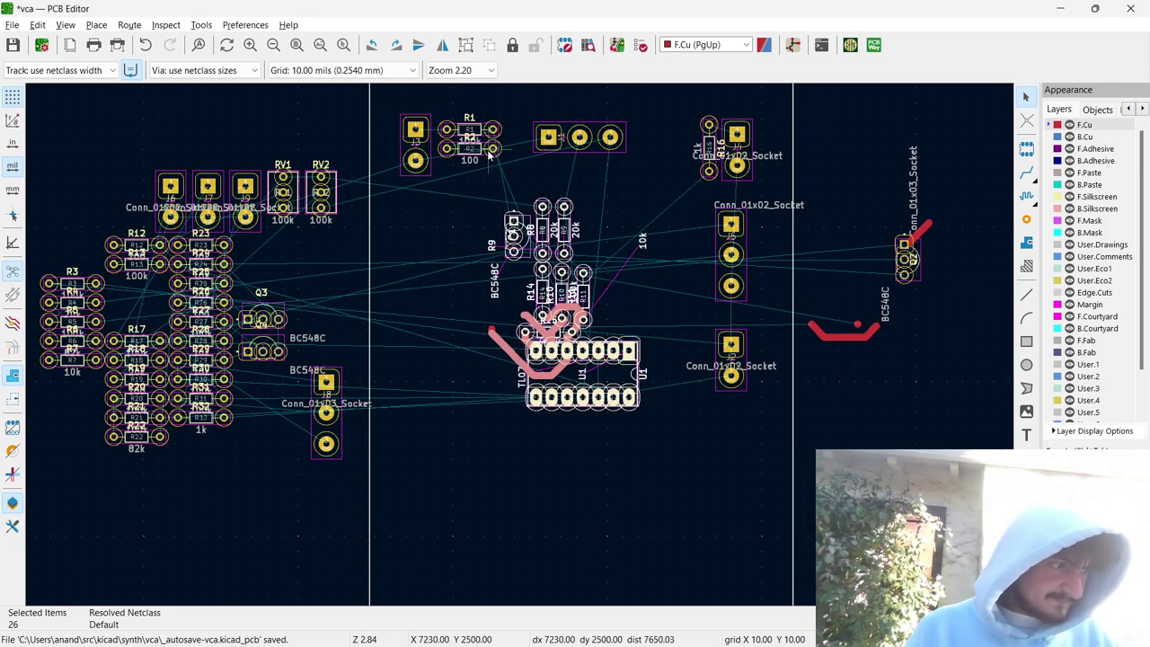
Try to route tracks from R2's pads, drawing one from its left pad down to Q1's middle pin.
key(x)
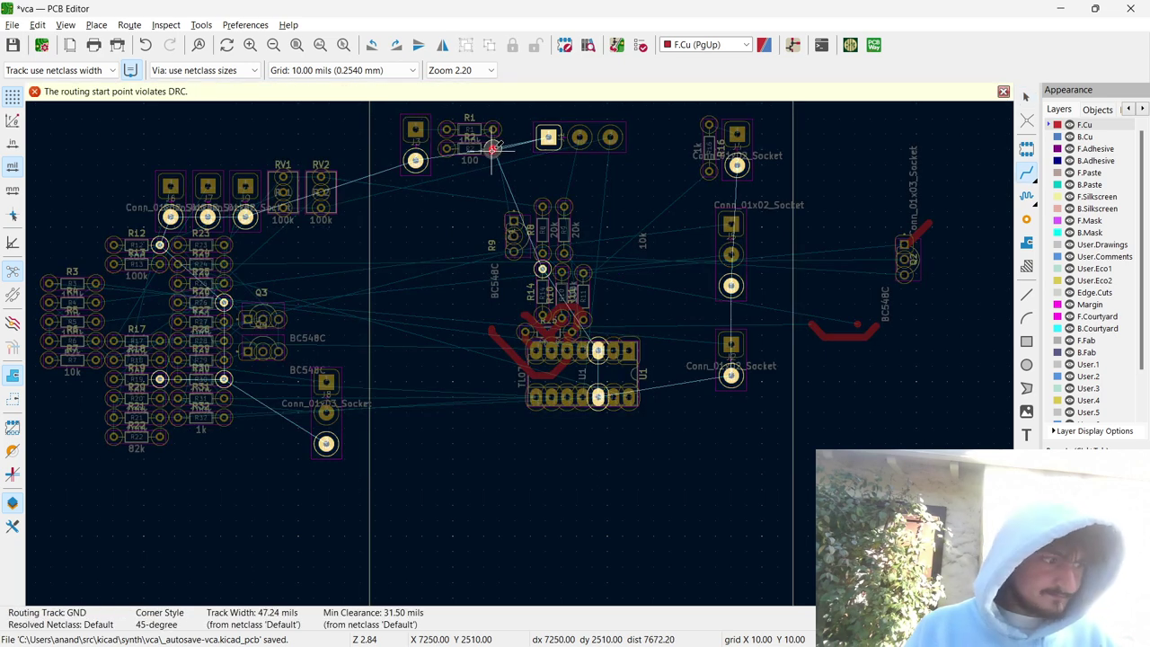
scroll(492, 148, up, 7)
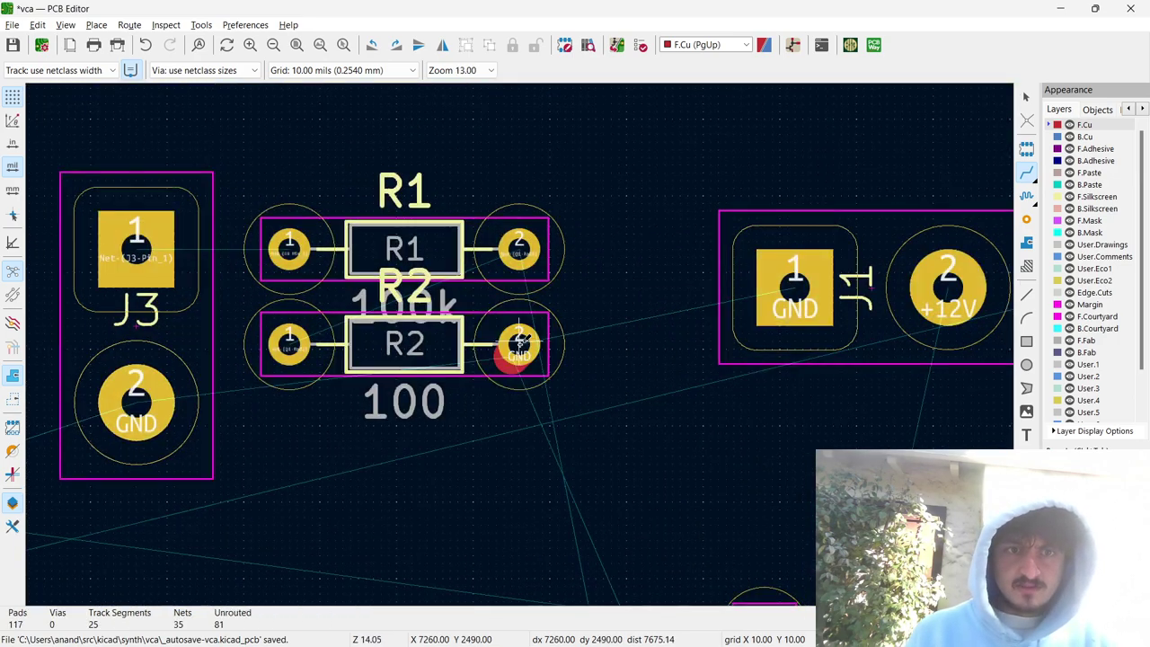
click(289, 344)
scroll(523, 341, down, 2)
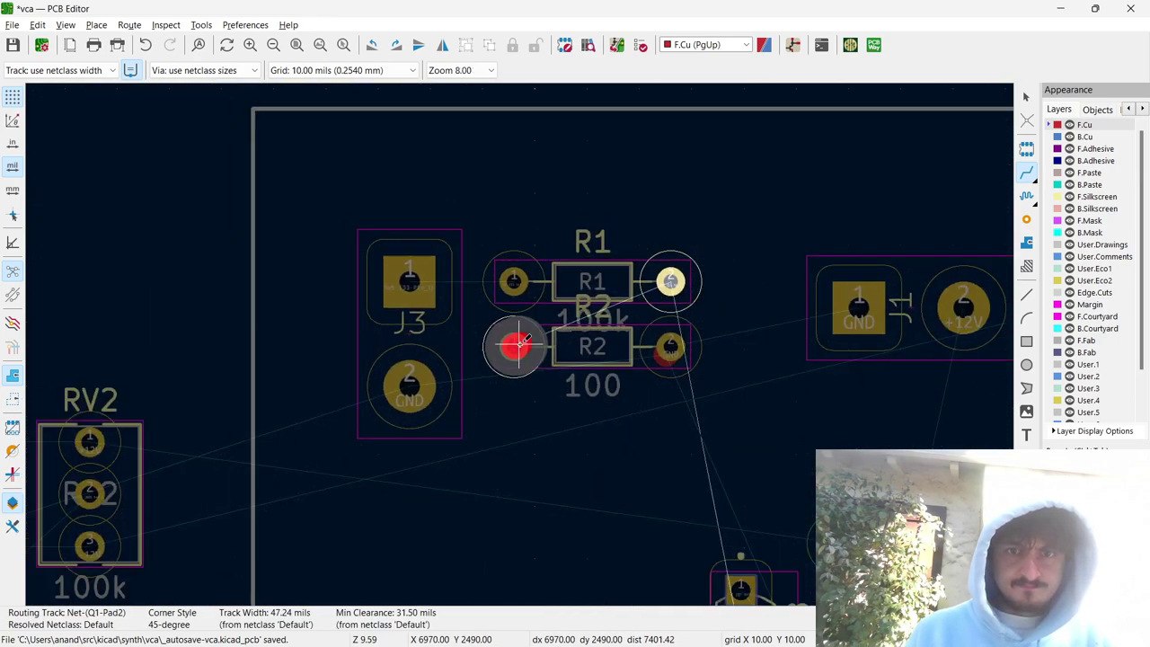
key(Escape)
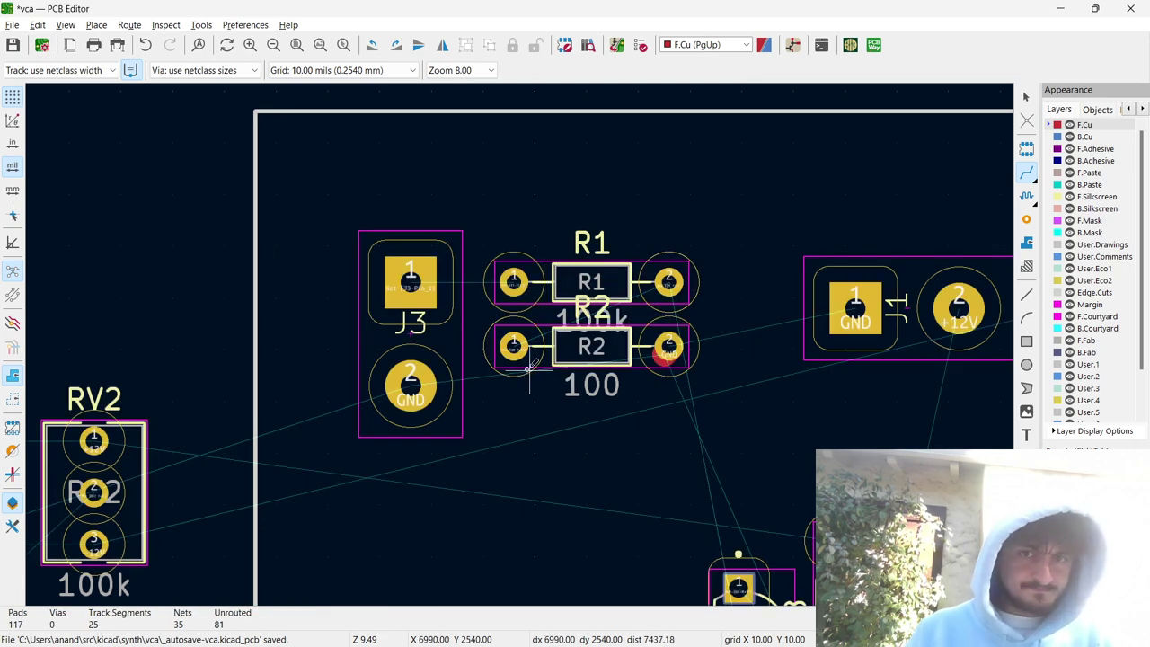
click(516, 345)
scroll(518, 344, down, 3)
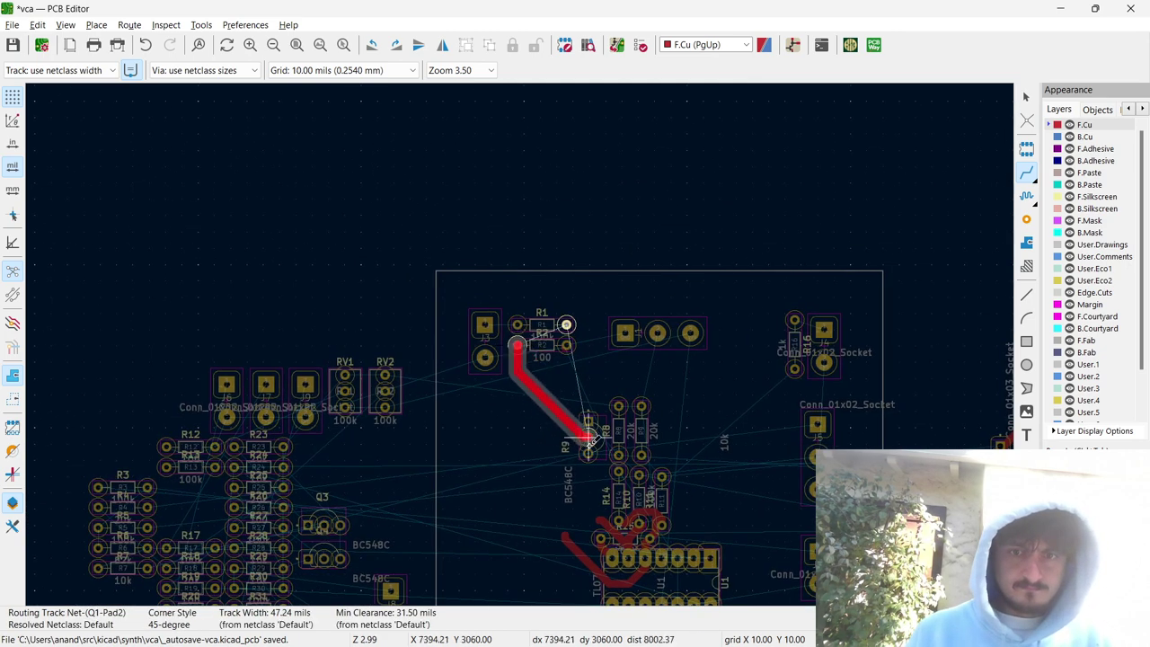
key(Escape)
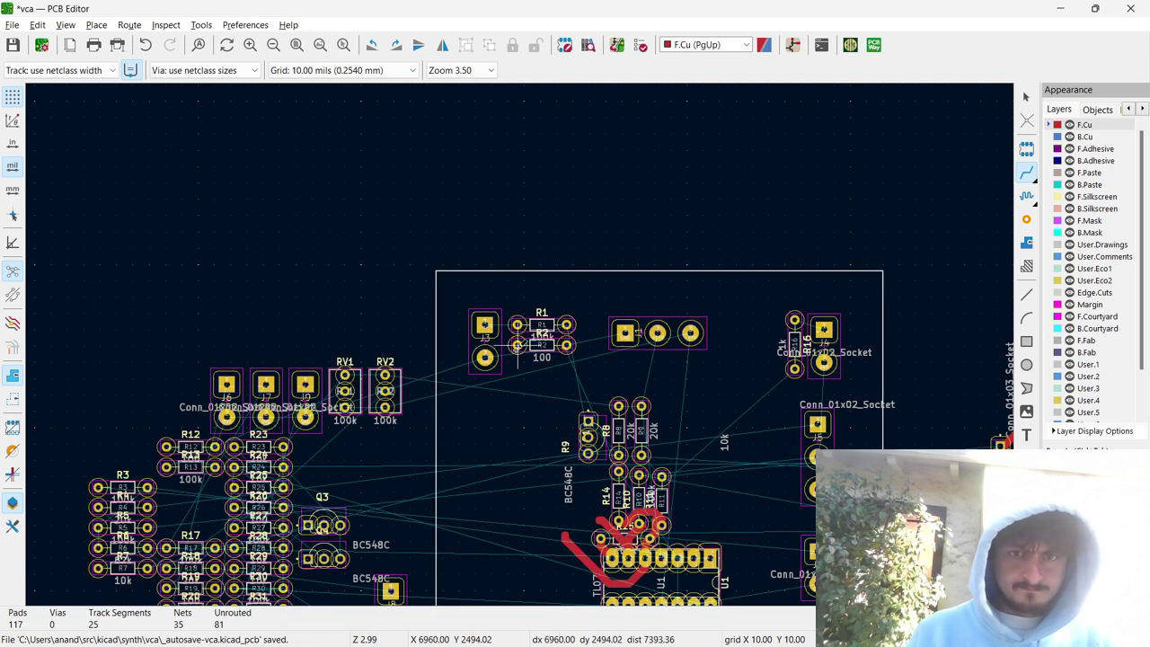
key(Escape)
Rotate transistor Q1 to 180 degrees and place it directly below R2.
click(599, 436)
click(602, 437)
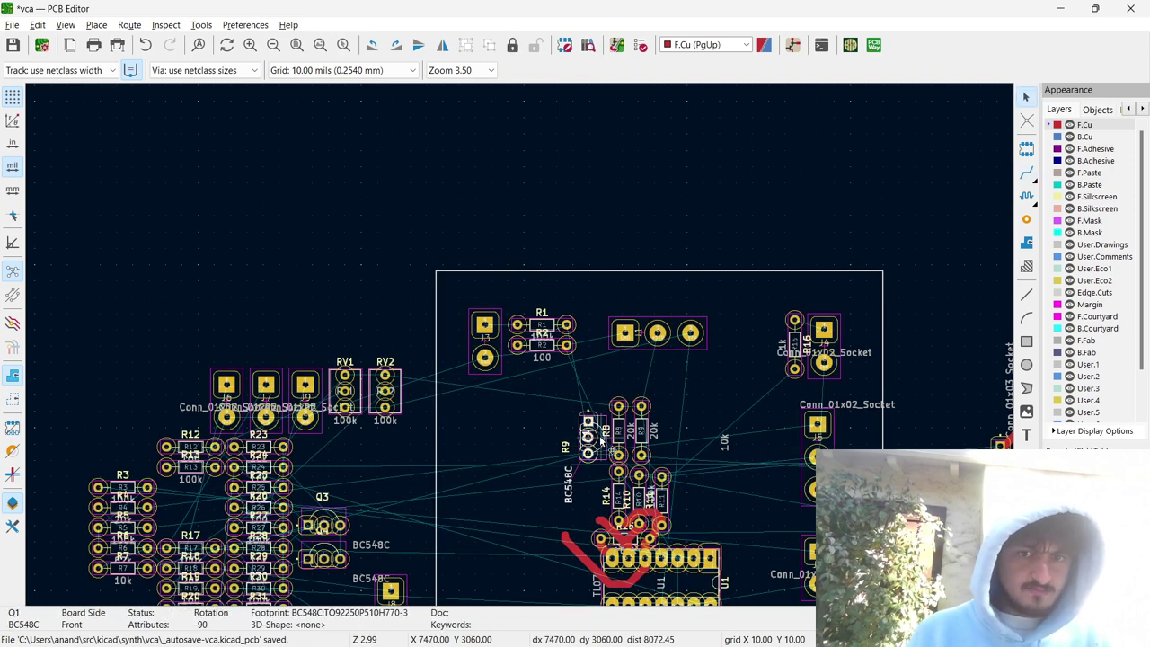
key(m)
key(r)
key(r)
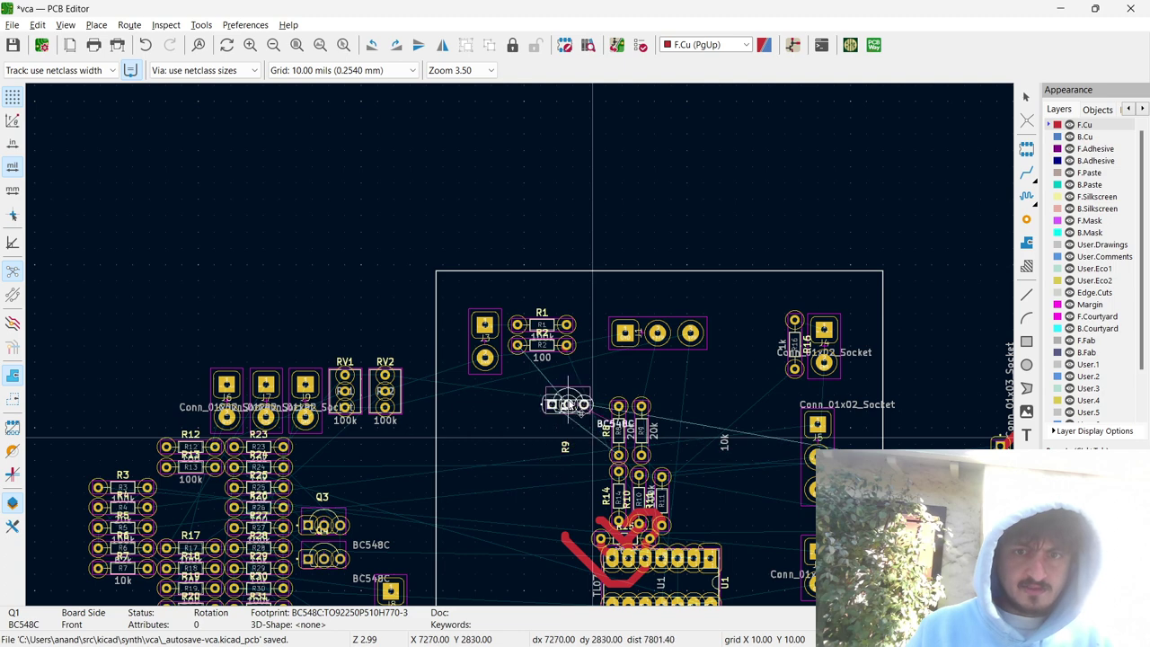
key(r)
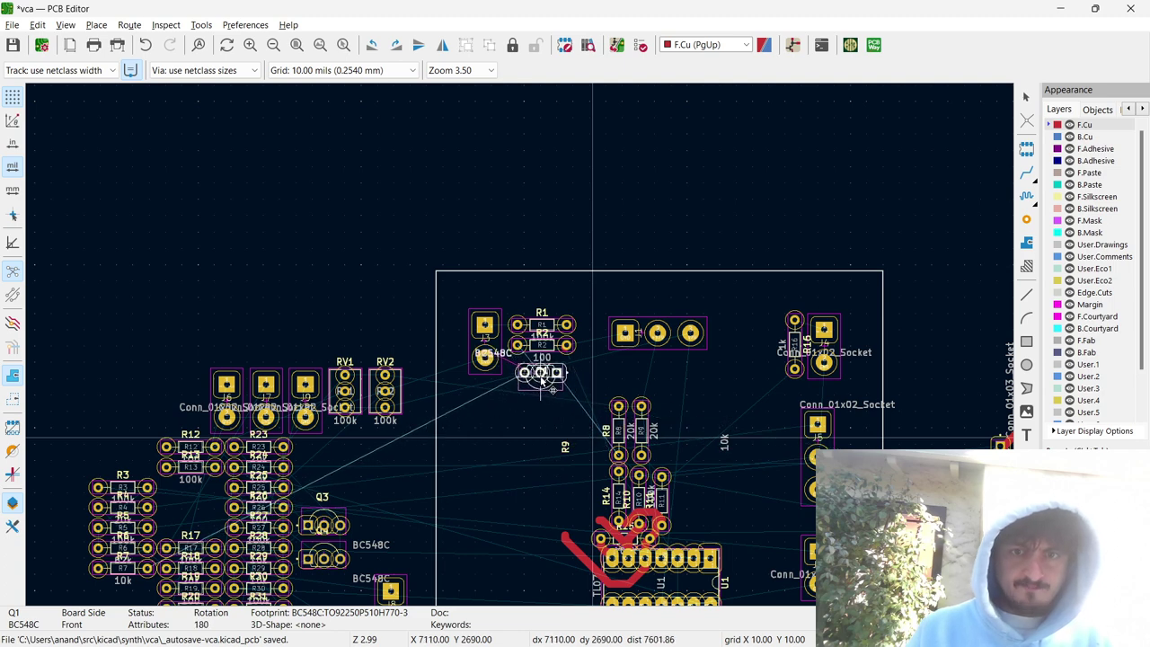
click(542, 375)
key(x)
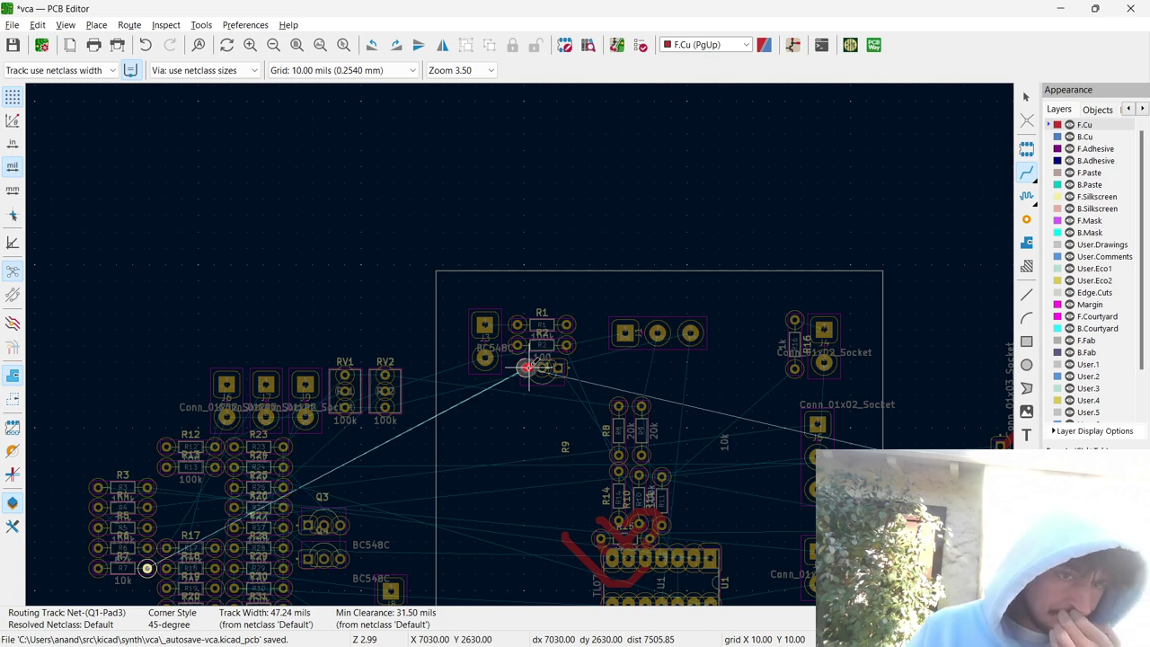
key(Escape)
key(Escape)
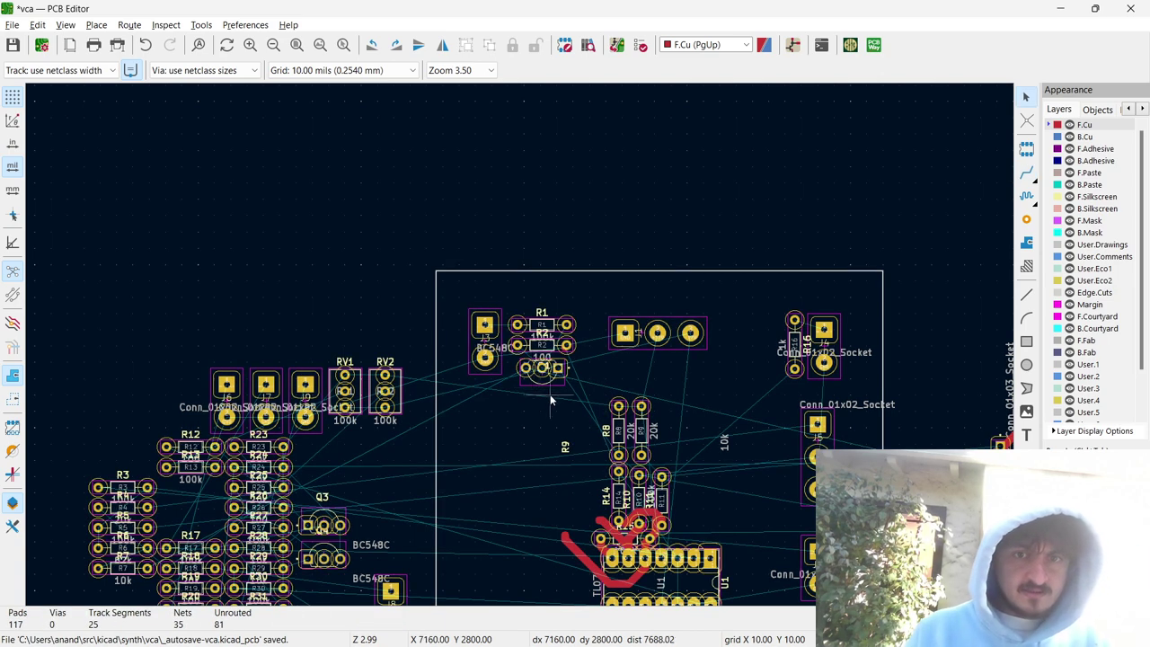
Nudge transistor Q1 slightly left below R2, and route a GND track from J1's first pad around J3 to J3's lower pad.
click(539, 369)
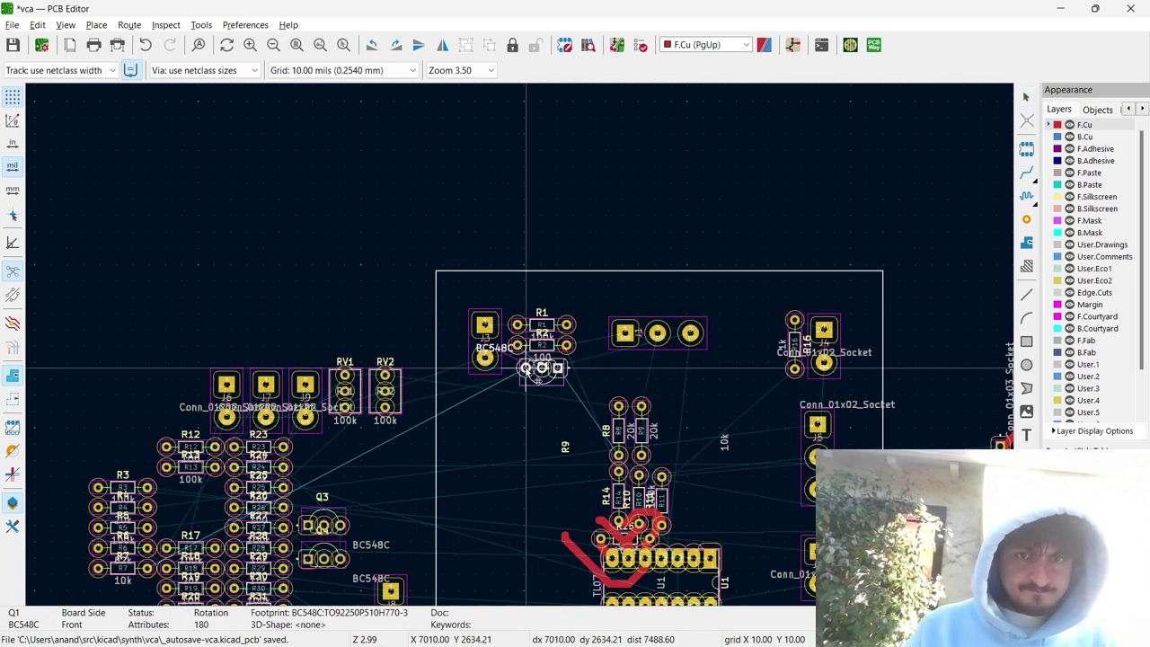
drag(526, 369, 521, 369)
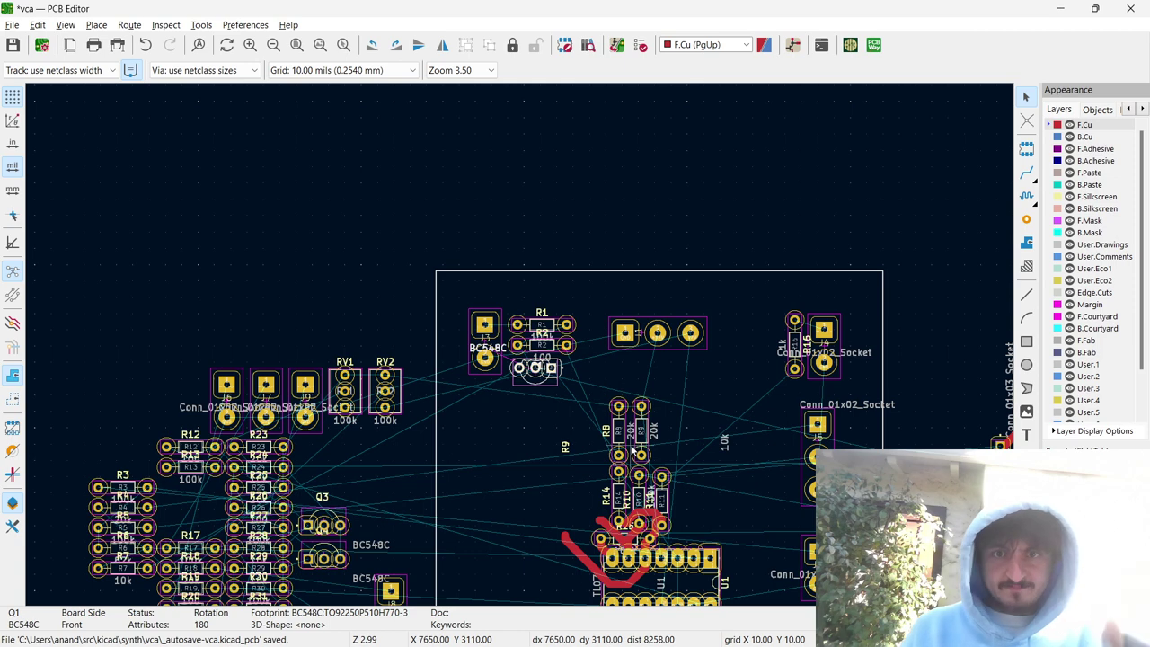
click(626, 435)
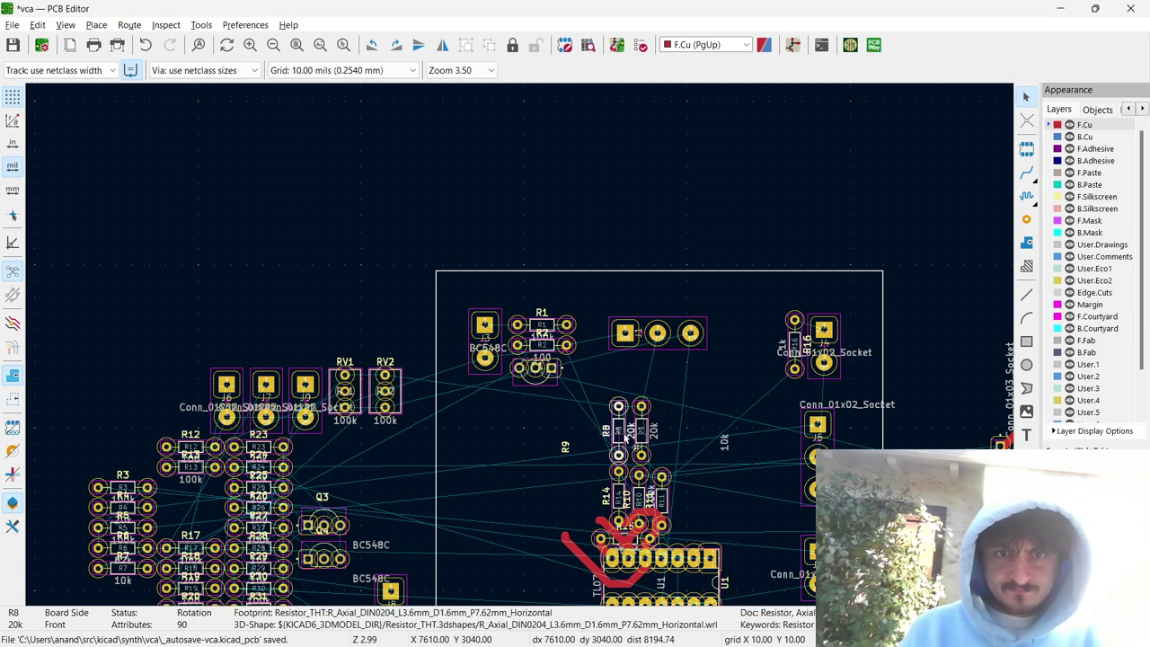
key(x)
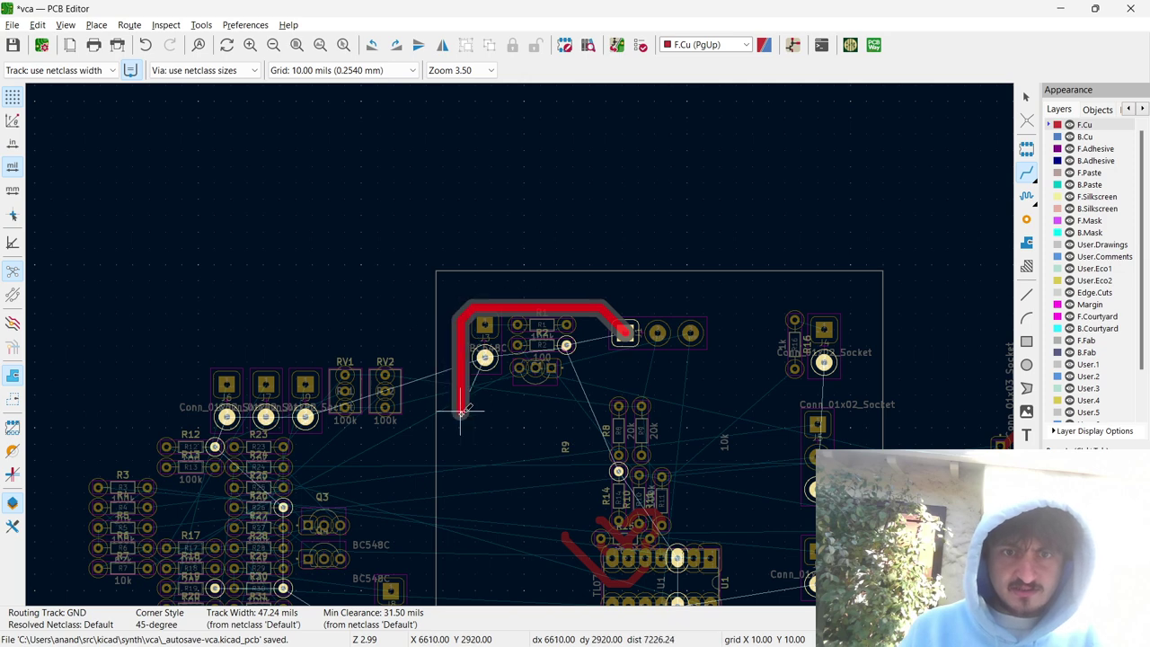
click(484, 358)
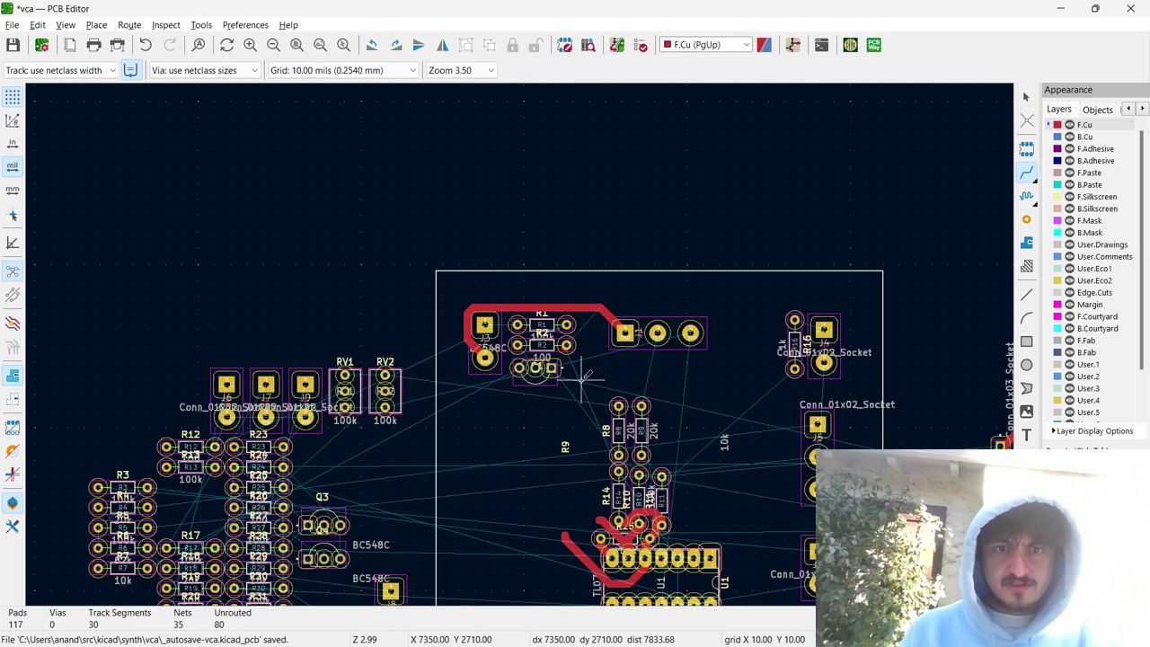
key(Escape)
Rotate resistor R8 to horizontal and place it directly right of Q1.
click(616, 440)
key(m)
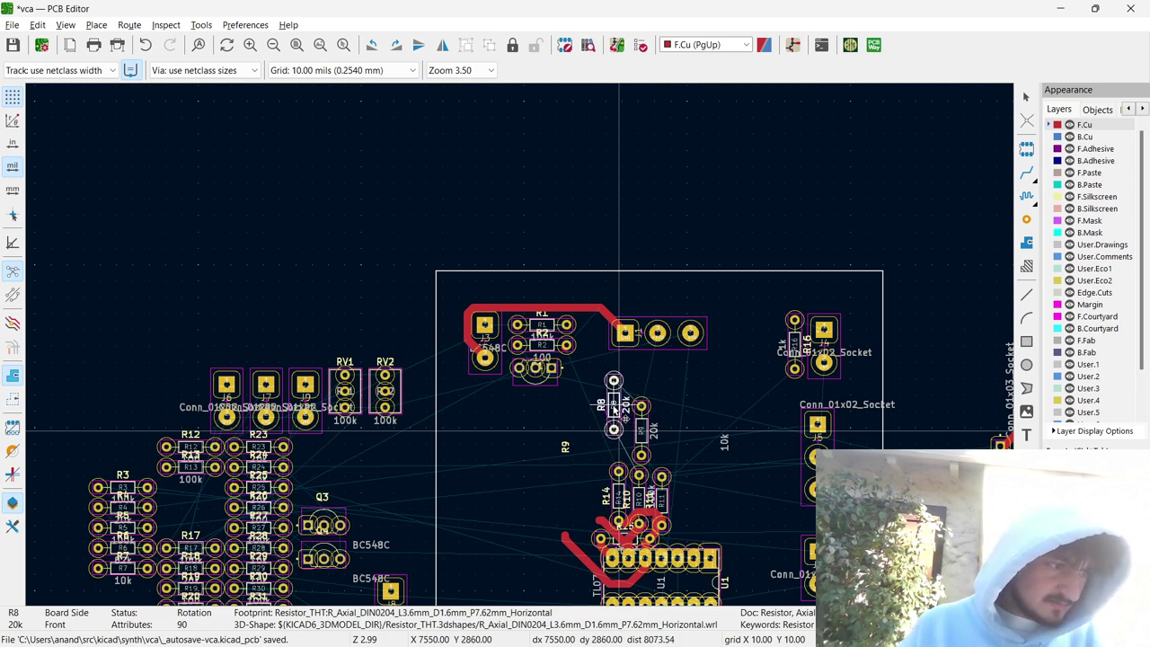
key(r)
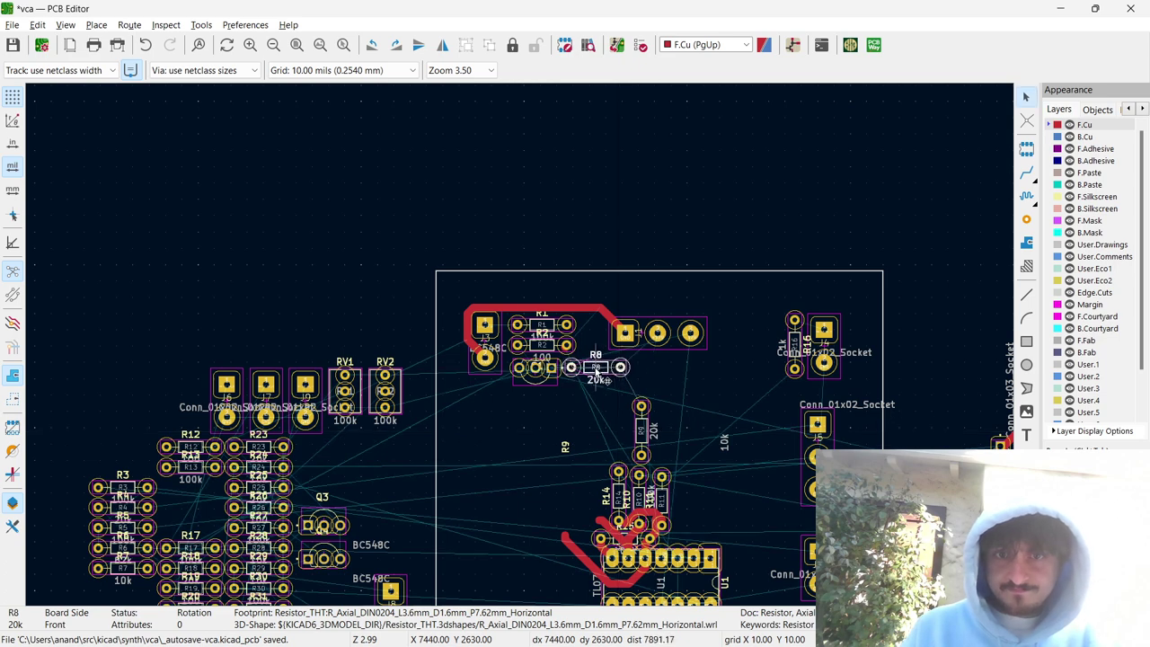
click(598, 374)
Rotate resistor R9 to horizontal and place it directly below R8.
click(642, 431)
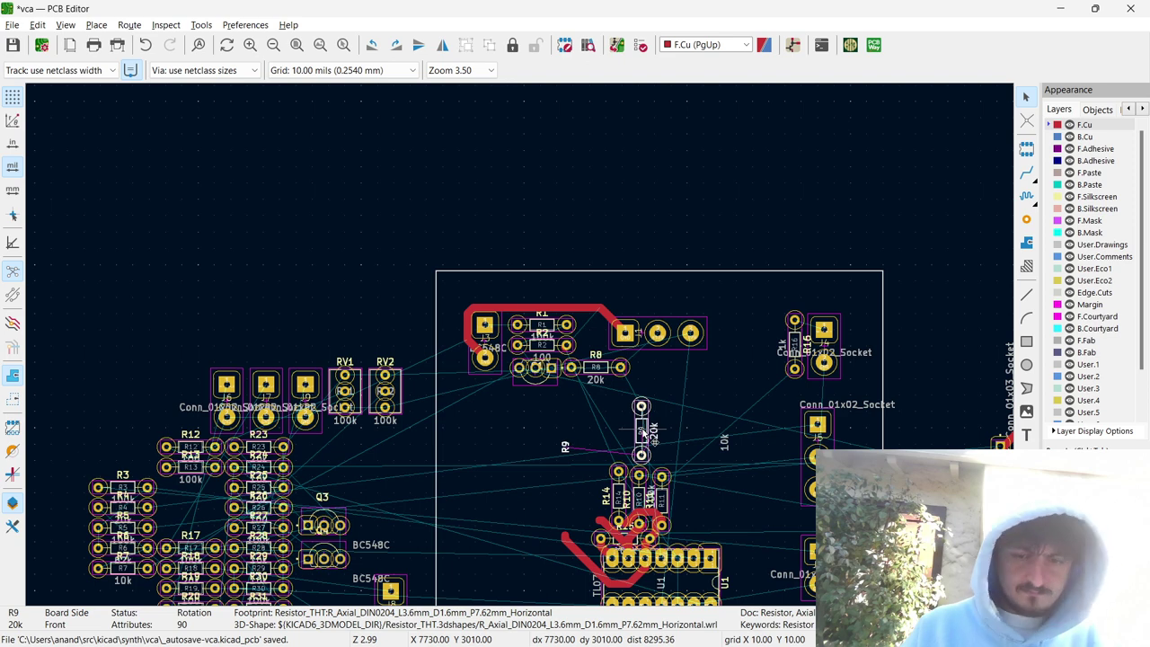
key(m)
key(r)
key(r)
key(r)
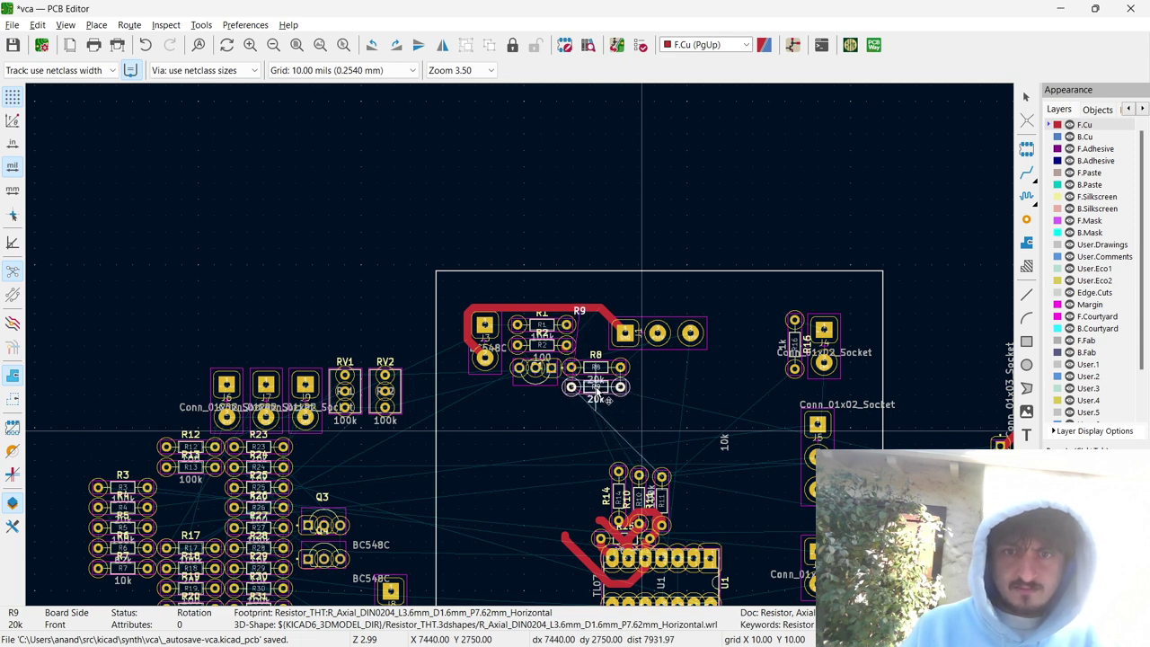
click(598, 391)
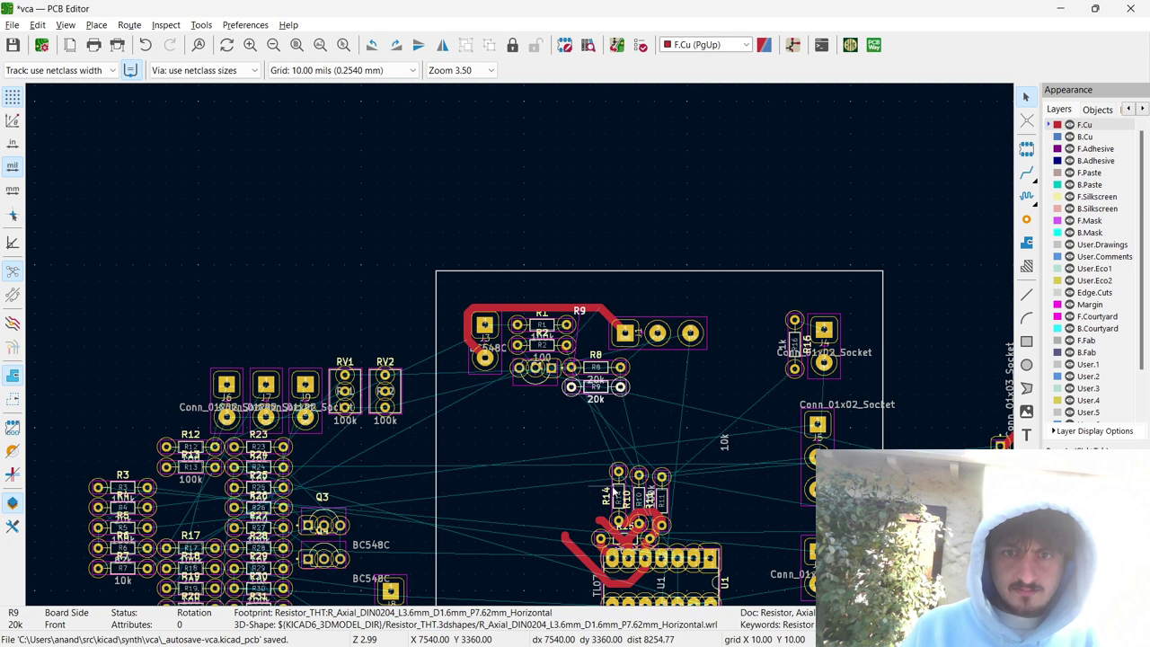
Bring transistor Q2 inside the board directly below Q1, rotated to 180 degrees.
click(614, 496)
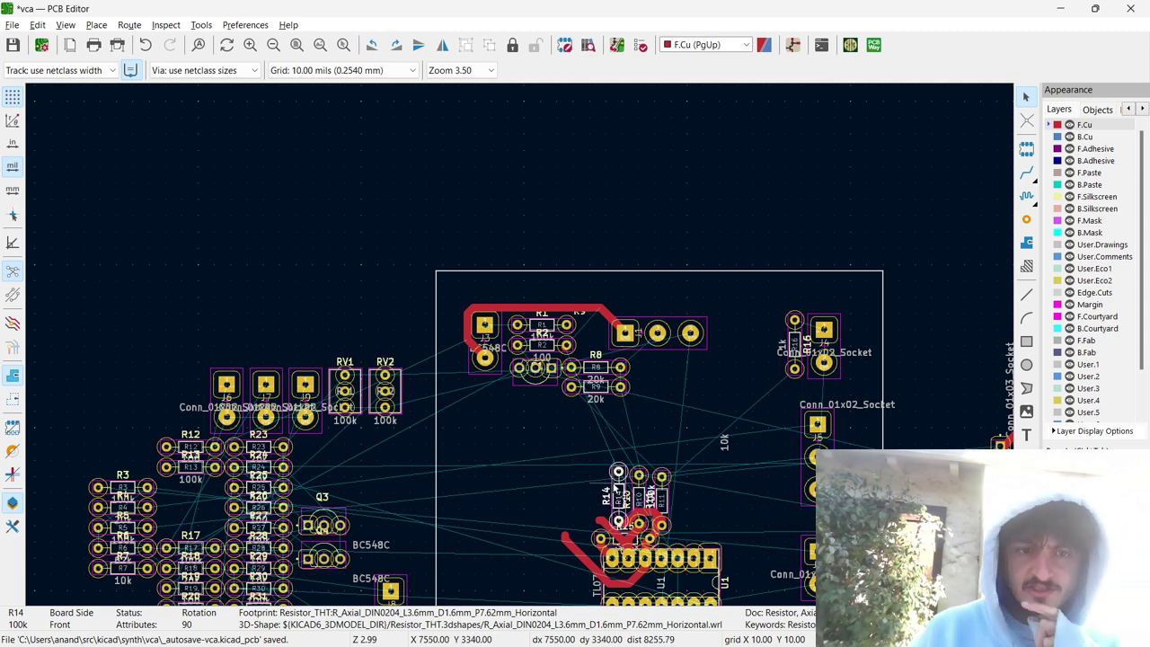
middle_drag(617, 491, 525, 358)
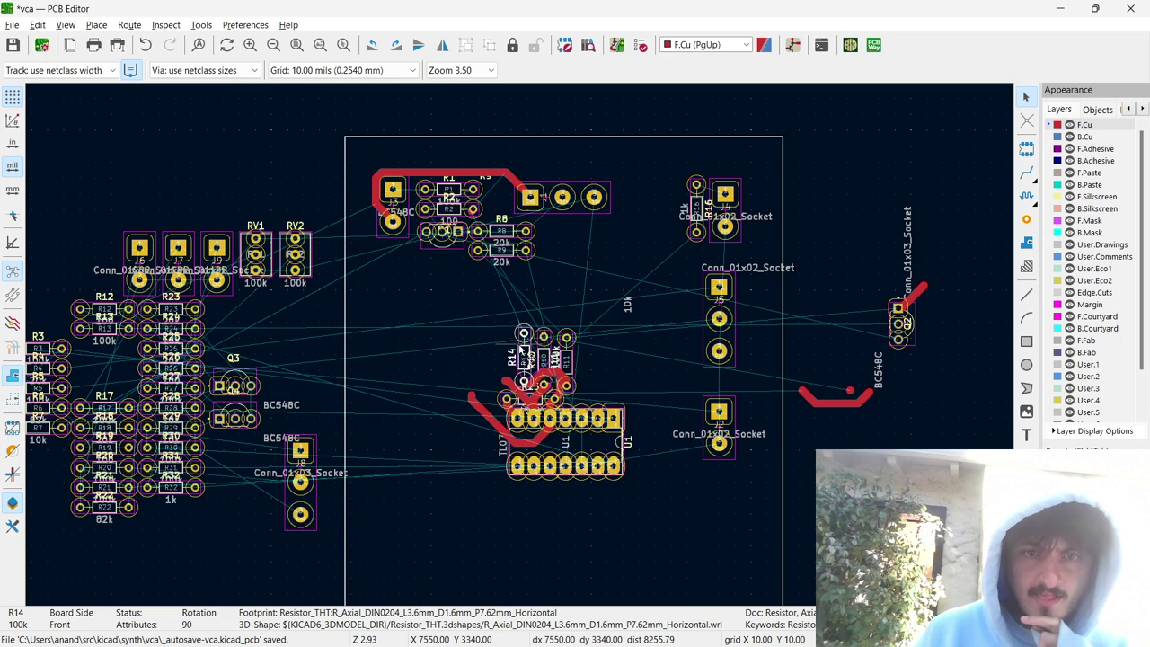
click(915, 325)
drag(915, 326, 457, 280)
key(r)
key(r)
key(r)
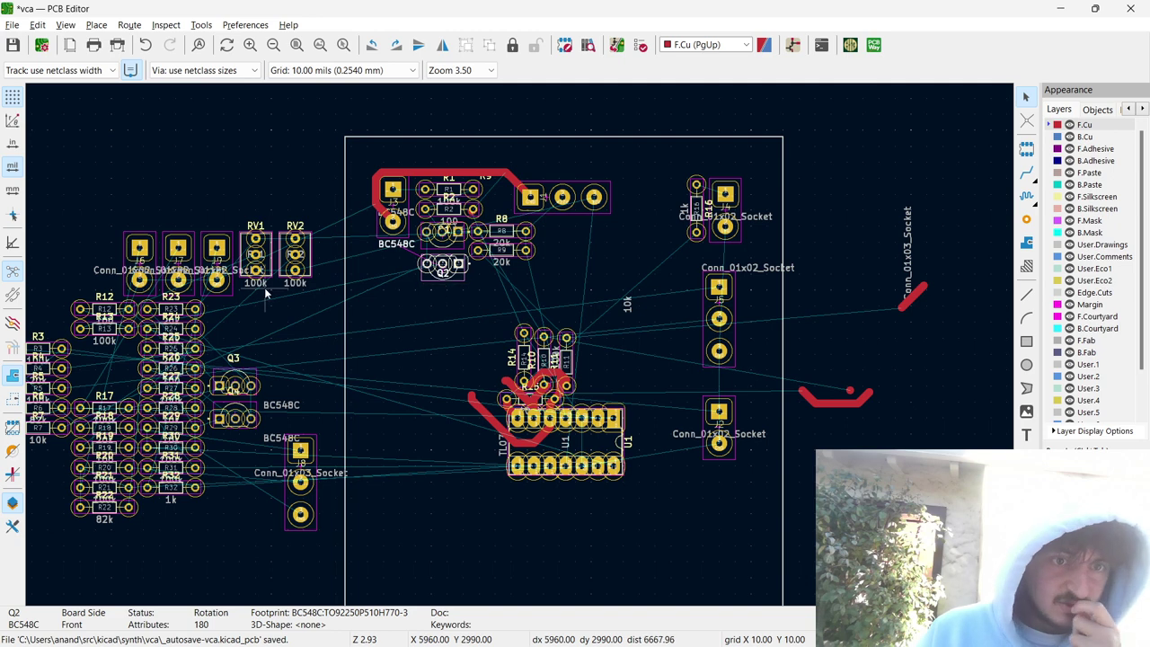
Move resistors R12 and R13 together to the spot below R9, right of Q2.
drag(131, 362, 75, 299)
key(m)
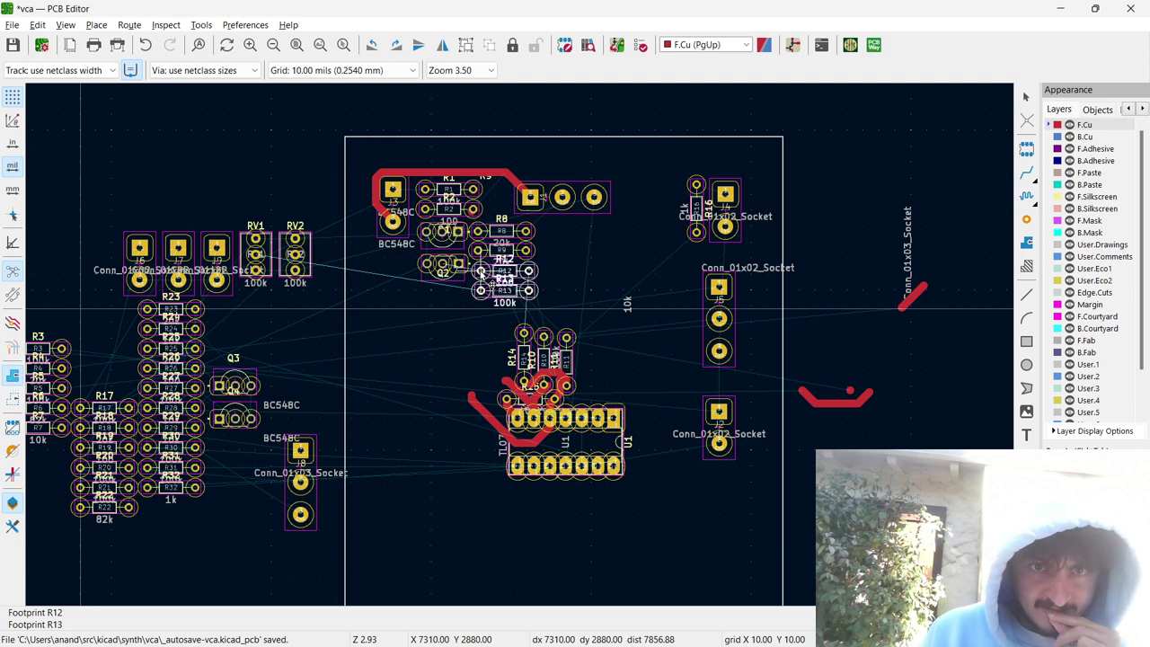
click(476, 271)
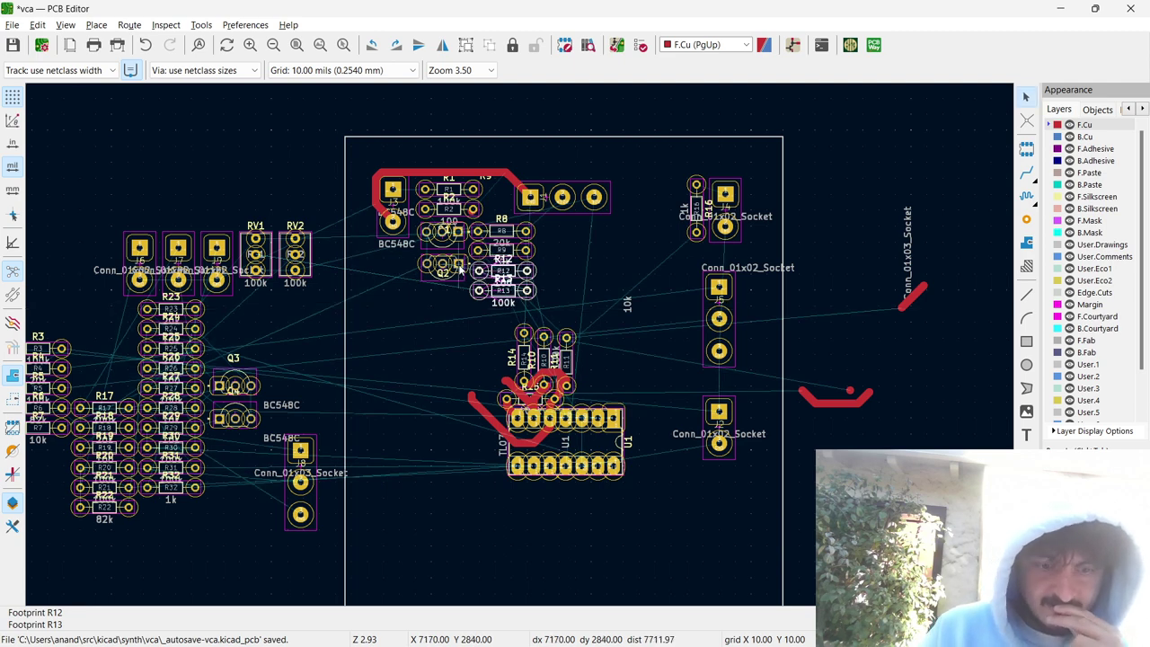
Route a front-copper track from Q2's middle pin through R12's left pad to R13's right pad.
key(x)
key(Escape)
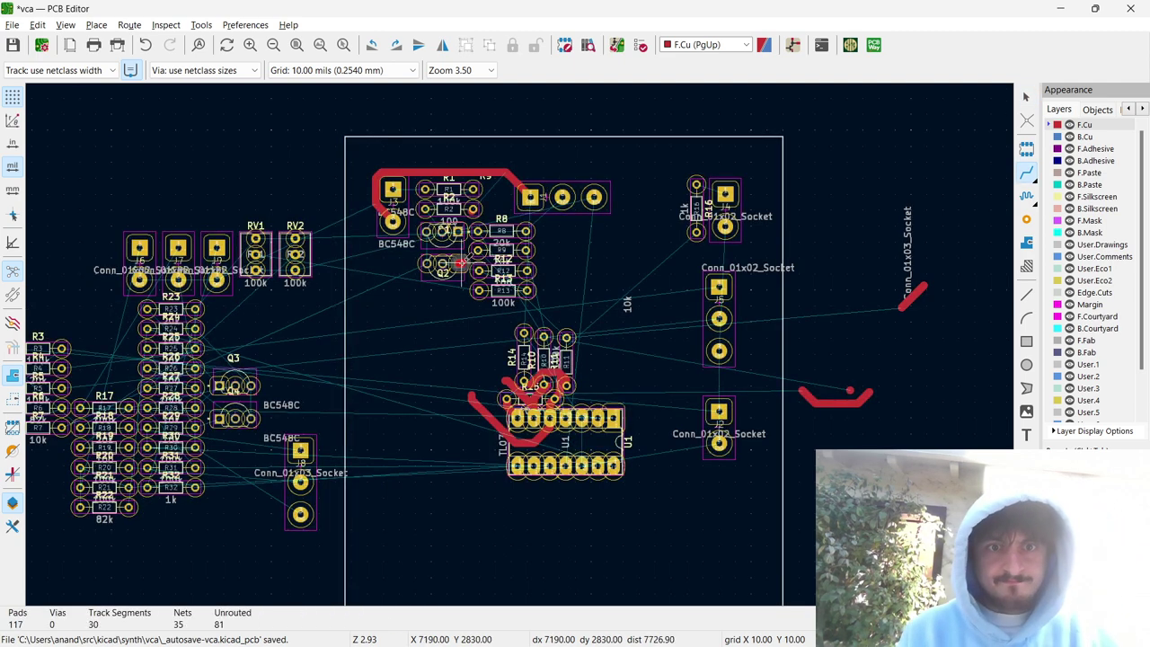
click(428, 263)
key(Escape)
click(431, 263)
double_click(482, 272)
click(479, 273)
key(Escape)
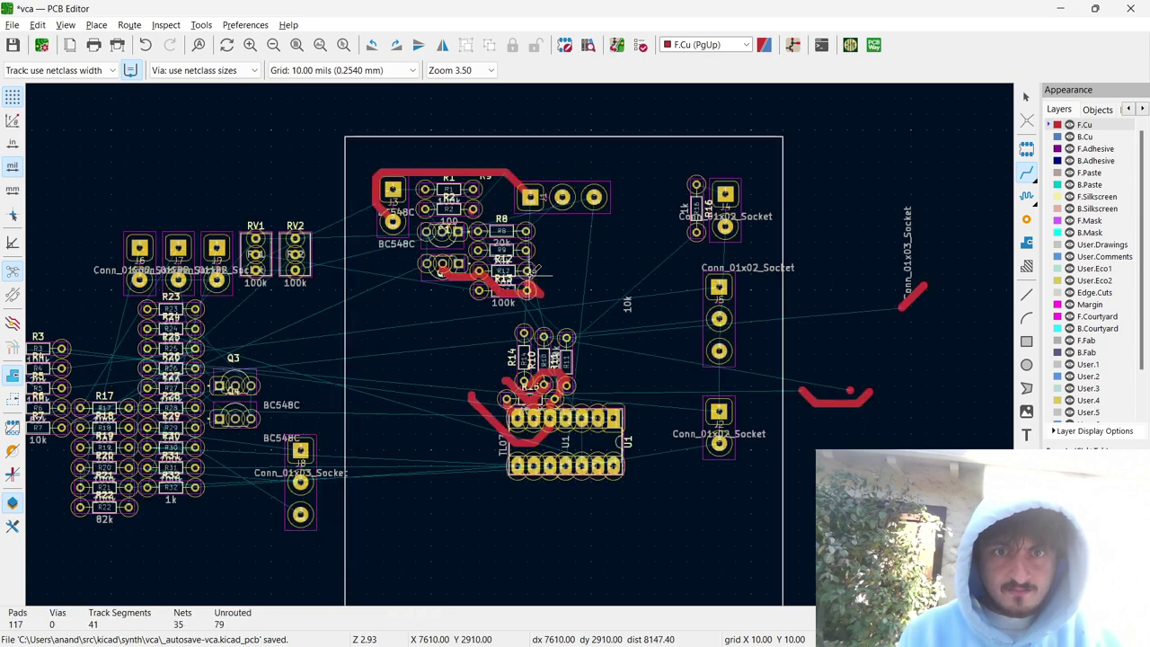
Try to route a GND track from R12's right pad toward J1 and start another at R13's left pad.
click(530, 267)
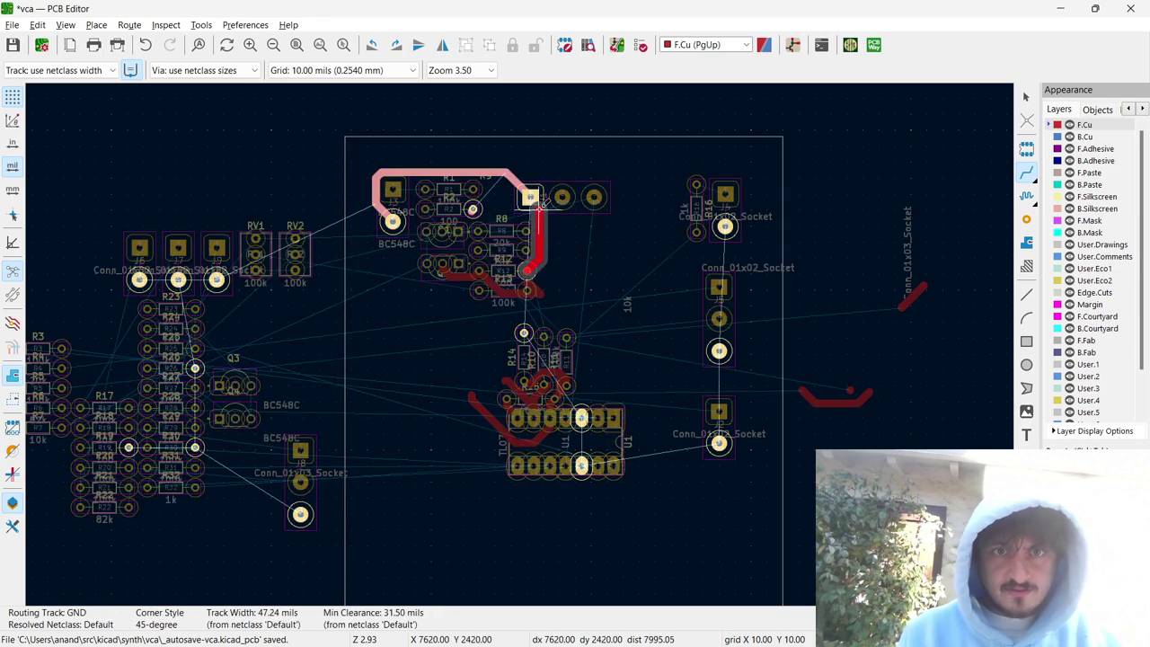
key(Escape)
click(481, 284)
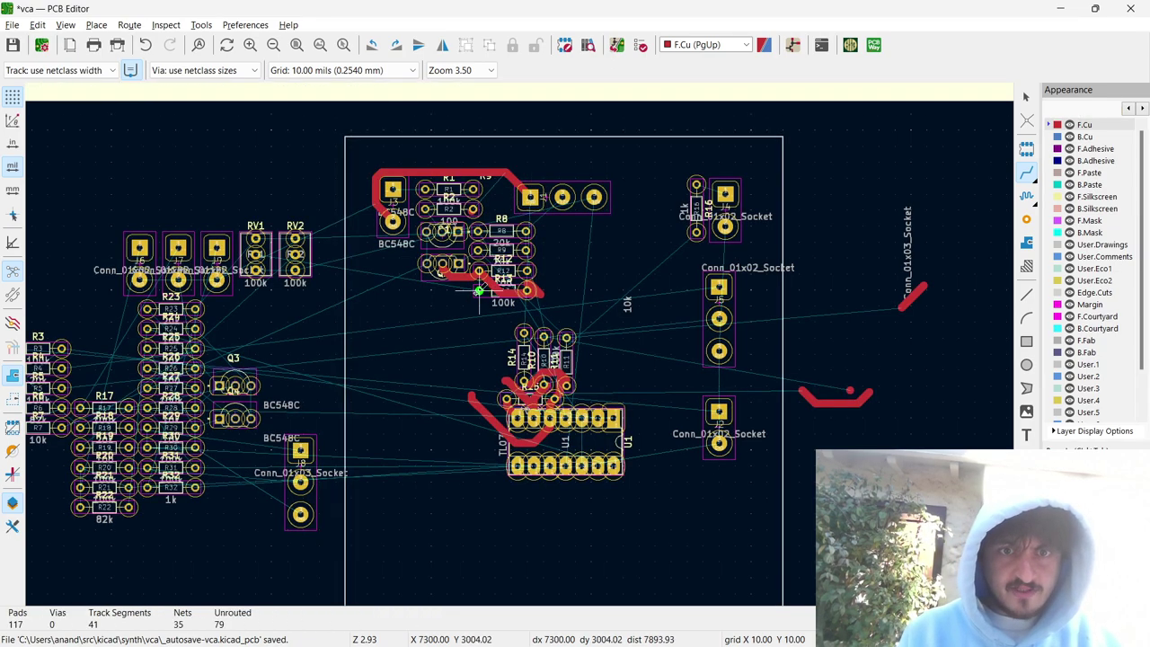
click(480, 289)
key(Escape)
key(Escape)
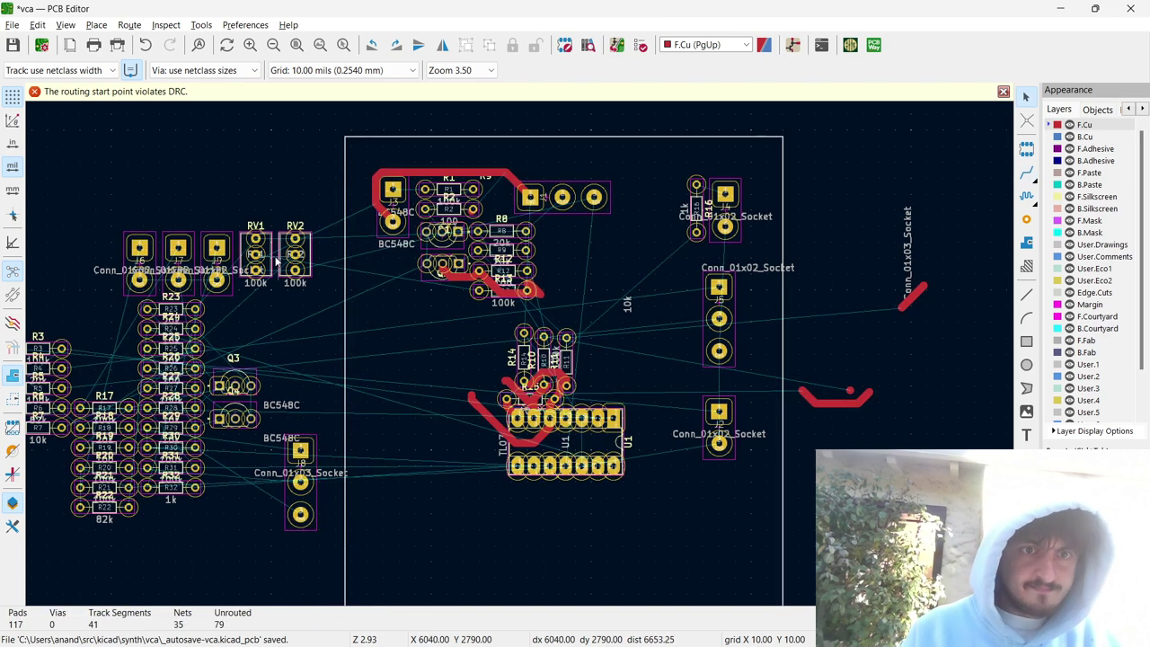
Place potentiometer RV1 below Q2 rotated to -90 degrees, and route a track from R13's left pad to RV1's middle pad.
click(261, 257)
click(261, 254)
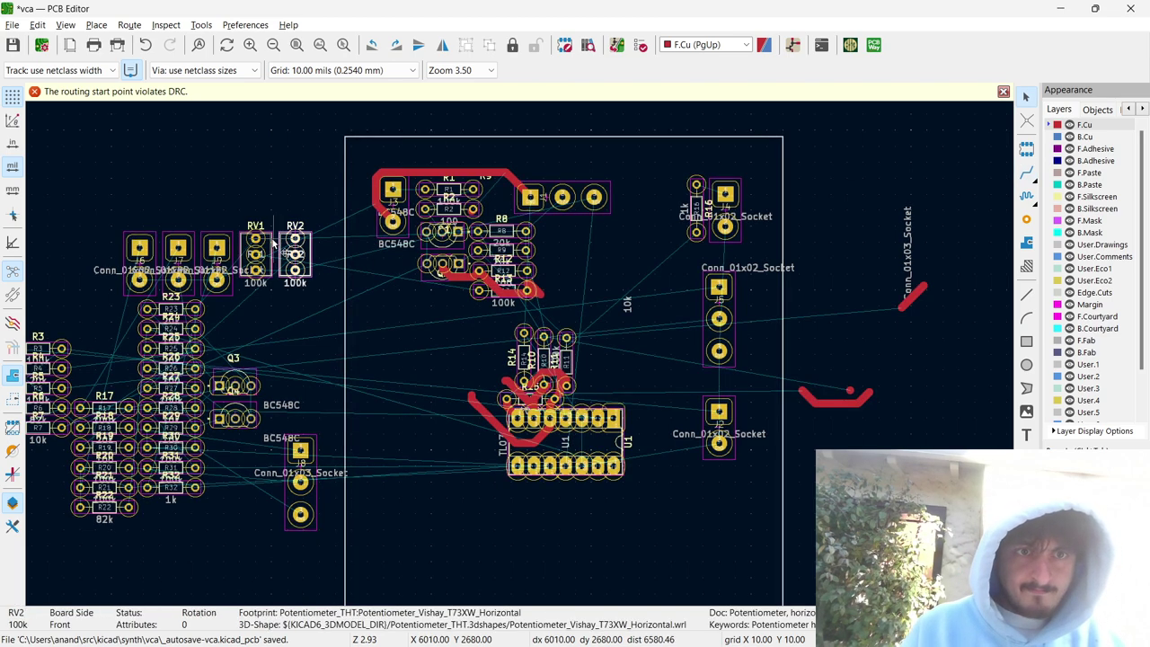
drag(261, 253, 471, 316)
key(r)
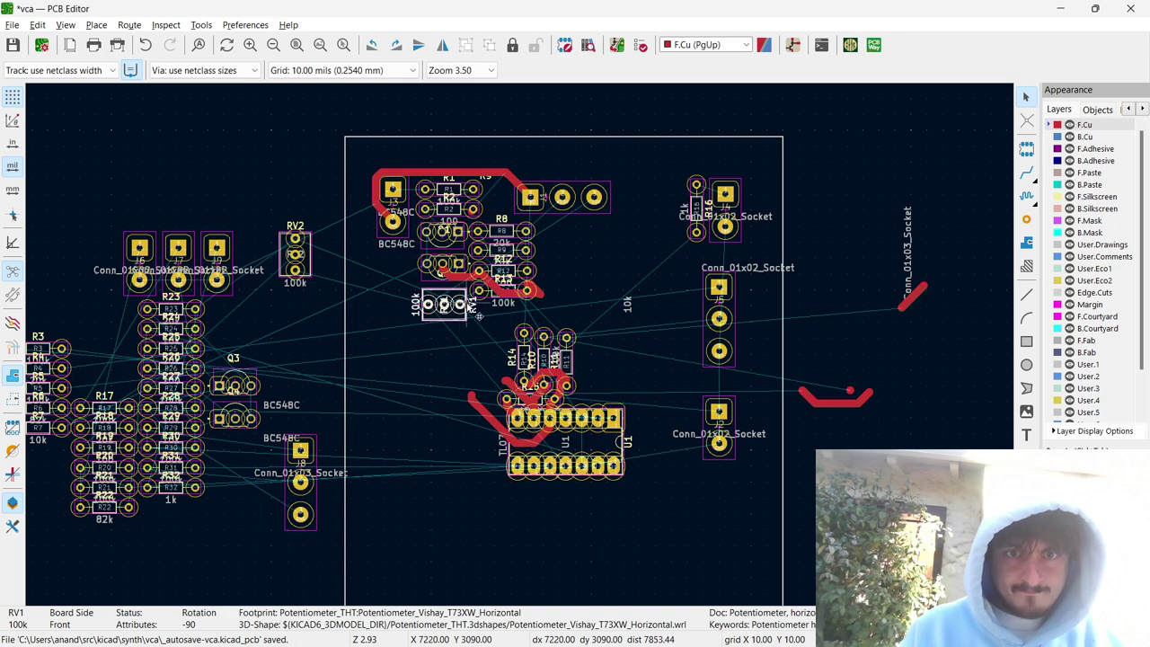
key(x)
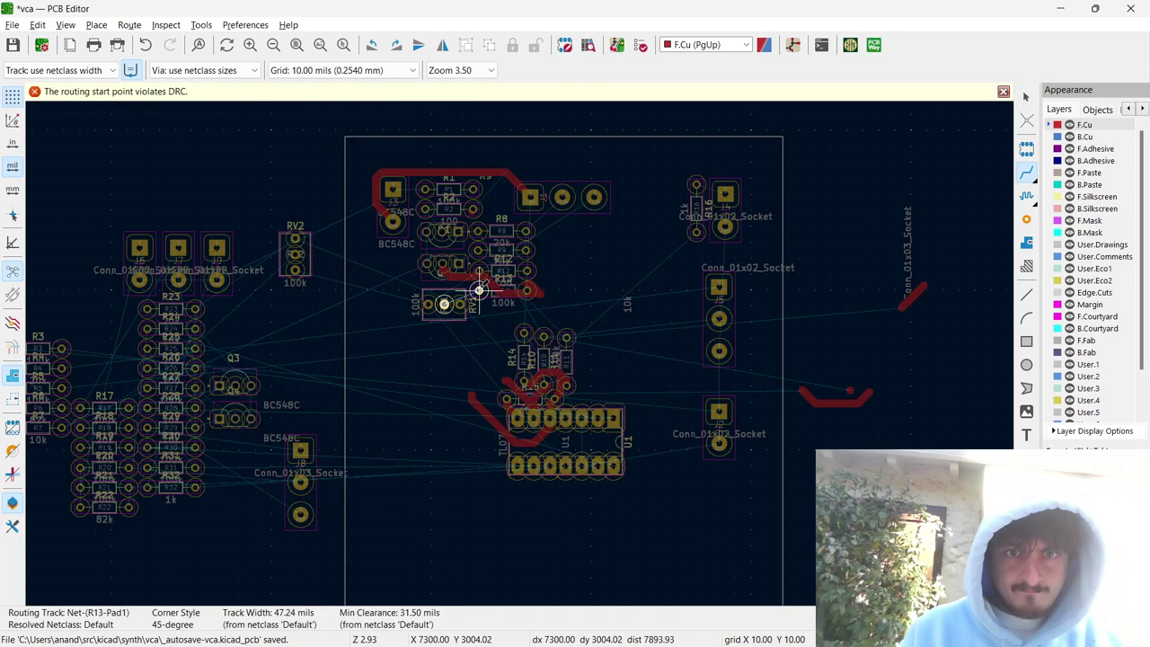
click(458, 306)
Try routing +12V from RV1 to J1's second pad on F.Cu and -12V to its third pad on B.Cu, and undo both tracks.
click(460, 303)
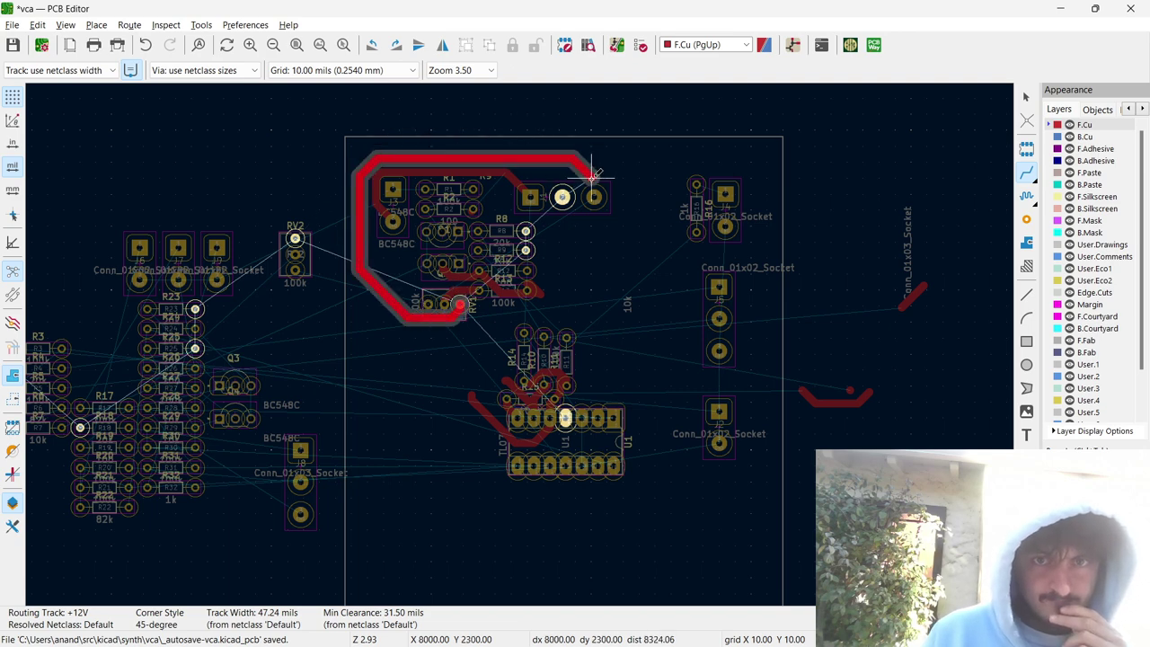
click(561, 196)
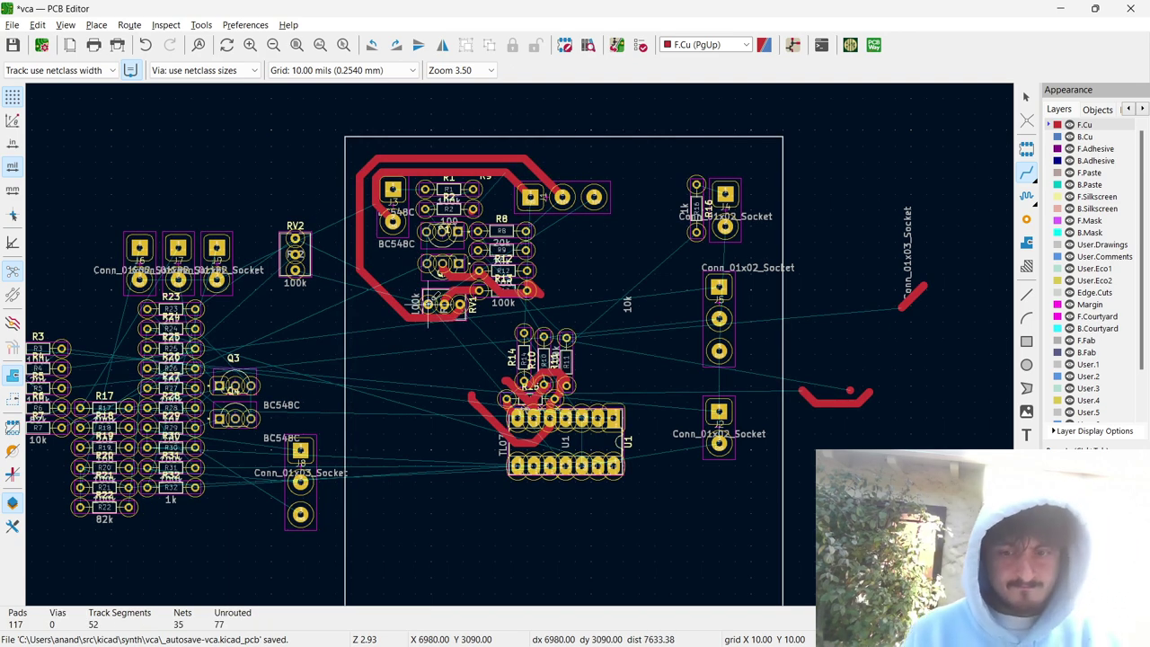
key(Page_Down)
click(429, 305)
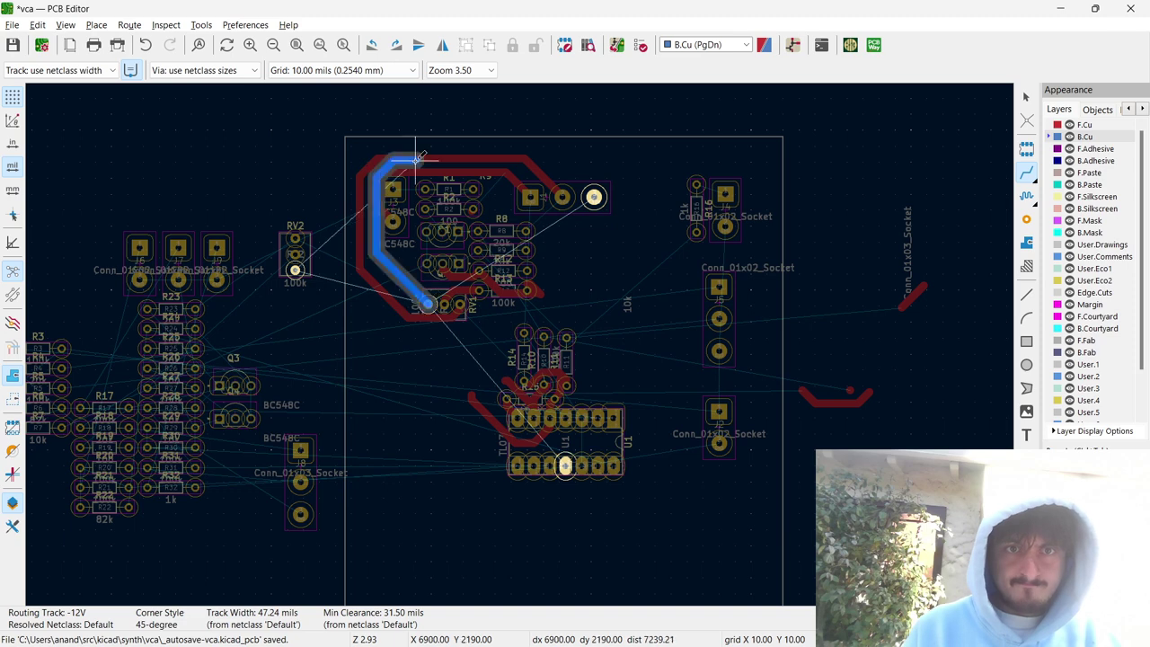
click(594, 197)
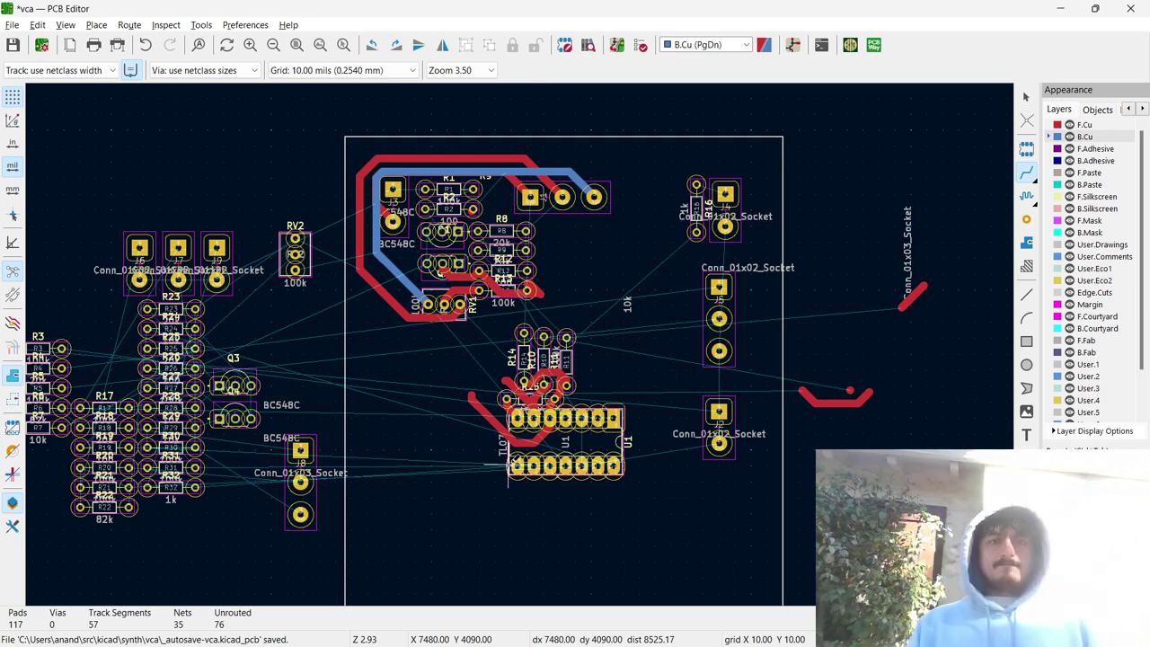
key(ctrl+z)
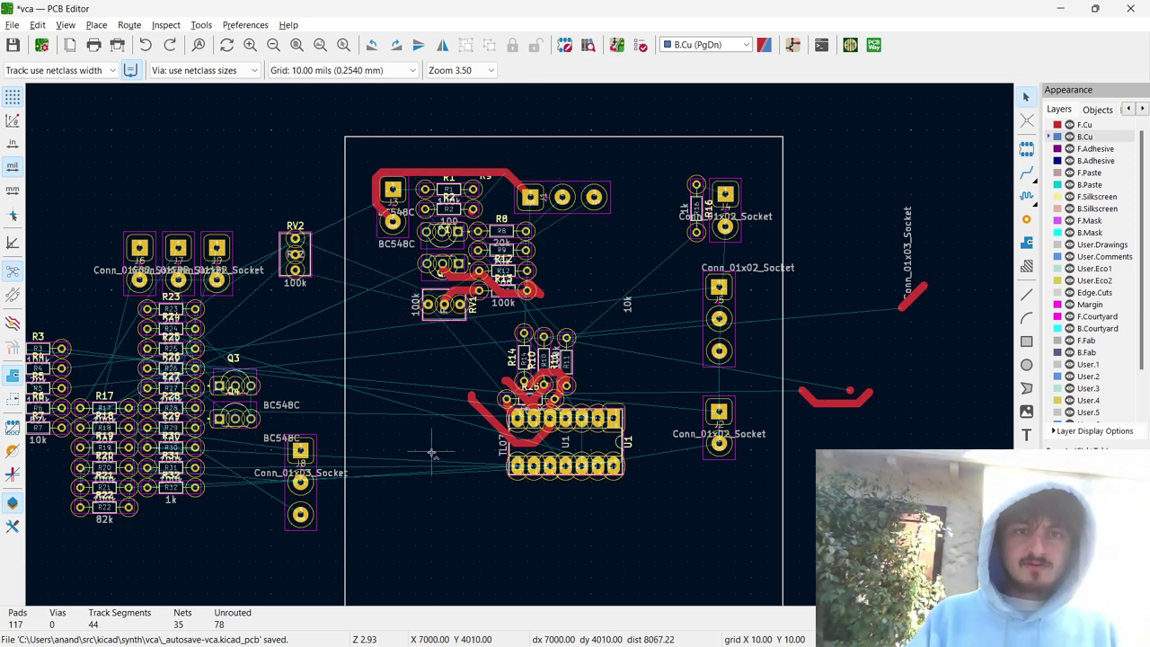
Move potentiometer RV1 directly below J1, right of R8, and rotate it to 90 degrees.
click(460, 325)
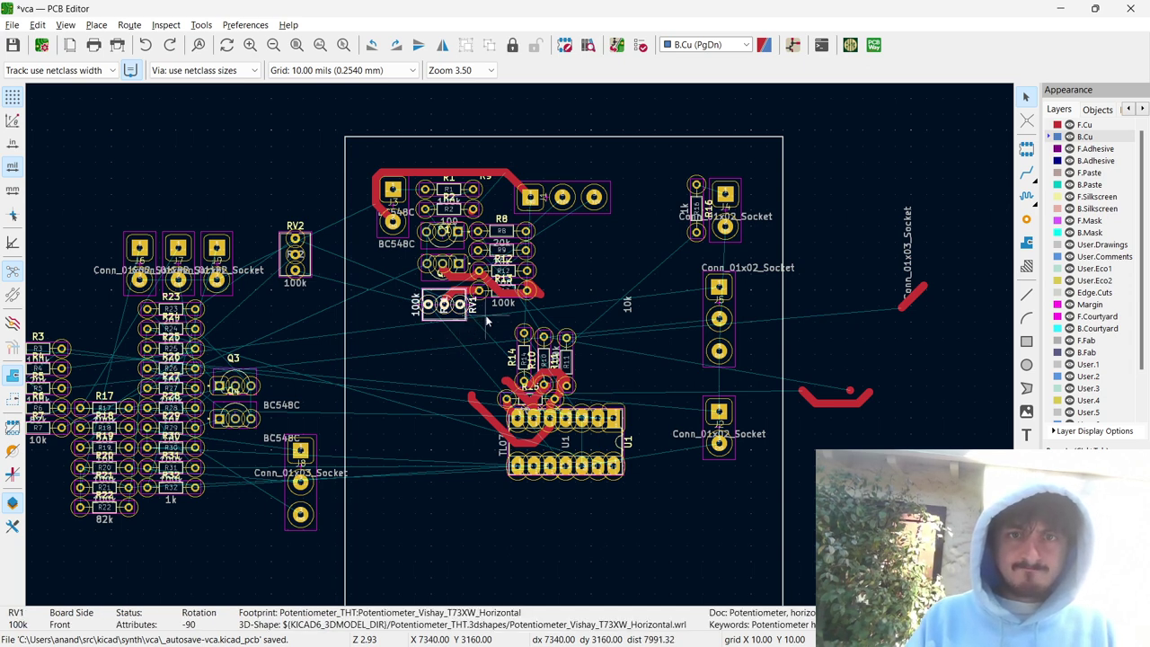
drag(487, 321, 581, 256)
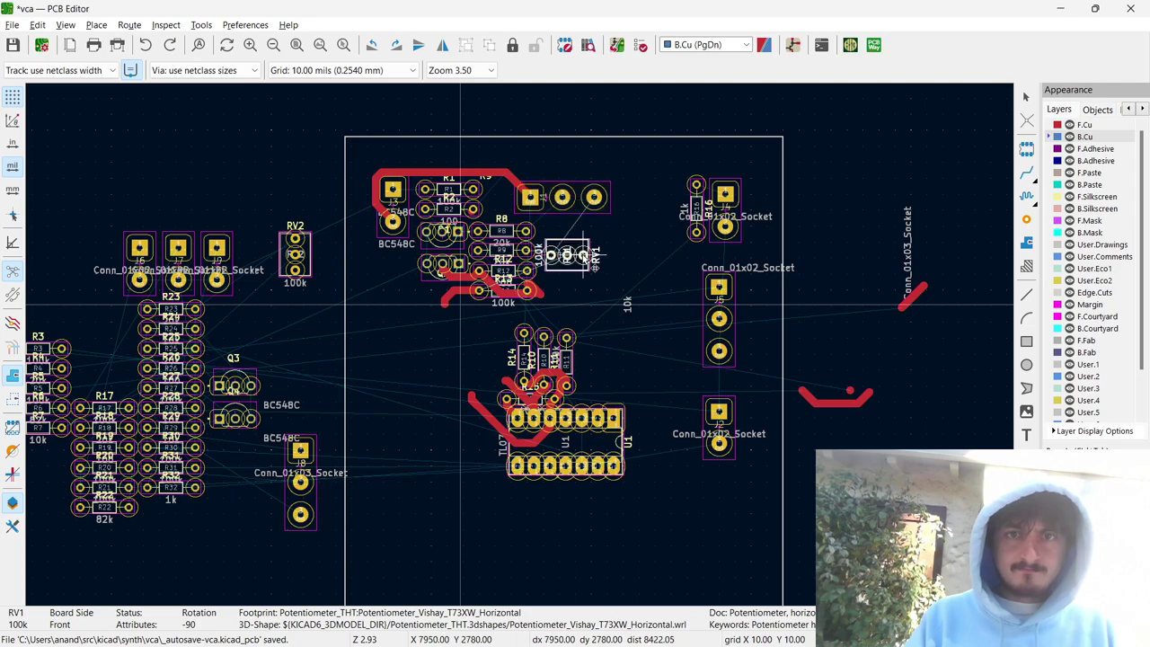
scroll(582, 256, up, 2)
scroll(521, 349, up, 3)
key(r)
key(r)
drag(526, 341, 422, 280)
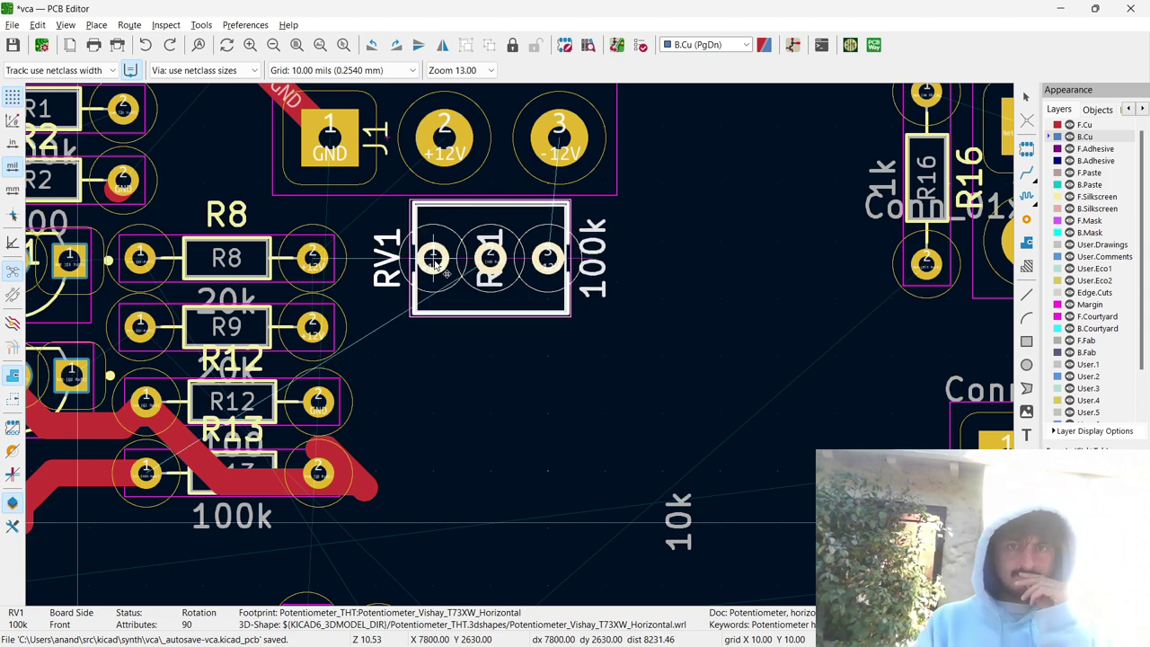
click(435, 264)
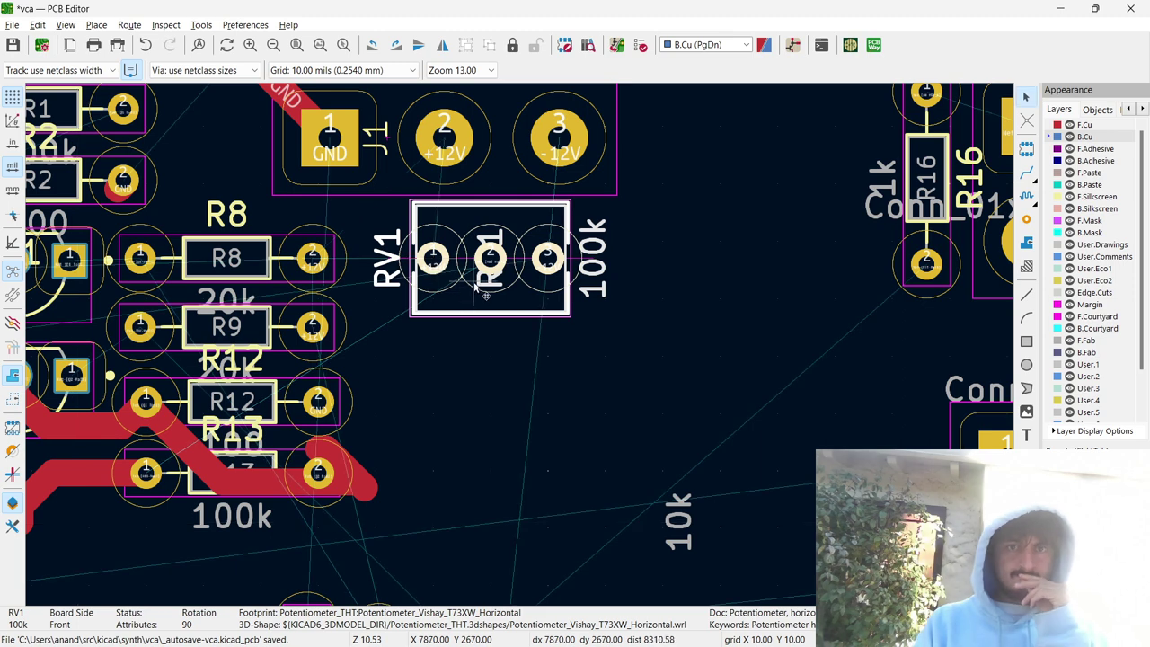
key(x)
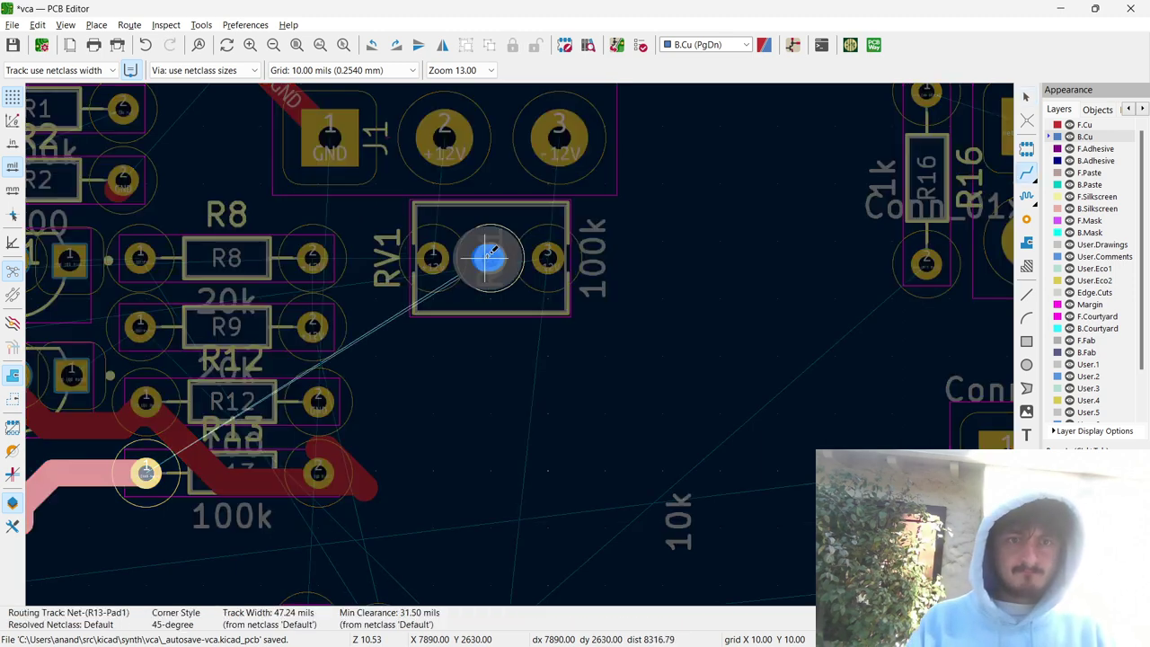
key(Escape)
key(Escape)
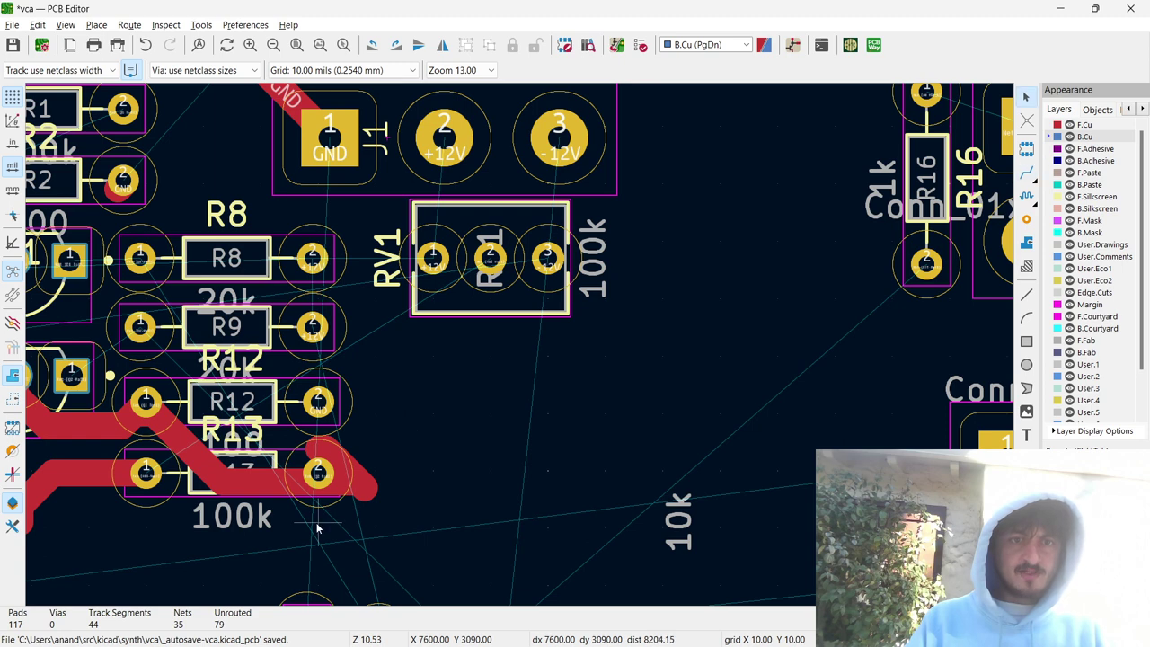
Rotate resistors R12 and R13 together by 180 degrees so they swap places beside Q2.
drag(316, 528, 209, 415)
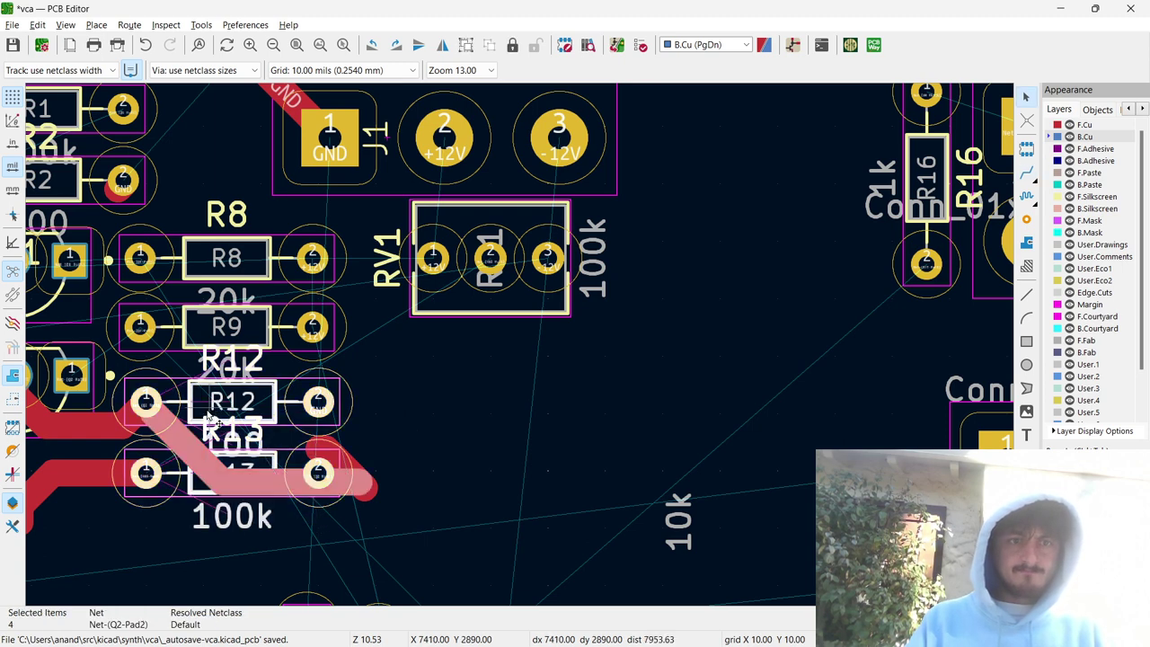
key(r)
key(r)
key(x)
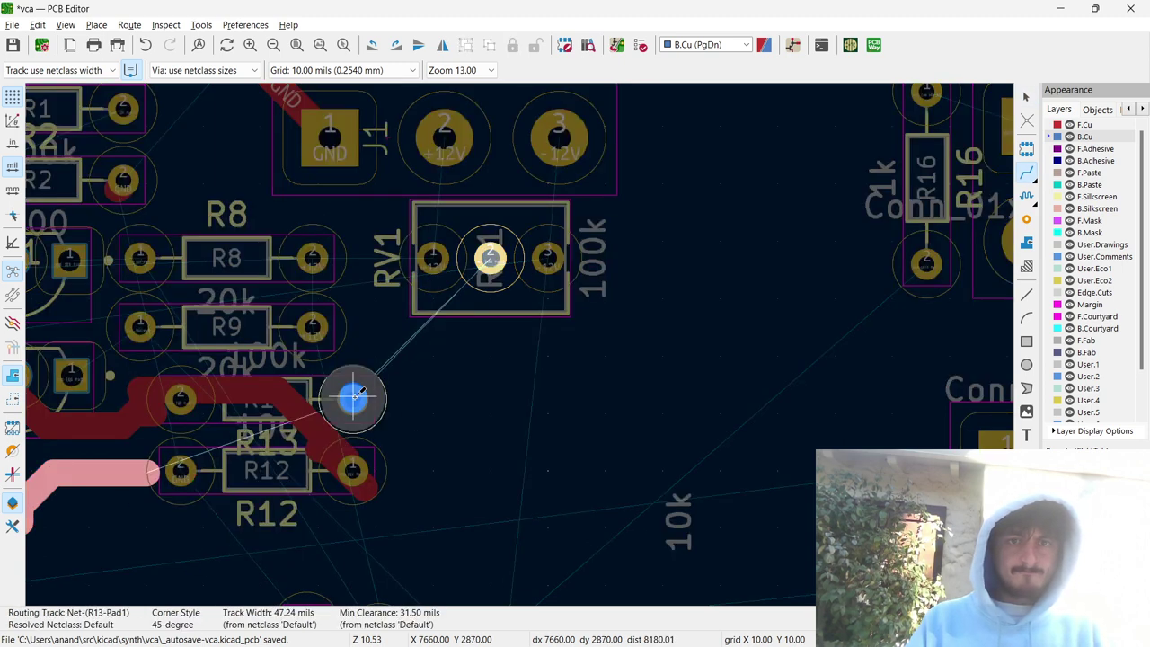
key(Escape)
Route a B.Cu track from R13's left pad to R12's right pad.
click(180, 397)
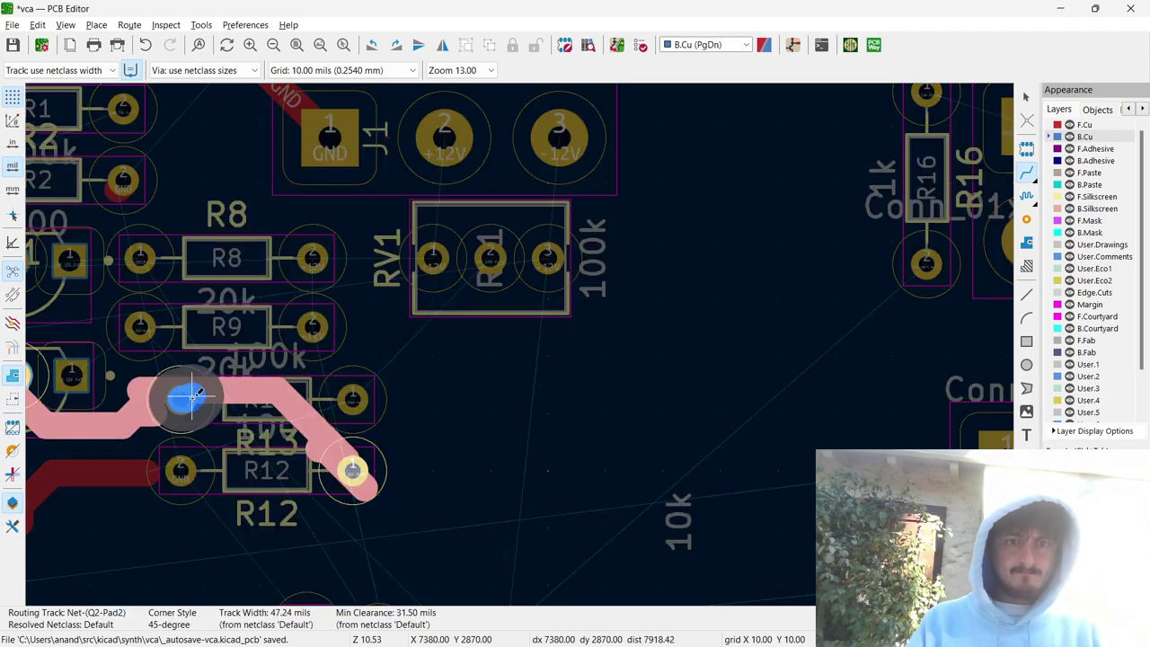
click(179, 470)
key(Escape)
Route a GND track on B.Cu from R12's left pad to J3's second pad, and another from R13's right pad to RV1's middle pad.
scroll(180, 469, down, 5)
scroll(519, 344, up, 2)
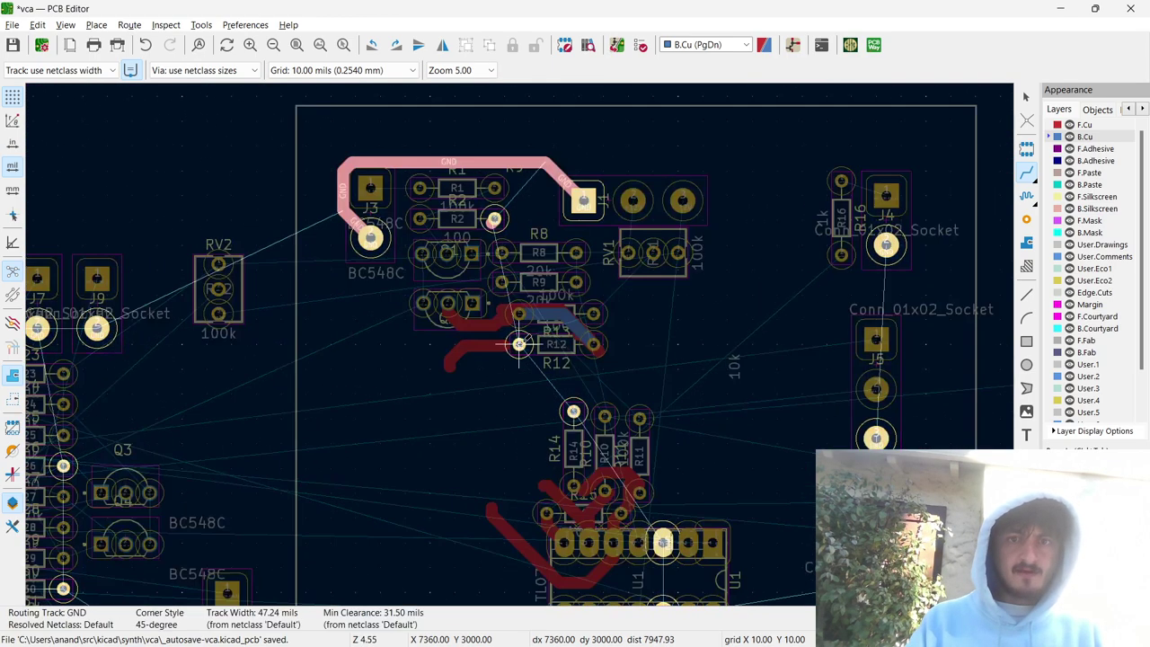
click(519, 344)
click(371, 237)
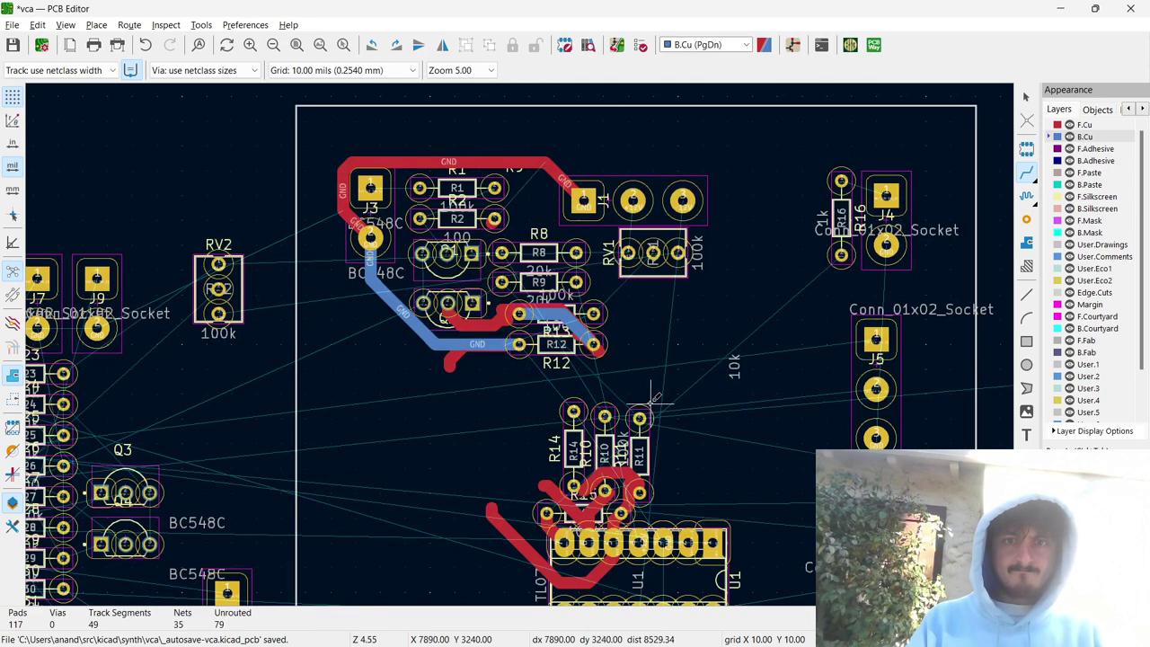
click(593, 344)
click(653, 252)
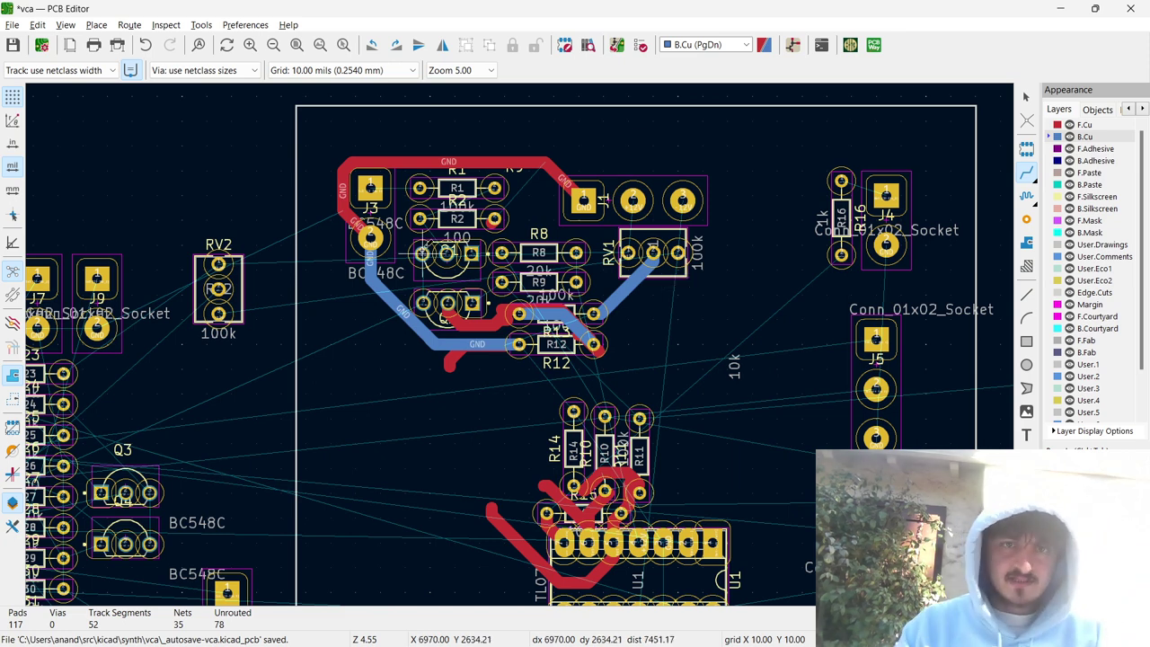
Route a short B.Cu track from Q1's pad 1 to R8's left pad.
click(471, 254)
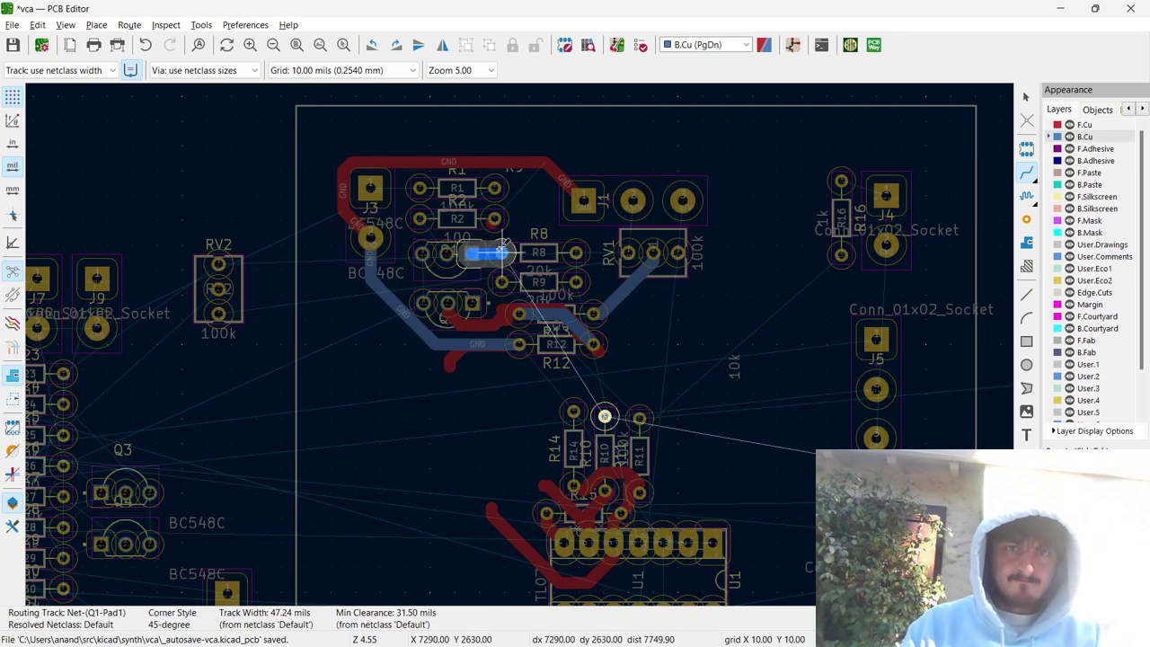
key(Escape)
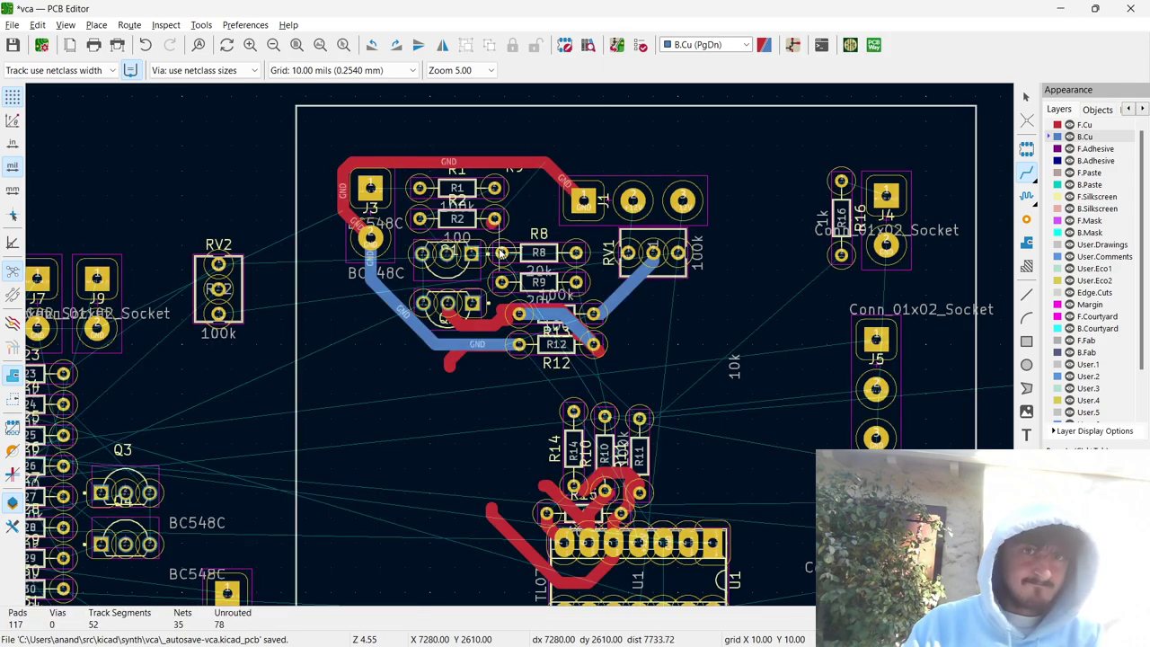
scroll(500, 251, up, 3)
click(548, 352)
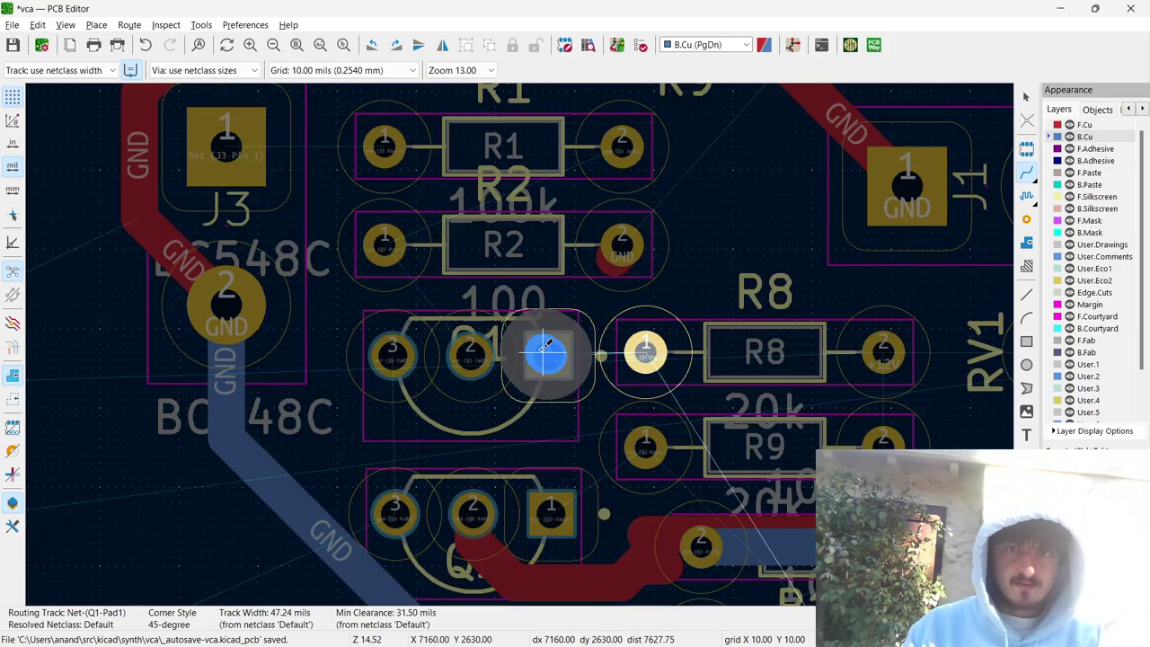
click(636, 330)
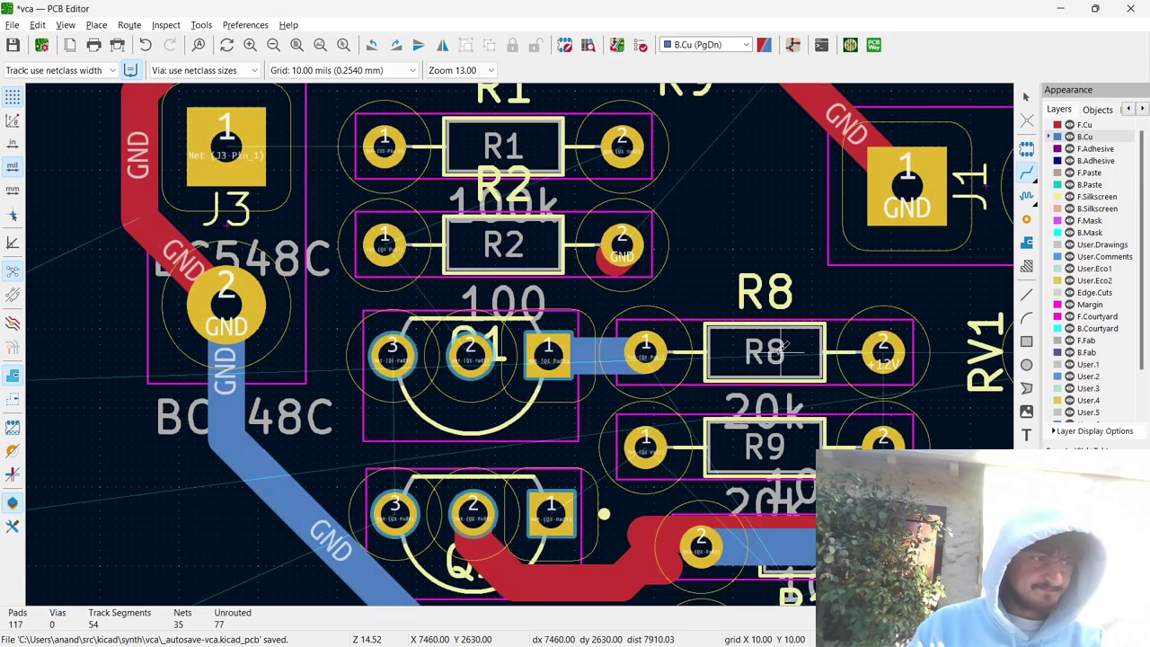
click(645, 350)
scroll(645, 350, down, 5)
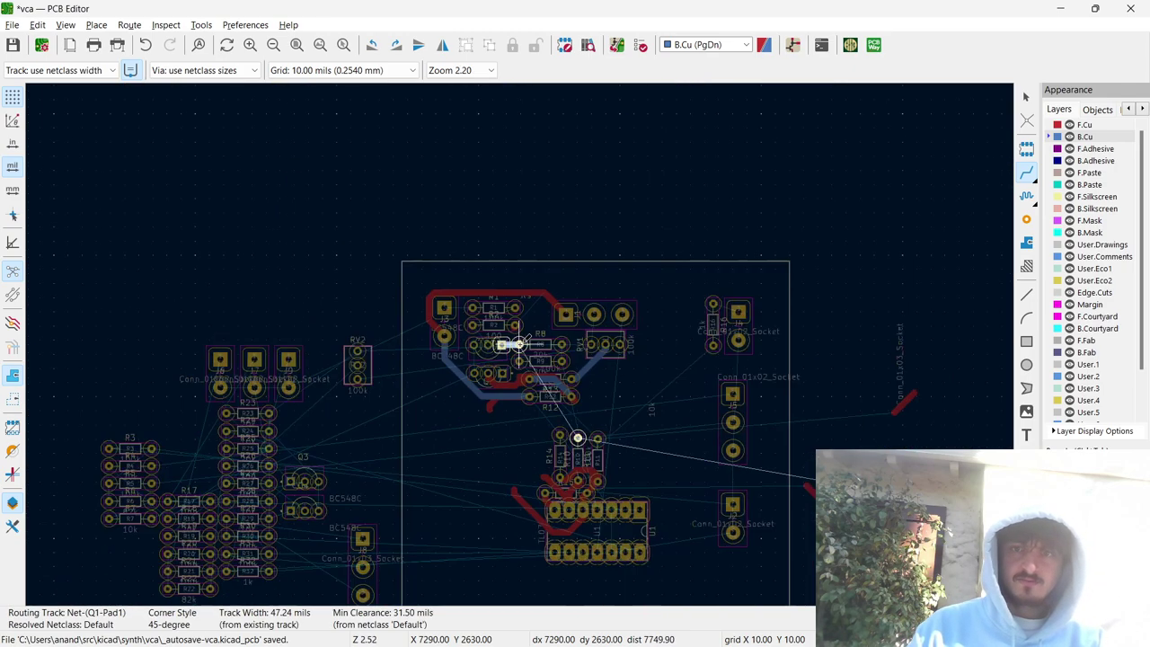
scroll(519, 344, up, 2)
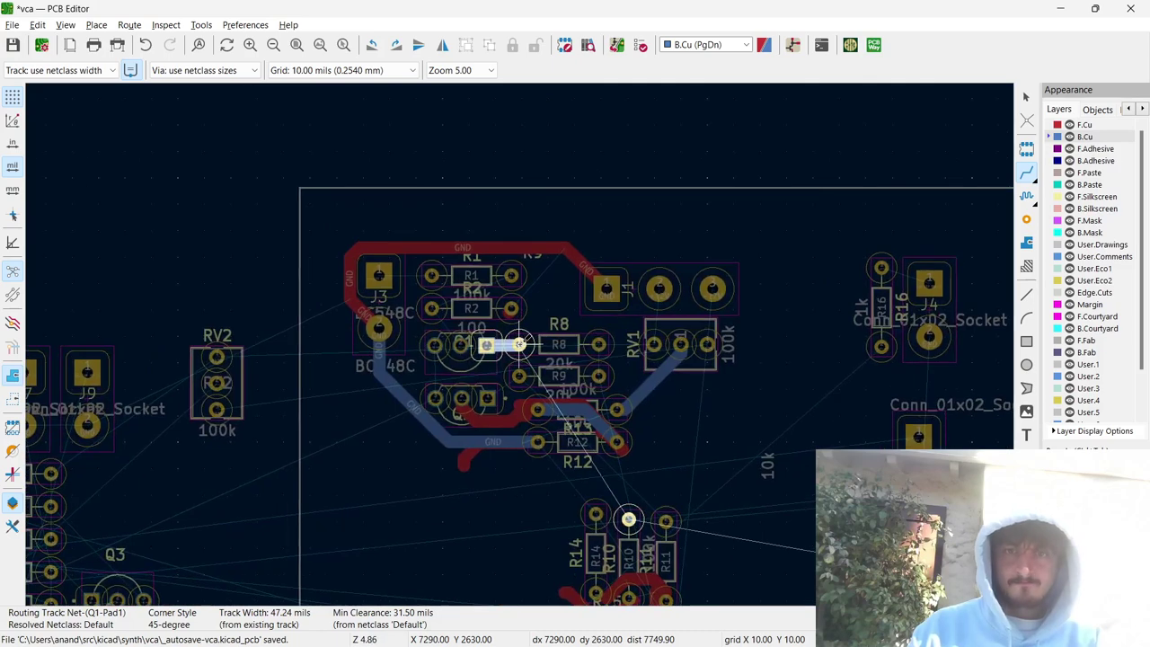
key(Escape)
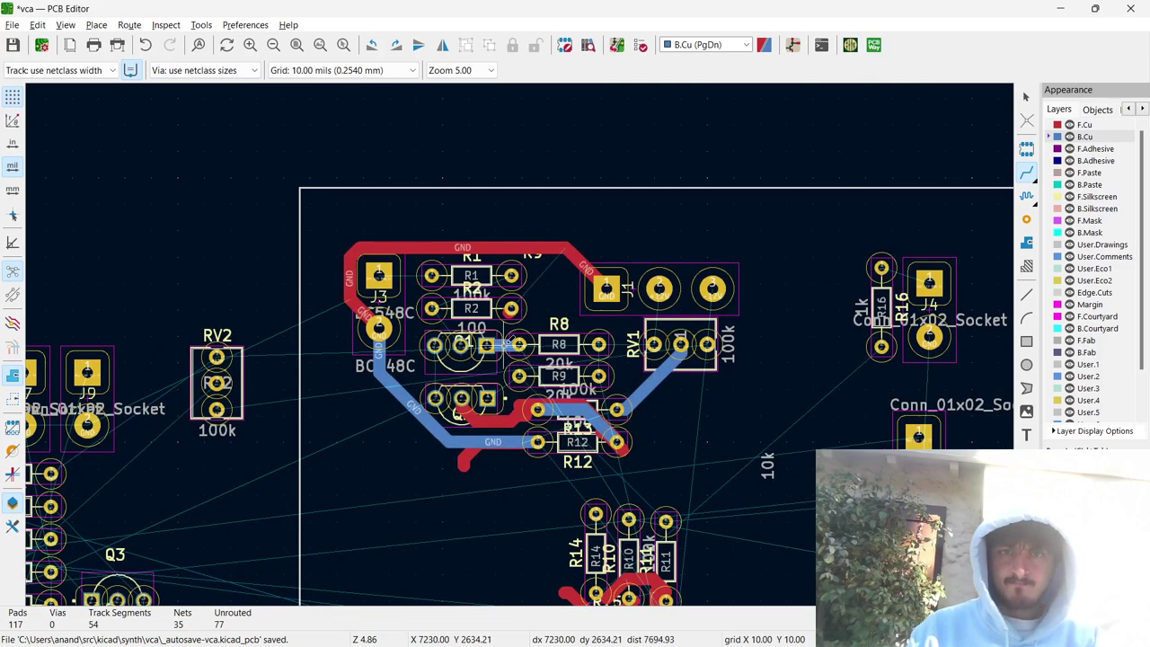
click(520, 347)
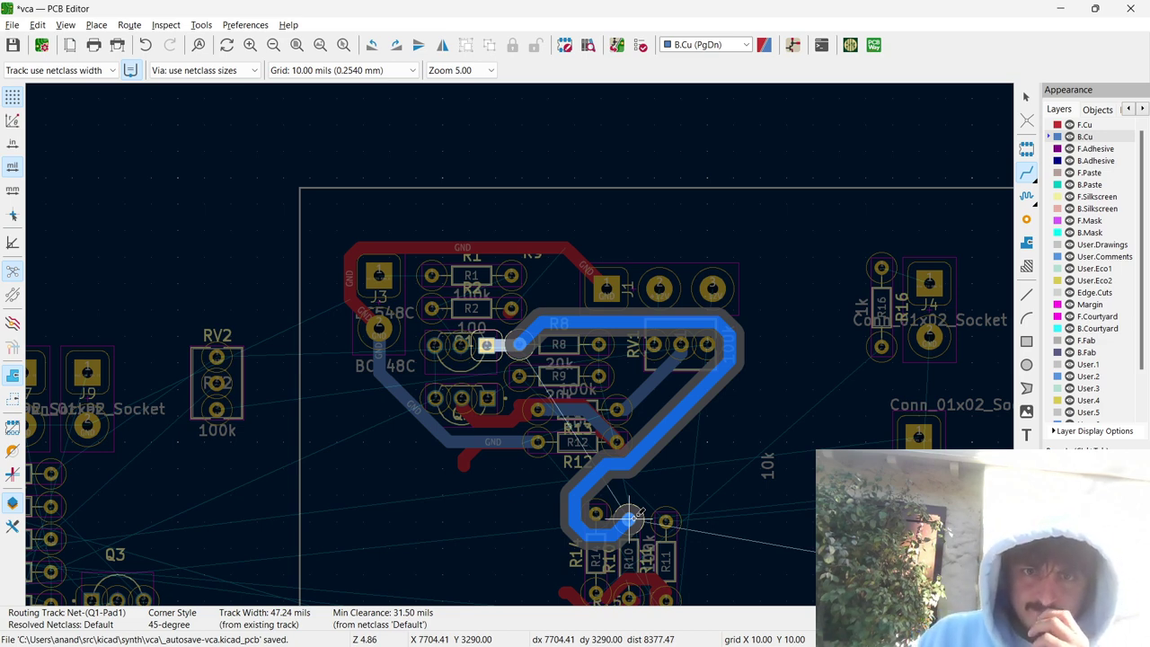
key(Escape)
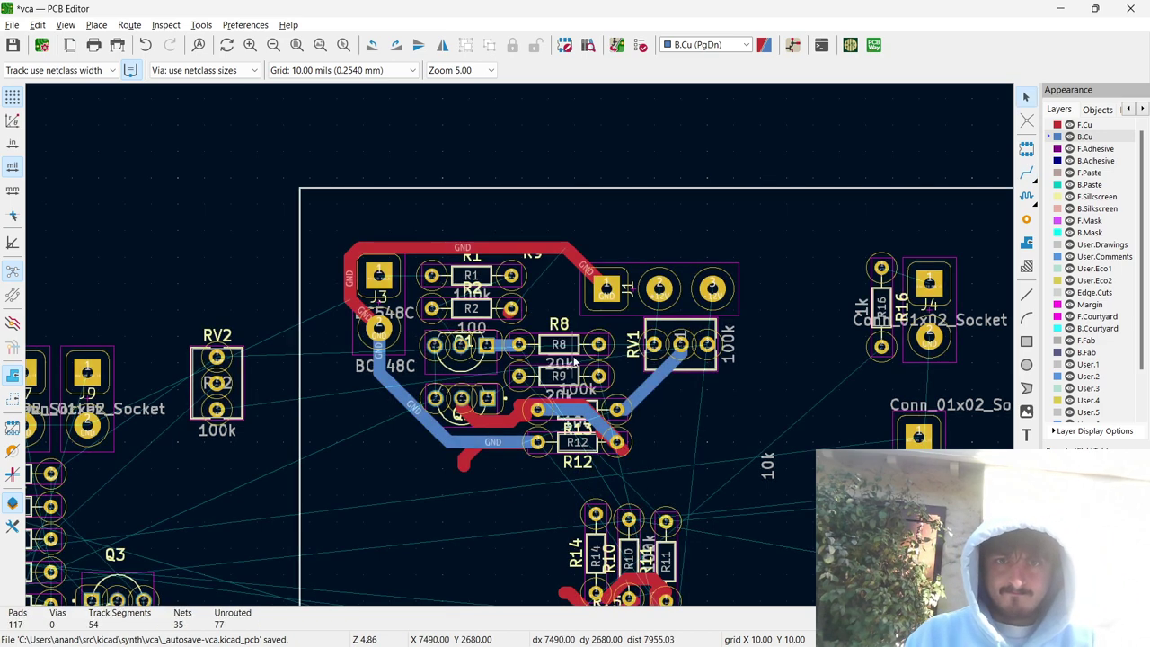
Shift resistors R8 and R9 together slightly to the right, toward RV1.
click(570, 347)
key(m)
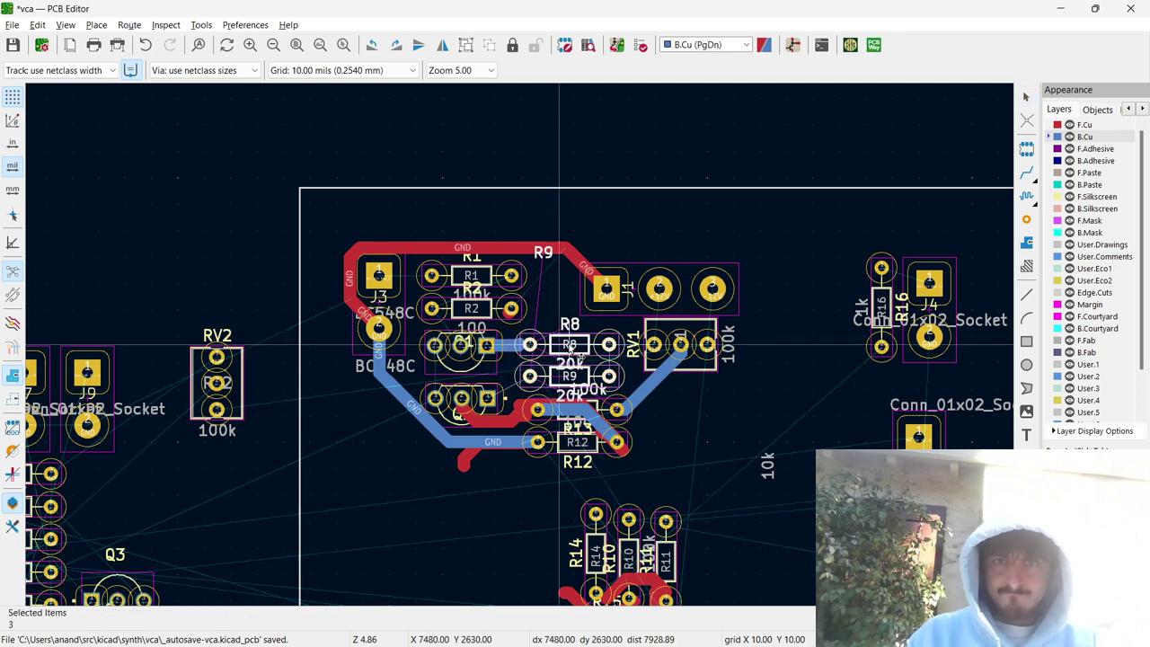
click(559, 344)
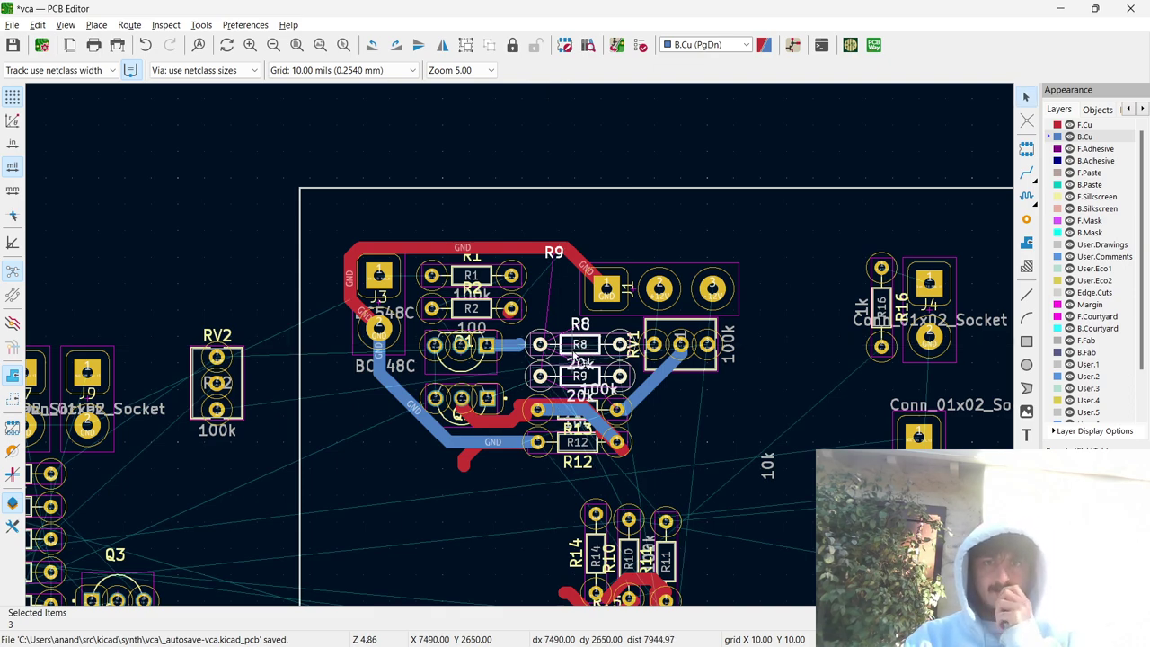
scroll(575, 354, down, 4)
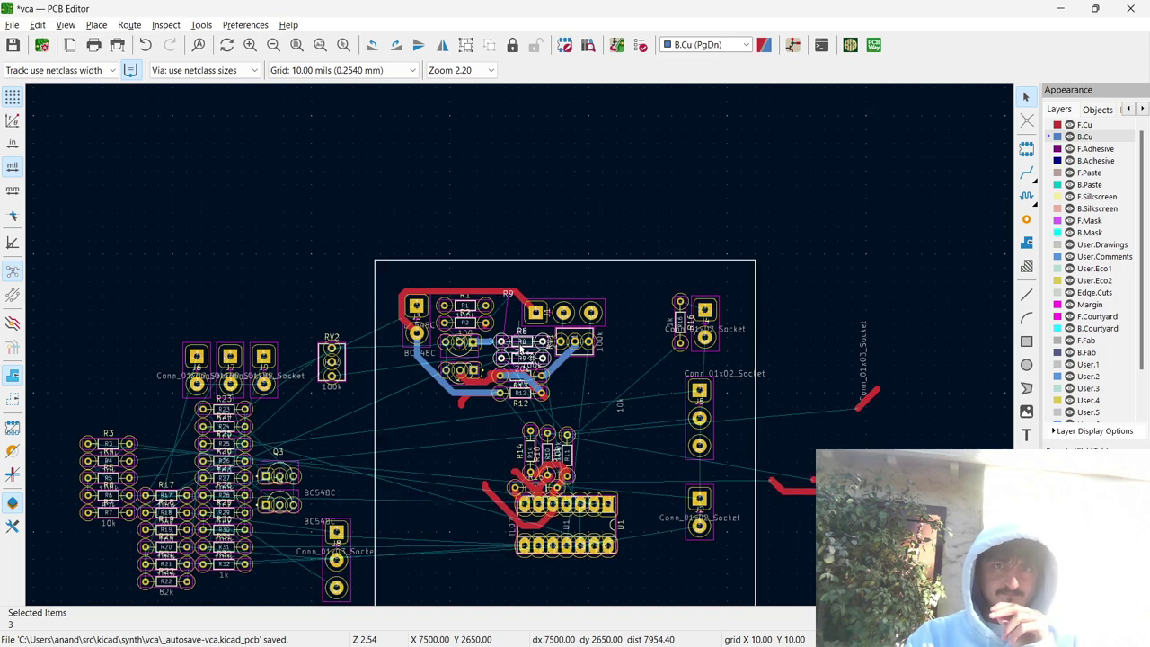
scroll(508, 314, up, 2)
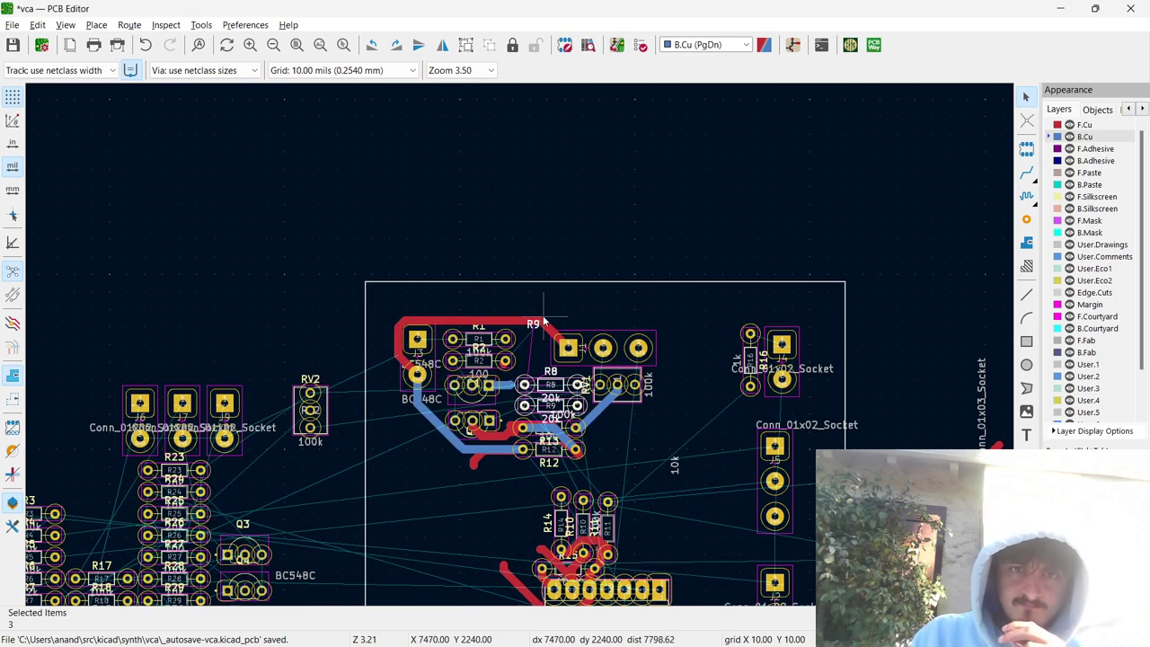
Move the stray R9 reference label from above the resistors onto R9's body.
click(539, 328)
key(e)
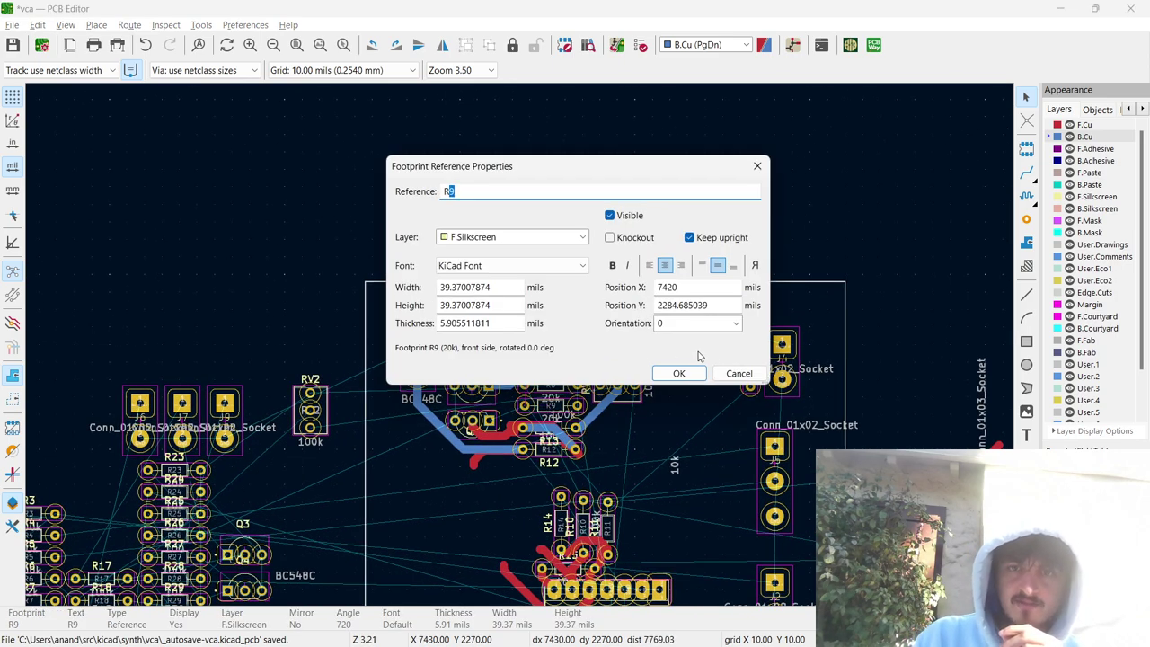
click(736, 371)
key(m)
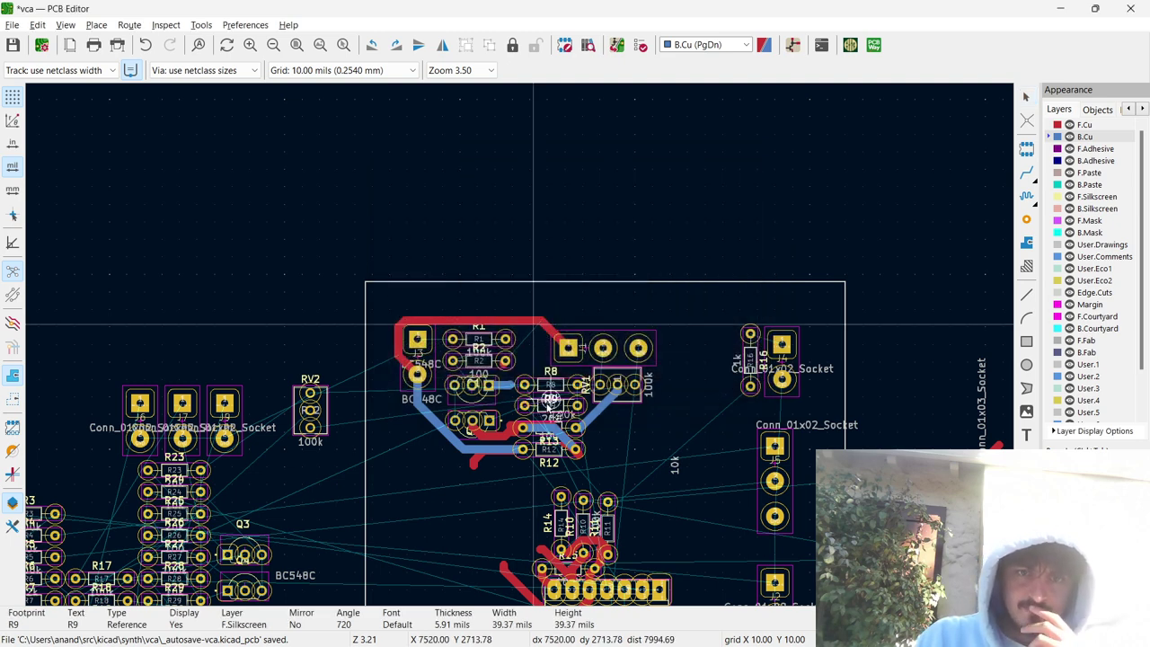
click(550, 409)
scroll(550, 409, down, 3)
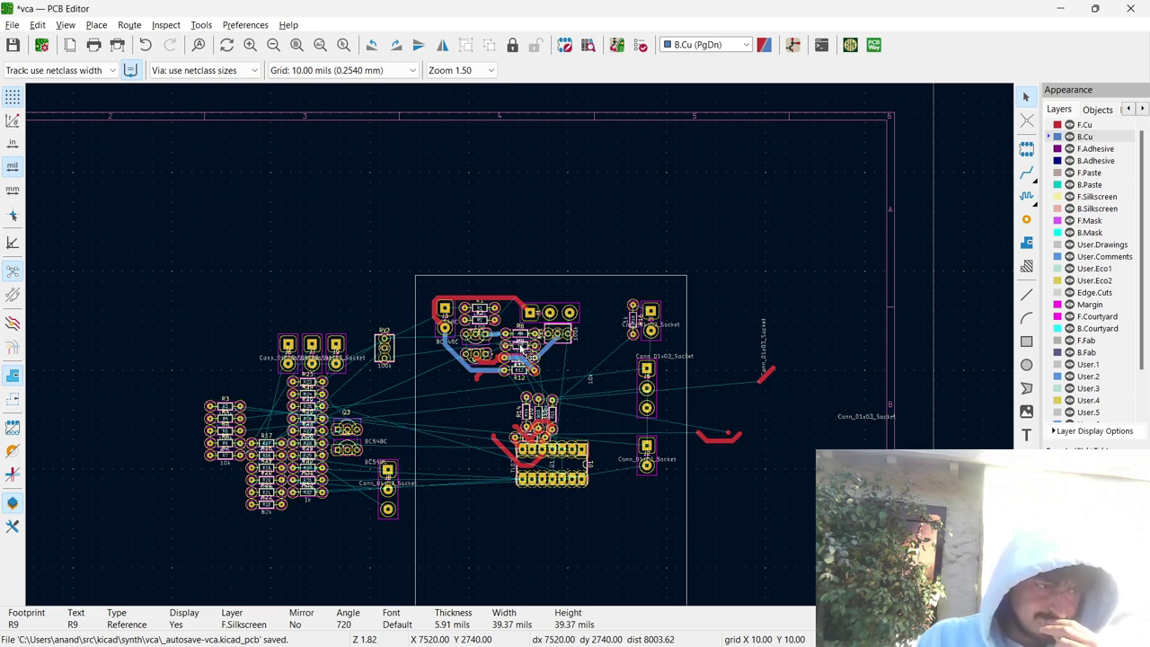
scroll(522, 350, up, 5)
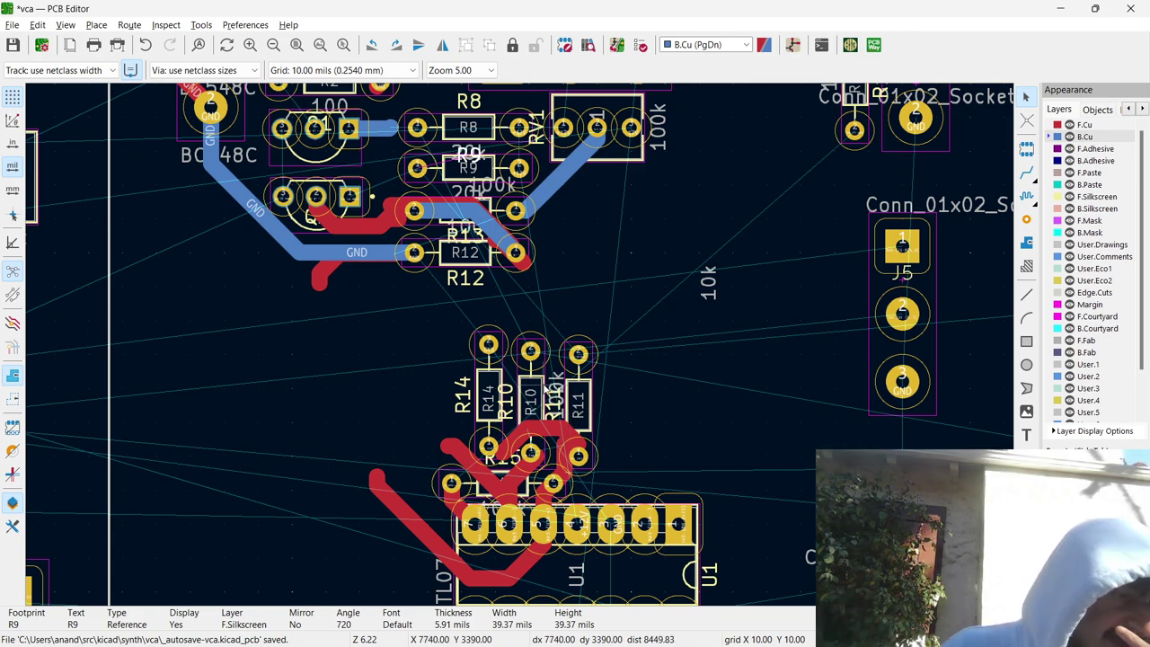
scroll(506, 332, down, 4)
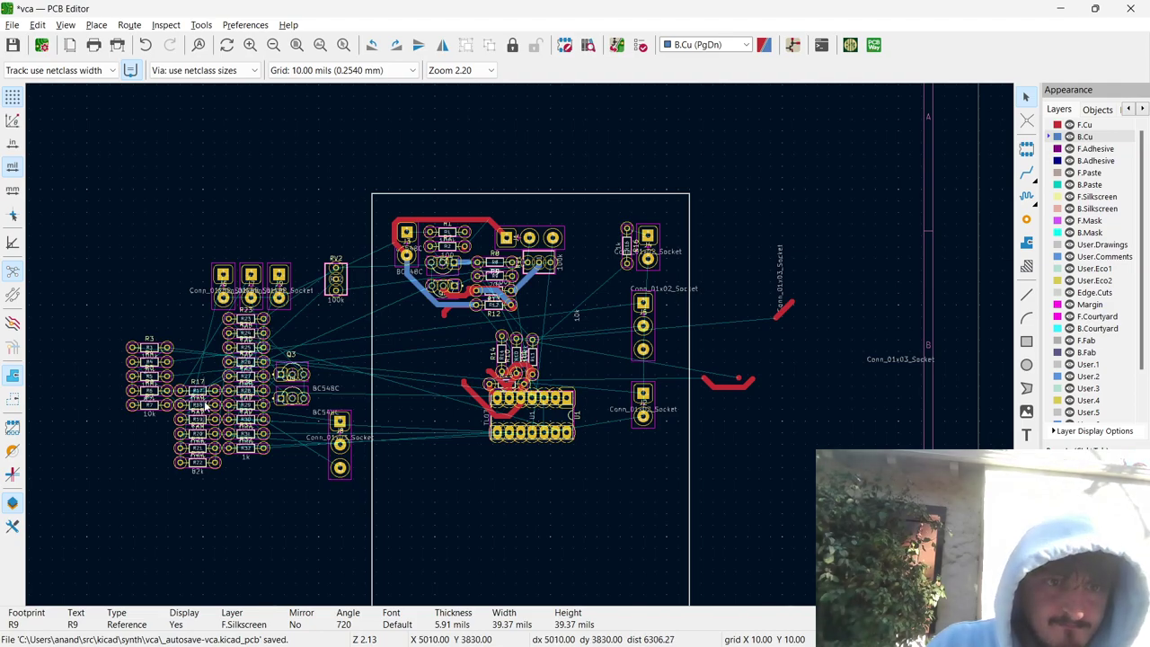
scroll(545, 277, up, 4)
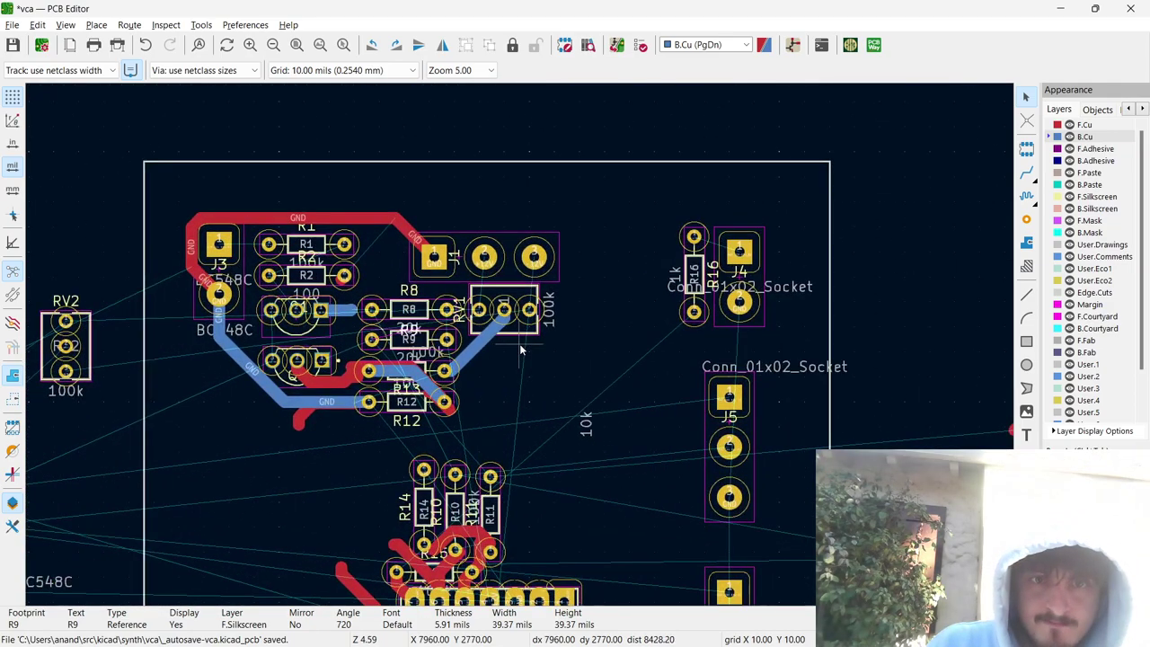
Move the two stray Conn_01x03_Socket value labels from outside the board outline onto connectors J5 and J1.
scroll(519, 345, down, 1)
scroll(520, 348, down, 1)
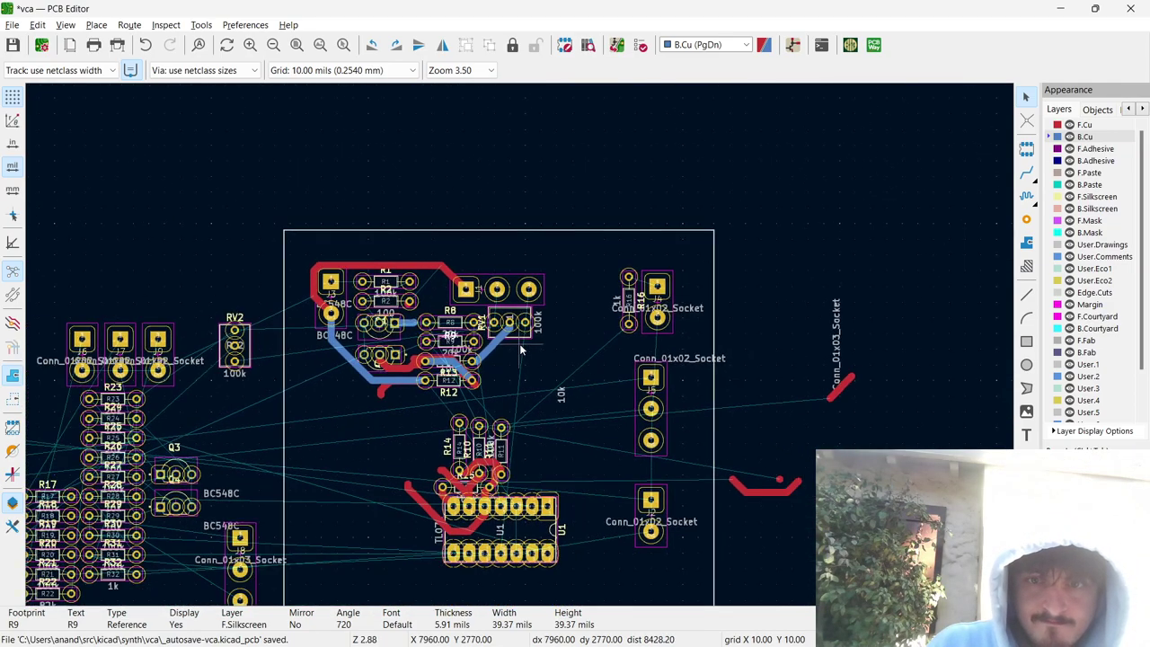
scroll(519, 343, down, 3)
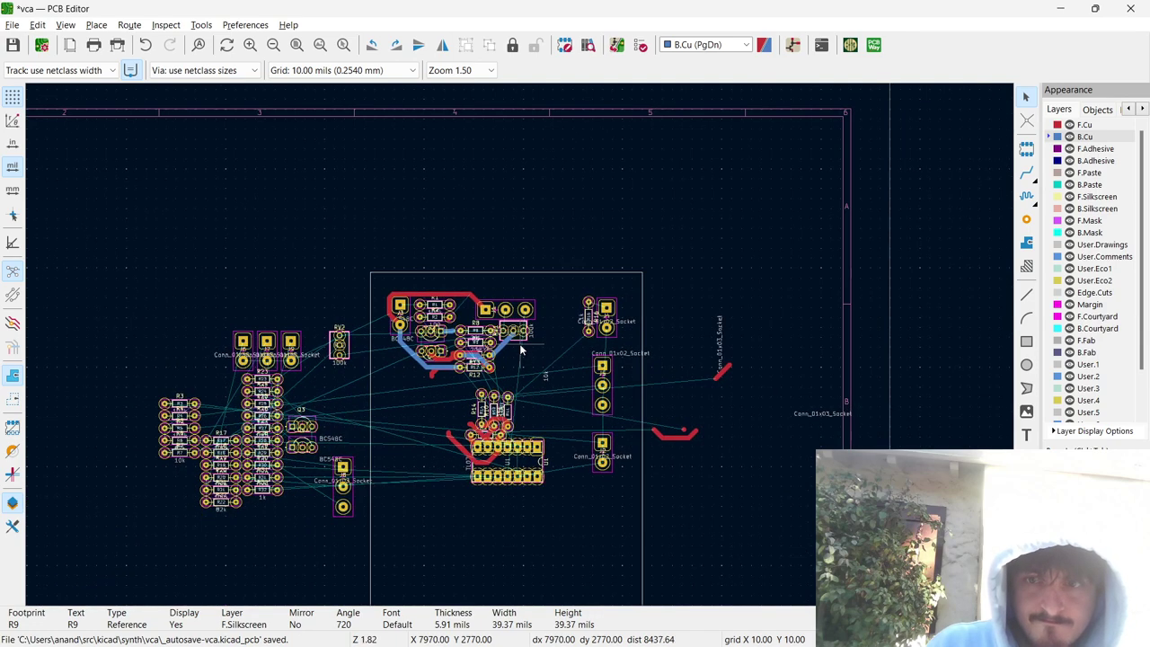
drag(828, 417, 614, 390)
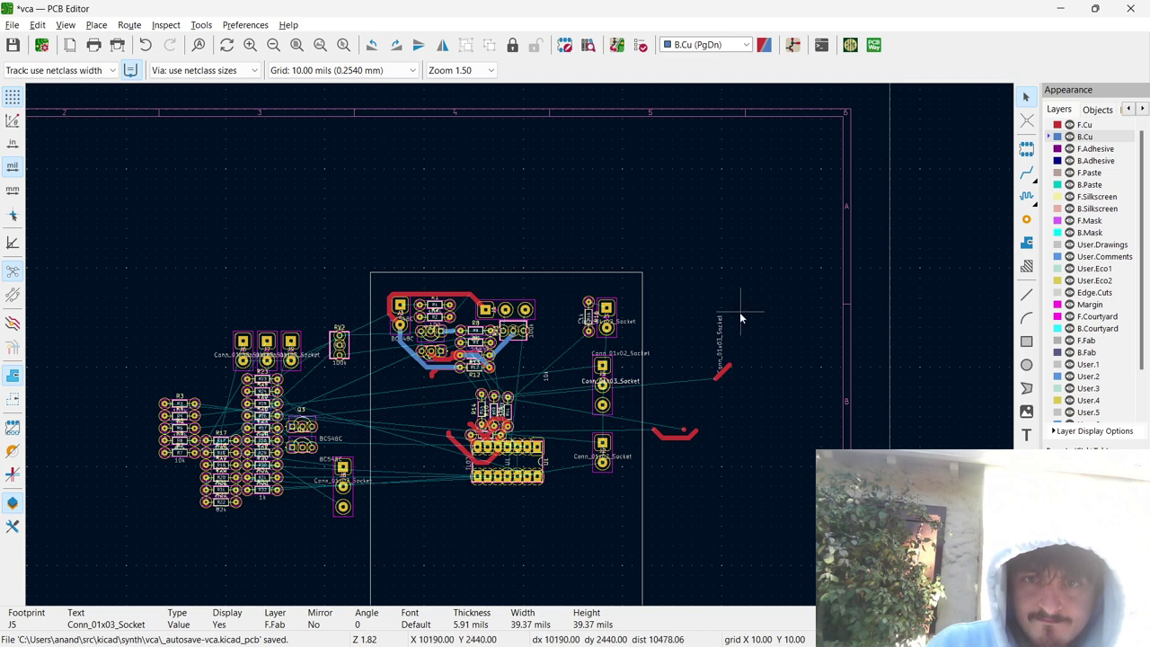
click(719, 334)
drag(718, 334, 505, 296)
Search the board for R15 and examine its placement above U1.
key(ctrl+f)
text(r14)
key(BackSpace)
text(5)
key(Return)
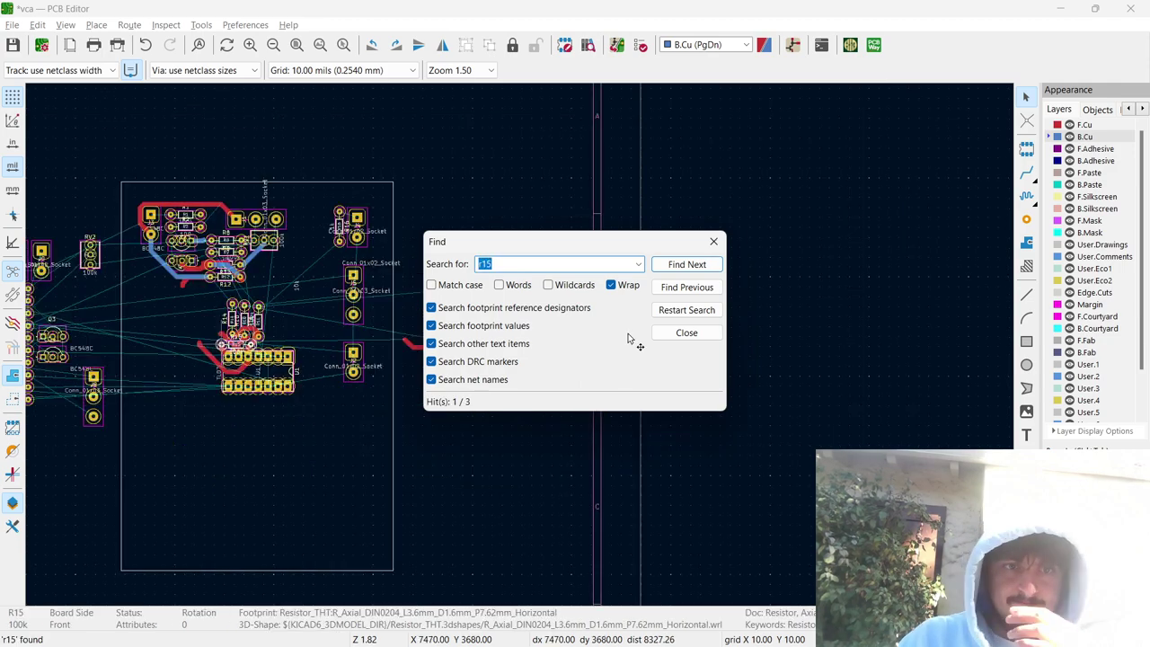
click(713, 241)
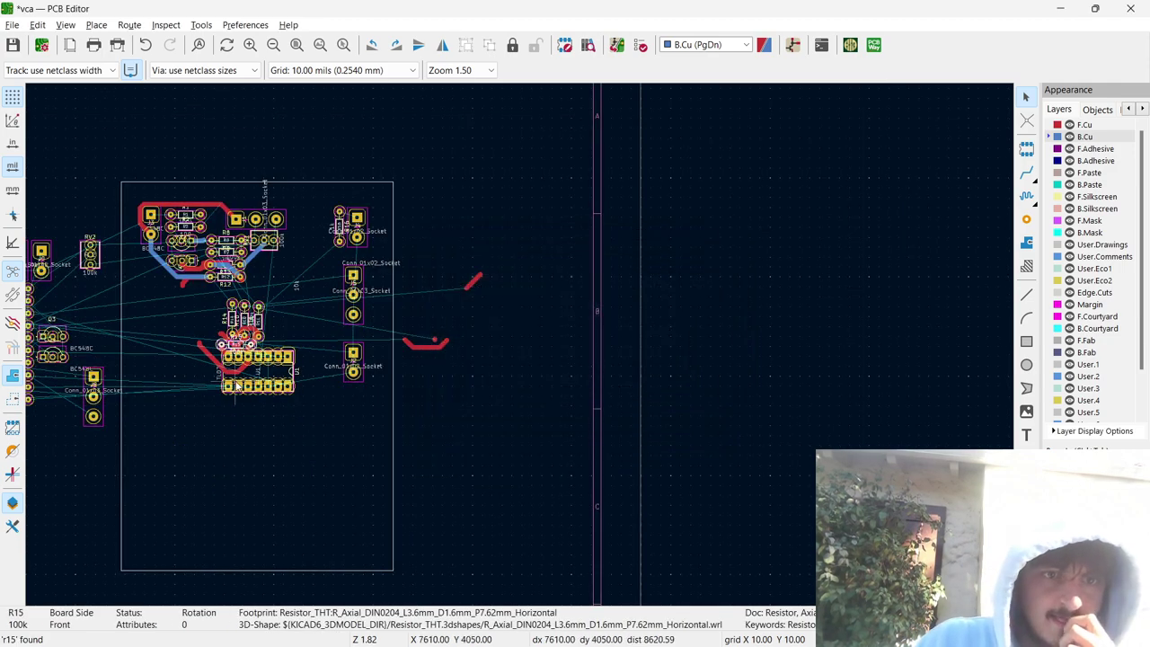
scroll(237, 386, up, 5)
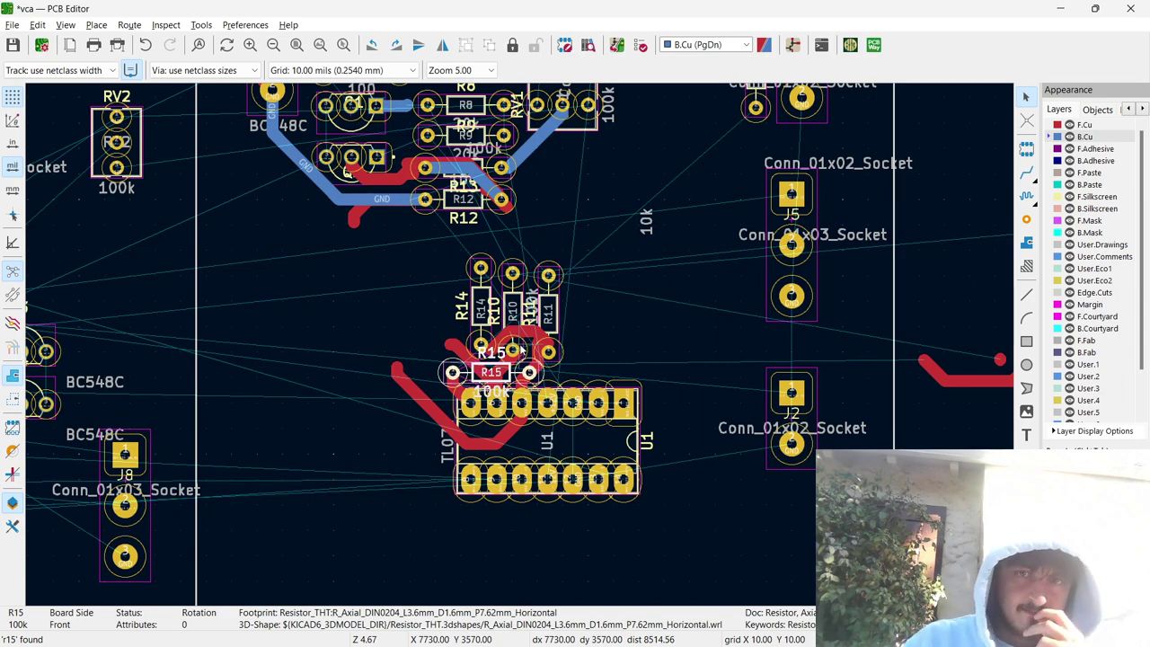
Move socket J4 and resistor R16 to the open area left of the R14/R10/R11 group, with R16 on J4's right side.
scroll(520, 349, down, 3)
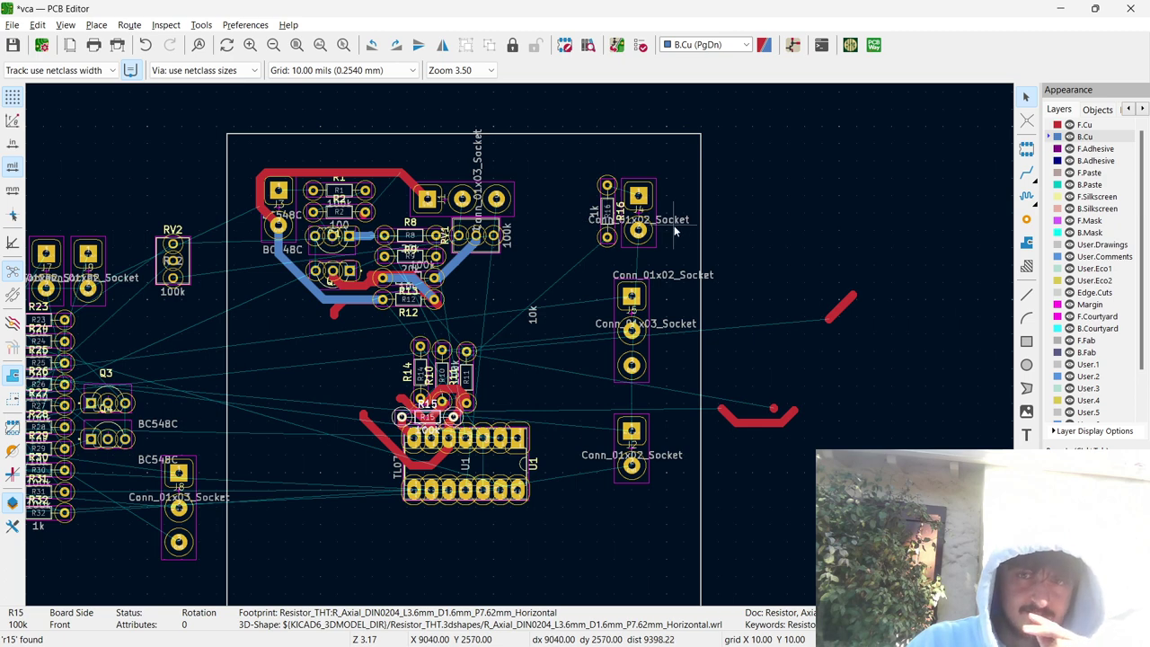
drag(673, 242, 265, 382)
click(265, 382)
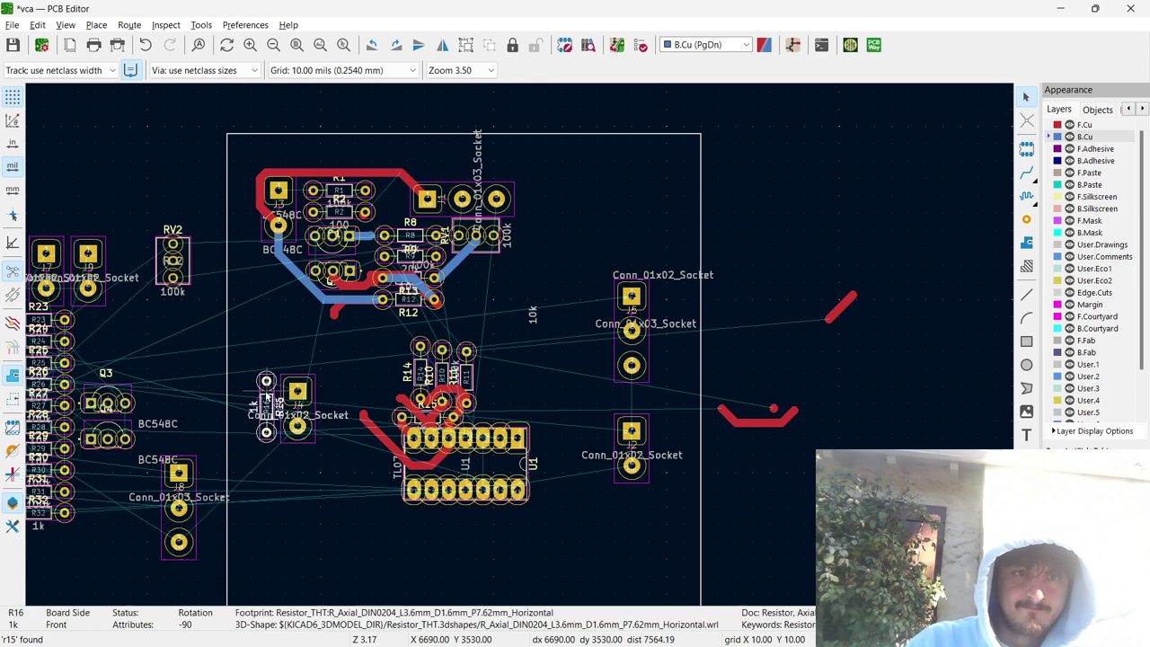
drag(266, 382, 330, 382)
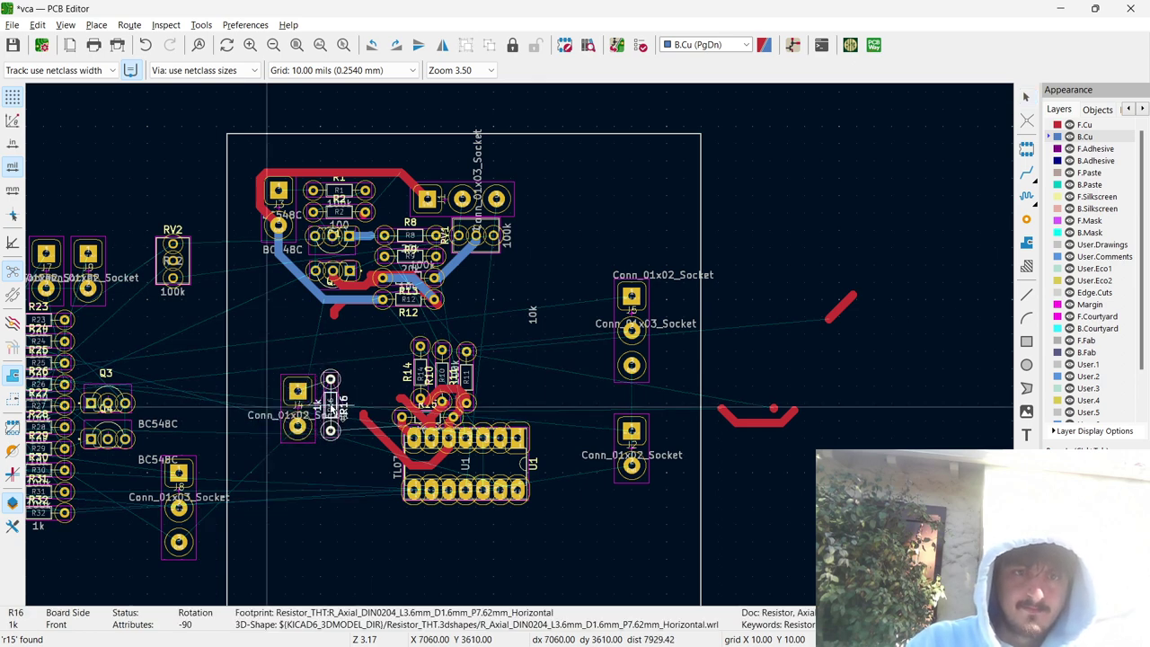
click(299, 395)
shift+click(298, 409)
drag(298, 409, 281, 382)
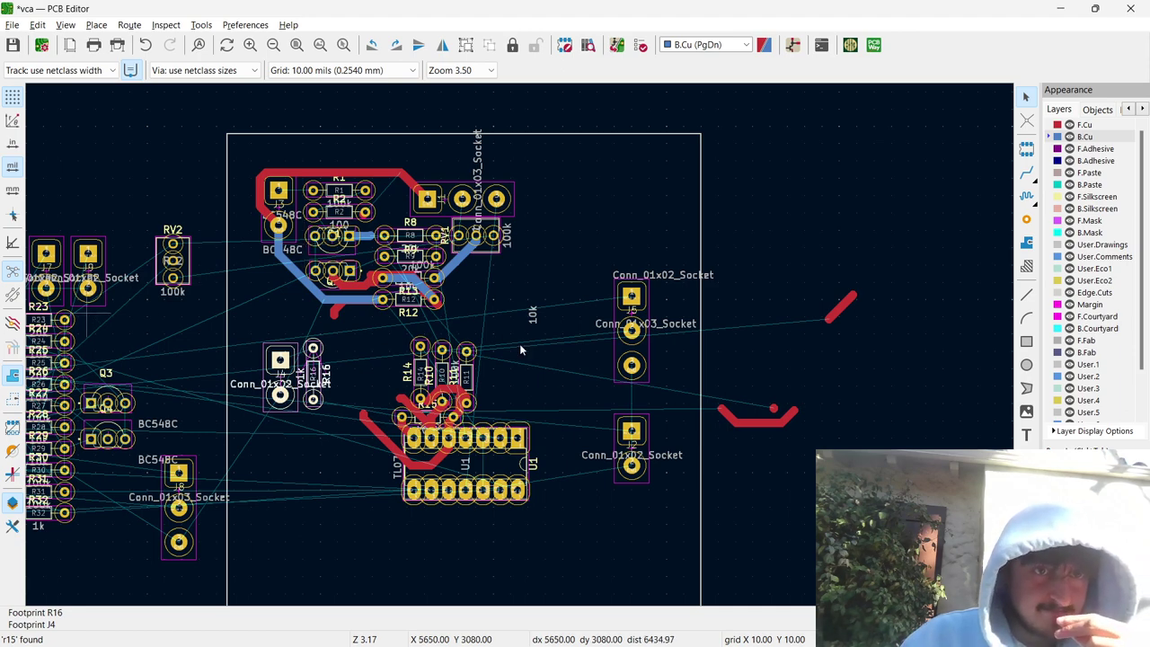
Move resistor R3 onto the board, rotate it to -90 degrees and place it above U1, to the right of R11.
middle_drag(88, 317, 523, 349)
click(357, 393)
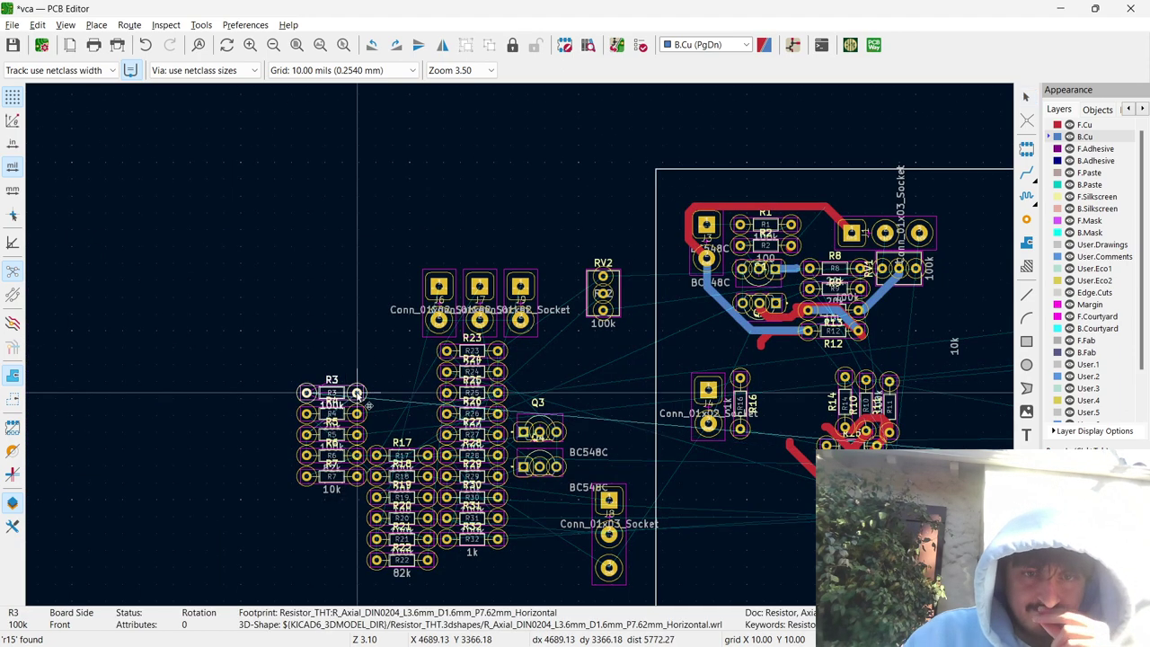
key(m)
scroll(449, 404, down, 2)
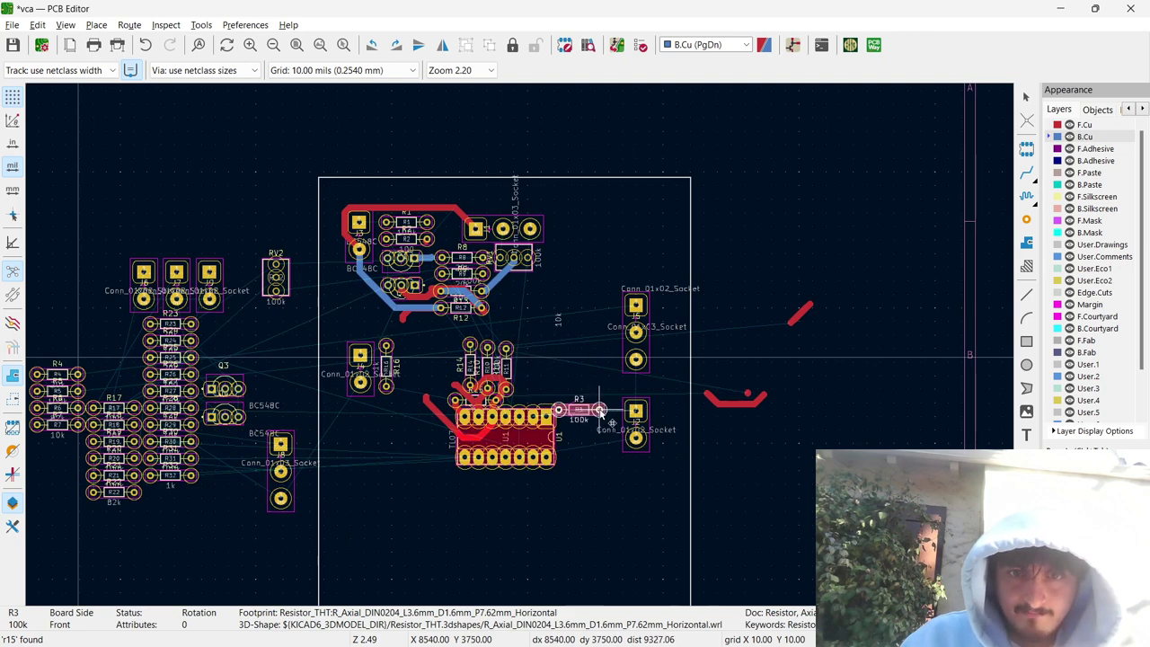
key(r)
key(r)
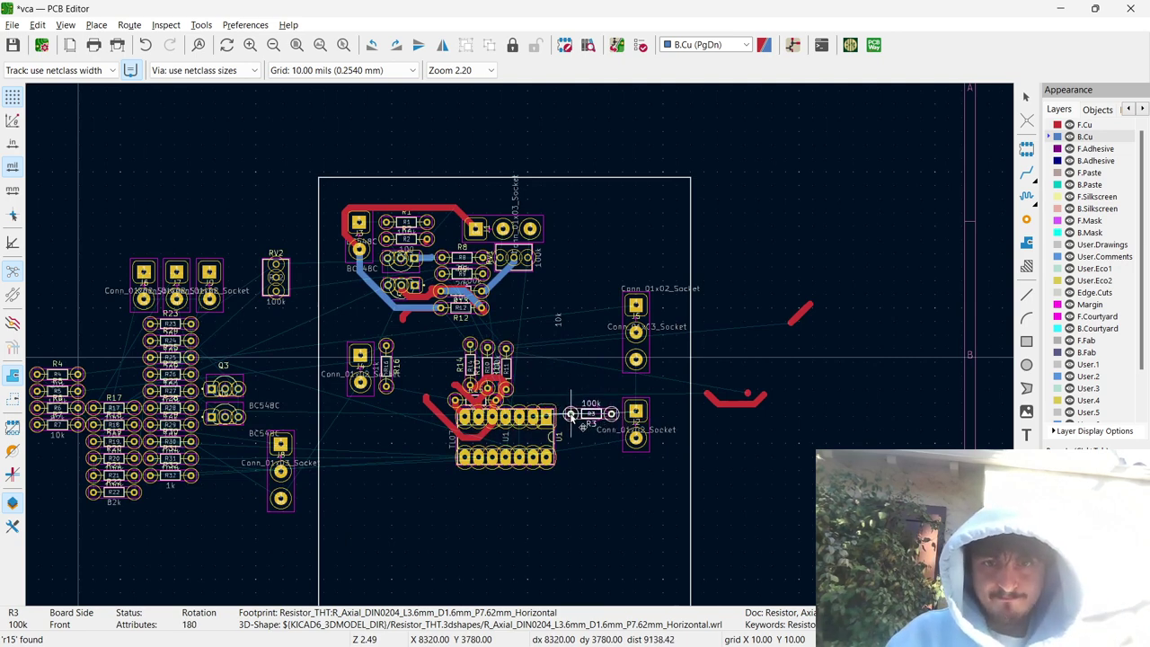
scroll(519, 348, up, 3)
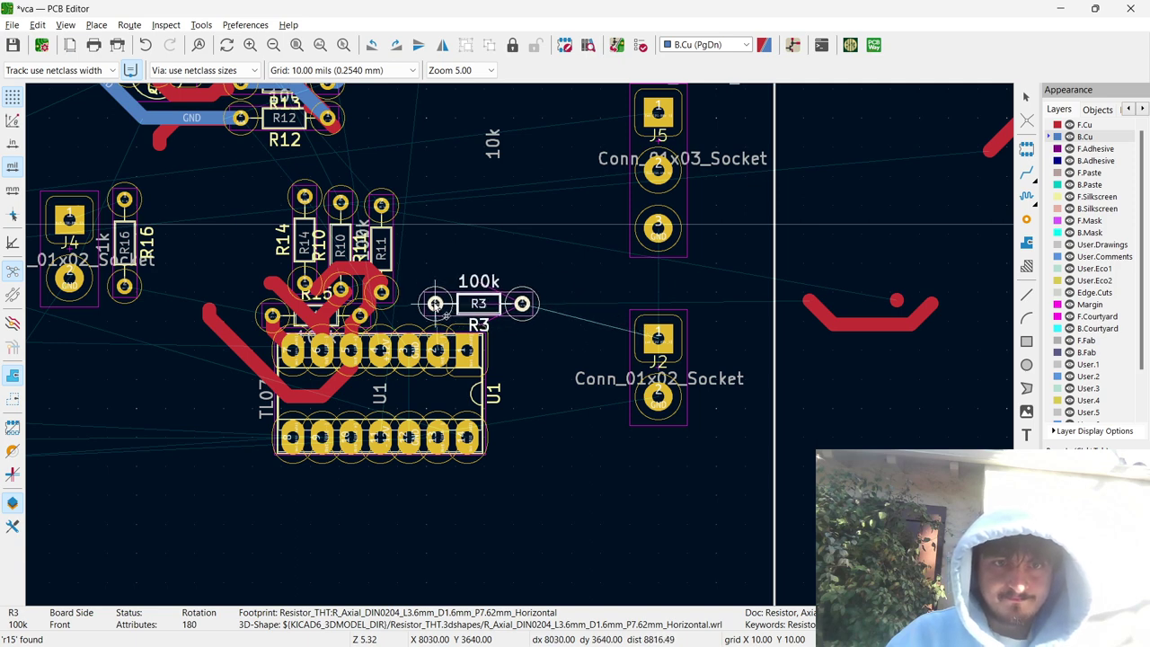
key(r)
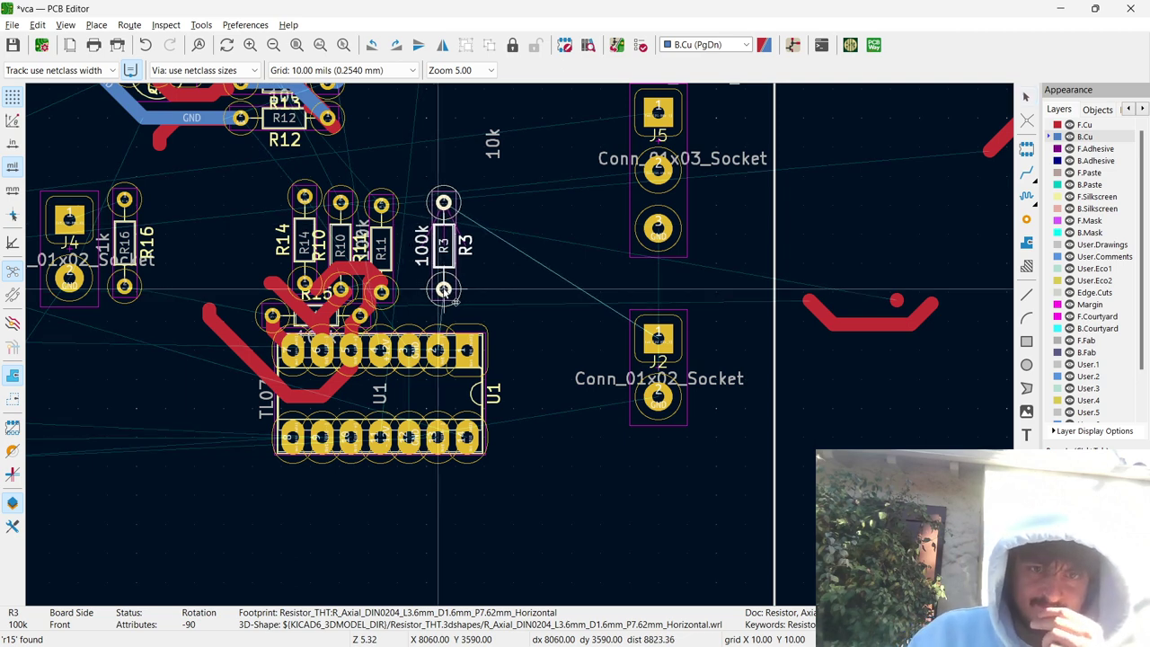
click(452, 299)
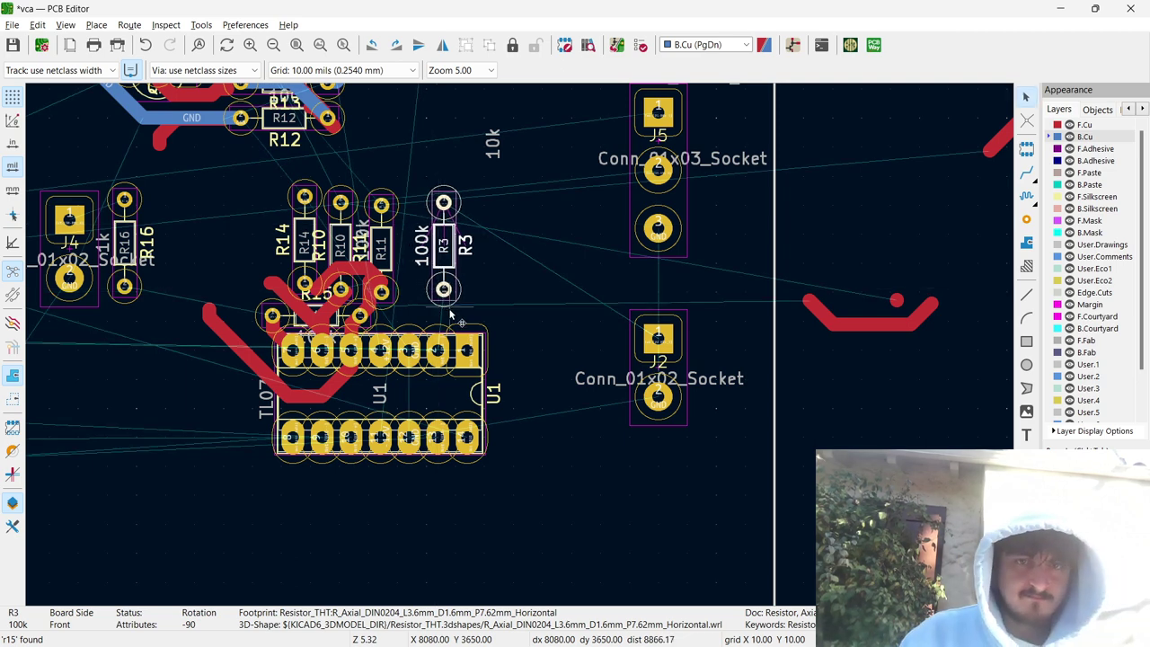
key(x)
scroll(483, 300, down, 5)
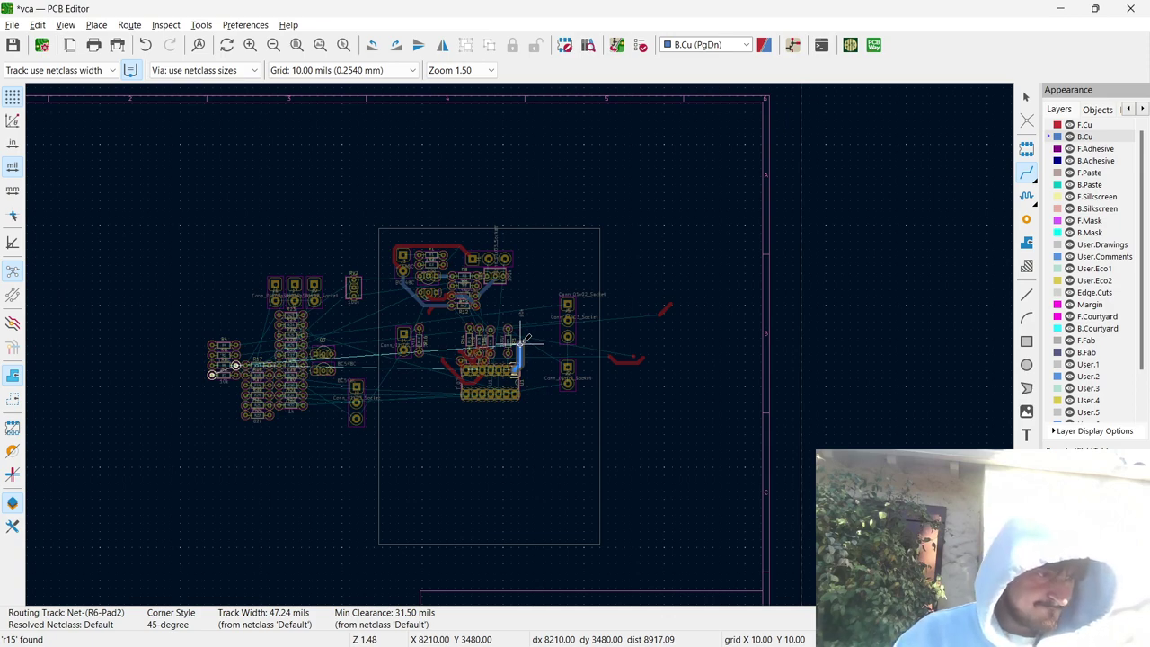
key(Escape)
key(Escape)
Try to move resistor R7 onto the board in vertical orientation near R3, and undo the placement.
scroll(238, 352, up, 3)
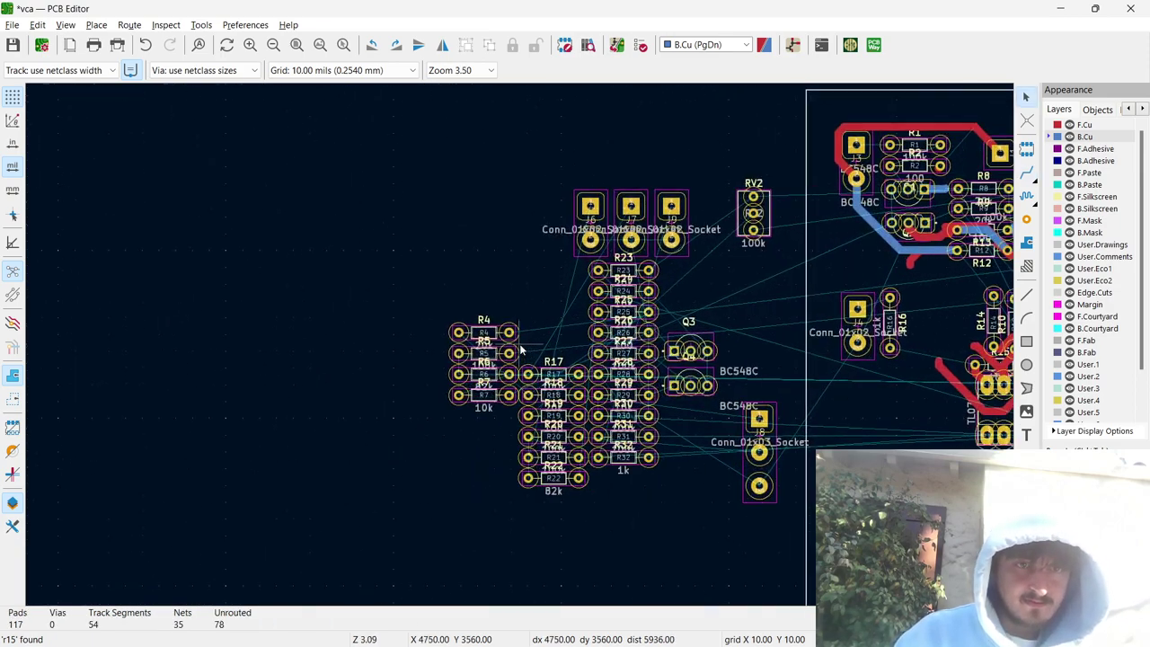
click(491, 408)
key(m)
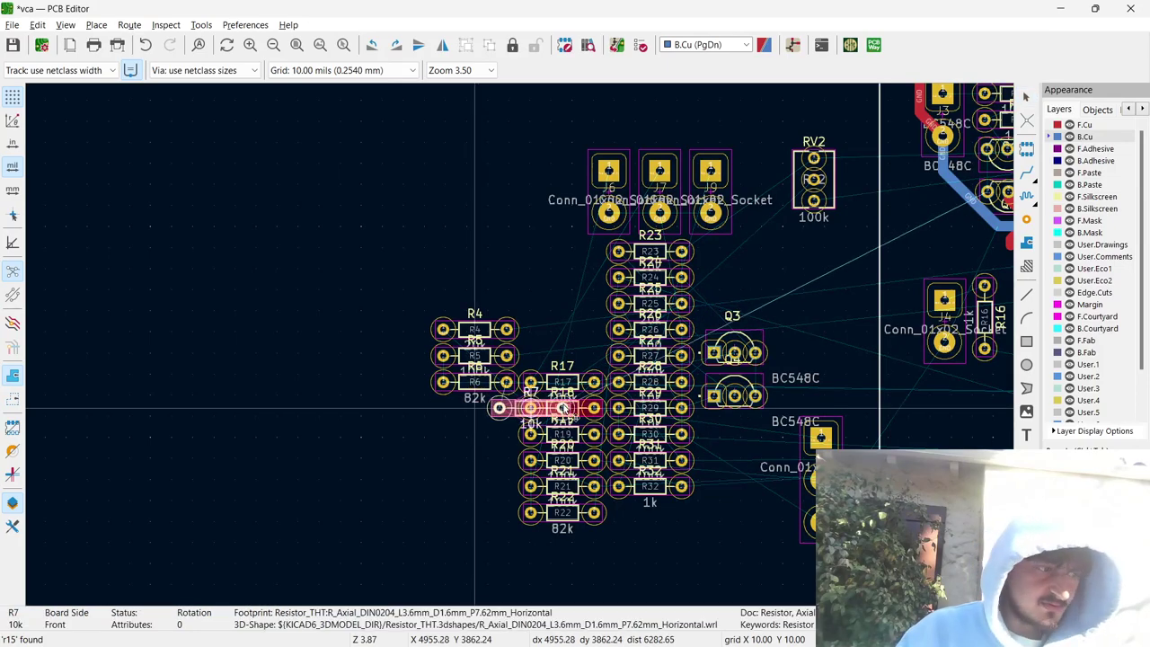
scroll(692, 296, down, 2)
scroll(751, 310, up, 2)
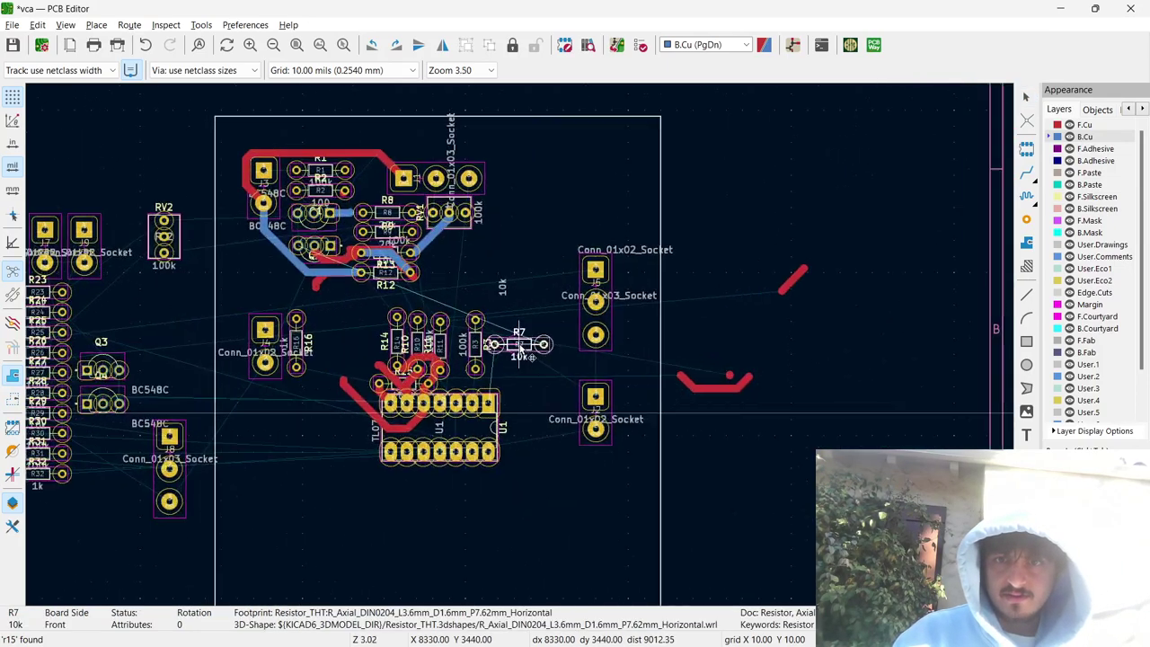
key(r)
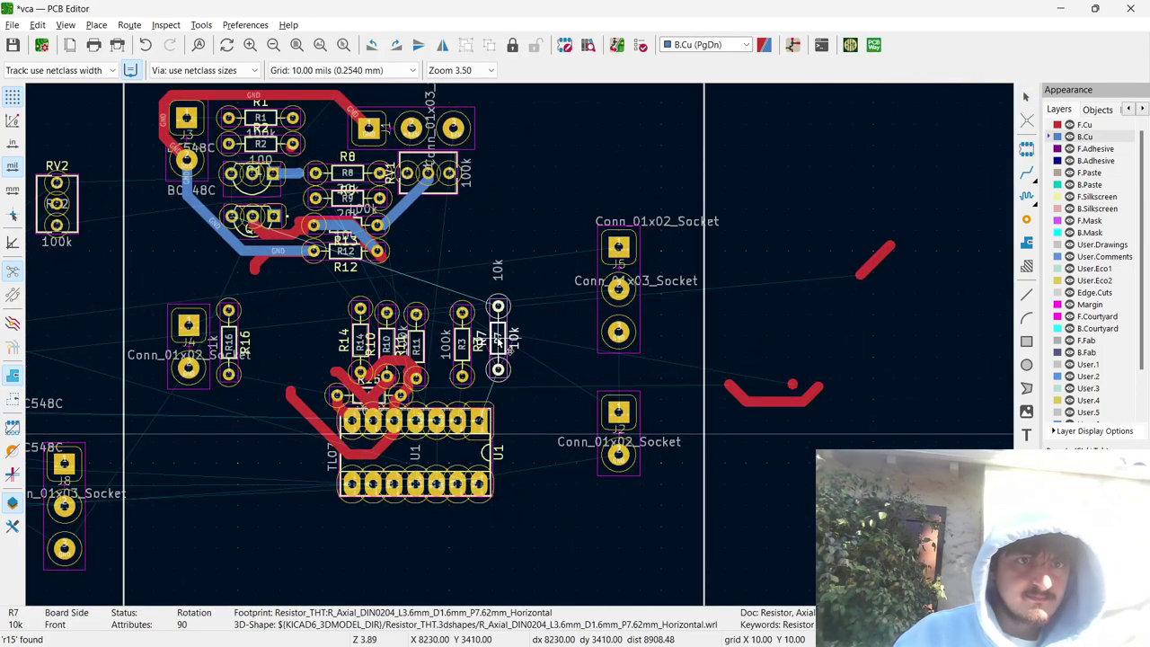
click(260, 318)
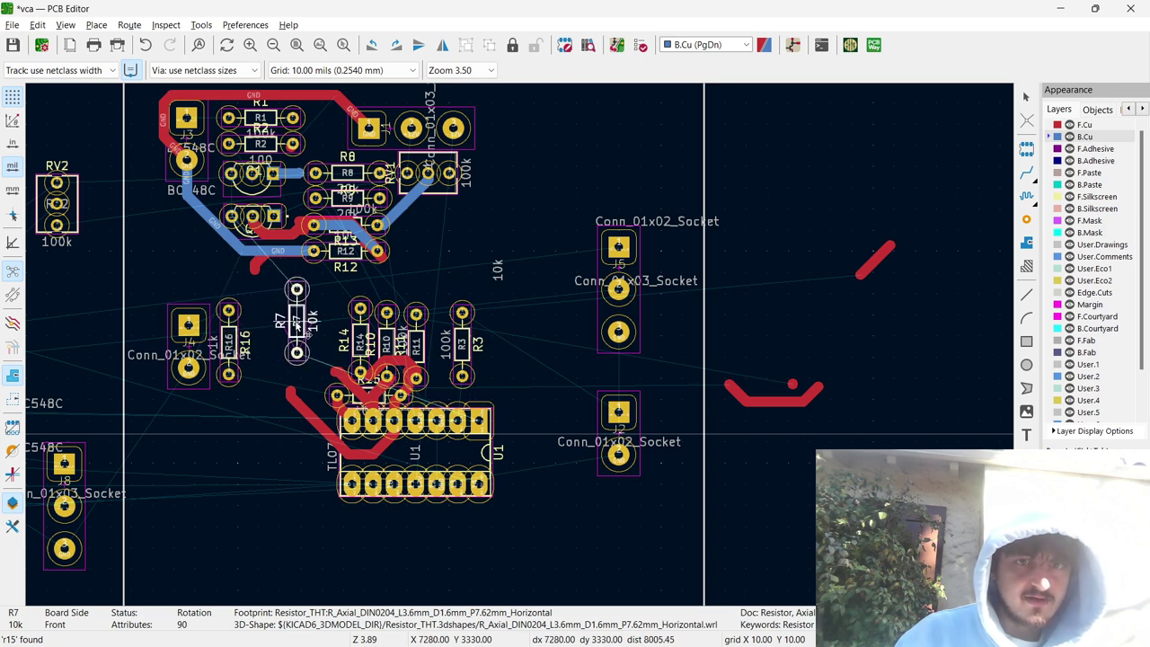
key(r)
click(485, 310)
key(x)
key(Escape)
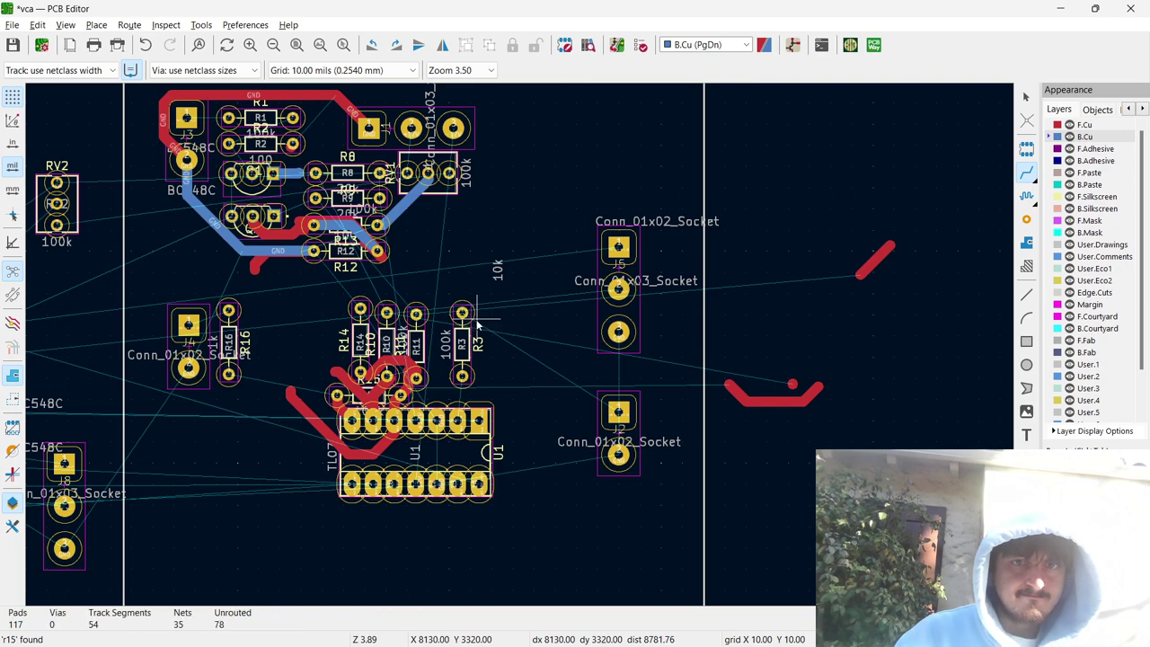
key(ctrl+z)
Move resistor R7 onto the board, rotate it to 90 degrees and place it directly right of R3.
scroll(254, 325, down, 2)
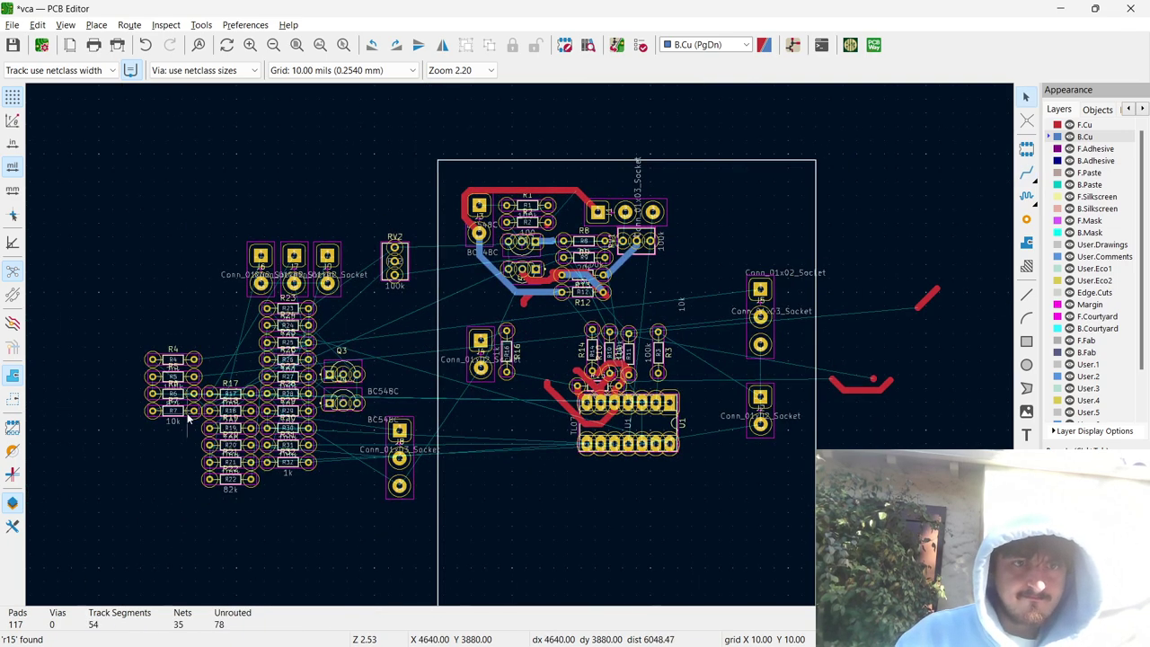
click(189, 412)
key(m)
key(r)
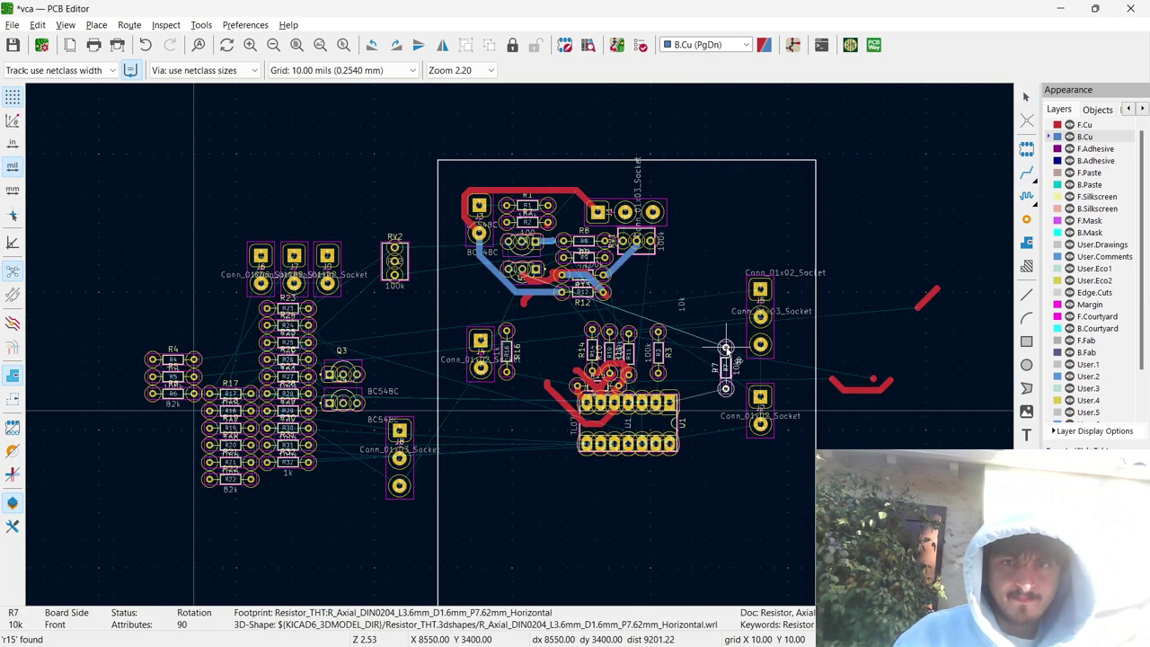
click(673, 333)
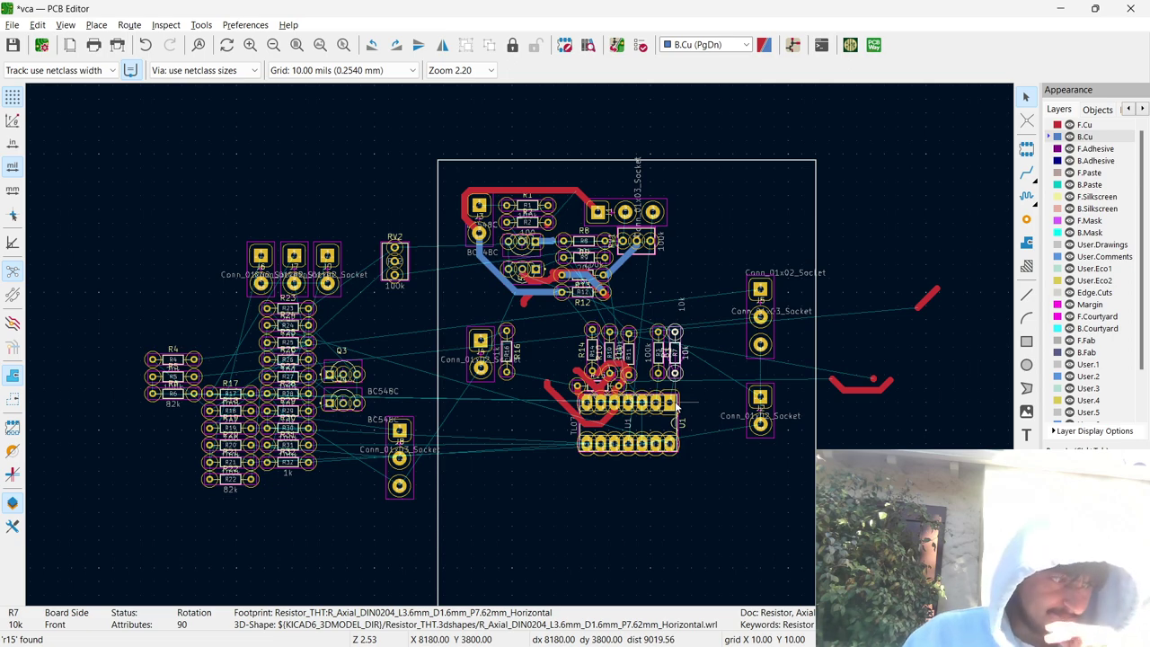
scroll(675, 470, up, 5)
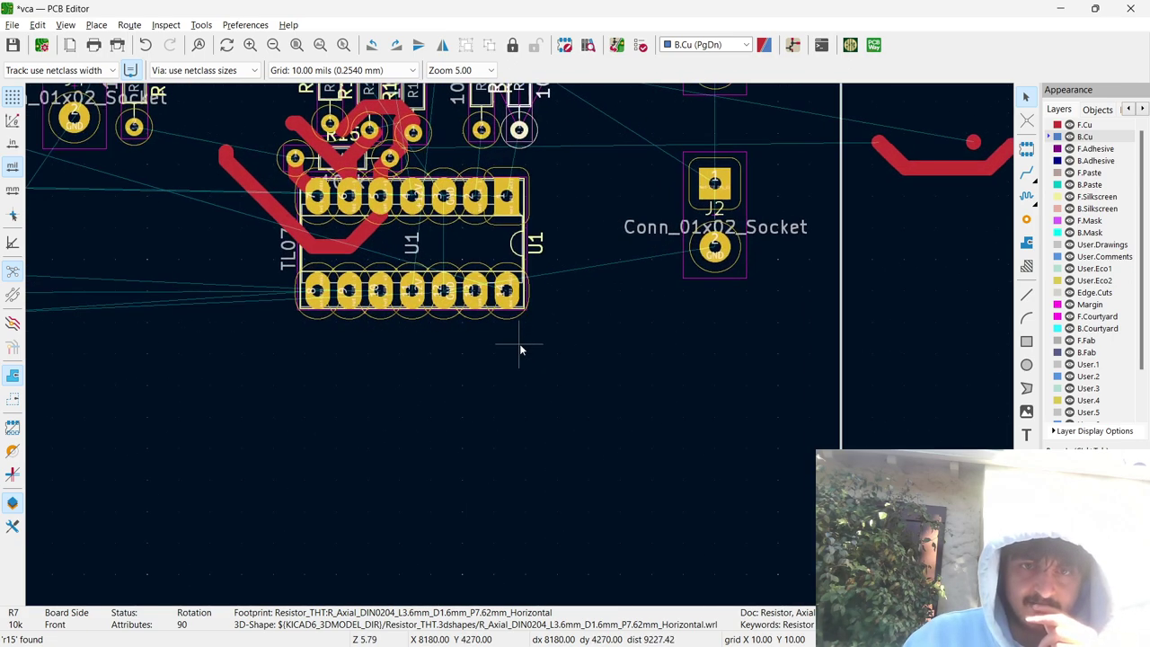
scroll(519, 347, down, 2)
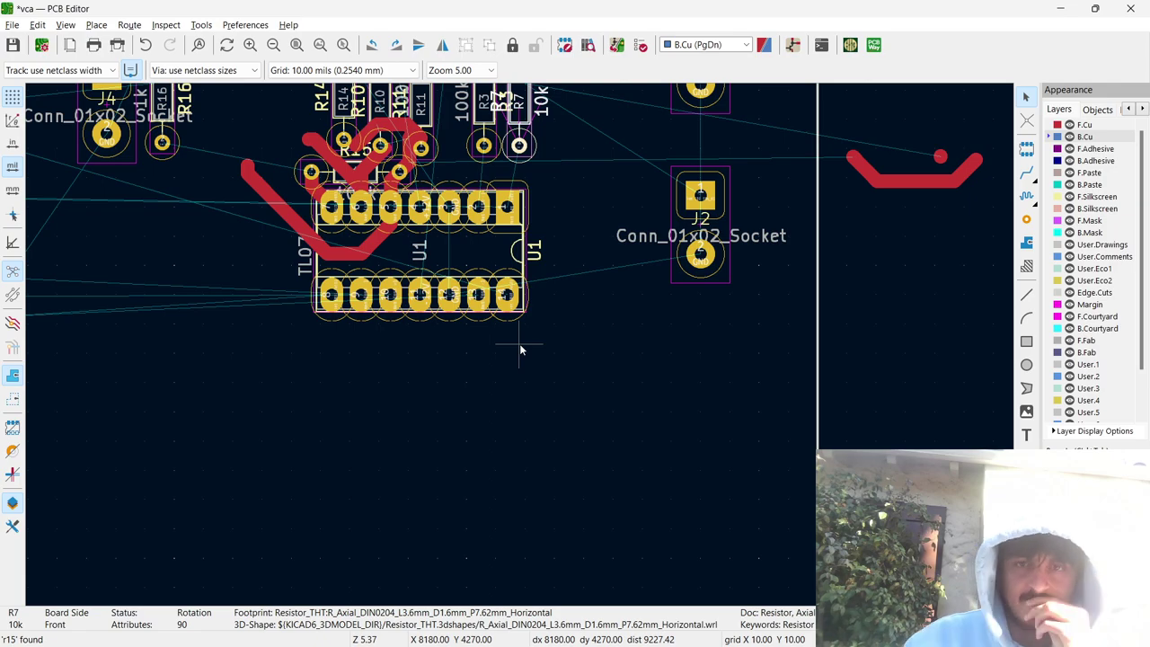
scroll(618, 259, up, 2)
scroll(519, 343, down, 6)
scroll(519, 343, up, 4)
scroll(520, 343, down, 4)
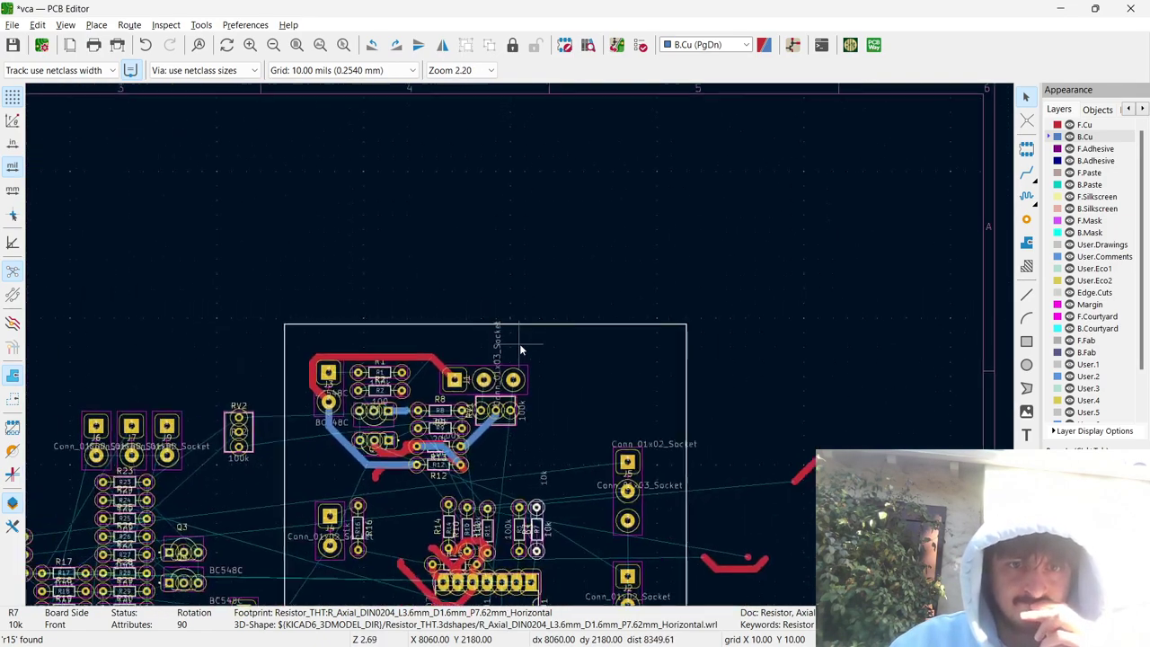
Delete the whole red F.Cu track on Net-(U1B-+) that runs across the upper-left part of U1.
scroll(519, 343, up, 2)
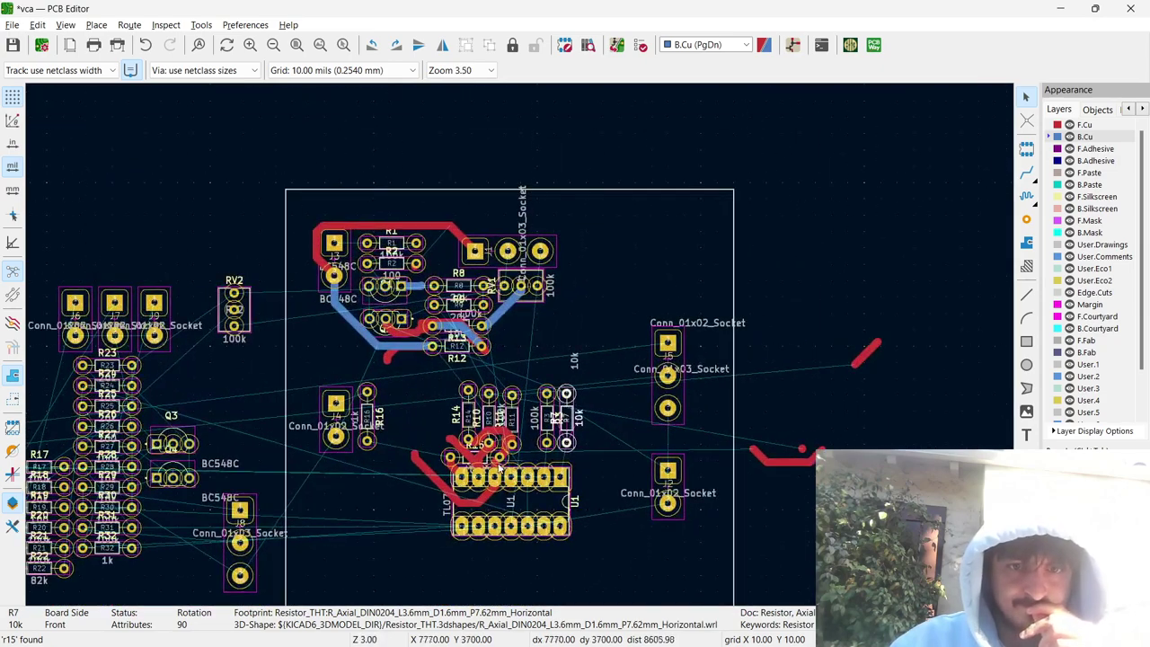
click(468, 509)
key(u)
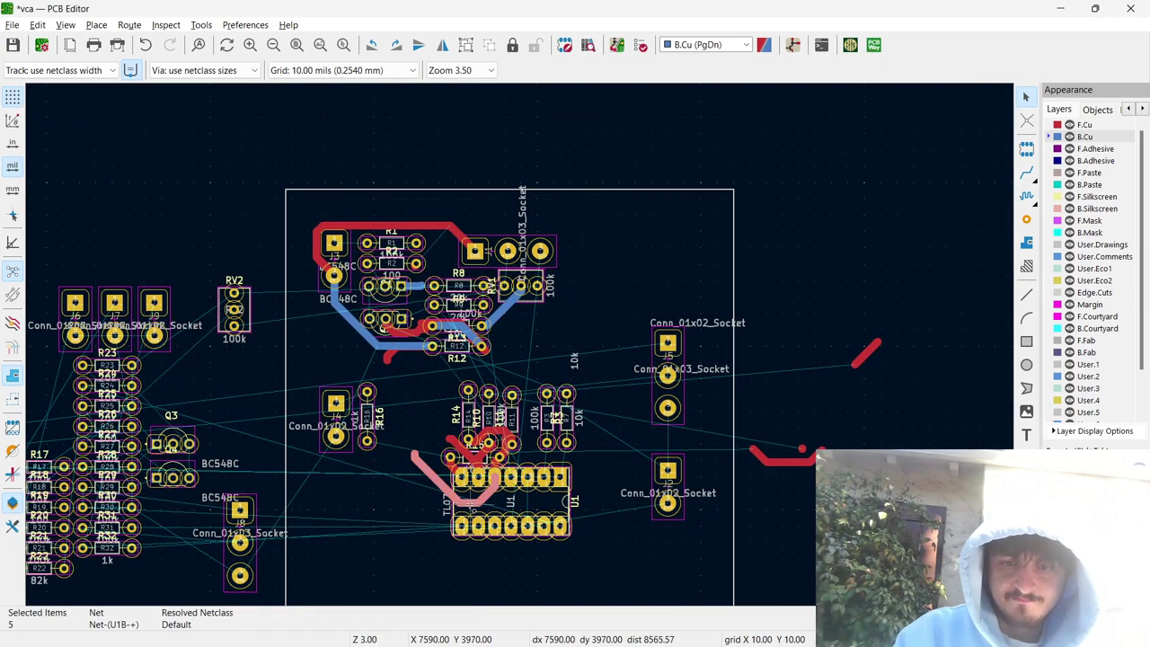
key(Delete)
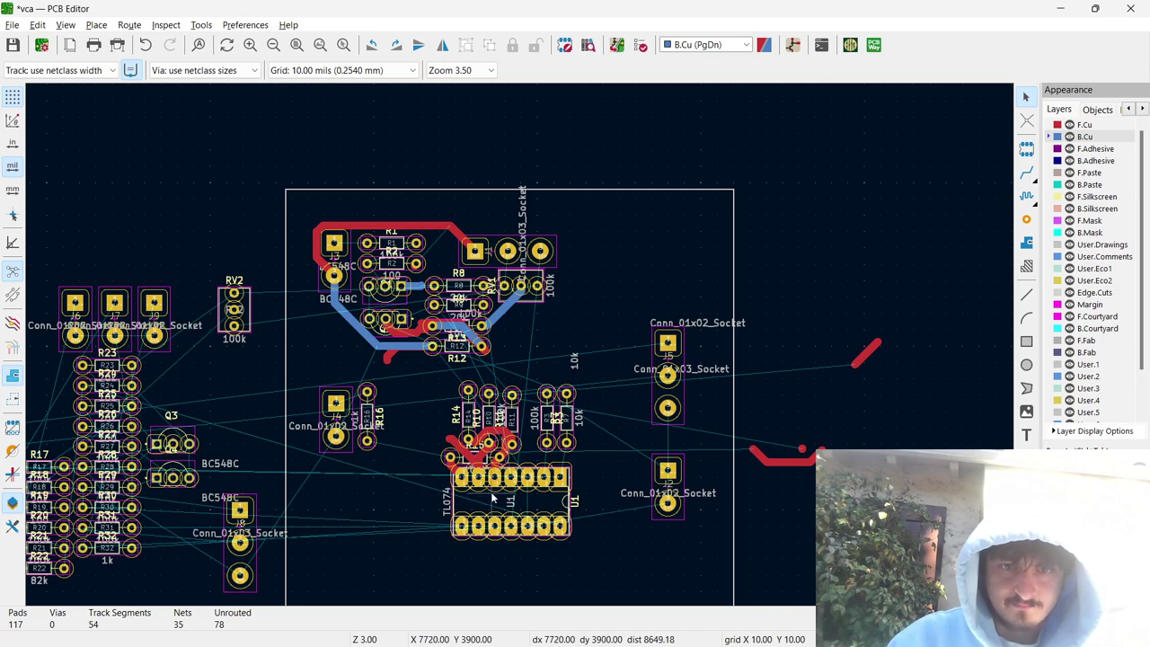
Route a B.Cu track from U1 pad 5 through R15 pad 2 to R10 pad 1.
key(x)
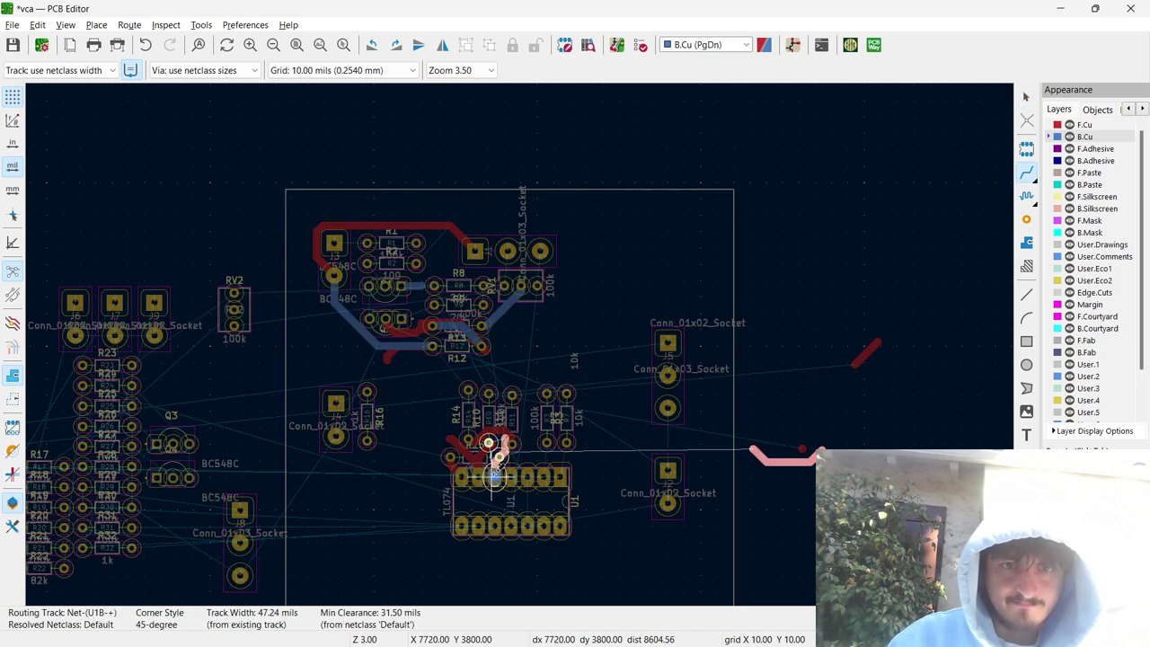
scroll(494, 467, up, 7)
click(519, 341)
click(519, 341)
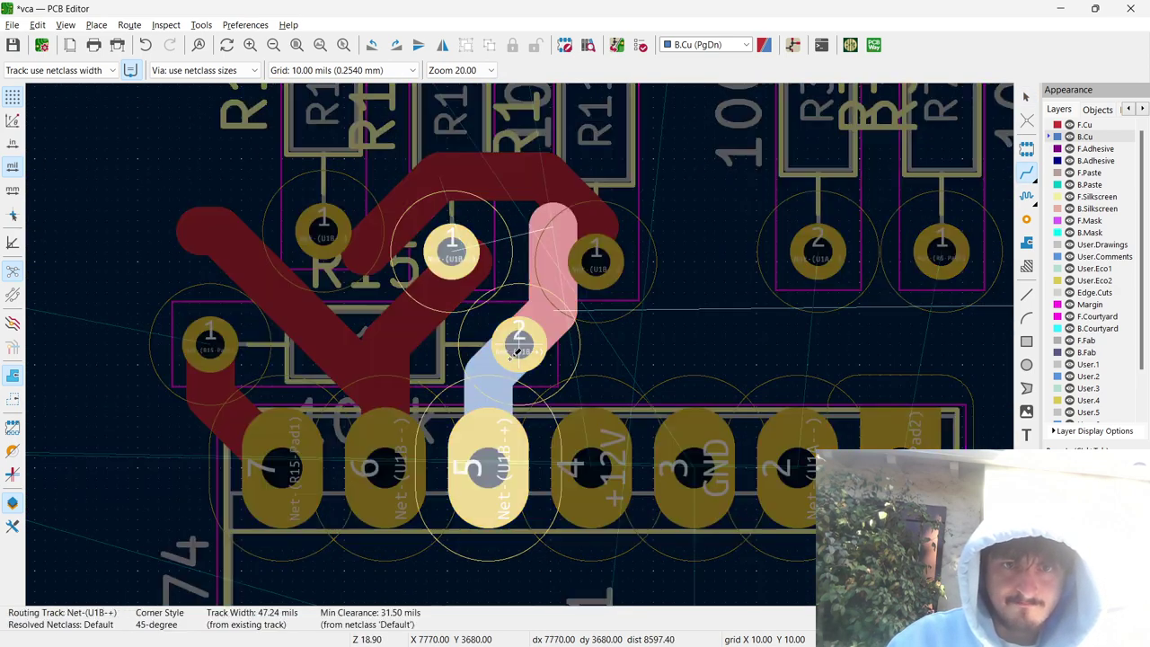
click(452, 243)
scroll(481, 282, down, 1)
scroll(527, 338, down, 4)
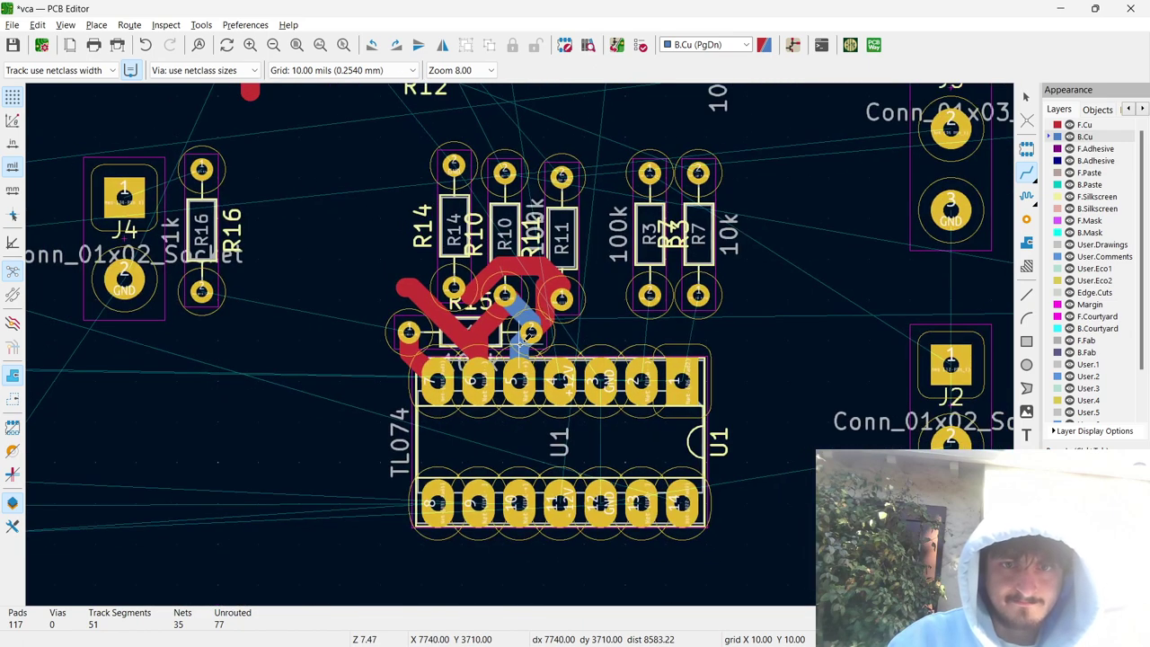
Route B.Cu tracks from U1 pad 6 to R14 pad 1 and from R11 pad 1 to R14 pad 1.
click(477, 382)
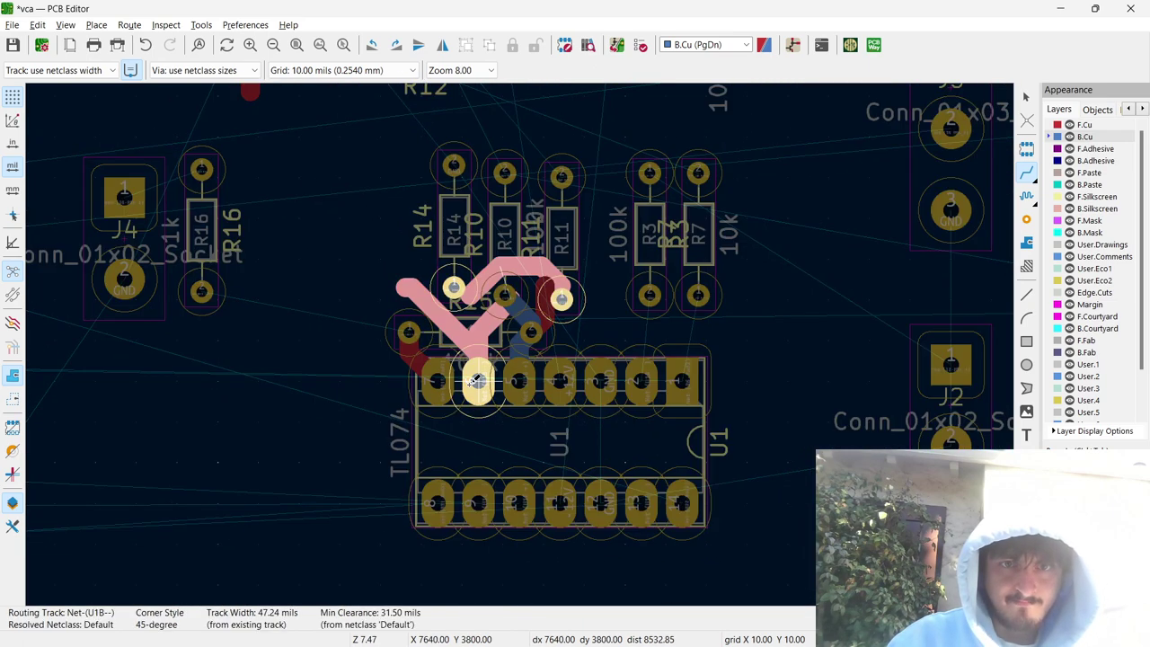
click(454, 285)
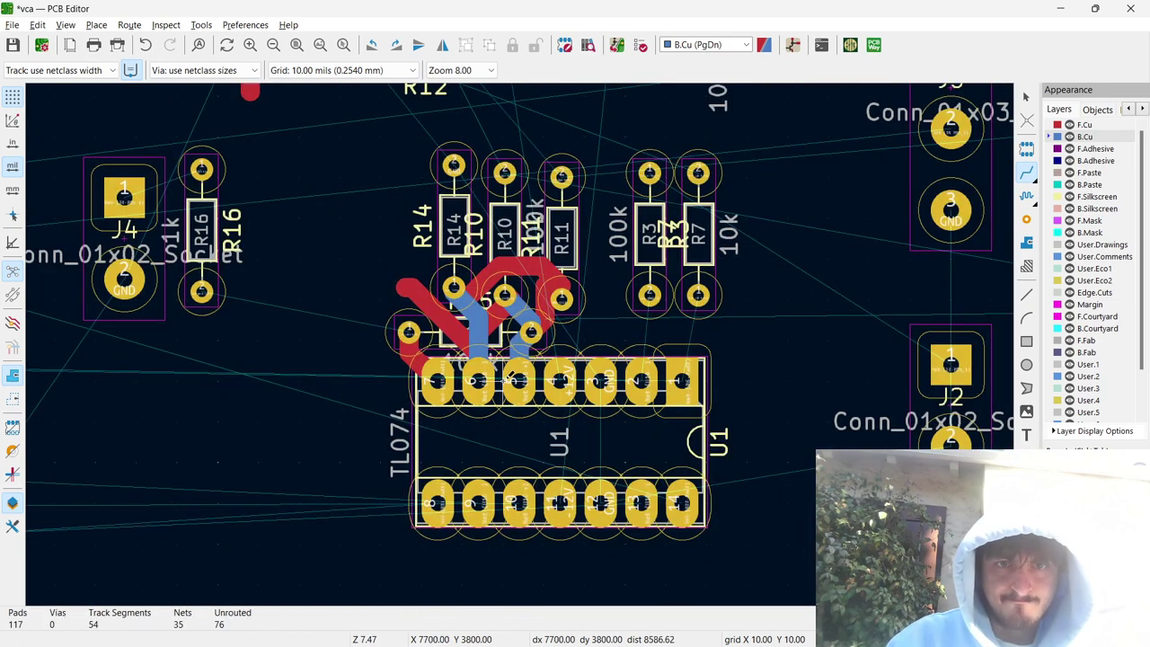
click(557, 297)
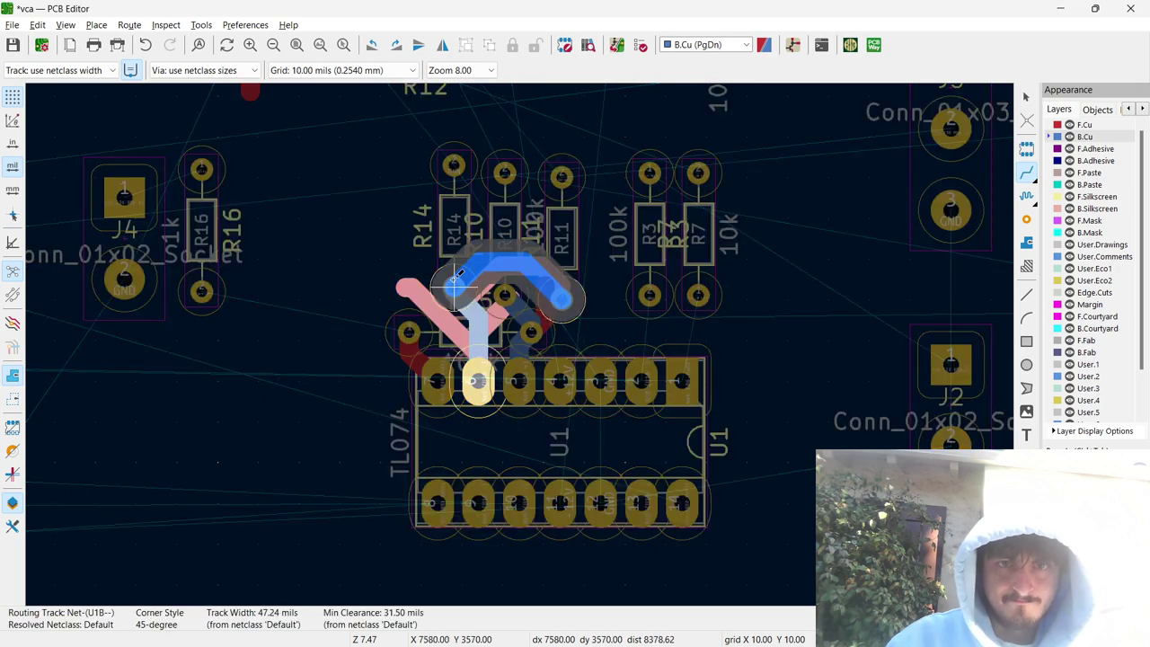
click(455, 285)
click(476, 380)
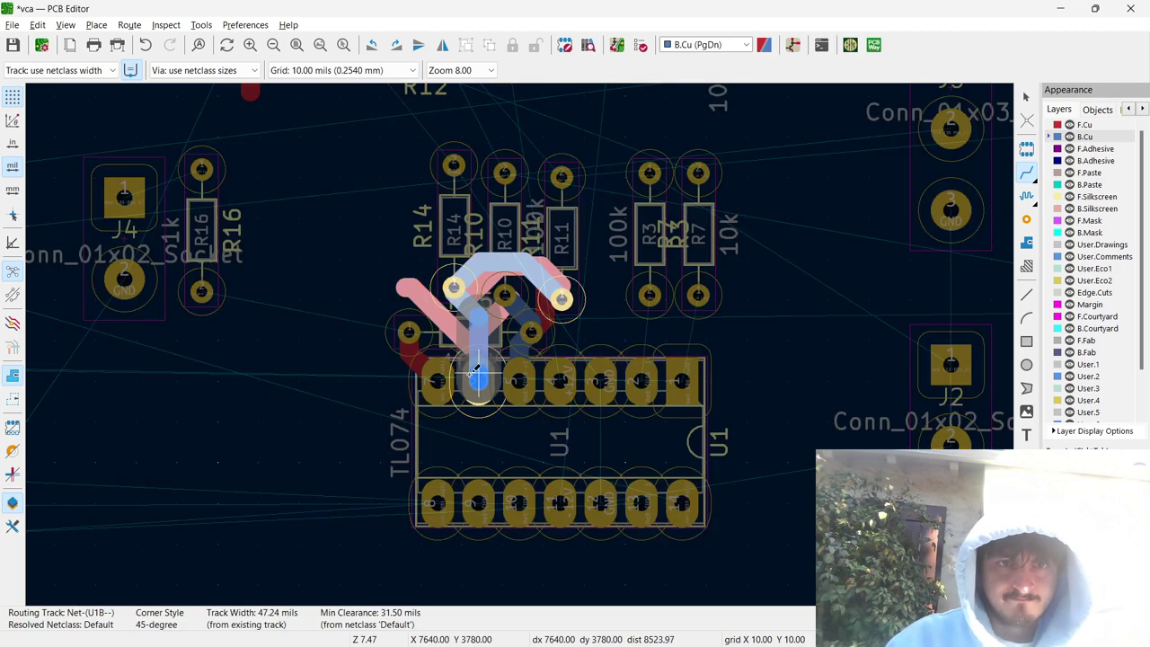
Route a B.Cu track from R15 pad 1 to R16 pad 2.
scroll(517, 355, down, 8)
scroll(519, 350, up, 6)
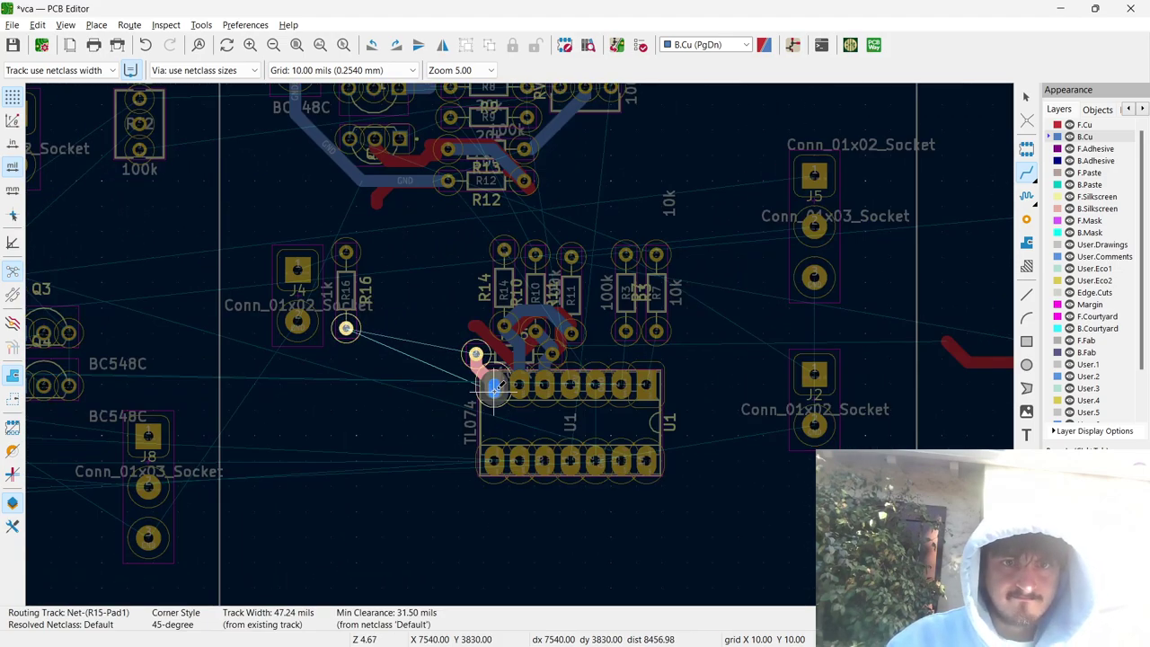
key(Escape)
click(475, 355)
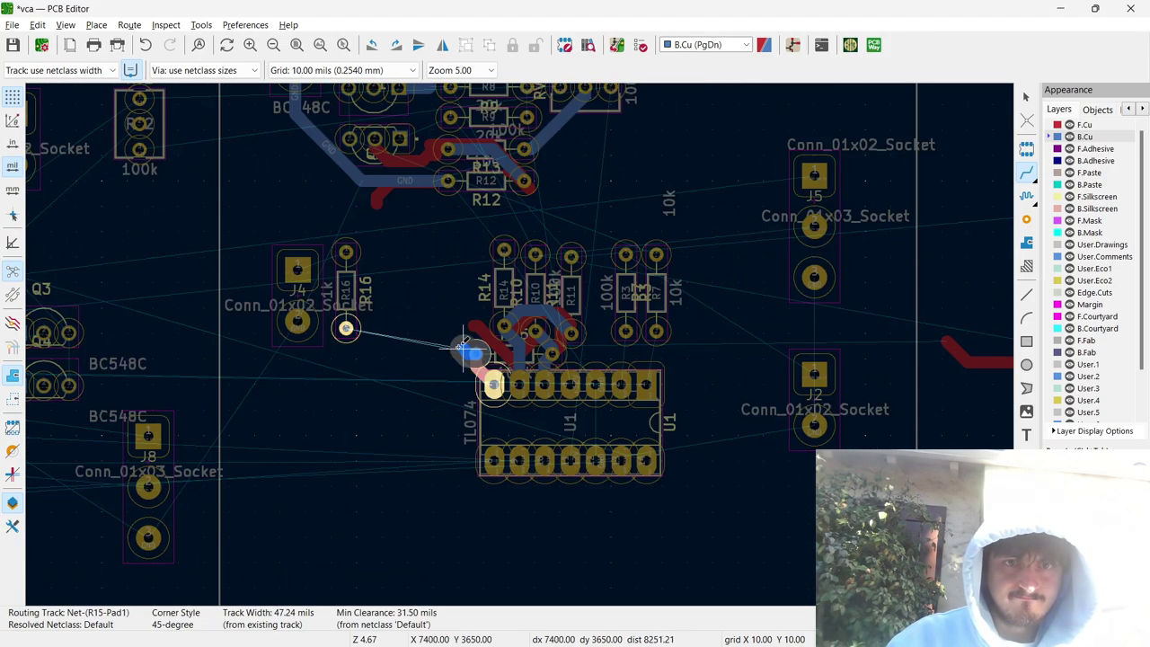
click(351, 317)
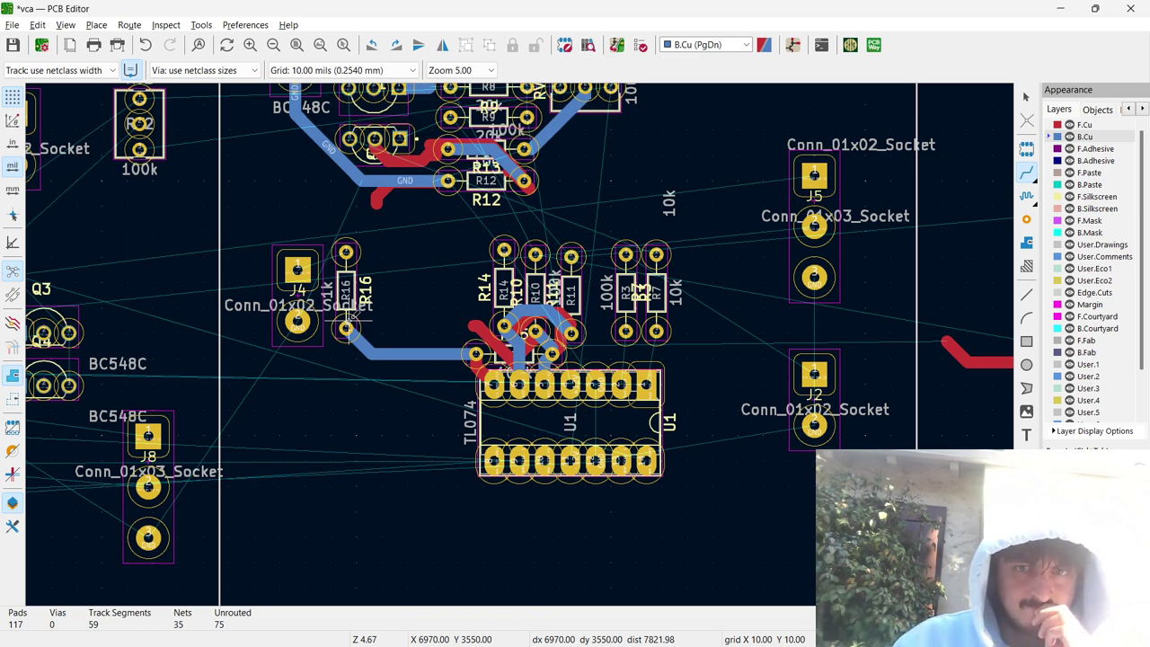
Route the +12V track on B.Cu from U1 pad 4 around the board's left side, outside J4 and J3, to J1 pad 2.
scroll(351, 314, down, 3)
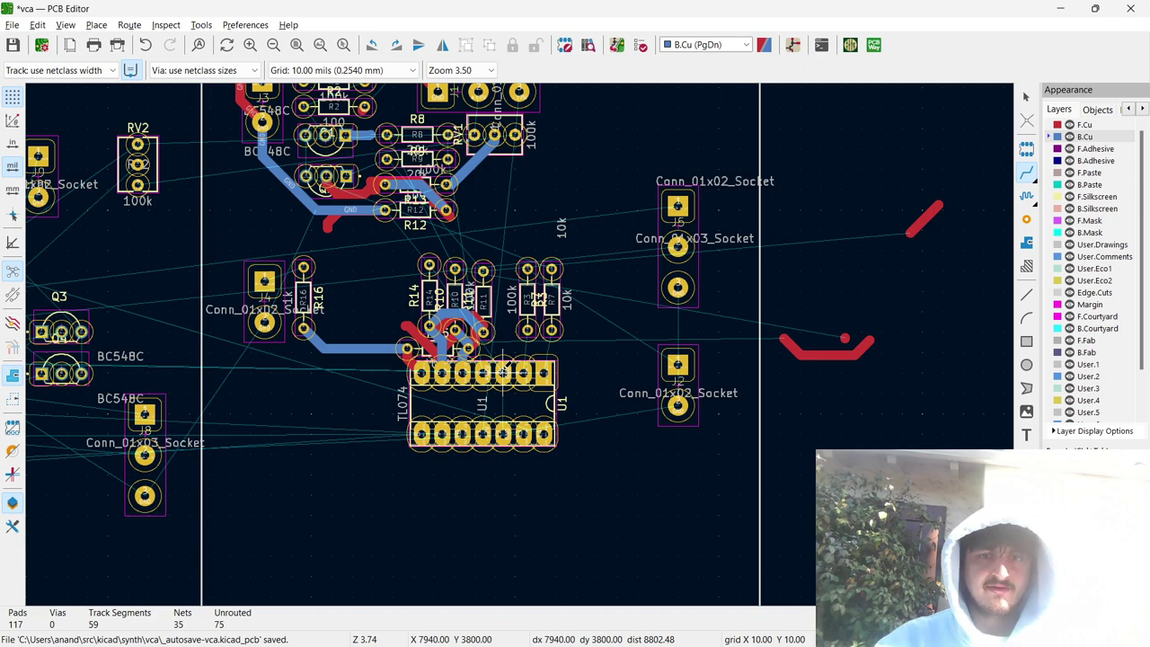
click(504, 370)
key(Escape)
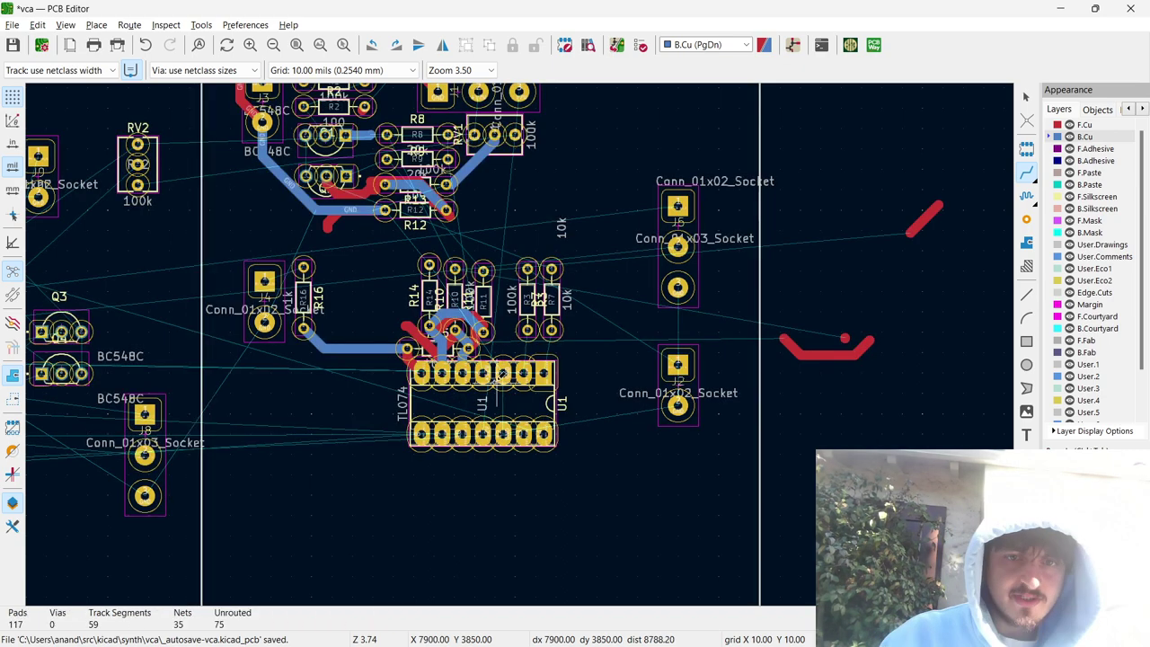
click(504, 371)
key(Home)
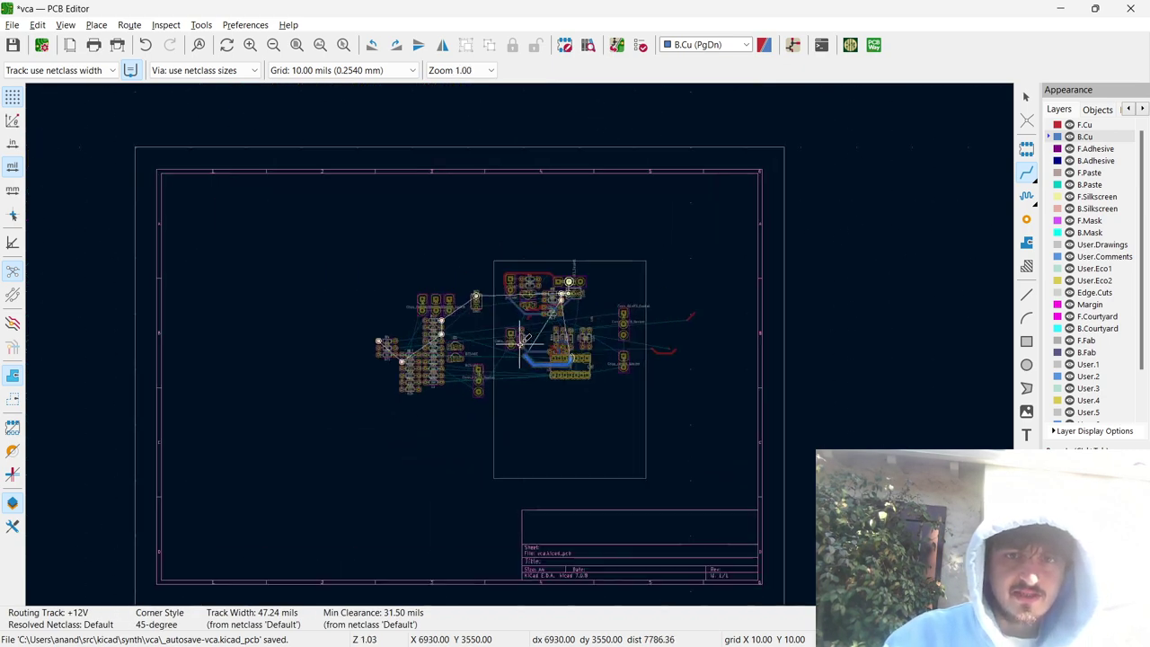
scroll(519, 341, up, 4)
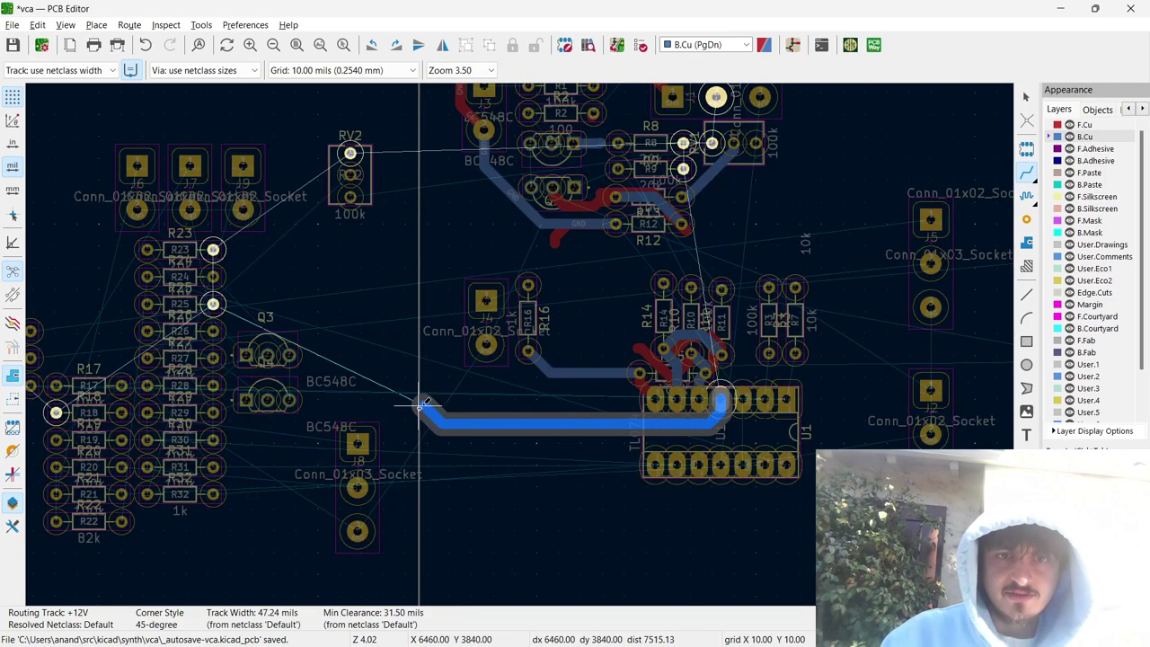
key(F4)
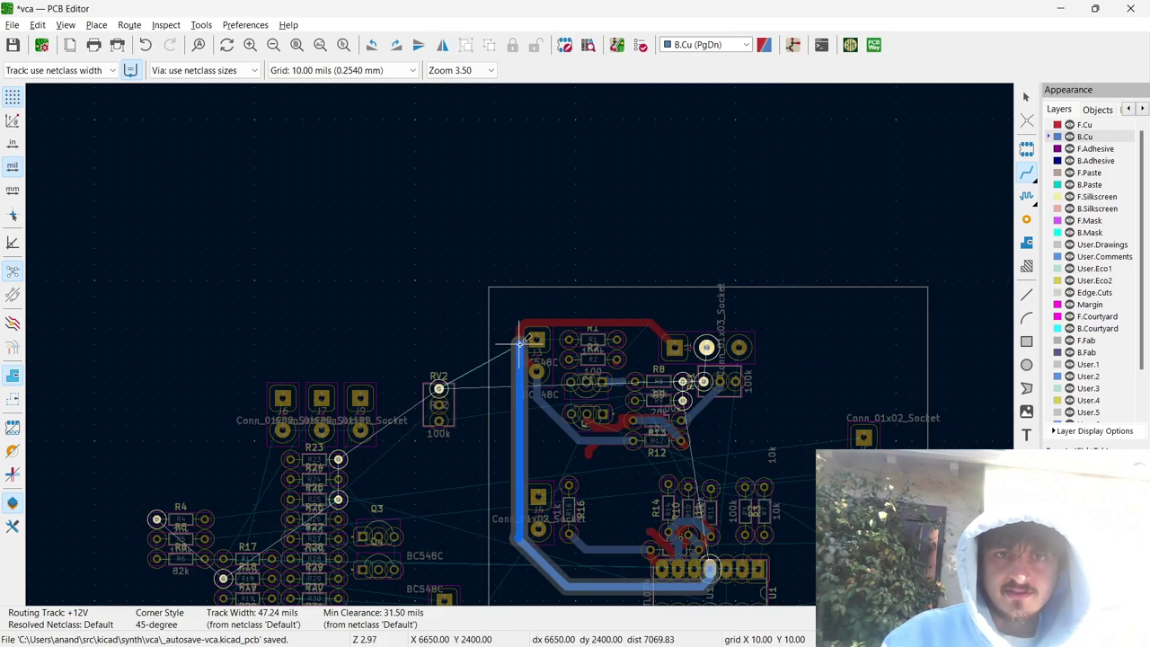
click(738, 347)
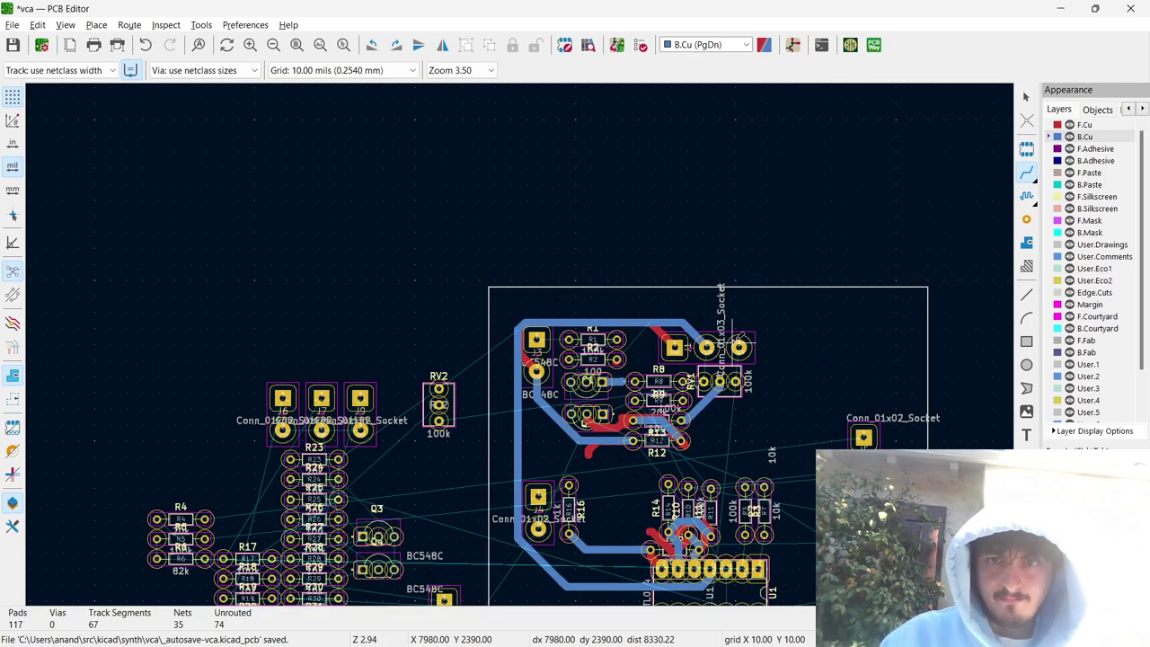
Route the -12V track on F.Cu from J1 pad 3 around the outside of the +12V track to U1 pad 11.
click(738, 347)
click(738, 347)
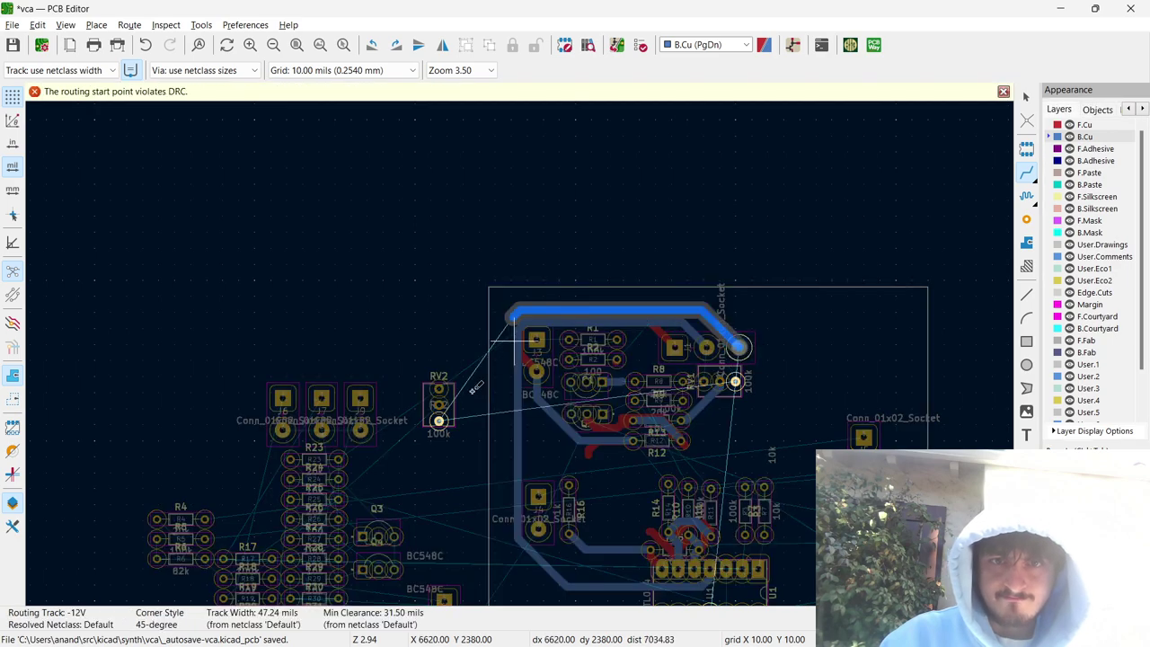
scroll(476, 370, down, 5)
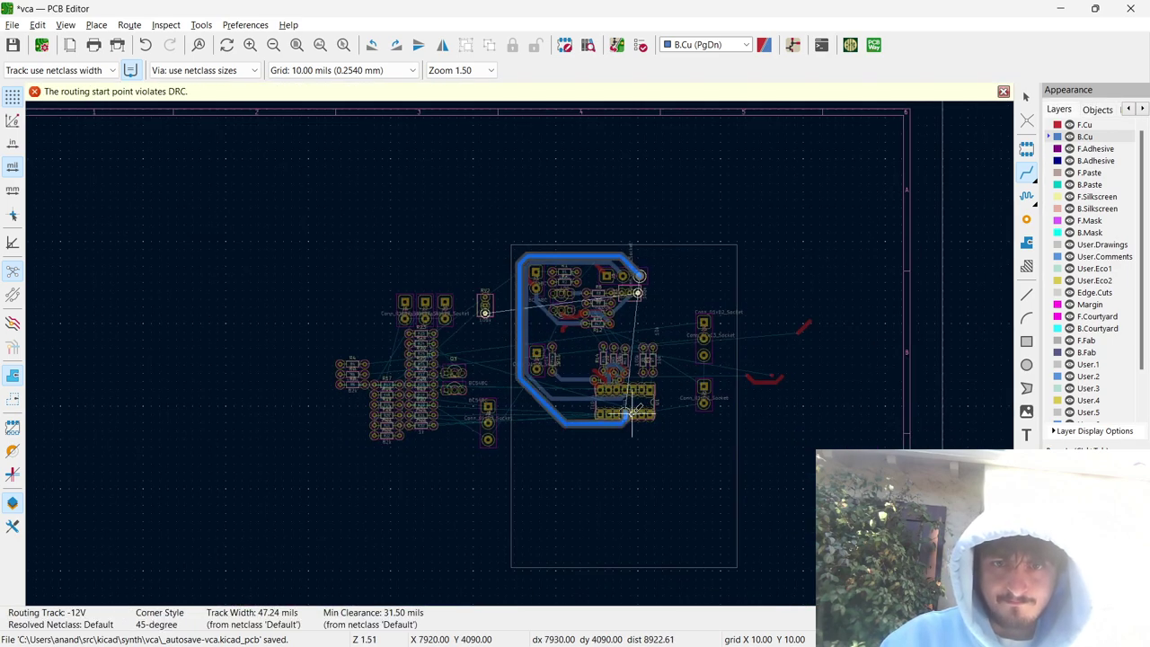
scroll(634, 413, up, 5)
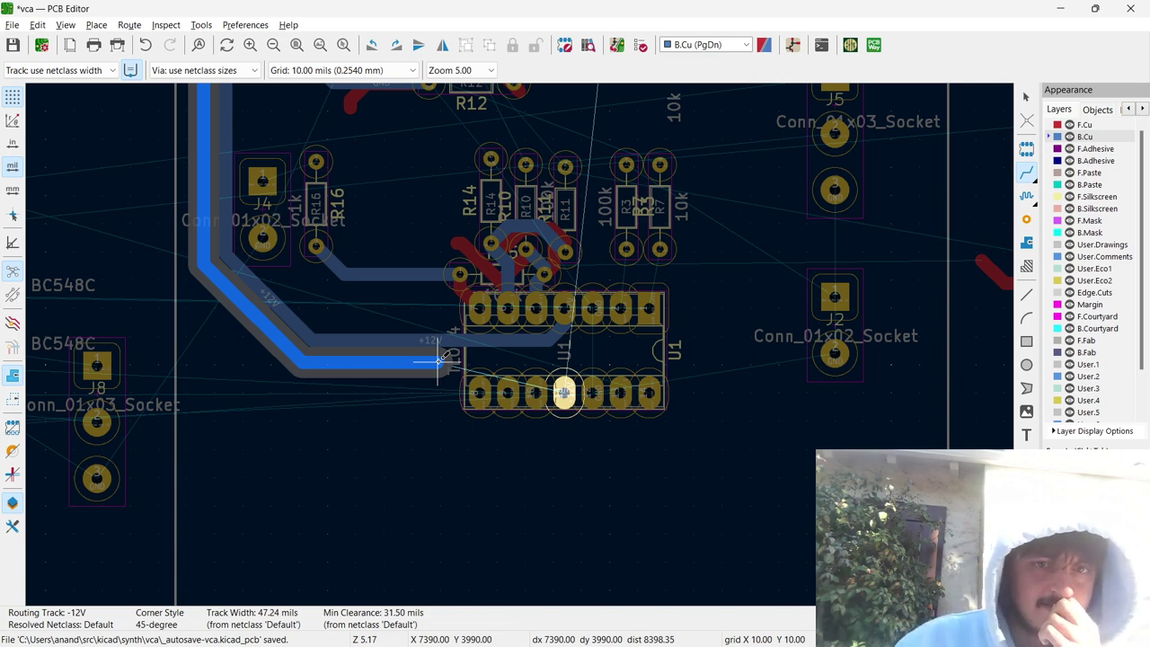
key(v)
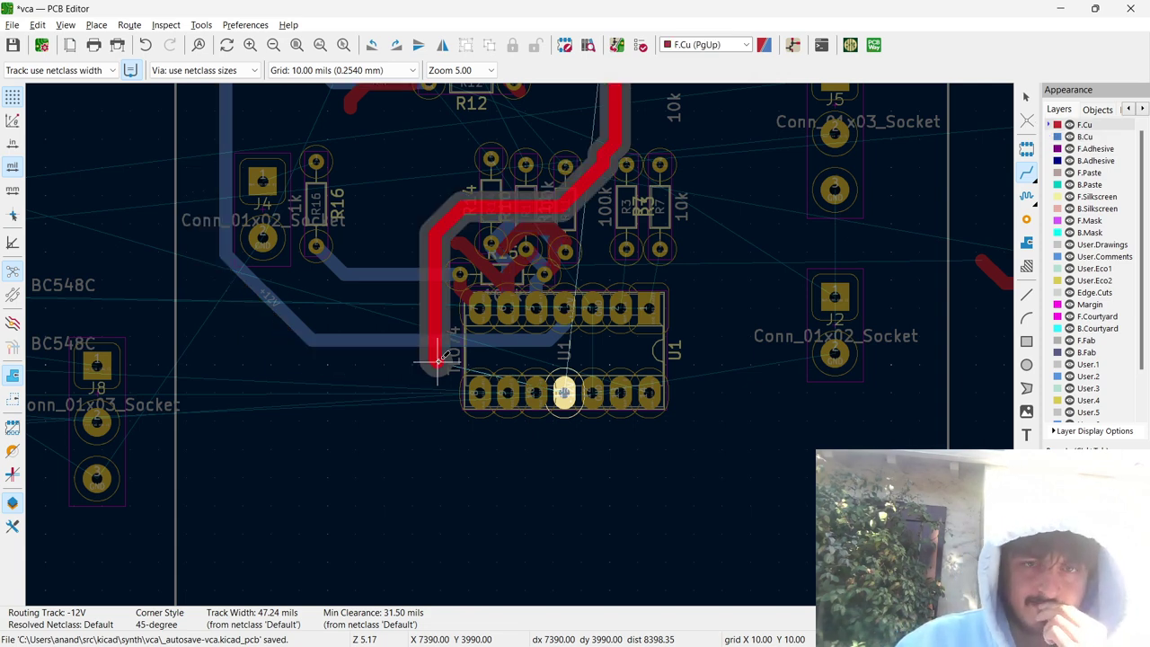
scroll(440, 357, down, 5)
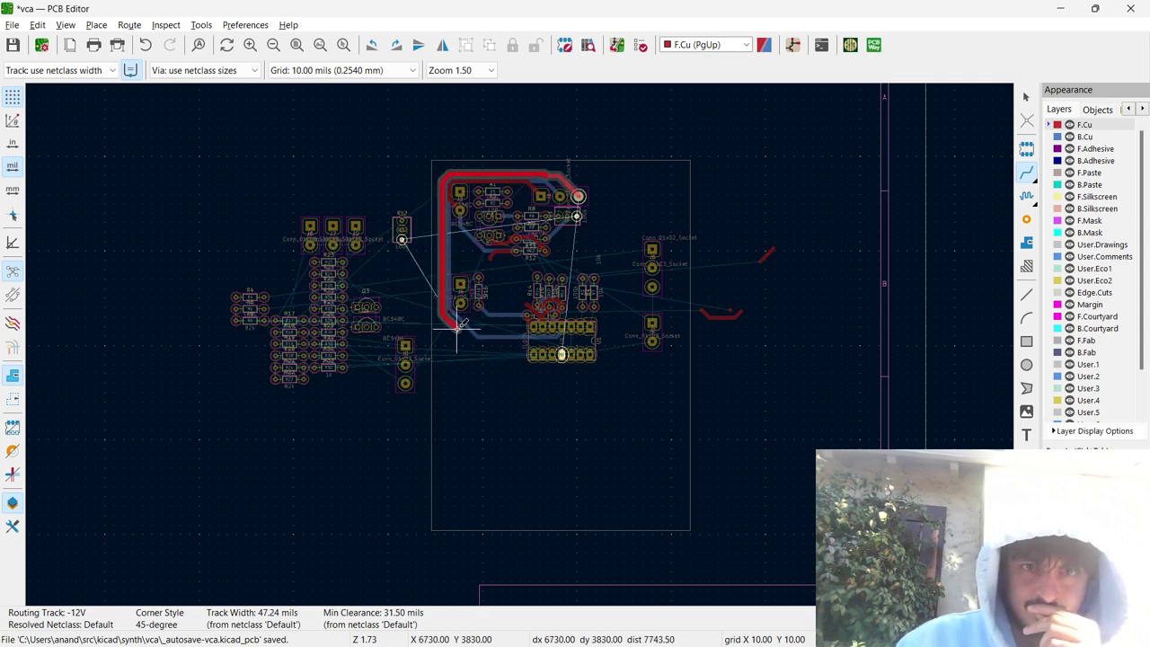
click(561, 354)
Route the GND track on B.Cu from J3 pad 2 through R12 pad 2 to the upper pad of R14.
key(Page_Down)
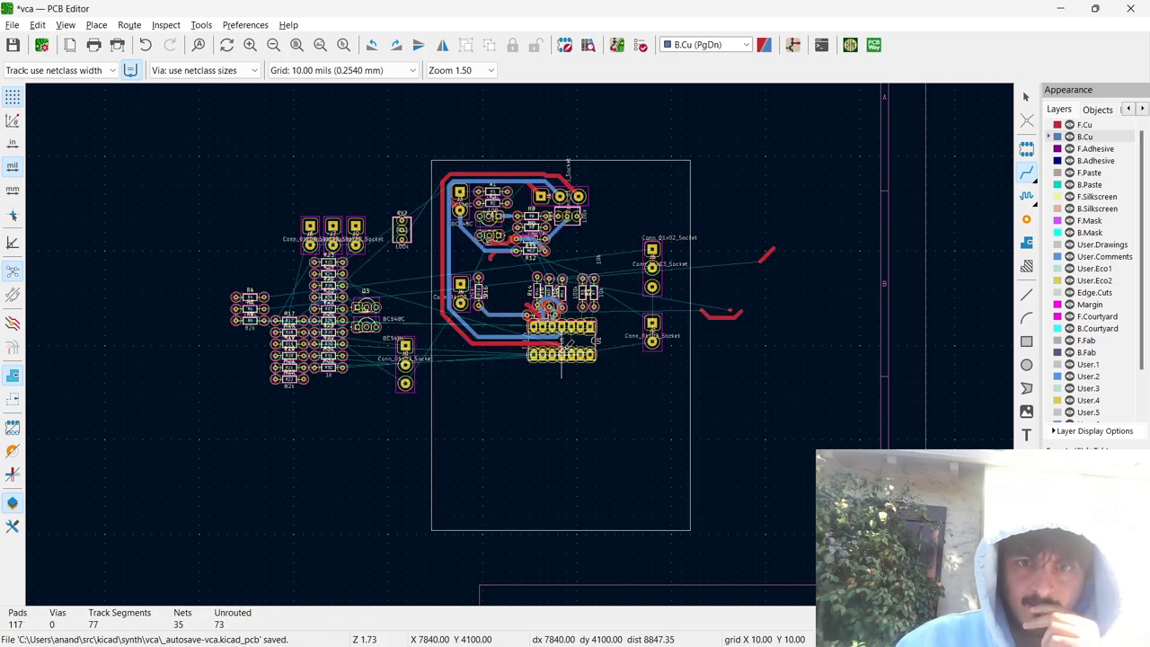
scroll(562, 354, up, 5)
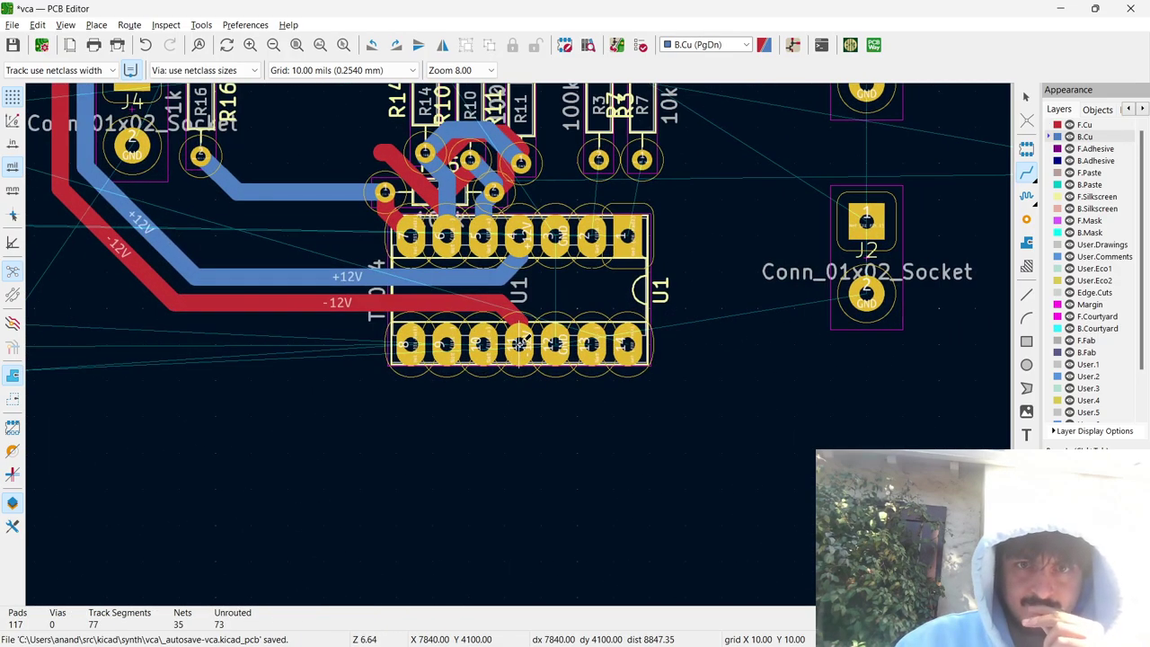
scroll(519, 343, down, 5)
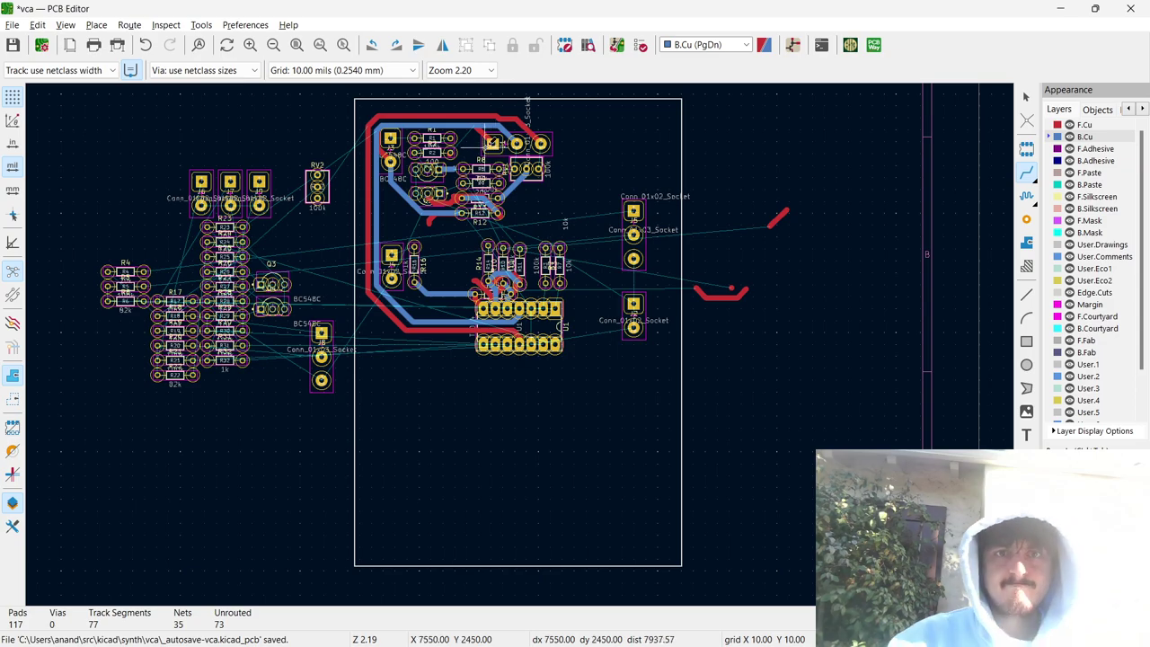
scroll(486, 145, up, 5)
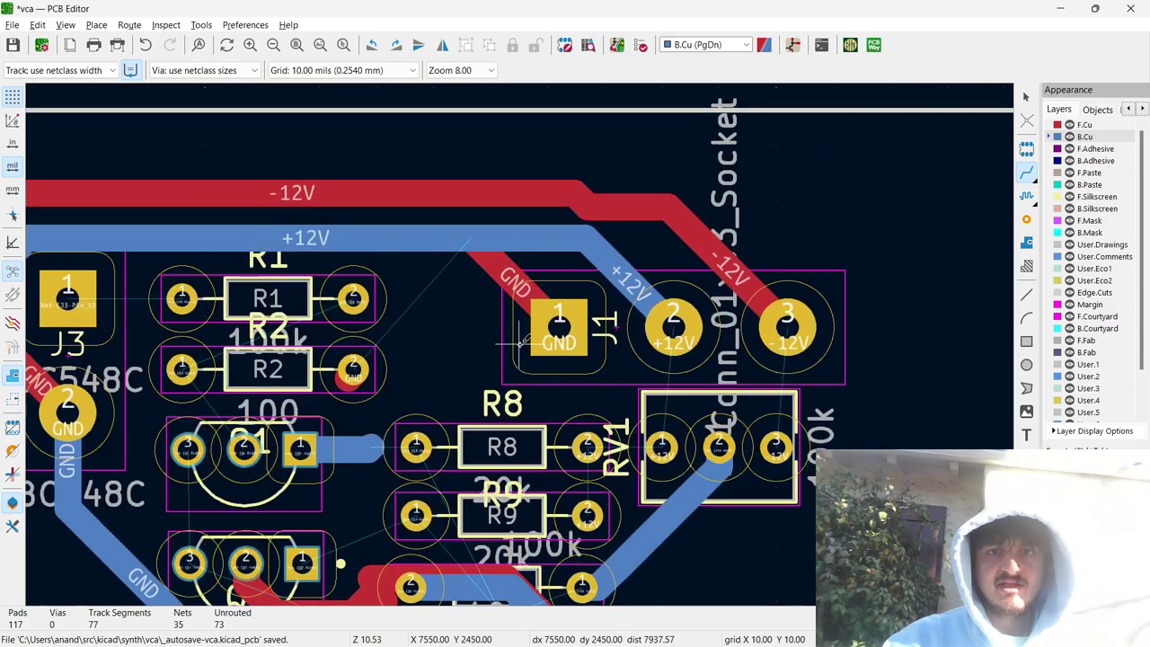
scroll(520, 344, down, 3)
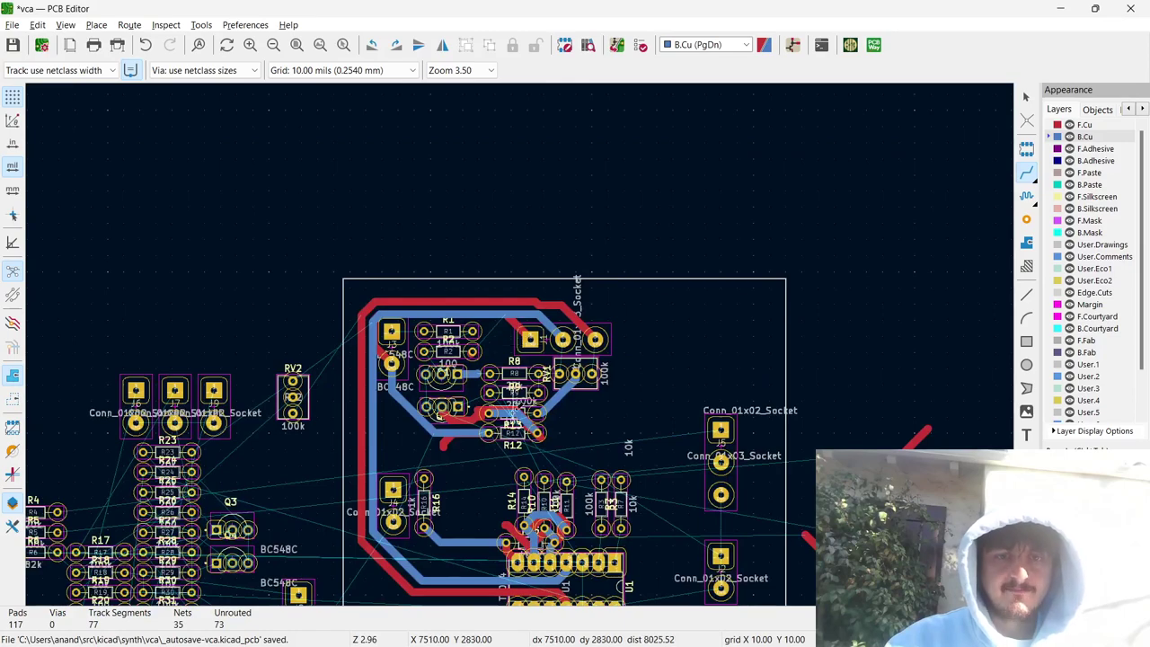
scroll(422, 407, up, 1)
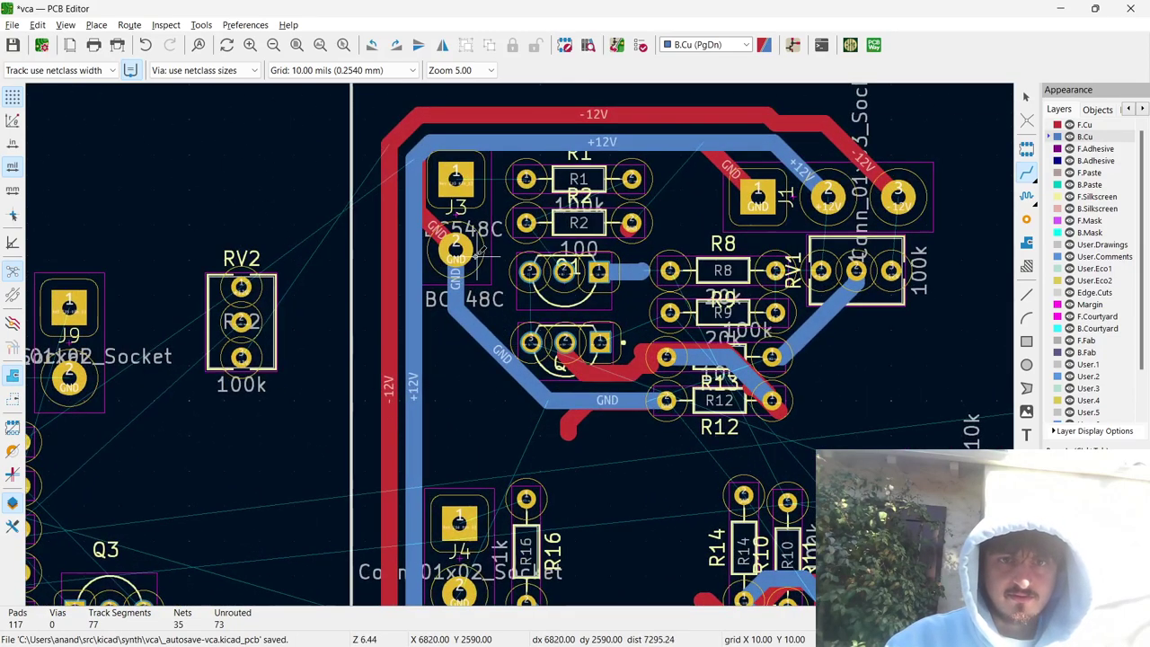
click(456, 249)
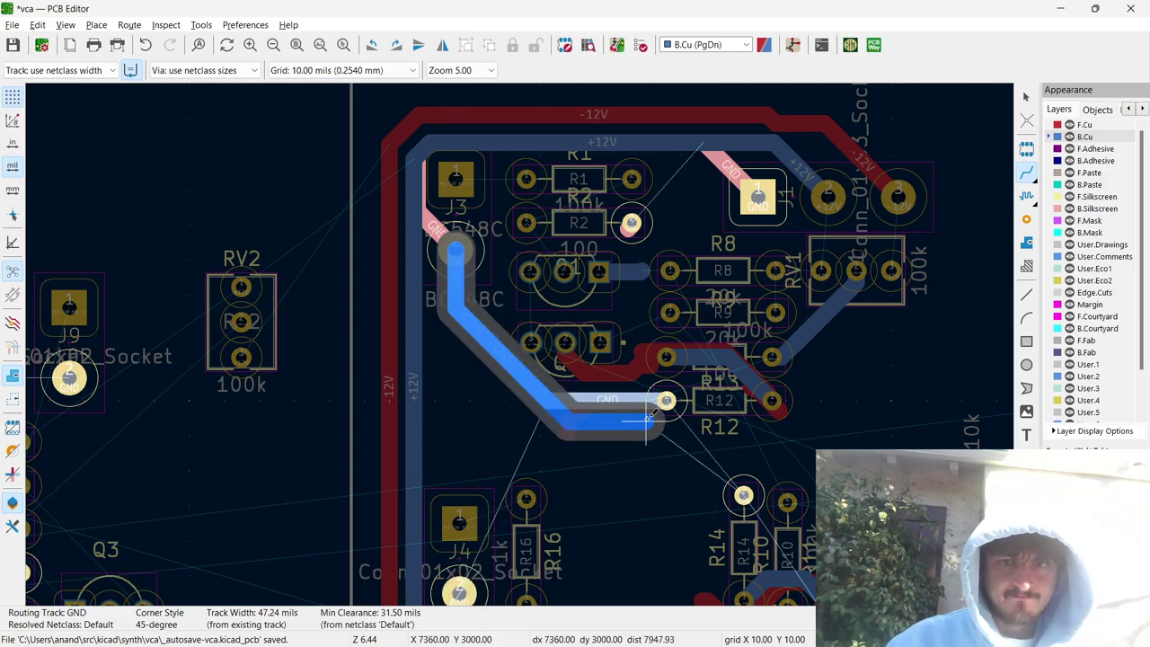
click(665, 400)
click(742, 495)
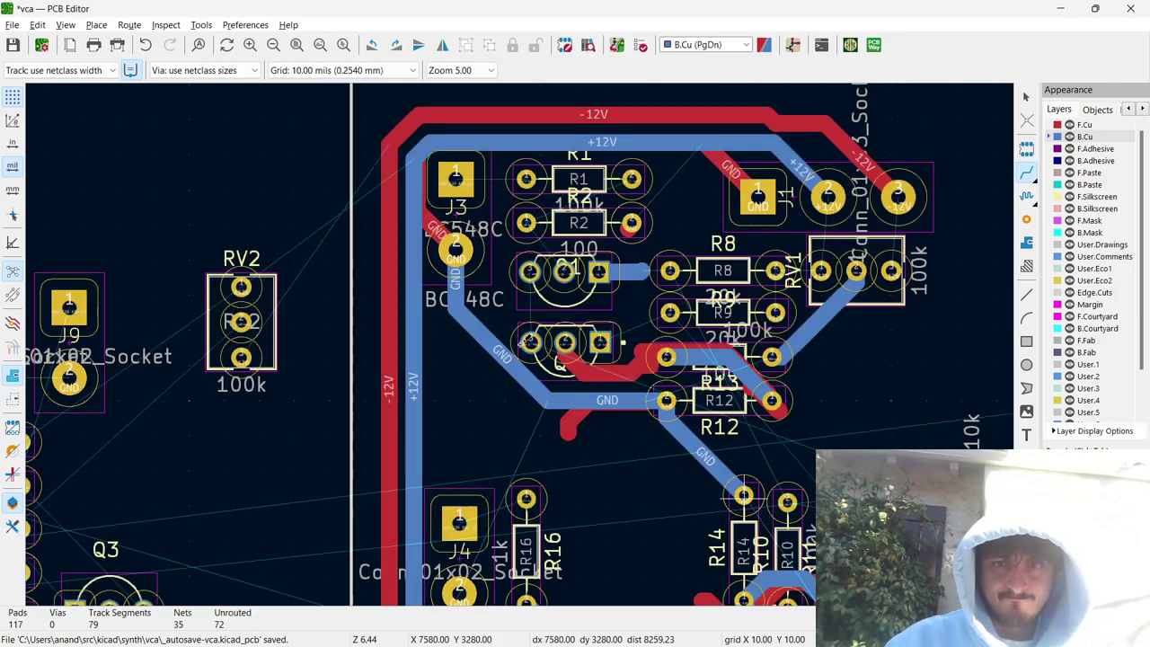
Extend the GND track on B.Cu from R14's upper pad, passing between the pads of R10 and R11, to U1 pad 3.
scroll(743, 495, up, 3)
click(519, 340)
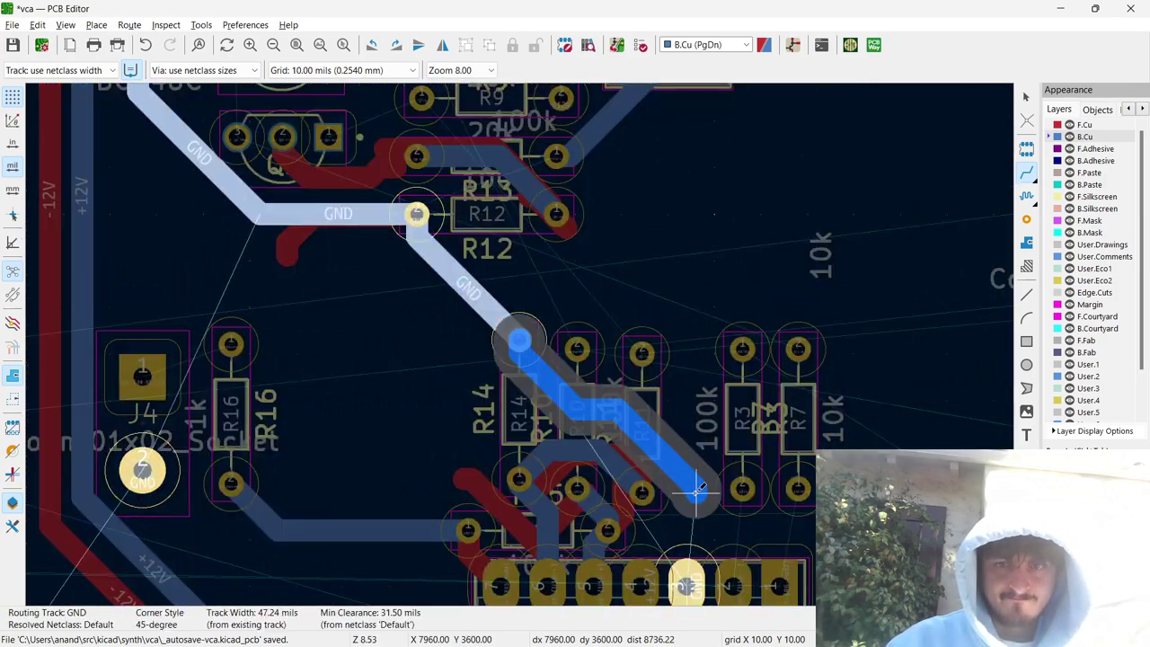
click(669, 599)
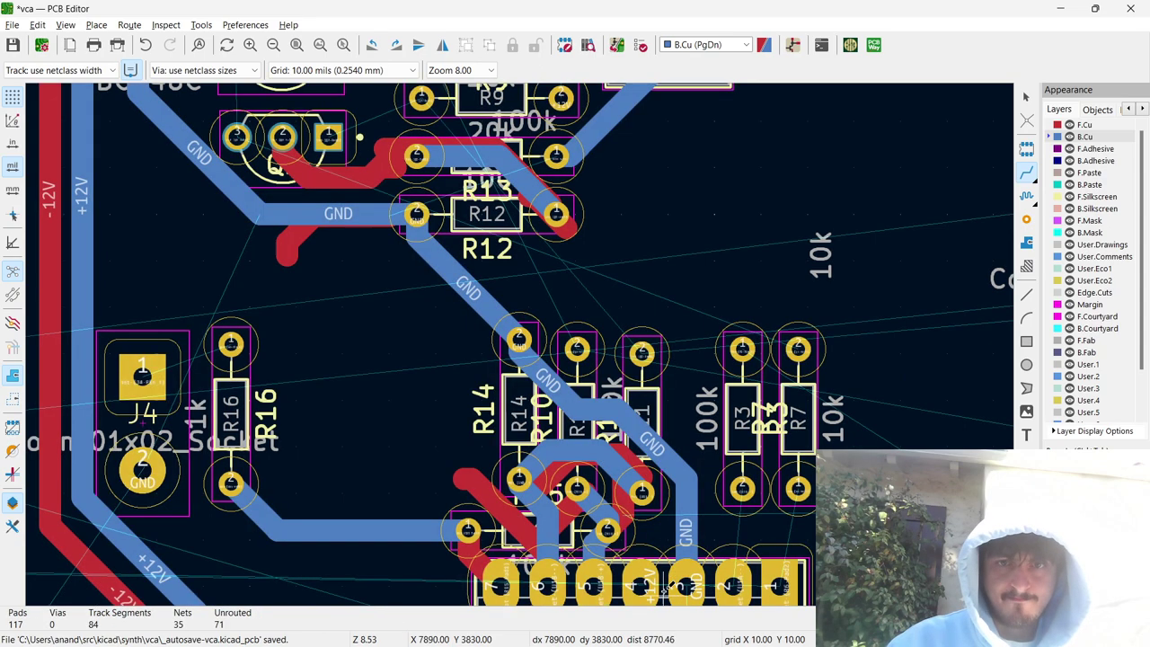
Move resistors R4, R5 and R6 together onto the board, placing them just left of J5 and above R3 and R7.
scroll(664, 544, down, 1)
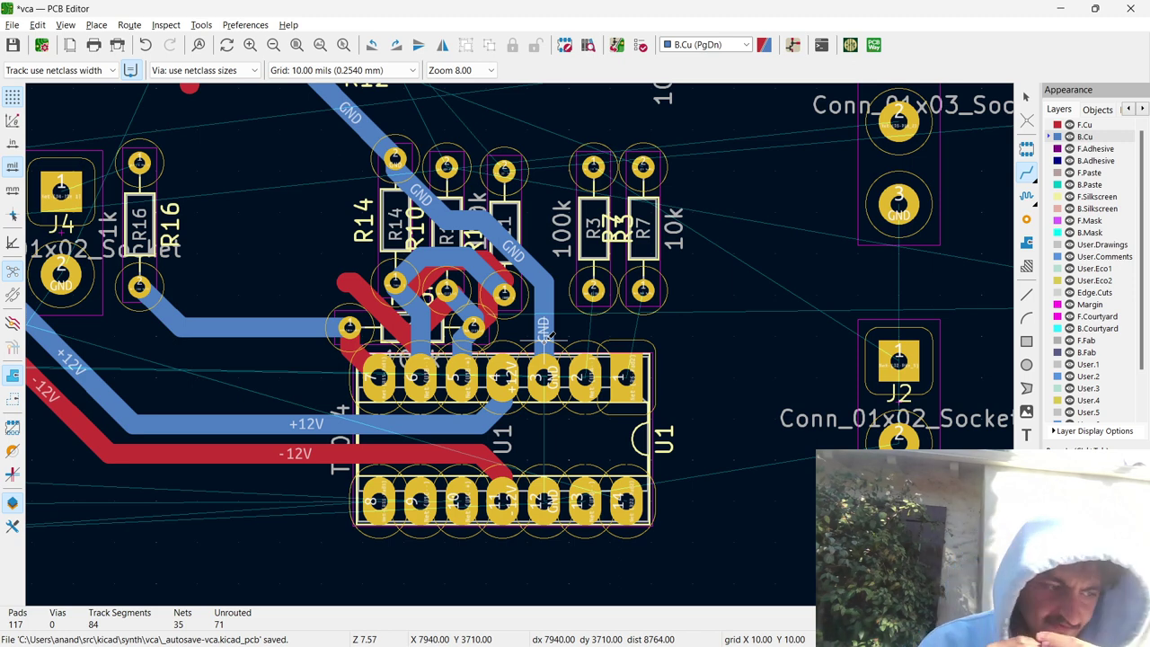
scroll(543, 337, down, 2)
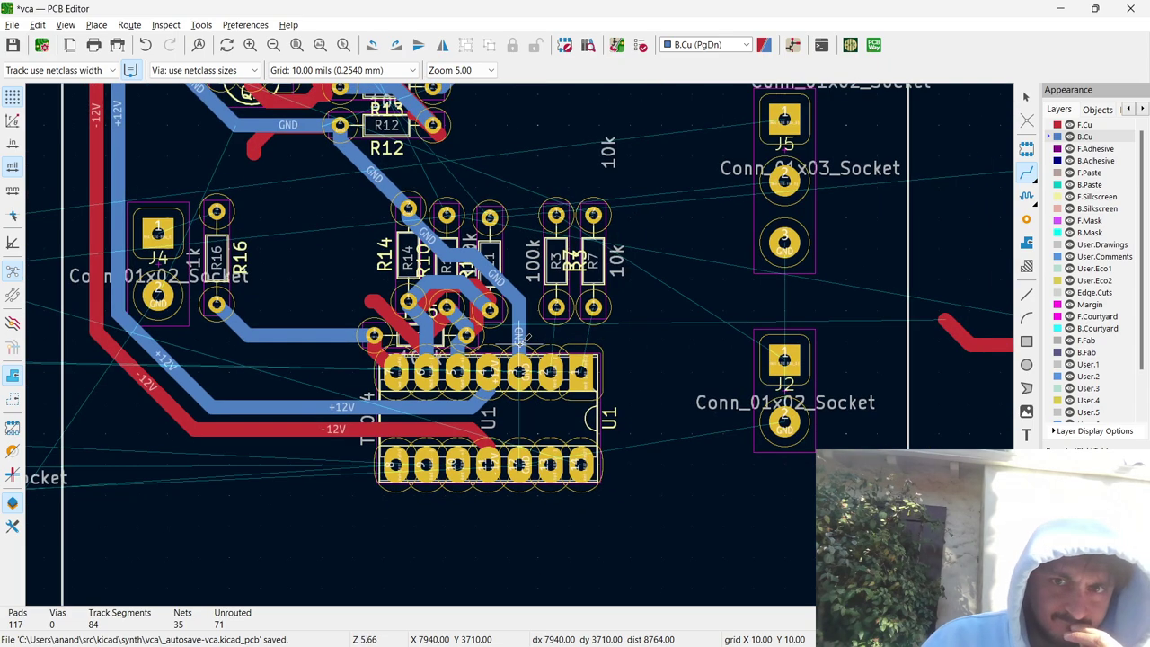
scroll(520, 336, up, 3)
scroll(521, 337, down, 1)
scroll(521, 336, down, 2)
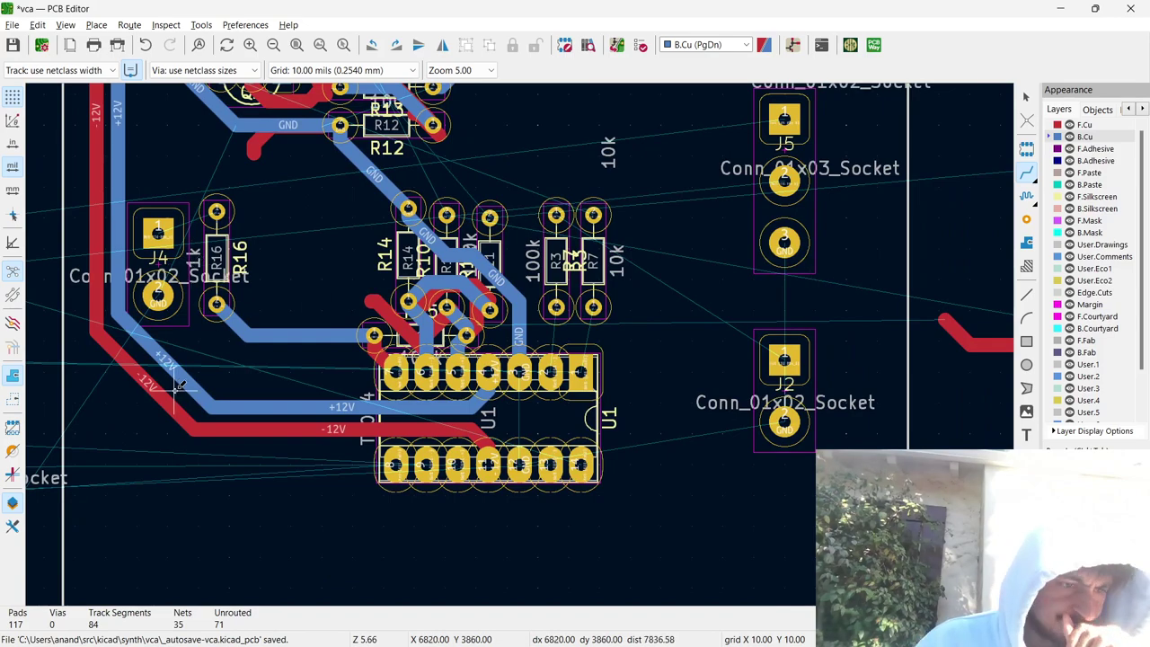
middle_drag(126, 375, 513, 333)
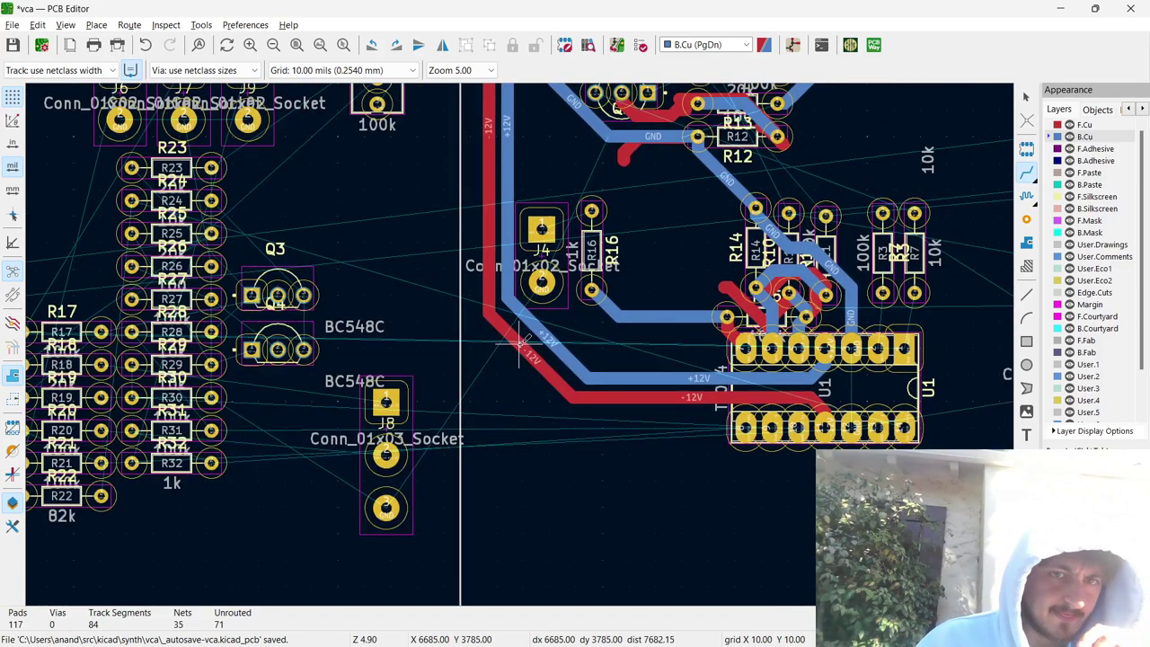
scroll(519, 339, down, 2)
scroll(519, 340, down, 1)
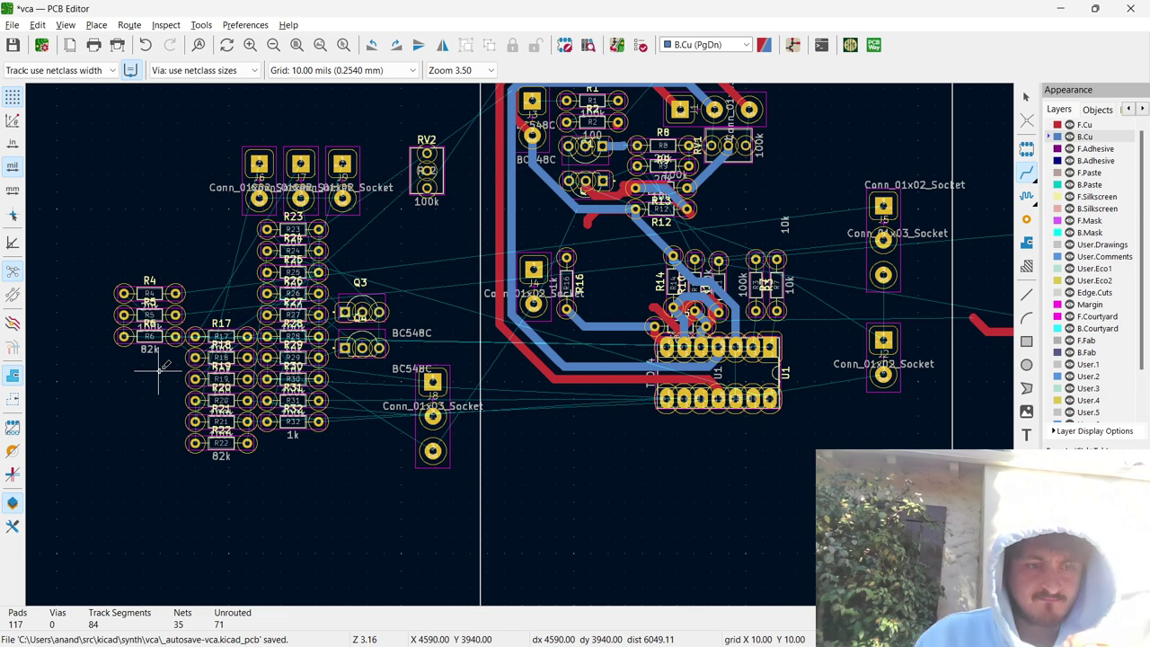
key(Escape)
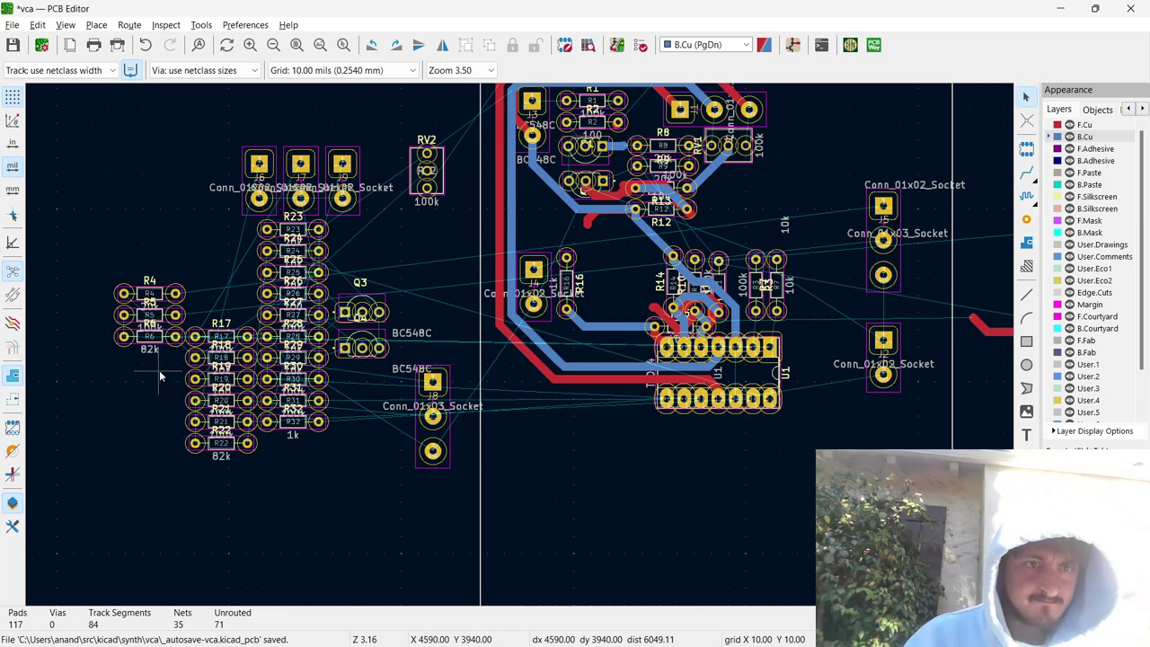
drag(159, 376, 104, 212)
key(m)
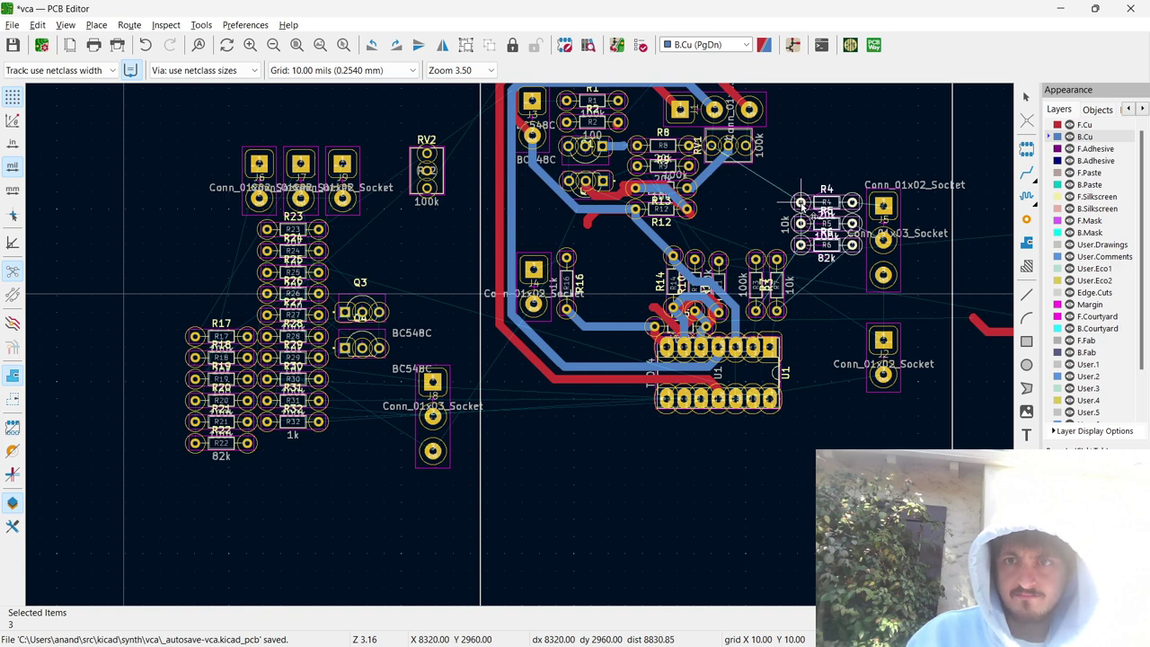
click(815, 252)
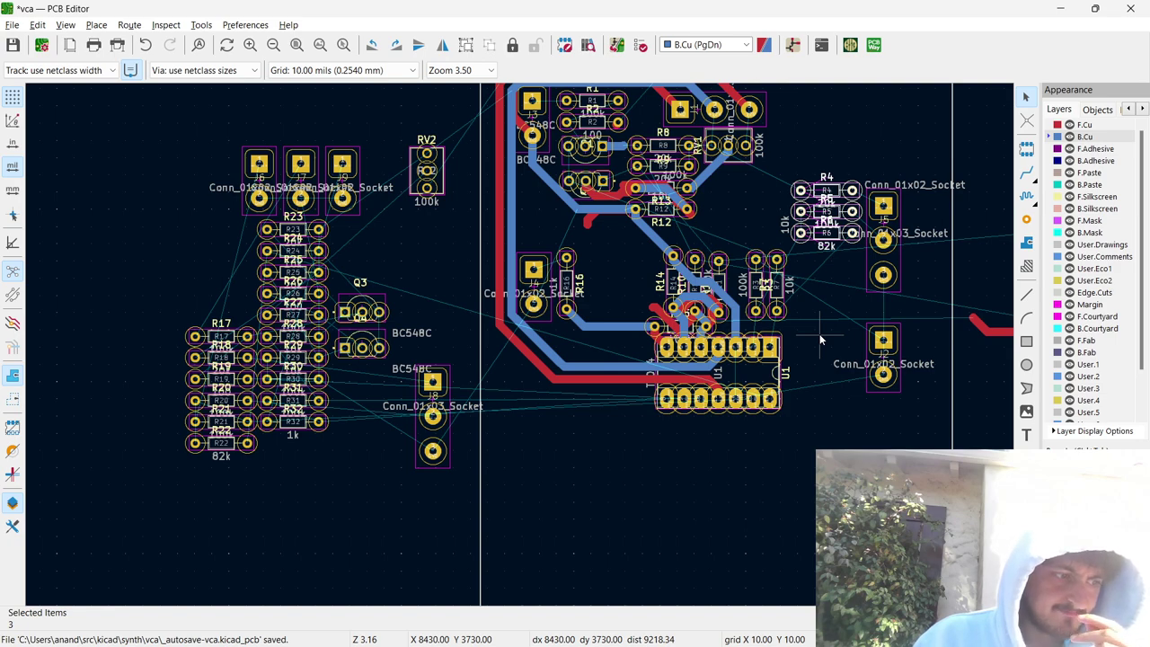
middle_drag(819, 339, 519, 343)
scroll(519, 349, down, 1)
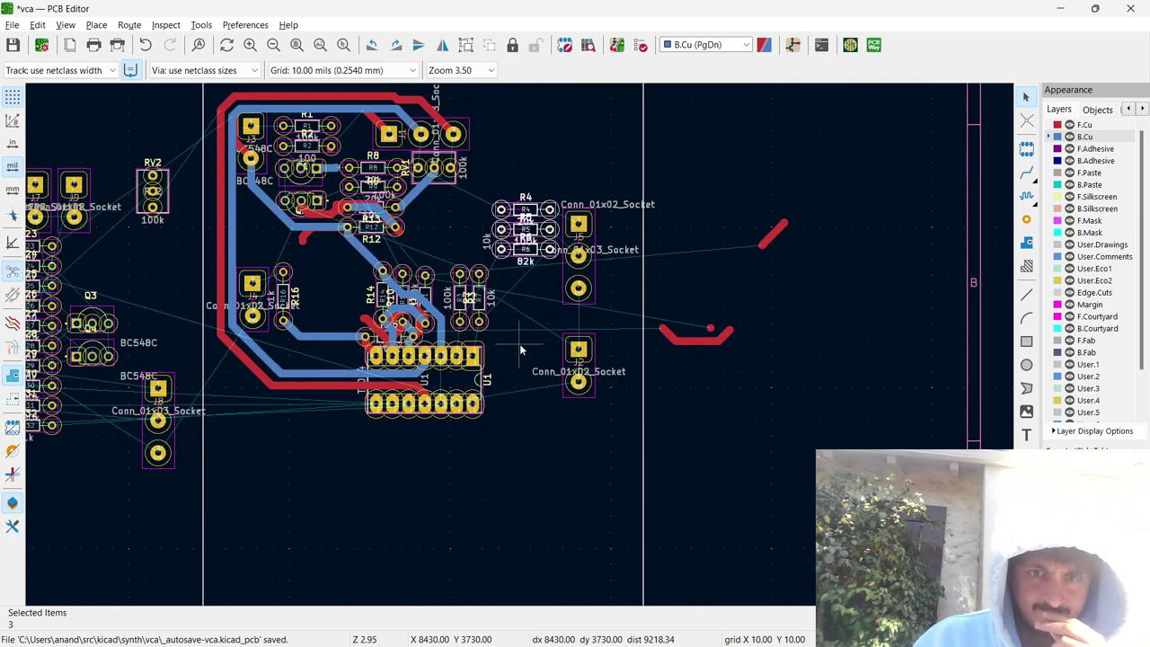
scroll(520, 348, down, 3)
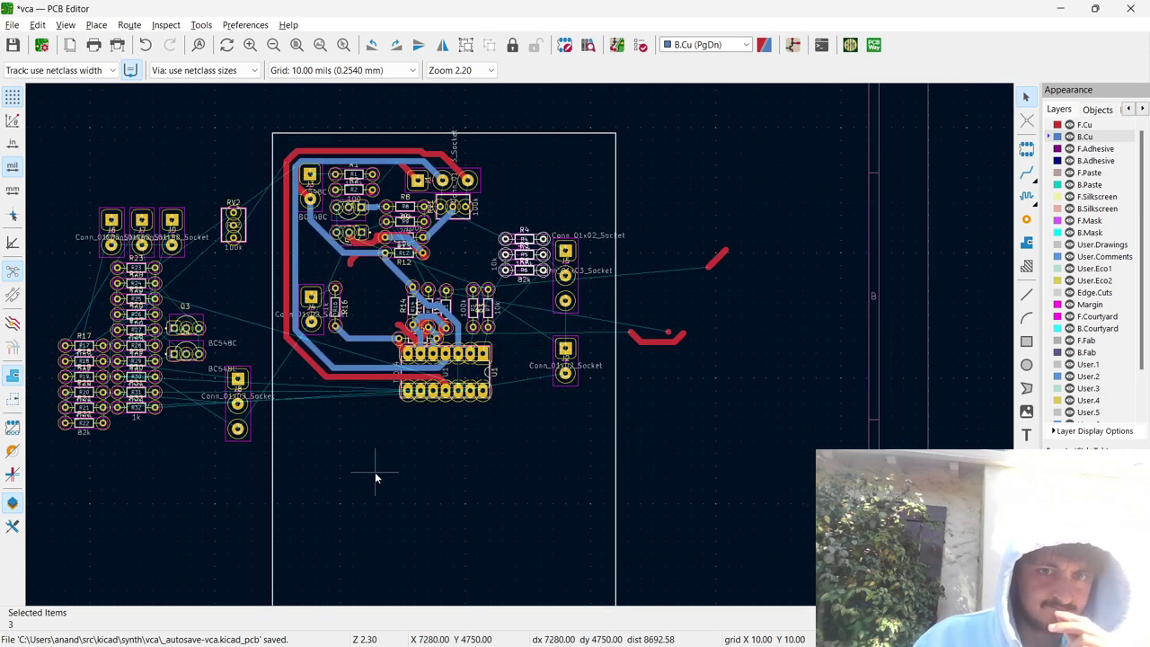
scroll(435, 393, up, 8)
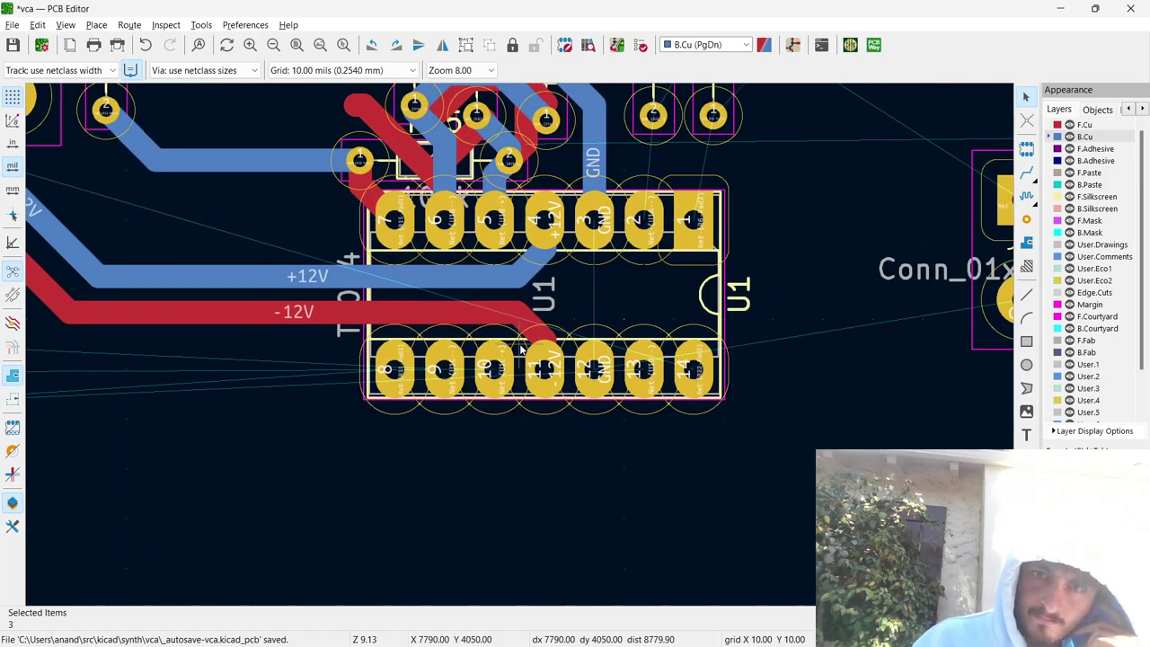
scroll(519, 348, down, 4)
scroll(520, 351, up, 2)
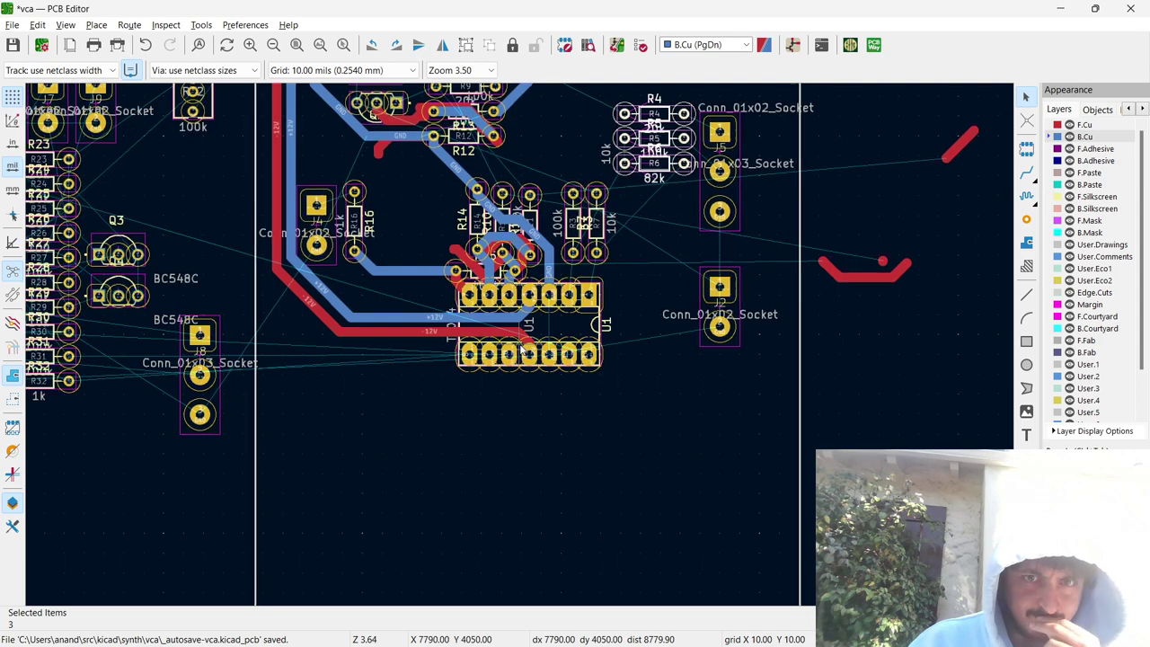
key(super+Tab)
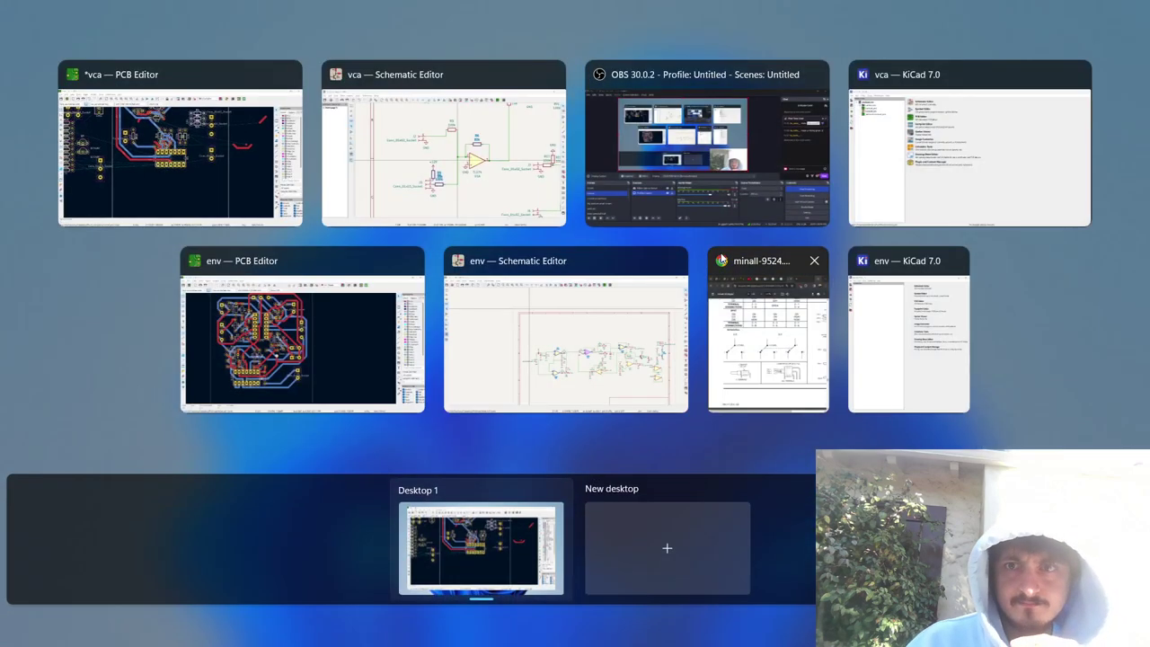
click(702, 191)
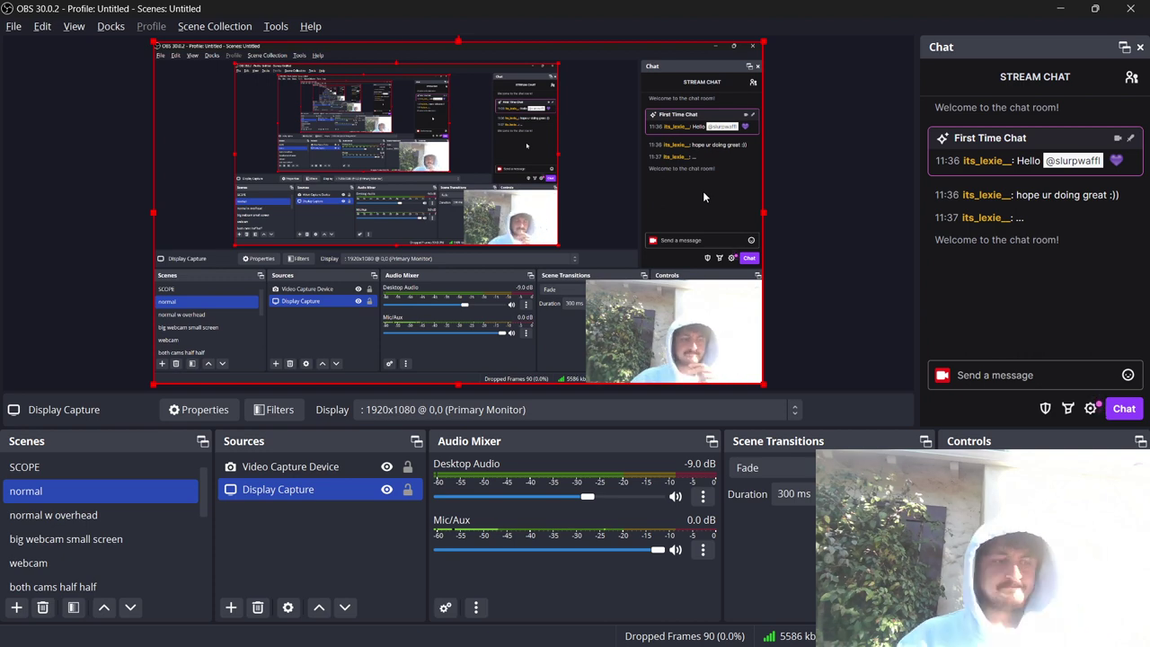
Switch to the VCA Schematic Editor and examine the wiring of the op-amp stages, their resistors and their connectors.
key(super+Tab)
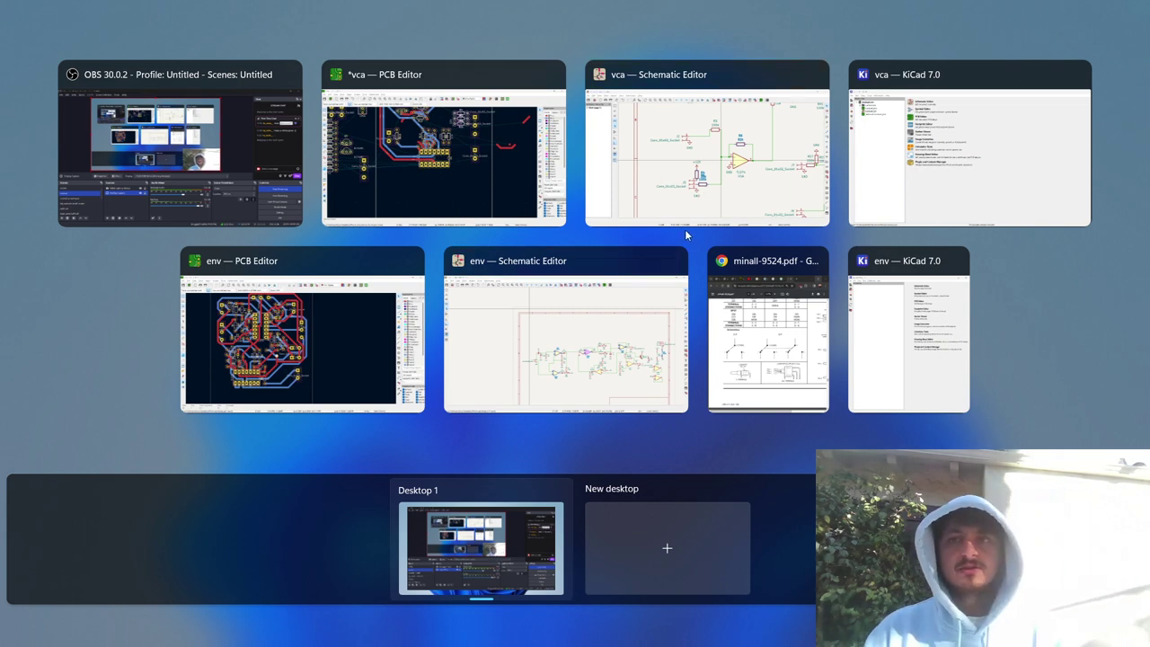
click(639, 147)
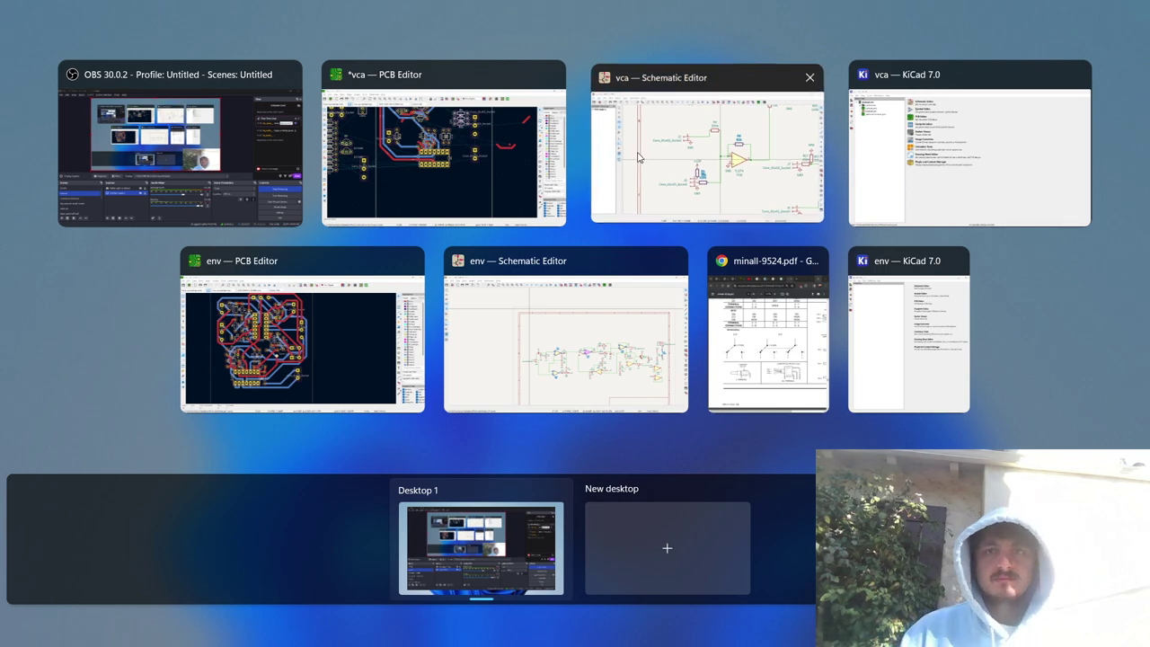
scroll(638, 335, down, 5)
scroll(638, 335, down, 1)
scroll(638, 335, up, 6)
scroll(639, 337, down, 3)
scroll(640, 337, up, 2)
scroll(639, 337, down, 2)
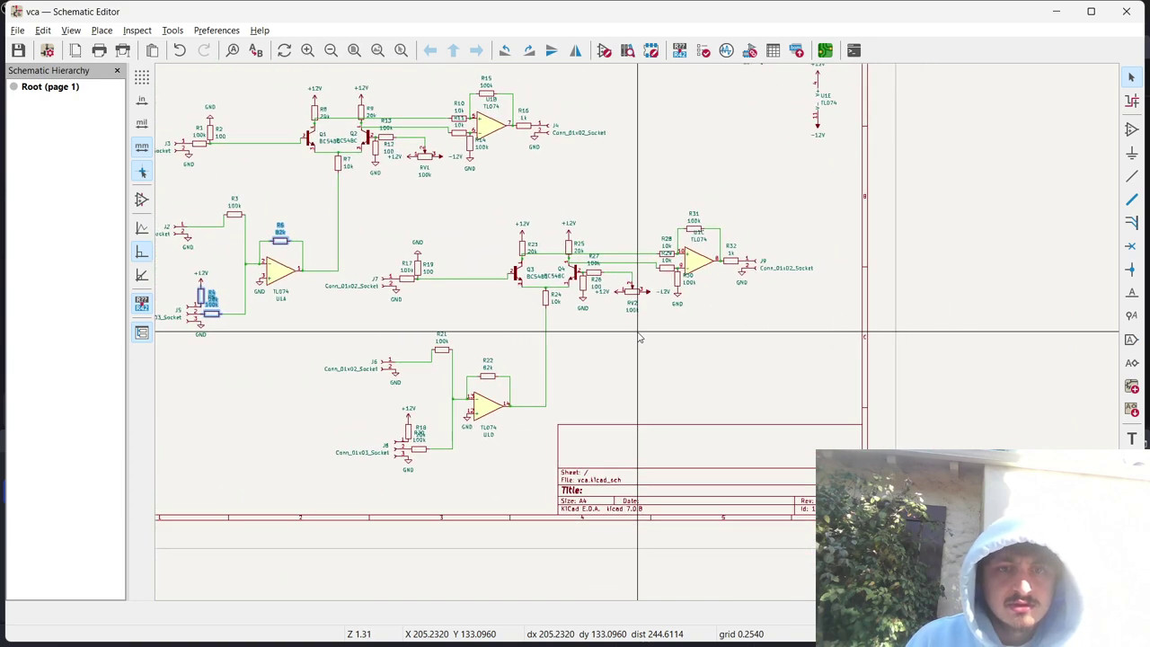
Return to the VCA PCB Editor and examine U1's pads and the unrouted connections to its lower pin row.
key(alt+Tab)
key(alt+Tab)
key(alt+Tab)
scroll(519, 346, up, 5)
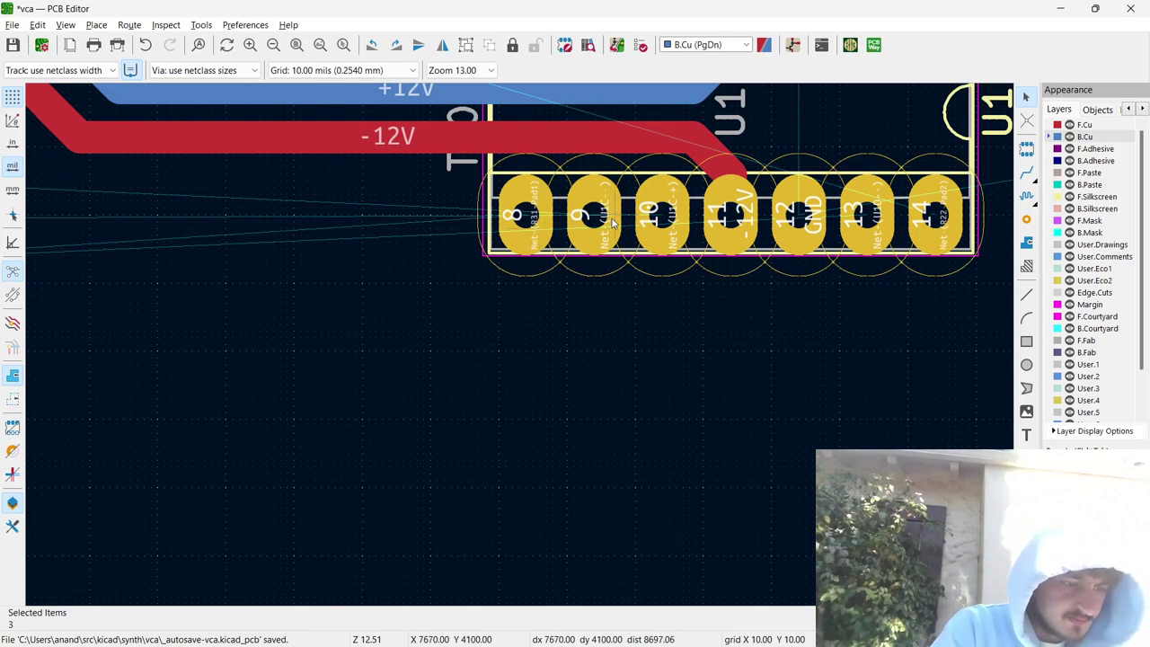
scroll(485, 268, down, 2)
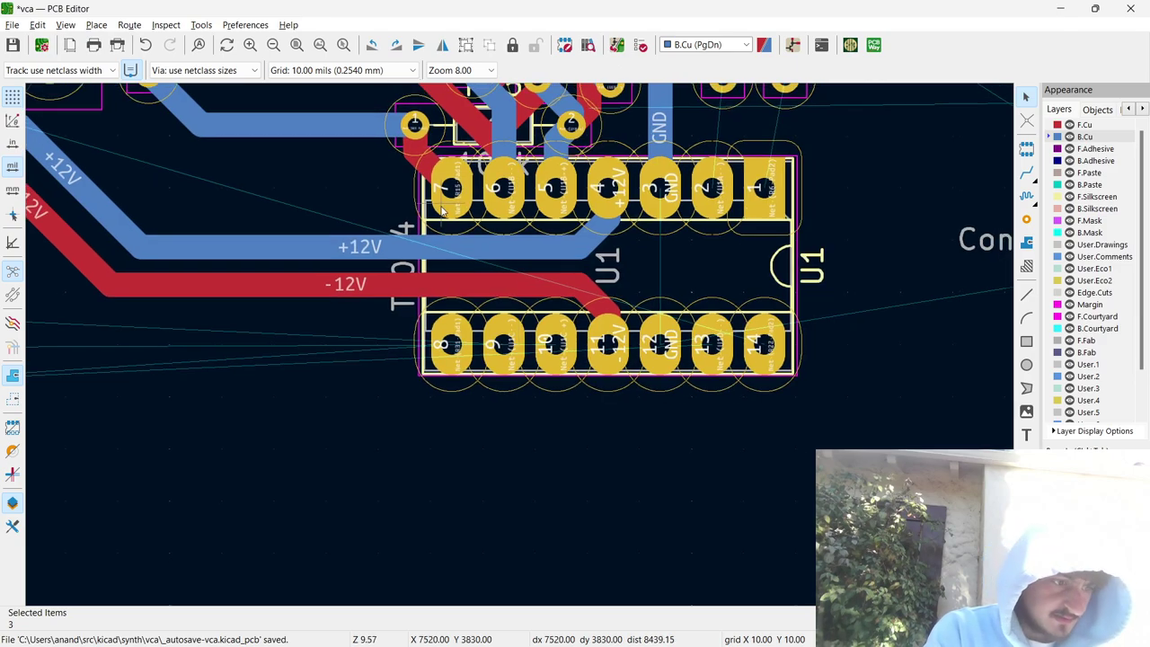
scroll(441, 209, down, 4)
scroll(520, 349, up, 2)
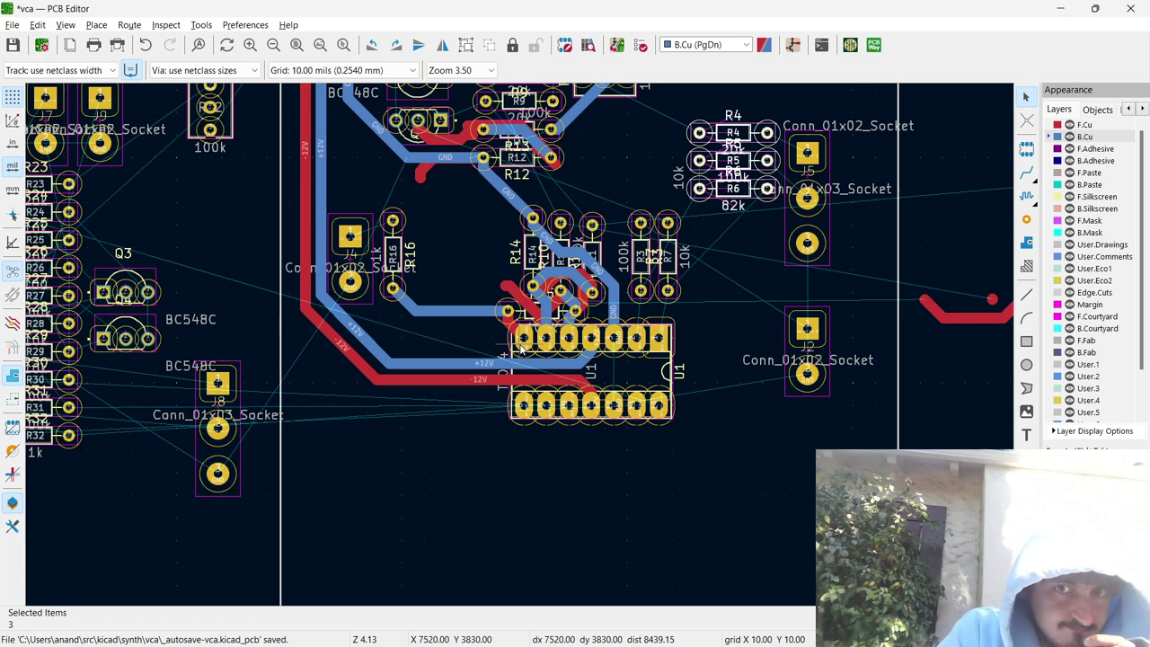
scroll(521, 351, up, 2)
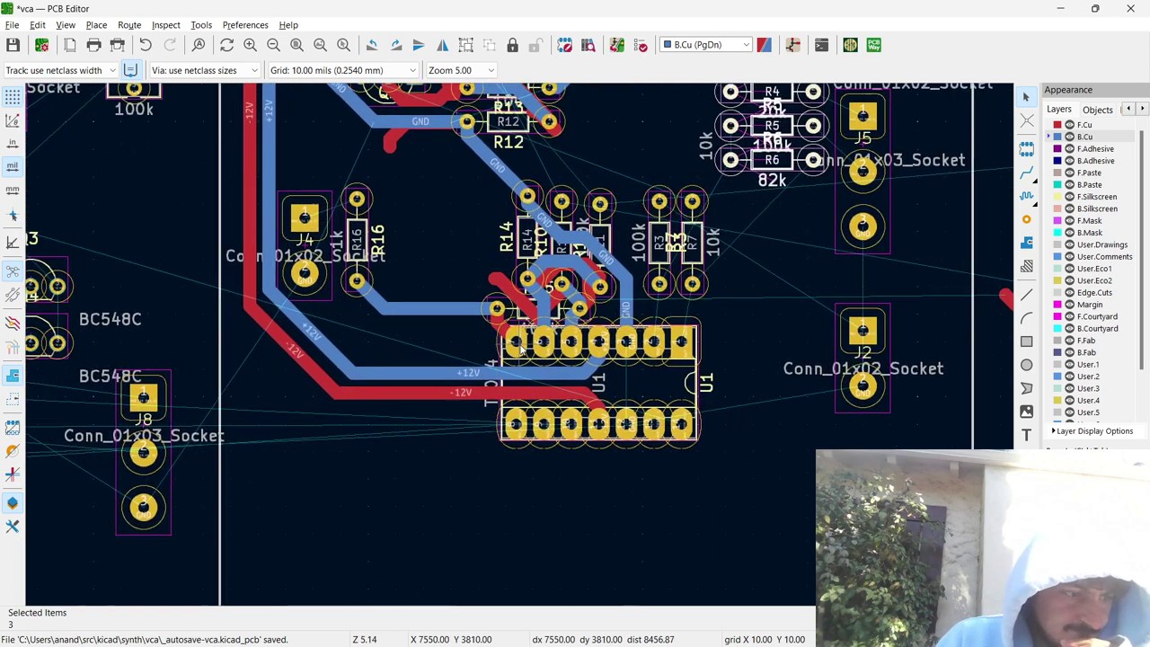
scroll(519, 351, down, 1)
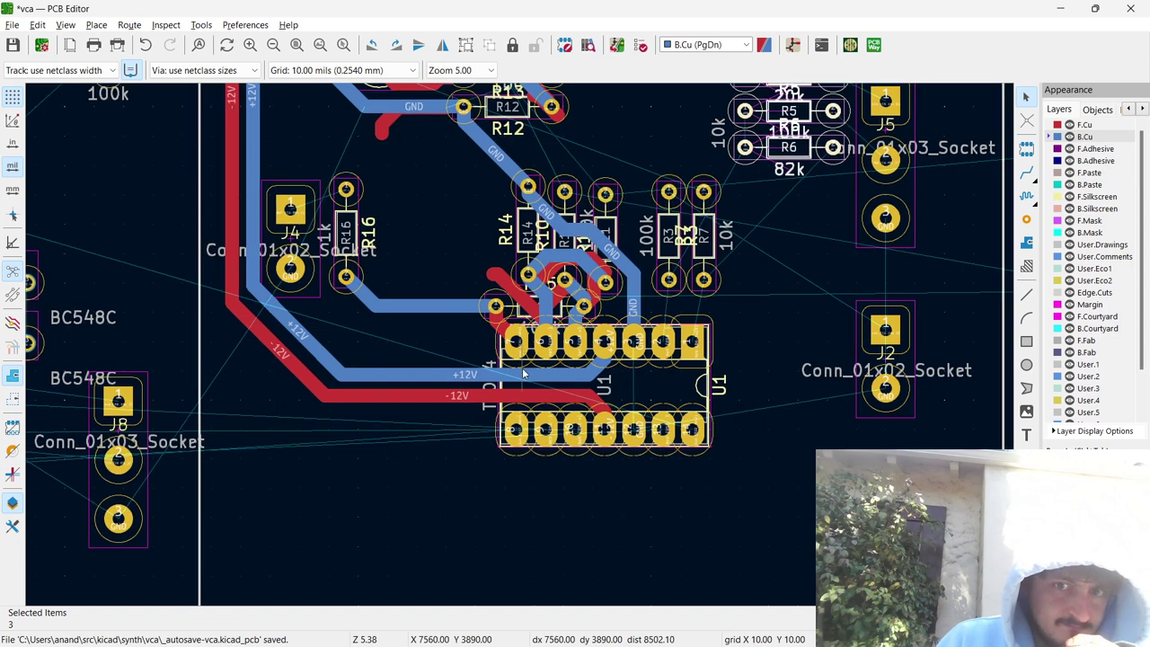
scroll(523, 377, down, 3)
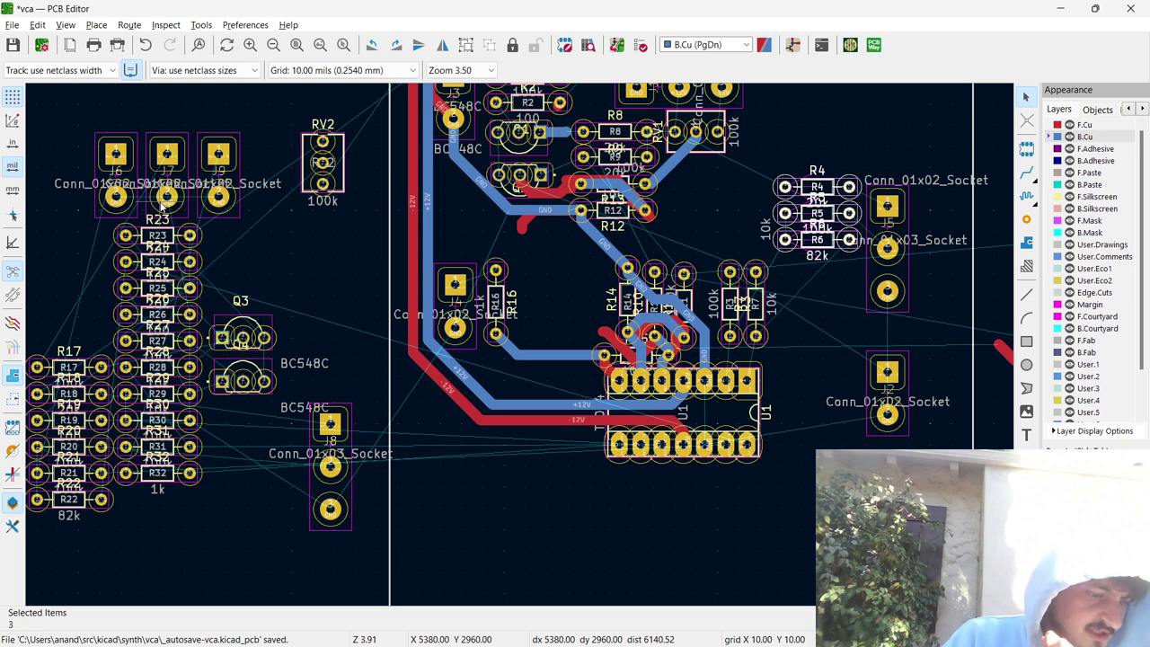
Move socket J9 onto the board below J4, in line with it and outside the -12V track.
click(220, 159)
drag(220, 159, 456, 456)
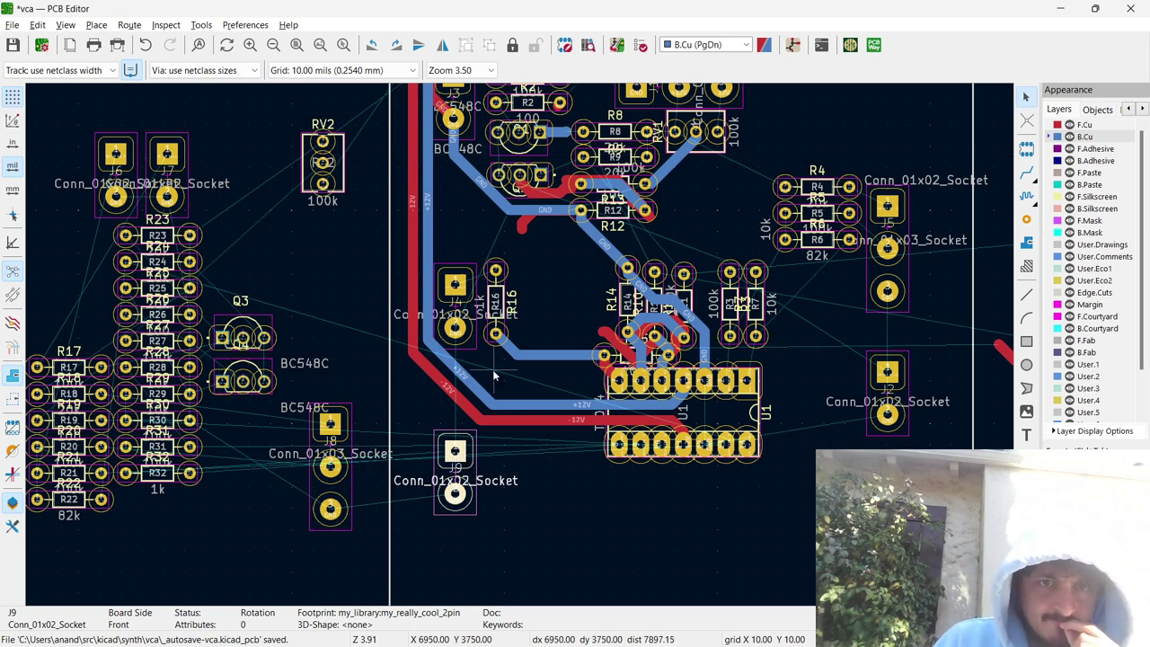
scroll(492, 369, down, 2)
scroll(520, 349, up, 1)
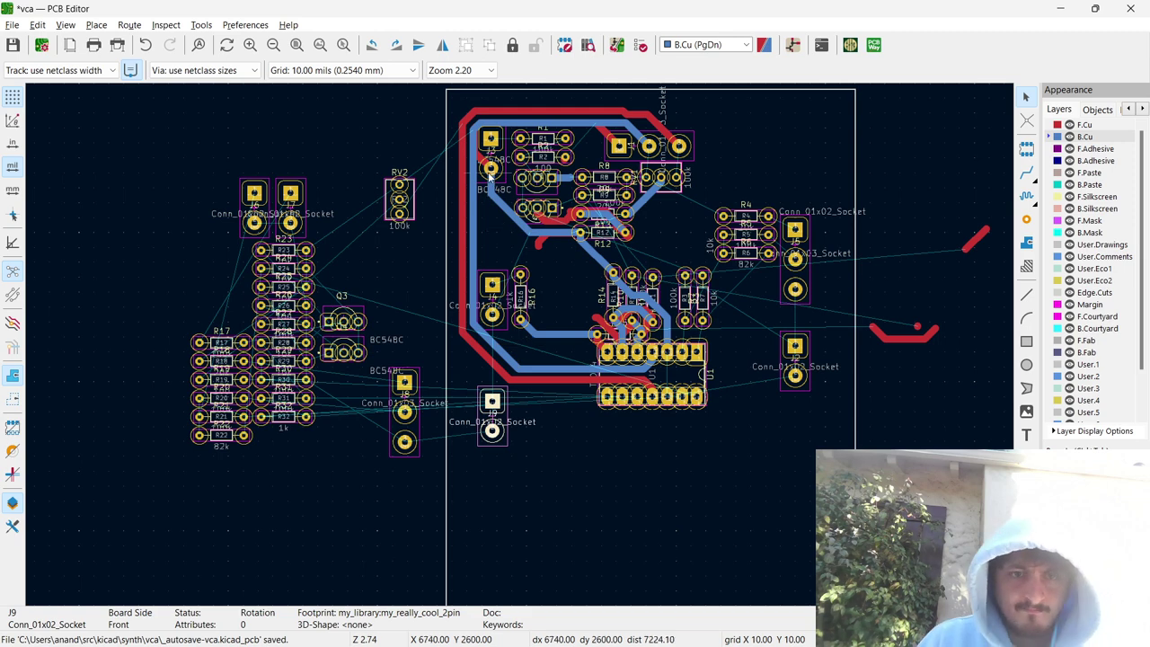
key(x)
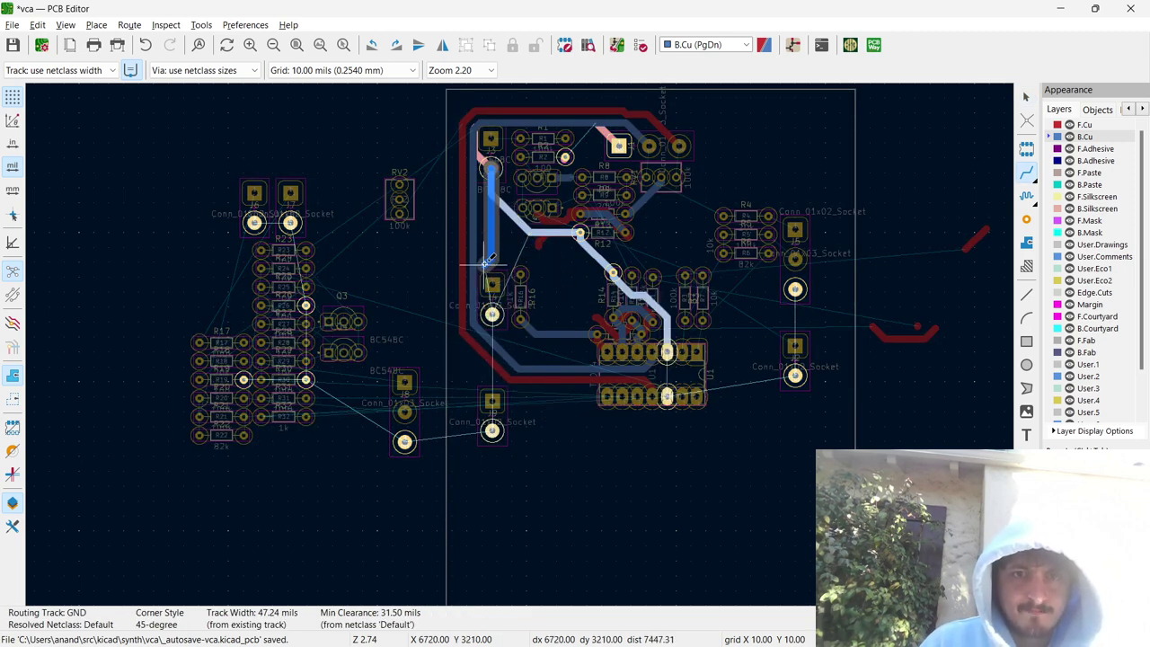
key(Escape)
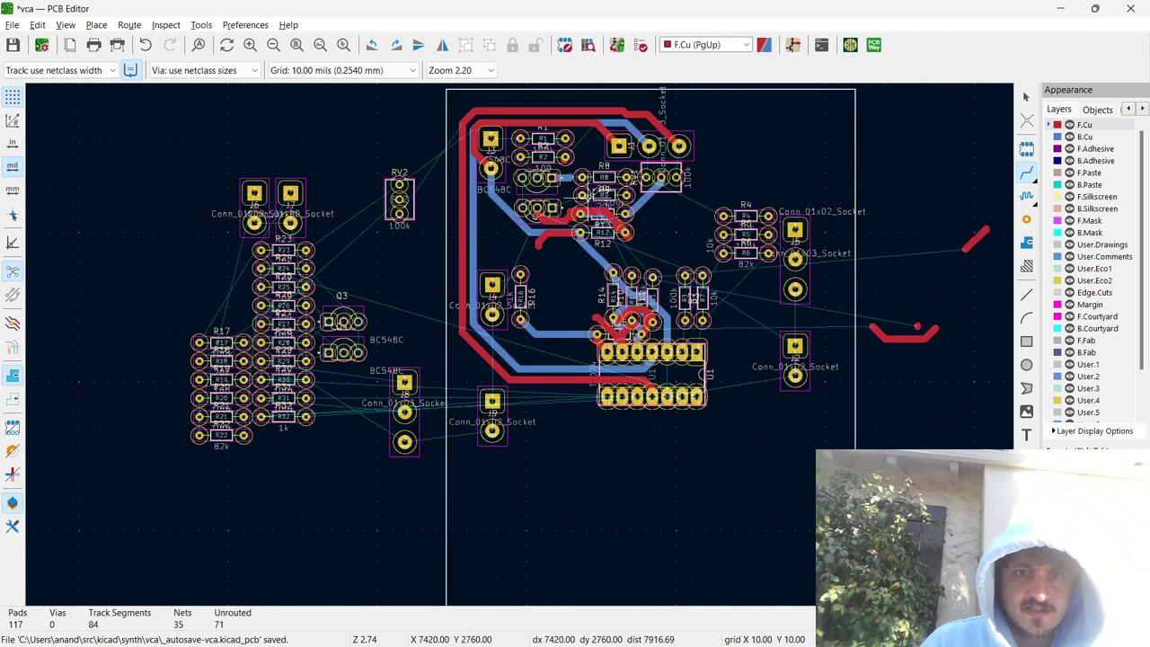
key(Page_Up)
key(Page_Down)
key(Page_Up)
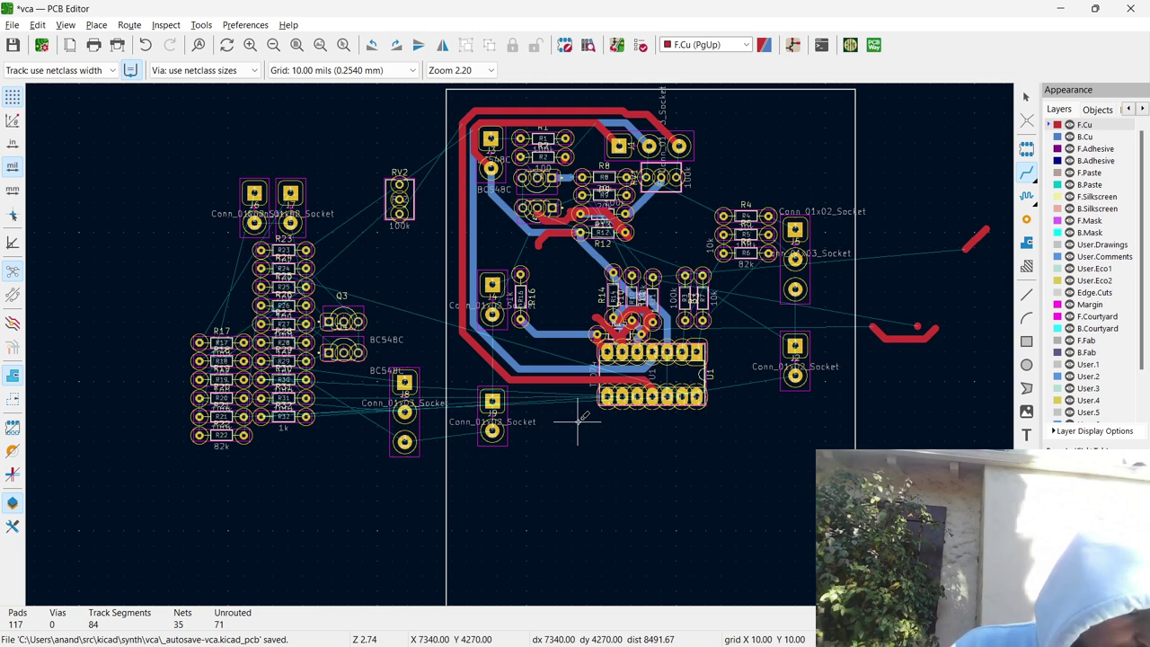
Move the three-pin socket J8 onto the lower part of the board, below J2 and in line with it.
scroll(661, 355, up, 8)
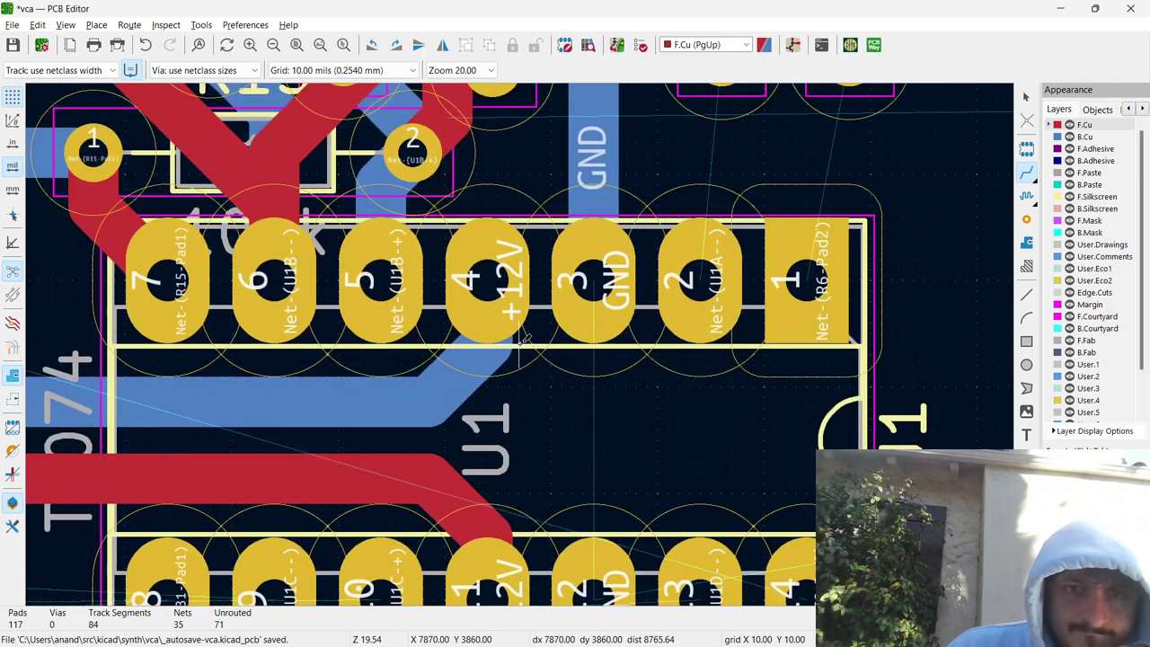
scroll(660, 354, down, 10)
scroll(528, 335, up, 3)
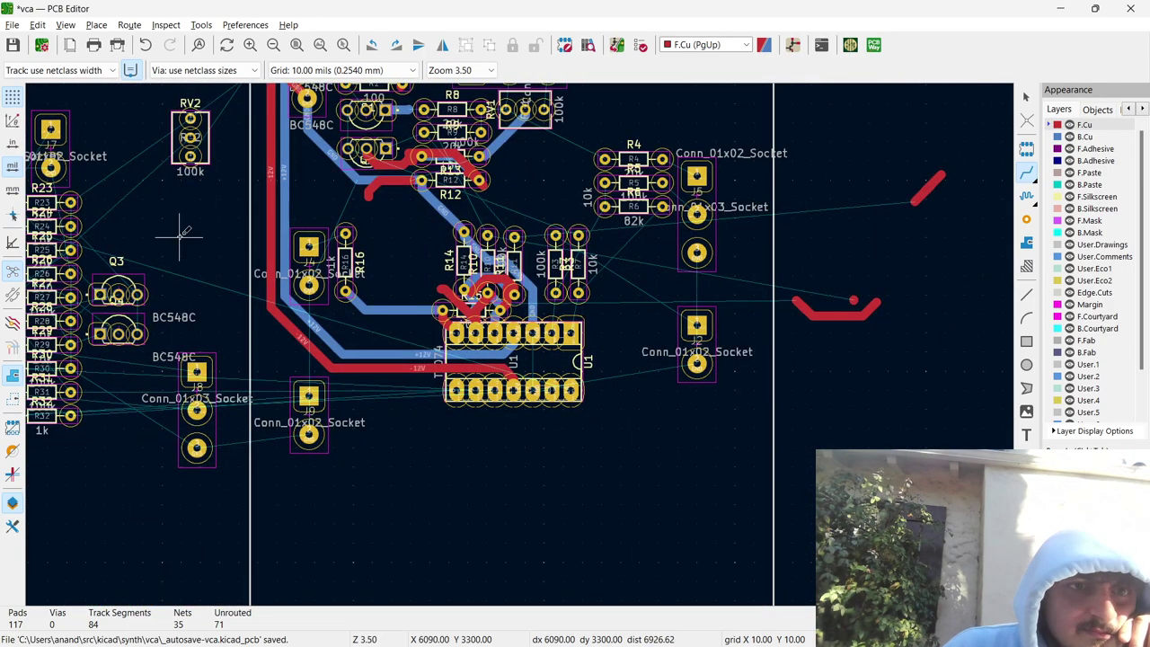
scroll(178, 237, down, 1)
scroll(518, 342, up, 2)
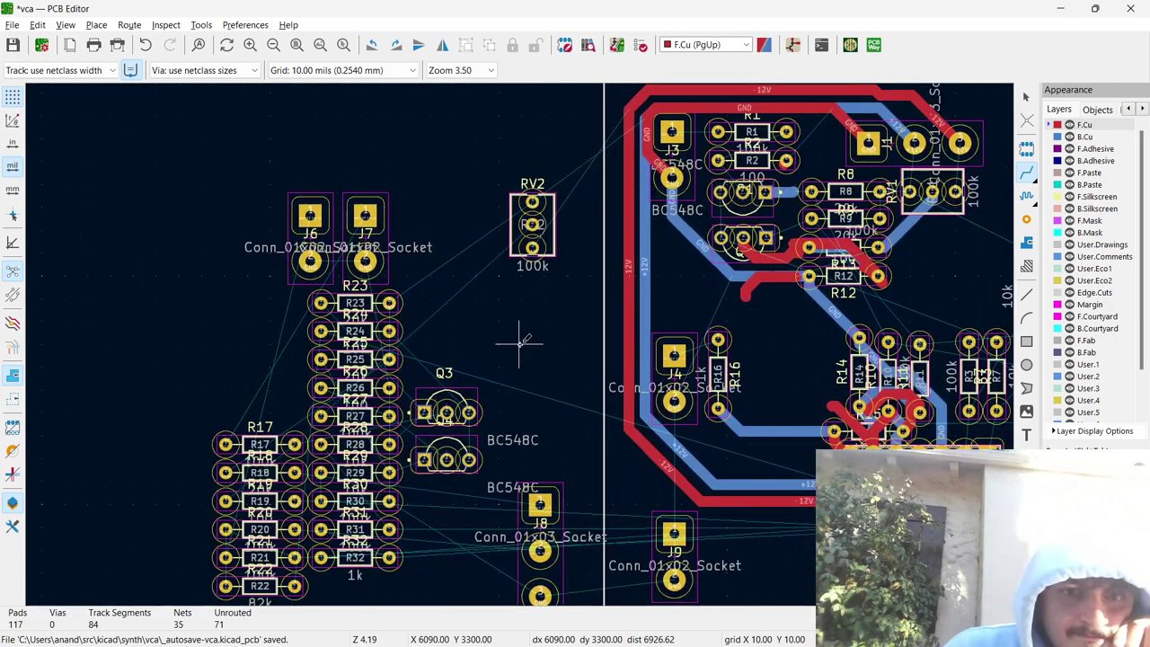
scroll(518, 341, down, 3)
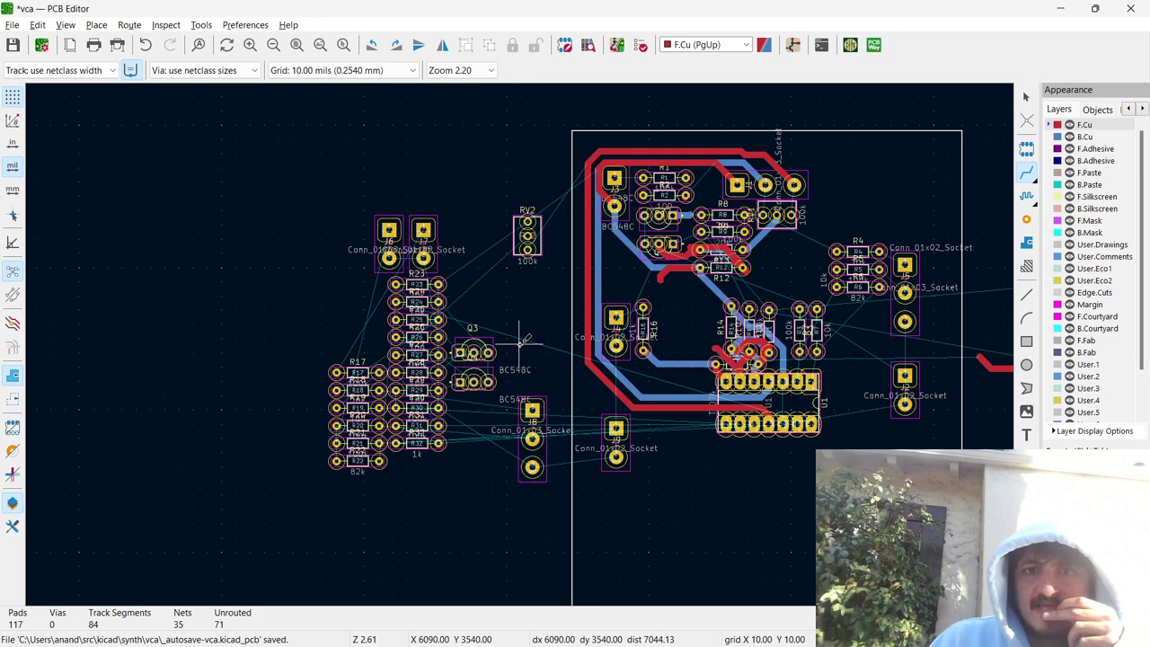
click(540, 433)
drag(540, 432, 898, 539)
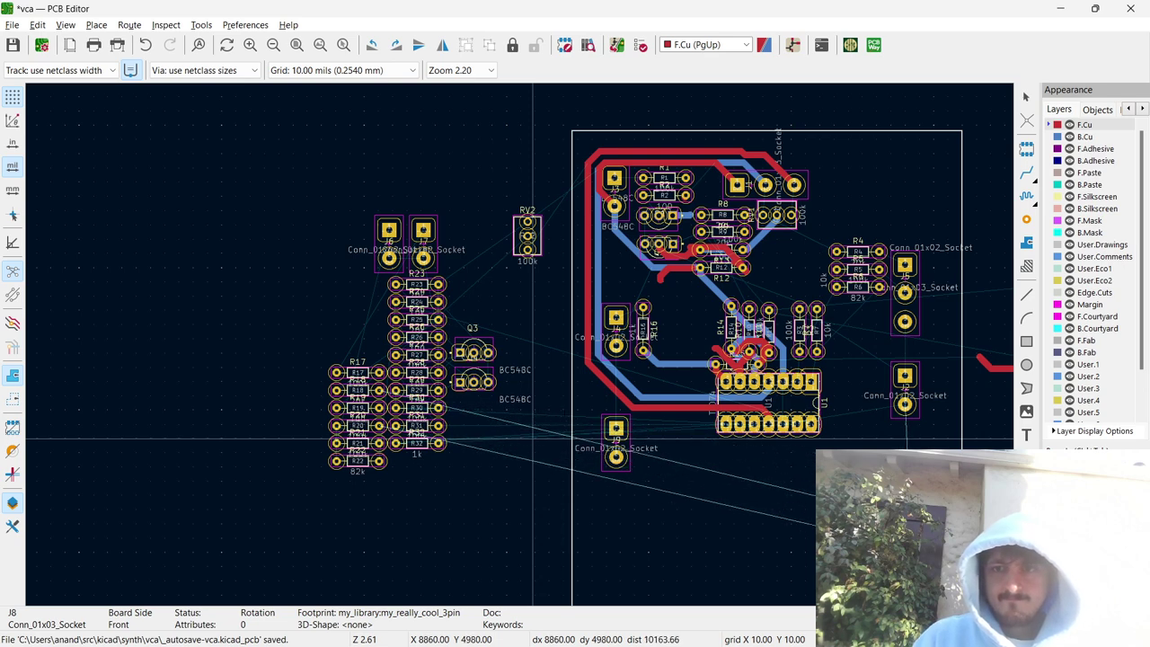
key(F4)
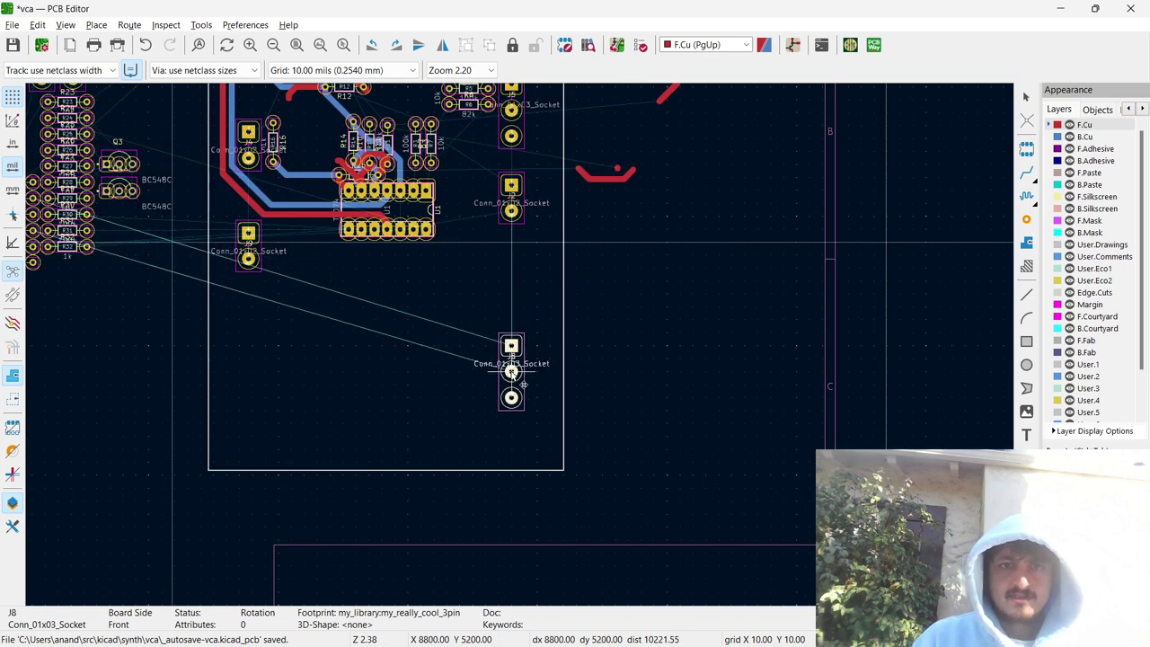
Move socket J6 onto the board between J2 and J8, aligned with both sockets.
middle_drag(289, 305, 520, 350)
middle_drag(422, 260, 519, 343)
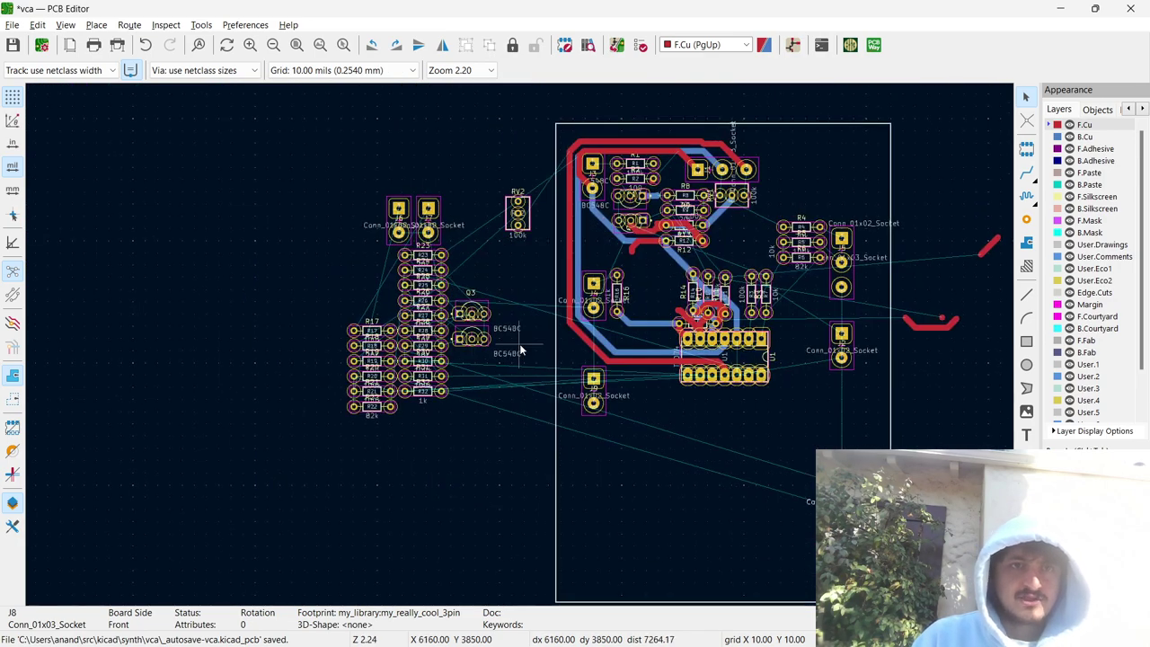
scroll(519, 343, down, 1)
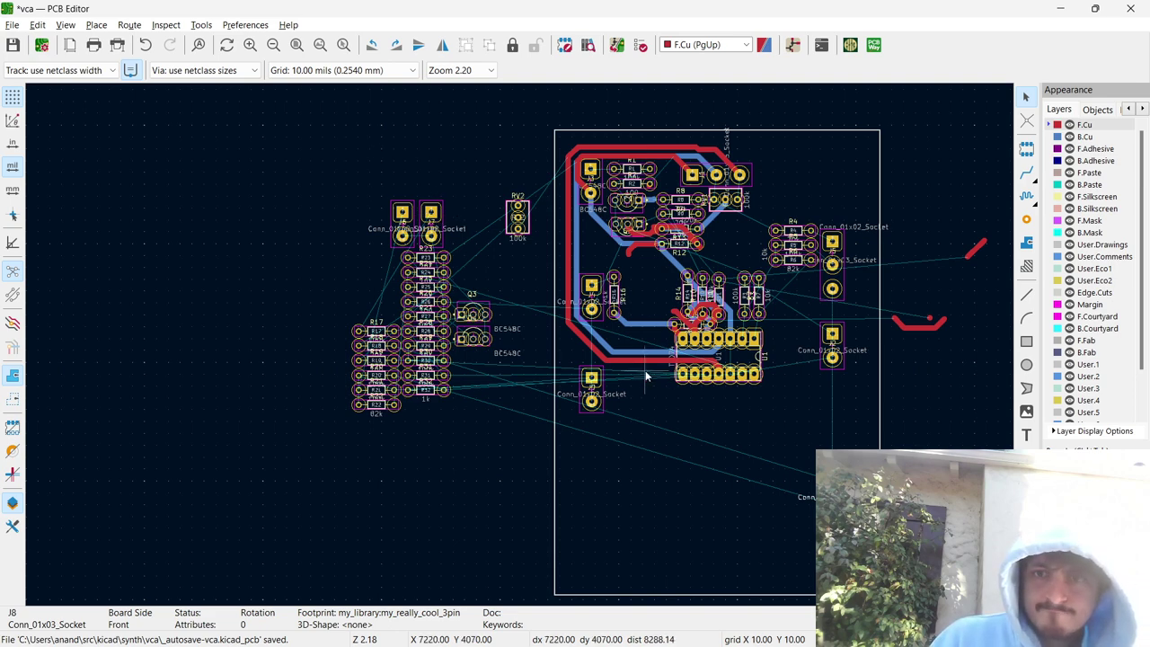
scroll(516, 251, up, 4)
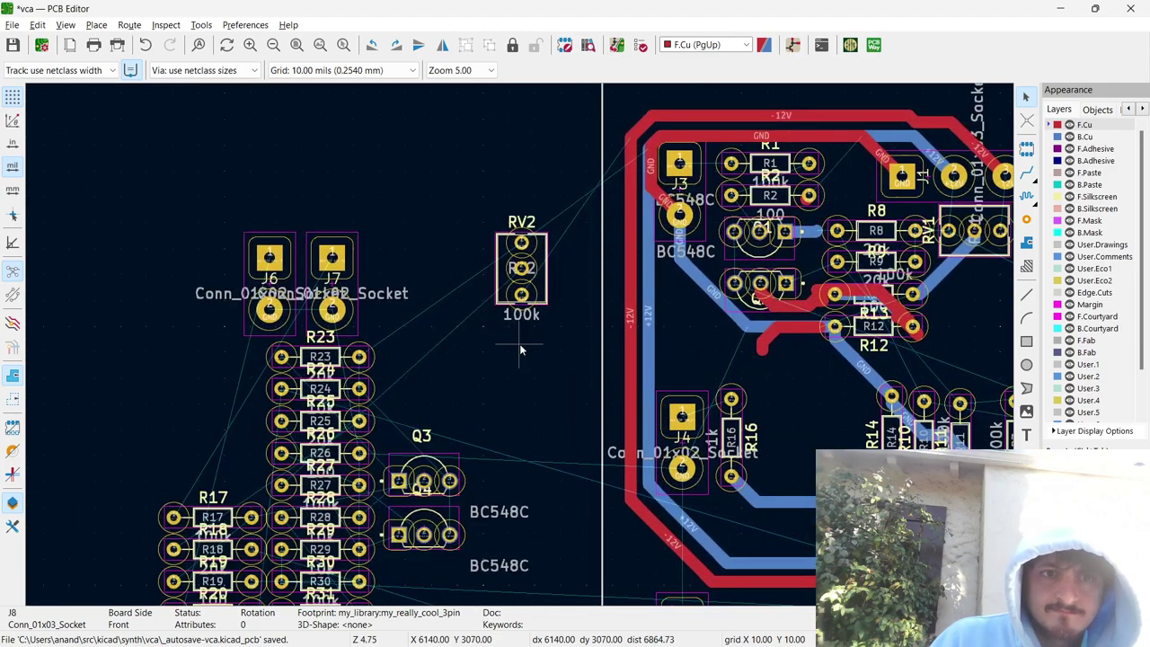
click(269, 259)
scroll(269, 259, down, 3)
scroll(519, 345, down, 3)
key(m)
key(F1)
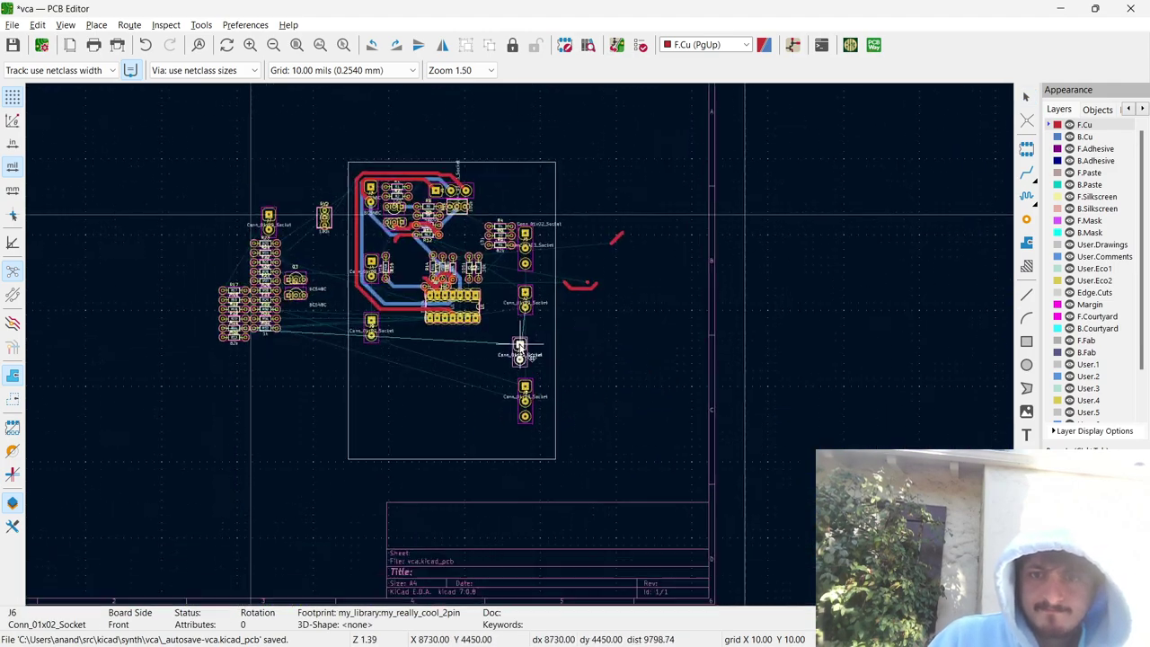
scroll(519, 348, up, 2)
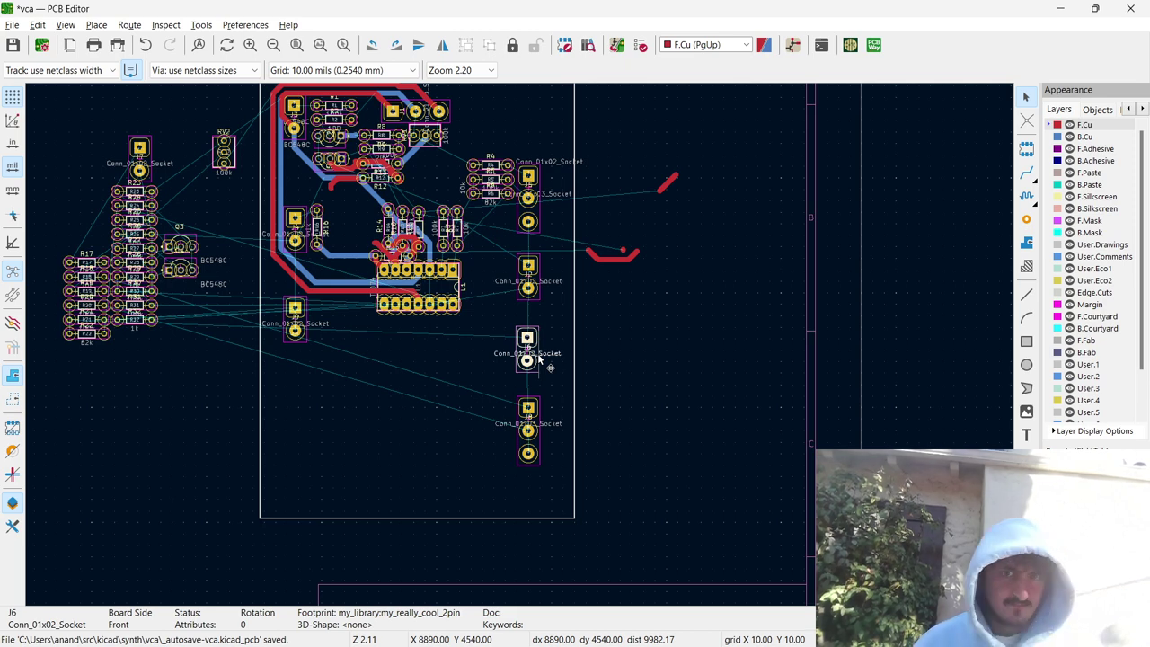
scroll(539, 358, down, 1)
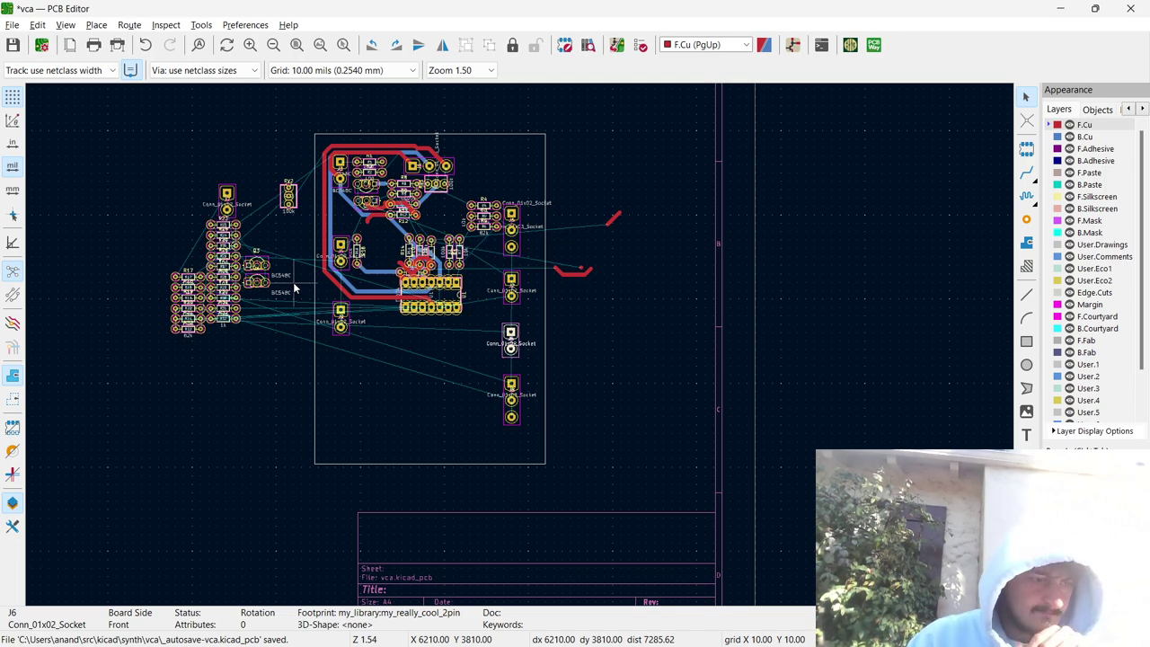
Move resistor R32 onto the board, placing it horizontally between J9 and U1 pad 8, level with J9 pad 1.
middle_drag(257, 248, 519, 348)
scroll(519, 349, up, 1)
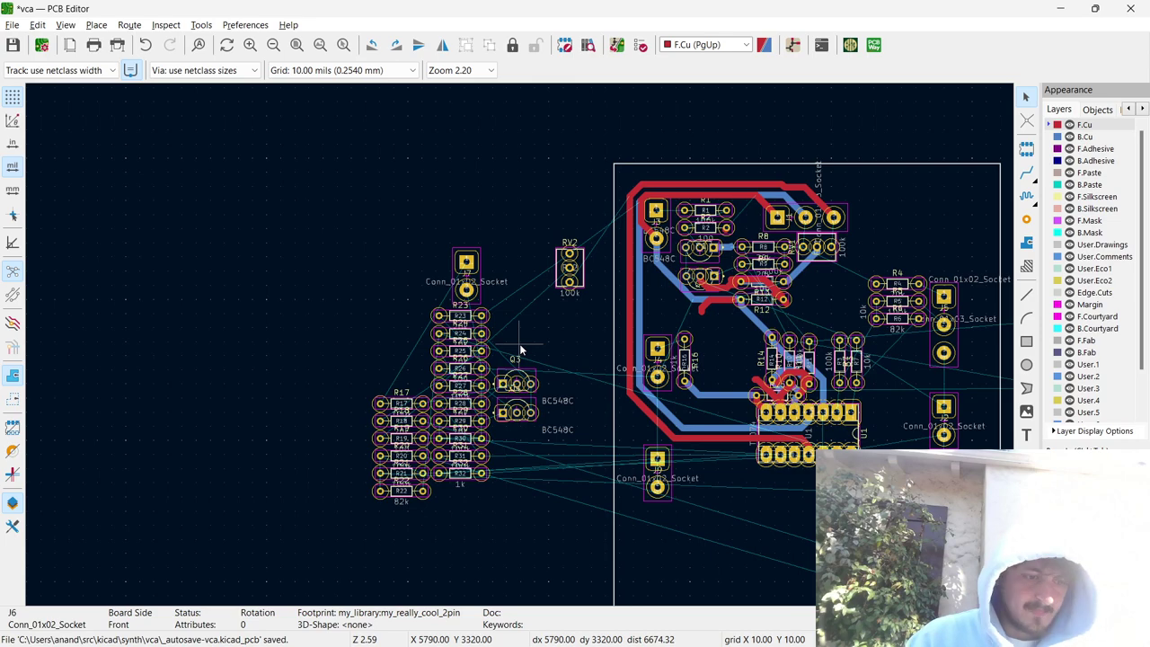
scroll(519, 346, up, 1)
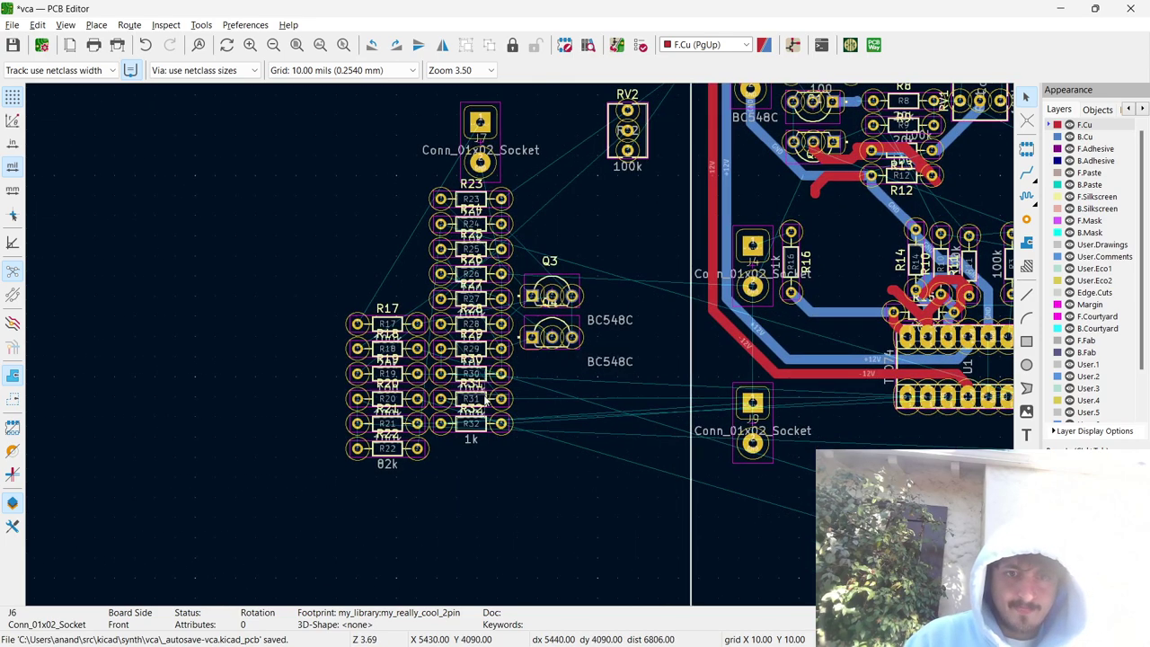
click(488, 415)
drag(488, 415, 863, 409)
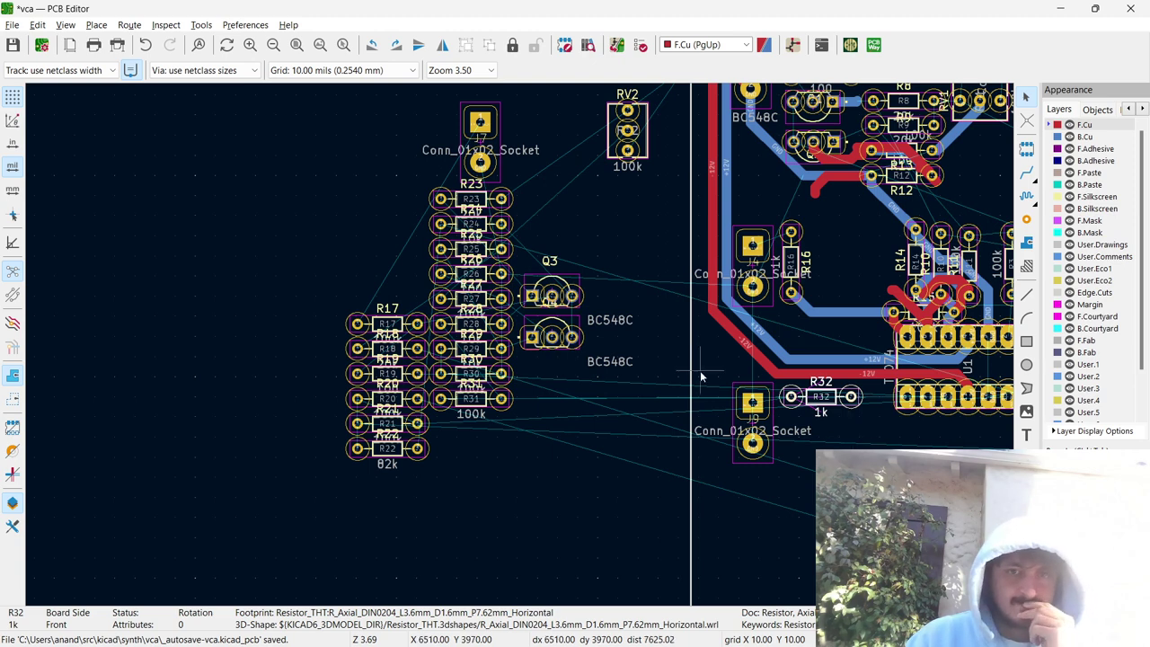
Move resistor R31 onto the board directly below R32, beside J9.
click(502, 400)
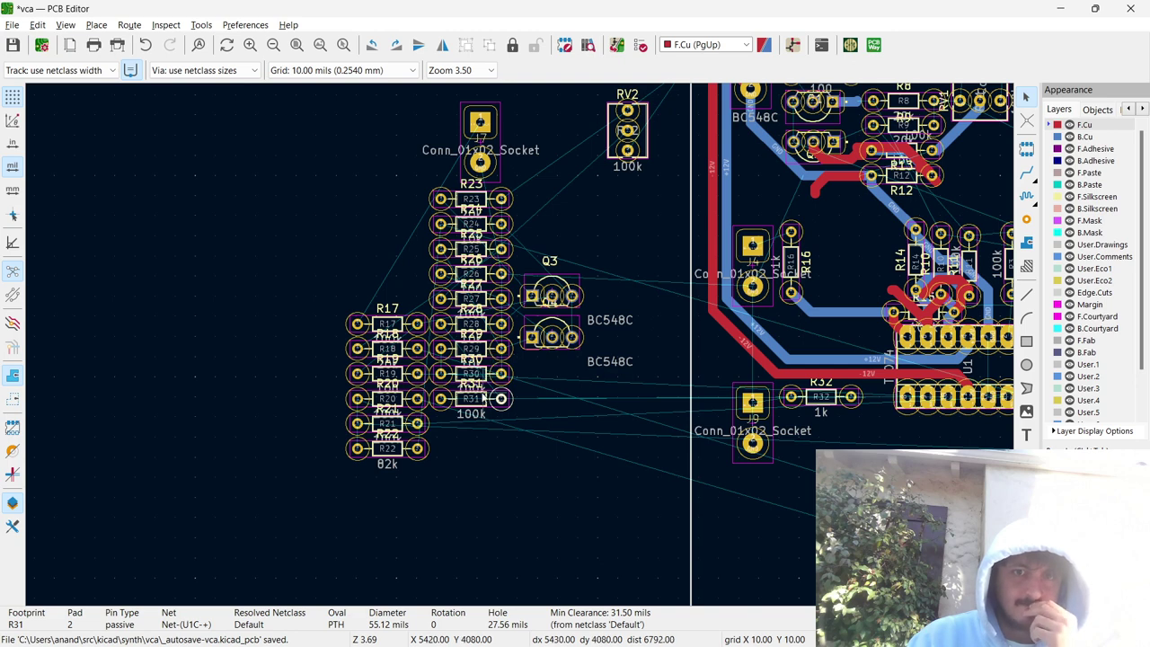
click(485, 399)
drag(501, 398, 862, 433)
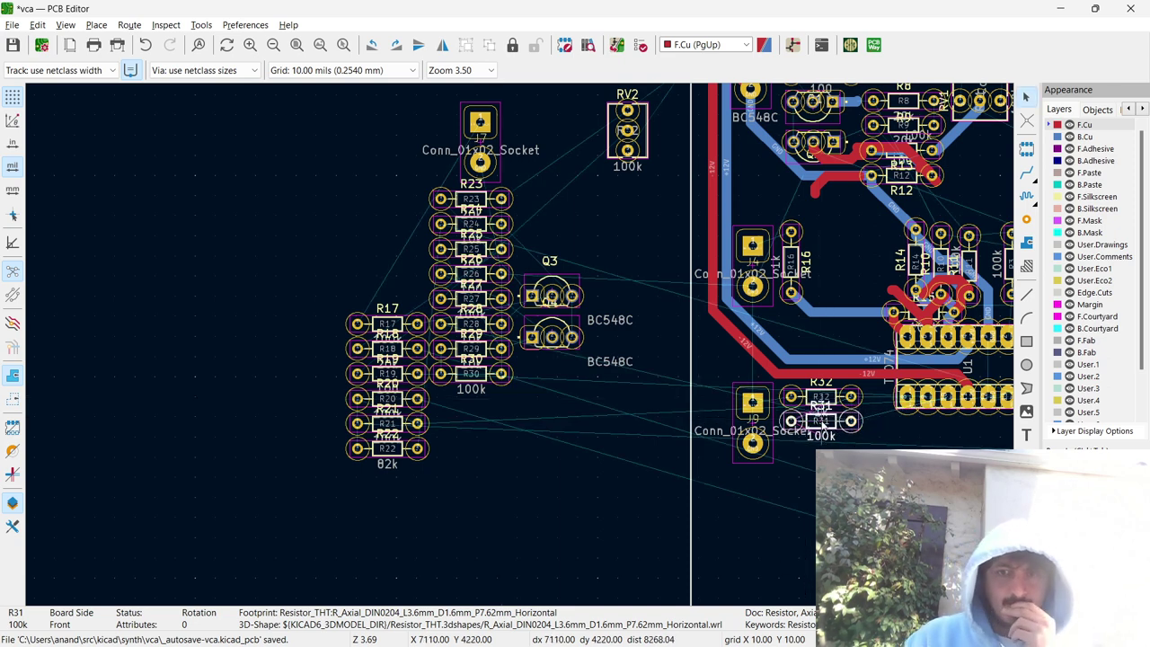
Move resistors R29 and R30 together onto the board below R31, rotated 180 degrees, with R30 above R29.
click(471, 378)
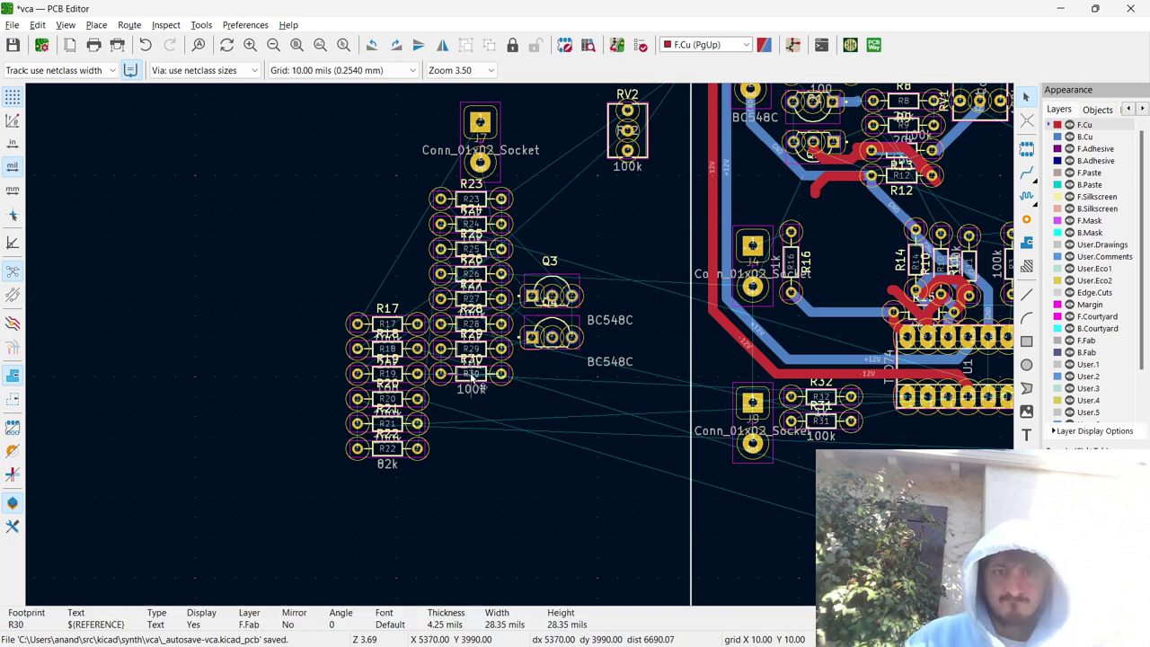
click(488, 381)
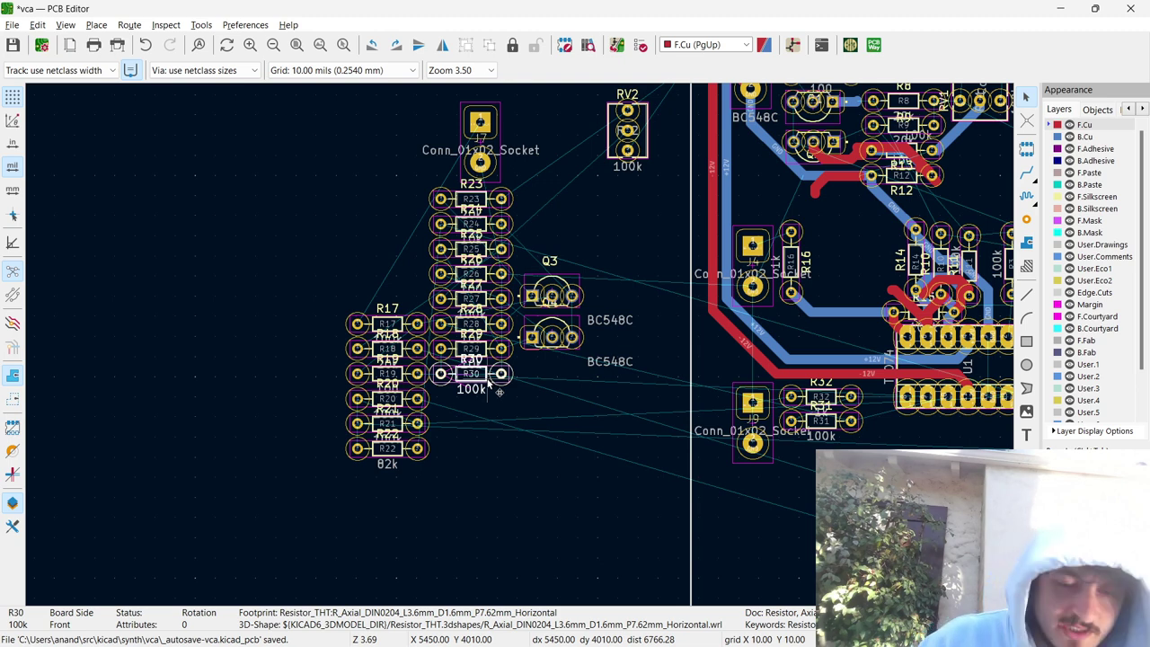
key(m)
click(485, 379)
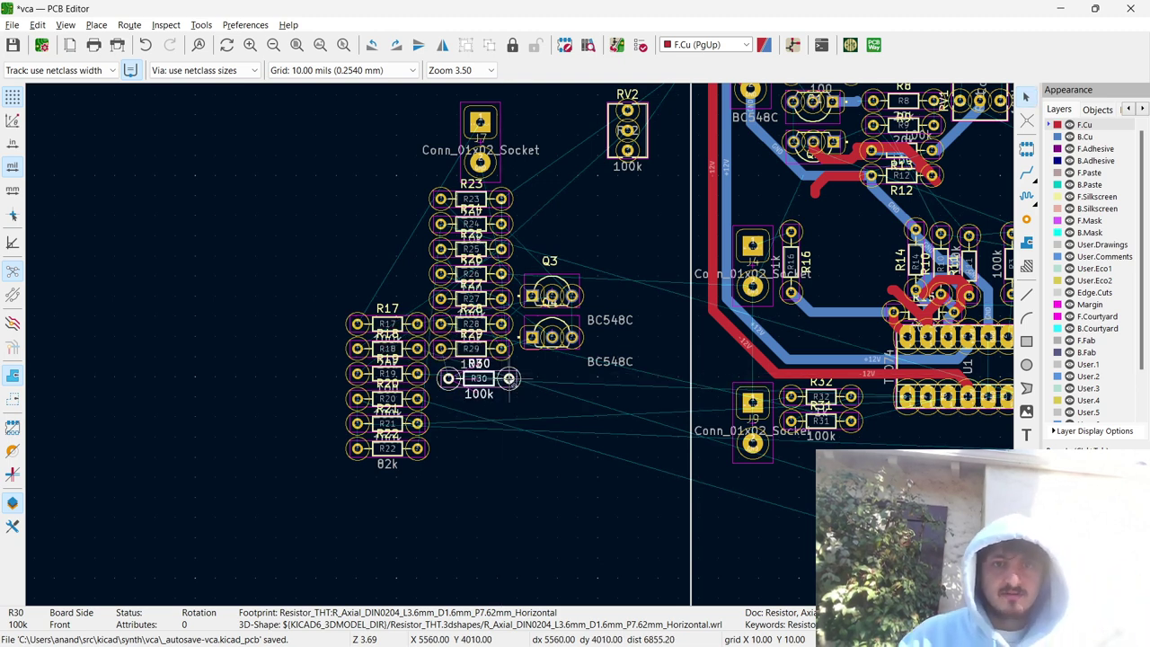
shift+click(472, 348)
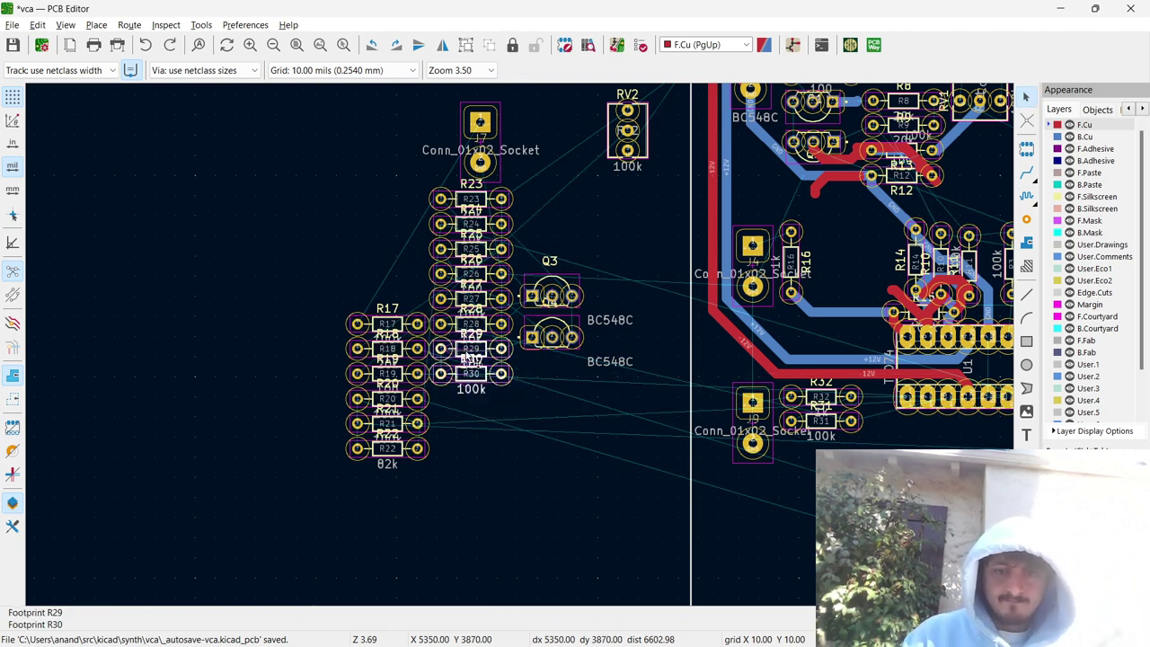
key(m)
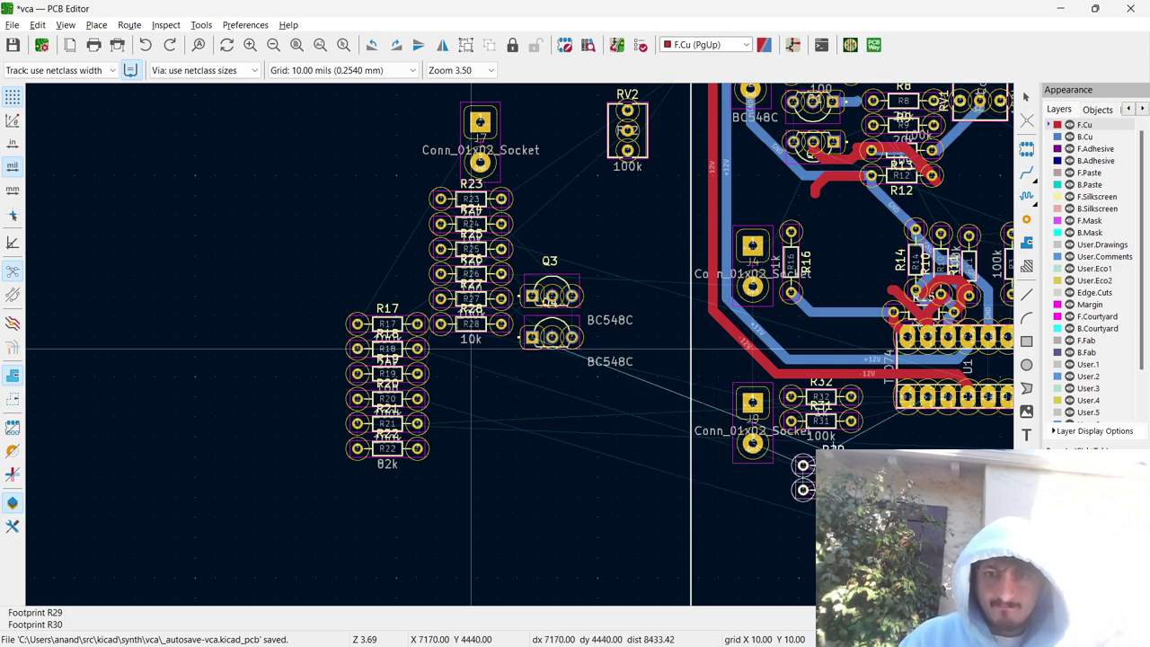
scroll(844, 473, up, 5)
scroll(531, 357, up, 1)
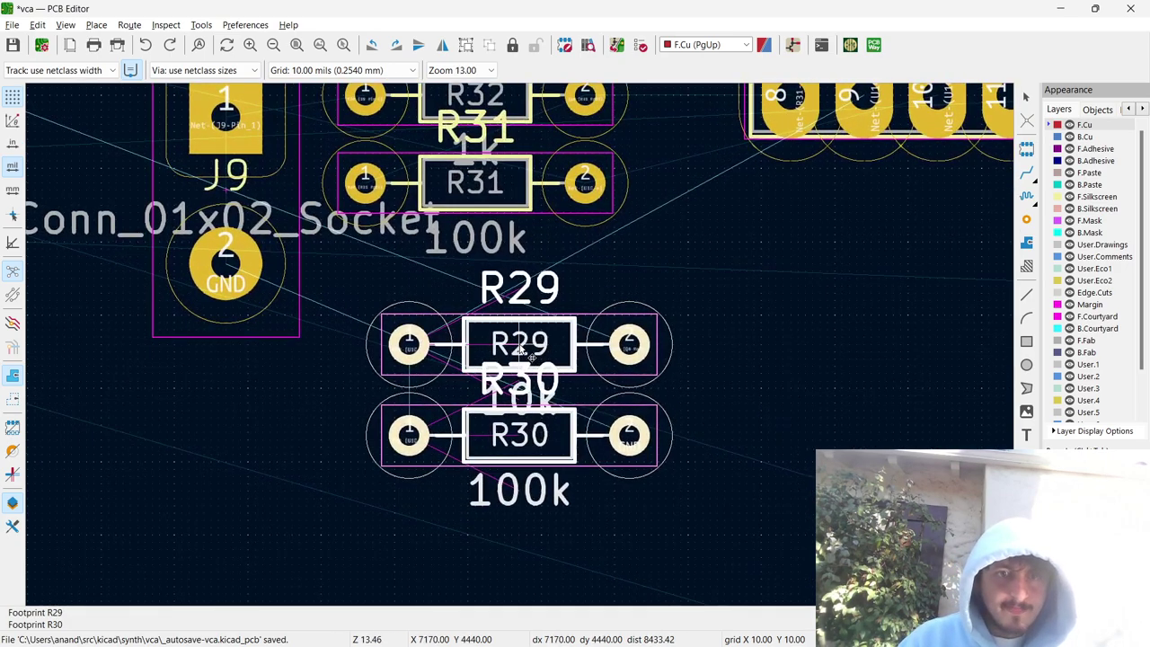
key(r)
key(r)
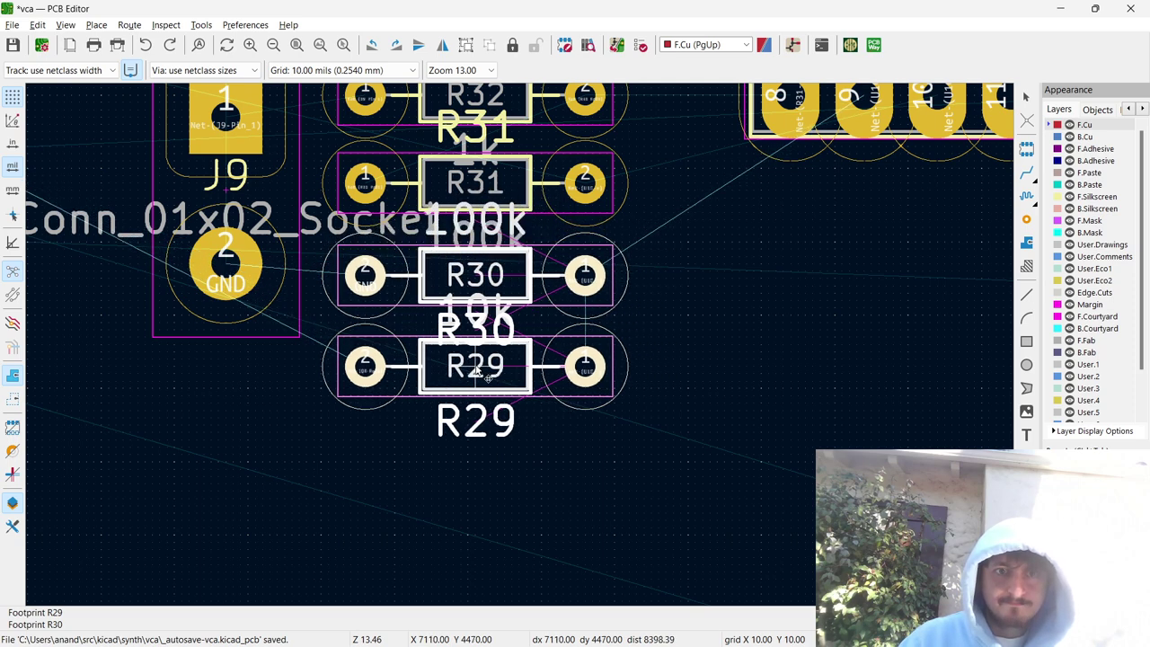
Move socket J7 onto the lower part of the board, near its edge and below J9.
scroll(485, 378, down, 5)
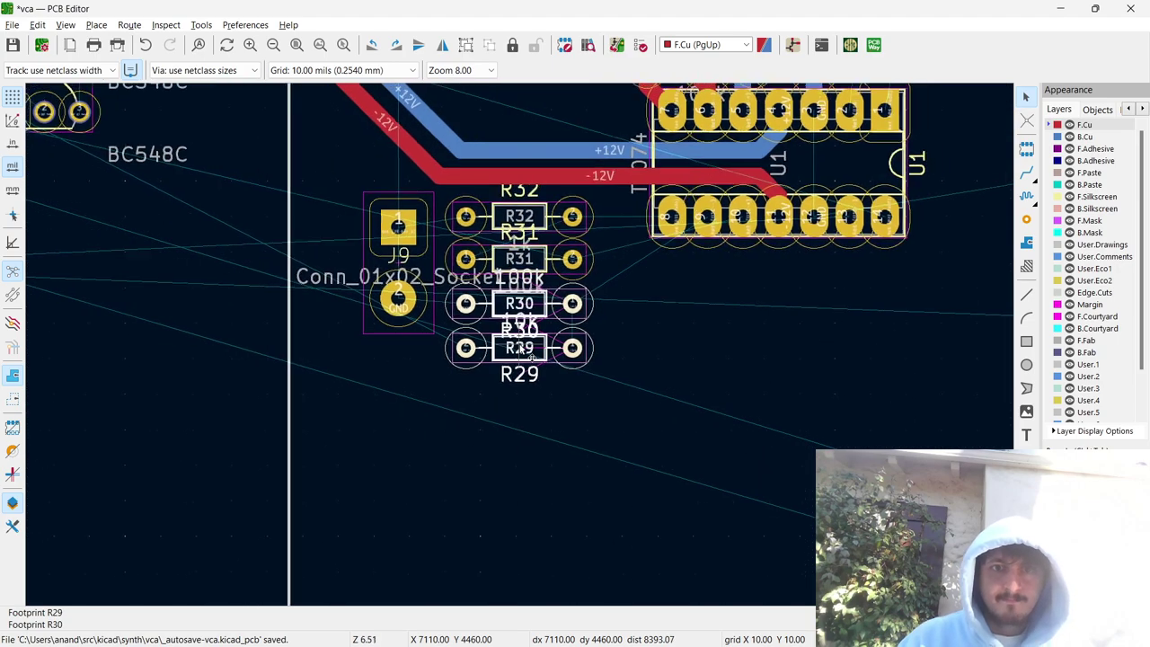
scroll(520, 350, down, 1)
scroll(521, 349, down, 6)
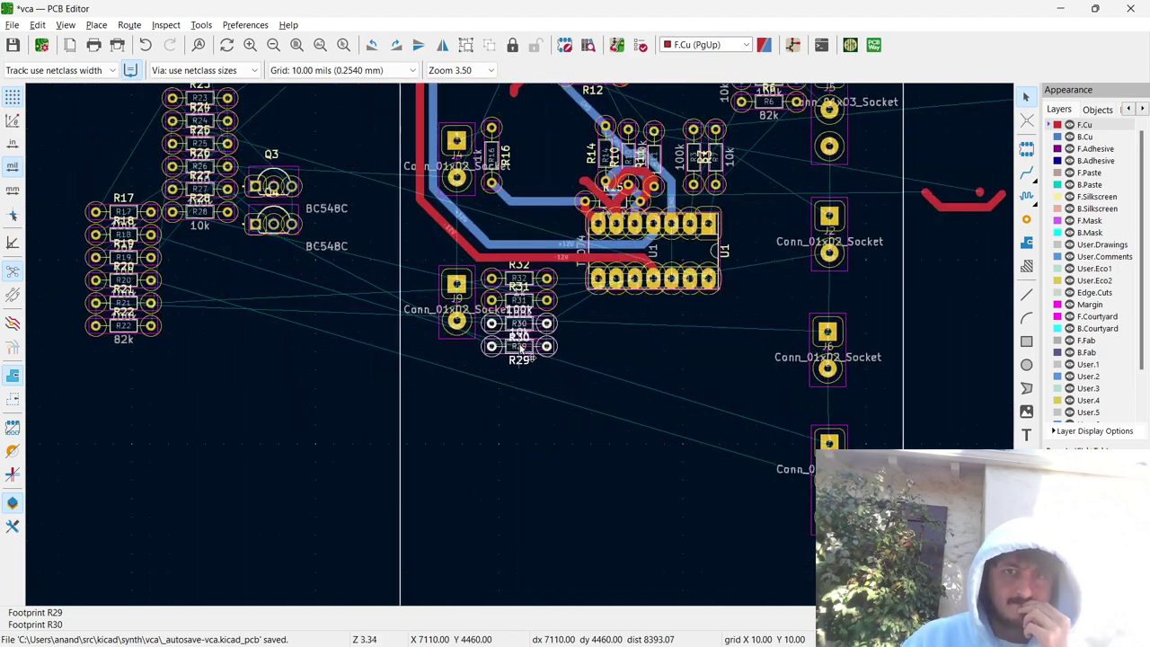
scroll(528, 354, up, 4)
scroll(531, 357, up, 1)
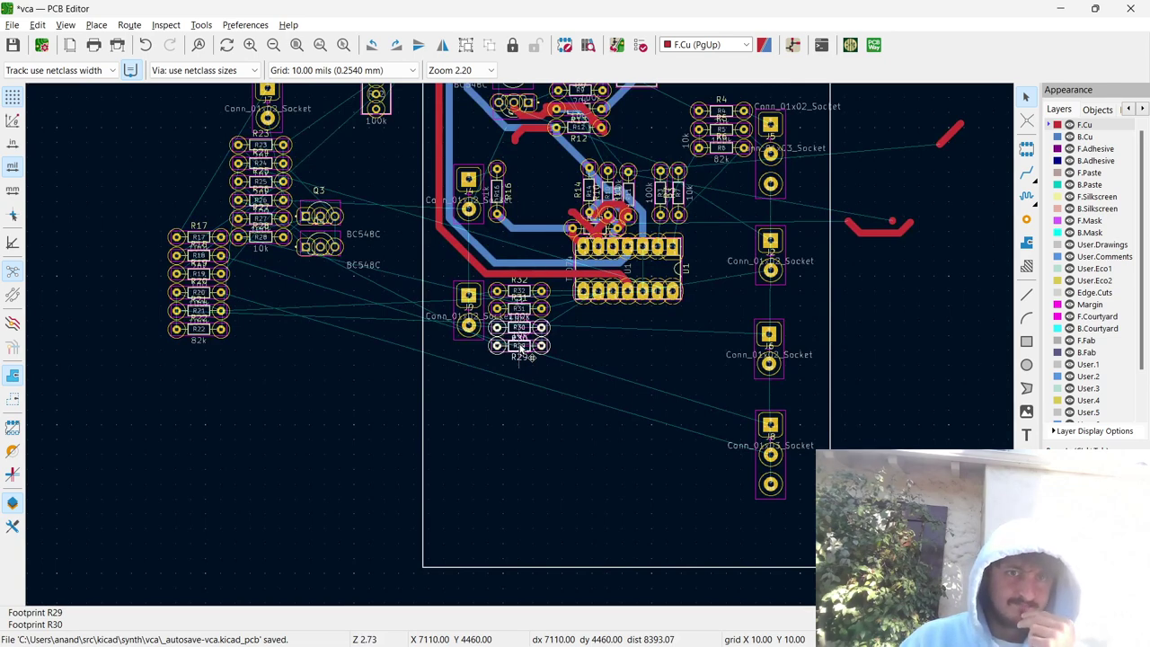
scroll(522, 350, down, 1)
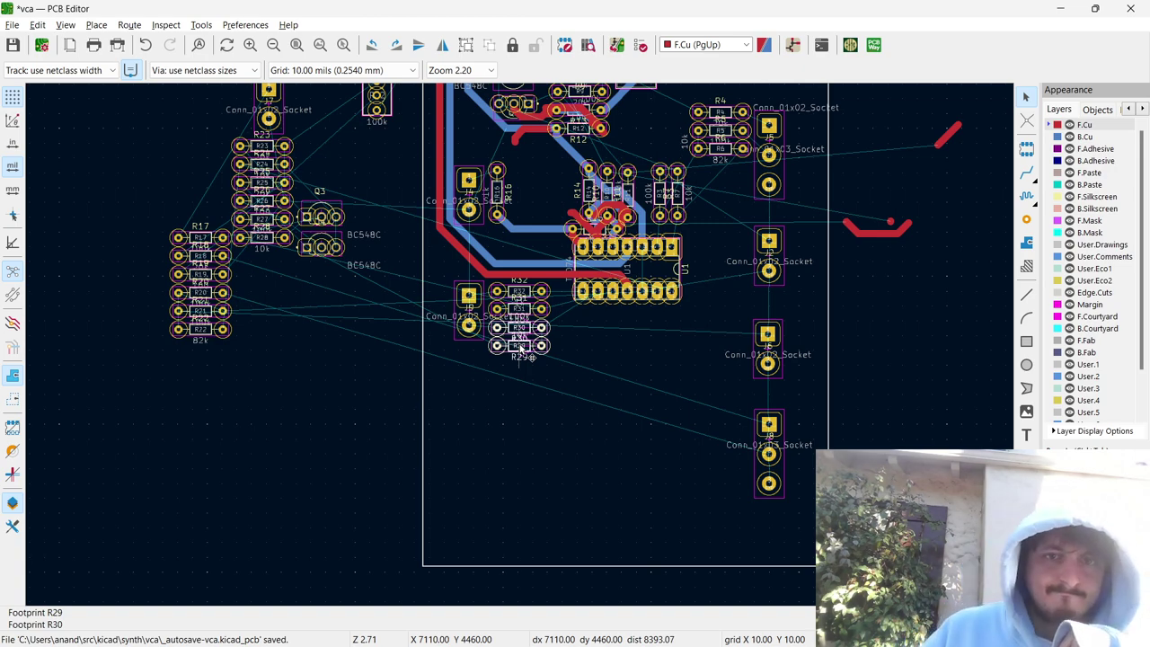
scroll(521, 351, up, 2)
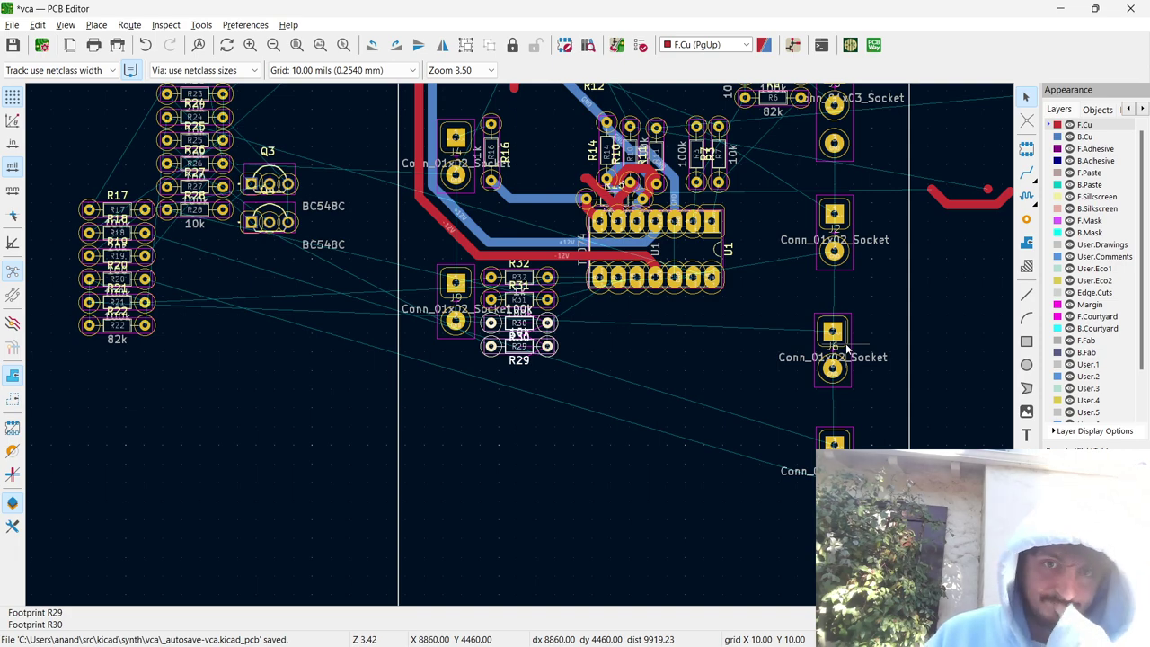
scroll(428, 229, down, 2)
scroll(314, 241, up, 1)
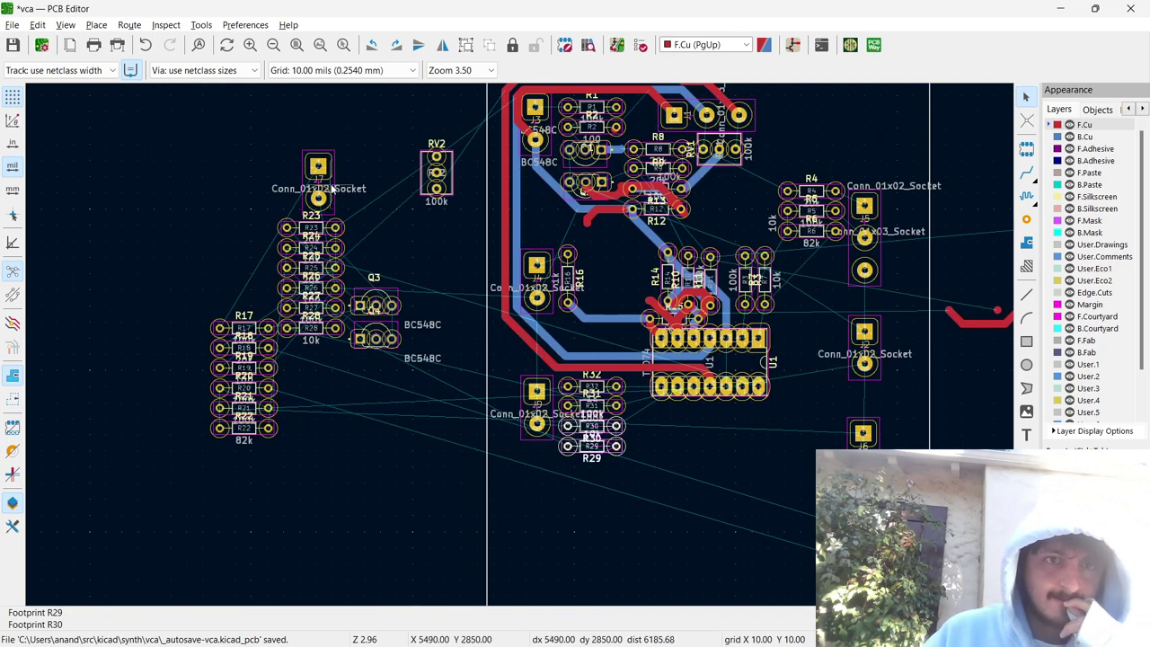
click(334, 189)
drag(341, 196, 510, 415)
scroll(318, 208, down, 5)
scroll(608, 424, up, 5)
scroll(521, 329, down, 2)
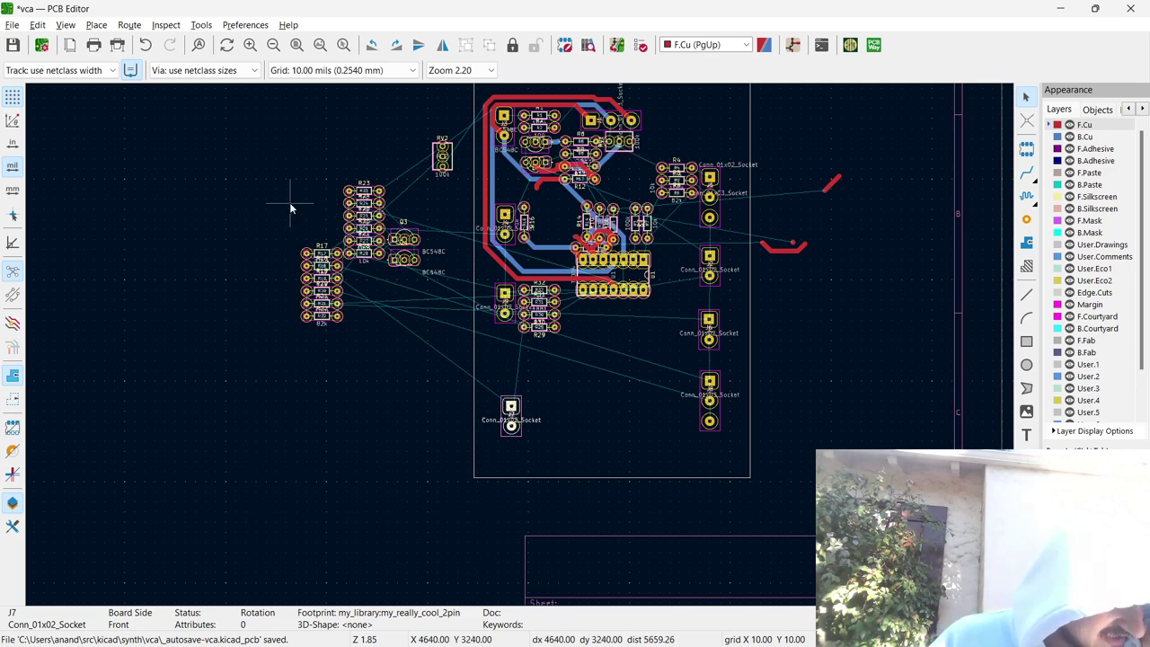
Switch to the vca Schematic Editor, search for R18, and examine the connections around it and socket J8.
scroll(289, 202, up, 3)
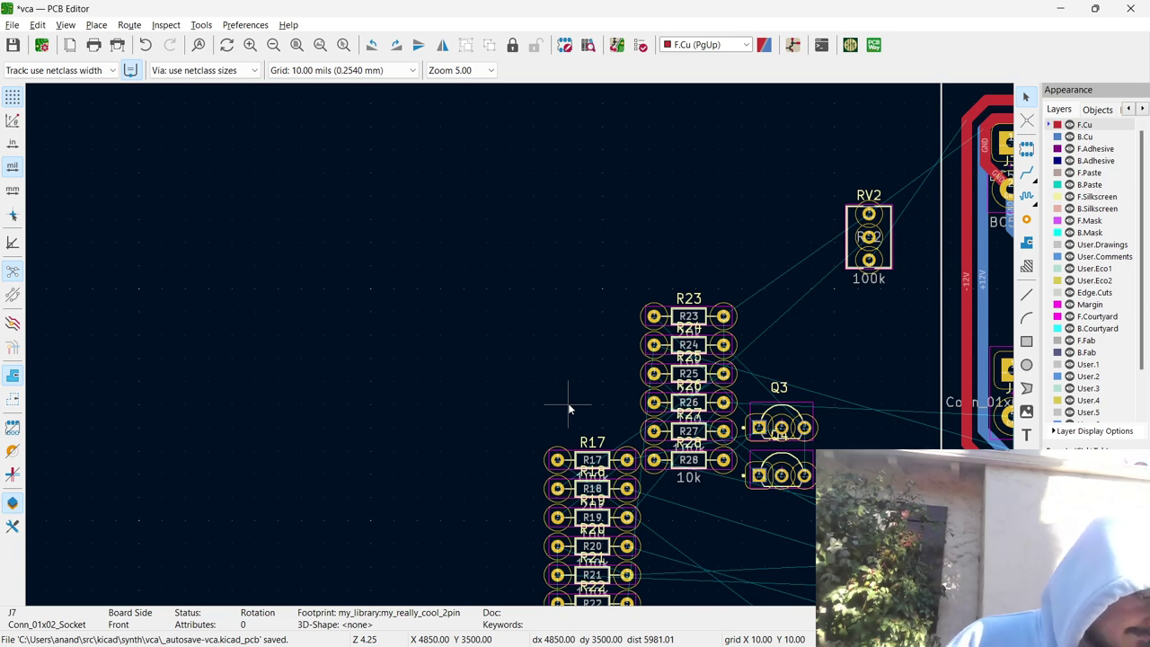
key(alt+Tab)
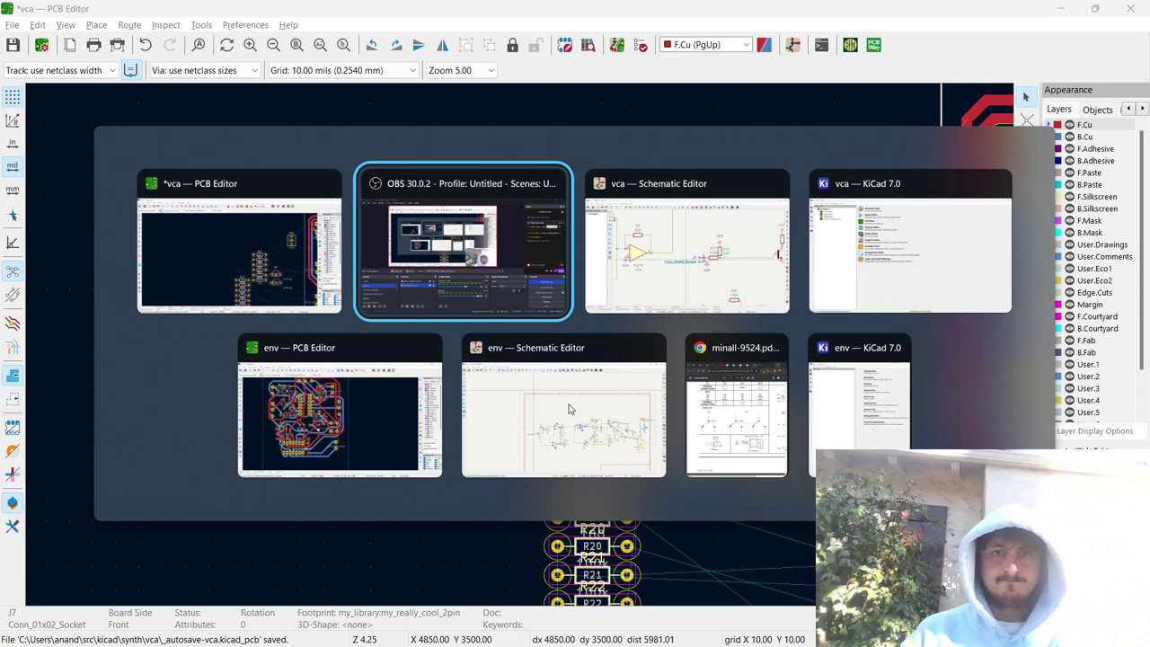
key(alt+Tab)
key(ctrl+f)
text(r1)
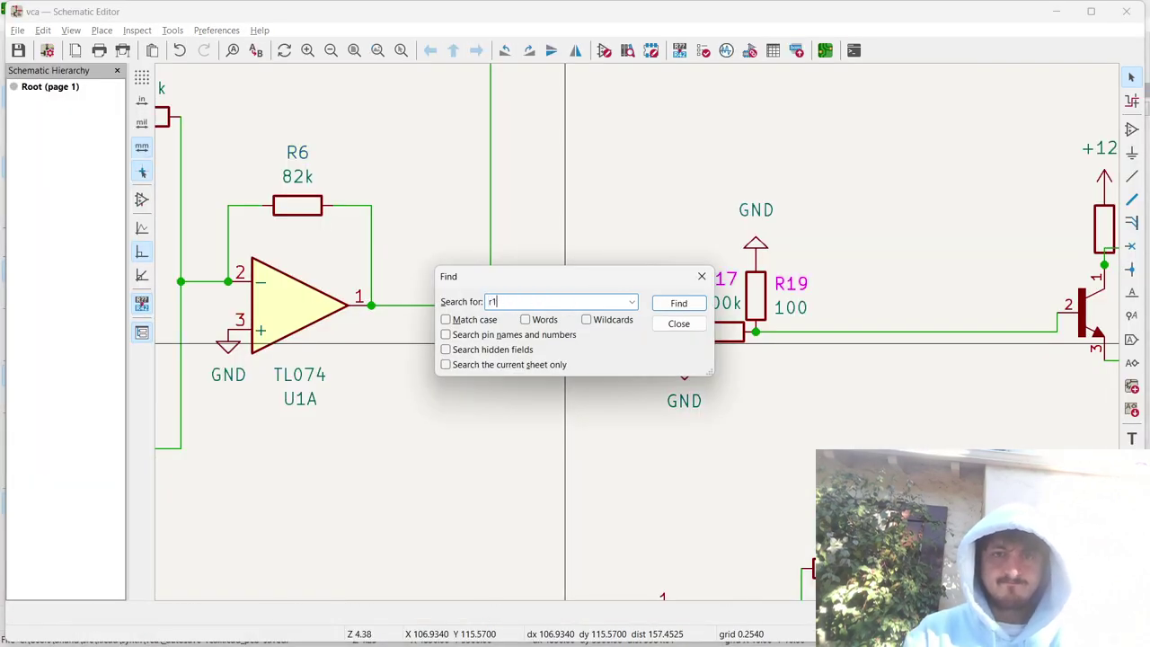
key(Return)
text(8)
text(r1)
key(Return)
text(8)
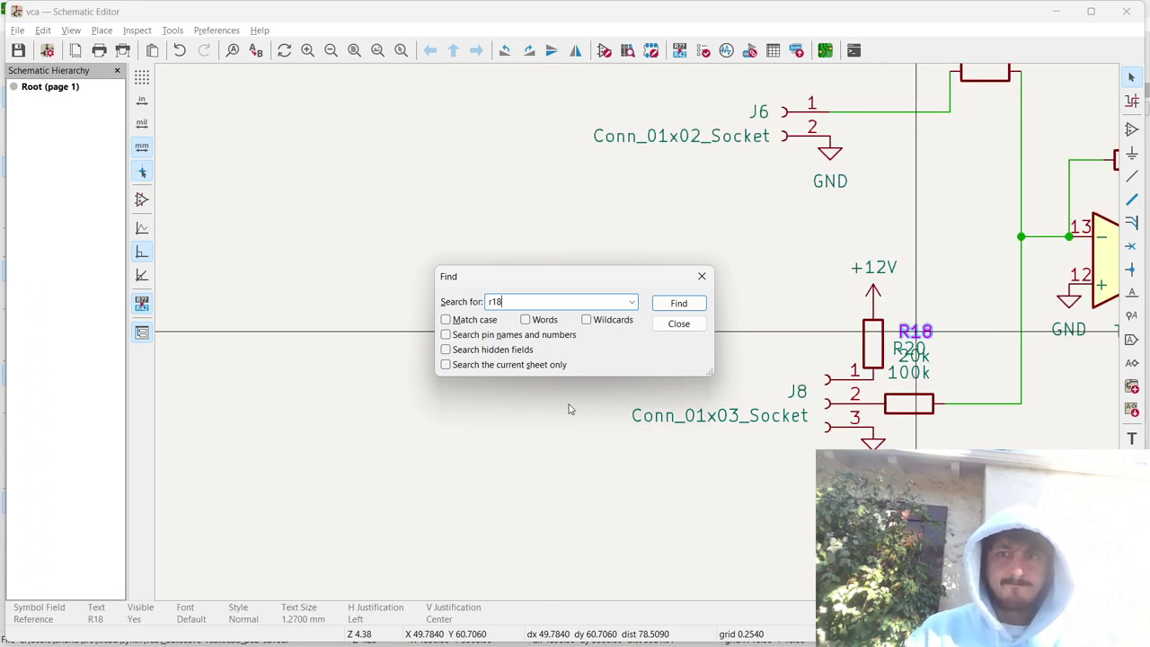
key(Return)
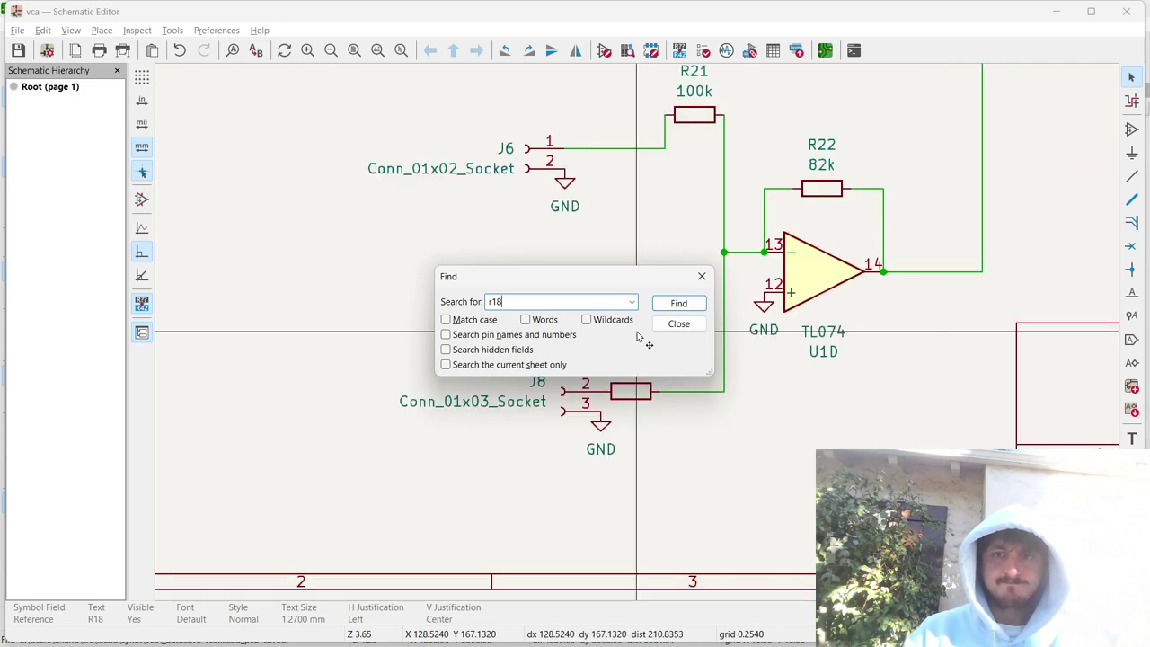
click(701, 275)
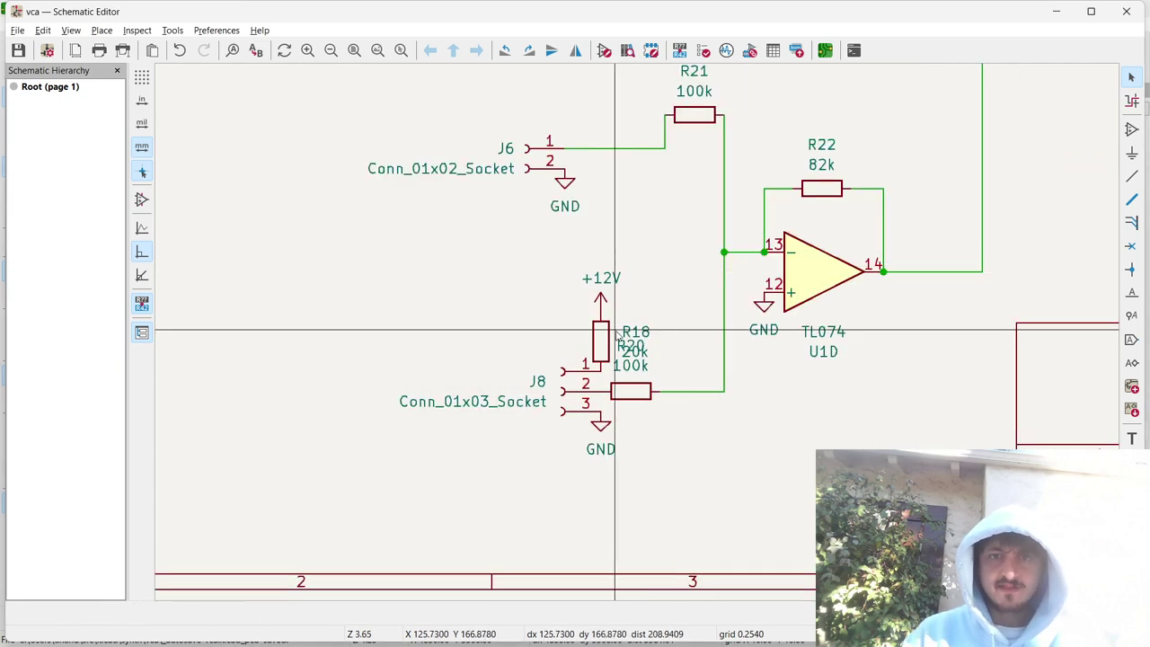
scroll(640, 335, down, 1)
scroll(639, 335, down, 2)
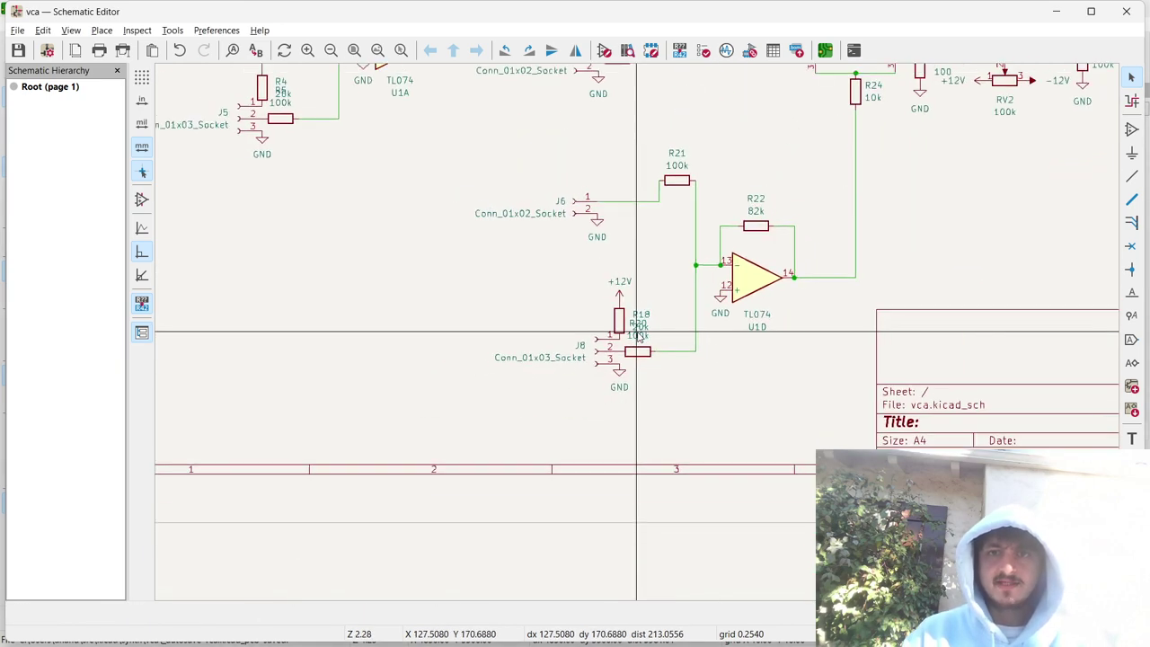
Switch back to the PCB Editor and move R17 and R19 onto the board, placing them upright and side by side above J7.
key(alt+Tab)
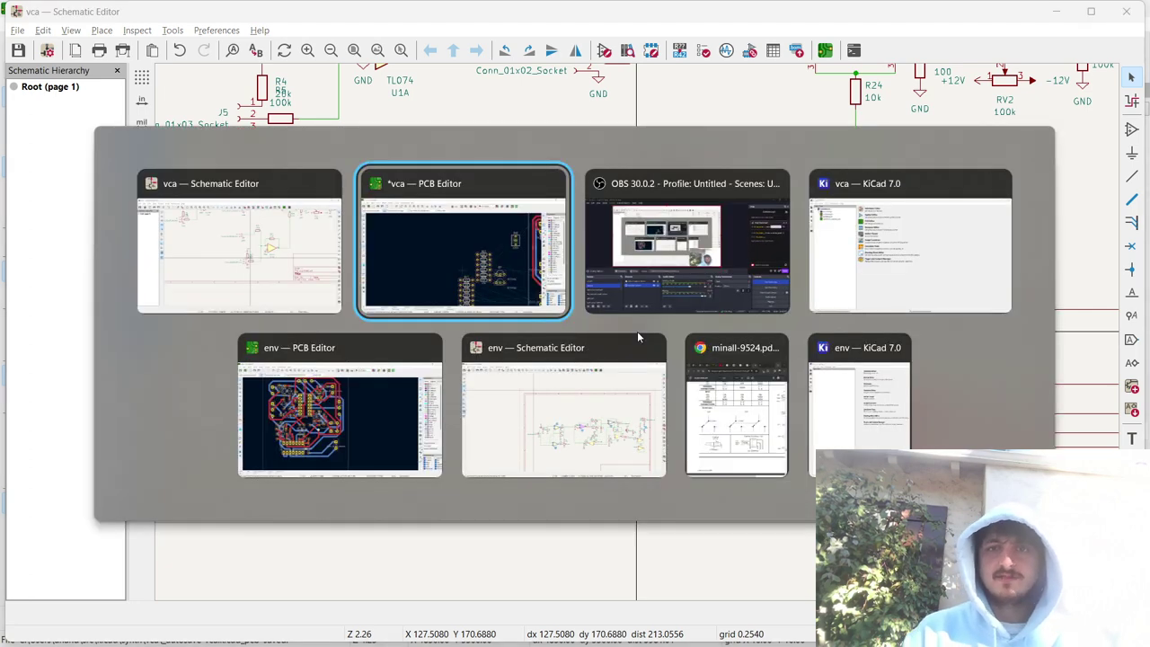
scroll(602, 366, down, 1)
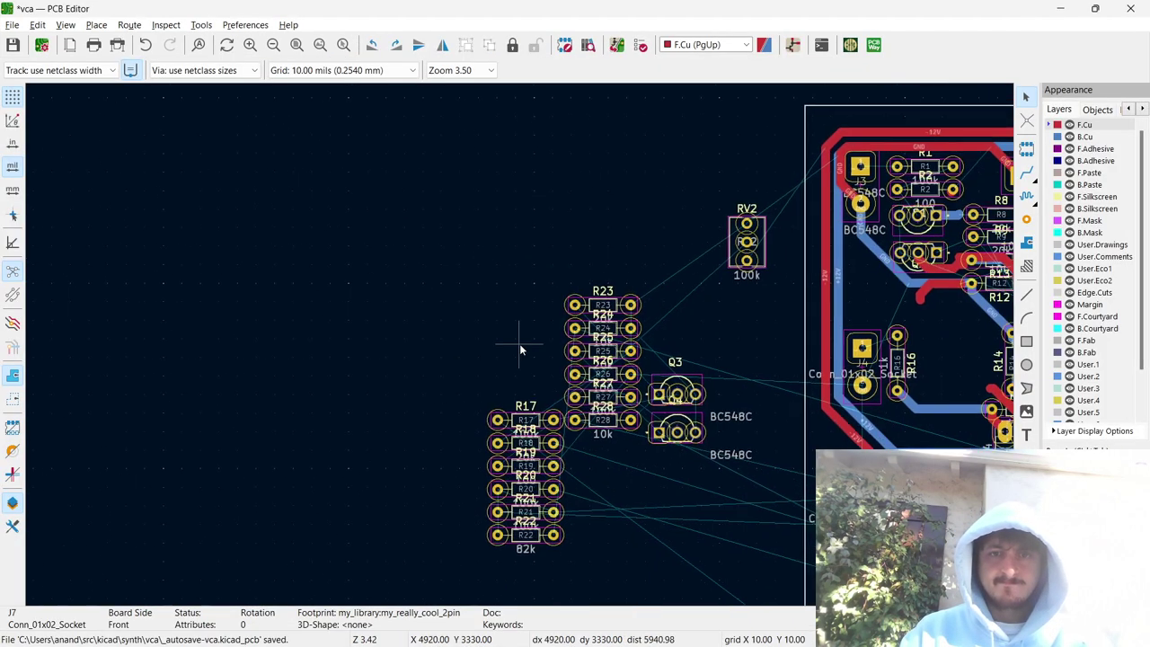
click(530, 420)
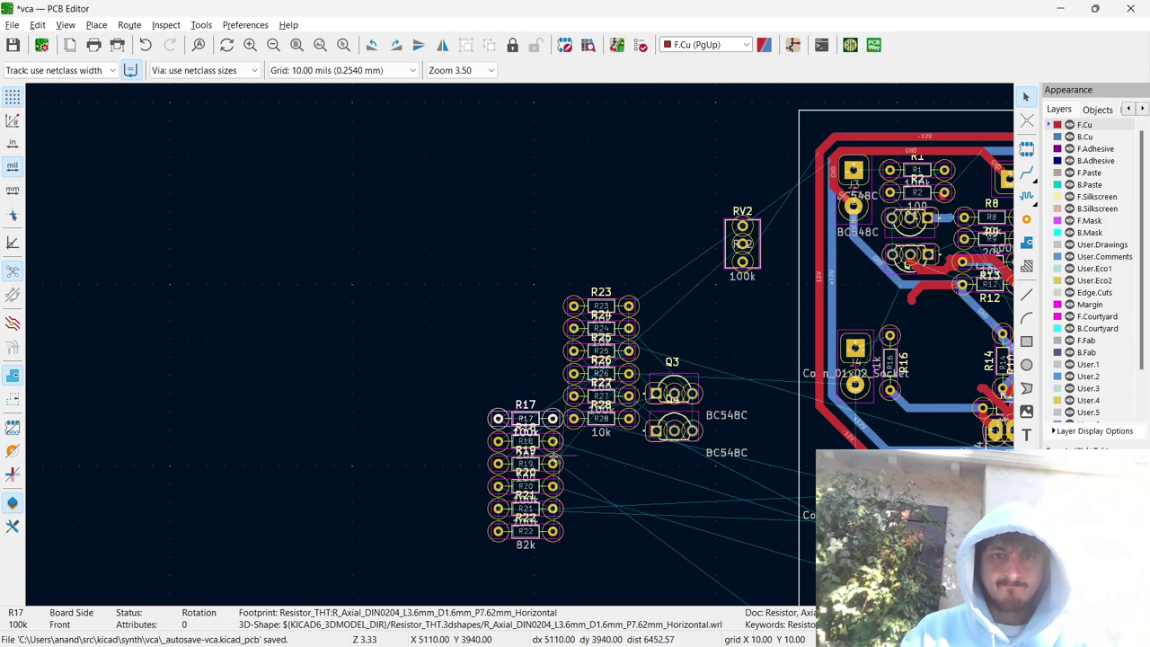
shift+click(551, 462)
key(m)
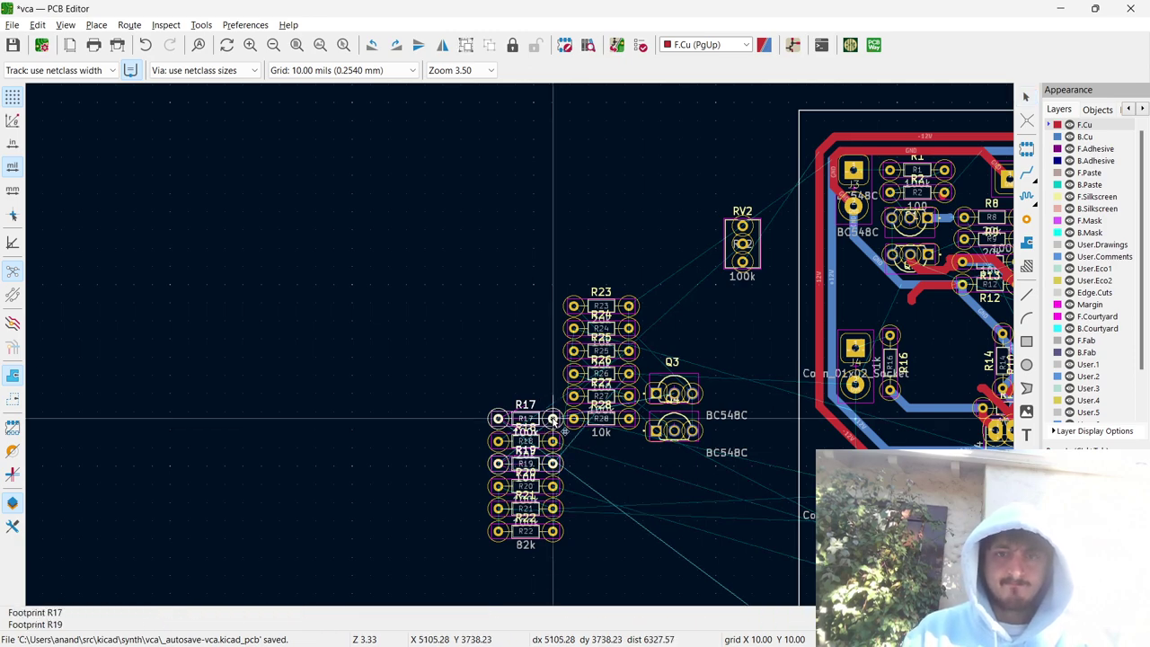
scroll(557, 440, down, 2)
key(r)
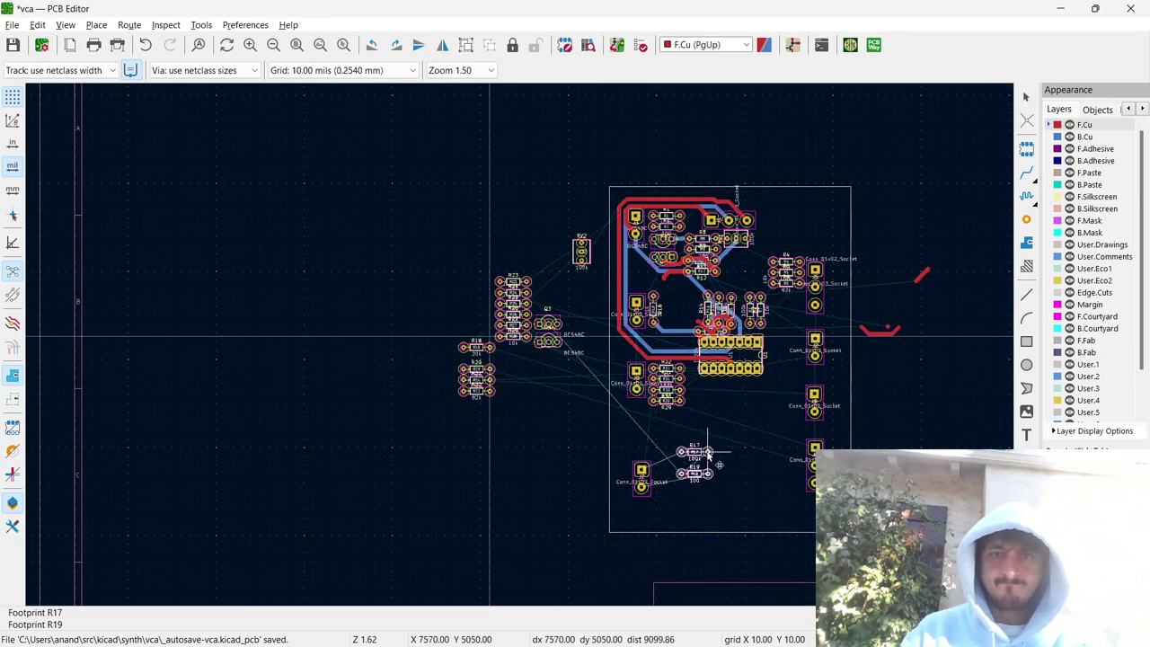
scroll(705, 454, up, 3)
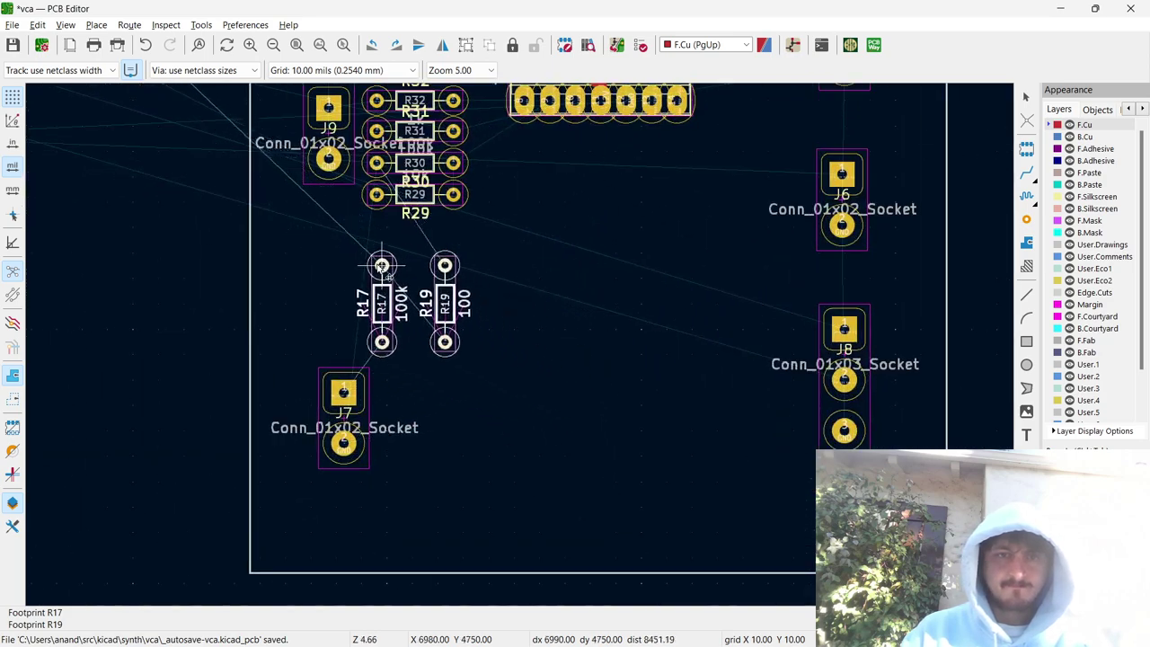
click(383, 284)
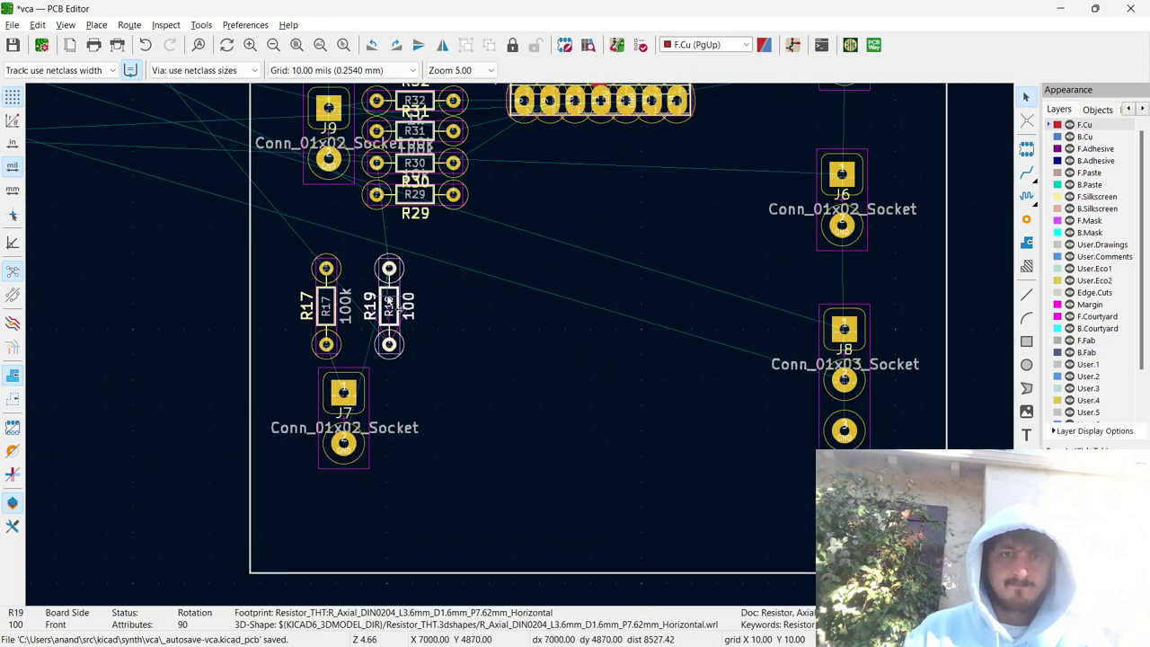
key(m)
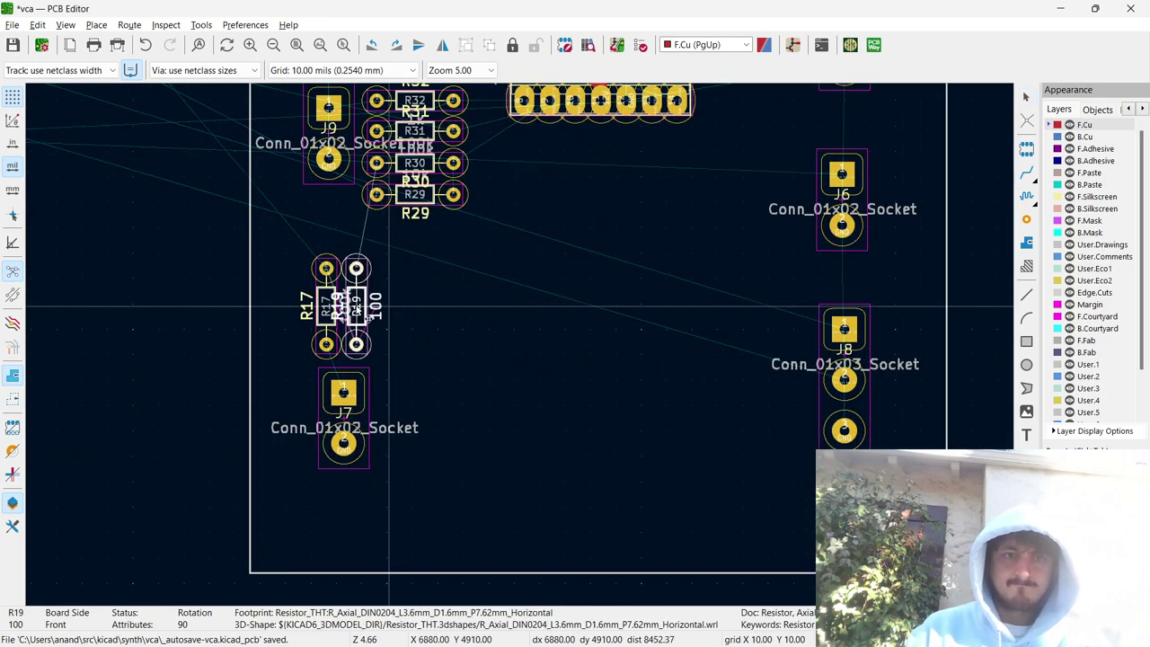
click(368, 316)
Route F.Cu tracks joining R17 to R19's lower pad and J7 pad 1, plus a GND track from R19's upper pad to R30 pad 2.
key(x)
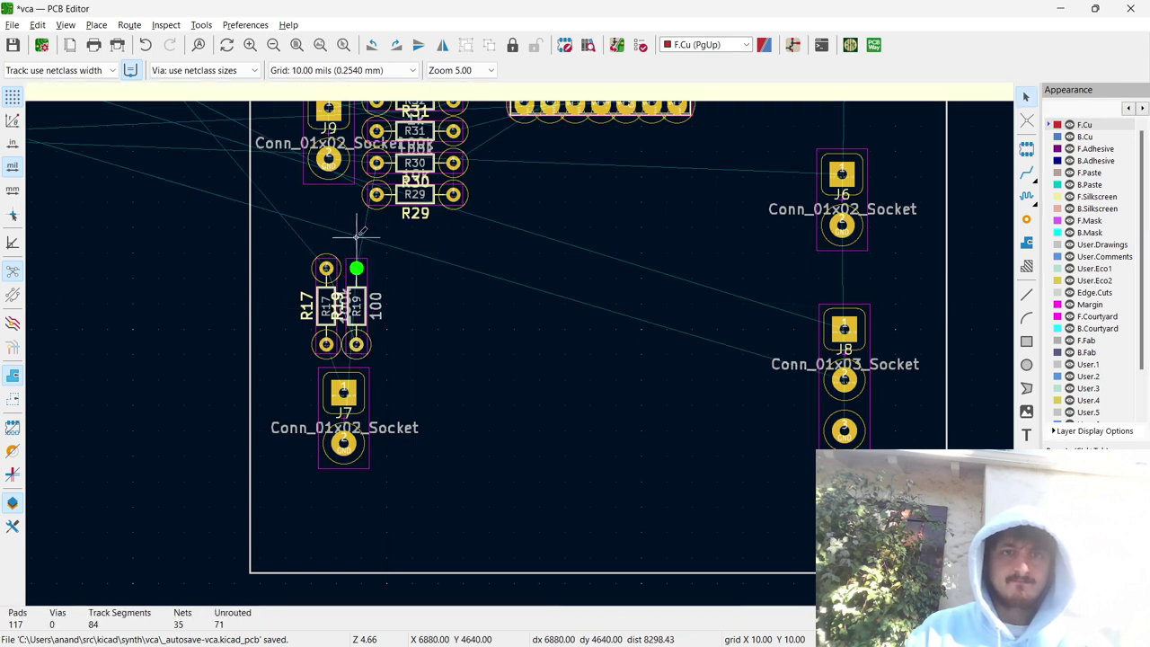
click(357, 268)
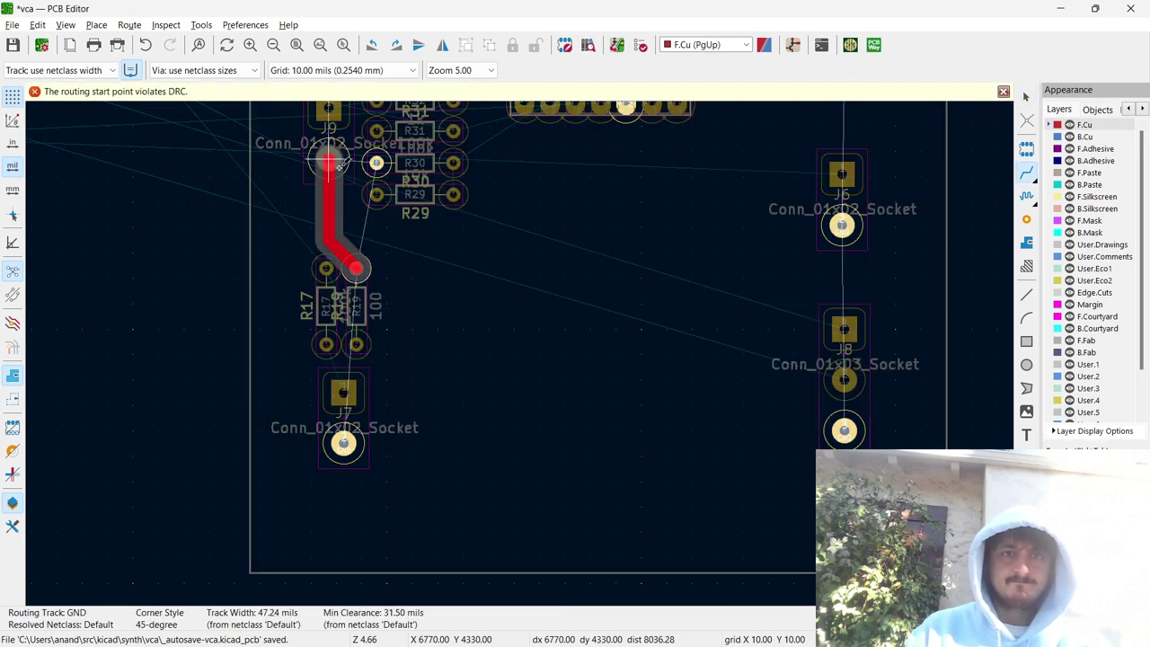
key(Escape)
click(326, 267)
click(352, 338)
click(354, 341)
click(342, 388)
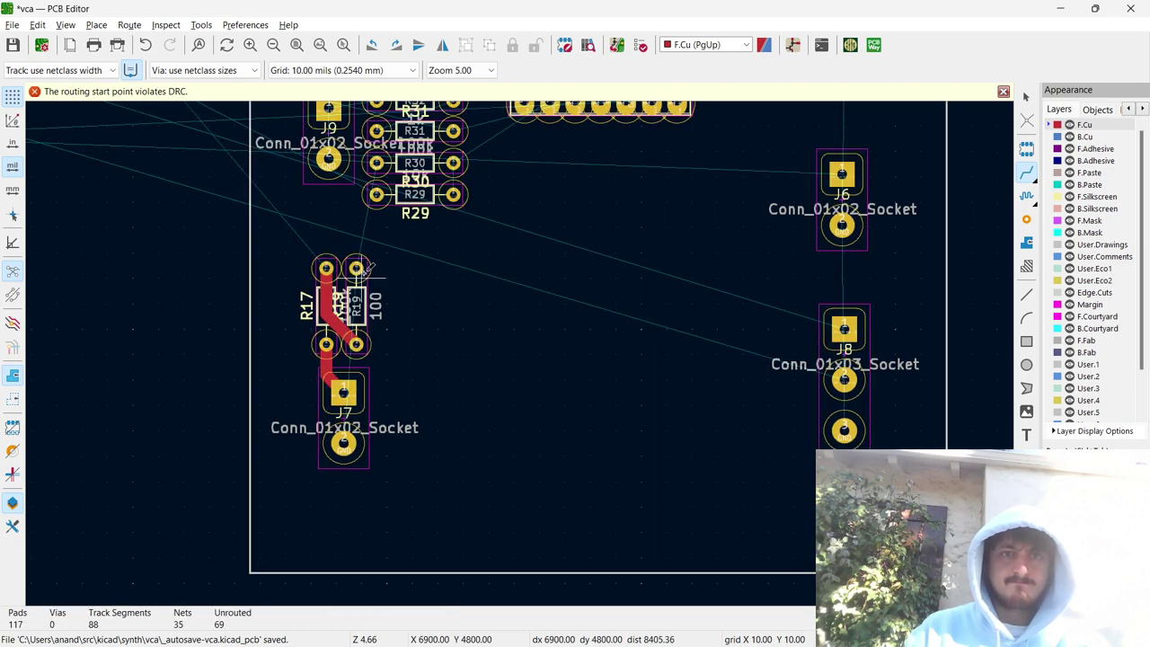
click(359, 262)
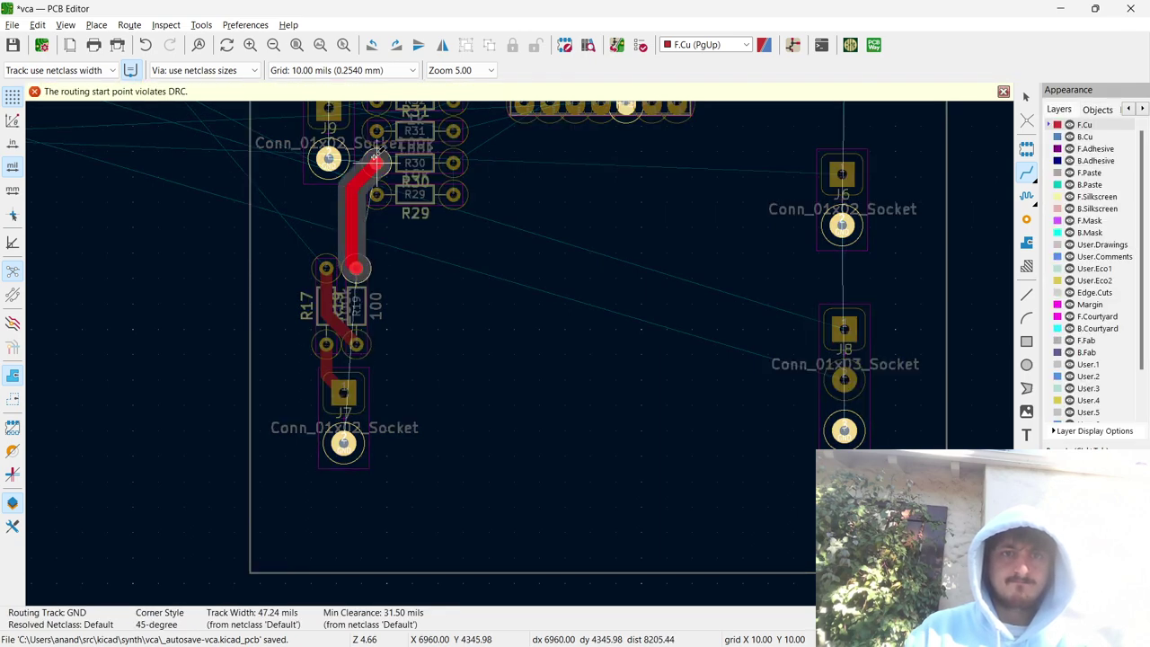
key(Escape)
click(326, 268)
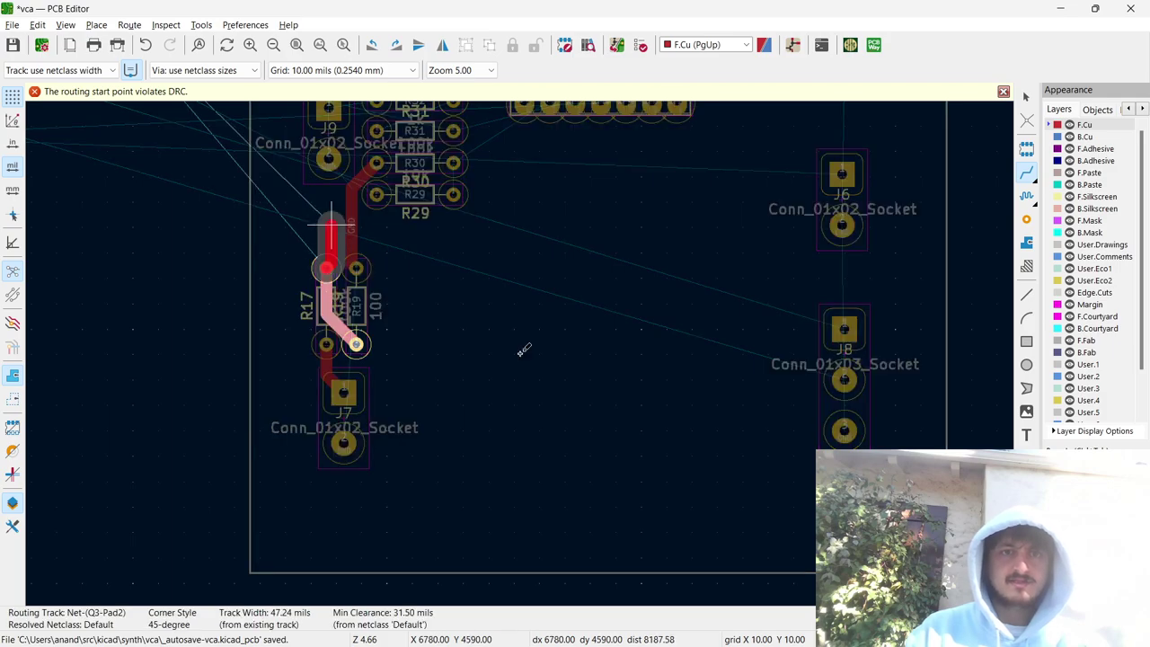
scroll(327, 260, down, 3)
scroll(521, 349, up, 5)
key(Escape)
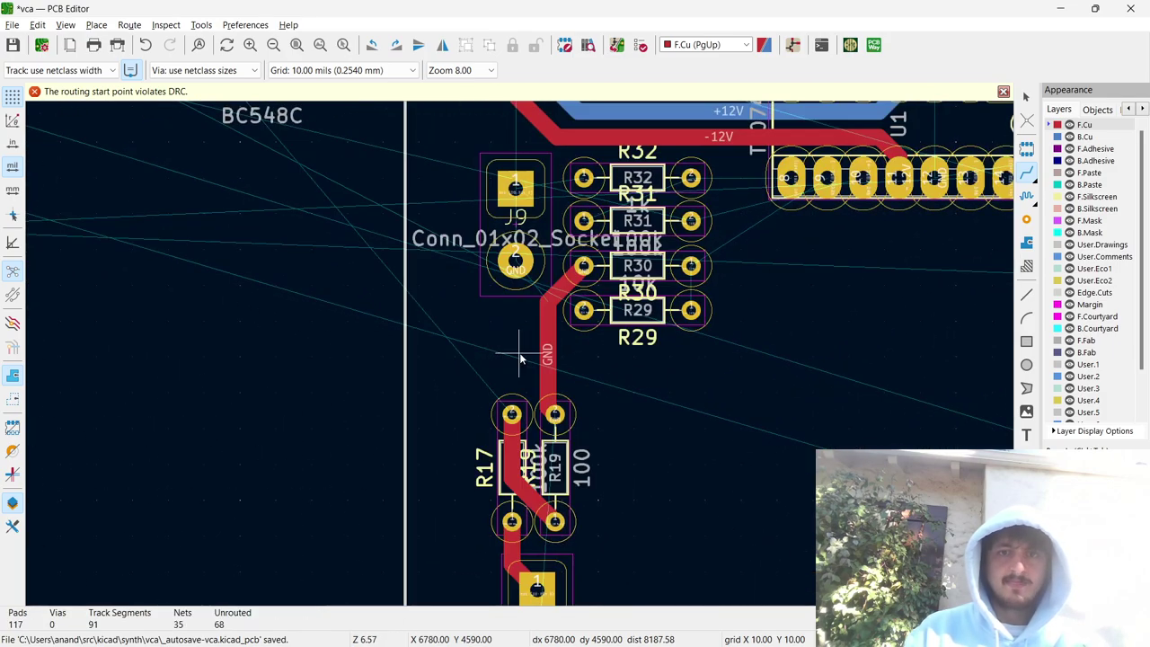
Move transistor Q3 onto the board just below R29, rotated to 90 degrees.
scroll(525, 387, down, 4)
key(Escape)
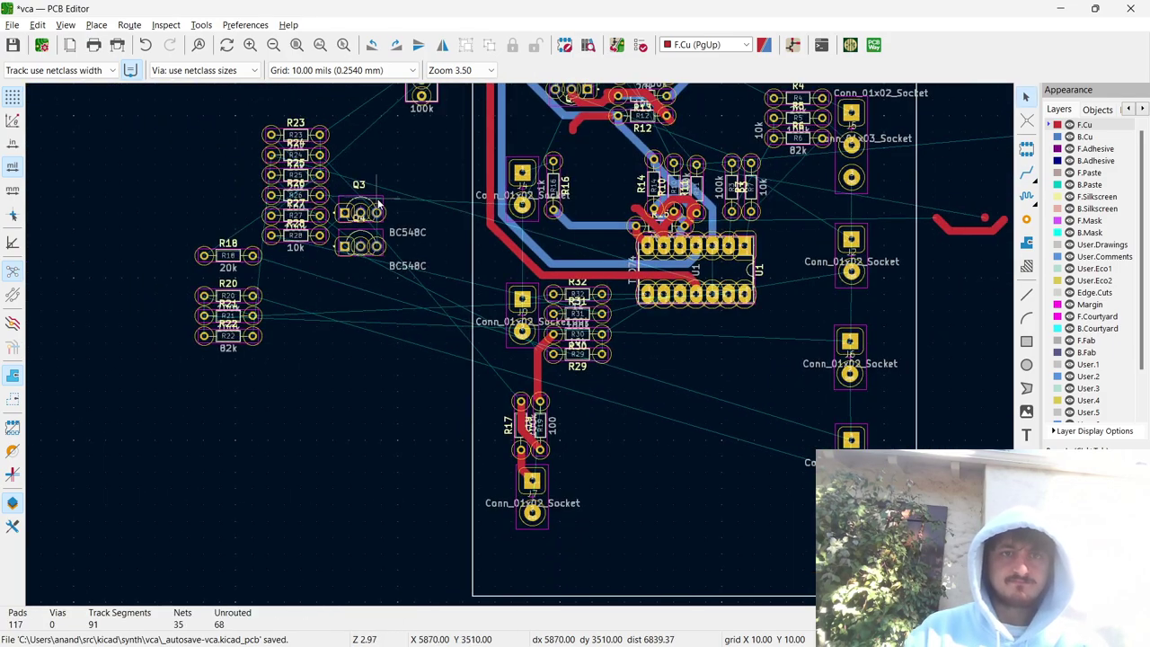
click(377, 212)
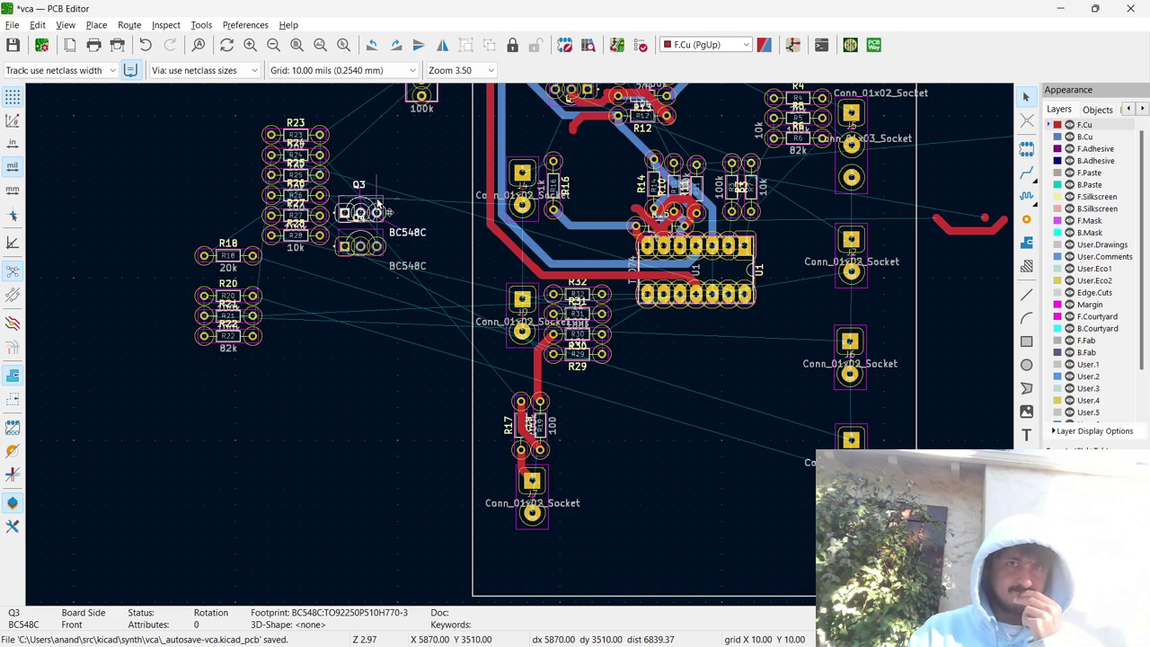
drag(384, 211, 584, 378)
key(r)
scroll(584, 377, up, 4)
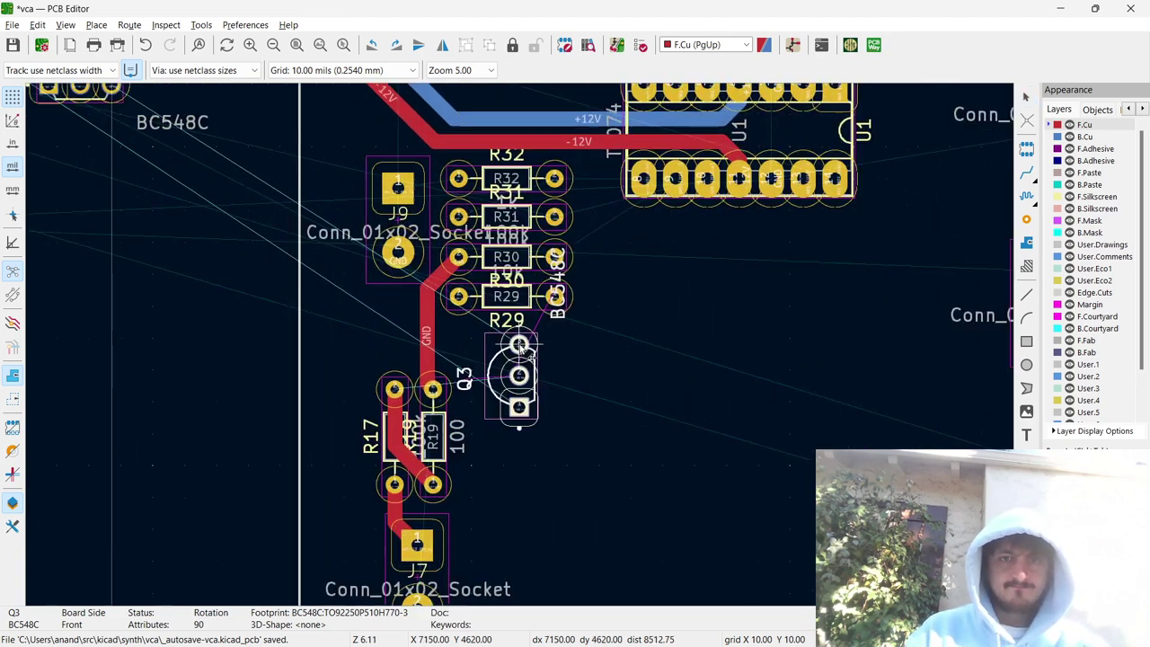
drag(519, 346, 500, 335)
Examine where Q3 pad 3 connects and how the parts and ratsnest lines lie around the TL074 and J9.
key(x)
scroll(503, 330, down, 6)
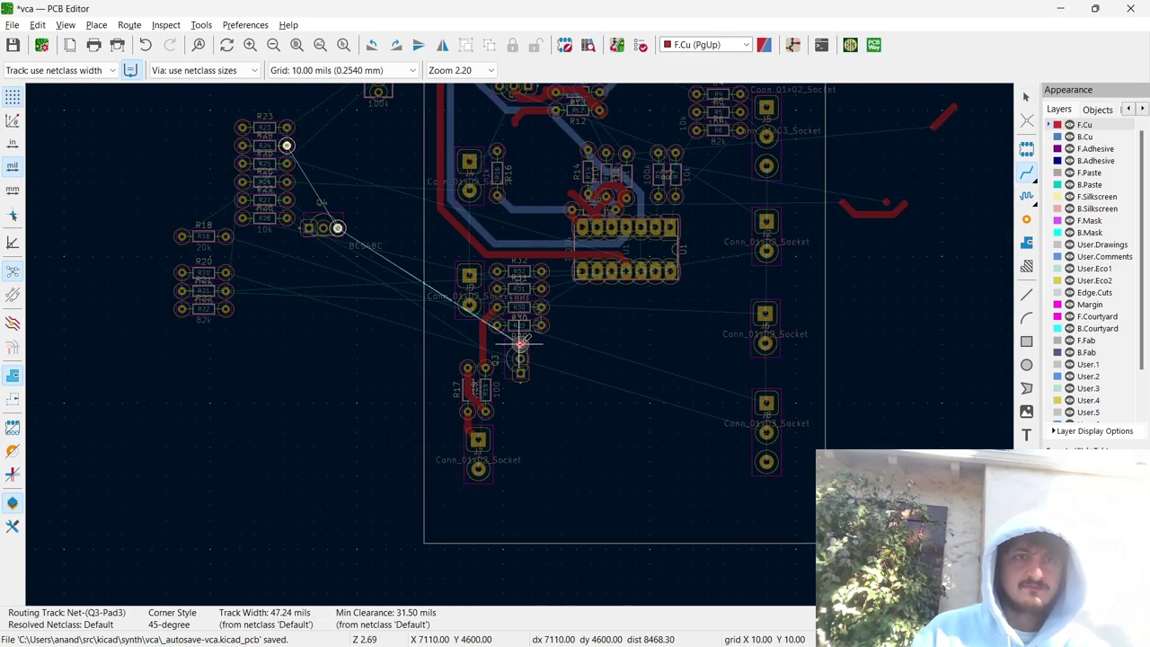
key(Escape)
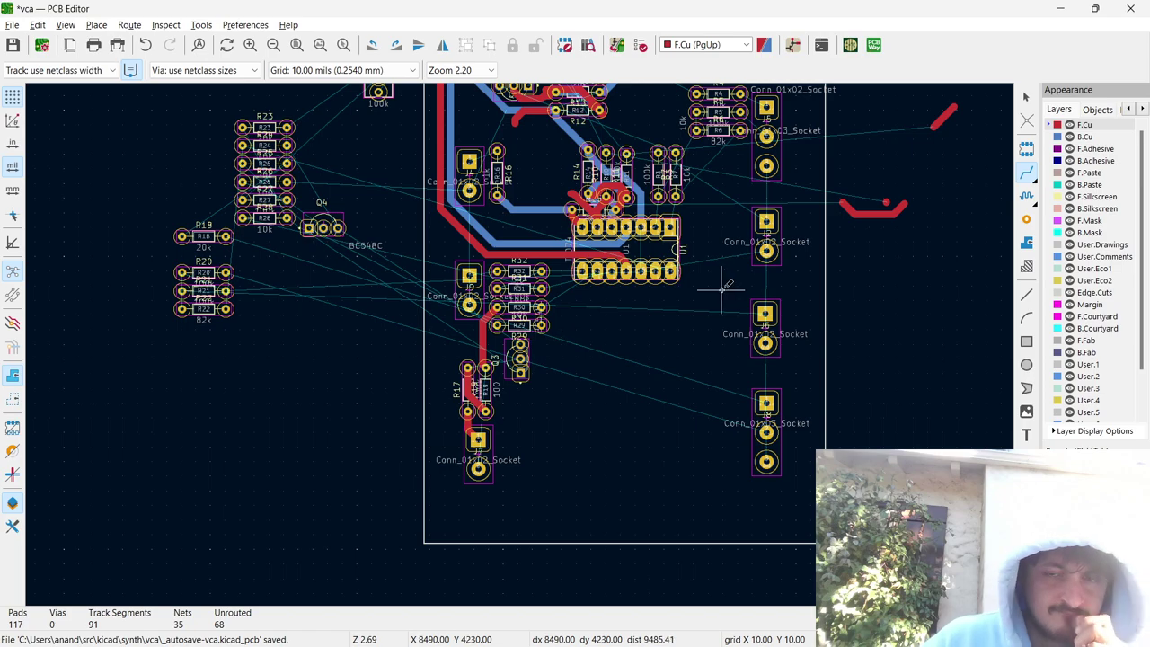
scroll(723, 290, up, 4)
scroll(519, 341, down, 3)
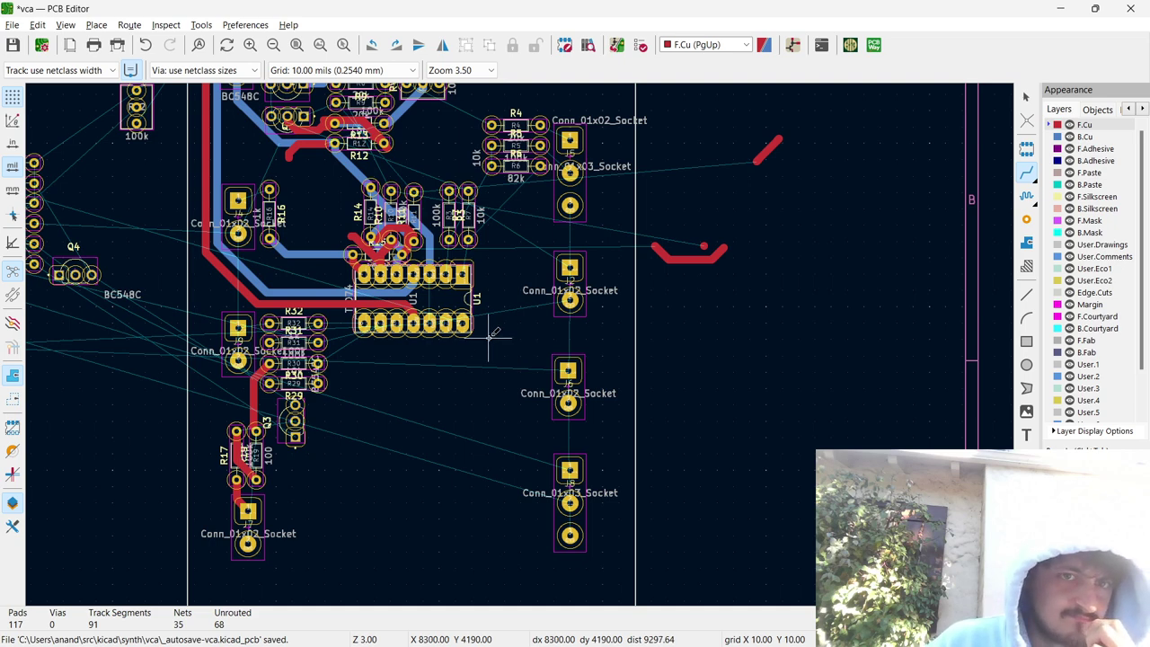
scroll(492, 334, down, 2)
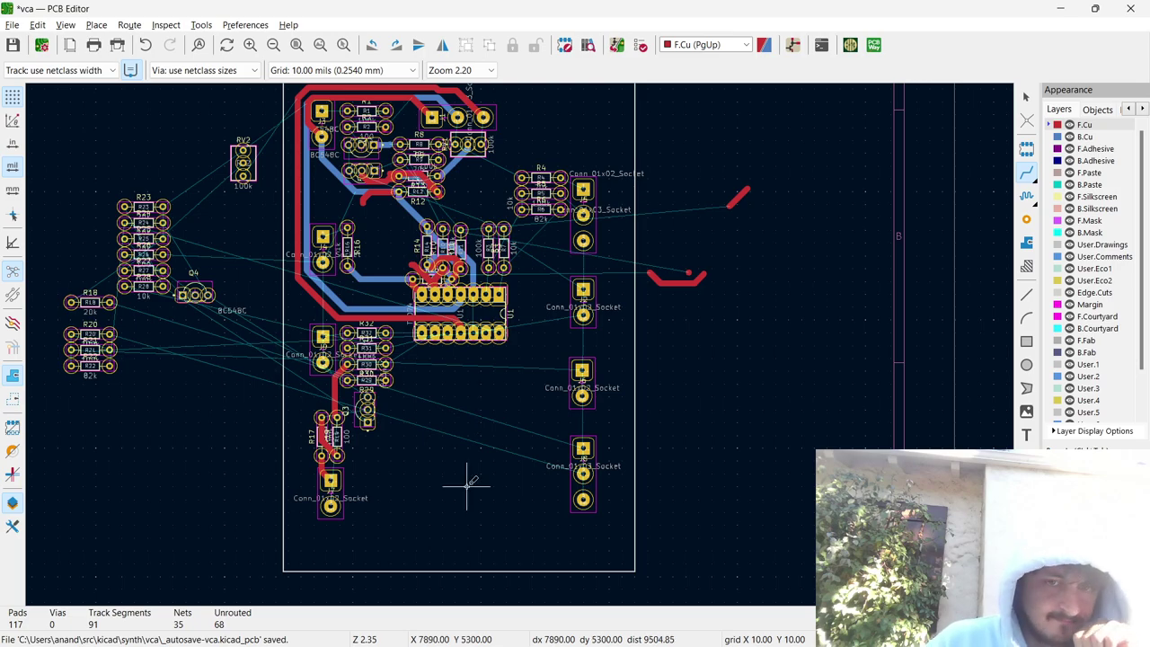
scroll(487, 306, up, 5)
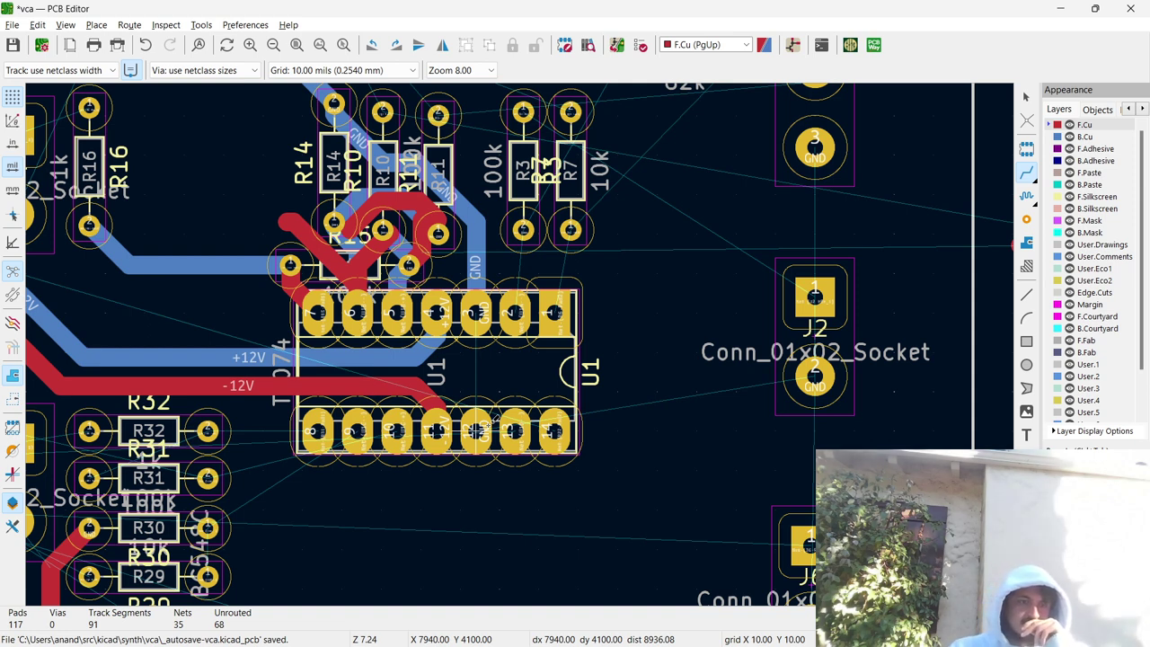
scroll(490, 420, down, 4)
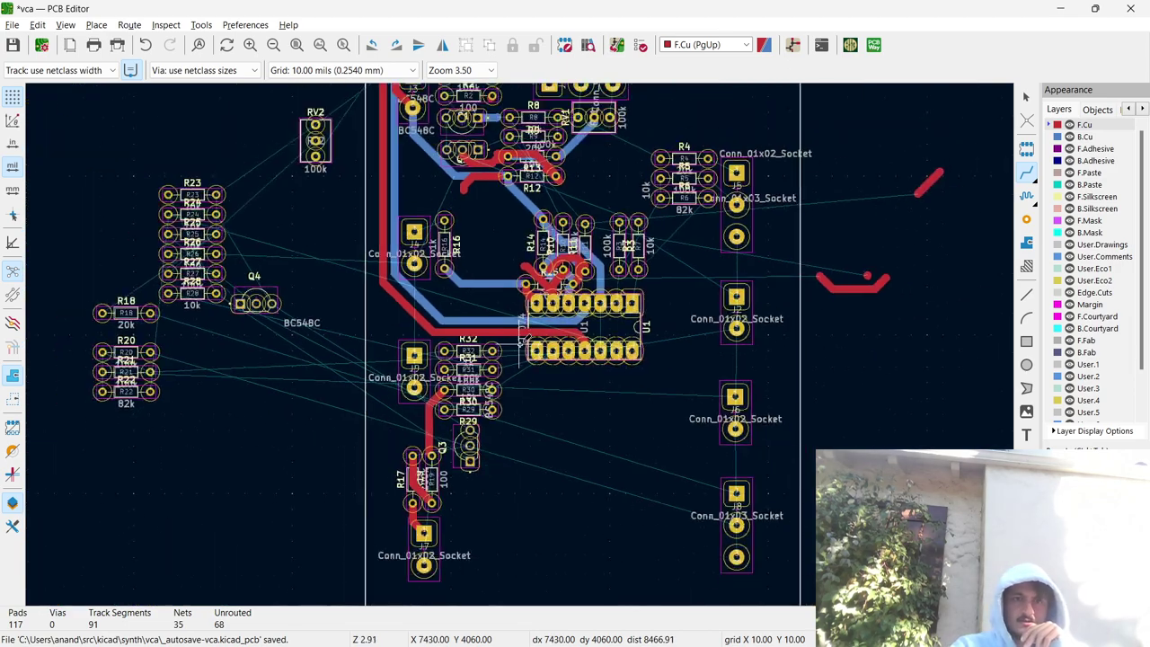
scroll(521, 340, up, 3)
scroll(521, 339, up, 1)
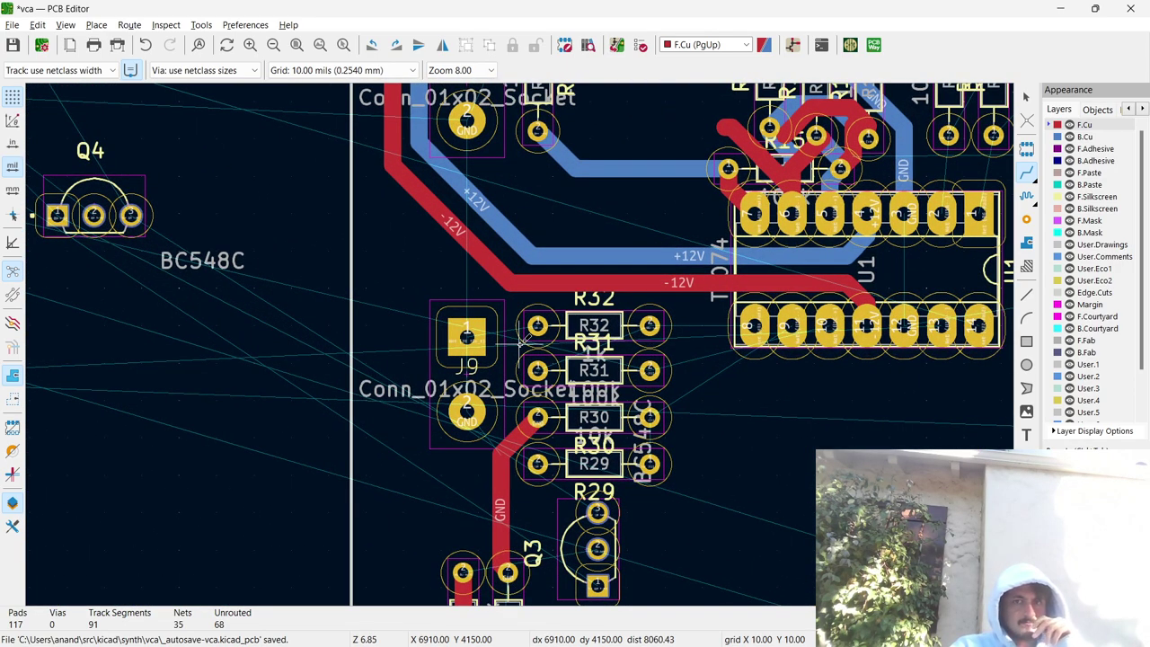
scroll(521, 339, up, 1)
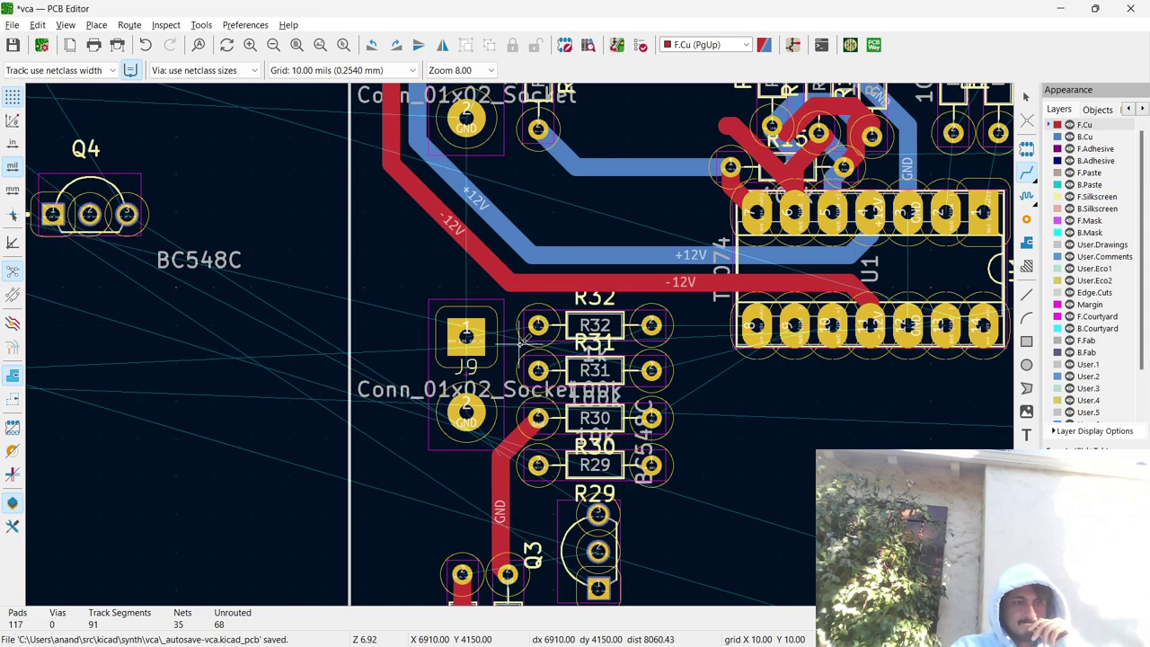
scroll(521, 340, down, 2)
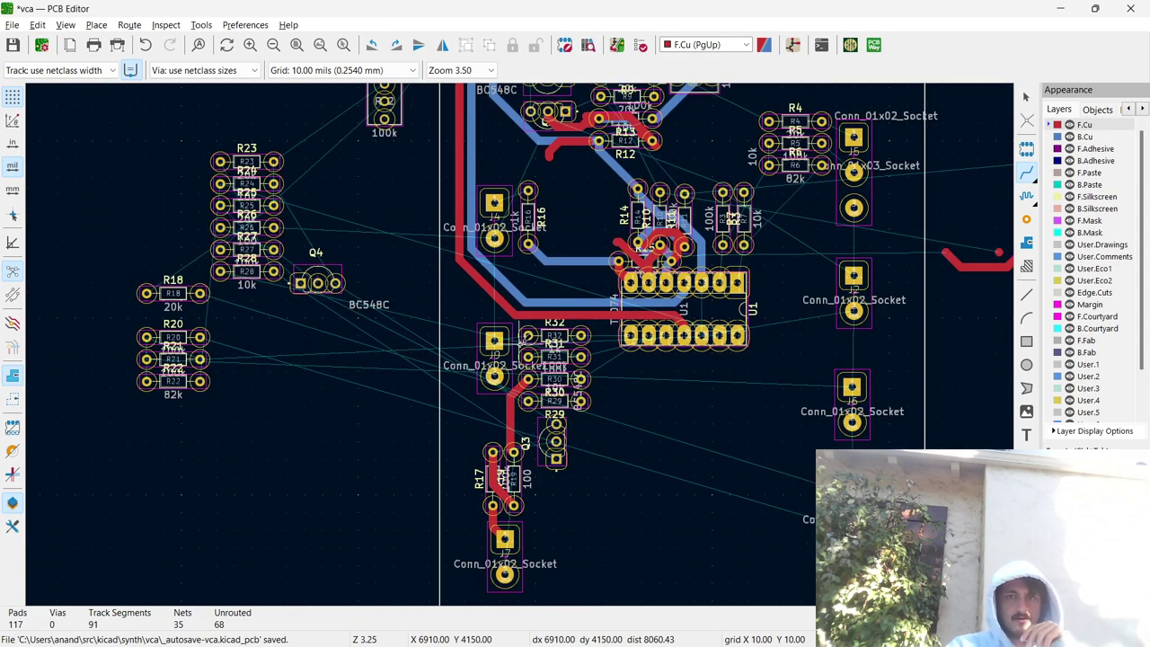
Check which pads share Q3 pad 2's net, and move Q3 to the open area below U1's lower pin row.
click(557, 440)
key(x)
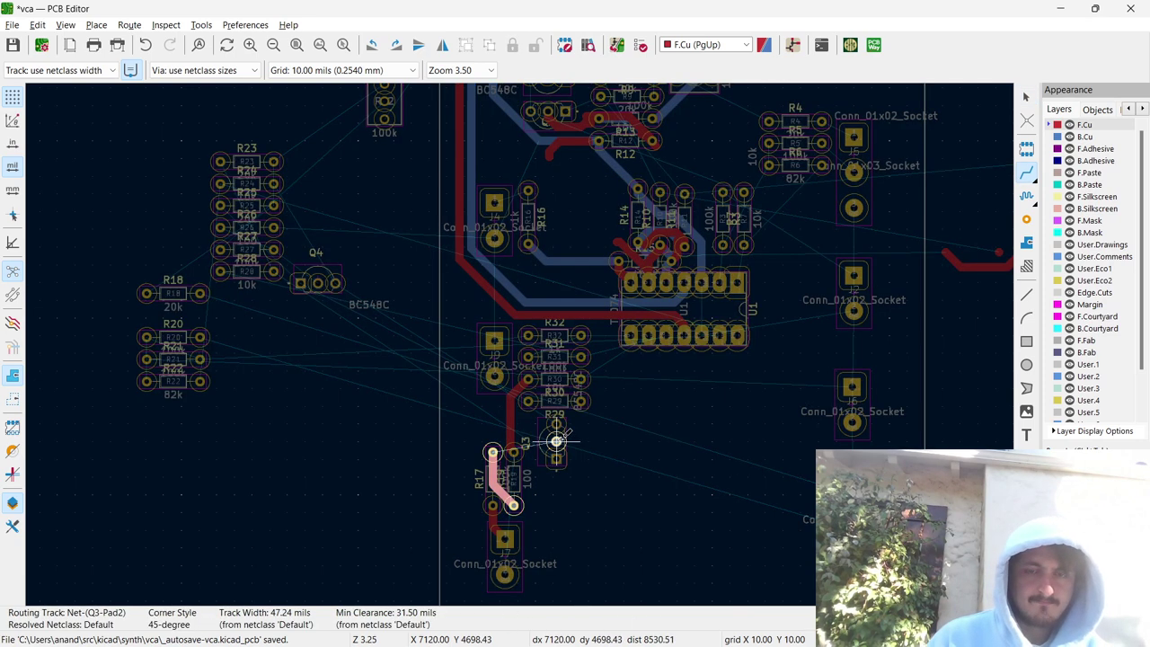
key(Escape)
click(524, 498)
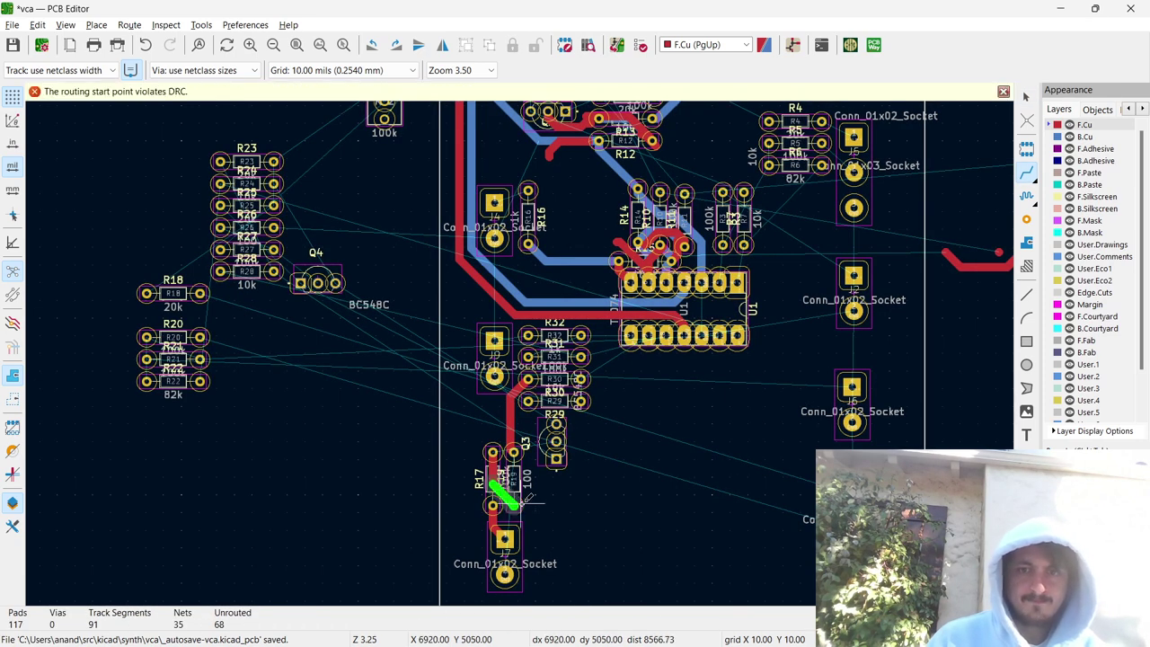
key(Escape)
click(567, 444)
drag(568, 444, 744, 437)
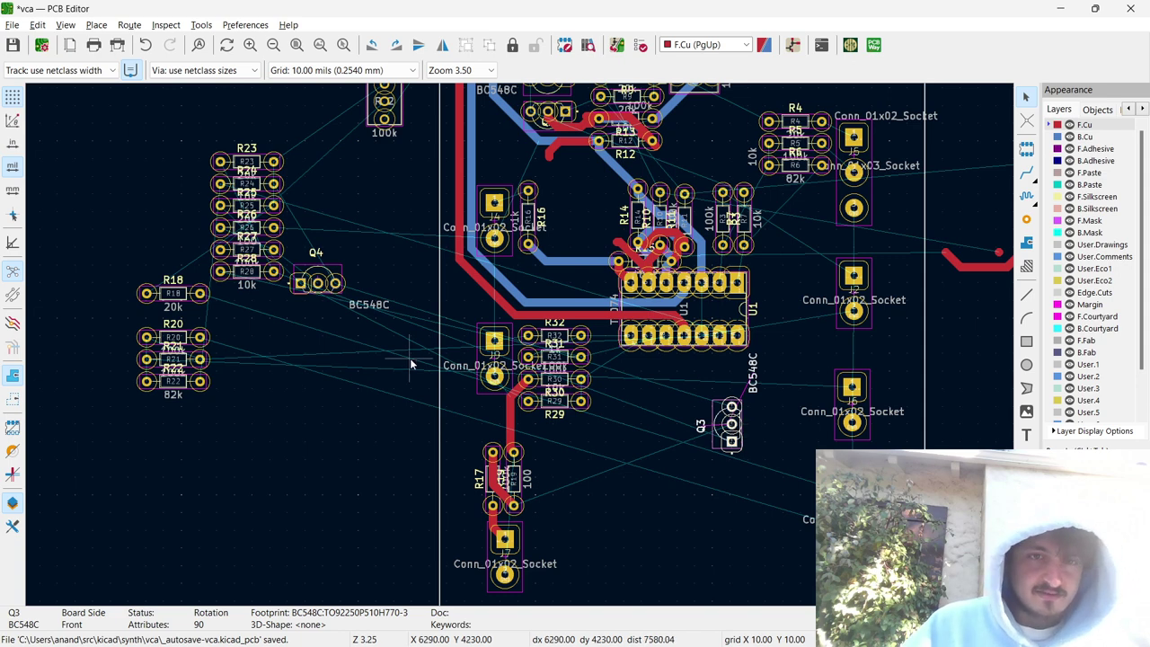
Move R23 and R25 together onto the board below U1, standing upright with pad 1 facing the chip.
click(273, 163)
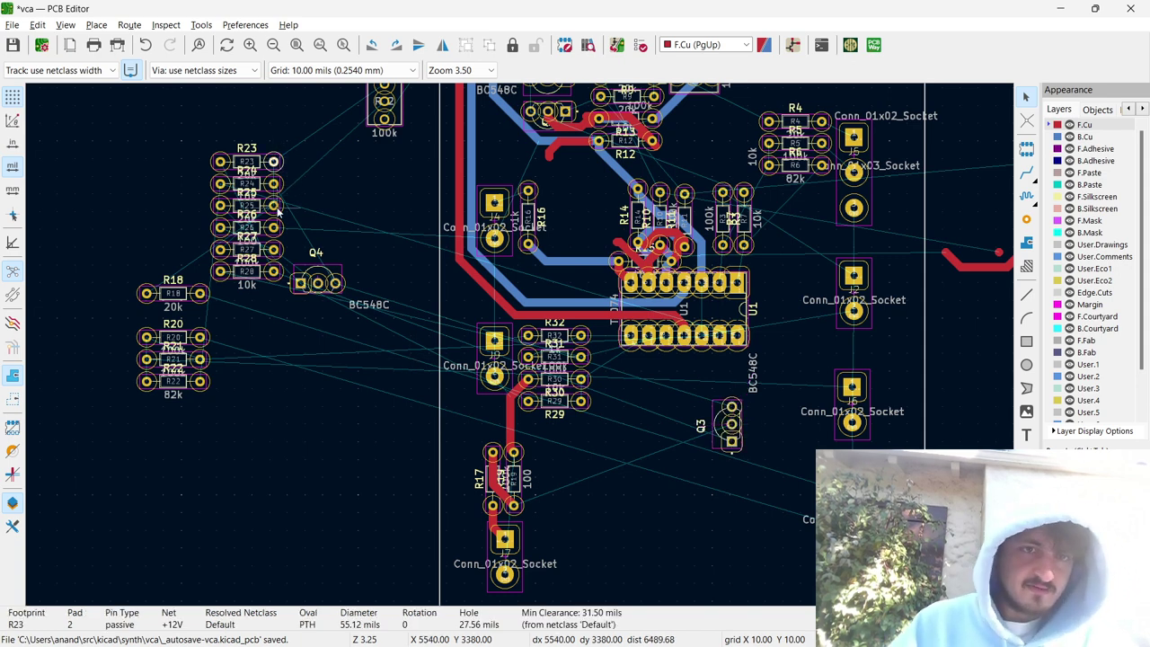
shift+click(273, 206)
drag(273, 205, 680, 409)
key(r)
key(r)
key(r)
scroll(679, 409, up, 5)
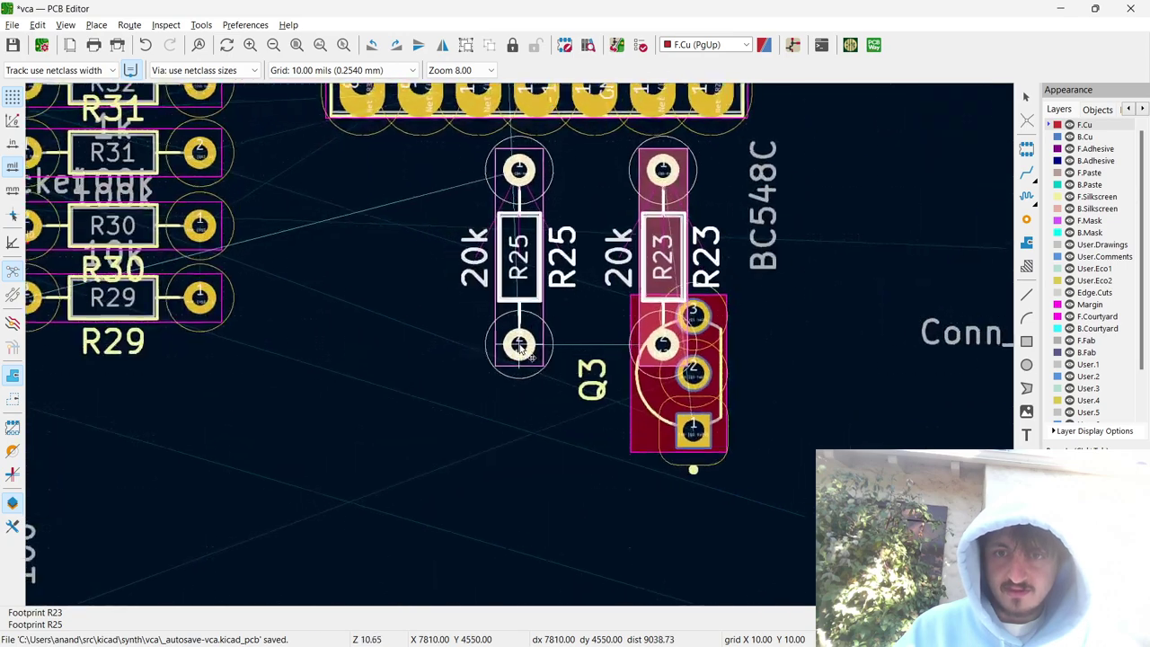
Shift Q3 clear of R23 to a spot below R25, and move R23 close beside R25.
click(657, 448)
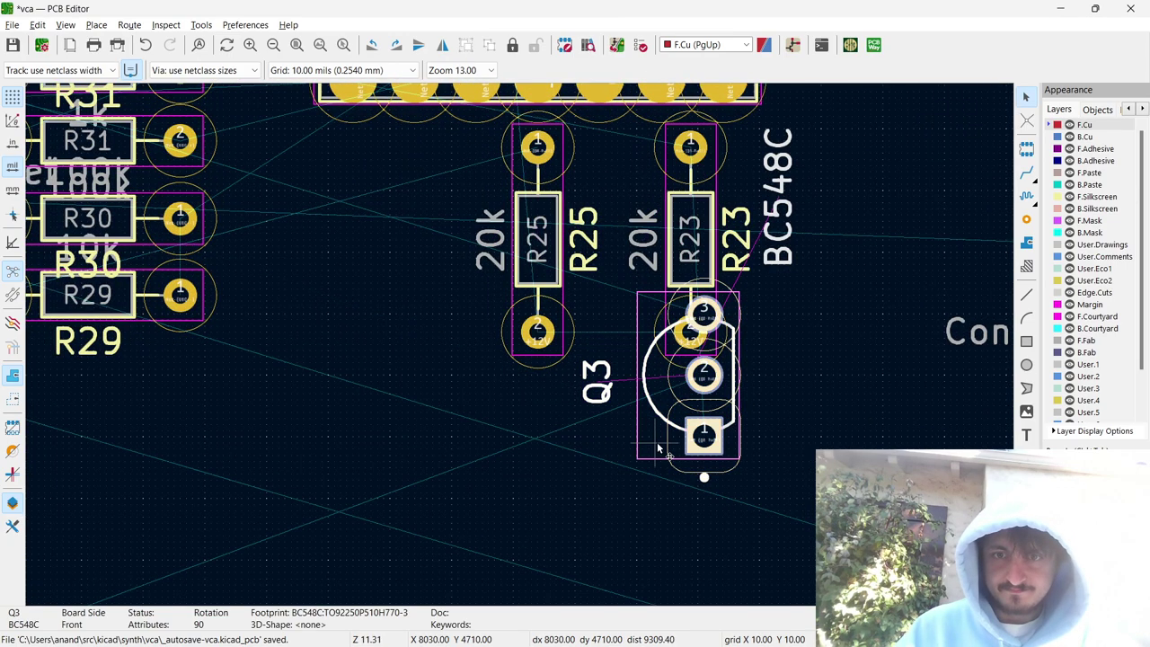
drag(657, 449, 530, 357)
scroll(548, 556, down, 4)
click(572, 216)
drag(572, 216, 542, 215)
scroll(519, 344, down, 2)
Check the U1D inverting-input net at U1 and move R20, R21 and R22 together onto the board beside J6 and J8.
key(x)
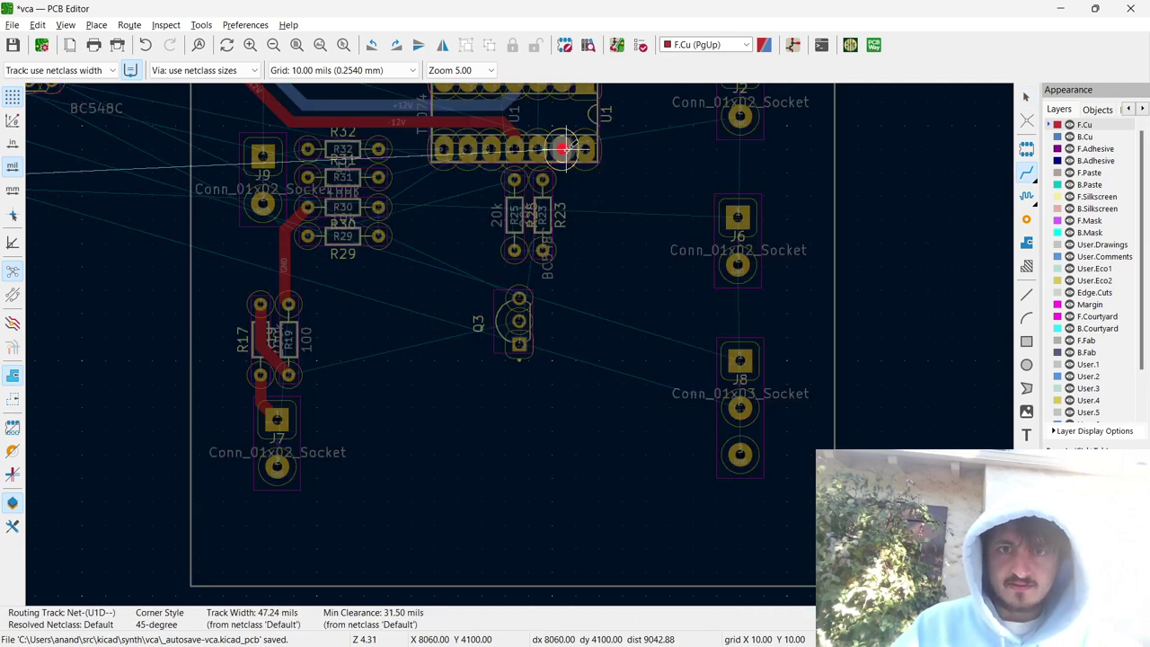
scroll(518, 344, down, 2)
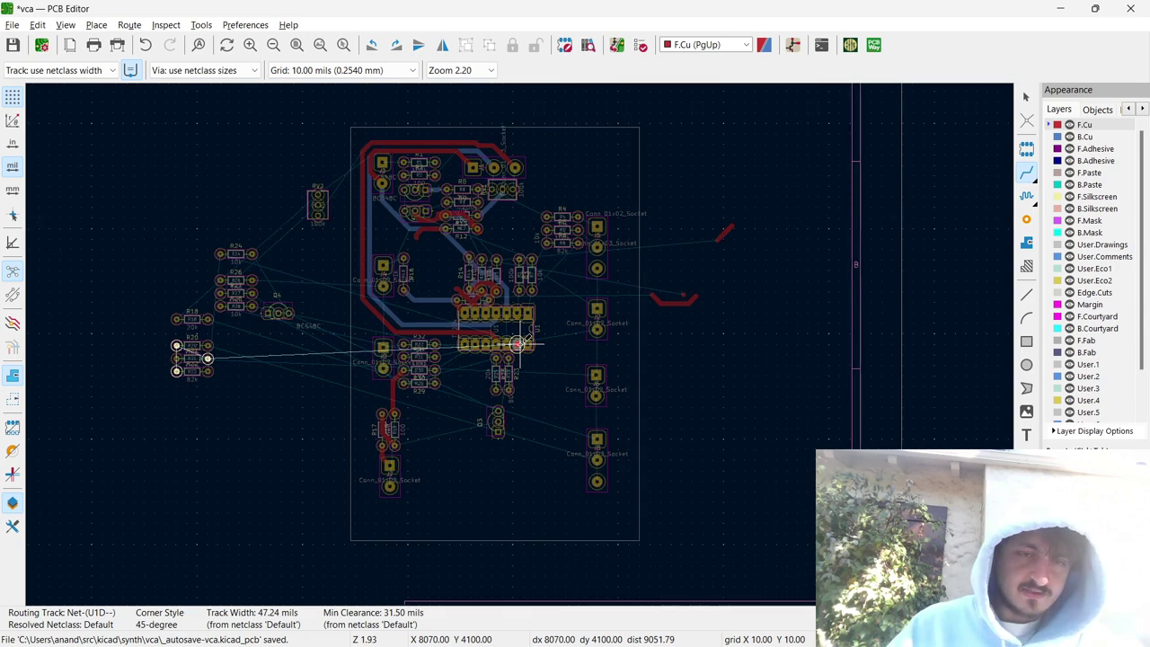
key(Escape)
drag(235, 406, 164, 332)
key(m)
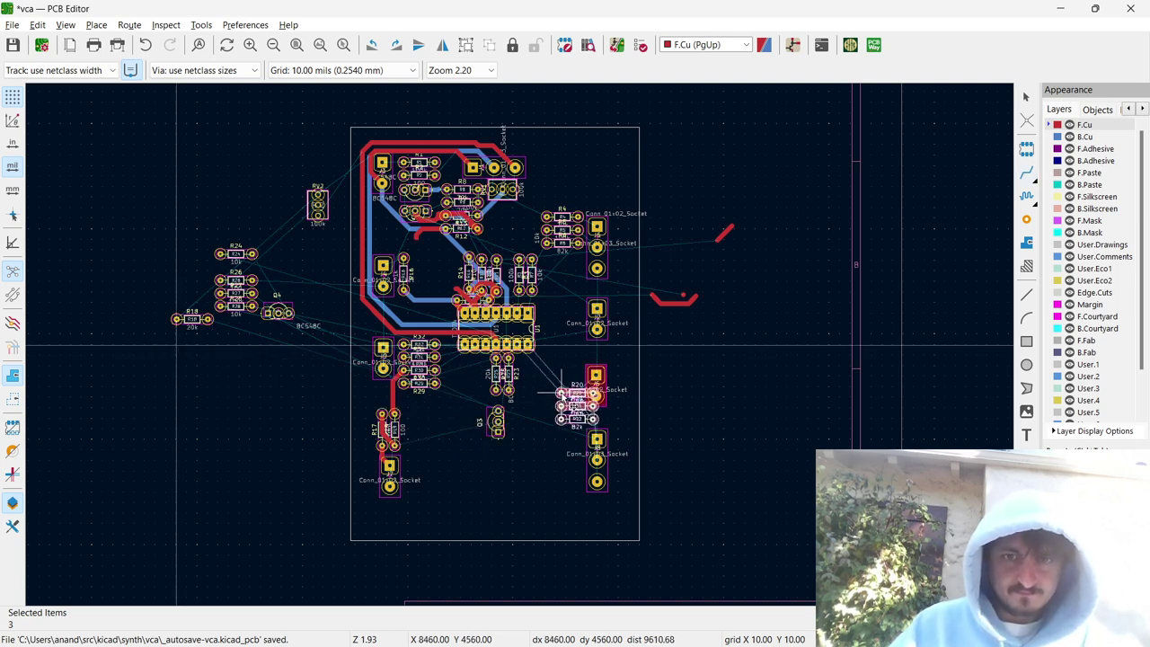
click(569, 415)
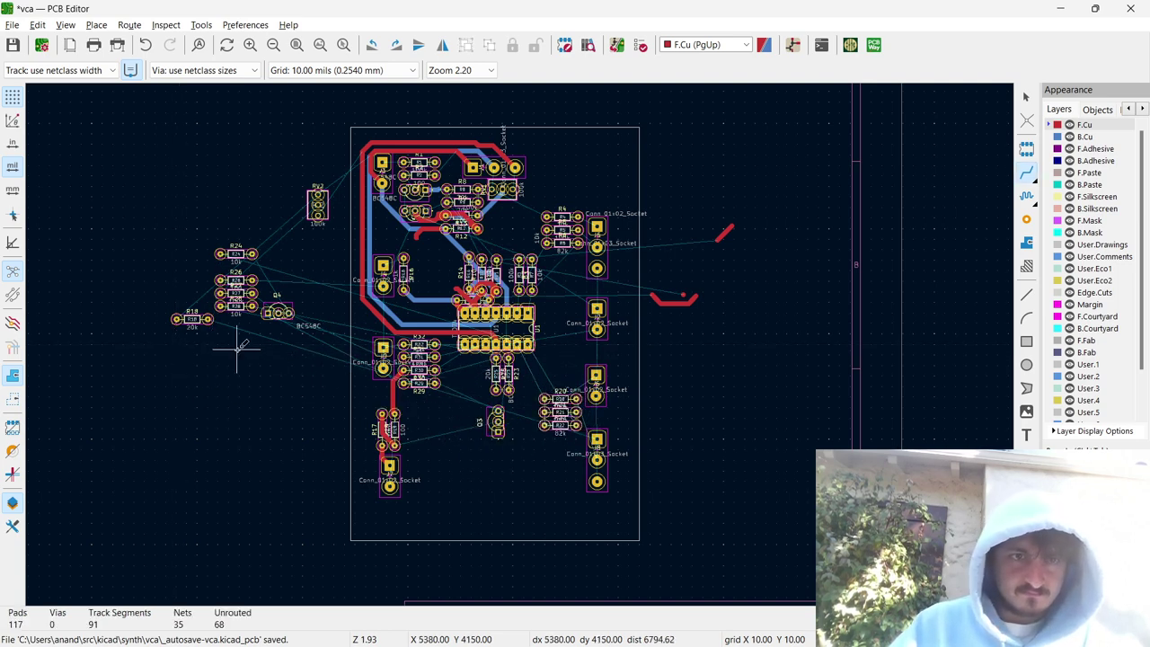
Move R18 onto the board directly below R22, next to J8.
click(200, 325)
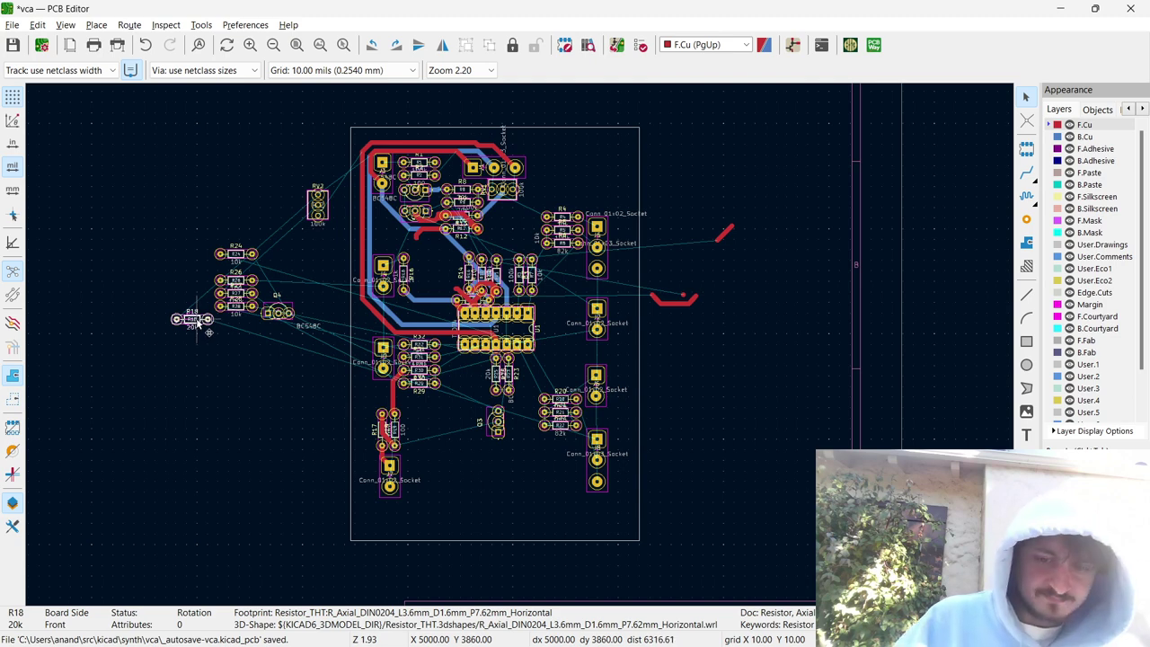
key(m)
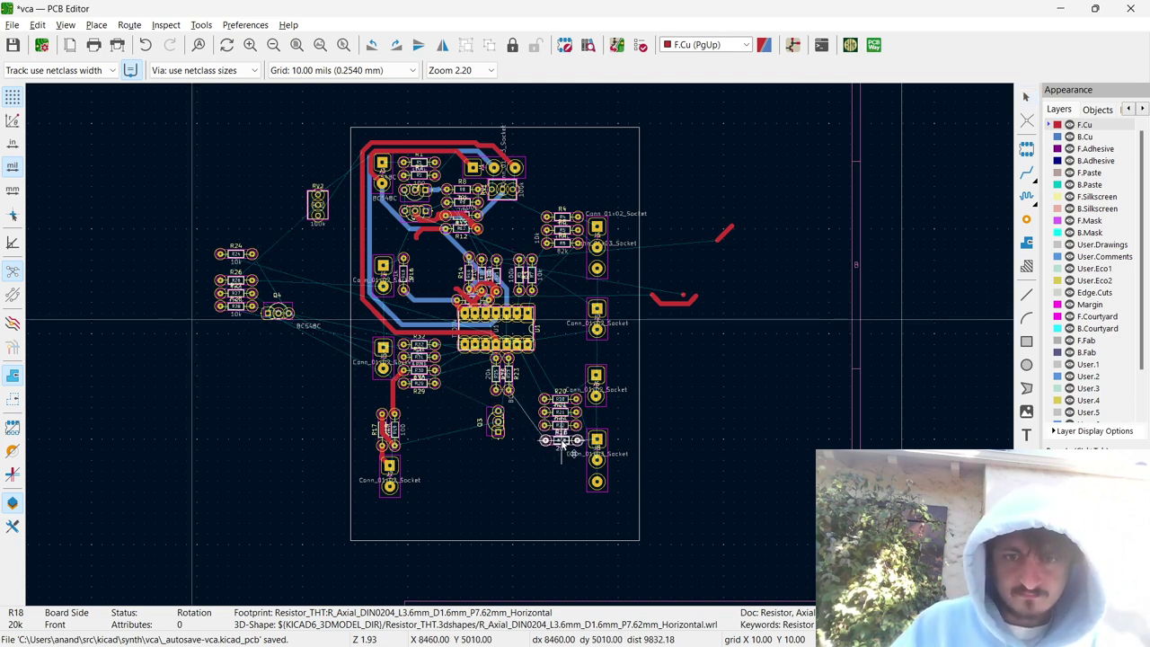
click(561, 442)
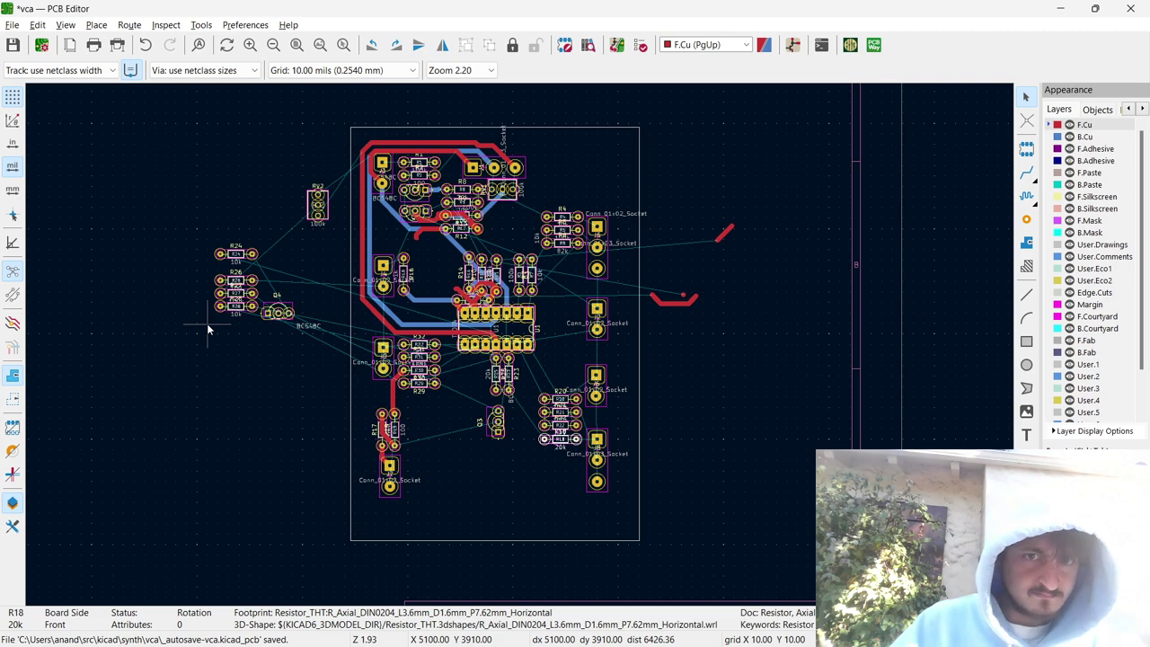
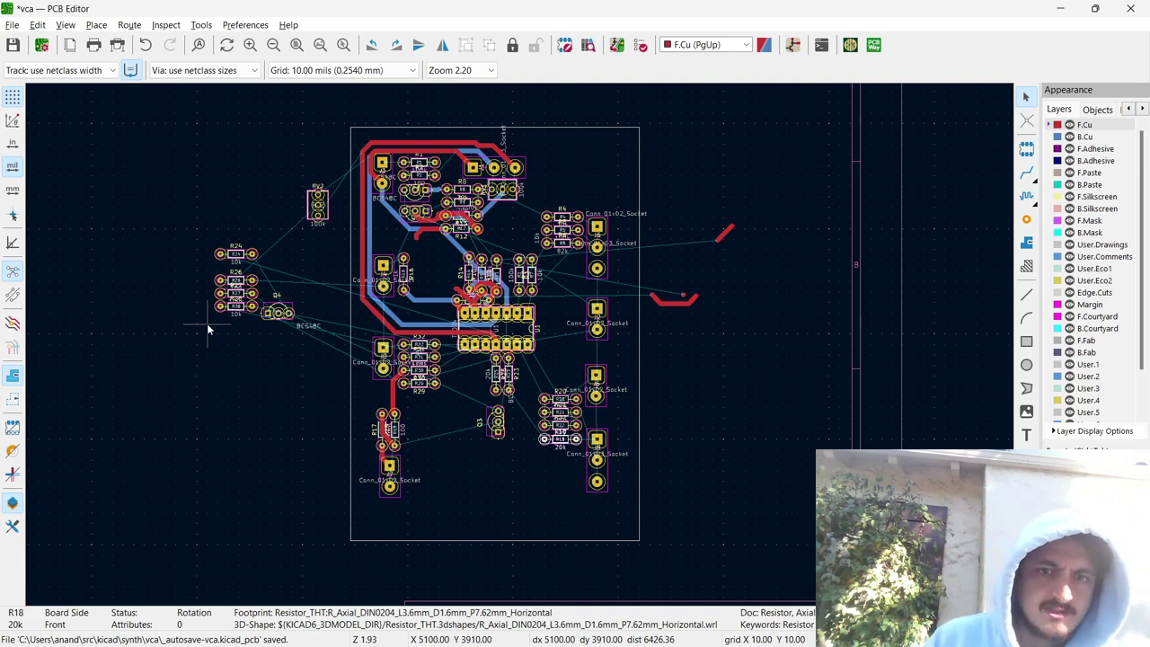
Move transistor Q4 onto the board next to Q3, rotated to 90 degrees.
scroll(273, 309, up, 3)
click(507, 373)
key(m)
scroll(782, 467, down, 3)
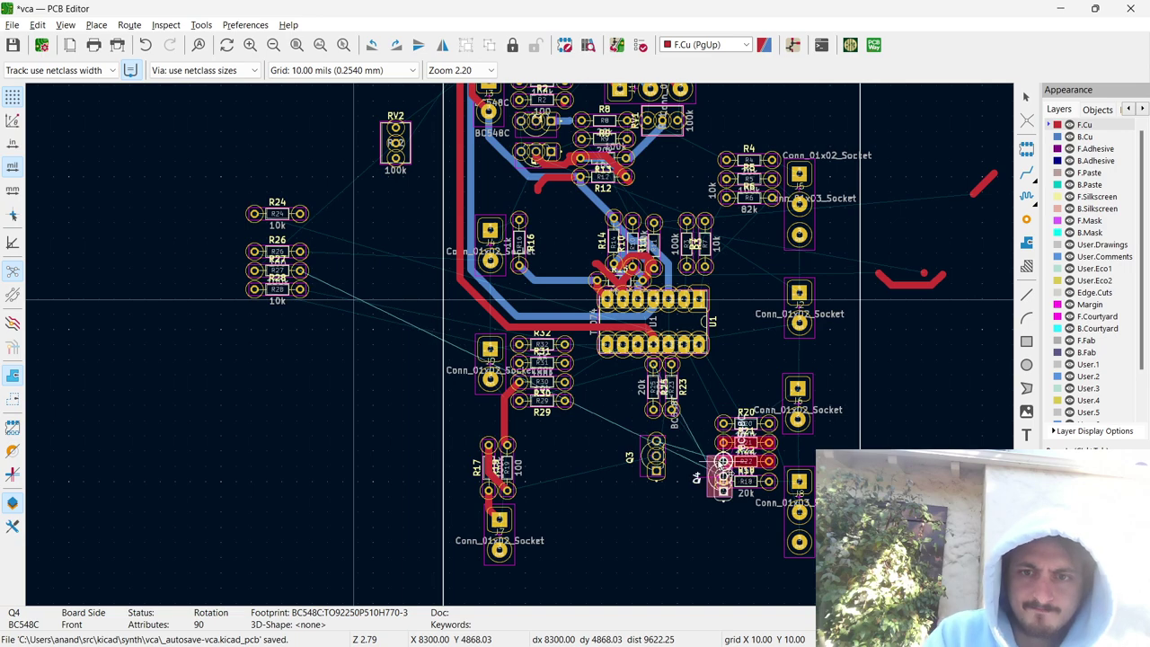
key(r)
scroll(709, 460, up, 7)
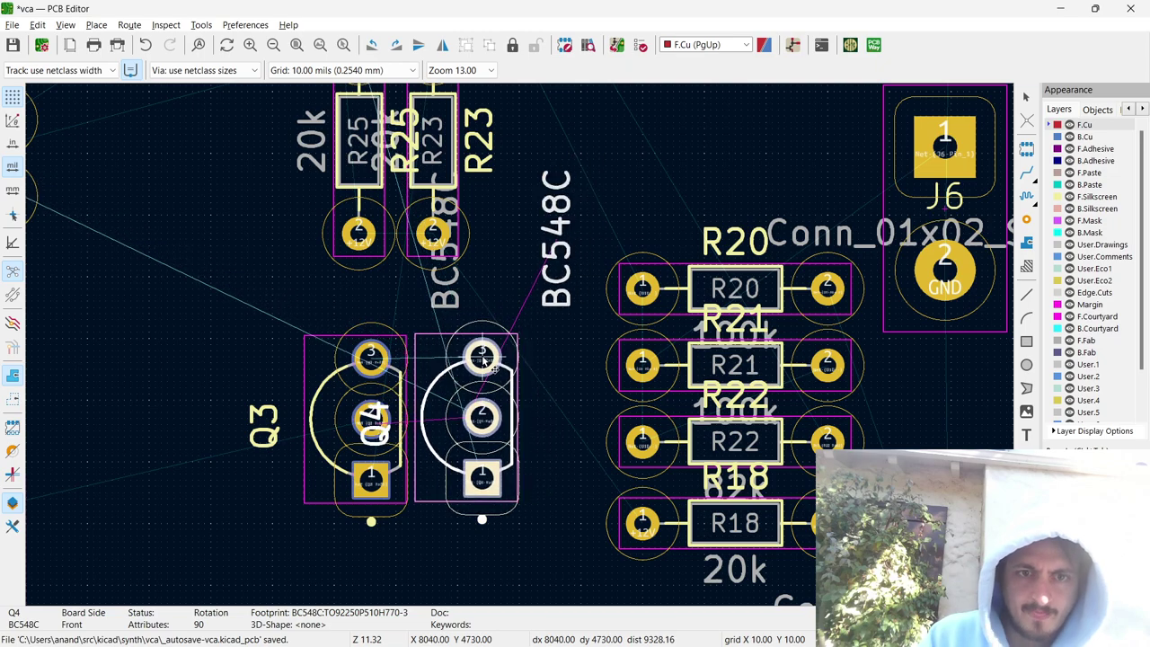
Route F.Cu tracks from Q2 pad 1 to R9's left pad and from R11's upper pad around Q2 to that same R9 pad.
scroll(483, 357, down, 6)
scroll(479, 254, up, 3)
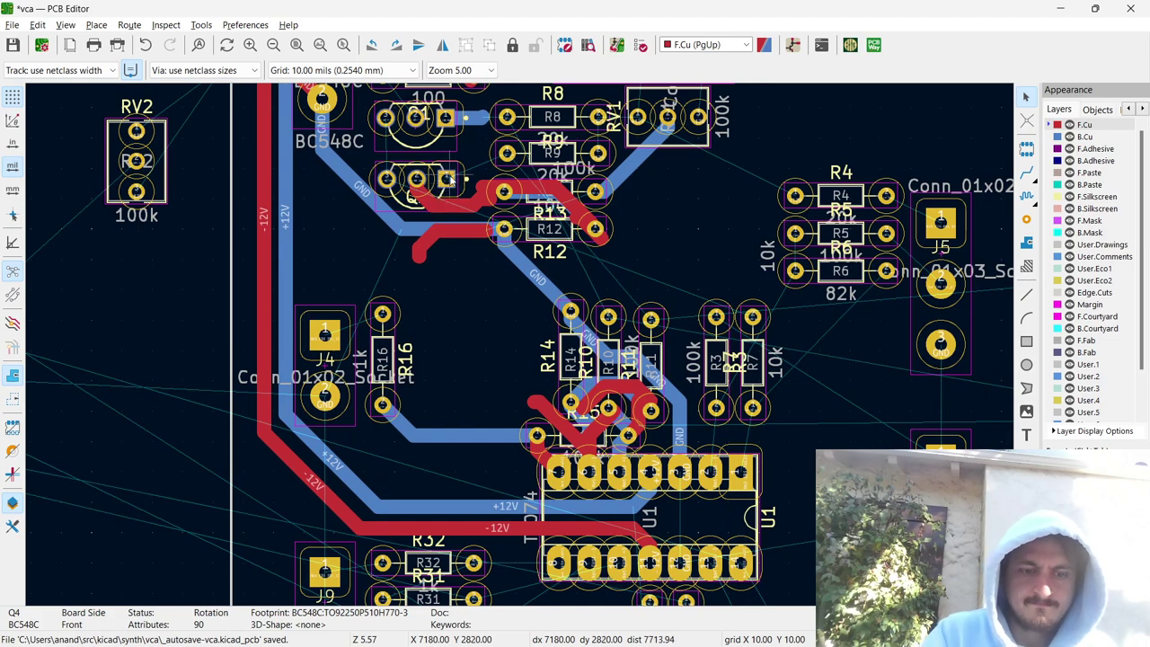
click(449, 179)
key(x)
click(507, 153)
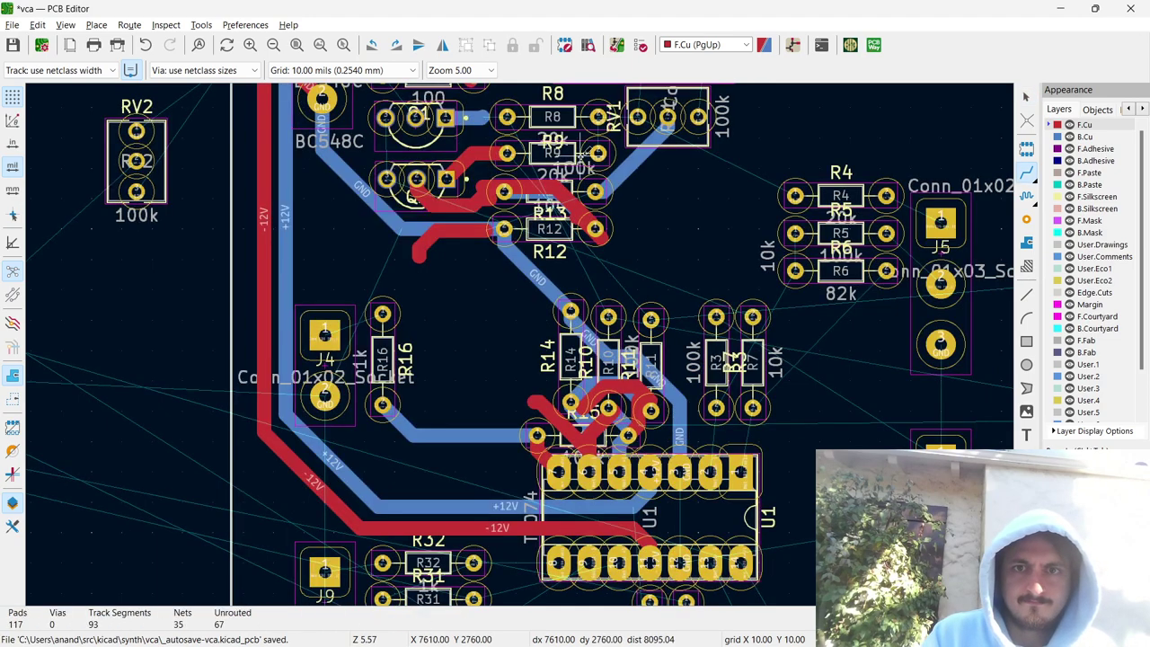
click(649, 316)
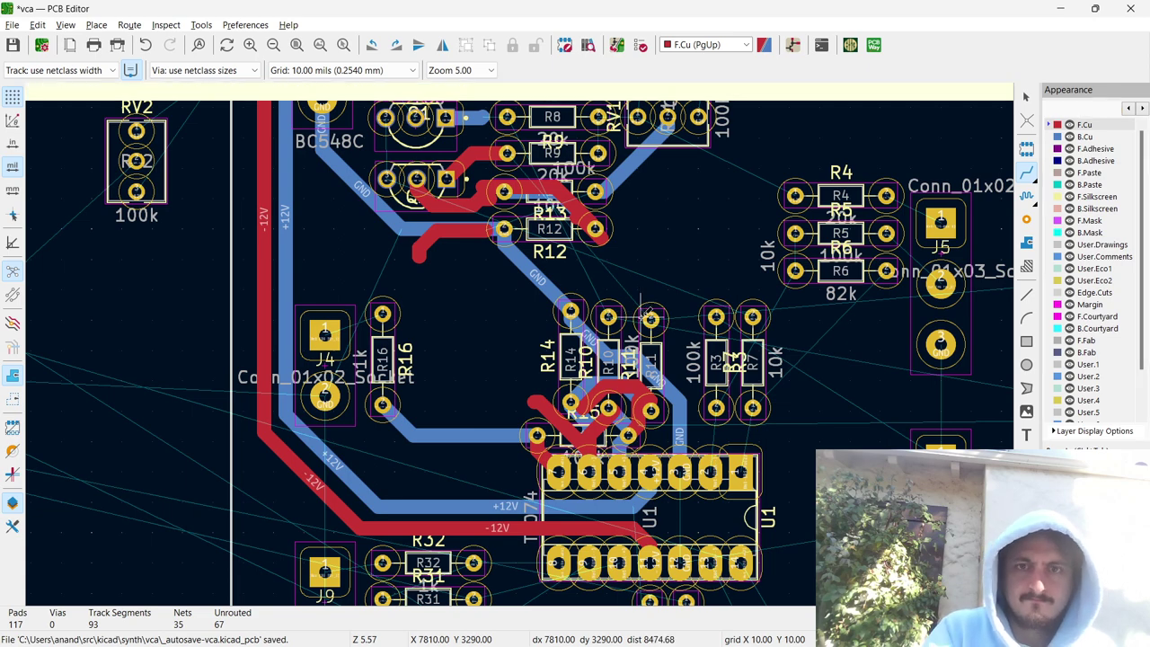
click(650, 318)
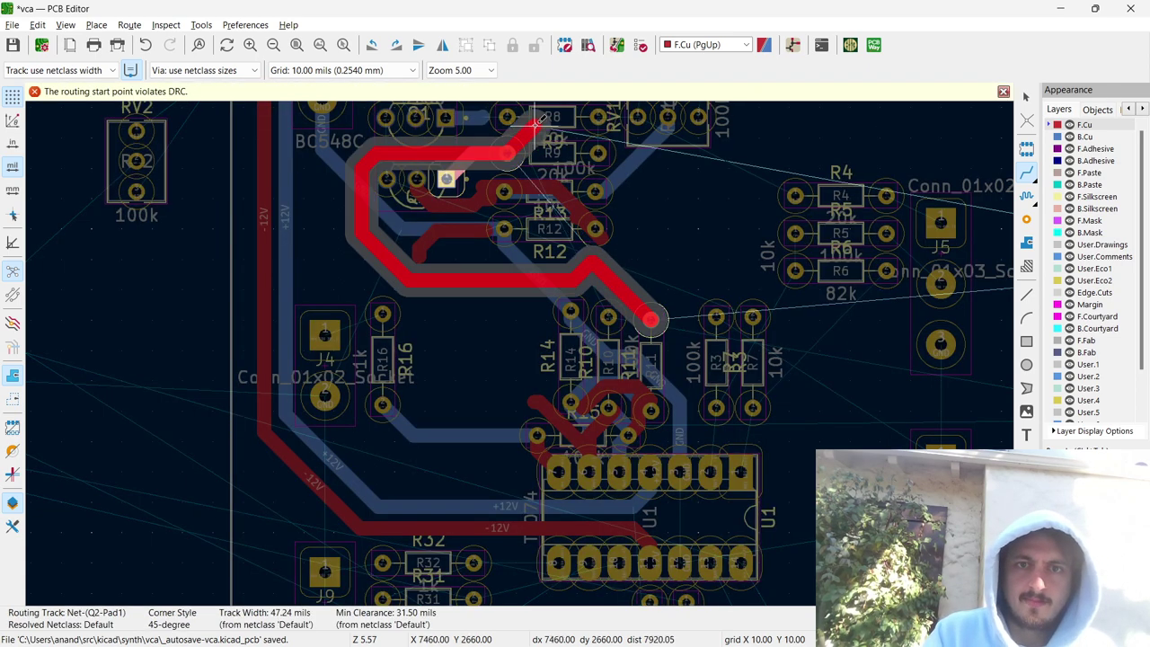
click(506, 151)
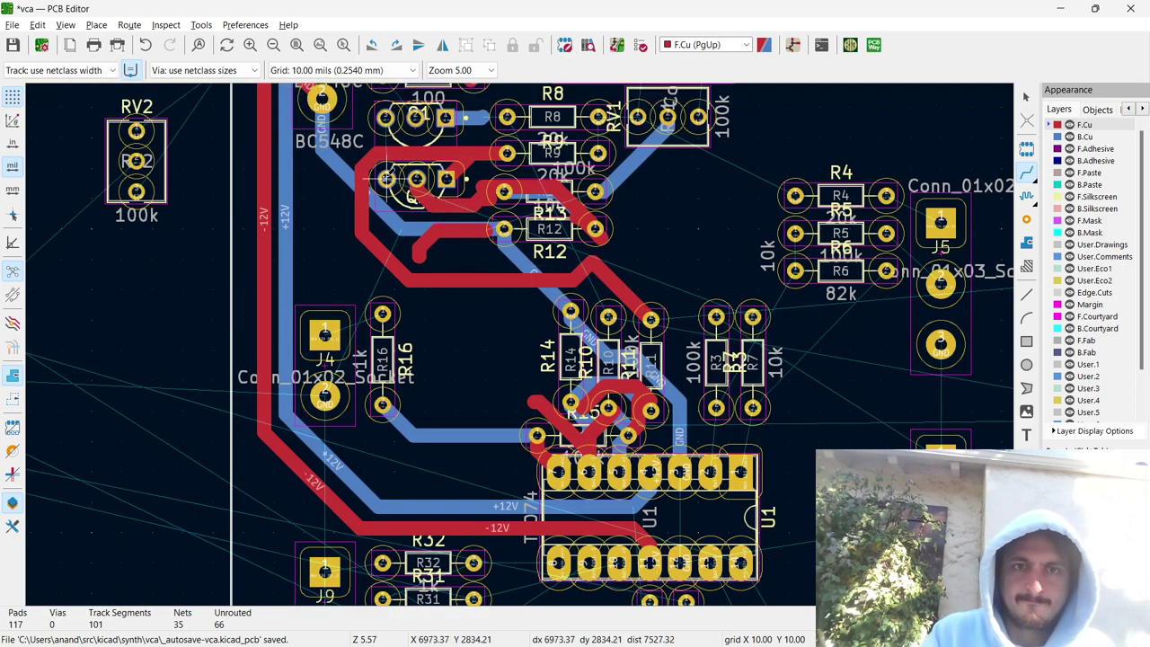
Route a B.Cu track joining pad 3 of Q2 to pad 3 of Q1.
click(386, 178)
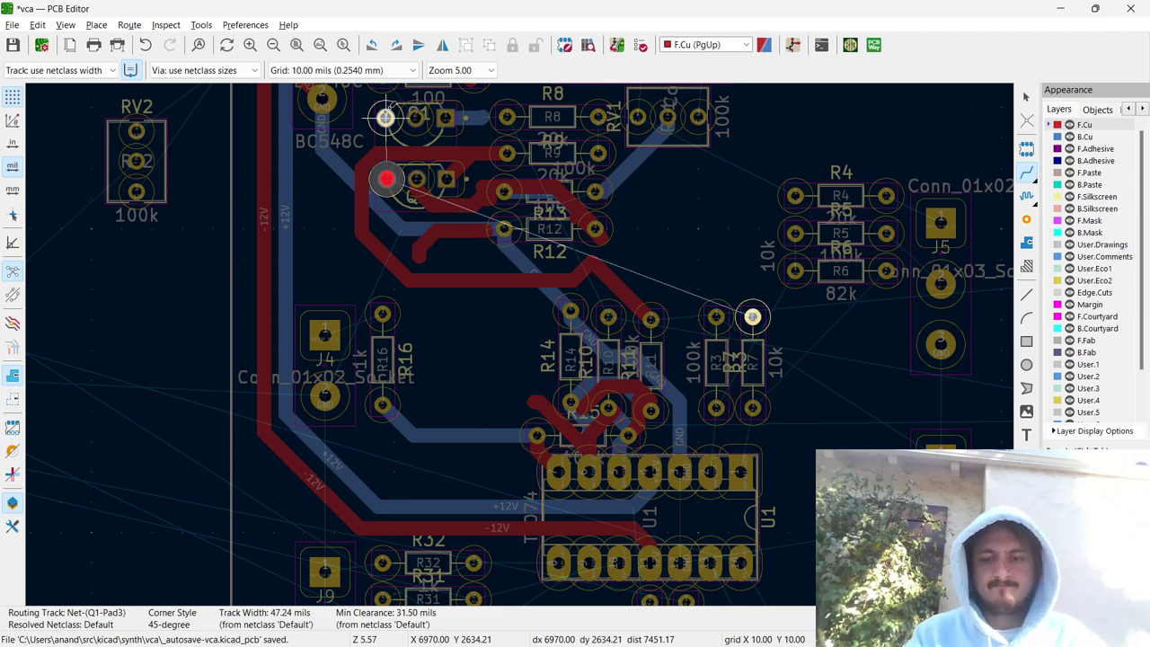
click(386, 117)
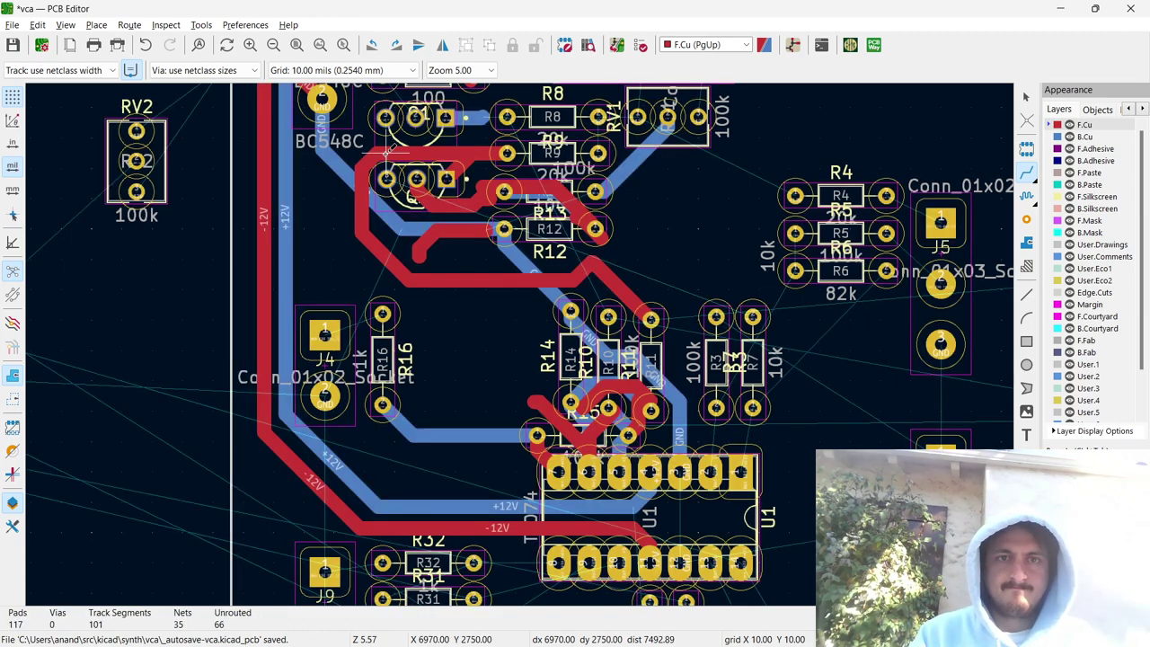
key(Page_Down)
click(386, 179)
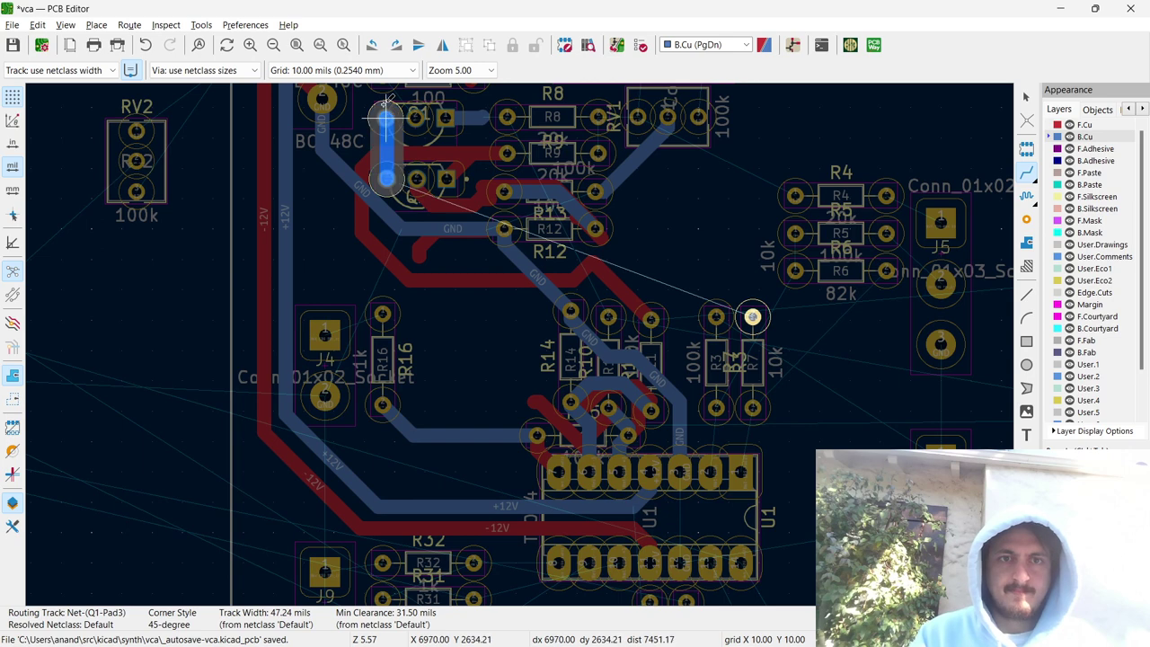
click(387, 109)
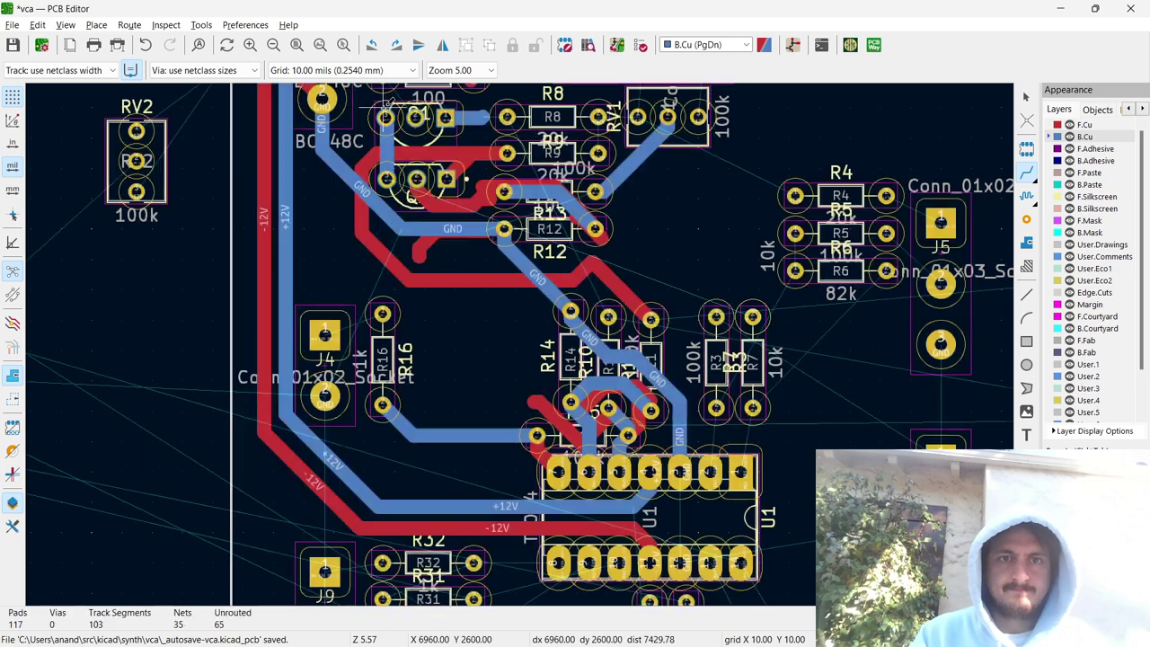
click(413, 189)
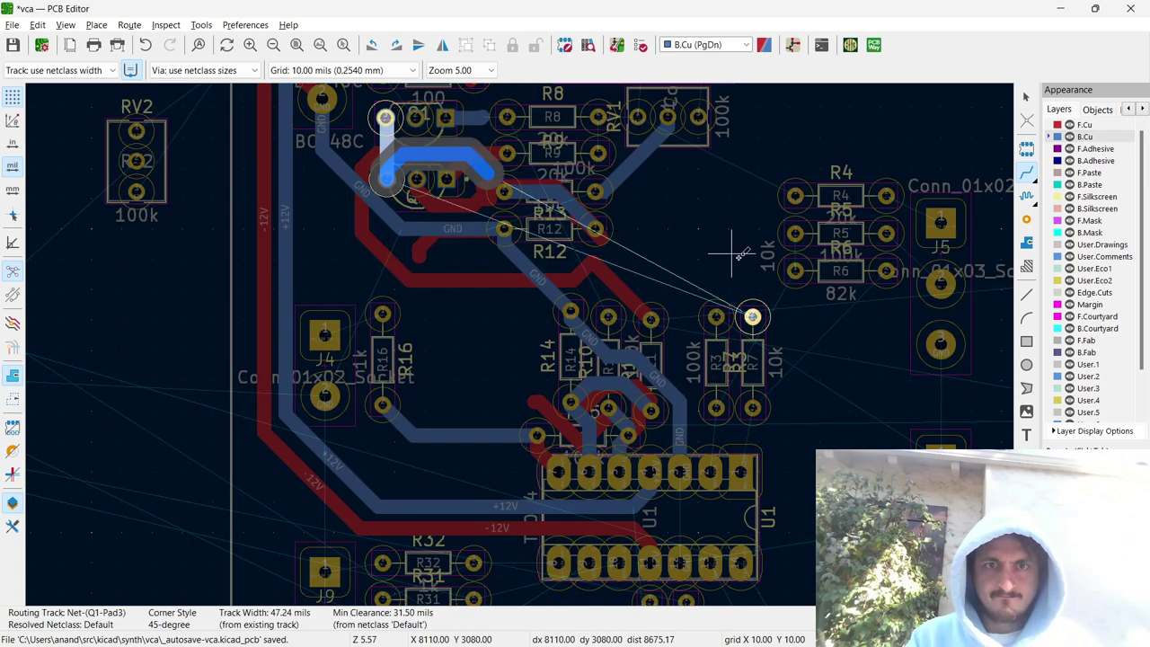
key(Escape)
middle_drag(753, 316, 528, 343)
click(528, 343)
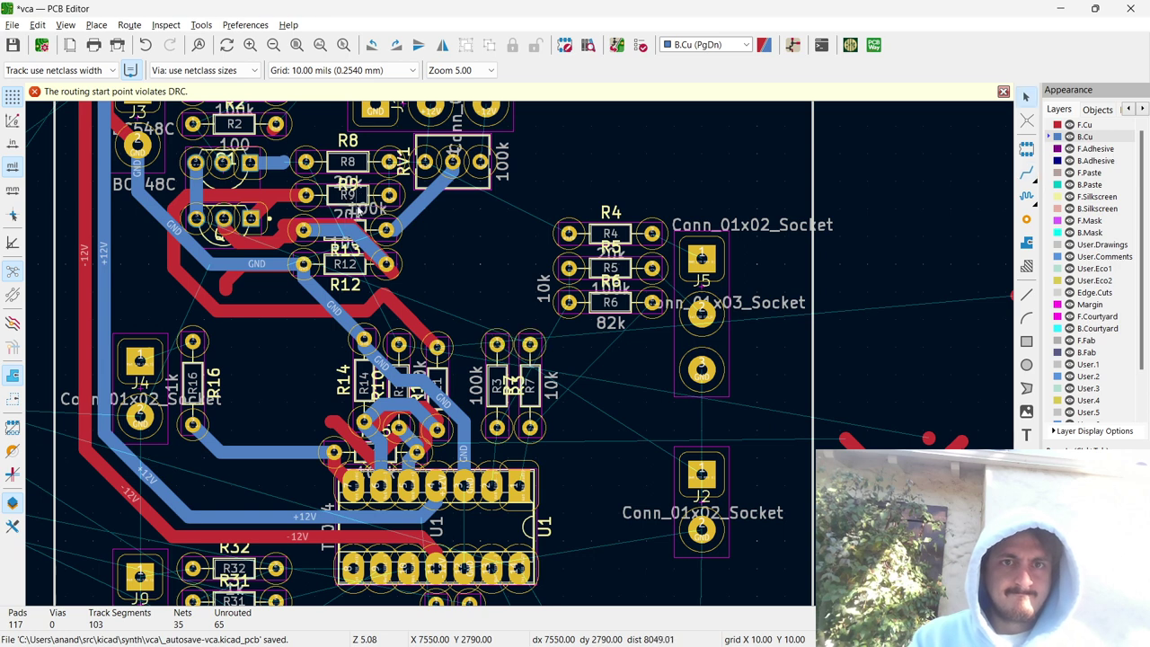
Move resistors R8 and R9 together slightly upward to open a routing gap above R13.
click(349, 163)
drag(349, 163, 345, 151)
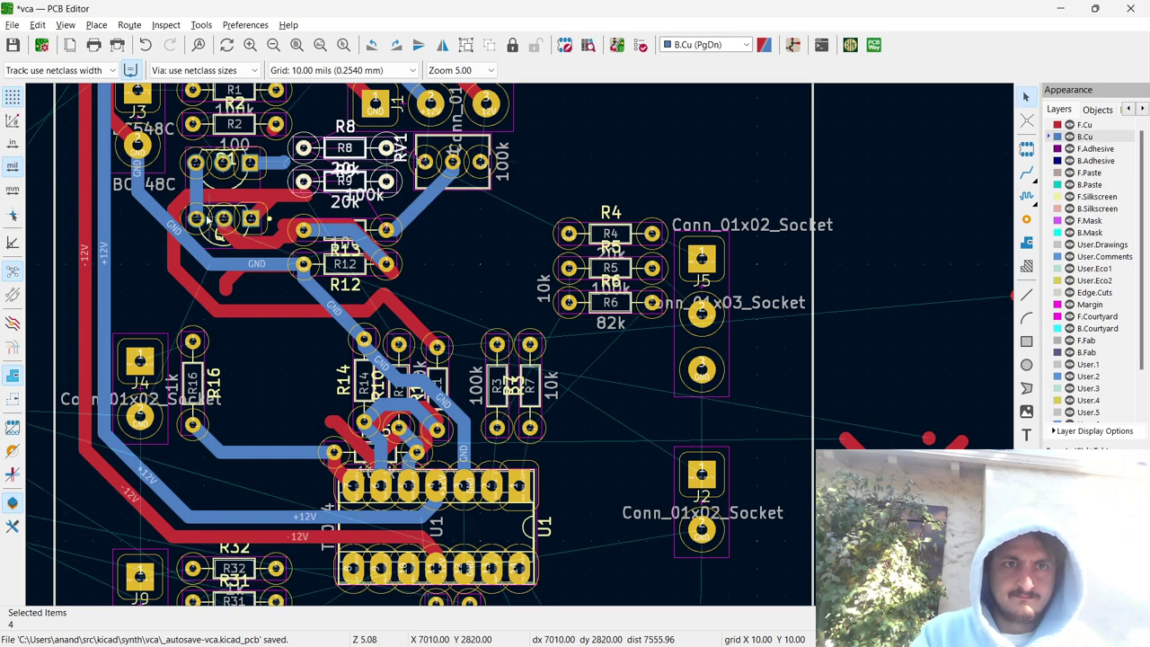
key(x)
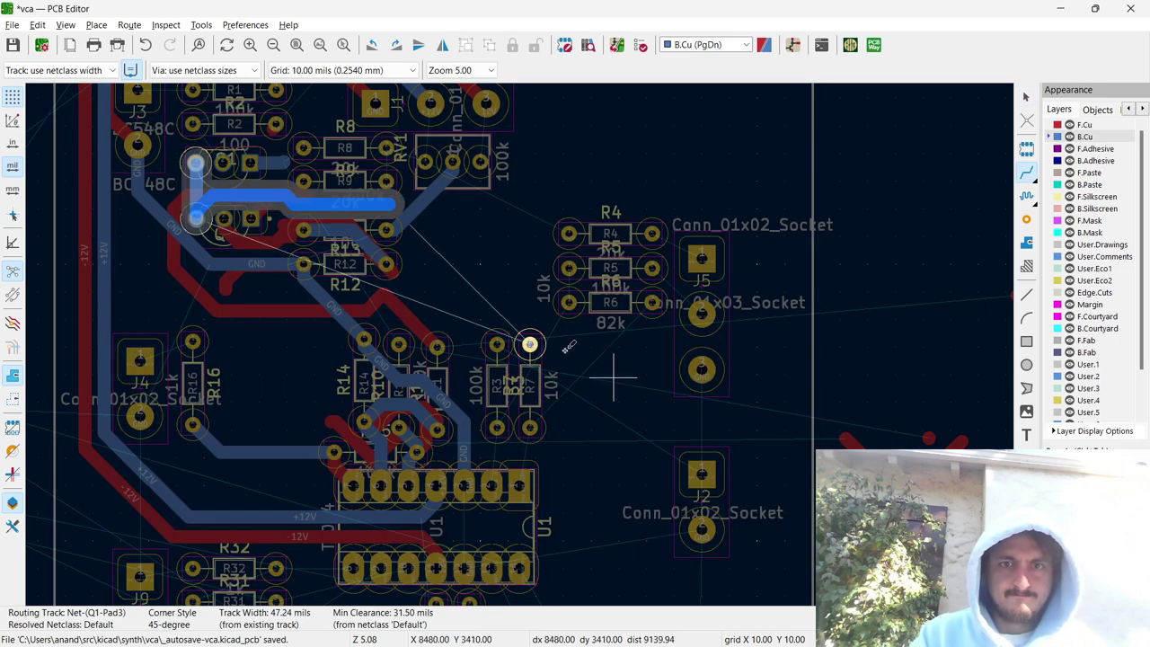
key(Escape)
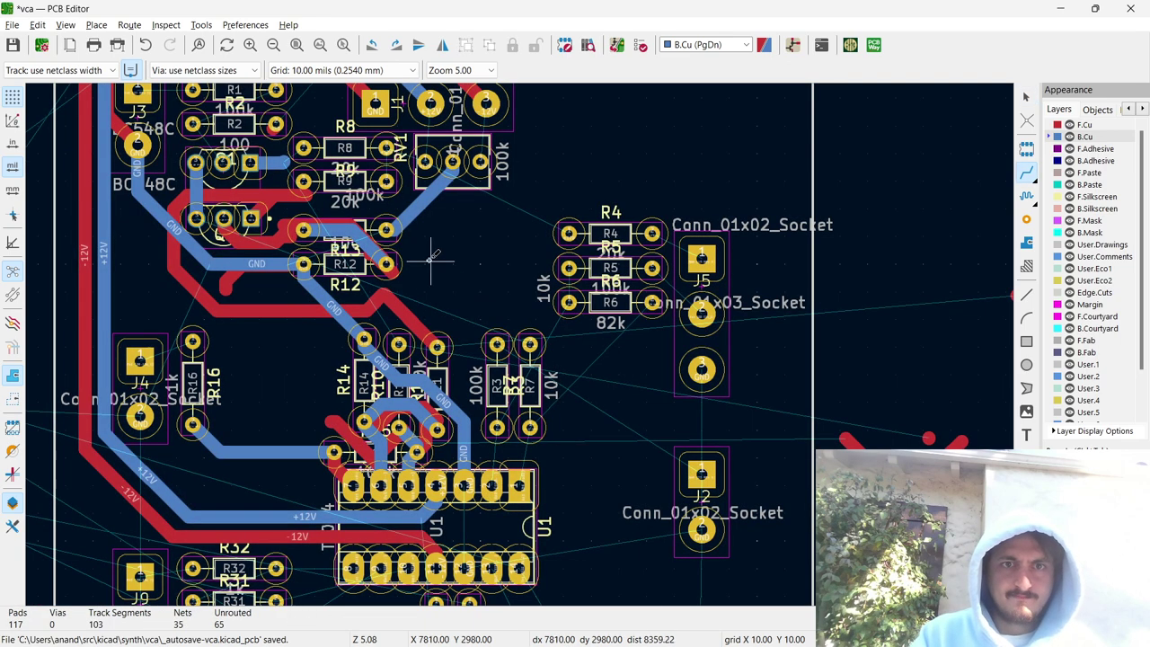
Replace the B.Cu track between RV1's middle pad and R13's right pad with one on F.Cu.
click(423, 214)
key(Delete)
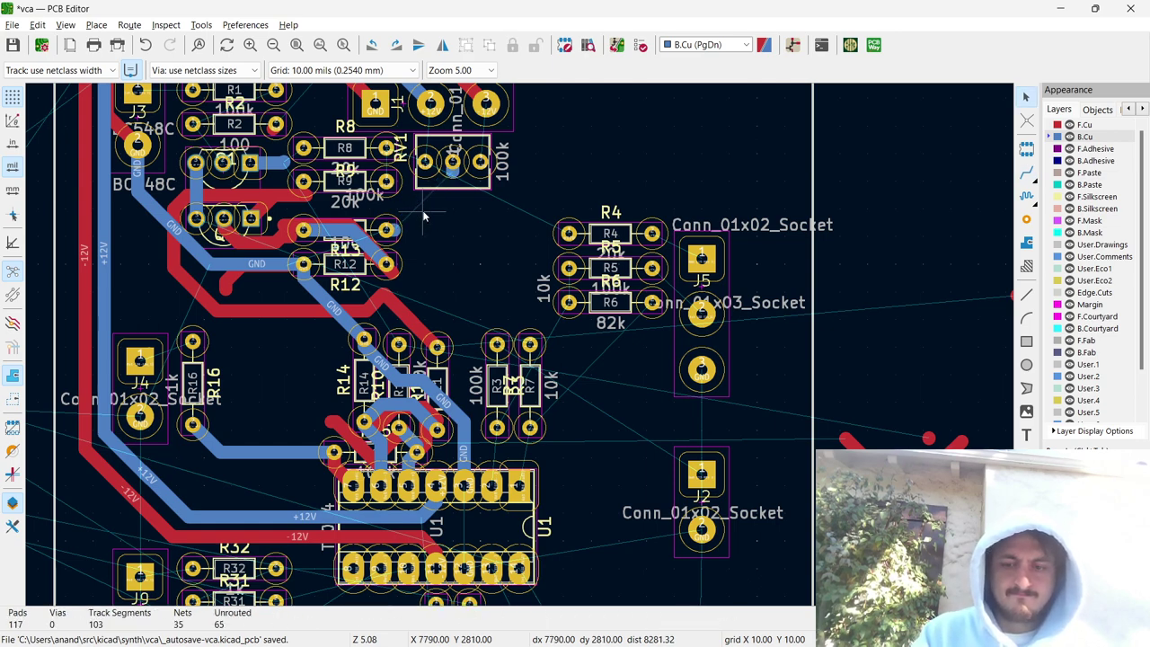
key(Page_Up)
key(x)
click(453, 162)
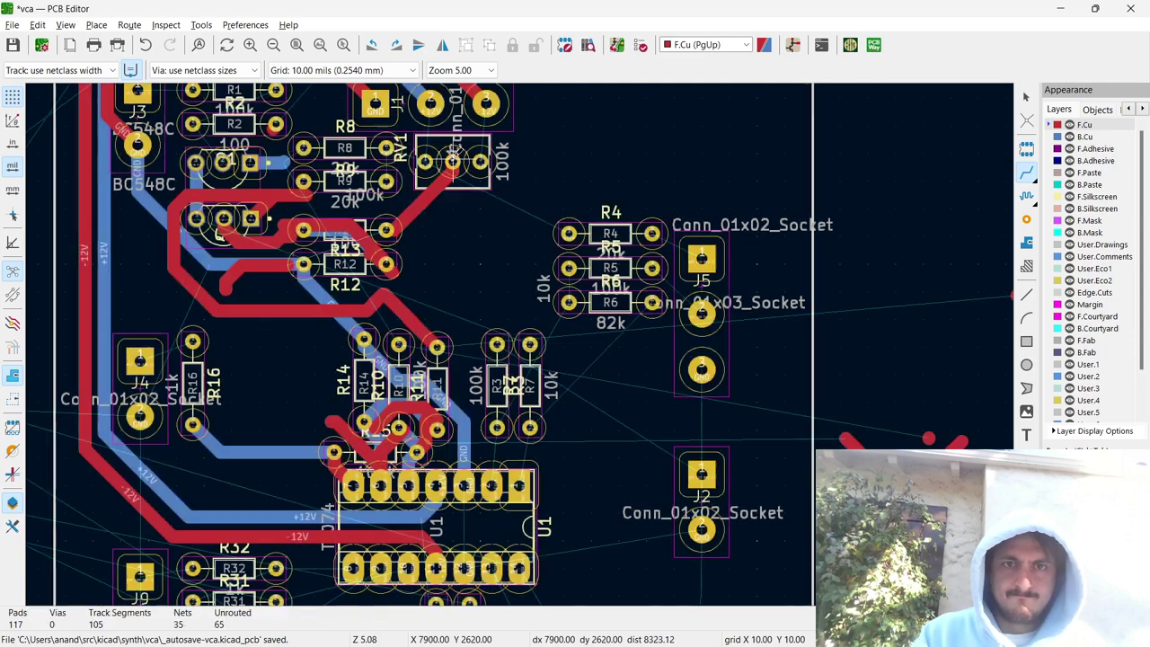
Route a B.Cu track from Q2 pad 3 between R9 and R13 to R7's upper pad.
key(Page_Down)
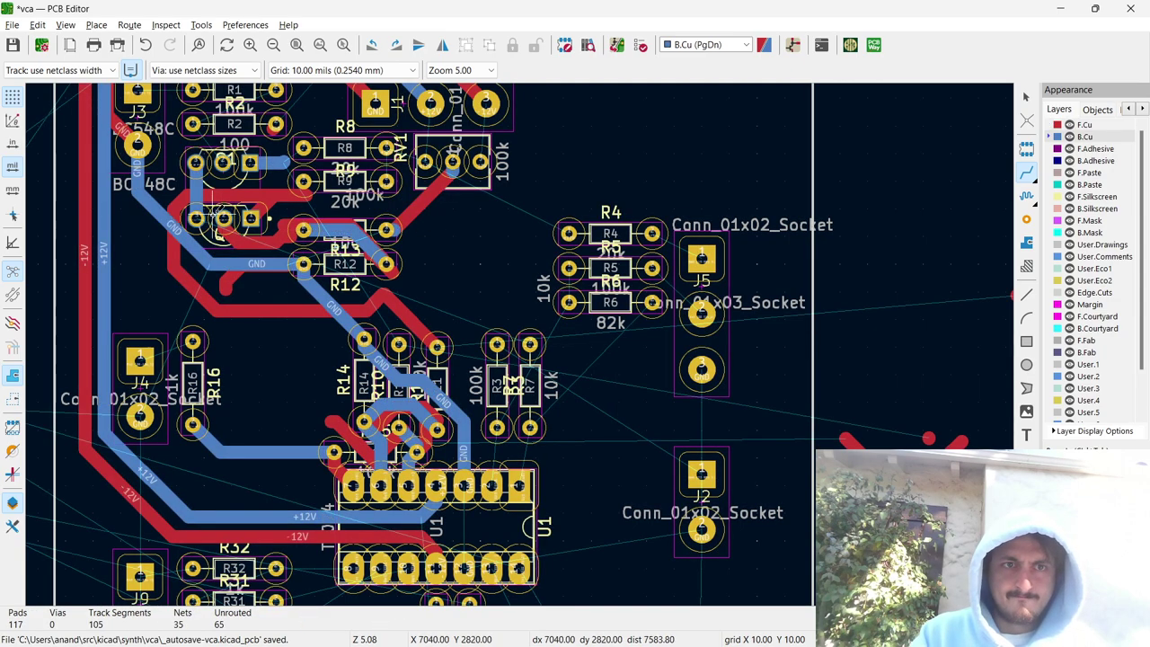
key(x)
click(530, 343)
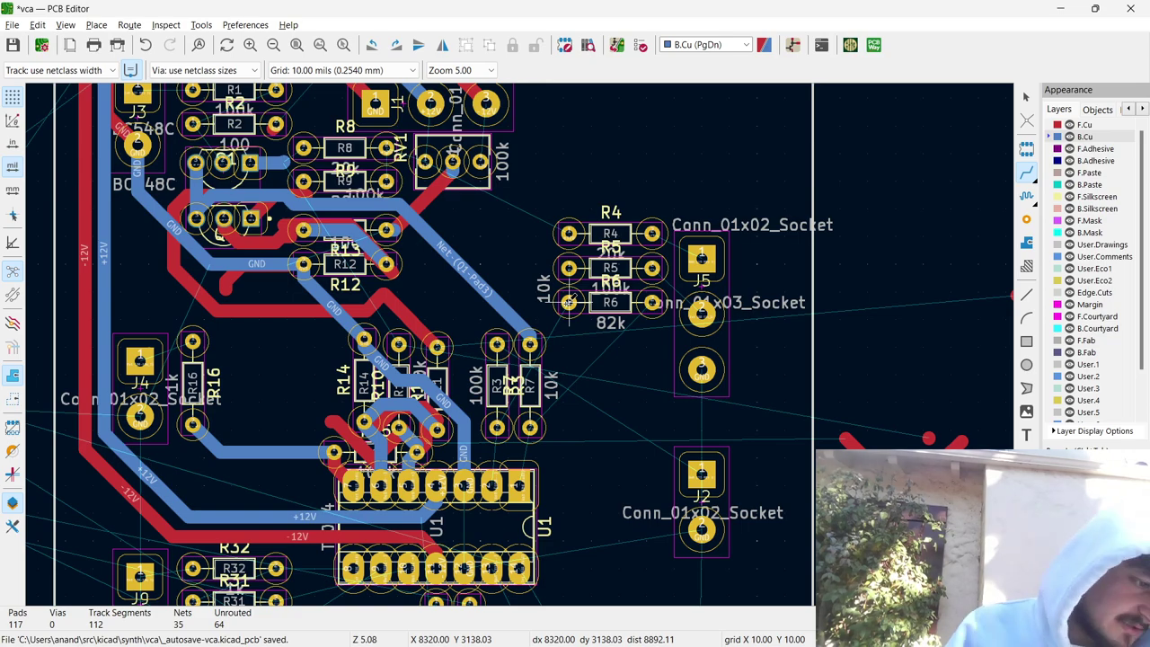
scroll(503, 427, down, 5)
scroll(525, 340, up, 8)
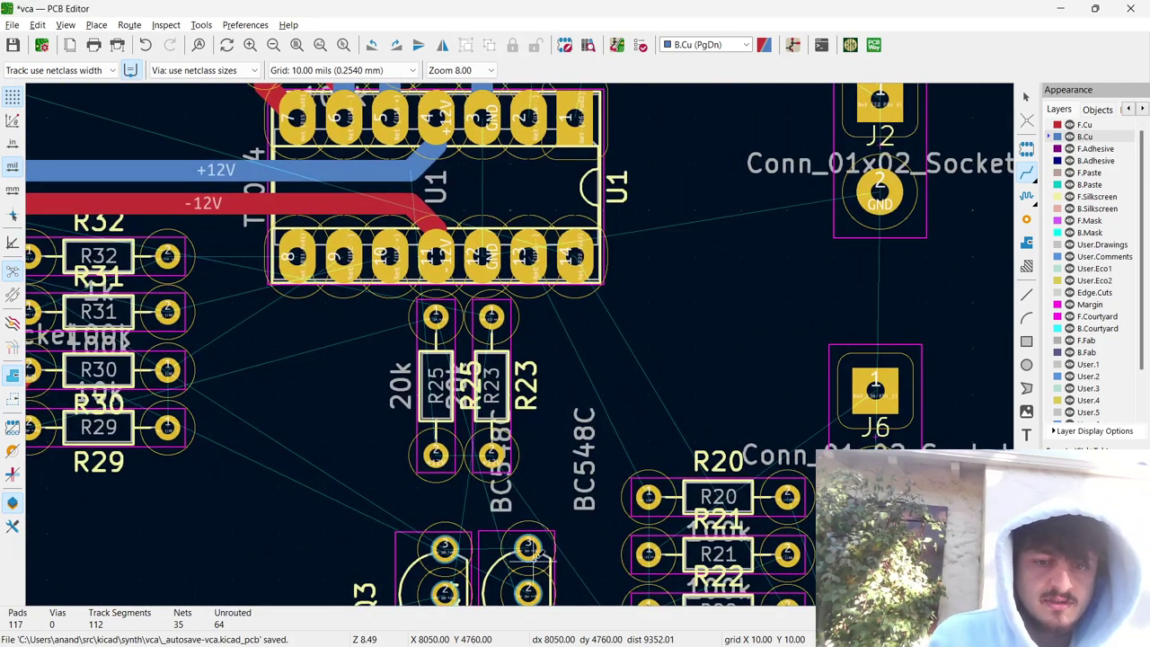
key(x)
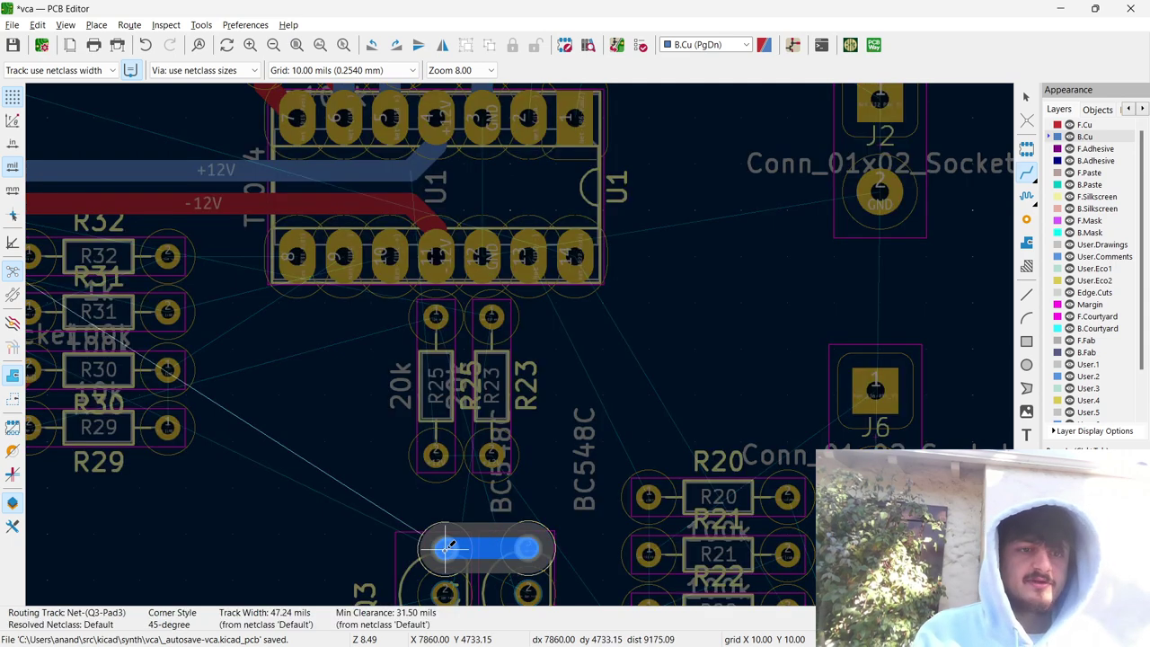
key(Escape)
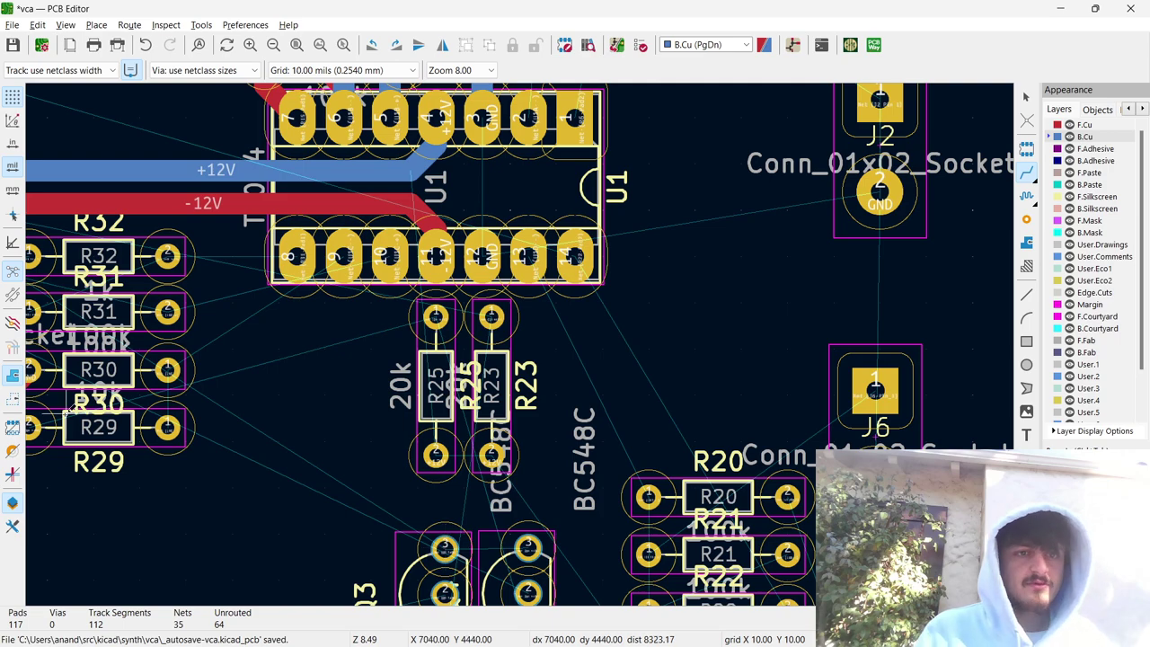
Move R24 onto the board beside R23 below U1, rotated to 90 degrees.
scroll(517, 347, down, 5)
scroll(373, 262, up, 4)
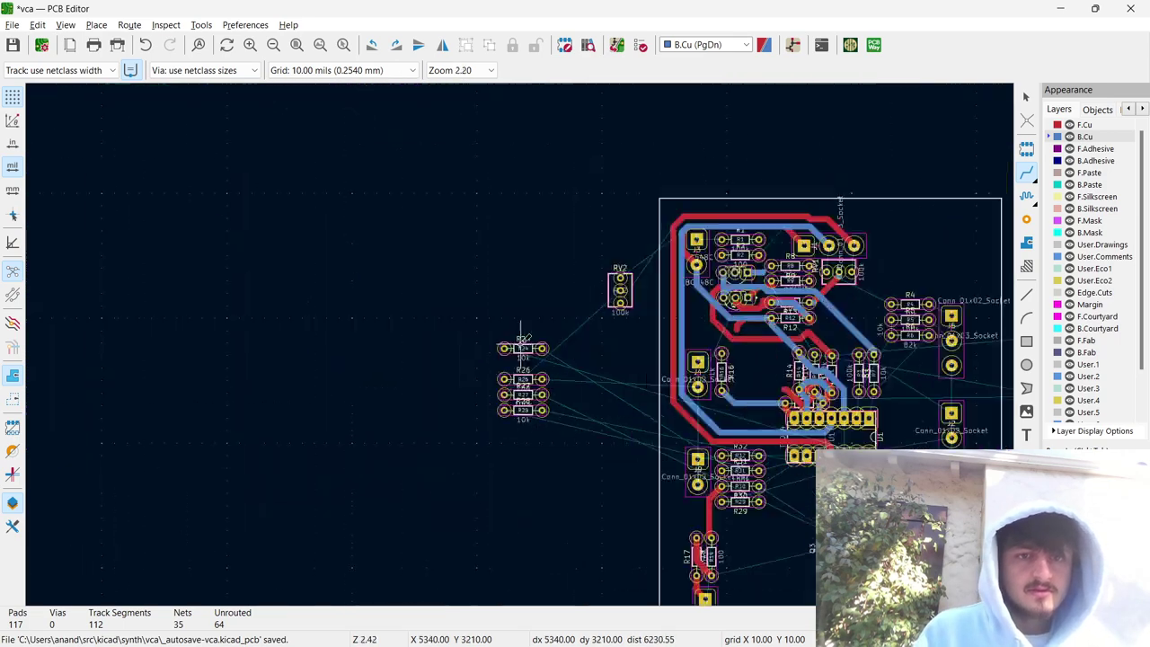
click(528, 353)
key(m)
scroll(762, 512, down, 3)
scroll(603, 282, up, 5)
key(r)
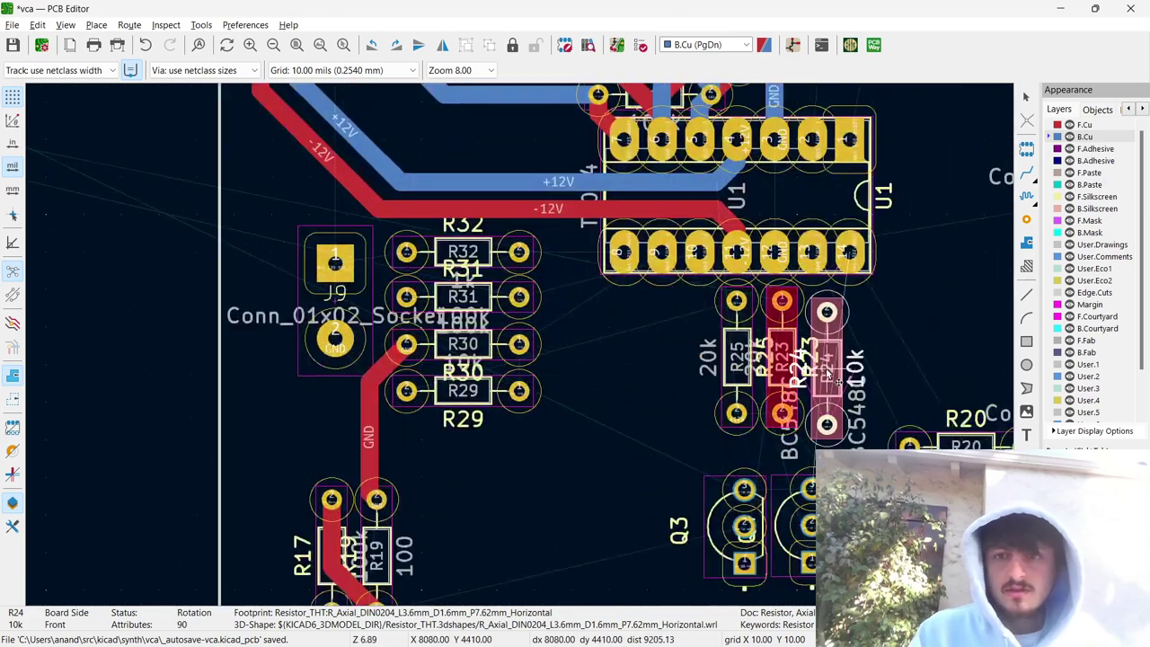
click(858, 368)
key(x)
click(811, 244)
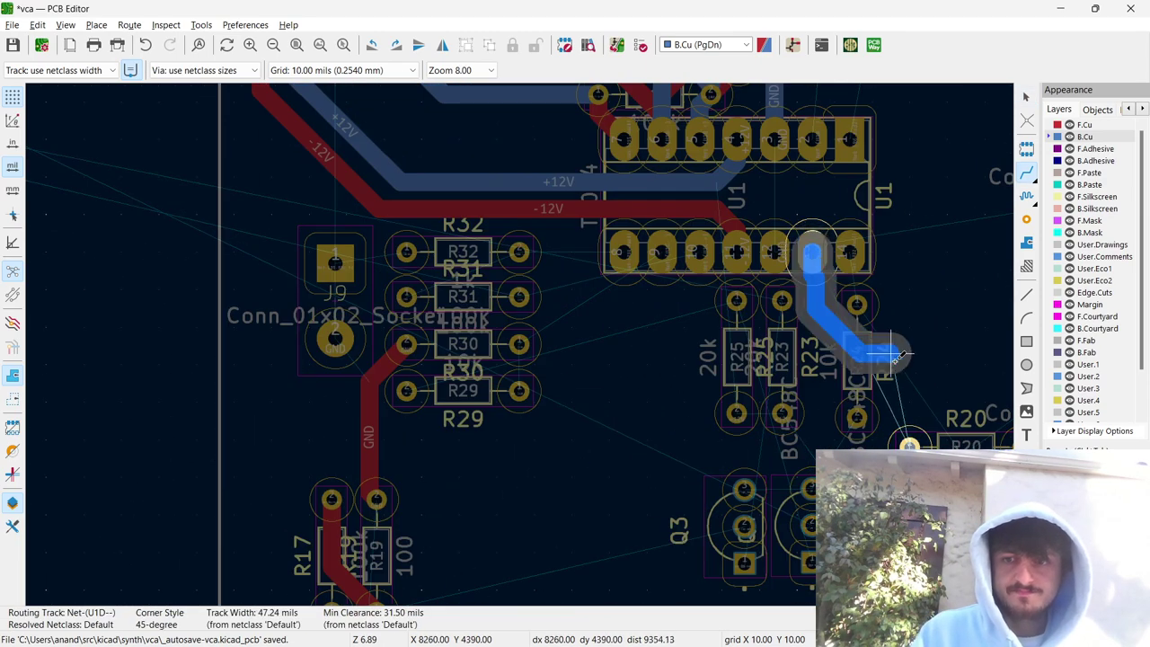
scroll(911, 422, down, 2)
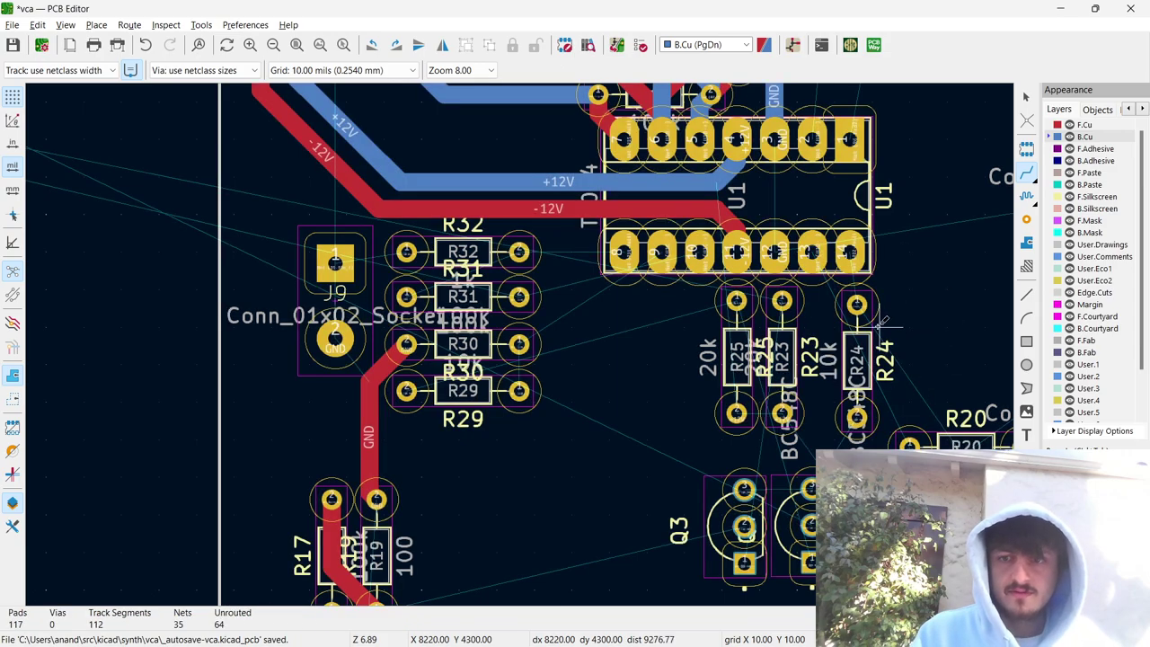
key(Escape)
Route a B.Cu track from Q3 pad 3 through Q4 pad 3 to R24's lower pad.
scroll(525, 339, down, 4)
scroll(525, 338, up, 5)
scroll(526, 338, up, 1)
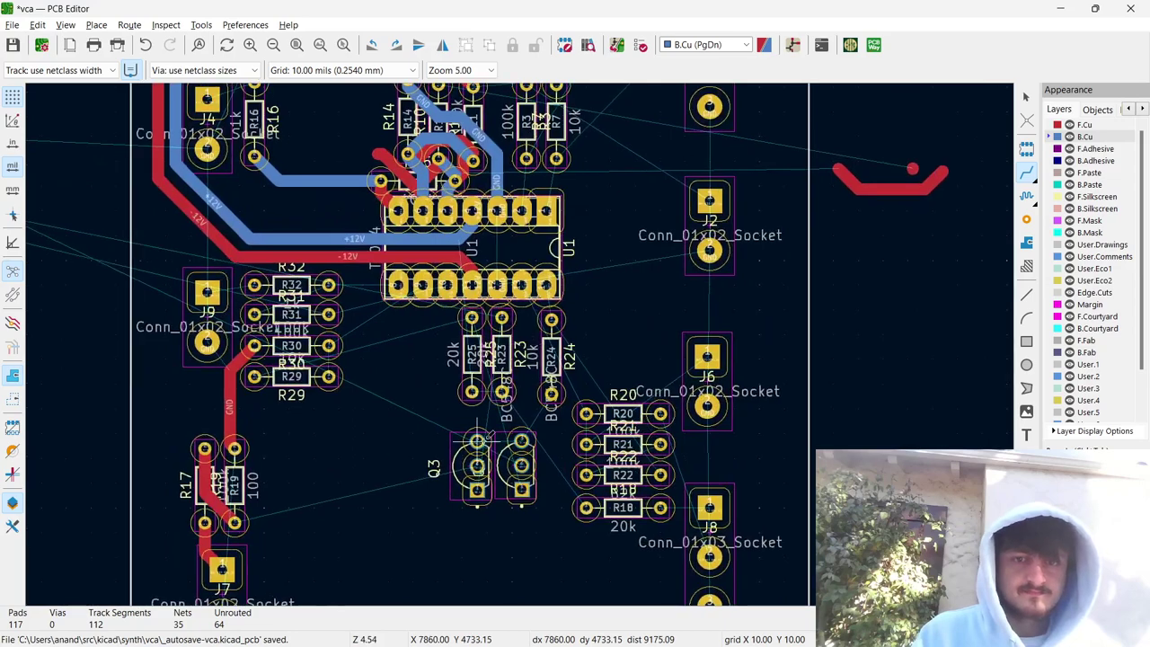
click(478, 437)
click(520, 437)
click(522, 439)
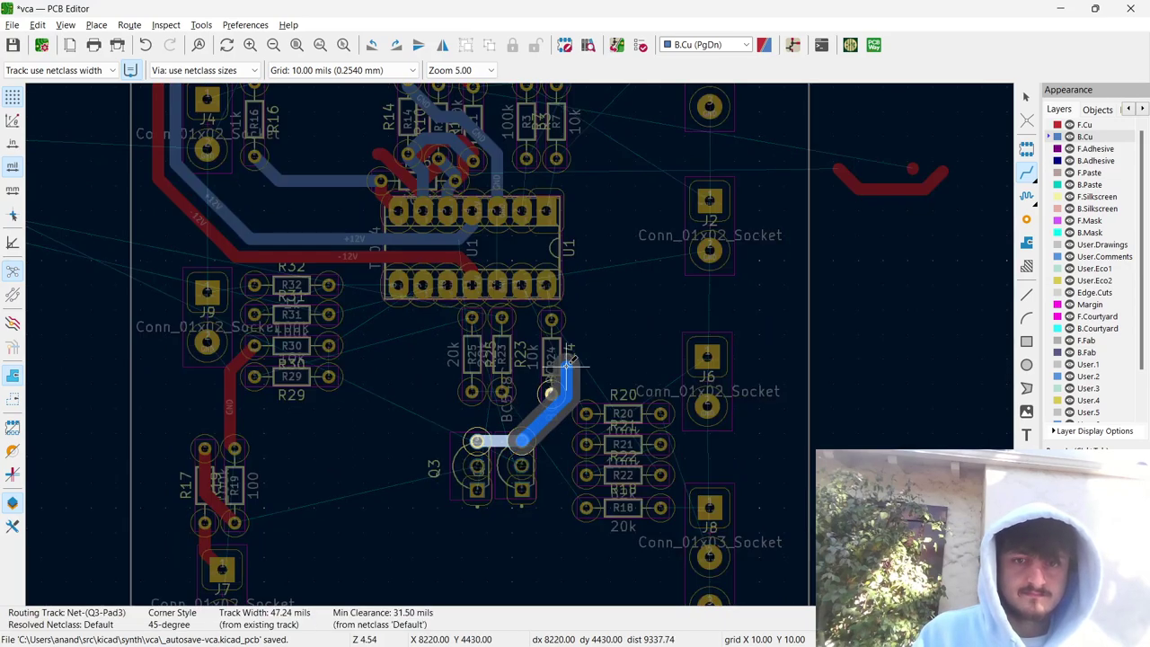
click(550, 393)
Route B.Cu tracks from R24's upper pad to U1 pin 14 and from R20's left pad to U1 pin 13.
click(550, 318)
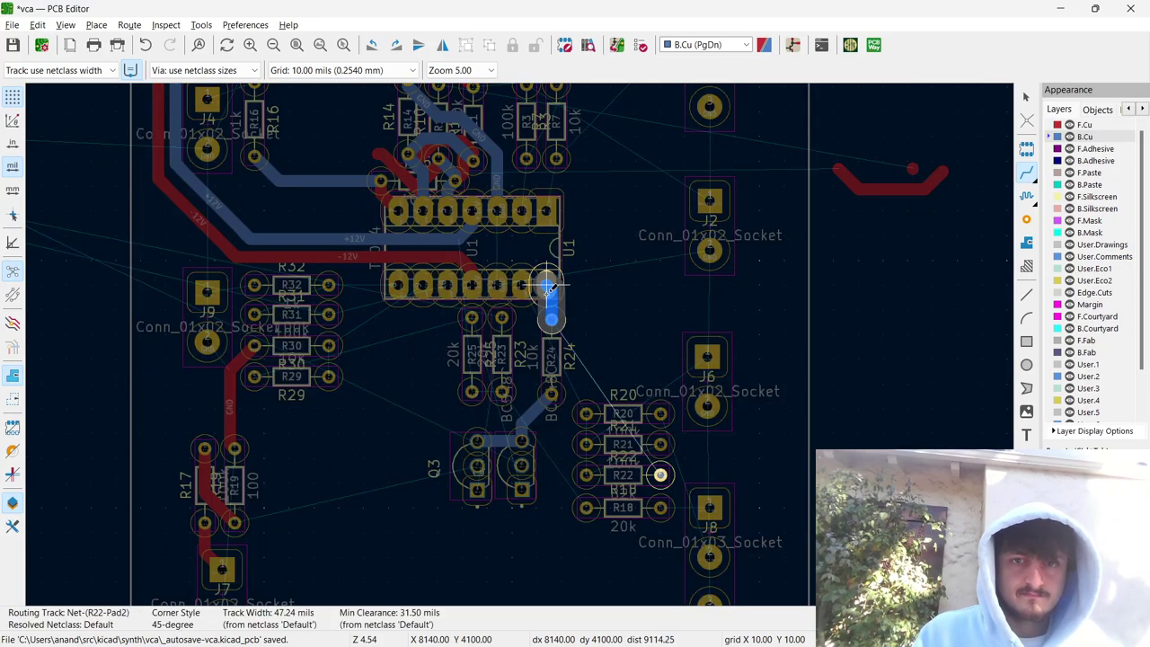
click(546, 285)
click(585, 414)
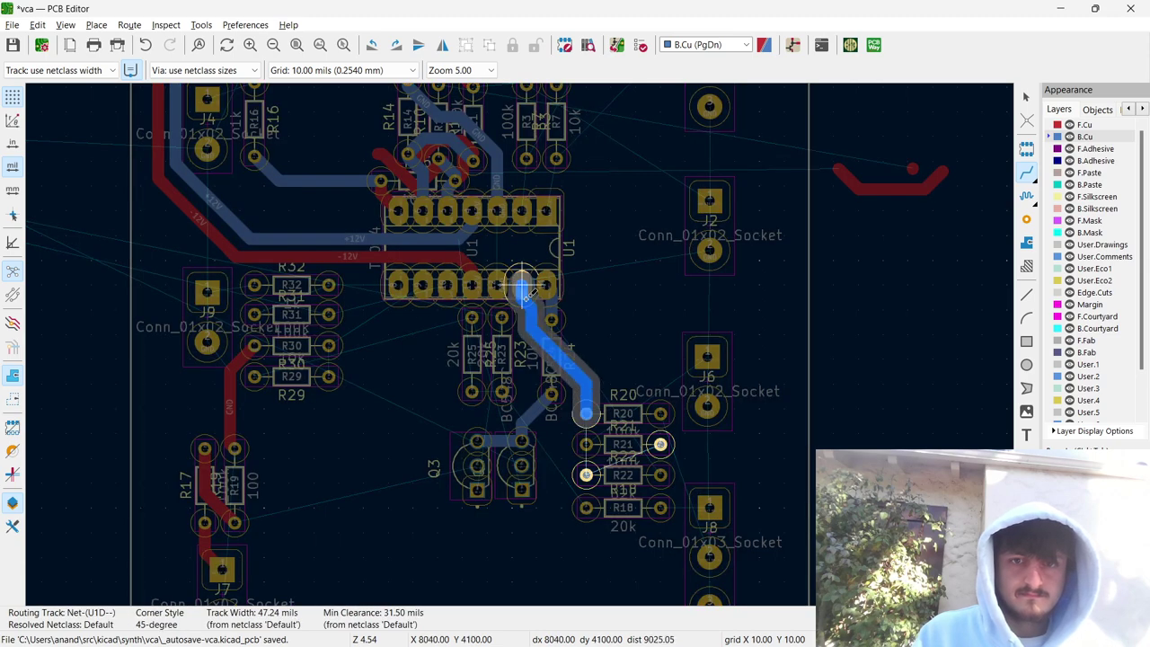
click(546, 285)
Route B.Cu tracks from R20's right pad to J8 pin 2 and from J8 pin 1 to R18's right pad.
click(662, 414)
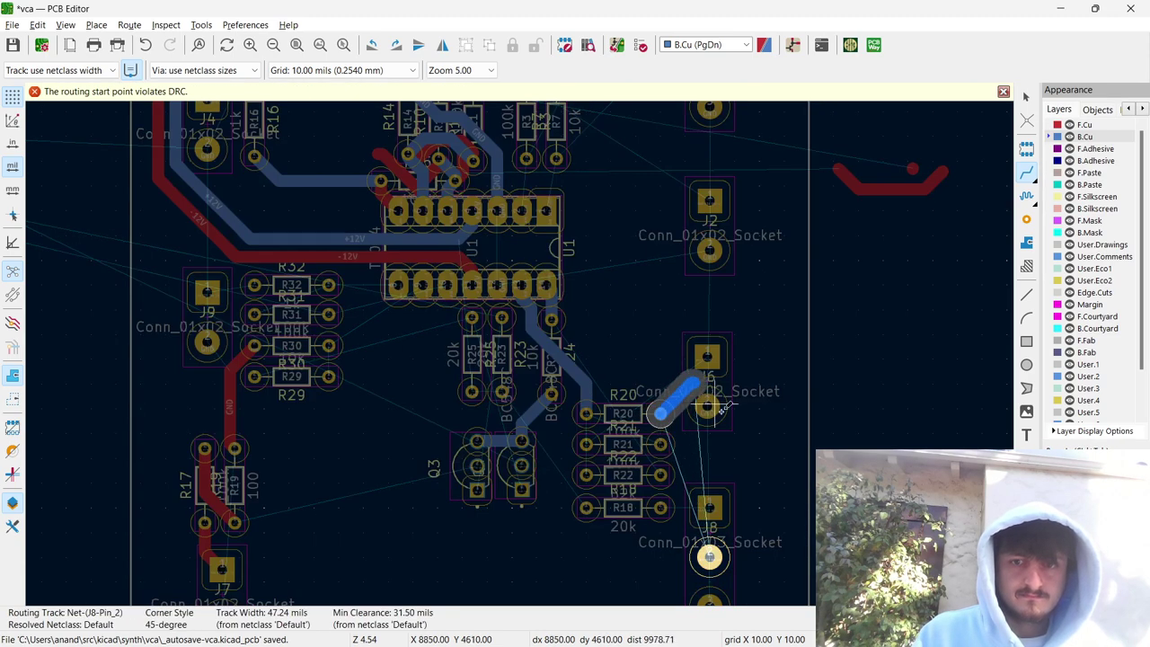
click(714, 548)
click(708, 509)
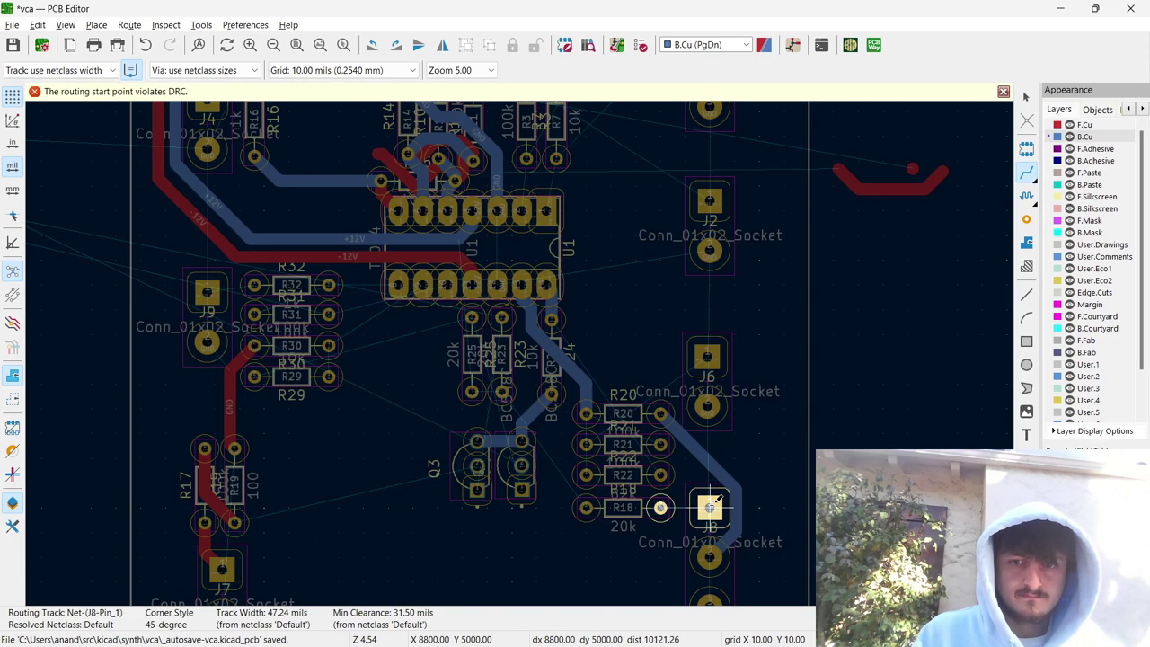
click(662, 507)
Route the GND net on B.Cu from J8 pin 3 through J6 pin 2 and J2 pin 2 to U1 pin 12.
scroll(661, 507, down, 3)
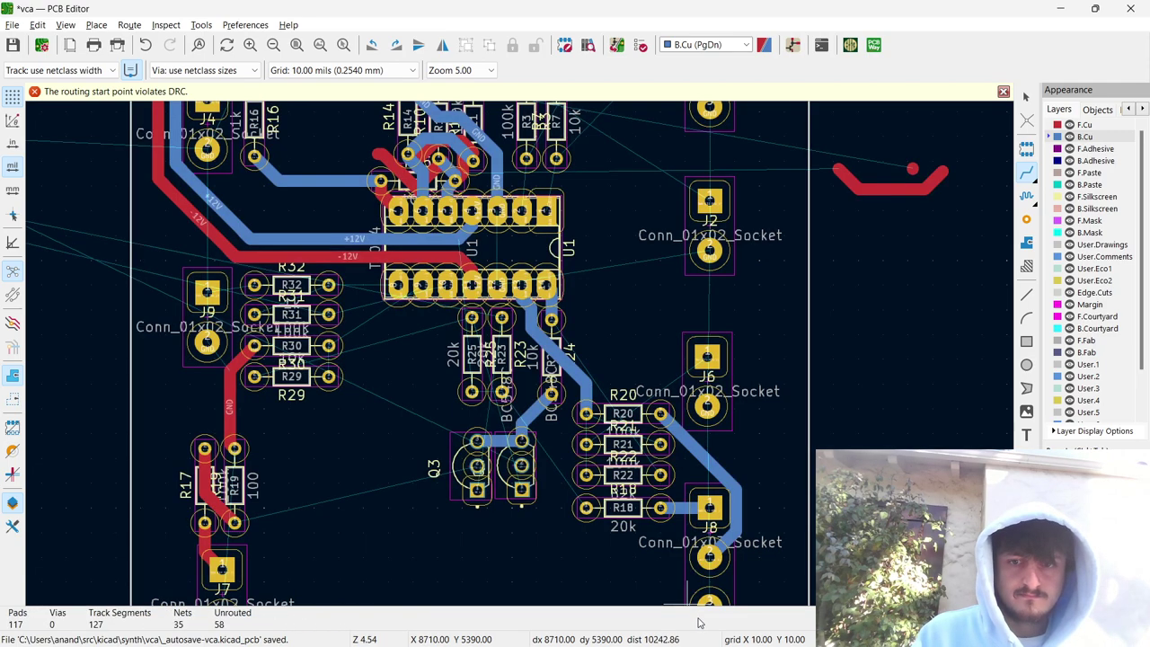
click(526, 362)
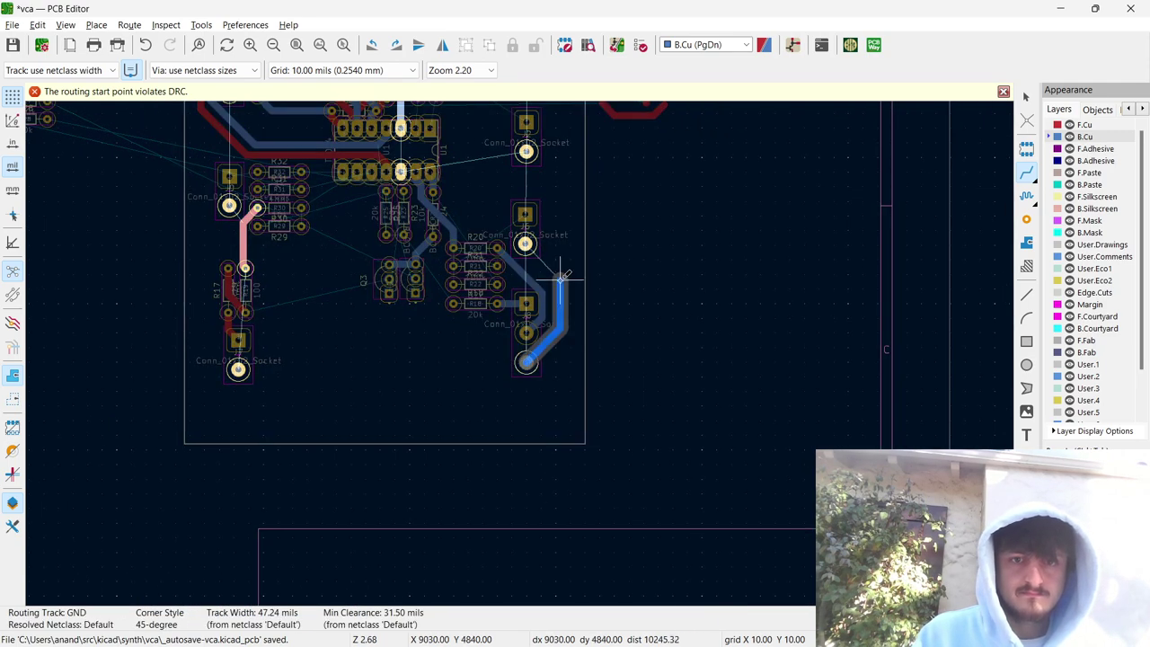
click(524, 242)
click(525, 242)
click(525, 148)
click(525, 148)
click(397, 164)
Add B.Cu GND tracks from J2 pin 2 to J5 pin 3 and between U1 pins 3 and 12.
scroll(400, 171, up, 3)
click(759, 323)
click(758, 167)
click(527, 281)
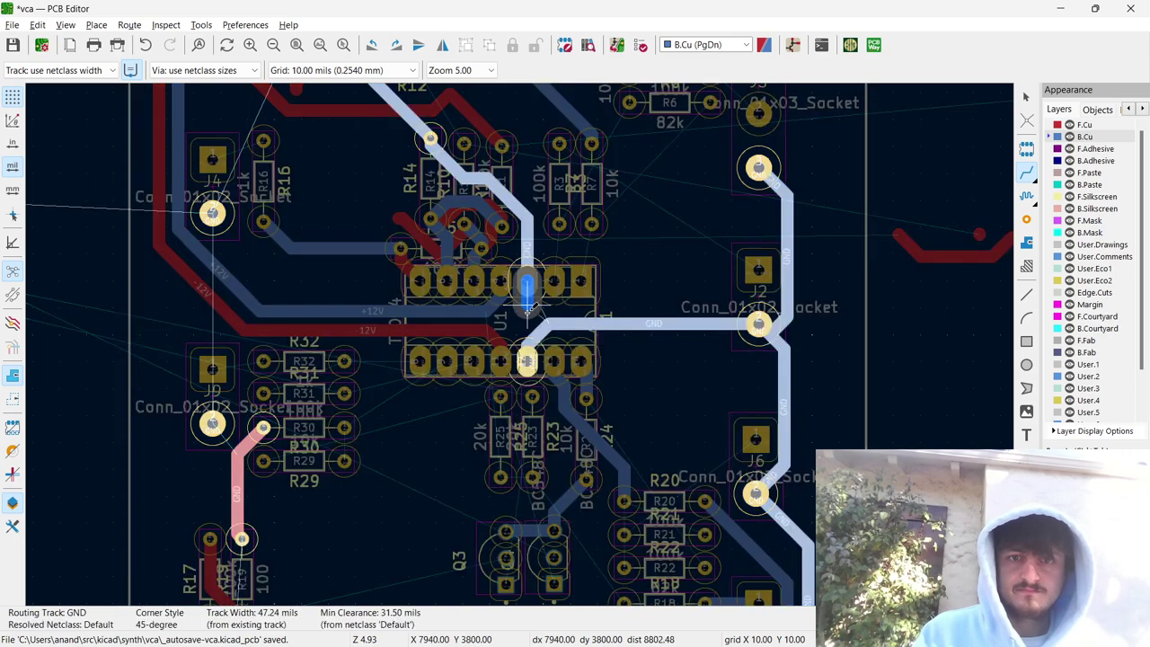
click(527, 361)
scroll(527, 361, down, 3)
scroll(519, 332, up, 2)
click(520, 285)
key(Escape)
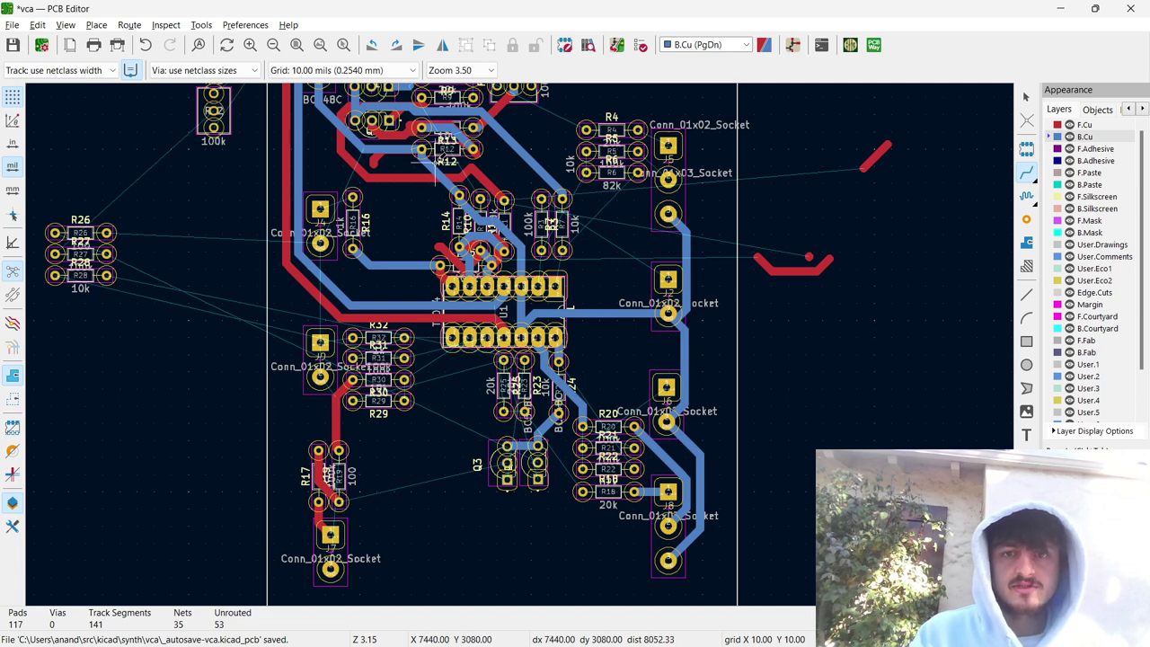
Route a B.Cu GND track from J5 pin 3 around R4 to J1 pin 1.
click(696, 211)
scroll(696, 211, down, 3)
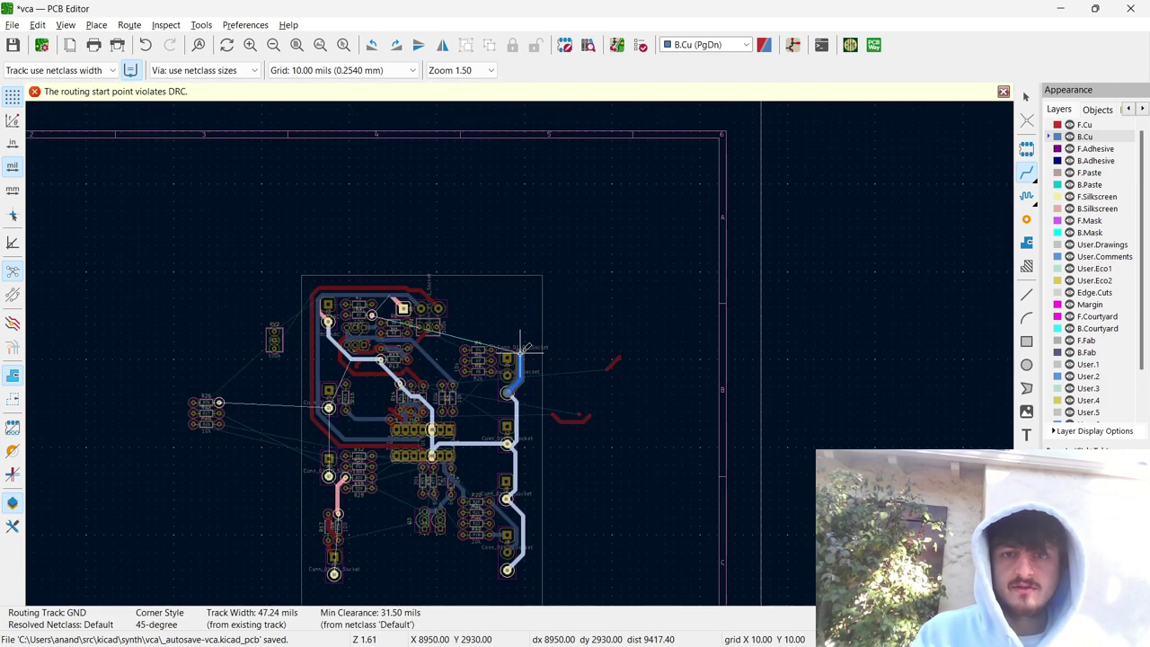
scroll(404, 307, up, 6)
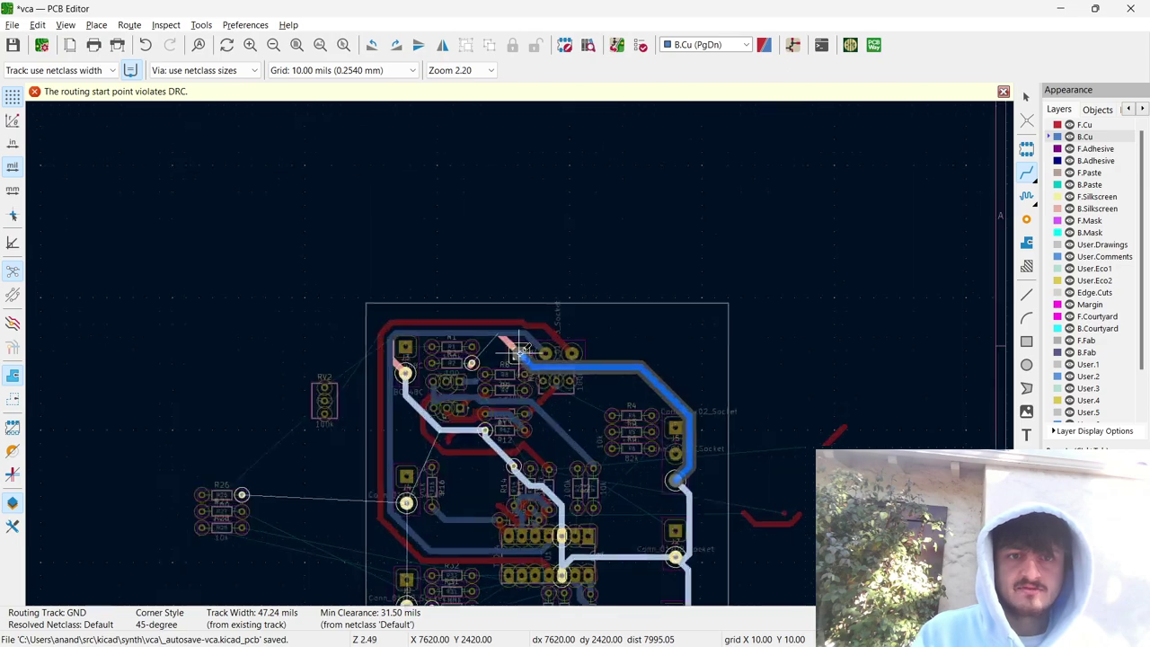
key(Escape)
Select the entire connected GND track network, including the runs through R12, R14, U1 and the J2 and J5 sockets, and delete it.
scroll(523, 349, down, 5)
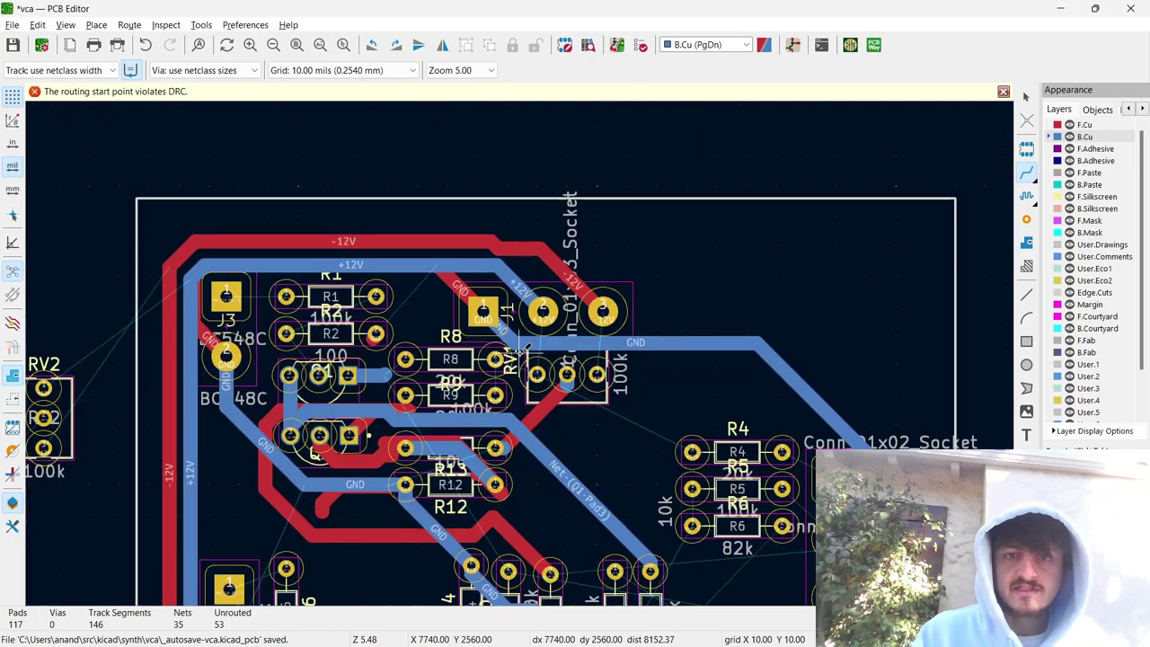
scroll(524, 350, up, 3)
scroll(524, 349, down, 2)
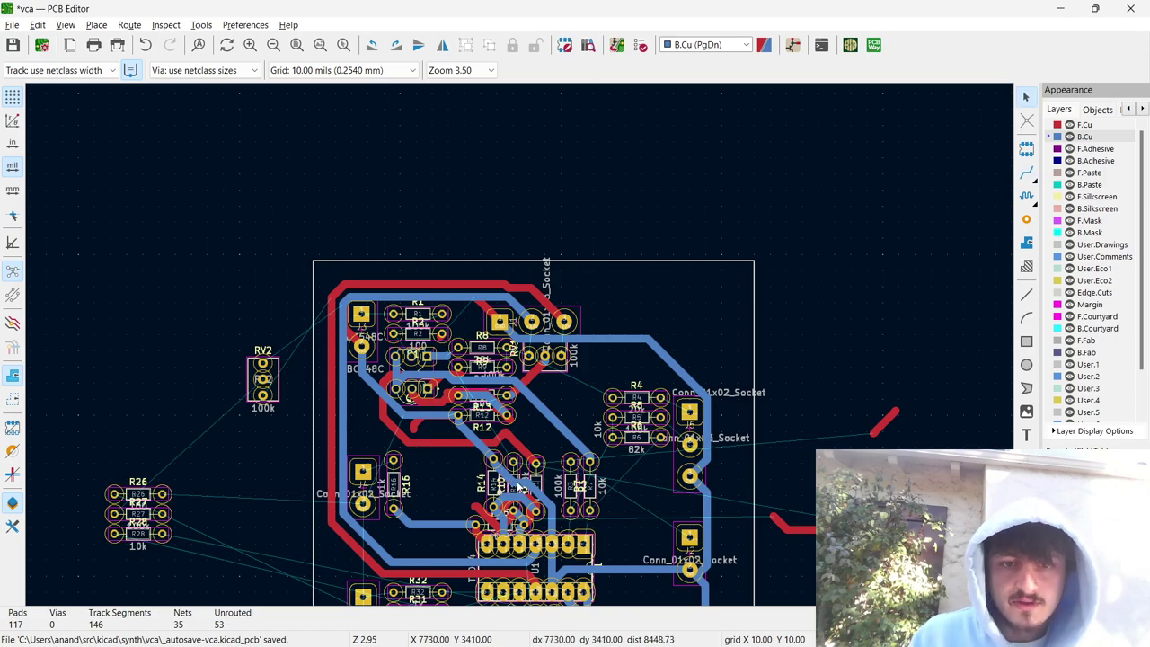
click(518, 486)
scroll(519, 486, up, 3)
key(u)
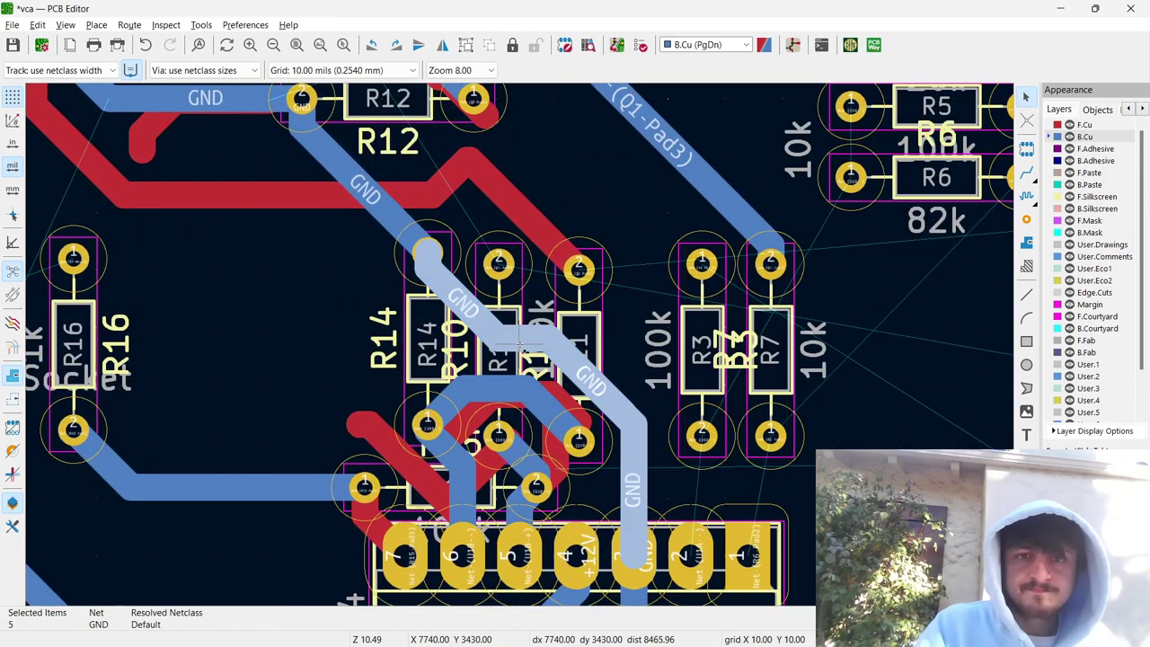
key(u)
scroll(520, 346, down, 3)
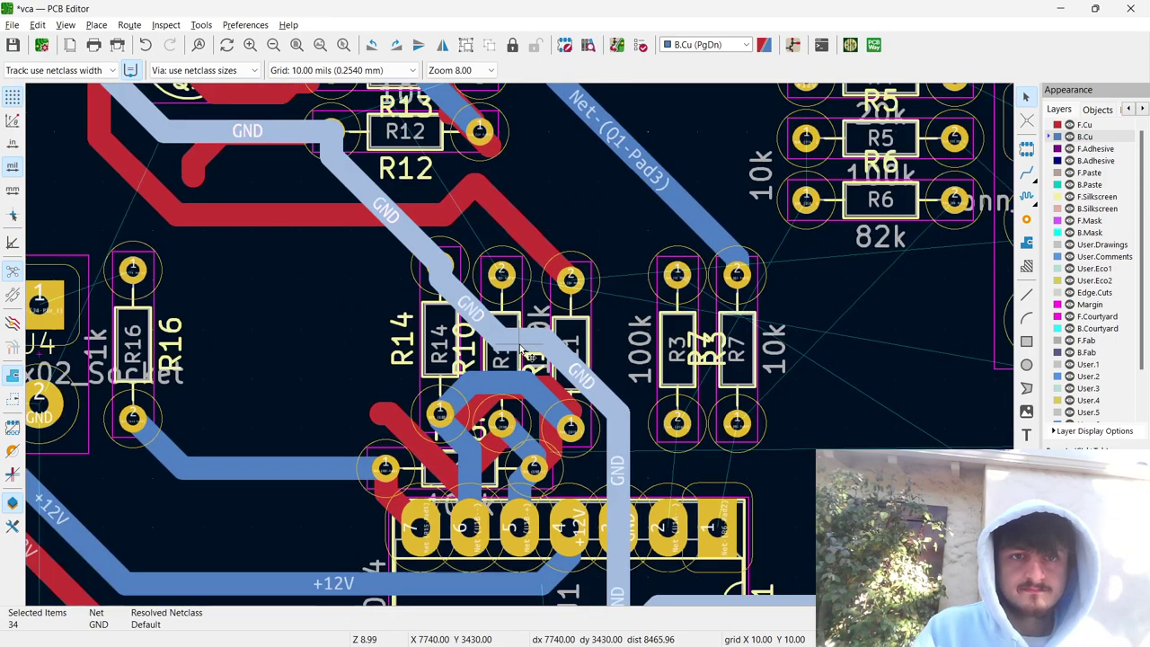
scroll(524, 350, down, 1)
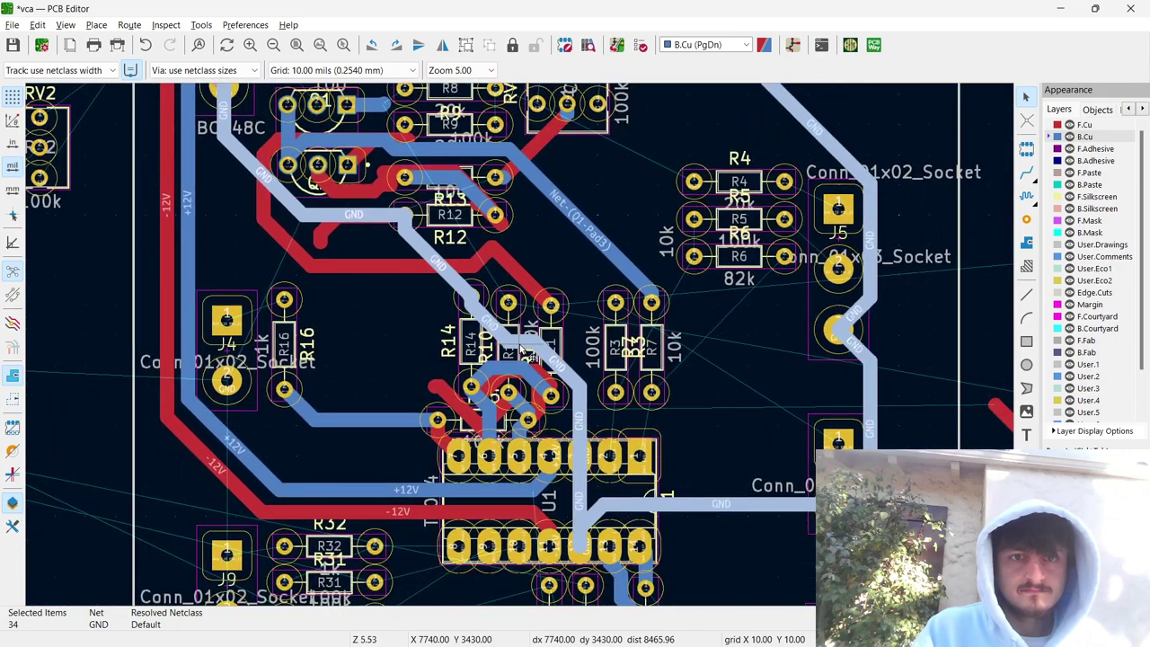
key(Delete)
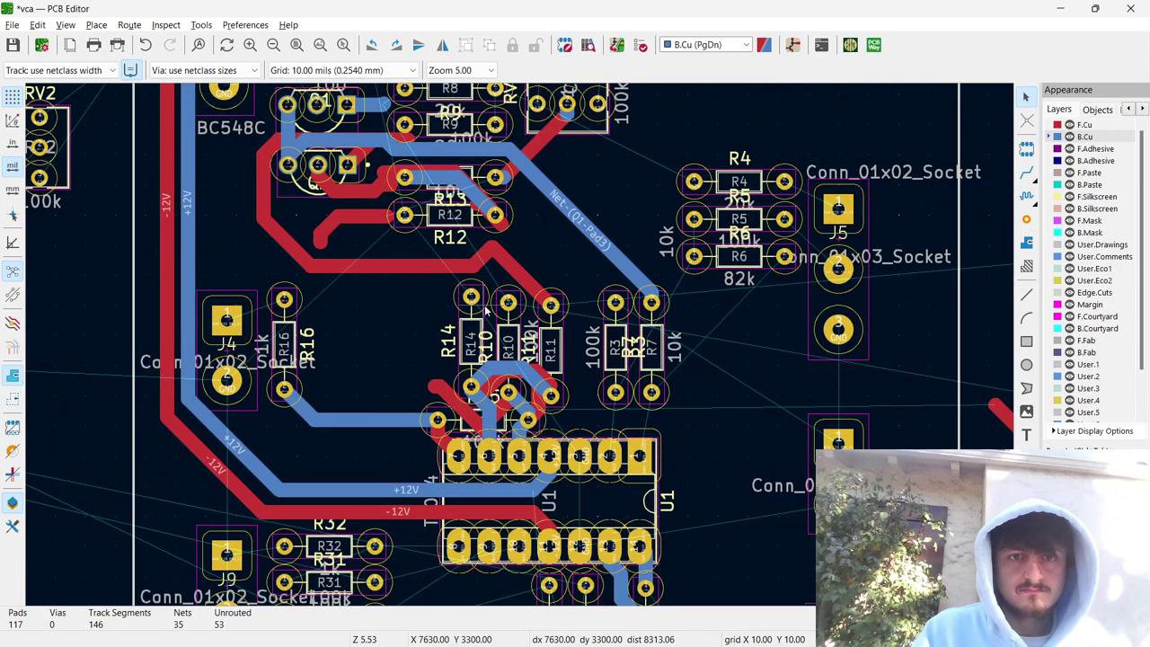
Route a B.Cu GND track between R12 pad 2 and J3 pin 2.
click(409, 218)
key(u)
key(Delete)
scroll(243, 182, down, 1)
scroll(520, 336, up, 1)
scroll(520, 334, down, 3)
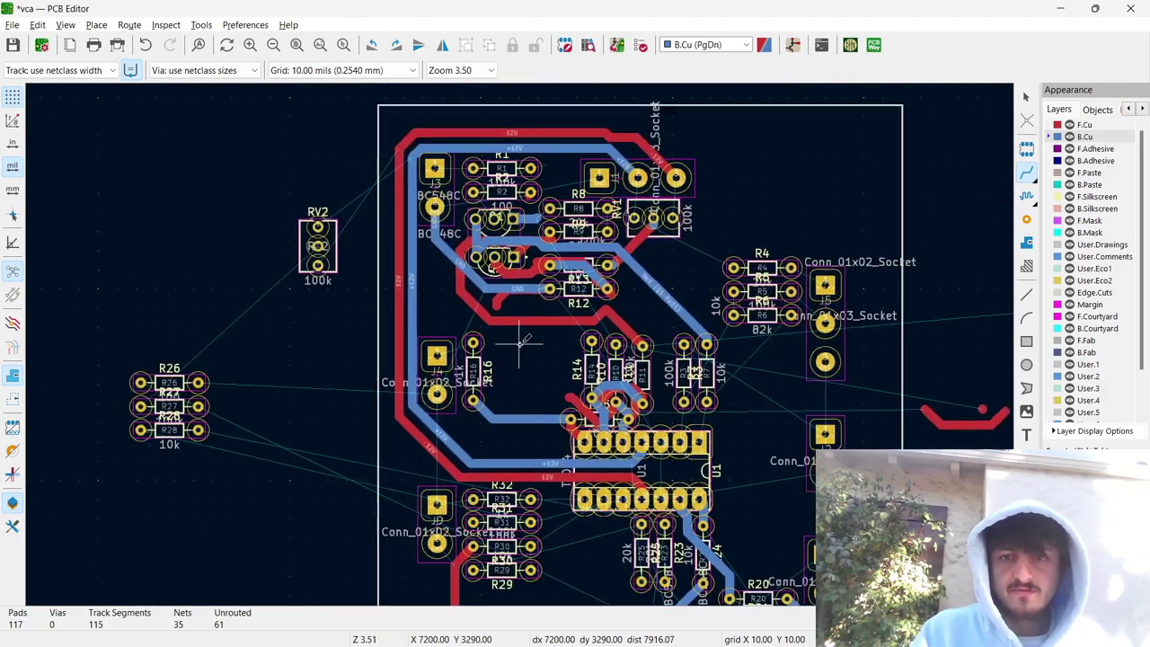
scroll(524, 342, up, 1)
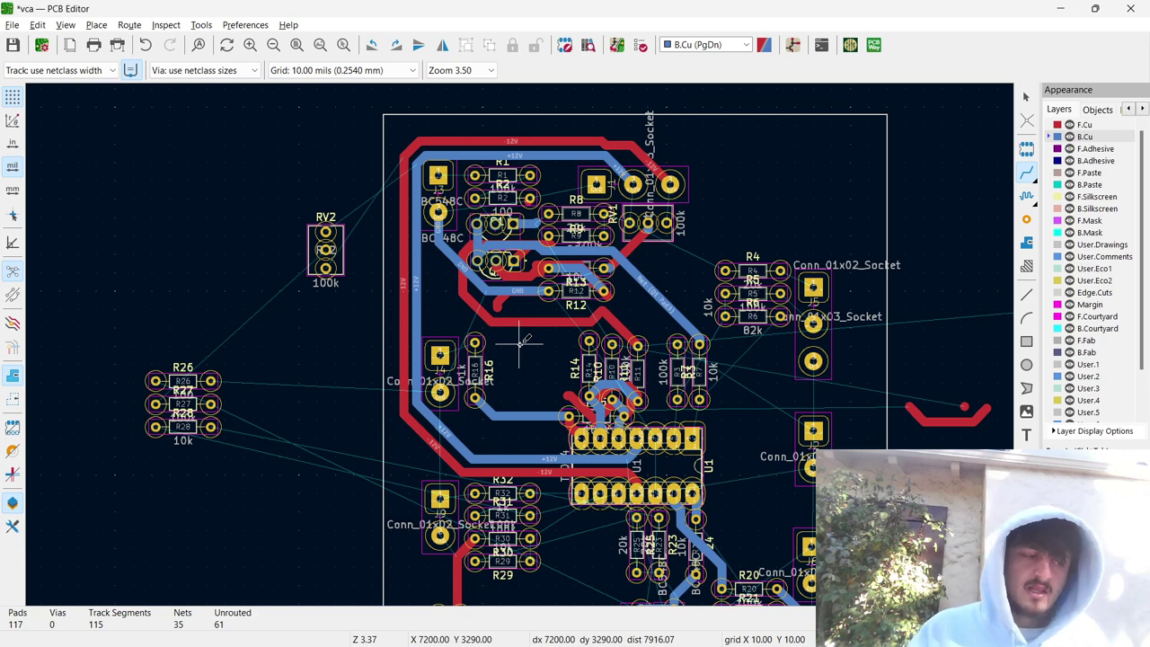
Try a B.Cu GND track from J6 pin 2 to J2 pin 2 along the inner side of J6, and undo it.
key(alt+Tab)
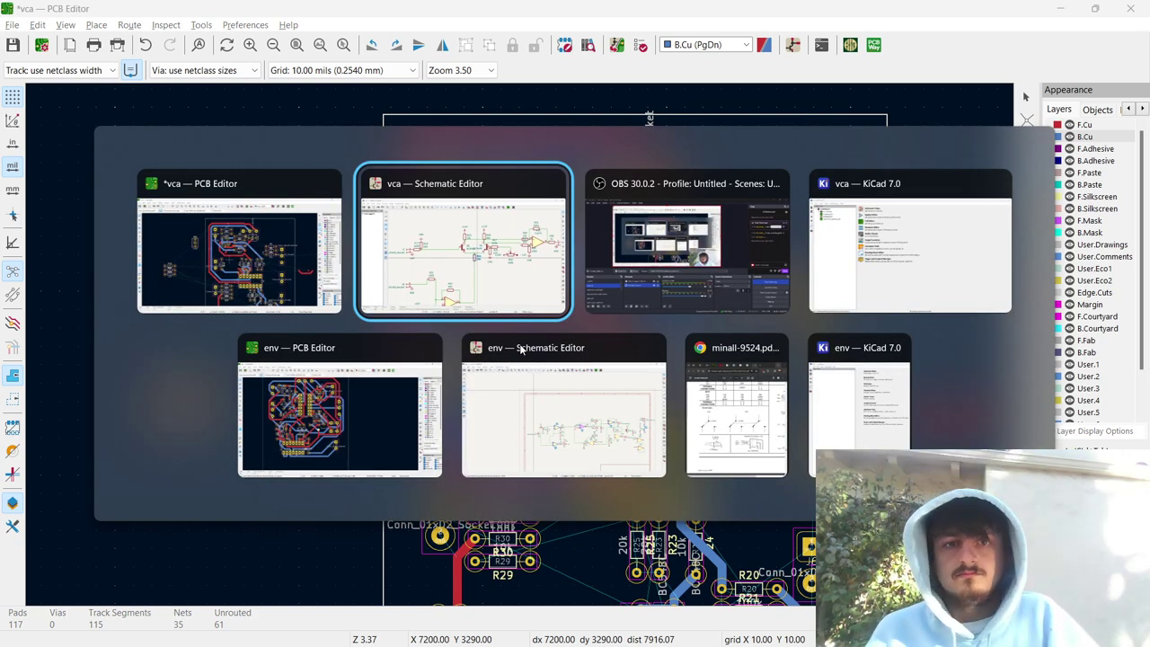
key(alt+shift+Tab)
scroll(524, 341, down, 4)
scroll(524, 341, up, 5)
scroll(523, 342, down, 5)
scroll(523, 342, up, 4)
scroll(521, 342, down, 1)
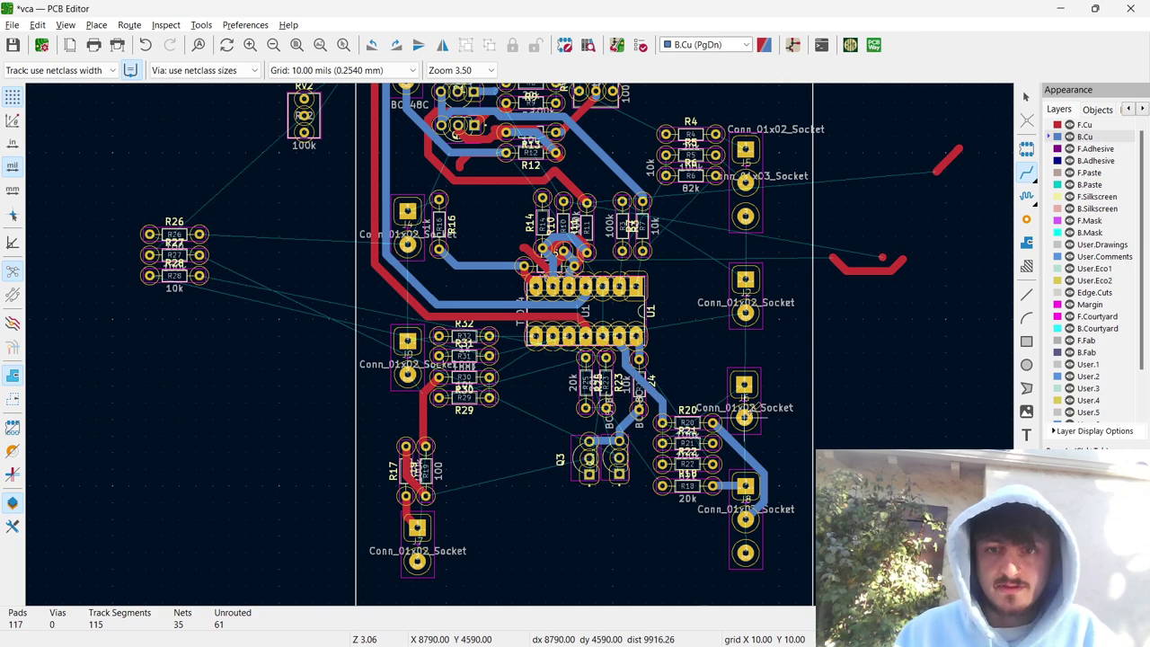
click(745, 414)
click(745, 313)
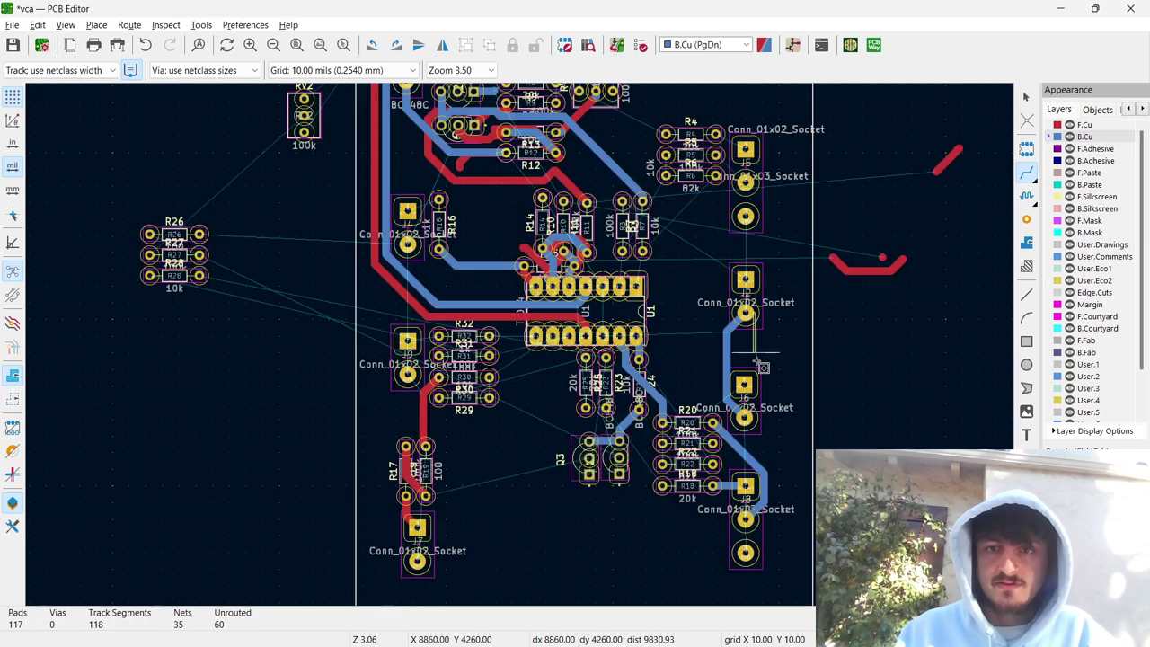
key(ctrl+z)
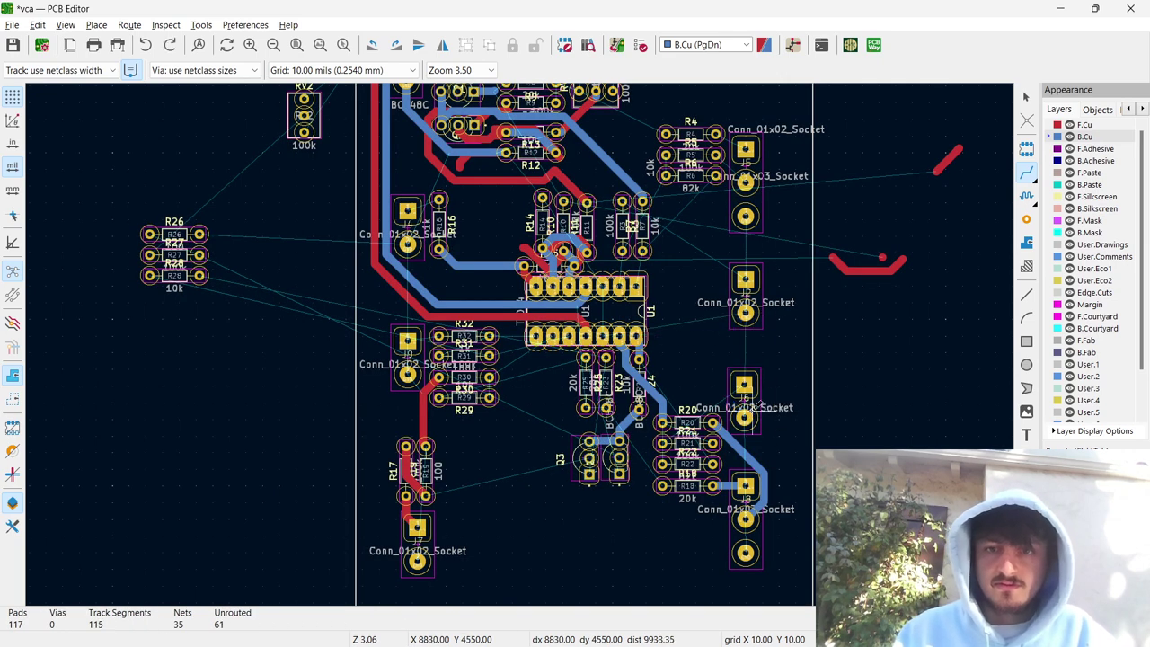
Route the GND net on B.Cu from J6 pin 2 along the board-edge side through J2 pin 2 to J5 pin 3.
click(761, 407)
click(753, 306)
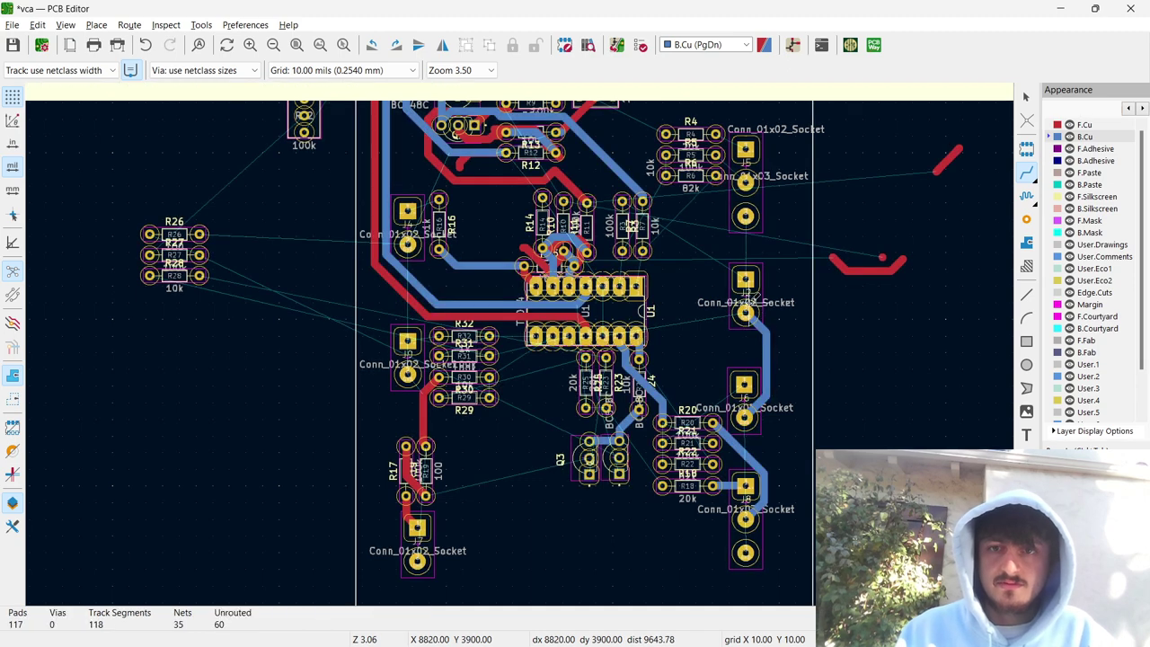
click(753, 305)
click(744, 309)
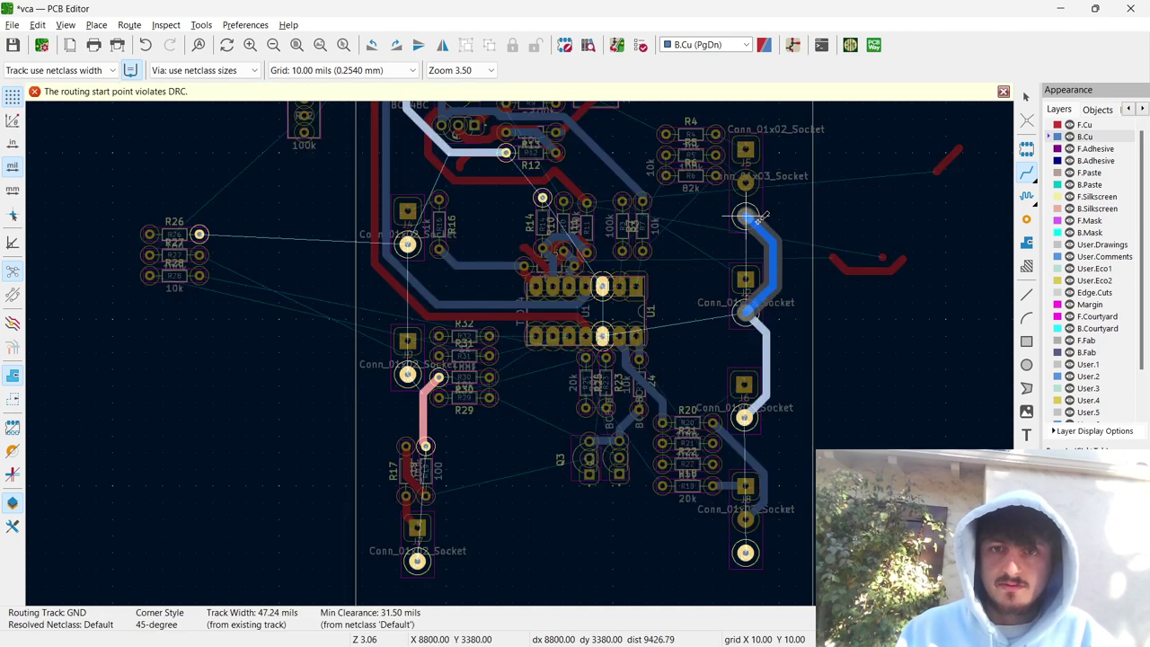
click(761, 216)
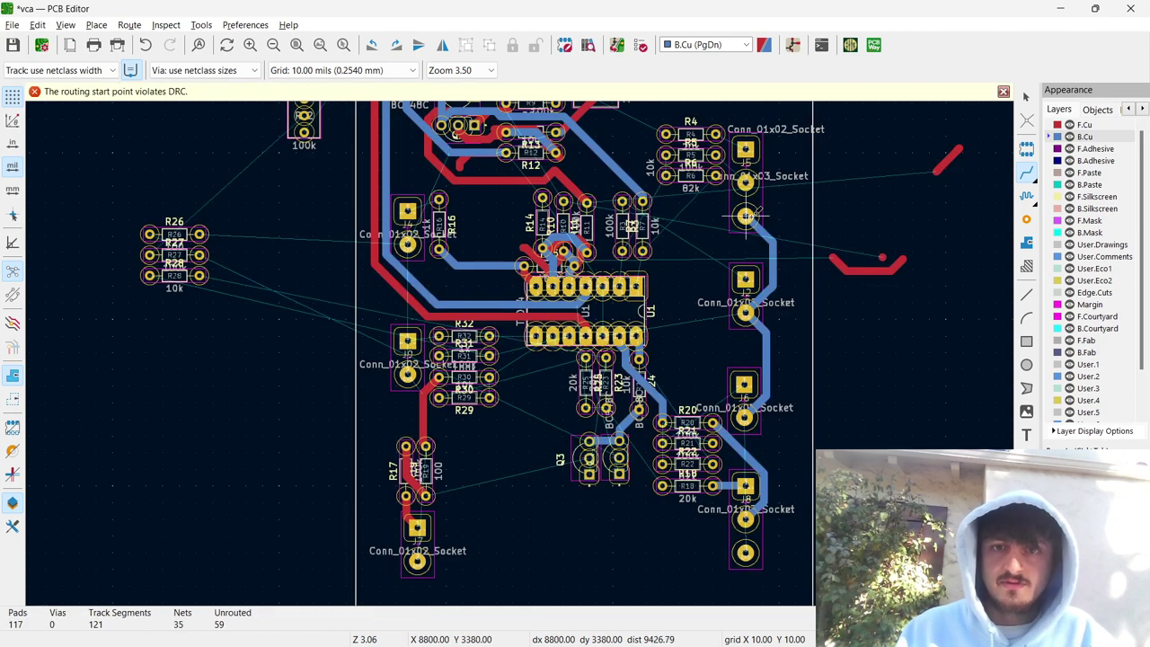
Route a B.Cu GND track from J5 pin 3 around J5 and above R4 to J1 pin 1.
click(759, 214)
scroll(770, 159, down, 3)
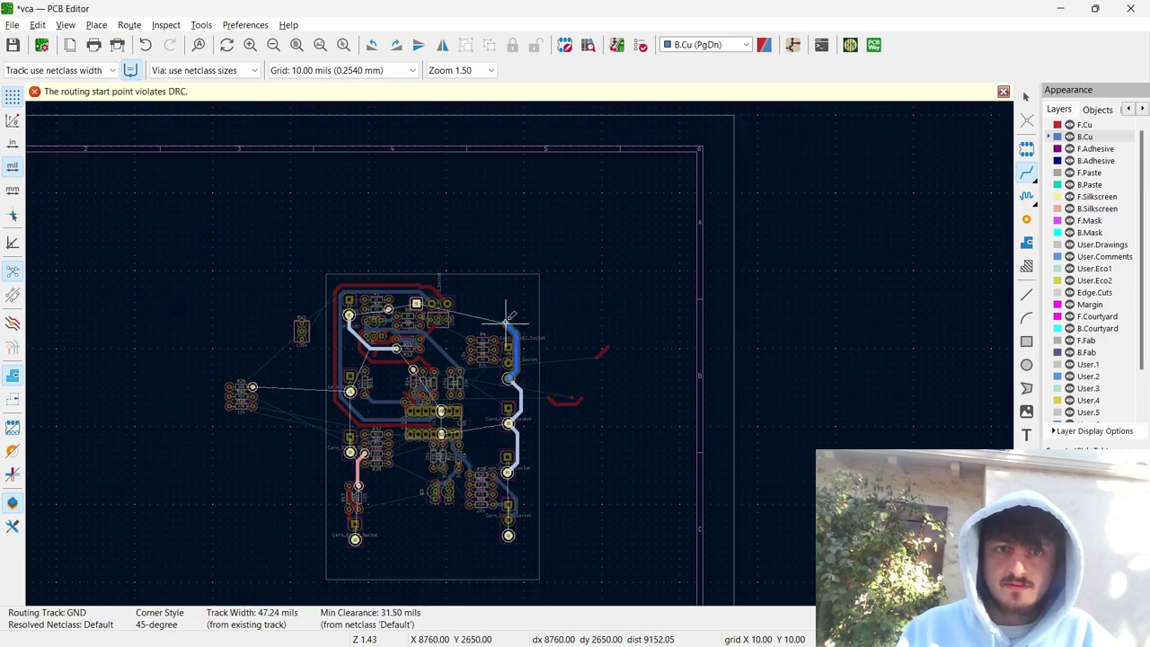
click(416, 304)
scroll(416, 304, up, 4)
scroll(518, 342, down, 3)
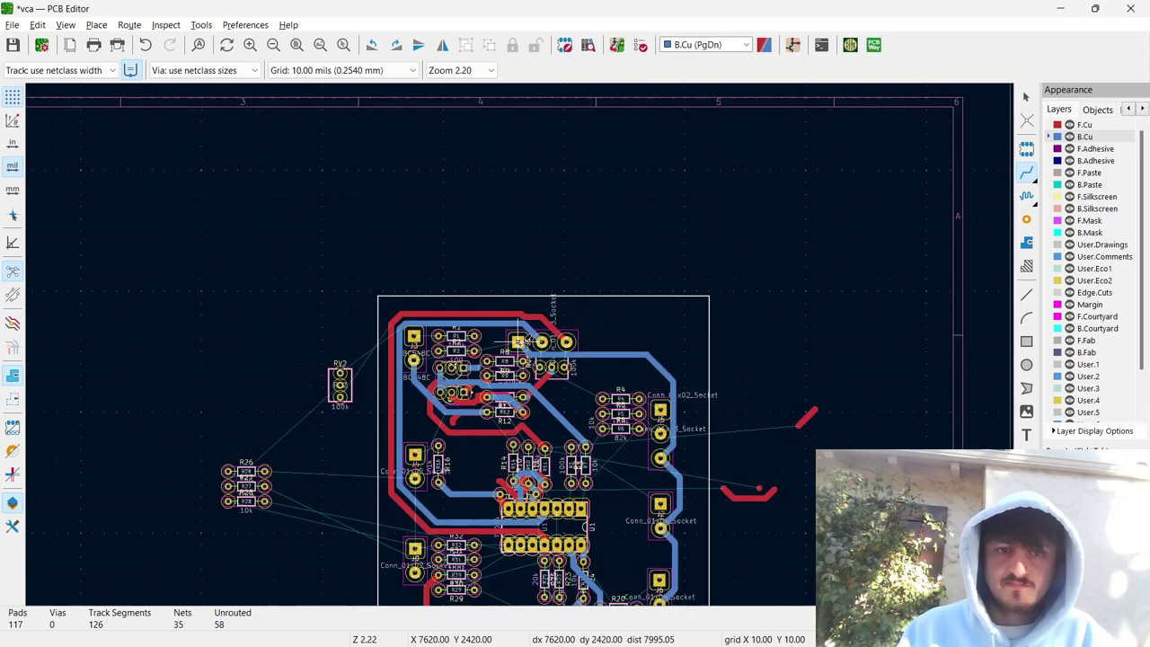
click(543, 543)
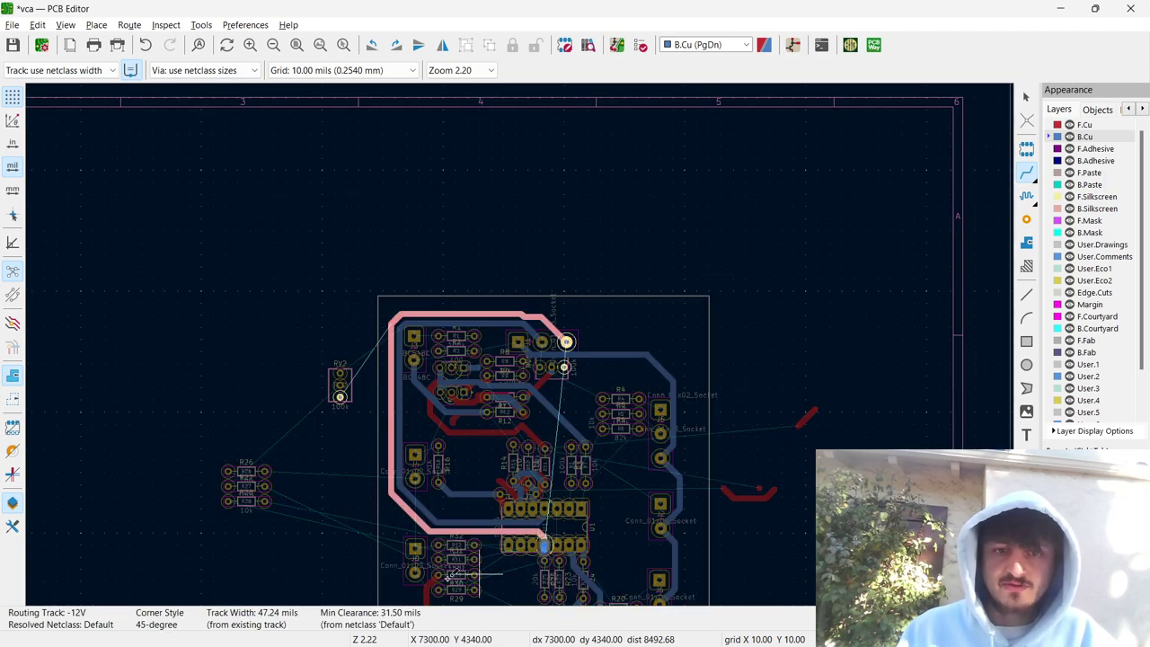
key(Escape)
click(584, 447)
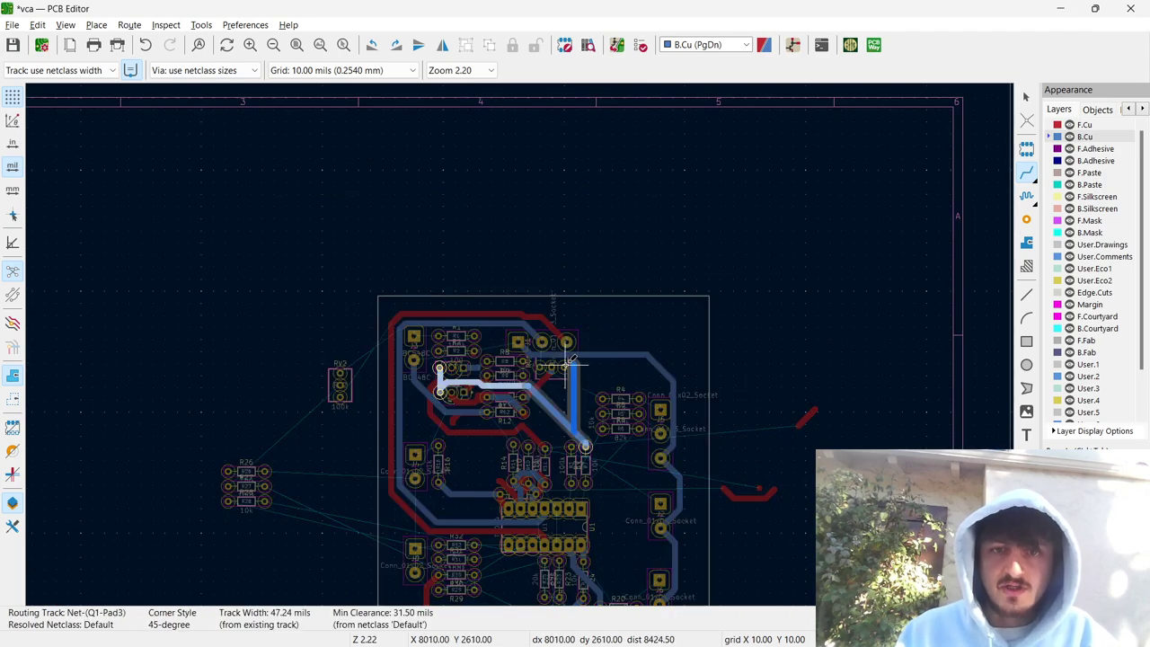
key(Escape)
scroll(569, 359, up, 8)
click(518, 337)
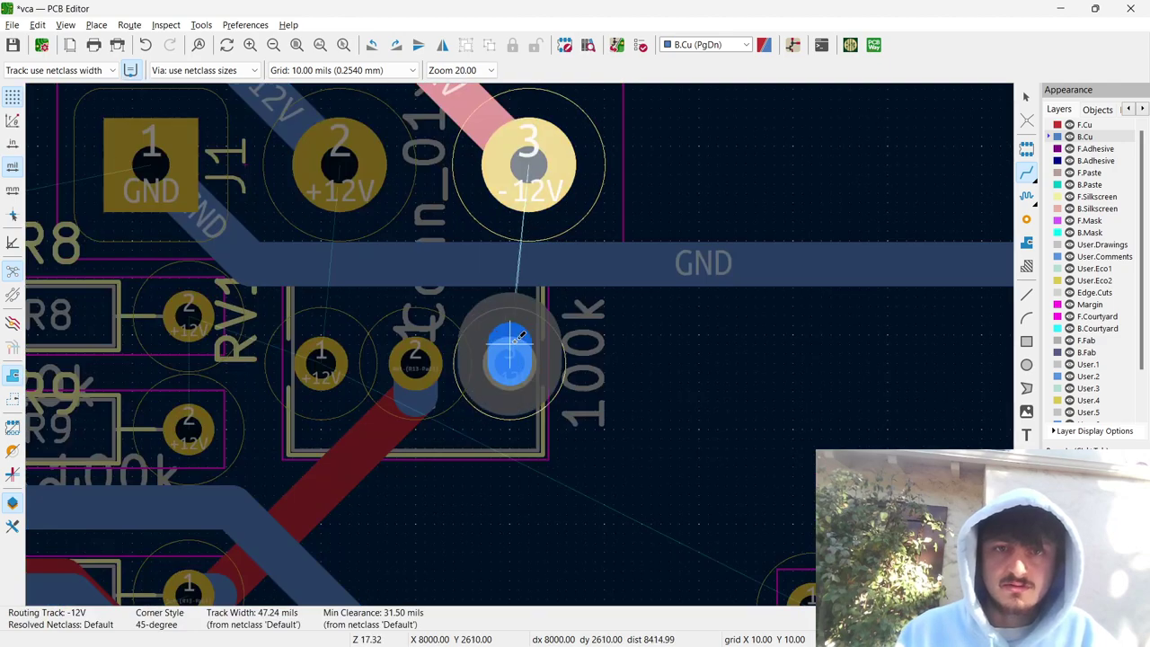
key(Escape)
Route F.Cu power tracks from RV1 pin 1 to J1 pin 2 (+12V) and from RV1 pin 3 to J1 pin 3 (-12V).
scroll(521, 337, down, 5)
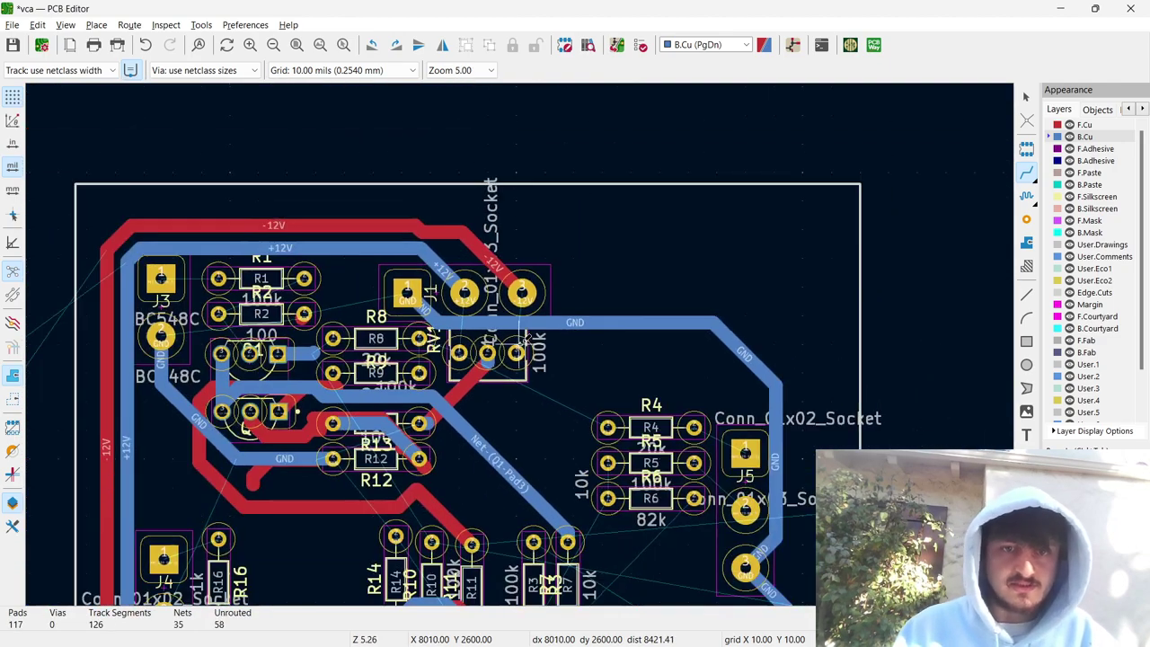
scroll(458, 352, up, 5)
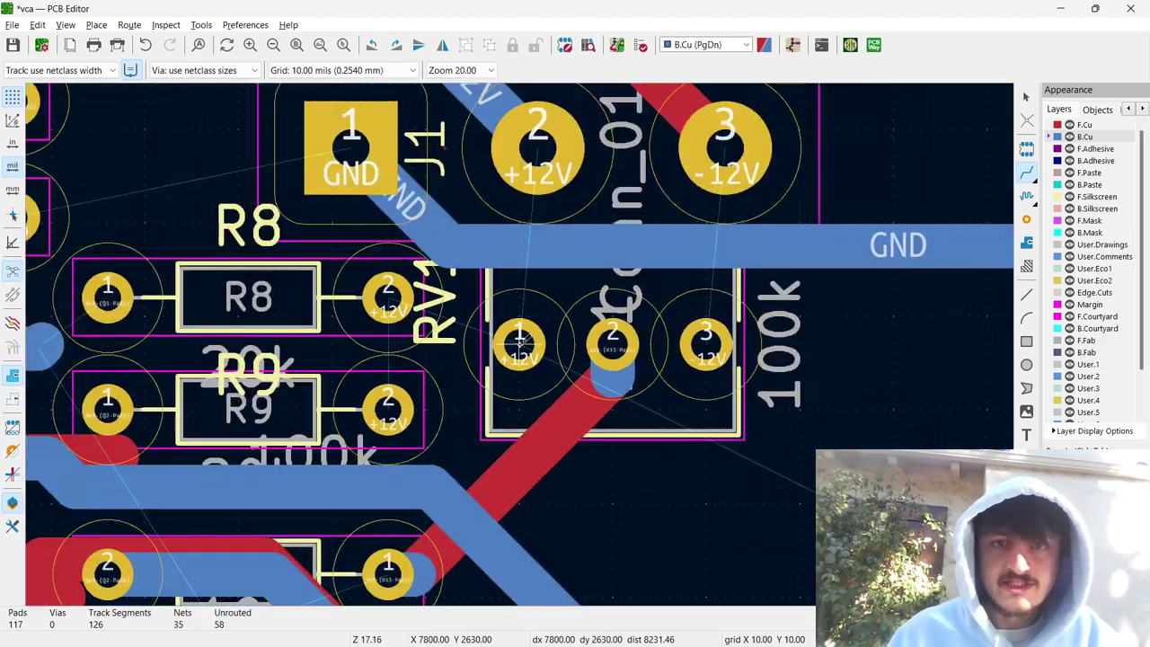
scroll(519, 340, down, 1)
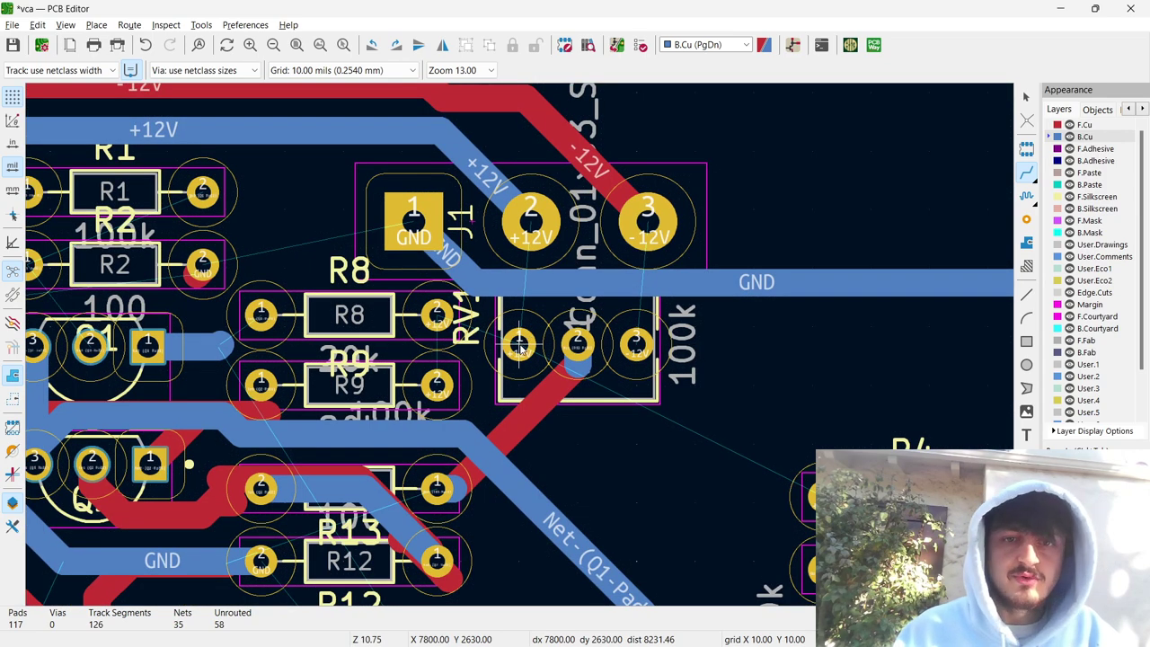
key(Page_Up)
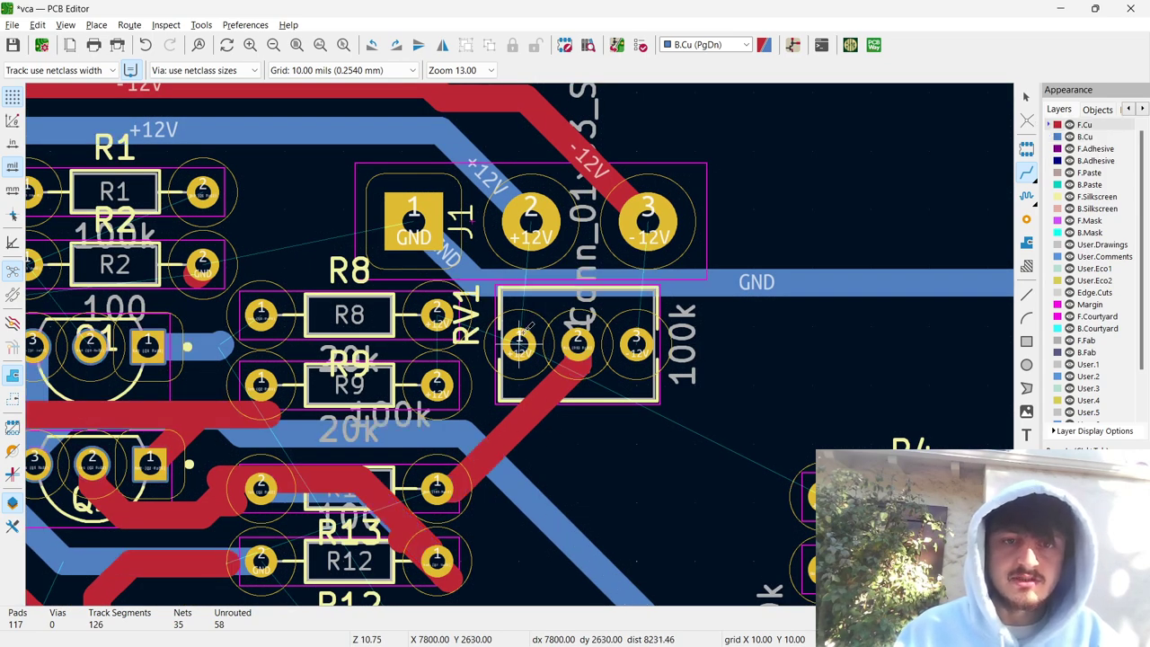
click(519, 342)
click(530, 220)
click(636, 344)
click(646, 220)
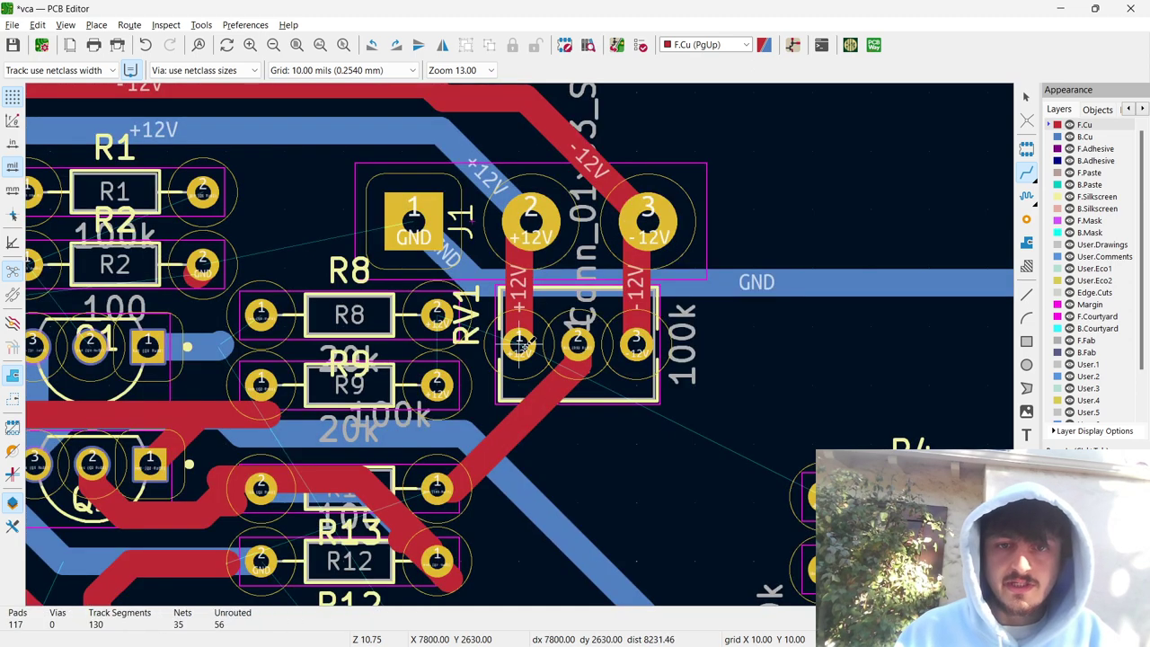
Examine the remaining unrouted connections around U1, R18 to R22, the sockets and RV1.
scroll(523, 343, down, 4)
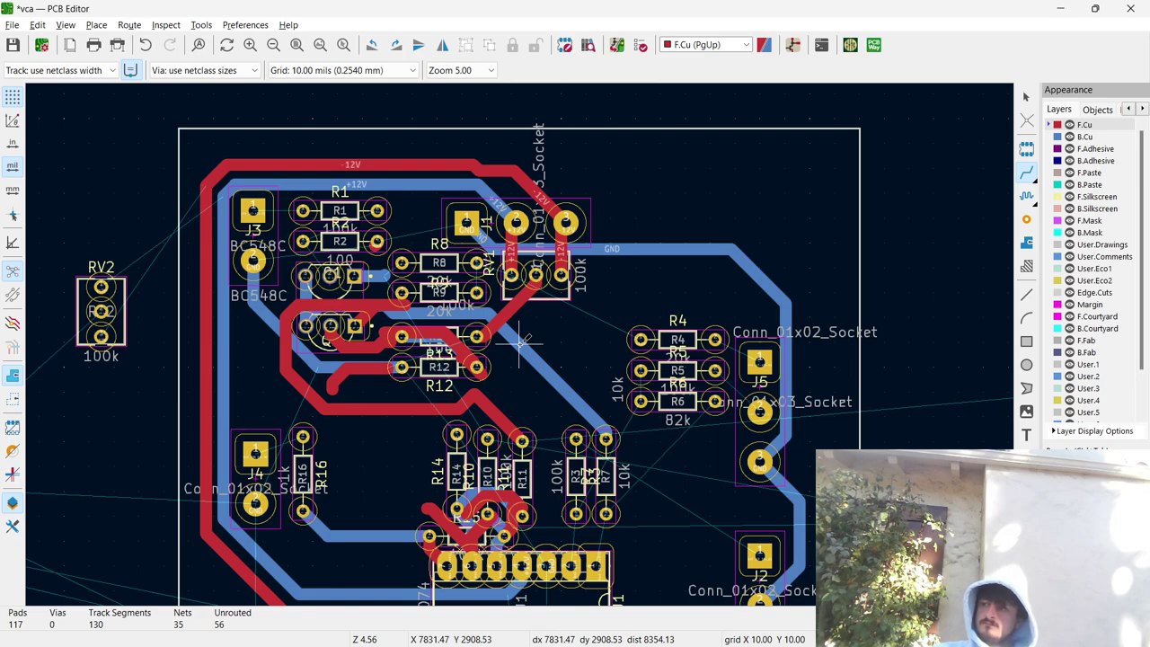
scroll(520, 341, down, 7)
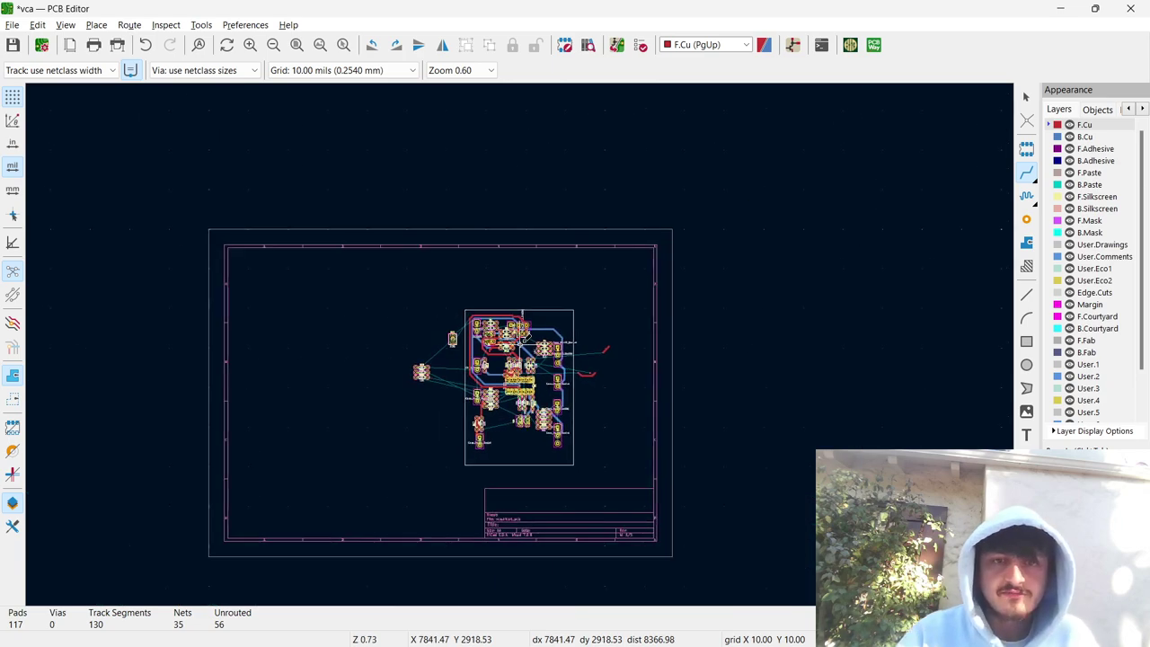
scroll(521, 377, up, 1)
scroll(518, 439, up, 9)
scroll(518, 439, down, 4)
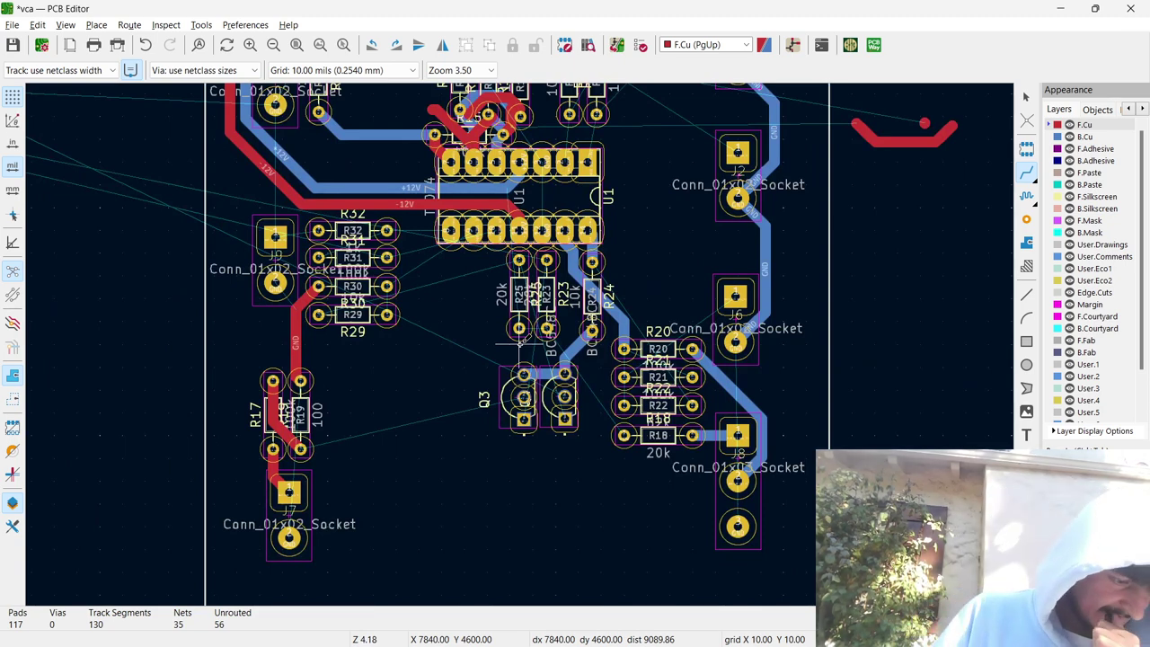
scroll(519, 345, down, 2)
scroll(519, 344, up, 4)
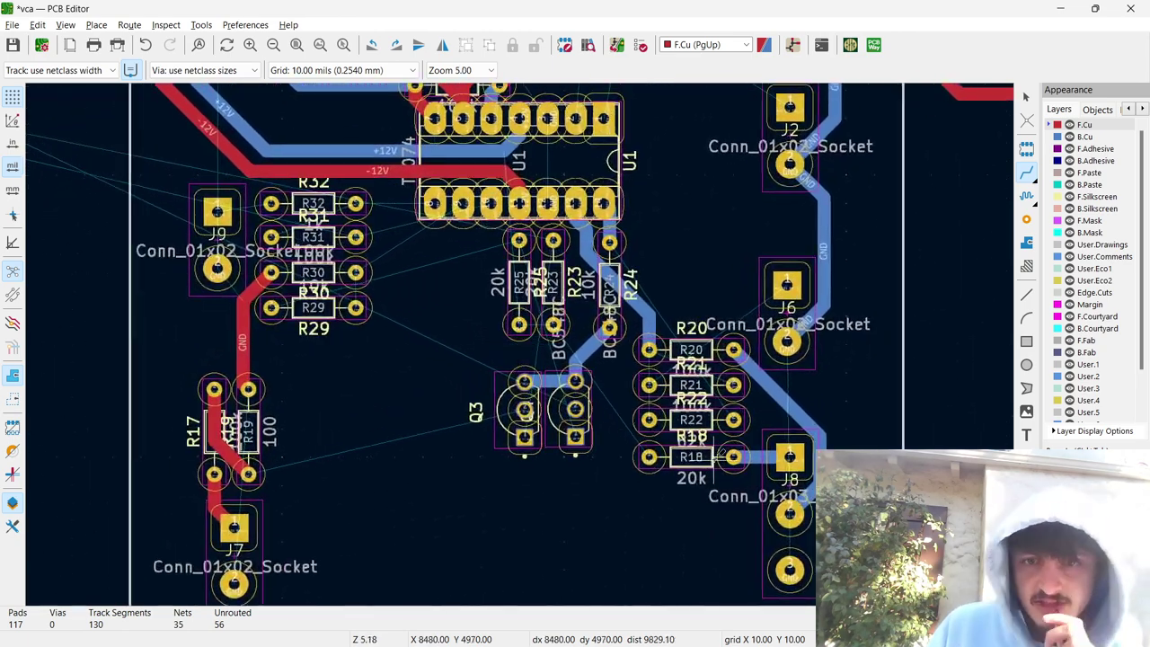
click(649, 456)
key(Escape)
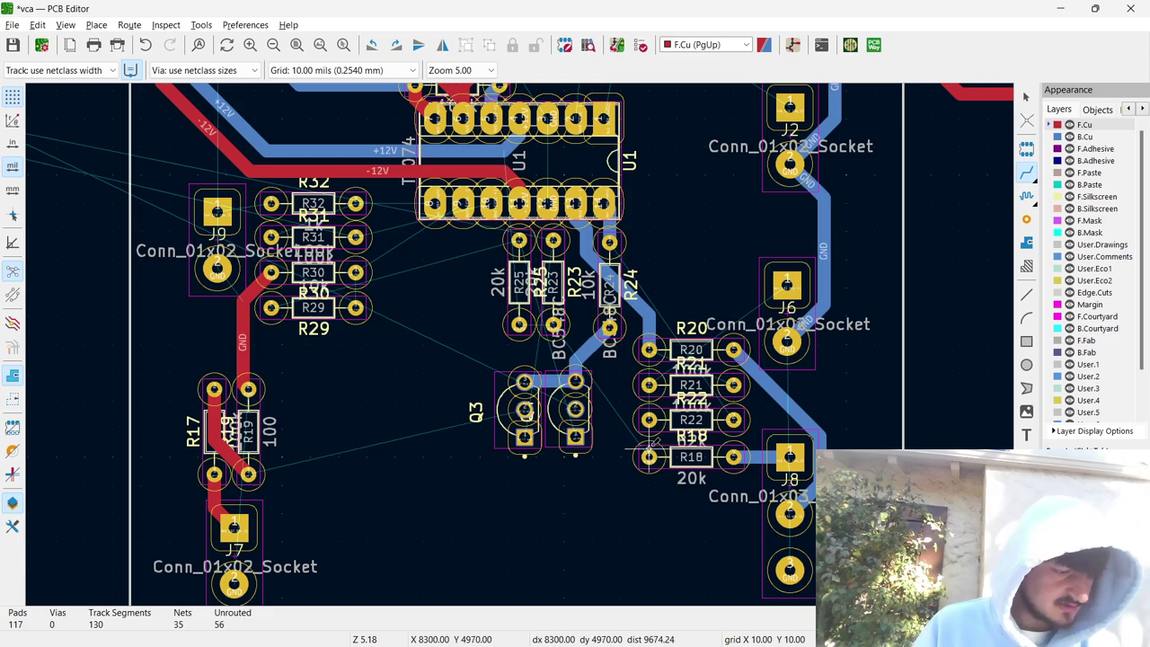
scroll(654, 443, down, 6)
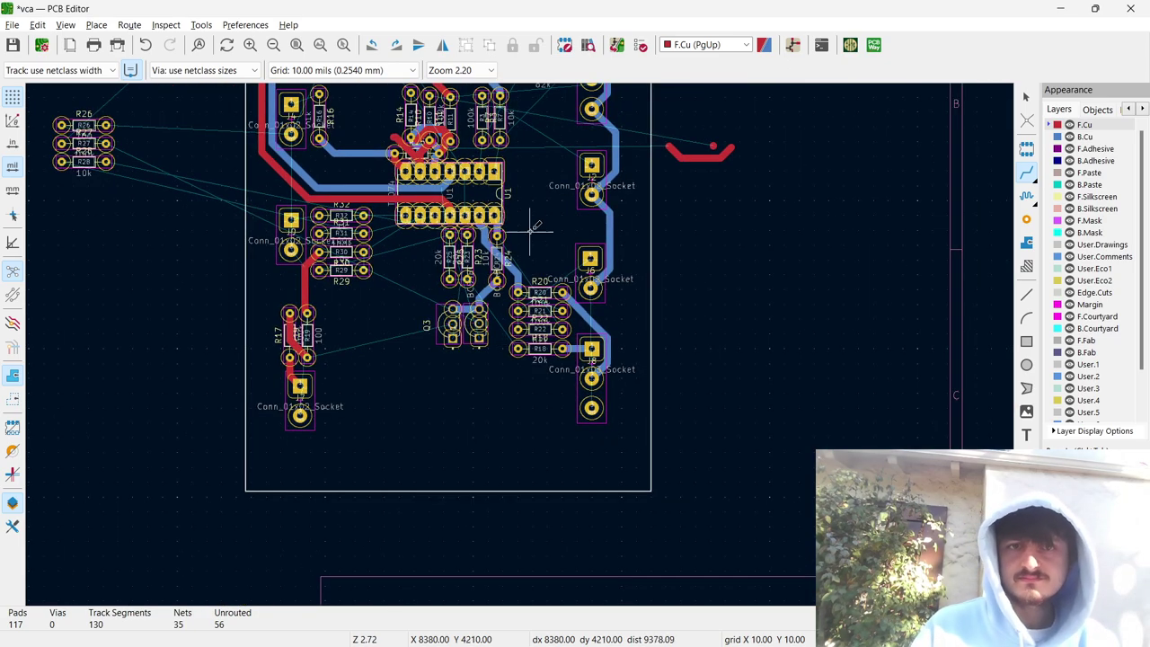
scroll(518, 341, up, 7)
scroll(518, 342, down, 5)
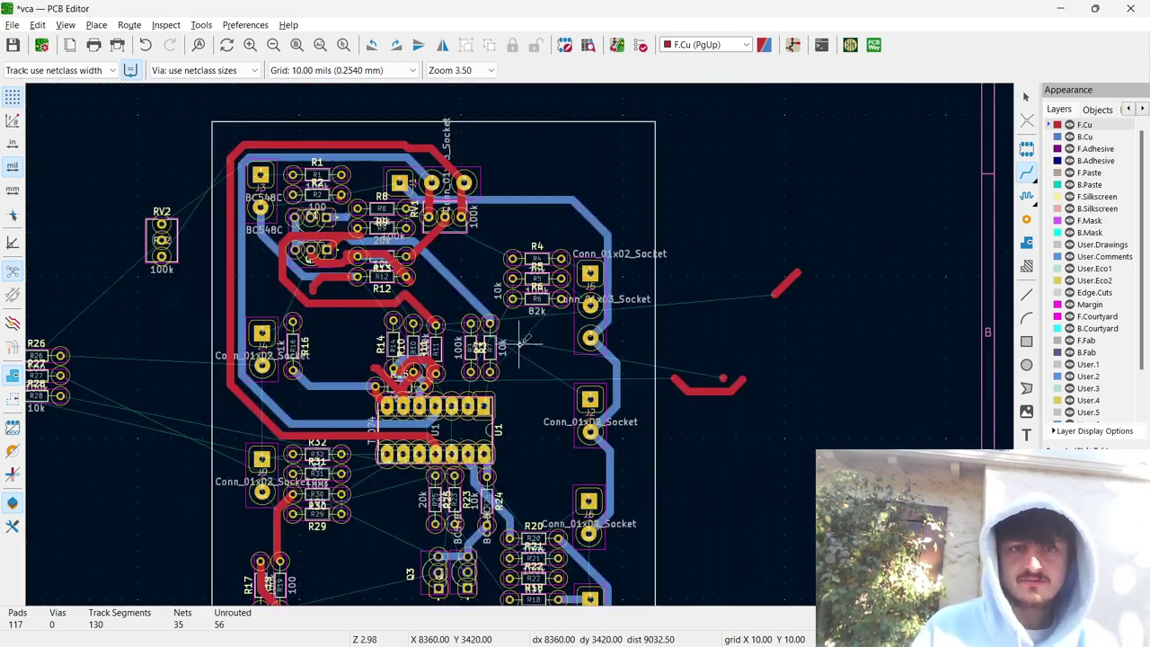
scroll(518, 341, up, 5)
scroll(519, 341, down, 2)
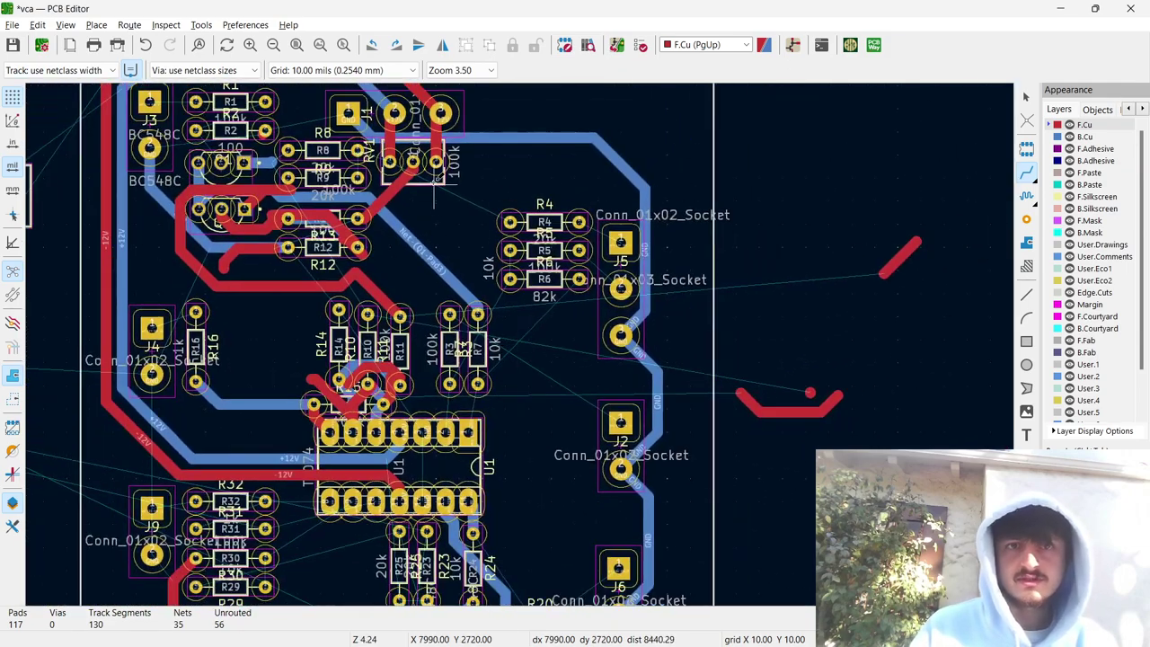
scroll(519, 342, down, 4)
scroll(521, 340, up, 10)
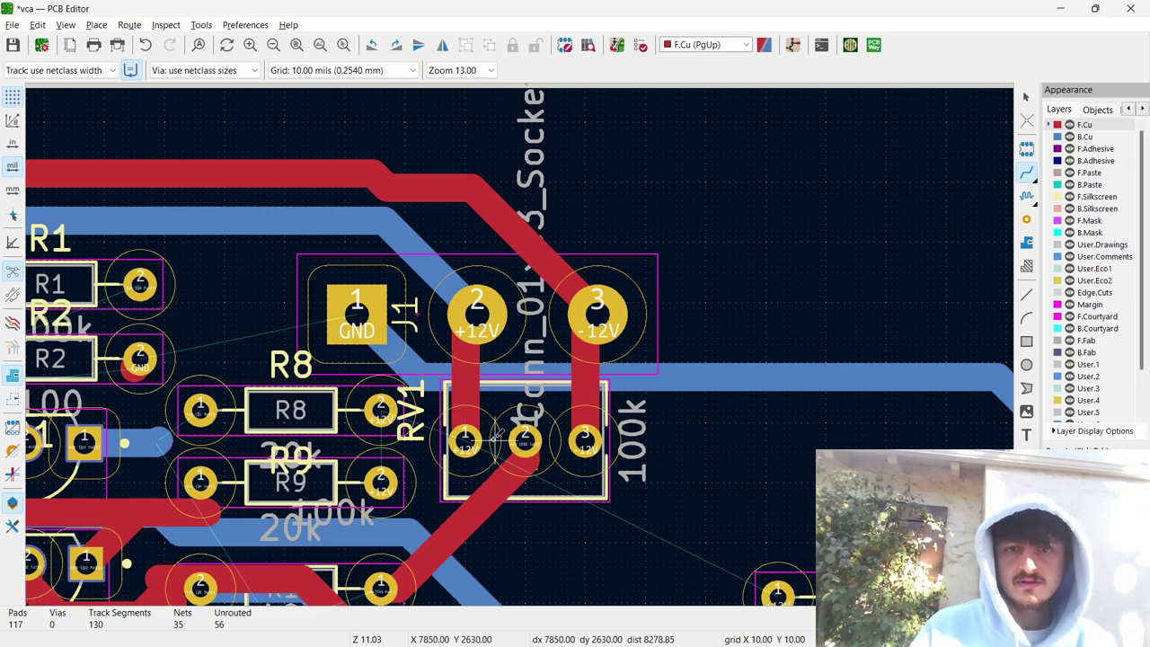
scroll(489, 446, down, 4)
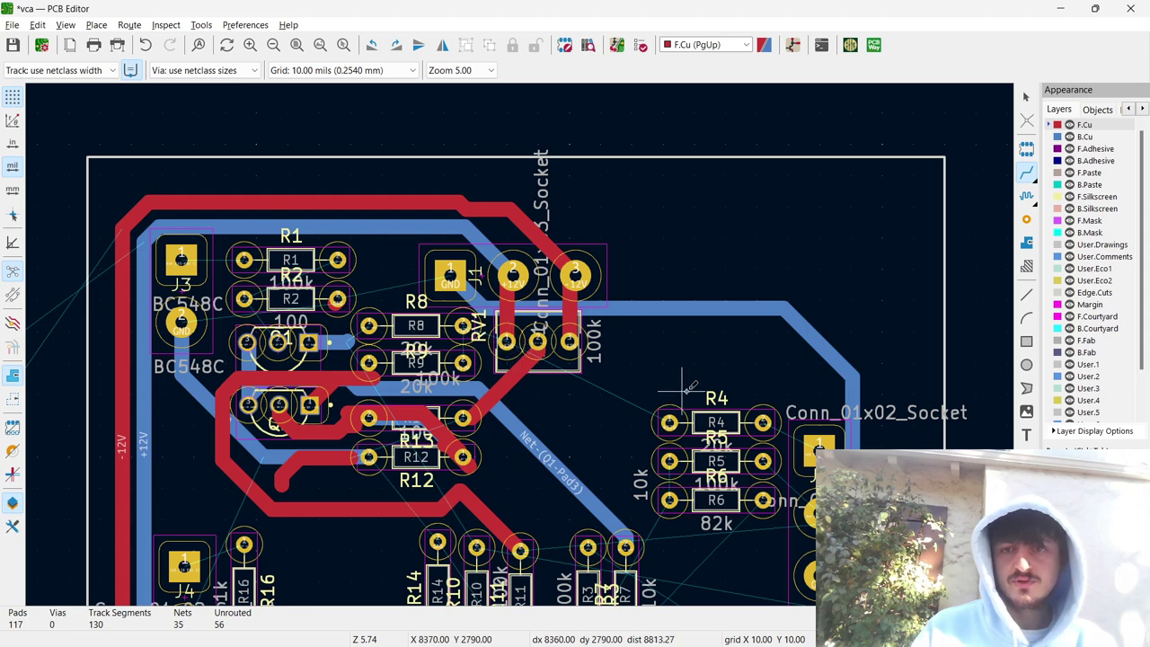
Try to reshape the B.Cu GND track running past J5 by dragging its segments beside pins 1 and 2.
scroll(890, 473, down, 1)
scroll(519, 337, up, 2)
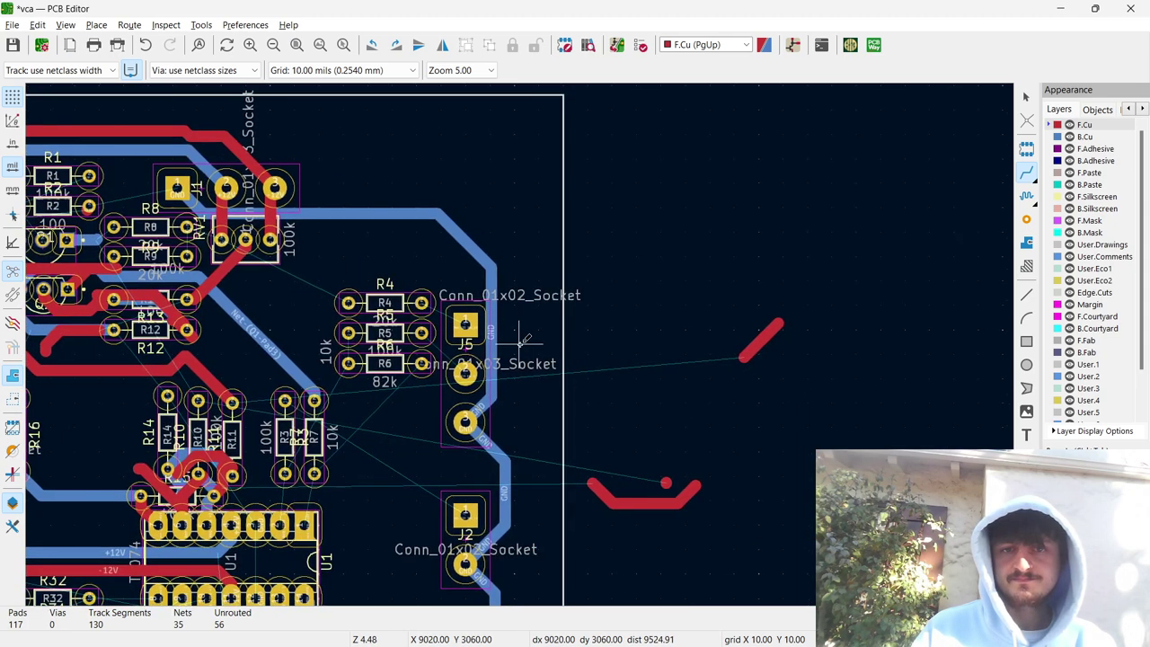
drag(488, 283, 537, 213)
click(537, 213)
key(1)
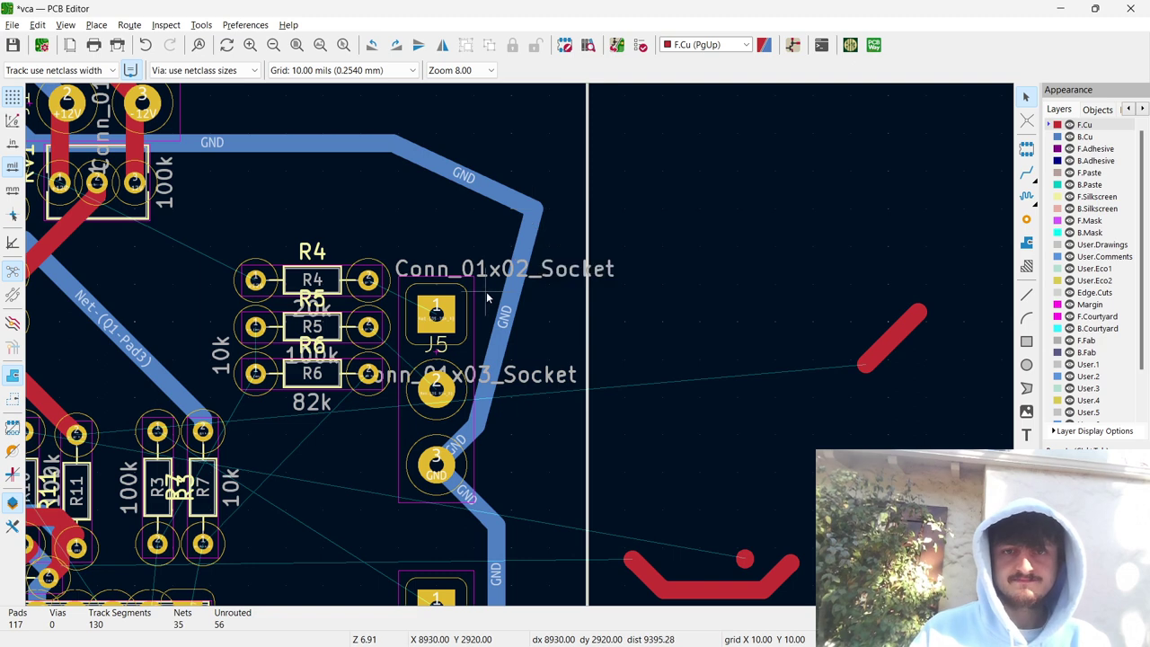
key(d)
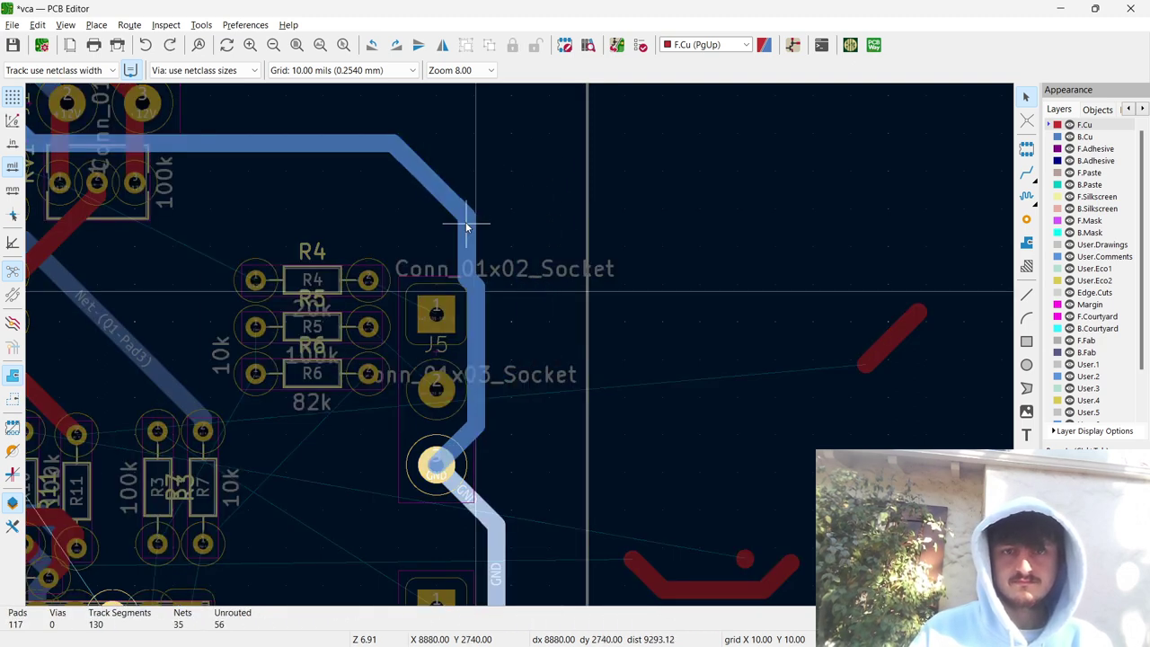
key(Escape)
key(d)
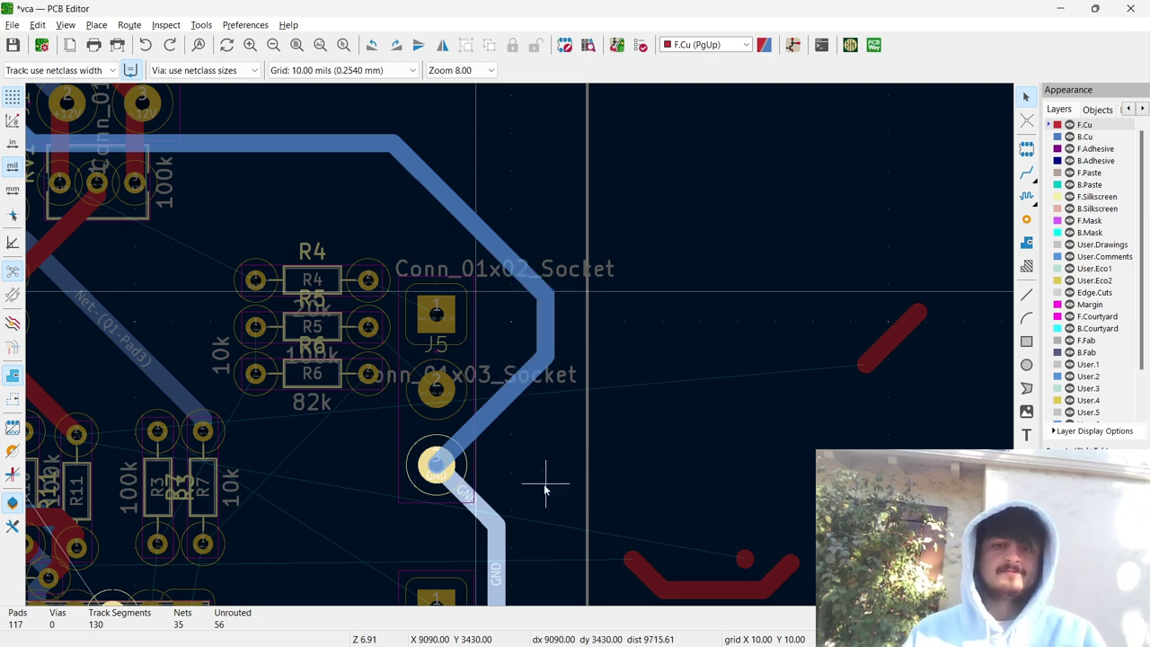
key(Escape)
Move resistors R26, R27 and R28 onto the board, into the free area between R19 and Q3.
scroll(519, 343, down, 5)
scroll(519, 343, up, 3)
scroll(519, 343, up, 4)
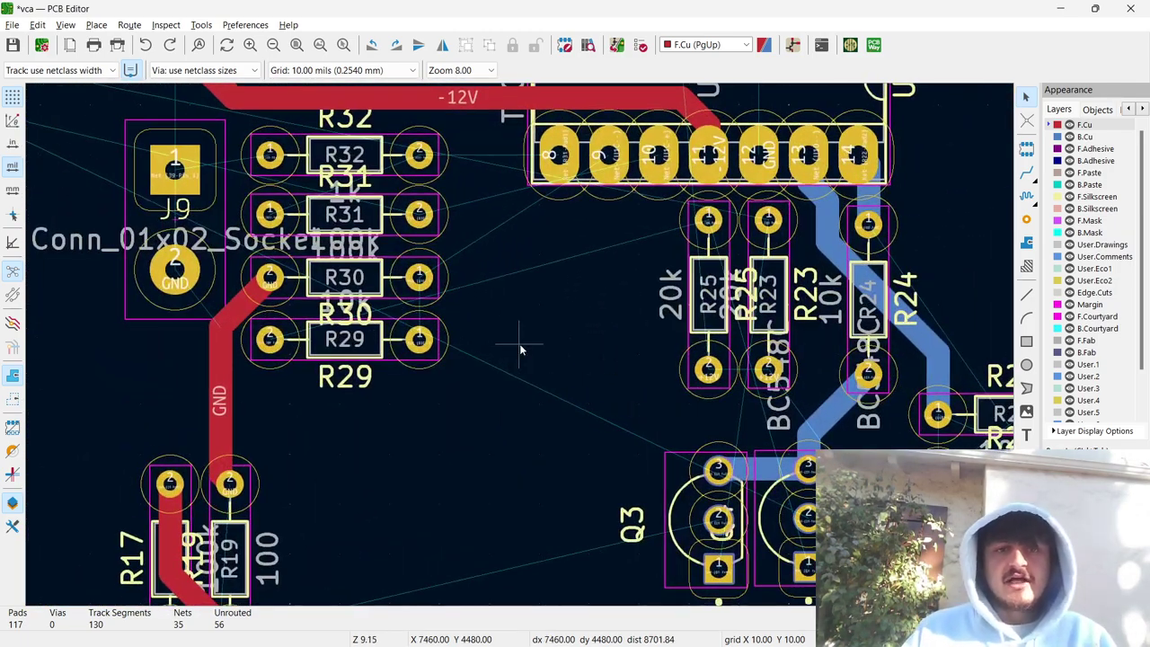
scroll(520, 343, down, 4)
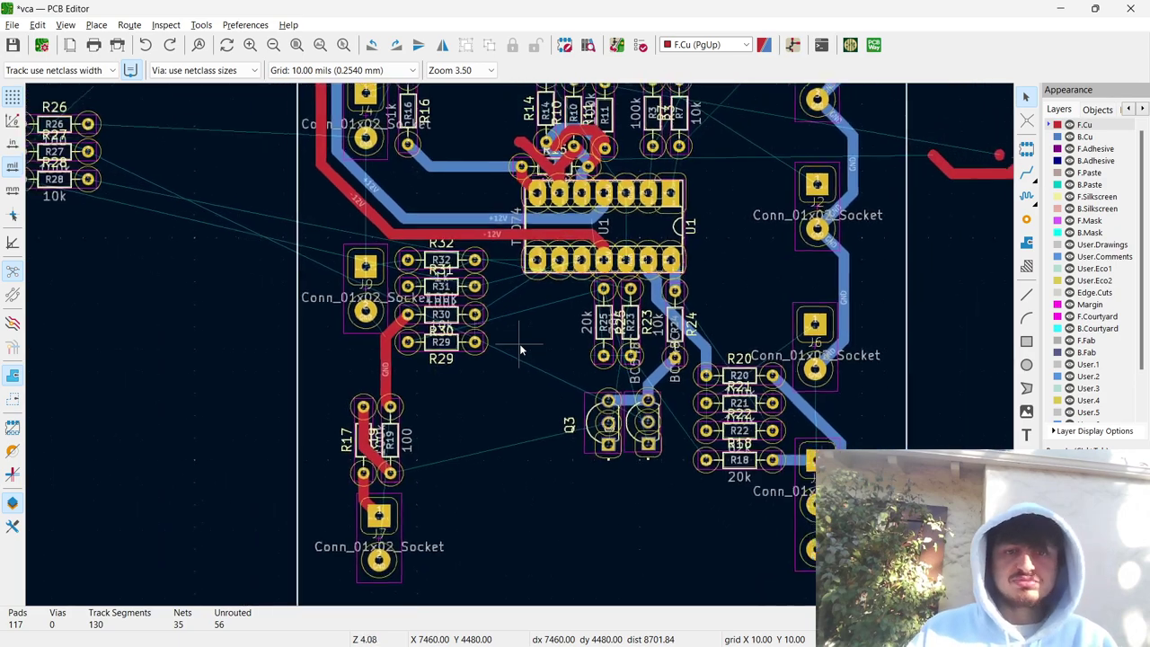
drag(171, 250, 100, 122)
drag(108, 162, 479, 391)
scroll(539, 323, down, 5)
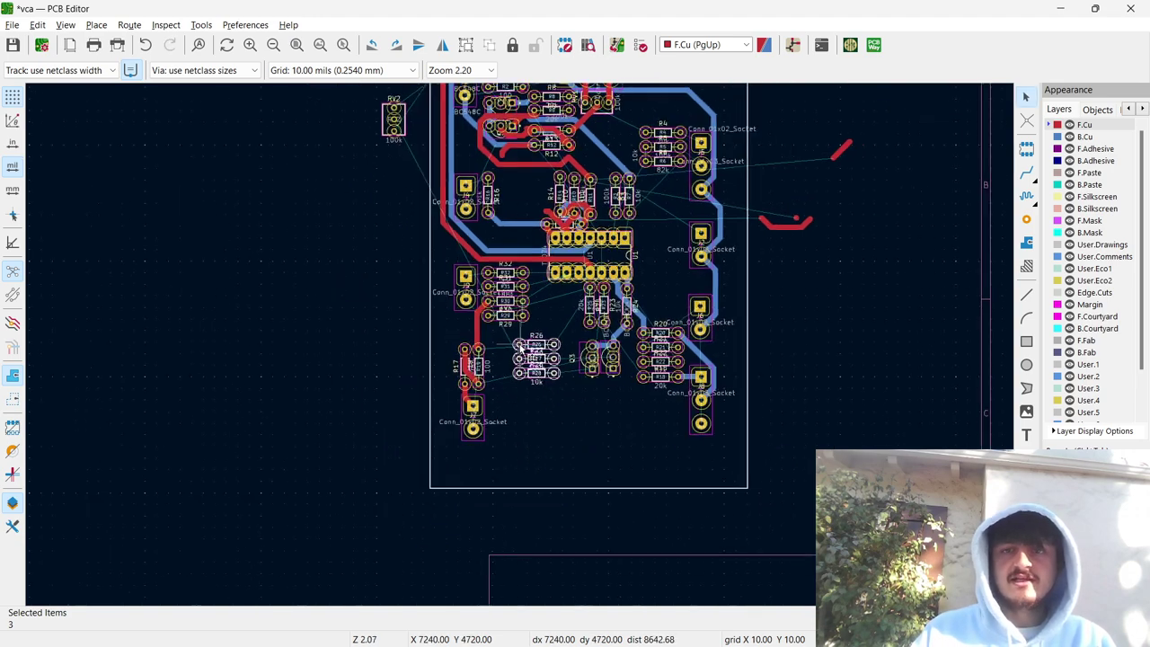
Move trimmer RV2 onto the board just below R28 and rotate it to -90 degrees.
click(437, 190)
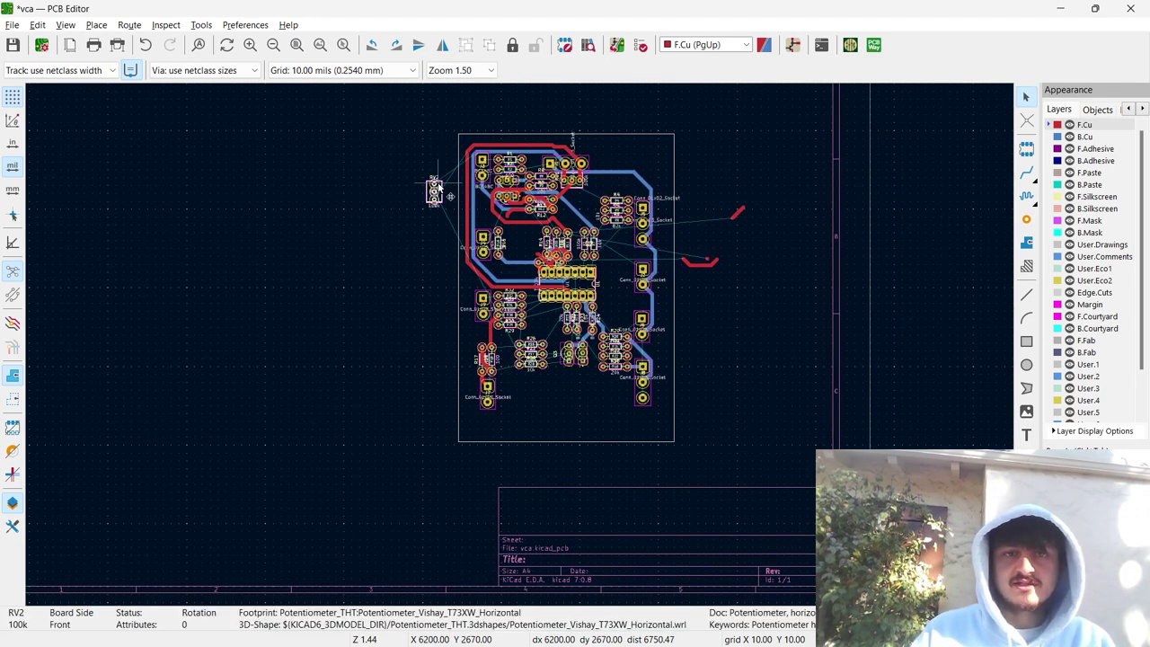
scroll(435, 190, up, 5)
scroll(519, 355, down, 4)
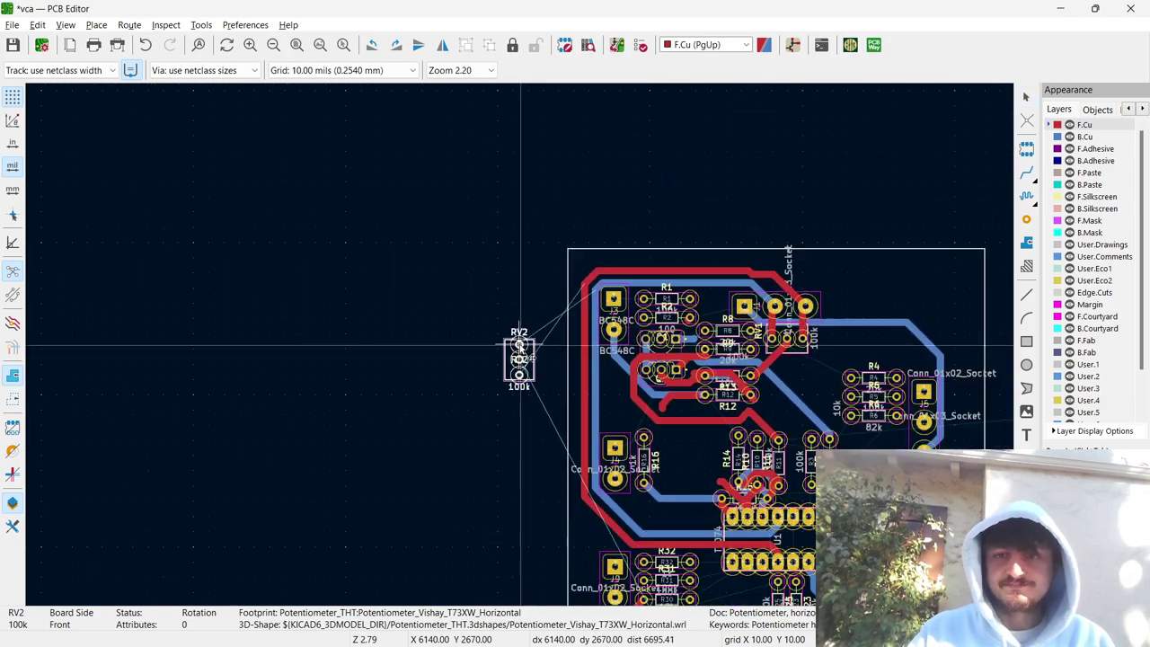
drag(519, 346, 563, 537)
scroll(530, 368, down, 2)
scroll(503, 350, up, 2)
scroll(521, 352, down, 1)
key(r)
scroll(564, 536, up, 2)
scroll(533, 354, up, 2)
drag(546, 341, 609, 320)
key(r)
key(r)
scroll(531, 357, down, 3)
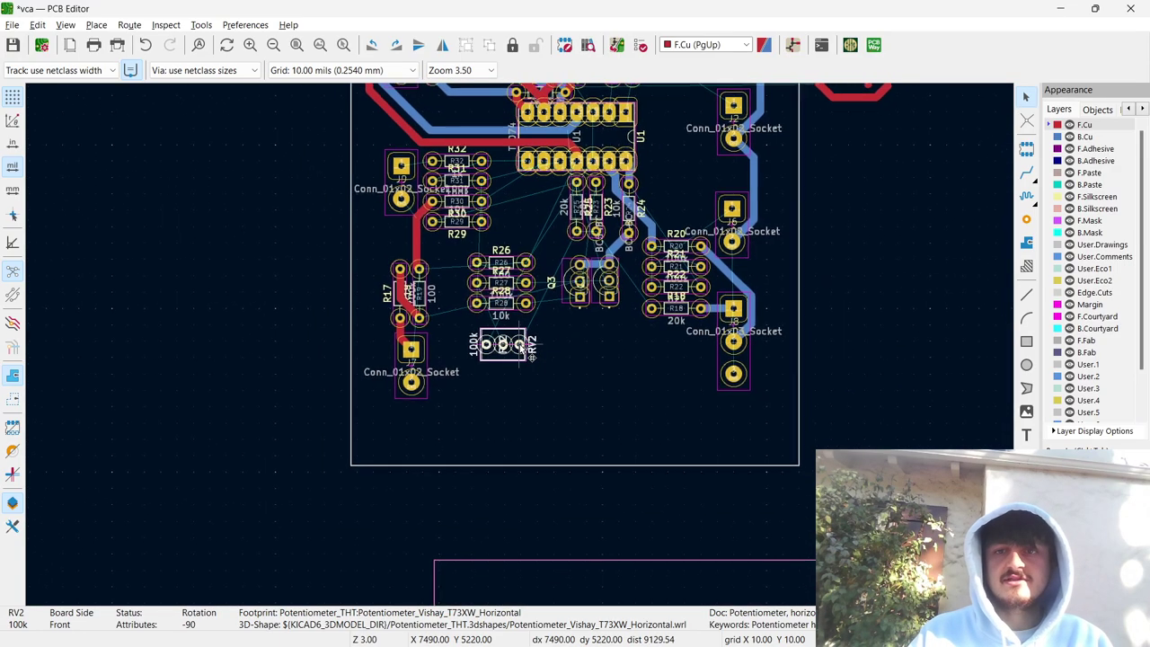
shift+scroll(530, 358, up, 3)
scroll(578, 274, down, 2)
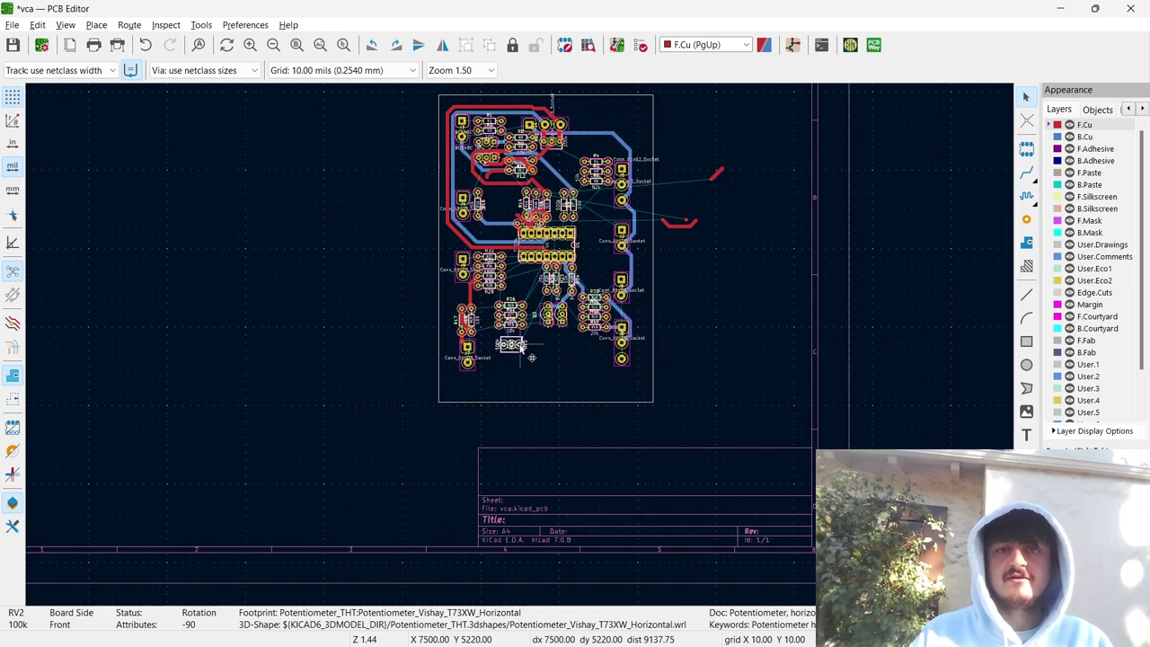
Delete all unlocked tracks and vias on all layers of the board with Global Deletions.
click(5, 9)
click(5, 9)
click(12, 24)
mouse_move(61, 27)
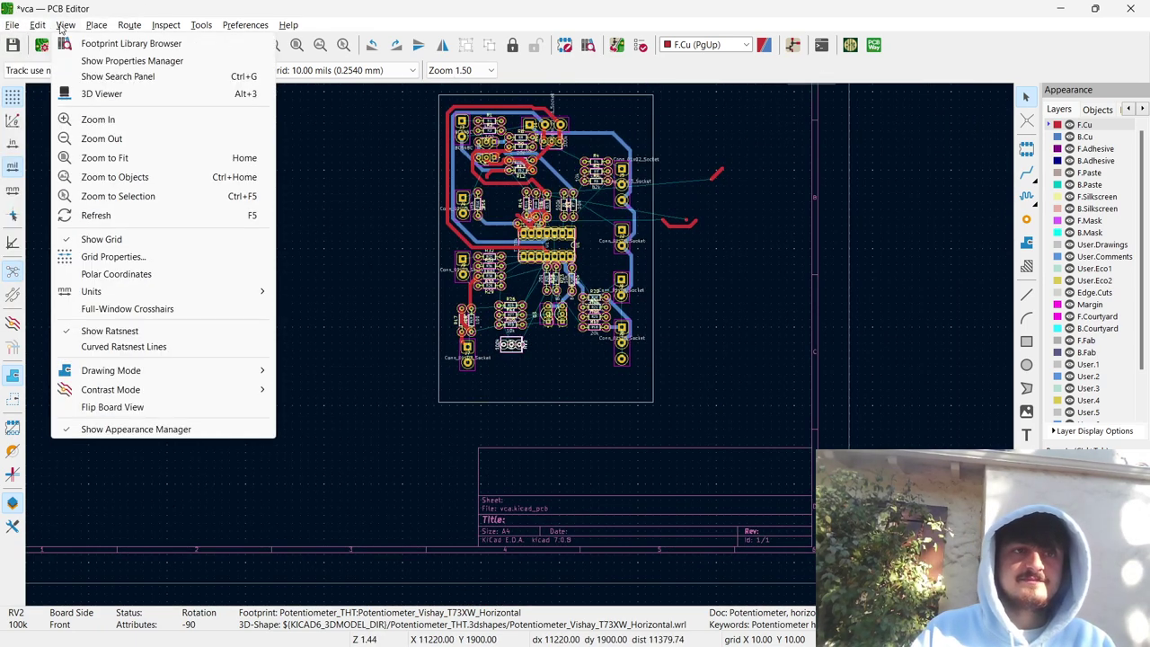
click(110, 387)
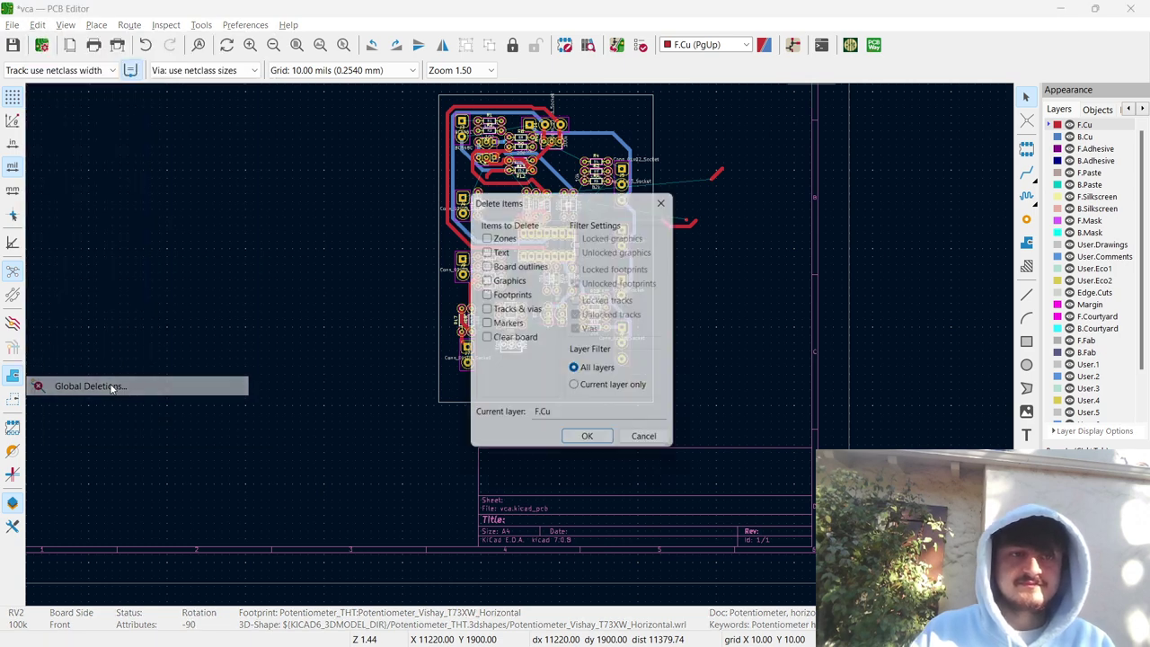
click(512, 310)
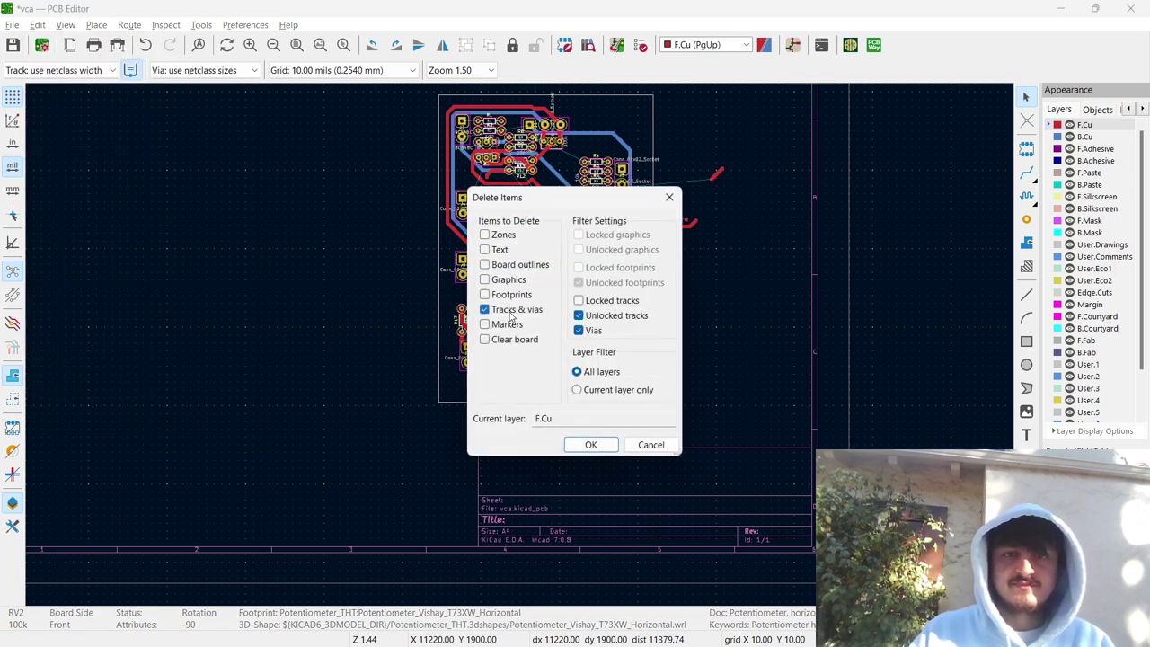
click(592, 444)
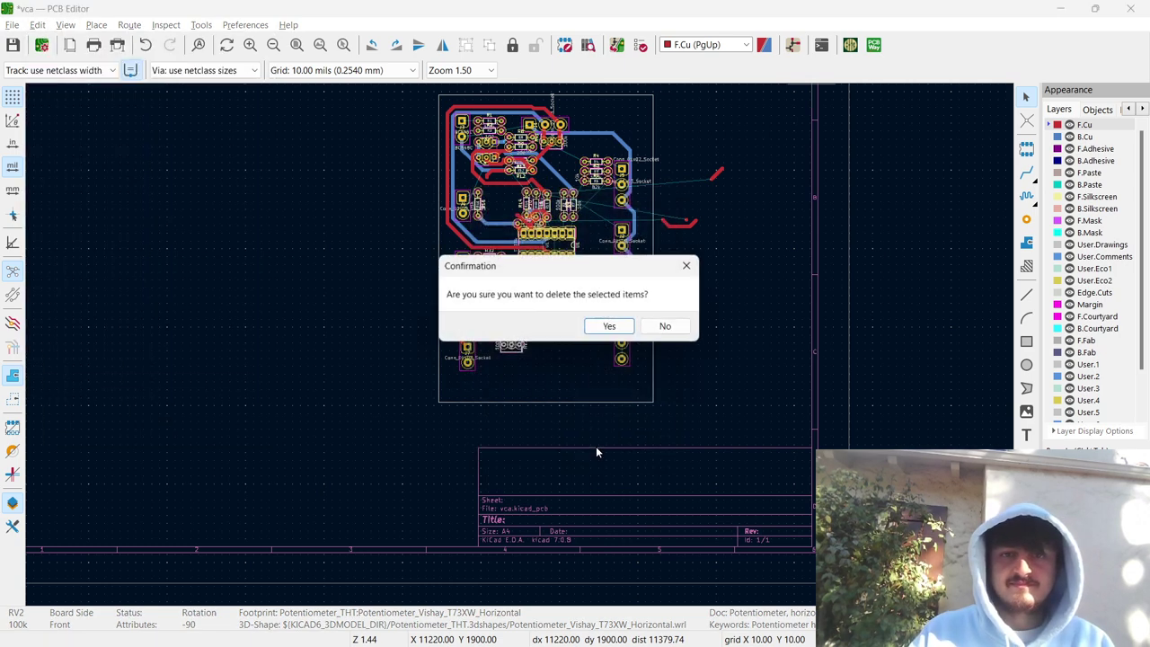
click(608, 327)
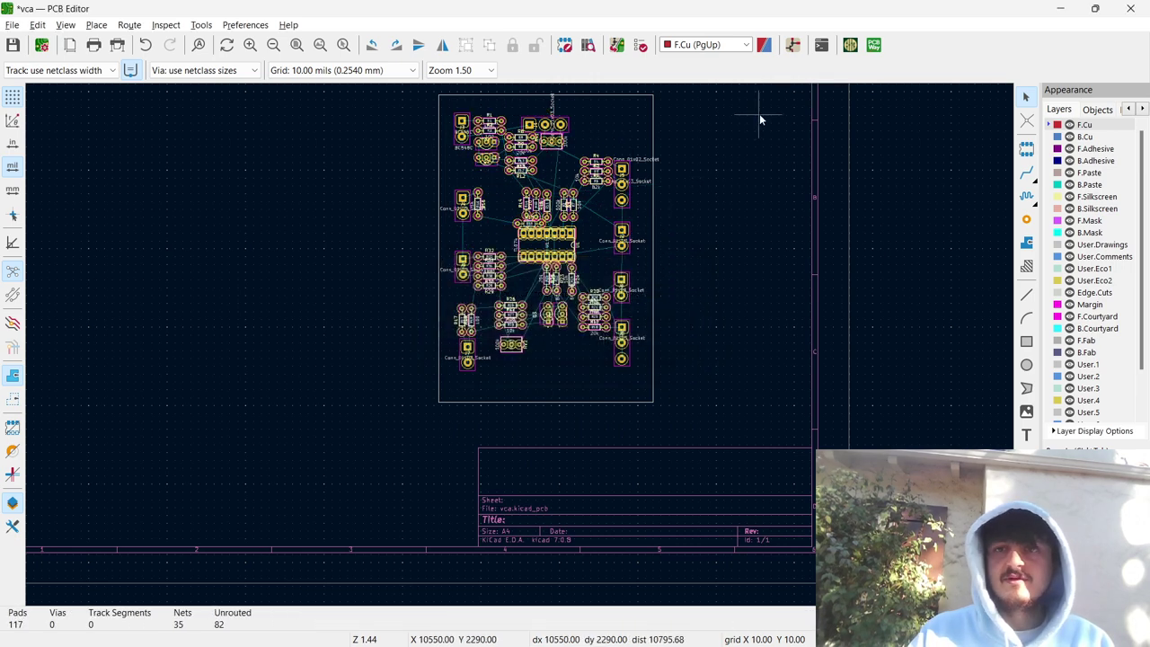
Autoroute the board with the Freerouting plugin and import the routed session.
click(849, 45)
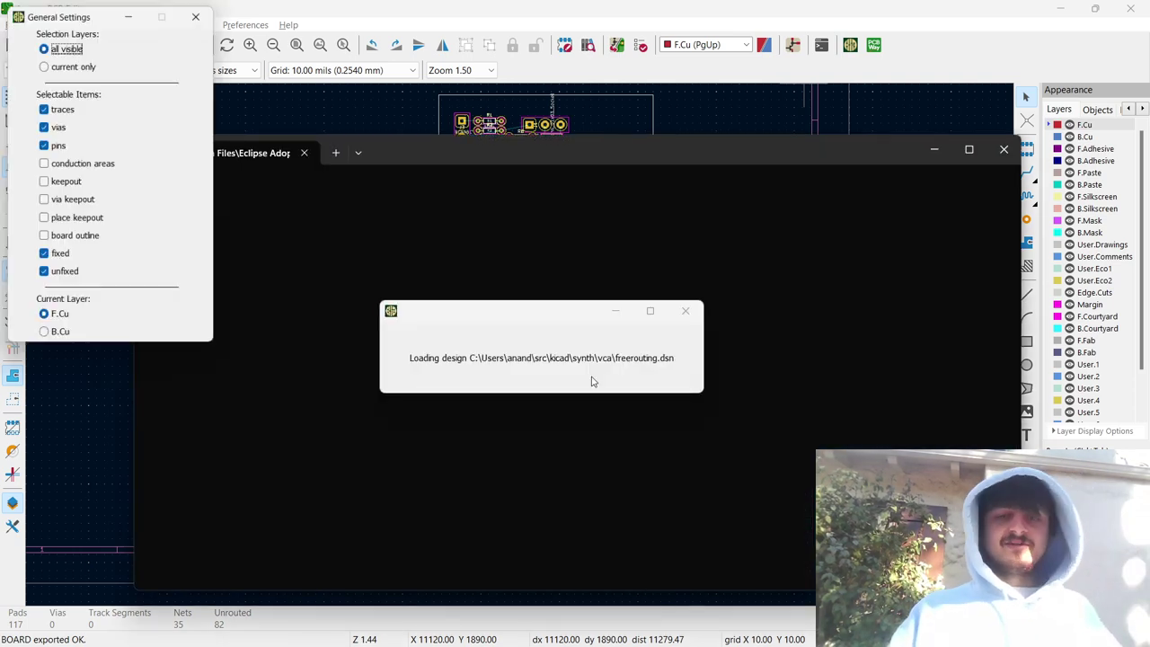
click(519, 358)
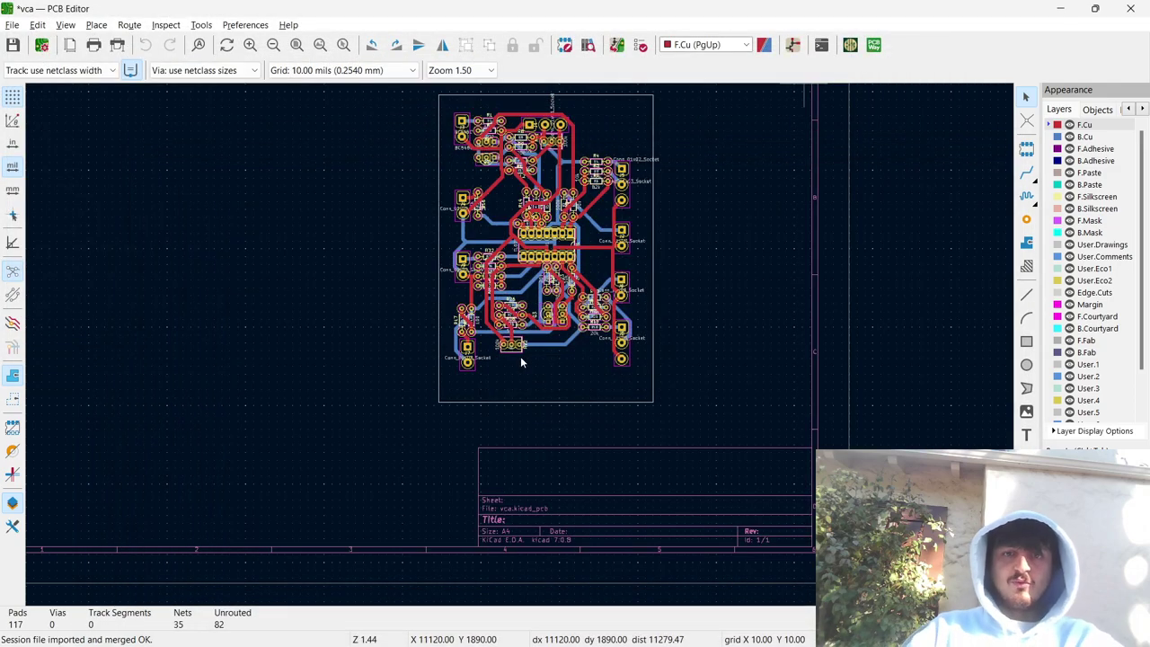
Examine the autorouted tracks across the board, around U1, the sockets, the trimmers and the resistor groups.
scroll(519, 348, down, 3)
scroll(517, 353, up, 6)
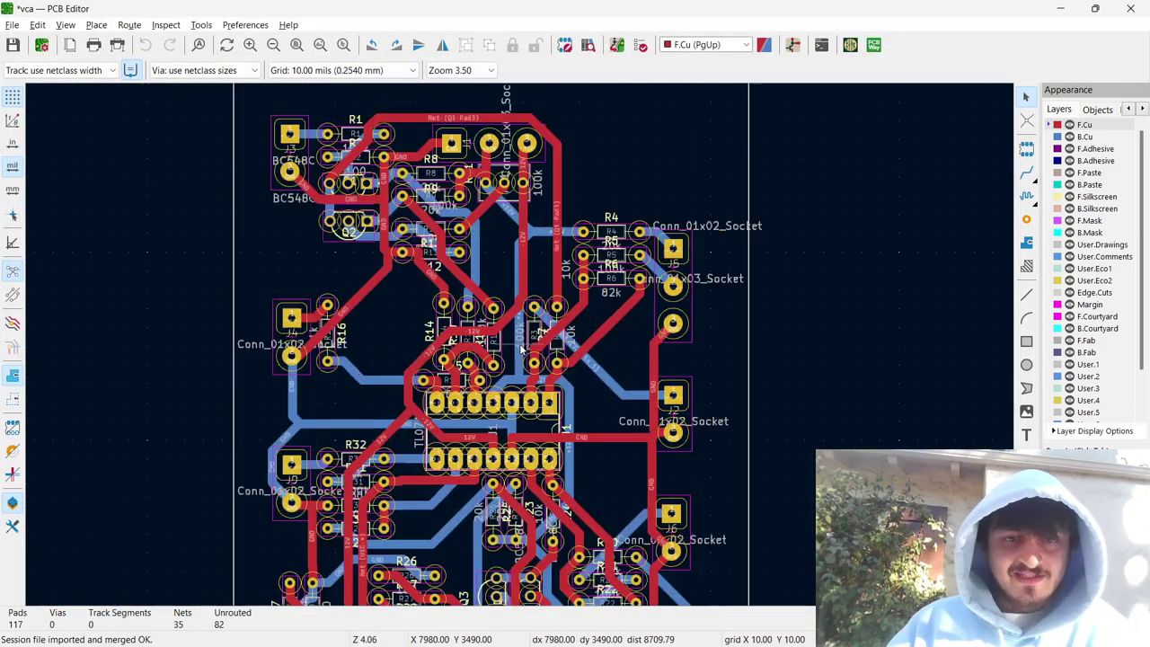
scroll(519, 349, down, 4)
scroll(519, 350, up, 6)
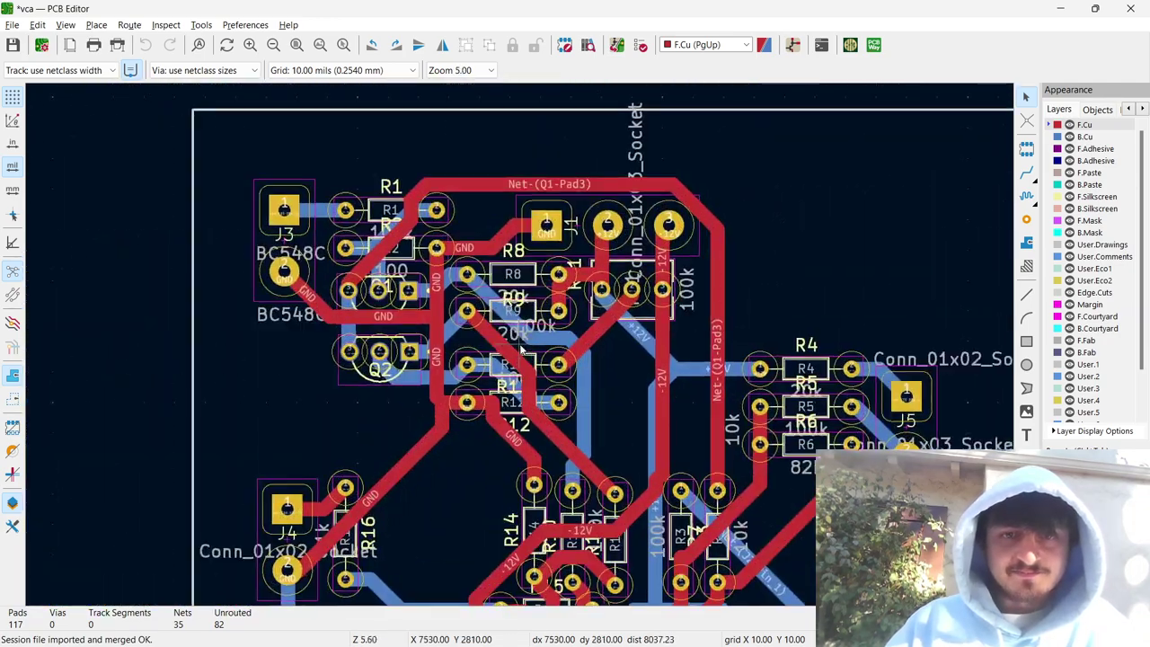
scroll(519, 350, down, 5)
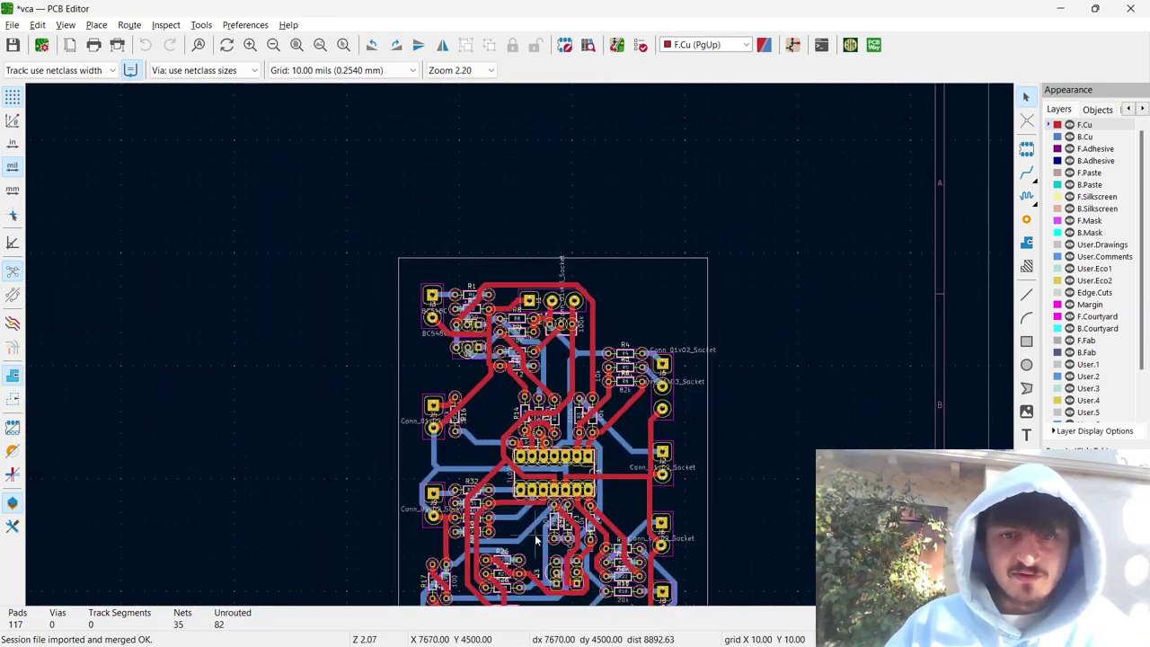
scroll(519, 357, up, 4)
scroll(519, 350, down, 2)
scroll(520, 350, up, 4)
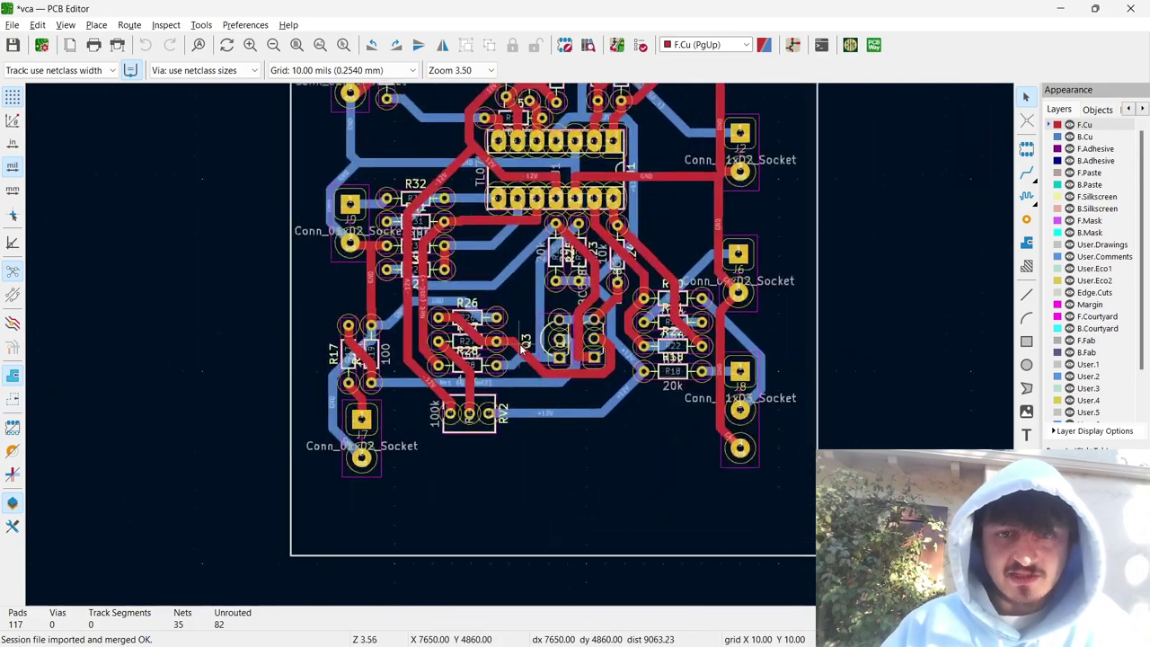
scroll(521, 349, down, 3)
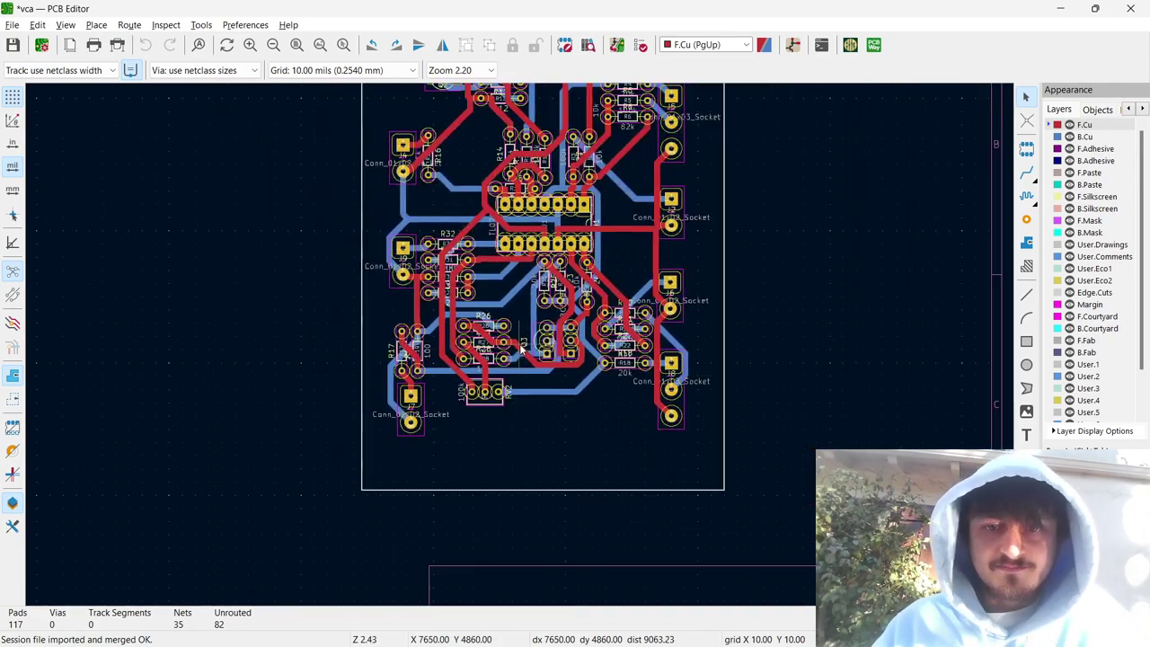
scroll(521, 348, up, 2)
scroll(519, 351, down, 3)
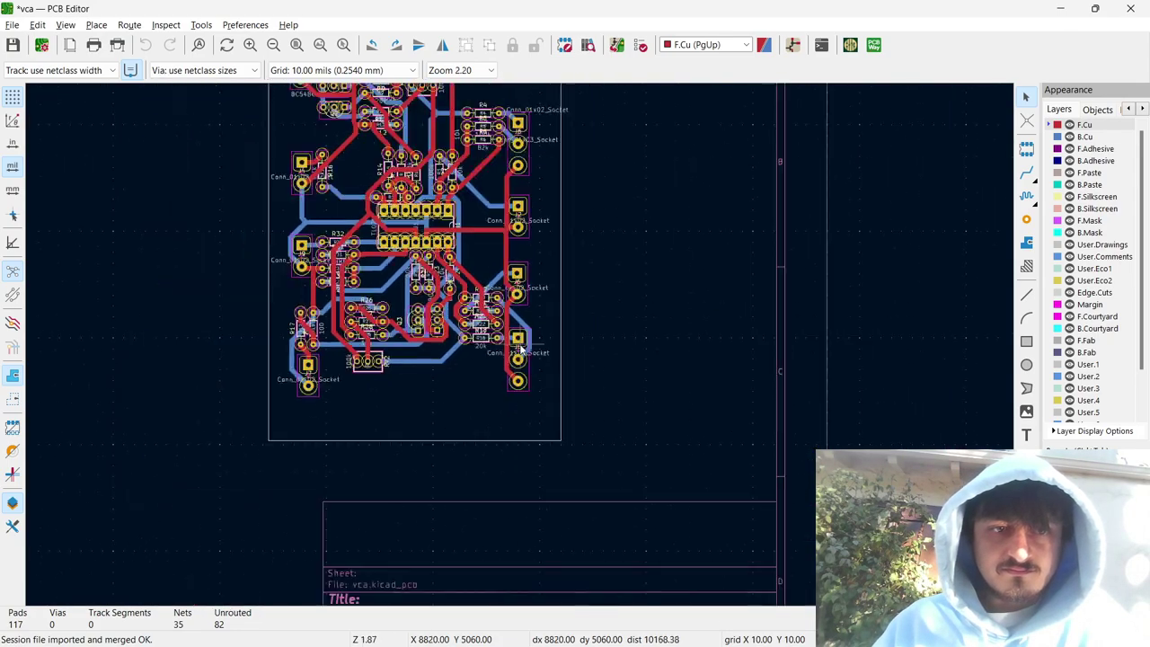
scroll(519, 350, up, 1)
scroll(519, 350, down, 1)
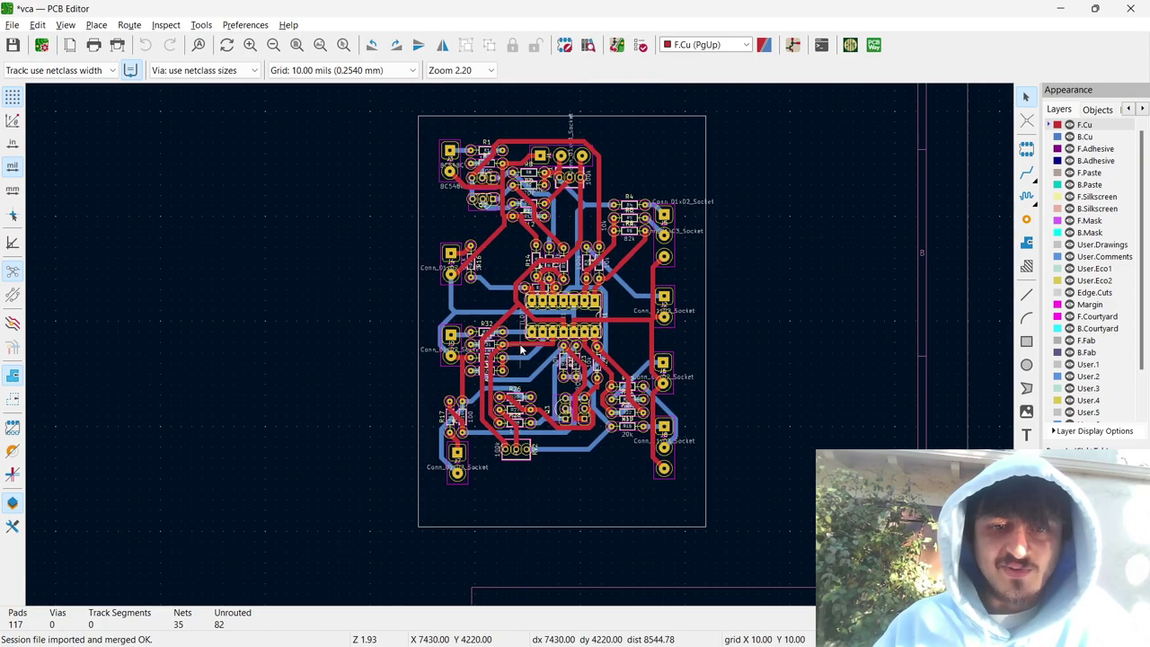
scroll(519, 350, up, 4)
scroll(520, 350, up, 2)
scroll(519, 350, down, 5)
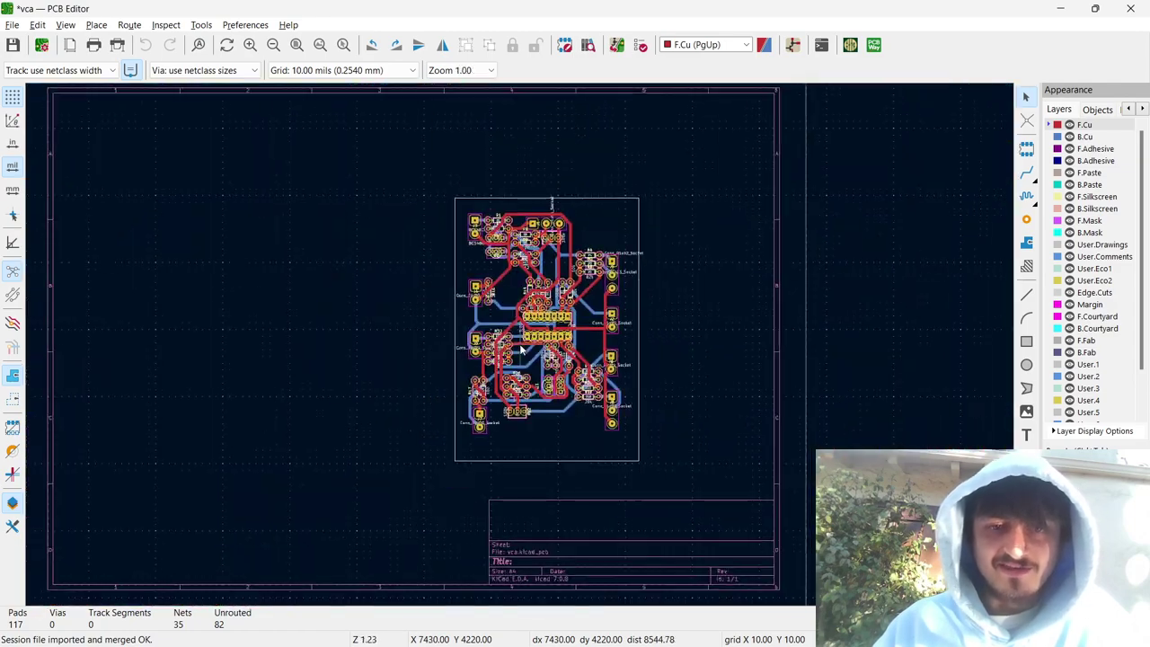
scroll(519, 350, up, 3)
scroll(519, 350, up, 4)
scroll(519, 350, down, 3)
scroll(519, 350, up, 2)
scroll(519, 351, down, 3)
scroll(519, 350, down, 2)
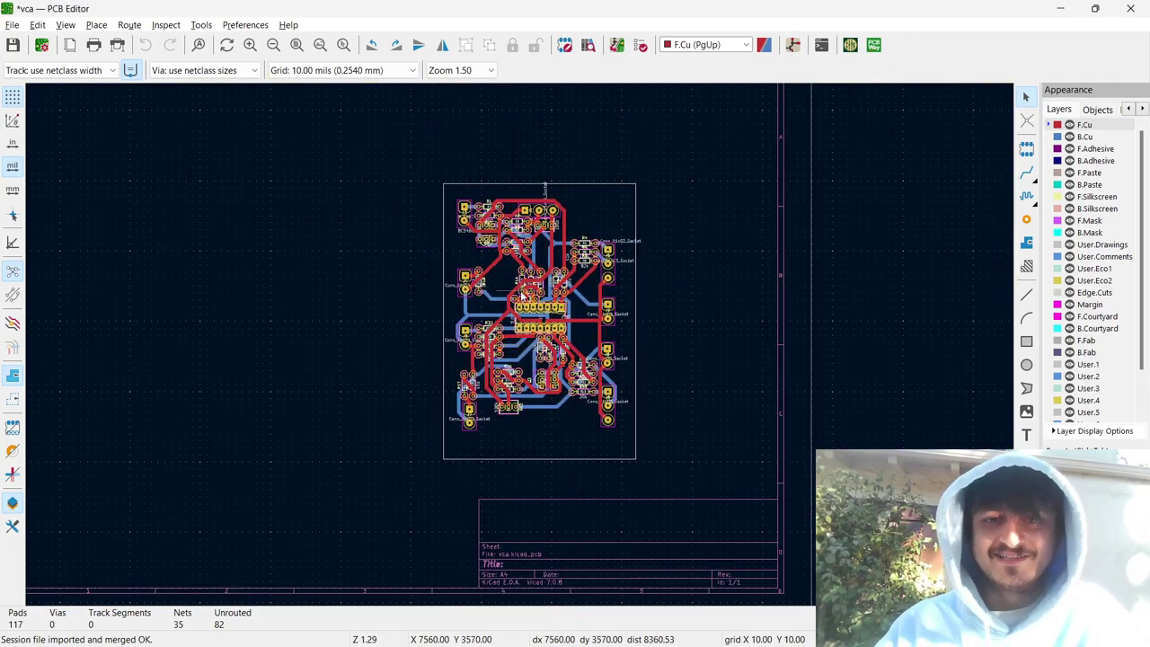
scroll(519, 350, up, 4)
scroll(519, 350, down, 2)
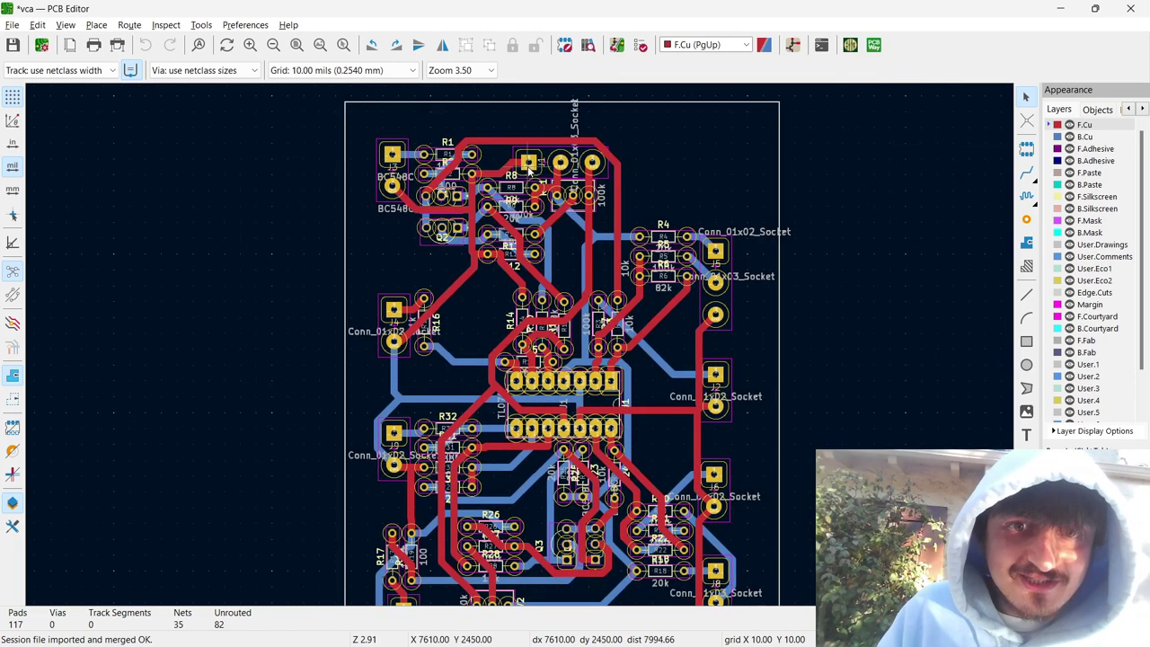
Start and cancel a GND track at J1 pin 1, and save the routed board.
key(x)
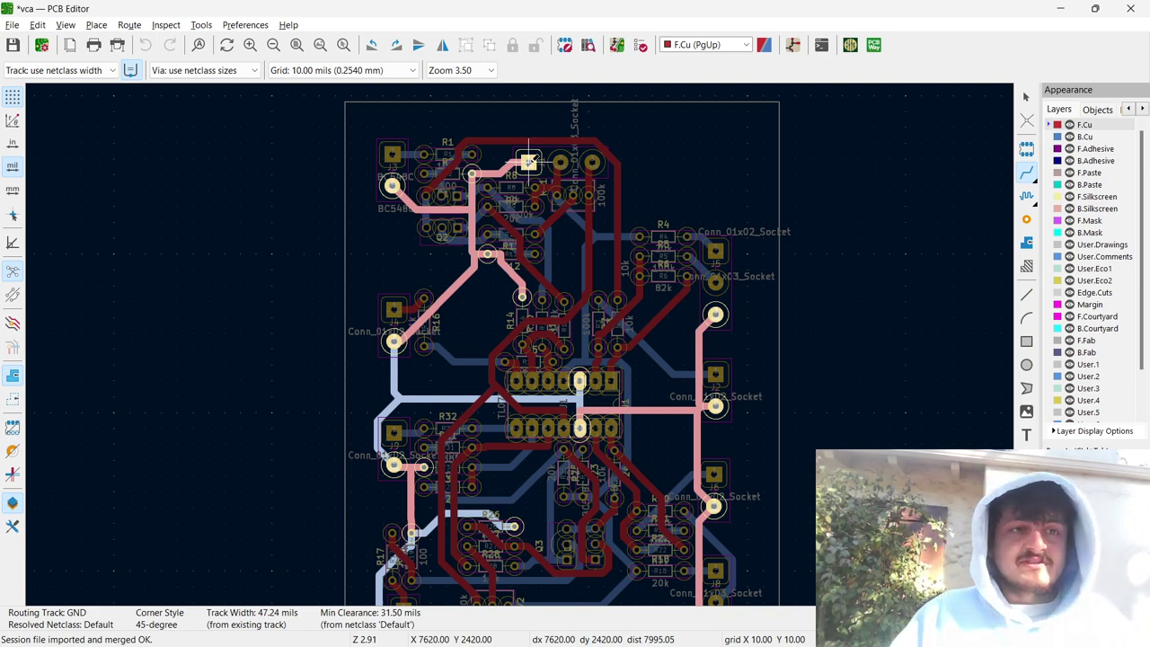
key(Escape)
key(ctrl+s)
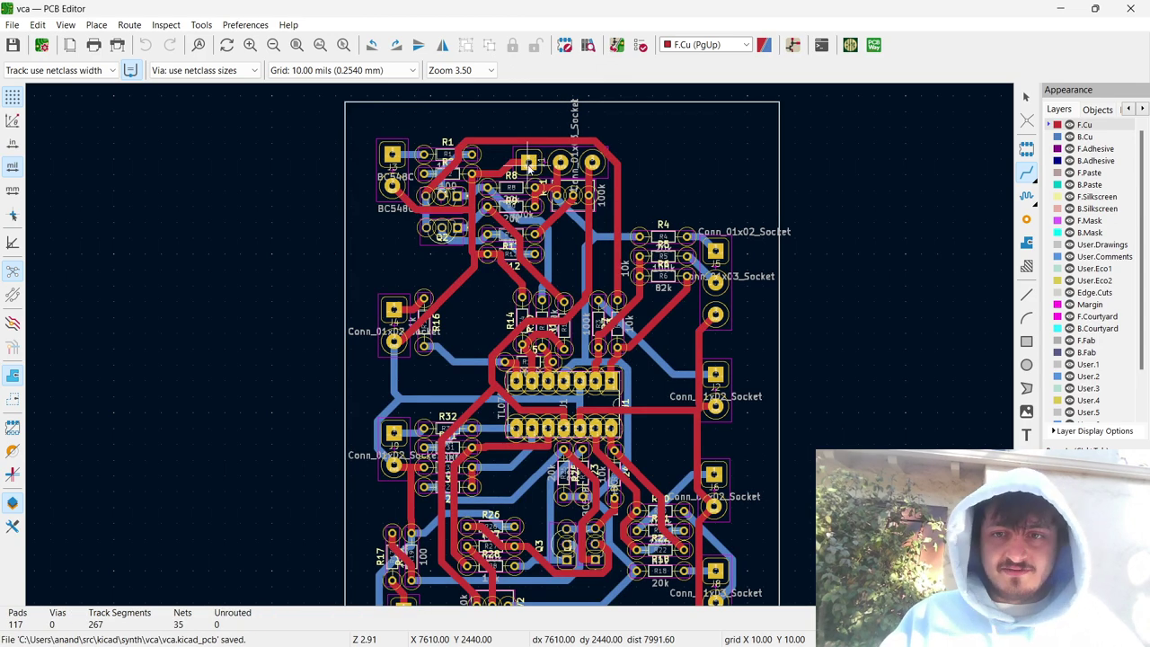
scroll(529, 164, down, 5)
scroll(518, 345, up, 2)
scroll(519, 345, down, 2)
Switch to the minall-9524.pdf datasheet in Chrome and view its terminal connections and switch schematics.
key(alt+Tab)
key(alt+Tab)
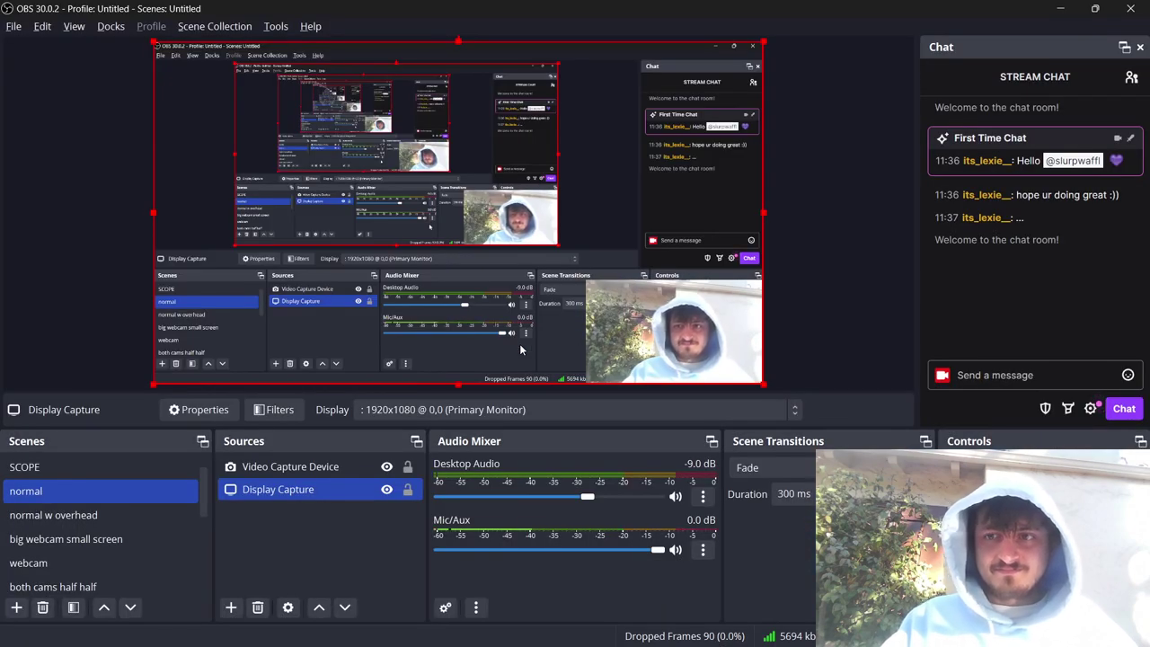
key(alt+Tab)
key(alt+Tab)
key(alt+shift+Tab)
key(Escape)
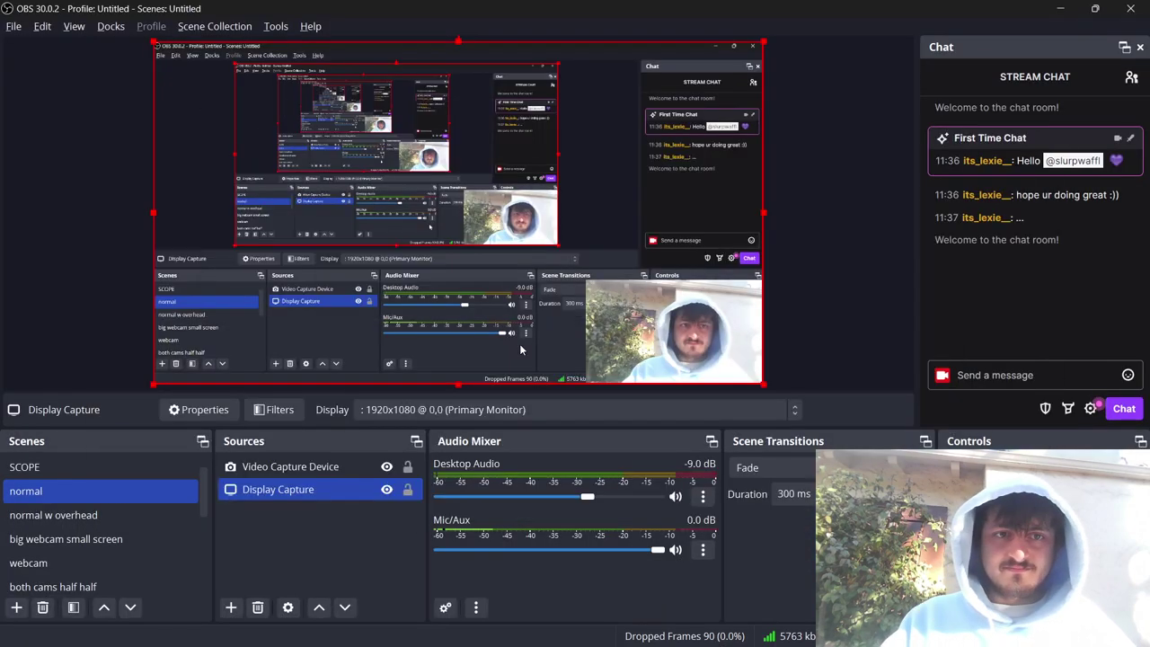
key(super+Tab)
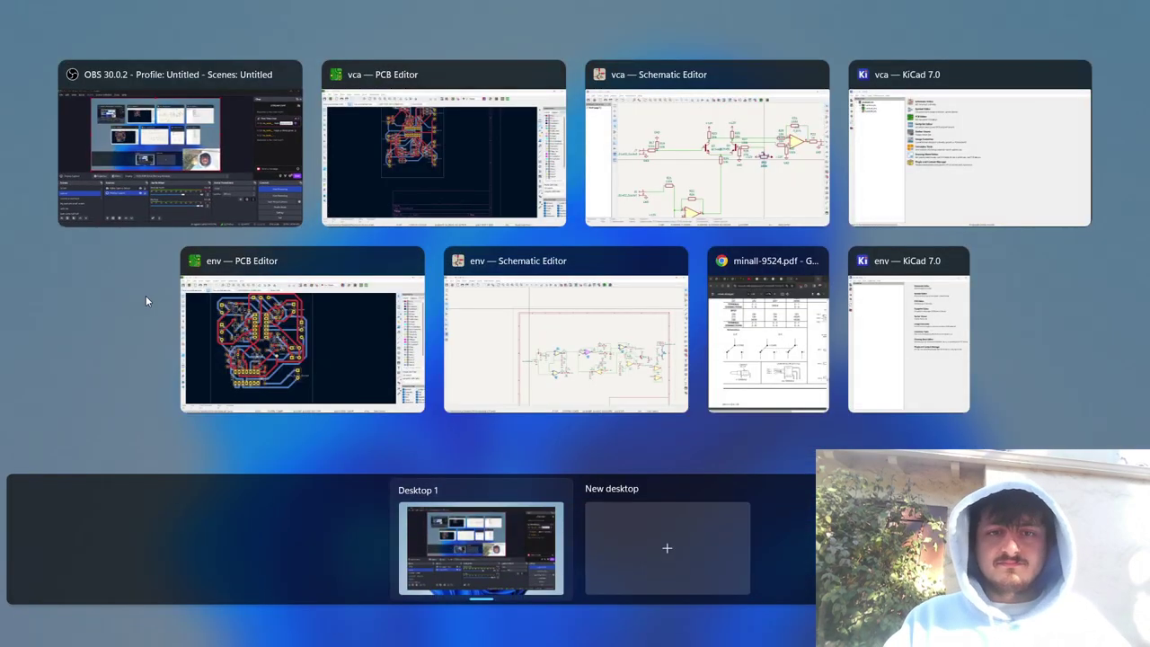
click(773, 367)
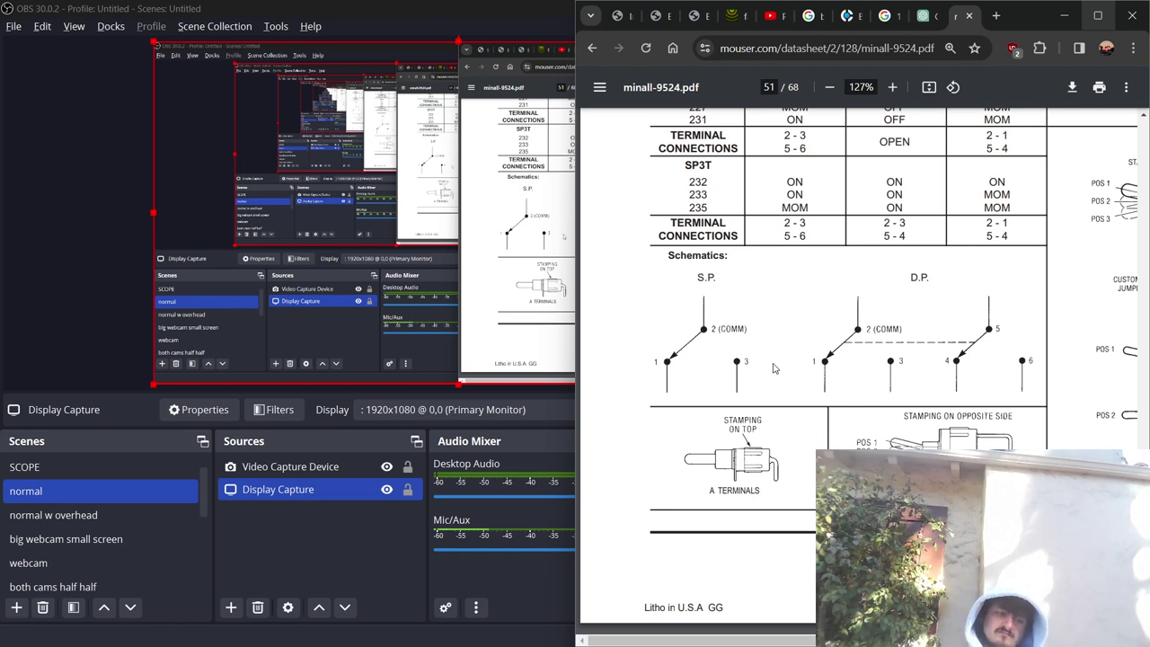
key(super+Tab)
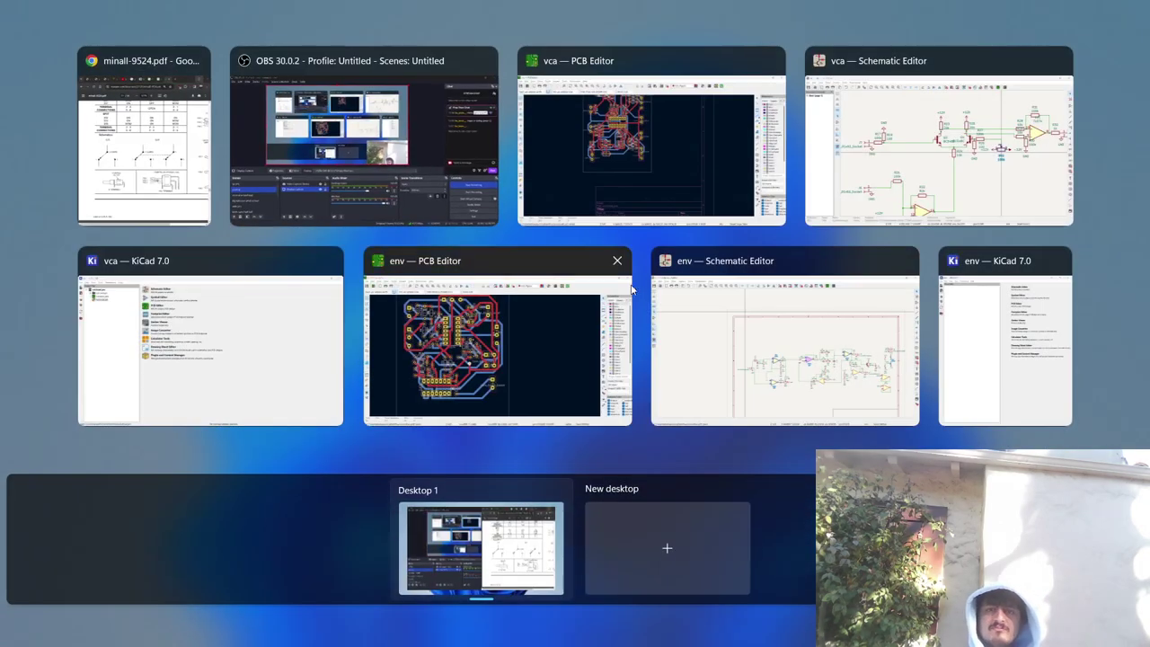
Switch to the vca board and examine the routed tracks from the upper transistor section down to the lower sockets and around J6.
click(611, 218)
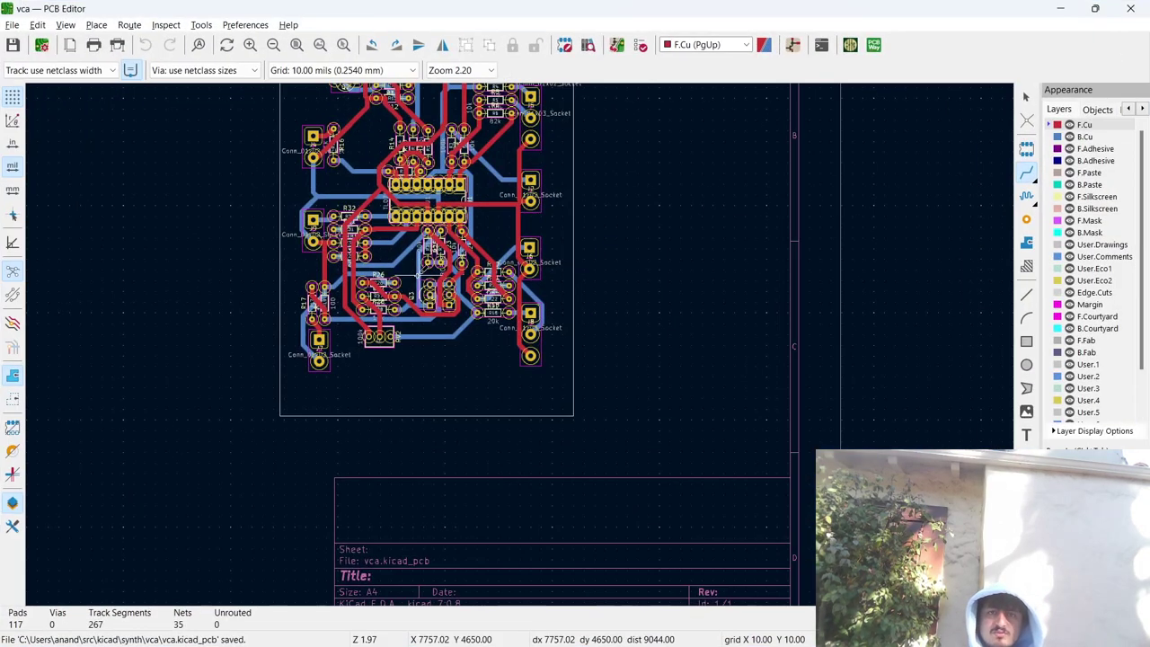
scroll(415, 269, up, 6)
scroll(623, 416, down, 10)
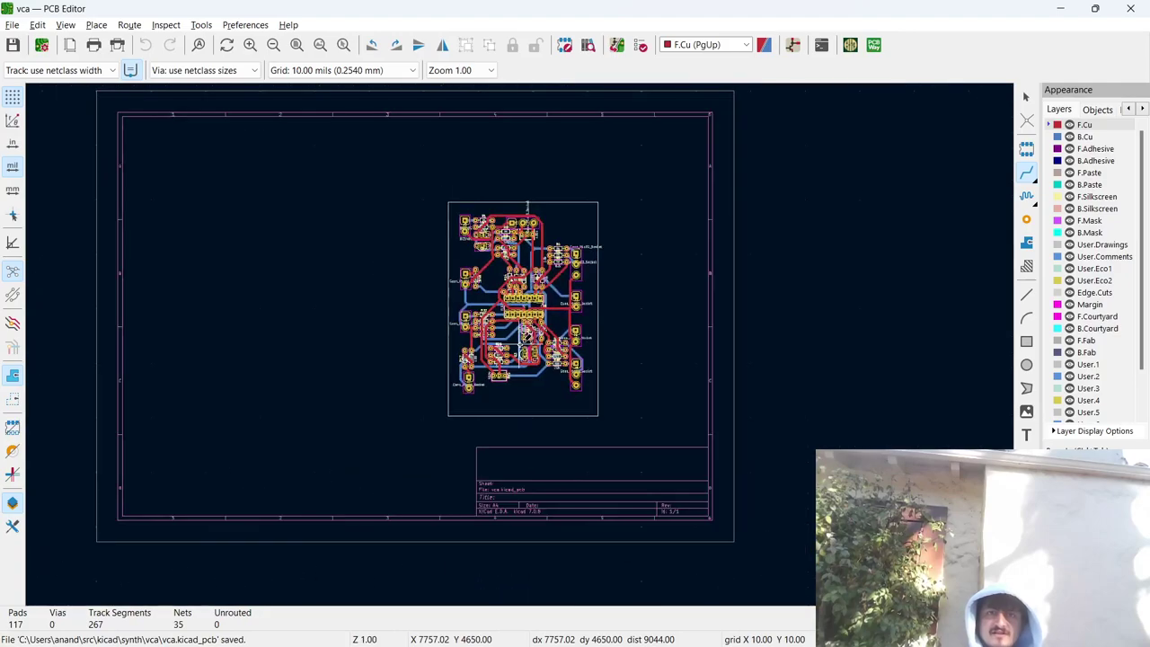
scroll(521, 337, up, 5)
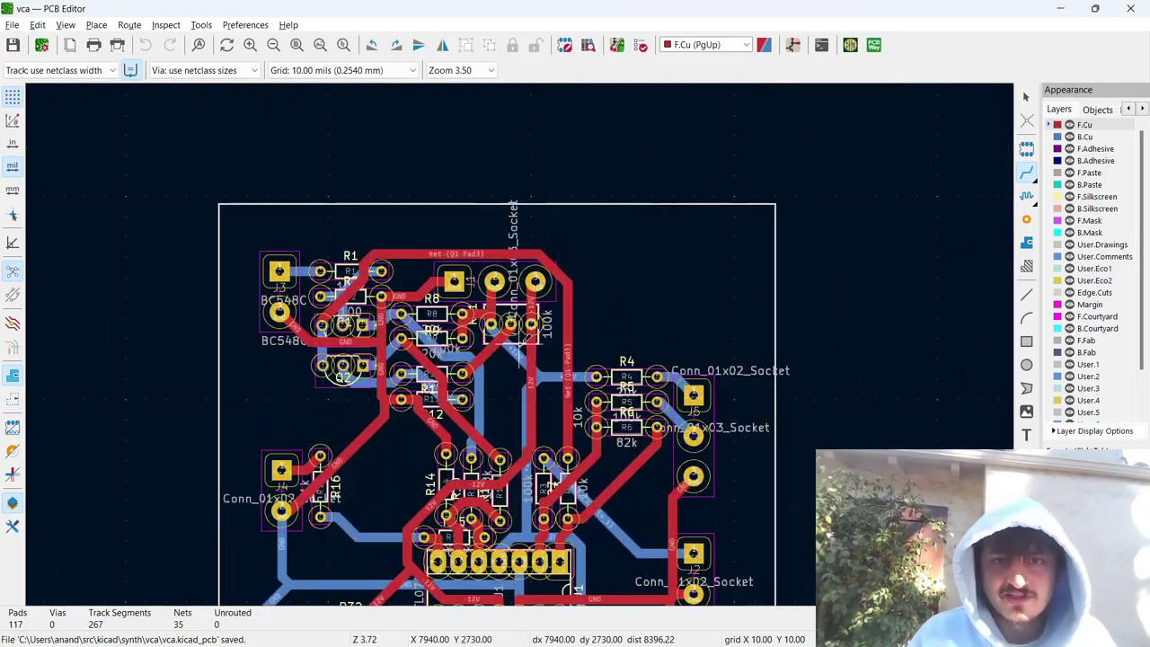
scroll(519, 350, down, 5)
scroll(530, 336, up, 3)
scroll(512, 344, up, 2)
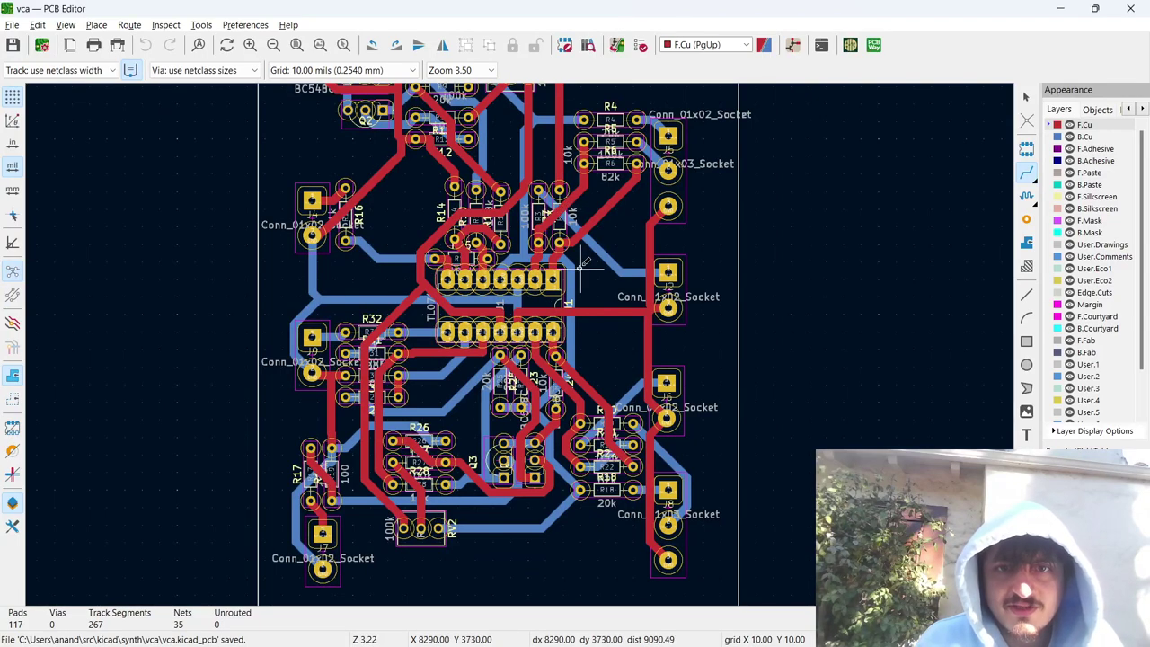
scroll(567, 231, up, 1)
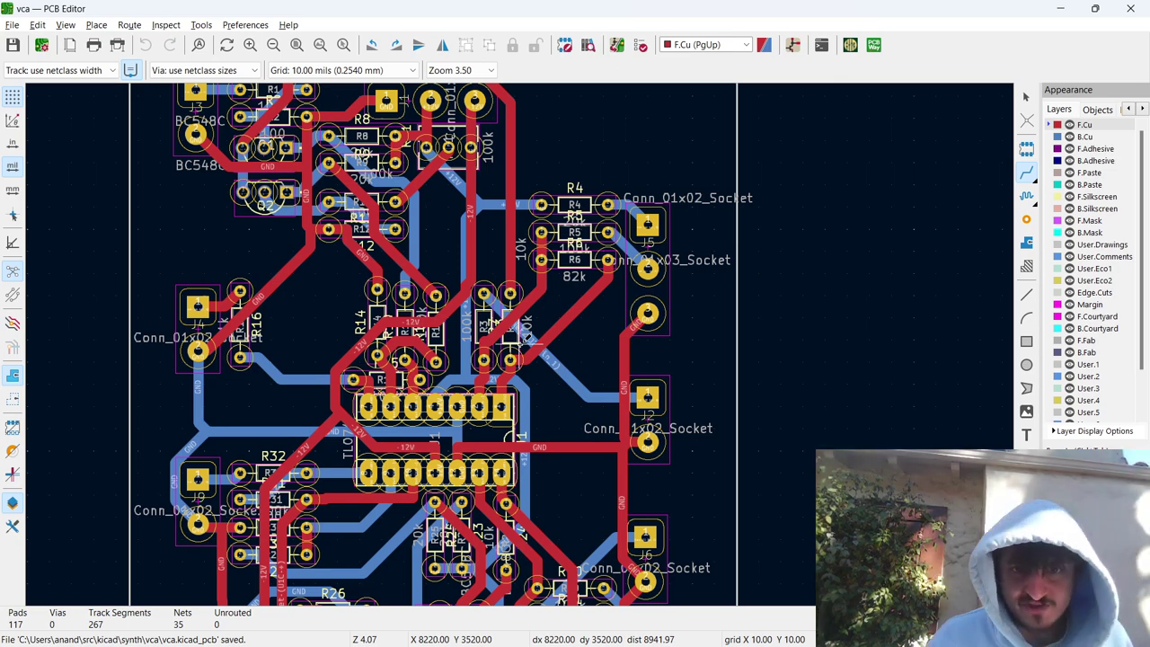
scroll(530, 341, down, 5)
scroll(517, 341, up, 5)
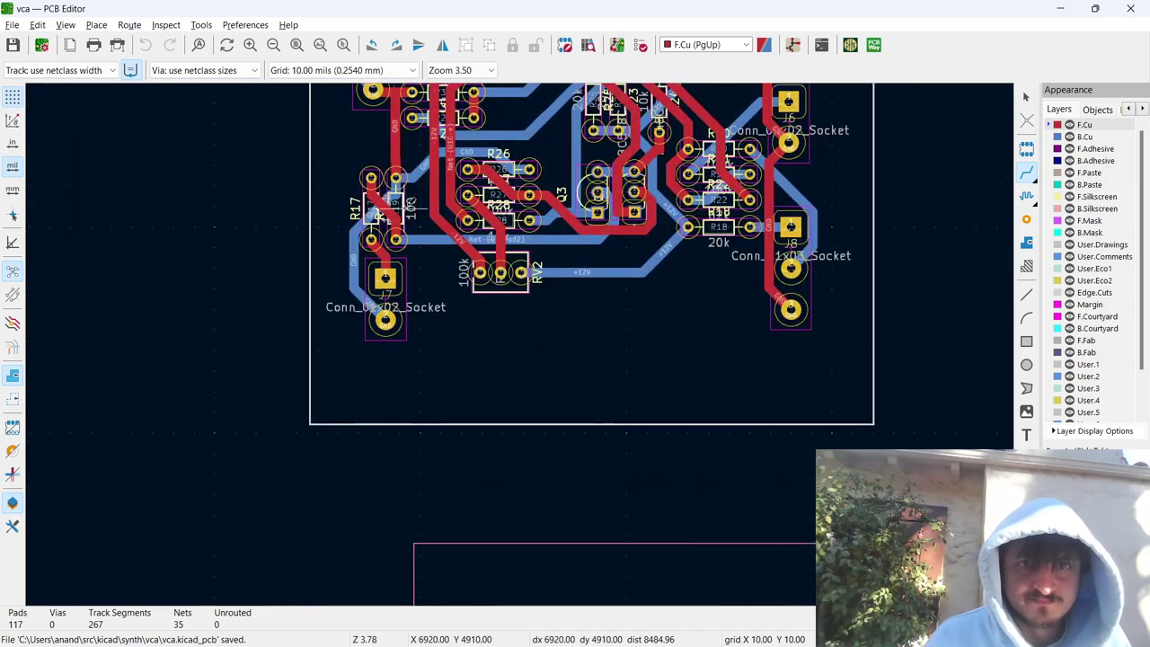
scroll(408, 206, down, 1)
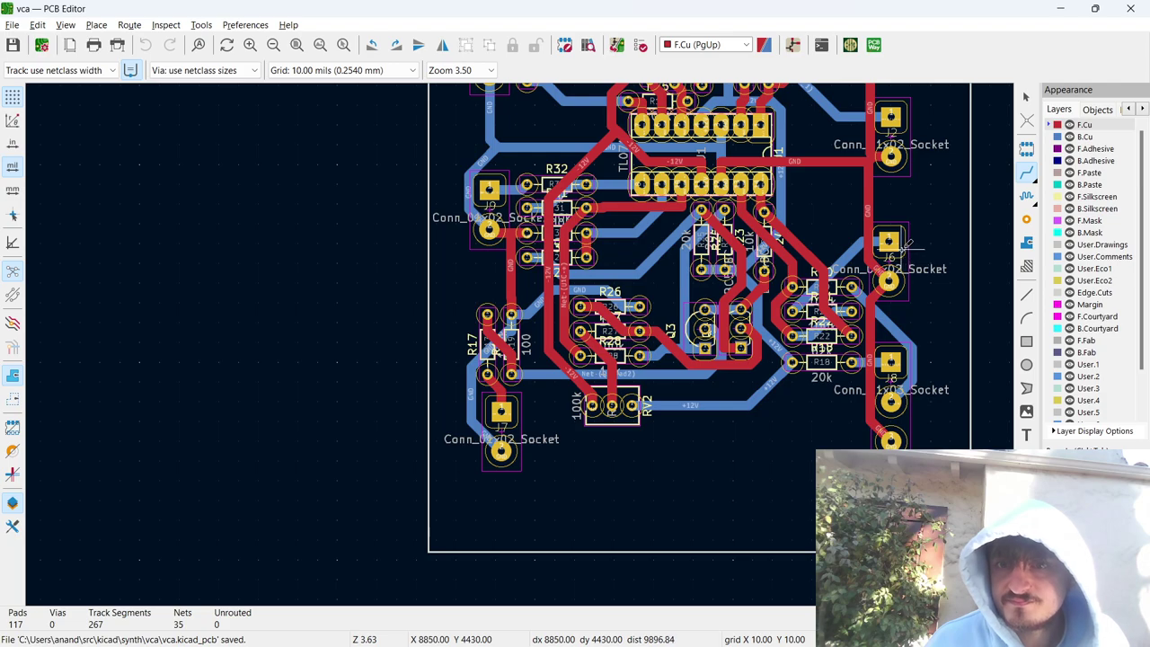
scroll(889, 274, up, 3)
scroll(519, 339, down, 1)
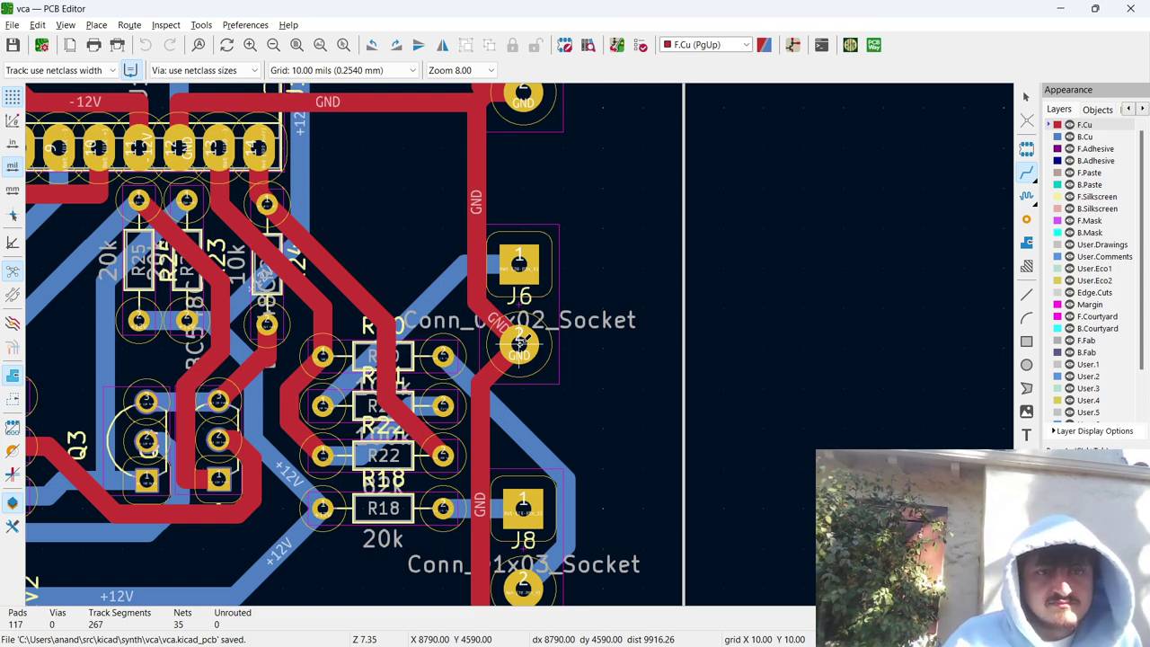
scroll(304, 397, down, 5)
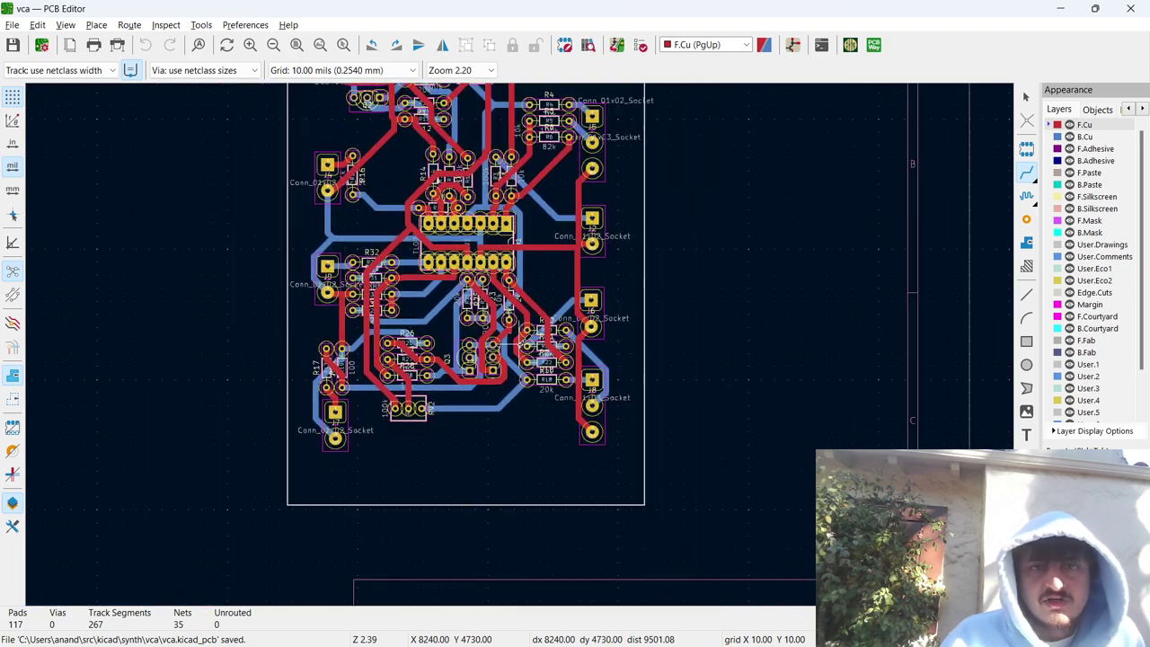
scroll(521, 349, up, 1)
Switch to the env schematic and place four MountingHole symbols stacked in the empty area above the circuit.
key(super+Tab)
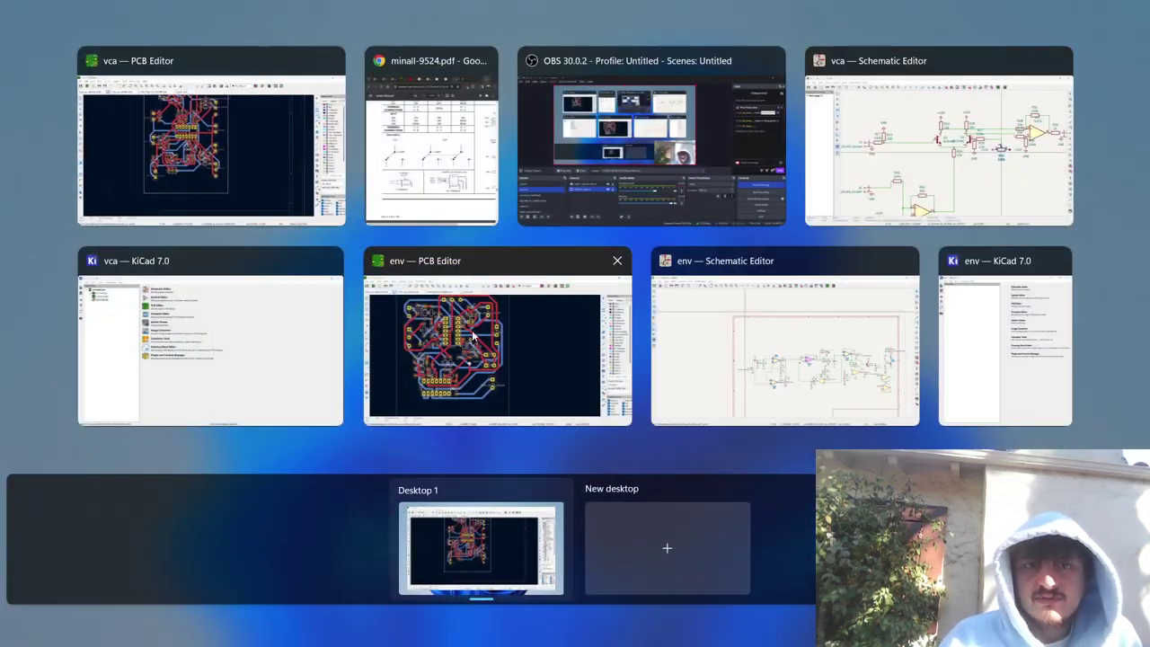
click(428, 362)
key(super+Tab)
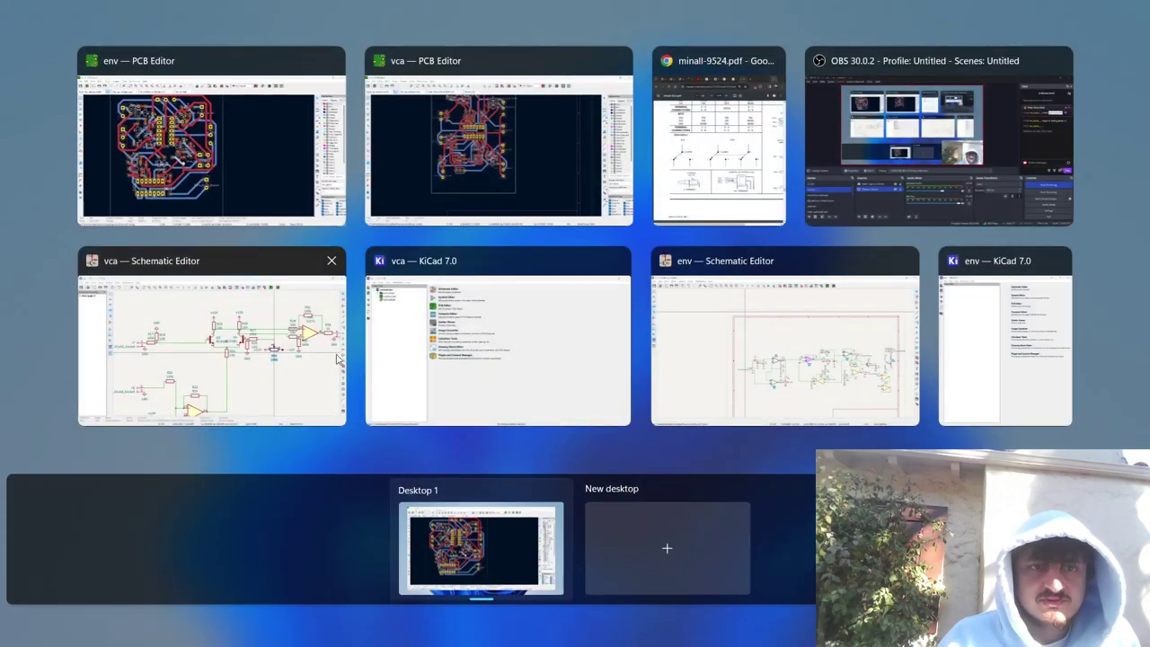
click(798, 309)
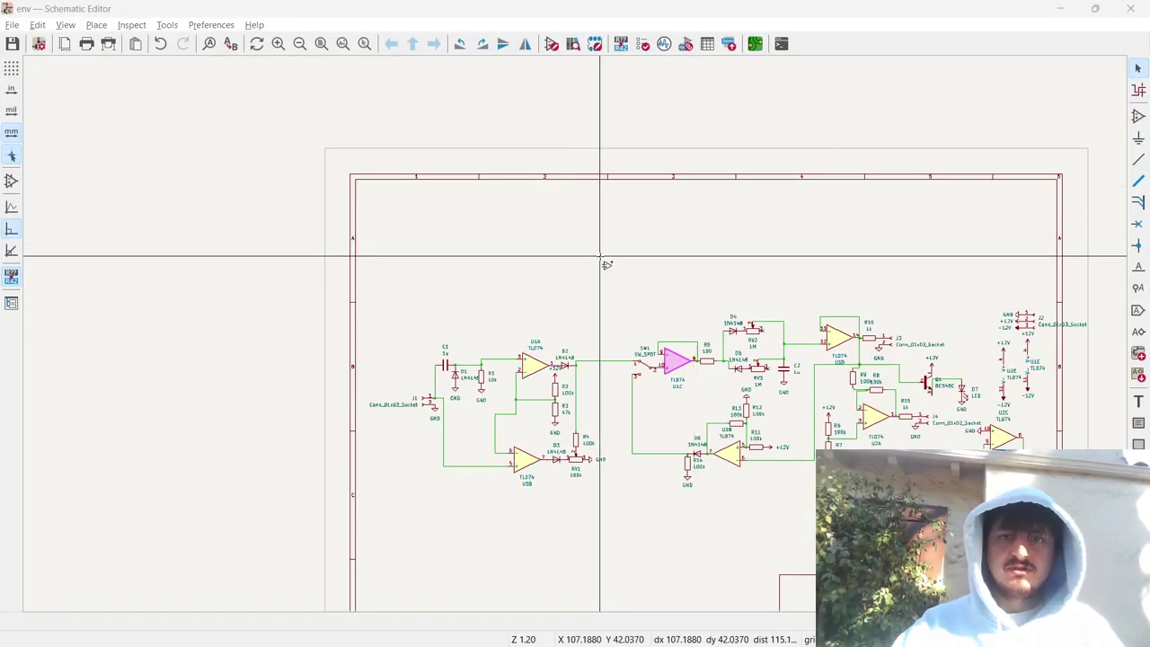
text(a)
text(mounting)
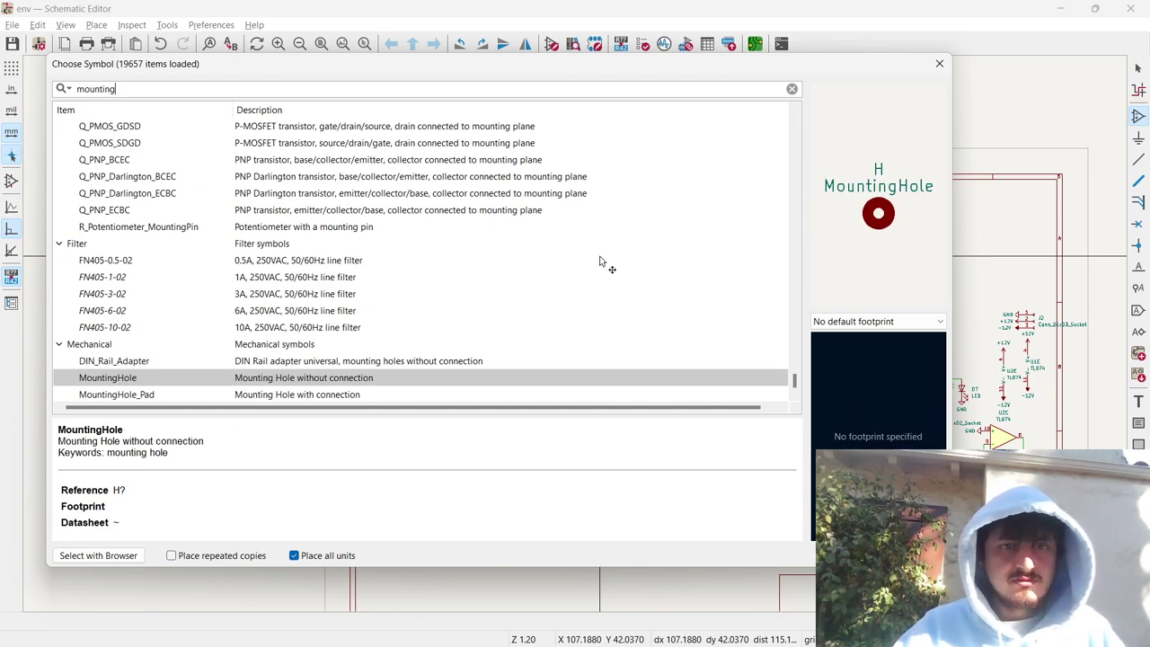
key(Return)
click(553, 211)
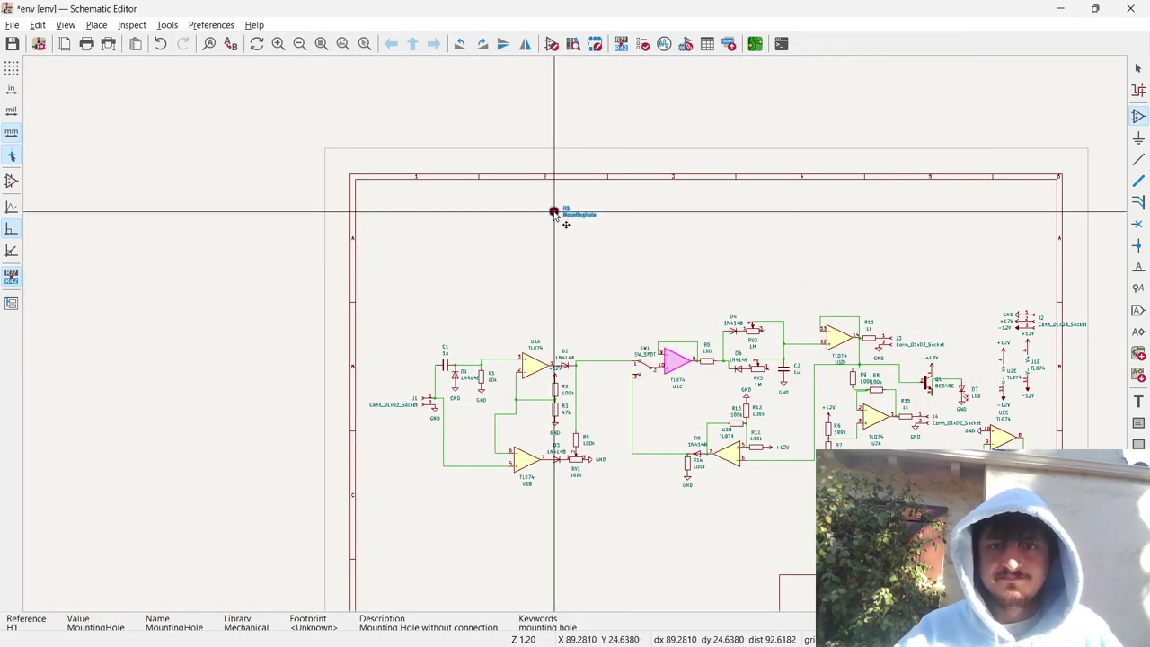
click(556, 225)
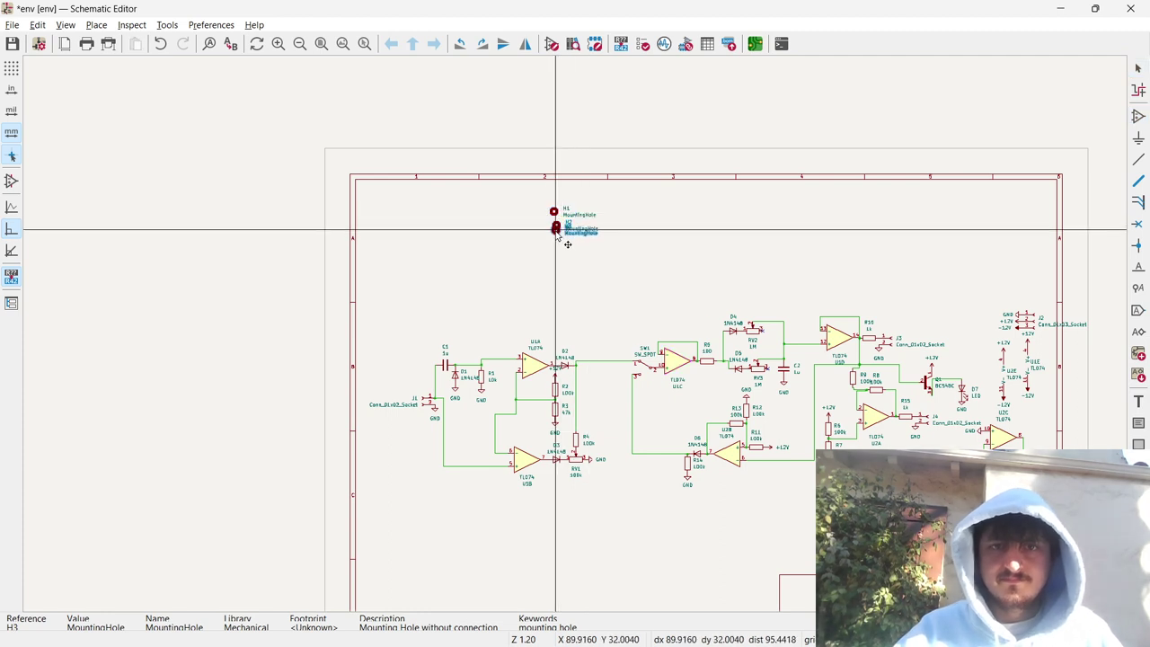
click(558, 240)
click(563, 256)
key(Escape)
Copy the four mounting hole symbols into the vca schematic, placing them below the J1 power connector beside U1E.
drag(607, 281, 534, 206)
key(alt+Tab)
key(alt+Tab)
key(alt+Tab)
key(alt+Tab)
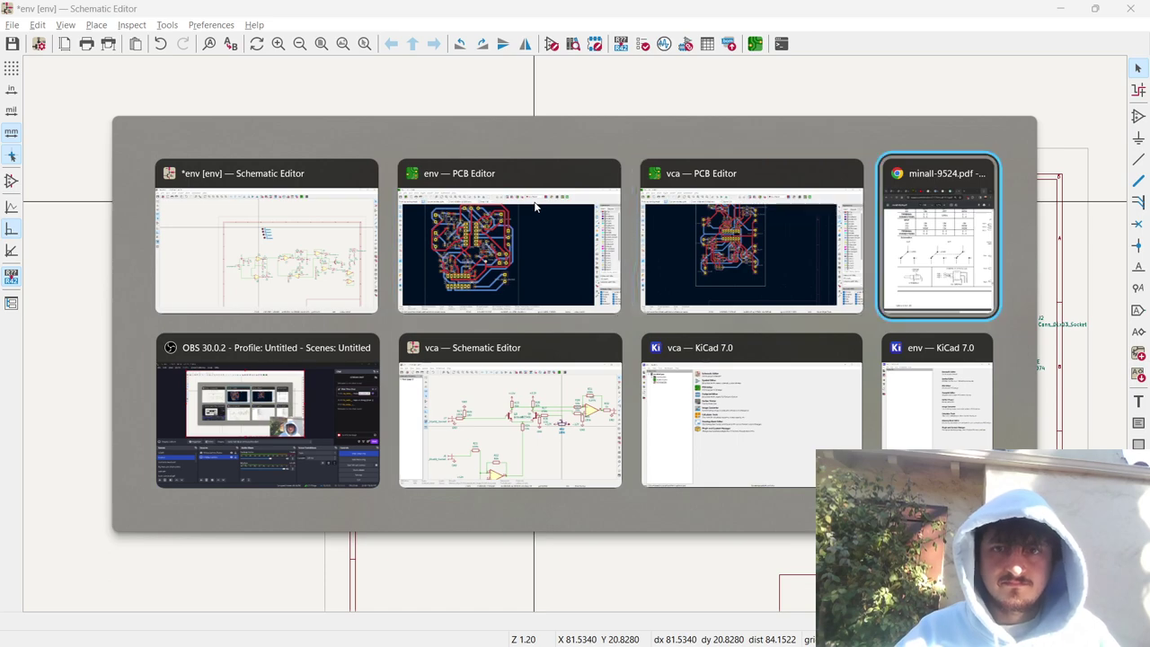
key(alt+Tab)
key(ctrl+v)
scroll(470, 179, down, 3)
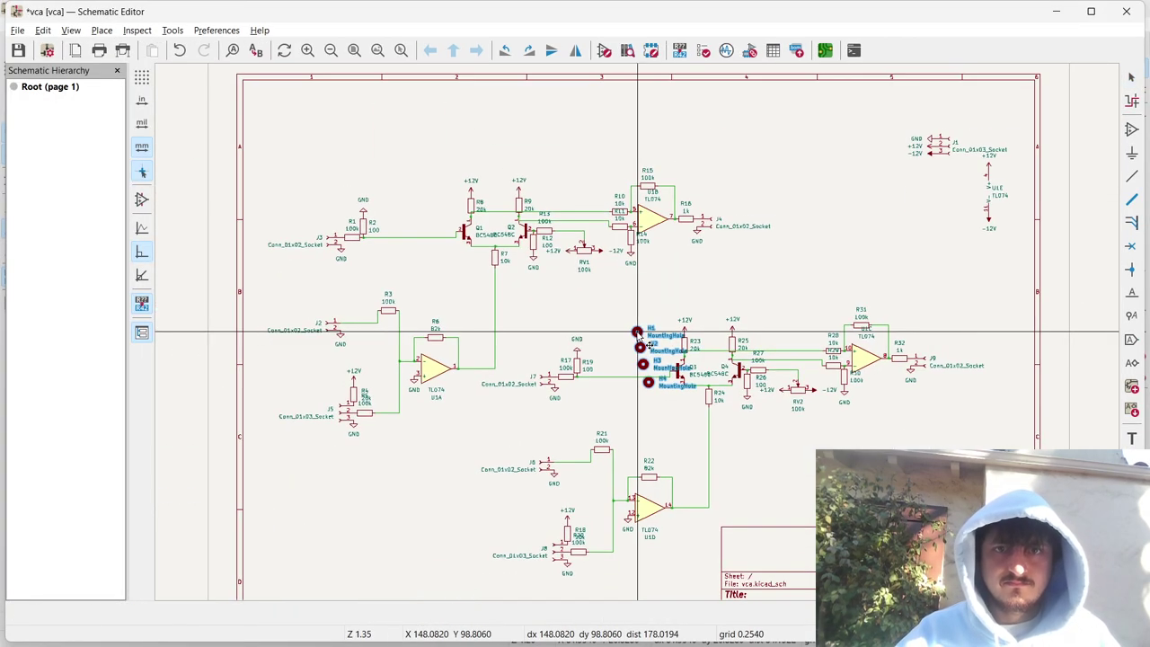
click(917, 177)
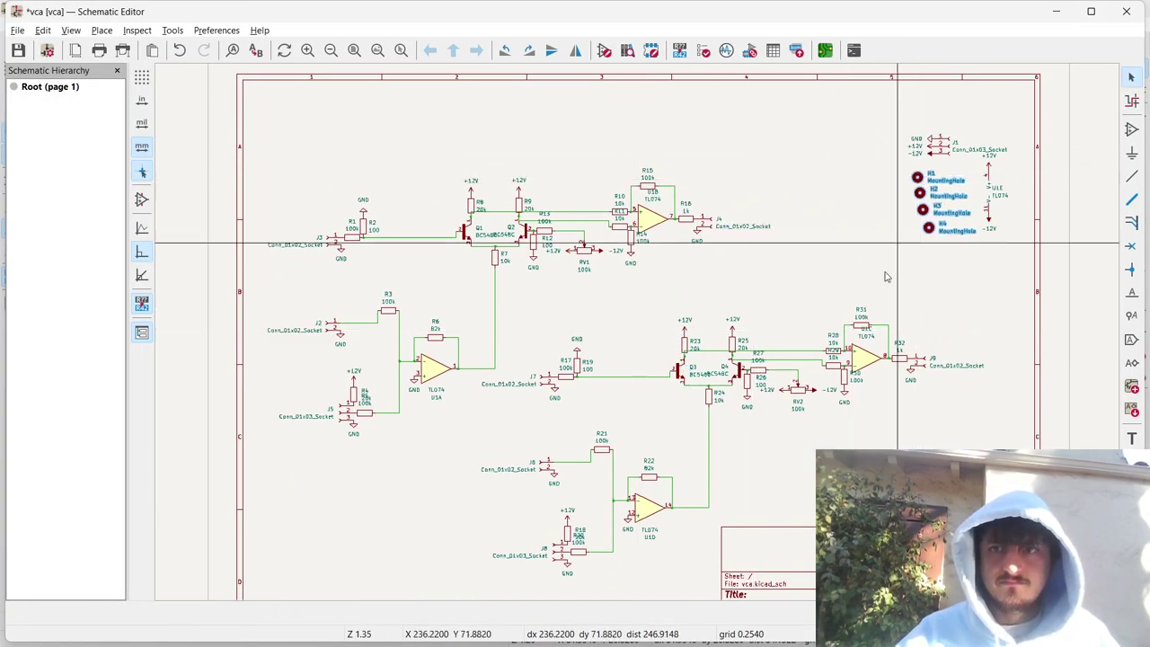
Save the env schematic and try to update the env board from it.
key(alt+Tab)
key(ctrl+s)
key(alt+Tab)
key(alt+Tab)
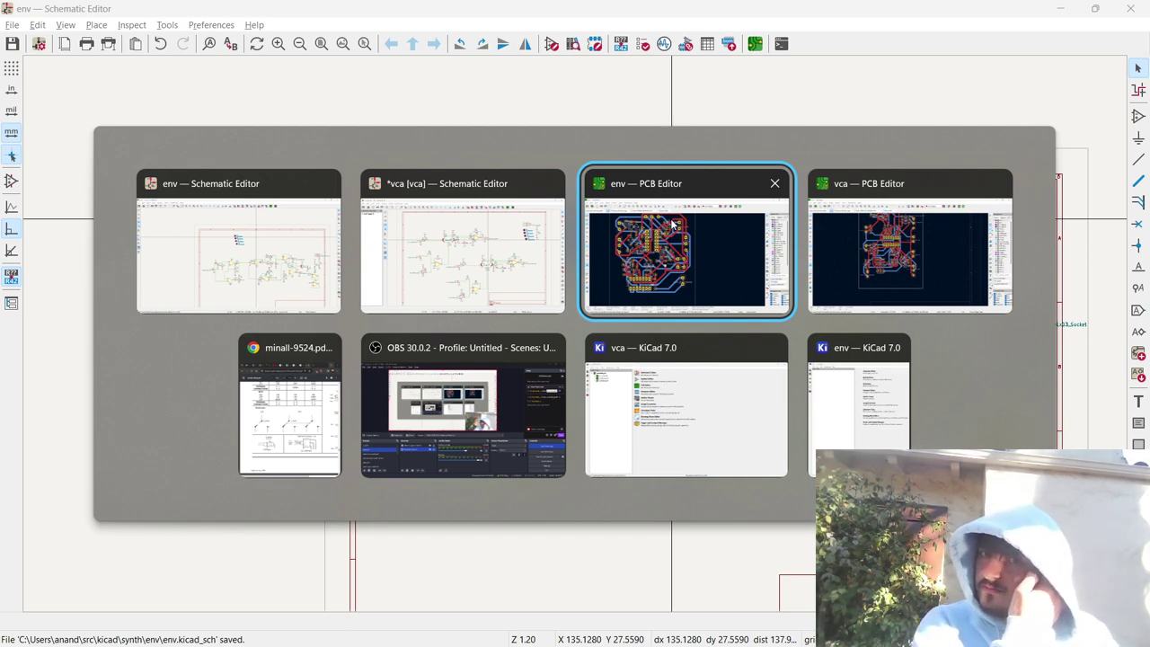
click(674, 224)
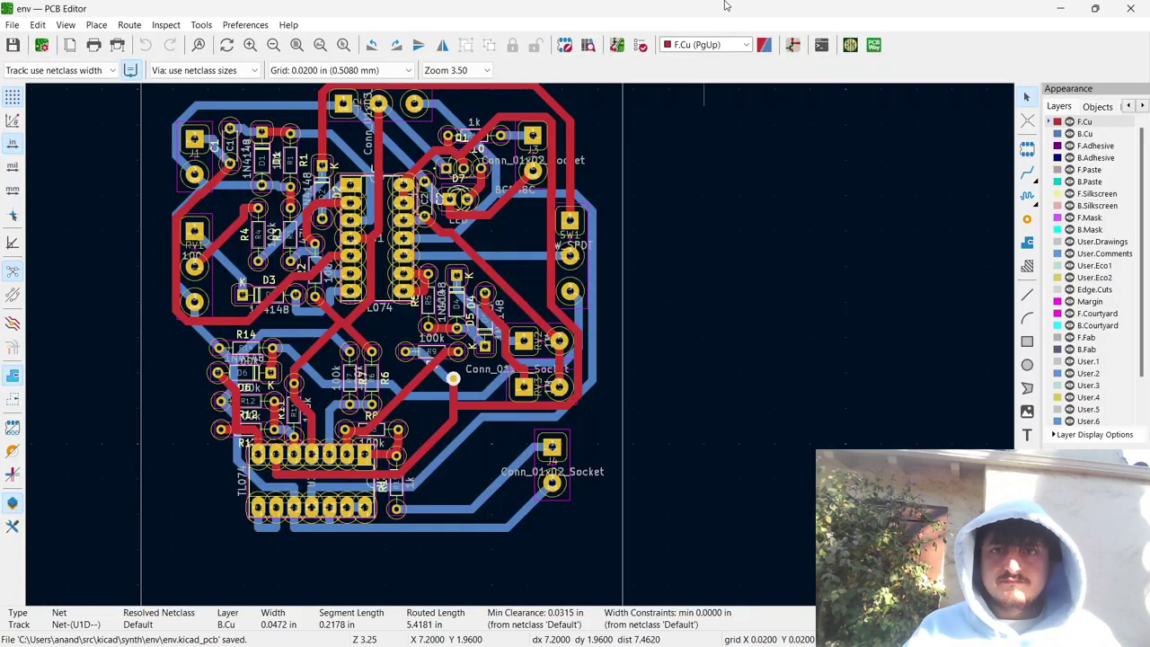
click(618, 47)
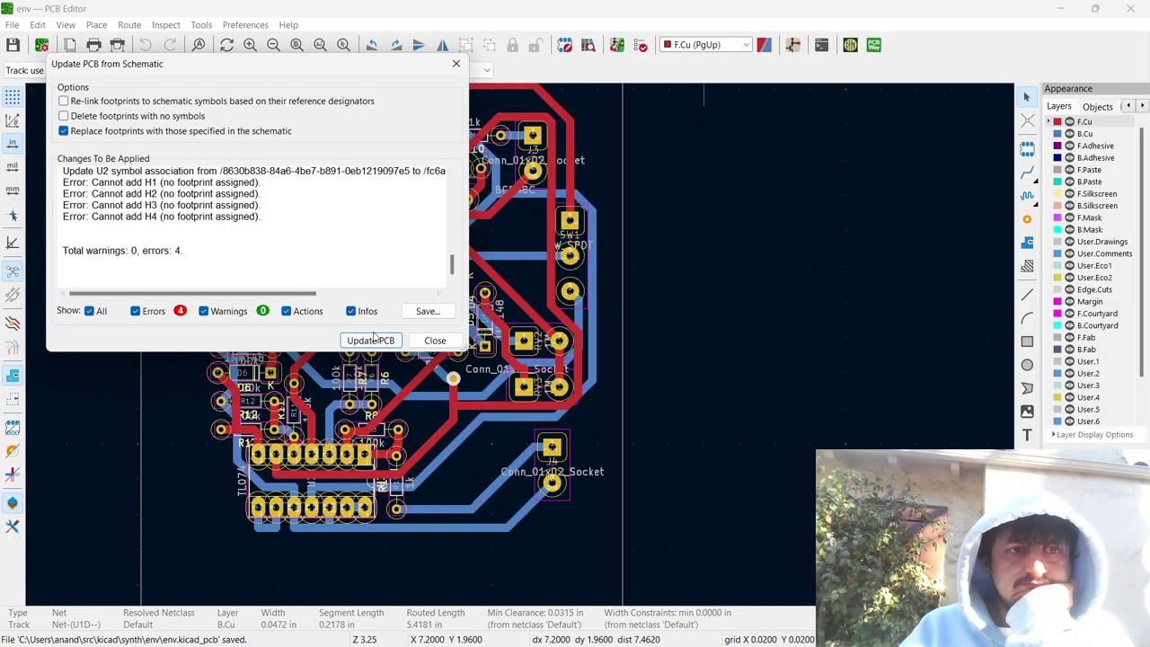
click(435, 340)
Assign the MountingHole_2.1mm footprint from the MountingHole library to H1-H4 in the env schematic's symbol fields table.
key(alt+Tab)
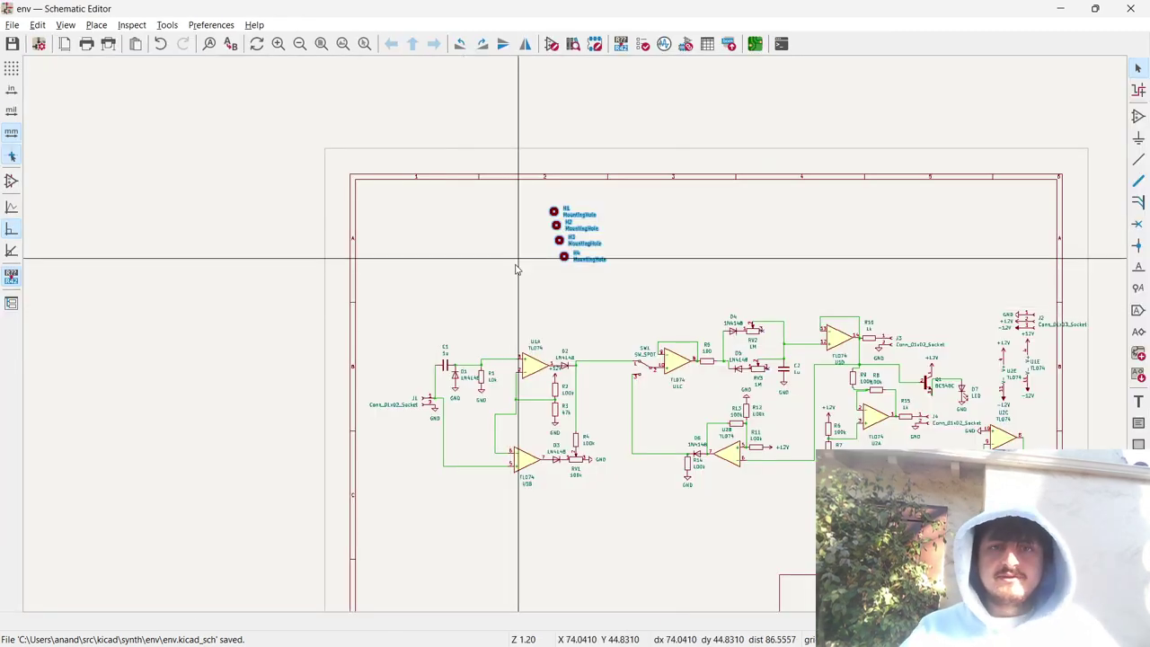
click(554, 212)
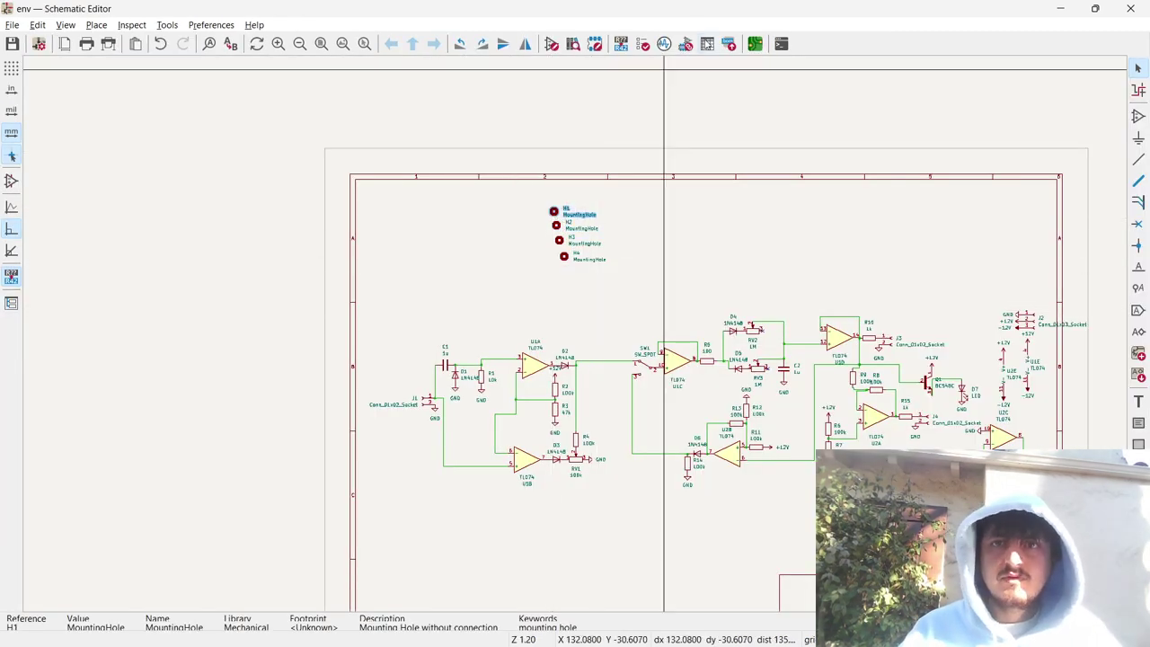
click(707, 43)
click(443, 252)
click(610, 253)
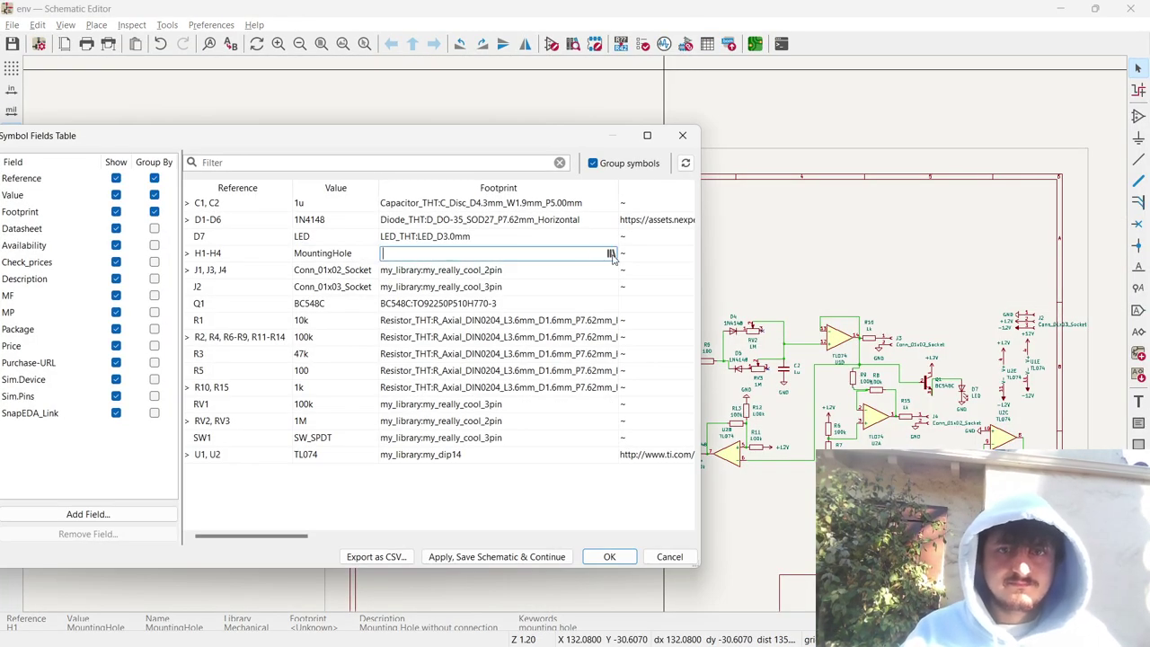
click(62, 160)
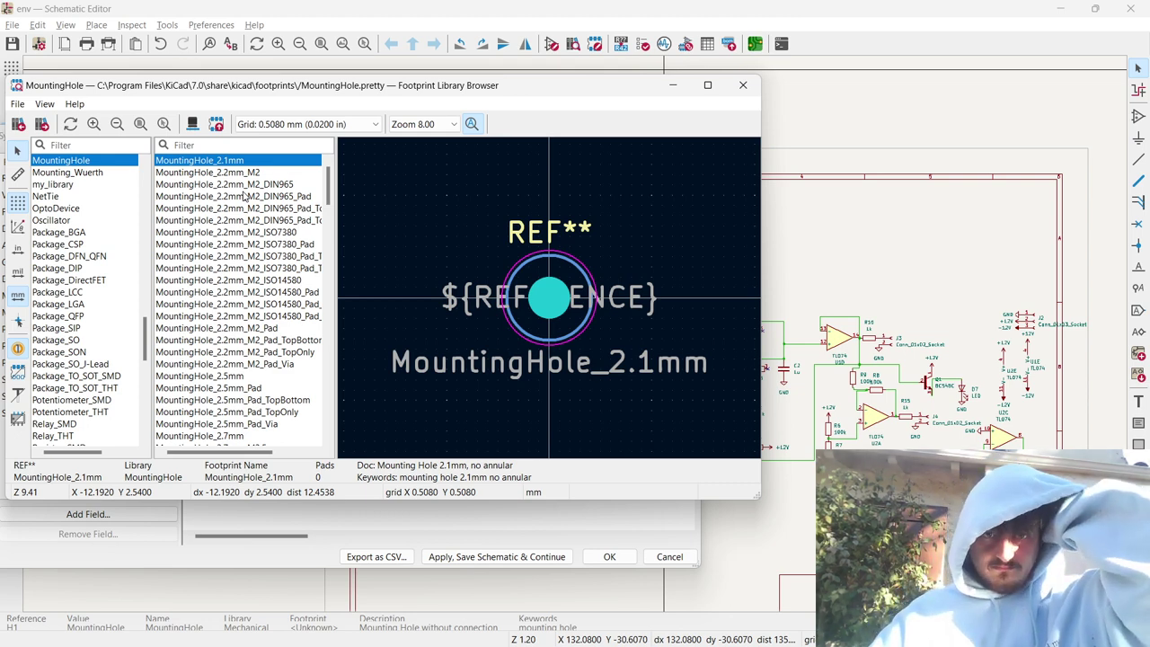
key(Return)
click(609, 557)
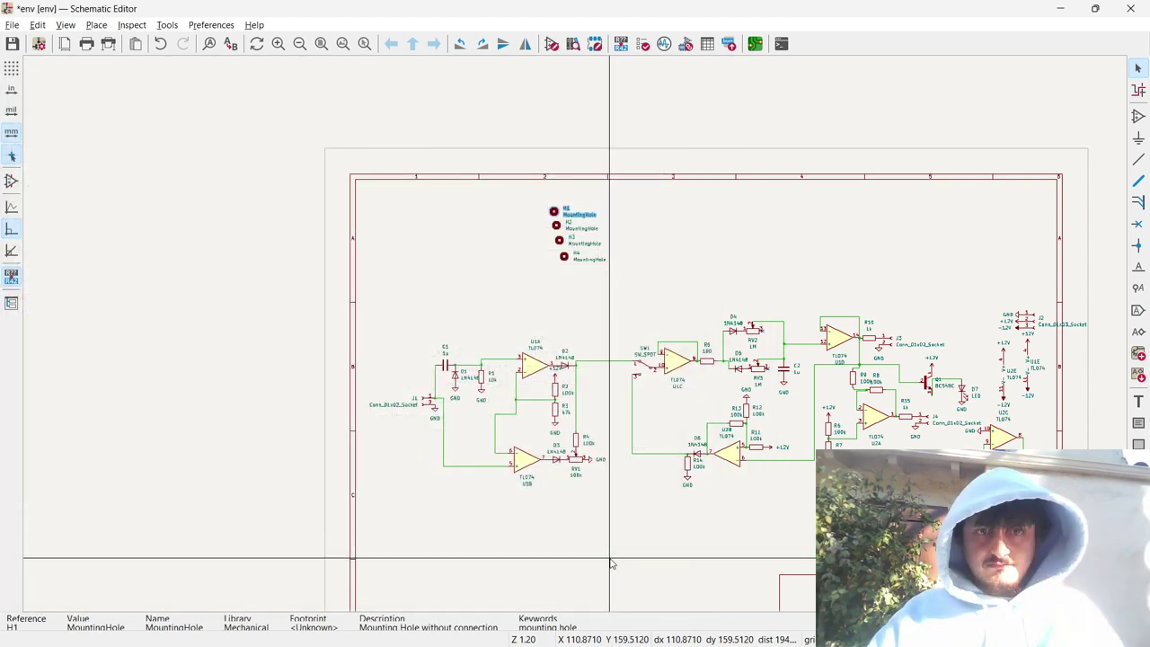
Update the env board from the schematic and set the four mounting holes down outside the board outline, to its right.
key(alt+Tab)
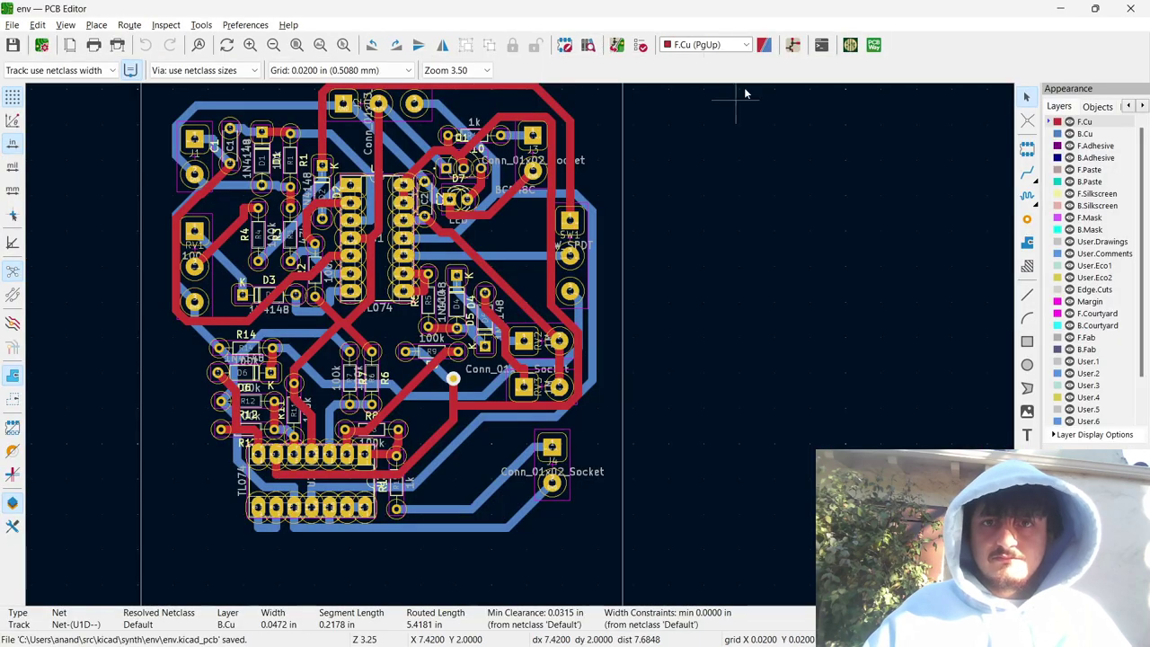
key(F8)
key(Return)
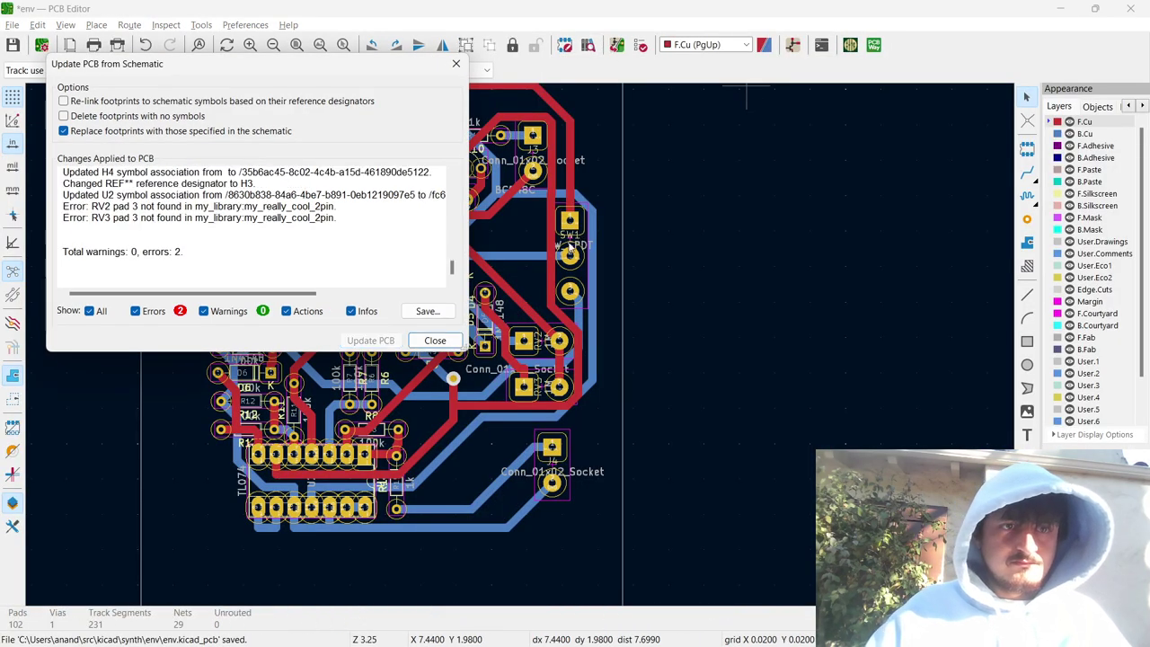
click(435, 339)
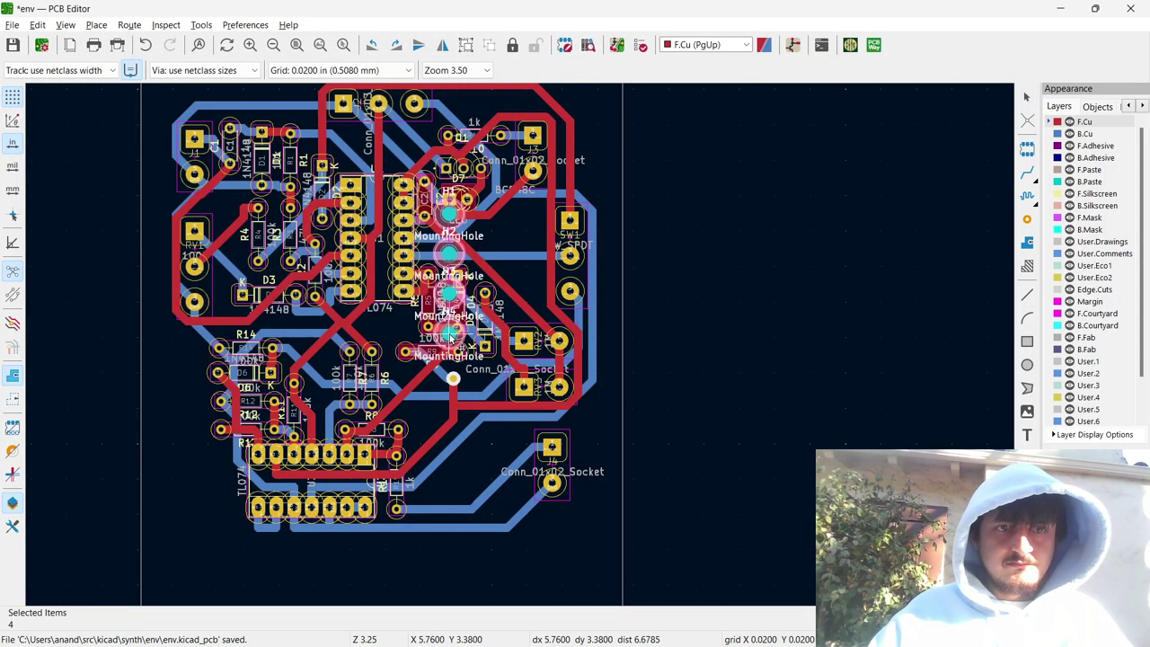
scroll(520, 349, down, 2)
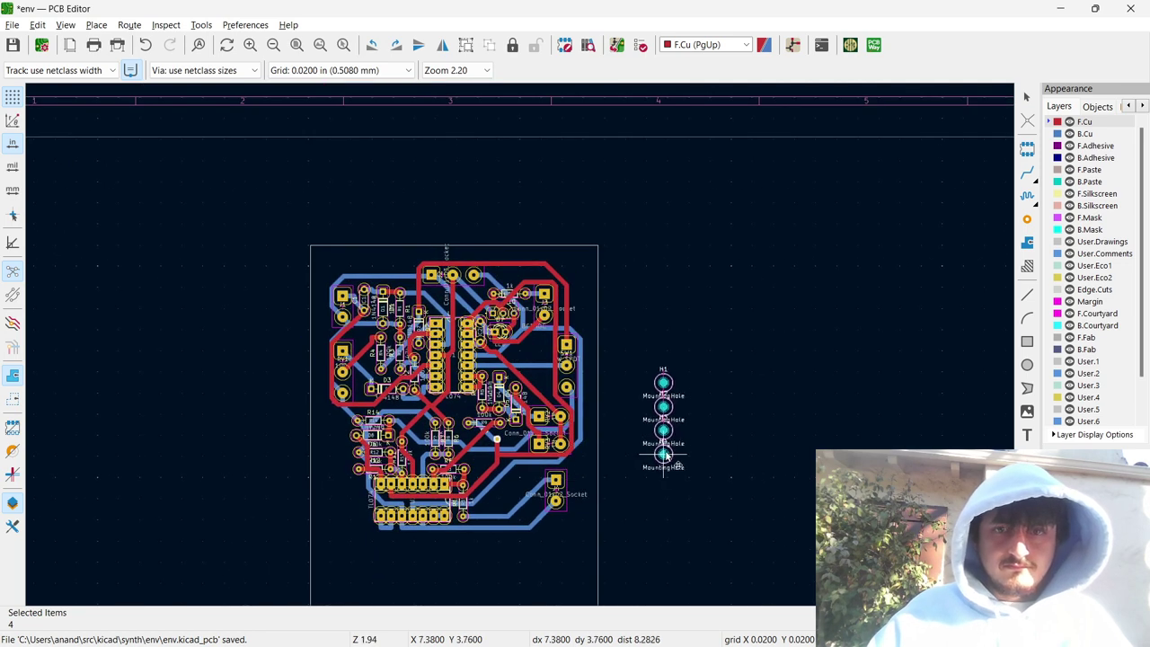
Move mounting hole H1 into the board's upper-right corner and H2 into its upper-left corner.
click(667, 384)
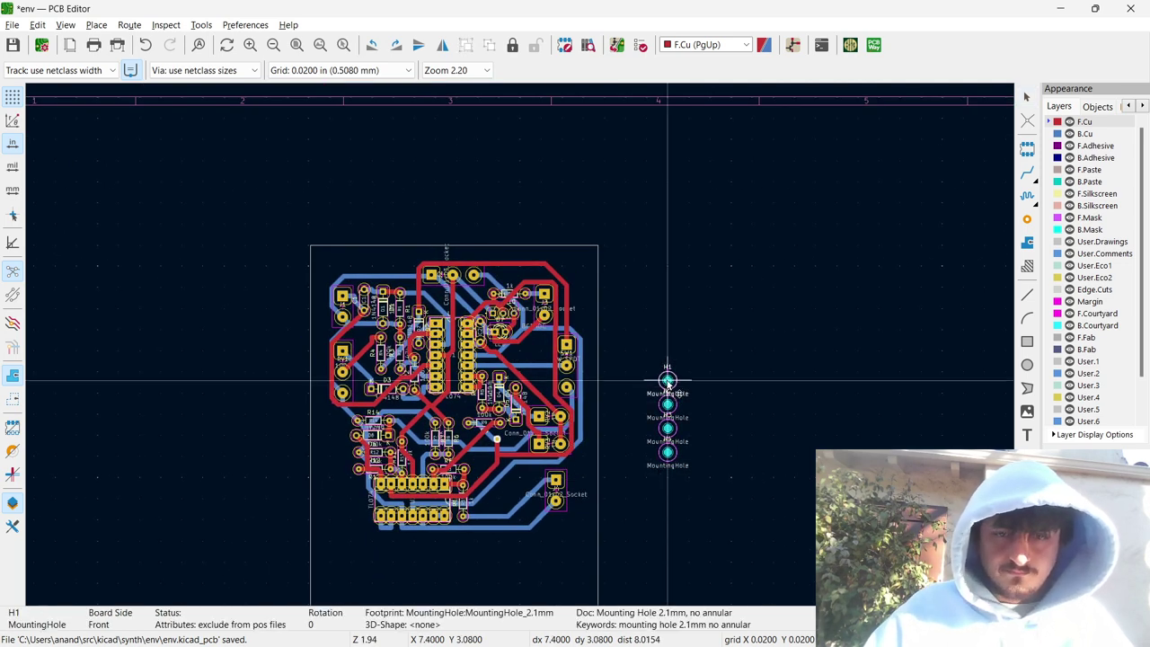
drag(667, 381, 576, 269)
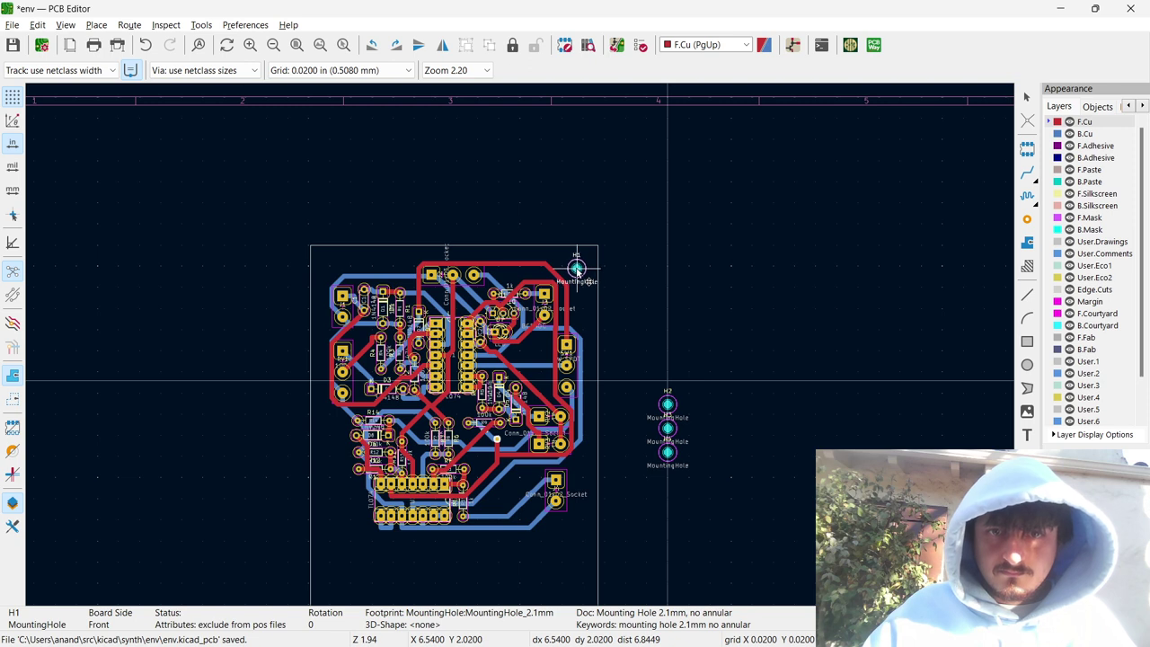
key(Escape)
drag(673, 408, 334, 267)
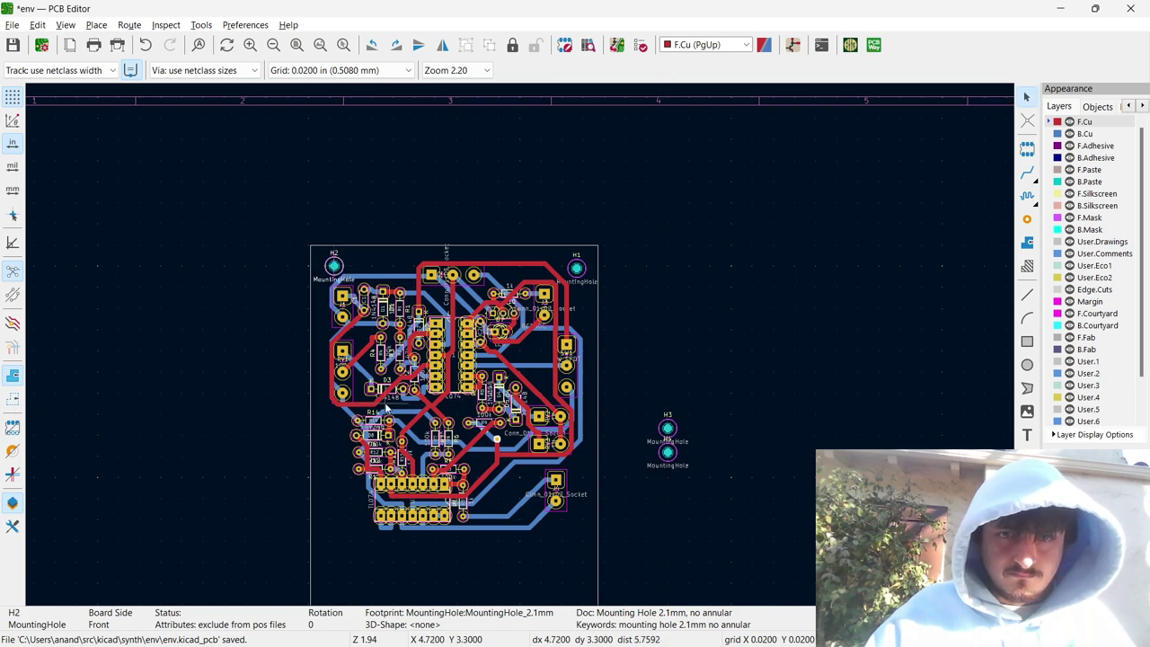
Move mounting hole H3 into the env board's lower-right corner and H4 into its lower-left corner, and save the board.
click(668, 431)
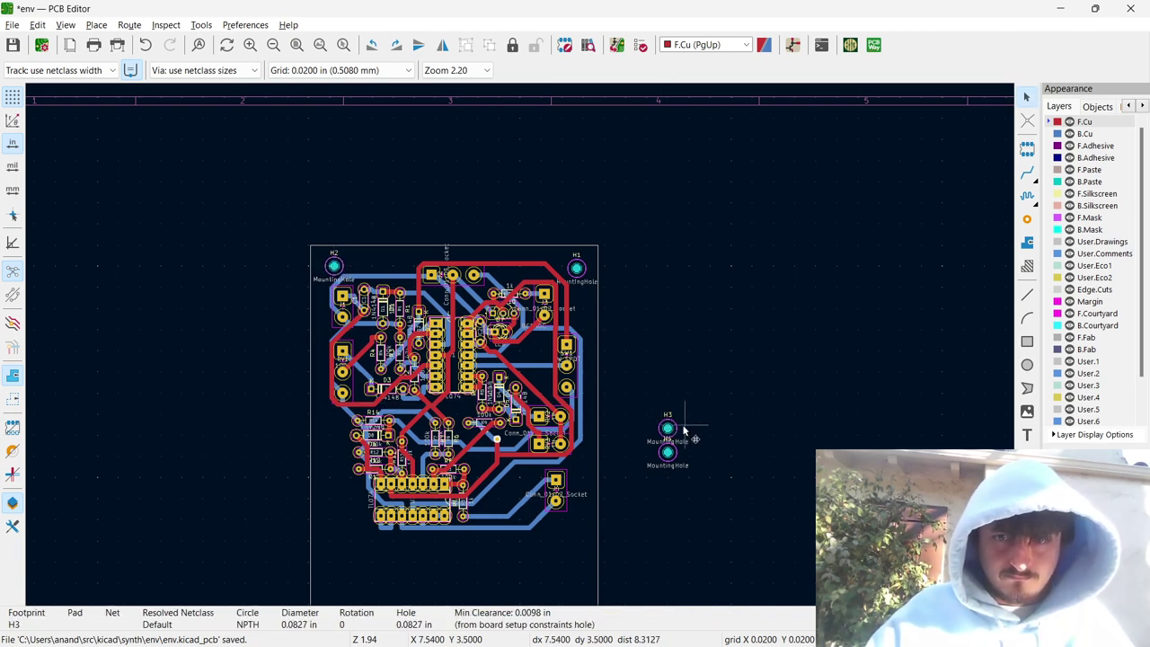
click(676, 435)
drag(676, 435, 562, 543)
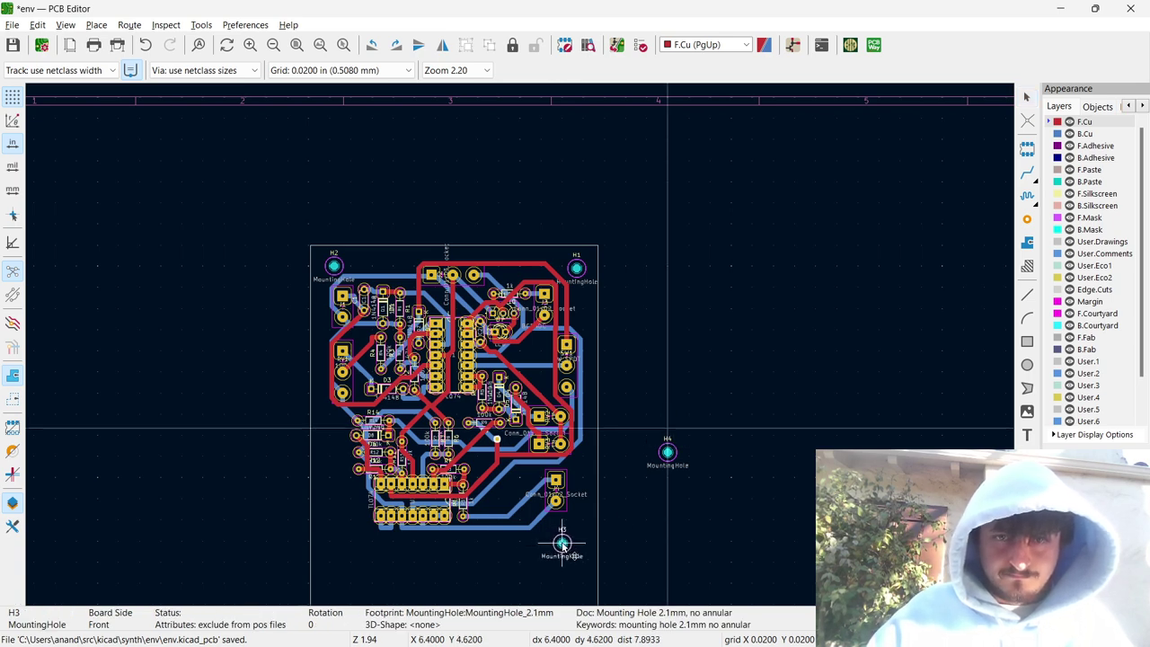
key(F2)
drag(518, 341, 524, 411)
click(607, 269)
drag(607, 273, 351, 410)
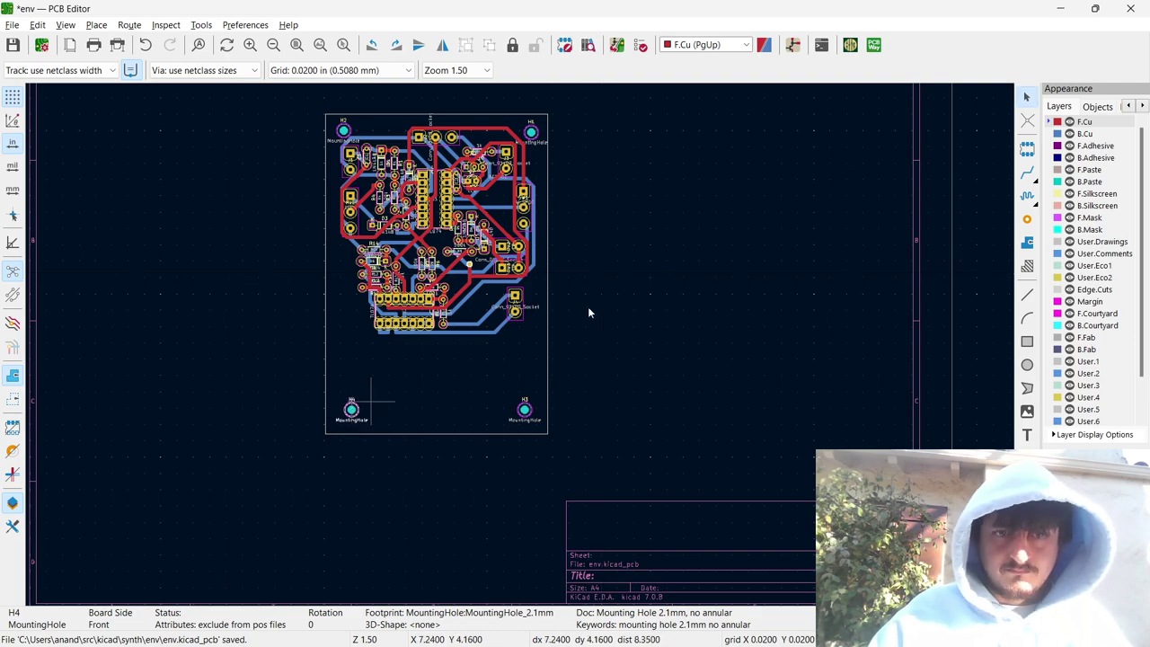
scroll(386, 139, up, 5)
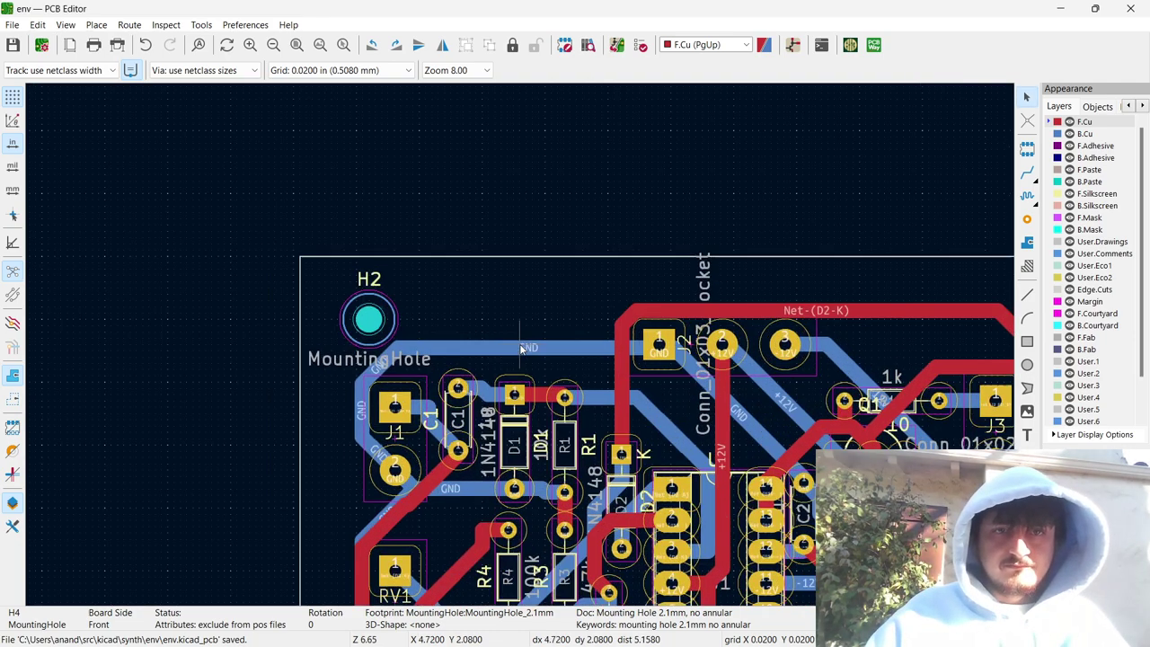
scroll(520, 349, down, 6)
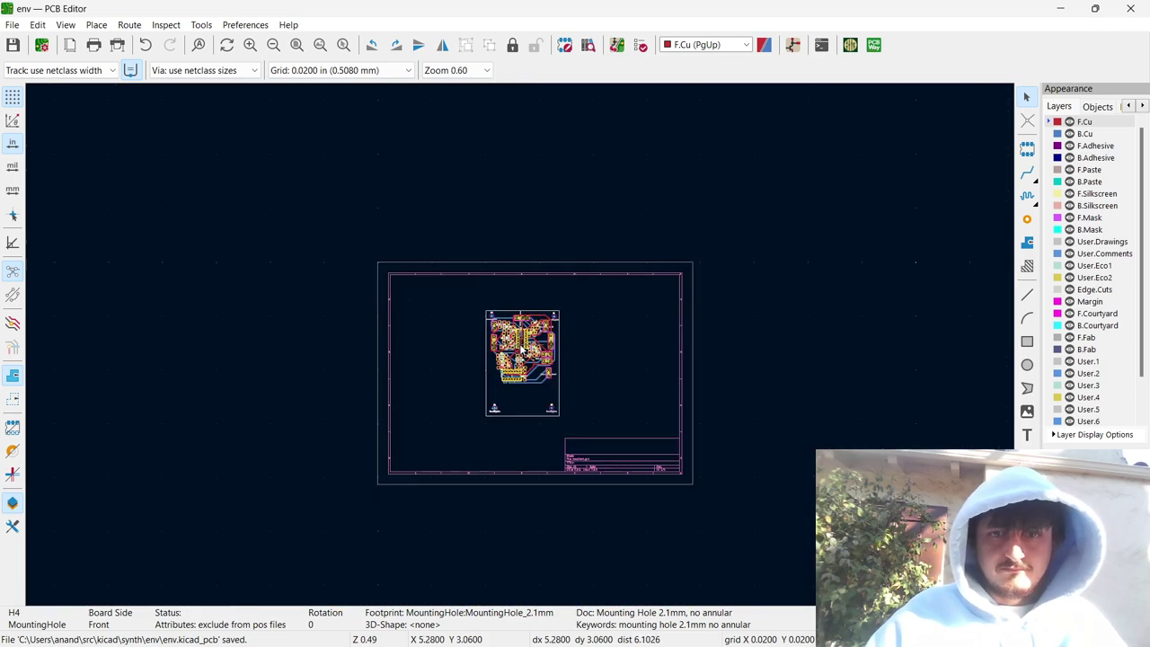
Switch to the vca schematic and save it.
key(alt+Tab)
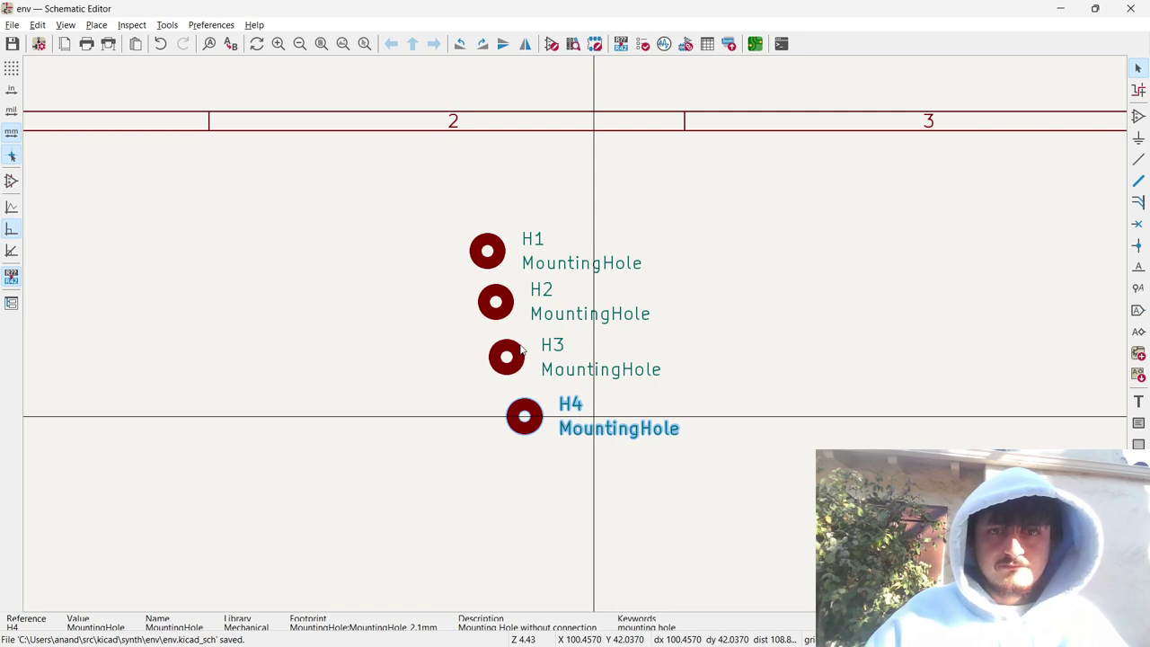
key(alt+Tab)
key(alt+Tab)
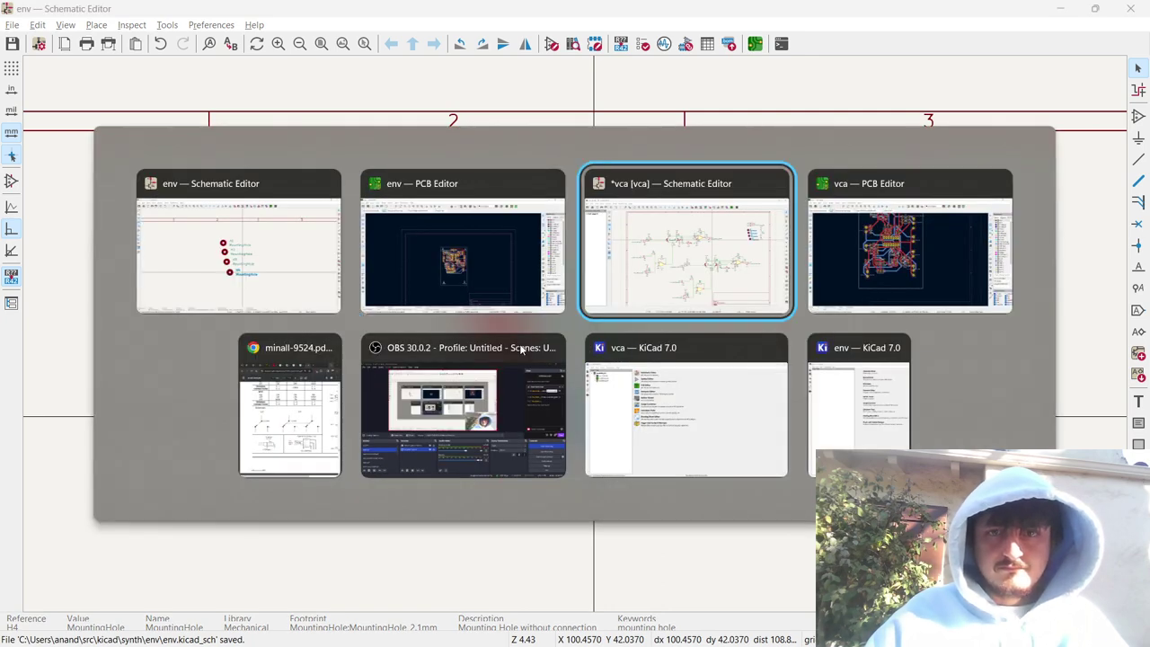
key(ctrl+s)
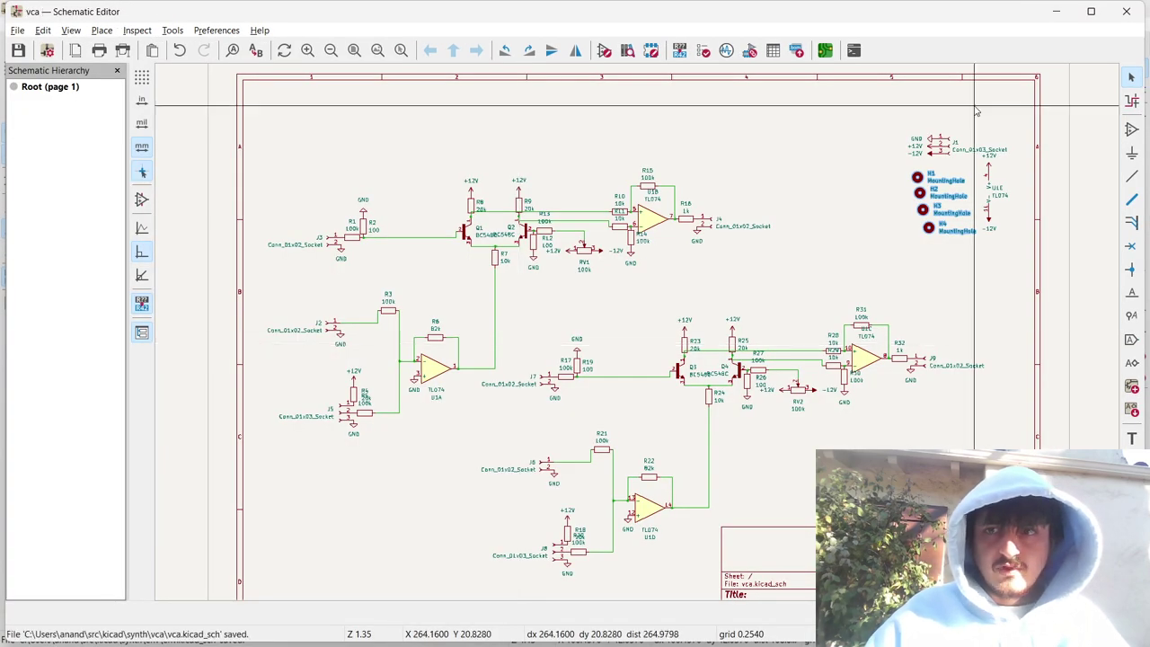
Assign the MountingHole_2.1mm footprint from the MountingHole library to H1-H4 in the vca schematic's symbol fields table, and save the schematic.
click(774, 52)
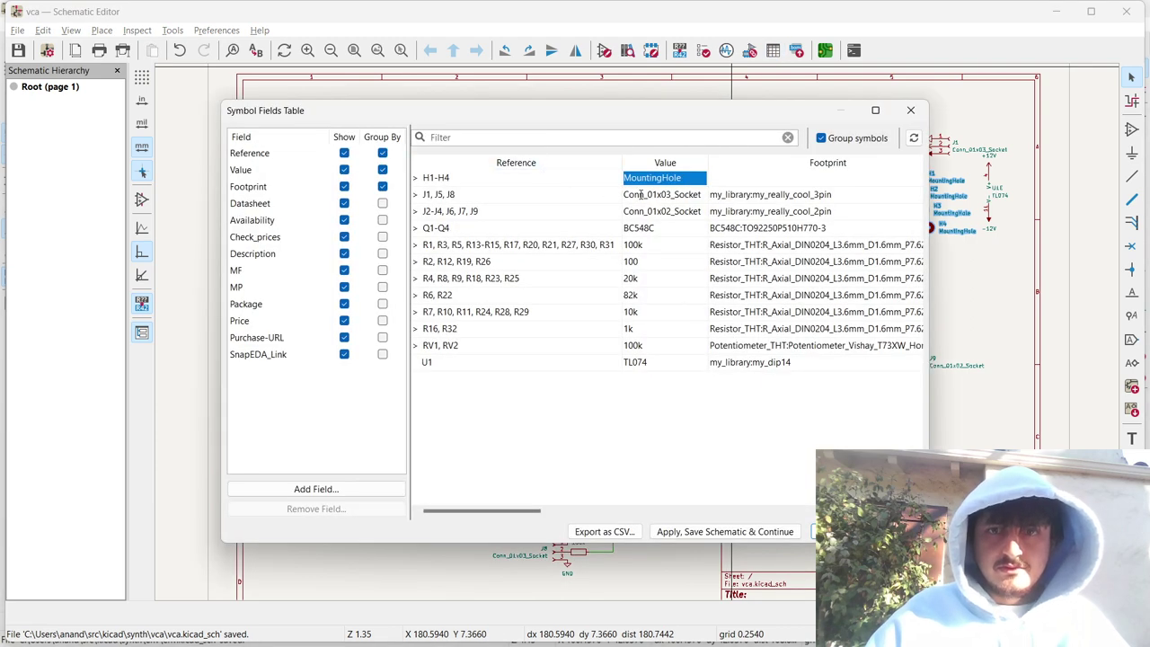
click(895, 188)
double_click(898, 184)
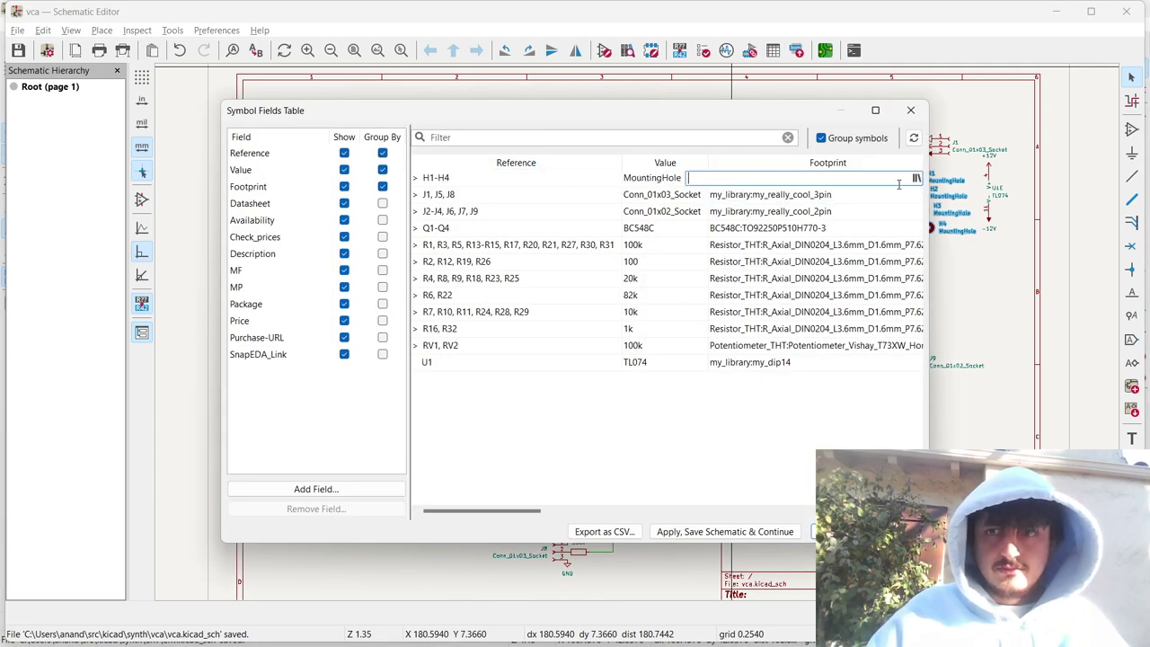
click(916, 178)
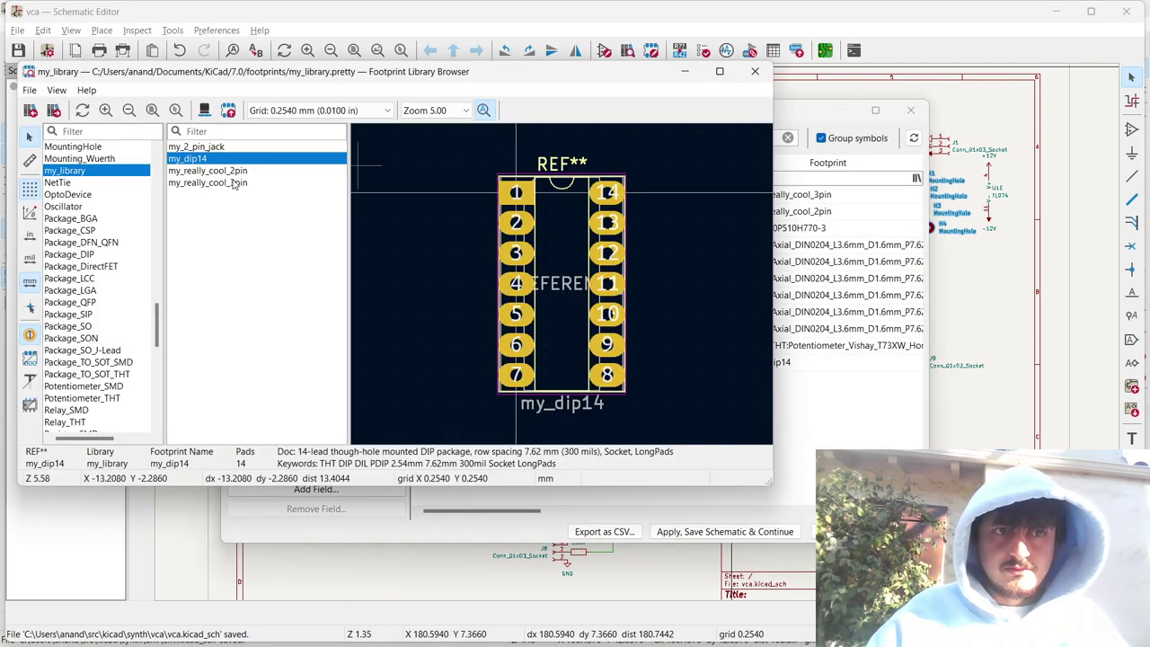
click(131, 151)
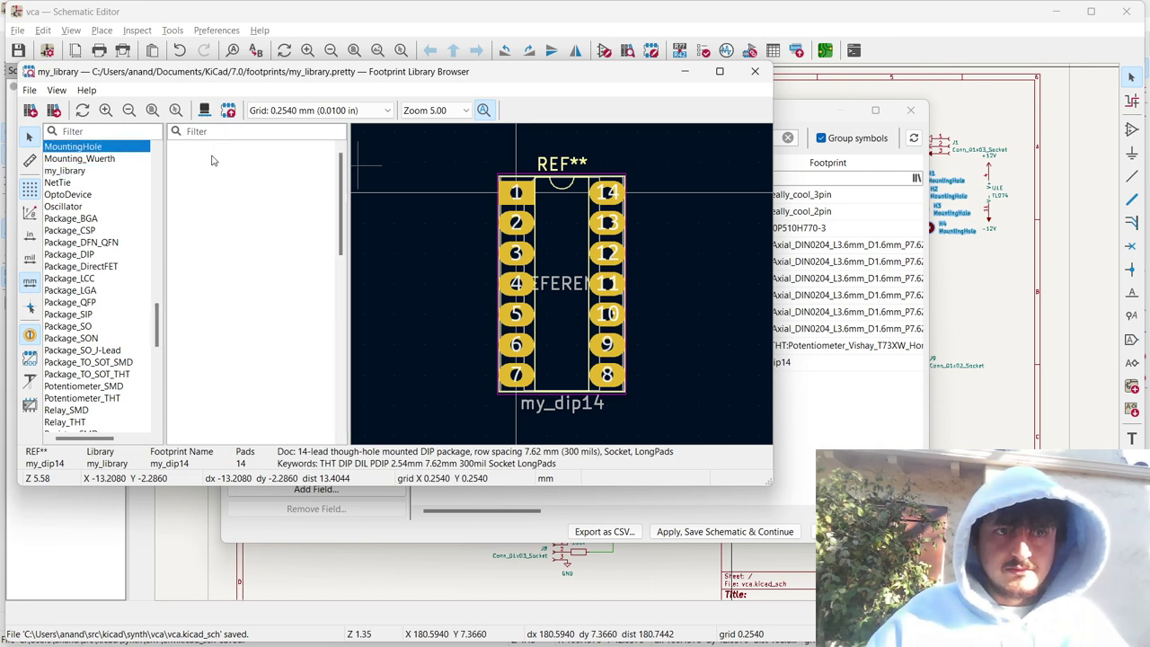
double_click(206, 151)
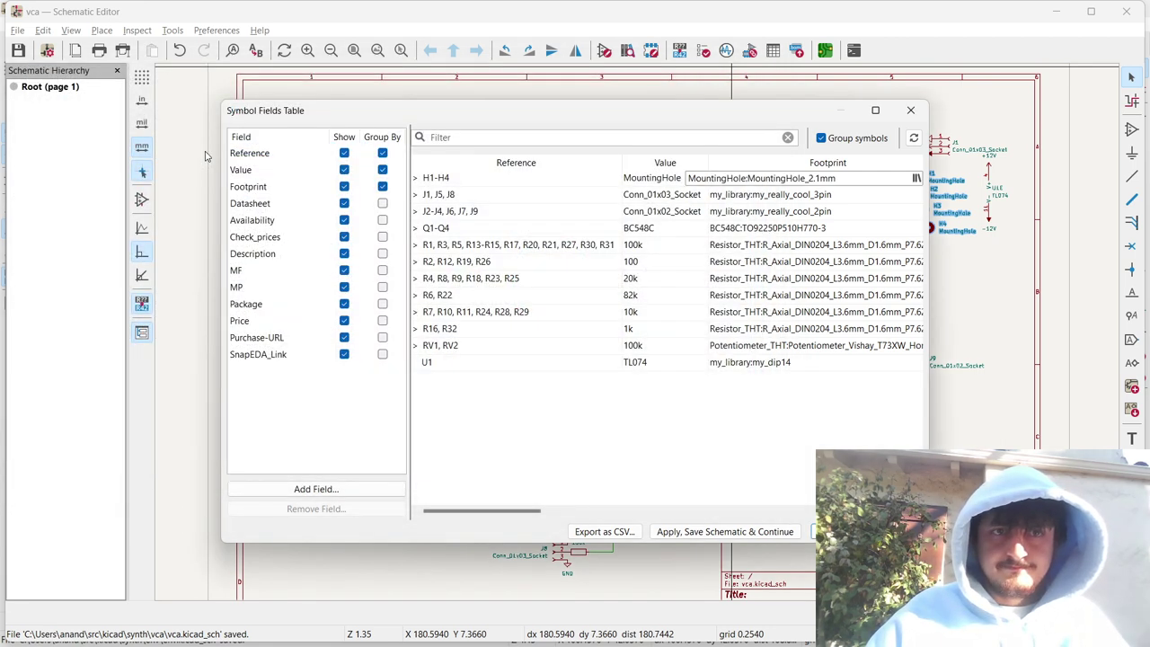
key(Return)
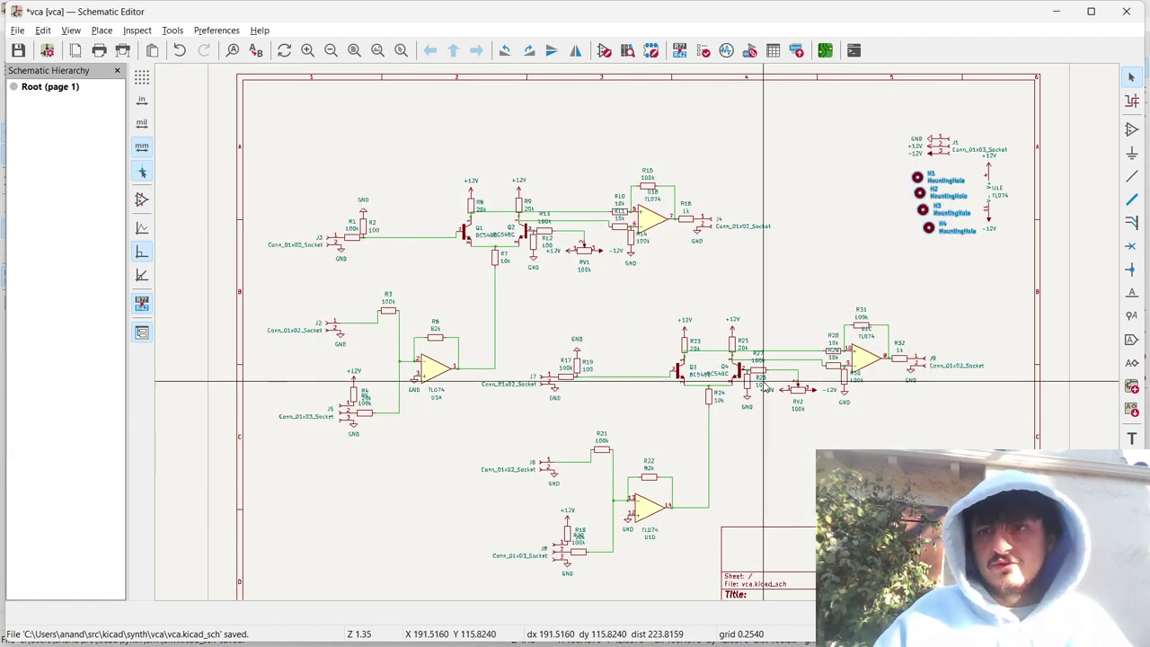
key(ctrl+s)
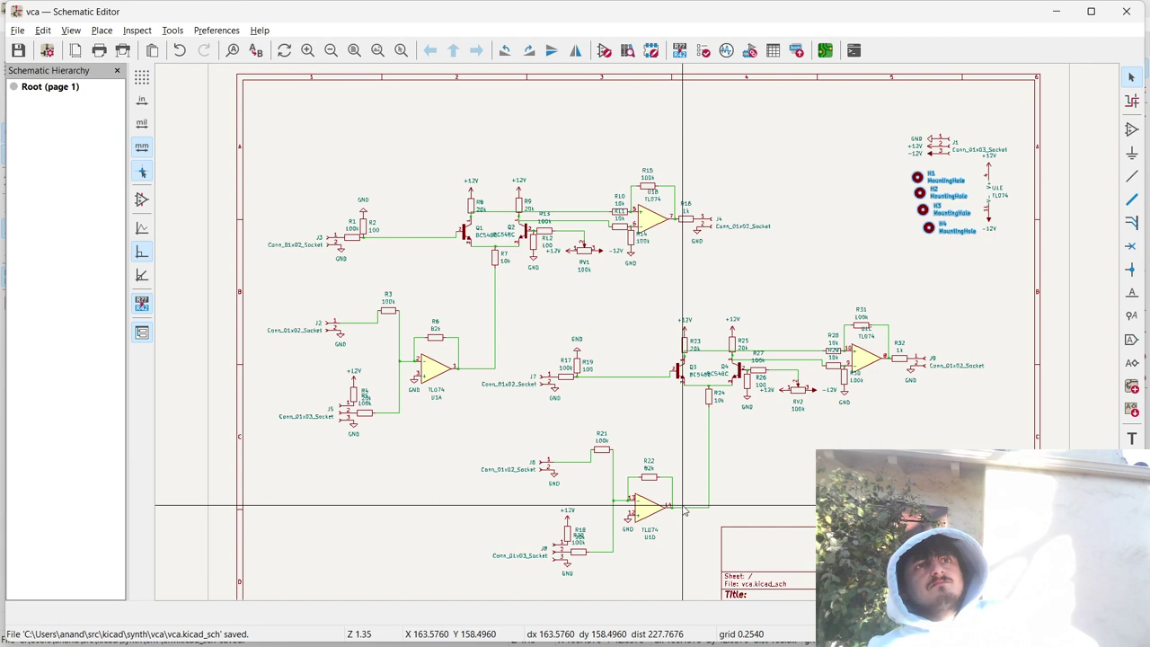
Switch to the vca board and examine the free space around its parts and traces.
key(alt+Tab)
key(Escape)
key(alt+Tab)
key(alt+Tab)
key(alt+Tab)
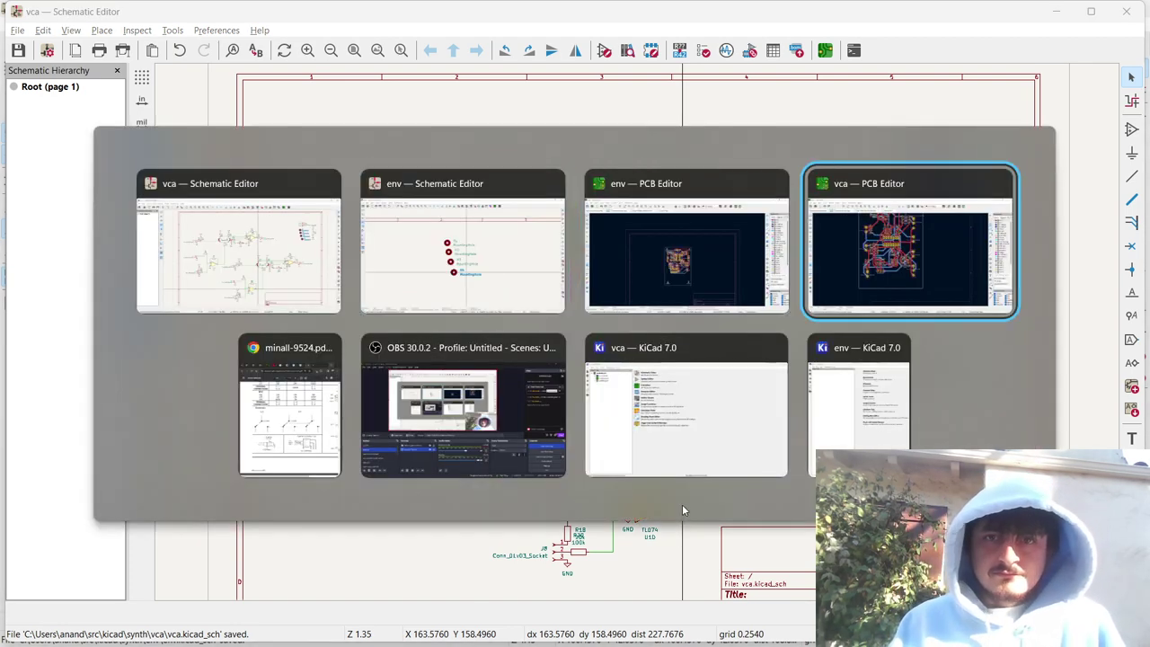
scroll(521, 339, down, 3)
scroll(526, 336, up, 1)
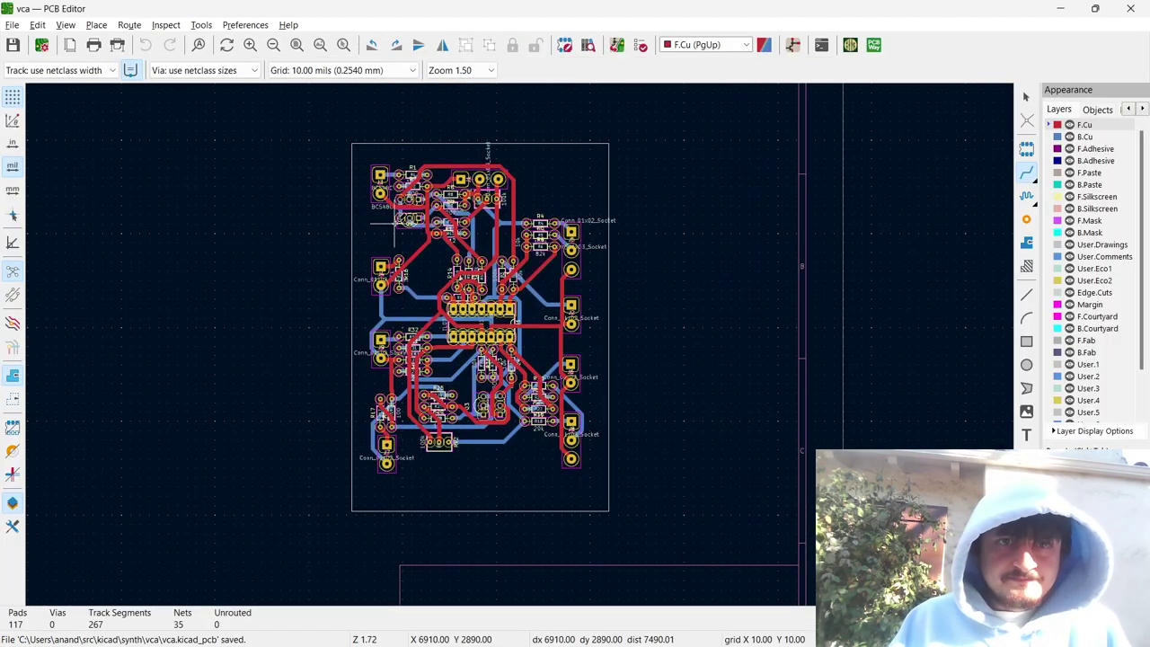
scroll(521, 343, up, 2)
scroll(519, 348, up, 1)
scroll(519, 348, down, 3)
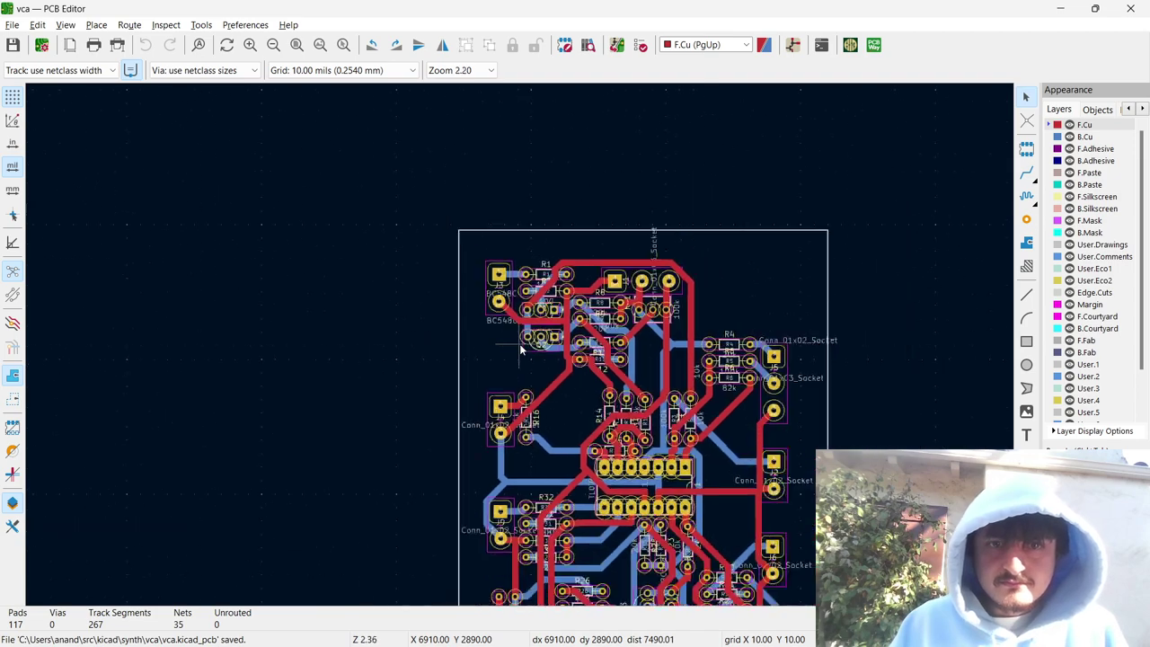
scroll(521, 350, down, 1)
scroll(575, 323, down, 1)
scroll(631, 314, up, 1)
Update the vca board from the schematic and set the four mounting holes down outside the board outline, to its right.
click(616, 45)
key(Return)
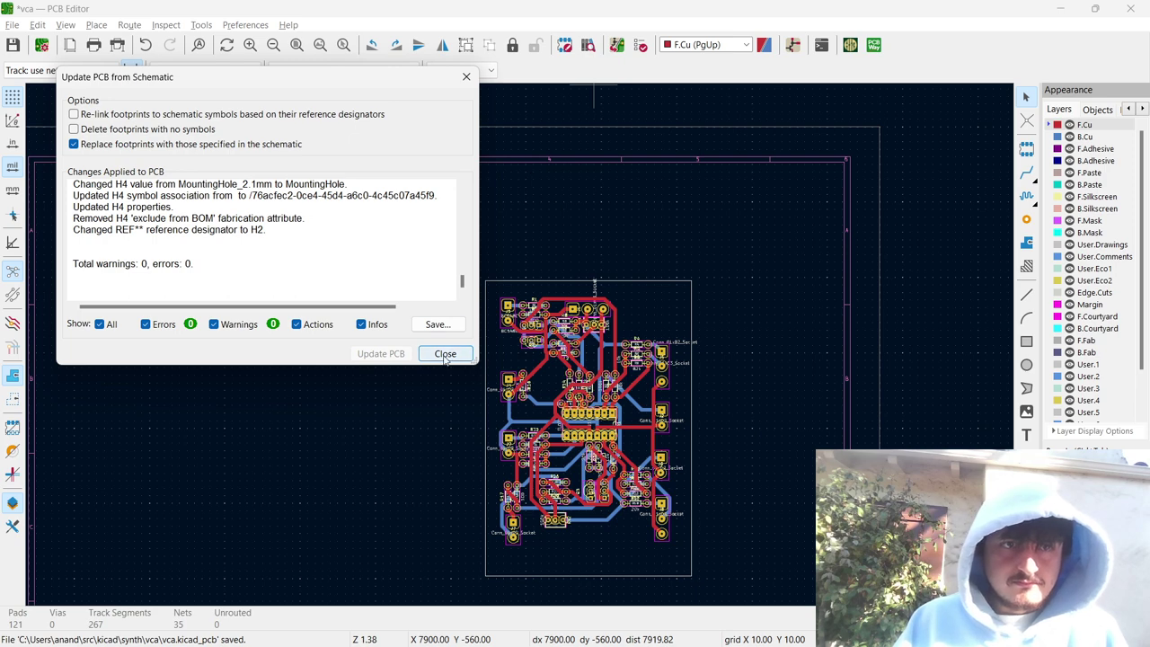
click(445, 354)
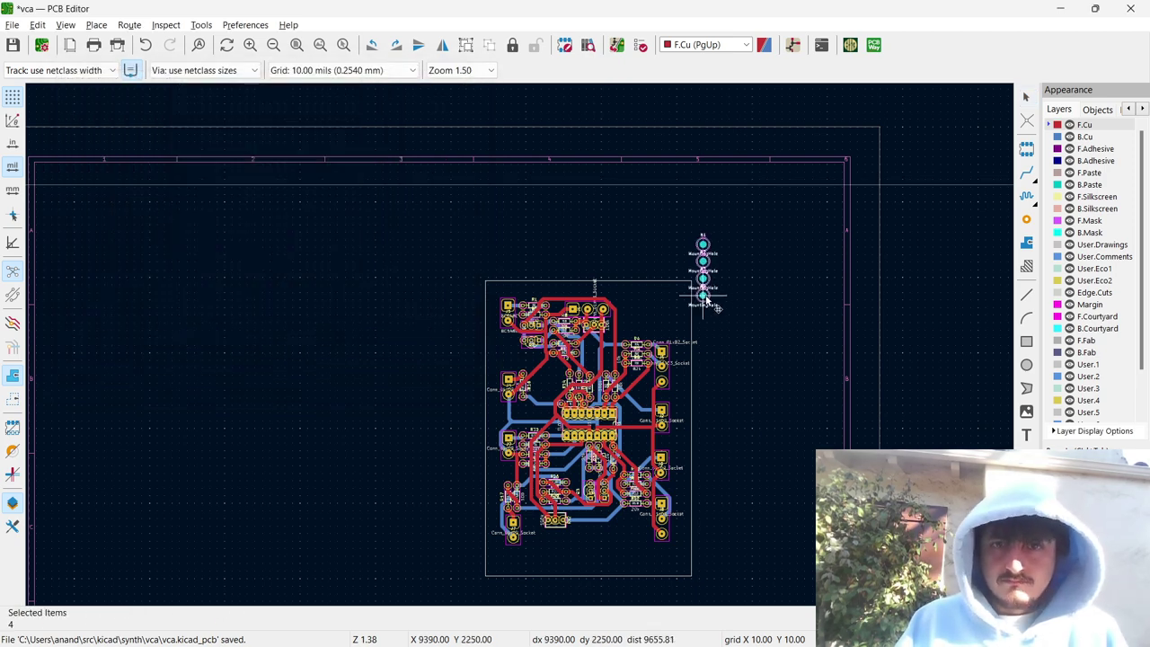
click(752, 247)
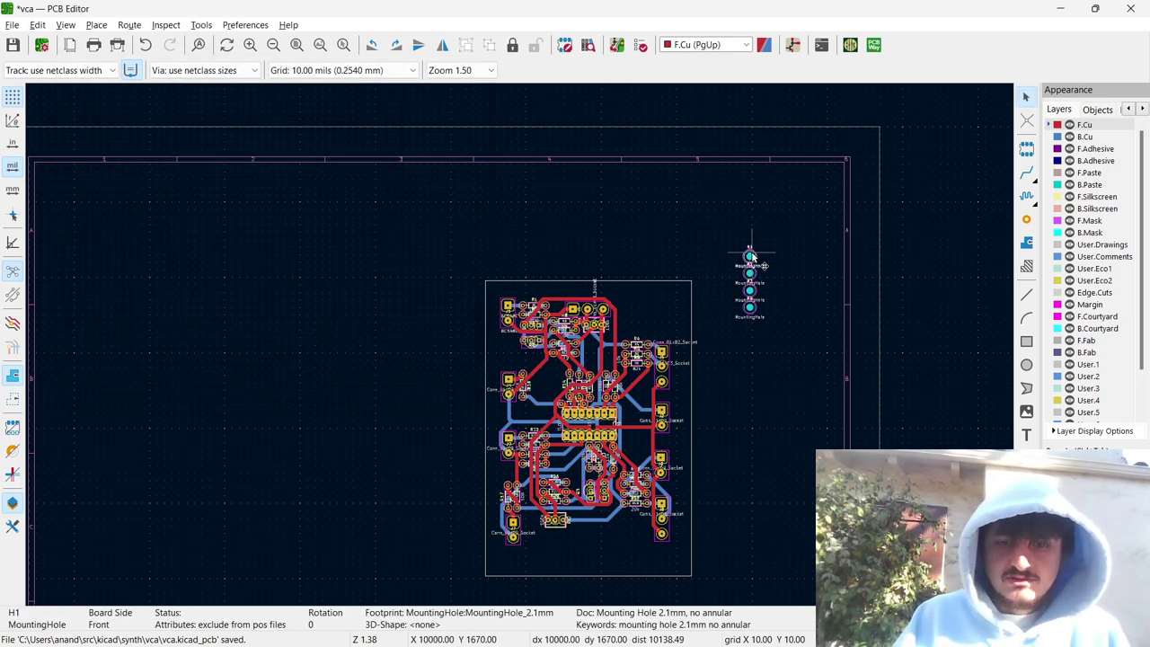
Move mounting hole H1 to the vca board's left side between connectors J3 and J4, and H2 into its upper-right corner.
drag(749, 255, 478, 321)
scroll(478, 321, up, 5)
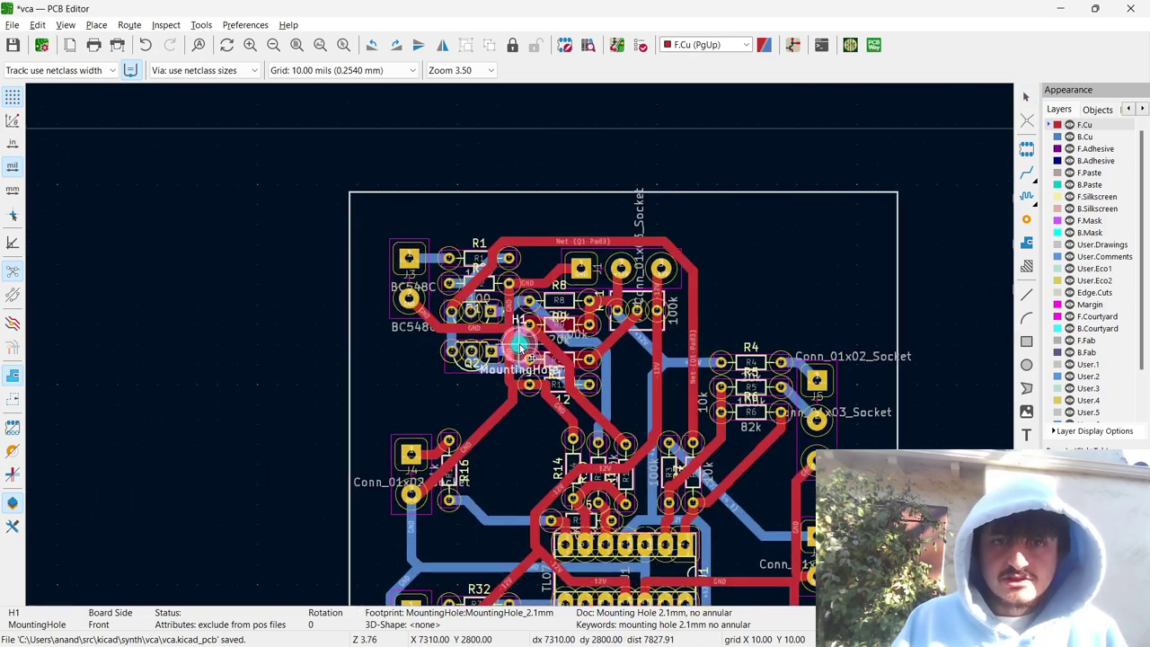
drag(386, 379, 319, 168)
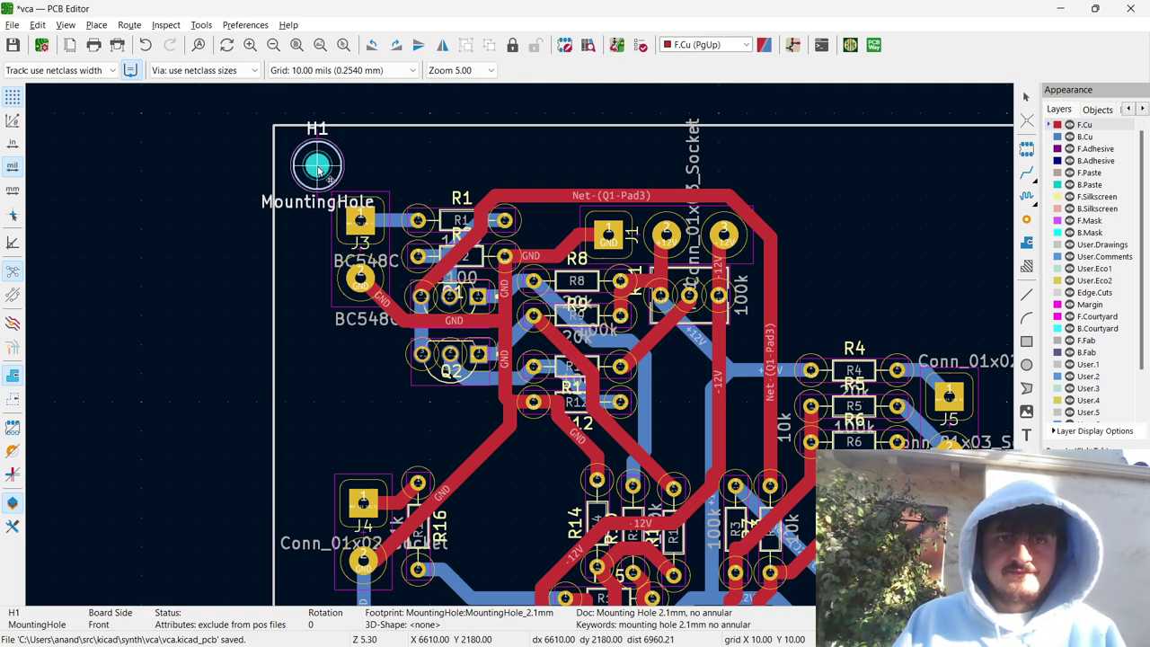
drag(319, 169, 366, 399)
scroll(365, 399, down, 5)
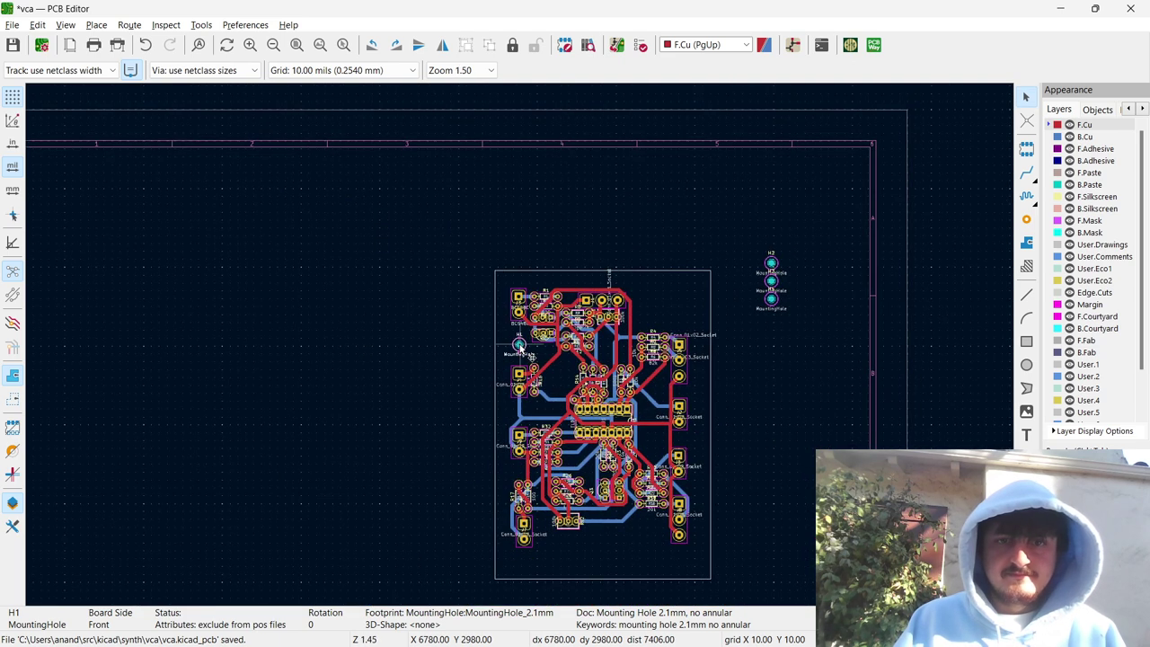
drag(774, 261, 678, 310)
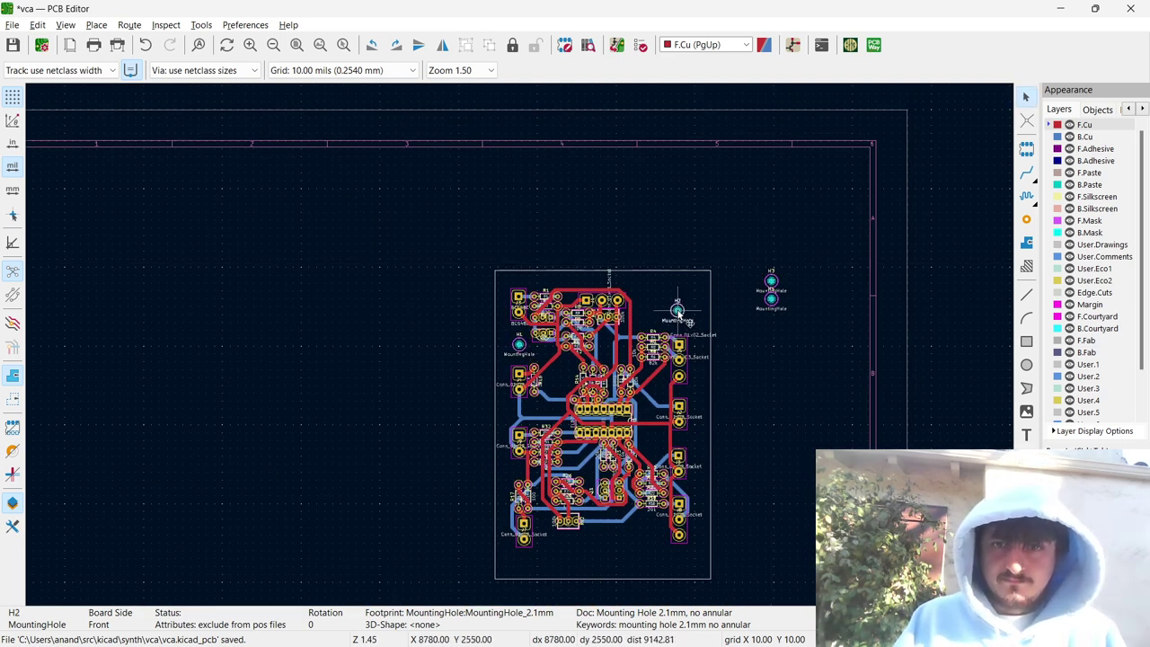
Move mounting hole H3 into the vca board's lower-left corner and H4 near its lower edge right of centre, and save the board.
drag(780, 286, 535, 571)
click(770, 299)
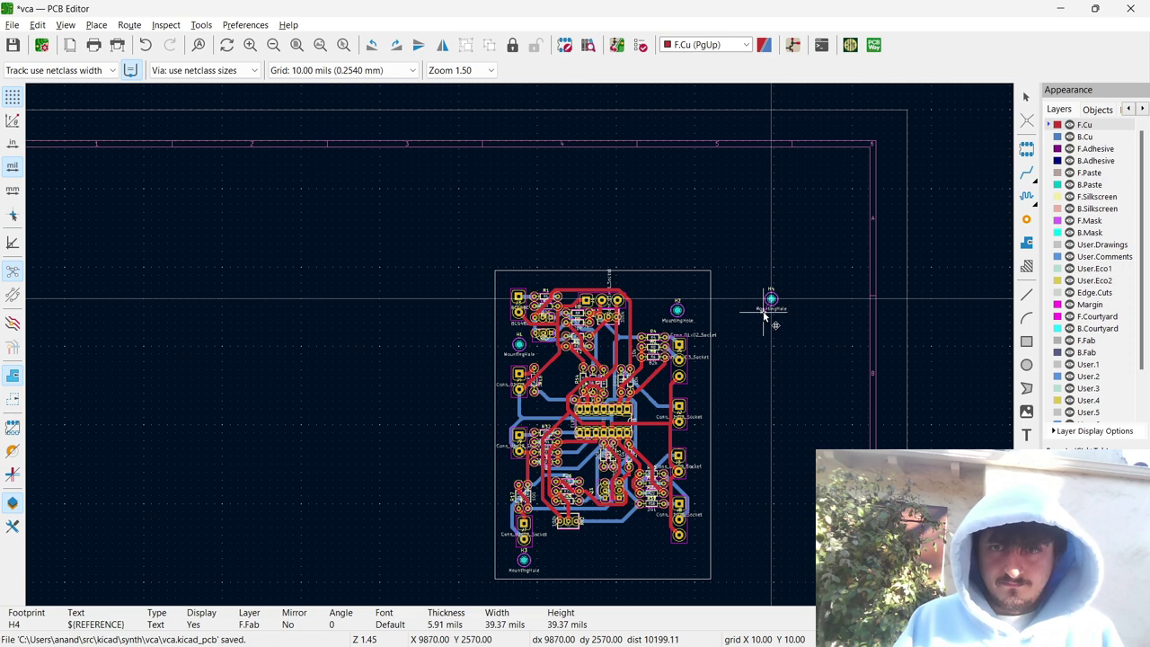
click(776, 303)
key(m)
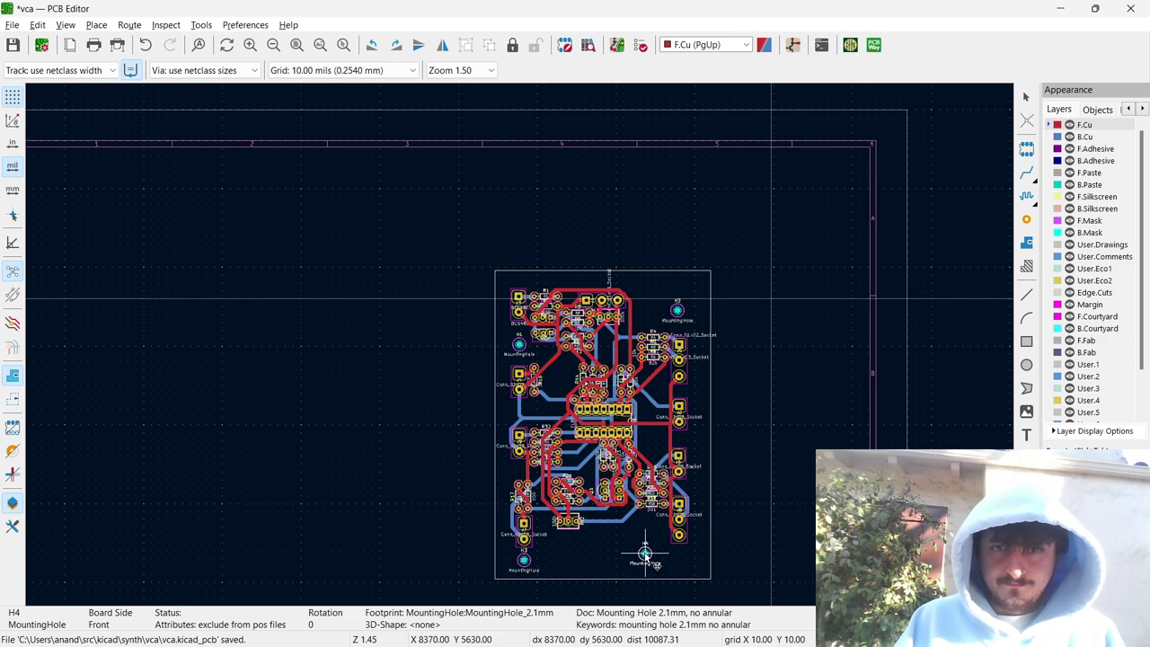
click(644, 554)
key(ctrl+s)
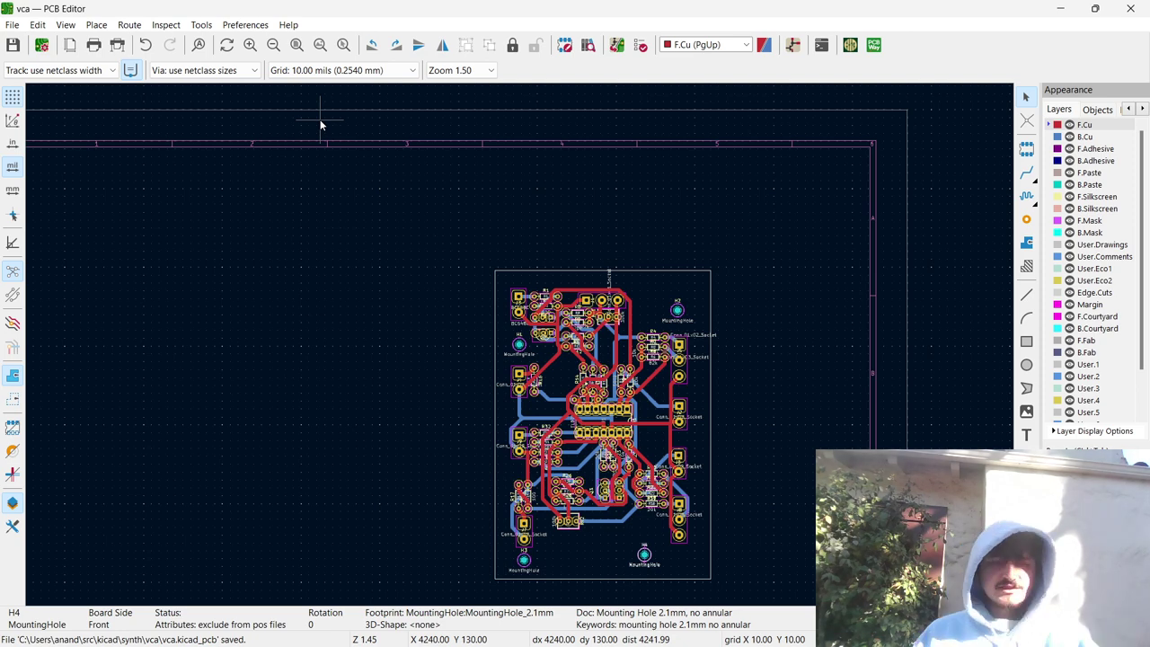
key(alt+Tab)
key(alt+Tab)
key(alt+Tab)
key(alt+Tab)
key(alt+Tab)
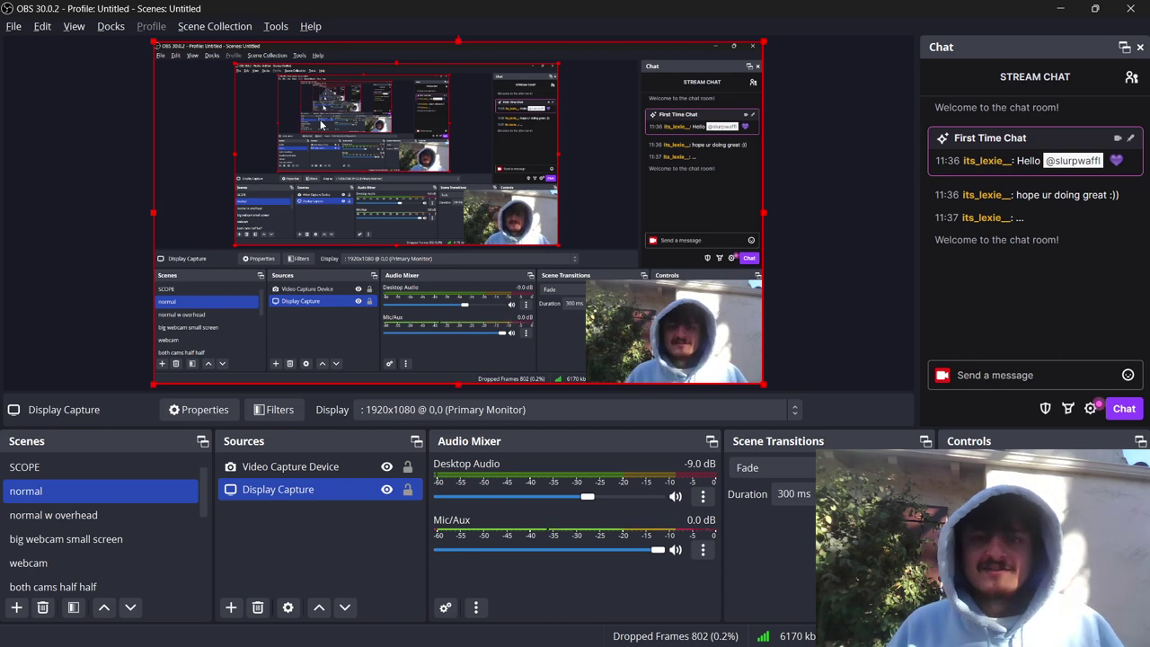
key(alt+Tab)
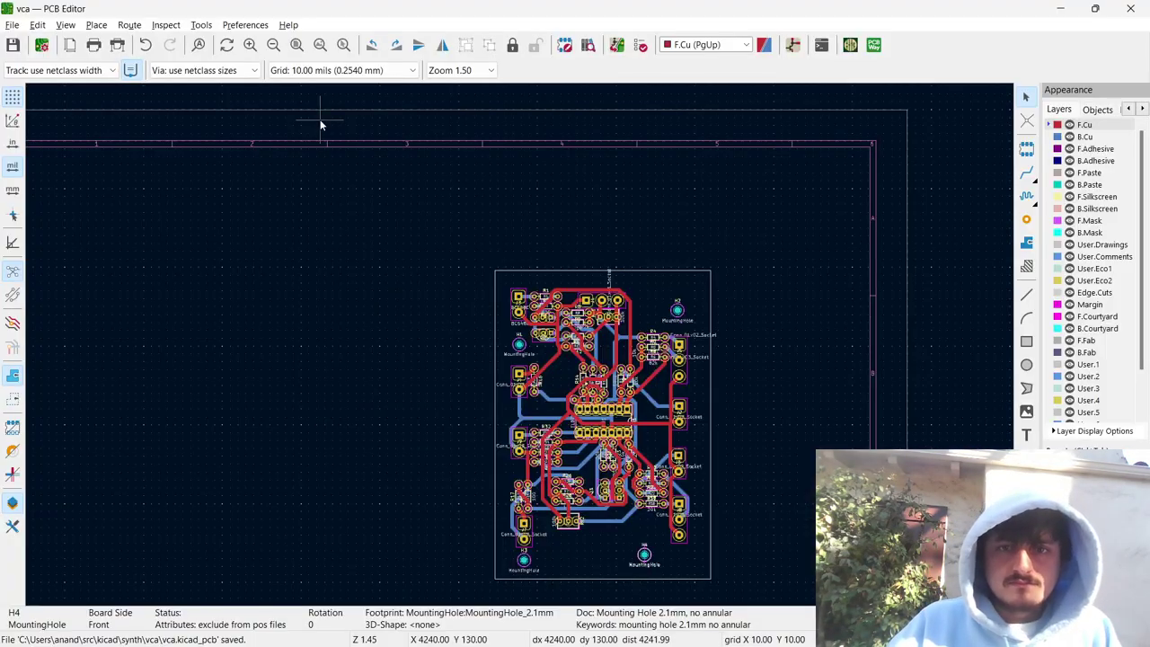
scroll(522, 348, down, 2)
scroll(522, 348, up, 5)
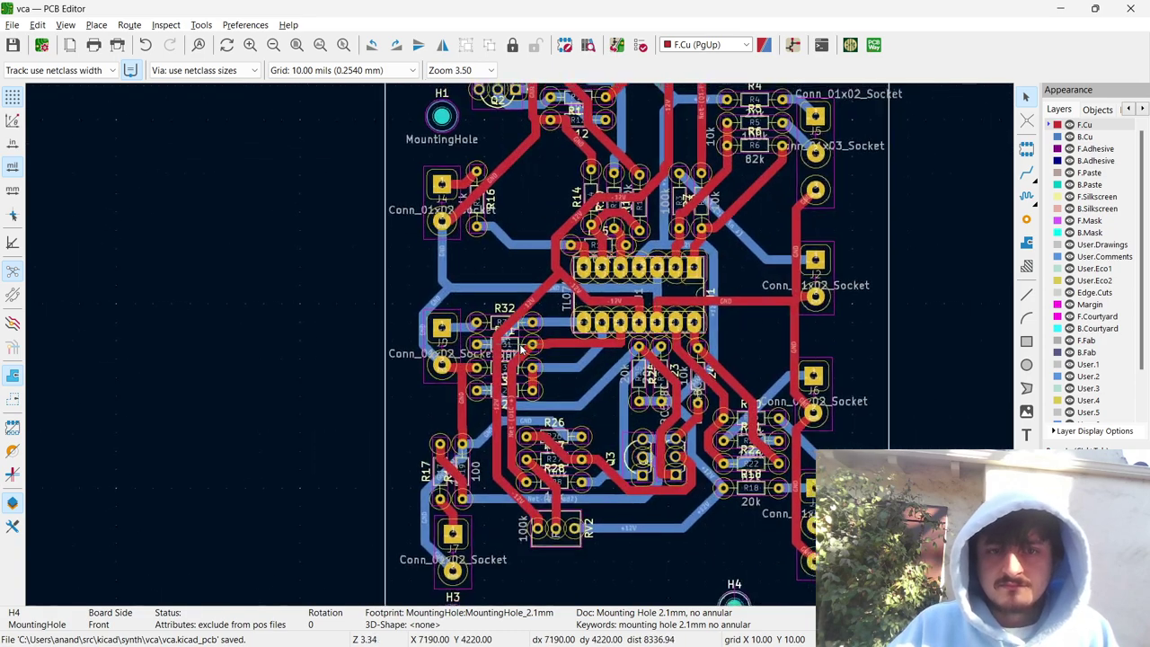
scroll(522, 349, down, 3)
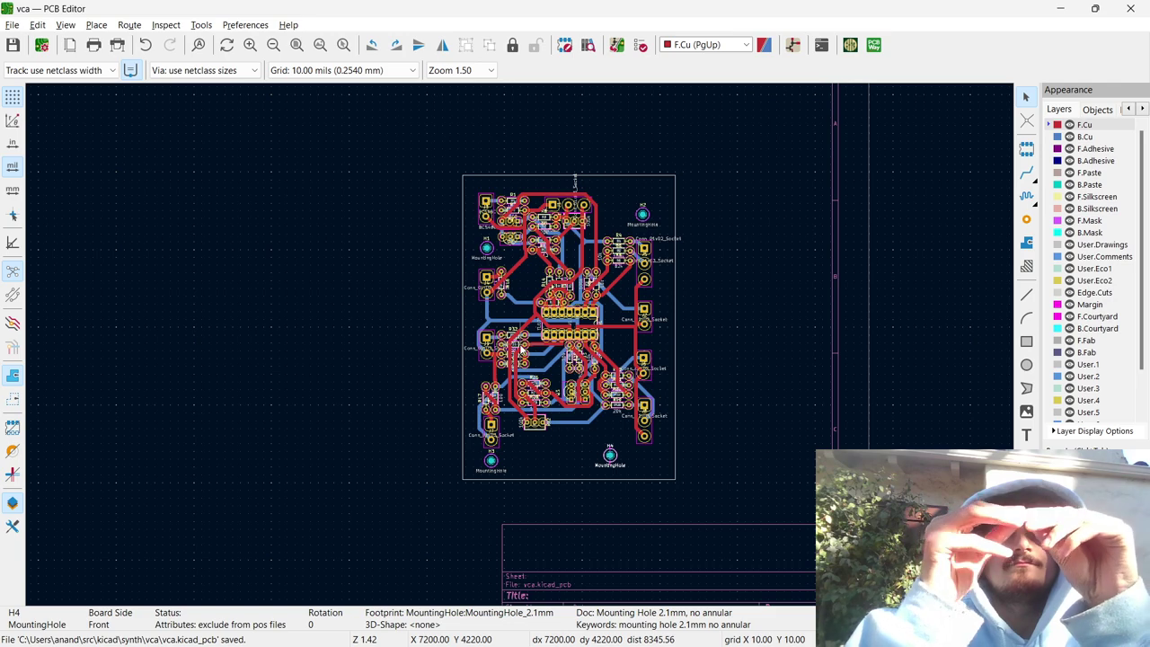
key(super+Tab)
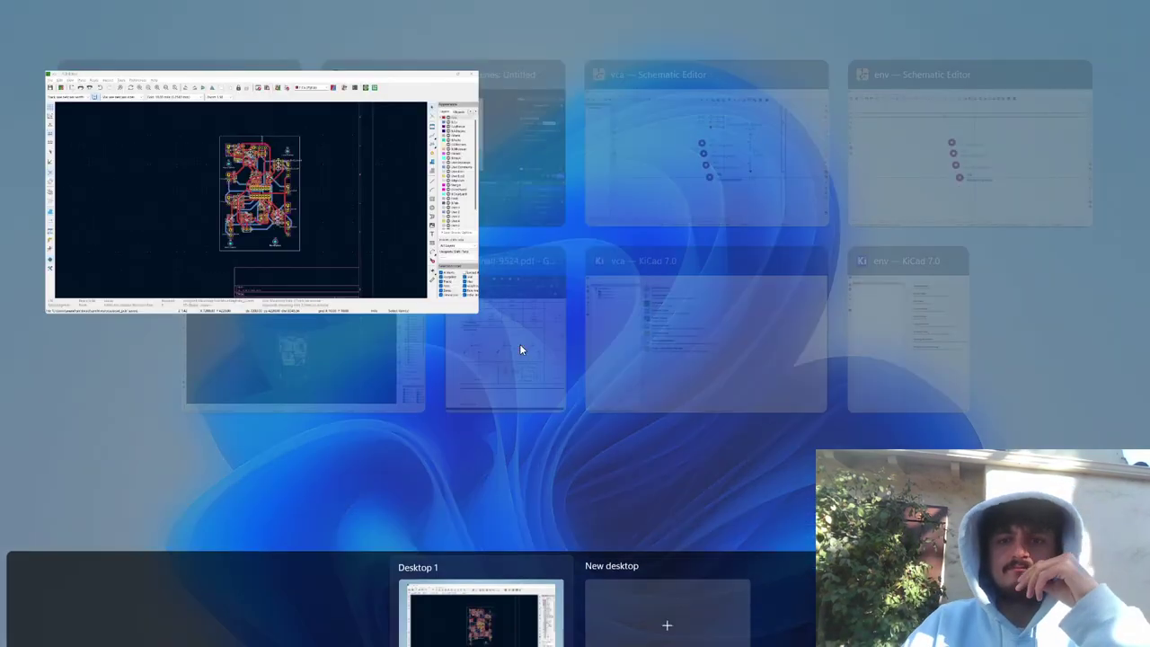
click(467, 182)
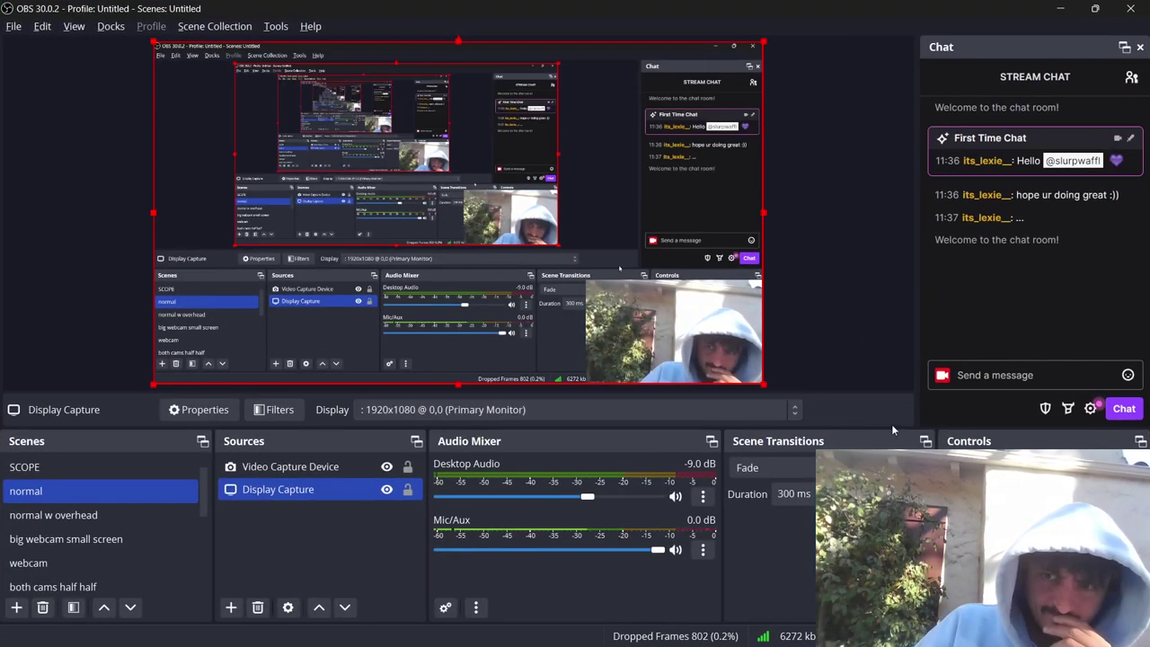